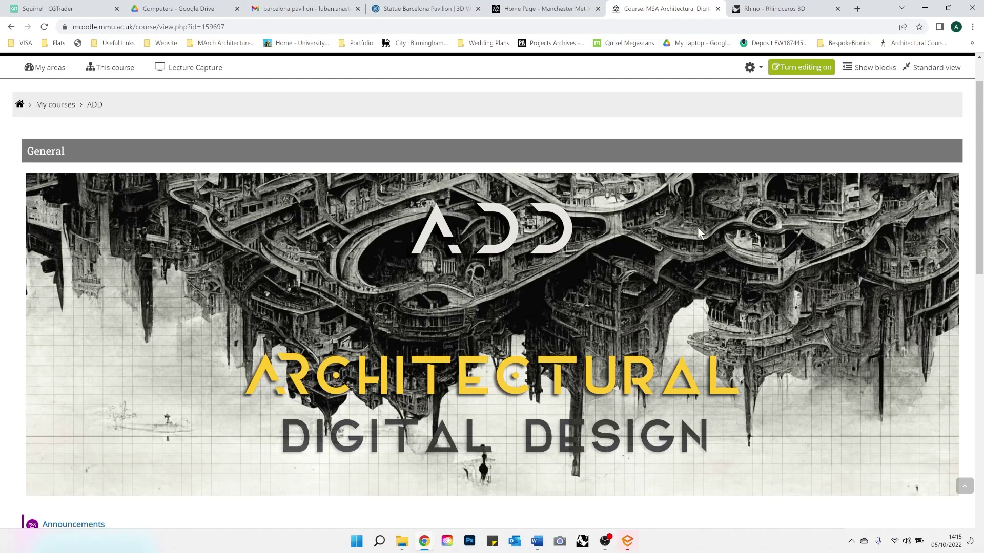
# Look through the MSA Architectural Digital Design course page down to its grid of resource tiles.
pyautogui.scroll(-2, 697, 226)
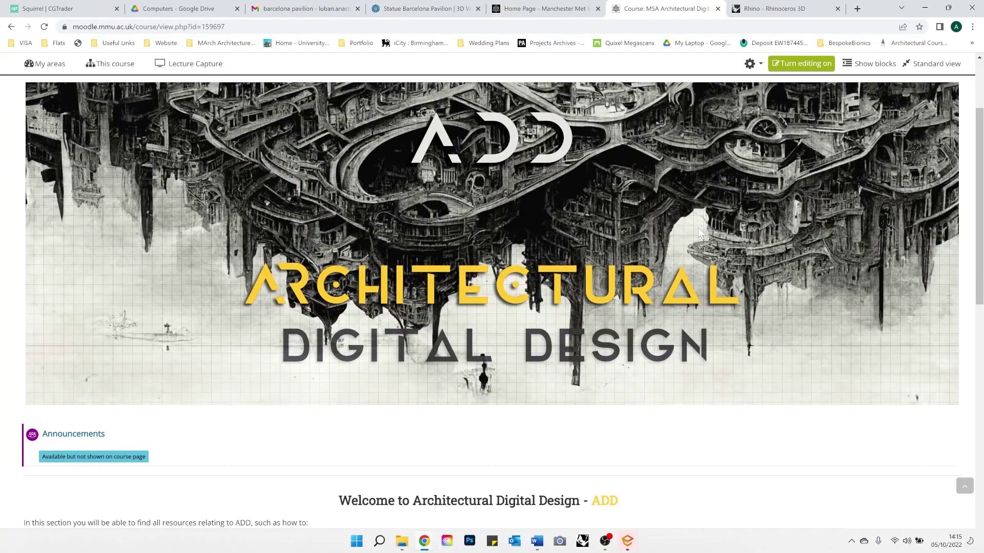
pyautogui.scroll(-7, 697, 228)
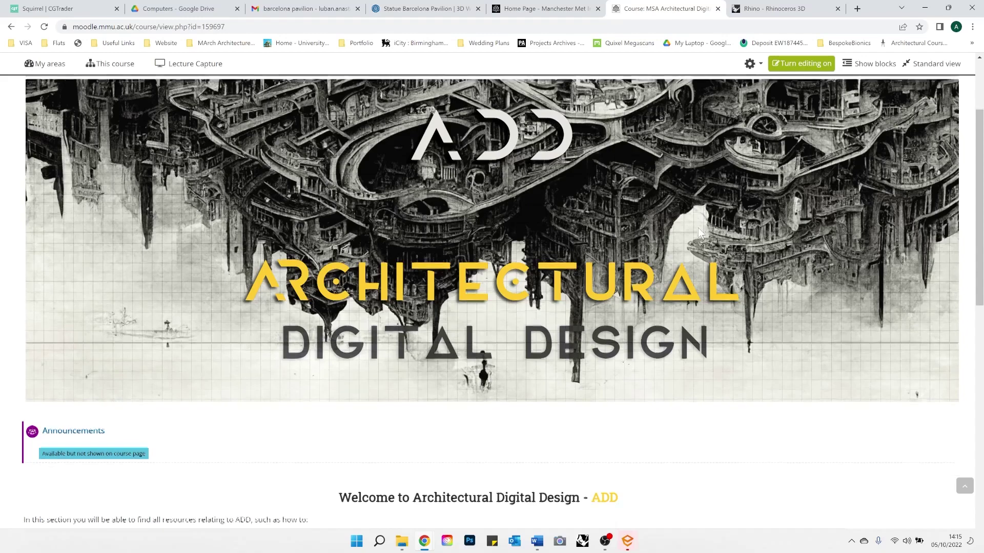
pyautogui.scroll(-1, 701, 234)
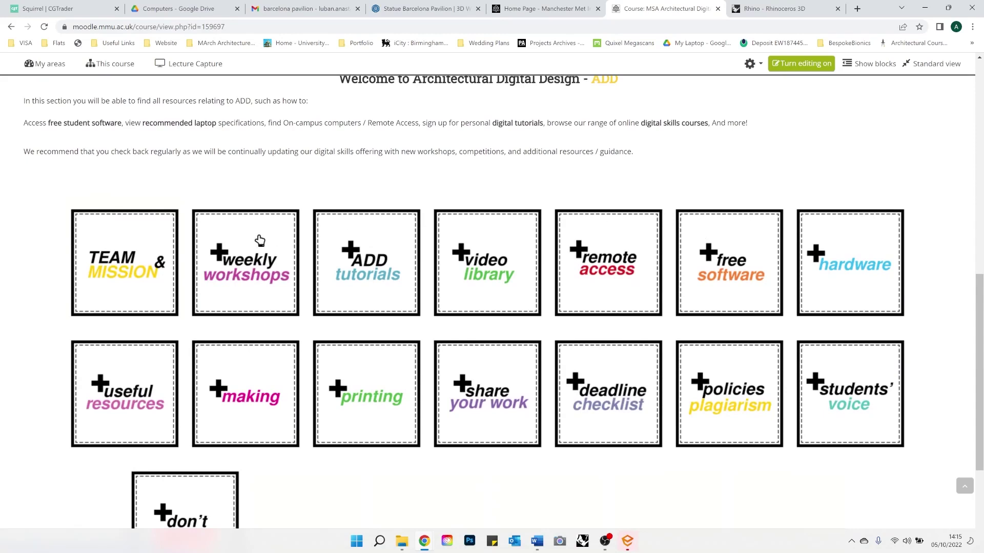
pyautogui.scroll(-3, 247, 287)
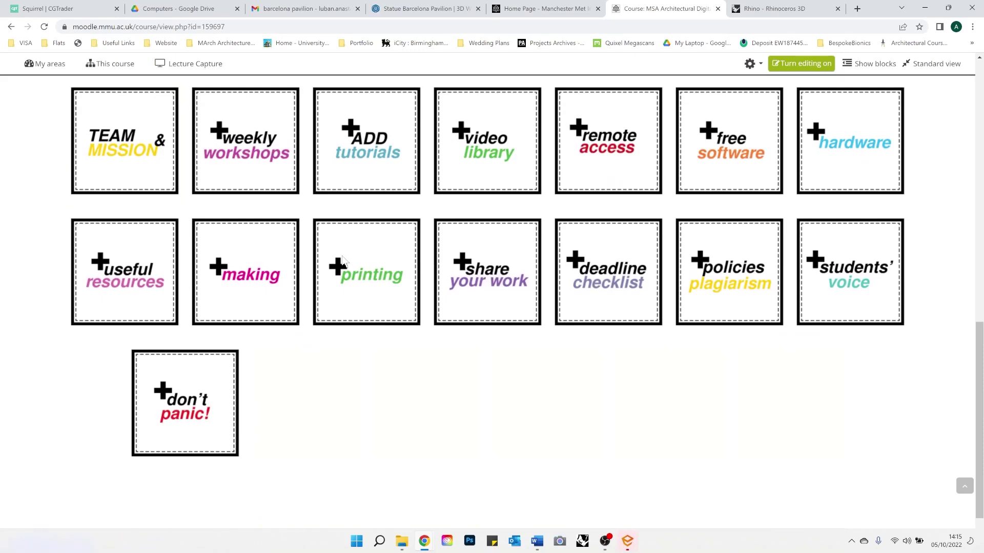
# Review the ADD weekly workshops calendar and the Semester 1 workshop list, and return to the start of the course page.
pyautogui.click(342, 260)
pyautogui.scroll(-4, 342, 260)
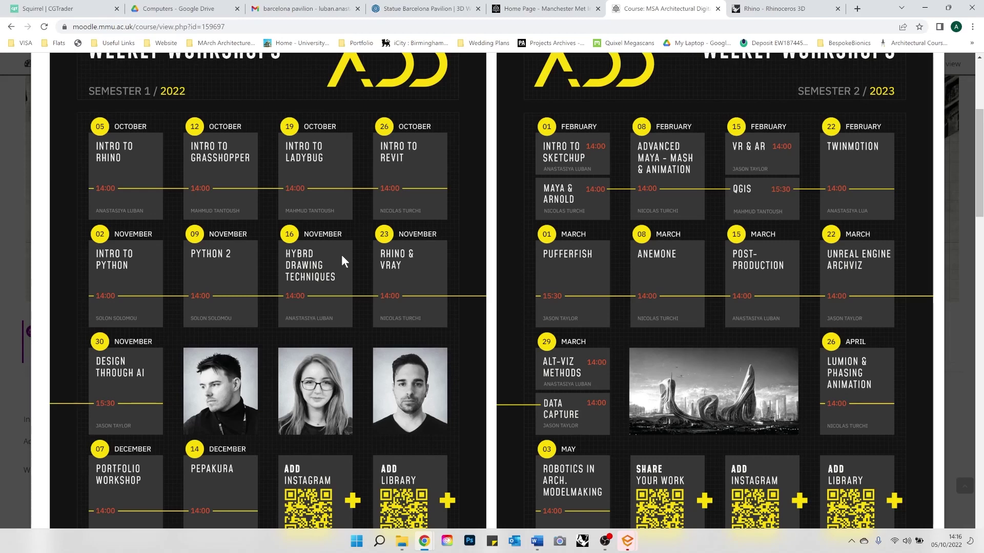
pyautogui.scroll(-1, 342, 256)
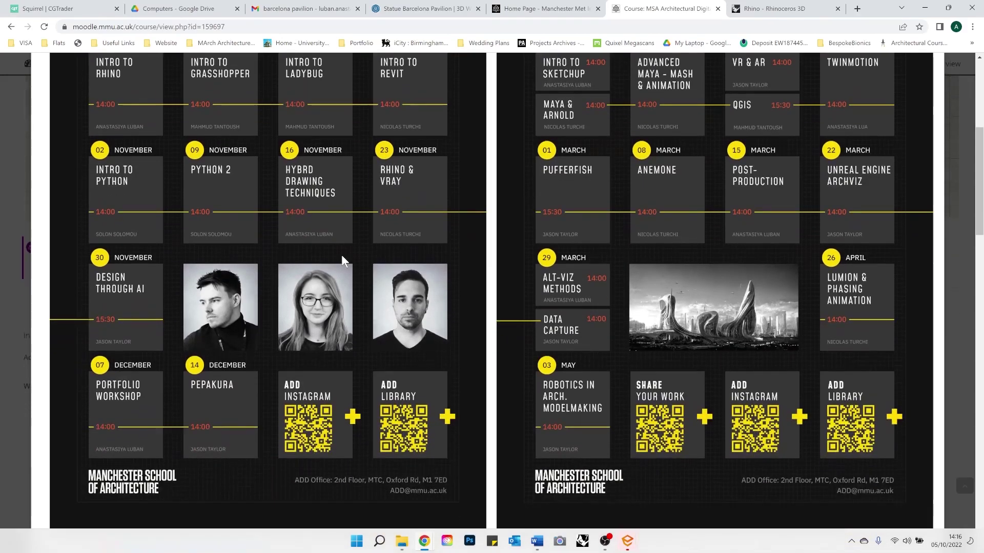
pyautogui.scroll(-5, 341, 254)
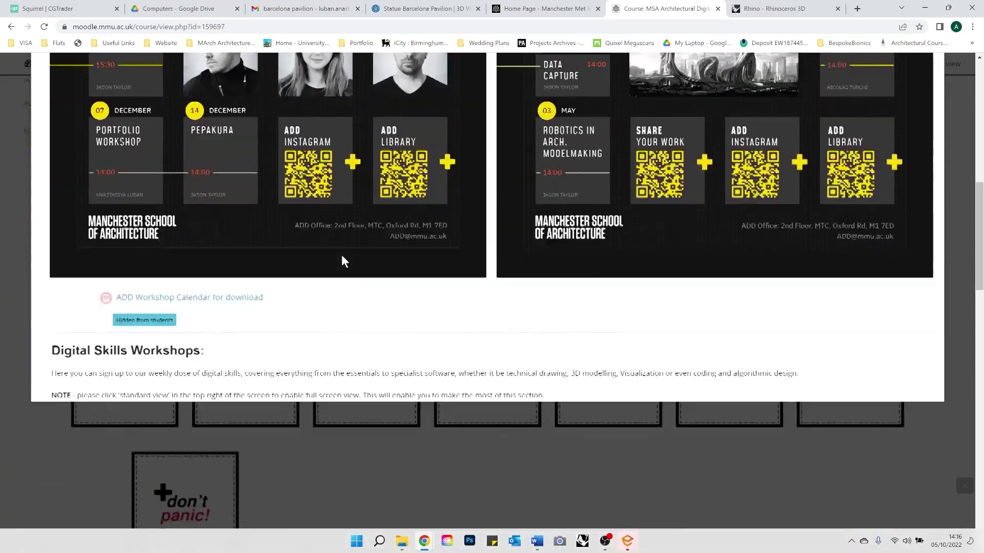
pyautogui.scroll(-4, 342, 258)
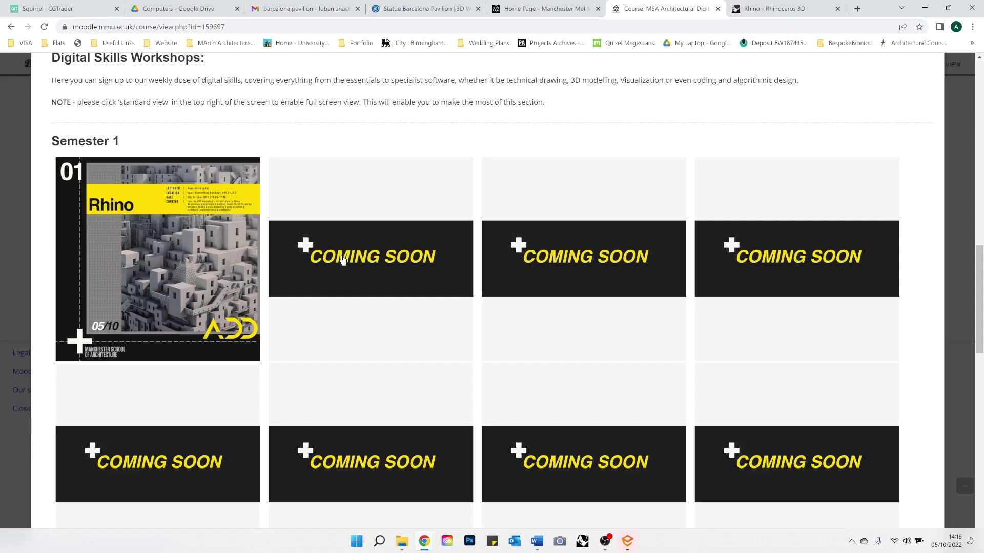
pyautogui.scroll(10, 342, 259)
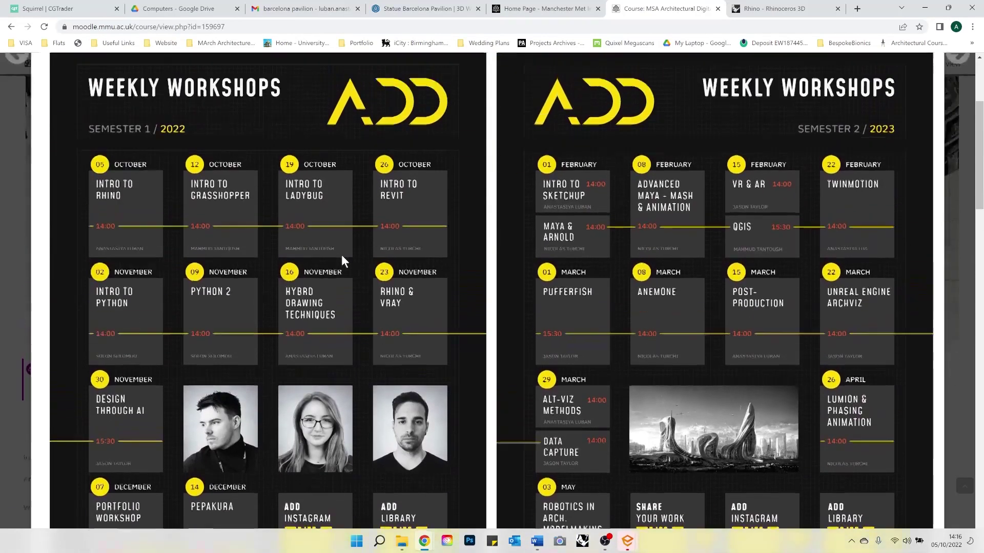
pyautogui.scroll(2, 341, 254)
pyautogui.click(862, 152)
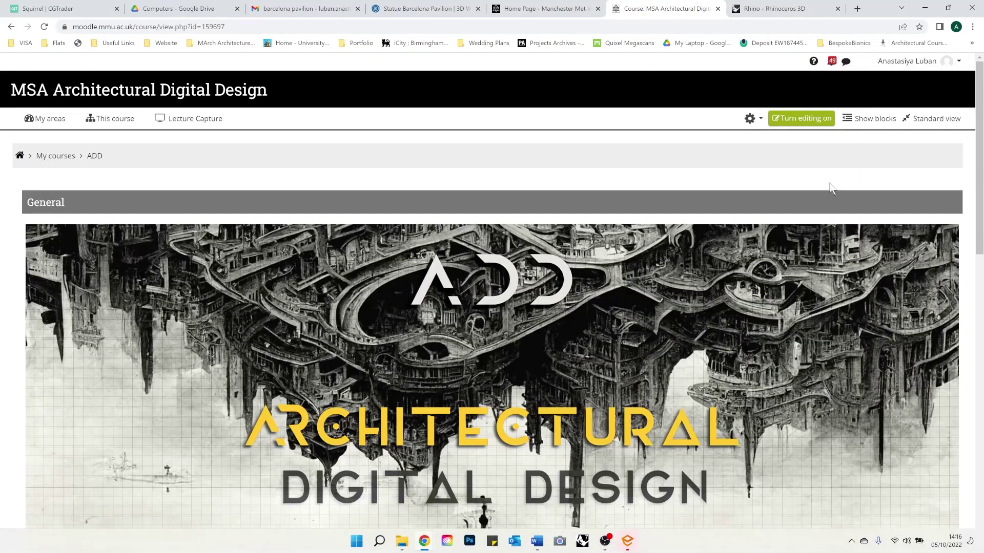
# Start Rhino 7 with a new model and dismiss the Enscape welcome window.
pyautogui.moveTo(606, 542)
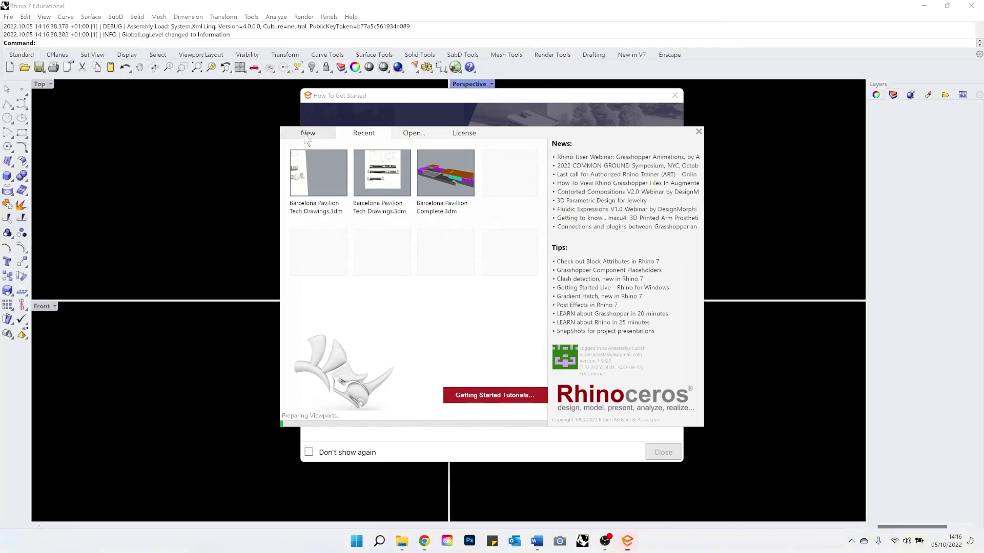
pyautogui.click(306, 134)
pyautogui.click(338, 173)
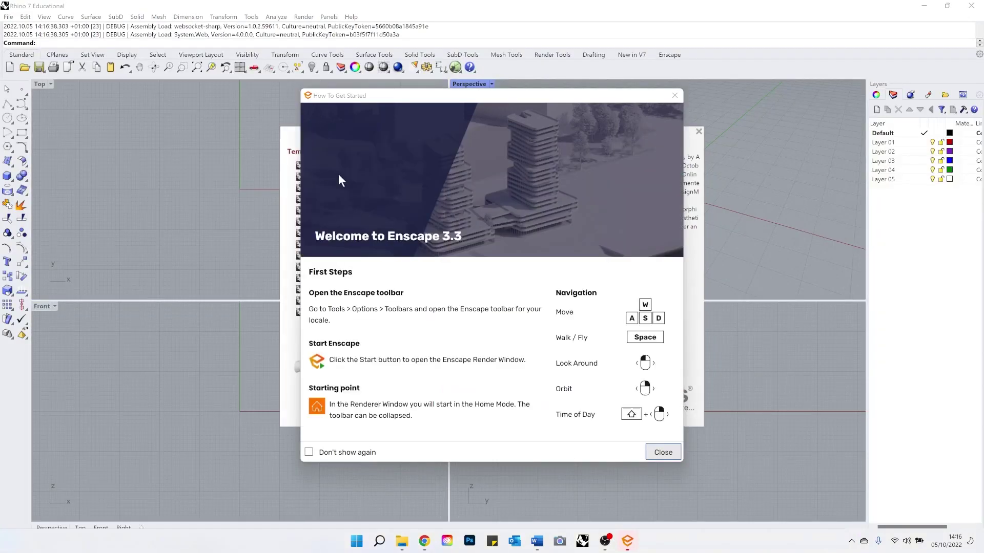
pyautogui.click(675, 97)
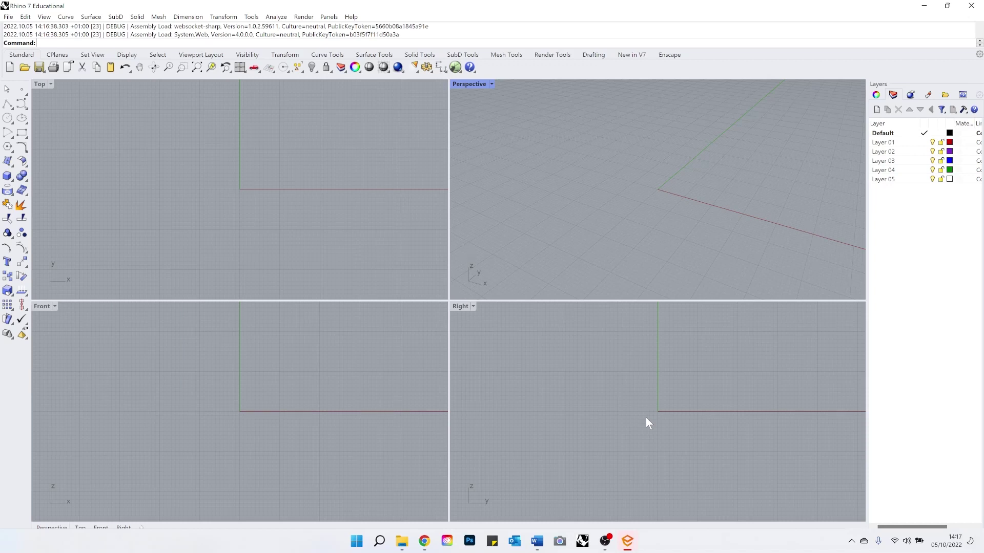
# Switch to Chrome and view the download options on the Rhinoceros website.
pyautogui.moveTo(424, 541)
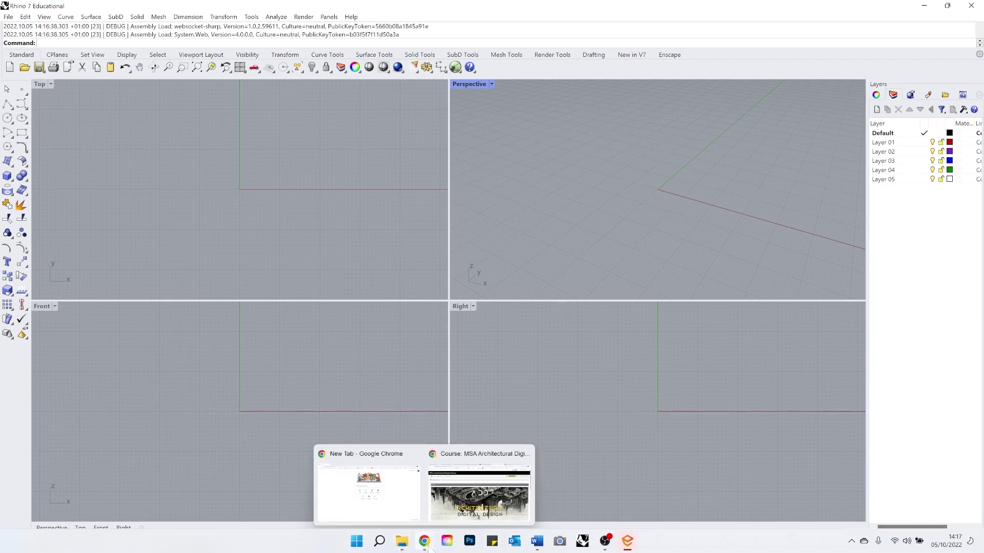
pyautogui.click(459, 504)
pyautogui.click(805, 7)
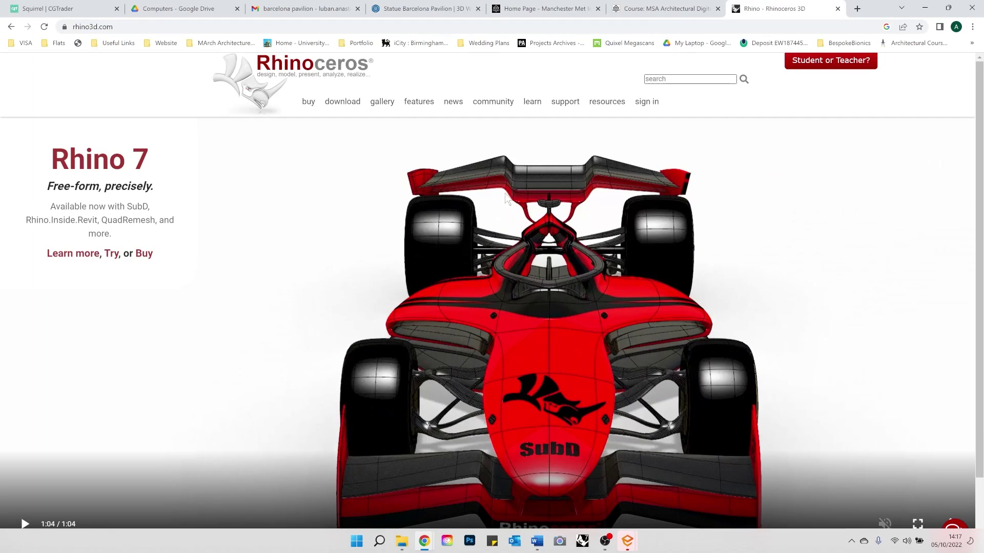
pyautogui.click(342, 102)
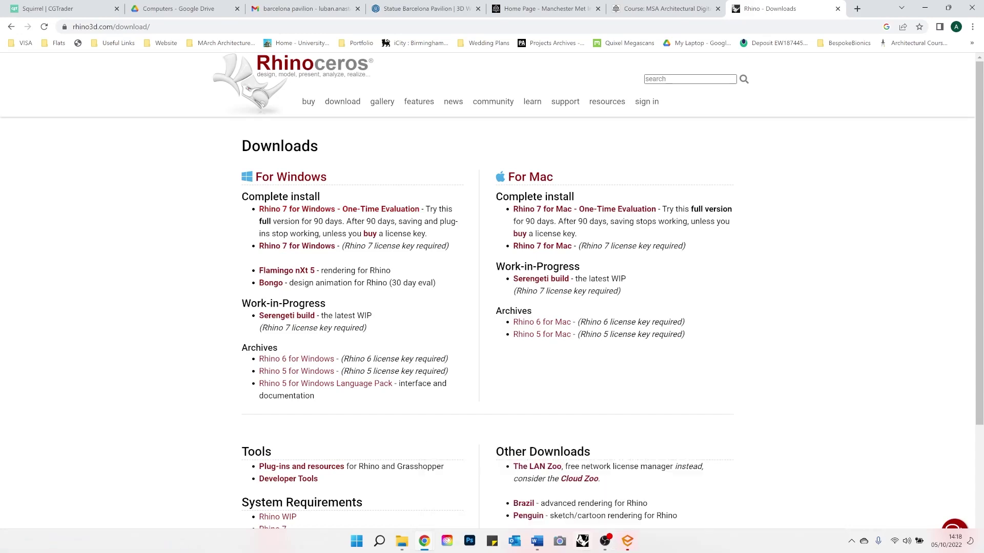
# Launch Rhino 7 from the desktop again and dismiss its start screen and the Enscape welcome window.
pyautogui.click(582, 542)
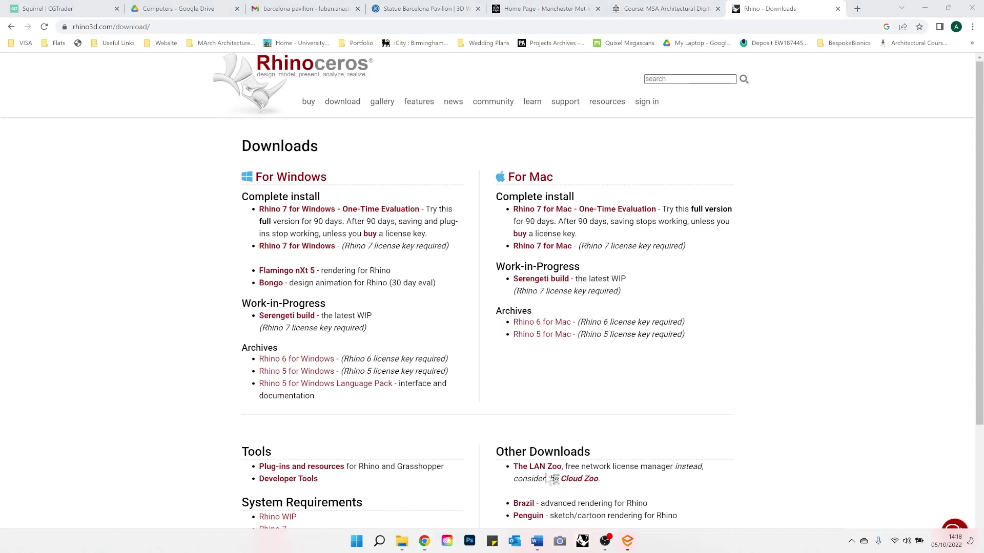
pyautogui.click(921, 14)
pyautogui.click(698, 131)
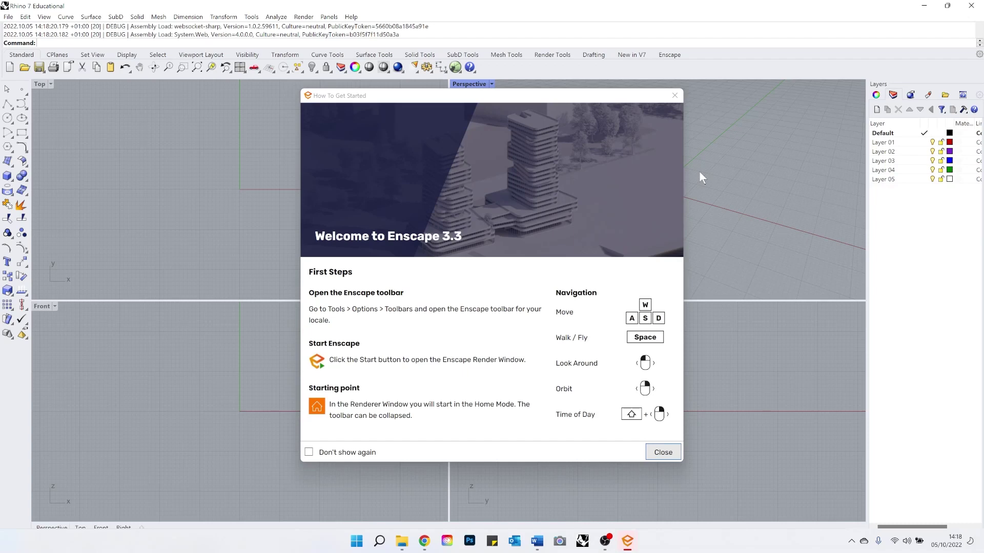
pyautogui.click(675, 95)
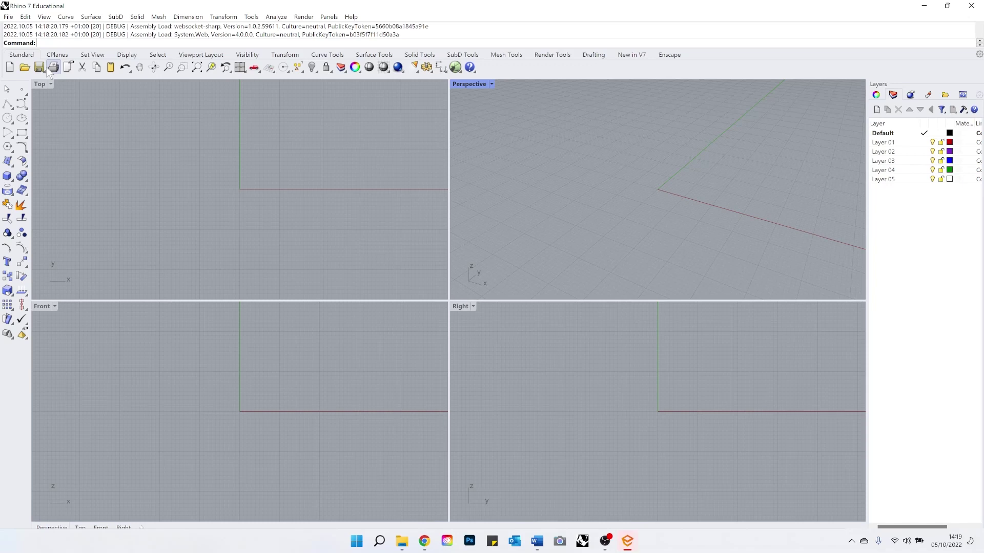
# Create a new Rhino file from the Large Objects - Millimeters template.
pyautogui.click(9, 17)
pyautogui.click(8, 17)
pyautogui.click(9, 17)
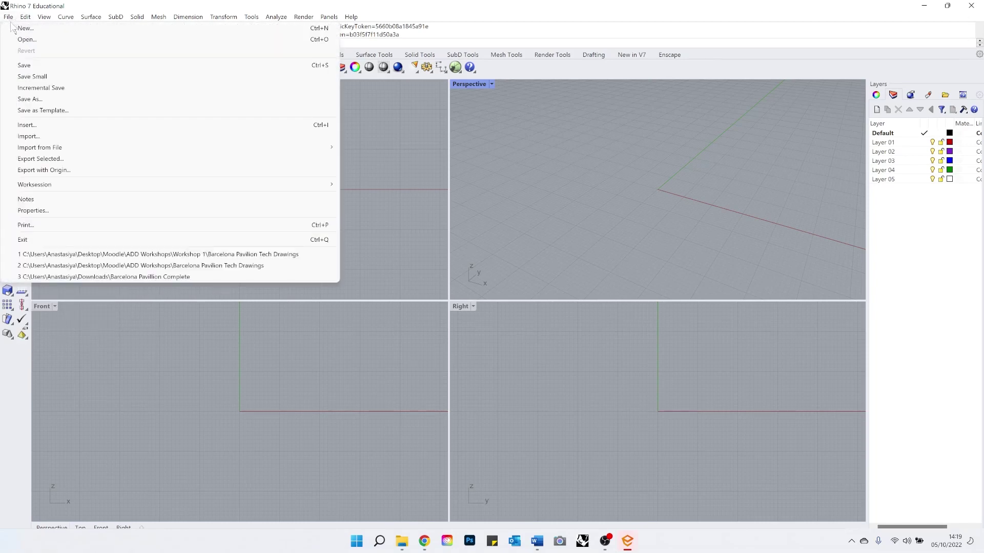
pyautogui.click(18, 26)
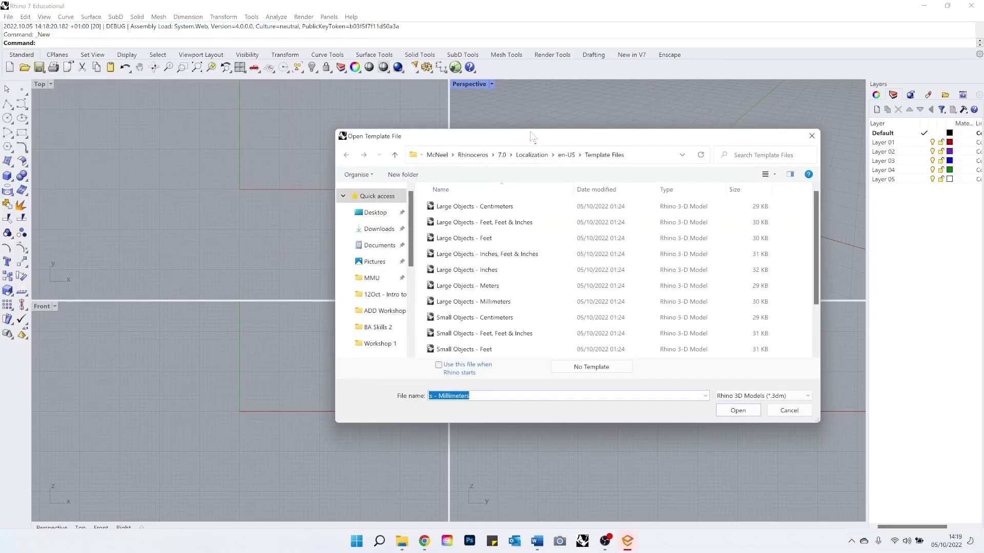
pyautogui.moveTo(530, 136); pyautogui.dragTo(427, 129)
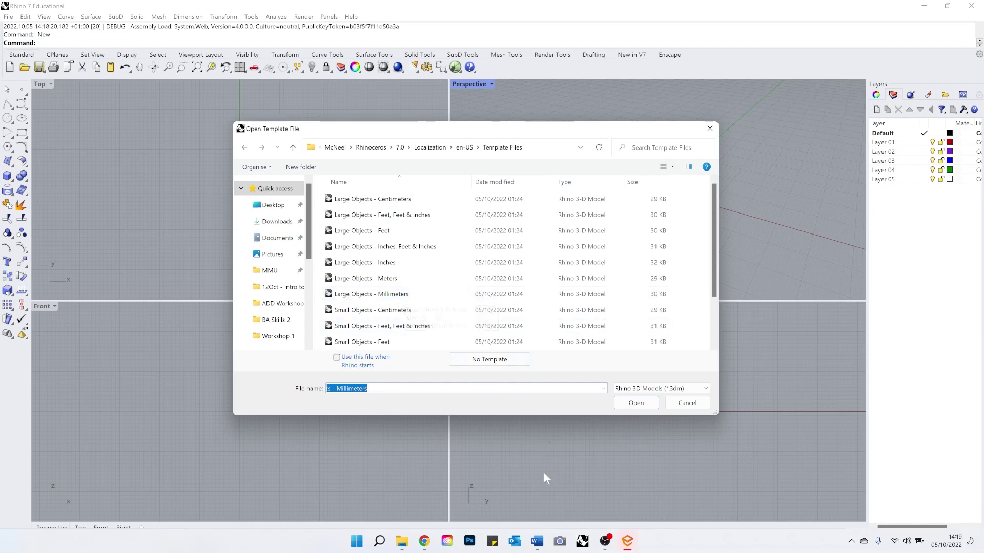
pyautogui.click(604, 544)
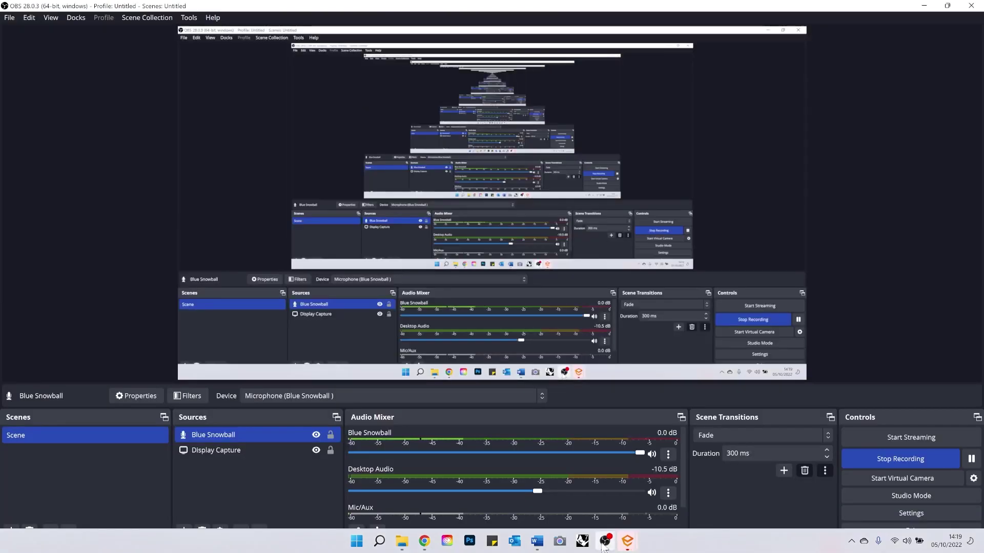
pyautogui.click(604, 544)
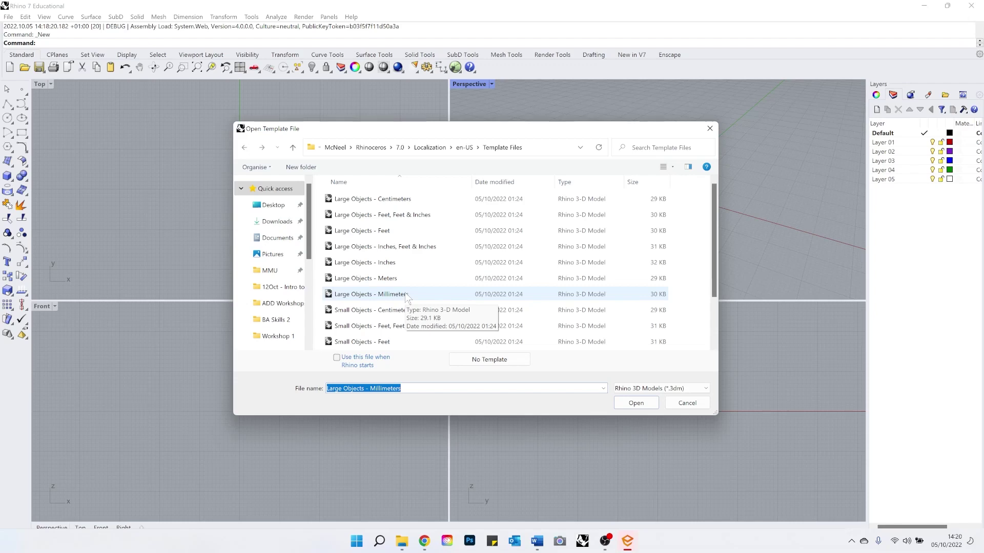
pyautogui.click(405, 294)
pyautogui.click(641, 402)
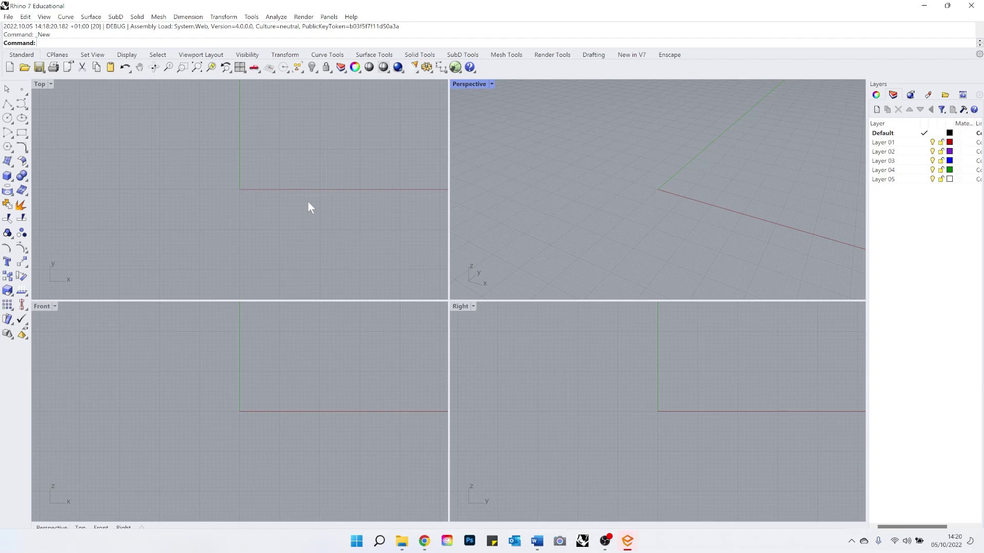
# Activate the Top, Front, Right and Perspective viewports in turn to compare the four views.
pyautogui.click(275, 187)
pyautogui.click(247, 400)
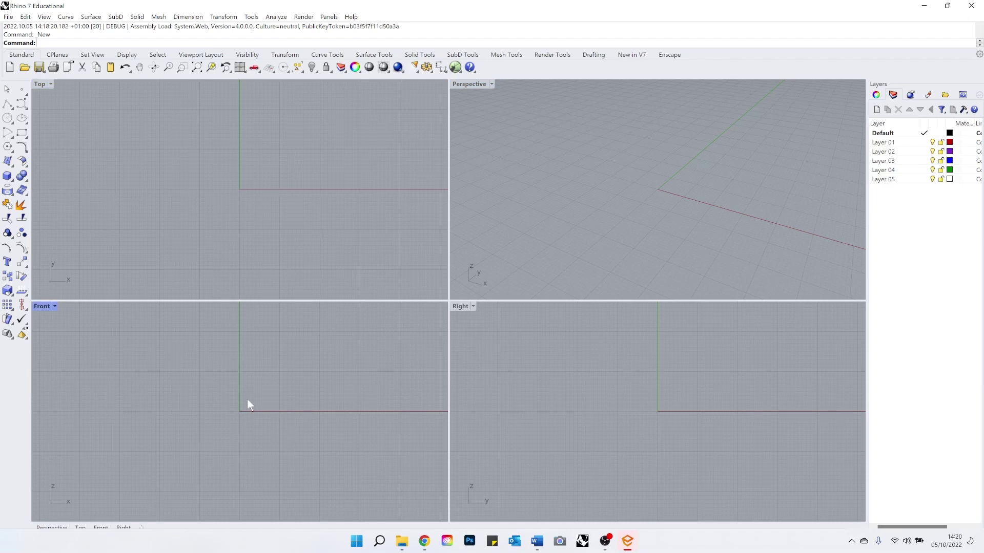
pyautogui.click(205, 187)
pyautogui.click(258, 390)
pyautogui.click(625, 424)
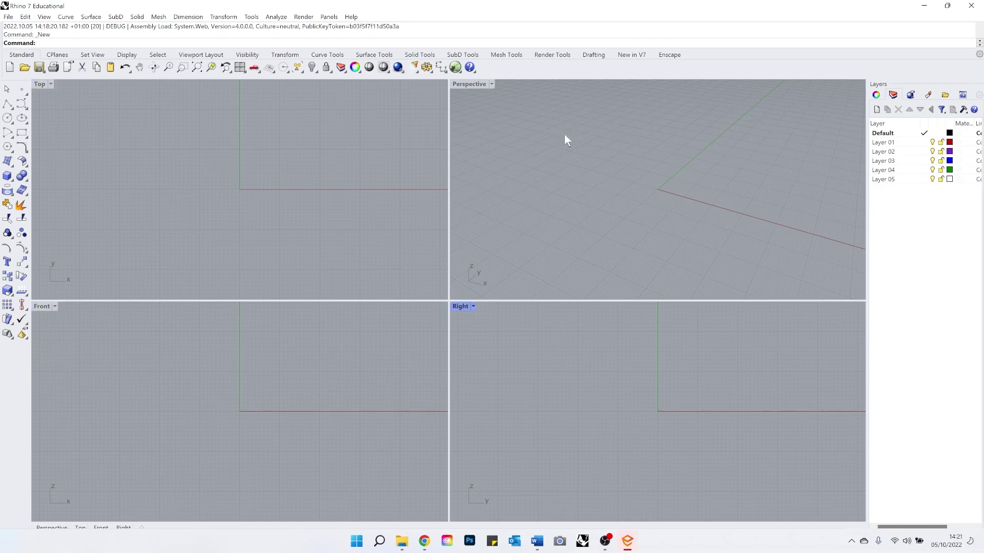
pyautogui.click(486, 197)
pyautogui.click(224, 178)
# Zoom in and out in the four viewports to examine their grids and axes.
pyautogui.scroll(-1, 224, 179)
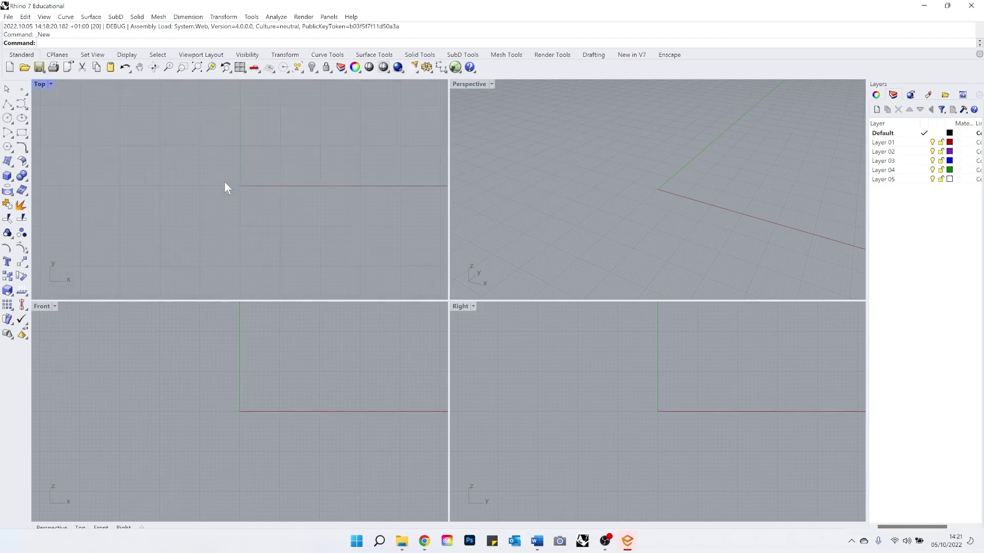
pyautogui.scroll(1, 224, 187)
pyautogui.scroll(-2, 236, 444)
pyautogui.scroll(-2, 648, 443)
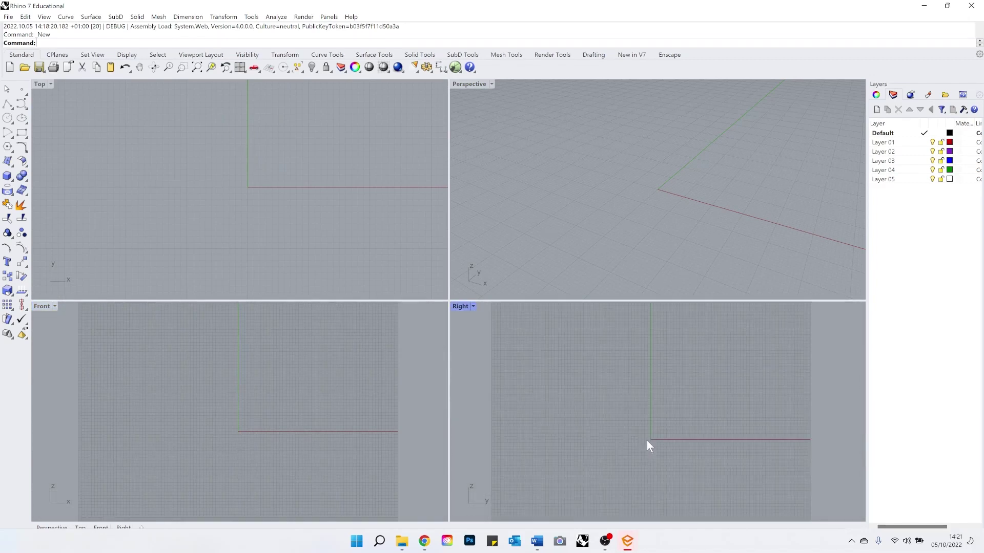
pyautogui.scroll(-4, 671, 196)
pyautogui.scroll(2, 675, 196)
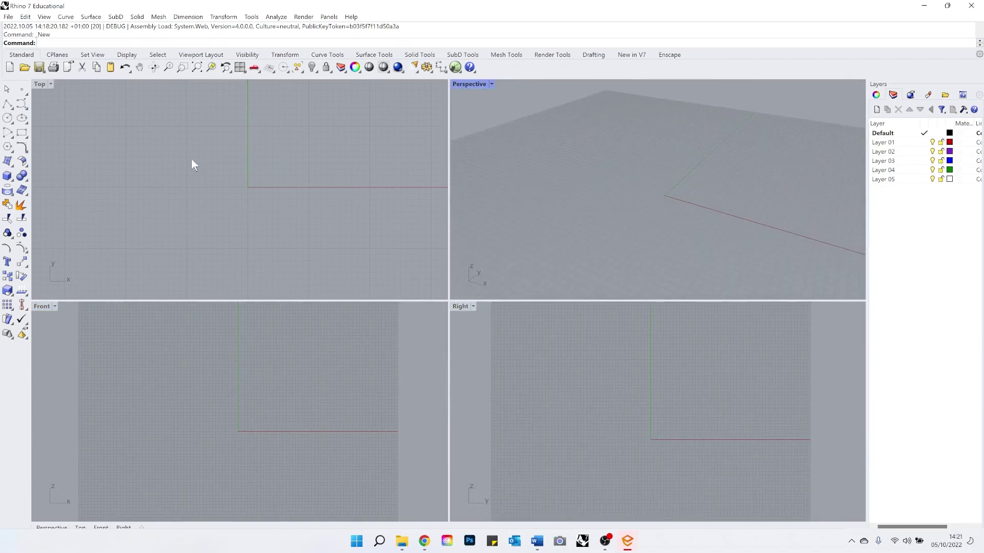
pyautogui.scroll(-2, 192, 169)
pyautogui.scroll(-1, 193, 172)
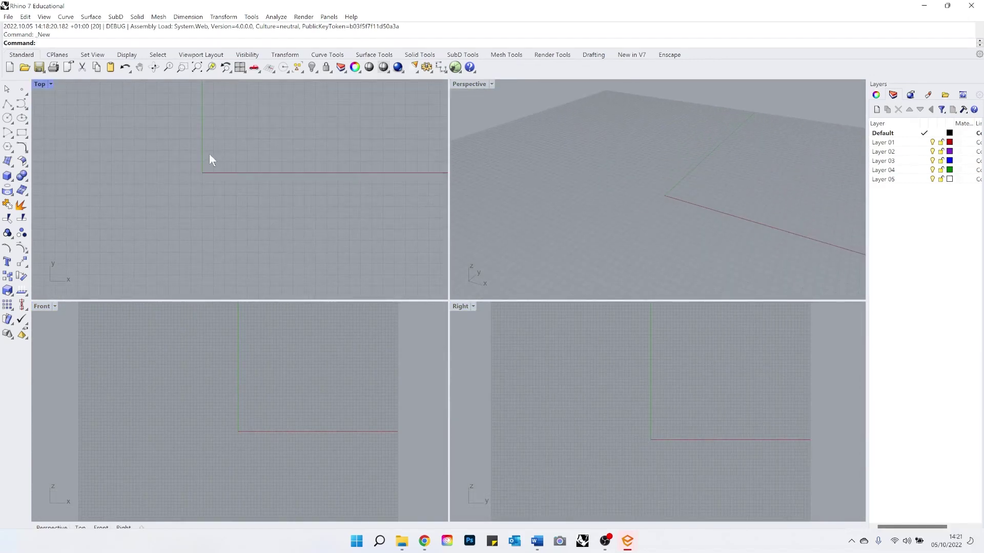
pyautogui.click(212, 380)
pyautogui.click(578, 351)
# Zoom and orbit the Perspective viewport to view the construction grid from different distances and angles.
pyautogui.scroll(-8, 612, 229)
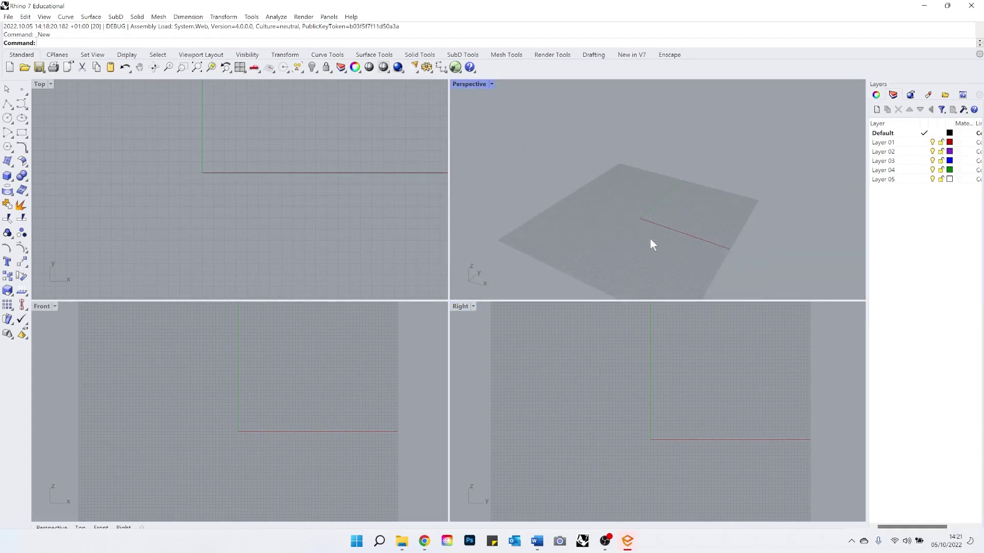
pyautogui.scroll(3, 650, 238)
pyautogui.scroll(-3, 649, 236)
pyautogui.scroll(1, 650, 225)
pyautogui.scroll(2, 658, 219)
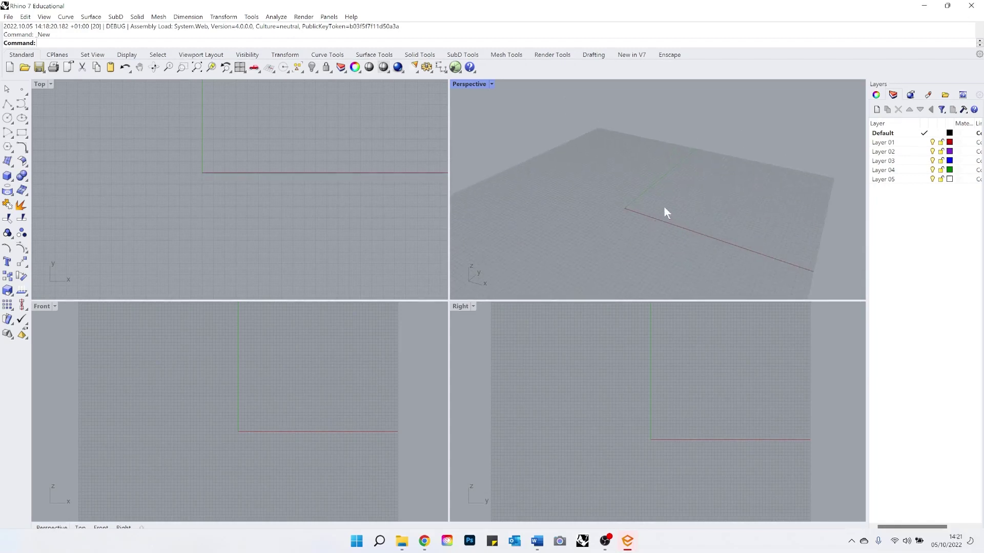
pyautogui.moveTo(656, 215); pyautogui.dragTo(605, 213, button='right')
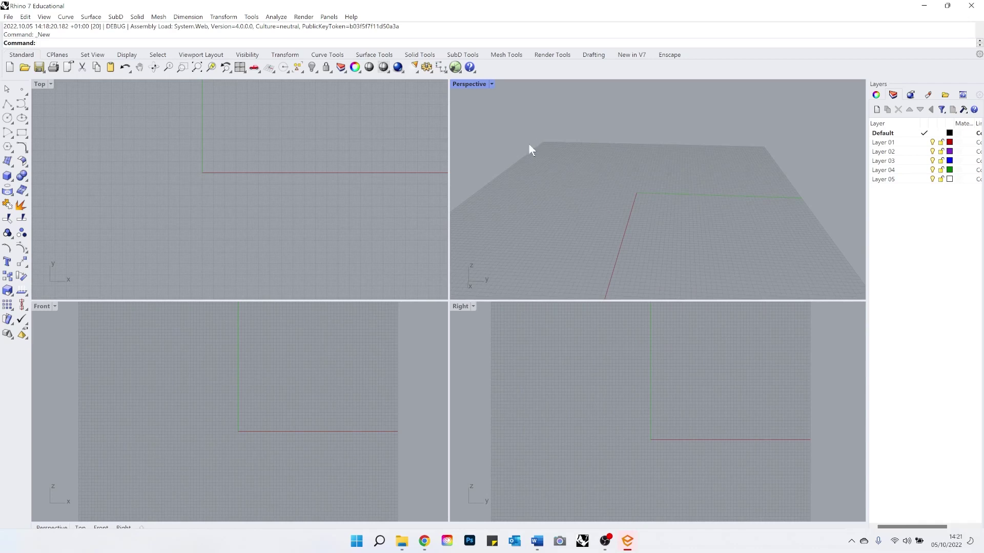
# Maximize the Perspective viewport, then zoom and orbit to examine the construction grid at full size.
pyautogui.click(492, 84)
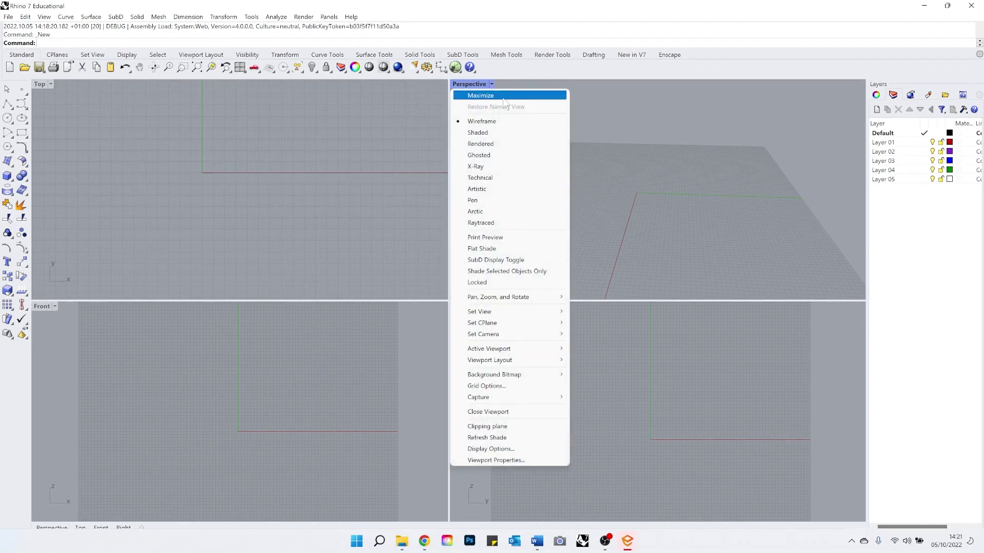
pyautogui.click(503, 97)
pyautogui.scroll(-5, 380, 270)
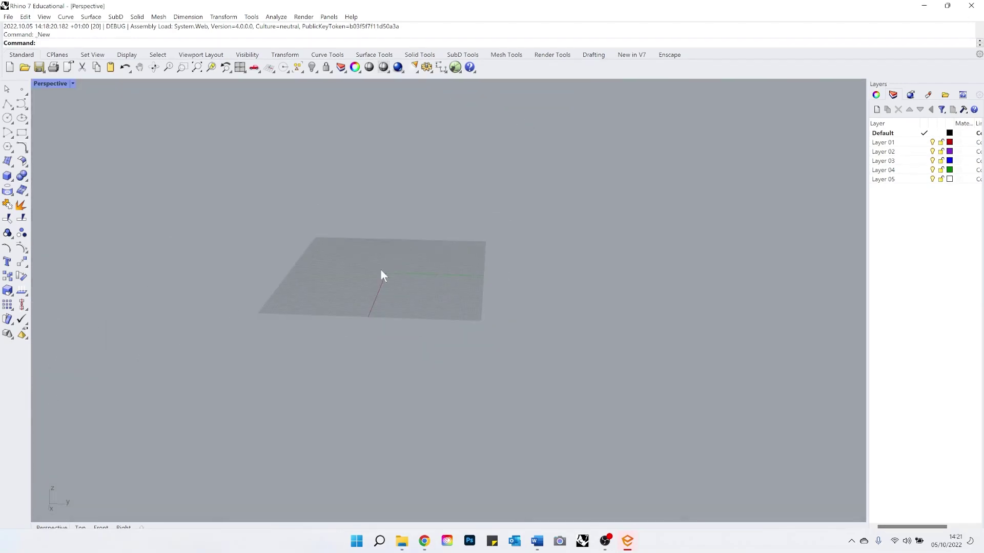
pyautogui.scroll(6, 373, 278)
pyautogui.scroll(-1, 407, 249)
pyautogui.scroll(1, 416, 258)
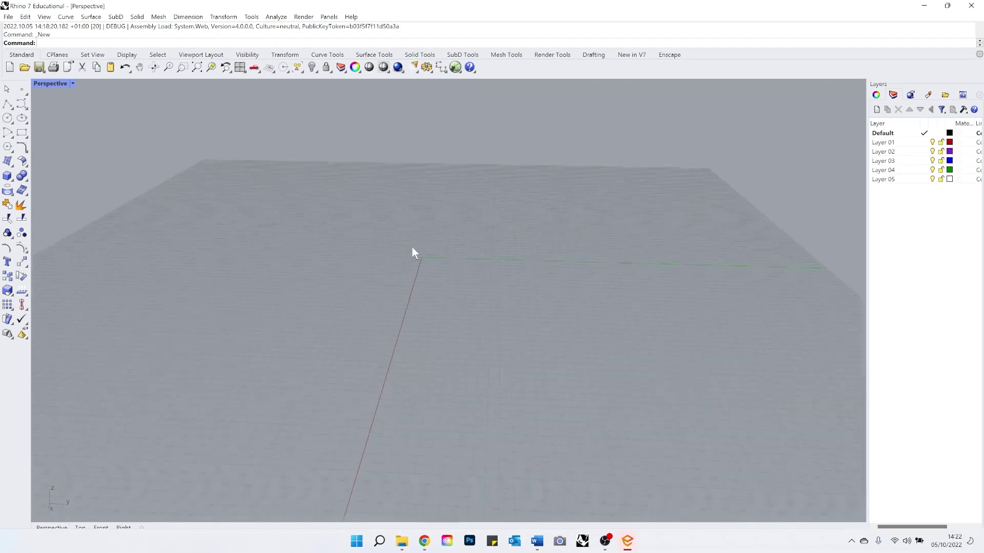
pyautogui.scroll(-4, 392, 228)
pyautogui.scroll(4, 396, 240)
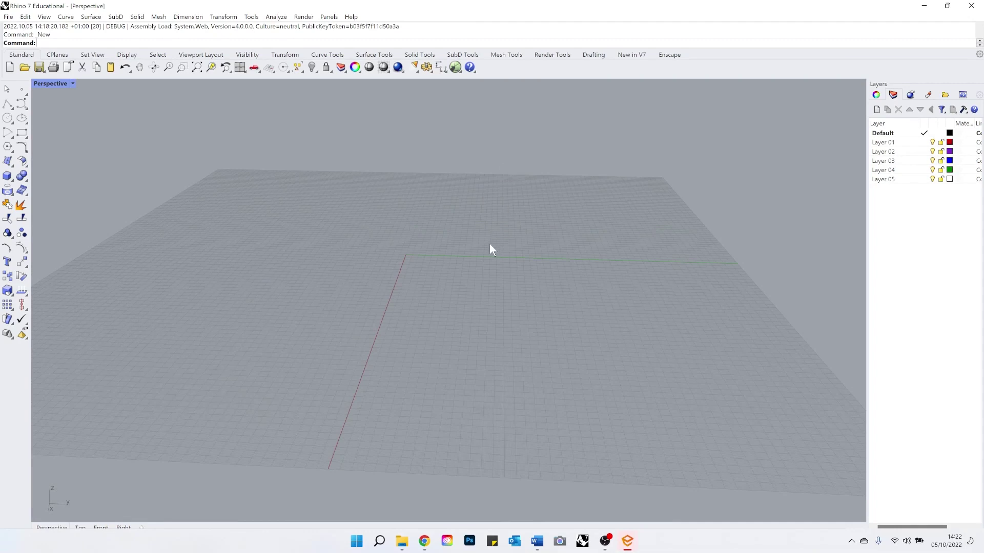
pyautogui.moveTo(486, 259)
pyautogui.mouseDown(button='right')
pyautogui.moveTo(393, 253)
pyautogui.moveTo(395, 221)
pyautogui.moveTo(585, 204)
pyautogui.moveTo(529, 248)
pyautogui.moveTo(402, 240)
pyautogui.moveTo(521, 235)
pyautogui.moveTo(535, 260)
pyautogui.moveTo(417, 244)
pyautogui.moveTo(547, 248)
pyautogui.moveTo(492, 248)
pyautogui.mouseUp(button='right')
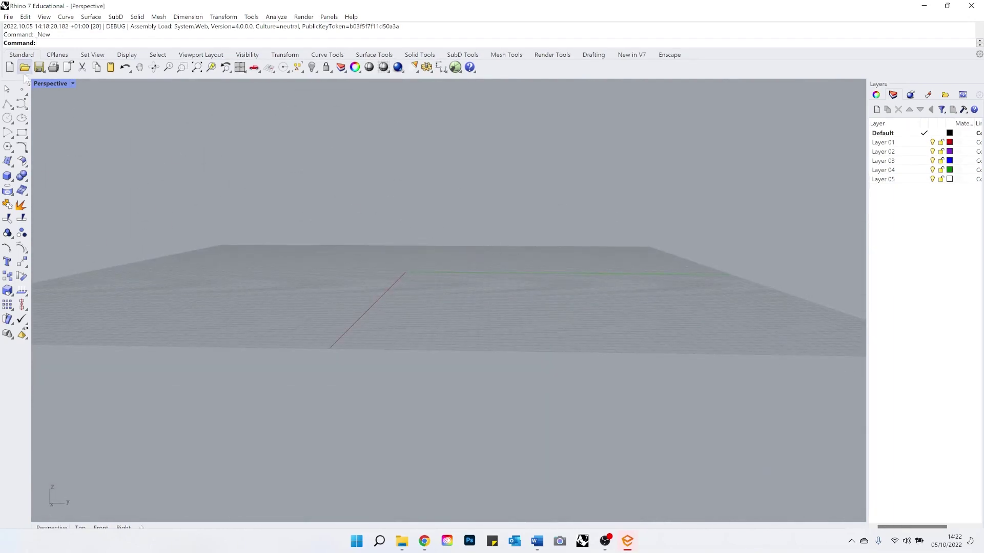
# Switch between the maximized Perspective view and the four-viewport layout, ending with all four viewports shown.
pyautogui.doubleClick(55, 85)
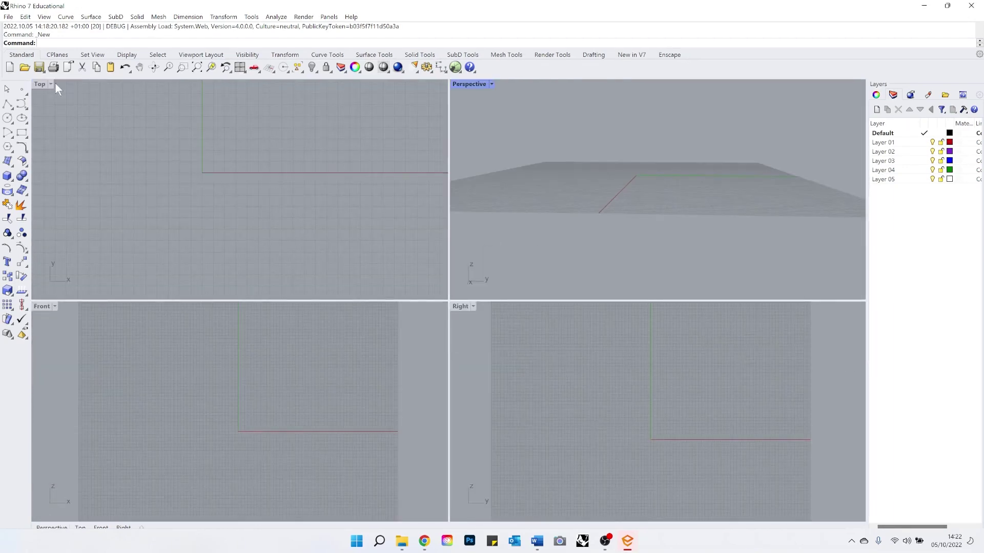
pyautogui.doubleClick(465, 87)
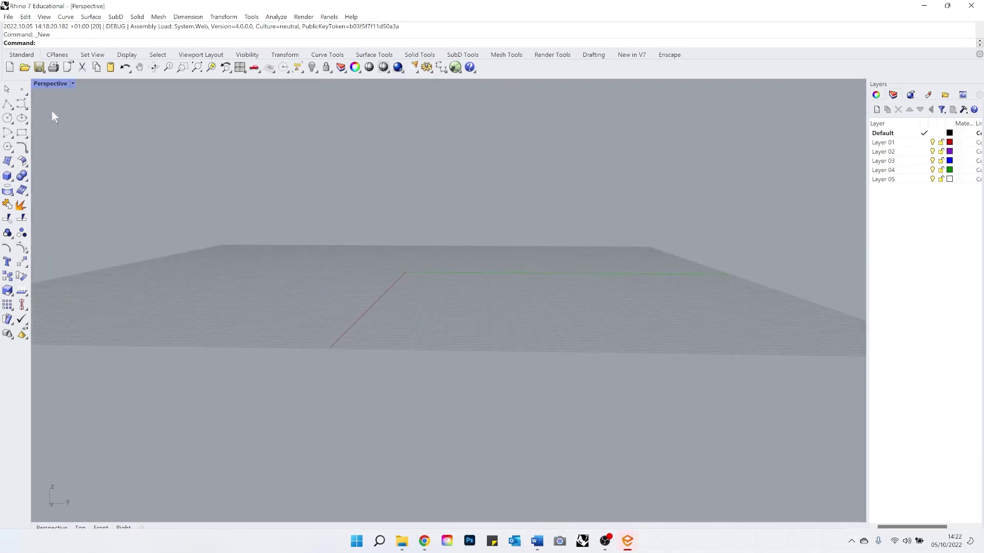
pyautogui.doubleClick(54, 84)
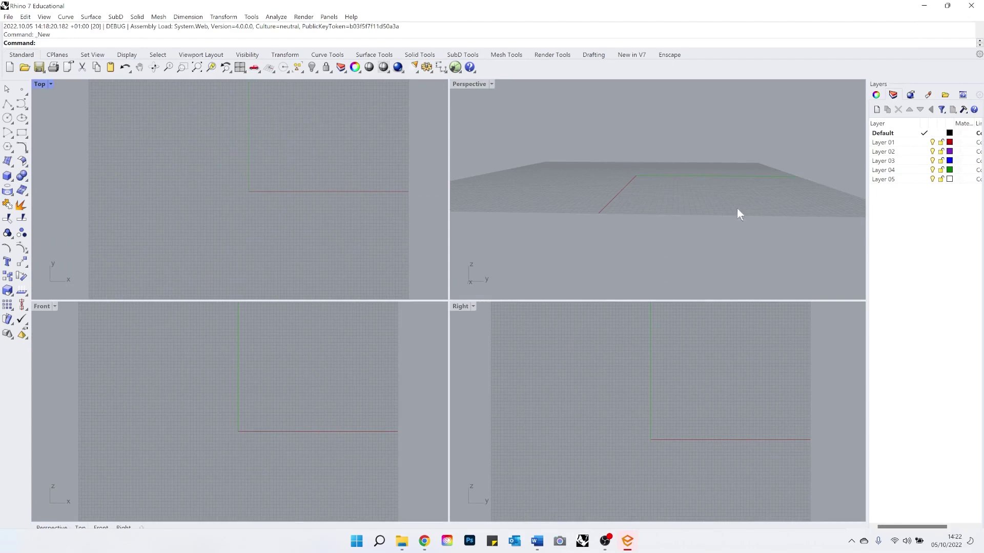
pyautogui.moveTo(656, 200); pyautogui.dragTo(662, 190, button='right')
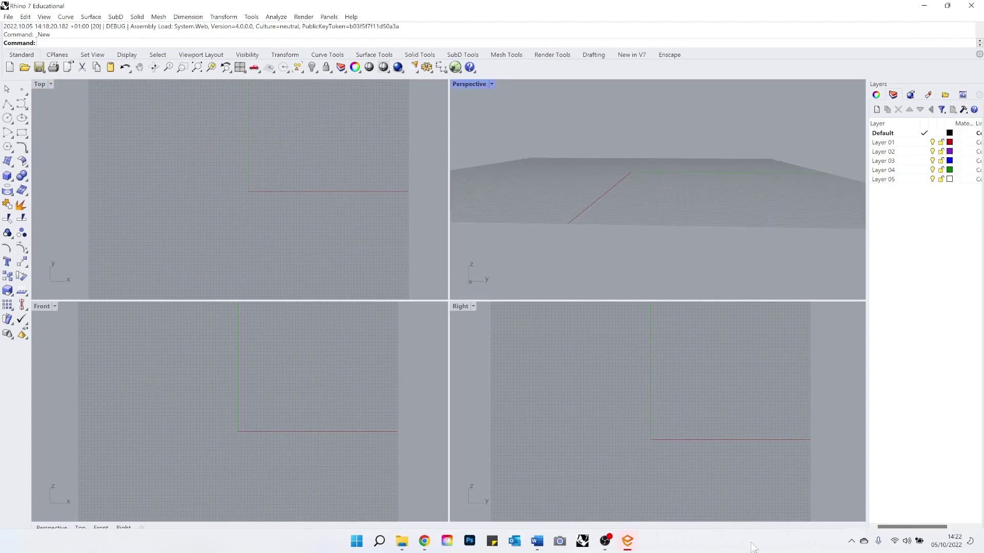
# Restore the Rhino window from full screen and resize it to fill the space above the taskbar with the status bar visible.
pyautogui.click(947, 5)
pyautogui.click(971, 5)
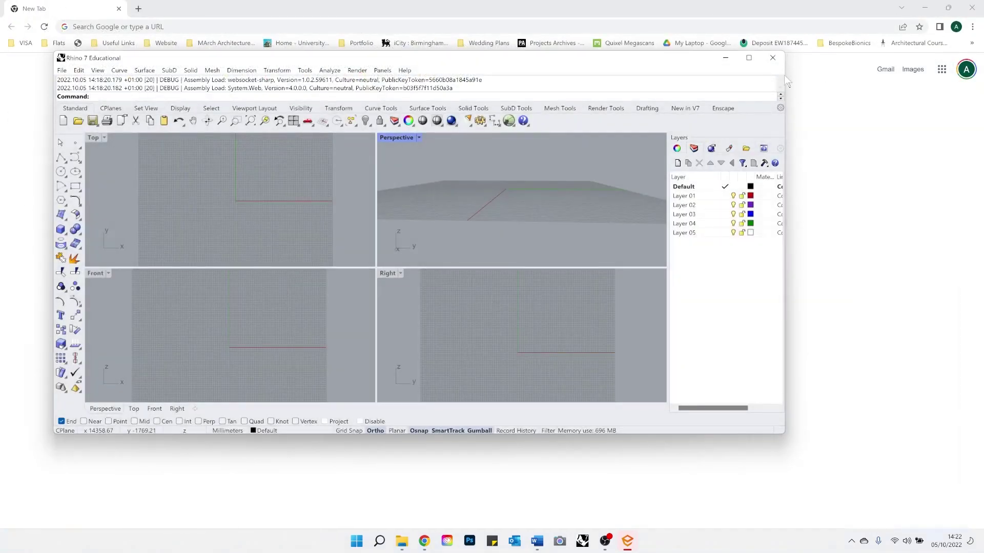
pyautogui.click(749, 57)
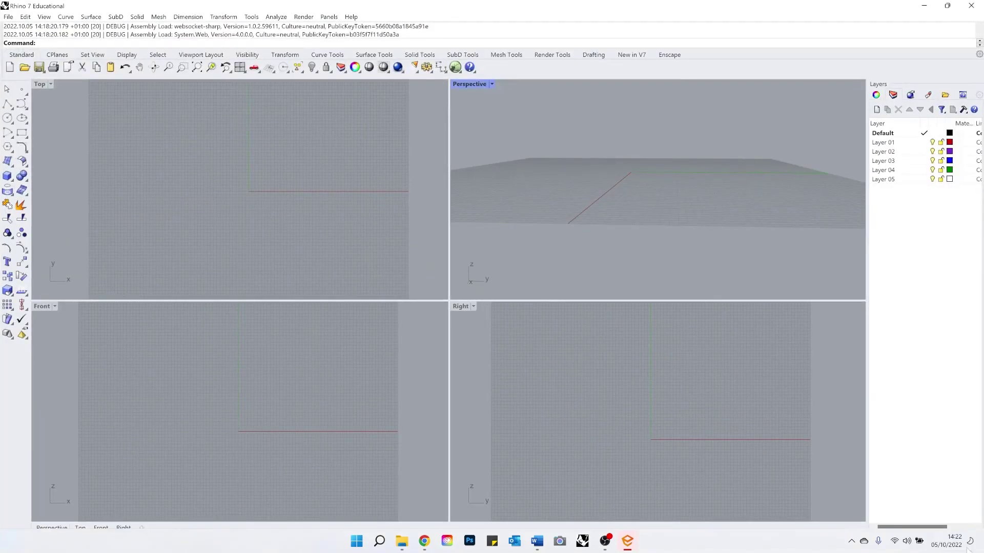
pyautogui.moveTo(886, 8); pyautogui.dragTo(835, 10)
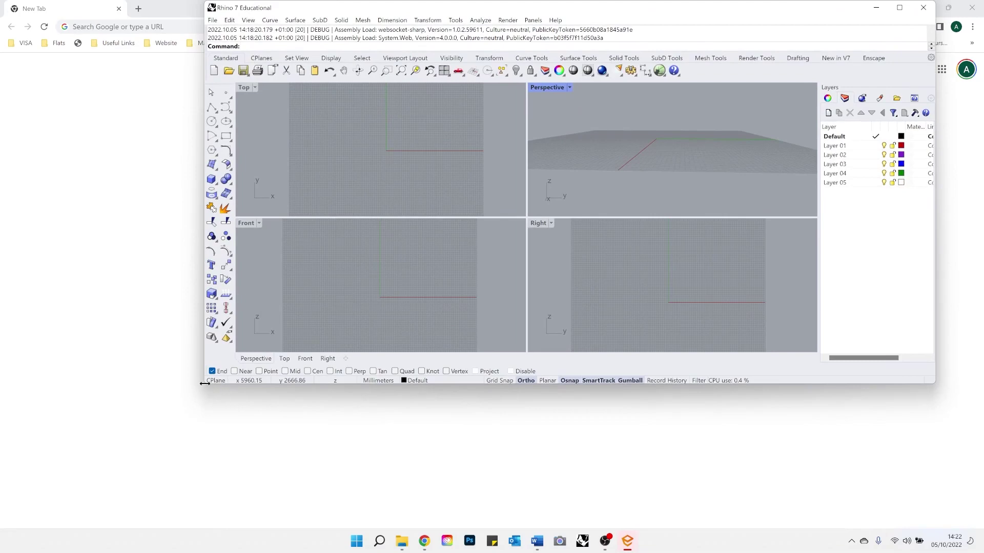
pyautogui.moveTo(205, 382); pyautogui.dragTo(4, 528)
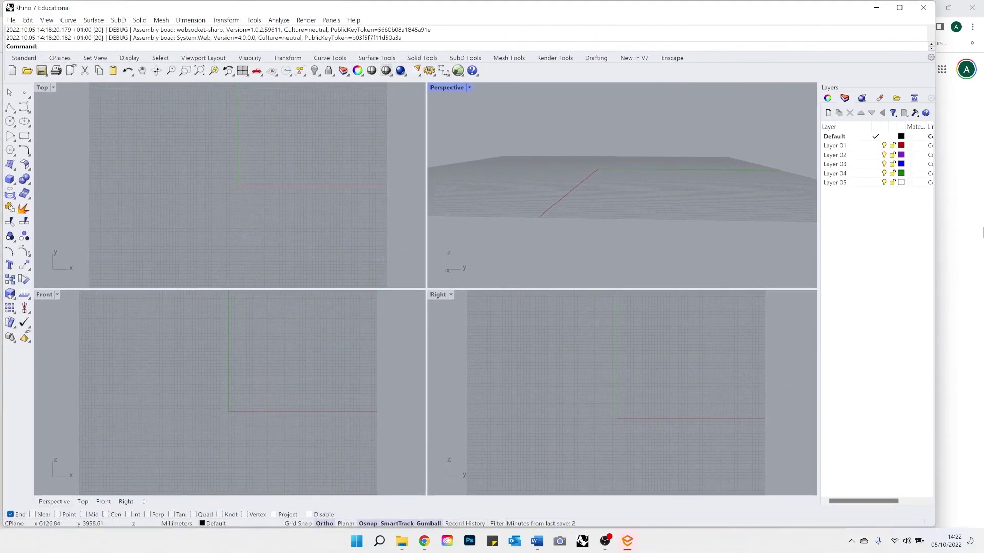
pyautogui.moveTo(951, 241); pyautogui.dragTo(982, 241)
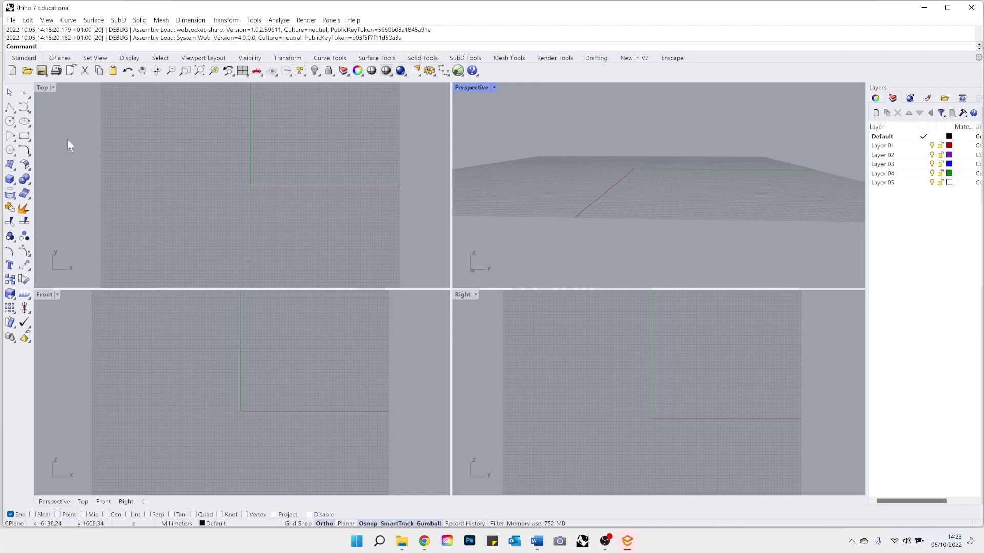
# Look up the Box and Join commands and the commands starting with O through command-line suggestions, without running any.
pyautogui.moveTo(234, 235); pyautogui.dragTo(186, 217, button='right')
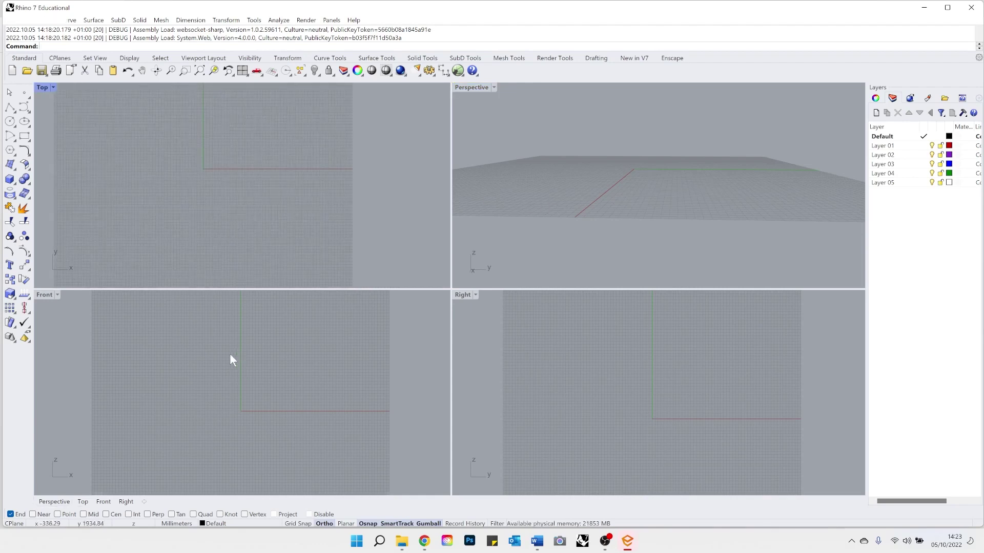
pyautogui.moveTo(231, 360); pyautogui.dragTo(217, 379, button='right')
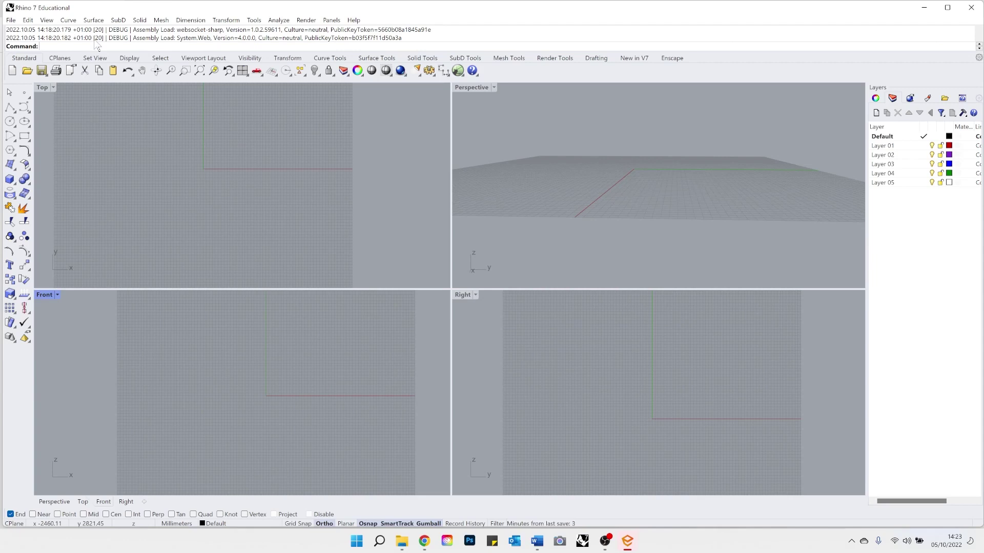
pyautogui.write('Box')
pyautogui.press('Escape')
pyautogui.write('Join')
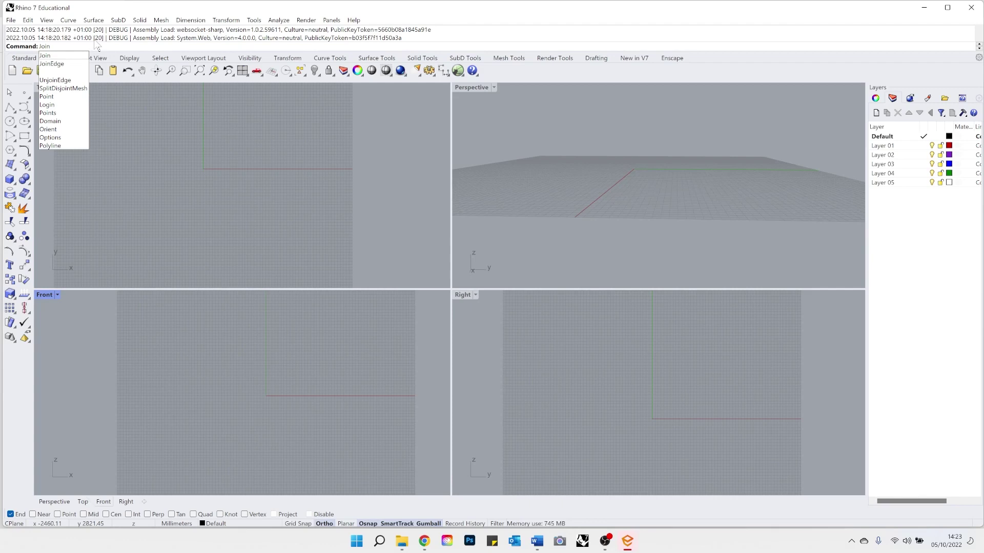
pyautogui.press('BackSpace')
pyautogui.press('BackSpace')
pyautogui.press('BackSpace')
pyautogui.press('BackSpace')
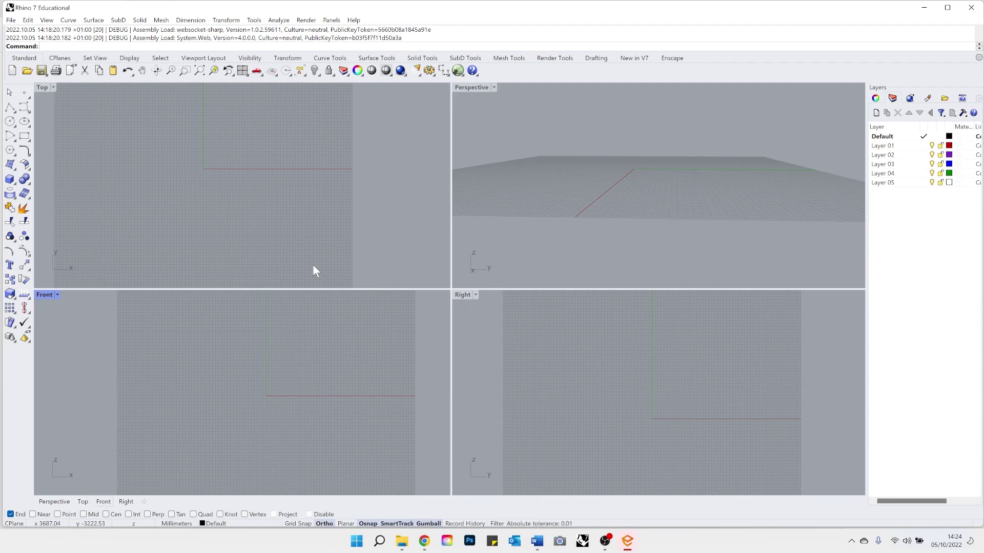
pyautogui.write('O')
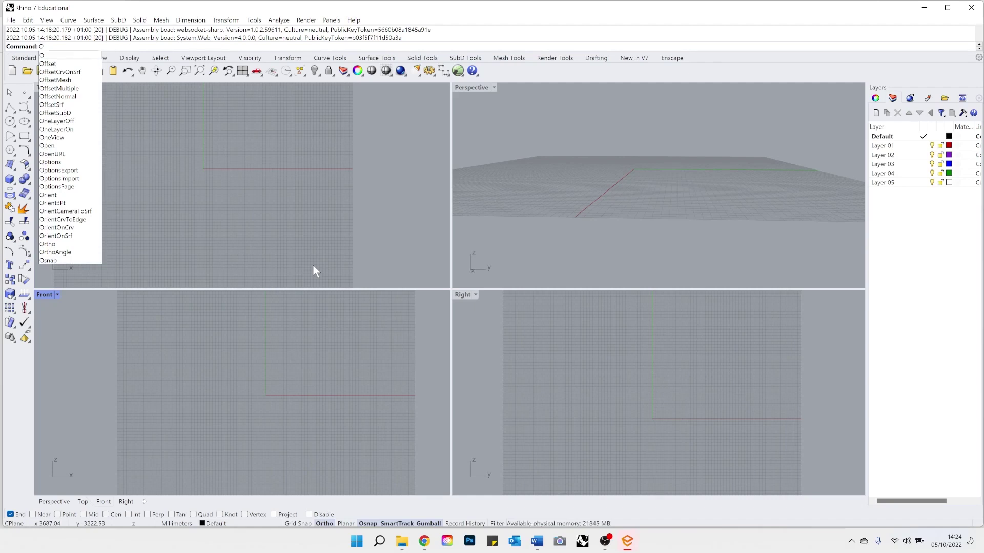
pyautogui.press('Escape')
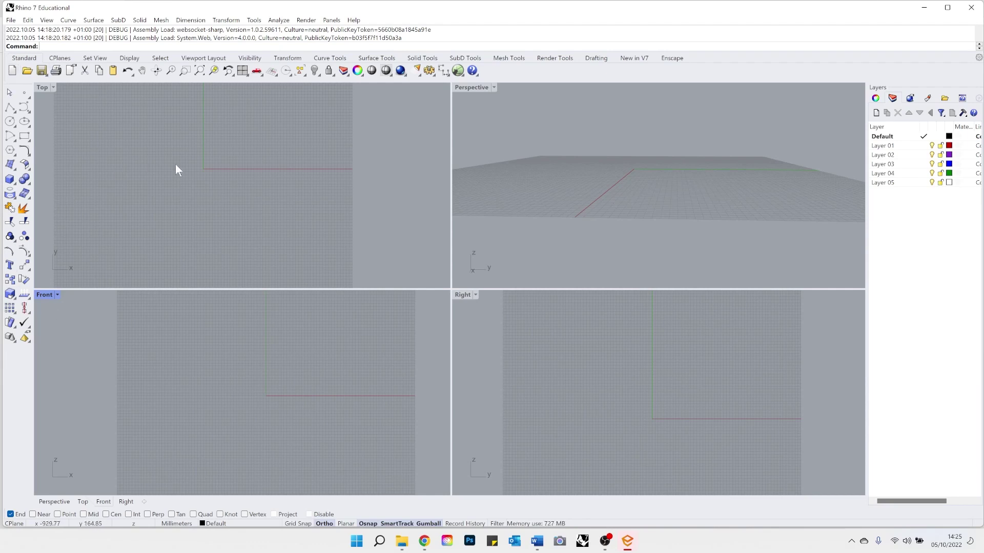
# Look up commands starting with Poly in the command-line suggestions, clearing the entry without running one.
pyautogui.write('Pol')
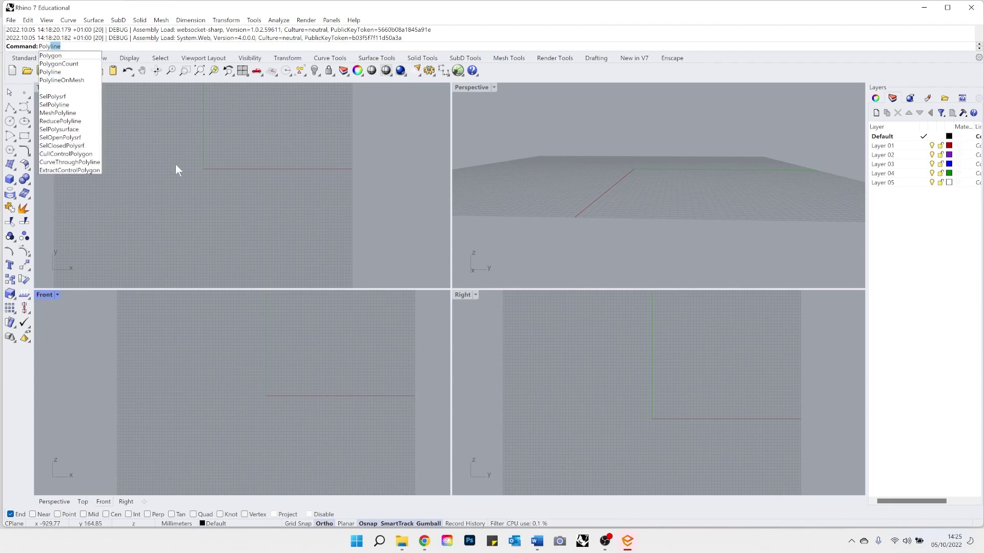
pyautogui.press('BackSpace')
pyautogui.press('BackSpace')
pyautogui.press('BackSpace')
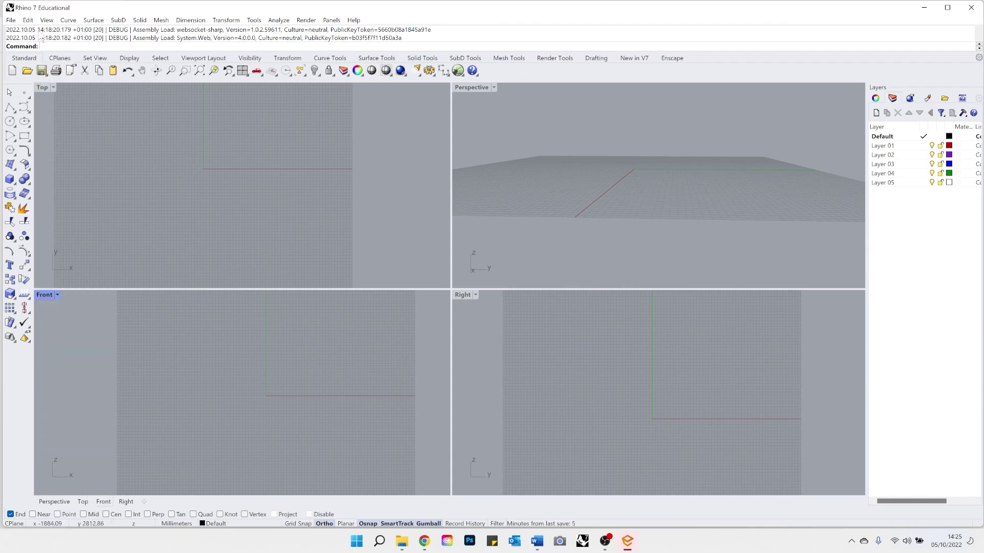
# Examine the available Curve, Mesh, Analyze and View commands, including the Set CPlane options, without running any.
pyautogui.click(72, 21)
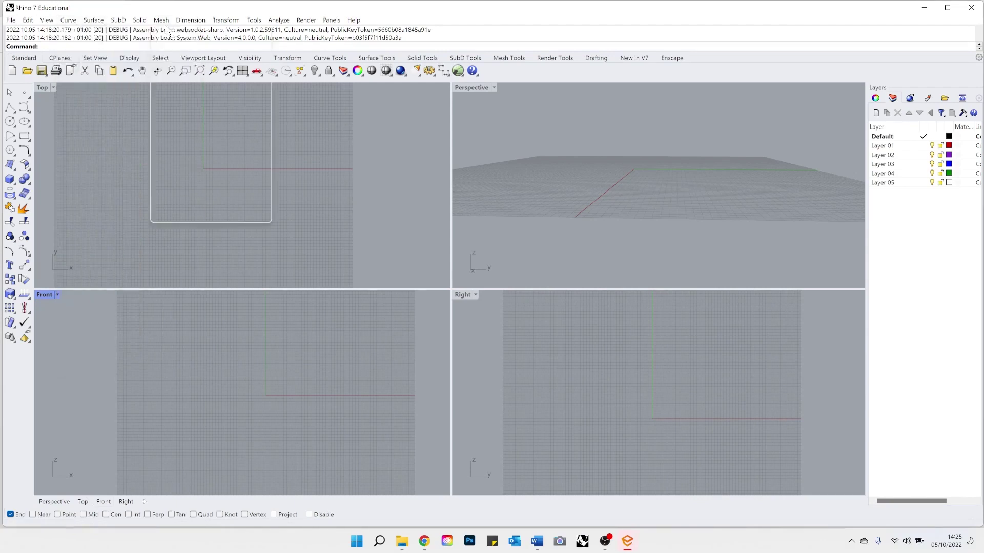
pyautogui.moveTo(128, 21)
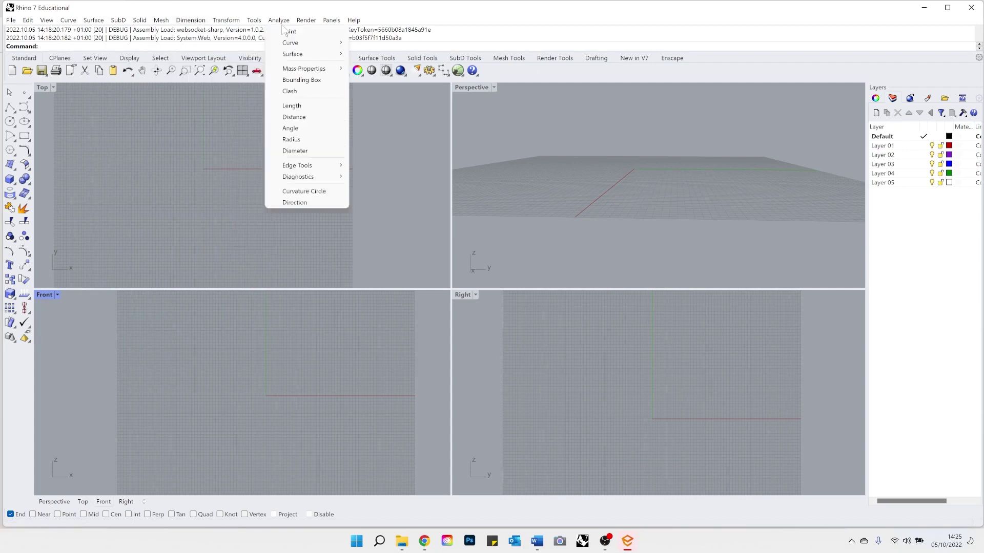
pyautogui.moveTo(344, 16)
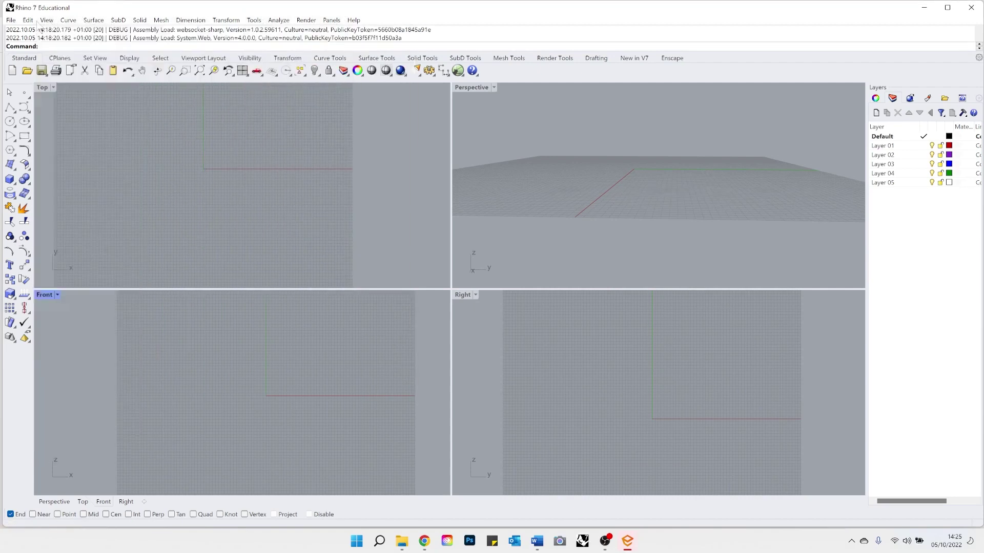
pyautogui.moveTo(37, 23)
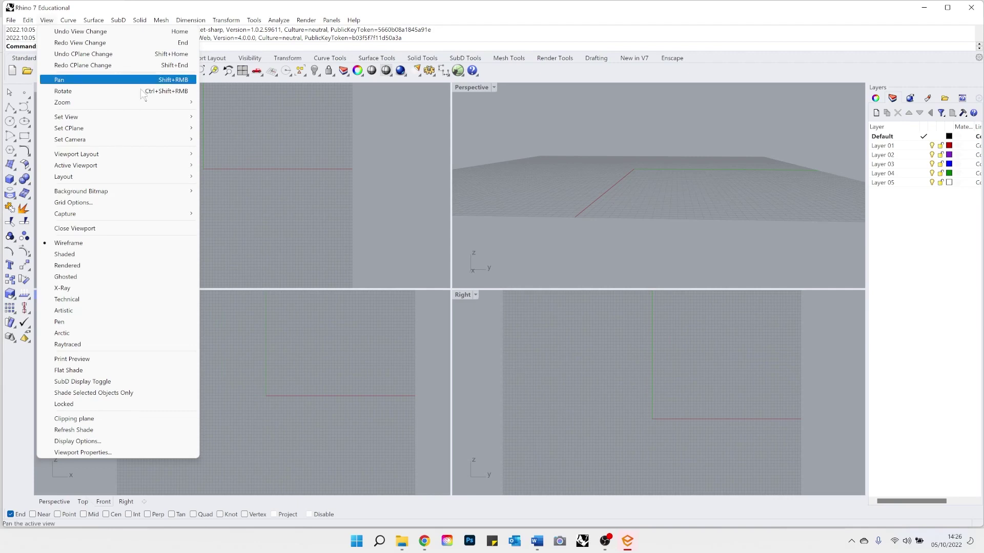
pyautogui.moveTo(69, 128)
pyautogui.click(928, 262)
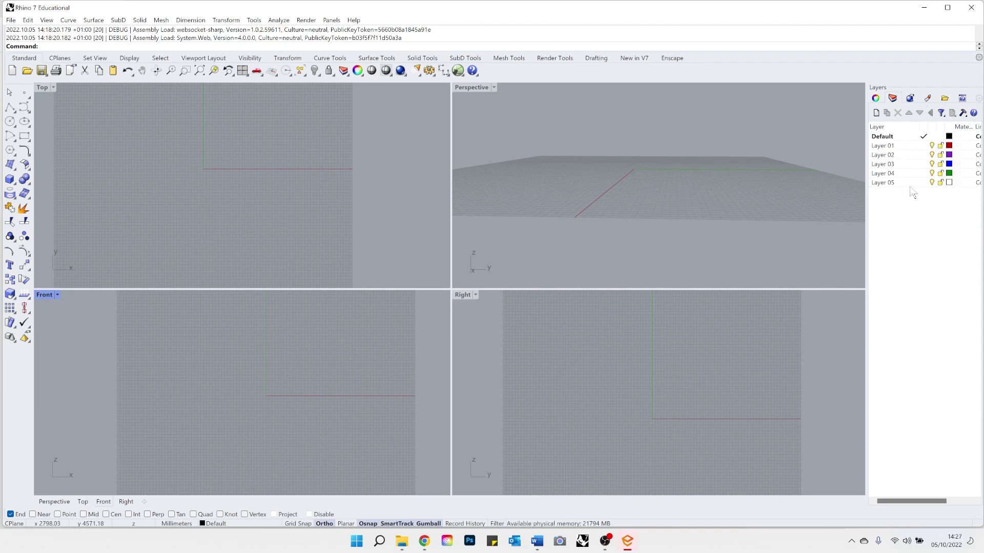
# Look through the view properties and Rendering settings, returning to the layer list.
pyautogui.click(879, 97)
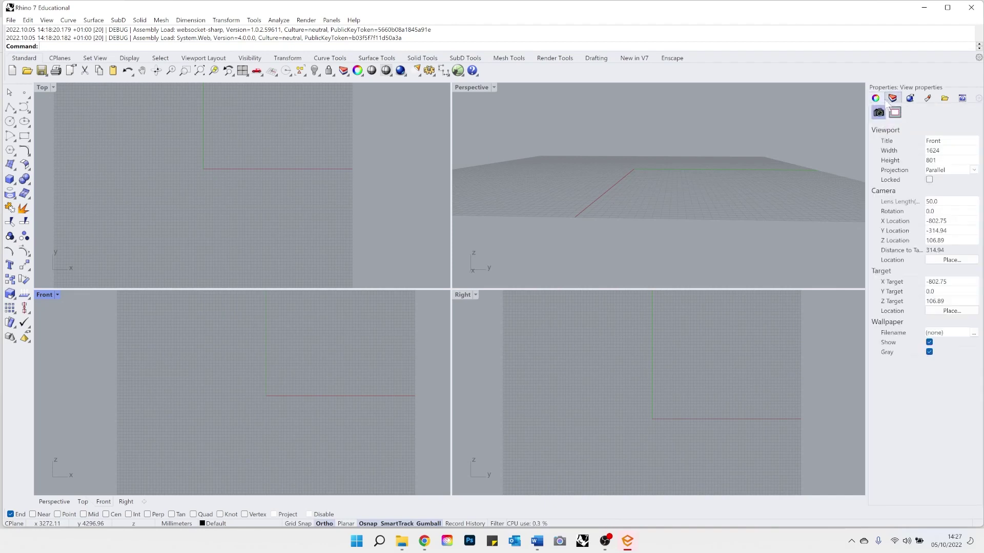
pyautogui.click(897, 102)
pyautogui.click(911, 100)
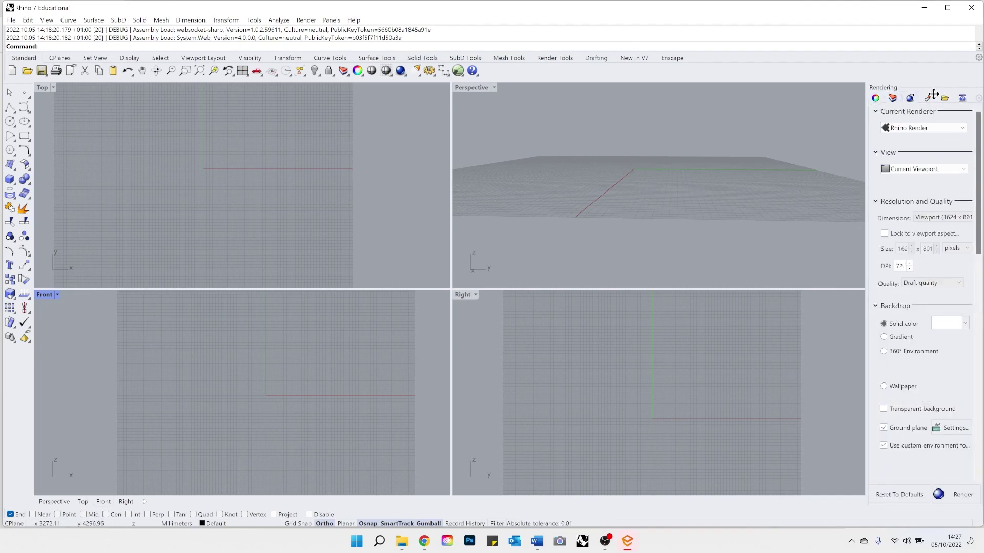
pyautogui.click(892, 99)
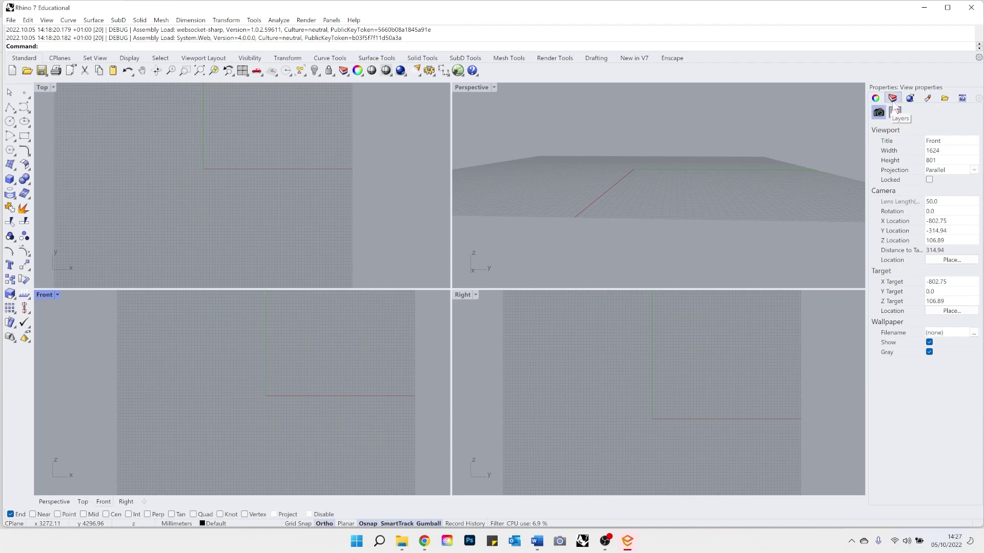
pyautogui.moveTo(893, 105)
pyautogui.mouseDown()
pyautogui.moveTo(897, 88)
pyautogui.moveTo(882, 103)
pyautogui.mouseUp()
pyautogui.click(894, 104)
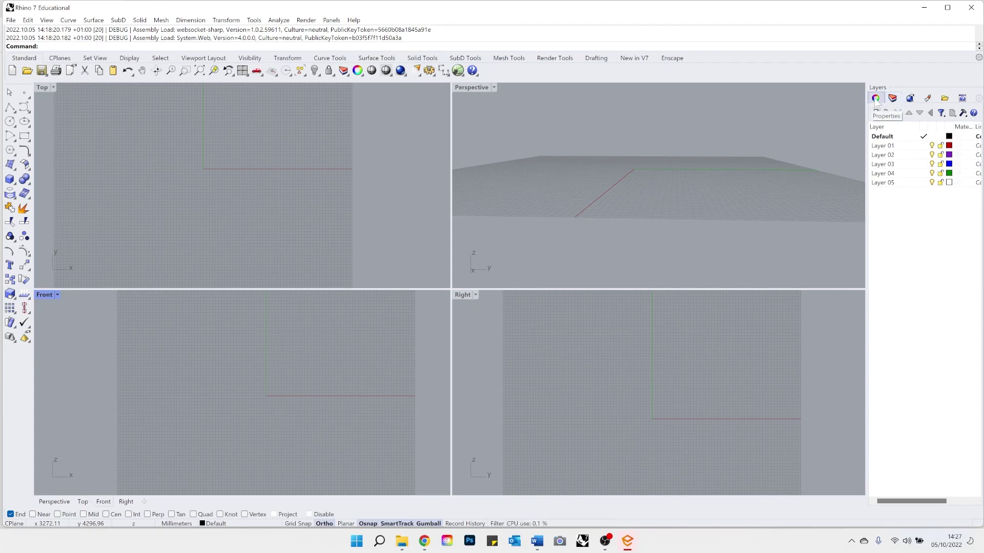
# Separate the Properties panel from the Layers group and dock it directly beneath Layers.
pyautogui.moveTo(875, 101); pyautogui.dragTo(925, 430)
pyautogui.moveTo(925, 470); pyautogui.dragTo(866, 275)
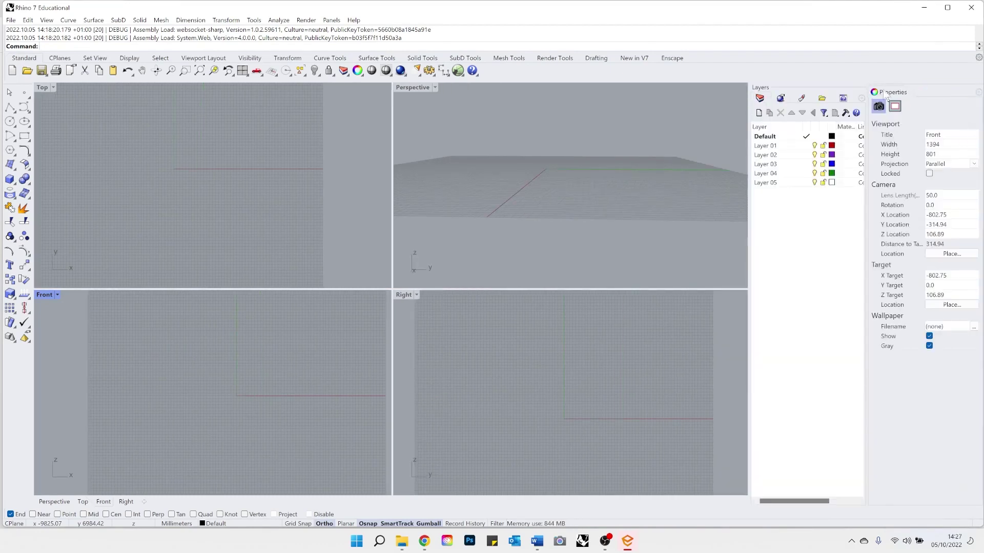
pyautogui.moveTo(894, 94); pyautogui.dragTo(922, 491)
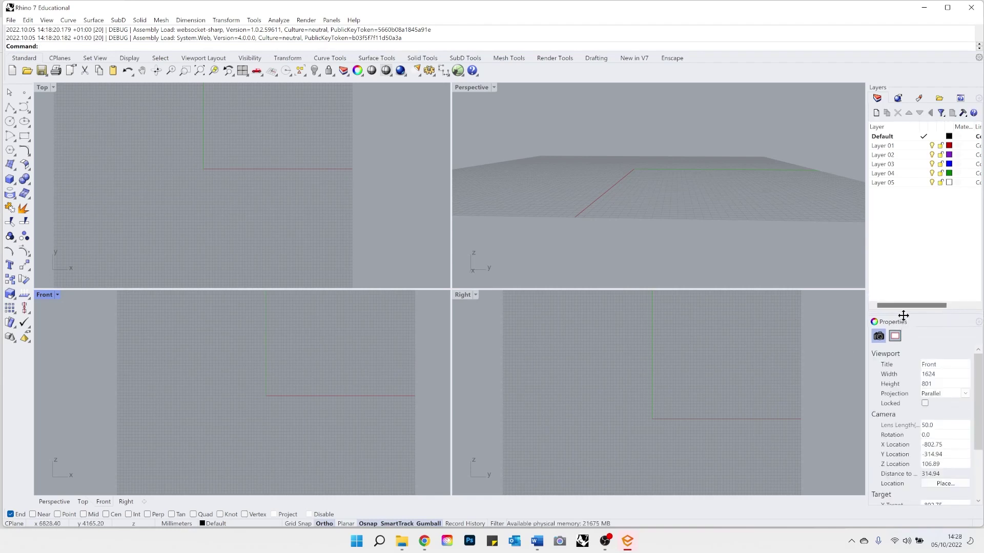
# Undock the Properties panel as a floating window over the Top viewport and enlarge it to show the camera and target settings.
pyautogui.moveTo(896, 306); pyautogui.dragTo(116, 148)
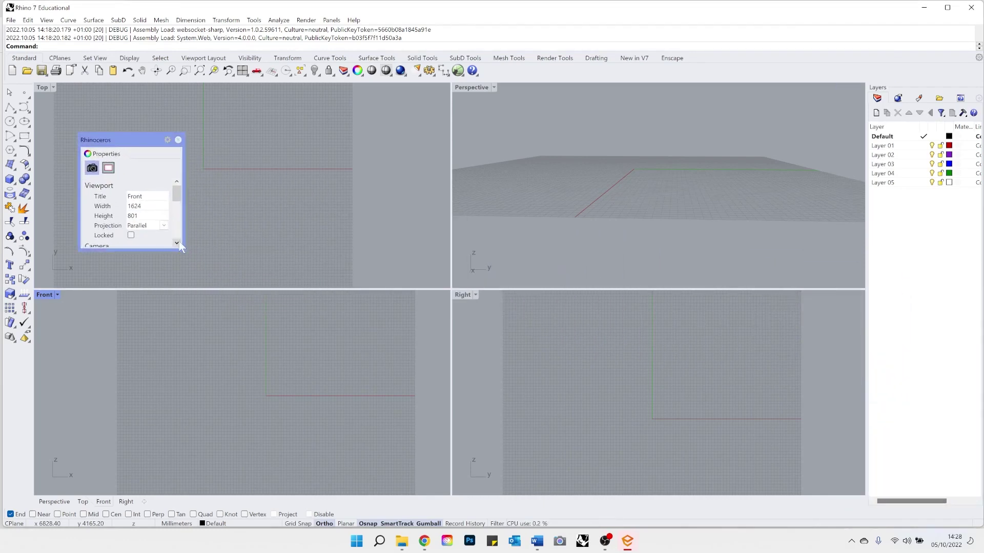
pyautogui.moveTo(254, 345); pyautogui.dragTo(276, 388)
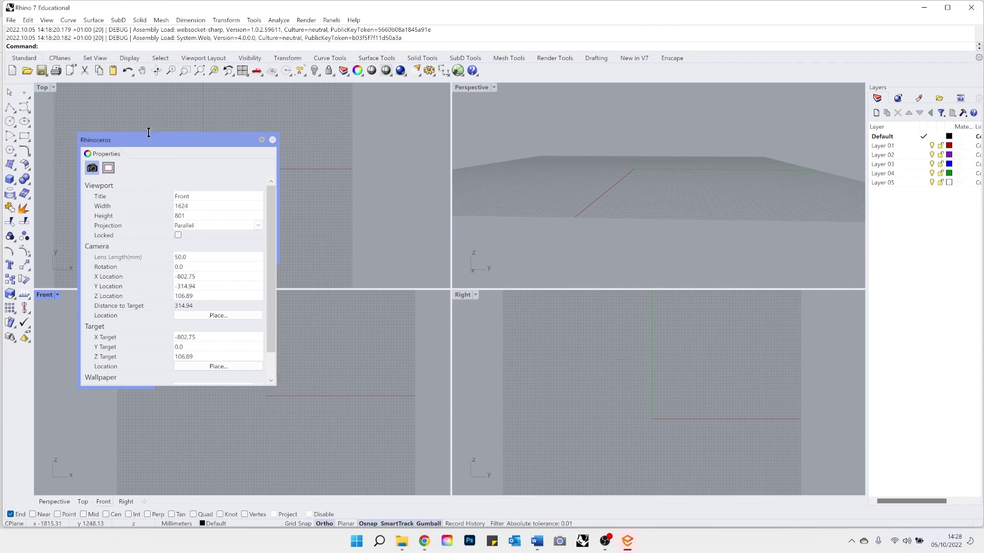
# Dock the floating Properties panel beneath Layers and adjust the divider so its viewport and camera settings are visible.
pyautogui.moveTo(145, 137); pyautogui.dragTo(921, 460)
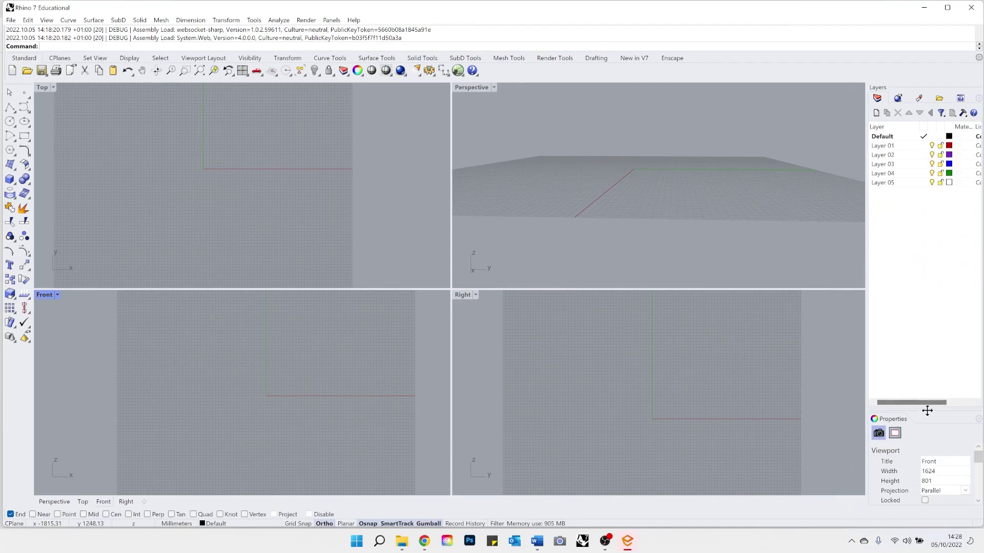
pyautogui.moveTo(927, 412); pyautogui.dragTo(922, 460)
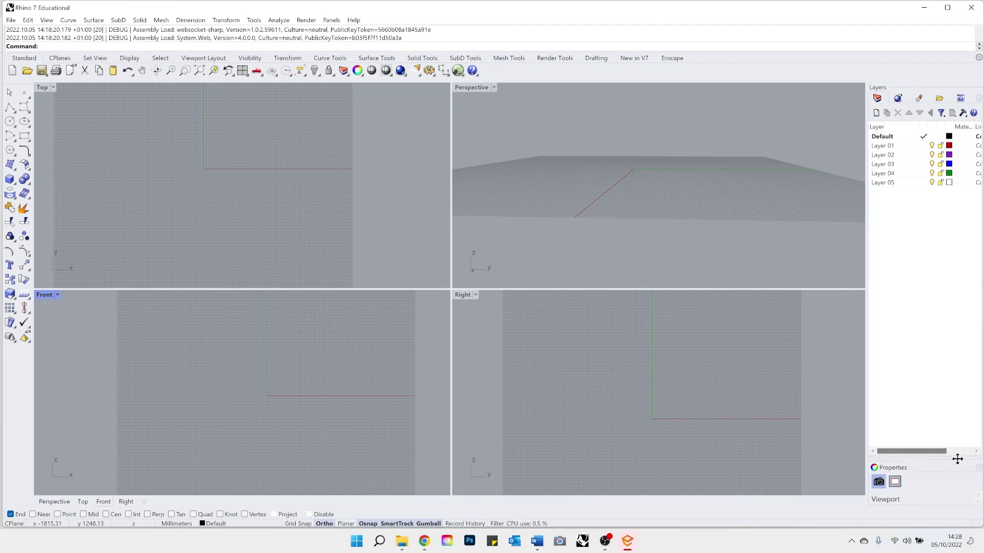
pyautogui.moveTo(957, 458); pyautogui.dragTo(963, 309)
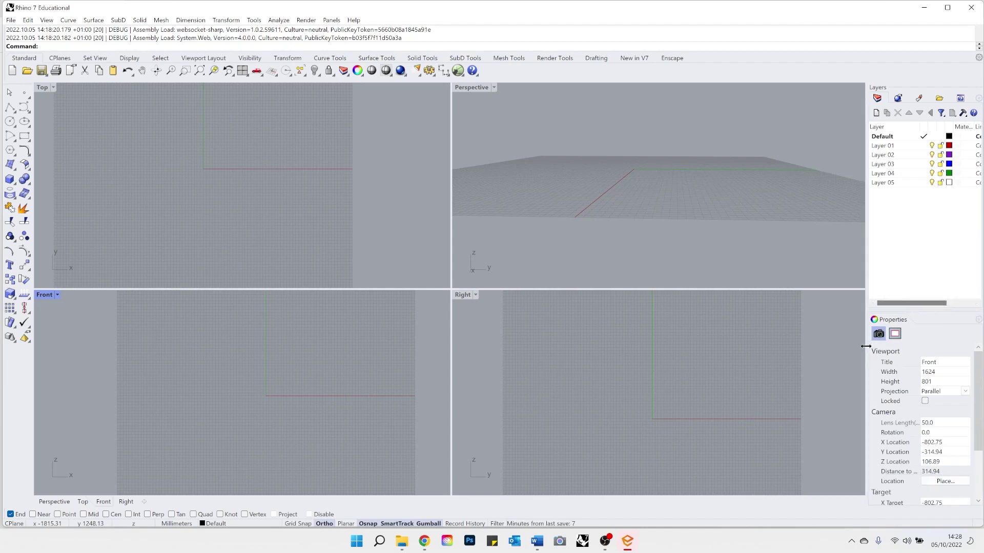
# Widen the docked Layers and Properties panels to expose the linetype and print columns.
pyautogui.click(843, 354)
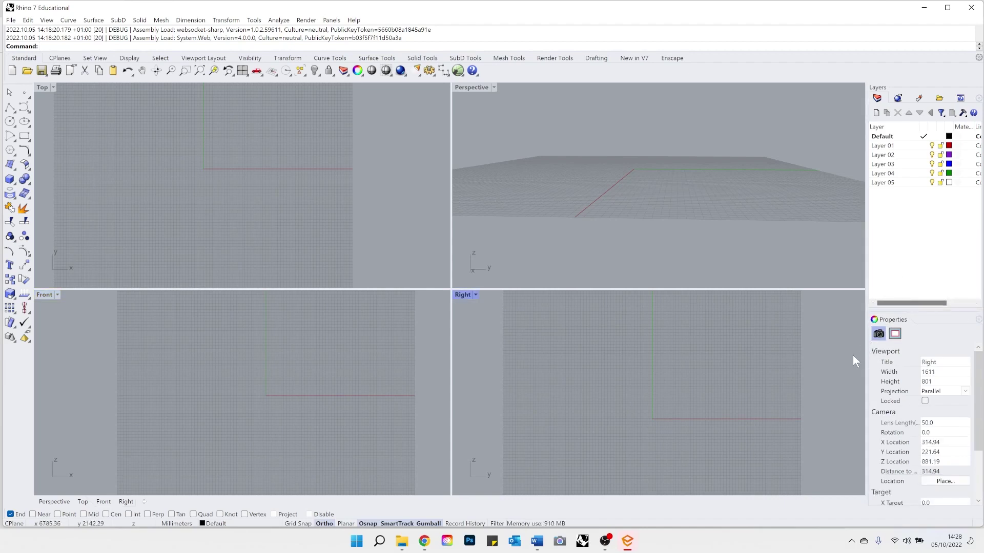
pyautogui.moveTo(870, 366); pyautogui.dragTo(844, 367)
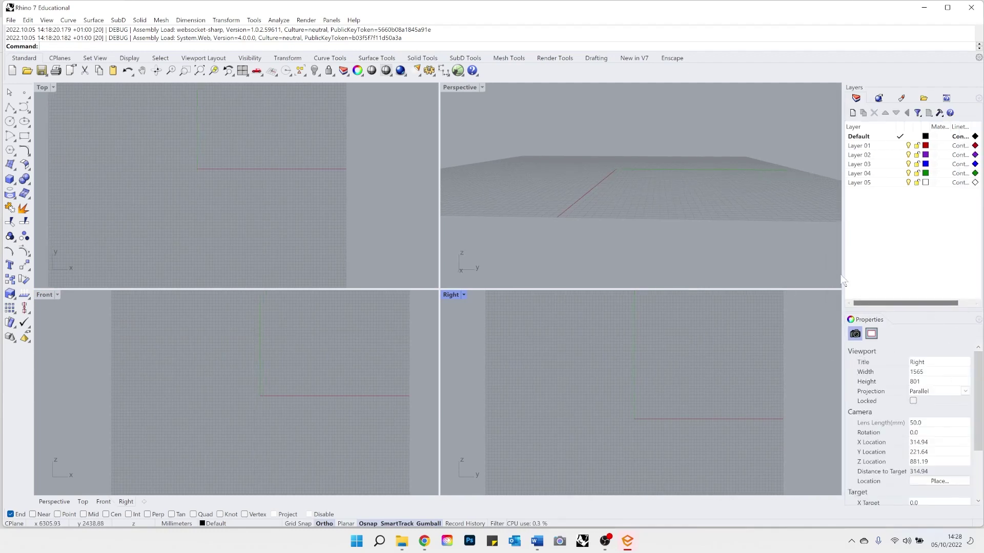
pyautogui.moveTo(845, 277); pyautogui.dragTo(816, 279)
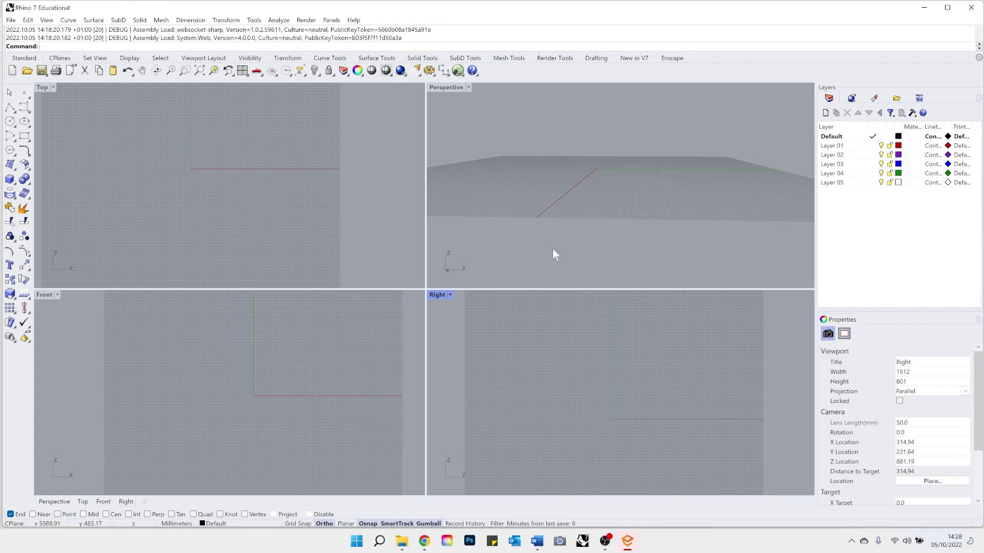
# Activate the Perspective viewport and make the Properties panel taller to show the camera, target and wallpaper settings.
pyautogui.click(361, 195)
pyautogui.scroll(-3, 615, 213)
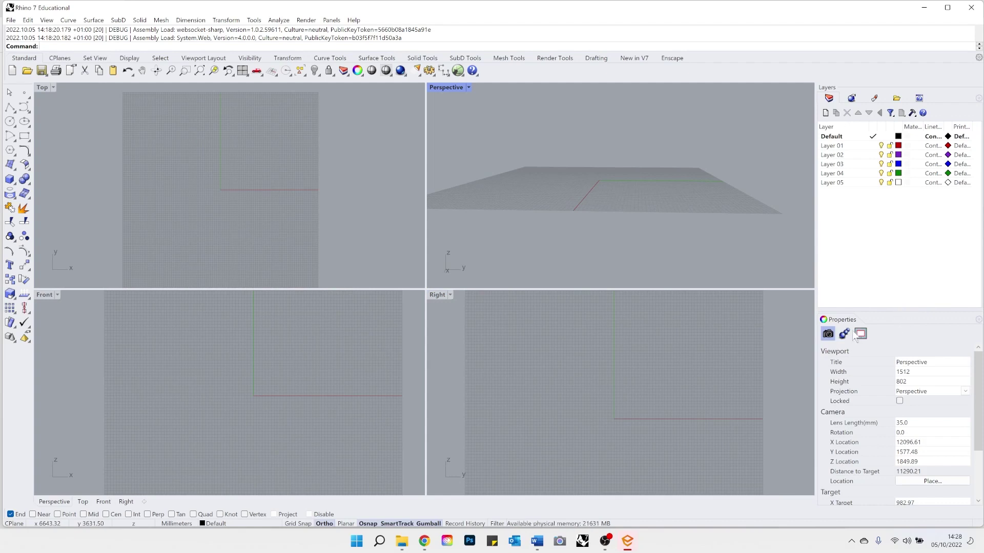
pyautogui.moveTo(892, 309); pyautogui.dragTo(877, 236)
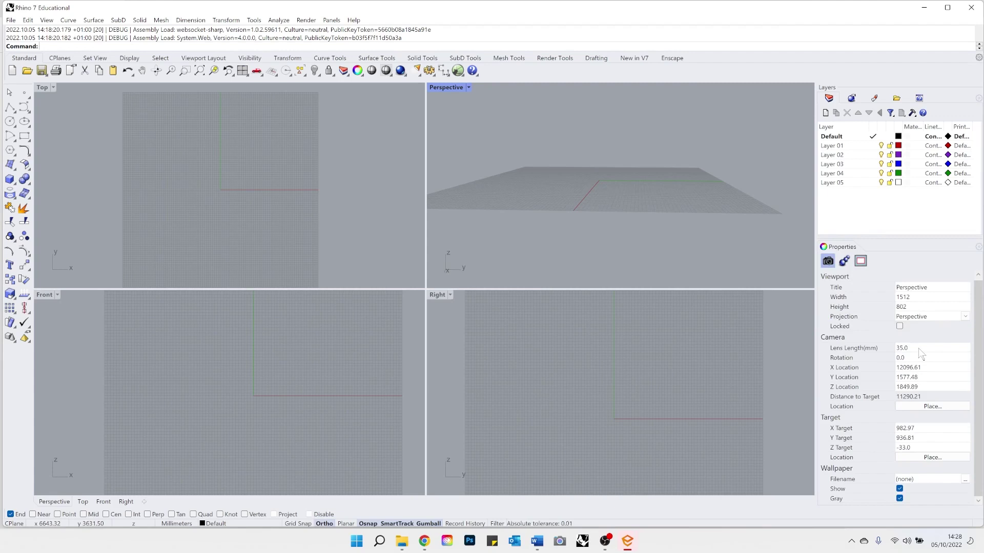
# Draw a freehand box over the grid origin in the Perspective viewport from two base corners and a height.
pyautogui.moveTo(622, 191); pyautogui.dragTo(620, 207, button='right')
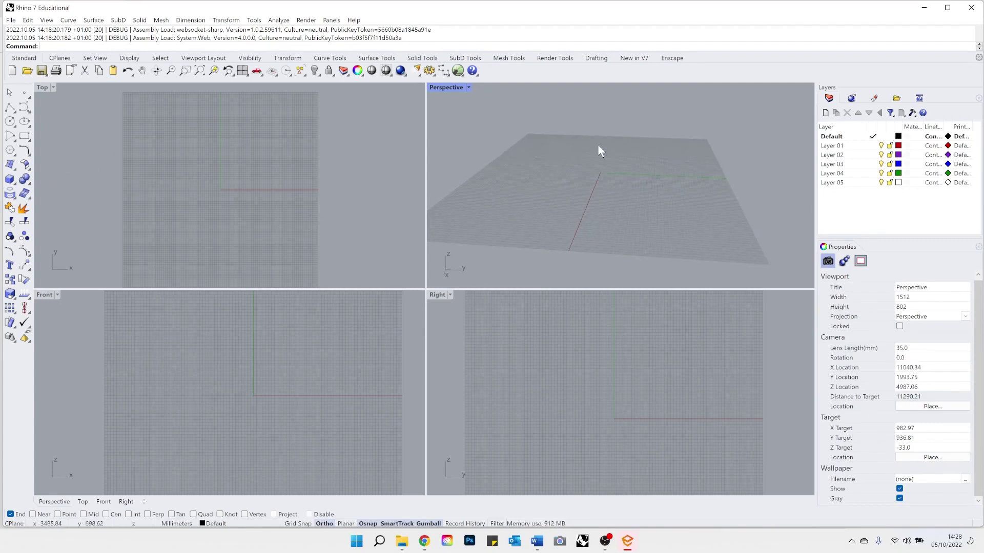
pyautogui.write('box')
pyautogui.press('Return')
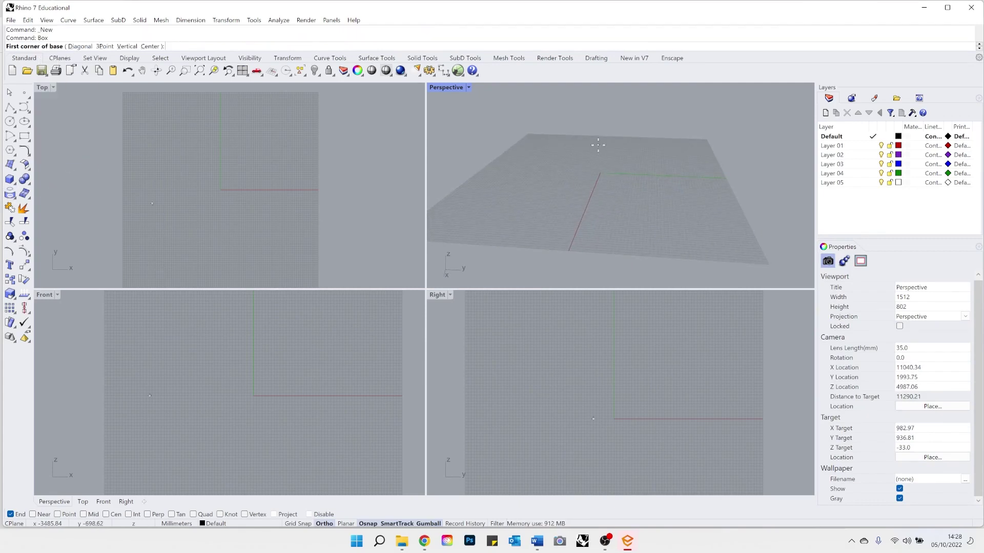
pyautogui.click(514, 225)
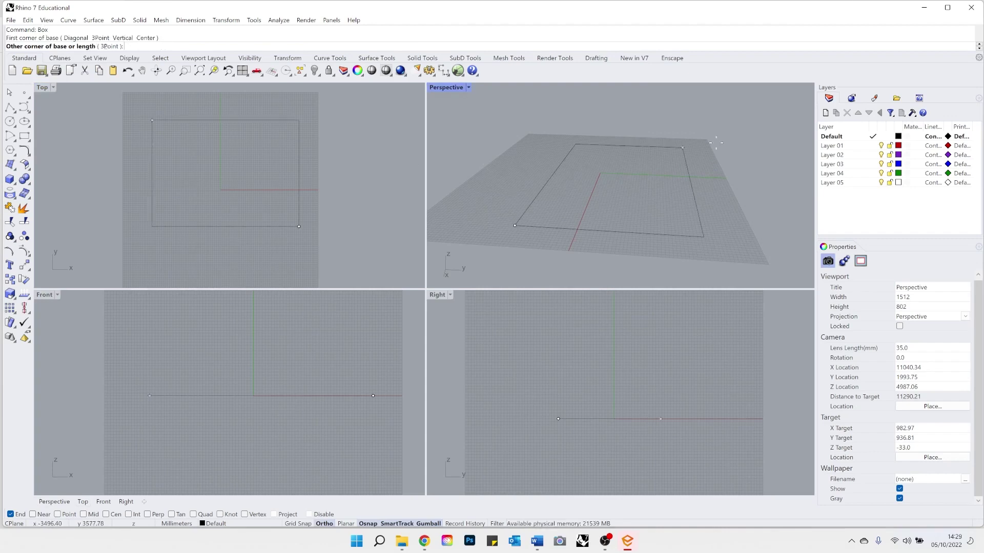
pyautogui.click(694, 163)
pyautogui.click(701, 105)
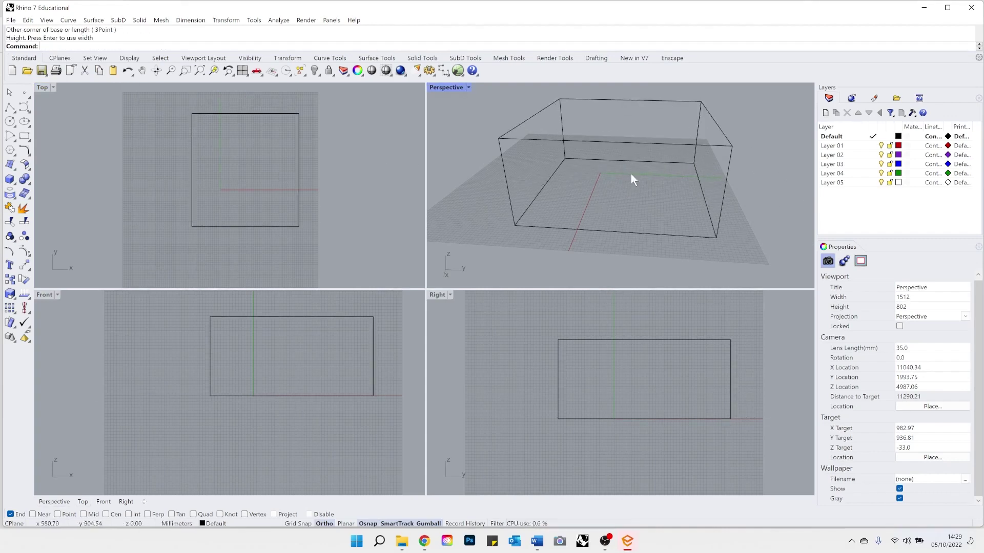
# Select the box to show its object properties and enlarge the Properties panel slightly upward.
pyautogui.moveTo(631, 173)
pyautogui.mouseDown(button='right')
pyautogui.moveTo(683, 167)
pyautogui.moveTo(592, 158)
pyautogui.moveTo(661, 163)
pyautogui.moveTo(633, 176)
pyautogui.mouseUp(button='right')
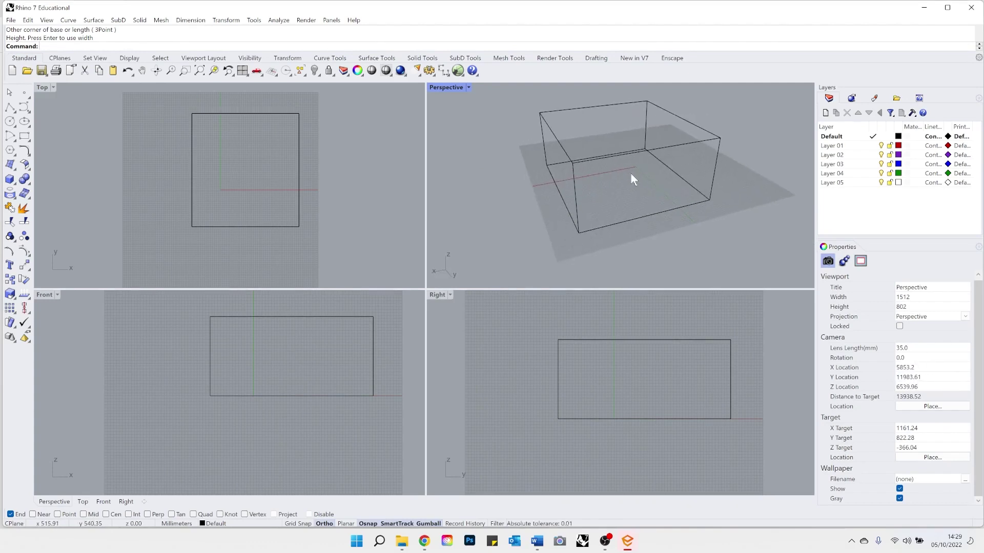
pyautogui.click(685, 142)
pyautogui.moveTo(647, 181); pyautogui.dragTo(671, 177, button='right')
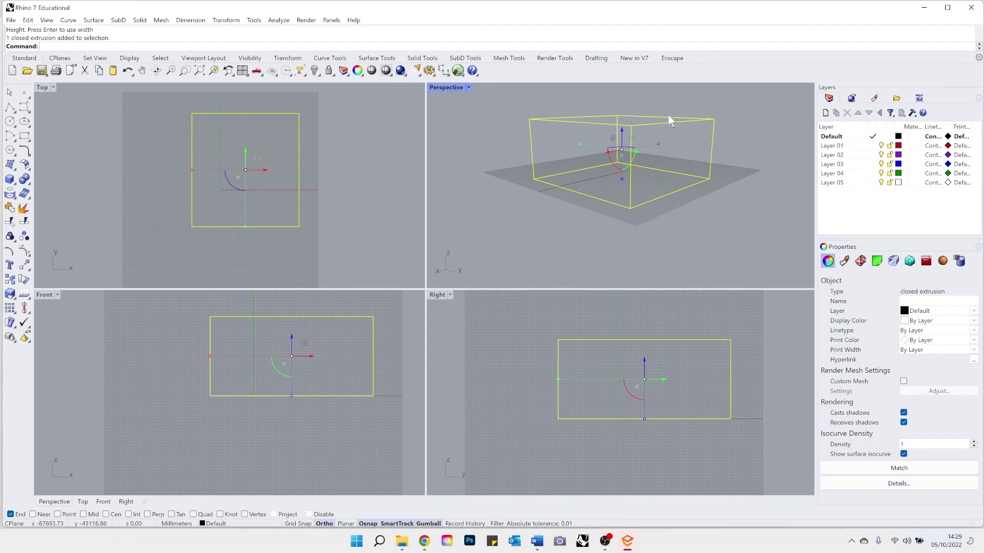
pyautogui.click(733, 145)
pyautogui.moveTo(733, 144); pyautogui.dragTo(721, 146, button='right')
pyautogui.click(720, 147)
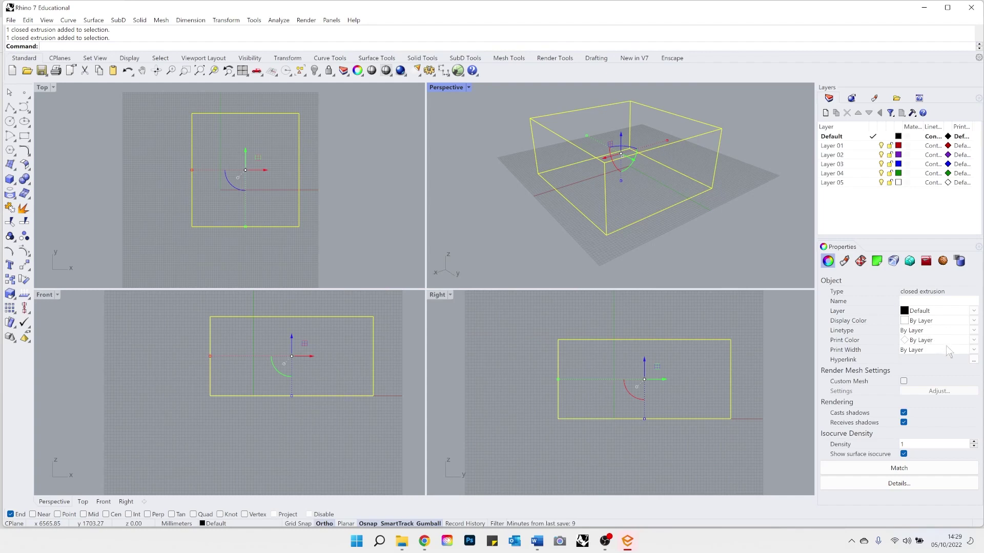
pyautogui.moveTo(885, 237); pyautogui.dragTo(890, 215)
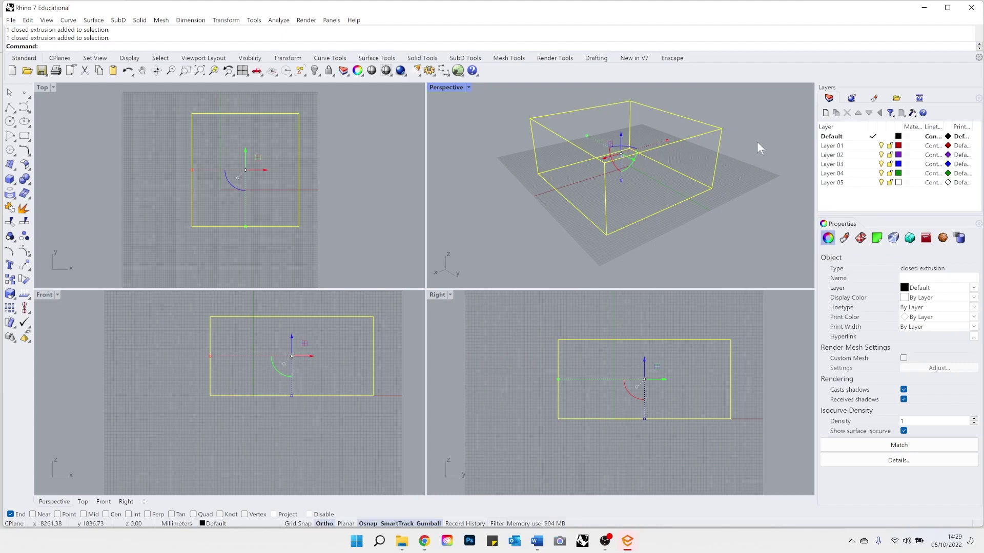
# Deselect and reselect the box to compare its properties, look through the solid creation tools, and clear the selection.
pyautogui.click(758, 144)
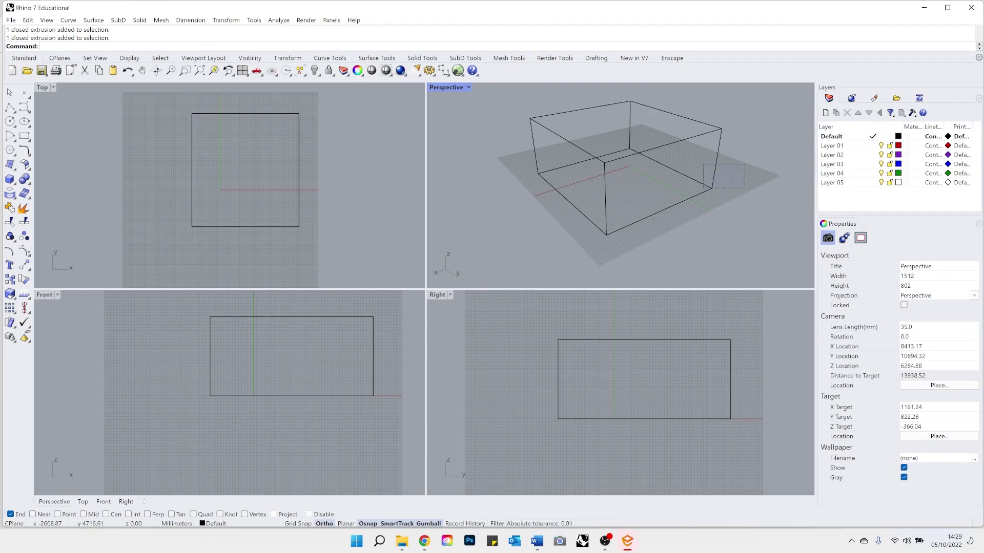
pyautogui.hotkey('ctrl', 'a')
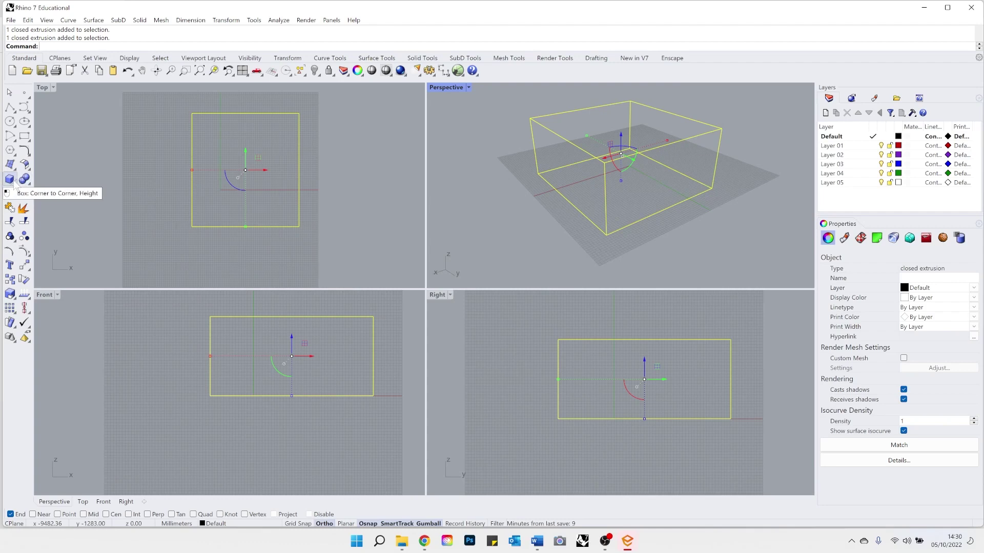
pyautogui.click(15, 184)
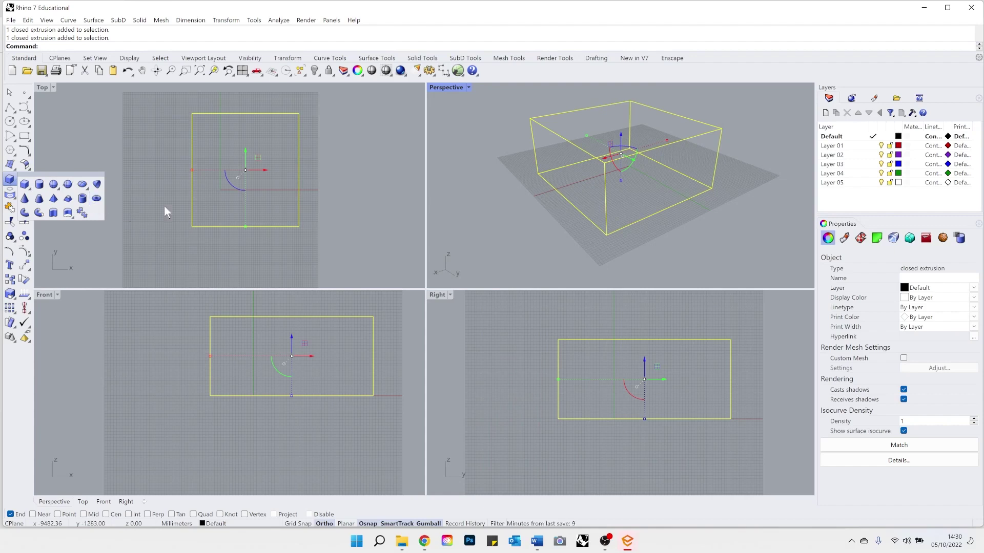
pyautogui.click(470, 189)
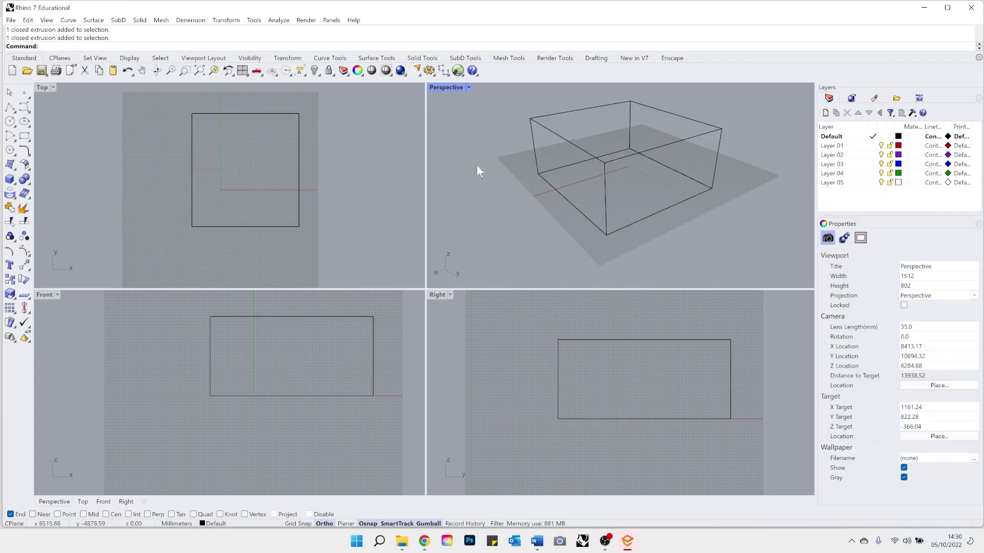
# Maximize the Perspective viewport to inspect the model from different angles.
pyautogui.doubleClick(453, 87)
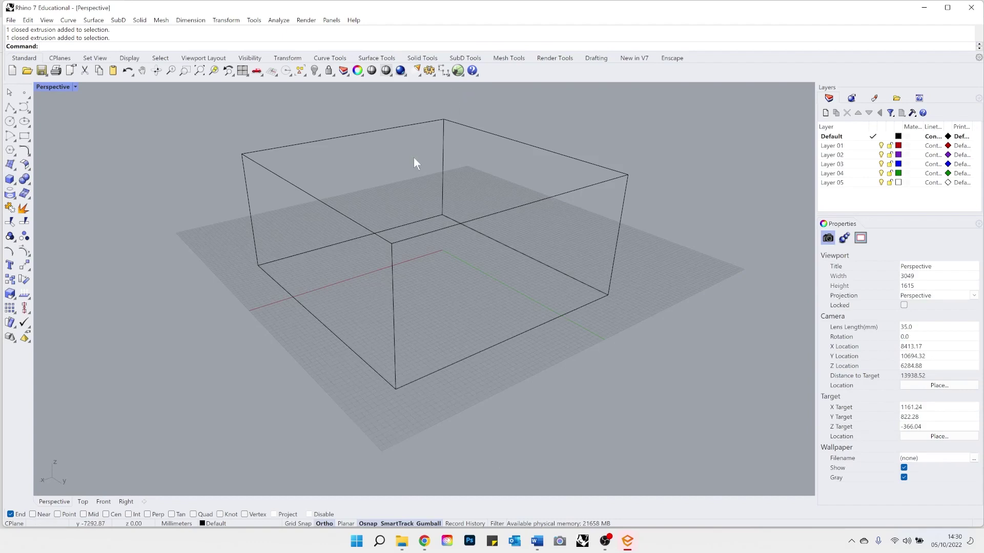
pyautogui.moveTo(345, 250)
pyautogui.mouseDown(button='right')
pyautogui.moveTo(358, 286)
pyautogui.moveTo(355, 252)
pyautogui.moveTo(544, 213)
pyautogui.moveTo(350, 261)
pyautogui.mouseUp(button='right')
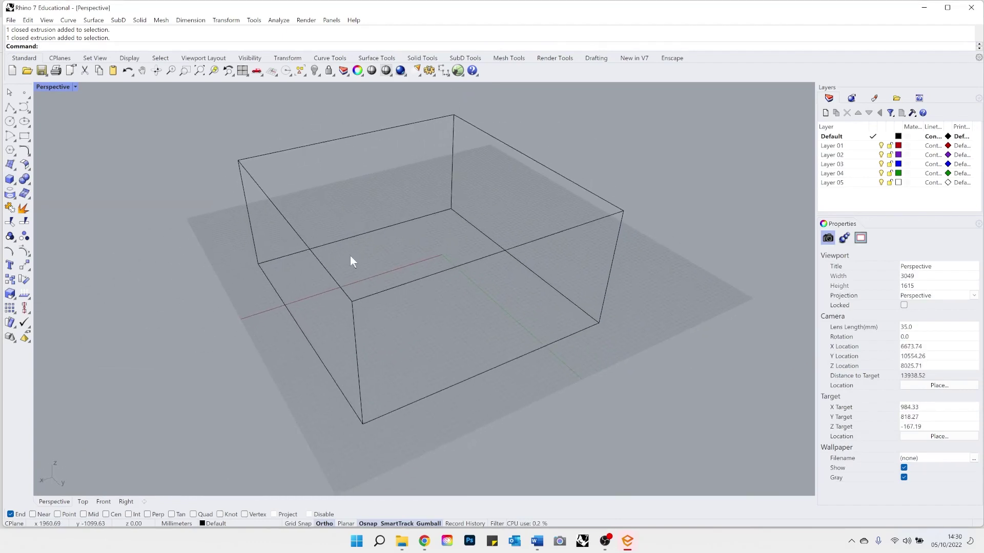
pyautogui.moveTo(427, 289)
pyautogui.mouseDown(button='right')
pyautogui.moveTo(500, 257)
pyautogui.moveTo(487, 281)
pyautogui.moveTo(400, 285)
pyautogui.moveTo(426, 306)
pyautogui.moveTo(479, 275)
pyautogui.moveTo(439, 282)
pyautogui.mouseUp(button='right')
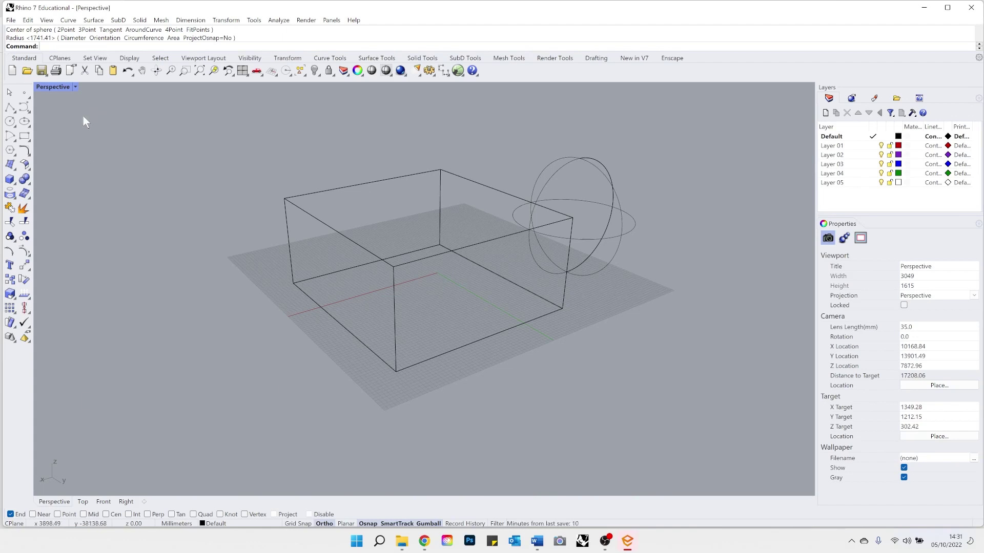
# Set the Perspective viewport's display mode to Shaded and inspect the box and sphere.
pyautogui.click(76, 87)
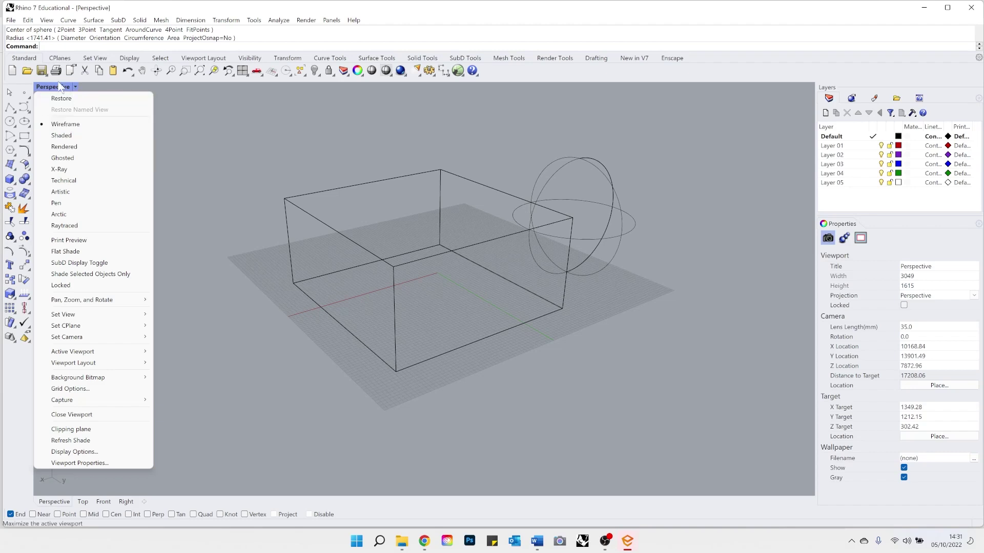
pyautogui.click(82, 136)
pyautogui.moveTo(208, 300)
pyautogui.mouseDown(button='right')
pyautogui.moveTo(266, 288)
pyautogui.moveTo(266, 296)
pyautogui.mouseUp(button='right')
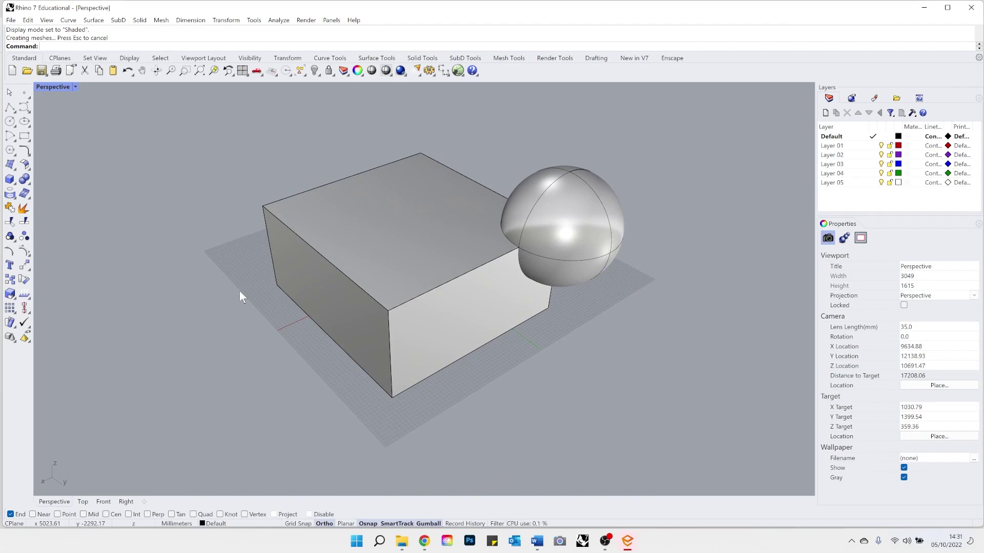
# Set the Perspective viewport's display mode to Rendered and view the solids from a lower angle.
pyautogui.click(74, 87)
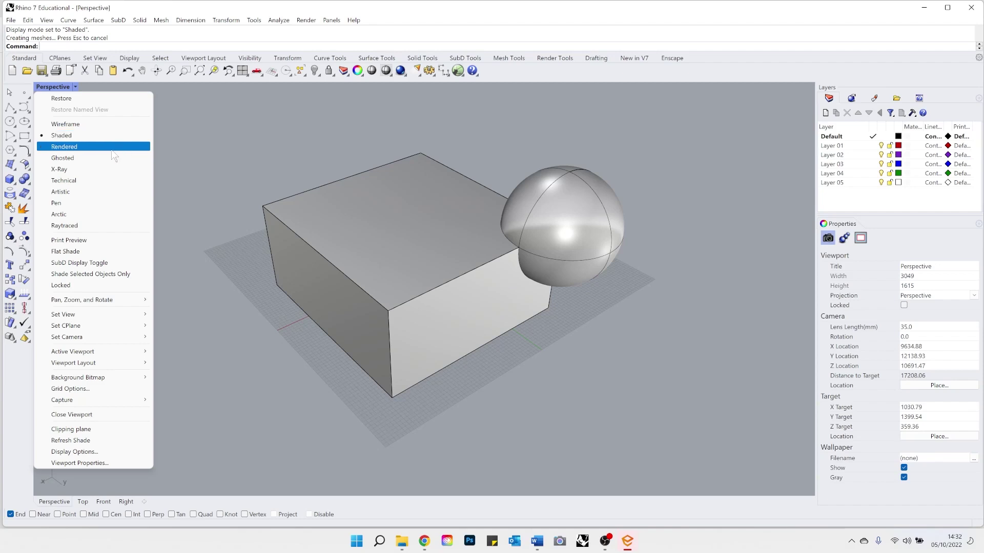
pyautogui.click(107, 147)
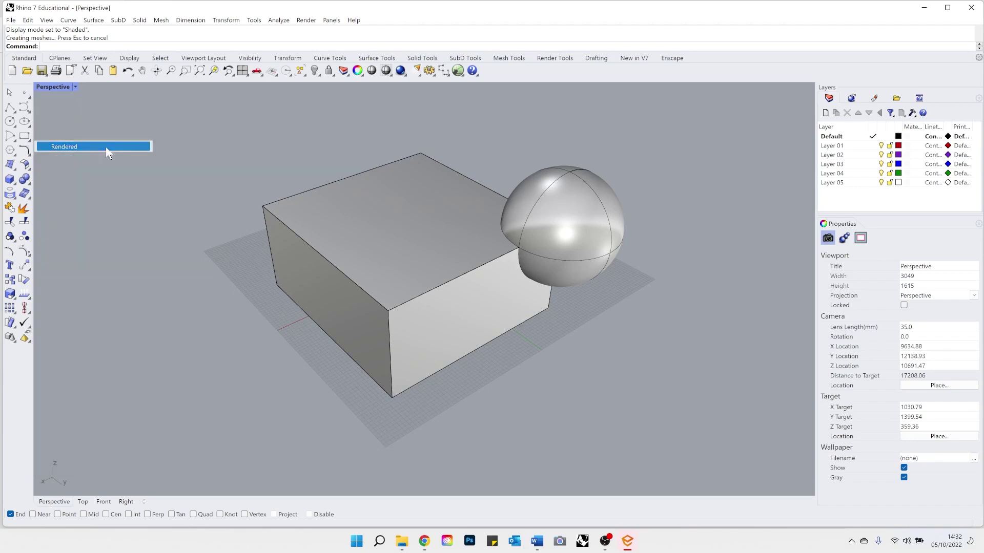
pyautogui.moveTo(323, 334)
pyautogui.mouseDown(button='right')
pyautogui.moveTo(347, 314)
pyautogui.moveTo(325, 325)
pyautogui.mouseUp(button='right')
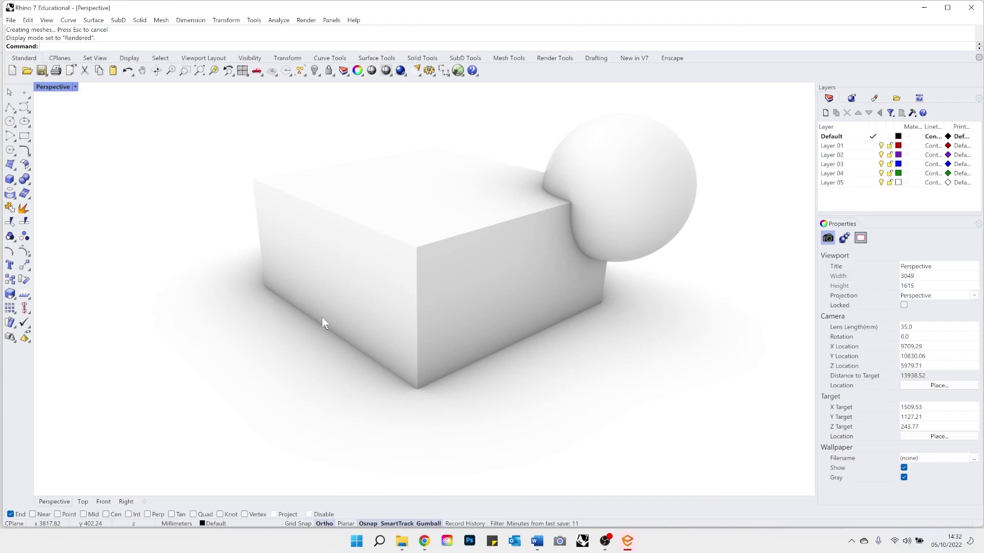
# Set the Perspective viewport's display mode to Ghosted and examine where the sphere overlaps the box.
pyautogui.click(75, 87)
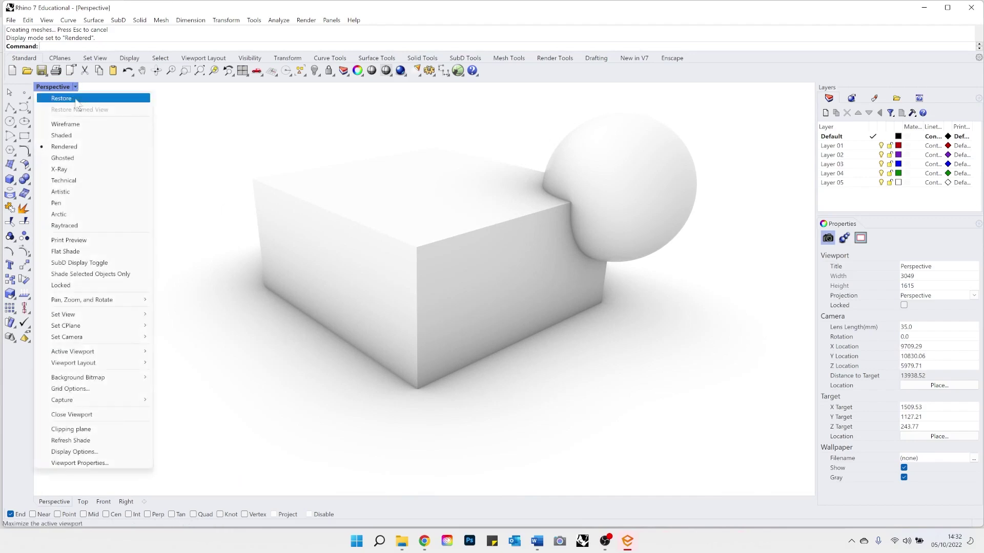
pyautogui.click(84, 159)
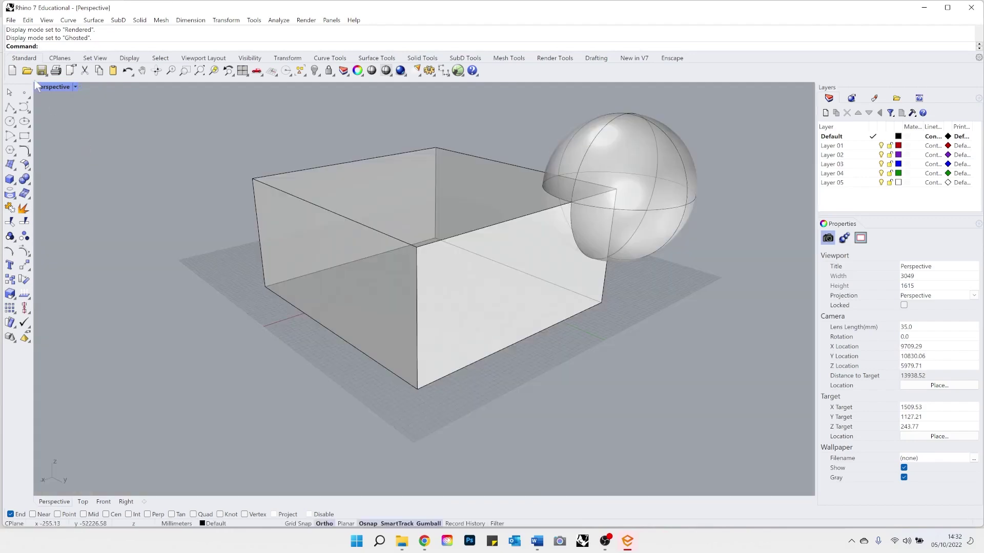
pyautogui.scroll(-3, 230, 205)
pyautogui.scroll(5, 285, 390)
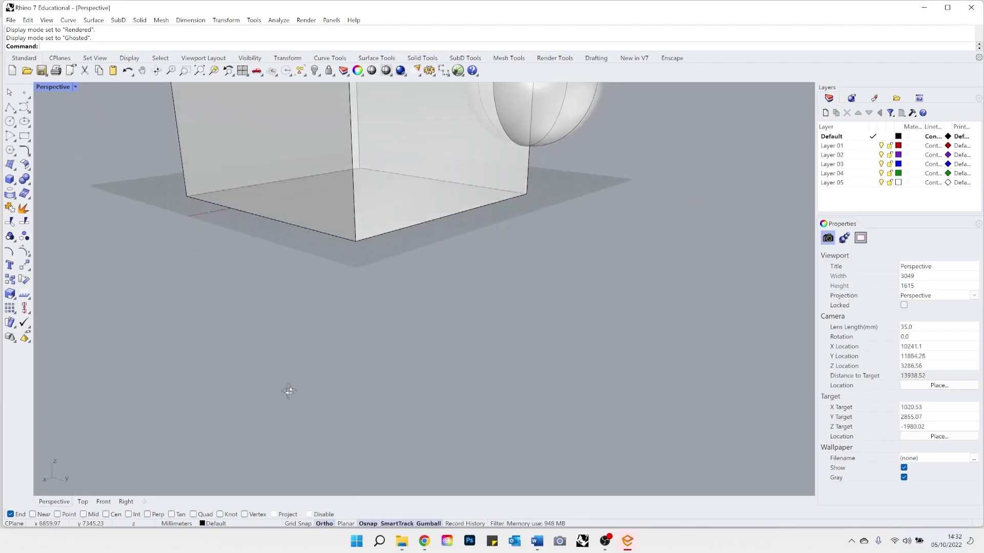
pyautogui.scroll(-5, 281, 398)
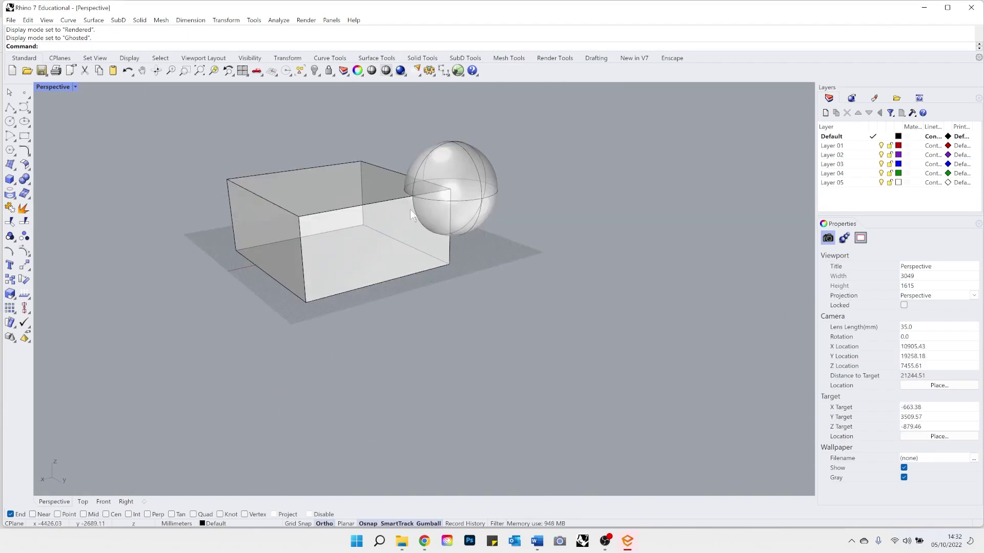
pyautogui.scroll(2, 337, 248)
pyautogui.scroll(2, 351, 225)
pyautogui.scroll(8, 364, 218)
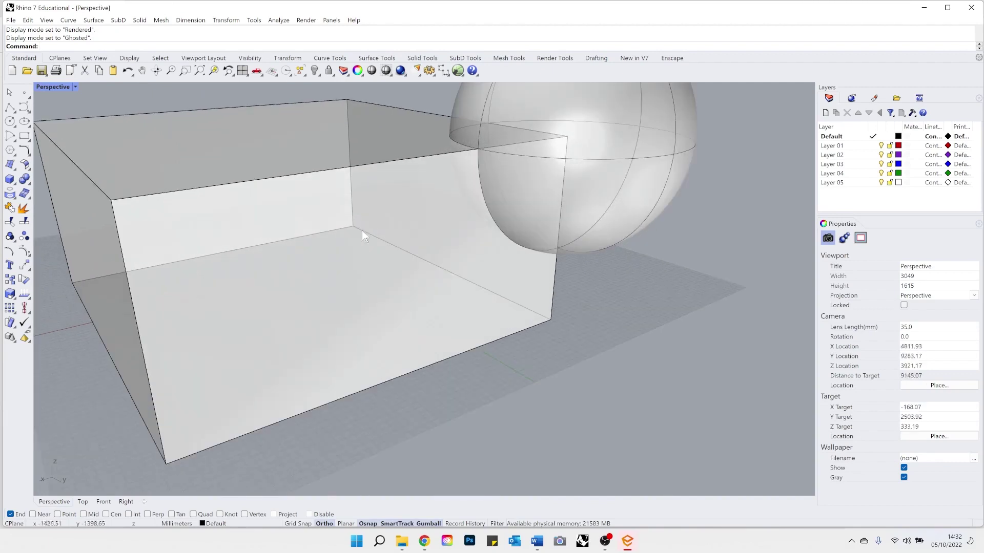
pyautogui.scroll(-8, 355, 229)
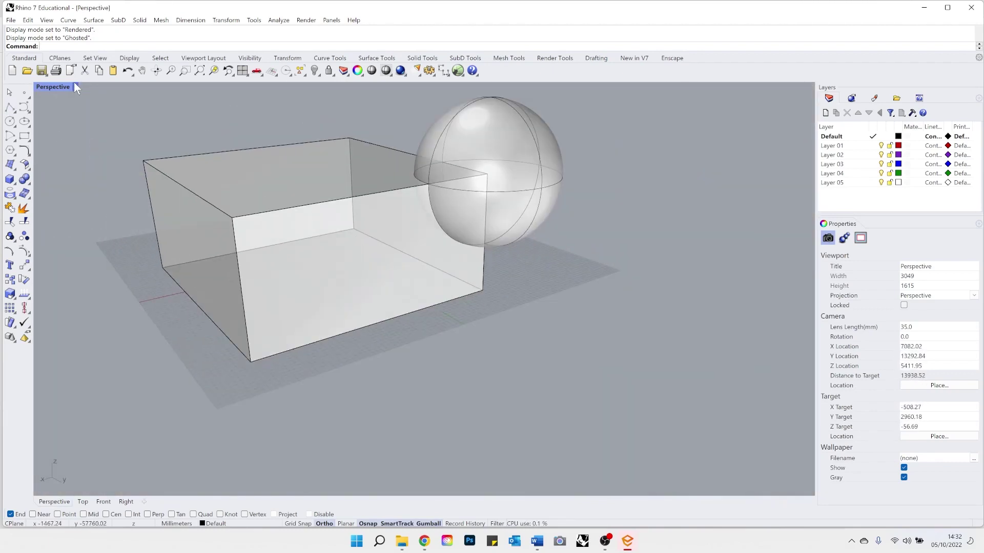
# Restore the four-viewport layout from the maximized Perspective view.
pyautogui.click(75, 86)
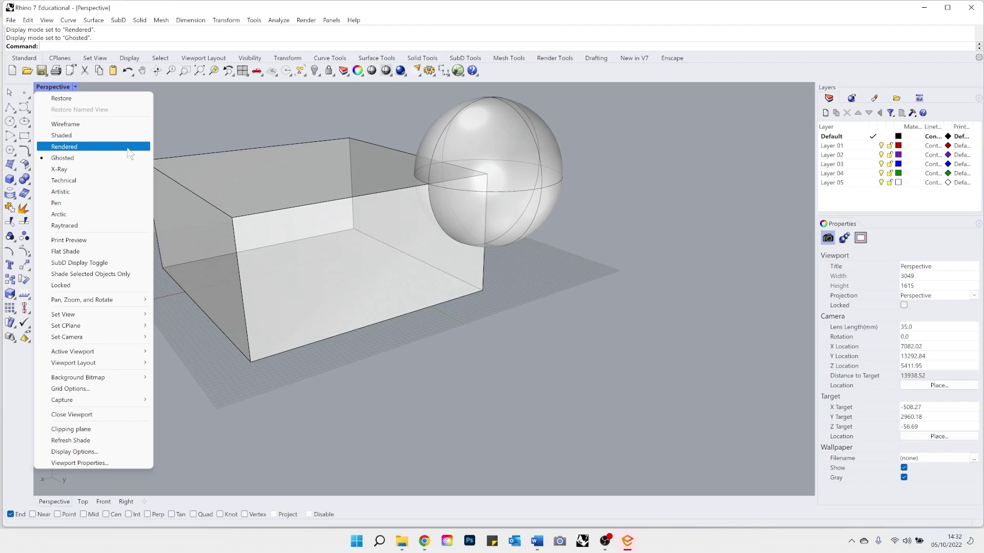
pyautogui.click(75, 98)
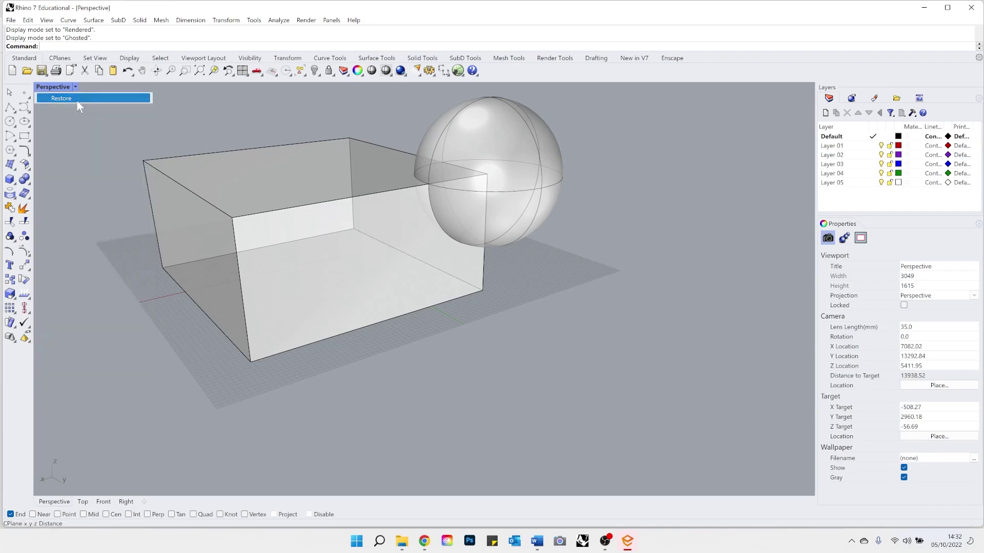
# Set the display mode of the Top, Front and Right viewports to Rendered.
pyautogui.click(54, 87)
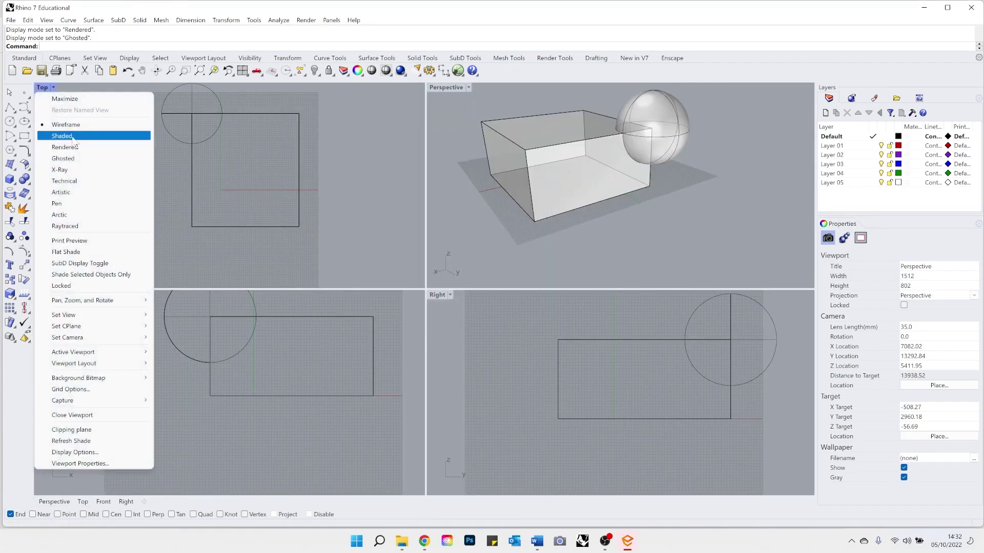
pyautogui.click(82, 148)
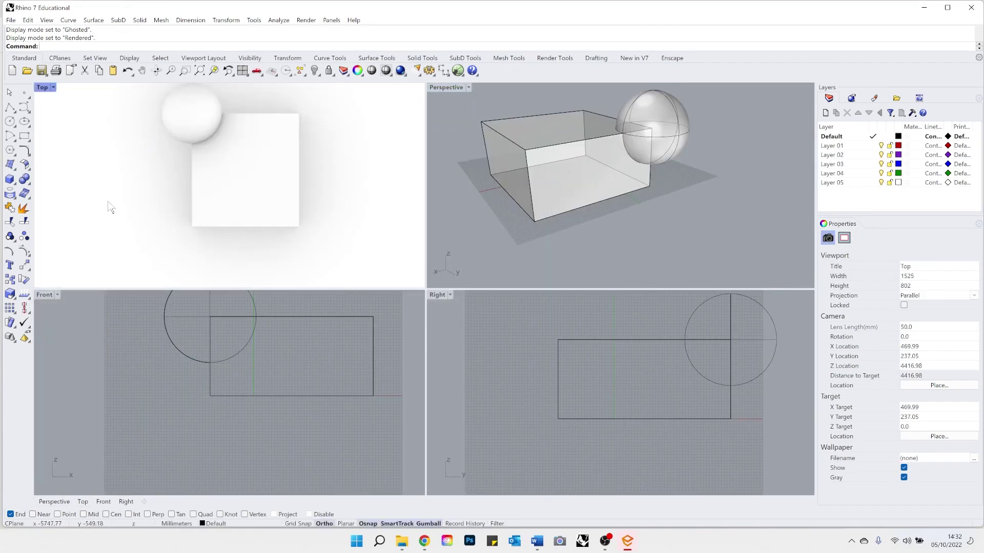
pyautogui.click(58, 296)
pyautogui.click(90, 231)
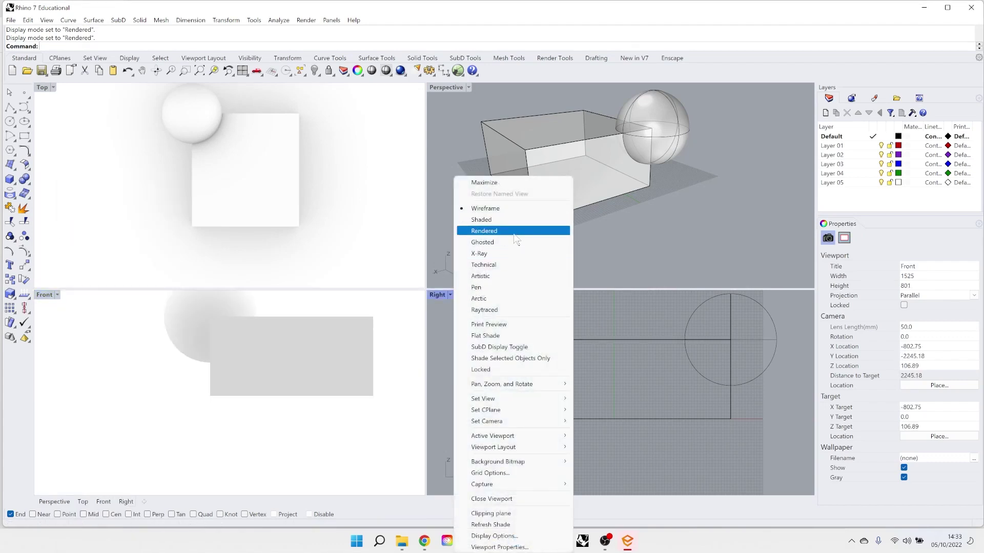
pyautogui.click(483, 230)
pyautogui.scroll(-3, 240, 384)
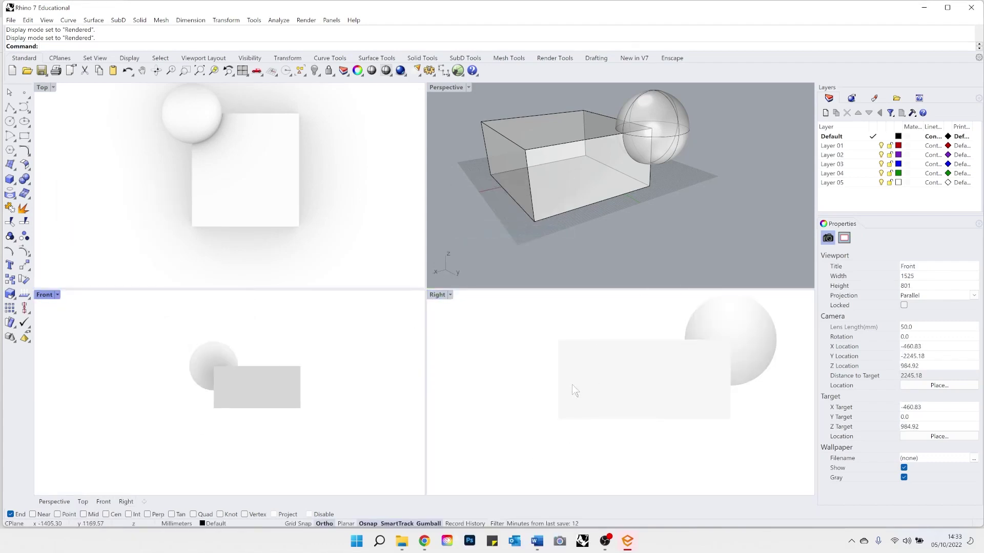
pyautogui.scroll(-3, 571, 388)
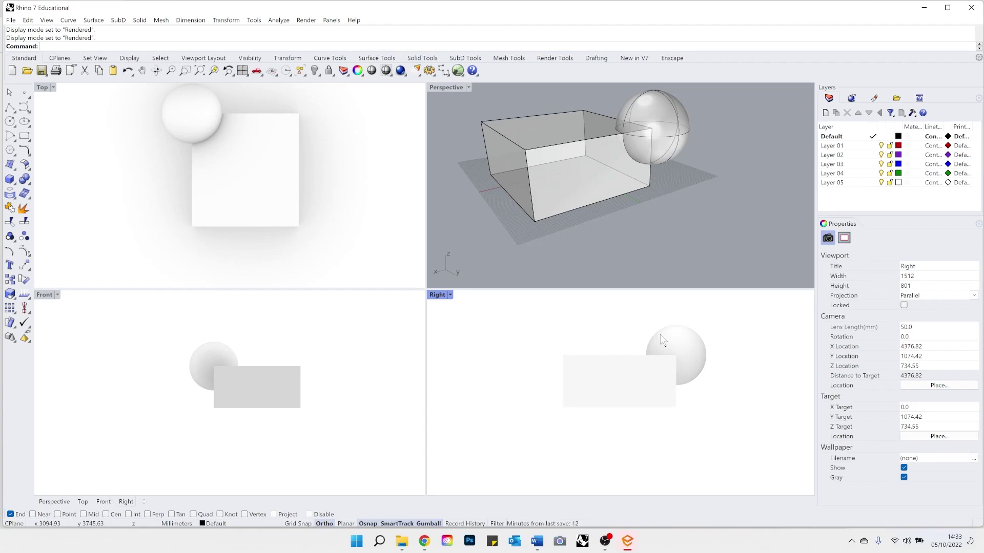
# Return the Top, Front and Right viewports to the Wireframe display mode.
pyautogui.click(53, 88)
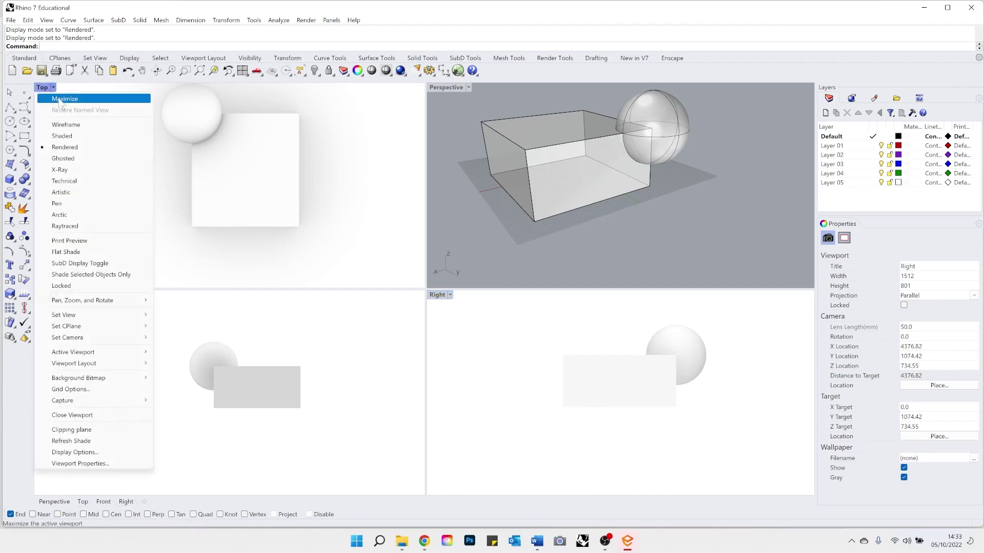
pyautogui.click(72, 125)
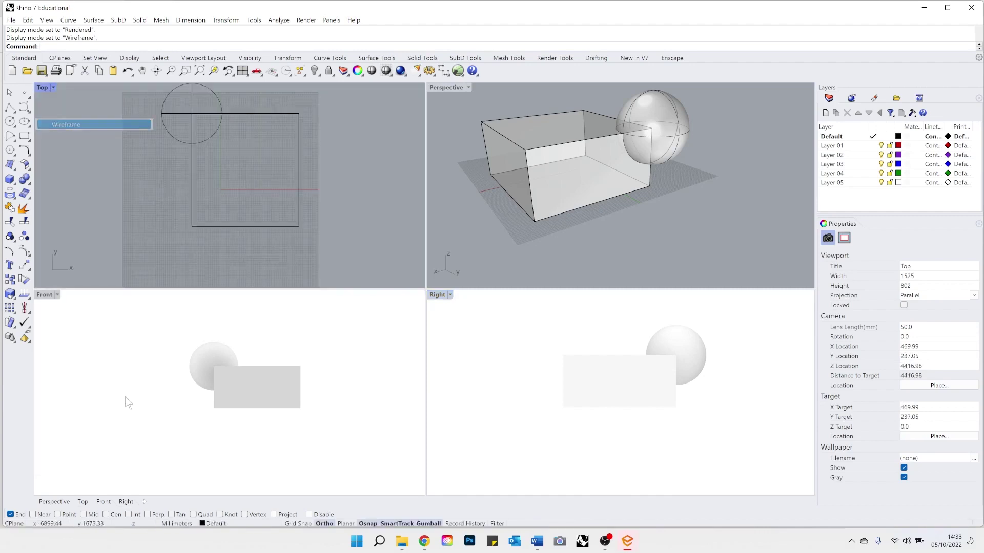
pyautogui.click(57, 295)
pyautogui.click(97, 208)
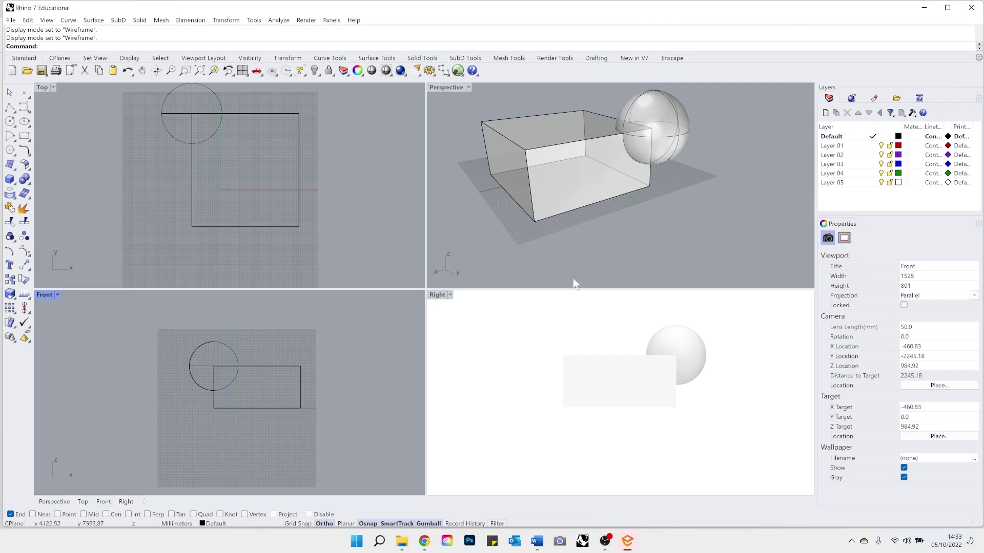
pyautogui.click(451, 295)
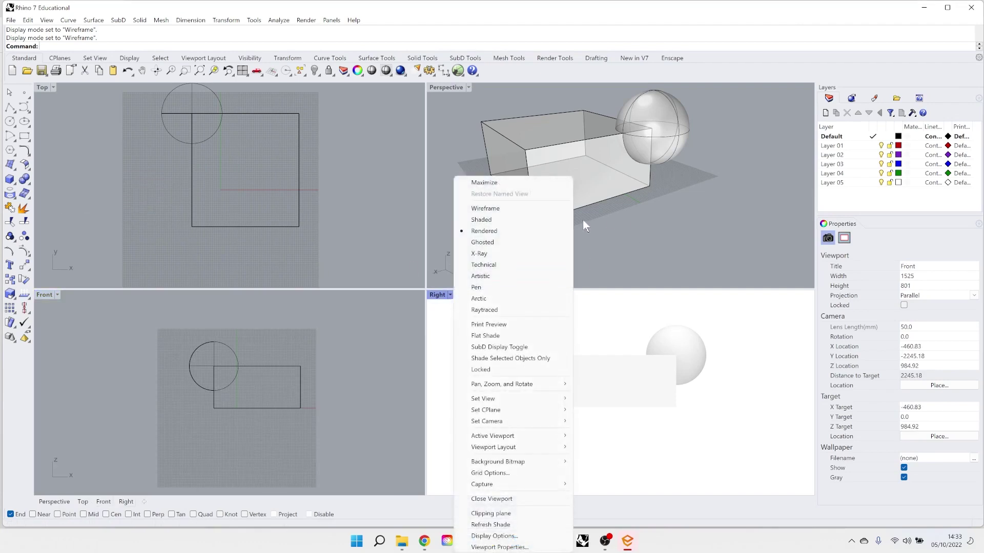
pyautogui.click(524, 209)
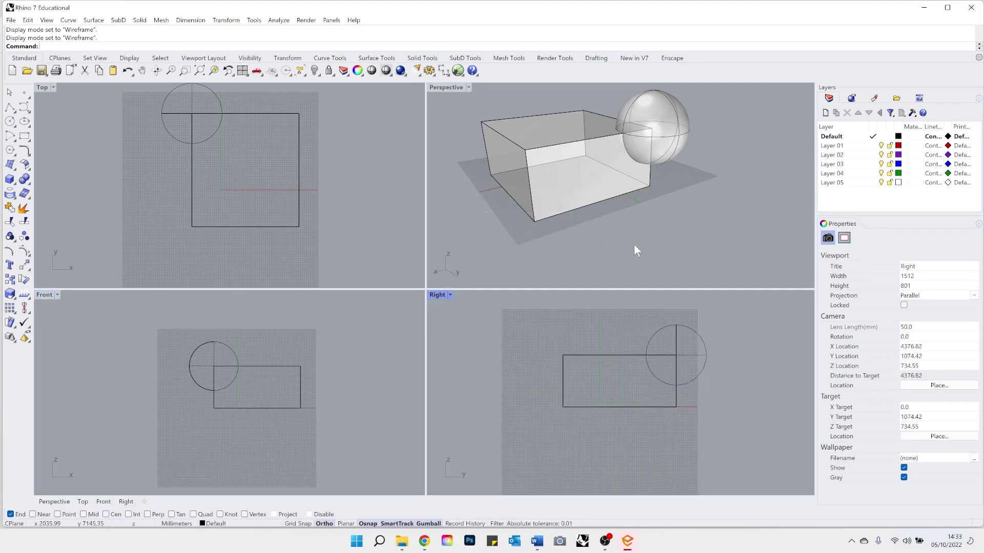
# Set the Perspective viewport's display mode to Shaded.
pyautogui.moveTo(634, 245); pyautogui.dragTo(483, 155, button='right')
pyautogui.click(468, 87)
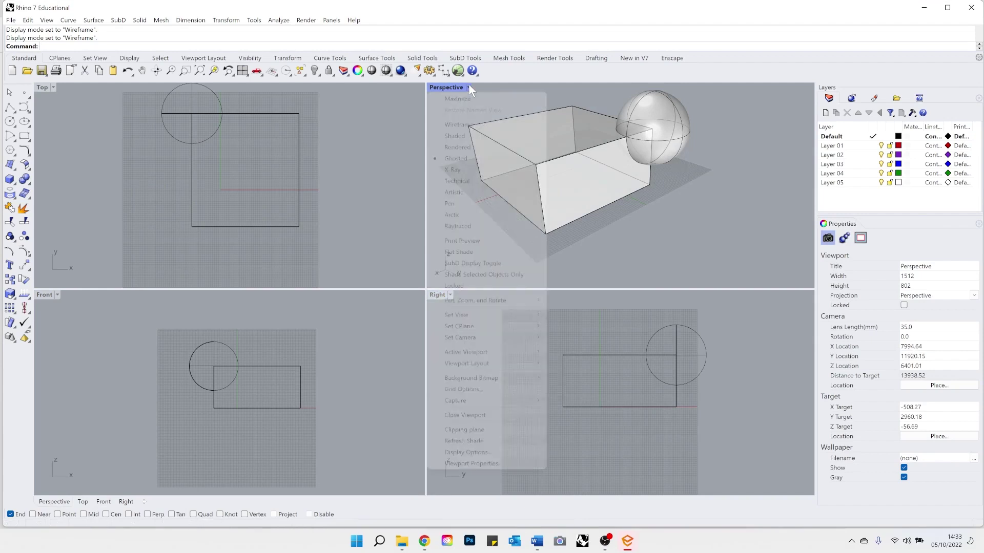
pyautogui.click(474, 136)
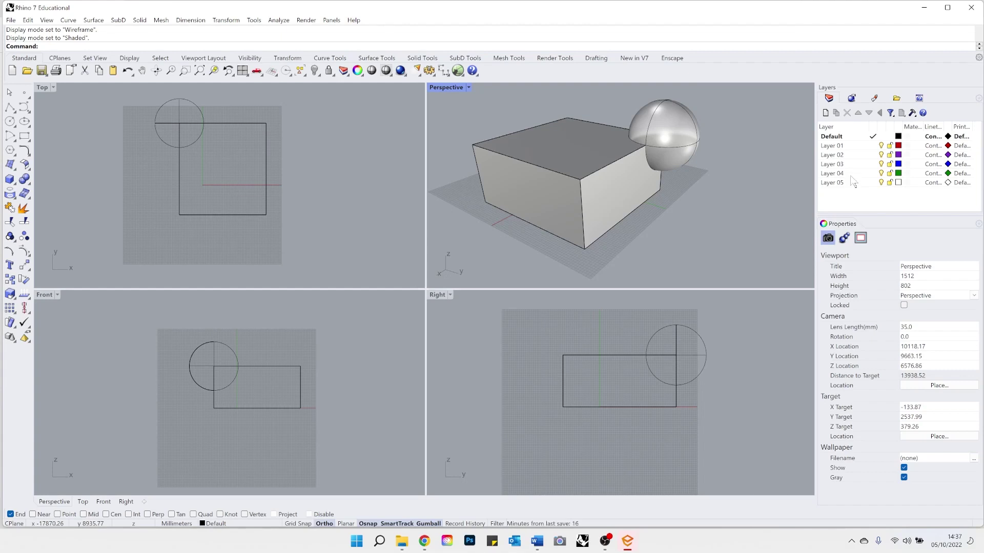
# Delete Layer 01 through Layer 05 together and undo the deletion.
pyautogui.moveTo(852, 181); pyautogui.dragTo(837, 147)
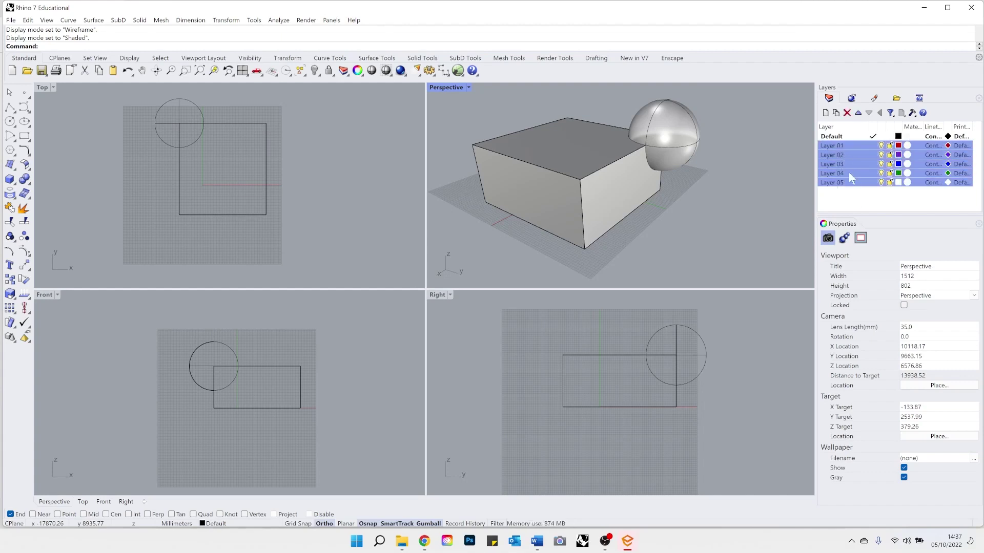
pyautogui.click(847, 113)
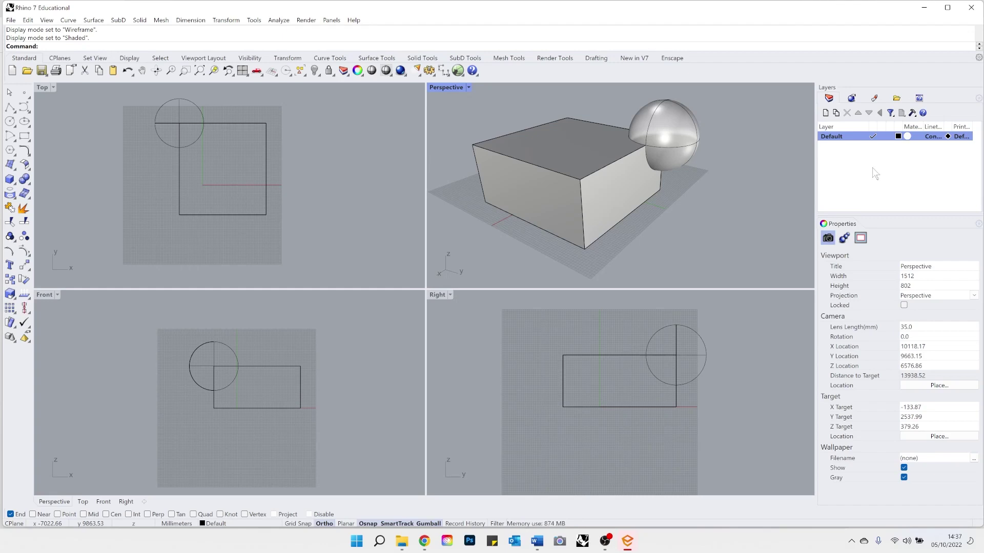
pyautogui.hotkey('ctrl', 'z')
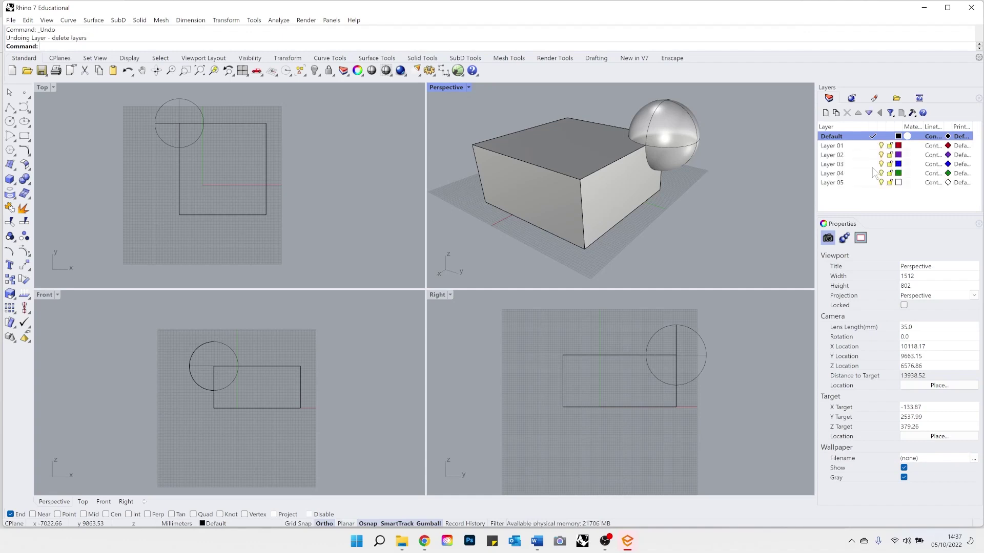
# Delete Layer 01, Layer 02 and Layer 03 one at a time, and Layer 04 and Layer 05 together.
pyautogui.click(847, 146)
pyautogui.press('Delete')
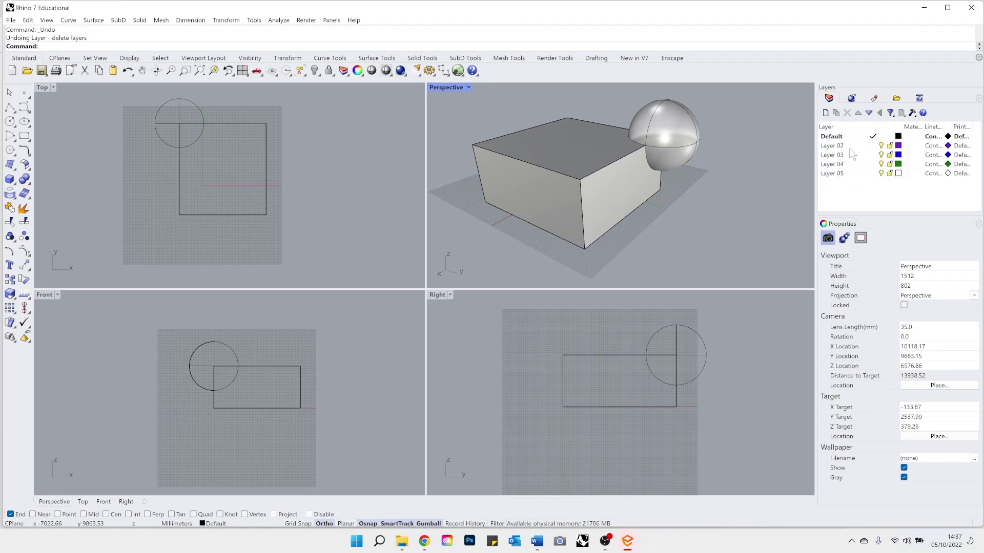
pyautogui.press('Delete')
pyautogui.press('Delete')
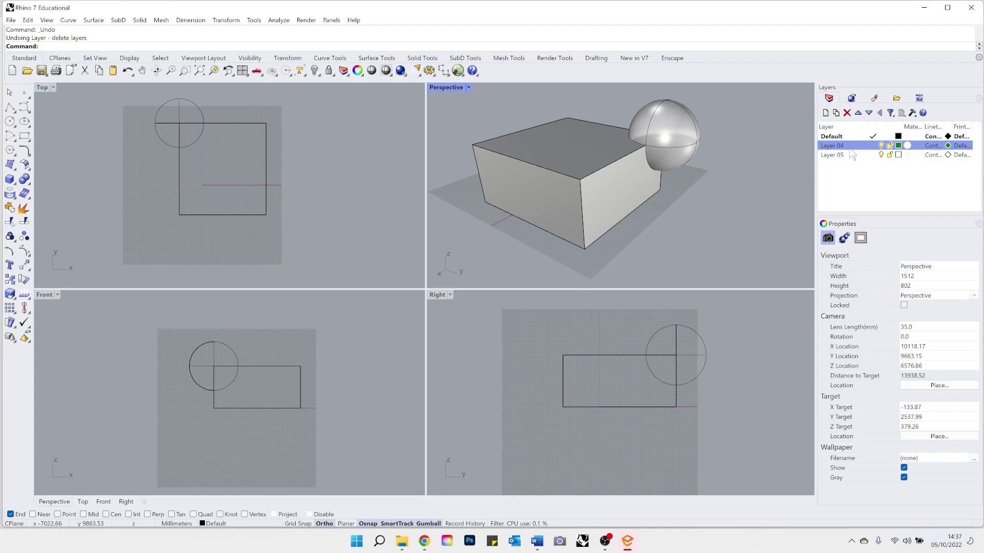
pyautogui.keyDown('shift'); pyautogui.click(845, 155); pyautogui.keyUp('shift')
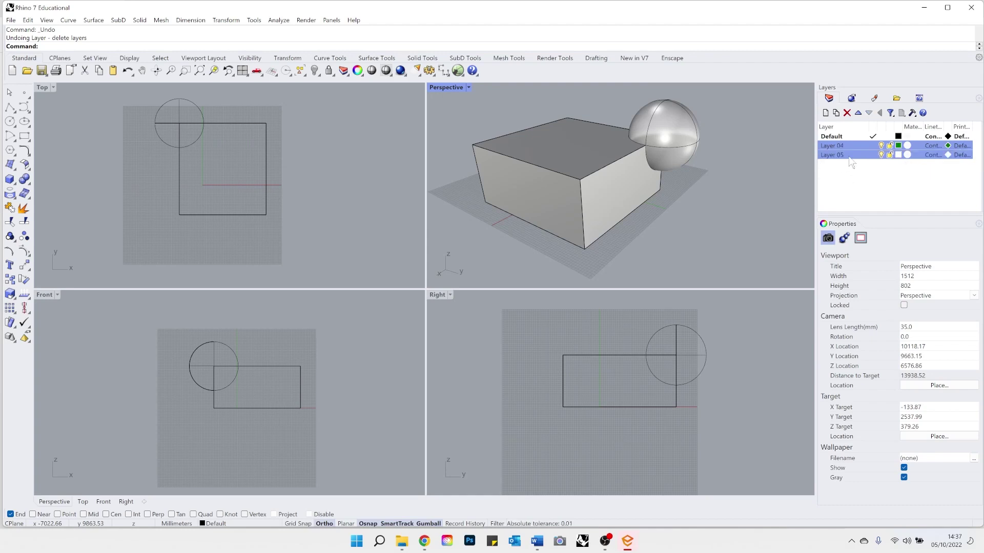
pyautogui.click(848, 115)
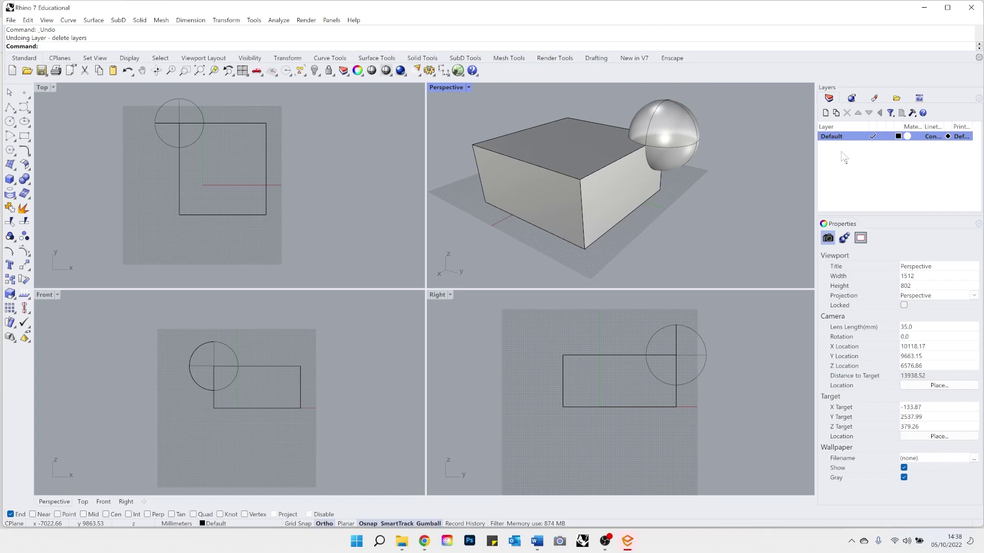
# Create a new layer named Box.
pyautogui.click(825, 114)
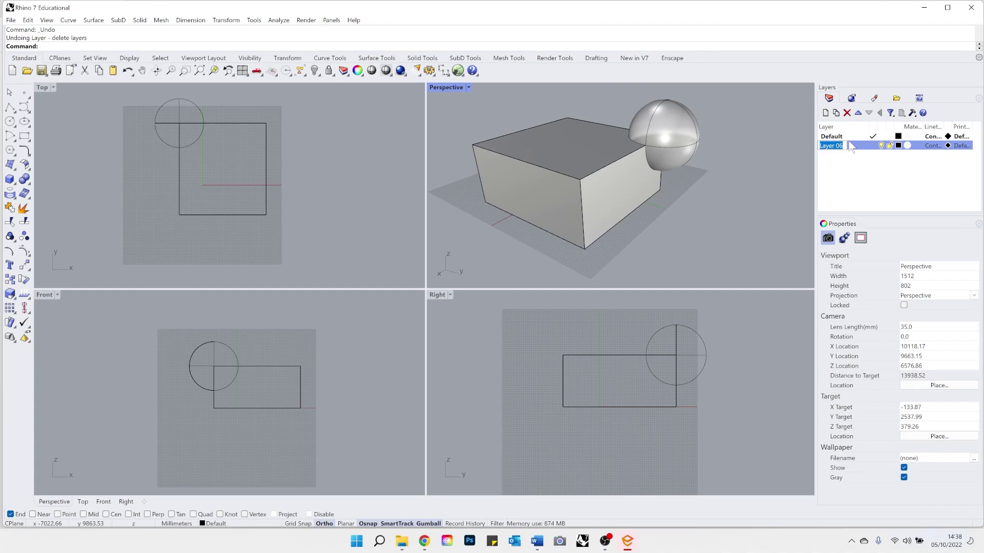
pyautogui.write('Box')
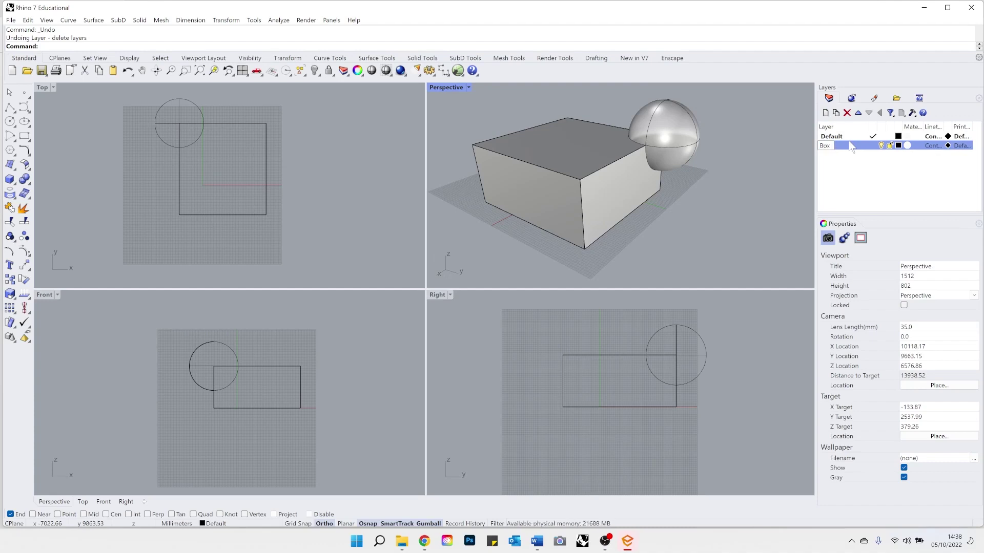
pyautogui.press('Return')
pyautogui.click(864, 177)
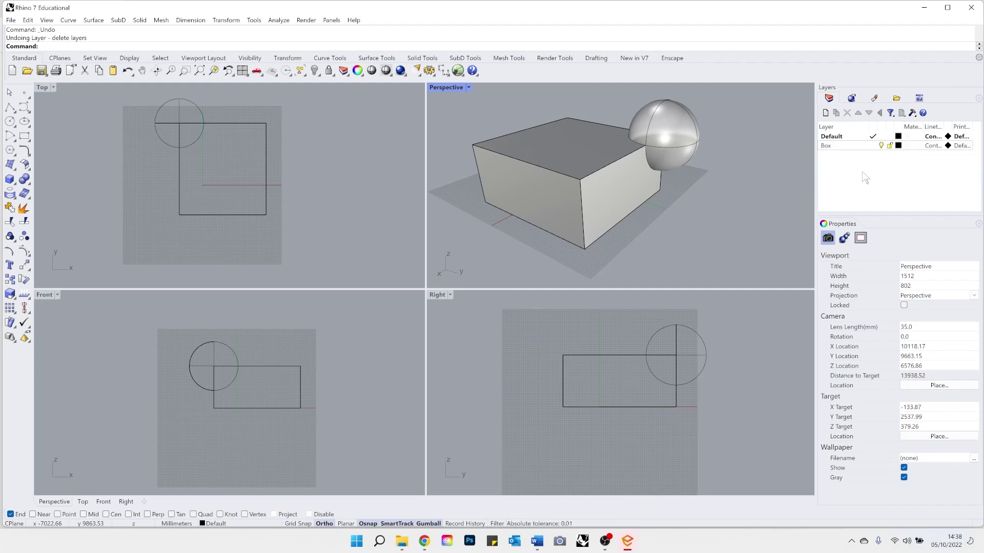
pyautogui.click(839, 149)
pyautogui.rightClick(836, 149)
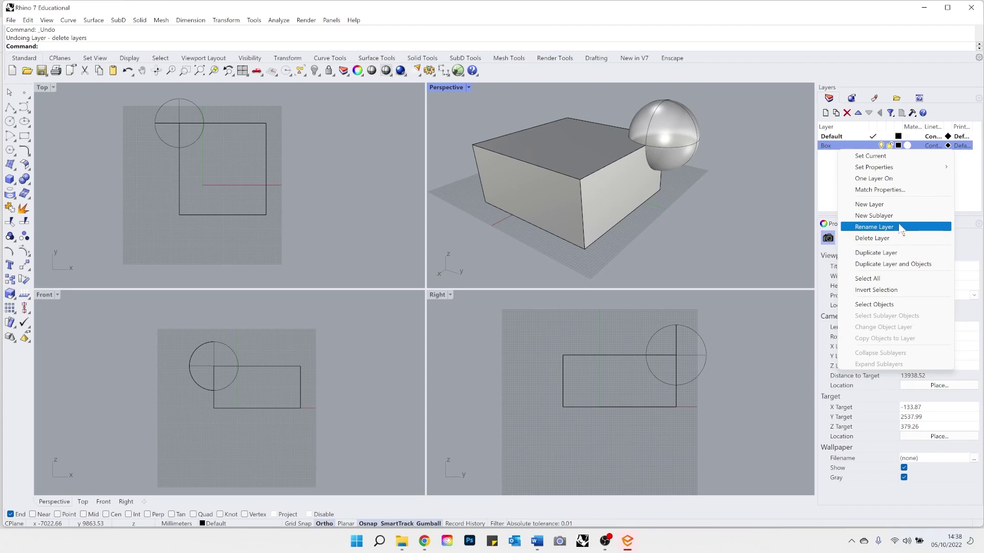
pyautogui.click(833, 166)
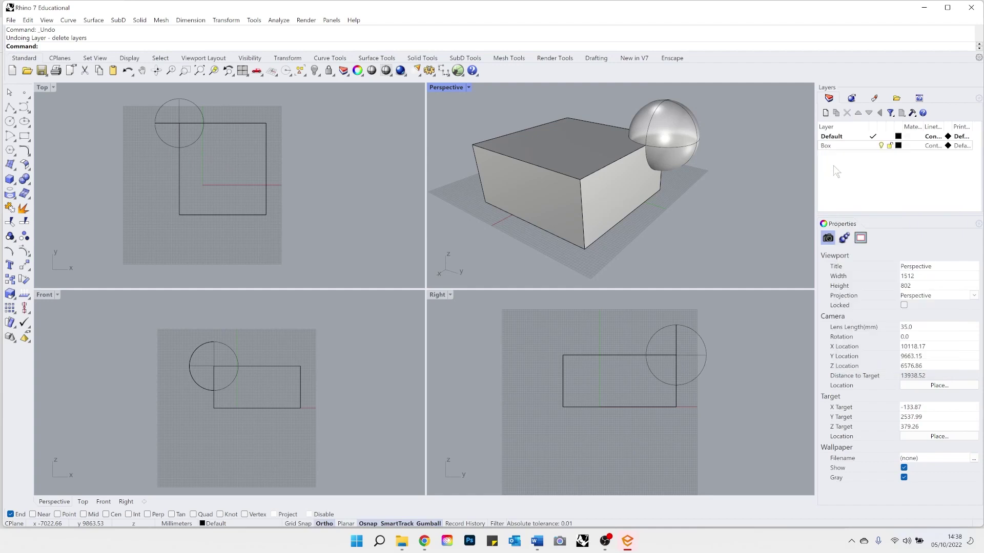
# Move the box solid onto the Box layer with Change Object Layer.
pyautogui.click(847, 146)
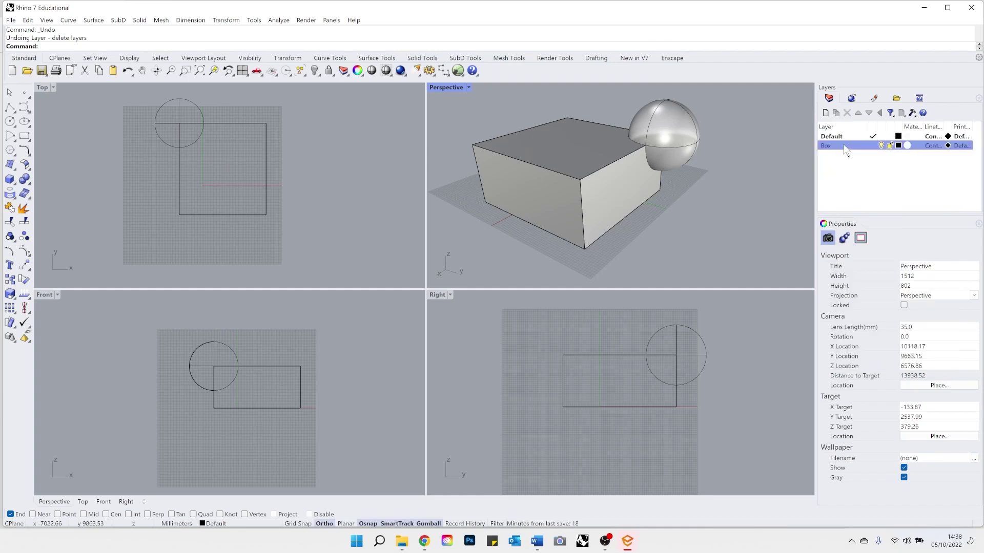
pyautogui.click(504, 205)
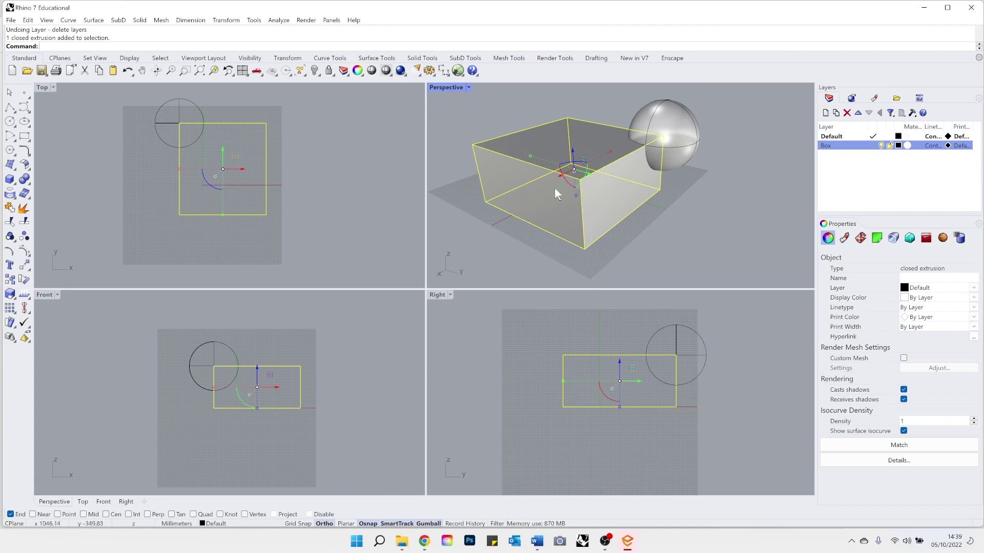
pyautogui.rightClick(831, 147)
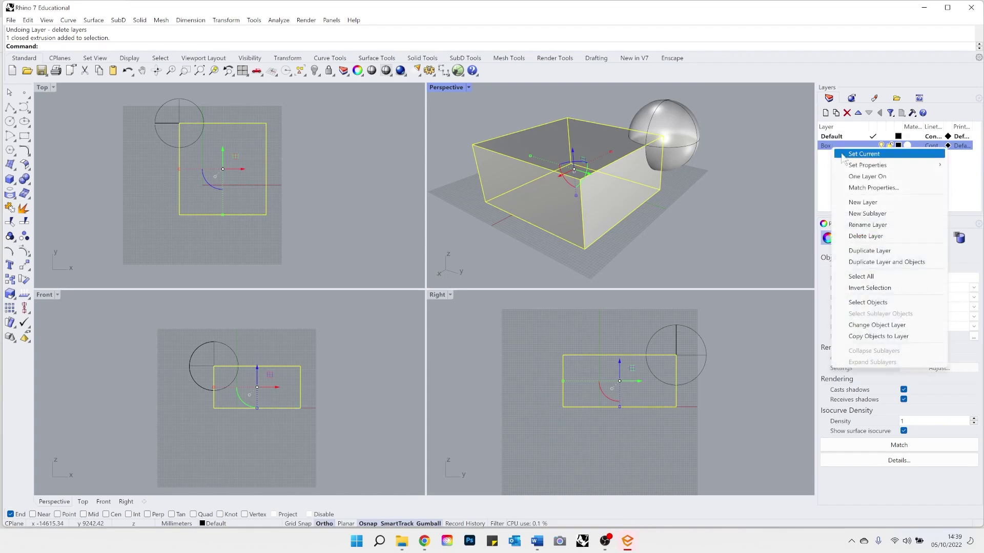
pyautogui.click(915, 327)
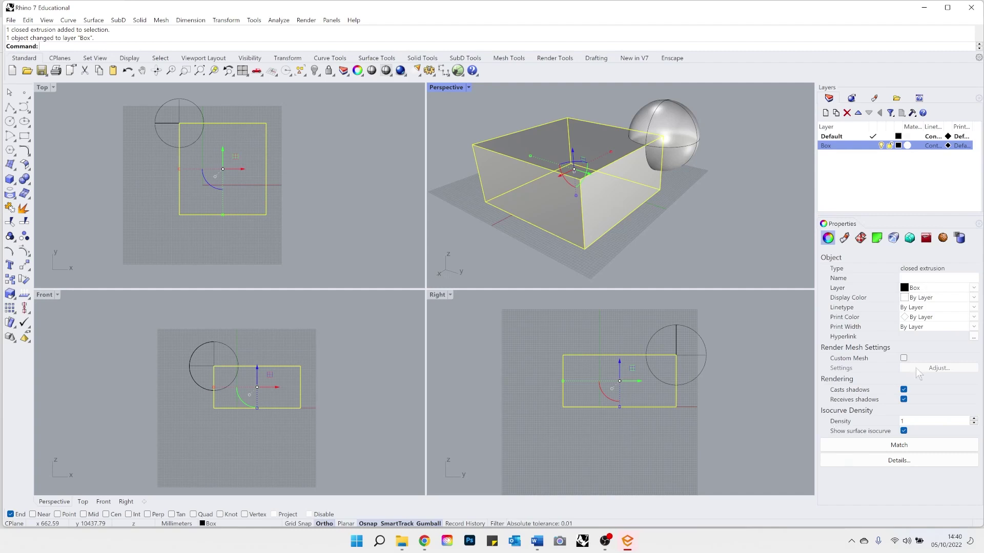
# Set the box solid's layer property to Default and deselect the solid.
pyautogui.click(953, 289)
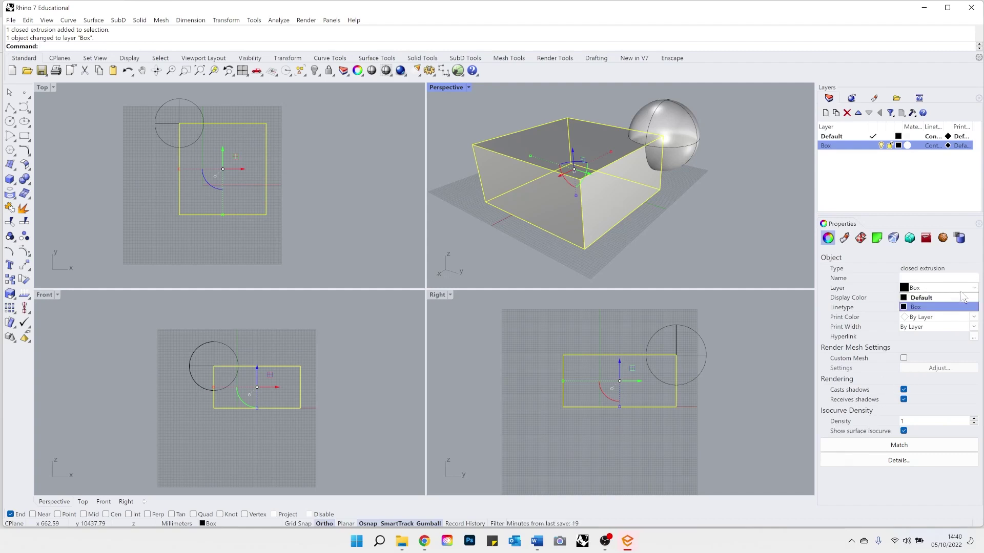
pyautogui.click(952, 298)
pyautogui.click(663, 229)
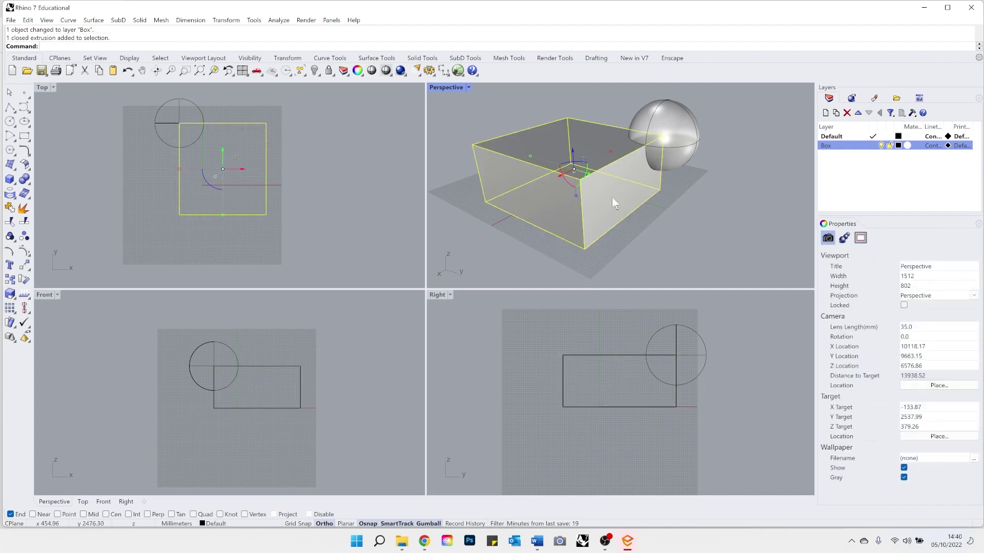
# Reselect the box solid, set its layer property to Box and deselect it.
pyautogui.click(612, 197)
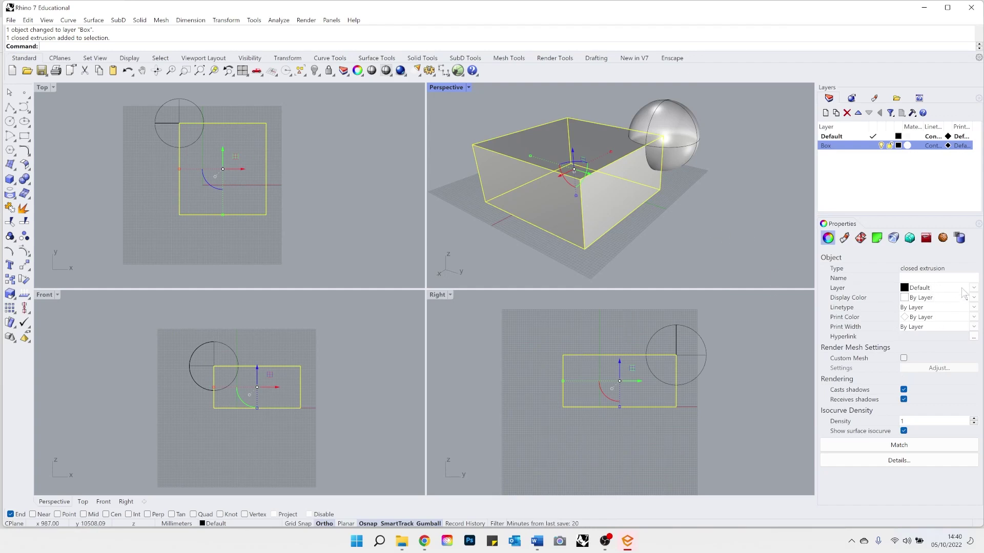
pyautogui.click(962, 289)
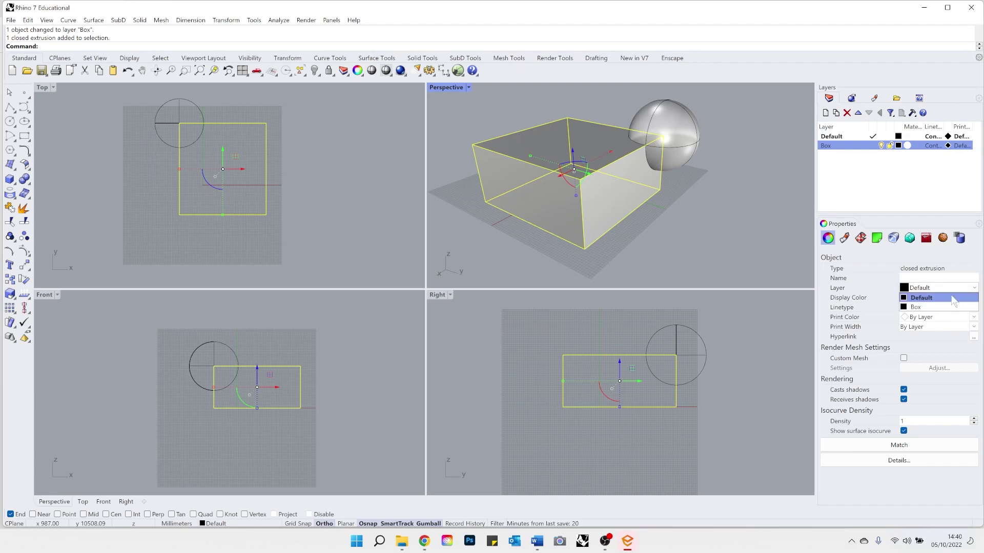
pyautogui.click(922, 308)
pyautogui.click(779, 234)
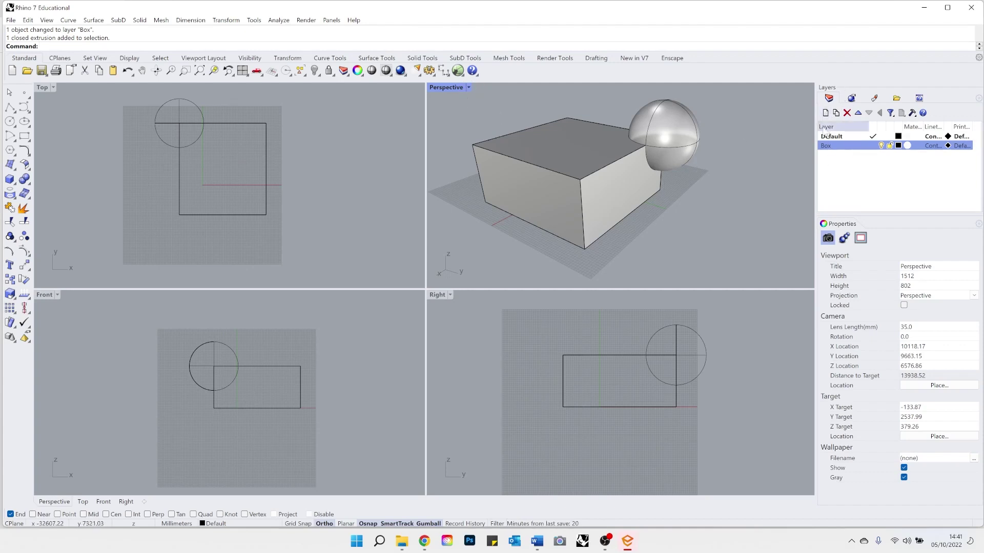
# Create a new layer named Sphere.
pyautogui.click(825, 113)
pyautogui.write('Sphere')
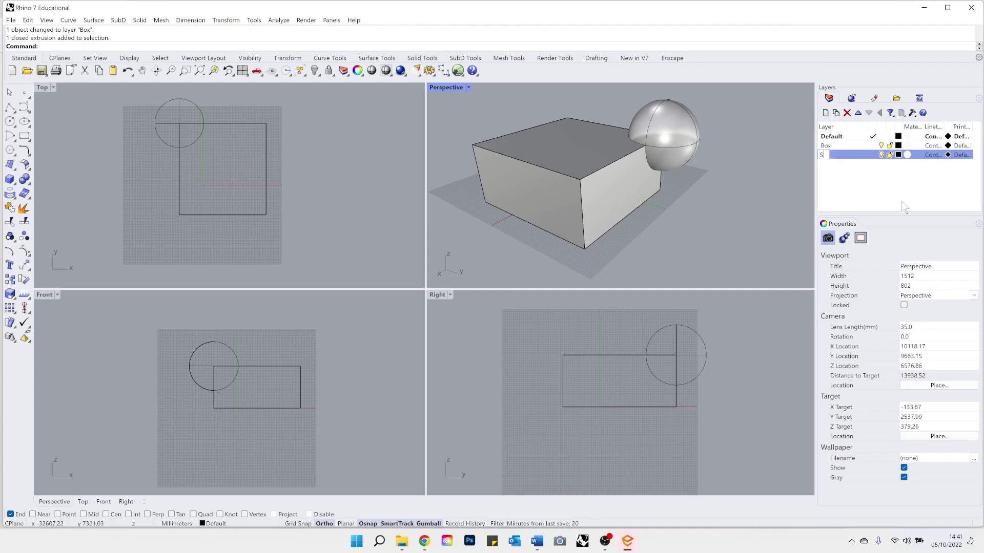
pyautogui.press('Return')
# Set the sphere solid's layer property to Sphere and deselect the solid.
pyautogui.click(669, 128)
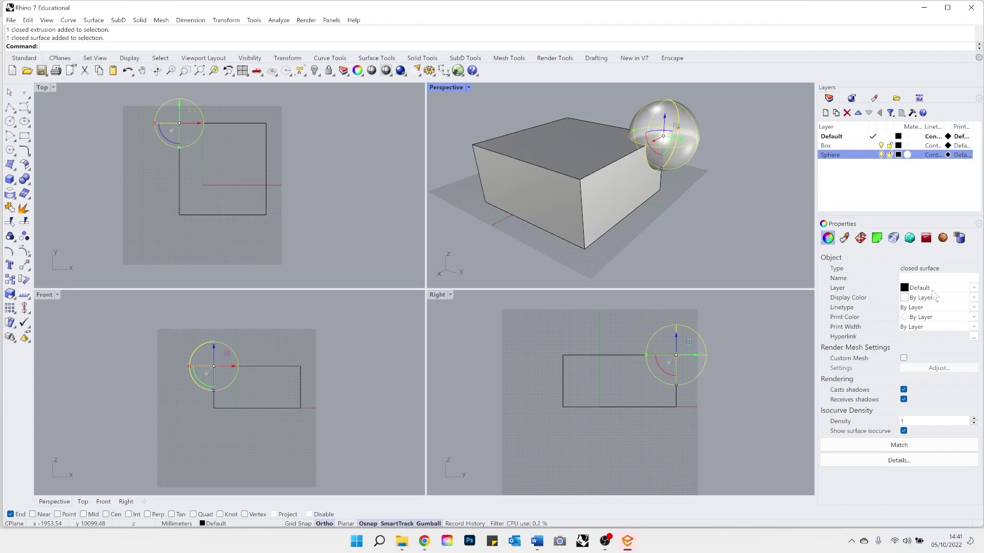
pyautogui.click(932, 290)
pyautogui.click(926, 318)
pyautogui.click(777, 233)
pyautogui.moveTo(806, 252); pyautogui.dragTo(632, 255, button='right')
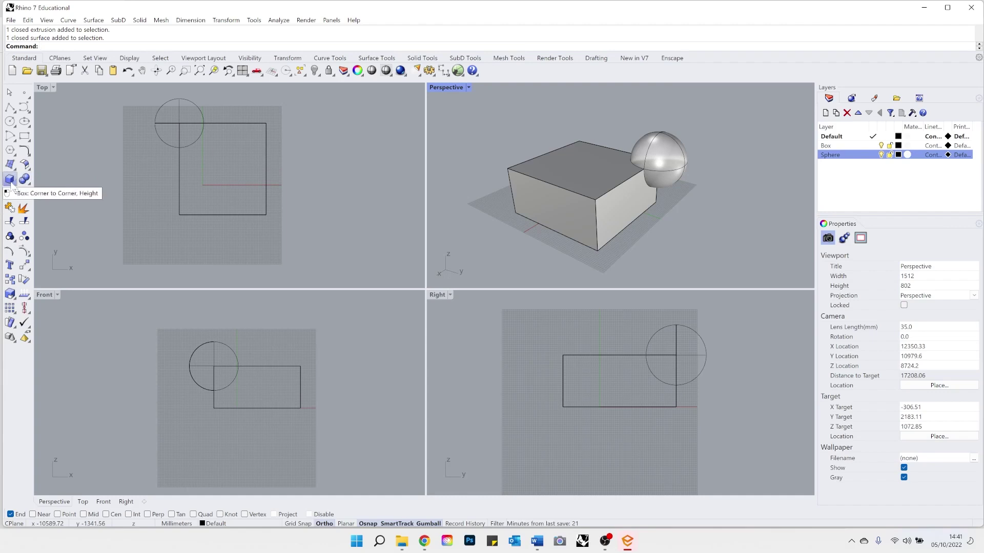
# Create a solid cone about 5630 mm high, with its base placed on the positive X side of the box.
pyautogui.click(11, 183)
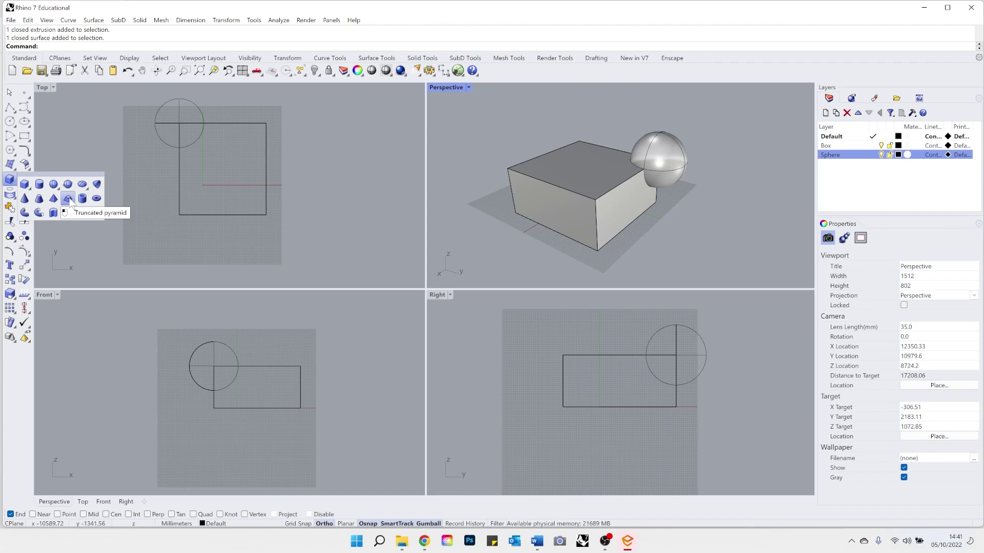
pyautogui.click(39, 198)
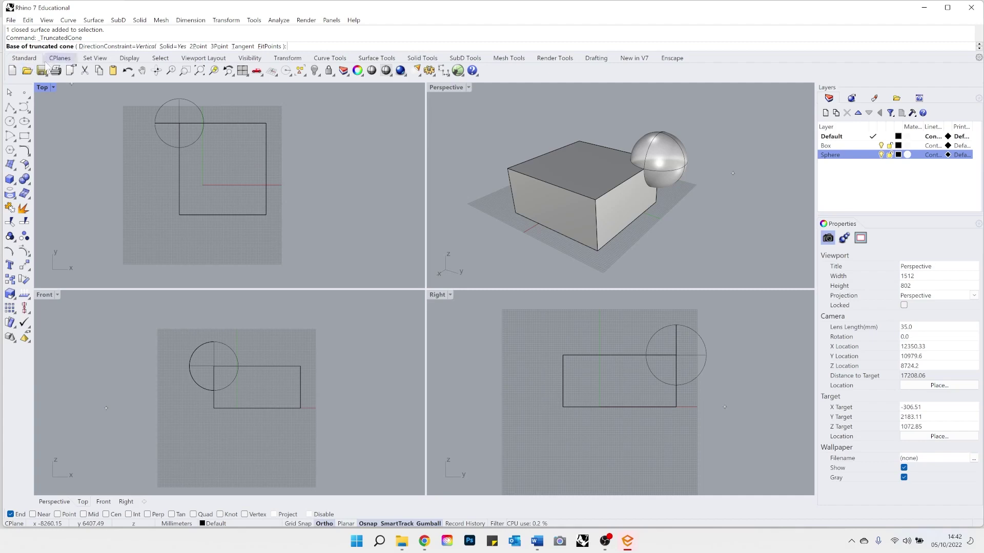
pyautogui.click(10, 178)
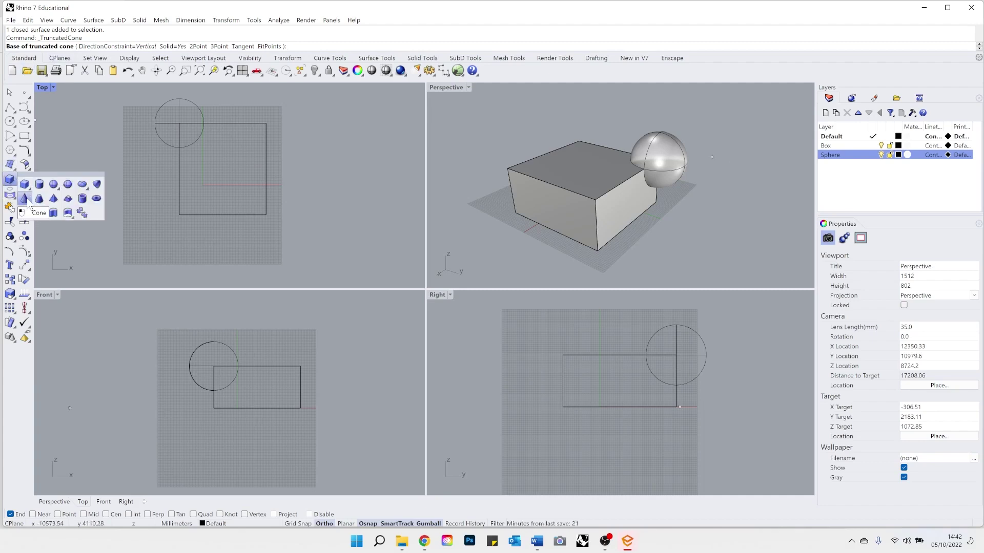
pyautogui.click(24, 198)
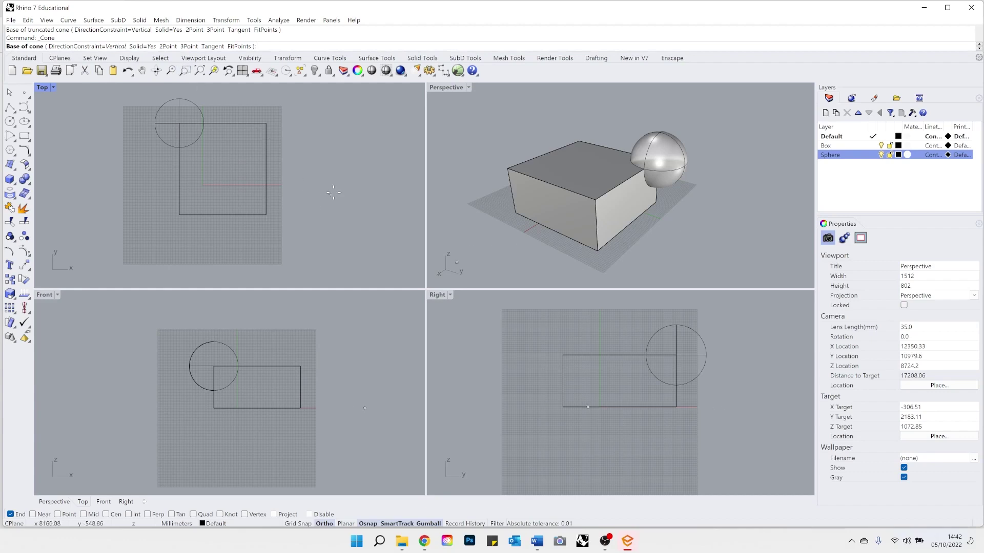
pyautogui.click(312, 181)
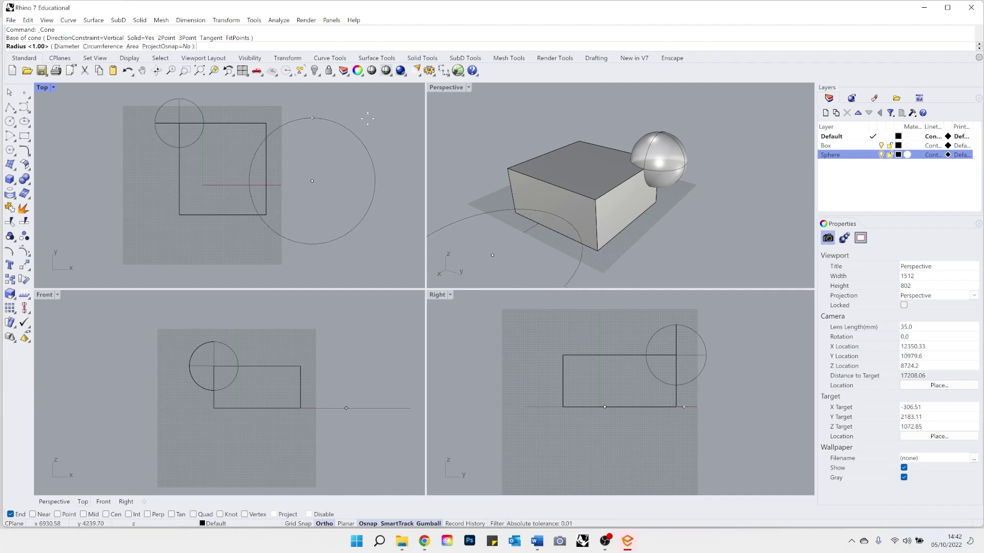
pyautogui.click(340, 146)
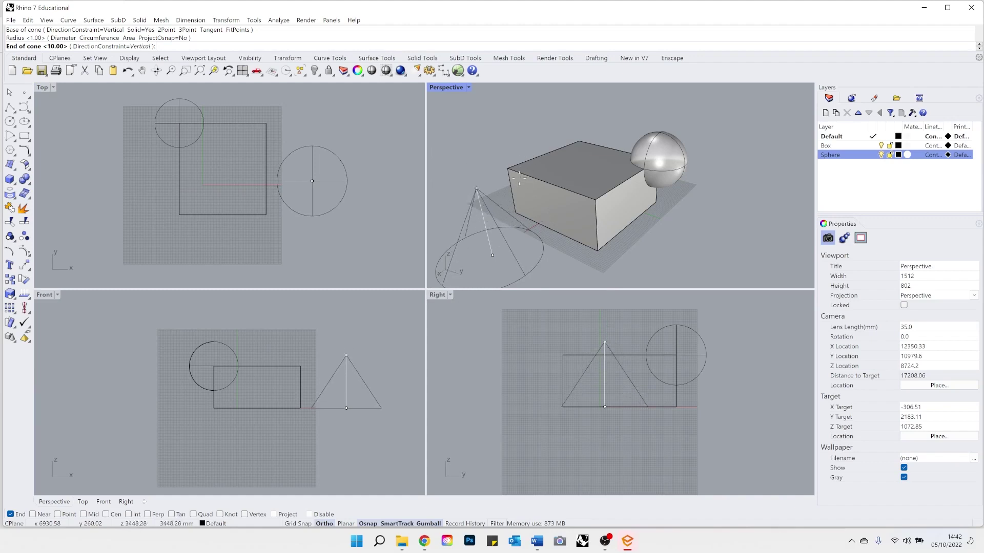
pyautogui.moveTo(519, 177)
pyautogui.mouseDown(button='right')
pyautogui.moveTo(553, 167)
pyautogui.moveTo(527, 177)
pyautogui.mouseUp(button='right')
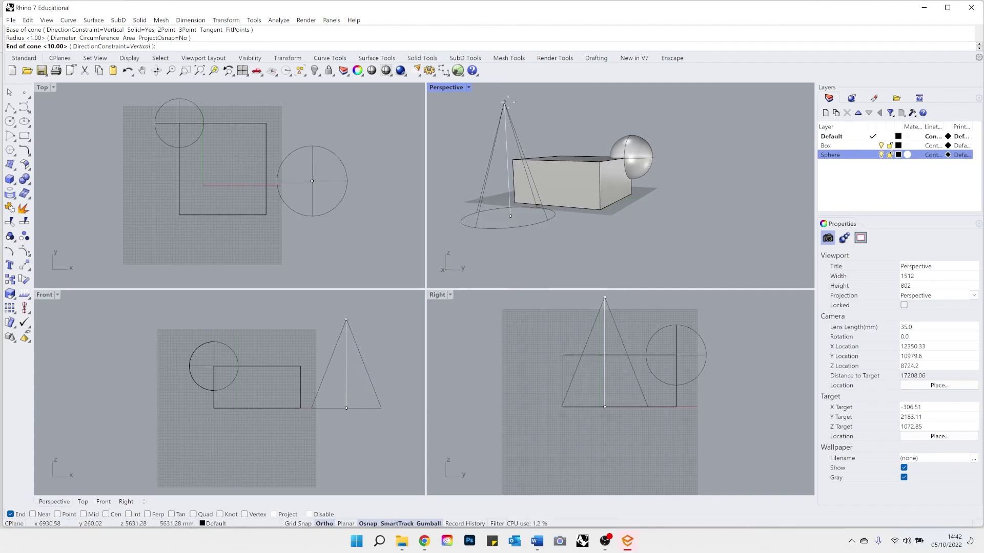
pyautogui.click(508, 103)
pyautogui.moveTo(508, 102); pyautogui.dragTo(559, 156, button='right')
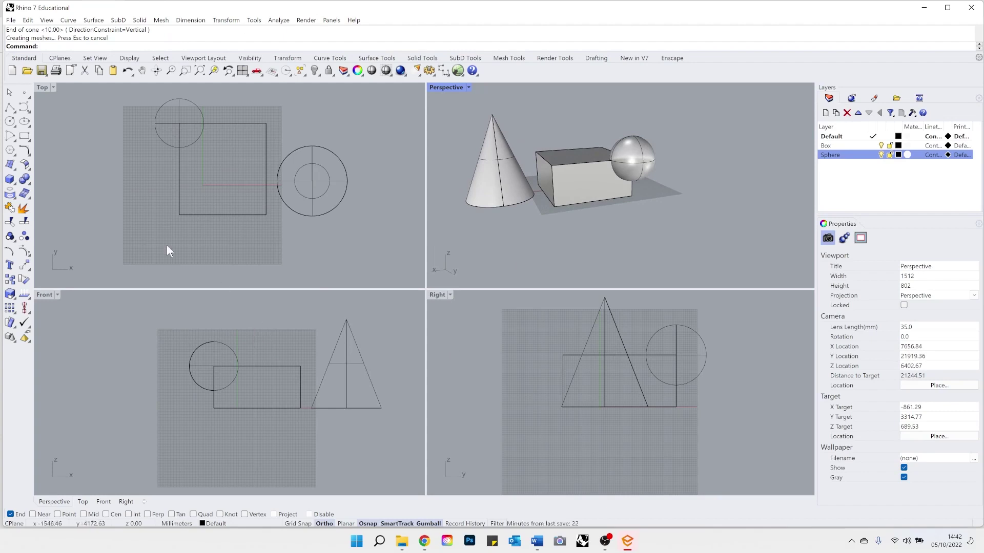
# Create a torus on the ground plane in the Perspective viewport, beyond the sphere's side of the box.
pyautogui.click(11, 180)
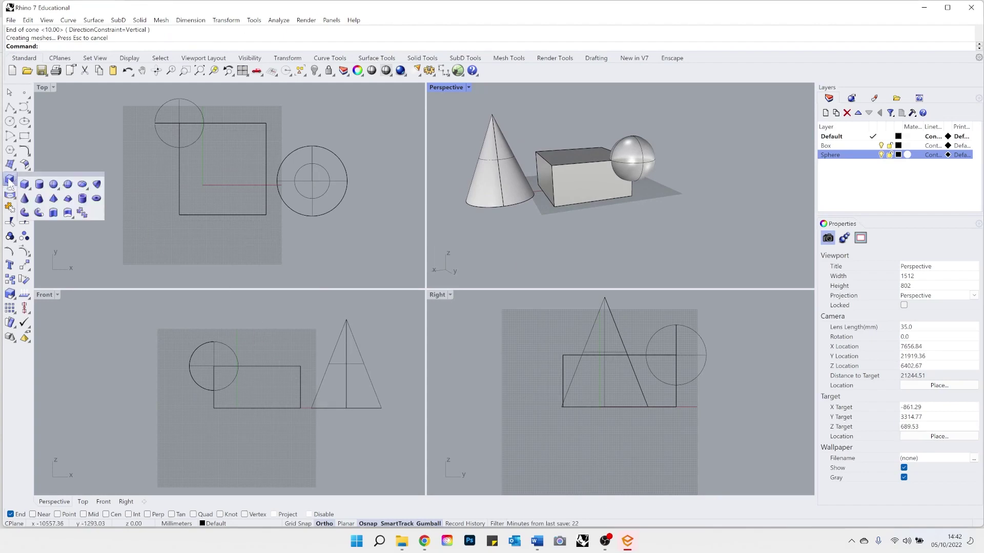
pyautogui.click(96, 198)
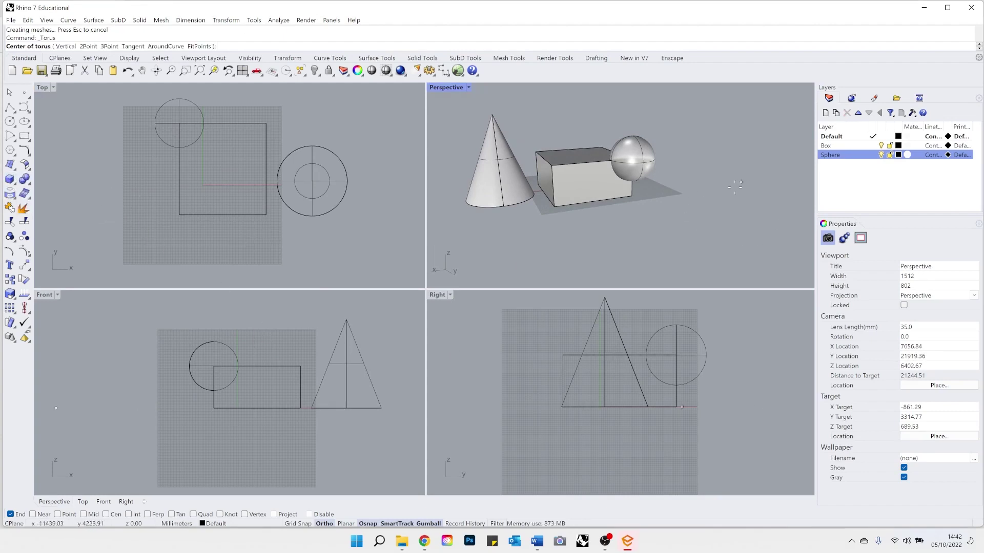
pyautogui.click(714, 206)
pyautogui.click(758, 231)
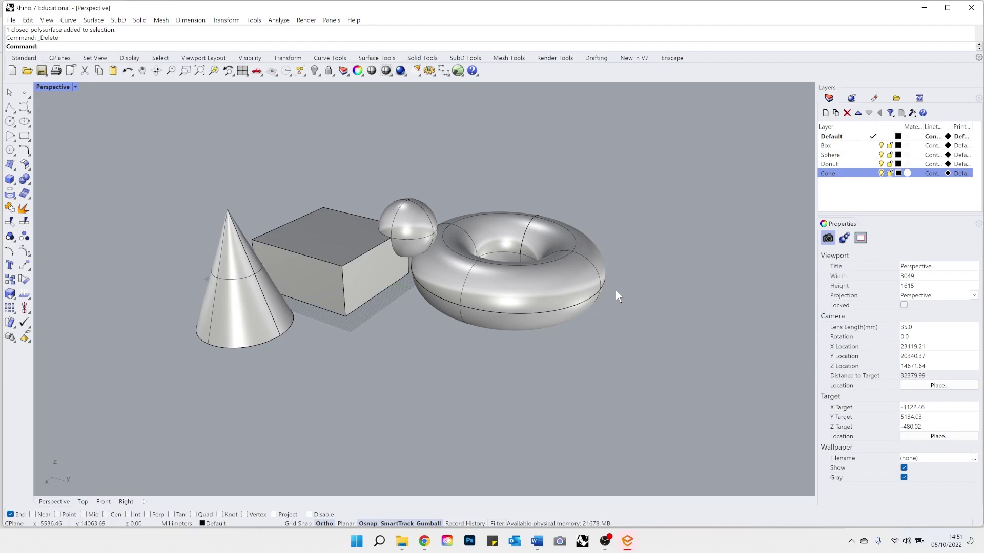
# Widen the Layers and Properties panels.
pyautogui.moveTo(340, 345)
pyautogui.mouseDown(button='right')
pyautogui.moveTo(369, 351)
pyautogui.moveTo(353, 338)
pyautogui.mouseUp(button='right')
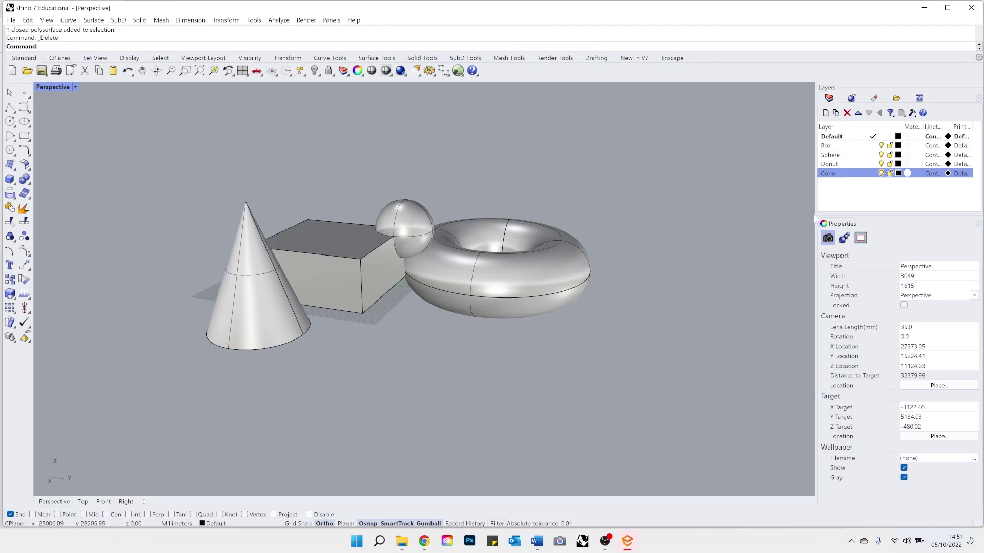
pyautogui.moveTo(815, 206); pyautogui.dragTo(777, 208)
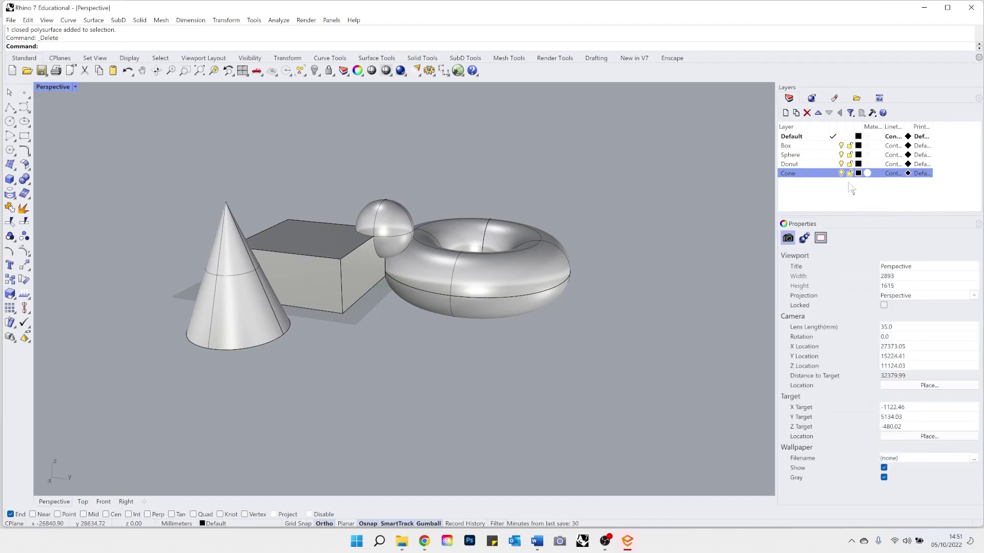
# Switch the current layer through Box, Sphere, Donut and Cone, and return it to Default.
pyautogui.click(832, 146)
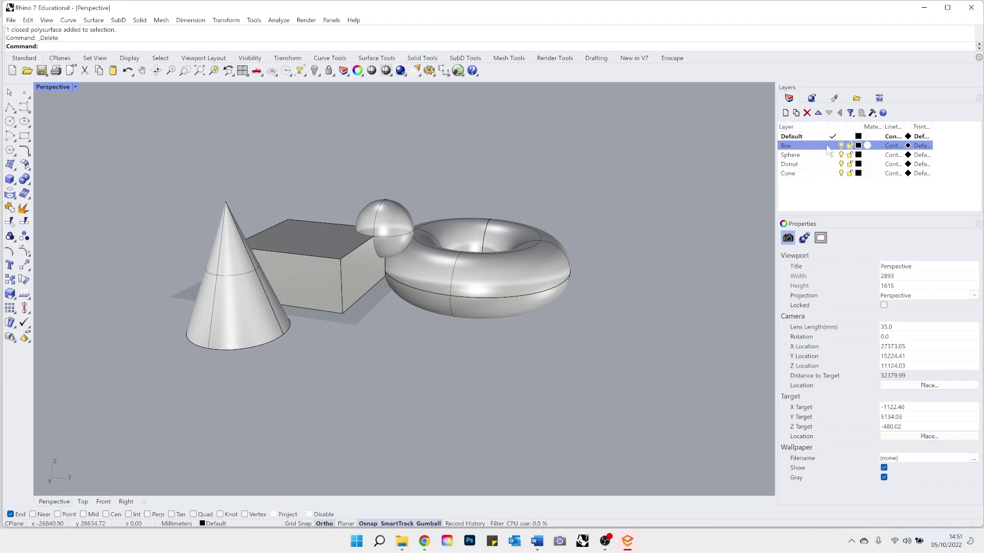
pyautogui.click(834, 155)
pyautogui.click(834, 164)
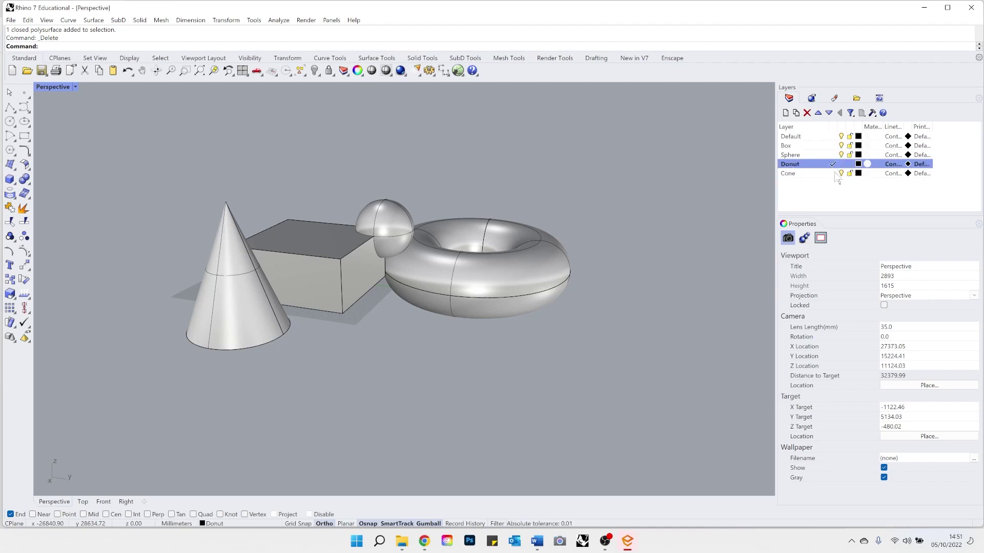
pyautogui.click(833, 173)
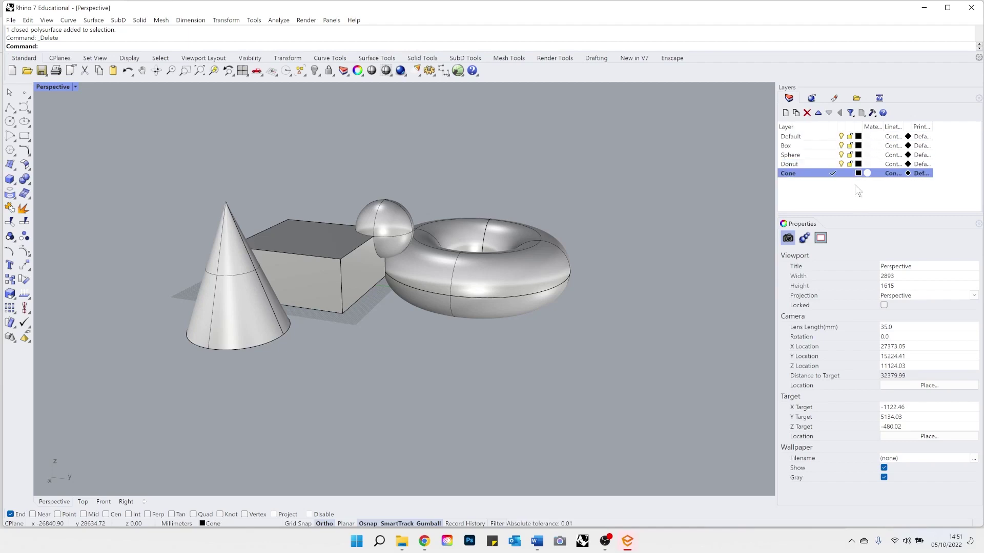
pyautogui.click(835, 137)
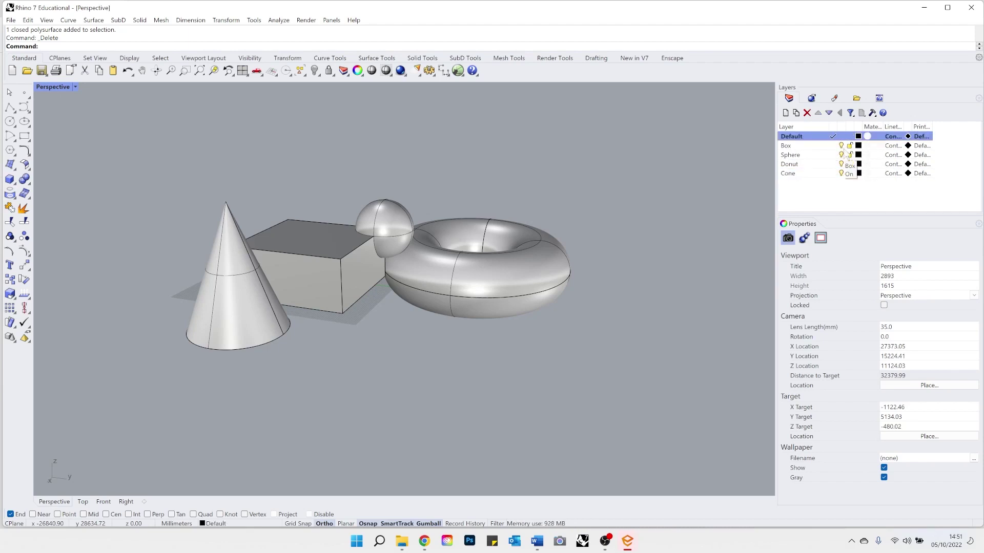
# Toggle the Box layer's visibility off and on, leaving the layer turned on.
pyautogui.click(841, 146)
pyautogui.click(840, 146)
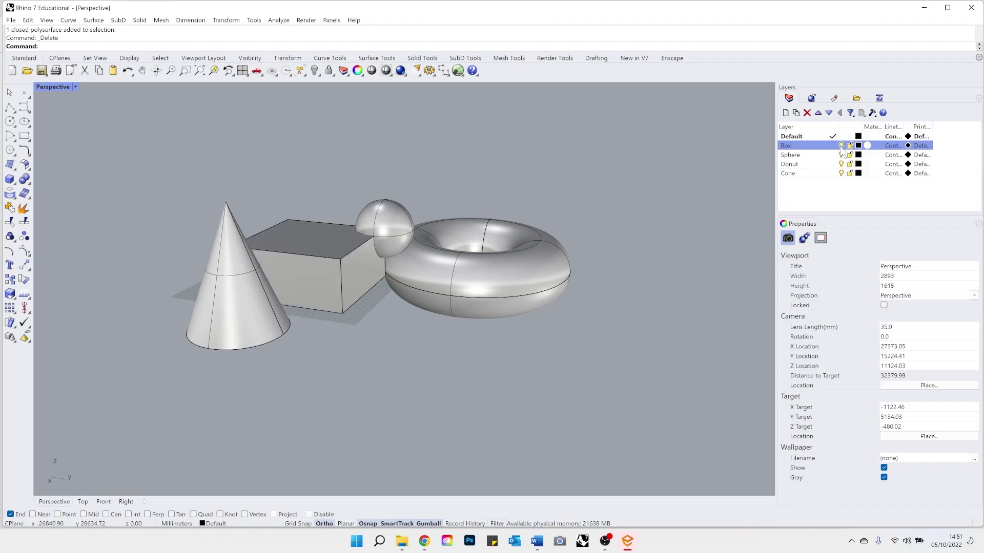
pyautogui.click(841, 146)
pyautogui.click(841, 146)
pyautogui.click(840, 146)
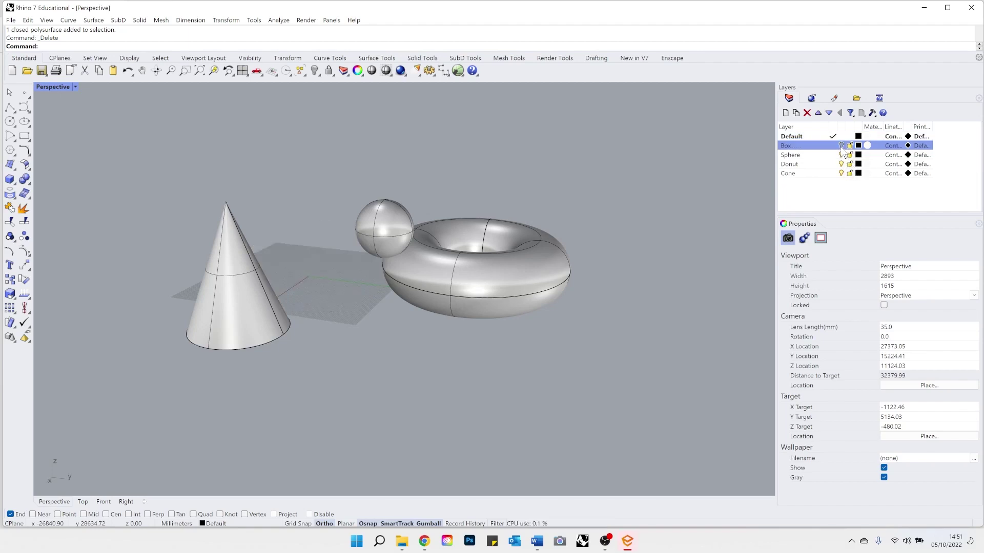
pyautogui.click(840, 146)
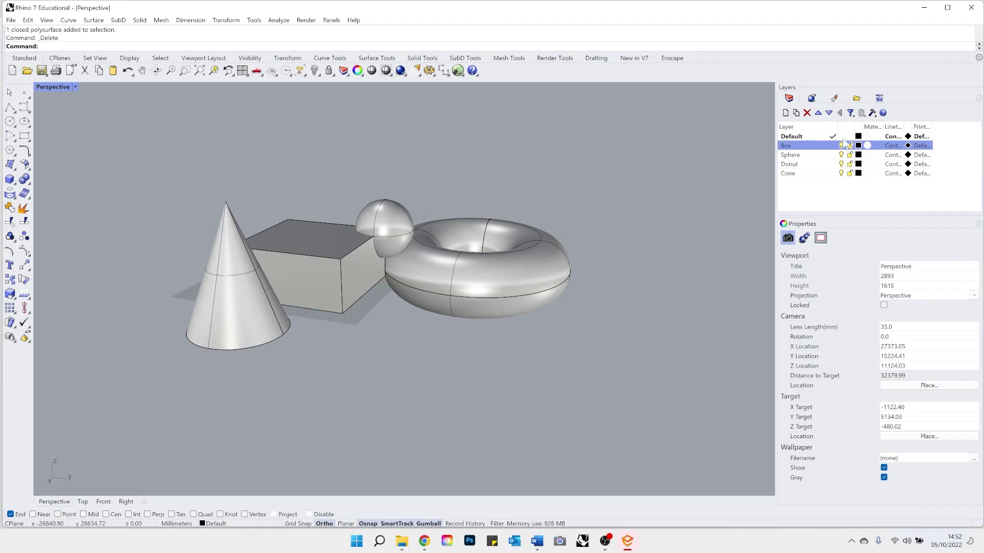
# Set the Box layer's color to Cyan.
pyautogui.click(859, 146)
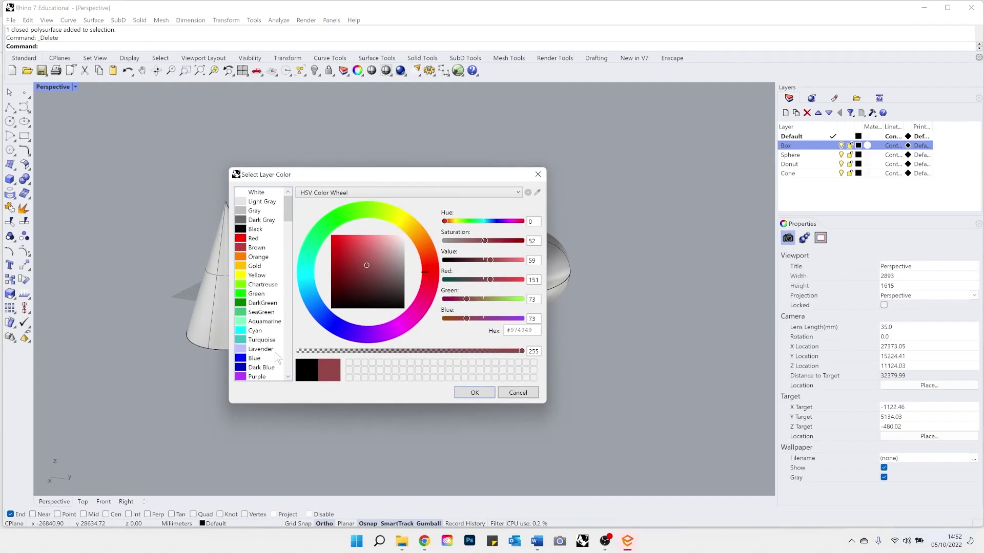
pyautogui.click(261, 351)
pyautogui.click(267, 332)
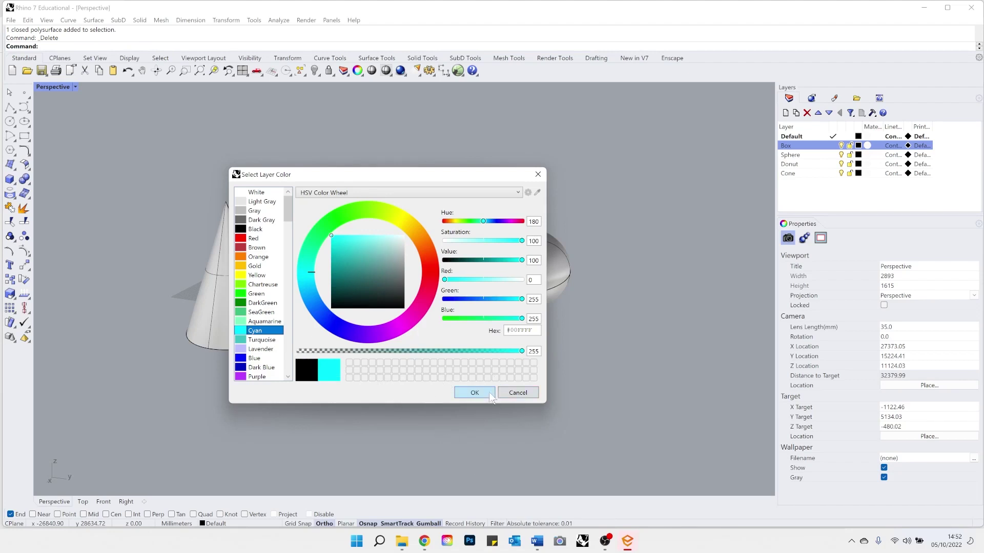
pyautogui.click(474, 393)
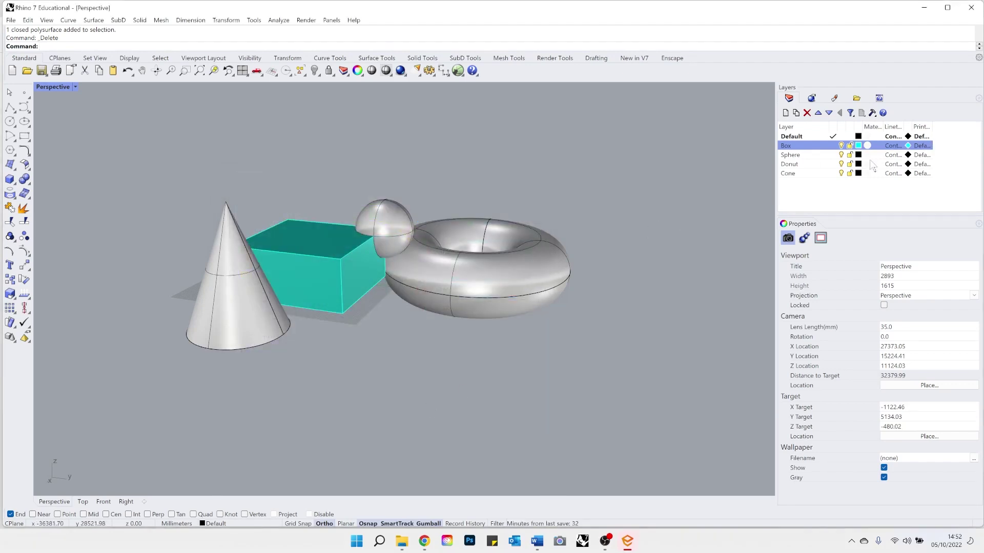
# Set the Sphere layer's color to Magenta.
pyautogui.click(859, 155)
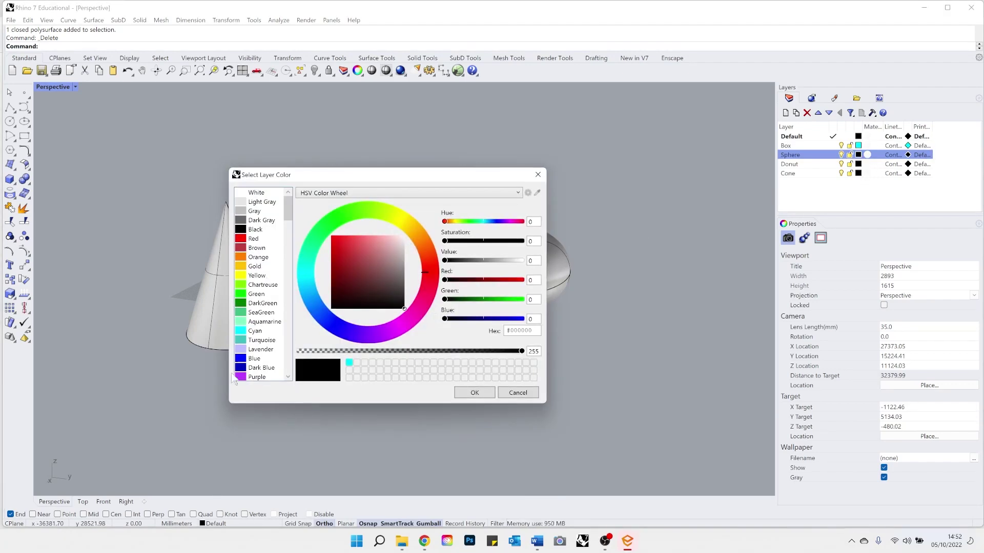
pyautogui.scroll(-1, 266, 373)
pyautogui.click(261, 368)
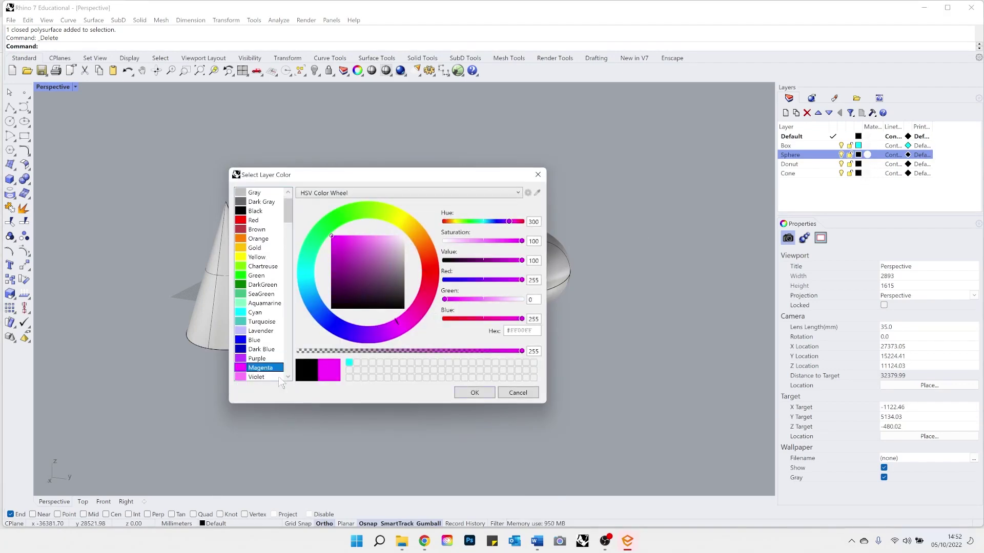
pyautogui.click(464, 394)
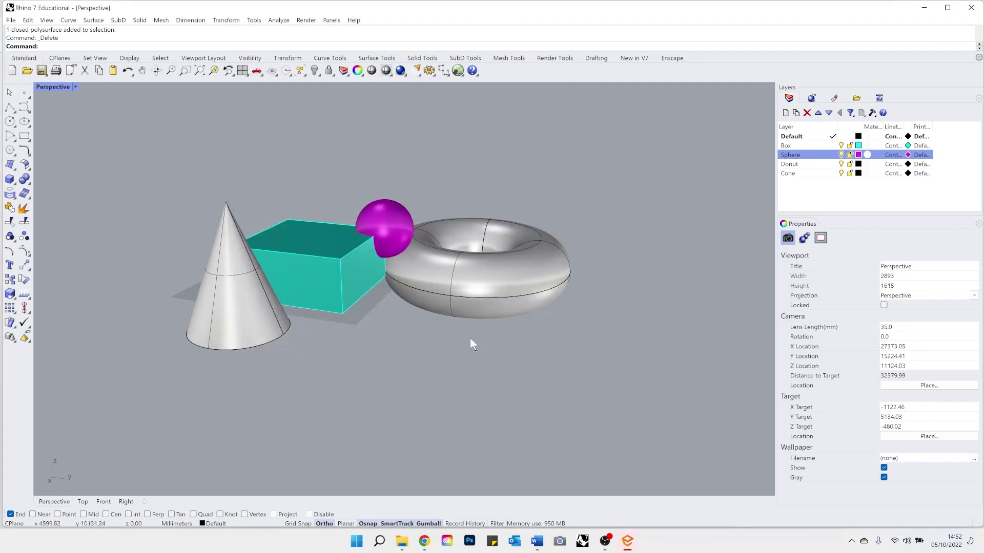
# Set the Donut layer's color to dark red and the Cone layer's color to purple.
pyautogui.click(858, 164)
pyautogui.scroll(-2, 264, 364)
pyautogui.click(253, 349)
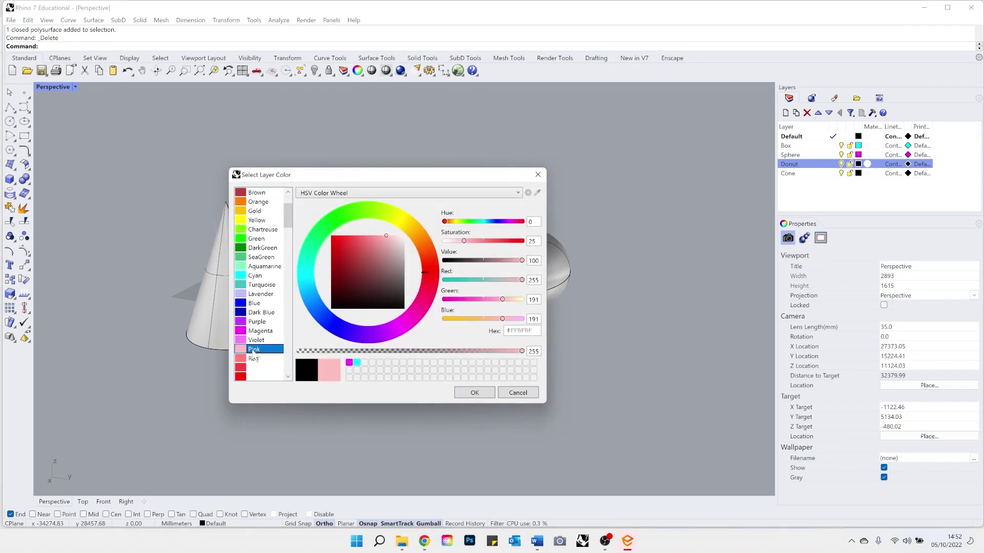
pyautogui.click(260, 332)
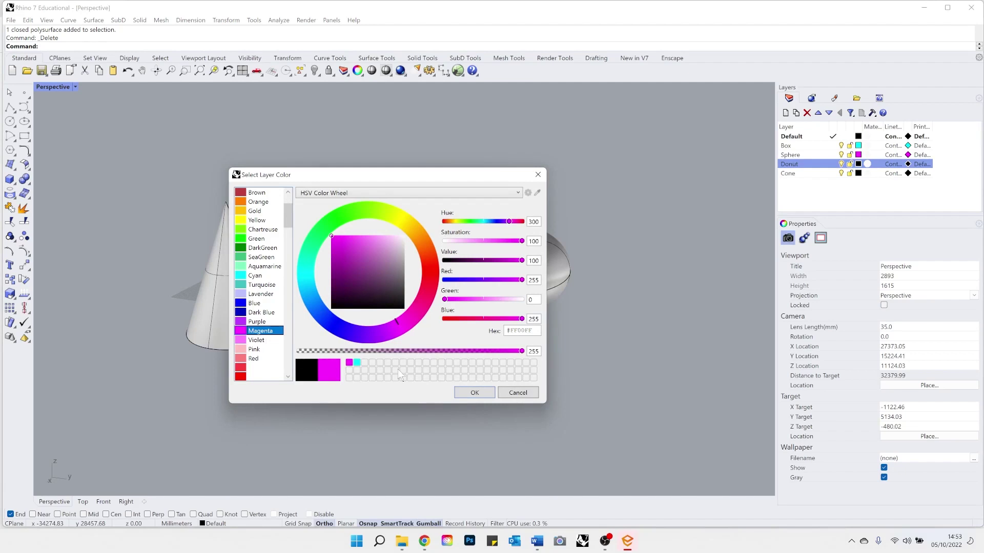
pyautogui.click(267, 378)
pyautogui.click(474, 392)
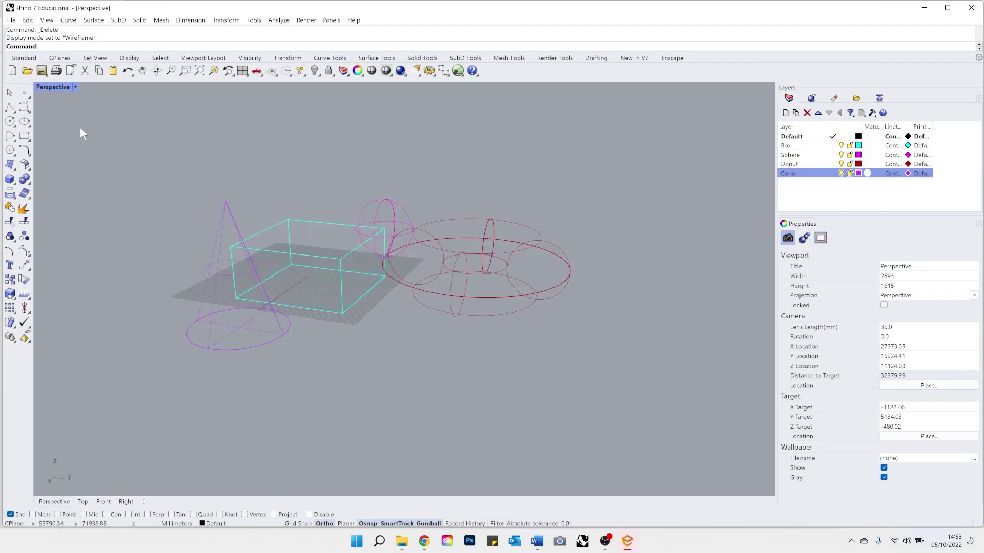
# Switch the Perspective viewport's display mode to Shaded and then to Rendered.
pyautogui.click(78, 87)
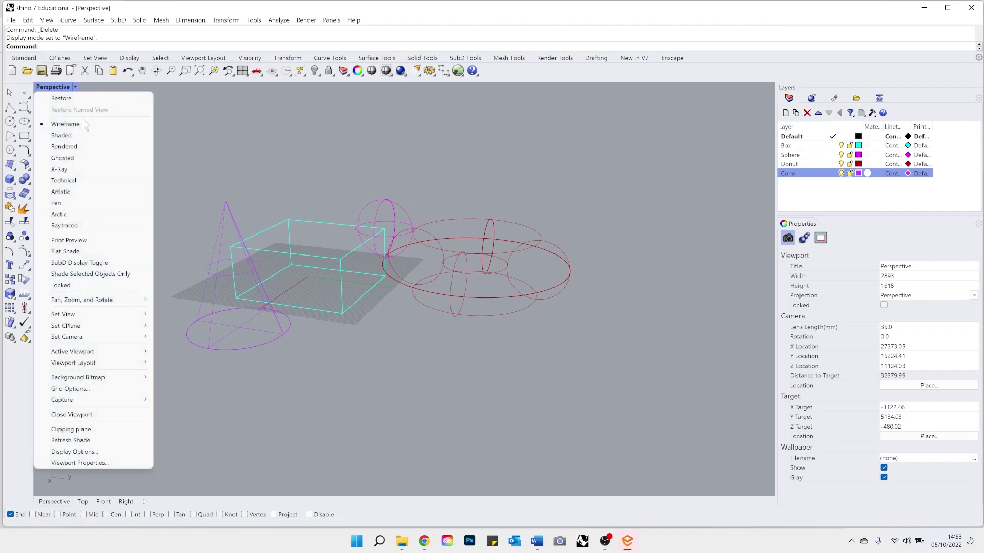
pyautogui.click(88, 134)
pyautogui.click(75, 87)
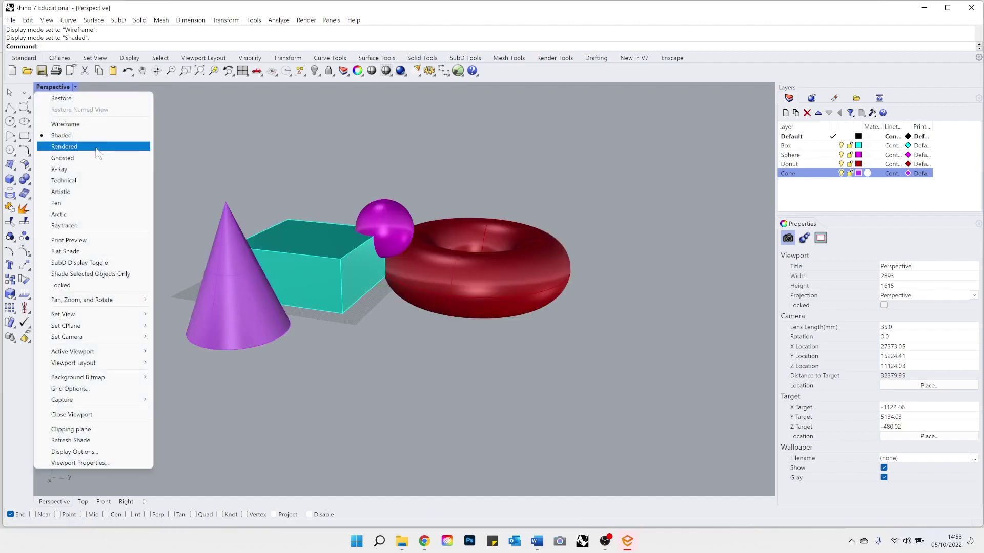
pyautogui.click(98, 147)
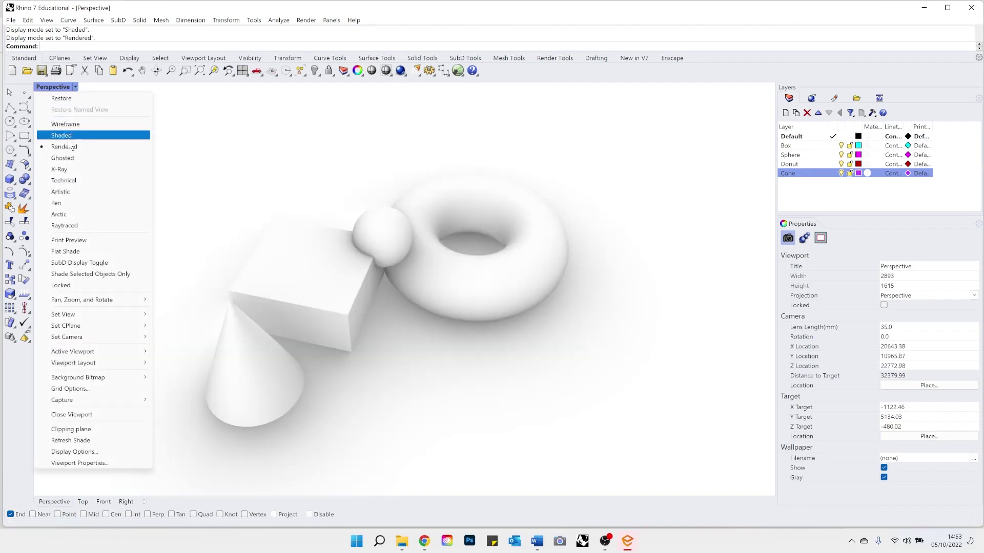
# Switch the Perspective viewport's display mode to Shaded and then to X-Ray.
pyautogui.click(69, 136)
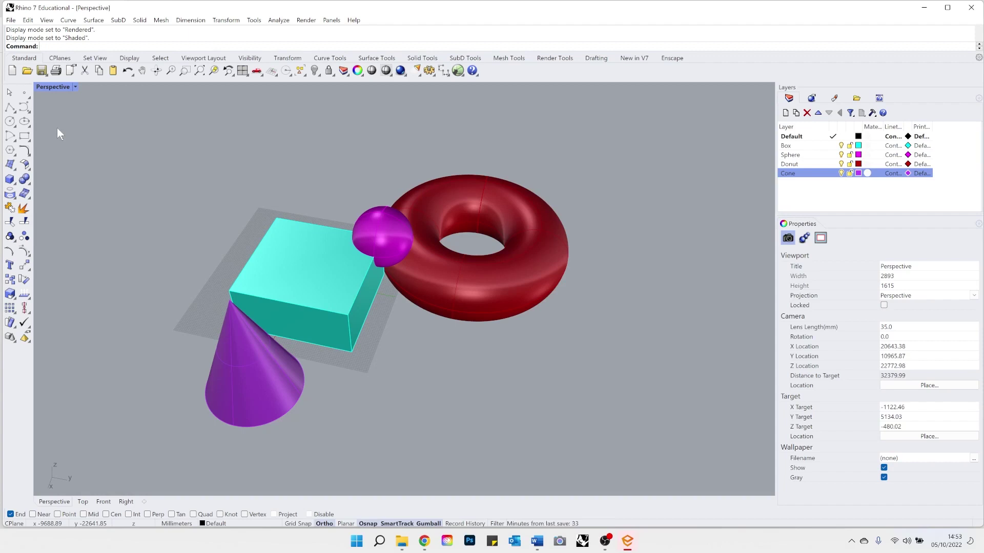
pyautogui.click(73, 86)
pyautogui.click(111, 171)
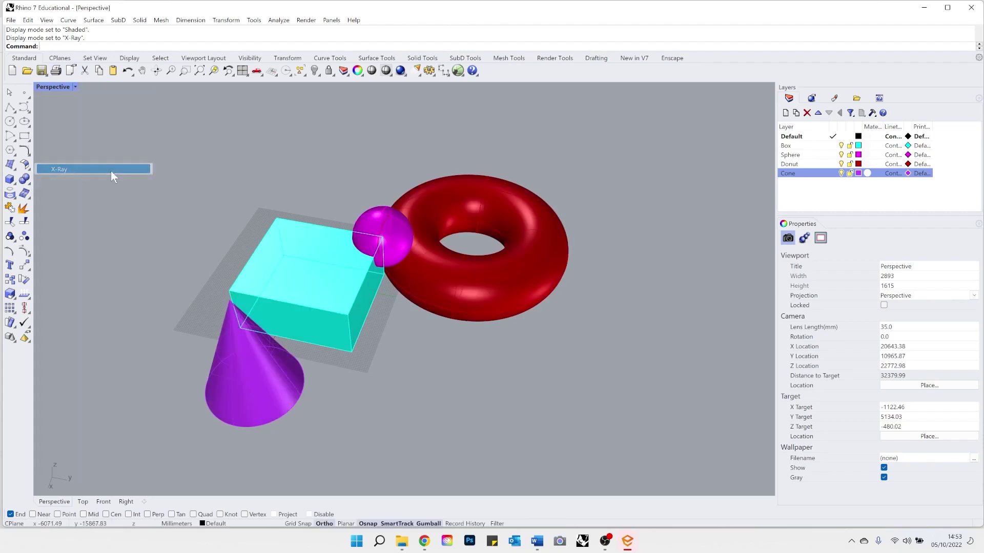
# Set the Perspective viewport's display mode to Ghosted and examine the solids from the side.
pyautogui.click(74, 87)
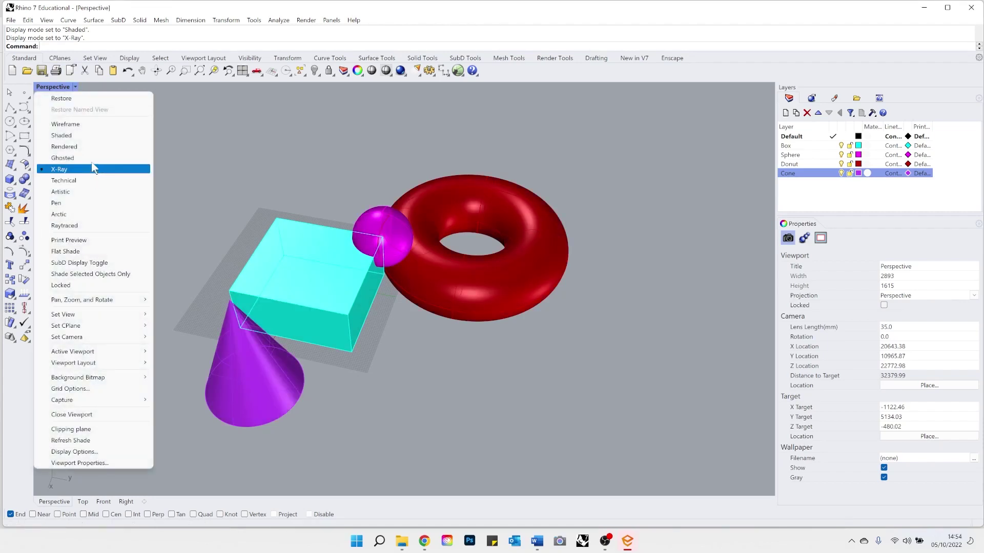
pyautogui.click(89, 158)
pyautogui.moveTo(548, 245); pyautogui.dragTo(580, 291, button='right')
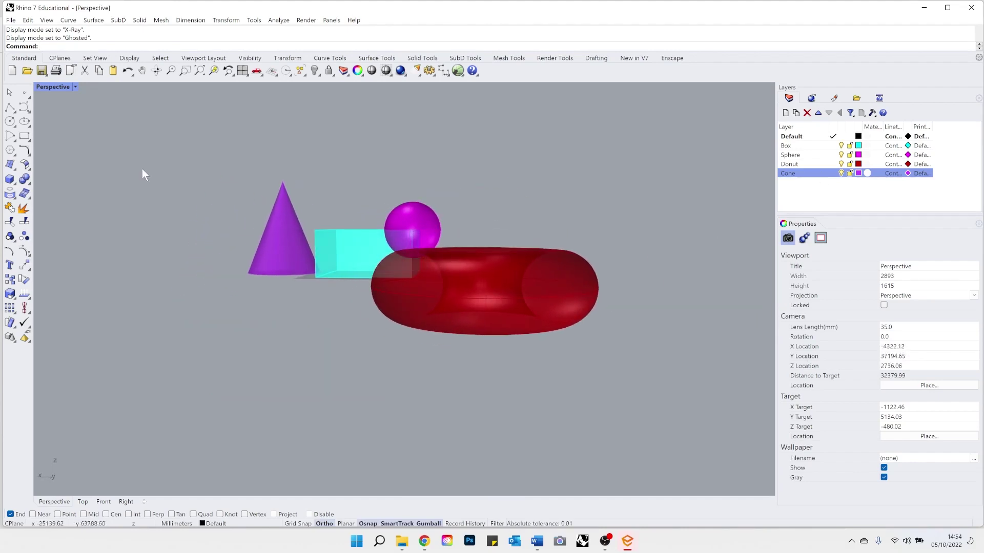
# Preview the solids in the Perspective viewport's Rendered display mode, and return the viewport to Shaded.
pyautogui.click(74, 86)
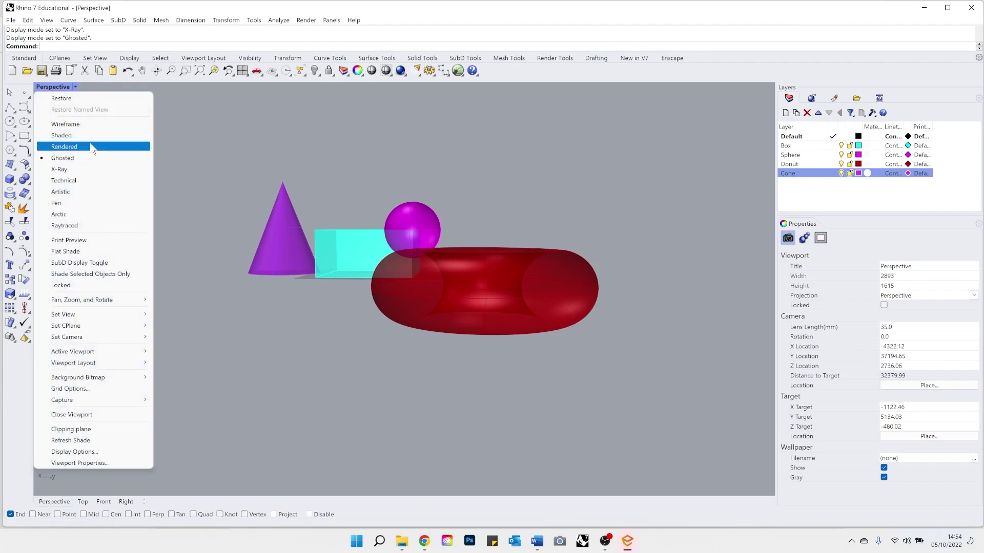
pyautogui.click(94, 147)
pyautogui.moveTo(129, 170); pyautogui.dragTo(223, 221, button='right')
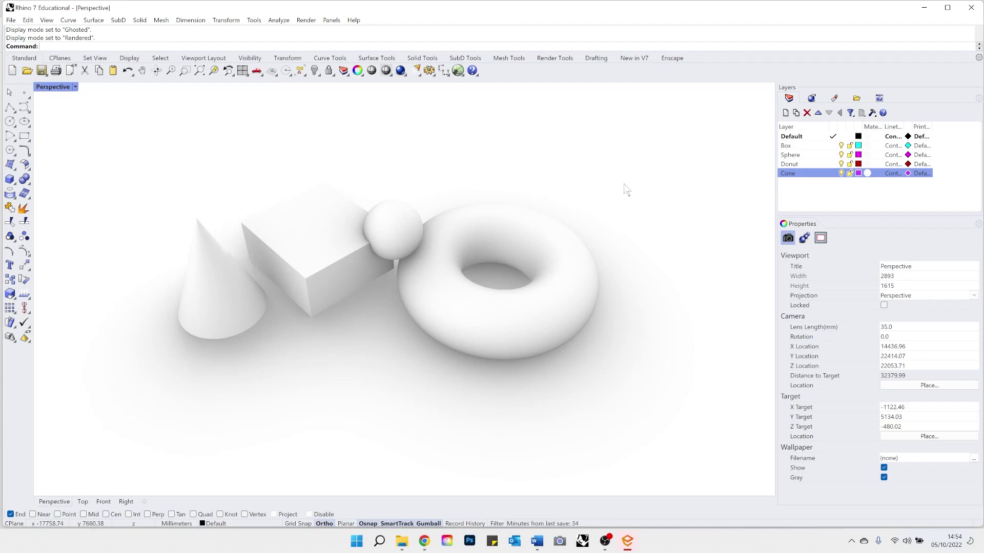
pyautogui.click(75, 87)
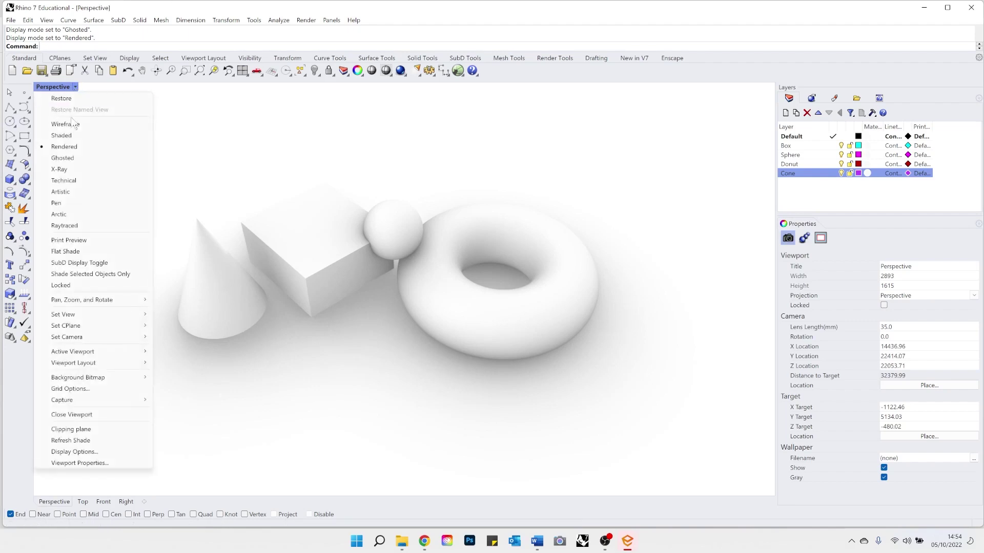
pyautogui.click(85, 137)
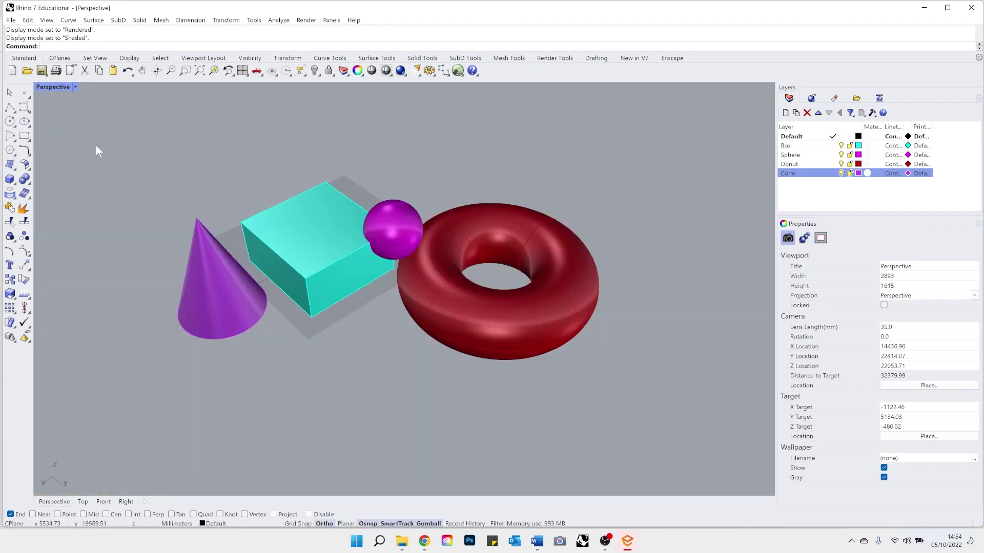
pyautogui.moveTo(491, 218); pyautogui.dragTo(552, 214, button='right')
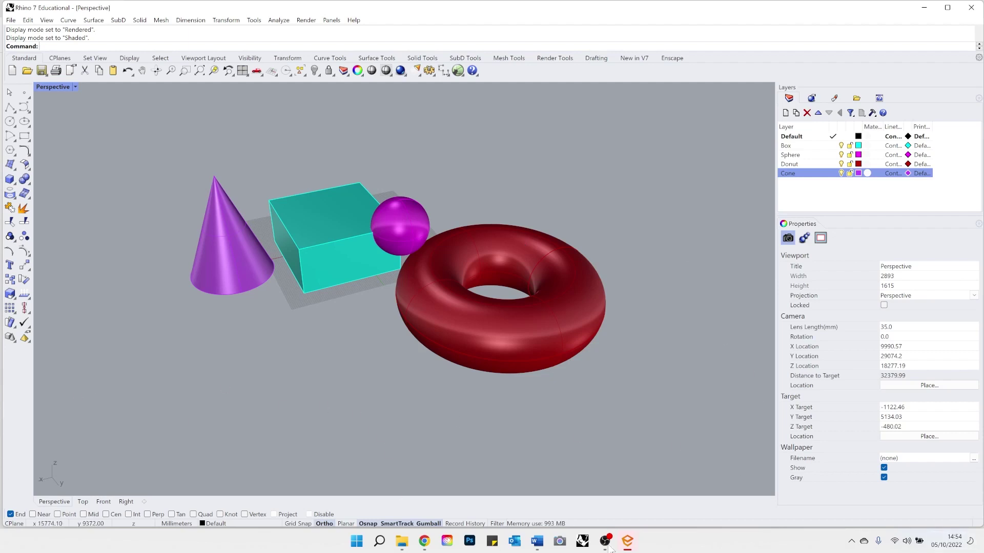
# Turn off the End object snap and toggle the object snap options bar off and on, leaving it shown.
pyautogui.click(11, 514)
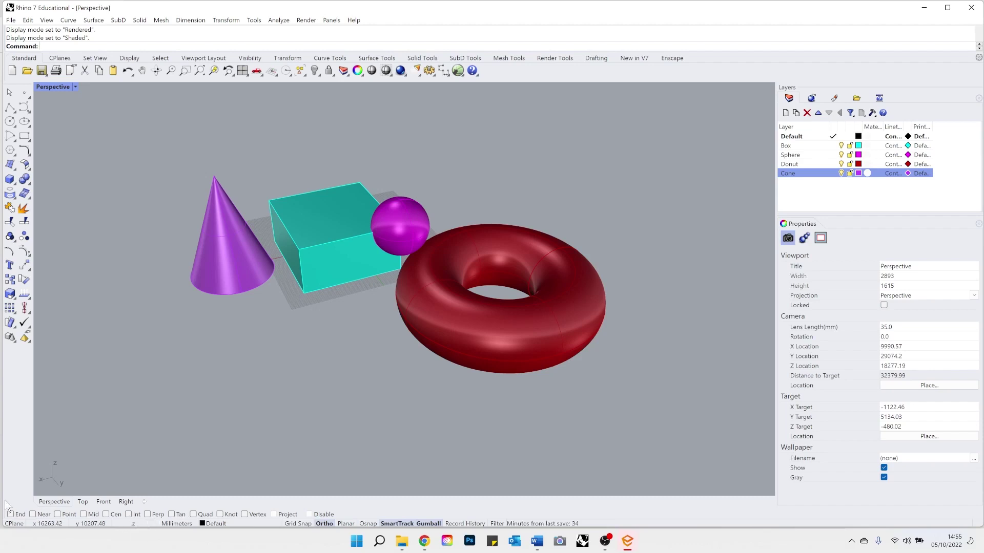
pyautogui.click(368, 524)
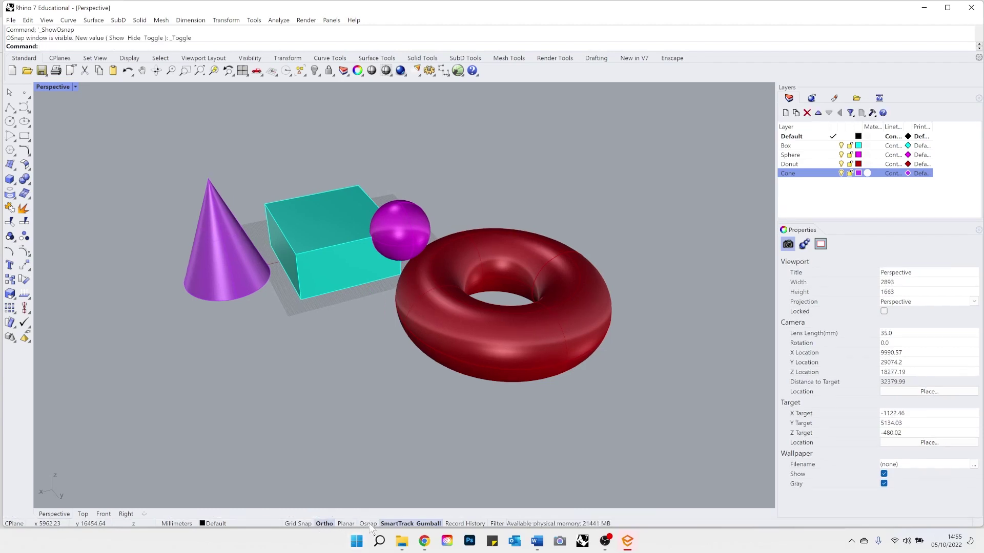
pyautogui.click(369, 523)
pyautogui.click(369, 523)
pyautogui.click(369, 523)
pyautogui.click(369, 522)
pyautogui.click(370, 521)
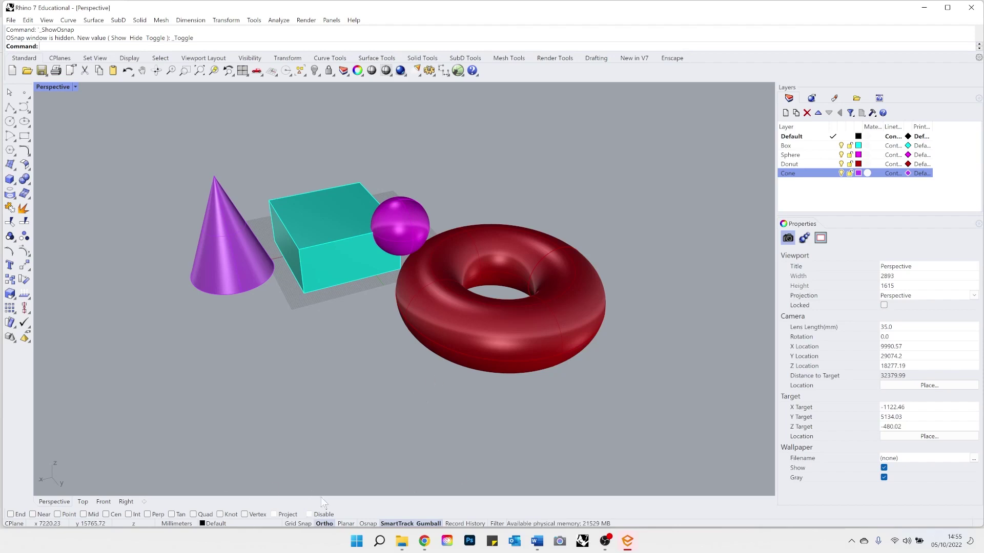
pyautogui.click(368, 524)
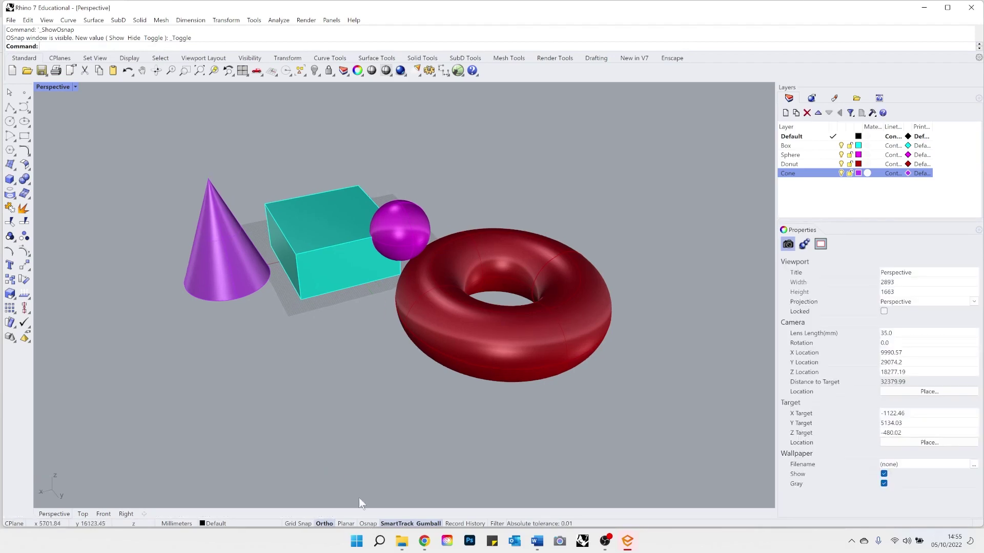
pyautogui.click(370, 524)
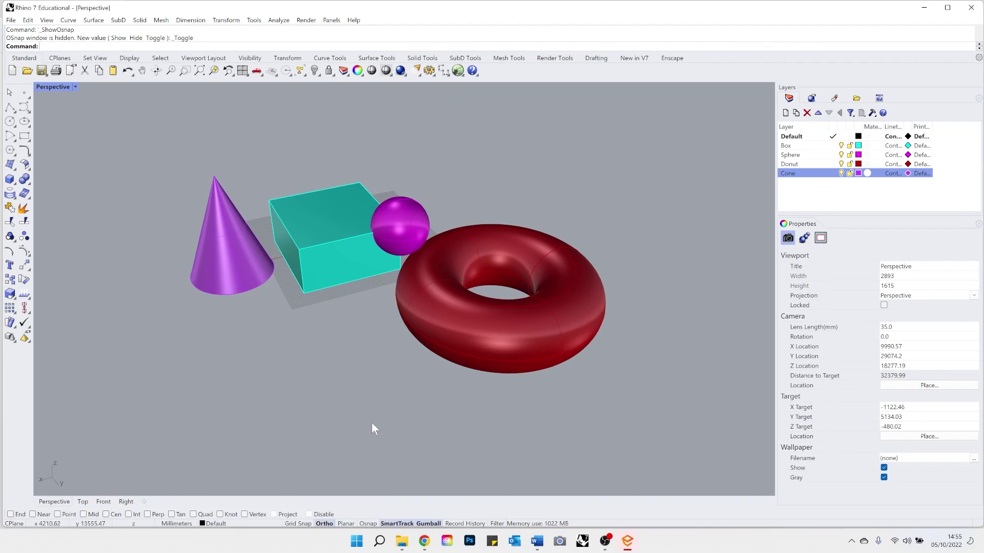
# Start a polyline and try to line up its start point with the cyan box's upper corner without object snaps.
pyautogui.scroll(8, 251, 198)
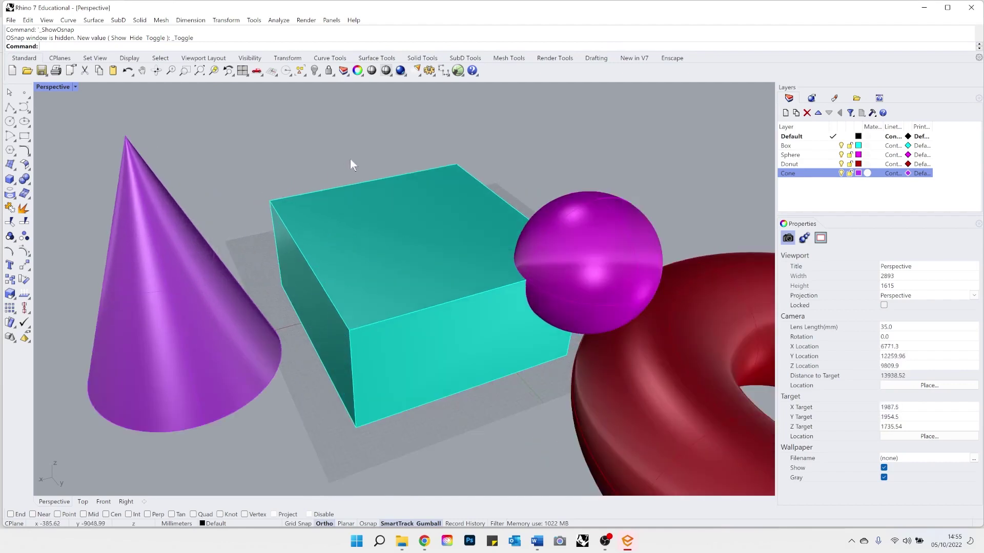
pyautogui.scroll(4, 353, 162)
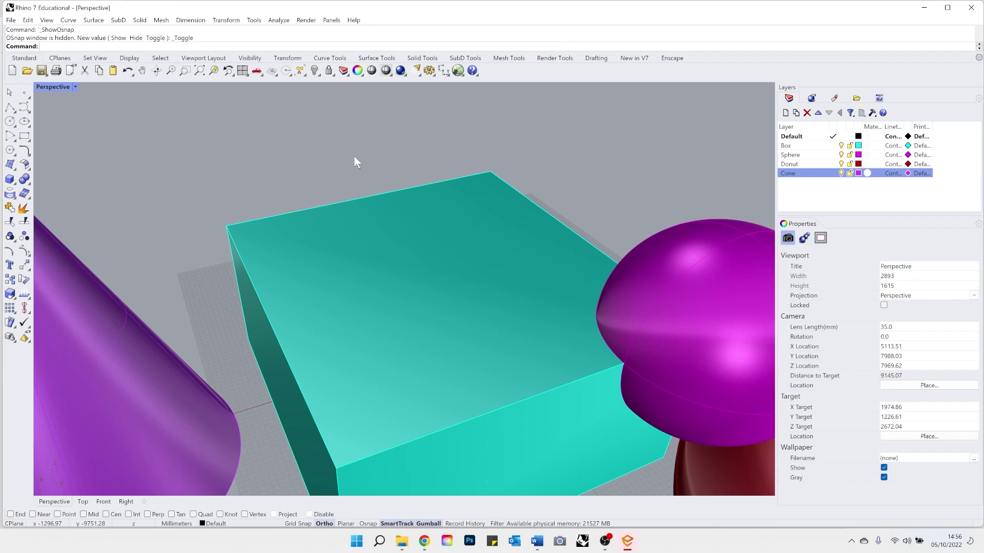
pyautogui.click(9, 107)
pyautogui.scroll(5, 257, 236)
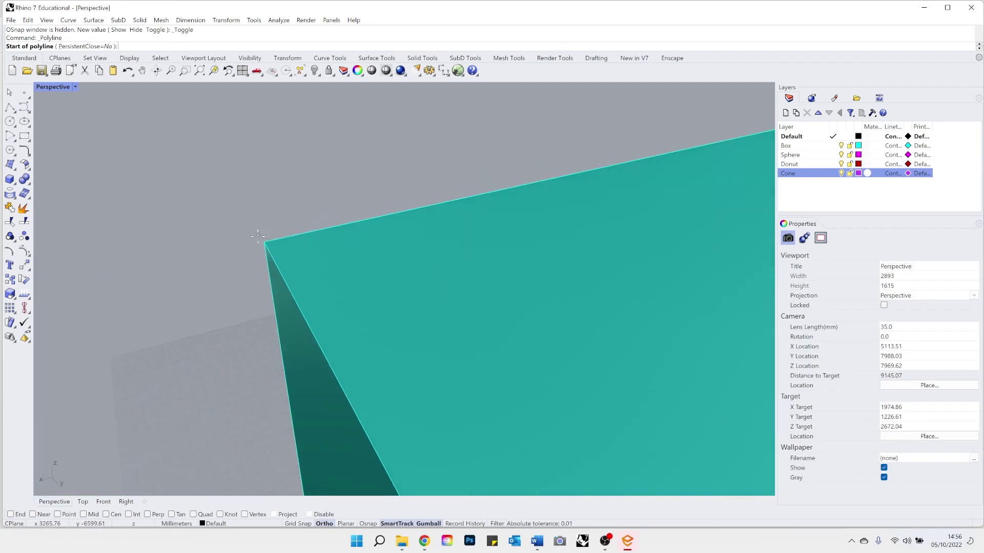
pyautogui.scroll(1, 267, 245)
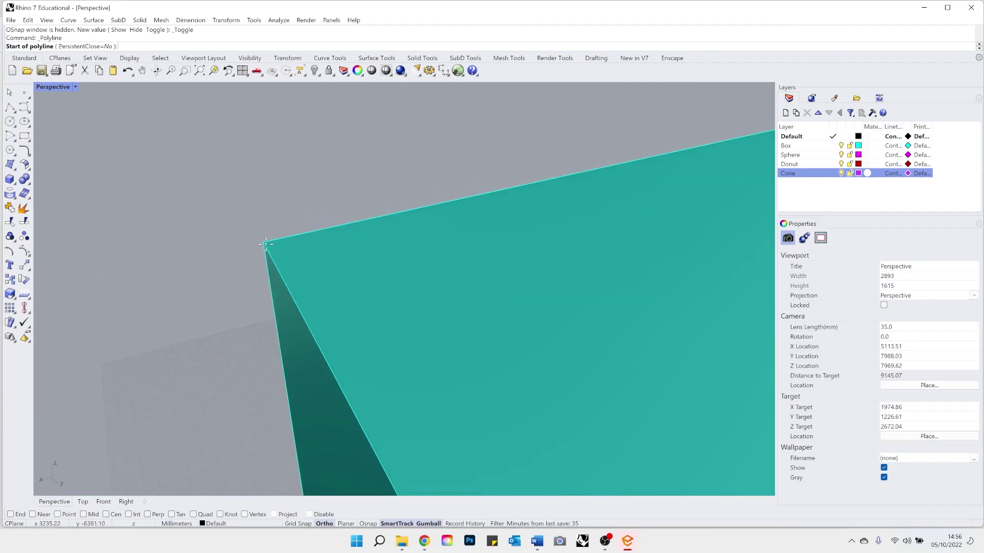
pyautogui.moveTo(266, 245); pyautogui.dragTo(269, 218, button='right')
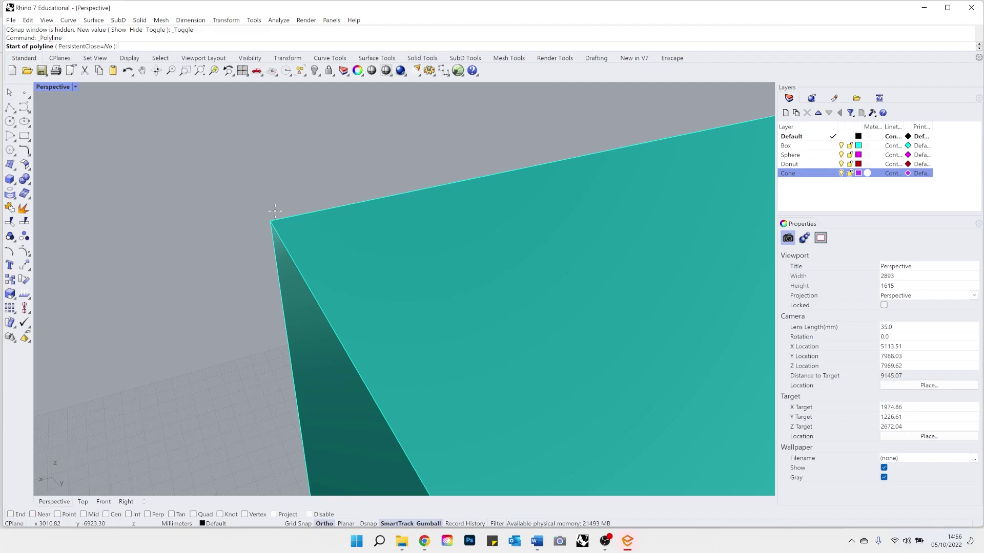
pyautogui.moveTo(275, 211); pyautogui.dragTo(257, 238, button='right')
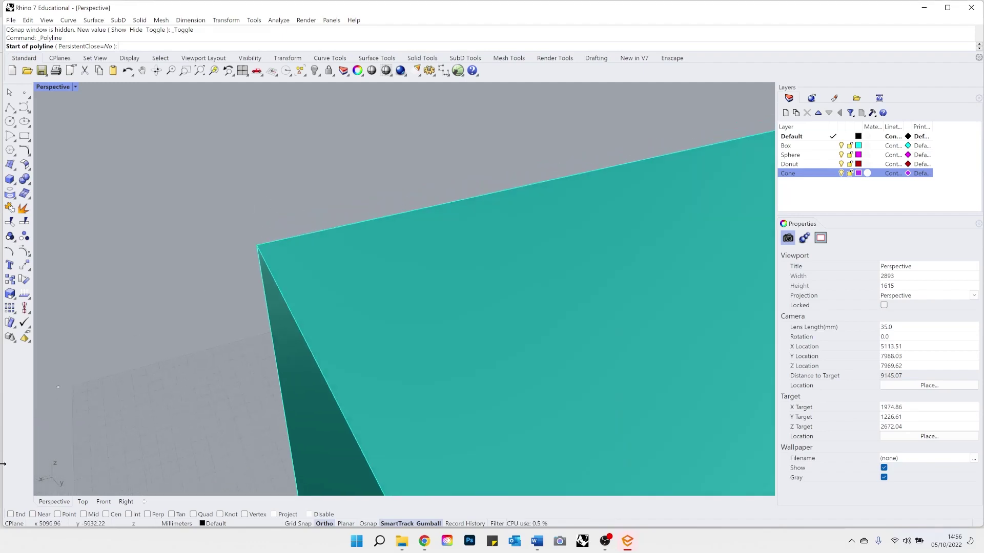
# Enable the End object snap for picking the cyan box's corners.
pyautogui.click(10, 515)
pyautogui.scroll(-8, 423, 252)
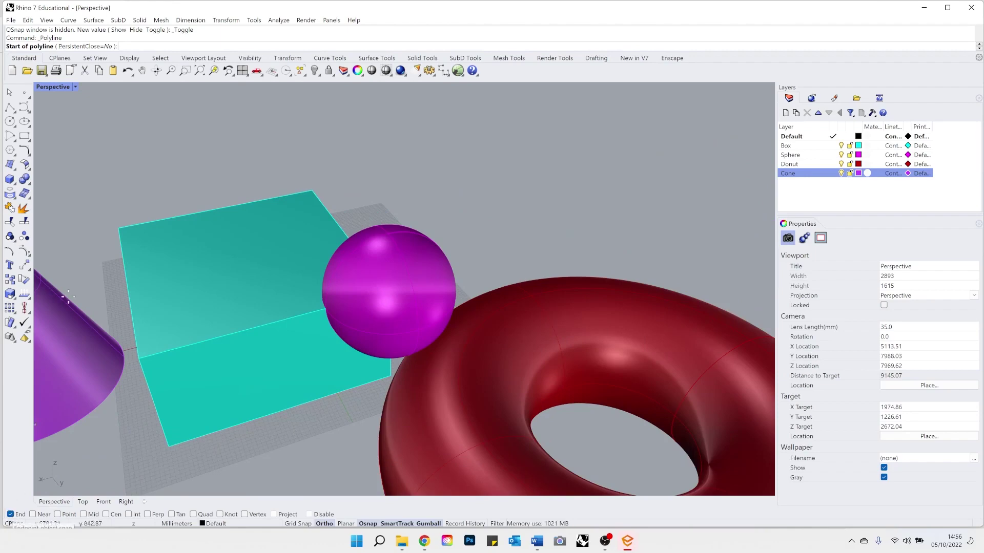
pyautogui.scroll(6, 93, 197)
pyautogui.scroll(-6, 158, 222)
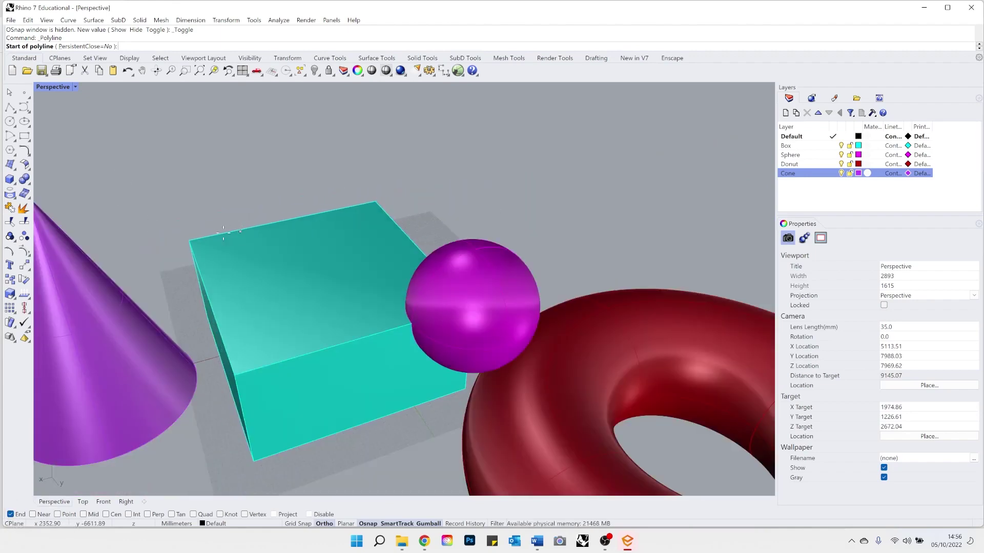
pyautogui.scroll(6, 180, 246)
# Create a small corner-to-corner box with height, starting its base at the End snap on the cyan box's upper corner.
pyautogui.click(12, 180)
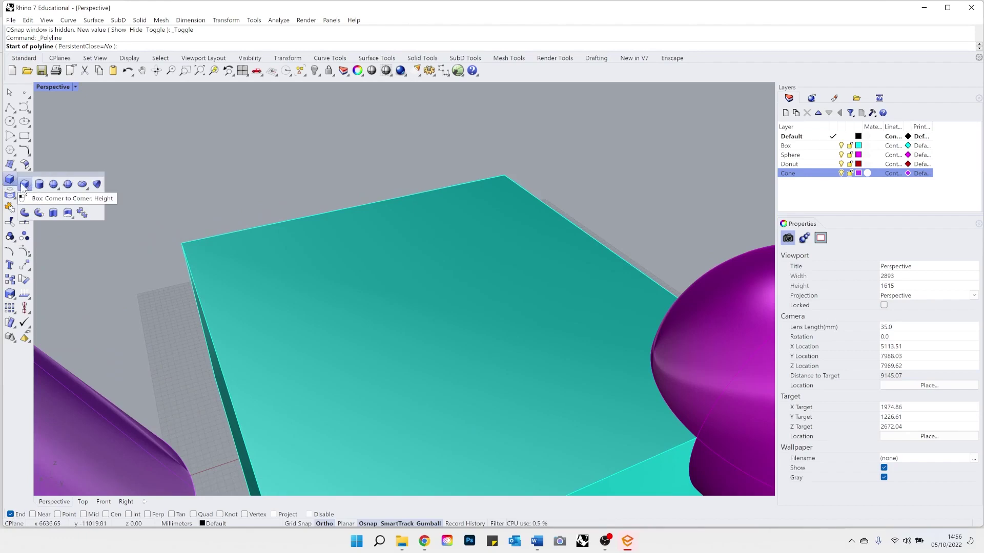
pyautogui.click(25, 185)
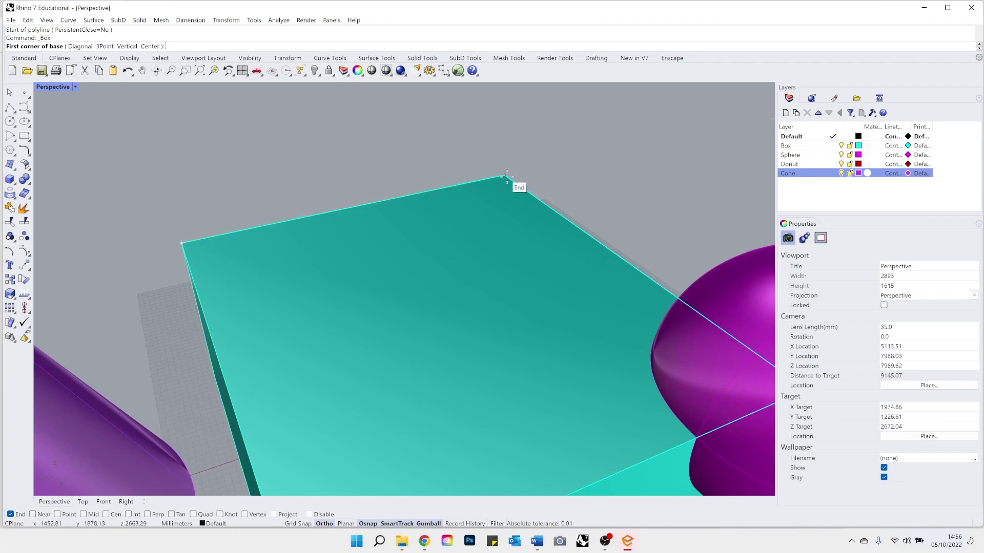
pyautogui.scroll(-3, 156, 277)
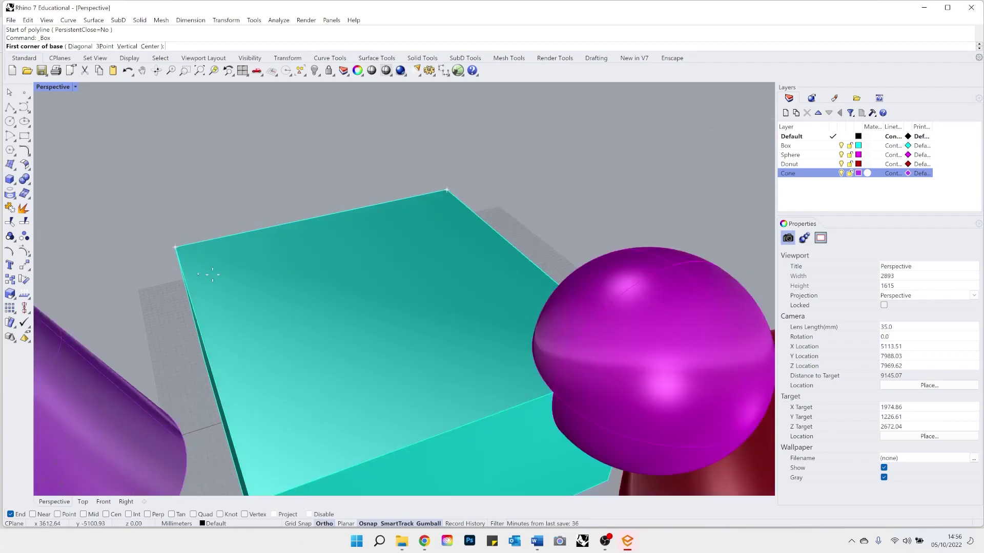
pyautogui.scroll(3, 193, 262)
pyautogui.scroll(2, 193, 261)
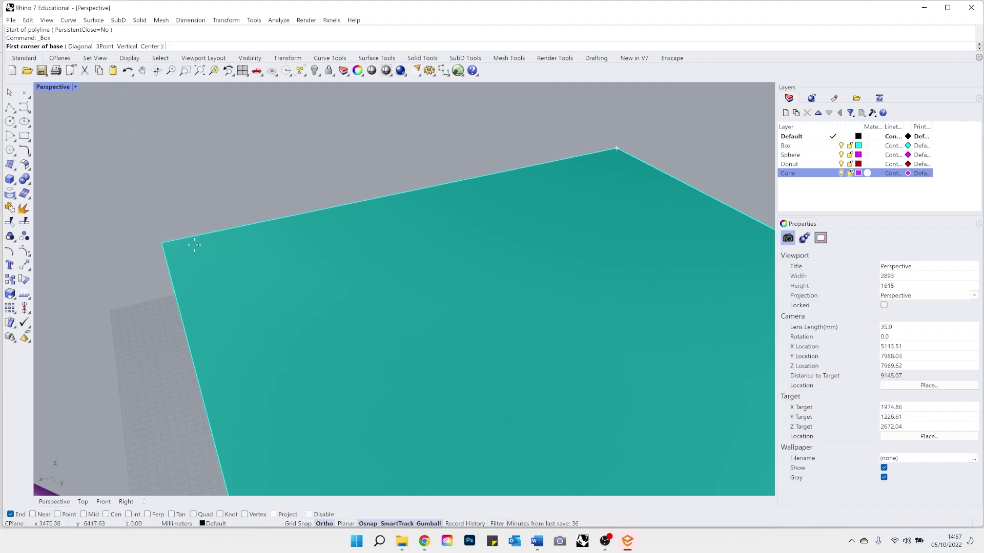
pyautogui.click(160, 243)
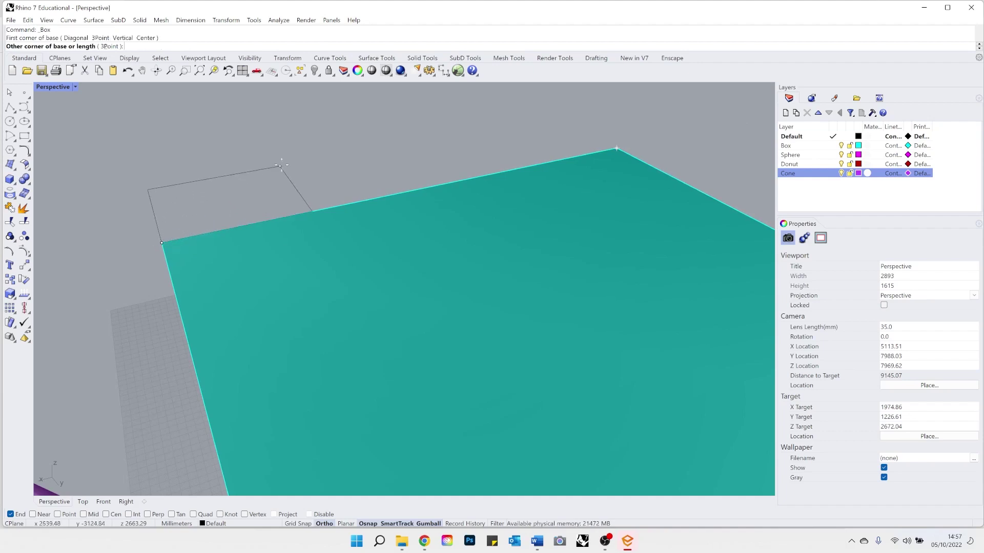
pyautogui.scroll(-2, 312, 226)
pyautogui.scroll(-3, 271, 184)
pyautogui.scroll(2, 266, 179)
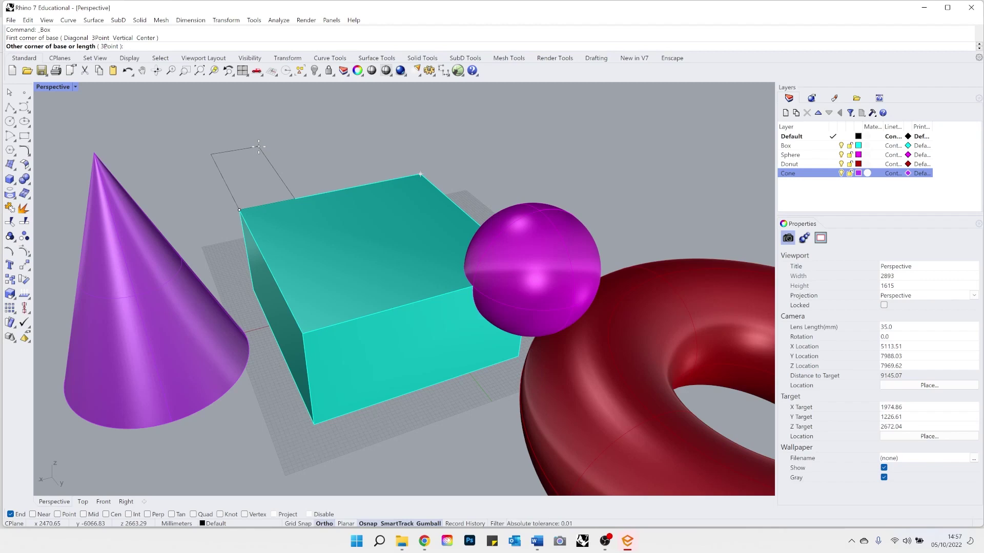
pyautogui.click(259, 147)
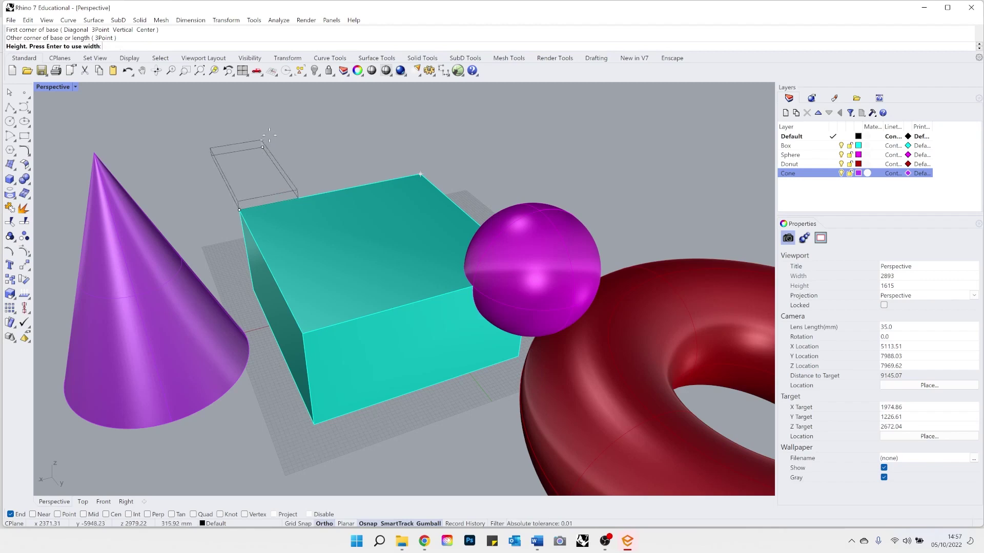
pyautogui.click(284, 111)
pyautogui.scroll(10, 256, 208)
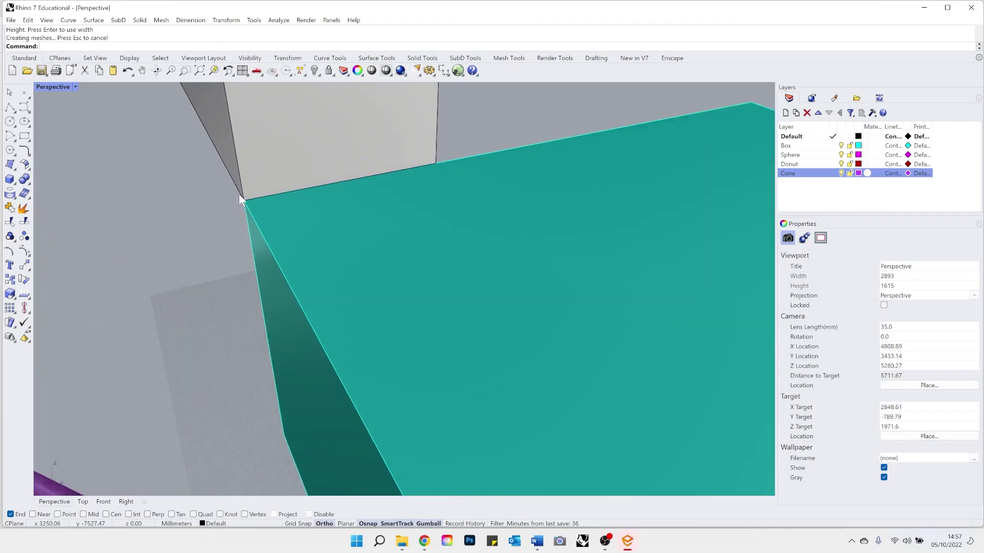
pyautogui.scroll(3, 257, 188)
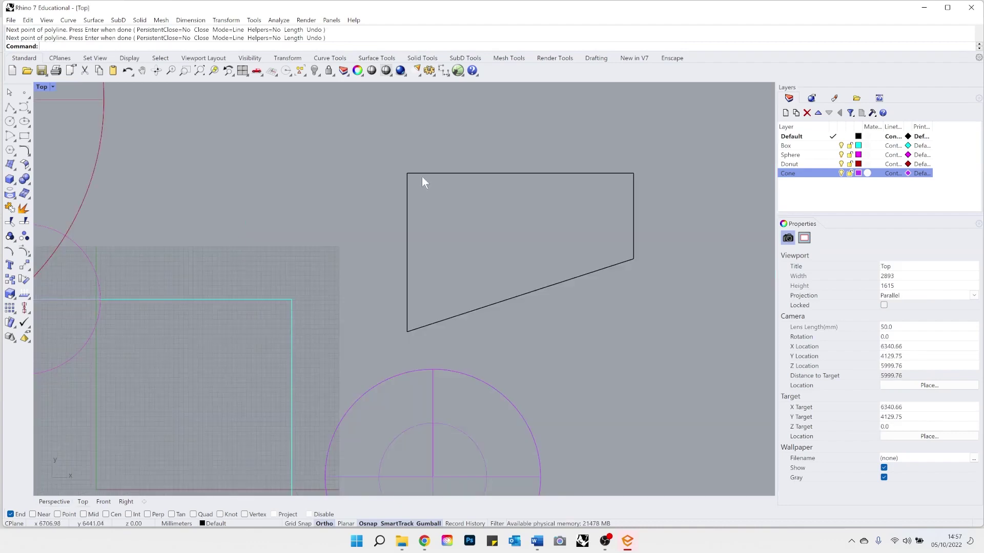
# Restore the four-viewport layout and maximize the Top viewport again around the four-sided polyline.
pyautogui.scroll(1, 416, 175)
pyautogui.scroll(-3, 430, 164)
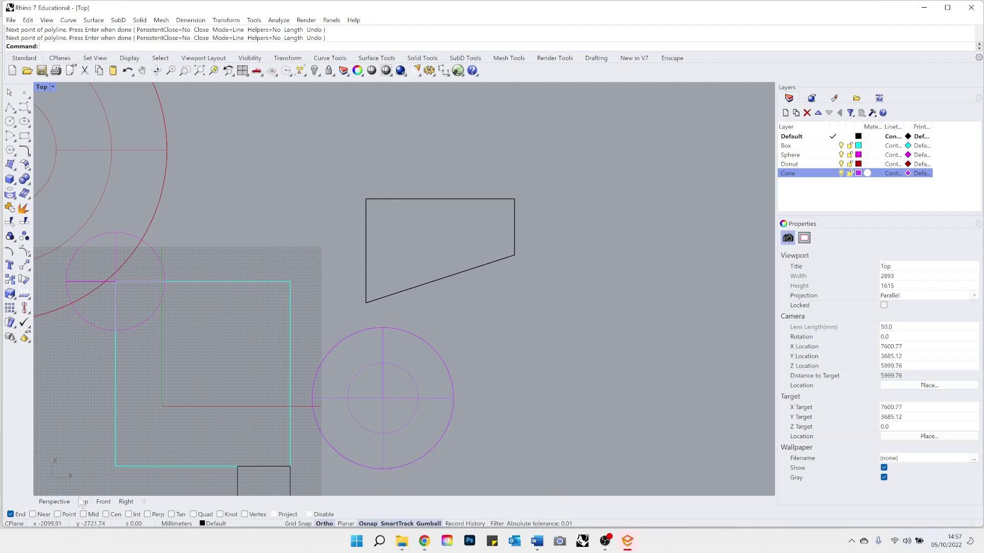
pyautogui.doubleClick(47, 87)
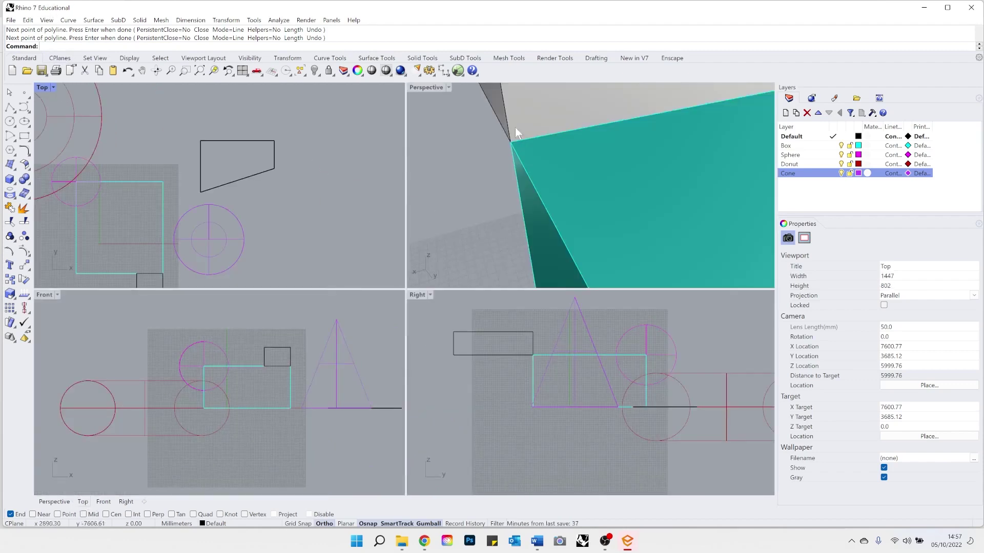
pyautogui.click(51, 86)
pyautogui.click(72, 94)
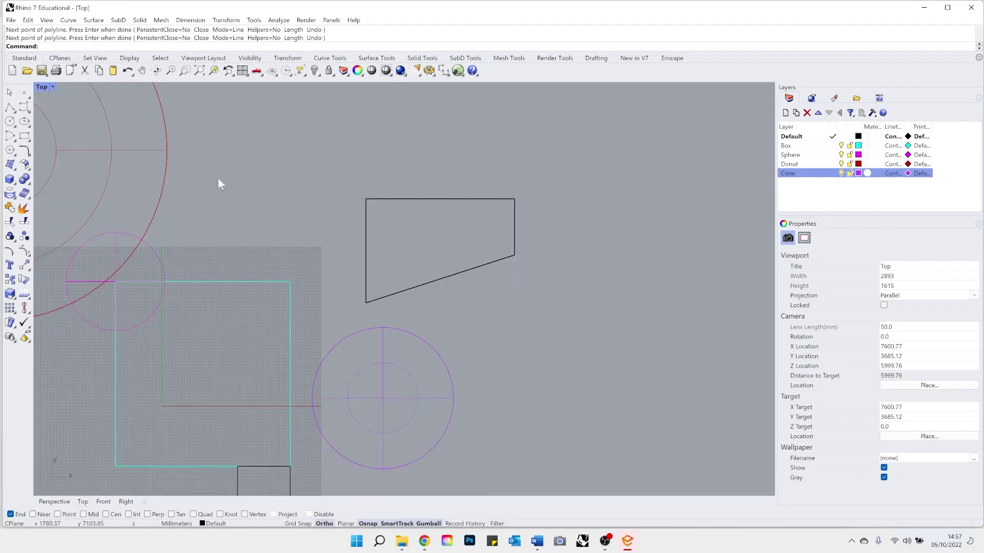
pyautogui.scroll(6, 416, 216)
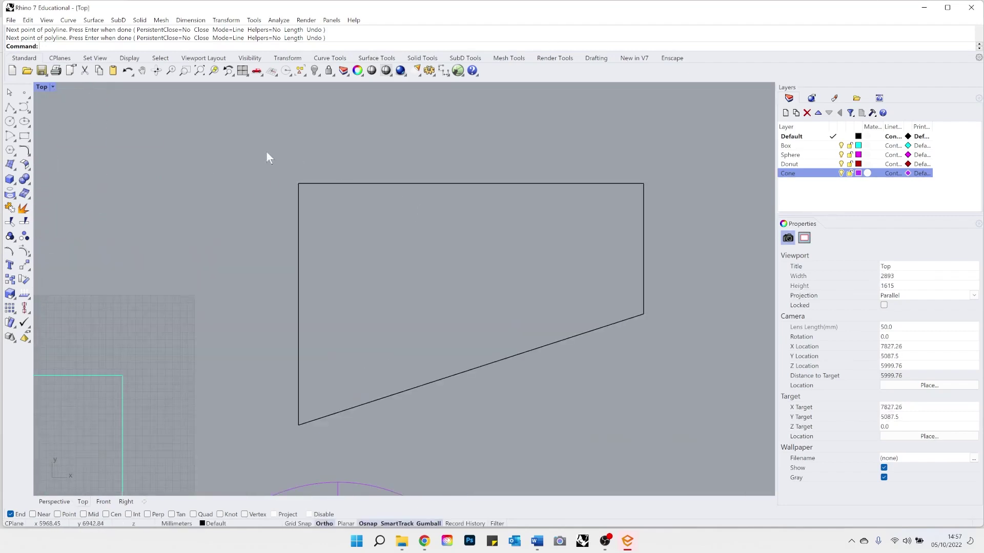
# Draw a horizontal single-segment polyline above the four-sided shape, starting beyond its left edge in the Top viewport.
pyautogui.click(9, 107)
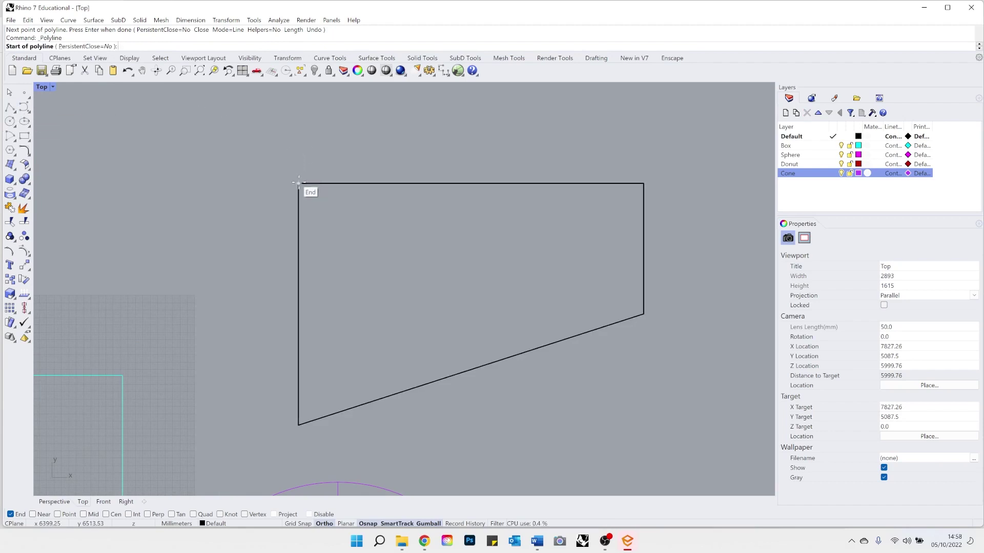
pyautogui.click(131, 138)
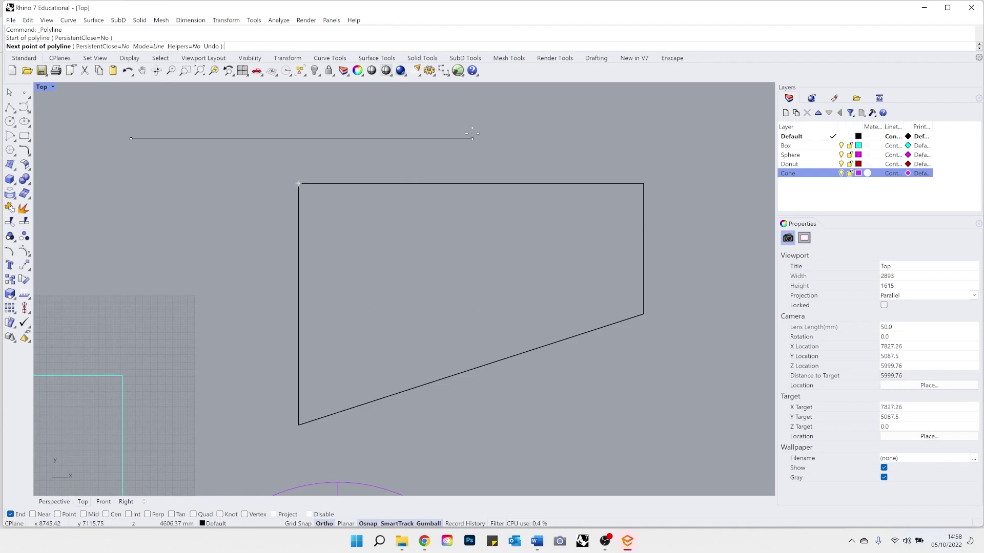
pyautogui.click(512, 135)
pyautogui.press('Return')
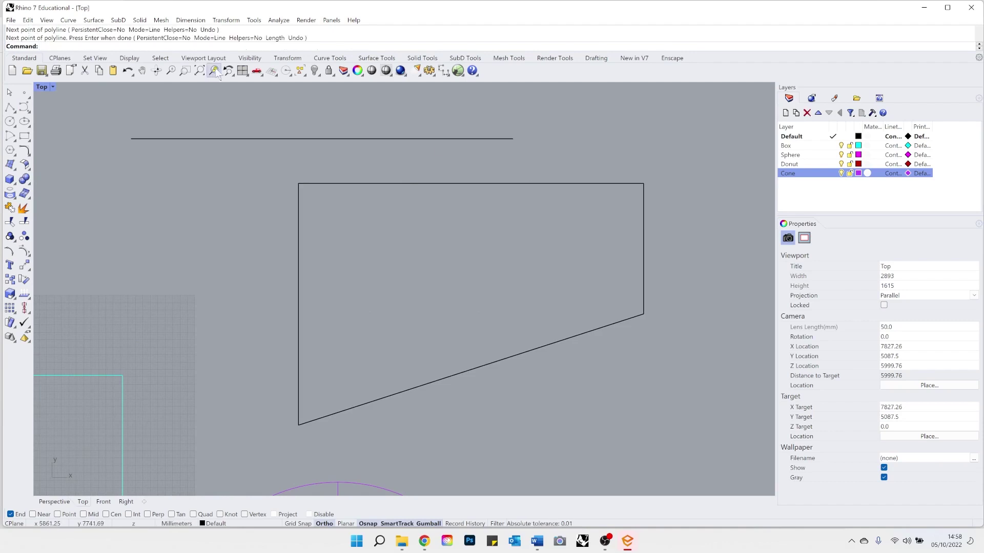
# Draw a vertical single-segment polyline upward from the End snap at the horizontal line's left end.
pyautogui.click(9, 136)
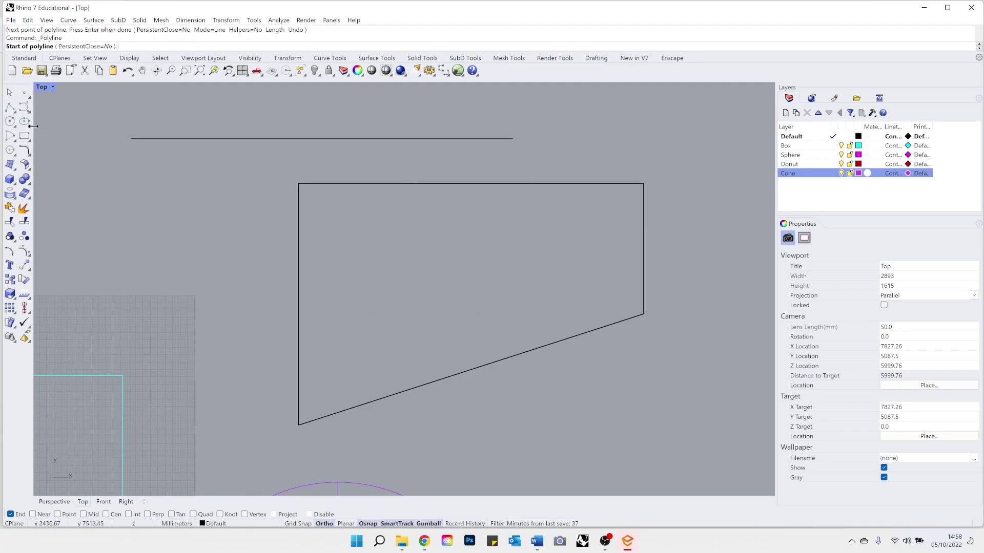
pyautogui.scroll(-4, 212, 264)
pyautogui.scroll(3, 190, 183)
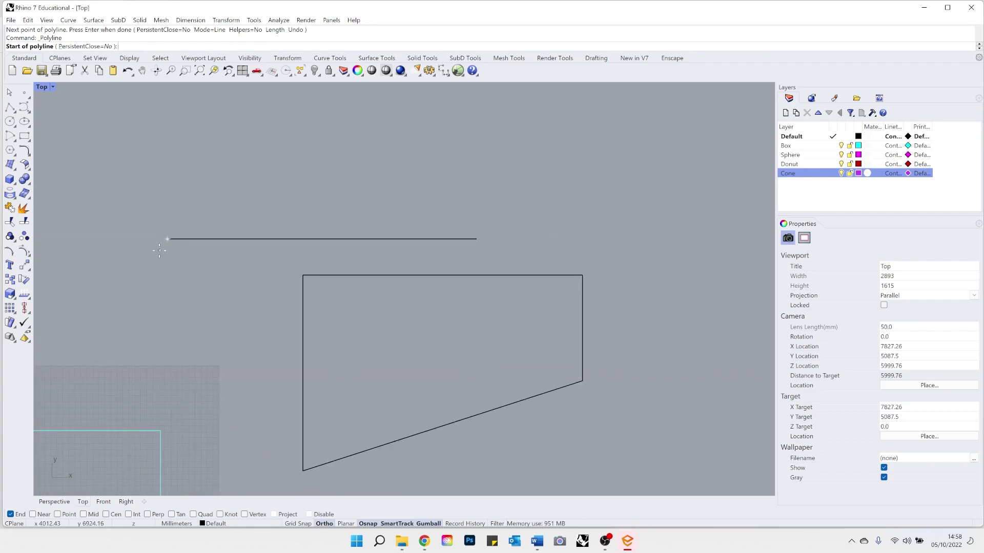
pyautogui.click(167, 239)
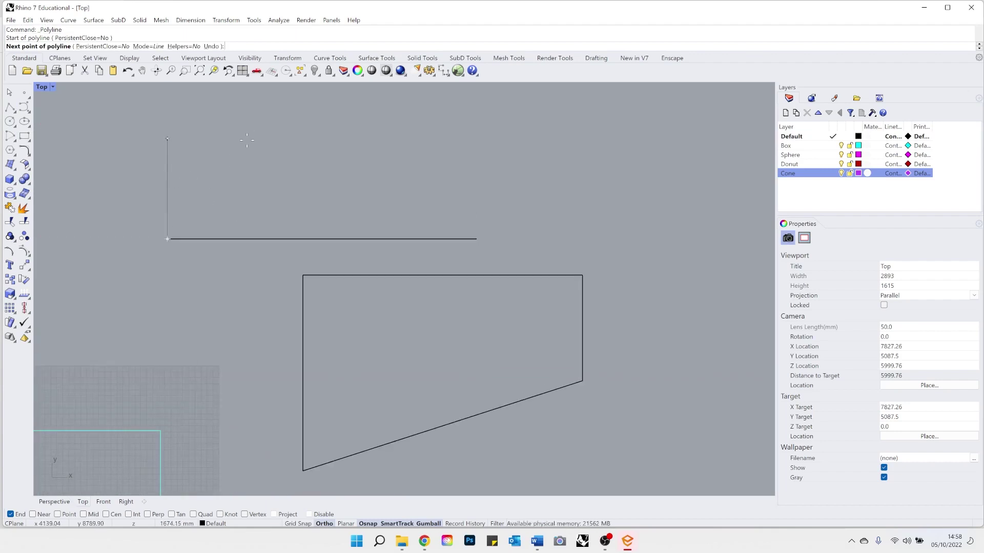
pyautogui.click(167, 148)
pyautogui.press('Return')
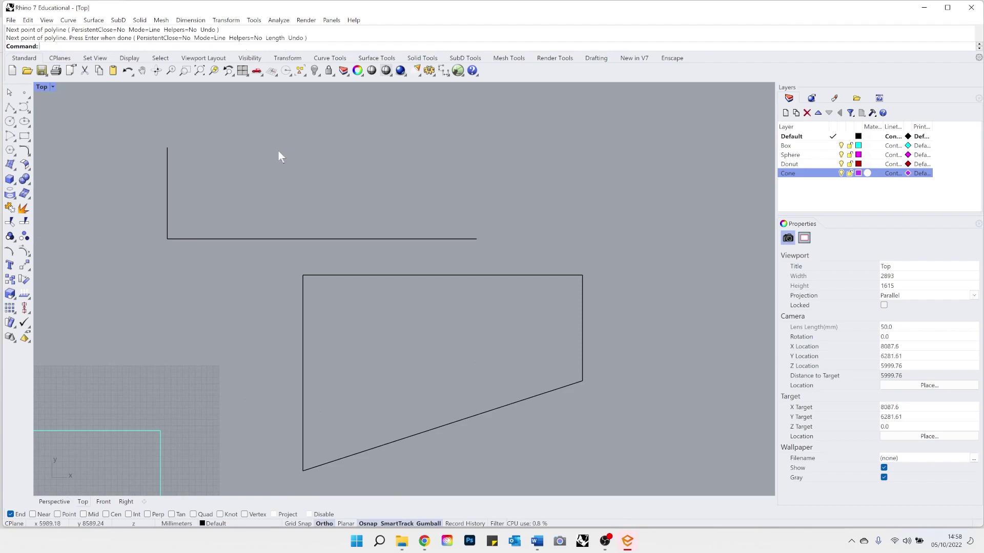
# Enable the Near object snap and create a cylinder centred on the cyan box's back top edge in the Perspective viewport.
pyautogui.hotkey('ctrl', 'Tab')
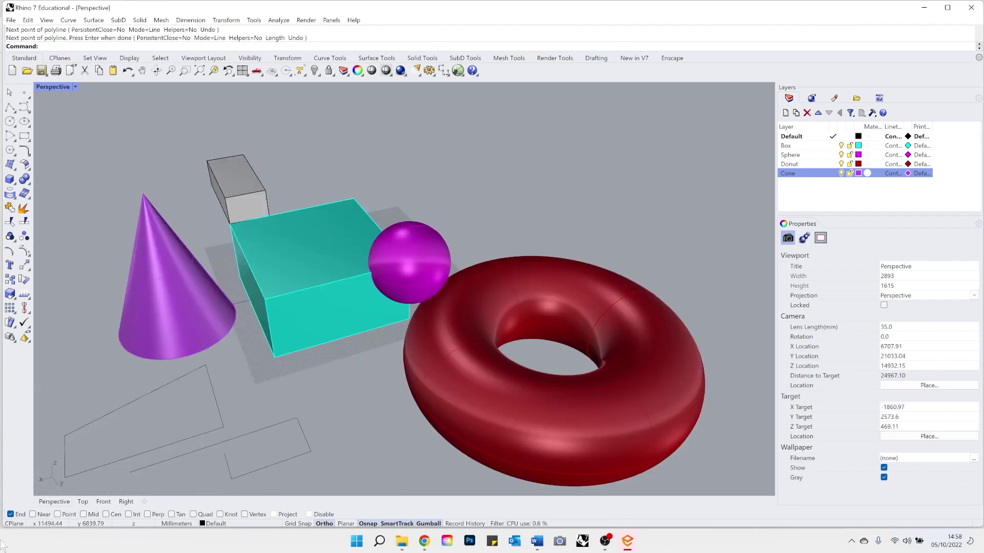
pyautogui.click(36, 515)
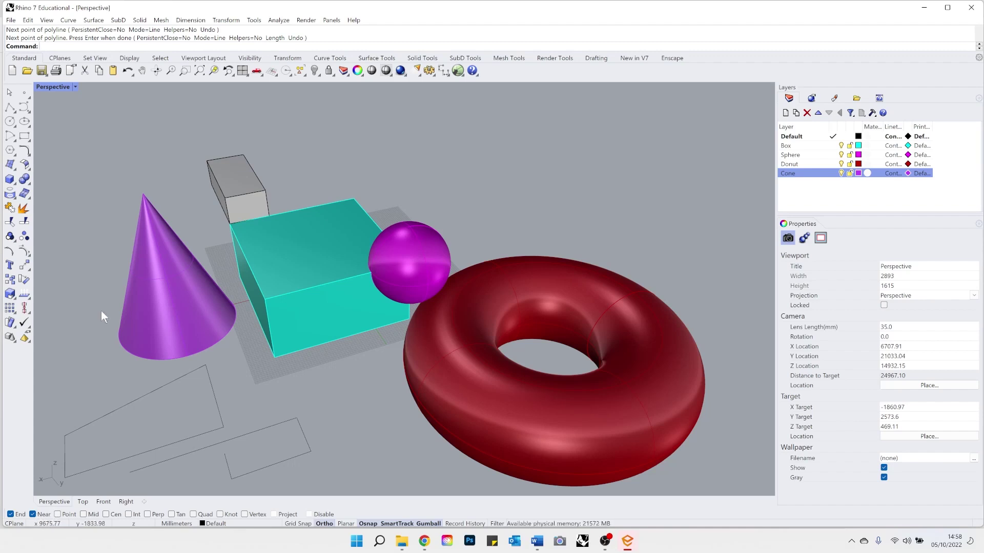
pyautogui.scroll(5, 284, 204)
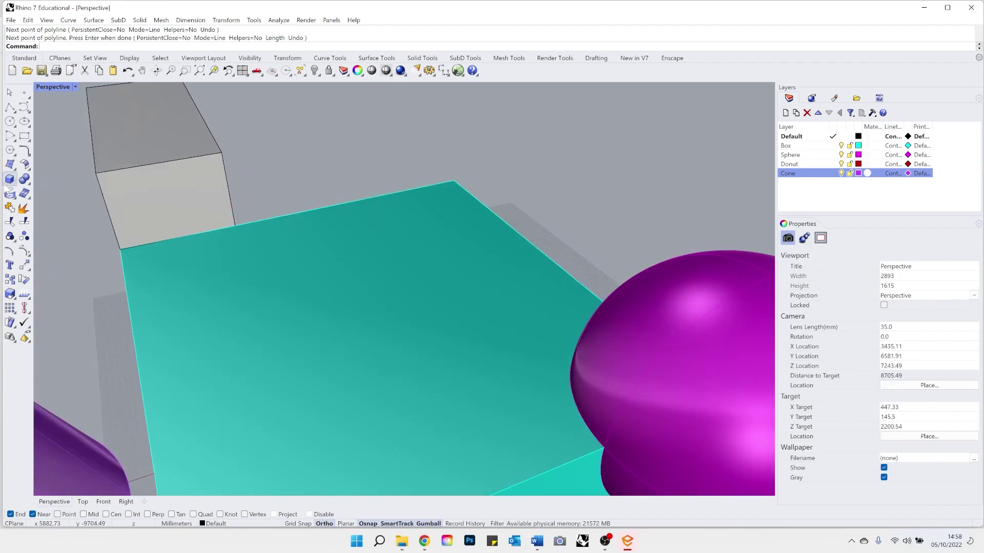
pyautogui.click(10, 183)
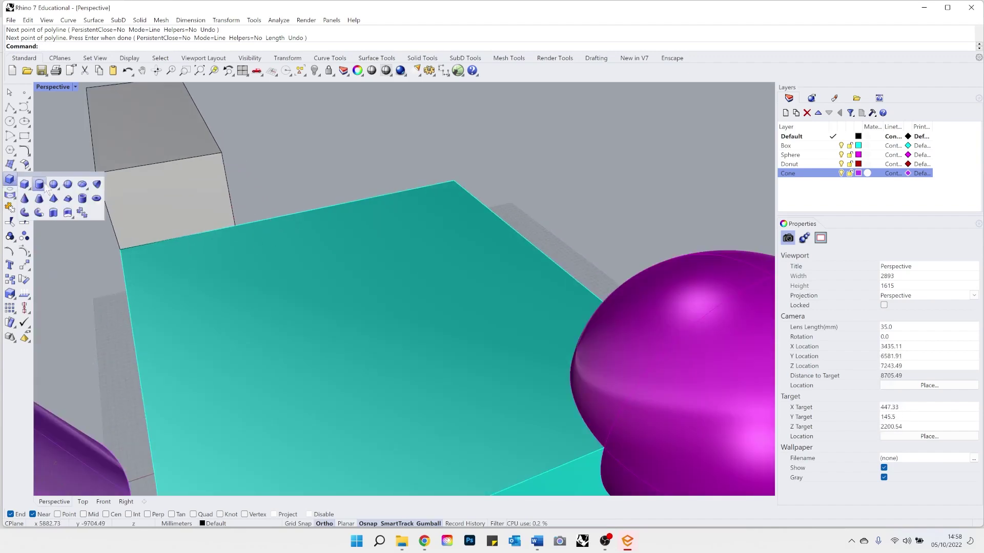
pyautogui.click(41, 187)
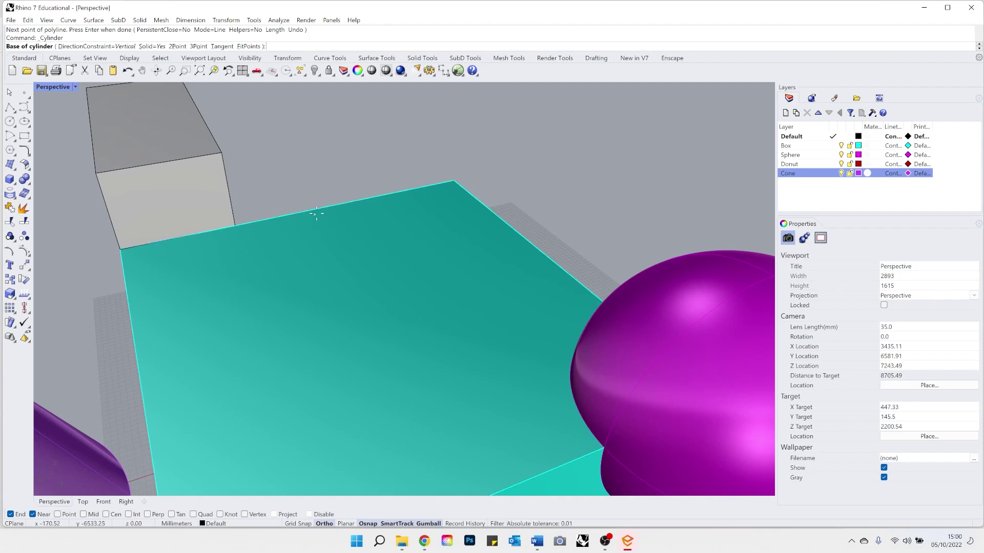
pyautogui.click(351, 204)
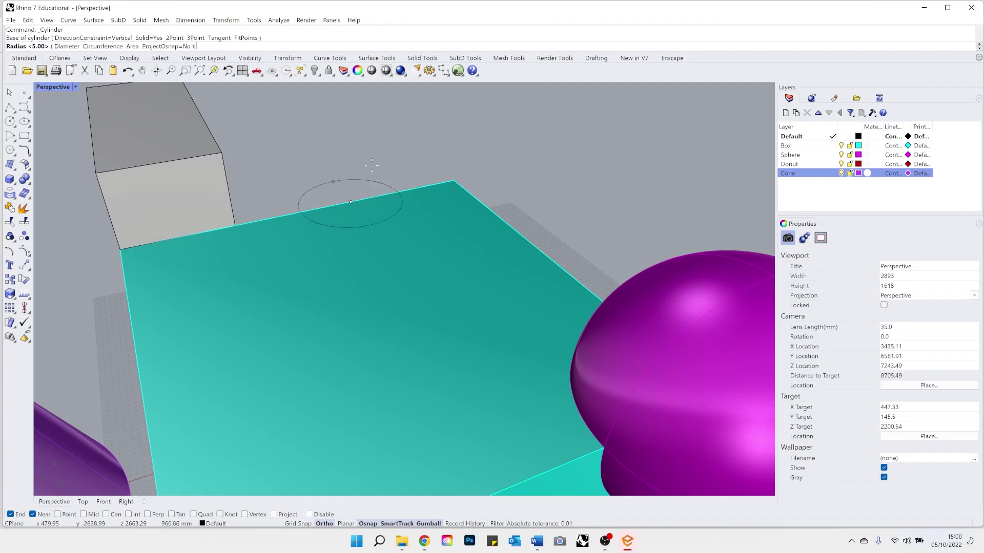
pyautogui.click(264, 210)
pyautogui.click(343, 221)
pyautogui.scroll(-3, 340, 216)
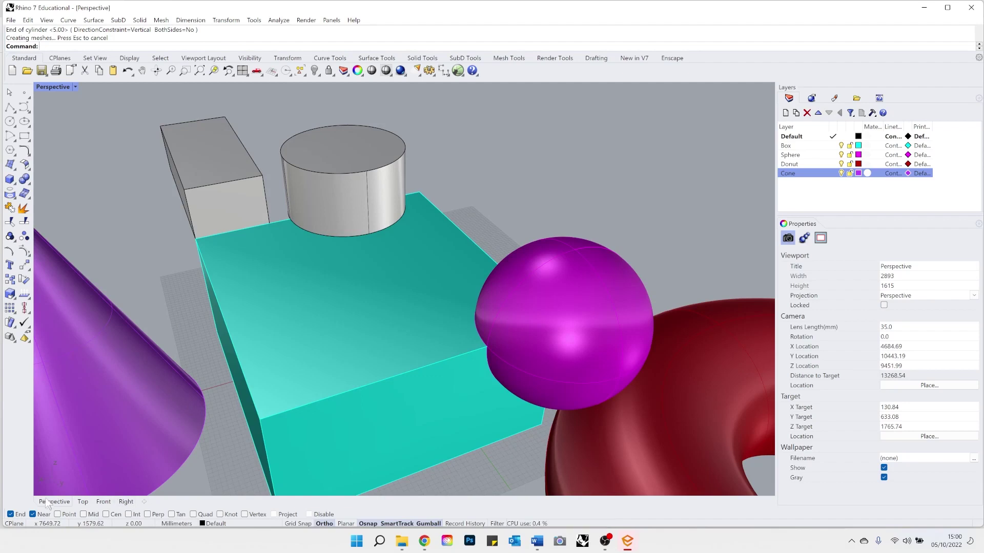
# Restore the four-viewport layout and place a point object in the empty space beside the polylines in the Top viewport.
pyautogui.doubleClick(61, 87)
pyautogui.scroll(-2, 116, 147)
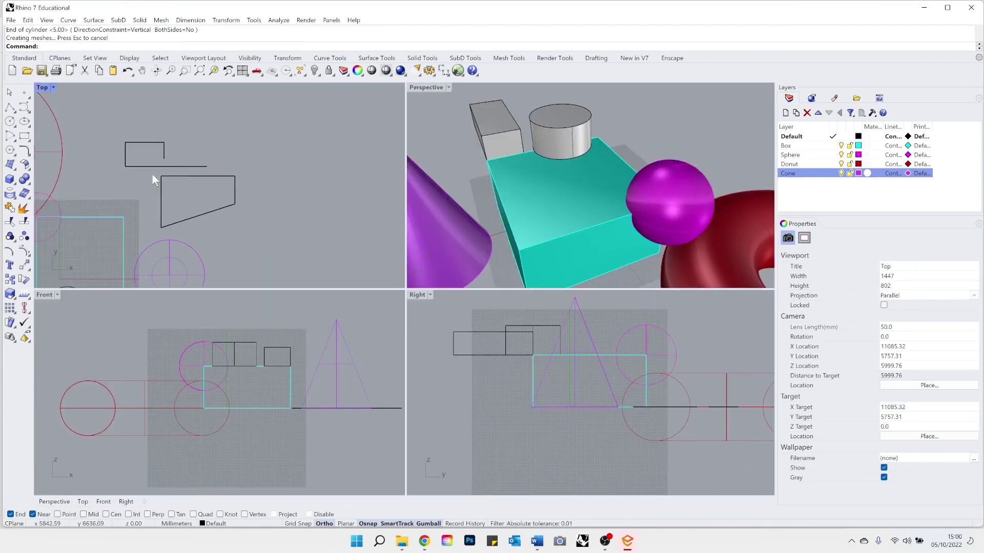
pyautogui.scroll(2, 171, 187)
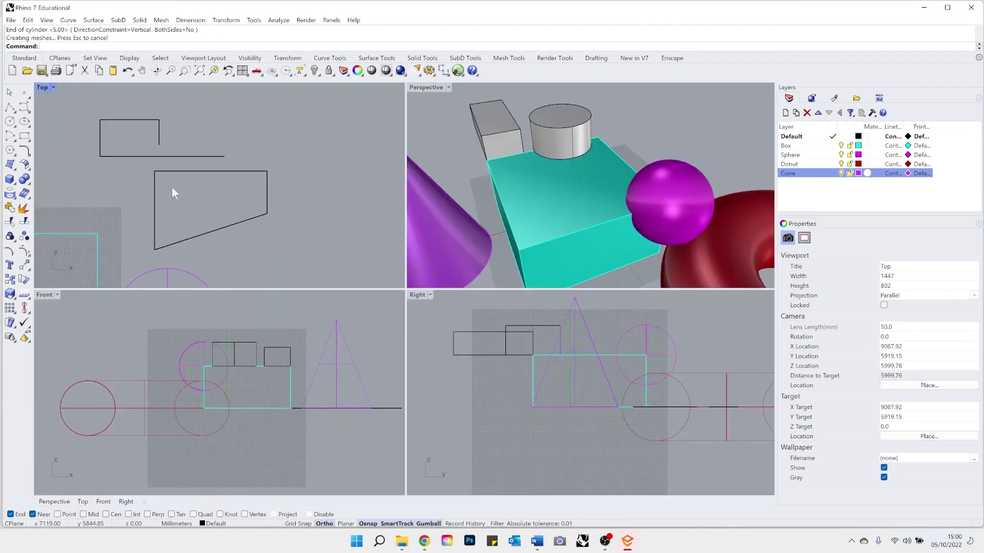
pyautogui.click(24, 94)
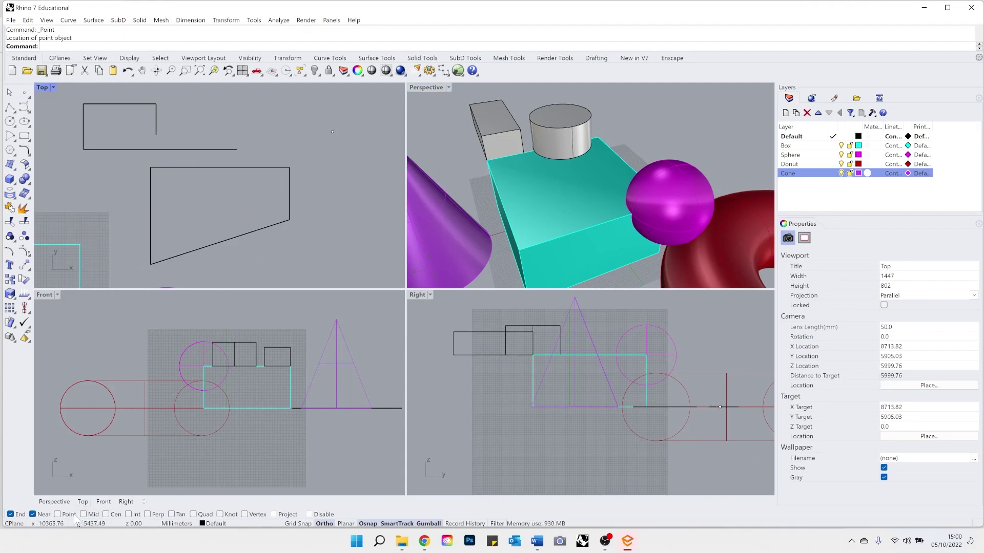
# Enable the Point object snap and draw a short vertical polyline downward from the point object.
pyautogui.click(74, 515)
pyautogui.click(9, 107)
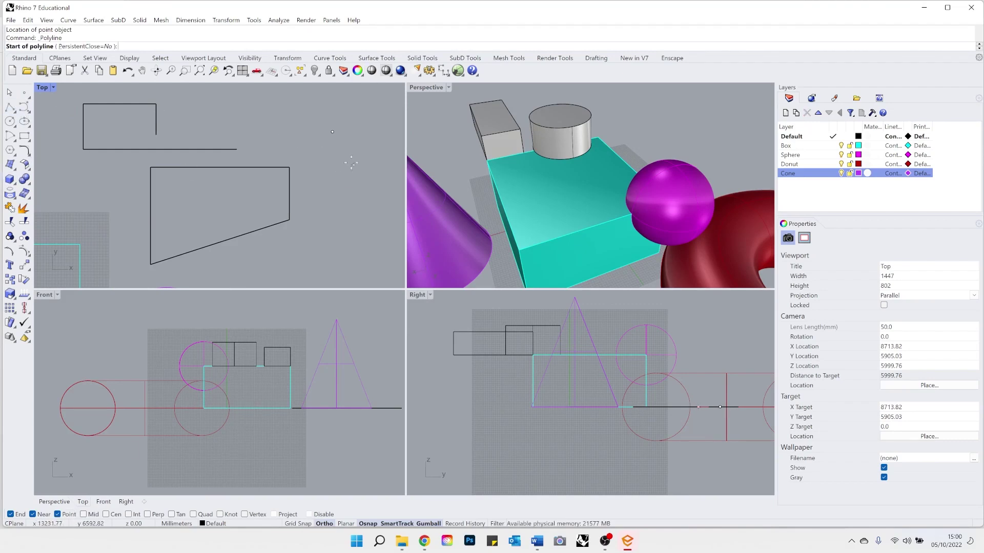
pyautogui.click(332, 132)
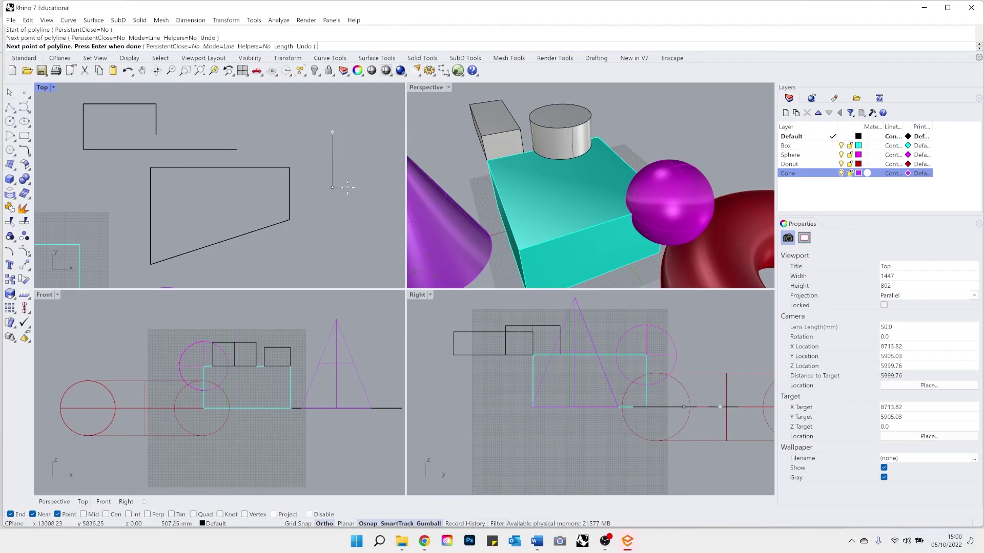
pyautogui.press('Return')
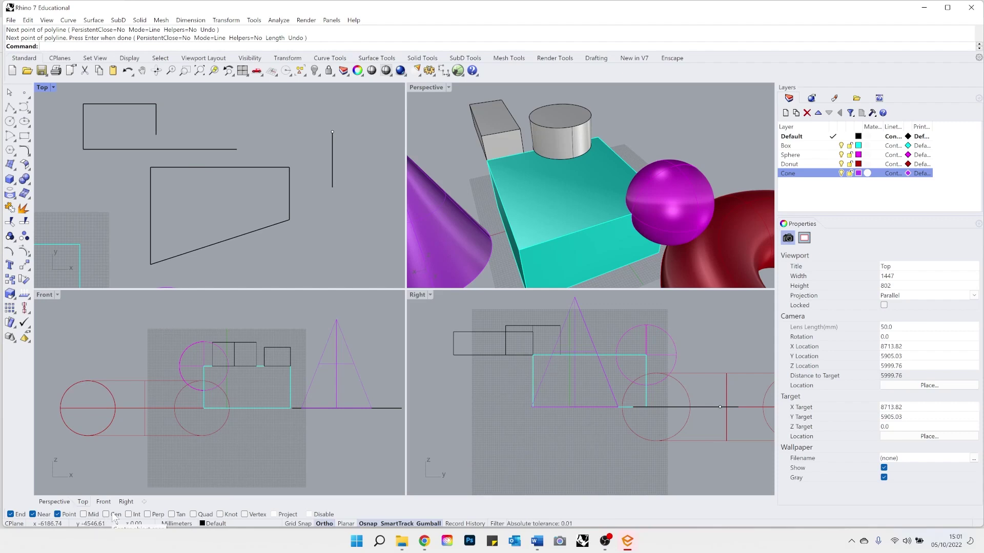
# Draw a large circle in the open space to the right of the short vertical line in the Top viewport.
pyautogui.click(10, 121)
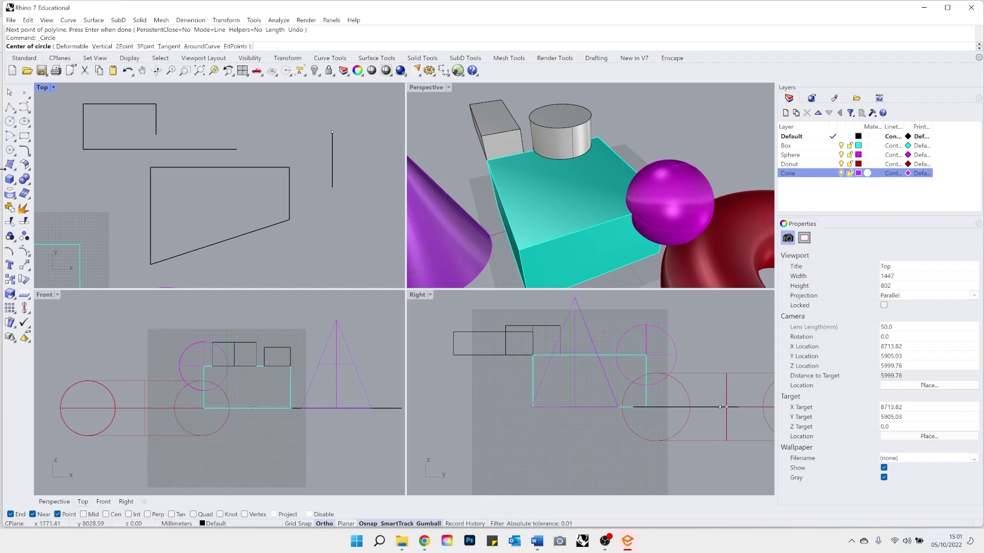
pyautogui.scroll(-4, 169, 164)
pyautogui.click(309, 194)
pyautogui.click(292, 146)
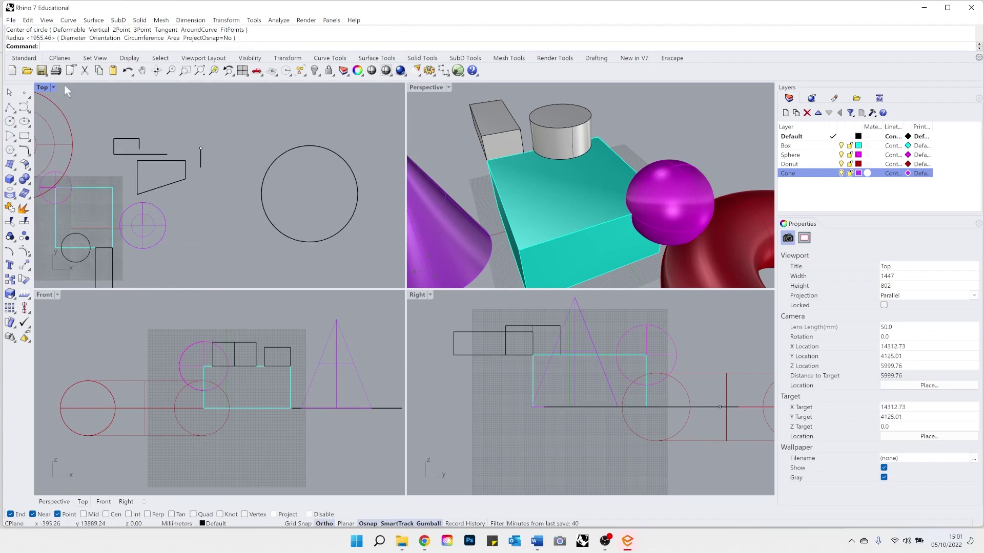
pyautogui.doubleClick(41, 87)
pyautogui.scroll(5, 345, 281)
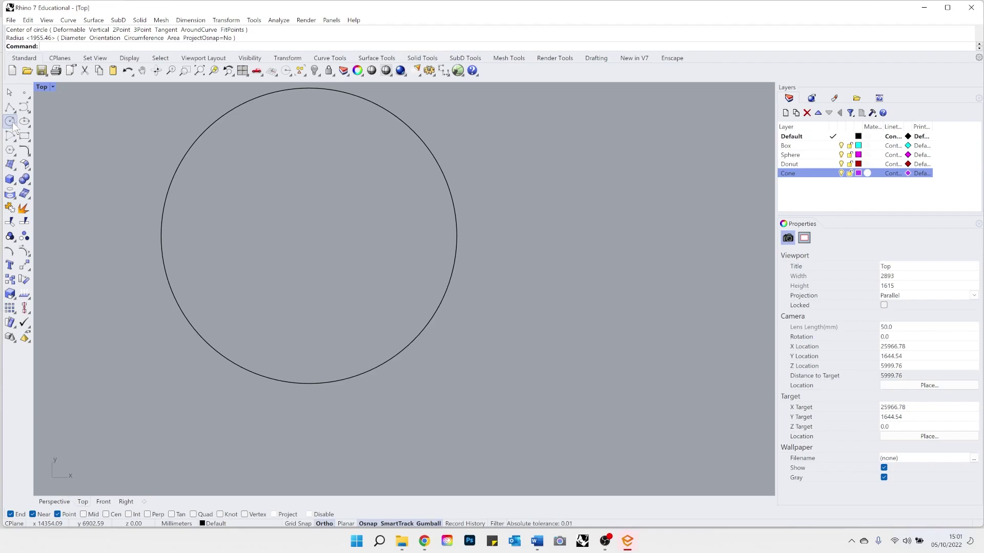
pyautogui.doubleClick(44, 85)
pyautogui.scroll(-3, 174, 185)
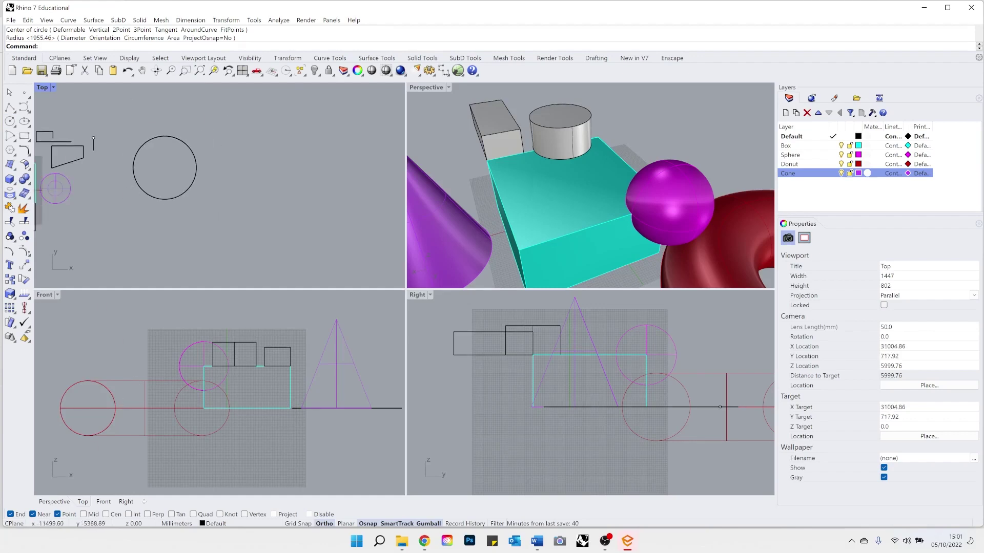
# Disable the Near and End object snaps and start a polyline around the cyan box in the maximized Perspective viewport.
pyautogui.click(45, 515)
pyautogui.click(10, 515)
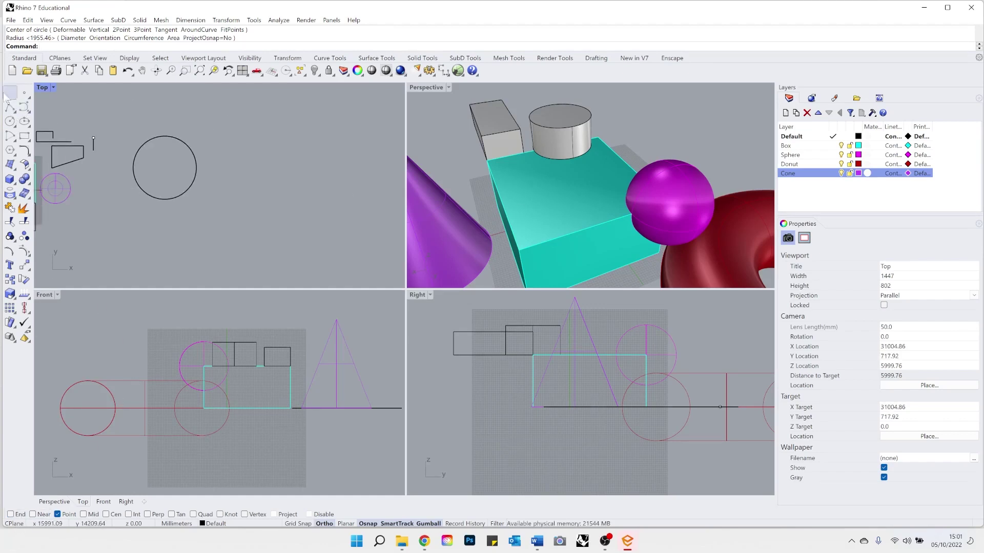
pyautogui.click(13, 108)
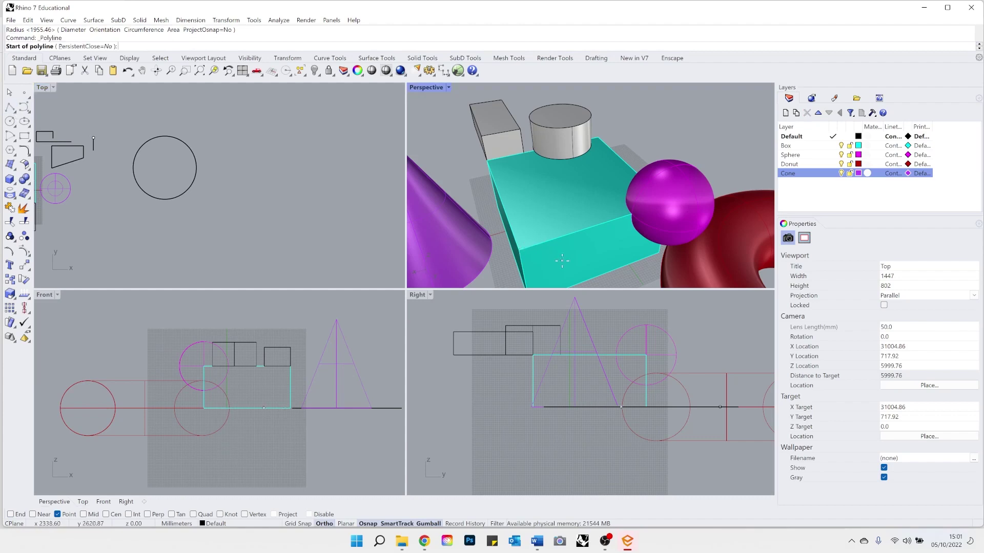
pyautogui.scroll(2, 561, 261)
pyautogui.doubleClick(431, 90)
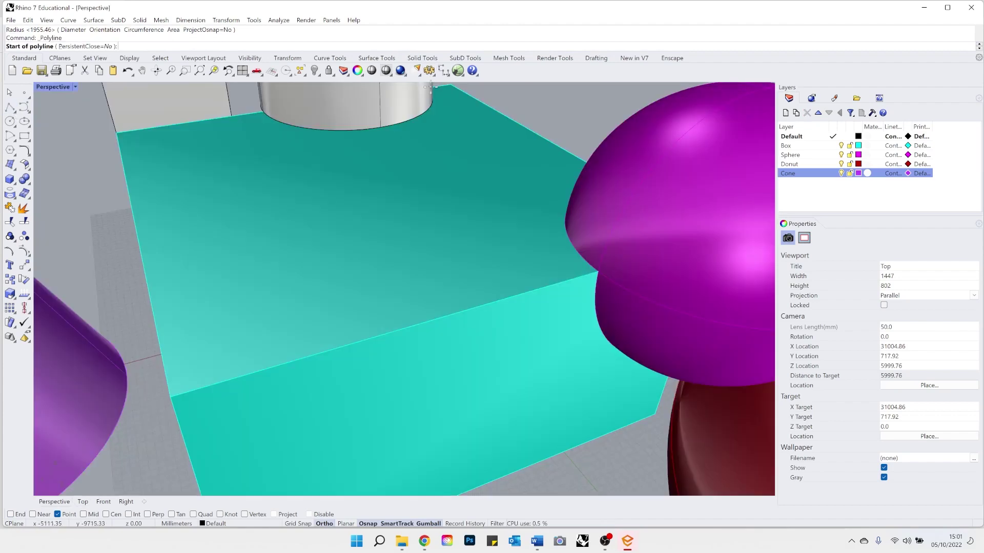
pyautogui.scroll(-3, 373, 209)
pyautogui.scroll(5, 333, 338)
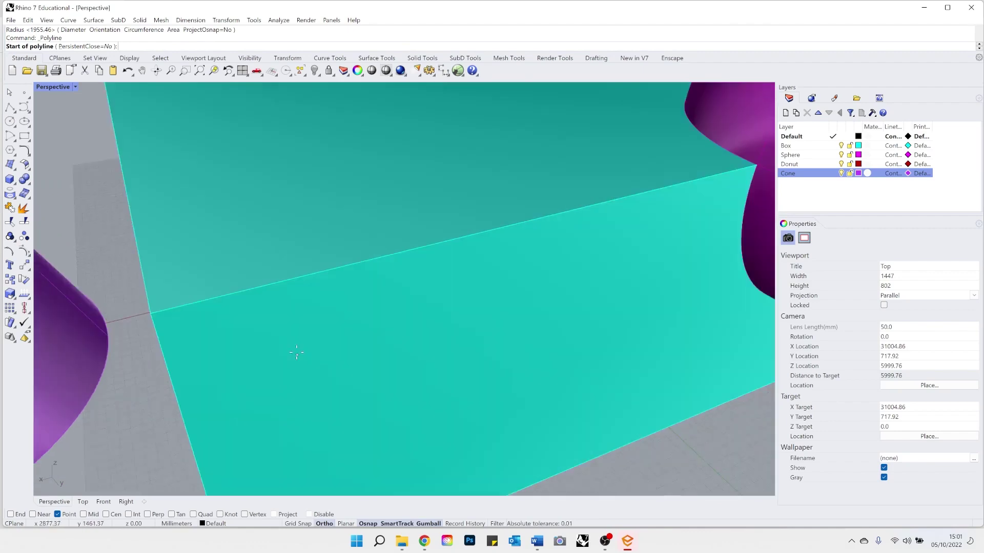
pyautogui.moveTo(318, 354); pyautogui.dragTo(347, 312, button='right')
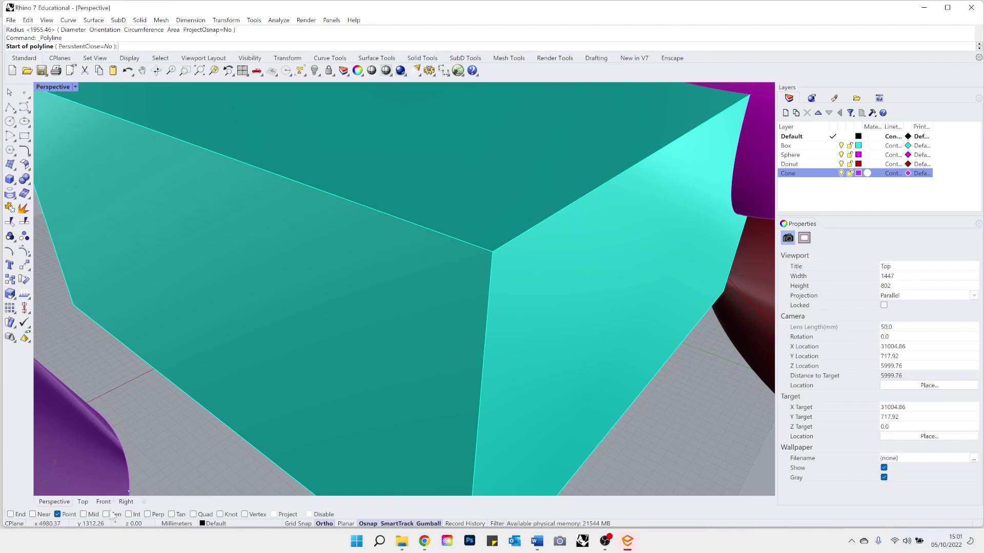
# Disable the Point object snap, return to the maximized Top viewport without an active polyline, and enable the Cen object snap.
pyautogui.click(68, 515)
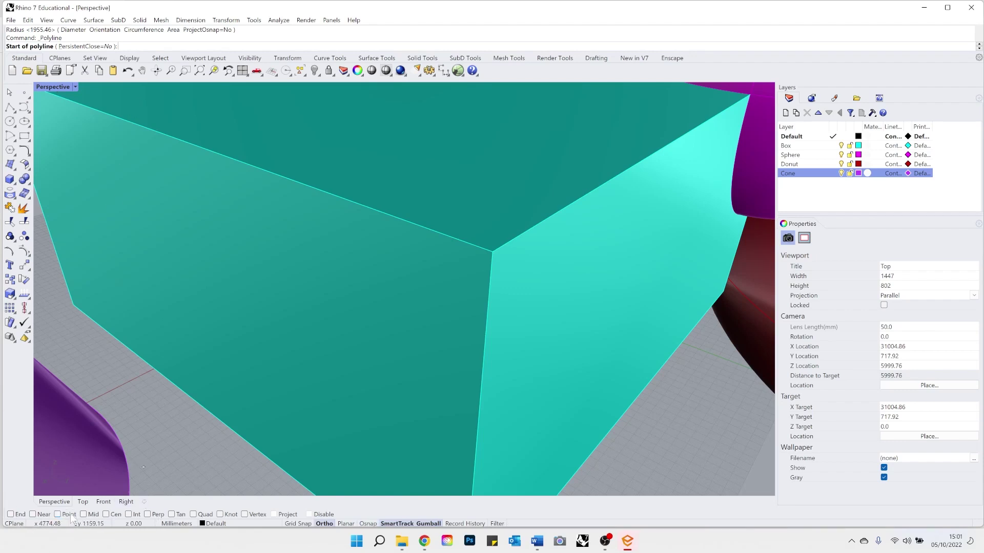
pyautogui.click(83, 501)
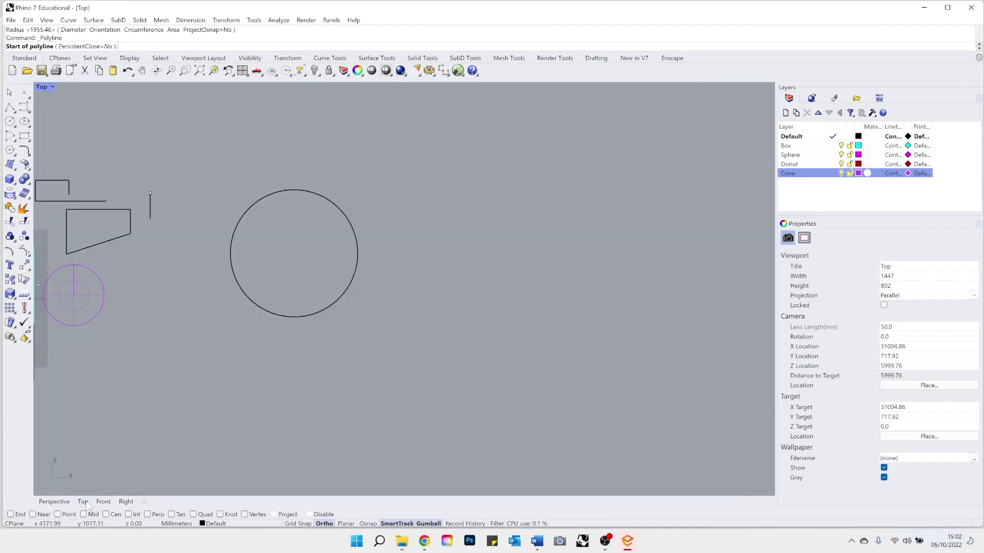
pyautogui.click(9, 108)
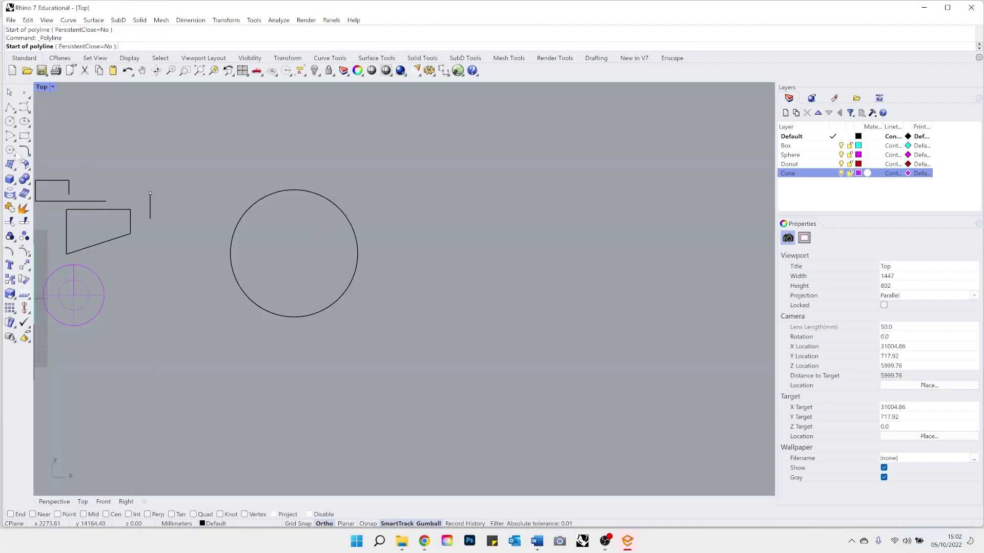
pyautogui.press('Escape')
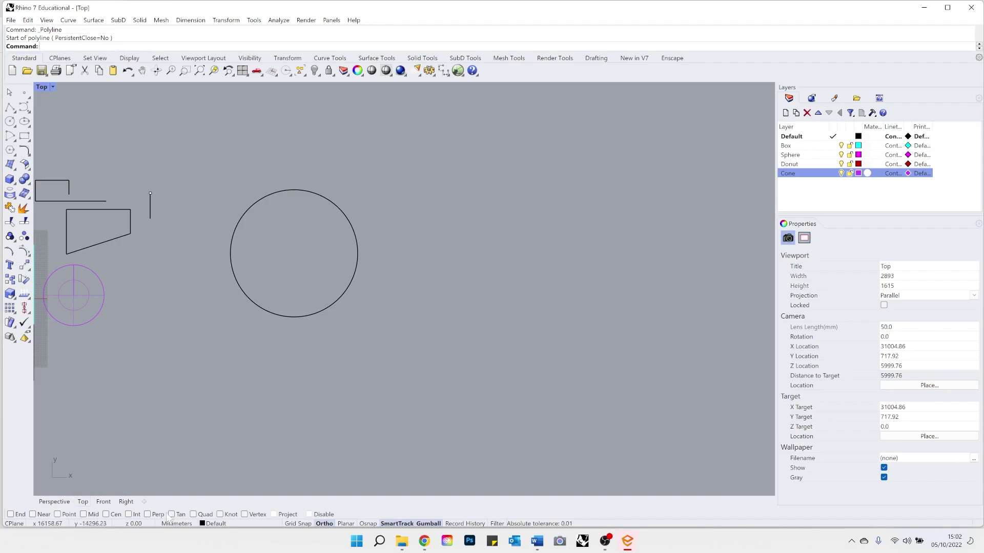
pyautogui.click(117, 515)
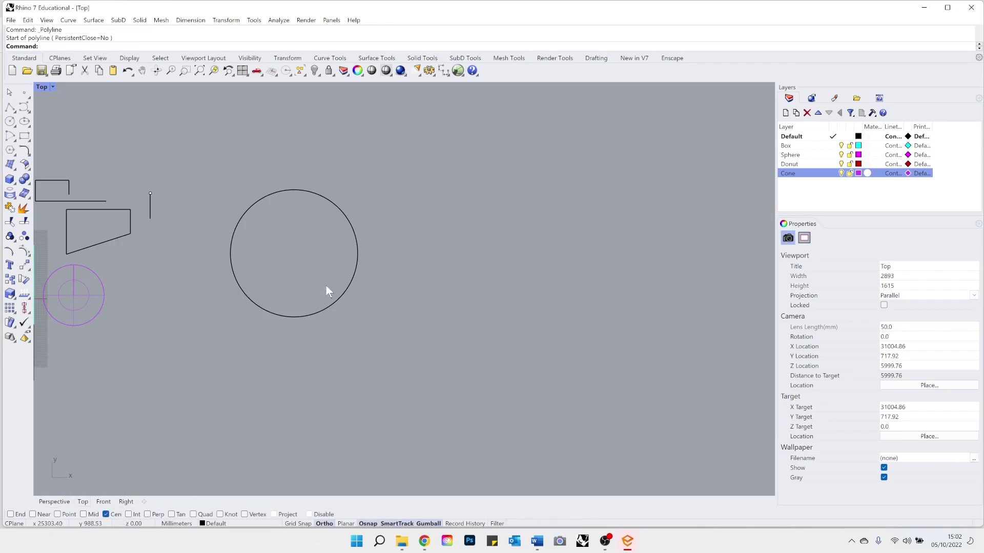
# Start a polyline near the large circle with the Cen object snap and SmartTrack turned off.
pyautogui.click(10, 108)
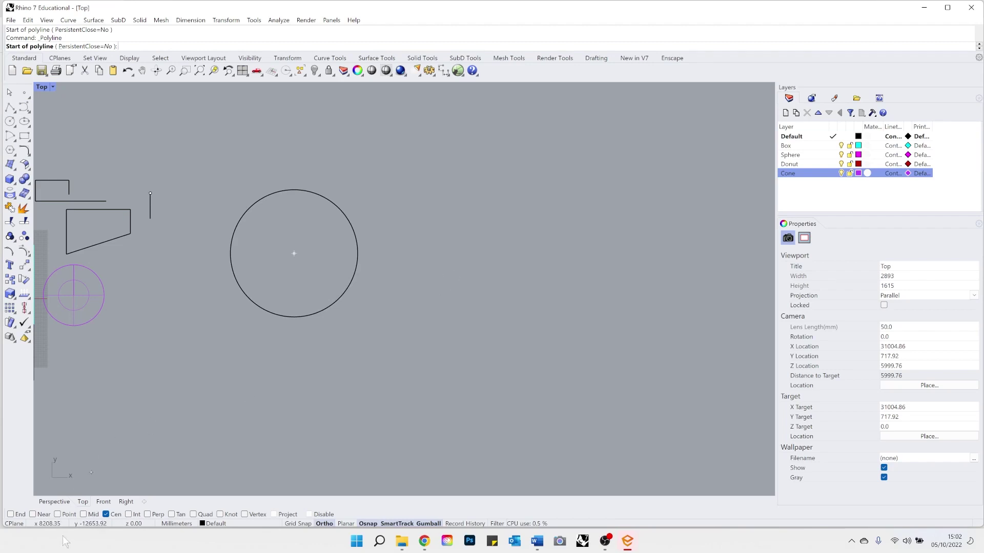
pyautogui.click(106, 514)
pyautogui.scroll(5, 333, 256)
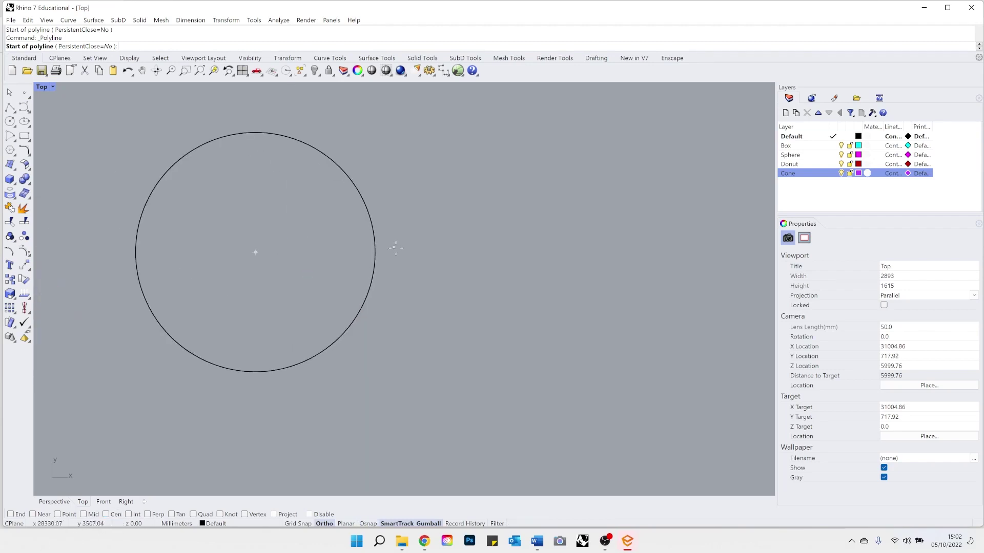
pyautogui.click(403, 523)
pyautogui.scroll(3, 266, 248)
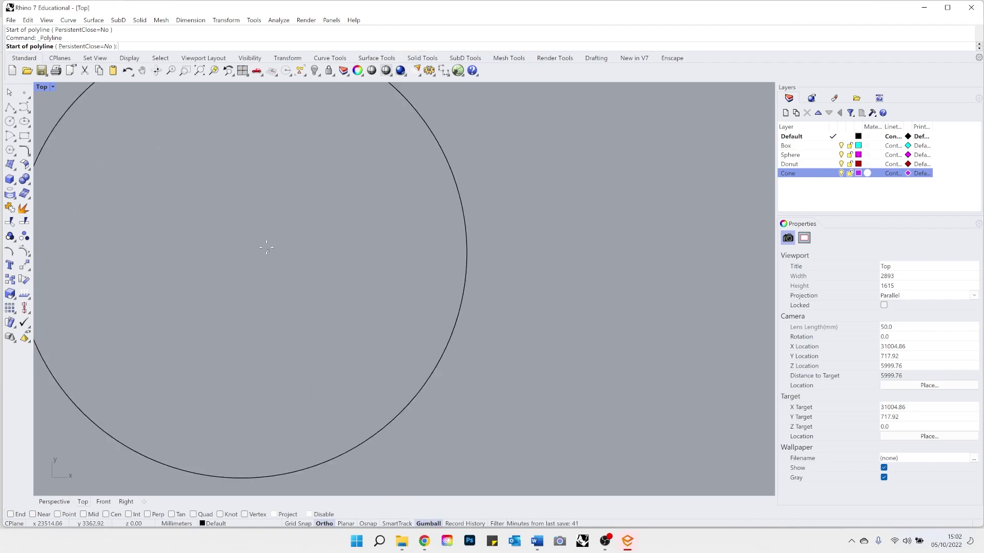
pyautogui.scroll(-3, 223, 285)
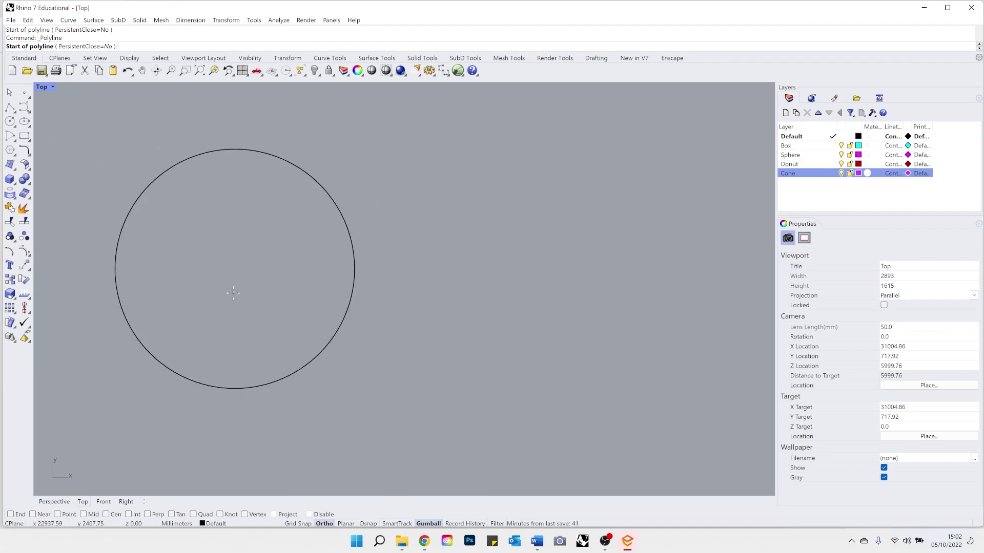
# Enable the Cen object snap and draw a horizontal polyline from the large circle's center out past its right edge.
pyautogui.click(113, 515)
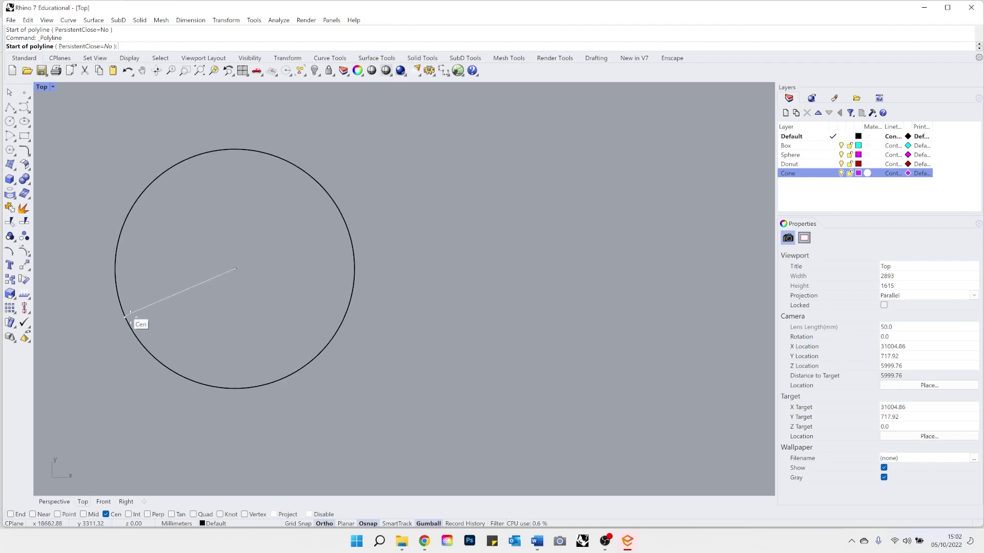
pyautogui.click(175, 371)
pyautogui.scroll(-1, 308, 279)
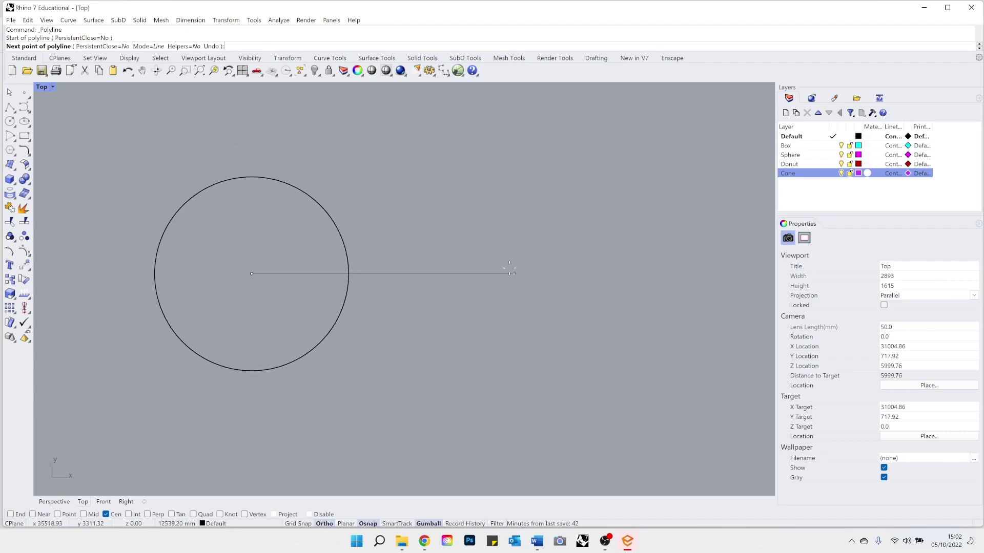
pyautogui.click(505, 273)
pyautogui.press('Return')
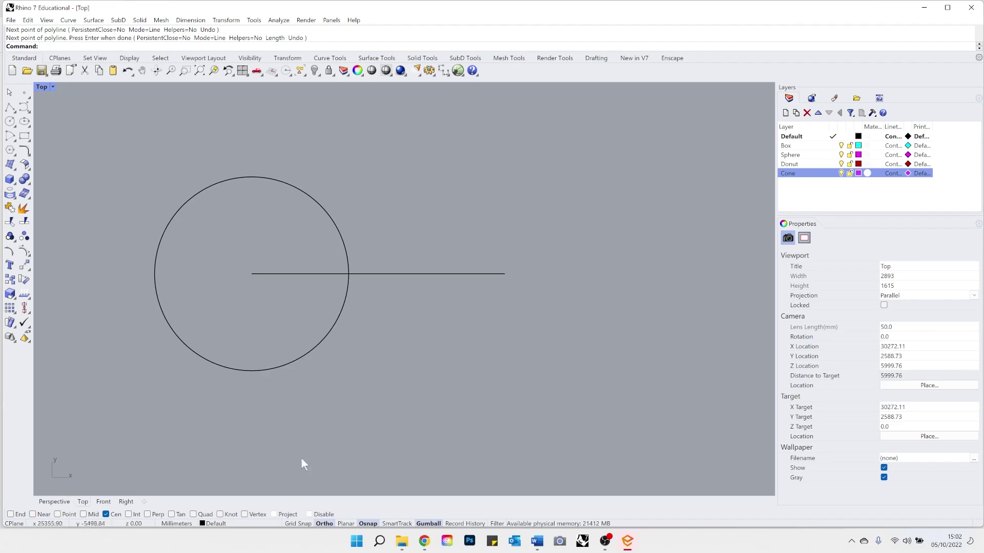
# Disable the Cen object snap and draw a smaller circle just above the outer half of the horizontal line.
pyautogui.click(105, 514)
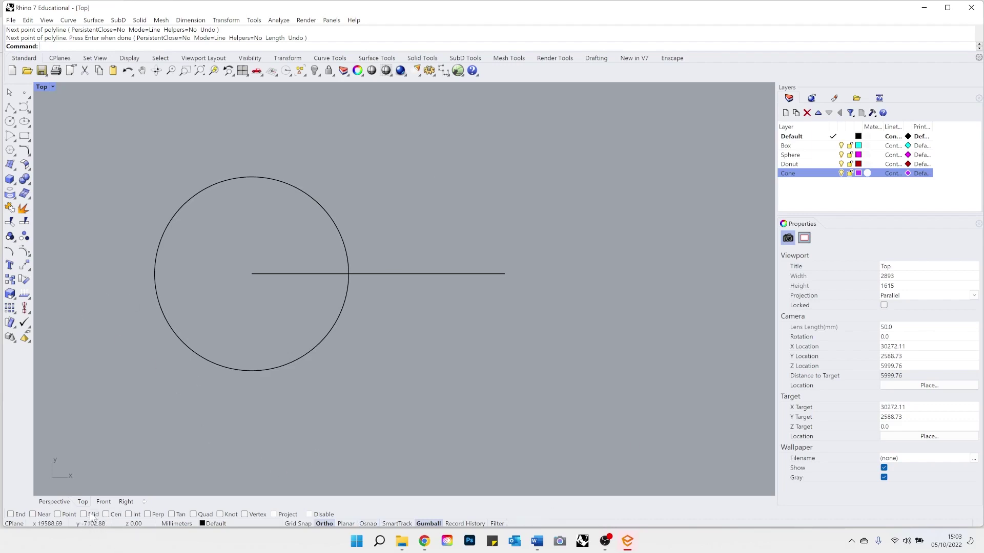
pyautogui.click(83, 515)
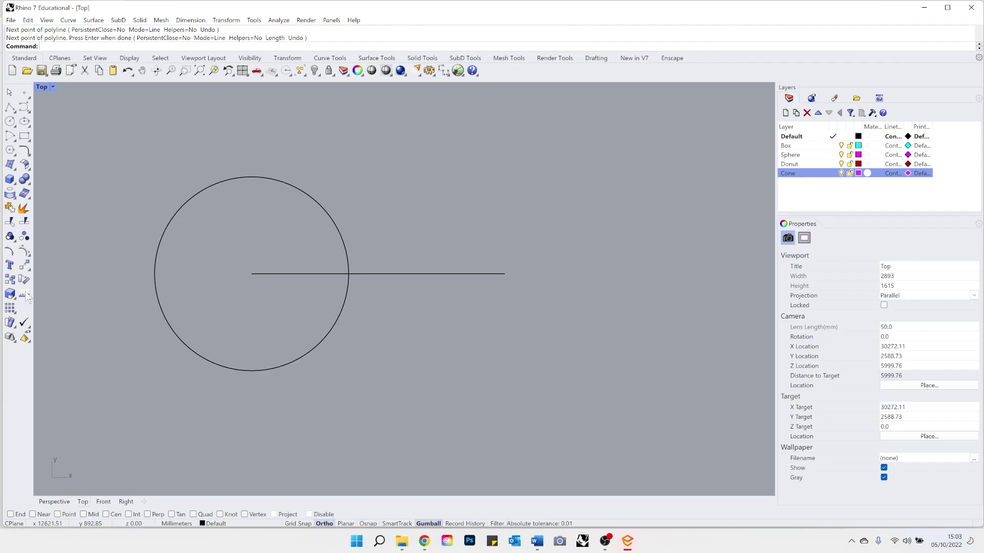
pyautogui.click(10, 150)
pyautogui.click(9, 121)
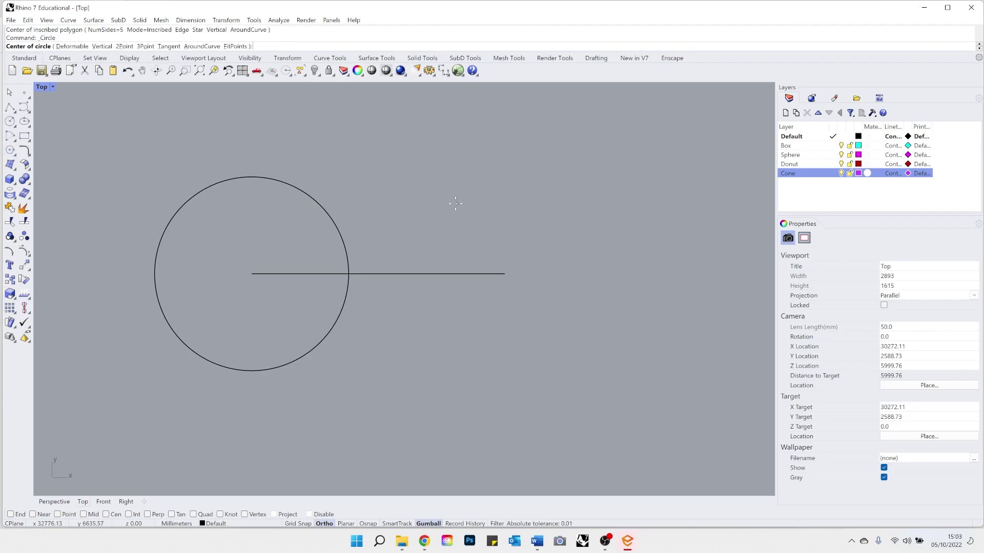
pyautogui.click(451, 206)
pyautogui.click(386, 207)
# Enable the Cen object snap and draw a vertical polyline from the smaller circle's center down across the horizontal line.
pyautogui.click(9, 106)
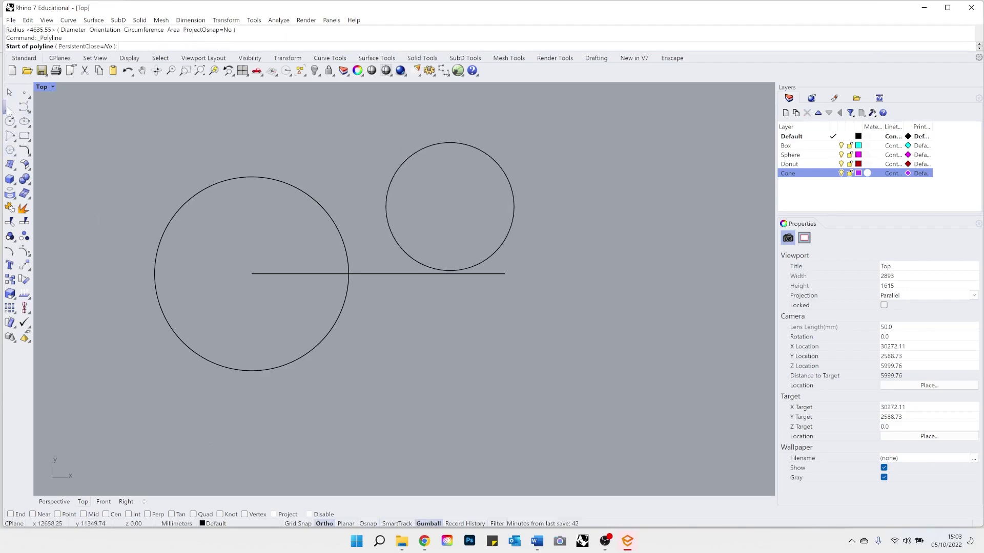
pyautogui.click(116, 515)
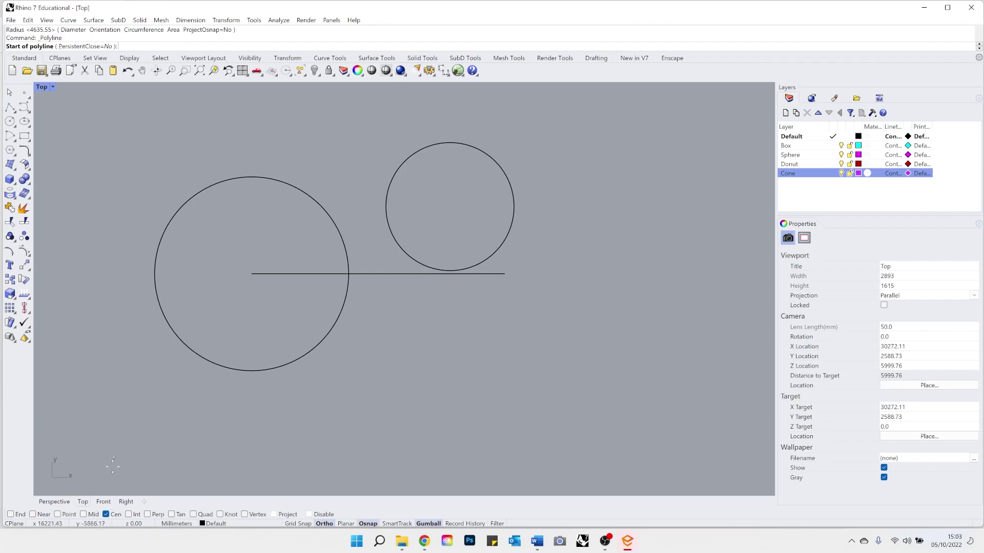
pyautogui.scroll(1, 345, 301)
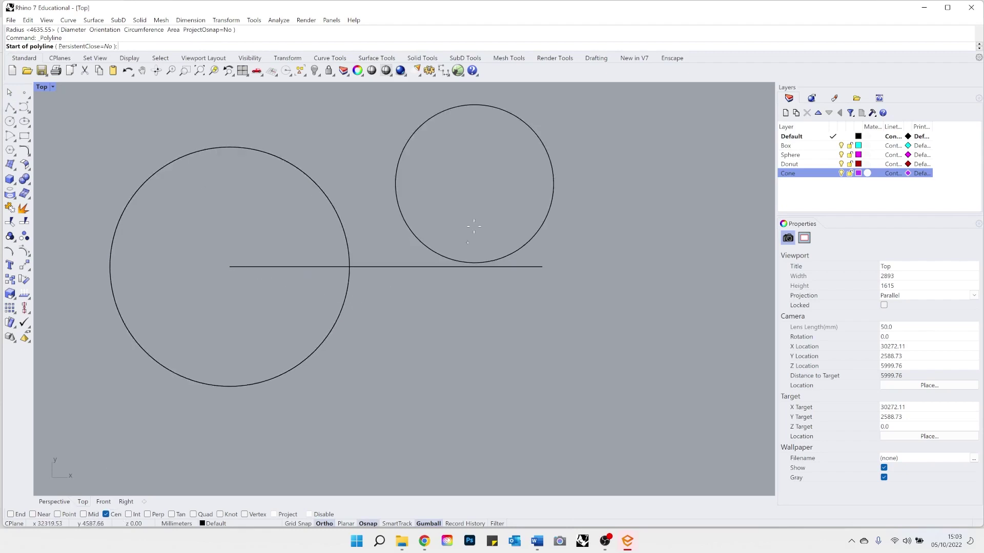
pyautogui.click(414, 231)
pyautogui.click(474, 365)
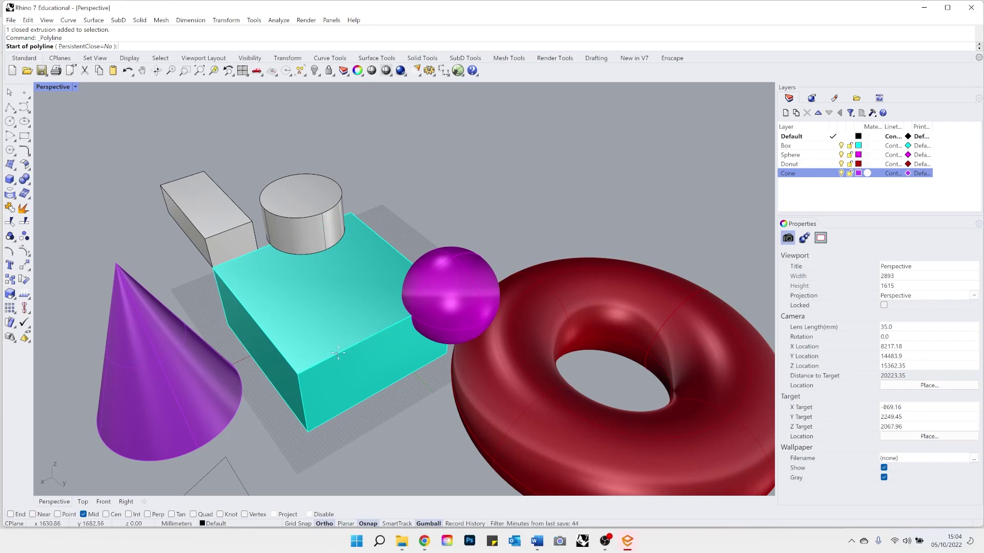
# Draw a polyline across the cyan box's top face between the midpoints of two opposite edges using the Mid object snap.
pyautogui.scroll(2, 367, 352)
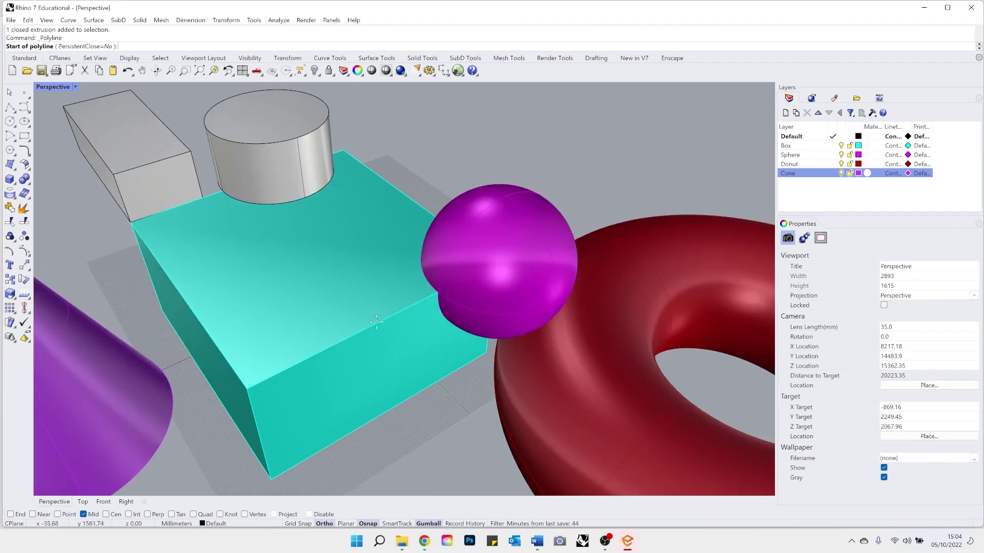
pyautogui.scroll(-3, 368, 325)
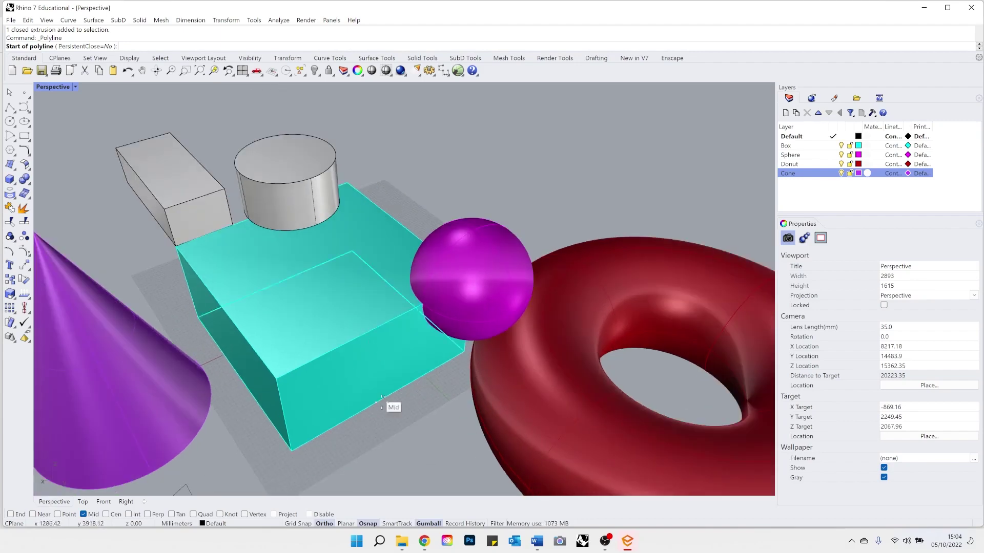
pyautogui.scroll(2, 368, 325)
pyautogui.scroll(-3, 273, 337)
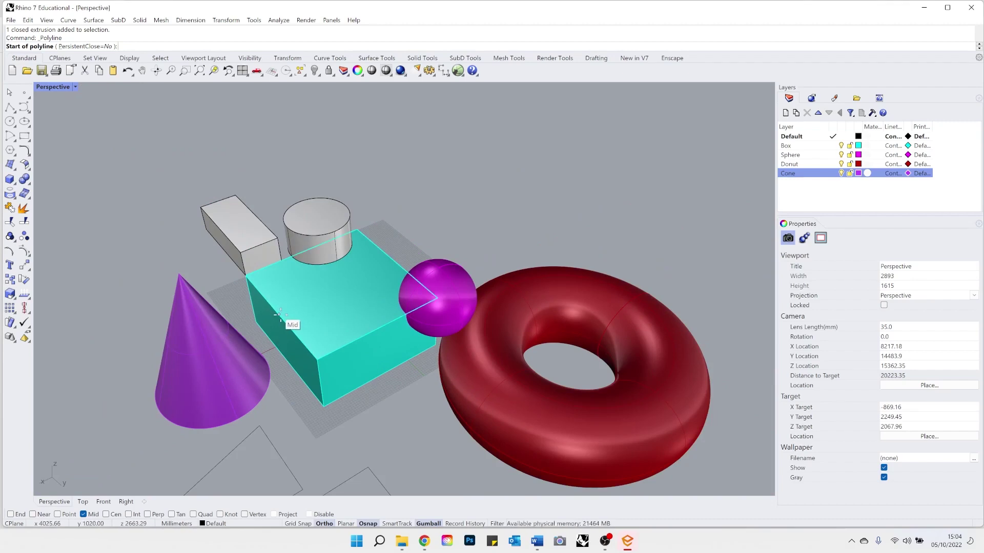
pyautogui.click(279, 314)
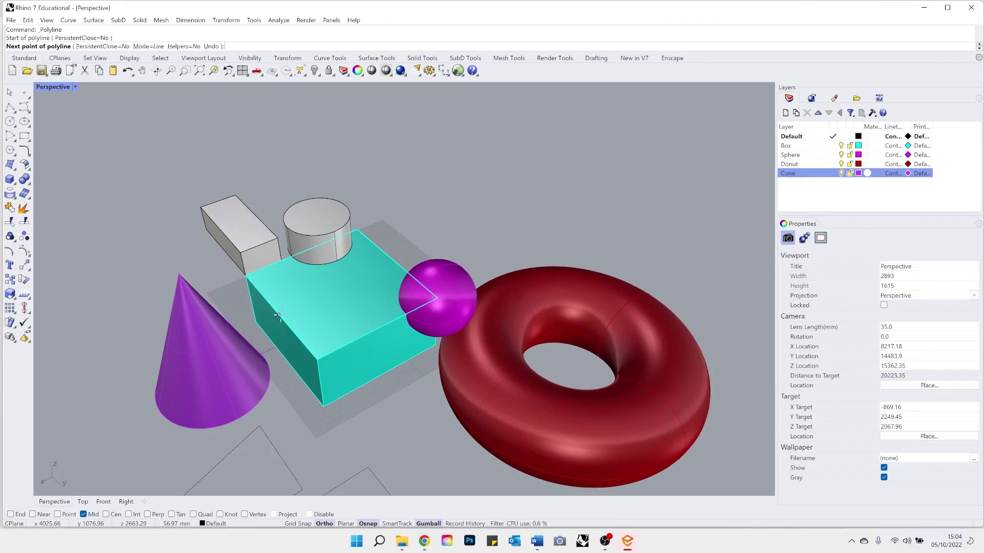
pyautogui.click(385, 264)
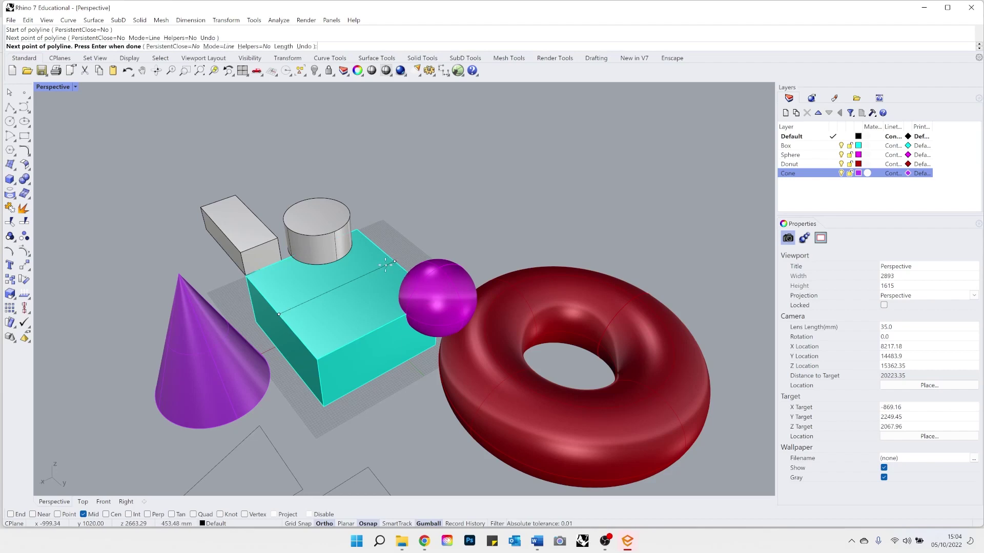
pyautogui.press('Return')
# Enable the Cen object snap alongside Mid and restart the Polyline command in the Perspective viewport.
pyautogui.moveTo(333, 341); pyautogui.dragTo(379, 333, button='right')
pyautogui.click(106, 514)
pyautogui.rightClick(323, 424)
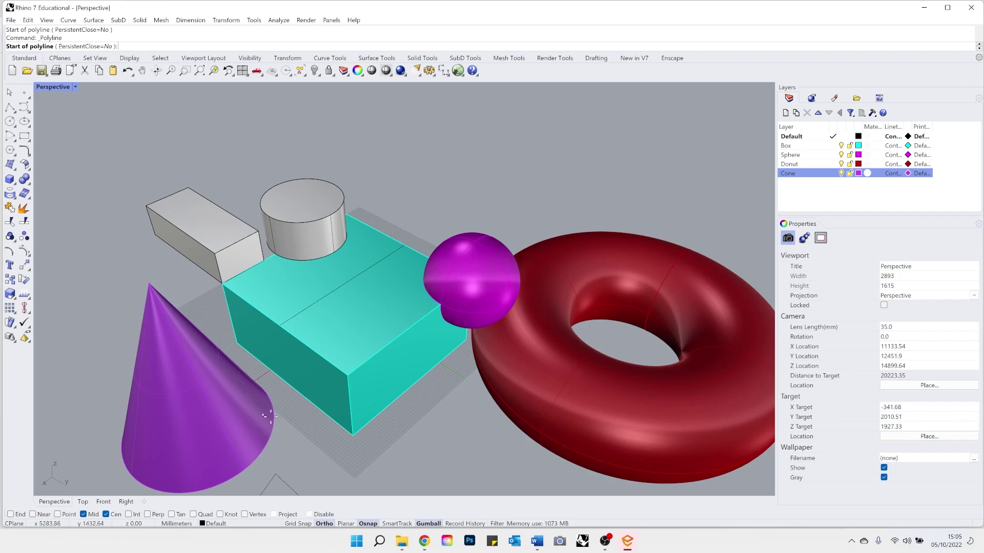
# Suspend all active object snaps with the Disable option and switch them back on.
pyautogui.click(318, 522)
pyautogui.click(309, 514)
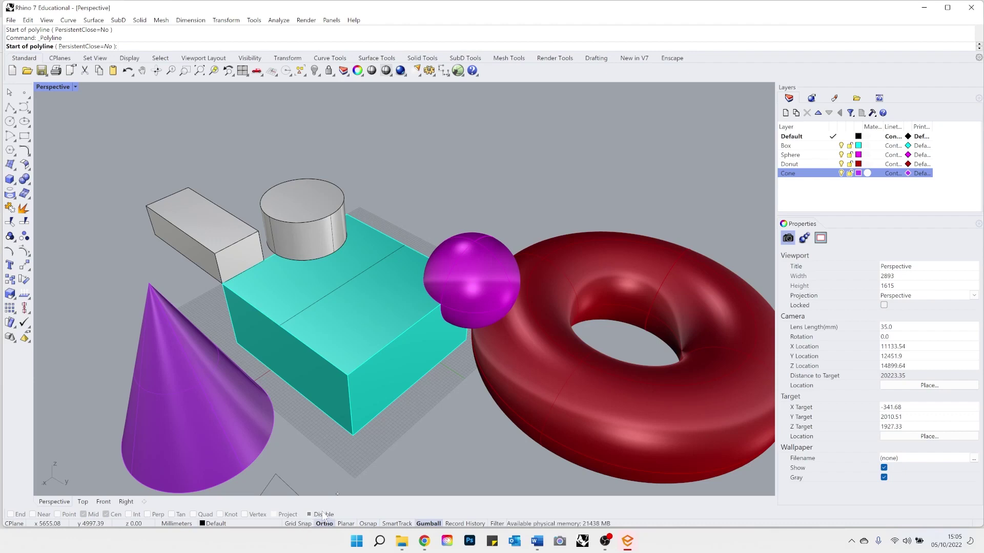
pyautogui.click(323, 515)
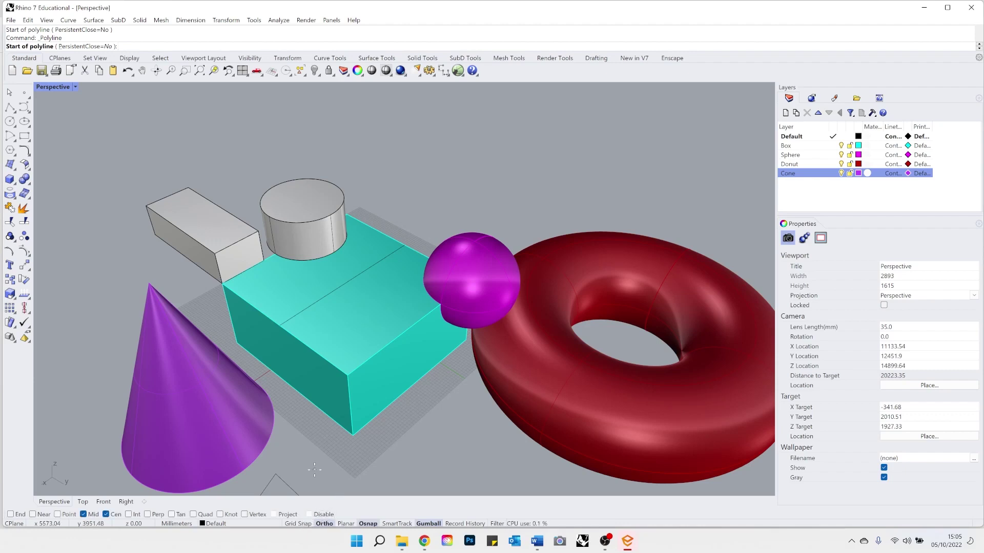
pyautogui.click(309, 514)
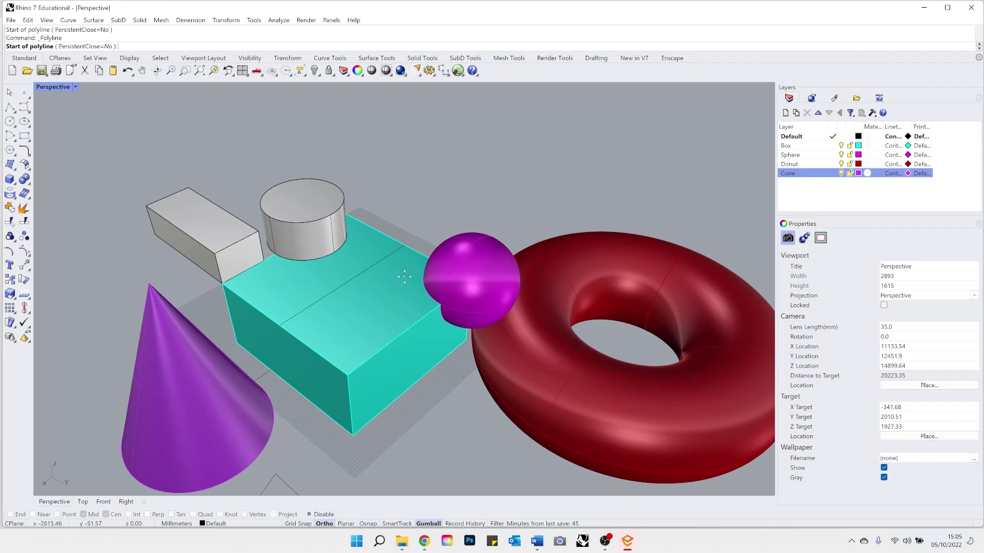
pyautogui.click(325, 516)
# Show the four-viewport layout and return to the maximized Perspective viewport, ending the open polyline command.
pyautogui.scroll(-3, 336, 371)
pyautogui.scroll(1, 435, 476)
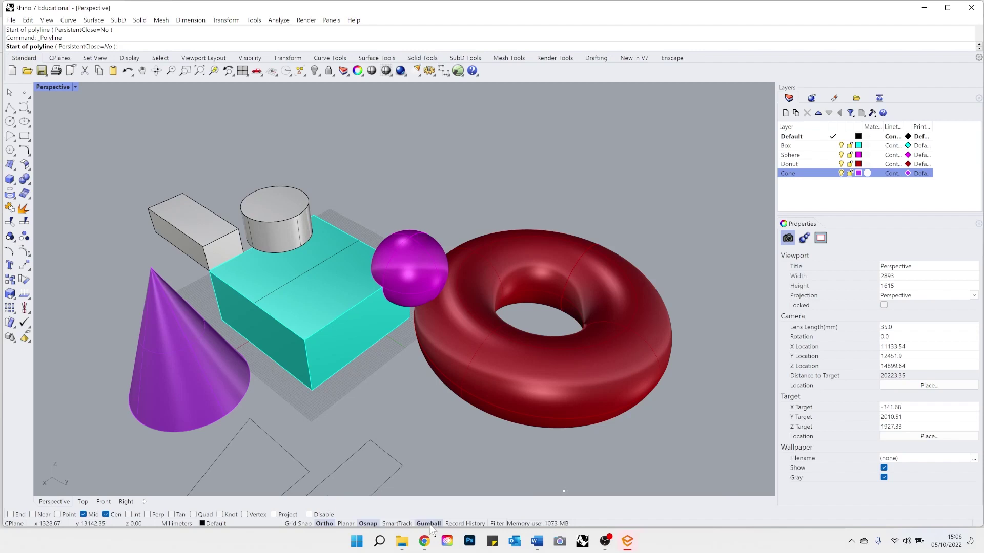
pyautogui.doubleClick(58, 87)
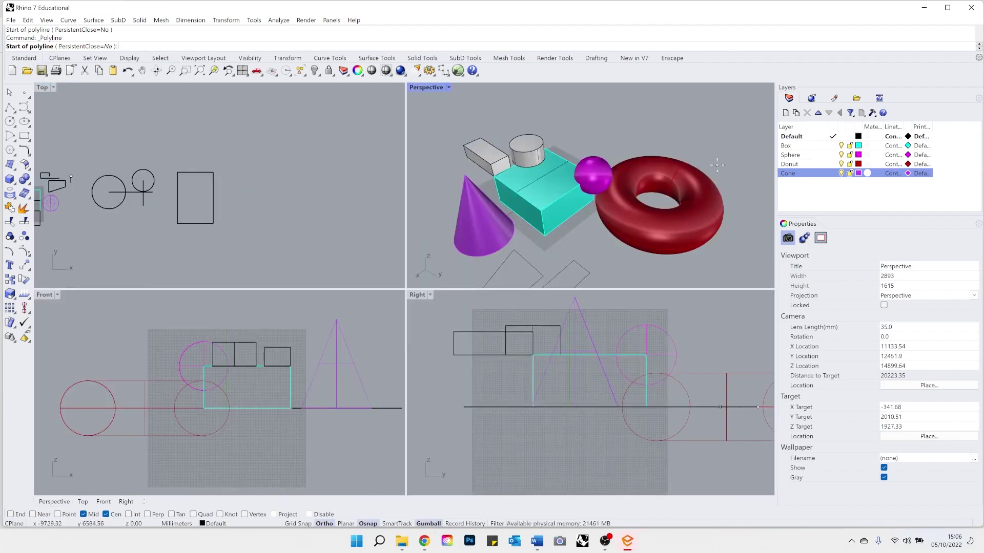
pyautogui.doubleClick(425, 87)
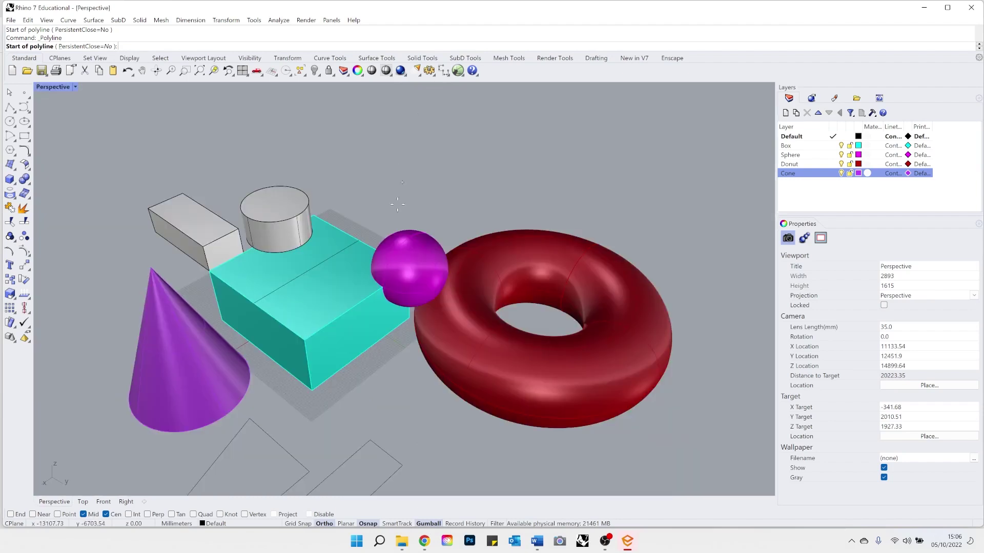
pyautogui.click(9, 92)
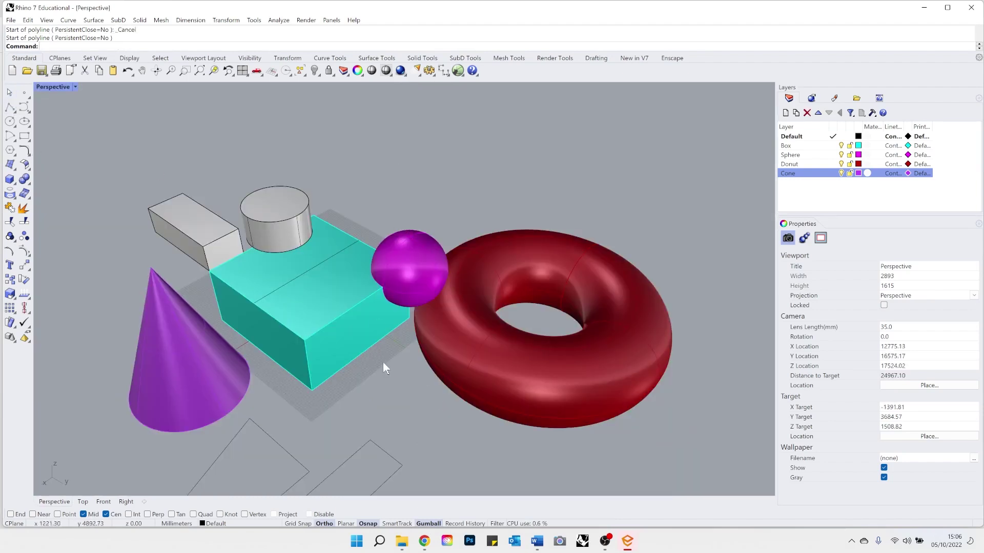
# Select the magenta sphere, and change the selection to the cyan box.
pyautogui.click(420, 281)
pyautogui.scroll(5, 416, 301)
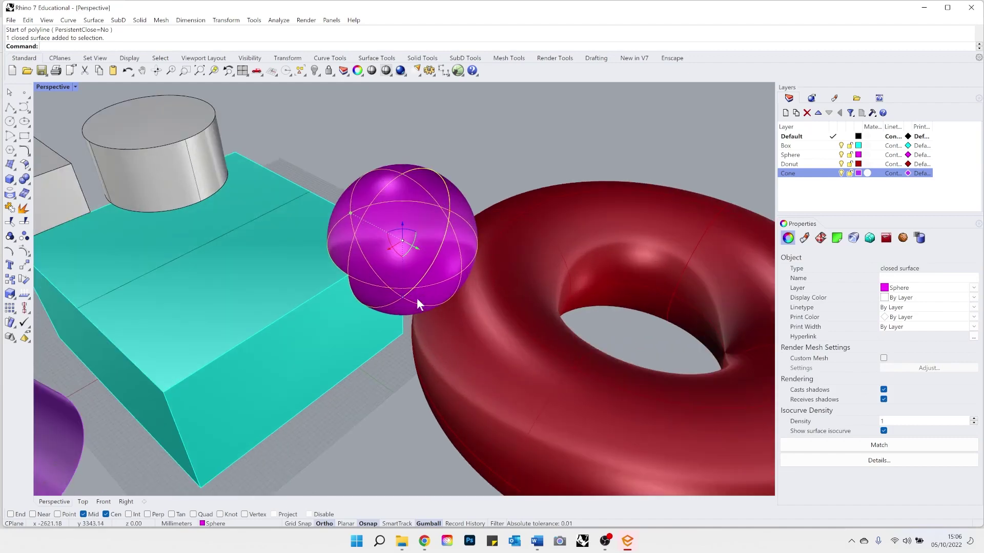
pyautogui.scroll(-5, 404, 374)
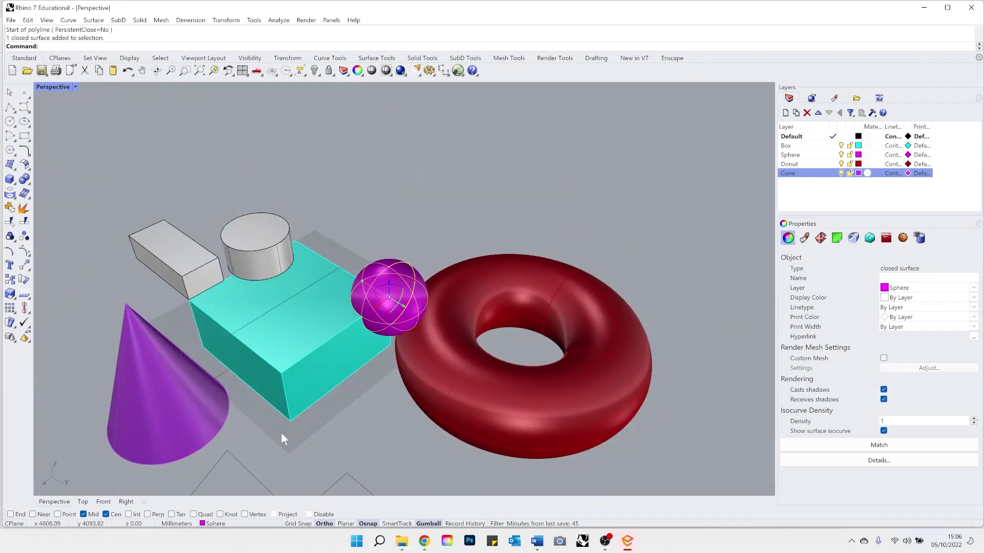
pyautogui.click(314, 383)
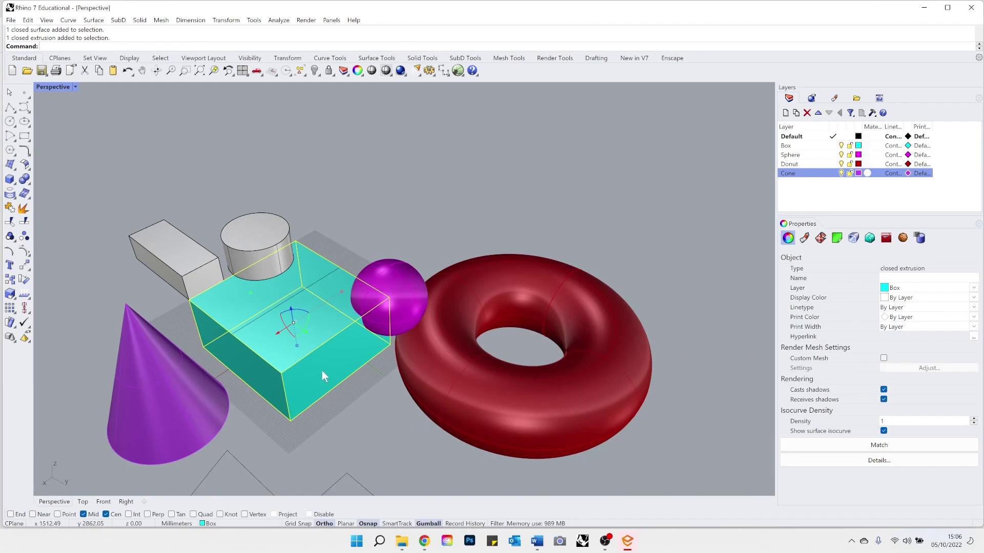
# Switch to the Top view and select the large rectangle curve farthest from the solids.
pyautogui.scroll(5, 288, 351)
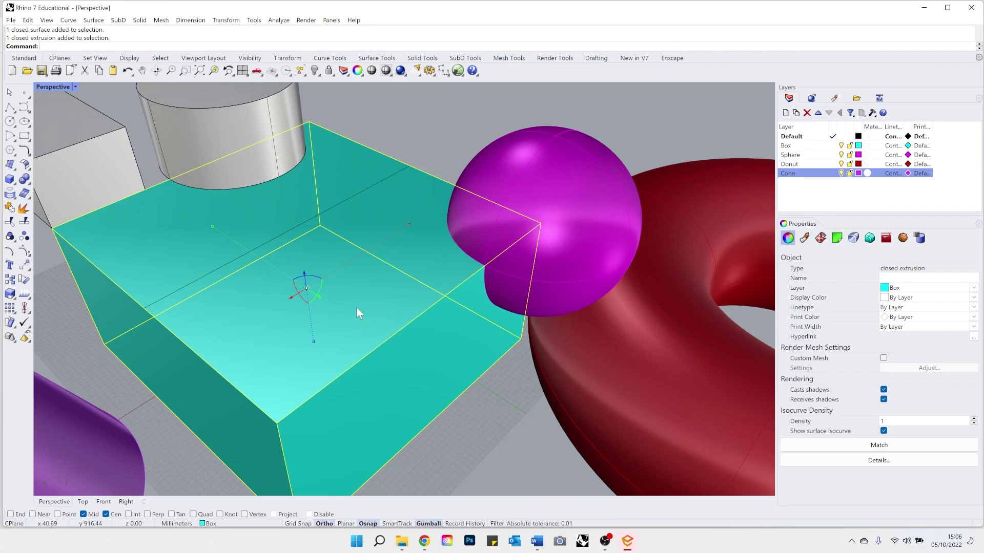
pyautogui.click(82, 502)
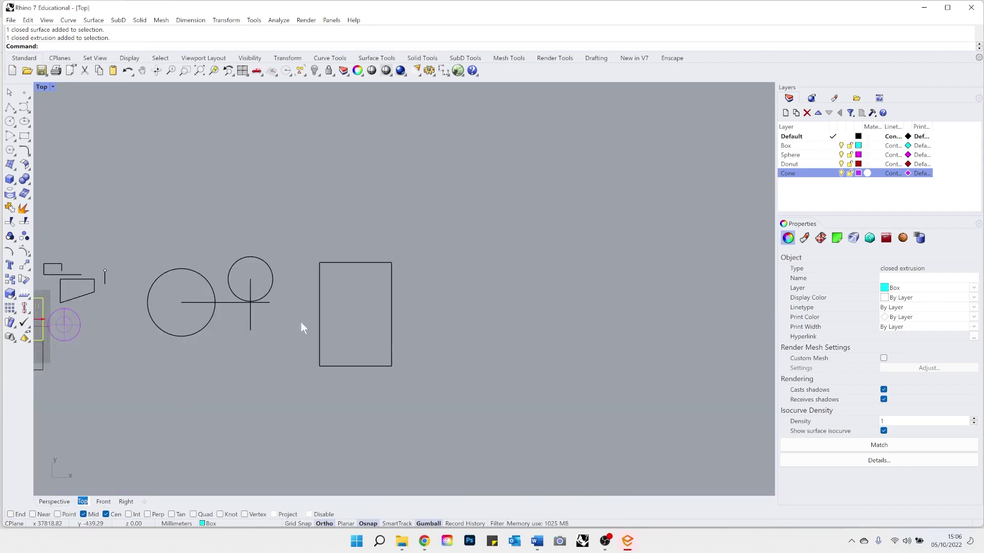
pyautogui.scroll(5, 175, 300)
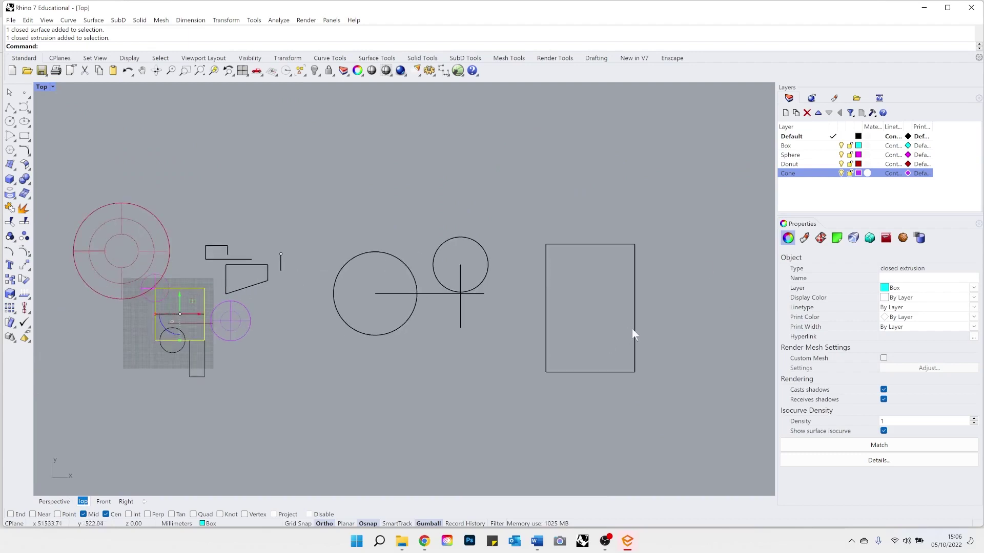
pyautogui.click(633, 328)
pyautogui.scroll(-4, 600, 329)
pyautogui.scroll(4, 553, 343)
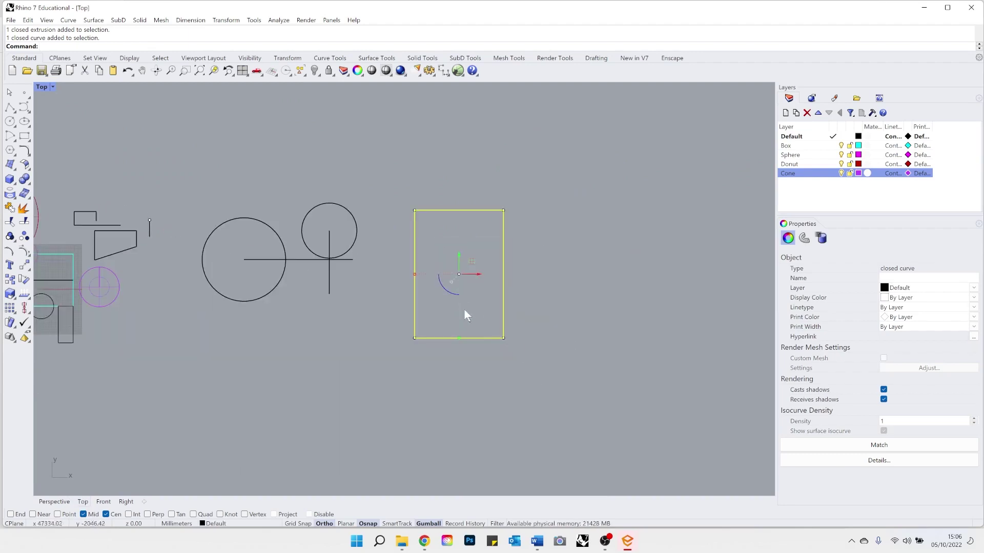
pyautogui.scroll(1, 481, 292)
pyautogui.scroll(4, 506, 265)
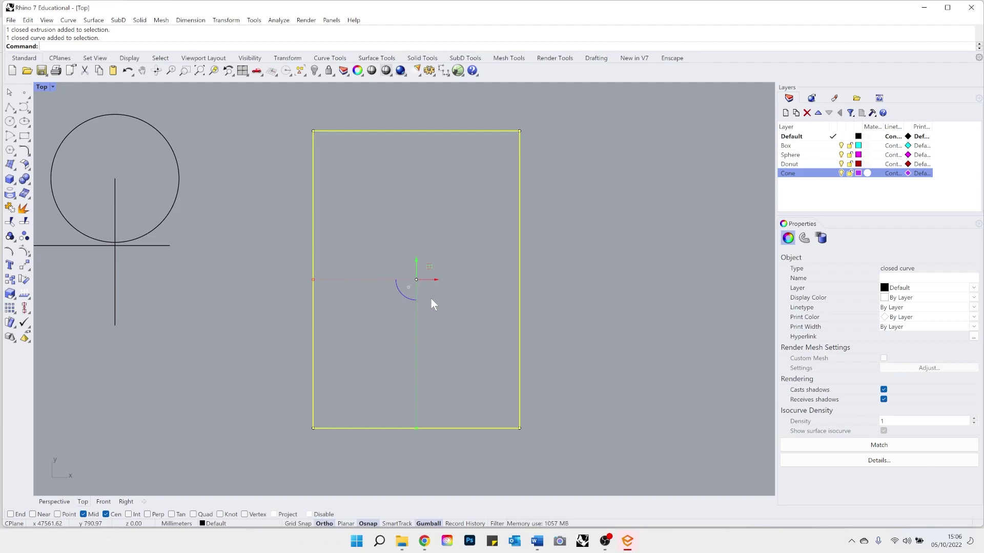
# In the Perspective view, select the cyan box, move it with the Gumball well past the red donut, and undo the last Gumball move.
pyautogui.click(54, 500)
pyautogui.scroll(-5, 408, 257)
pyautogui.scroll(3, 380, 263)
pyautogui.click(369, 269)
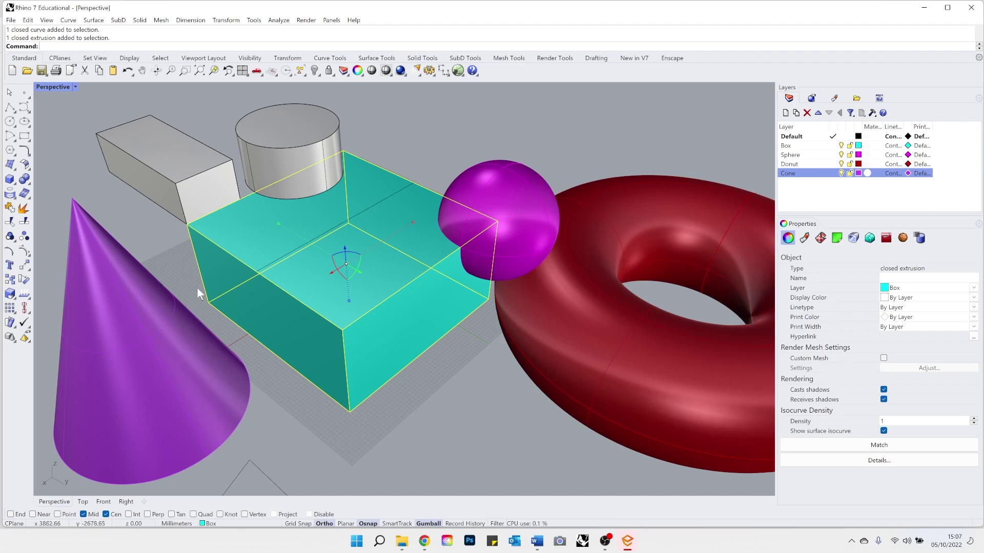
pyautogui.scroll(-4, 220, 298)
pyautogui.scroll(2, 249, 291)
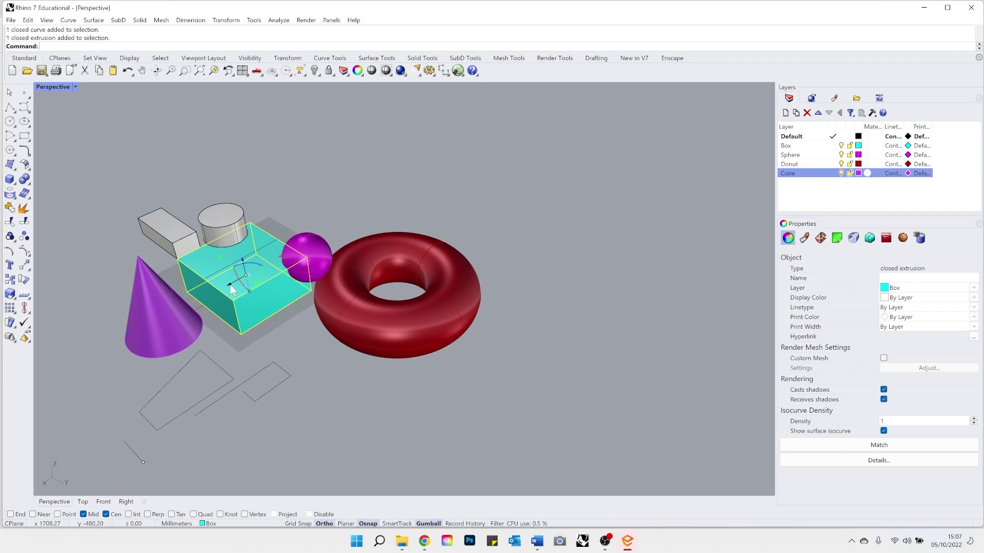
pyautogui.moveTo(233, 290); pyautogui.dragTo(659, 211)
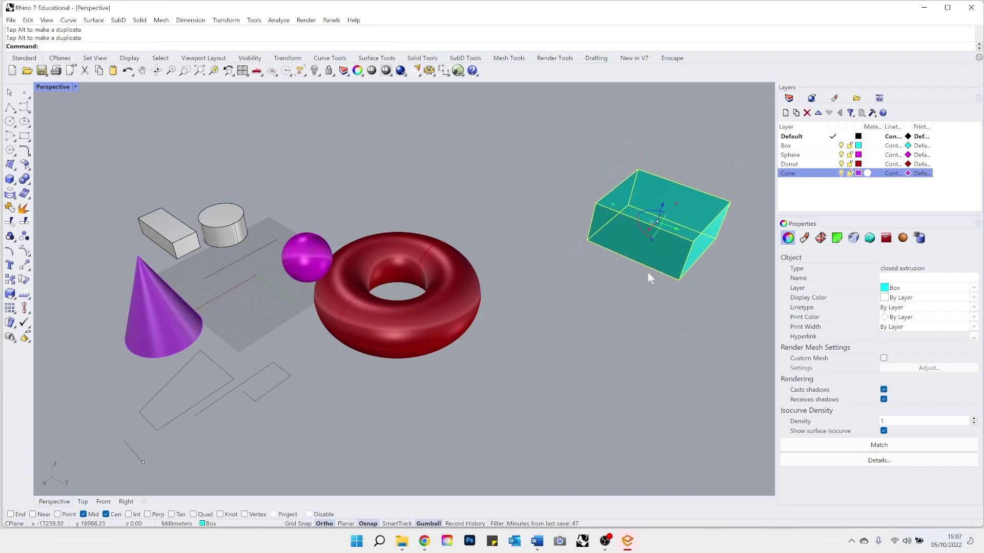
pyautogui.scroll(-3, 569, 232)
pyautogui.scroll(5, 568, 232)
pyautogui.moveTo(577, 271); pyautogui.dragTo(615, 278, button='right')
pyautogui.hotkey('ctrl', 'z')
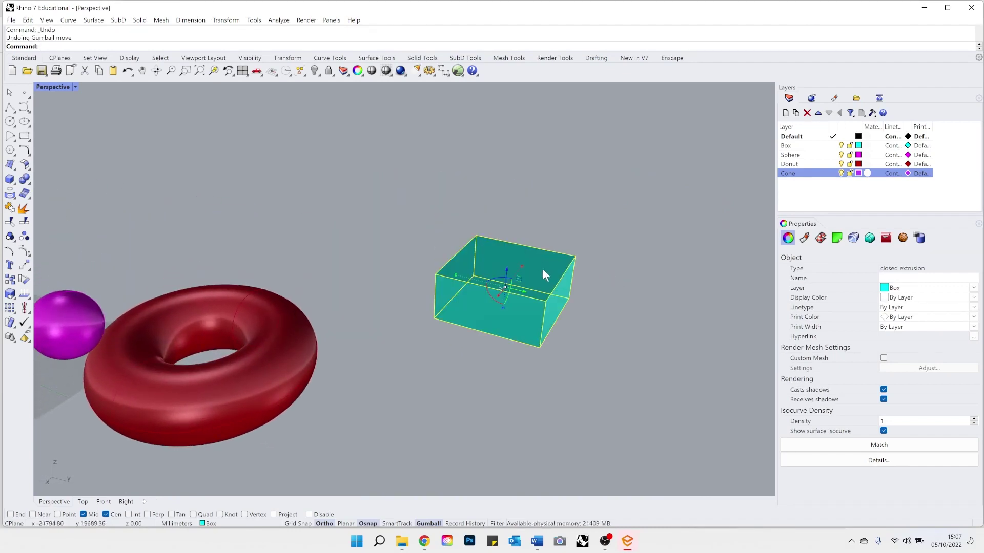
# Lengthen the cyan box along its green axis with the Gumball's scale handle.
pyautogui.scroll(2, 547, 306)
pyautogui.scroll(2, 612, 293)
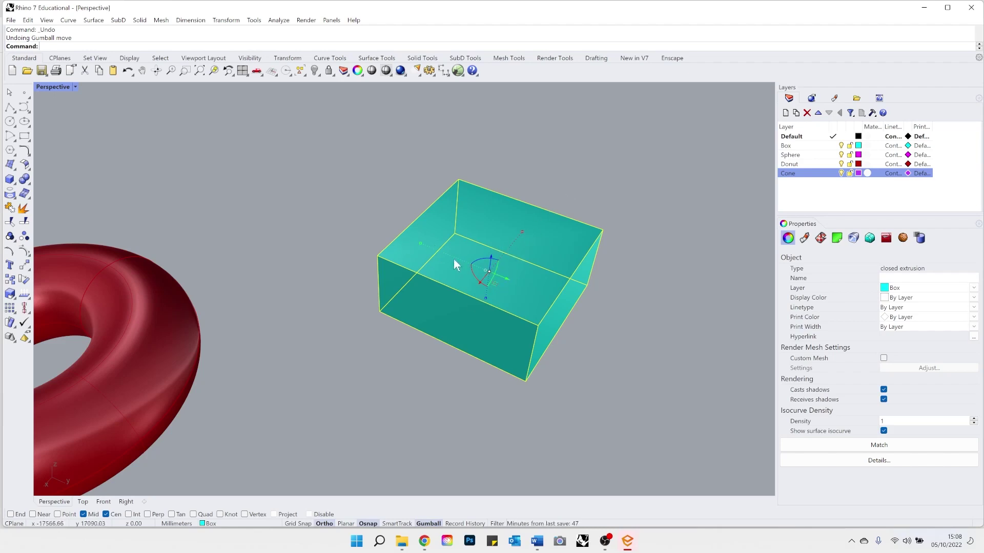
pyautogui.moveTo(421, 242); pyautogui.dragTo(432, 262)
pyautogui.moveTo(352, 197); pyautogui.dragTo(395, 195)
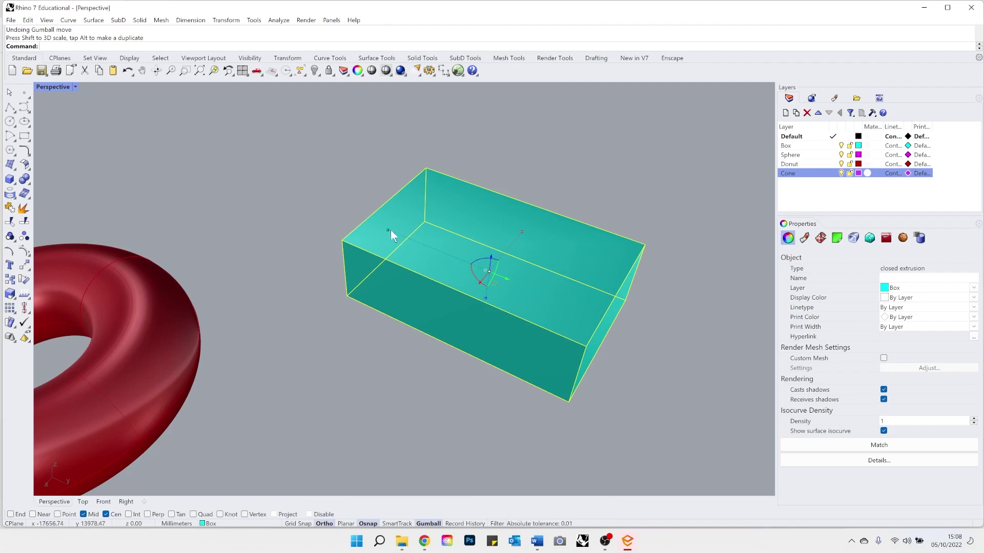
# Try further Gumball scaling of the cyan box along its green, blue and red axes, and undo these scale changes.
pyautogui.moveTo(389, 228); pyautogui.dragTo(364, 214)
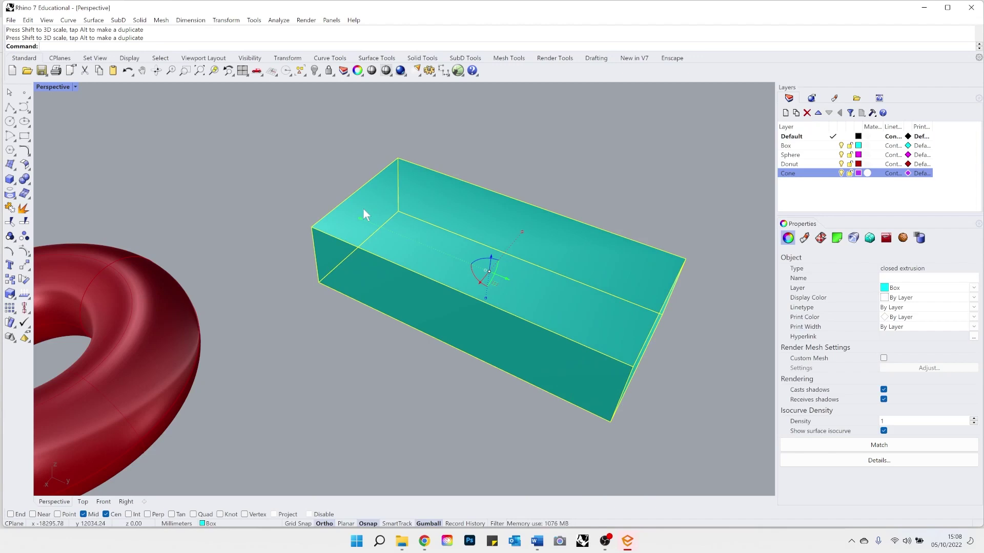
pyautogui.moveTo(486, 298); pyautogui.dragTo(457, 309)
pyautogui.moveTo(522, 233); pyautogui.dragTo(548, 254)
pyautogui.hotkey('ctrl', 'z')
pyautogui.hotkey('ctrl', 'z')
pyautogui.hotkey('ctrl', 'z')
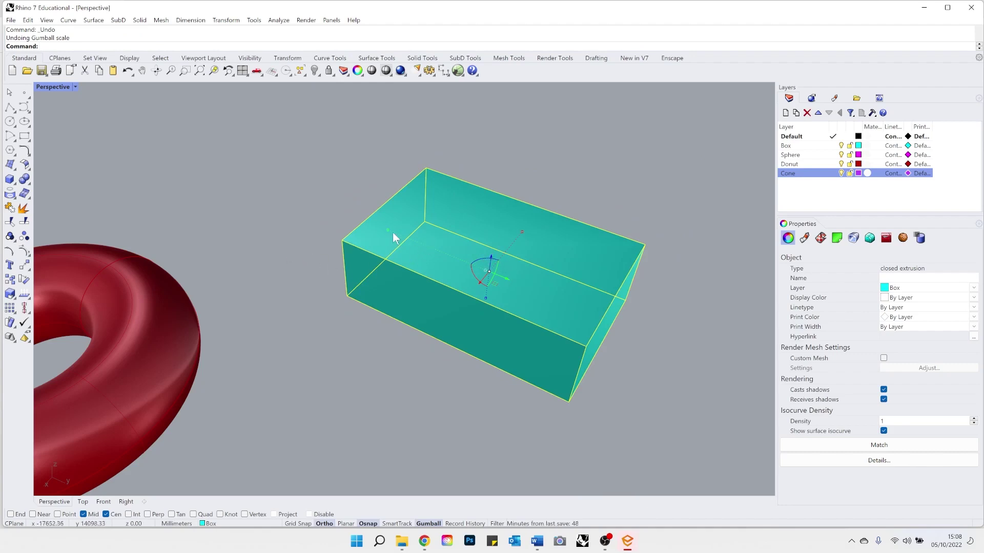
# Resize the cyan box uniformly in all three dimensions with the Gumball's 3D scale.
pyautogui.moveTo(390, 231); pyautogui.dragTo(426, 187)
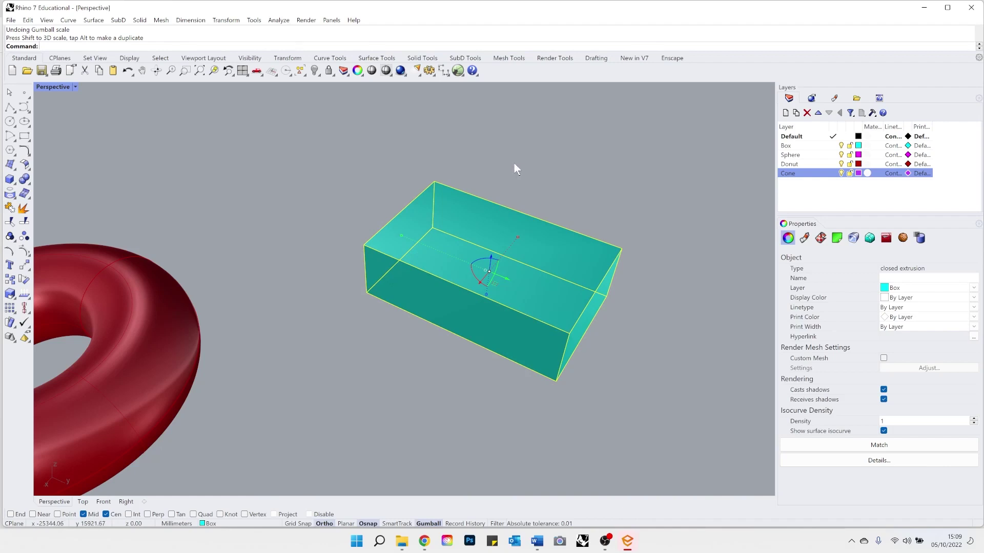
pyautogui.moveTo(517, 237); pyautogui.dragTo(511, 217)
pyautogui.moveTo(509, 216); pyautogui.dragTo(402, 464, button='right')
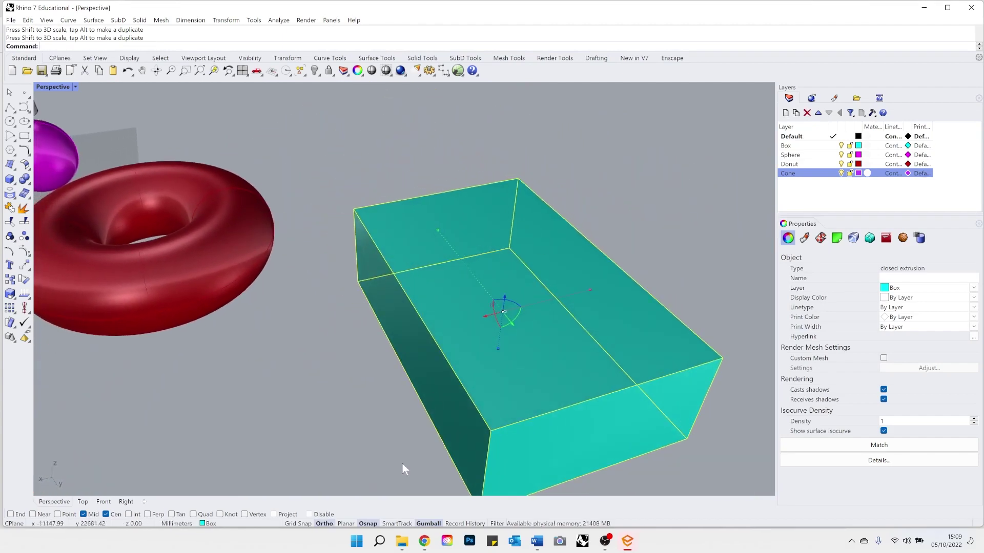
# Turn Ortho off, rotate the cyan box freely with the Gumball, and undo the rotations.
pyautogui.click(324, 523)
pyautogui.scroll(2, 493, 303)
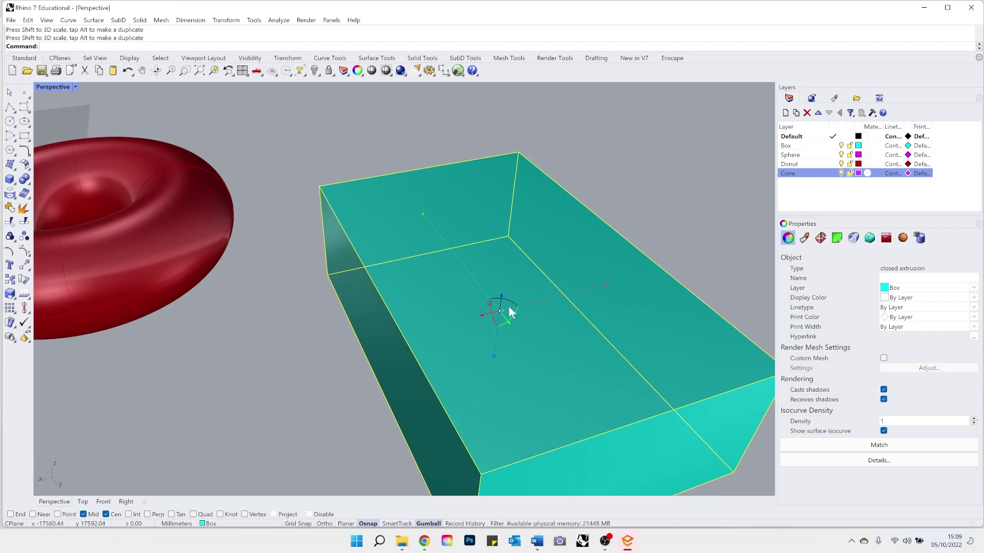
pyautogui.moveTo(517, 318); pyautogui.dragTo(598, 350)
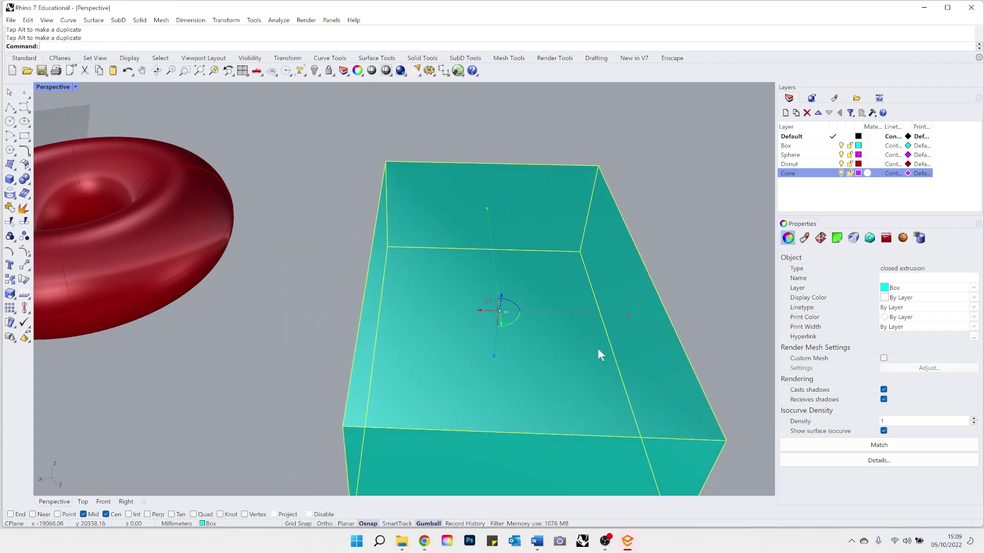
pyautogui.moveTo(516, 328); pyautogui.dragTo(501, 297)
pyautogui.hotkey('ctrl', 'z')
pyautogui.hotkey('ctrl', 'z')
pyautogui.hotkey('ctrl', 'z')
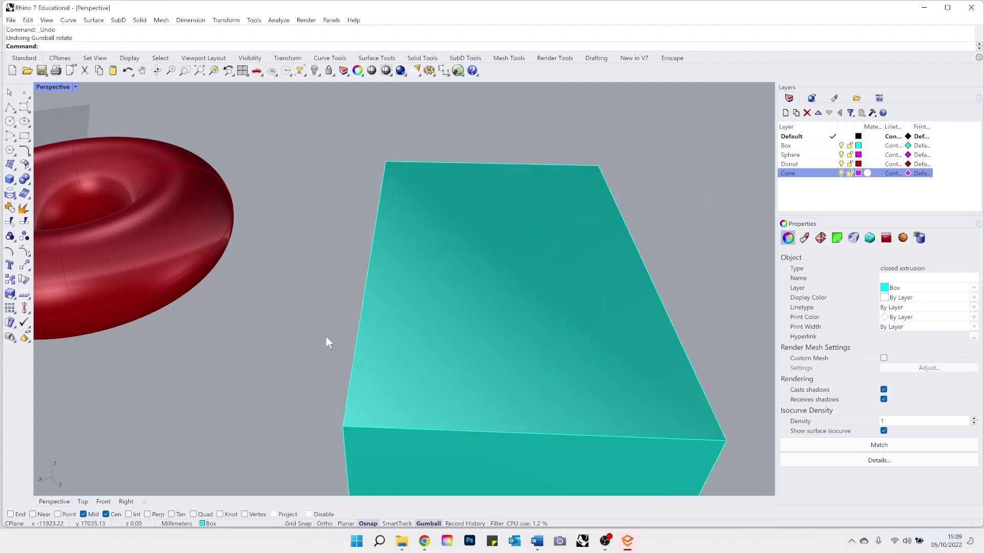
pyautogui.moveTo(334, 332); pyautogui.dragTo(417, 354, button='right')
pyautogui.click(436, 363)
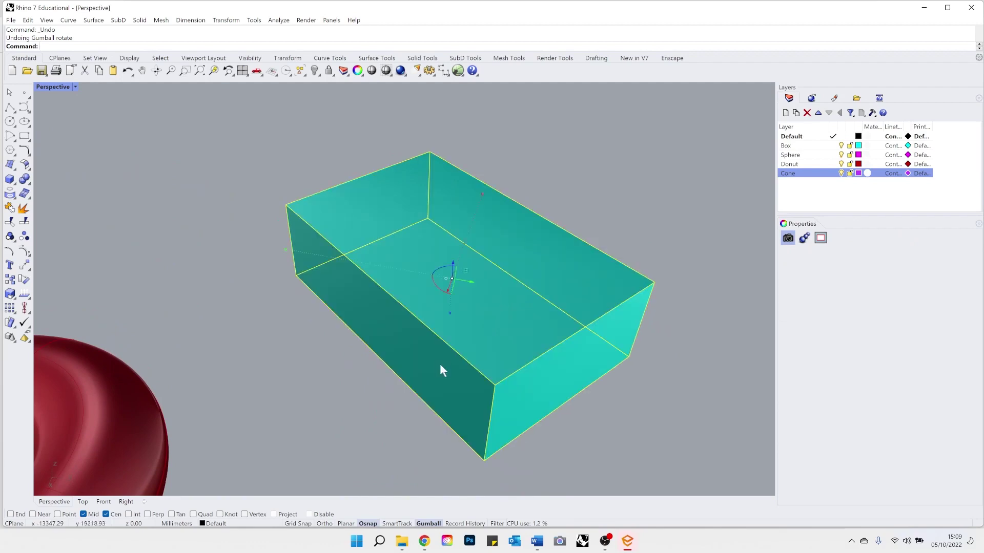
pyautogui.hotkey('ctrl', 'z')
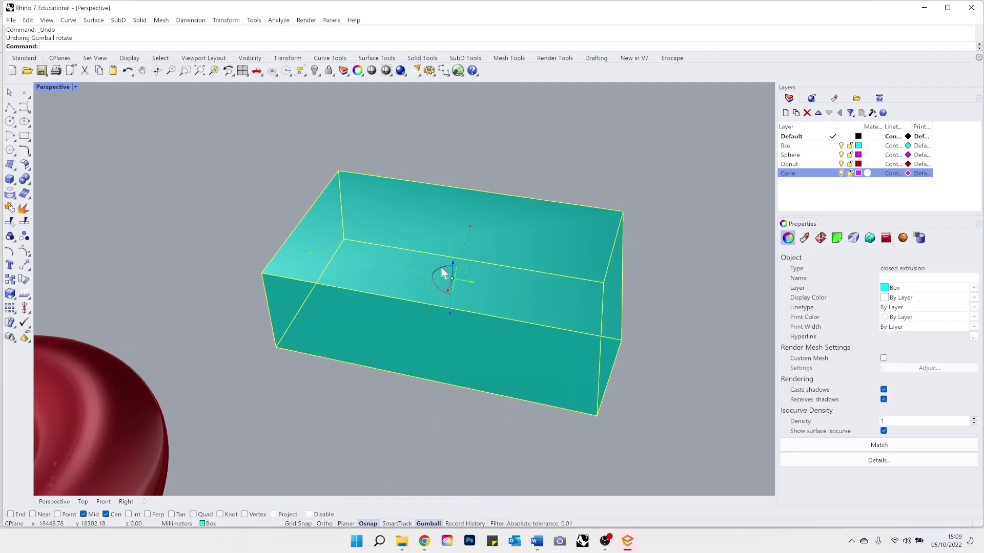
# Turn Ortho back on and try constrained Gumball rotations of the cyan box.
pyautogui.moveTo(444, 272); pyautogui.dragTo(384, 268)
pyautogui.click(323, 524)
pyautogui.scroll(3, 429, 279)
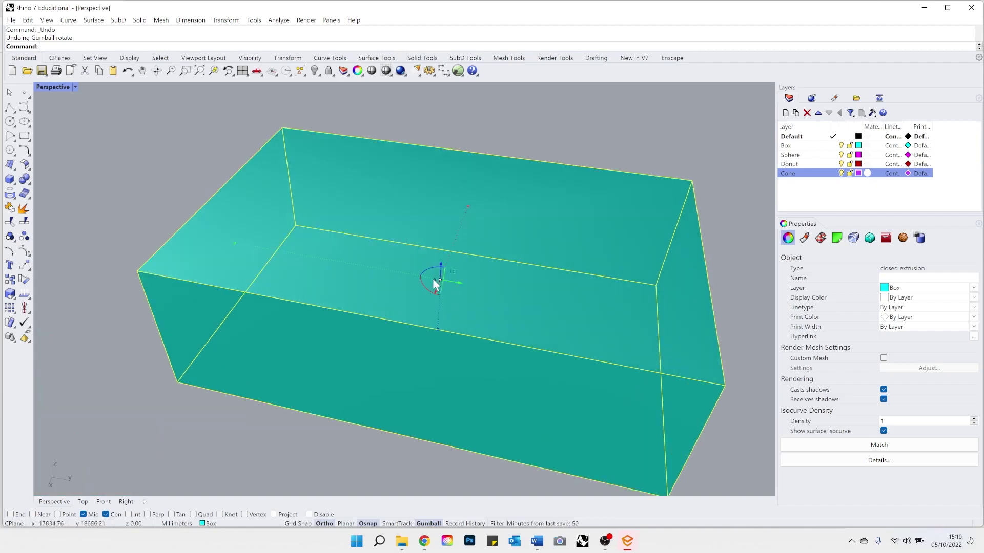
pyautogui.moveTo(434, 268); pyautogui.dragTo(439, 301)
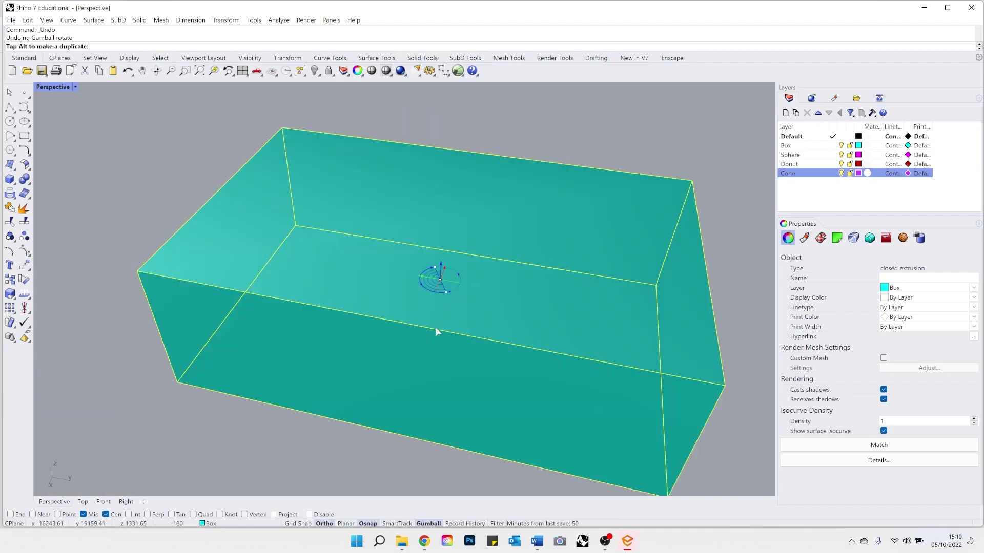
pyautogui.moveTo(456, 393); pyautogui.dragTo(417, 263)
pyautogui.scroll(-5, 372, 287)
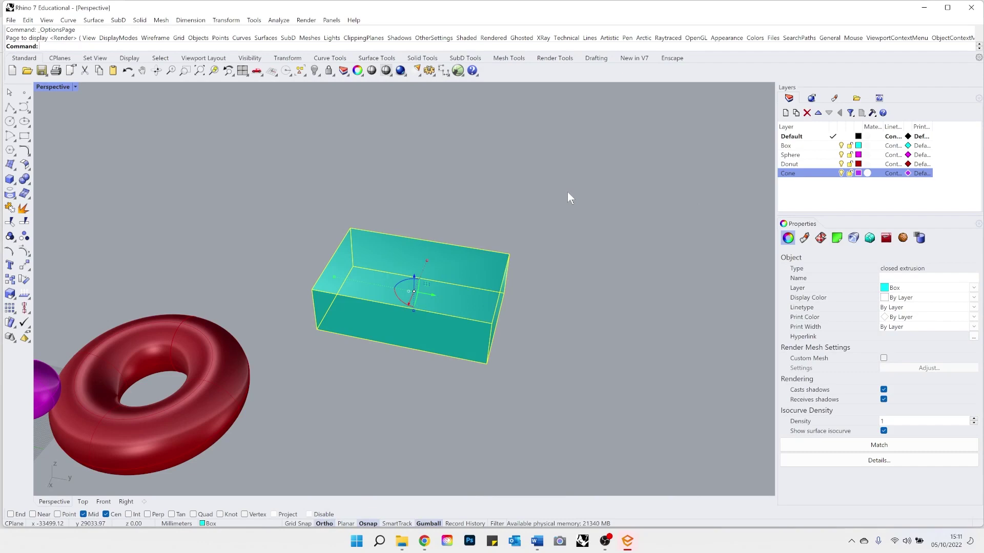
# Set the Ortho snap angle to 45 degrees and rotate the cyan box about its vertical axis with the Gumball.
pyautogui.rightClick(324, 525)
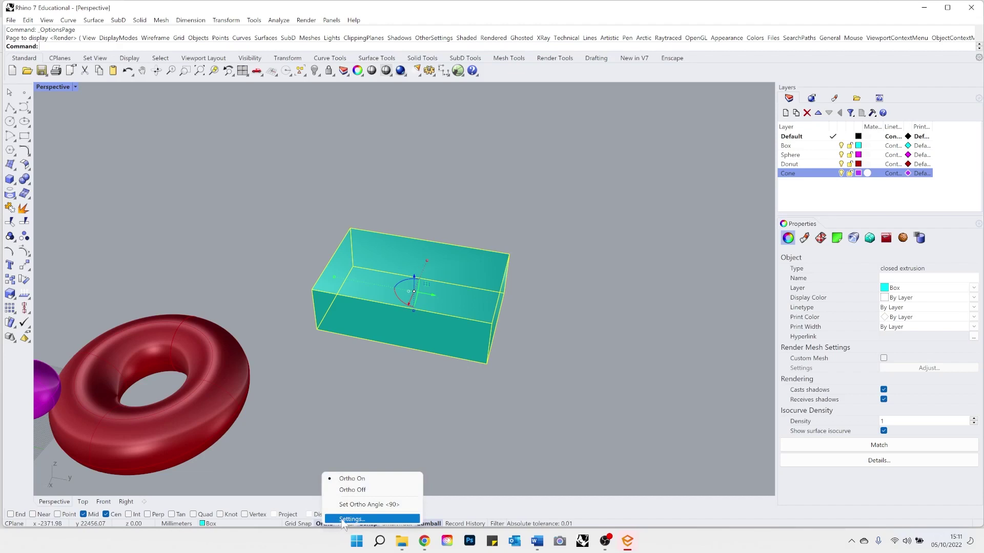
pyautogui.click(342, 520)
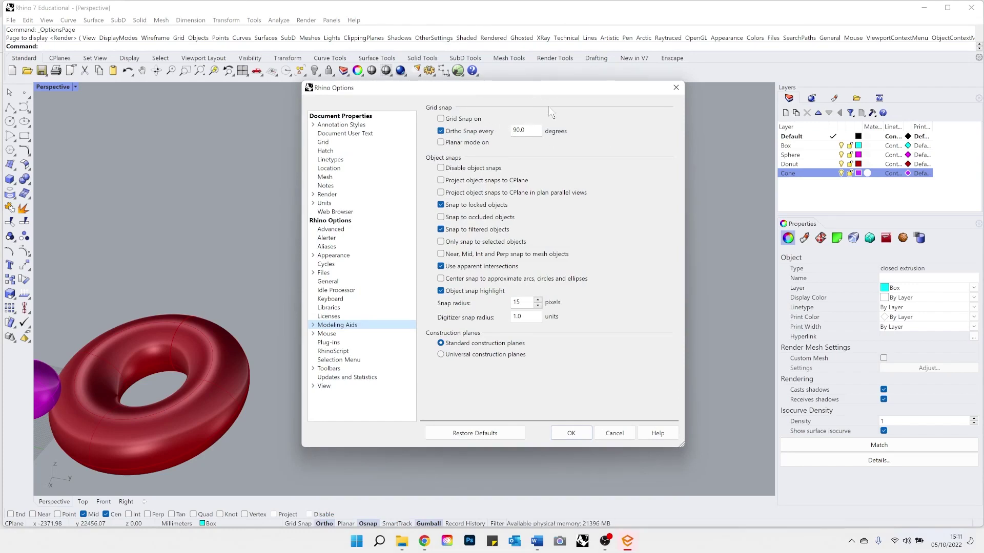
pyautogui.click(535, 130)
pyautogui.write('45')
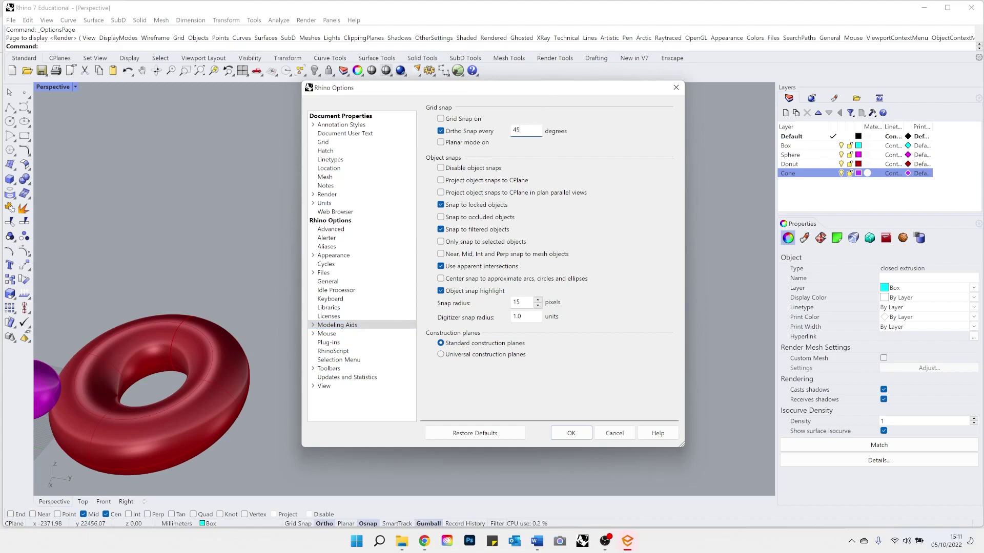
pyautogui.click(572, 432)
pyautogui.moveTo(405, 281); pyautogui.dragTo(506, 339)
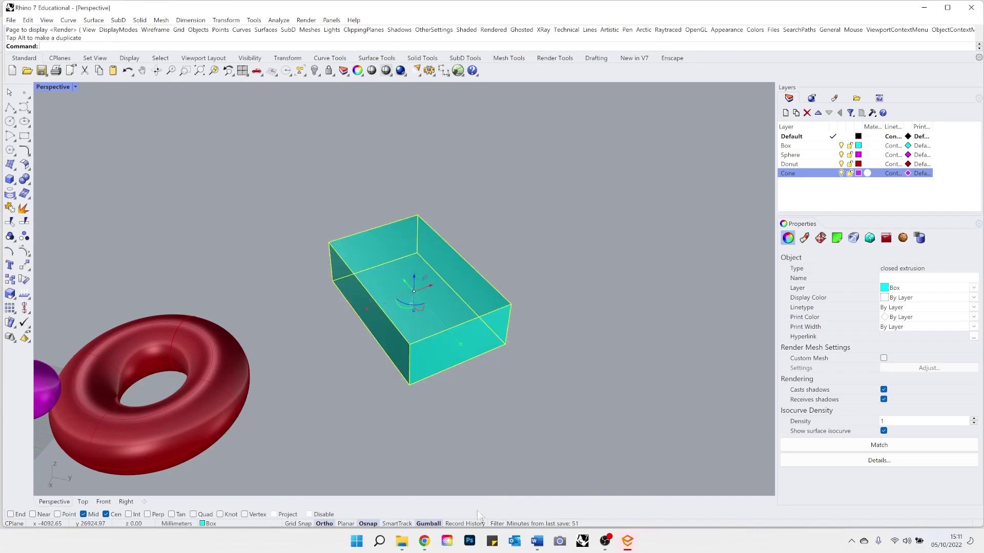
# Reopen the Ortho settings in the Modeling Aids options.
pyautogui.rightClick(323, 524)
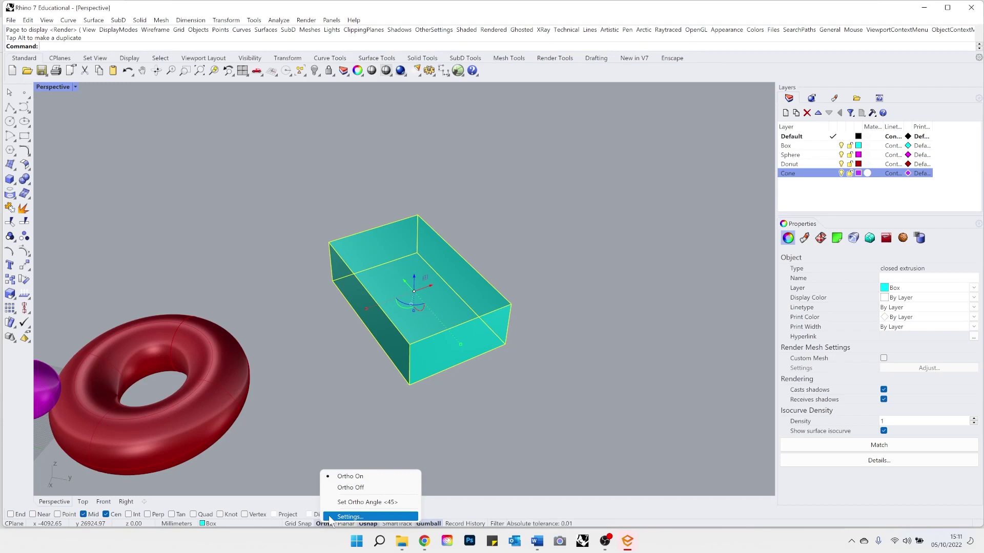
pyautogui.click(350, 517)
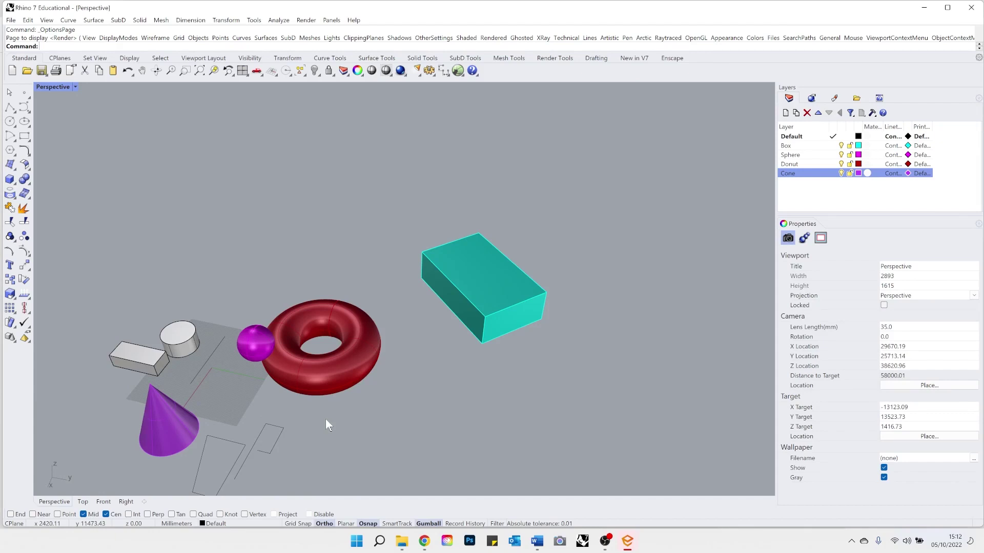
# Orbit and zoom the Perspective view to examine the cone, sphere, donut and cyan box from different sides.
pyautogui.moveTo(481, 435); pyautogui.dragTo(466, 368, button='right')
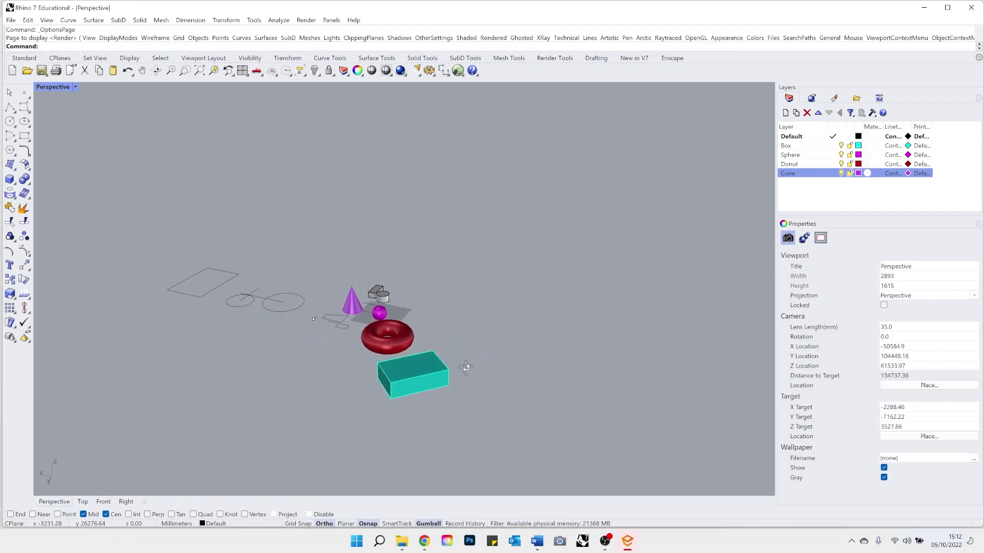
pyautogui.scroll(6, 449, 334)
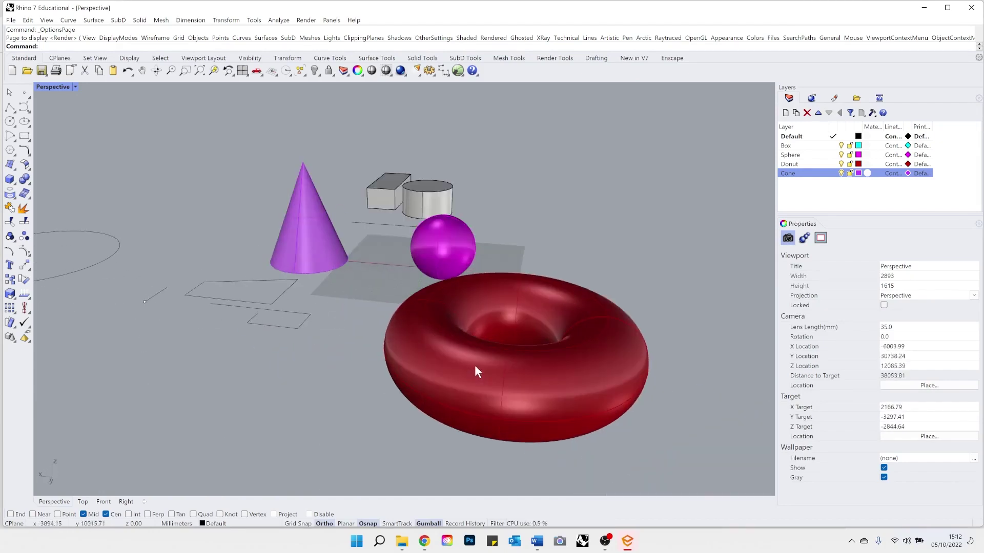
pyautogui.scroll(-8, 474, 365)
pyautogui.scroll(7, 457, 389)
pyautogui.scroll(-4, 460, 340)
pyautogui.scroll(2, 381, 362)
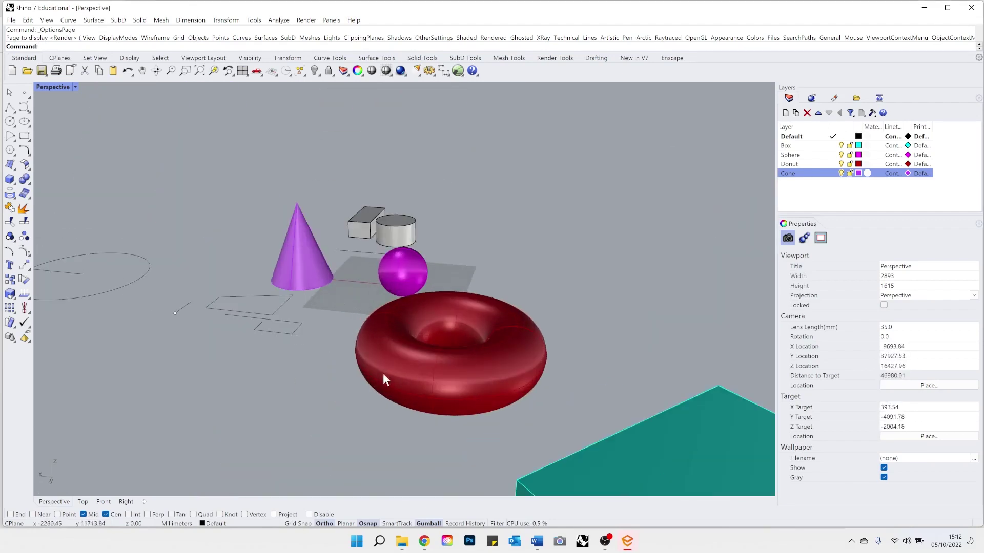
pyautogui.scroll(-4, 341, 384)
pyautogui.moveTo(329, 388); pyautogui.dragTo(391, 388, button='right')
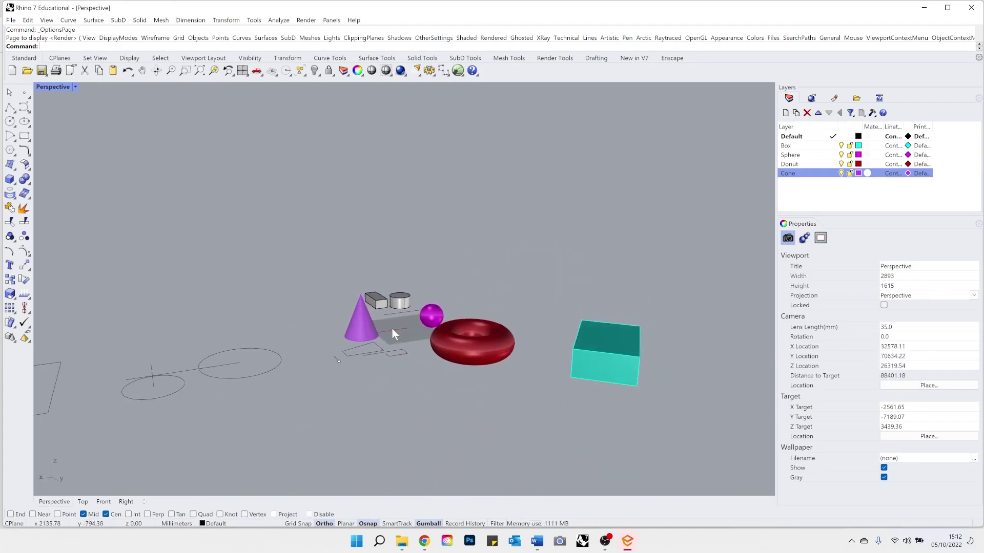
# Select the magenta sphere and zoom to the selection in all viewports with the ZSA command.
pyautogui.click(431, 315)
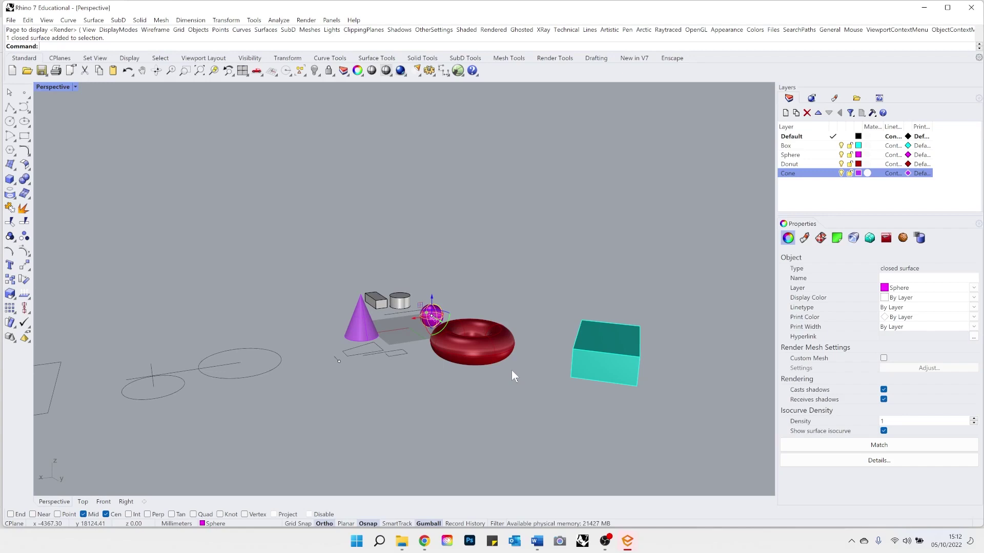
pyautogui.write('ZSA')
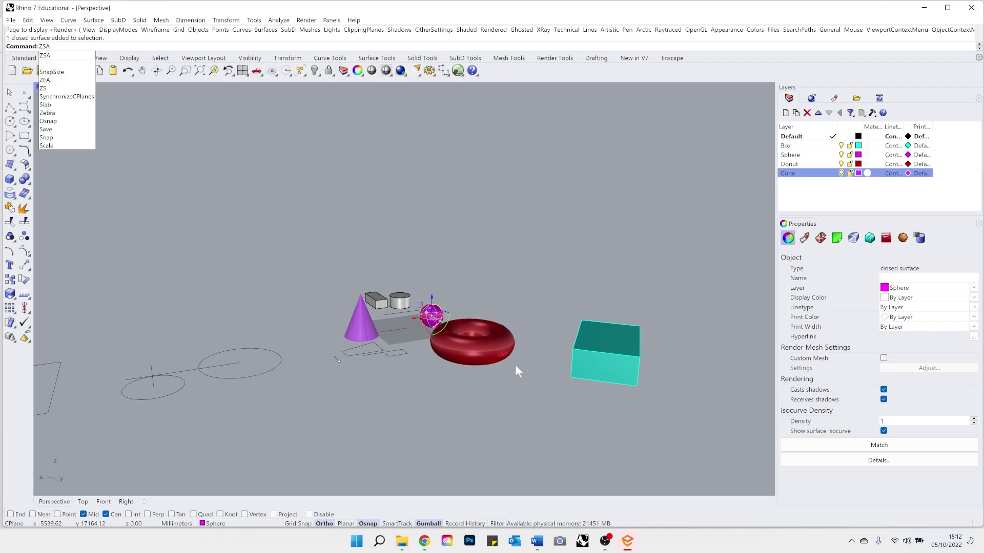
pyautogui.press('Return')
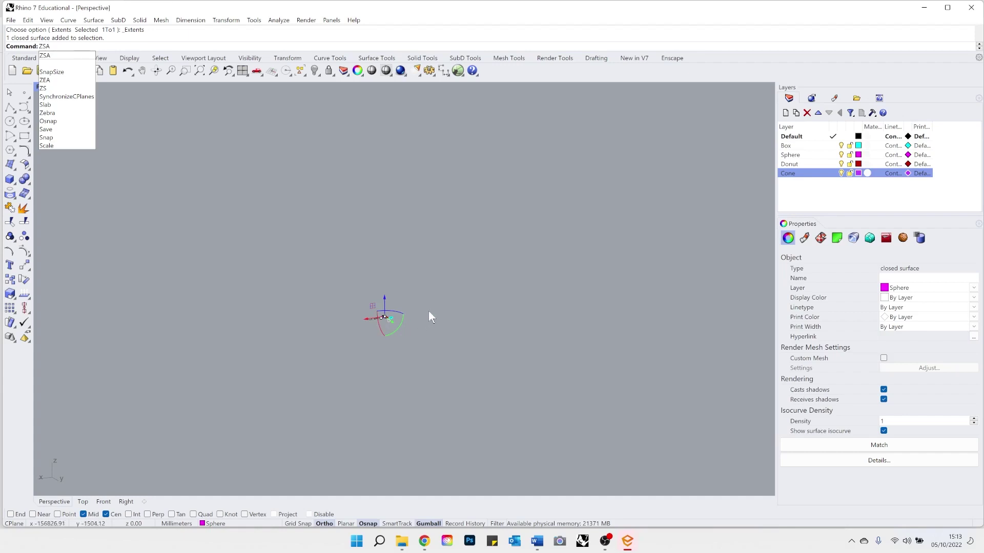
pyautogui.scroll(5, 406, 318)
pyautogui.scroll(-5, 375, 334)
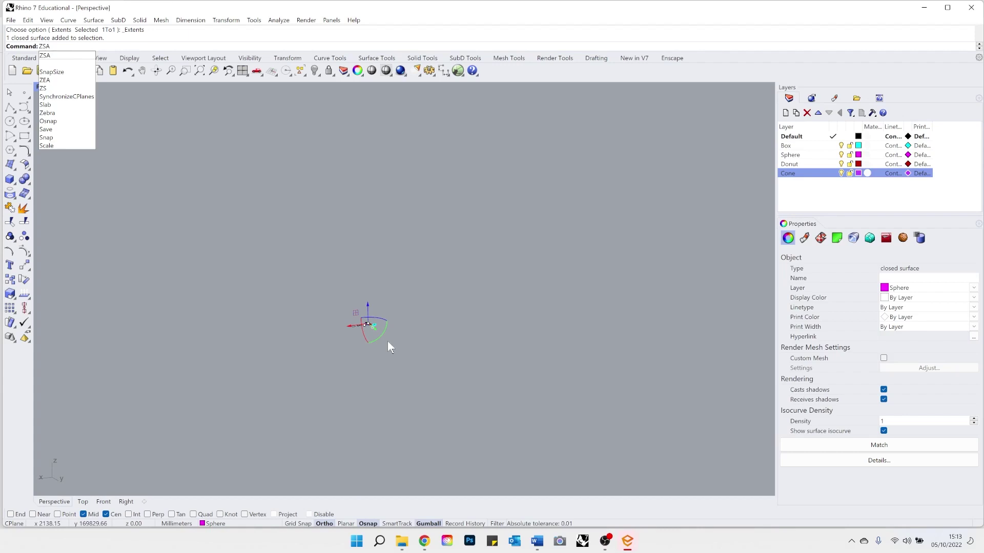
pyautogui.press('Return')
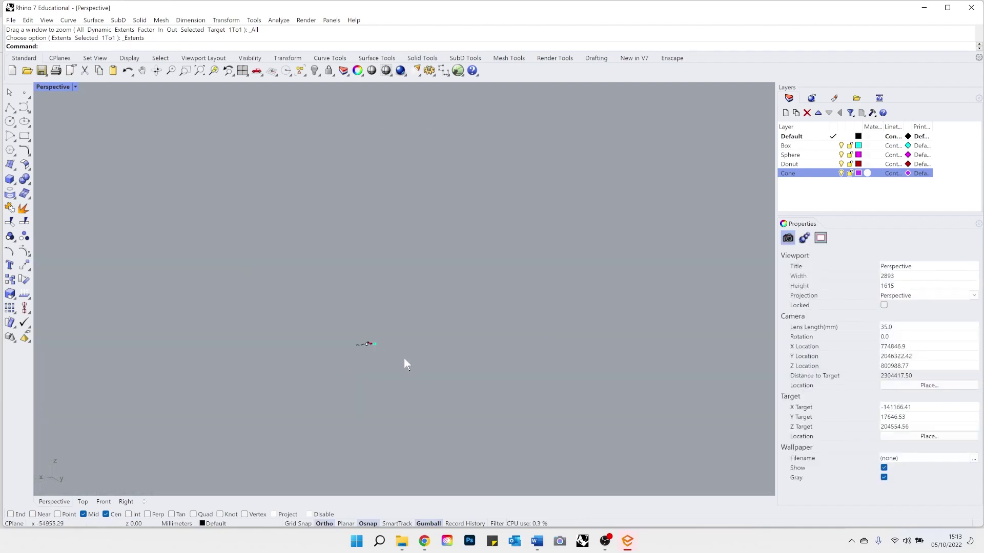
# Zoom far out from the model and bring all objects back into view in every viewport with the ZEA command.
pyautogui.scroll(-8, 404, 357)
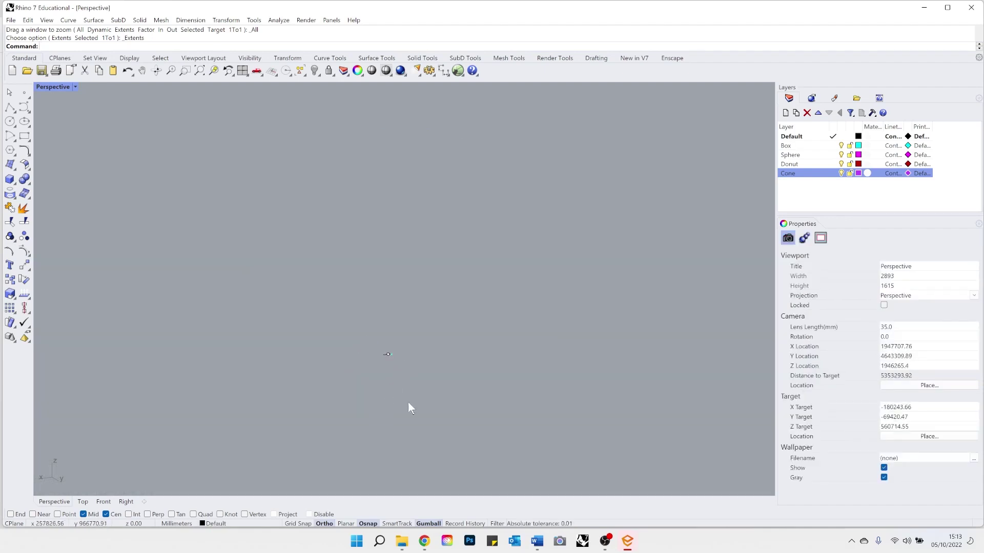
pyautogui.scroll(-5, 341, 461)
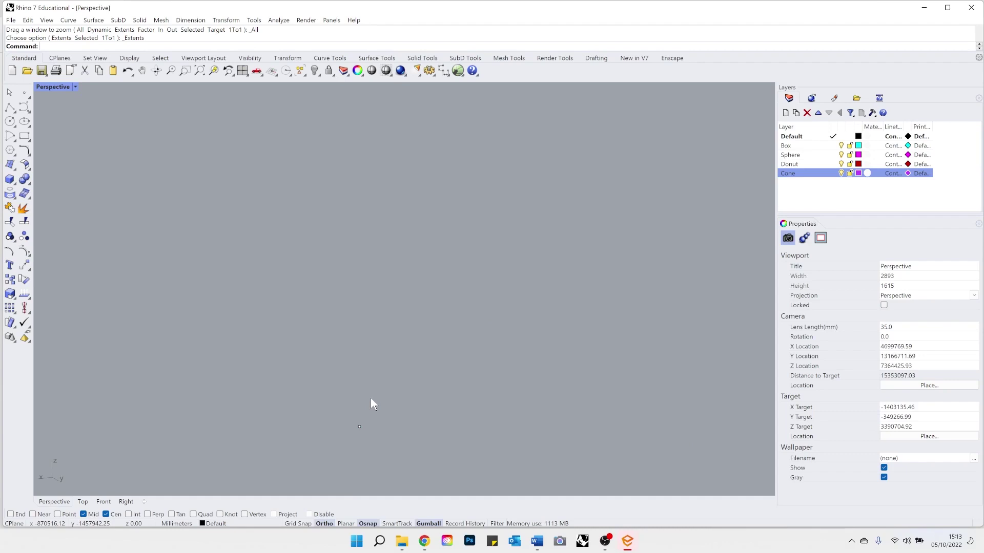
pyautogui.write('ZEA')
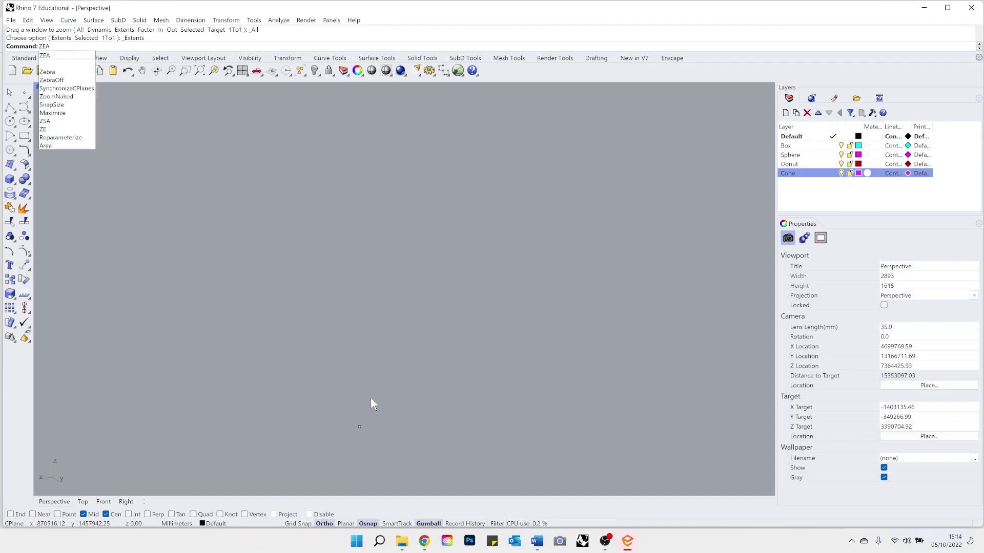
pyautogui.press('Return')
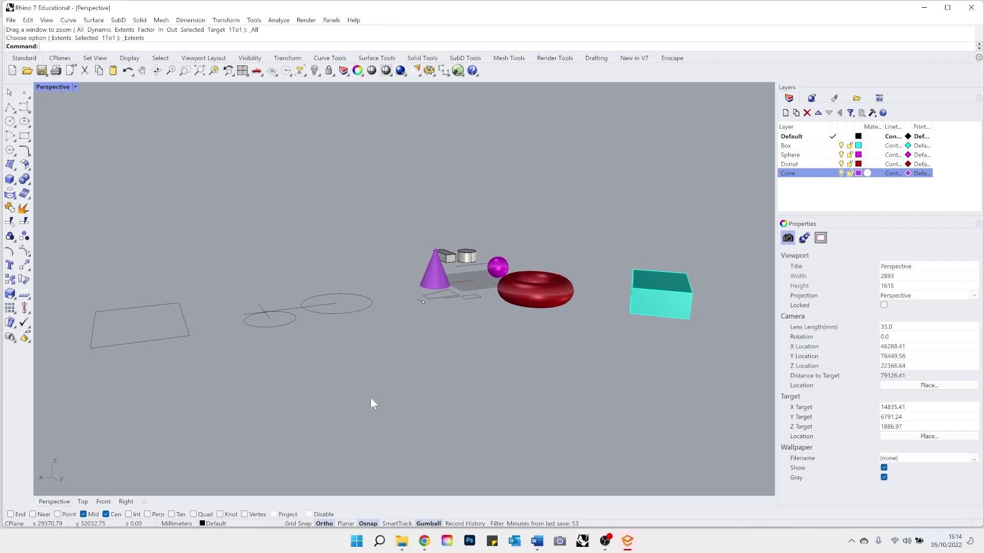
# Switch to the four-viewport layout, select the magenta sphere and zoom every viewport to it with ZSA.
pyautogui.hotkey('ctrl', 'm')
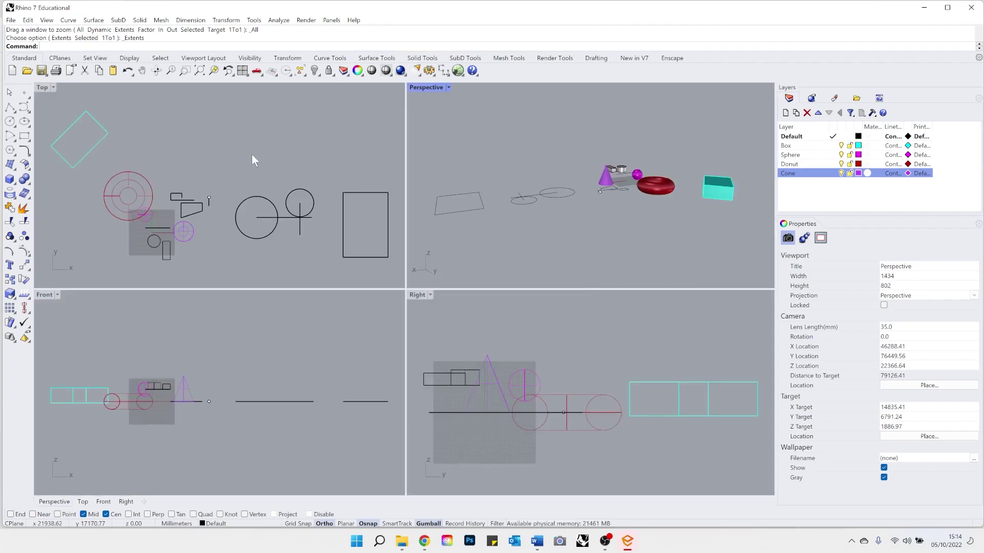
pyautogui.click(637, 175)
pyautogui.scroll(-6, 169, 205)
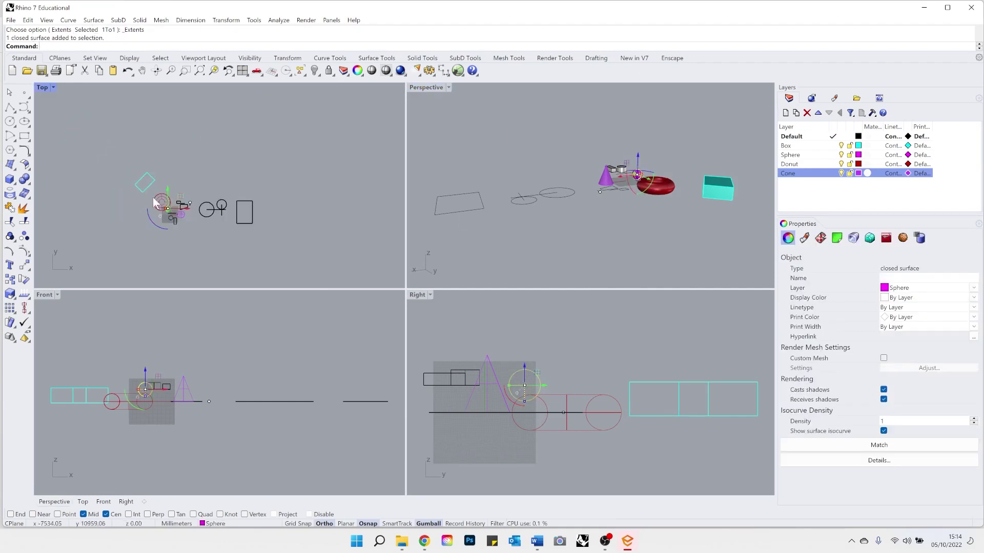
pyautogui.scroll(4, 160, 185)
pyautogui.scroll(-4, 177, 173)
pyautogui.scroll(6, 237, 185)
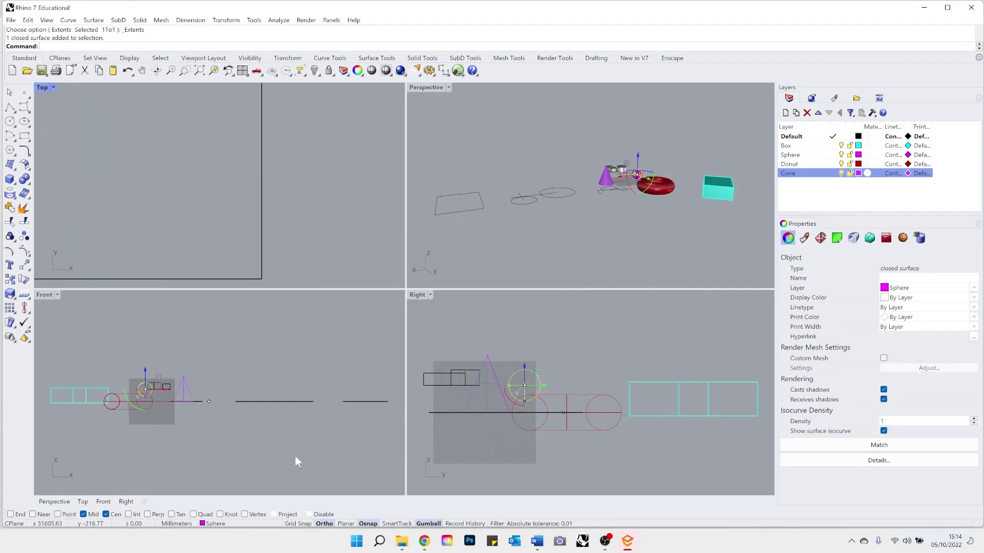
pyautogui.scroll(6, 124, 410)
pyautogui.scroll(4, 666, 389)
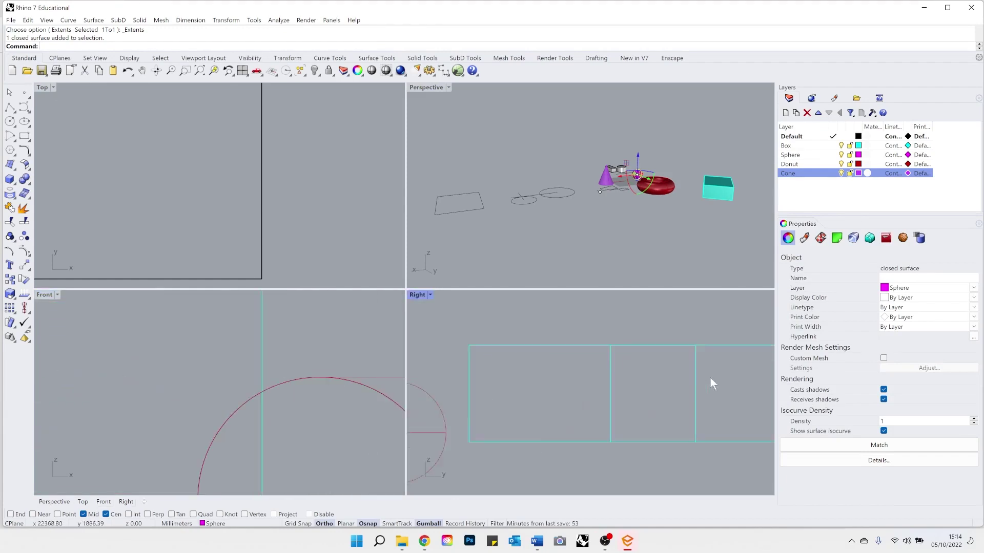
pyautogui.scroll(3, 711, 383)
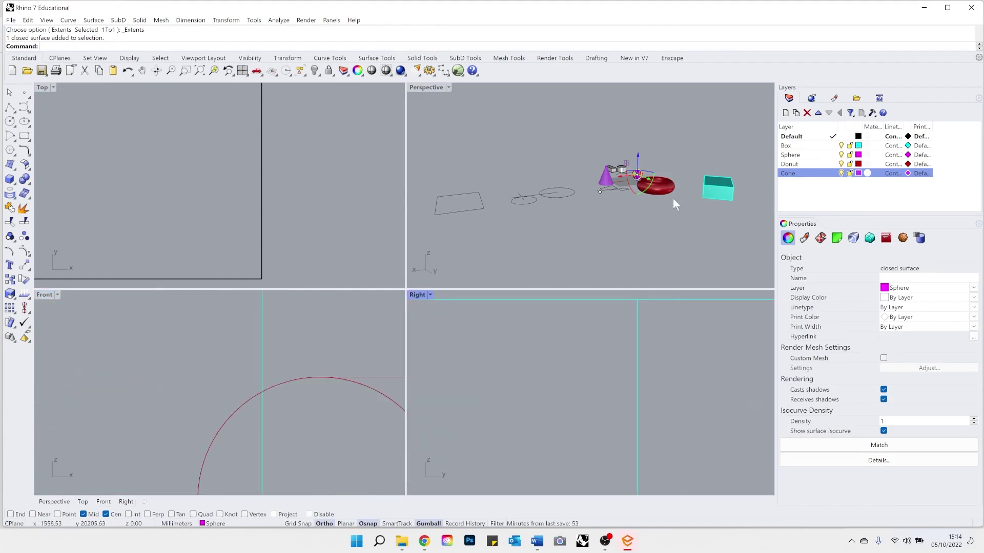
pyautogui.write('ZSA')
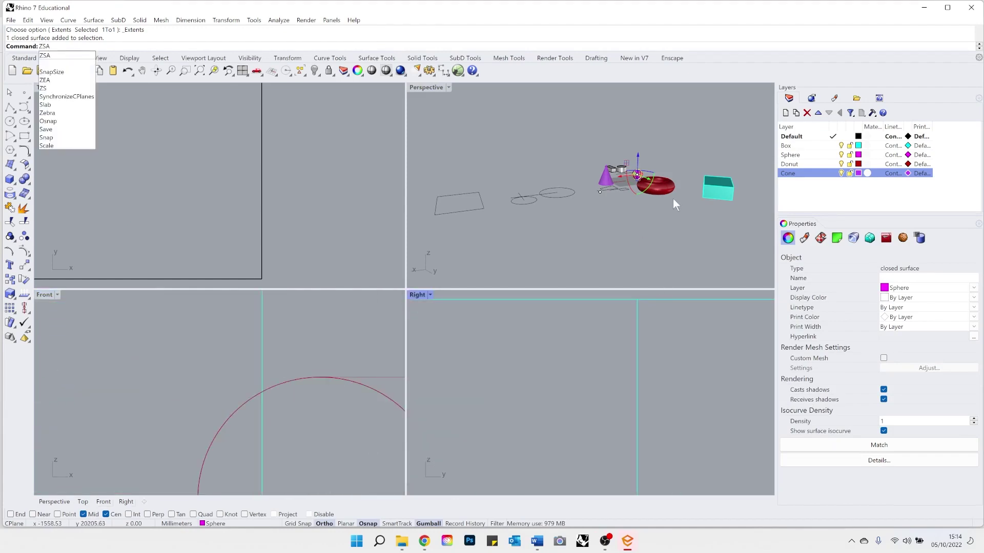
pyautogui.press('Return')
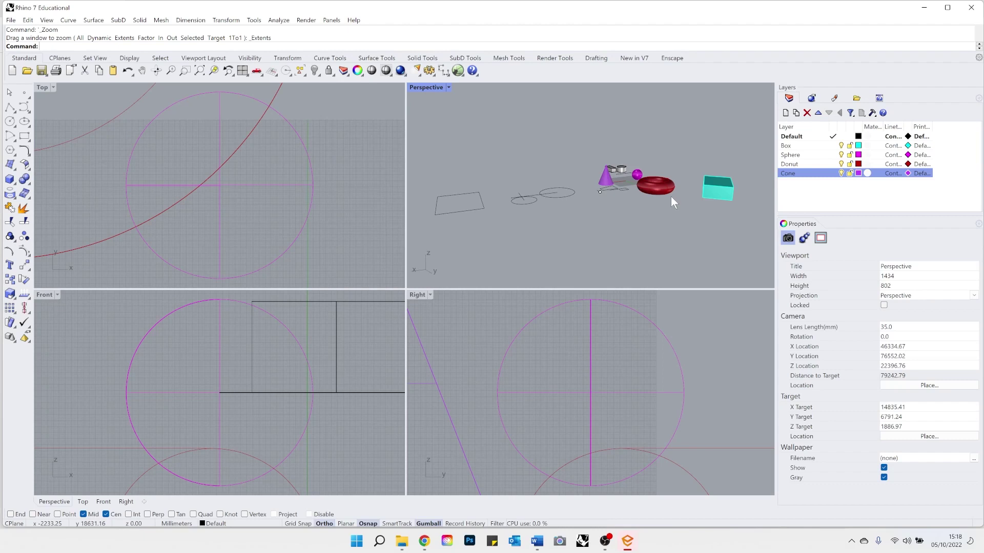
# Rotate the cyan box a quarter turn about its vertical axis with the Gumball in the Perspective viewport.
pyautogui.moveTo(654, 201); pyautogui.dragTo(384, 149, button='right')
pyautogui.scroll(-10, 249, 130)
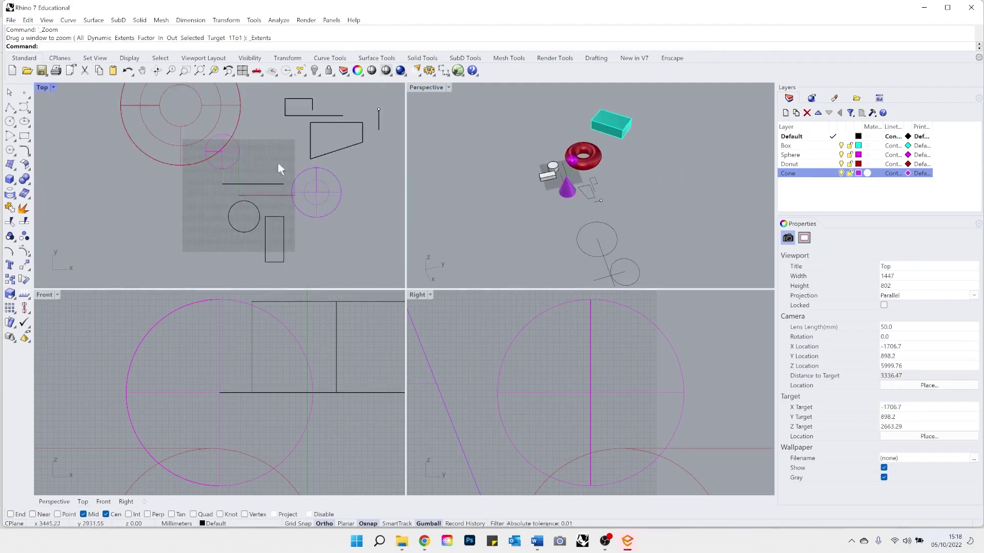
pyautogui.scroll(4, 277, 215)
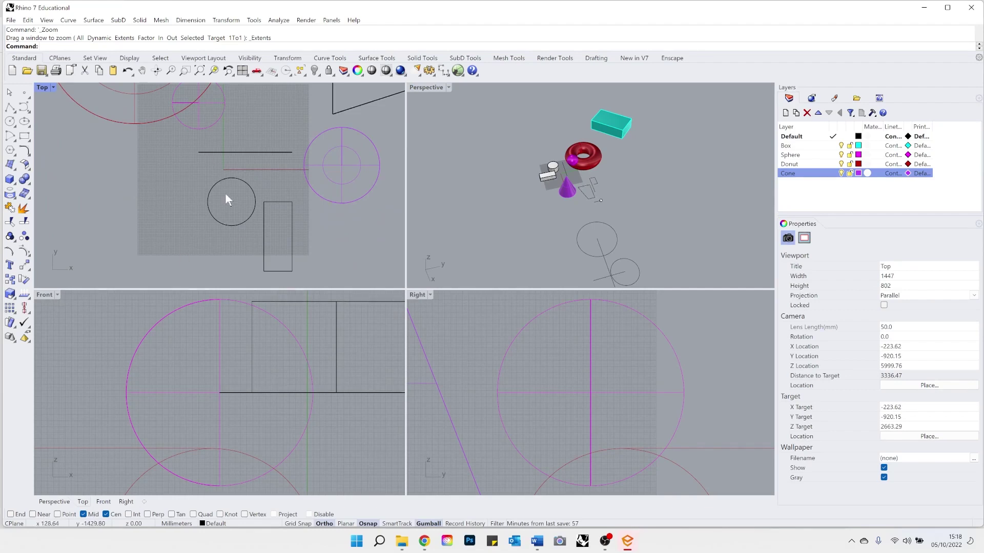
pyautogui.scroll(6, 225, 169)
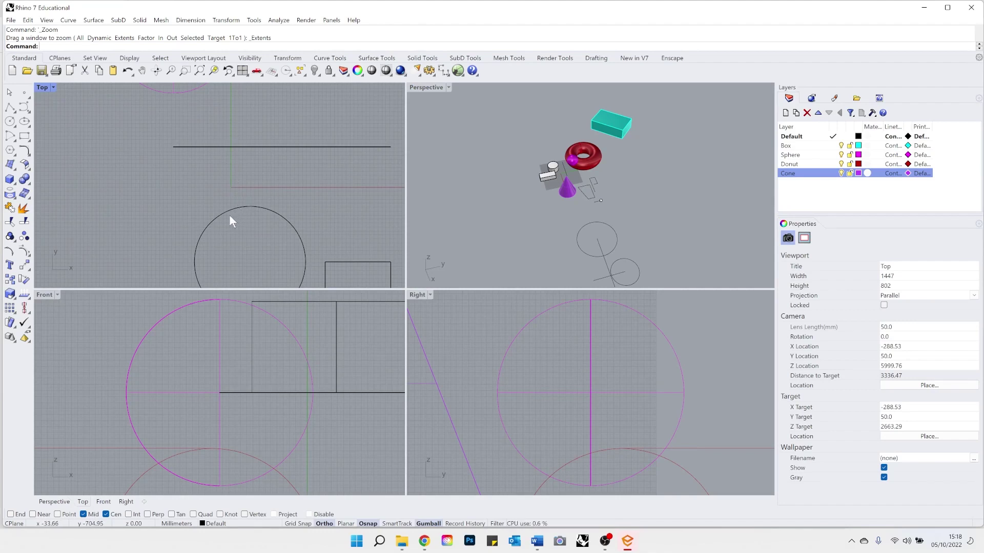
pyautogui.scroll(-5, 199, 215)
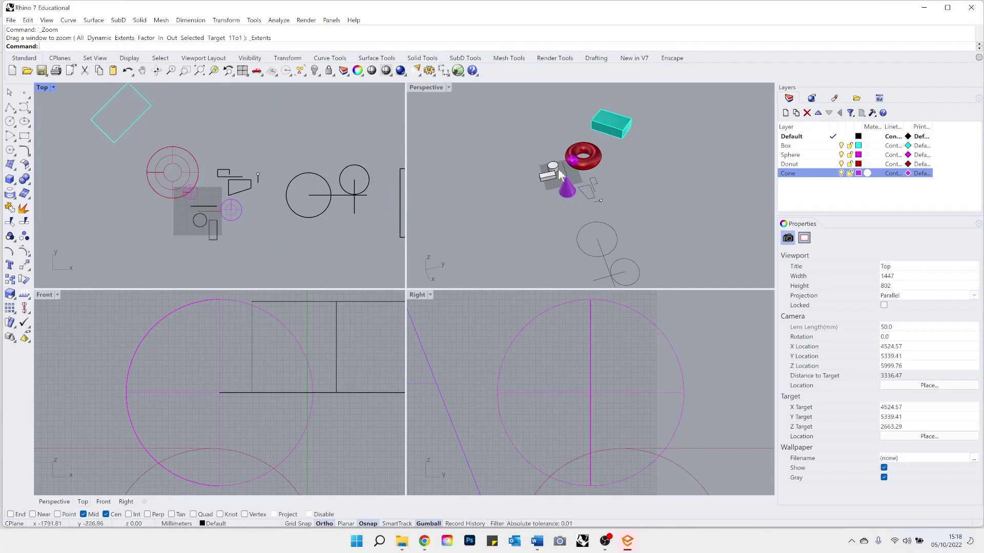
pyautogui.click(634, 124)
pyautogui.scroll(3, 636, 125)
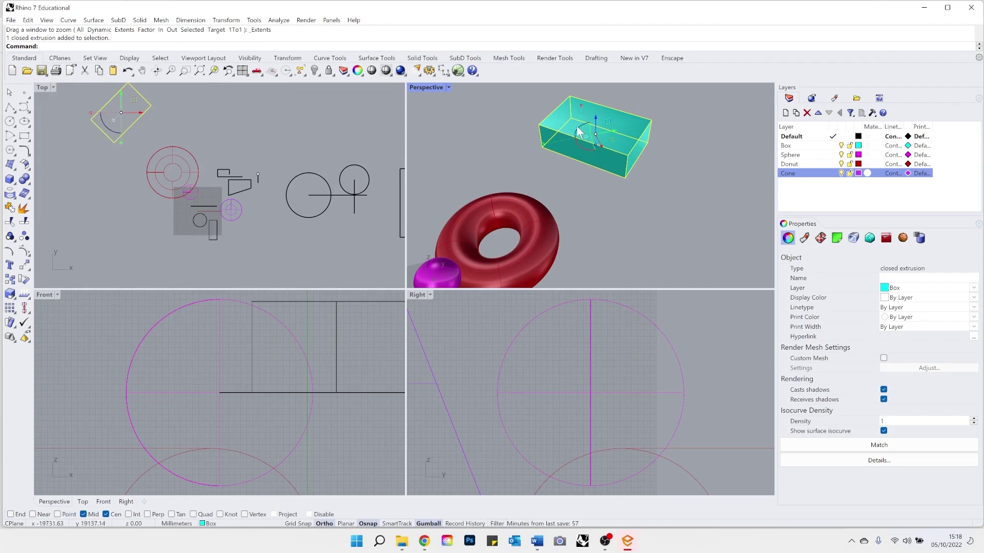
pyautogui.moveTo(578, 132); pyautogui.dragTo(635, 183)
pyautogui.scroll(-2, 625, 182)
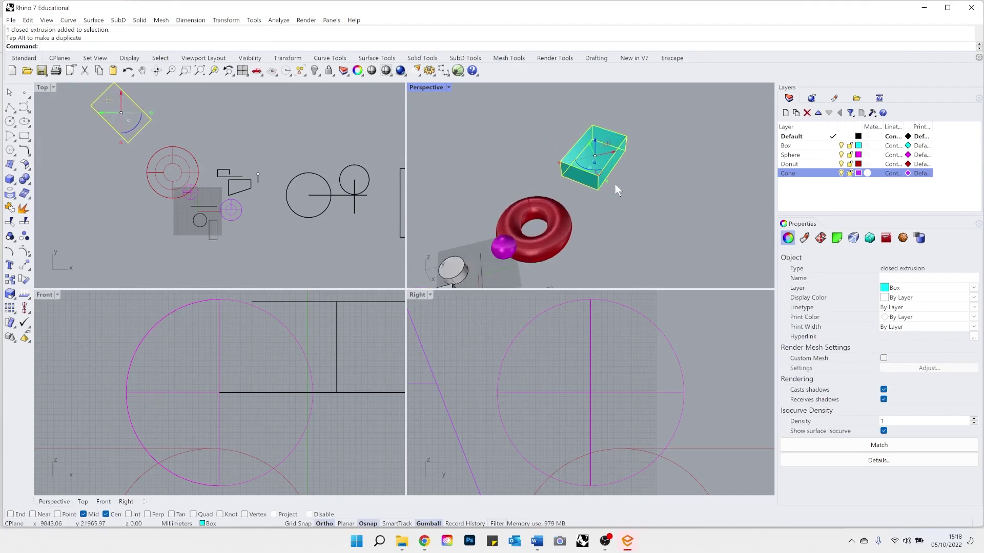
# Enable the End object snap and use Move to place the cyan box's nearest bottom corner at the origin (0).
pyautogui.scroll(3, 616, 190)
pyautogui.write('Mo')
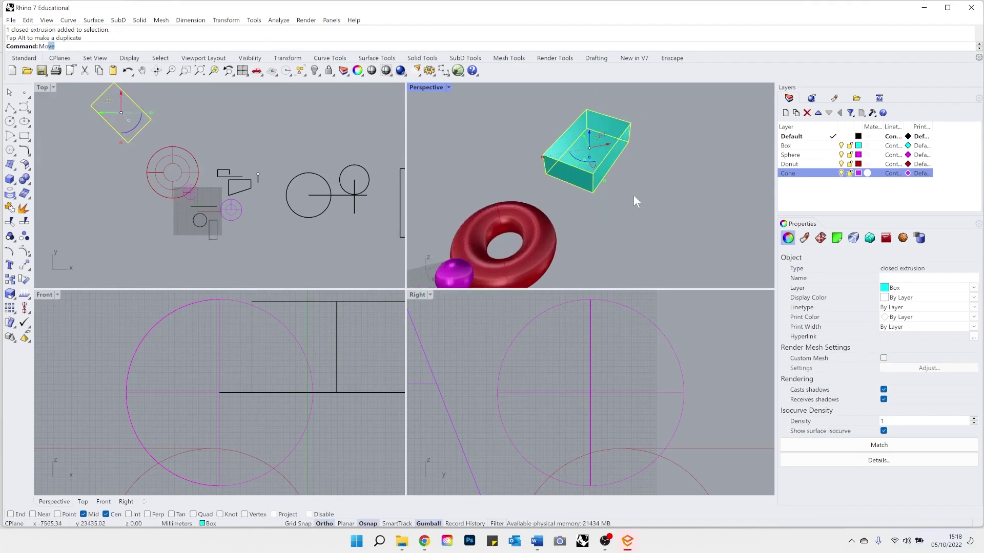
pyautogui.write('v')
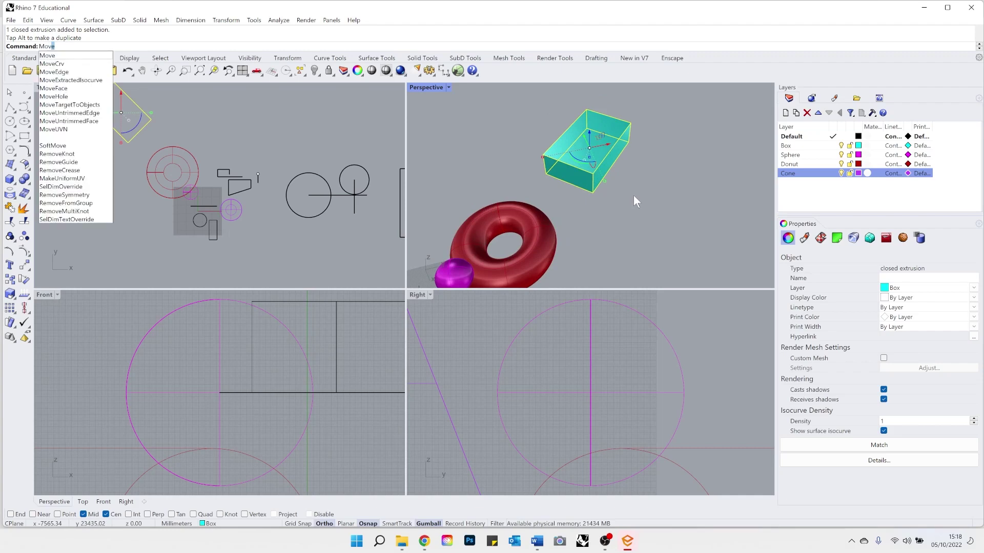
pyautogui.press('Return')
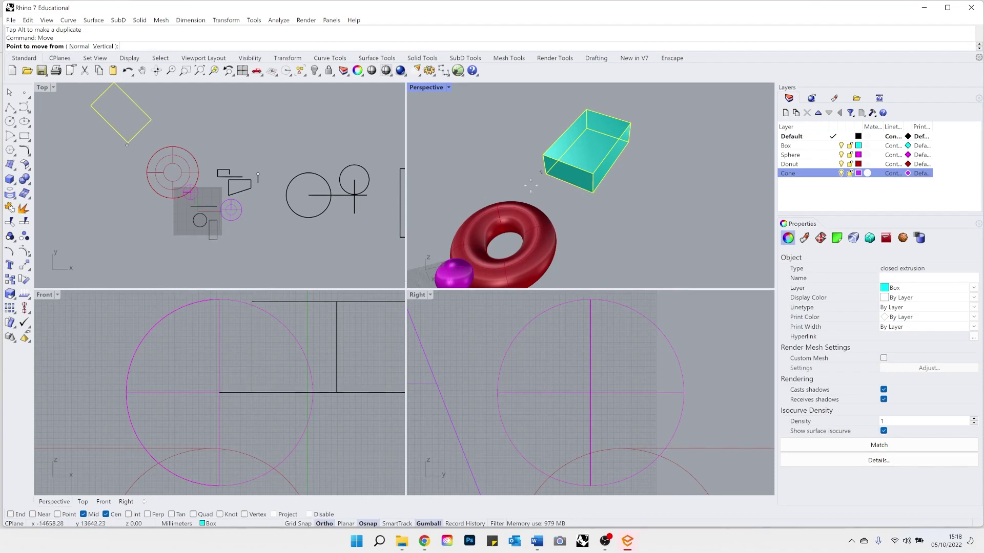
pyautogui.click(21, 516)
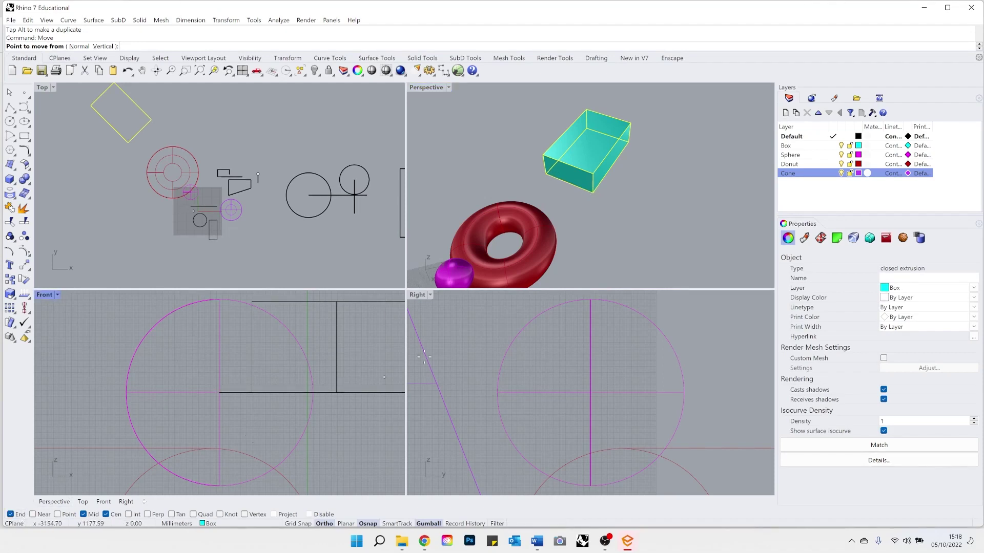
pyautogui.click(592, 193)
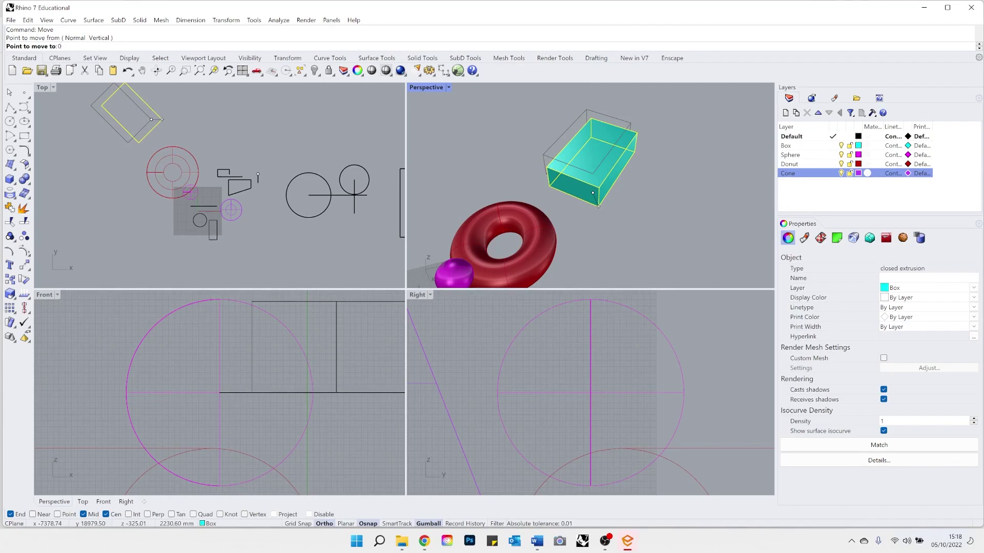
pyautogui.press('Return')
pyautogui.moveTo(607, 203); pyautogui.dragTo(533, 242, button='right')
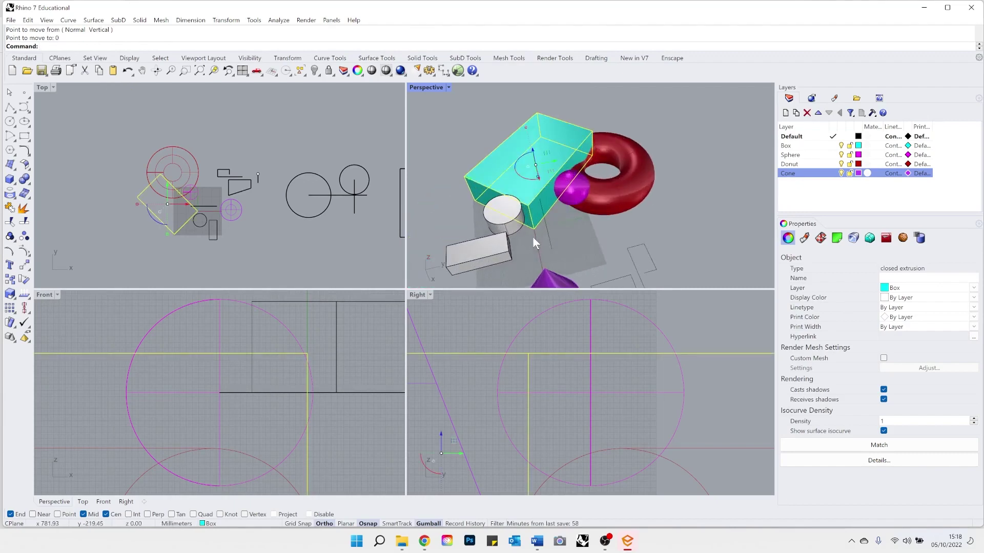
pyautogui.scroll(6, 532, 236)
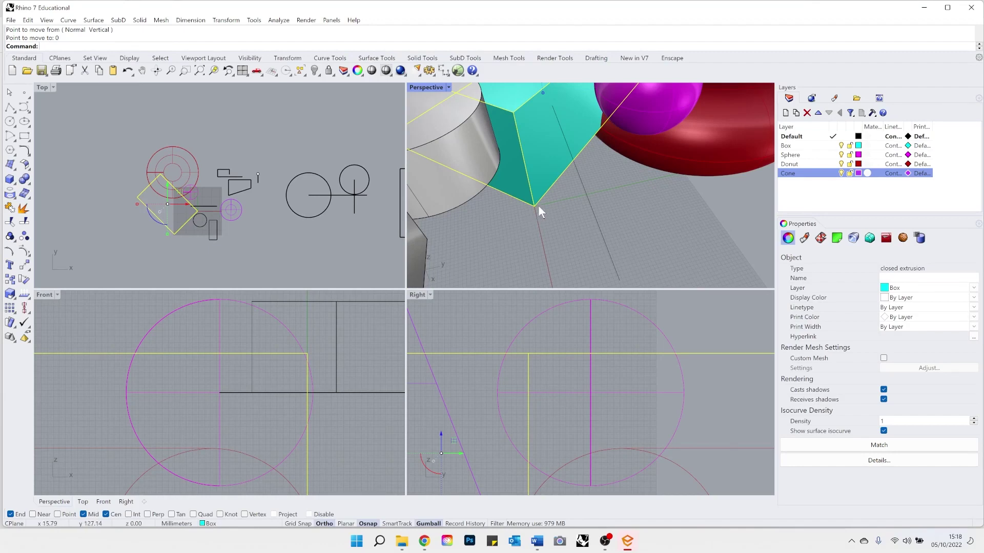
# Select every object in the model and replace that selection with the single open line beside the cyan box's corner.
pyautogui.hotkey('ctrl', 'a')
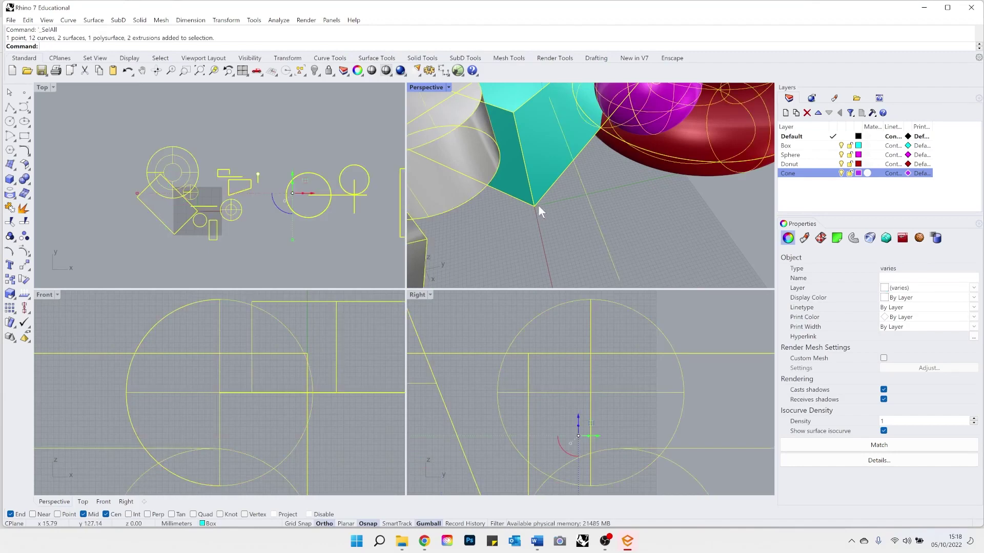
pyautogui.click(589, 201)
pyautogui.scroll(-6, 487, 212)
pyautogui.scroll(-4, 325, 240)
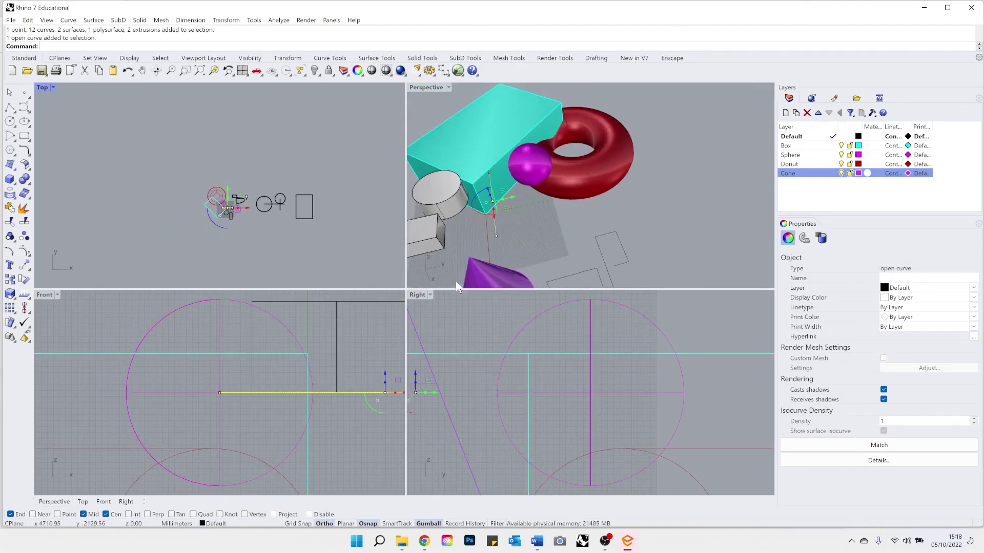
# Select every object, move the whole selection far along the X axis in the Top viewport, and zoom all viewports to it with ZSA.
pyautogui.hotkey('ctrl', 'a')
pyautogui.scroll(-4, 215, 225)
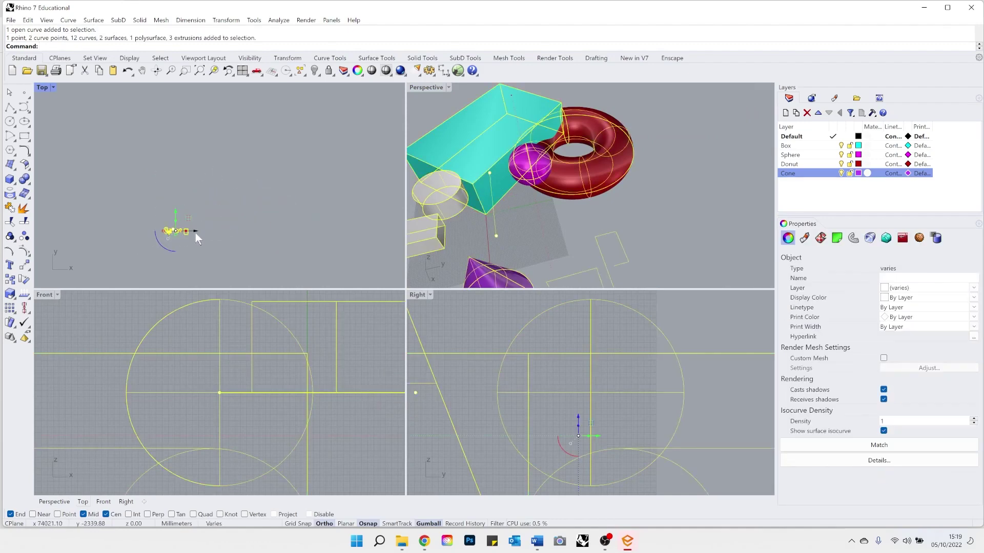
pyautogui.moveTo(195, 233); pyautogui.dragTo(357, 251)
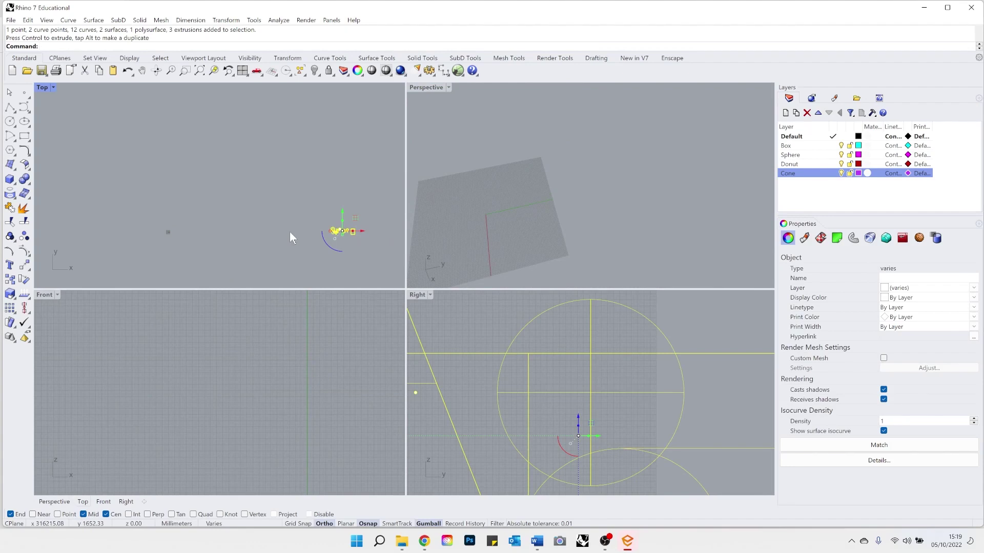
pyautogui.write('SA')
pyautogui.press('Return')
pyautogui.click(543, 219)
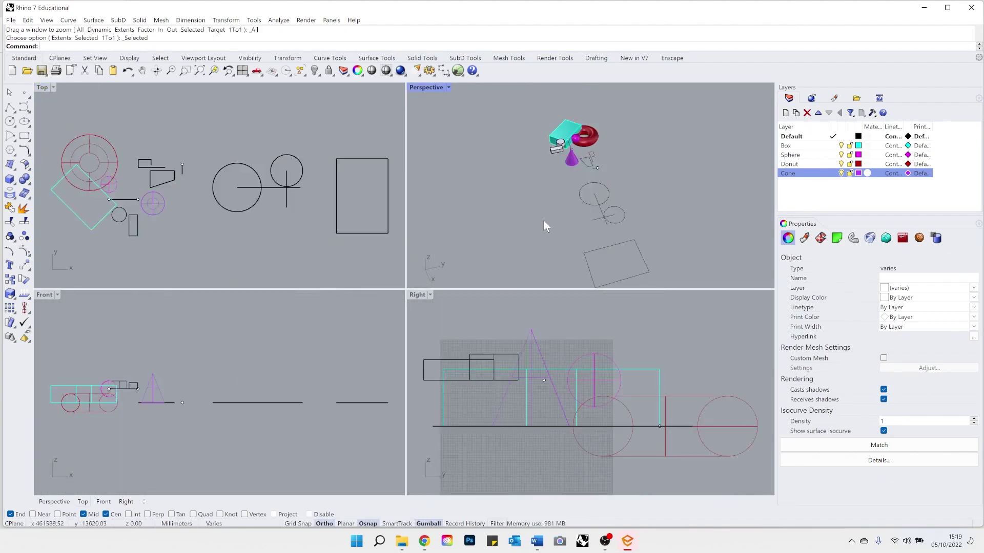
pyautogui.moveTo(543, 219); pyautogui.dragTo(556, 192, button='right')
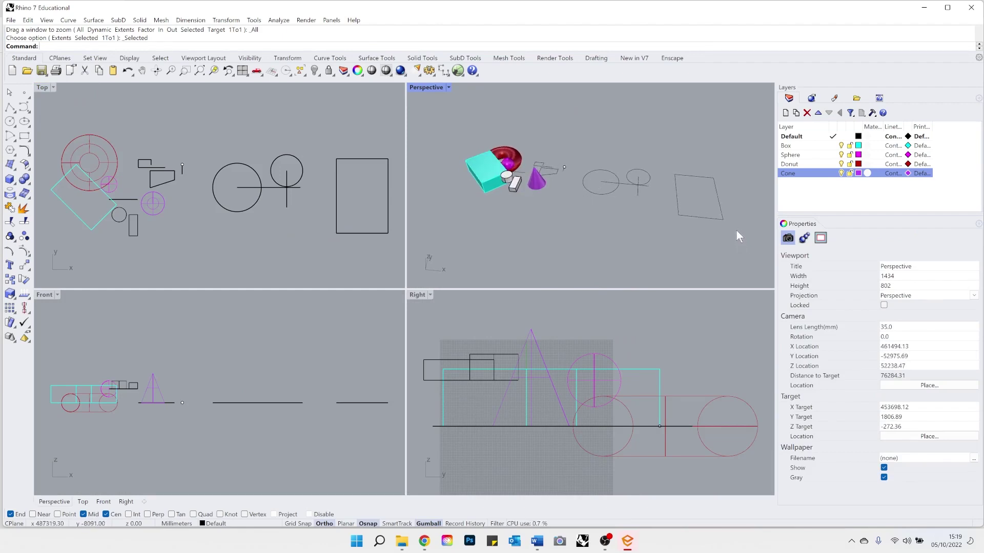
# Select every object and use Move to place the nearest corner of the large rectangle at the origin (0).
pyautogui.hotkey('ctrl', 'a')
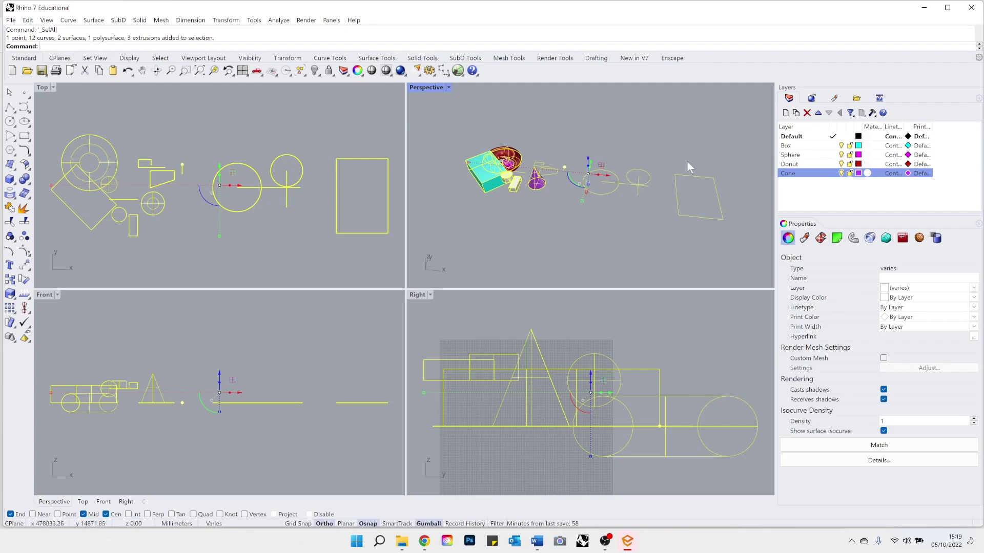
pyautogui.moveTo(687, 162); pyautogui.dragTo(590, 180, button='right')
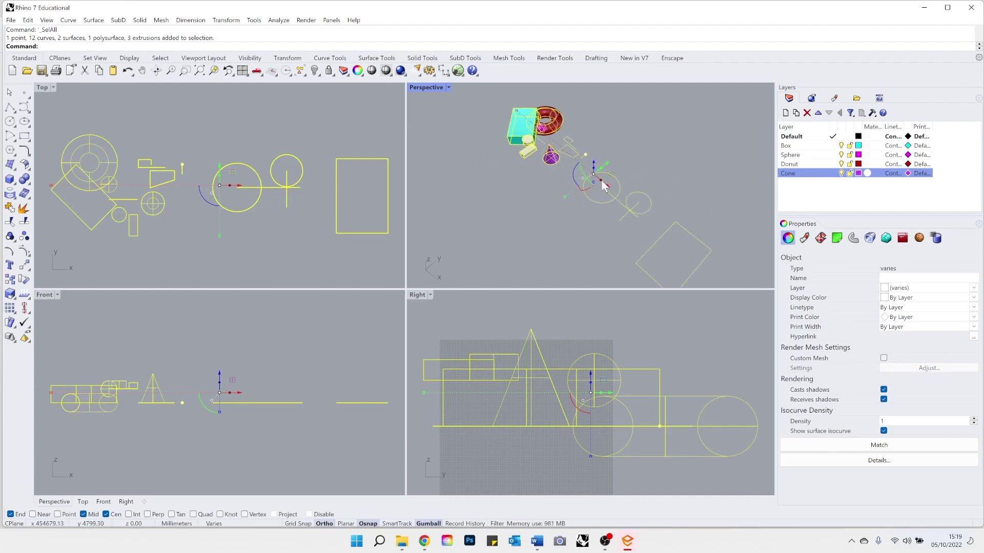
pyautogui.scroll(-4, 595, 163)
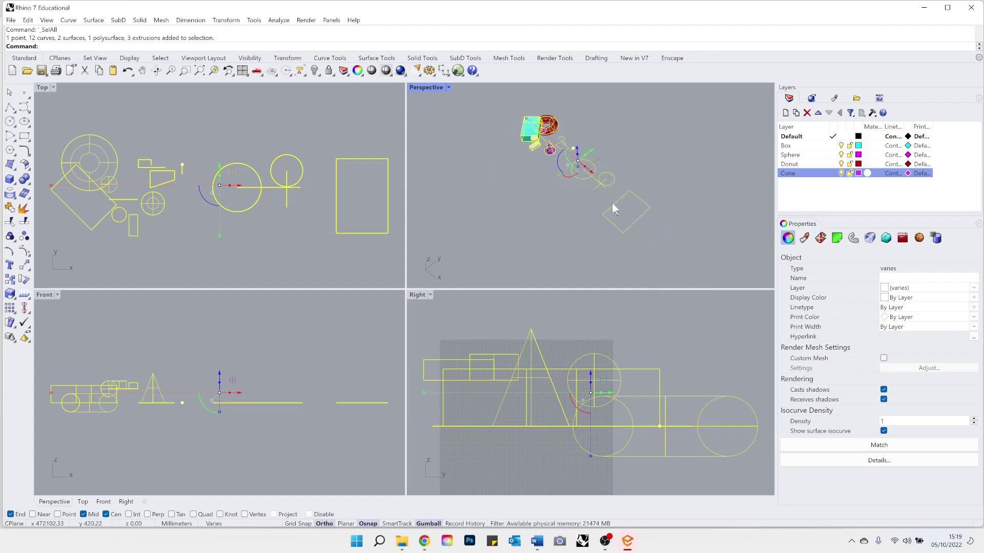
pyautogui.scroll(2, 692, 241)
pyautogui.write('Move')
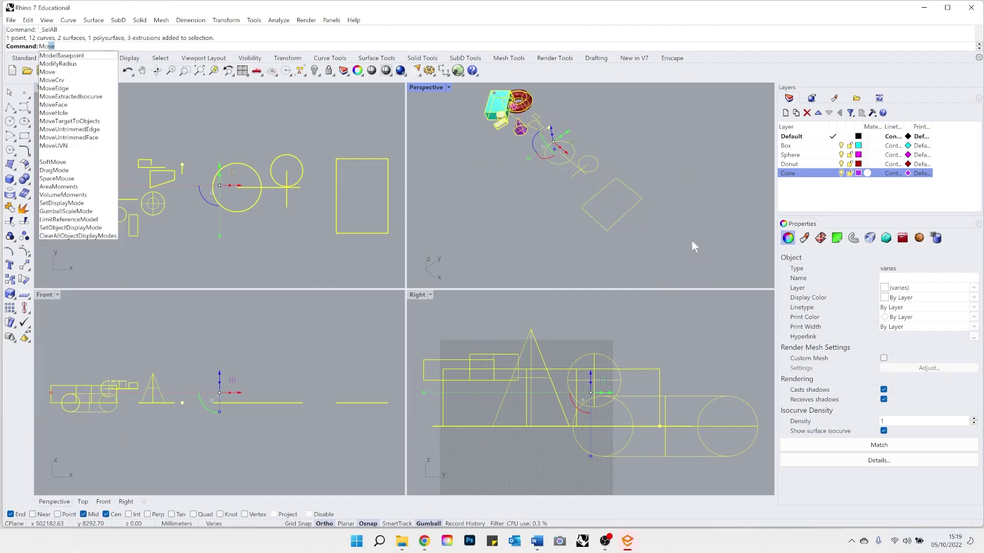
pyautogui.press('Return')
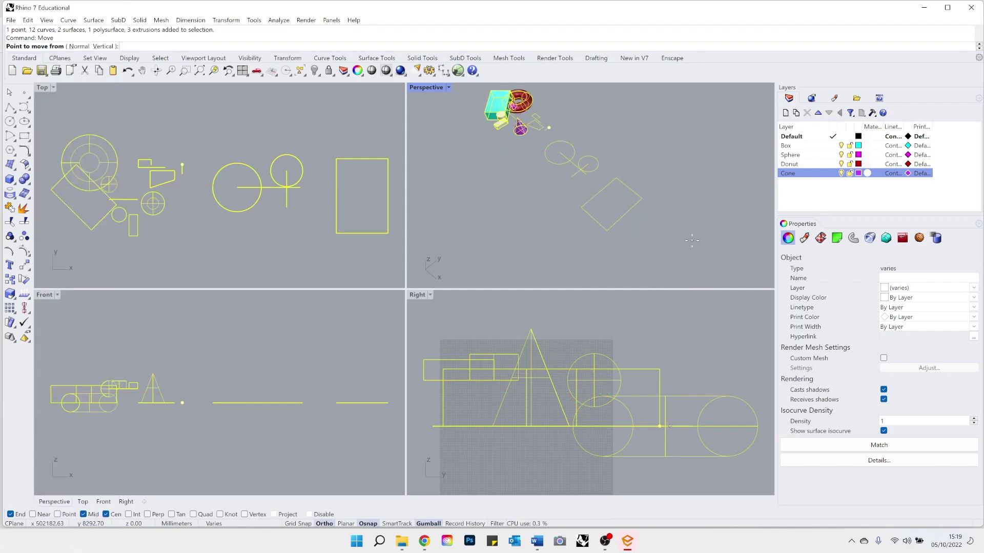
pyautogui.click(607, 230)
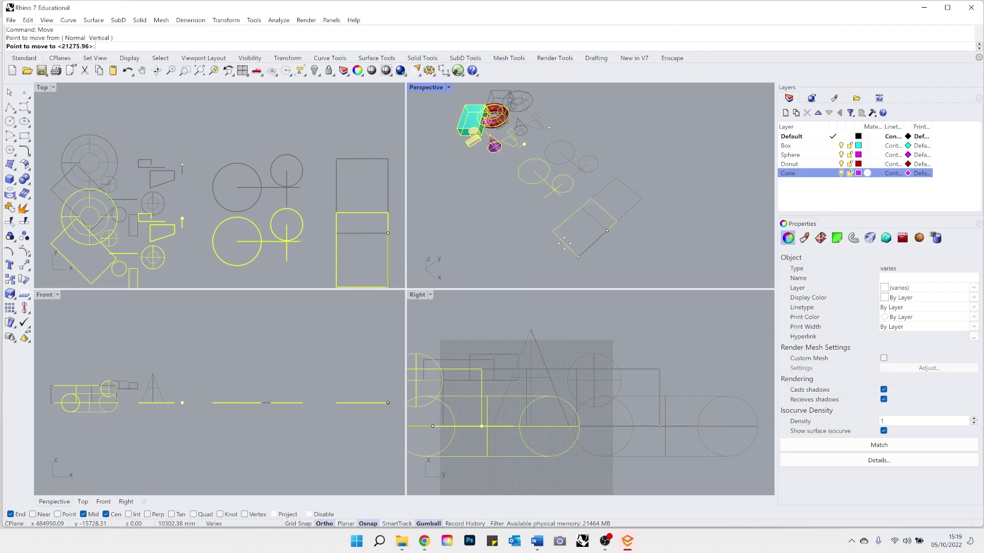
pyautogui.write('0')
pyautogui.press('Return')
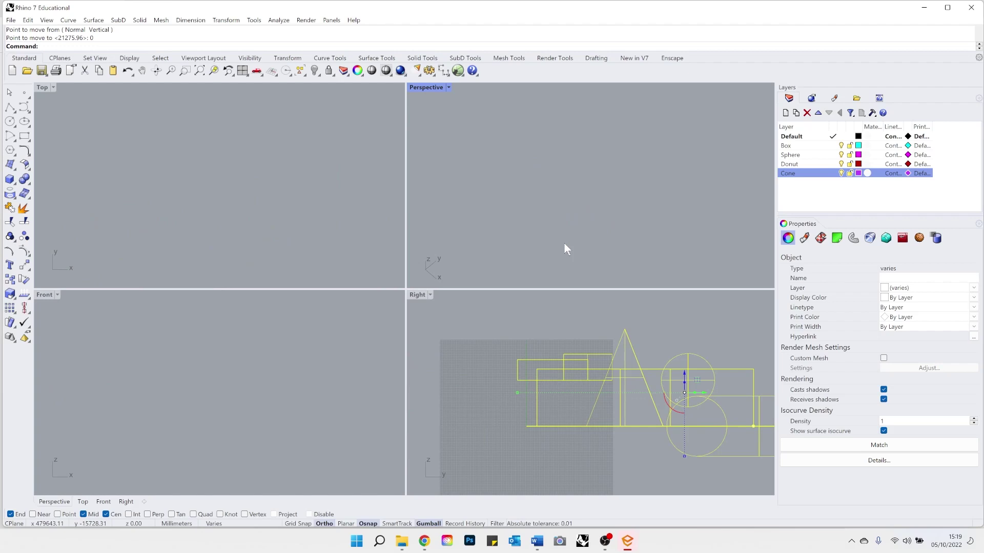
# Zoom all viewports to the selection with ZSA and maximize the Perspective viewport to examine the rectangle's corner at the origin.
pyautogui.write('ZSA')
pyautogui.press('Return')
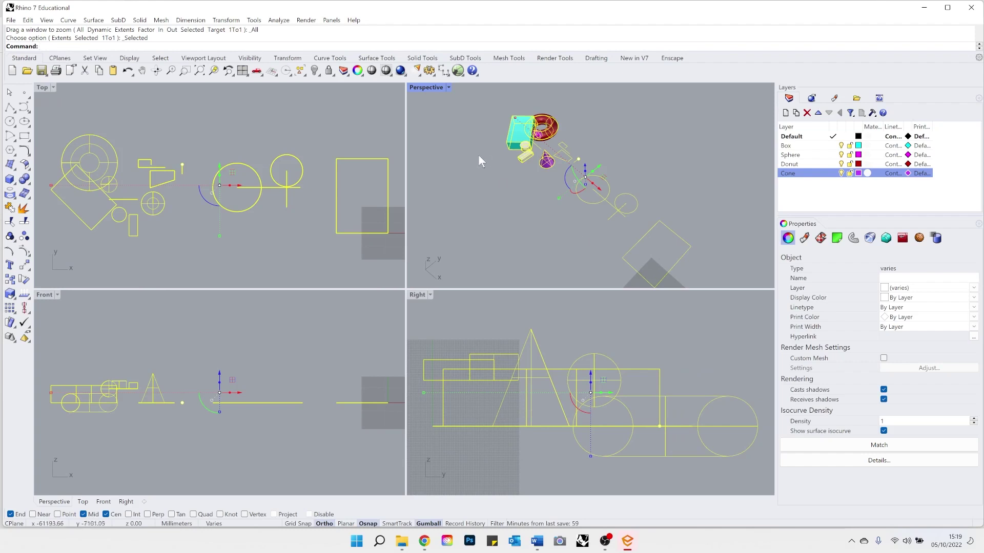
pyautogui.scroll(-2, 478, 155)
pyautogui.scroll(5, 595, 239)
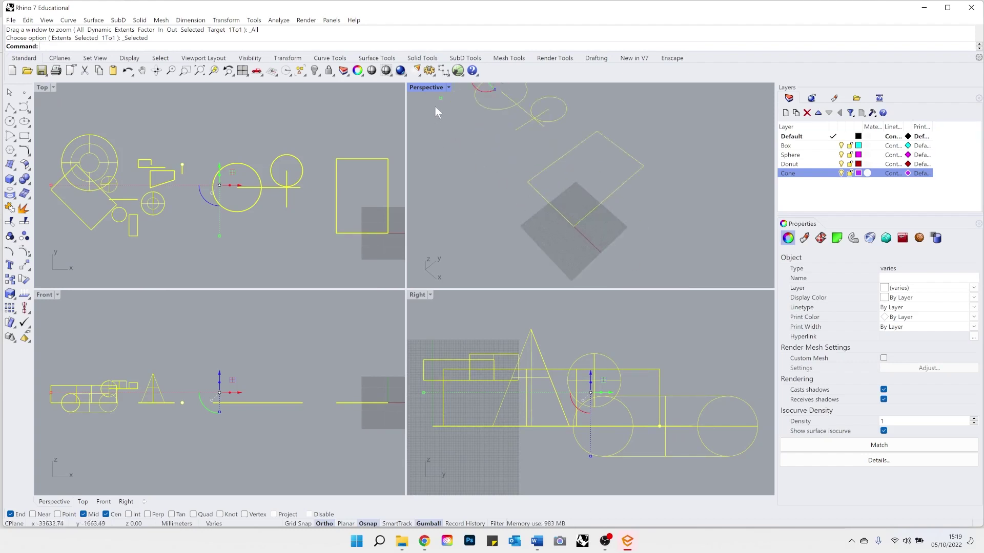
pyautogui.doubleClick(431, 89)
pyautogui.scroll(3, 368, 387)
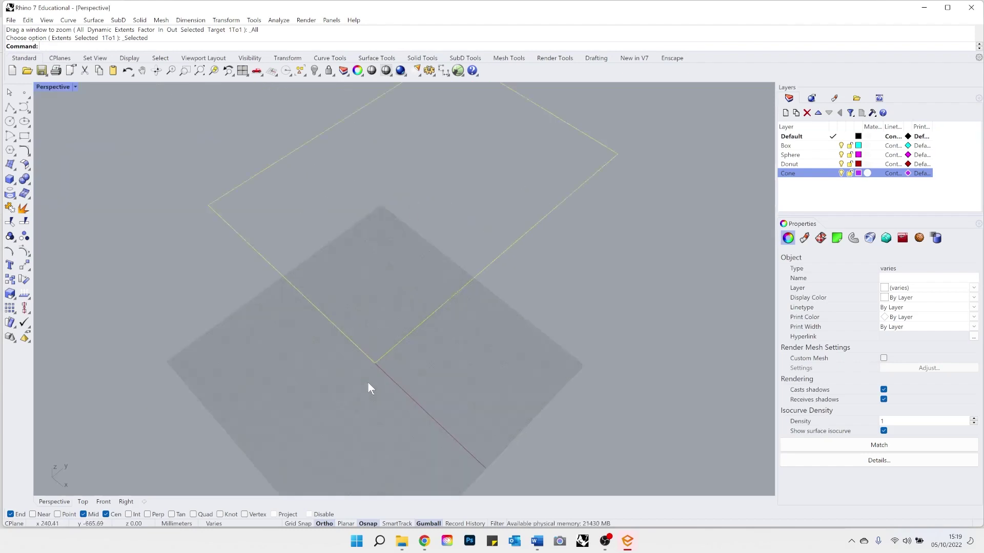
pyautogui.scroll(3, 369, 387)
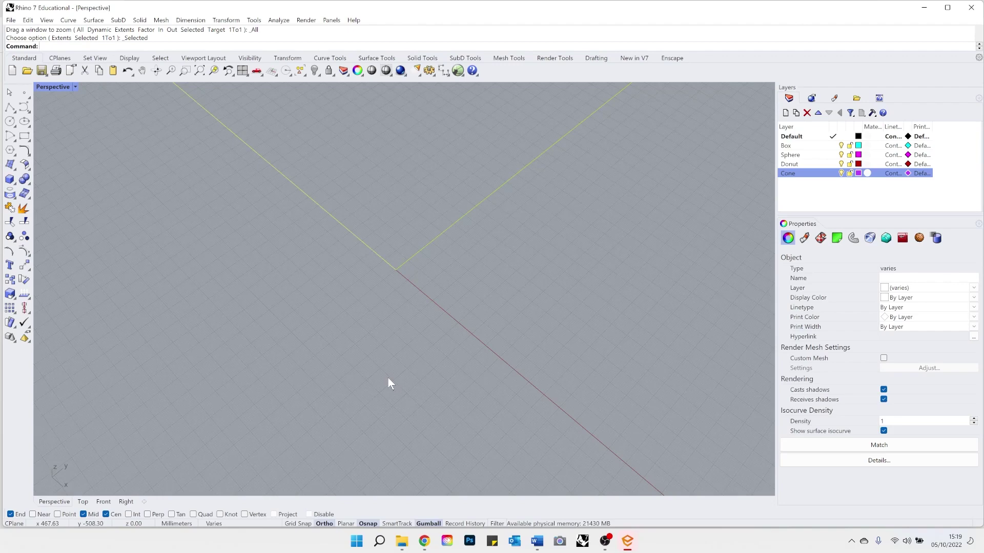
pyautogui.scroll(-3, 392, 354)
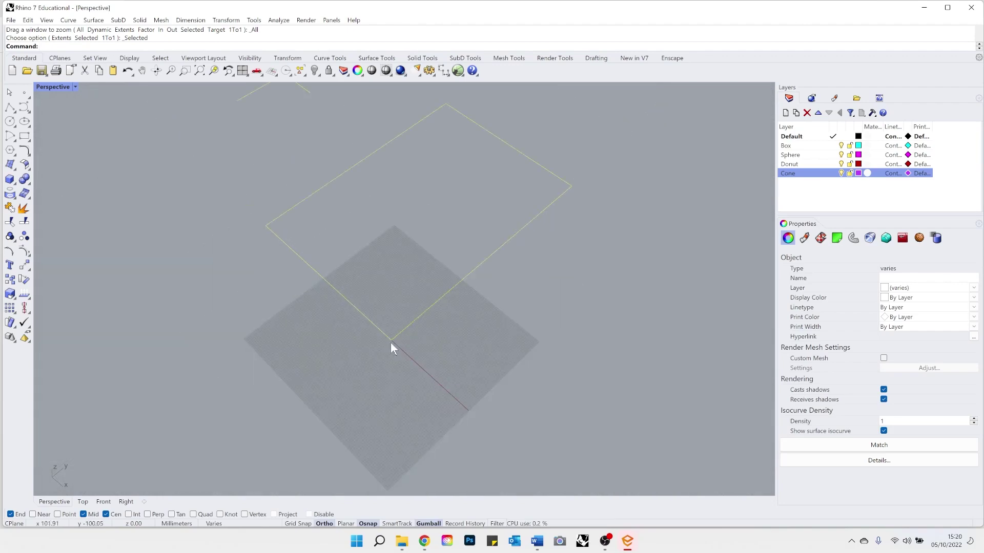
pyautogui.scroll(-5, 393, 342)
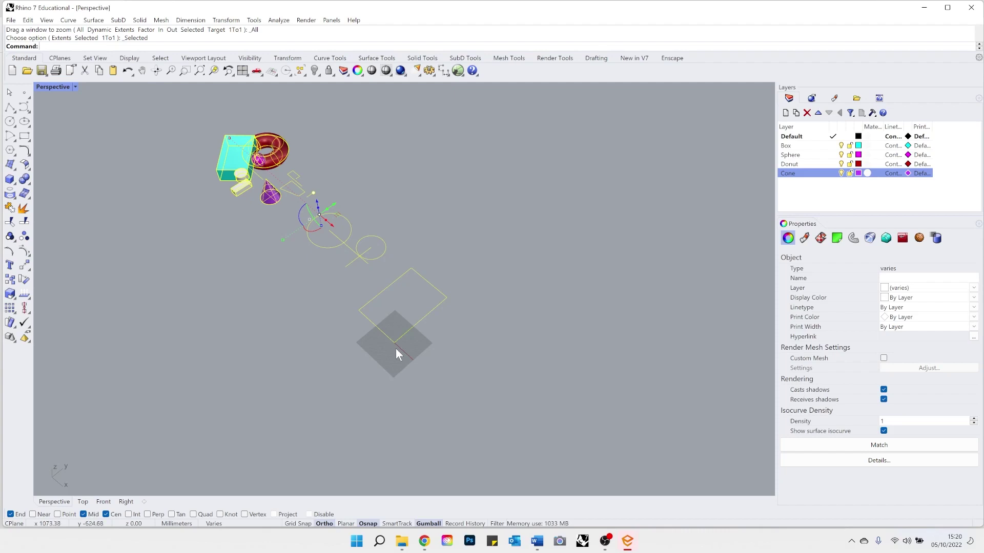
# Move the selected objects away from the origin with the Gumball and place a single point at the origin (0).
pyautogui.moveTo(336, 205); pyautogui.dragTo(413, 158)
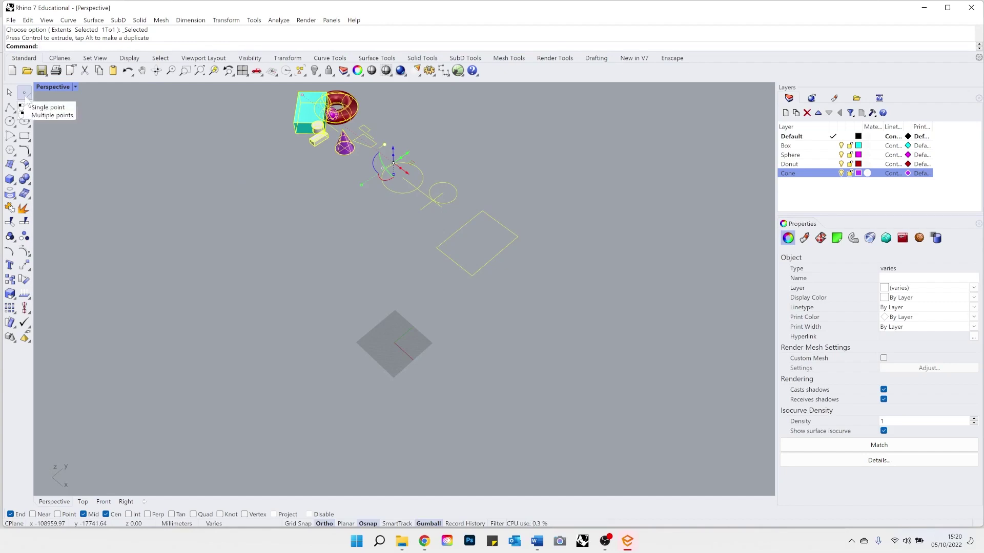
pyautogui.click(24, 93)
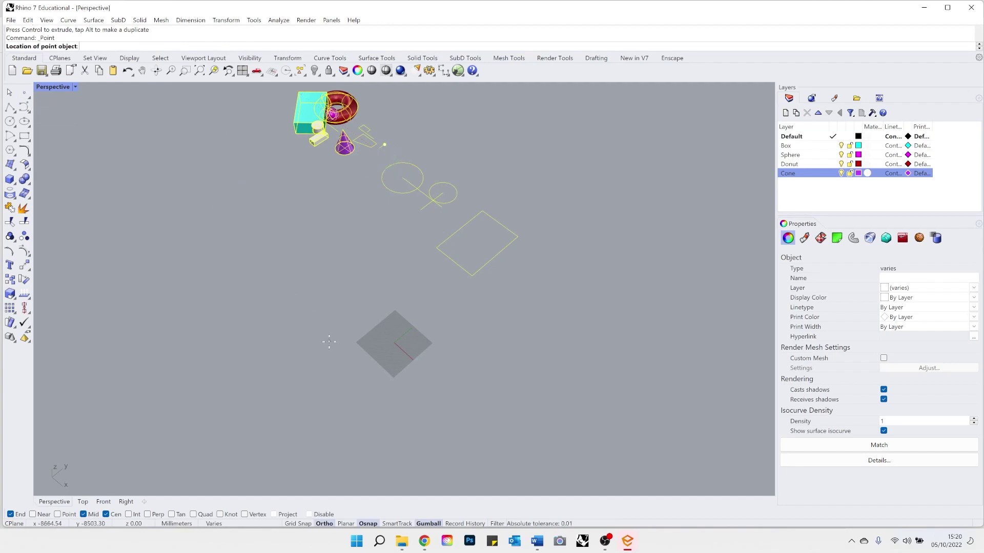
pyautogui.write('0')
pyautogui.press('Return')
pyautogui.scroll(10, 398, 354)
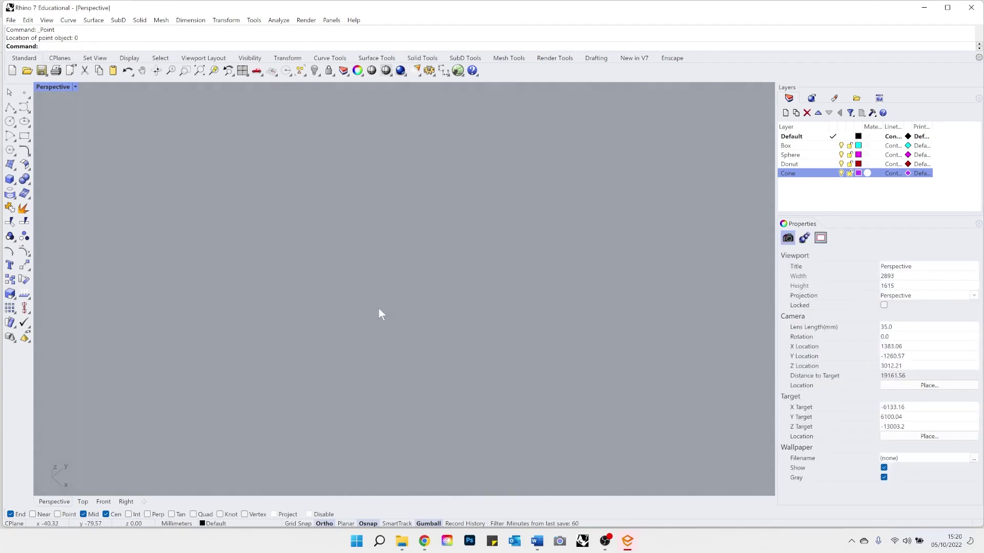
pyautogui.scroll(-10, 401, 315)
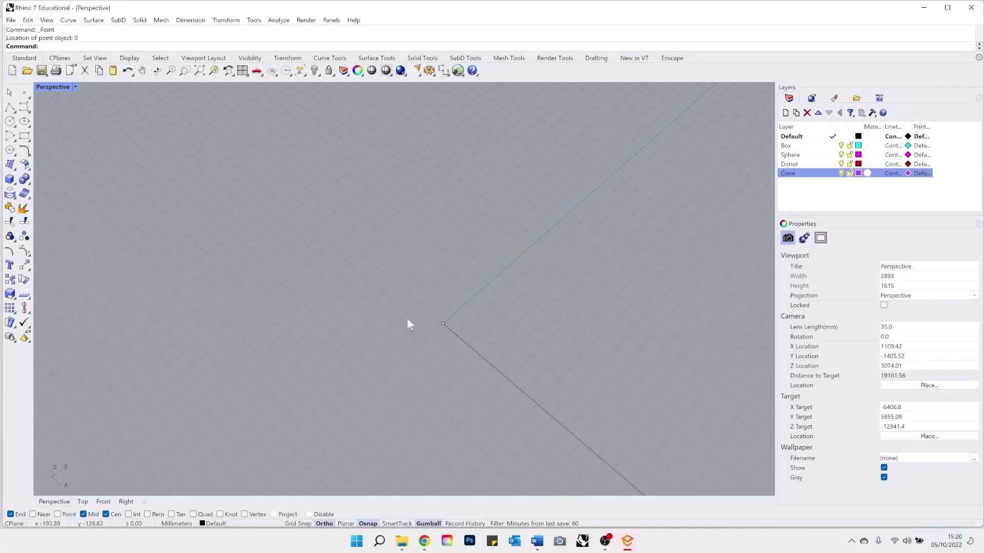
# Select the new point at the origin to check it, and clear the selection with the whole model in view.
pyautogui.click(443, 325)
pyautogui.scroll(-6, 360, 297)
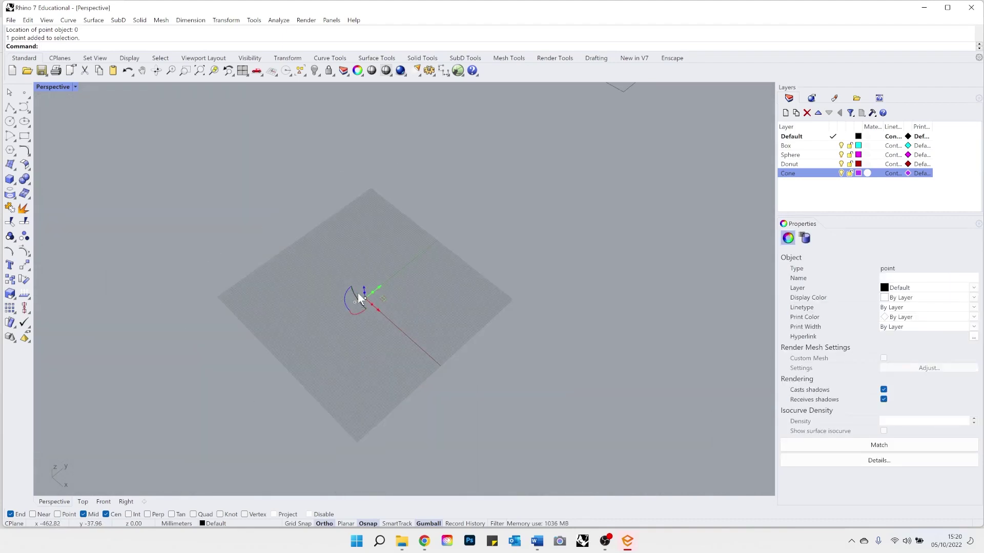
pyautogui.scroll(-4, 439, 345)
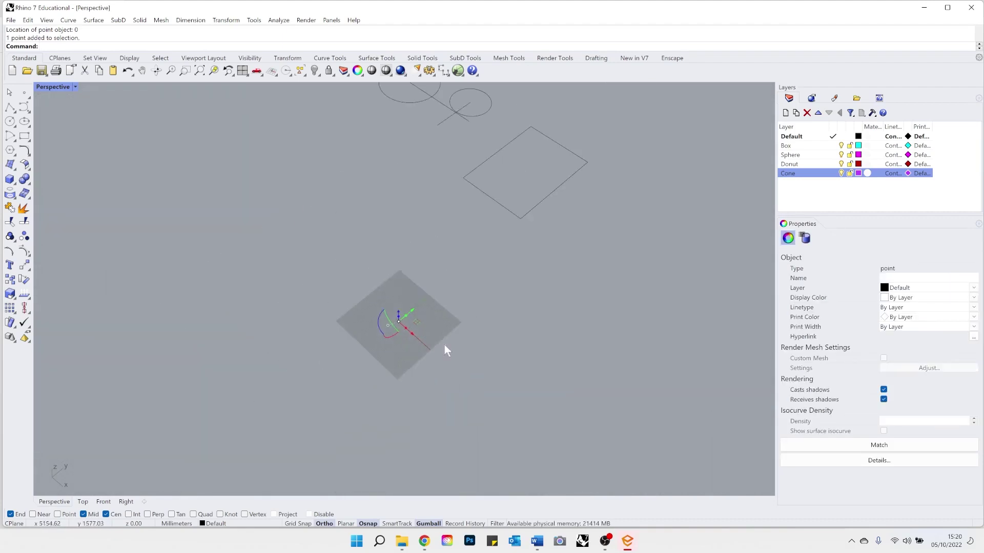
pyautogui.click(506, 346)
pyautogui.scroll(-5, 444, 332)
pyautogui.moveTo(511, 347); pyautogui.dragTo(484, 353, button='right')
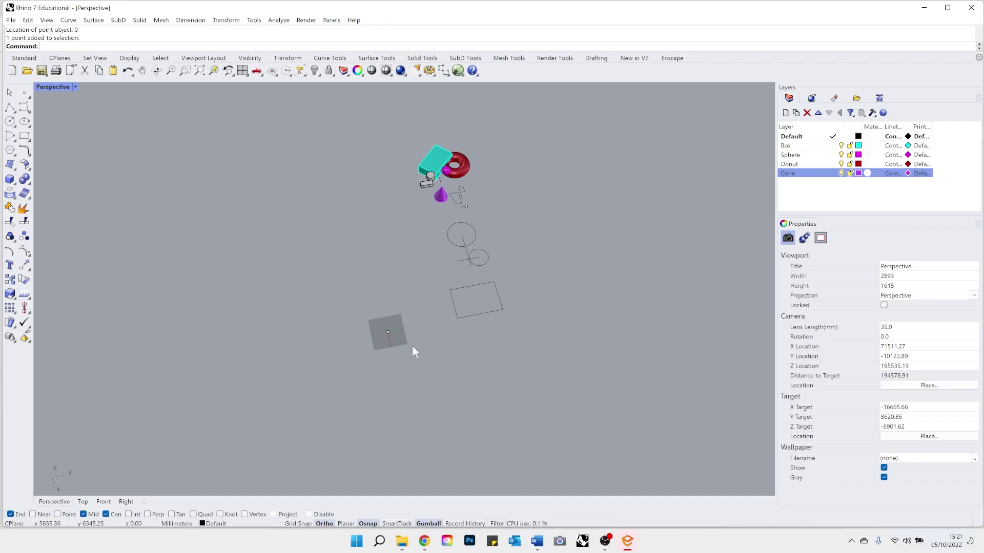
# Select all points in the model and remove the one beside the small trapezoid curve from the selection.
pyautogui.click(28, 21)
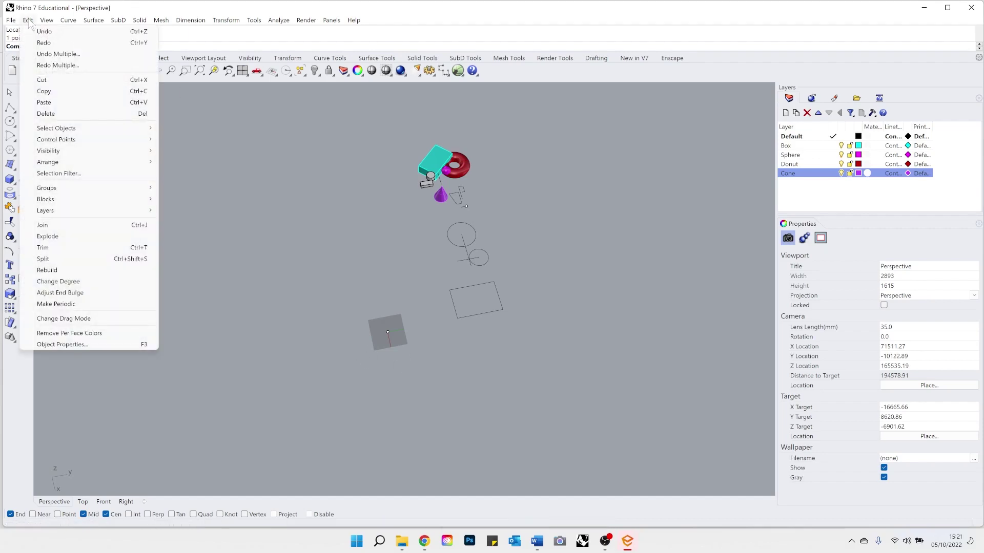
pyautogui.moveTo(118, 132)
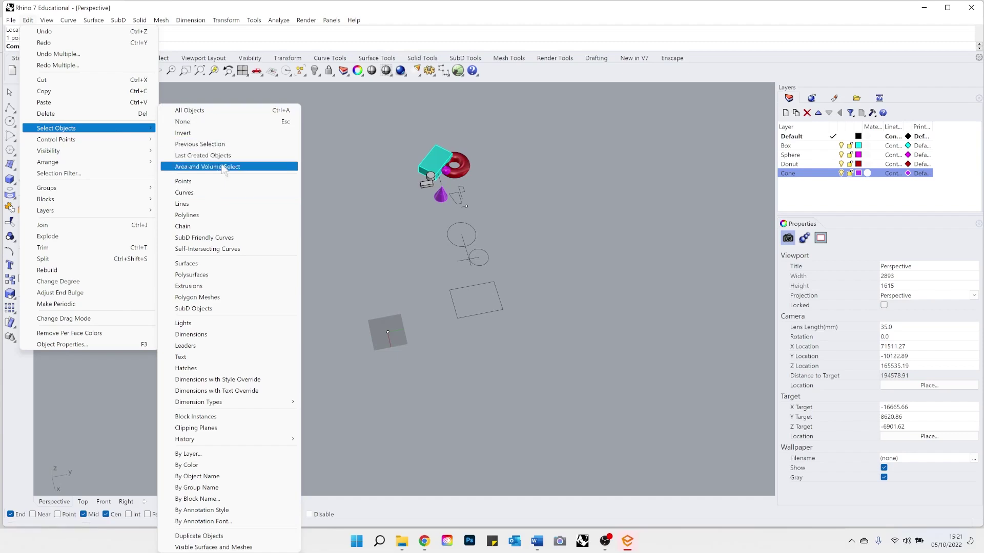
pyautogui.click(270, 185)
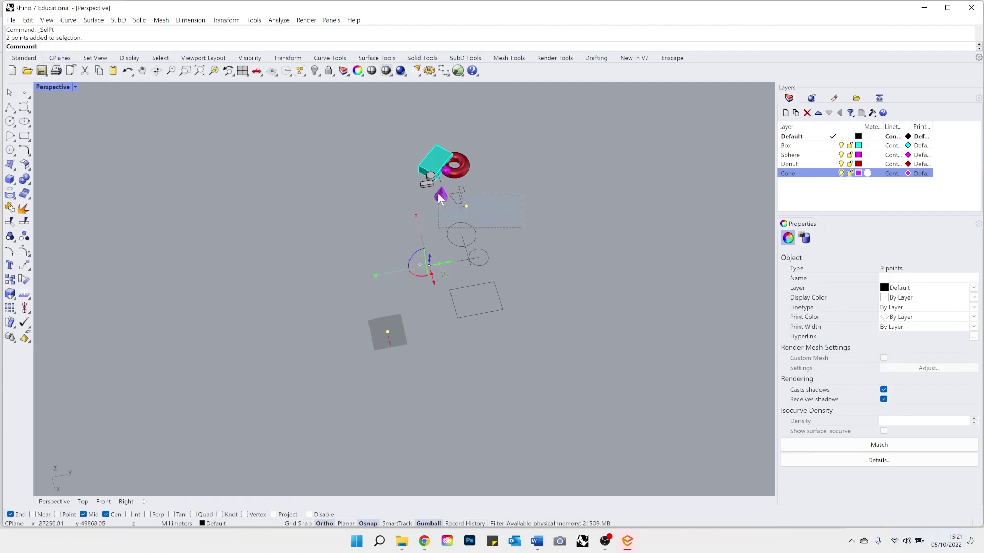
pyautogui.keyDown('ctrl'); pyautogui.click(466, 206); pyautogui.keyUp('ctrl')
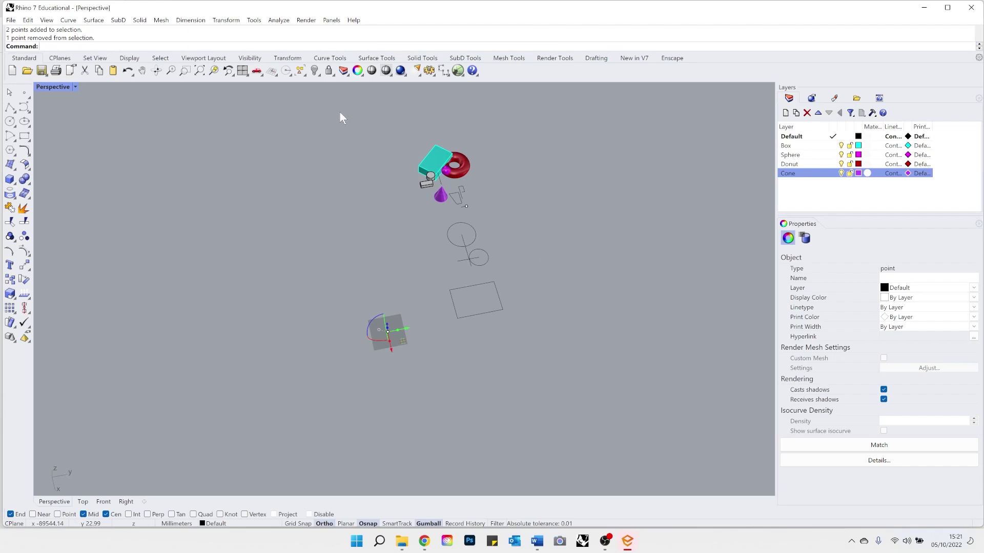
# Zoom to the selected origin point with ZSA and examine its position on the grid from other angles.
pyautogui.write('zsa')
pyautogui.press('Return')
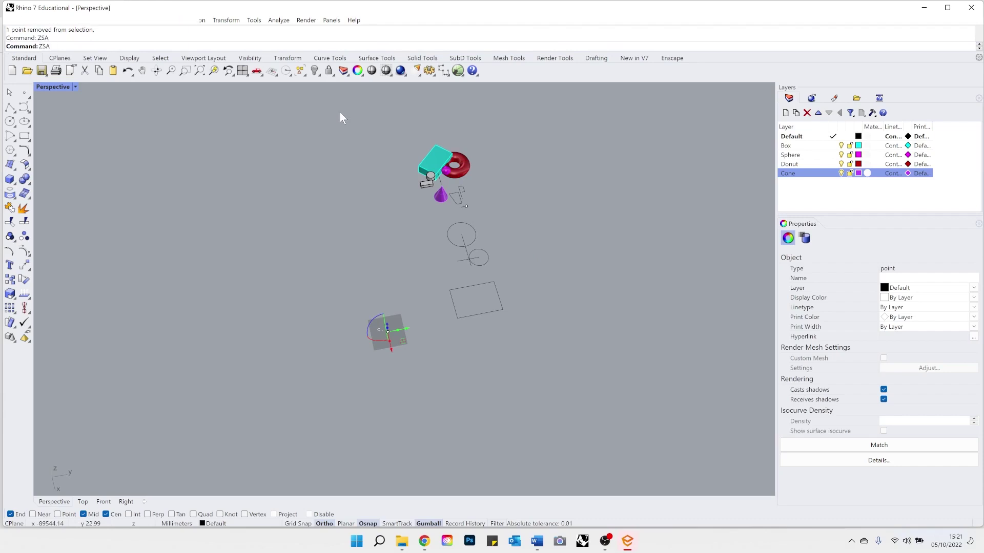
pyautogui.moveTo(318, 225); pyautogui.dragTo(390, 290, button='right')
pyautogui.scroll(-8, 427, 305)
pyautogui.click(382, 357)
pyautogui.moveTo(382, 356); pyautogui.dragTo(475, 360, button='right')
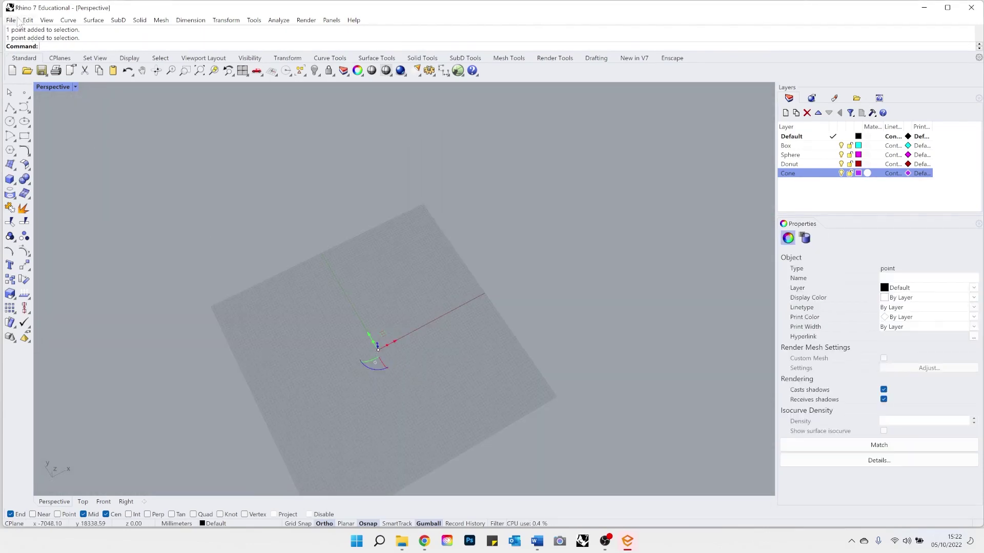
pyautogui.click(28, 20)
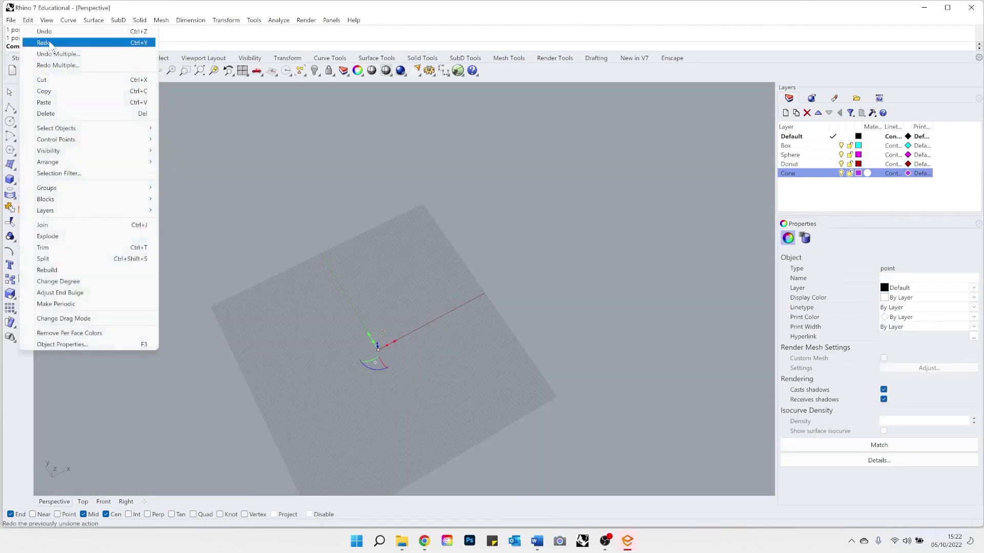
pyautogui.moveTo(114, 129)
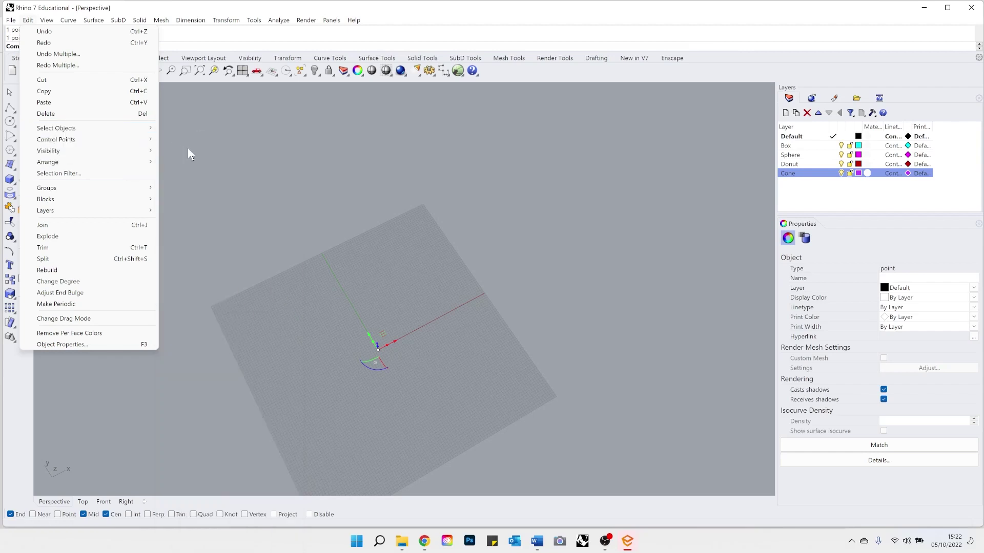
pyautogui.moveTo(147, 128)
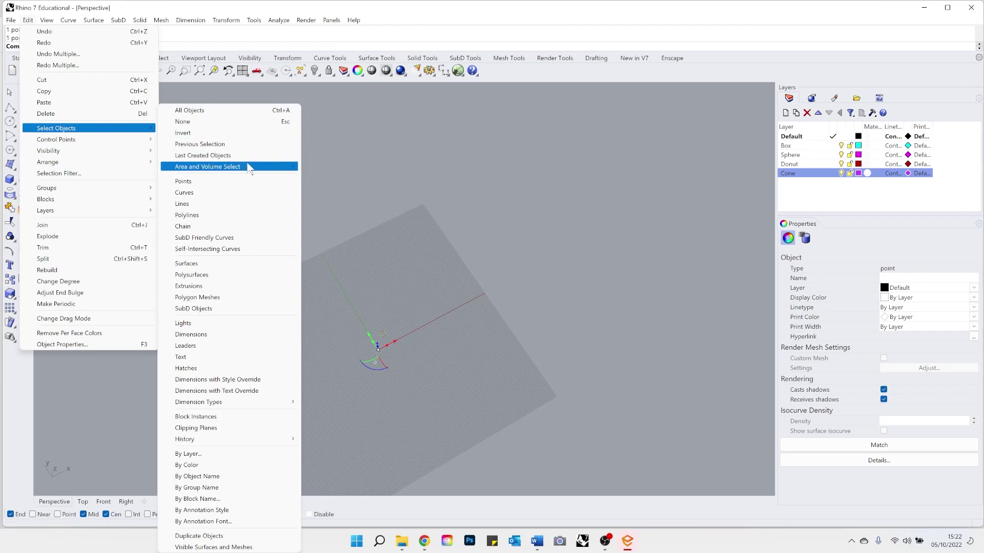
pyautogui.moveTo(250, 168)
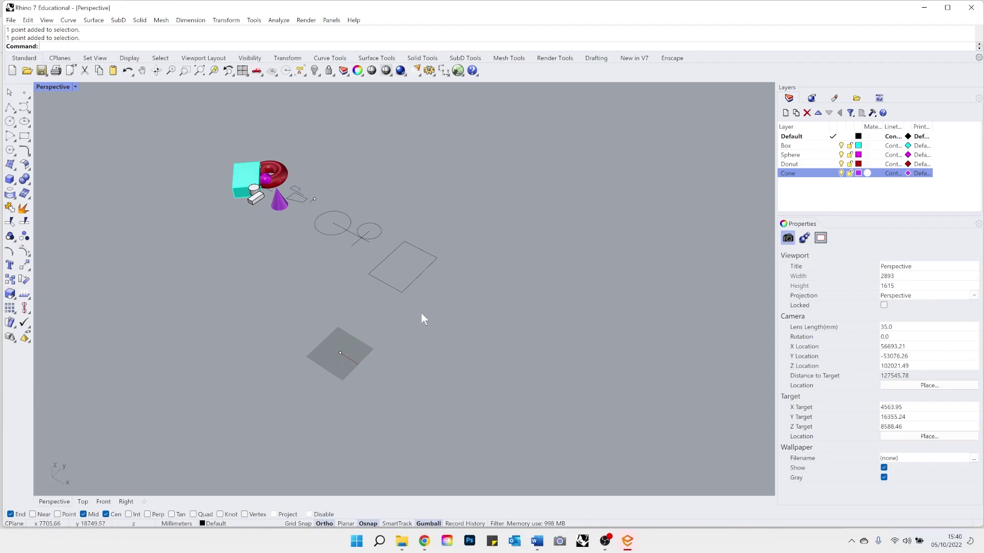
pyautogui.moveTo(442, 314); pyautogui.dragTo(417, 314, button='right')
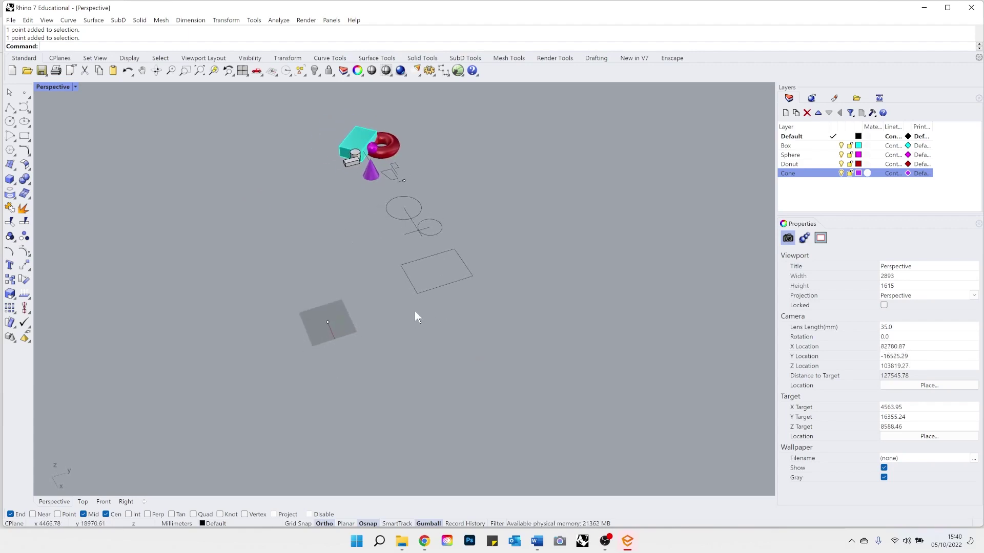
# Delete all objects in the model and return from the maximized Perspective view to the four-viewport layout.
pyautogui.hotkey('ctrl', 'a')
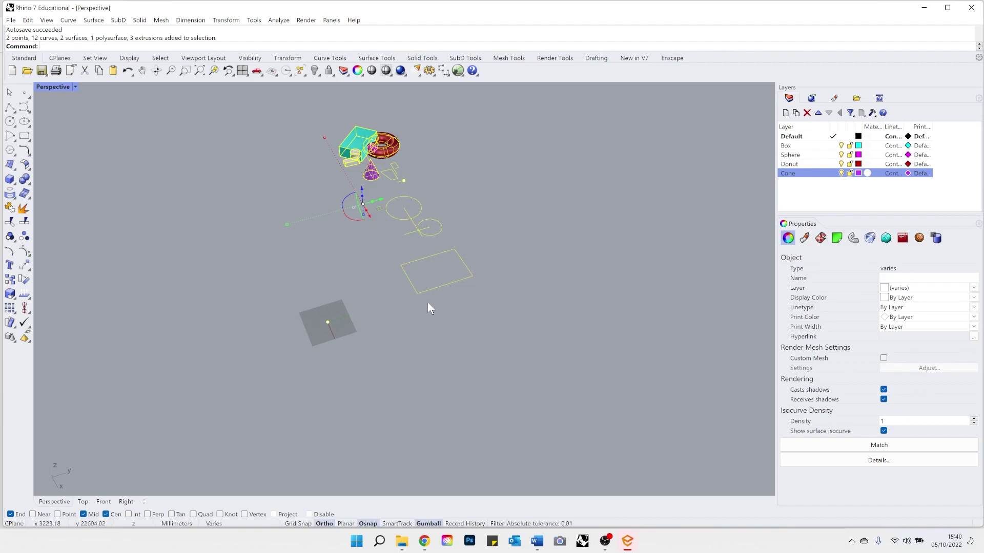
pyautogui.press('Delete')
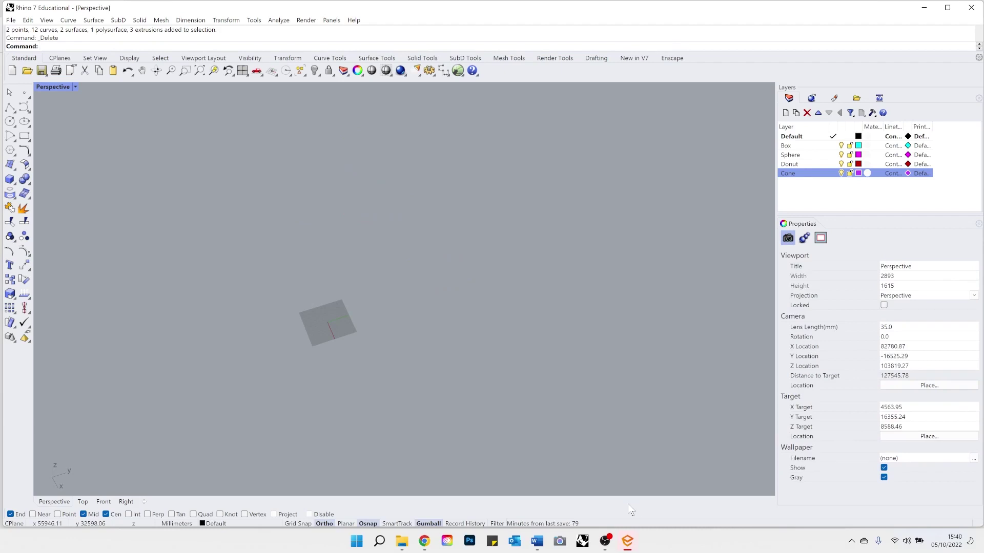
pyautogui.scroll(2, 376, 341)
pyautogui.hotkey('ctrl', 'm')
pyautogui.click(603, 397)
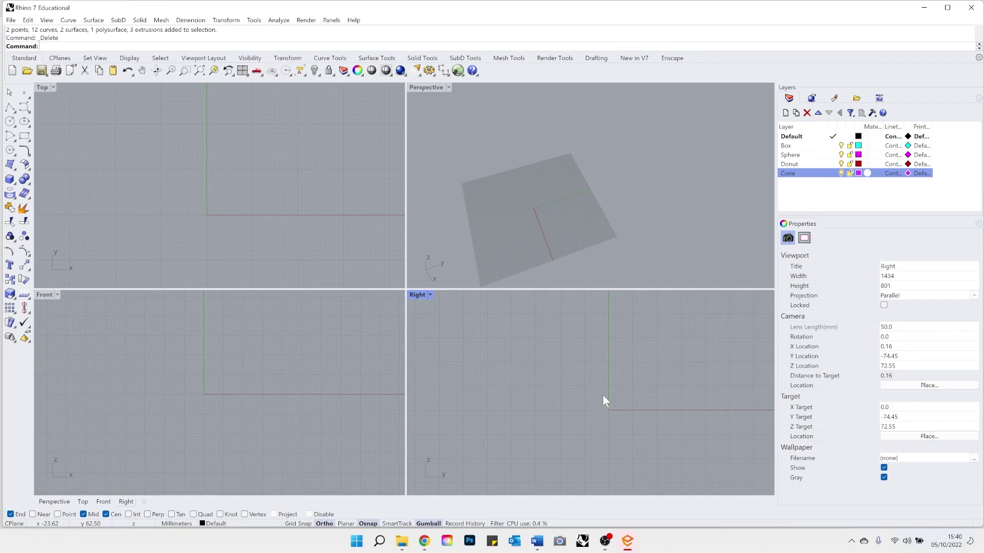
# Draw an open, self-crossing polyline of seven segments around the origin in the Top view, with Ortho turned off.
pyautogui.click(10, 108)
pyautogui.click(176, 241)
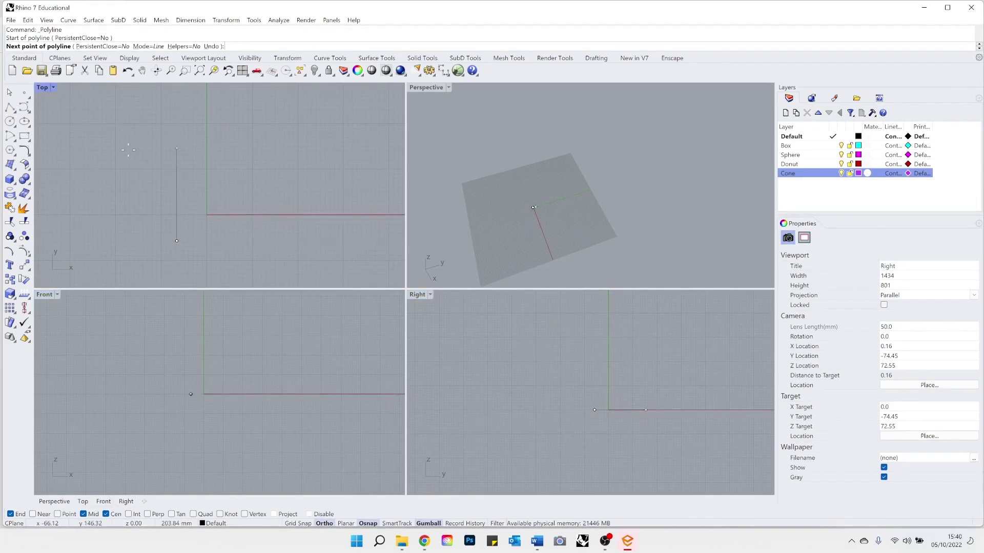
pyautogui.click(324, 524)
pyautogui.click(134, 150)
pyautogui.click(294, 146)
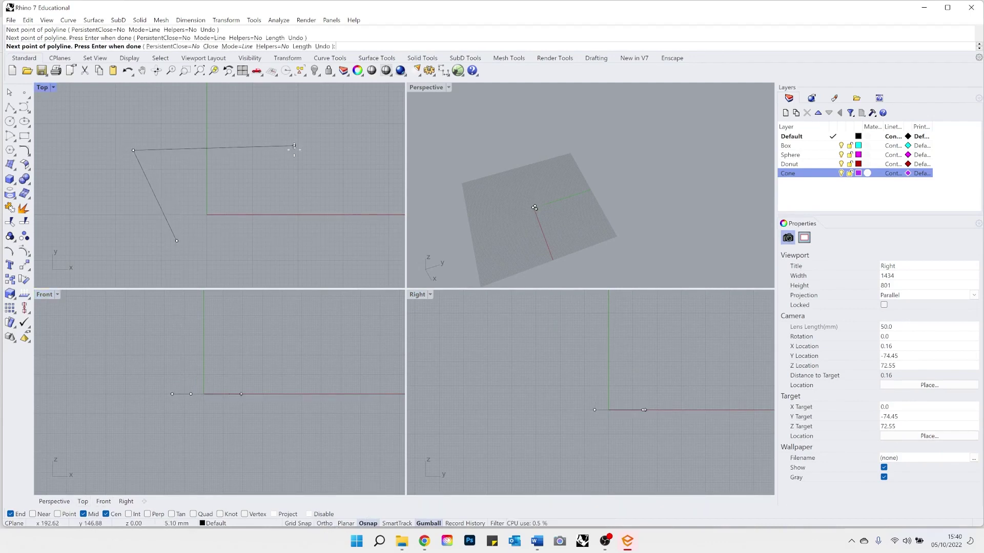
pyautogui.click(288, 216)
pyautogui.click(123, 114)
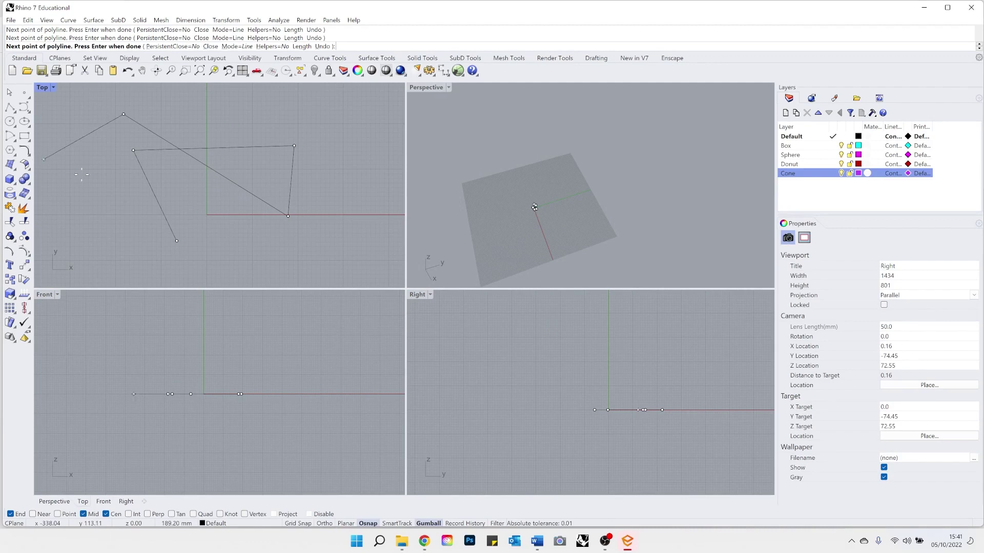
pyautogui.click(294, 116)
pyautogui.click(231, 192)
pyautogui.click(130, 200)
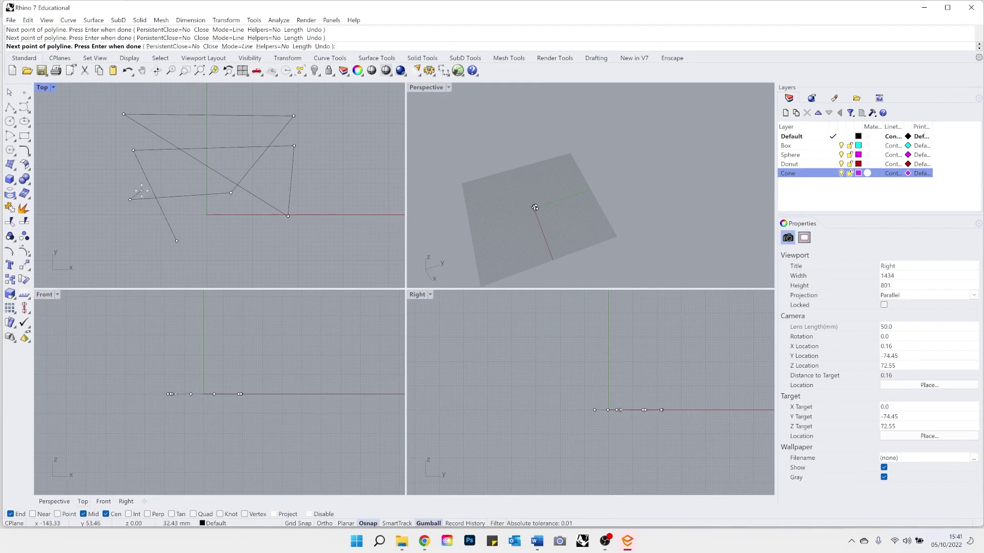
pyautogui.press('Return')
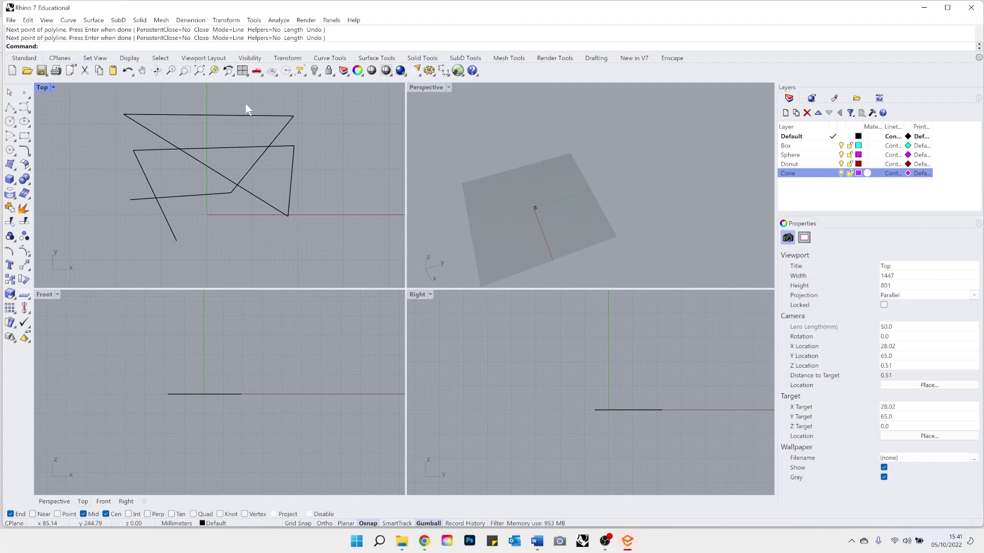
# Draw two single lines in the Top view: a slanted one beside the polyline and a nearly horizontal one below it.
pyautogui.write('line')
pyautogui.press('Return')
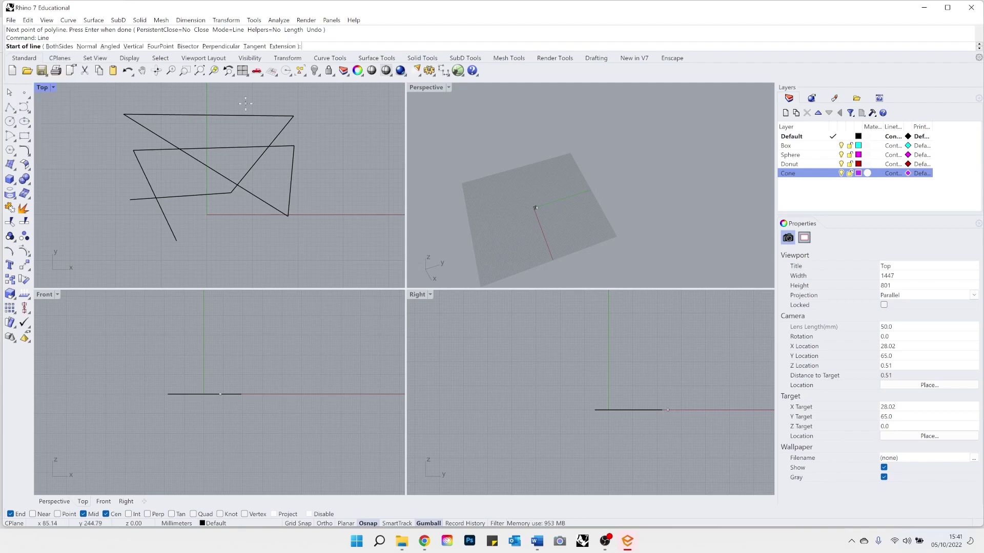
pyautogui.click(262, 274)
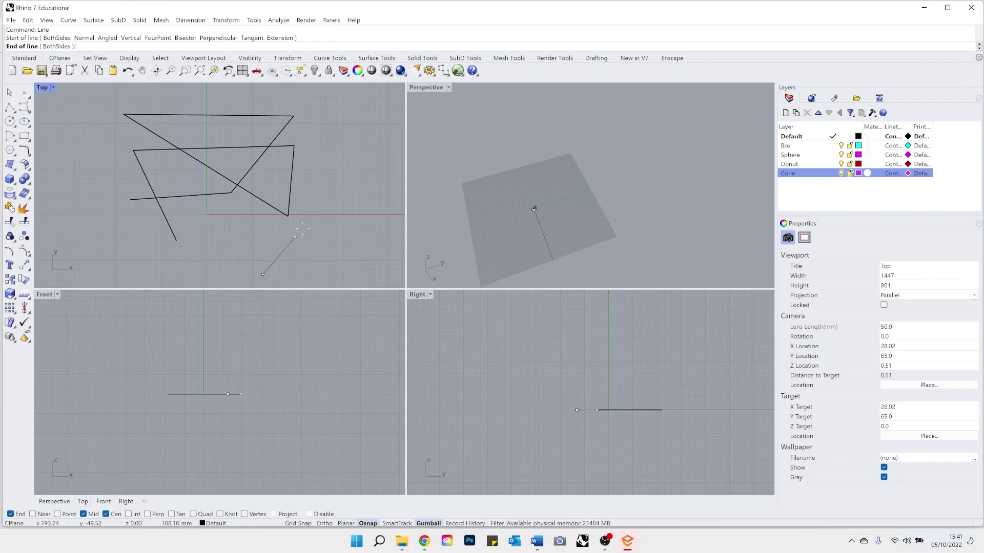
pyautogui.click(358, 152)
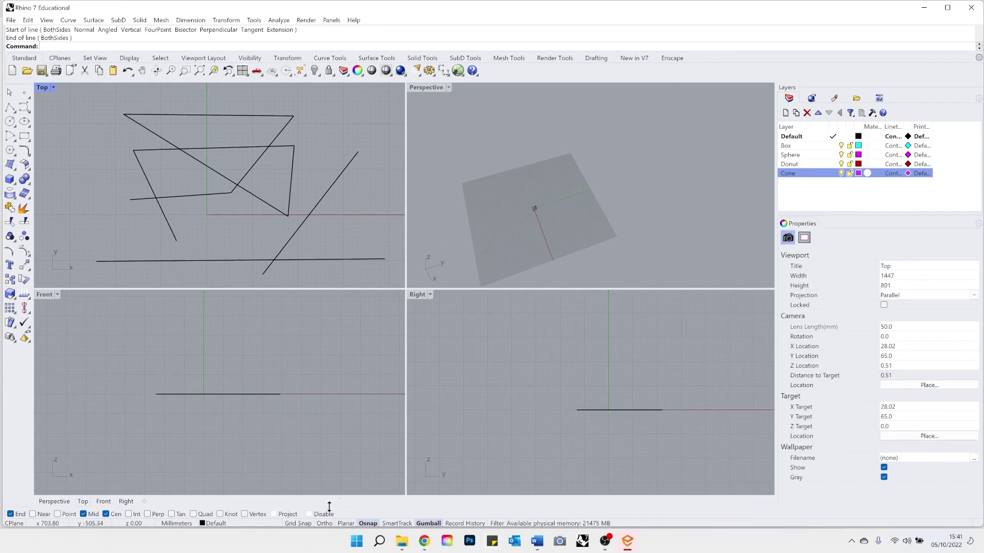
# With Ortho on, start a polyline in the Top view beside the existing lines, placing four horizontal and vertical segments.
pyautogui.click(325, 524)
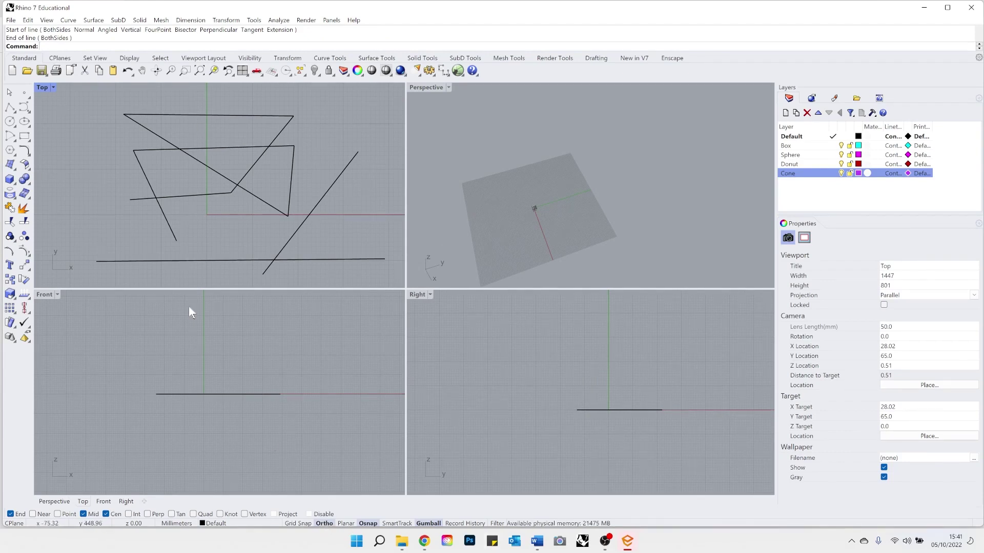
pyautogui.click(9, 107)
pyautogui.scroll(-5, 206, 197)
pyautogui.click(307, 268)
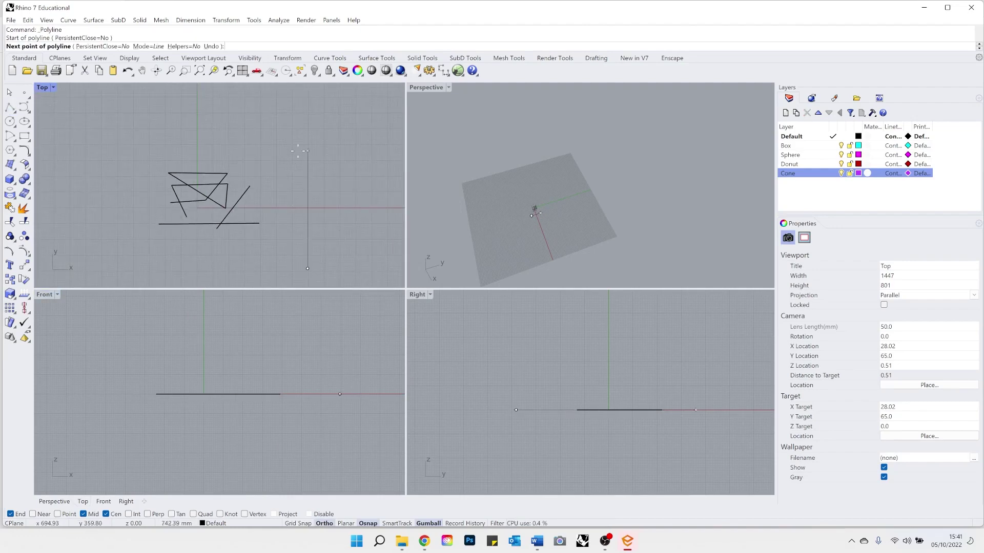
pyautogui.click(308, 147)
pyautogui.click(377, 147)
pyautogui.click(377, 220)
pyautogui.click(273, 220)
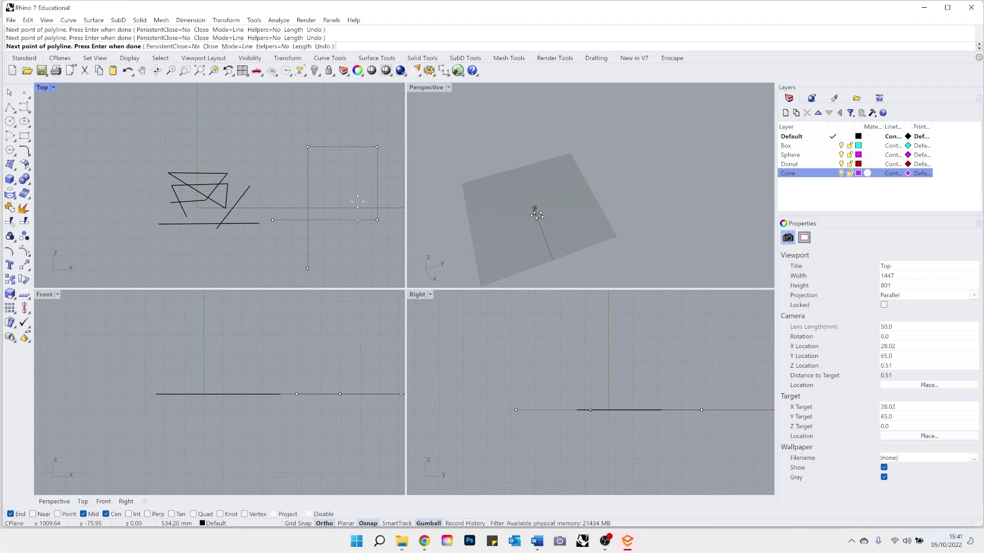
# Turn Ortho off and continue the polyline with five freely angled segments crossing above the existing lines.
pyautogui.click(324, 523)
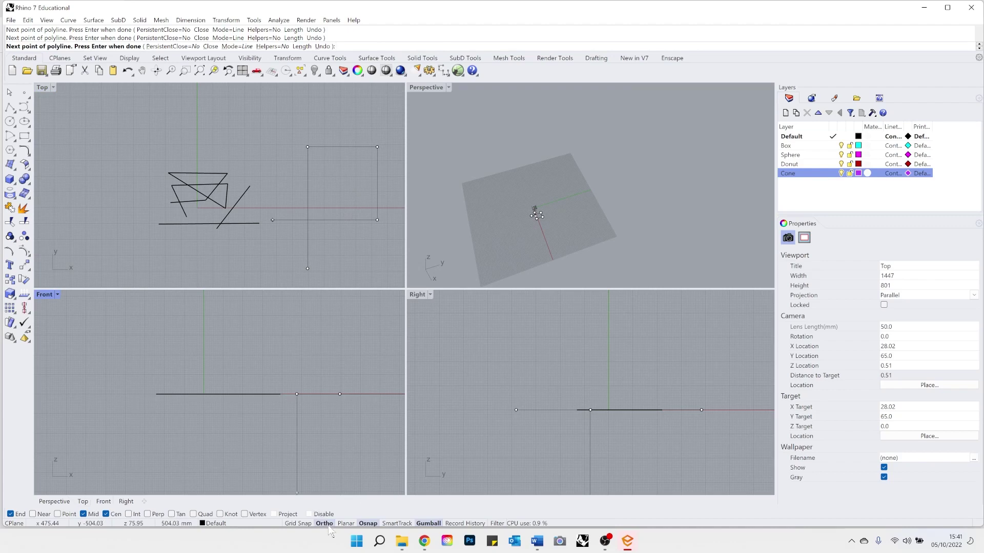
pyautogui.click(244, 127)
pyautogui.click(313, 116)
pyautogui.click(348, 172)
pyautogui.click(227, 144)
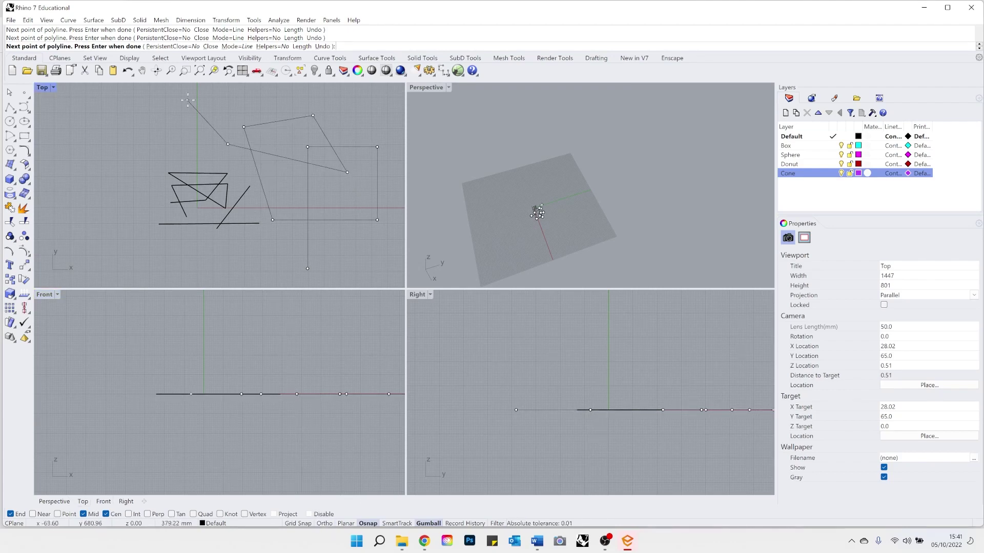
pyautogui.click(188, 101)
# Turn Ortho back on, add five horizontal and vertical segments, turn Ortho off and finish the polyline.
pyautogui.press('F8')
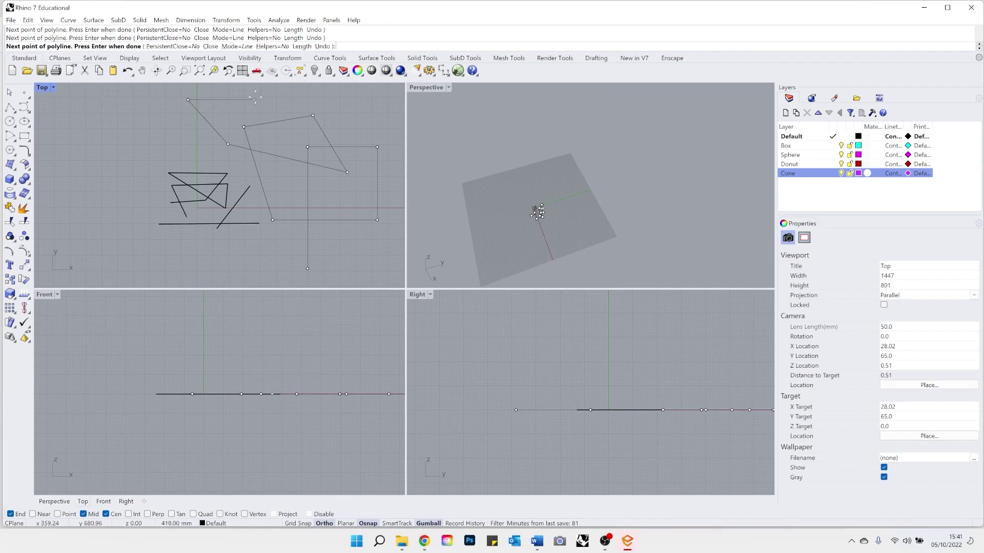
pyautogui.click(257, 99)
pyautogui.click(257, 185)
pyautogui.click(126, 184)
pyautogui.click(125, 139)
pyautogui.click(184, 139)
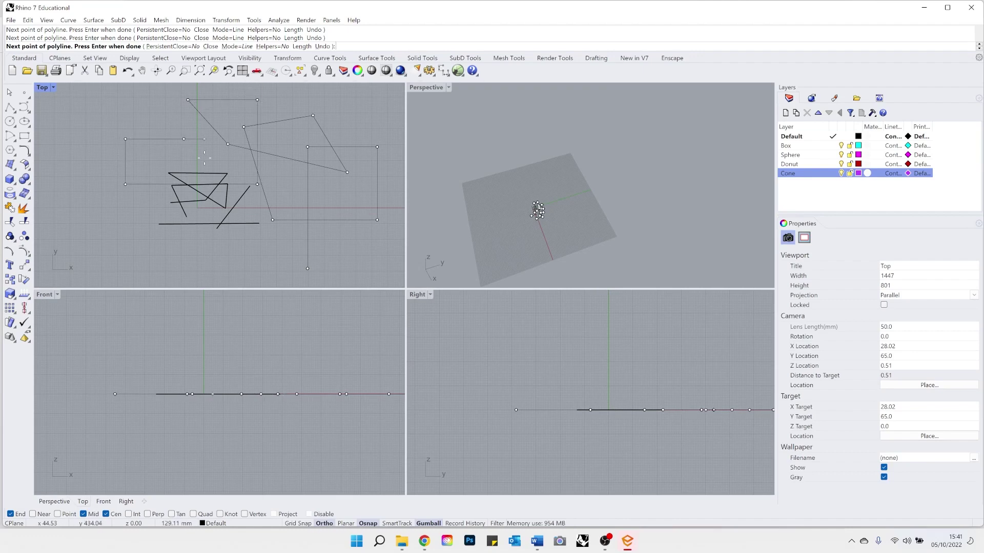
pyautogui.press('F8')
pyautogui.press('Return')
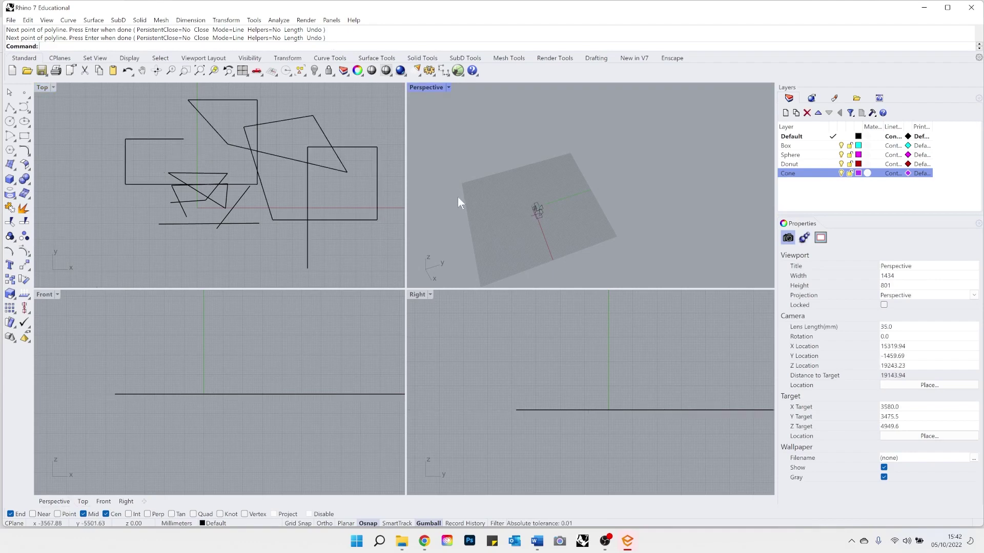
# Draw a circle beside the existing lines in the Top view and a rectangle overlapping its upper part.
pyautogui.click(9, 122)
pyautogui.click(114, 219)
pyautogui.click(89, 173)
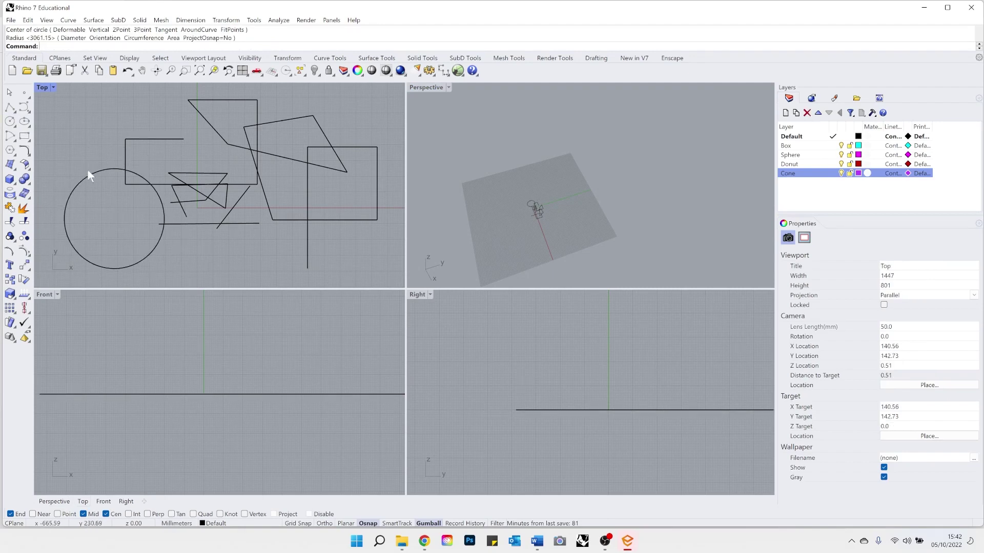
pyautogui.click(29, 140)
pyautogui.click(72, 139)
pyautogui.click(126, 207)
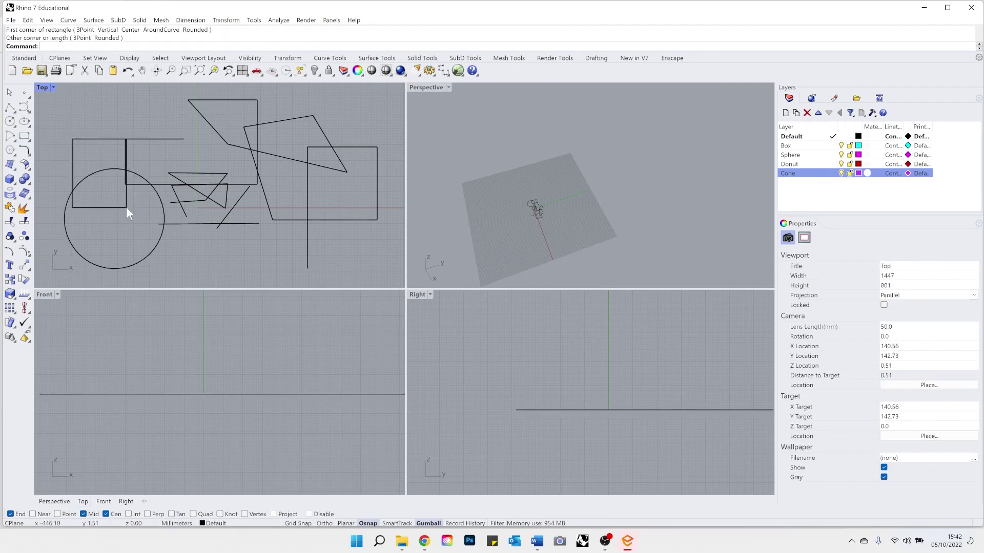
# Replace the earlier curves with a circle near the origin and an open zigzag polyline above it in the Top view.
pyautogui.click(112, 207)
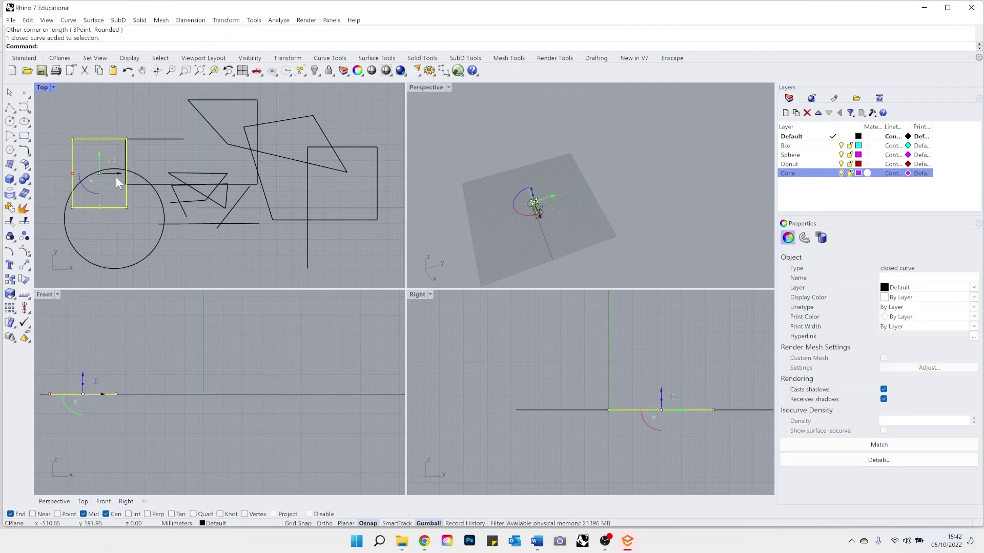
pyautogui.moveTo(117, 174); pyautogui.dragTo(112, 151)
pyautogui.click(171, 236)
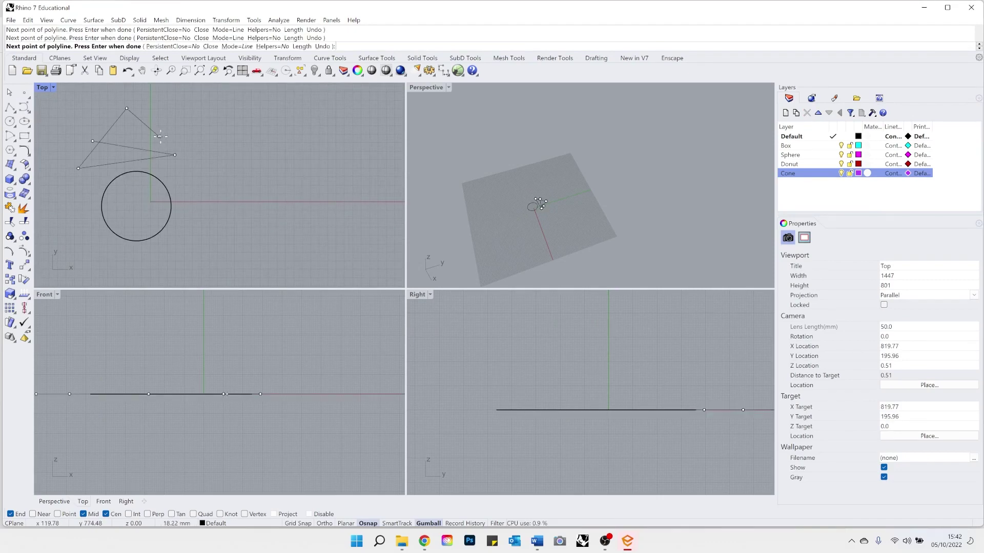
pyautogui.click(127, 109)
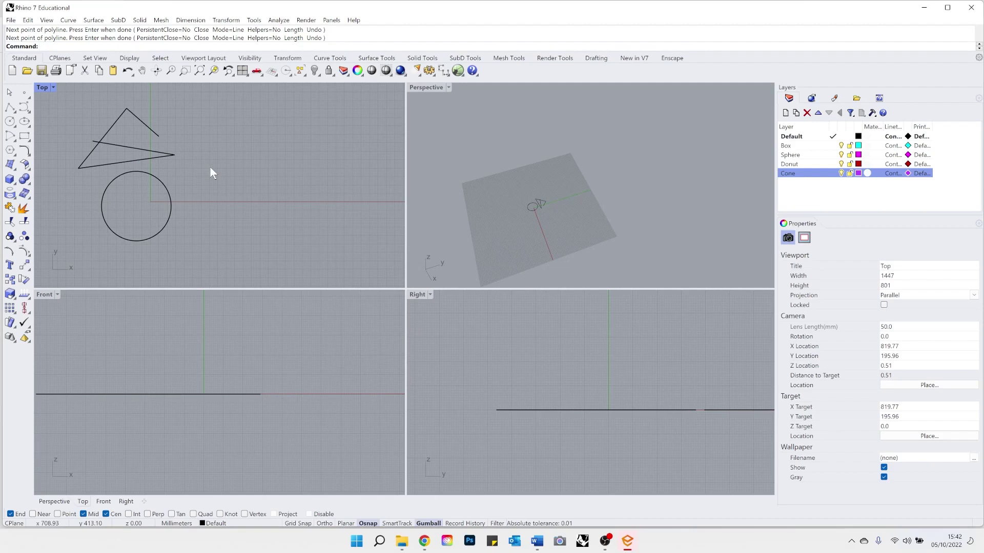
# Maximize the Perspective viewport and delete the circle and the zigzag polyline together.
pyautogui.click(423, 89)
pyautogui.doubleClick(423, 90)
pyautogui.scroll(5, 302, 333)
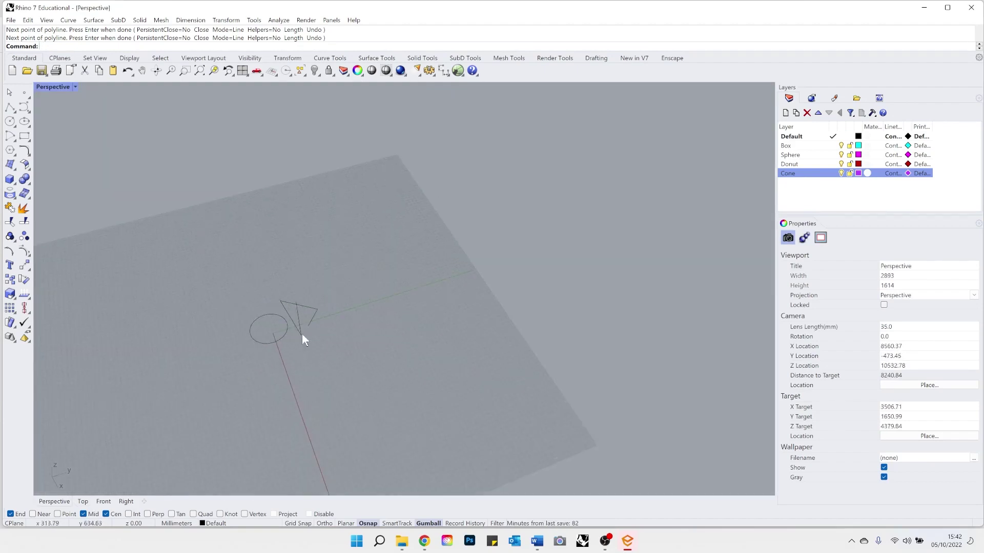
pyautogui.scroll(4, 304, 334)
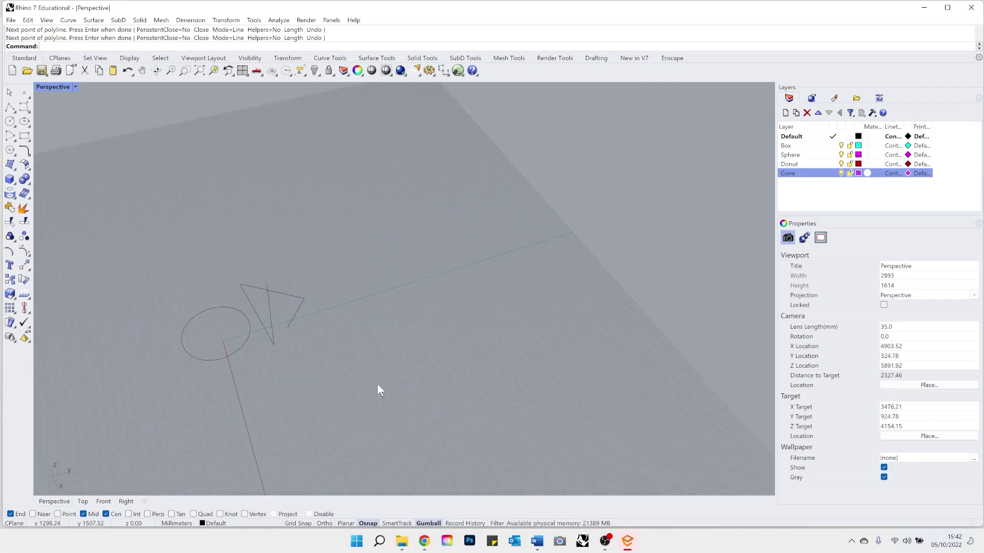
pyautogui.moveTo(377, 383); pyautogui.dragTo(139, 281)
pyautogui.press('Delete')
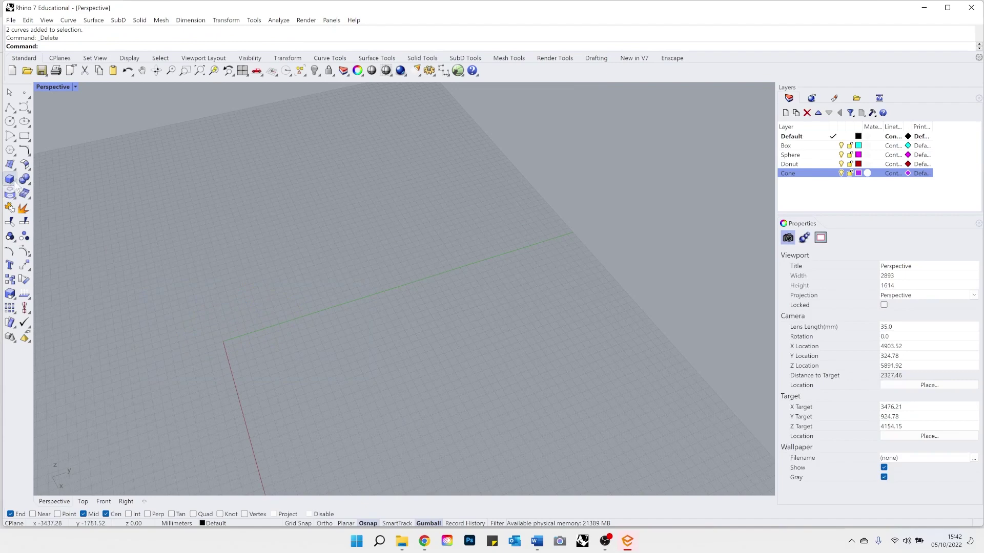
# Create a solid torus centred near the origin, with a thick tube around a smaller central hole.
pyautogui.click(13, 183)
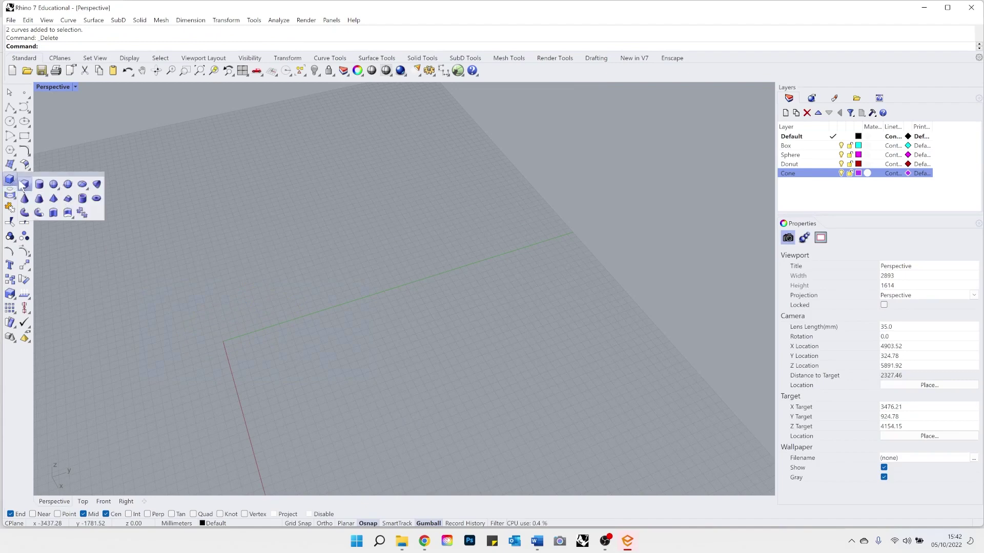
pyautogui.click(96, 200)
pyautogui.click(225, 344)
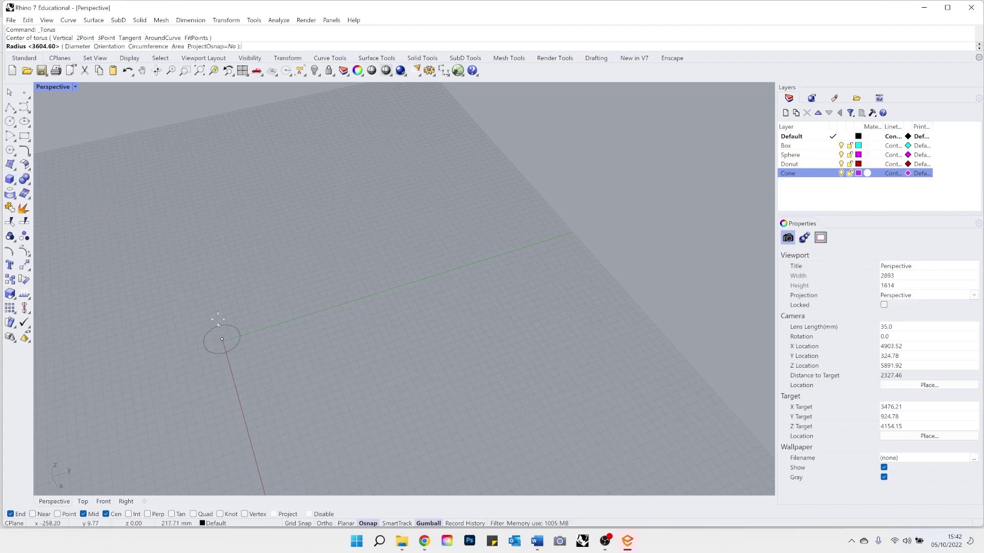
pyautogui.click(313, 333)
pyautogui.click(284, 324)
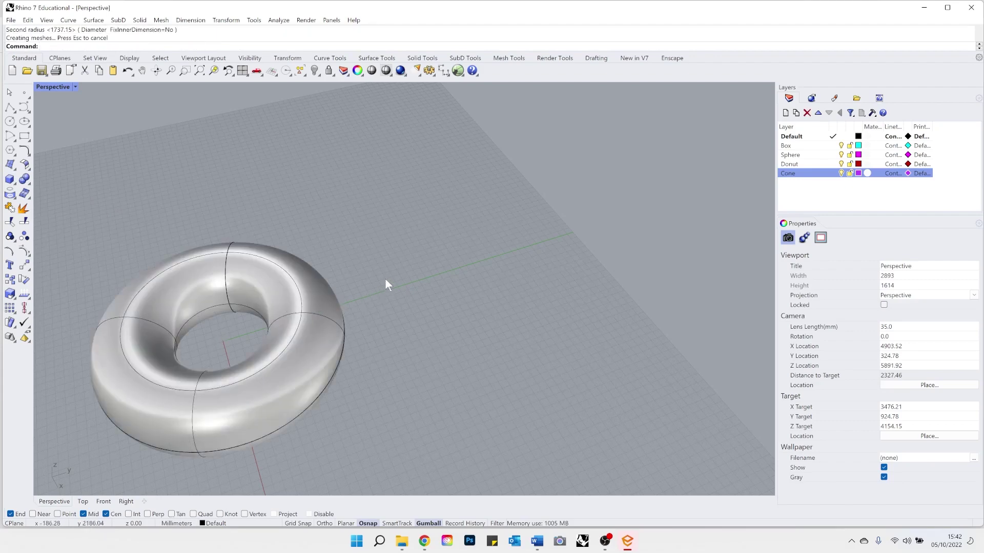
# Examine the torus from several angles and switch the Perspective viewport to Wireframe display to inspect its curves.
pyautogui.scroll(-2, 385, 279)
pyautogui.scroll(-5, 314, 322)
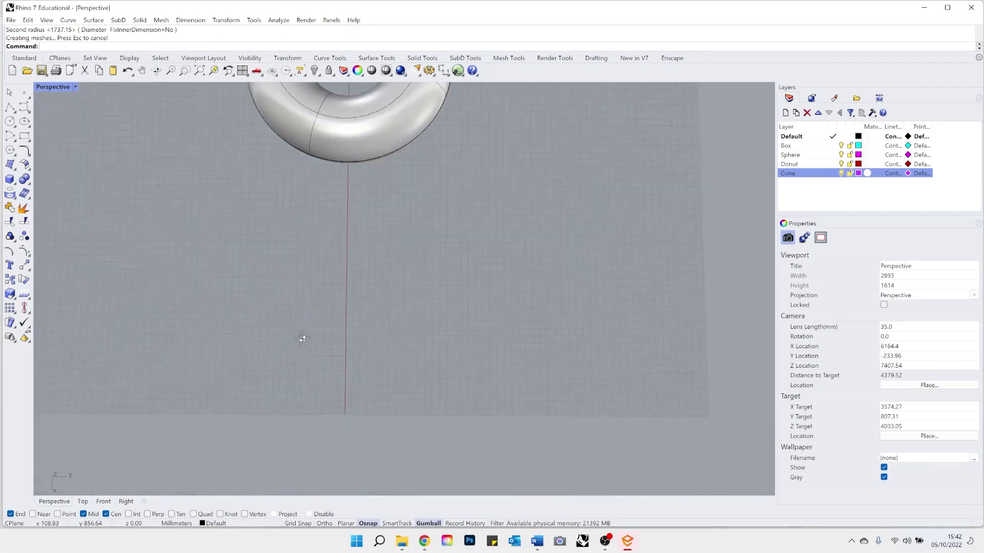
pyautogui.scroll(3, 318, 333)
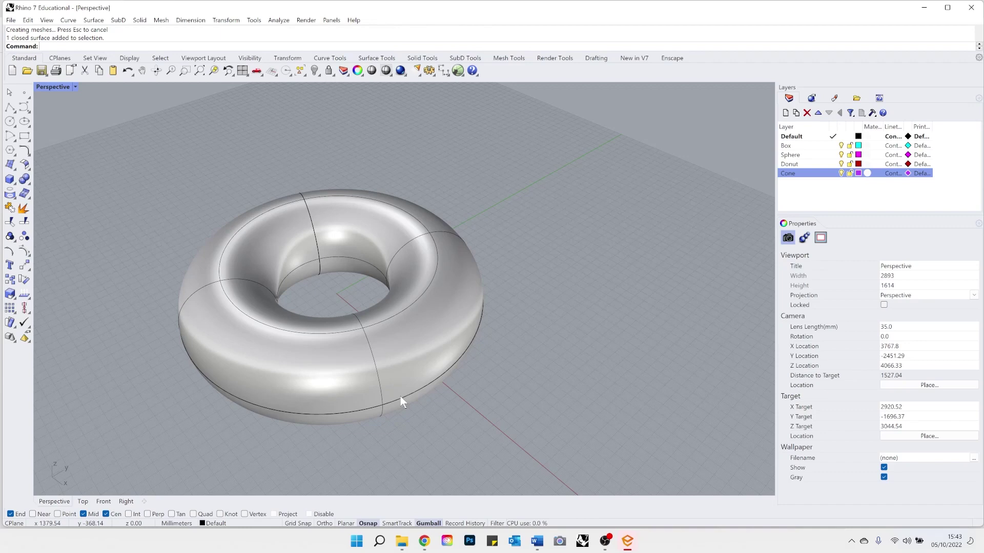
pyautogui.moveTo(400, 395); pyautogui.dragTo(312, 392, button='right')
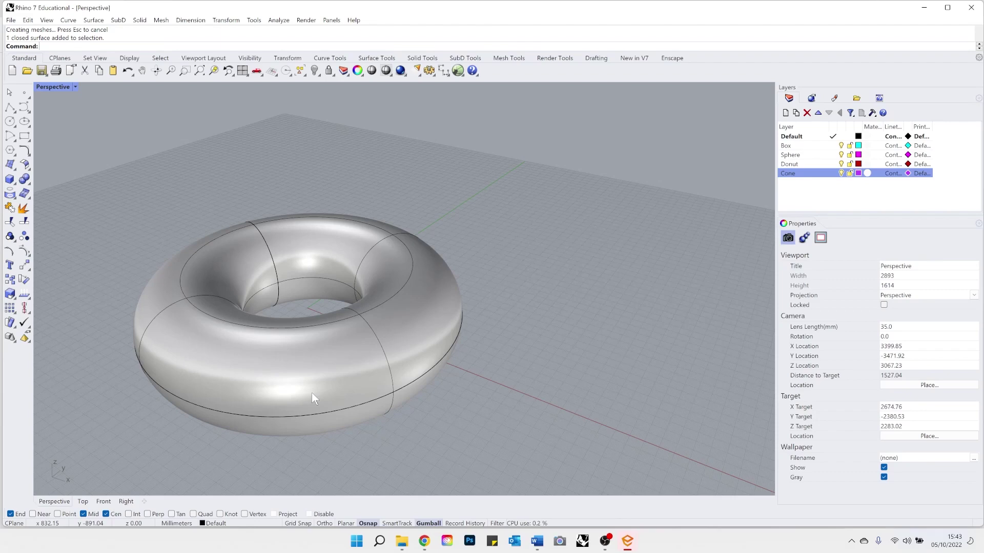
pyautogui.moveTo(312, 392); pyautogui.dragTo(239, 322, button='right')
pyautogui.scroll(5, 231, 323)
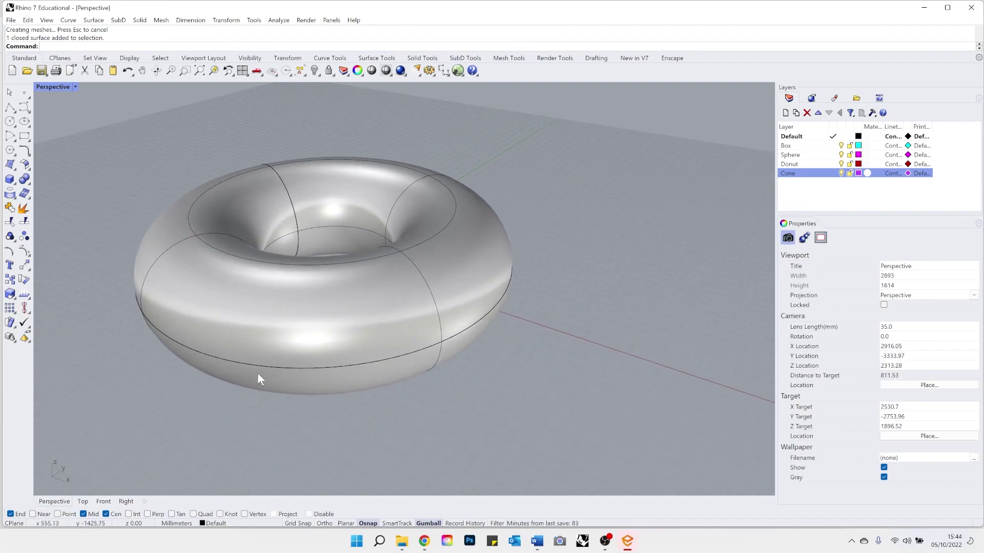
pyautogui.click(75, 87)
pyautogui.click(57, 123)
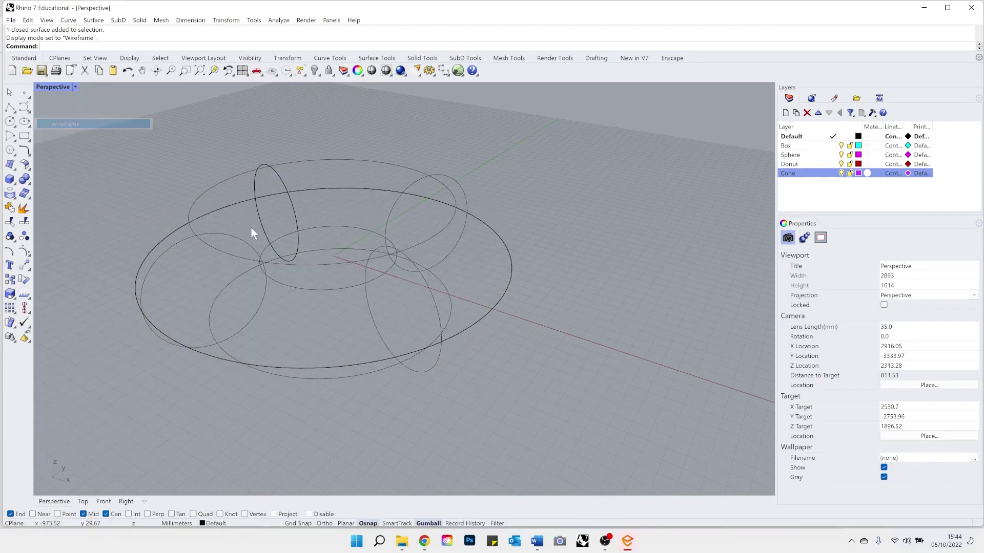
pyautogui.moveTo(349, 310); pyautogui.dragTo(392, 362, button='right')
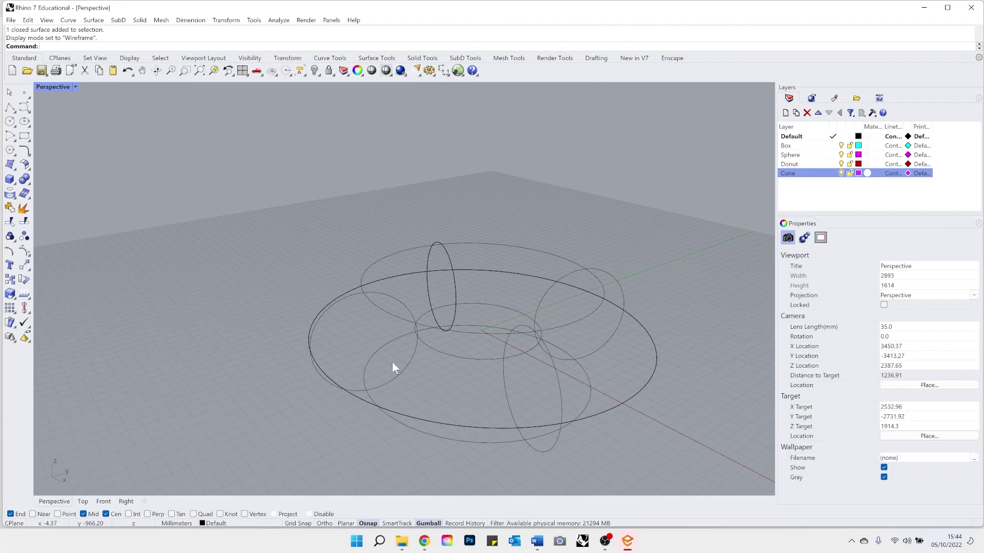
pyautogui.scroll(-5, 340, 355)
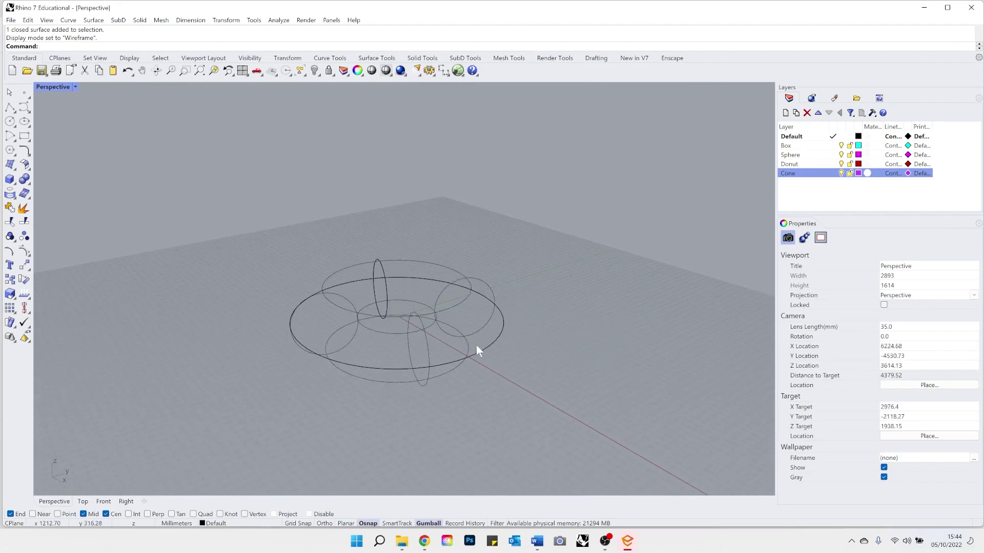
# Set the Perspective viewport to Shaded display and examine the torus surface from near and far.
pyautogui.click(76, 87)
pyautogui.click(70, 136)
pyautogui.scroll(9, 454, 371)
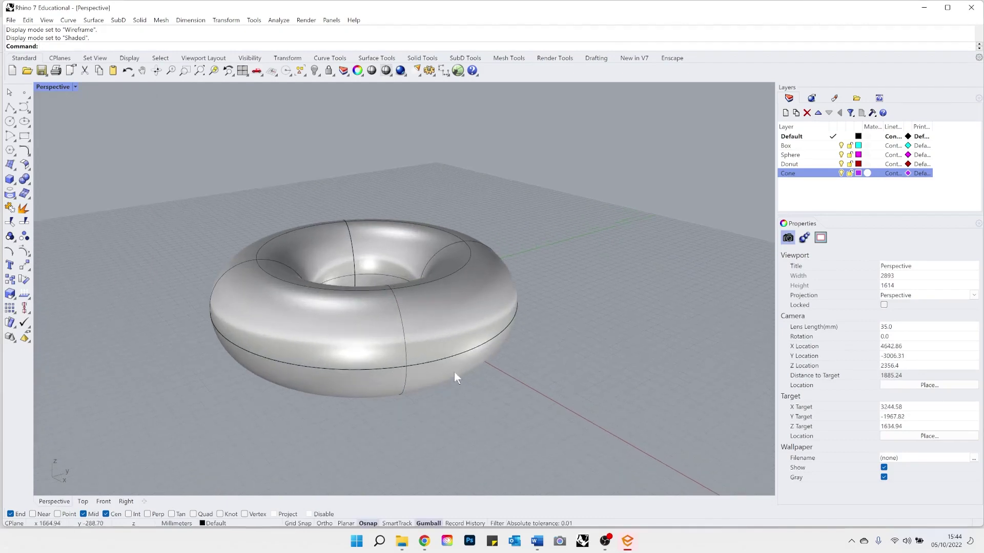
pyautogui.moveTo(400, 338); pyautogui.dragTo(445, 362, button='right')
pyautogui.scroll(-10, 440, 358)
pyautogui.scroll(8, 173, 252)
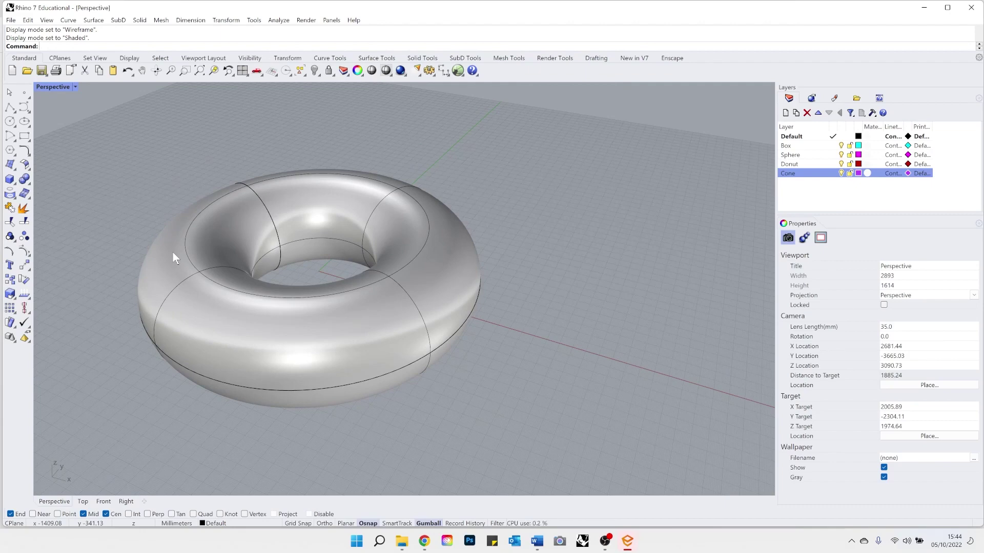
# Run ExtractWireframe on the torus and move the extracted curves away from it along the X axis.
pyautogui.click(275, 330)
pyautogui.write('ExtractWireframe')
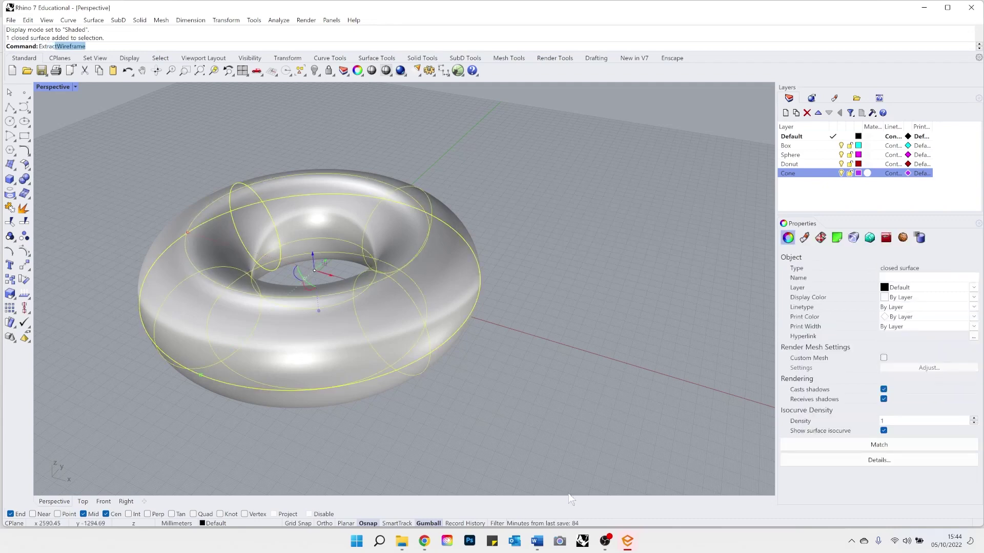
pyautogui.press('Return')
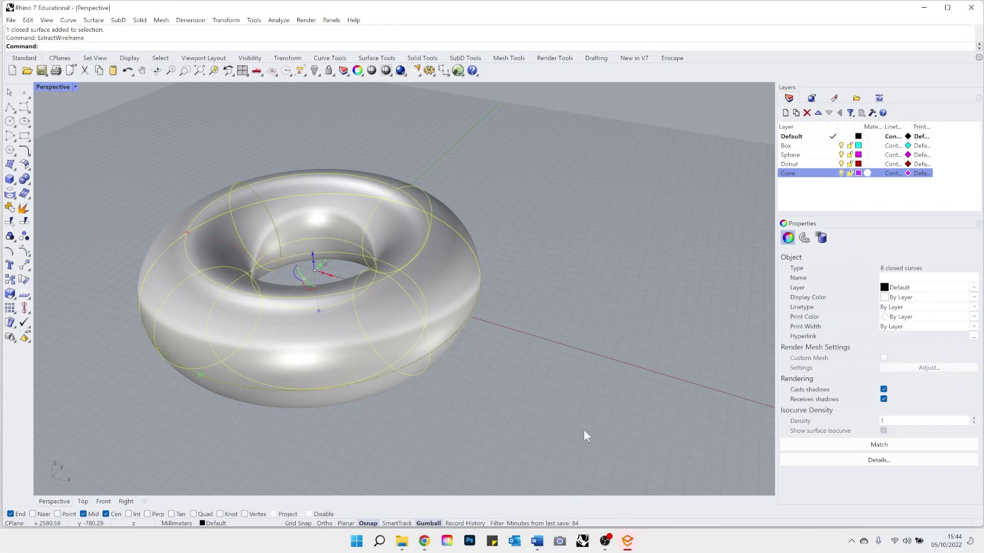
pyautogui.scroll(-3, 312, 274)
pyautogui.moveTo(312, 275); pyautogui.dragTo(527, 339)
pyautogui.click(538, 446)
pyautogui.moveTo(538, 446); pyautogui.dragTo(448, 379, button='right')
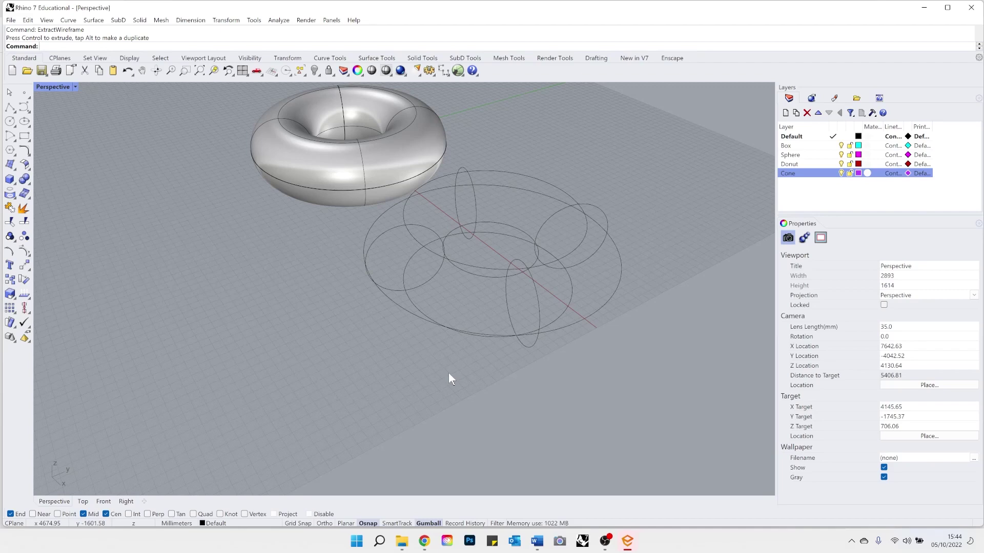
# Delete all the extracted wireframe curves beside the torus.
pyautogui.scroll(-5, 339, 370)
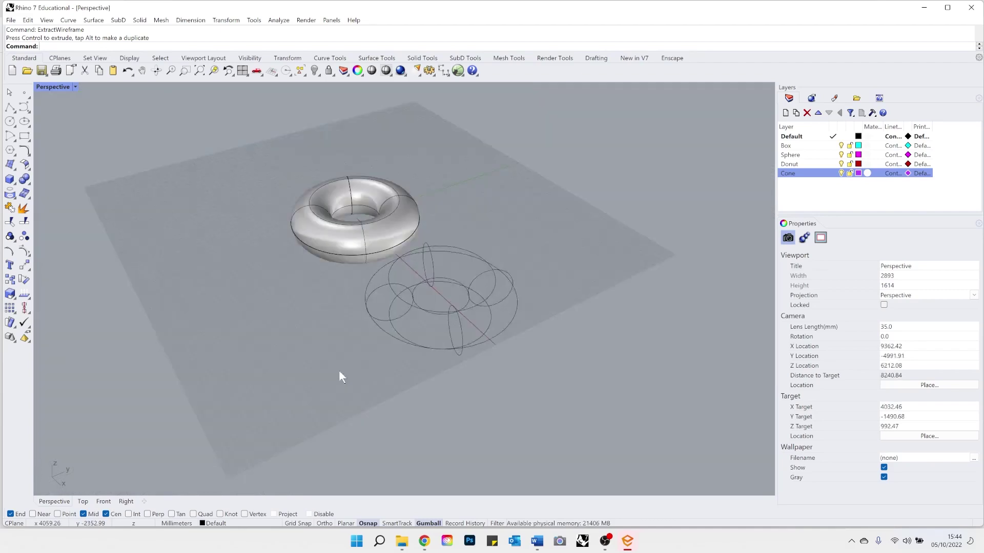
pyautogui.moveTo(506, 417); pyautogui.dragTo(350, 313)
pyautogui.press('Delete')
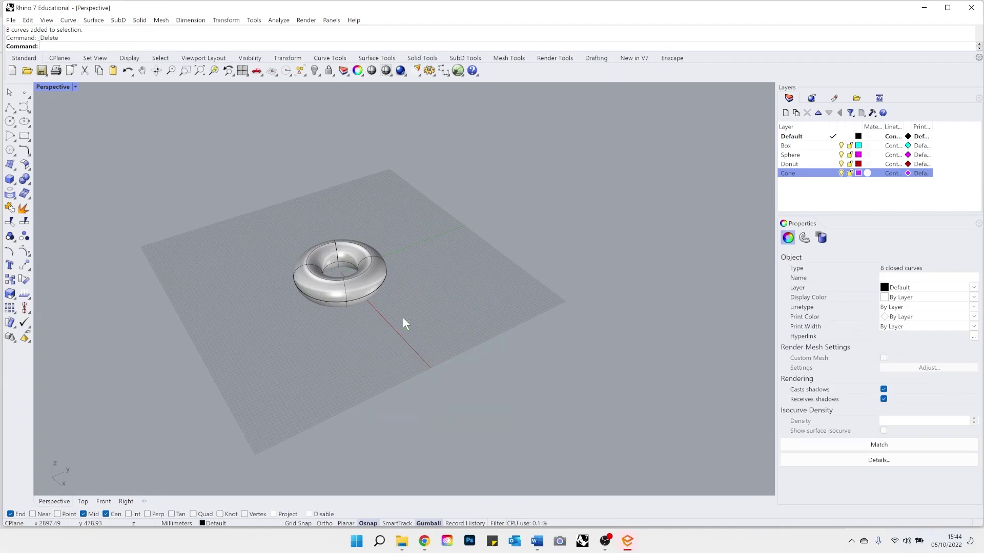
# Duplicate the torus along the Y axis and view both tori side by side from several angles.
pyautogui.scroll(2, 360, 231)
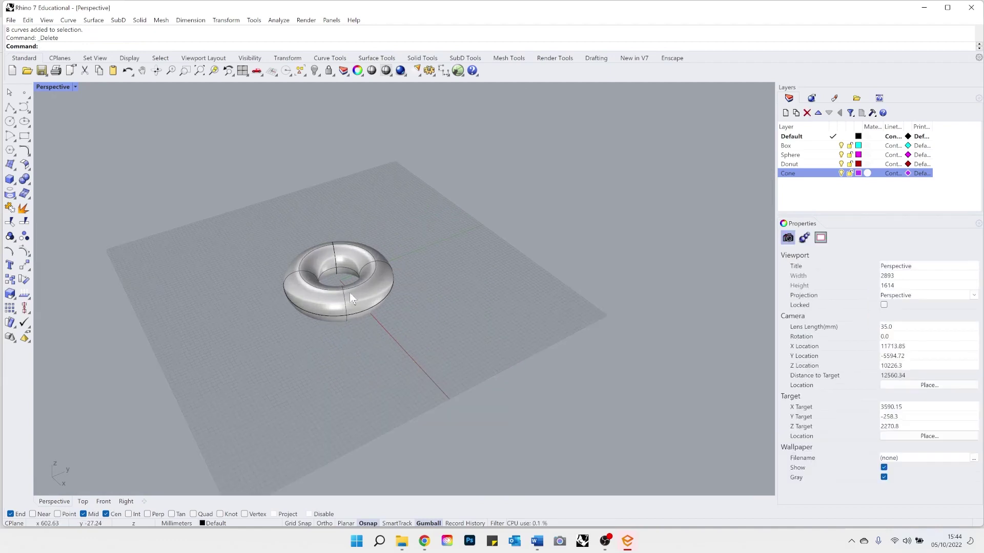
pyautogui.click(371, 299)
pyautogui.scroll(2, 371, 296)
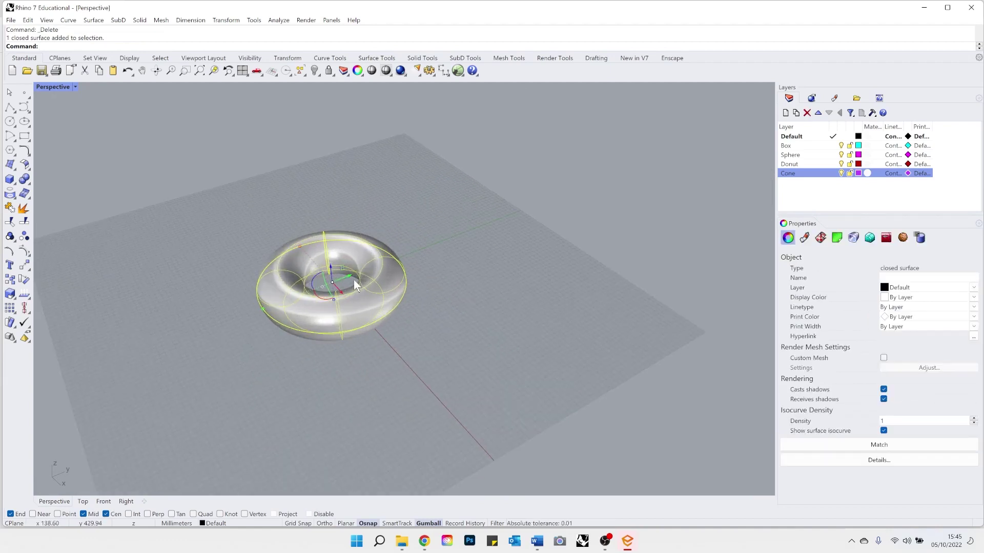
pyautogui.moveTo(354, 278); pyautogui.dragTo(520, 256)
pyautogui.press('alt')
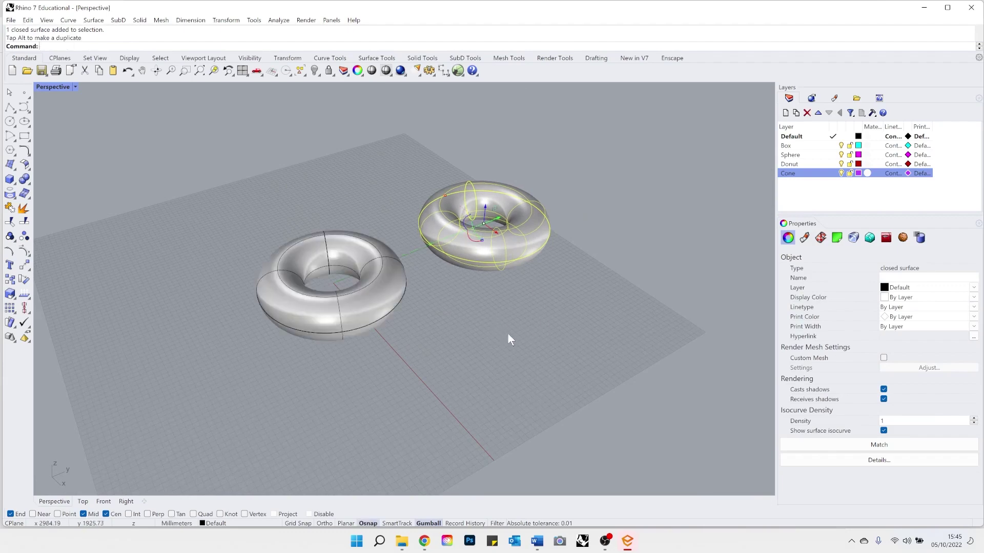
pyautogui.click(554, 338)
pyautogui.scroll(-2, 553, 338)
pyautogui.scroll(4, 549, 292)
pyautogui.moveTo(549, 292); pyautogui.dragTo(436, 328, button='right')
pyautogui.scroll(-6, 327, 264)
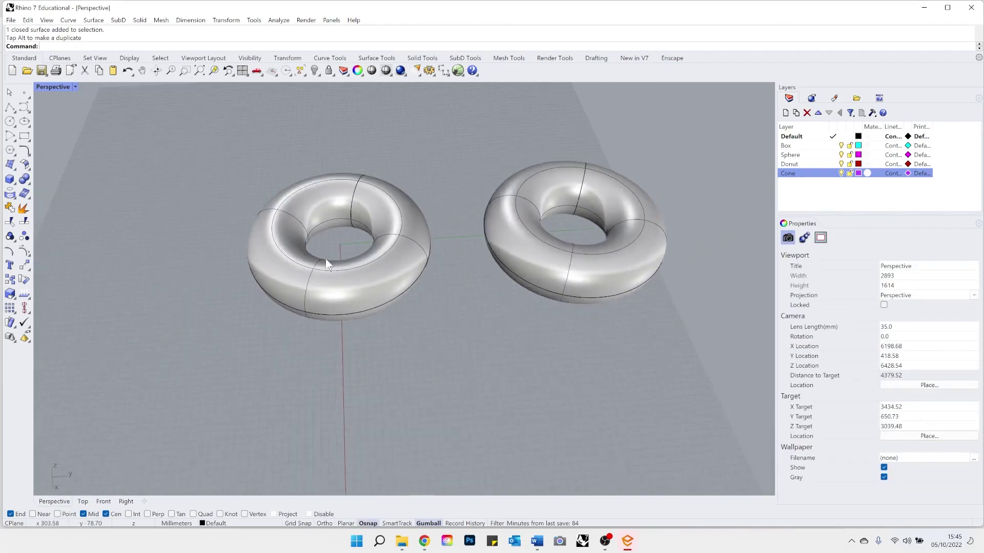
pyautogui.scroll(4, 475, 226)
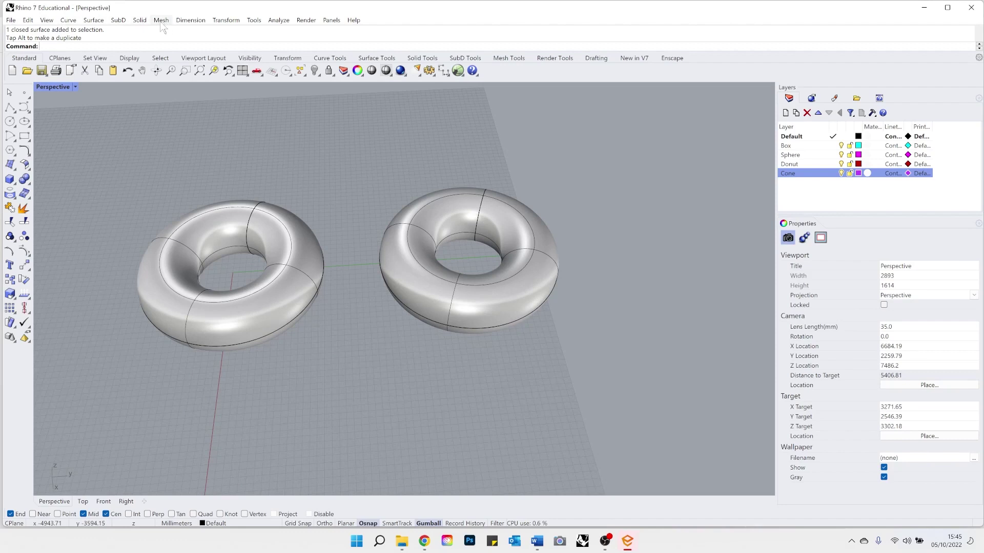
# Delete the torus copy and duplicate the original torus along the Y axis once more.
pyautogui.click(411, 235)
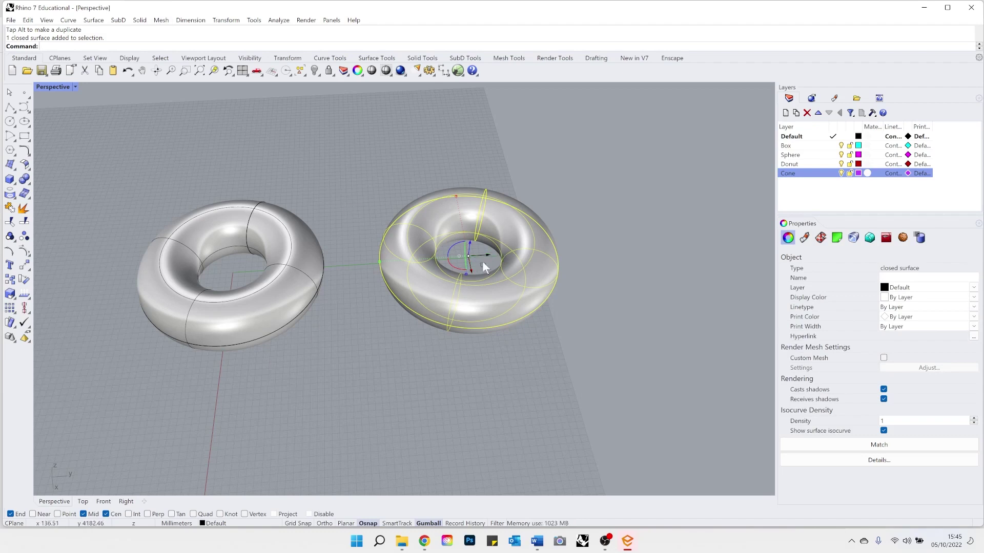
pyautogui.press('Delete')
pyautogui.click(275, 286)
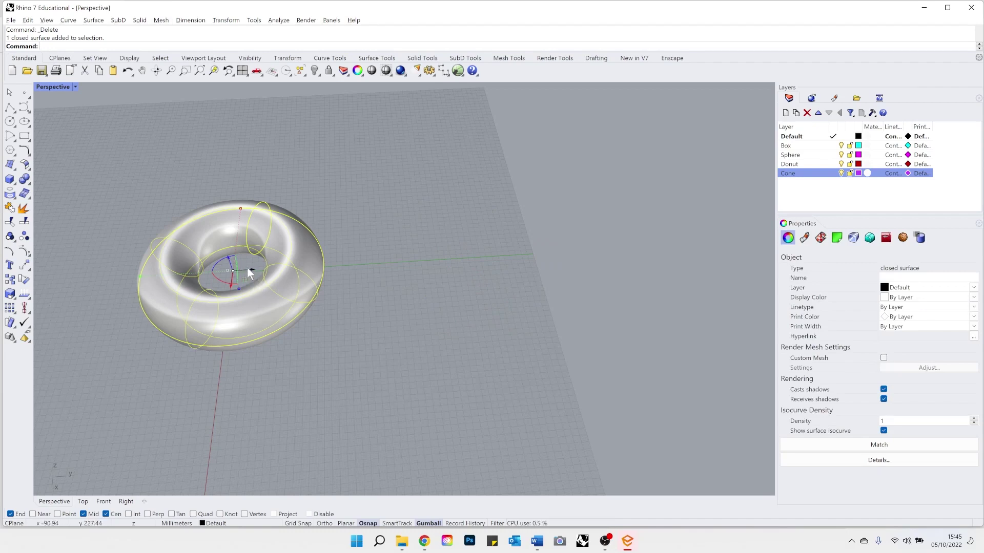
pyautogui.moveTo(249, 269); pyautogui.dragTo(495, 332)
pyautogui.press('alt')
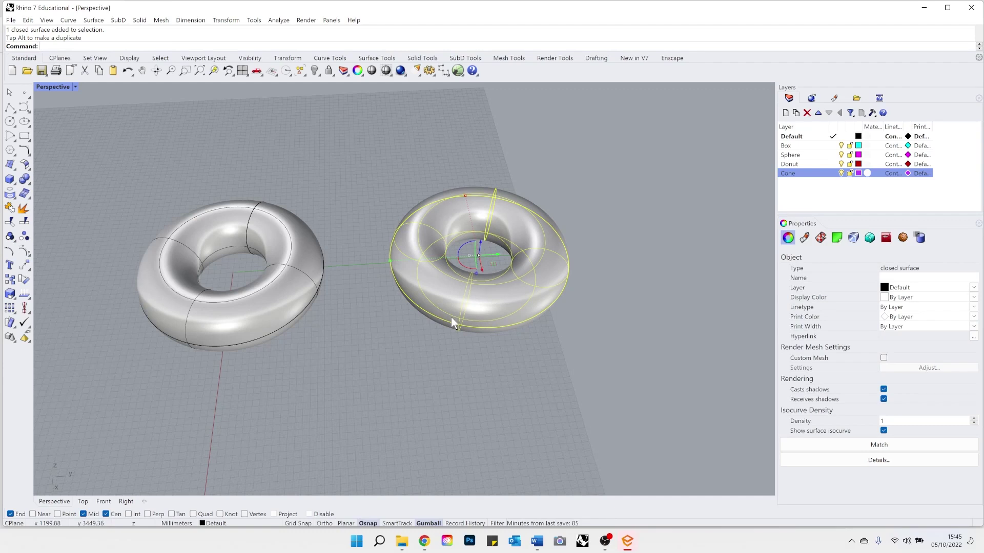
# Make a third torus farther along the Y axis and delete that extra copy.
pyautogui.moveTo(498, 256); pyautogui.dragTo(686, 241)
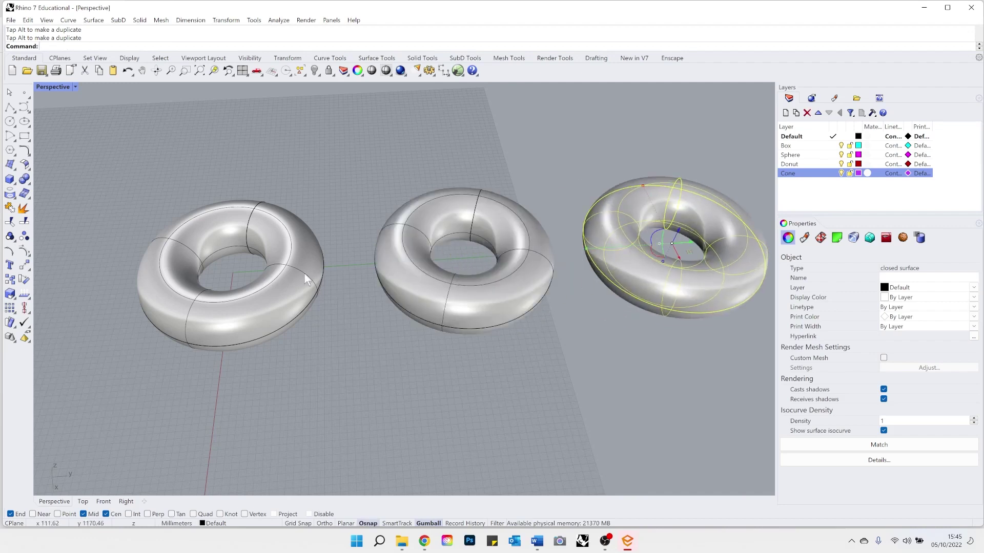
pyautogui.press('Delete')
pyautogui.scroll(2, 366, 300)
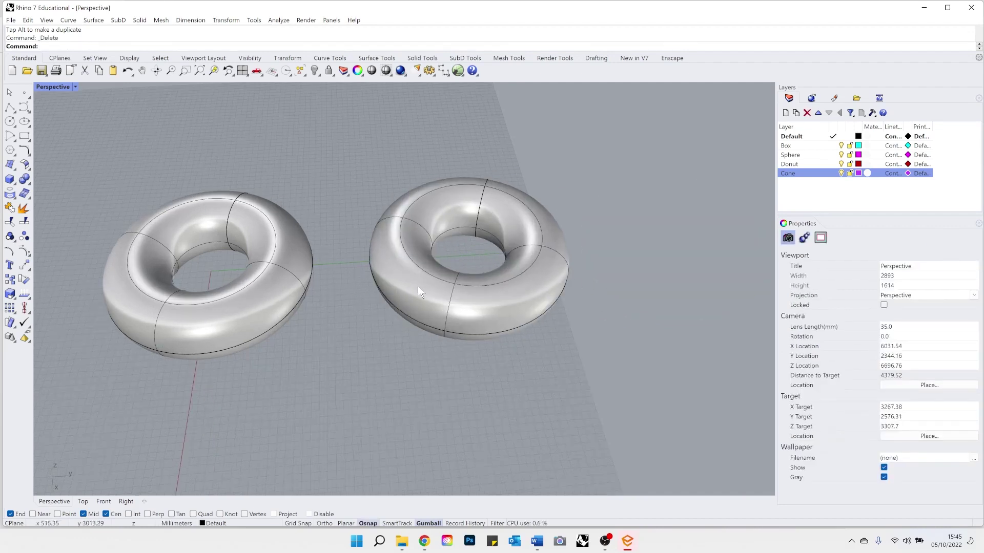
# Open the polygon mesh options for the copied torus and close them without creating a mesh.
pyautogui.click(394, 278)
pyautogui.moveTo(410, 331); pyautogui.dragTo(460, 286, button='right')
pyautogui.scroll(-3, 460, 285)
pyautogui.scroll(2, 438, 299)
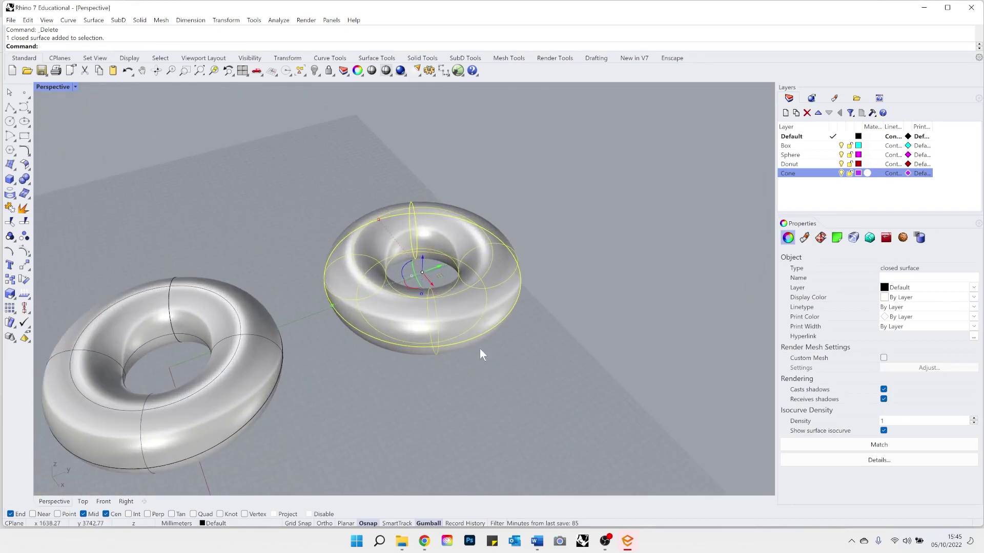
pyautogui.scroll(-3, 572, 309)
pyautogui.scroll(3, 383, 366)
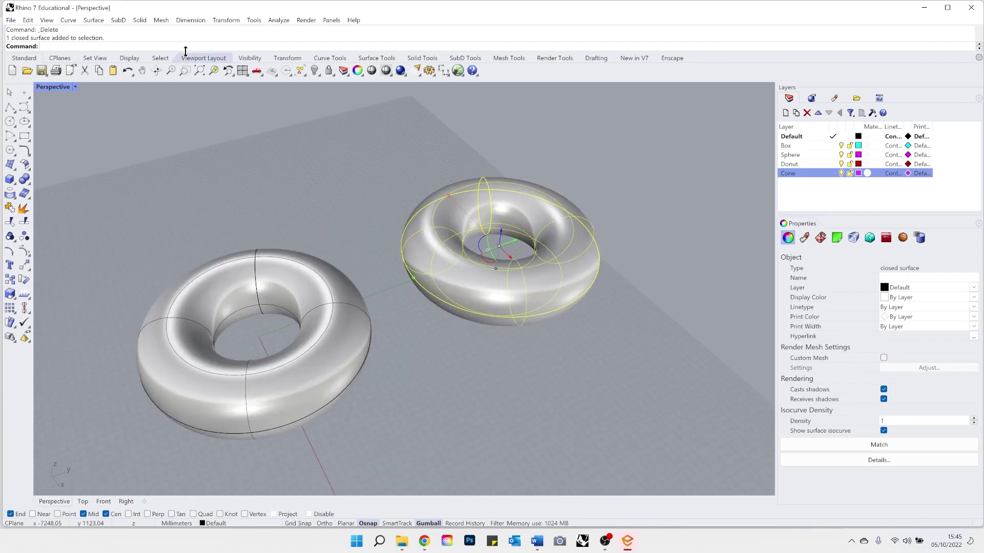
pyautogui.click(162, 22)
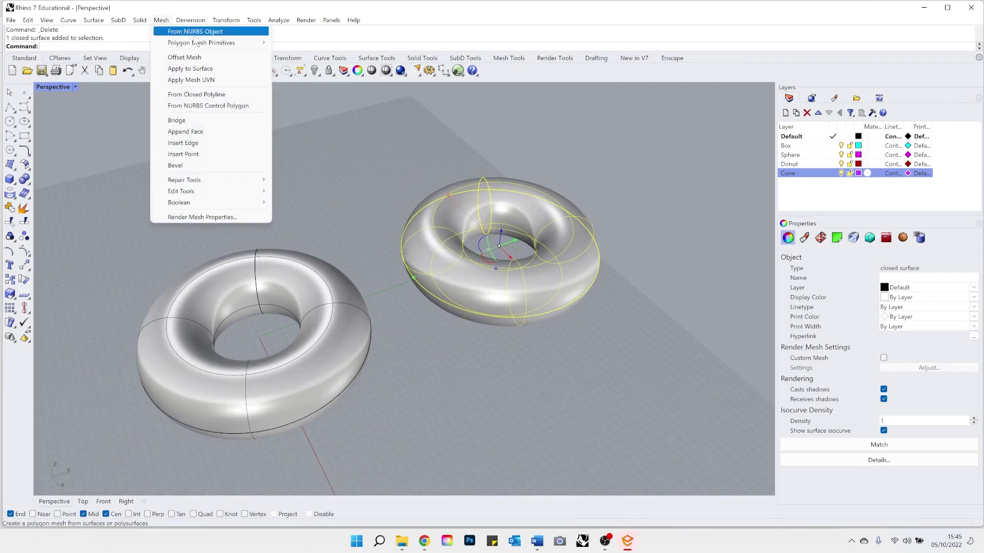
pyautogui.click(221, 33)
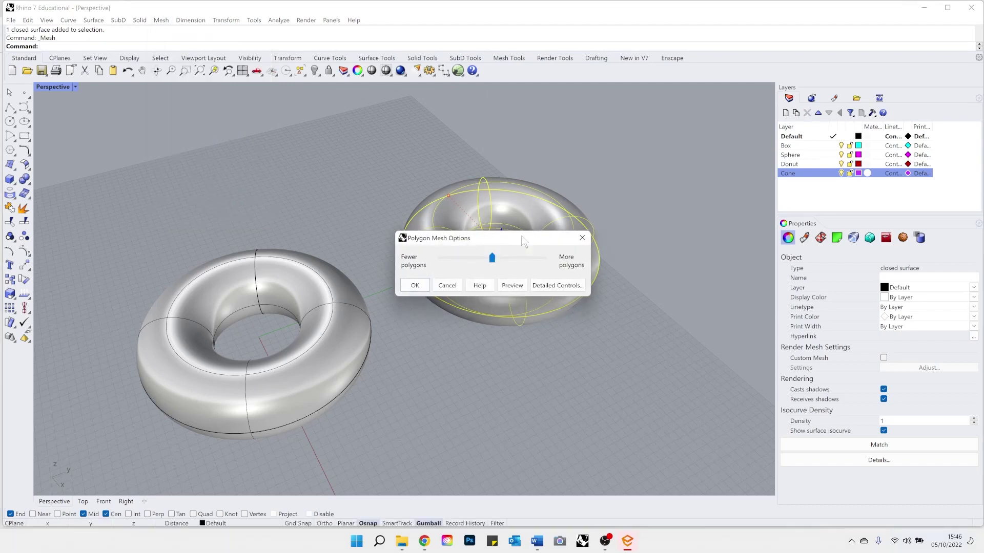
pyautogui.moveTo(289, 151); pyautogui.dragTo(295, 161)
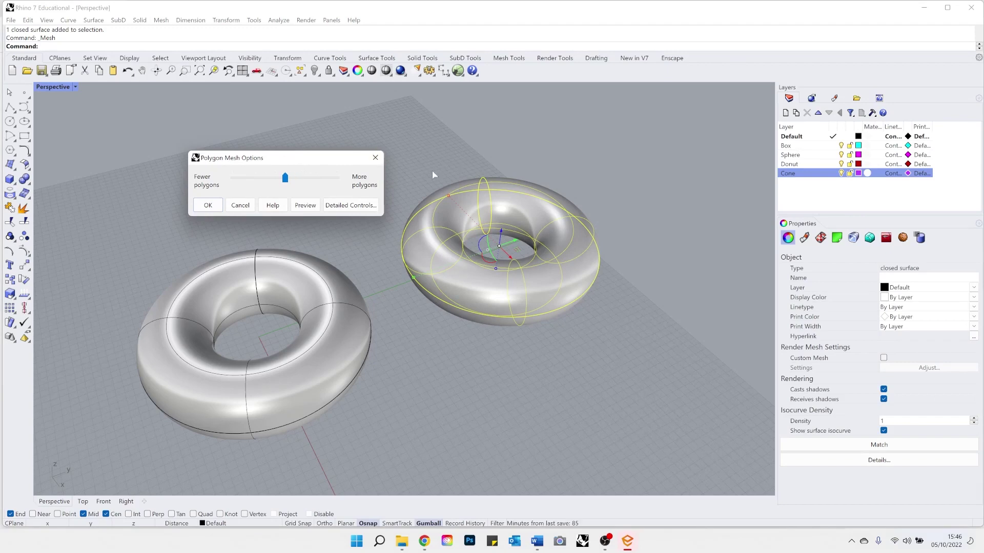
pyautogui.click(375, 158)
# Delete the copied torus, move the remaining one along the Y axis and duplicate it back to the origin.
pyautogui.press('Delete')
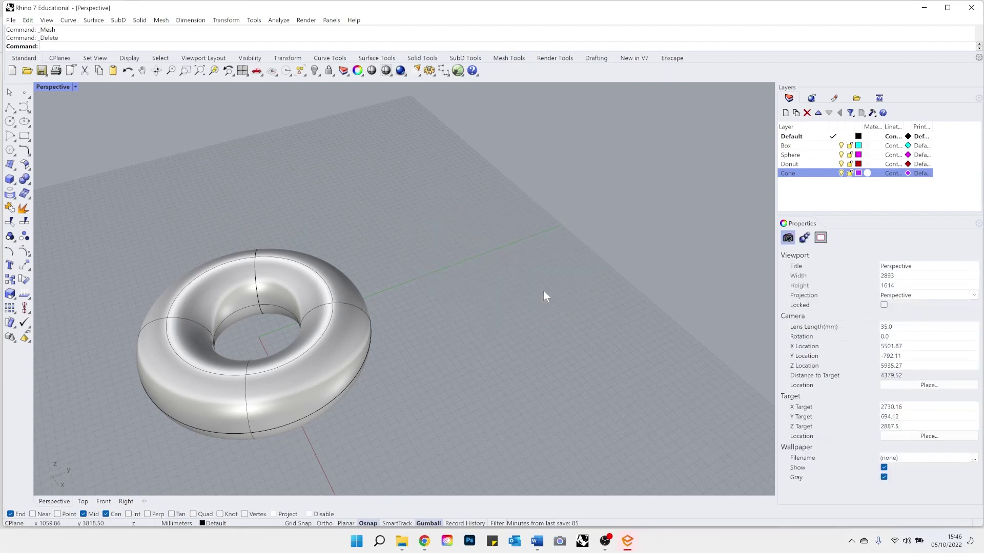
pyautogui.moveTo(543, 290); pyautogui.dragTo(212, 301, button='right')
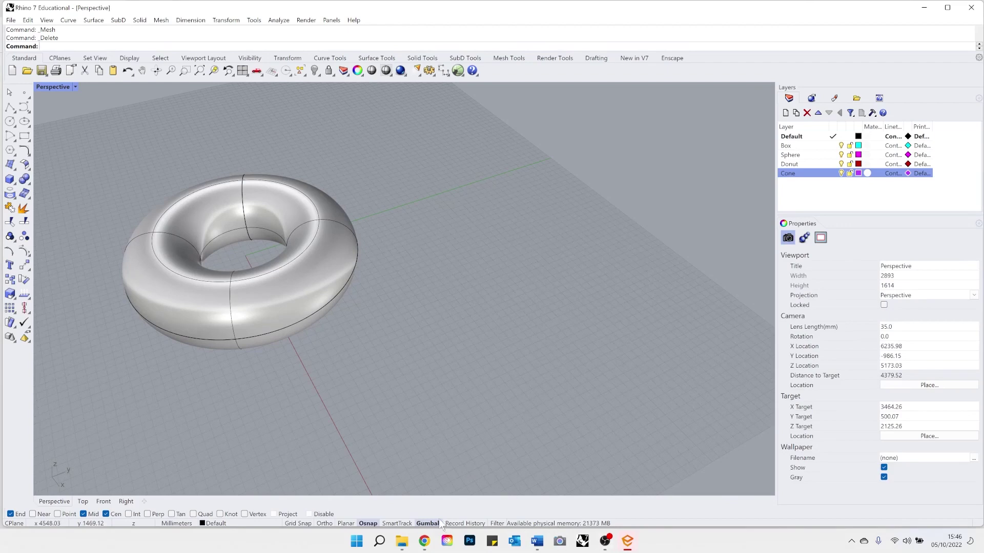
pyautogui.click(285, 283)
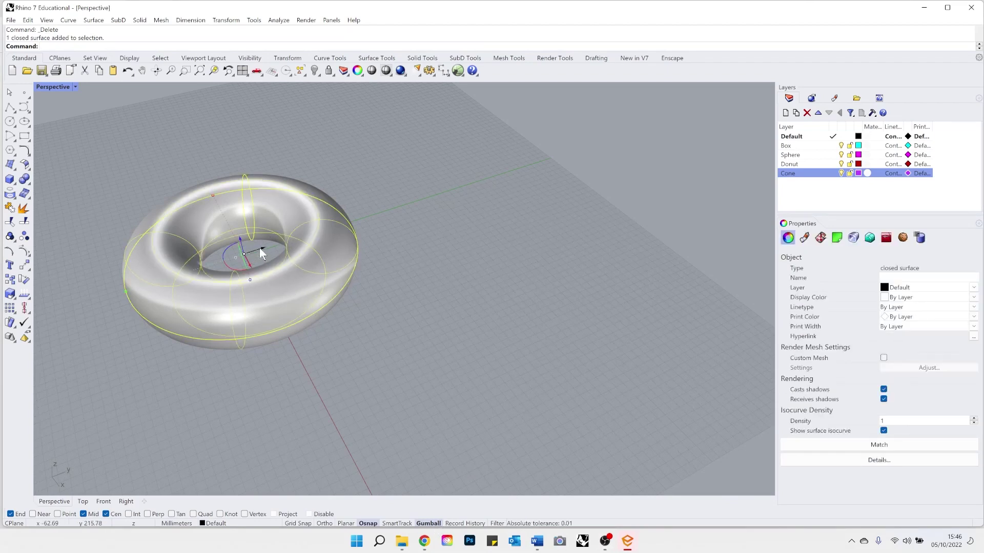
pyautogui.moveTo(261, 253); pyautogui.dragTo(414, 277)
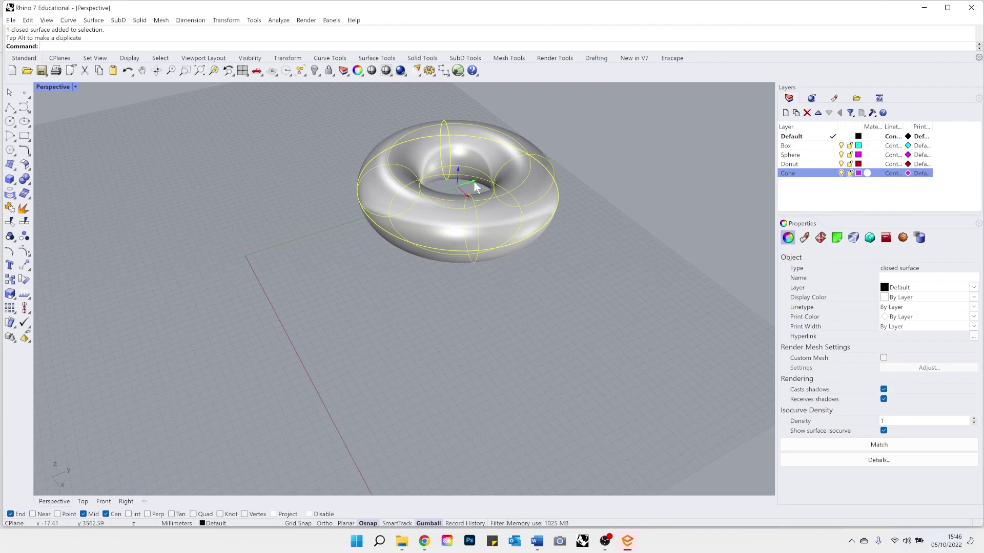
pyautogui.press('alt')
pyautogui.moveTo(473, 182); pyautogui.dragTo(221, 261)
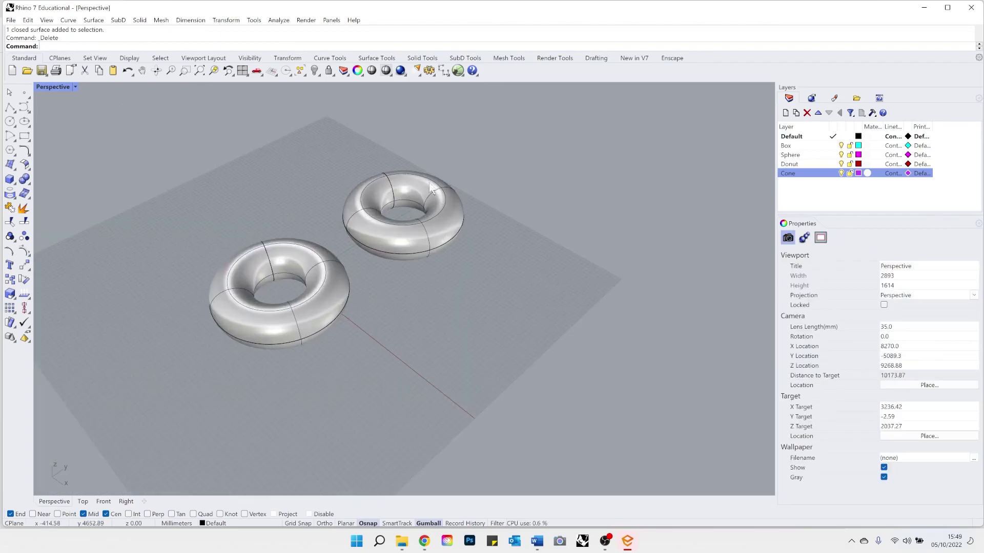
# Create a polygon mesh from the torus farther along the Y axis, using the fewest-polygons setting.
pyautogui.scroll(2, 438, 197)
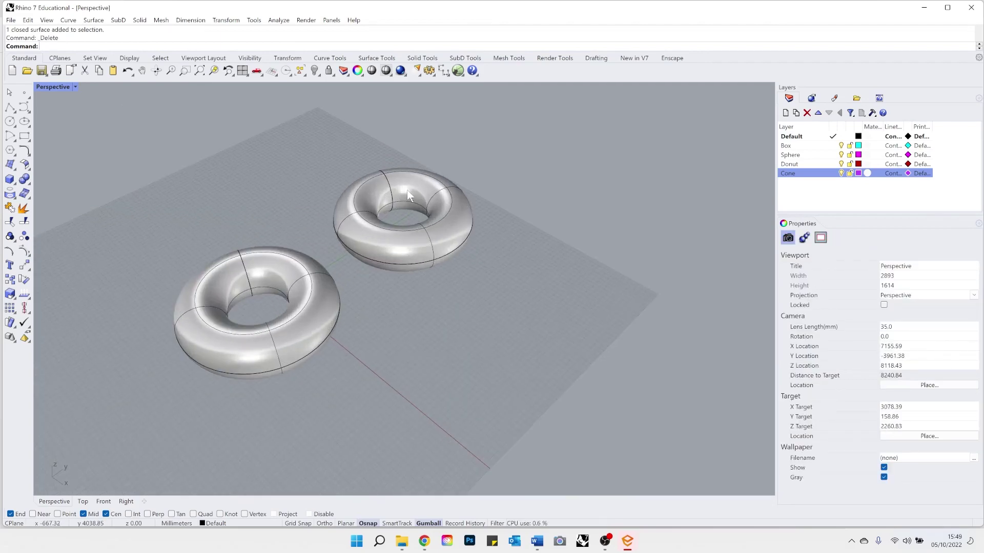
pyautogui.click(406, 191)
pyautogui.scroll(1, 441, 217)
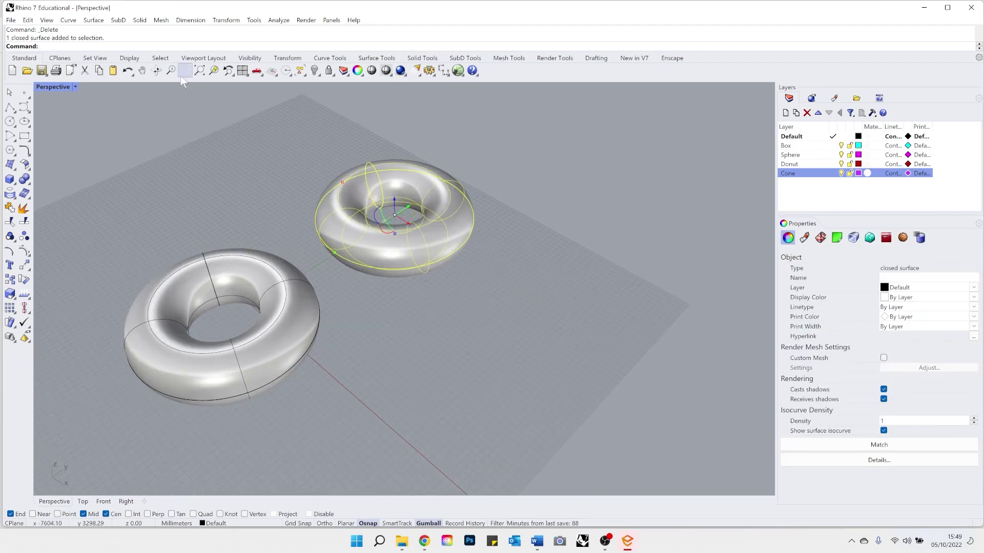
pyautogui.click(161, 20)
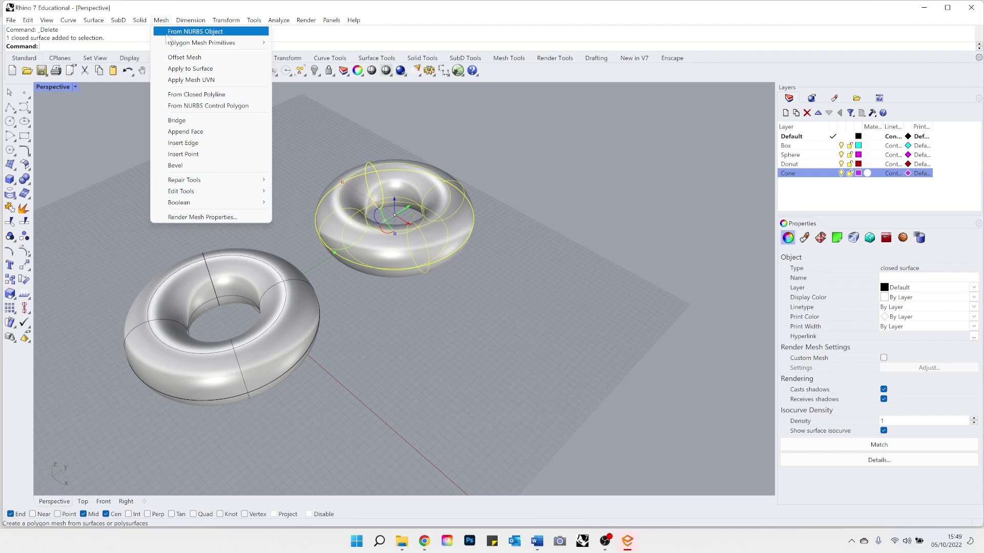
pyautogui.click(166, 38)
pyautogui.moveTo(285, 158); pyautogui.dragTo(242, 148)
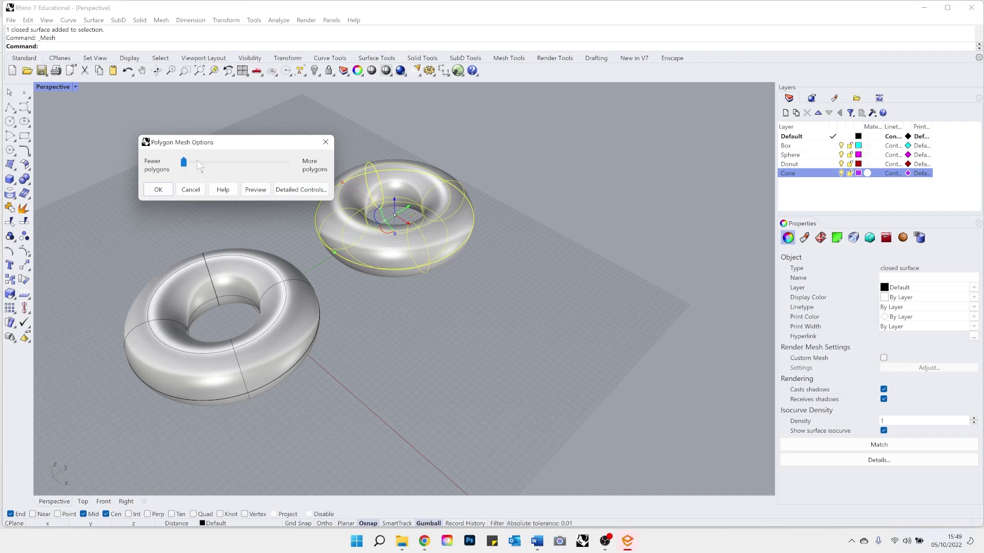
pyautogui.click(158, 189)
# Move the NURBS torus off its coincident mesh, farther out along the Y axis.
pyautogui.scroll(-3, 266, 392)
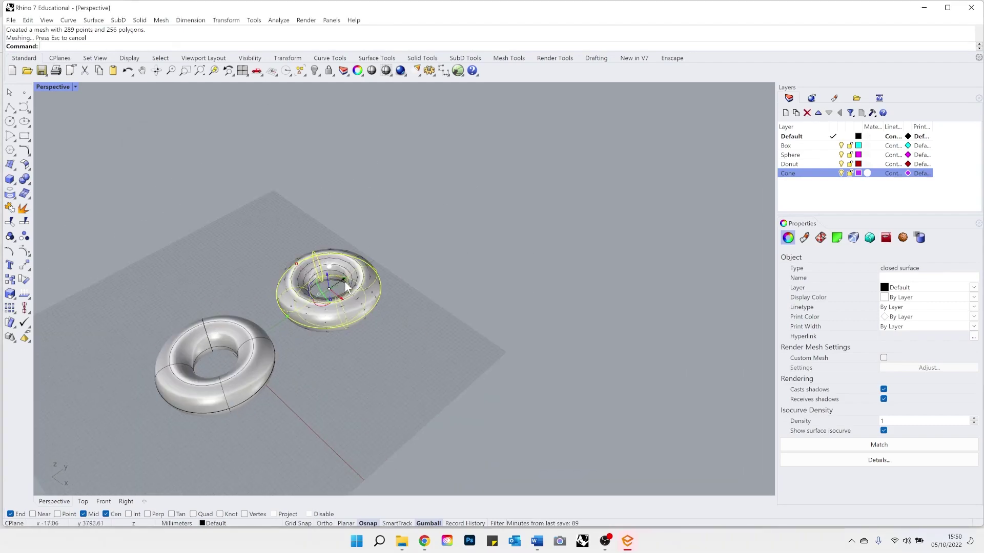
pyautogui.scroll(3, 338, 285)
pyautogui.scroll(1, 308, 279)
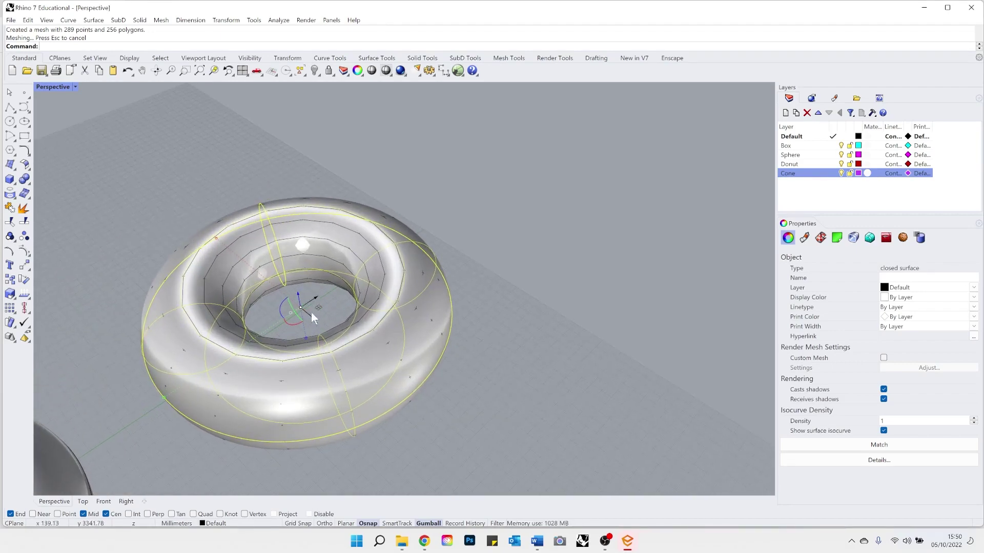
pyautogui.scroll(-3, 319, 359)
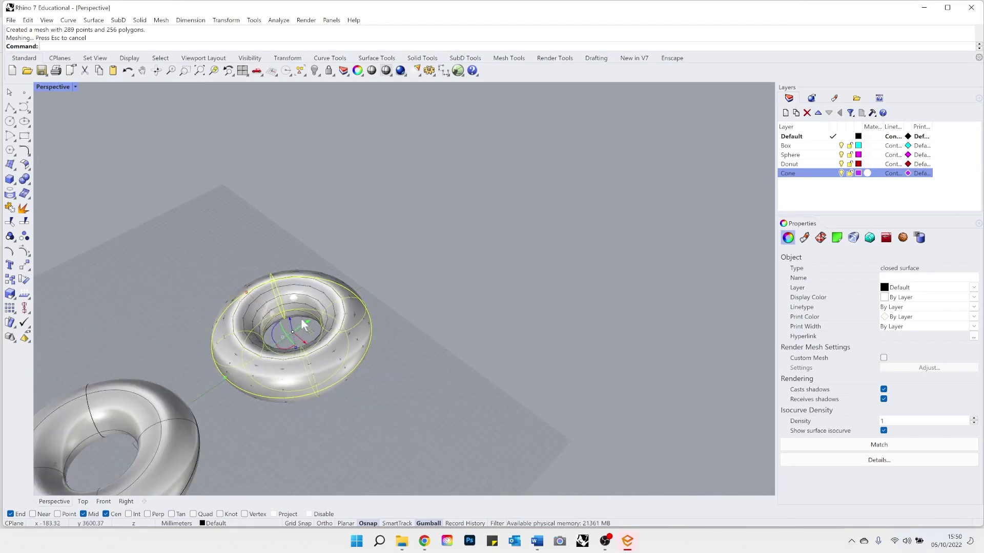
pyautogui.moveTo(304, 328); pyautogui.dragTo(451, 193)
pyautogui.click(401, 381)
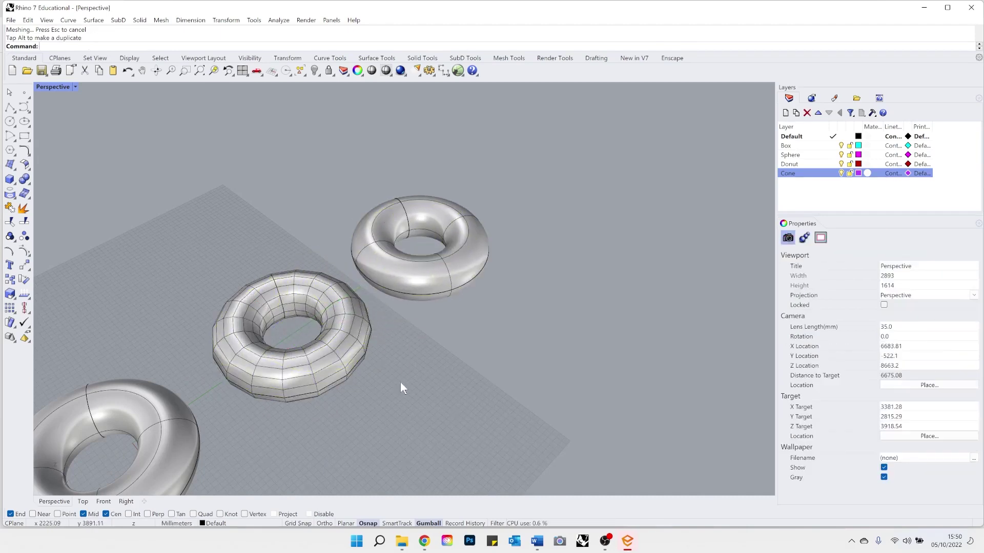
# Compare the faceted mesh torus with the smooth NURBS tori on both sides from several angles.
pyautogui.moveTo(400, 381); pyautogui.dragTo(290, 386, button='right')
pyautogui.scroll(5, 362, 323)
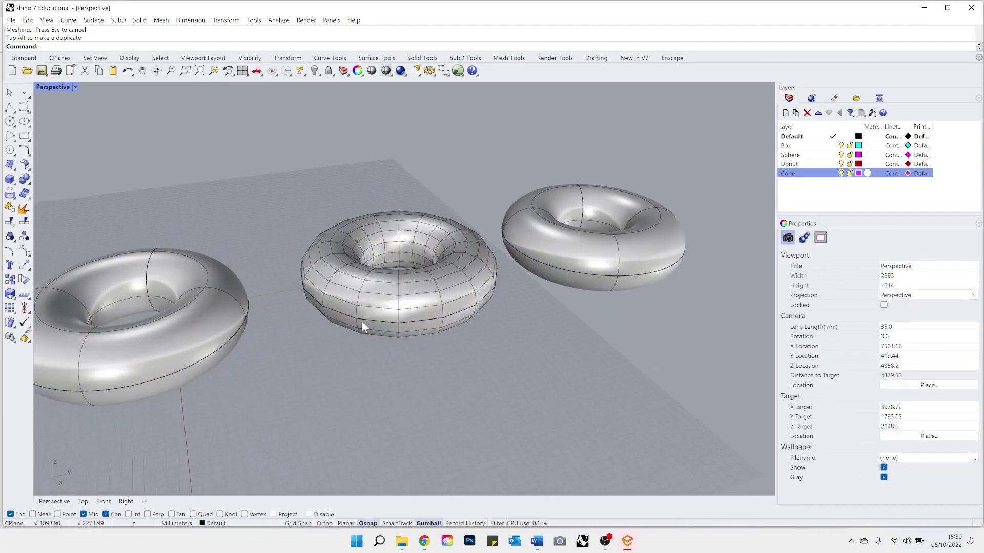
pyautogui.moveTo(286, 343); pyautogui.dragTo(414, 326, button='right')
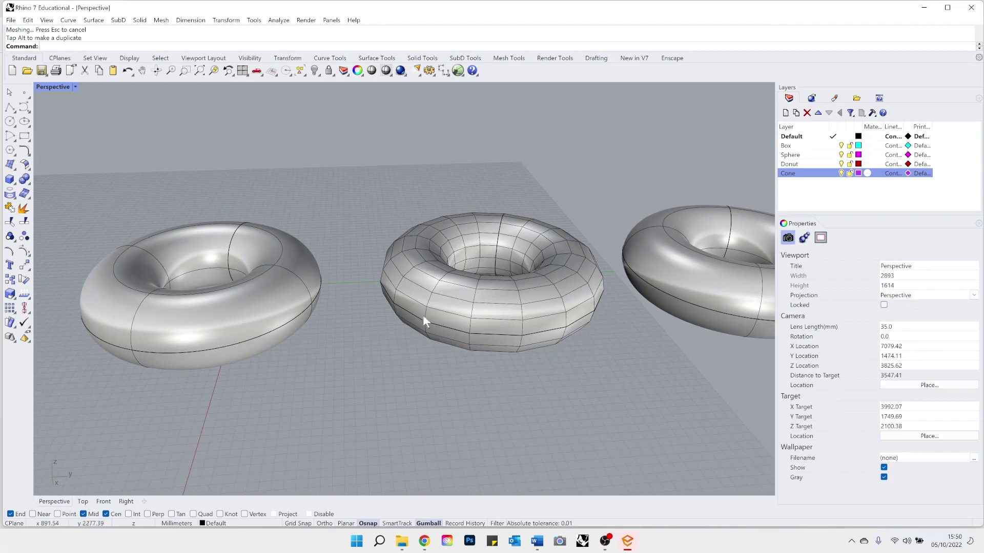
pyautogui.scroll(-3, 422, 314)
pyautogui.scroll(-2, 212, 272)
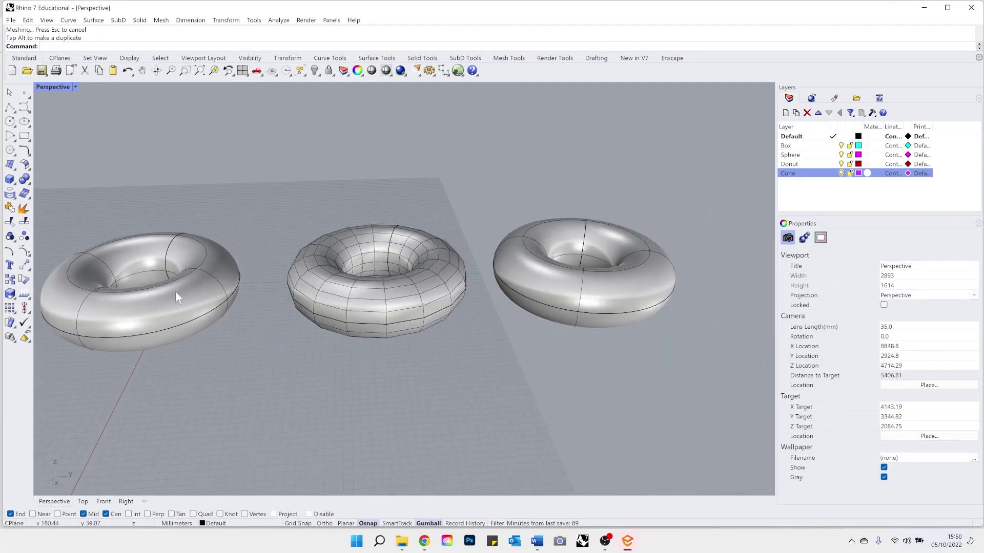
pyautogui.scroll(-6, 211, 312)
pyautogui.scroll(3, 307, 319)
pyautogui.moveTo(344, 328); pyautogui.dragTo(387, 340, button='right')
# Create a denser polygon mesh from the farthest NURBS torus with the polygon density set midway between fewer and more.
pyautogui.click(336, 260)
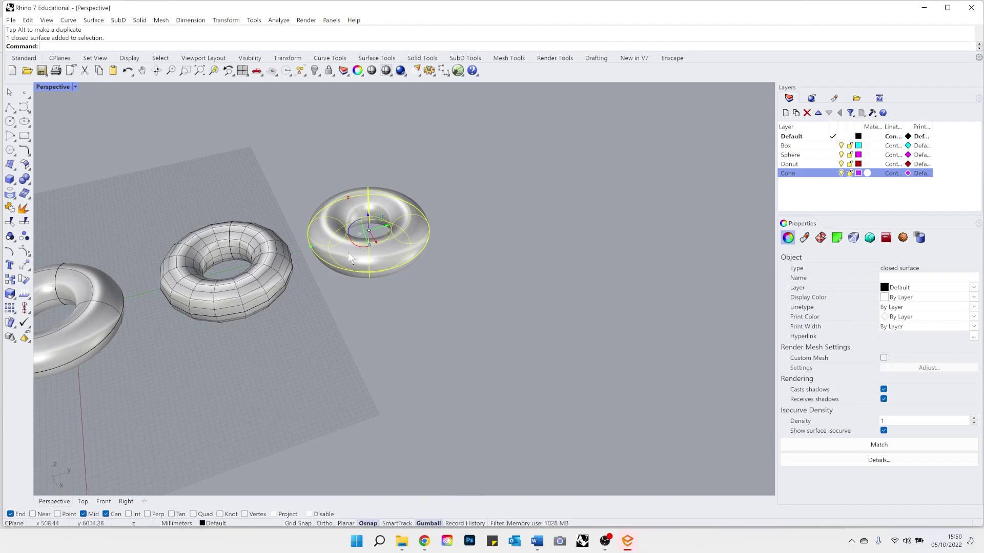
pyautogui.click(160, 21)
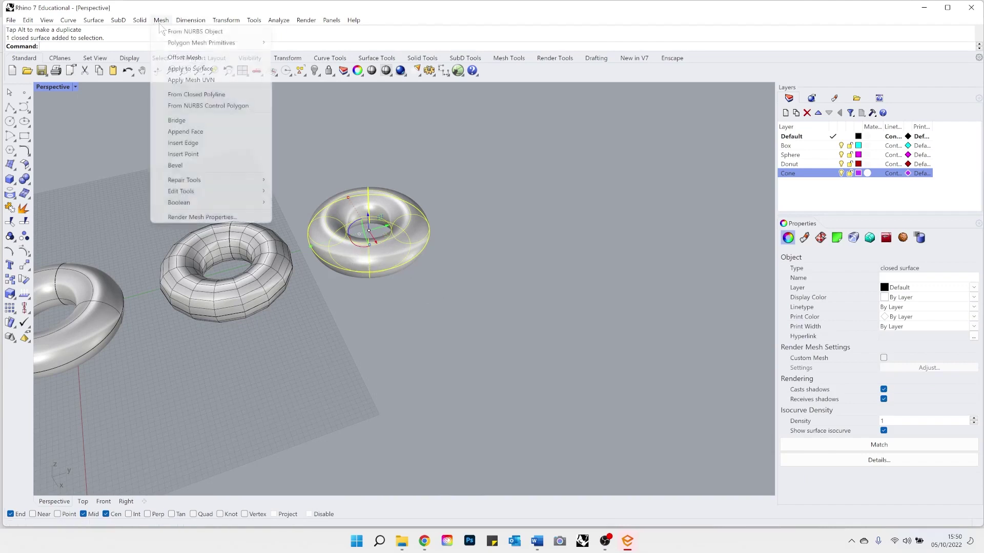
pyautogui.click(177, 32)
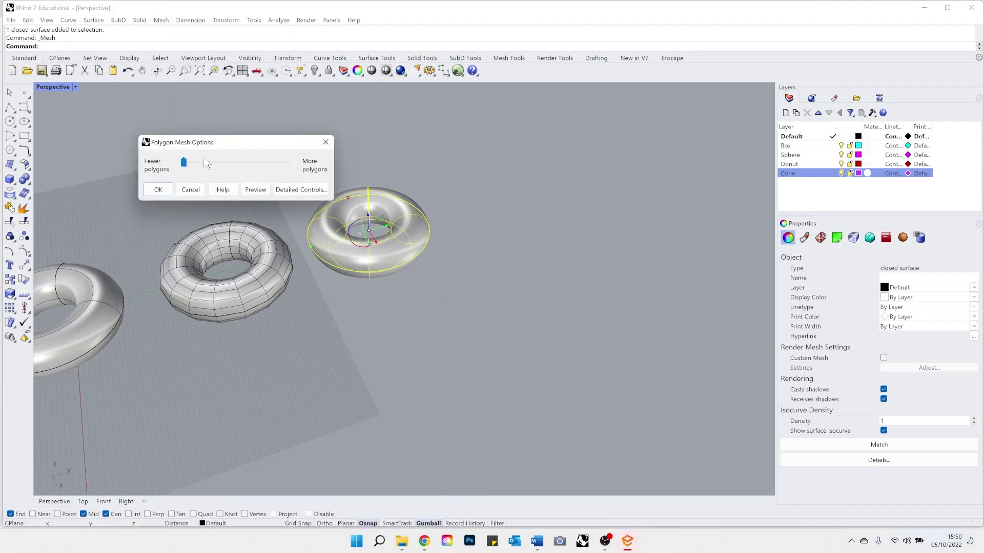
pyautogui.click(186, 164)
pyautogui.moveTo(235, 166); pyautogui.dragTo(235, 166)
pyautogui.click(158, 191)
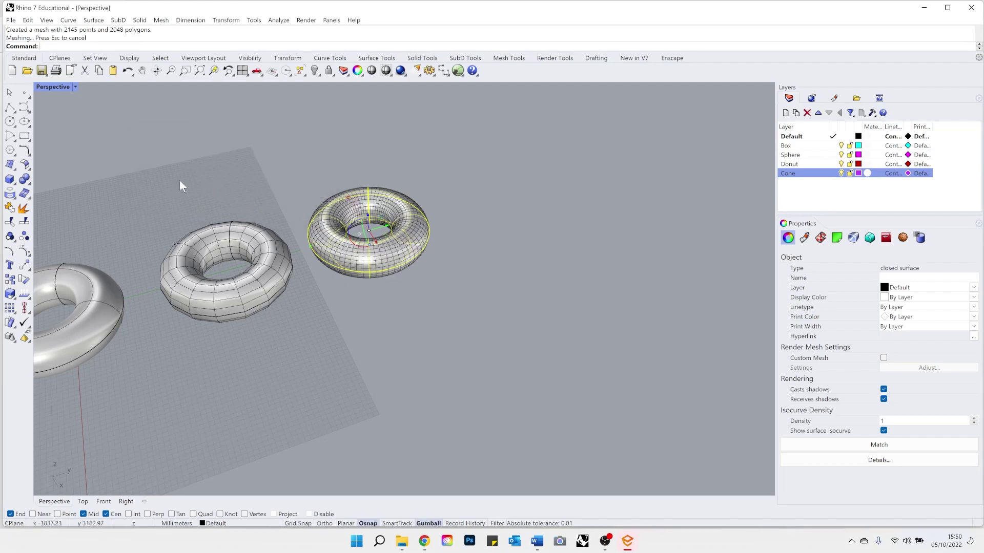
# Move the NURBS torus off its mesh farther along the Y axis and mesh it with the most-polygons setting.
pyautogui.moveTo(393, 235); pyautogui.dragTo(501, 200)
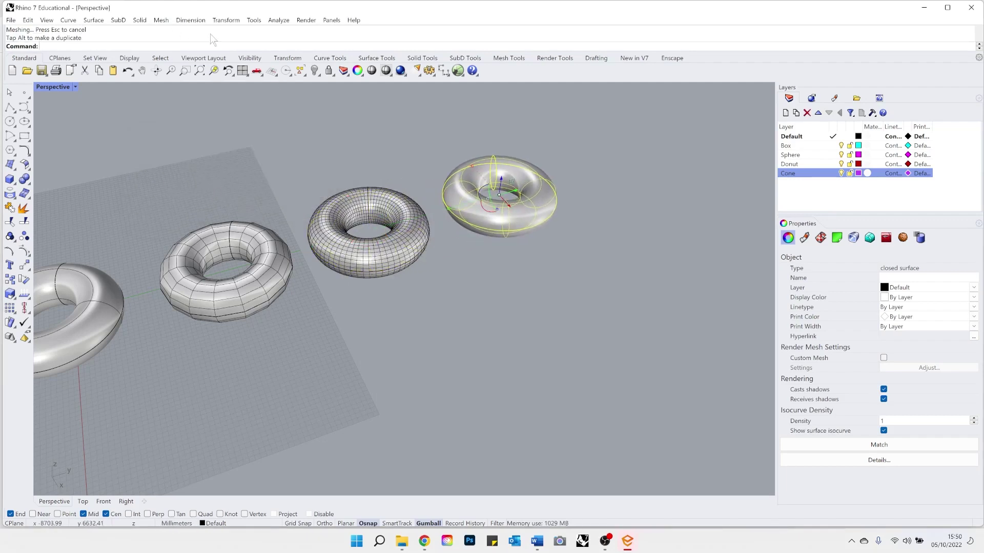
pyautogui.click(162, 21)
pyautogui.click(174, 32)
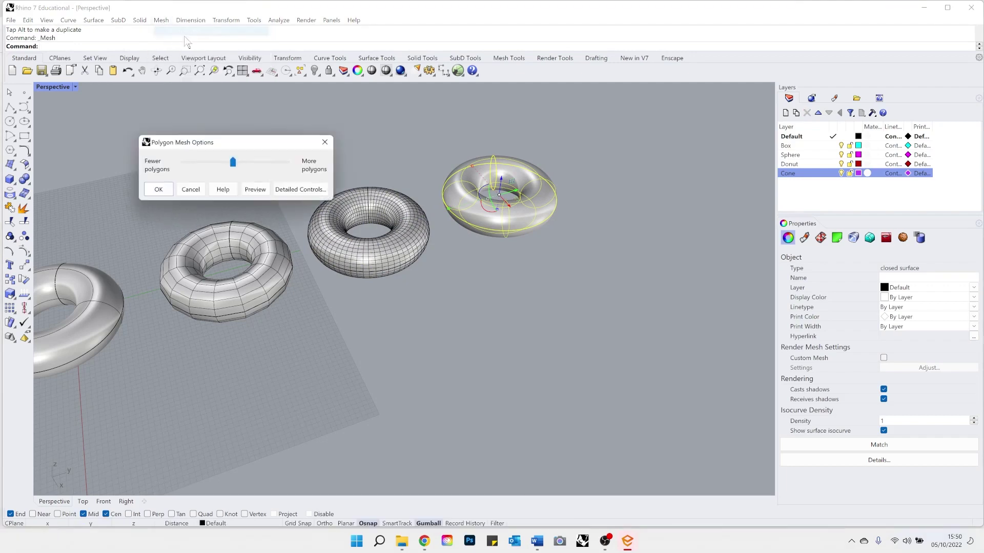
pyautogui.moveTo(233, 163); pyautogui.dragTo(287, 163)
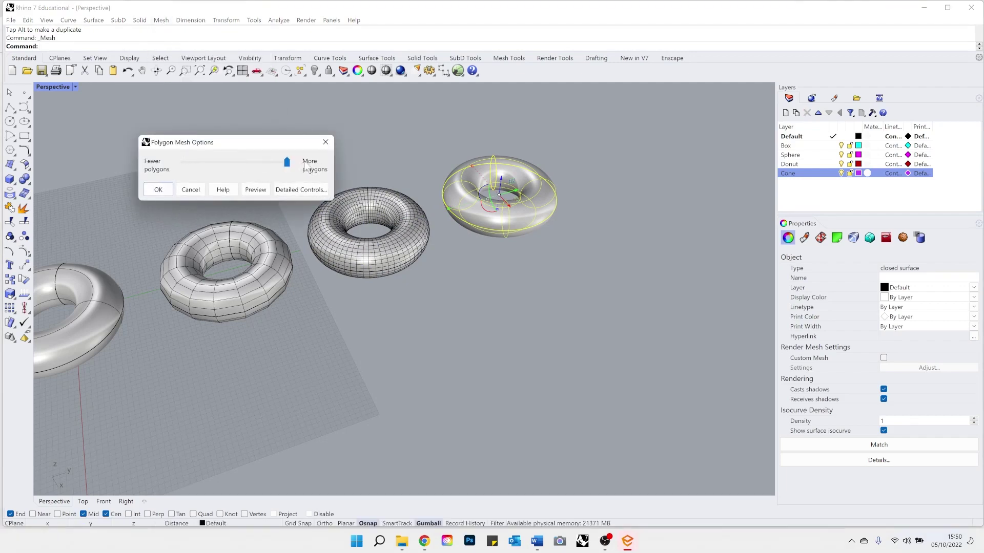
pyautogui.click(158, 190)
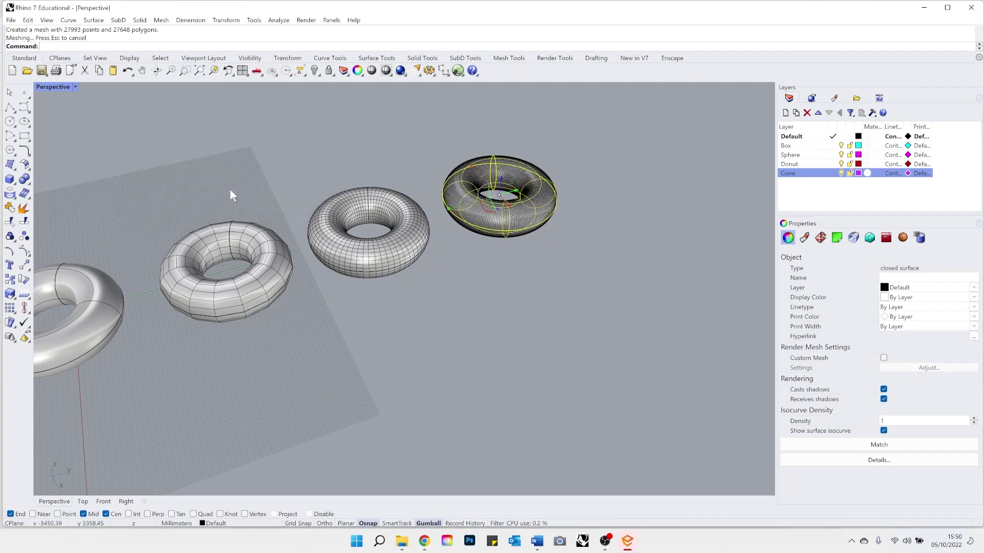
# Pull the NURBS torus off the densest mesh along the Y axis and delete it.
pyautogui.moveTo(515, 199); pyautogui.dragTo(620, 168)
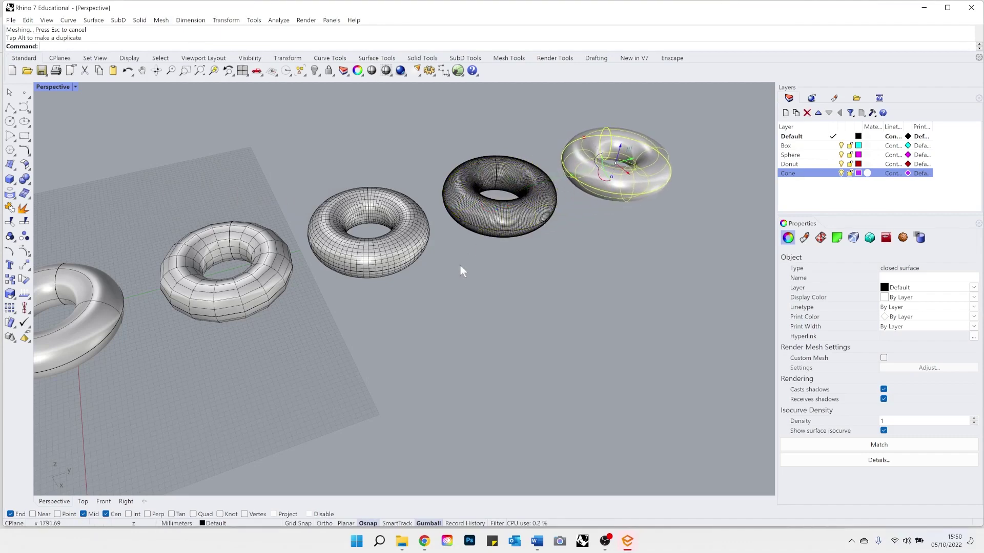
pyautogui.scroll(-3, 523, 210)
pyautogui.press('Delete')
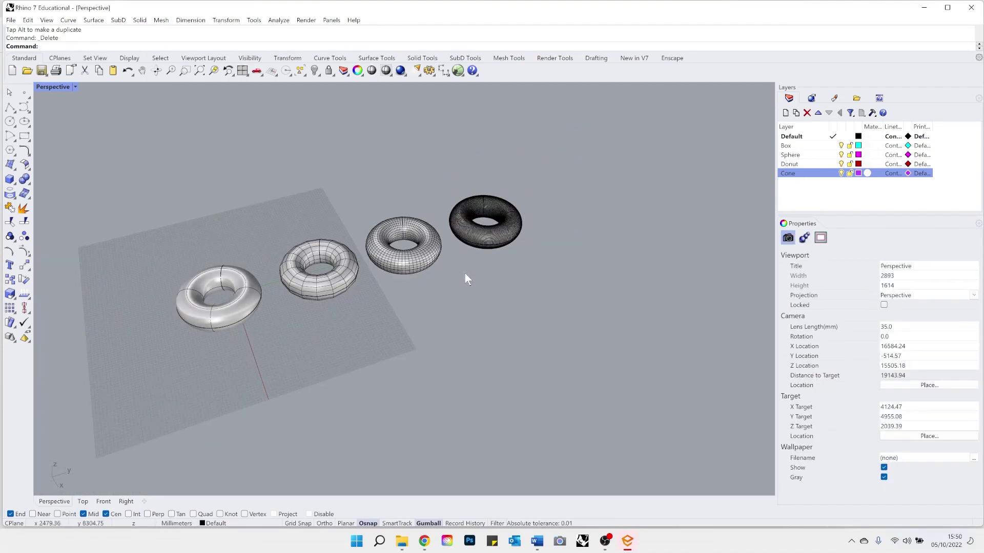
# Delete the three duplicated mesh tori in front of the original row.
pyautogui.scroll(2, 465, 273)
pyautogui.scroll(2, 200, 269)
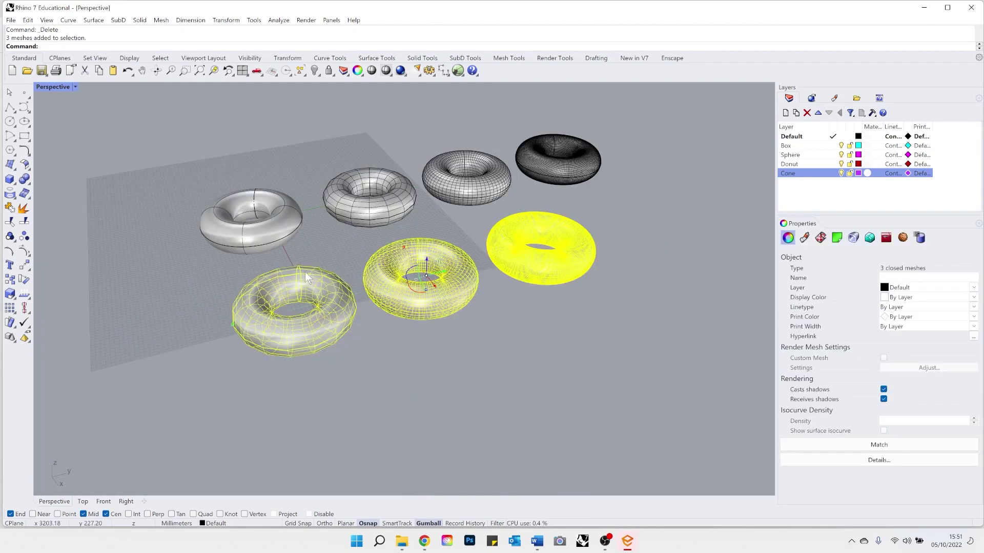
pyautogui.press('Delete')
# Compare the smooth NURBS torus with the coarse mesh torus beside it at close range.
pyautogui.scroll(3, 521, 122)
pyautogui.moveTo(520, 122); pyautogui.dragTo(496, 220, button='right')
pyautogui.scroll(-4, 496, 220)
pyautogui.scroll(2, 345, 207)
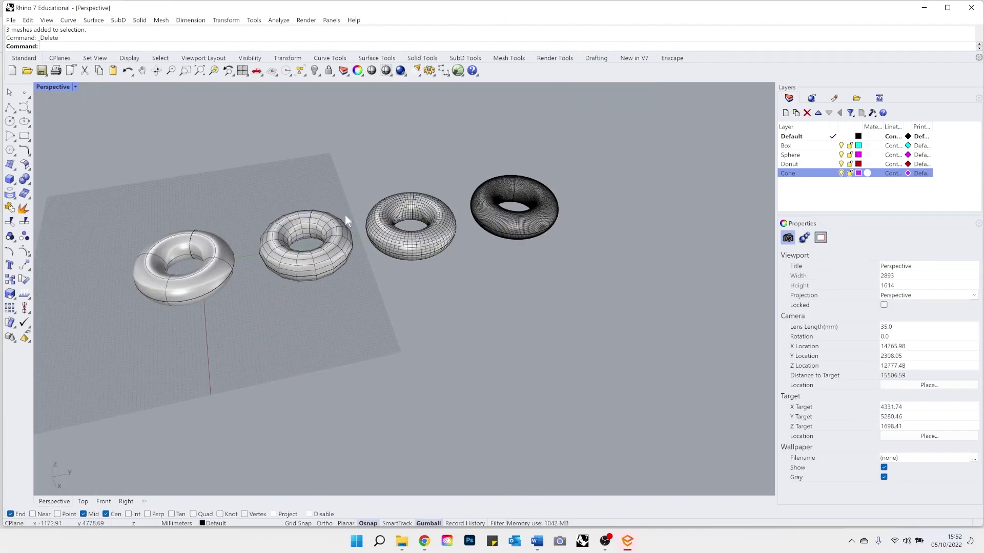
pyautogui.scroll(4, 140, 299)
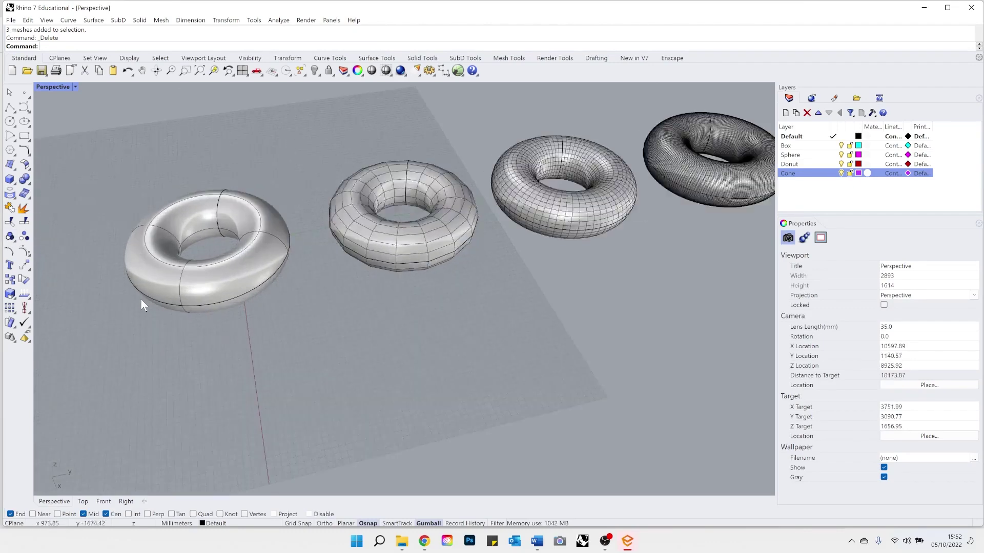
pyautogui.scroll(4, 140, 299)
pyautogui.scroll(4, 225, 276)
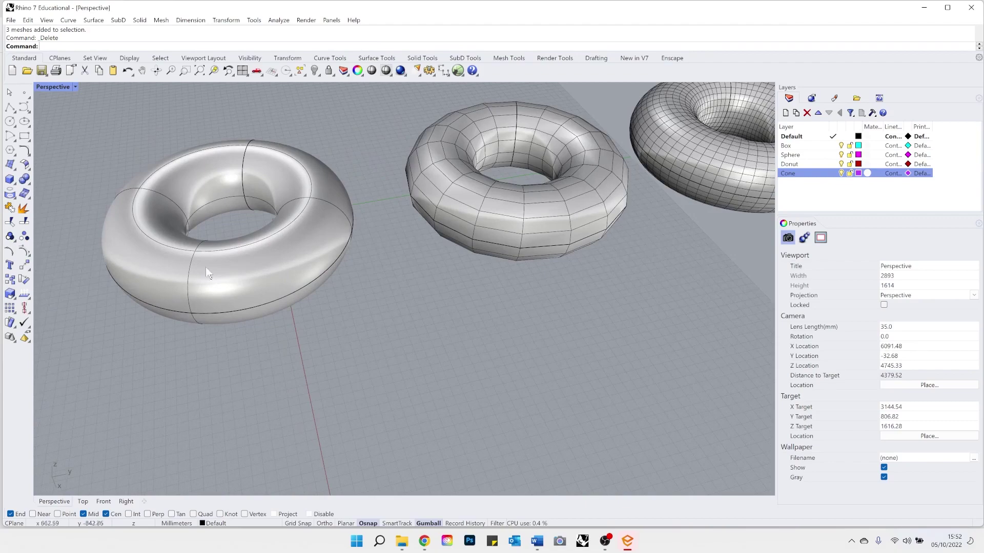
pyautogui.scroll(2, 682, 191)
pyautogui.scroll(11, 681, 192)
pyautogui.scroll(20, 533, 185)
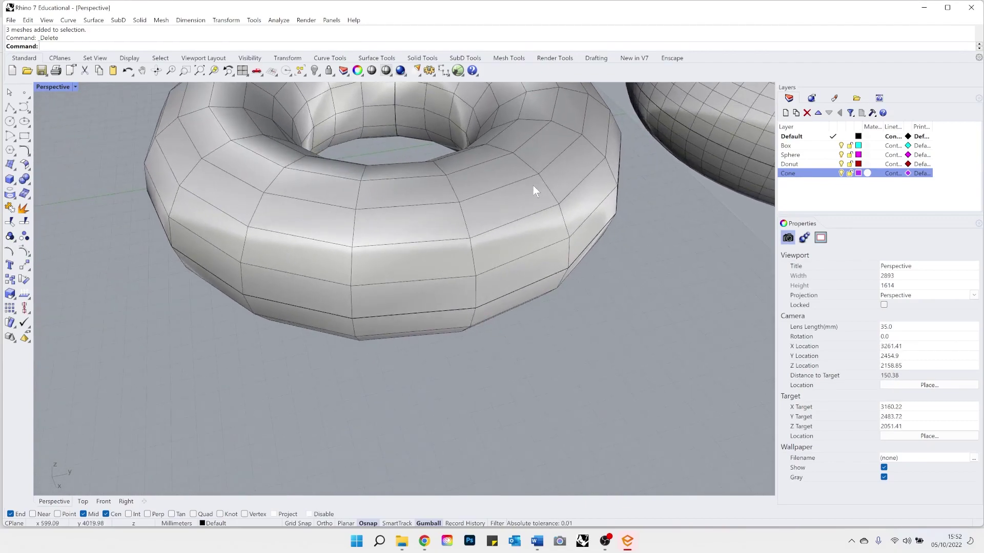
# Inspect the faceted outer edge of the coarse mesh torus against the medium-density mesh behind it.
pyautogui.moveTo(533, 185); pyautogui.dragTo(558, 154, button='right')
pyautogui.scroll(-10, 558, 154)
pyautogui.scroll(4, 420, 357)
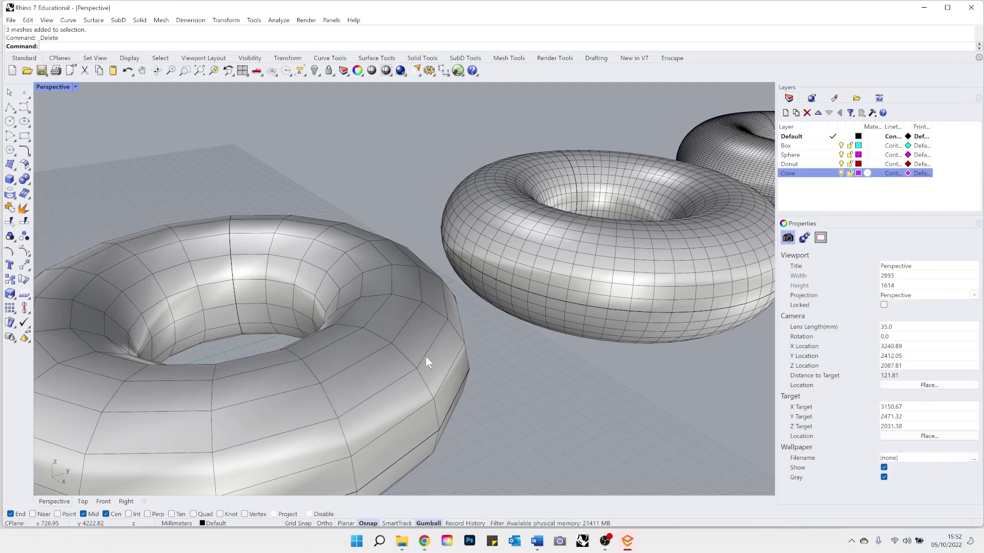
pyautogui.scroll(5, 454, 343)
pyautogui.scroll(14, 473, 368)
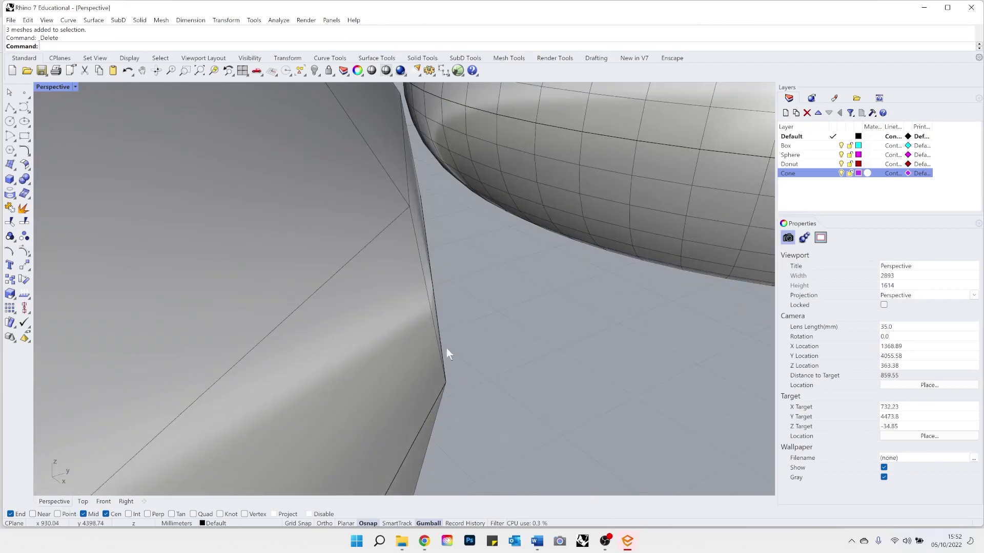
pyautogui.scroll(-4, 441, 348)
pyautogui.moveTo(435, 356); pyautogui.dragTo(432, 336, button='right')
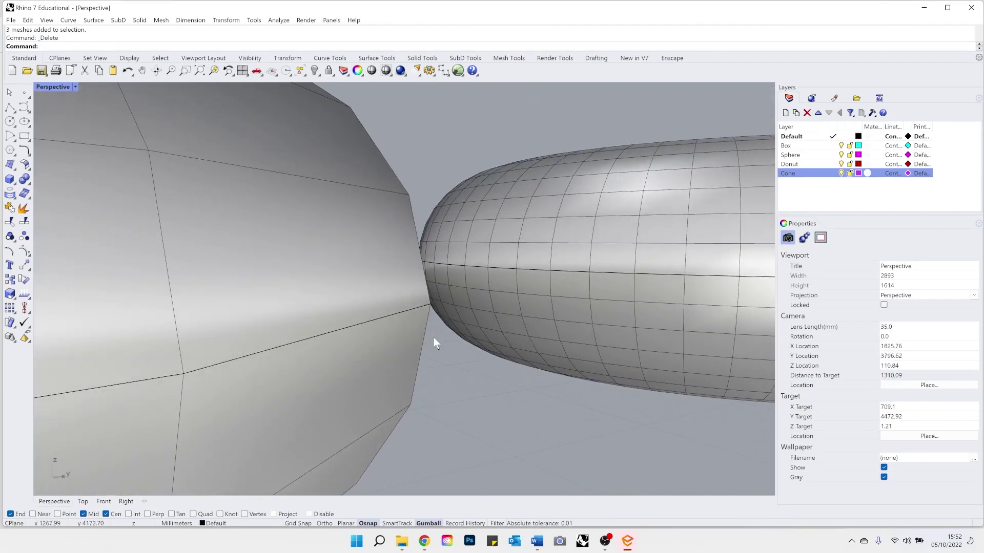
# Examine the polygon grids of the medium-density and densest mesh tori from the side and from above.
pyautogui.scroll(-6, 433, 336)
pyautogui.scroll(3, 472, 311)
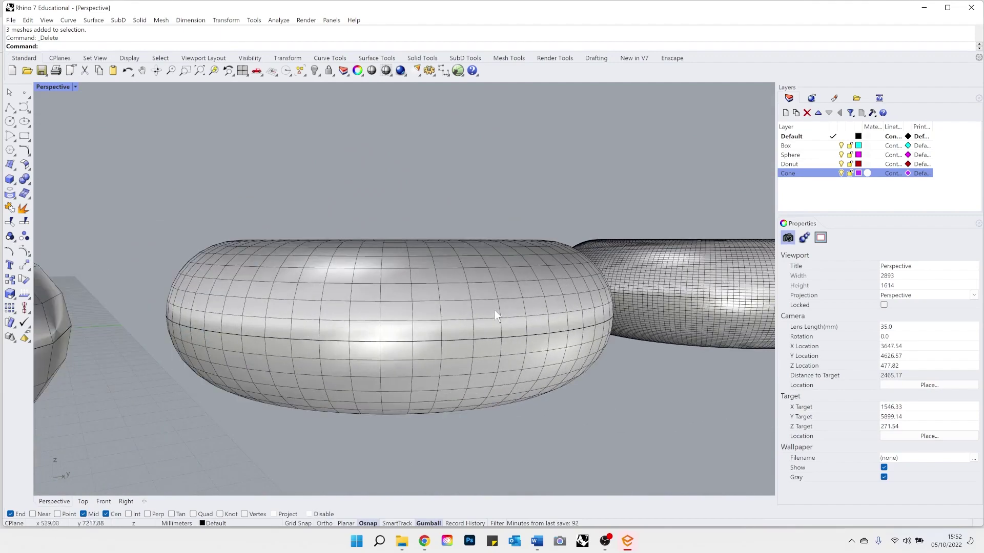
pyautogui.scroll(3, 495, 314)
pyautogui.scroll(4, 491, 293)
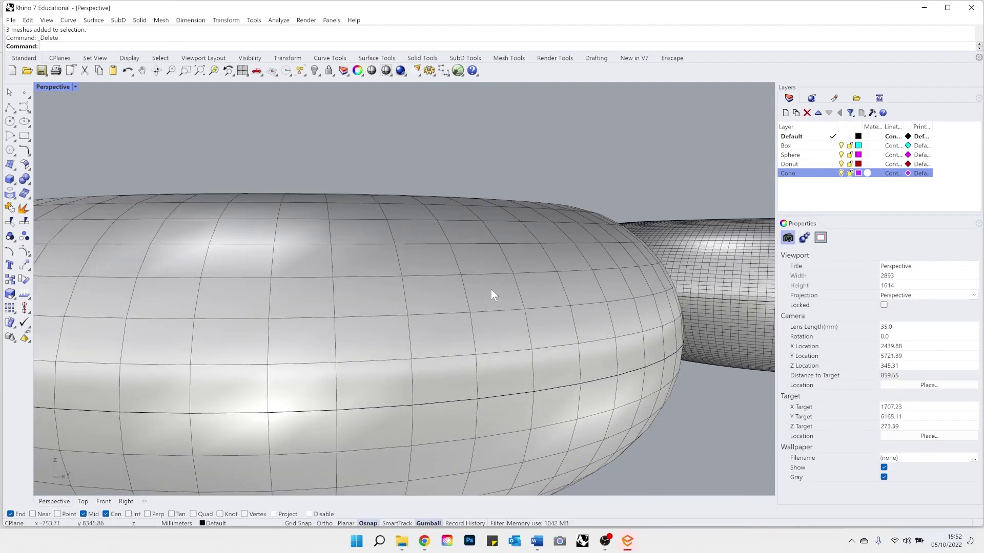
pyautogui.scroll(-6, 491, 290)
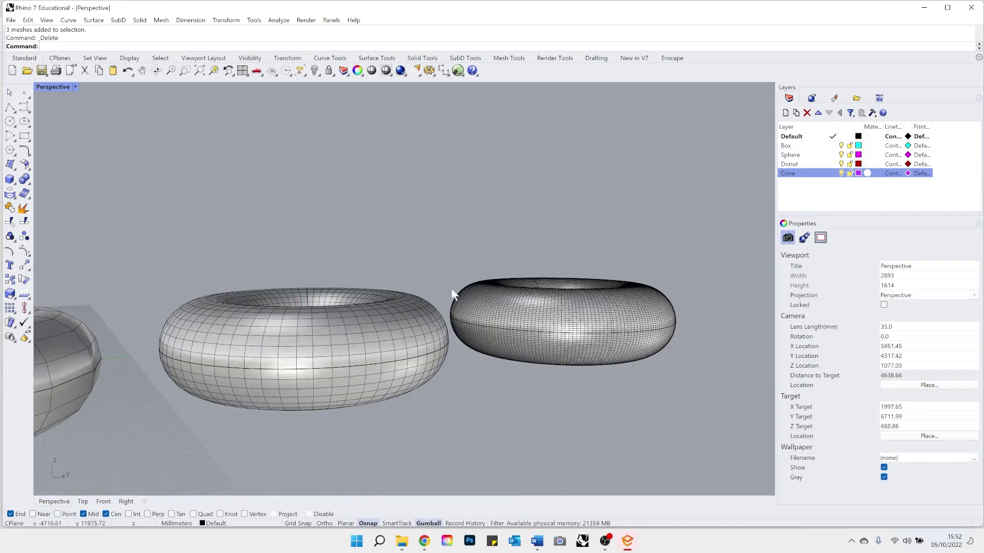
pyautogui.moveTo(450, 292); pyautogui.dragTo(409, 268, button='right')
pyautogui.scroll(-5, 405, 286)
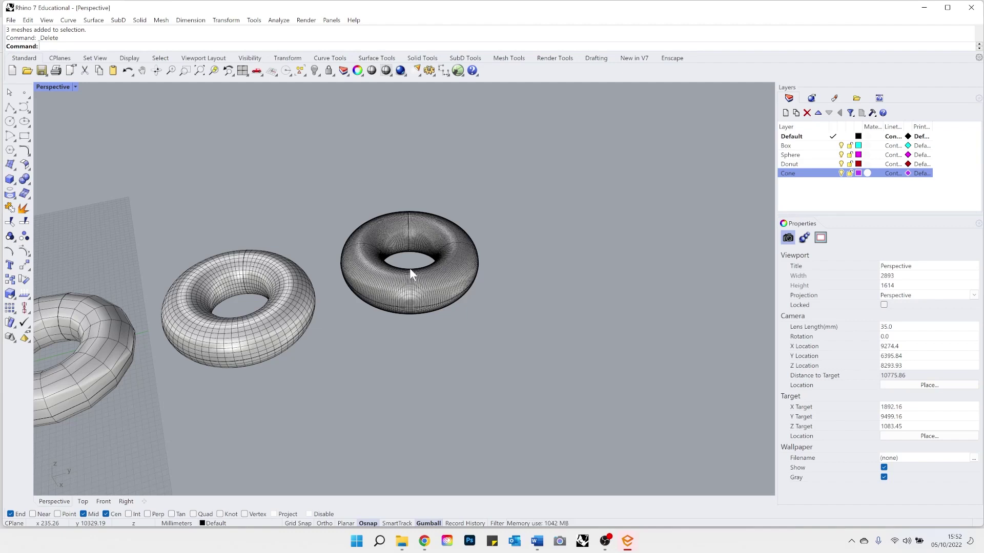
# Review the whole row of tori, comparing the NURBS surface with the three mesh densities.
pyautogui.scroll(-10, 290, 307)
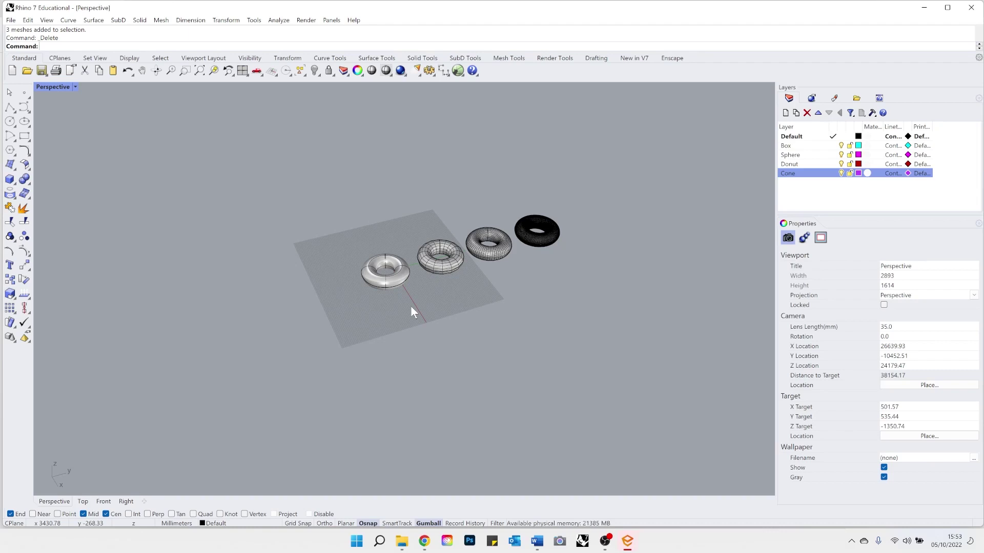
pyautogui.scroll(10, 411, 306)
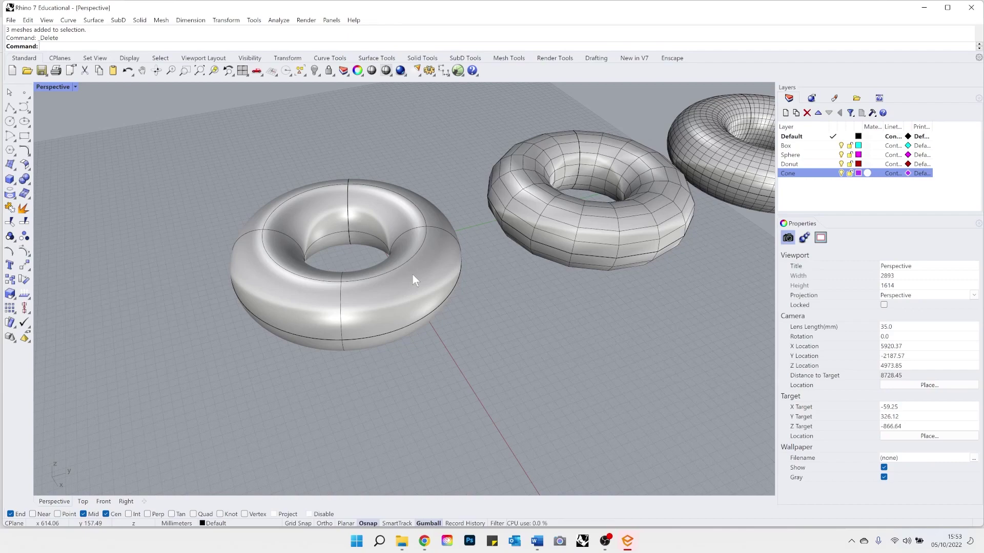
pyautogui.moveTo(413, 275); pyautogui.dragTo(395, 313, button='right')
pyautogui.scroll(6, 431, 328)
pyautogui.scroll(-2, 434, 316)
pyautogui.scroll(8, 407, 324)
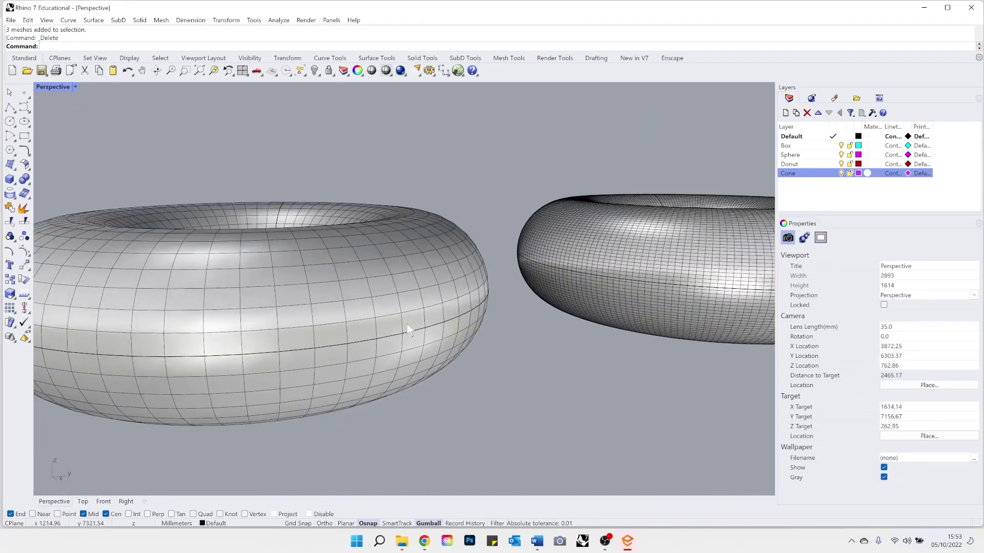
pyautogui.scroll(3, 408, 328)
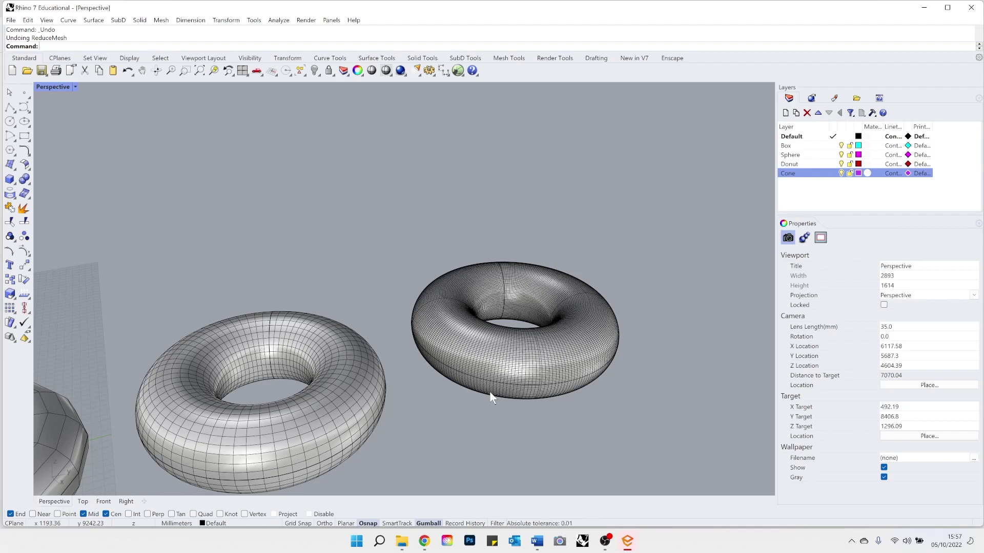
pyautogui.scroll(-6, 452, 323)
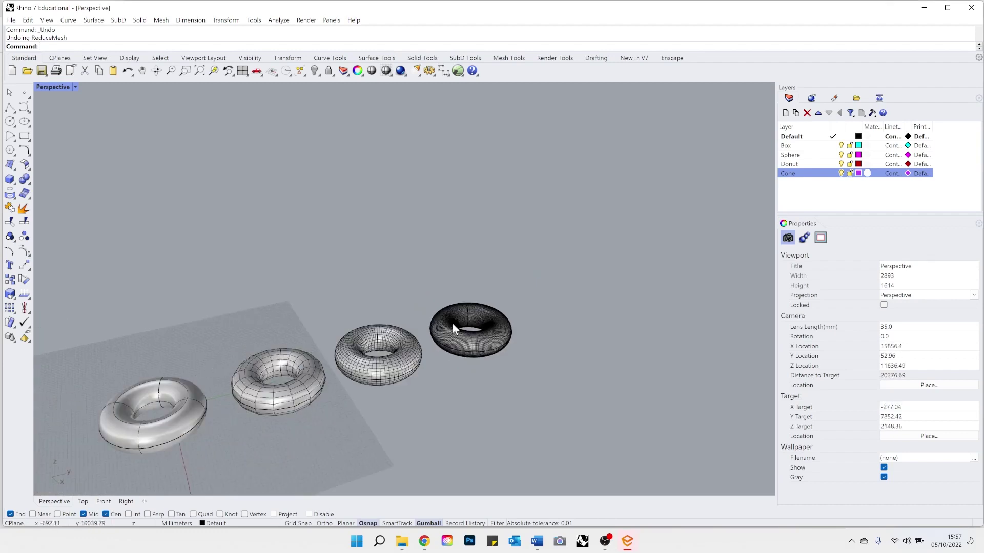
pyautogui.scroll(2, 435, 395)
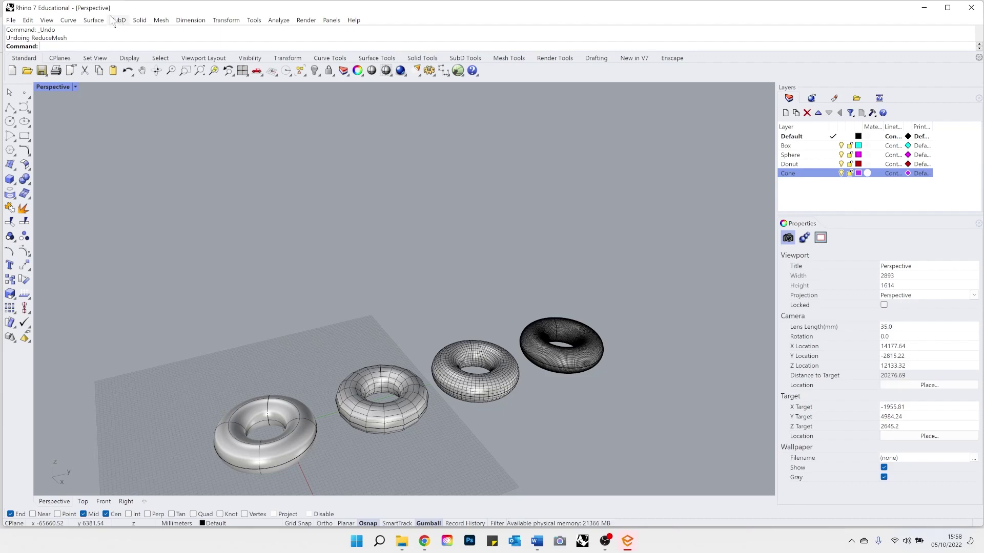
# Create a SubD box with two faces per side beyond the densest mesh torus, in line with the row.
pyautogui.scroll(-5, 401, 312)
pyautogui.scroll(2, 404, 287)
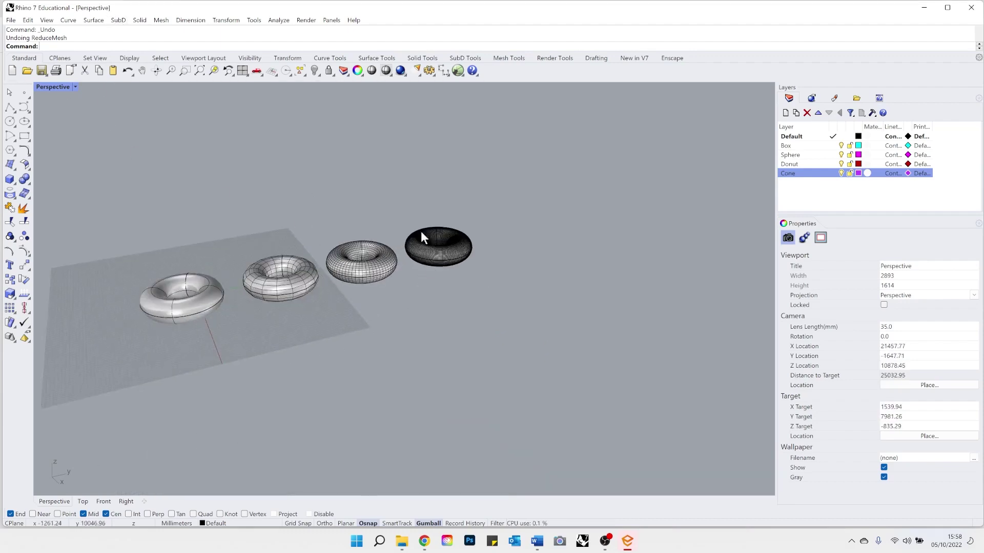
pyautogui.moveTo(417, 235); pyautogui.dragTo(520, 224, button='right')
pyautogui.scroll(3, 520, 224)
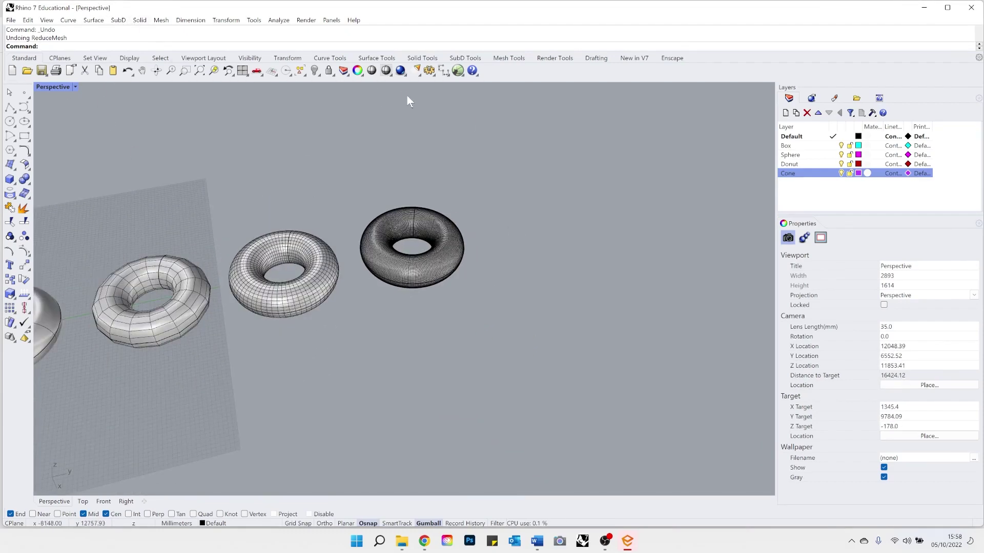
pyautogui.click(635, 58)
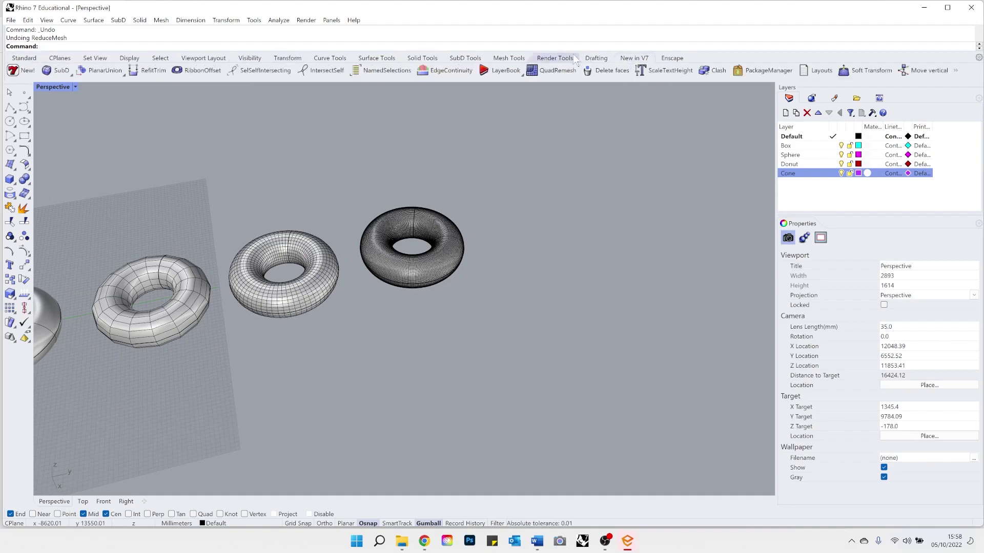
pyautogui.click(465, 57)
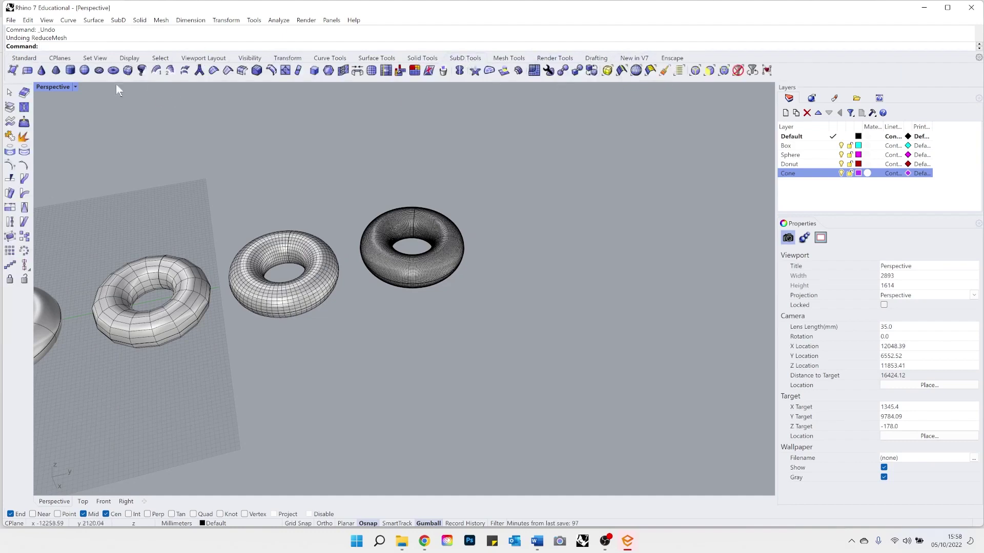
pyautogui.click(127, 70)
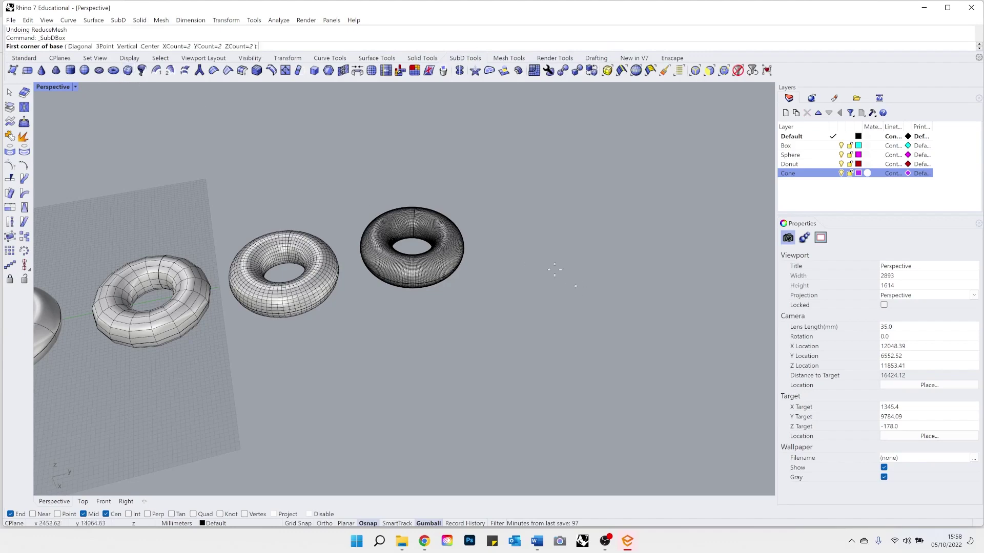
pyautogui.click(499, 200)
pyautogui.click(588, 233)
pyautogui.click(579, 189)
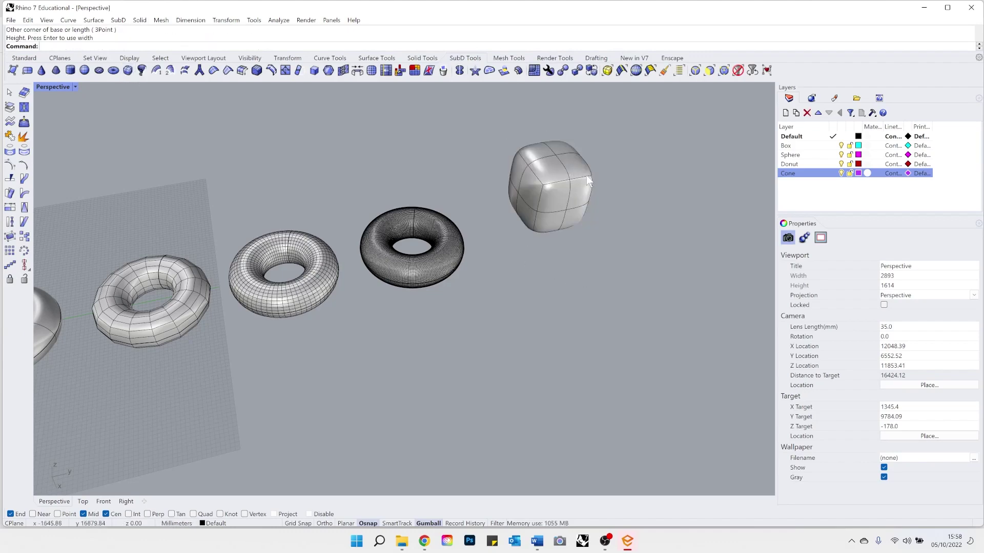
# Lower the SubD box slightly along the Z axis and deselect it.
pyautogui.moveTo(578, 189); pyautogui.dragTo(554, 229, button='right')
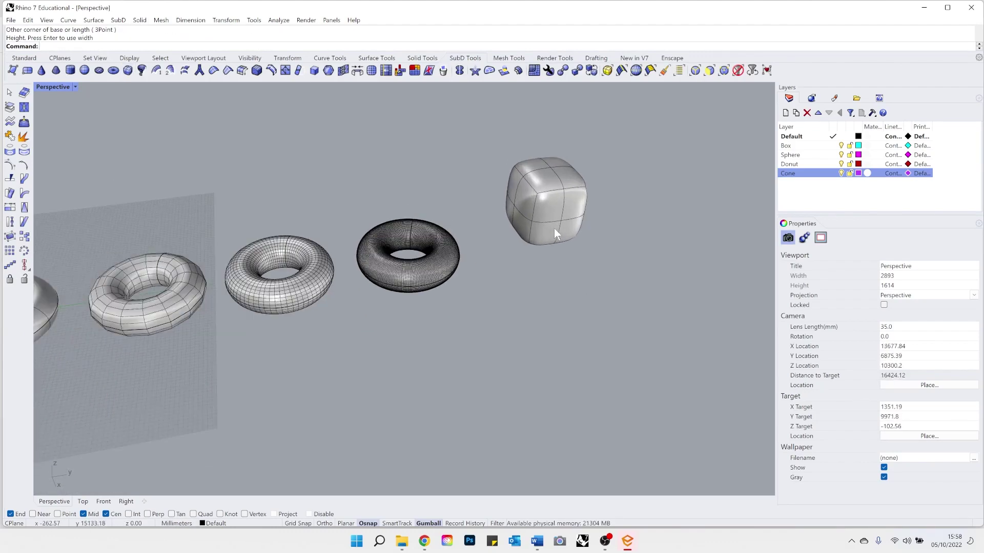
pyautogui.click(567, 231)
pyautogui.moveTo(551, 202); pyautogui.dragTo(550, 217)
pyautogui.click(583, 250)
pyautogui.scroll(6, 583, 250)
pyautogui.scroll(-2, 535, 230)
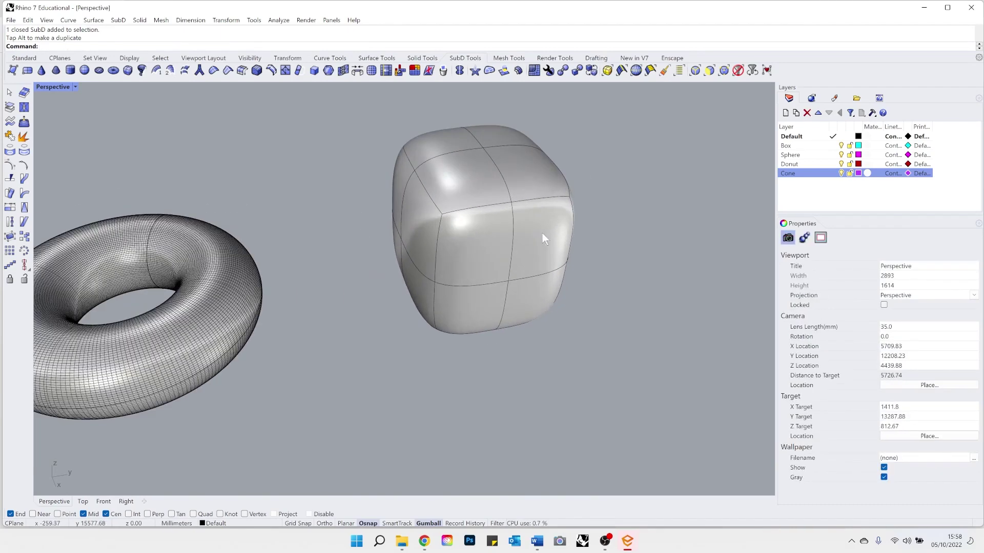
# Toggle the SubD box display between smooth and flat, finishing on the flat display.
pyautogui.moveTo(542, 232); pyautogui.dragTo(552, 245, button='right')
pyautogui.press('Tab')
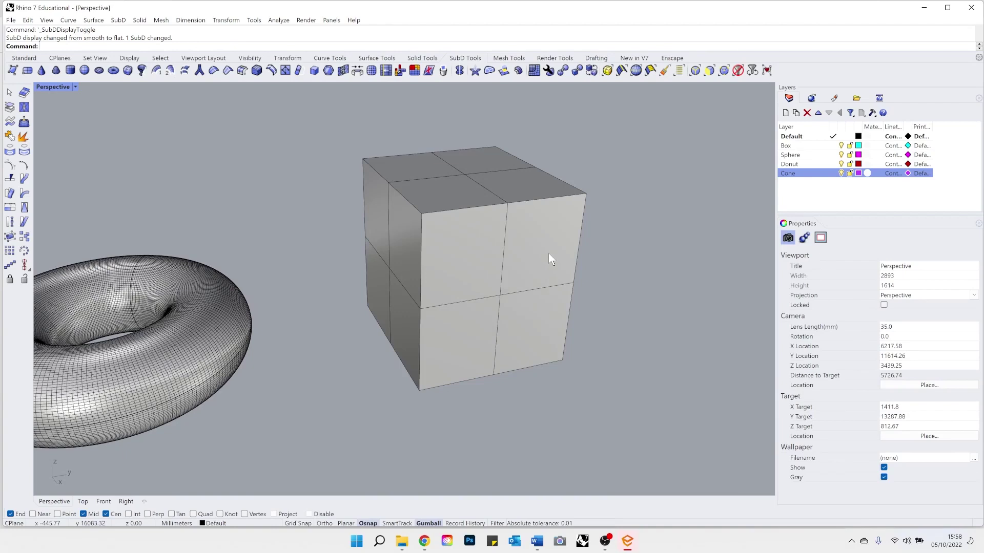
pyautogui.press('Tab')
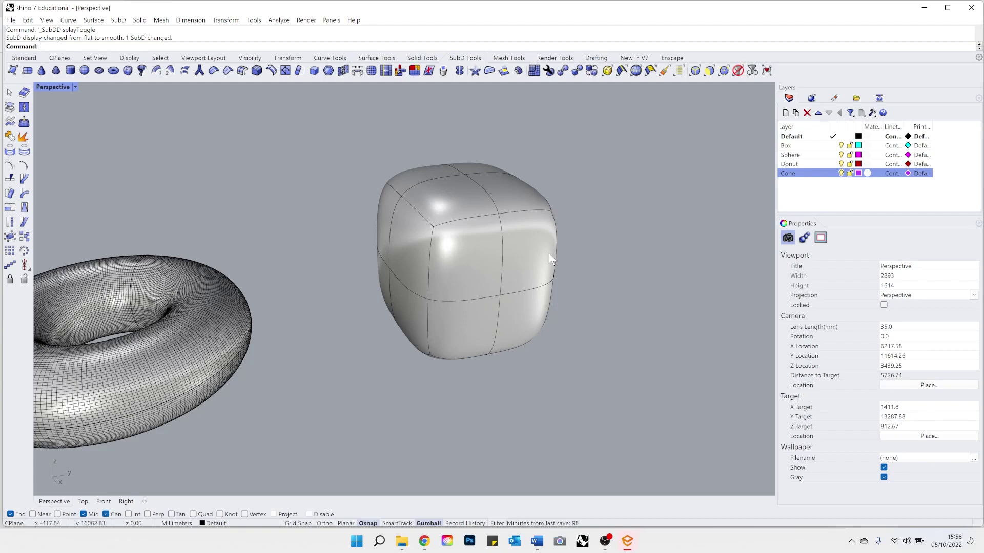
pyautogui.press('Tab')
pyautogui.scroll(-3, 408, 289)
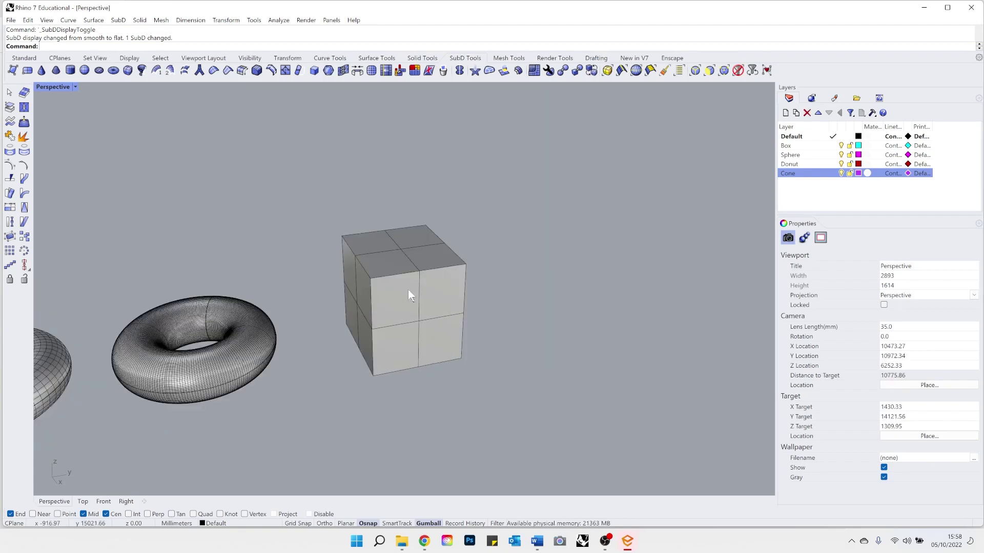
# Delete the flat-displayed SubD box with two faces per side beyond the densest mesh torus.
pyautogui.click(382, 286)
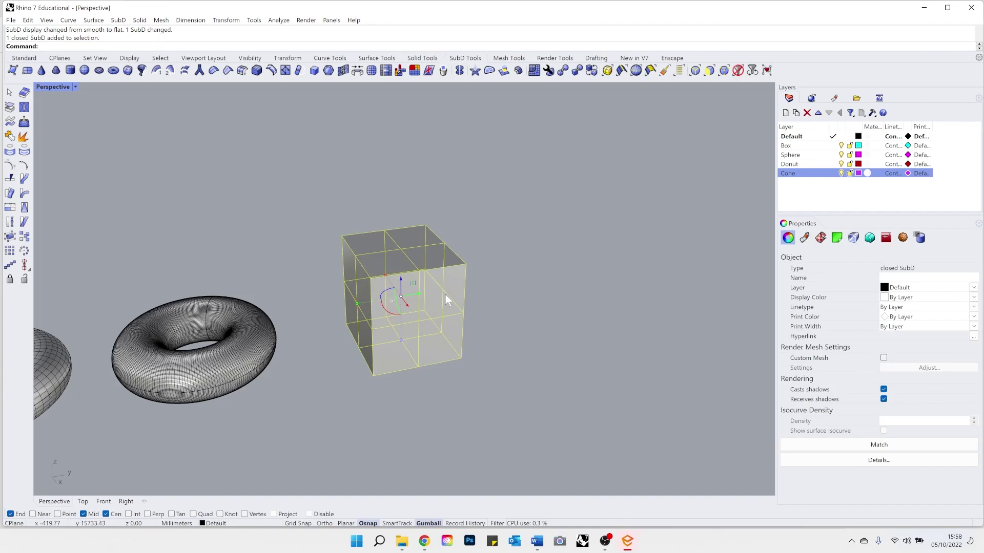
pyautogui.moveTo(539, 272); pyautogui.dragTo(470, 281, button='right')
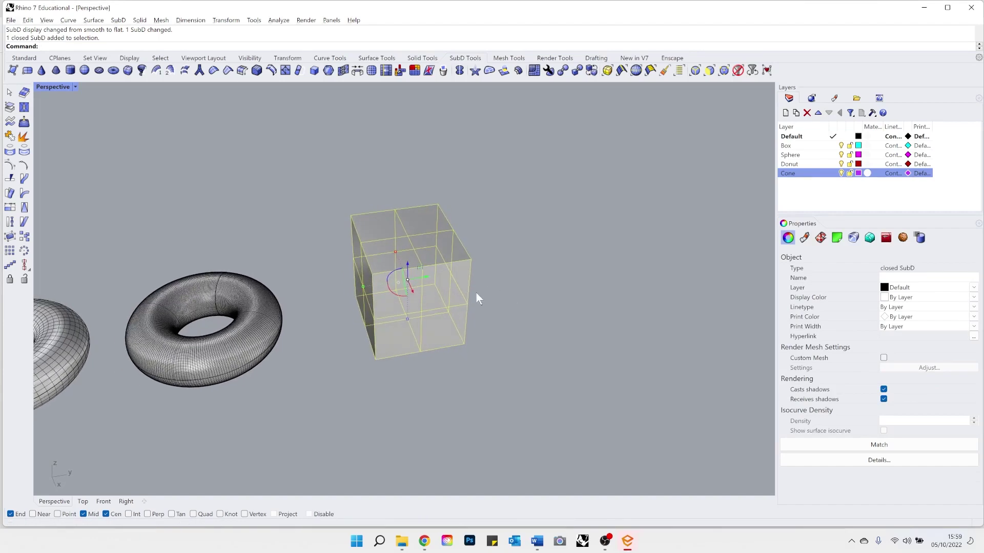
pyautogui.click(469, 303)
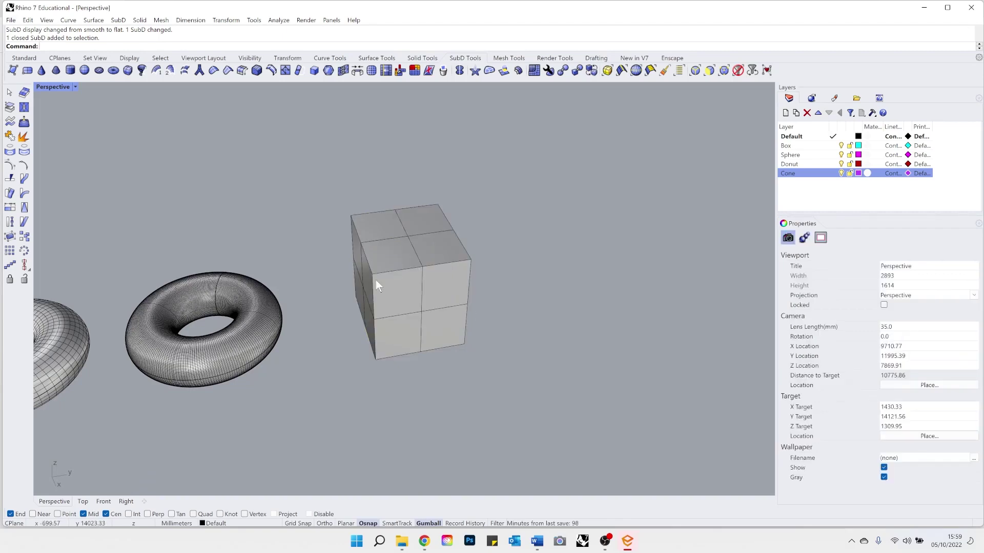
pyautogui.click(376, 280)
pyautogui.press('Delete')
pyautogui.scroll(4, 405, 288)
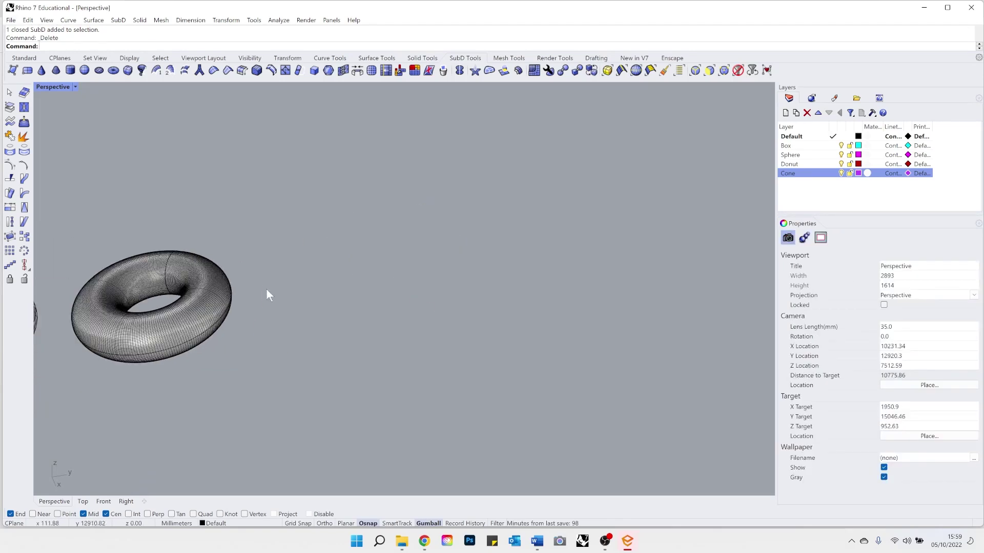
pyautogui.scroll(-10, 287, 288)
pyautogui.scroll(4, 457, 261)
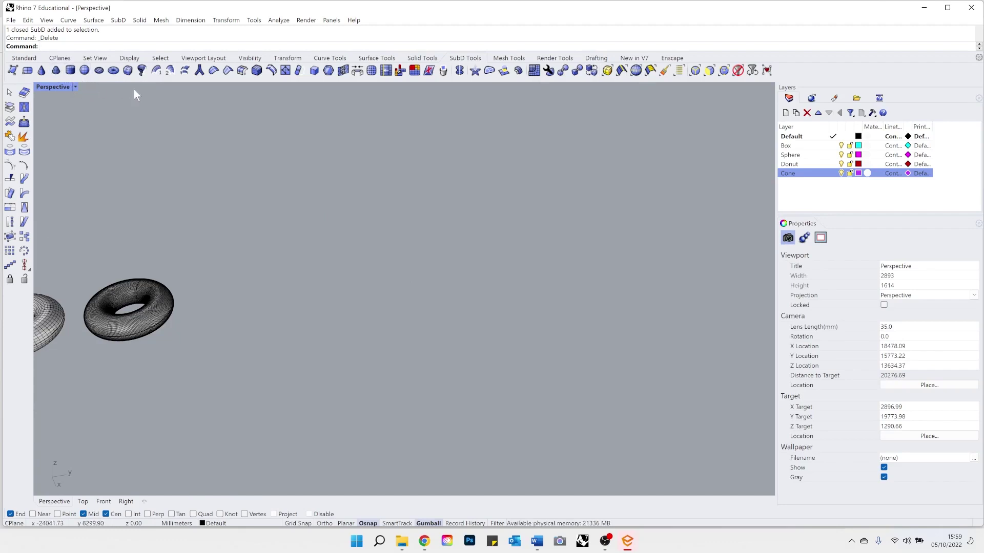
pyautogui.click(127, 72)
pyautogui.click(269, 228)
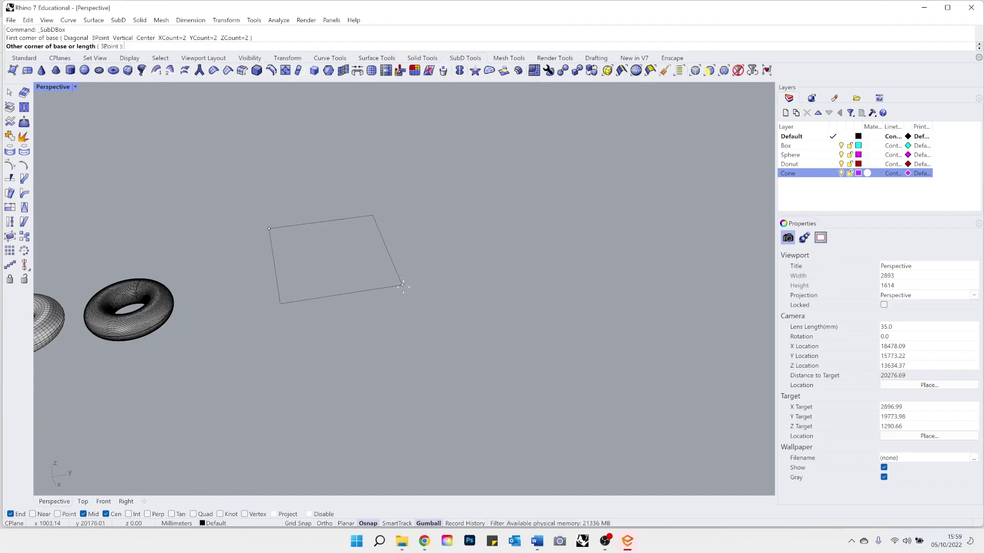
pyautogui.click(419, 308)
pyautogui.click(318, 202)
pyautogui.scroll(-3, 318, 203)
pyautogui.moveTo(318, 203); pyautogui.dragTo(363, 215, button='right')
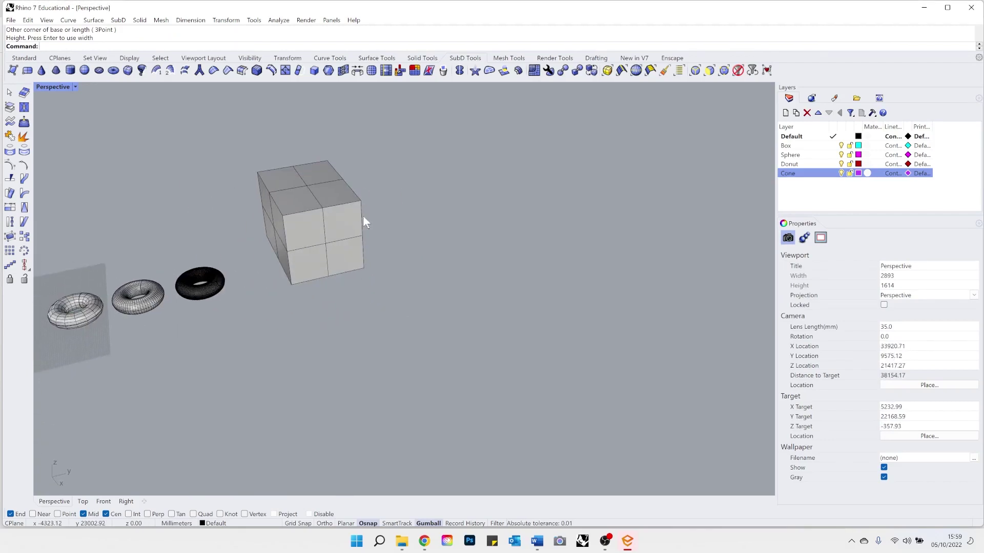
pyautogui.click(355, 215)
pyautogui.press('Delete')
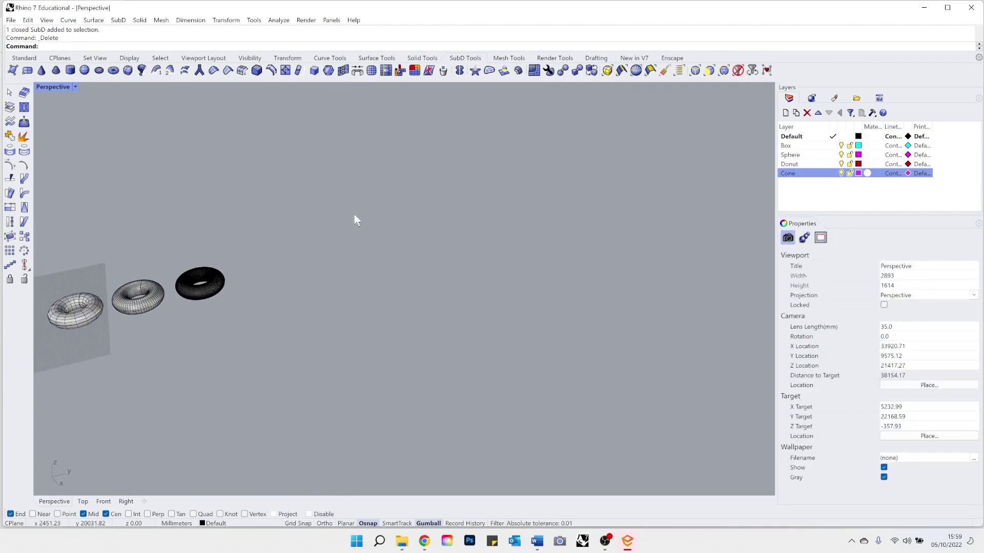
# Create a SubD box with X, Y and Z counts of 3 beyond the densest mesh torus, using its width as height.
pyautogui.rightClick(355, 214)
pyautogui.click(174, 46)
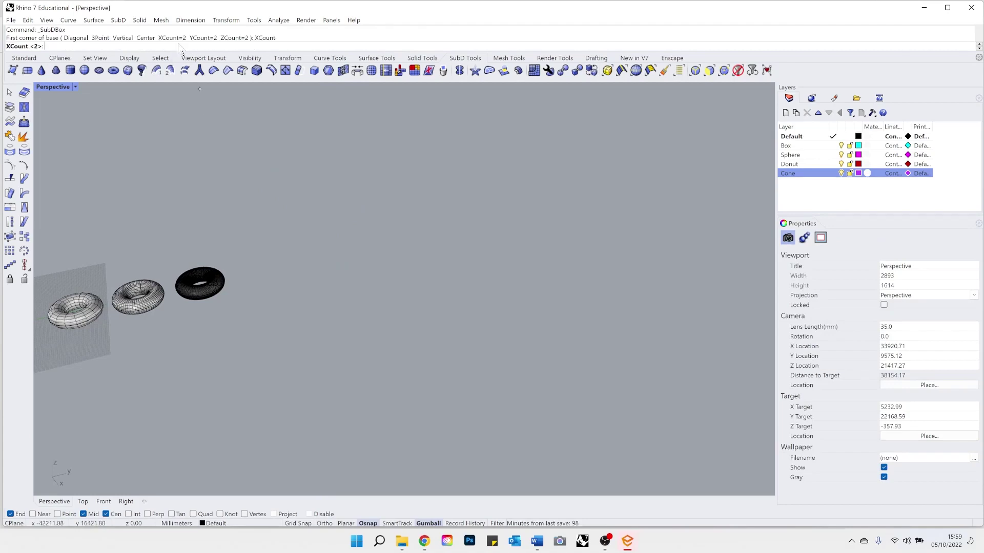
pyautogui.write('3')
pyautogui.press('Return')
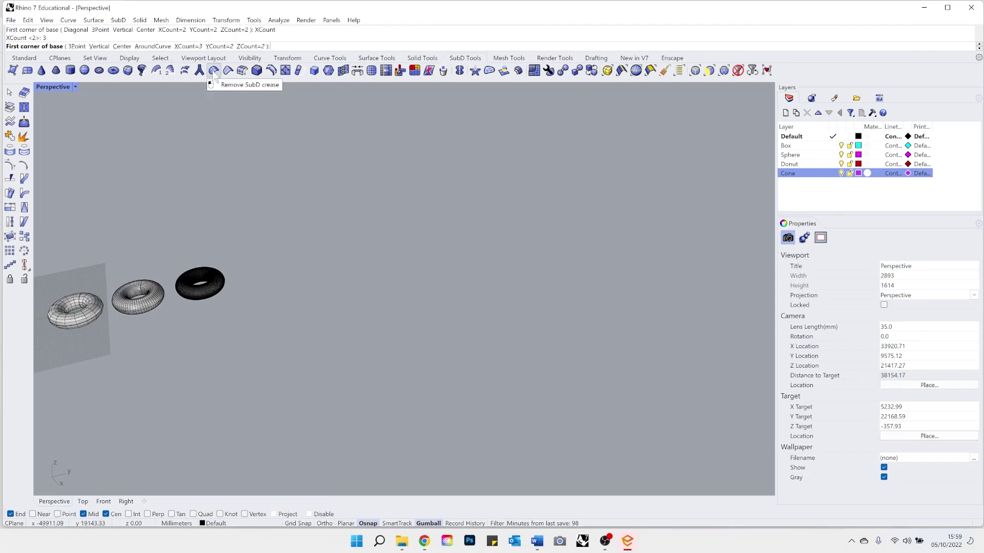
pyautogui.click(219, 46)
pyautogui.write('3')
pyautogui.press('Return')
pyautogui.click(253, 46)
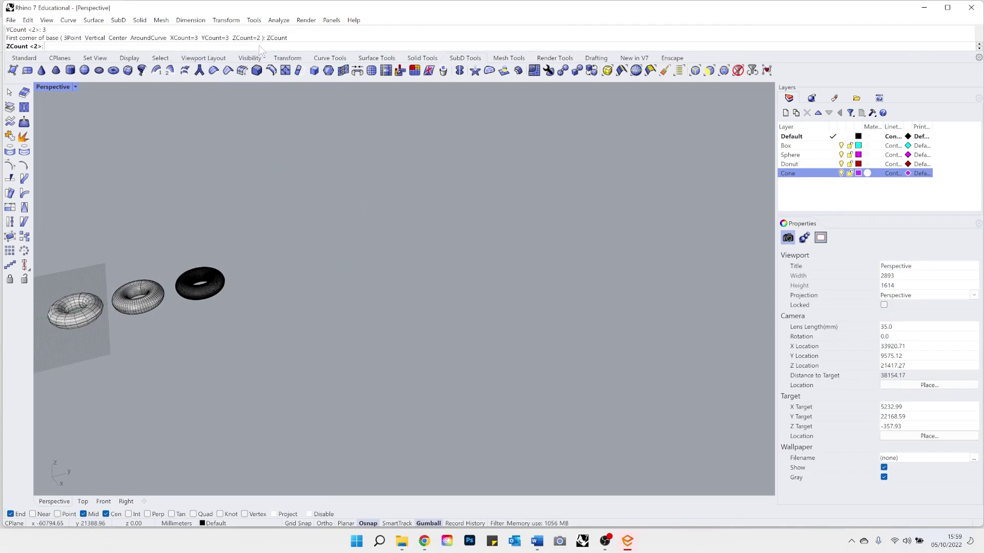
pyautogui.write('3')
pyautogui.press('Return')
pyautogui.click(271, 244)
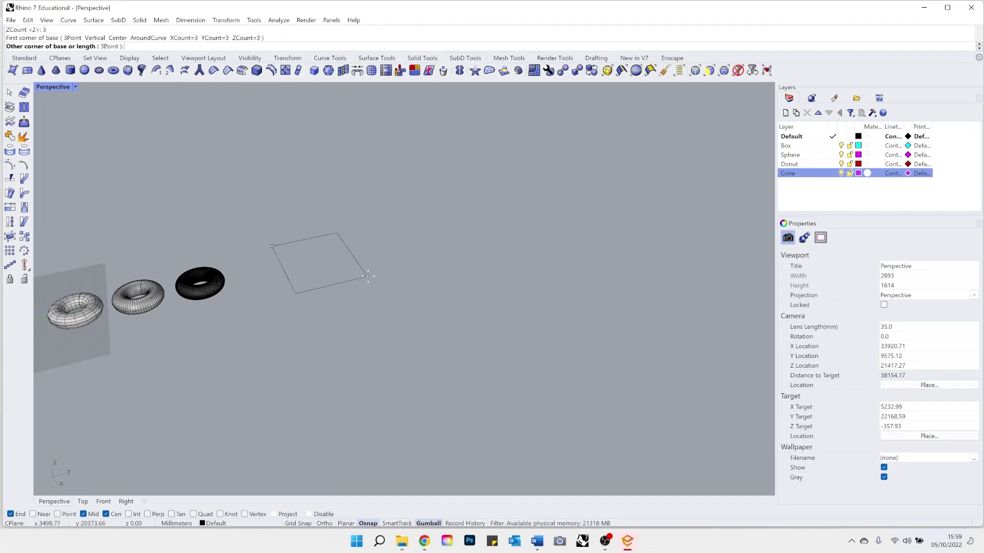
pyautogui.click(368, 283)
pyautogui.press('Return')
# Duplicate the SubD box farther along the row, leaving a gap between both, and switch them to smooth display.
pyautogui.scroll(2, 361, 253)
pyautogui.moveTo(361, 248); pyautogui.dragTo(384, 241, button='right')
pyautogui.moveTo(345, 235); pyautogui.dragTo(597, 262)
pyautogui.click(575, 323)
pyautogui.scroll(2, 575, 322)
pyautogui.moveTo(575, 323); pyautogui.dragTo(574, 302, button='right')
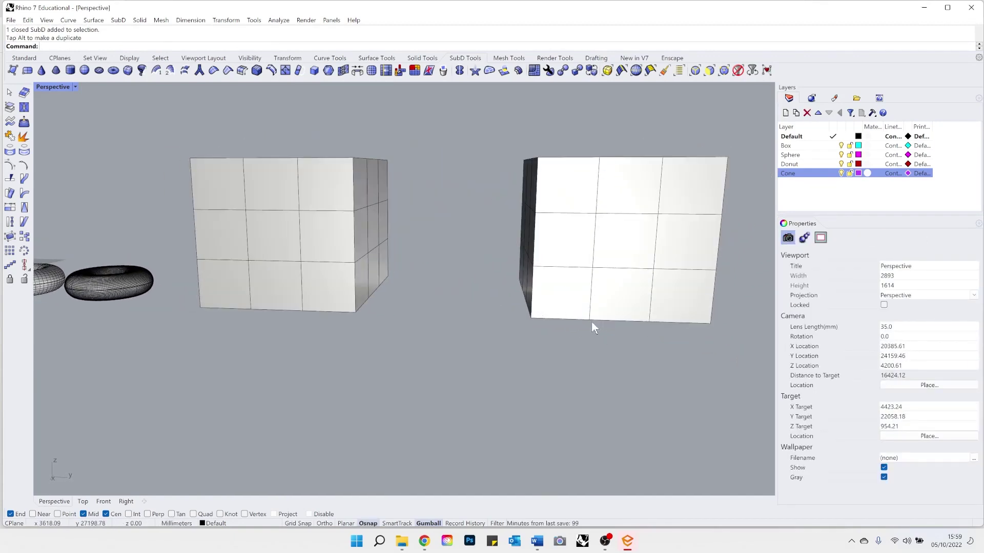
pyautogui.press('Tab')
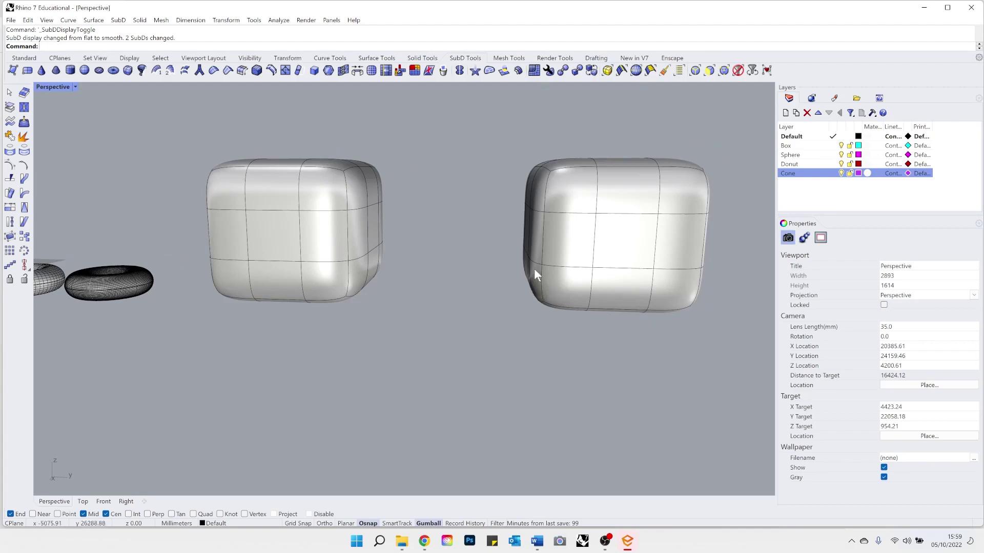
pyautogui.moveTo(524, 236); pyautogui.dragTo(429, 213, button='right')
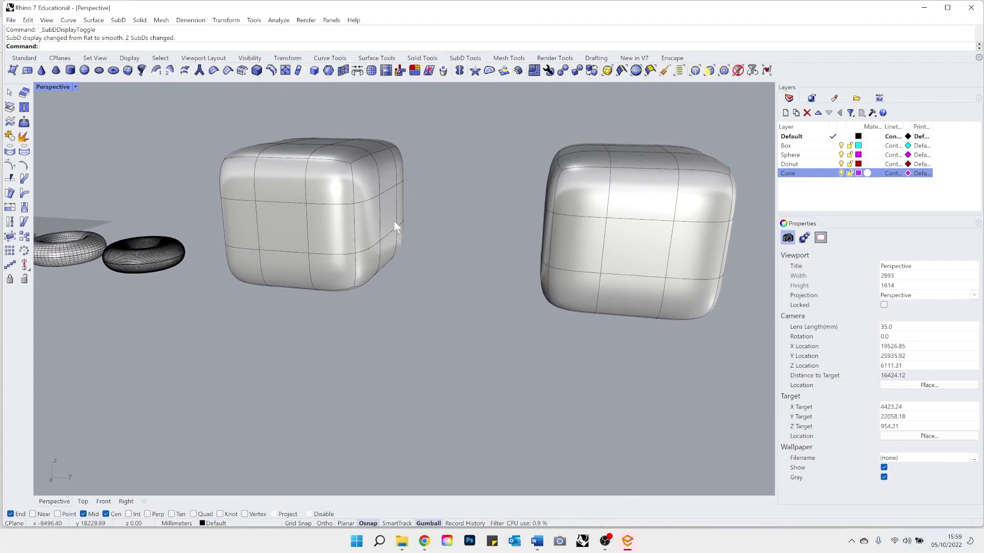
# Delete the centre face on each of the two facing sides of the SubD boxes.
pyautogui.scroll(5, 450, 231)
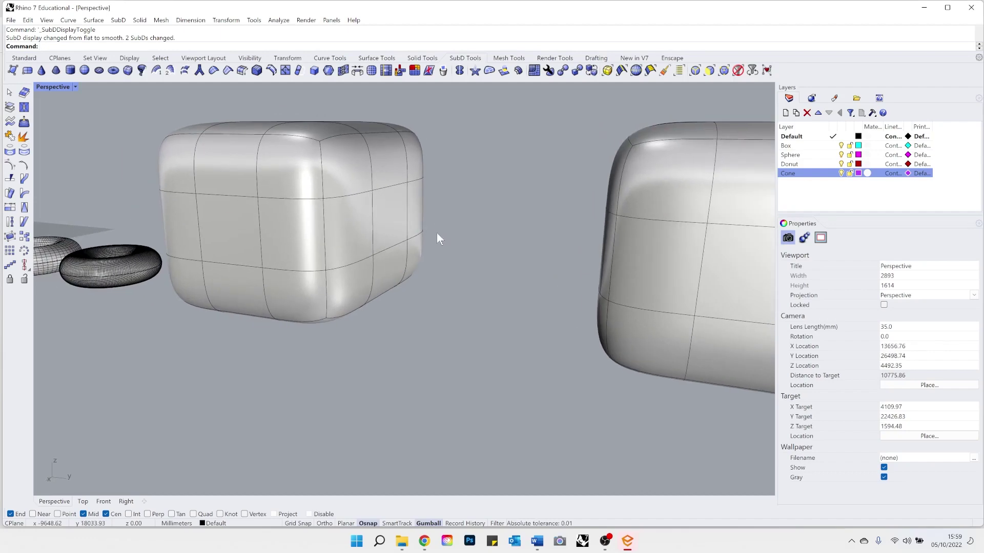
pyautogui.keyDown('ctrl'); pyautogui.keyDown('shift'); pyautogui.click(396, 209); pyautogui.keyUp('shift'); pyautogui.keyUp('ctrl')
pyautogui.moveTo(407, 251); pyautogui.dragTo(440, 221, button='right')
pyautogui.keyDown('ctrl'); pyautogui.keyDown('shift'); pyautogui.click(419, 192); pyautogui.keyUp('shift'); pyautogui.keyUp('ctrl')
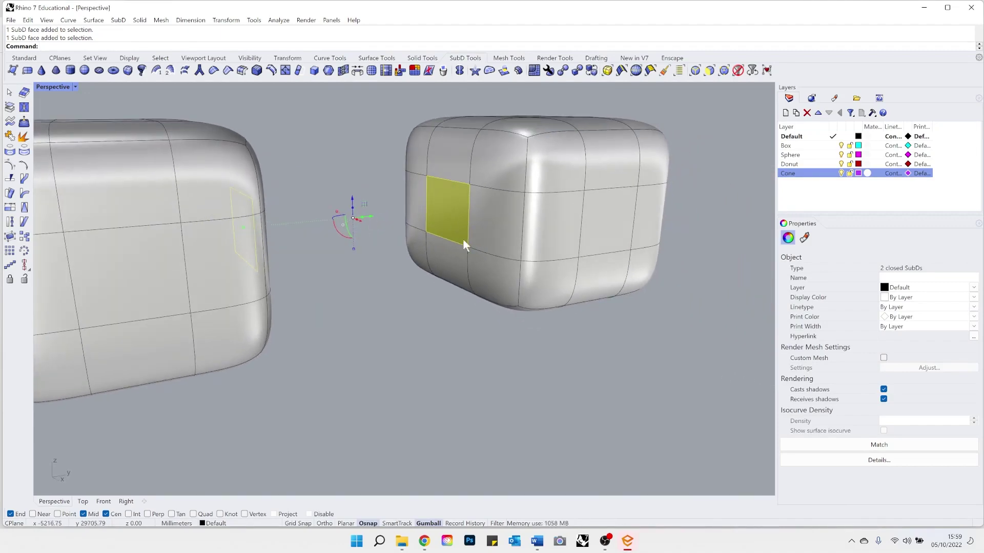
pyautogui.press('Delete')
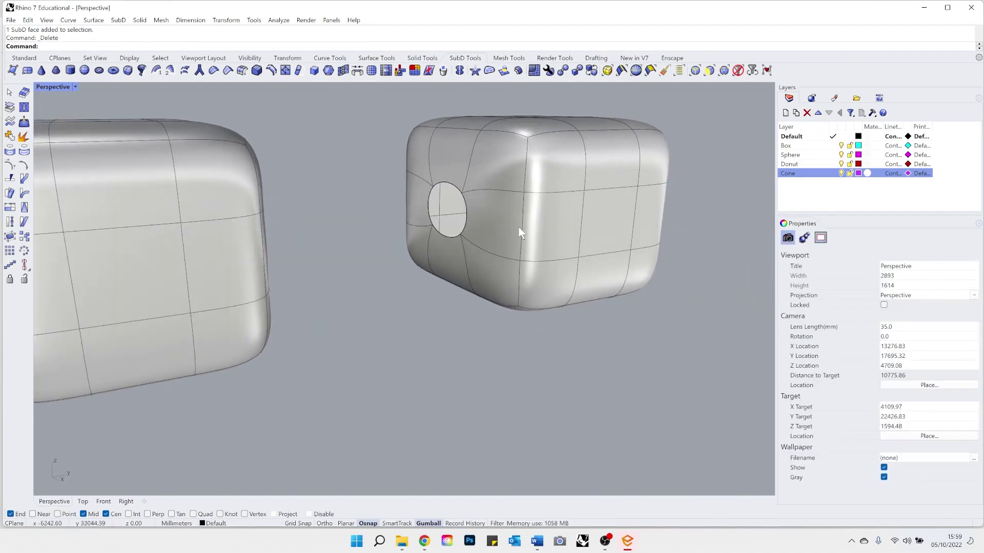
# Switch both SubD boxes to flat display and start a Bridge with the two facing openings in view.
pyautogui.moveTo(519, 227); pyautogui.dragTo(324, 259, button='right')
pyautogui.press('Tab')
pyautogui.scroll(3, 497, 225)
pyautogui.scroll(-5, 283, 292)
pyautogui.scroll(4, 327, 285)
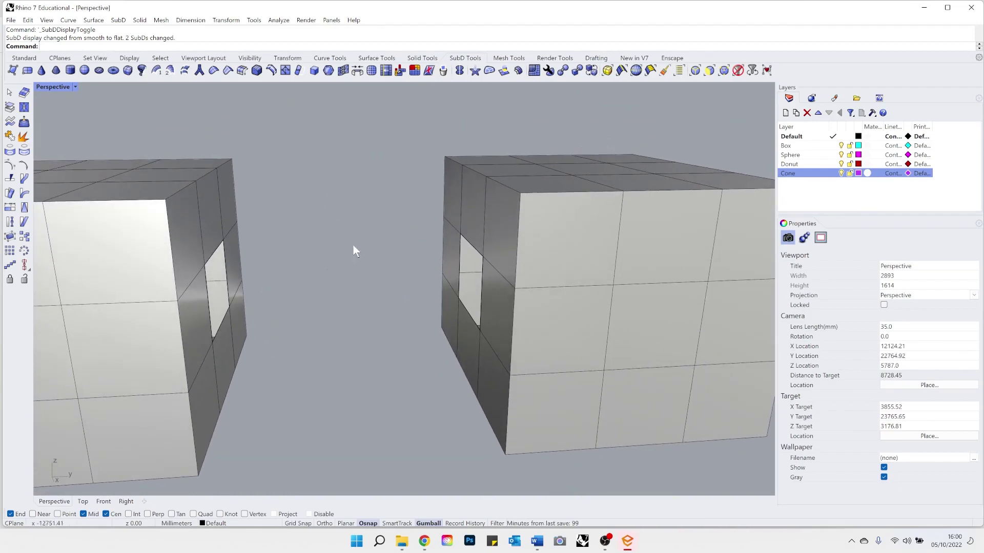
pyautogui.moveTo(352, 241)
pyautogui.mouseDown(button='right')
pyautogui.moveTo(340, 235)
pyautogui.moveTo(358, 233)
pyautogui.mouseUp(button='right')
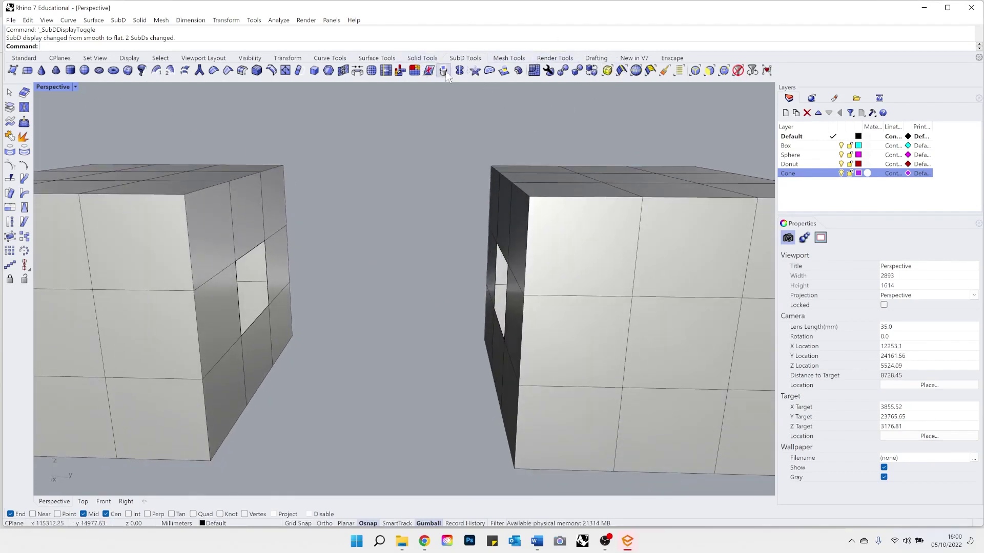
pyautogui.click(356, 74)
# Try to bridge the openings by picking the edge loops of both boxes as the first set.
pyautogui.click(249, 253)
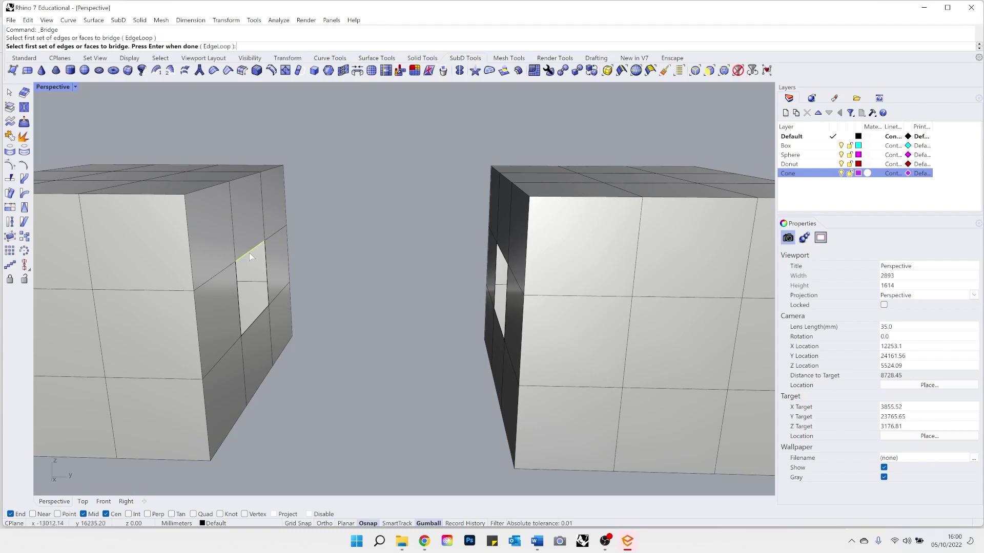
pyautogui.click(499, 325)
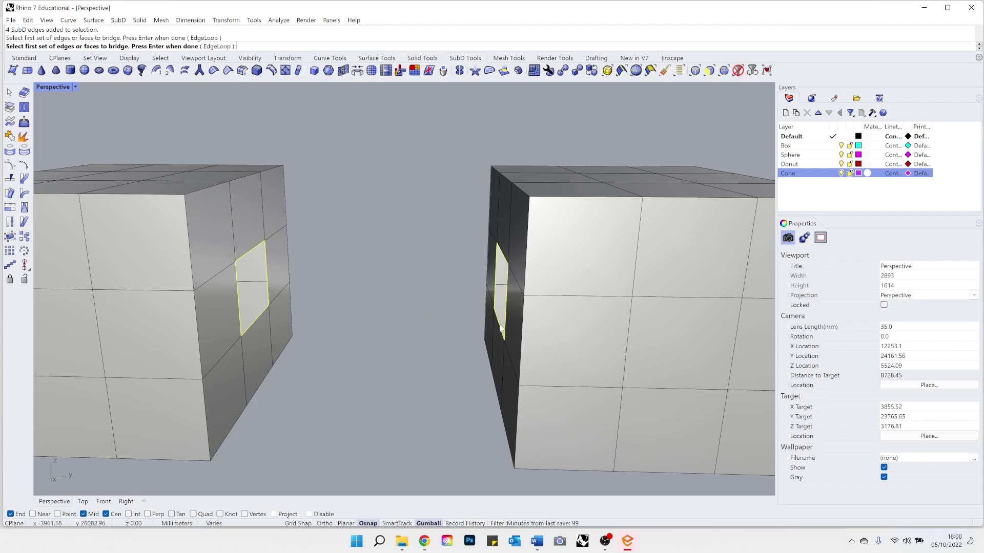
pyautogui.press('Return')
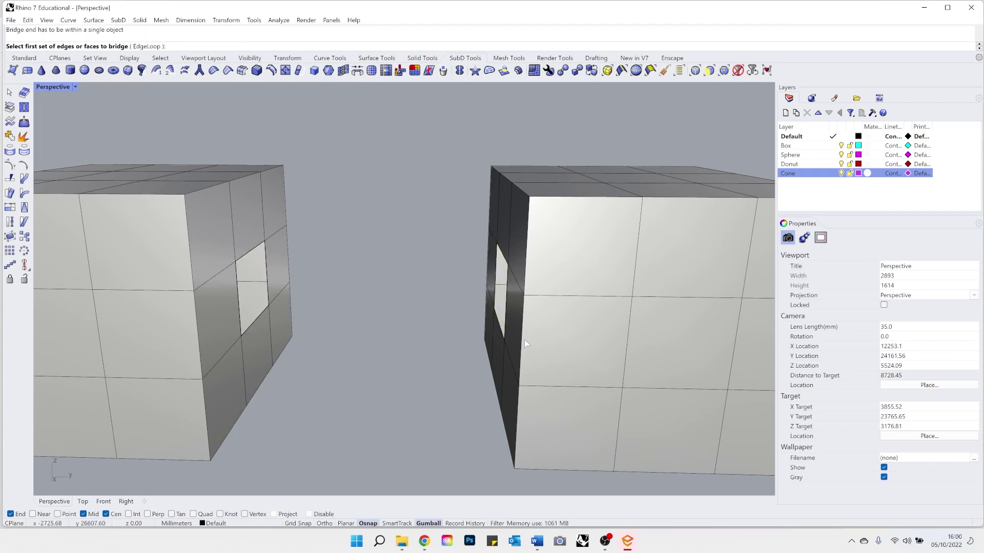
# Bridge the edge loop of the first box's opening to that of the second box, using 3 joined segments.
pyautogui.click(243, 303)
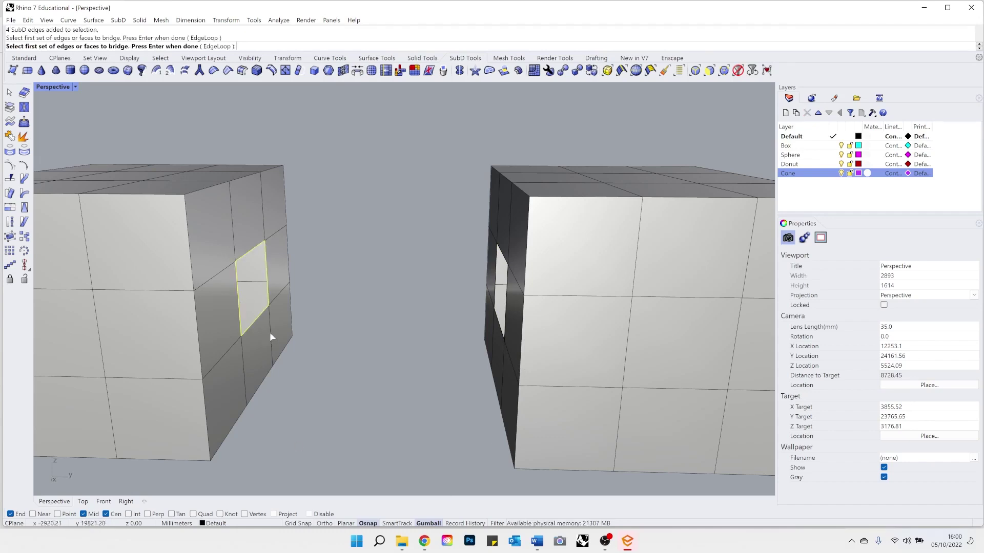
pyautogui.press('Return')
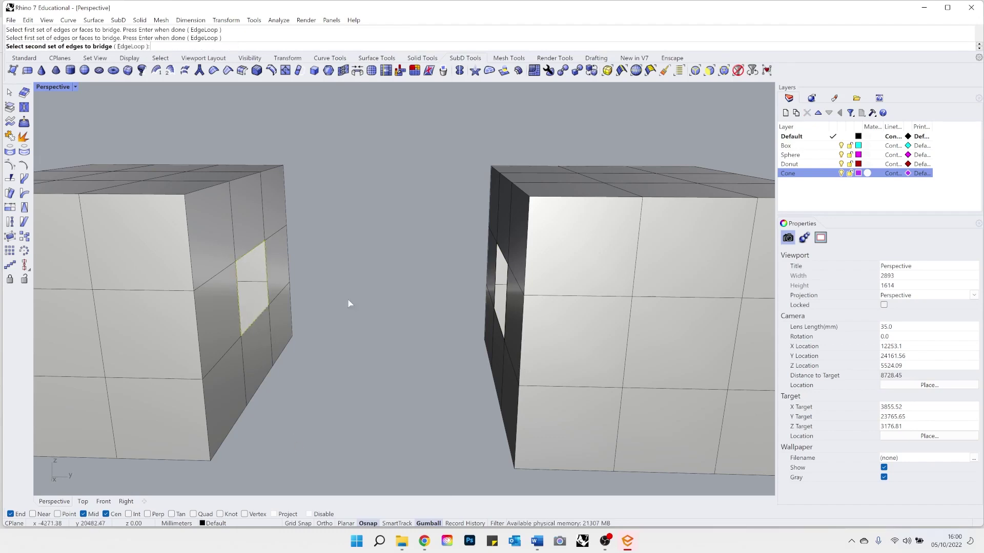
pyautogui.click(500, 325)
pyautogui.press('Return')
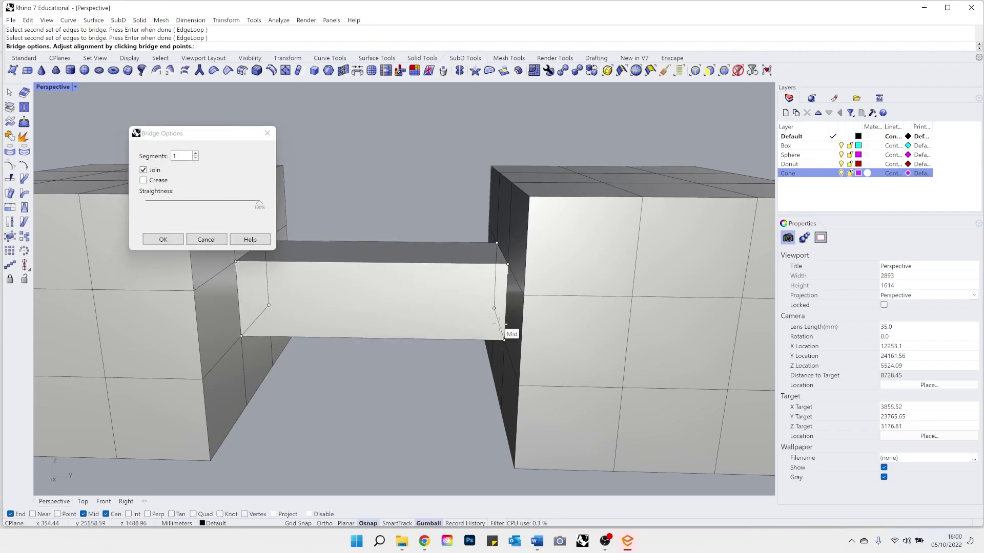
pyautogui.scroll(-2, 389, 288)
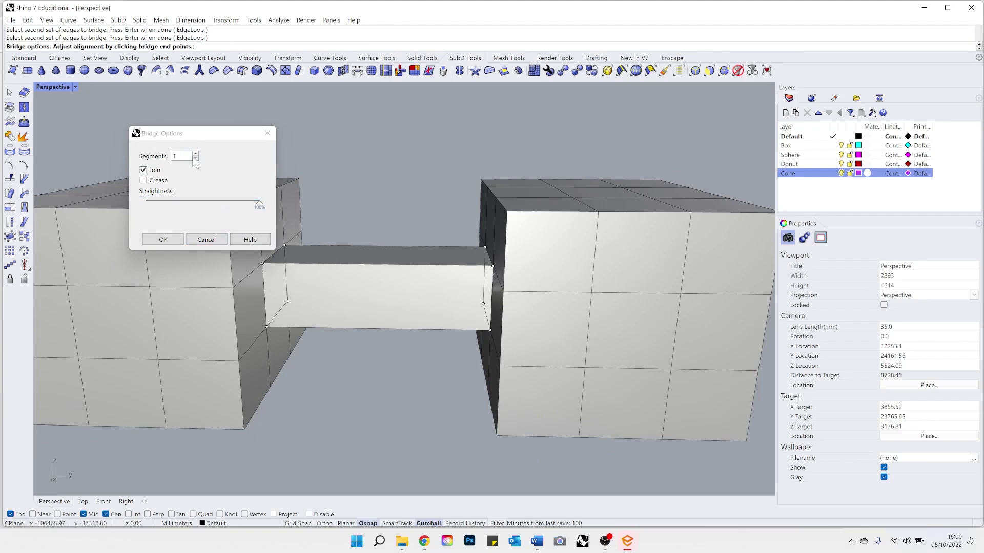
pyautogui.click(195, 153)
pyautogui.click(195, 153)
pyautogui.click(163, 239)
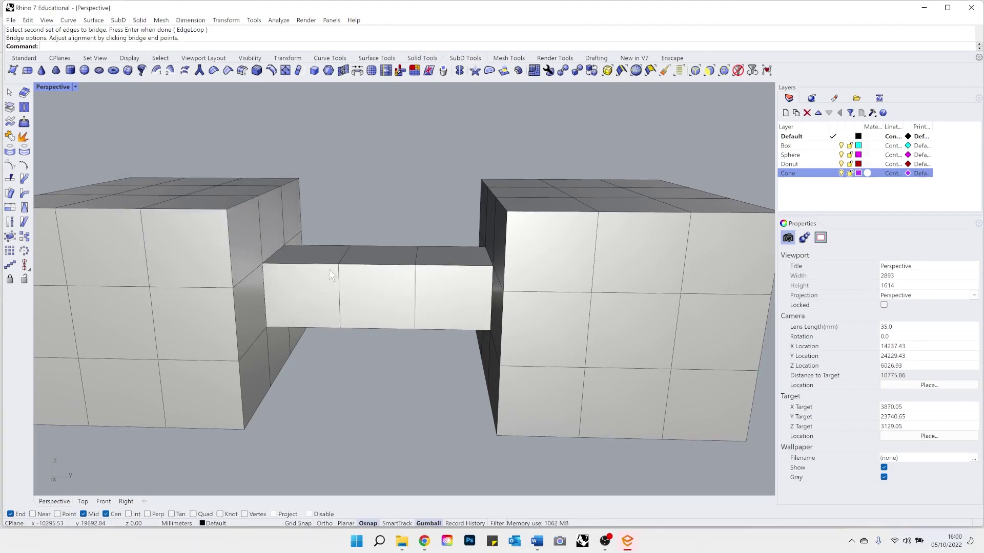
# Switch the bridged SubD to smooth display and examine its rounded connection from above.
pyautogui.scroll(-5, 385, 322)
pyautogui.press('Tab')
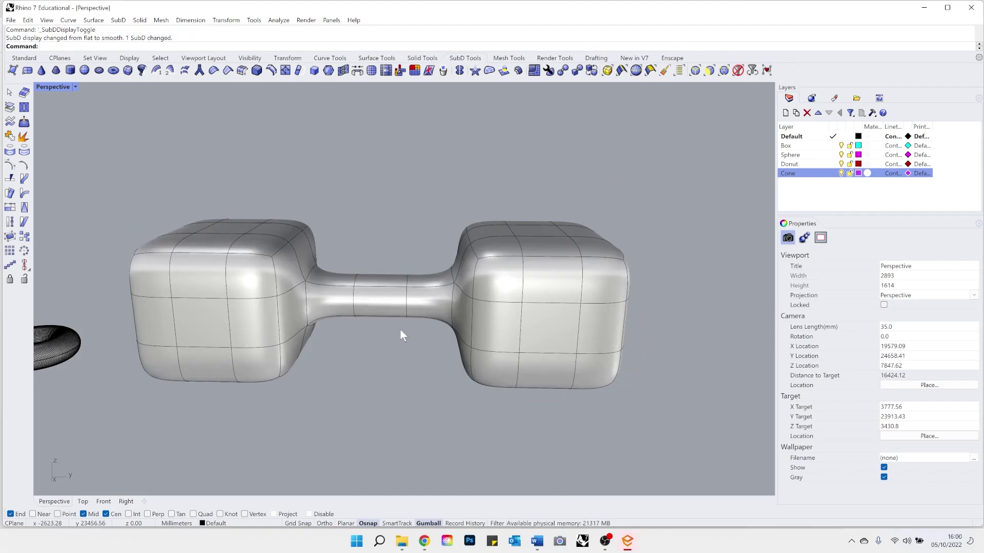
pyautogui.moveTo(401, 335)
pyautogui.mouseDown(button='right')
pyautogui.moveTo(391, 337)
pyautogui.moveTo(397, 349)
pyautogui.mouseUp(button='right')
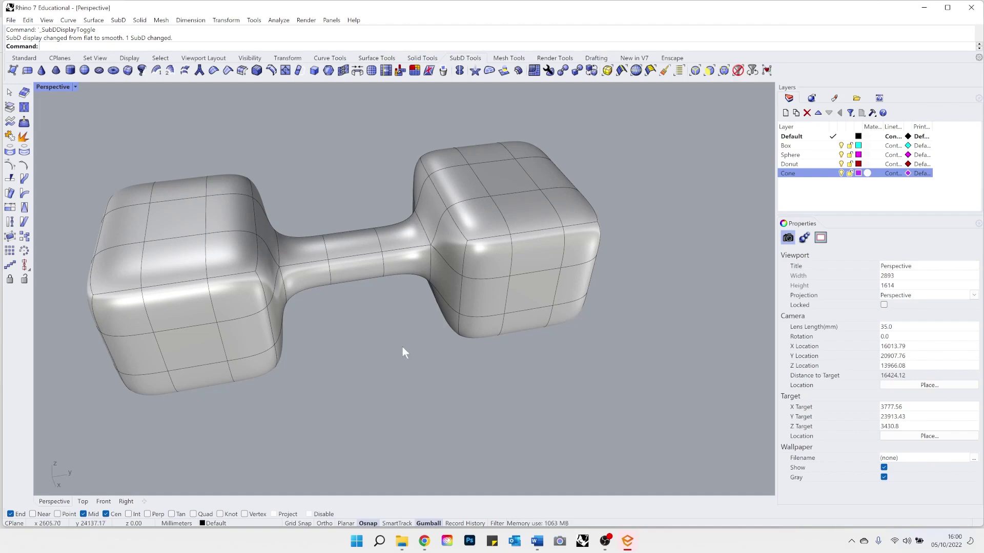
# Delete the bridged SubD object.
pyautogui.scroll(-3, 224, 316)
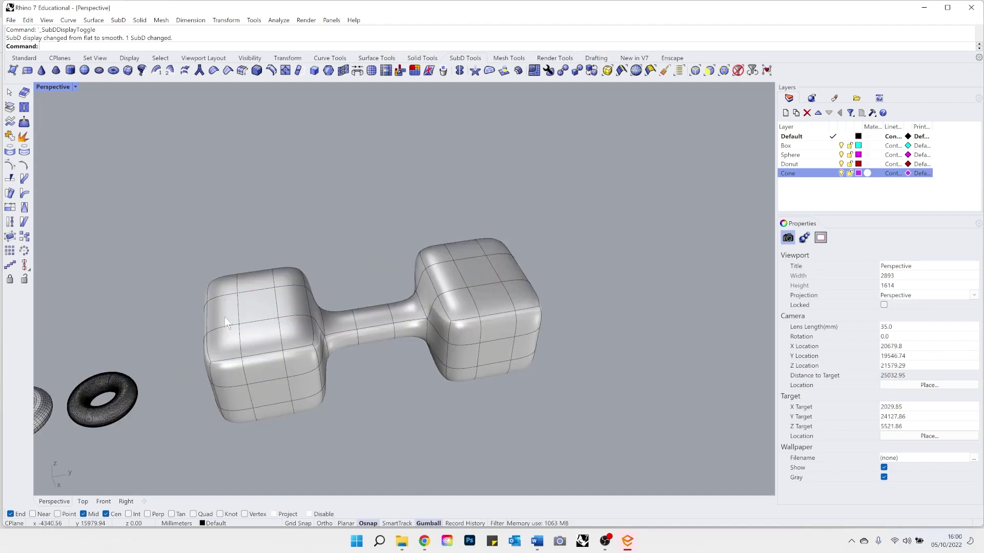
pyautogui.click(530, 367)
pyautogui.press('Delete')
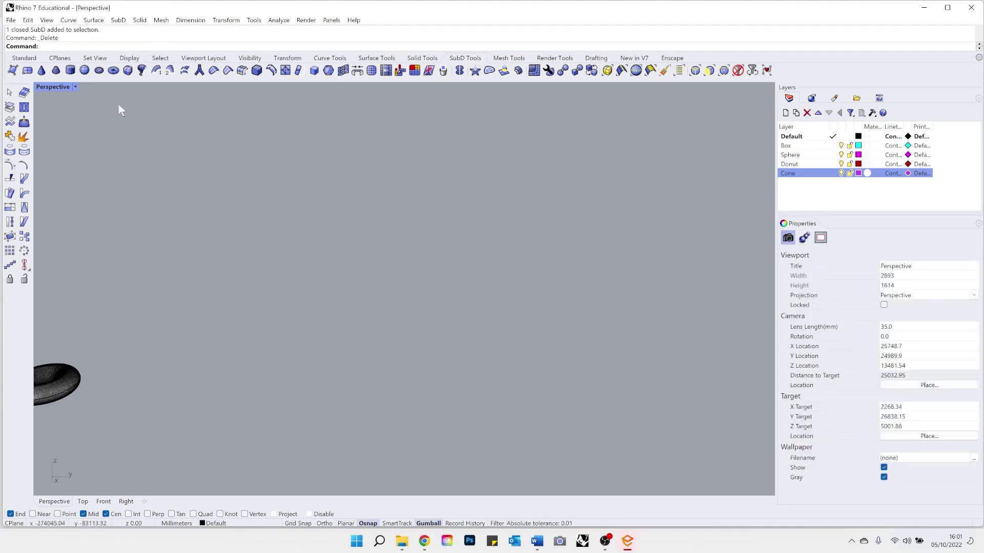
# Create a new SubD box with three faces per side beyond the densest mesh torus.
pyautogui.click(127, 71)
pyautogui.click(251, 306)
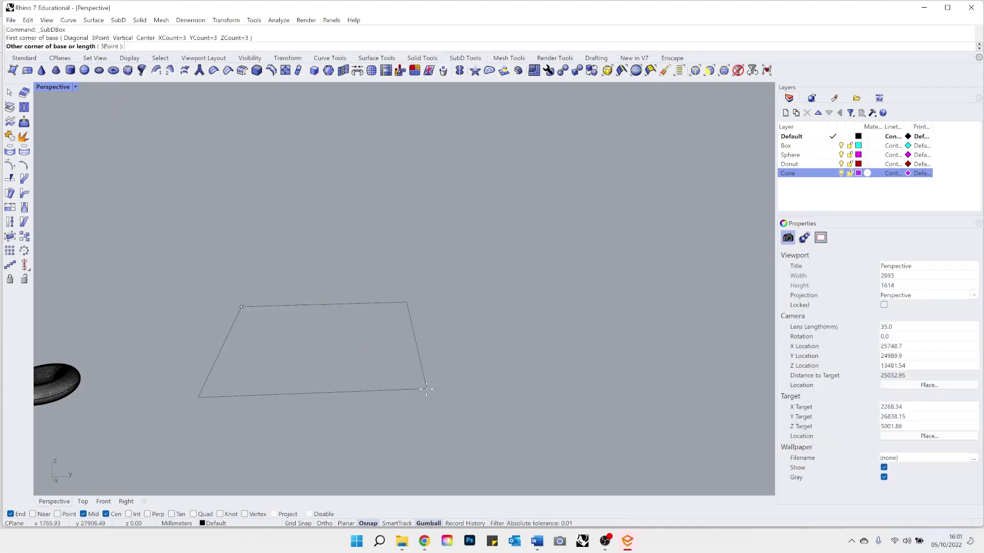
pyautogui.click(377, 391)
pyautogui.click(379, 215)
# Duplicate the new SubD box farther along the row, leaving a gap between the two.
pyautogui.scroll(-3, 518, 274)
pyautogui.moveTo(397, 262); pyautogui.dragTo(354, 266, button='right')
pyautogui.click(372, 245)
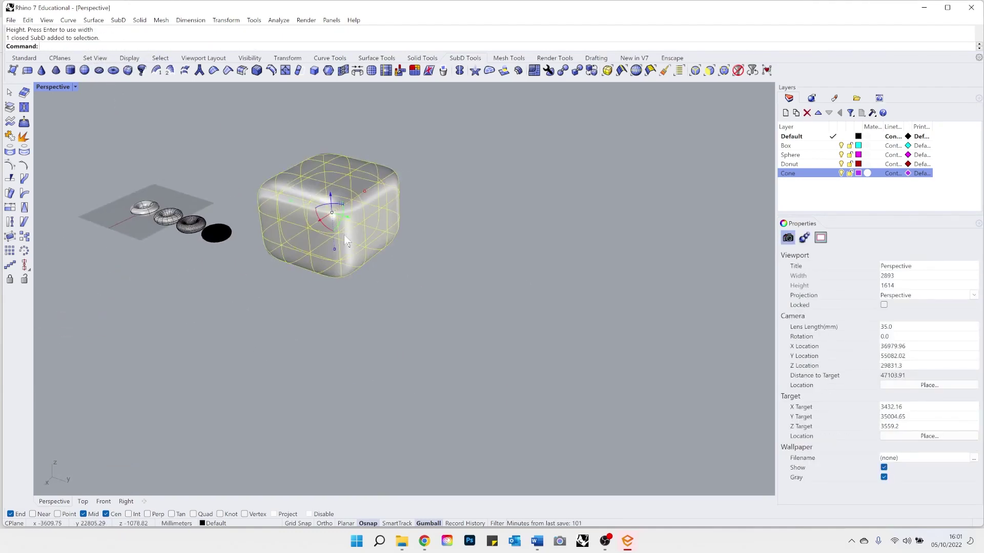
pyautogui.moveTo(353, 226); pyautogui.dragTo(512, 296)
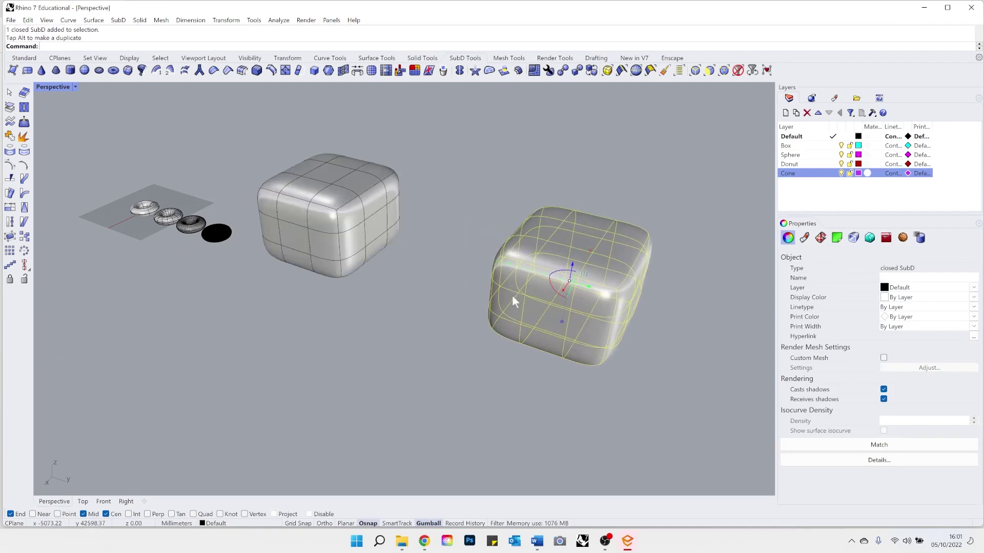
# Try to bridge the centre faces on the facing sides of the two SubD boxes.
pyautogui.click(419, 287)
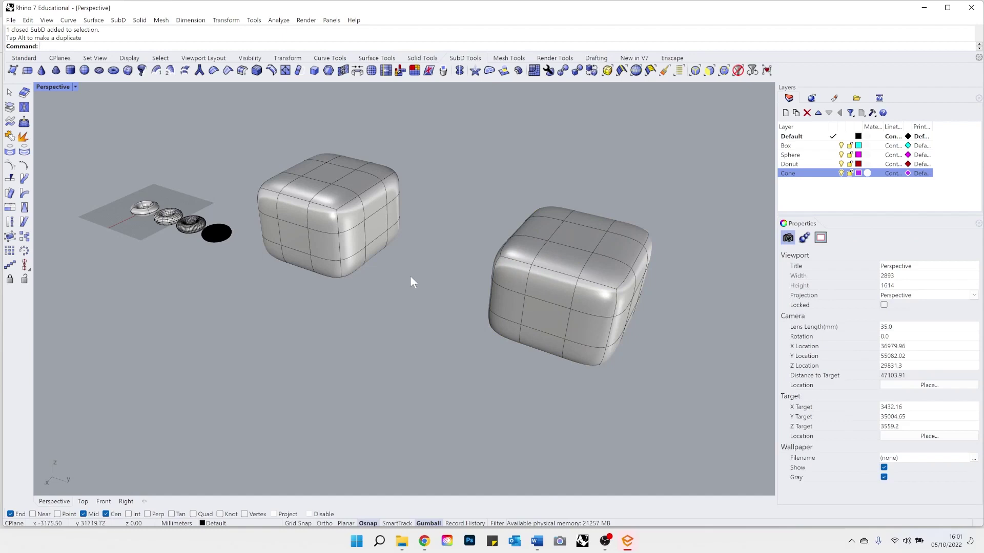
pyautogui.scroll(5, 379, 223)
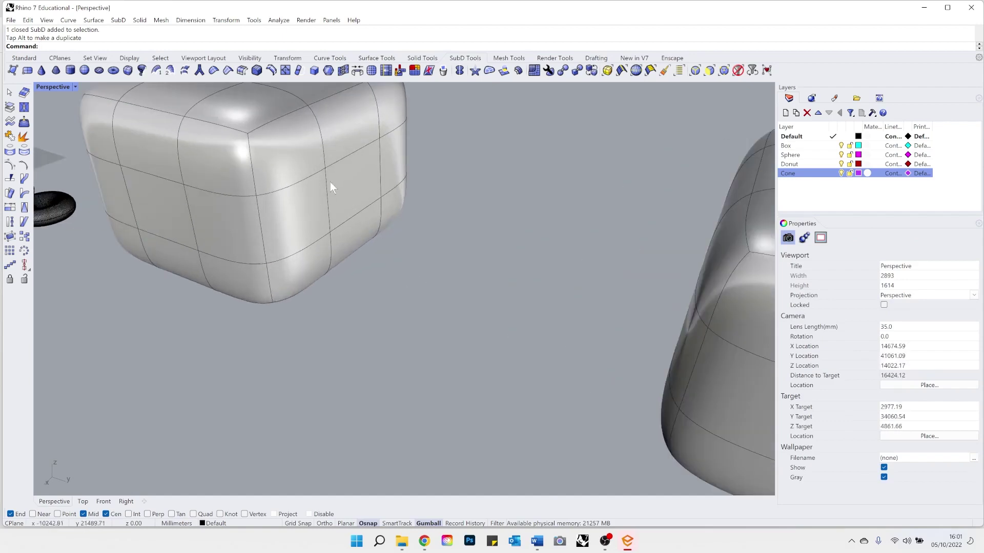
pyautogui.keyDown('ctrl'); pyautogui.keyDown('shift'); pyautogui.click(344, 160); pyautogui.keyUp('shift'); pyautogui.keyUp('ctrl')
pyautogui.click(510, 318)
pyautogui.keyDown('ctrl'); pyautogui.keyDown('shift'); pyautogui.click(359, 198); pyautogui.keyUp('shift'); pyautogui.keyUp('ctrl')
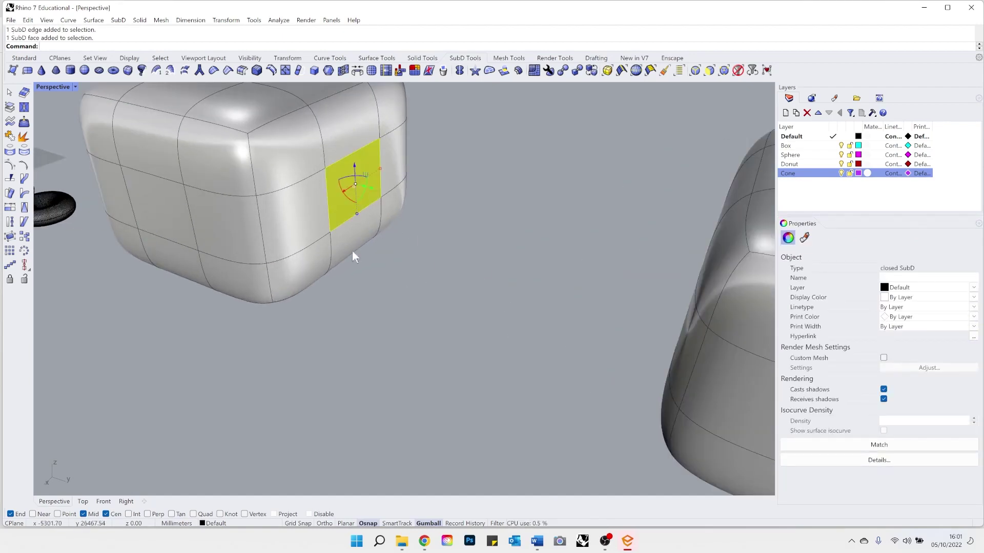
pyautogui.moveTo(354, 256); pyautogui.dragTo(412, 291, button='right')
pyautogui.keyDown('ctrl'); pyautogui.keyDown('shift'); pyautogui.click(403, 259); pyautogui.keyUp('shift'); pyautogui.keyUp('ctrl')
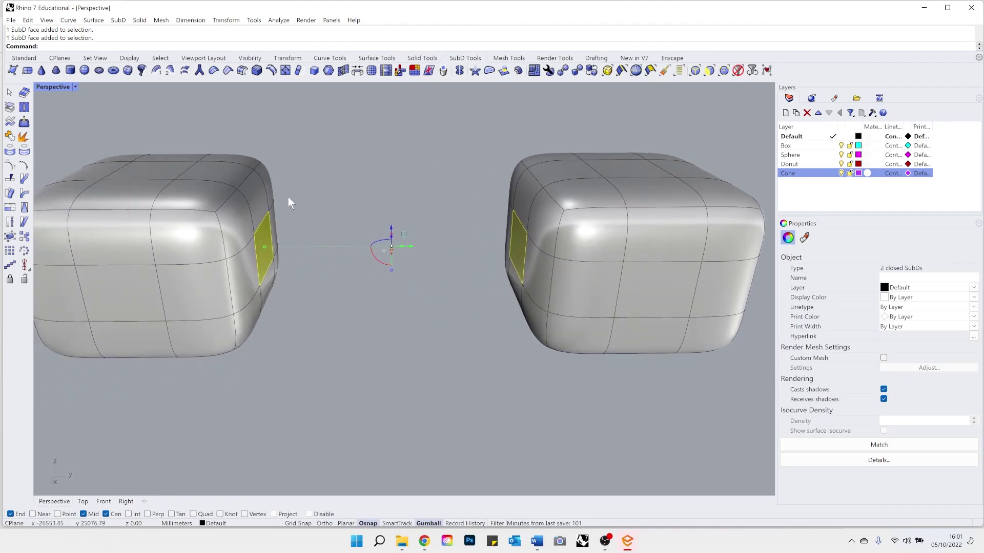
pyautogui.scroll(-3, 282, 238)
pyautogui.scroll(5, 278, 248)
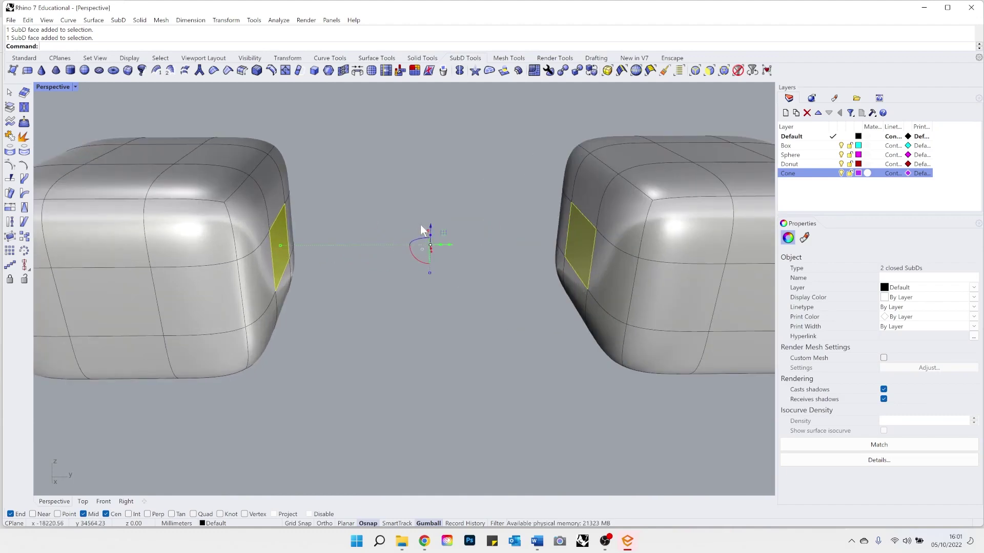
pyautogui.scroll(-2, 317, 271)
pyautogui.click(357, 70)
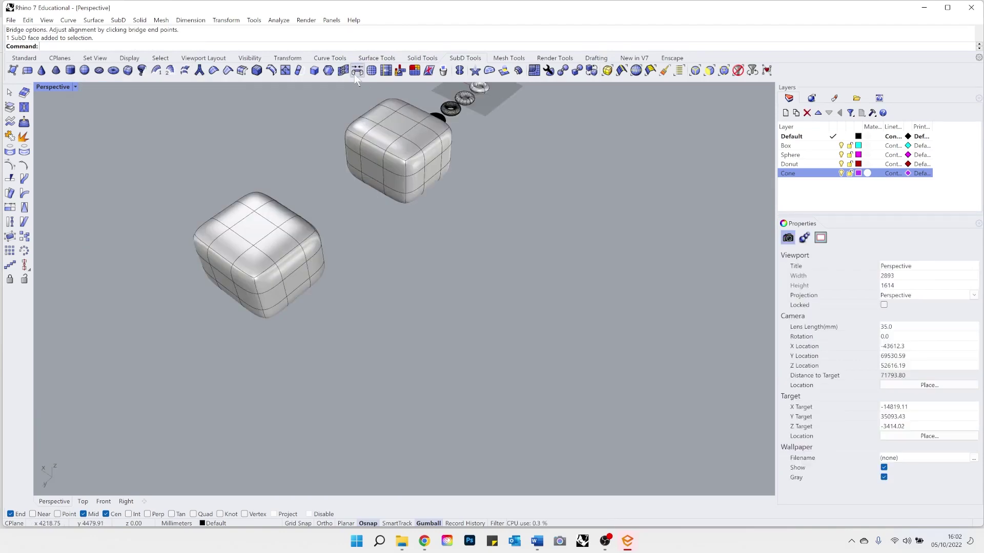
# Try to bridge the two SubD boxes through groups of faces around their nearest upper corners.
pyautogui.moveTo(515, 198); pyautogui.dragTo(366, 183, button='right')
pyautogui.scroll(3, 366, 182)
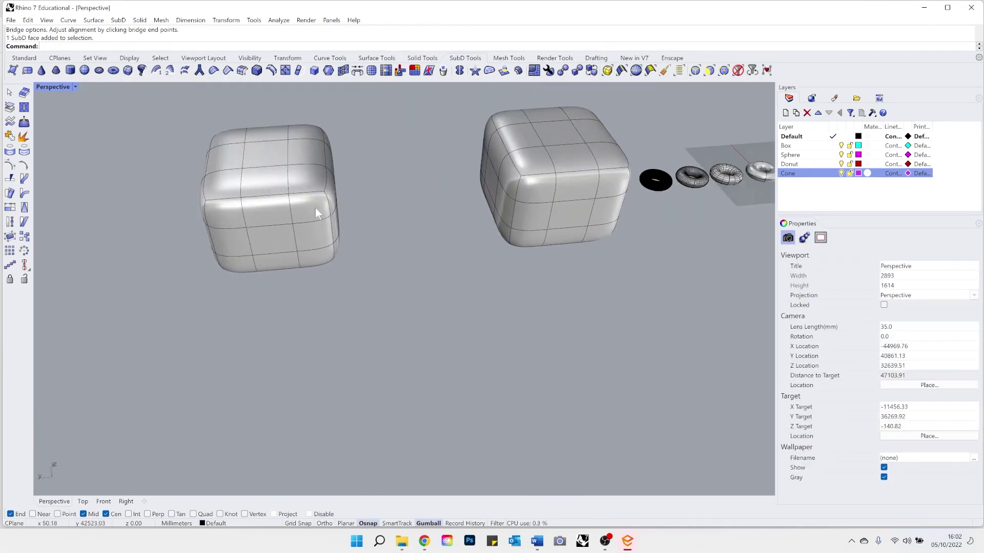
pyautogui.keyDown('ctrl'); pyautogui.keyDown('shift'); pyautogui.click(314, 207); pyautogui.keyUp('shift'); pyautogui.keyUp('ctrl')
pyautogui.scroll(5, 332, 200)
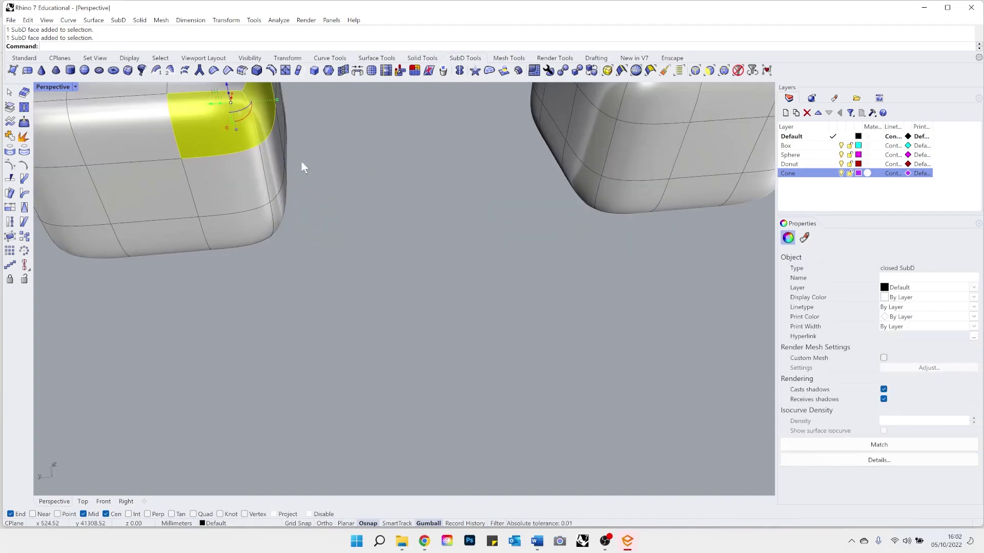
pyautogui.scroll(-5, 307, 177)
pyautogui.scroll(4, 302, 184)
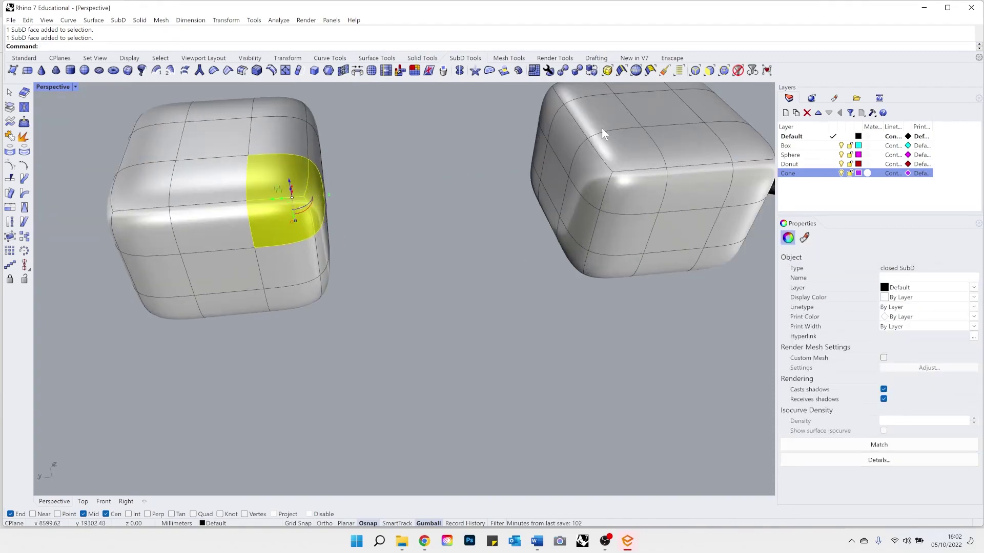
pyautogui.keyDown('ctrl'); pyautogui.keyDown('shift'); pyautogui.click(604, 150); pyautogui.keyUp('shift'); pyautogui.keyUp('ctrl')
pyautogui.press('Return')
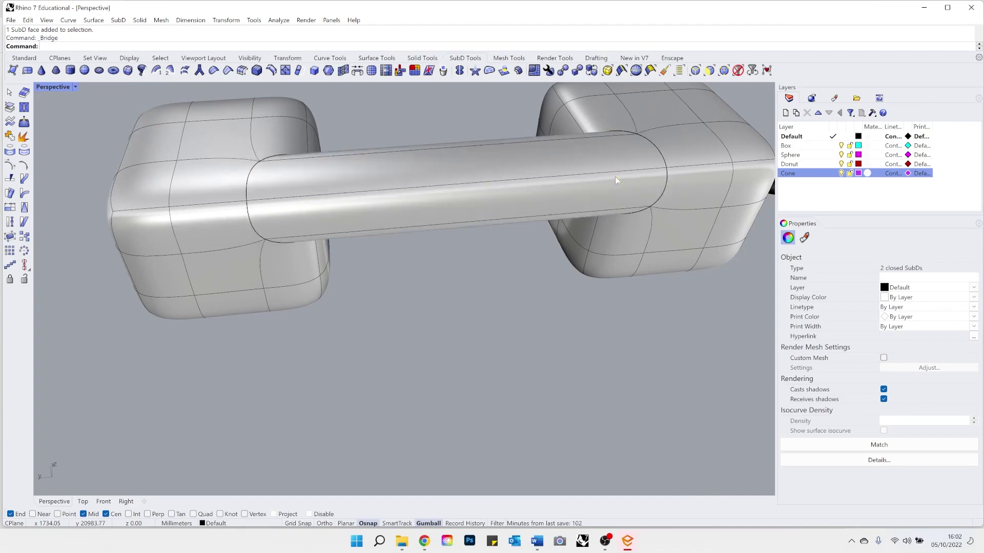
pyautogui.moveTo(406, 219); pyautogui.dragTo(197, 111, button='right')
pyautogui.click(267, 134)
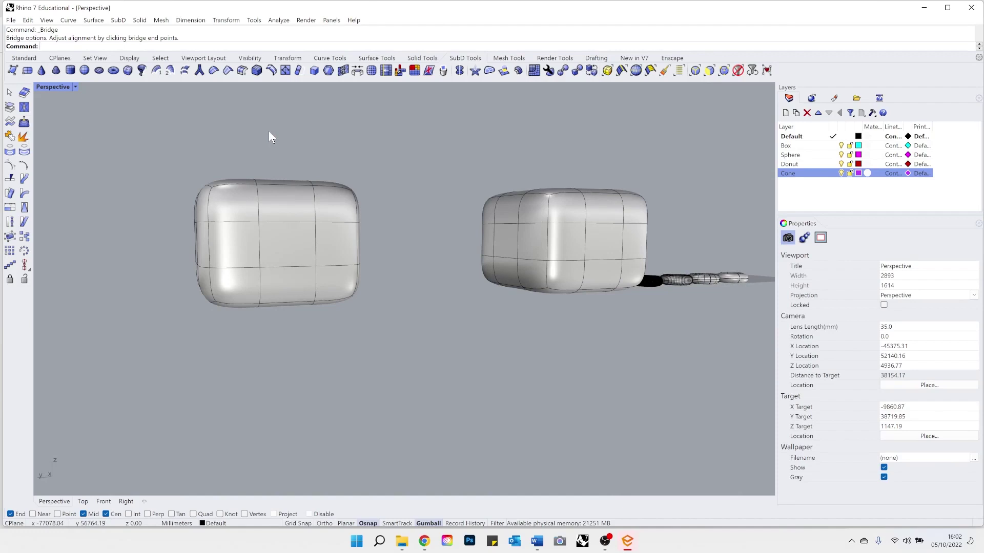
# Bridge the faces around the boxes' nearest upper corners with 3 segments, Join on, Crease off and 100% straightness.
pyautogui.moveTo(456, 261); pyautogui.dragTo(363, 235, button='right')
pyautogui.scroll(3, 272, 233)
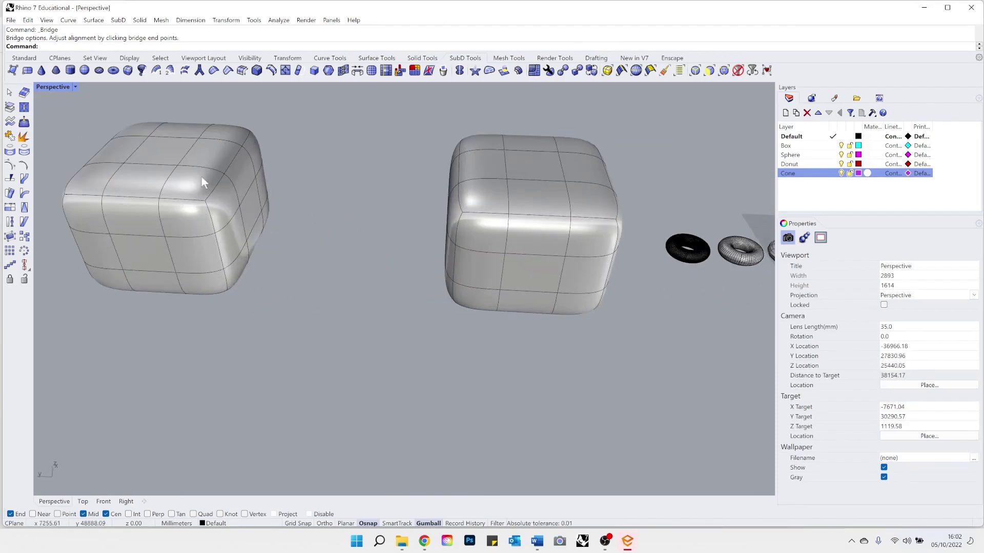
pyautogui.keyDown('ctrl'); pyautogui.keyDown('shift'); pyautogui.click(192, 184); pyautogui.keyUp('shift'); pyautogui.keyUp('ctrl')
pyautogui.keyDown('ctrl'); pyautogui.keyDown('shift'); pyautogui.click(206, 219); pyautogui.keyUp('shift'); pyautogui.keyUp('ctrl')
pyautogui.scroll(2, 225, 205)
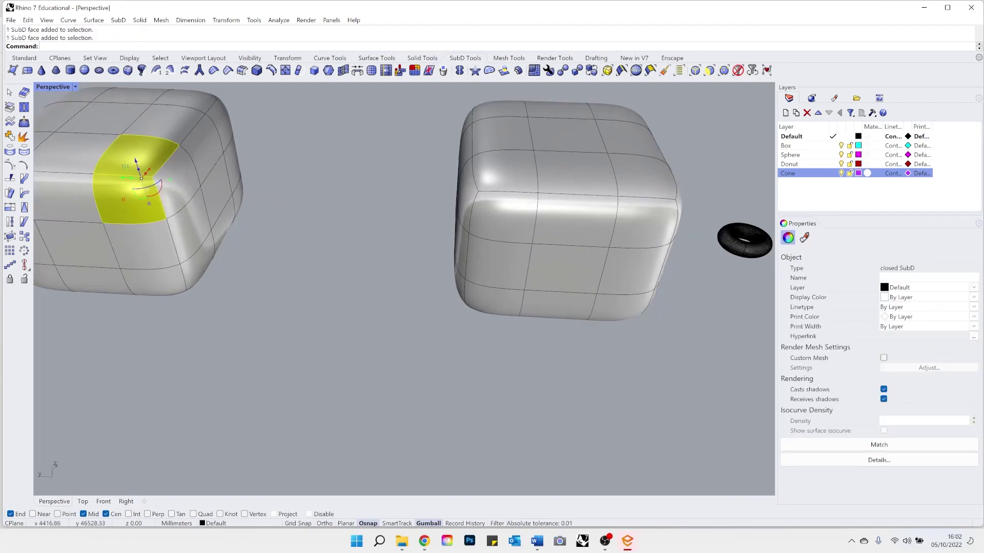
pyautogui.keyDown('ctrl'); pyautogui.keyDown('shift'); pyautogui.click(472, 175); pyautogui.keyUp('shift'); pyautogui.keyUp('ctrl')
pyautogui.keyDown('ctrl'); pyautogui.keyDown('shift'); pyautogui.click(495, 206); pyautogui.keyUp('shift'); pyautogui.keyUp('ctrl')
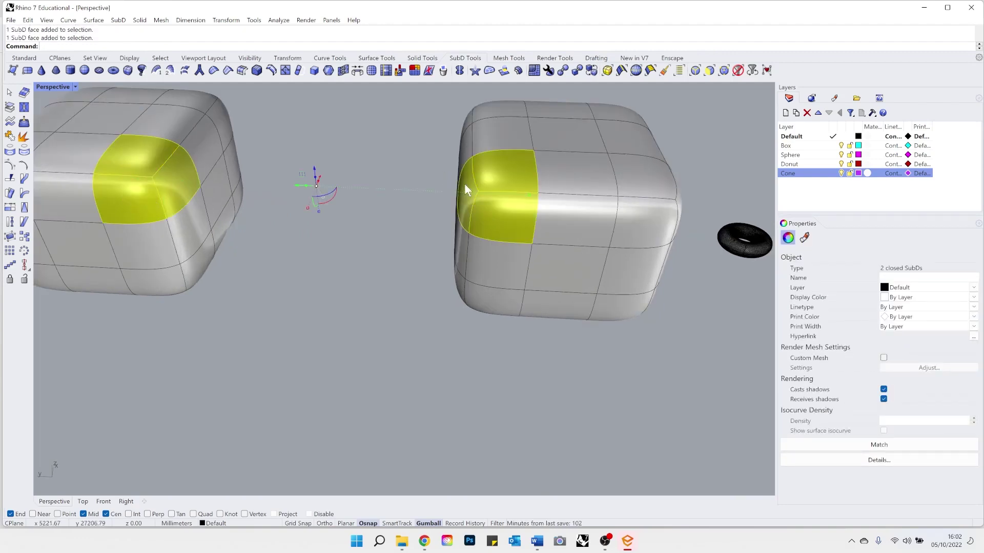
pyautogui.scroll(-3, 464, 183)
pyautogui.click(357, 70)
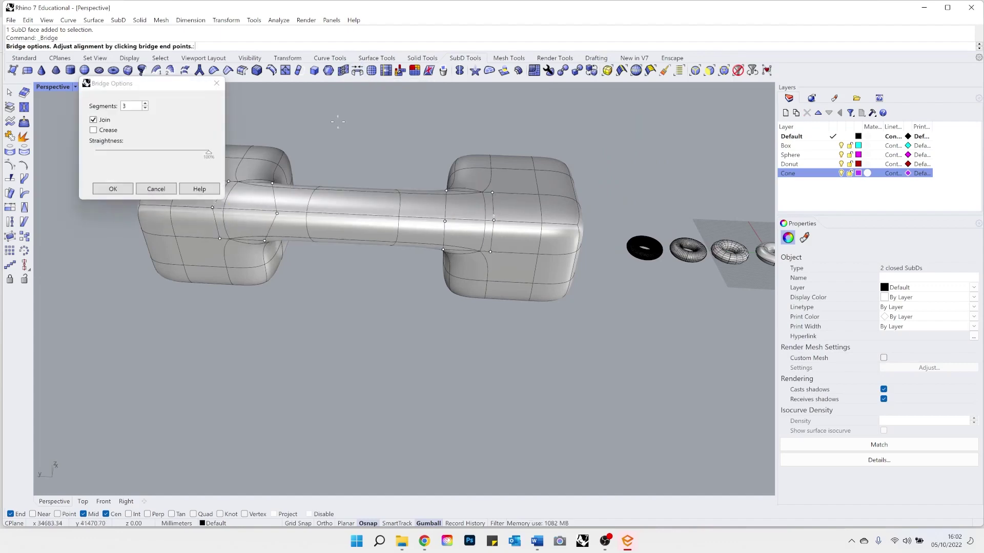
pyautogui.moveTo(337, 122); pyautogui.dragTo(493, 279, button='right')
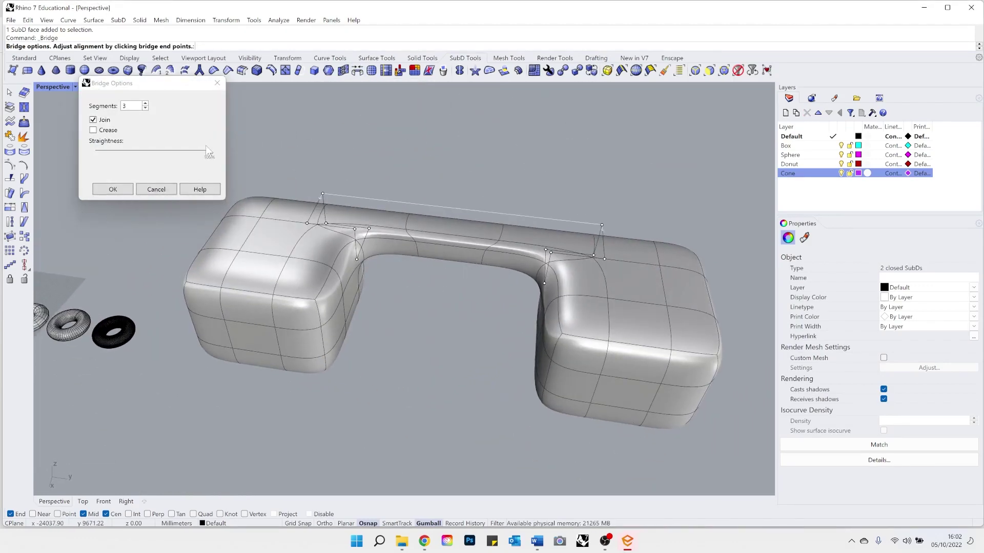
pyautogui.click(113, 190)
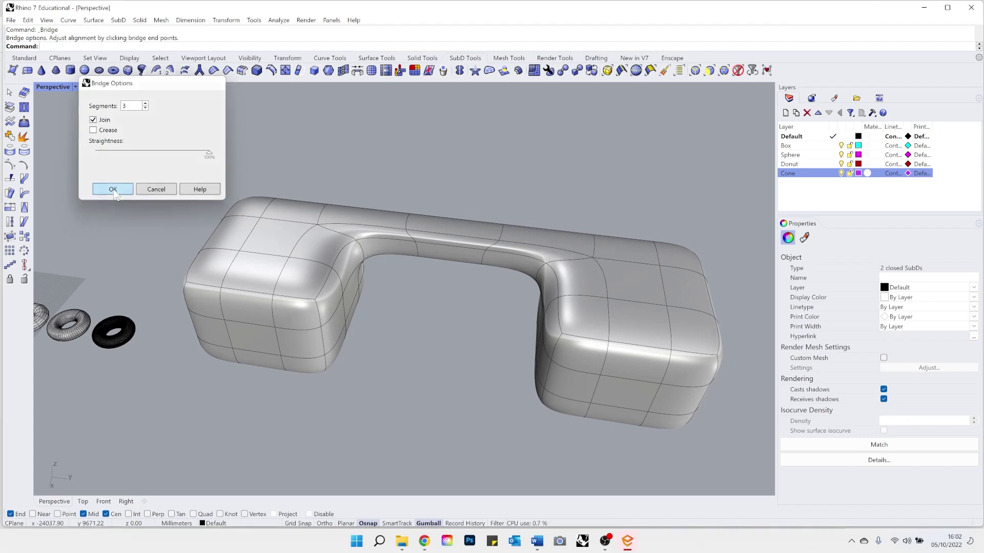
# Raise the middle edge loops of the bridge vertically to shape it into an arch.
pyautogui.keyDown('ctrl'); pyautogui.keyDown('shift'); pyautogui.doubleClick(414, 223); pyautogui.keyUp('shift'); pyautogui.keyUp('ctrl')
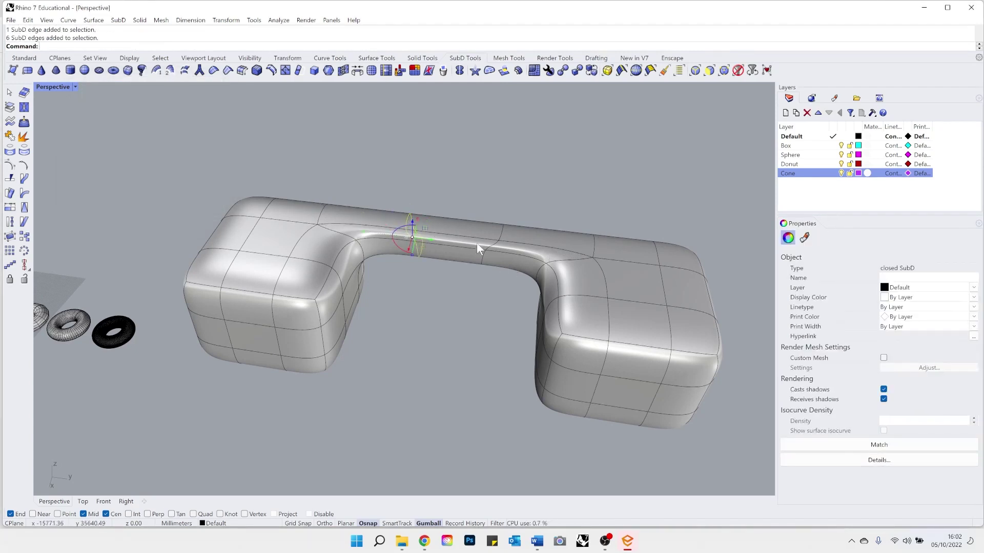
pyautogui.moveTo(457, 229); pyautogui.dragTo(443, 214, button='right')
pyautogui.moveTo(445, 213); pyautogui.dragTo(446, 144)
pyautogui.click(431, 266)
pyautogui.moveTo(431, 266); pyautogui.dragTo(451, 254, button='right')
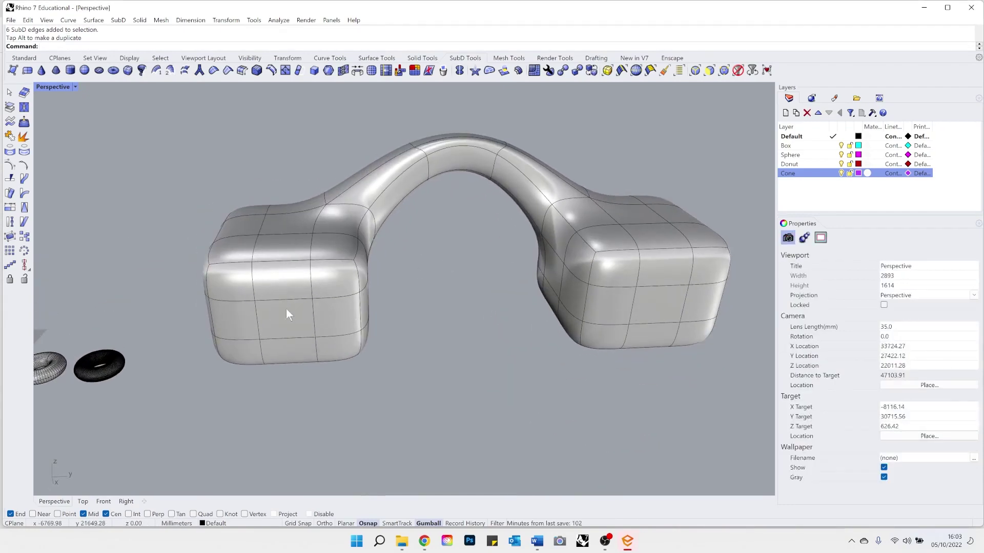
# Examine the individual faces, edges and edge loops of the arched bridge by selecting them in turn.
pyautogui.moveTo(364, 266); pyautogui.dragTo(323, 266, button='right')
pyautogui.keyDown('ctrl'); pyautogui.keyDown('shift'); pyautogui.click(351, 184); pyautogui.keyUp('shift'); pyautogui.keyUp('ctrl')
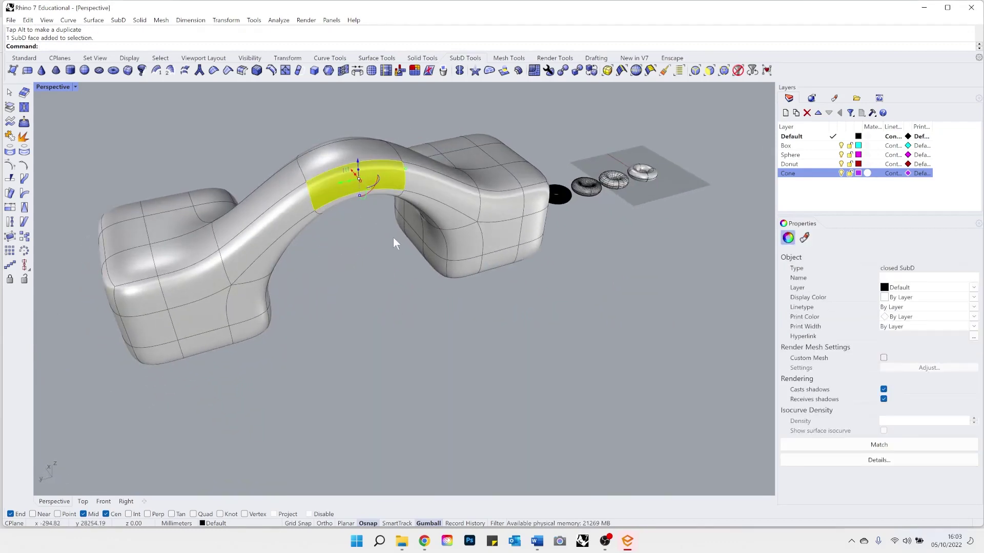
pyautogui.click(358, 335)
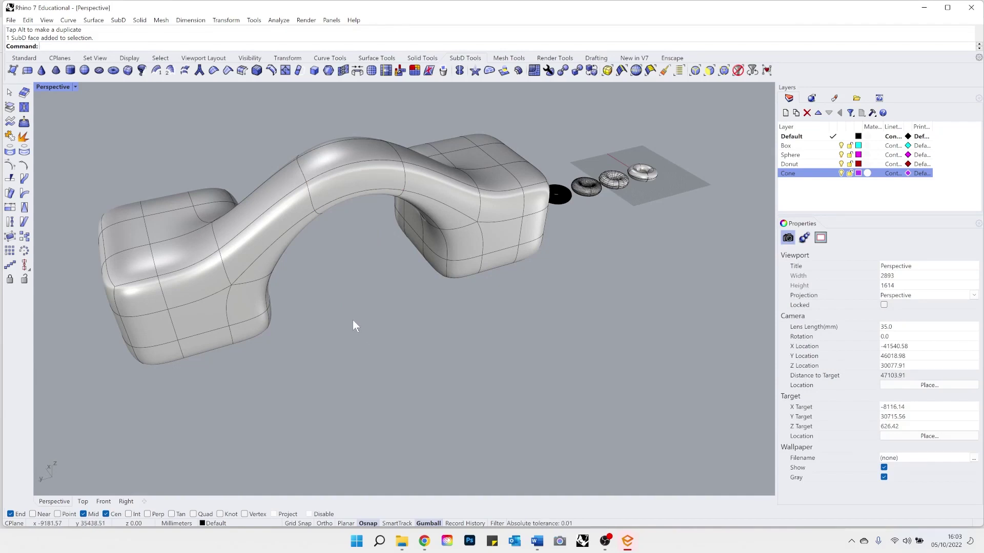
pyautogui.keyDown('ctrl'); pyautogui.keyDown('shift'); pyautogui.click(339, 153); pyautogui.keyUp('shift'); pyautogui.keyUp('ctrl')
pyautogui.scroll(2, 306, 156)
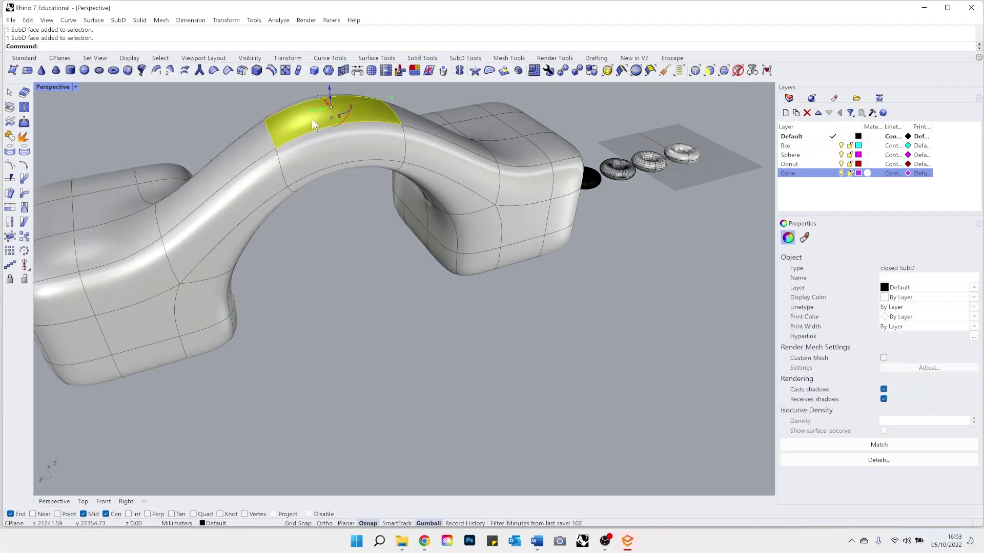
pyautogui.keyDown('ctrl'); pyautogui.keyDown('shift'); pyautogui.click(220, 191); pyautogui.keyUp('shift'); pyautogui.keyUp('ctrl')
pyautogui.press('Escape')
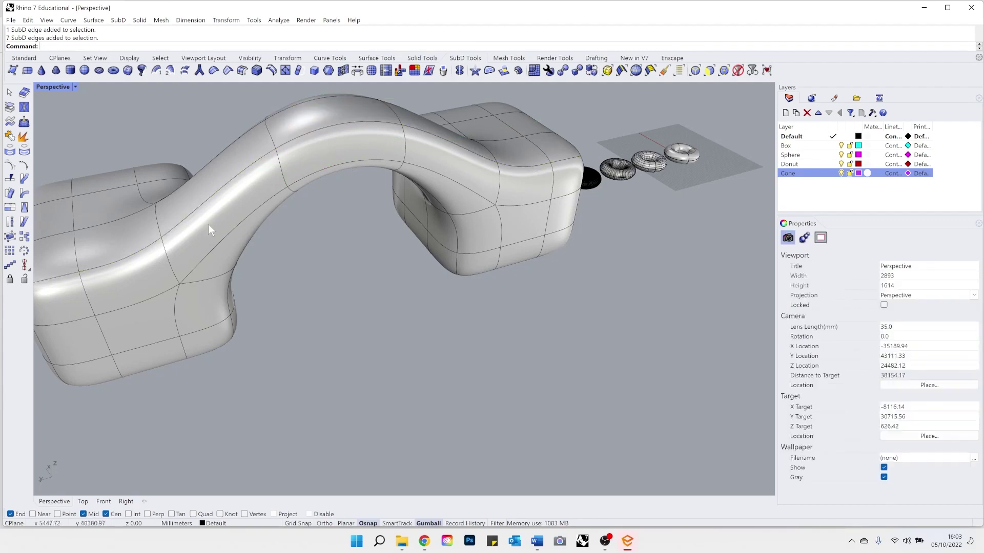
pyautogui.keyDown('ctrl'); pyautogui.keyDown('shift'); pyautogui.click(213, 197); pyautogui.keyUp('shift'); pyautogui.keyUp('ctrl')
pyautogui.moveTo(283, 220); pyautogui.dragTo(392, 259, button='right')
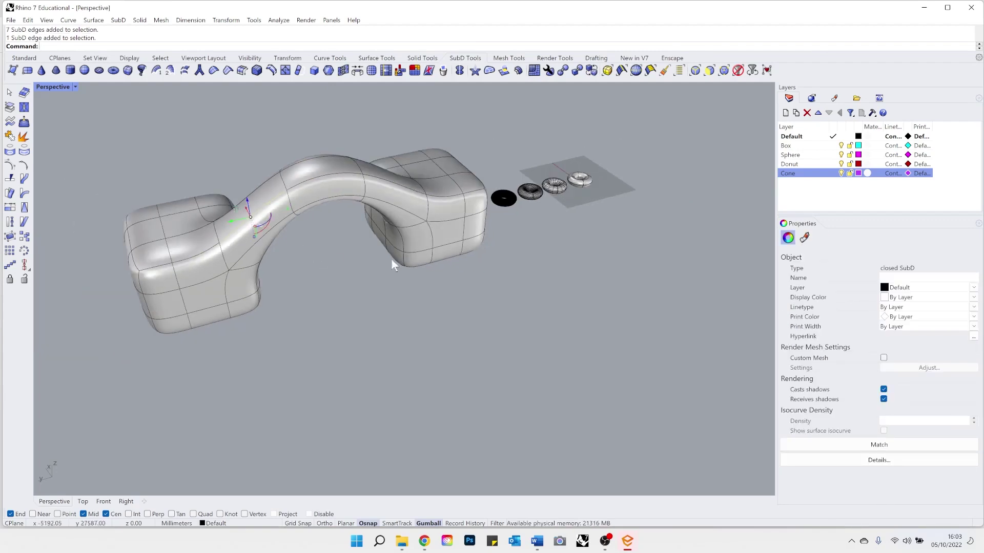
pyautogui.press('Escape')
# Lower the top face at the crown of the arch slightly and scale it narrower across the arch.
pyautogui.keyDown('ctrl'); pyautogui.keyDown('shift'); pyautogui.click(340, 177); pyautogui.keyUp('shift'); pyautogui.keyUp('ctrl')
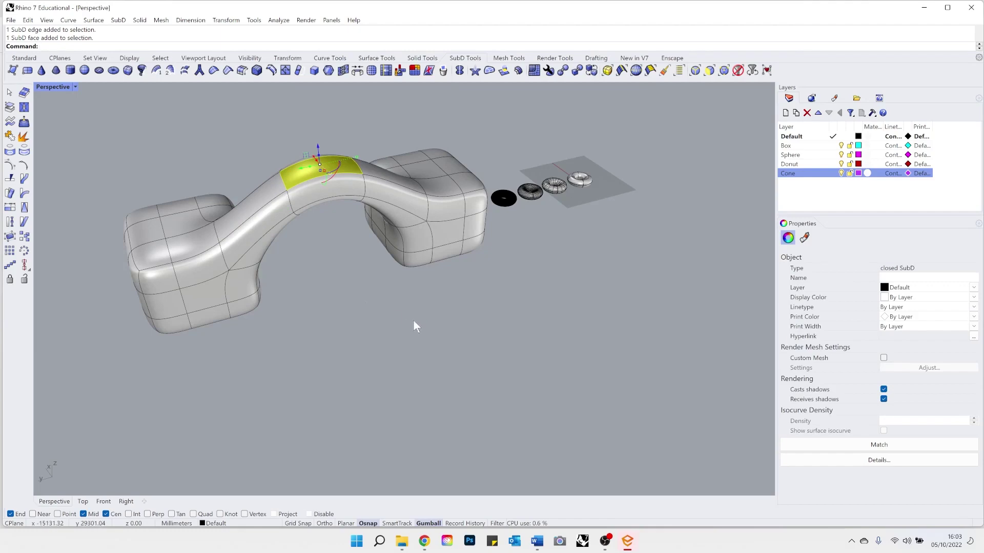
pyautogui.moveTo(382, 259); pyautogui.dragTo(423, 214, button='right')
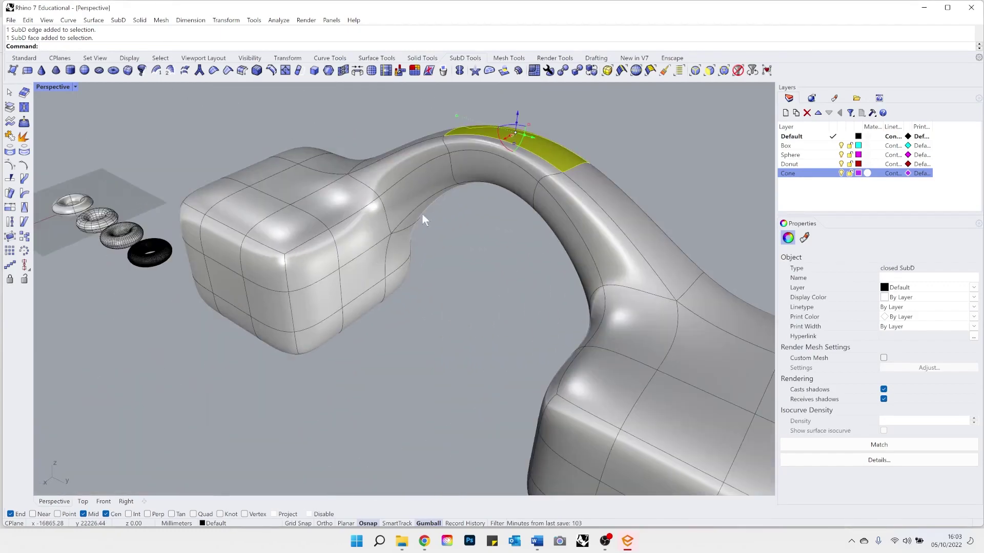
pyautogui.moveTo(517, 112); pyautogui.dragTo(540, 122)
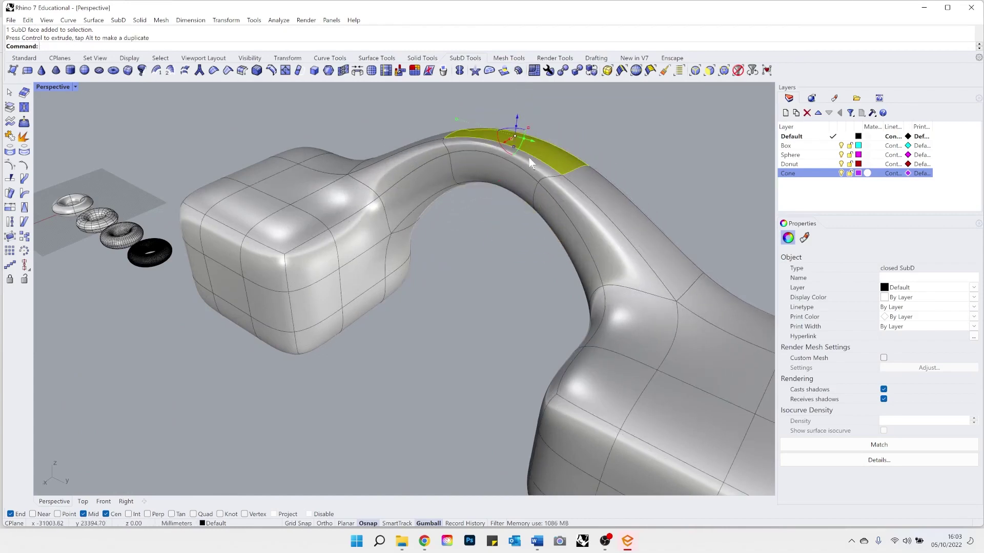
pyautogui.moveTo(527, 125); pyautogui.dragTo(518, 236, button='right')
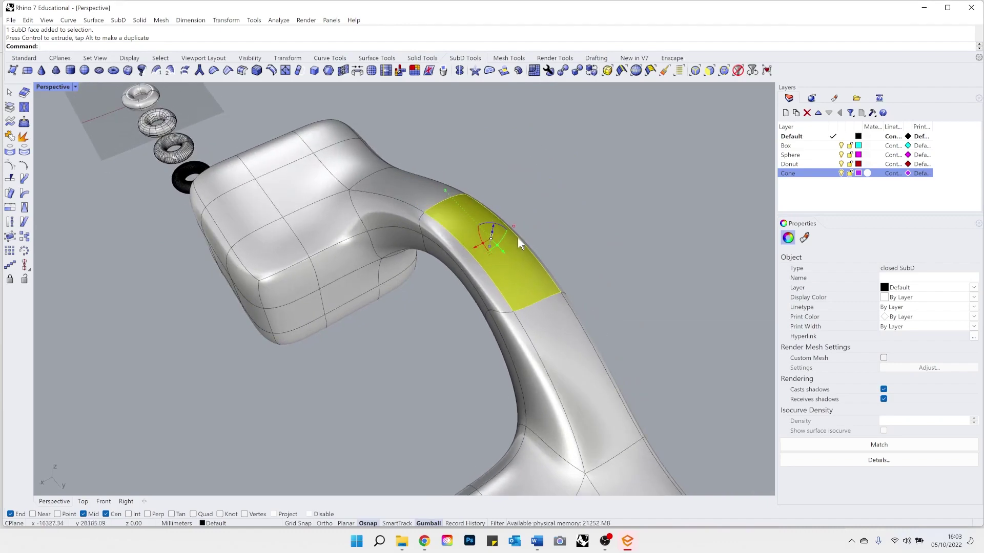
pyautogui.moveTo(514, 227); pyautogui.dragTo(498, 239)
pyautogui.click(606, 266)
# Extrude the centre face on the same outer side of both box ends outward together.
pyautogui.moveTo(605, 266); pyautogui.dragTo(419, 275, button='right')
pyautogui.keyDown('ctrl'); pyautogui.keyDown('shift'); pyautogui.click(377, 269); pyautogui.keyUp('shift'); pyautogui.keyUp('ctrl')
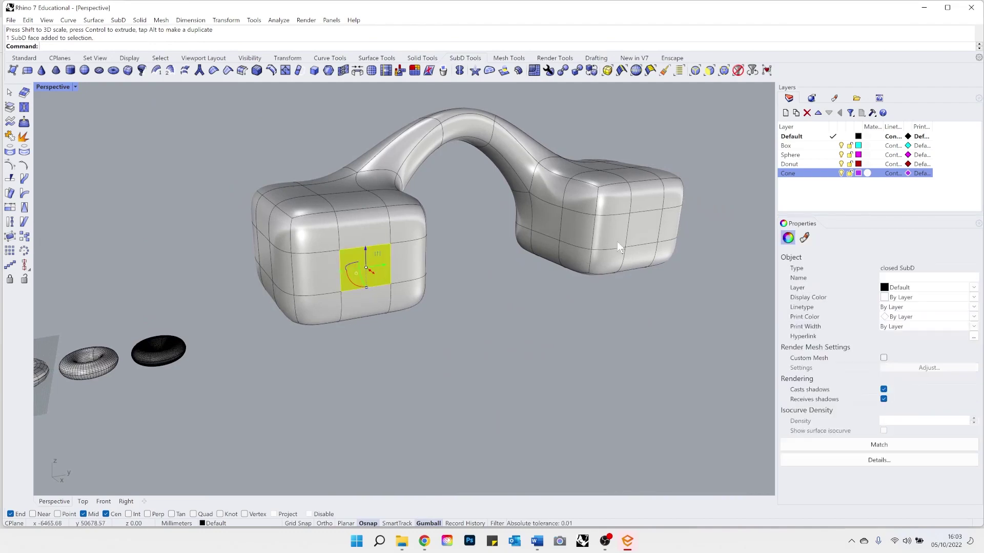
pyautogui.keyDown('ctrl'); pyautogui.keyDown('shift'); pyautogui.click(631, 232); pyautogui.keyUp('shift'); pyautogui.keyUp('ctrl')
pyautogui.moveTo(536, 259)
pyautogui.mouseDown(button='right')
pyautogui.moveTo(542, 288)
pyautogui.moveTo(531, 270)
pyautogui.mouseUp(button='right')
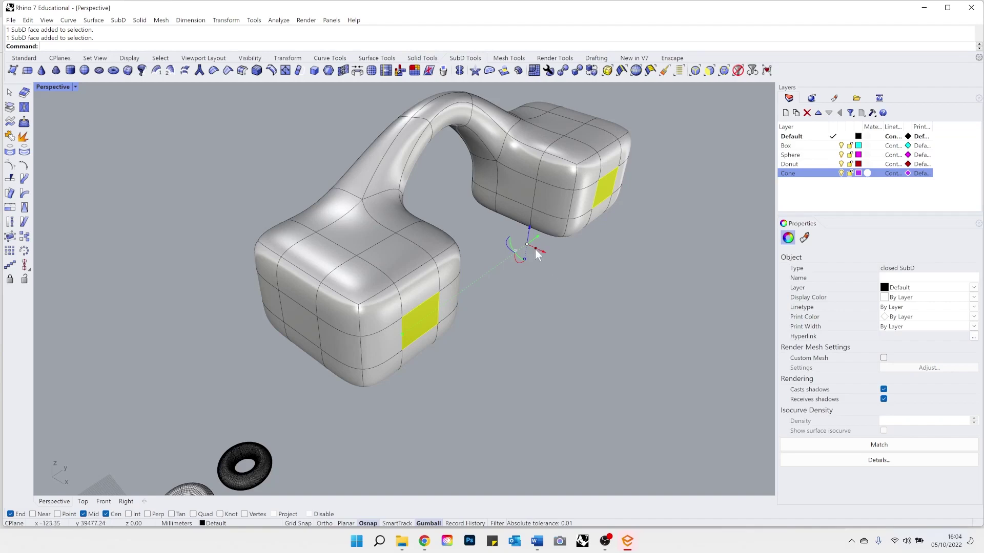
pyautogui.moveTo(537, 250); pyautogui.dragTo(639, 291)
# Switch the SubD to flat display and shorten both extruded arms by moving their end faces back towards the boxes.
pyautogui.press('Tab')
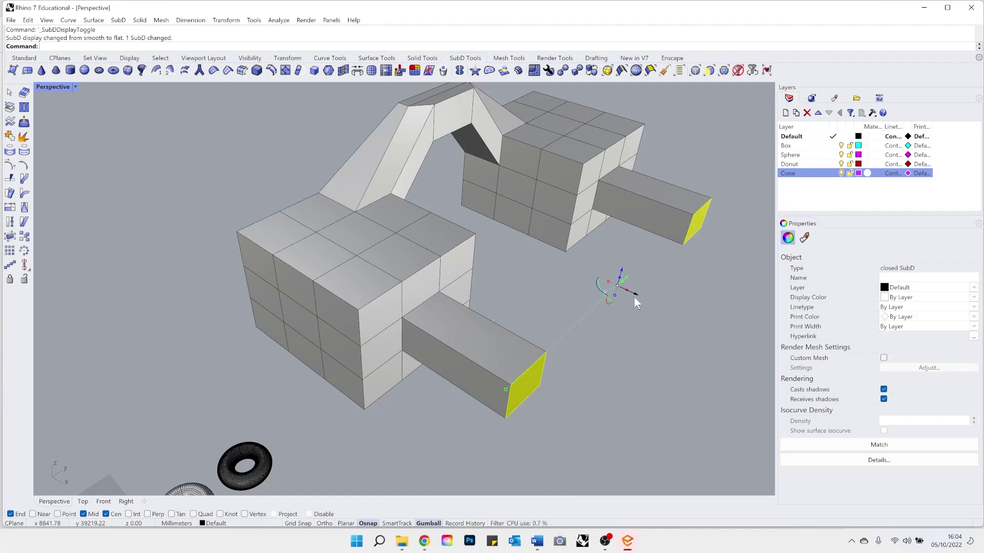
pyautogui.moveTo(634, 296); pyautogui.dragTo(597, 287)
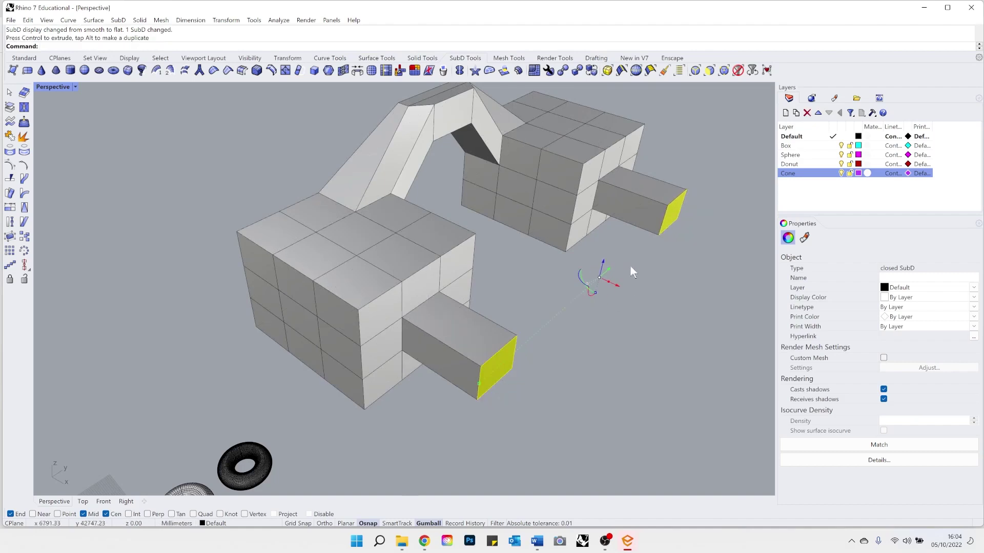
pyautogui.click(691, 328)
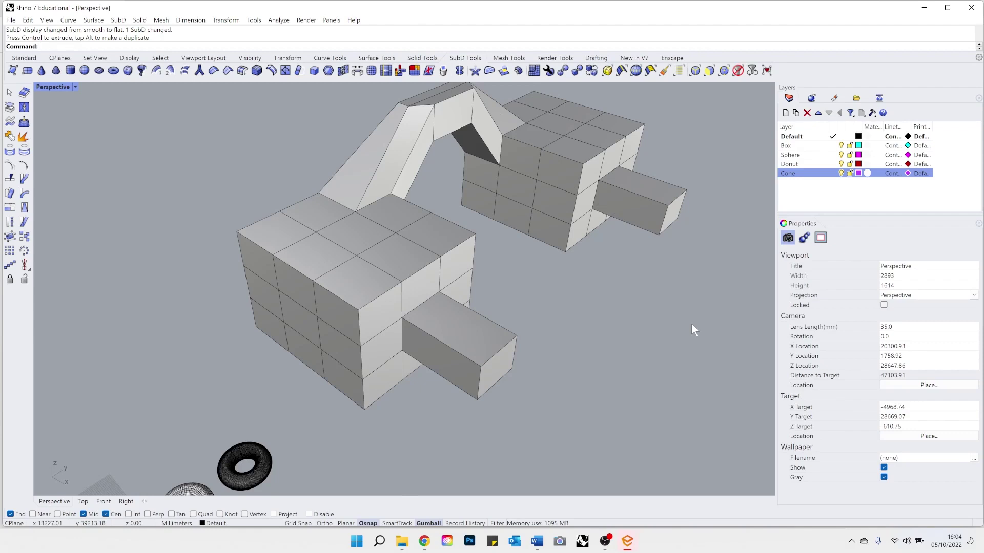
pyautogui.moveTo(691, 329); pyautogui.dragTo(564, 332, button='right')
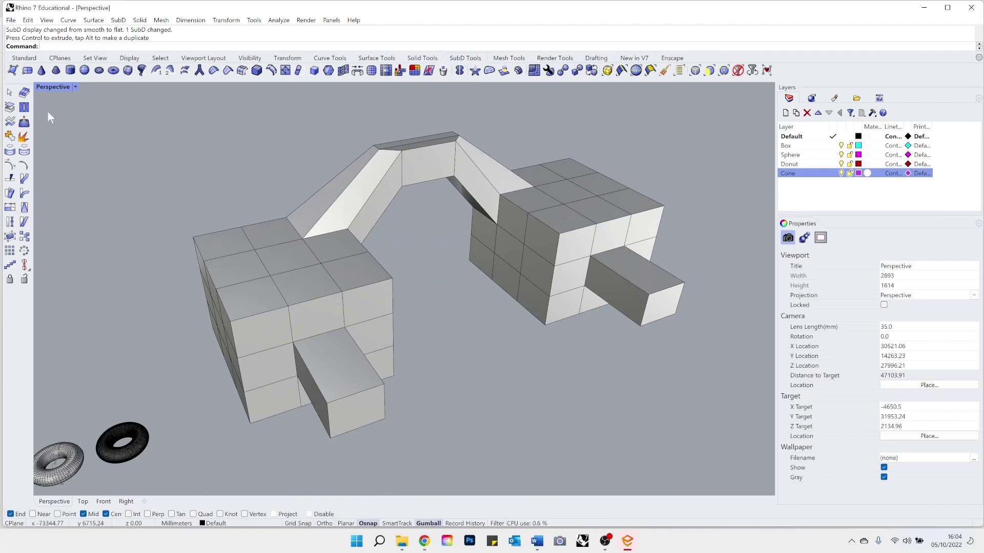
pyautogui.click(131, 72)
pyautogui.scroll(-5, 188, 205)
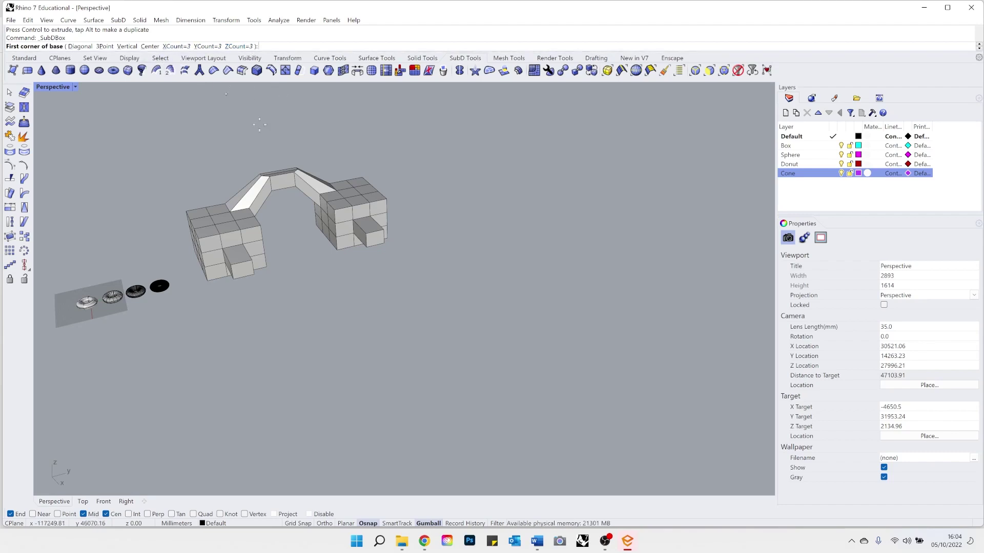
pyautogui.press('Escape')
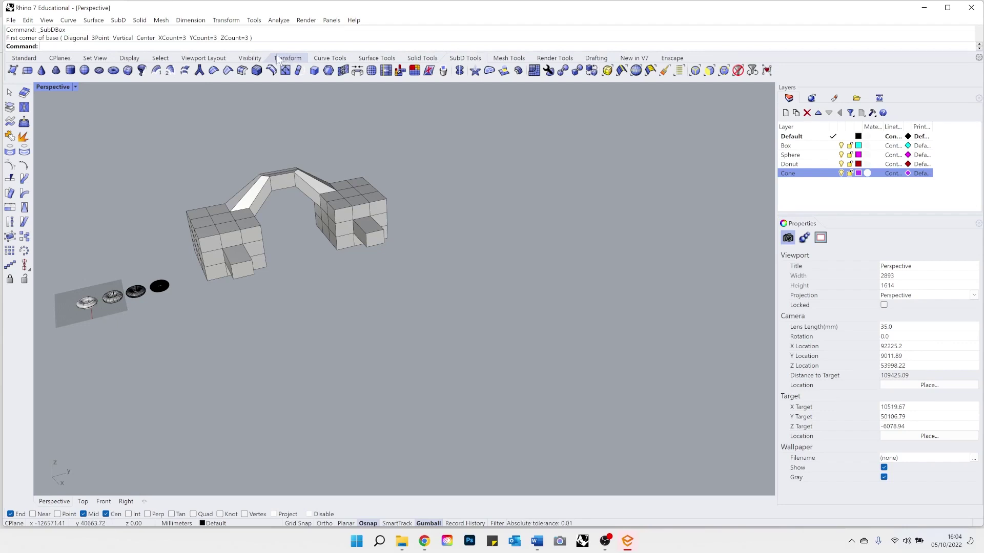
# Switch the bridged SubD object back to smooth display.
pyautogui.scroll(2, 297, 255)
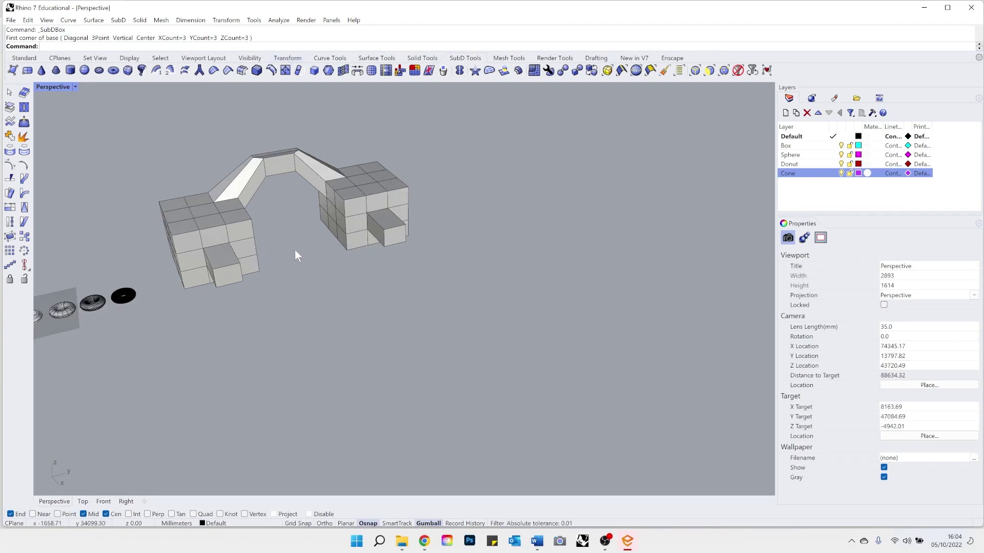
pyautogui.press('Tab')
pyautogui.scroll(4, 390, 197)
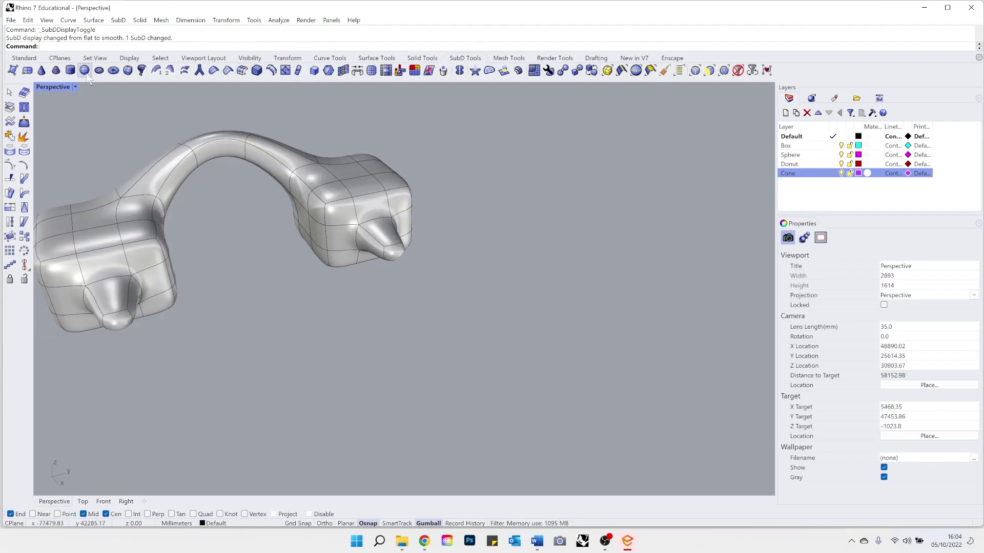
# Create a SubD box beside the bridged object with X, Y and Z face counts of 1.
pyautogui.click(126, 75)
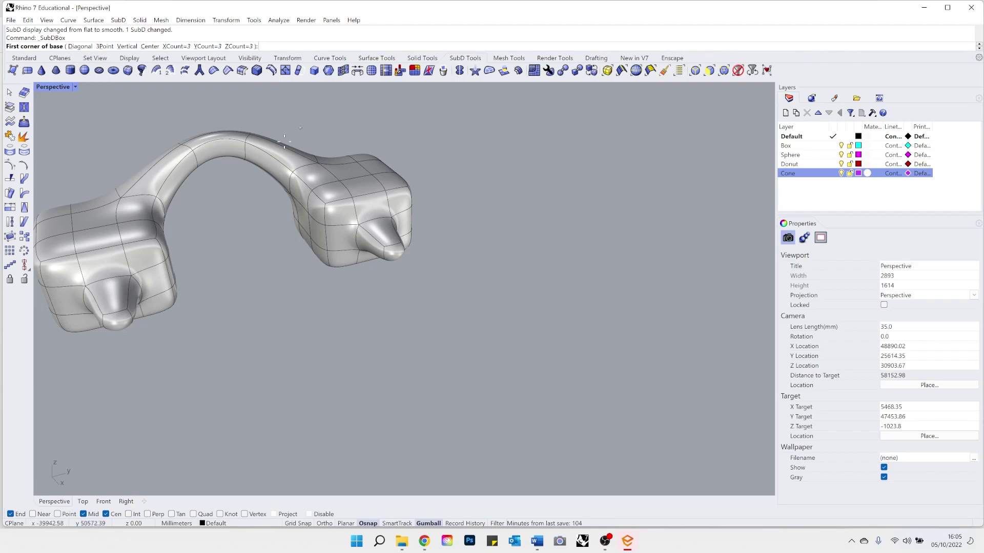
pyautogui.click(176, 46)
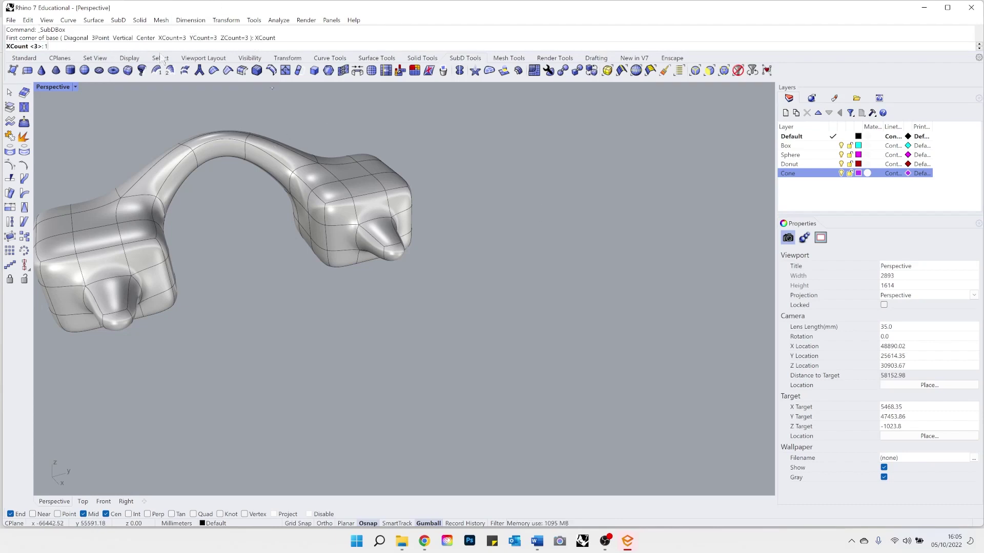
pyautogui.write('7')
pyautogui.press('Return')
pyautogui.click(229, 46)
pyautogui.write('1')
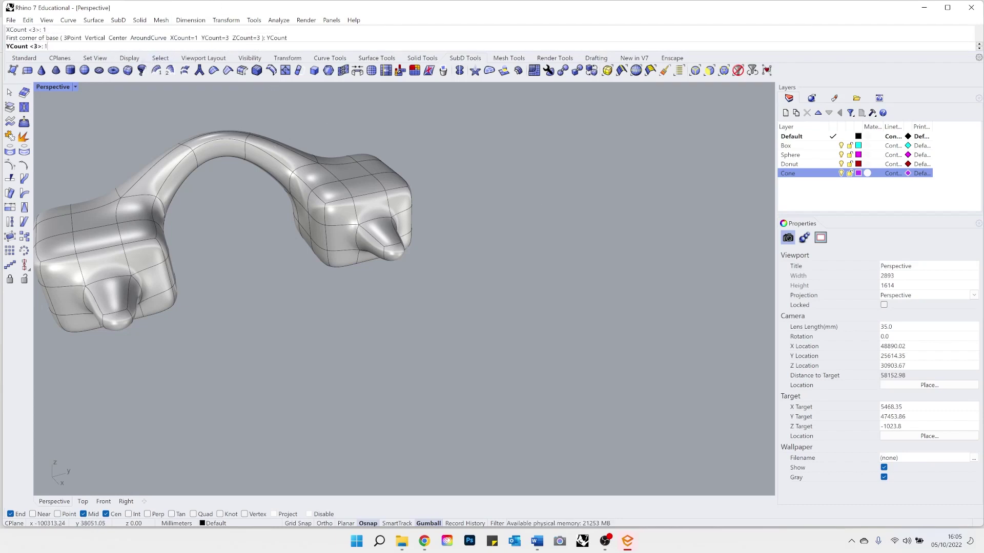
pyautogui.press('Return')
pyautogui.click(250, 46)
pyautogui.write('1')
pyautogui.press('Return')
pyautogui.click(477, 232)
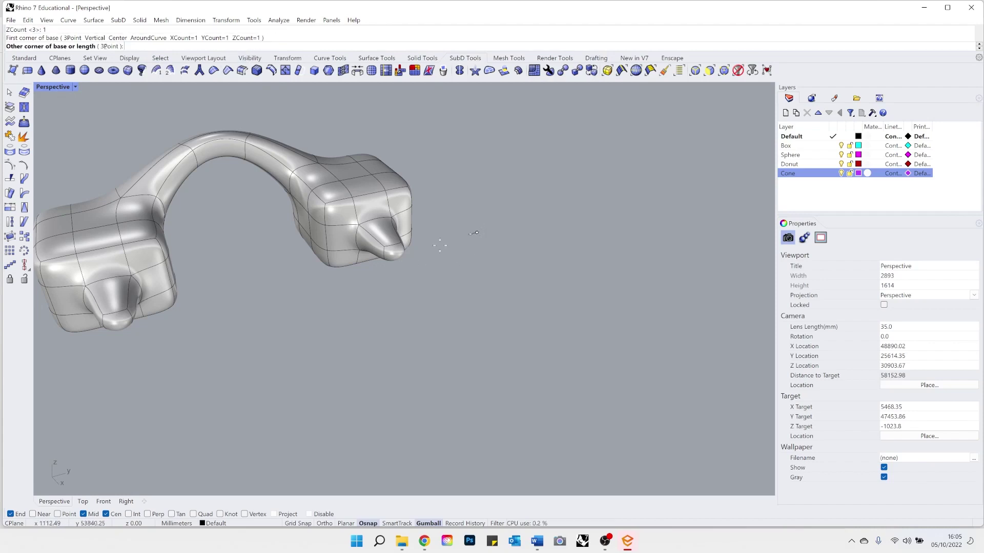
pyautogui.click(727, 244)
pyautogui.click(708, 207)
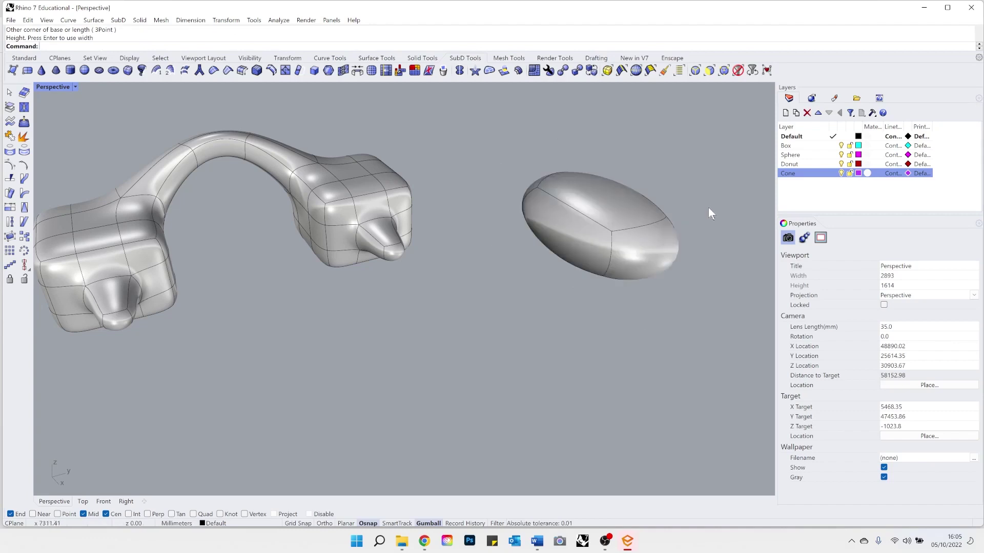
# Compare the single-face-per-side SubD box in flat and smooth display from several angles.
pyautogui.press('Tab')
pyautogui.scroll(-4, 469, 241)
pyautogui.scroll(2, 637, 233)
pyautogui.scroll(2, 619, 263)
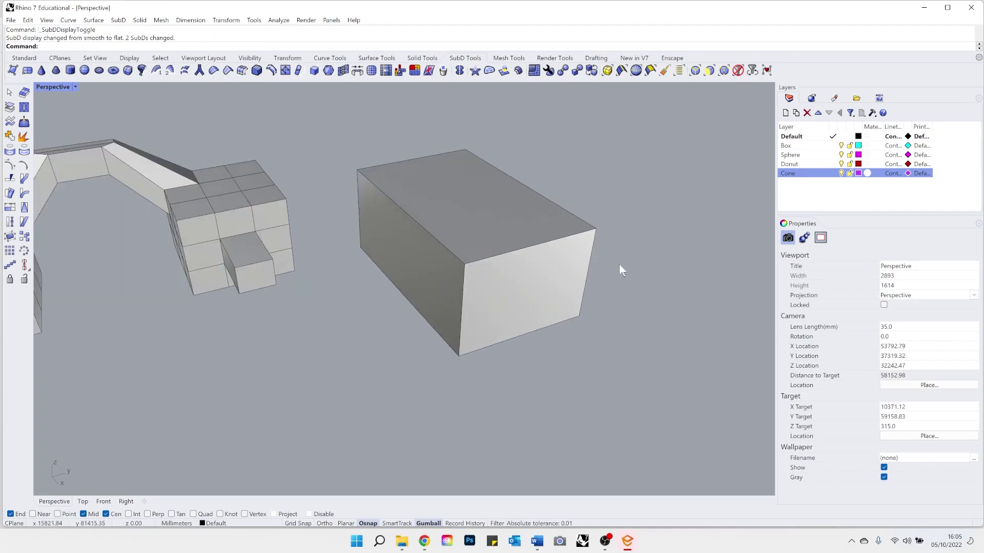
pyautogui.scroll(4, 605, 296)
pyautogui.moveTo(614, 287); pyautogui.dragTo(601, 281, button='right')
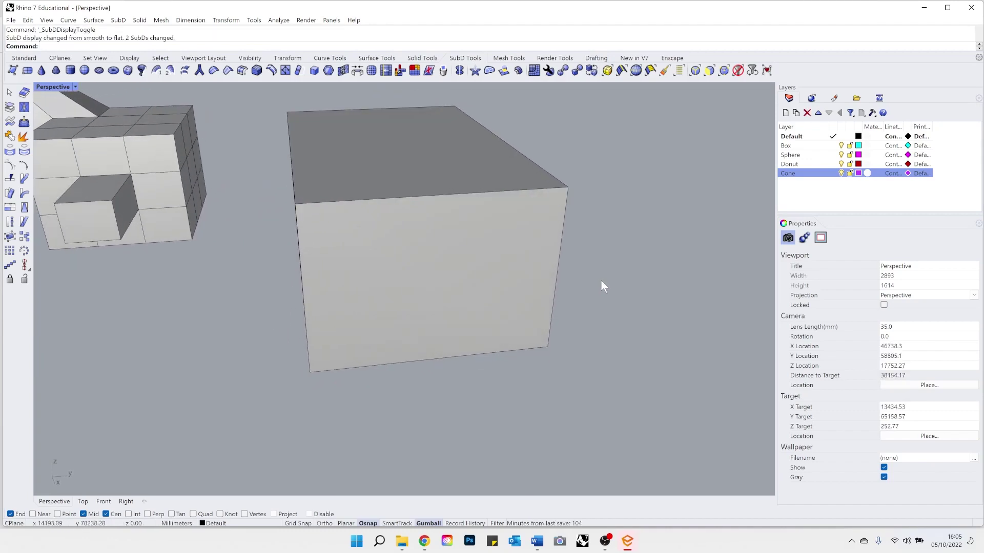
pyautogui.scroll(-2, 515, 314)
pyautogui.press('Tab')
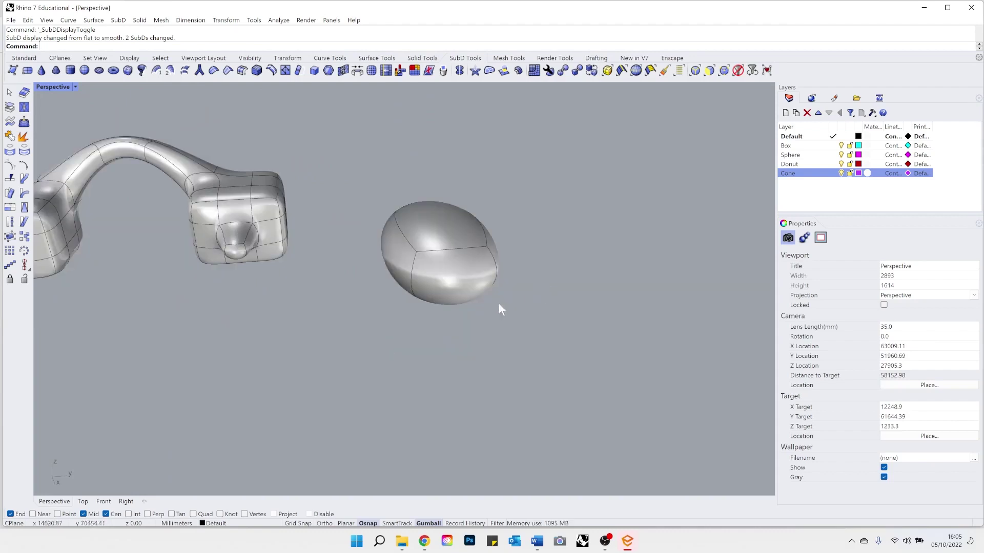
pyautogui.moveTo(498, 309); pyautogui.dragTo(490, 291, button='right')
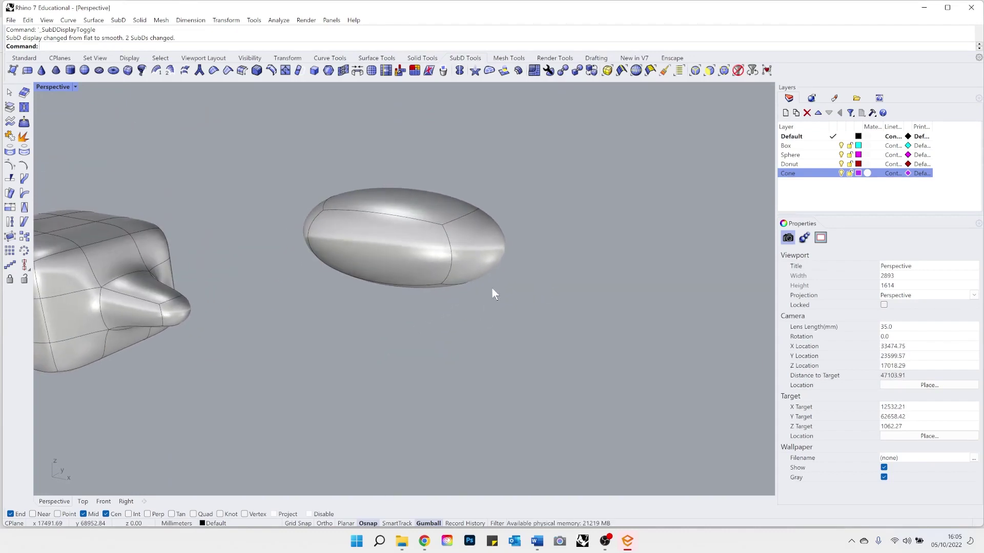
# Create another SubD box beyond the rounded one with X, Y and Z face counts of 10.
pyautogui.rightClick(492, 288)
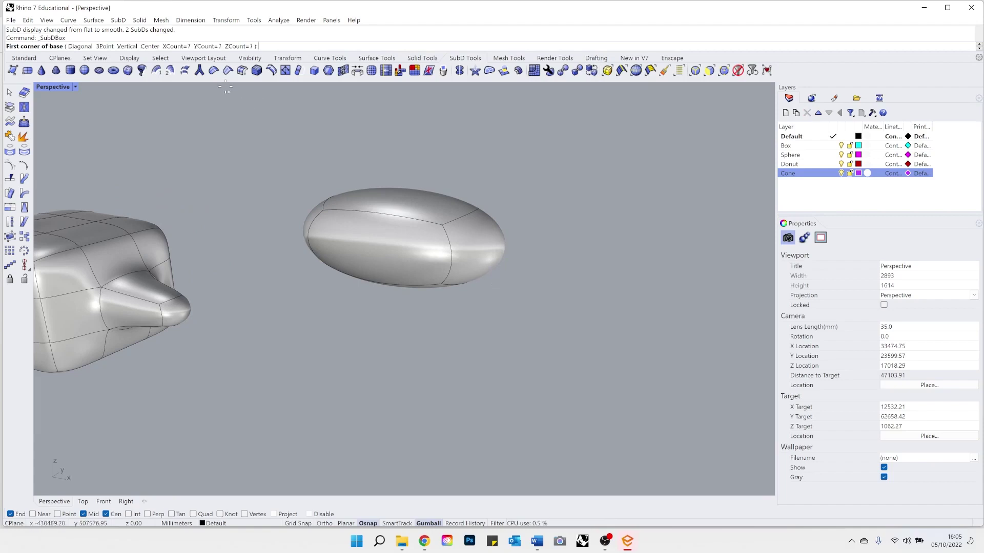
pyautogui.click(177, 46)
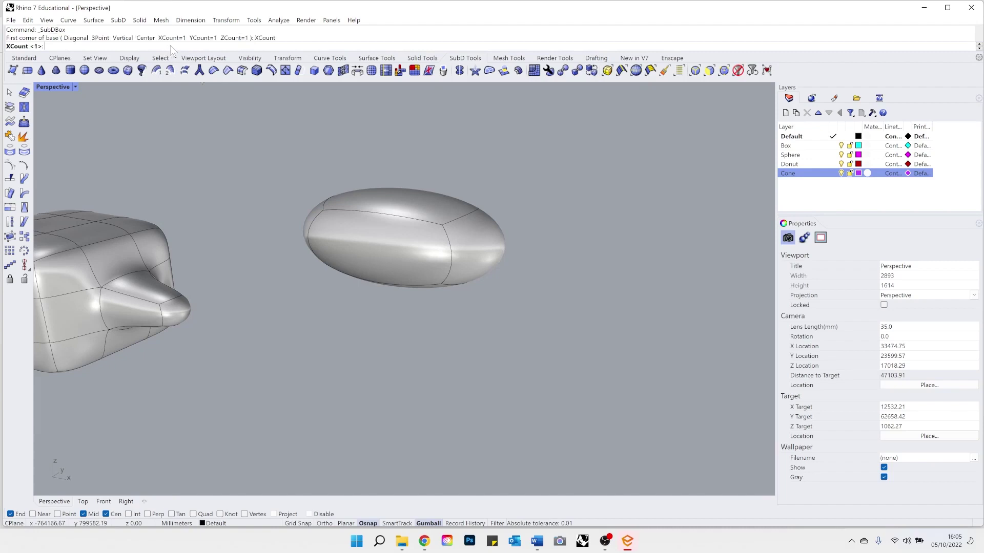
pyautogui.write('10')
pyautogui.press('Return')
pyautogui.click(219, 46)
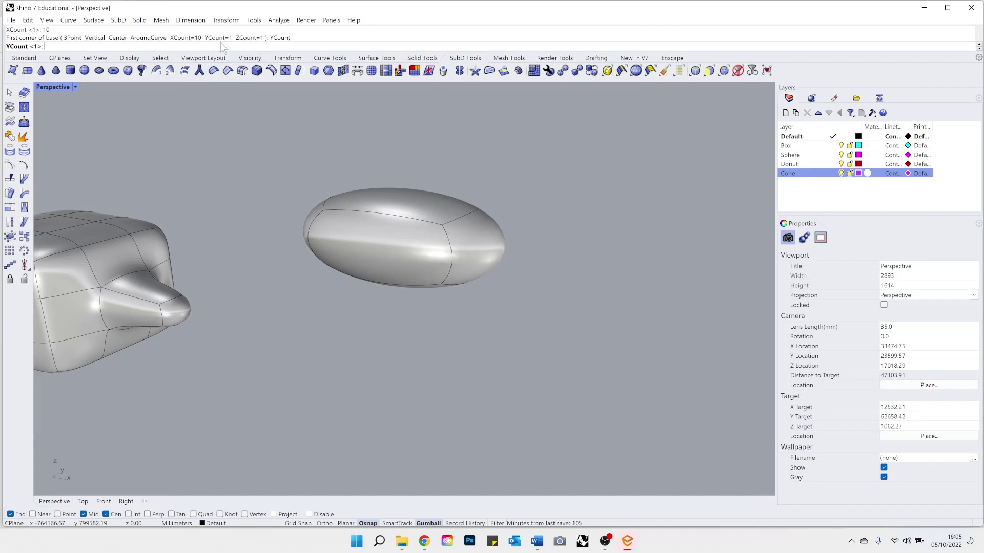
pyautogui.write('10')
pyautogui.press('Return')
pyautogui.click(251, 46)
pyautogui.write('10')
pyautogui.press('Return')
pyautogui.moveTo(406, 391); pyautogui.dragTo(398, 282, button='right')
pyautogui.click(556, 258)
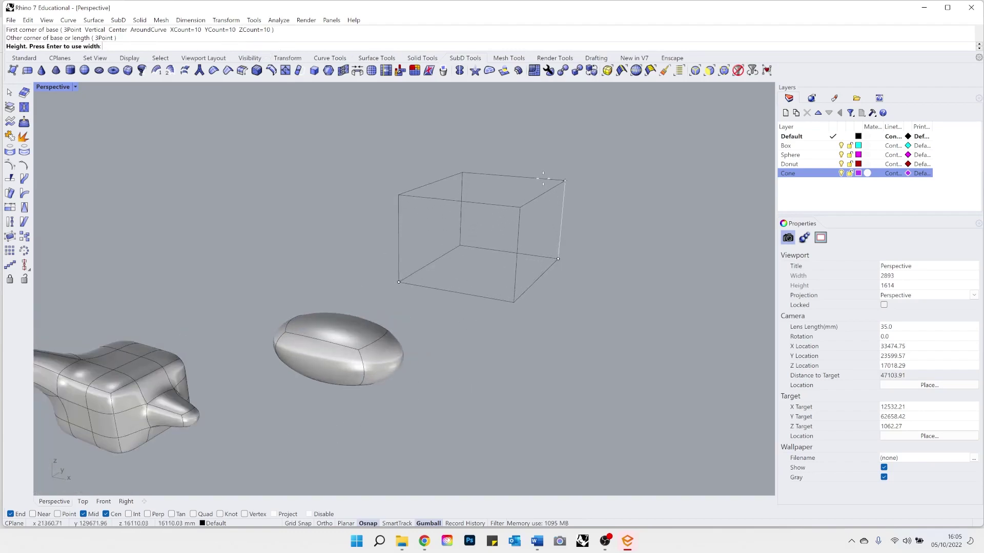
pyautogui.click(554, 214)
pyautogui.moveTo(554, 214); pyautogui.dragTo(431, 290, button='right')
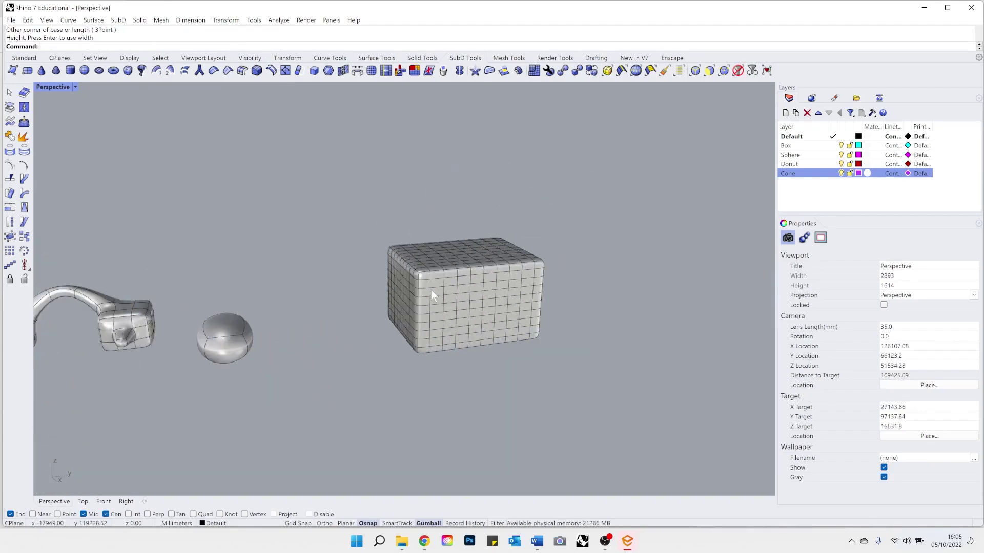
# Move the densely divided SubD box closer to the rounded one and deselect it.
pyautogui.click(456, 303)
pyautogui.moveTo(475, 293); pyautogui.dragTo(367, 307)
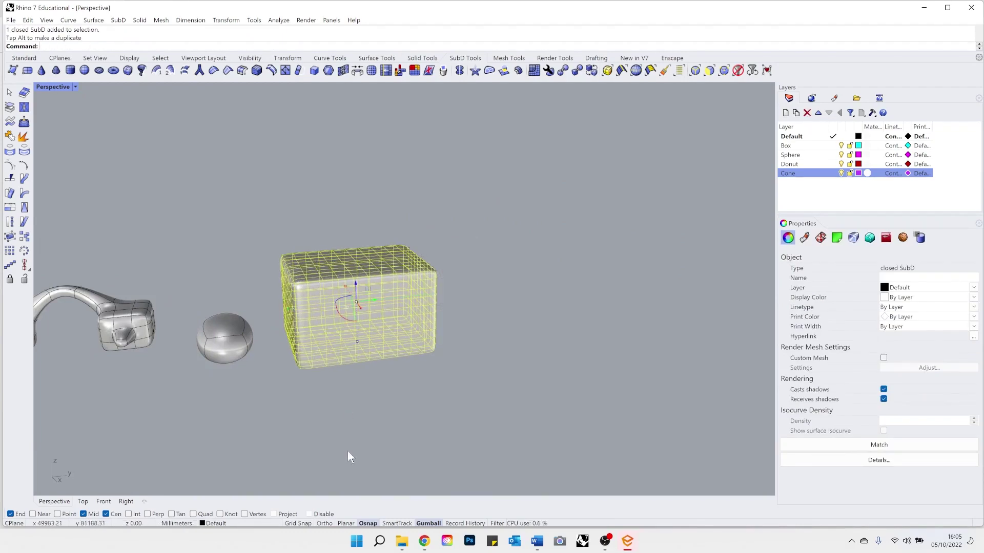
pyautogui.click(365, 427)
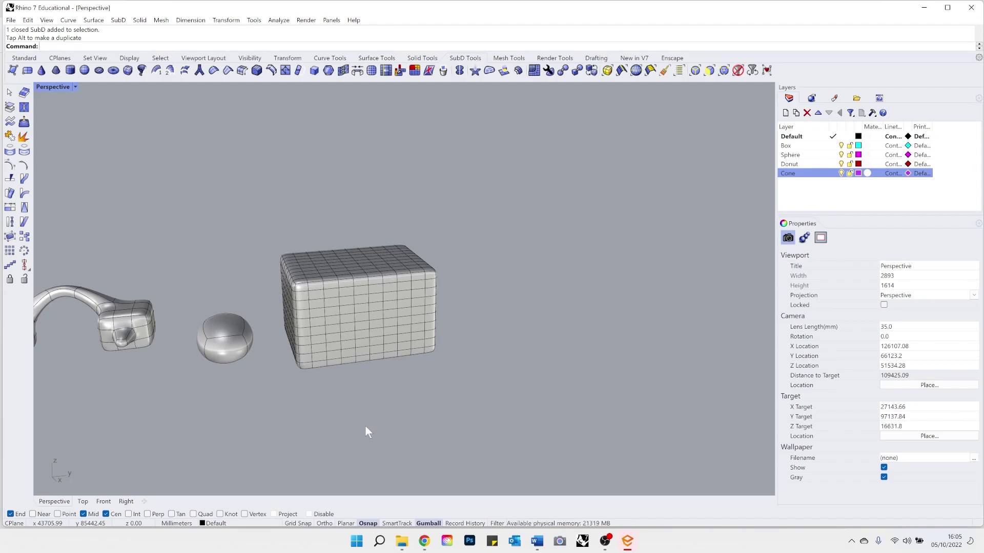
# Select all the SubDs, meshes and the surface in the scene and delete them.
pyautogui.scroll(-5, 404, 419)
pyautogui.moveTo(508, 376); pyautogui.dragTo(441, 371, button='right')
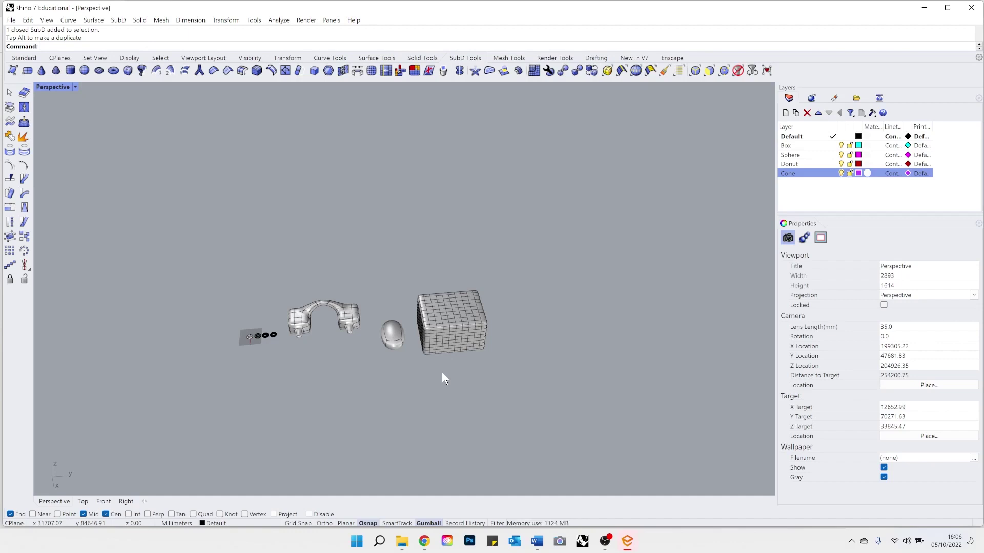
pyautogui.moveTo(491, 400); pyautogui.dragTo(192, 207)
pyautogui.press('Delete')
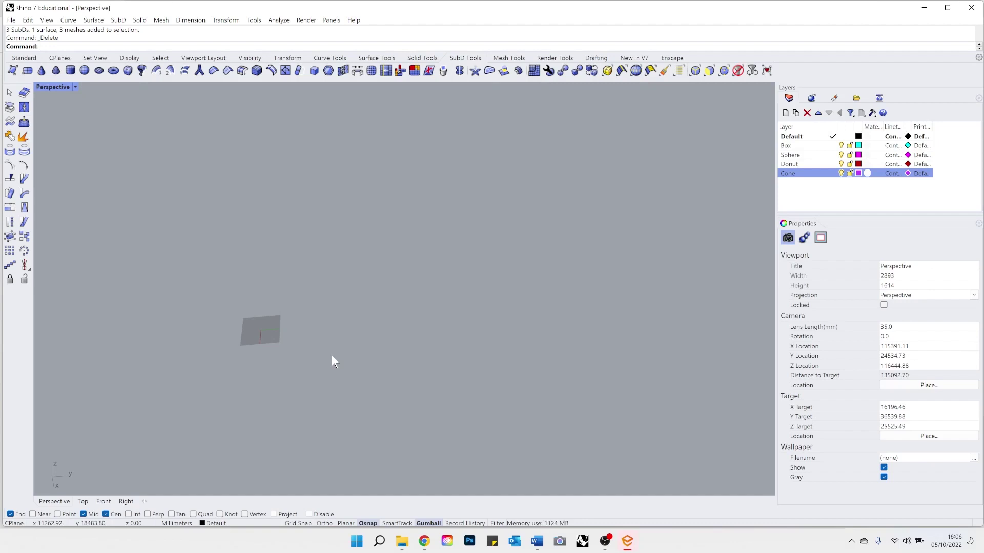
# Switch to Chrome, go to Moodle from the university intranet and open the MSA Architectural Digital Design course.
pyautogui.hotkey('alt', 'Tab')
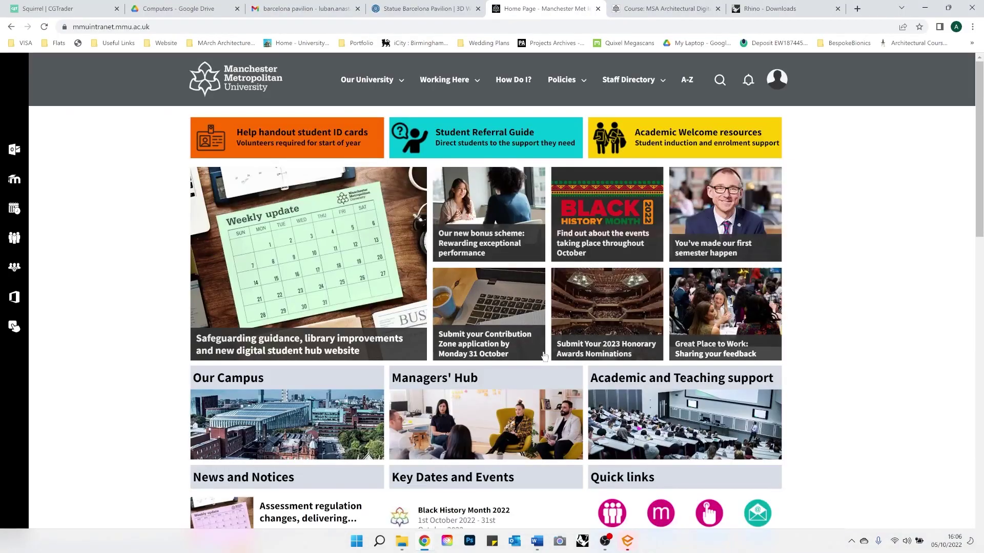
pyautogui.click(14, 179)
pyautogui.scroll(-10, 376, 256)
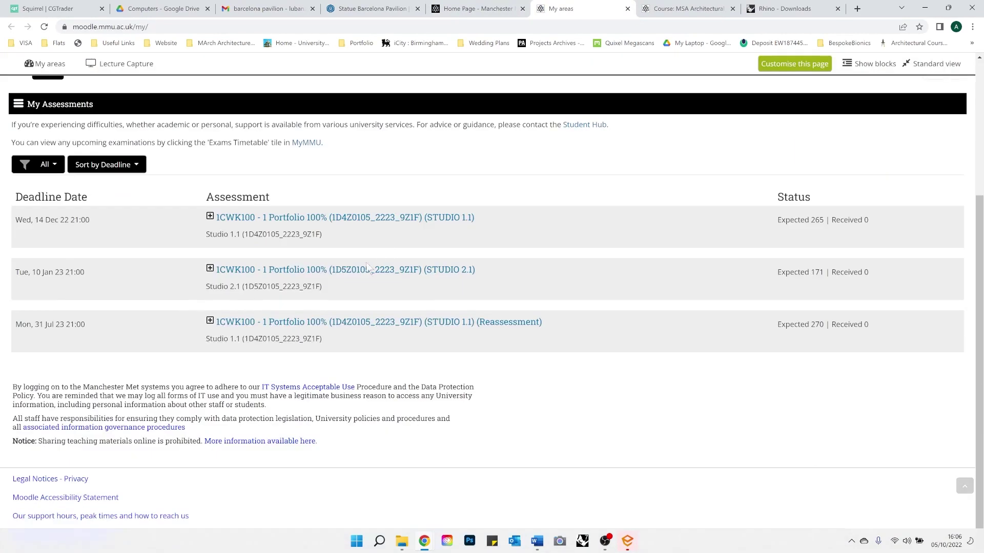
pyautogui.scroll(-15, 372, 279)
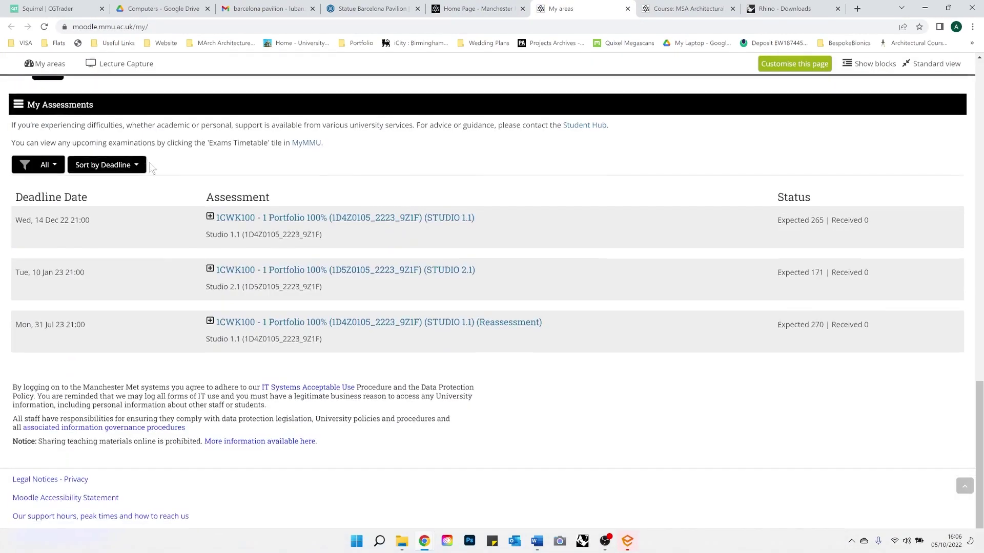
pyautogui.scroll(3, 109, 174)
pyautogui.click(113, 189)
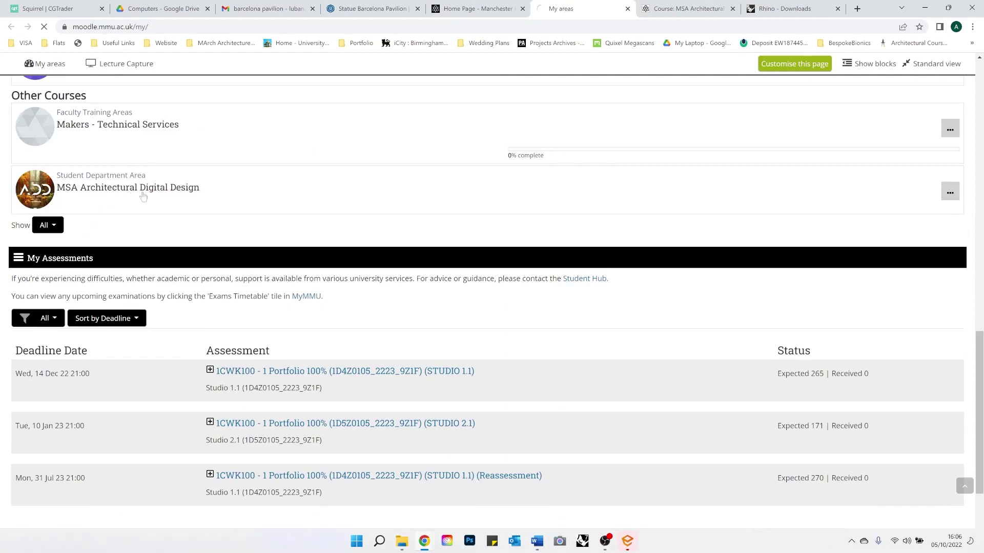
# Open the course's weekly workshops section and the Semester 1 Rhino workshop in it.
pyautogui.scroll(-5, 479, 275)
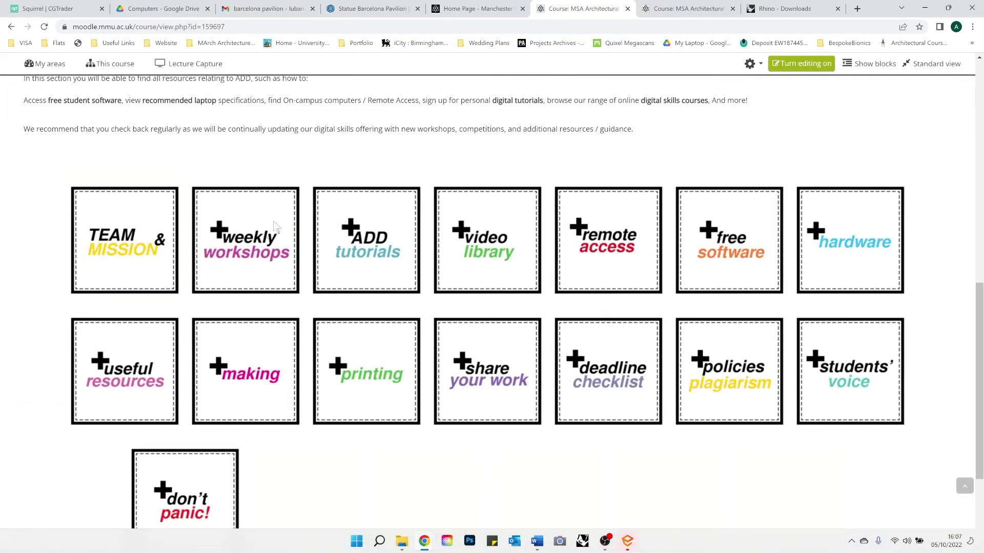
pyautogui.click(289, 224)
pyautogui.scroll(-15, 287, 228)
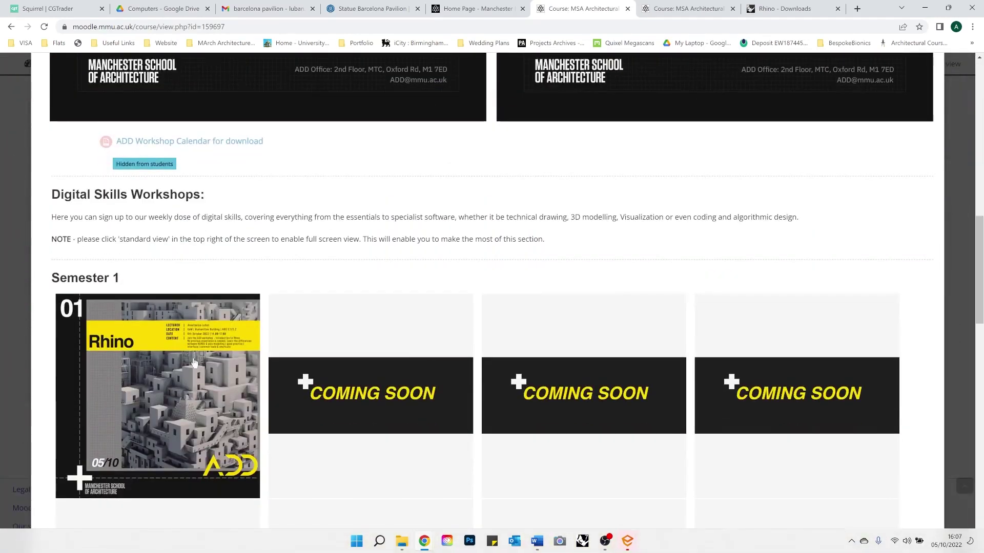
pyautogui.click(194, 365)
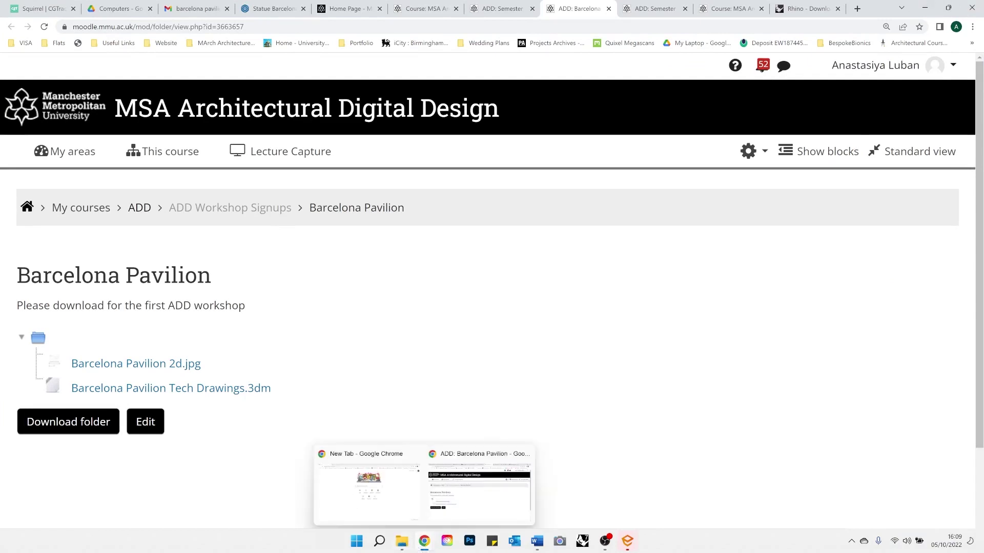
# View Barcelona Pavilion 2d.jpg from the Workshop 1 folder in a maximised window, close it and return to Rhino.
pyautogui.click(408, 499)
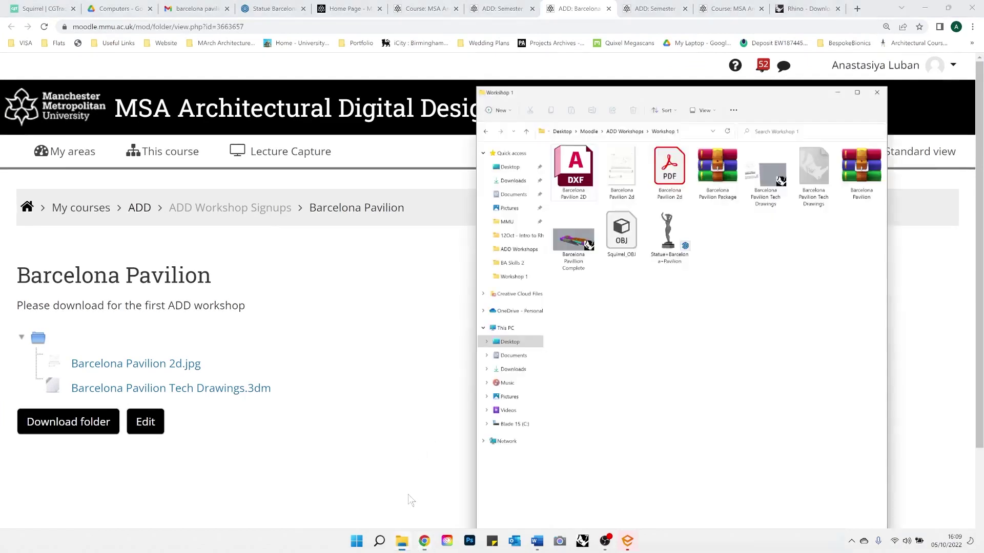
pyautogui.doubleClick(667, 102)
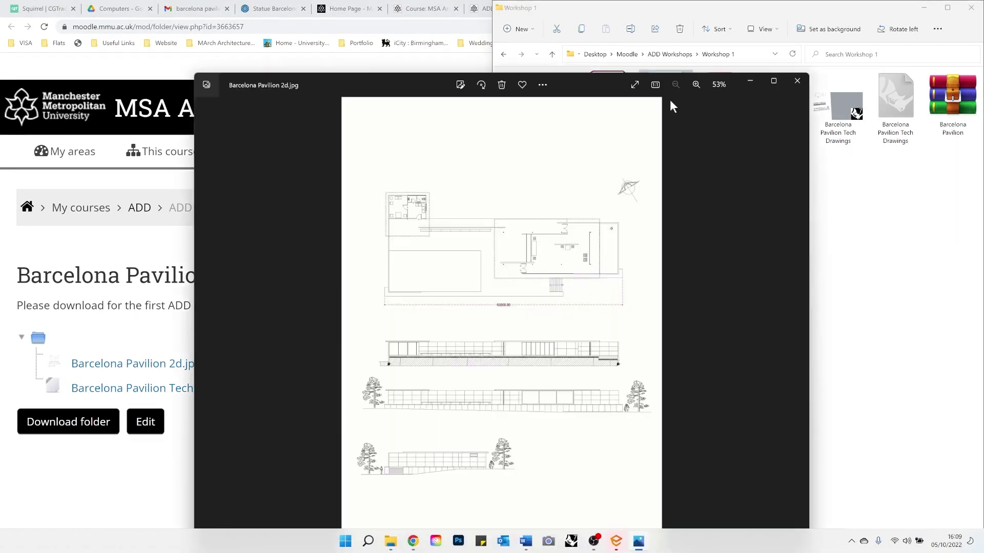
pyautogui.click(775, 82)
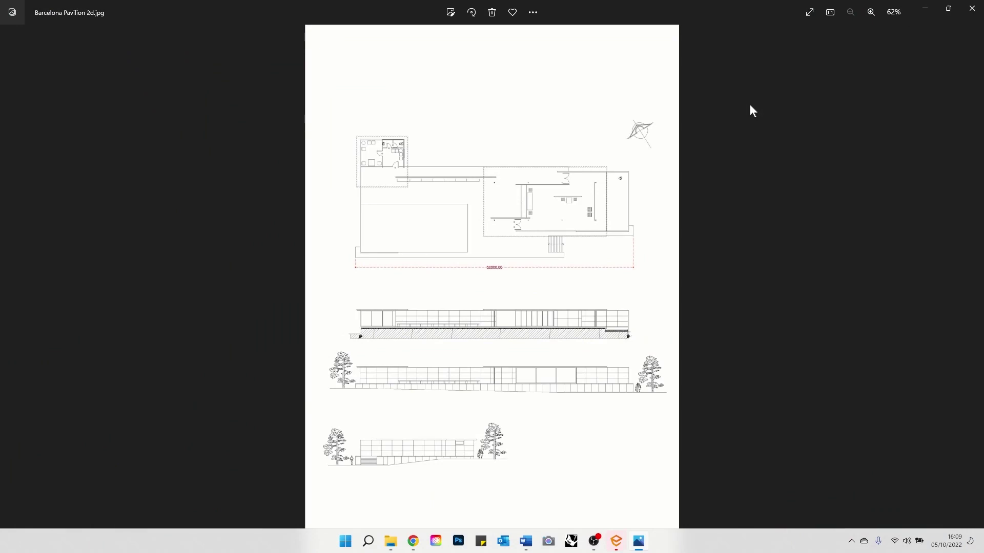
pyautogui.click(972, 8)
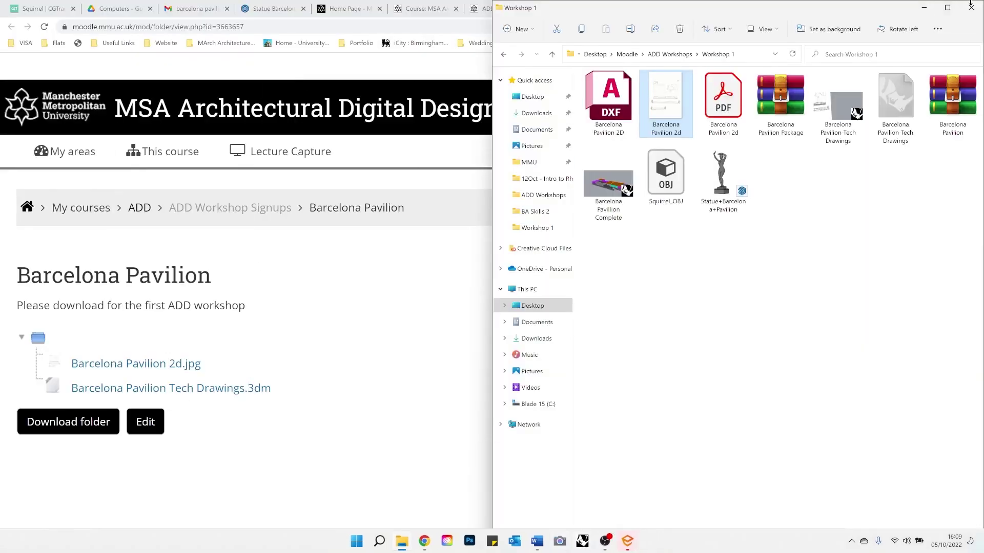
pyautogui.click(924, 8)
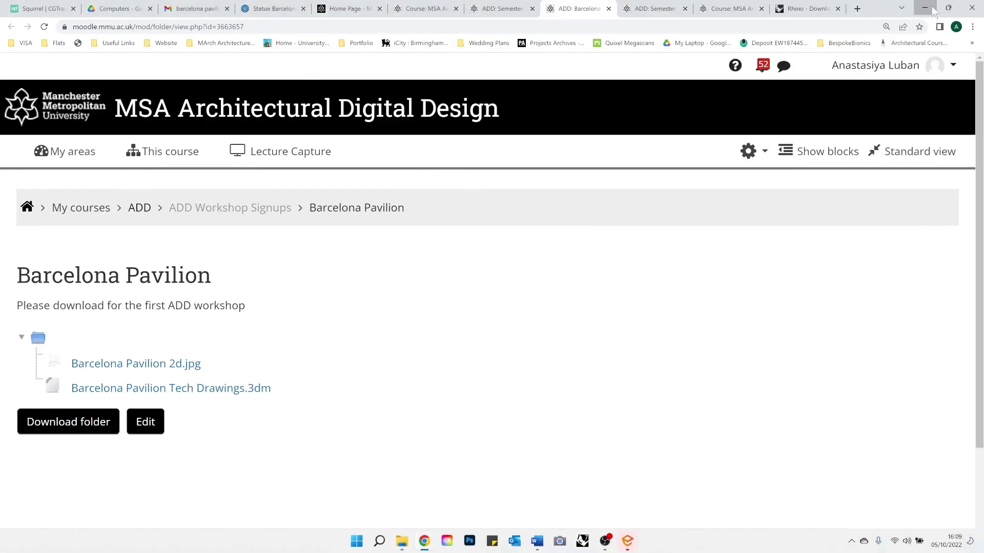
pyautogui.click(923, 8)
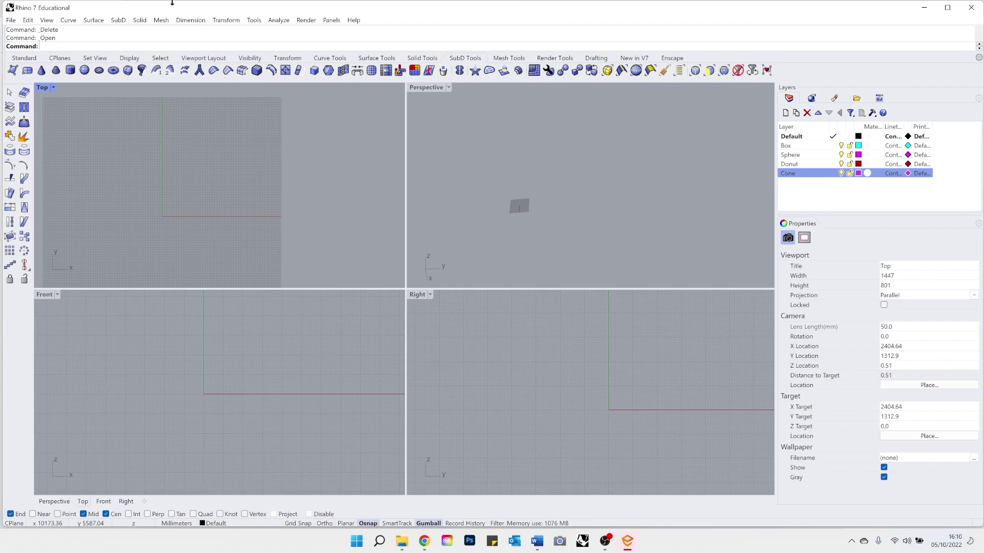
# Insert Barcelona Pavilion 2d from the Workshop 1 folder as a picture in the Top viewport, using two corner points.
pyautogui.click(24, 58)
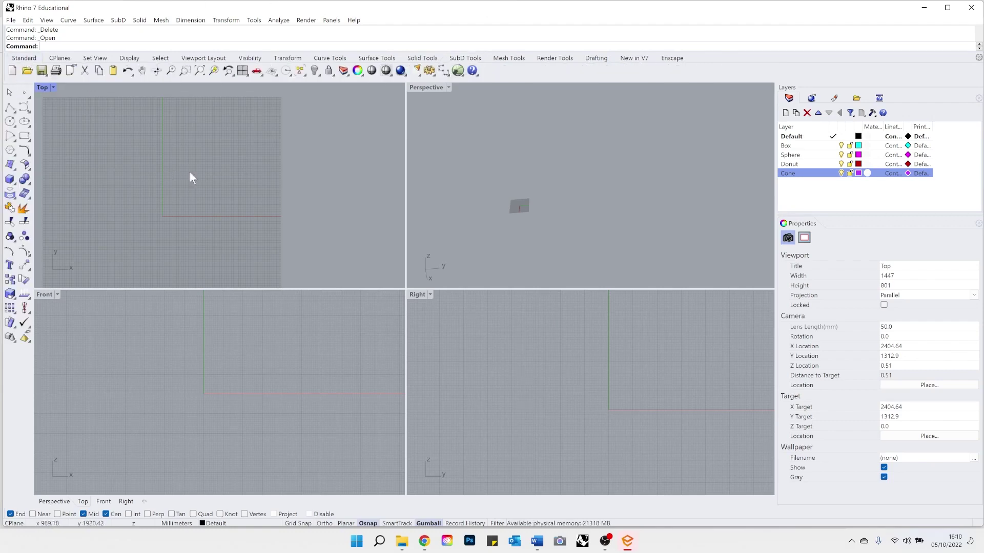
pyautogui.write('Picture')
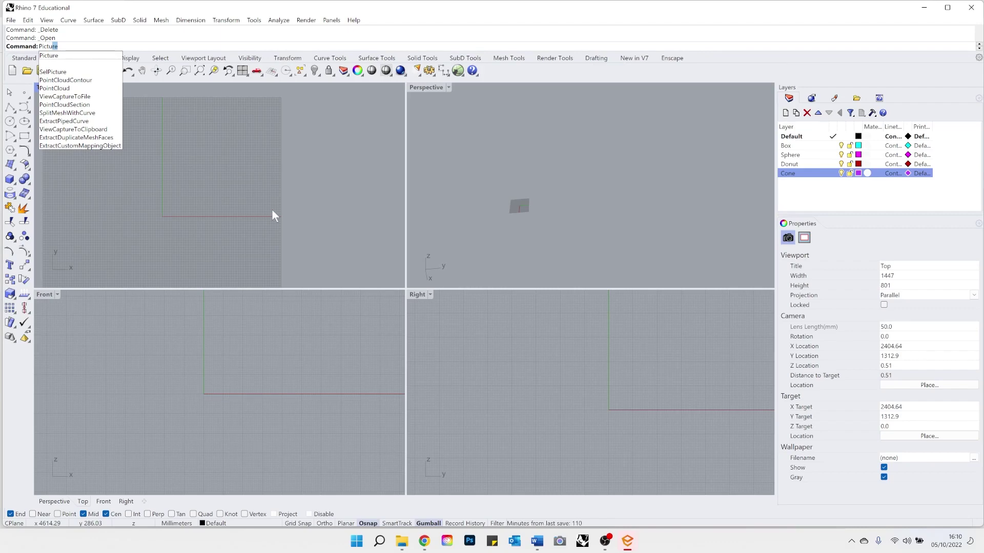
pyautogui.press('Return')
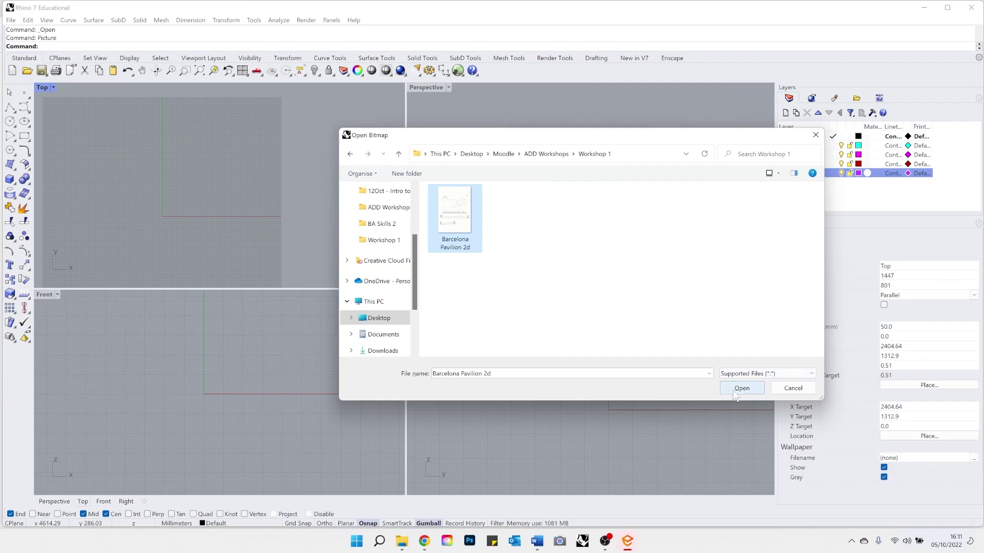
pyautogui.click(738, 390)
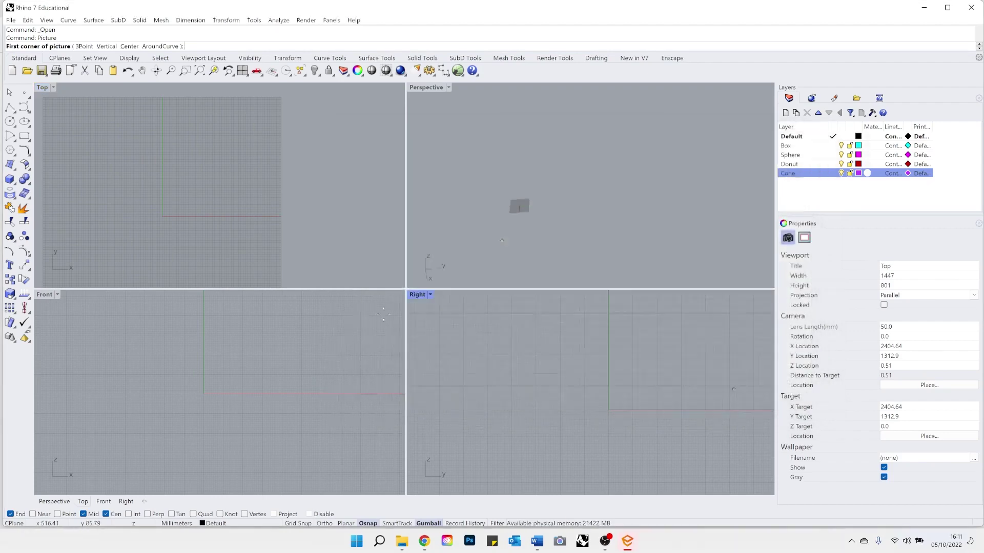
pyautogui.click(158, 219)
pyautogui.scroll(-5, 266, 226)
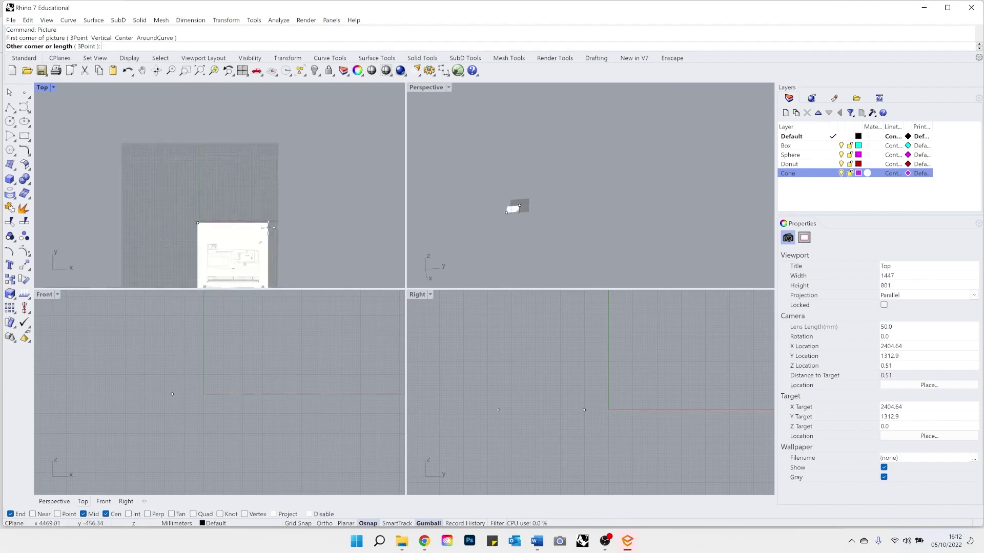
pyautogui.click(326, 157)
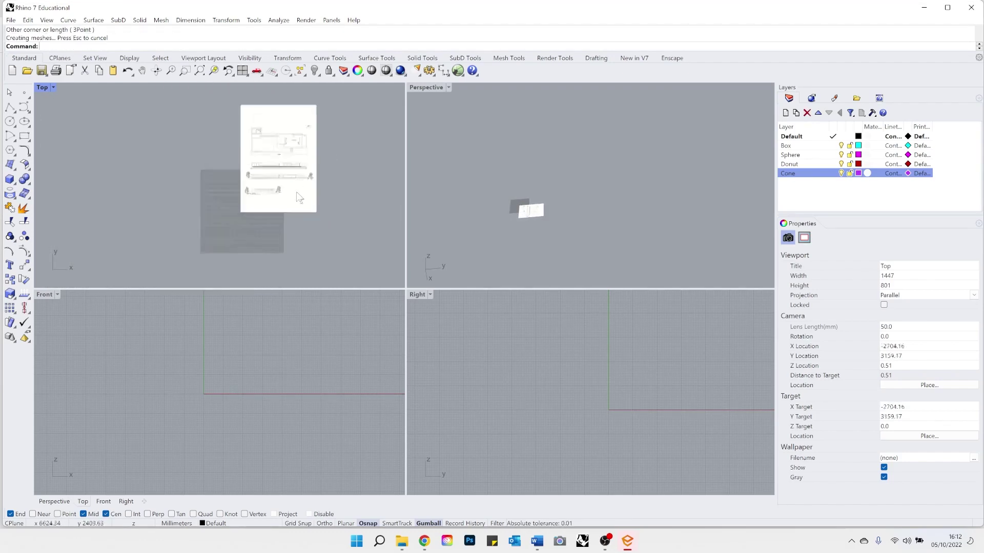
pyautogui.scroll(3, 302, 165)
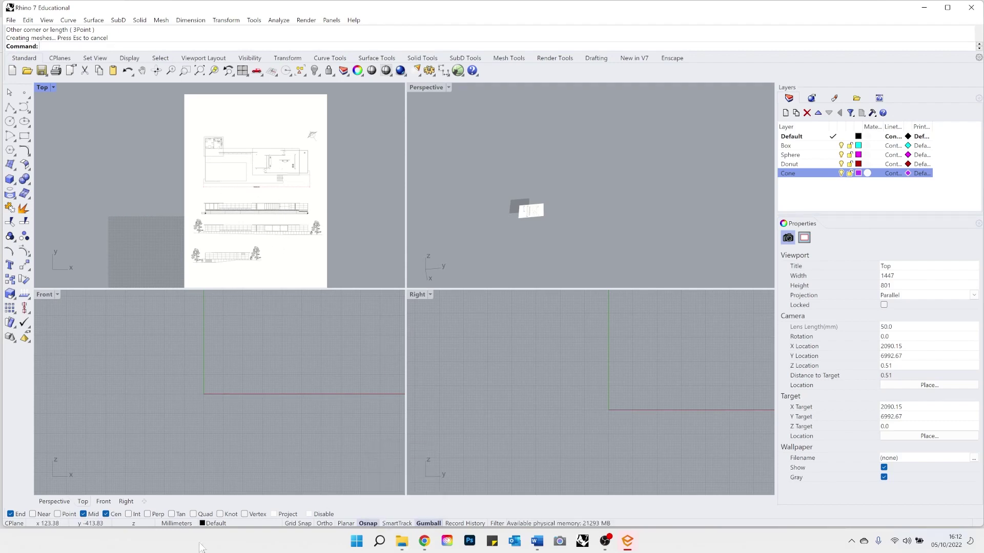
# Start opening another file without saving the current model, and select the Barcelona Pavilion Tech Drawings Rhino file in ADD Workshops > Workshop 1.
pyautogui.click(10, 21)
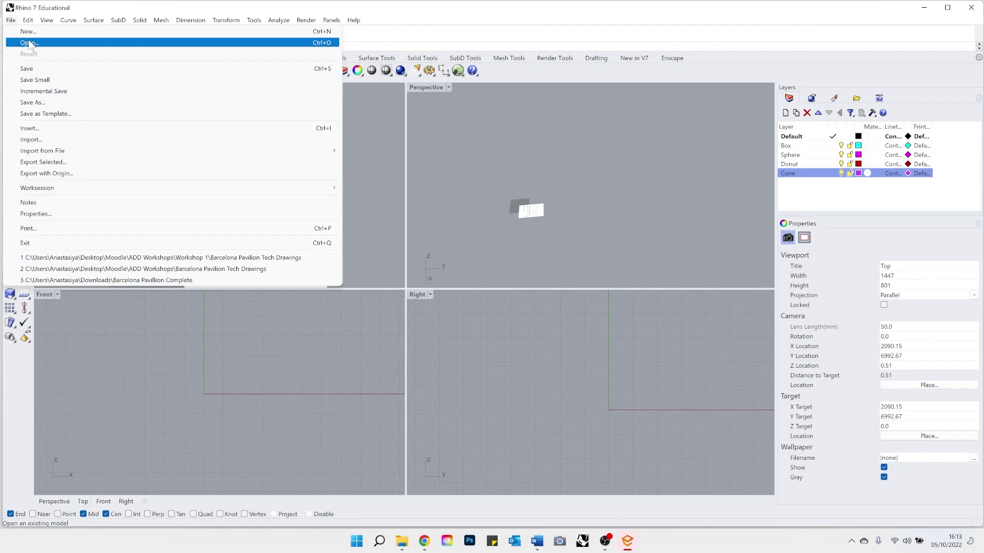
pyautogui.click(29, 43)
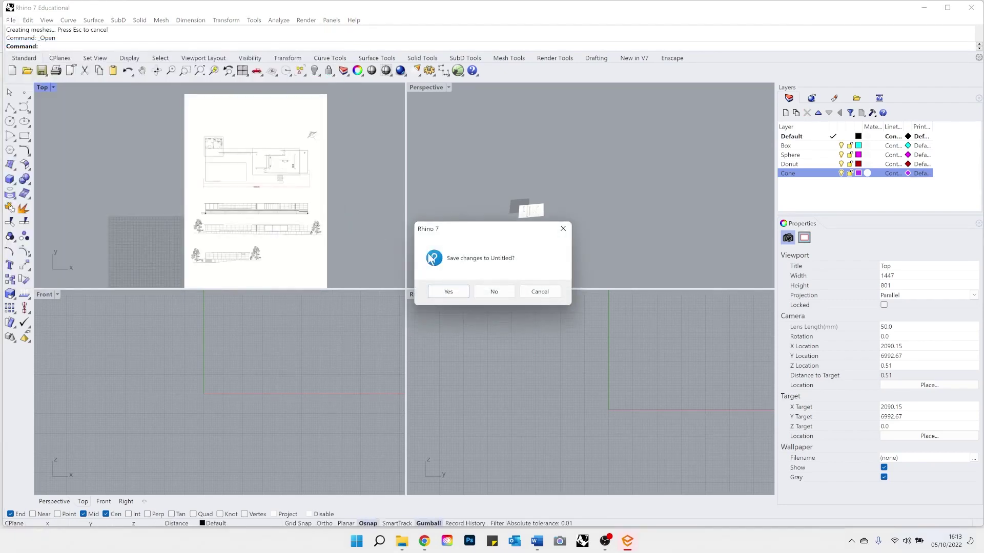
pyautogui.click(492, 291)
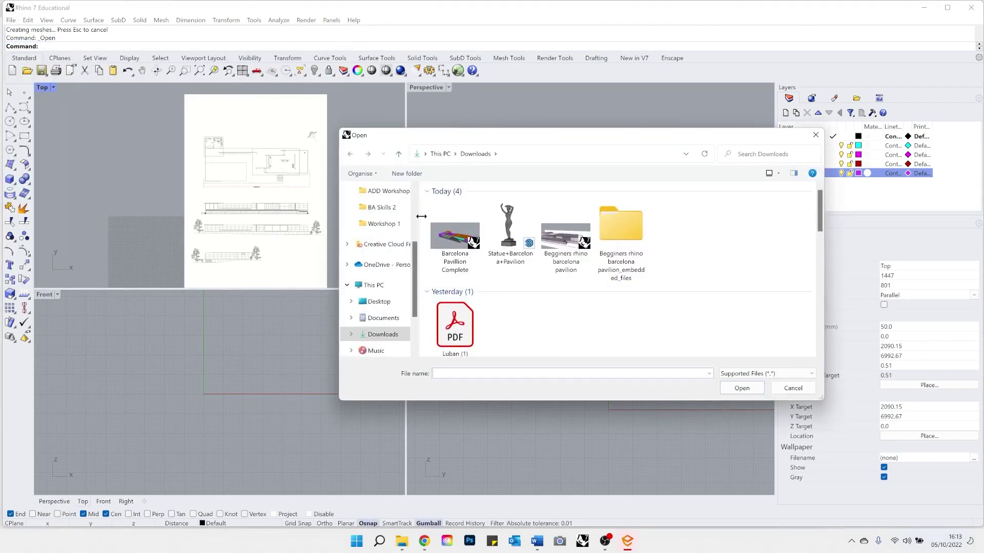
pyautogui.scroll(1, 392, 221)
pyautogui.click(392, 223)
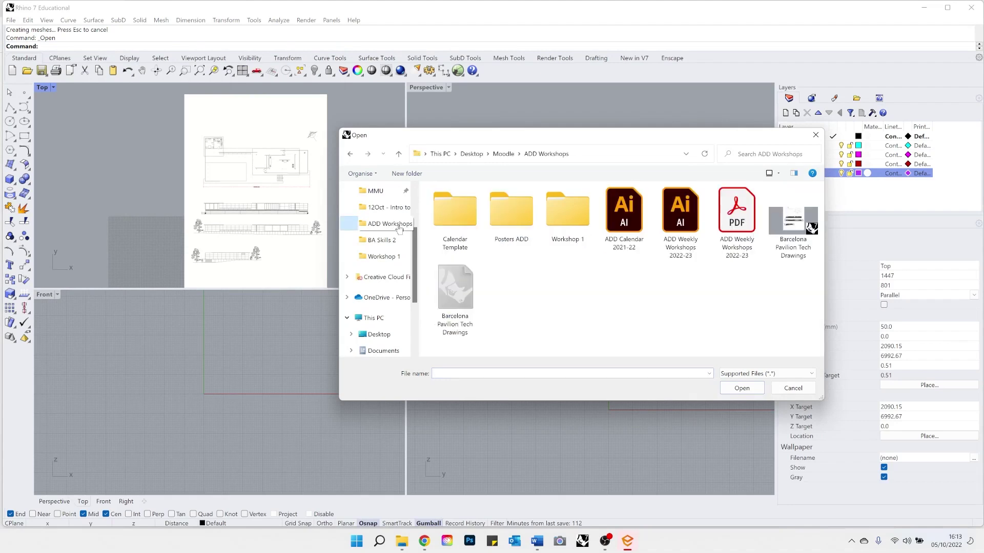
pyautogui.doubleClick(564, 225)
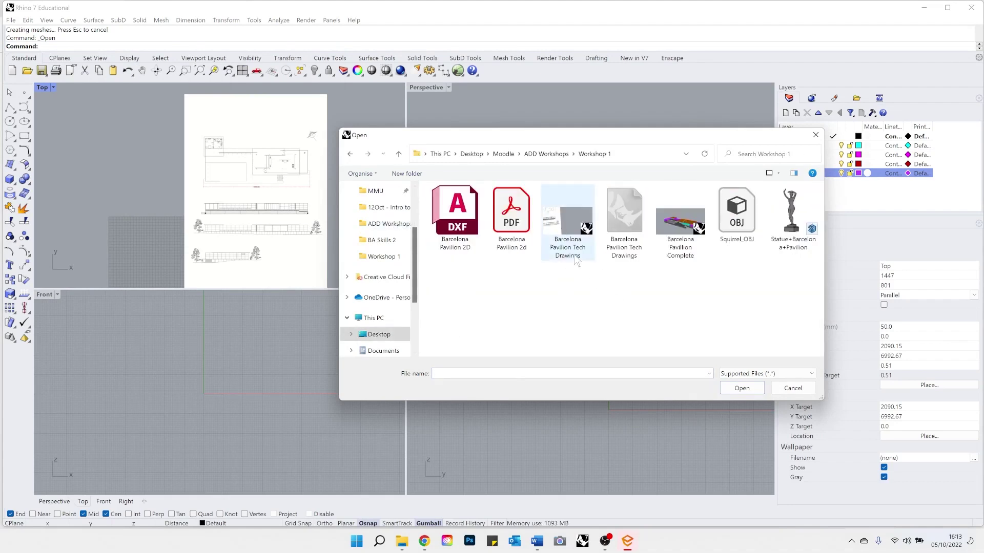
pyautogui.click(575, 254)
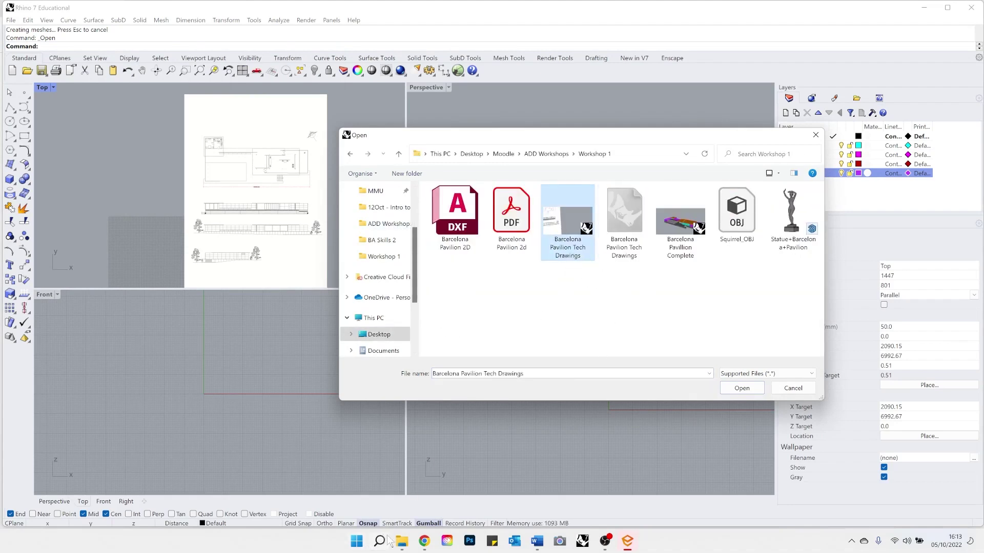
# Check the Barcelona Pavilion folder on Moodle in Chrome, return to Rhino and open the selected Tech Drawings file.
pyautogui.moveTo(421, 546)
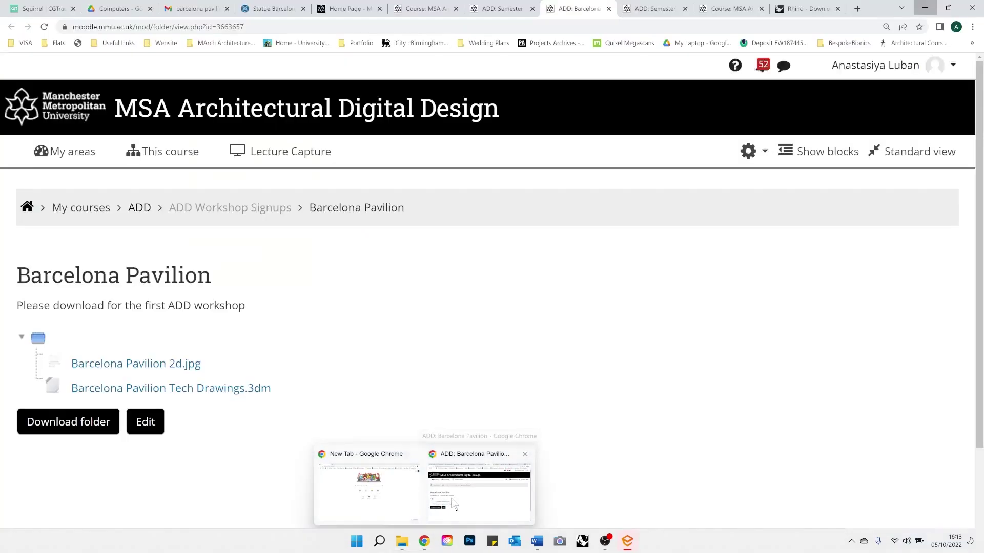
pyautogui.click(453, 505)
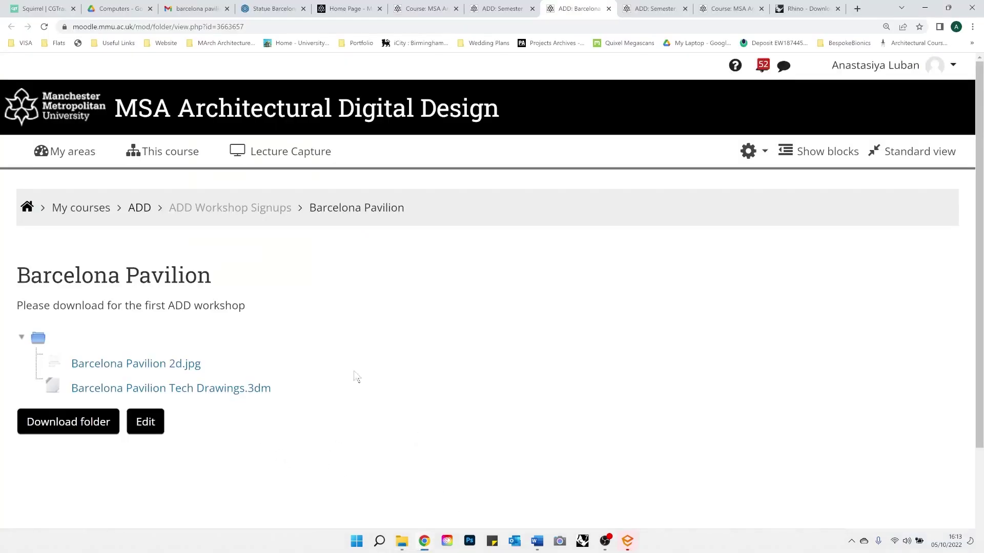
pyautogui.click(901, 8)
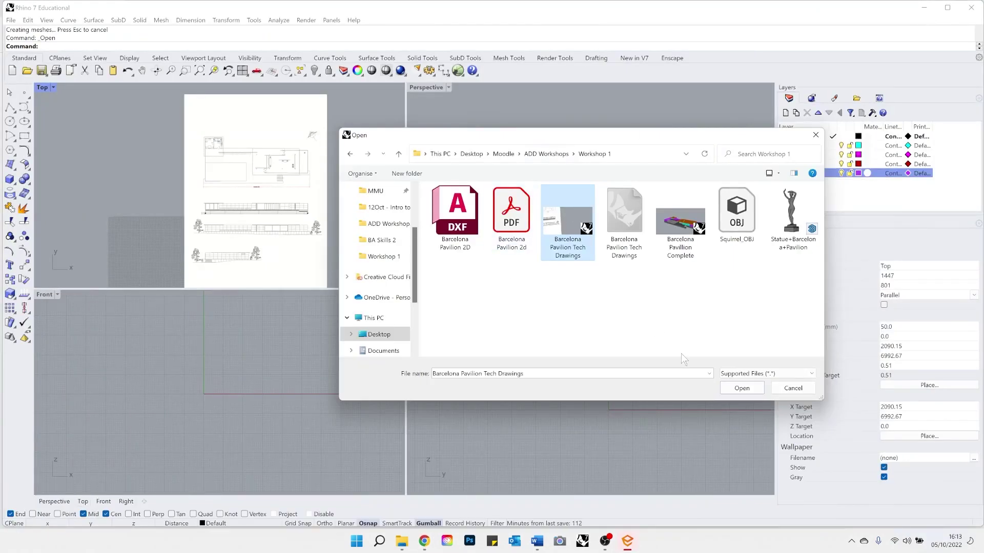
pyautogui.click(740, 387)
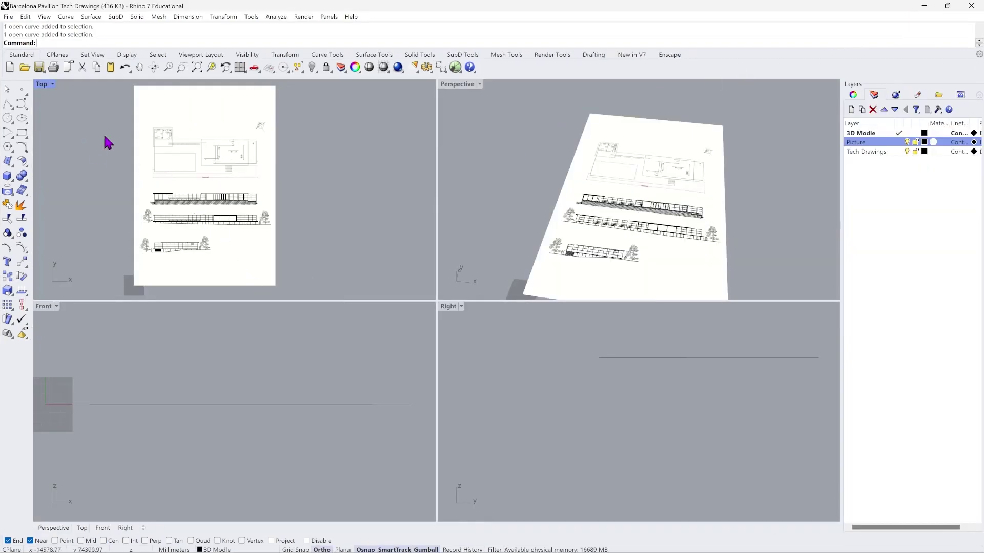
# Maximize the Top viewport to show the Barcelona Pavilion drawing sheet.
pyautogui.click(52, 85)
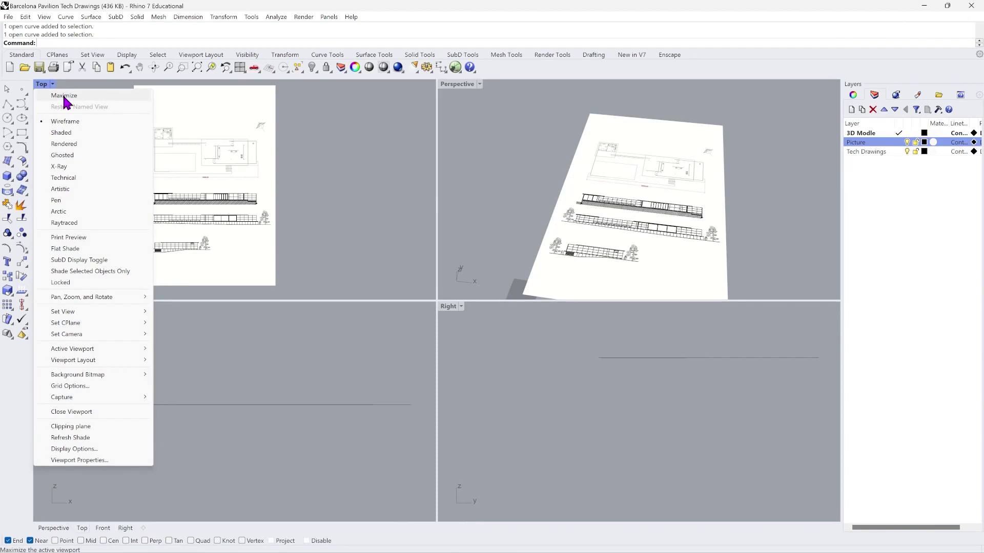
pyautogui.doubleClick(41, 87)
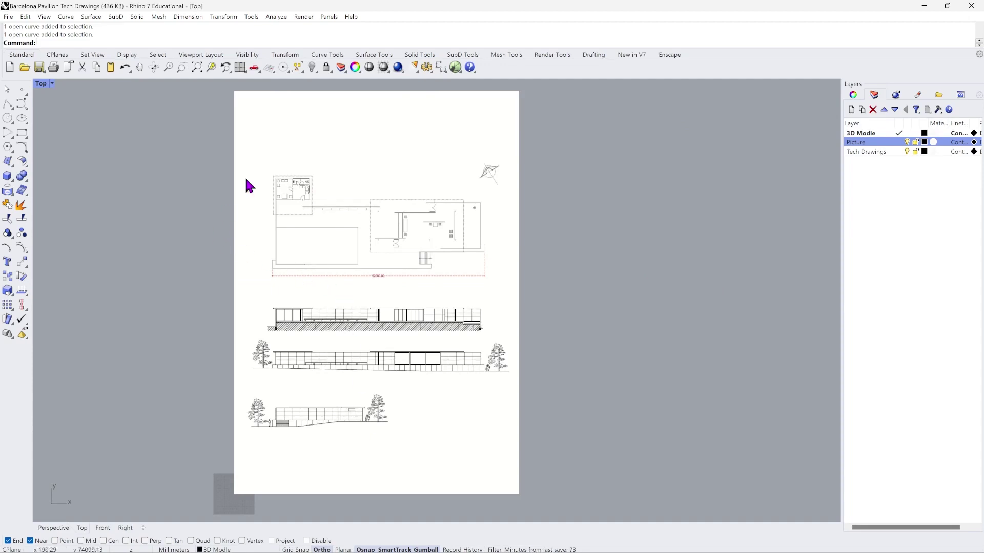
pyautogui.scroll(1, 220, 243)
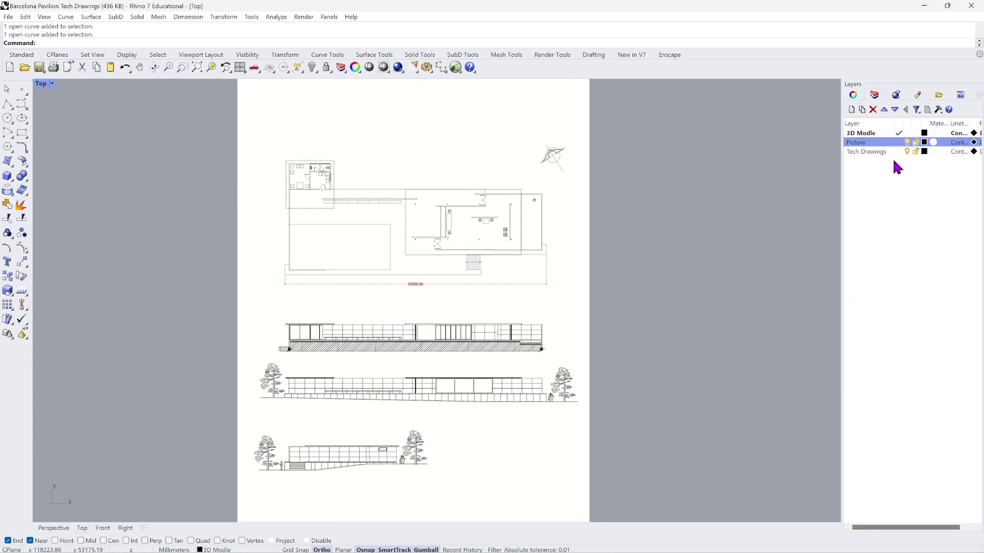
# Hide the Picture layer to view the line drawings alone, hide the Tech Drawings layer too, and turn both layers back on.
pyautogui.click(907, 143)
pyautogui.click(907, 144)
pyautogui.click(907, 143)
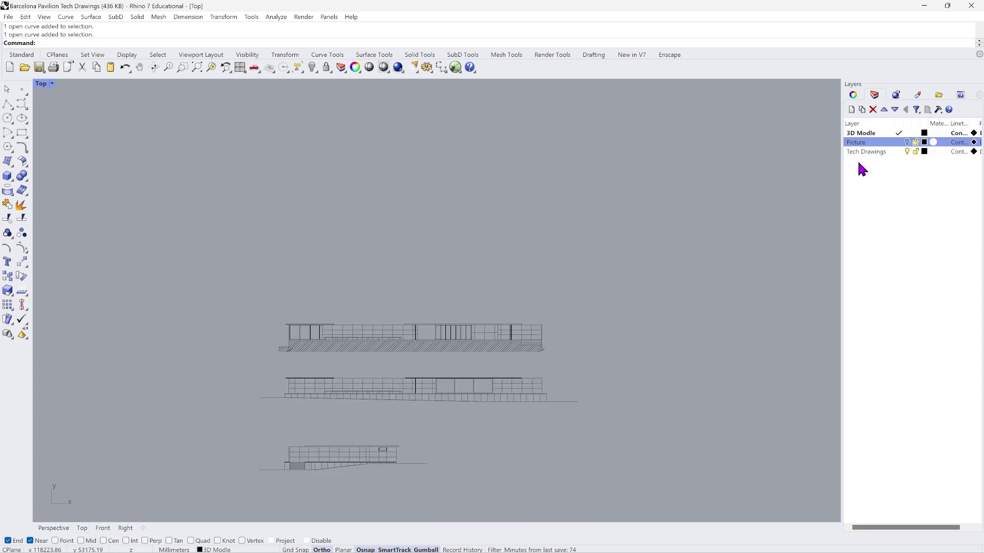
pyautogui.scroll(3, 328, 492)
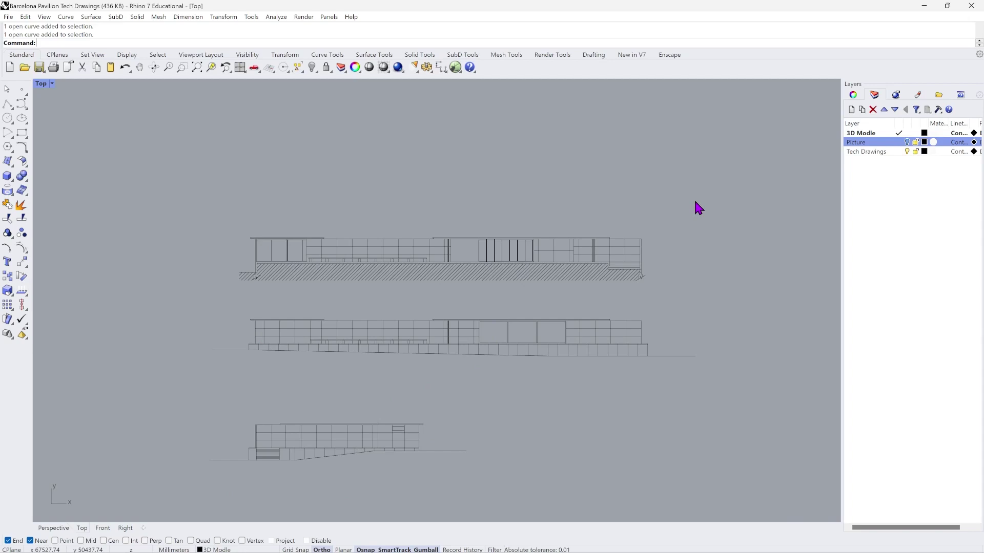
pyautogui.click(908, 150)
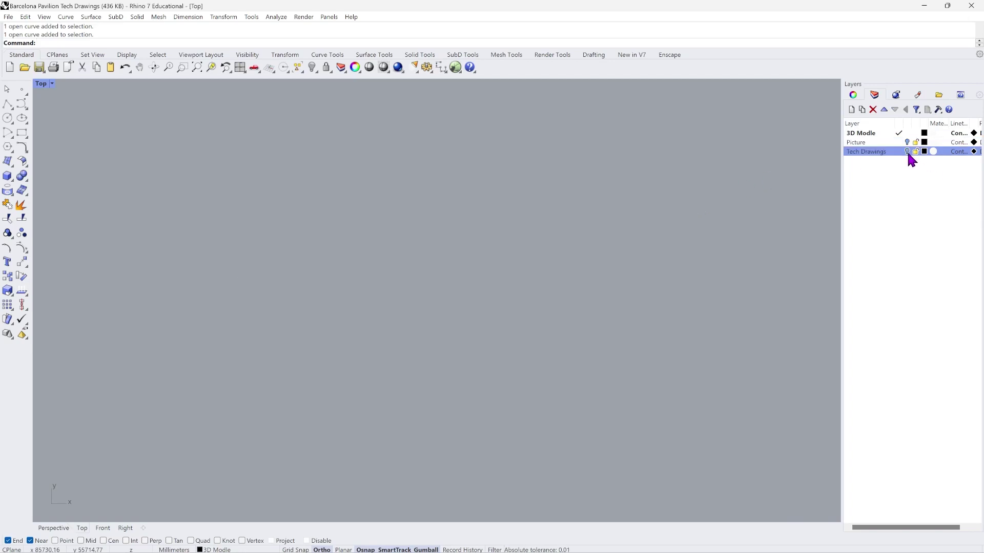
pyautogui.click(910, 151)
pyautogui.click(906, 142)
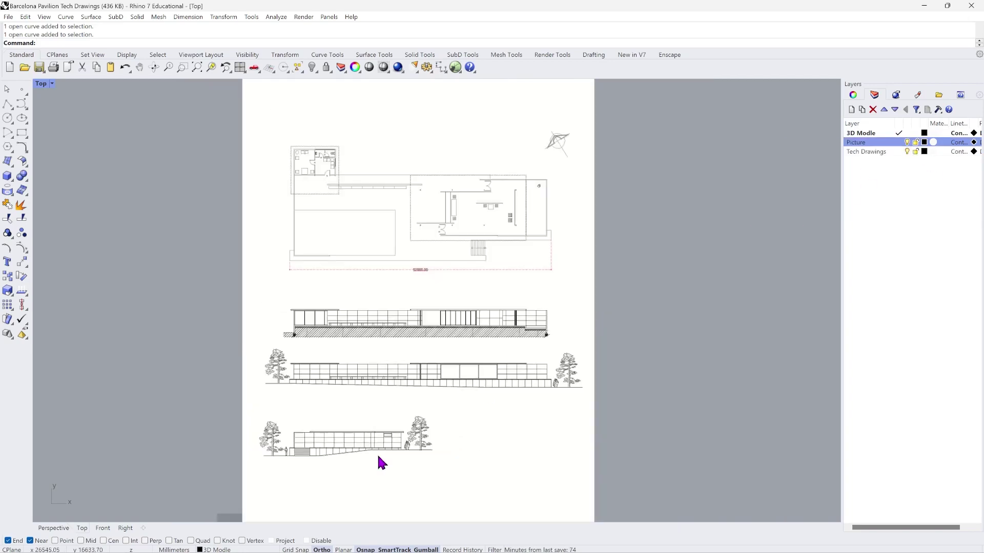
# Examine the pavilion's plan with its overall length dimension, the section with its roof and base details, and the elevations.
pyautogui.scroll(2, 318, 136)
pyautogui.scroll(2, 266, 325)
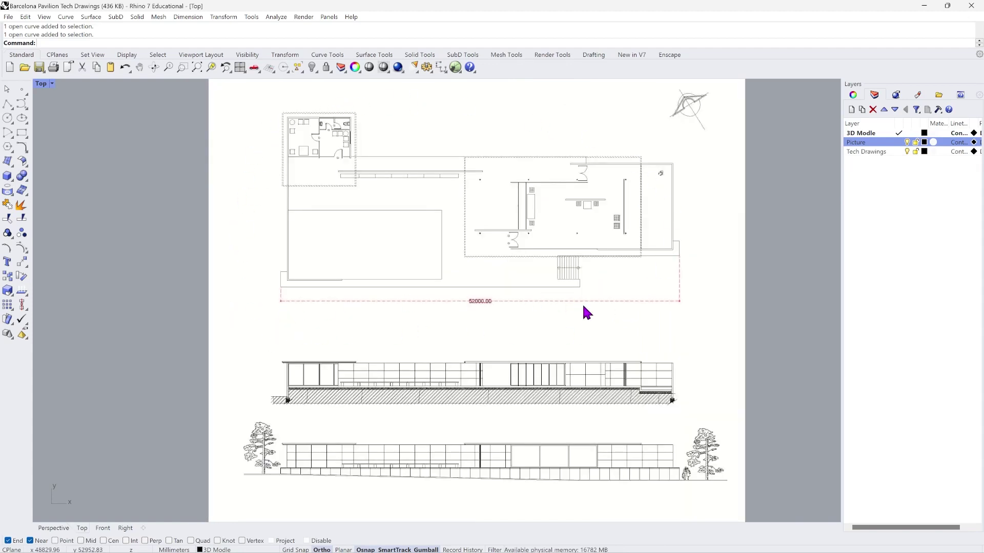
pyautogui.scroll(-6, 581, 302)
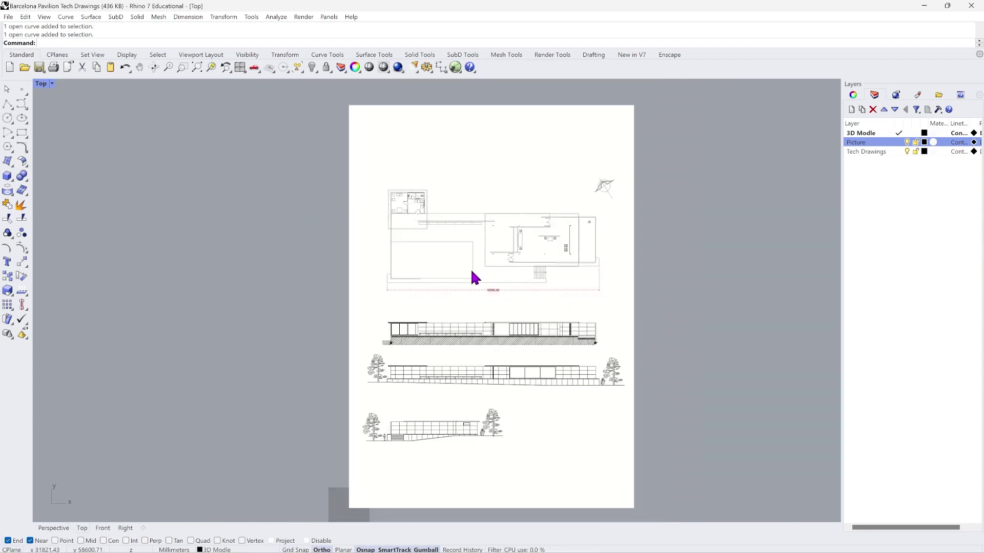
pyautogui.scroll(2, 474, 422)
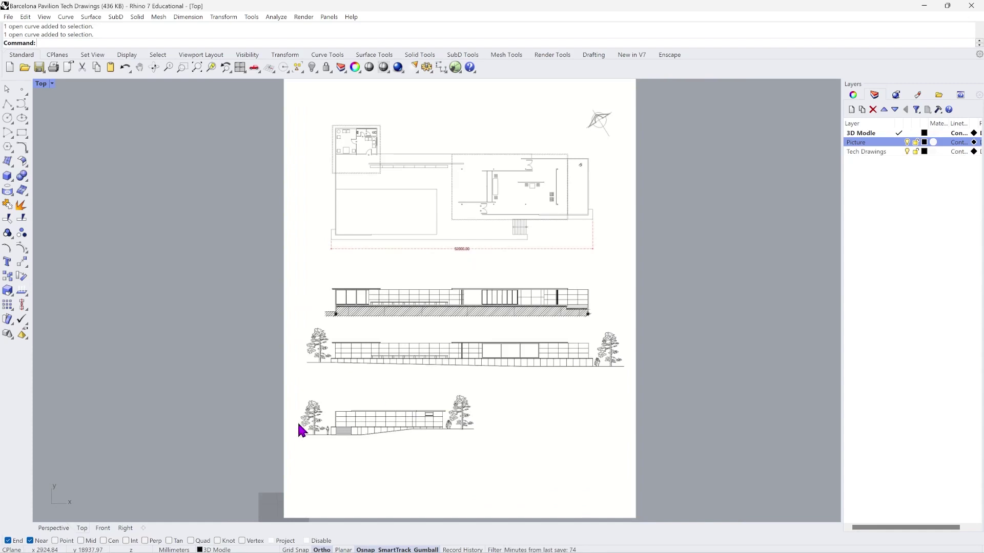
pyautogui.scroll(-7, 310, 465)
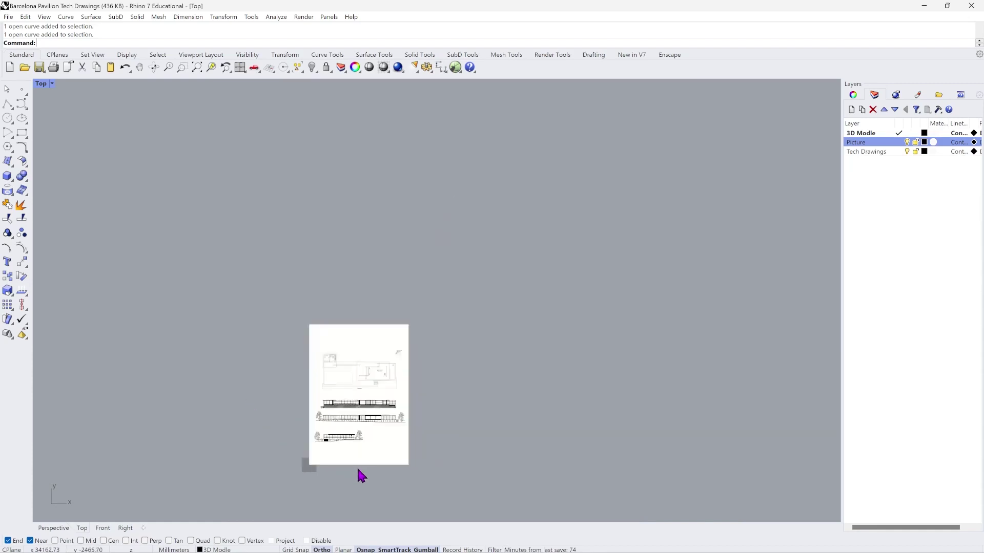
pyautogui.scroll(3, 345, 481)
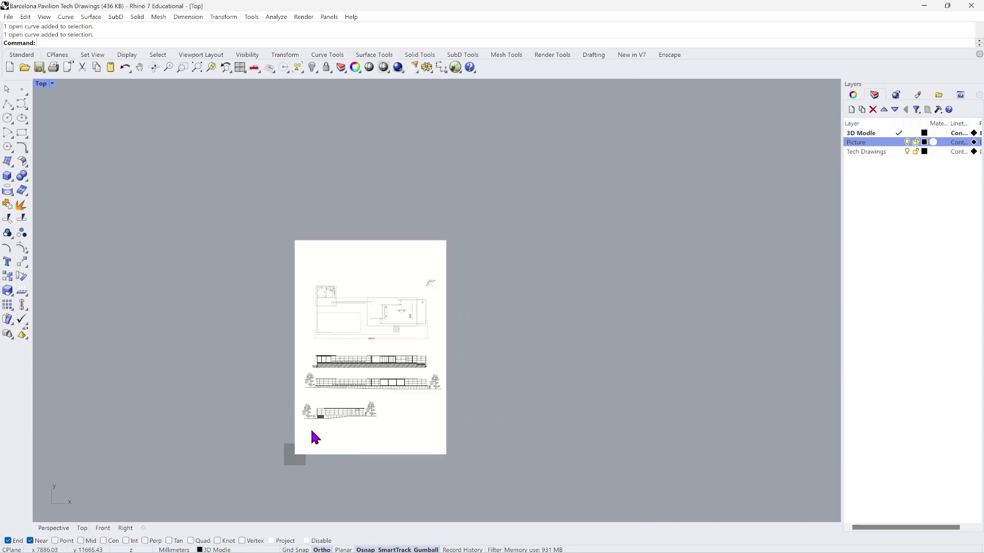
pyautogui.scroll(-1, 307, 430)
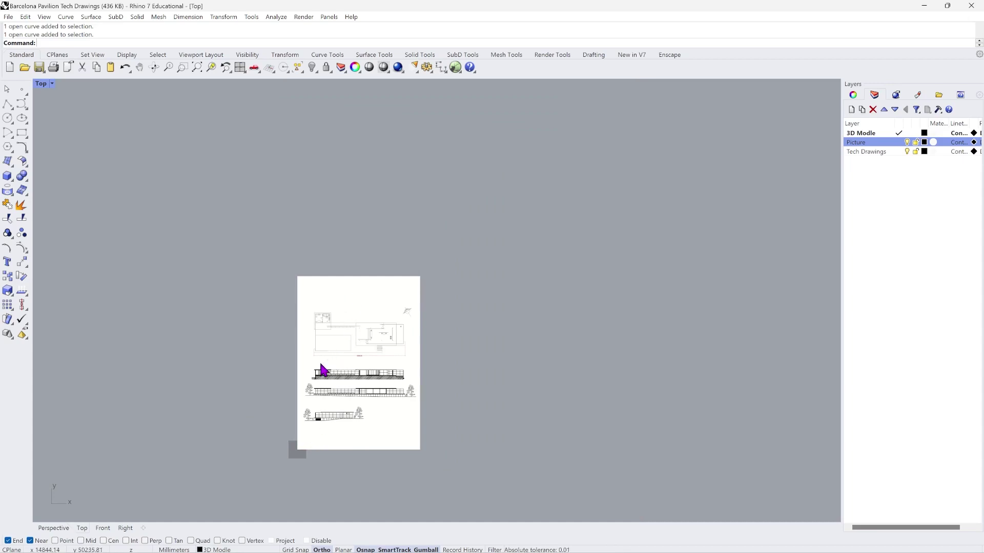
pyautogui.scroll(2, 321, 368)
pyautogui.scroll(5, 316, 377)
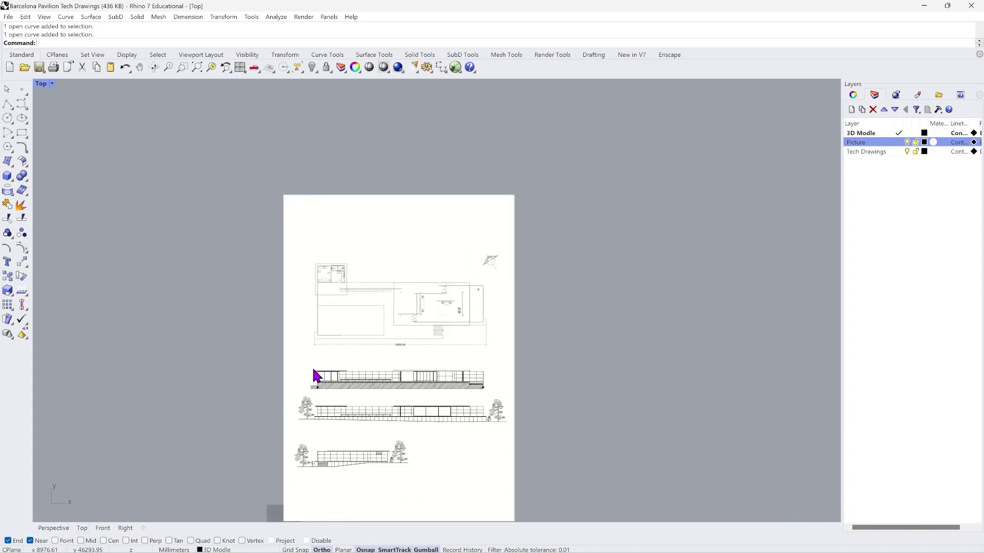
pyautogui.scroll(1, 342, 370)
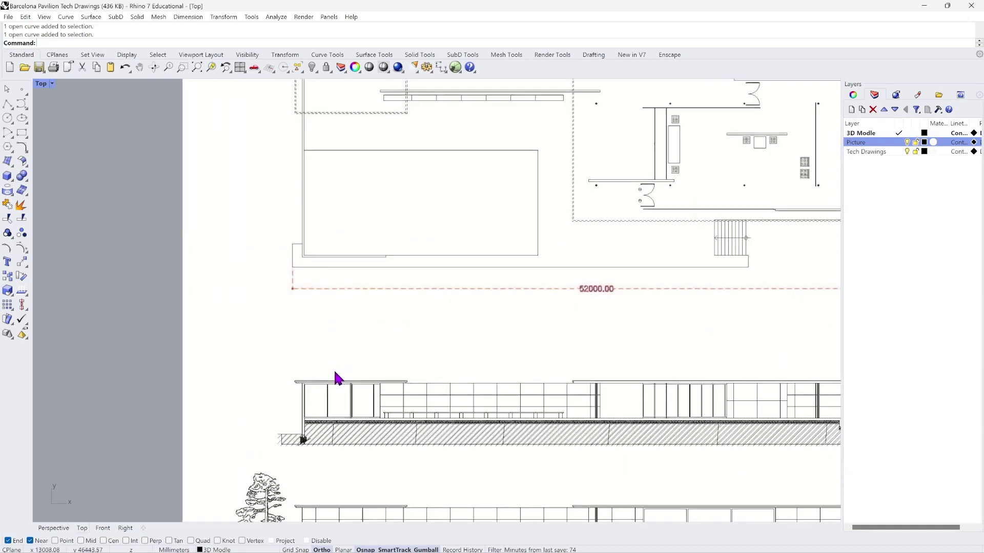
pyautogui.scroll(-3, 307, 374)
pyautogui.scroll(-1, 321, 324)
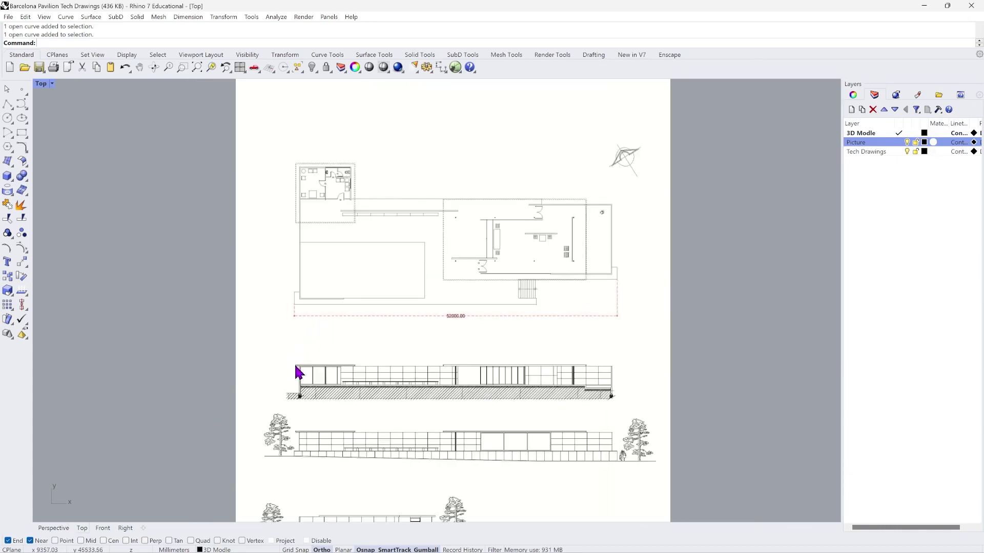
pyautogui.scroll(5, 318, 377)
pyautogui.scroll(3, 304, 399)
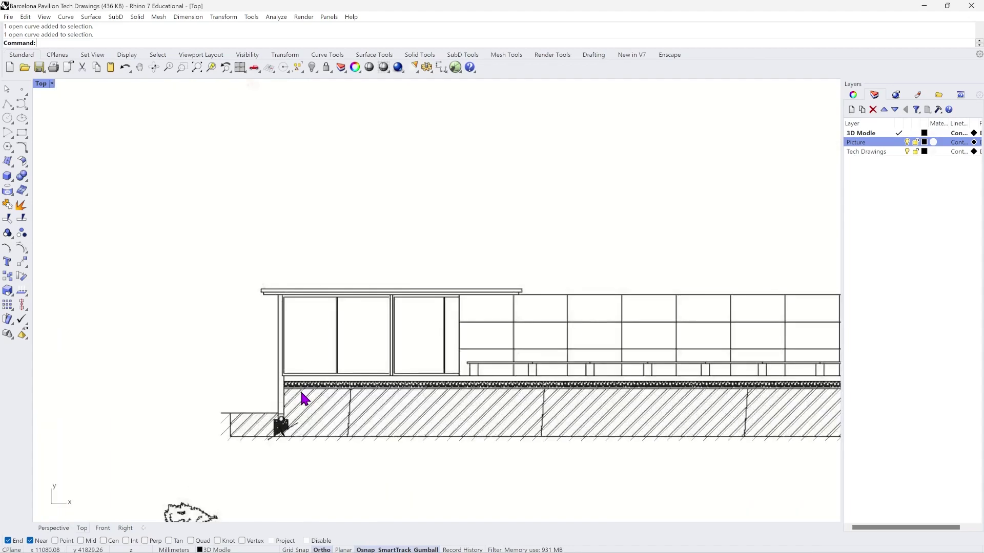
pyautogui.scroll(-1, 174, 324)
pyautogui.scroll(-4, 291, 390)
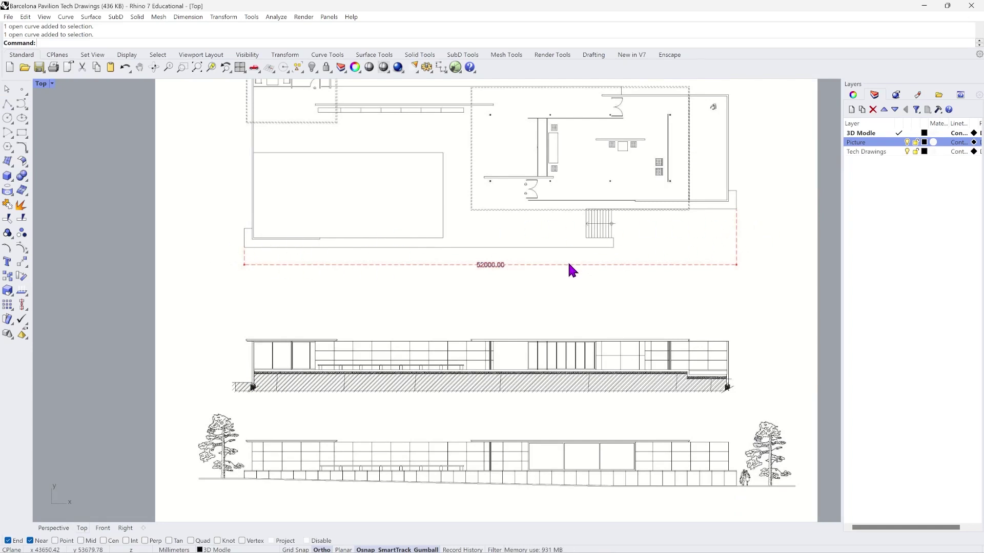
# Draw a vertical polyline from the left top corner of the long elevation's base up past the plan's lower edge as a guide.
pyautogui.click(6, 107)
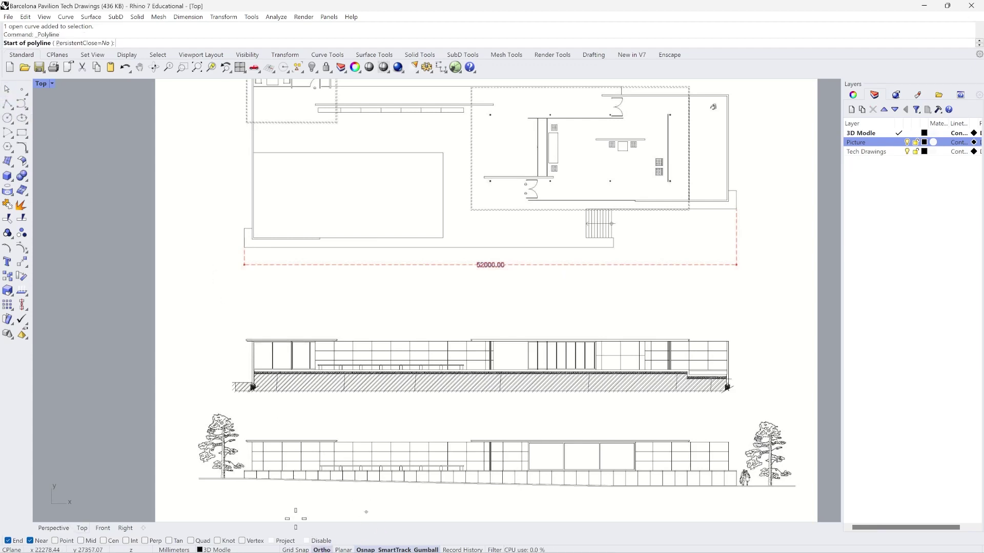
pyautogui.scroll(3, 258, 479)
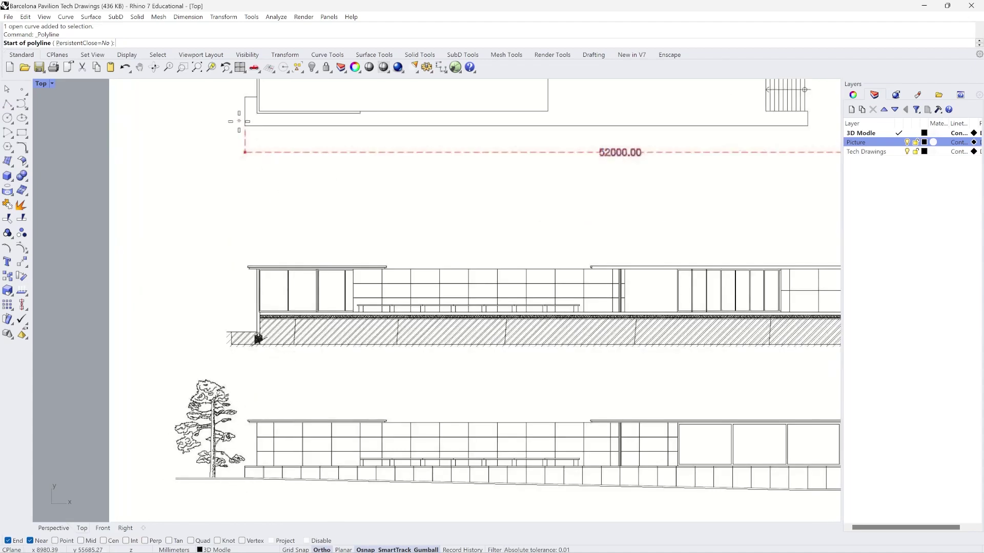
pyautogui.click(245, 478)
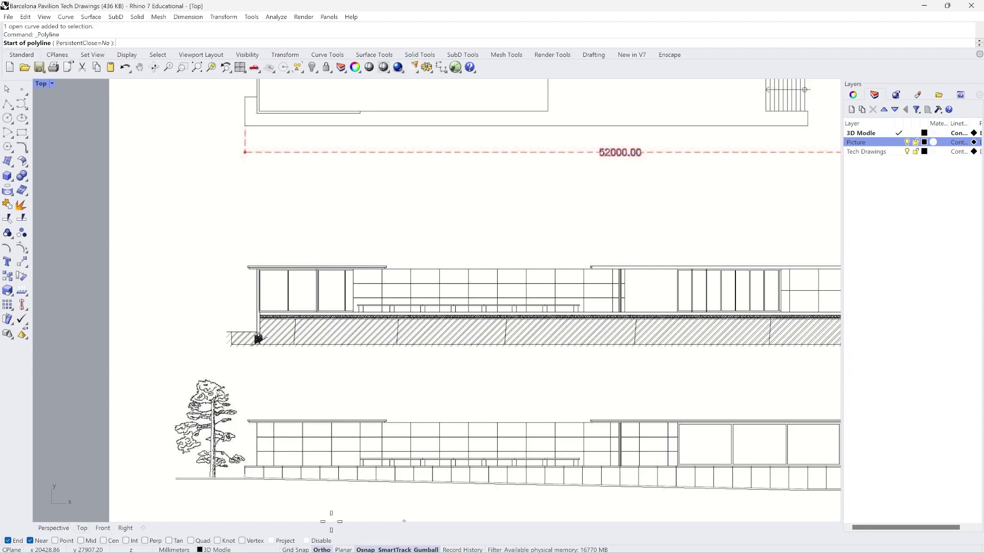
pyautogui.scroll(1, 246, 469)
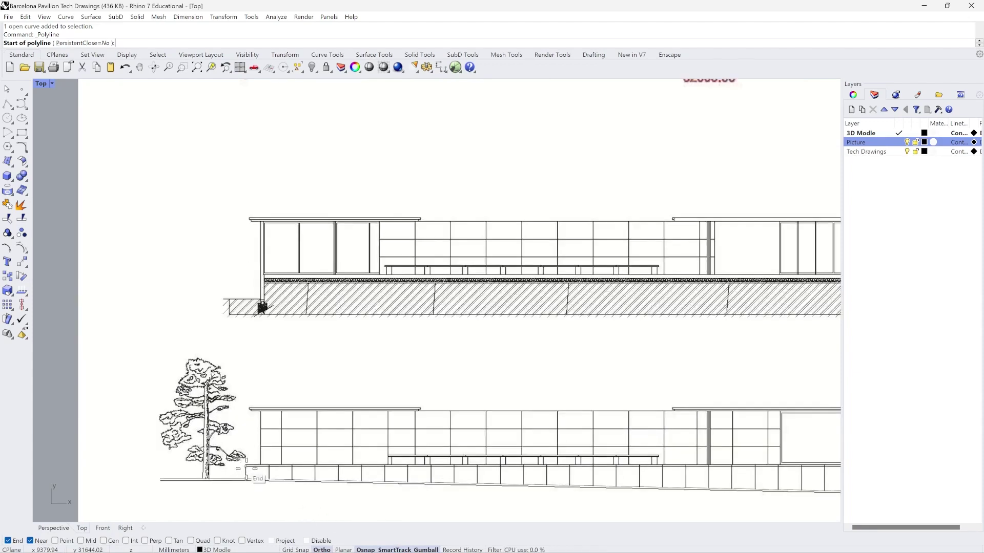
pyautogui.scroll(-1, 247, 469)
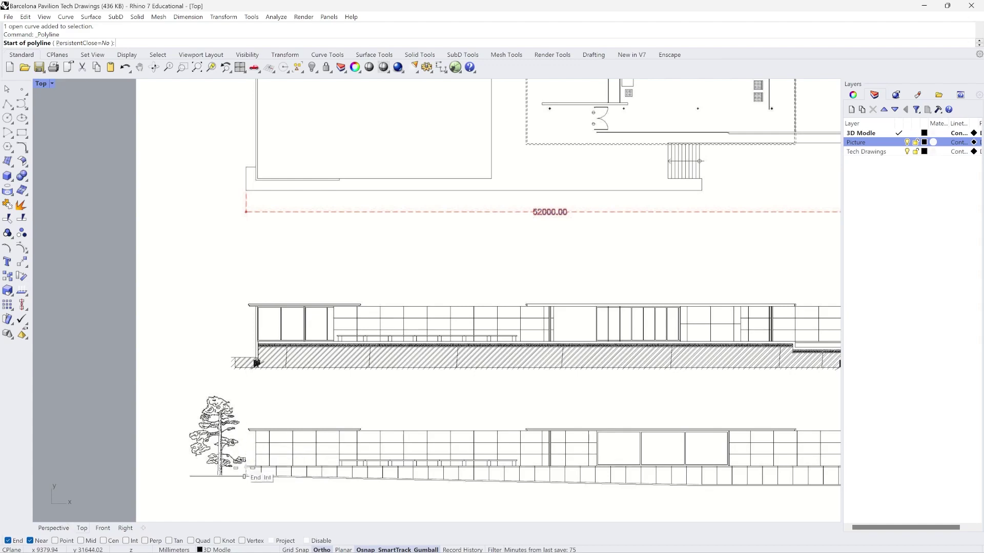
pyautogui.scroll(5, 244, 477)
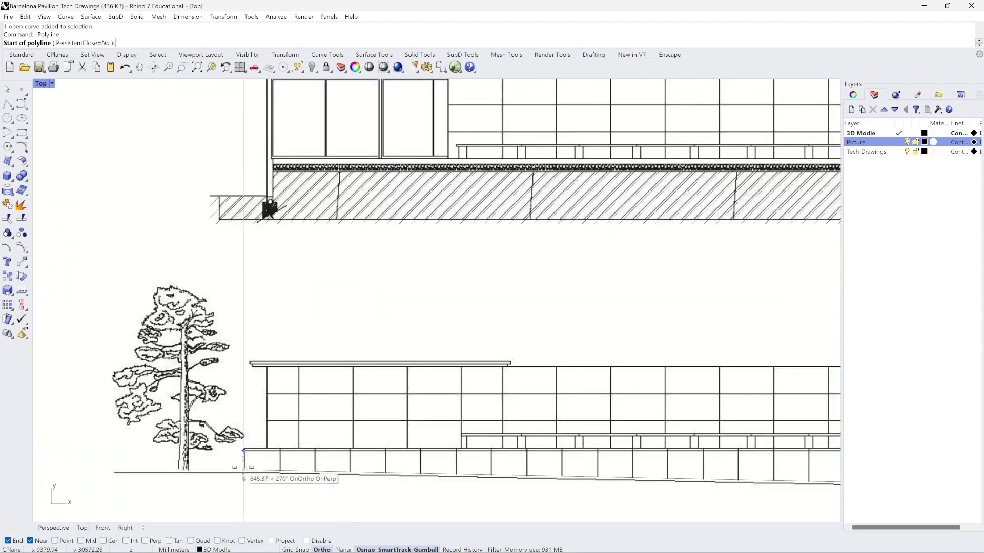
pyautogui.scroll(10, 244, 476)
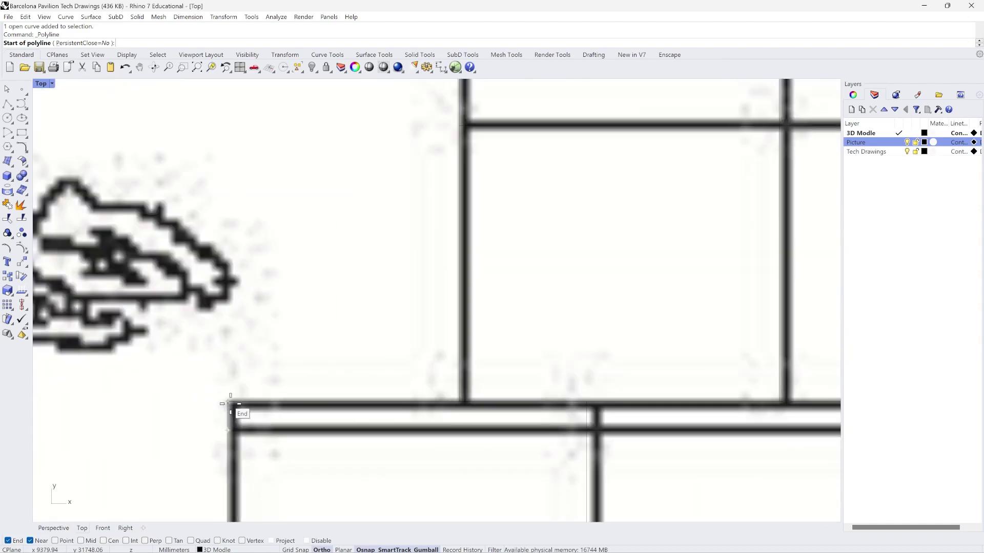
pyautogui.scroll(-1, 229, 406)
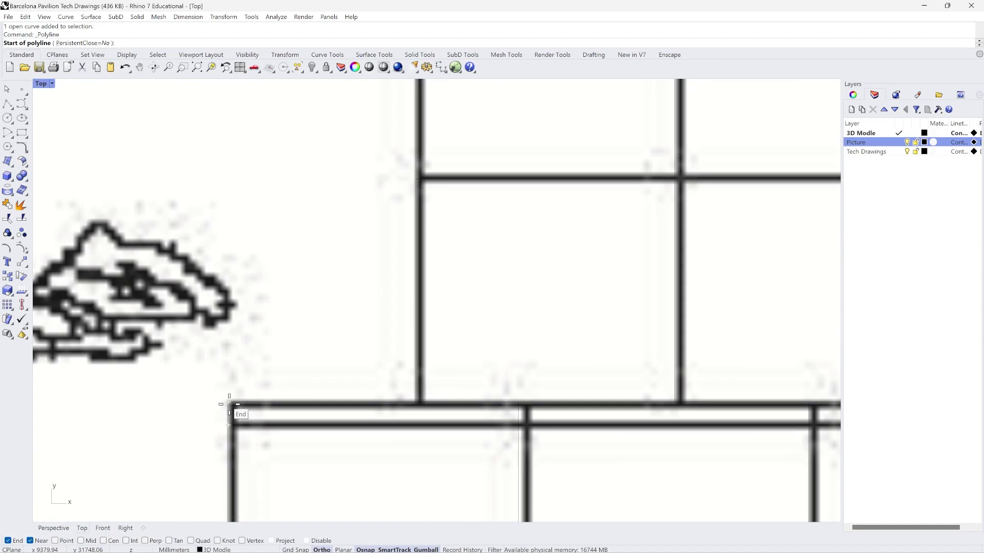
pyautogui.click(229, 405)
pyautogui.scroll(-8, 325, 441)
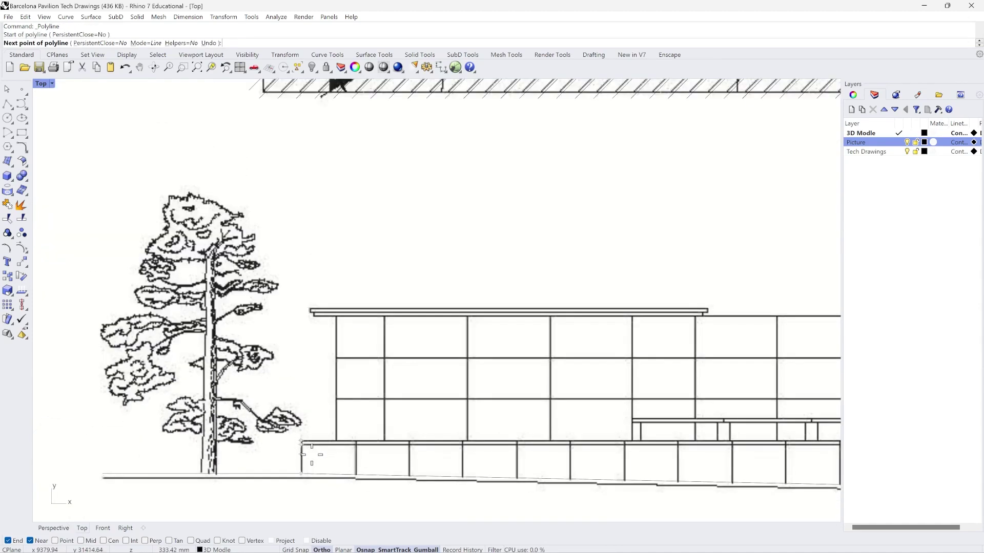
pyautogui.scroll(-3, 310, 453)
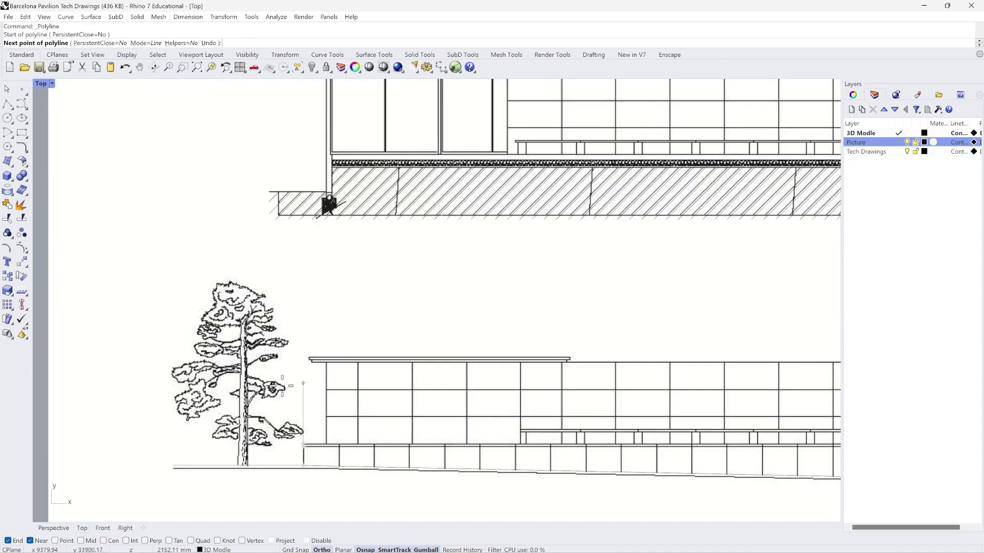
pyautogui.scroll(-3, 303, 383)
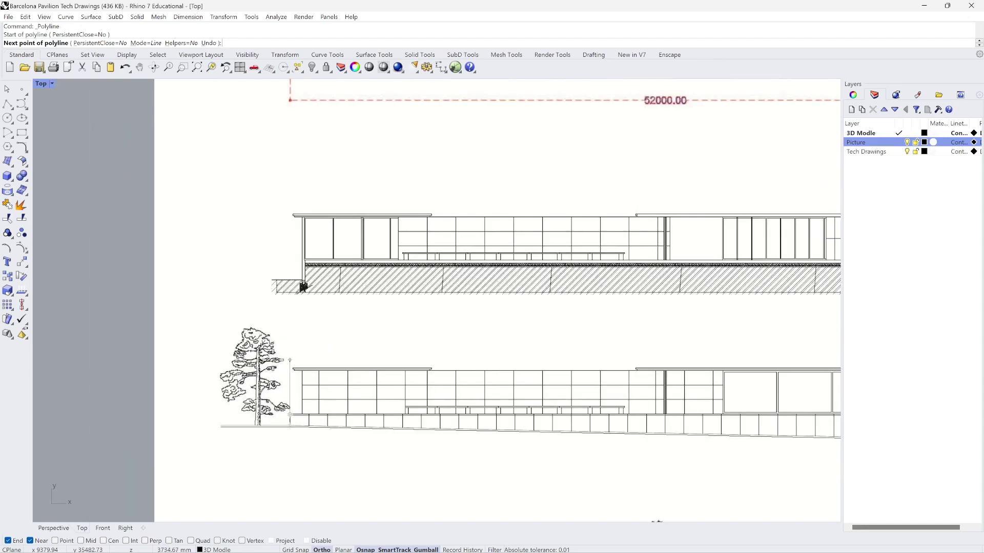
pyautogui.scroll(-3, 290, 360)
pyautogui.scroll(3, 256, 128)
pyautogui.scroll(-3, 240, 238)
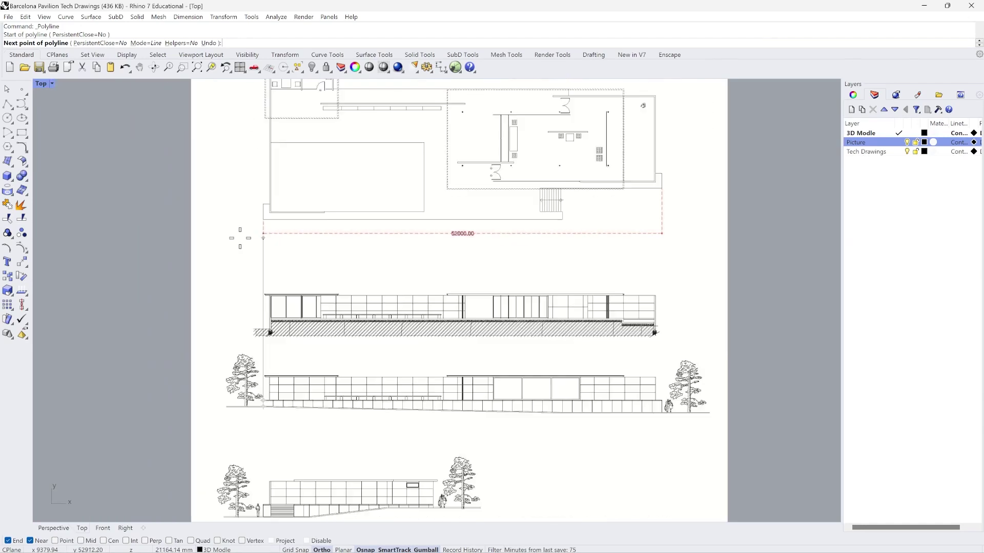
pyautogui.scroll(-1, 240, 239)
pyautogui.click(245, 164)
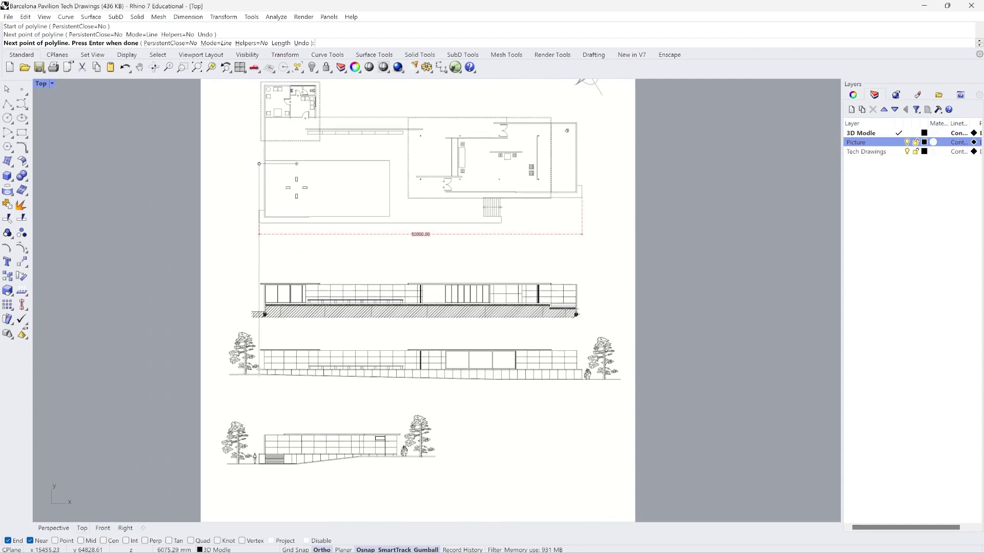
pyautogui.press('Return')
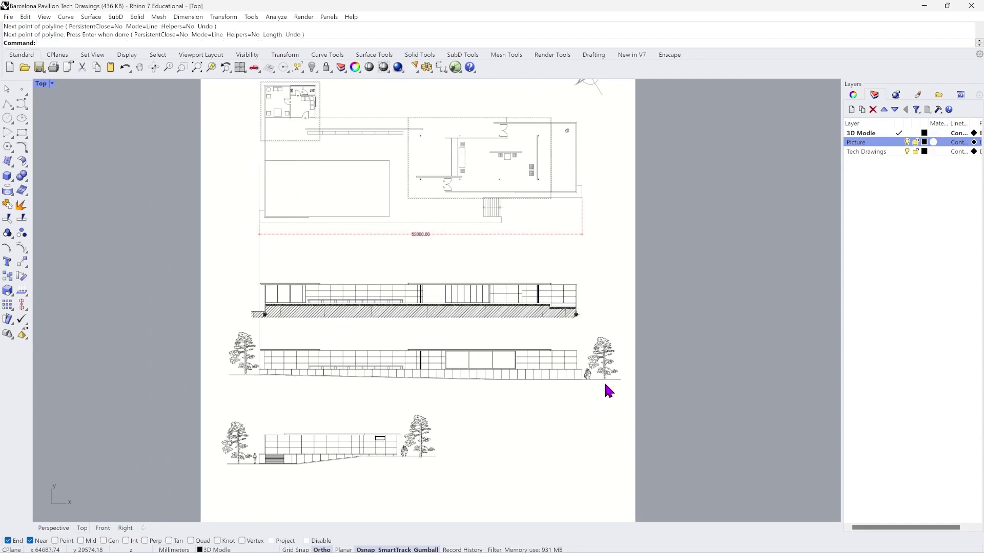
# Draw a second vertical guide polyline from the right end of the elevation's base up past the plan's right edge.
pyautogui.scroll(6, 614, 378)
pyautogui.press('Return')
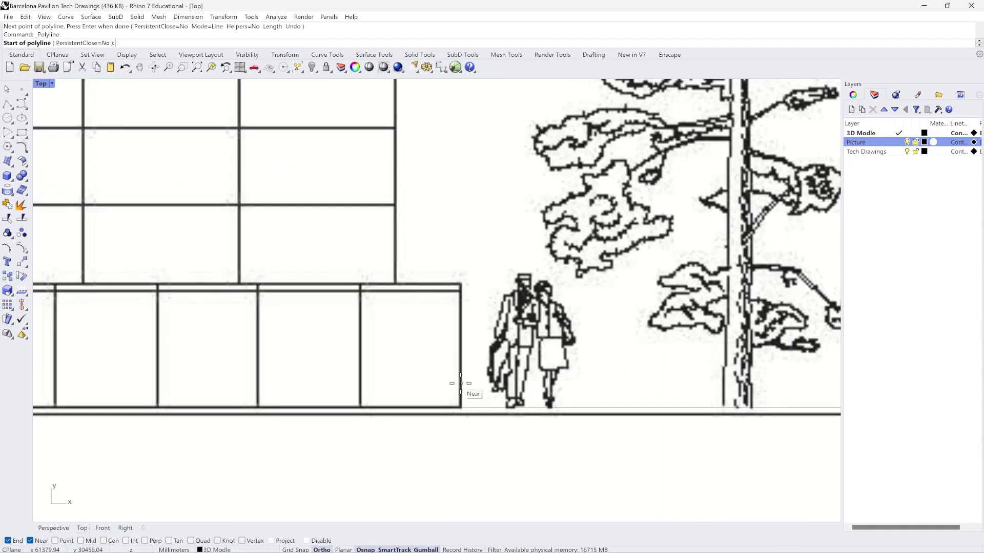
pyautogui.click(459, 382)
pyautogui.scroll(-8, 459, 381)
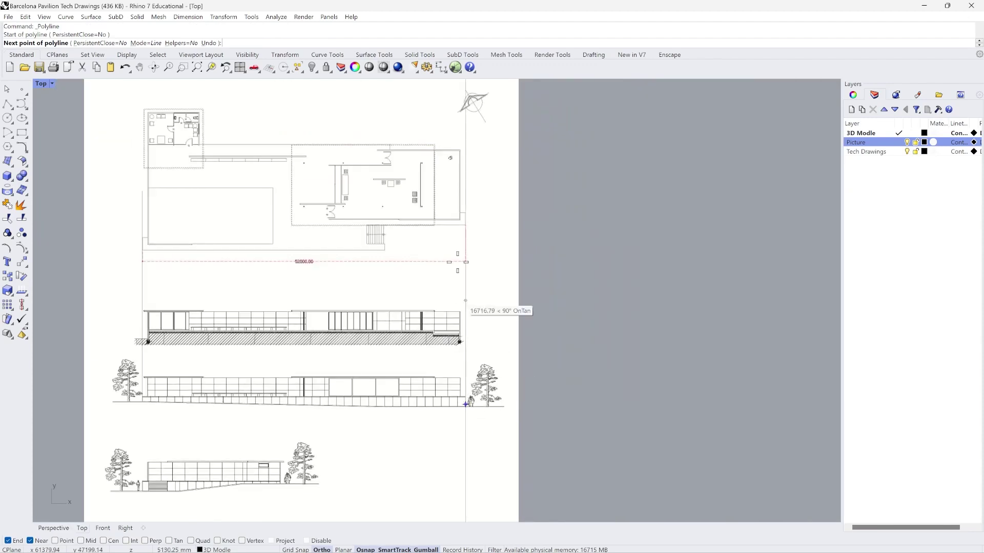
pyautogui.click(465, 161)
pyautogui.press('Return')
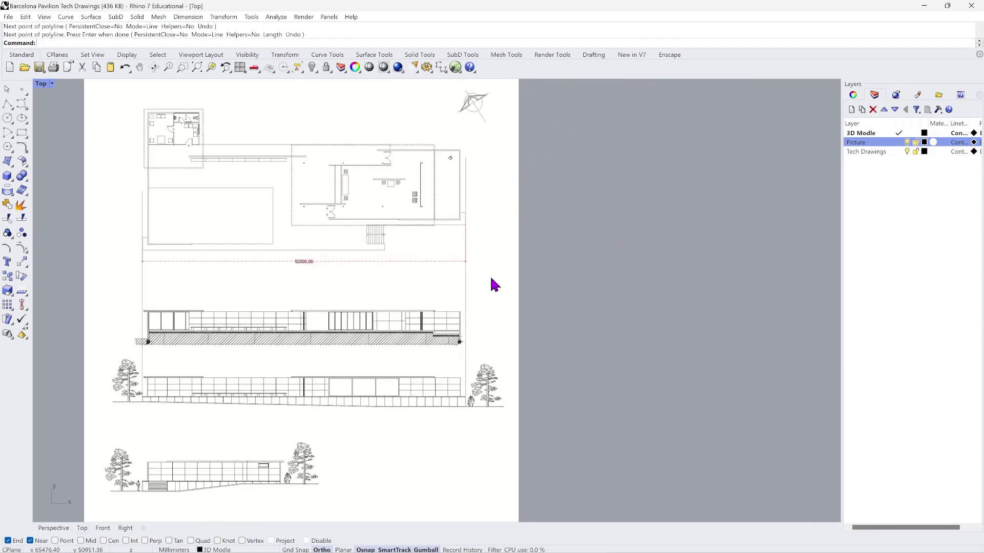
# Examine how the two vertical guide lines align the plan with the section and the long elevation.
pyautogui.scroll(2, 171, 278)
pyautogui.scroll(3, 128, 275)
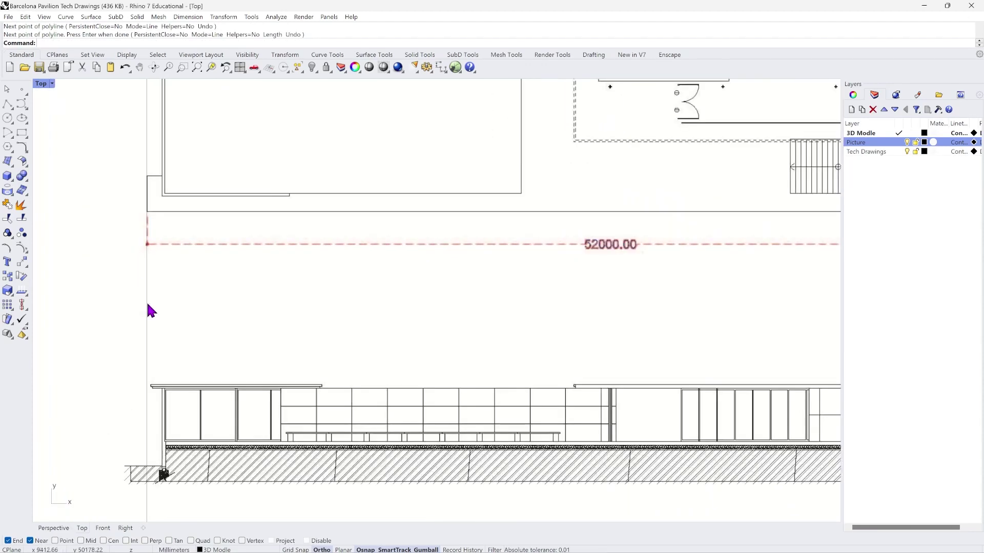
pyautogui.scroll(-1, 149, 309)
pyautogui.scroll(-2, 148, 308)
pyautogui.scroll(4, 144, 316)
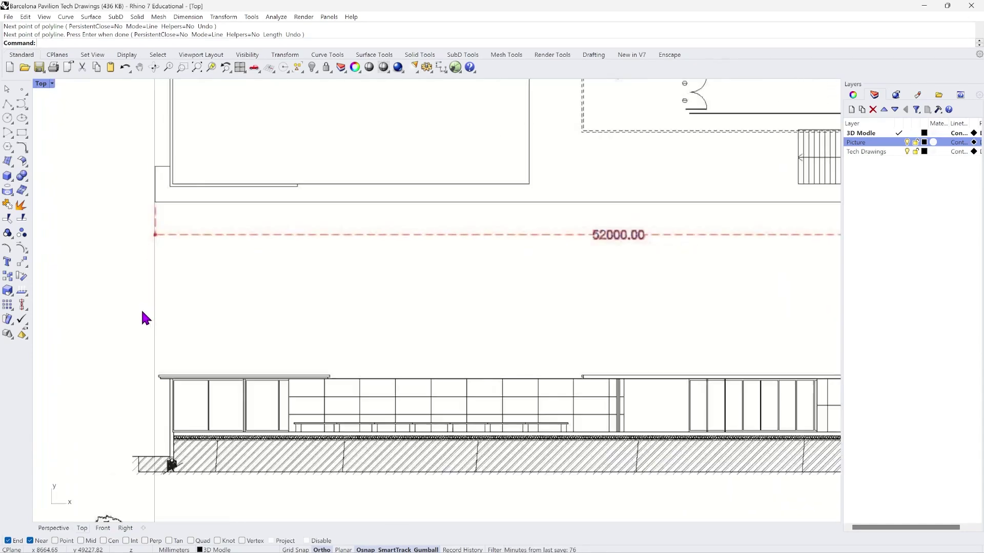
pyautogui.scroll(-5, 153, 318)
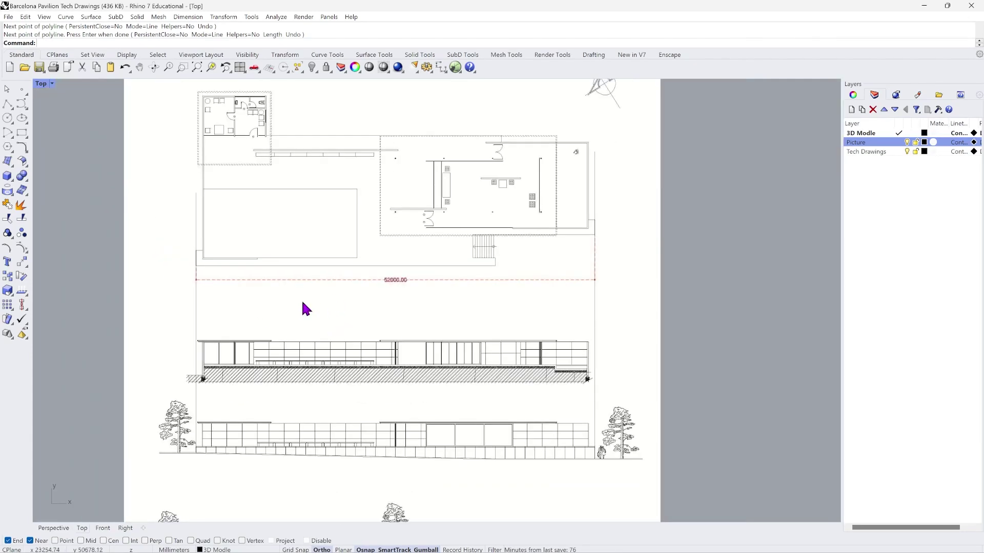
pyautogui.scroll(1, 188, 313)
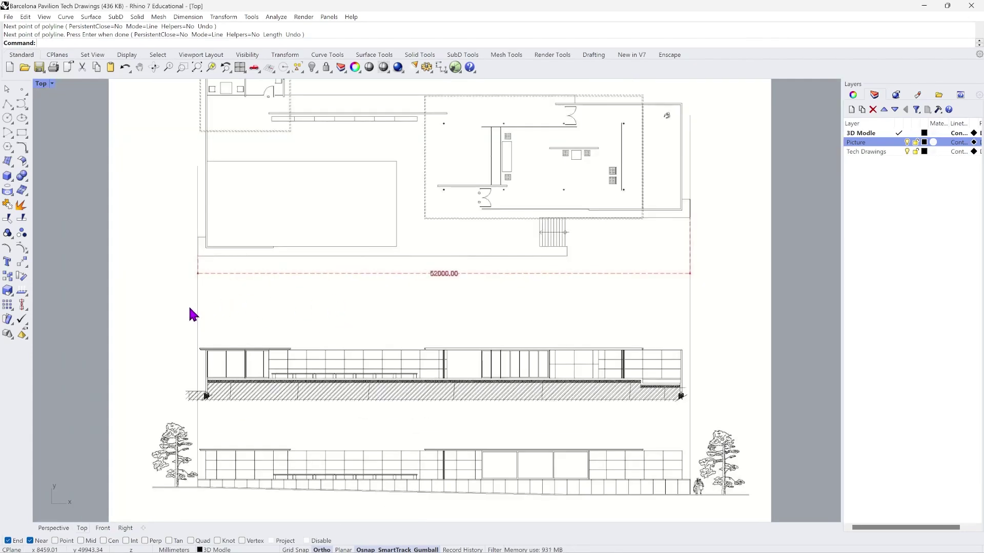
# Set the curve width of the Wireframe display mode to 3 pixels in the document properties.
pyautogui.click(8, 17)
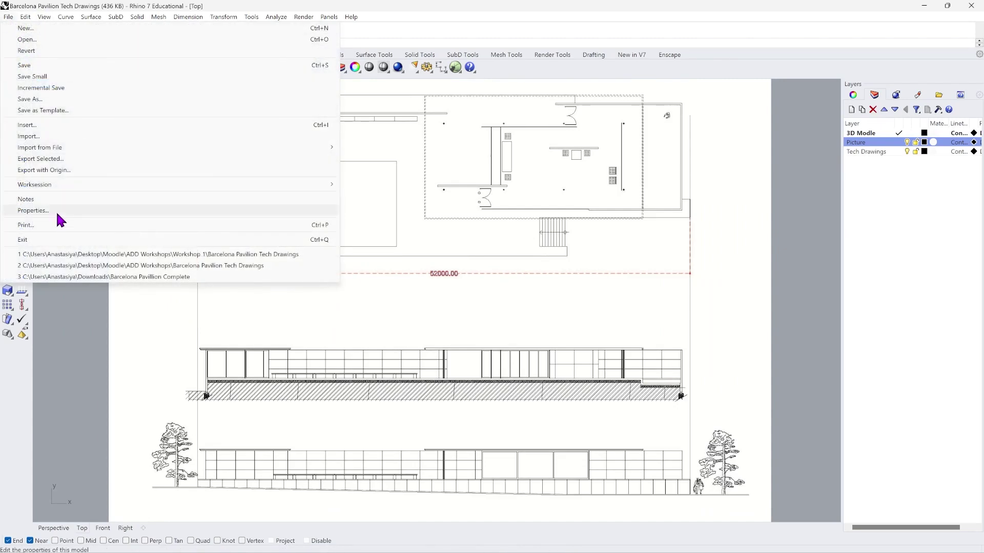
pyautogui.click(56, 210)
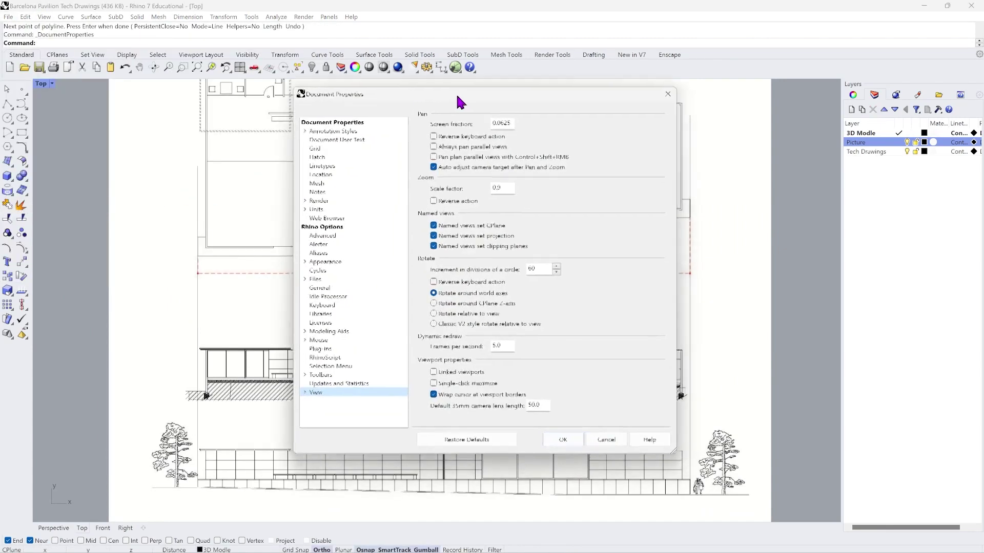
pyautogui.moveTo(457, 96); pyautogui.dragTo(446, 86)
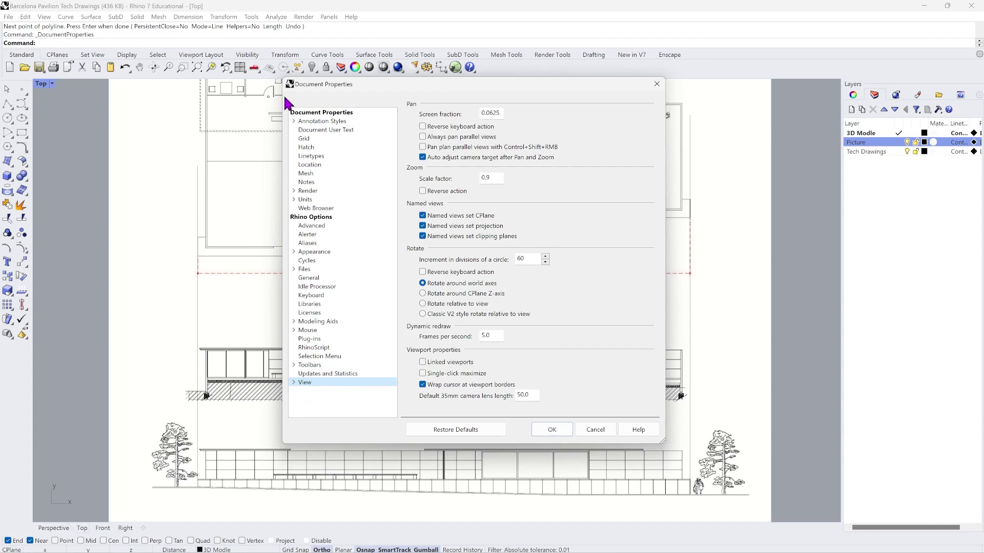
pyautogui.click(294, 384)
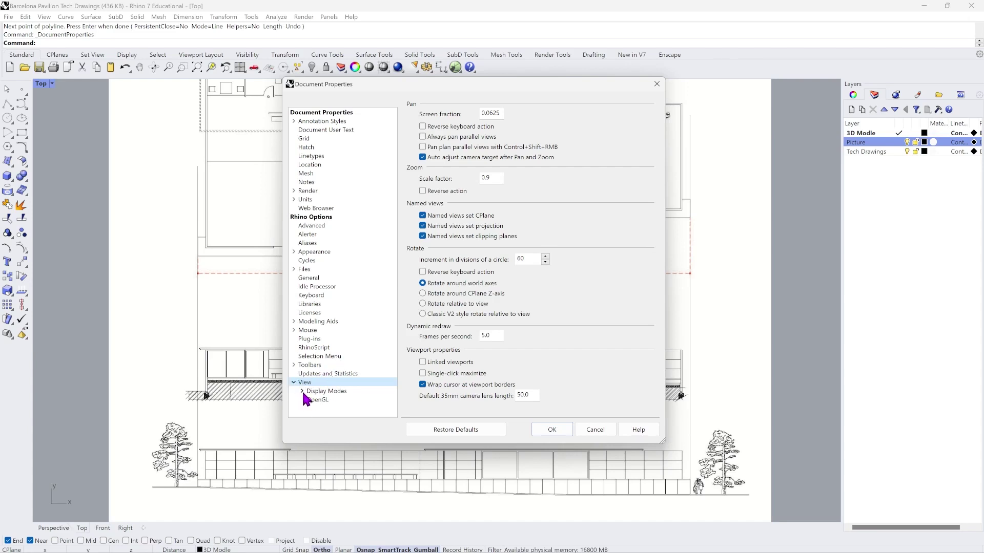
pyautogui.click(302, 392)
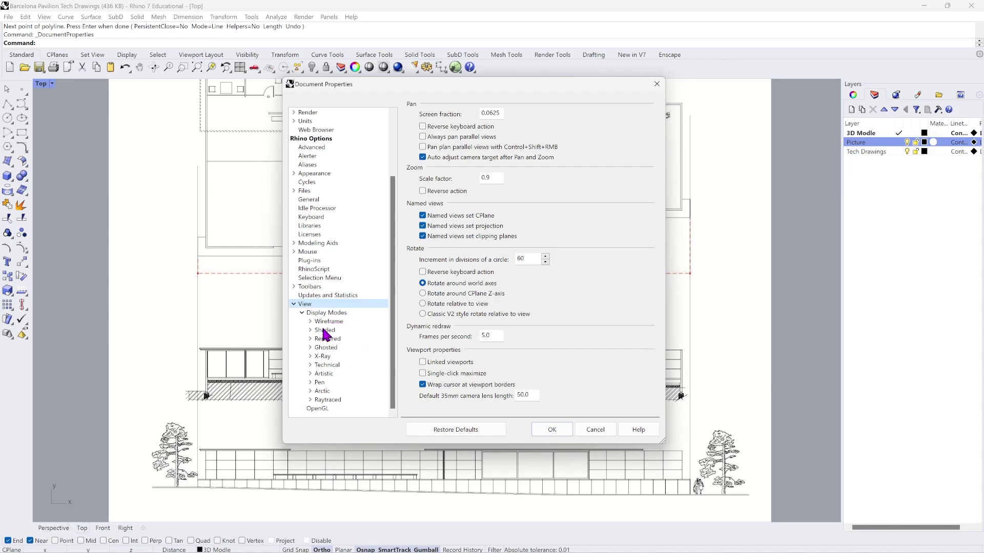
pyautogui.click(310, 322)
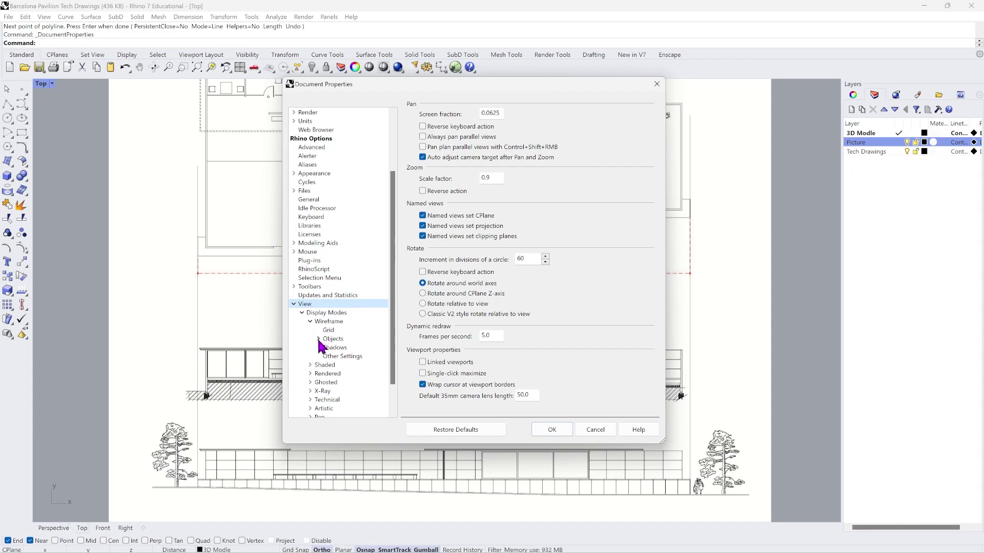
pyautogui.click(318, 340)
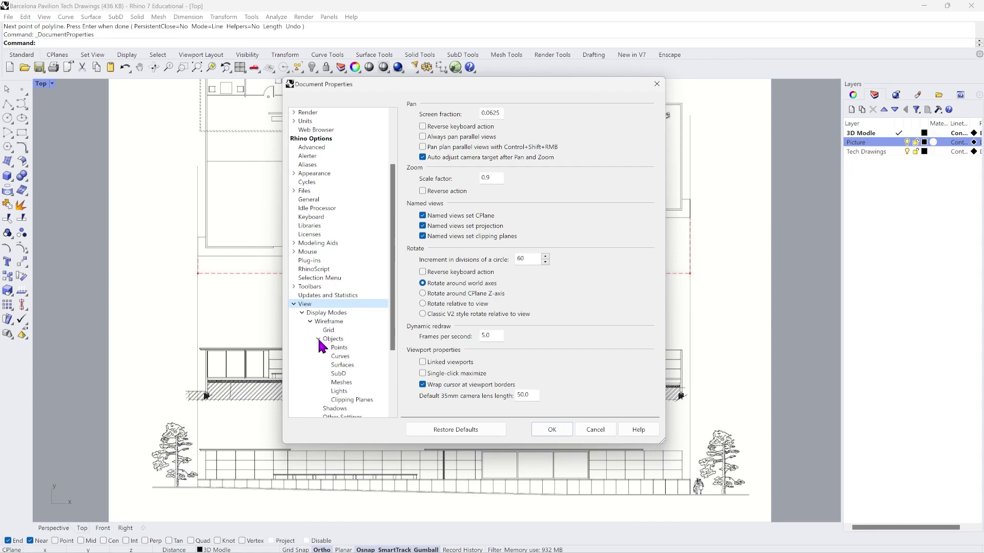
pyautogui.click(343, 357)
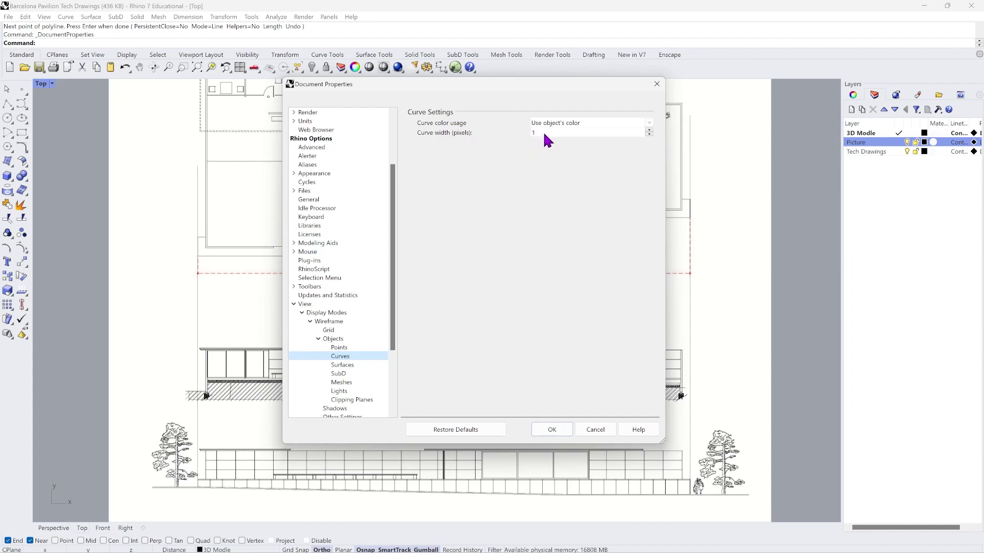
pyautogui.click(648, 129)
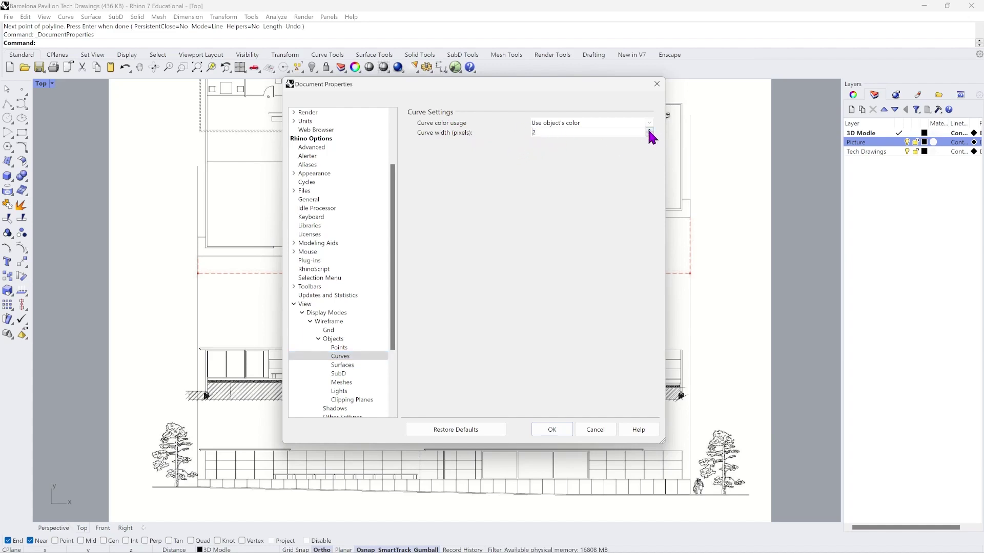
pyautogui.click(647, 130)
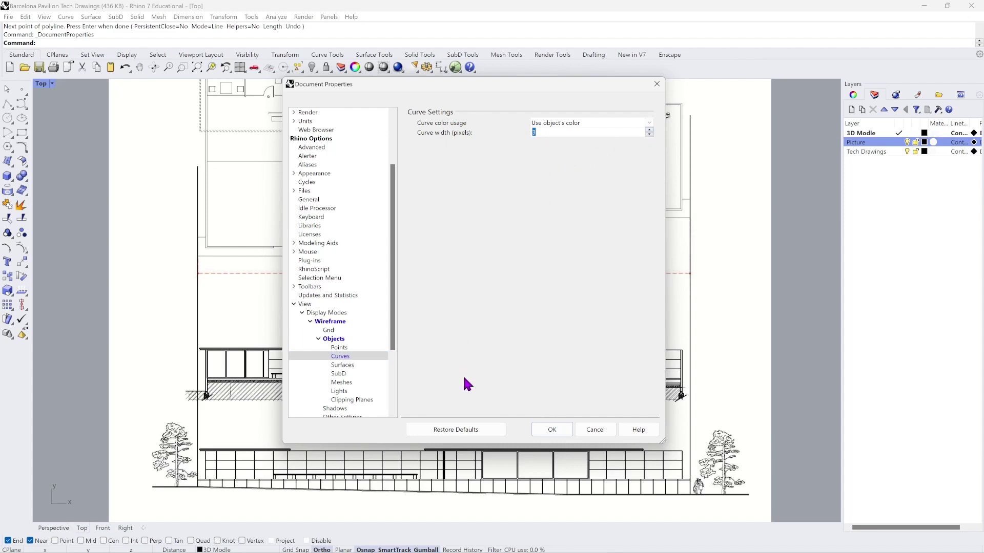
pyautogui.click(548, 430)
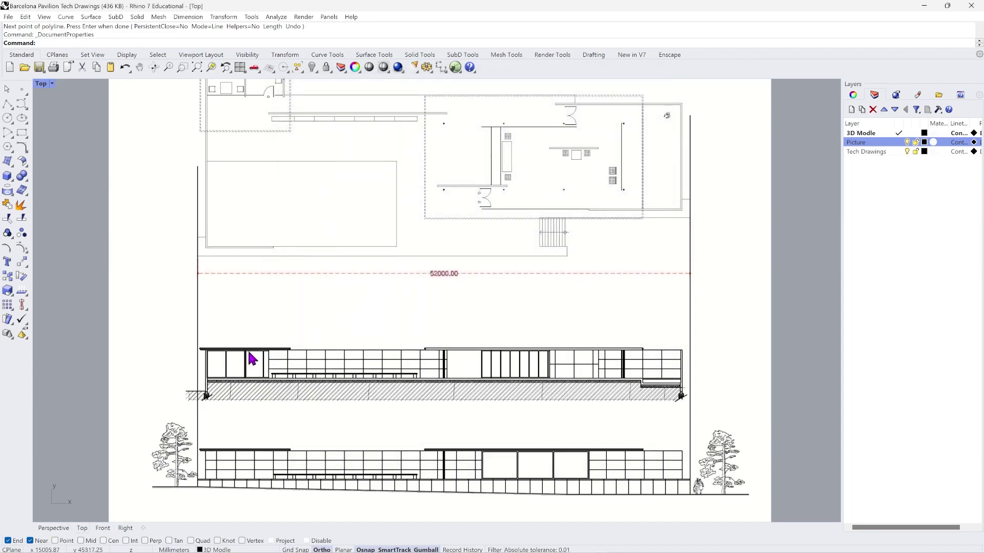
# Draw a vertical test polyline in the empty area left of the drawing sheet.
pyautogui.scroll(-1, 312, 280)
pyautogui.scroll(3, 256, 303)
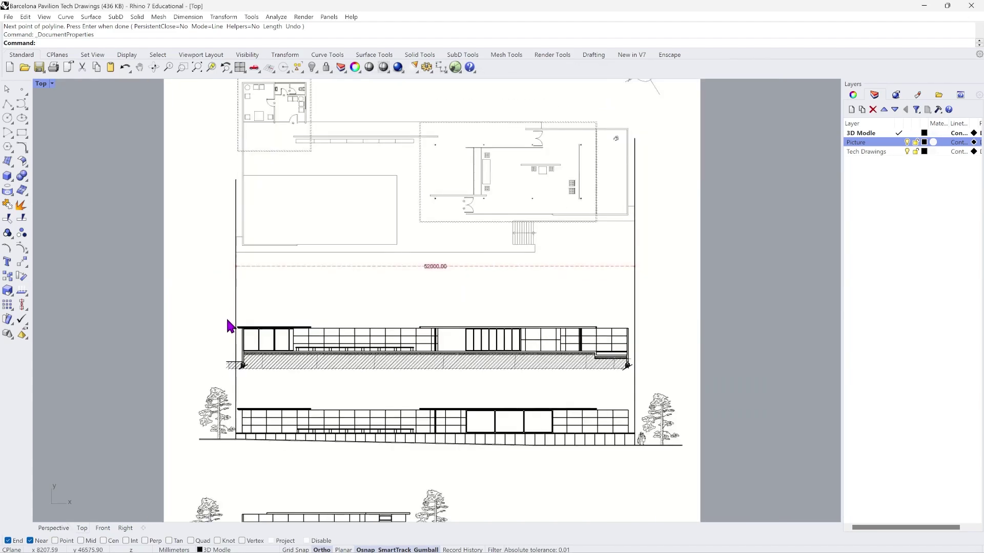
pyautogui.scroll(-3, 239, 287)
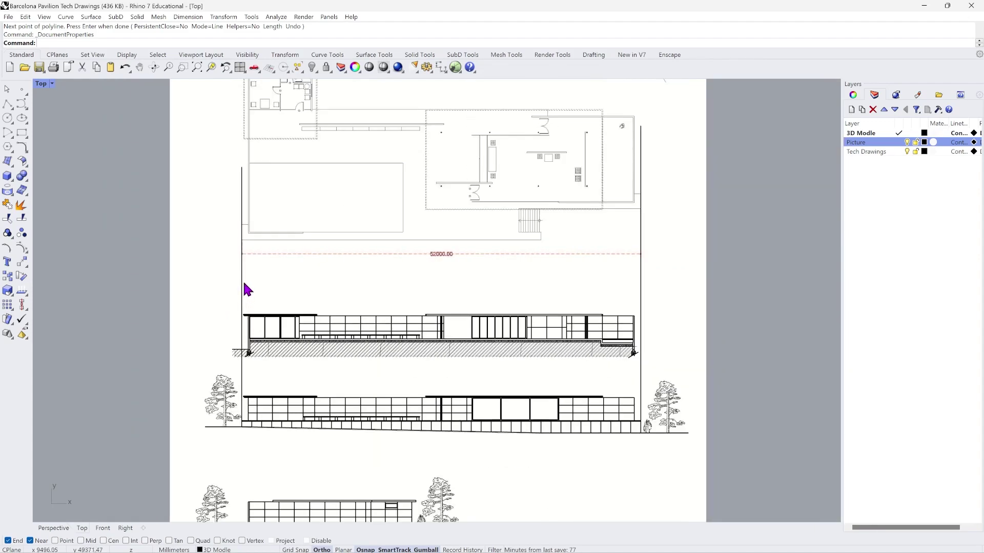
pyautogui.click(19, 108)
pyautogui.click(94, 126)
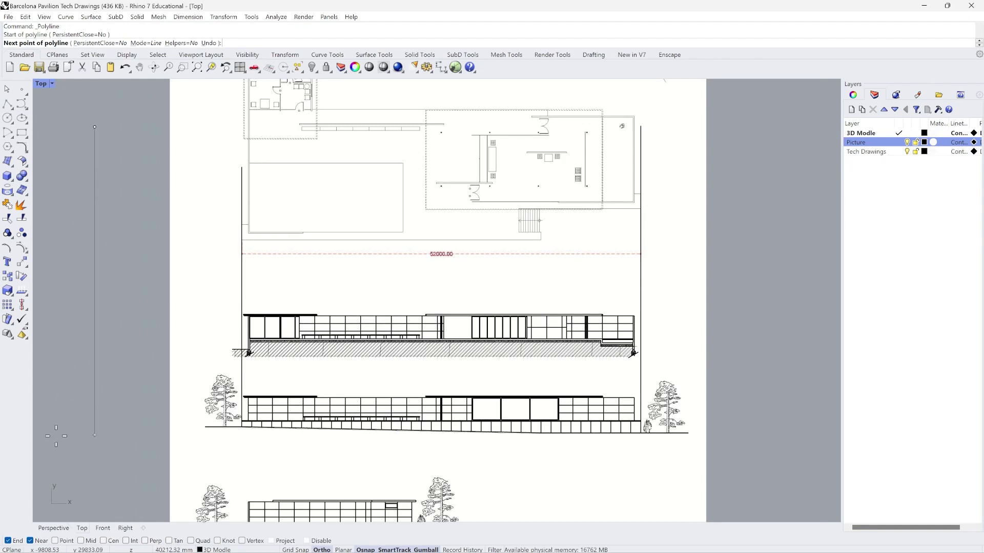
pyautogui.click(95, 432)
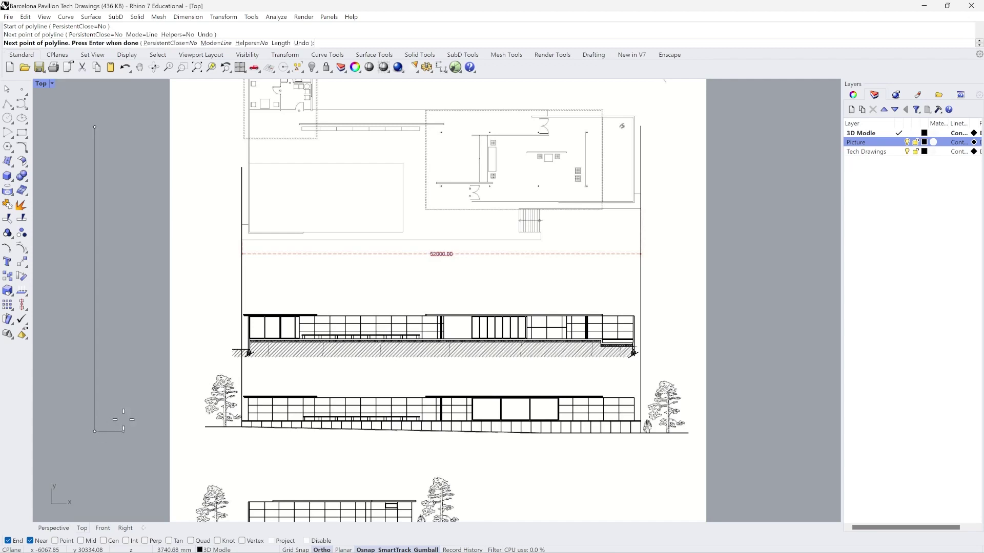
pyautogui.press('Return')
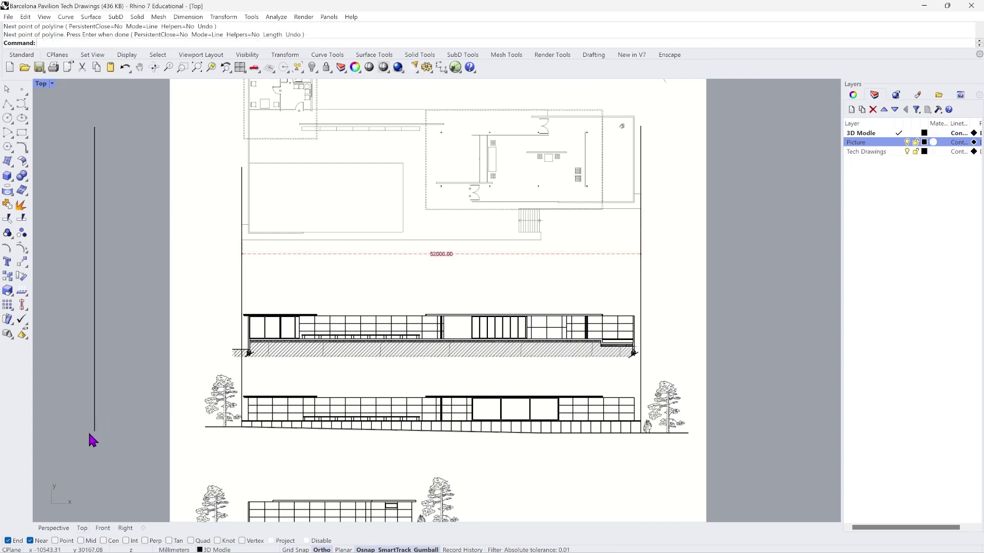
# Delete the vertical test polyline left of the drawing sheet.
pyautogui.scroll(3, 85, 428)
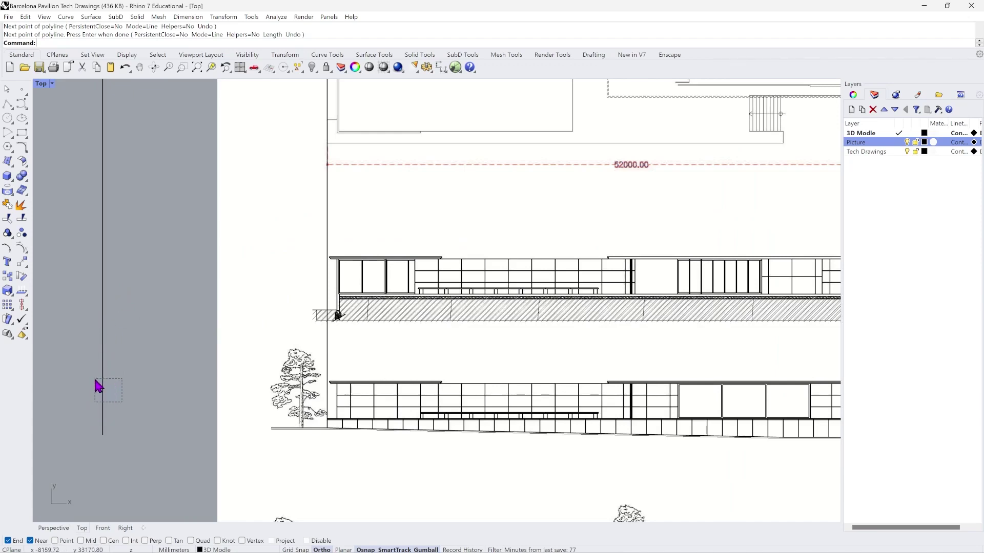
pyautogui.moveTo(96, 380); pyautogui.dragTo(95, 382)
pyautogui.scroll(-2, 119, 428)
pyautogui.press('Delete')
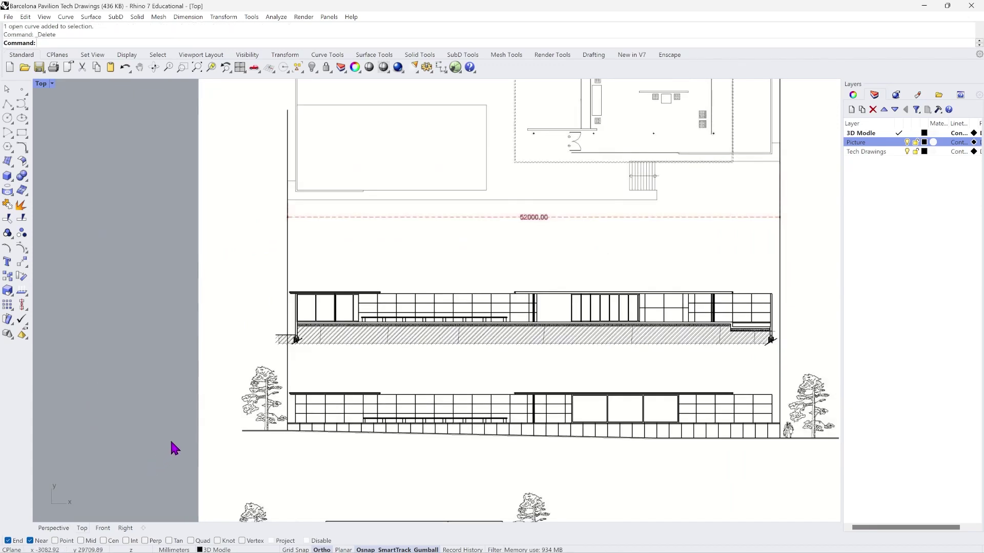
# Select the left and right vertical guide curves one after the other to check them.
pyautogui.scroll(-1, 190, 397)
pyautogui.click(270, 275)
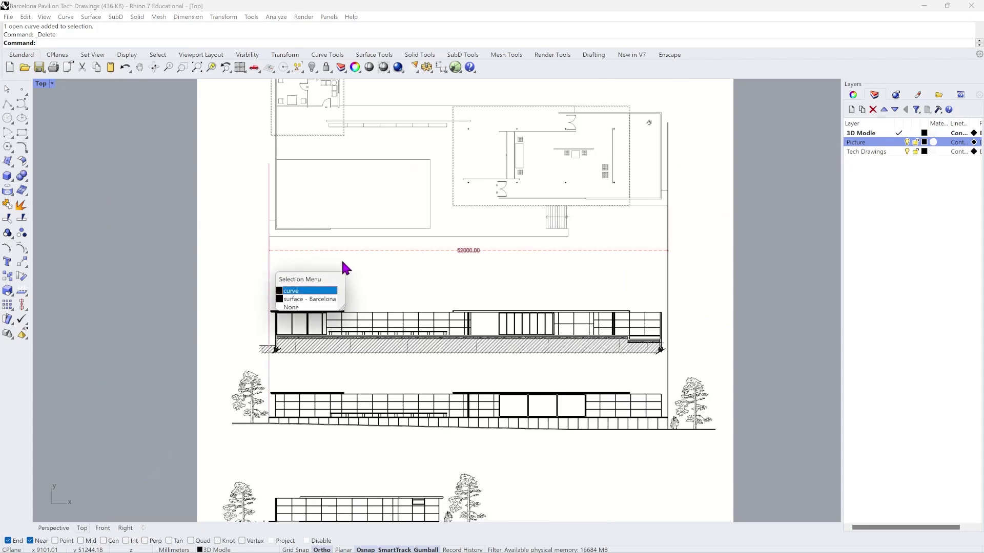
pyautogui.click(307, 298)
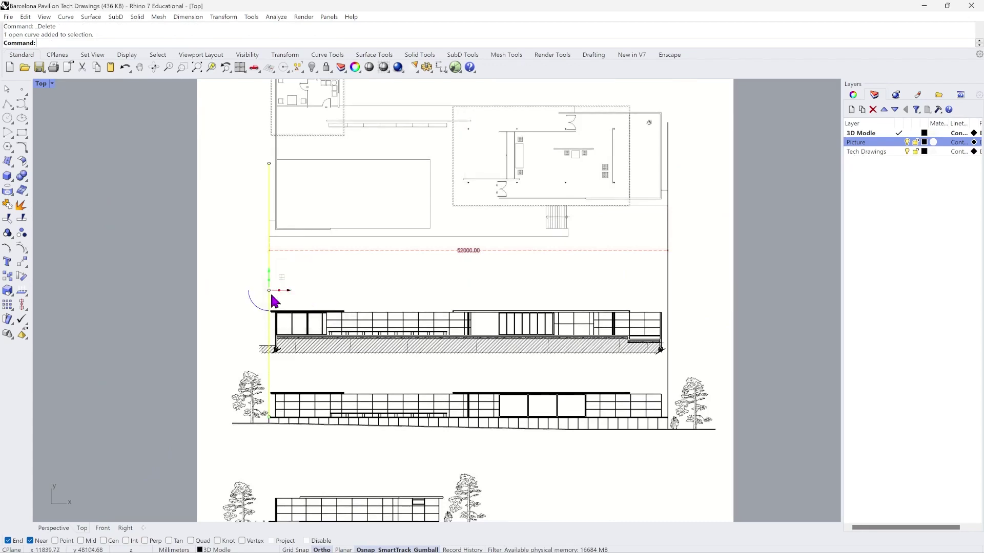
pyautogui.click(664, 269)
pyautogui.click(697, 295)
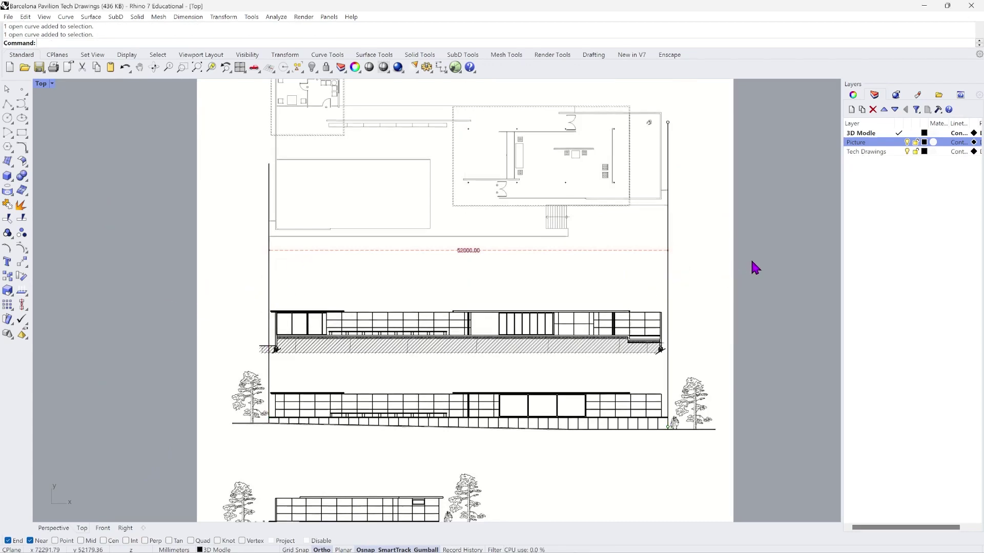
# Examine the overall width dimension between the two vertical guides in relation to the plan, section and long elevation.
pyautogui.scroll(-2, 444, 305)
pyautogui.scroll(2, 423, 219)
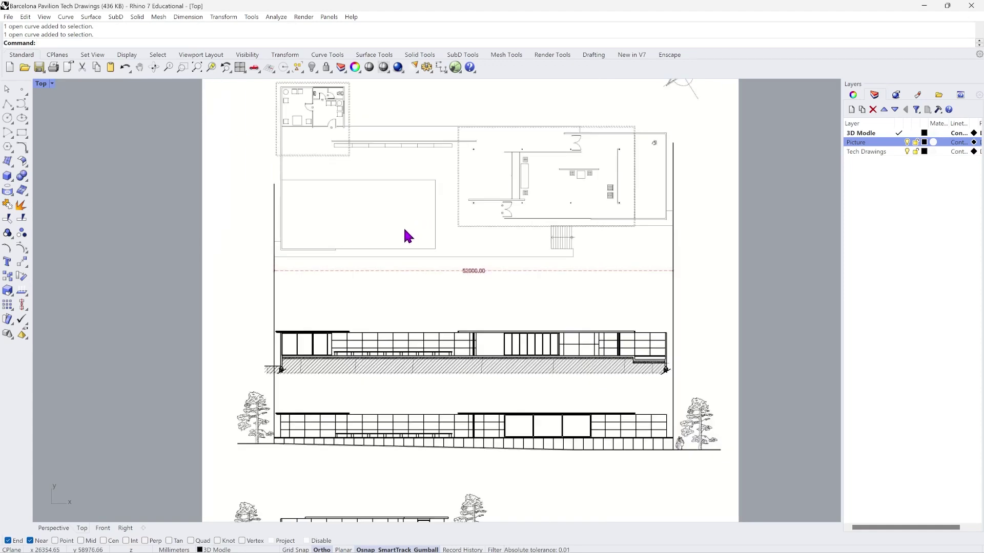
pyautogui.scroll(-3, 314, 310)
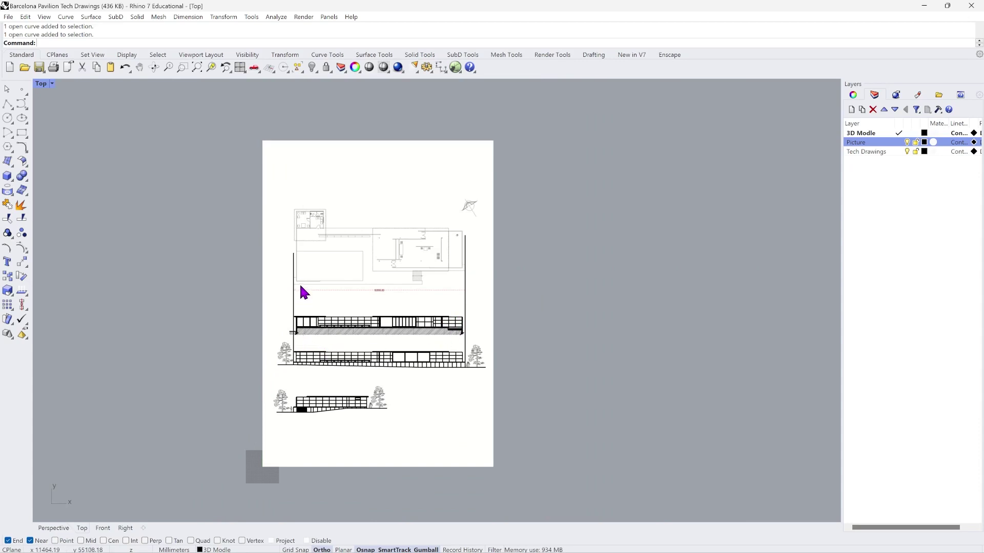
pyautogui.scroll(2, 301, 287)
pyautogui.scroll(2, 301, 288)
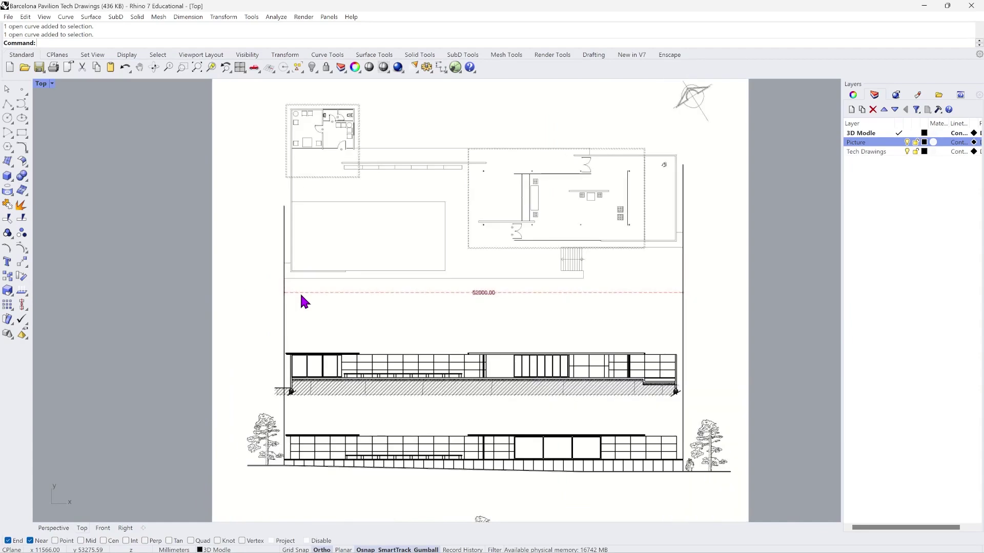
pyautogui.scroll(-1, 301, 297)
pyautogui.scroll(-1, 301, 297)
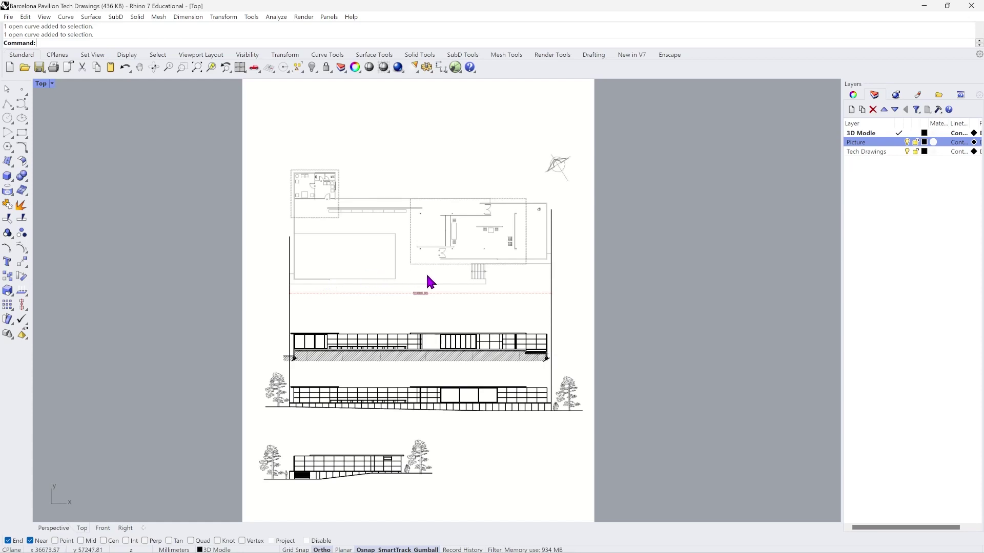
pyautogui.scroll(5, 427, 276)
pyautogui.scroll(2, 416, 310)
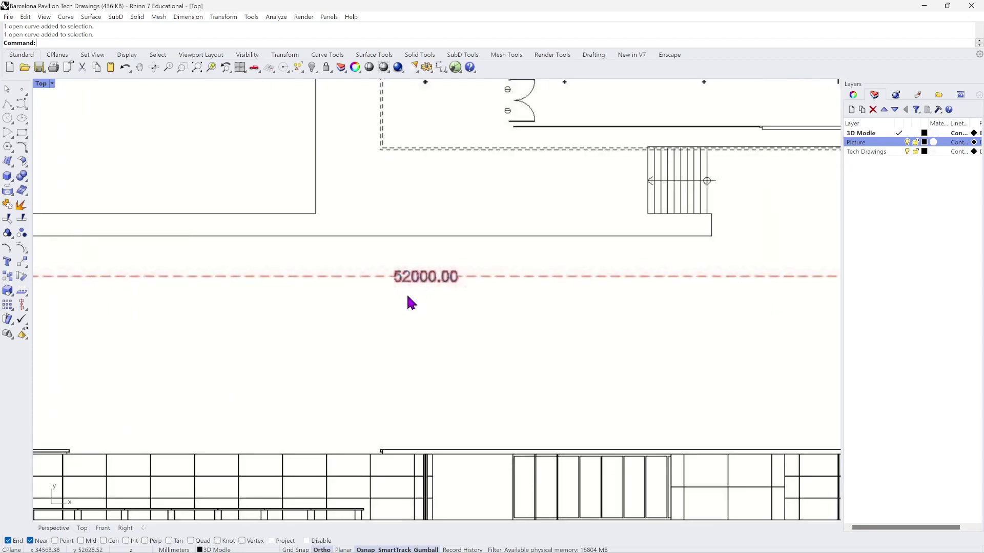
pyautogui.scroll(-3, 396, 290)
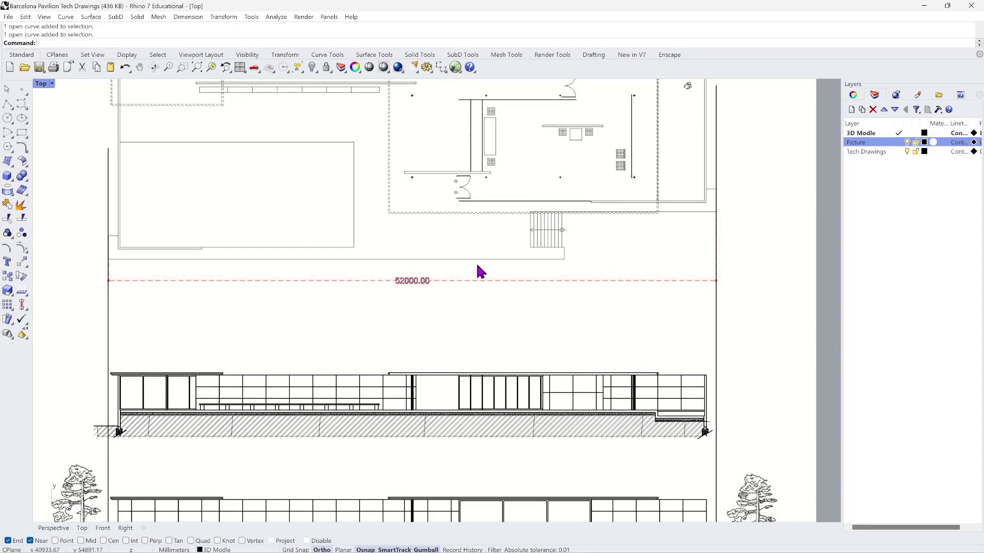
pyautogui.scroll(-2, 590, 300)
pyautogui.scroll(-2, 495, 297)
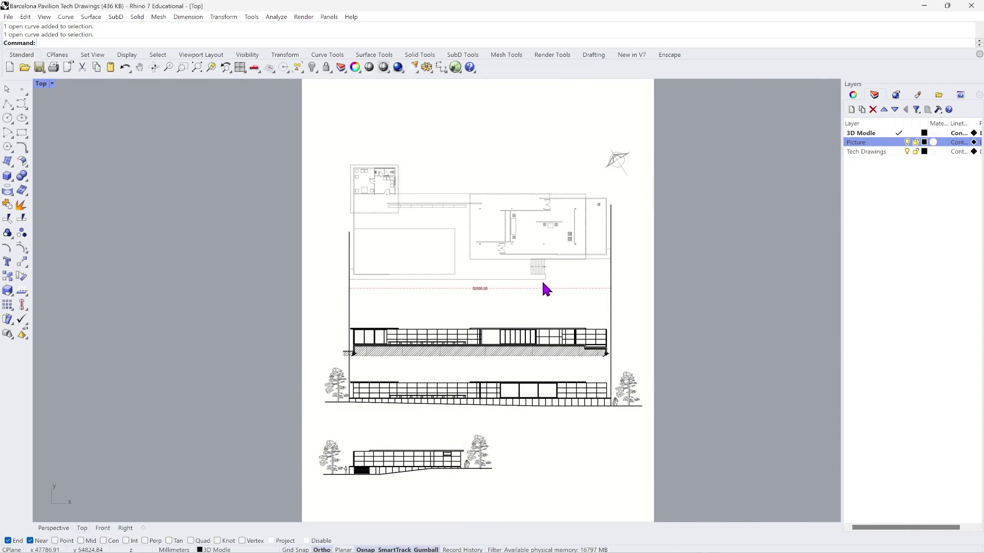
pyautogui.scroll(-4, 449, 224)
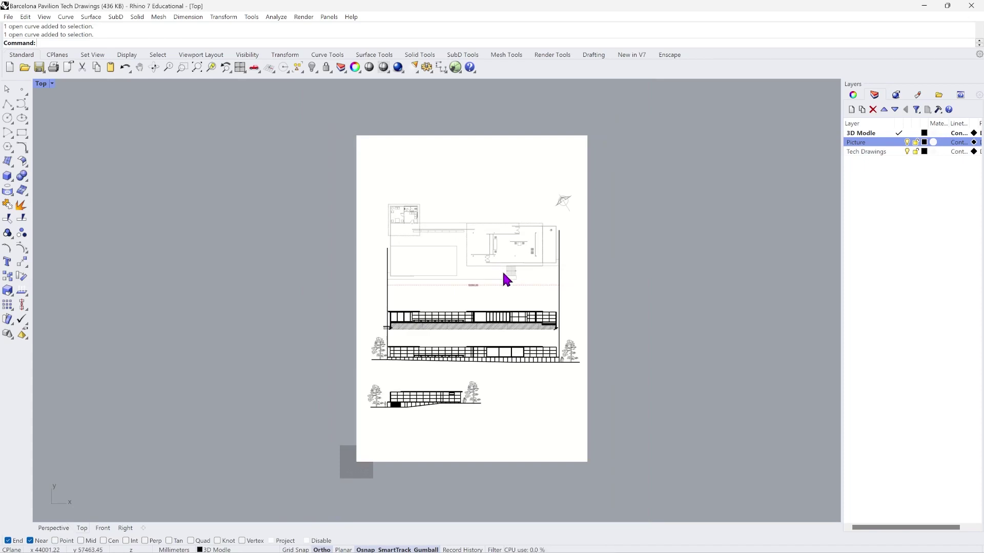
pyautogui.scroll(3, 538, 290)
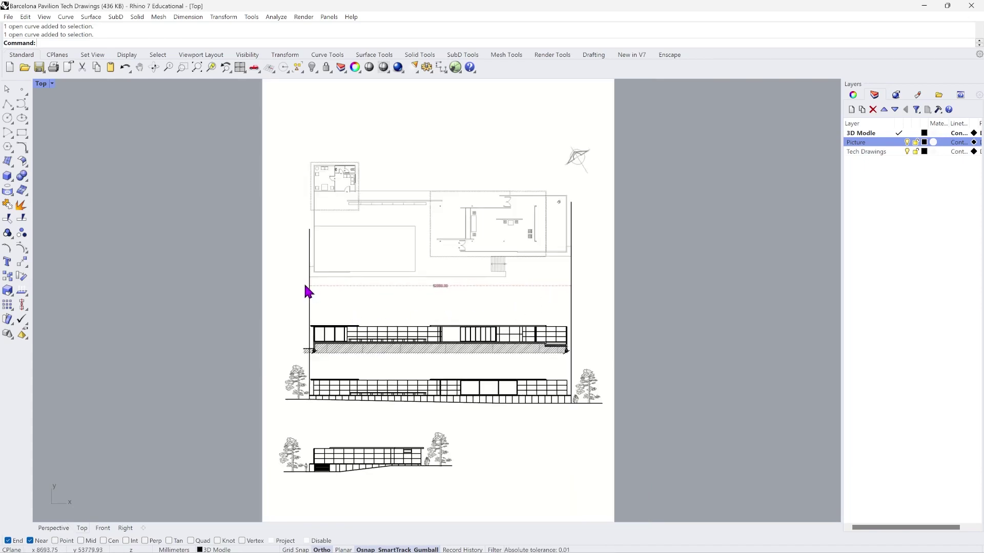
pyautogui.scroll(2, 574, 293)
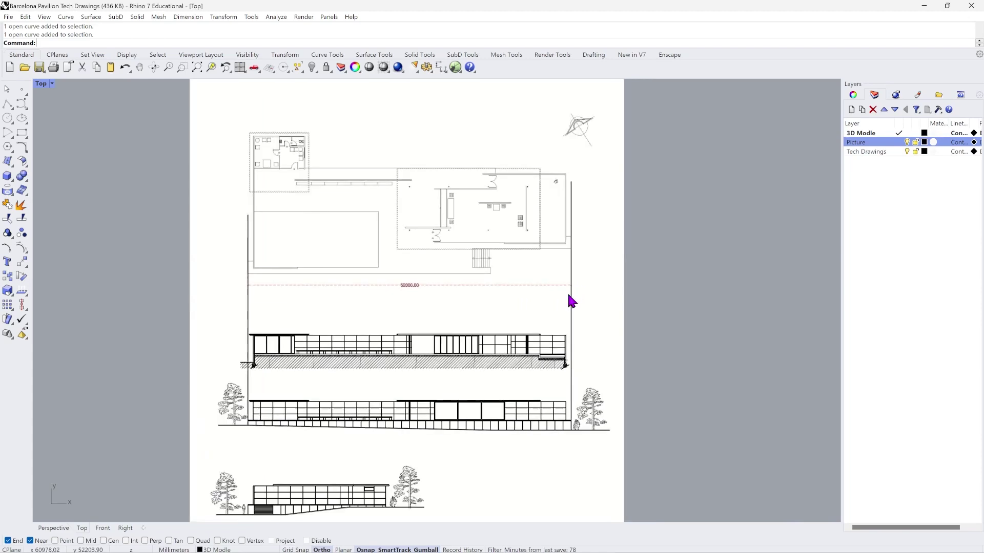
# Draw a horizontal polyline along the 52000 dimension line, from the left vertical guide to the right one.
pyautogui.click(9, 106)
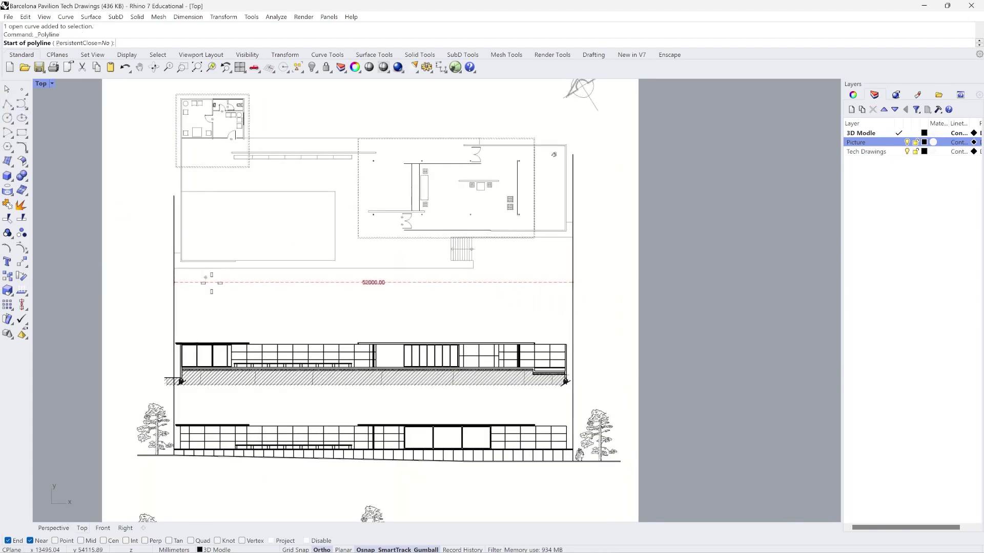
pyautogui.scroll(2, 205, 279)
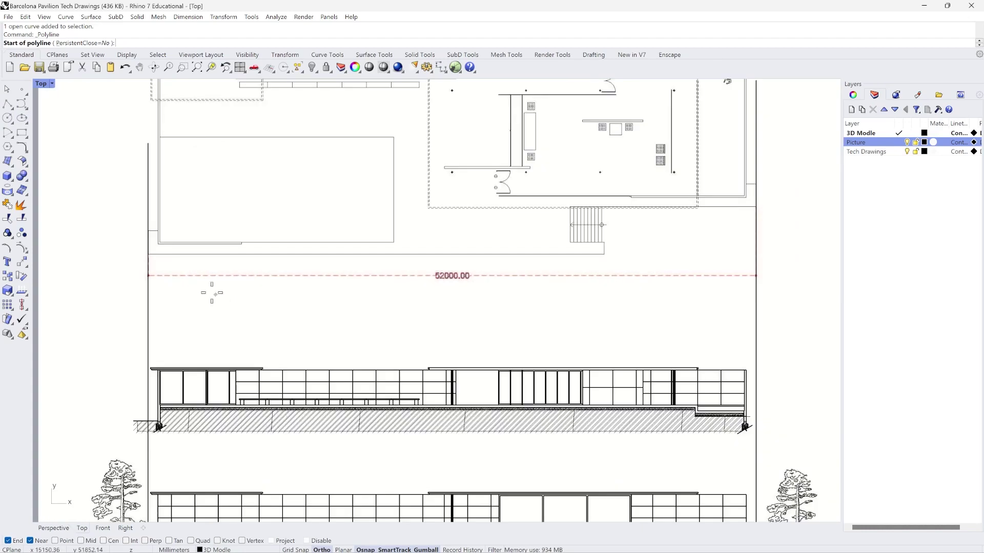
pyautogui.click(148, 275)
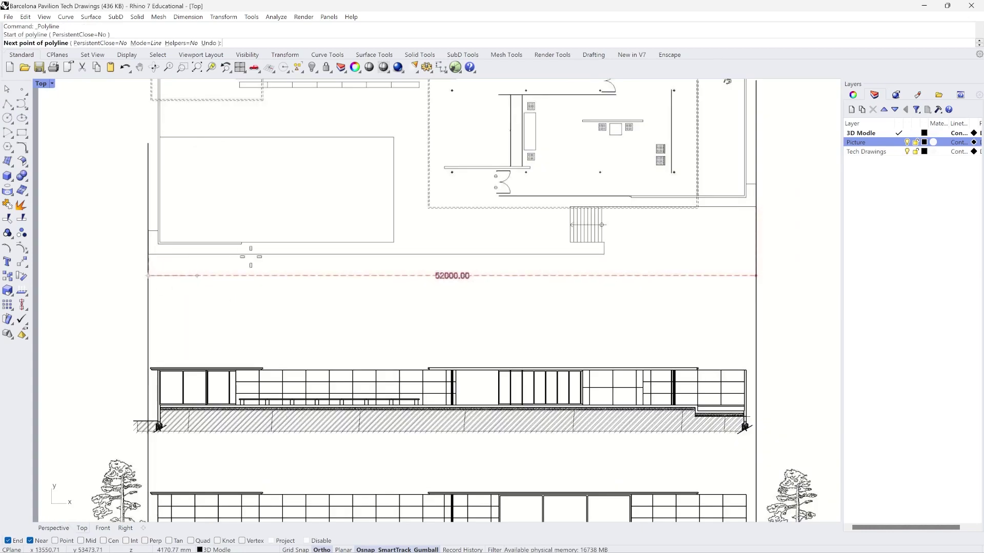
pyautogui.click(756, 276)
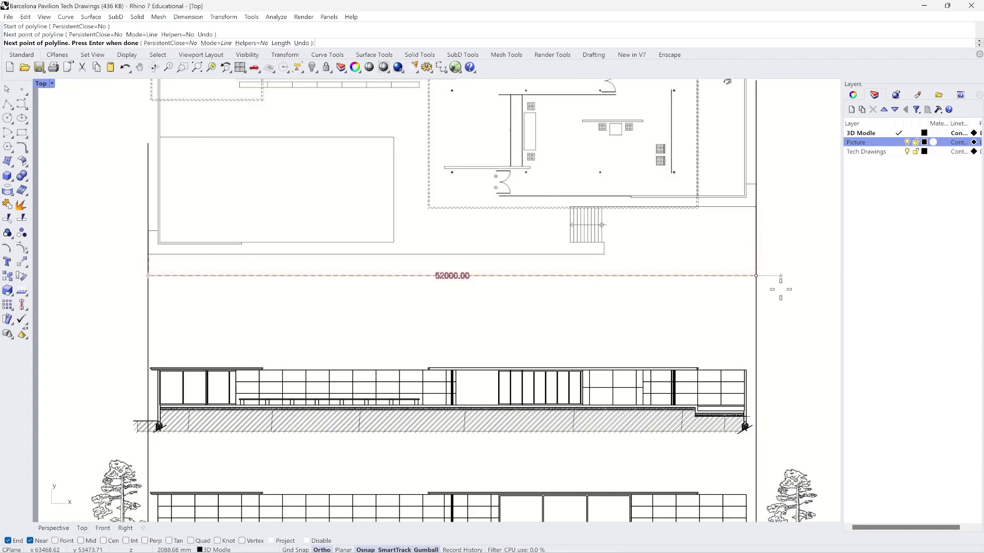
pyautogui.press('Return')
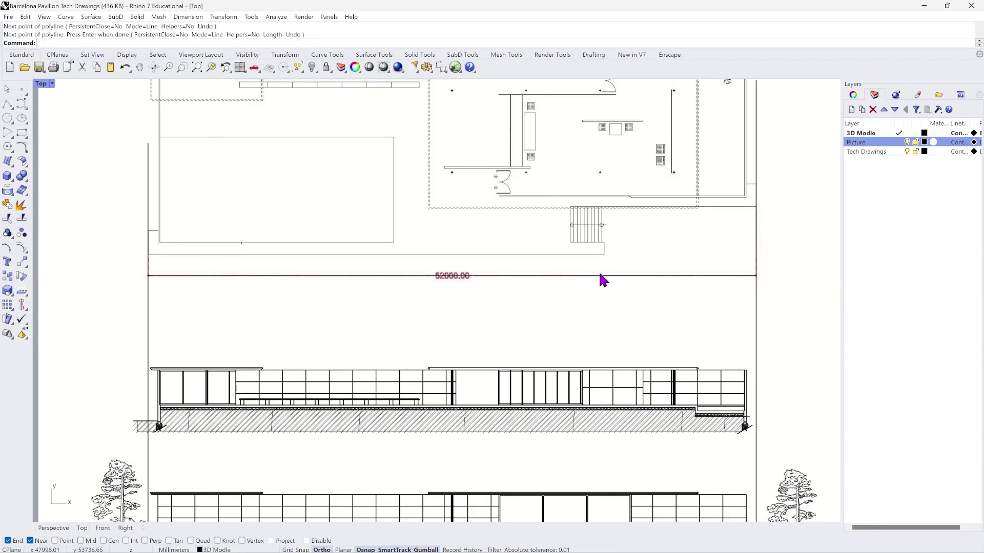
# Select the horizontal reference line to check its extent between the two guides, then clear the selection.
pyautogui.click(605, 284)
pyautogui.click(640, 302)
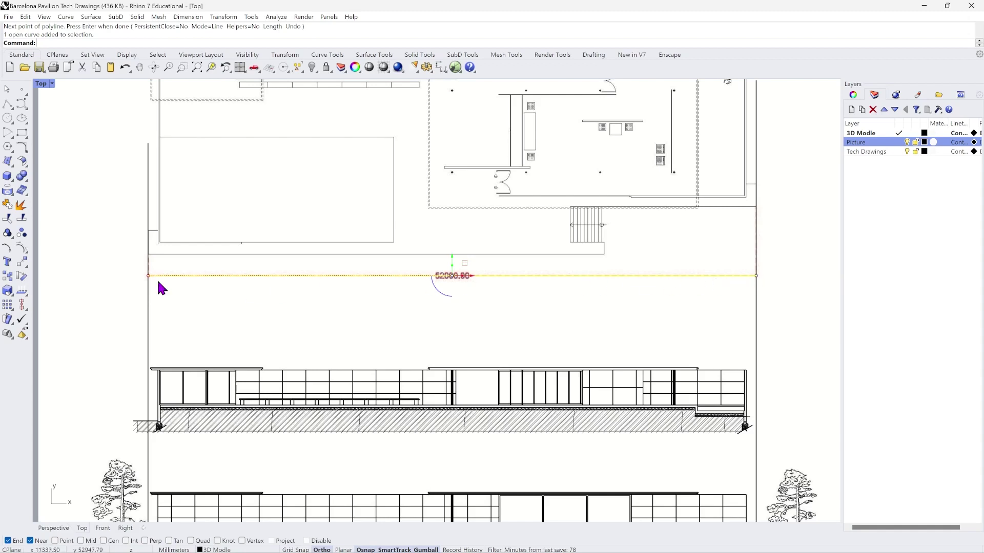
pyautogui.scroll(-4, 446, 314)
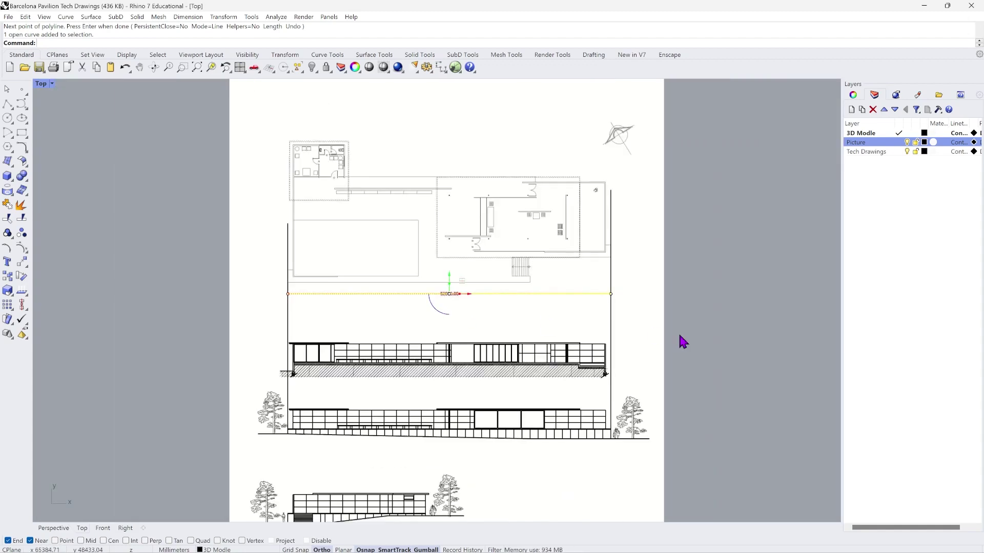
pyautogui.click(565, 329)
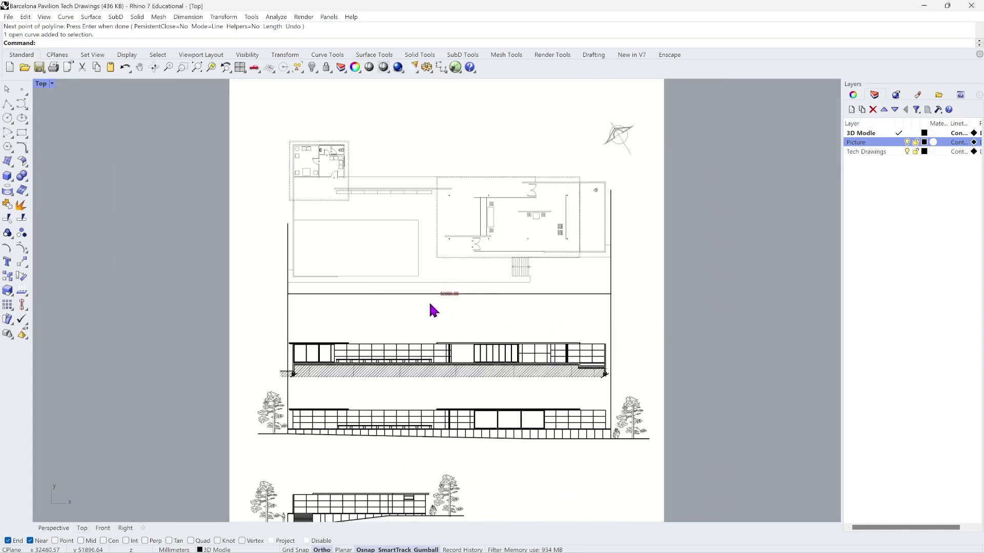
pyautogui.scroll(-3, 430, 305)
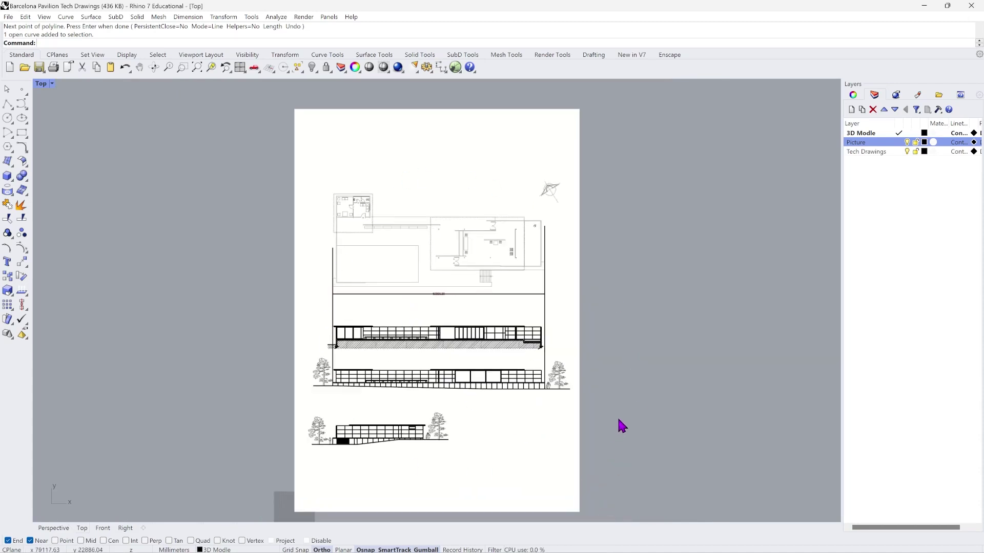
# Scale all drawings and the picture by reference, from the horizontal line's left end to its right end, with a target length of 52000.
pyautogui.hotkey('ctrl', 'a')
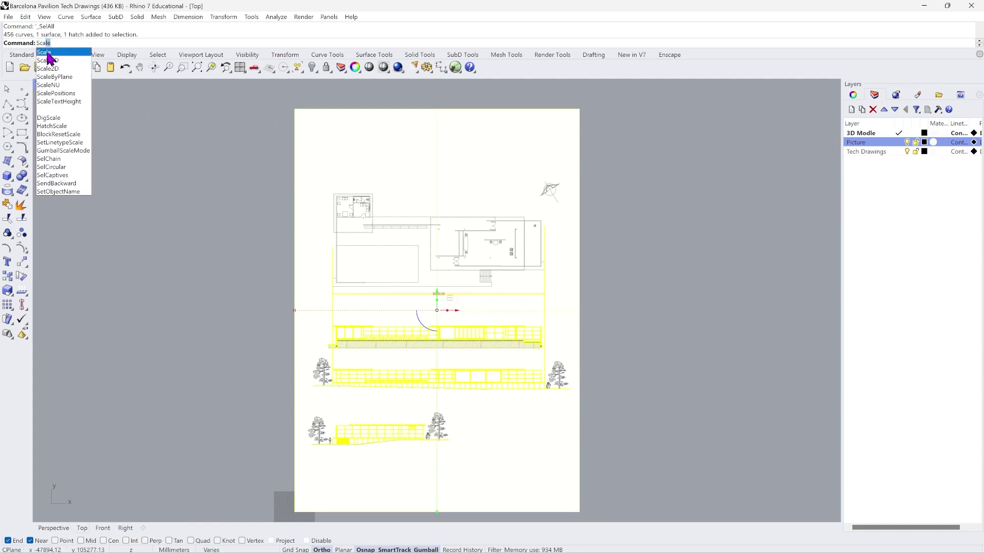
pyautogui.click(52, 55)
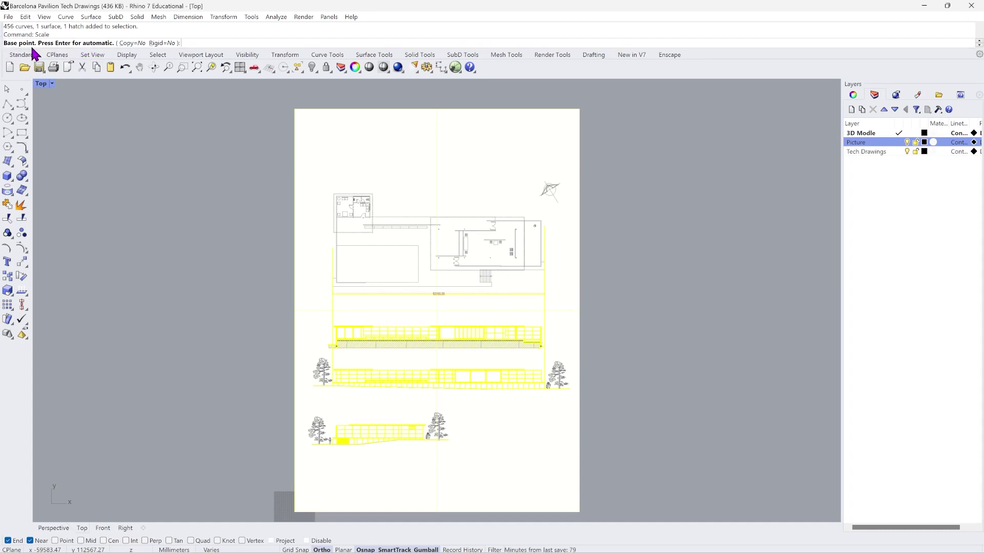
pyautogui.scroll(1, 388, 337)
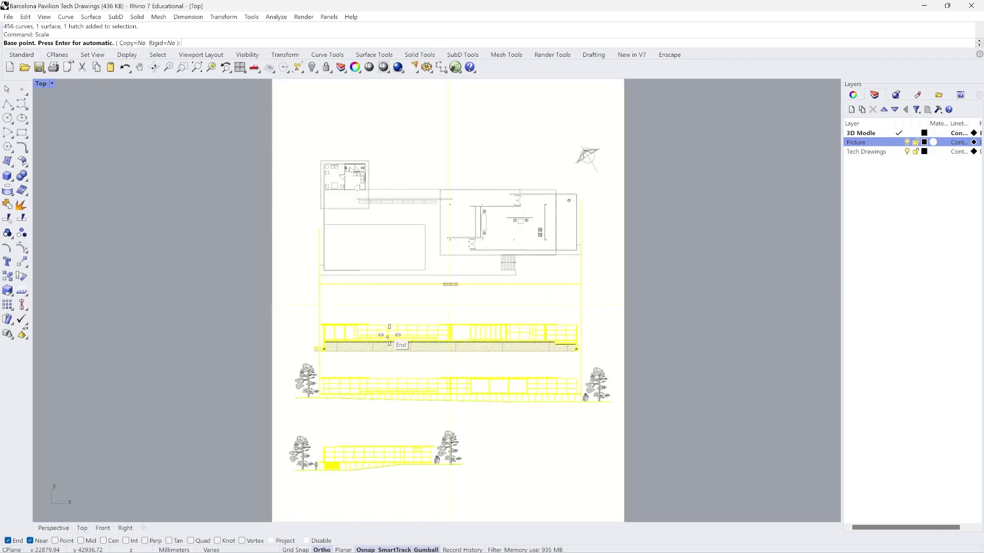
pyautogui.scroll(1, 388, 337)
pyautogui.scroll(1, 345, 285)
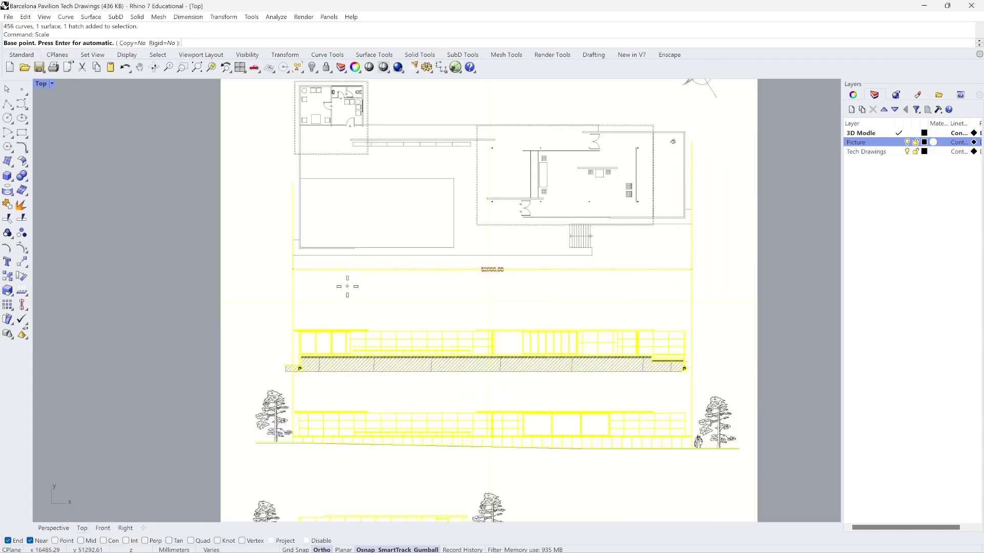
pyautogui.click(292, 269)
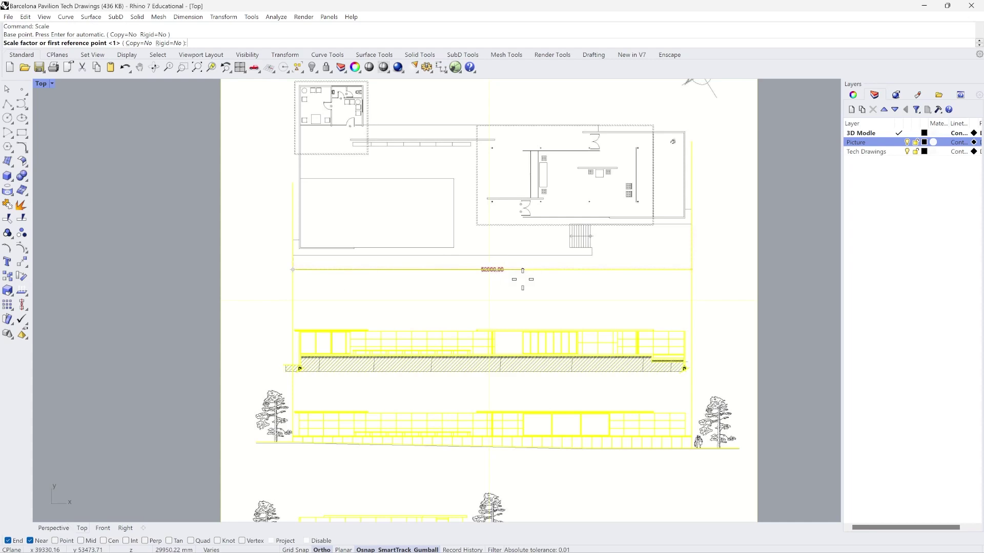
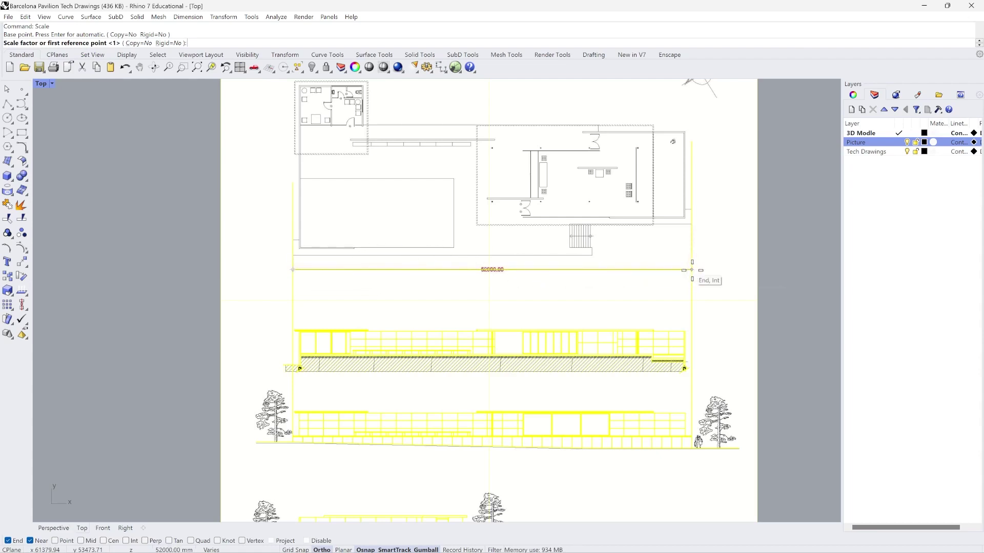
pyautogui.click(692, 270)
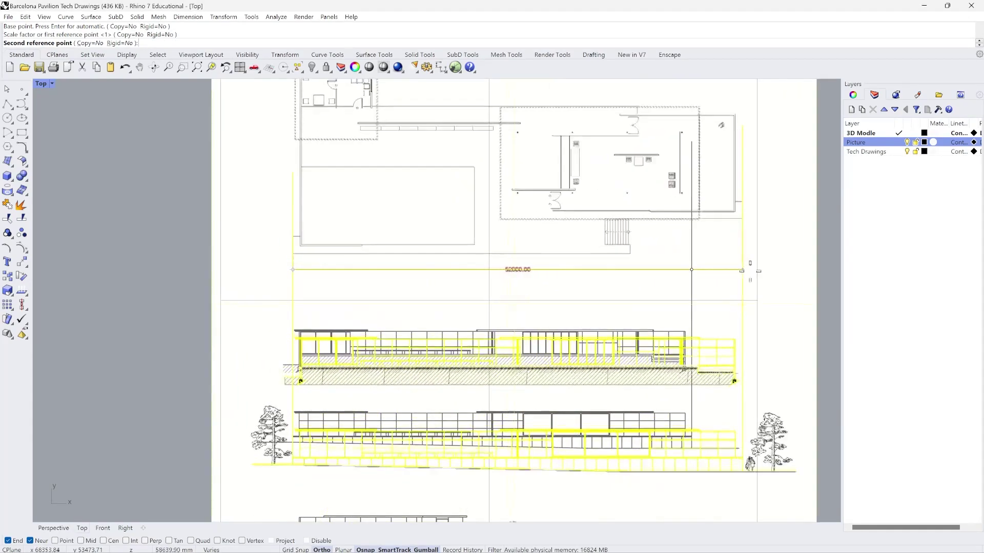
pyautogui.scroll(-3, 526, 285)
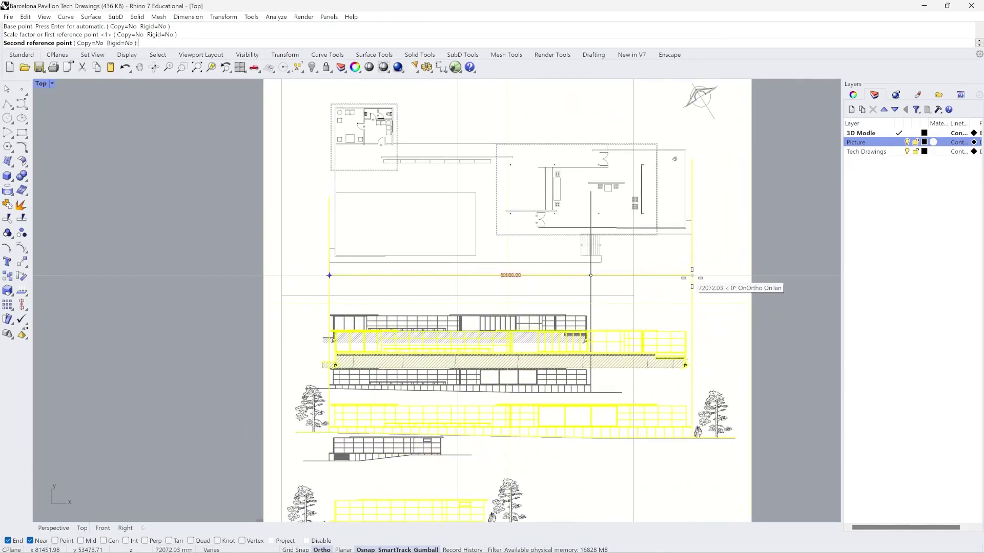
pyautogui.write('5200')
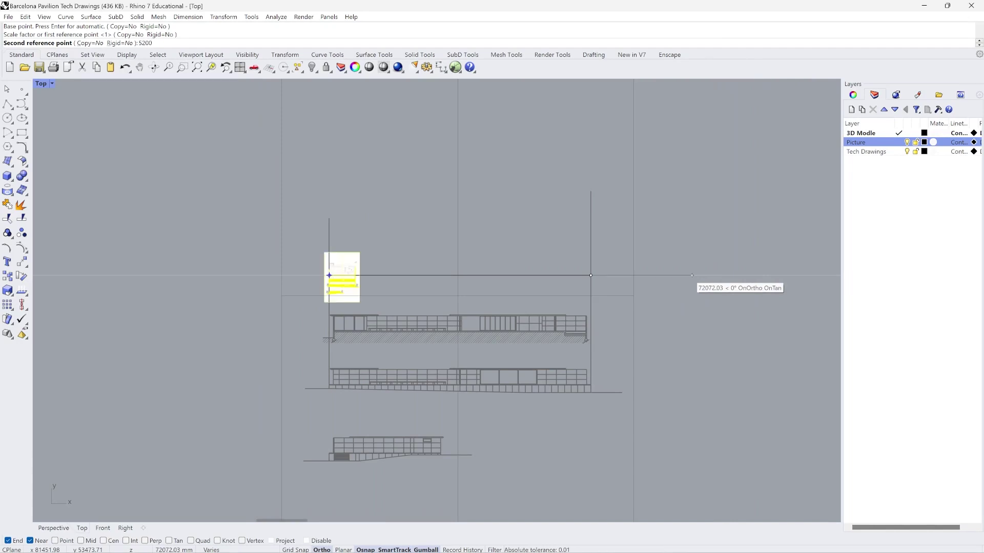
pyautogui.write('0')
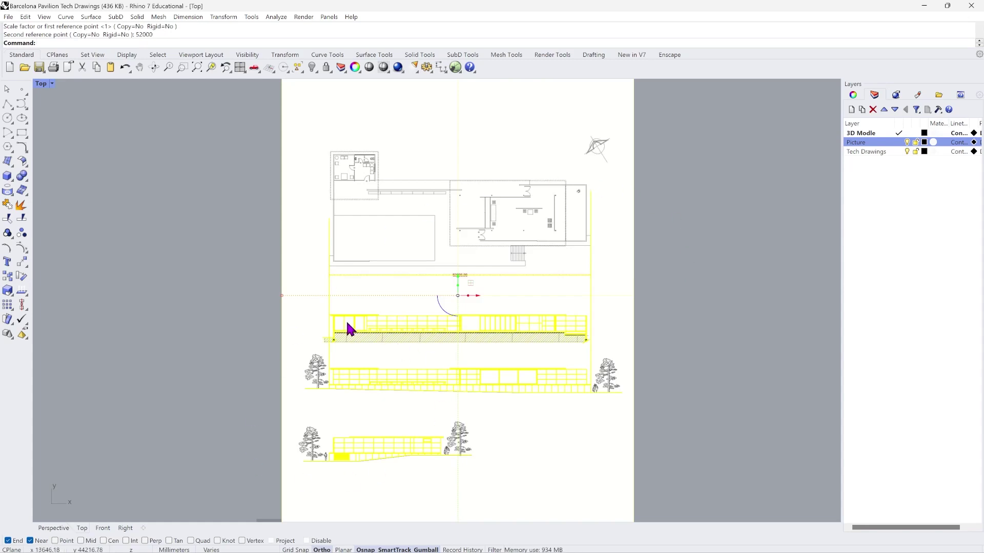
pyautogui.click(716, 291)
# Measure the distance between the left and right ends of the horizontal reference line.
pyautogui.scroll(2, 422, 276)
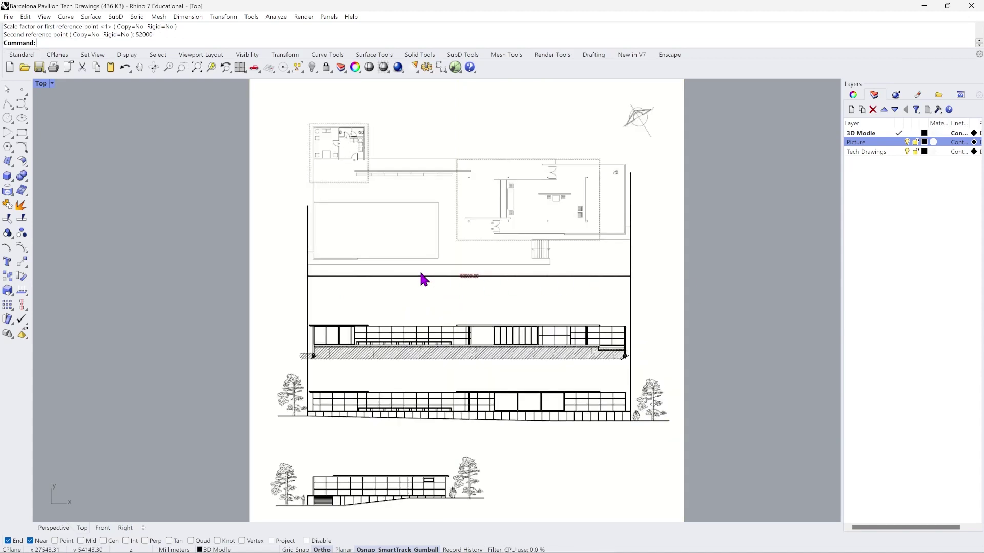
pyautogui.scroll(2, 420, 274)
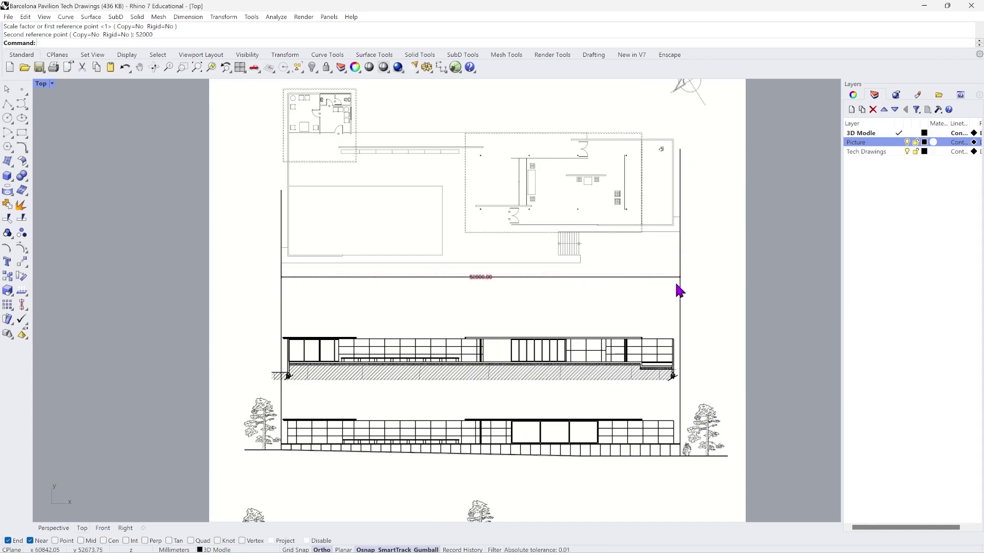
pyautogui.click(275, 17)
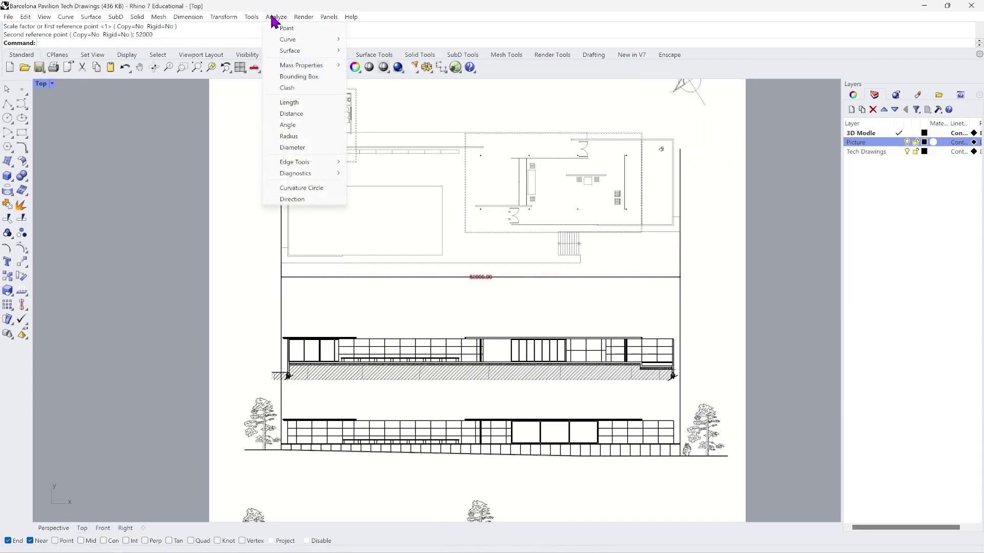
pyautogui.click(303, 114)
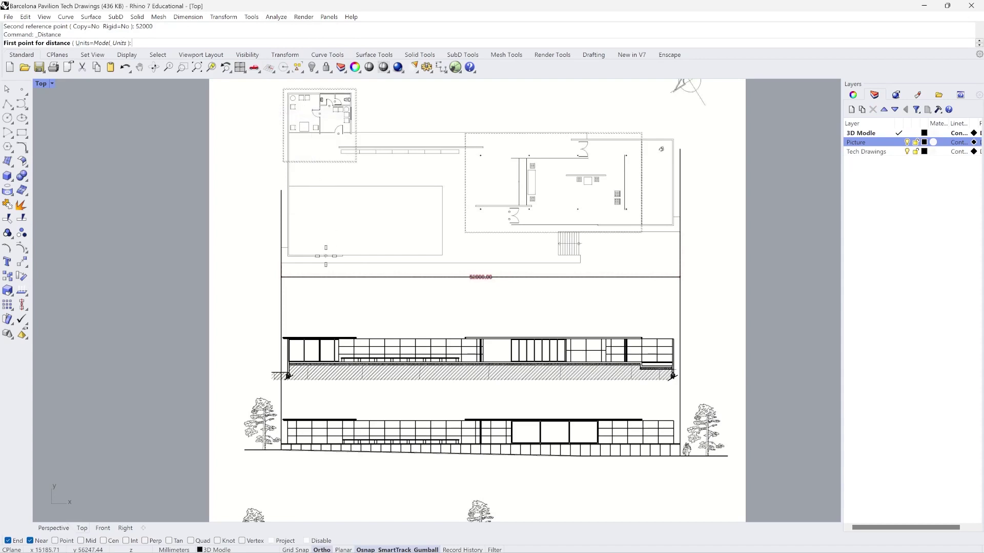
pyautogui.scroll(1, 326, 255)
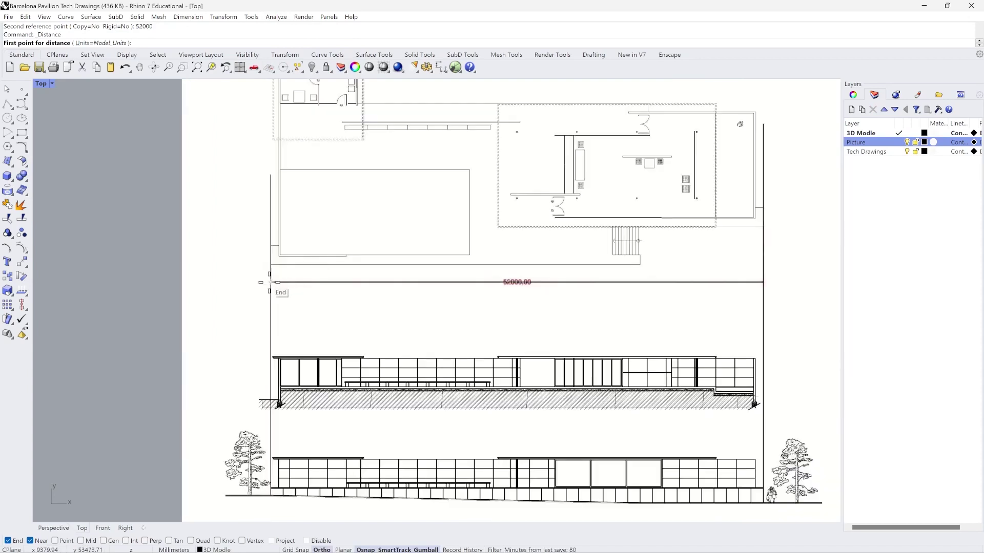
pyautogui.click(271, 282)
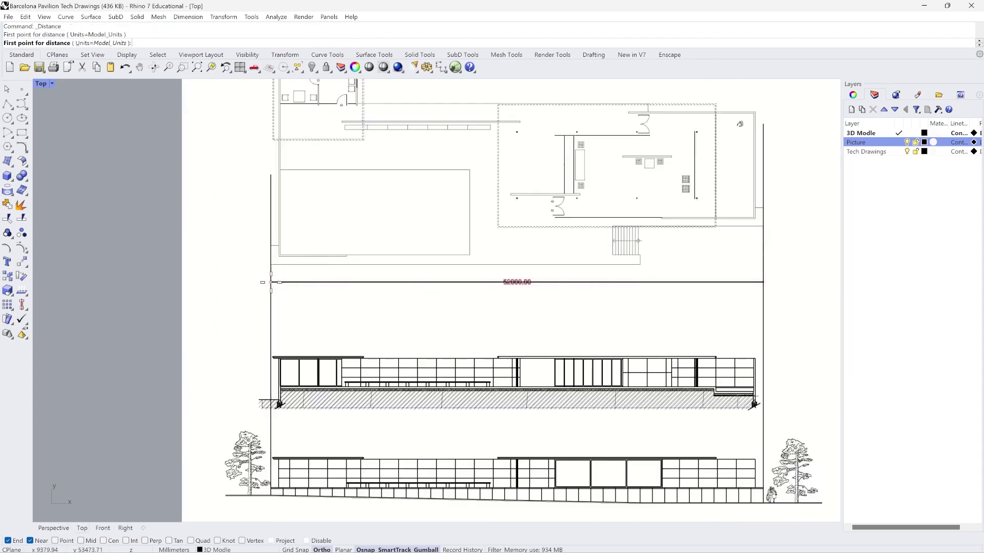
pyautogui.click(764, 284)
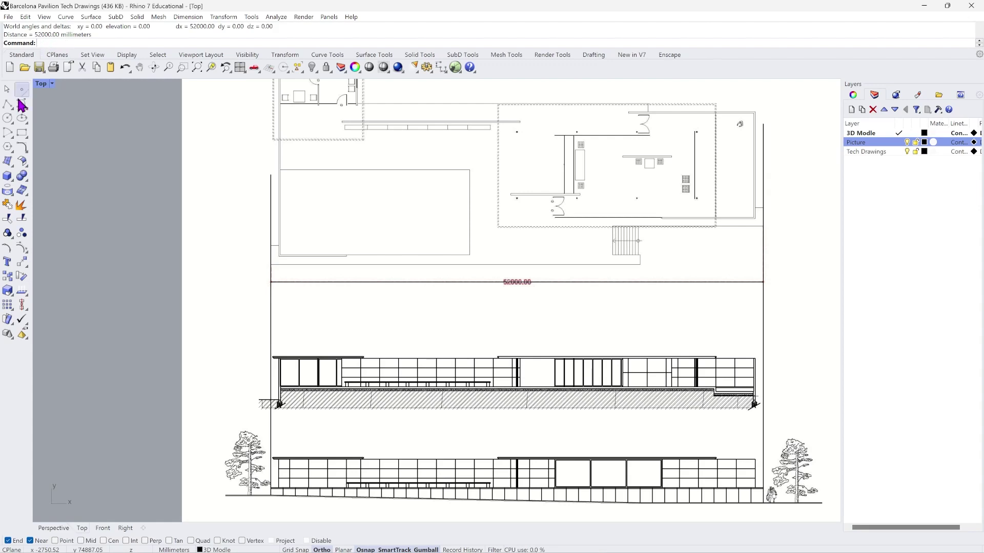
# Delete the horizontal reference line that lies over the 52000 dimension between the two vertical guides.
pyautogui.scroll(-2, 128, 249)
pyautogui.scroll(-6, 445, 240)
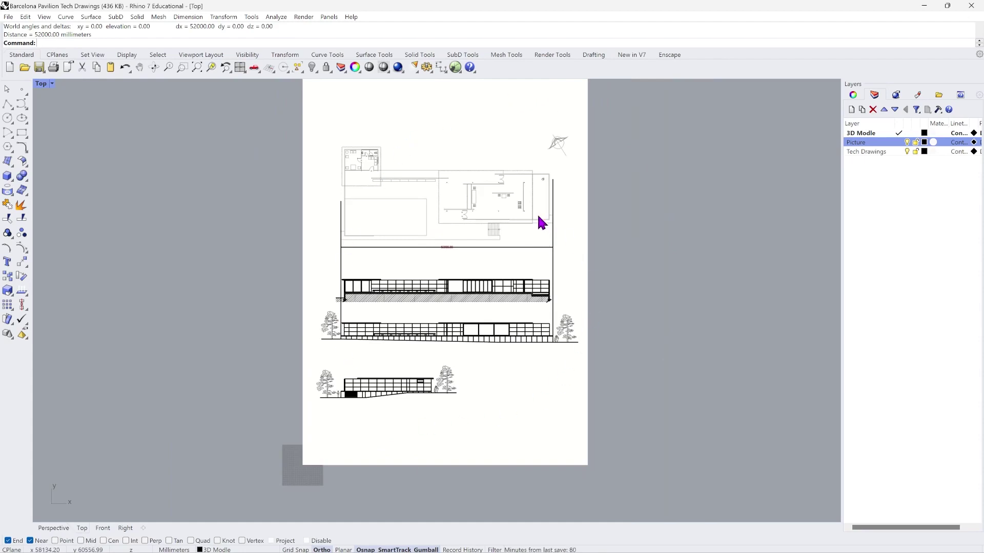
pyautogui.scroll(2, 531, 190)
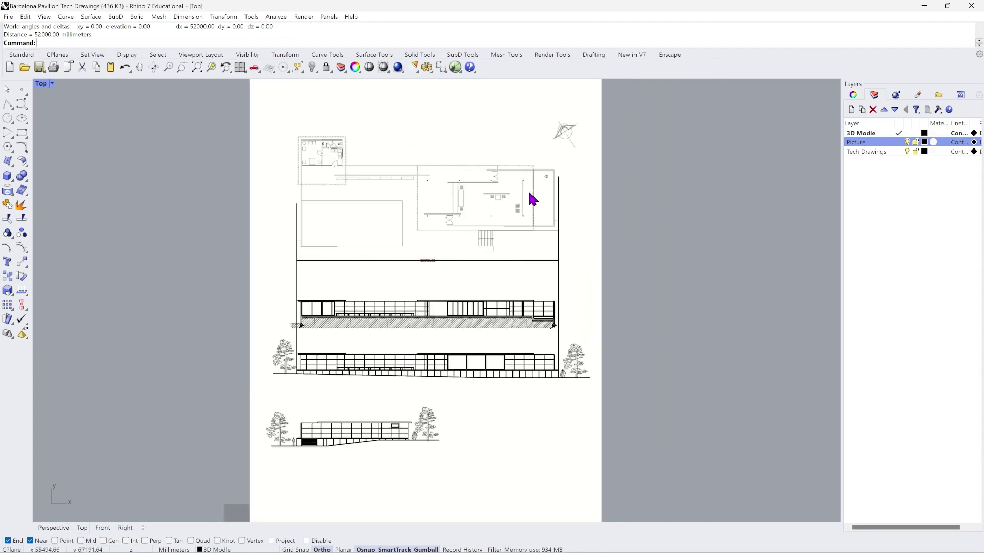
pyautogui.scroll(2, 503, 229)
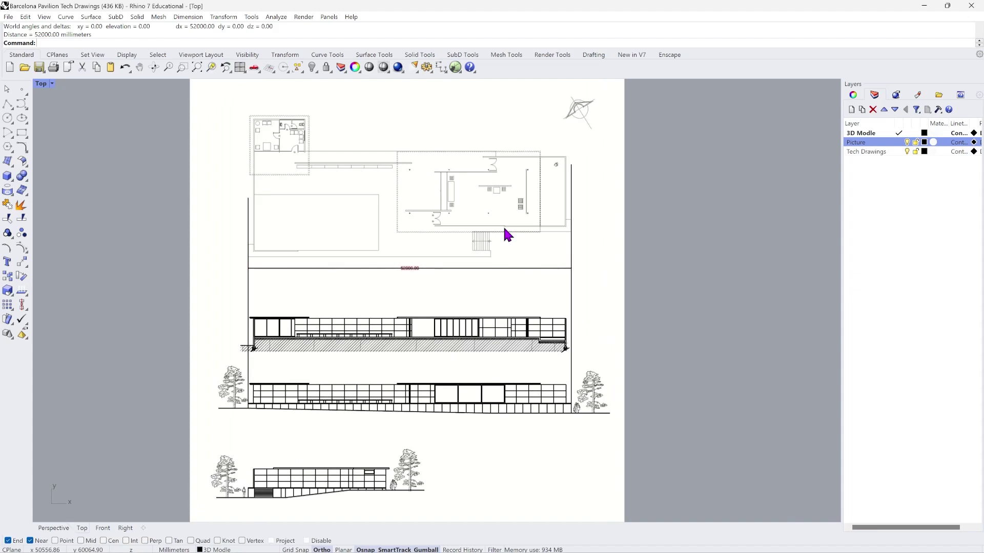
pyautogui.click(467, 276)
pyautogui.click(500, 297)
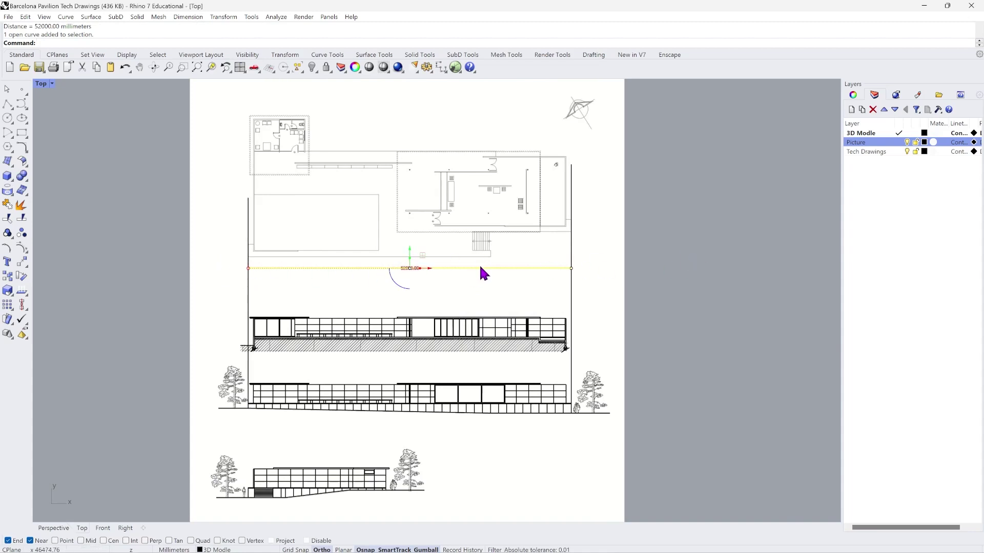
pyautogui.press('Delete')
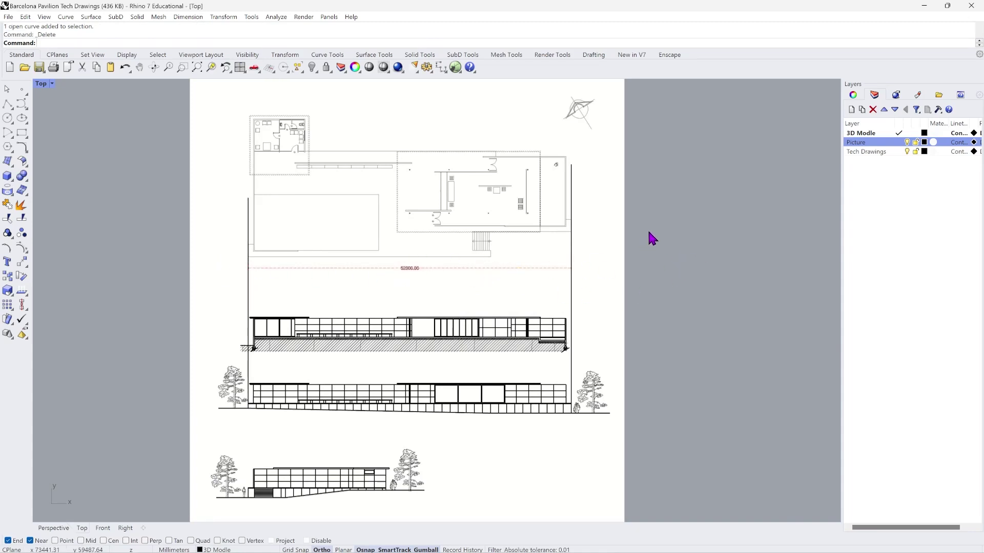
# Draw a horizontal polyline between the plan and the section, extending past both sides of the picture.
pyautogui.scroll(-2, 417, 338)
pyautogui.scroll(2, 420, 154)
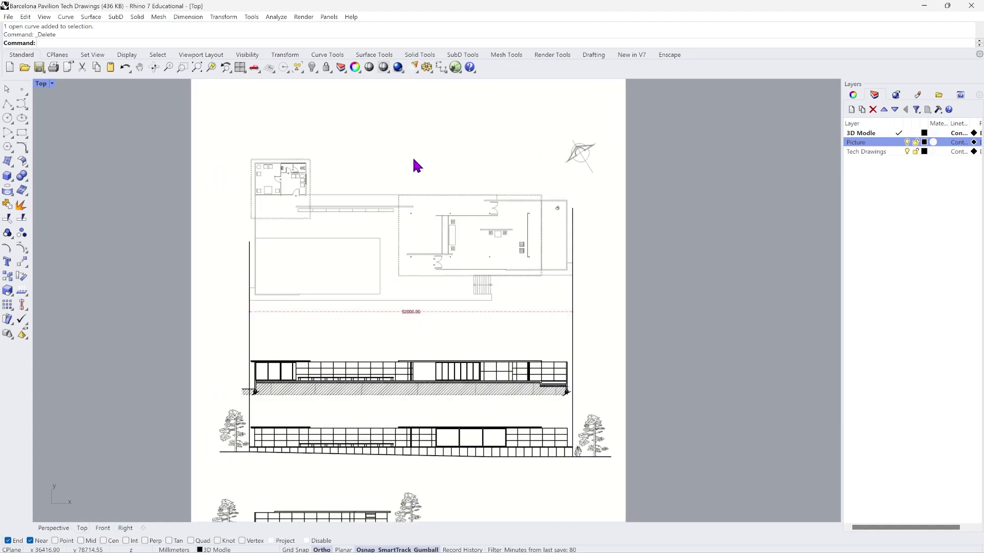
pyautogui.scroll(-2, 298, 327)
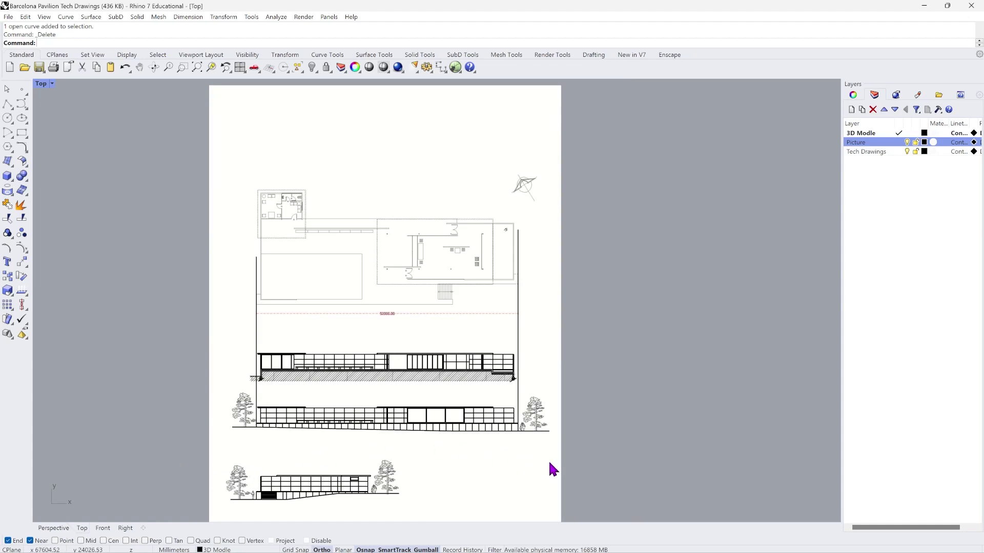
pyautogui.click(7, 105)
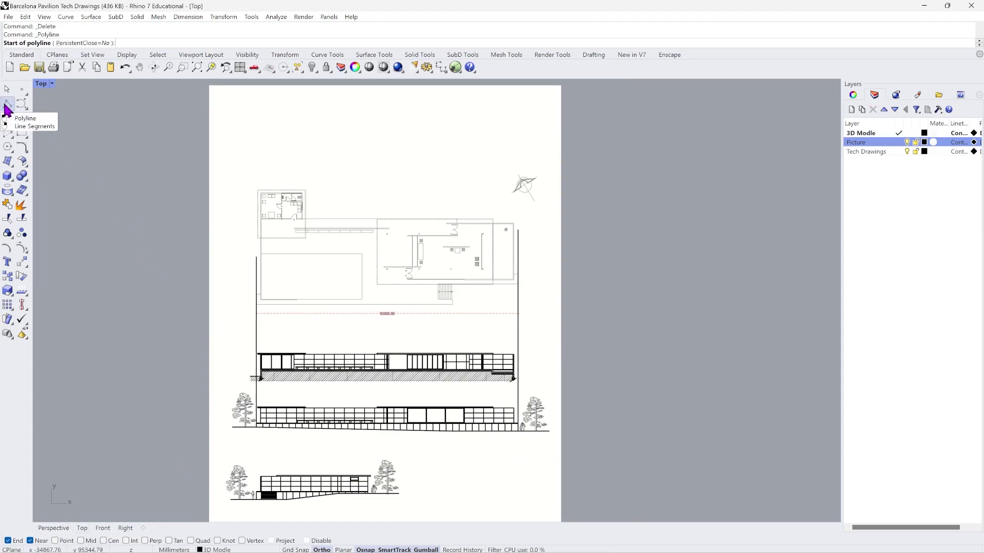
pyautogui.click(121, 329)
pyautogui.click(645, 329)
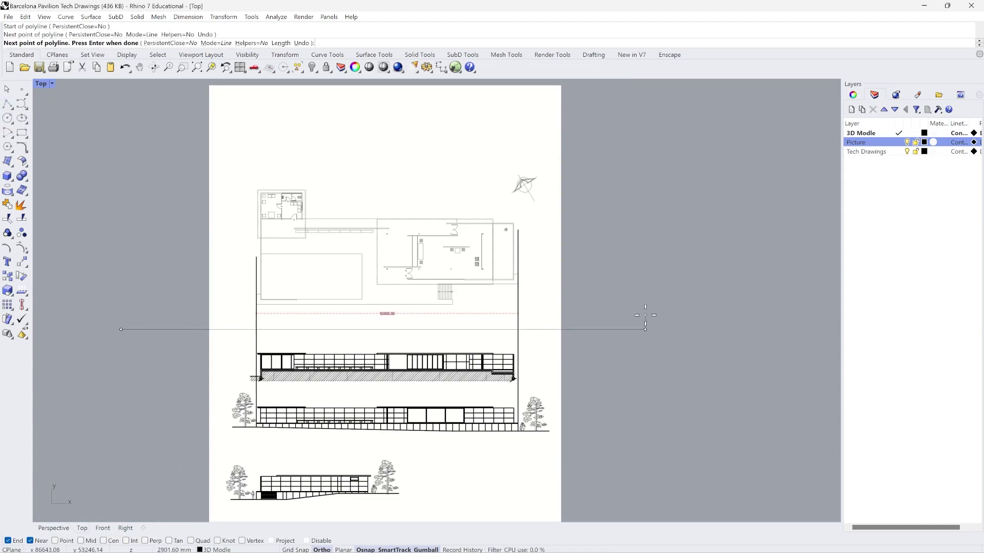
pyautogui.rightClick(645, 315)
# Draw a second horizontal polyline between the section and the long elevation, crossing the full width of the picture.
pyautogui.scroll(-3, 501, 220)
pyautogui.scroll(3, 378, 350)
pyautogui.rightClick(243, 363)
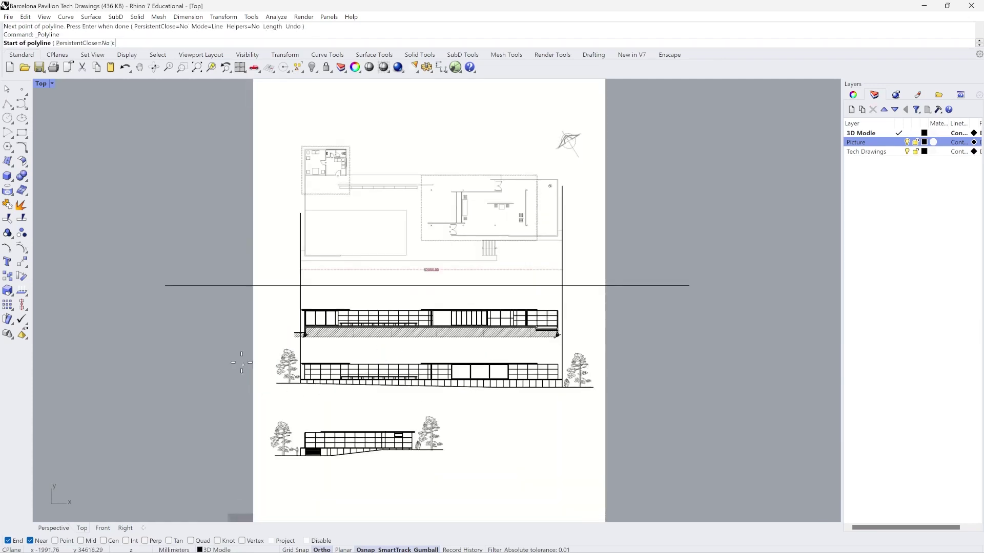
pyautogui.click(168, 358)
pyautogui.click(724, 358)
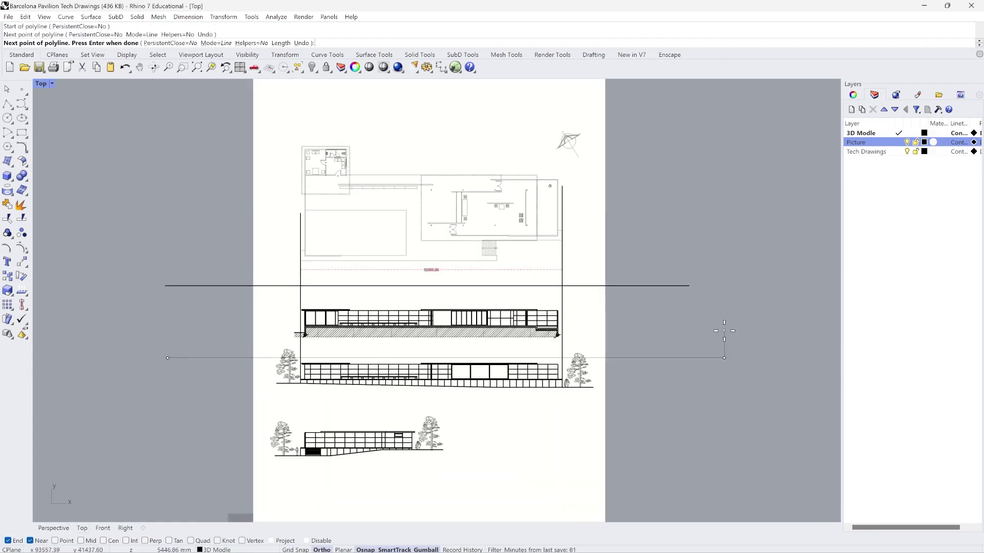
pyautogui.rightClick(632, 365)
# Draw a third horizontal polyline between the long and short elevations, extending past both sides of the picture.
pyautogui.rightClick(172, 411)
pyautogui.click(174, 419)
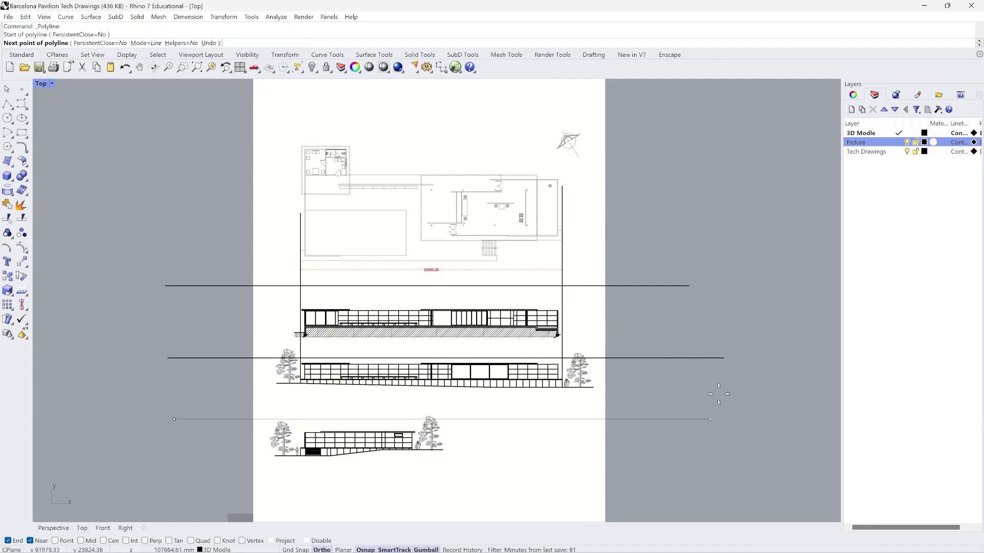
pyautogui.click(706, 419)
pyautogui.rightClick(730, 400)
# Split the technical drawings picture using the three horizontal polylines as cutting objects.
pyautogui.scroll(-1, 413, 403)
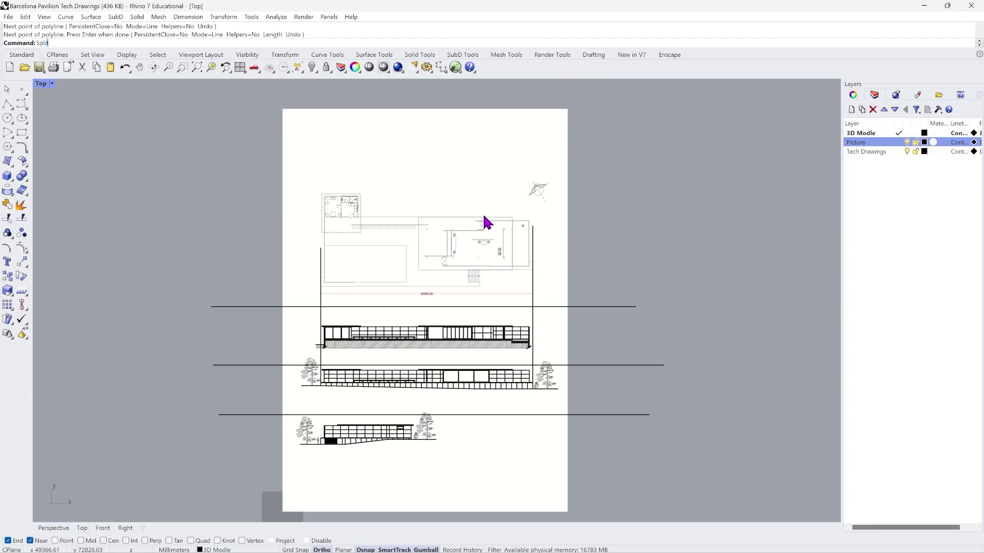
pyautogui.write('Split')
pyautogui.click(73, 49)
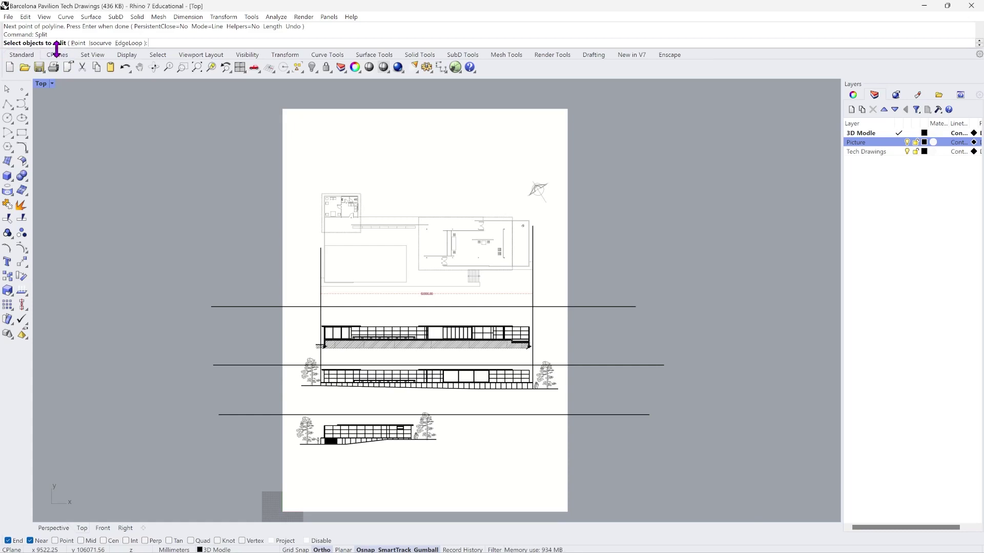
pyautogui.click(494, 191)
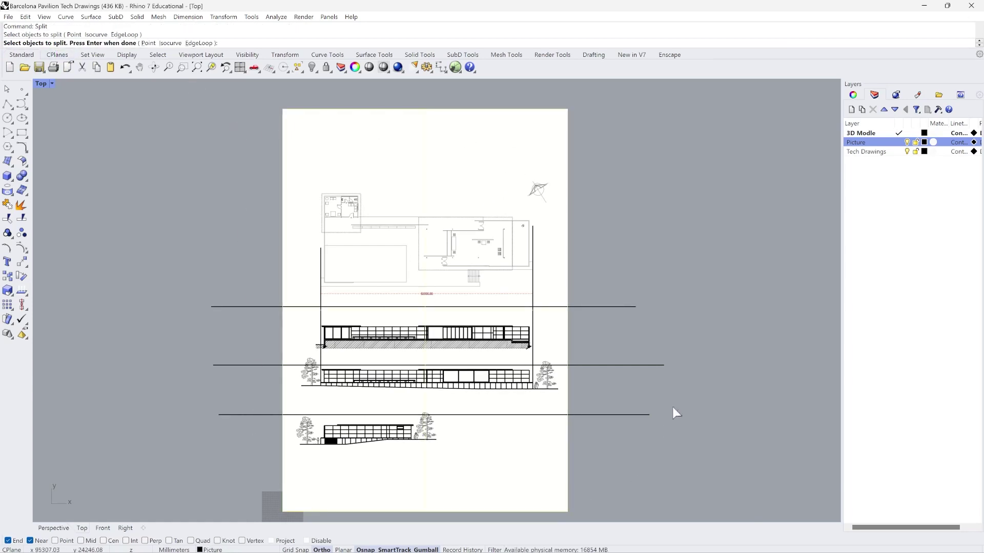
pyautogui.rightClick(659, 380)
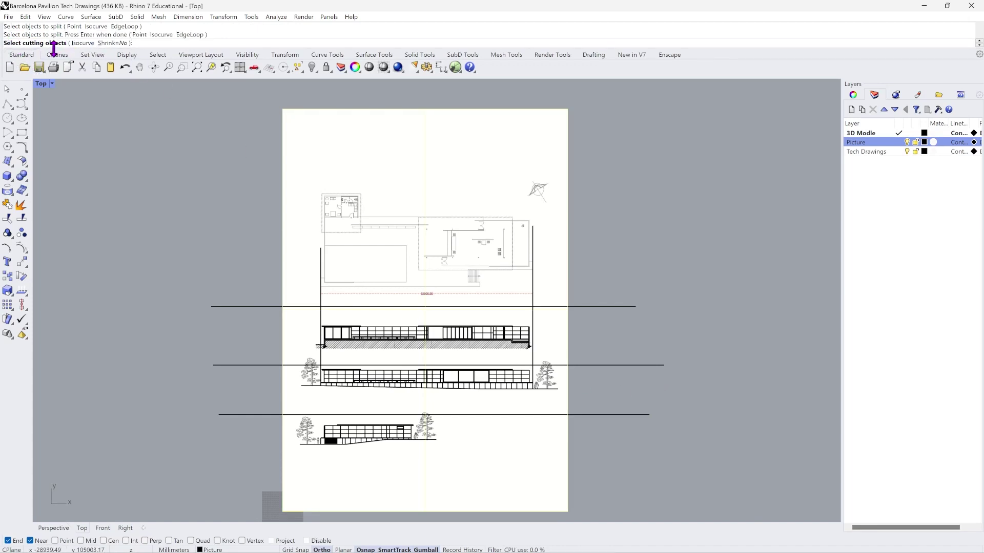
pyautogui.click(611, 306)
pyautogui.click(628, 365)
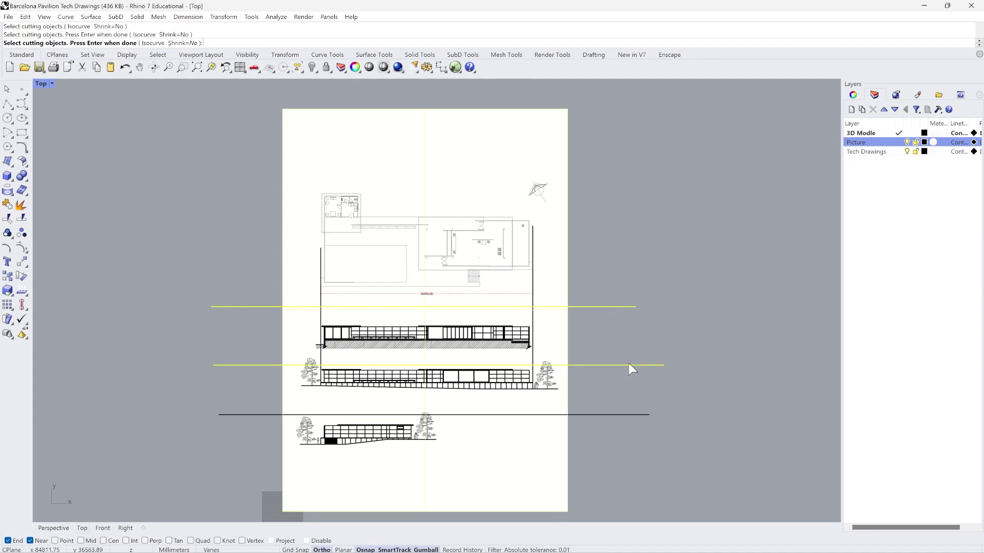
pyautogui.click(617, 416)
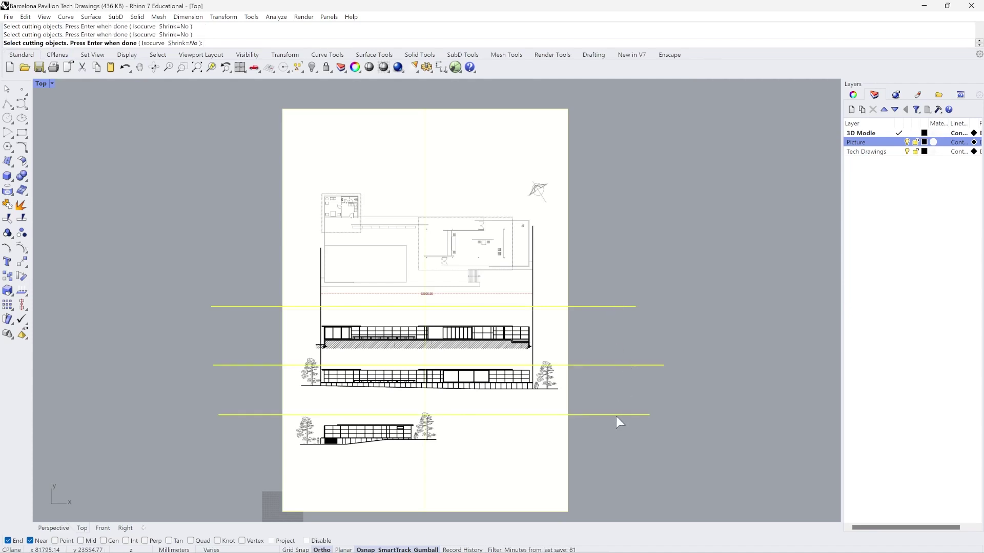
pyautogui.press('Return')
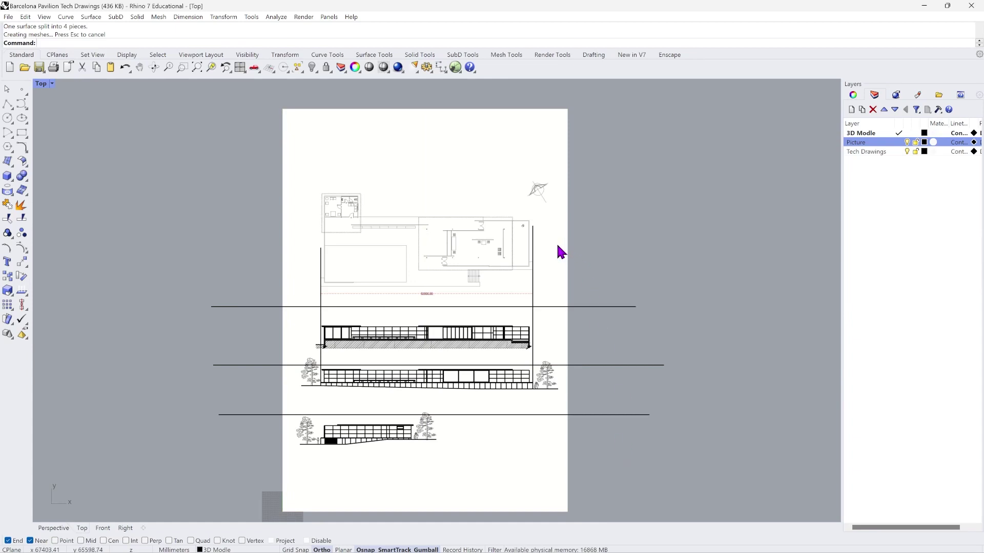
# Try moving the split picture pieces vertically away from the traced drawings, and undo the moves.
pyautogui.click(542, 272)
pyautogui.scroll(-5, 543, 277)
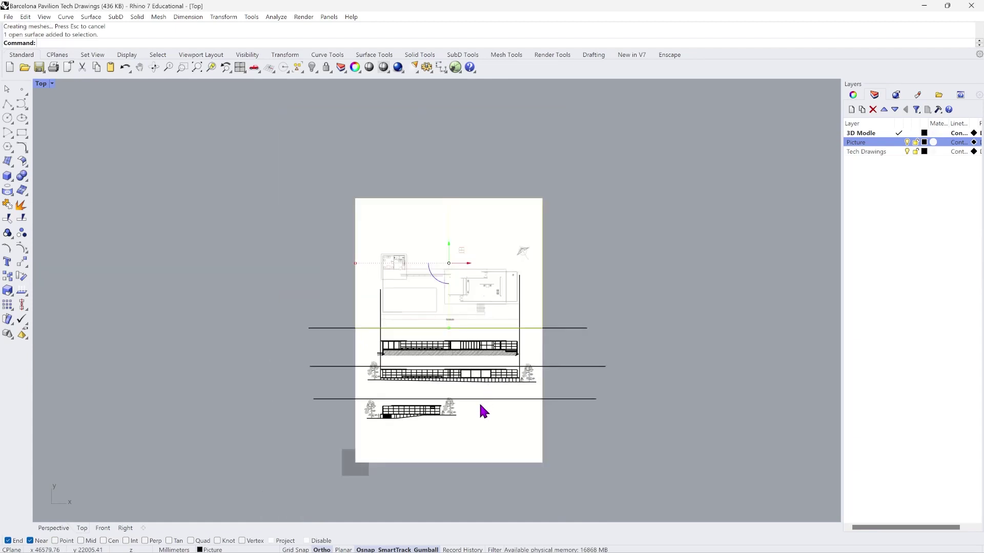
pyautogui.scroll(2, 492, 342)
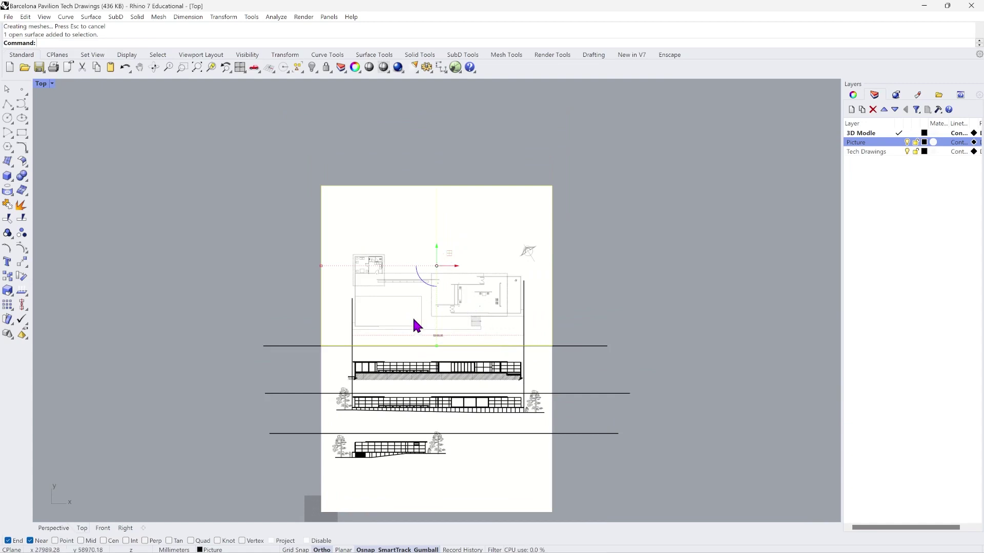
pyautogui.moveTo(436, 254); pyautogui.dragTo(435, 475)
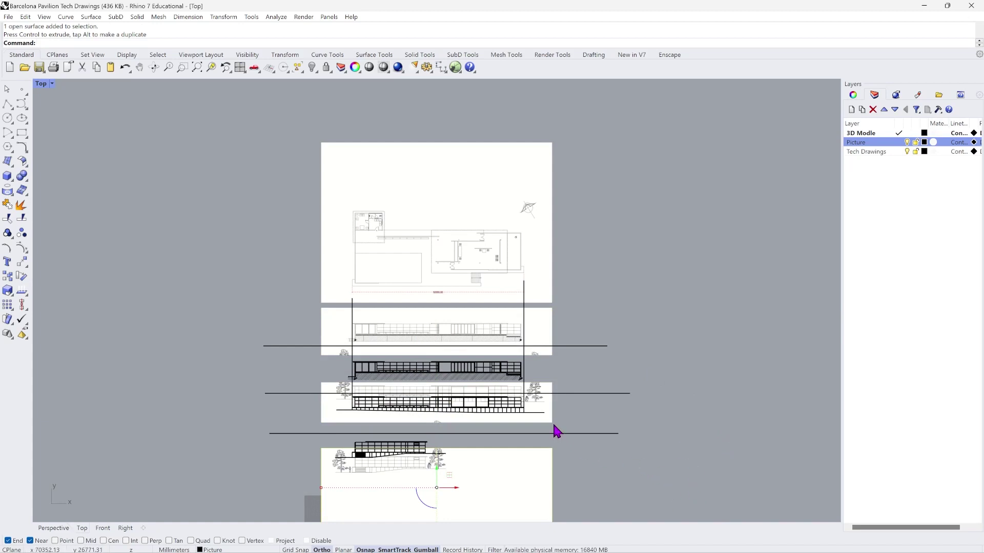
pyautogui.hotkey('ctrl', 'z')
pyautogui.hotkey('ctrl', 'z')
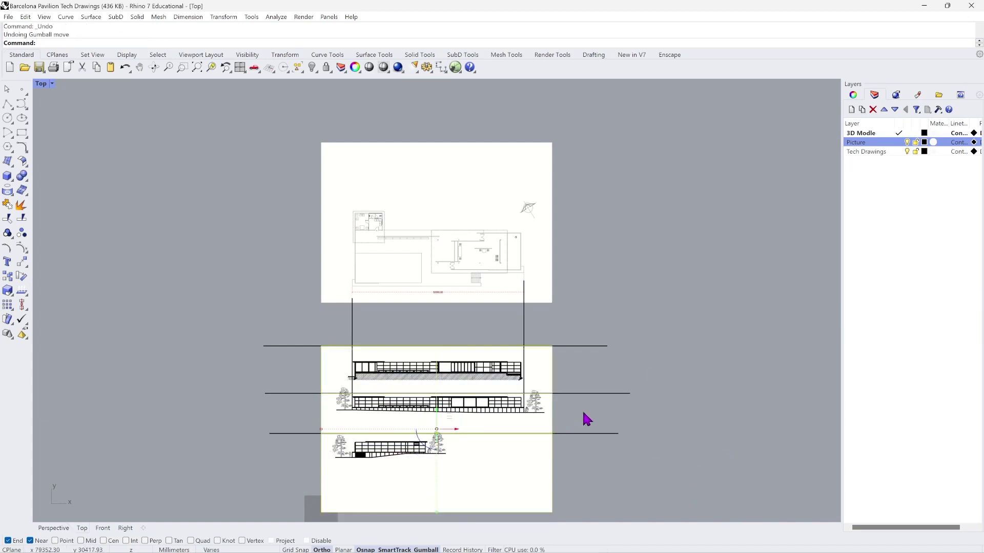
# Delete the three horizontal polylines that were used to cut the picture.
pyautogui.moveTo(659, 474); pyautogui.dragTo(599, 263)
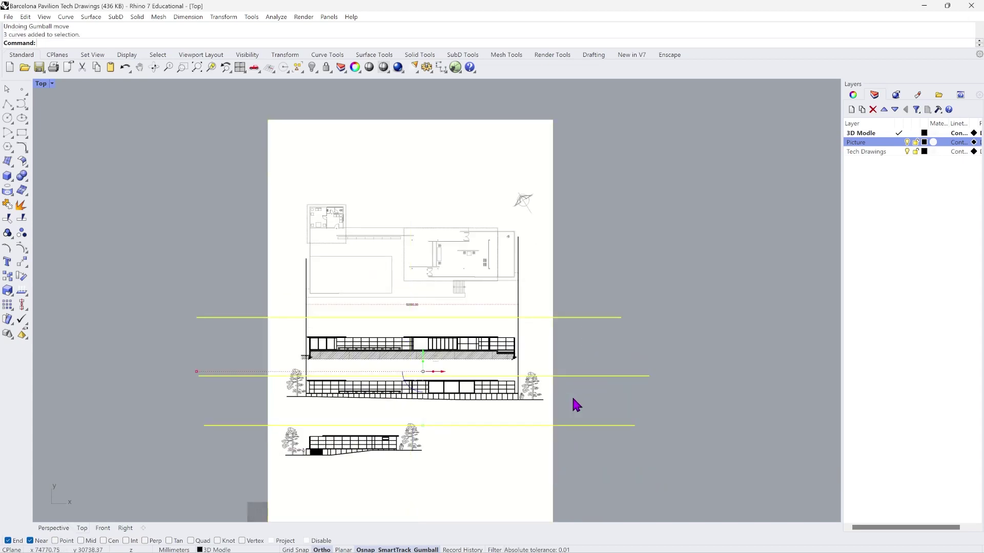
pyautogui.press('Delete')
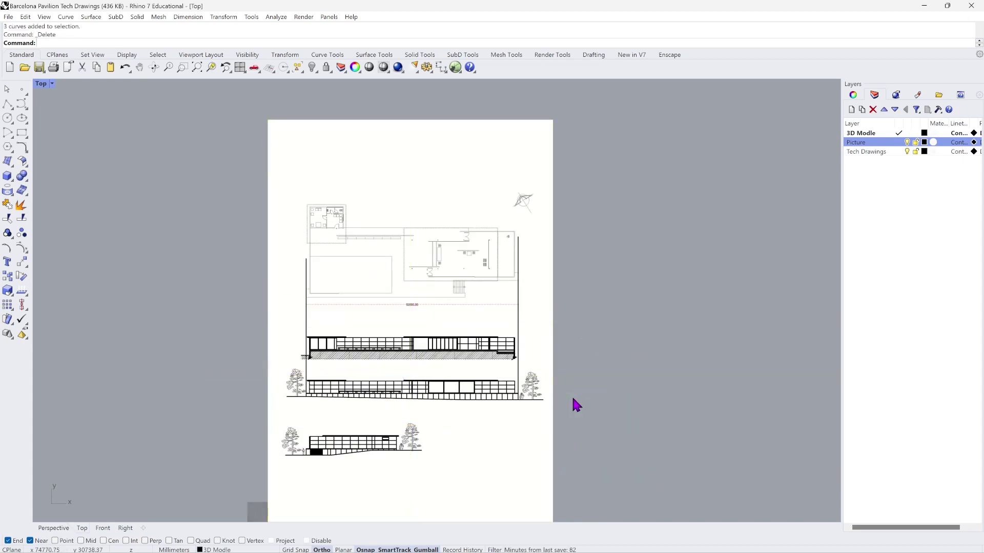
pyautogui.scroll(2, 542, 358)
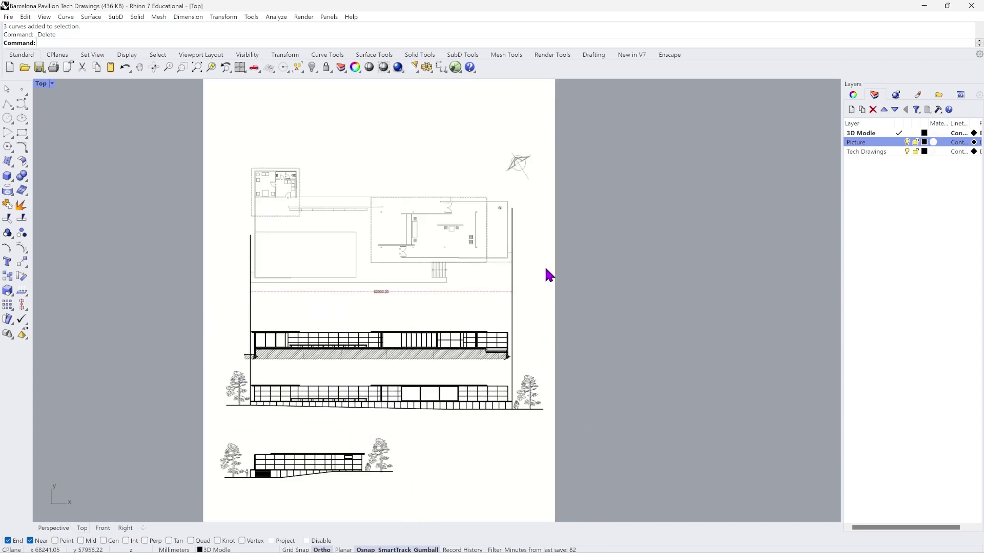
# Move the floor plan picture piece slightly upward, leaving a gap above the section's picture piece.
pyautogui.click(517, 214)
pyautogui.scroll(-1, 314, 333)
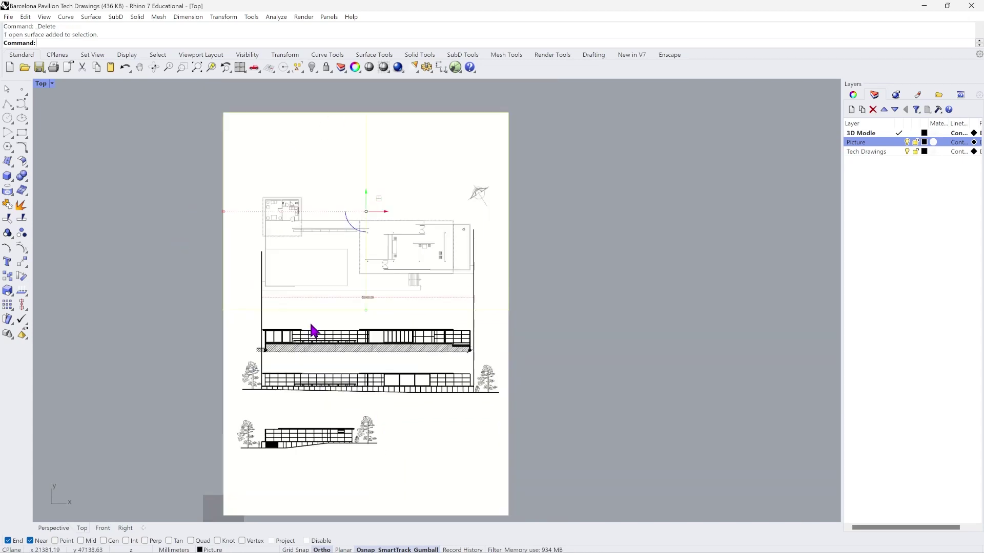
pyautogui.moveTo(367, 190); pyautogui.dragTo(367, 172)
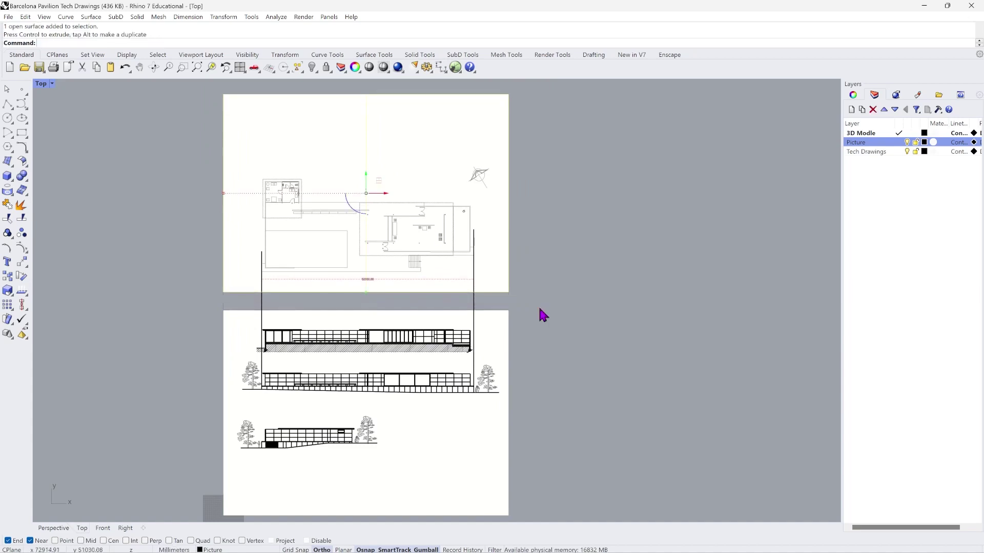
# Select the section, long elevation and short elevation picture pieces one at a time to check that each is separate.
pyautogui.click(541, 309)
pyautogui.scroll(4, 502, 404)
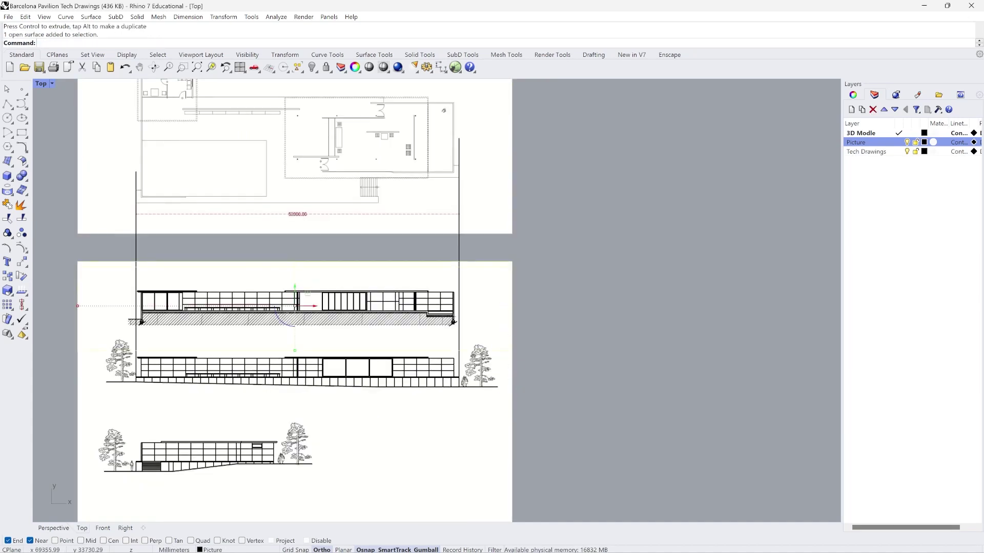
pyautogui.click(509, 463)
pyautogui.scroll(-2, 494, 356)
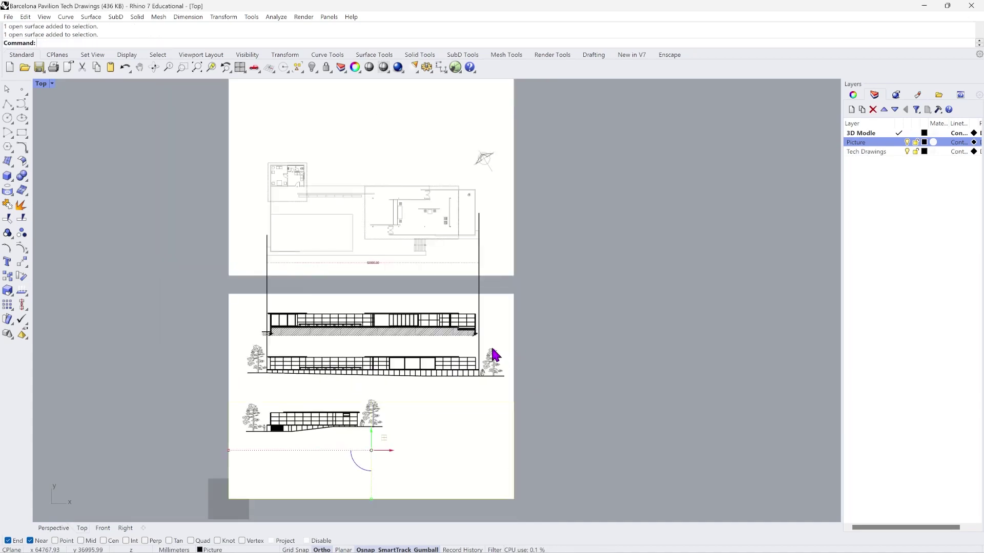
pyautogui.scroll(2, 507, 312)
pyautogui.click(504, 303)
pyautogui.scroll(-2, 520, 390)
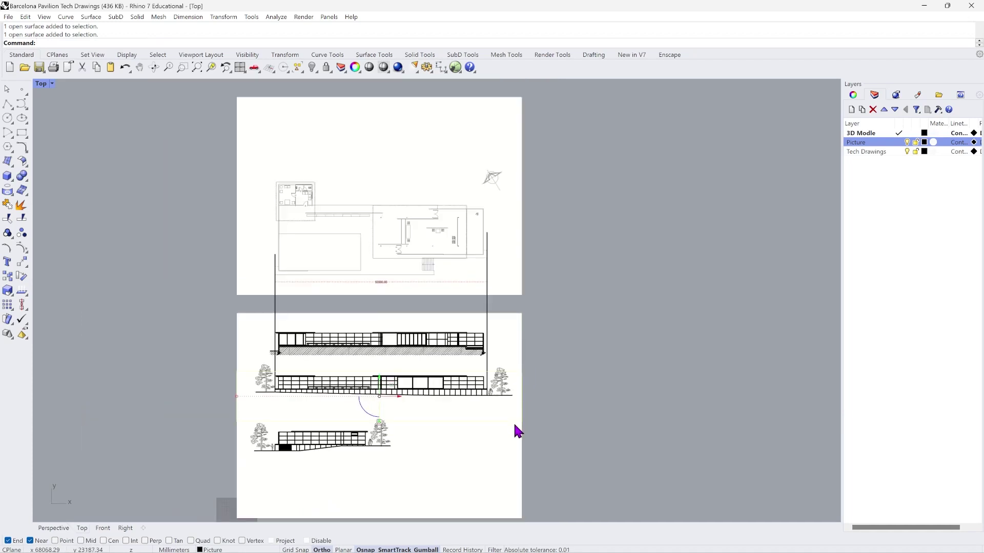
pyautogui.scroll(2, 514, 430)
pyautogui.click(517, 439)
pyautogui.scroll(-2, 584, 413)
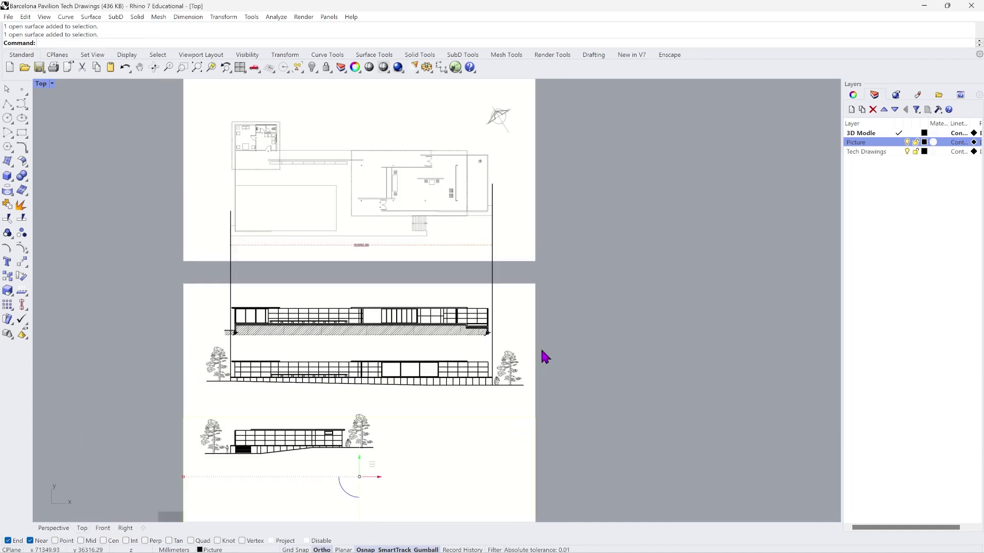
pyautogui.scroll(2, 523, 318)
# Hide the picture piece behind the section, and show the hidden object again.
pyautogui.click(520, 311)
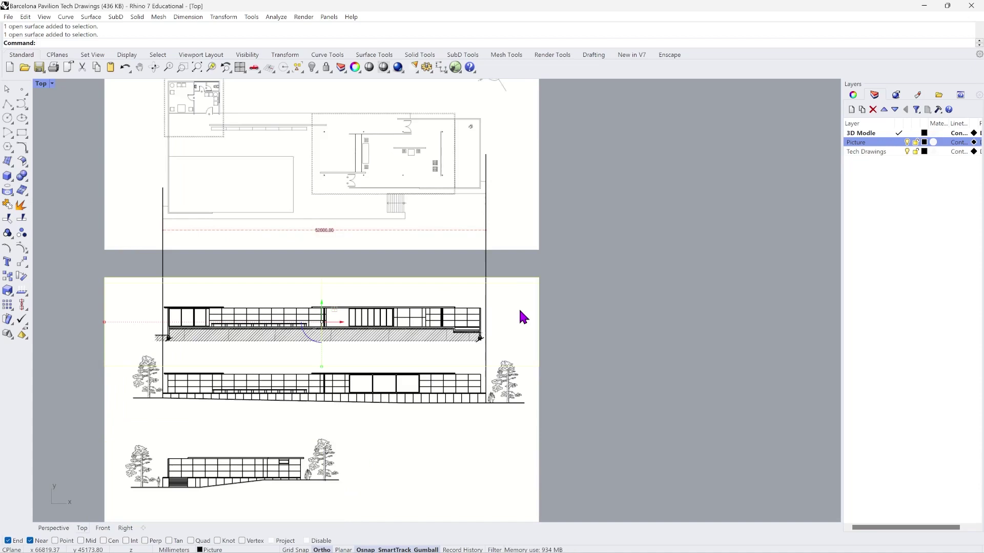
pyautogui.write('de')
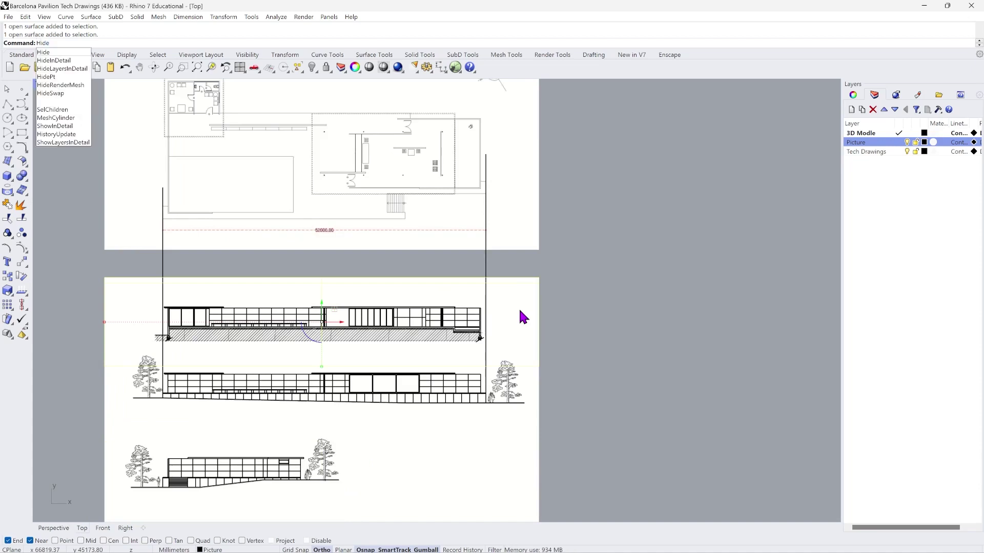
pyautogui.press('Return')
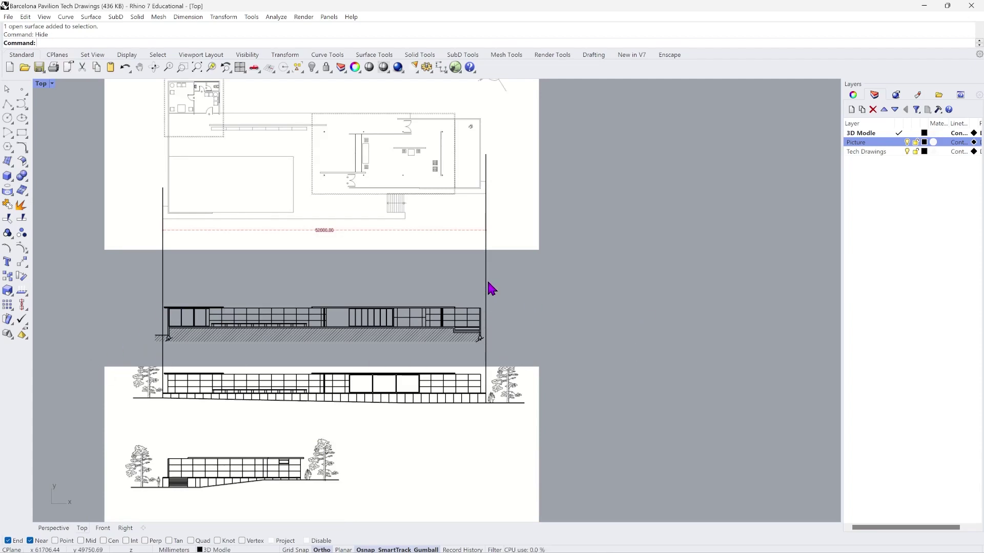
pyautogui.write('Show')
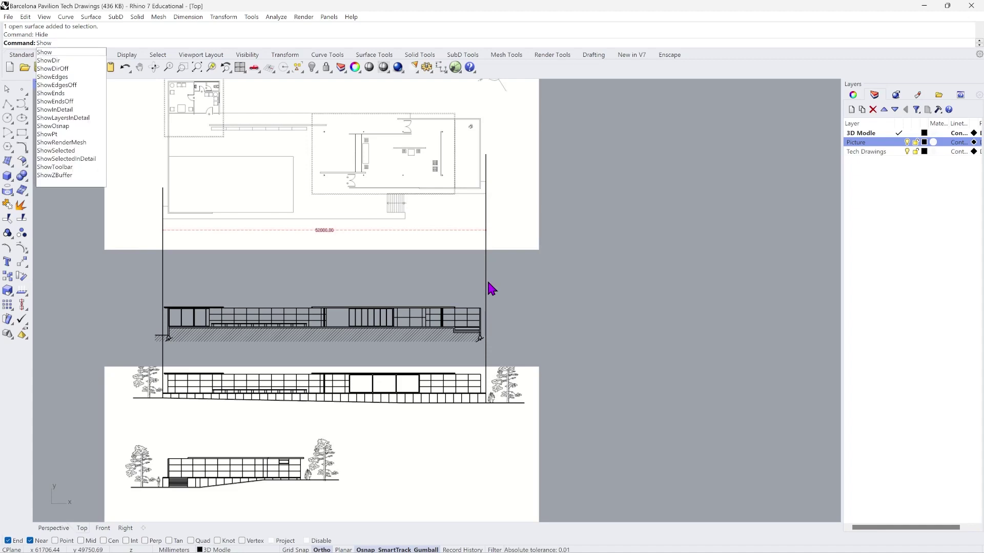
pyautogui.press('Return')
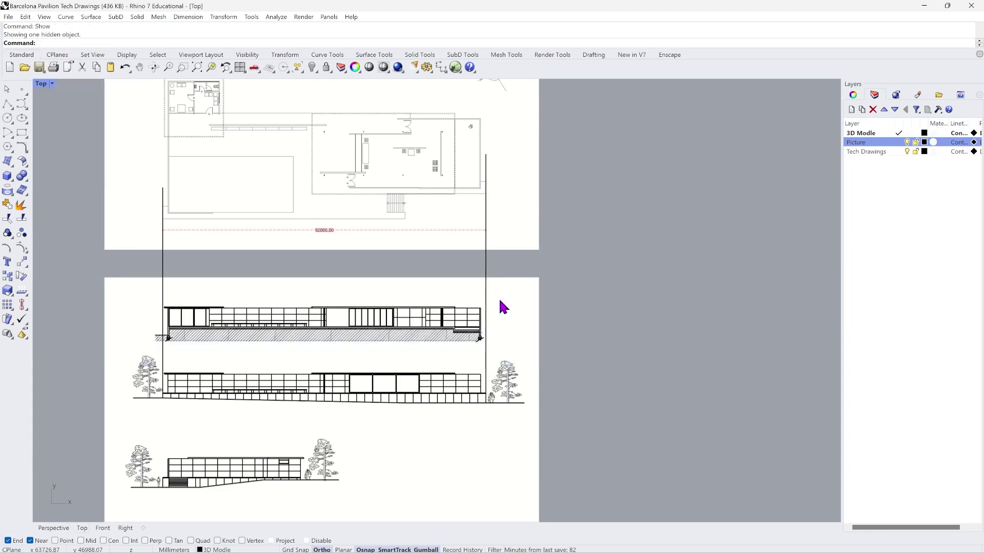
# Hide the three picture pieces behind the section, the long elevation and the short elevation.
pyautogui.click(519, 301)
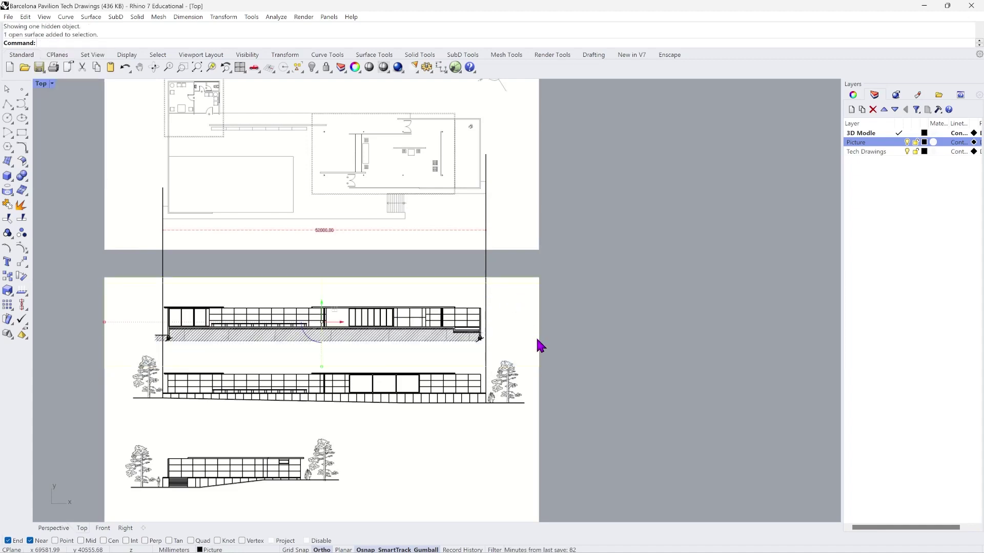
pyautogui.press('Return')
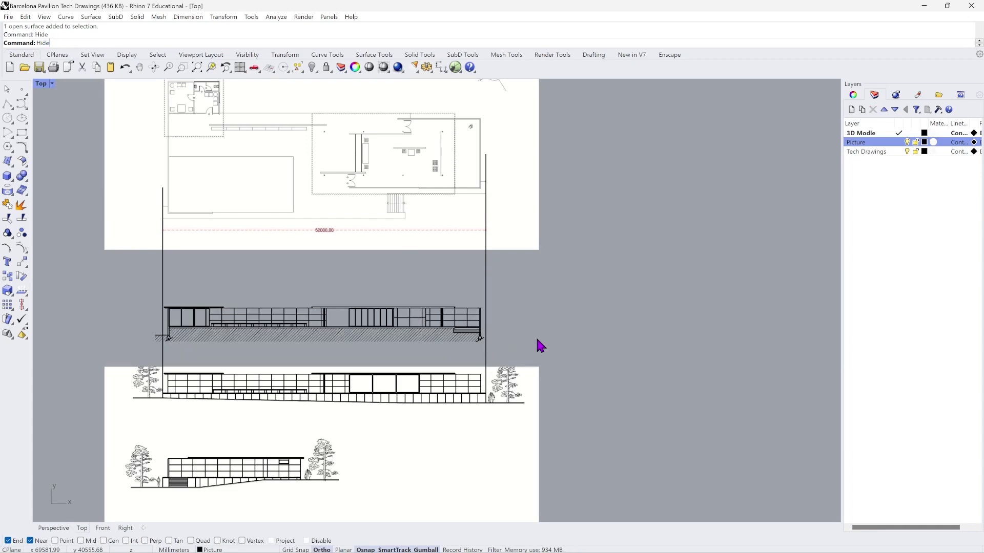
pyautogui.click(533, 392)
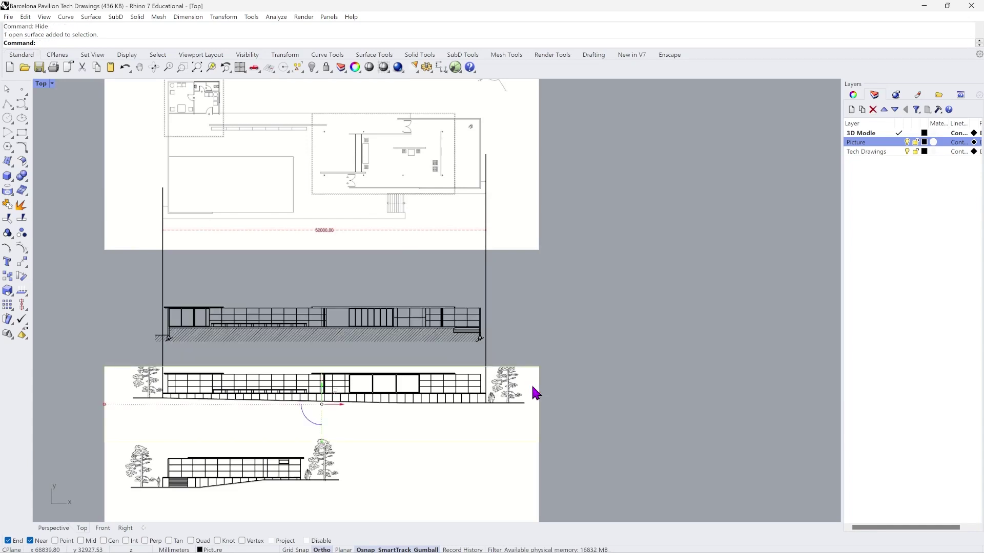
pyautogui.write('hide')
pyautogui.press('Return')
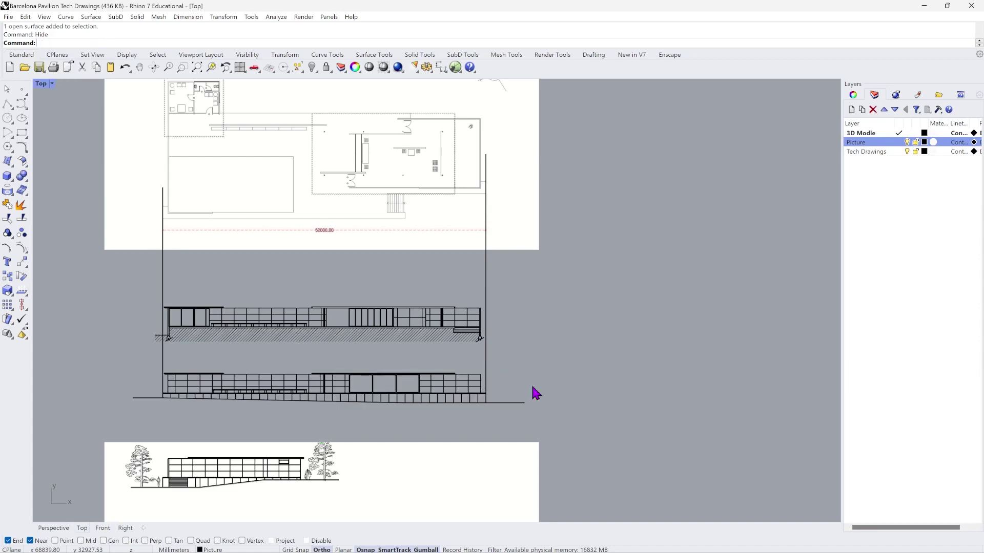
pyautogui.scroll(2, 534, 403)
pyautogui.scroll(-3, 535, 405)
pyautogui.scroll(2, 456, 438)
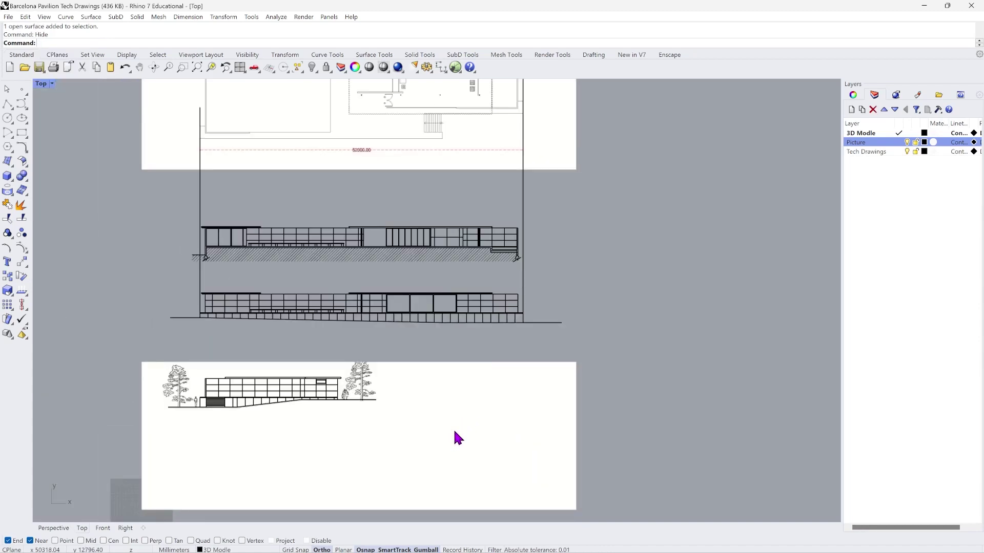
pyautogui.click(563, 385)
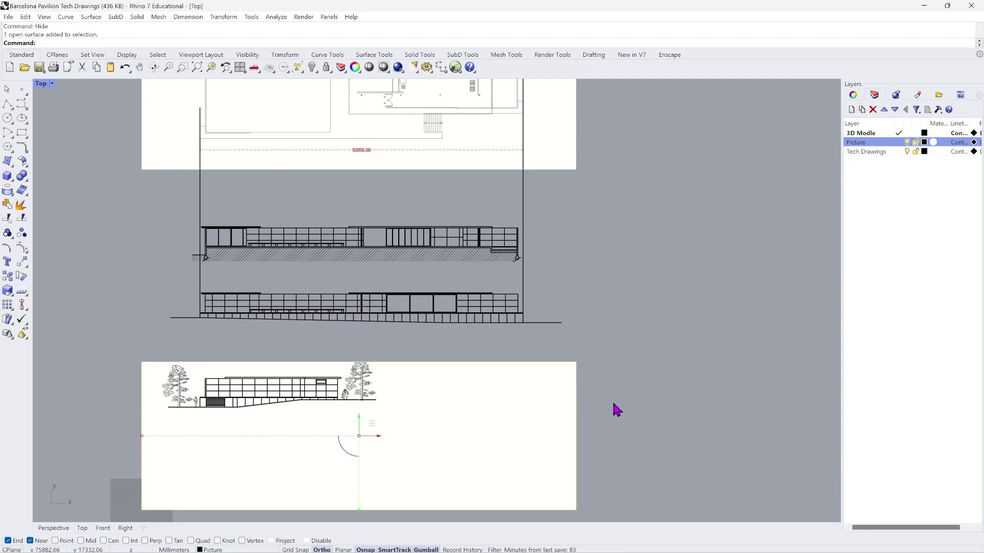
pyautogui.hotkey('ctrl', 'h')
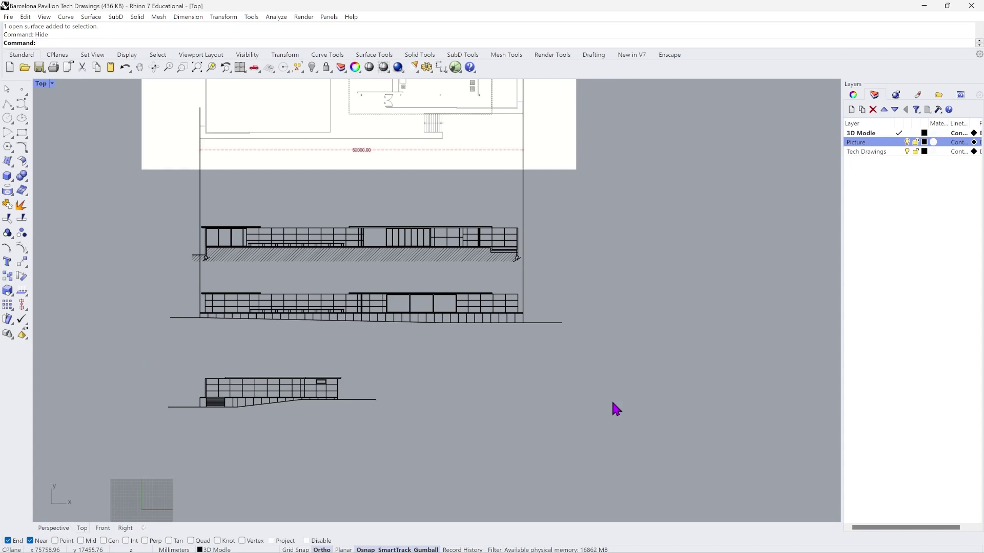
pyautogui.scroll(-4, 558, 469)
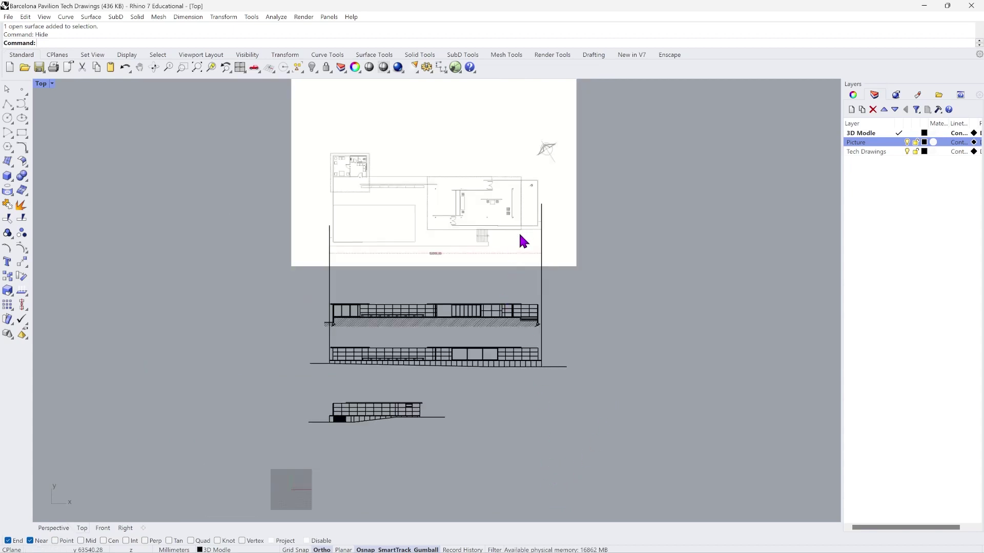
pyautogui.scroll(5, 441, 368)
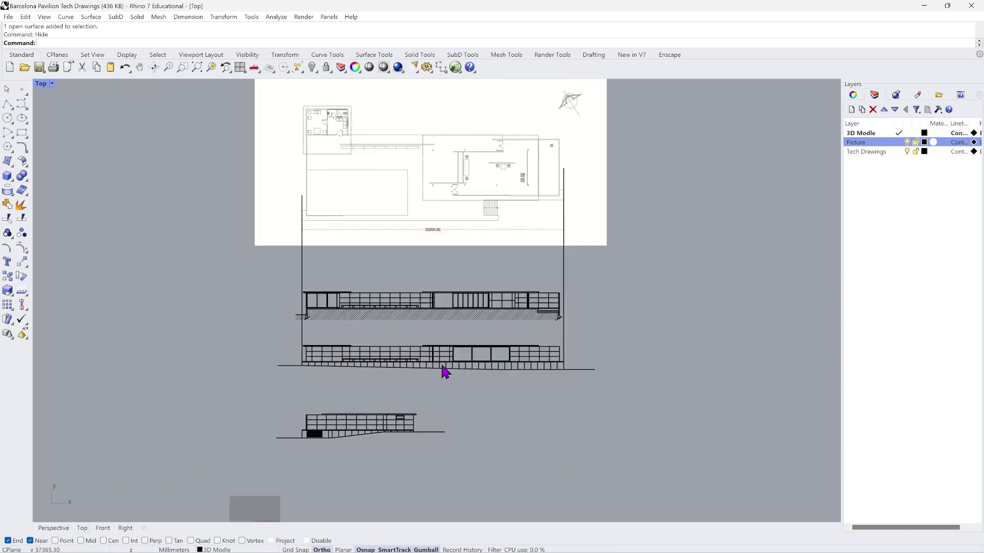
pyautogui.scroll(-2, 348, 349)
pyautogui.scroll(2, 308, 436)
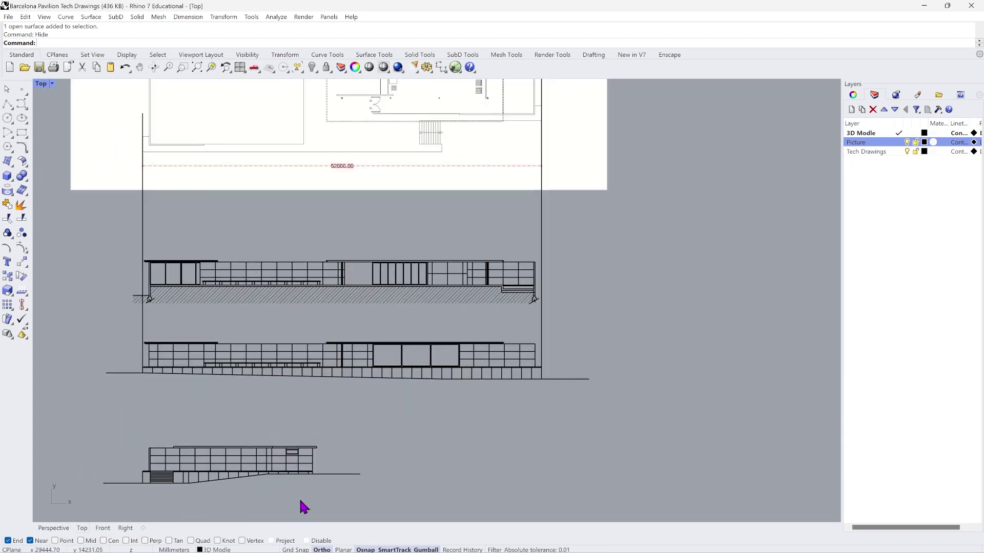
# Try moving the floor plan picture piece, and undo the move.
pyautogui.scroll(-2, 327, 483)
pyautogui.scroll(2, 308, 151)
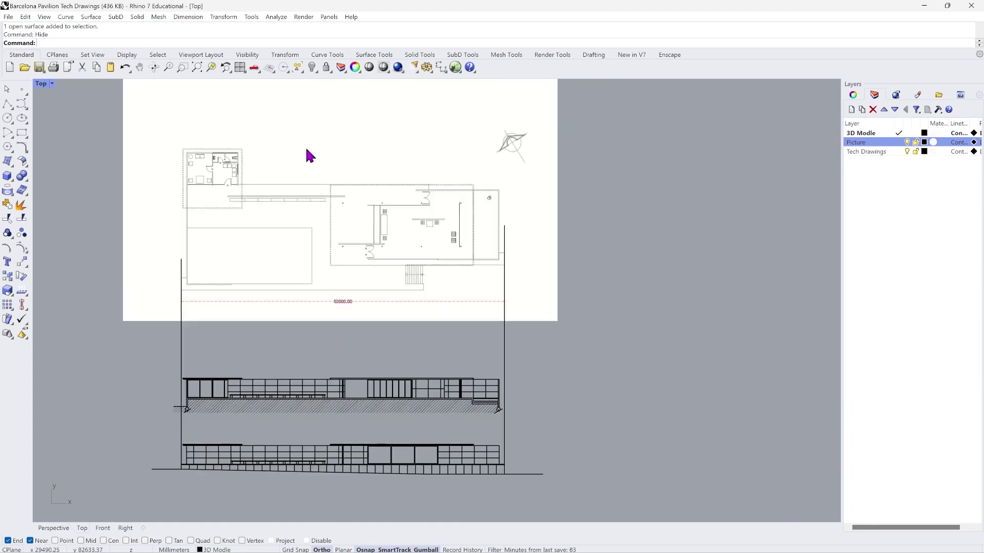
pyautogui.scroll(-2, 315, 156)
pyautogui.scroll(2, 313, 143)
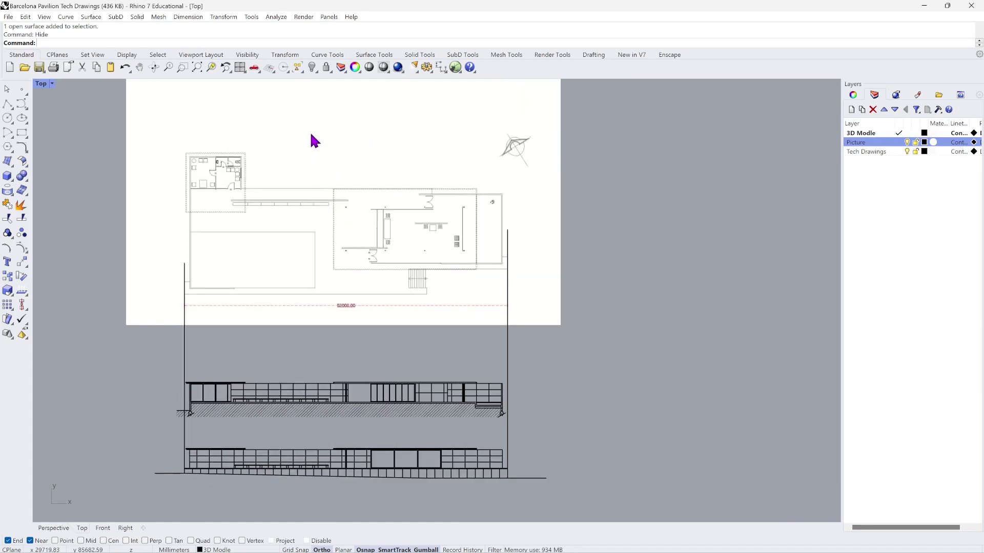
pyautogui.scroll(2, 310, 138)
pyautogui.click(311, 141)
pyautogui.scroll(-4, 317, 169)
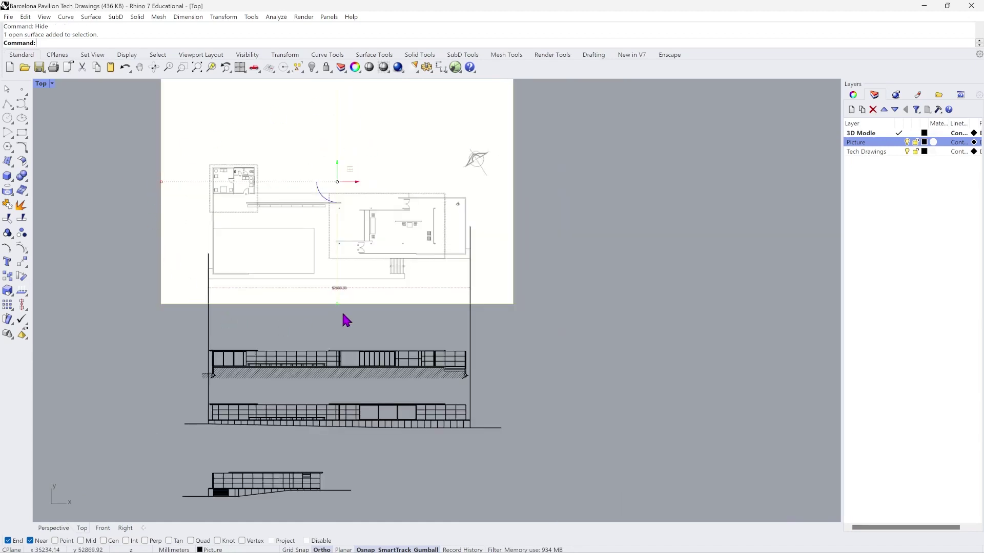
pyautogui.moveTo(358, 181); pyautogui.dragTo(340, 222)
pyautogui.hotkey('ctrl', 'z')
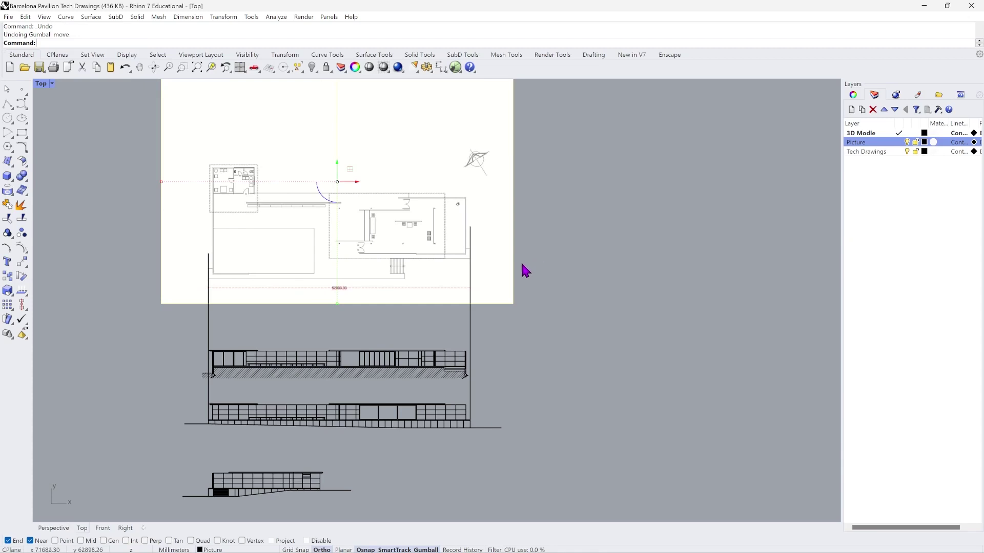
# Lock the Picture layer so that the floor plan image cannot be selected or moved.
pyautogui.scroll(2, 249, 190)
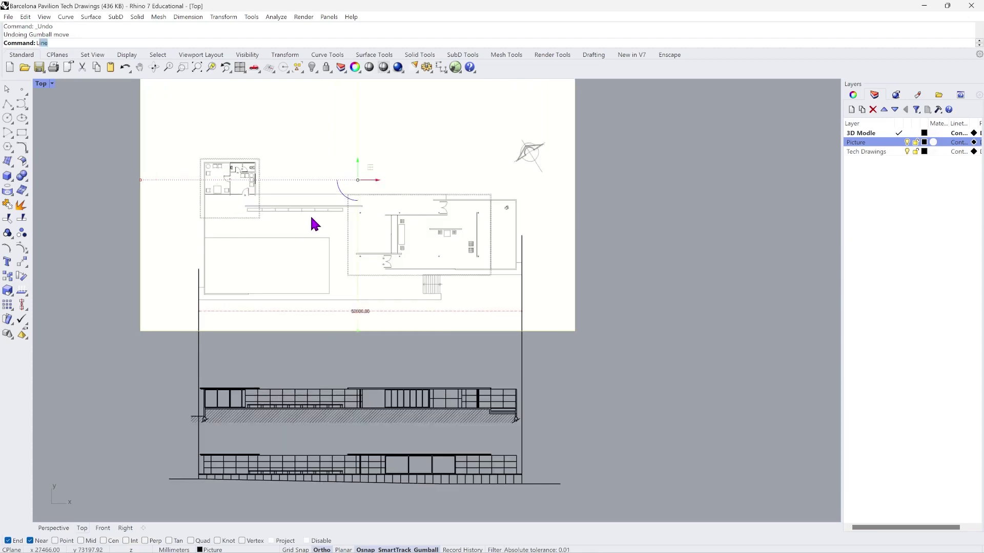
pyautogui.press('Escape')
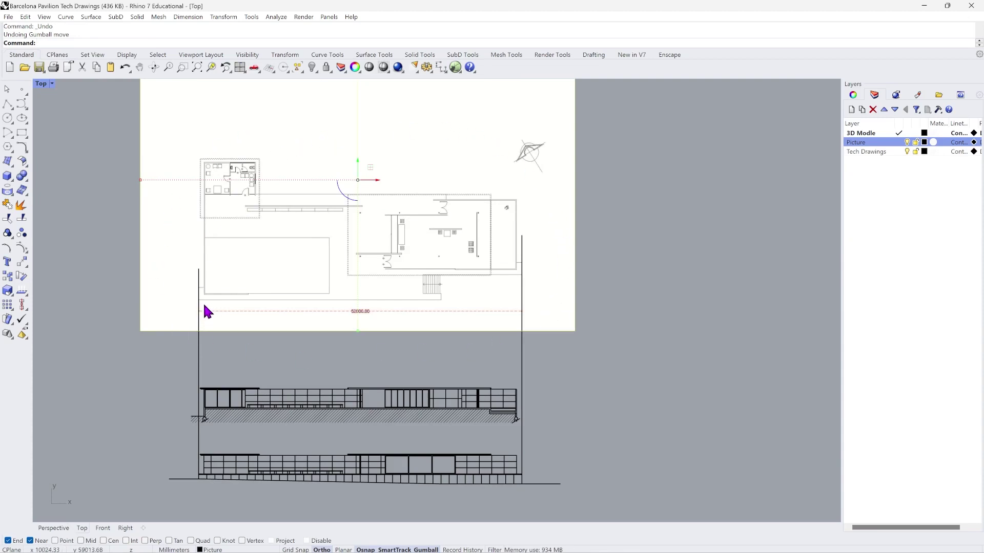
pyautogui.click(916, 143)
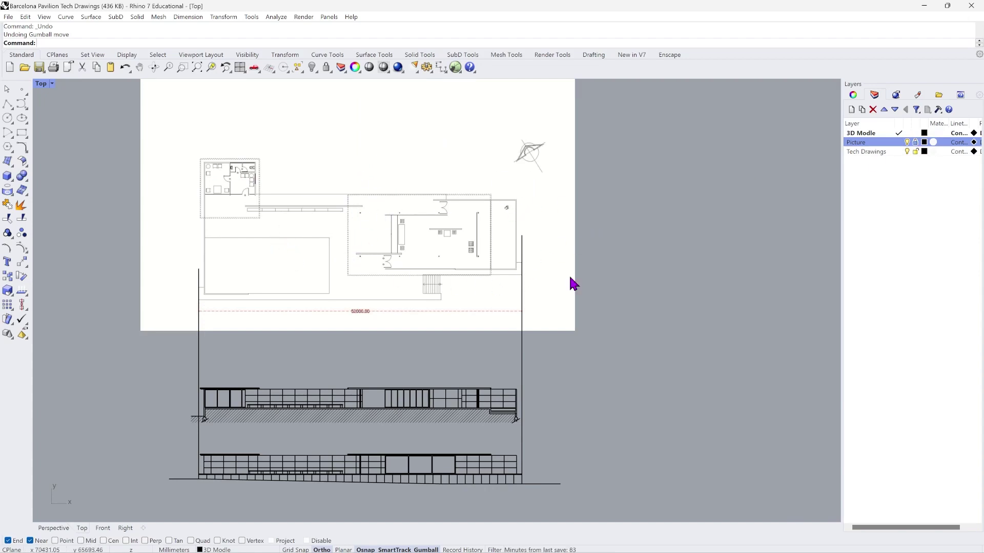
pyautogui.scroll(-3, 319, 281)
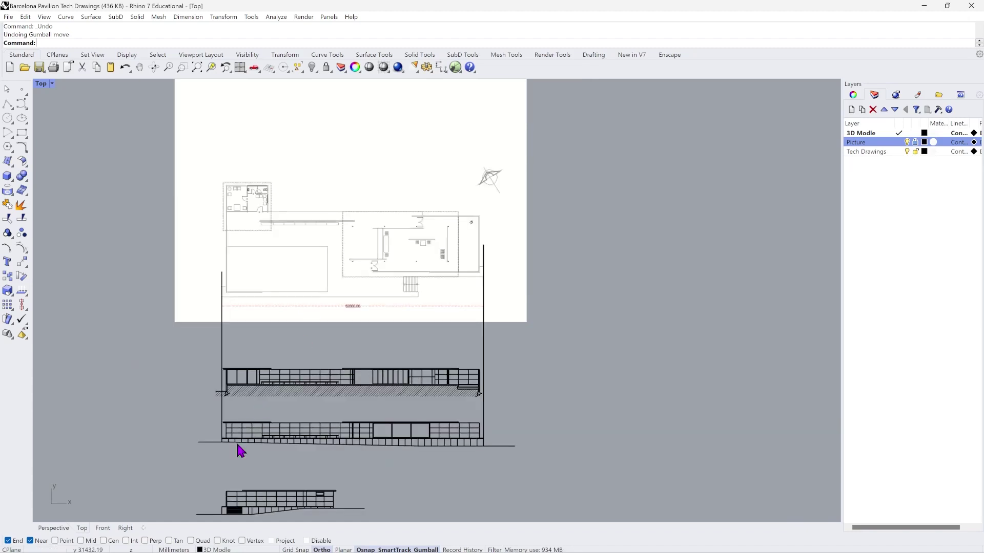
pyautogui.scroll(5, 362, 408)
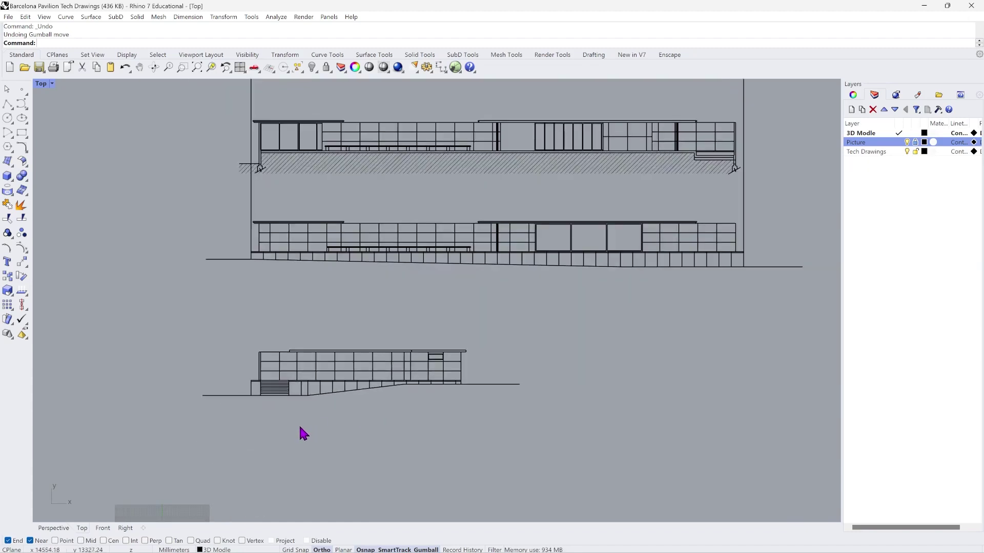
pyautogui.scroll(-4, 300, 430)
pyautogui.scroll(1, 346, 105)
pyautogui.scroll(2, 346, 105)
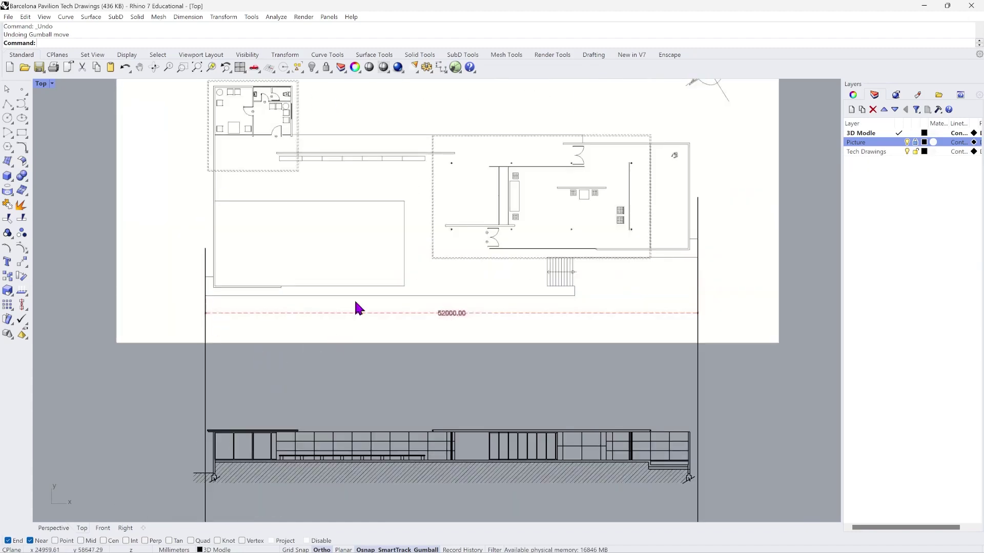
pyautogui.scroll(-2, 333, 228)
pyautogui.scroll(2, 255, 246)
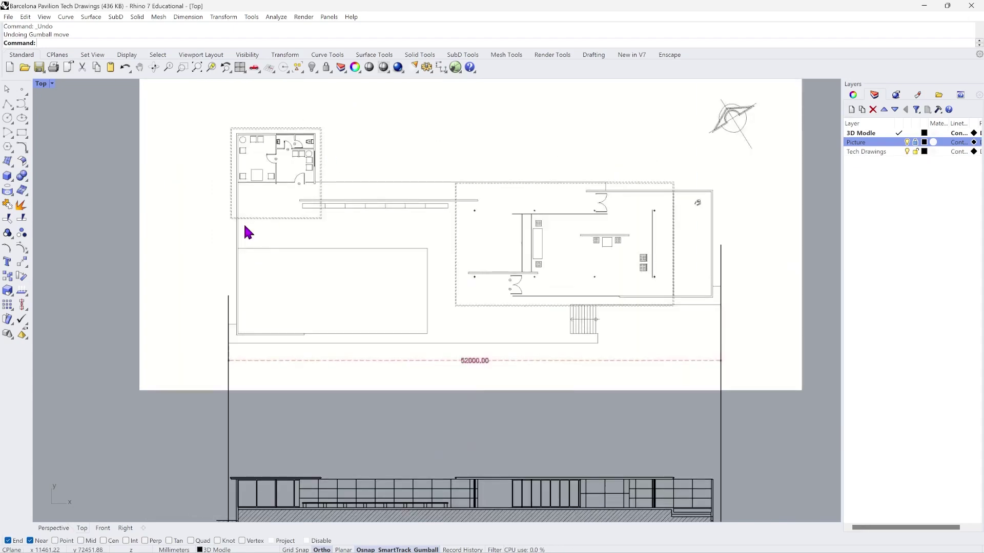
# Create a new layer named Floor Plan.
pyautogui.click(851, 110)
pyautogui.write('F')
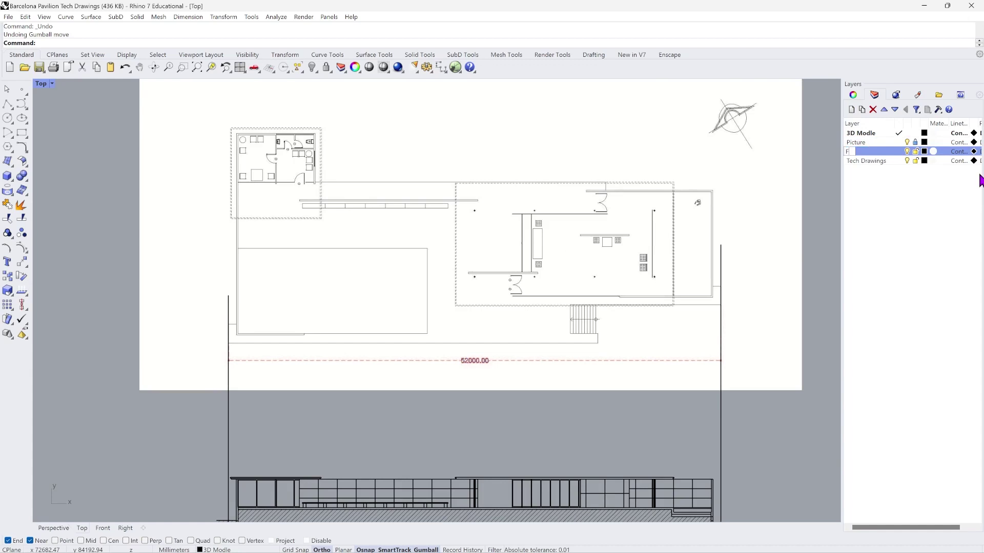
pyautogui.write('loor Plan')
pyautogui.press('Return')
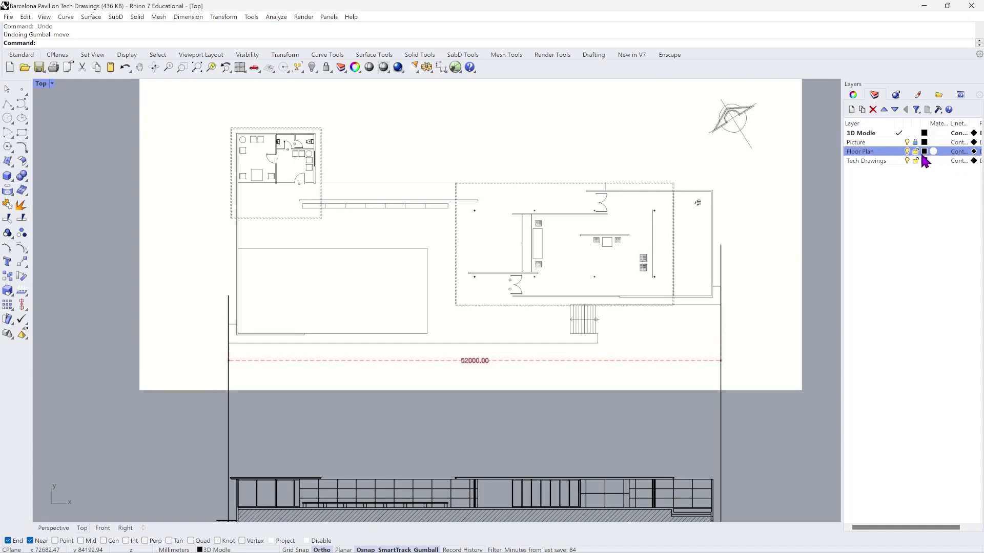
# Set the Floor Plan layer's colour to a blue with RGB values 0, 91, 255.
pyautogui.click(925, 151)
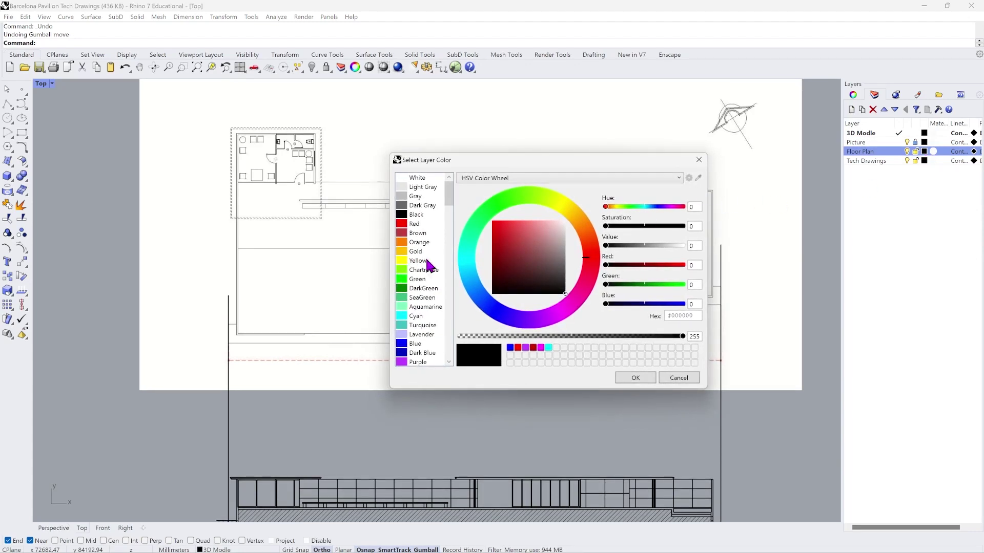
pyautogui.click(468, 285)
pyautogui.moveTo(474, 276); pyautogui.dragTo(482, 299)
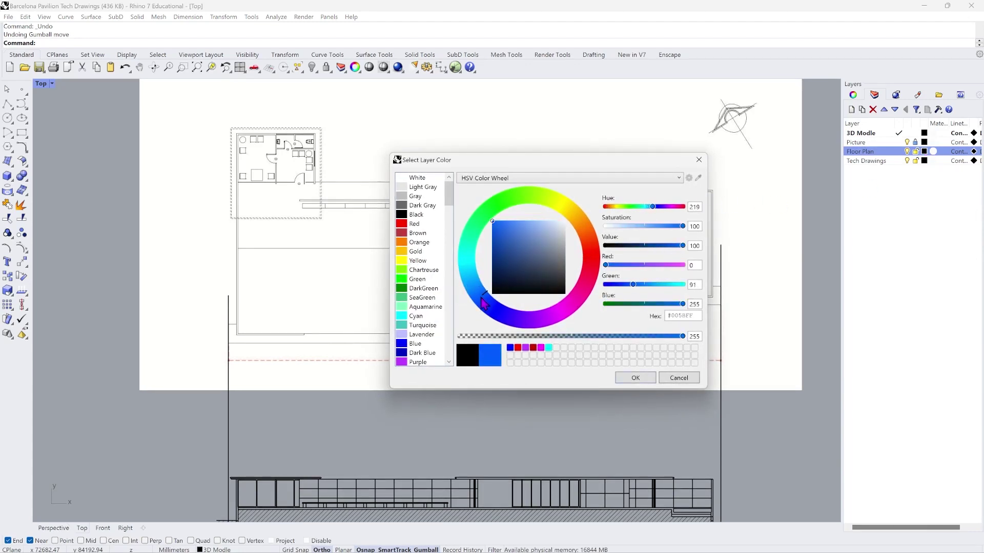
pyautogui.click(634, 380)
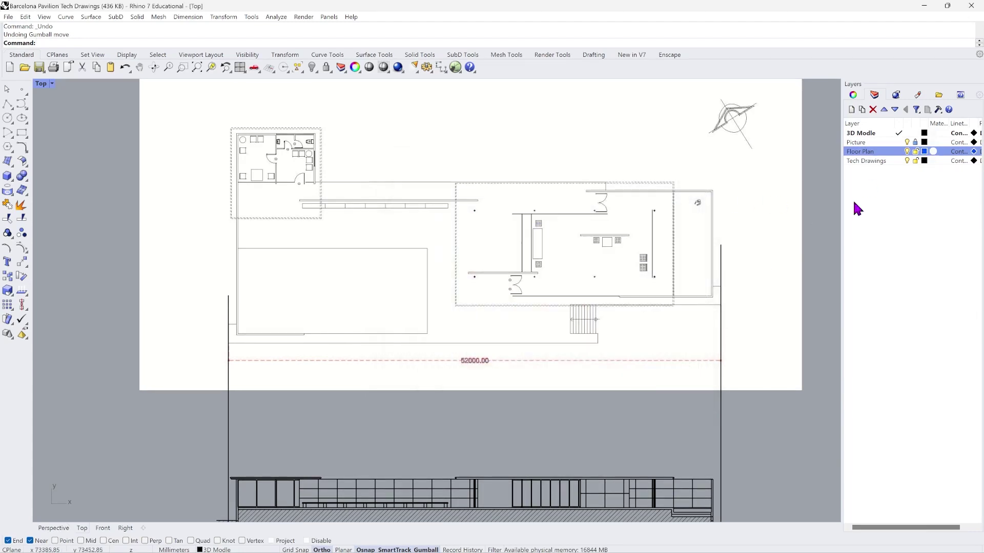
# Make Floor Plan the current layer.
pyautogui.click(898, 152)
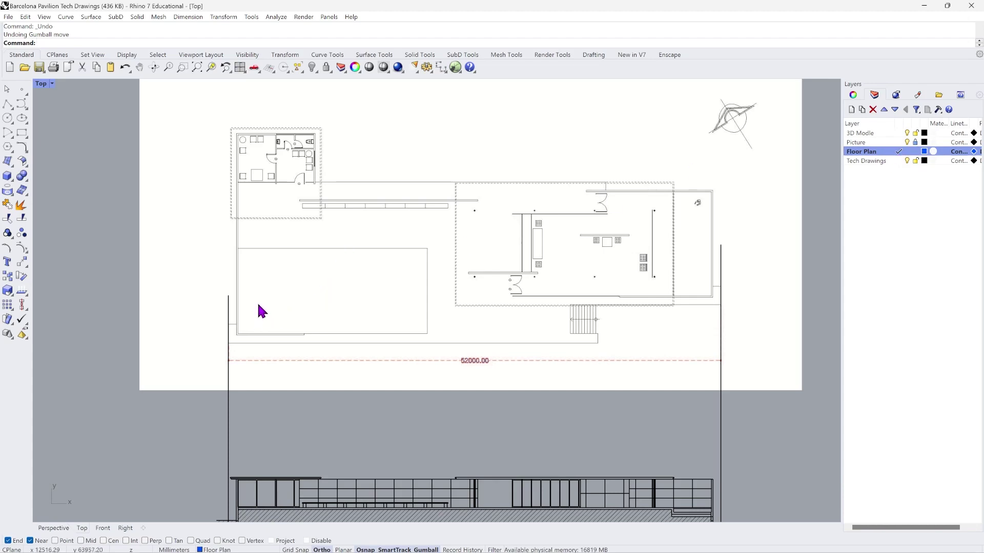
pyautogui.scroll(2, 494, 187)
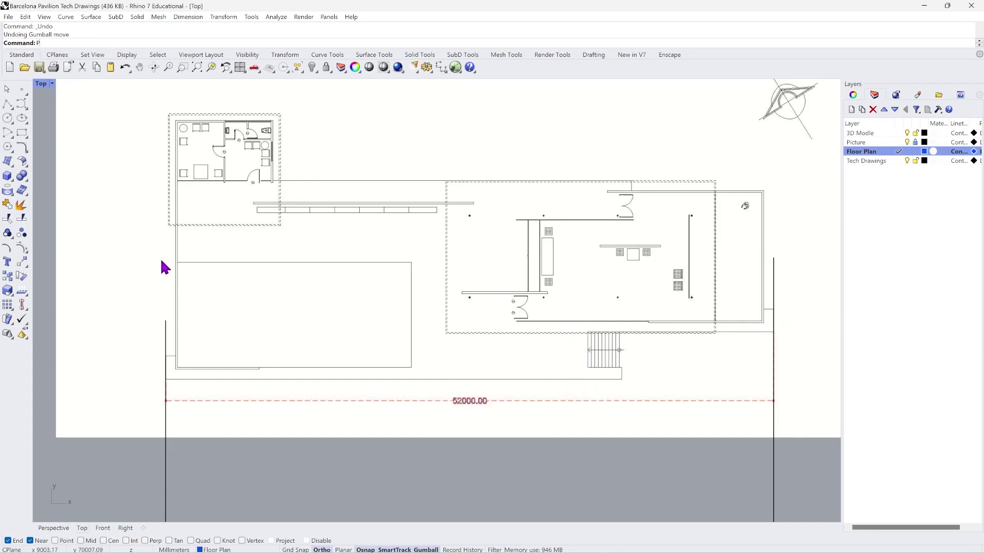
pyautogui.press('Escape')
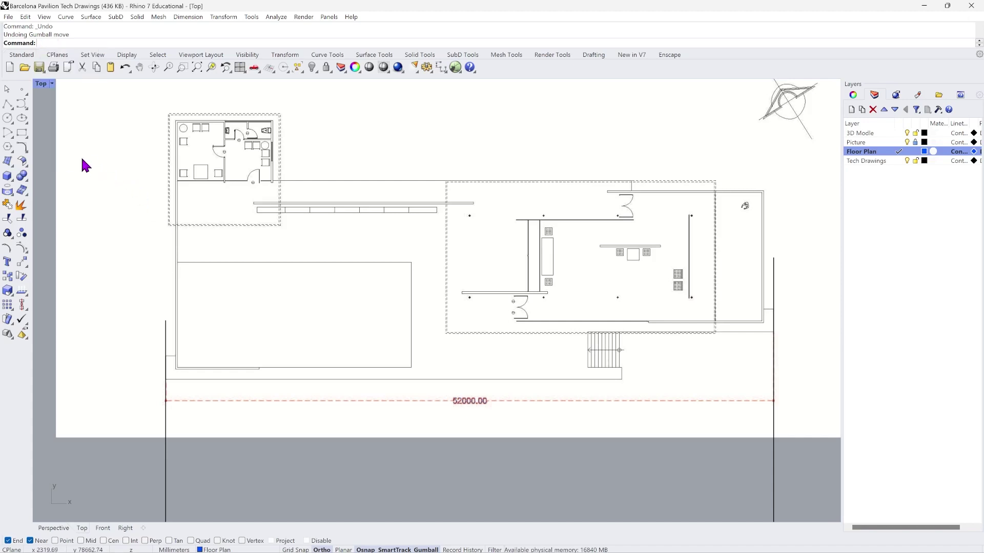
pyautogui.click(8, 105)
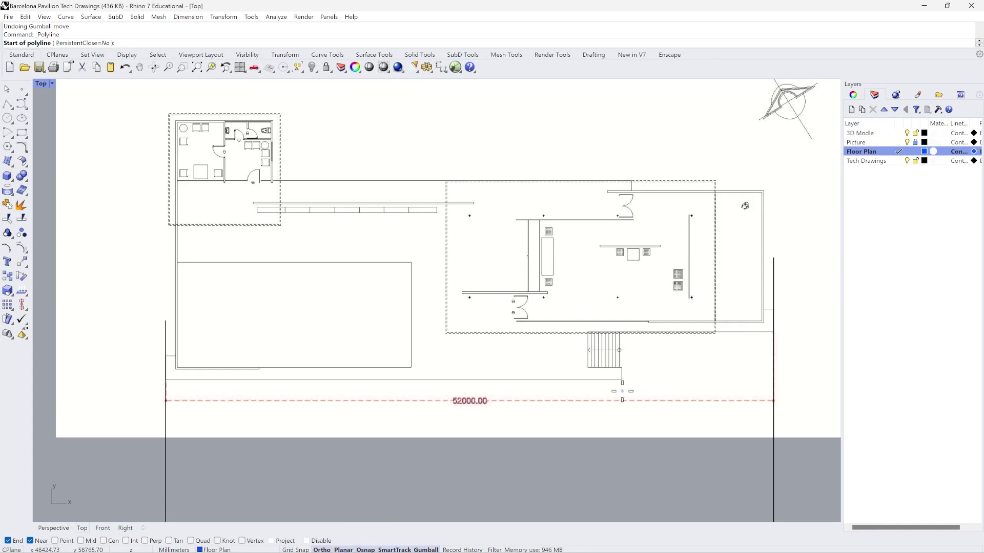
pyautogui.scroll(1, 620, 381)
pyautogui.scroll(-1, 620, 382)
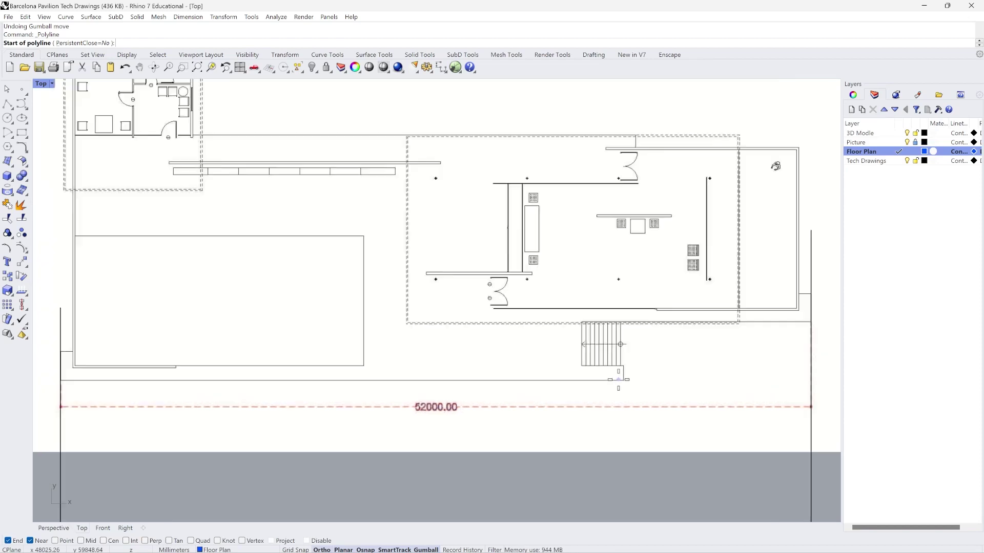
pyautogui.scroll(2, 628, 378)
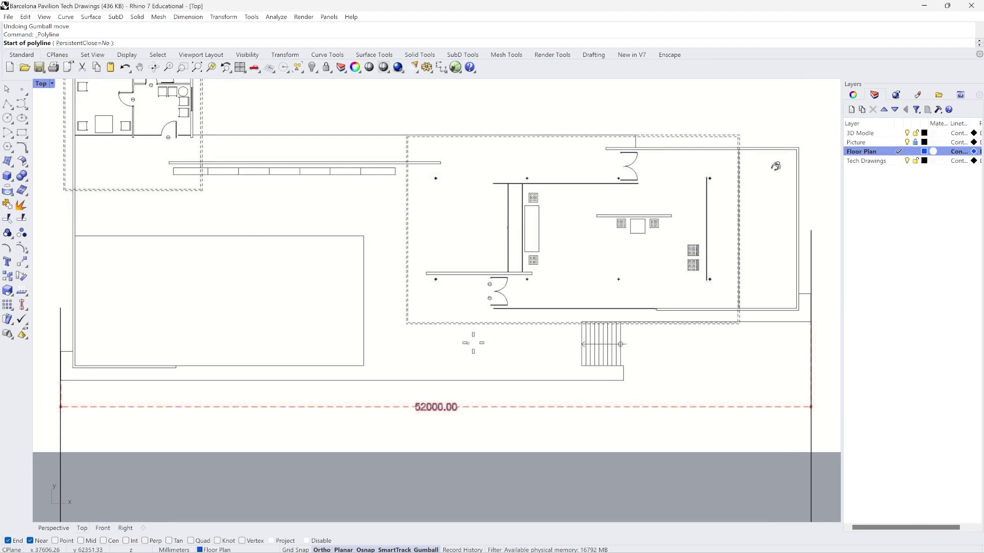
pyautogui.scroll(5, 636, 400)
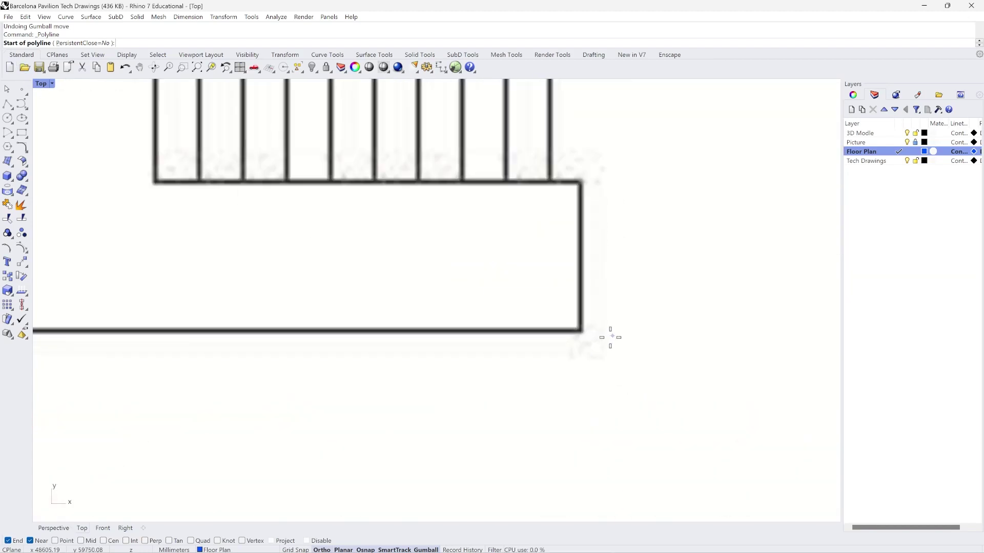
pyautogui.scroll(3, 580, 330)
pyautogui.click(577, 326)
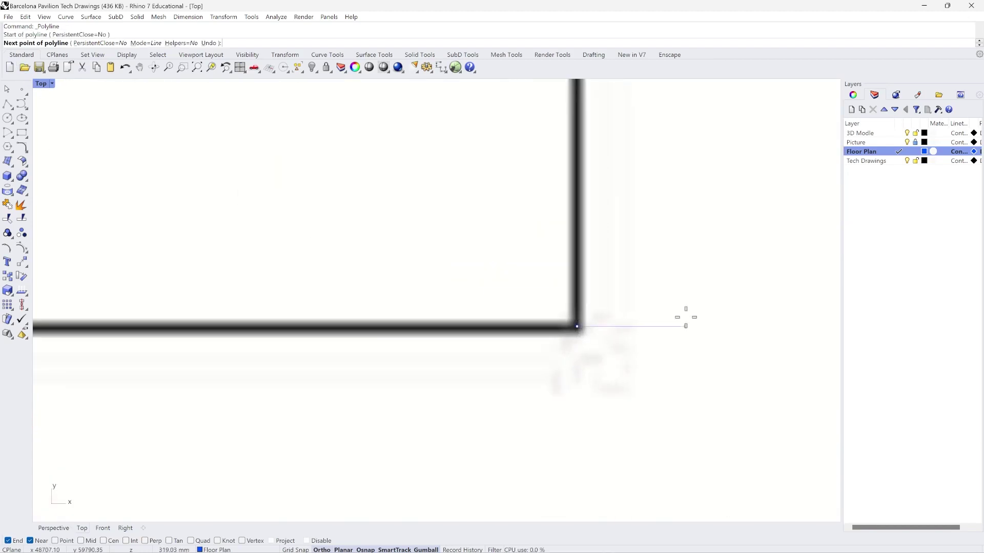
pyautogui.scroll(-6, 694, 318)
pyautogui.scroll(5, 287, 311)
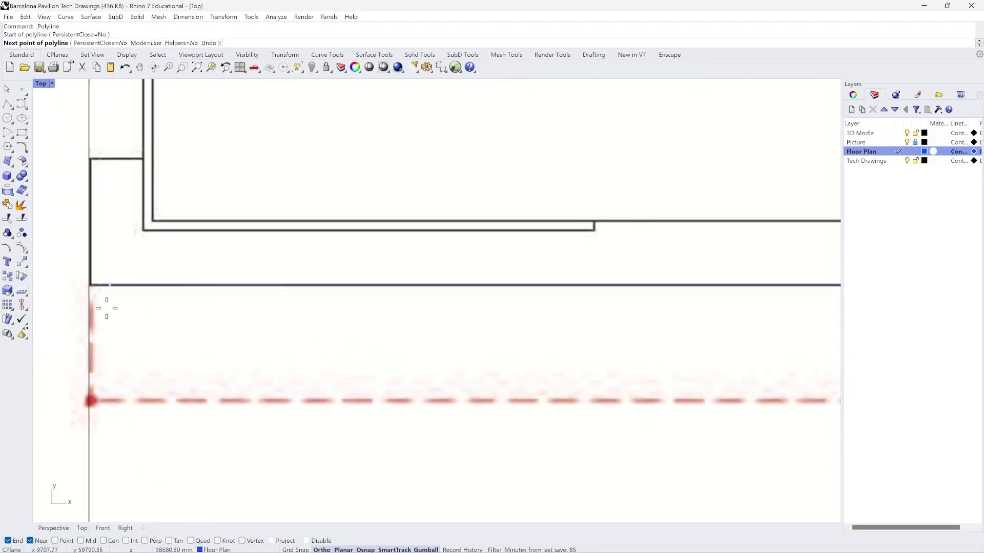
pyautogui.scroll(-4, 91, 141)
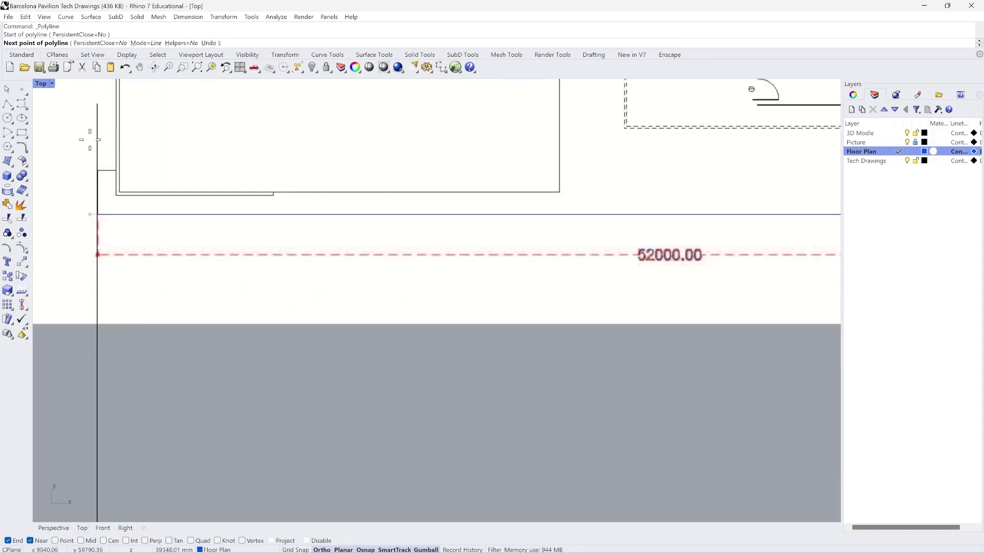
pyautogui.scroll(-2, 108, 306)
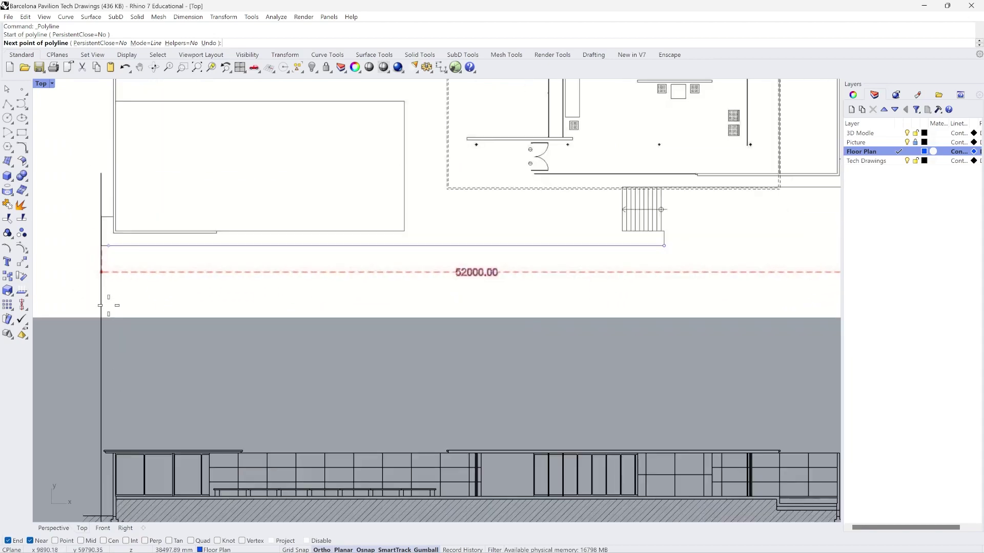
pyautogui.press('Return')
pyautogui.scroll(-2, 292, 180)
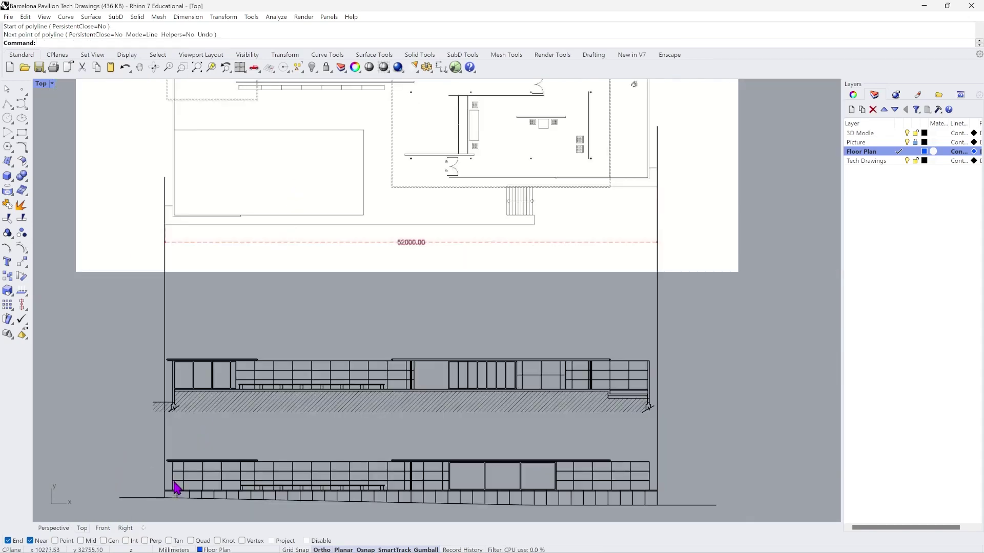
pyautogui.scroll(1, 176, 425)
pyautogui.scroll(1, 179, 357)
pyautogui.scroll(-2, 172, 333)
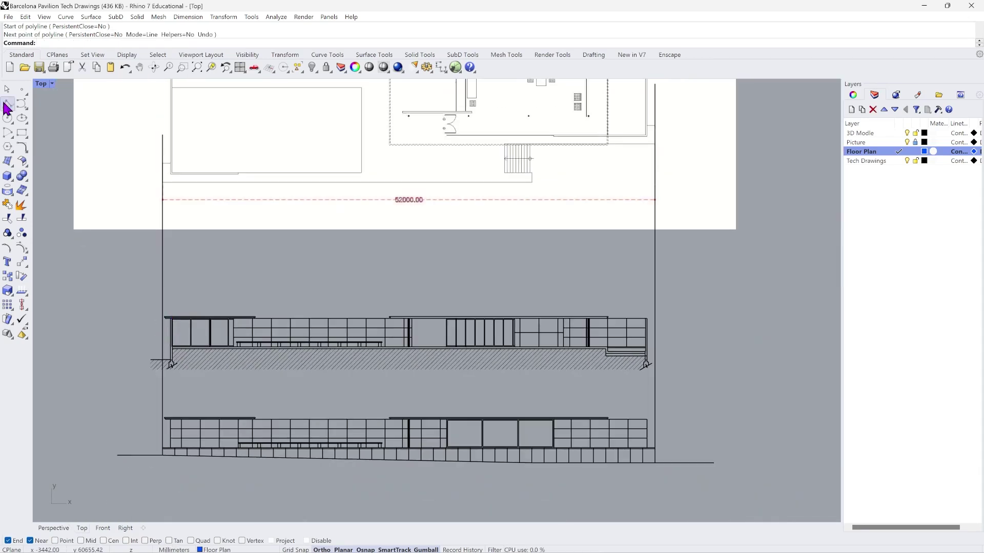
pyautogui.click(9, 105)
pyautogui.scroll(5, 192, 455)
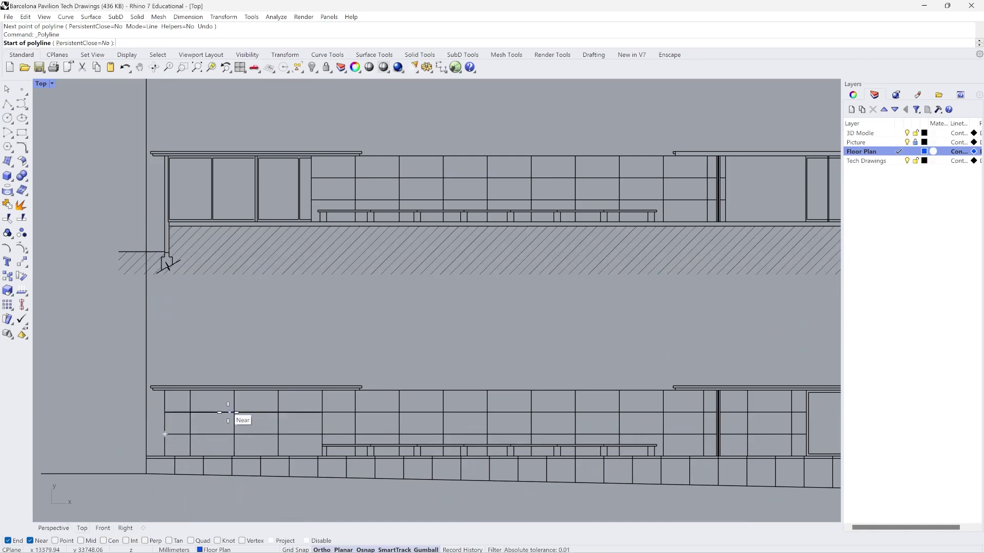
pyautogui.scroll(-5, 234, 410)
pyautogui.scroll(1, 203, 434)
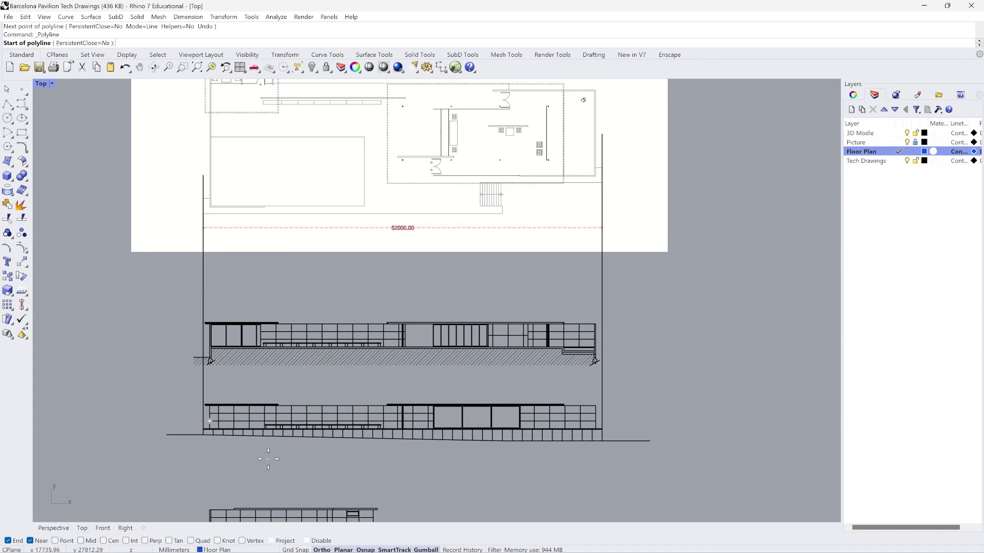
pyautogui.press('Escape')
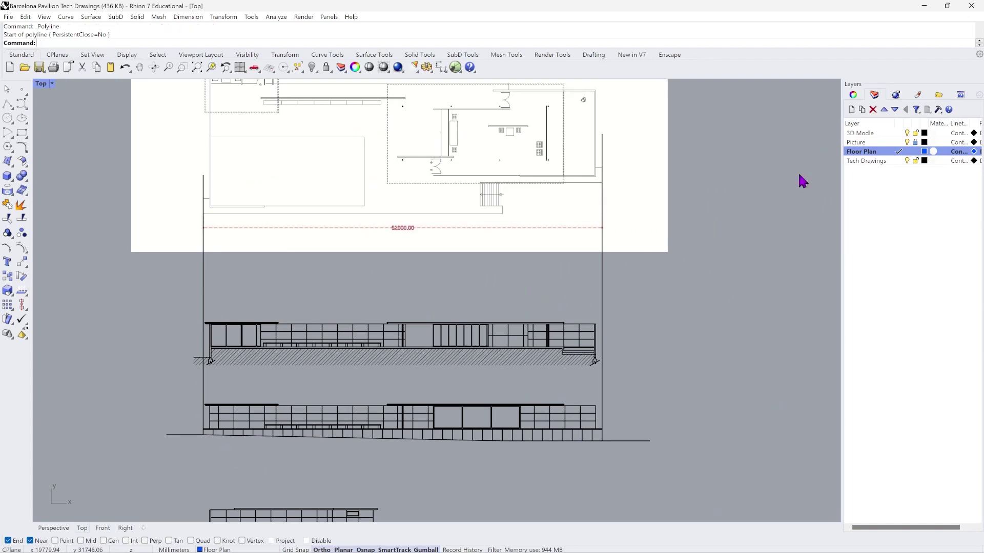
# Create a new layer named Reference Lines and make it the current layer.
pyautogui.click(851, 109)
pyautogui.write('Refer')
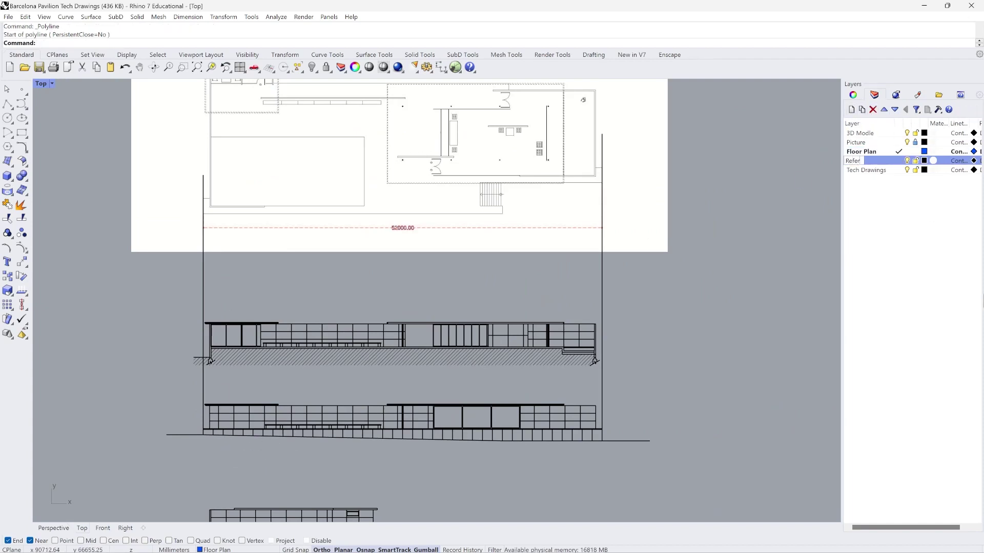
pyautogui.write('ence')
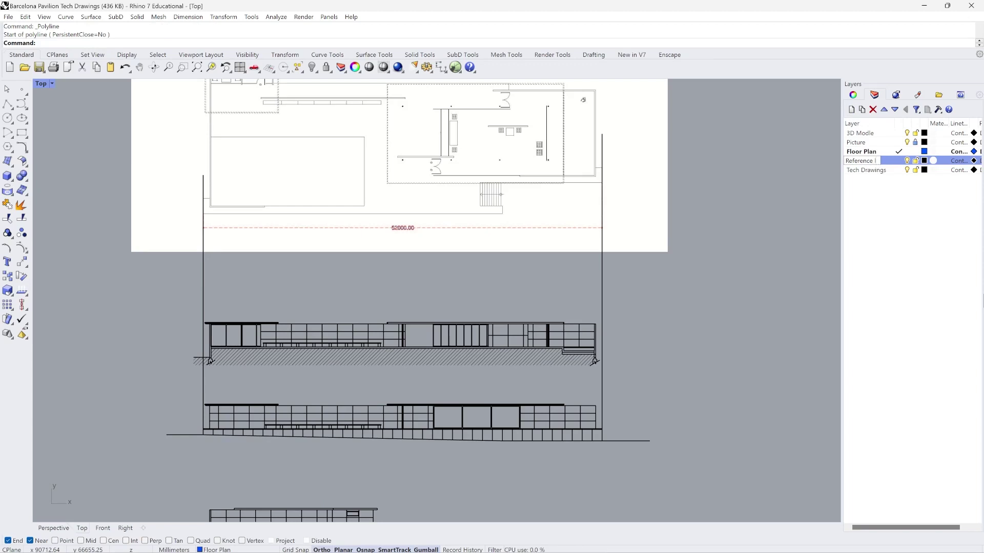
pyautogui.write(' Lines')
pyautogui.press('Return')
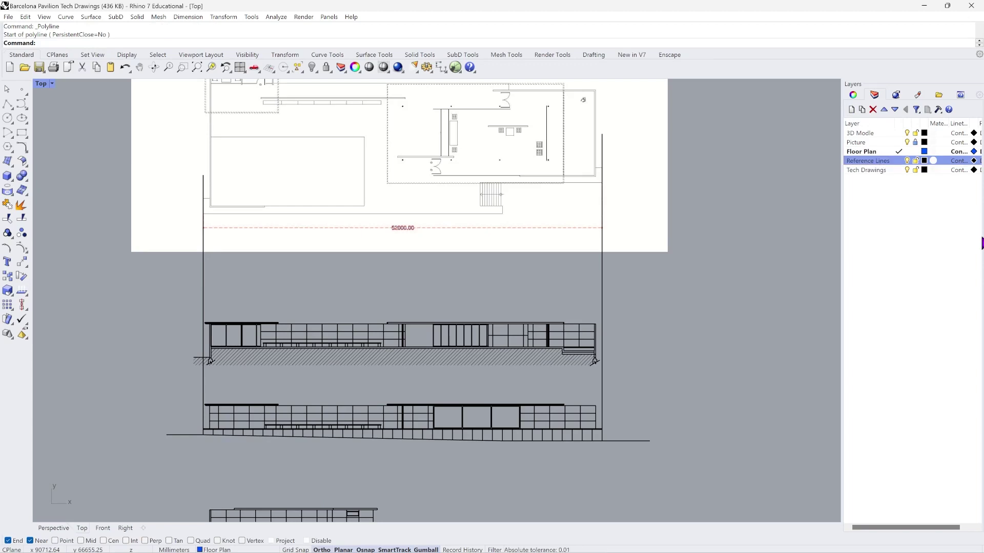
pyautogui.click(899, 161)
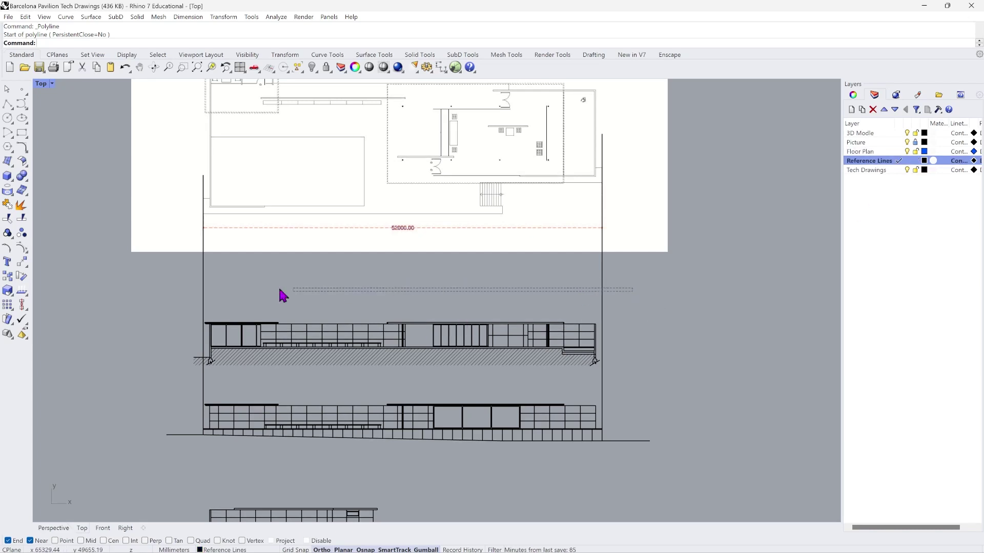
# Move the two vertical guide lines linking the floor plan and elevations onto the Reference Lines layer.
pyautogui.moveTo(138, 300); pyautogui.dragTo(139, 299)
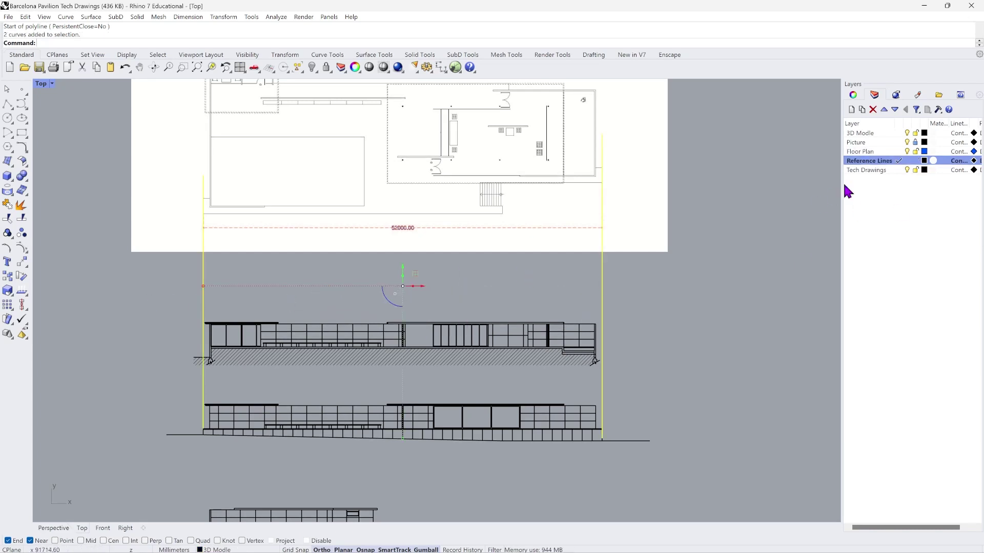
pyautogui.moveTo(622, 322); pyautogui.dragTo(175, 287)
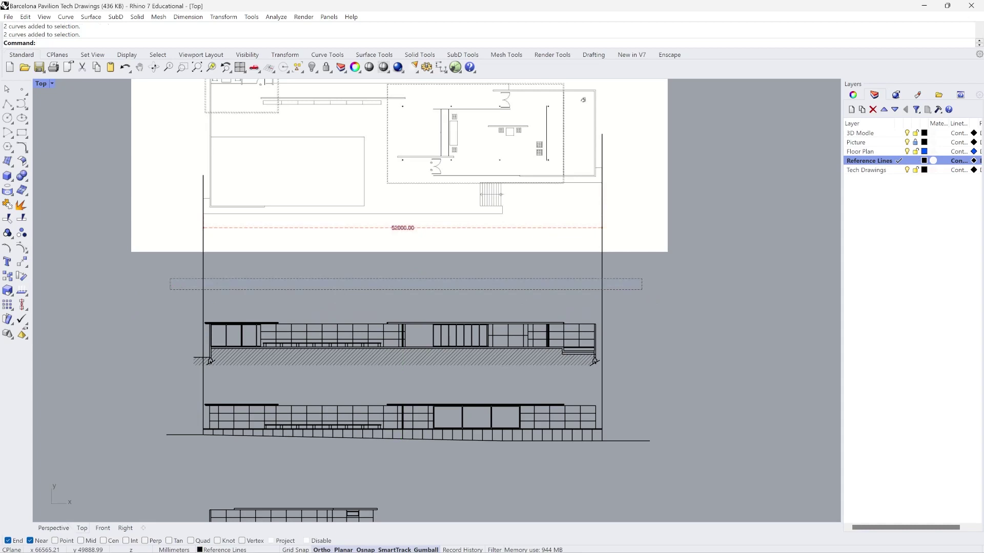
pyautogui.rightClick(866, 162)
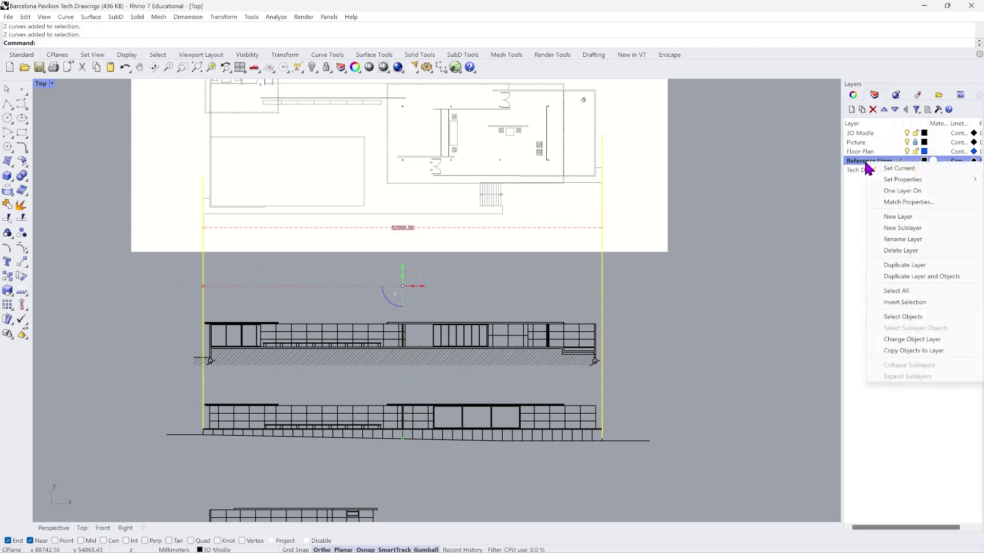
pyautogui.click(928, 340)
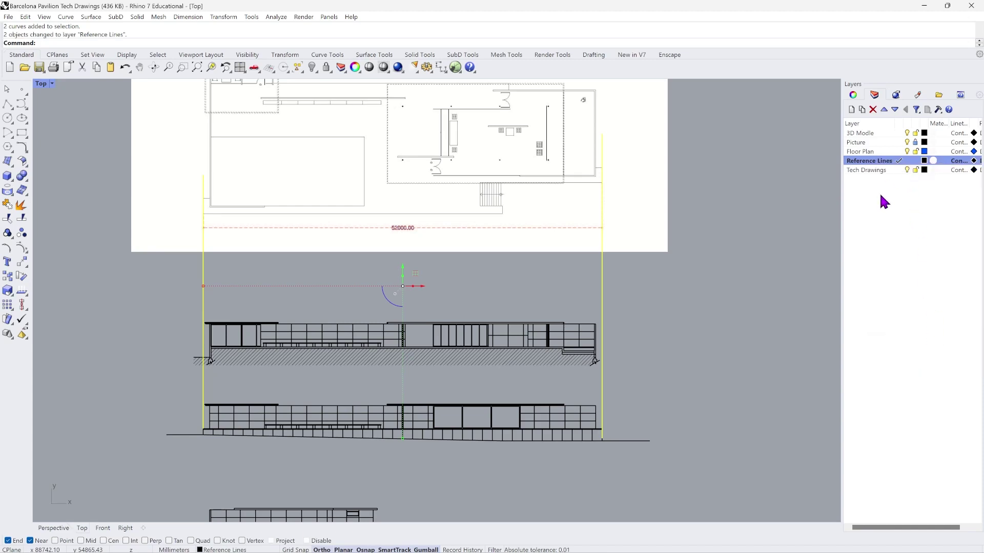
# Set the Reference Lines layer colour to Green and deselect the guide lines.
pyautogui.click(925, 161)
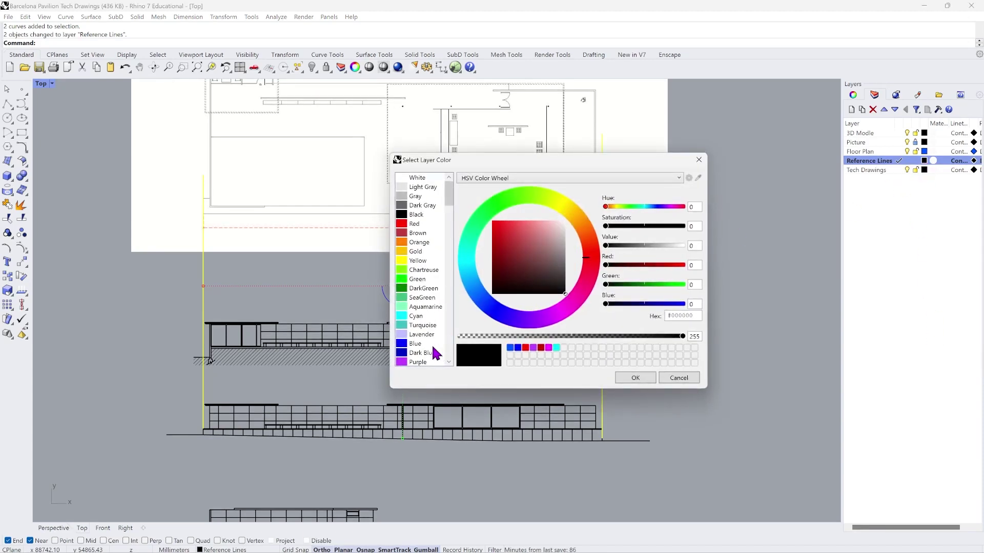
pyautogui.click(417, 279)
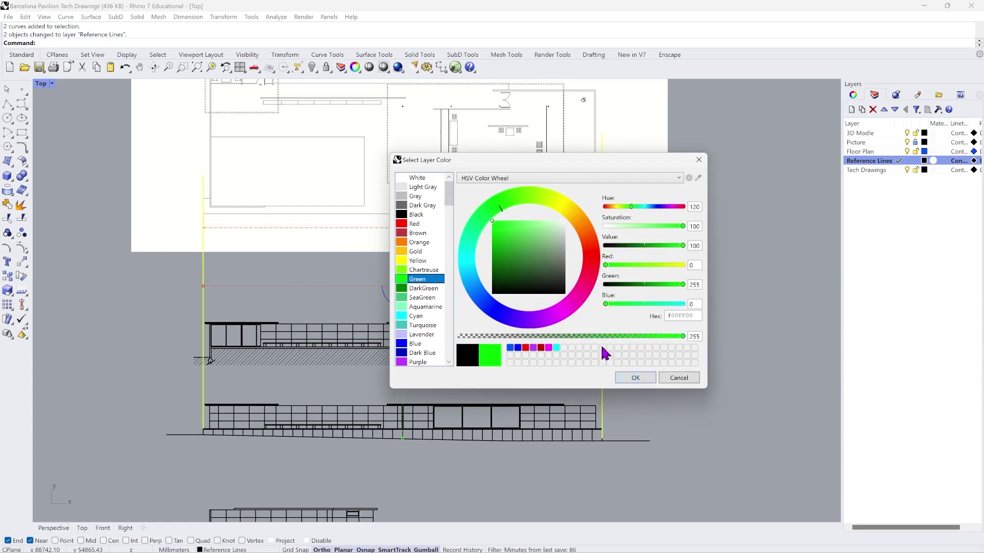
pyautogui.click(635, 377)
pyautogui.click(671, 354)
pyautogui.scroll(-2, 660, 346)
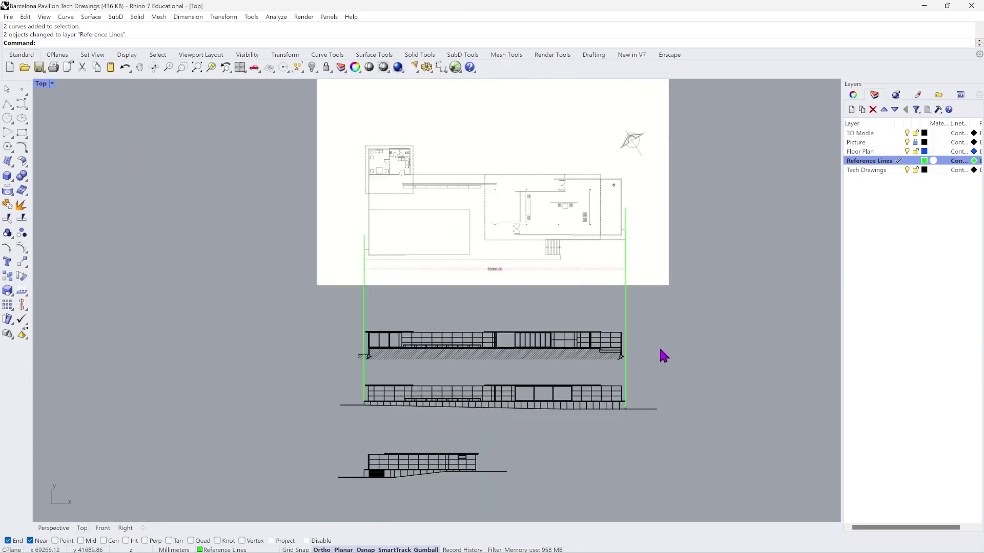
pyautogui.scroll(2, 568, 198)
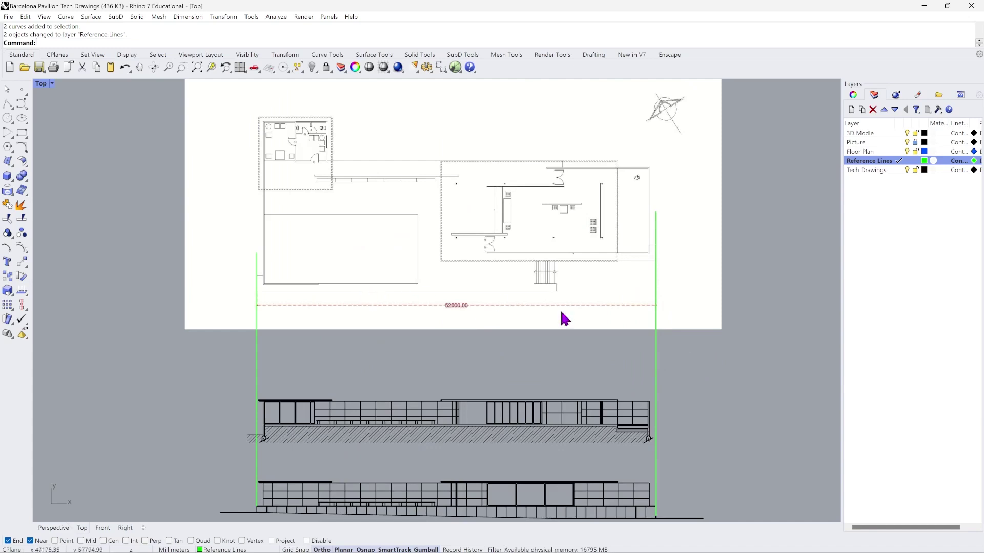
pyautogui.moveTo(316, 366); pyautogui.dragTo(241, 366)
pyautogui.click(703, 352)
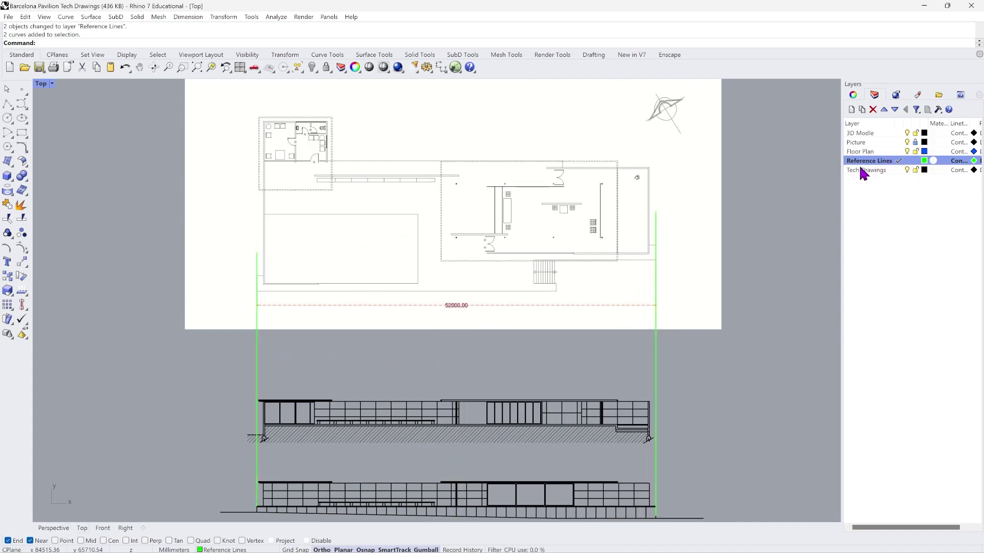
# Draw a vertical polyline from the base of the lower elevation's left wall edge up past the top of the floor plan image.
pyautogui.scroll(-2, 230, 285)
pyautogui.scroll(5, 253, 433)
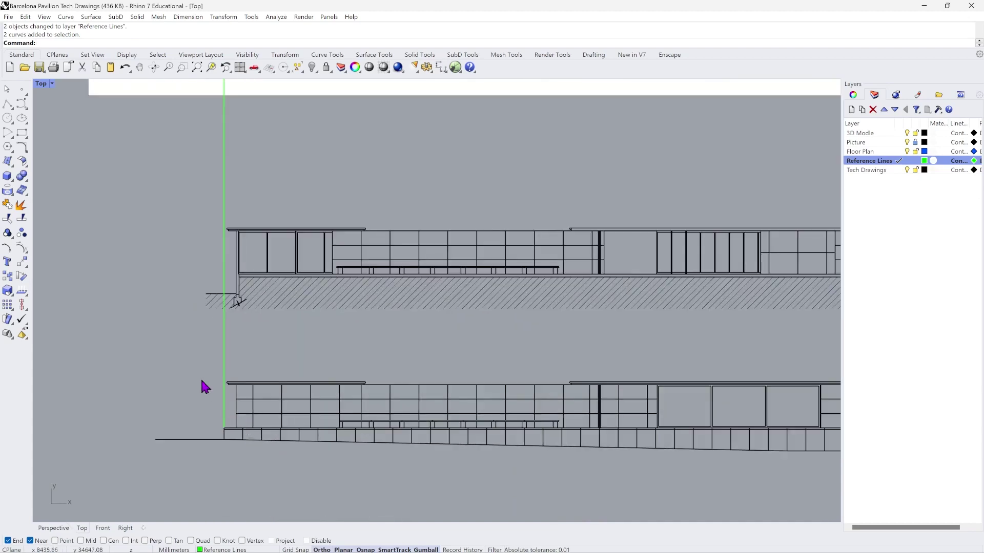
pyautogui.click(8, 104)
pyautogui.scroll(3, 235, 426)
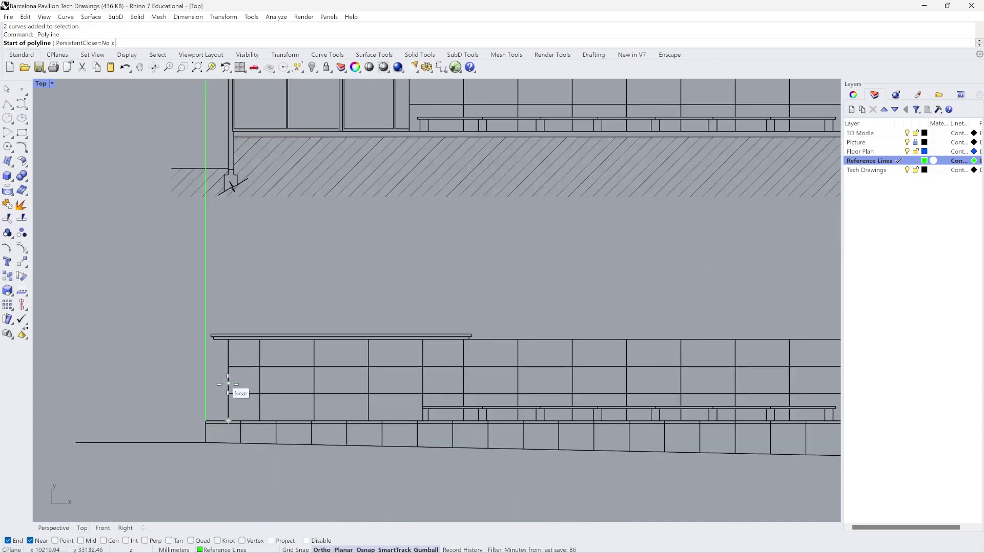
pyautogui.click(229, 422)
pyautogui.scroll(-8, 233, 433)
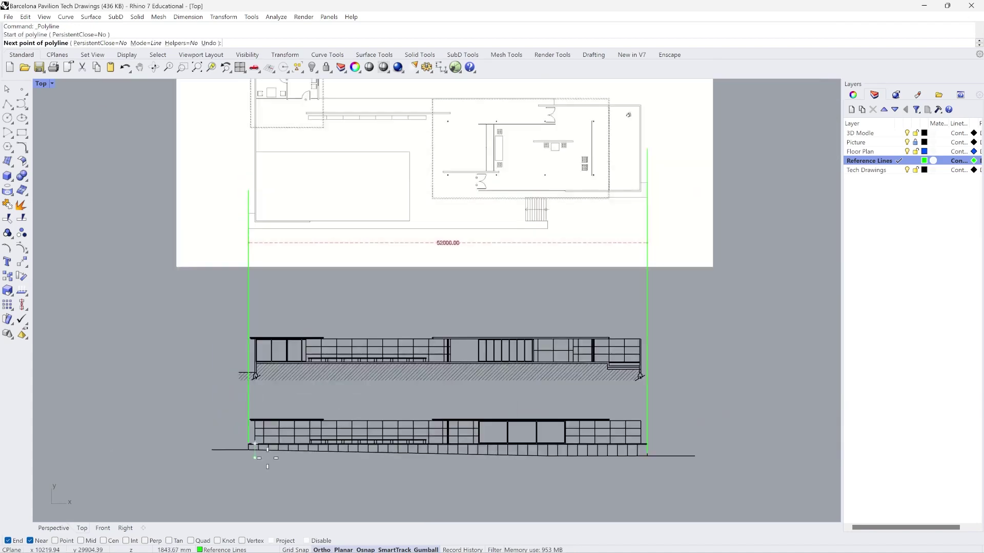
pyautogui.scroll(4, 277, 280)
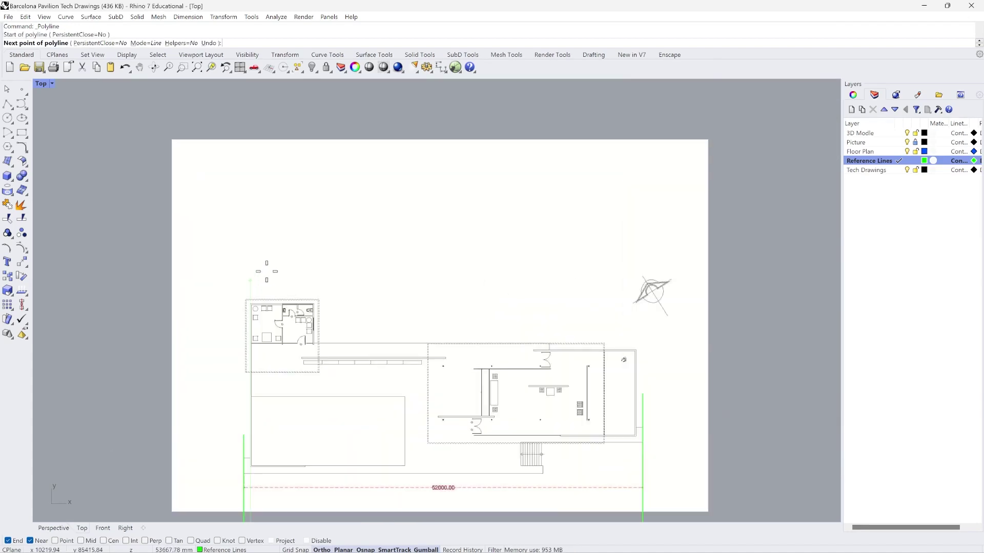
pyautogui.click(256, 101)
pyautogui.press('Return')
pyautogui.scroll(-3, 271, 164)
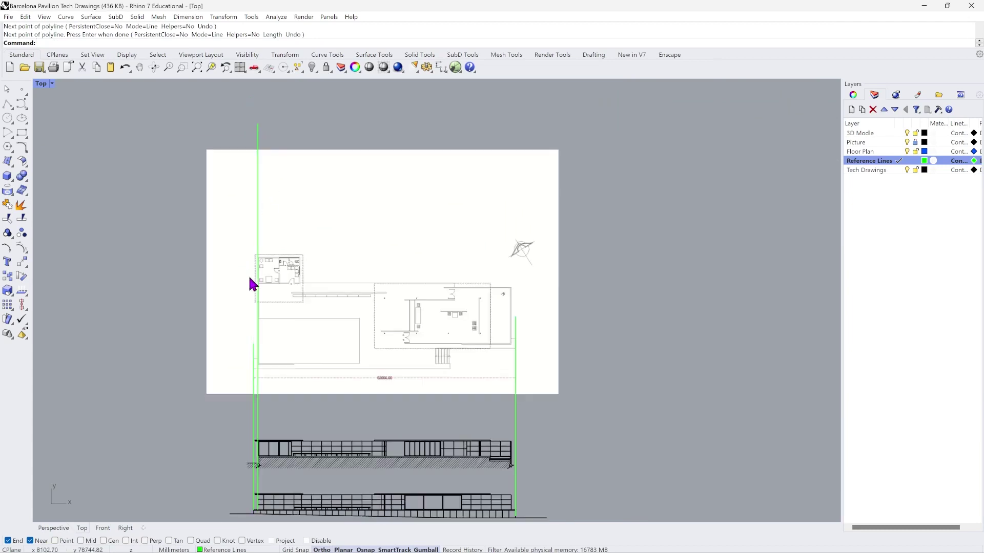
pyautogui.scroll(5, 249, 279)
pyautogui.scroll(-6, 250, 239)
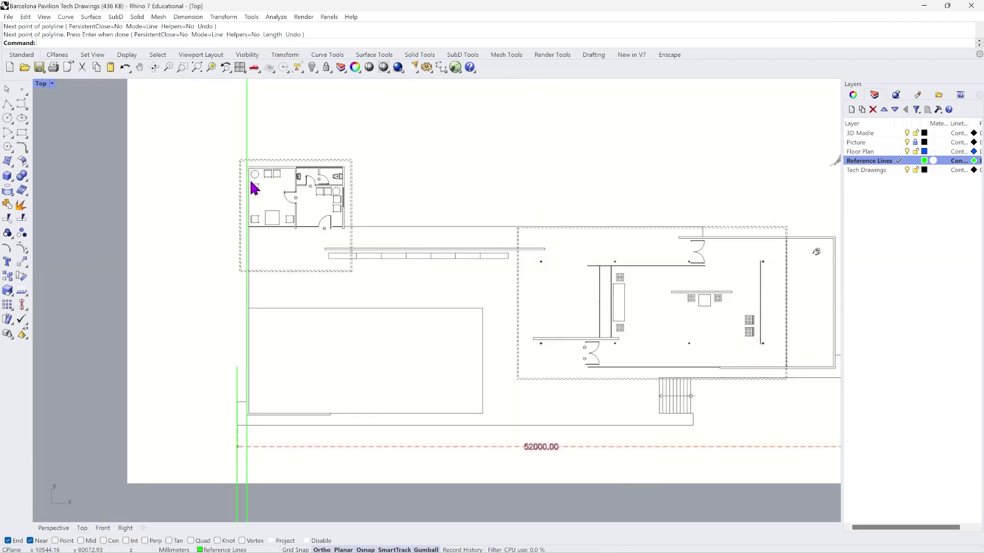
# Draw a vertical reference polyline from the base of the lower elevation's right wall edge up past the floor plan's right wall.
pyautogui.scroll(-2, 433, 286)
pyautogui.scroll(1, 502, 308)
pyautogui.scroll(6, 507, 463)
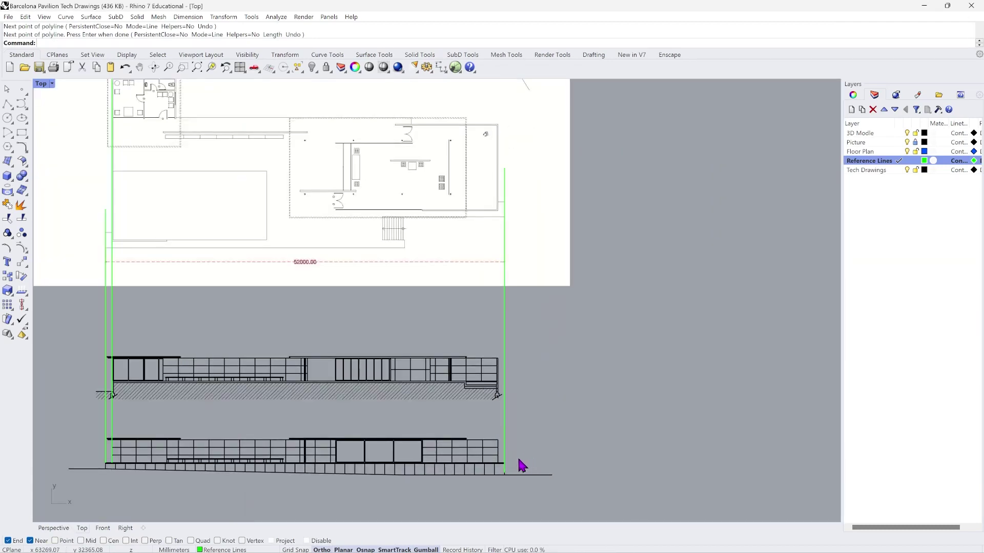
pyautogui.press('Return')
pyautogui.click(482, 452)
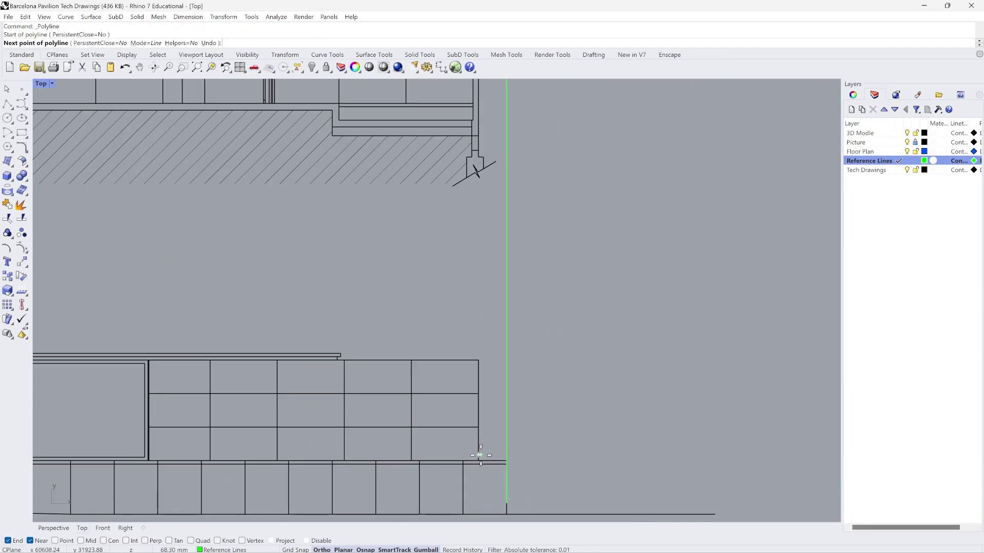
pyautogui.scroll(-5, 481, 454)
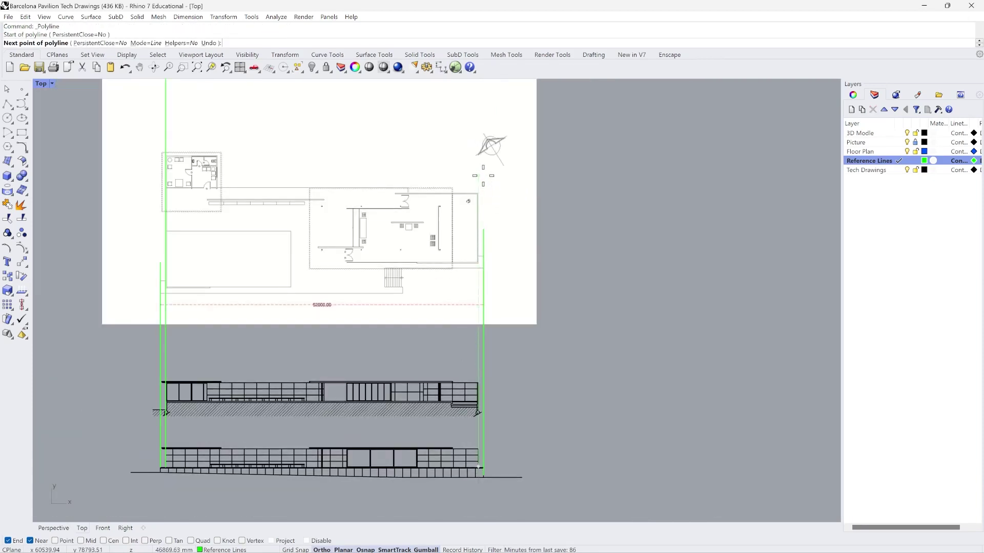
pyautogui.click(481, 177)
pyautogui.press('Return')
# Draw a vertical reference polyline from the base of the lower elevation's large glazed opening, at its left edge, up to the floor plan's lower entrance door.
pyautogui.scroll(4, 302, 407)
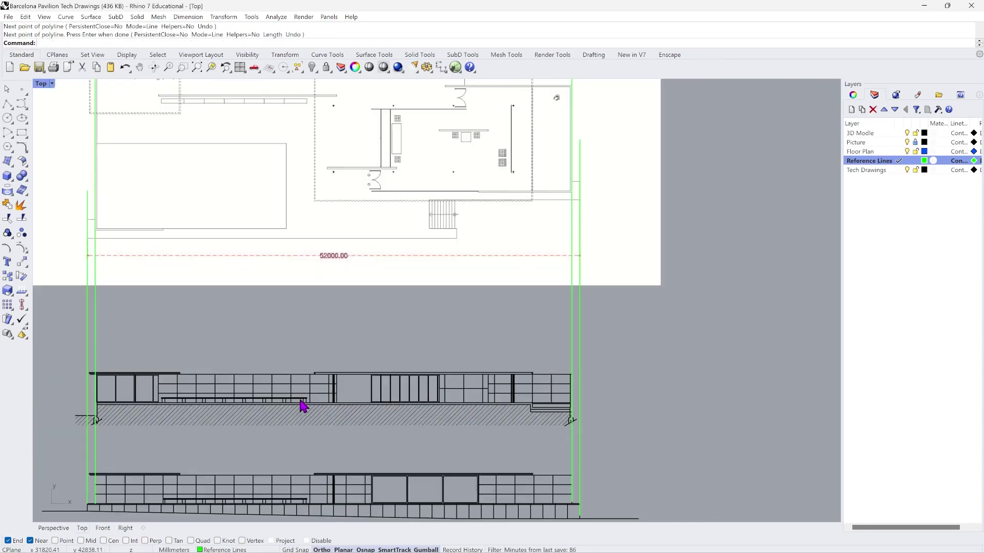
pyautogui.scroll(10, 380, 517)
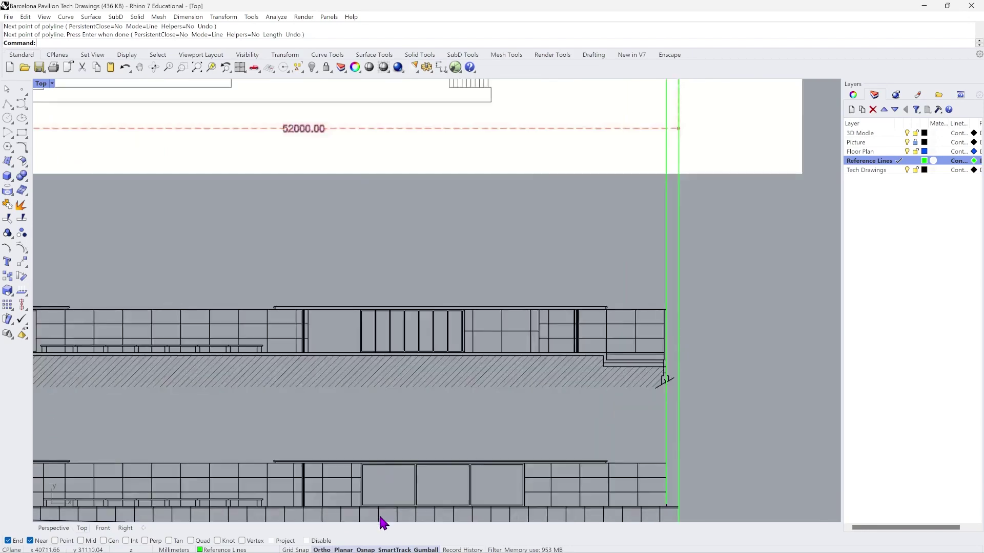
pyautogui.press('Return')
pyautogui.click(353, 496)
pyautogui.scroll(-8, 729, 328)
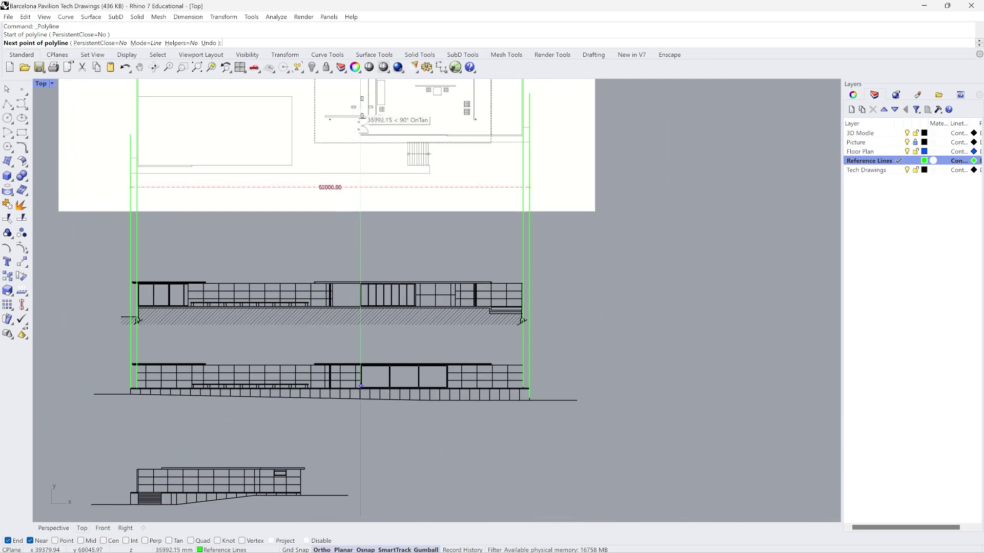
pyautogui.click(359, 104)
pyautogui.scroll(5, 358, 104)
pyautogui.scroll(-6, 359, 104)
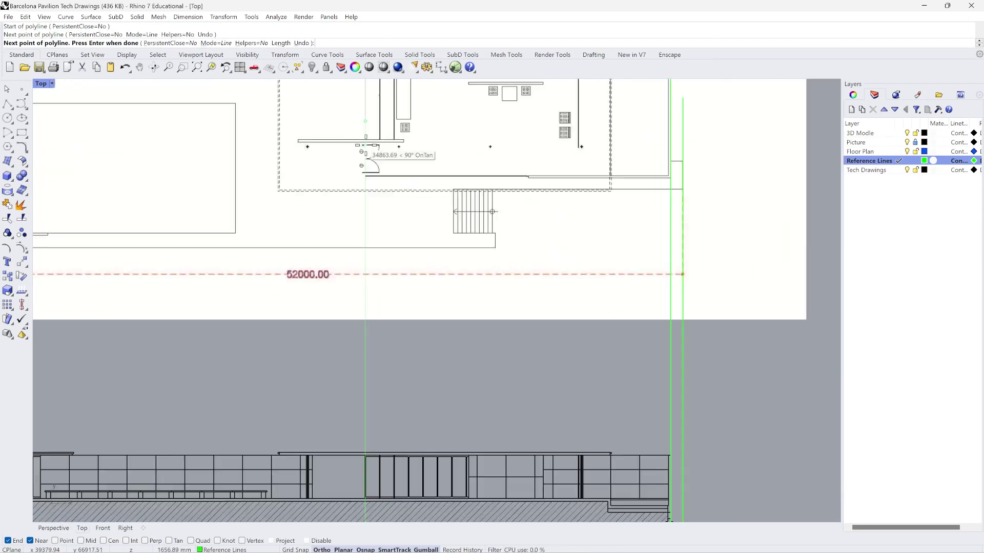
pyautogui.press('Return')
# Draw a vertical reference polyline from the base of the glazed opening's right edge in the lower elevation up into the main pavilion's plan.
pyautogui.scroll(3, 142, 387)
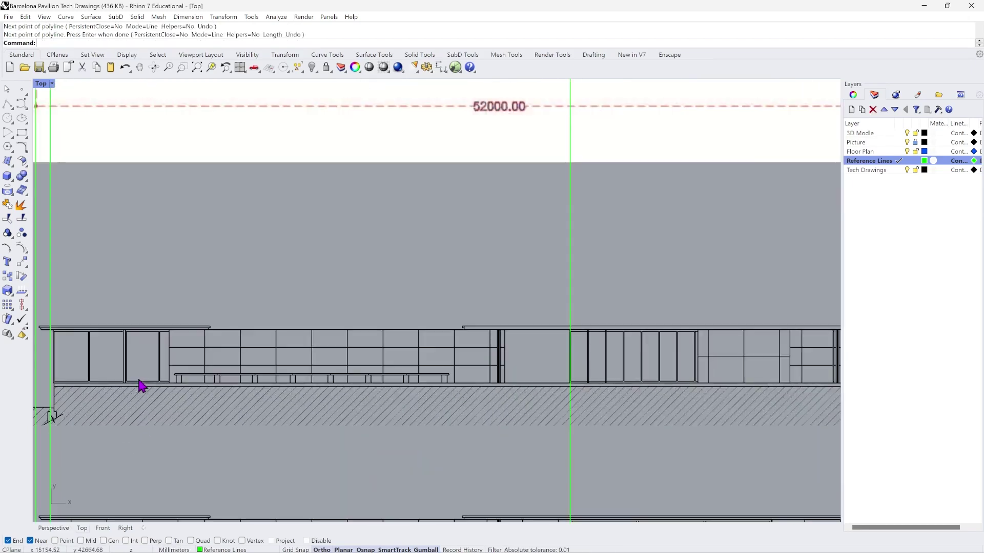
pyautogui.scroll(-3, 196, 366)
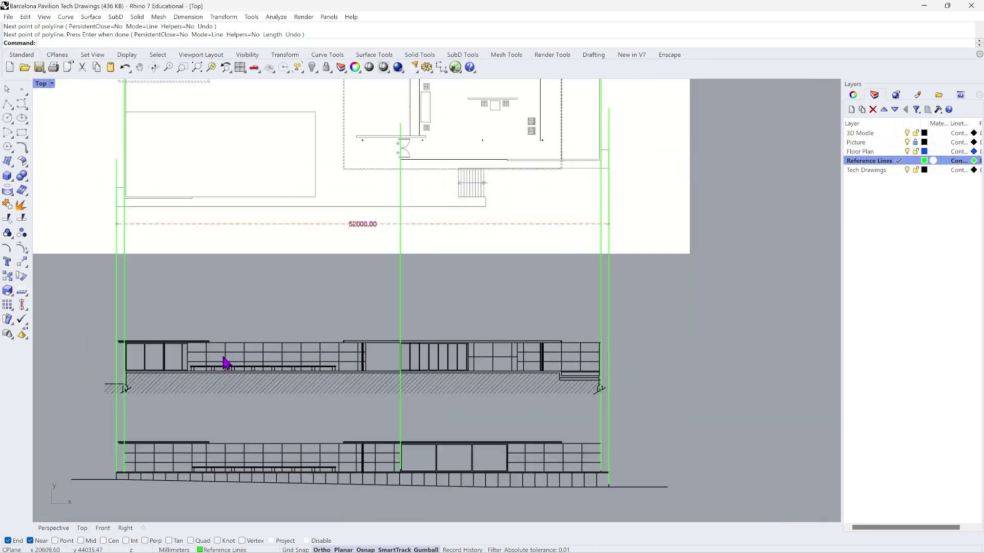
pyautogui.scroll(-1, 231, 361)
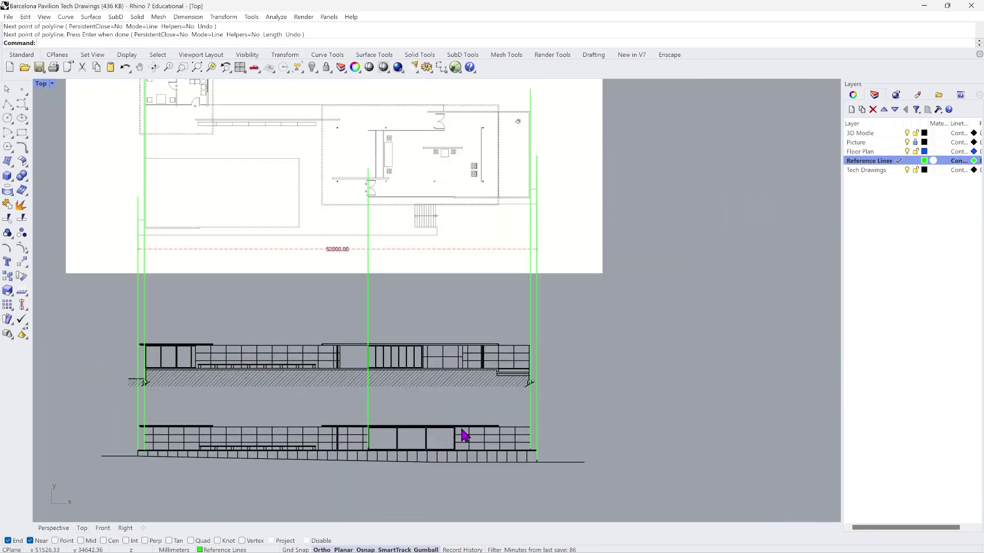
pyautogui.rightClick(481, 433)
pyautogui.scroll(5, 458, 449)
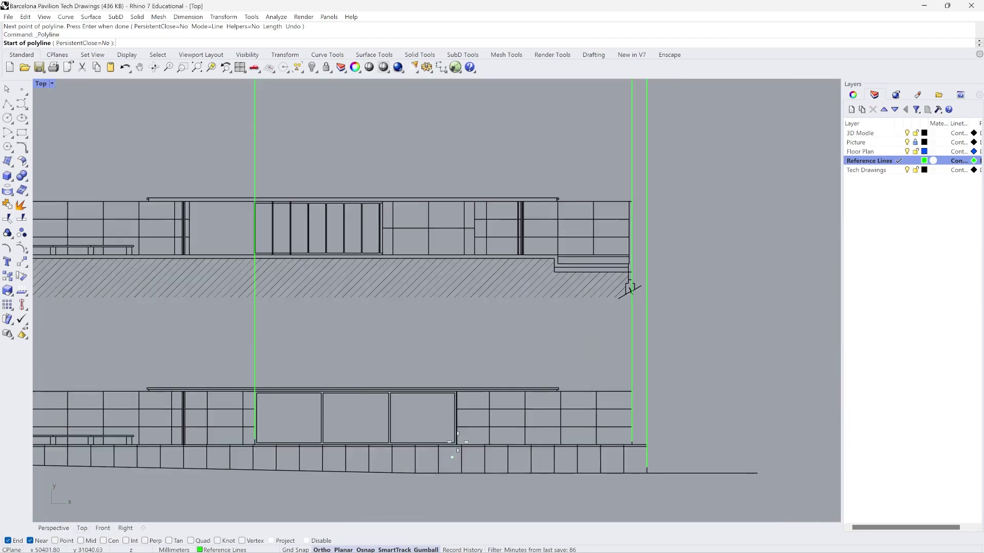
pyautogui.scroll(2, 463, 449)
pyautogui.click(456, 451)
pyautogui.scroll(2, 454, 454)
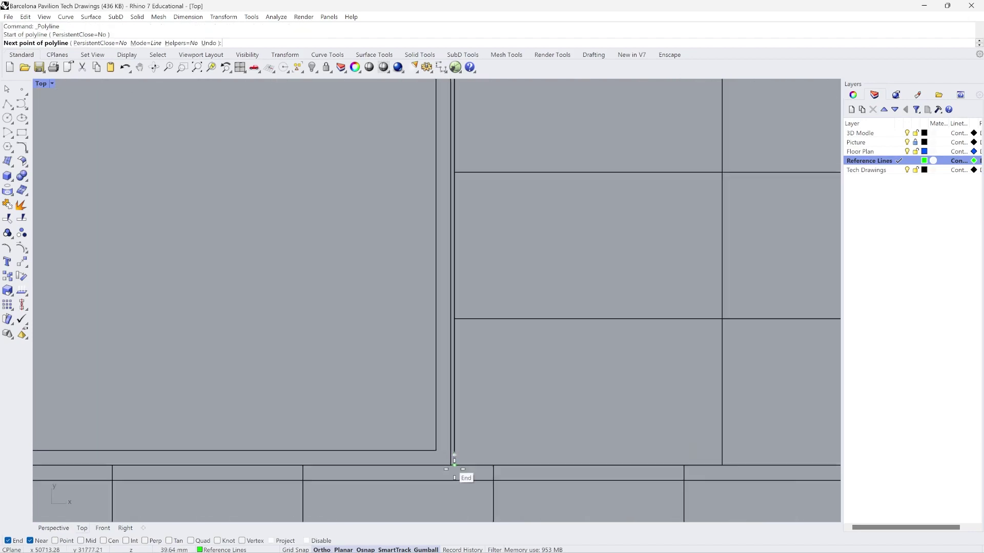
pyautogui.scroll(-5, 456, 469)
pyautogui.scroll(3, 456, 252)
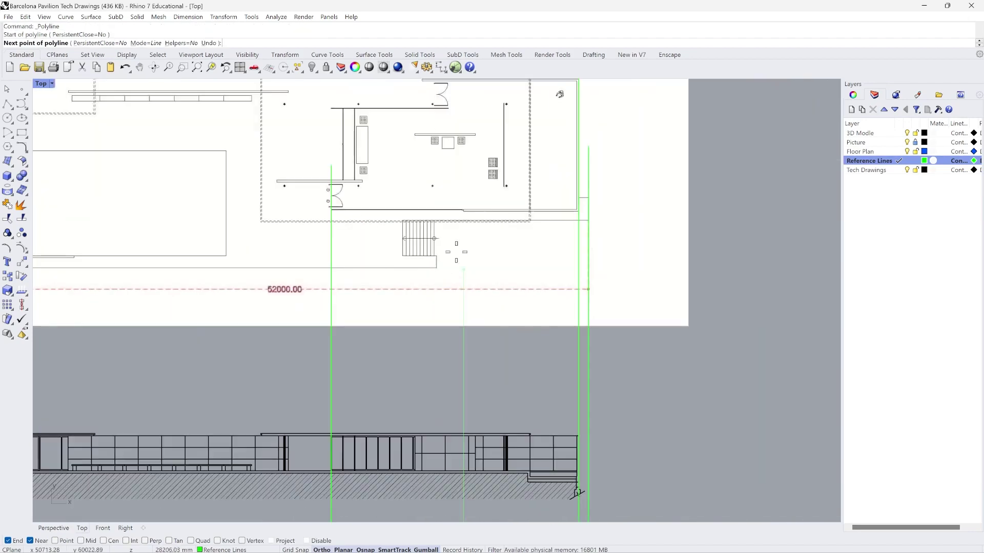
pyautogui.click(463, 178)
pyautogui.scroll(-4, 440, 265)
pyautogui.rightClick(455, 237)
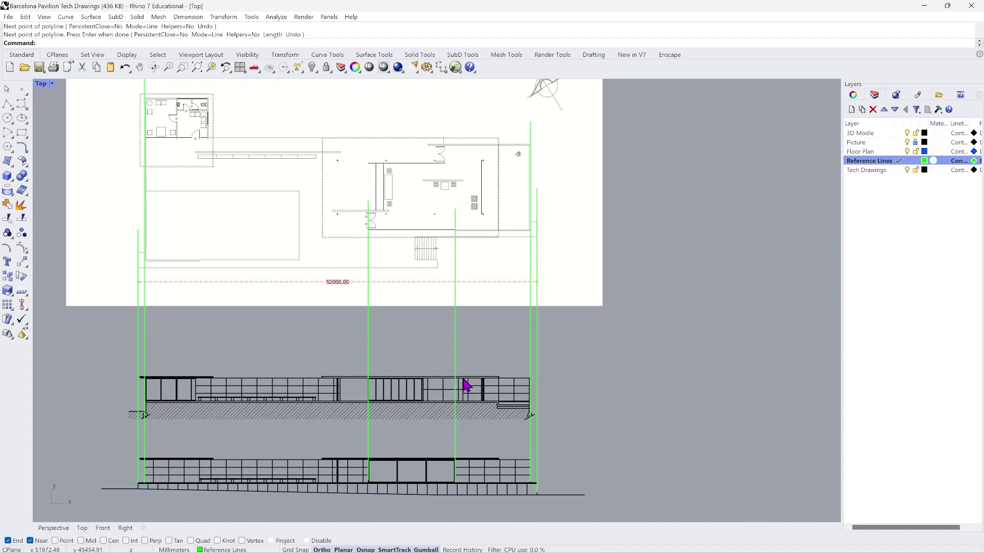
# Examine how the green reference lines align the floor plan with the two long elevations.
pyautogui.scroll(6, 427, 393)
pyautogui.scroll(-5, 431, 399)
pyautogui.scroll(2, 450, 384)
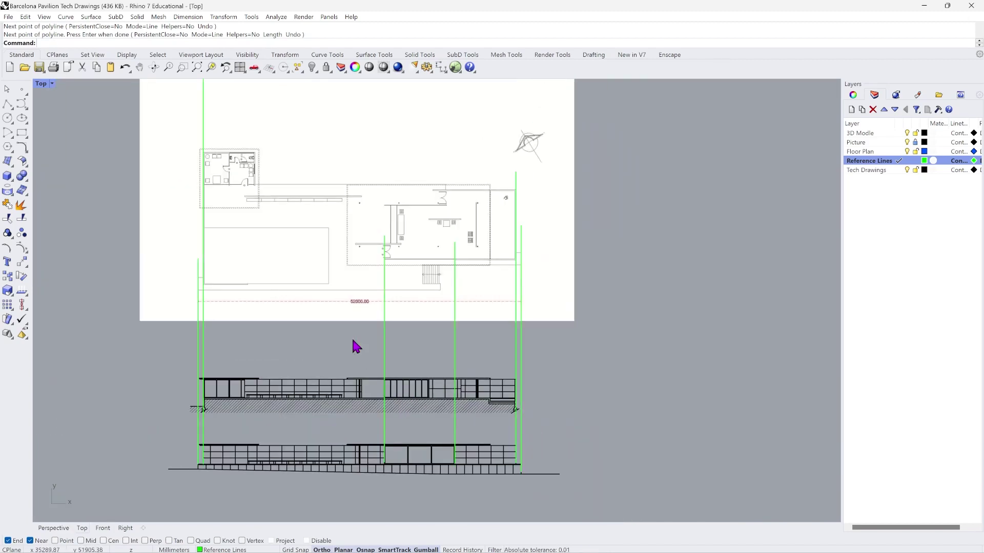
pyautogui.scroll(-4, 277, 476)
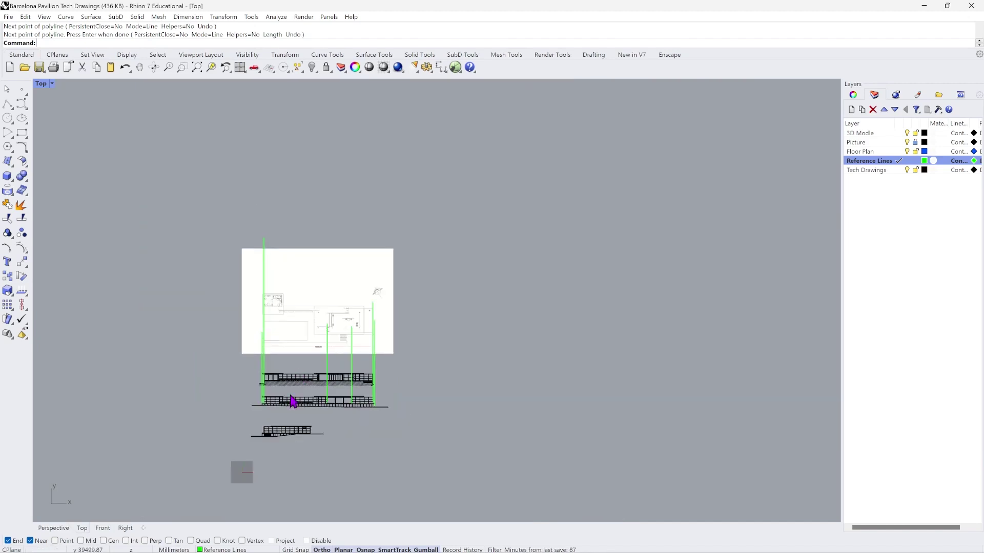
pyautogui.scroll(7, 292, 402)
pyautogui.scroll(2, 318, 296)
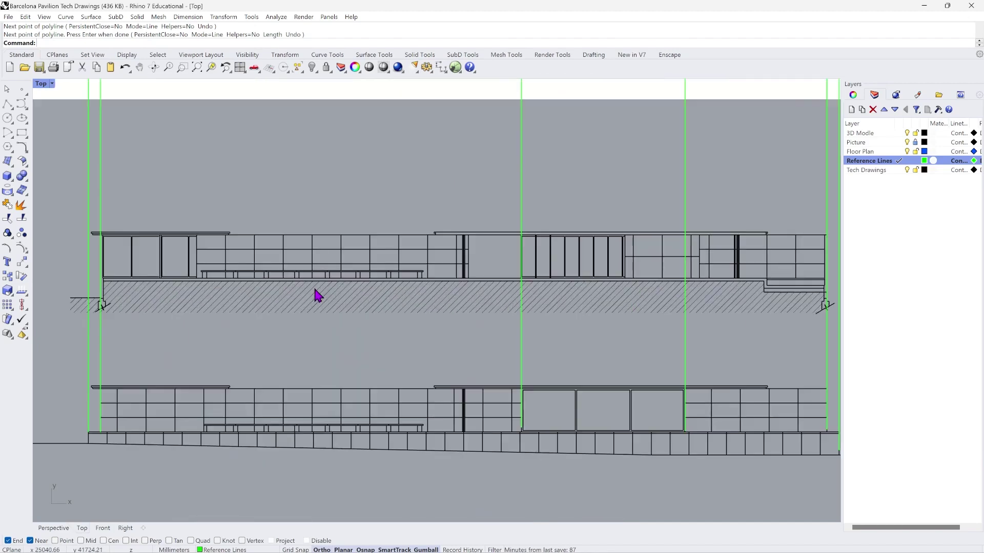
pyautogui.scroll(-3, 317, 296)
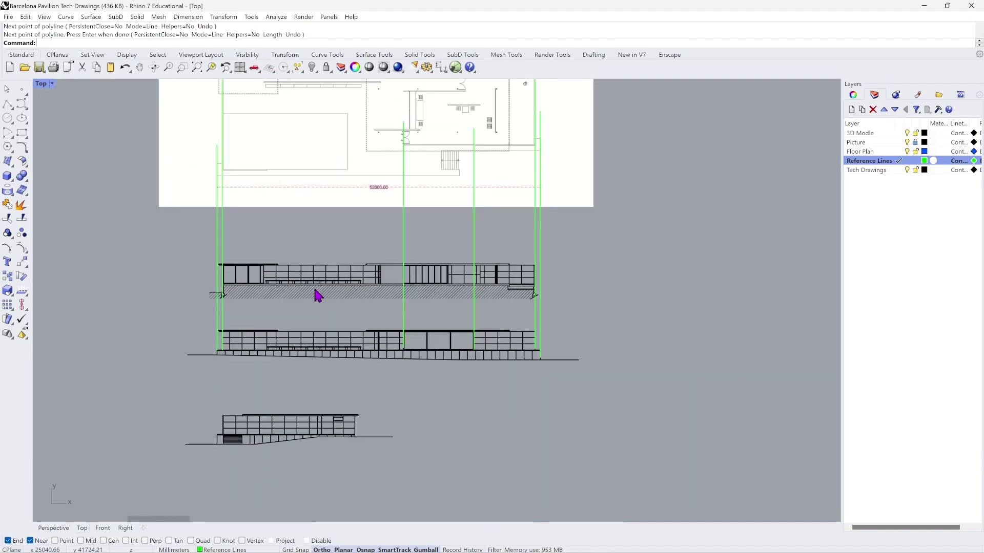
pyautogui.scroll(-2, 317, 296)
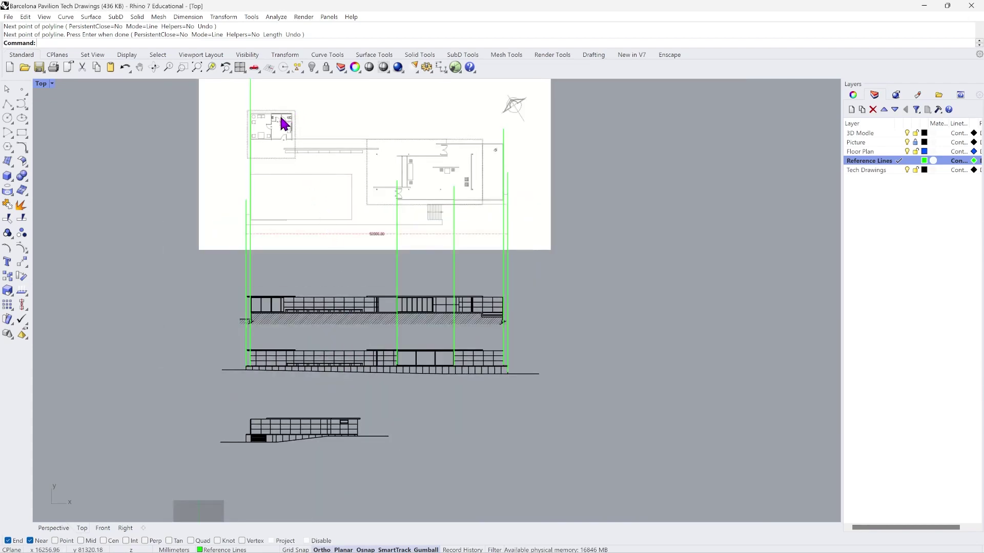
pyautogui.scroll(1, 279, 115)
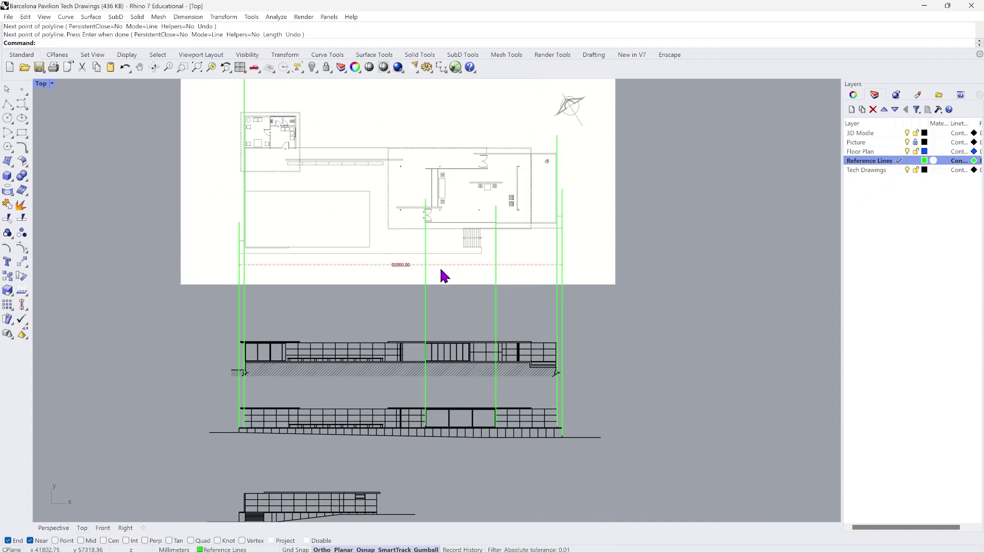
# Make Floor Plan the current layer.
pyautogui.click(890, 152)
pyautogui.click(896, 152)
pyautogui.scroll(2, 295, 101)
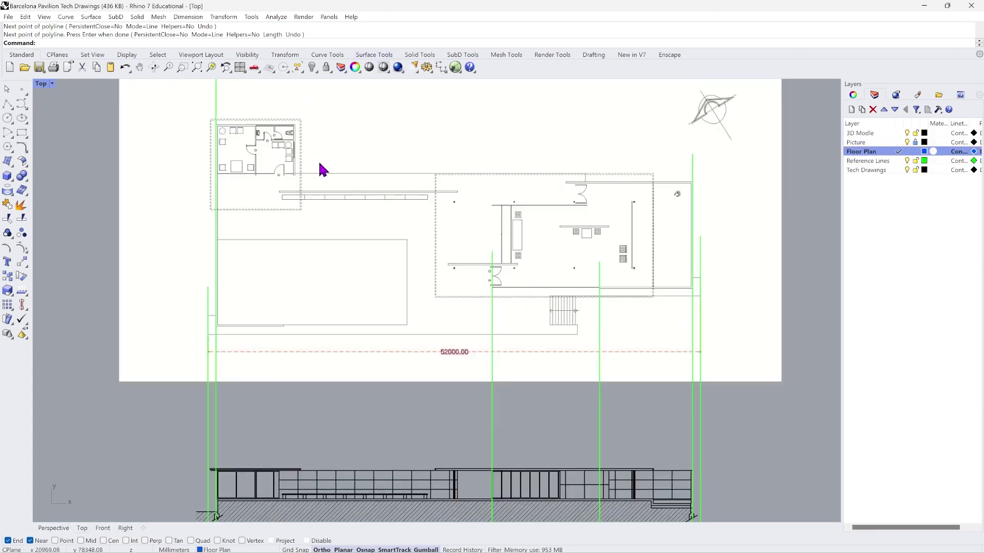
# With End, Int and Perp snaps on and Near off, trace a polyline along the terrace's front edge from the stair-side corner to the leftmost reference line.
pyautogui.click(8, 105)
pyautogui.scroll(-4, 632, 350)
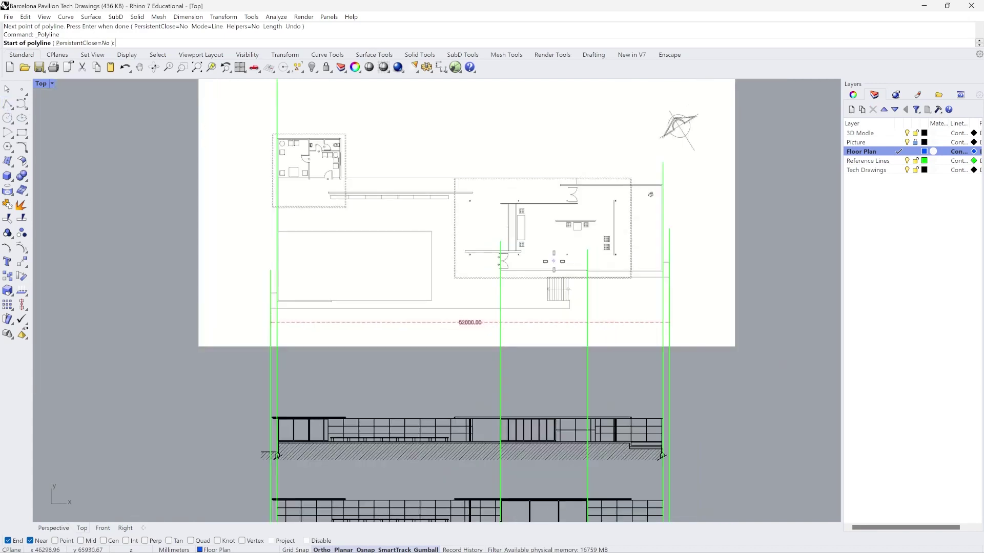
pyautogui.click(564, 319)
pyautogui.scroll(5, 564, 318)
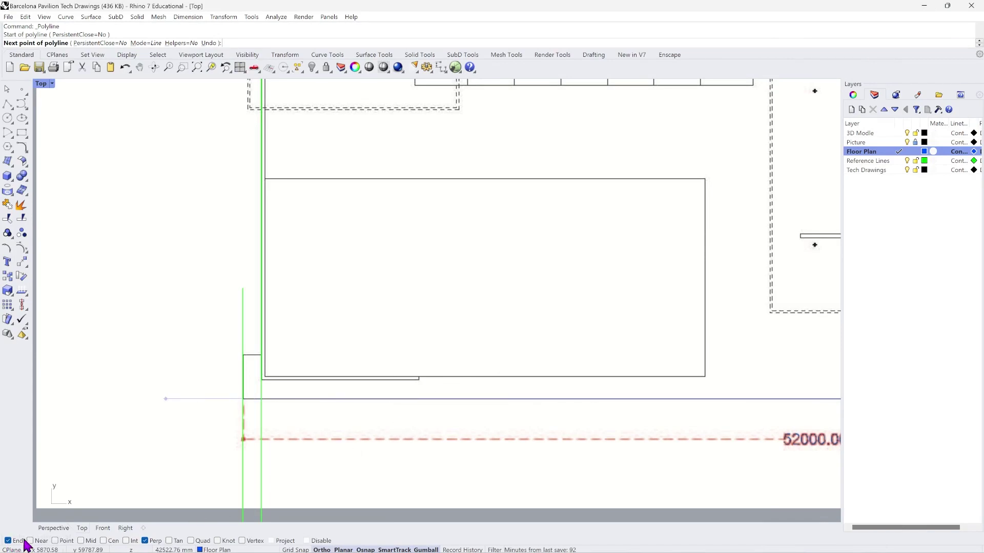
pyautogui.click(126, 541)
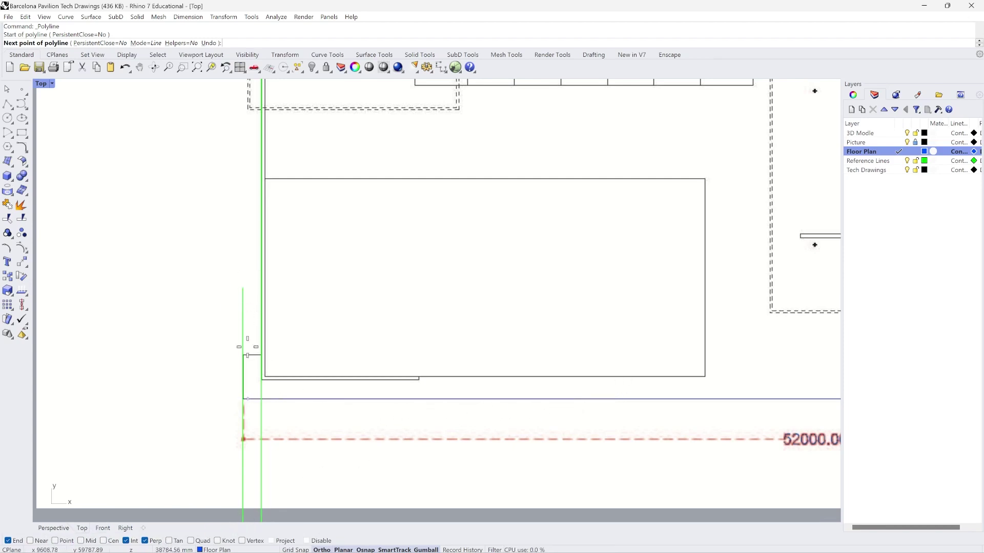
pyautogui.scroll(2, 302, 405)
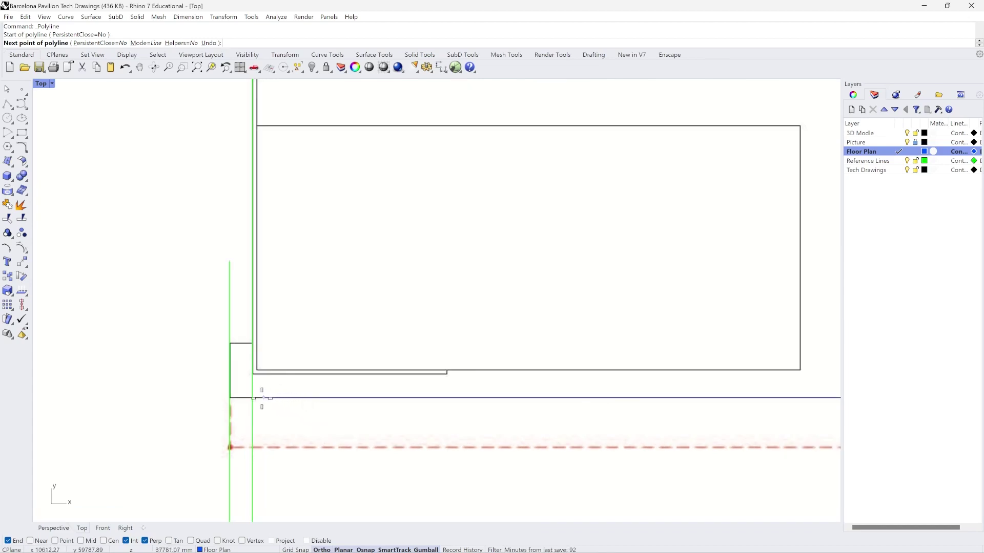
pyautogui.scroll(5, 233, 403)
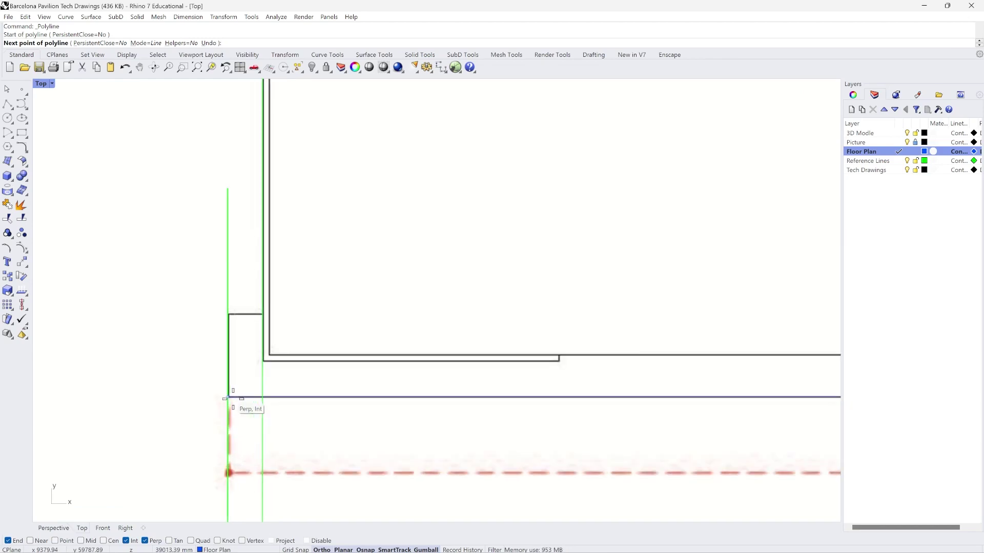
pyautogui.scroll(1, 324, 398)
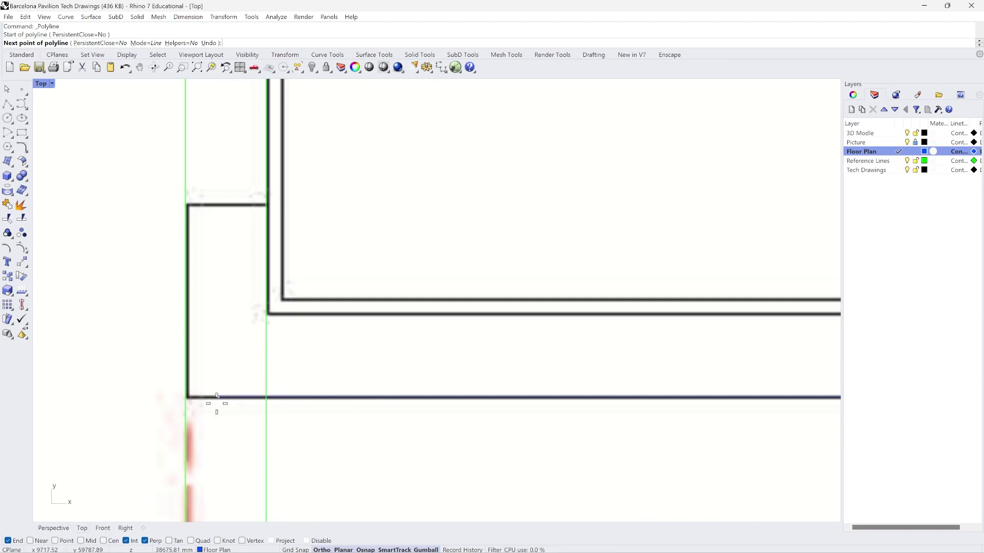
pyautogui.click(186, 397)
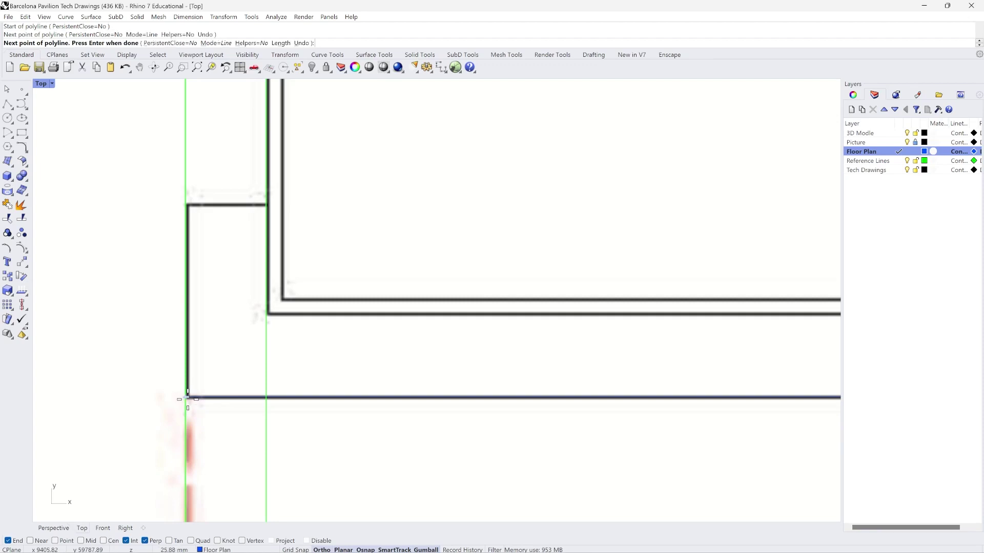
# Continue the polyline around the notch at the terrace's left end and up the second reference line to the small building's upper-left outer corner.
pyautogui.click(186, 204)
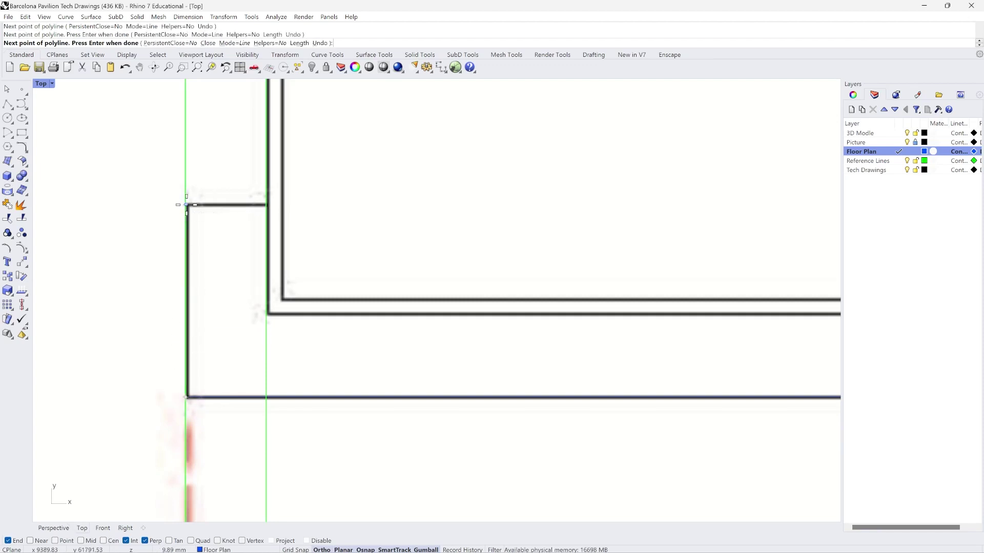
pyautogui.click(266, 204)
pyautogui.scroll(-6, 260, 392)
pyautogui.scroll(-2, 260, 399)
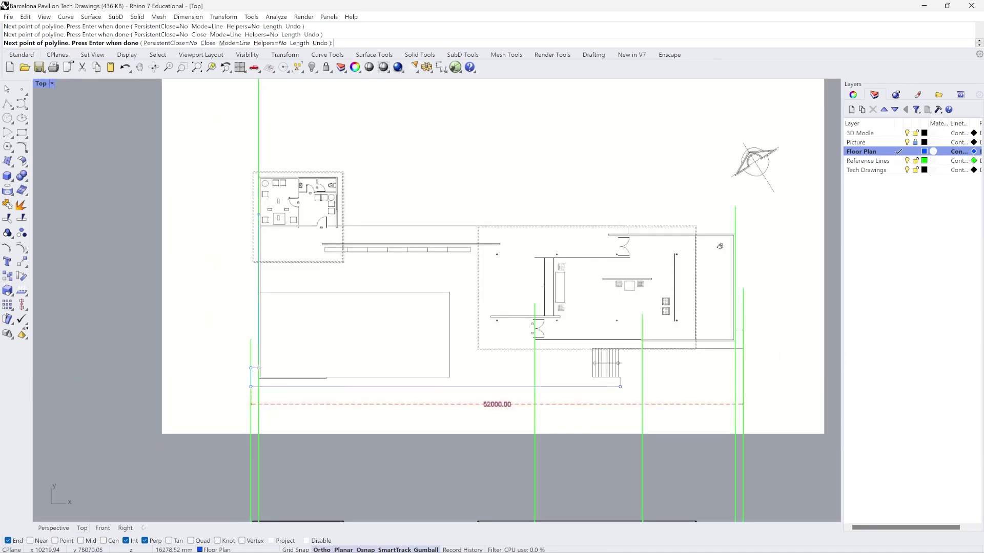
pyautogui.scroll(12, 163, 177)
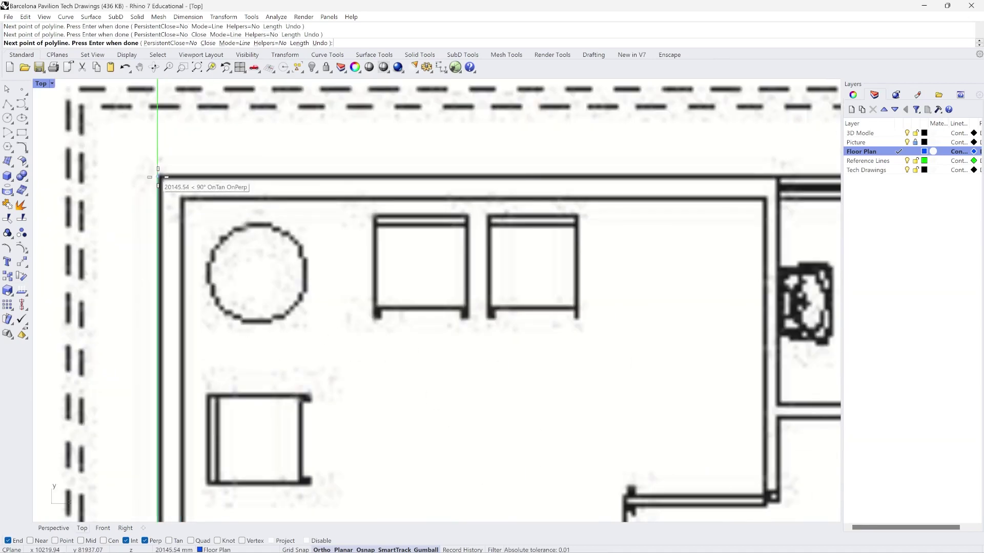
pyautogui.click(163, 176)
# Extend the polyline along the small building's upper outer wall to its right corner.
pyautogui.scroll(-5, 537, 179)
pyautogui.scroll(2, 536, 179)
pyautogui.scroll(6, 589, 190)
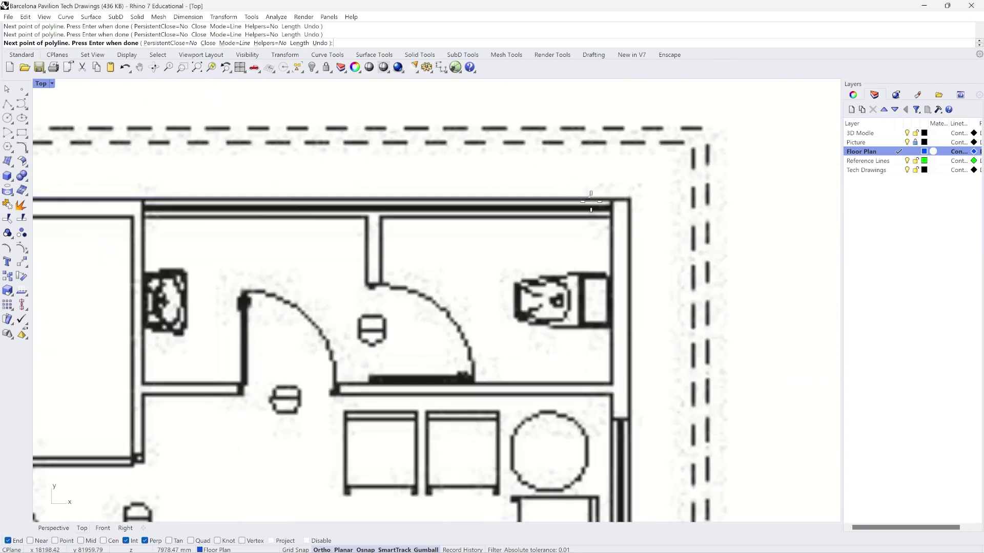
pyautogui.click(600, 192)
# Continue the polyline down the small building's right outer wall to the terrace's rear edge line.
pyautogui.scroll(-4, 554, 174)
pyautogui.scroll(-4, 554, 174)
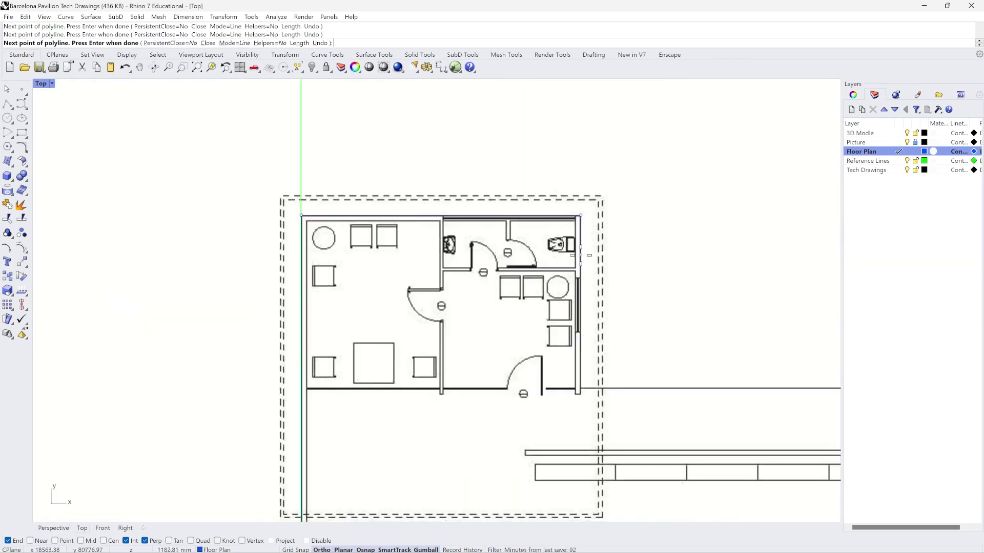
pyautogui.scroll(6, 566, 408)
pyautogui.scroll(6, 510, 327)
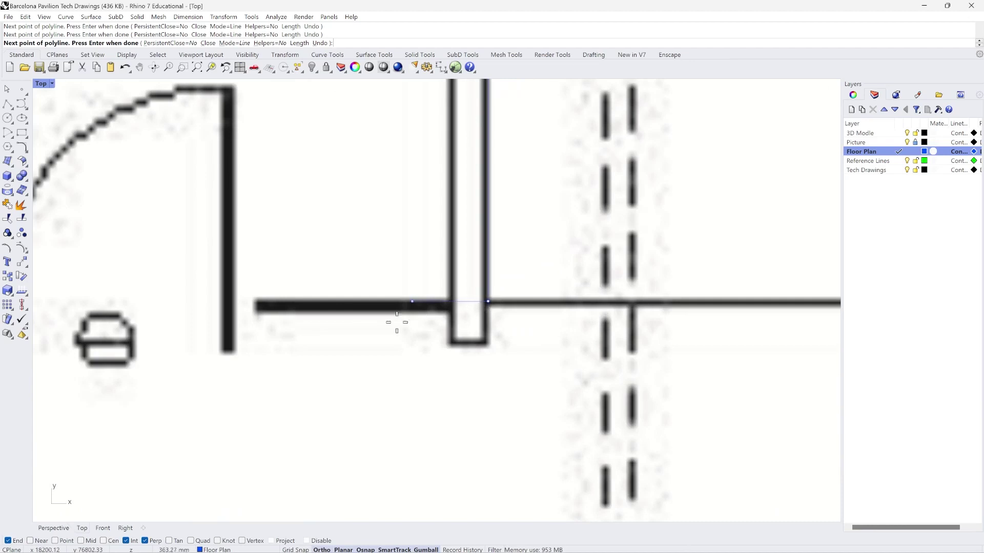
# Extend the polyline along the terrace's rear edge, around the small step near the double door, and along the wall to the right-hand reference line.
pyautogui.scroll(-6, 397, 322)
pyautogui.scroll(7, 513, 289)
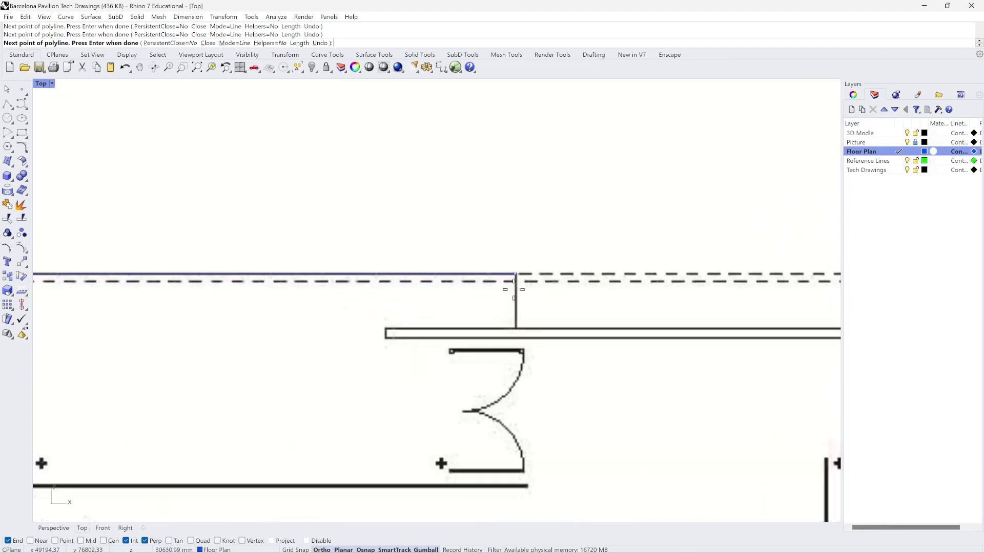
pyautogui.scroll(4, 514, 289)
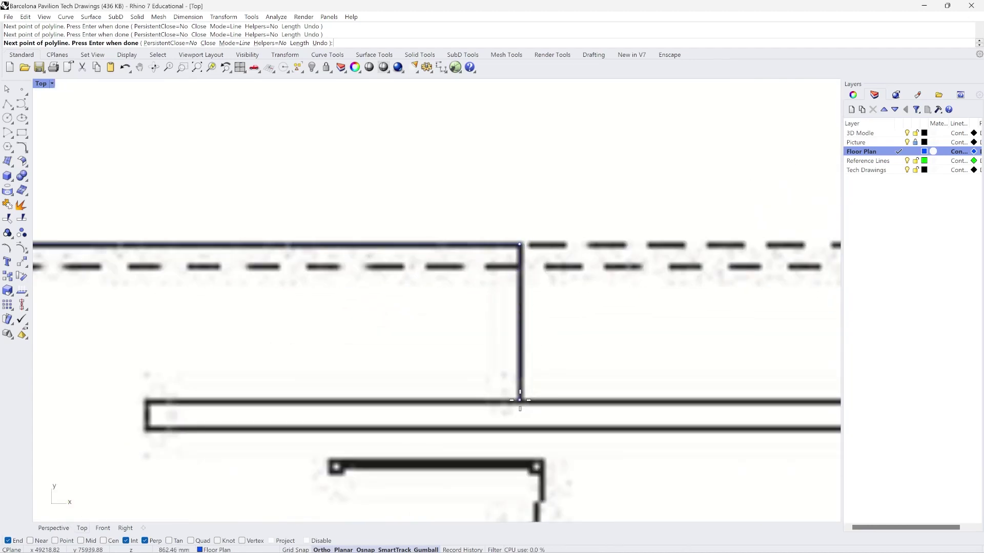
pyautogui.scroll(-5, 351, 314)
pyautogui.scroll(5, 589, 328)
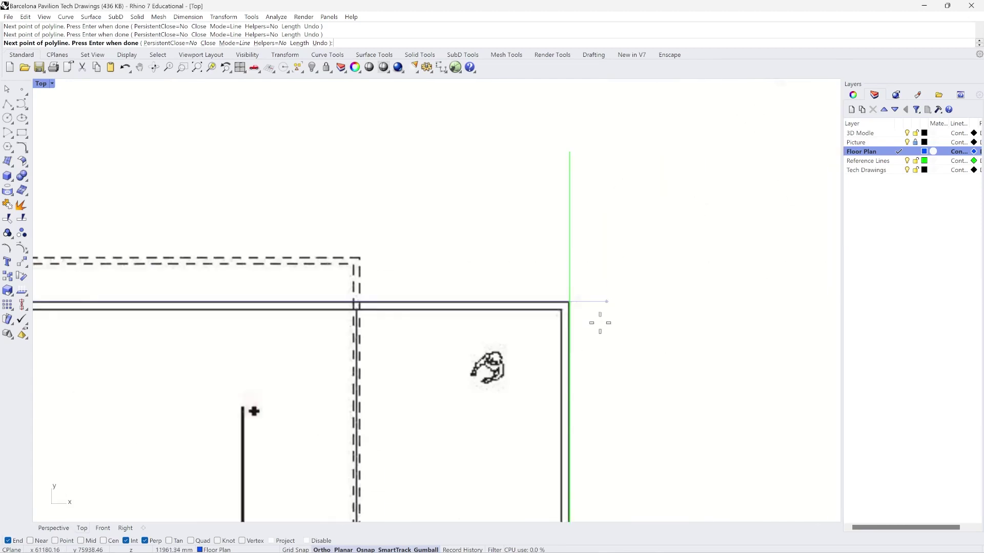
# Continue the polyline down that reference line to the terrace's right-end notch and across to the outermost reference line.
pyautogui.scroll(-6, 533, 256)
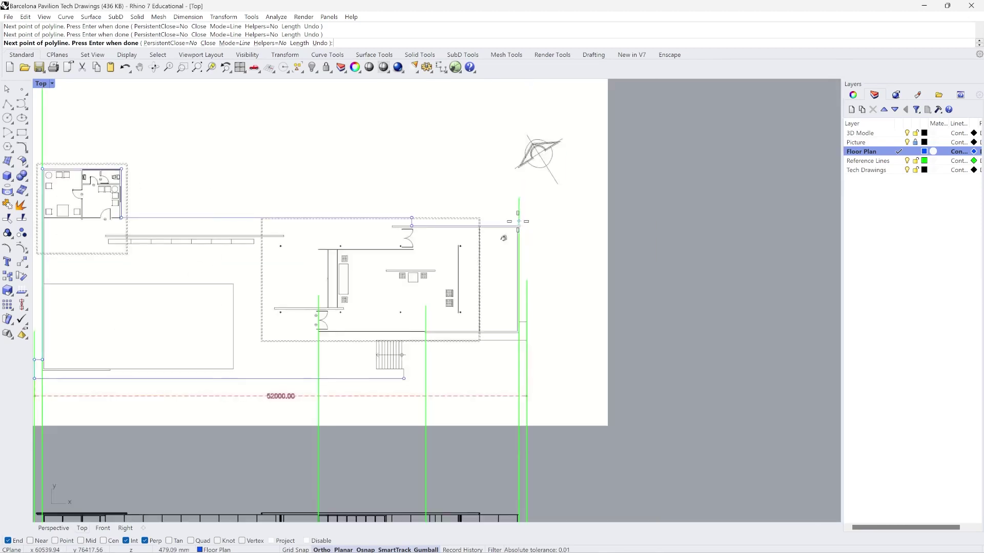
pyautogui.scroll(3, 529, 334)
pyautogui.scroll(5, 529, 335)
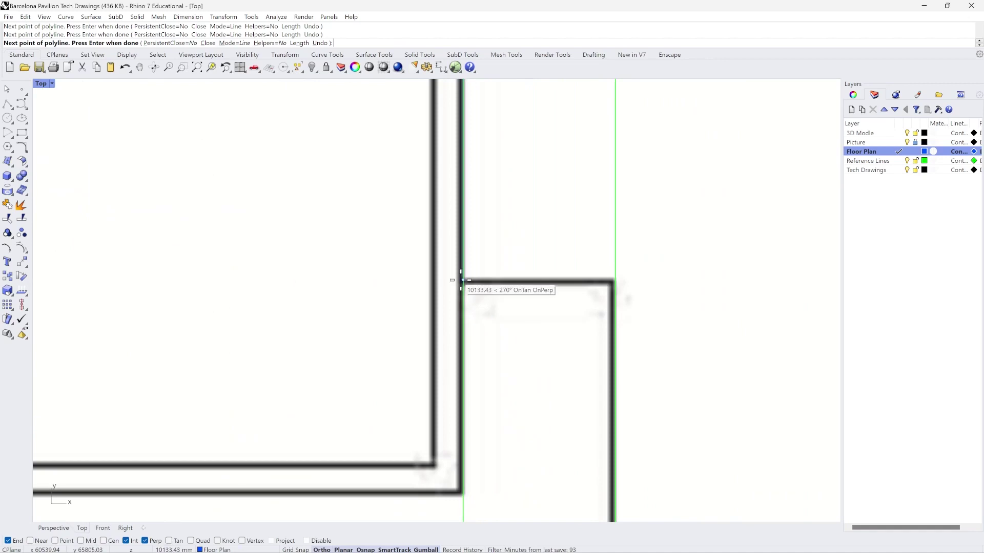
pyautogui.scroll(-3, 616, 246)
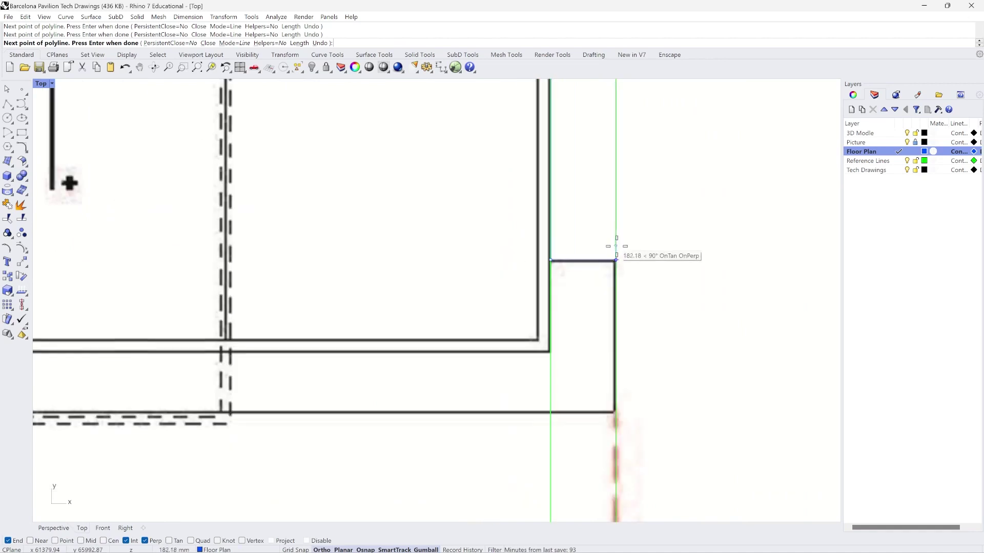
# Extend the polyline down the outermost reference line to the terrace's front corner and back along the front edge to the stair's upper-left corner.
pyautogui.scroll(2, 624, 416)
pyautogui.scroll(-3, 707, 353)
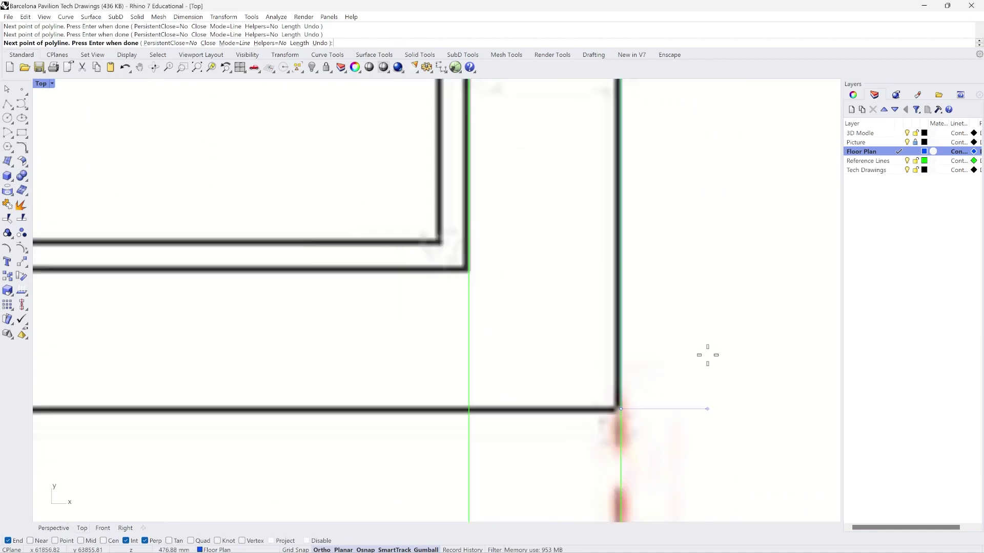
pyautogui.scroll(-3, 709, 355)
pyautogui.scroll(5, 258, 338)
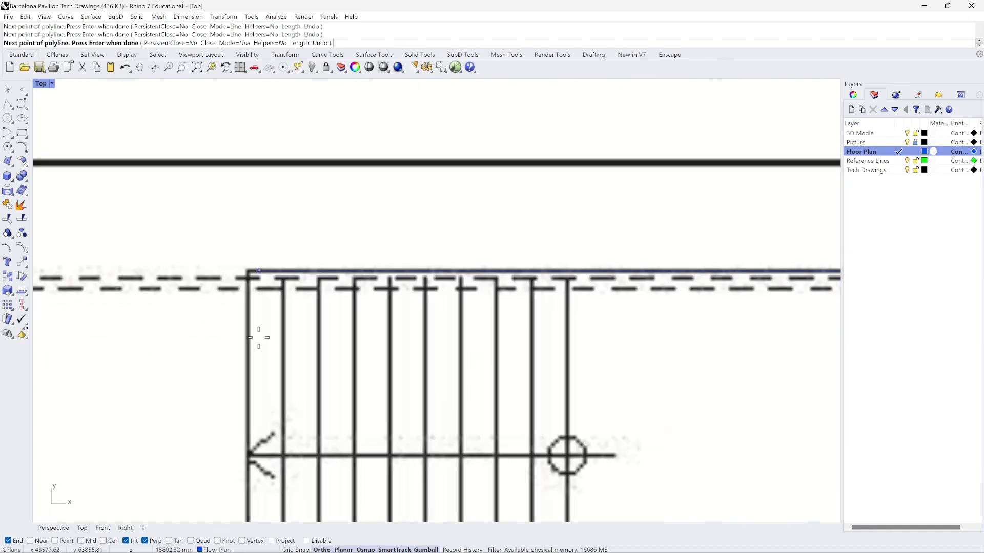
pyautogui.click(247, 270)
# Continue the polyline down the stair's left side to its lower-left corner.
pyautogui.scroll(-2, 248, 270)
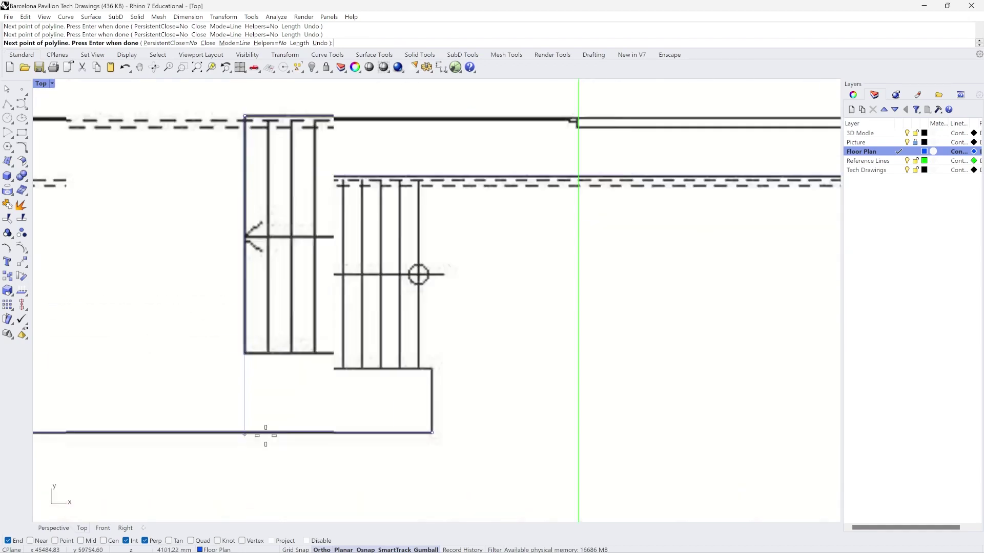
pyautogui.scroll(2, 237, 345)
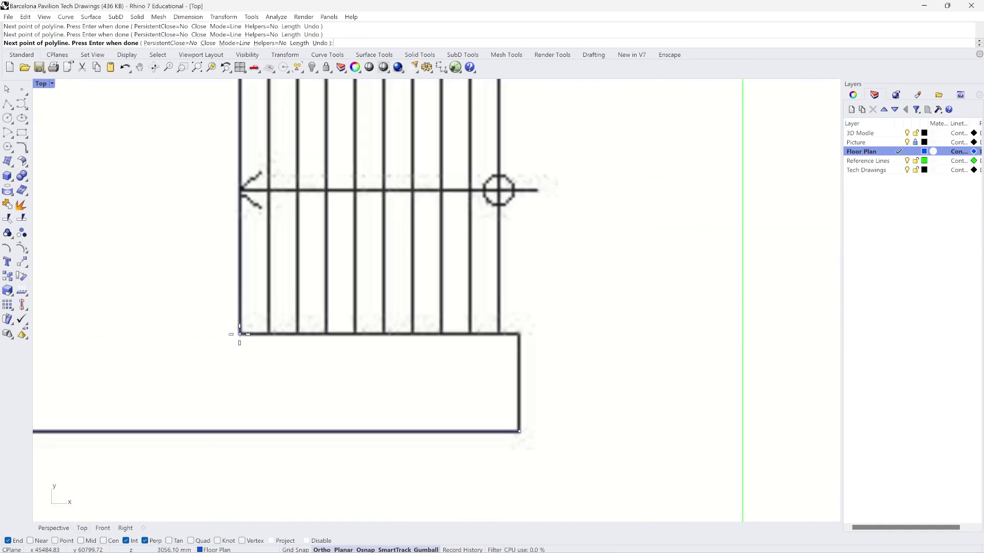
pyautogui.scroll(3, 538, 321)
# Extend the polyline along the stair's lower edge to the corner vertically aligned with the polyline's start point, using SmartTrack.
pyautogui.scroll(-1, 536, 336)
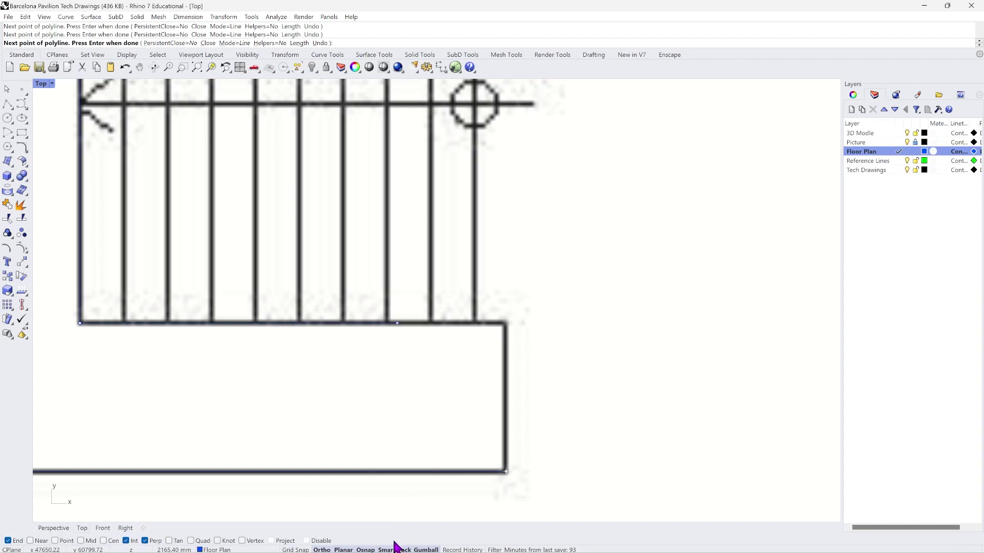
pyautogui.scroll(1, 105, 324)
pyautogui.scroll(-1, 109, 323)
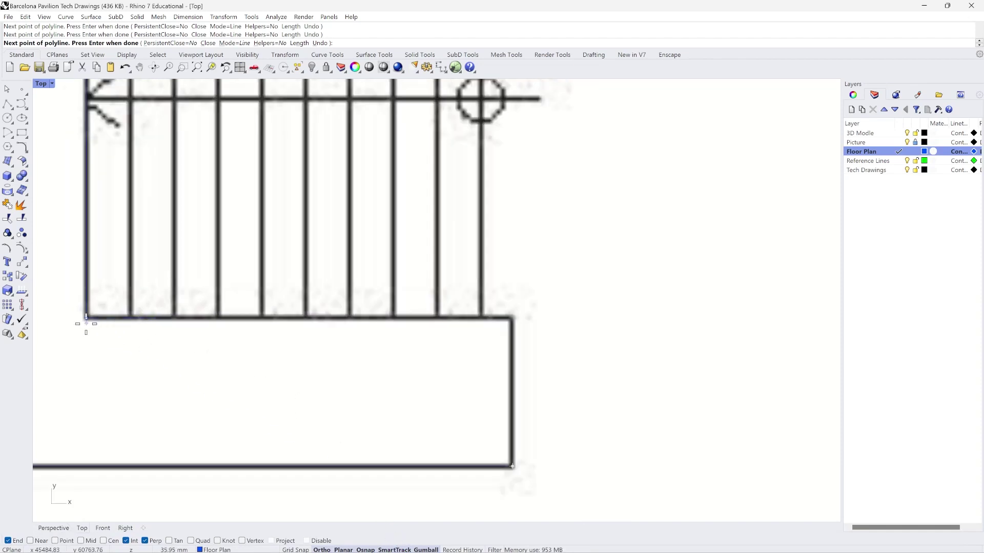
pyautogui.scroll(1, 87, 323)
pyautogui.scroll(1, 97, 324)
pyautogui.scroll(-1, 230, 311)
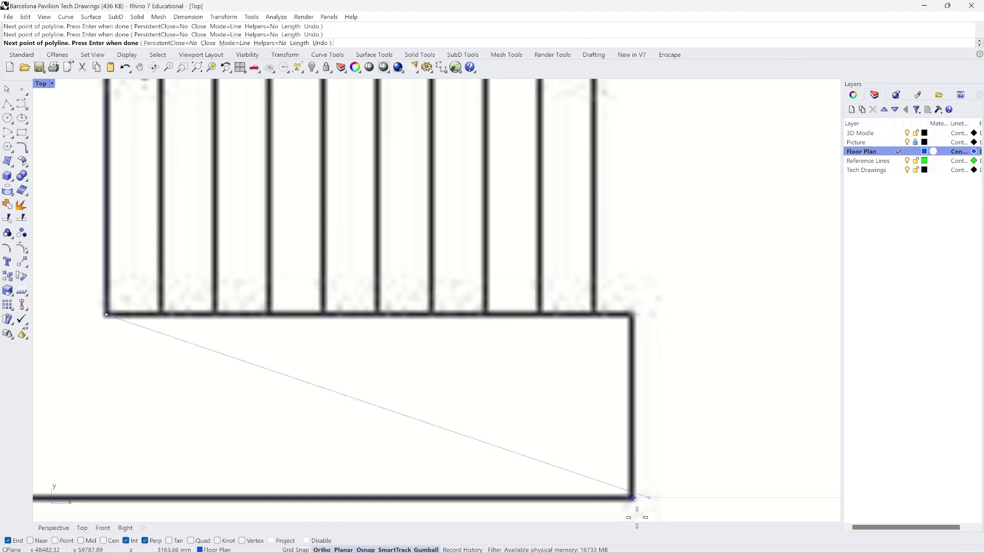
pyautogui.scroll(6, 634, 502)
pyautogui.scroll(-2, 617, 451)
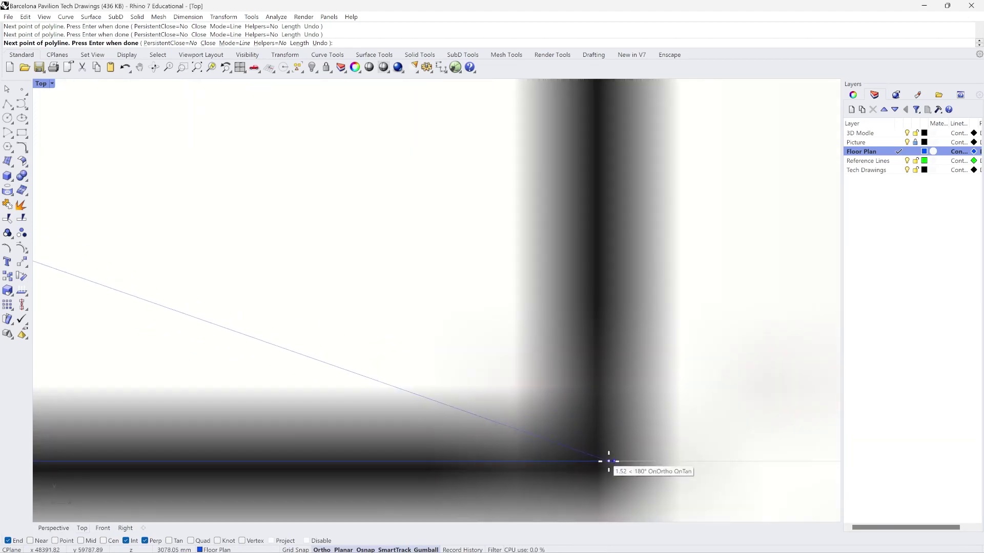
pyautogui.scroll(-3, 607, 469)
pyautogui.scroll(-2, 604, 476)
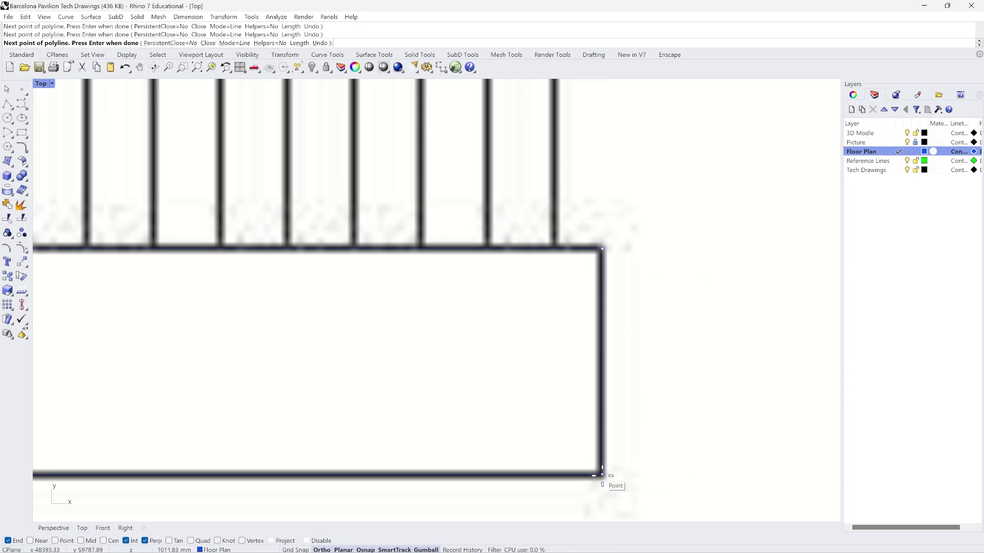
# Close the polyline at its start point on the terrace's front corner below the stair.
pyautogui.scroll(-4, 646, 405)
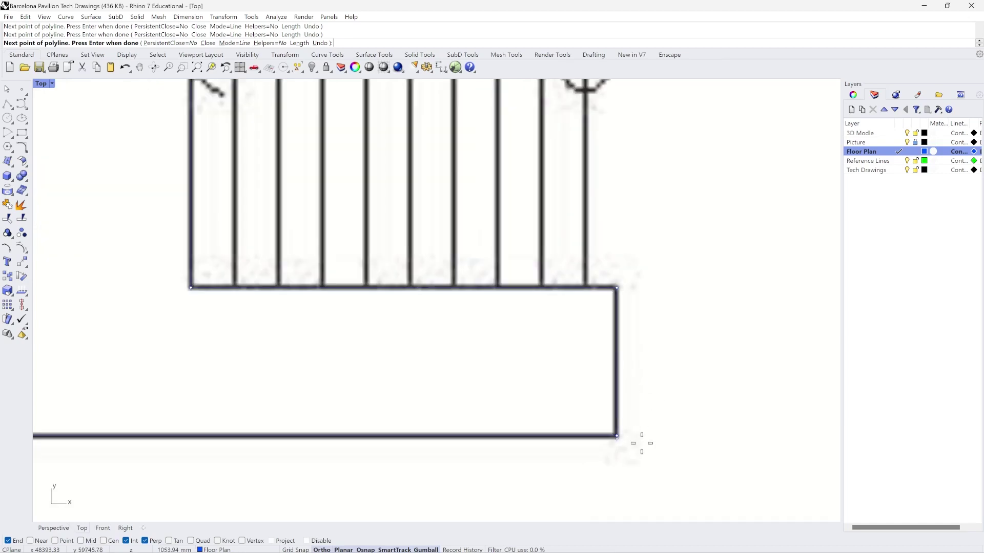
pyautogui.scroll(4, 642, 443)
pyautogui.scroll(1, 619, 388)
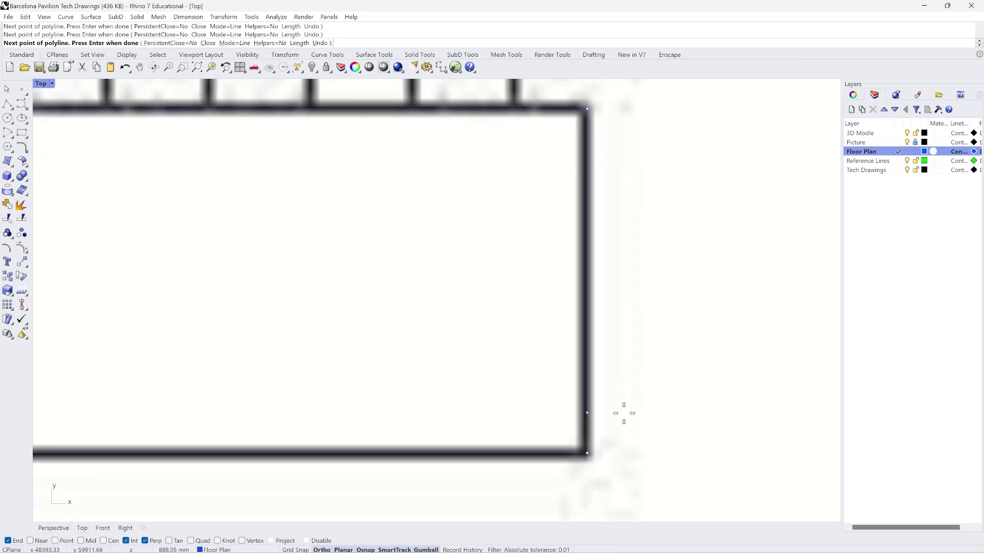
pyautogui.click(587, 454)
pyautogui.scroll(-1, 592, 439)
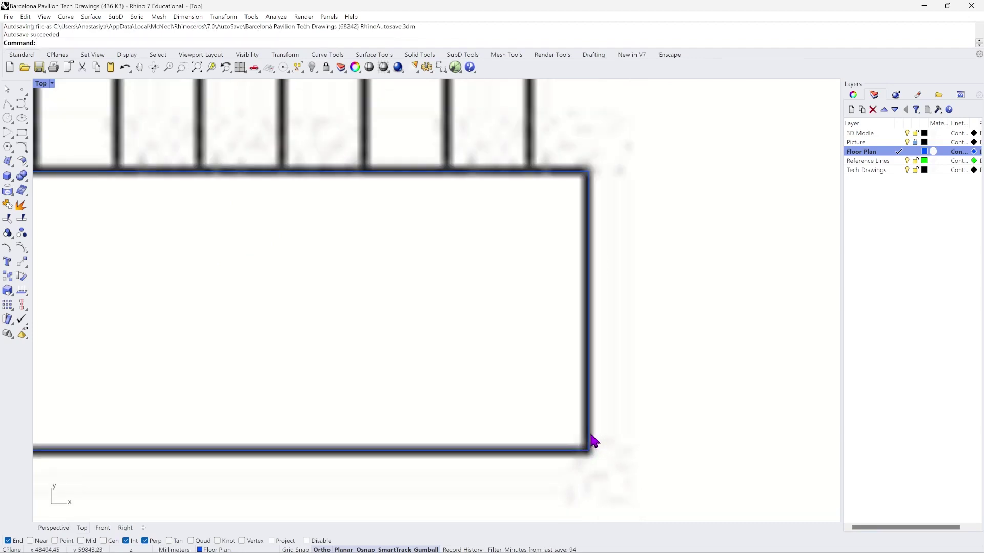
# Select the traced outline and examine its full extent around the plan.
pyautogui.click(589, 431)
pyautogui.scroll(-1, 589, 431)
pyautogui.scroll(-3, 590, 430)
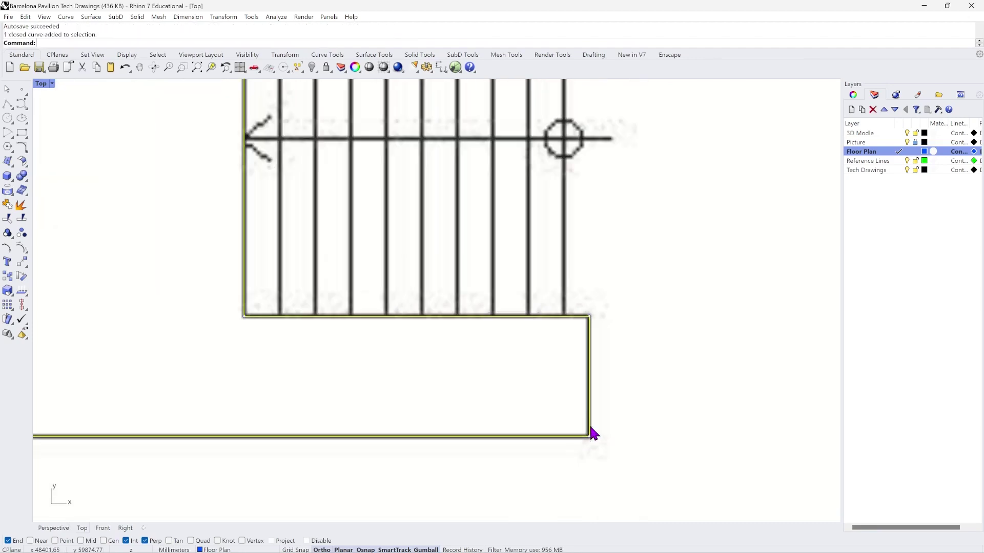
pyautogui.scroll(-3, 602, 430)
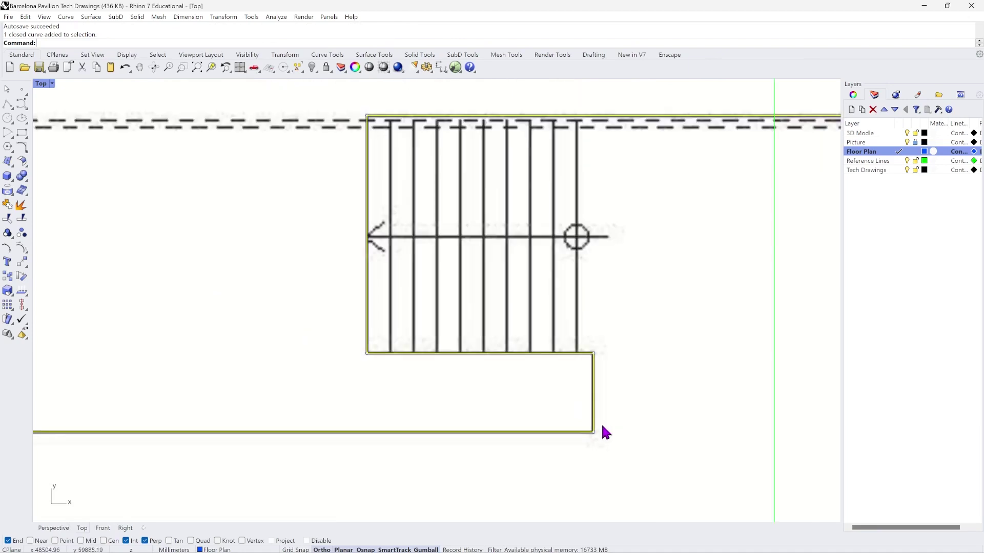
pyautogui.scroll(-6, 604, 430)
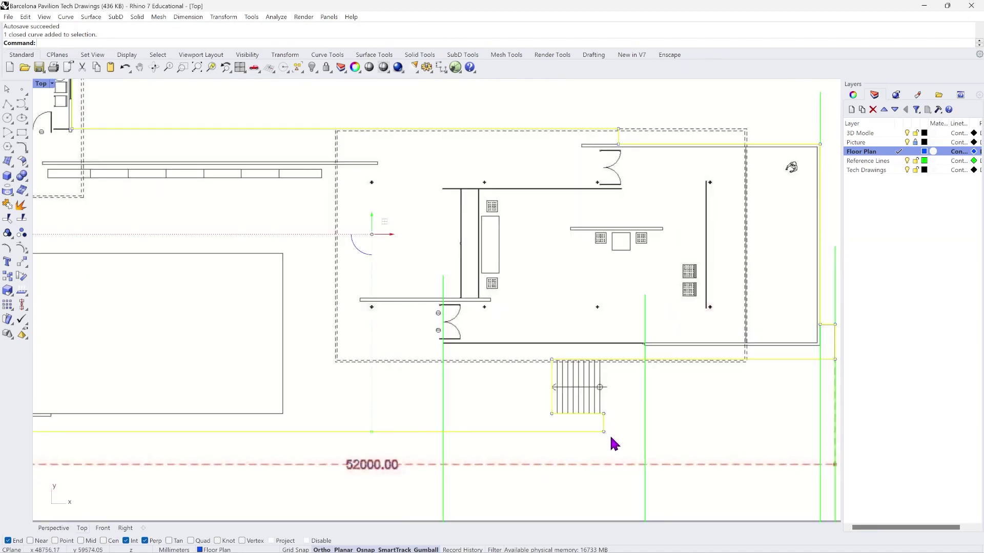
pyautogui.press('Escape')
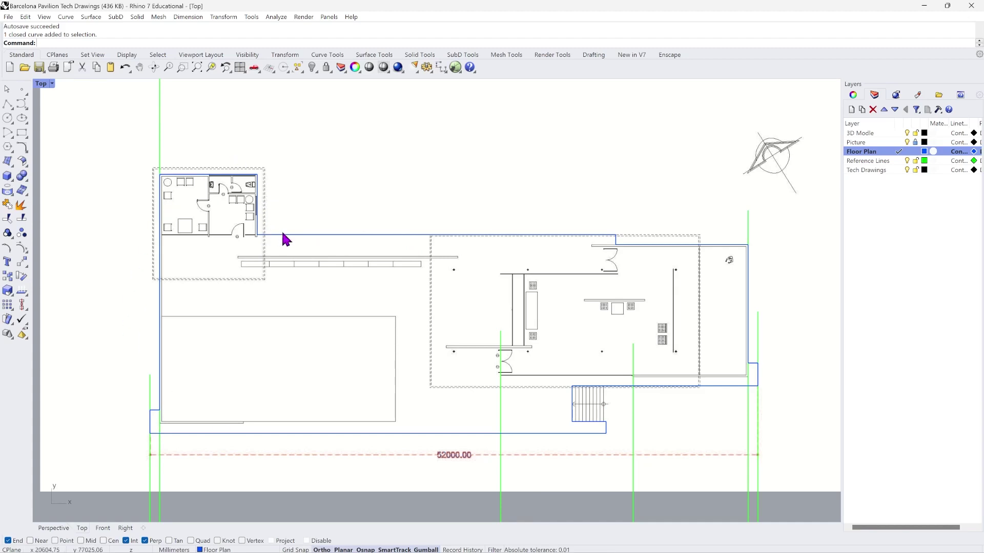
# Show the outline's object properties to check its curve type.
pyautogui.click(369, 234)
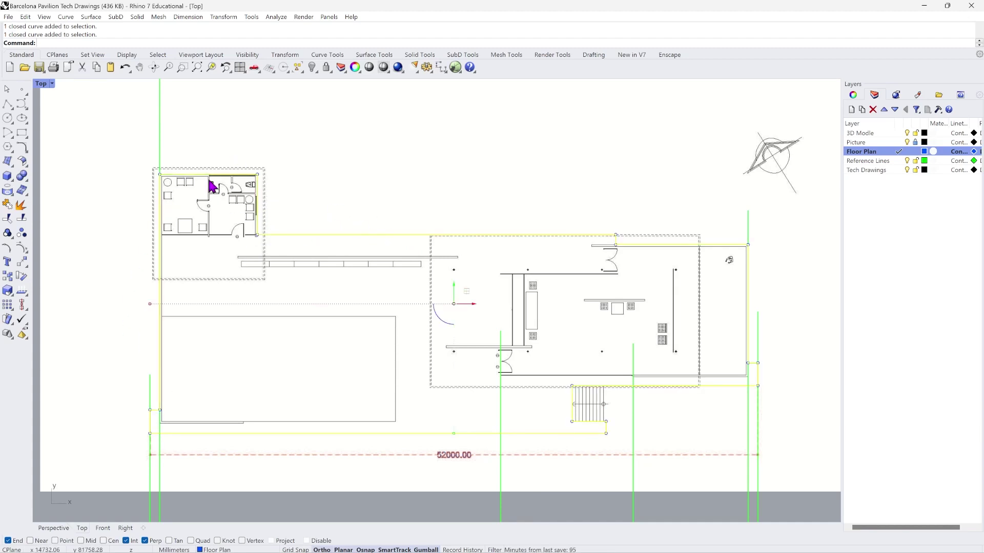
pyautogui.click(853, 96)
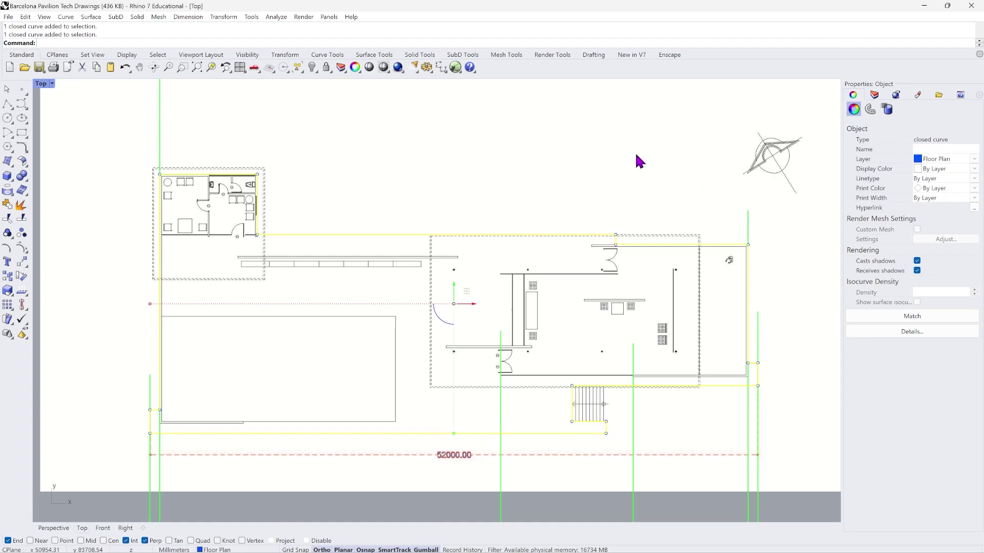
pyautogui.click(573, 181)
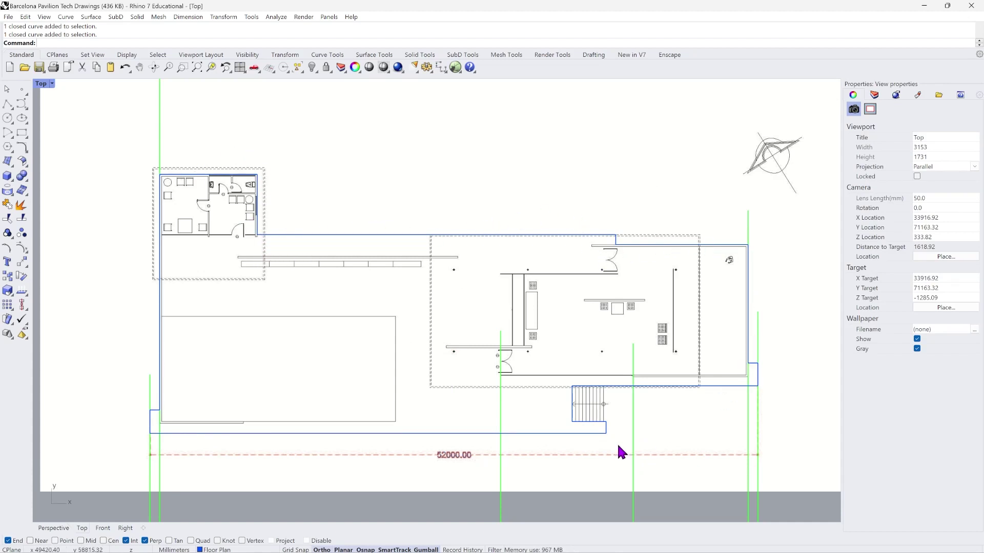
# Inspect the outline's closing corner below the stair and recheck the outline's object type.
pyautogui.scroll(10, 610, 480)
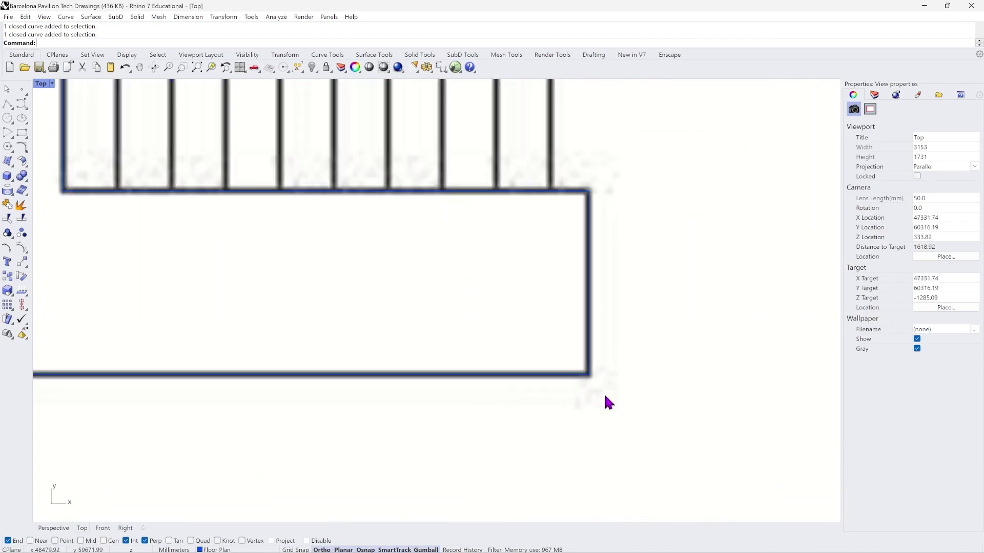
pyautogui.scroll(5, 606, 402)
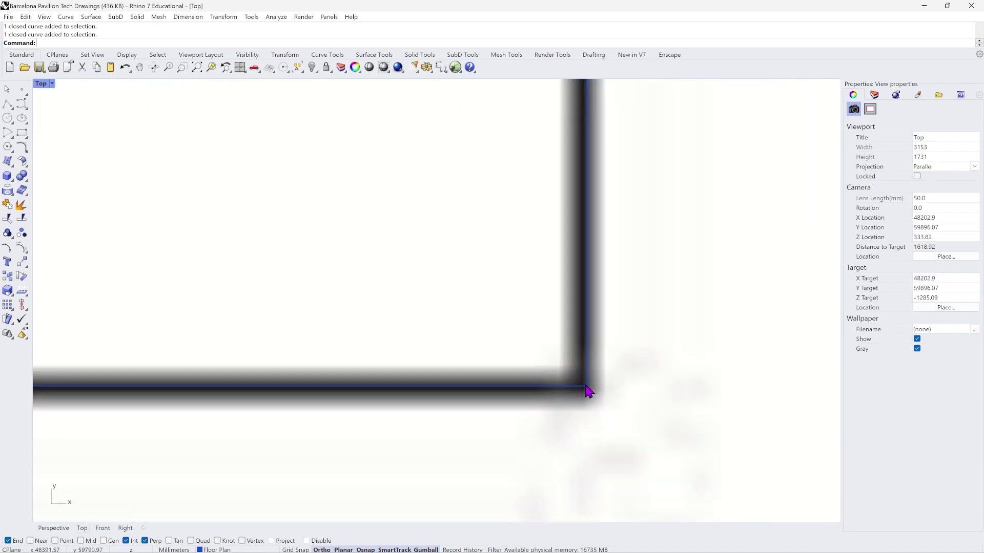
pyautogui.scroll(-5, 589, 395)
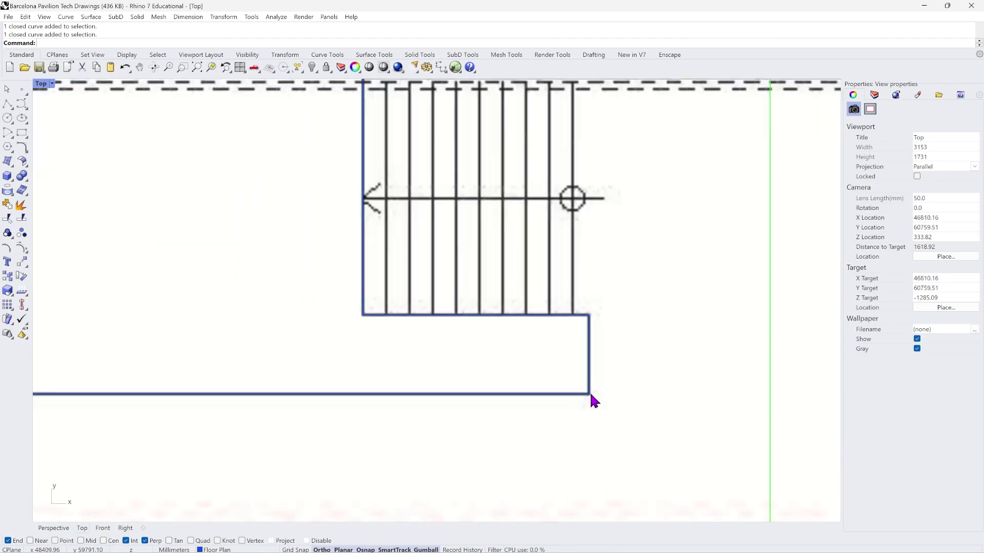
pyautogui.scroll(-8, 590, 395)
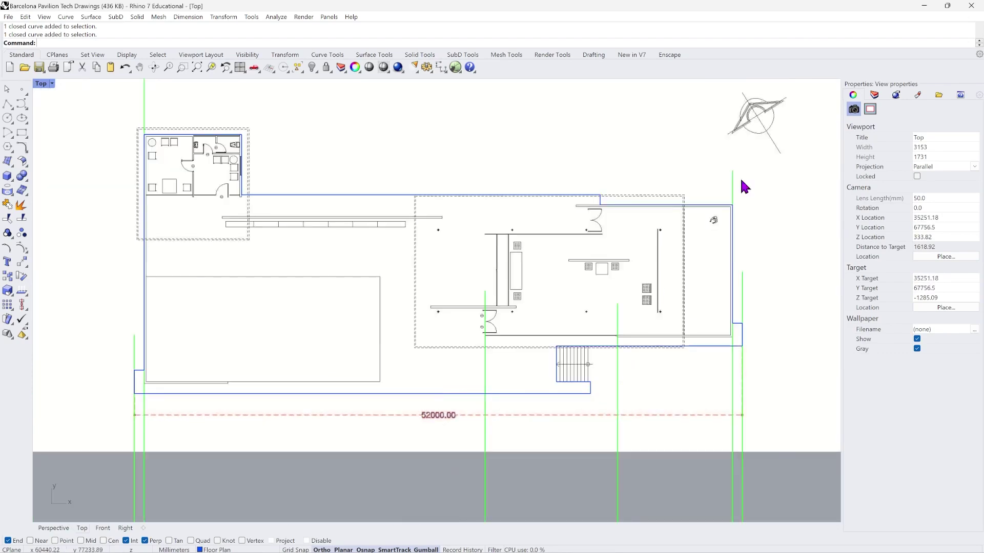
pyautogui.click(661, 345)
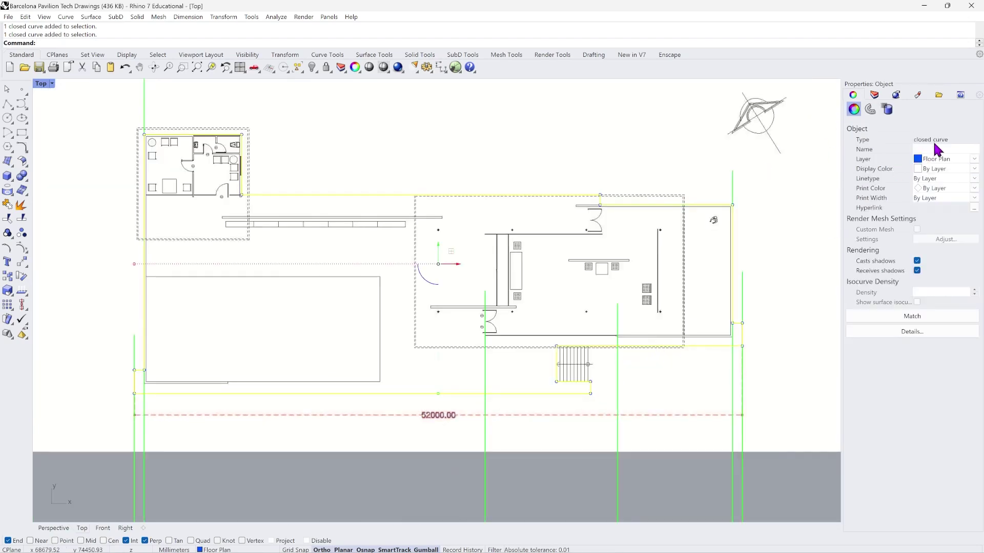
pyautogui.click(648, 315)
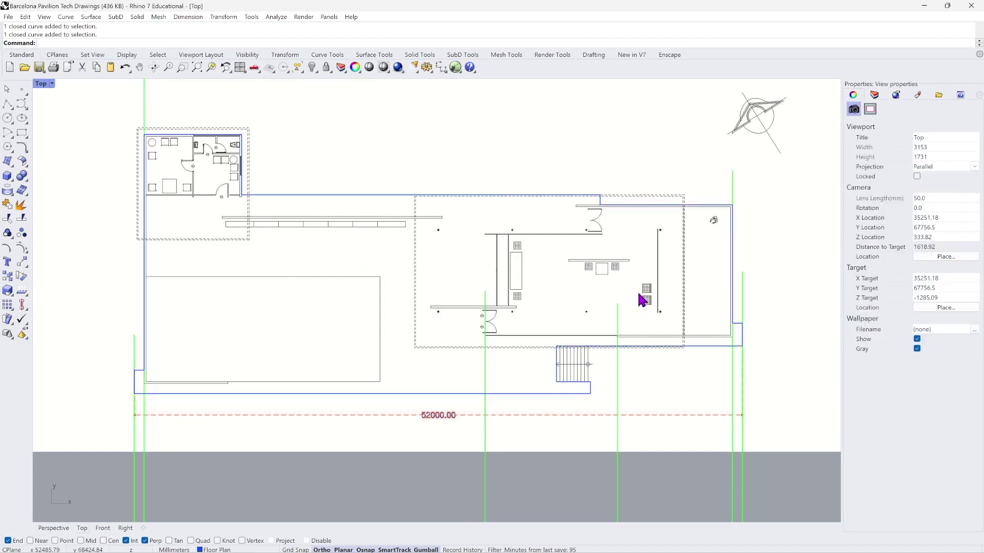
pyautogui.scroll(2, 137, 400)
pyautogui.scroll(2, 138, 394)
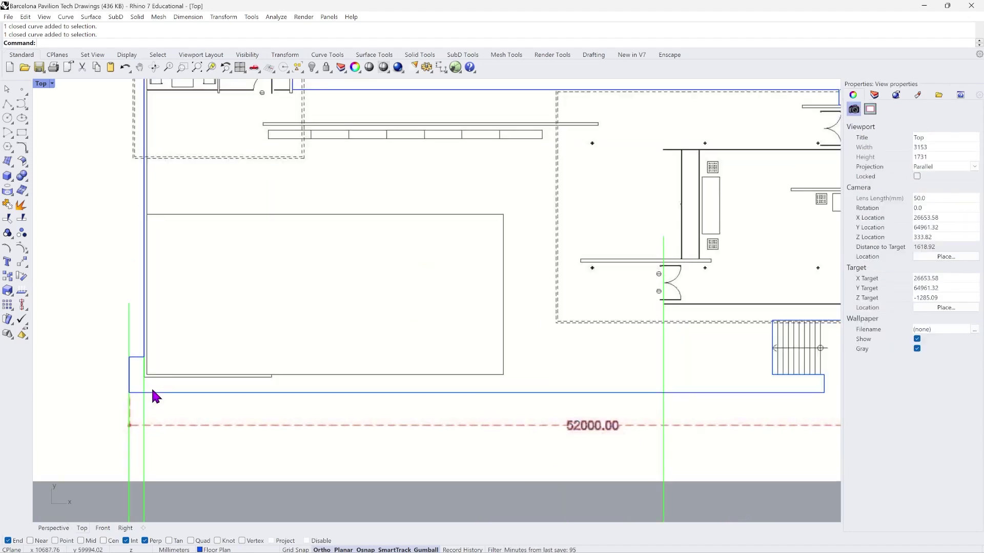
pyautogui.scroll(-3, 202, 376)
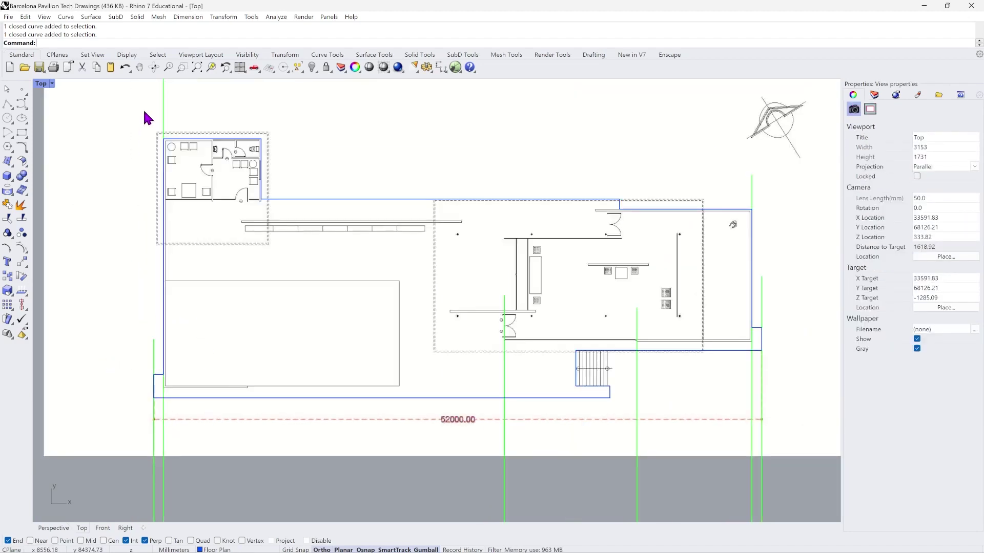
# Examine the wall lines around the small office block and down the pool's side to the notched terrace corner.
pyautogui.scroll(4, 145, 114)
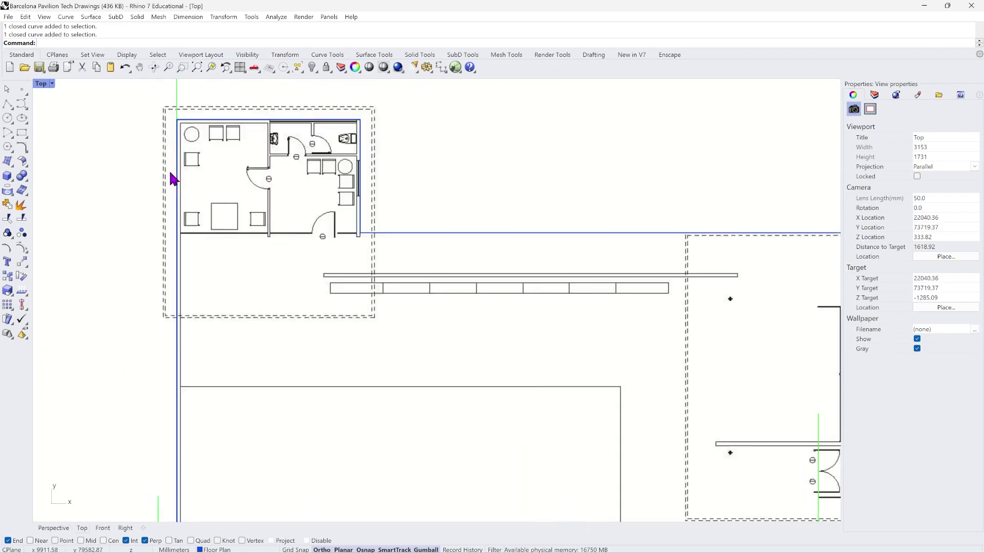
pyautogui.scroll(5, 178, 127)
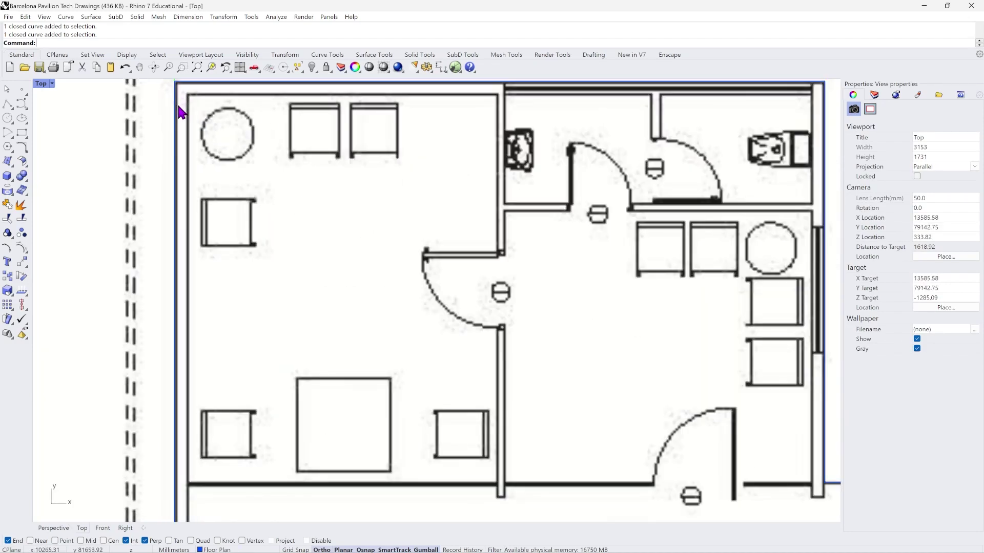
pyautogui.scroll(-2, 184, 111)
pyautogui.scroll(-1, 225, 200)
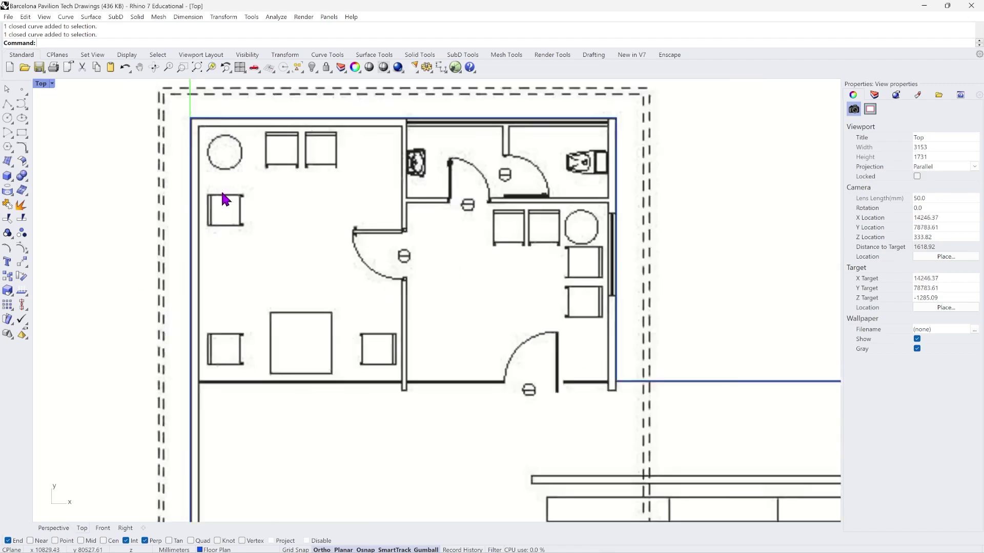
pyautogui.scroll(-2, 275, 177)
pyautogui.scroll(1, 248, 373)
pyautogui.scroll(-2, 408, 220)
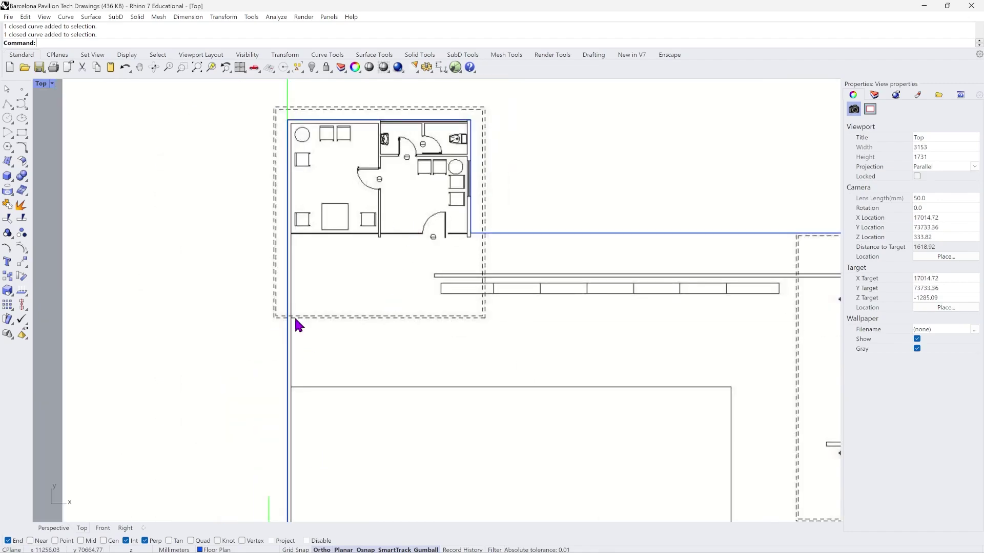
pyautogui.scroll(-2, 296, 470)
pyautogui.scroll(5, 300, 461)
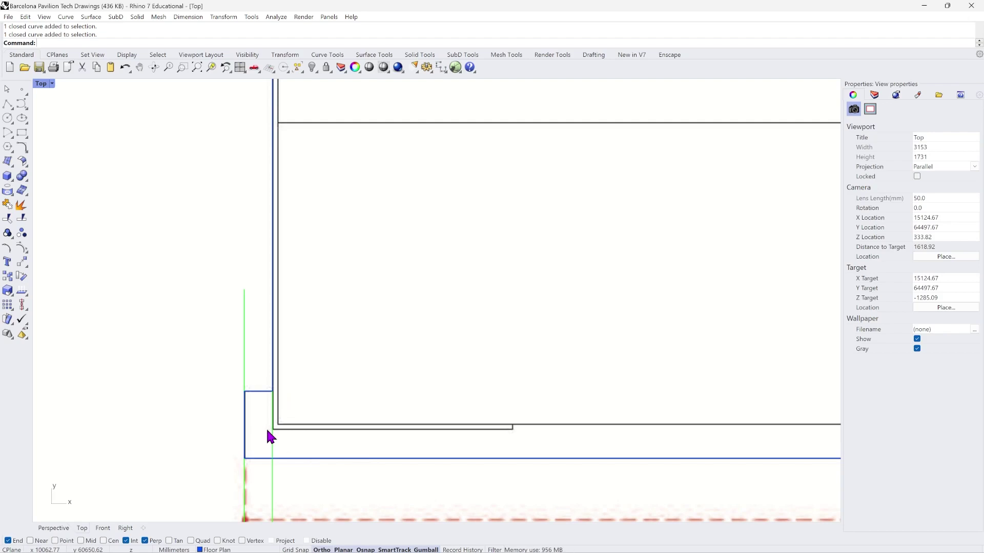
# Try to offset the closed outer outline inward by 150 mm with sharp corners to form the wall thickness.
pyautogui.click(264, 392)
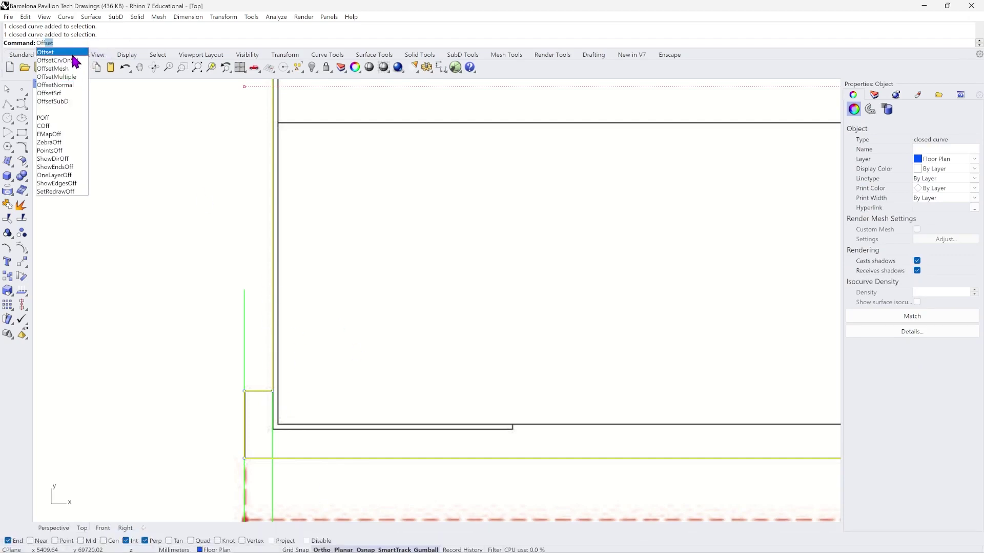
pyautogui.click(72, 53)
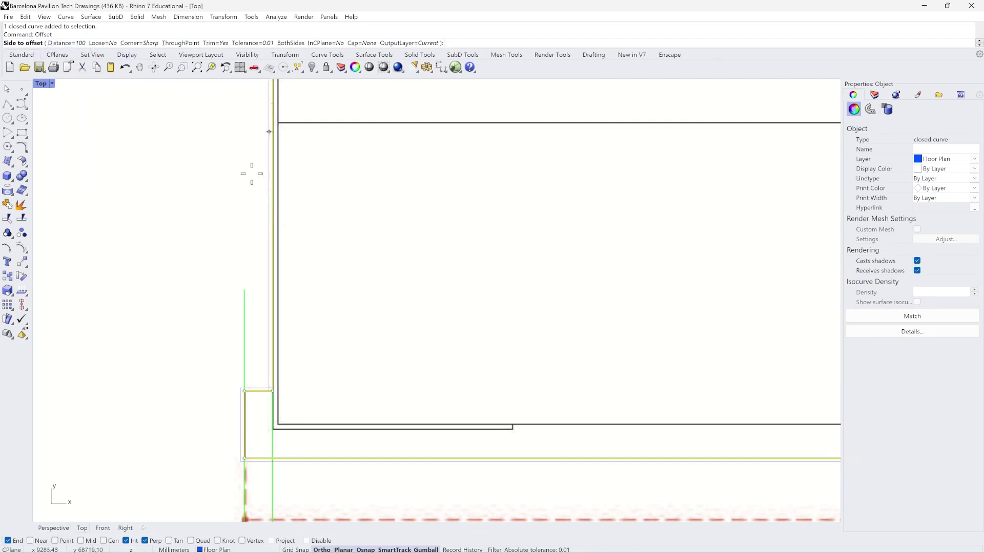
pyautogui.scroll(8, 274, 390)
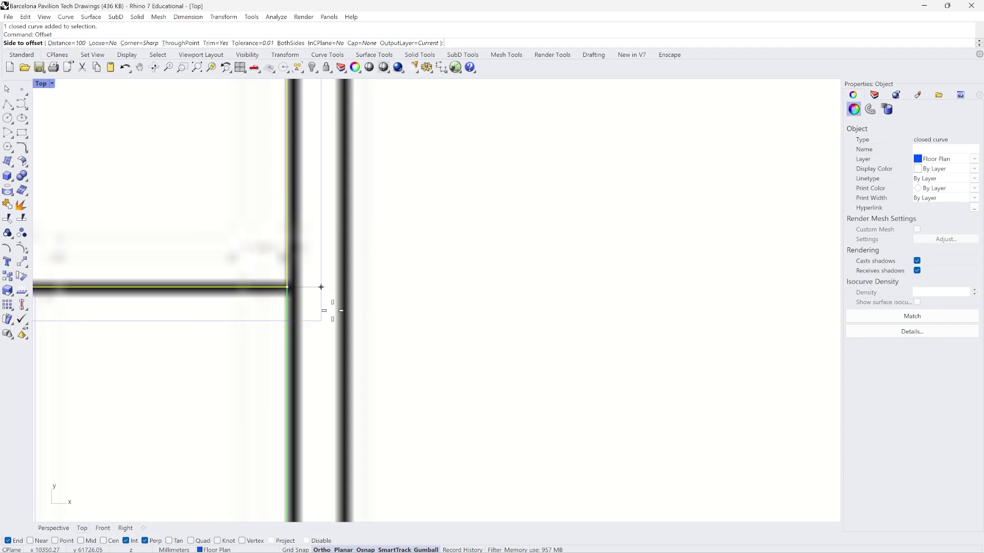
pyautogui.scroll(-2, 321, 287)
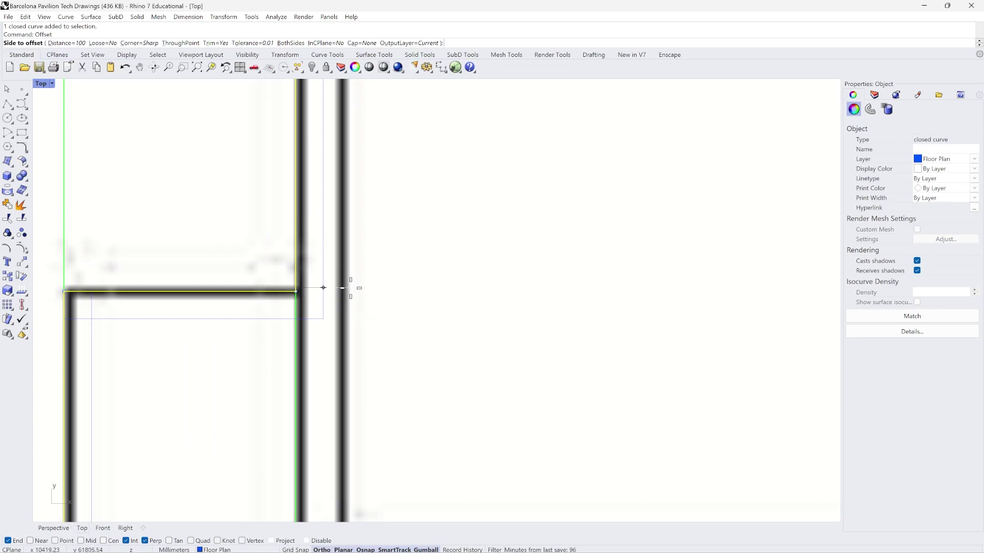
pyautogui.click(67, 43)
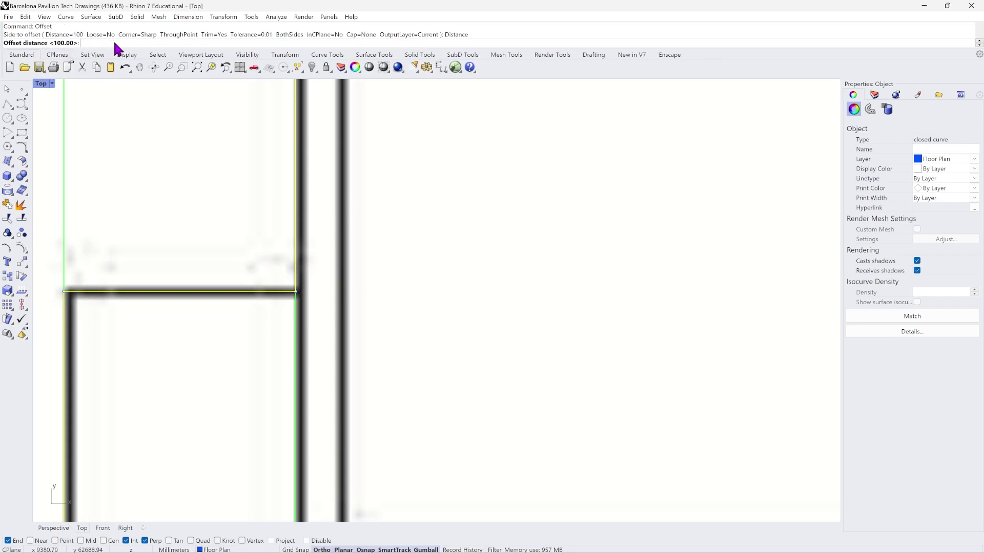
pyautogui.write('15')
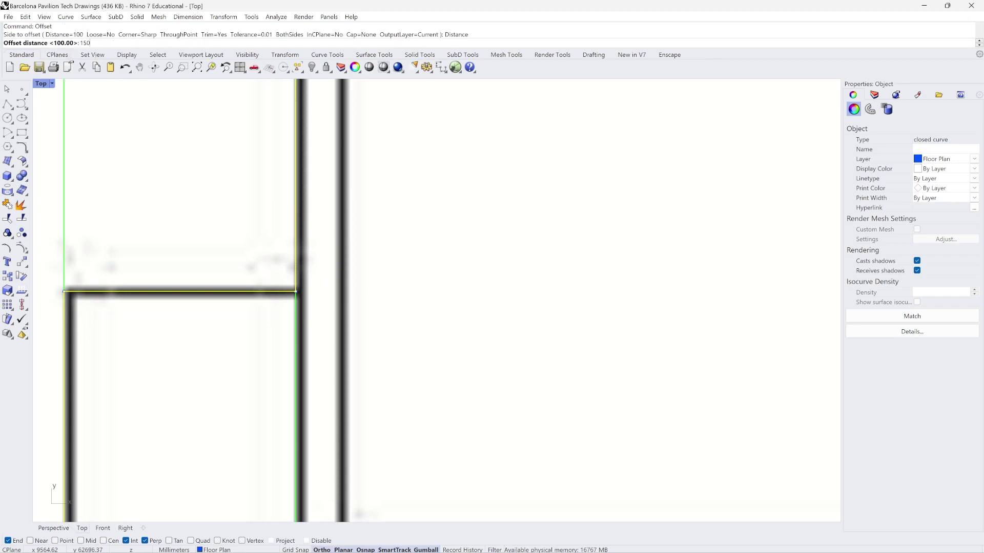
pyautogui.write('0')
pyautogui.press('Return')
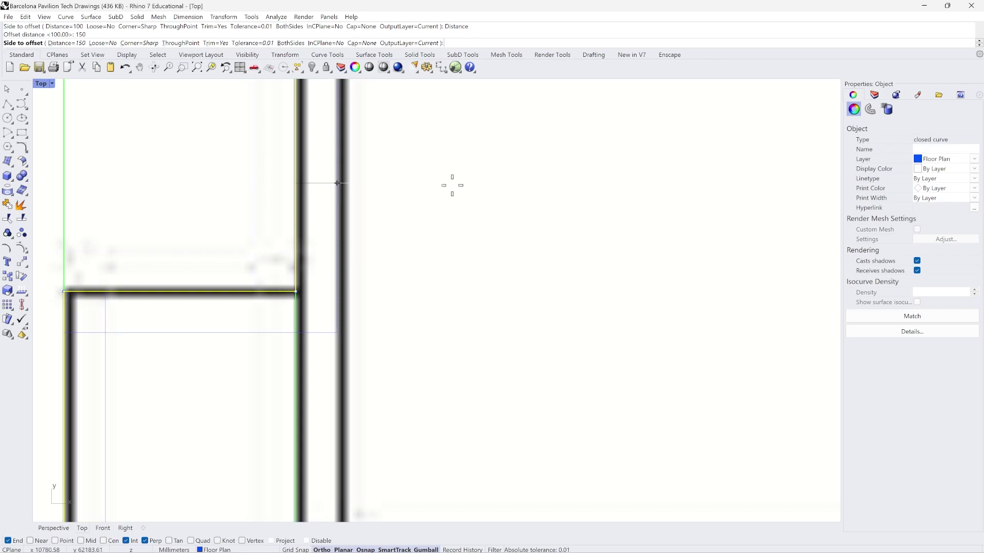
pyautogui.click(408, 266)
# Compare the offset curve with the plan's walls around the office block and terrace, and undo the offset.
pyautogui.scroll(-6, 214, 316)
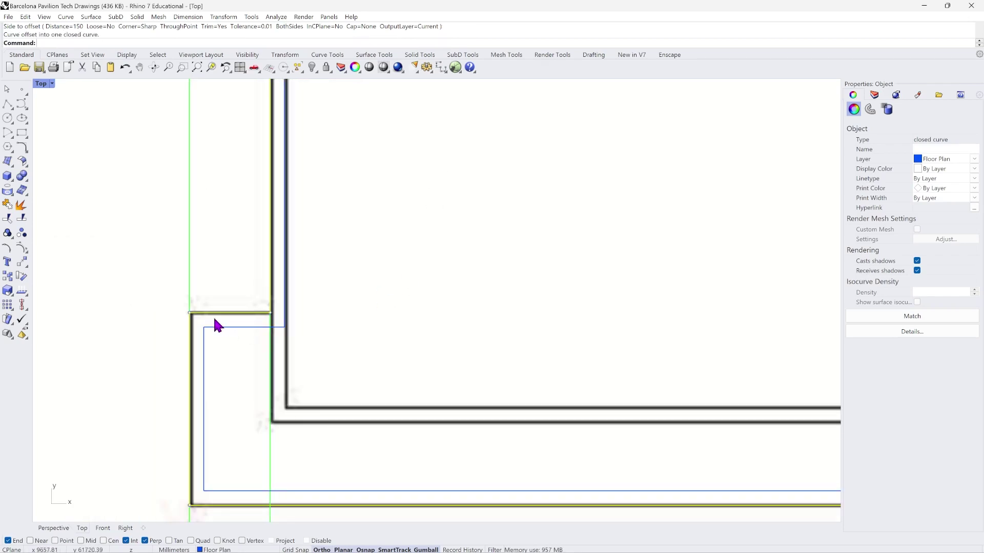
pyautogui.scroll(-3, 307, 333)
pyautogui.scroll(5, 461, 169)
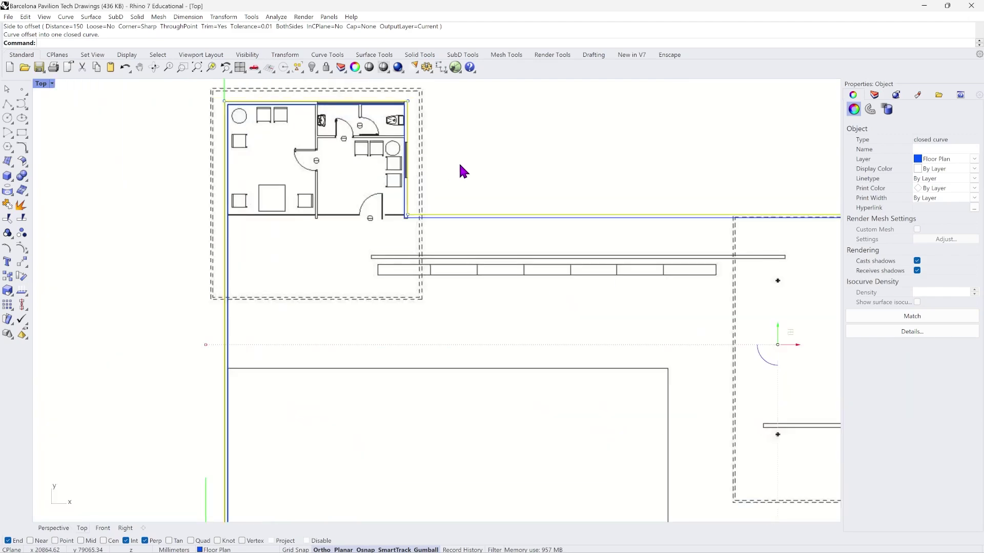
pyautogui.press('Escape')
pyautogui.scroll(2, 175, 279)
pyautogui.scroll(-5, 176, 279)
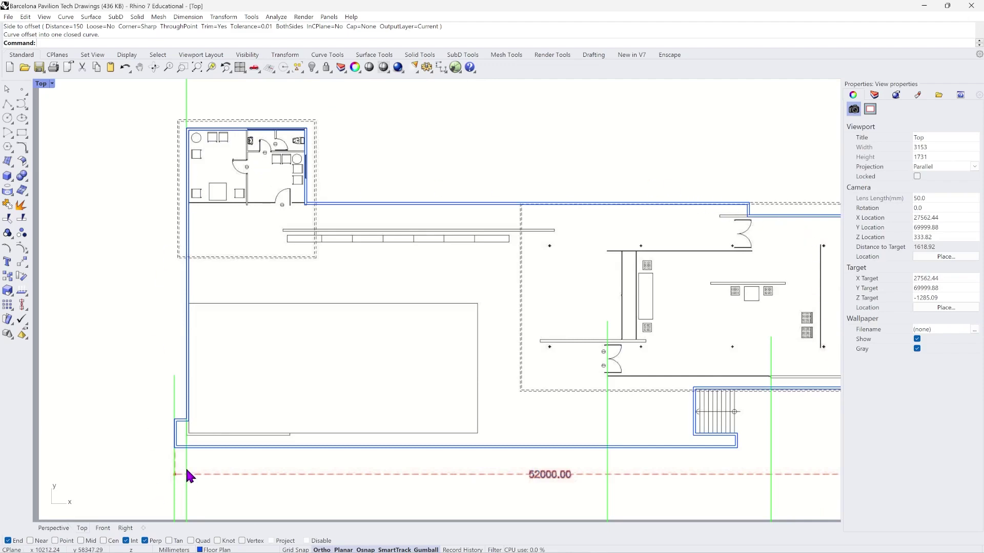
pyautogui.hotkey('ctrl', 'z')
# Examine the thin wall along the pool's front edge, from the notched terrace corner to the wall's free end.
pyautogui.scroll(8, 197, 476)
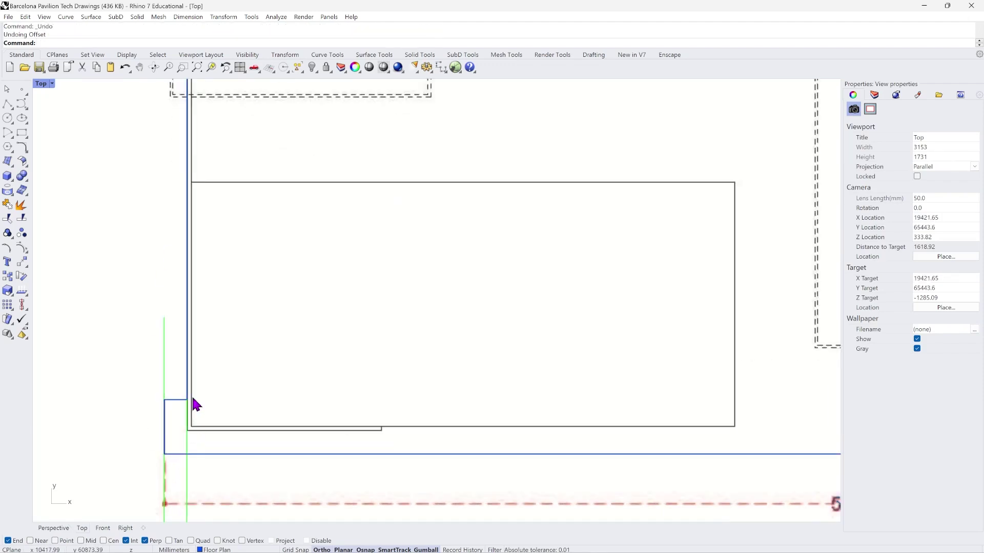
pyautogui.scroll(-4, 198, 364)
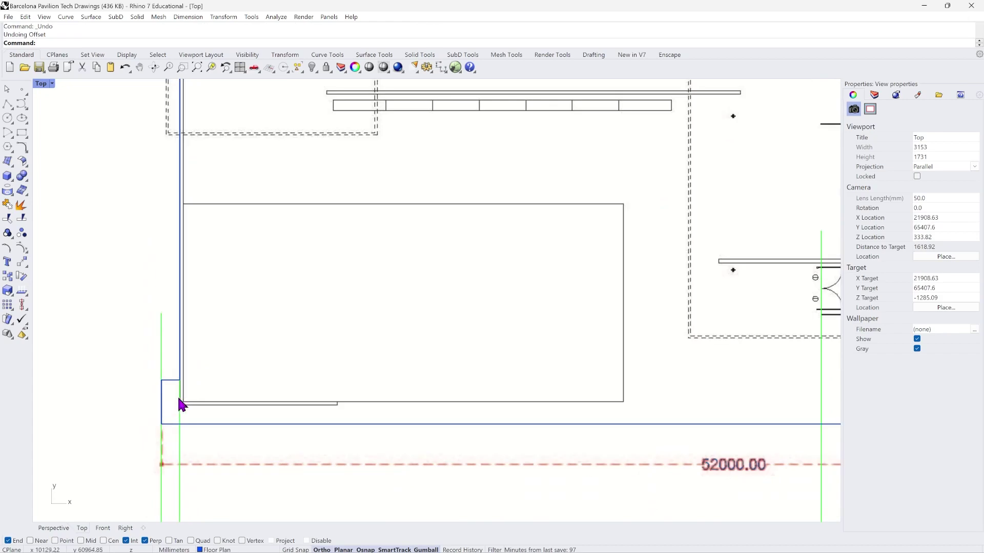
pyautogui.scroll(4, 186, 390)
pyautogui.scroll(-5, 174, 371)
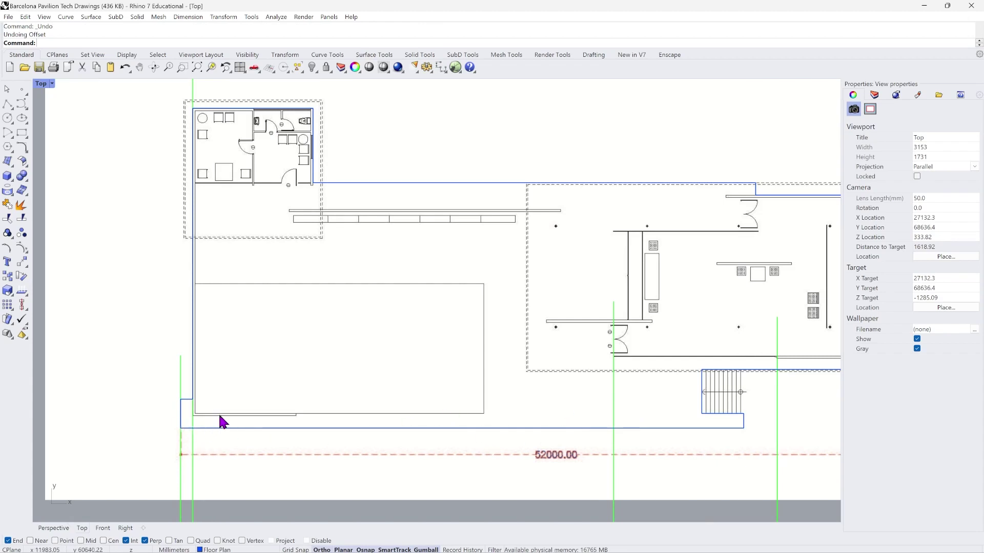
pyautogui.scroll(1, 224, 417)
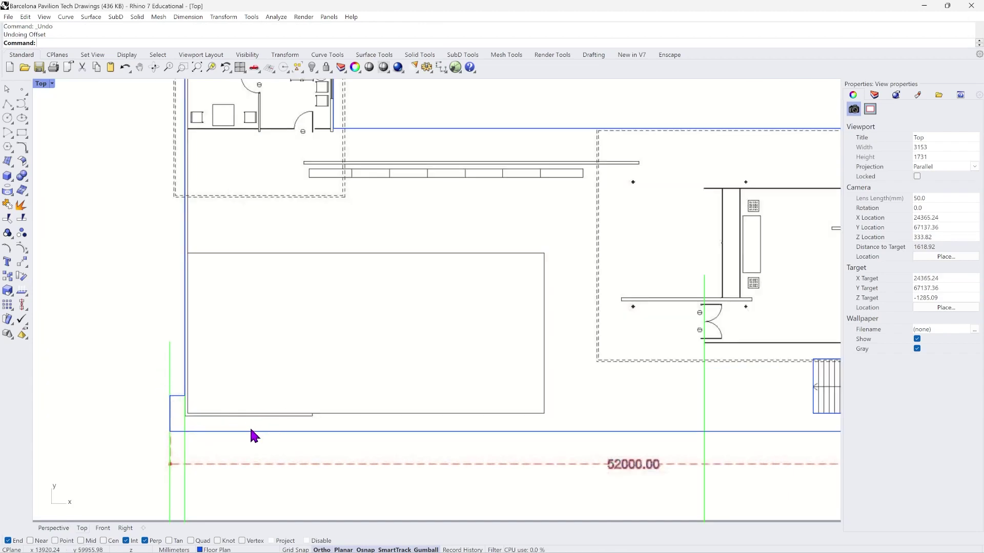
pyautogui.scroll(3, 251, 431)
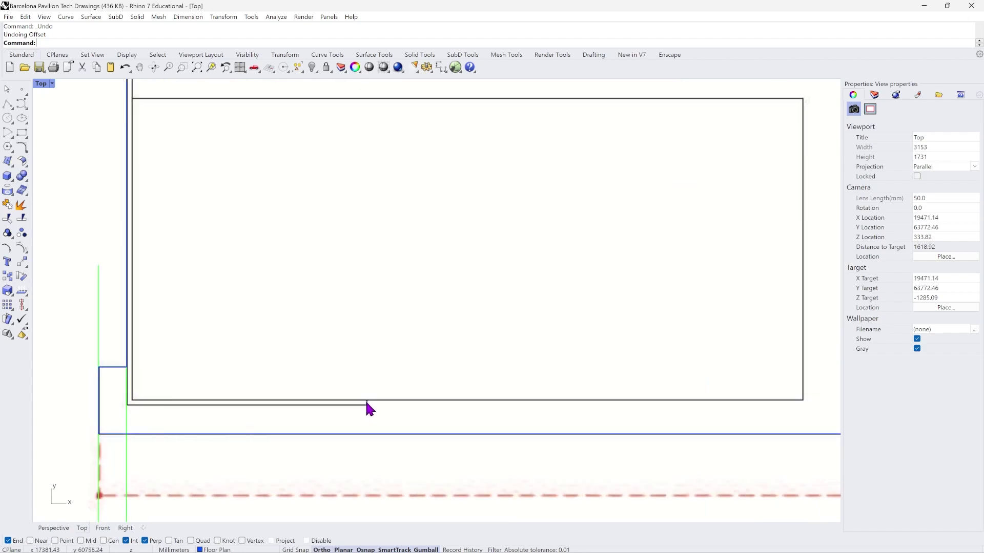
pyautogui.scroll(-5, 147, 420)
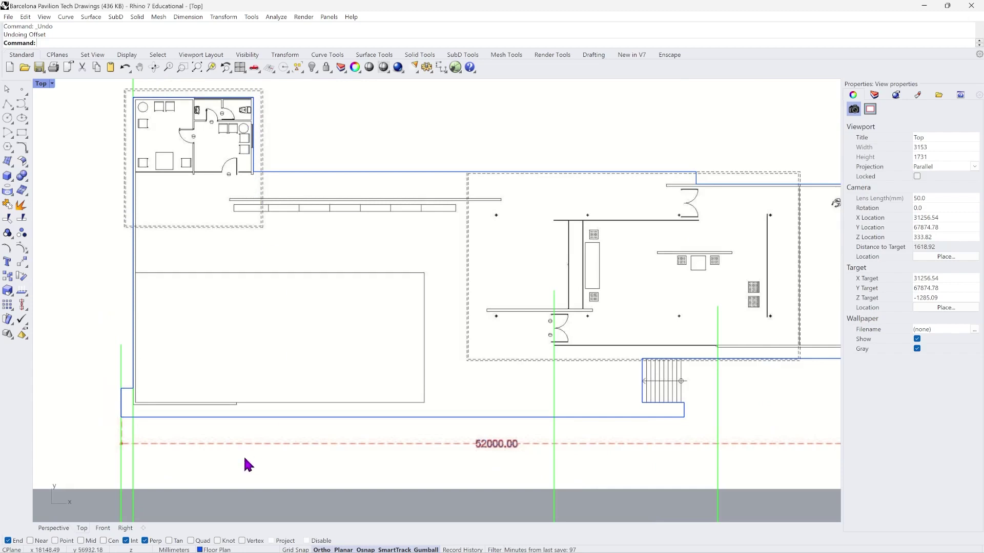
pyautogui.scroll(3, 128, 410)
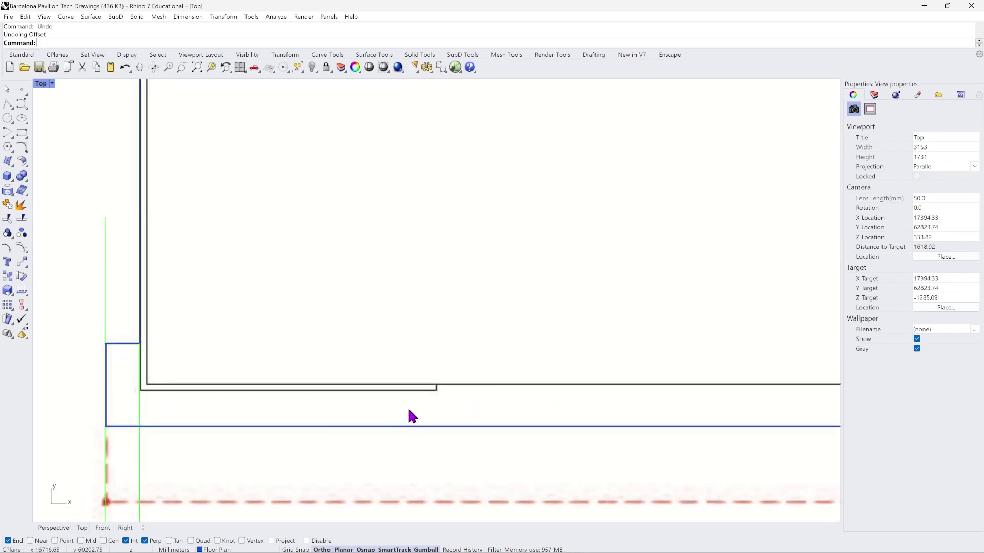
pyautogui.scroll(1, 417, 403)
pyautogui.scroll(-1, 461, 396)
pyautogui.scroll(1, 353, 399)
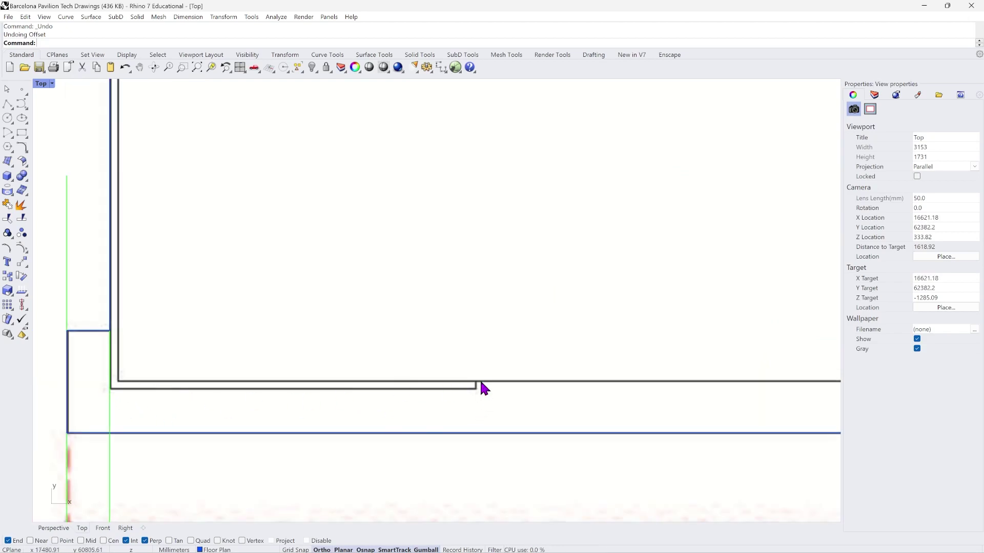
# Begin a rectangle for the pool's front wall, placing its first corner on the outer corner of the wall's free end.
pyautogui.click(23, 134)
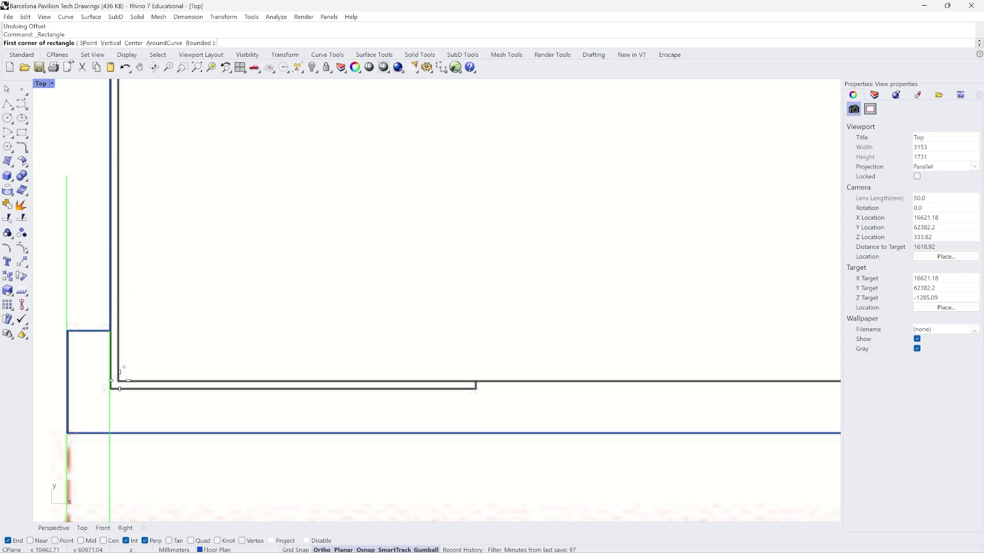
pyautogui.scroll(5, 126, 396)
pyautogui.scroll(3, 251, 396)
pyautogui.scroll(-7, 333, 391)
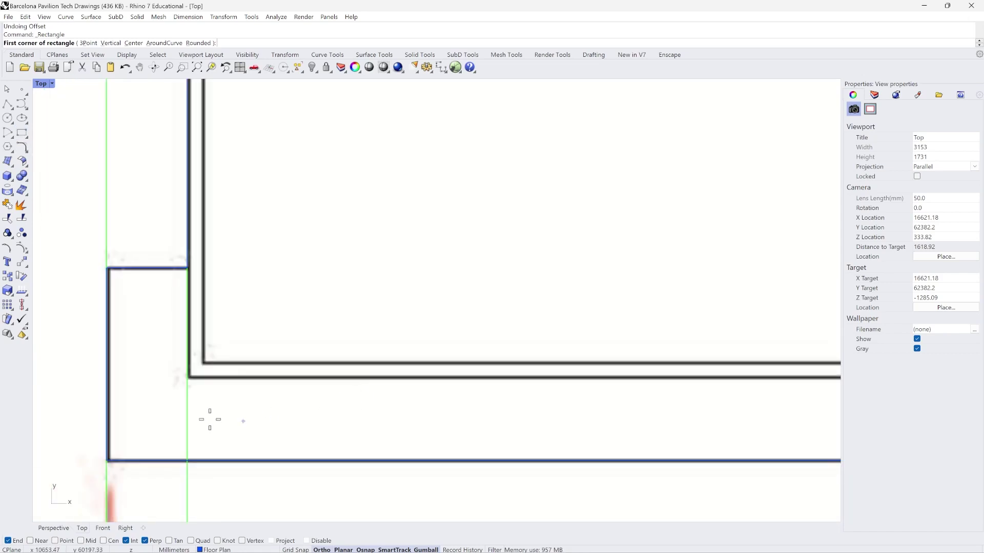
pyautogui.scroll(4, 199, 415)
pyautogui.scroll(-3, 185, 359)
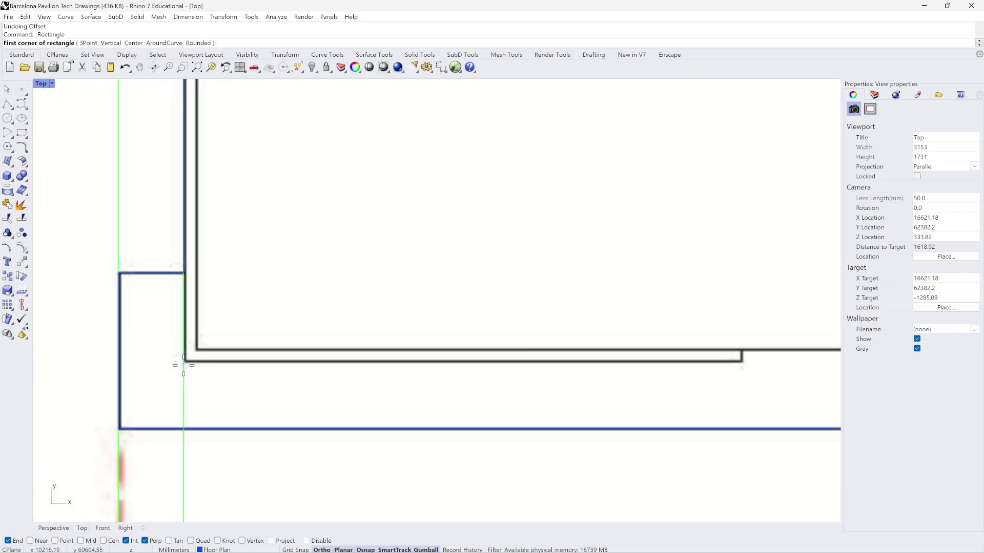
pyautogui.scroll(5, 774, 396)
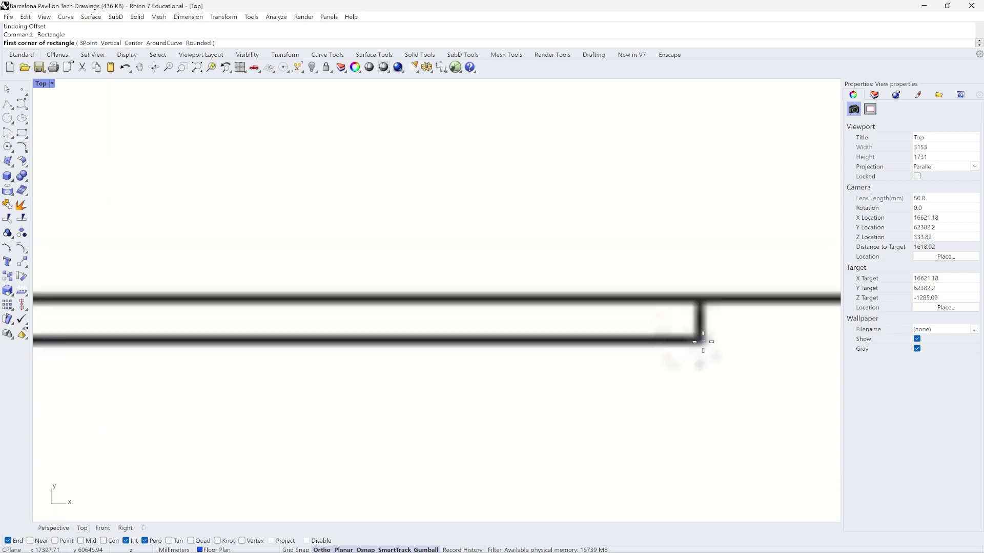
pyautogui.click(700, 339)
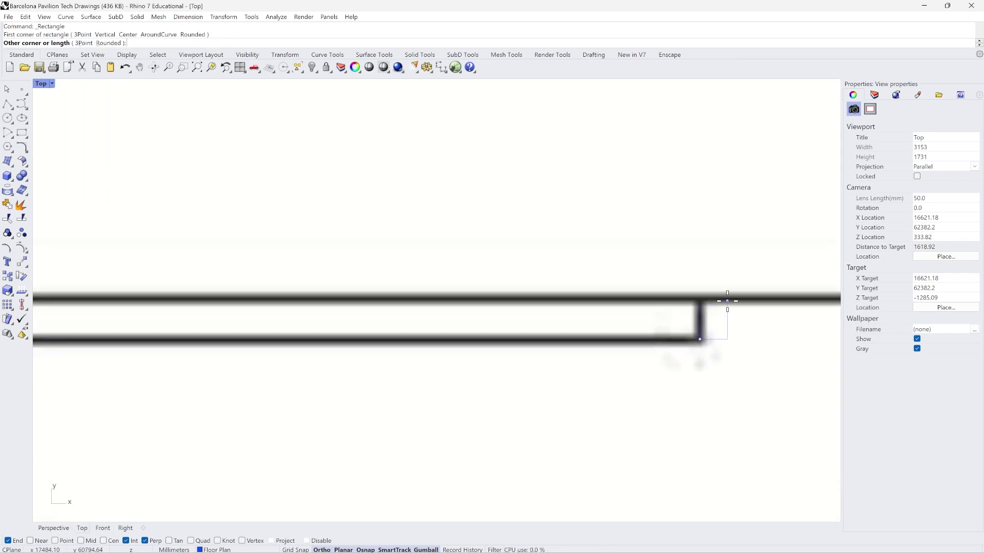
# Switch the pool front wall's rectangle to three-point mode and end its first edge at the guide by the outer corner, about 7165 mm away.
pyautogui.scroll(-6, 699, 340)
pyautogui.scroll(3, 331, 305)
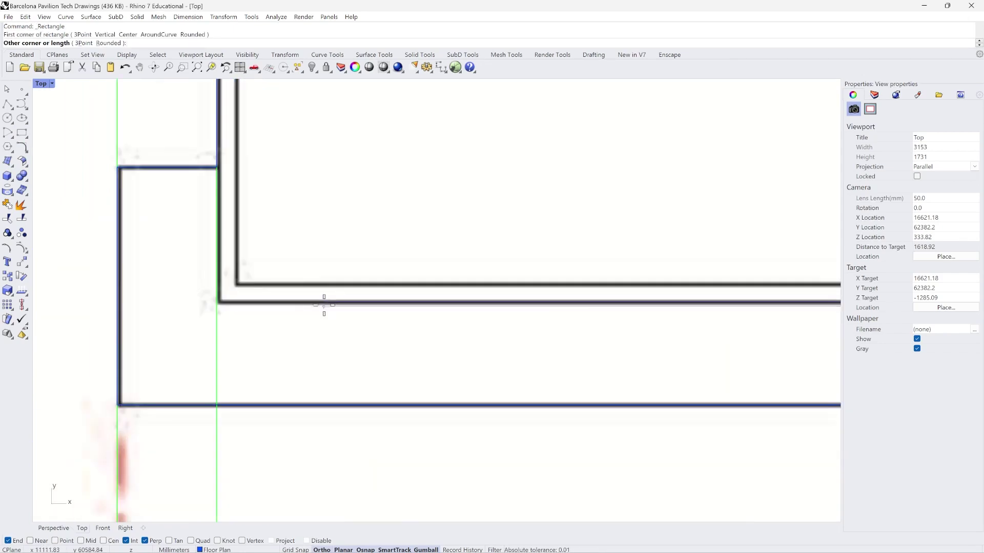
pyautogui.scroll(2, 216, 283)
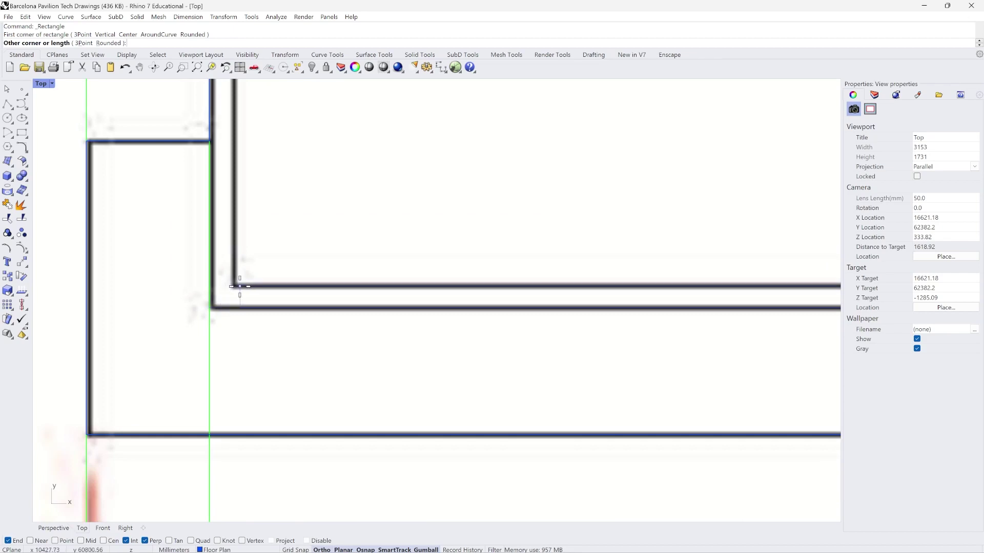
pyautogui.scroll(5, 240, 287)
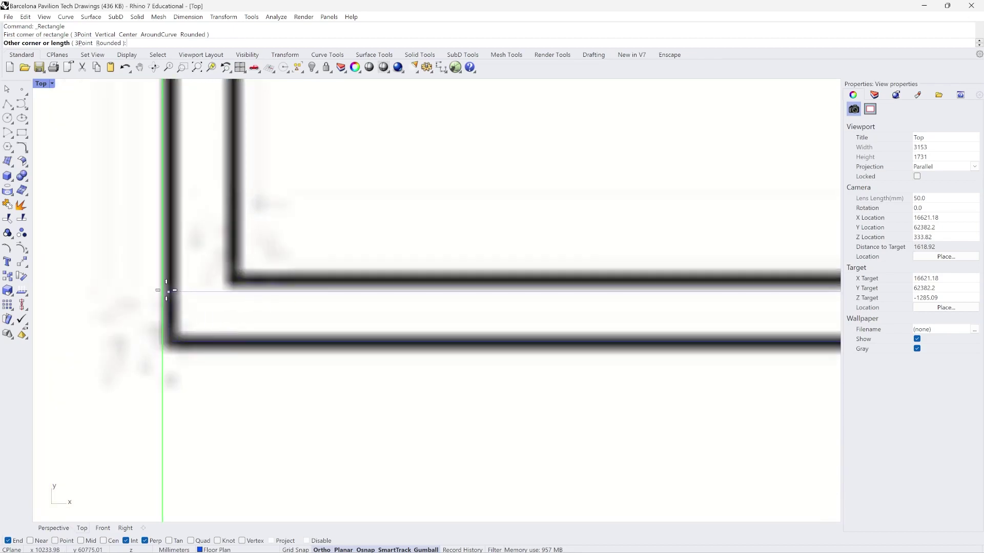
pyautogui.scroll(-4, 193, 285)
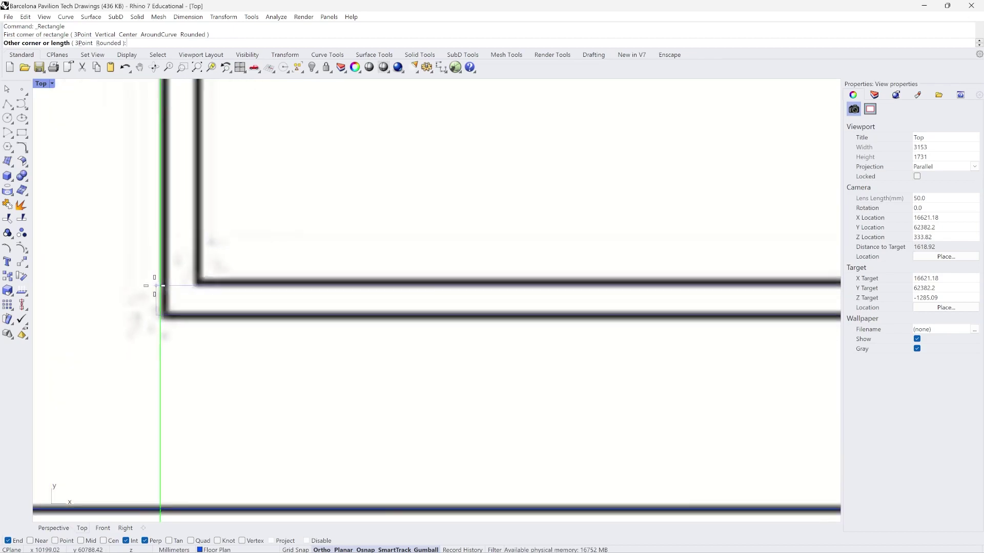
pyautogui.scroll(-2, 175, 297)
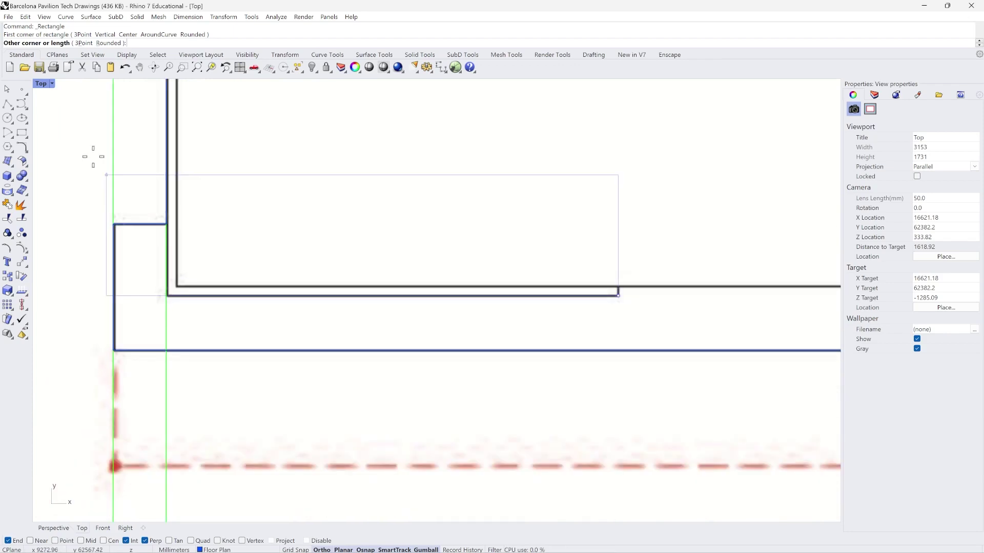
pyautogui.click(84, 43)
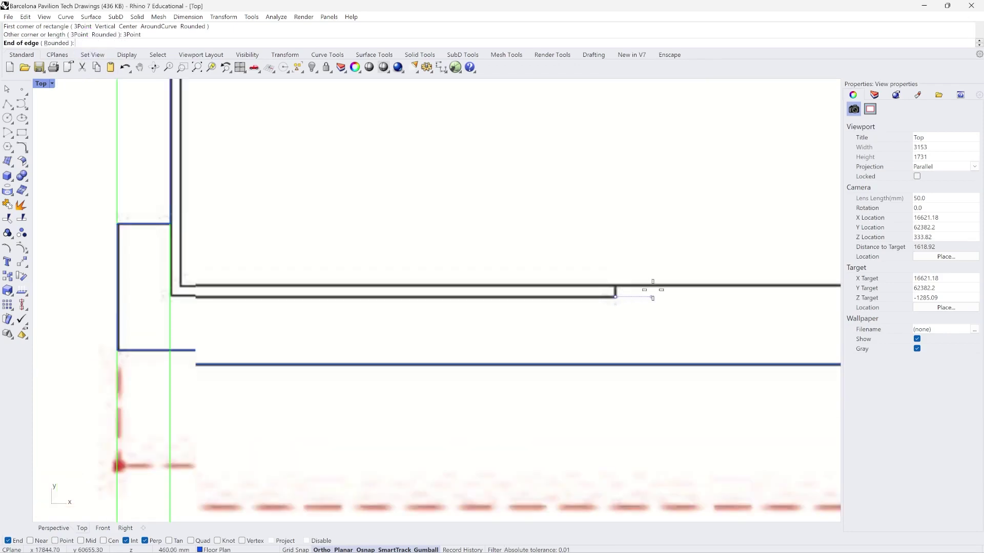
pyautogui.scroll(2, 176, 305)
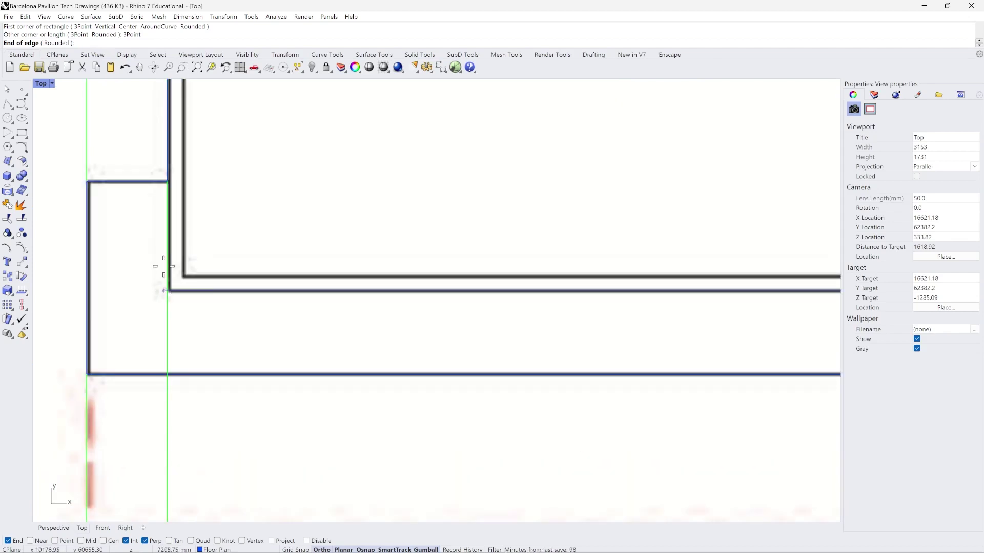
pyautogui.scroll(4, 136, 291)
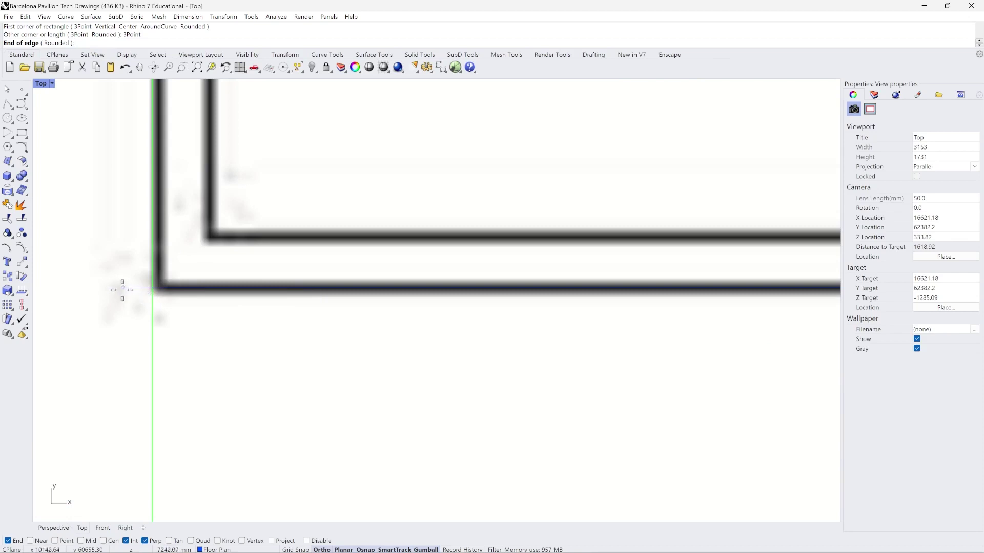
pyautogui.scroll(3, 122, 290)
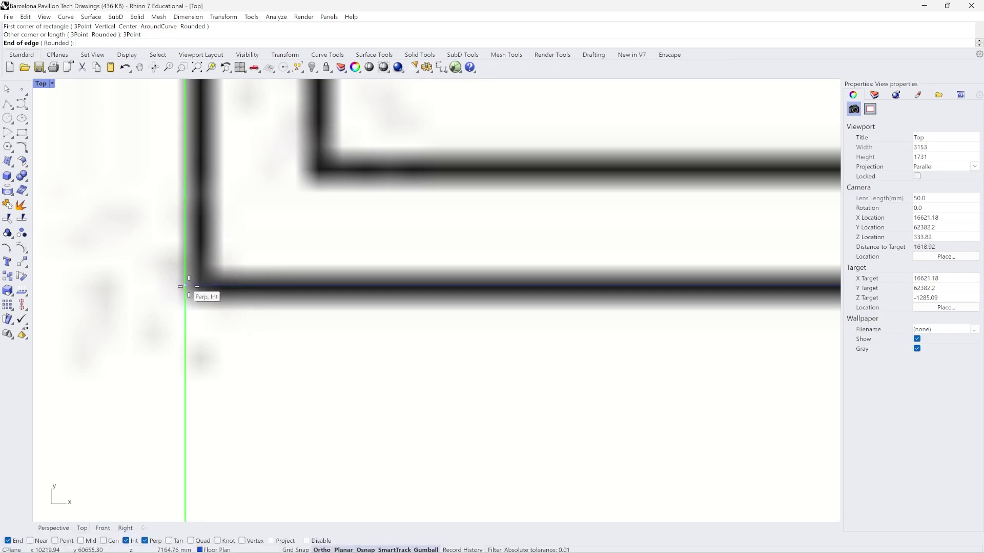
pyautogui.scroll(2, 184, 286)
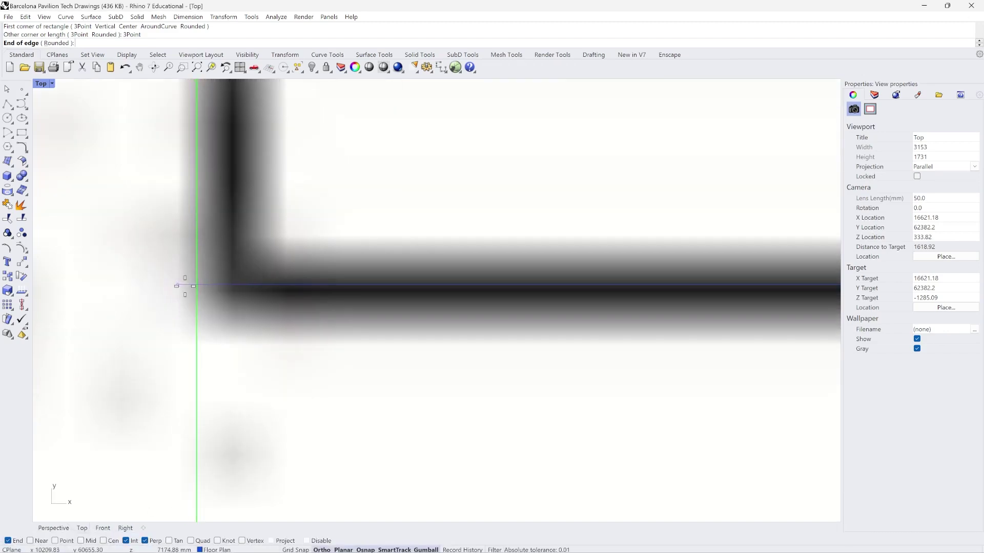
pyautogui.scroll(-1, 195, 284)
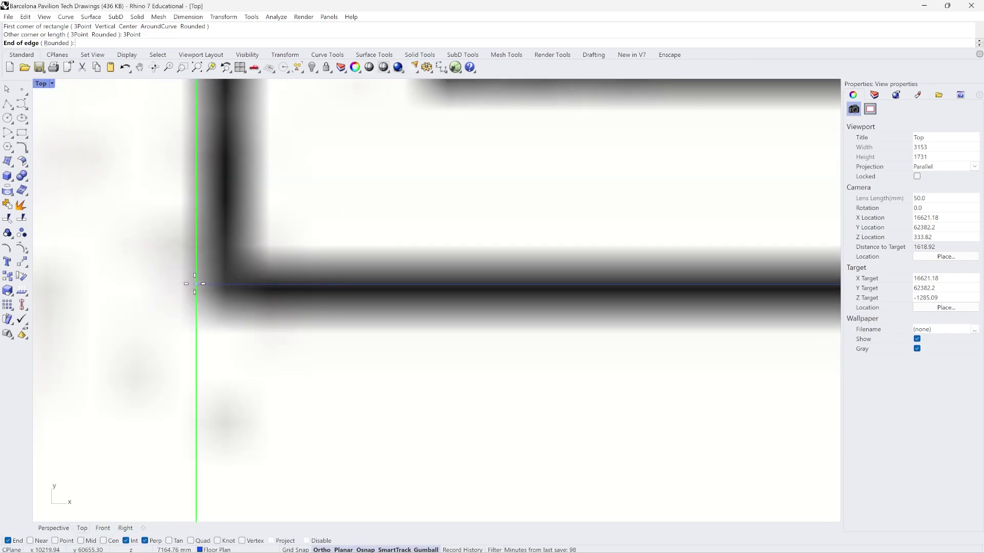
pyautogui.click(195, 283)
# Complete the pool front wall's rectangle with a width of 150 mm toward the pool.
pyautogui.scroll(-3, 196, 285)
pyautogui.scroll(2, 280, 317)
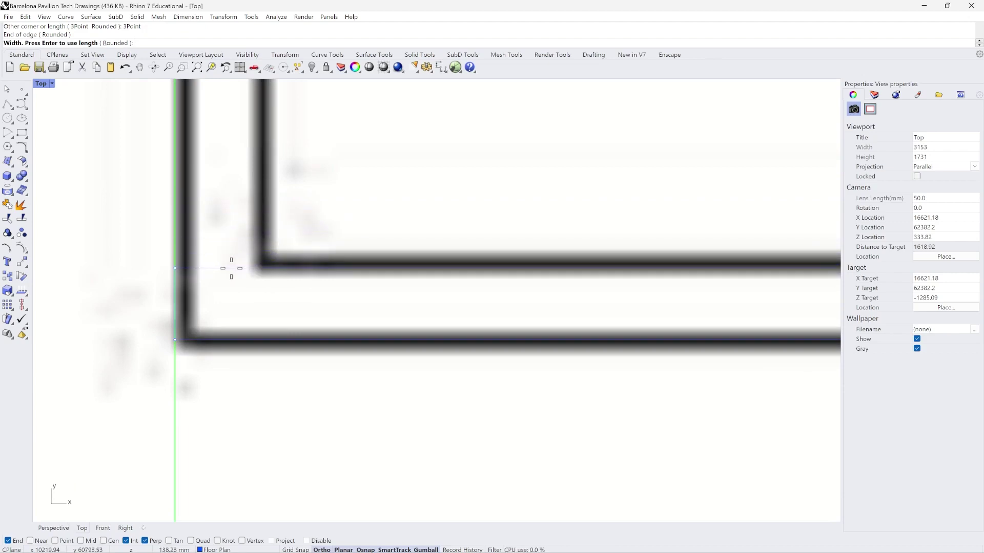
pyautogui.scroll(-3, 228, 266)
pyautogui.scroll(2, 228, 266)
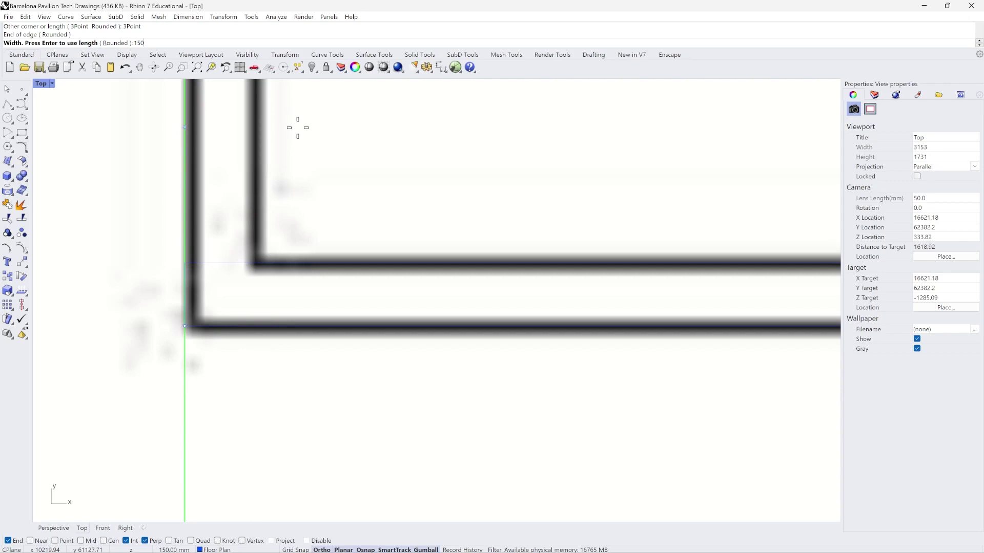
pyautogui.press('Return')
pyautogui.scroll(-3, 159, 338)
pyautogui.scroll(3, 152, 346)
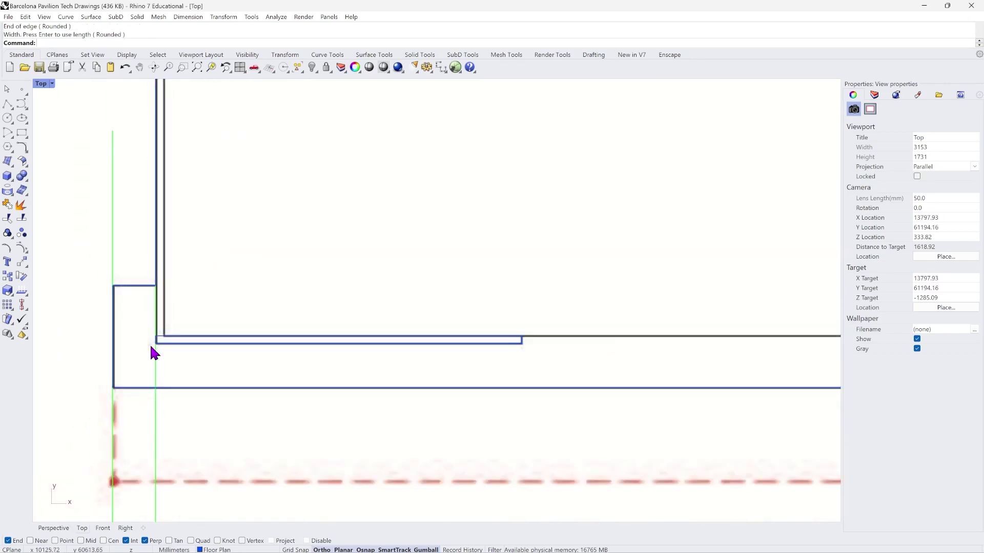
# Begin a three-point rectangle for the long side wall, from the pool wall's outer corner to the office block's far corner, about 21304 mm.
pyautogui.scroll(-2, 169, 345)
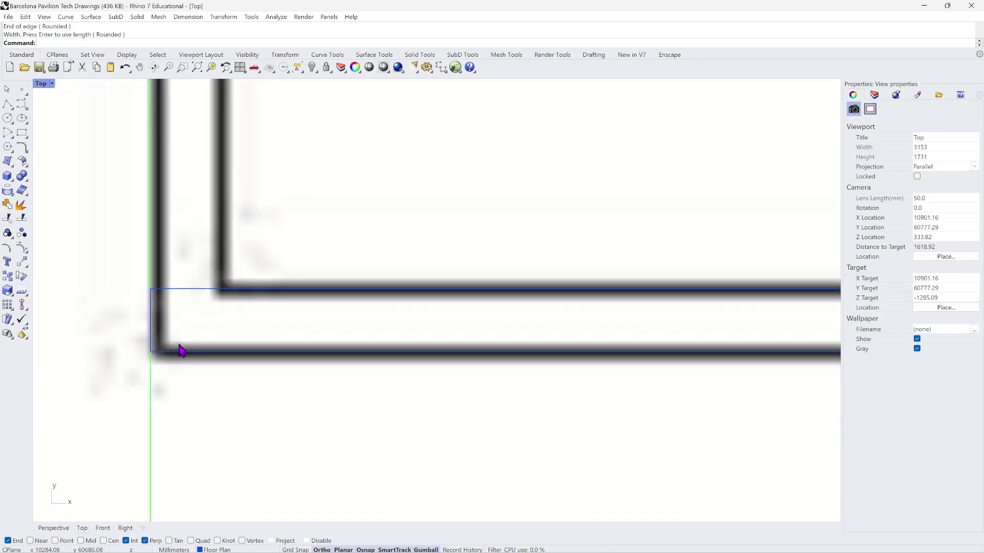
pyautogui.scroll(-4, 175, 333)
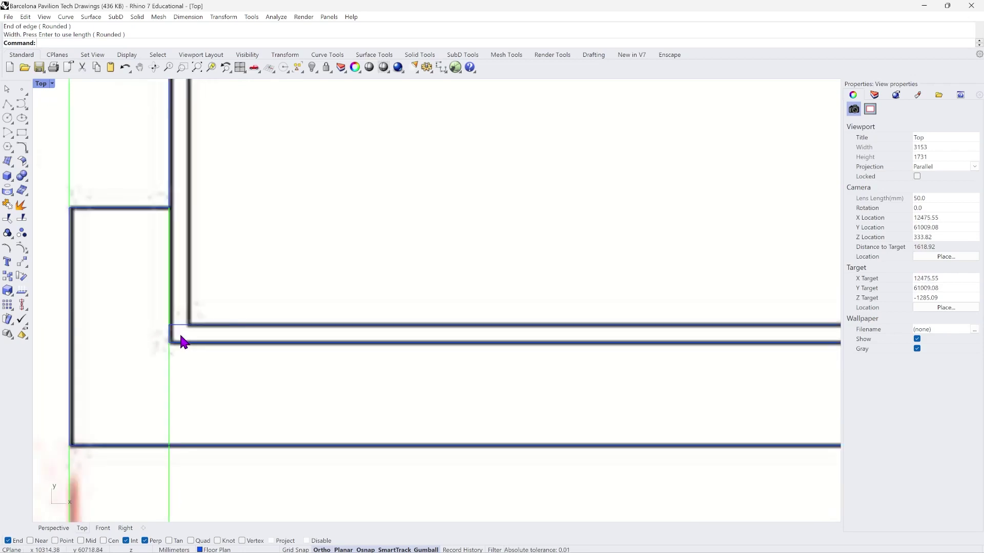
pyautogui.scroll(5, 185, 336)
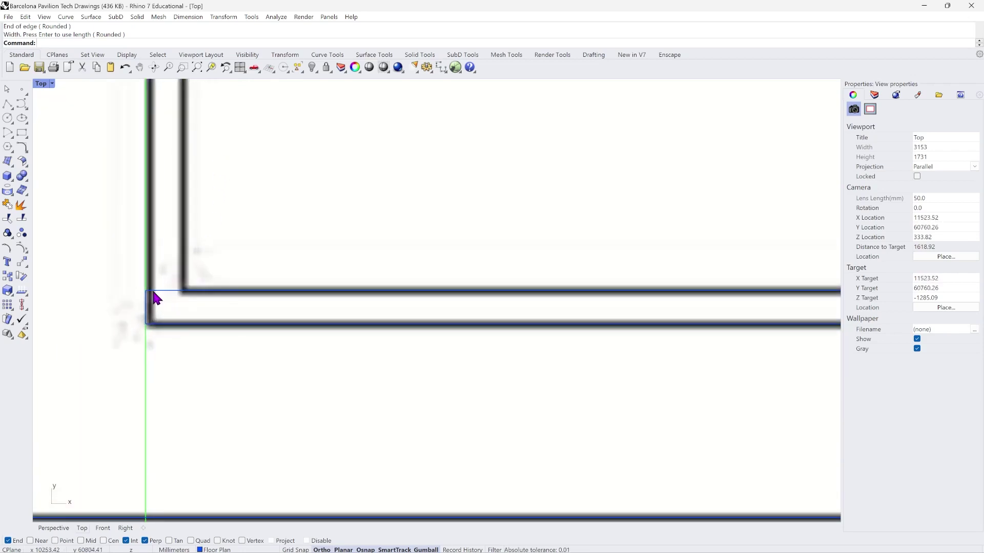
pyautogui.click(21, 134)
pyautogui.click(137, 367)
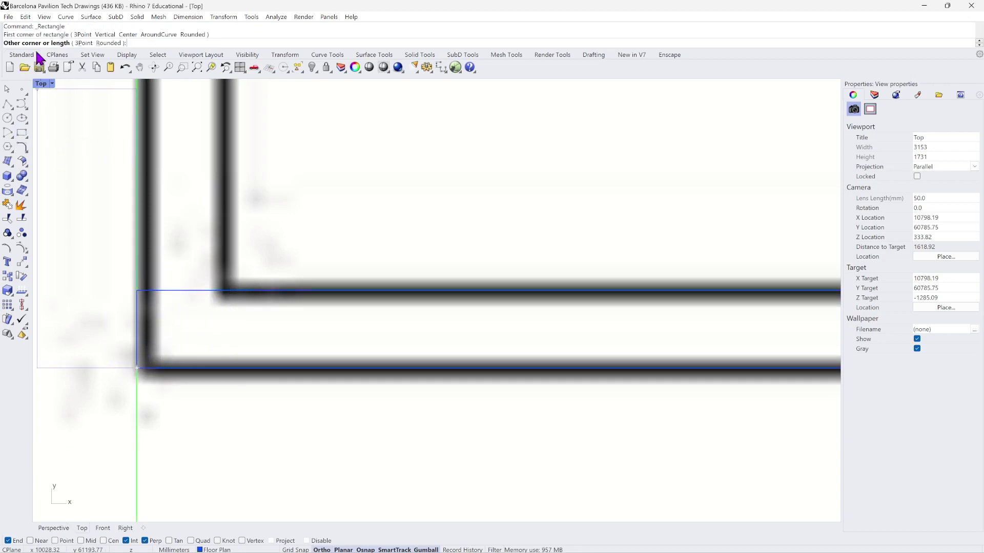
pyautogui.click(84, 43)
pyautogui.scroll(-10, 328, 439)
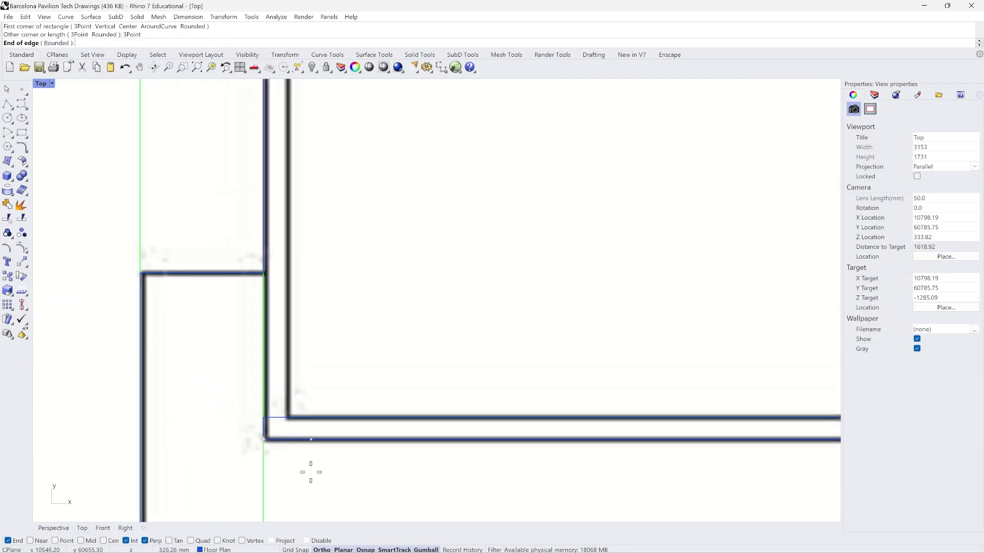
pyautogui.scroll(6, 287, 282)
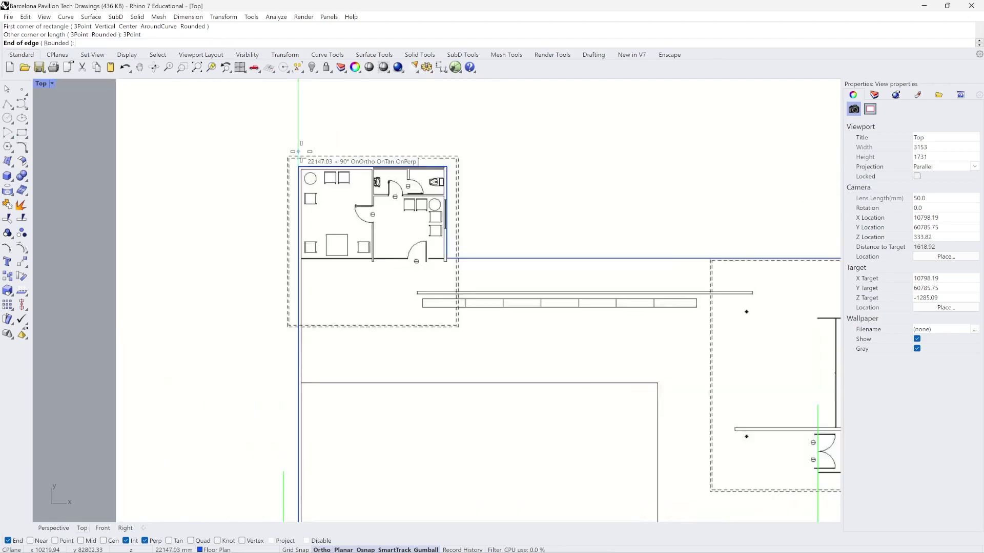
pyautogui.scroll(6, 303, 184)
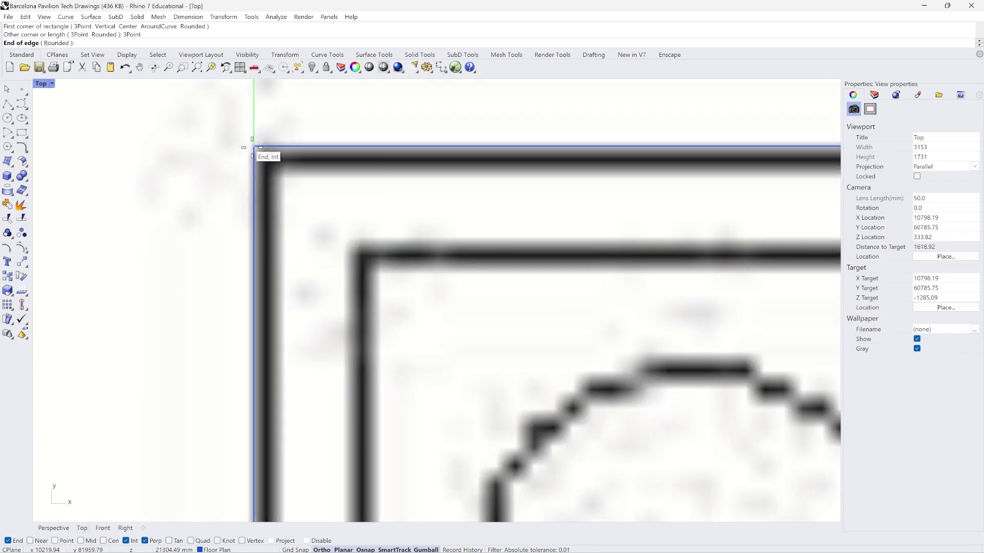
pyautogui.click(255, 146)
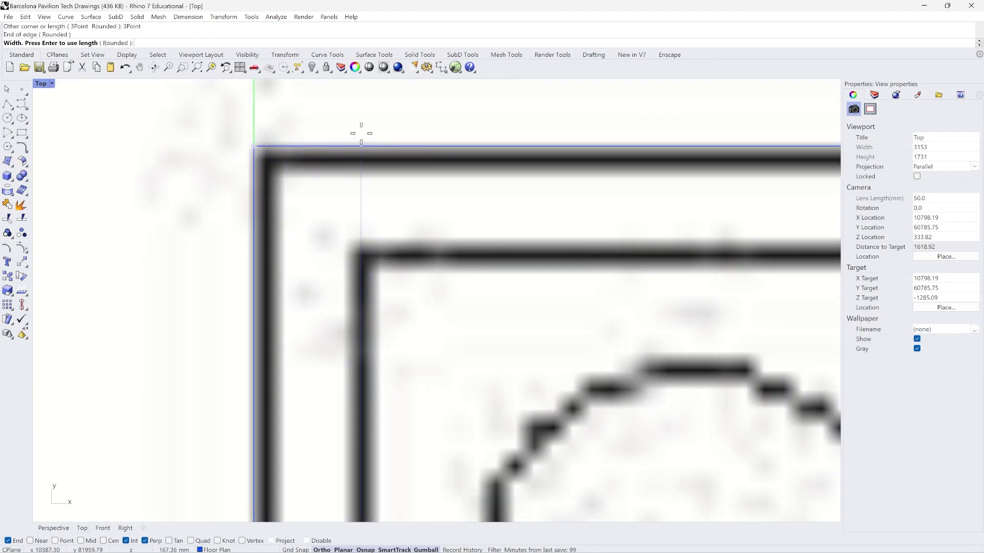
# Complete the long side wall's rectangle with a width of 150 mm and check its overlap with the pool's front wall.
pyautogui.write('150')
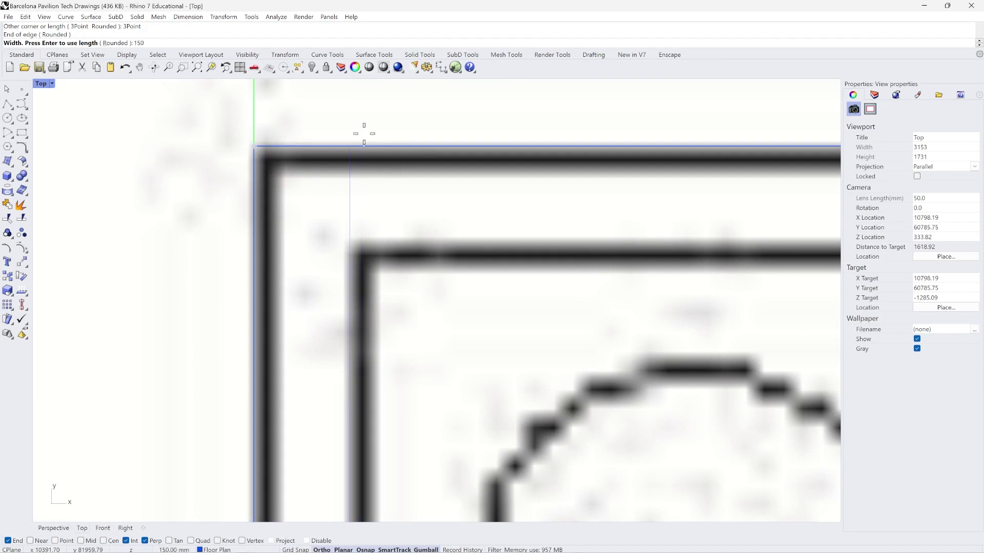
pyautogui.press('Return')
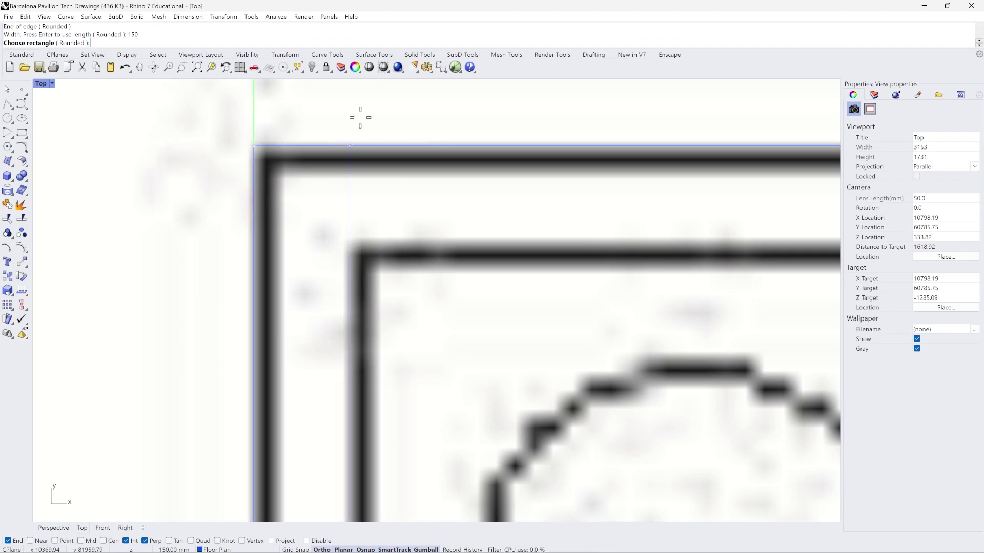
pyautogui.press('Escape')
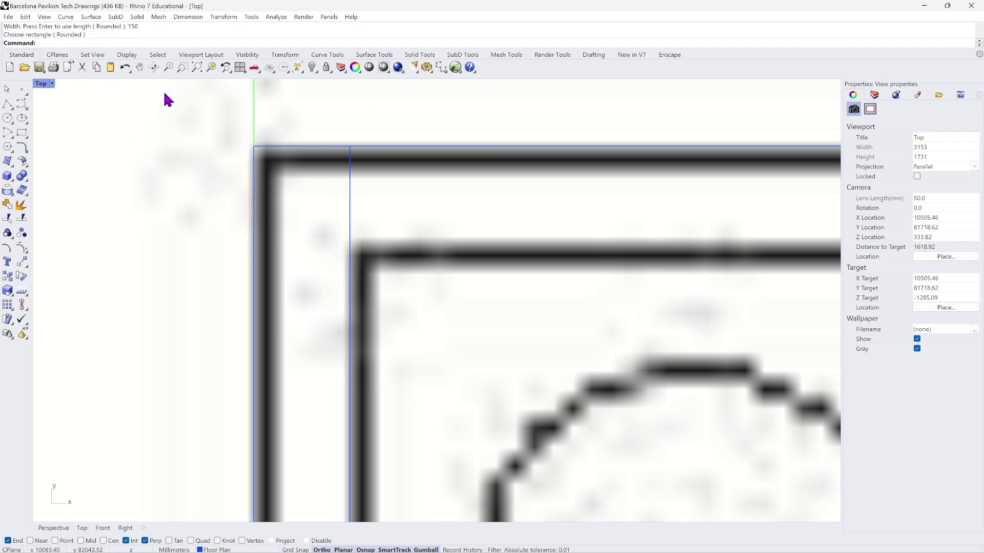
pyautogui.scroll(-5, 336, 116)
pyautogui.scroll(-8, 344, 251)
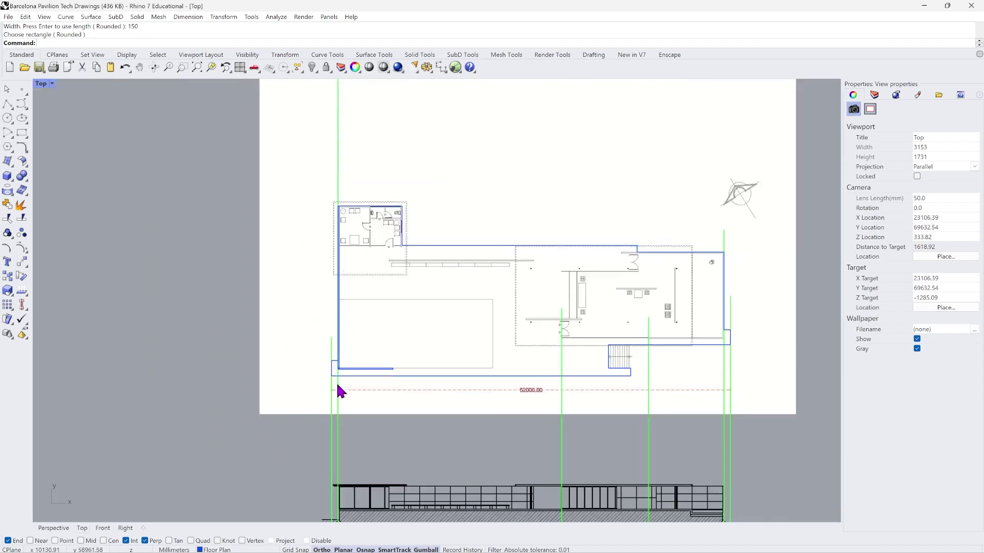
pyautogui.scroll(12, 340, 389)
pyautogui.scroll(3, 329, 365)
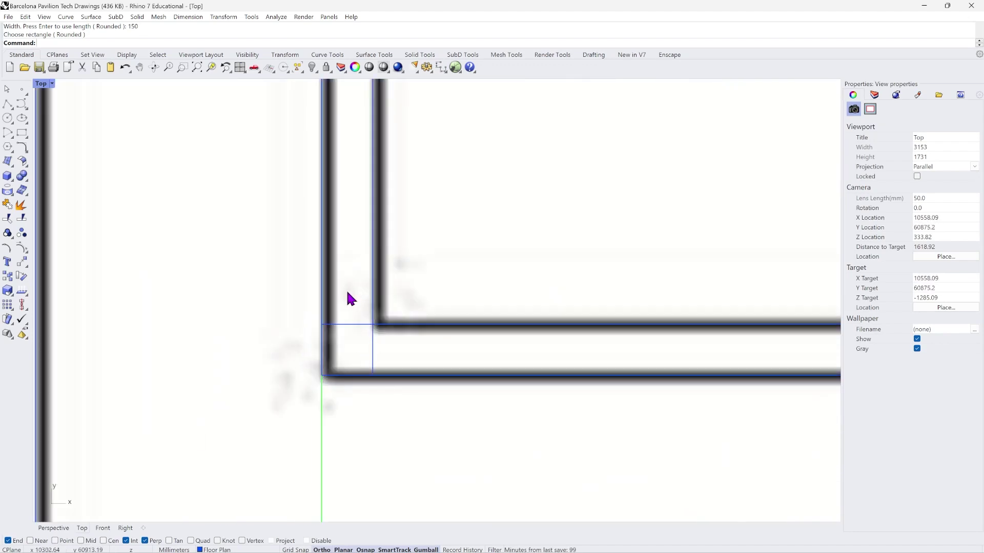
pyautogui.scroll(-10, 302, 392)
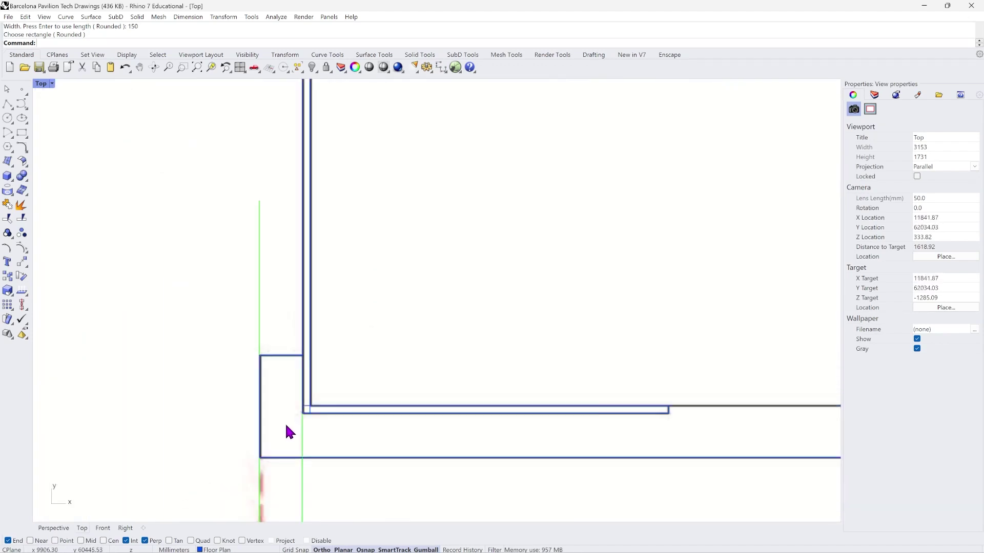
# Begin a three-point rectangle for the office block's back wall, from its outer corner to the interior partition's far face, about 4232 mm.
pyautogui.scroll(10, 286, 249)
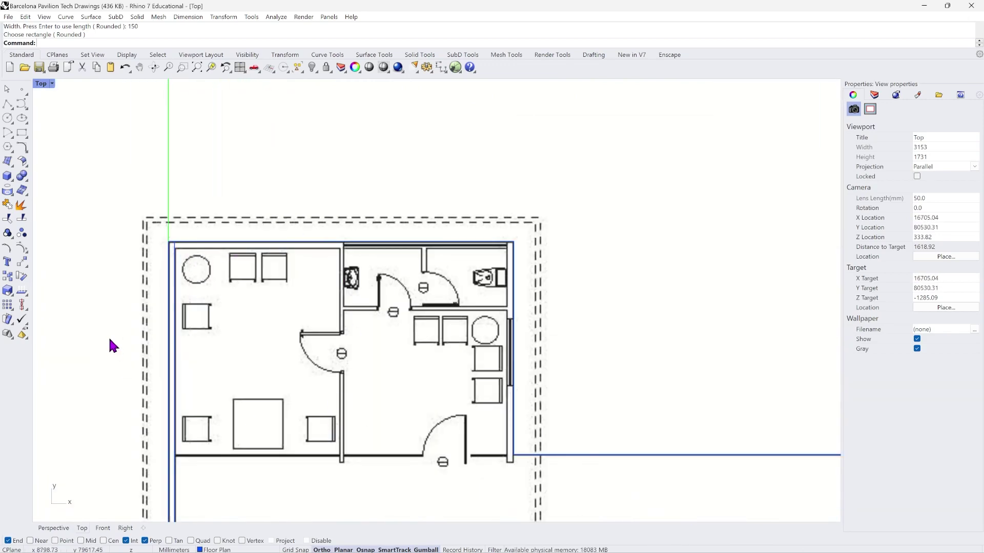
pyautogui.scroll(8, 197, 256)
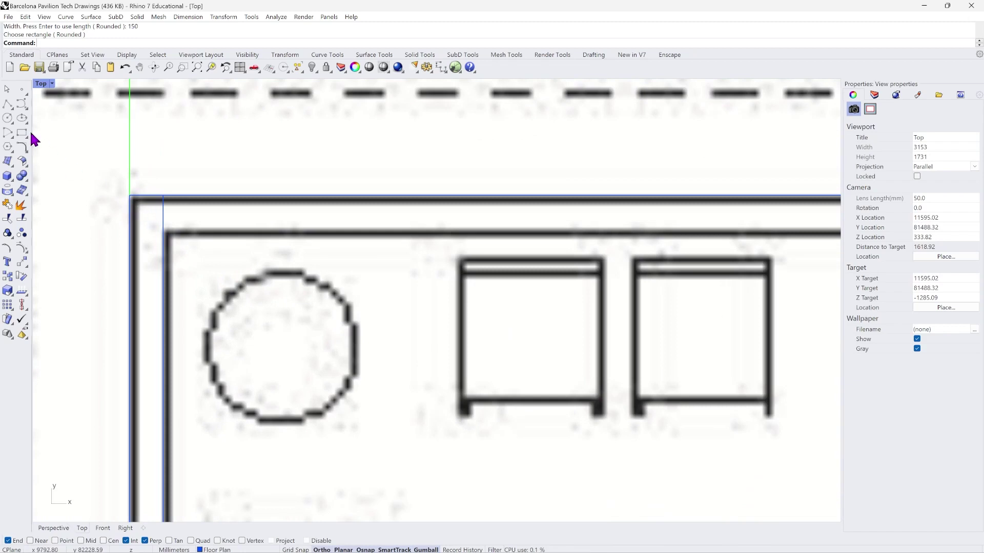
pyautogui.click(21, 134)
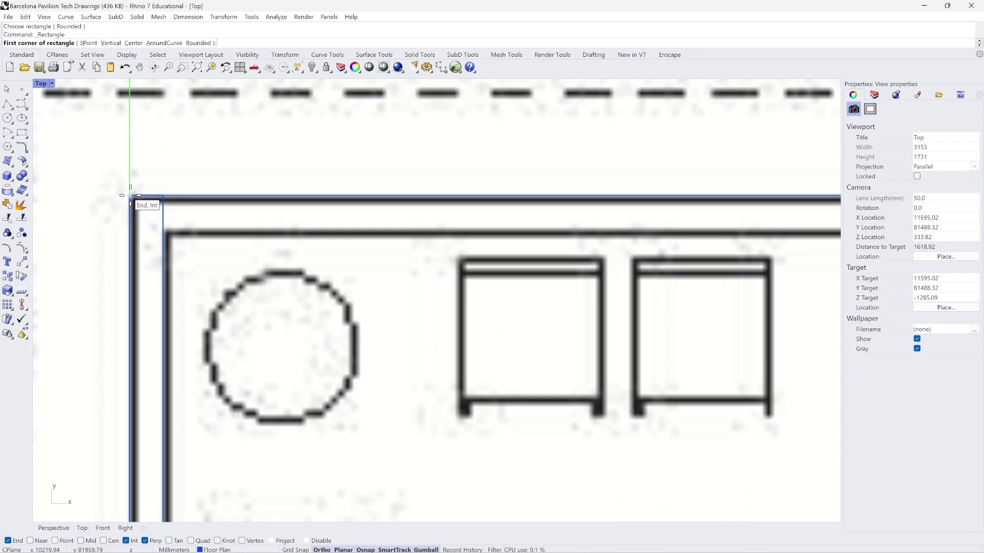
pyautogui.click(130, 195)
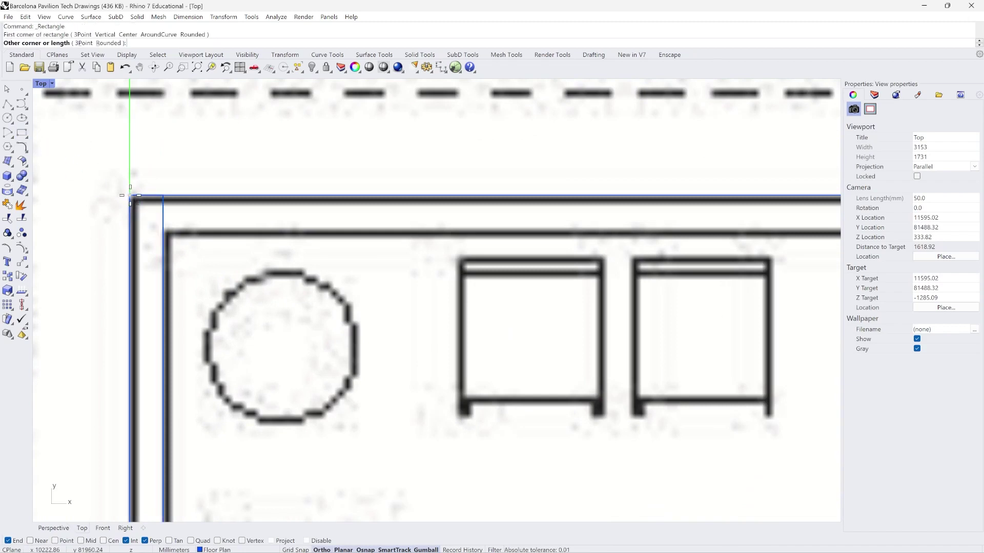
pyautogui.click(83, 43)
pyautogui.scroll(-3, 158, 299)
pyautogui.scroll(3, 644, 248)
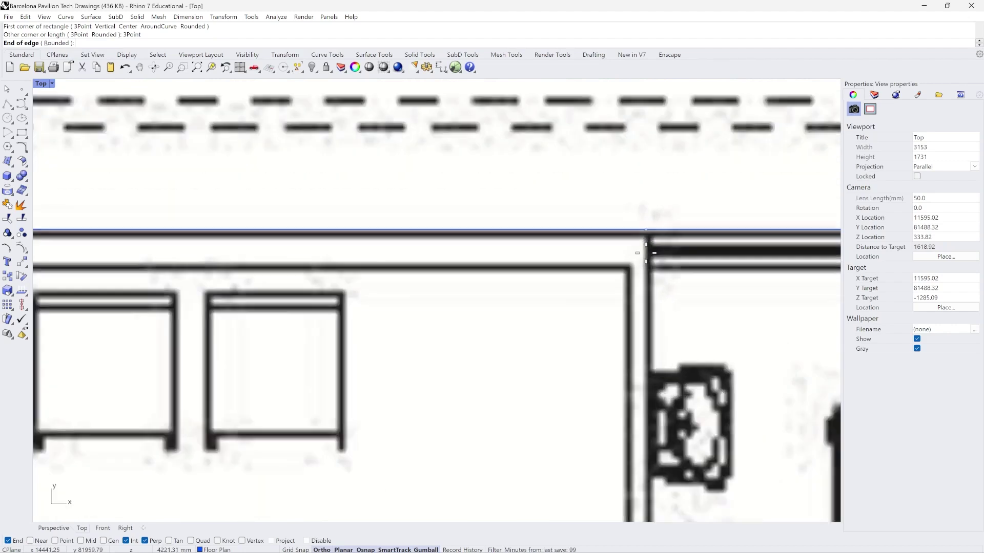
pyautogui.scroll(3, 645, 226)
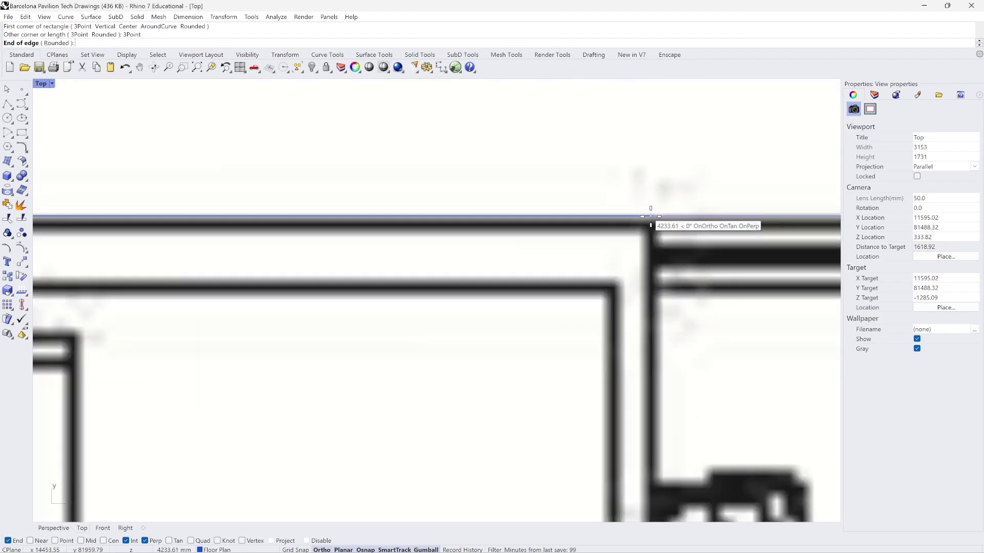
pyautogui.click(650, 216)
# Complete the back wall's rectangle with a width of 150 mm toward the office interior.
pyautogui.scroll(-3, 647, 212)
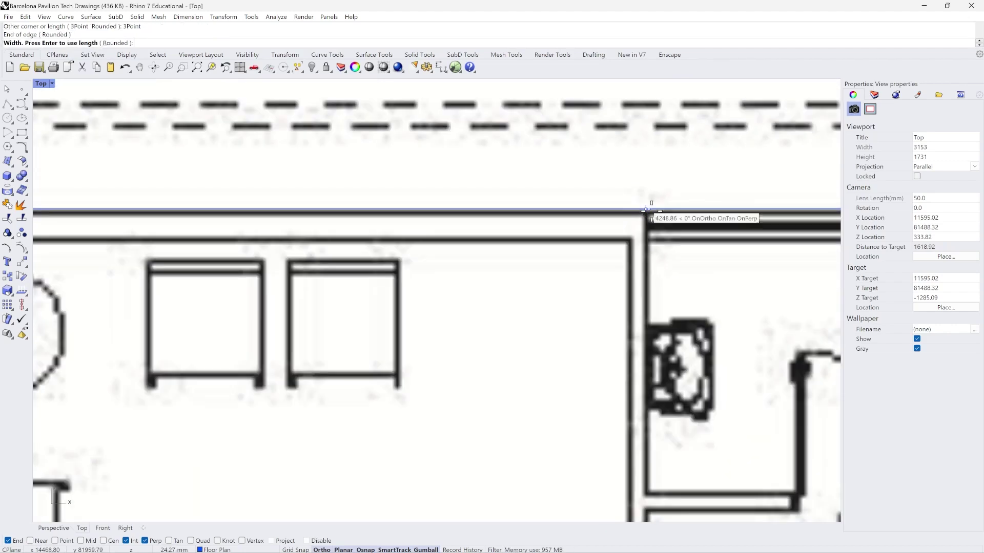
pyautogui.scroll(-2, 645, 210)
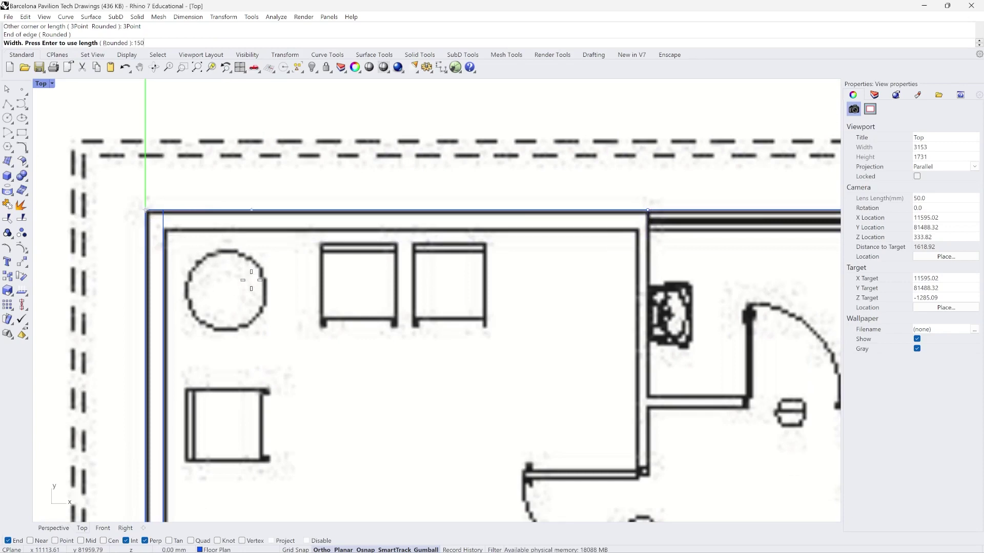
pyautogui.press('Return')
pyautogui.scroll(4, 169, 220)
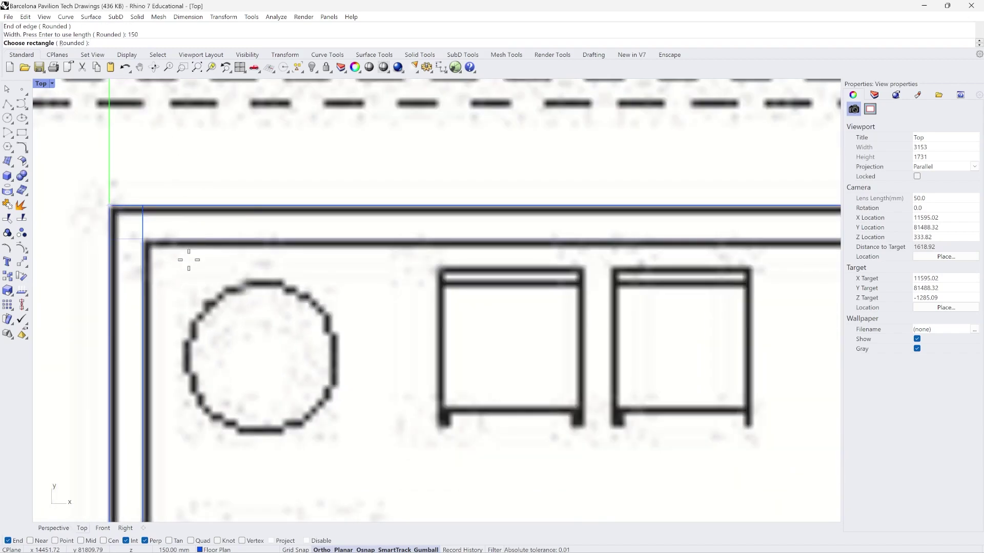
pyautogui.press('Escape')
pyautogui.scroll(-3, 162, 238)
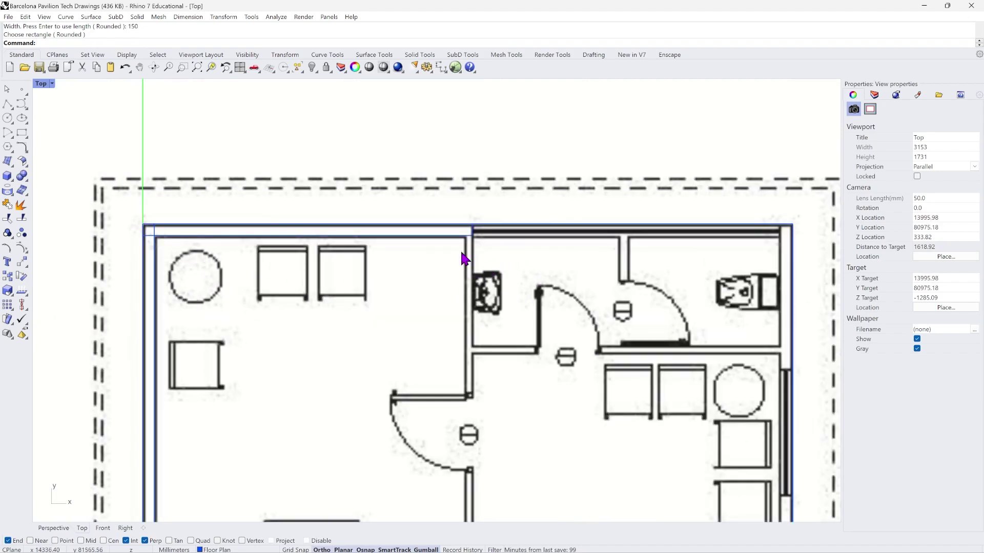
# Begin a three-point rectangle for the office partition, from the back wall rectangle's outer end corner to the partition's free end, about 5342 mm.
pyautogui.scroll(-4, 461, 236)
pyautogui.scroll(2, 474, 279)
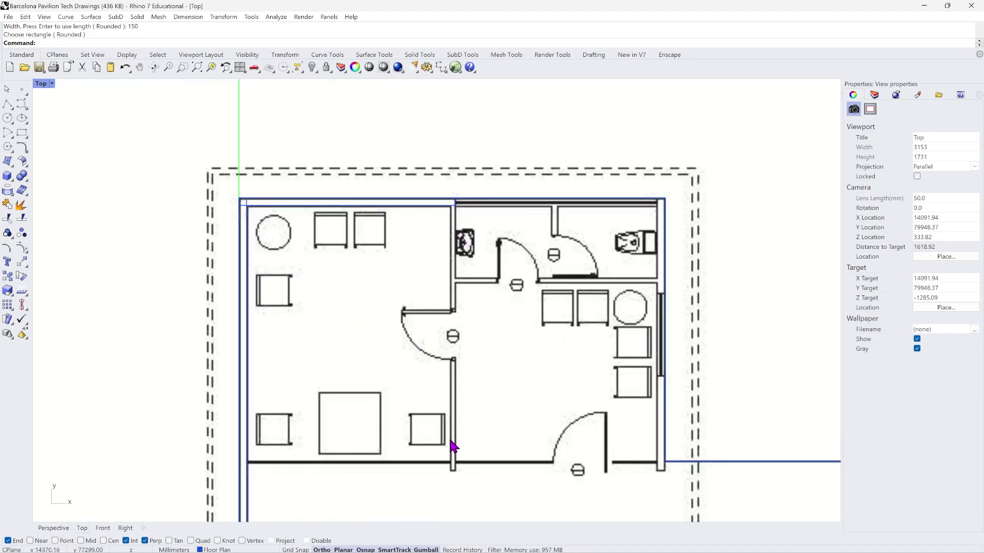
pyautogui.scroll(6, 461, 213)
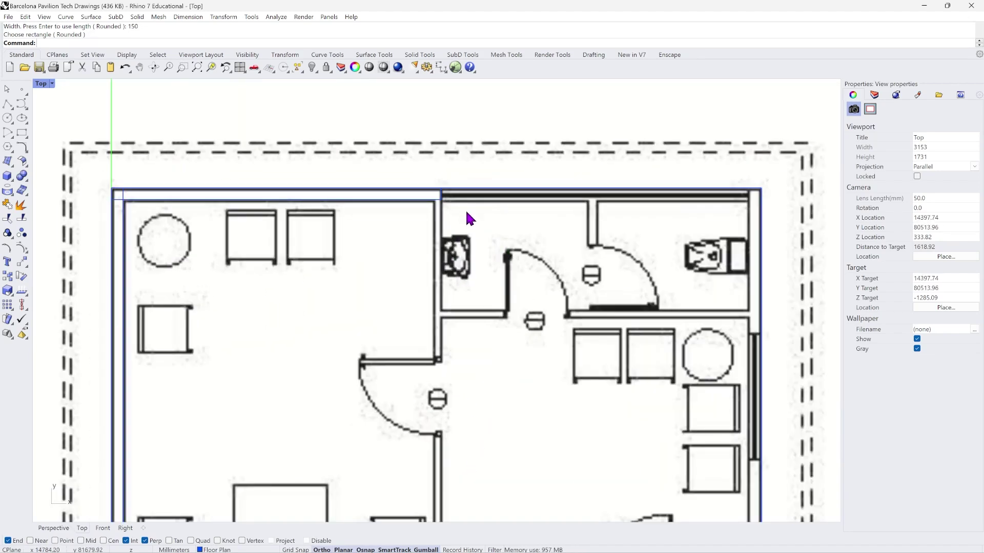
pyautogui.click(22, 133)
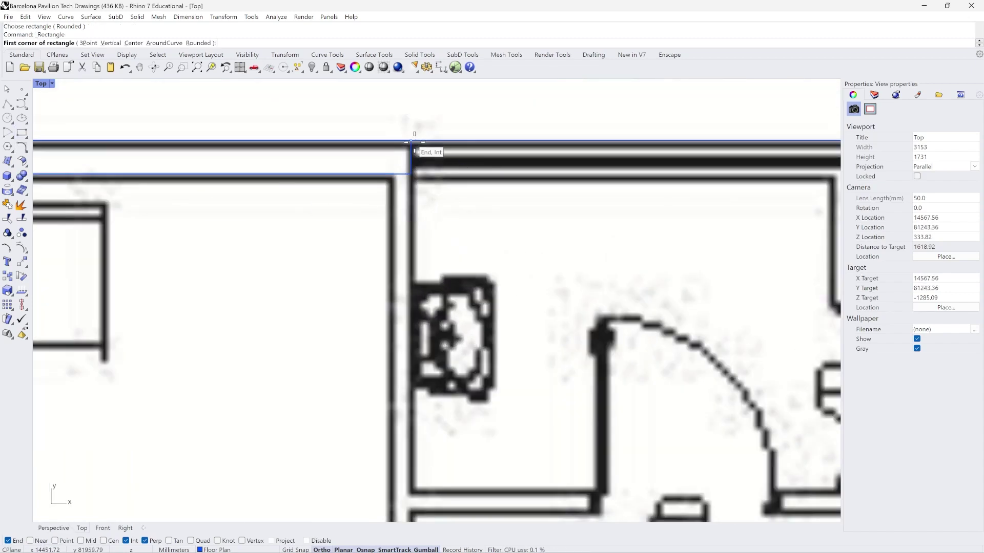
pyautogui.click(411, 140)
pyautogui.click(83, 43)
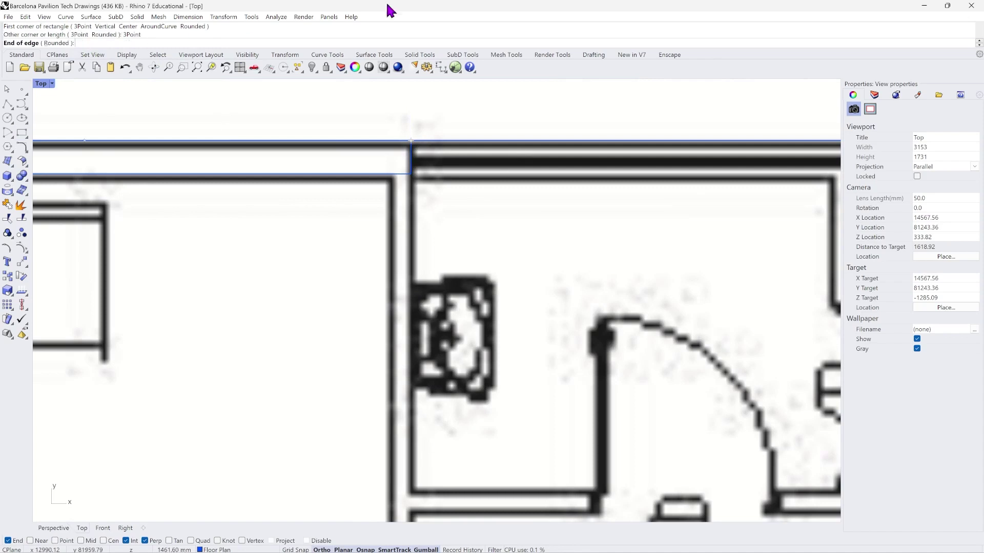
pyautogui.scroll(-5, 412, 135)
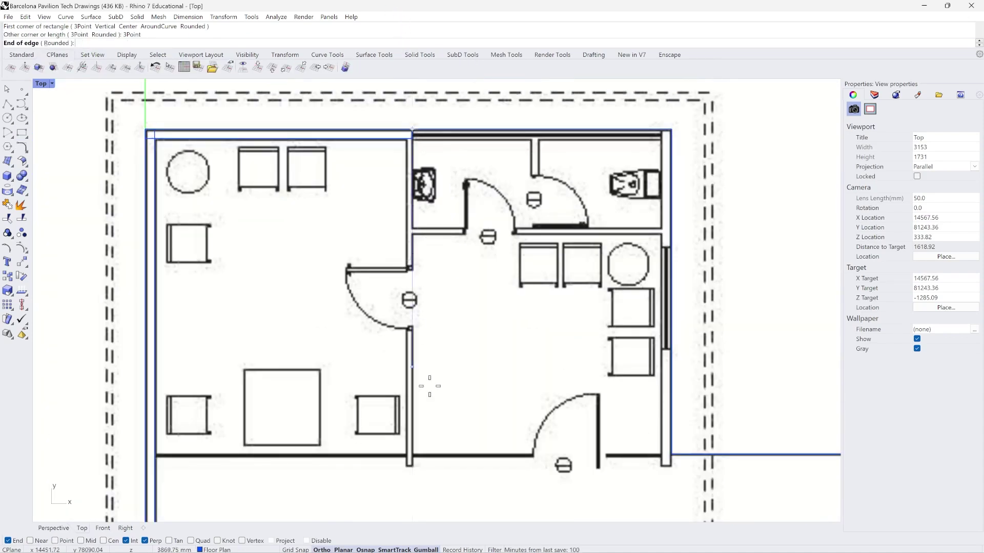
pyautogui.scroll(5, 417, 468)
pyautogui.scroll(-6, 405, 451)
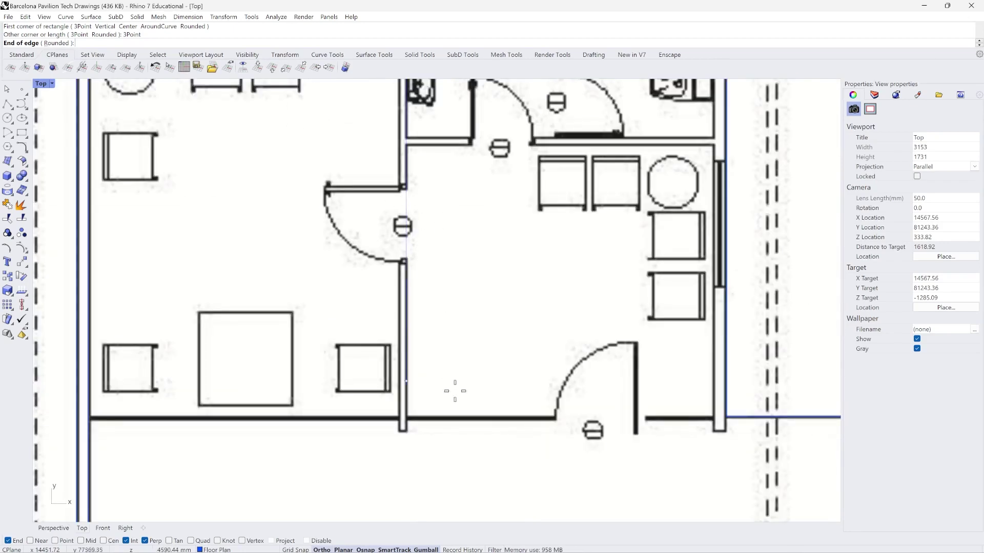
pyautogui.scroll(5, 410, 435)
pyautogui.scroll(1, 400, 428)
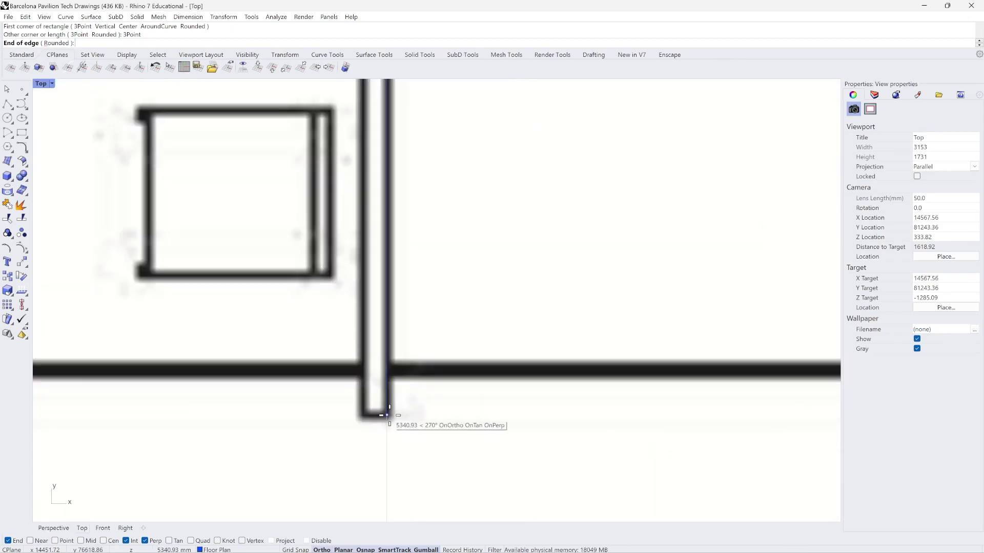
pyautogui.click(388, 416)
# Complete the office partition's rectangle with a width of 100 mm toward the room with the square table.
pyautogui.scroll(-1, 340, 411)
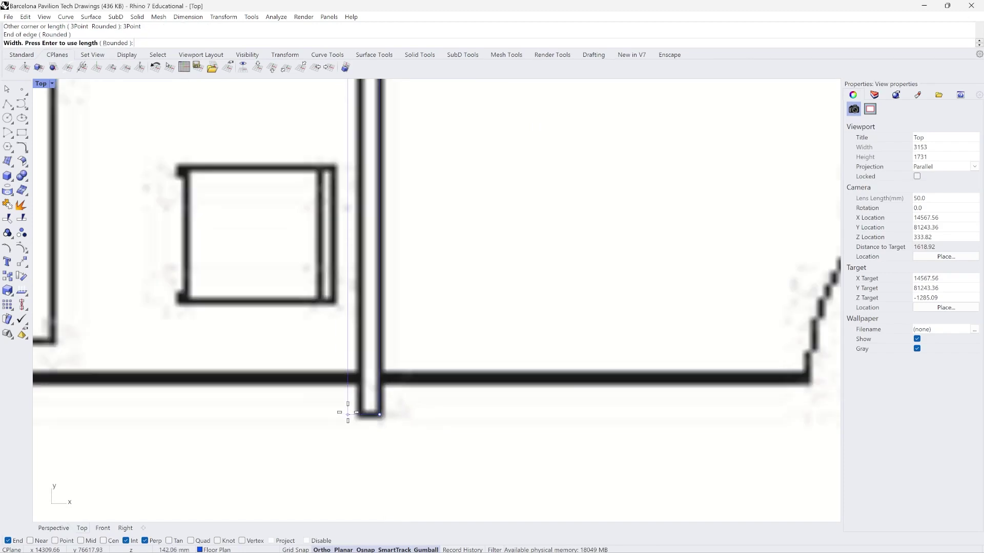
pyautogui.scroll(-7, 364, 416)
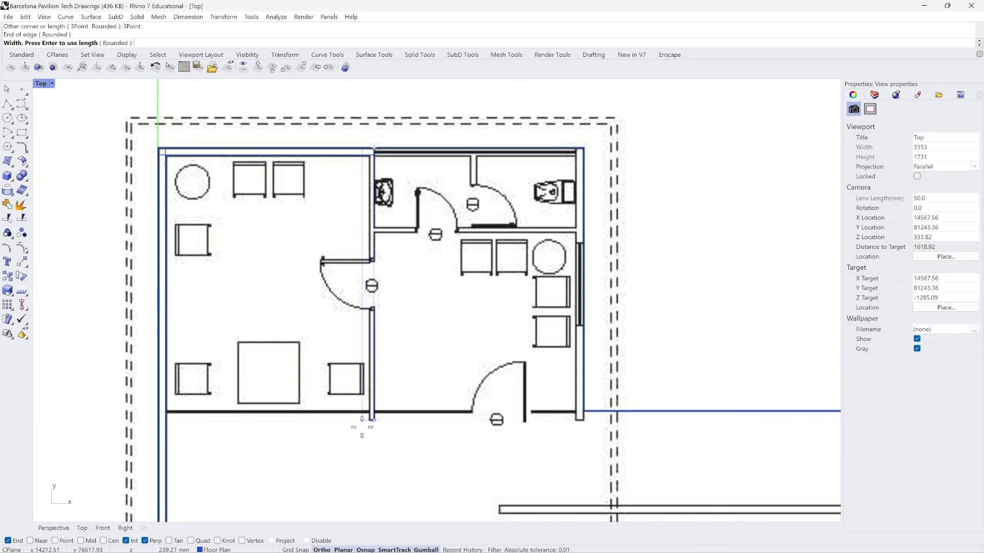
pyautogui.scroll(2, 373, 423)
pyautogui.scroll(5, 374, 424)
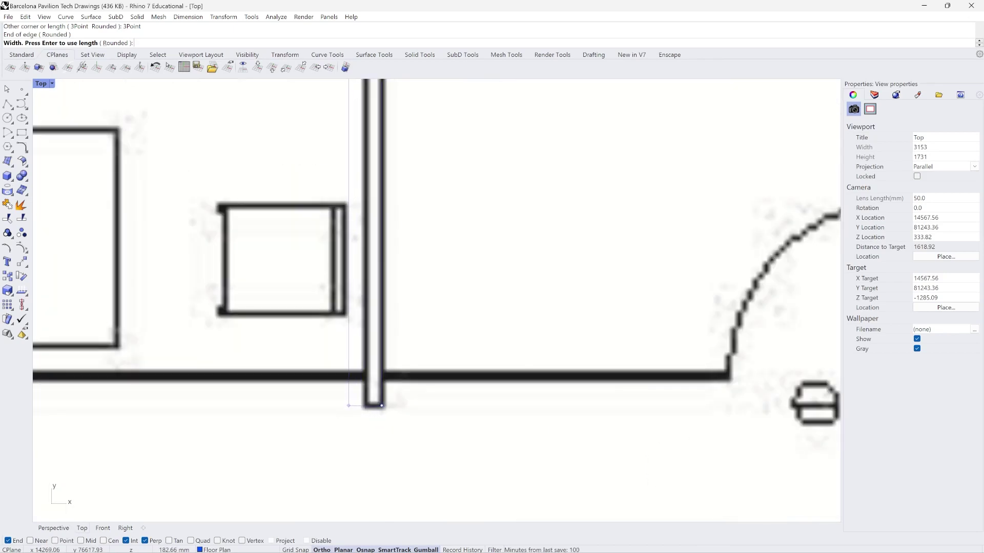
pyautogui.write('100')
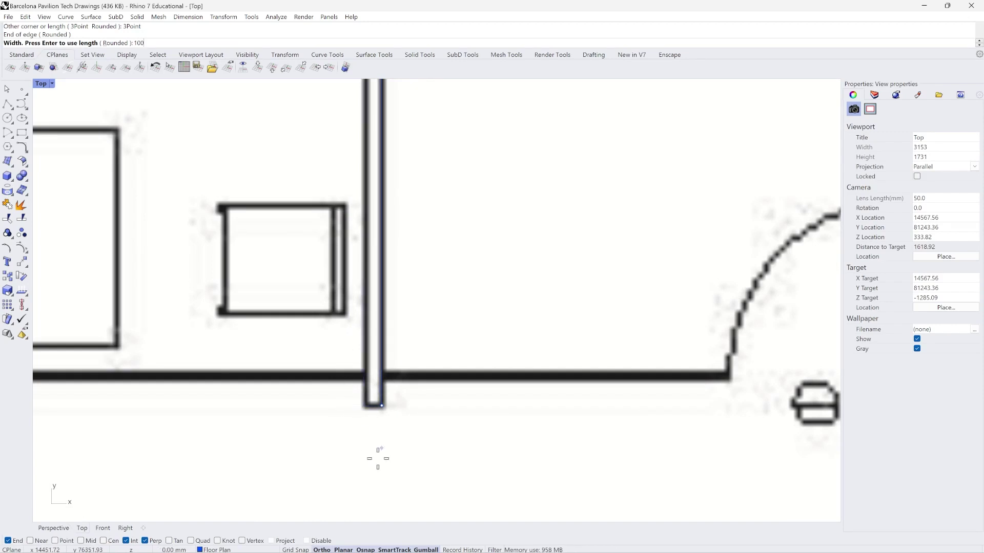
pyautogui.scroll(3, 377, 453)
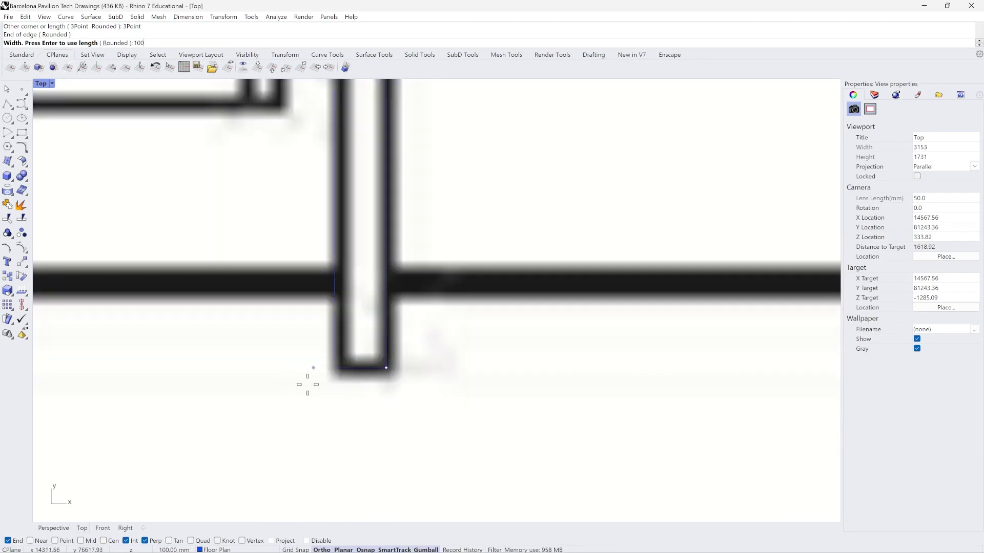
pyautogui.scroll(-2, 308, 384)
pyautogui.press('Return')
pyautogui.scroll(-5, 344, 456)
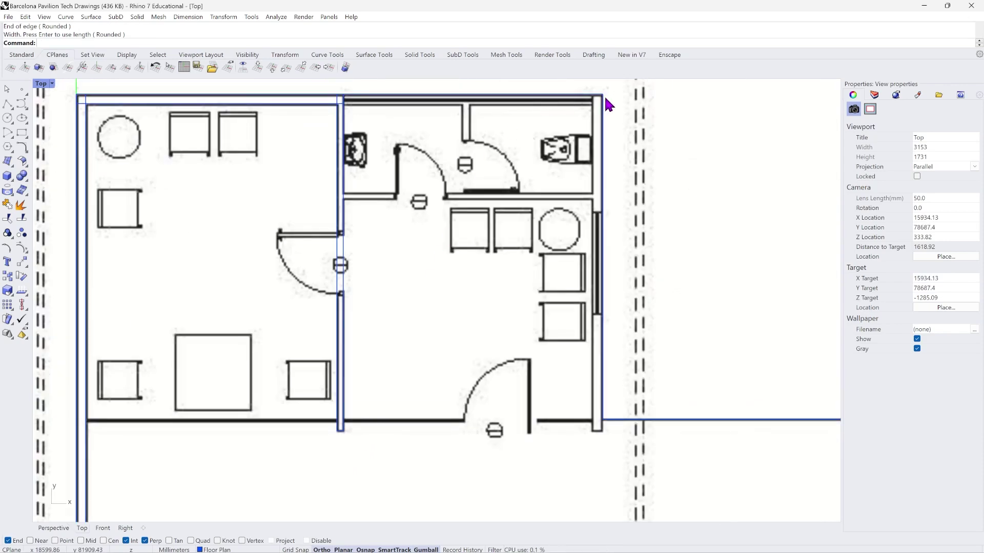
# Begin a three-point rectangle for the windowed outer office wall, from the toilet's outer corner to level with the partition's free end, about 5342 mm.
pyautogui.moveTo(606, 101); pyautogui.dragTo(580, 109, button='right')
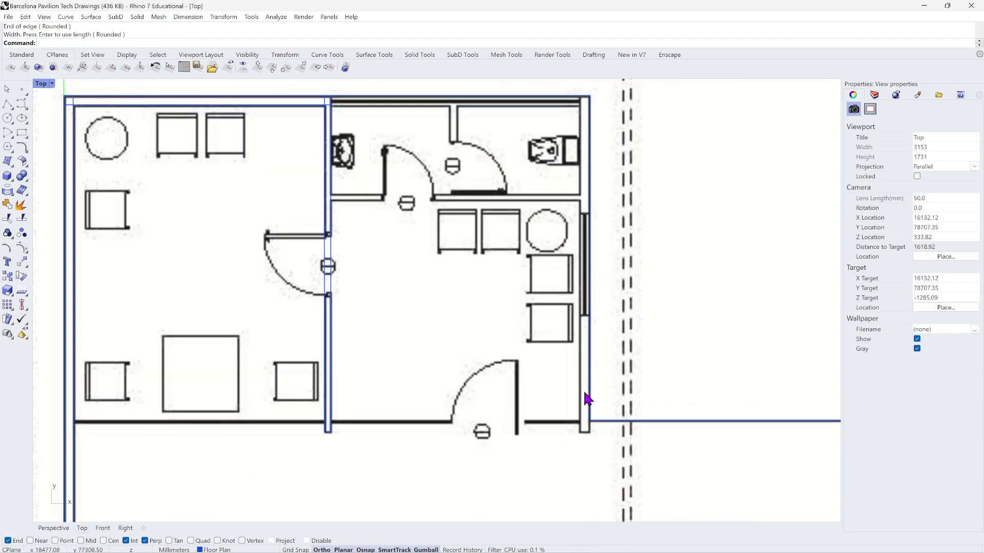
pyautogui.scroll(5, 593, 88)
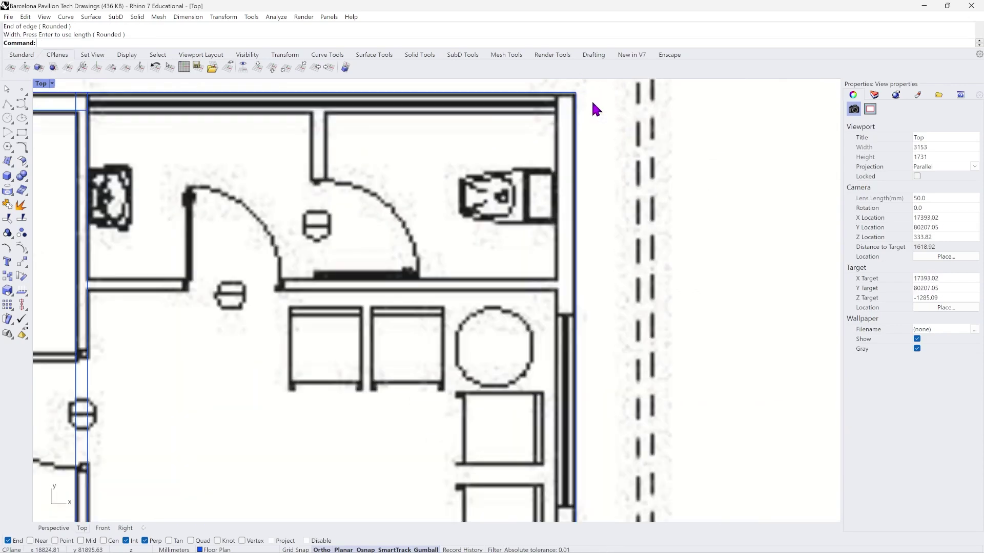
pyautogui.click(23, 147)
pyautogui.scroll(5, 592, 99)
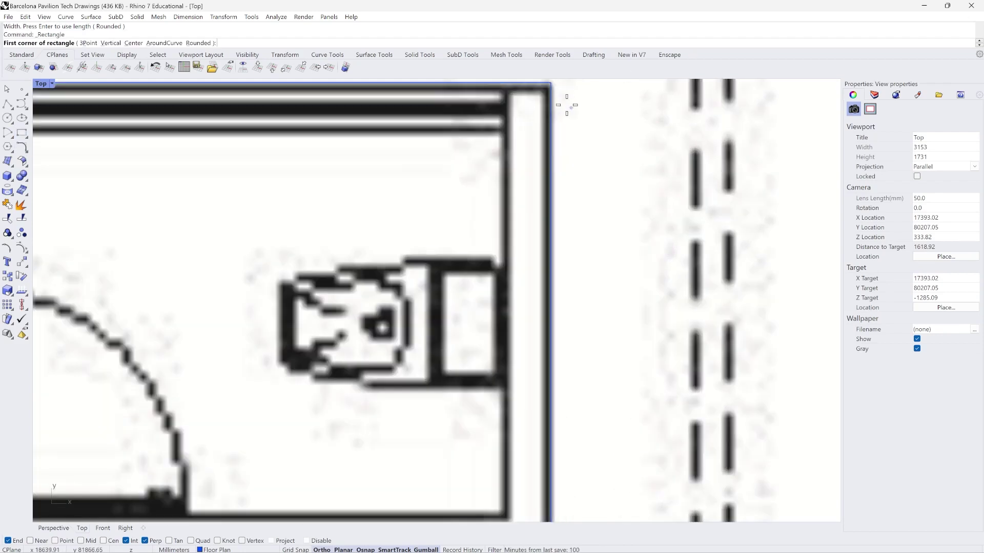
pyautogui.click(551, 83)
pyautogui.click(84, 43)
pyautogui.scroll(-5, 468, 171)
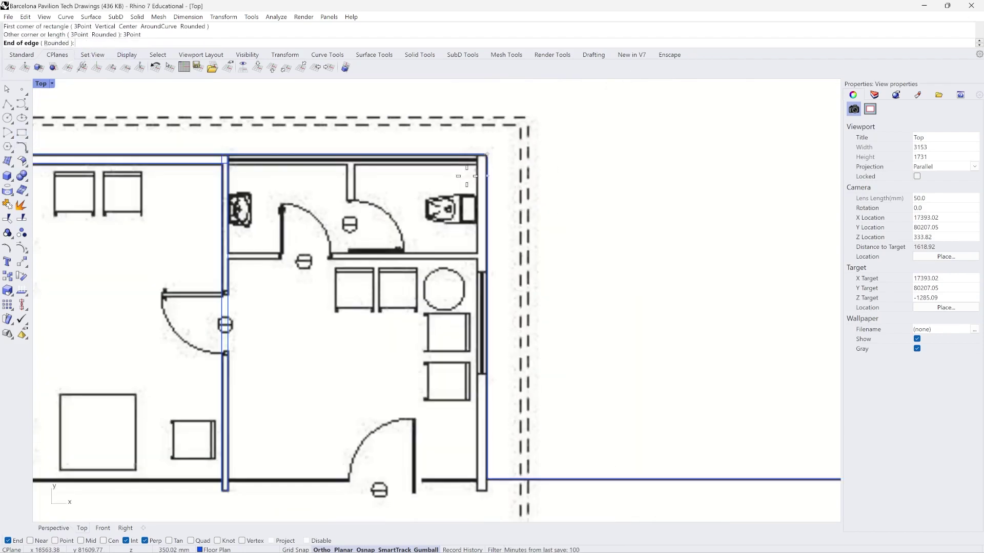
pyautogui.scroll(5, 487, 416)
pyautogui.scroll(-2, 486, 392)
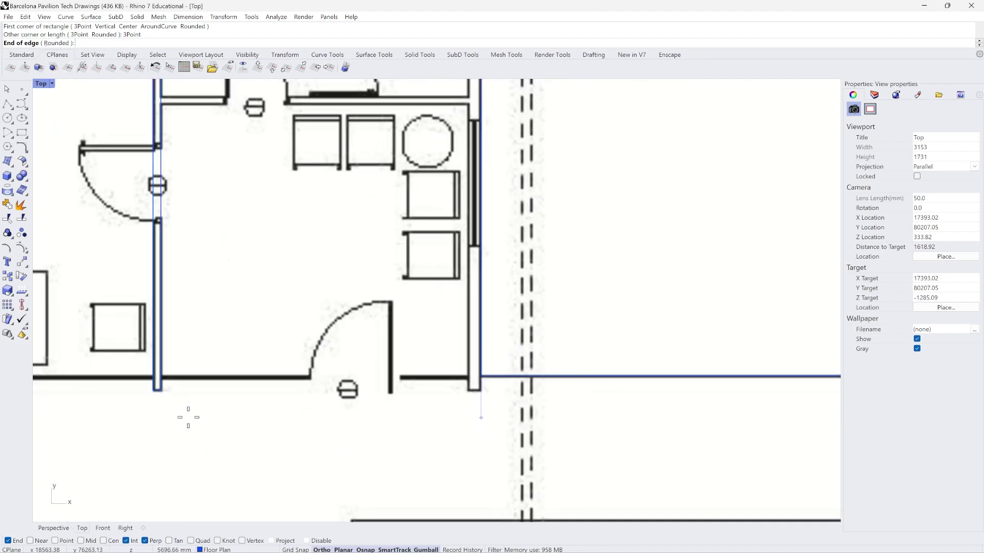
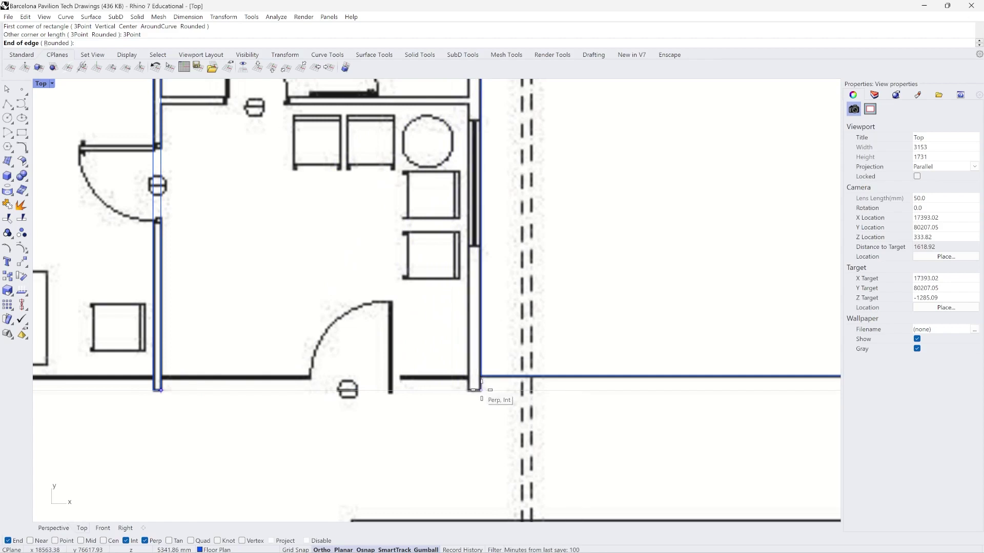
pyautogui.click(481, 390)
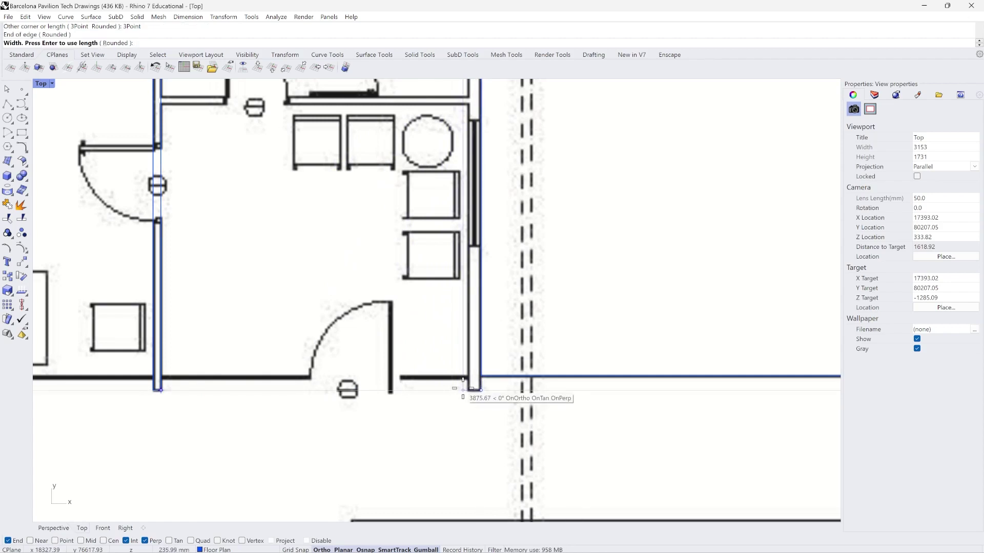
# Complete the windowed outer wall's rectangle with a width of 150 mm toward the office interior.
pyautogui.write('150')
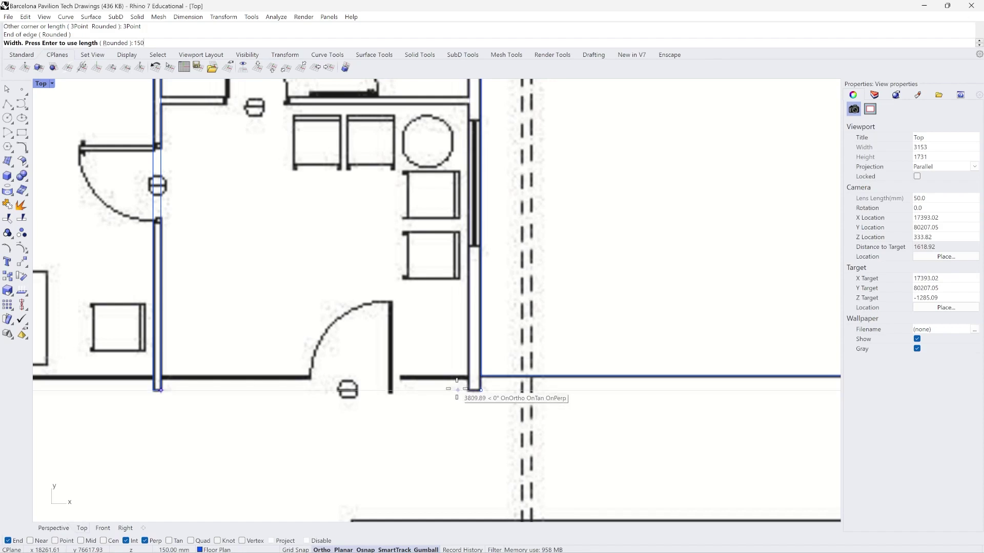
pyautogui.scroll(5, 461, 391)
pyautogui.press('Return')
pyautogui.scroll(-5, 461, 398)
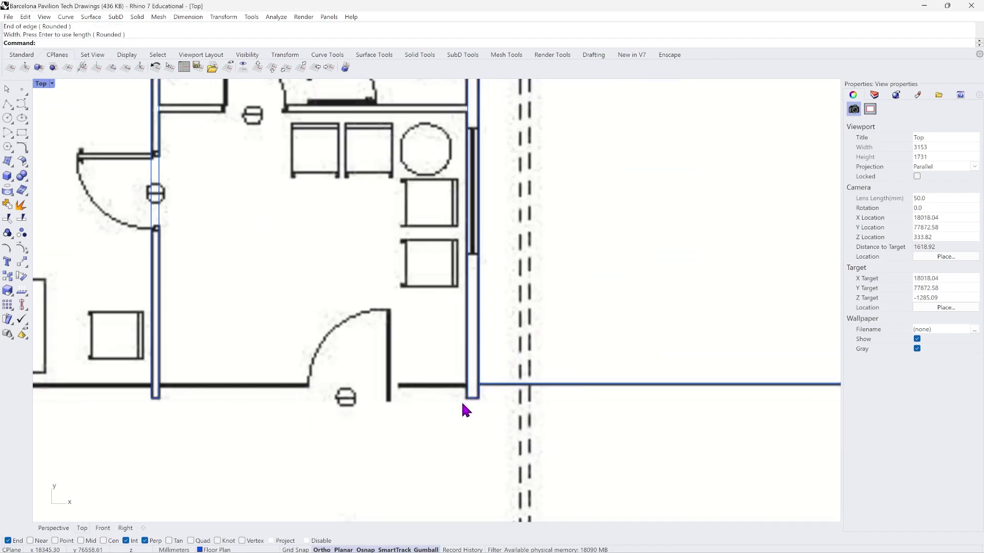
pyautogui.scroll(4, 384, 193)
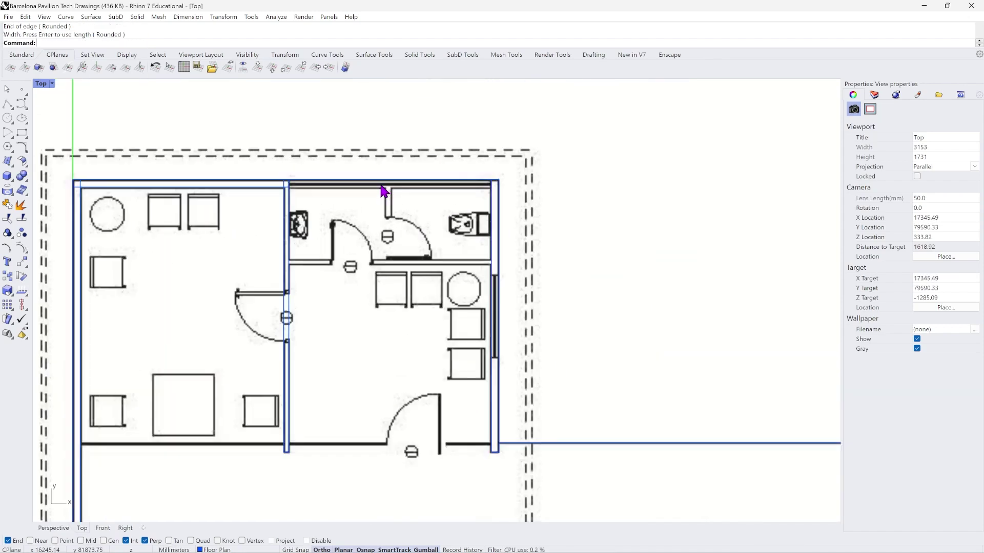
pyautogui.scroll(2, 240, 261)
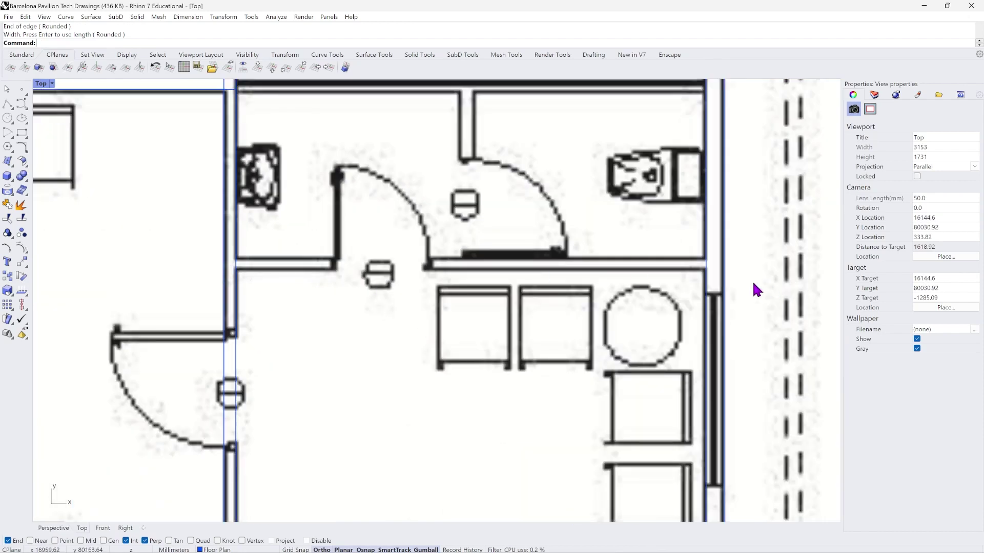
pyautogui.scroll(-2, 121, 198)
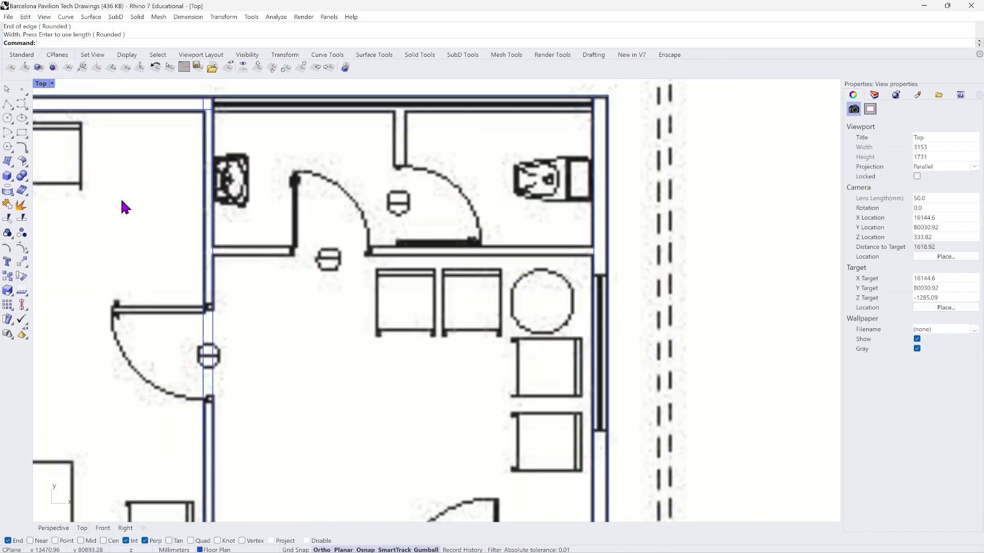
# Enable the Near snap and start a rectangle on the office partition's washbasin-side face, level with the toilet-side edge of the toilet front partition.
pyautogui.click(23, 134)
pyautogui.scroll(3, 242, 270)
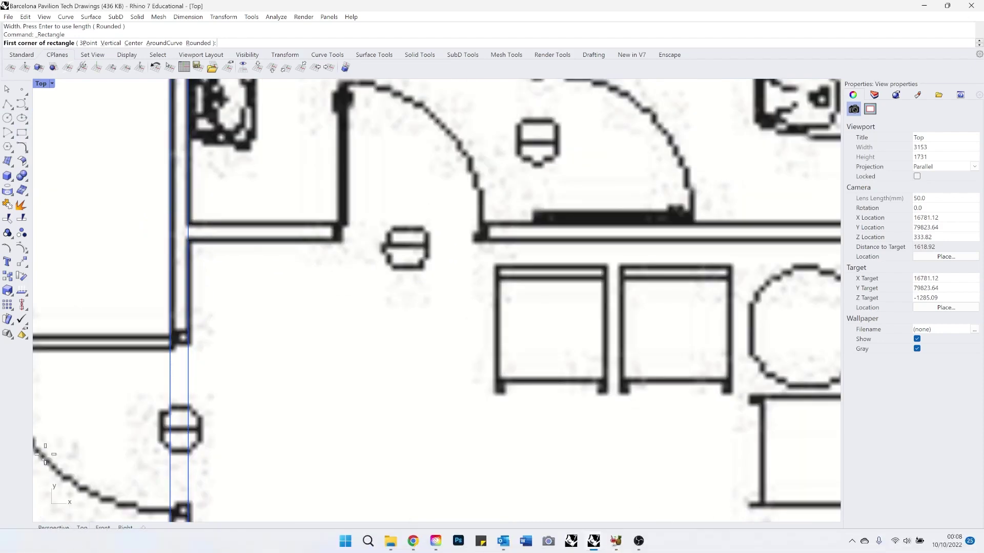
pyautogui.scroll(1, 187, 228)
pyautogui.scroll(2, 187, 231)
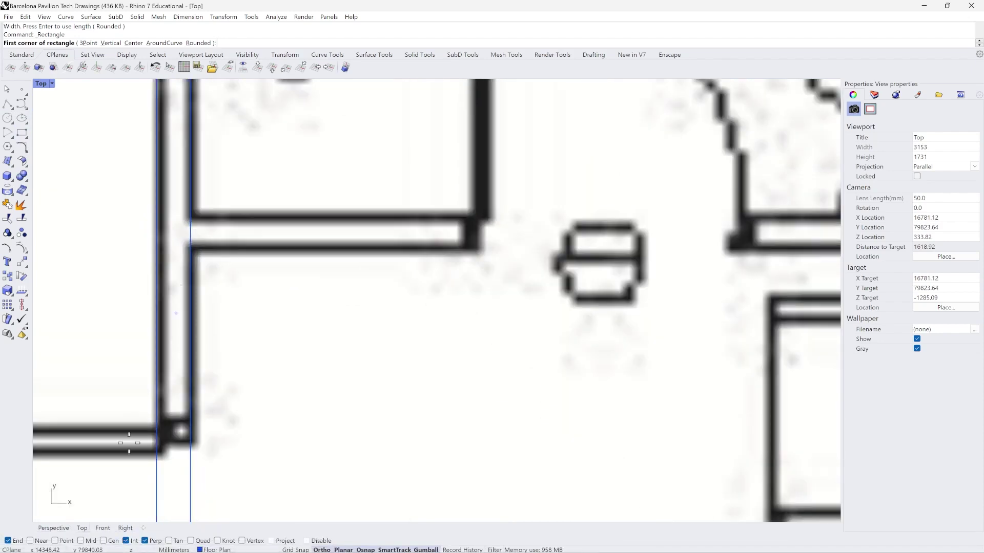
pyautogui.click(39, 542)
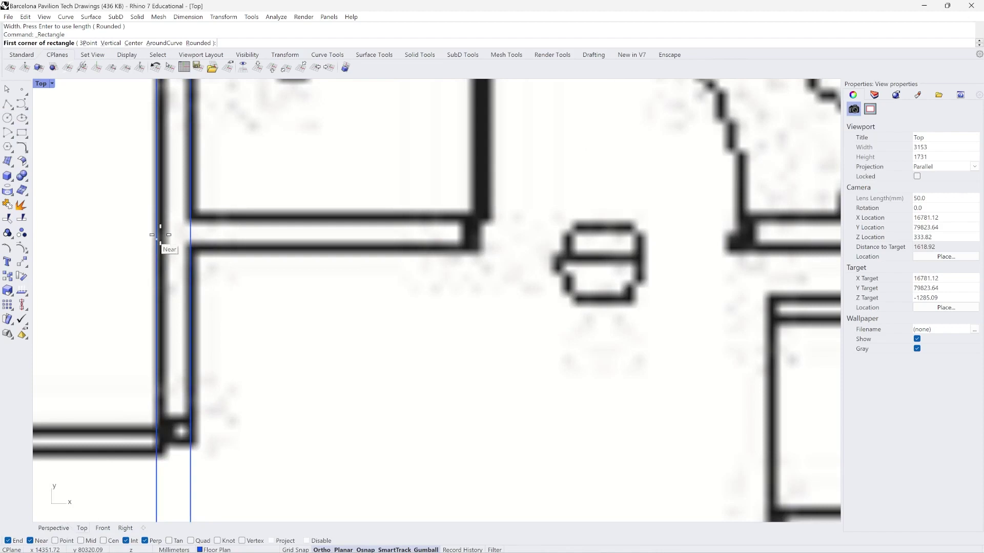
pyautogui.click(188, 219)
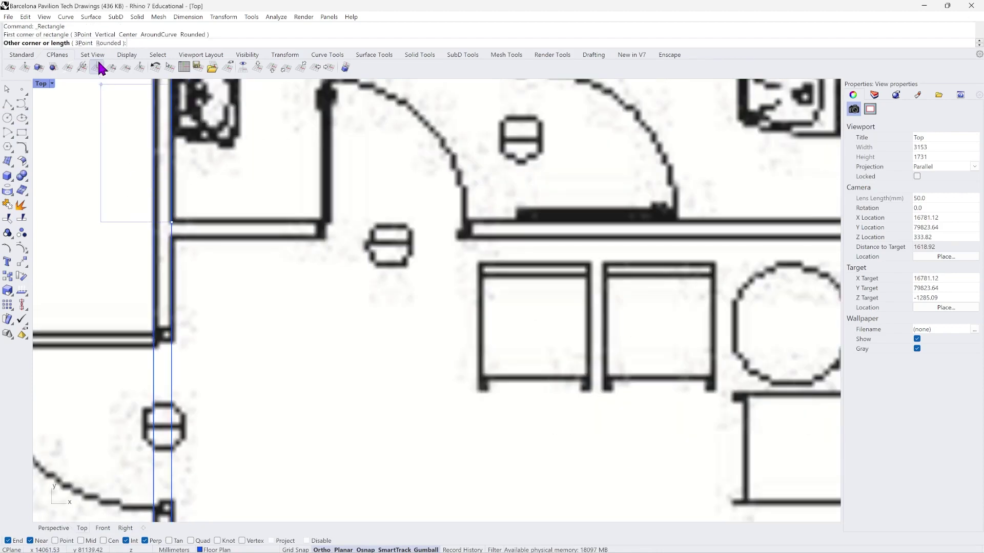
# Switch the rectangle to three-point mode and end its first edge on the windowed outer wall's inner face.
pyautogui.click(84, 43)
pyautogui.scroll(-6, 245, 291)
pyautogui.scroll(2, 533, 273)
pyautogui.scroll(3, 536, 273)
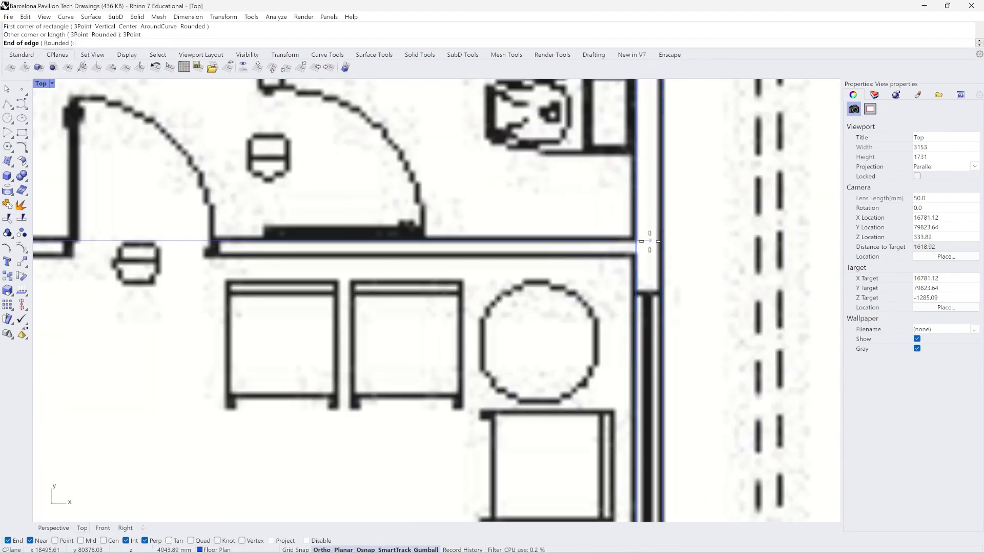
pyautogui.scroll(3, 640, 245)
pyautogui.click(636, 232)
pyautogui.scroll(-4, 636, 254)
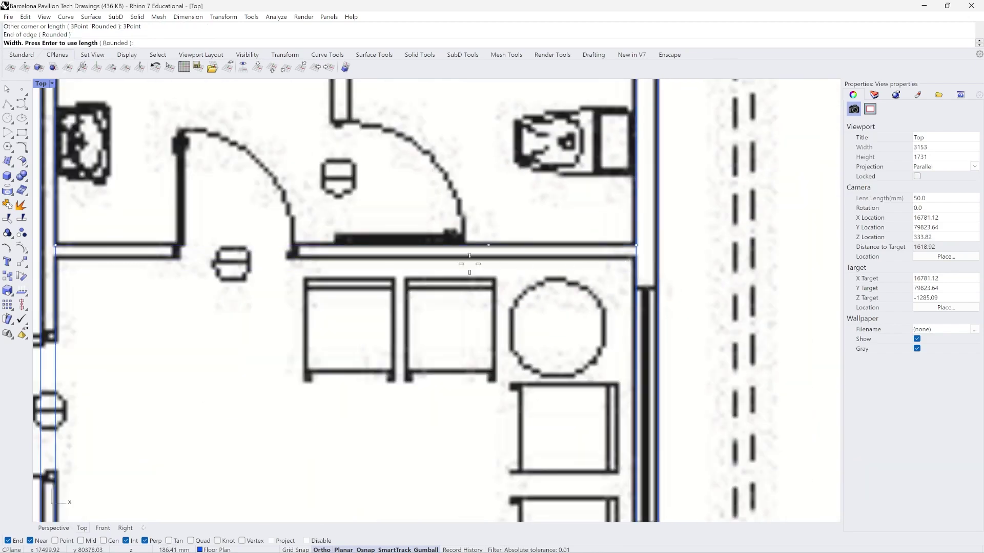
# Complete the toilet front partition's rectangle with a width of 100 mm toward the room with the chairs.
pyautogui.write('100')
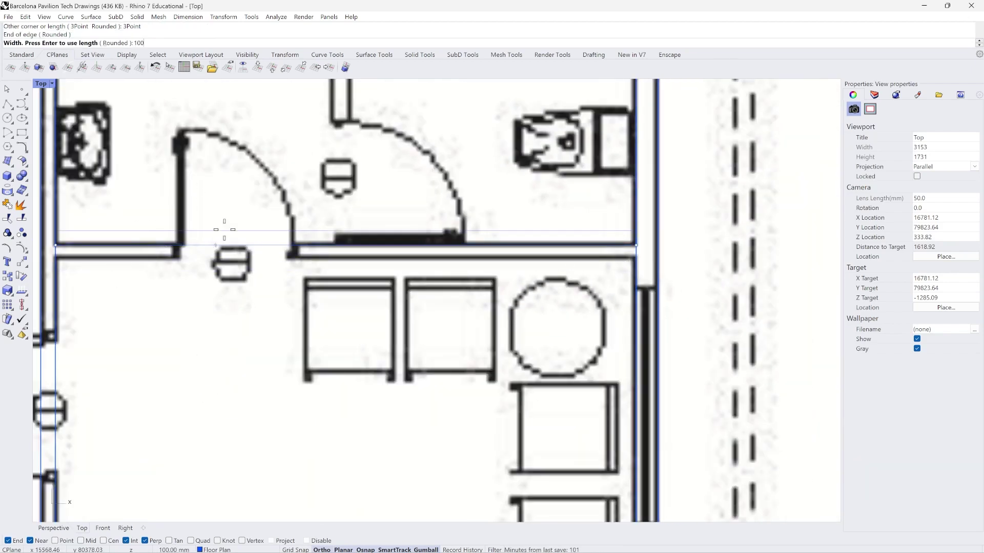
pyautogui.scroll(-1, 197, 418)
pyautogui.scroll(-1, 195, 390)
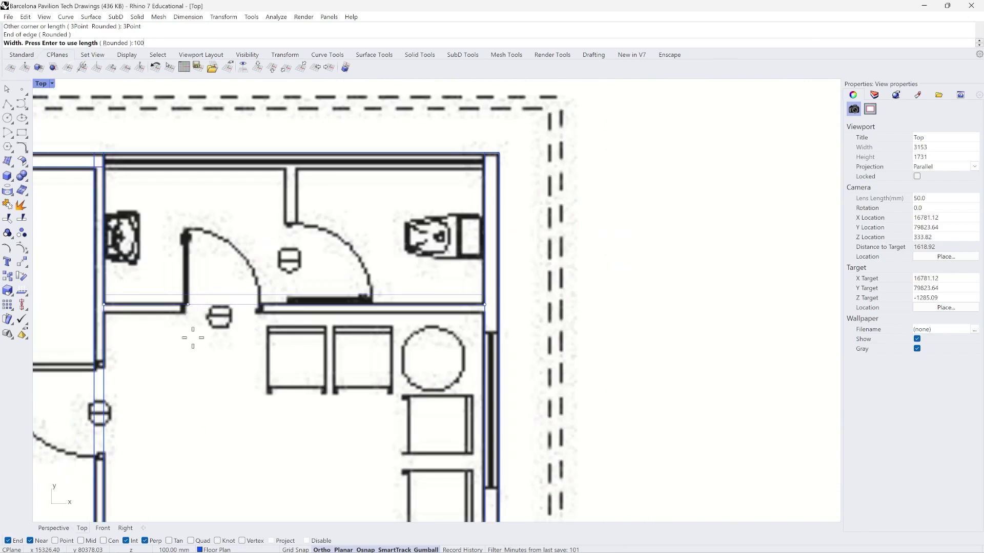
pyautogui.scroll(3, 202, 328)
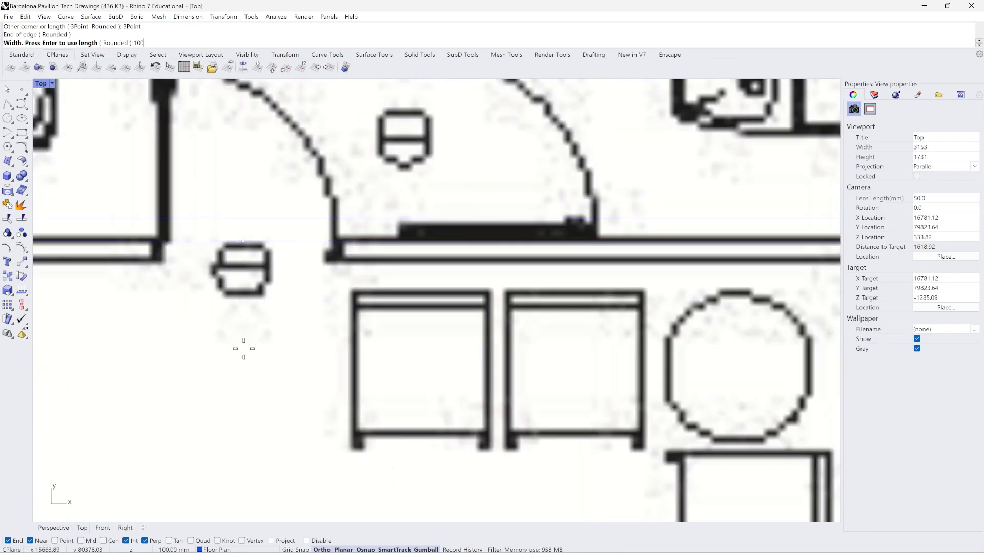
pyautogui.scroll(-3, 244, 348)
pyautogui.scroll(3, 106, 308)
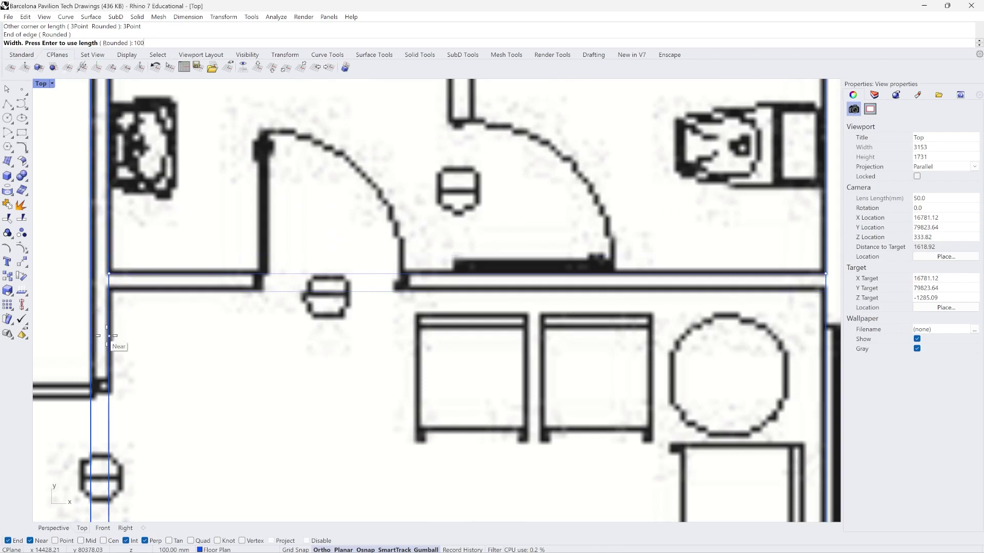
pyautogui.scroll(4, 118, 286)
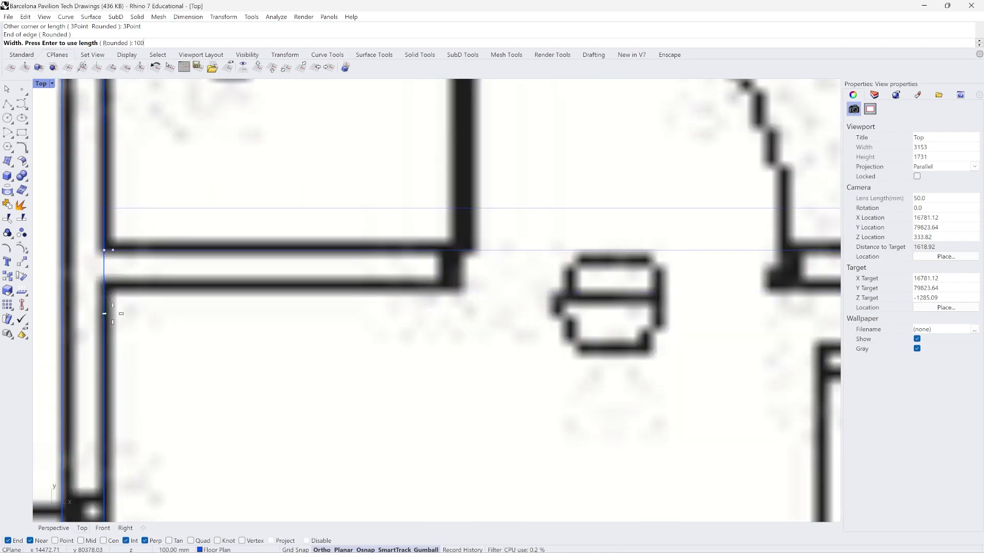
pyautogui.click(108, 332)
pyautogui.scroll(-2, 143, 284)
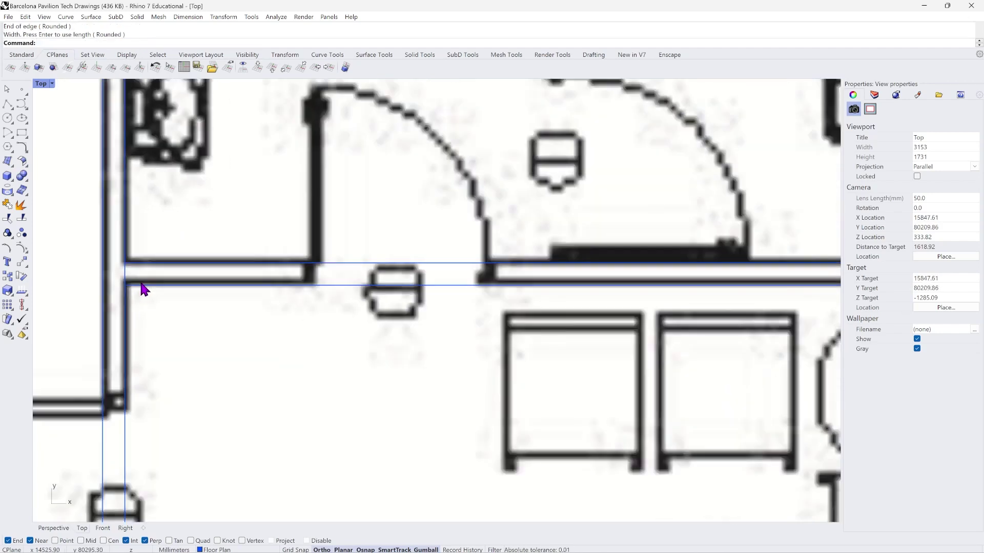
# Draw a straight polyline along the inner face of the toilet's back wall, from the office partition to the windowed outer wall's inner face.
pyautogui.scroll(-4, 142, 283)
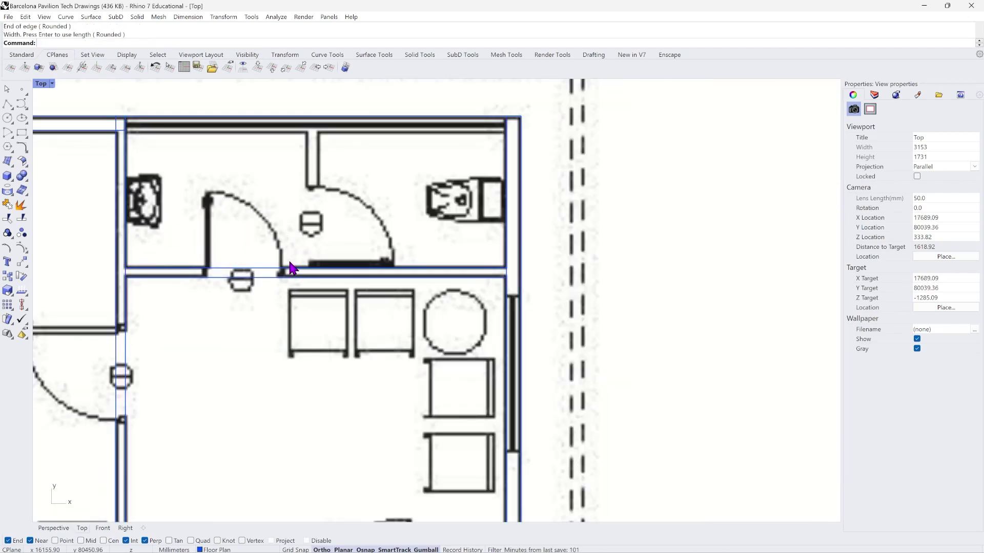
pyautogui.scroll(4, 147, 125)
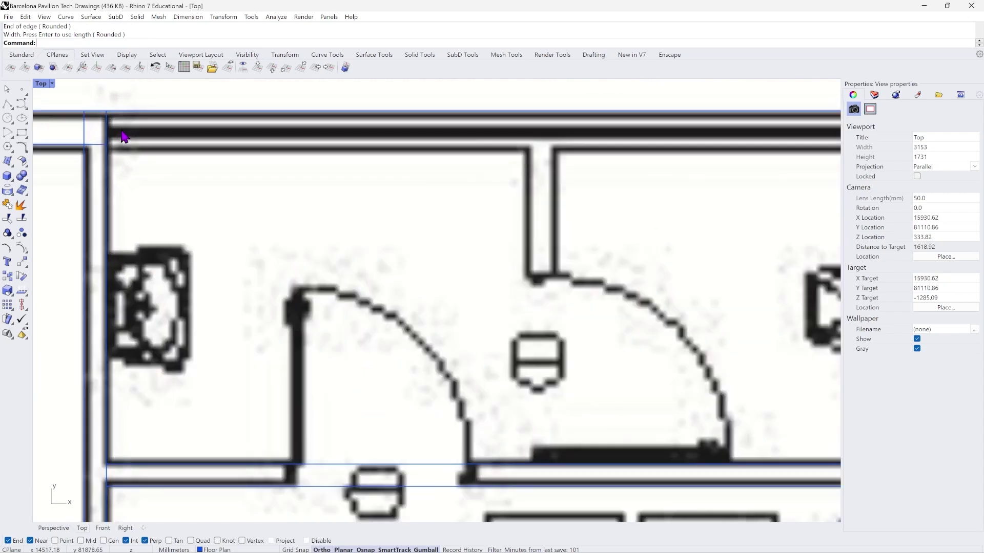
pyautogui.scroll(-3, 114, 145)
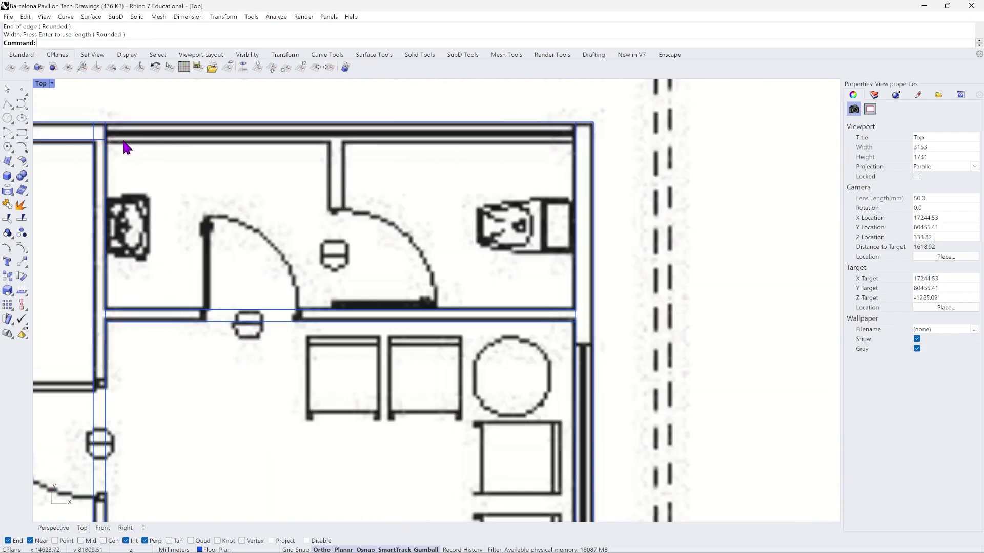
pyautogui.scroll(3, 122, 148)
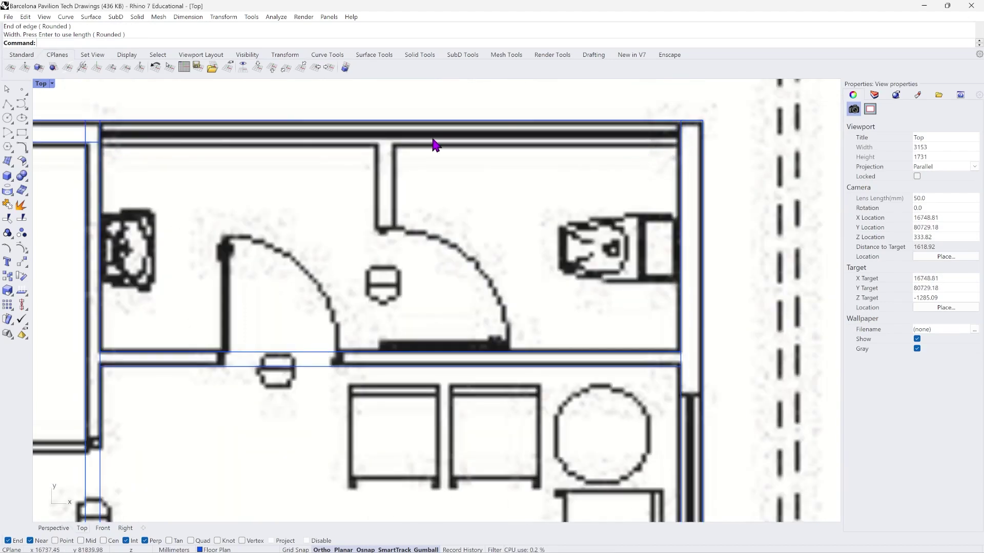
pyautogui.scroll(4, 122, 138)
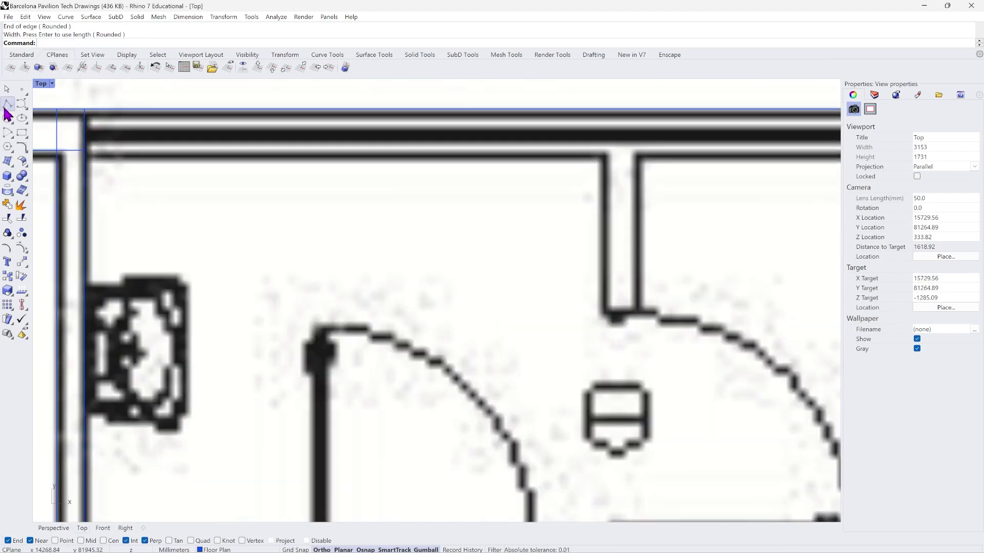
pyautogui.click(7, 105)
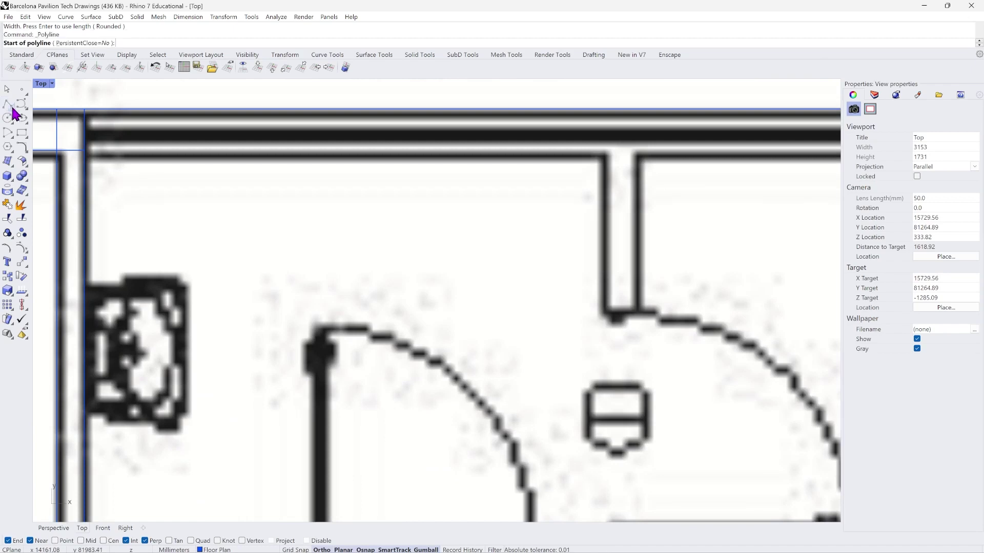
pyautogui.click(84, 151)
pyautogui.scroll(-3, 123, 156)
pyautogui.scroll(5, 568, 150)
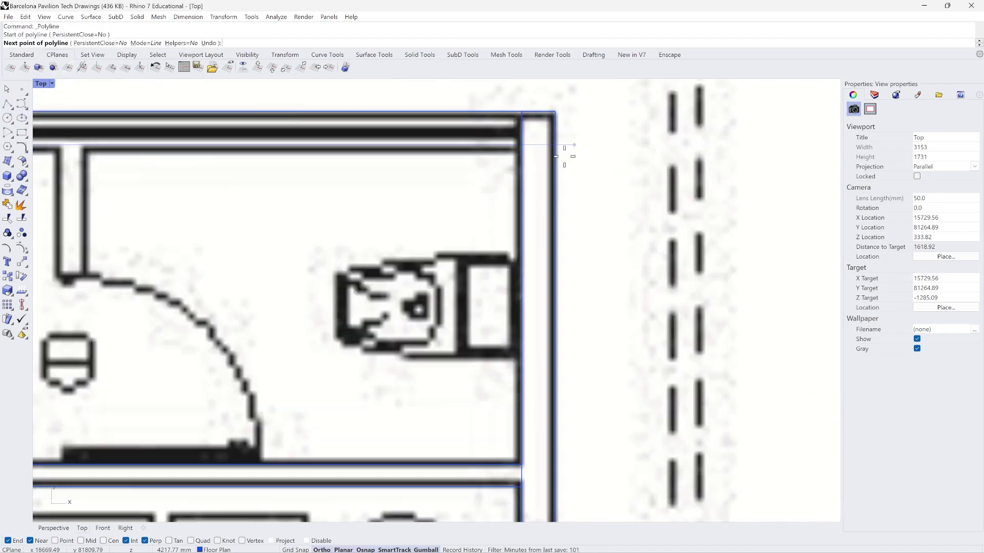
pyautogui.click(527, 149)
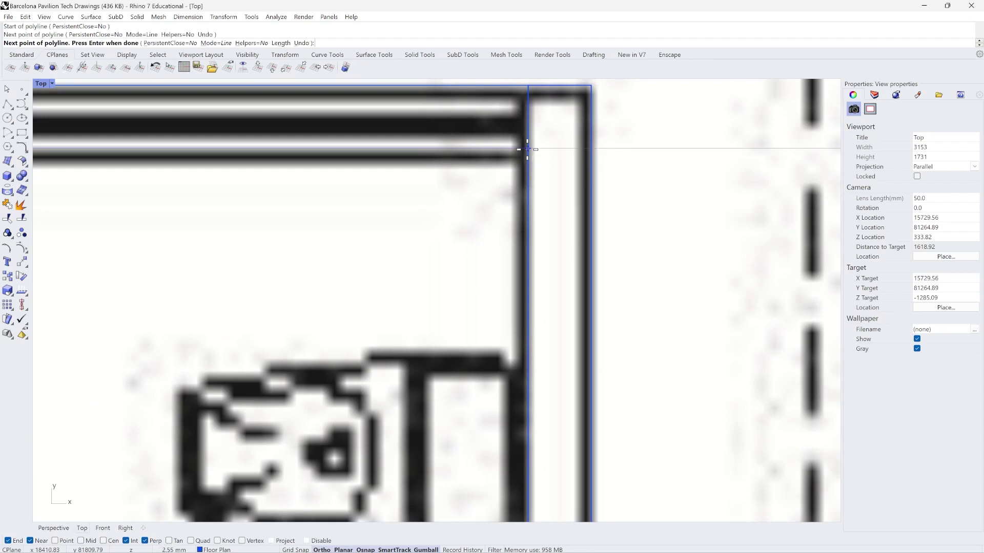
pyautogui.press('Return')
pyautogui.scroll(-4, 606, 158)
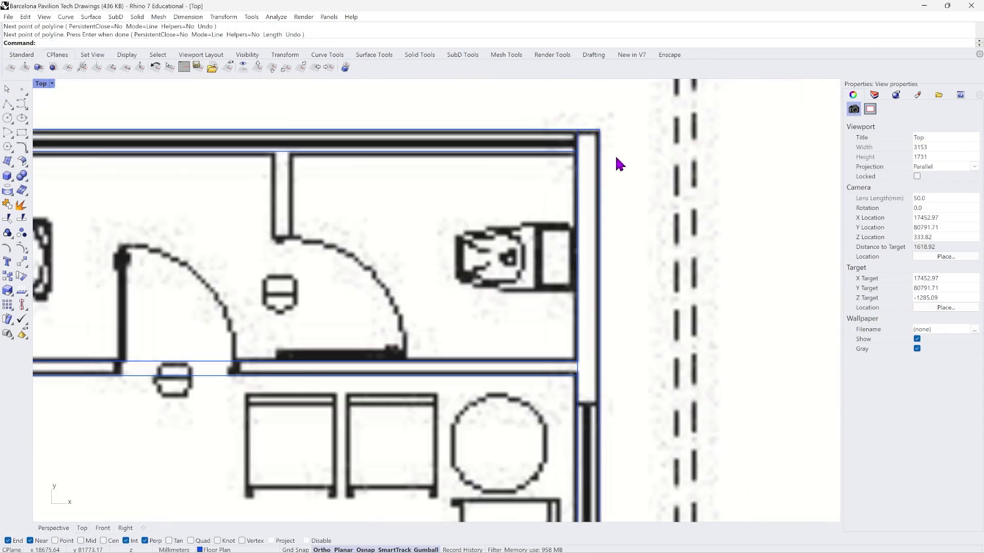
# Begin a three-point rectangle for the divider between the two toilet rooms, from the back wall's inner line to the front partition.
pyautogui.scroll(2, 401, 197)
pyautogui.scroll(2, 401, 215)
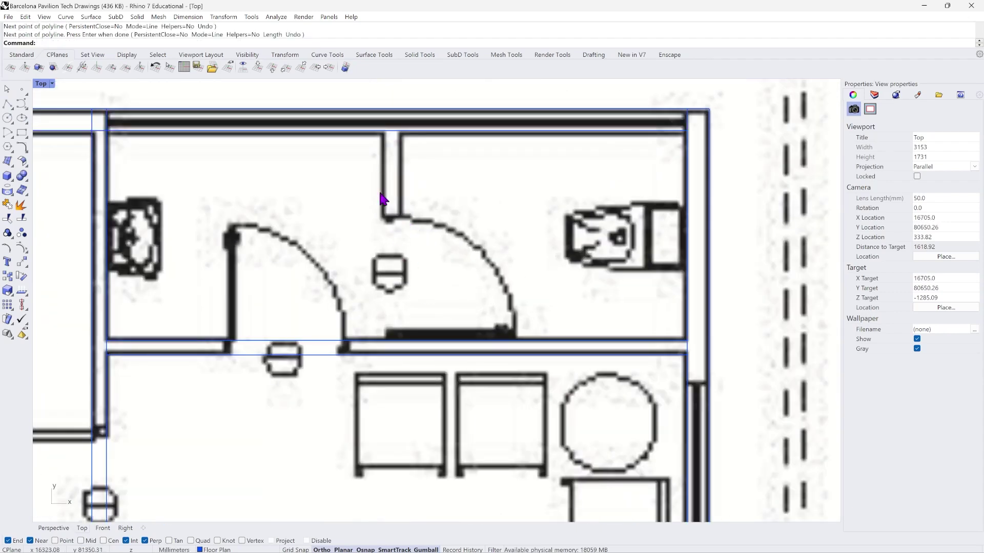
pyautogui.click(23, 133)
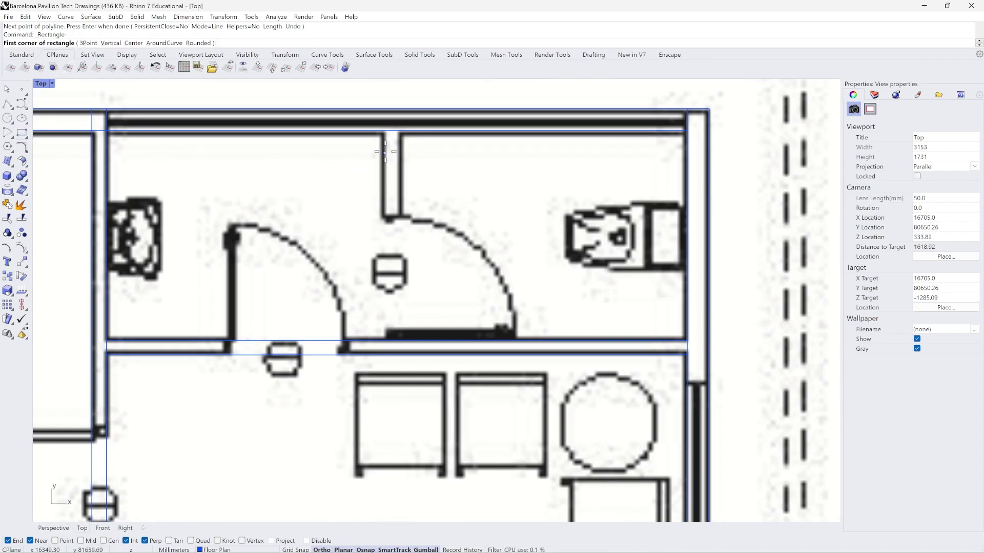
pyautogui.scroll(3, 385, 134)
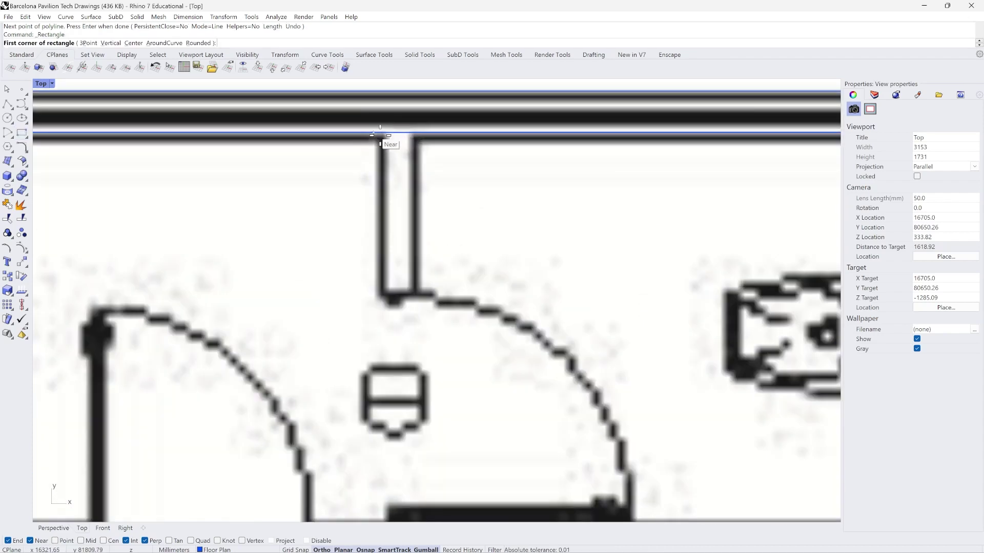
pyautogui.click(383, 133)
pyautogui.scroll(-2, 383, 133)
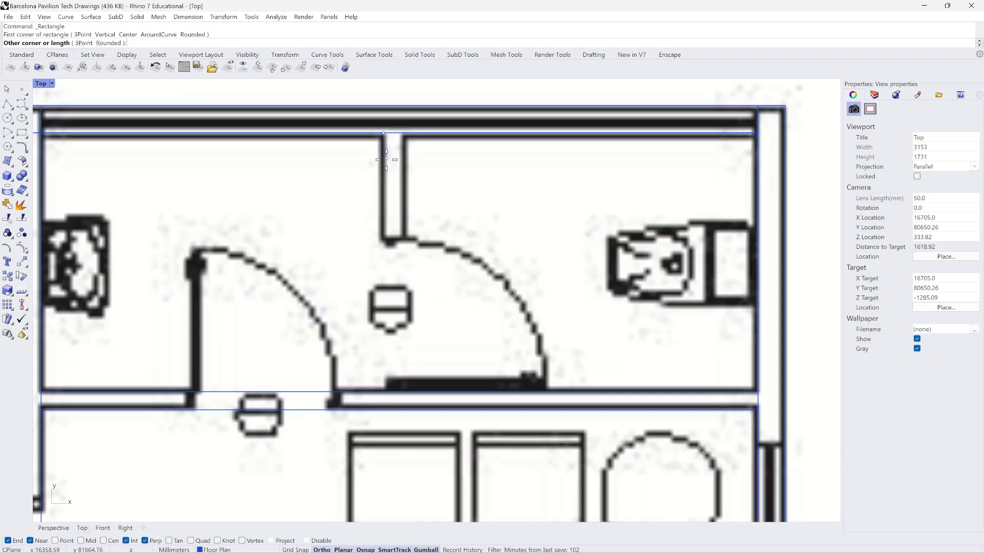
pyautogui.click(83, 43)
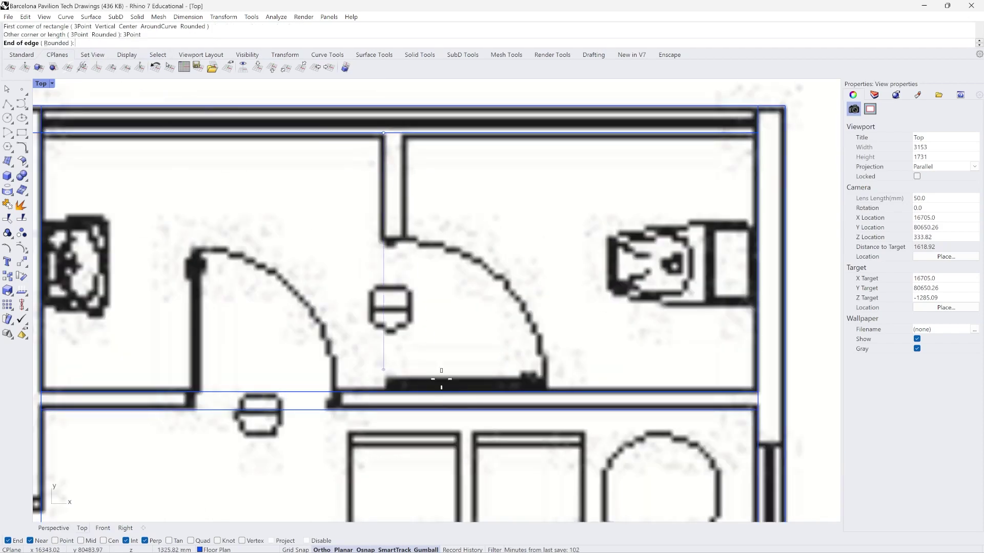
pyautogui.click(383, 392)
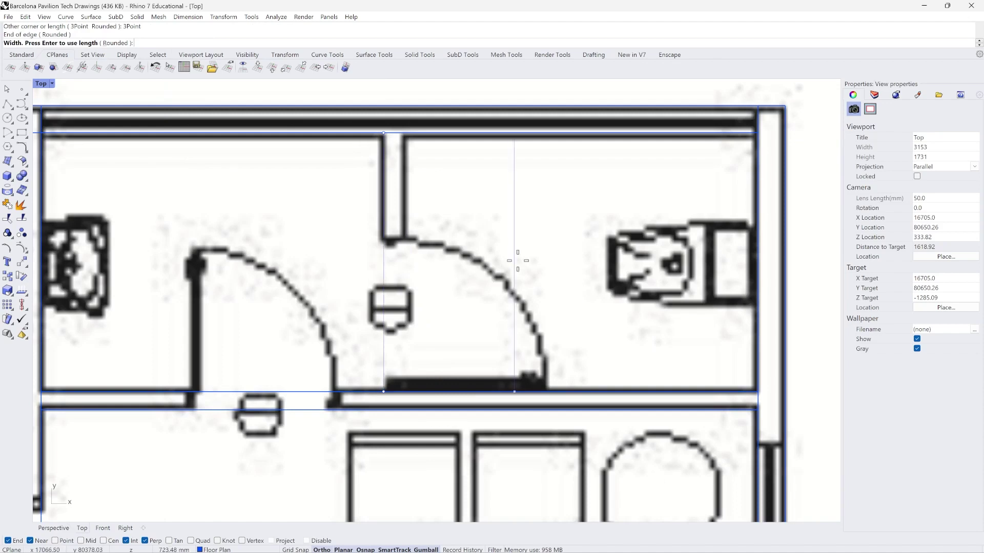
# Complete the toilet divider's rectangle with a width of 100 mm toward the WC.
pyautogui.write('1')
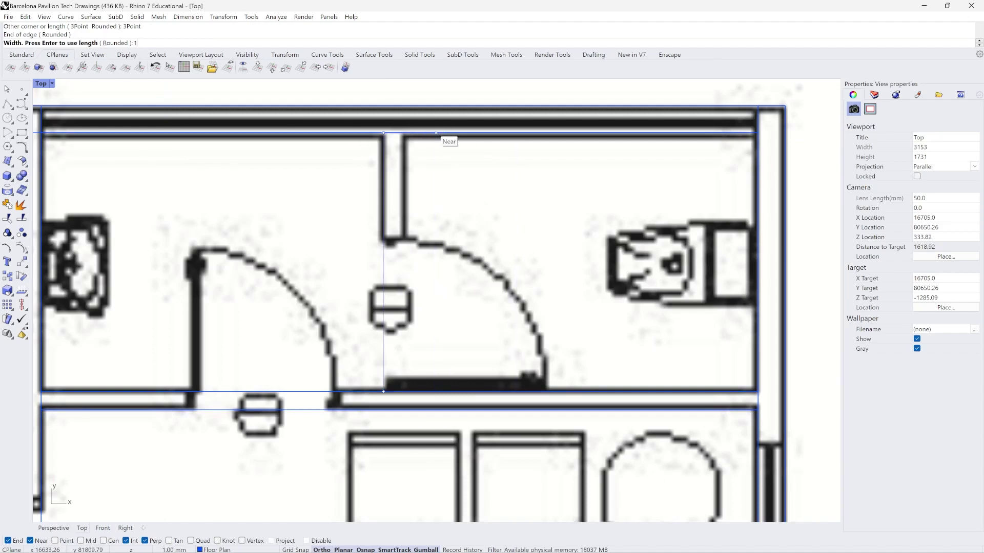
pyautogui.write('00')
pyautogui.press('Return')
pyautogui.scroll(-2, 438, 145)
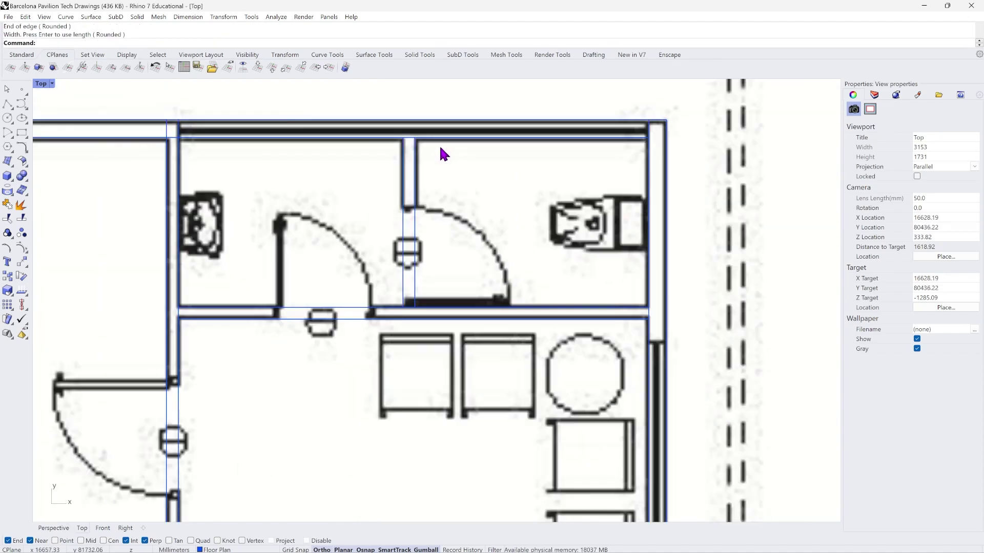
# Draw a short straight polyline across the toilet divider where its wall ends at the WC door opening.
pyautogui.scroll(2, 408, 250)
pyautogui.scroll(1, 416, 236)
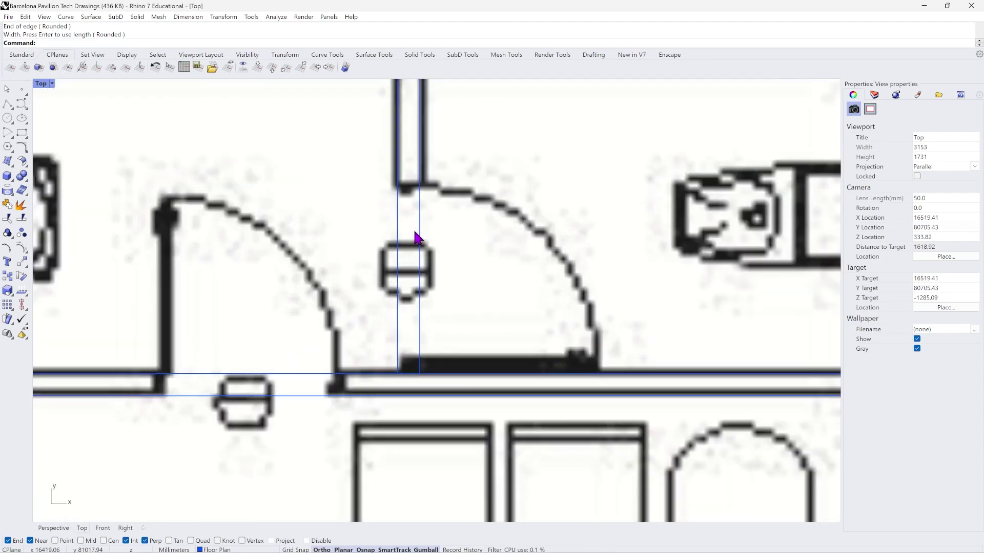
pyautogui.scroll(1, 416, 237)
pyautogui.click(8, 104)
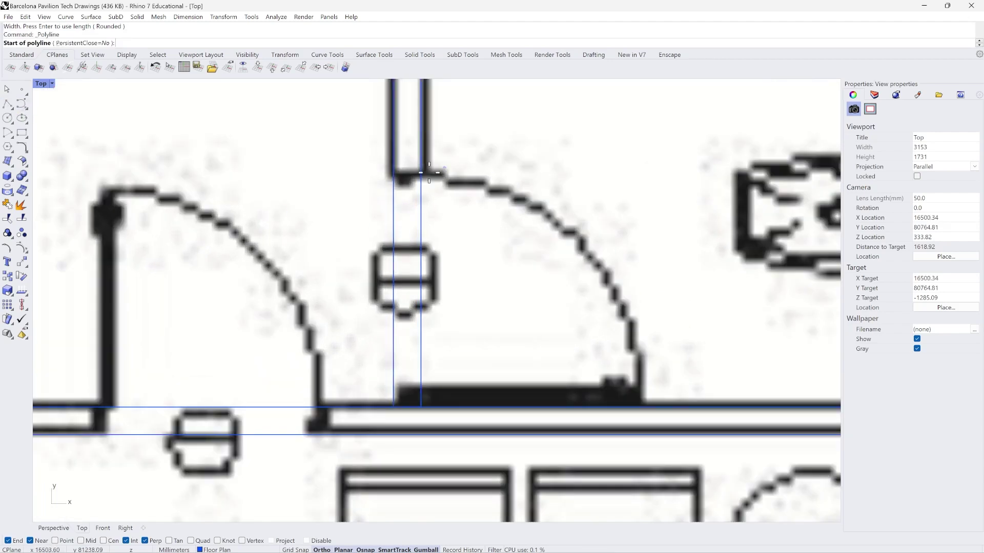
pyautogui.click(376, 172)
pyautogui.click(460, 172)
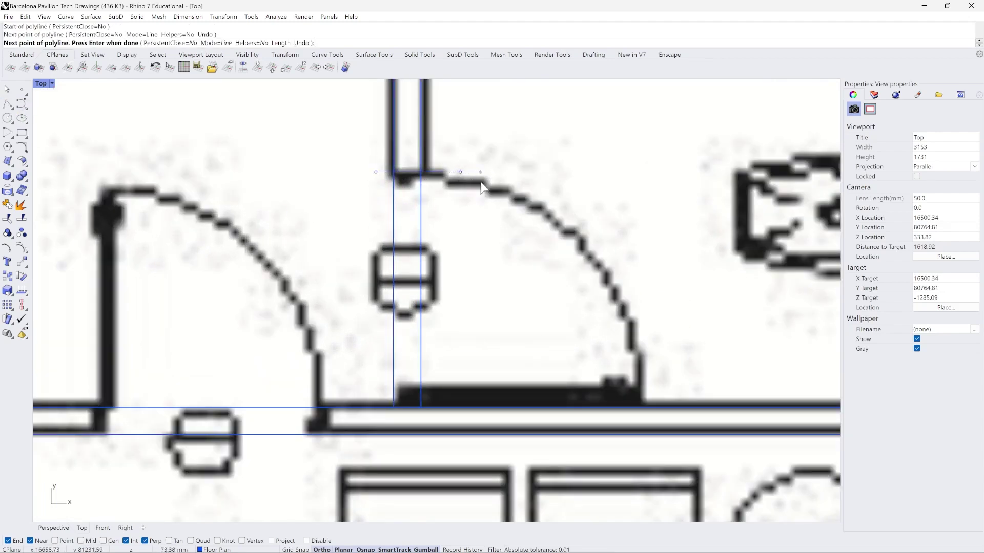
pyautogui.press('Return')
# Draw a short straight polyline across the toilets' front partition at the hinge side of its door opening.
pyautogui.scroll(-3, 482, 187)
pyautogui.scroll(4, 285, 320)
pyautogui.press('Return')
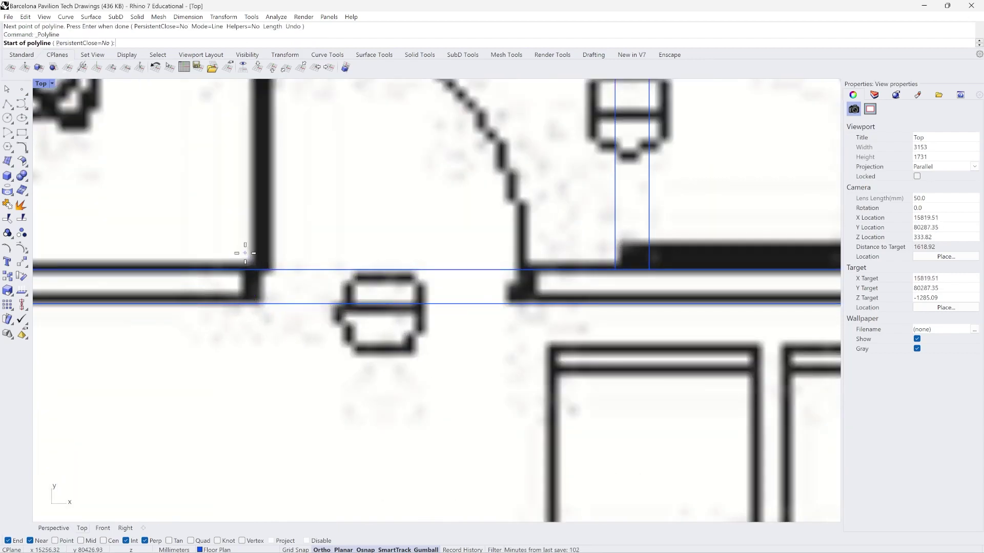
pyautogui.click(253, 261)
pyautogui.click(253, 323)
pyautogui.press('Return')
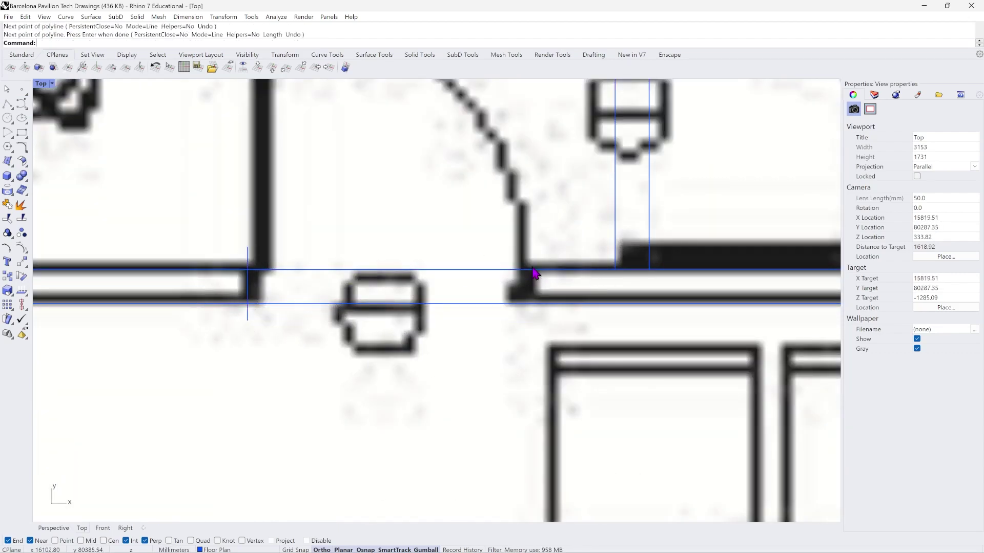
# Draw a matching short polyline across the toilets' front partition at the latch side of the door opening.
pyautogui.press('Return')
pyautogui.click(534, 248)
pyautogui.click(534, 316)
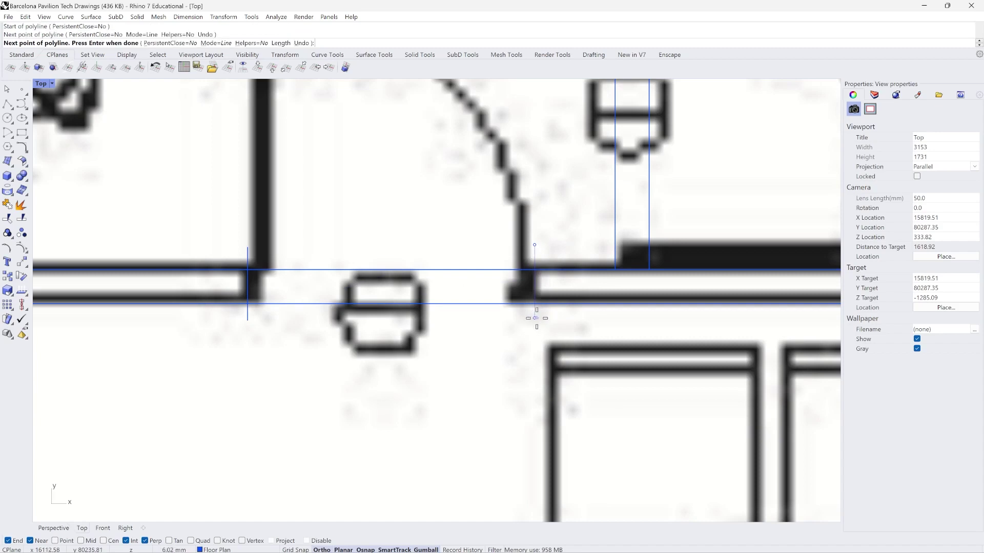
pyautogui.press('Return')
# Draw a short straight polyline across the office partition at the hinge side of the office door opening.
pyautogui.scroll(-2, 518, 210)
pyautogui.scroll(-3, 542, 204)
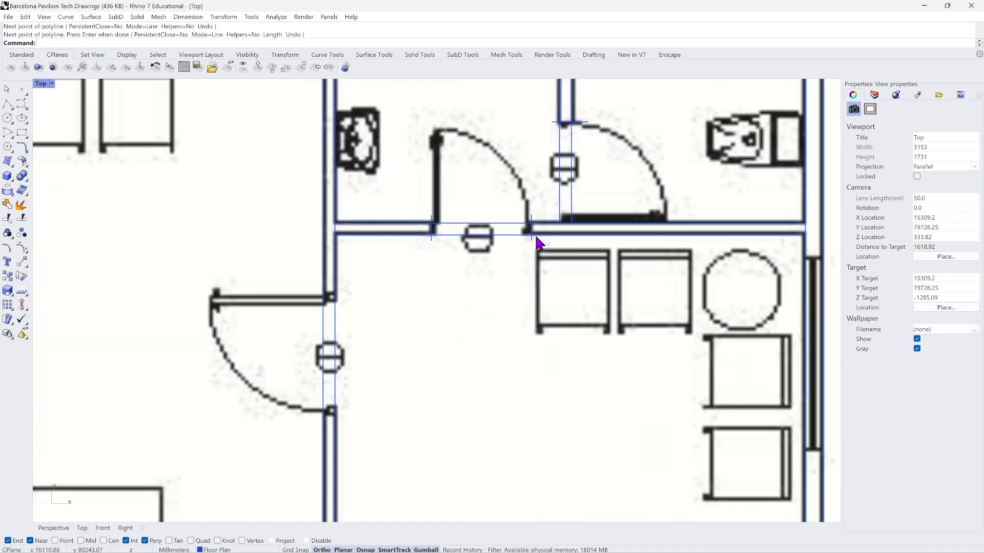
pyautogui.scroll(2, 432, 239)
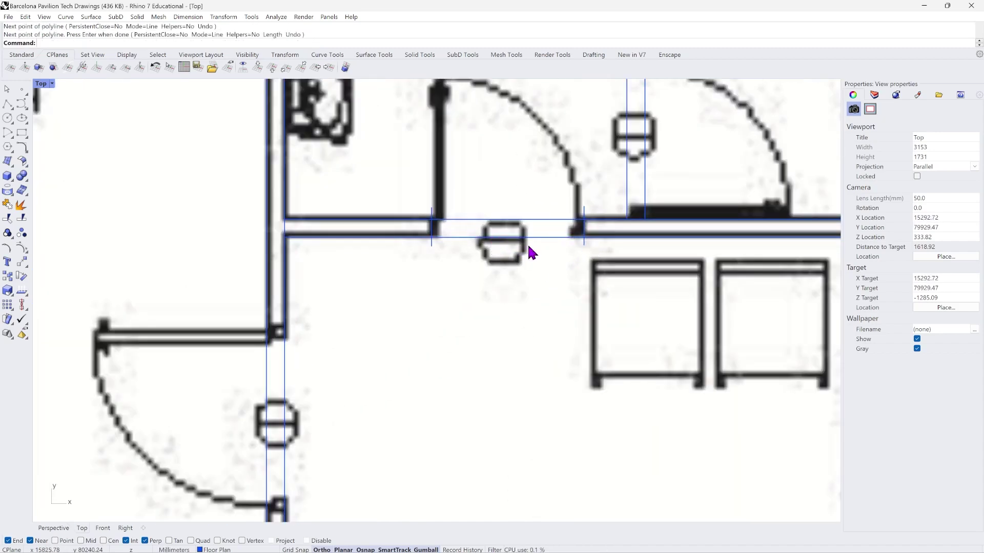
pyautogui.scroll(-2, 515, 245)
pyautogui.scroll(4, 502, 248)
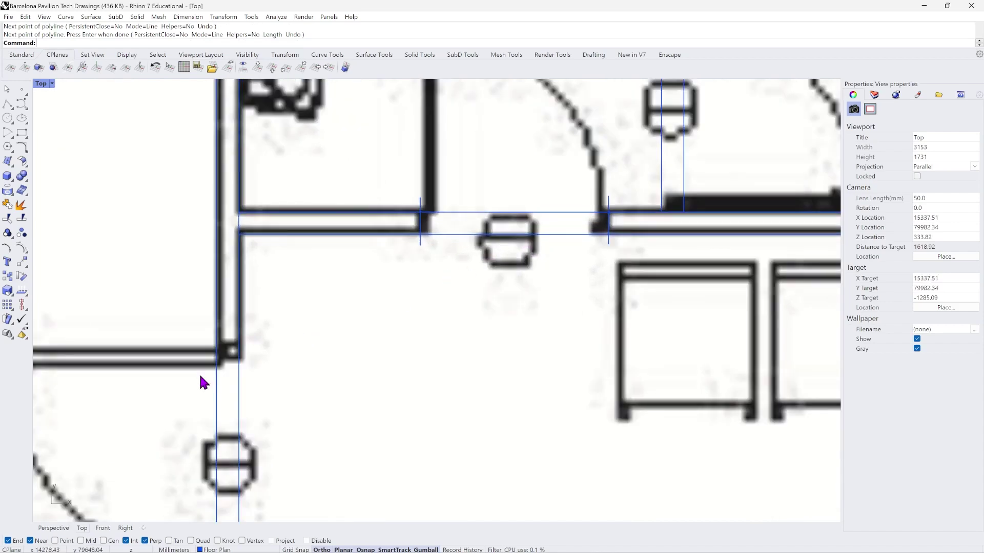
pyautogui.scroll(2, 201, 381)
pyautogui.press('Return')
pyautogui.scroll(2, 224, 351)
pyautogui.click(202, 318)
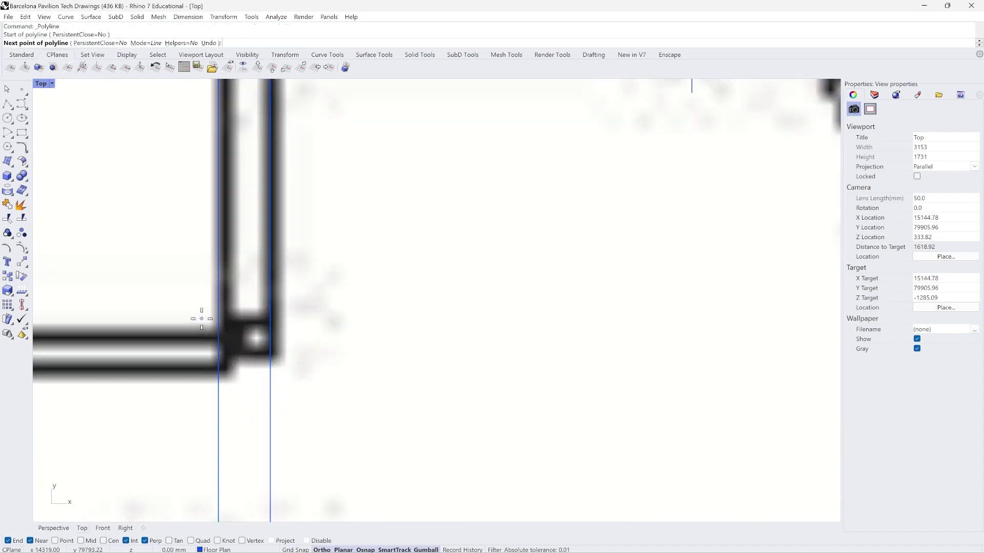
# Mark the latch side of the office door opening with a short straight polyline across the partition.
pyautogui.scroll(-5, 308, 287)
pyautogui.scroll(6, 276, 433)
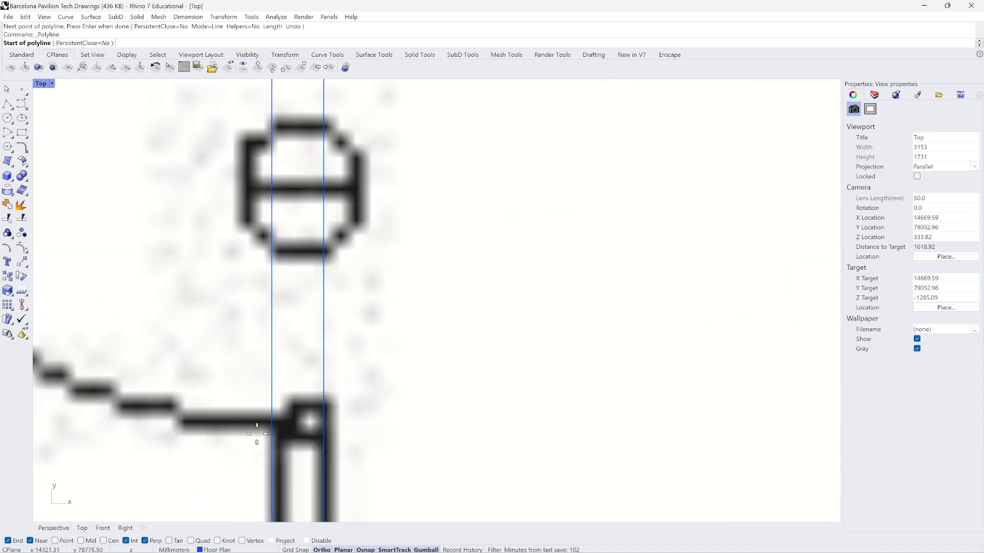
pyautogui.click(354, 435)
pyautogui.press('Return')
# Draw a short straight polyline across the outer wall at the end of its window nearest the toilets.
pyautogui.scroll(-3, 295, 262)
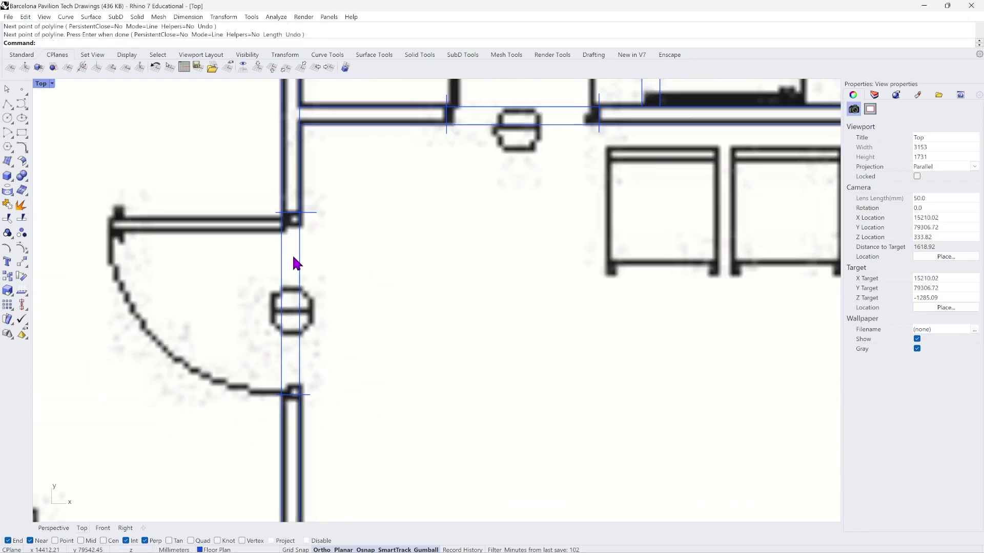
pyautogui.scroll(4, 299, 228)
pyautogui.scroll(-3, 295, 299)
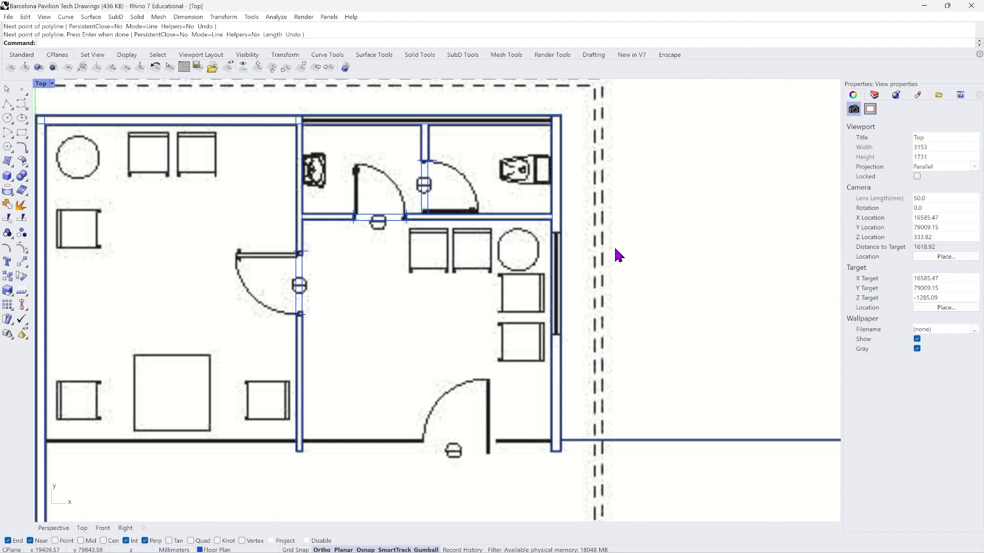
pyautogui.scroll(4, 528, 248)
pyautogui.press('Return')
pyautogui.scroll(3, 523, 219)
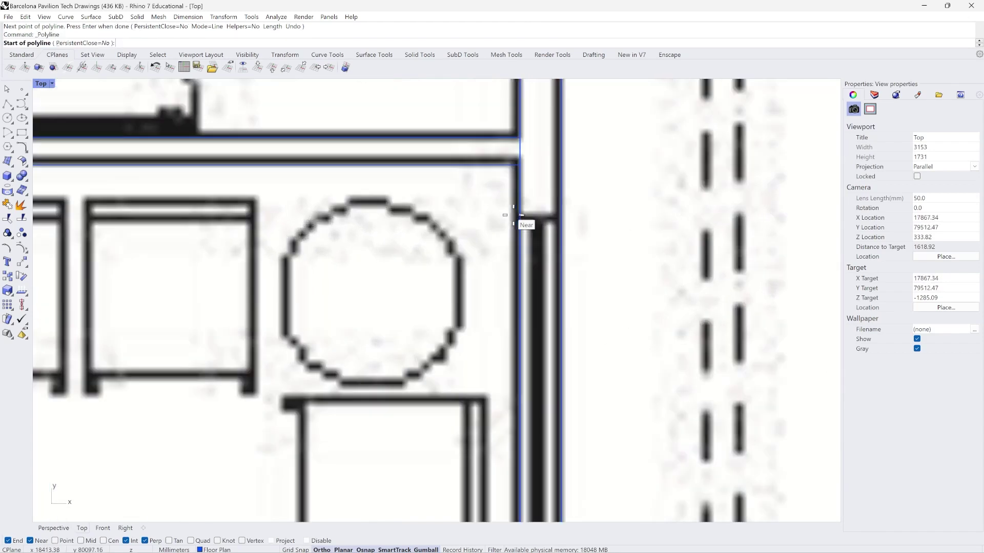
pyautogui.click(501, 217)
pyautogui.click(601, 215)
pyautogui.press('Return')
# Draw a short straight polyline across the outer wall at the window end farthest from the toilets.
pyautogui.scroll(-3, 465, 172)
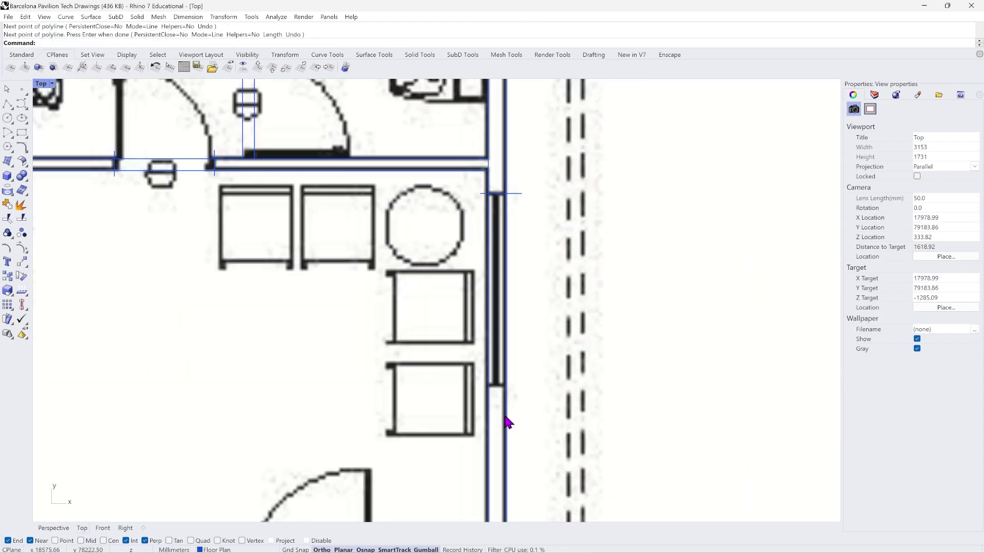
pyautogui.press('Return')
pyautogui.scroll(3, 479, 387)
pyautogui.click(480, 387)
pyautogui.click(542, 389)
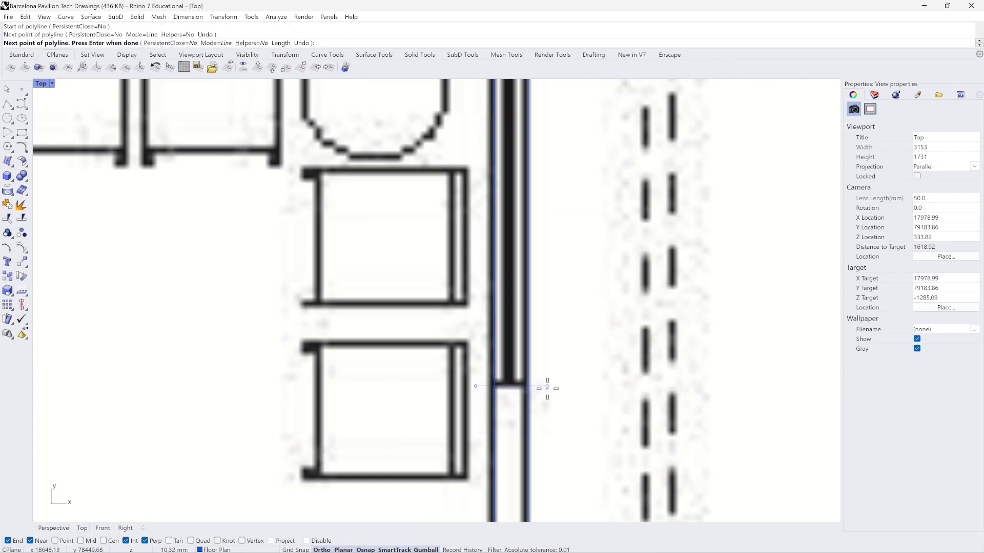
pyautogui.press('Return')
# Draw a corner-to-corner rectangle over the long freestanding wall behind the bench, covering its full length and thickness.
pyautogui.scroll(-3, 389, 348)
pyautogui.scroll(-6, 314, 320)
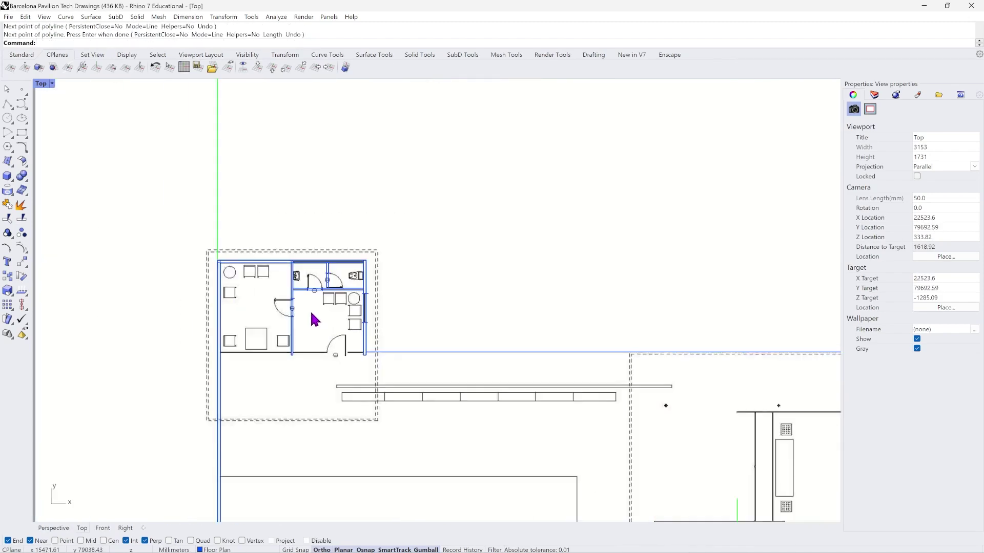
pyautogui.scroll(2, 684, 484)
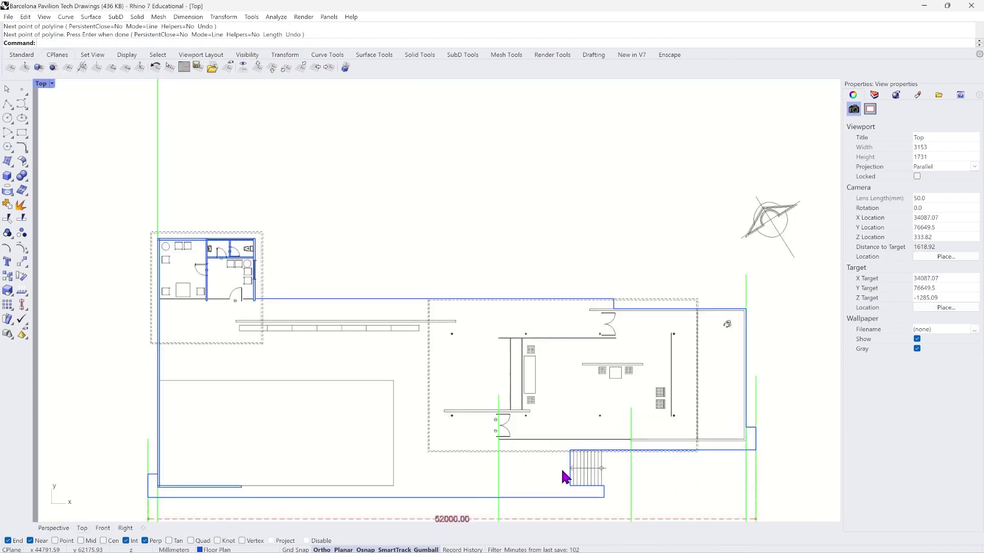
pyautogui.scroll(6, 172, 287)
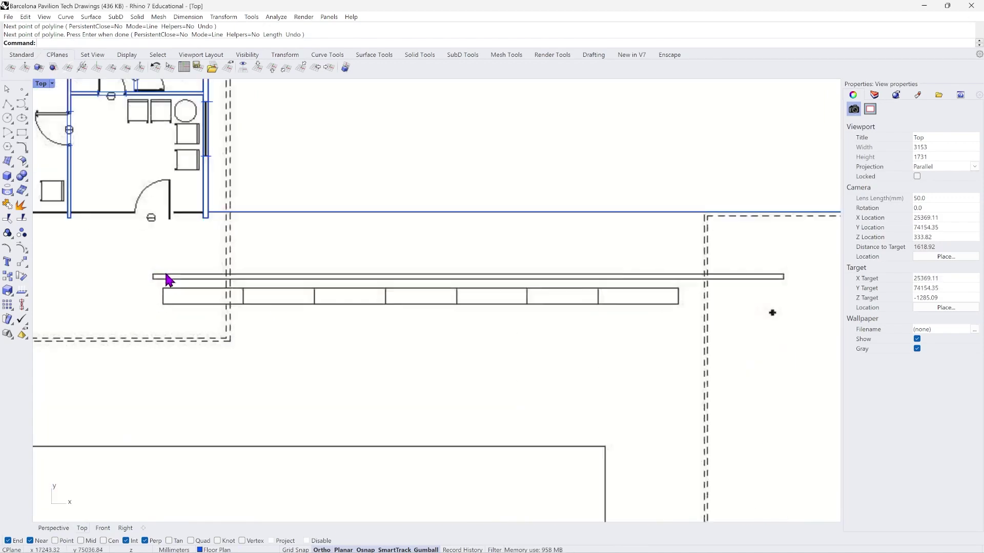
pyautogui.scroll(3, 167, 280)
pyautogui.click(21, 132)
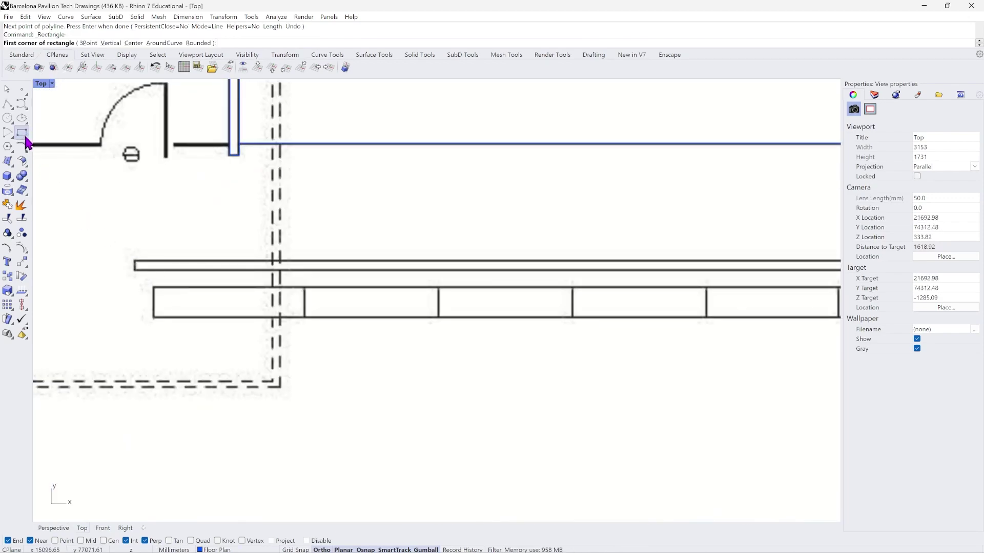
pyautogui.scroll(3, 145, 289)
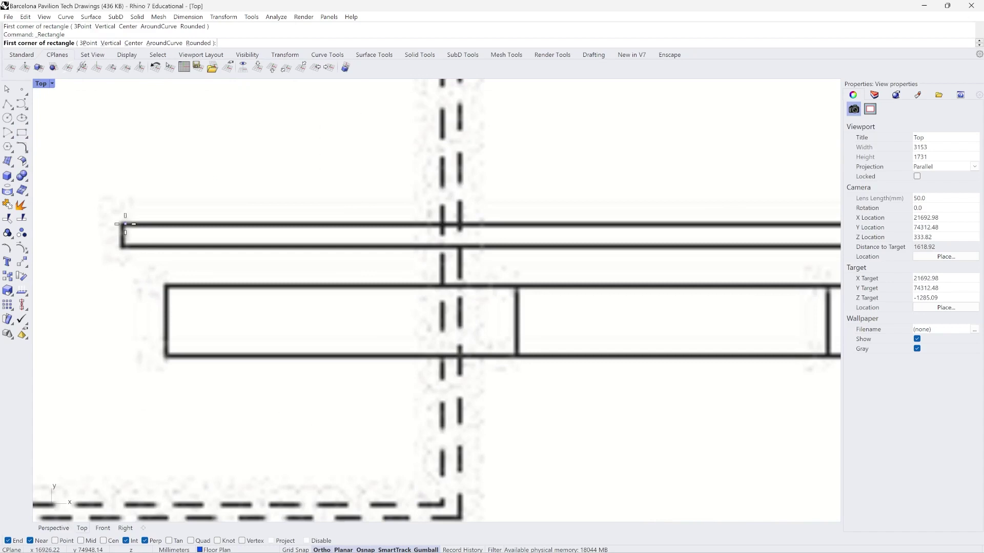
pyautogui.click(121, 226)
pyautogui.scroll(-6, 748, 193)
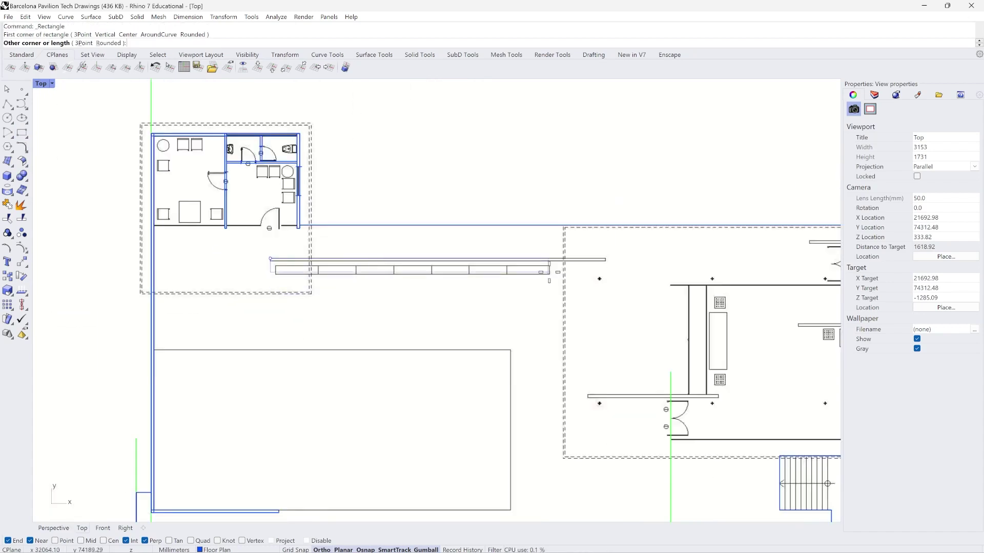
pyautogui.scroll(3, 611, 296)
pyautogui.scroll(5, 612, 296)
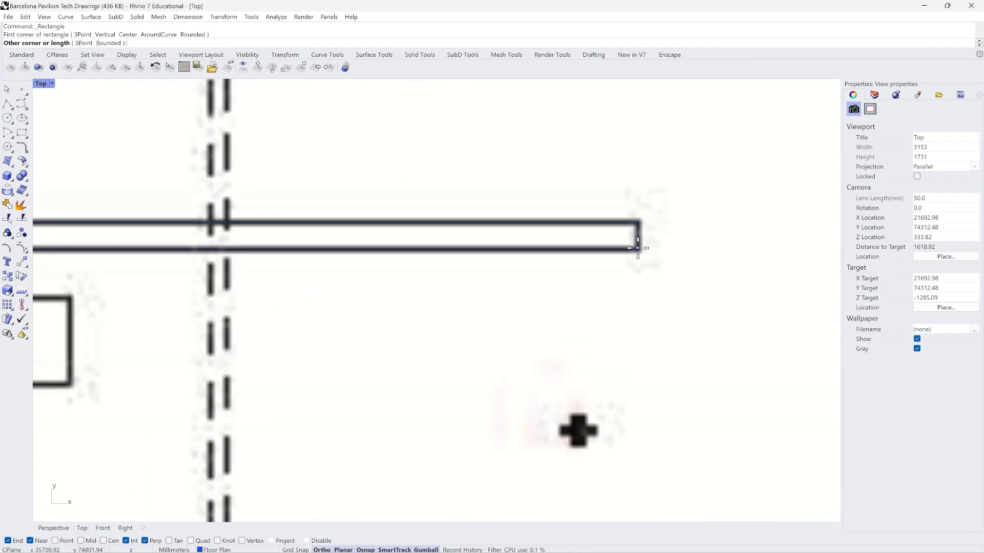
pyautogui.click(638, 248)
# Trace the cross-shaped column nearest the long freestanding wall's end with two overlapping rectangles, one vertical and one horizontal.
pyautogui.scroll(-2, 568, 231)
pyautogui.scroll(6, 569, 318)
pyautogui.press('Return')
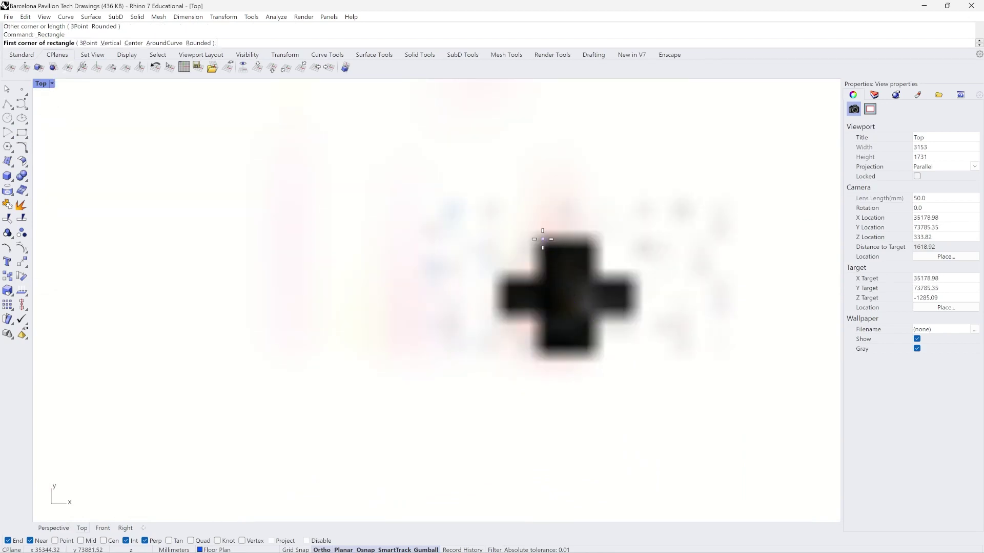
pyautogui.click(543, 239)
pyautogui.click(592, 350)
pyautogui.press('Return')
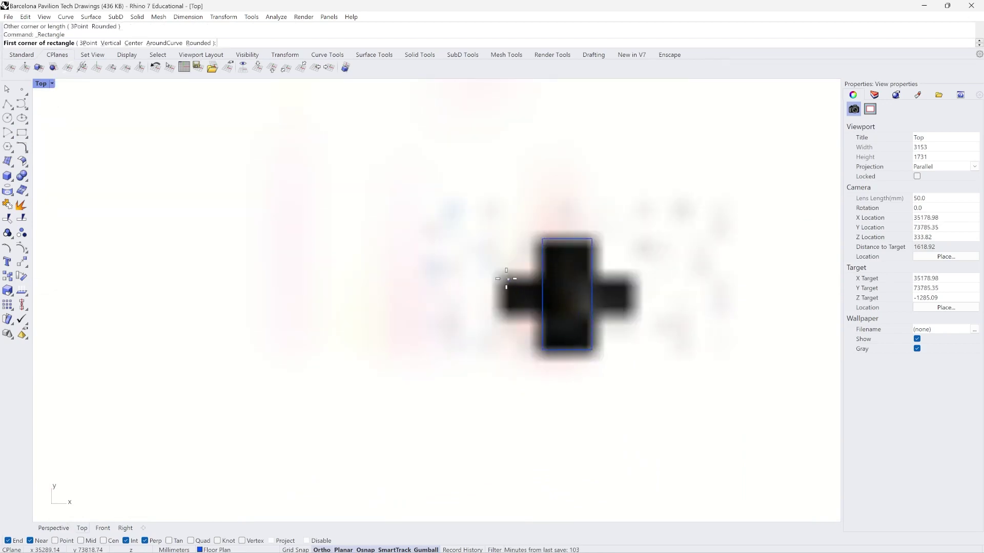
pyautogui.click(503, 276)
pyautogui.click(628, 318)
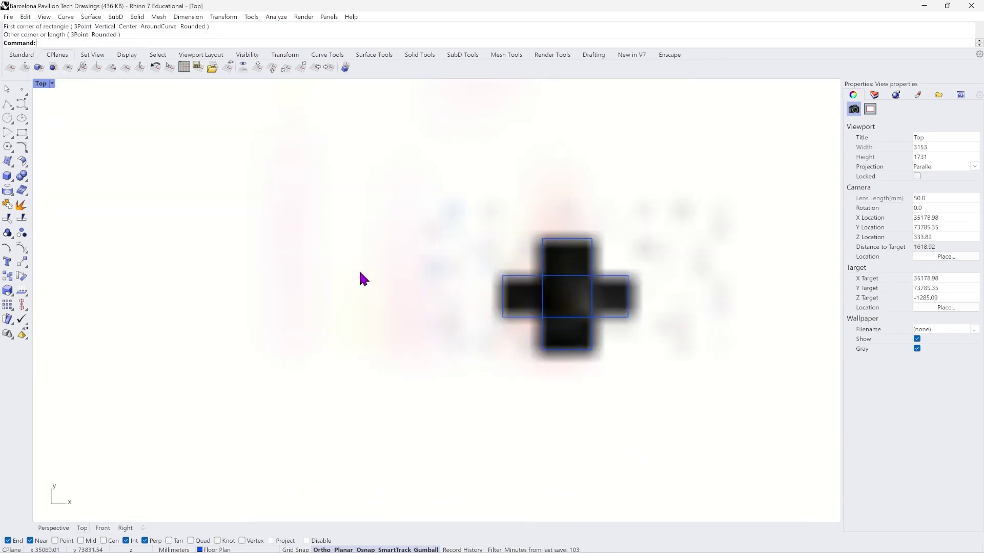
# Draw a corner-to-corner rectangle over the freestanding wall beside the double doors near the stairs, covering its full length.
pyautogui.scroll(-2, 366, 276)
pyautogui.scroll(6, 349, 213)
pyautogui.scroll(3, 338, 226)
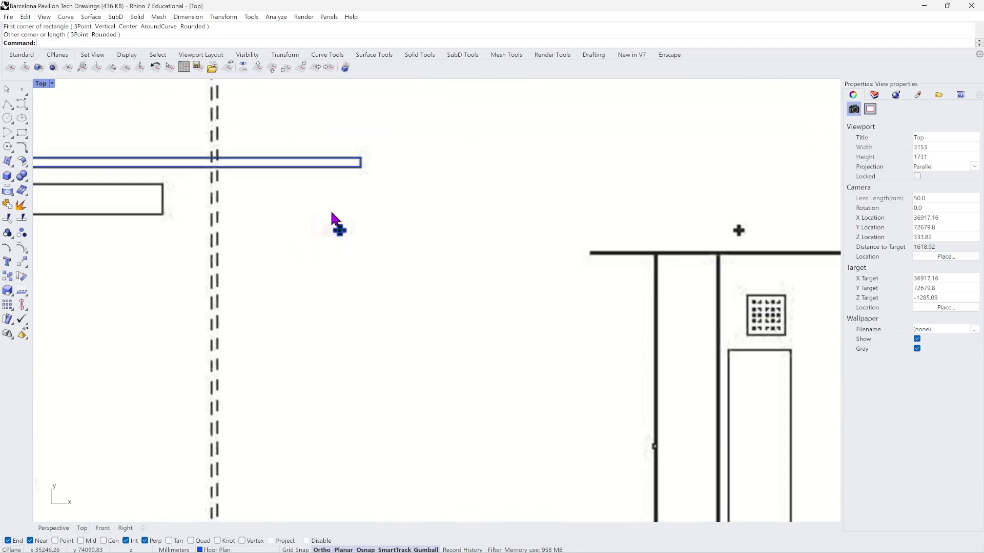
pyautogui.scroll(-5, 325, 211)
pyautogui.scroll(10, 333, 378)
pyautogui.press('Return')
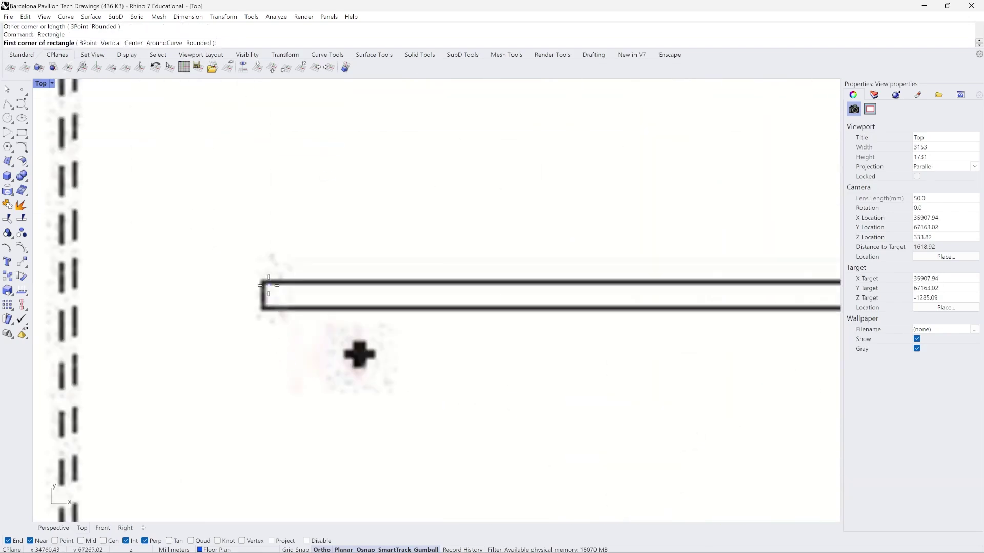
pyautogui.click(263, 283)
pyautogui.scroll(-4, 185, 308)
pyautogui.scroll(3, 640, 308)
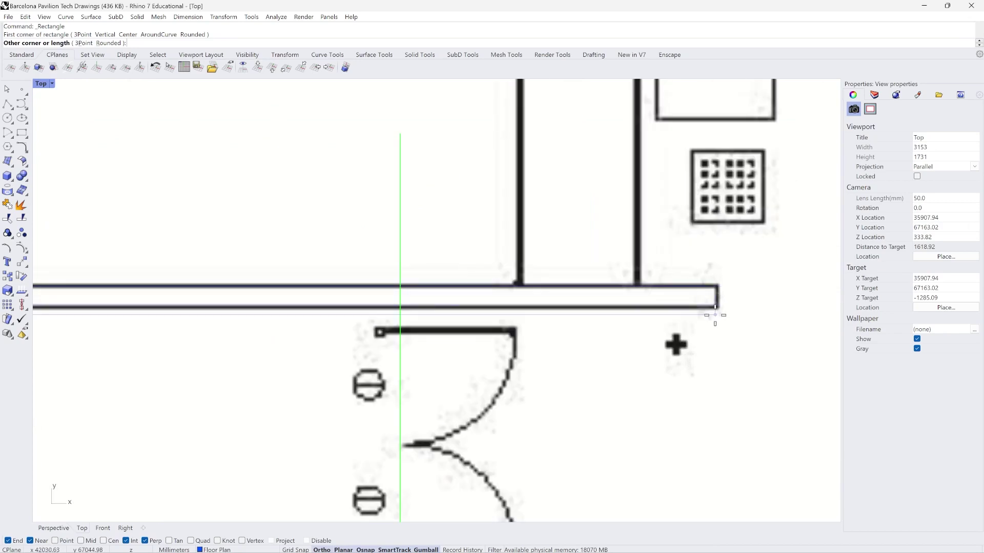
pyautogui.click(716, 306)
# Draw a rectangle over the statue court's front wall, from the green guideline near the stairs to the court's outer corner.
pyautogui.scroll(-10, 398, 293)
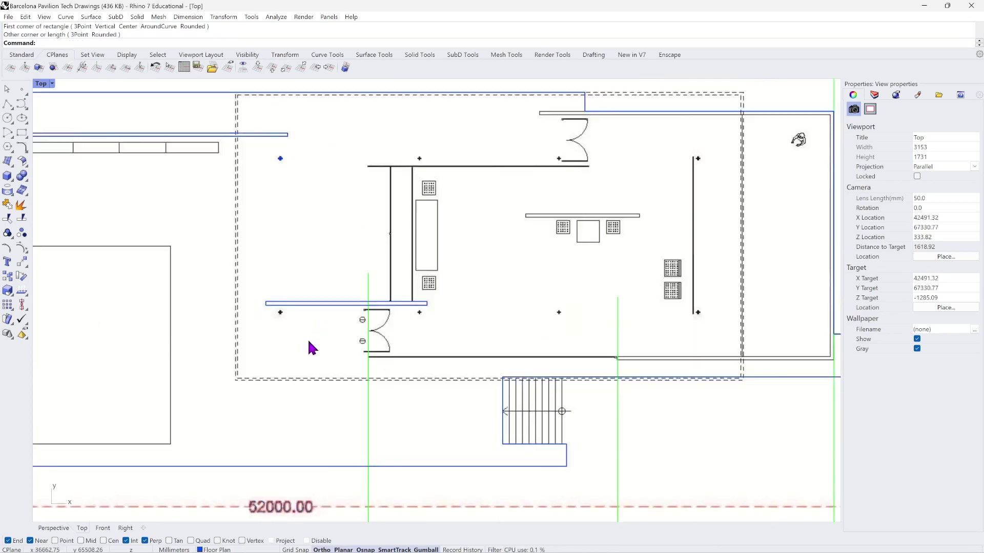
pyautogui.scroll(10, 708, 369)
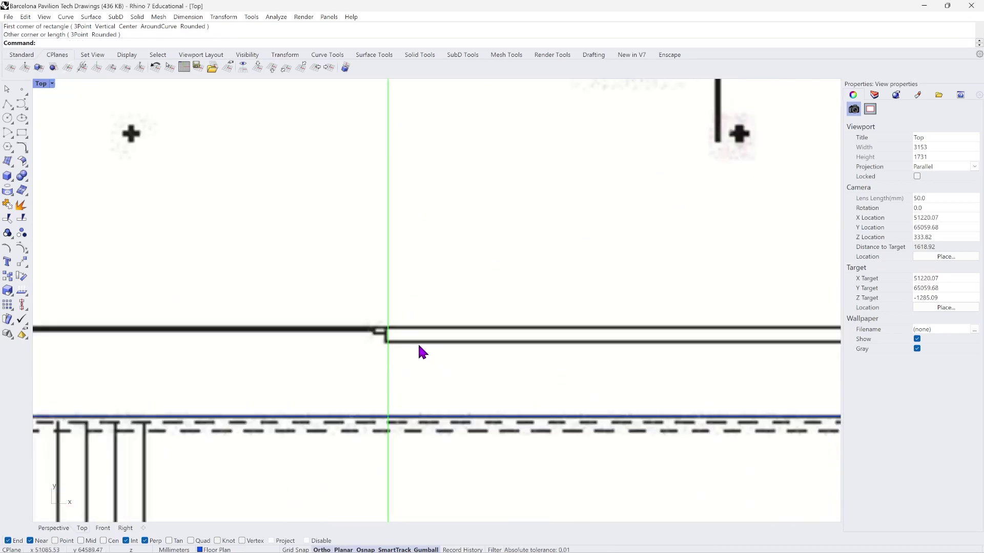
pyautogui.press('Return')
pyautogui.click(356, 306)
pyautogui.scroll(-5, 292, 345)
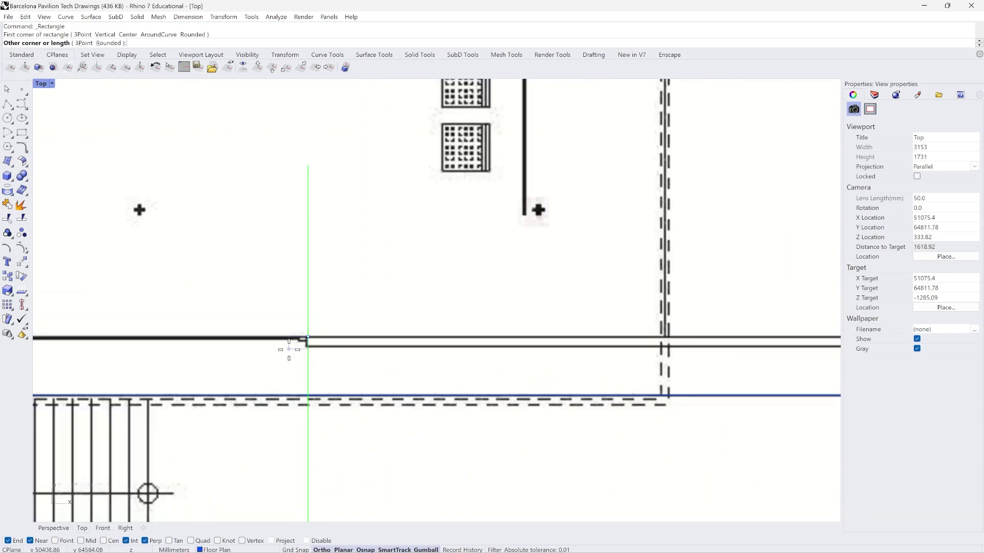
pyautogui.scroll(8, 692, 333)
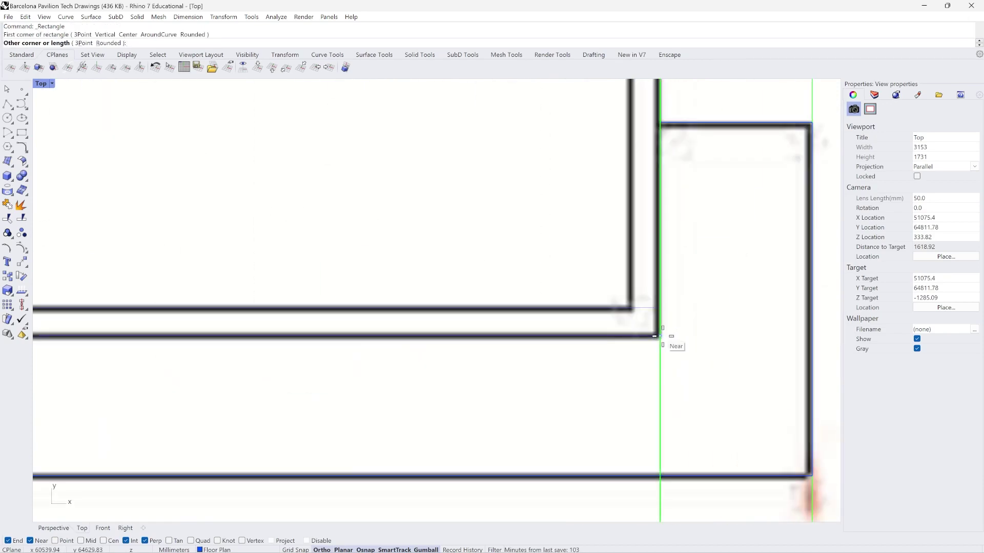
pyautogui.press('Escape')
# Draw a rectangle over the statue court's end wall, from the front outer corner to the back wall's outer line.
pyautogui.press('Return')
pyautogui.click(664, 336)
pyautogui.scroll(-1, 644, 350)
pyautogui.scroll(-4, 645, 350)
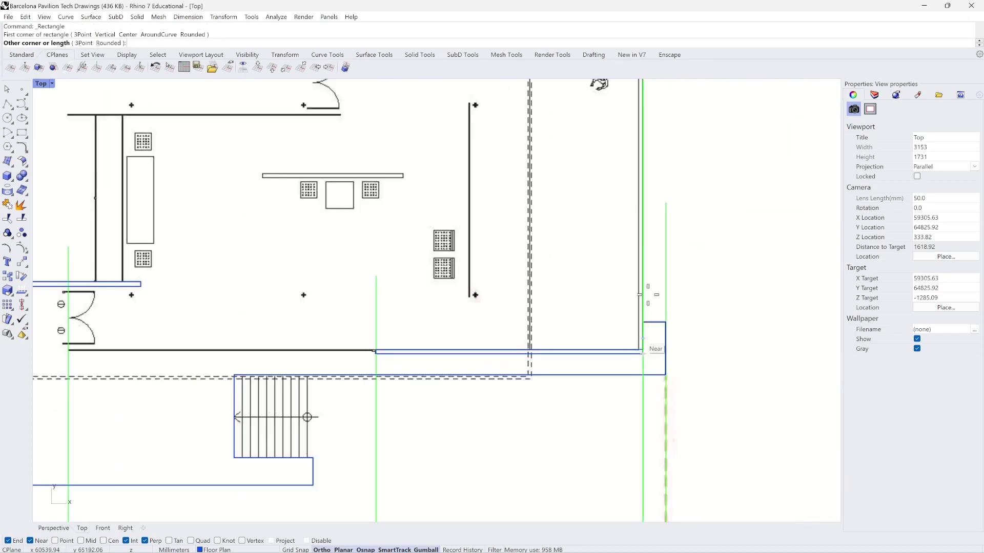
pyautogui.scroll(5, 640, 195)
pyautogui.scroll(4, 644, 149)
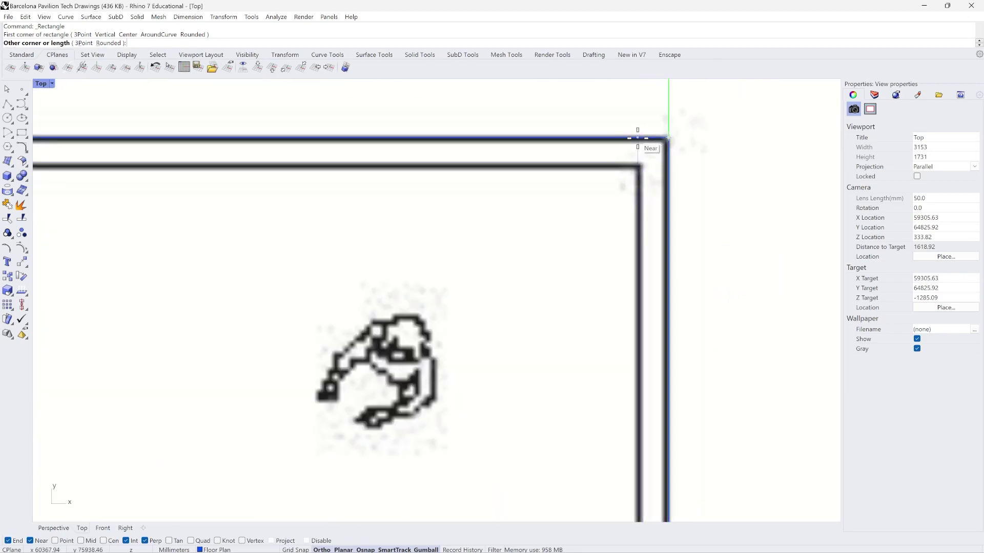
pyautogui.press('Escape')
# Draw a rectangle over the statue court's back wall, from the outer corner to its free end past the double doors.
pyautogui.press('Return')
pyautogui.click(669, 138)
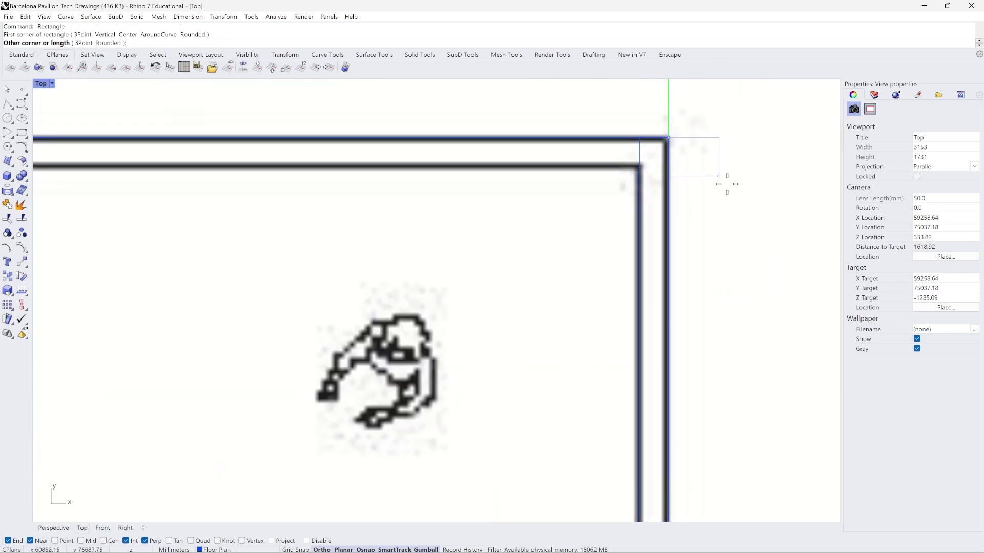
pyautogui.scroll(-5, 720, 176)
pyautogui.scroll(6, 139, 188)
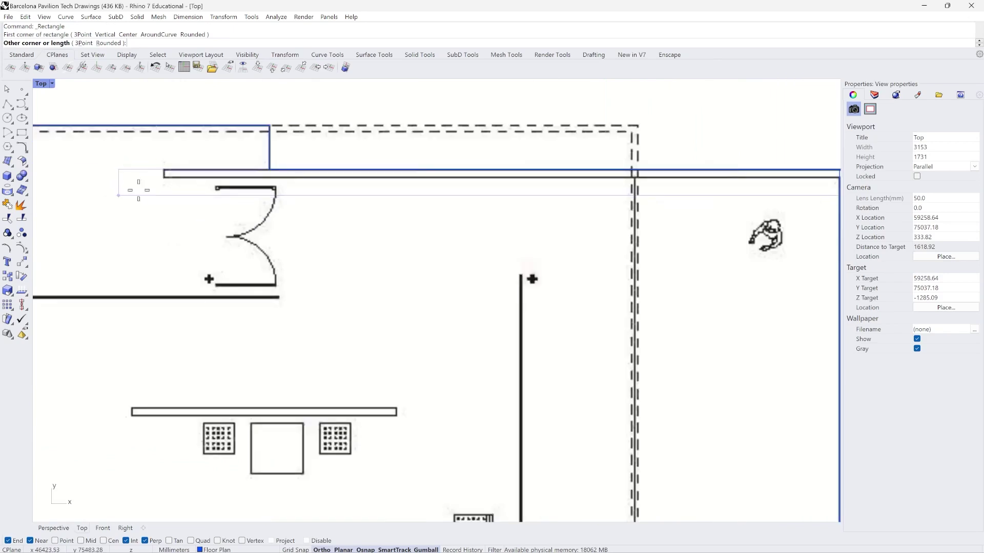
pyautogui.click(140, 184)
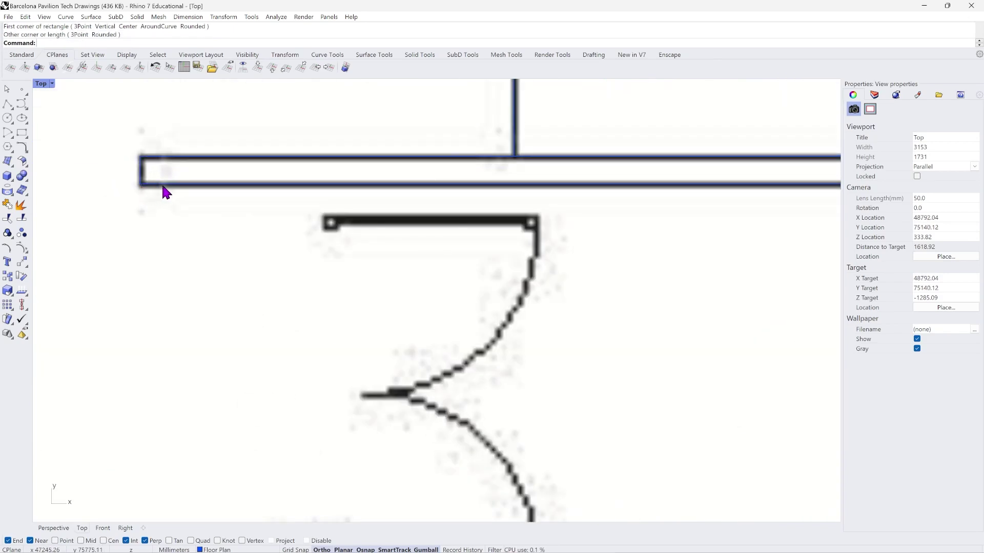
# Delete the horizontal rectangle of the cross-shaped column near the free end of the long upper wall.
pyautogui.scroll(8, 471, 172)
pyautogui.scroll(-8, 501, 212)
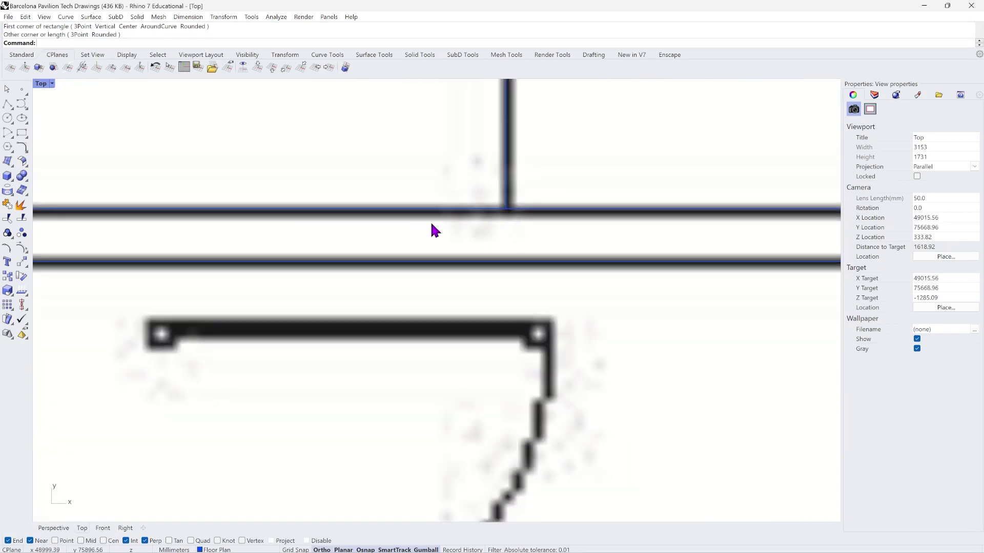
pyautogui.scroll(-3, 528, 233)
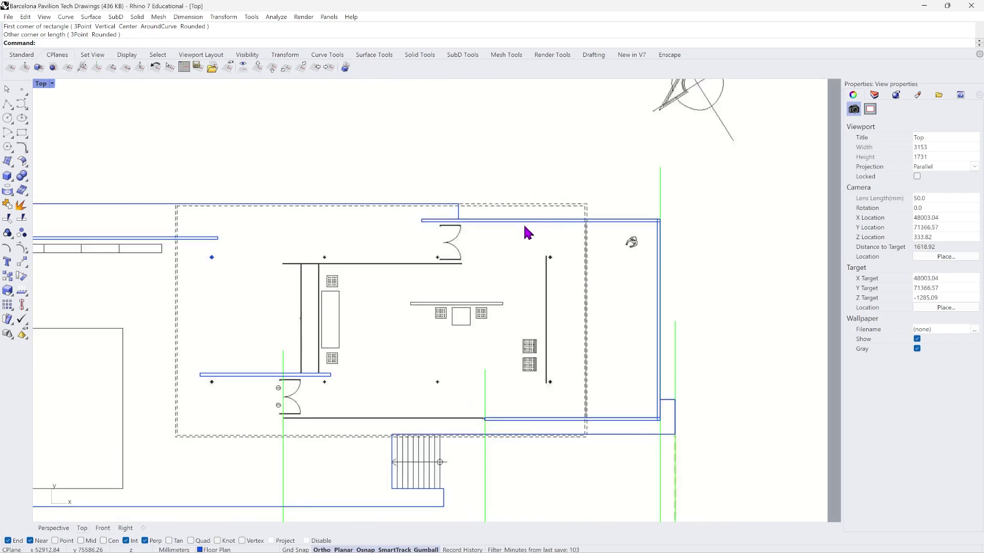
pyautogui.scroll(10, 198, 270)
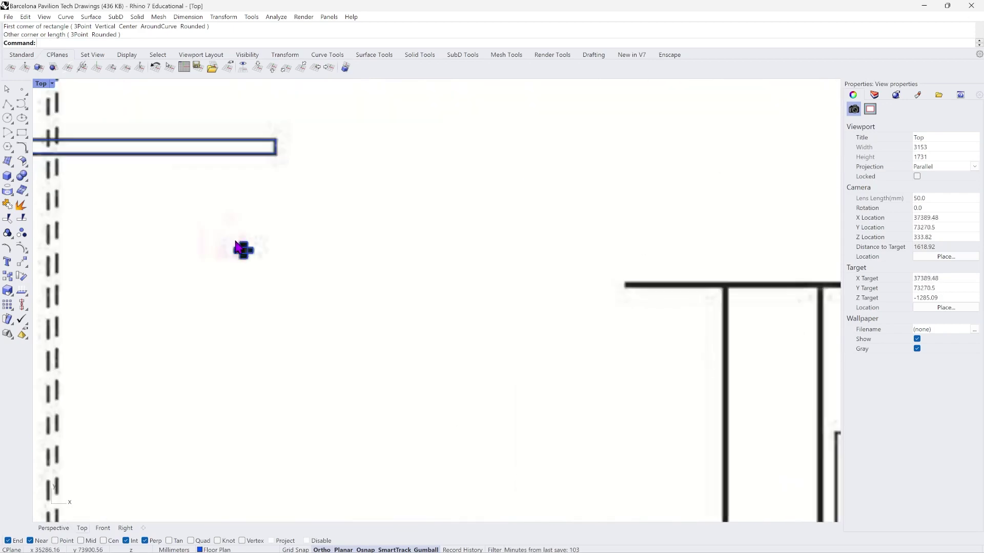
pyautogui.click(263, 252)
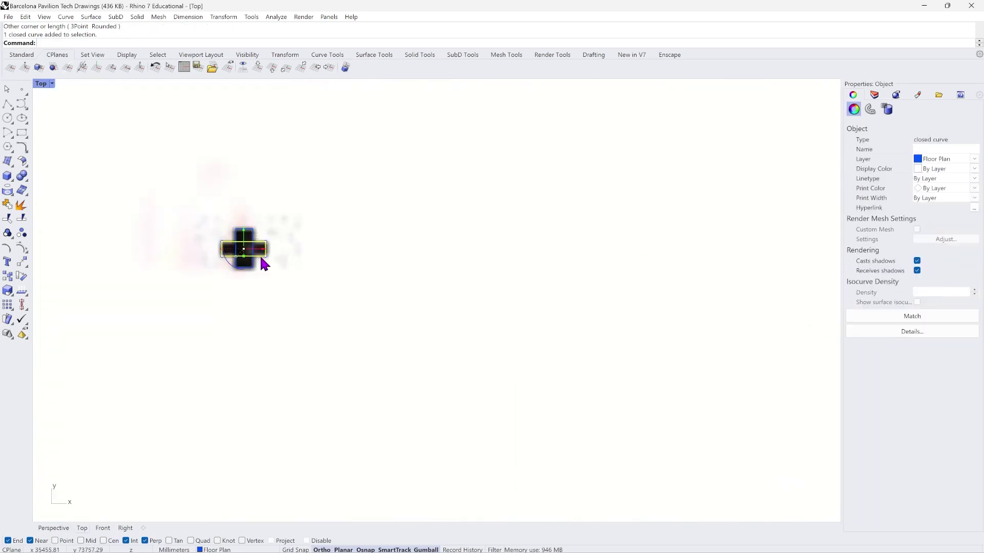
pyautogui.press('Delete')
pyautogui.scroll(5, 240, 252)
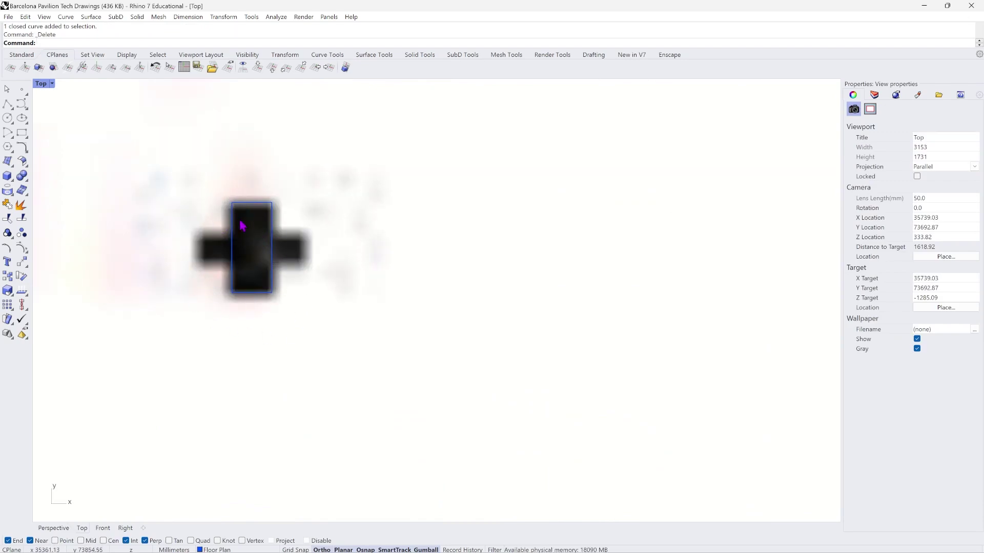
# Shift the column's upright rectangle sideways and widen it slightly to fit the vertical arm of the printed cross.
pyautogui.scroll(3, 247, 235)
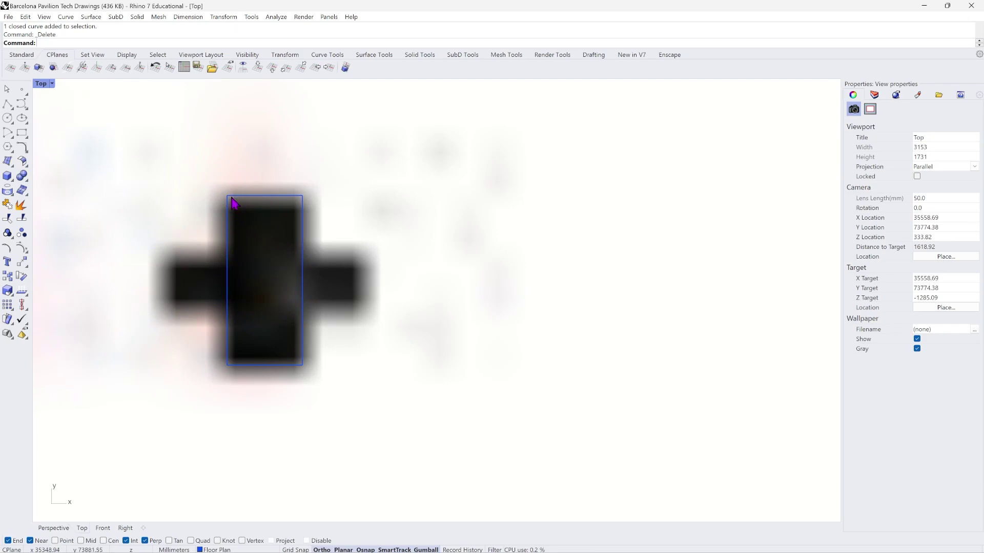
pyautogui.click(303, 309)
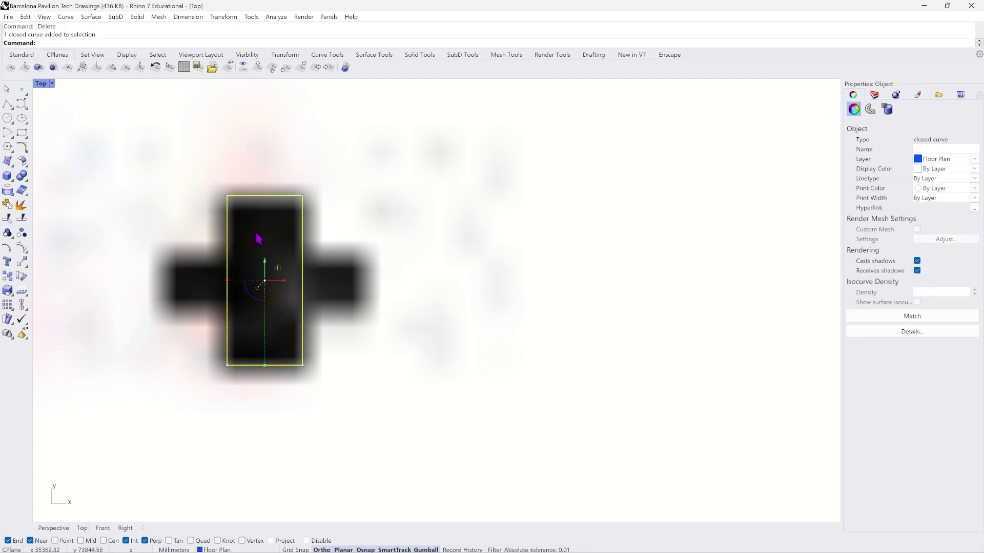
pyautogui.moveTo(284, 283); pyautogui.dragTo(279, 283)
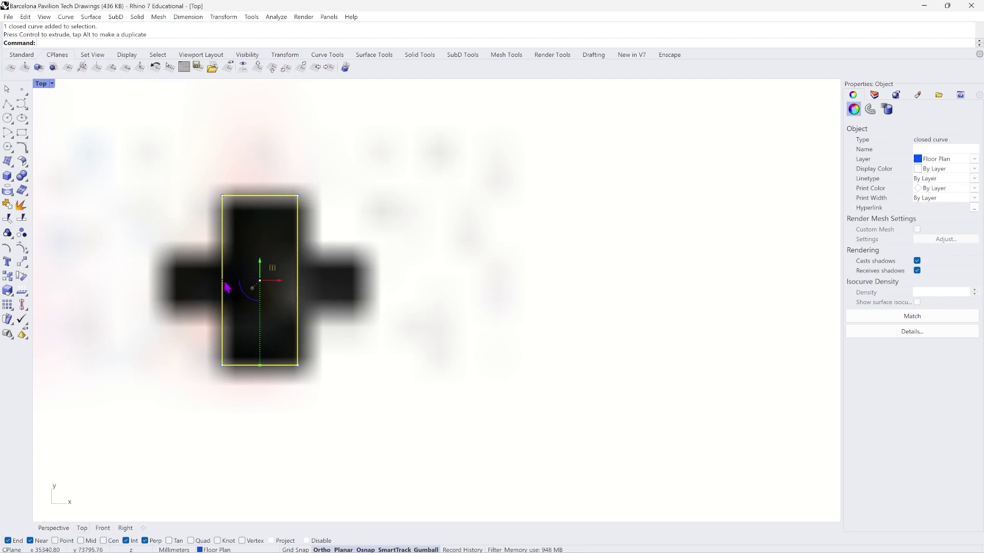
pyautogui.moveTo(225, 283); pyautogui.dragTo(225, 282)
pyautogui.scroll(5, 227, 287)
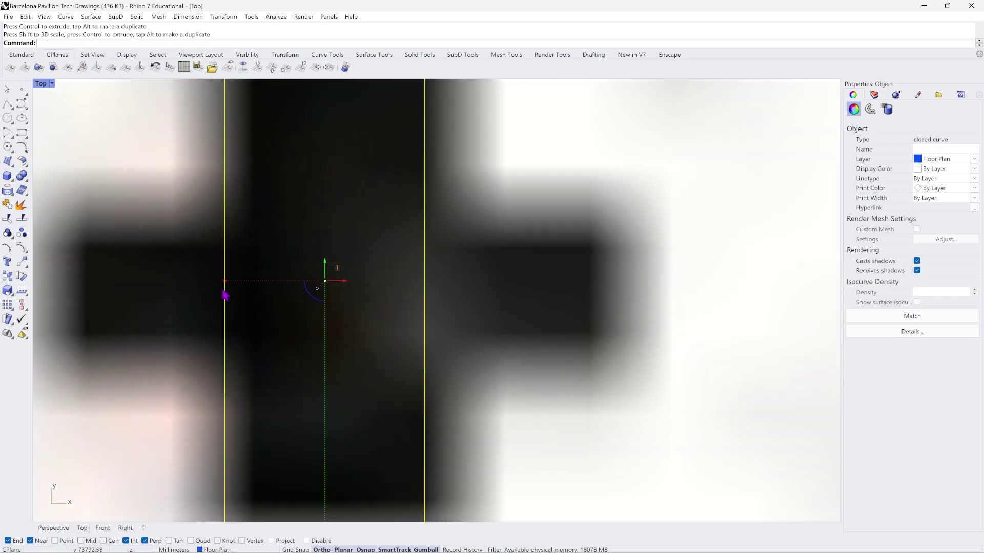
pyautogui.scroll(-2, 225, 289)
pyautogui.moveTo(227, 290); pyautogui.dragTo(220, 287)
pyautogui.scroll(-3, 231, 306)
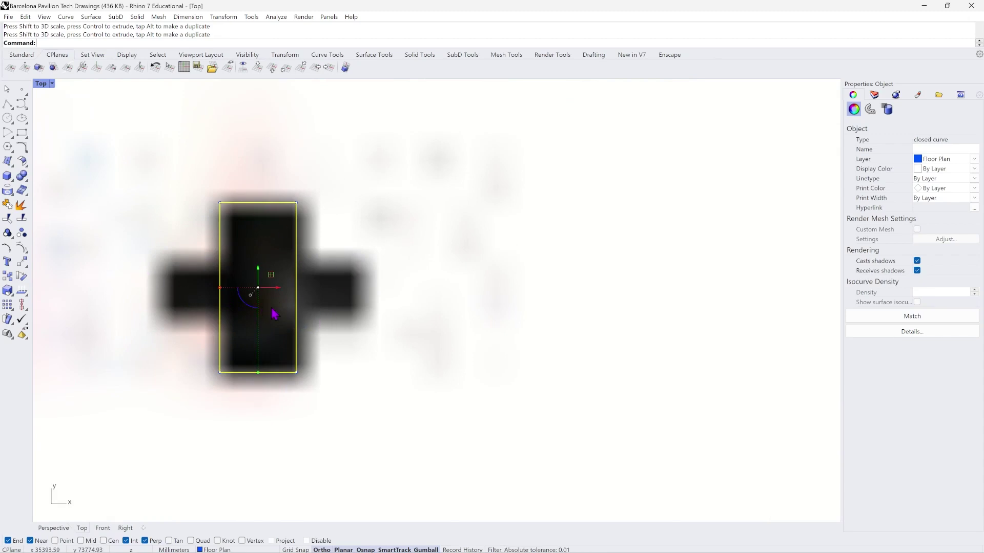
# Rotate a copy of the upright rectangle by 90 degrees about its centre to form the column's horizontal arm.
pyautogui.click(224, 17)
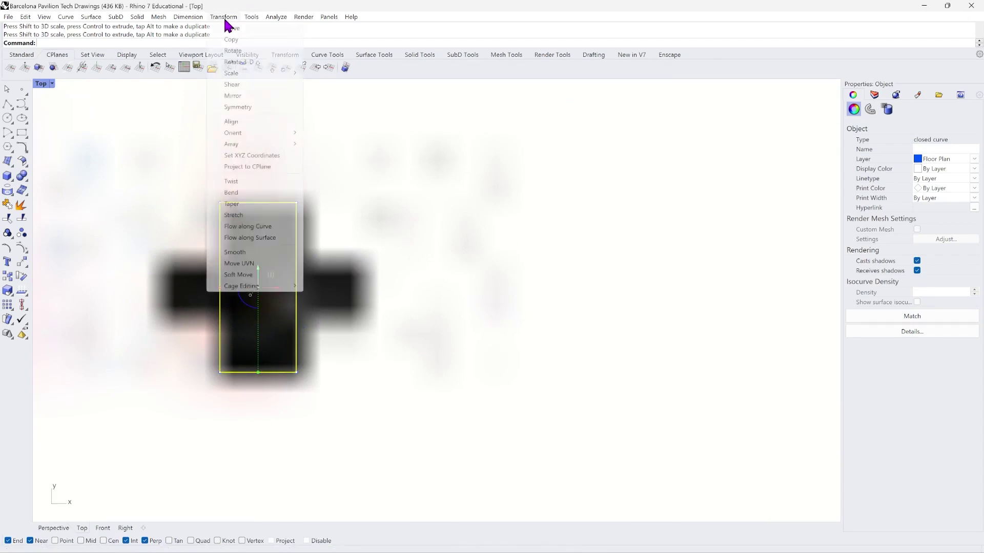
pyautogui.click(318, 328)
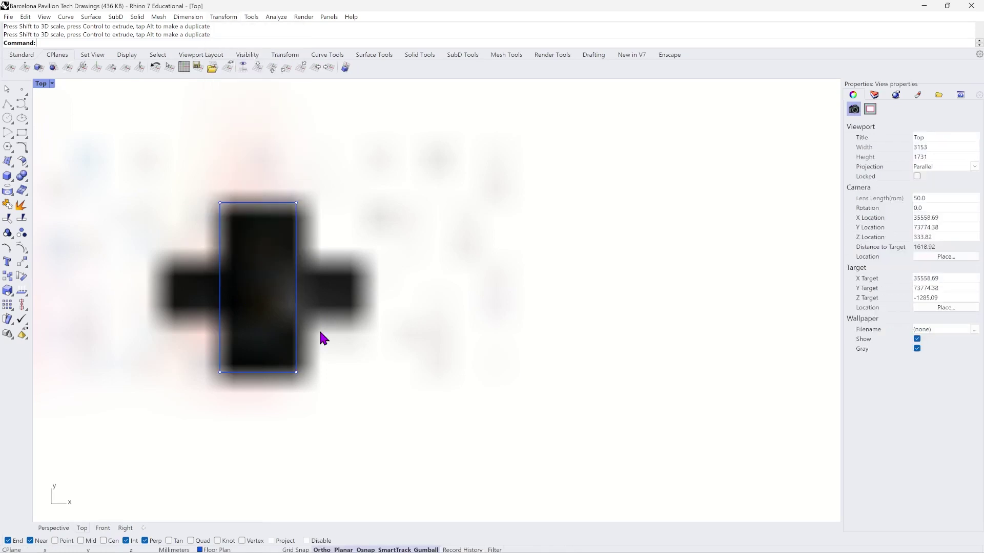
pyautogui.click(296, 323)
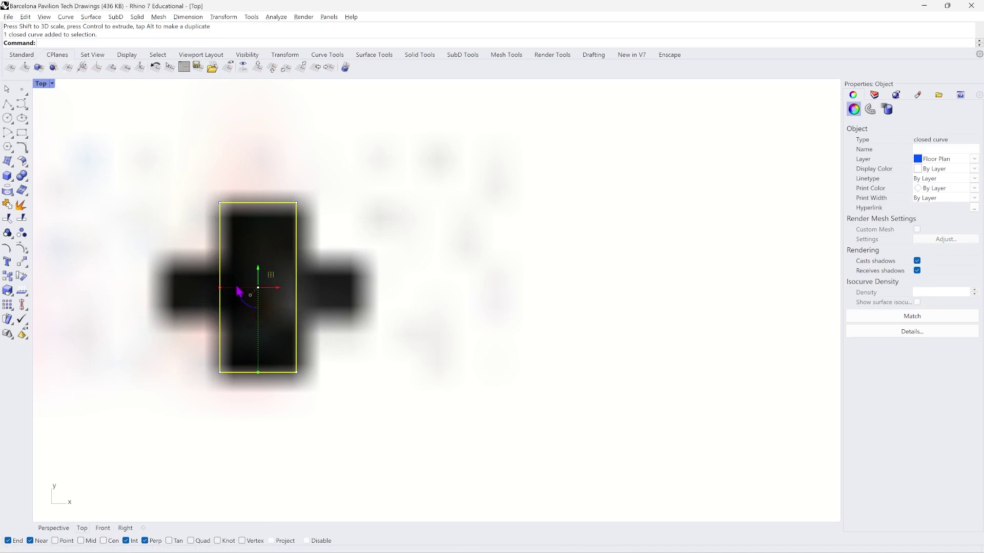
pyautogui.click(249, 307)
pyautogui.write('9')
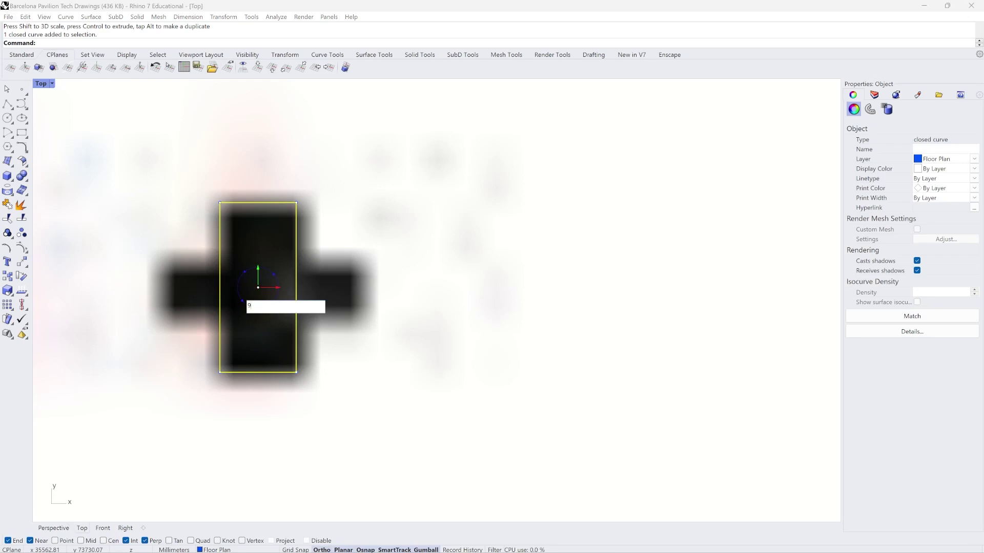
pyautogui.write('0')
pyautogui.press('Return')
pyautogui.click(419, 375)
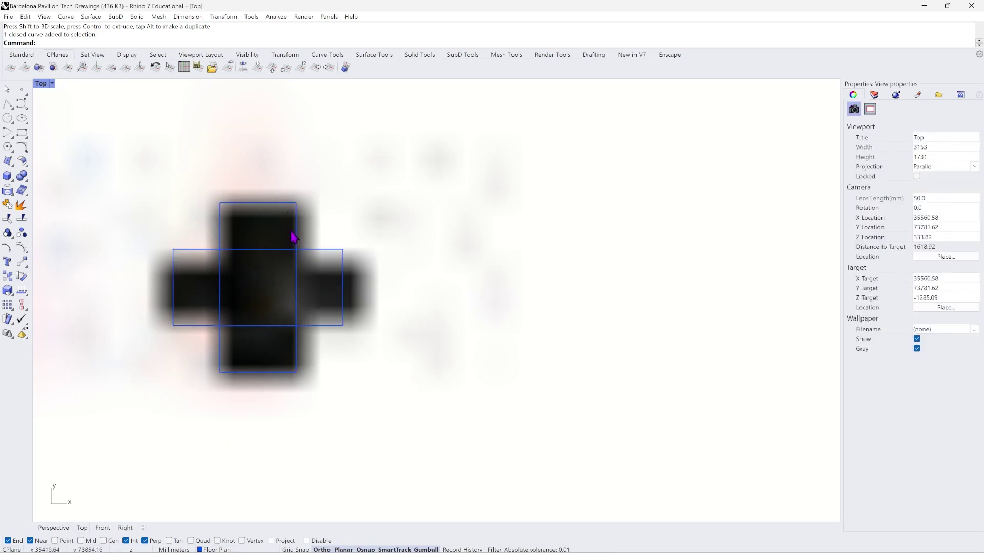
# Copy the two crossing rectangles straight down onto the column below the freestanding wall and align them with the printed cross.
pyautogui.scroll(-1, 245, 268)
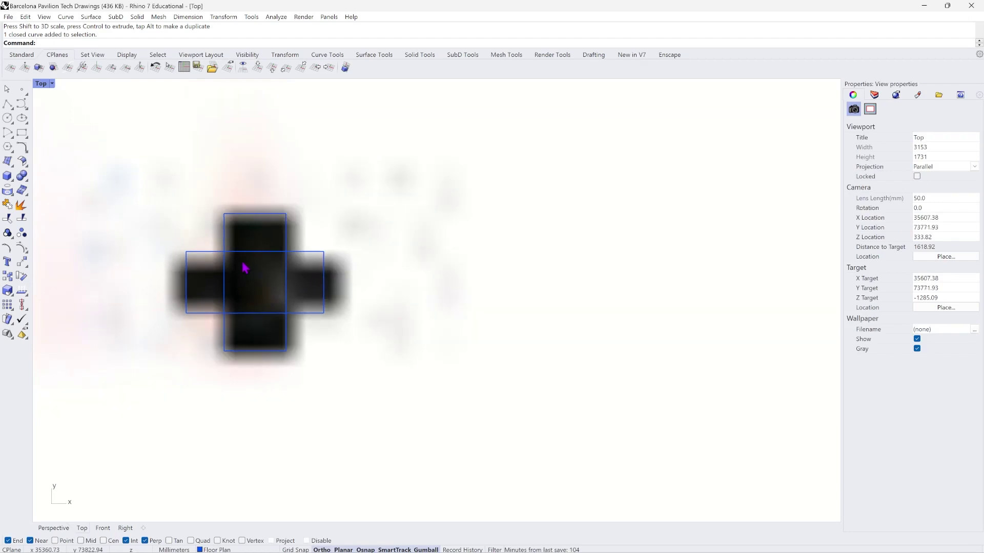
pyautogui.scroll(2, 249, 279)
pyautogui.scroll(-4, 249, 278)
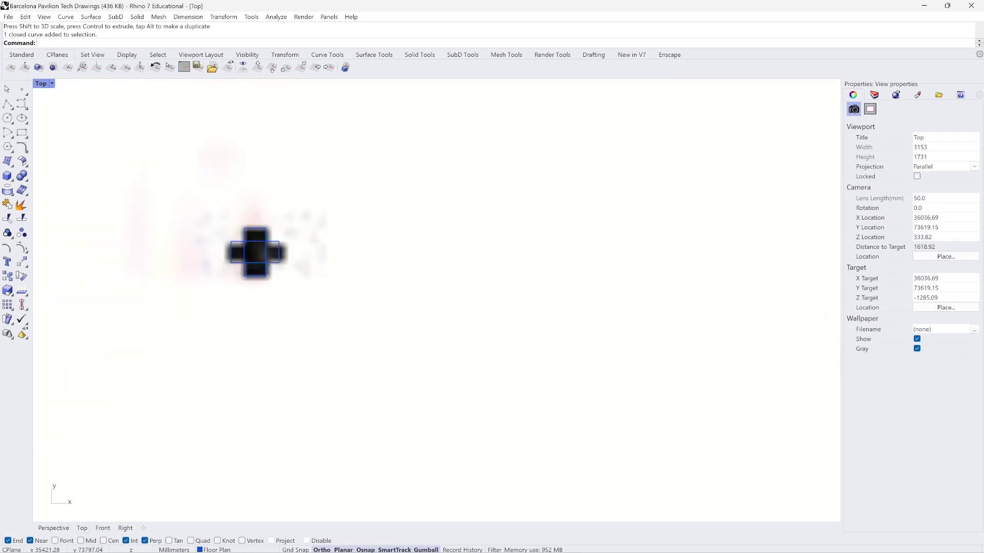
pyautogui.click(274, 265)
pyautogui.scroll(5, 323, 202)
pyautogui.scroll(-2, 323, 202)
pyautogui.scroll(4, 303, 385)
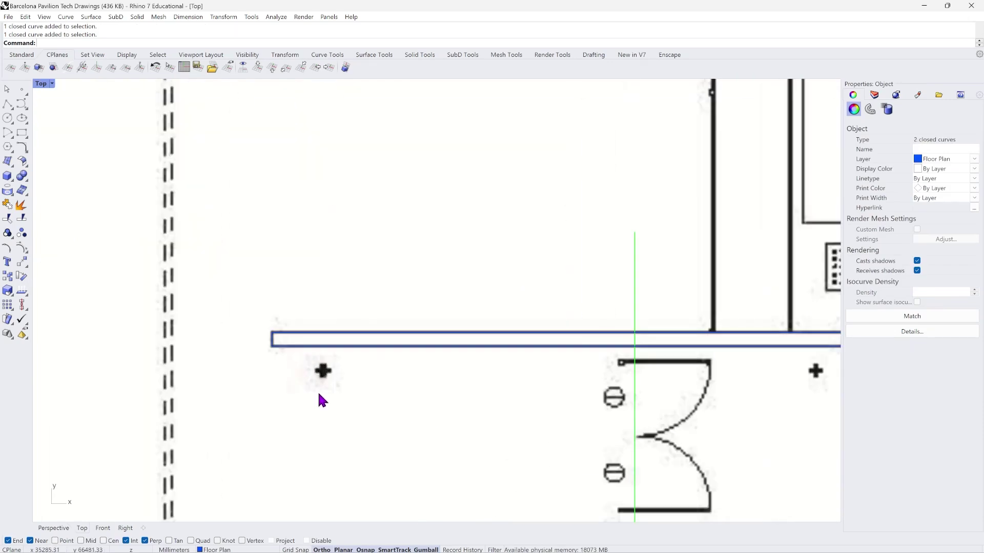
pyautogui.scroll(-3, 304, 385)
pyautogui.scroll(-2, 292, 308)
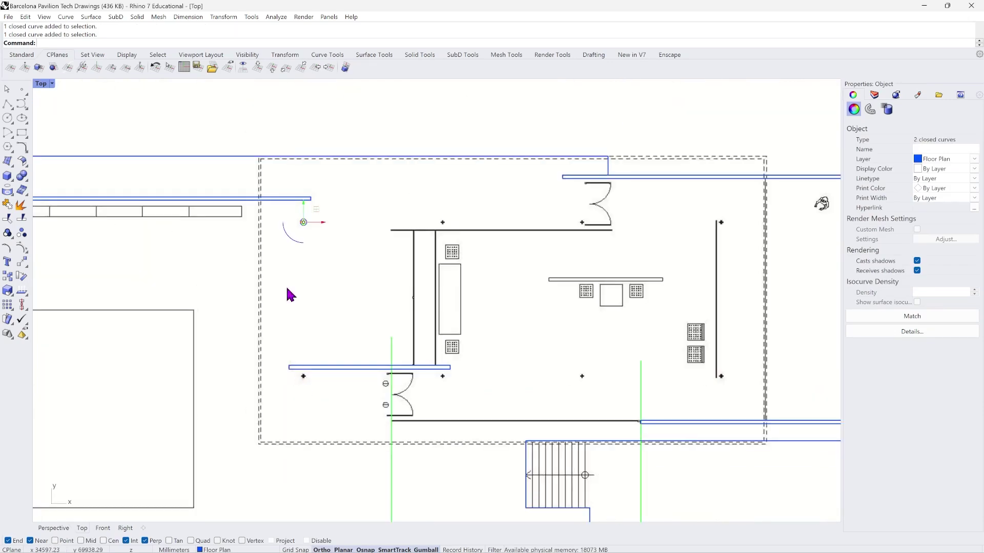
pyautogui.scroll(4, 325, 226)
pyautogui.press('Return')
pyautogui.press('Escape')
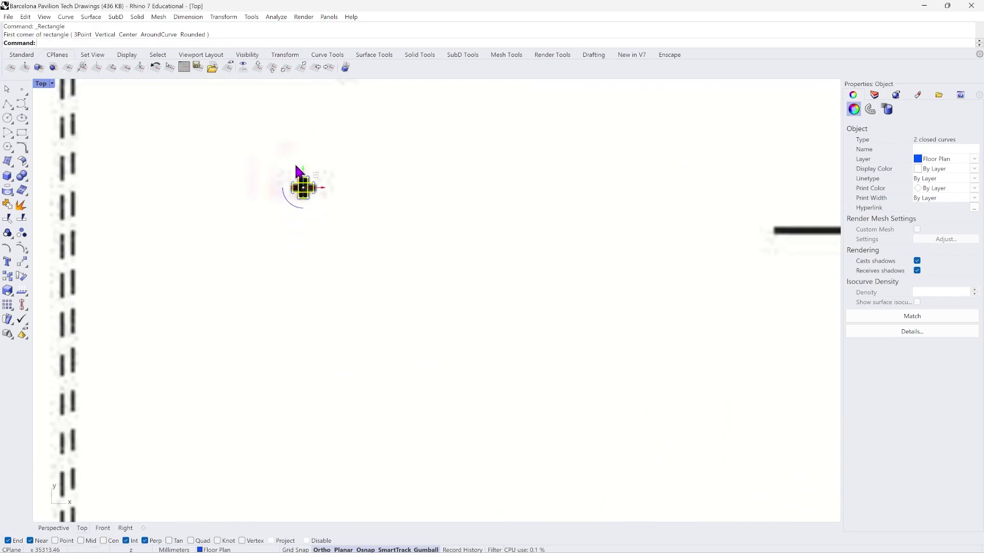
pyautogui.scroll(1, 307, 174)
pyautogui.scroll(3, 310, 195)
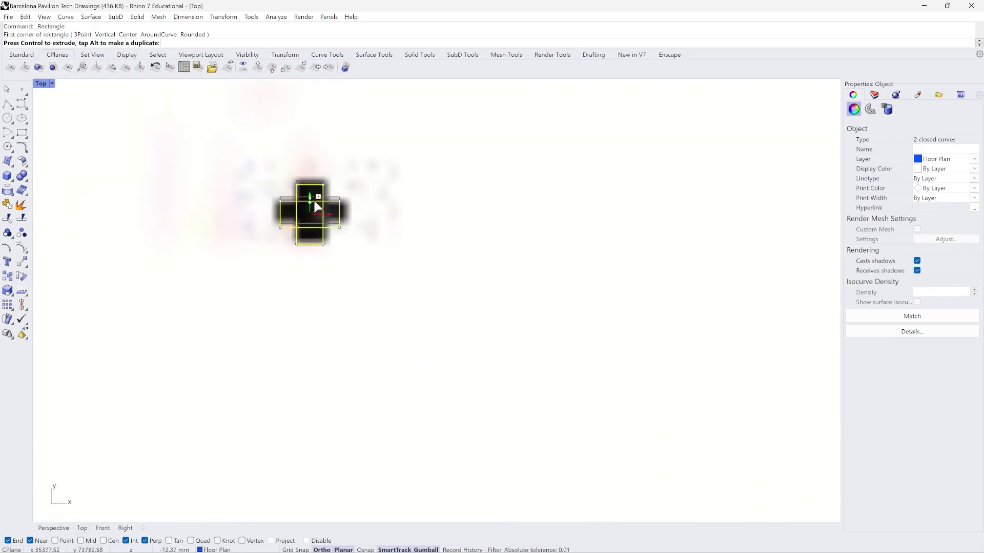
pyautogui.scroll(5, 318, 197)
pyautogui.moveTo(327, 182); pyautogui.dragTo(323, 489)
pyautogui.scroll(10, 320, 492)
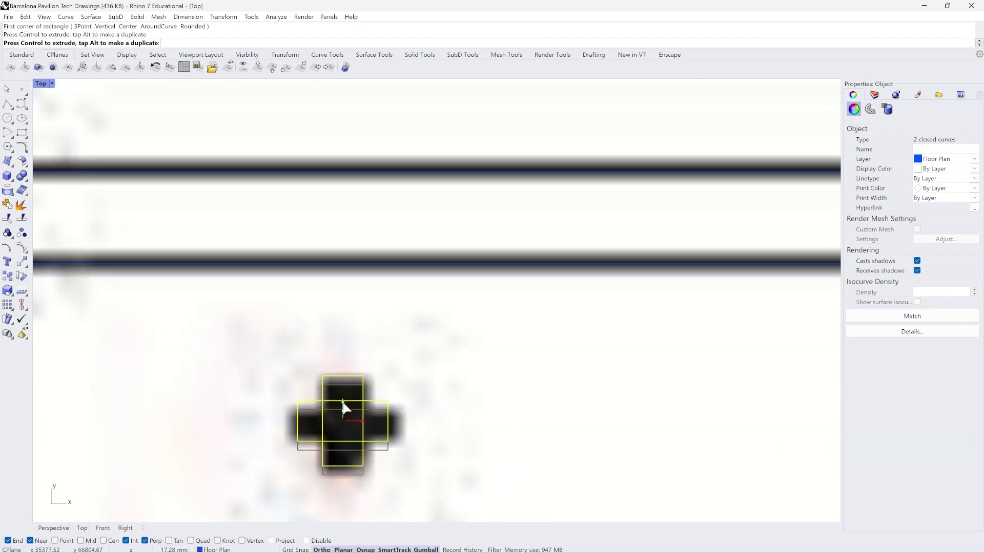
pyautogui.scroll(-6, 226, 379)
pyautogui.scroll(-2, 226, 410)
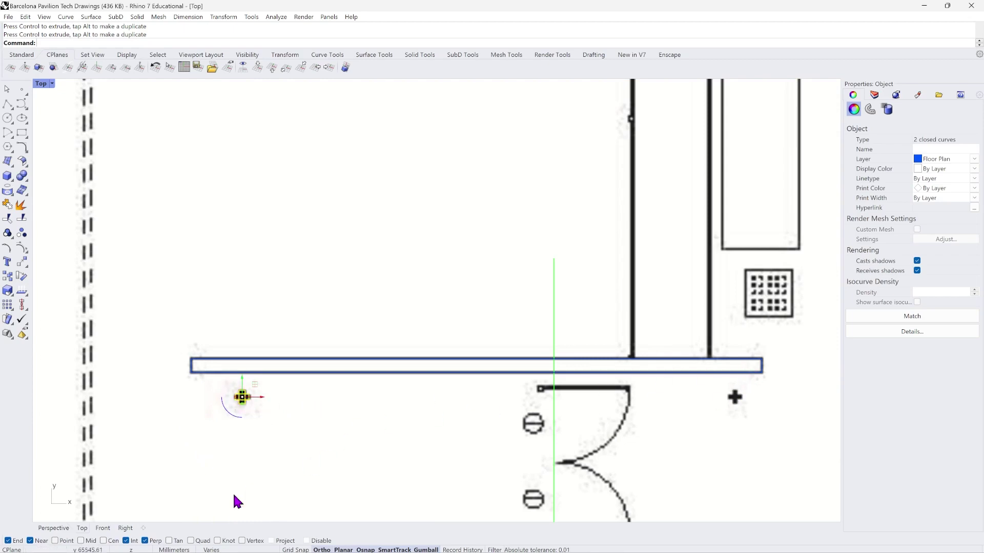
# Copy the lower column's cross horizontally onto the next column in the row, past the double doors.
pyautogui.moveTo(233, 469); pyautogui.dragTo(221, 462, button='right')
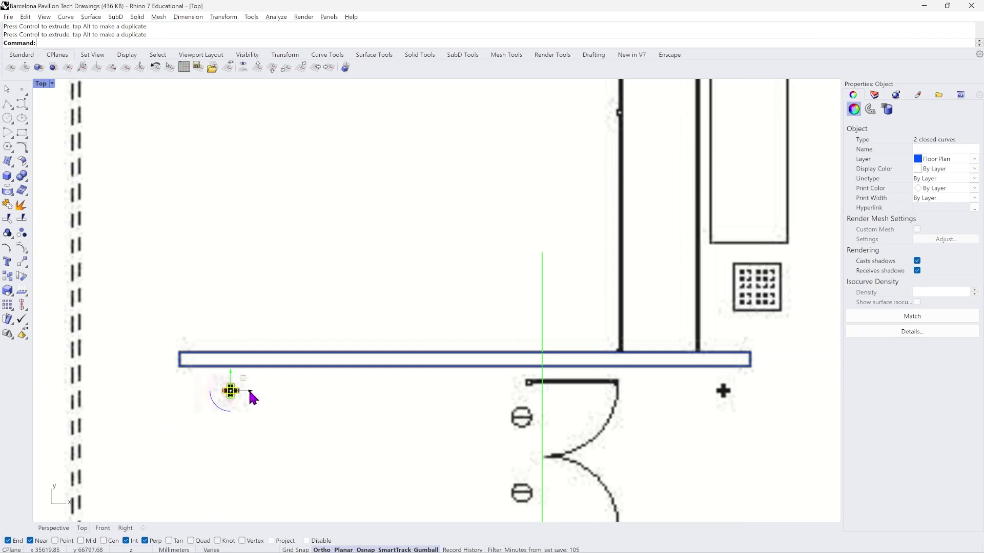
pyautogui.moveTo(252, 397); pyautogui.dragTo(745, 420)
pyautogui.scroll(-6, 417, 394)
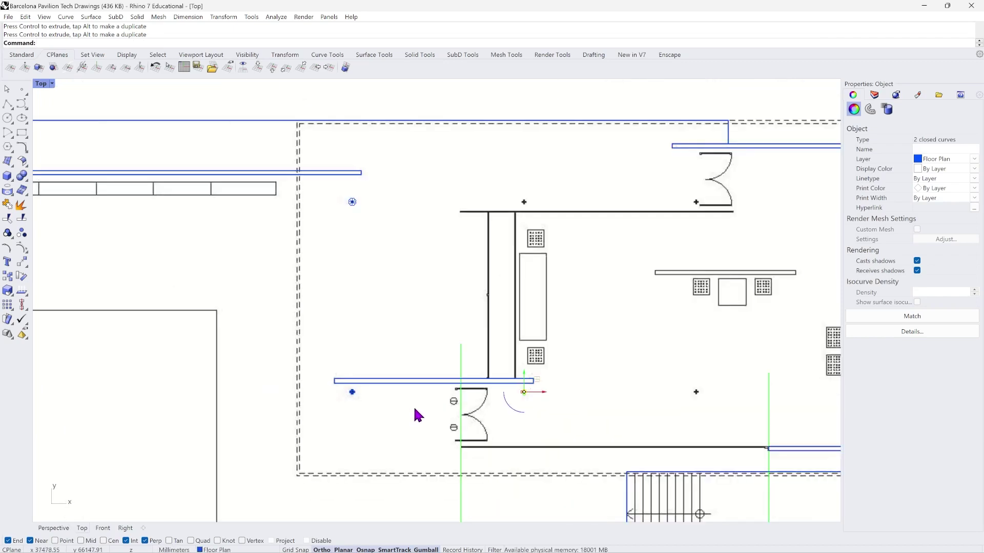
pyautogui.scroll(2, 528, 348)
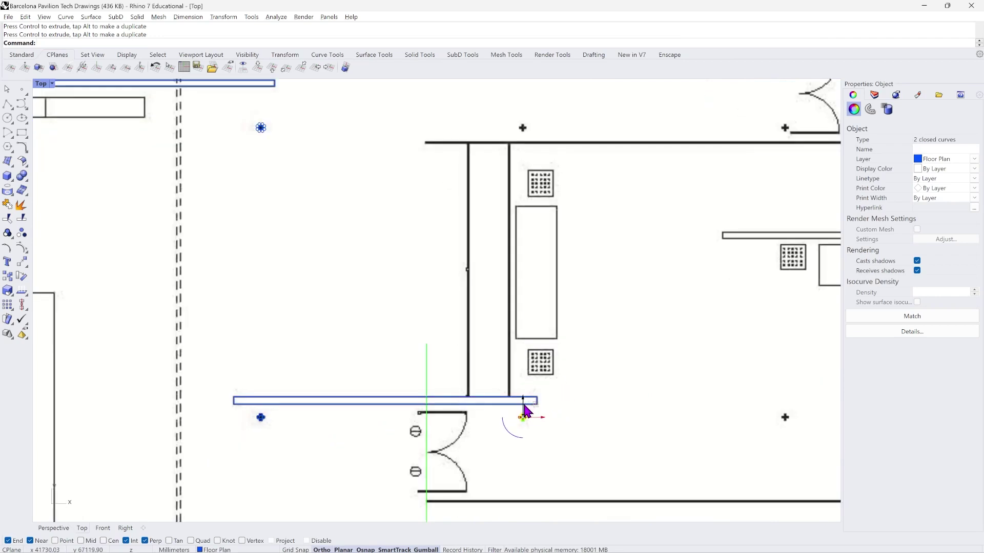
pyautogui.press('Escape')
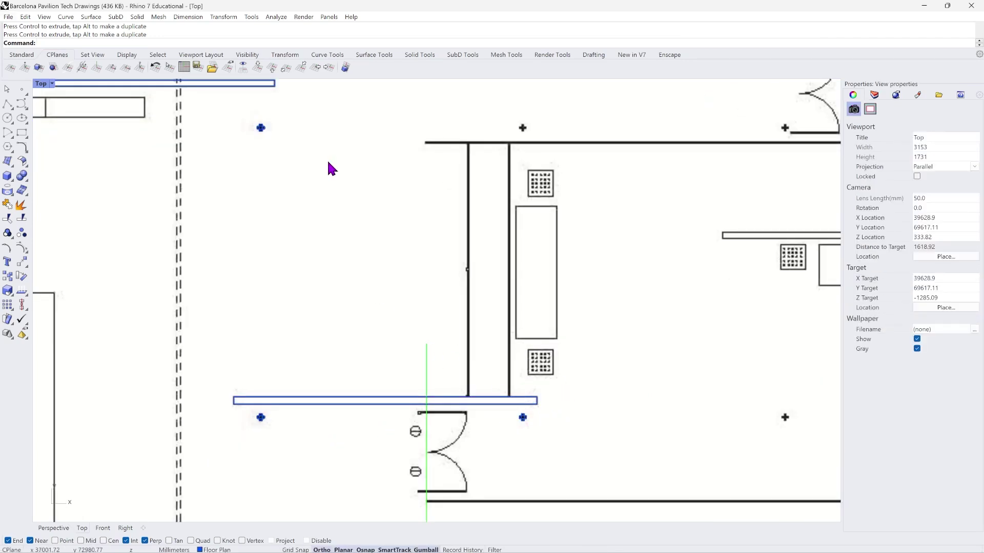
# Delete the original cross on the upper row and copy the two lower column crosses up onto the upper row's columns.
pyautogui.moveTo(325, 182); pyautogui.dragTo(246, 118)
pyautogui.press('Delete')
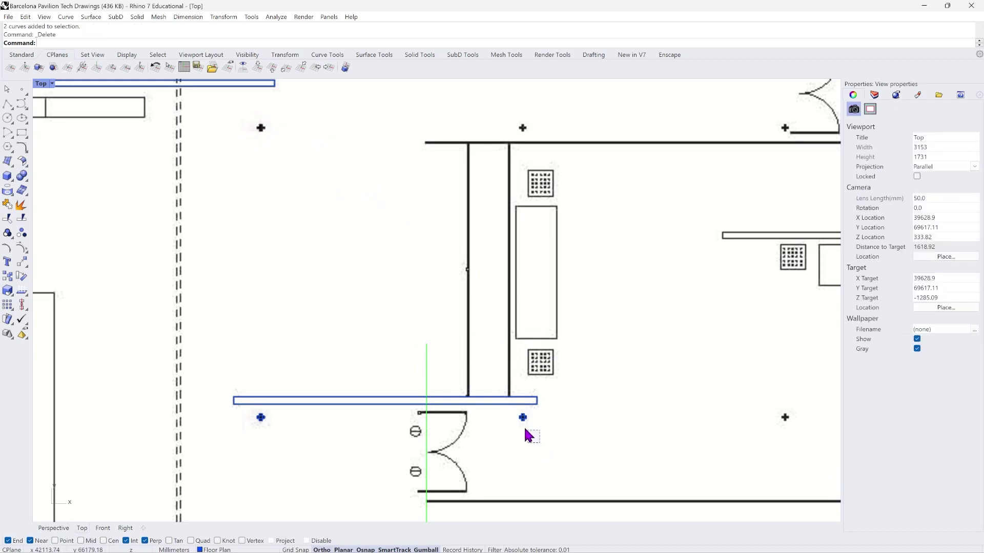
pyautogui.moveTo(525, 430); pyautogui.dragTo(516, 416)
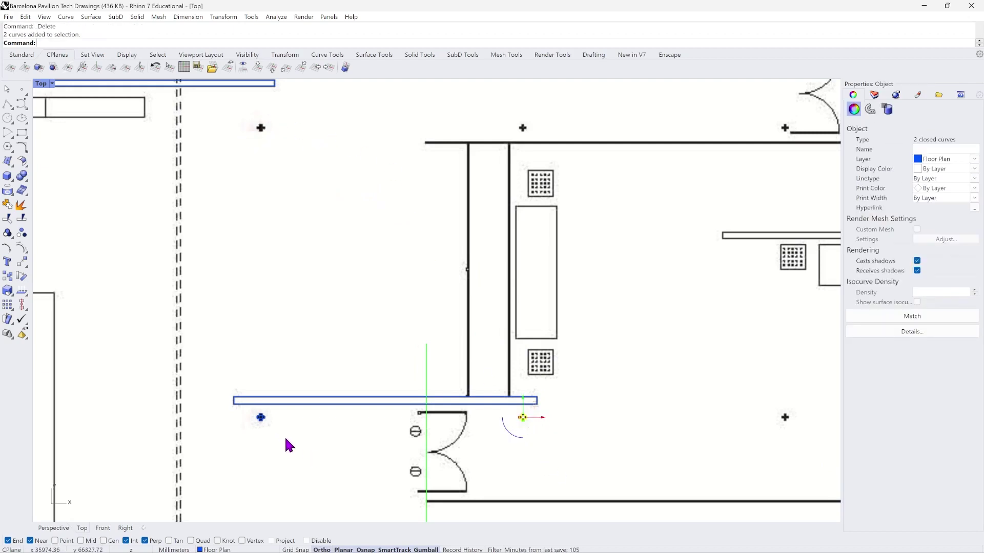
pyautogui.moveTo(264, 424); pyautogui.dragTo(262, 421)
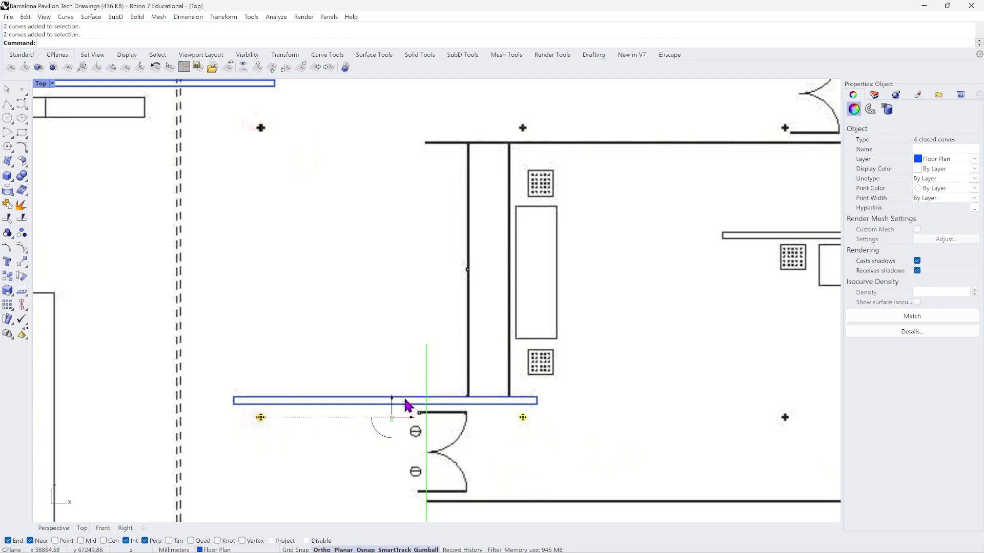
pyautogui.moveTo(392, 402); pyautogui.dragTo(453, 116)
pyautogui.scroll(-5, 237, 257)
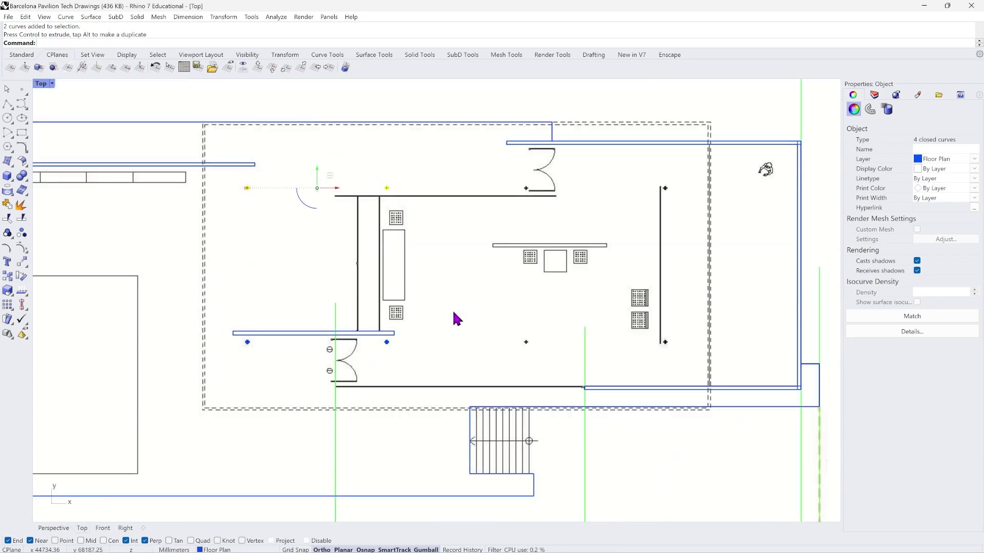
# Copy the second pair of upper and lower column crosses horizontally onto the third and fourth column pairs.
pyautogui.press('Escape')
pyautogui.scroll(5, 396, 200)
pyautogui.moveTo(404, 172); pyautogui.dragTo(374, 192)
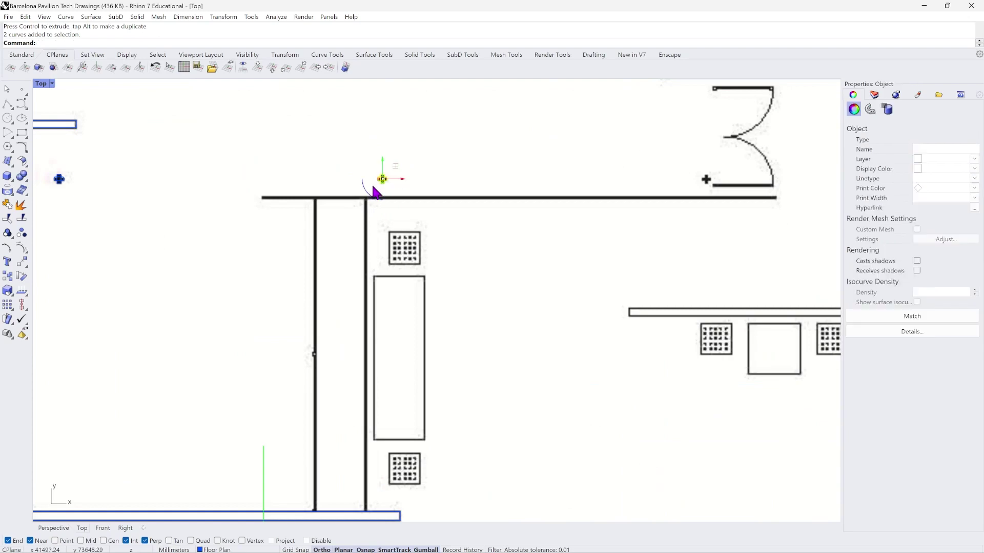
pyautogui.scroll(-5, 395, 246)
pyautogui.scroll(4, 416, 374)
pyautogui.moveTo(407, 384); pyautogui.dragTo(359, 351)
pyautogui.scroll(-3, 317, 374)
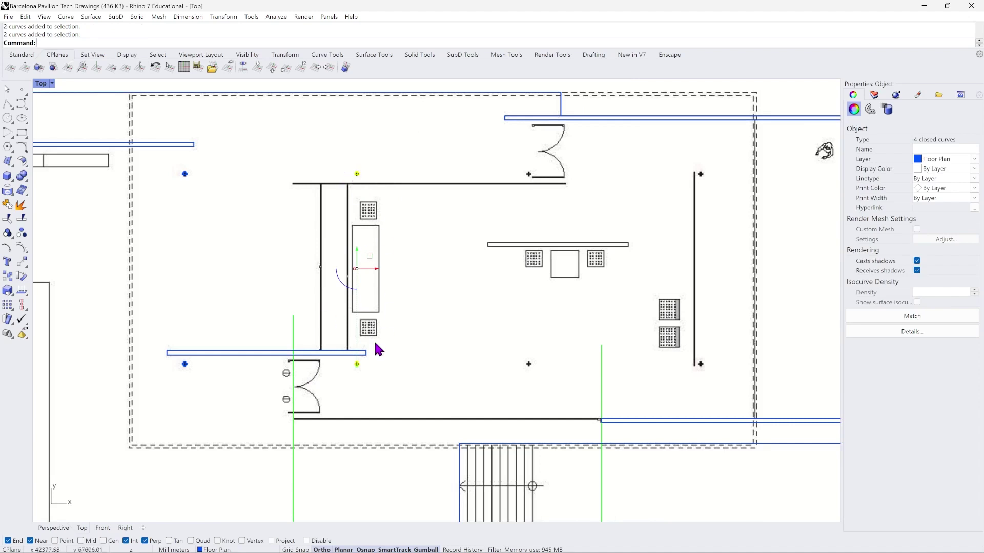
pyautogui.moveTo(376, 269); pyautogui.dragTo(664, 304)
pyautogui.scroll(-1, 468, 277)
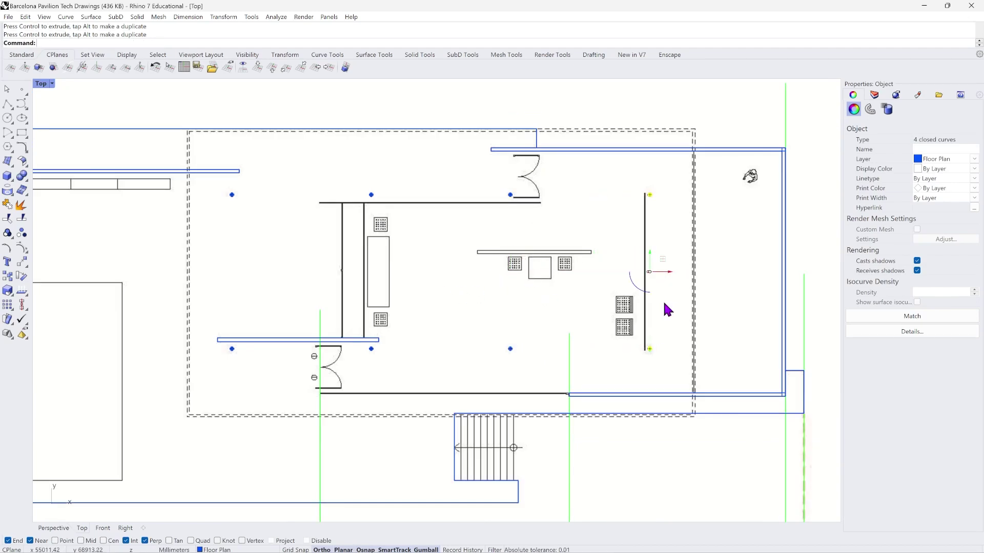
pyautogui.click(602, 94)
pyautogui.scroll(4, 363, 205)
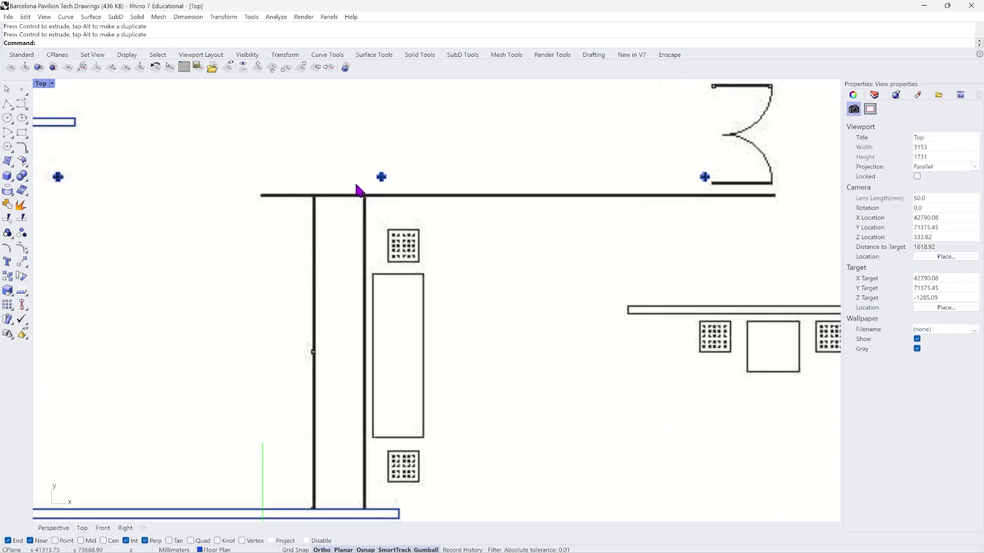
# Copy the freestanding wall rectangle above the lower double doors onto the short printed wall behind the square table and align it vertically.
pyautogui.scroll(-2, 361, 190)
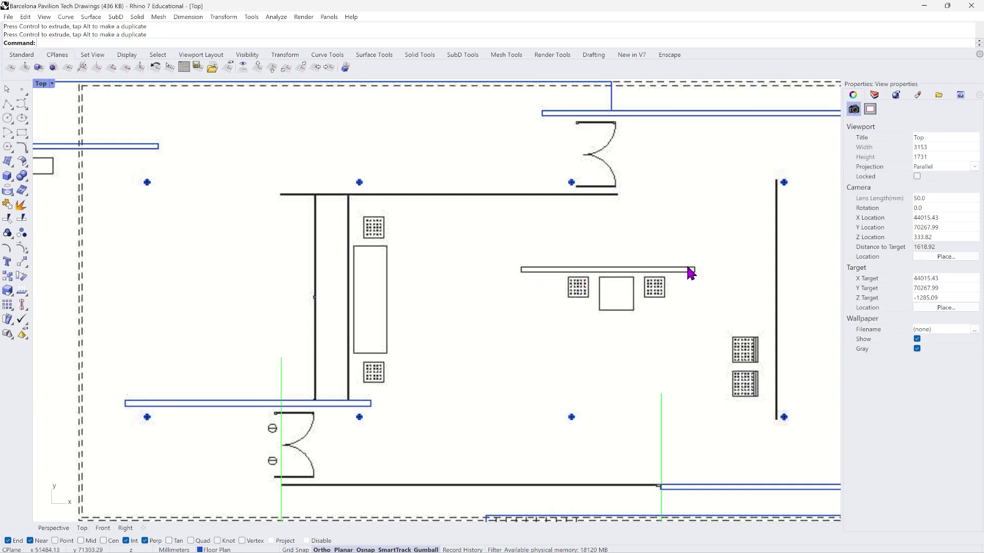
pyautogui.click(145, 403)
pyautogui.scroll(5, 120, 413)
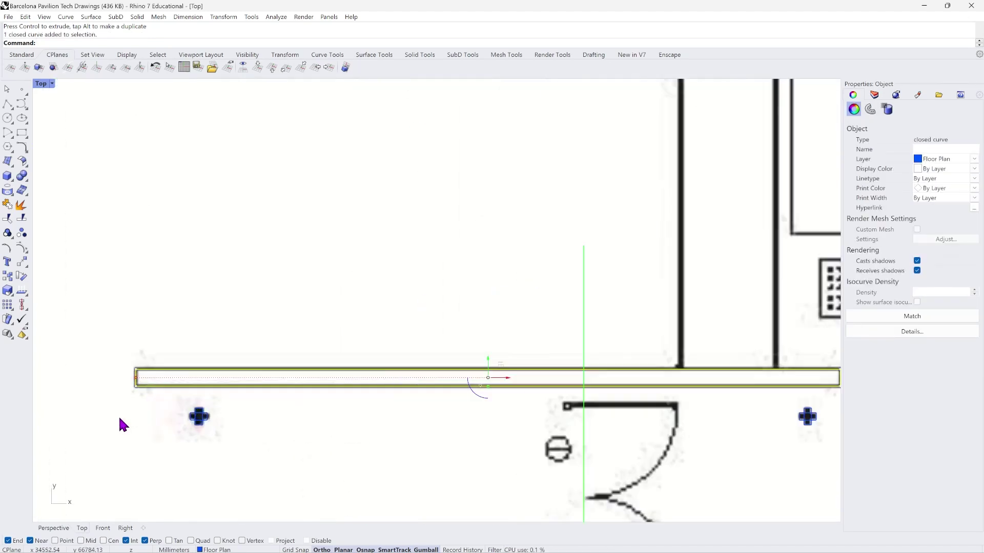
pyautogui.scroll(-2, 129, 366)
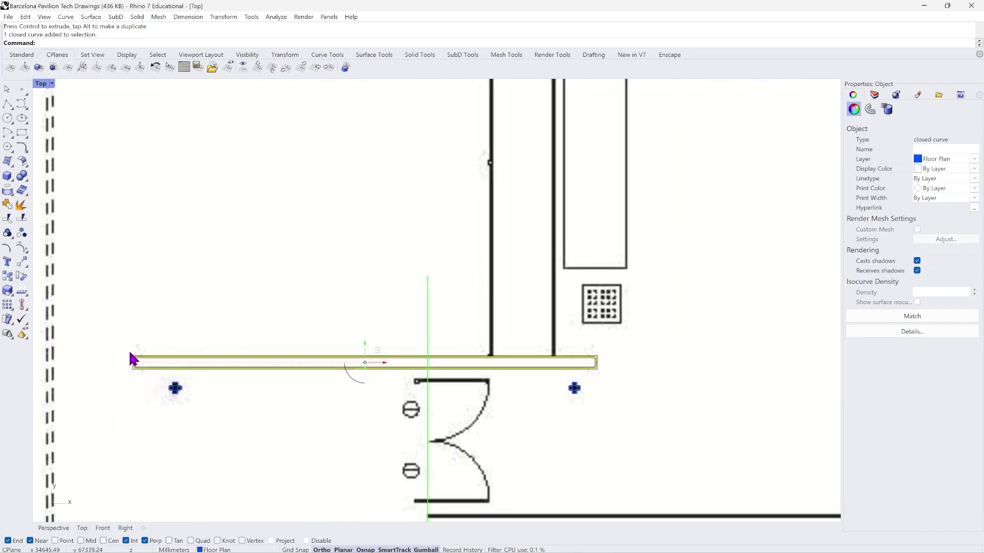
pyautogui.scroll(-2, 129, 399)
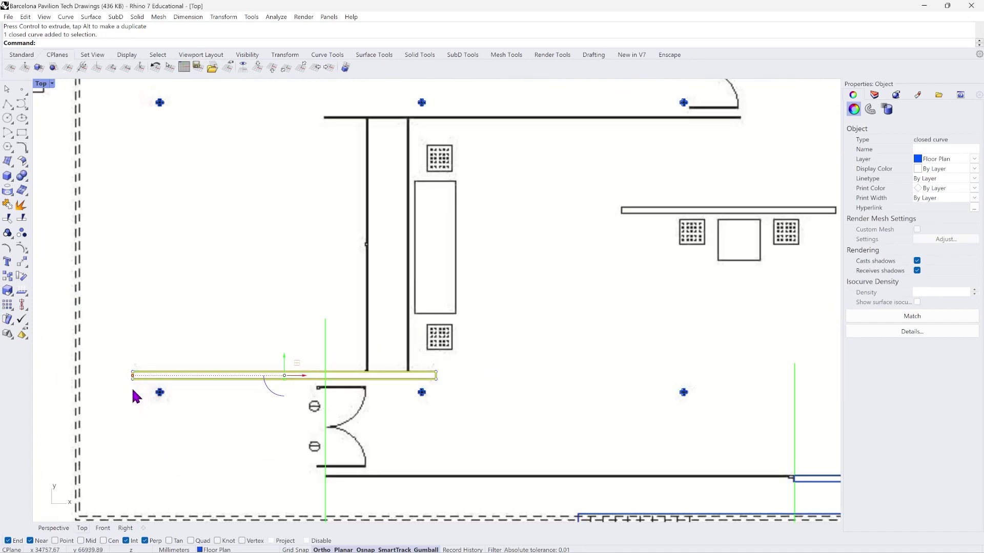
pyautogui.scroll(-1, 132, 403)
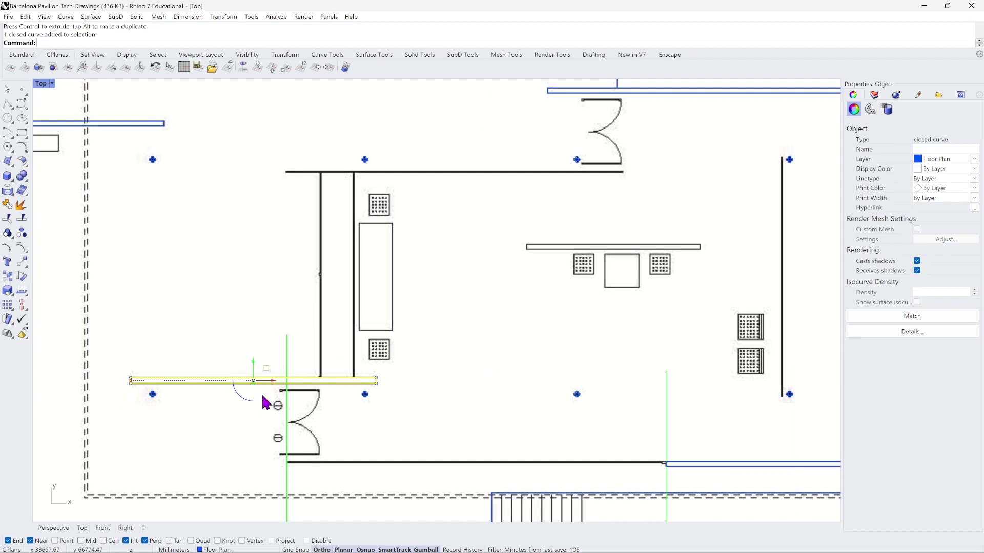
pyautogui.press('alt')
pyautogui.moveTo(273, 381); pyautogui.dragTo(595, 137)
pyautogui.scroll(4, 623, 365)
pyautogui.press('alt')
pyautogui.scroll(3, 631, 114)
pyautogui.scroll(-3, 522, 176)
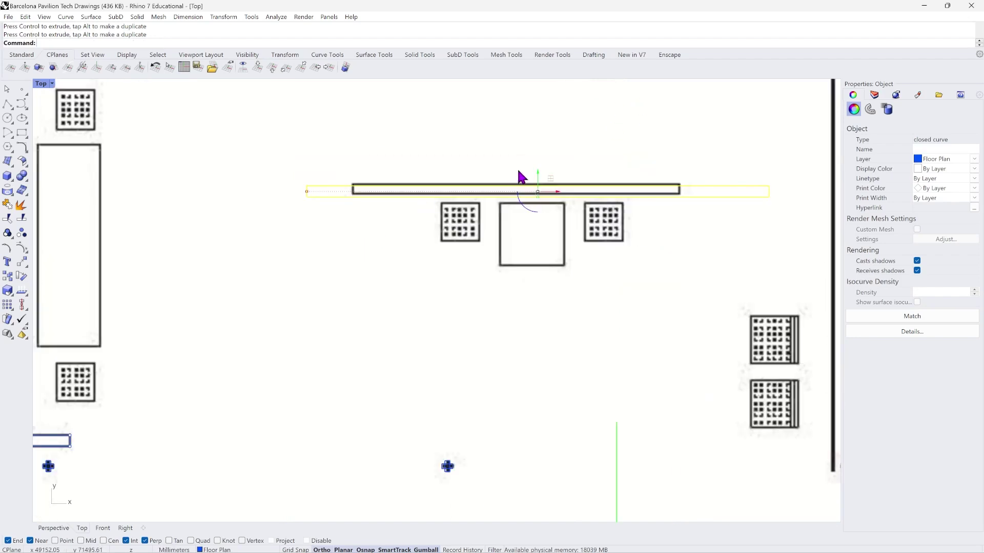
pyautogui.scroll(3, 548, 195)
pyautogui.moveTo(547, 187); pyautogui.dragTo(548, 212)
pyautogui.scroll(-3, 460, 244)
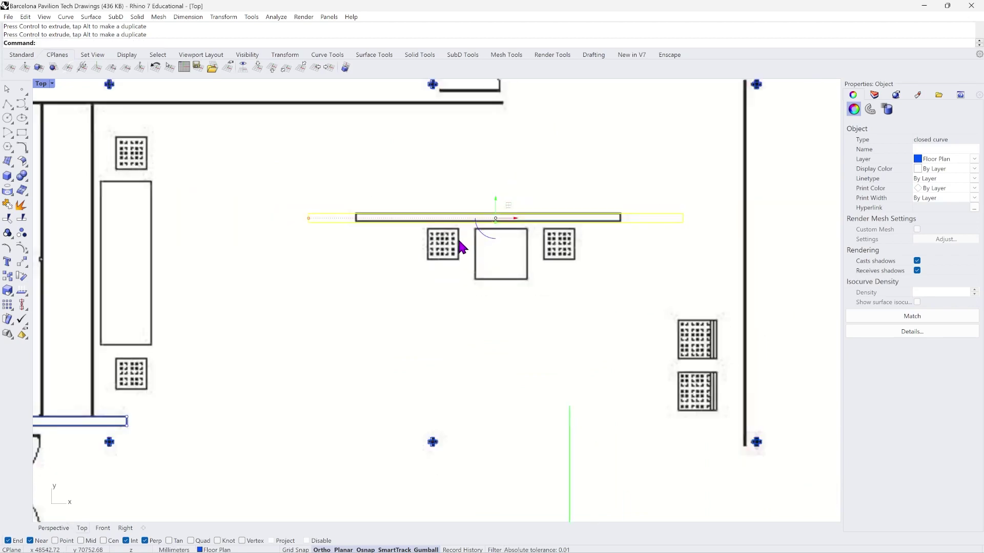
# Shorten the copied wall rectangle to the printed wall's length and nudge it into line with the printed outline.
pyautogui.scroll(2, 459, 247)
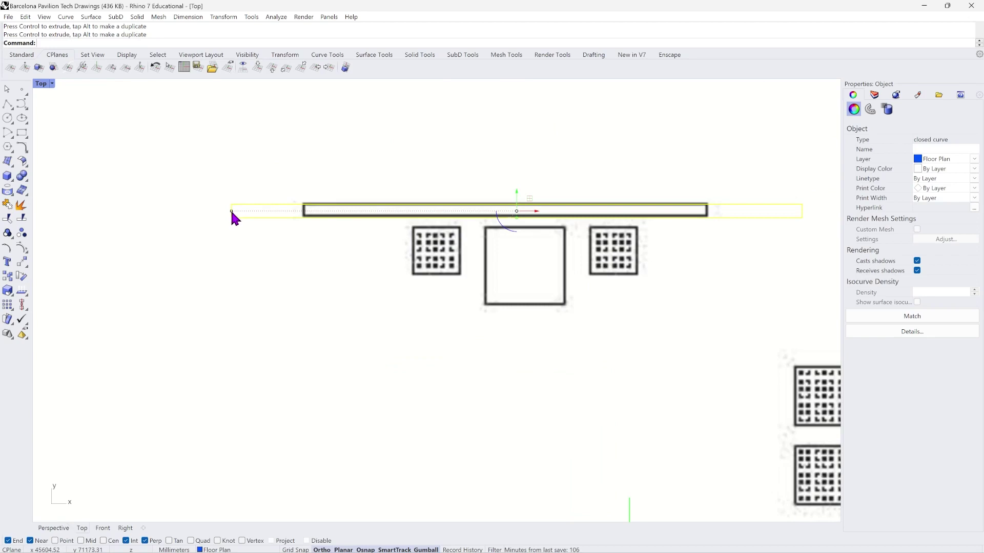
pyautogui.moveTo(231, 211); pyautogui.dragTo(312, 210)
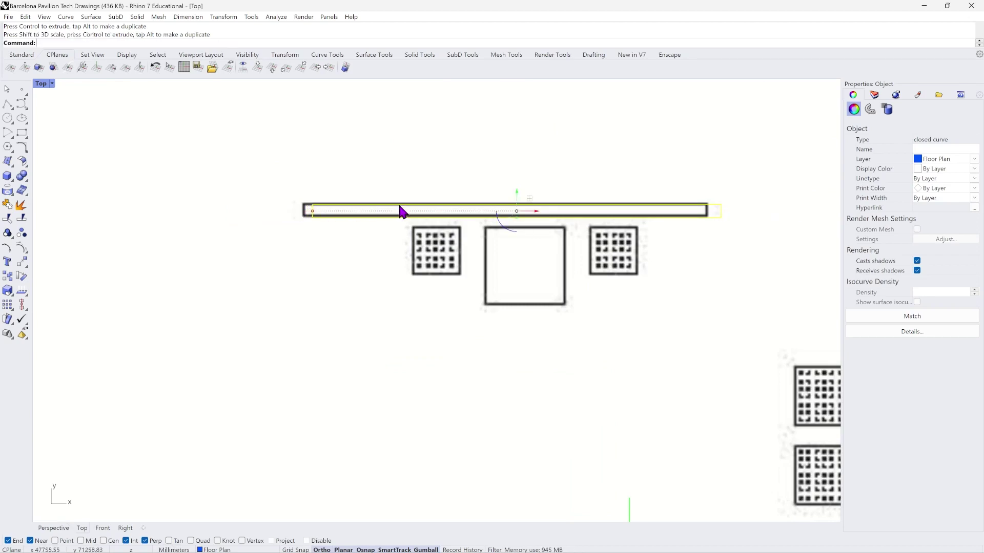
pyautogui.moveTo(533, 211); pyautogui.dragTo(526, 212)
pyautogui.click(318, 303)
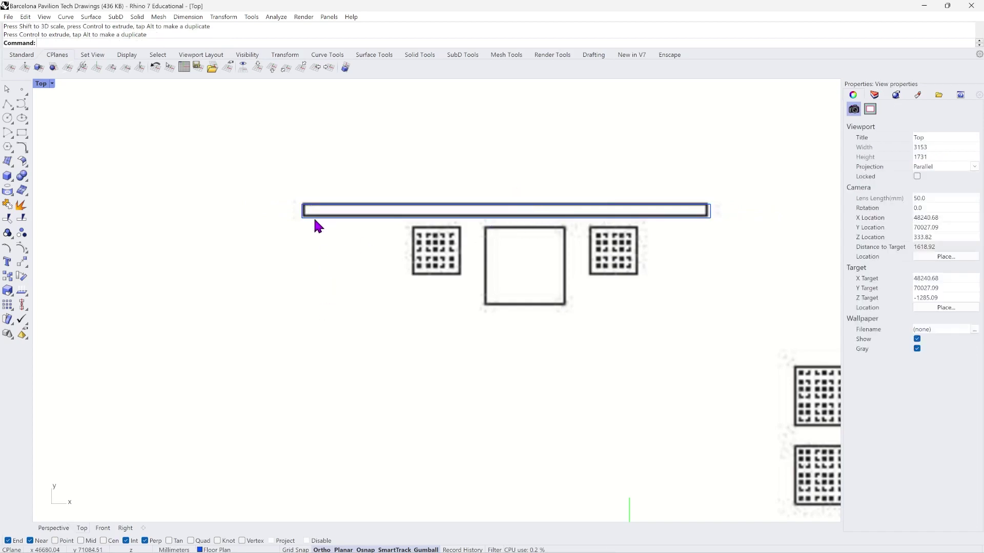
pyautogui.click(499, 205)
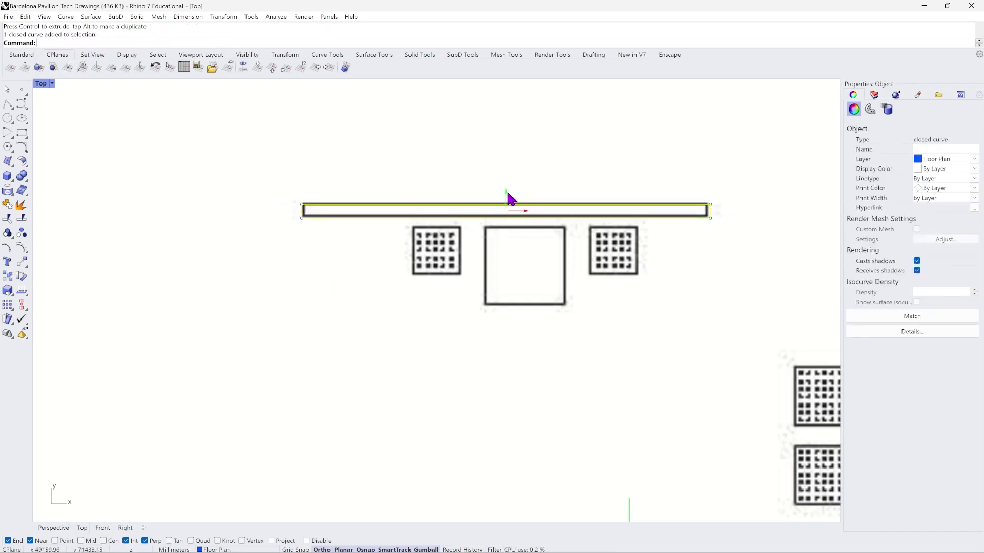
pyautogui.moveTo(507, 196); pyautogui.dragTo(503, 190)
pyautogui.scroll(-6, 335, 260)
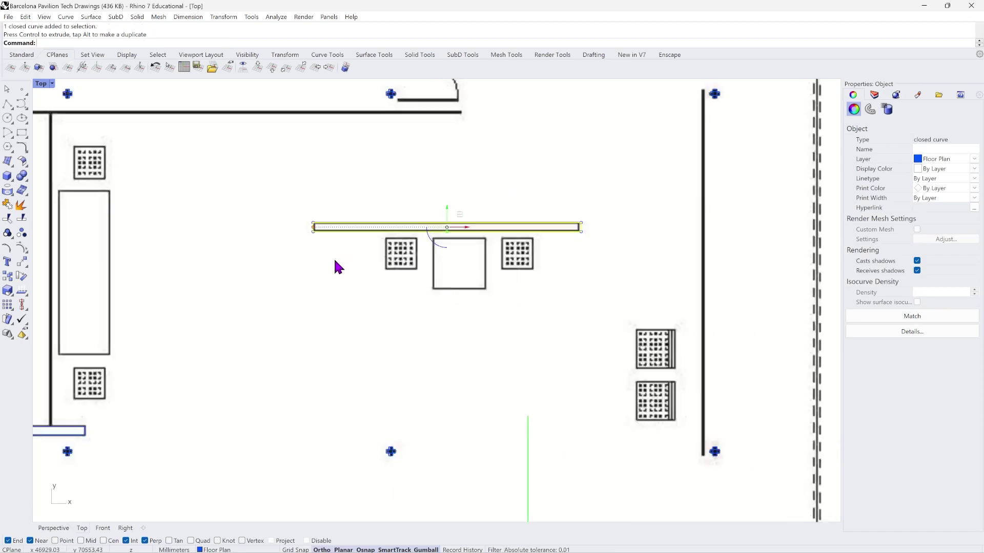
pyautogui.click(592, 289)
# Hide the Picture layer so that the traced floor plan shows without the background image.
pyautogui.scroll(-2, 592, 289)
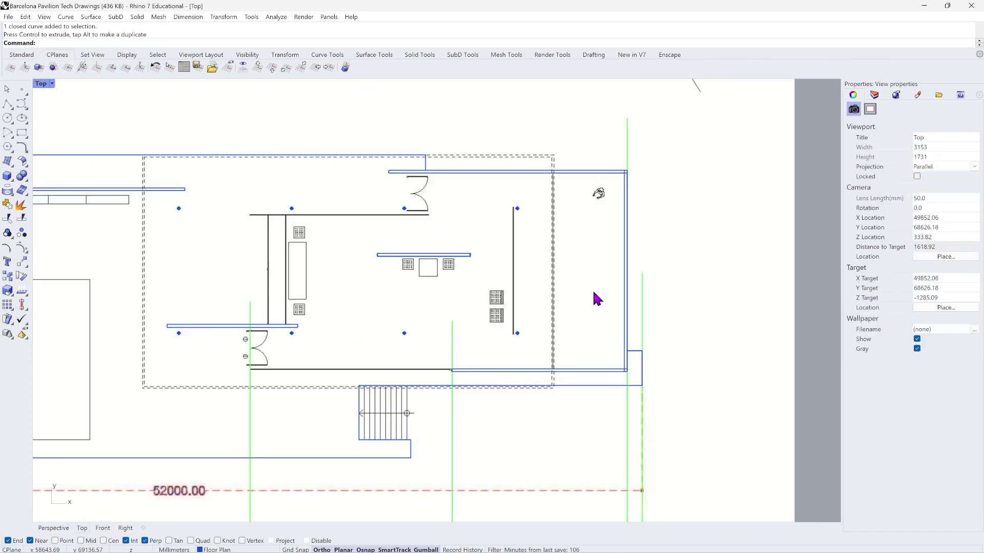
pyautogui.scroll(-1, 594, 294)
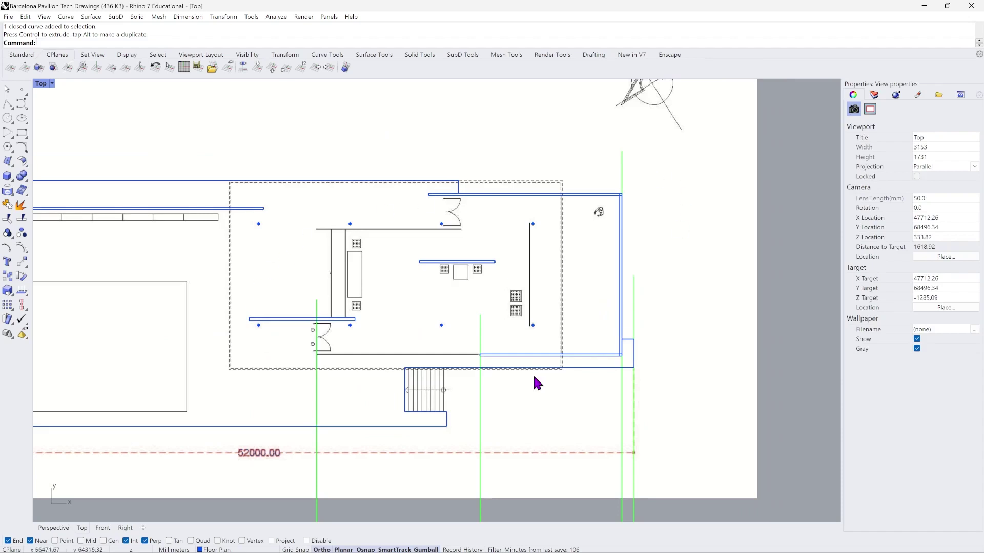
pyautogui.scroll(-2, 681, 349)
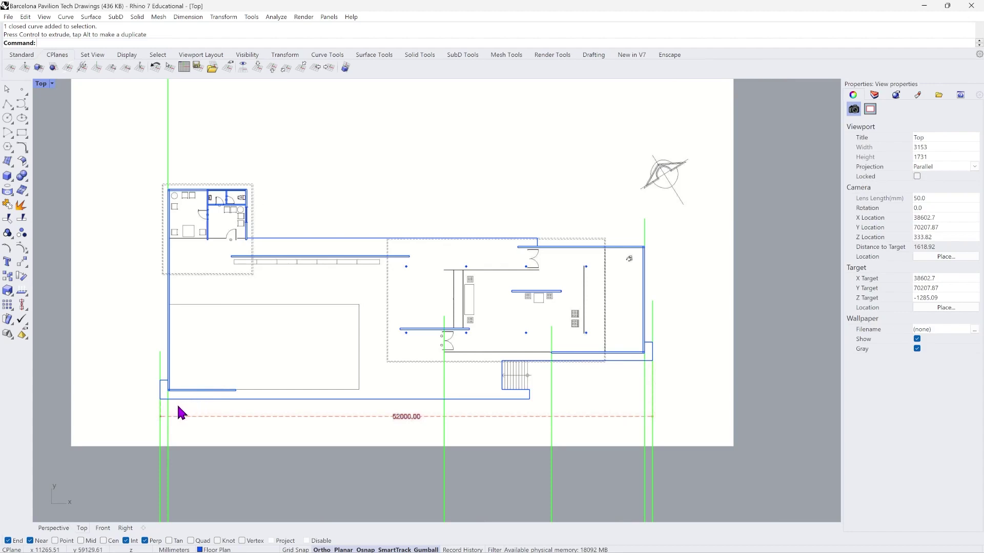
pyautogui.scroll(1, 174, 409)
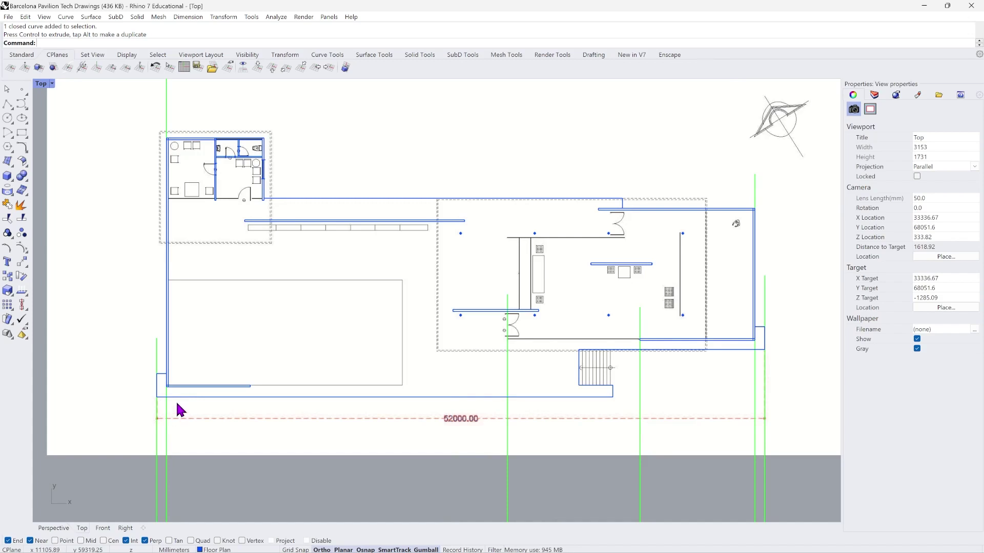
pyautogui.scroll(5, 174, 409)
pyautogui.scroll(3, 151, 355)
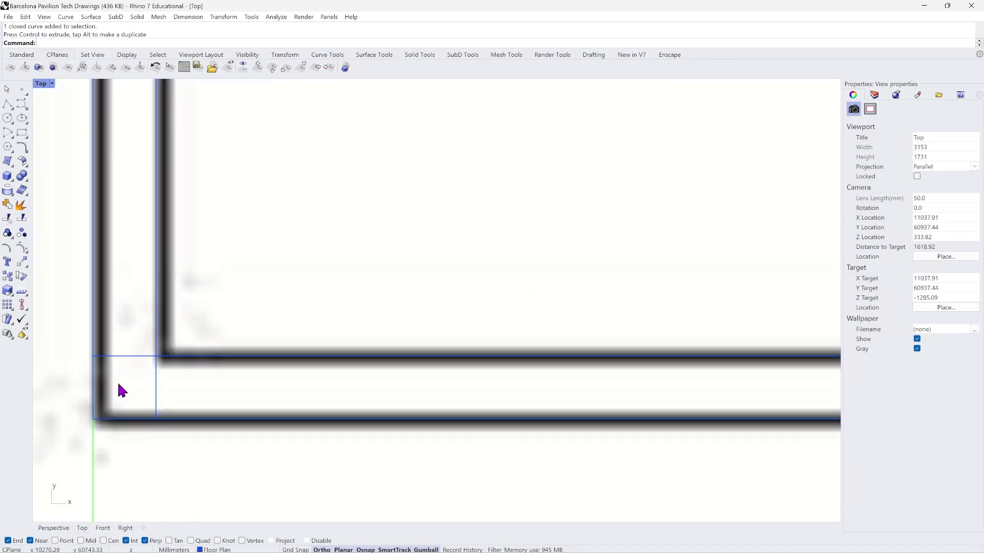
pyautogui.scroll(-10, 119, 394)
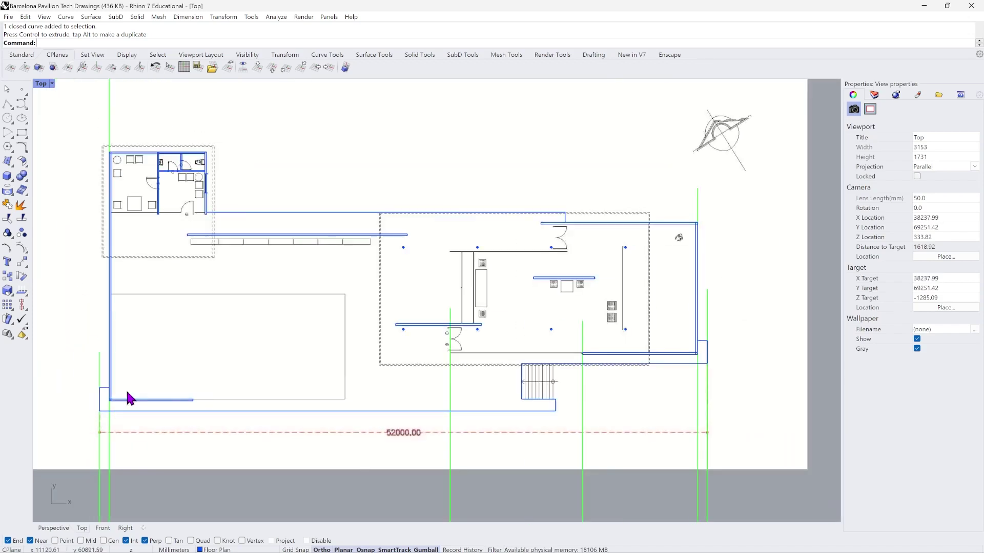
pyautogui.click(875, 96)
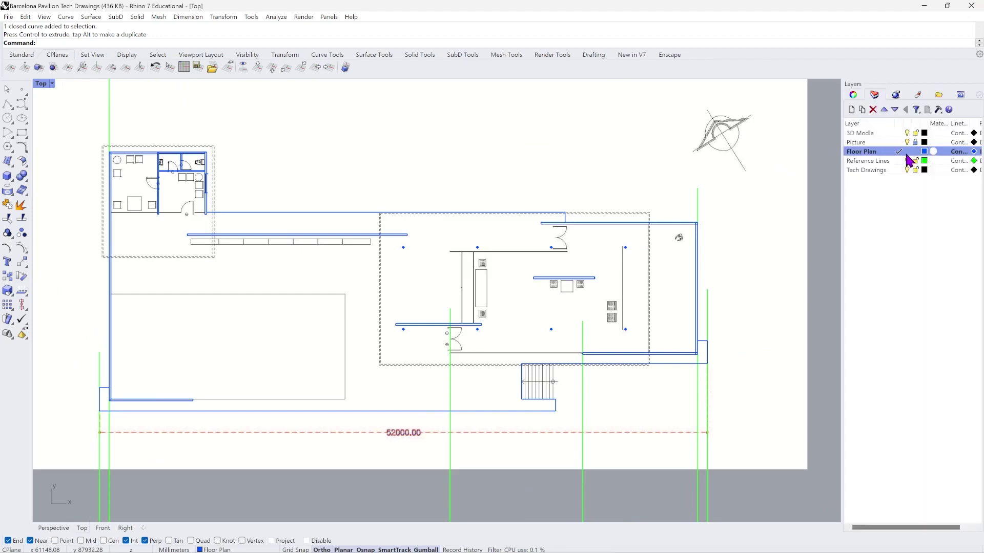
pyautogui.click(907, 142)
pyautogui.scroll(-1, 597, 289)
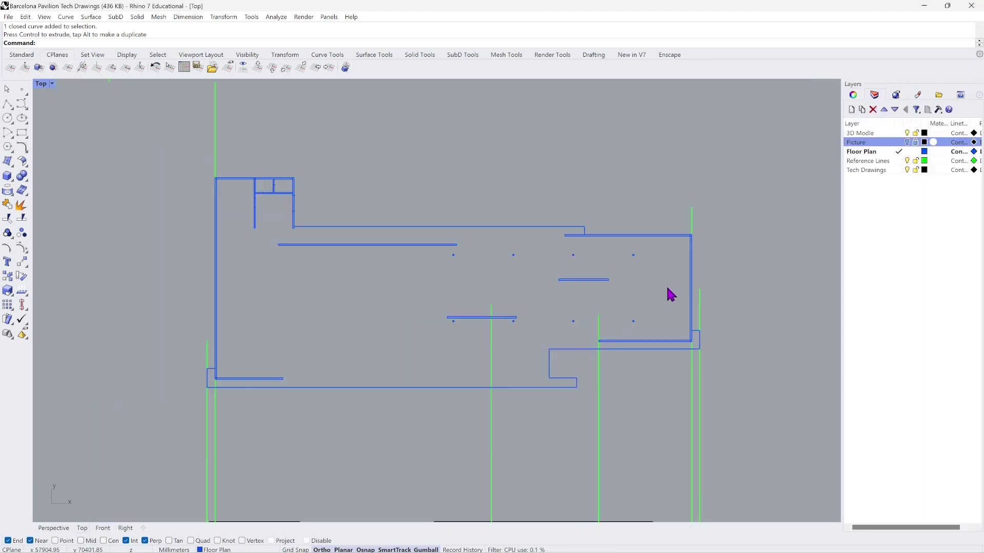
# Examine the overlapping wall rectangles at the plan's lower-left corner and around the small rooms' partitions.
pyautogui.scroll(8, 213, 387)
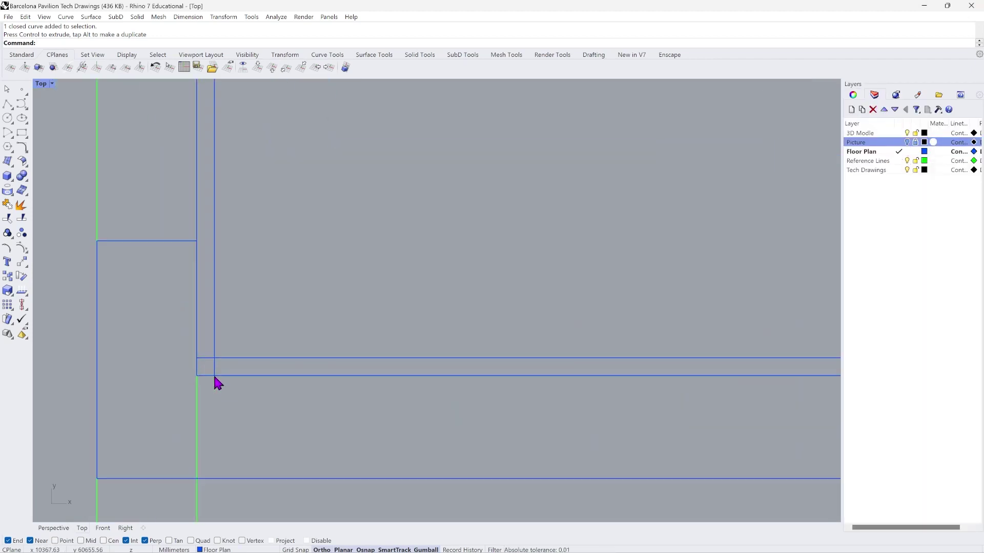
pyautogui.click(284, 358)
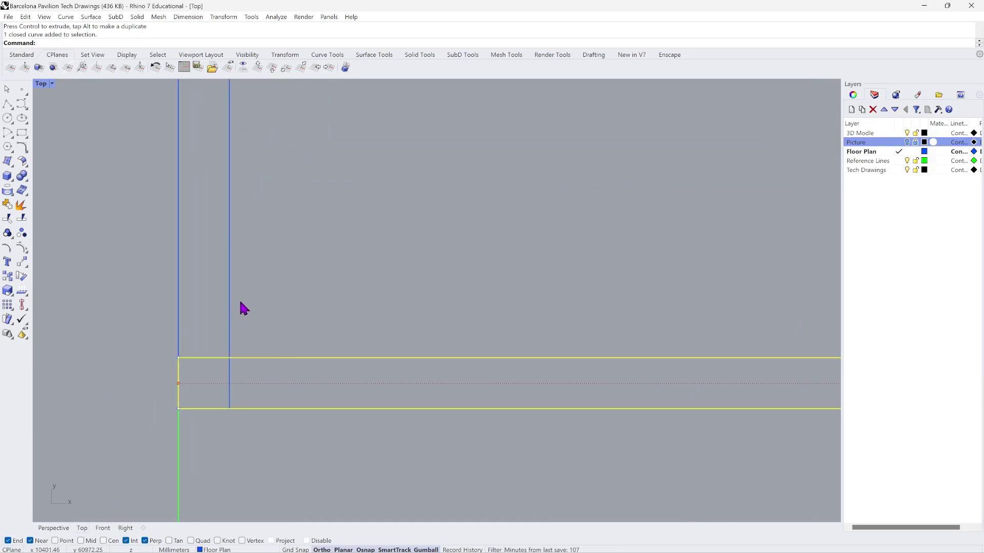
pyautogui.click(230, 305)
pyautogui.scroll(-1, 246, 333)
pyautogui.click(288, 370)
pyautogui.click(288, 359)
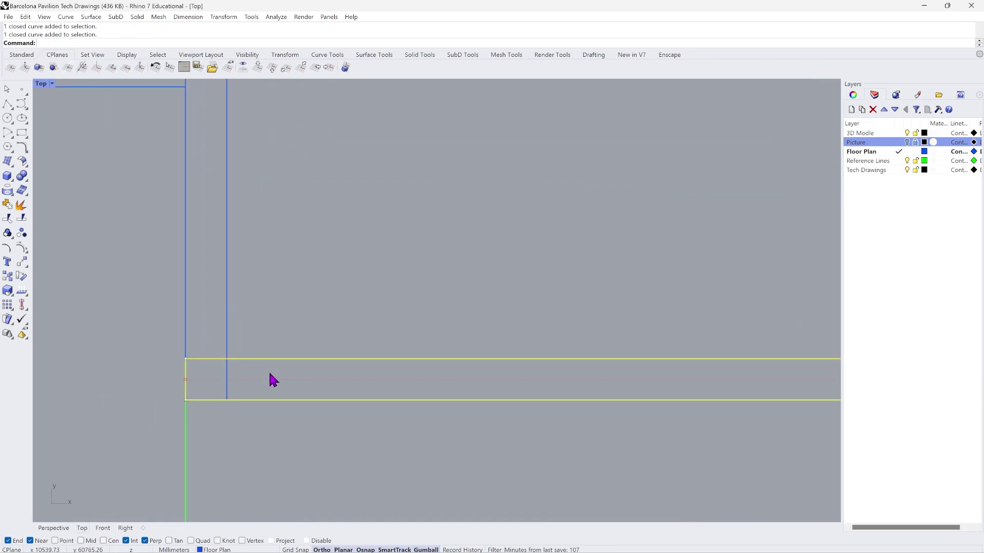
pyautogui.scroll(-5, 242, 420)
pyautogui.scroll(10, 276, 231)
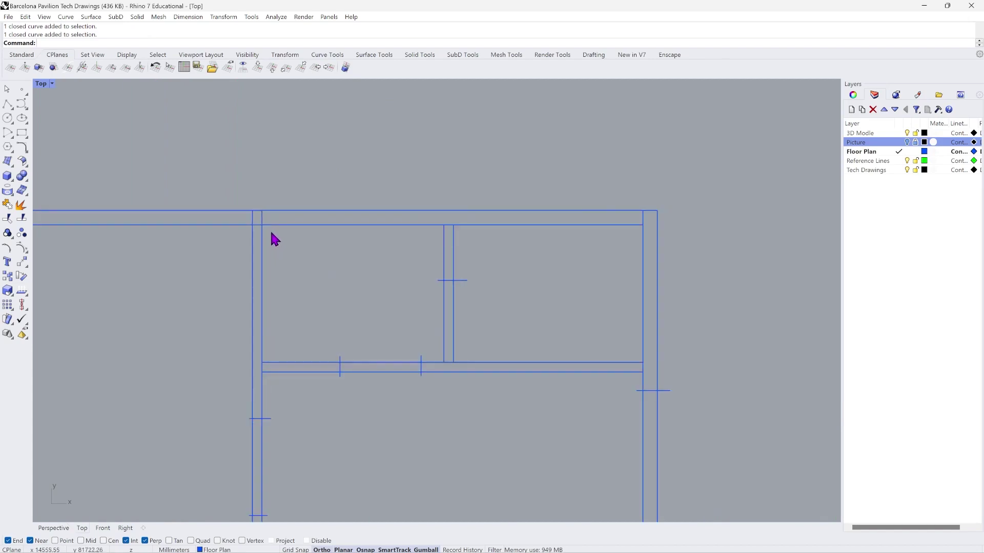
pyautogui.click(270, 226)
pyautogui.click(301, 262)
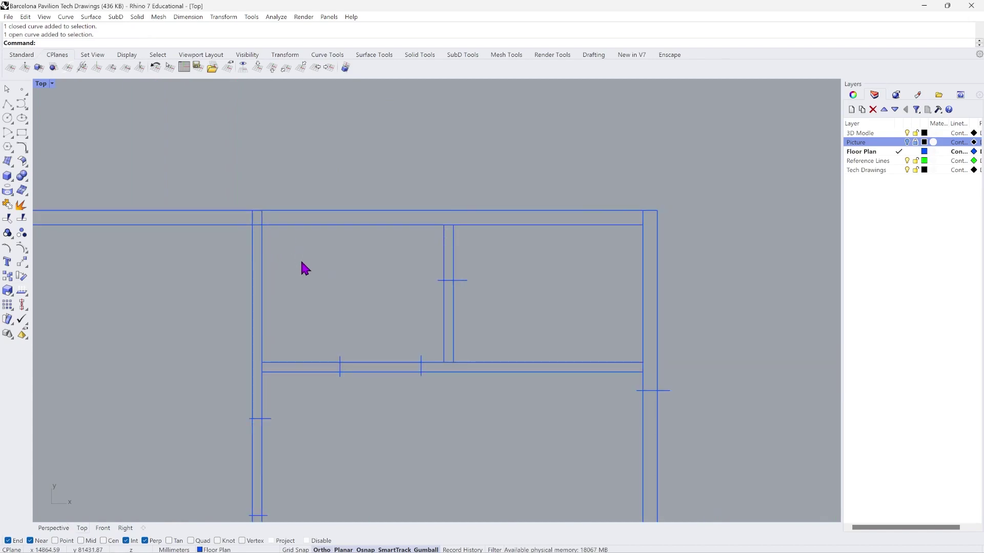
pyautogui.scroll(-5, 361, 214)
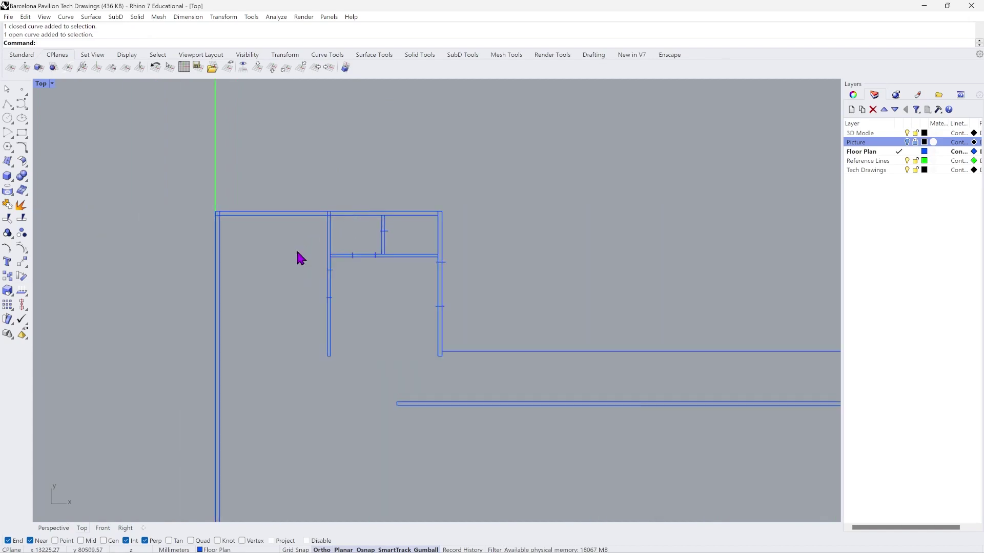
pyautogui.scroll(-5, 300, 252)
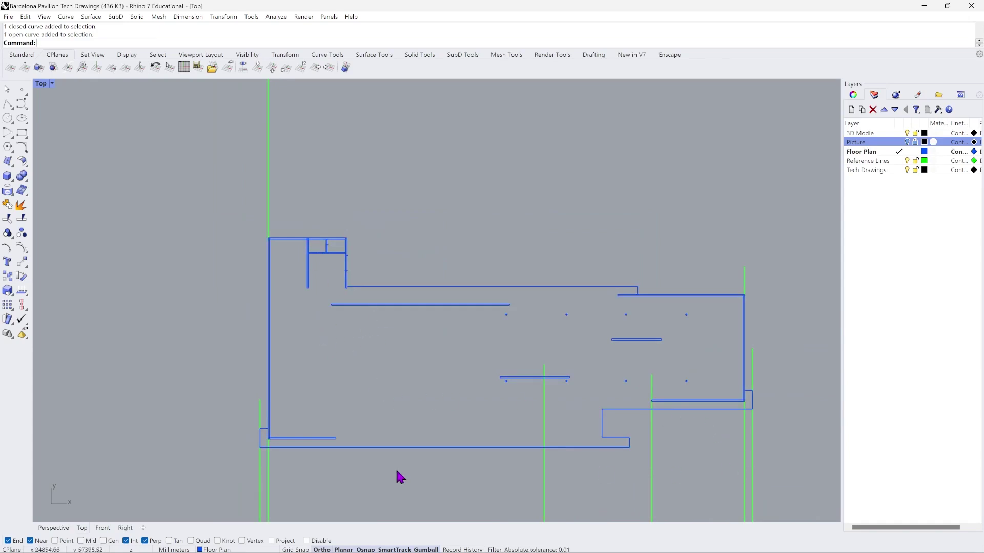
pyautogui.scroll(4, 286, 463)
pyautogui.scroll(-2, 275, 462)
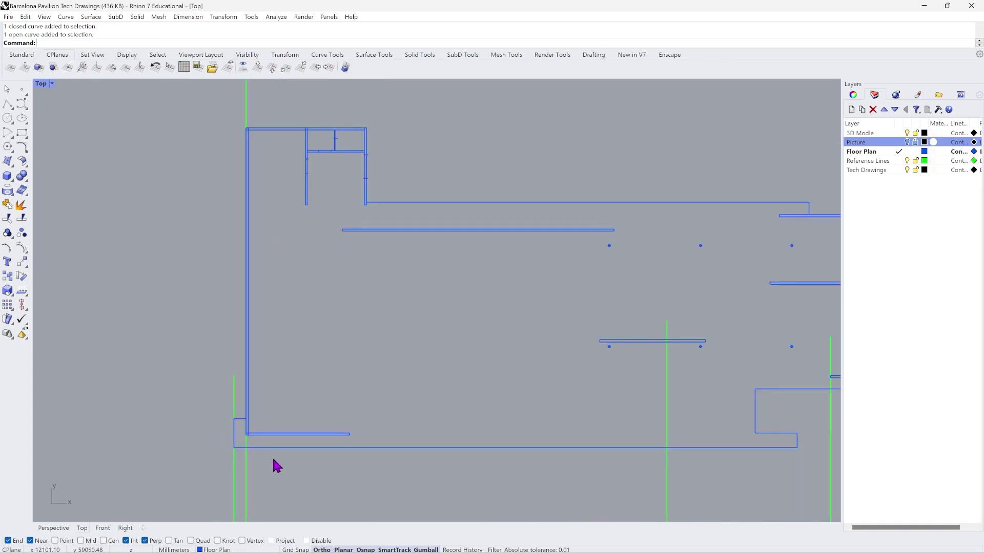
# Start CurveBoolean and select the two overlapping wall rectangles that meet at the plan's lower-left corner.
pyautogui.write('CurveBoolean')
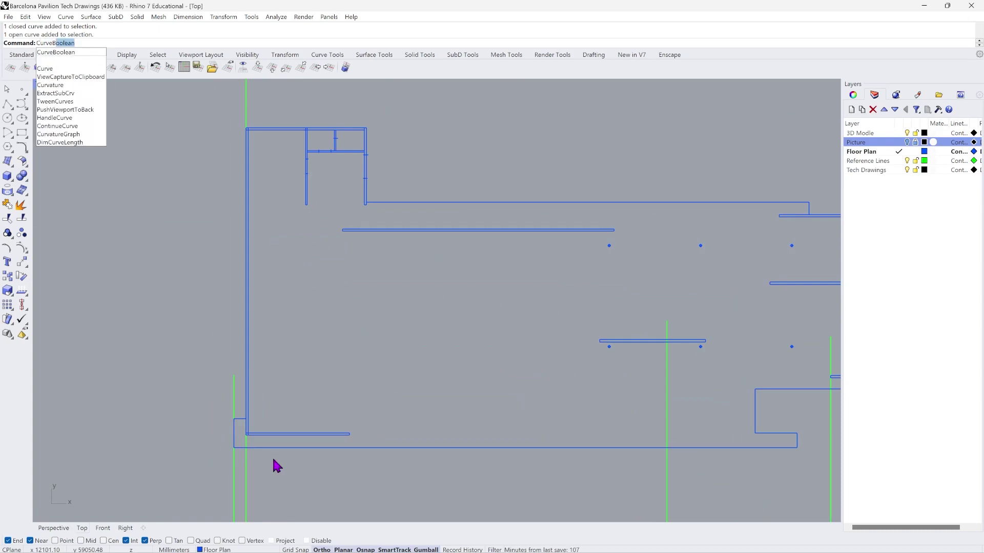
pyautogui.click(63, 53)
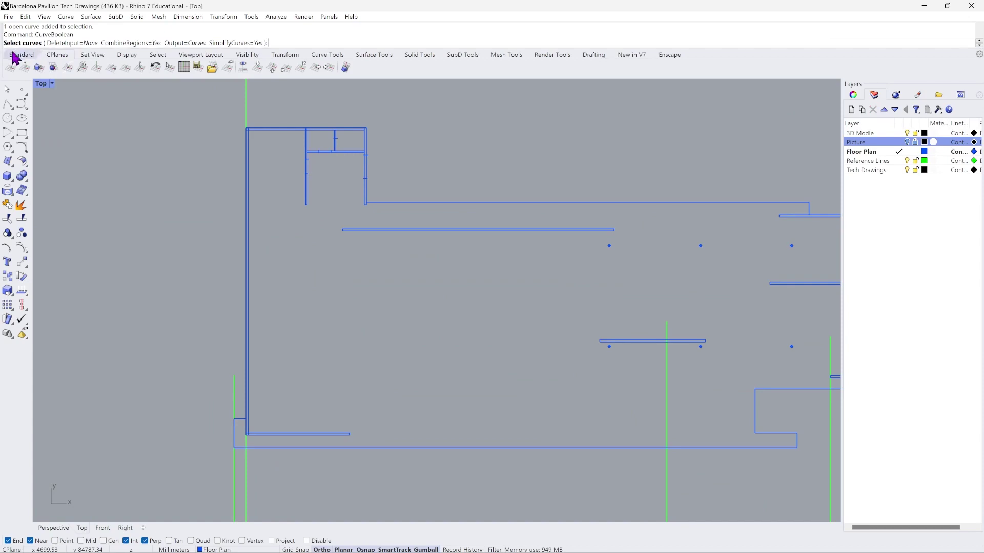
pyautogui.scroll(8, 246, 441)
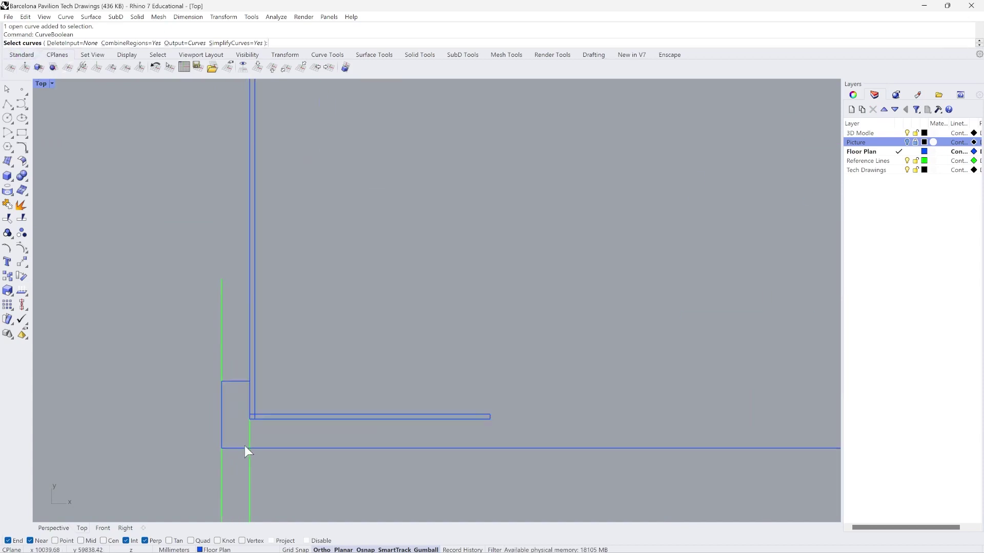
pyautogui.click(266, 420)
pyautogui.click(250, 397)
pyautogui.scroll(-8, 251, 414)
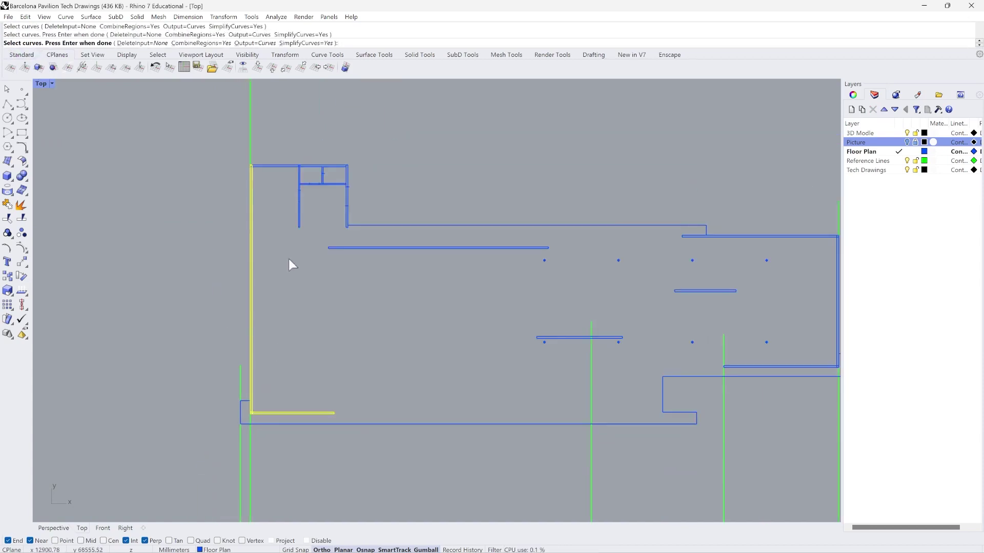
# Add the upper-left wall and the small rooms' walls, partitions and door lines to the CurveBoolean selection.
pyautogui.scroll(4, 282, 163)
pyautogui.click(279, 180)
pyautogui.scroll(4, 325, 206)
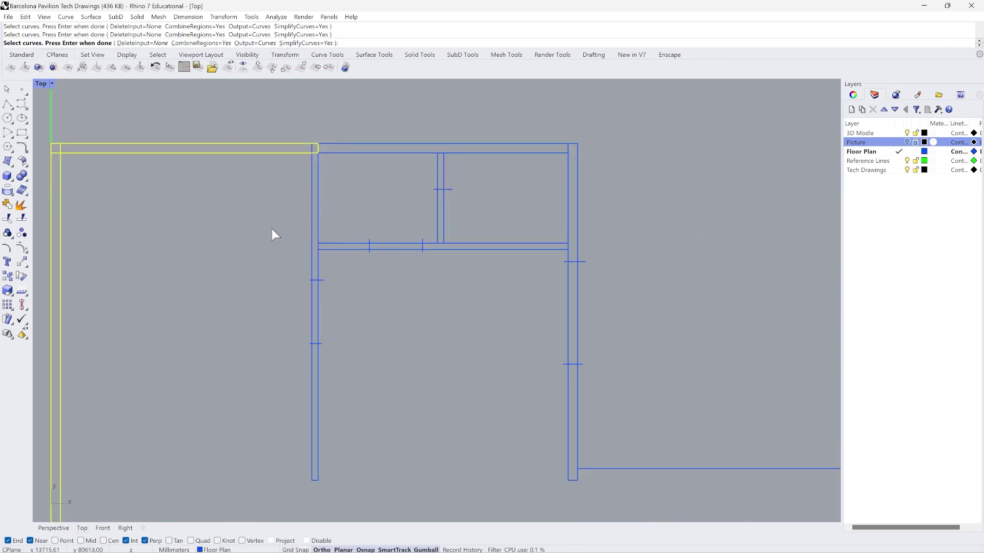
pyautogui.scroll(-2, 272, 235)
pyautogui.moveTo(487, 356); pyautogui.dragTo(271, 179)
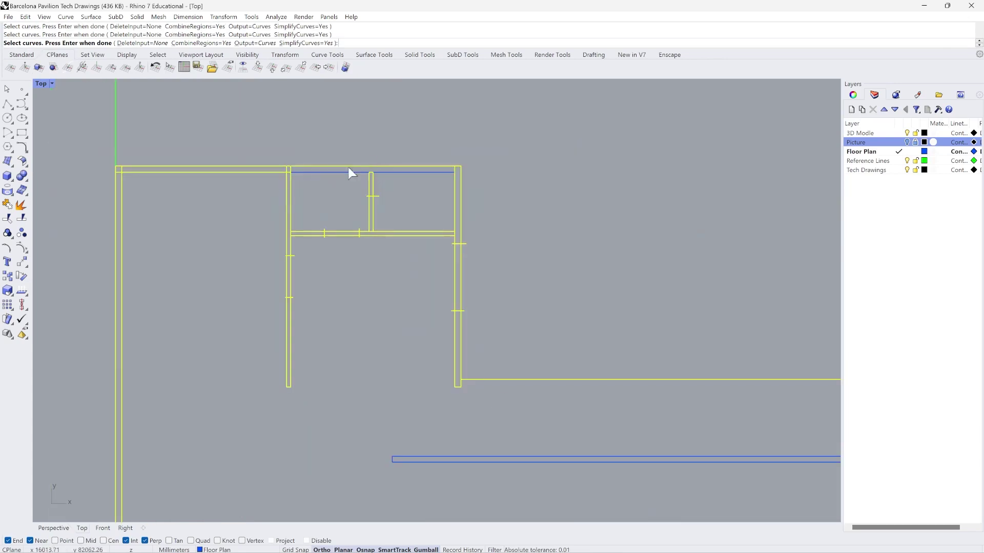
pyautogui.click(338, 174)
pyautogui.scroll(-6, 229, 229)
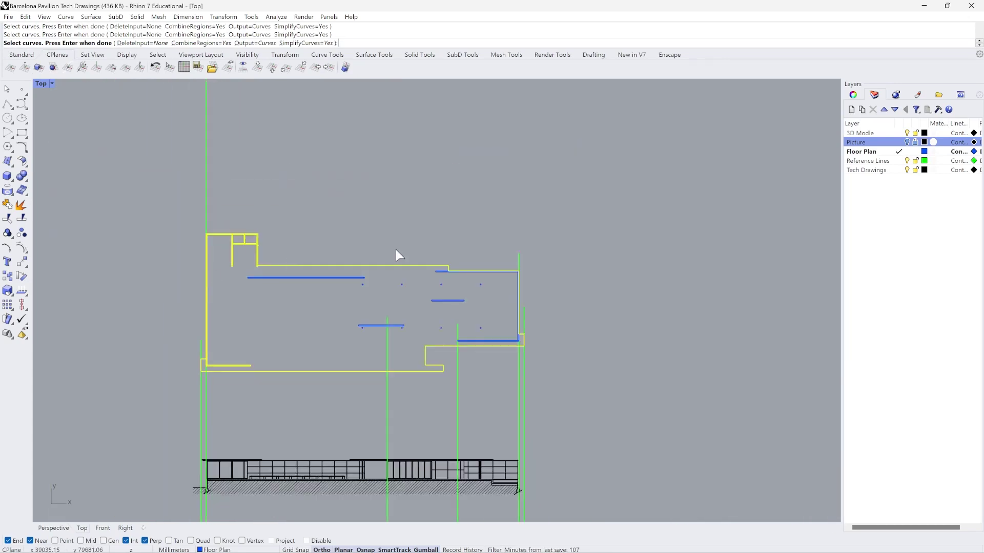
# Add the walls enclosing the plan's right end to the CurveBoolean selection and accept the selected curves.
pyautogui.scroll(4, 396, 250)
pyautogui.scroll(4, 661, 430)
pyautogui.click(604, 384)
pyautogui.scroll(-5, 604, 384)
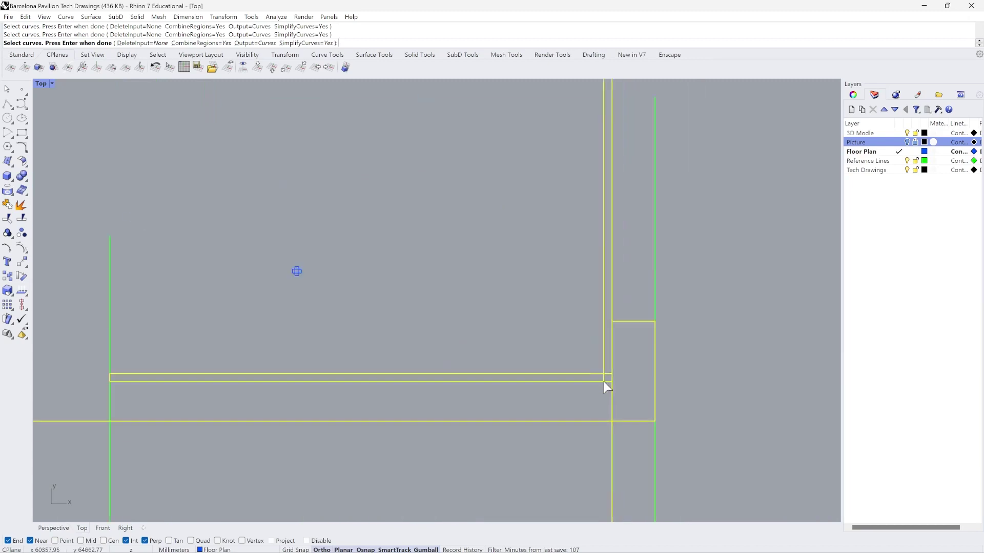
pyautogui.scroll(5, 487, 253)
pyautogui.click(462, 204)
pyautogui.scroll(-6, 359, 260)
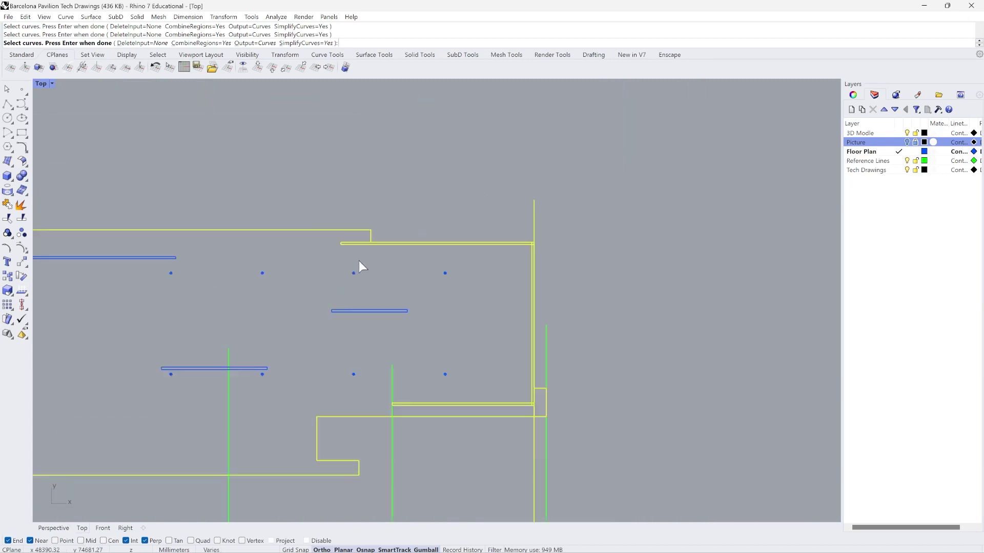
pyautogui.scroll(-2, 669, 210)
pyautogui.scroll(2, 365, 303)
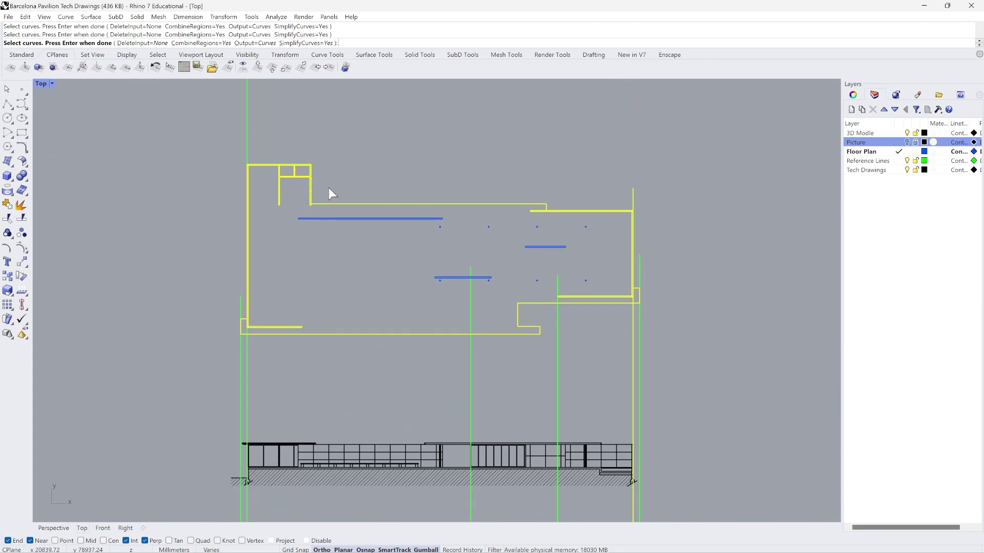
pyautogui.press('Return')
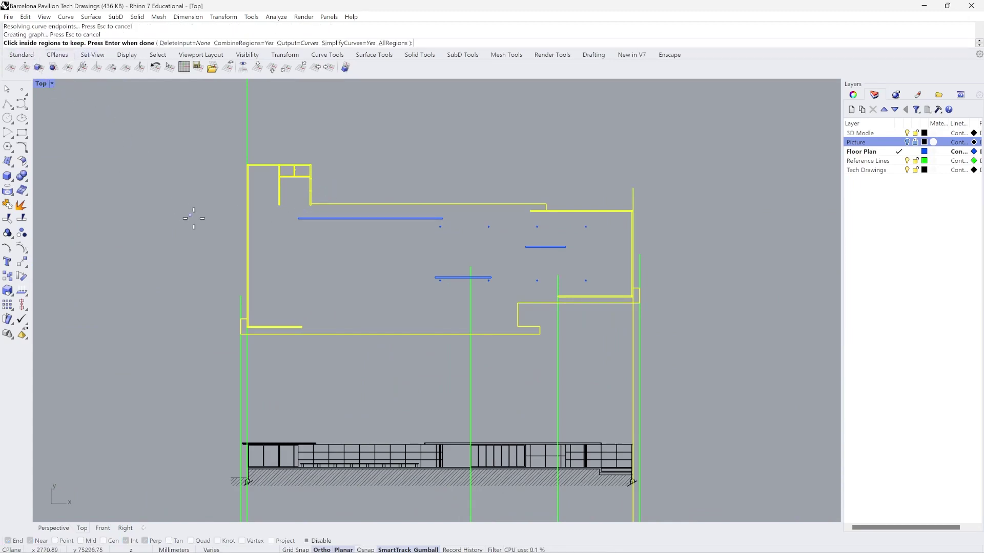
# Mark the short lower-left wall and the long left wall as regions to keep, including both corners.
pyautogui.scroll(1, 282, 343)
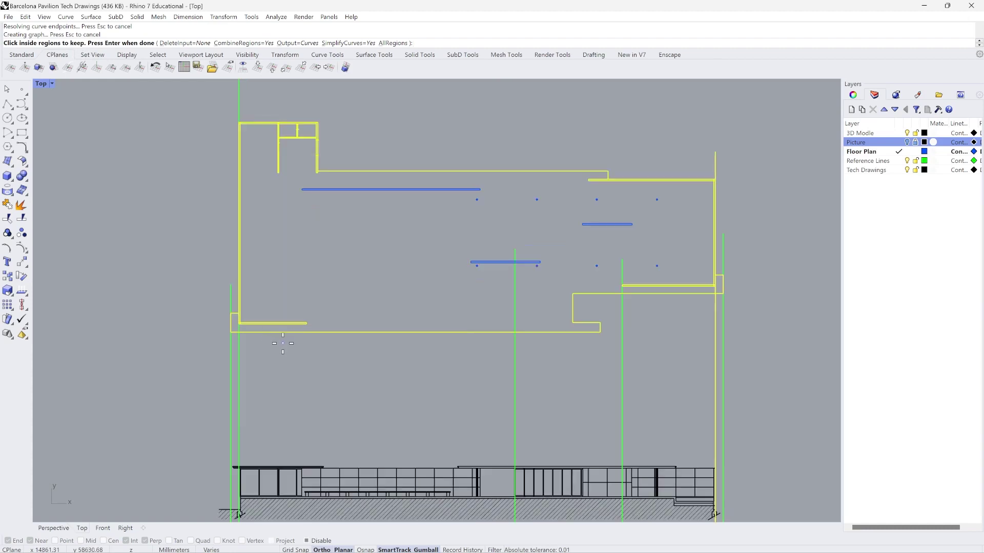
pyautogui.scroll(7, 248, 344)
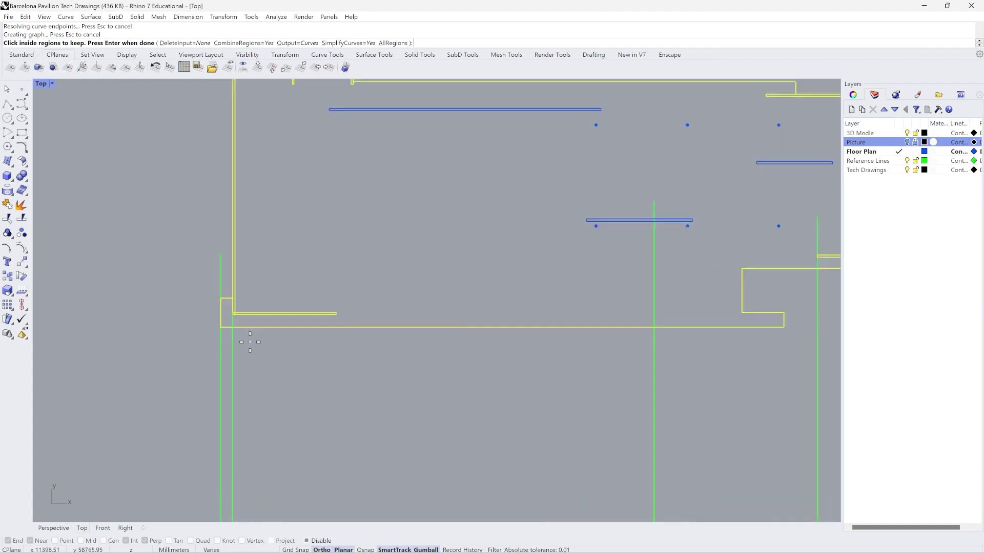
pyautogui.click(231, 272)
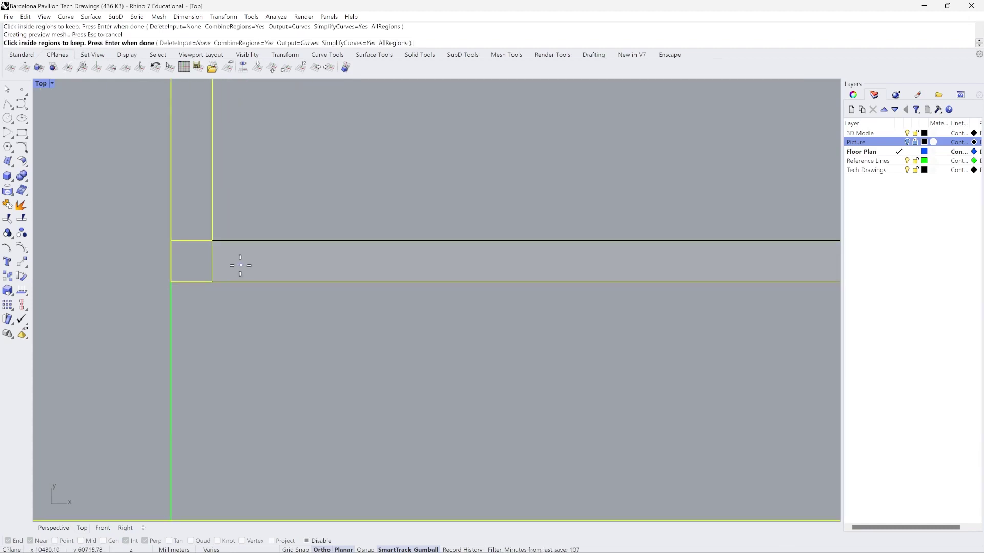
pyautogui.scroll(-8, 230, 391)
pyautogui.scroll(-5, 230, 391)
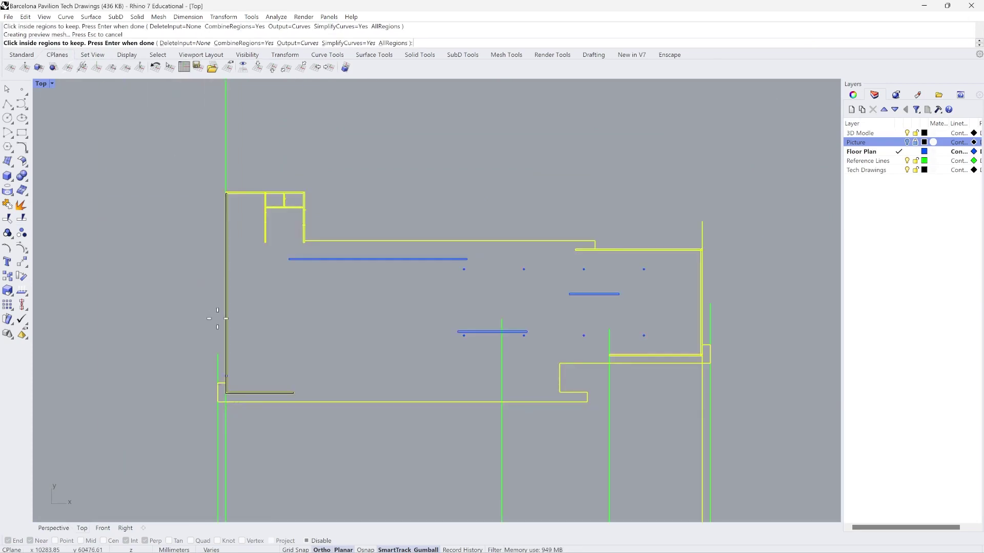
pyautogui.scroll(8, 220, 193)
pyautogui.click(180, 265)
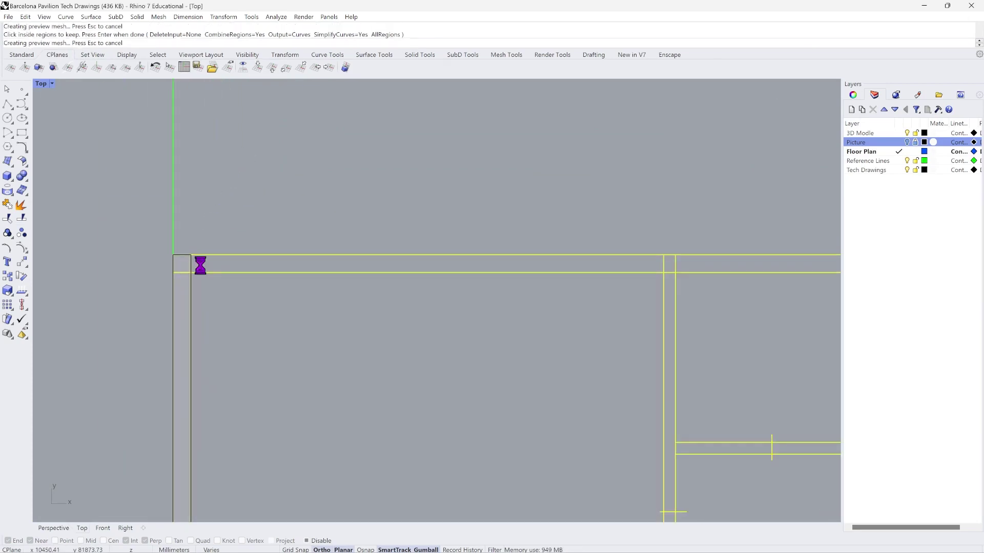
# Keep the wall regions above the small rooms and the left partition on both sides of its door opening.
pyautogui.scroll(-5, 198, 264)
pyautogui.scroll(5, 241, 185)
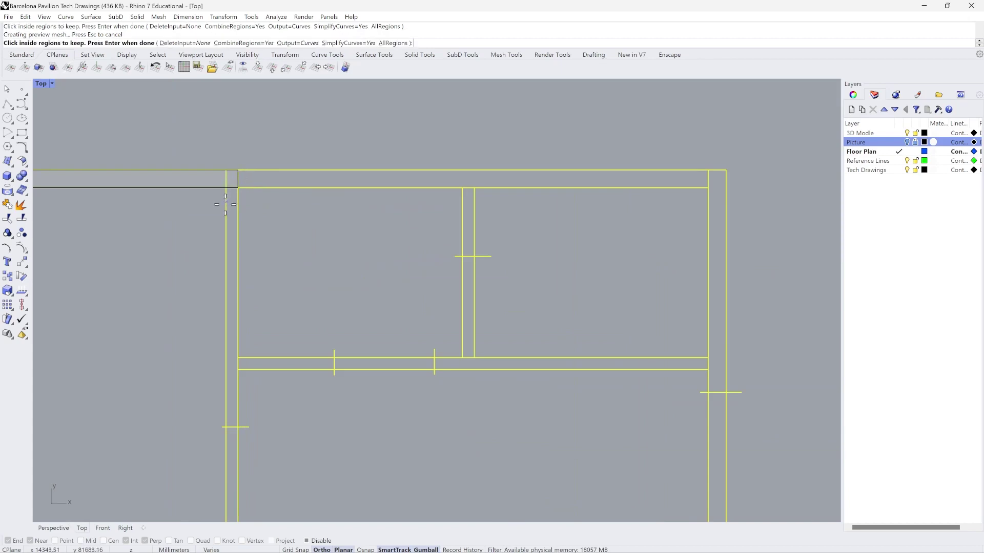
pyautogui.click(237, 204)
pyautogui.click(256, 179)
pyautogui.scroll(-3, 255, 179)
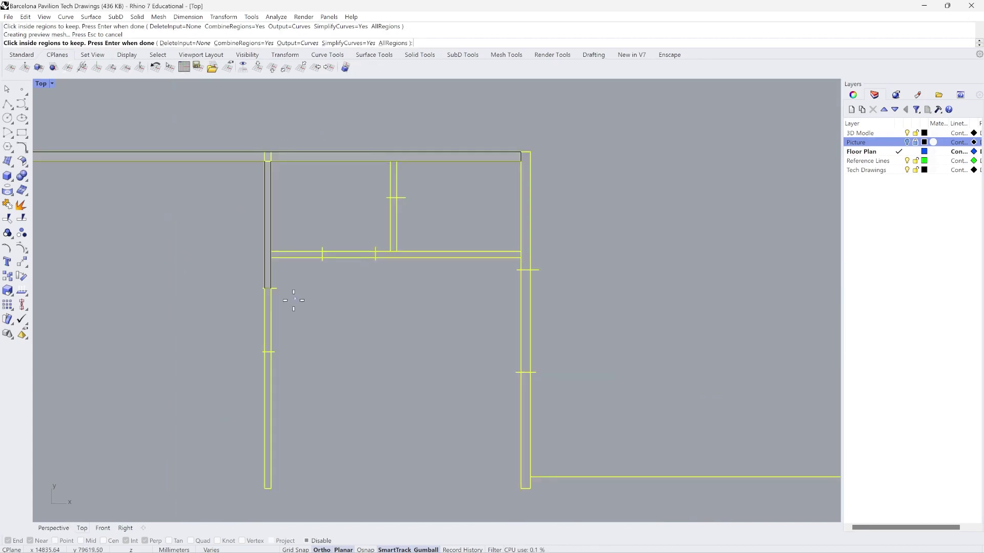
pyautogui.scroll(3, 264, 387)
pyautogui.click(264, 387)
pyautogui.scroll(-3, 259, 298)
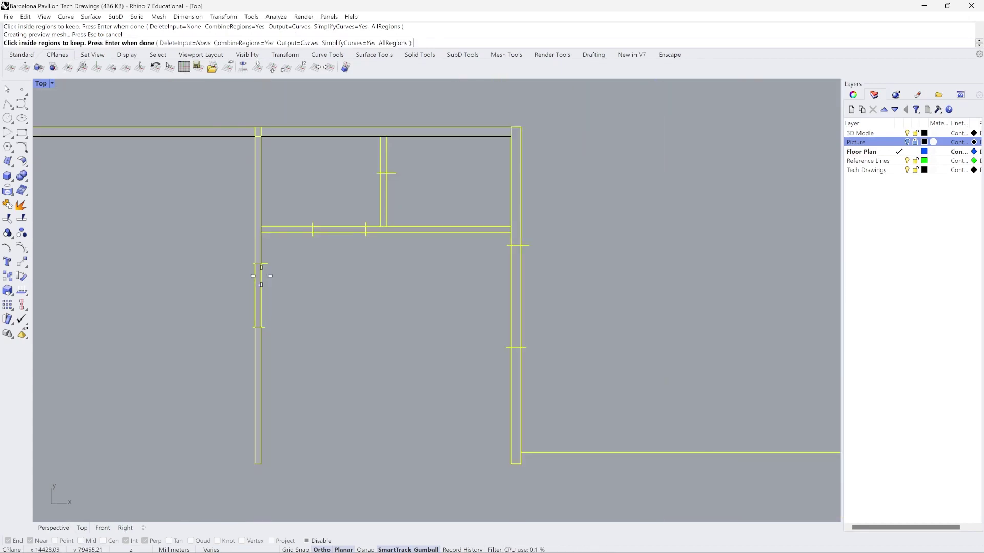
# Keep the horizontal partition on both sides of its opening and the short dividing partition only above its opening.
pyautogui.scroll(4, 292, 230)
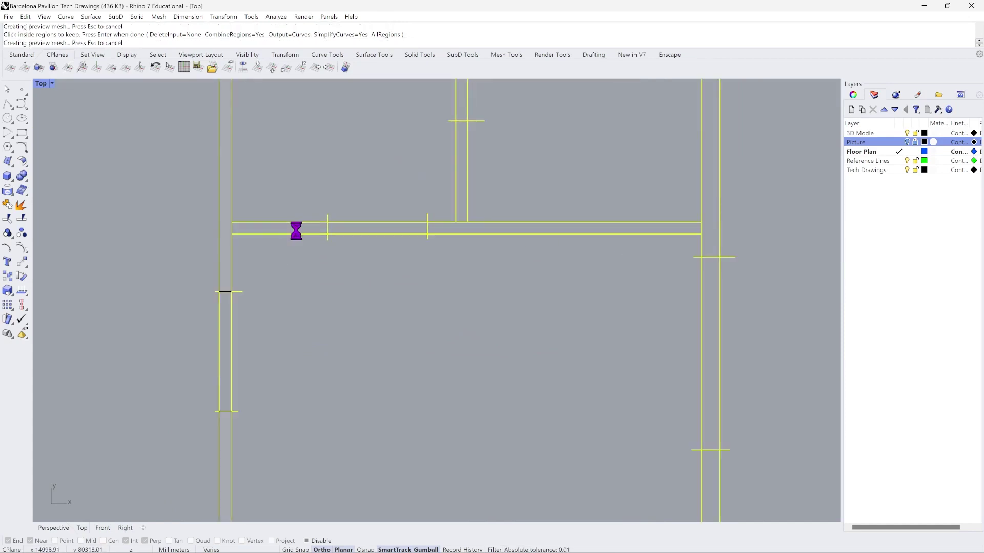
pyautogui.click(291, 230)
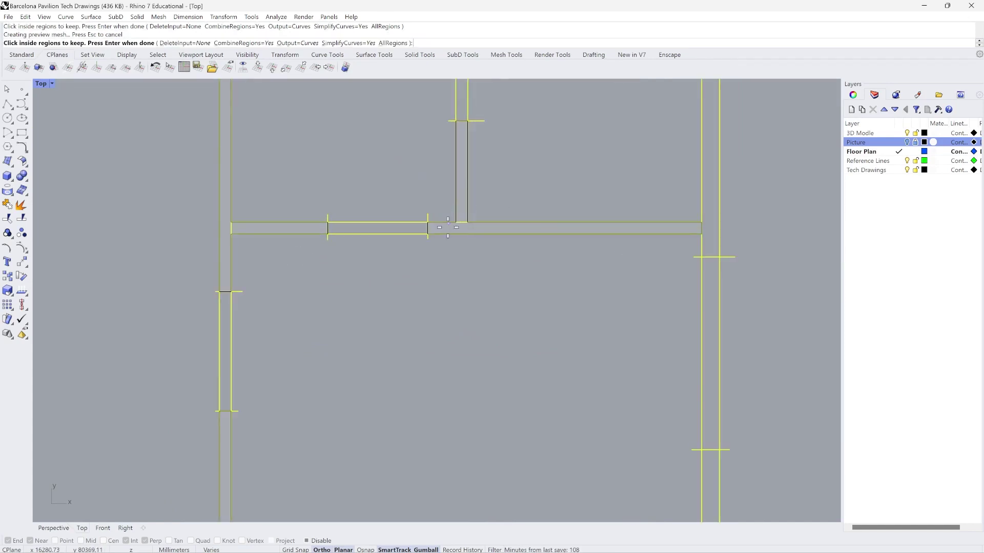
pyautogui.scroll(-3, 477, 155)
pyautogui.scroll(3, 447, 193)
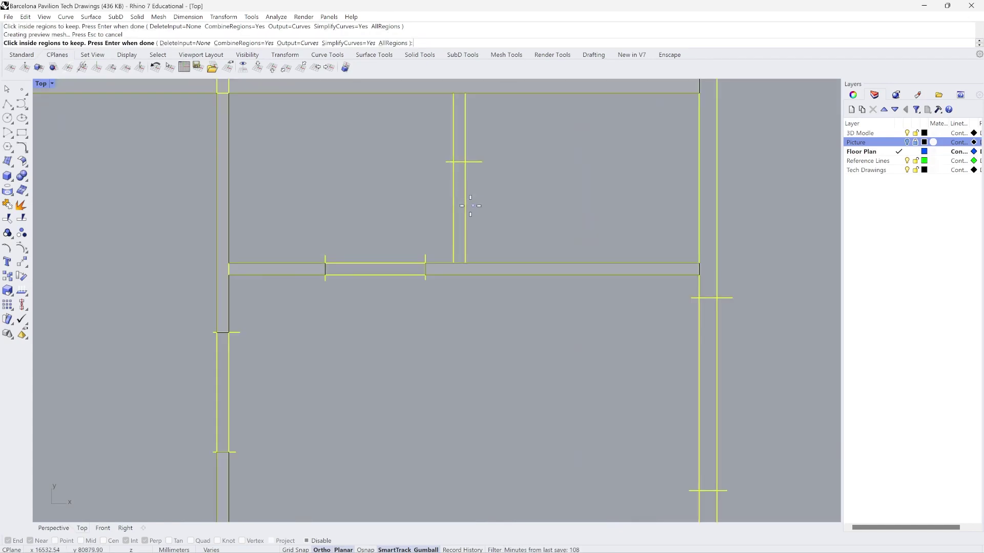
pyautogui.click(460, 211)
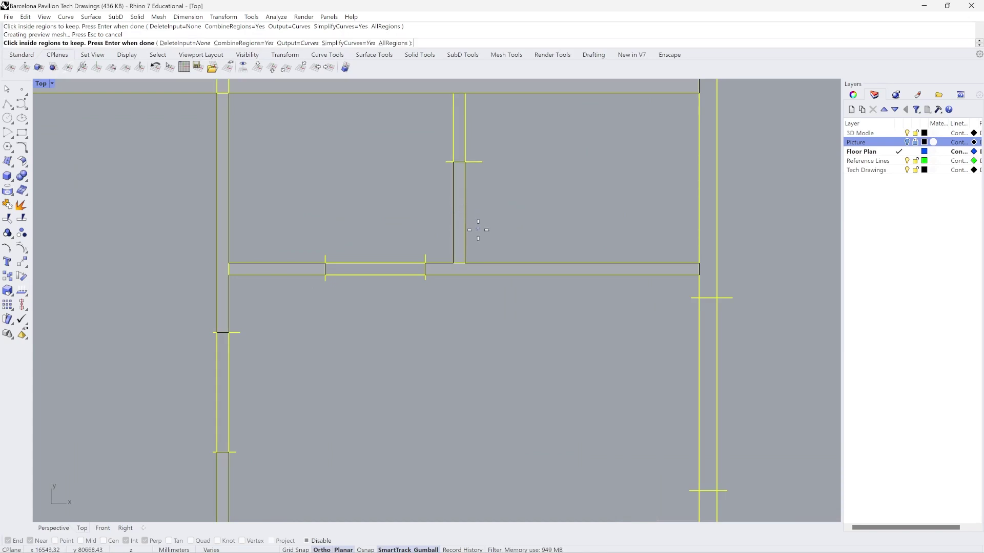
pyautogui.click(461, 210)
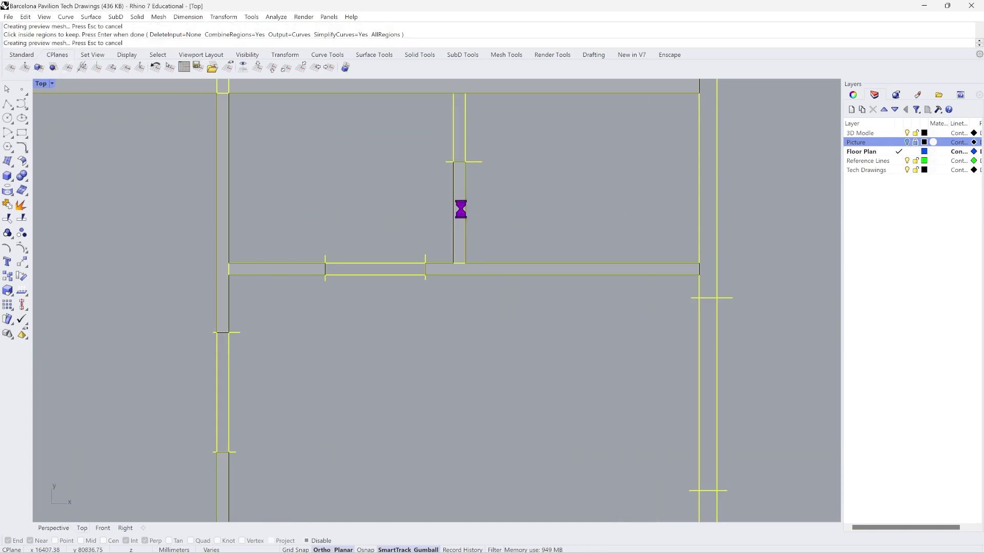
pyautogui.scroll(2, 463, 148)
pyautogui.click(460, 149)
pyautogui.scroll(-4, 564, 195)
pyautogui.scroll(2, 635, 214)
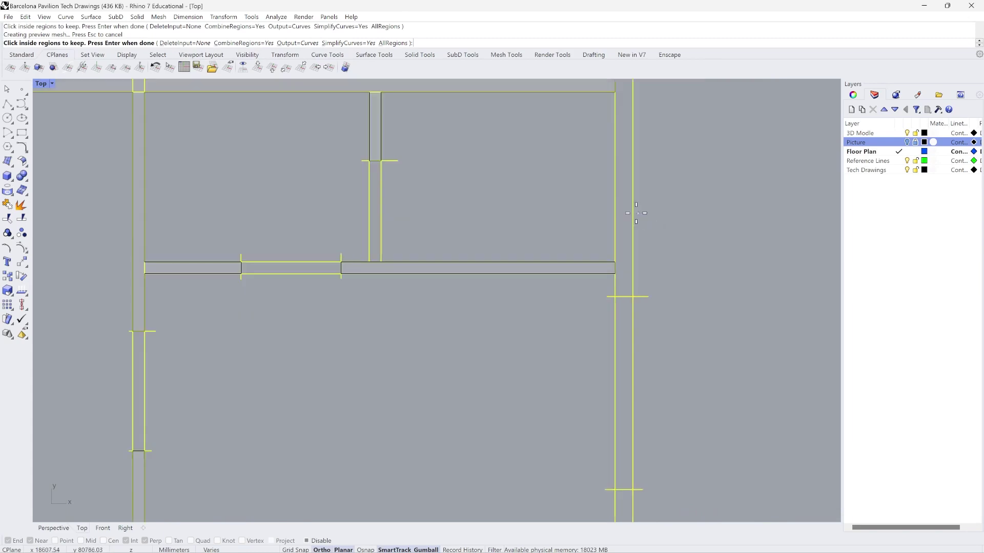
# Keep the small rooms' right wall above and below its opening as regions.
pyautogui.click(623, 210)
pyautogui.scroll(-8, 596, 154)
pyautogui.scroll(6, 591, 338)
pyautogui.click(602, 313)
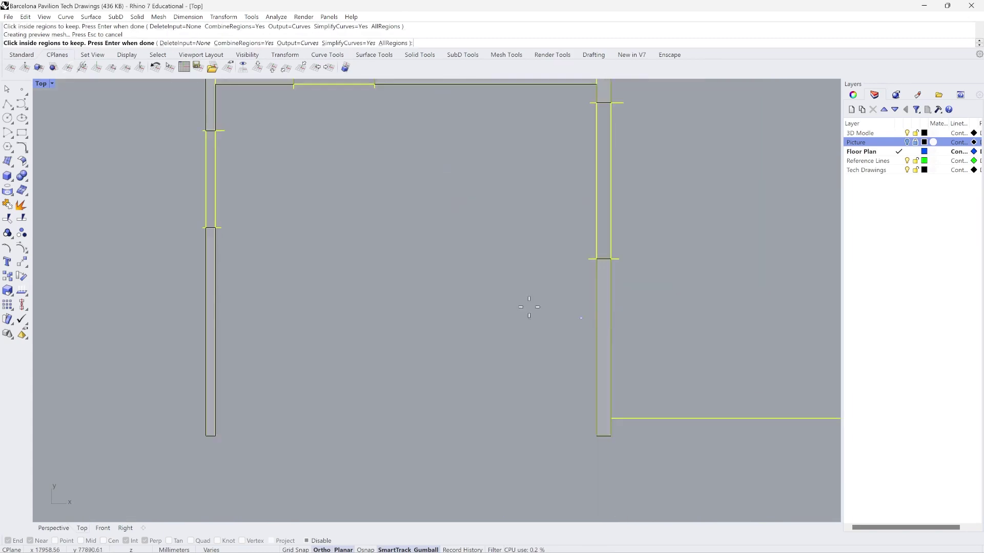
pyautogui.scroll(-6, 528, 307)
# Keep the lower, right and upper wall regions with their corners at the plan's right end and finish the CurveBoolean.
pyautogui.scroll(7, 590, 346)
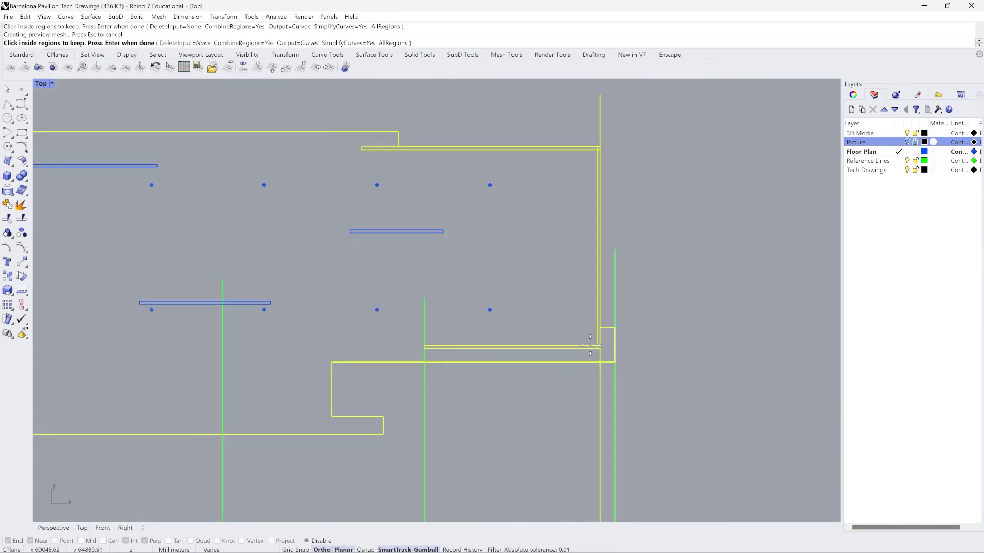
pyautogui.scroll(8, 591, 346)
pyautogui.click(609, 342)
pyautogui.click(620, 342)
pyautogui.click(621, 327)
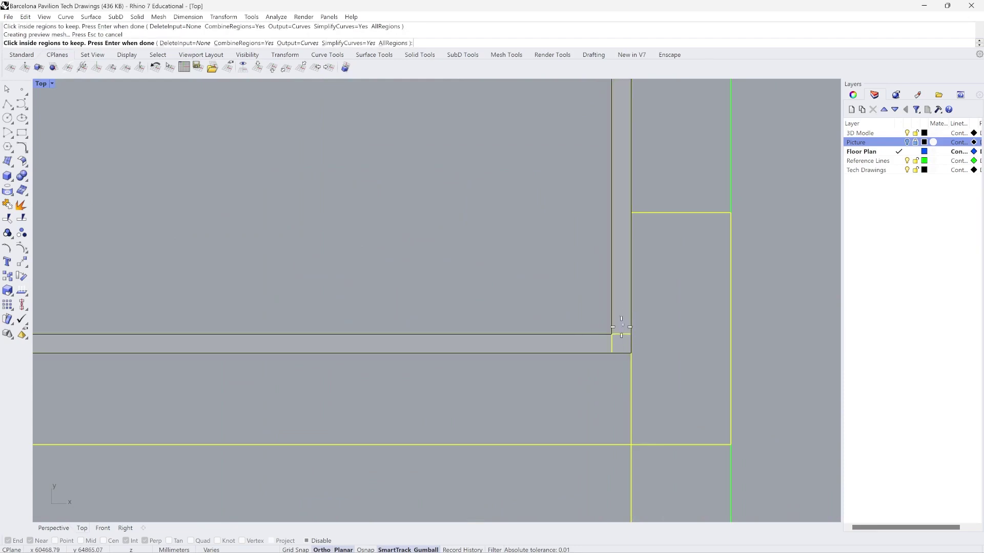
pyautogui.scroll(-5, 621, 326)
pyautogui.scroll(8, 576, 180)
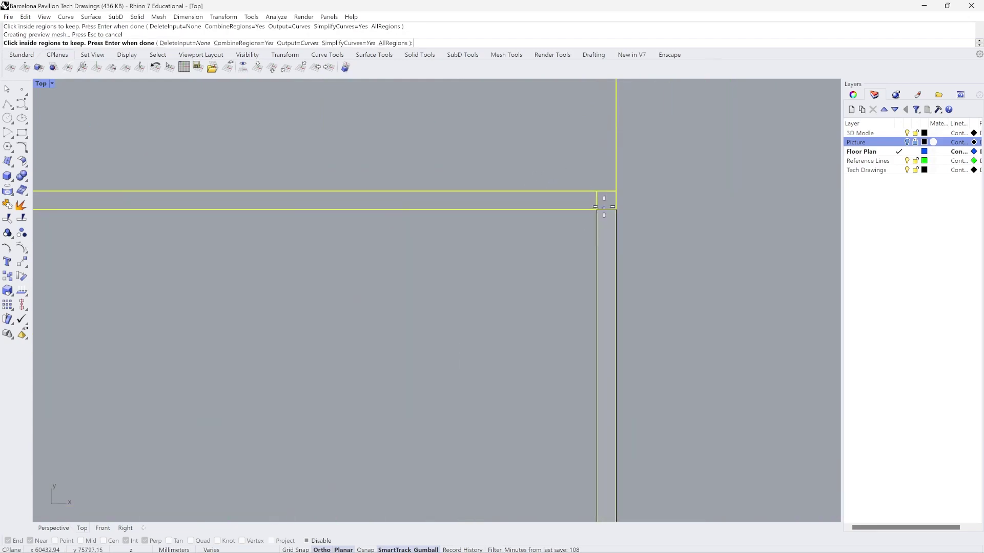
pyautogui.scroll(-6, 651, 219)
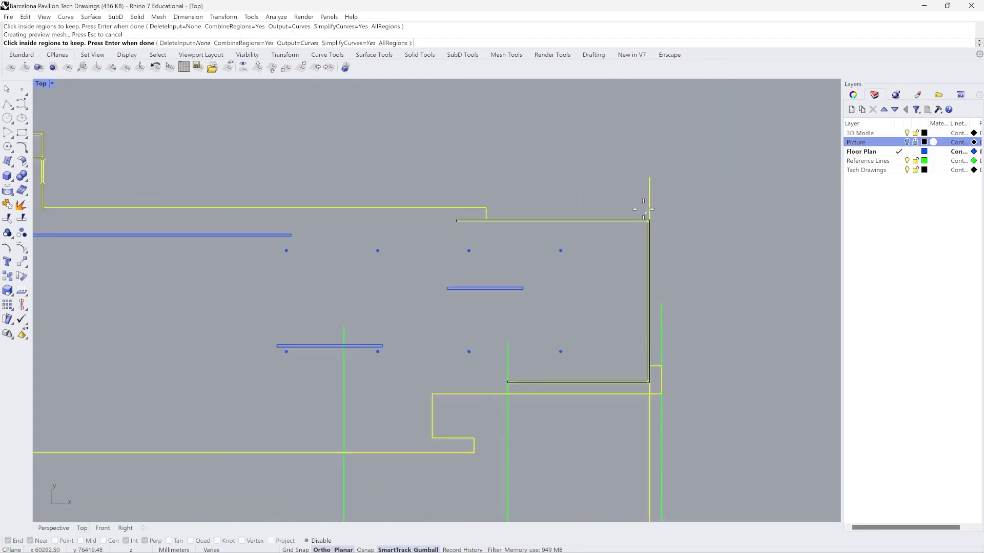
pyautogui.press('Return')
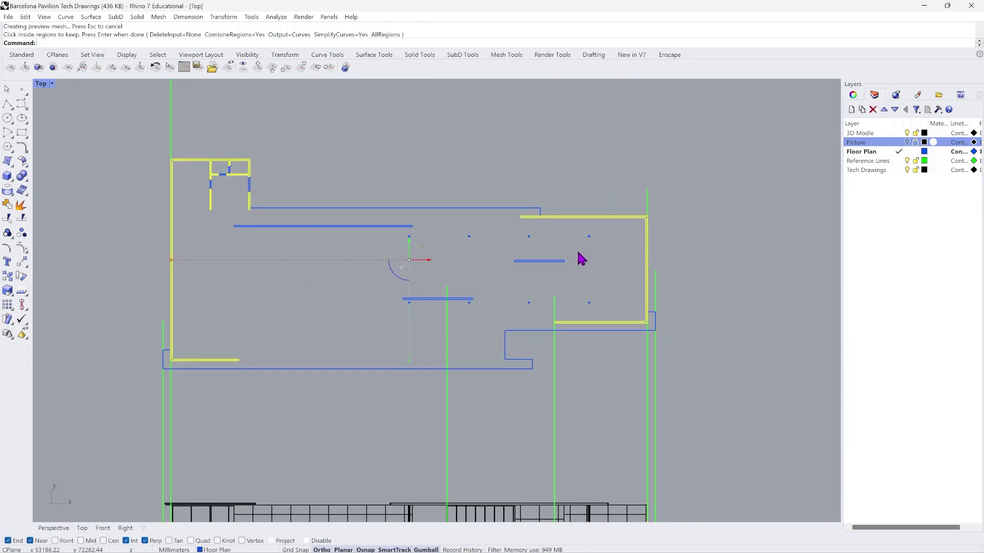
# Examine the merged wall outlines at the plan's corners, around the small rooms and at the right end.
pyautogui.scroll(5, 176, 361)
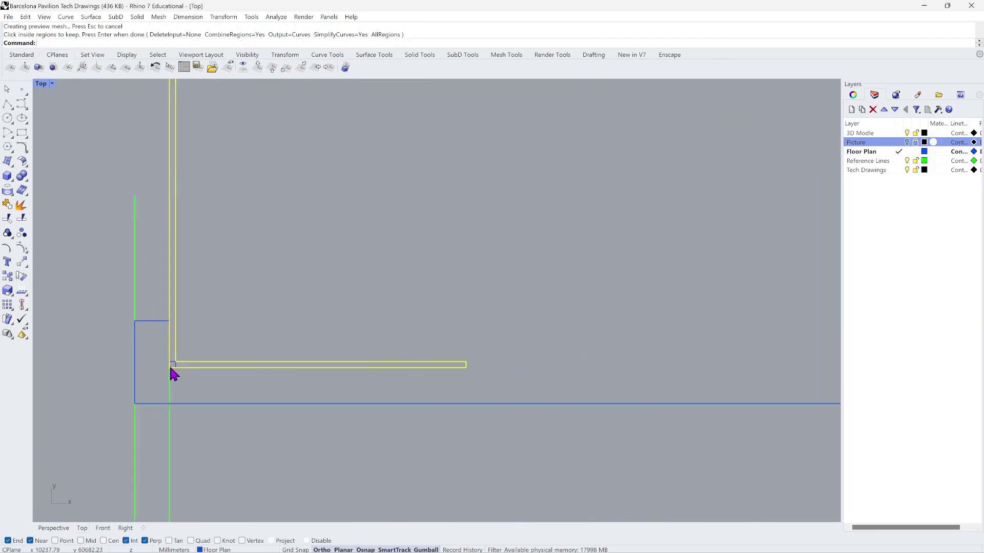
pyautogui.scroll(-5, 182, 363)
pyautogui.scroll(6, 185, 215)
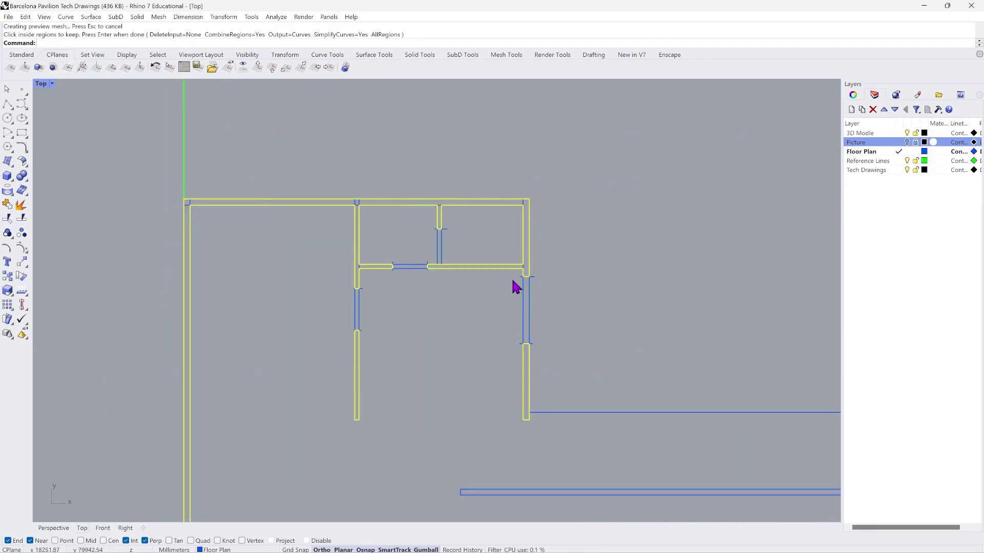
pyautogui.scroll(-5, 252, 225)
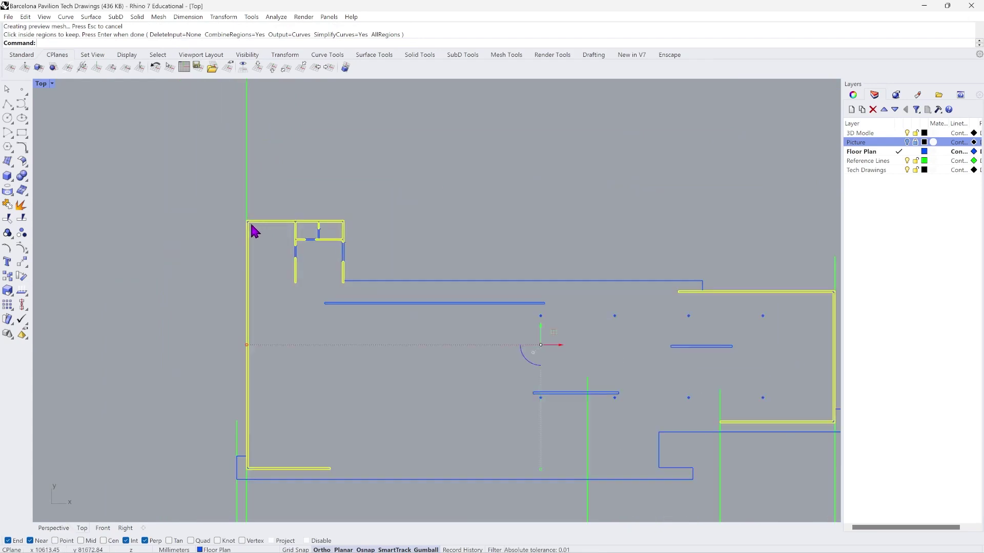
pyautogui.scroll(6, 523, 316)
pyautogui.scroll(2, 608, 331)
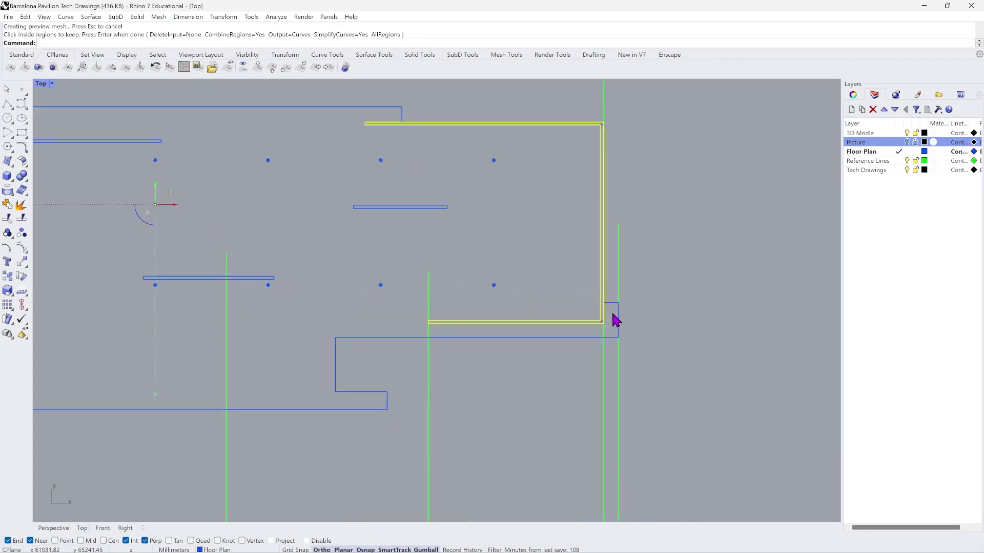
pyautogui.scroll(-4, 456, 221)
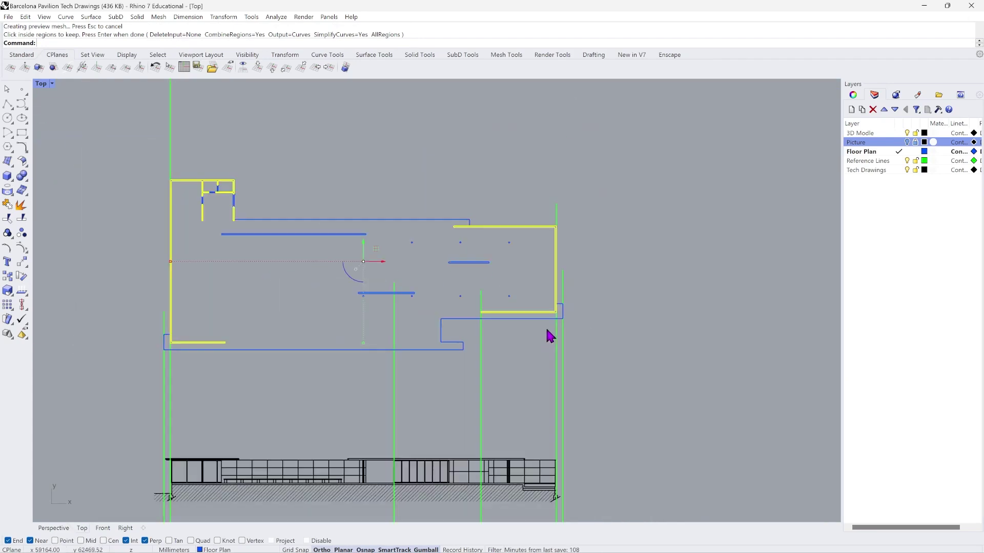
# Try hiding the selected merged wall outlines and undo the hide.
pyautogui.scroll(4, 202, 213)
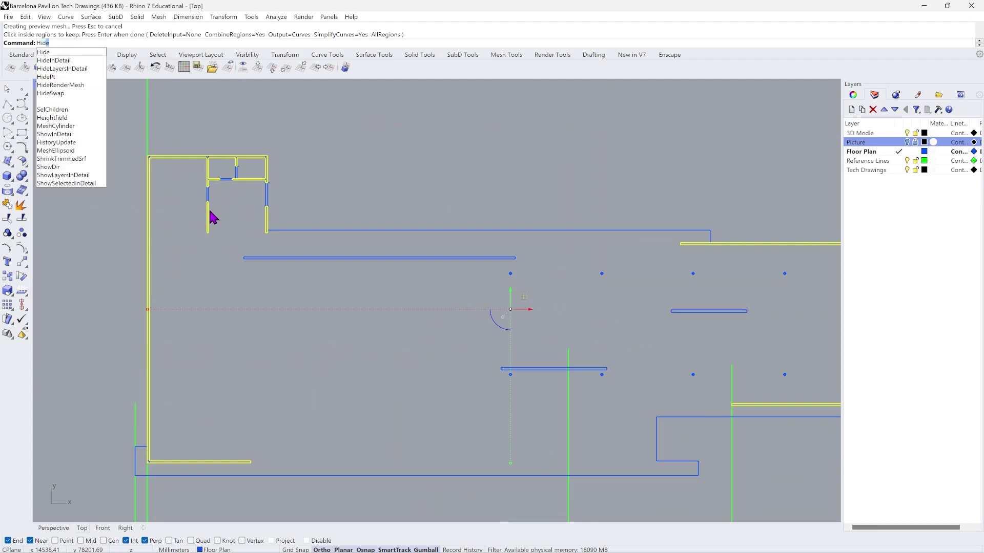
pyautogui.press('Return')
pyautogui.hotkey('ctrl', 'z')
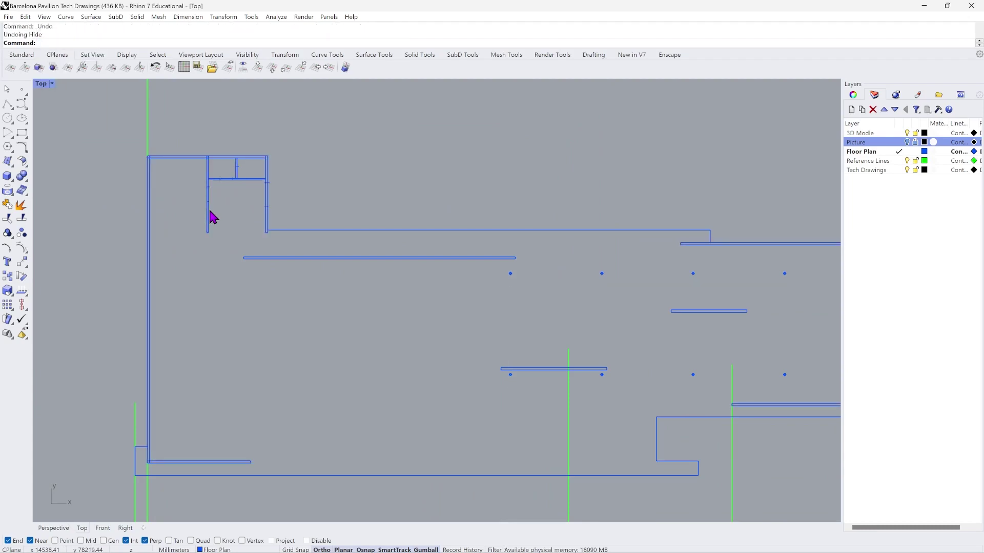
# Select the merged wall outlines around the small rooms, including the separate wall pieces below the left and right openings.
pyautogui.scroll(5, 211, 210)
pyautogui.click(205, 181)
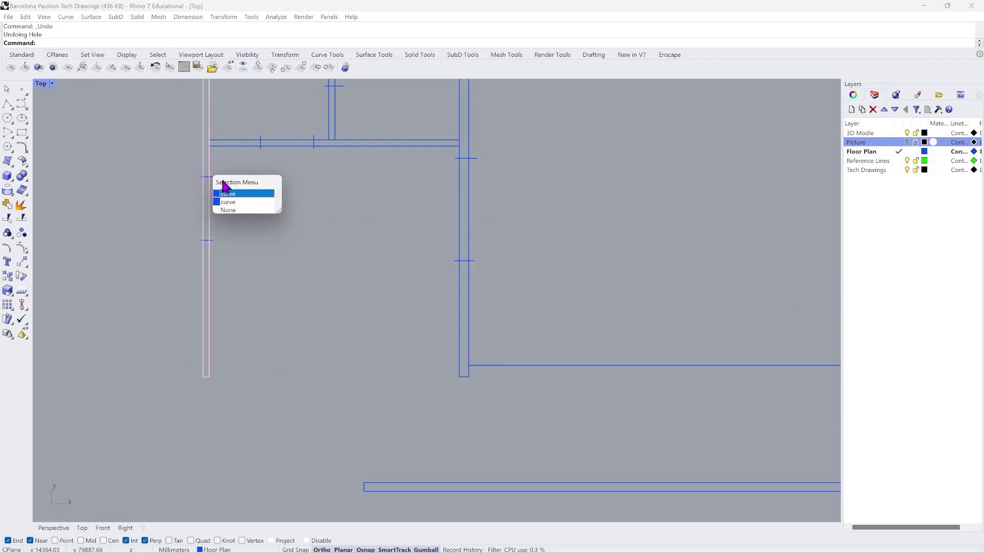
pyautogui.click(233, 204)
pyautogui.scroll(-2, 226, 212)
pyautogui.click(215, 248)
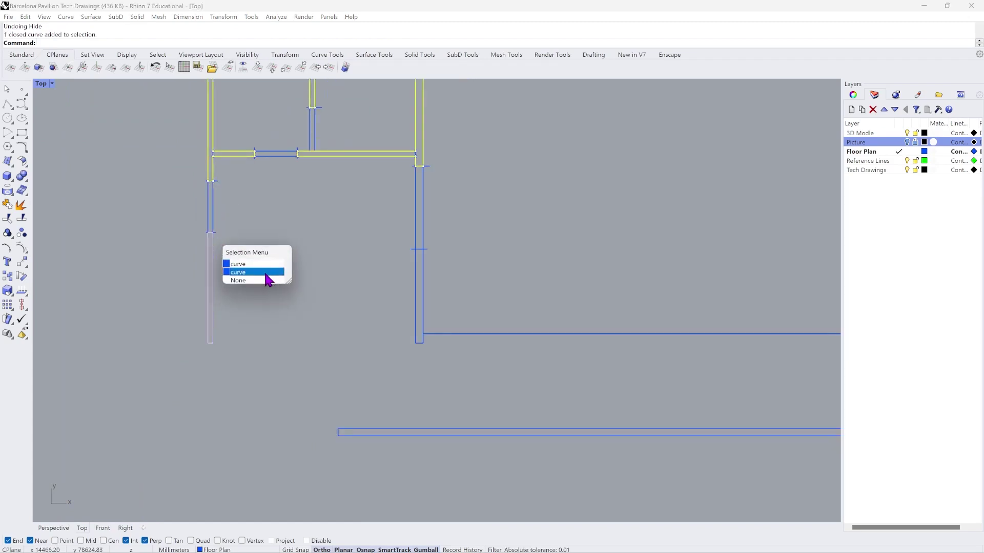
pyautogui.click(265, 274)
pyautogui.click(418, 280)
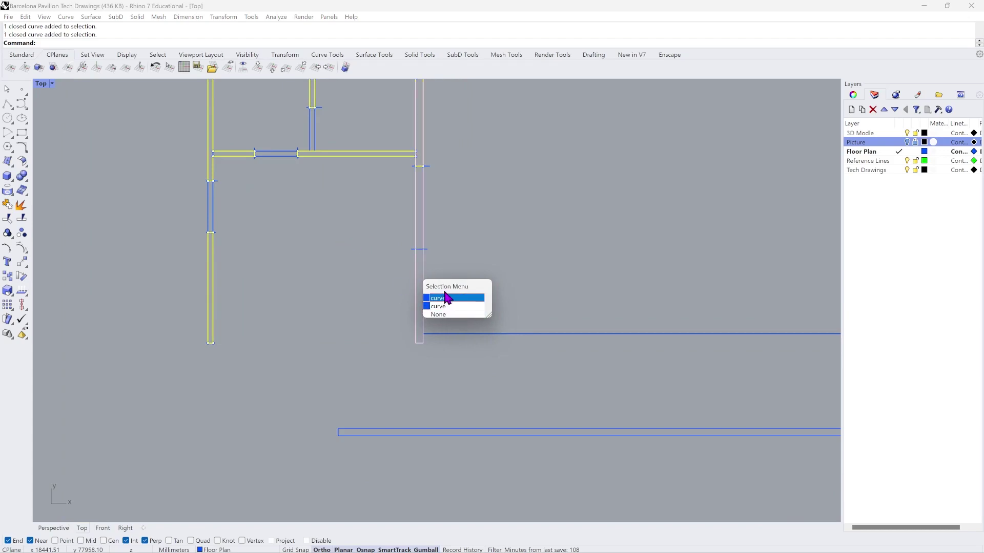
pyautogui.click(446, 314)
# Add the merged outline of the lower, right and upper walls at the plan's right end to the selection.
pyautogui.scroll(-5, 300, 235)
pyautogui.scroll(3, 514, 338)
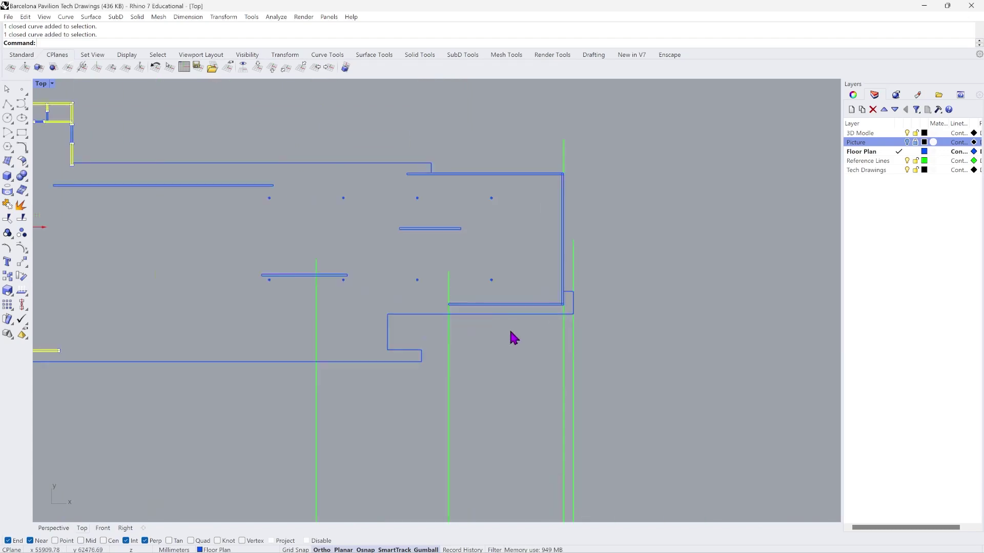
pyautogui.scroll(5, 514, 339)
pyautogui.click(595, 277)
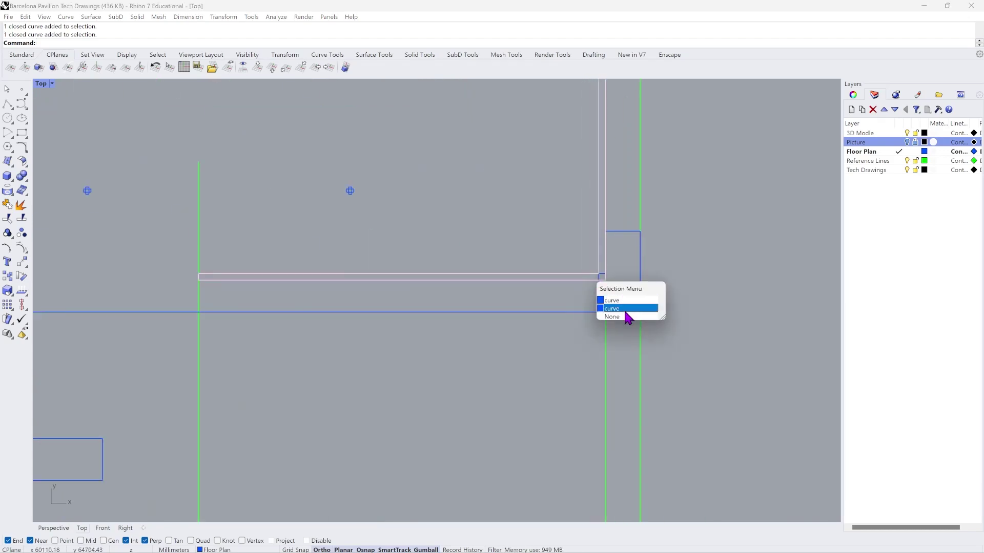
pyautogui.click(625, 309)
pyautogui.scroll(-3, 619, 323)
pyautogui.scroll(4, 513, 247)
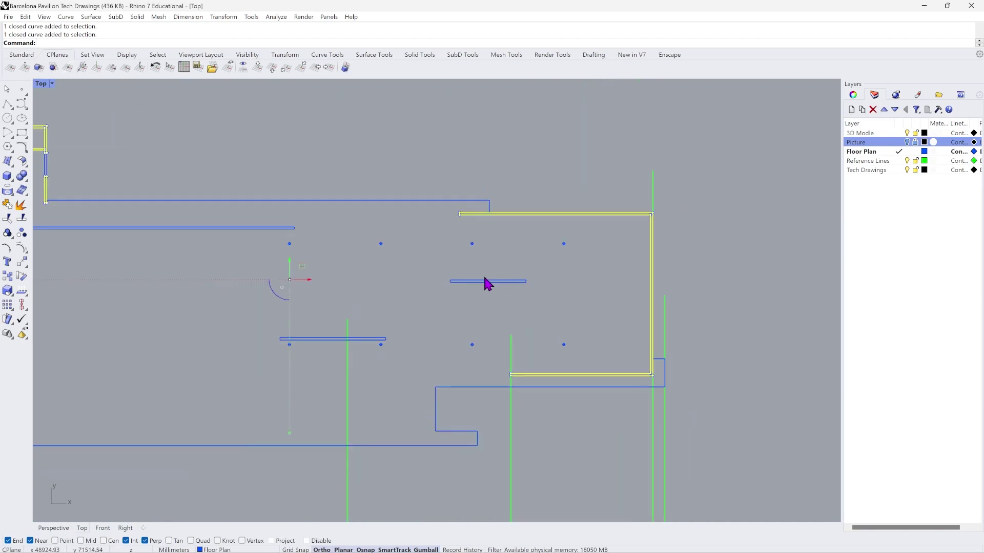
# Add the three freestanding wall rectangles in the middle of the plan to the selection.
pyautogui.keyDown('shift'); pyautogui.click(485, 282); pyautogui.keyUp('shift')
pyautogui.keyDown('shift'); pyautogui.click(333, 338); pyautogui.keyUp('shift')
pyautogui.keyDown('shift'); pyautogui.click(268, 229); pyautogui.keyUp('shift')
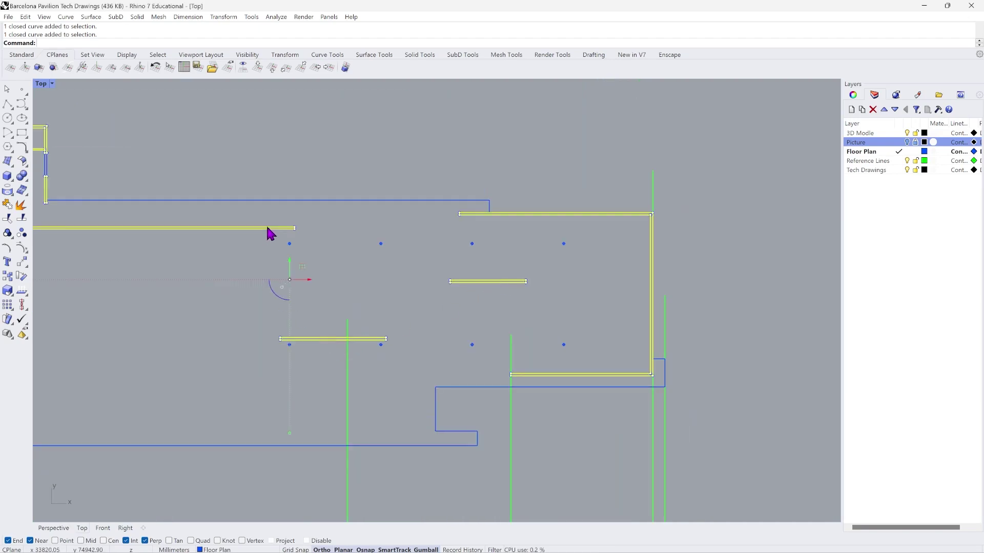
pyautogui.scroll(-3, 510, 334)
pyautogui.scroll(2, 454, 333)
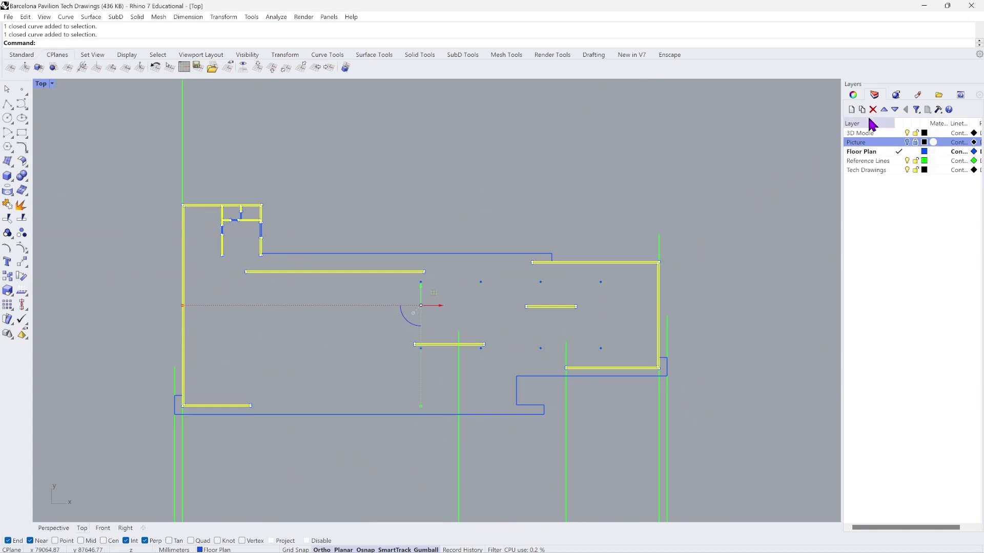
# Create a new layer named Walls Plan.
pyautogui.click(851, 109)
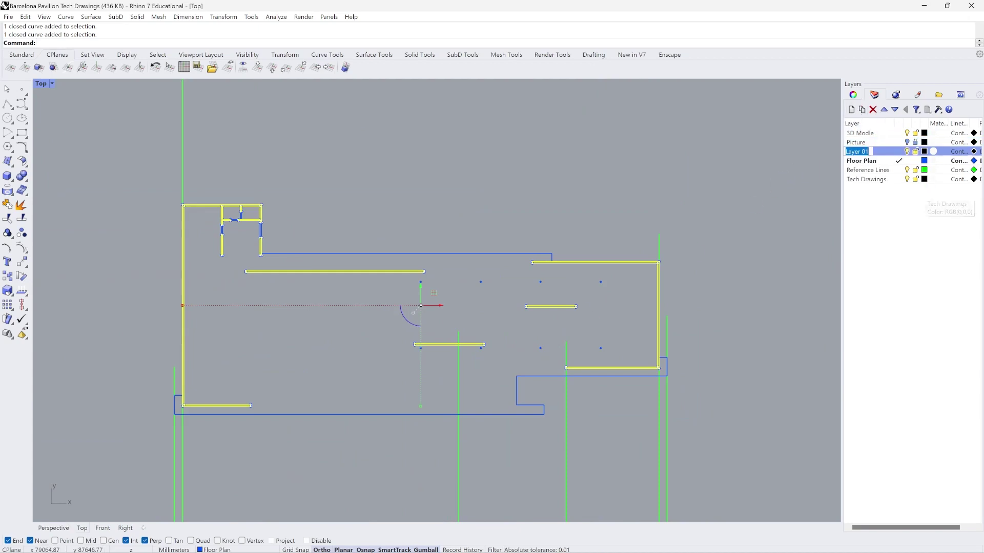
pyautogui.write('Walls Plan')
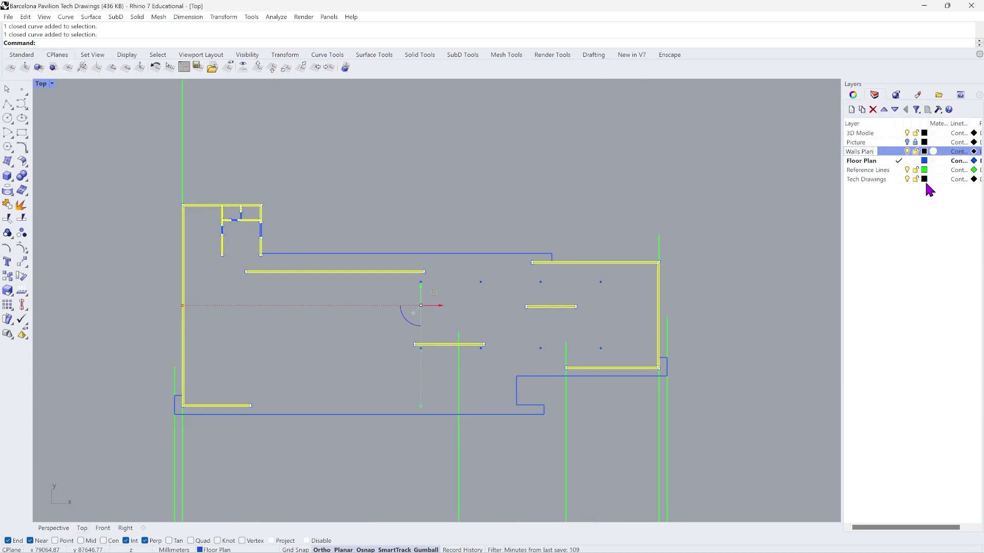
pyautogui.press('Return')
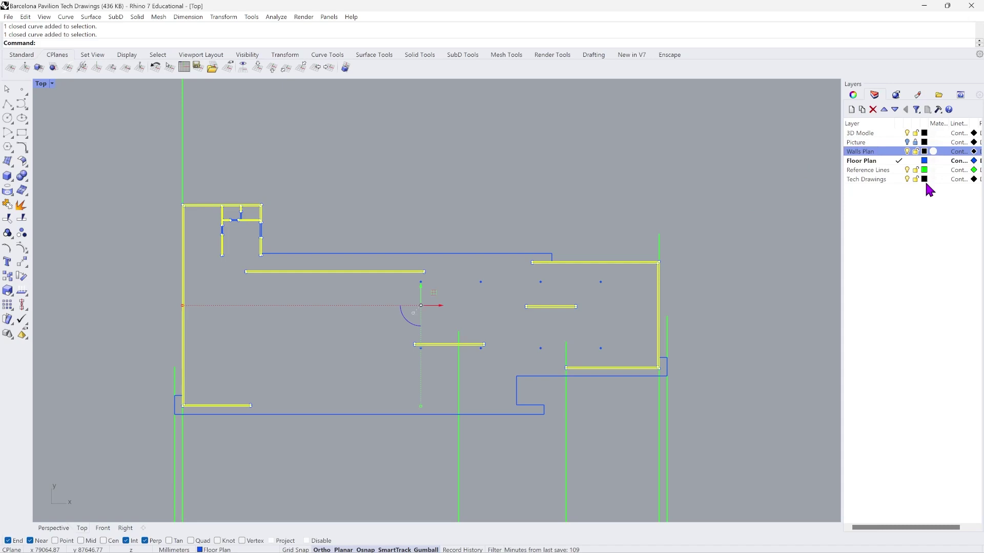
# Move the selected wall outlines to the Walls Plan layer and turn that layer off.
pyautogui.rightClick(881, 153)
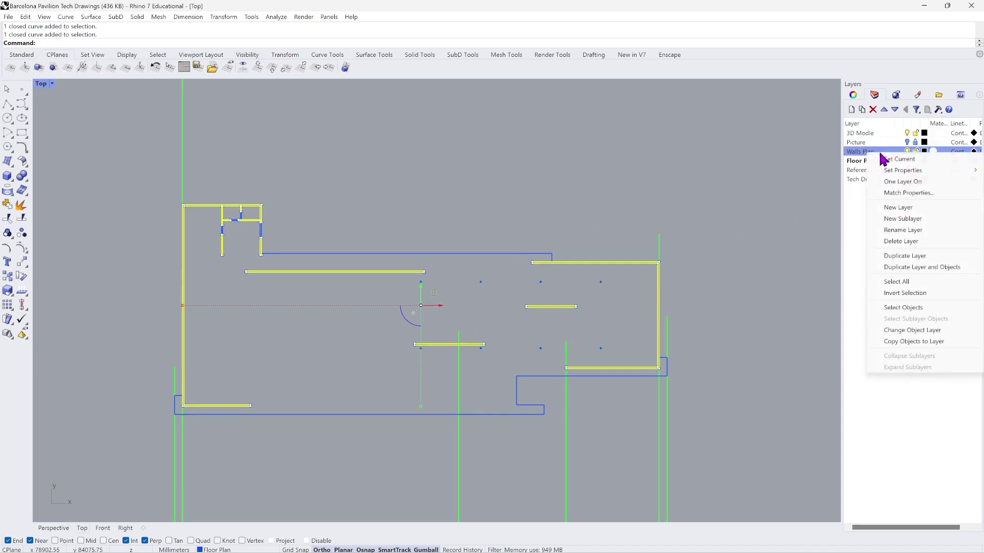
pyautogui.click(915, 332)
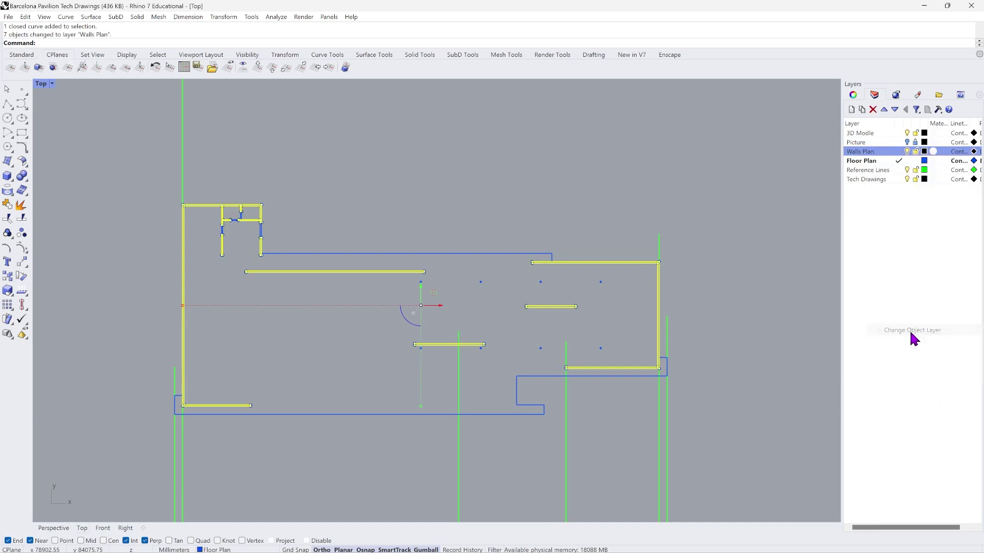
pyautogui.click(907, 152)
# Delete the leftover original rectangles of the lower and left walls at the plan's left end.
pyautogui.scroll(6, 179, 428)
pyautogui.click(213, 387)
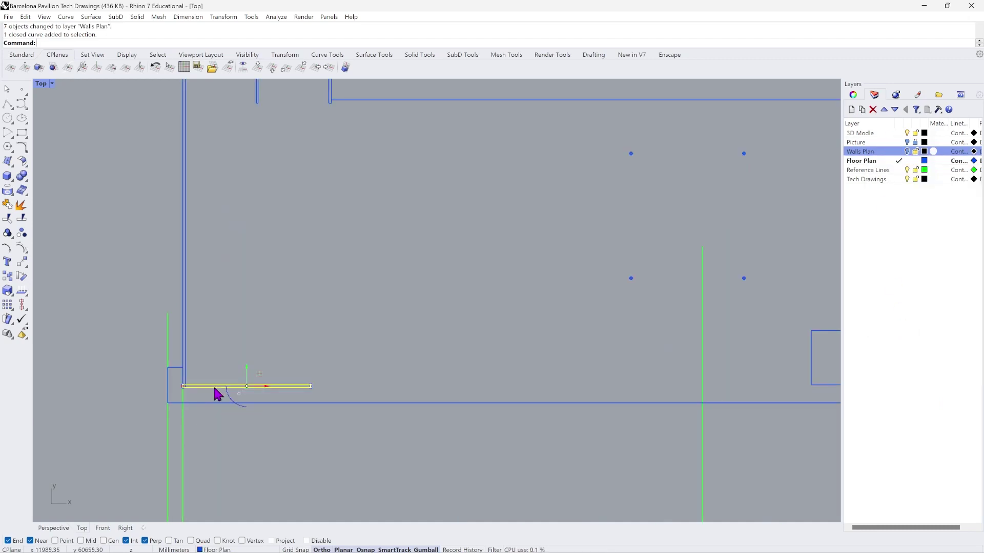
pyautogui.scroll(6, 218, 340)
pyautogui.click(172, 407)
pyautogui.scroll(4, 169, 425)
pyautogui.click(150, 426)
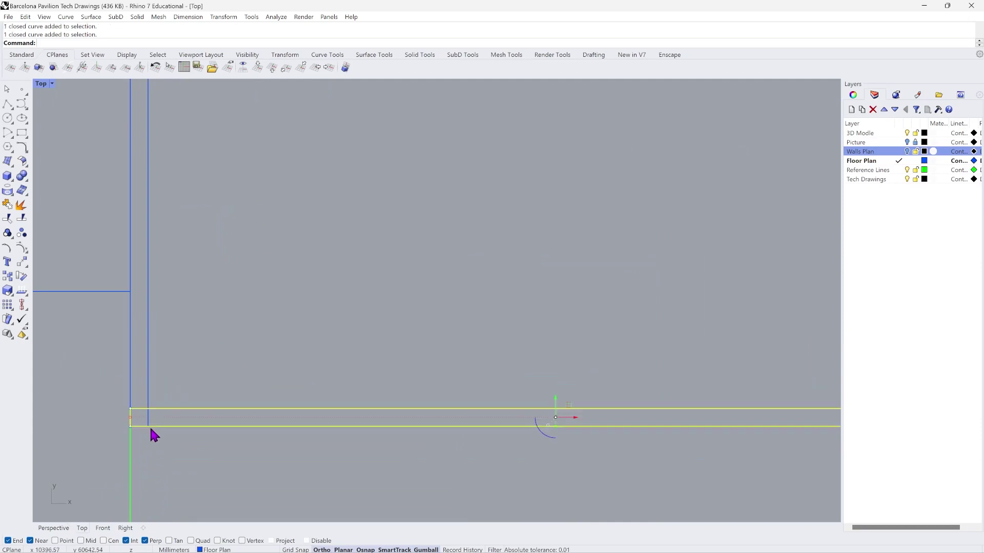
pyautogui.click(157, 367)
pyautogui.scroll(-1, 180, 453)
pyautogui.click(188, 428)
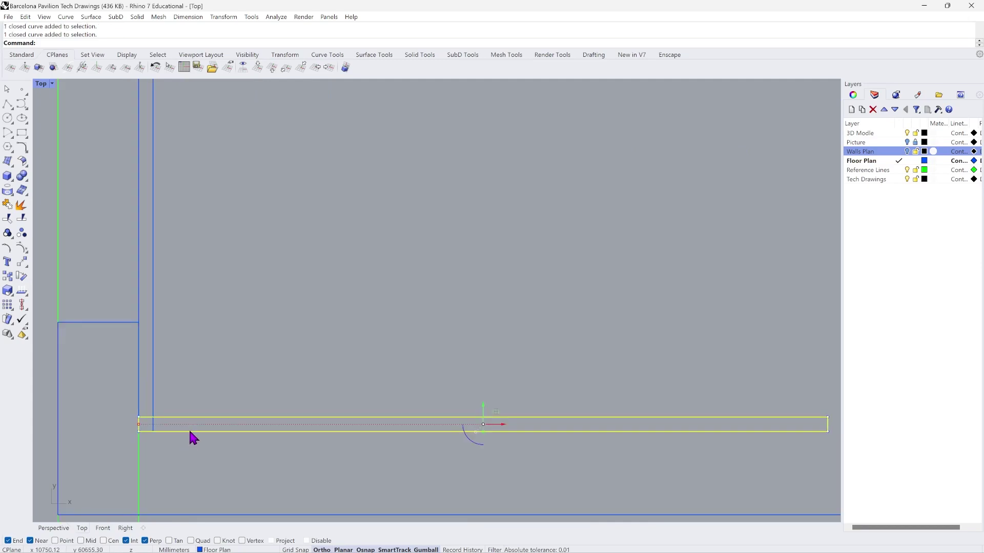
pyautogui.press('Delete')
pyautogui.click(154, 405)
pyautogui.scroll(-6, 211, 471)
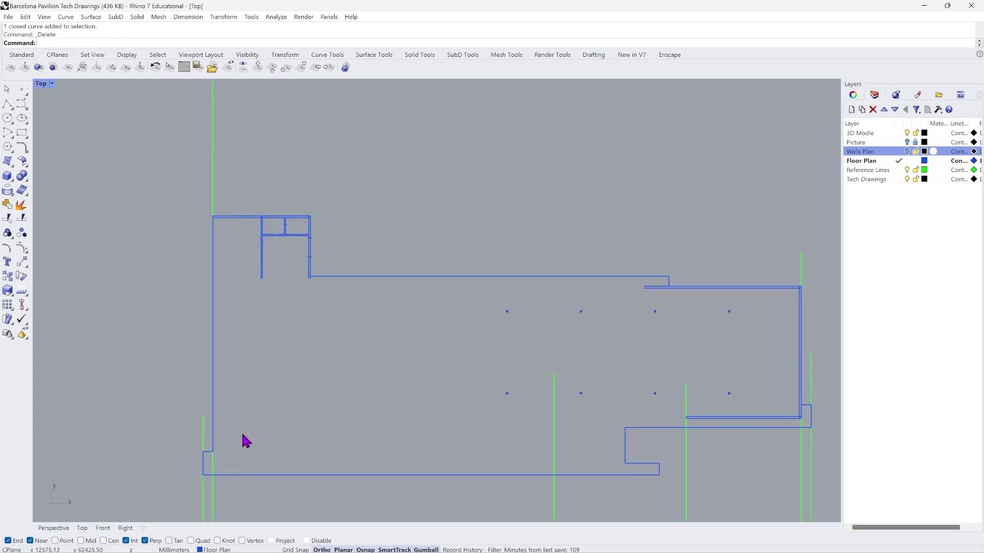
# Delete the small rooms' original left wall and inner wall rectangles together with their opening marks.
pyautogui.scroll(5, 262, 222)
pyautogui.press('Delete')
pyautogui.scroll(5, 263, 221)
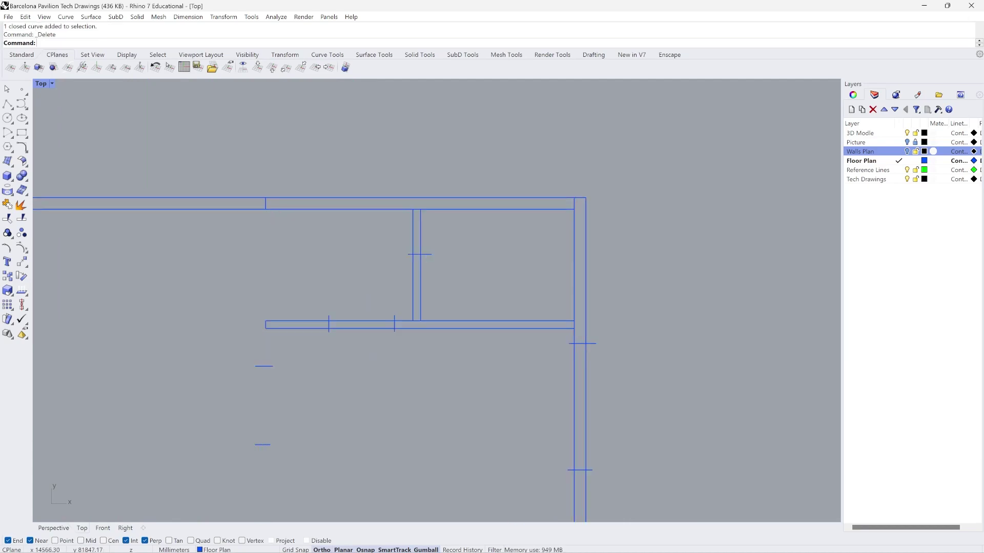
pyautogui.moveTo(457, 234); pyautogui.dragTo(236, 469)
pyautogui.press('Delete')
# Delete the small rooms' original right wall rectangle and the remaining opening mark across it.
pyautogui.click(574, 352)
pyautogui.press('Delete')
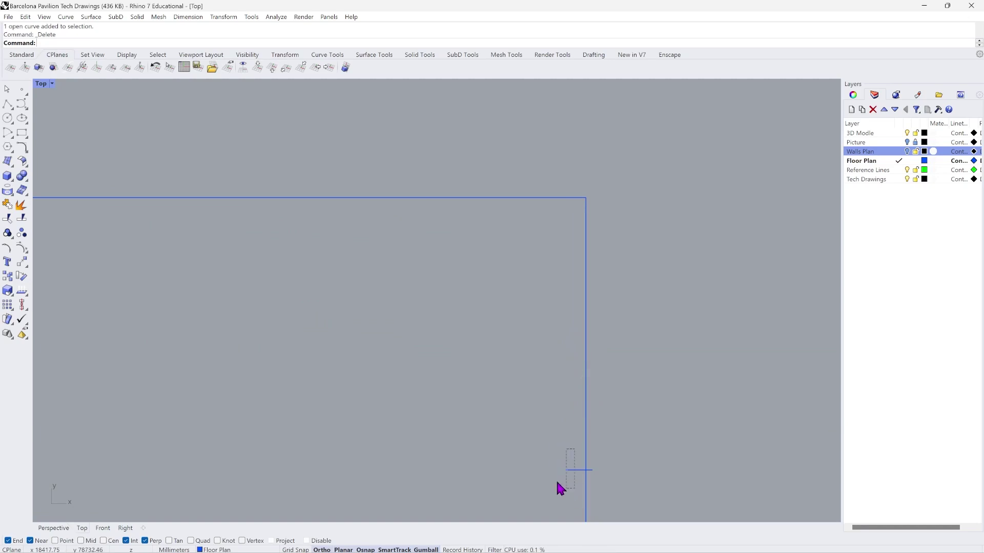
pyautogui.moveTo(557, 483); pyautogui.dragTo(555, 483)
pyautogui.press('Delete')
# Delete the original upper wall rectangle at the plan's right end and select the adjoining right wall rectangle.
pyautogui.scroll(-20, 390, 326)
pyautogui.scroll(13, 582, 344)
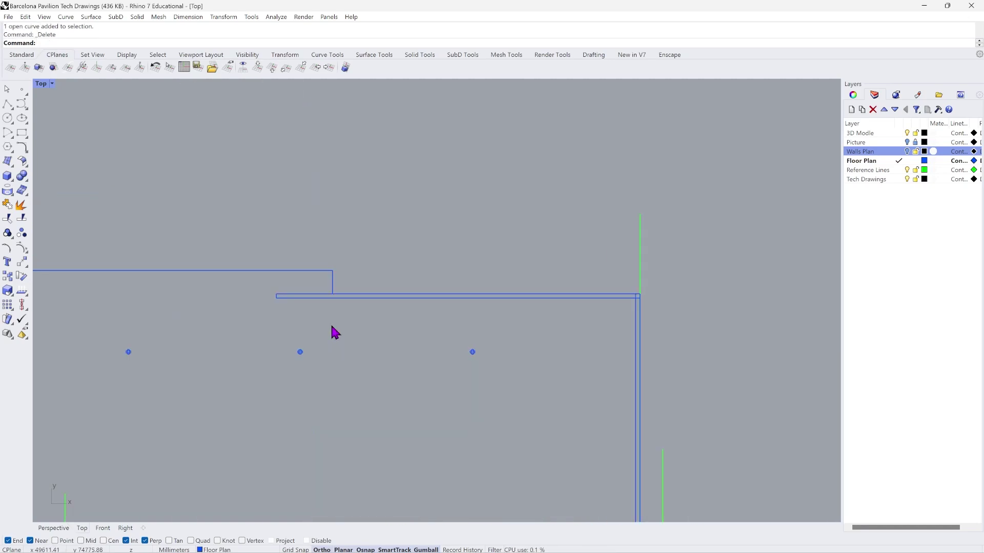
pyautogui.click(313, 297)
pyautogui.press('Delete')
pyautogui.scroll(5, 640, 313)
pyautogui.click(620, 308)
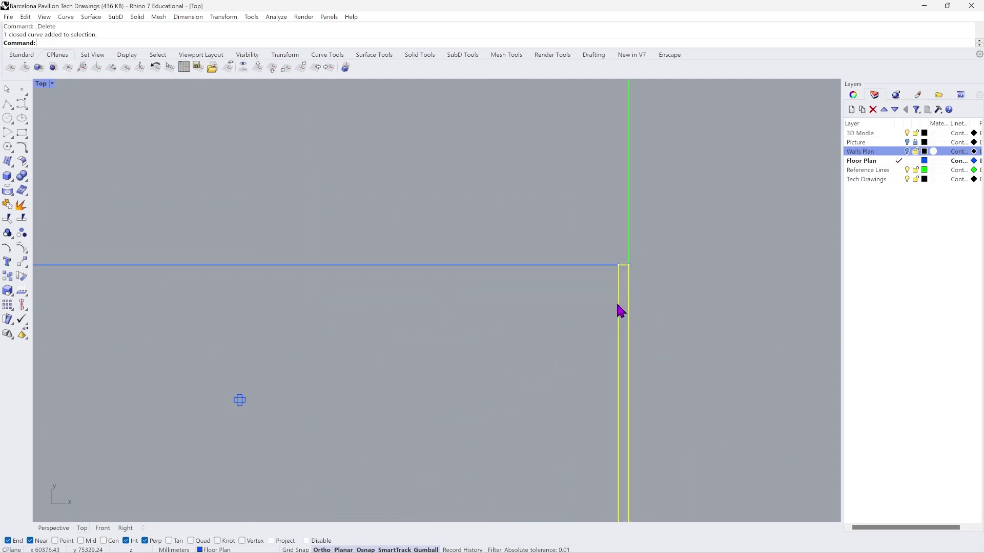
# Delete the remaining closed wall outlines at the pavilion plan's right end, including the long horizontal wall above the lower floor edge.
pyautogui.scroll(-3, 610, 205)
pyautogui.scroll(-2, 599, 345)
pyautogui.scroll(5, 601, 362)
pyautogui.click(600, 362)
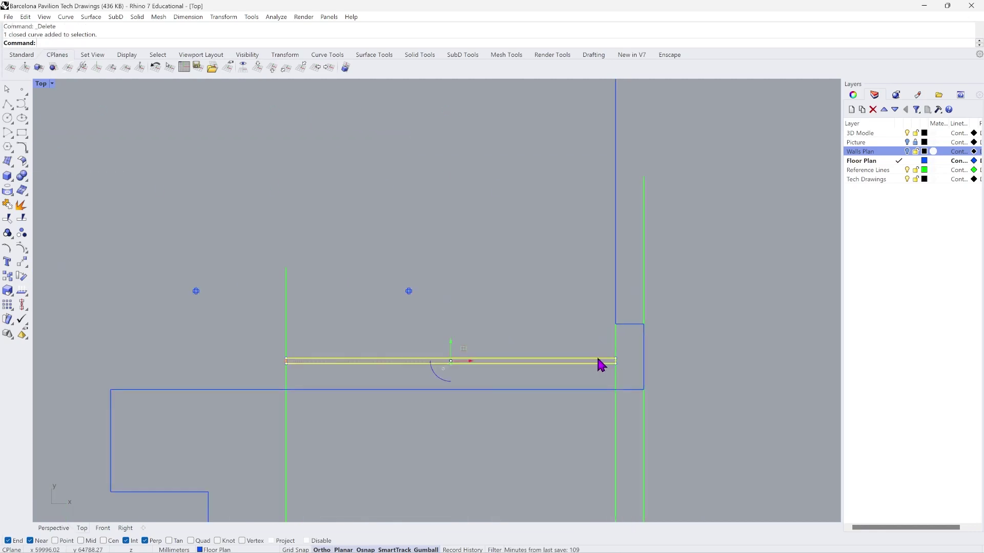
pyautogui.press('Delete')
pyautogui.scroll(-2, 599, 357)
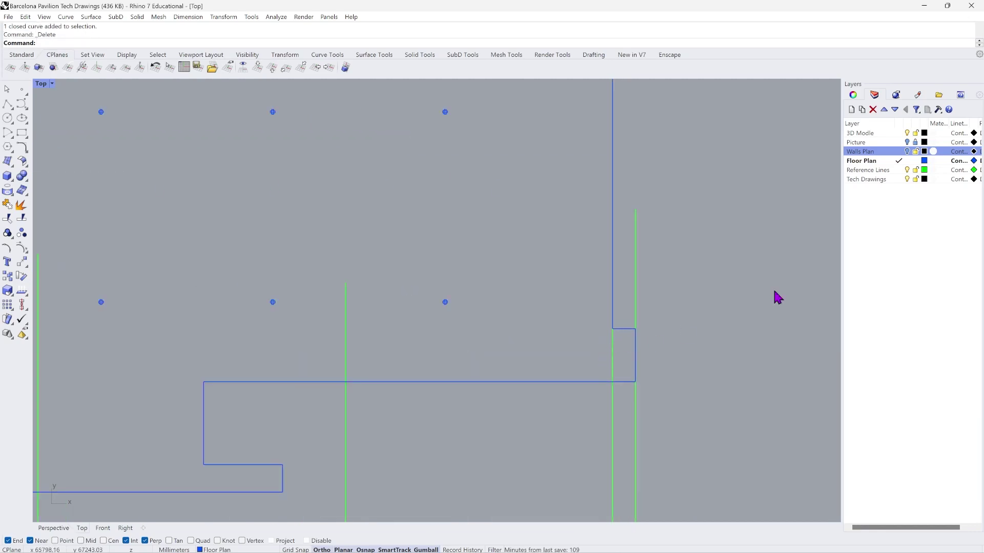
# Turn on the Walls Plan layer and make it the current layer.
pyautogui.click(907, 152)
pyautogui.scroll(-4, 682, 361)
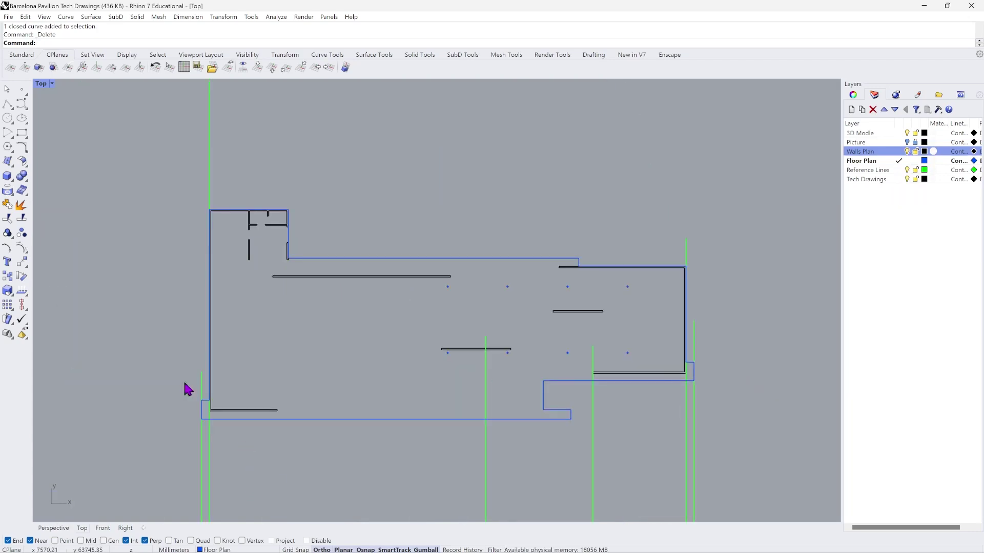
pyautogui.scroll(5, 275, 410)
pyautogui.scroll(-3, 269, 432)
pyautogui.scroll(5, 363, 145)
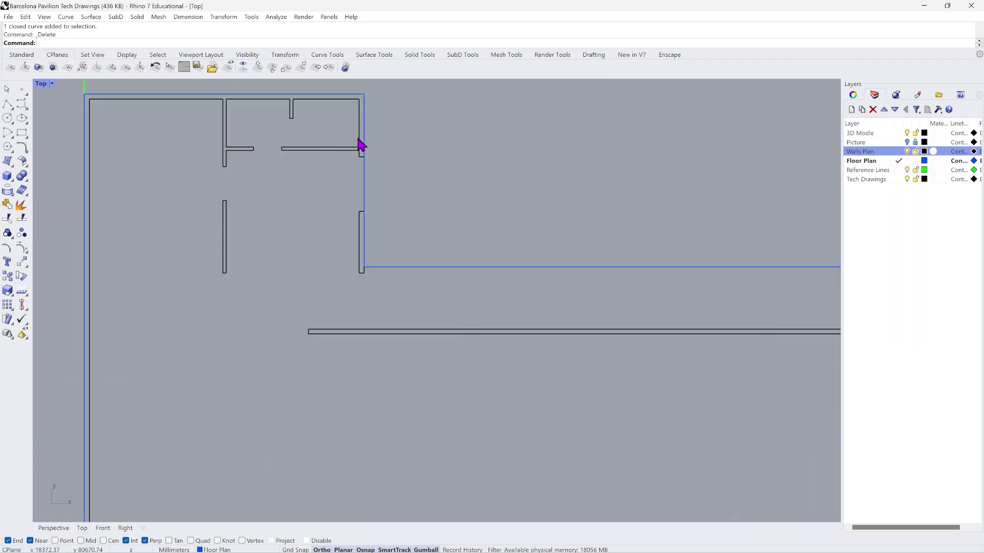
pyautogui.scroll(-3, 217, 261)
pyautogui.scroll(-3, 301, 272)
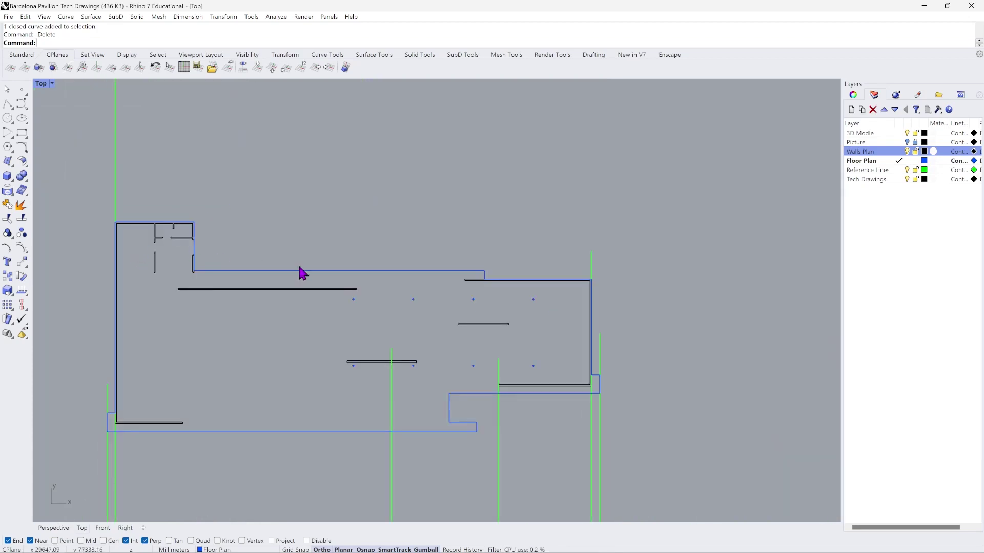
pyautogui.scroll(6, 415, 346)
pyautogui.scroll(3, 314, 345)
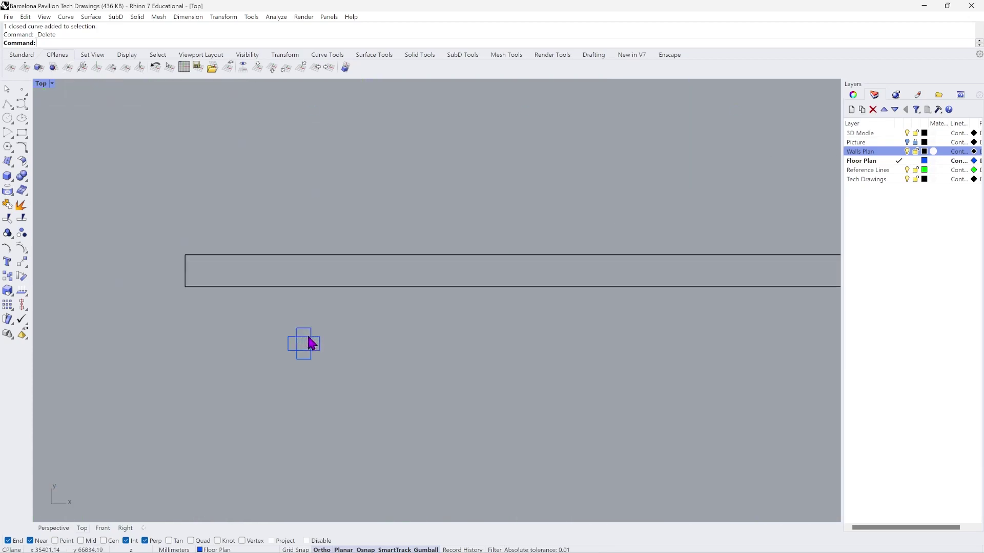
pyautogui.scroll(-6, 320, 366)
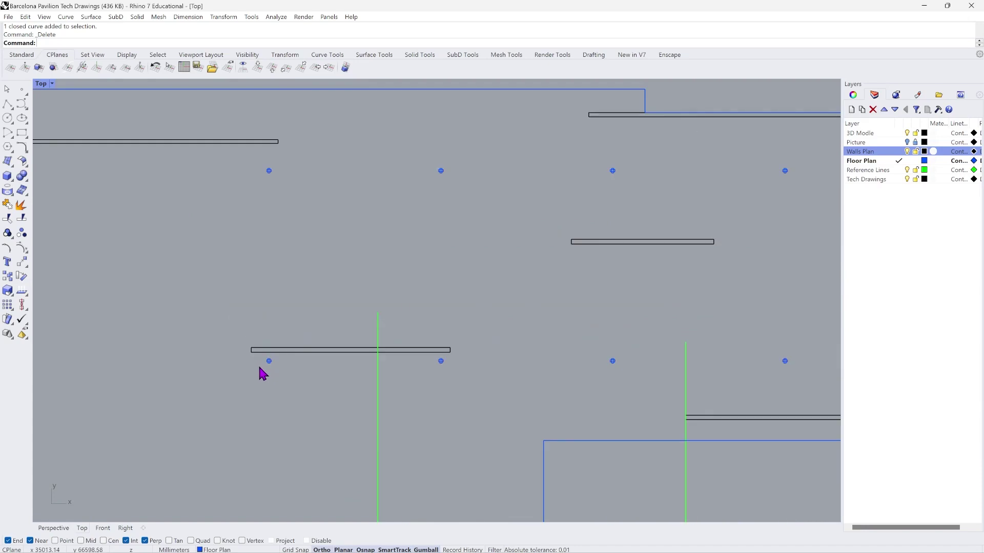
pyautogui.click(894, 155)
pyautogui.scroll(-1, 302, 245)
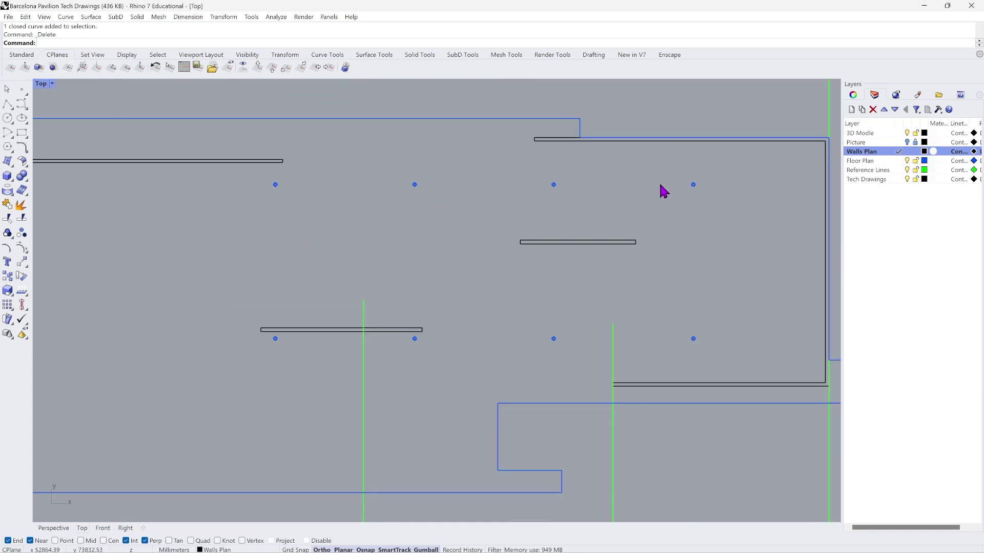
pyautogui.write('U')
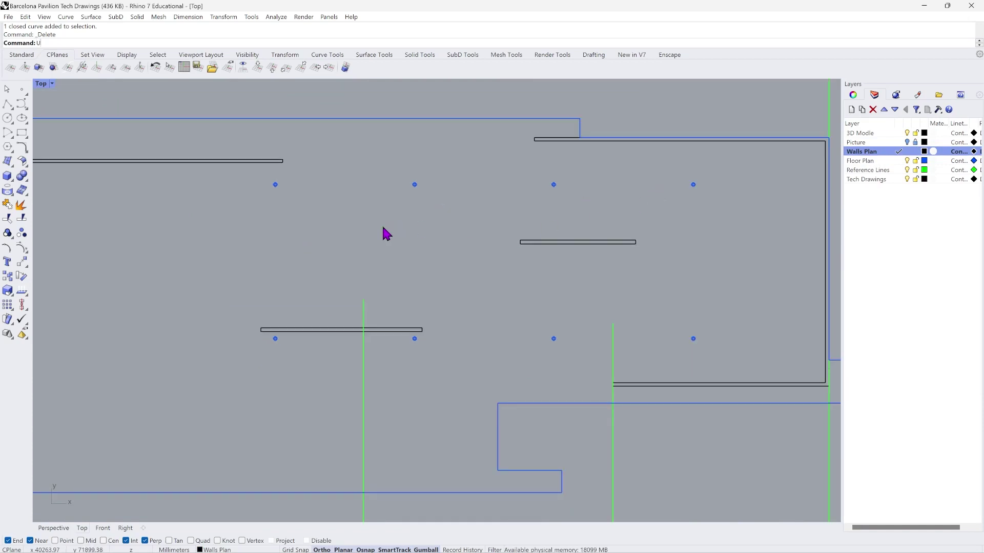
pyautogui.write('rv')
pyautogui.press('Escape')
# Start CurveBoolean with the overlapping rectangles of all eight cross-shaped columns selected as input curves.
pyautogui.write('Curve')
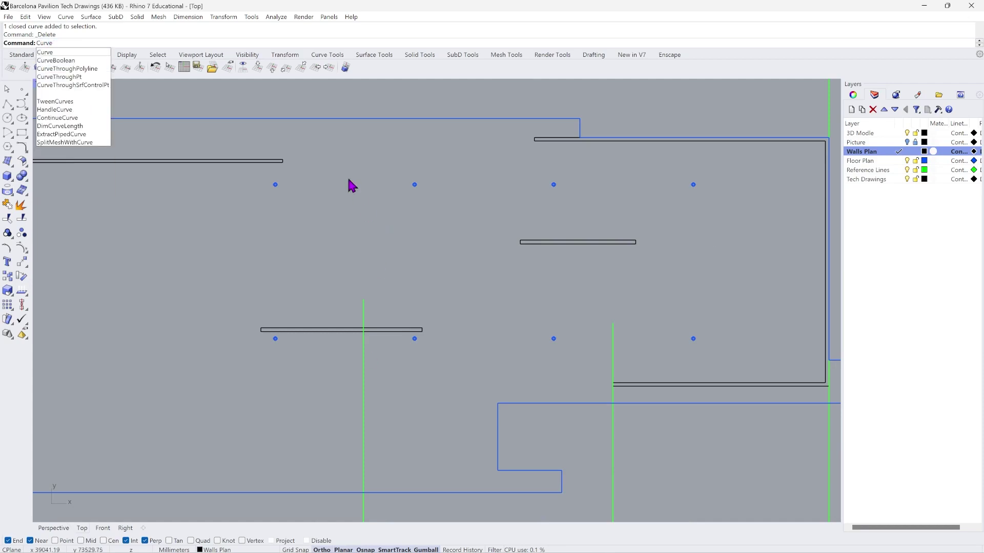
pyautogui.click(56, 61)
pyautogui.scroll(-2, 235, 233)
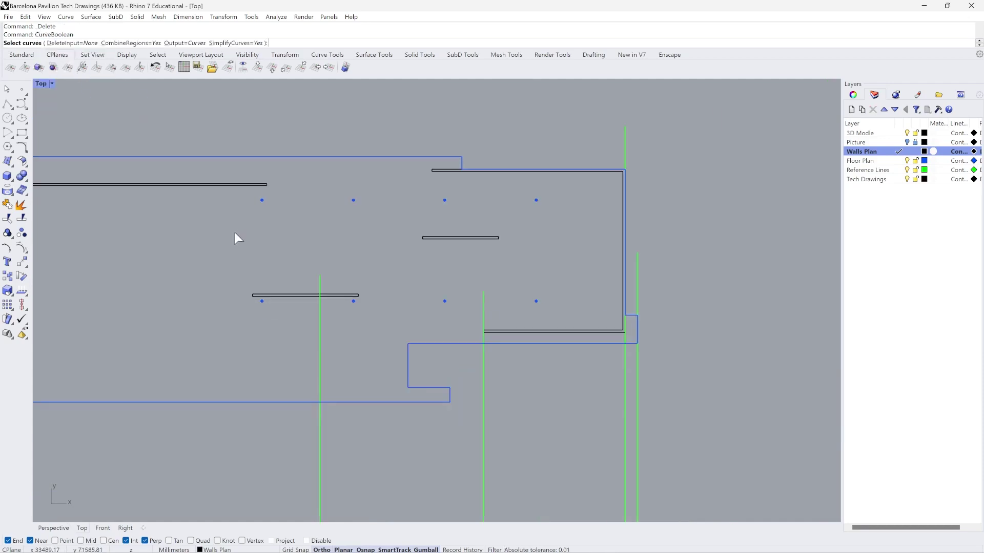
pyautogui.scroll(2, 565, 222)
pyautogui.moveTo(220, 209); pyautogui.dragTo(210, 205)
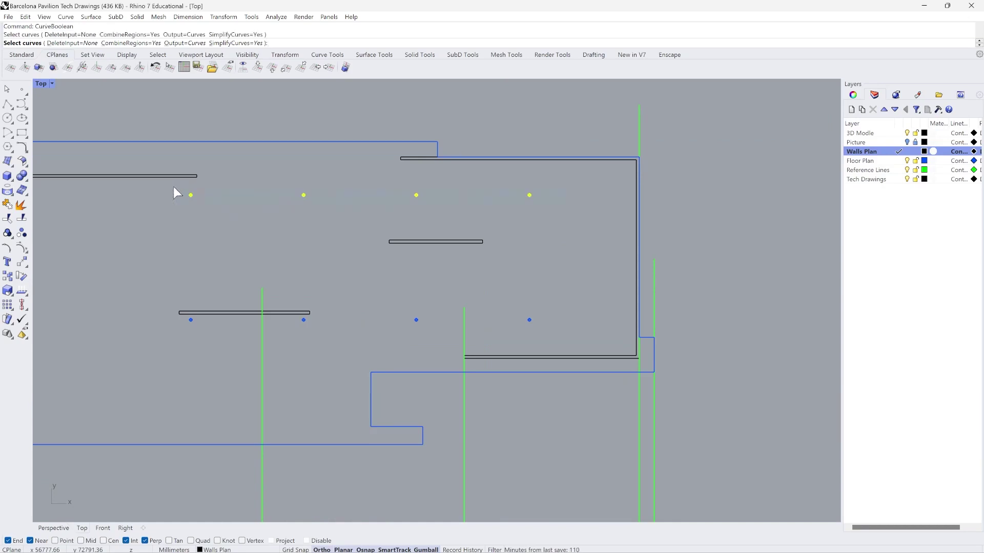
pyautogui.moveTo(547, 331); pyautogui.dragTo(169, 320)
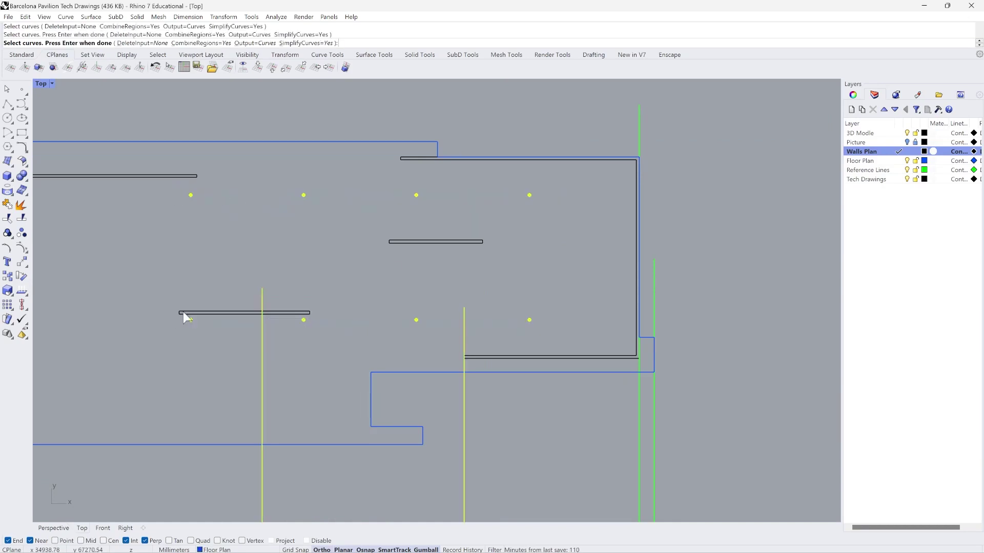
pyautogui.press('Return')
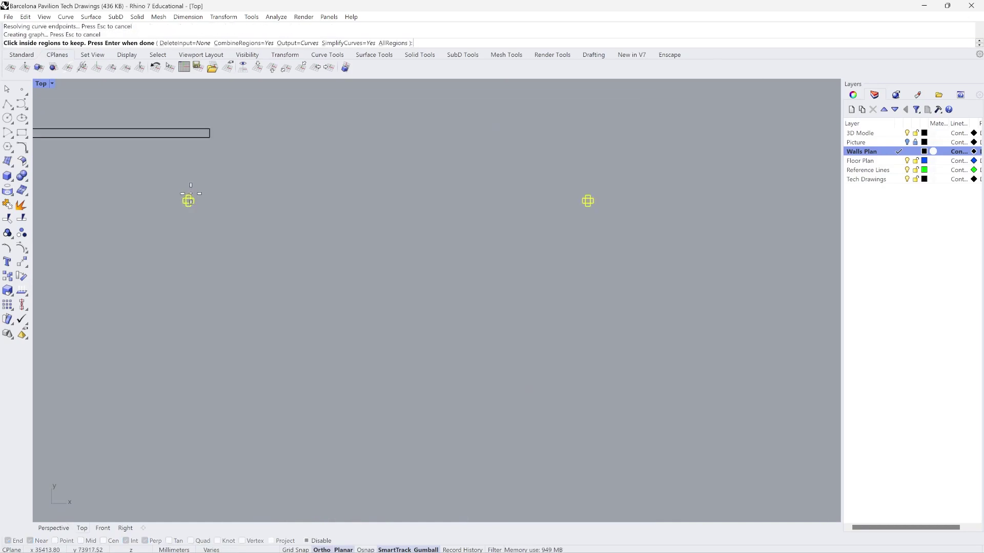
# Mark the centre and arm regions of the upper row's leftmost cross-shaped column to keep in the curve boolean.
pyautogui.scroll(4, 239, 226)
pyautogui.click(239, 225)
pyautogui.click(265, 215)
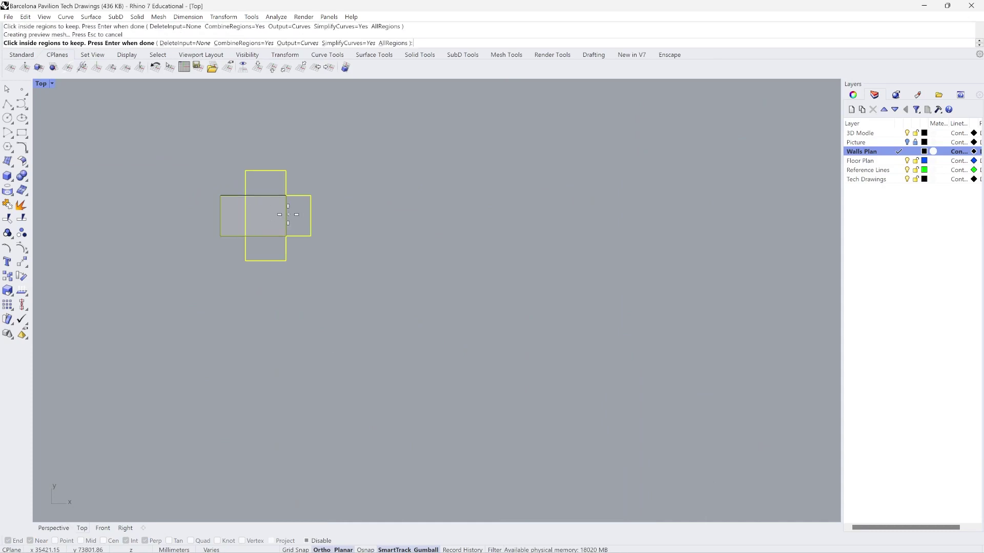
pyautogui.click(297, 214)
pyautogui.click(271, 185)
pyautogui.scroll(-10, 265, 242)
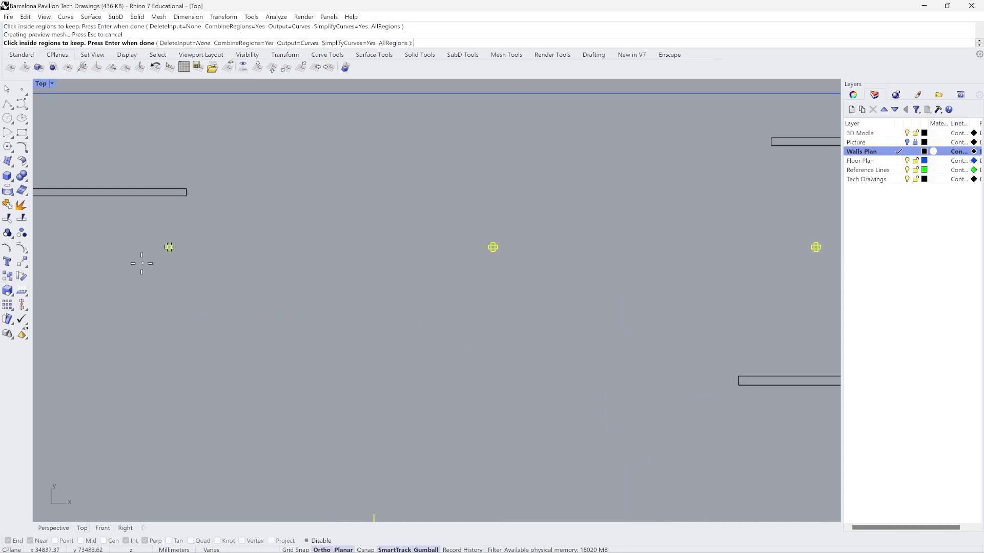
# Mark the centre and all four arm regions of the upper row's second column from the left to keep.
pyautogui.scroll(10, 430, 208)
pyautogui.click(432, 162)
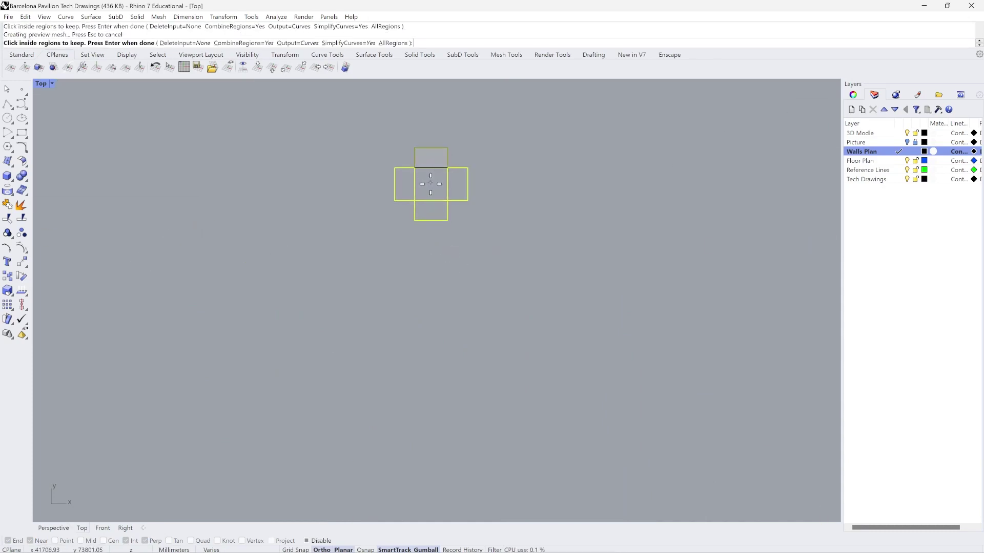
pyautogui.click(430, 185)
pyautogui.click(405, 186)
pyautogui.click(430, 211)
pyautogui.click(456, 184)
pyautogui.scroll(-10, 205, 277)
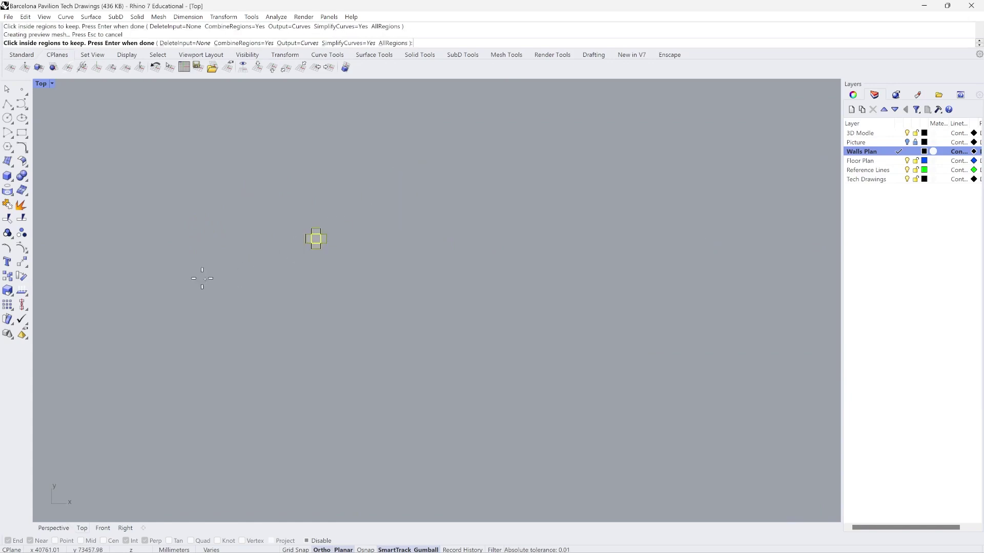
# Mark the centre and all four arm regions of the upper row's third column from the left to keep.
pyautogui.scroll(10, 404, 266)
pyautogui.click(375, 265)
pyautogui.click(348, 215)
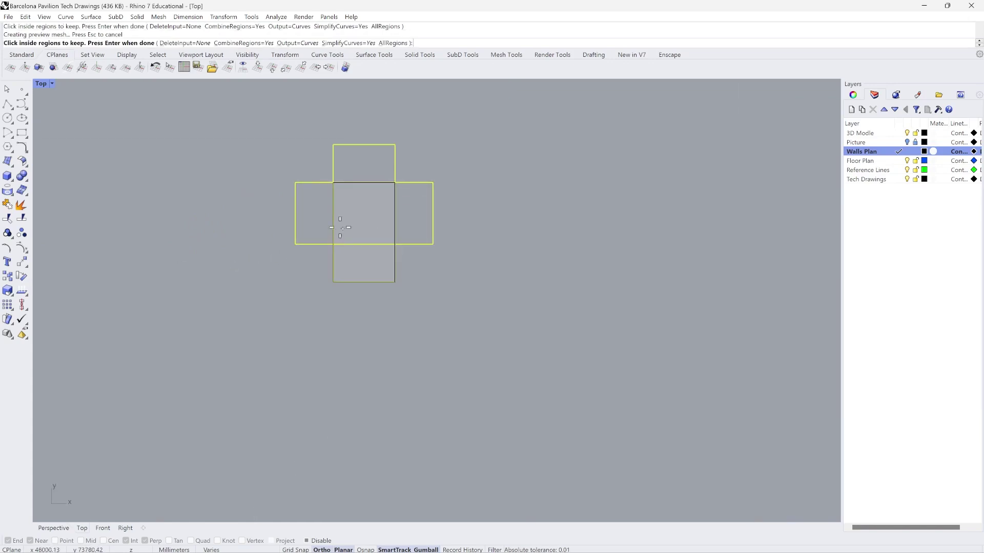
pyautogui.click(314, 215)
pyautogui.click(364, 164)
pyautogui.click(410, 205)
pyautogui.scroll(-4, 256, 245)
pyautogui.scroll(-7, 244, 252)
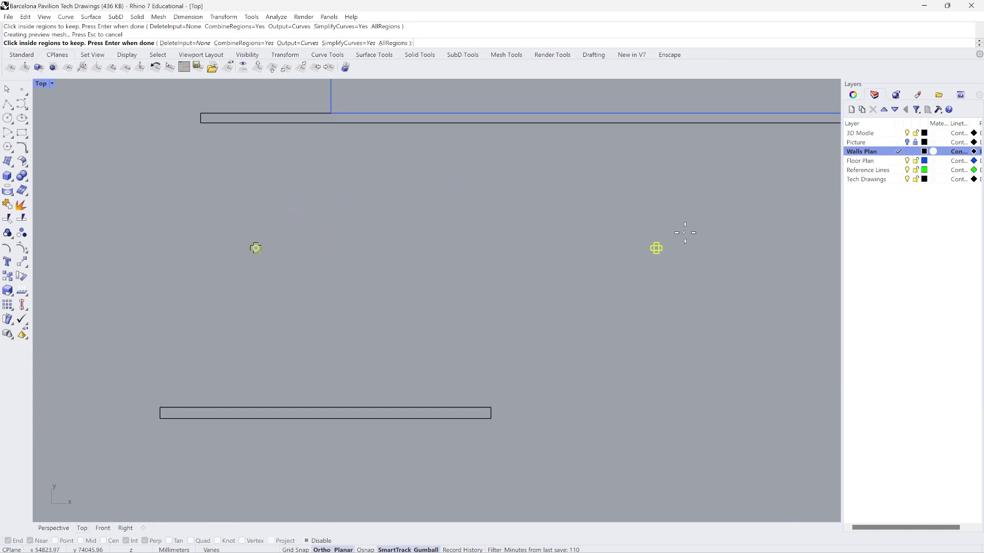
# Mark the centre and all four arm regions of the upper row's rightmost column to keep.
pyautogui.scroll(12, 666, 249)
pyautogui.click(596, 259)
pyautogui.click(589, 235)
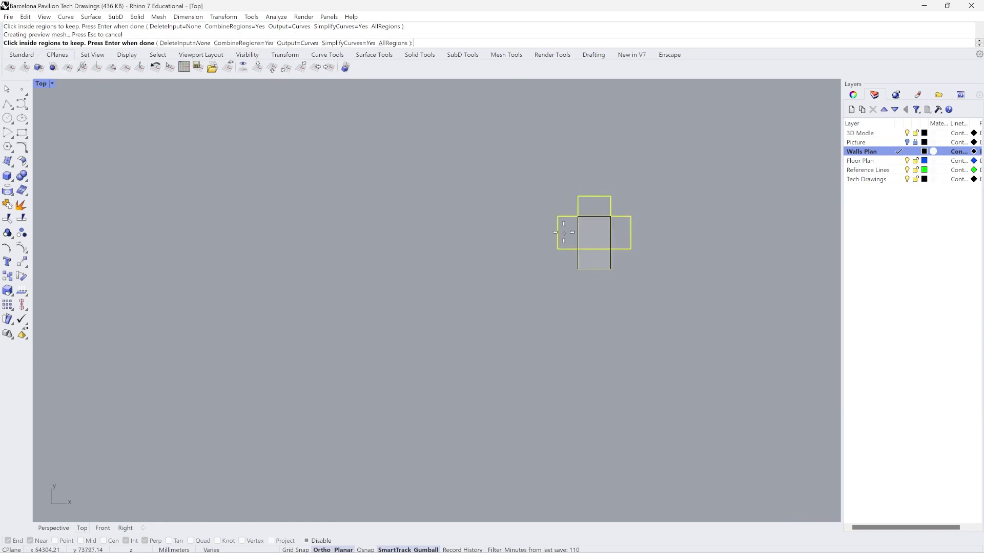
pyautogui.click(589, 206)
pyautogui.click(567, 233)
pyautogui.click(621, 234)
pyautogui.scroll(-6, 592, 189)
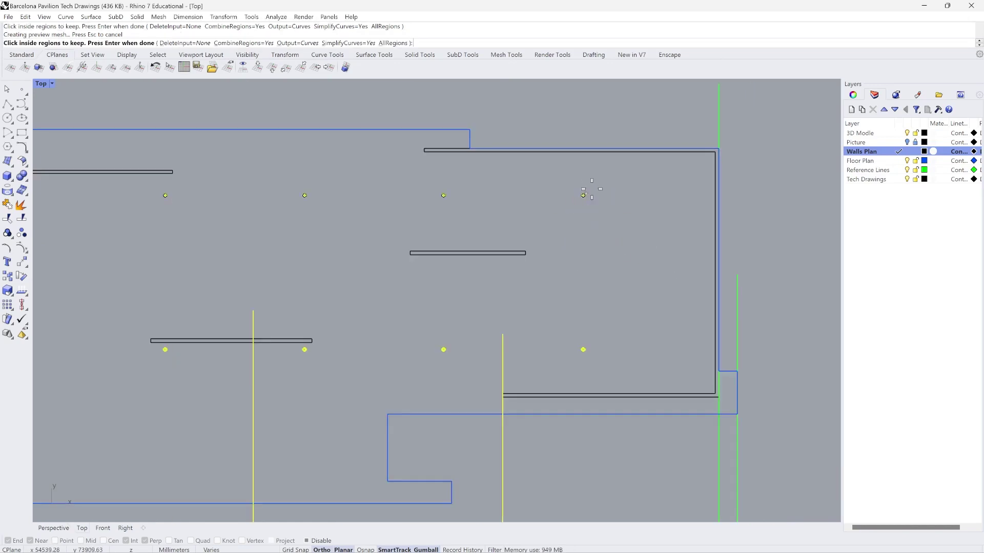
# Mark the centre and all four arm regions of the lower row's rightmost column to keep.
pyautogui.scroll(12, 583, 346)
pyautogui.click(581, 295)
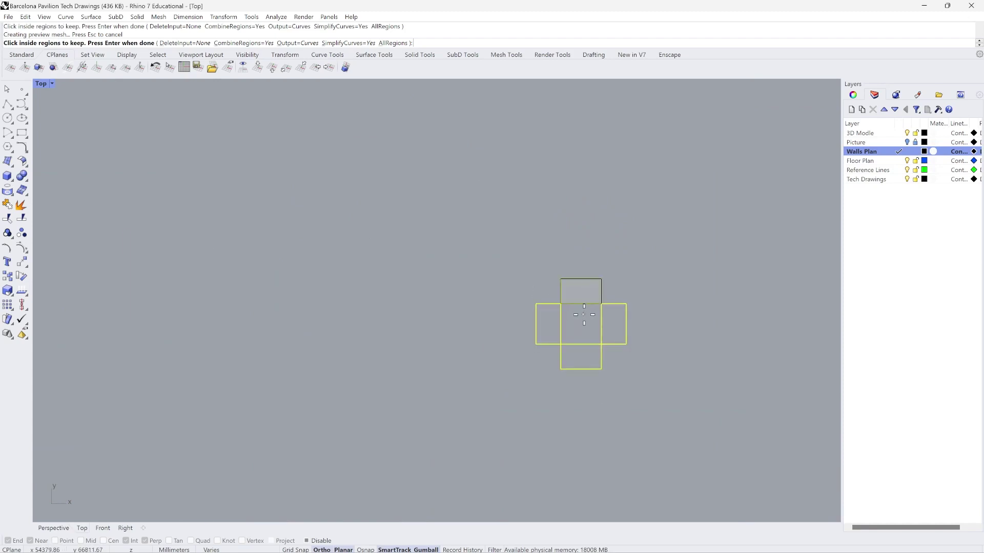
pyautogui.click(583, 315)
pyautogui.click(584, 354)
pyautogui.click(548, 324)
pyautogui.click(613, 323)
pyautogui.scroll(10, 738, 279)
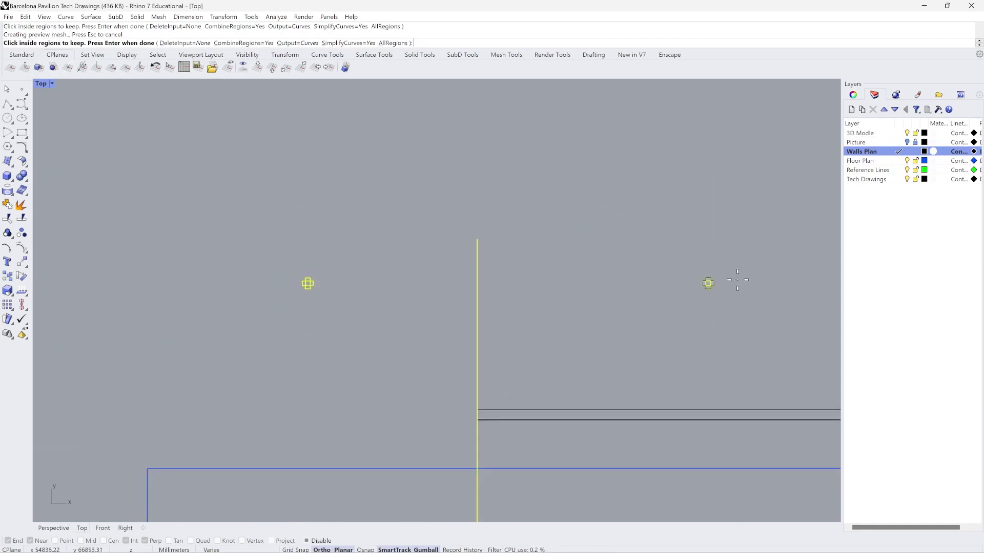
# Mark the centre and arm regions of the lower row's third column from the left to keep.
pyautogui.scroll(-8, 286, 268)
pyautogui.scroll(4, 318, 285)
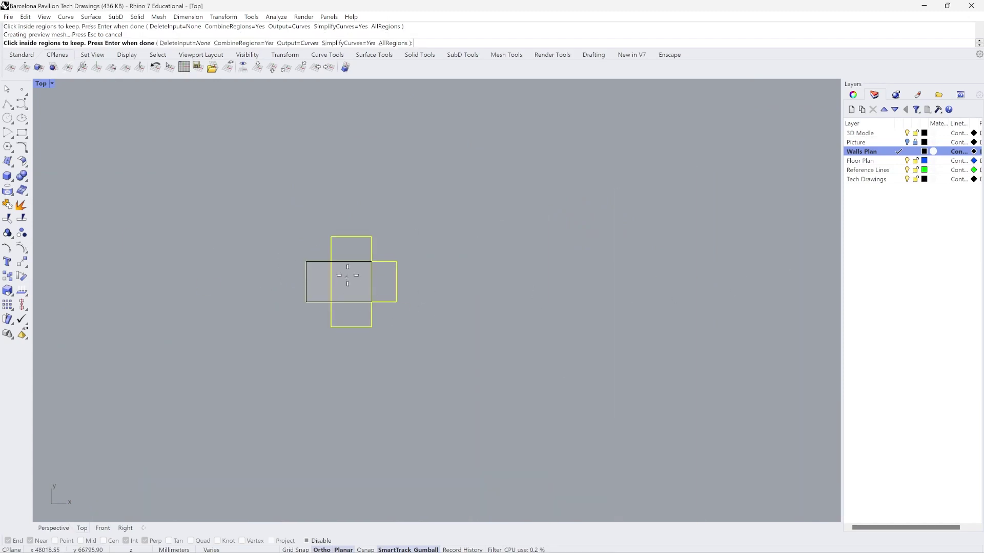
pyautogui.click(351, 250)
pyautogui.click(351, 314)
pyautogui.click(384, 282)
pyautogui.scroll(-5, 672, 306)
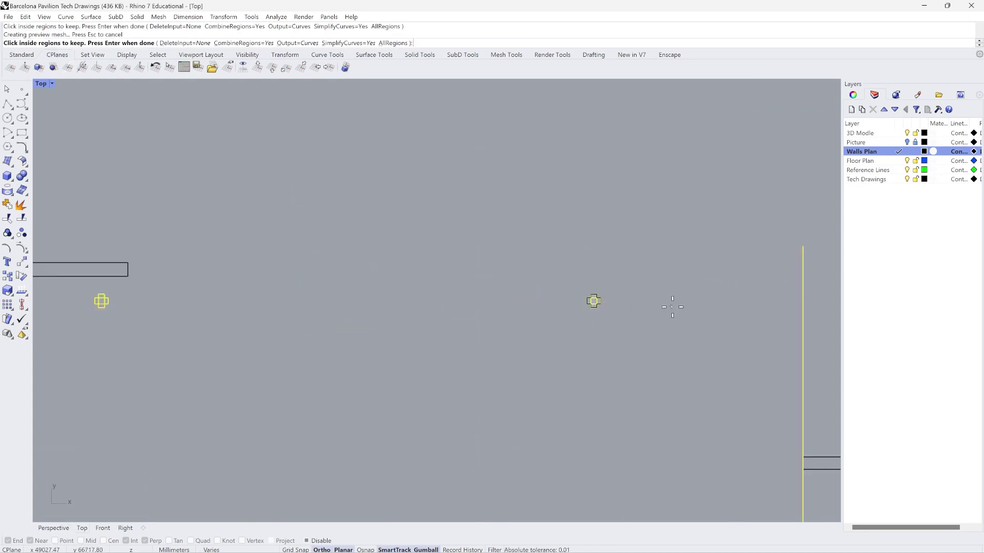
# Mark the centre and arm regions of the lower row's second column from the left to keep.
pyautogui.scroll(-4, 522, 296)
pyautogui.scroll(10, 295, 274)
pyautogui.click(289, 267)
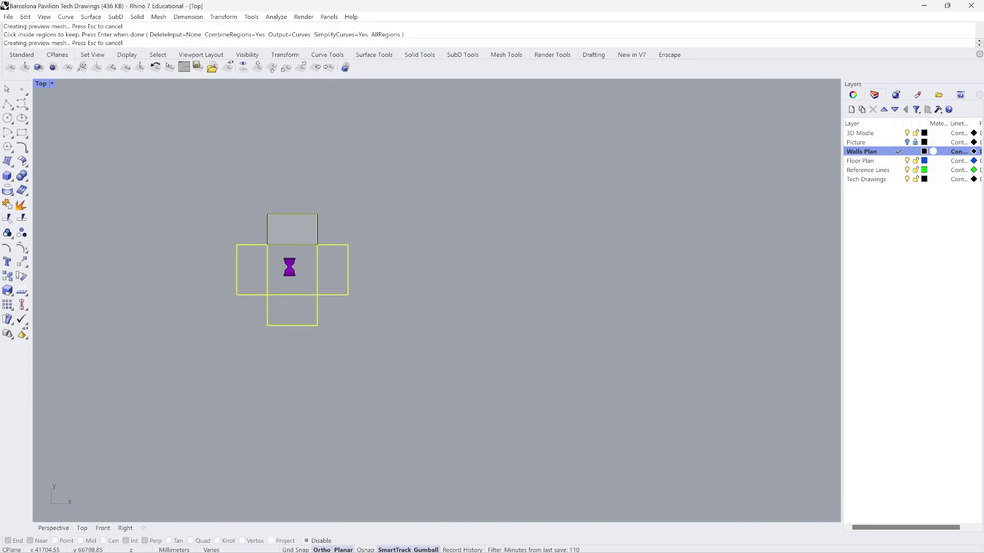
pyautogui.scroll(8, 513, 292)
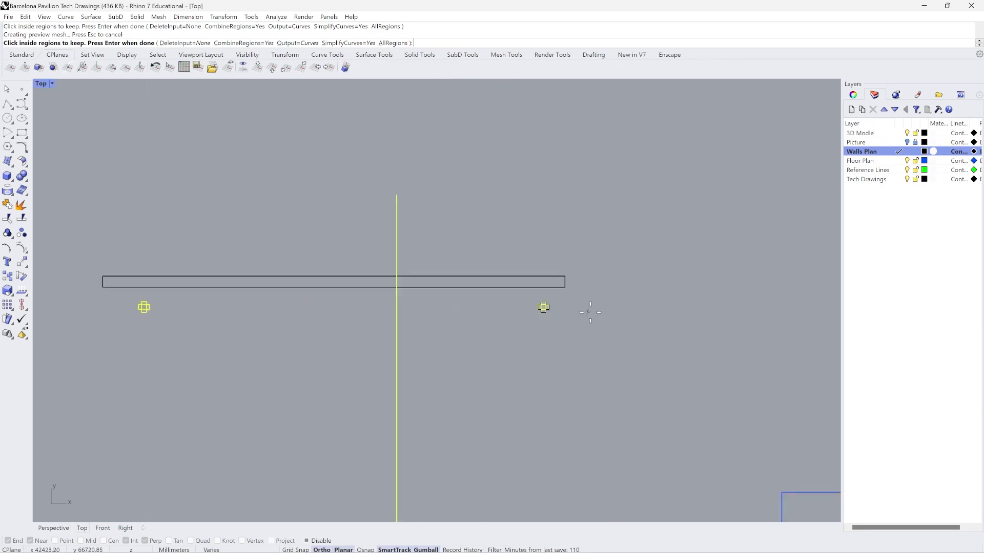
# Mark the regions of the lower row's leftmost column to keep and complete the curve boolean for all eight columns.
pyautogui.scroll(-6, 590, 312)
pyautogui.scroll(3, 285, 292)
pyautogui.click(355, 229)
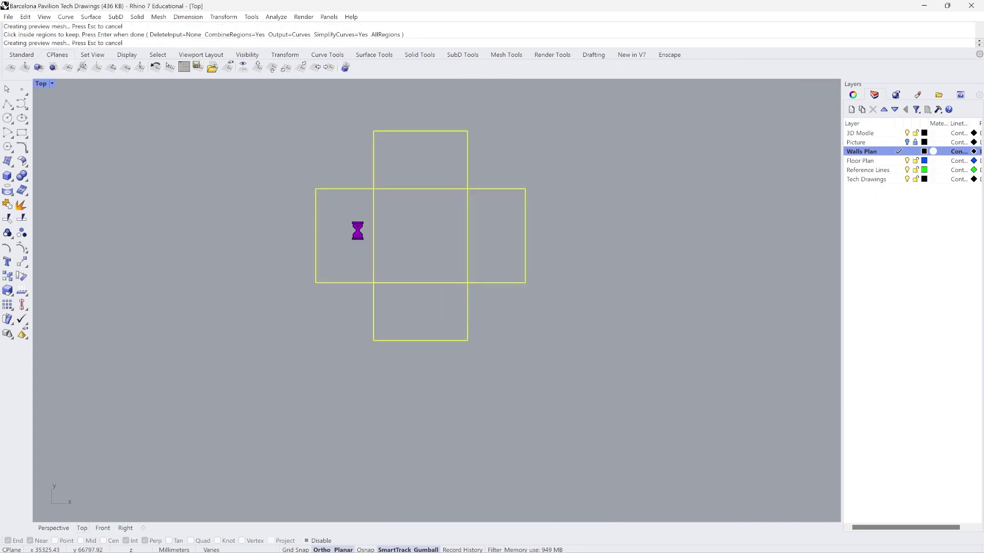
pyautogui.click(485, 236)
pyautogui.click(428, 180)
pyautogui.click(430, 295)
pyautogui.scroll(6, 431, 294)
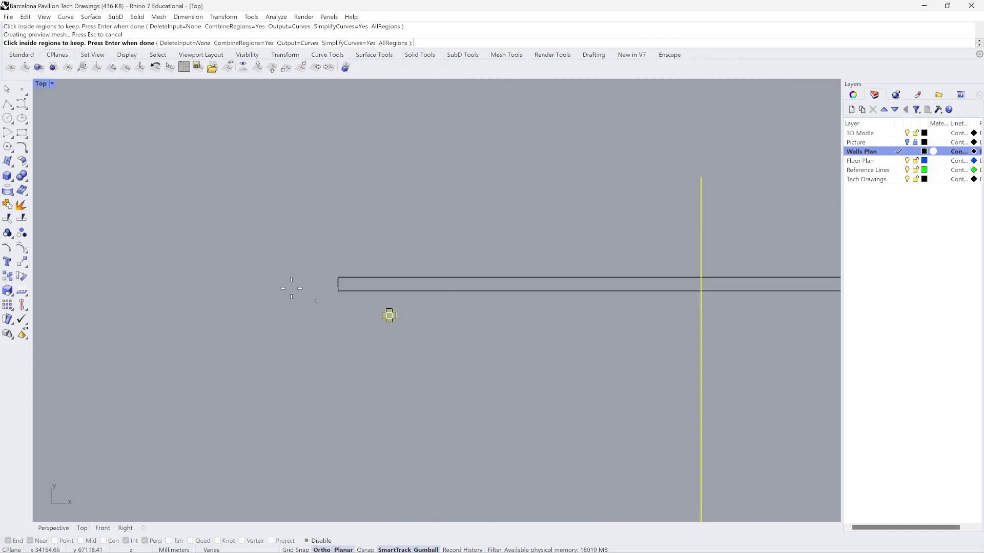
pyautogui.scroll(-6, 291, 288)
pyautogui.scroll(8, 259, 219)
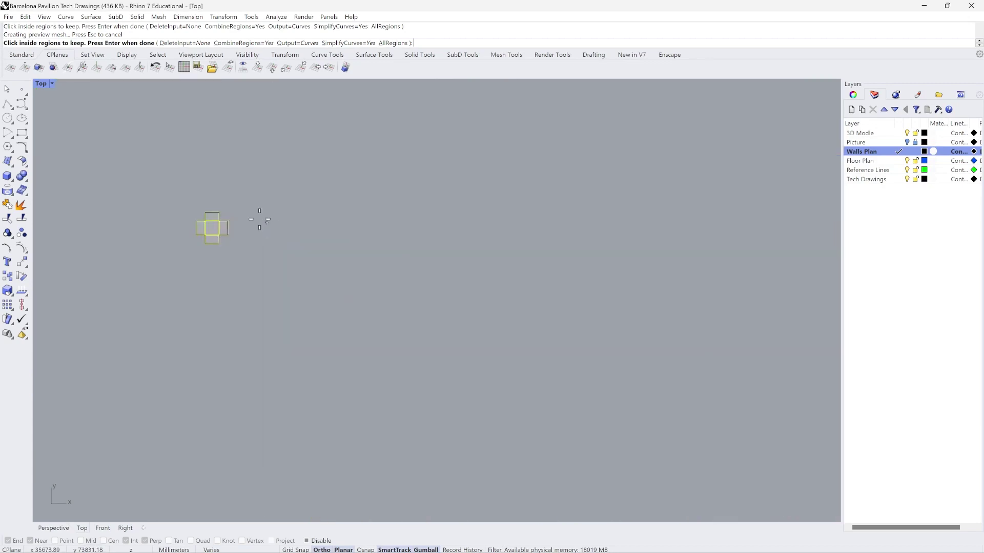
pyautogui.press('Return')
pyautogui.scroll(5, 220, 246)
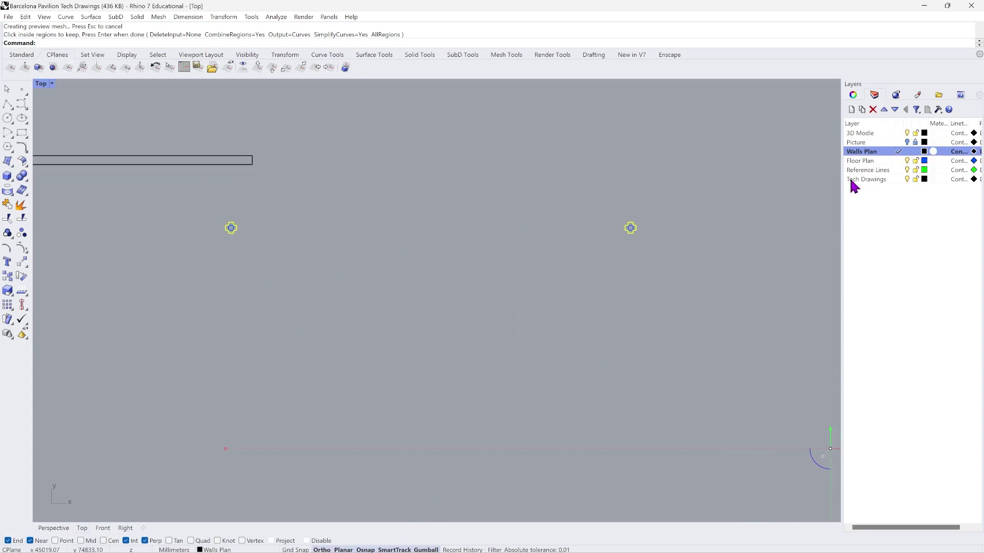
# Make Floor Plan the current layer and hide the Walls Plan layer.
pyautogui.doubleClick(888, 163)
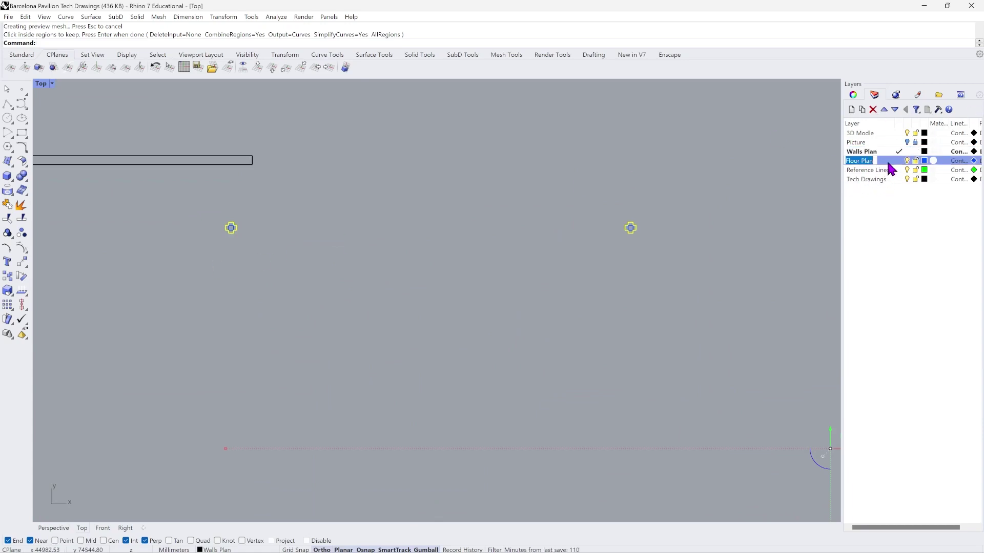
pyautogui.click(893, 161)
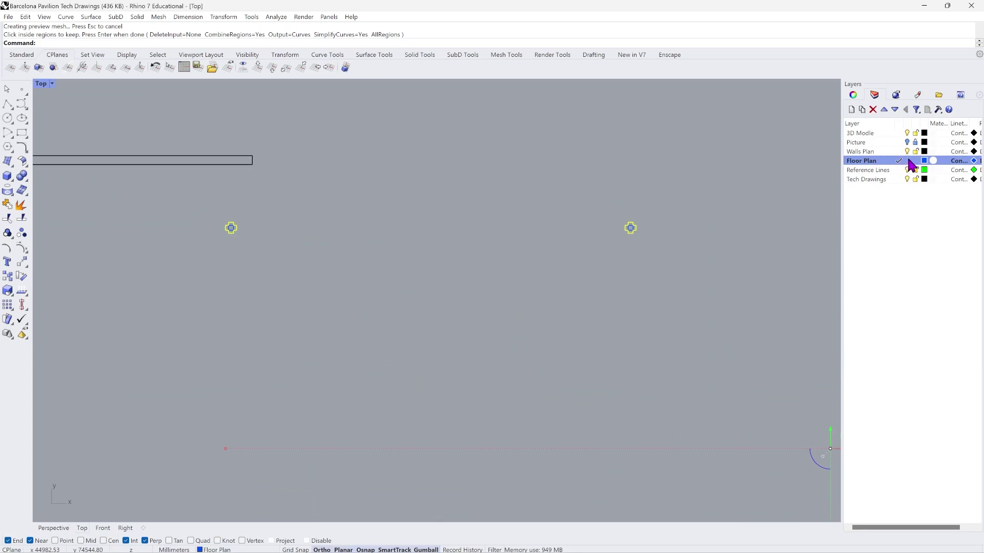
pyautogui.click(906, 152)
pyautogui.scroll(5, 311, 272)
pyautogui.scroll(-2, 467, 314)
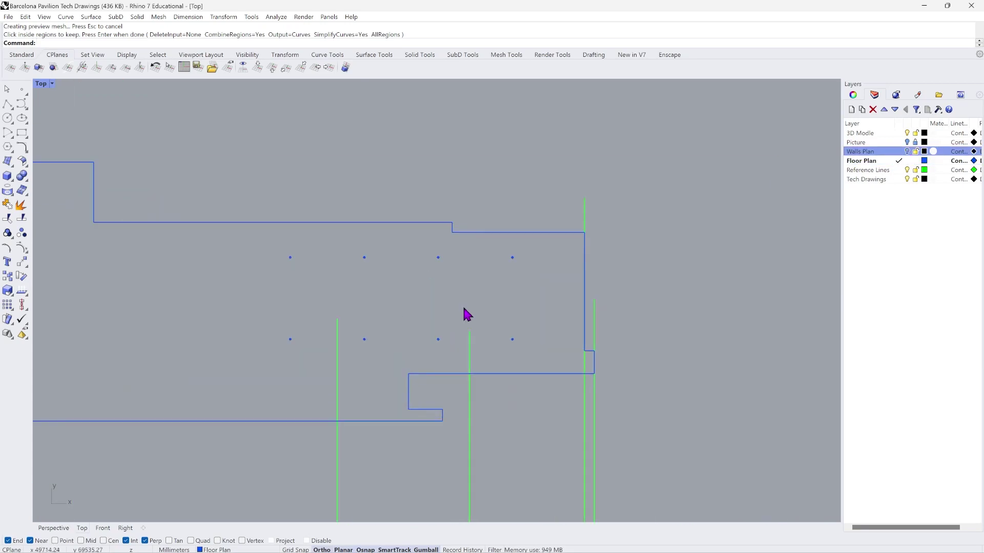
# Delete the leftover overlapping column rectangles of all four column pairs from the Floor Plan layer.
pyautogui.scroll(2, 530, 363)
pyautogui.moveTo(531, 364); pyautogui.dragTo(492, 208)
pyautogui.press('Delete')
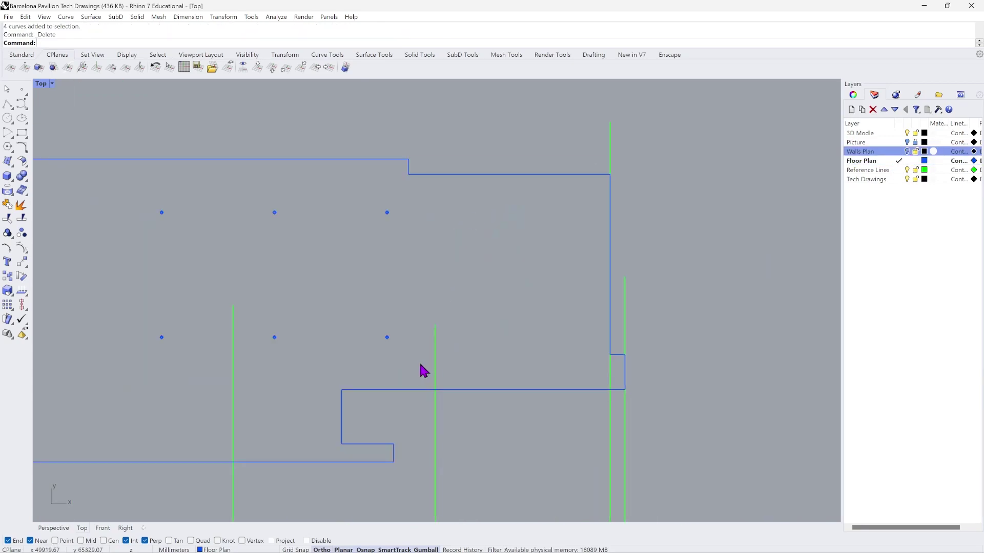
pyautogui.moveTo(420, 364); pyautogui.dragTo(285, 225)
pyautogui.press('Delete')
pyautogui.moveTo(202, 380); pyautogui.dragTo(135, 201)
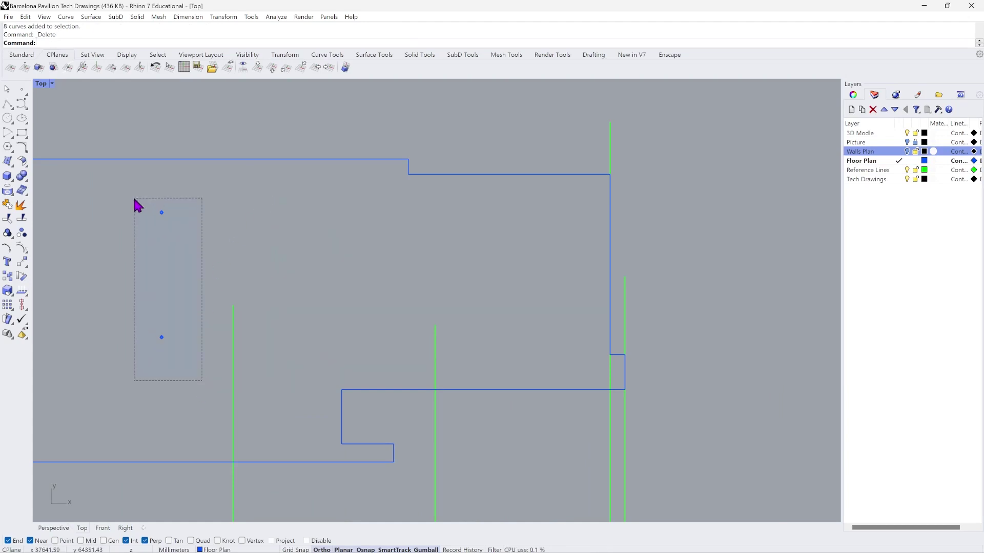
# Show the Walls Plan layer again and check one of the merged cross-shaped column outlines.
pyautogui.click(907, 152)
pyautogui.scroll(5, 171, 257)
pyautogui.click(197, 228)
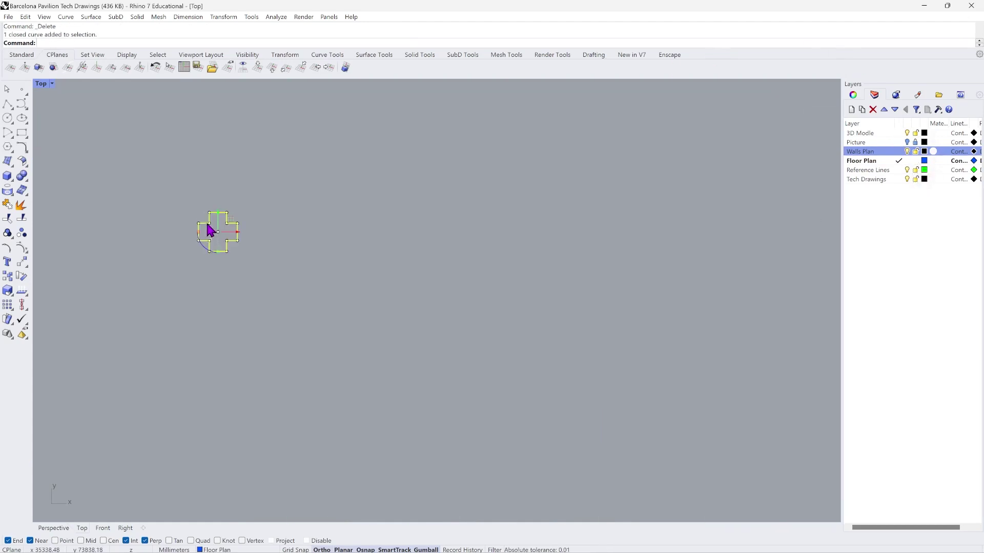
pyautogui.scroll(-8, 281, 213)
pyautogui.scroll(-3, 650, 244)
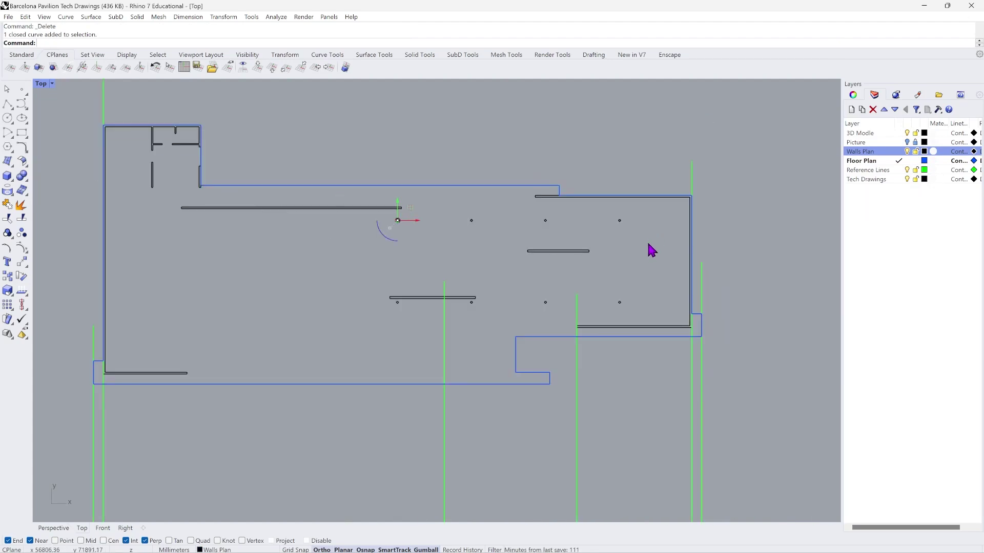
pyautogui.scroll(-3, 286, 290)
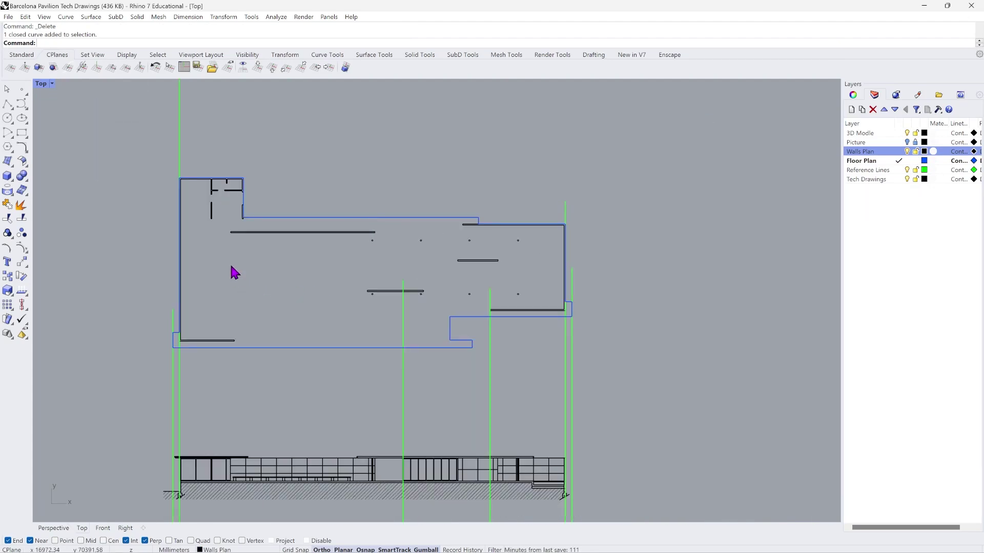
pyautogui.press('Escape')
pyautogui.scroll(2, 209, 201)
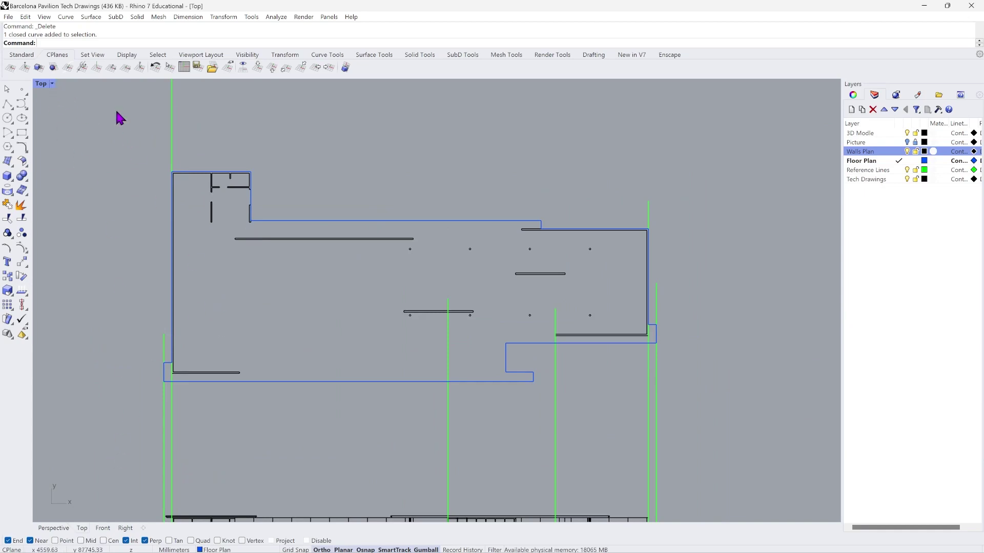
# Save a copy of the file as Barcelona Pavilion 3D Model in the Workshop 1 folder.
pyautogui.click(10, 18)
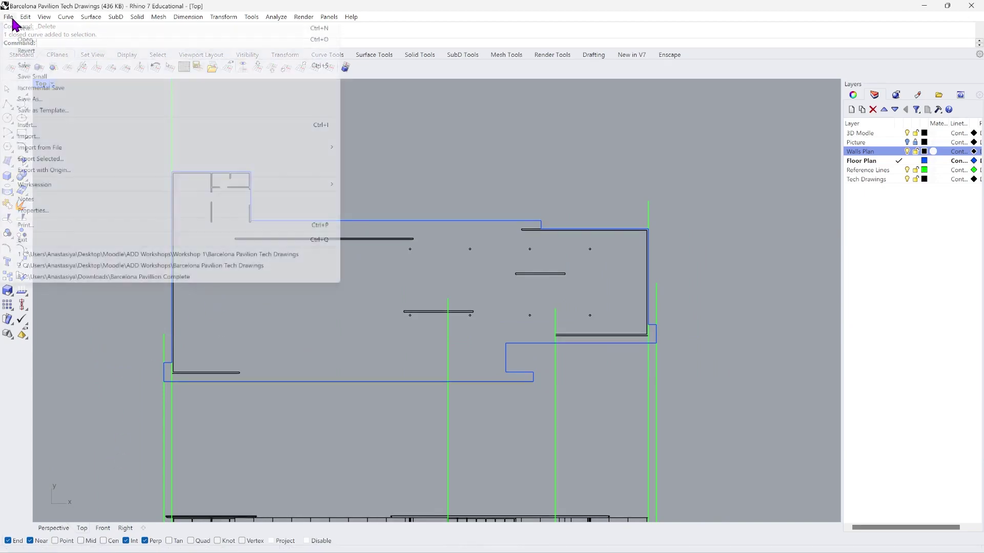
pyautogui.click(60, 100)
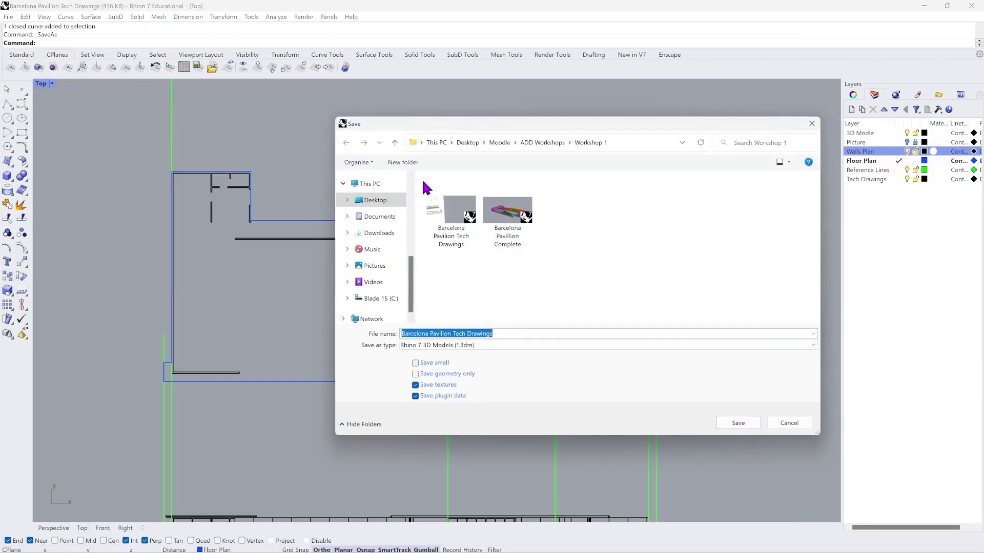
pyautogui.click(516, 331)
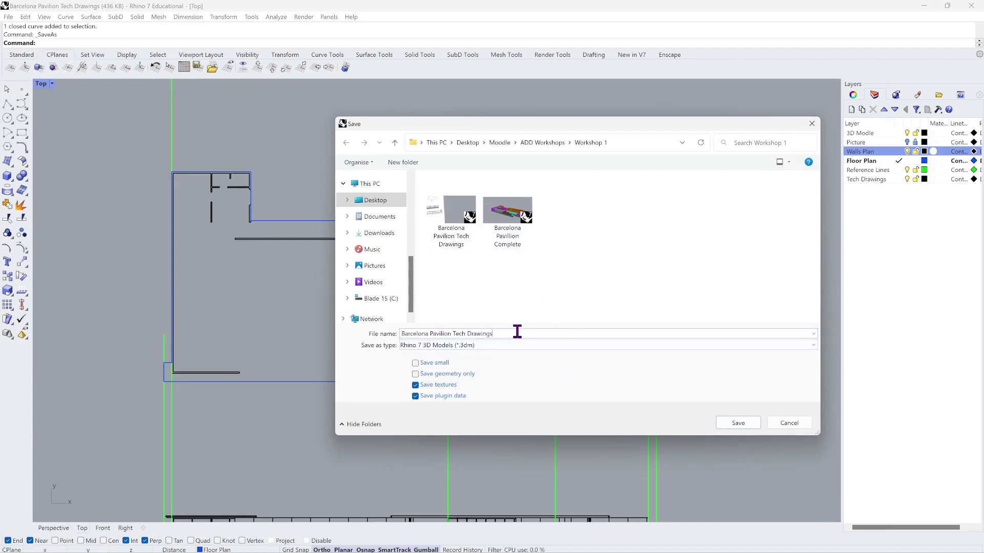
pyautogui.press('BackSpace')
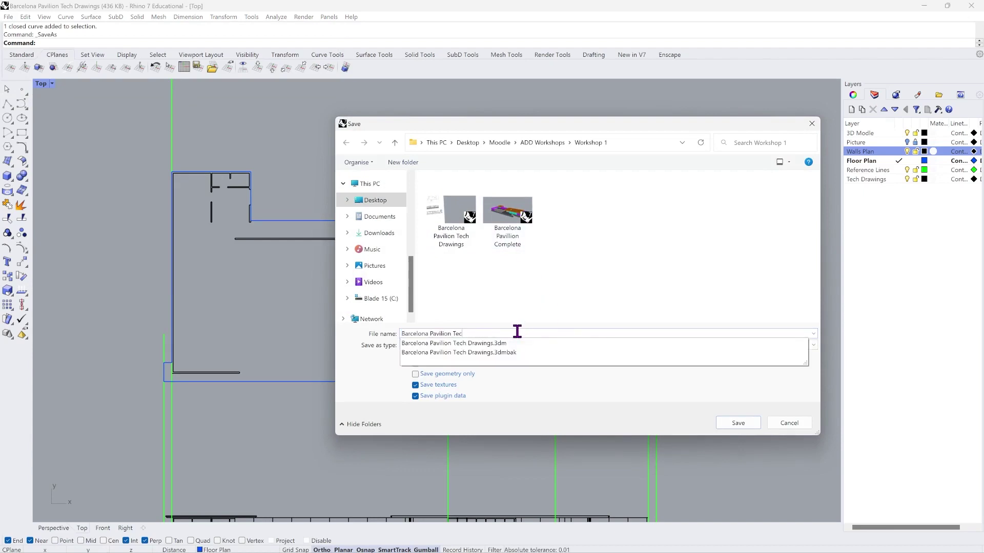
pyautogui.press('BackSpace')
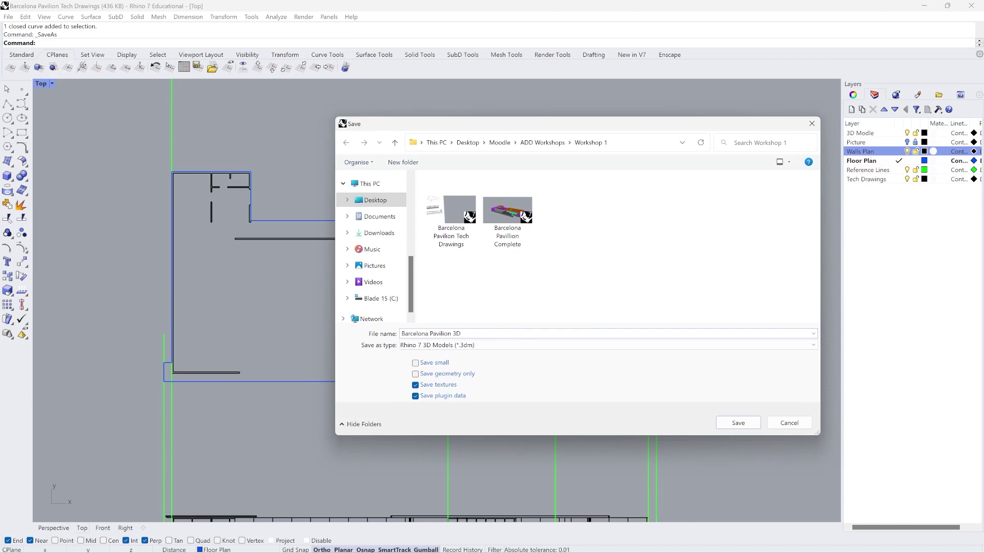
pyautogui.write('Model')
pyautogui.click(739, 422)
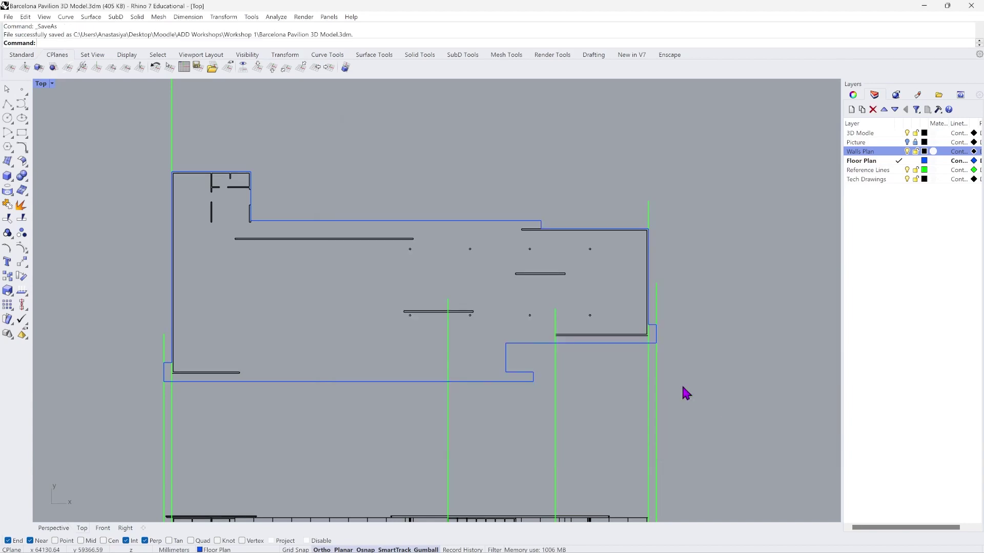
# Hide the Reference Lines layer.
pyautogui.scroll(-1, 414, 283)
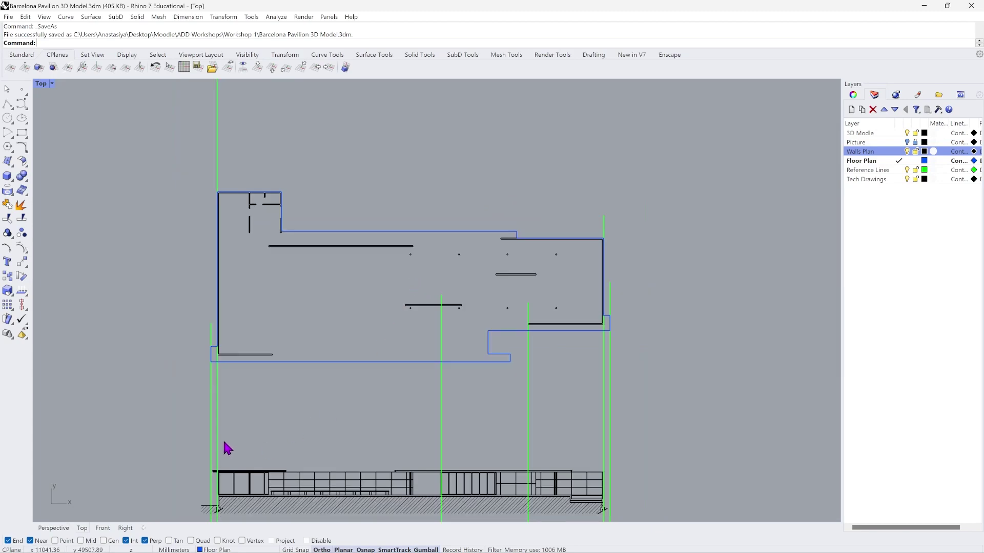
pyautogui.scroll(-1, 225, 447)
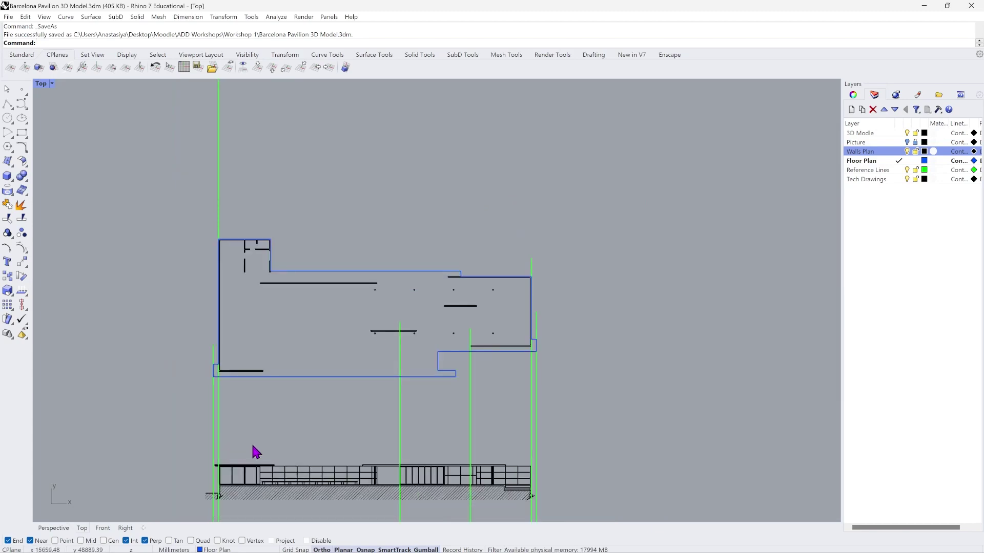
pyautogui.scroll(2, 253, 446)
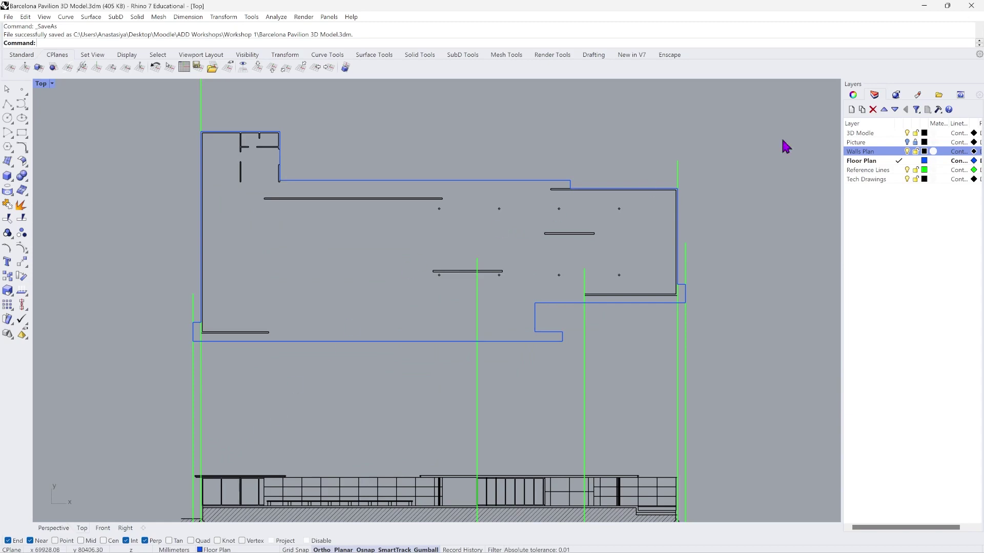
pyautogui.click(907, 170)
pyautogui.click(906, 171)
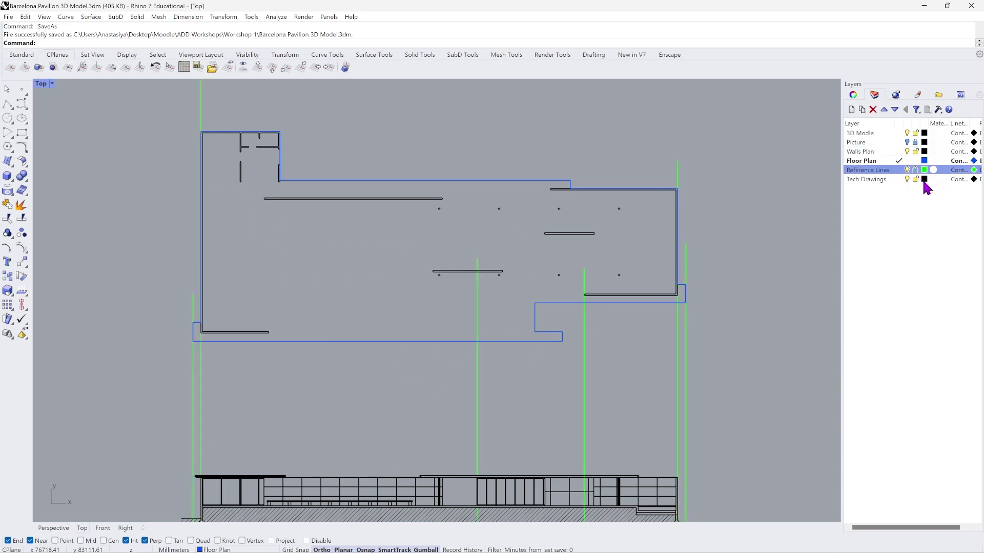
pyautogui.click(906, 170)
# Examine the section and the two elevation drawings below the floor plan.
pyautogui.scroll(-4, 352, 320)
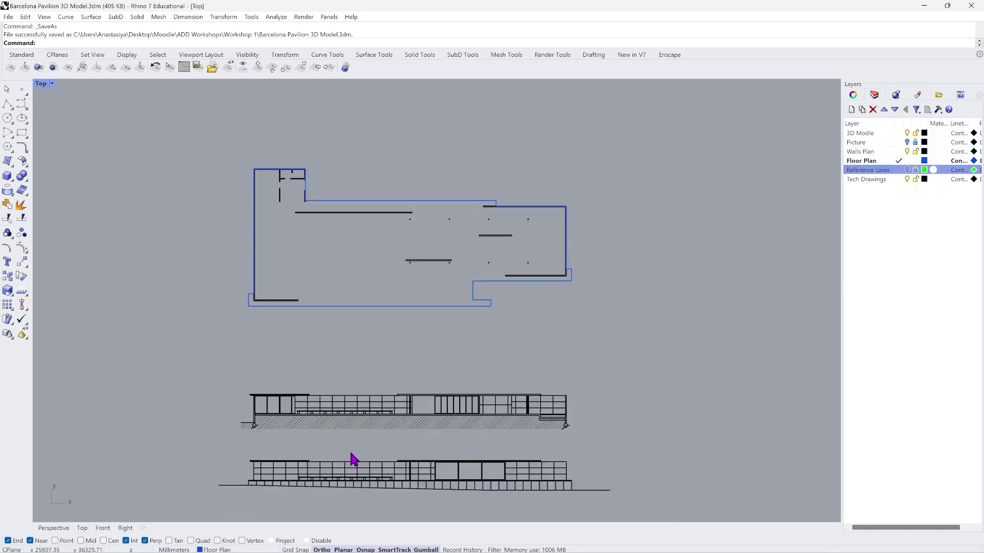
pyautogui.scroll(3, 576, 432)
pyautogui.scroll(-1, 693, 433)
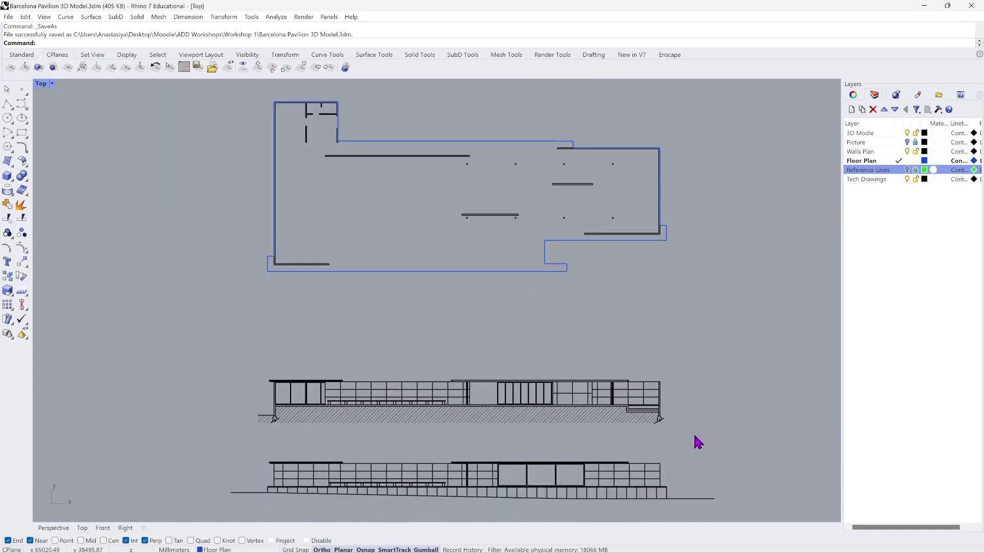
pyautogui.scroll(2, 695, 445)
pyautogui.scroll(-3, 512, 392)
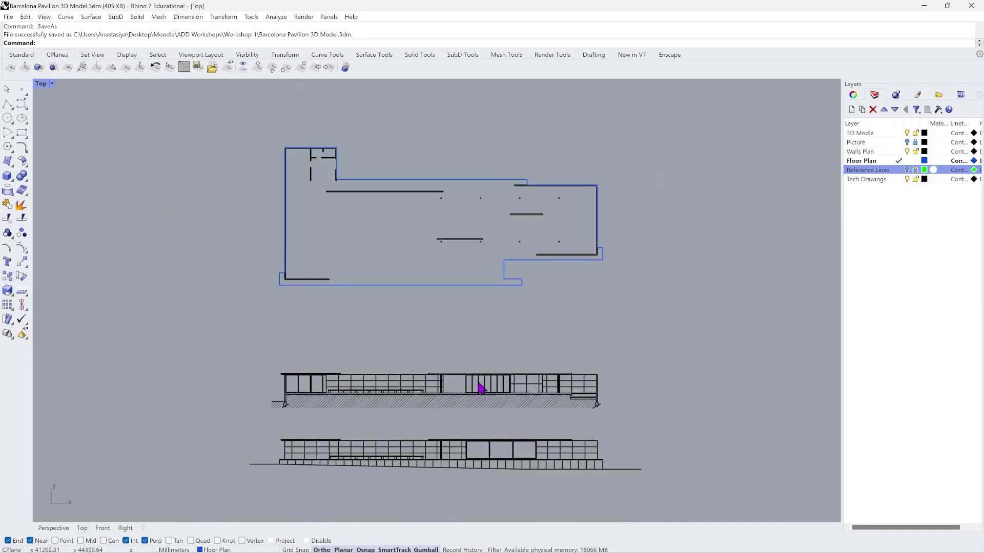
pyautogui.scroll(-1, 480, 388)
pyautogui.scroll(1, 439, 345)
pyautogui.scroll(2, 467, 433)
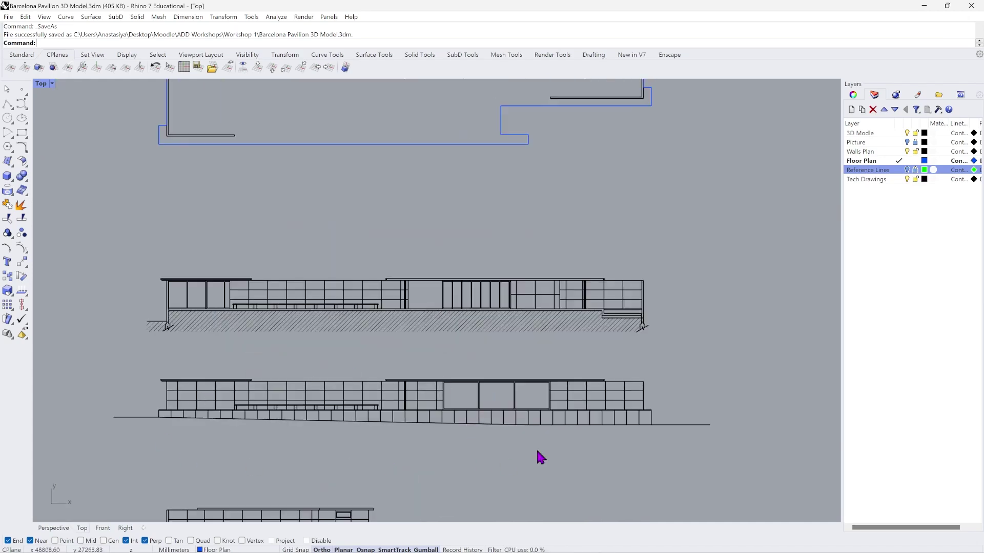
pyautogui.scroll(-1, 496, 377)
pyautogui.scroll(1, 244, 453)
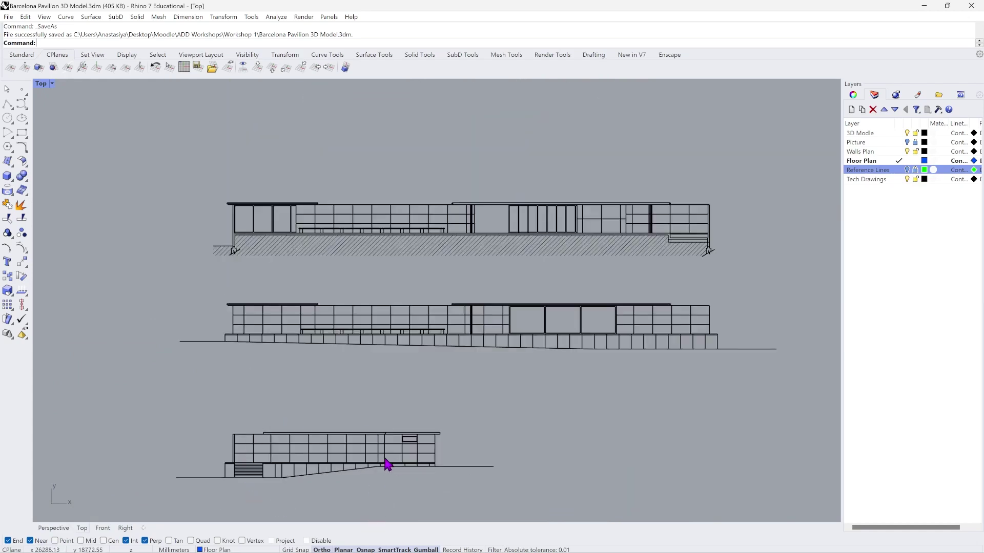
pyautogui.scroll(-1, 387, 464)
pyautogui.scroll(2, 480, 253)
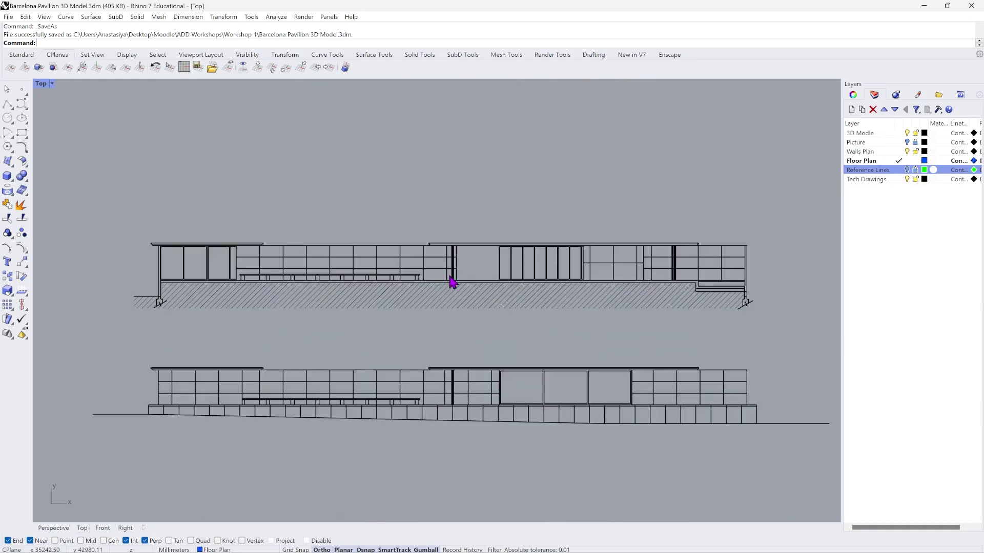
# Try moving the section's ground hatch upward on its own, and undo the move.
pyautogui.click(419, 275)
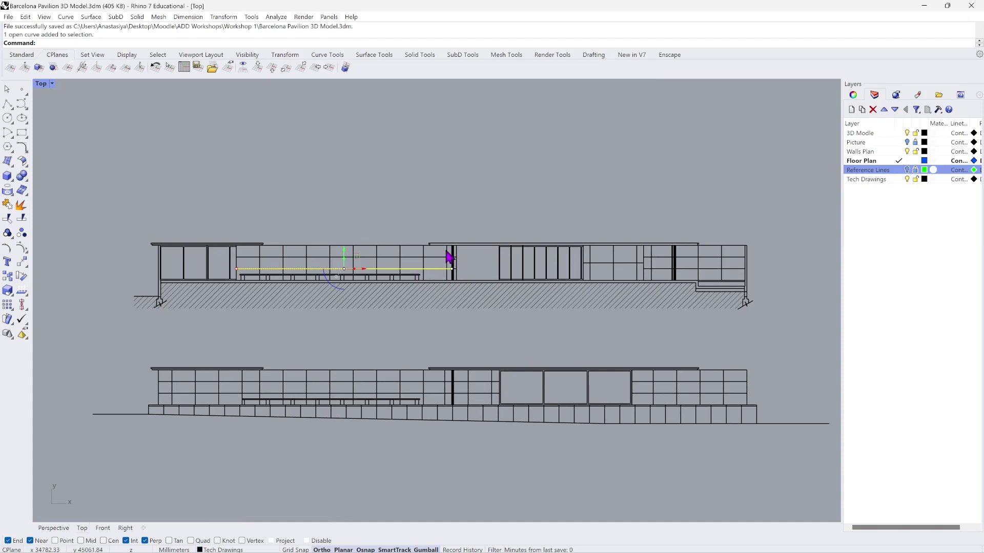
pyautogui.click(571, 298)
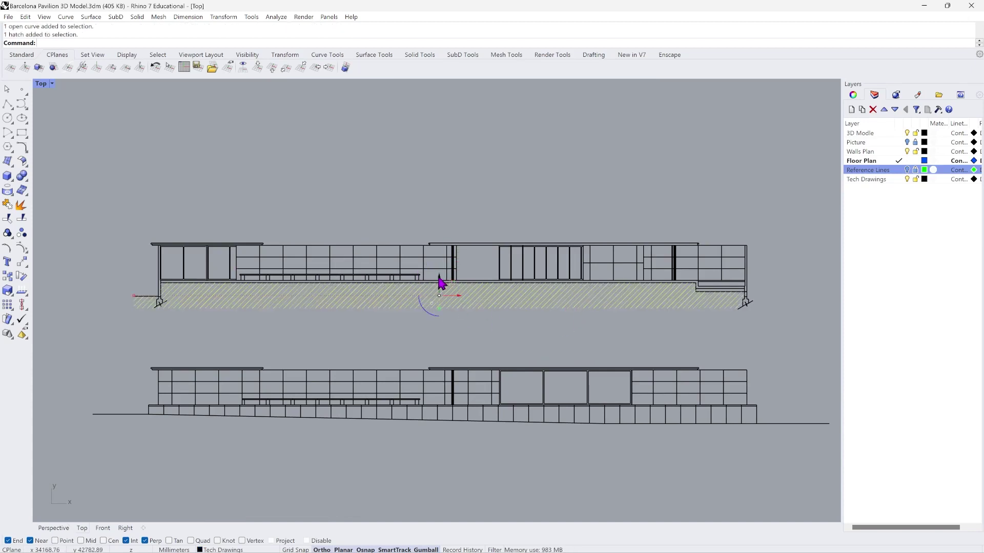
pyautogui.moveTo(441, 283); pyautogui.dragTo(470, 188)
pyautogui.hotkey('ctrl', 'z')
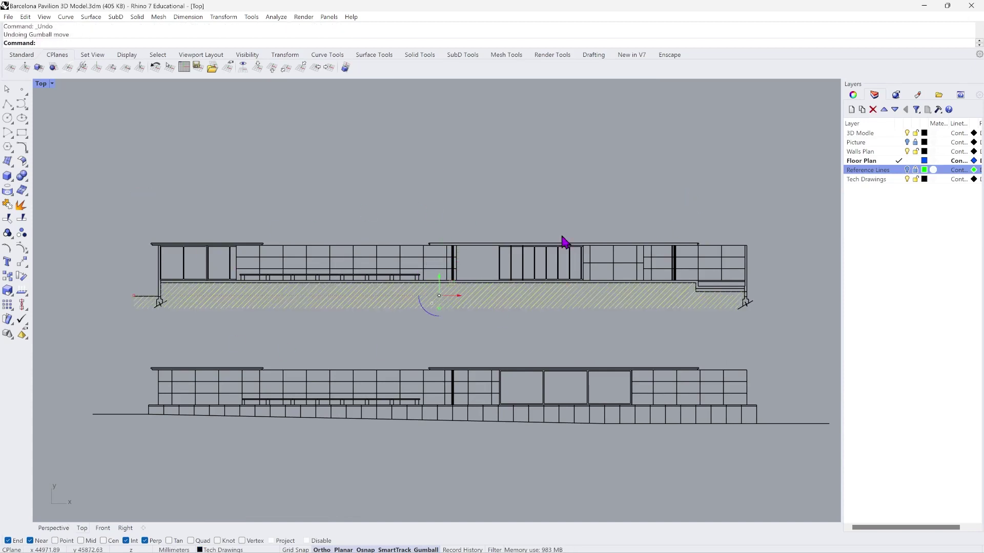
pyautogui.press('Escape')
# Group all curves and the ground hatch of the section drawing and check that they select as one.
pyautogui.scroll(-3, 360, 270)
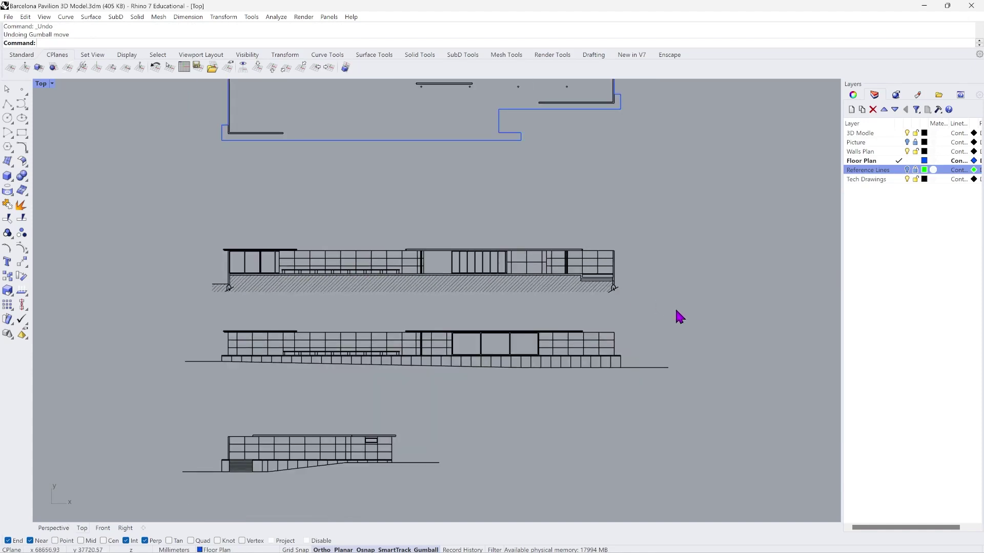
pyautogui.moveTo(676, 307); pyautogui.dragTo(183, 241)
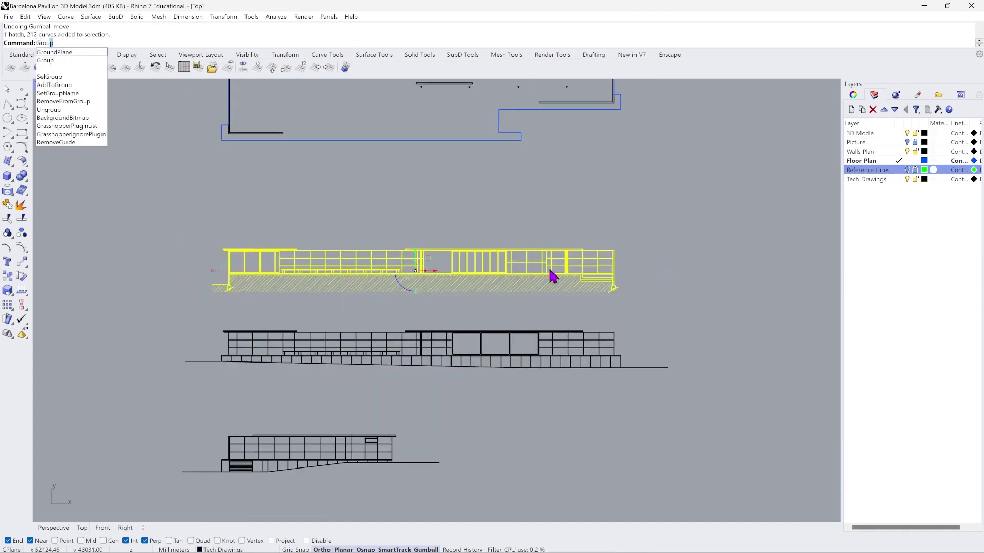
pyautogui.press('Return')
pyautogui.click(483, 279)
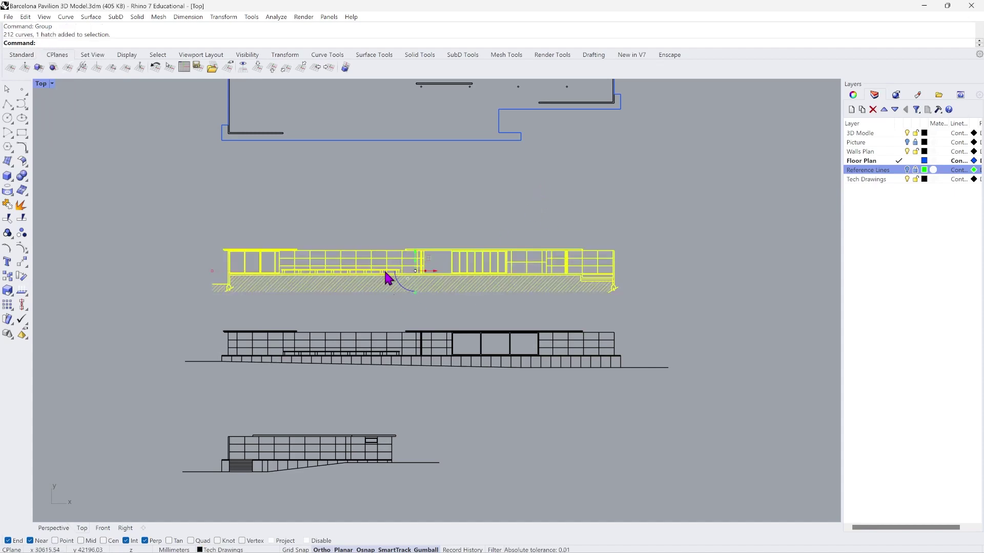
pyautogui.press('Escape')
pyautogui.click(459, 269)
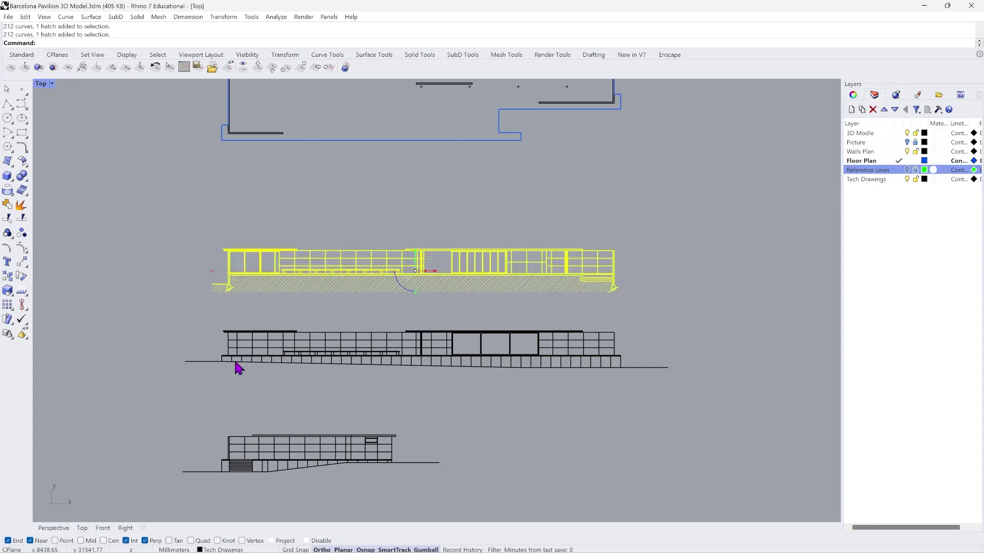
# Group all curves of the long elevation directly below the section.
pyautogui.scroll(-2, 352, 281)
pyautogui.press('Escape')
pyautogui.moveTo(609, 362); pyautogui.dragTo(182, 316)
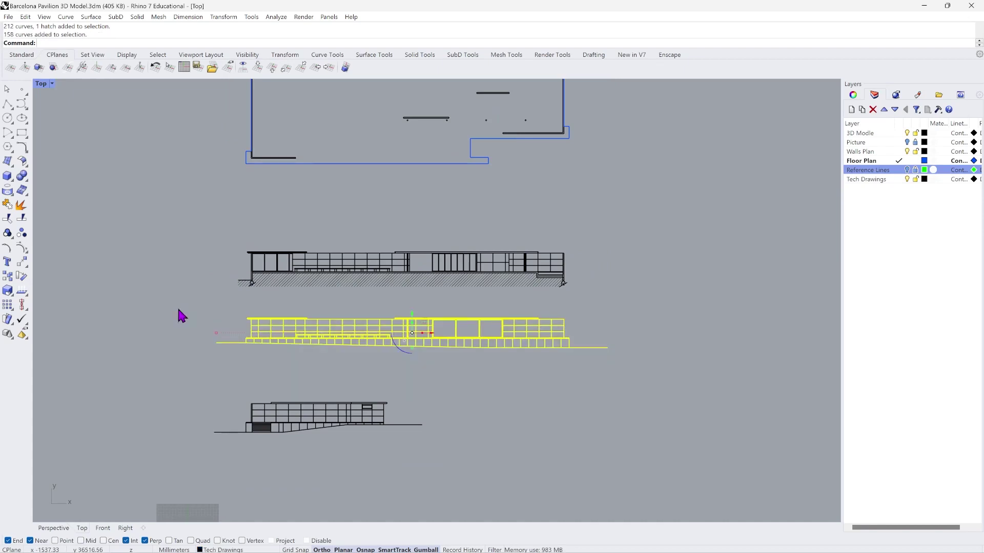
pyautogui.hotkey('ctrl', 'g')
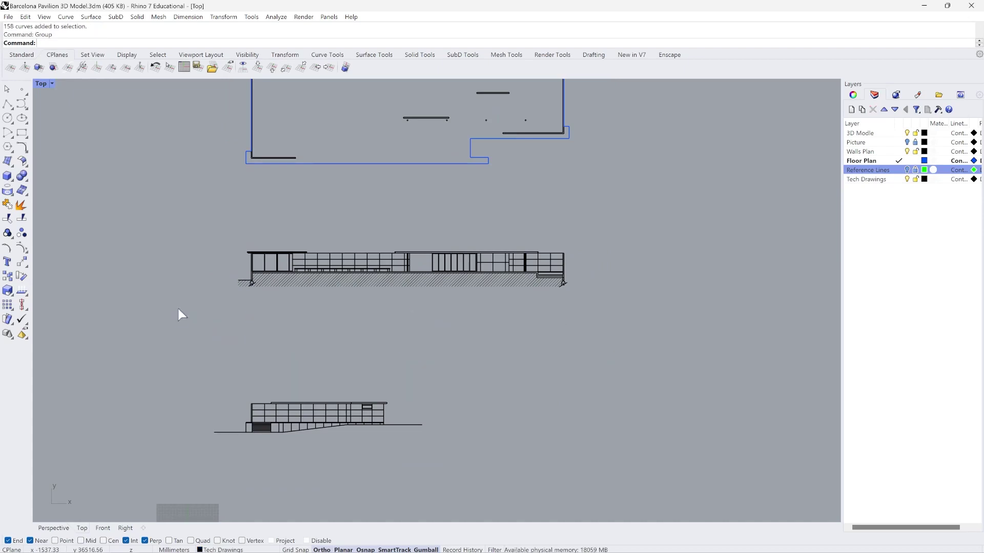
pyautogui.press('Escape')
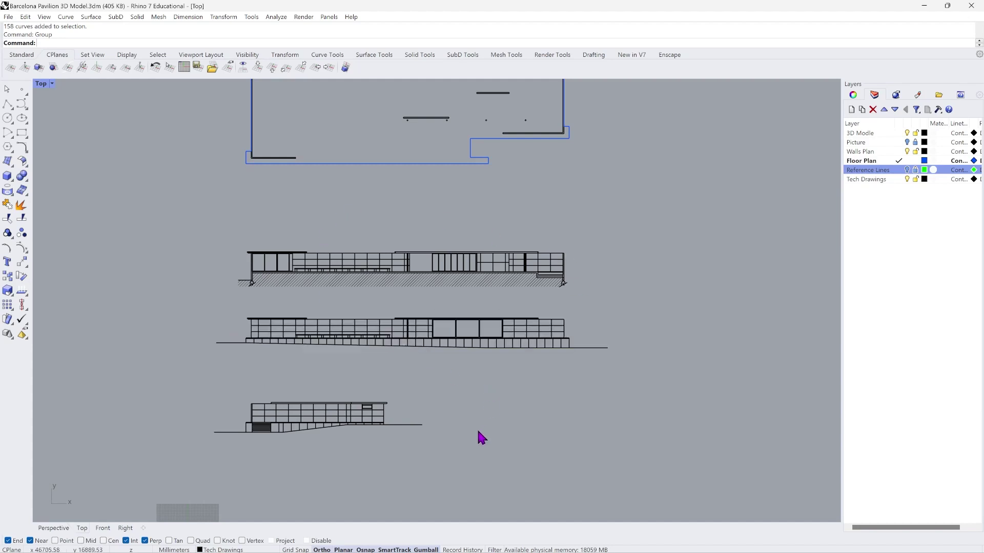
# Group all curves of the short side elevation at the bottom and select the section group.
pyautogui.moveTo(483, 467); pyautogui.dragTo(171, 378)
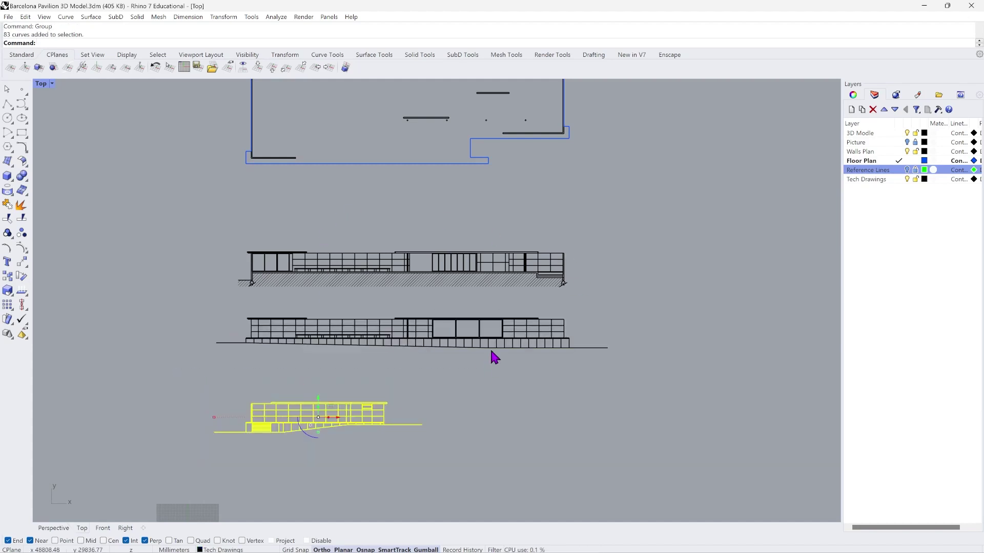
pyautogui.hotkey('ctrl', 'g')
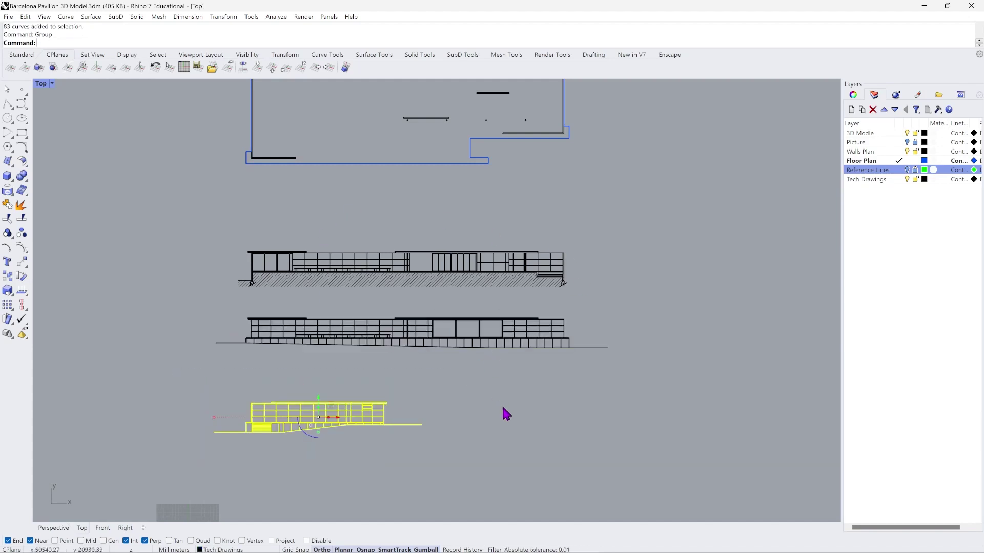
pyautogui.press('Escape')
pyautogui.click(546, 277)
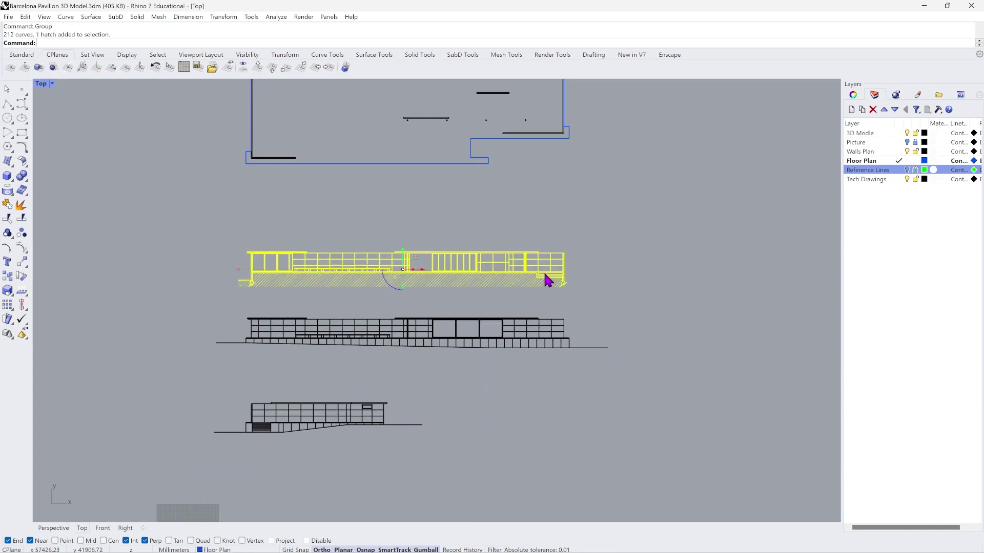
# Add three layers named Section, Long Elevation and Short Elevation.
pyautogui.click(851, 109)
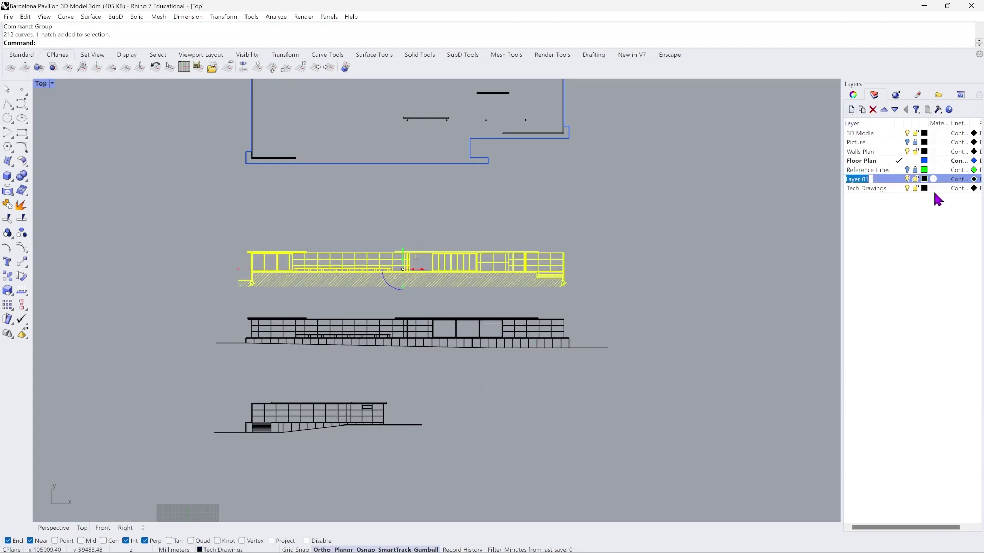
pyautogui.write('Section')
pyautogui.press('Return')
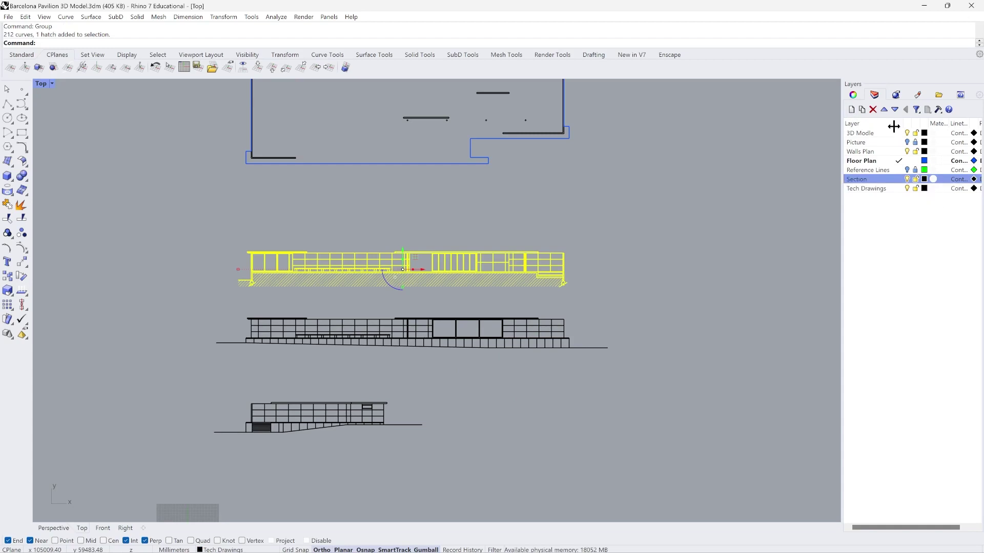
pyautogui.click(851, 109)
pyautogui.write('Lon')
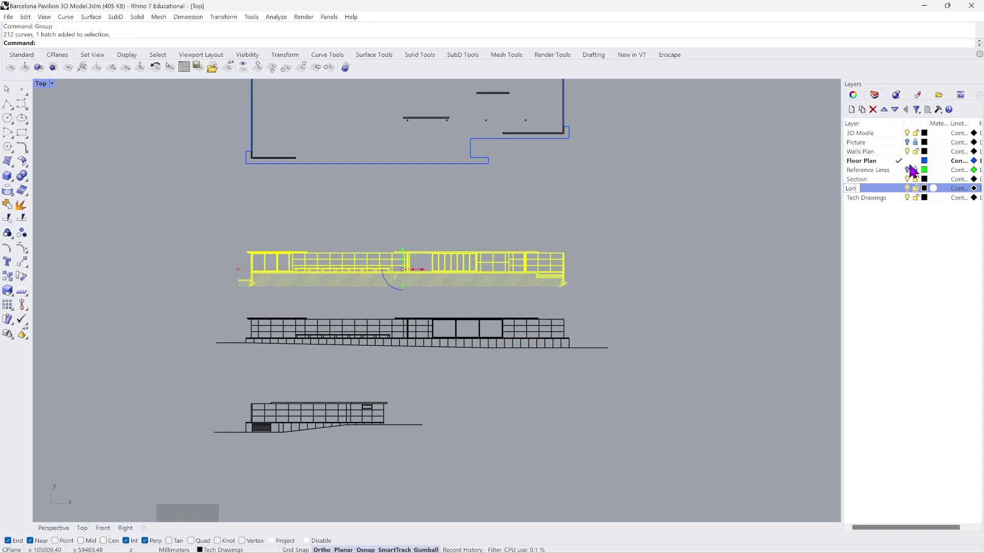
pyautogui.write('g Elevation')
pyautogui.press('Return')
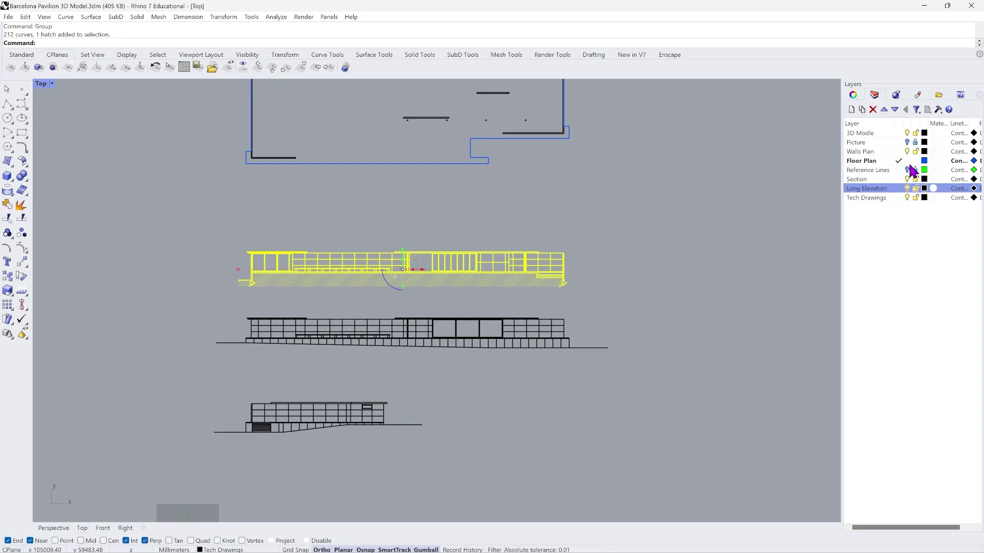
pyautogui.click(851, 110)
pyautogui.write('Shor')
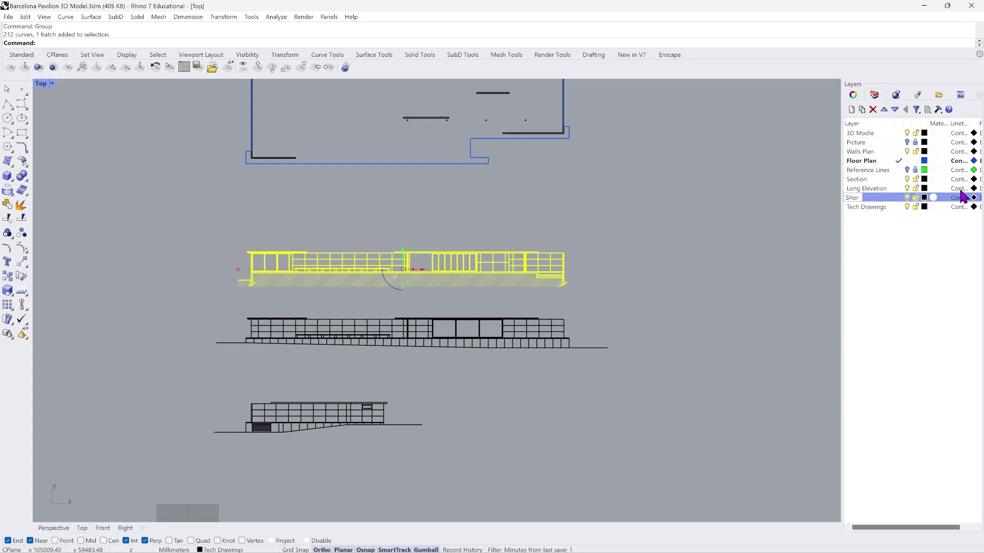
pyautogui.write('t Elevation')
pyautogui.press('Return')
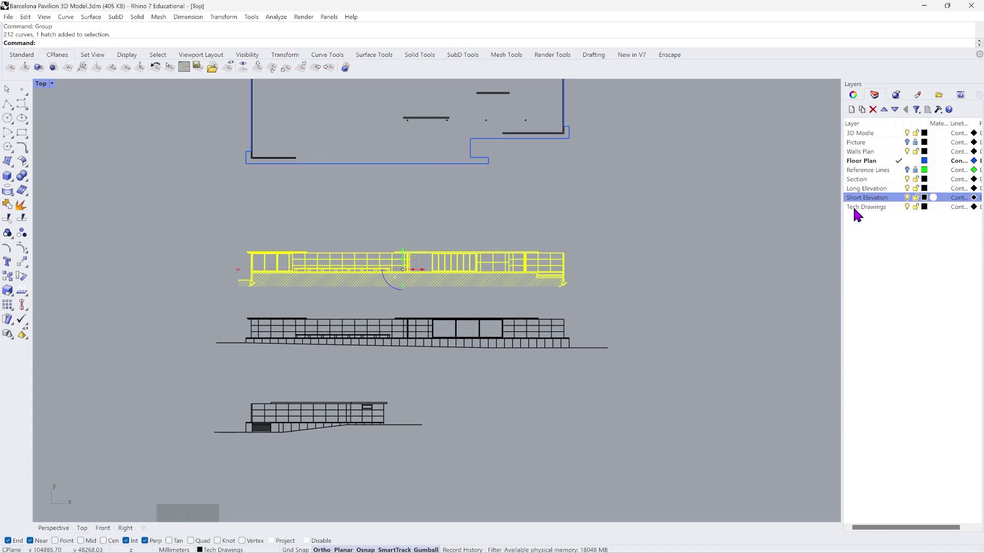
# Move the grouped section drawing, including its ground hatch, to the Section layer and hide that layer.
pyautogui.click(668, 282)
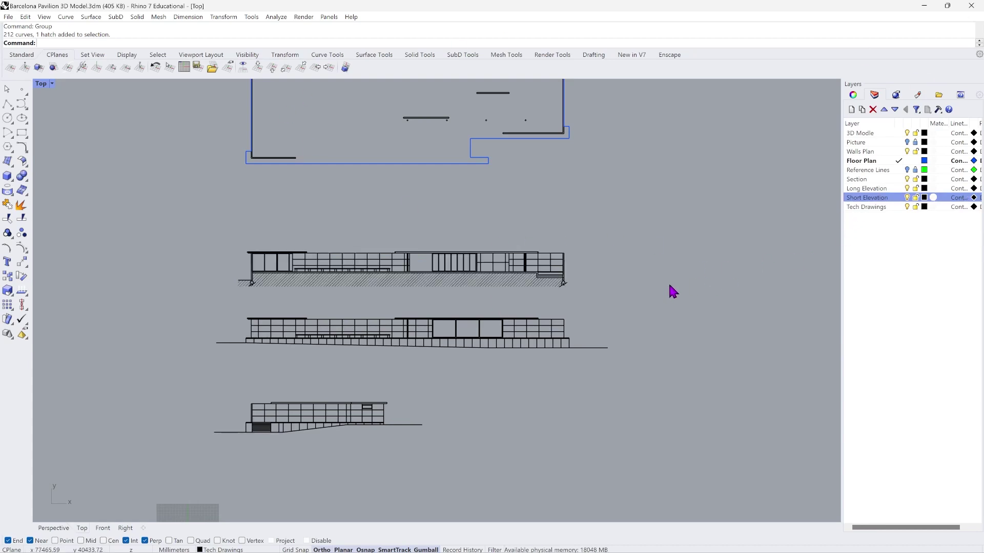
pyautogui.click(338, 278)
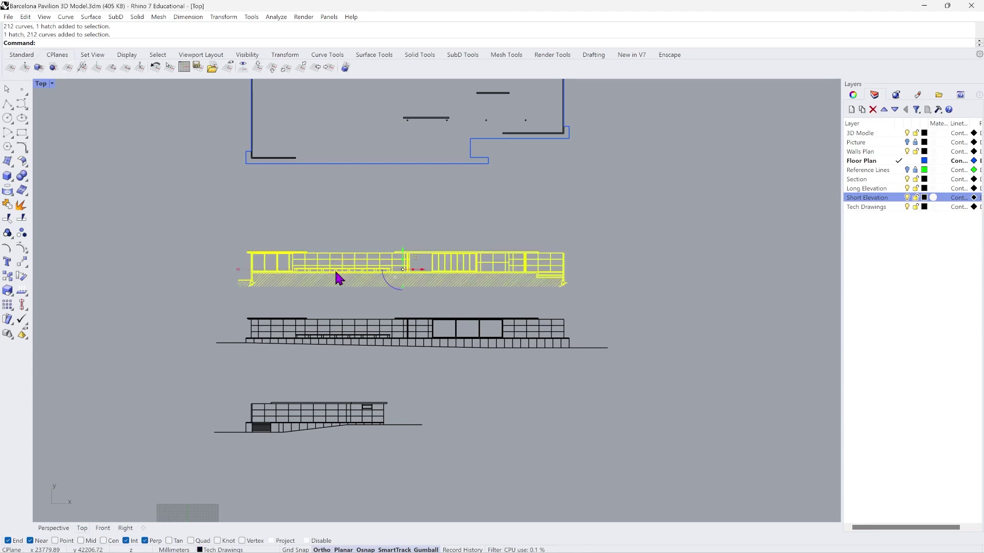
pyautogui.rightClick(857, 180)
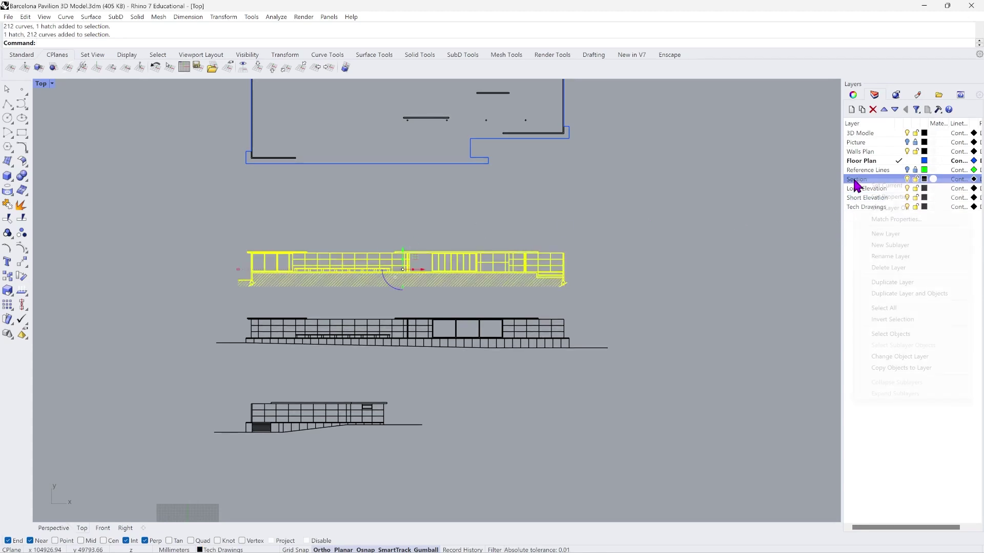
pyautogui.click(933, 356)
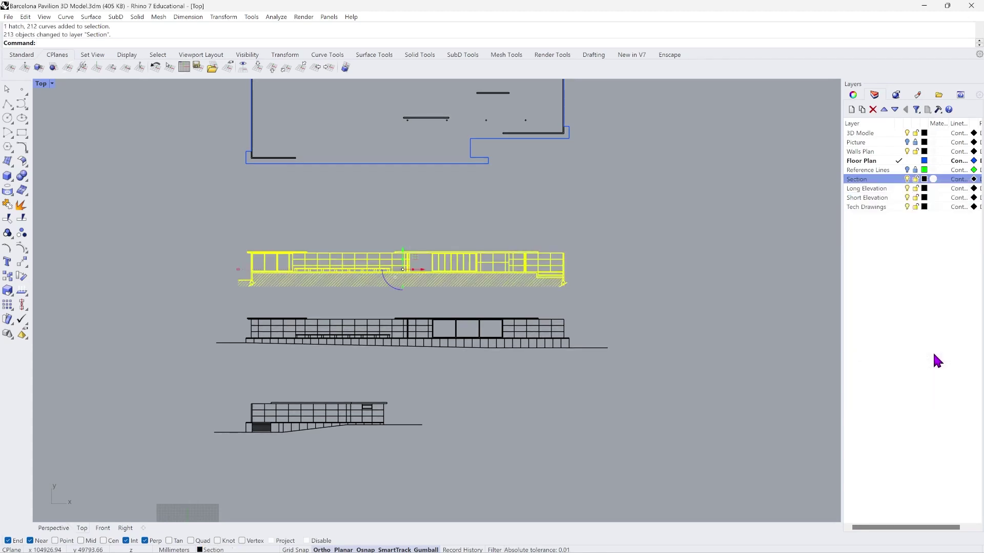
pyautogui.click(908, 180)
pyautogui.click(907, 180)
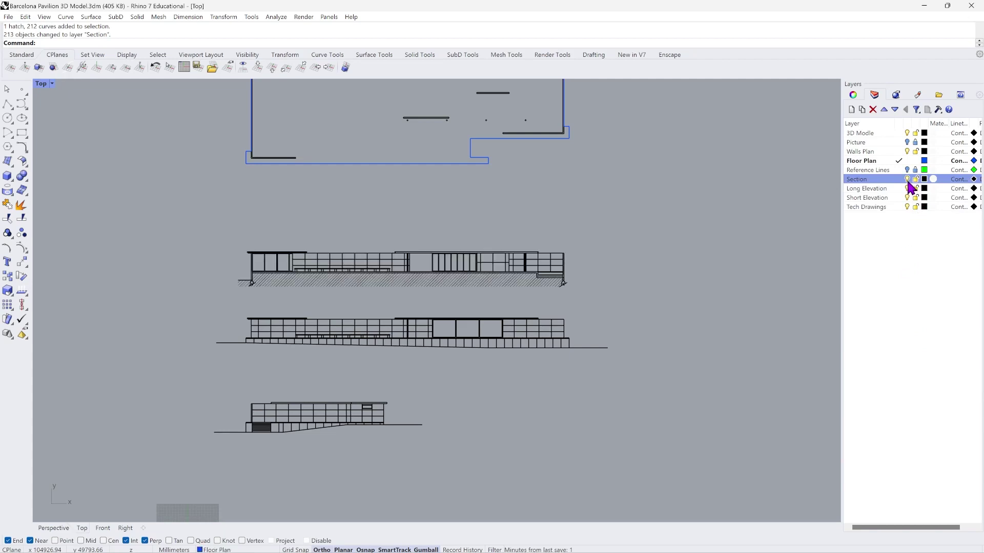
pyautogui.click(907, 180)
pyautogui.click(907, 181)
pyautogui.click(907, 181)
# Move the grouped long elevation drawing to the Long Elevation layer and hide that layer.
pyautogui.click(407, 344)
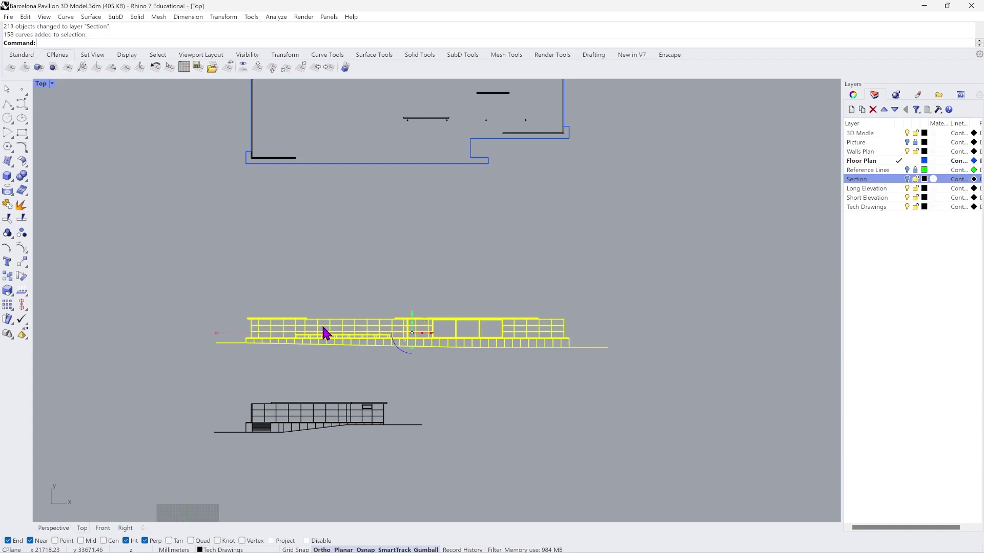
pyautogui.rightClick(861, 190)
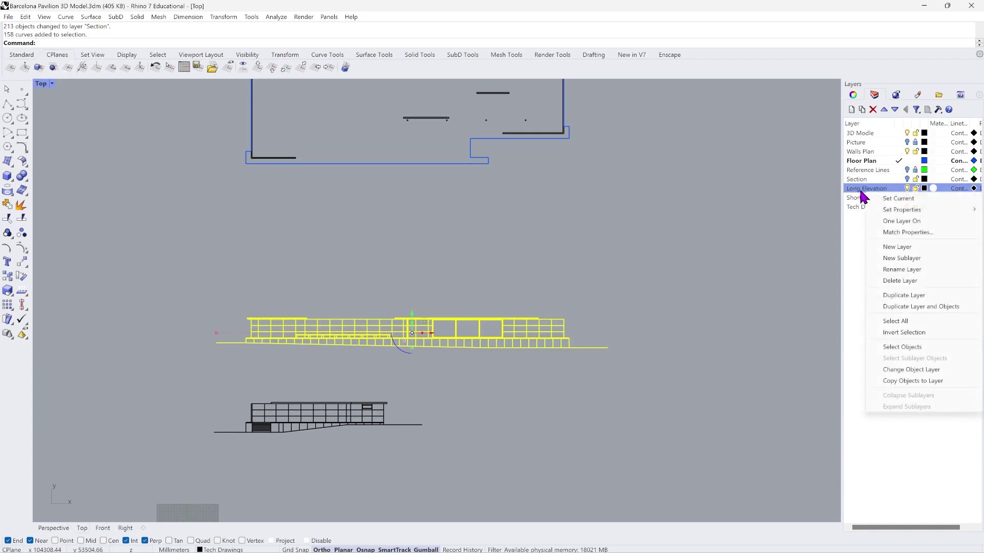
pyautogui.click(947, 369)
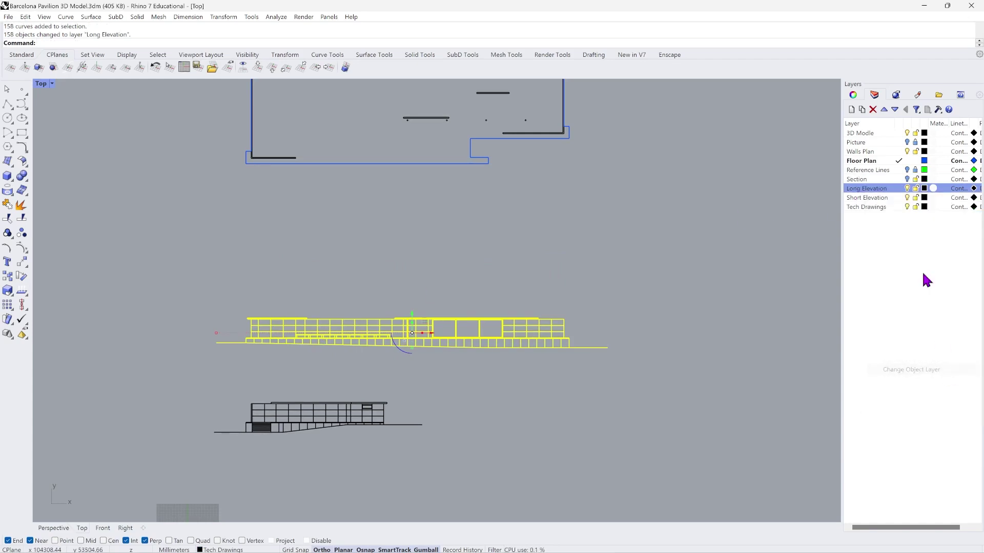
pyautogui.click(908, 189)
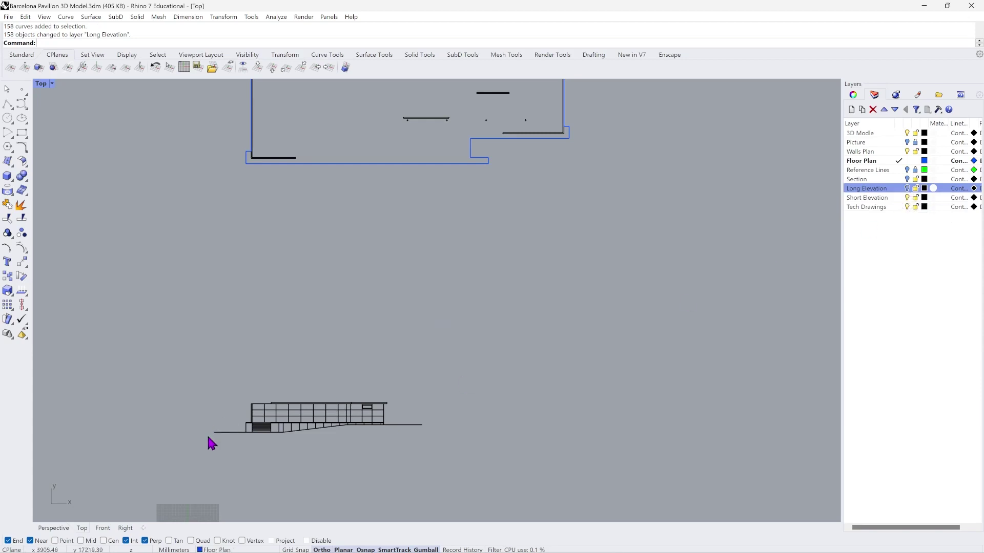
# Move the grouped short side elevation to the Short Elevation layer and hide that layer.
pyautogui.click(284, 427)
pyautogui.rightClick(865, 198)
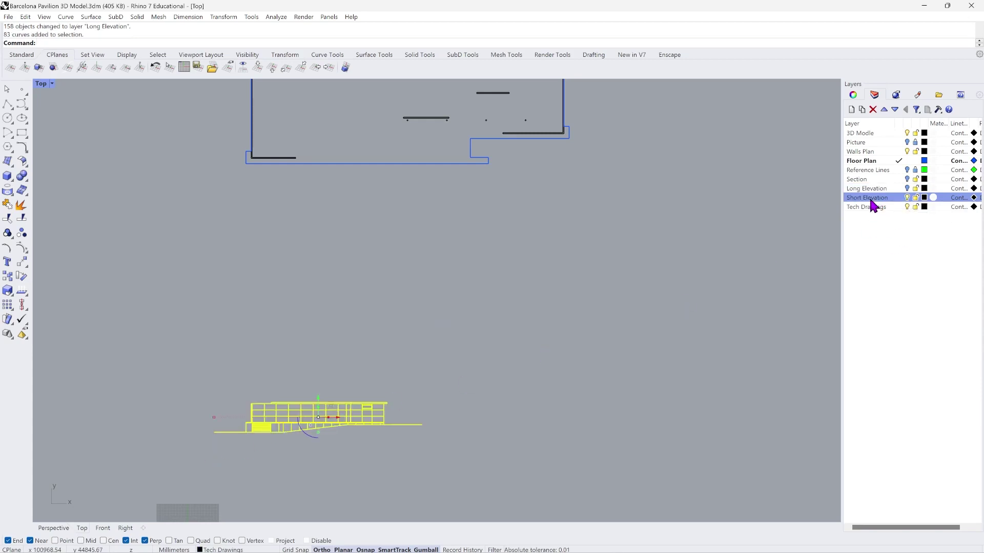
pyautogui.click(930, 377)
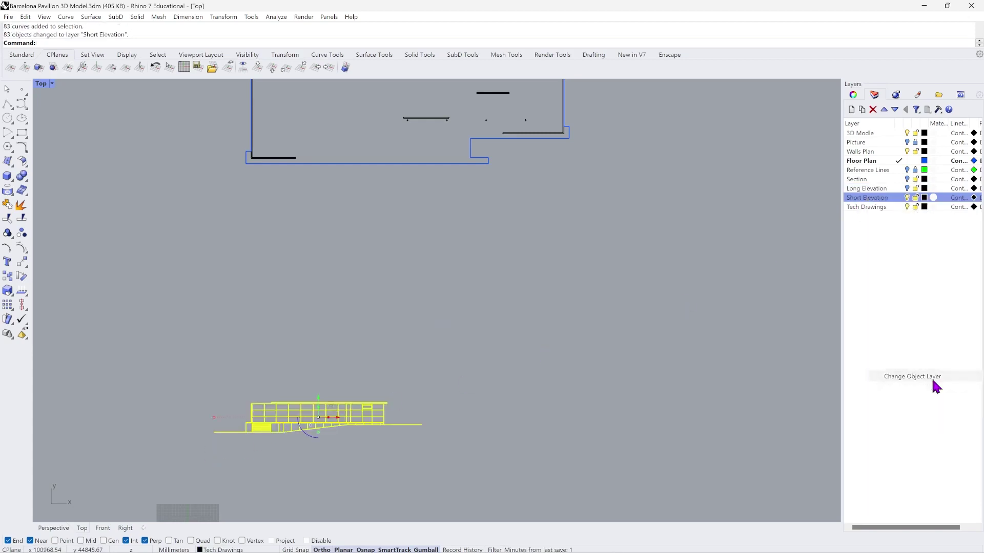
pyautogui.click(907, 198)
# Examine the floor outline and wall curves in the Top view and from an angle in the Perspective view.
pyautogui.scroll(-4, 545, 355)
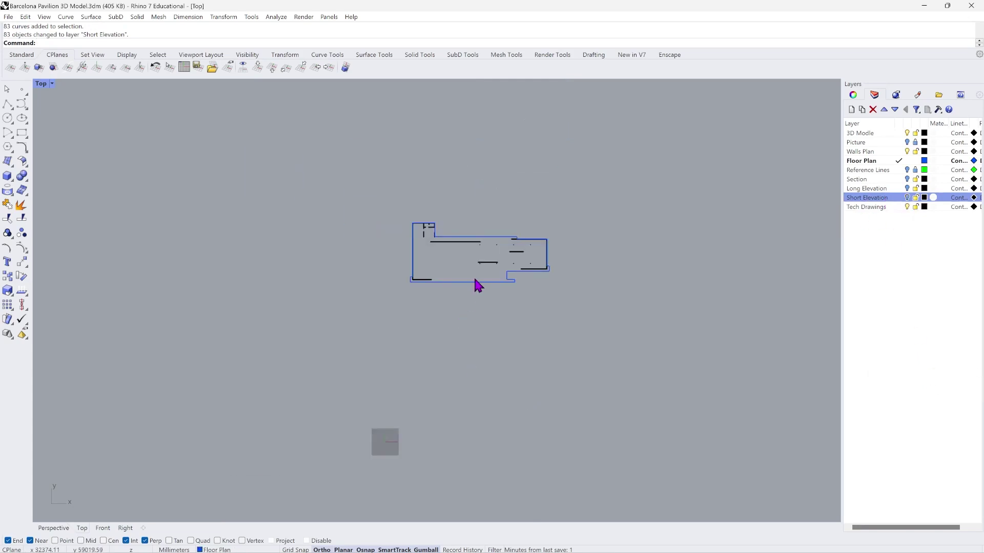
pyautogui.scroll(3, 530, 255)
pyautogui.scroll(2, 588, 274)
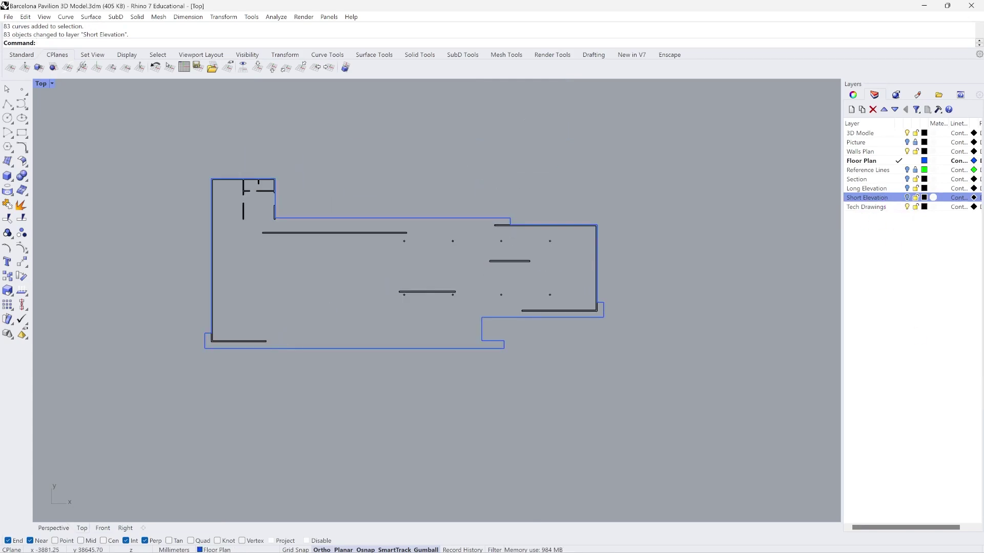
pyautogui.scroll(-2, 365, 299)
pyautogui.scroll(2, 299, 279)
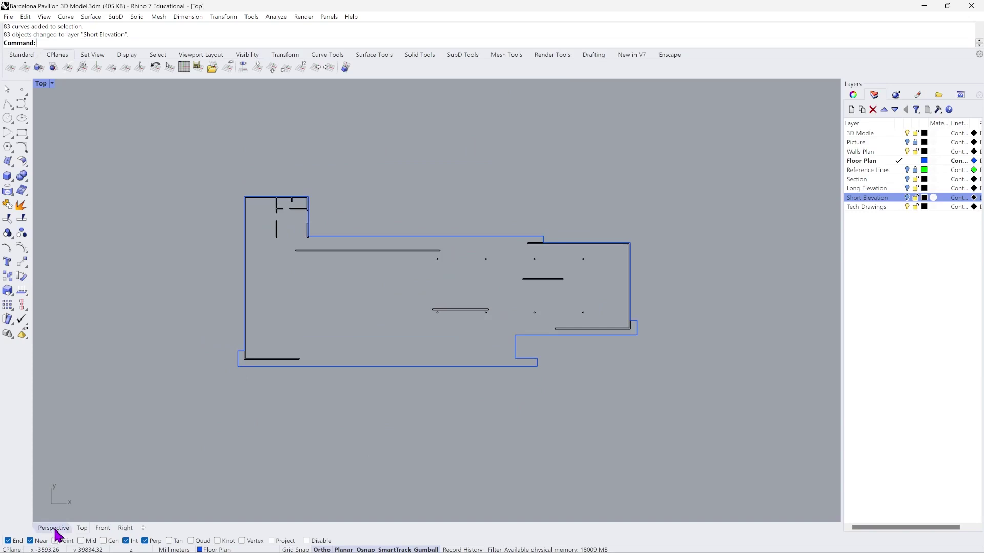
pyautogui.click(53, 84)
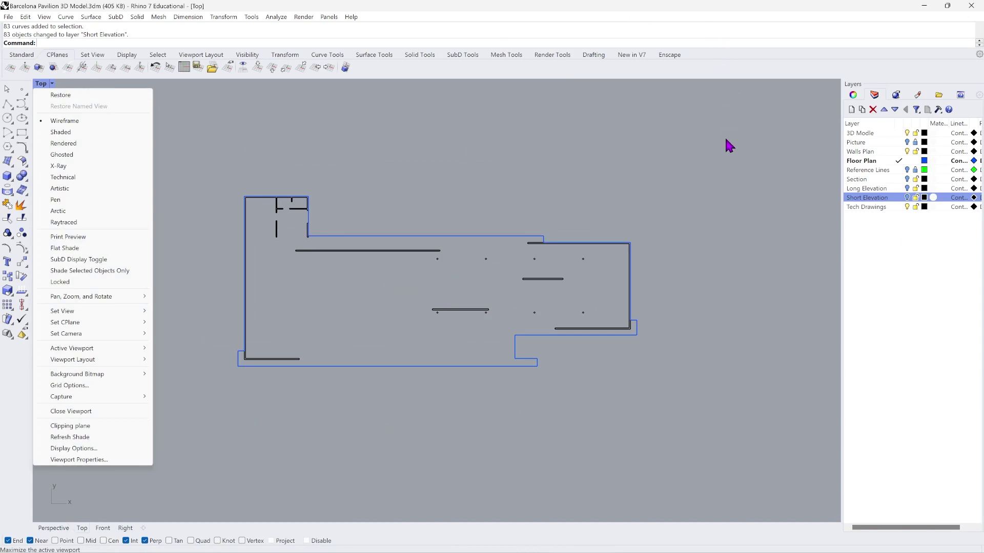
pyautogui.click(222, 455)
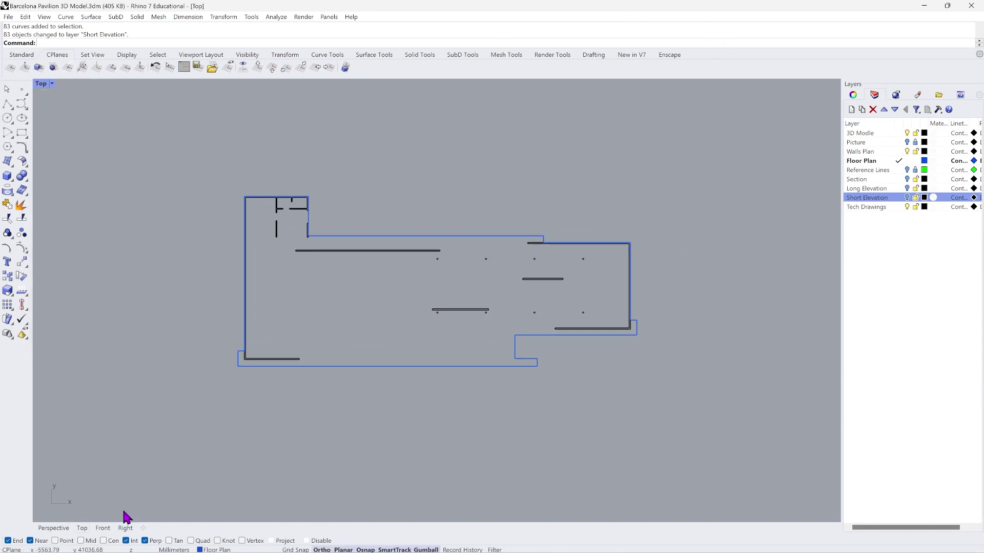
pyautogui.click(56, 529)
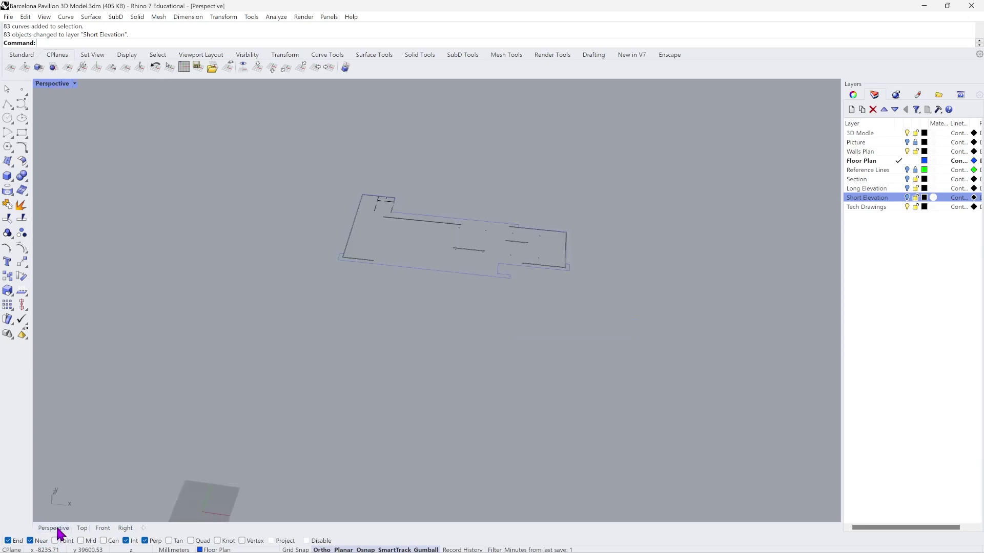
pyautogui.moveTo(522, 209); pyautogui.dragTo(429, 316, button='right')
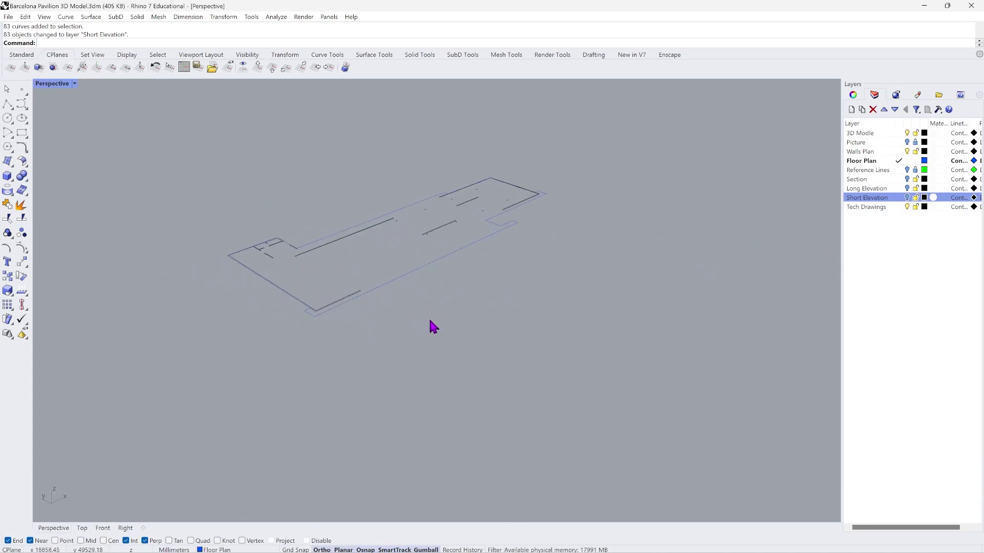
pyautogui.scroll(3, 285, 249)
pyautogui.scroll(2, 308, 318)
pyautogui.scroll(-1, 372, 358)
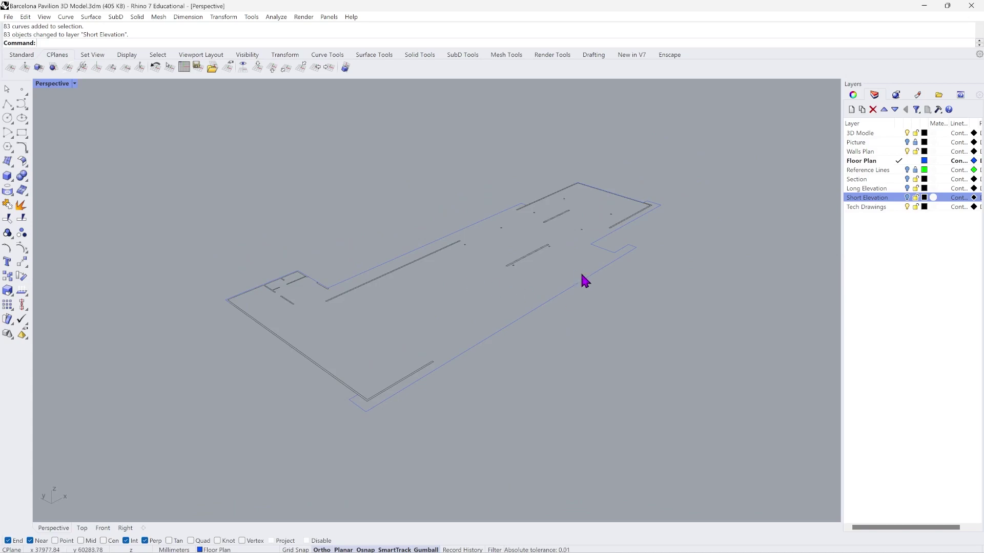
pyautogui.scroll(1, 585, 266)
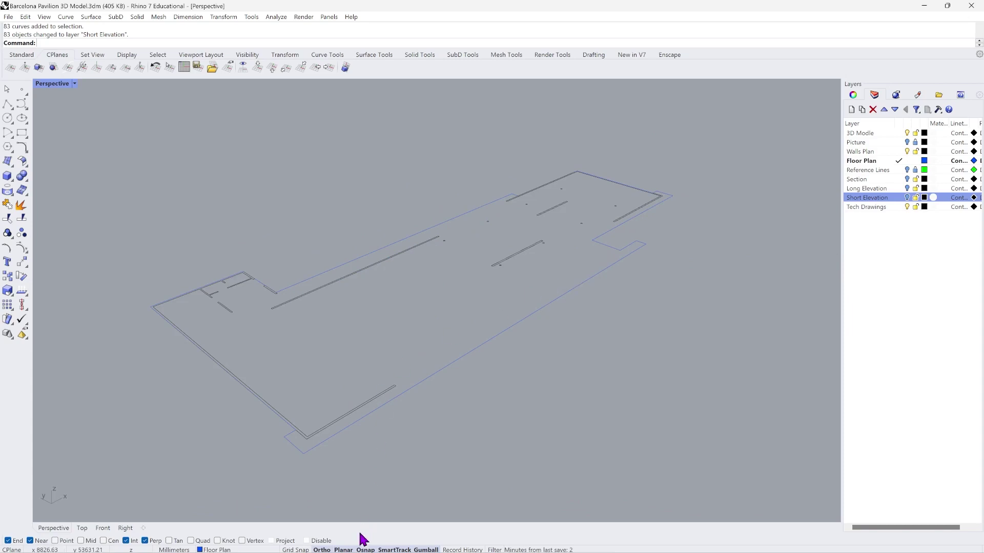
# Turn off Planar mode and pull corner points of the blue floor outline off the plan's plane.
pyautogui.moveTo(381, 531)
pyautogui.scroll(2, 648, 245)
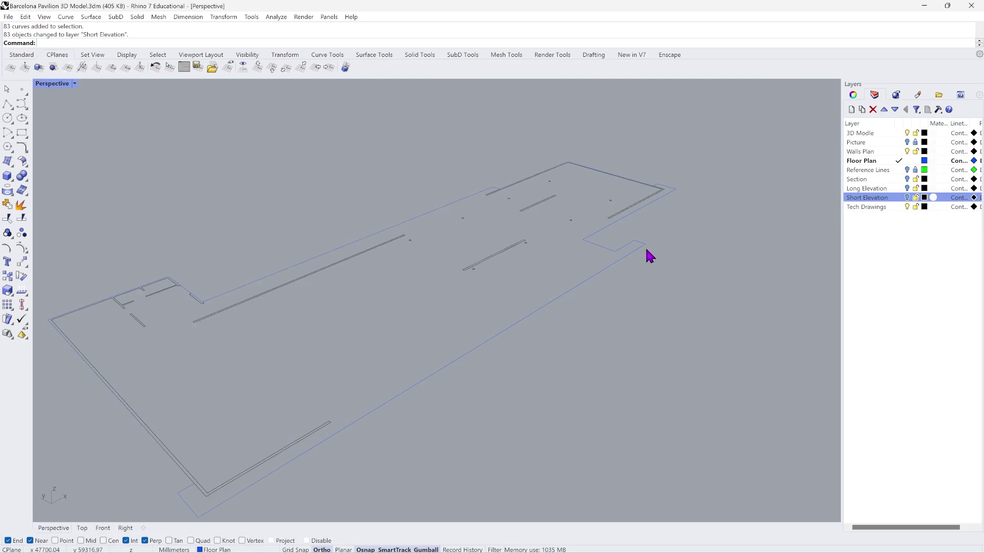
pyautogui.click(645, 246)
pyautogui.click(646, 244)
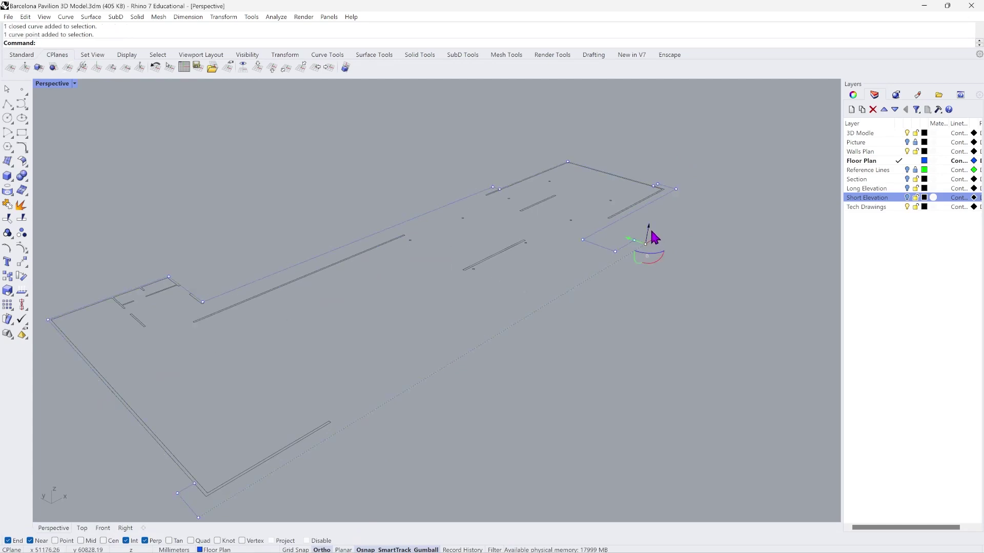
pyautogui.moveTo(651, 231); pyautogui.dragTo(571, 130)
pyautogui.scroll(-2, 384, 213)
# Set the Perspective view to Wireframe display and pull a corner point of the short wall beside the small room off the plane.
pyautogui.click(75, 84)
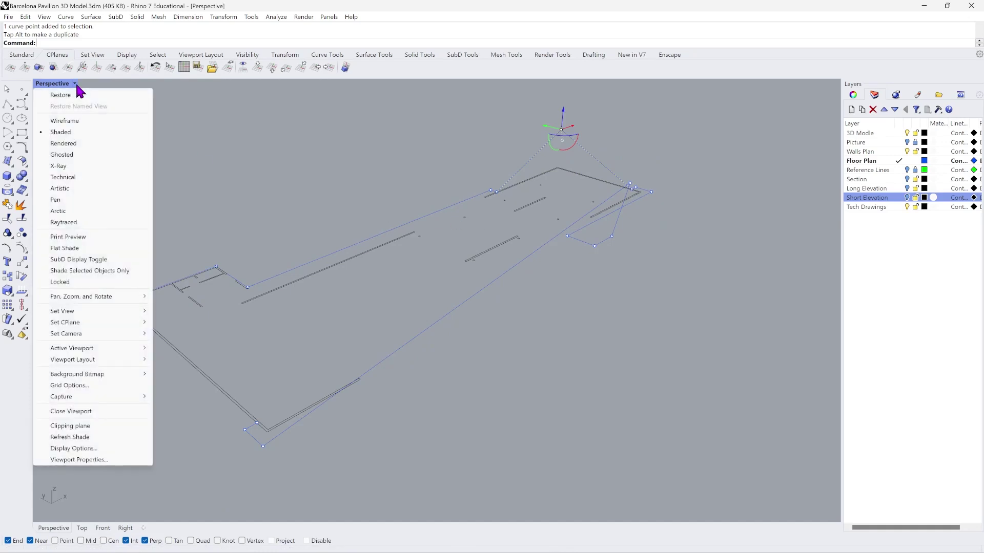
pyautogui.click(88, 119)
pyautogui.moveTo(659, 306); pyautogui.dragTo(564, 297, button='right')
pyautogui.scroll(4, 286, 295)
pyautogui.scroll(2, 301, 266)
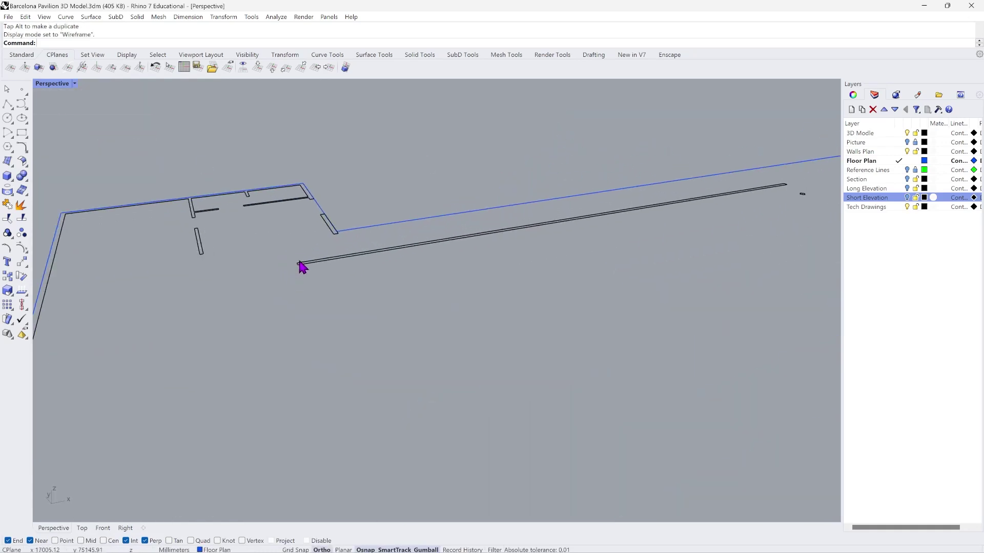
pyautogui.click(299, 265)
pyautogui.scroll(2, 246, 229)
pyautogui.click(183, 248)
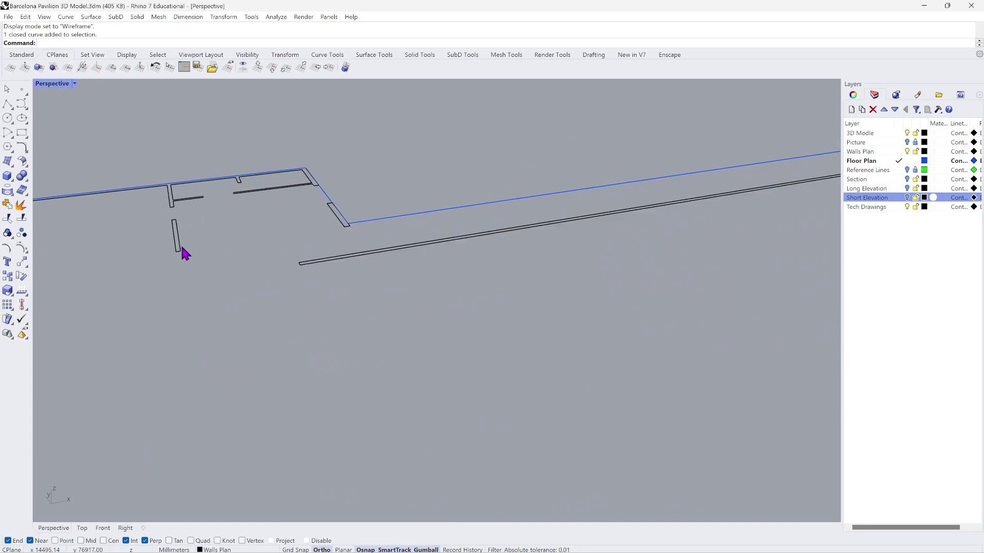
pyautogui.press('Escape')
pyautogui.scroll(1, 345, 236)
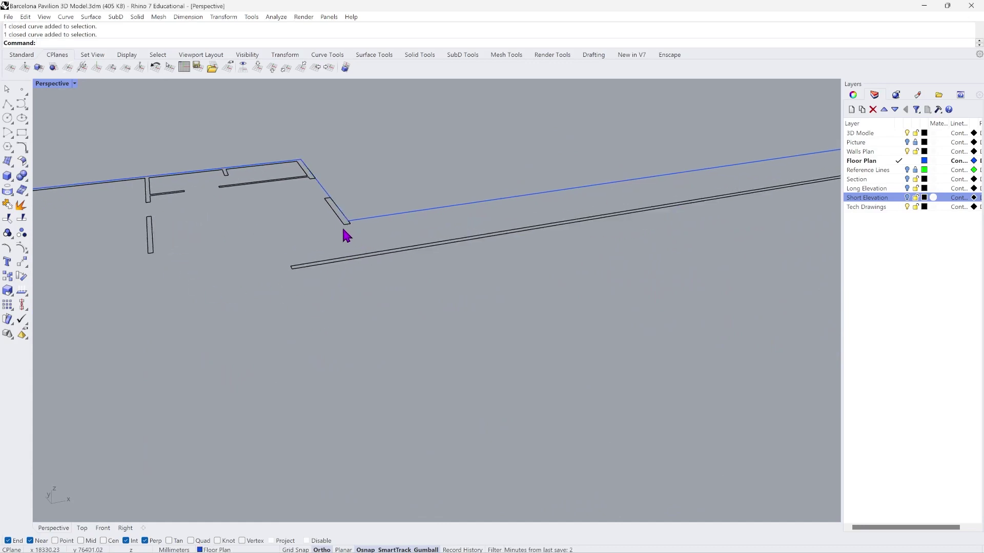
pyautogui.moveTo(336, 211)
pyautogui.mouseDown()
pyautogui.moveTo(328, 176)
pyautogui.moveTo(351, 198)
pyautogui.mouseUp()
# Examine the distorted floor outline and short wall curve from low and oblique angles around the plan.
pyautogui.scroll(-2, 350, 198)
pyautogui.moveTo(352, 355); pyautogui.dragTo(560, 342, button='right')
pyautogui.scroll(5, 572, 291)
pyautogui.scroll(-4, 560, 338)
pyautogui.scroll(4, 314, 336)
pyautogui.scroll(-2, 314, 342)
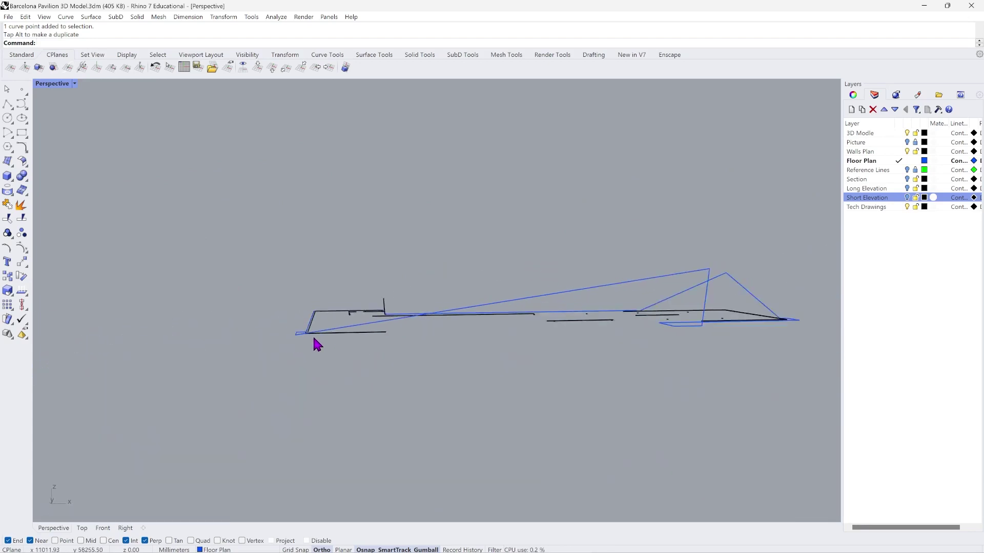
pyautogui.scroll(-1, 314, 338)
pyautogui.scroll(3, 640, 330)
pyautogui.moveTo(659, 324); pyautogui.dragTo(615, 329, button='right')
pyautogui.scroll(2, 615, 330)
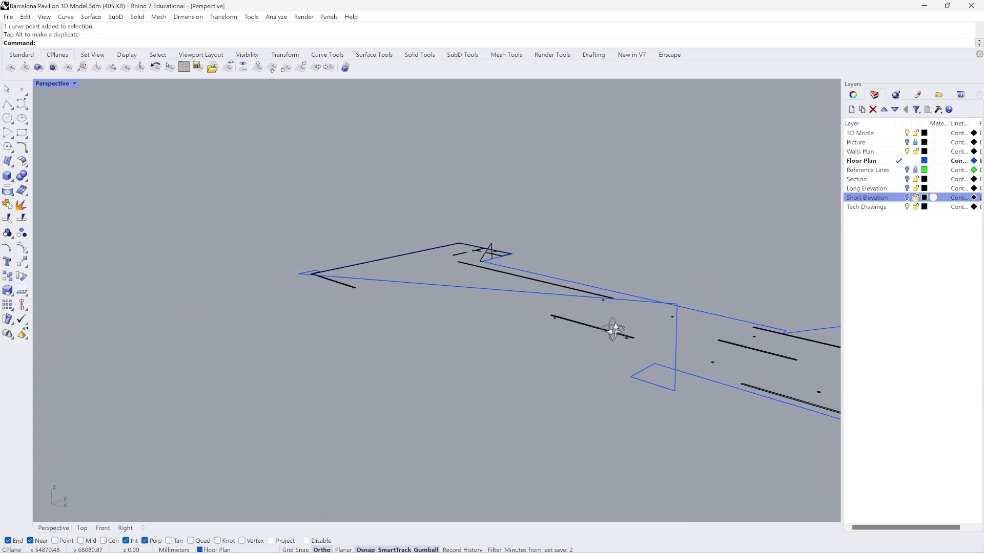
pyautogui.moveTo(669, 269); pyautogui.dragTo(498, 339, button='right')
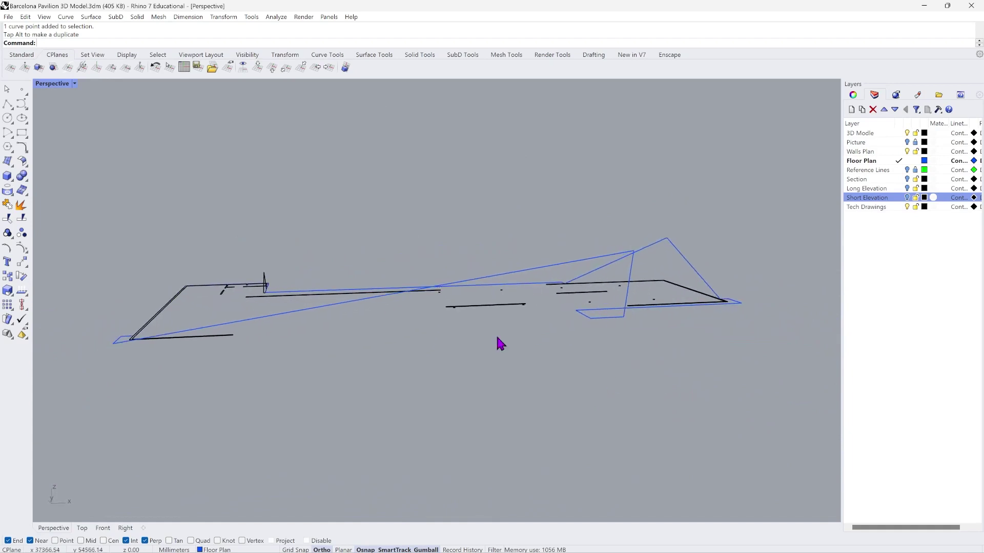
# Restore the four-view layout and undo the corner point moves on the floor outline and the short wall.
pyautogui.click(74, 83)
pyautogui.click(59, 95)
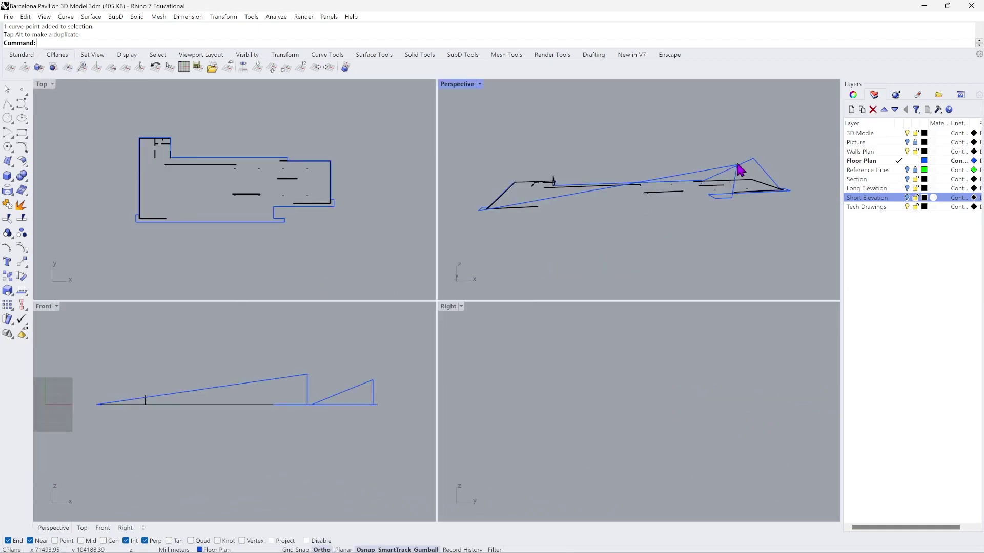
pyautogui.hotkey('ctrl', 'z')
pyautogui.hotkey('ctrl', 'z')
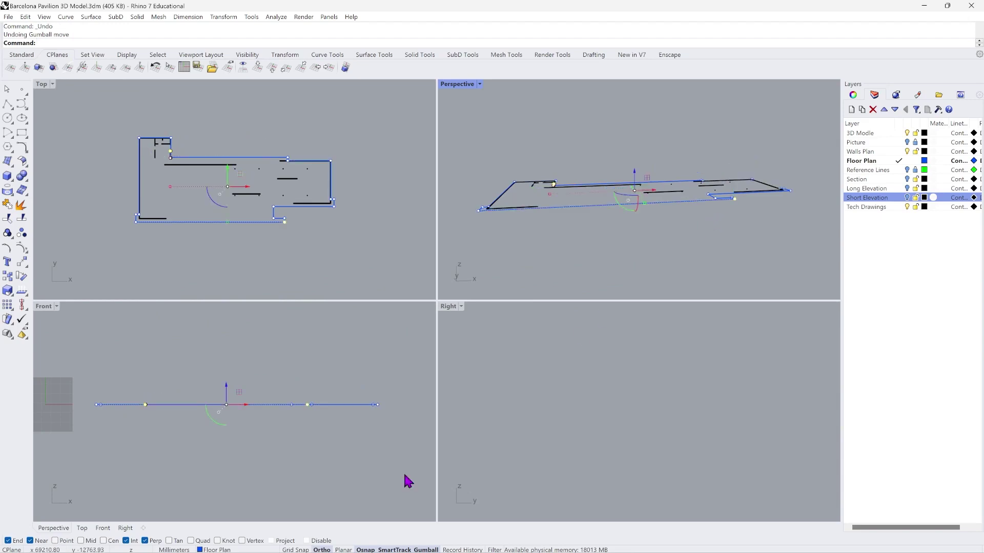
# Zoom all viewports to the plan curves and compare the flat plan in the Front, Right and Perspective views.
pyautogui.moveTo(385, 439); pyautogui.dragTo(82, 369)
pyautogui.write('ZSA')
pyautogui.press('Return')
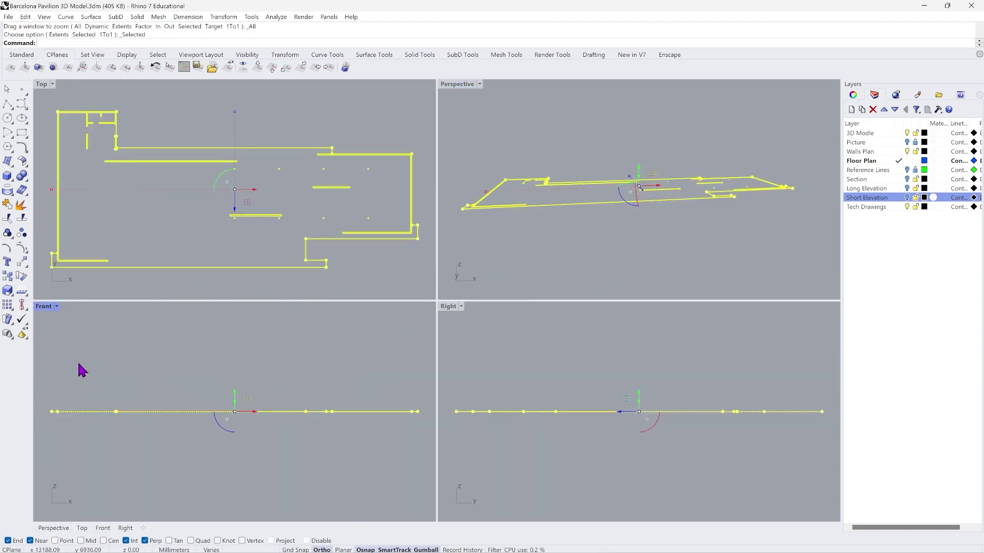
pyautogui.click(500, 449)
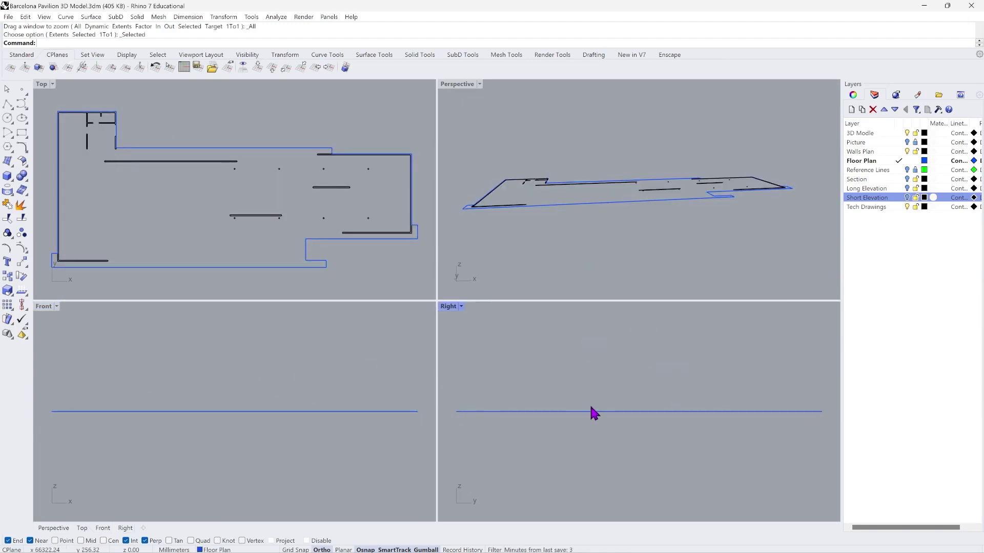
pyautogui.moveTo(516, 237); pyautogui.dragTo(678, 211, button='right')
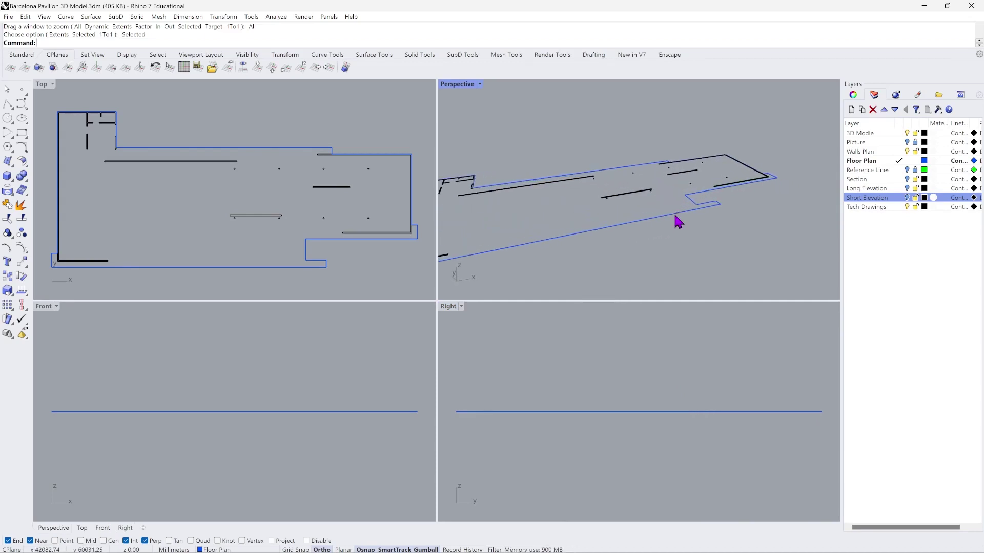
# Redo the corner point moves and bring the distorted end of the floor outline into close view.
pyautogui.hotkey('ctrl', 'y')
pyautogui.hotkey('ctrl', 'y')
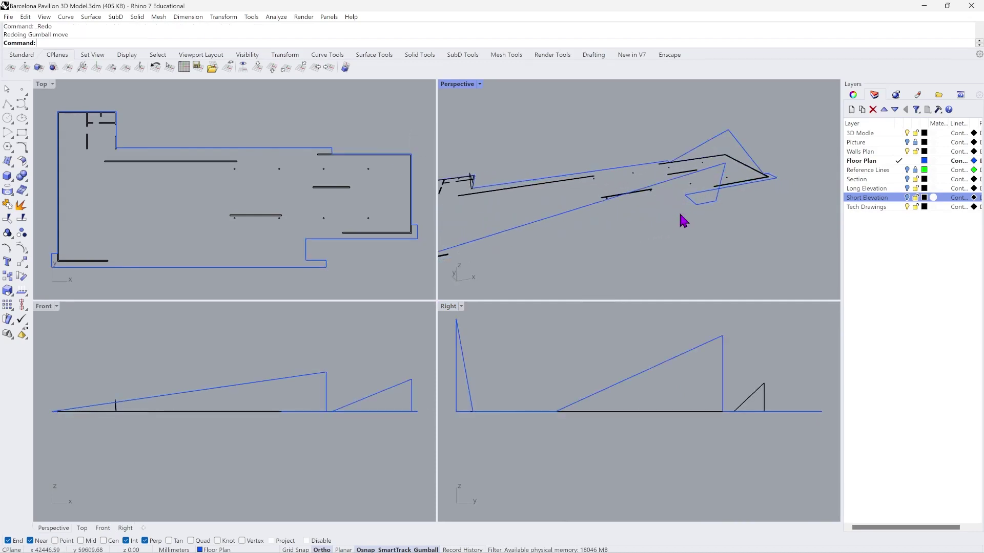
pyautogui.moveTo(692, 205); pyautogui.dragTo(653, 220, button='right')
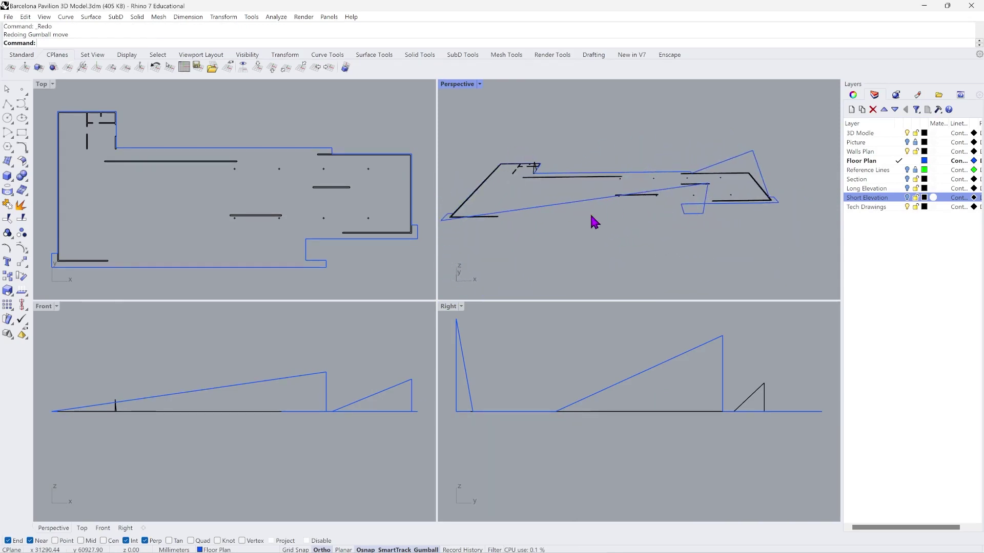
pyautogui.moveTo(699, 209); pyautogui.dragTo(758, 153, button='right')
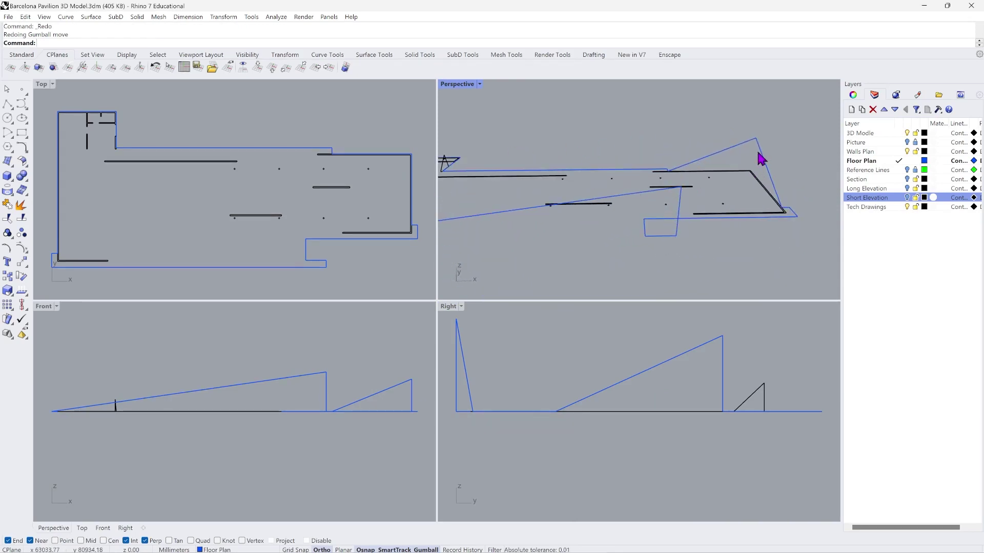
# Try to move the floor outline's raised far corner point manually back down onto the plan's plane.
pyautogui.click(758, 153)
pyautogui.click(757, 137)
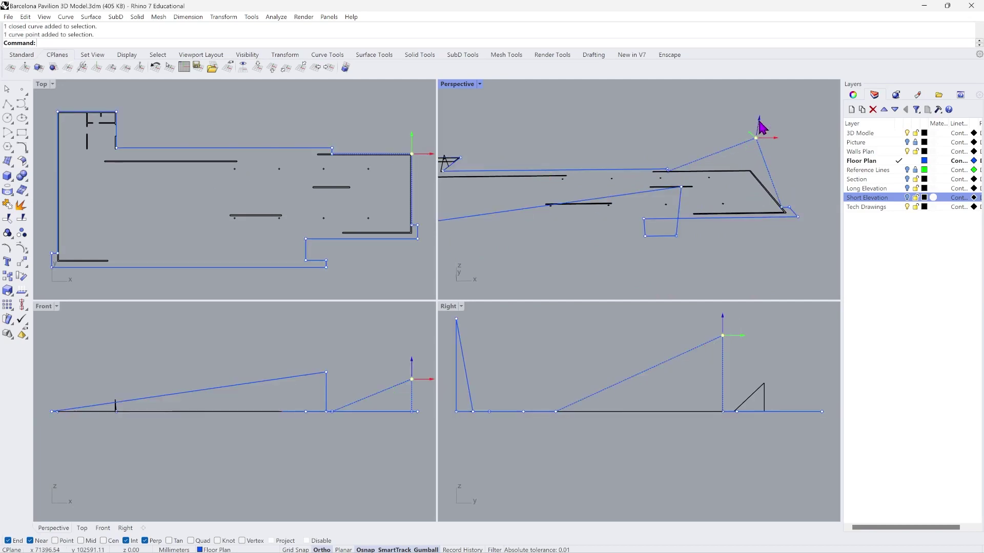
pyautogui.moveTo(761, 138); pyautogui.dragTo(789, 208)
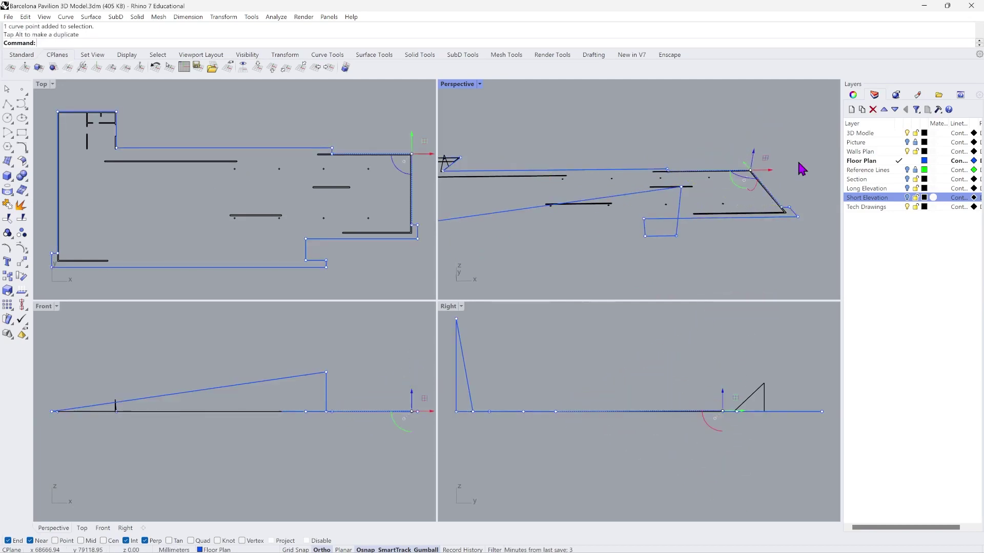
pyautogui.hotkey('ctrl', 'z')
pyautogui.press('Escape')
# Start SetPt on all visible plan curves with only Set Z enabled and Align to World chosen.
pyautogui.moveTo(810, 164); pyautogui.dragTo(662, 210, button='right')
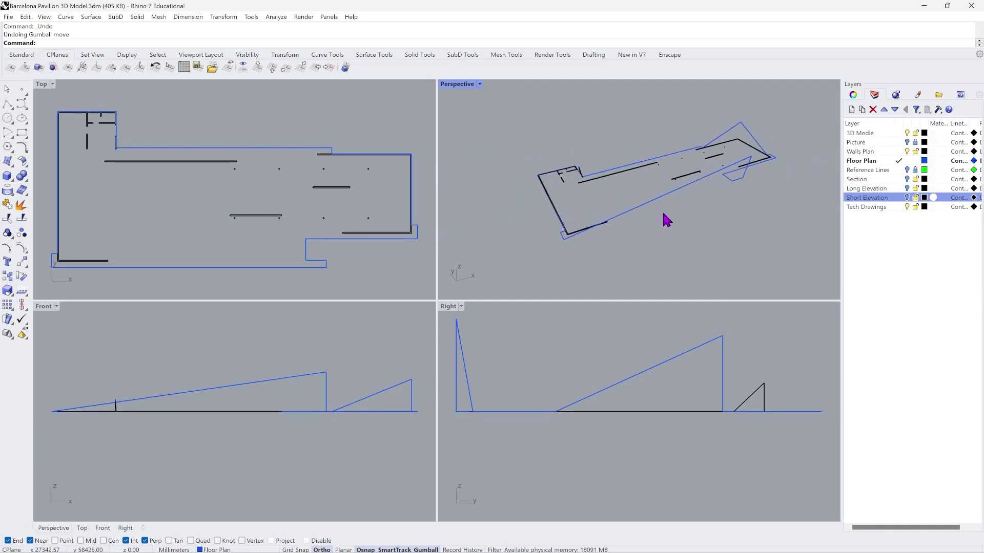
pyautogui.hotkey('ctrl', 'a')
pyautogui.scroll(2, 737, 167)
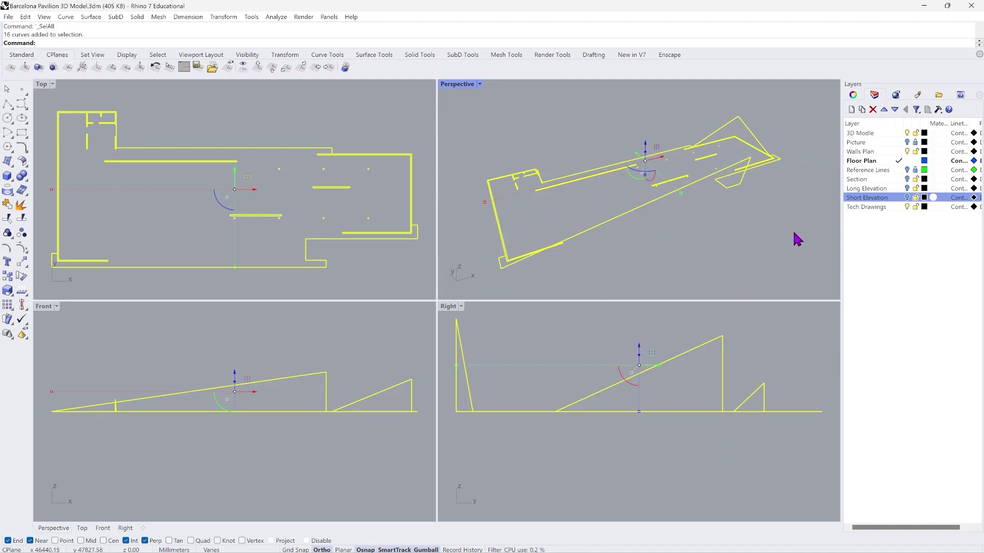
pyautogui.write('Set')
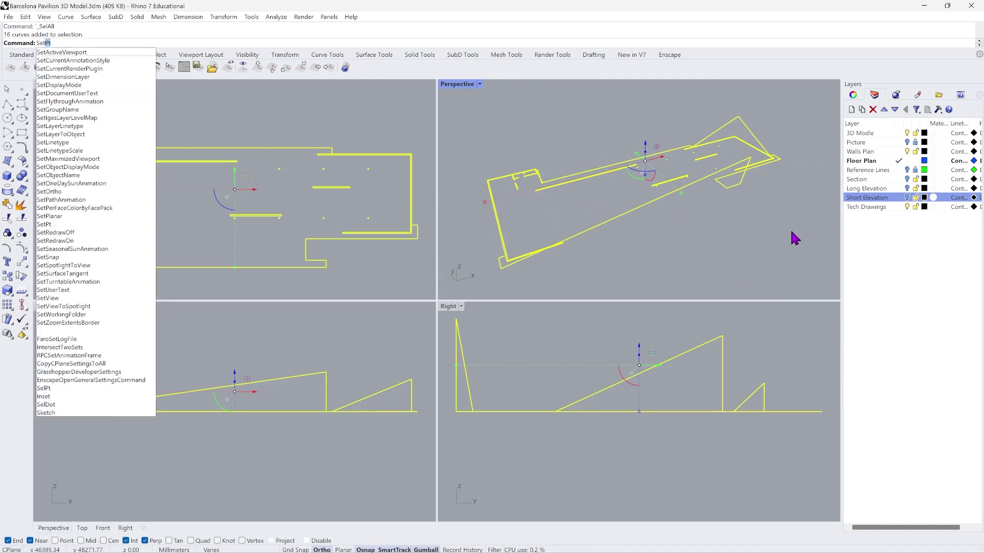
pyautogui.write('Pt')
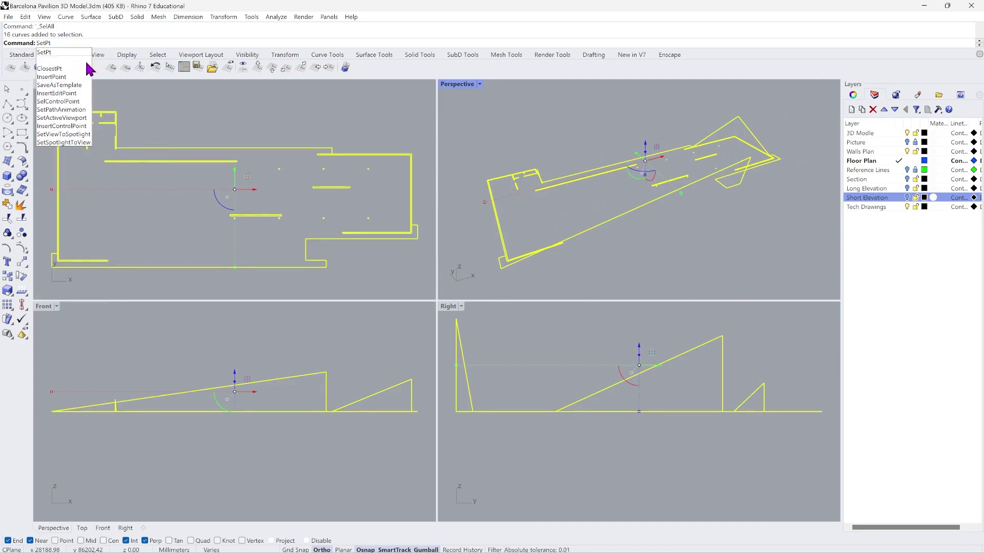
pyautogui.click(56, 53)
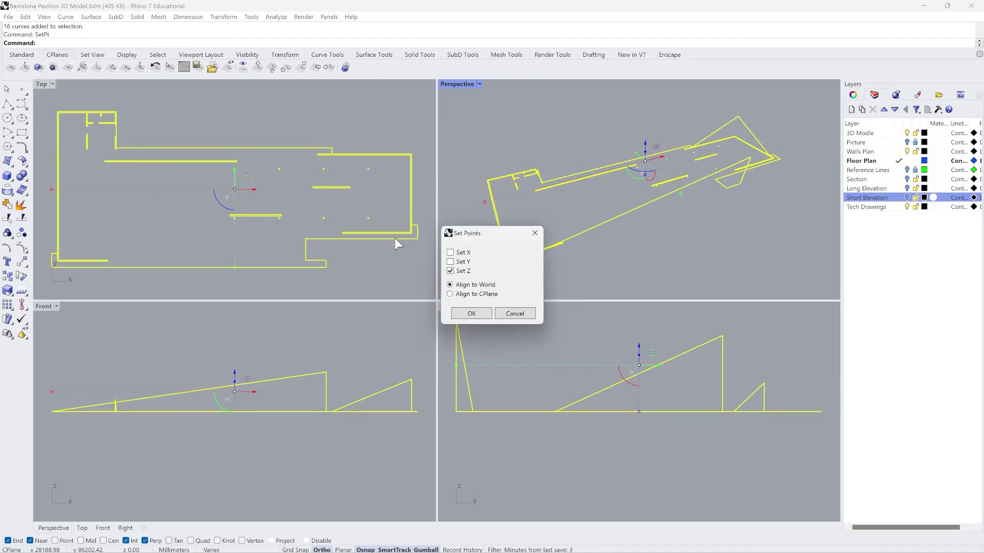
pyautogui.moveTo(484, 236); pyautogui.dragTo(332, 203)
pyautogui.moveTo(612, 201); pyautogui.dragTo(699, 245, button='right')
pyautogui.moveTo(343, 204); pyautogui.dragTo(351, 183)
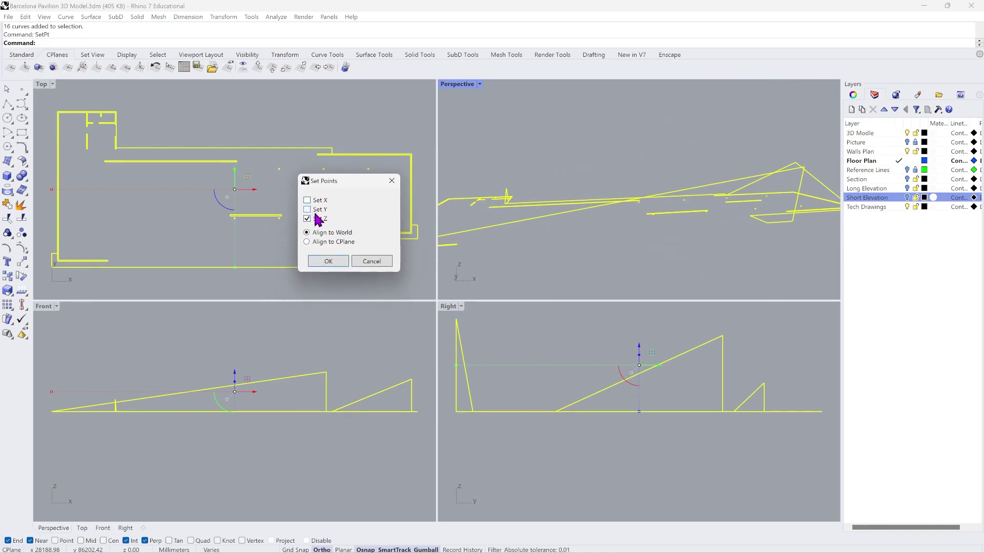
pyautogui.click(332, 266)
# Flatten the curves to the height of the floor outline's outer corner beside the long end wall.
pyautogui.moveTo(605, 241); pyautogui.dragTo(635, 160, button='right')
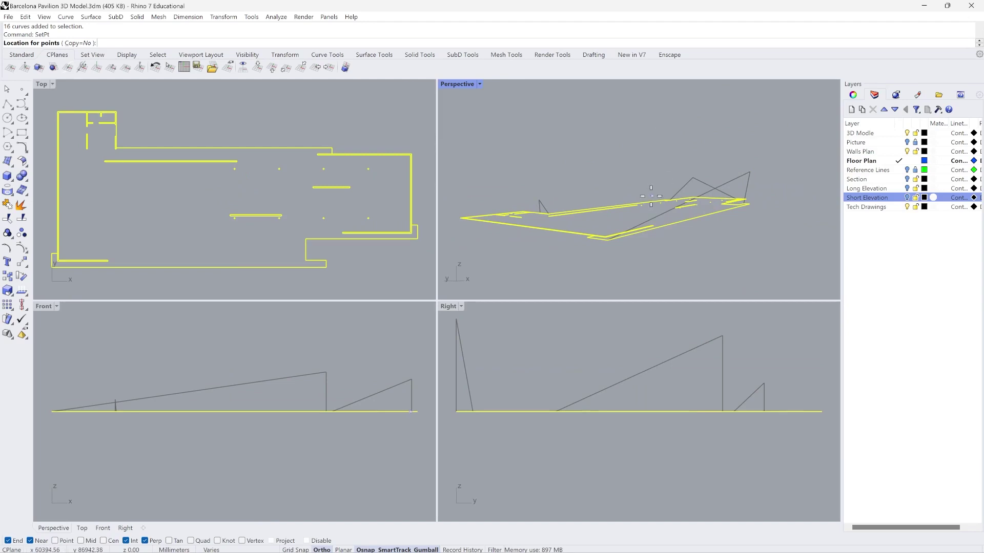
pyautogui.scroll(3, 667, 195)
pyautogui.scroll(-3, 614, 201)
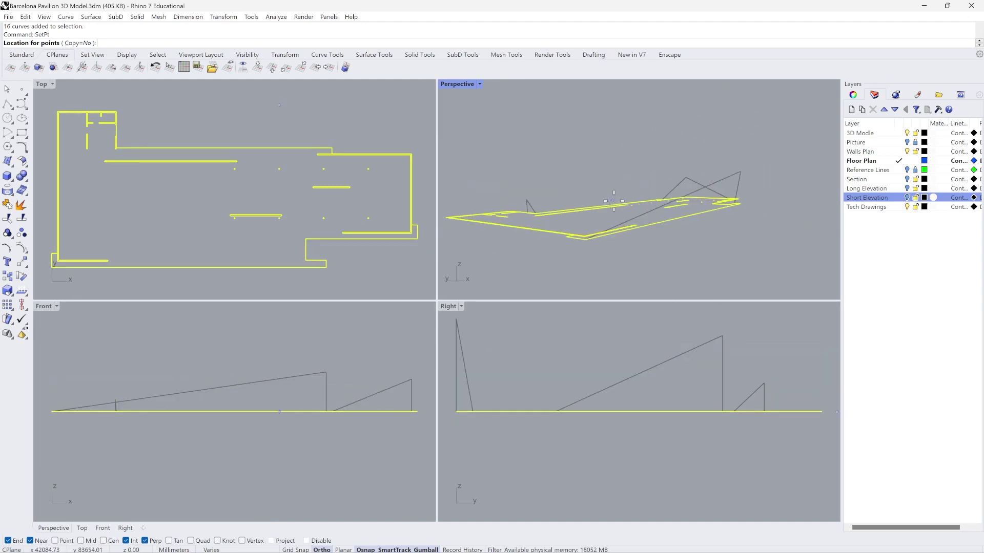
pyautogui.moveTo(637, 153); pyautogui.dragTo(588, 156, button='right')
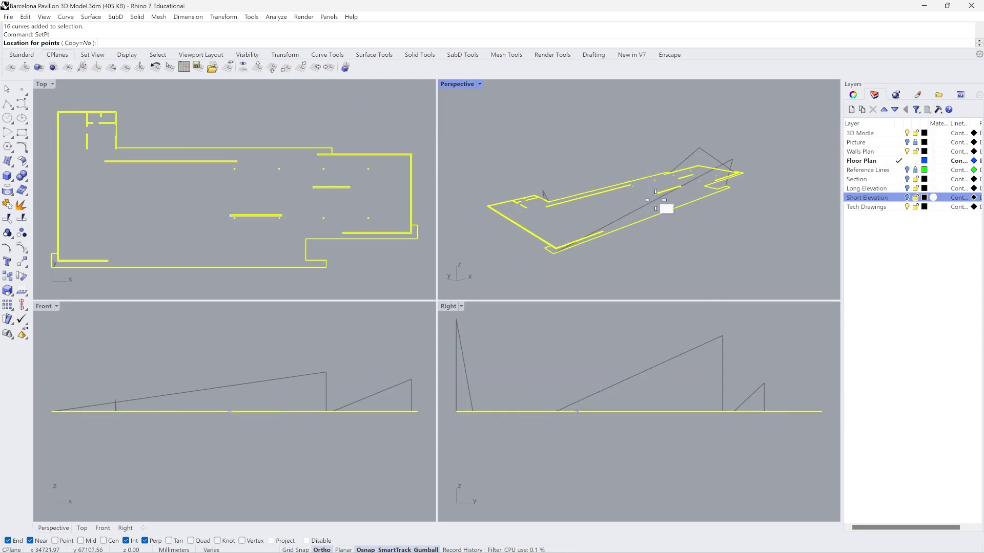
pyautogui.moveTo(687, 245); pyautogui.dragTo(667, 228, button='right')
pyautogui.click(532, 248)
pyautogui.moveTo(512, 235); pyautogui.dragTo(573, 272, button='right')
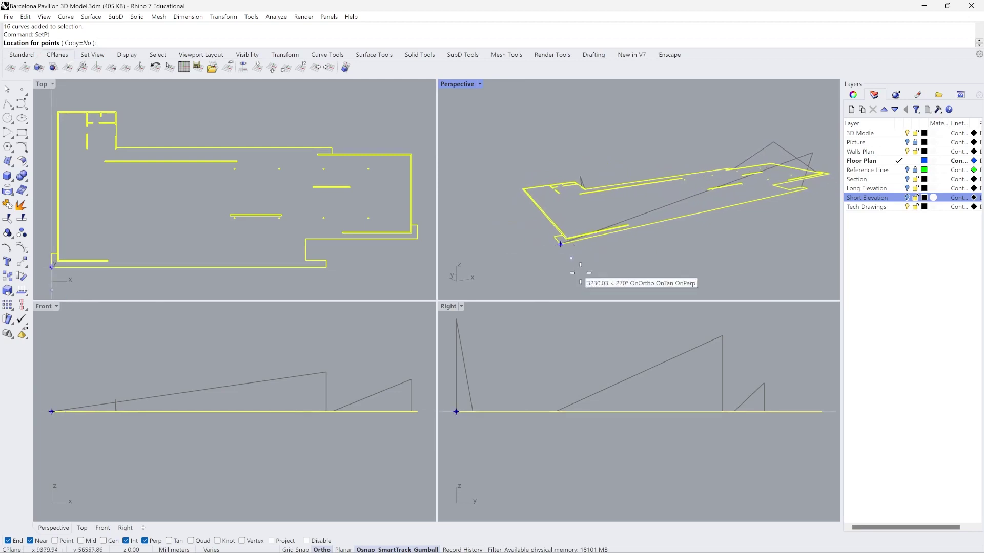
pyautogui.scroll(6, 576, 215)
pyautogui.scroll(-3, 577, 200)
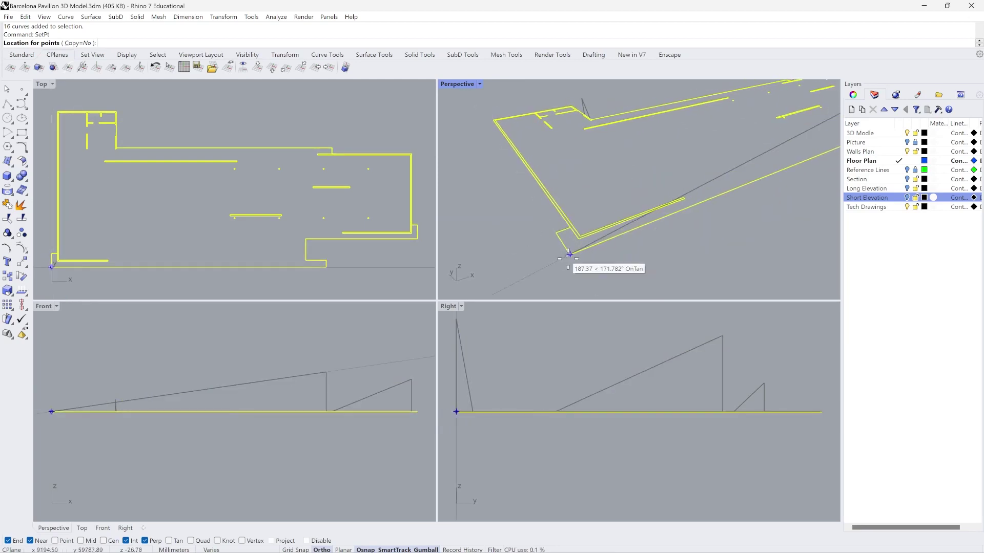
pyautogui.click(572, 256)
pyautogui.moveTo(520, 210); pyautogui.dragTo(737, 154, button='right')
pyautogui.press('Escape')
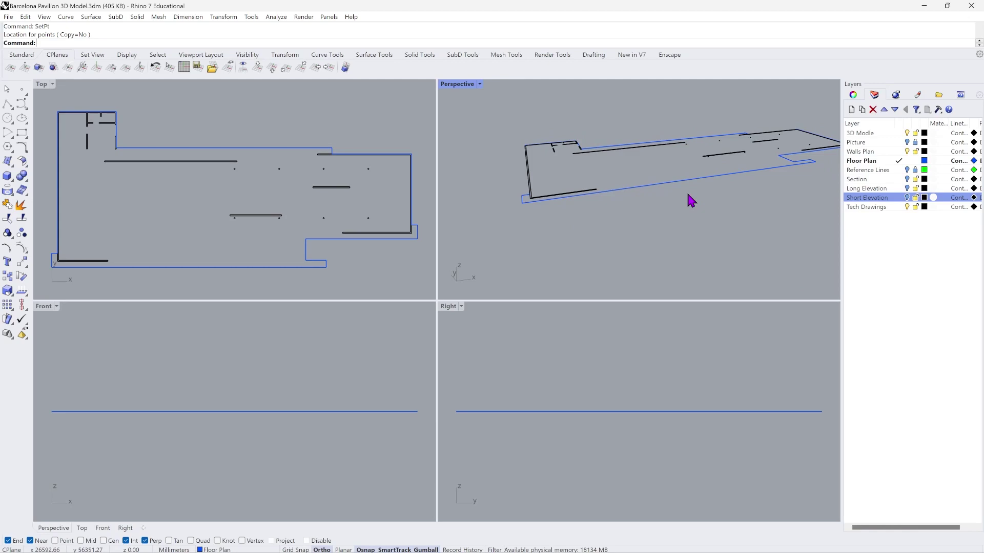
pyautogui.moveTo(669, 195); pyautogui.dragTo(566, 208, button='right')
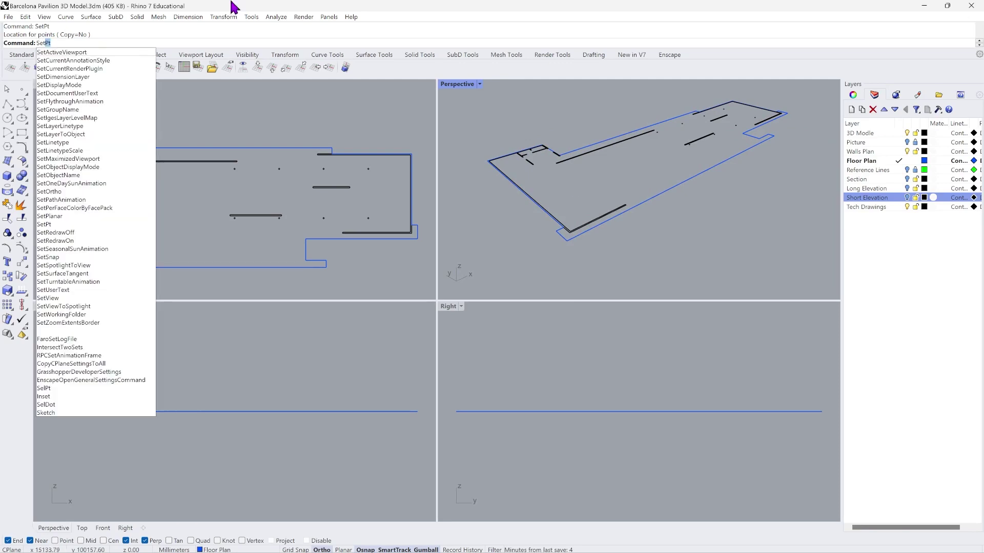
pyautogui.press('Return')
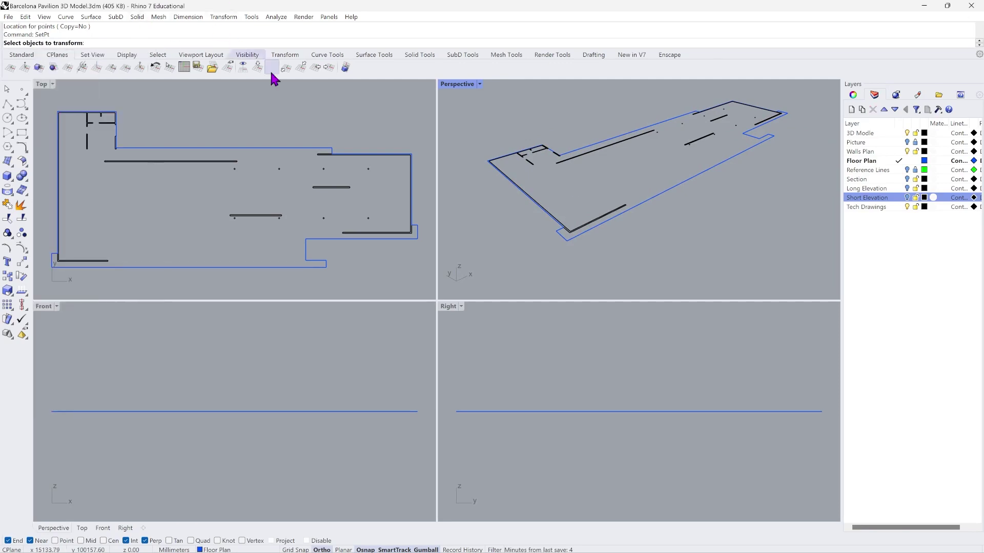
pyautogui.scroll(-3, 769, 215)
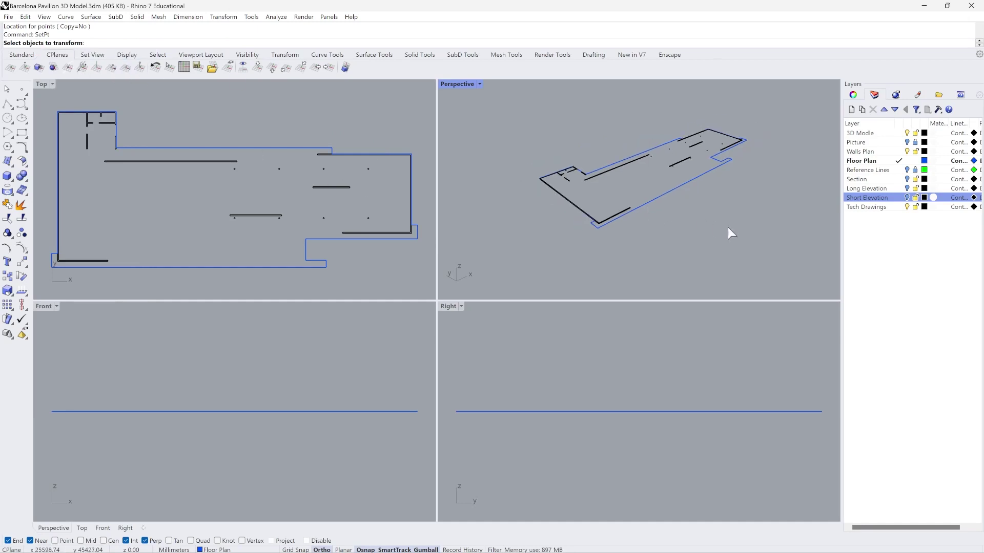
pyautogui.moveTo(728, 227); pyautogui.dragTo(523, 122)
pyautogui.press('Return')
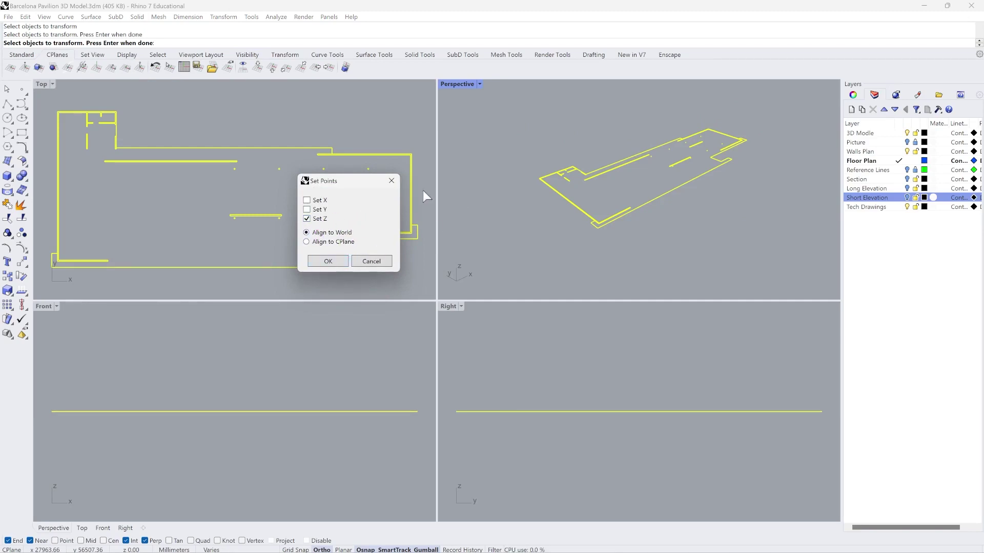
pyautogui.click(391, 183)
pyautogui.moveTo(719, 167)
pyautogui.mouseDown(button='right')
pyautogui.moveTo(674, 152)
pyautogui.moveTo(608, 158)
pyautogui.moveTo(744, 156)
pyautogui.moveTo(720, 137)
pyautogui.moveTo(706, 156)
pyautogui.mouseUp(button='right')
pyautogui.moveTo(730, 195); pyautogui.dragTo(711, 189, button='right')
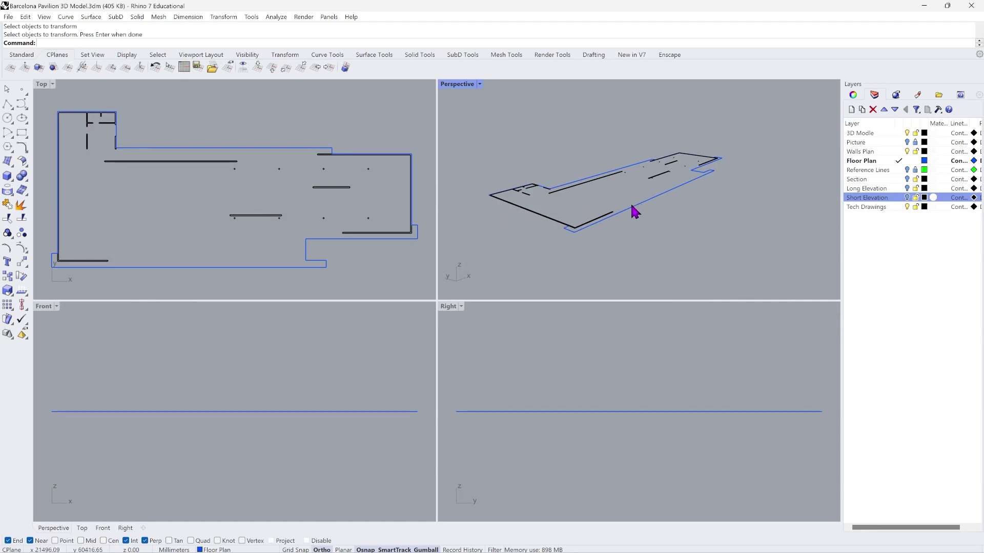
# Turn on the Section, Long Elevation and Short Elevation layers and bring all the drawings into the Perspective view.
pyautogui.click(907, 179)
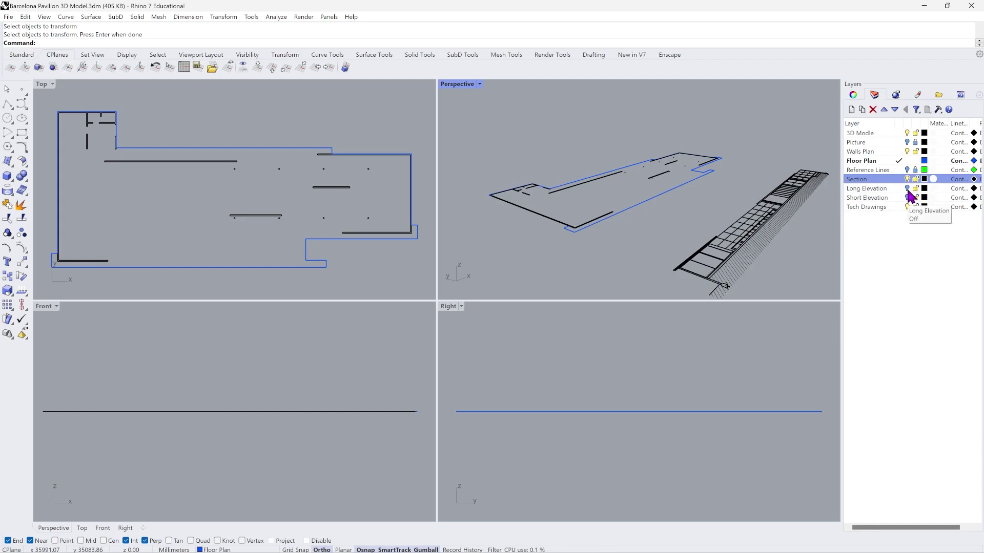
pyautogui.click(907, 189)
pyautogui.click(907, 199)
pyautogui.scroll(-5, 619, 168)
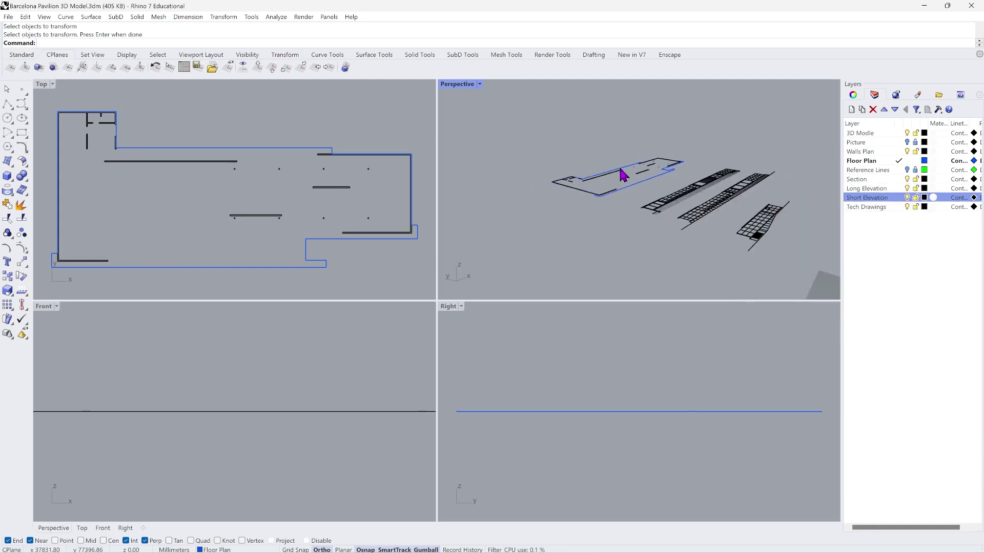
pyautogui.moveTo(620, 168); pyautogui.dragTo(687, 209, button='right')
pyautogui.moveTo(597, 175); pyautogui.dragTo(646, 186, button='right')
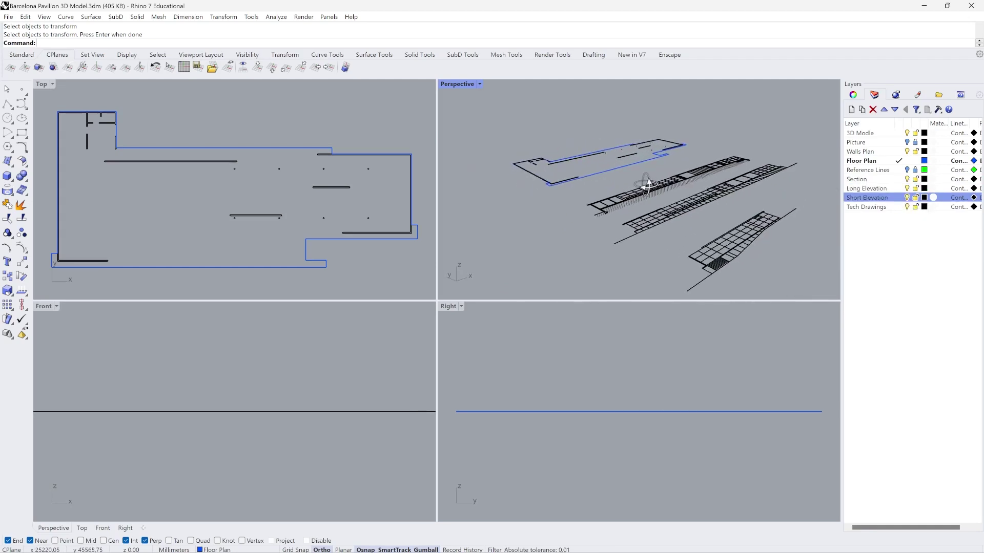
# Maximize the Perspective view and rotate the whole long elevation drawing 90° about its long axis so it stands upright.
pyautogui.doubleClick(464, 85)
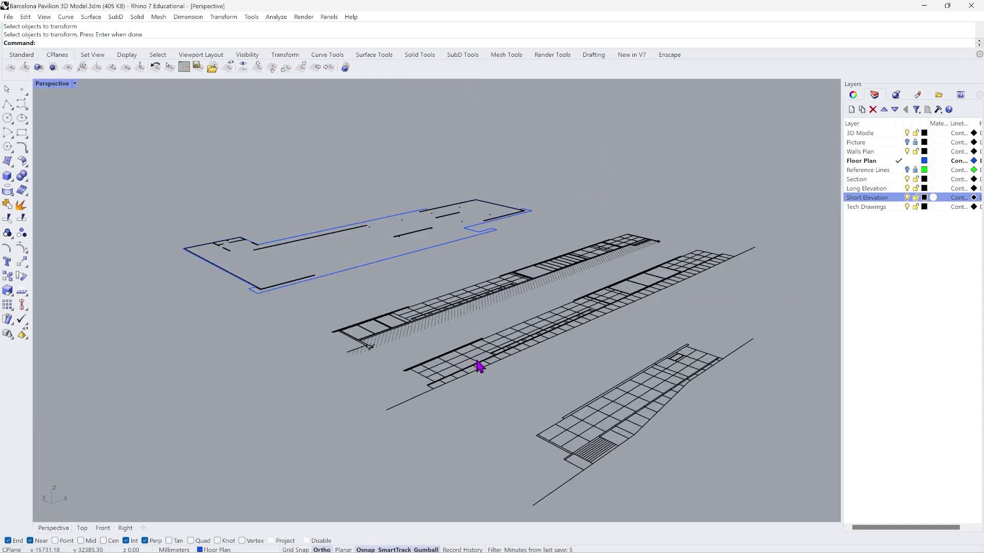
pyautogui.scroll(5, 438, 384)
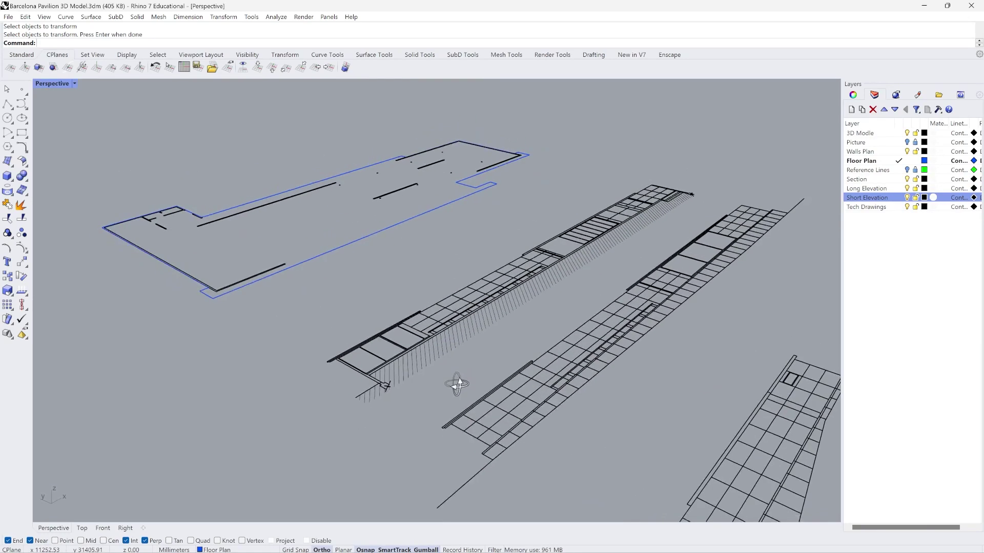
pyautogui.scroll(3, 505, 419)
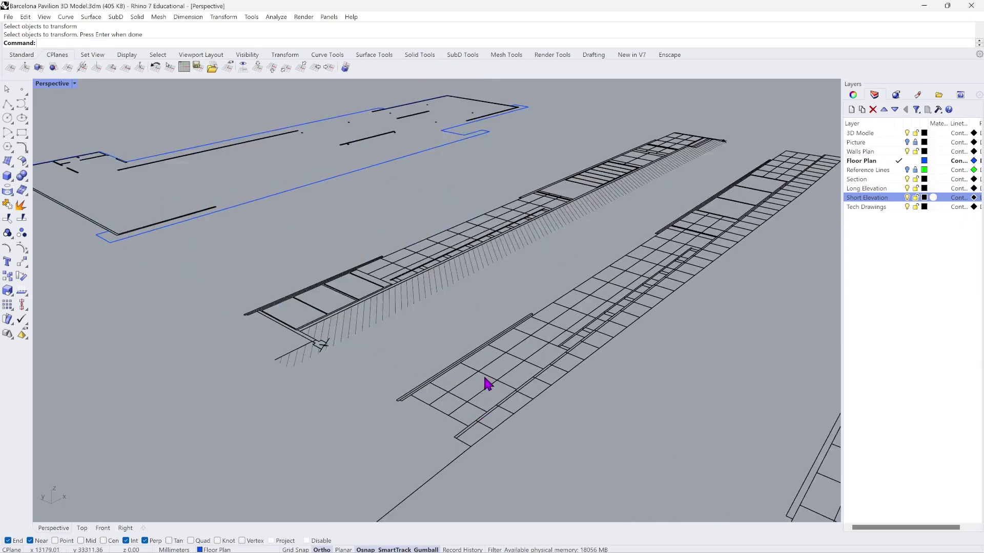
pyautogui.click(492, 384)
pyautogui.scroll(-5, 464, 369)
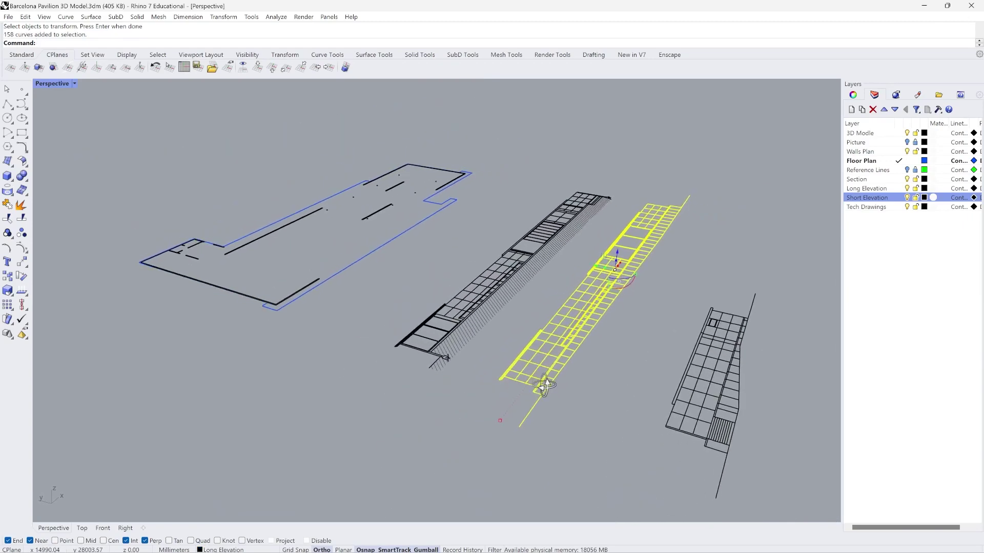
pyautogui.moveTo(555, 408); pyautogui.dragTo(606, 325, button='right')
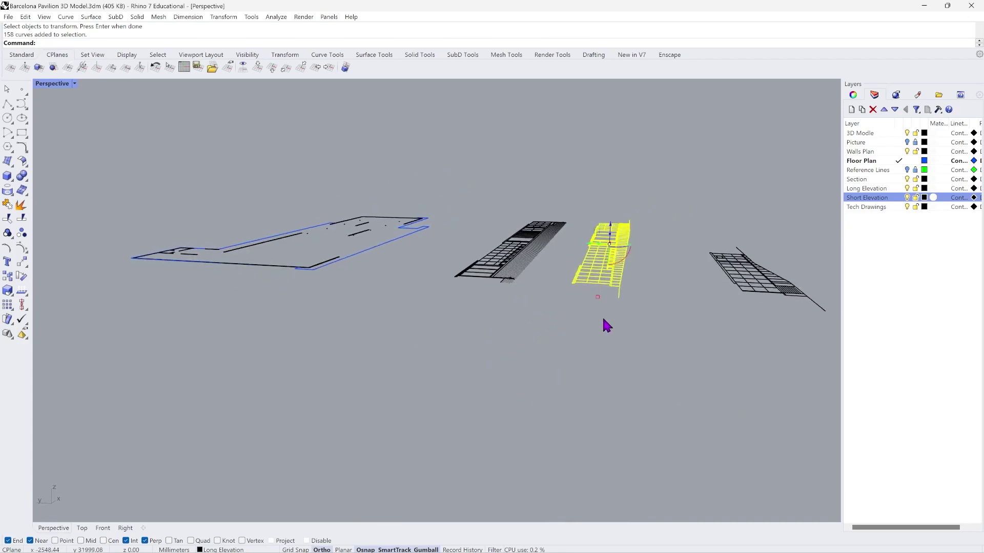
pyautogui.moveTo(642, 257); pyautogui.dragTo(528, 287, button='right')
pyautogui.scroll(8, 291, 285)
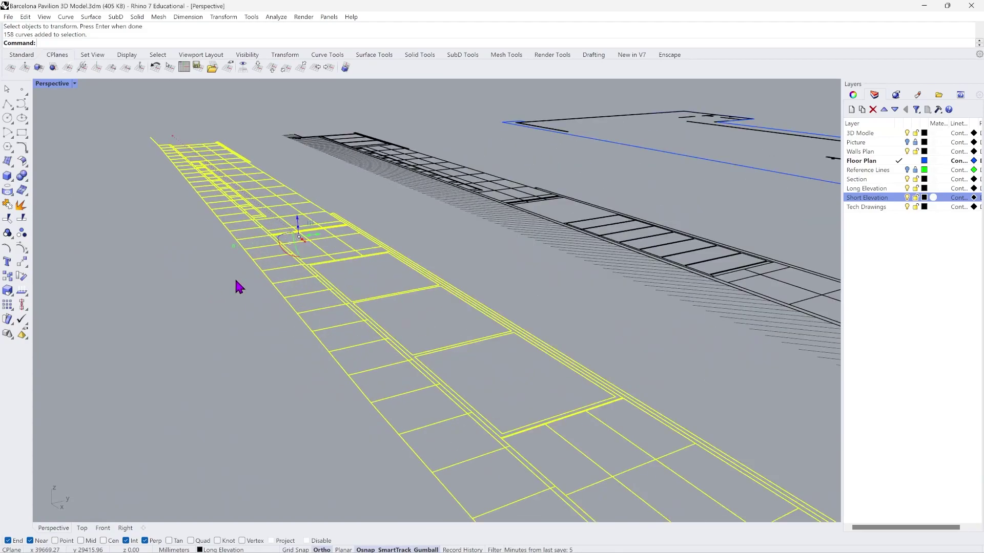
pyautogui.scroll(-6, 359, 245)
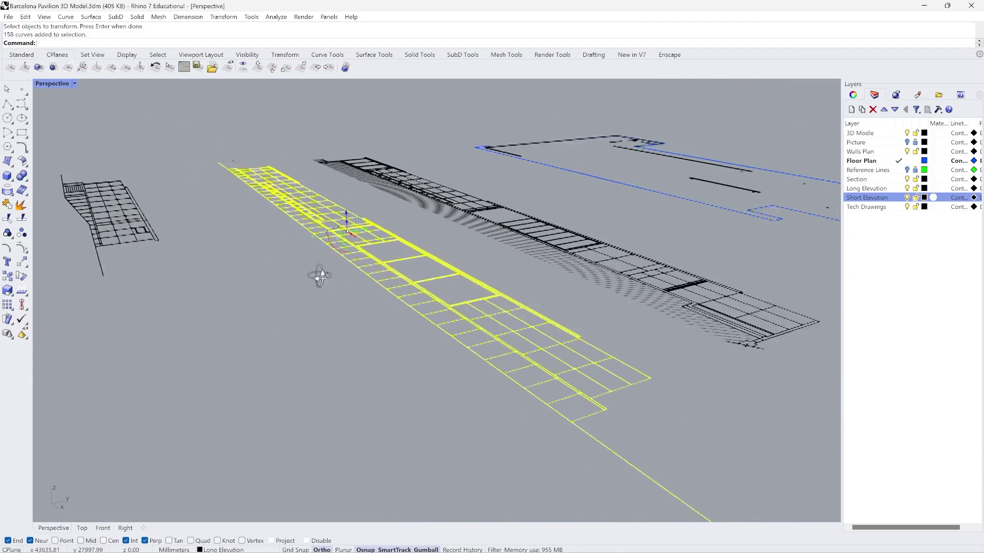
pyautogui.moveTo(318, 275); pyautogui.dragTo(626, 248, button='right')
pyautogui.scroll(10, 551, 164)
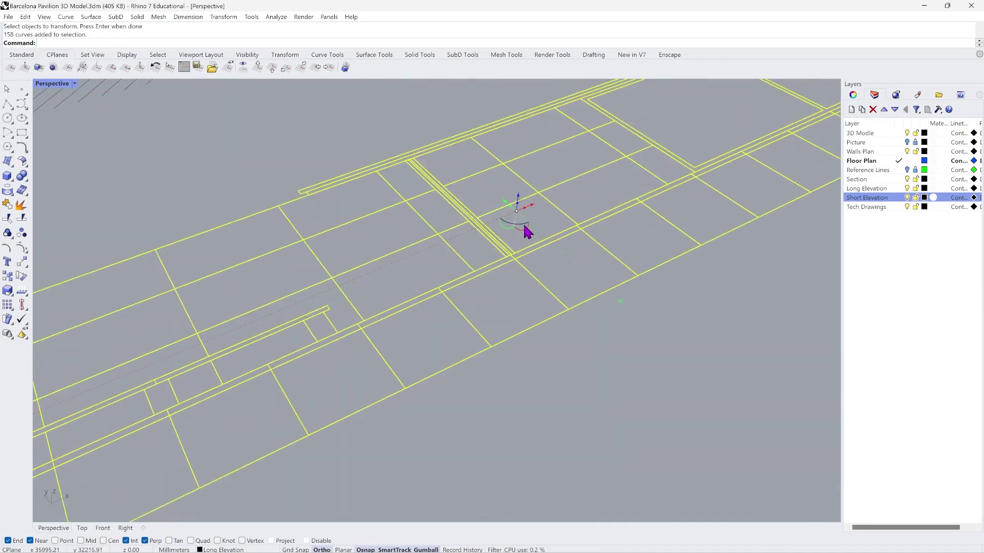
pyautogui.moveTo(524, 226); pyautogui.dragTo(531, 255)
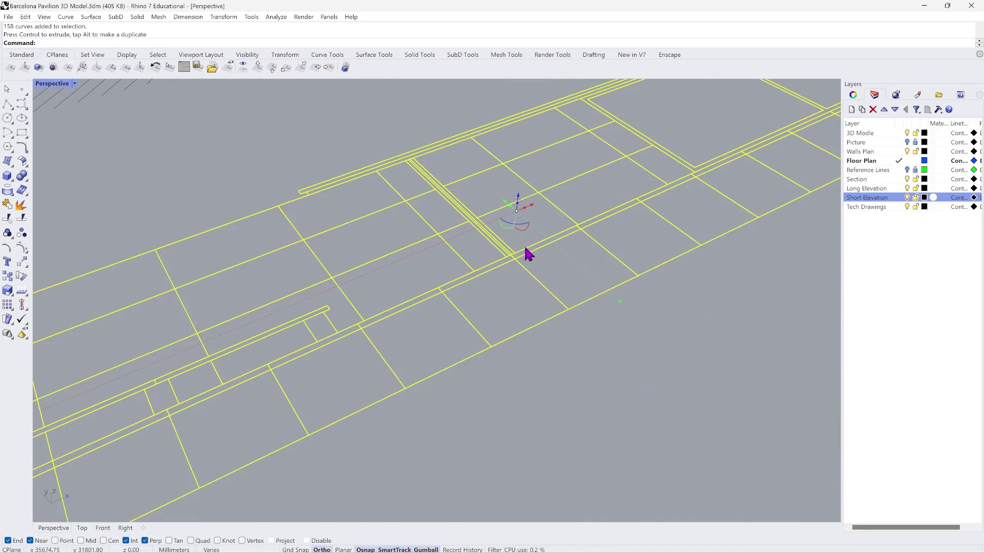
pyautogui.moveTo(528, 254); pyautogui.dragTo(580, 236, button='right')
pyautogui.moveTo(604, 189); pyautogui.dragTo(590, 181, button='right')
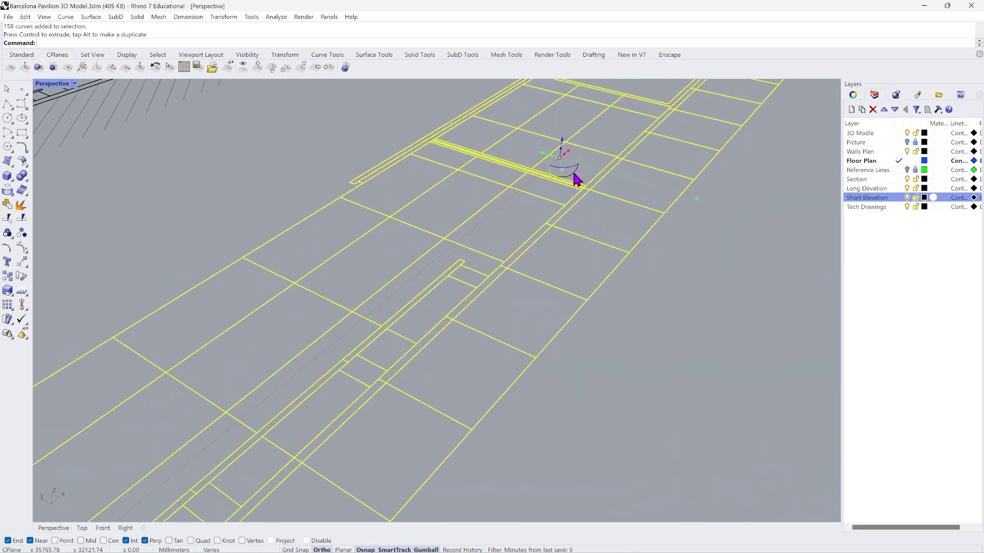
pyautogui.click(575, 176)
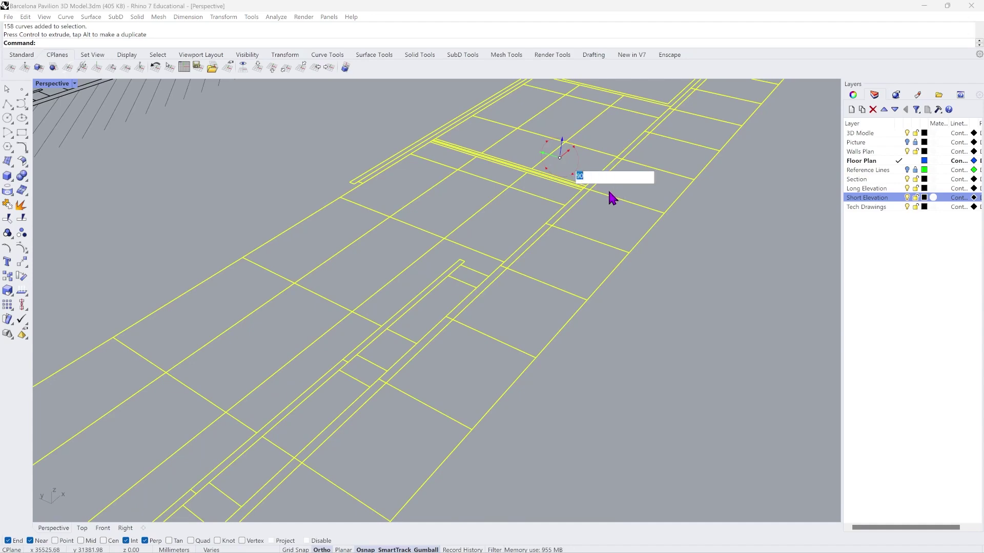
pyautogui.press('Return')
pyautogui.moveTo(608, 198); pyautogui.dragTo(648, 312, button='right')
pyautogui.scroll(3, 492, 354)
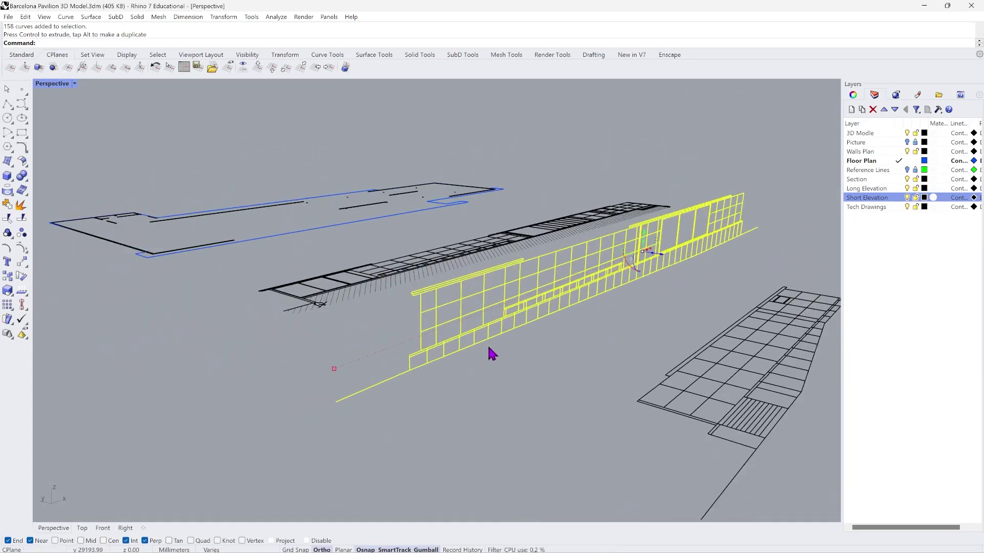
# Check the upright long elevation in all four viewports, undoing and redoing its rotation for comparison.
pyautogui.moveTo(489, 349); pyautogui.dragTo(165, 205, button='right')
pyautogui.doubleClick(63, 84)
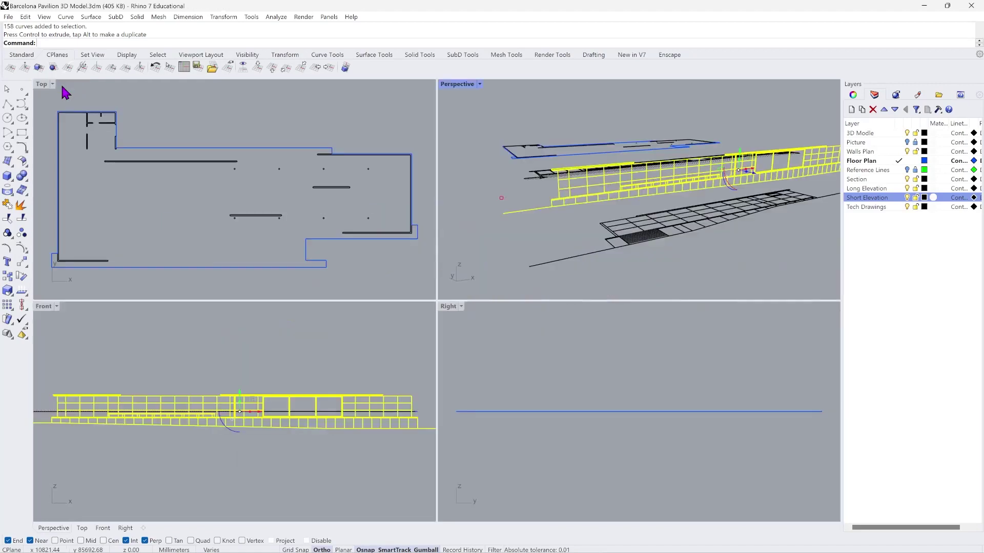
pyautogui.scroll(-1, 368, 427)
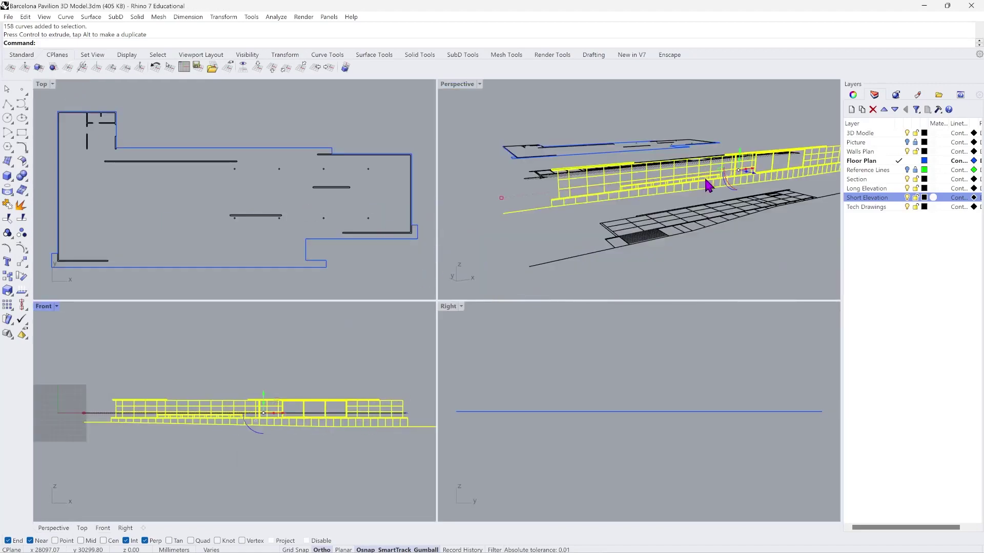
pyautogui.hotkey('ctrl', 'z')
pyautogui.hotkey('ctrl', 'y')
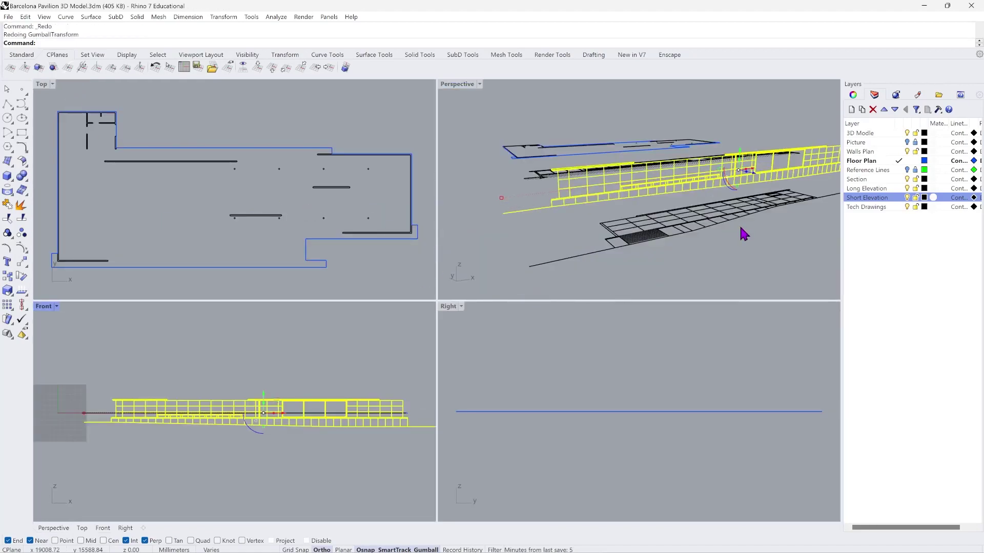
pyautogui.scroll(-1, 610, 433)
pyautogui.scroll(2, 600, 454)
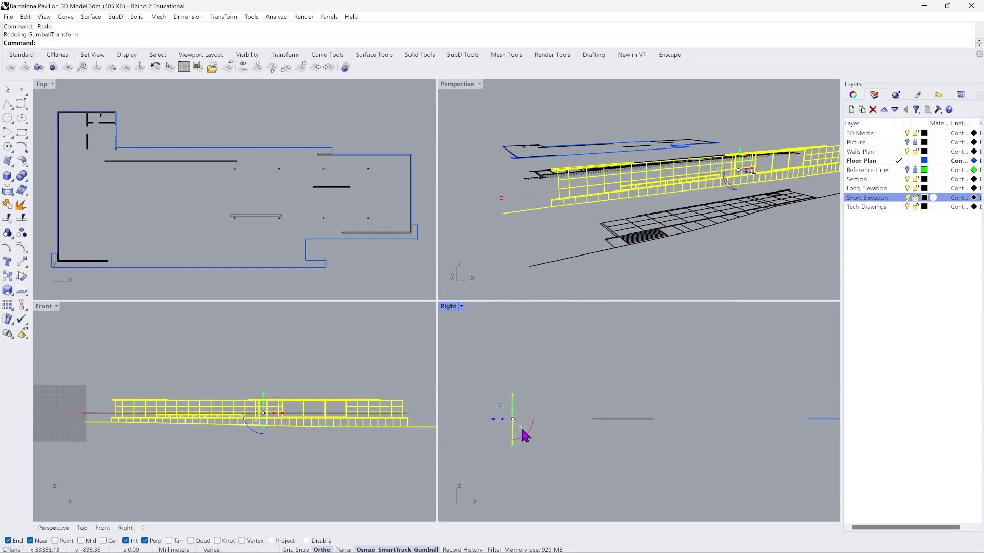
pyautogui.scroll(1, 525, 435)
pyautogui.moveTo(660, 182); pyautogui.dragTo(661, 205, button='right')
# Compare the end corner of the long elevation's base with the floor outline's outer corner in the enlarged Perspective view.
pyautogui.doubleClick(460, 86)
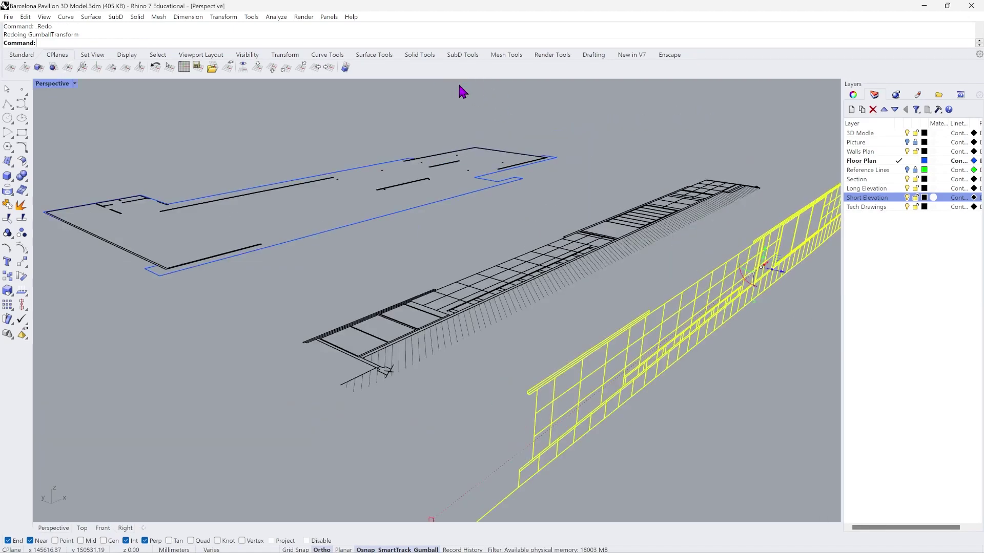
pyautogui.moveTo(484, 252); pyautogui.dragTo(578, 323, button='right')
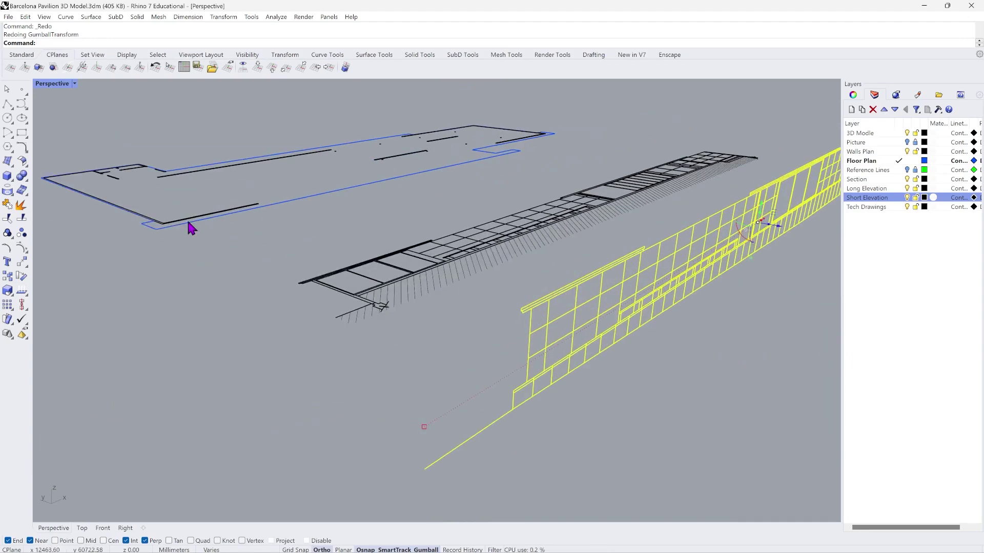
pyautogui.moveTo(322, 280); pyautogui.dragTo(563, 317, button='right')
pyautogui.scroll(5, 333, 359)
pyautogui.scroll(2, 315, 335)
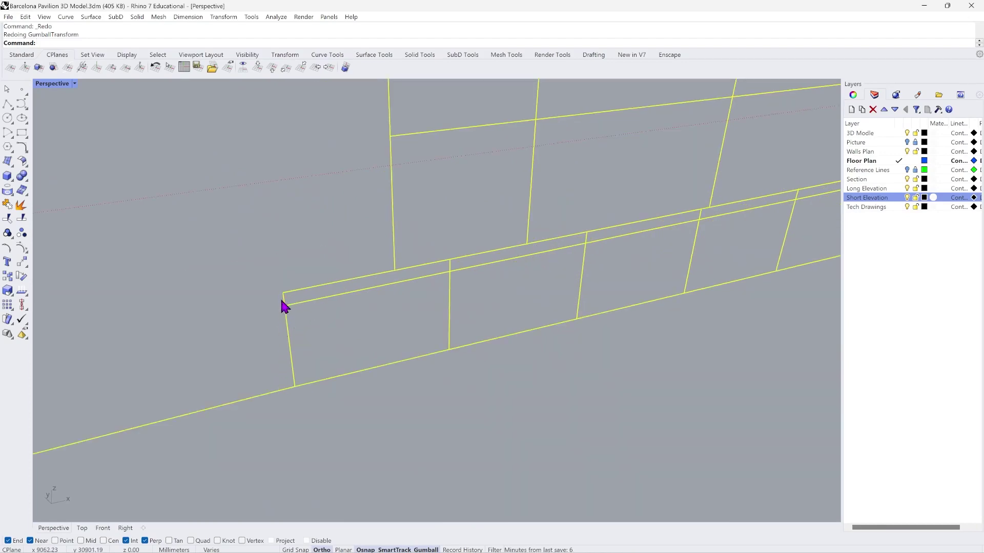
pyautogui.scroll(-5, 306, 359)
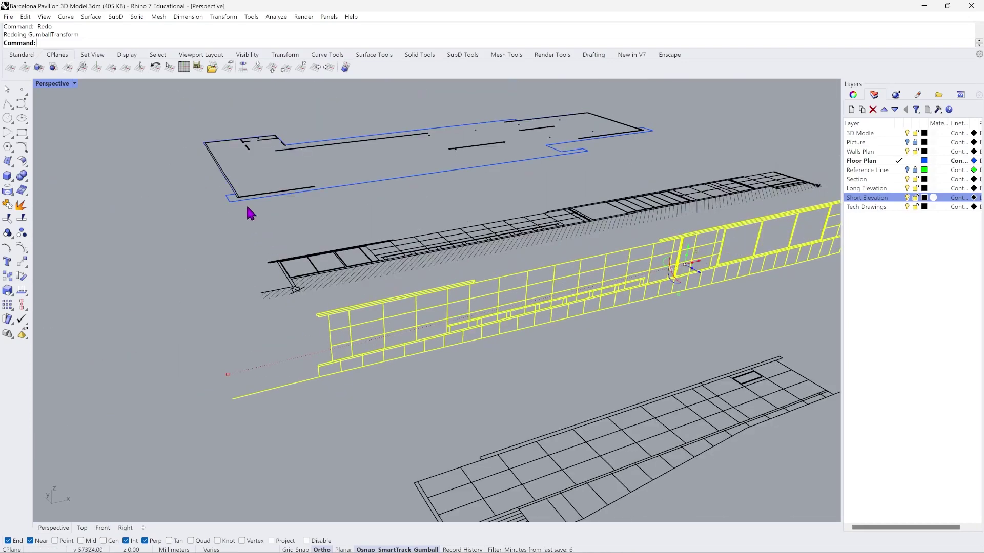
pyautogui.scroll(5, 250, 213)
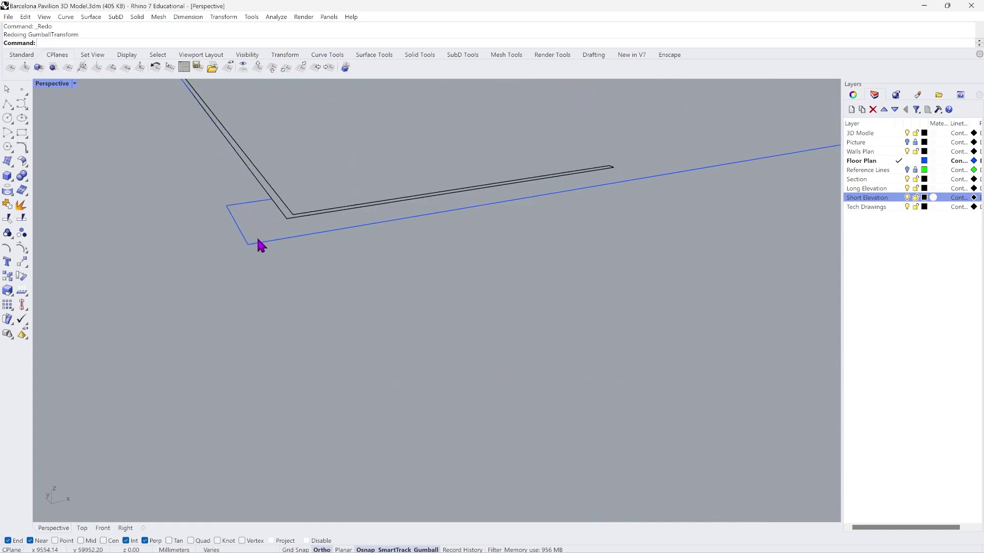
pyautogui.scroll(-6, 257, 225)
pyautogui.scroll(3, 331, 351)
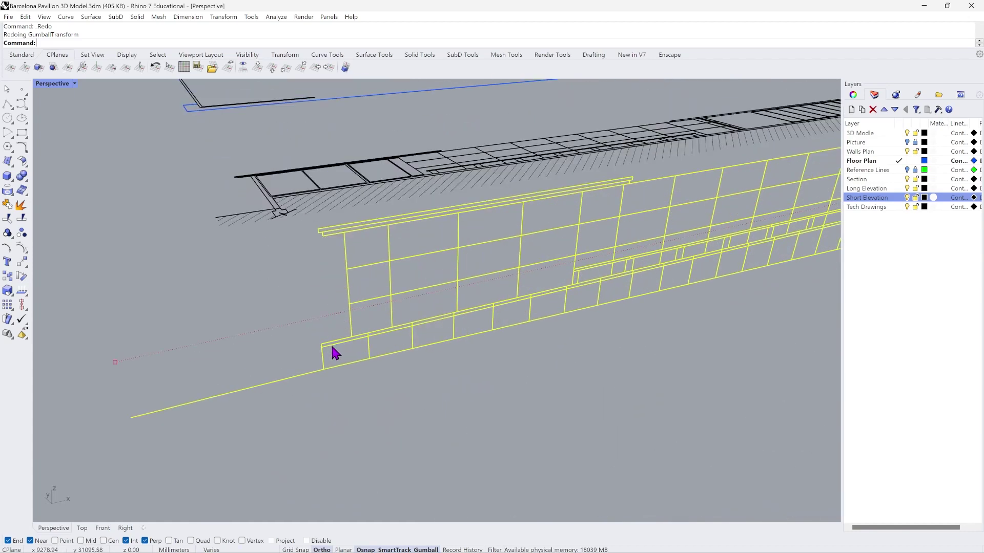
# Move the long elevation from the upper end corner of its base onto the floor outline's outer corner, then deselect it.
pyautogui.scroll(2, 309, 388)
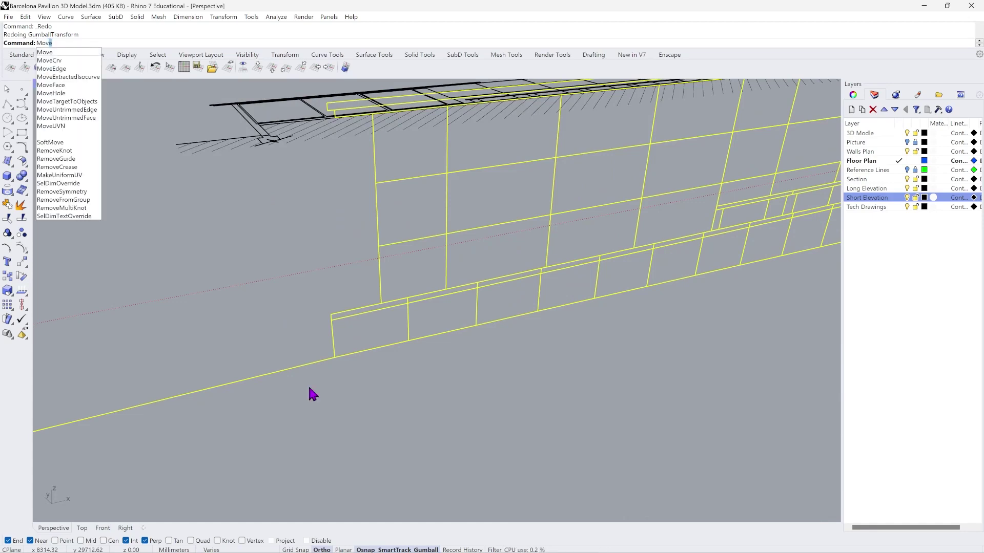
pyautogui.press('Return')
pyautogui.scroll(3, 310, 384)
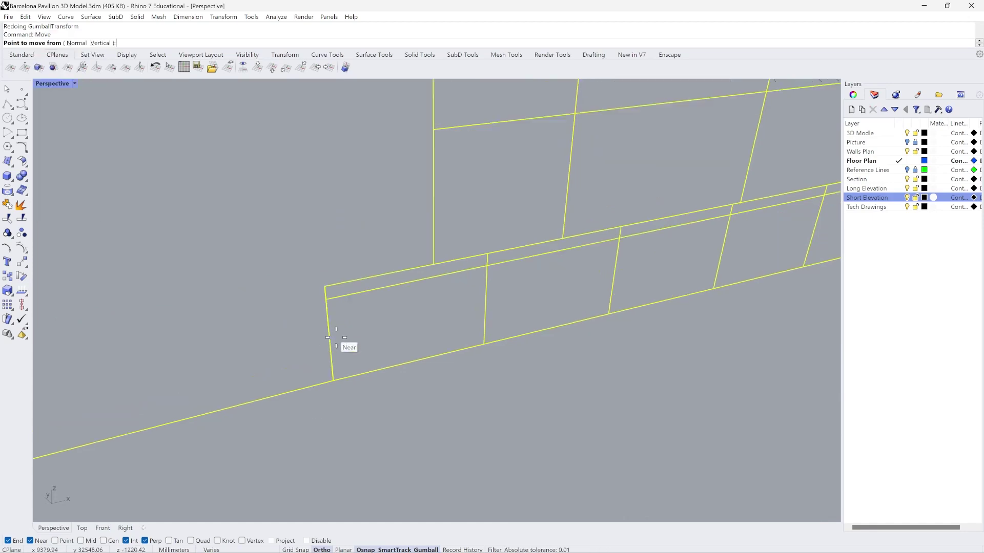
pyautogui.click(330, 264)
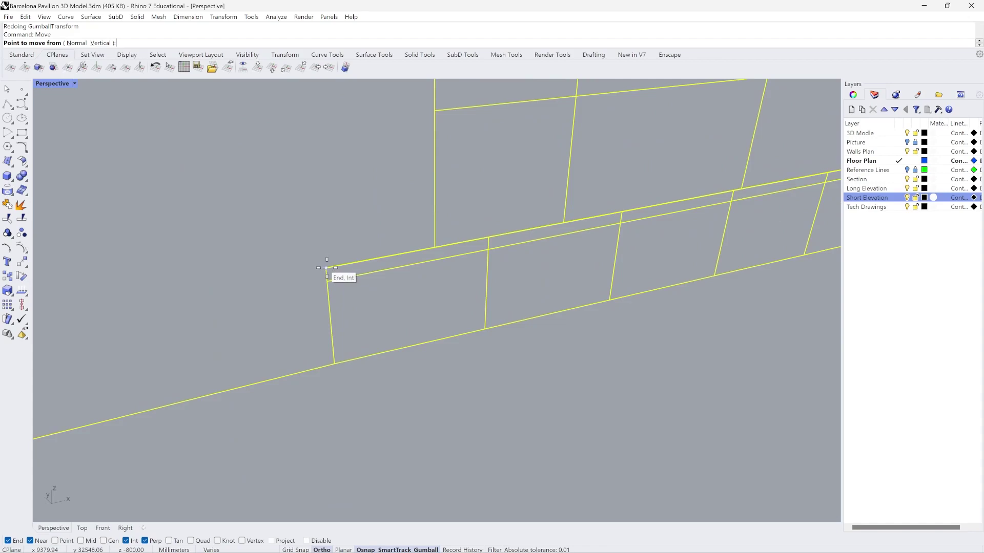
pyautogui.scroll(-6, 330, 272)
pyautogui.scroll(8, 348, 187)
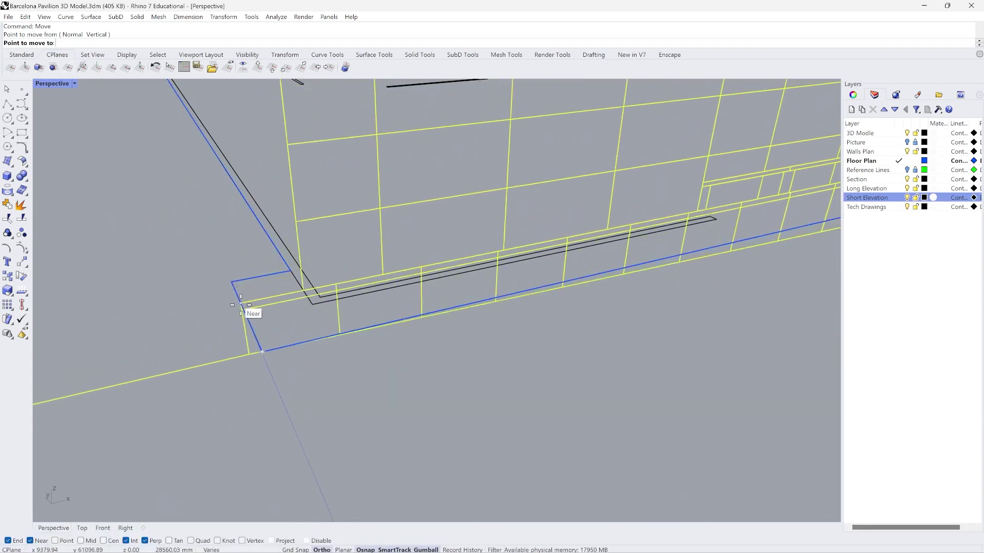
pyautogui.click(261, 352)
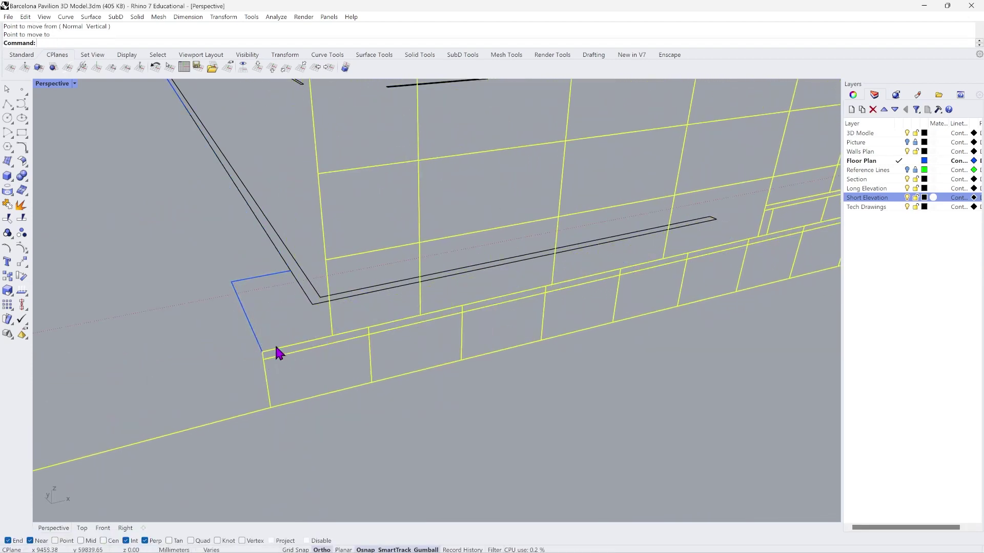
pyautogui.scroll(-3, 259, 391)
pyautogui.click(281, 430)
pyautogui.moveTo(281, 431); pyautogui.dragTo(376, 384, button='right')
pyautogui.moveTo(386, 382); pyautogui.dragTo(340, 395, button='right')
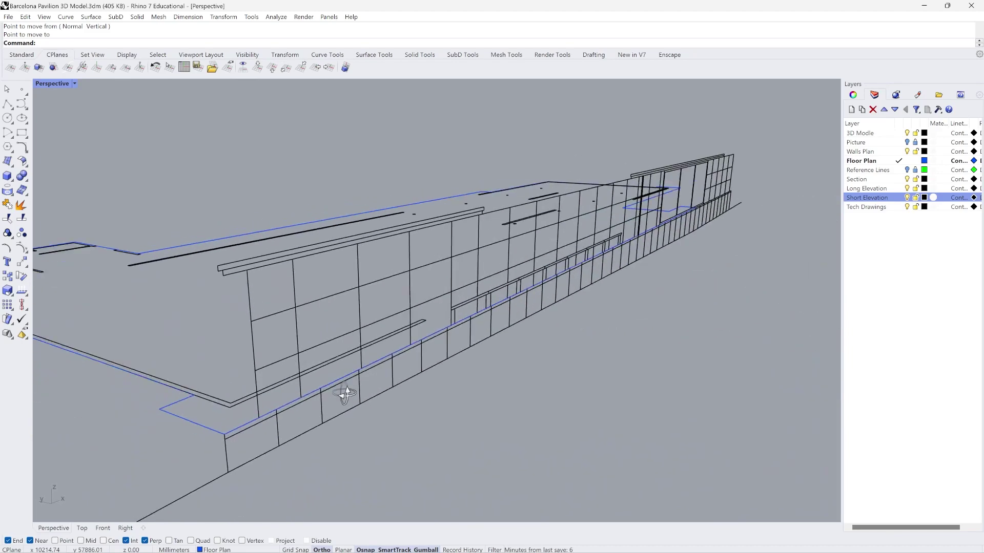
# Rotate the whole section drawing, including its hatch, 90° about its long axis so it stands upright.
pyautogui.scroll(-8, 311, 389)
pyautogui.scroll(6, 325, 432)
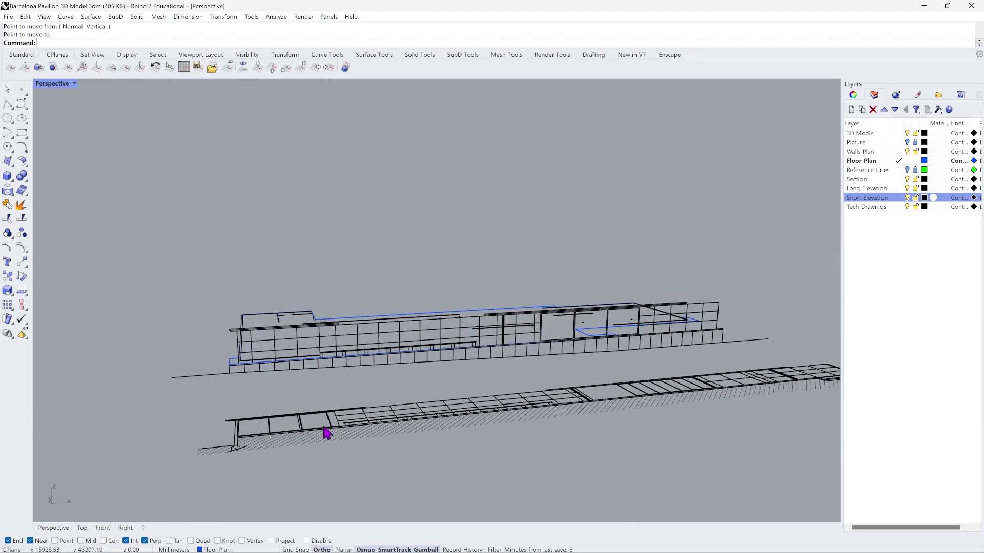
pyautogui.moveTo(277, 424)
pyautogui.mouseDown(button='right')
pyautogui.moveTo(306, 465)
pyautogui.moveTo(277, 428)
pyautogui.moveTo(373, 413)
pyautogui.moveTo(366, 422)
pyautogui.moveTo(385, 377)
pyautogui.moveTo(462, 418)
pyautogui.moveTo(487, 402)
pyautogui.mouseUp(button='right')
pyautogui.click(373, 434)
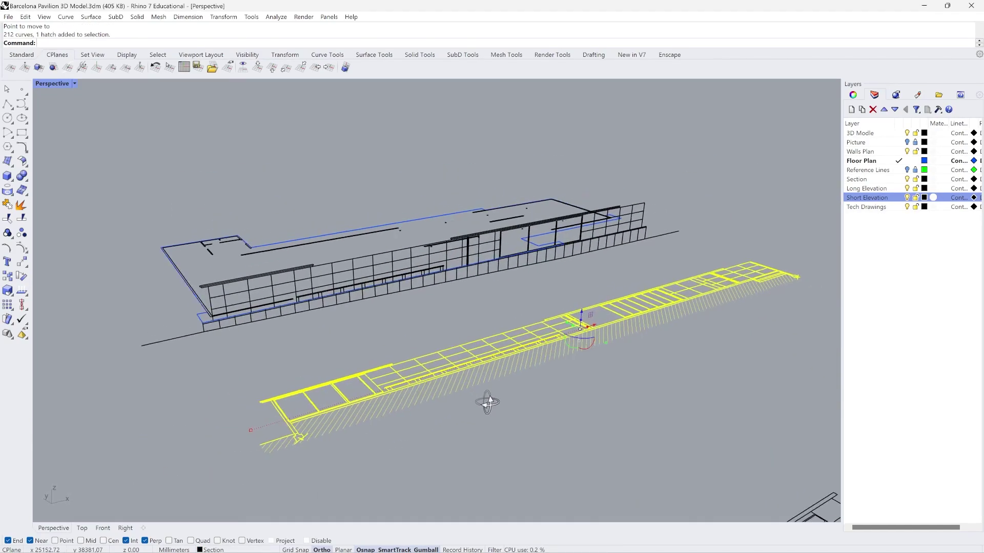
pyautogui.scroll(5, 585, 353)
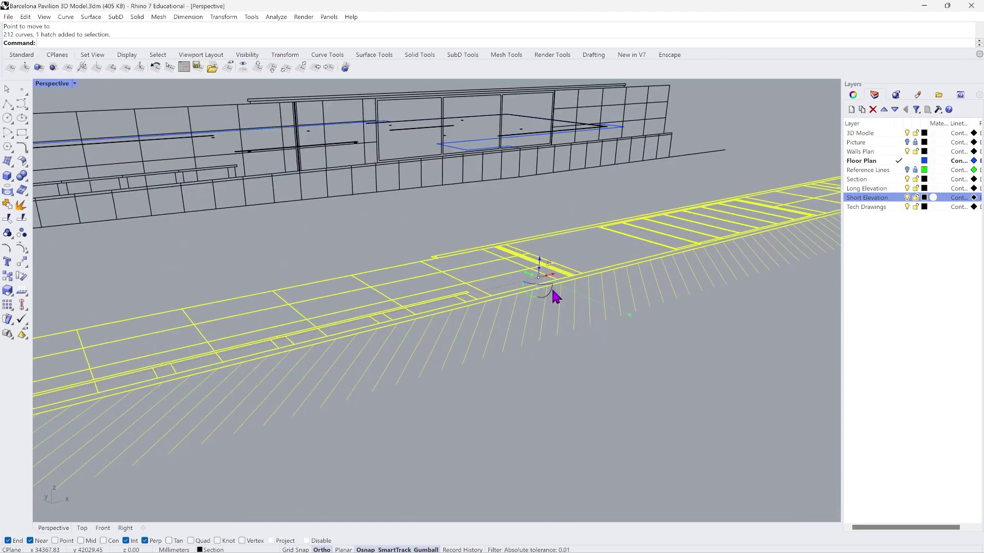
pyautogui.click(552, 294)
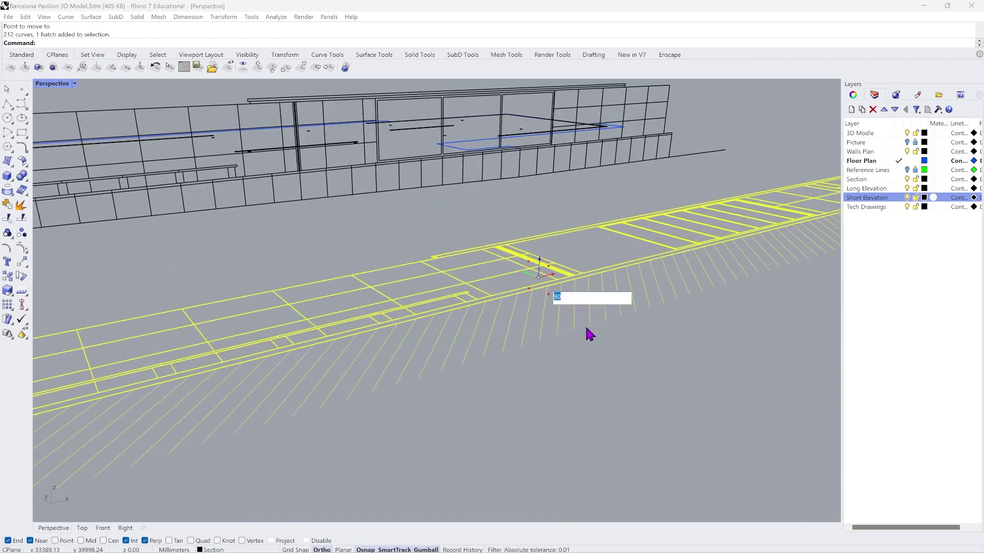
pyautogui.press('Return')
pyautogui.scroll(-5, 587, 333)
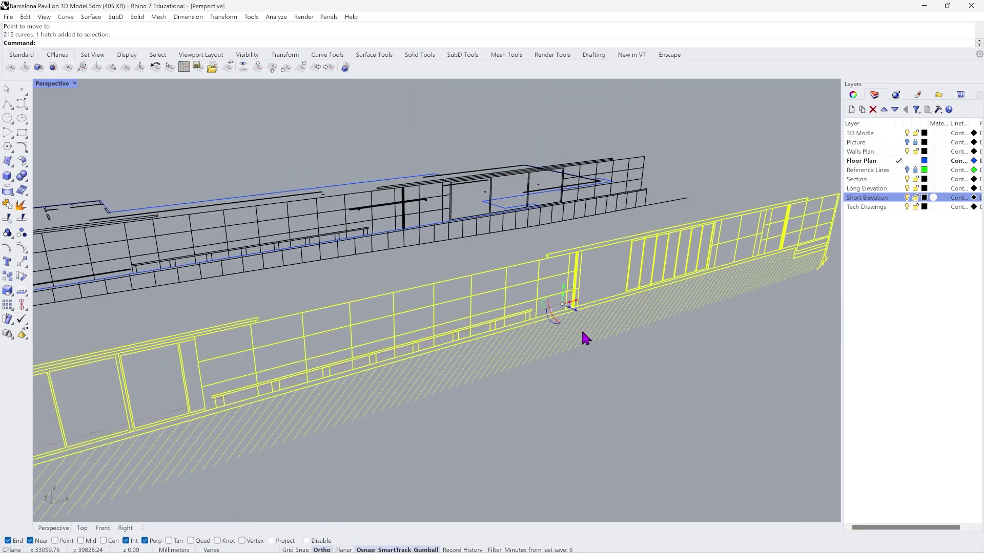
pyautogui.scroll(5, 410, 379)
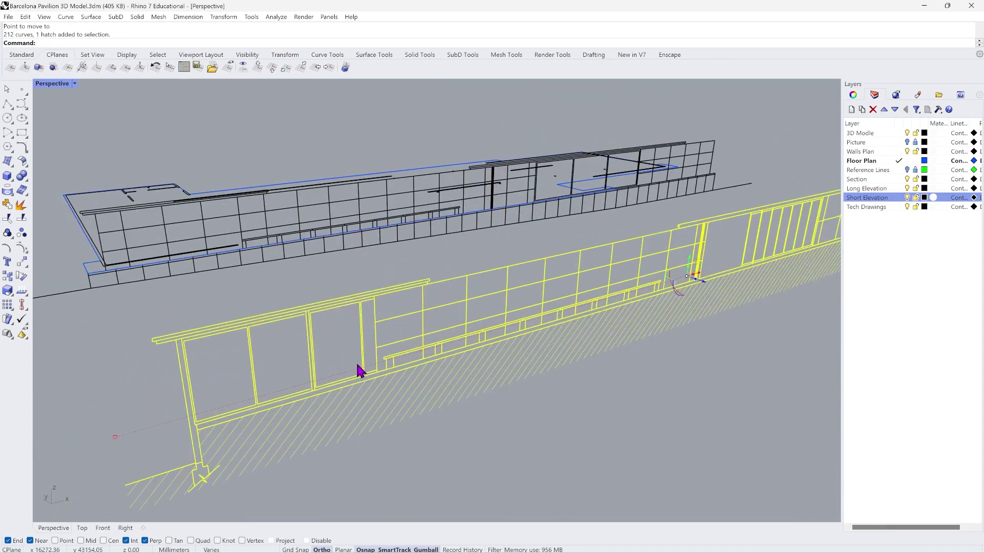
pyautogui.scroll(-3, 379, 388)
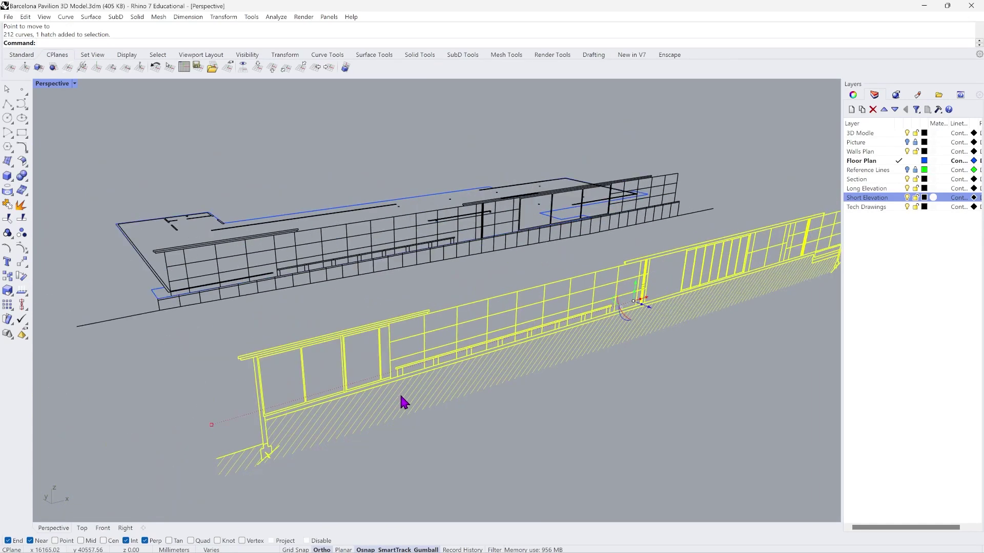
# Move the upright section from the base corner of its long panelled wall onto the matching wall's end corner in the floor plan.
pyautogui.scroll(2, 391, 391)
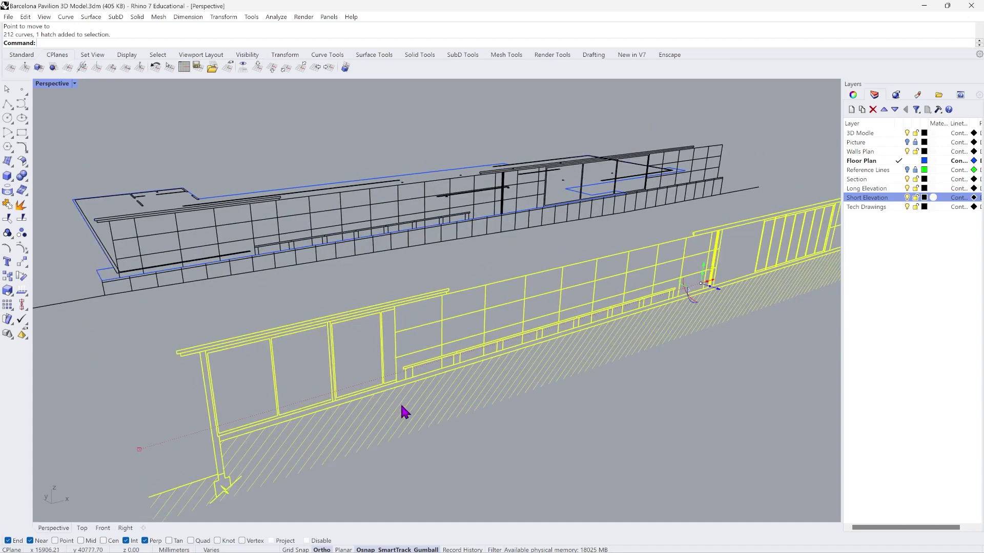
pyautogui.moveTo(412, 398); pyautogui.dragTo(392, 404, button='right')
pyautogui.moveTo(305, 363); pyautogui.dragTo(275, 296, button='right')
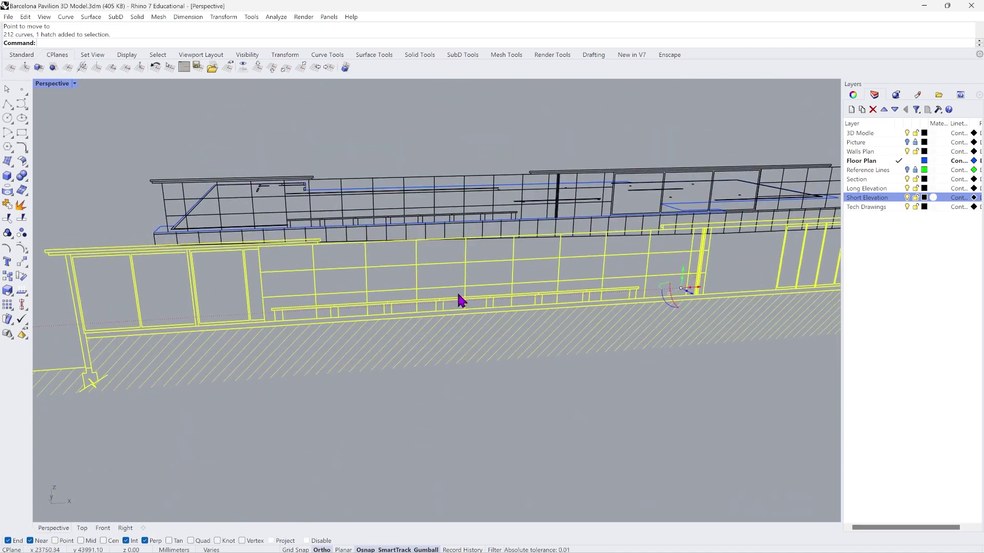
pyautogui.moveTo(550, 254); pyautogui.dragTo(394, 365, button='right')
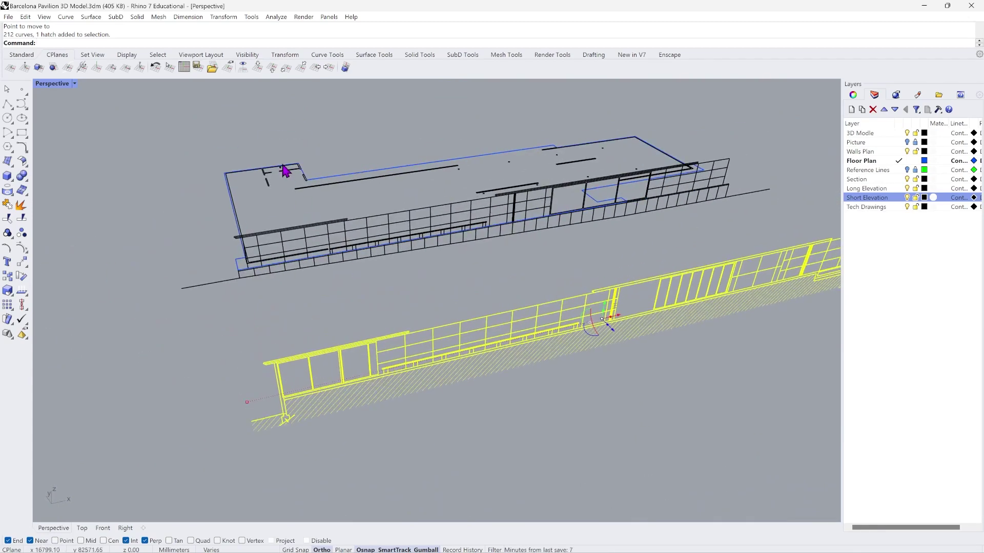
pyautogui.scroll(5, 285, 173)
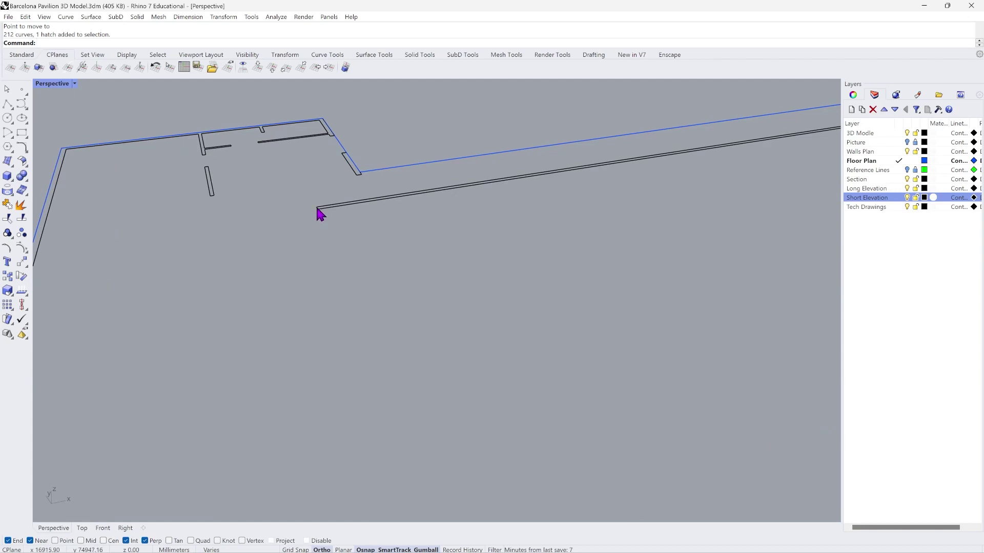
pyautogui.scroll(-6, 317, 209)
pyautogui.scroll(8, 404, 352)
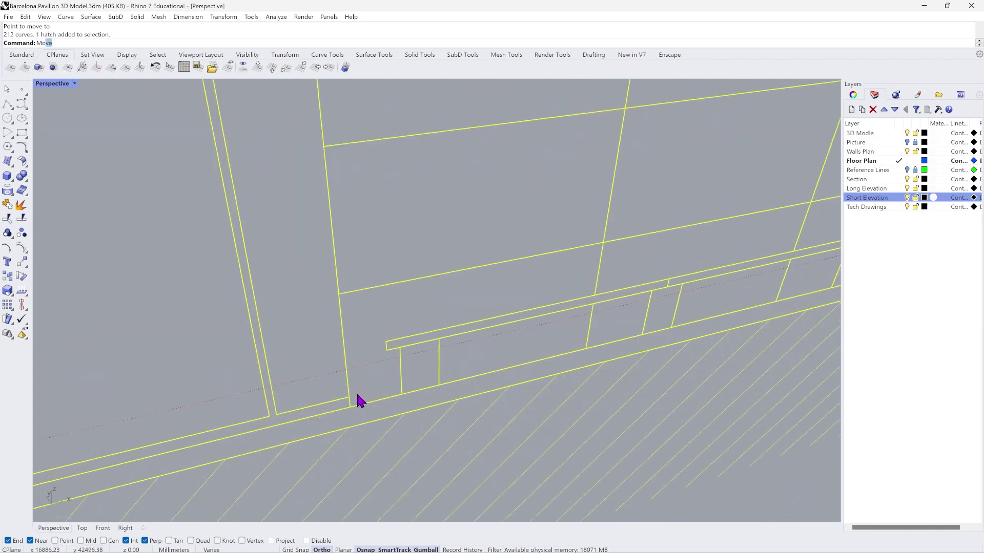
pyautogui.press('Return')
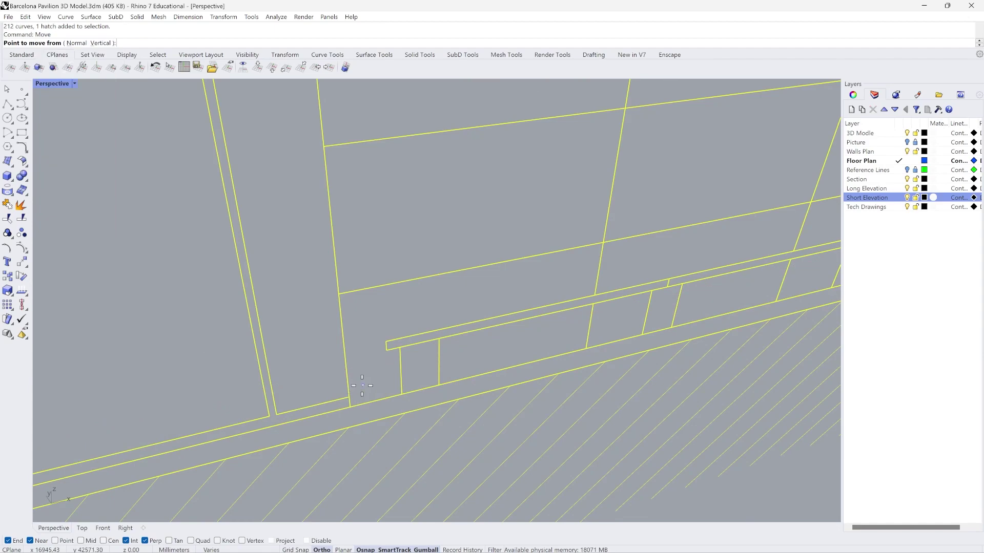
pyautogui.scroll(-3, 362, 386)
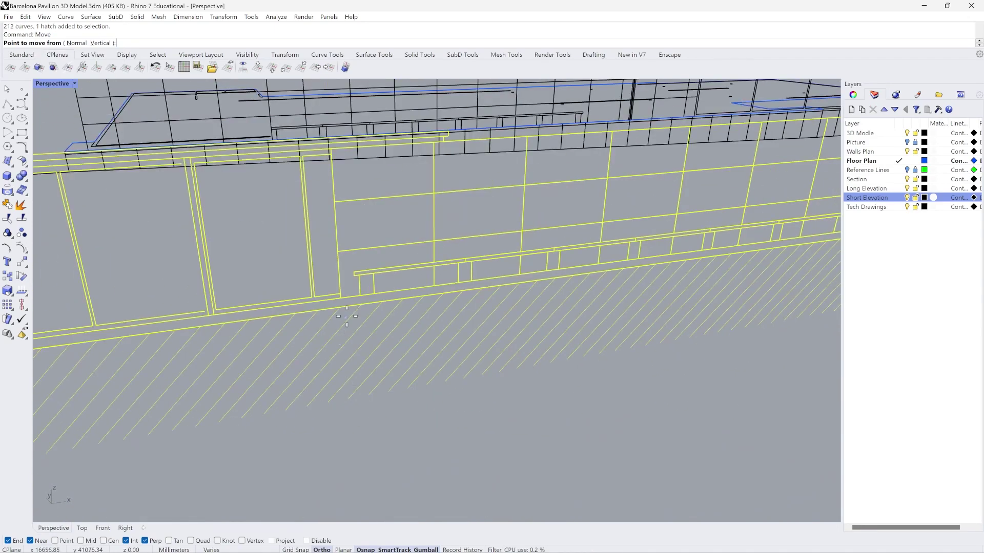
pyautogui.click(343, 298)
pyautogui.scroll(-5, 348, 318)
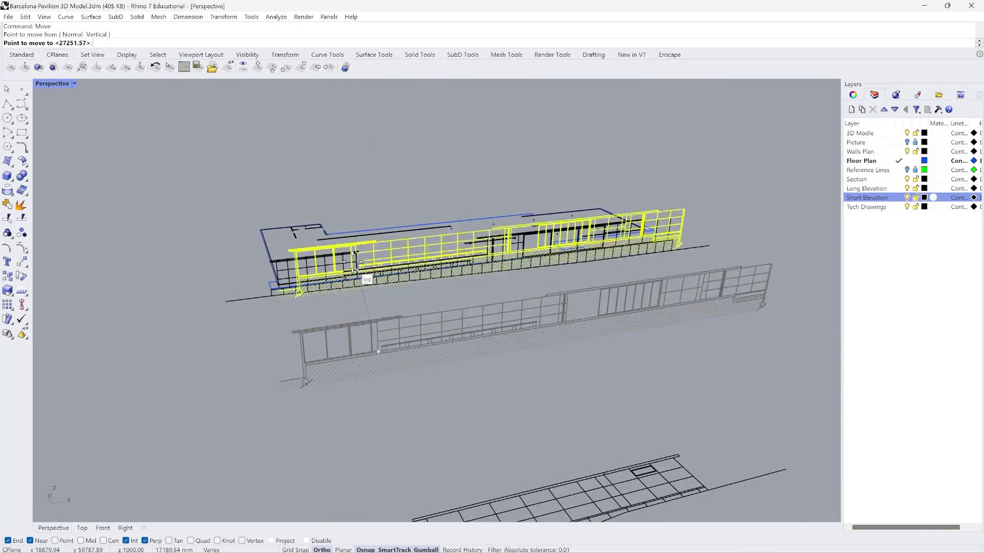
pyautogui.scroll(5, 303, 235)
pyautogui.scroll(4, 307, 246)
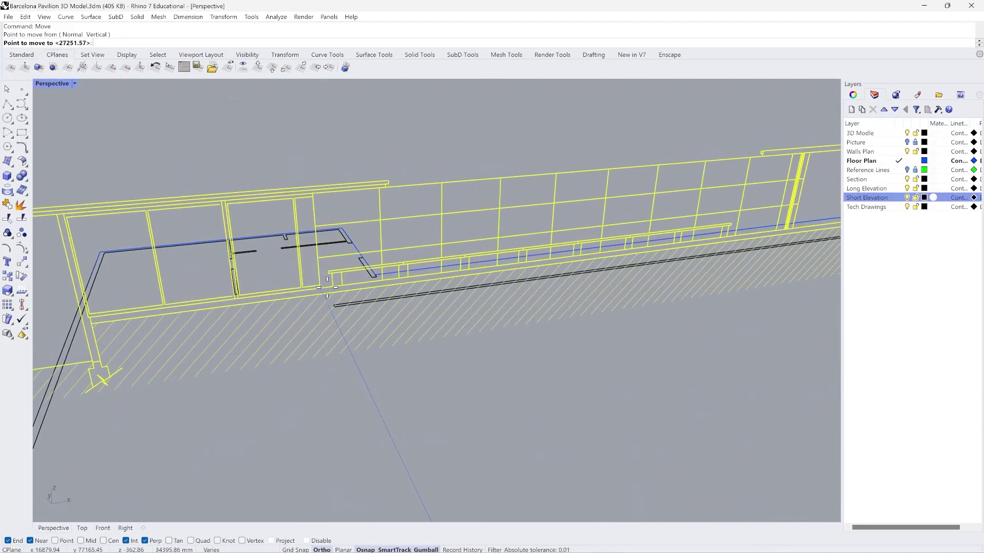
pyautogui.scroll(5, 328, 289)
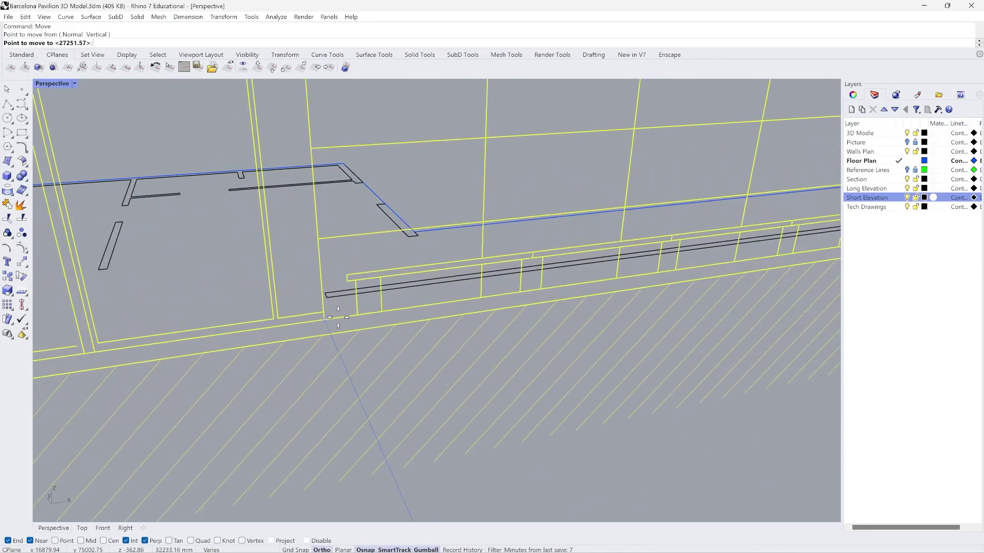
pyautogui.click(327, 290)
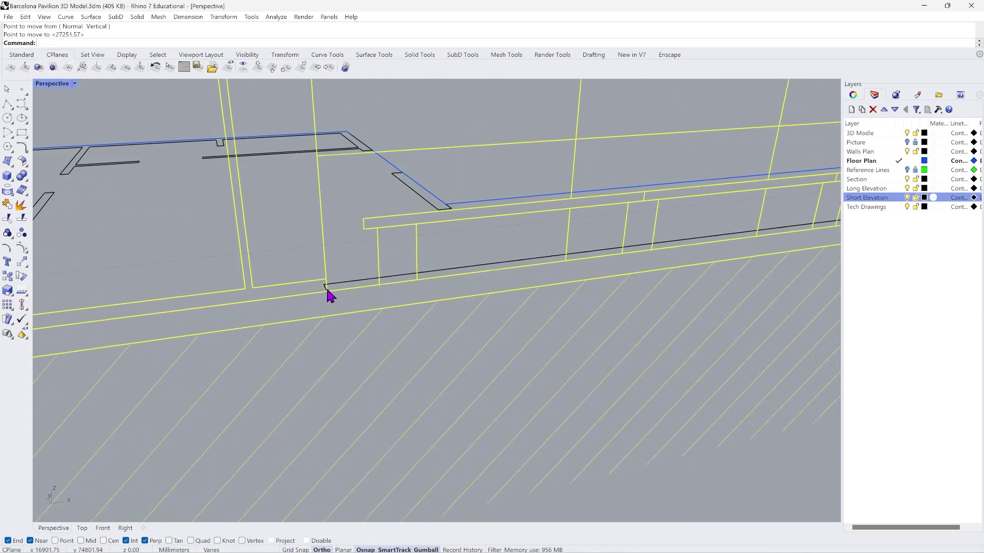
# Check how both ends of the moved section line up with the floor outline's outer edges in the Perspective view.
pyautogui.scroll(-5, 335, 297)
pyautogui.moveTo(364, 387); pyautogui.dragTo(293, 386, button='right')
pyautogui.scroll(8, 197, 404)
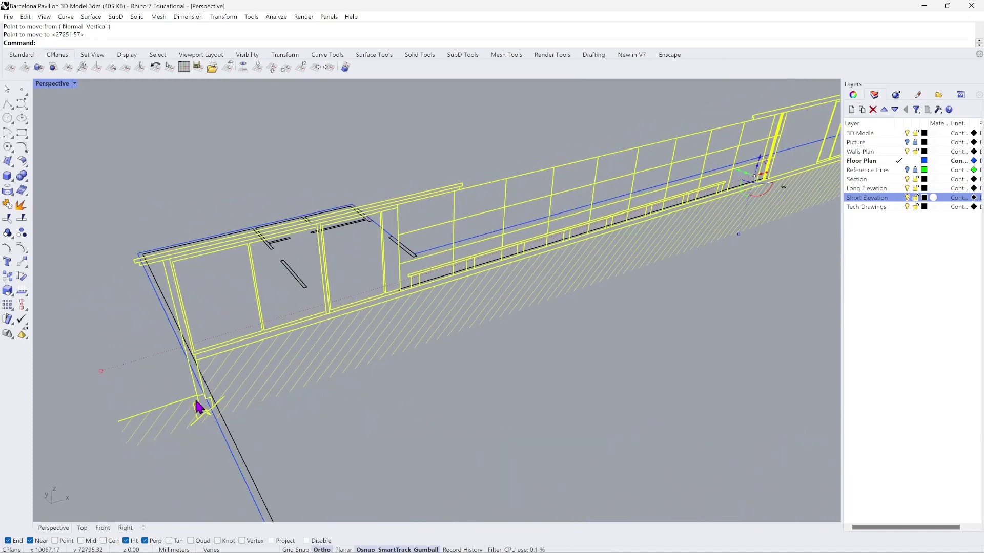
pyautogui.scroll(-5, 195, 348)
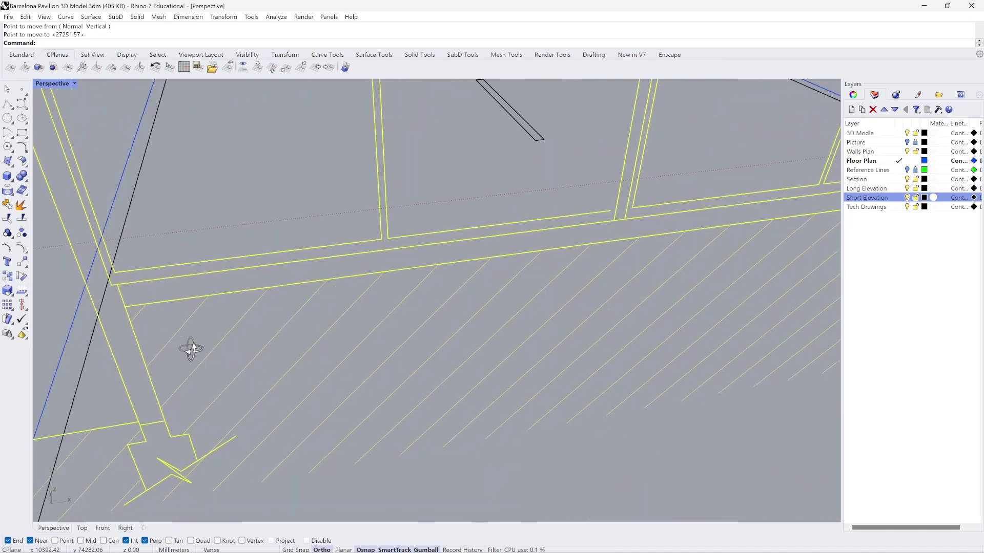
pyautogui.moveTo(198, 336); pyautogui.dragTo(207, 335, button='right')
pyautogui.scroll(-8, 202, 336)
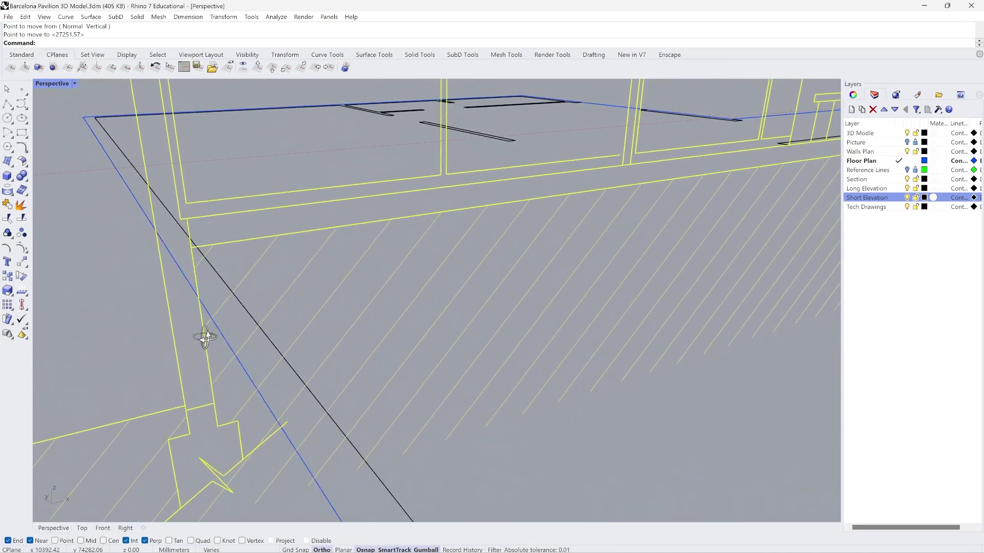
pyautogui.scroll(-10, 110, 381)
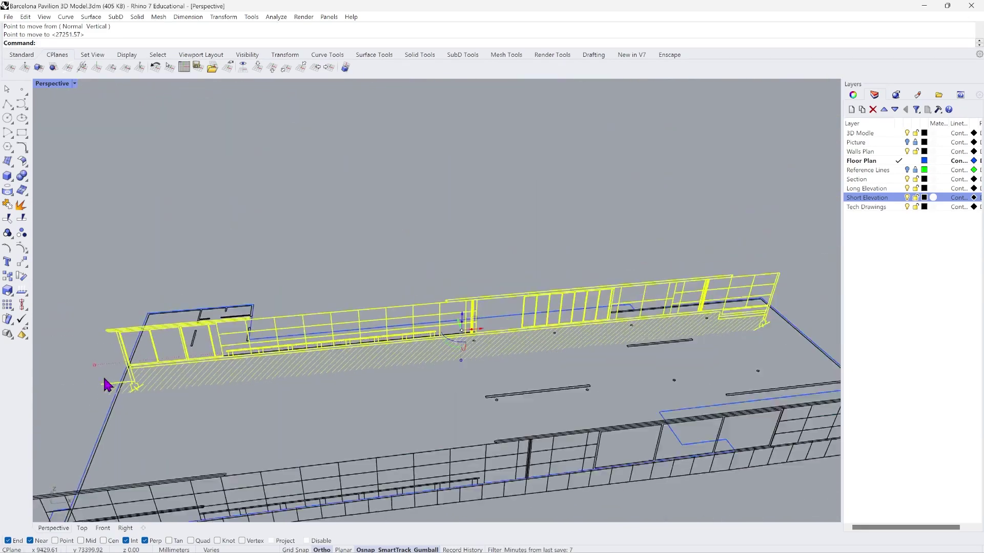
pyautogui.scroll(10, 589, 314)
pyautogui.moveTo(724, 330); pyautogui.dragTo(720, 329, button='right')
pyautogui.scroll(-12, 720, 328)
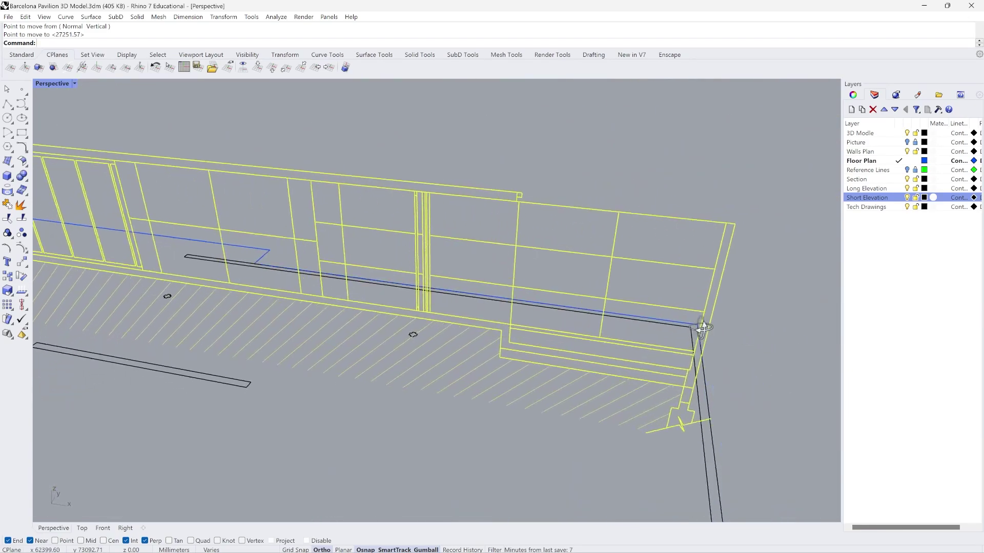
pyautogui.scroll(6, 724, 359)
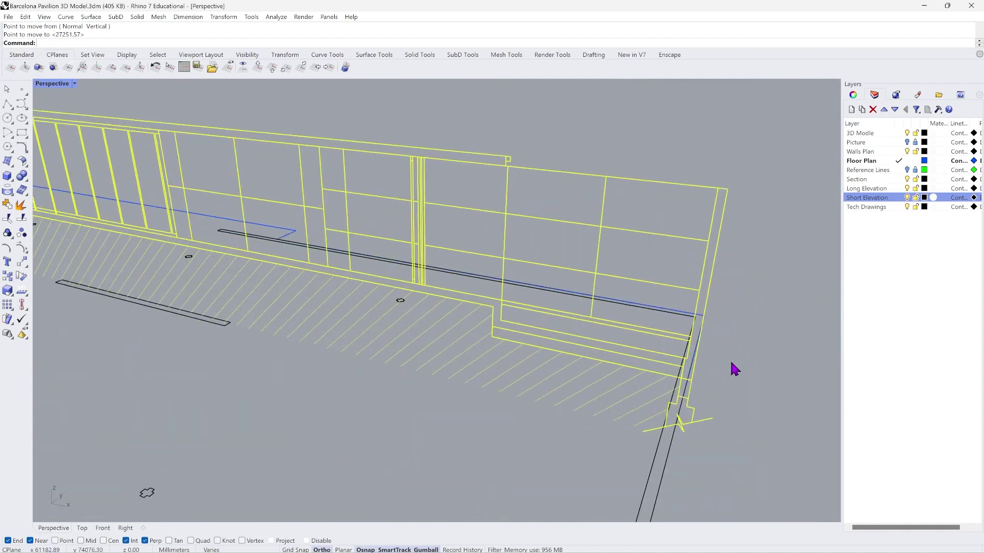
pyautogui.scroll(-7, 727, 371)
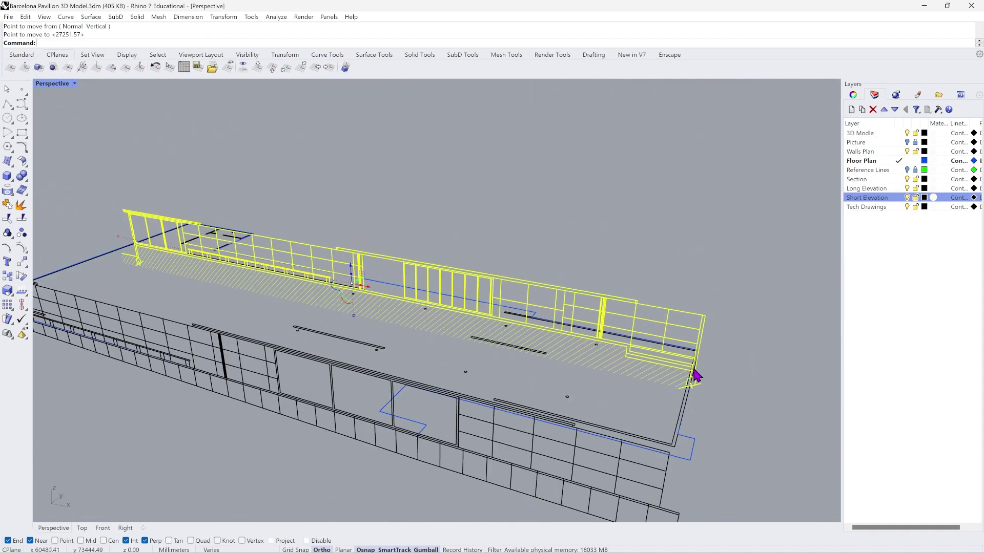
# Deselect the section and review the upright section and long elevation together with the floor plan and the separate short elevation.
pyautogui.moveTo(697, 376); pyautogui.dragTo(738, 387, button='right')
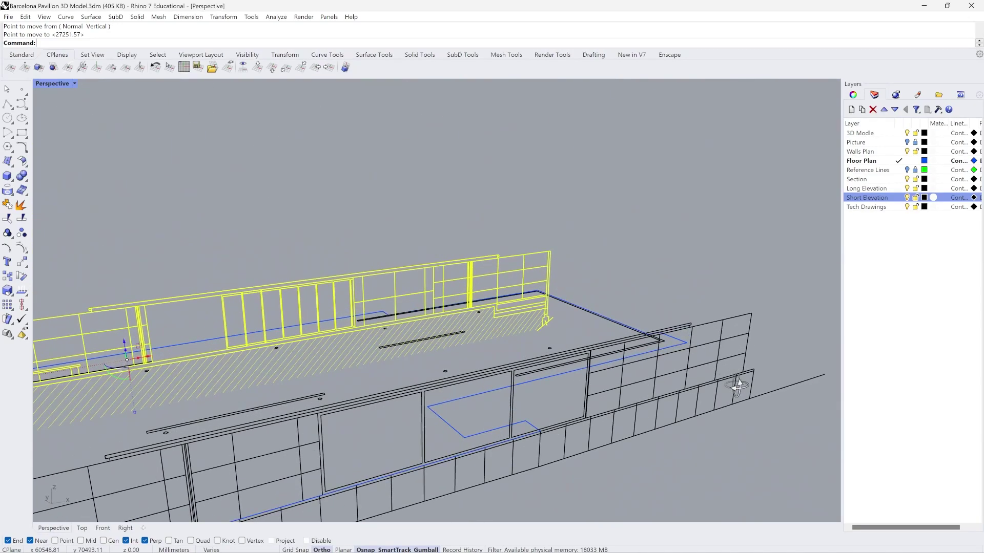
pyautogui.scroll(-10, 738, 359)
pyautogui.scroll(4, 605, 328)
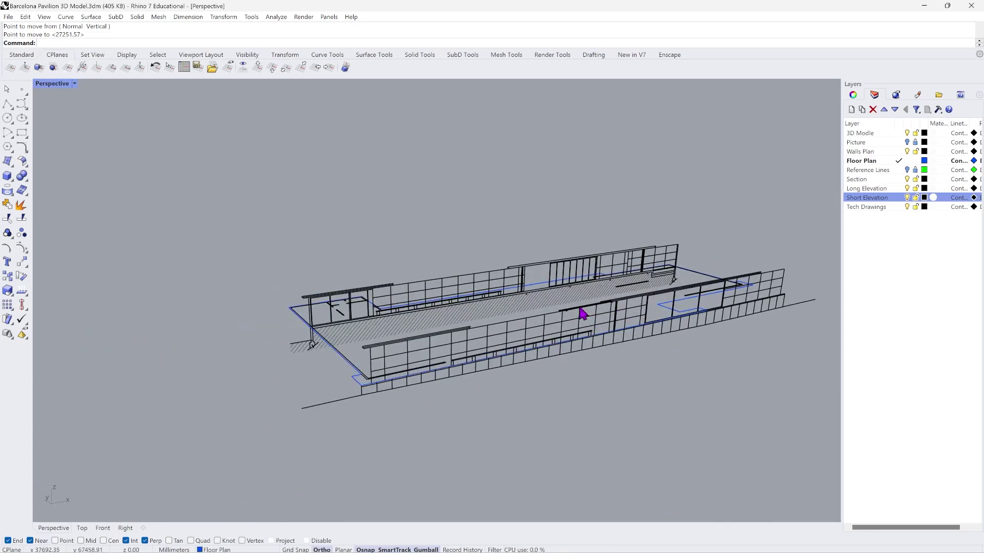
pyautogui.moveTo(583, 314); pyautogui.dragTo(545, 323, button='right')
pyautogui.scroll(-5, 512, 314)
pyautogui.scroll(4, 474, 484)
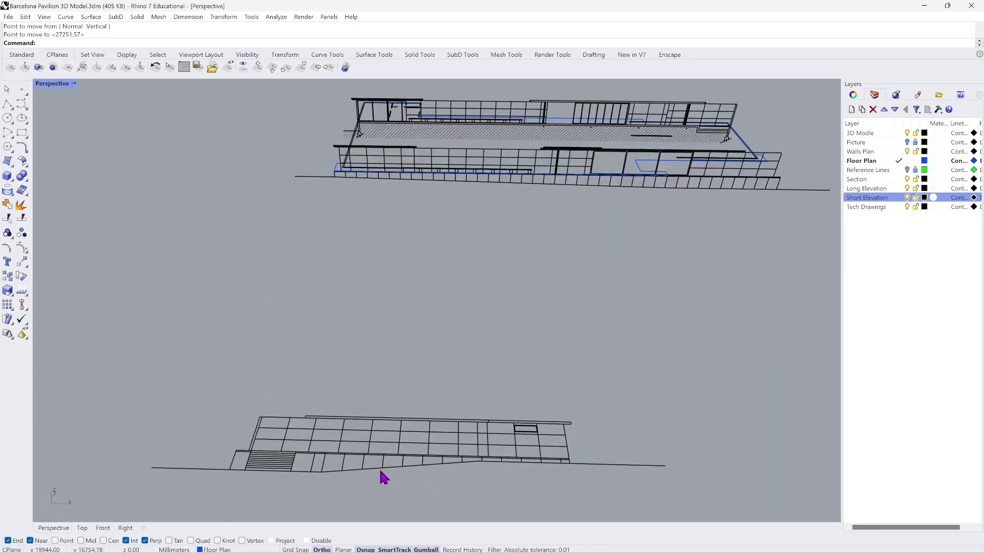
pyautogui.scroll(-2, 368, 474)
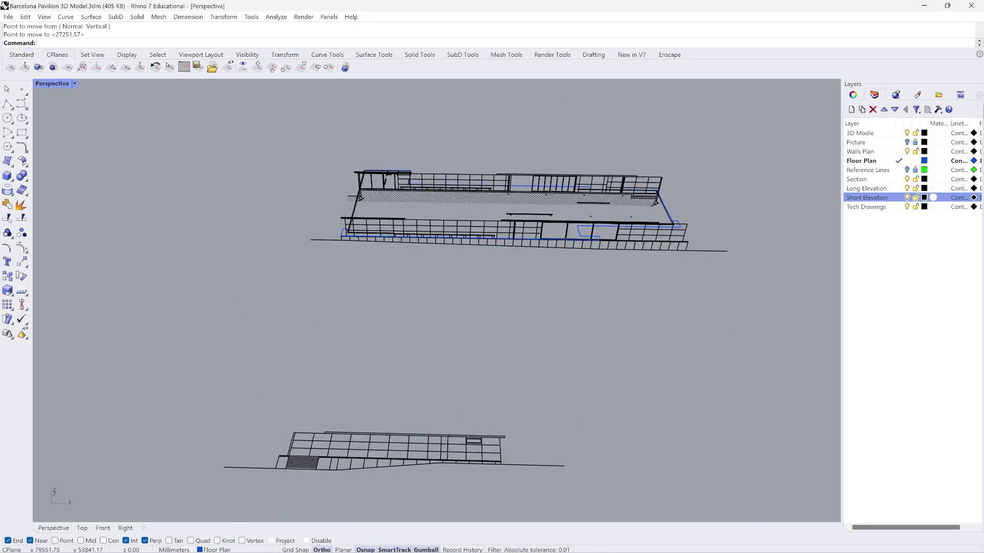
# Hide the Short Elevation and Section layers, leaving the floor plan and the long elevation visible.
pyautogui.click(907, 198)
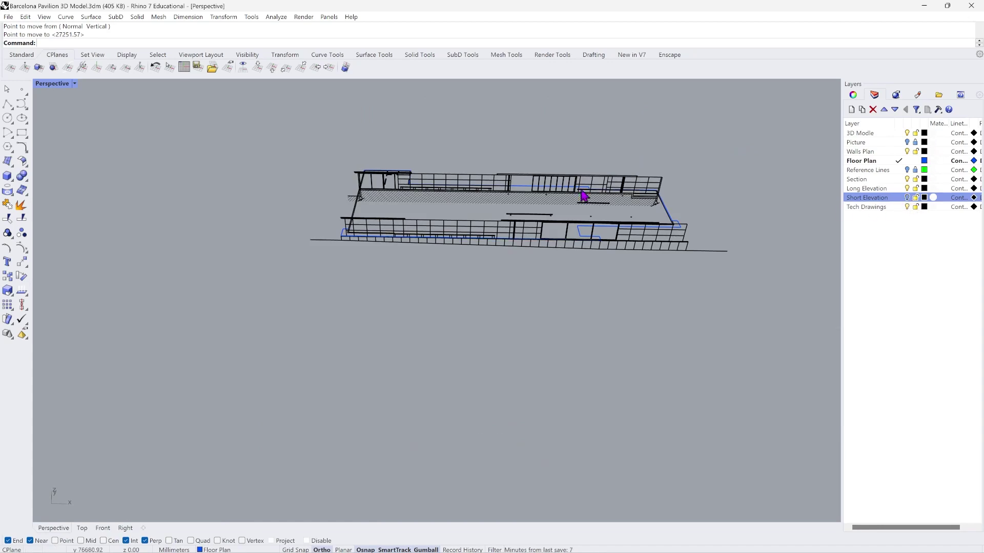
pyautogui.scroll(3, 416, 192)
pyautogui.scroll(2, 438, 147)
pyautogui.click(435, 145)
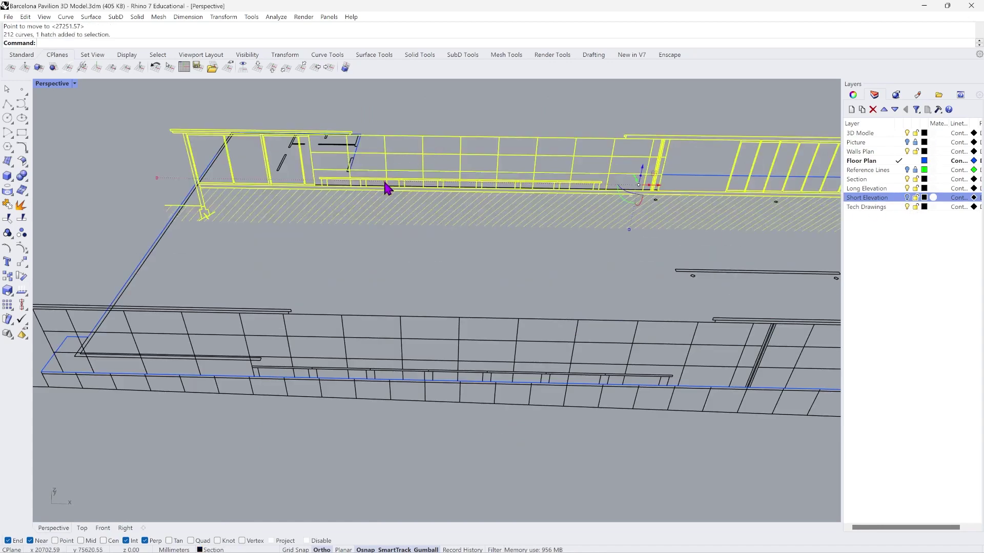
pyautogui.moveTo(386, 189)
pyautogui.mouseDown(button='right')
pyautogui.moveTo(386, 213)
pyautogui.moveTo(509, 187)
pyautogui.mouseUp(button='right')
pyautogui.click(907, 179)
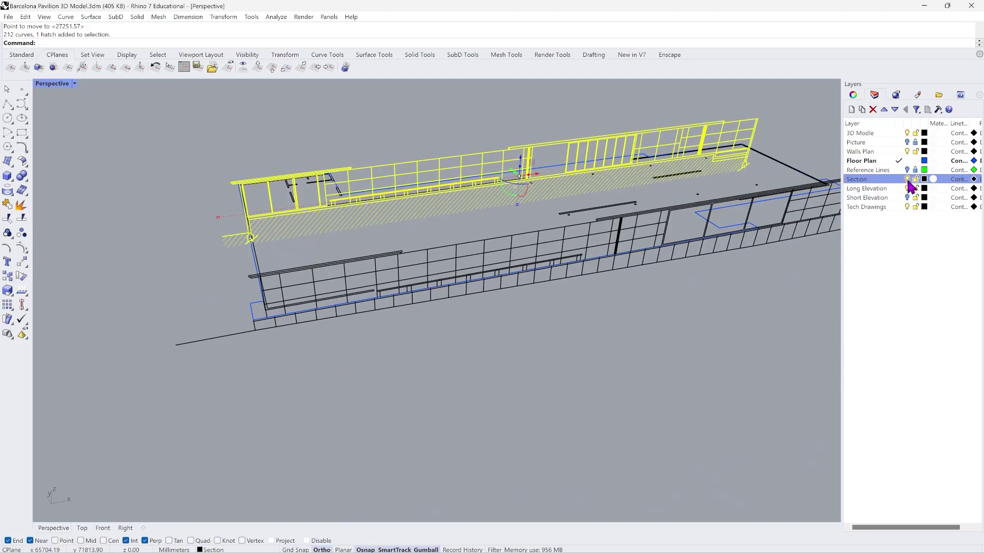
# Select the closed floor outline and examine how it meets the long elevation's base along its full length.
pyautogui.moveTo(457, 292); pyautogui.dragTo(405, 301, button='right')
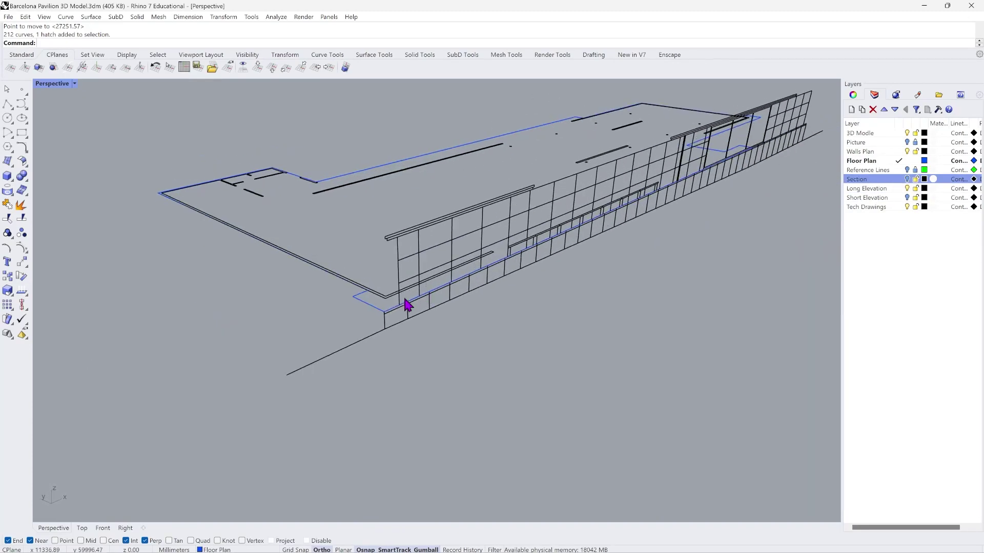
pyautogui.scroll(3, 381, 309)
pyautogui.scroll(-3, 370, 312)
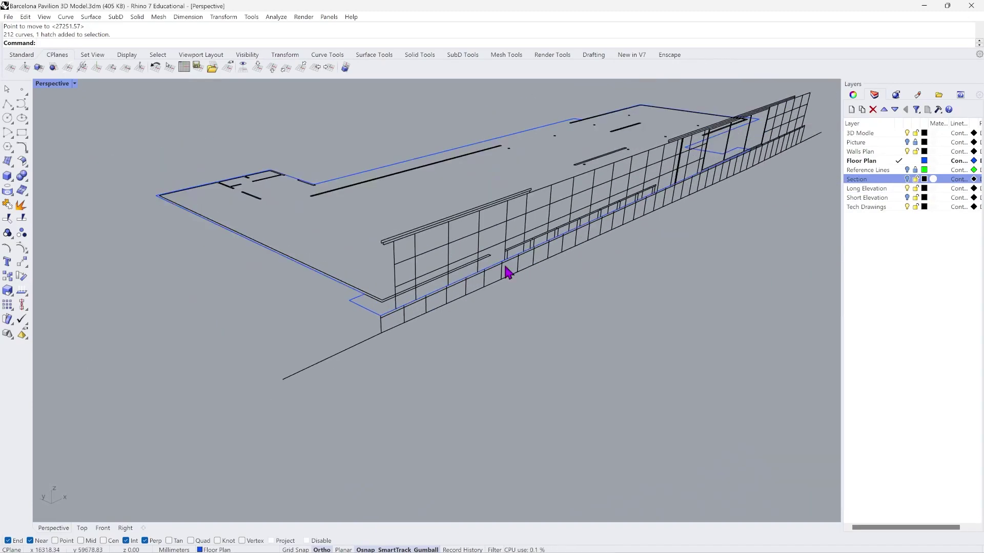
pyautogui.moveTo(559, 247); pyautogui.dragTo(554, 248, button='right')
pyautogui.scroll(-3, 298, 334)
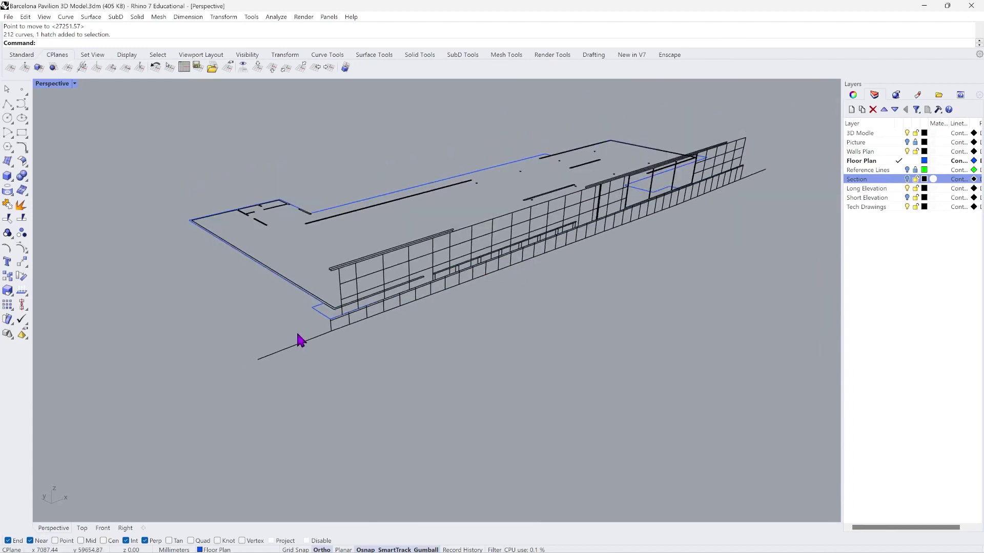
pyautogui.scroll(4, 298, 340)
pyautogui.click(305, 323)
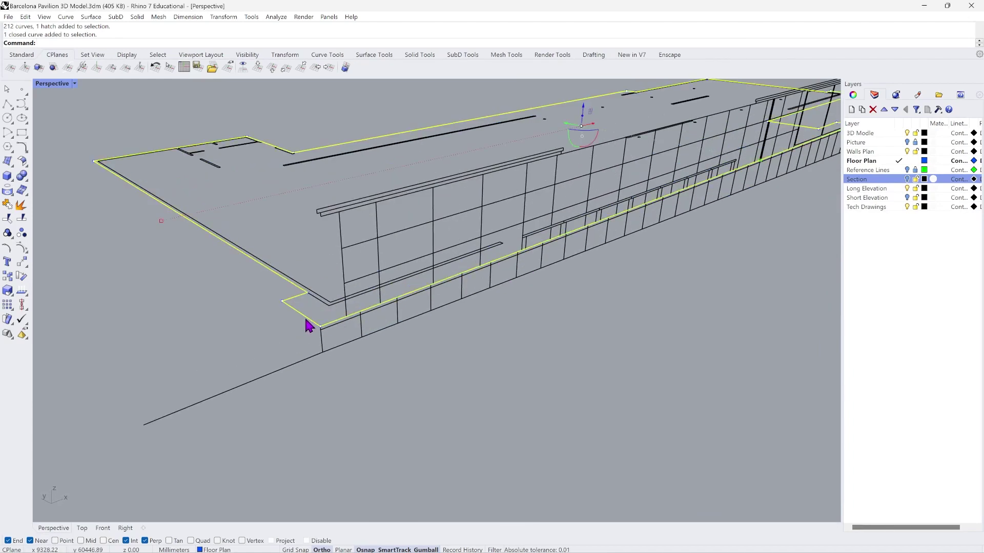
pyautogui.scroll(-3, 333, 318)
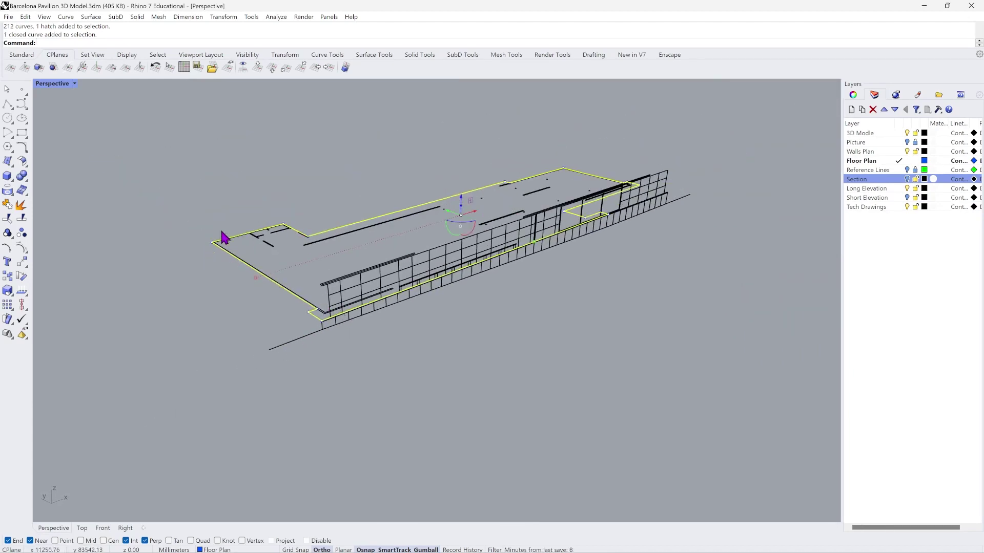
pyautogui.moveTo(683, 173); pyautogui.dragTo(704, 271, button='right')
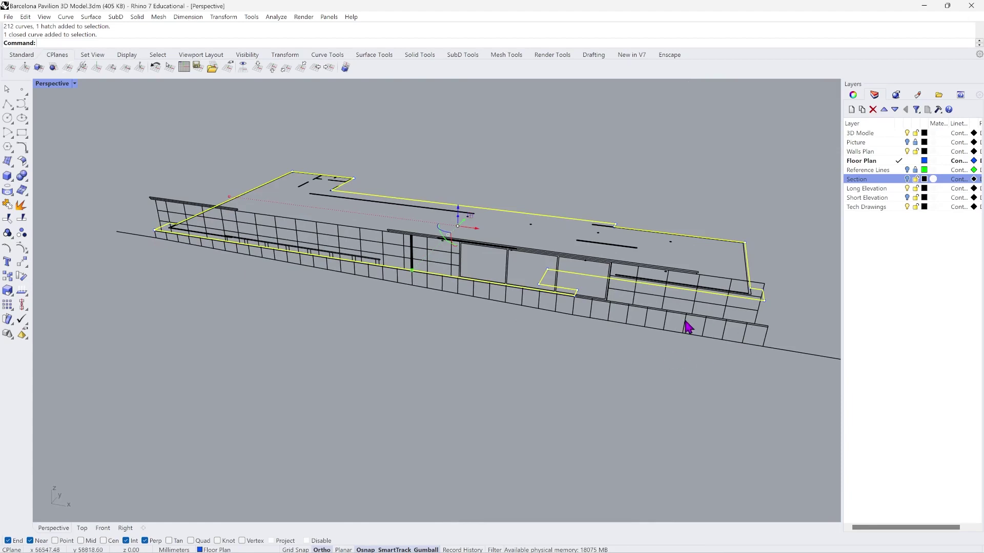
pyautogui.scroll(-3, 515, 302)
pyautogui.moveTo(515, 303); pyautogui.dragTo(549, 328, button='right')
# Show all four viewports and compare the floor outline's level with the long elevation in the Front and Perspective views.
pyautogui.doubleClick(54, 85)
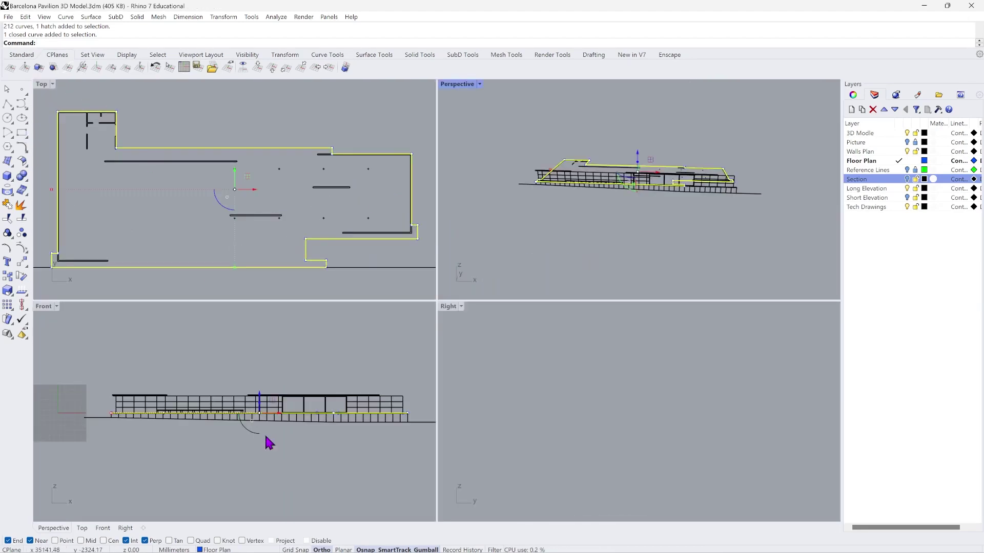
pyautogui.scroll(2, 349, 433)
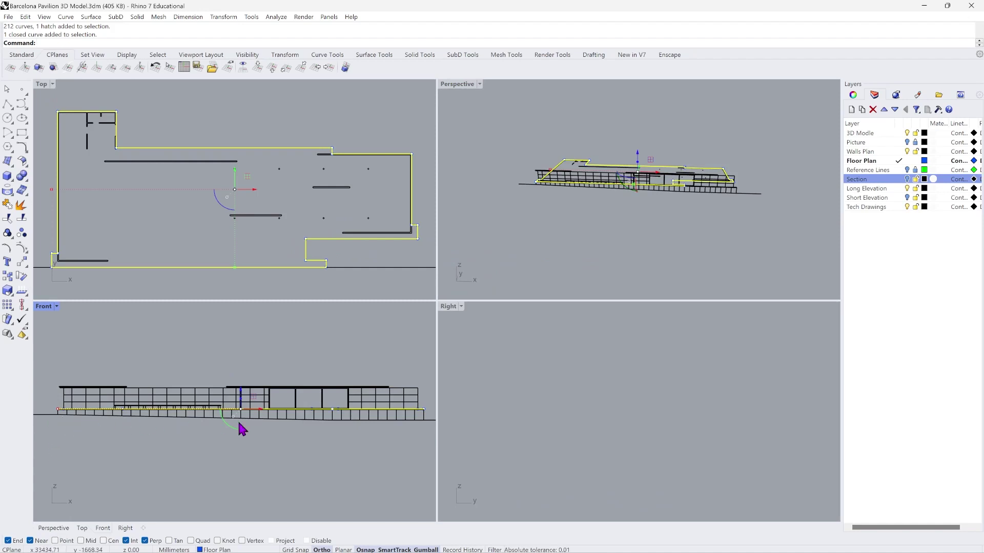
pyautogui.scroll(3, 751, 200)
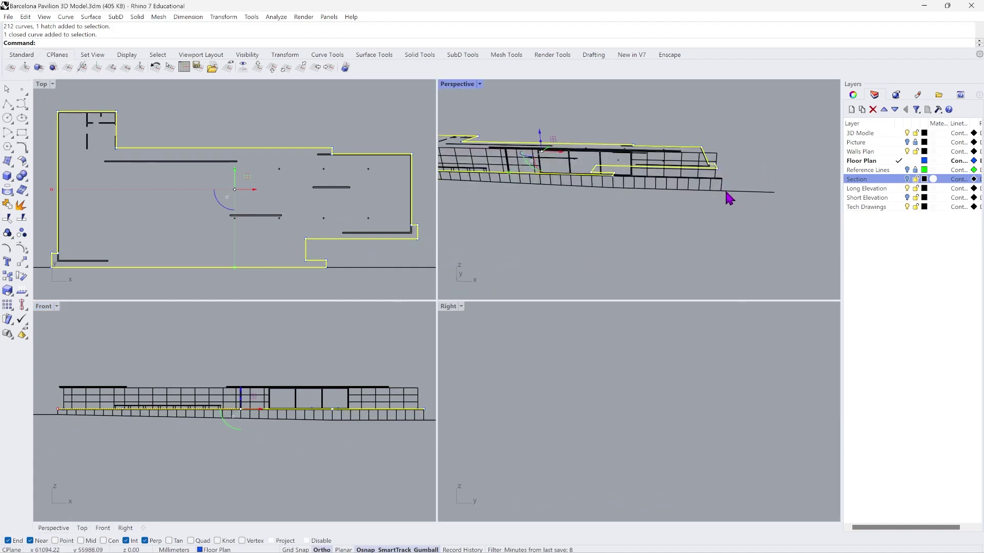
pyautogui.moveTo(727, 196); pyautogui.dragTo(716, 191, button='right')
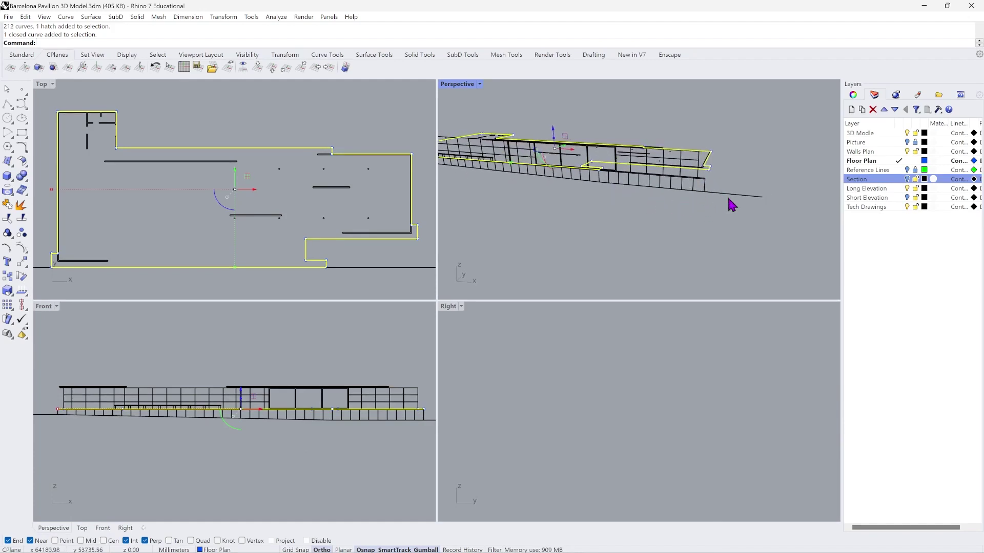
# Examine the selected floor outline against the long elevation from several angles in a maximized Perspective view.
pyautogui.moveTo(731, 205); pyautogui.dragTo(512, 184, button='right')
pyautogui.scroll(5, 529, 213)
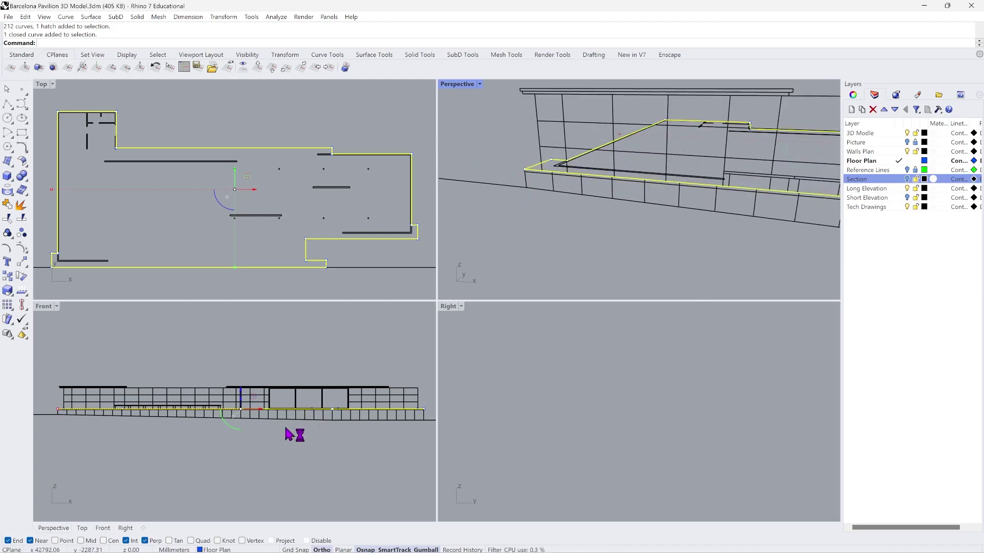
pyautogui.moveTo(615, 195); pyautogui.dragTo(478, 167, button='right')
pyautogui.moveTo(682, 184); pyautogui.dragTo(627, 209, button='right')
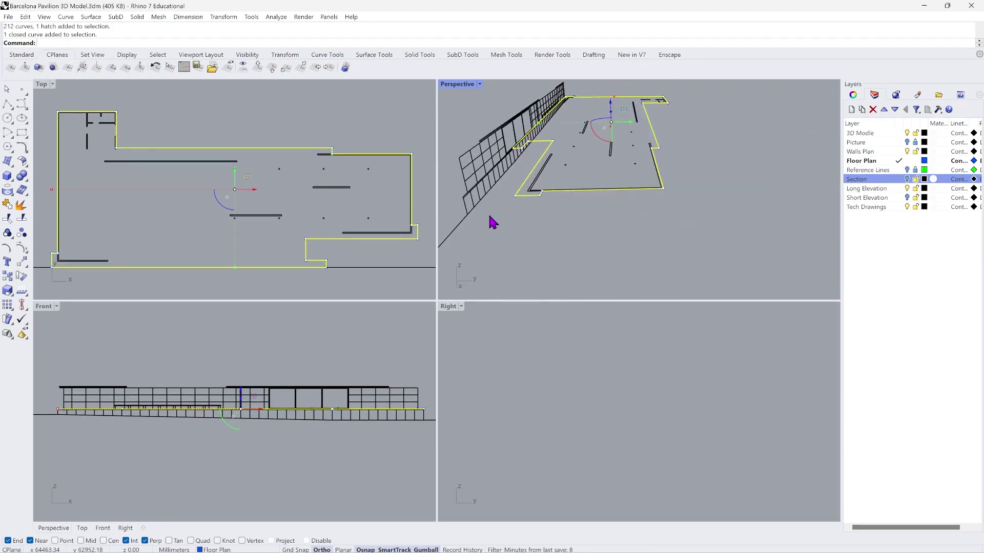
pyautogui.moveTo(490, 218)
pyautogui.mouseDown(button='right')
pyautogui.moveTo(527, 213)
pyautogui.moveTo(538, 136)
pyautogui.moveTo(482, 205)
pyautogui.mouseUp(button='right')
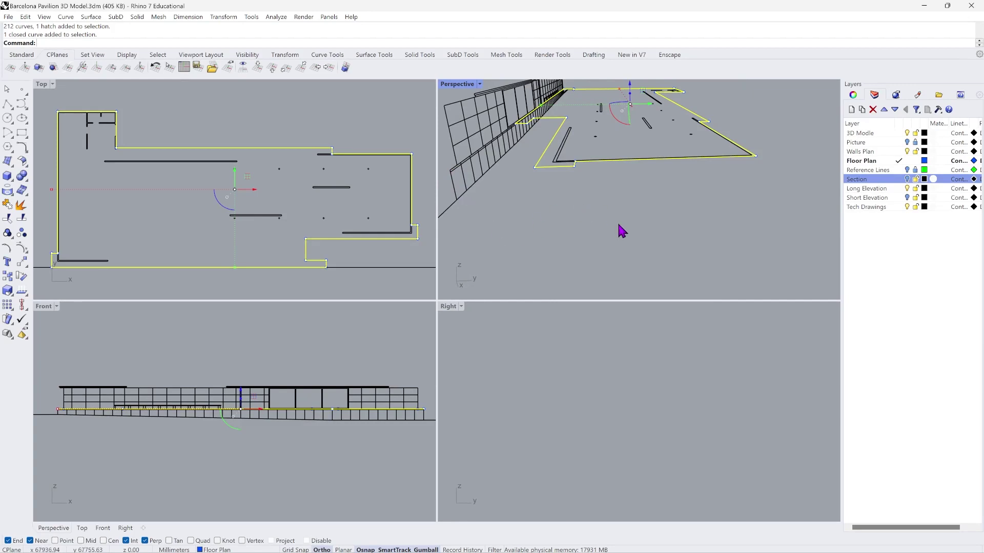
pyautogui.moveTo(622, 230); pyautogui.dragTo(512, 135, button='right')
pyautogui.doubleClick(468, 85)
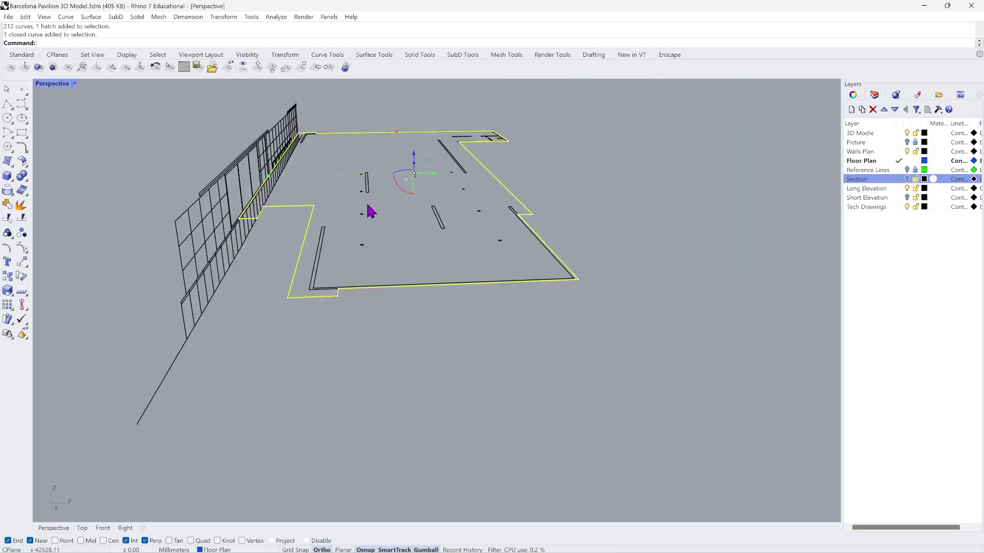
pyautogui.scroll(2, 274, 217)
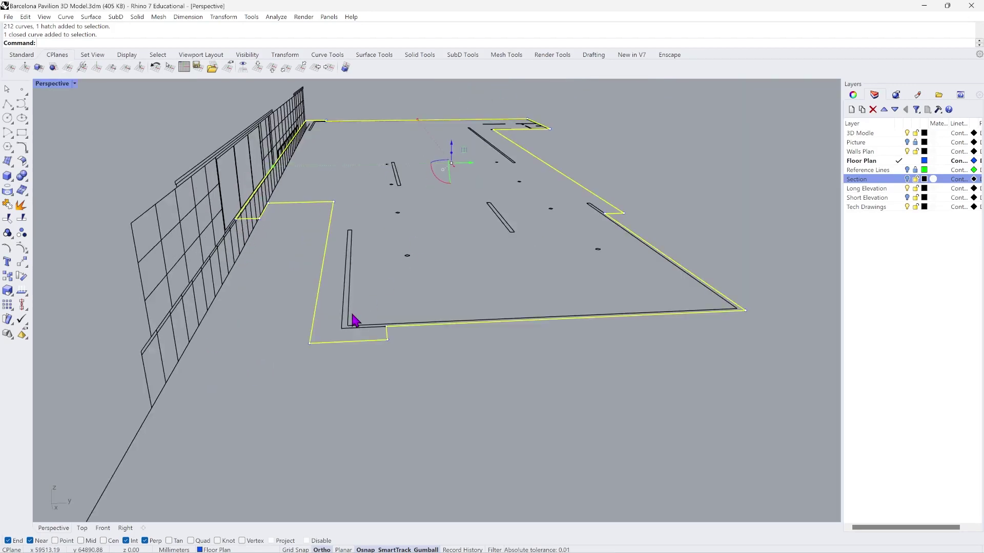
pyautogui.moveTo(348, 331)
pyautogui.mouseDown(button='right')
pyautogui.moveTo(354, 320)
pyautogui.moveTo(347, 331)
pyautogui.mouseUp(button='right')
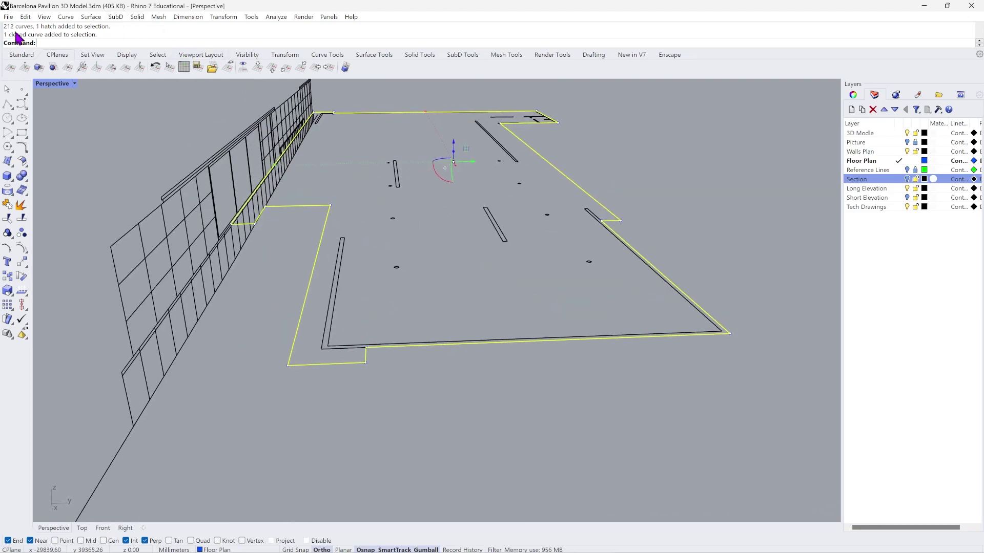
# Try a straight solid extrusion of the closed floor outline down to the lower end corner of the long elevation's base, then deselect the outline.
pyautogui.click(138, 19)
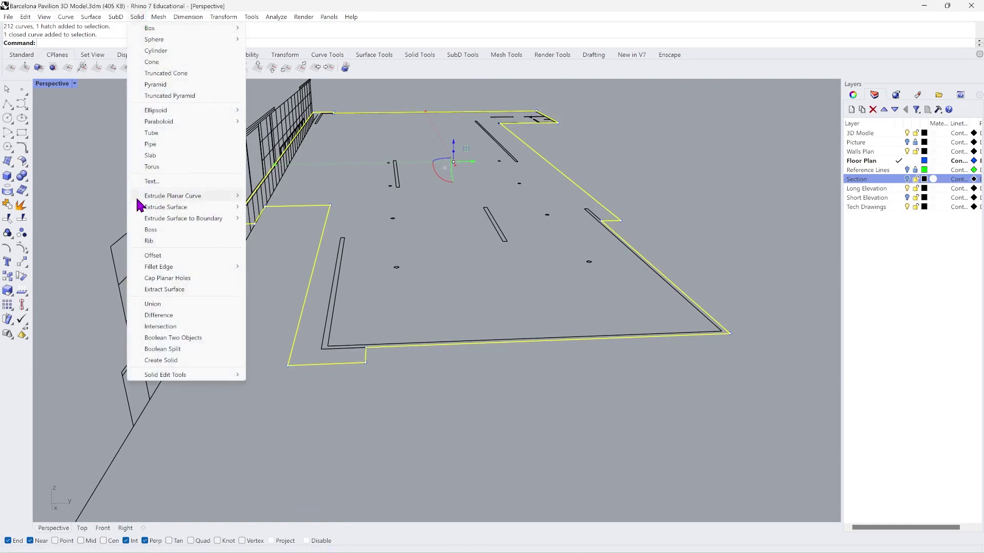
pyautogui.moveTo(170, 200)
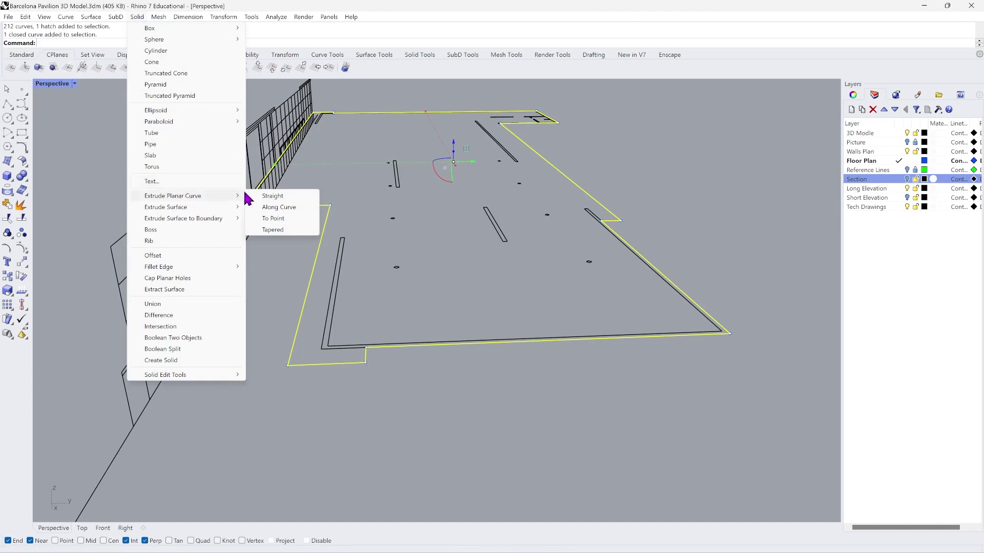
pyautogui.click(272, 197)
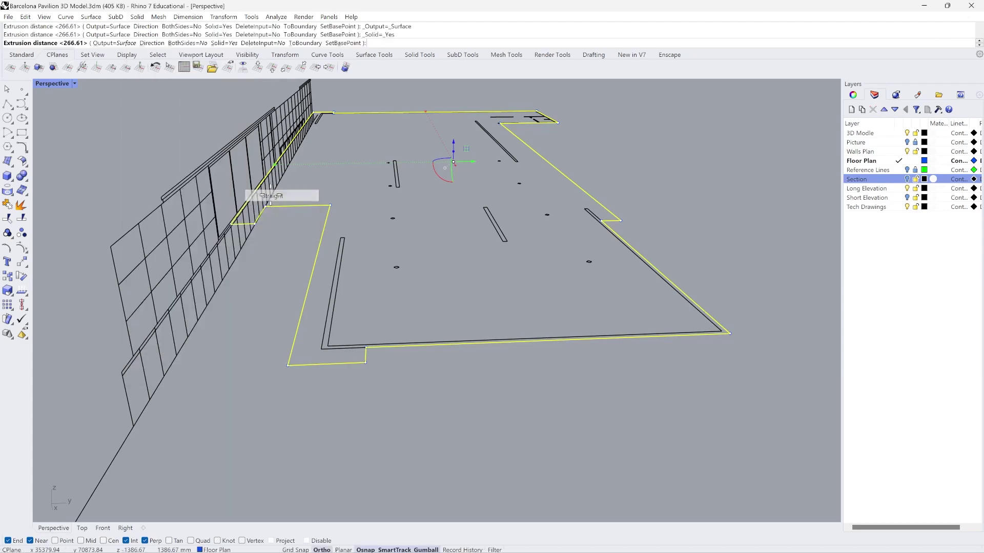
pyautogui.moveTo(317, 328); pyautogui.dragTo(94, 268, button='right')
pyautogui.scroll(5, 224, 352)
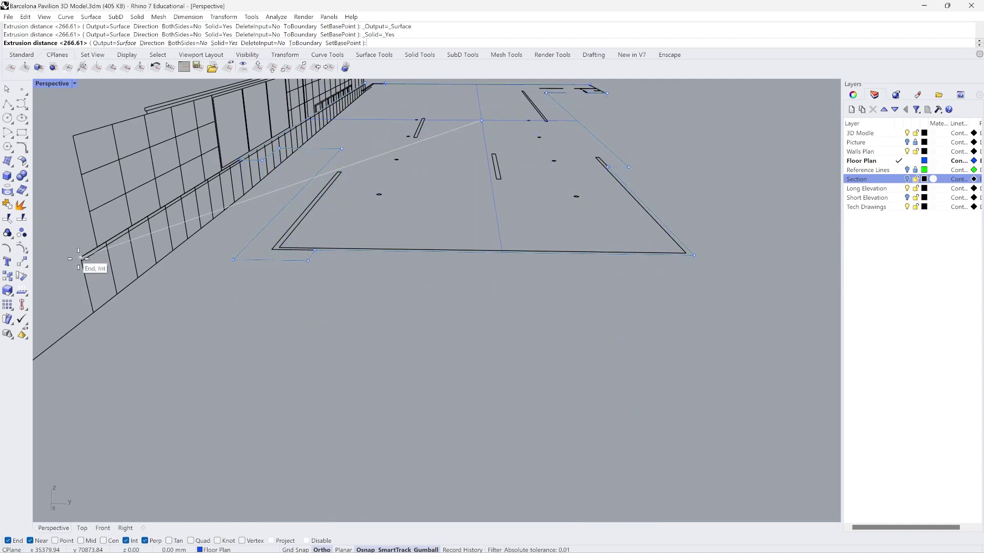
pyautogui.click(93, 312)
pyautogui.scroll(5, 281, 185)
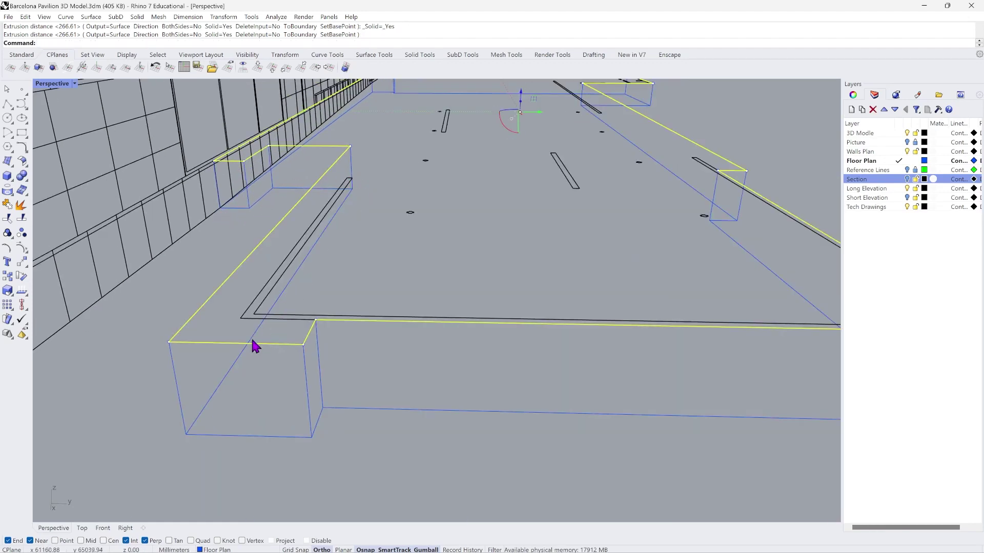
pyautogui.scroll(-2, 307, 379)
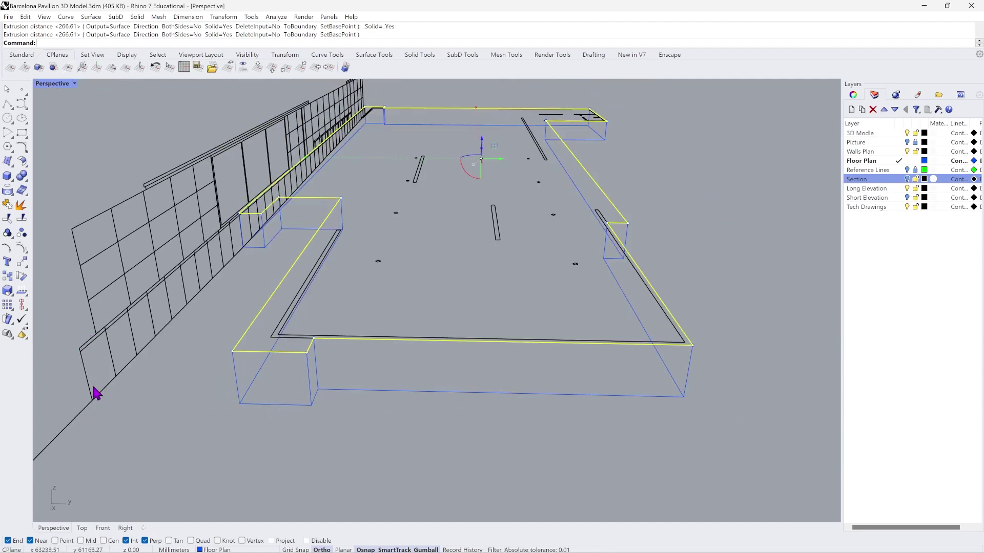
pyautogui.press('Escape')
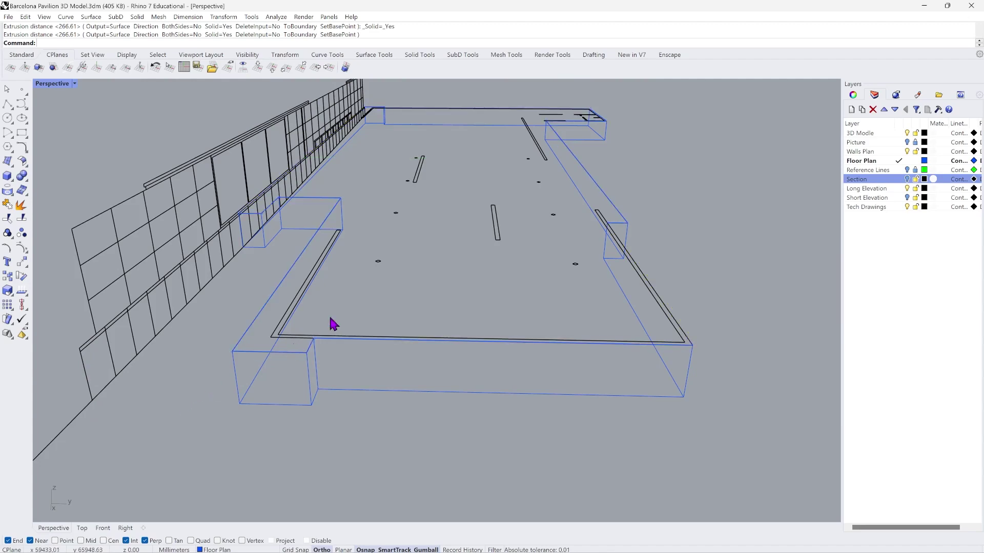
# Set the Perspective view to Shaded display and undo the solid extrusion of the floor outline.
pyautogui.scroll(5, 359, 279)
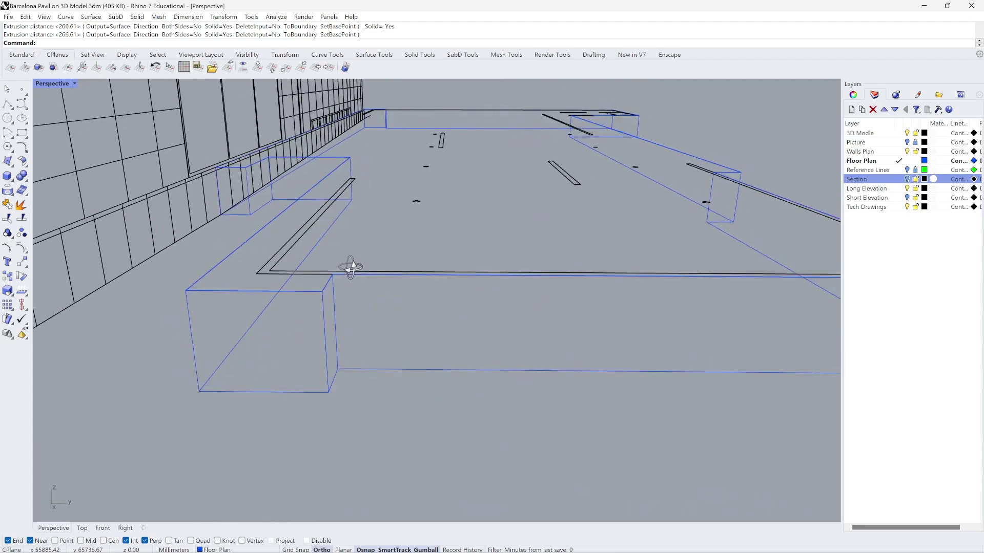
pyautogui.scroll(-4, 353, 280)
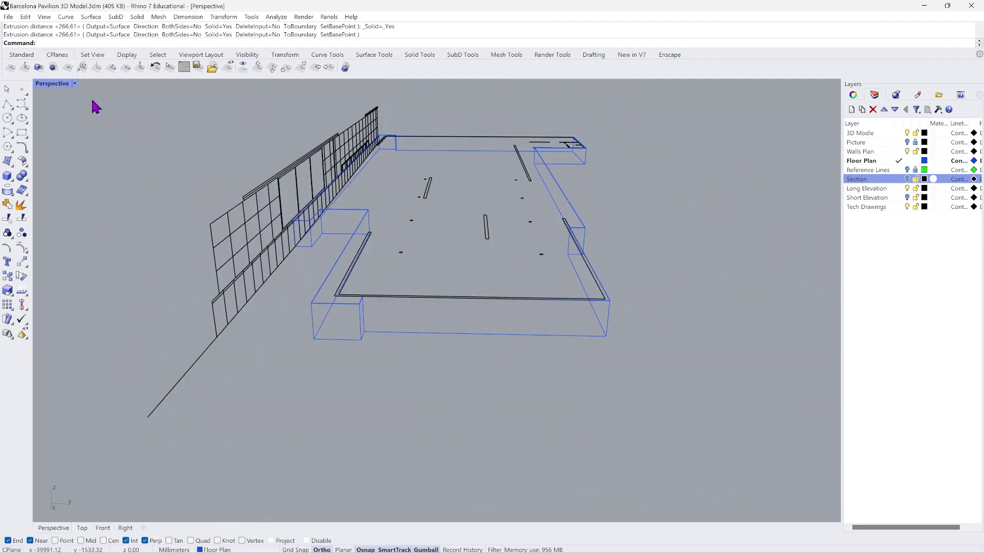
pyautogui.click(74, 83)
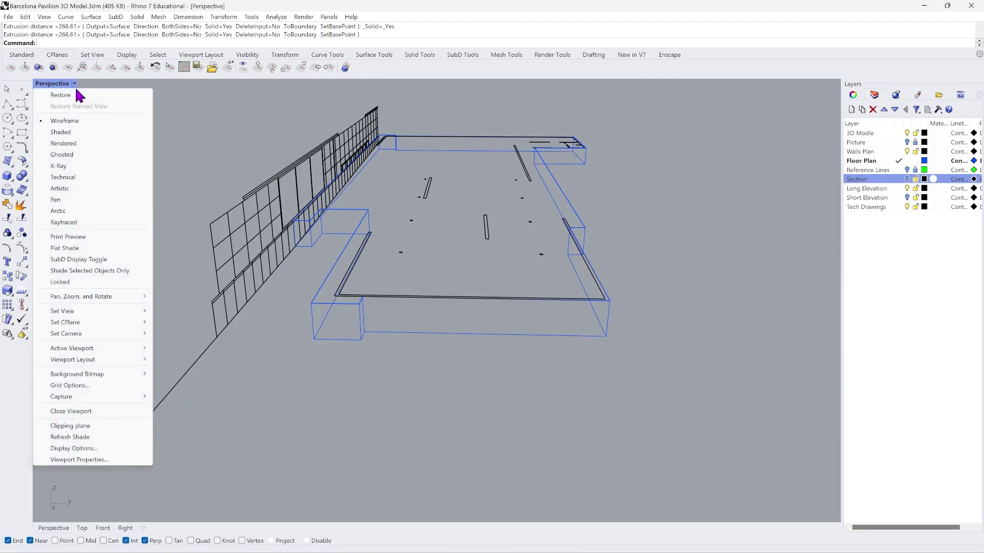
pyautogui.click(60, 132)
pyautogui.moveTo(329, 301)
pyautogui.mouseDown(button='right')
pyautogui.moveTo(349, 271)
pyautogui.moveTo(420, 272)
pyautogui.moveTo(264, 286)
pyautogui.moveTo(208, 254)
pyautogui.mouseUp(button='right')
pyautogui.scroll(-2, 383, 270)
pyautogui.hotkey('ctrl', 'z')
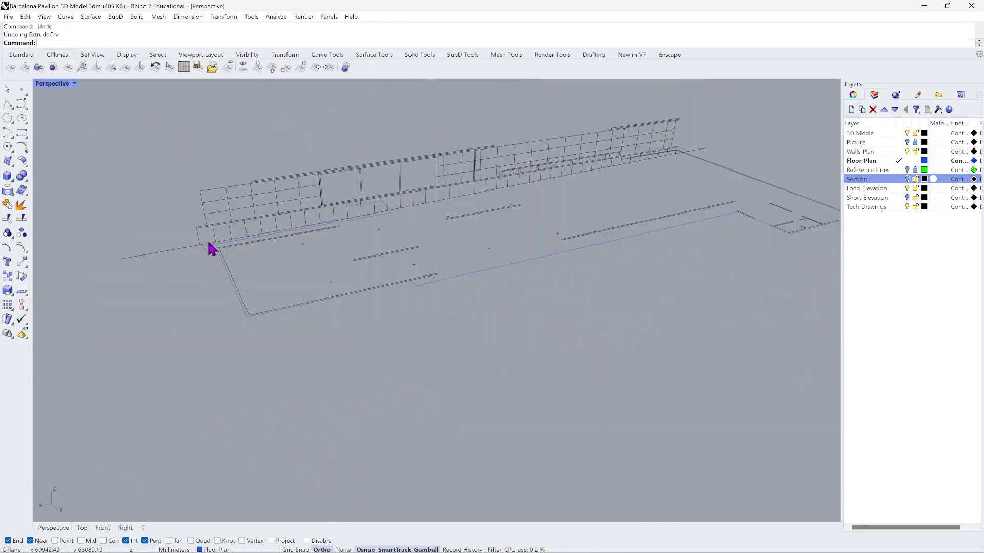
# Try a straight extrusion of the floor outline down to the long elevation's base with Solid=No, making uncapped side walls.
pyautogui.scroll(2, 209, 246)
pyautogui.click(135, 23)
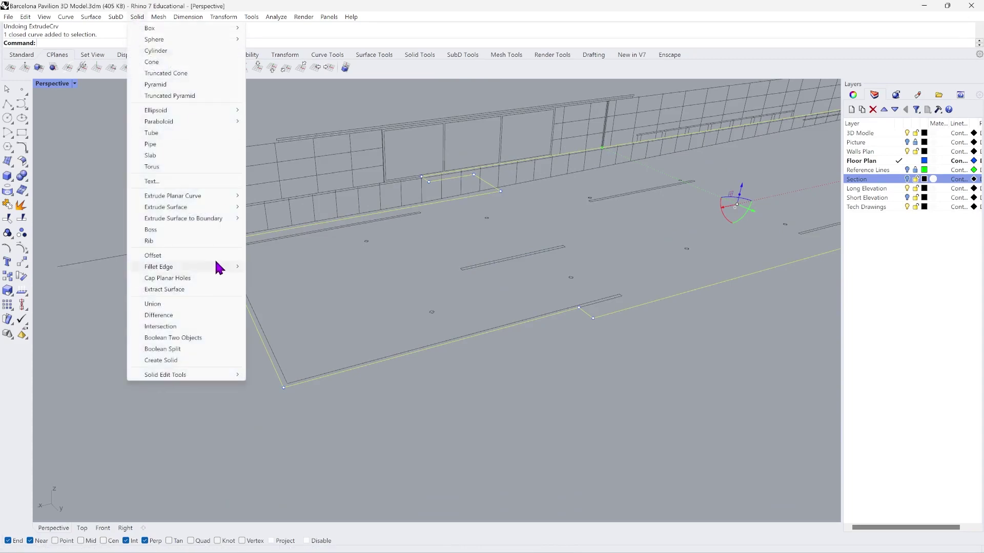
pyautogui.moveTo(221, 194)
pyautogui.click(254, 194)
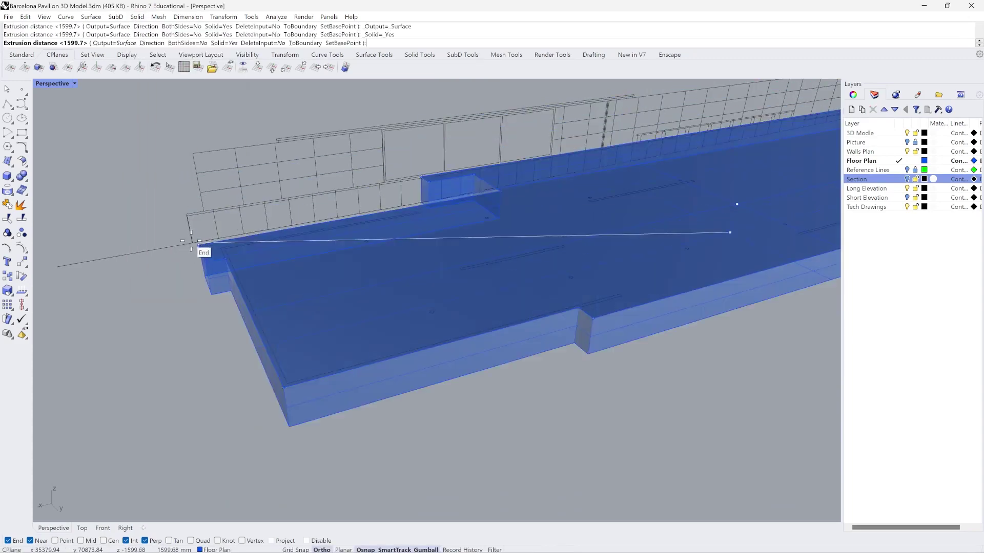
pyautogui.click(222, 43)
pyautogui.scroll(2, 196, 239)
pyautogui.scroll(-2, 204, 203)
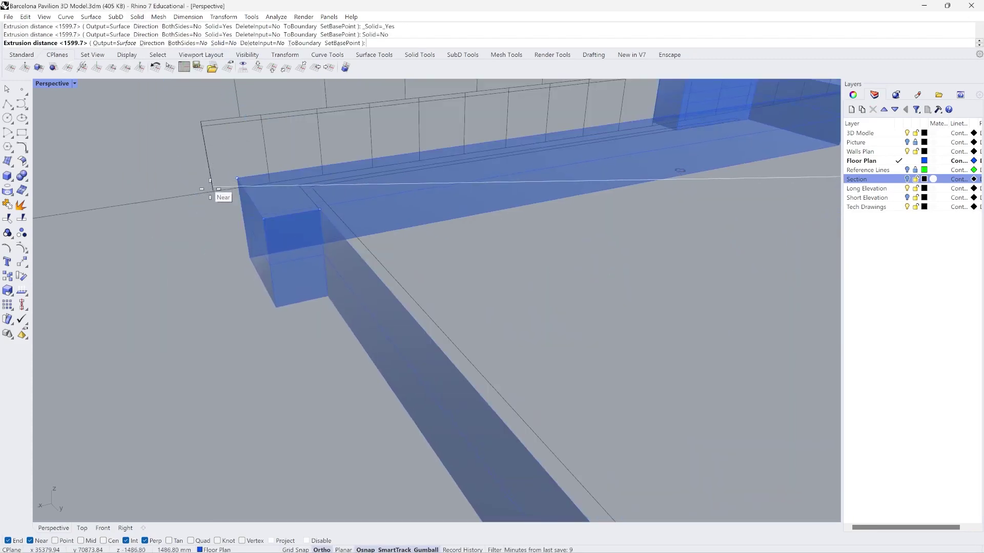
pyautogui.press('Return')
pyautogui.scroll(-2, 225, 343)
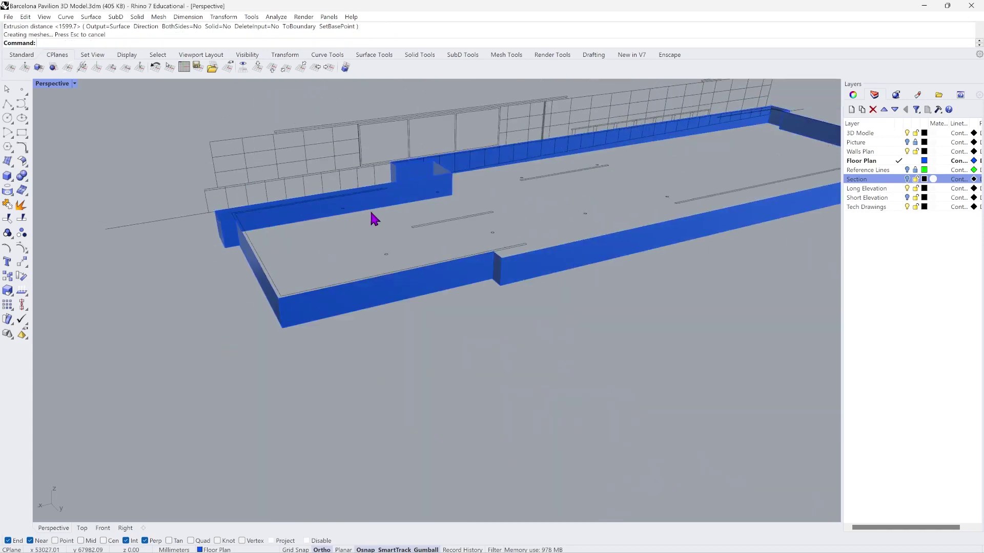
# Inspect the uncapped floor extrusion from above and from the side, and undo it.
pyautogui.moveTo(370, 217); pyautogui.dragTo(317, 246, button='right')
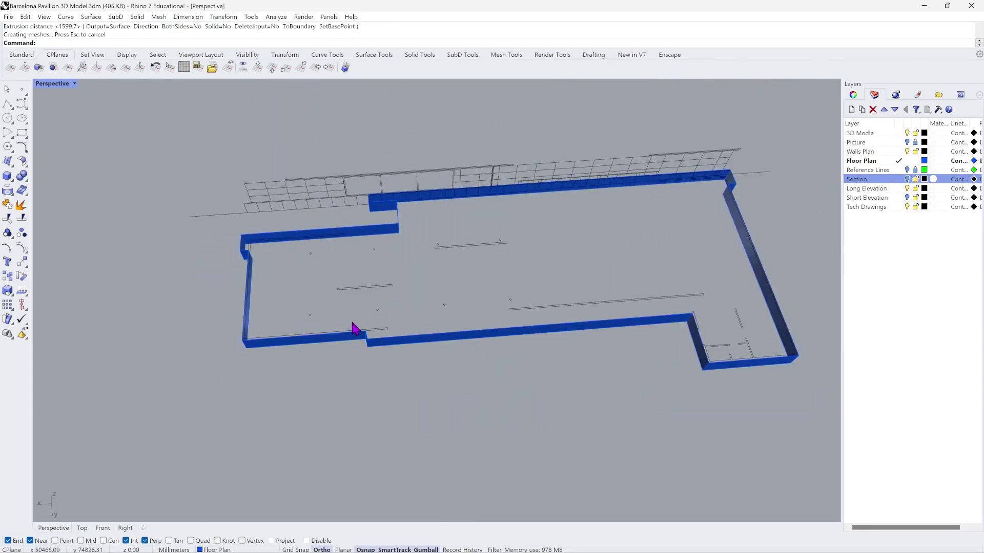
pyautogui.moveTo(344, 315); pyautogui.dragTo(298, 353, button='right')
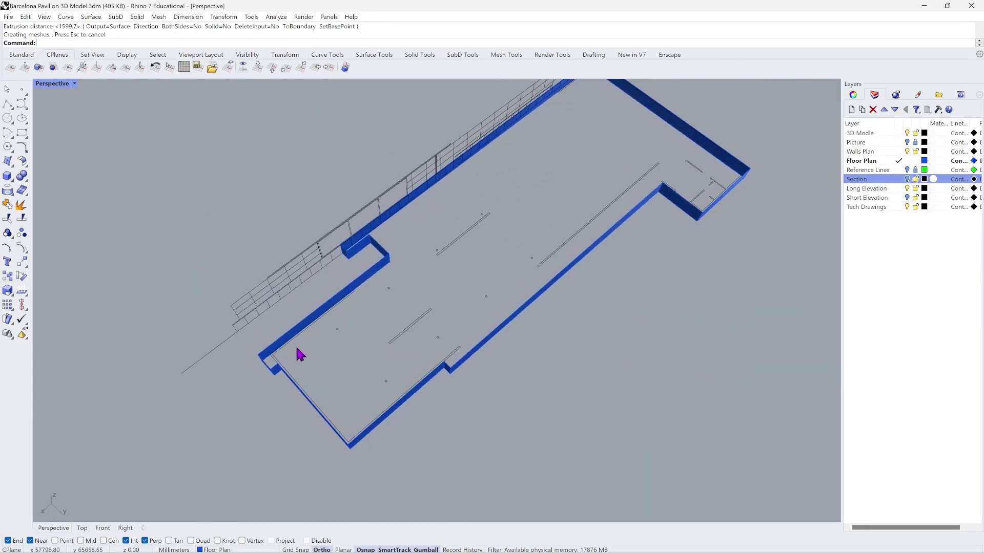
pyautogui.moveTo(314, 414); pyautogui.dragTo(457, 183, button='right')
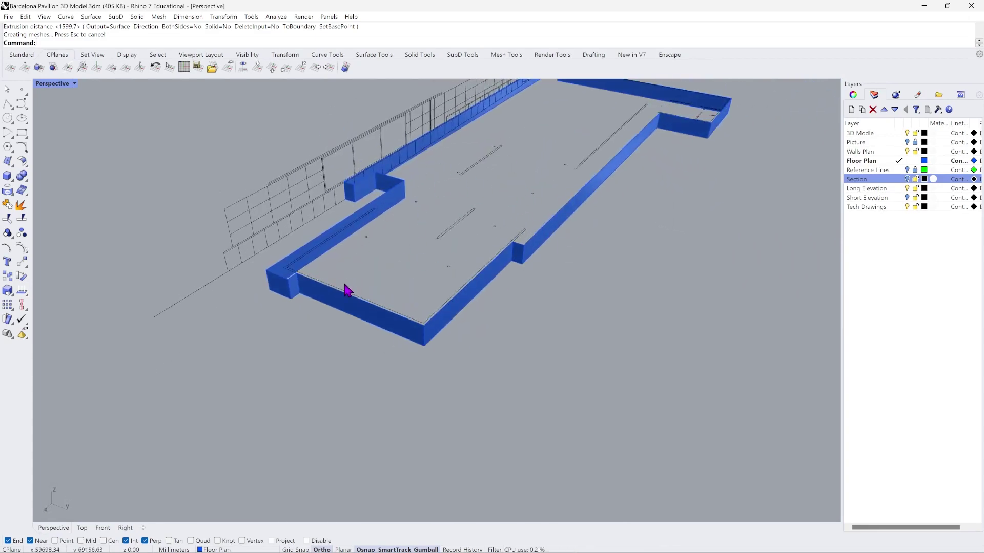
pyautogui.hotkey('ctrl', 'z')
# Reselect the closed floor outline and examine its small stepped corner near the end of the long elevation.
pyautogui.scroll(3, 281, 285)
pyautogui.scroll(3, 268, 270)
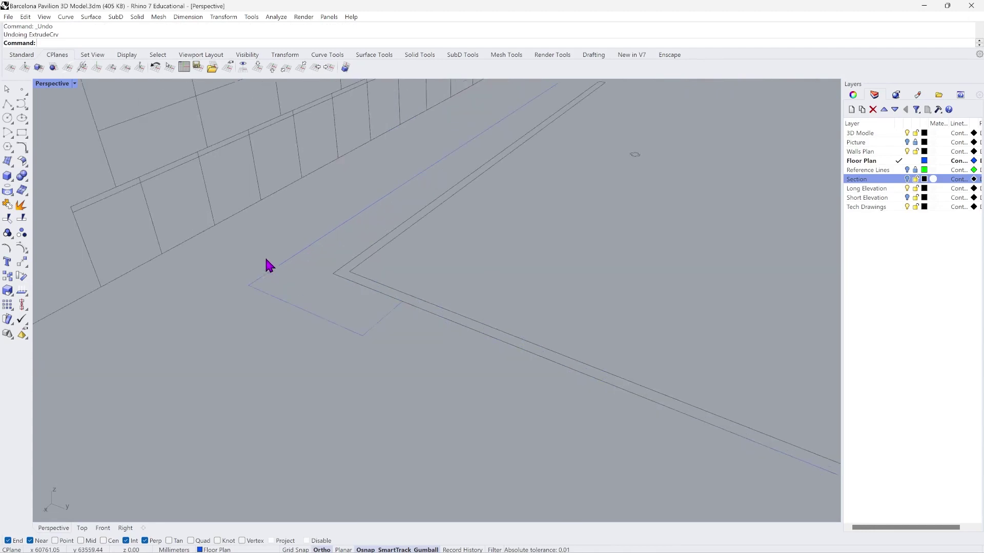
pyautogui.click(275, 267)
pyautogui.scroll(-5, 265, 283)
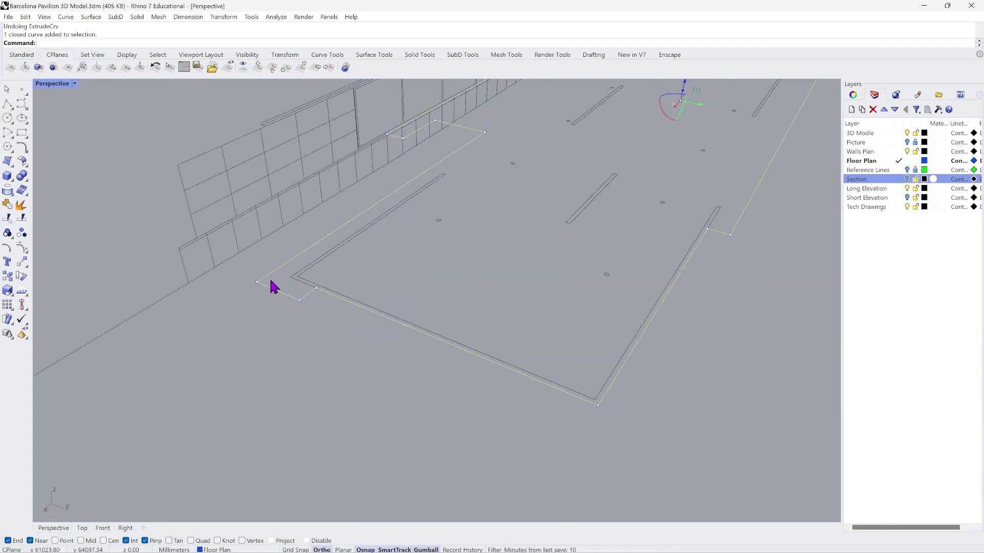
pyautogui.scroll(4, 272, 285)
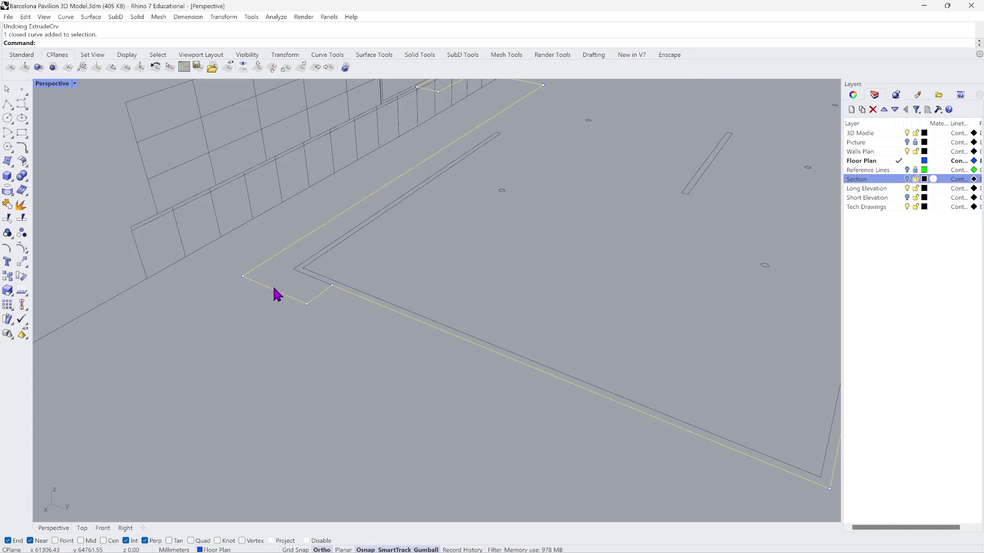
pyautogui.scroll(-3, 275, 295)
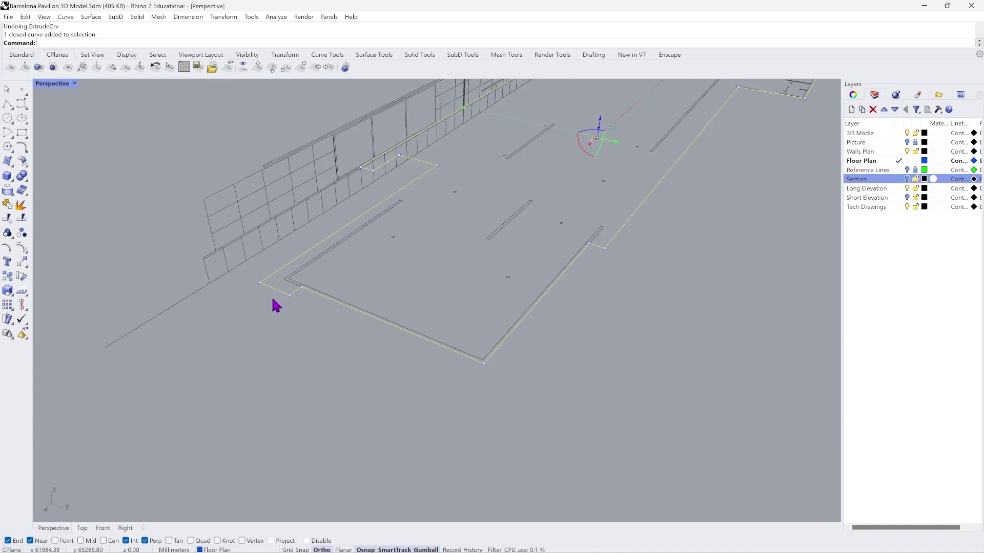
pyautogui.scroll(3, 273, 299)
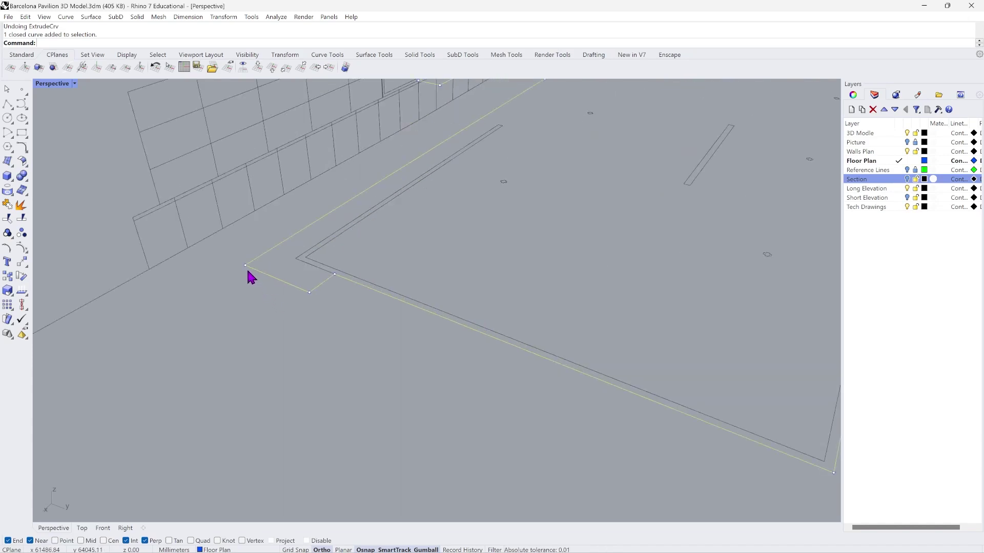
pyautogui.scroll(3, 245, 274)
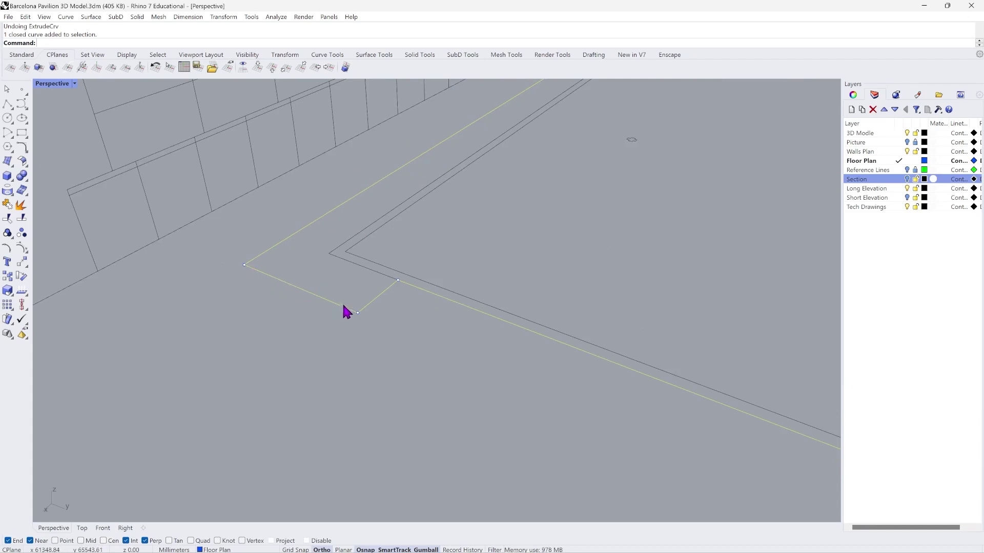
pyautogui.scroll(-8, 264, 286)
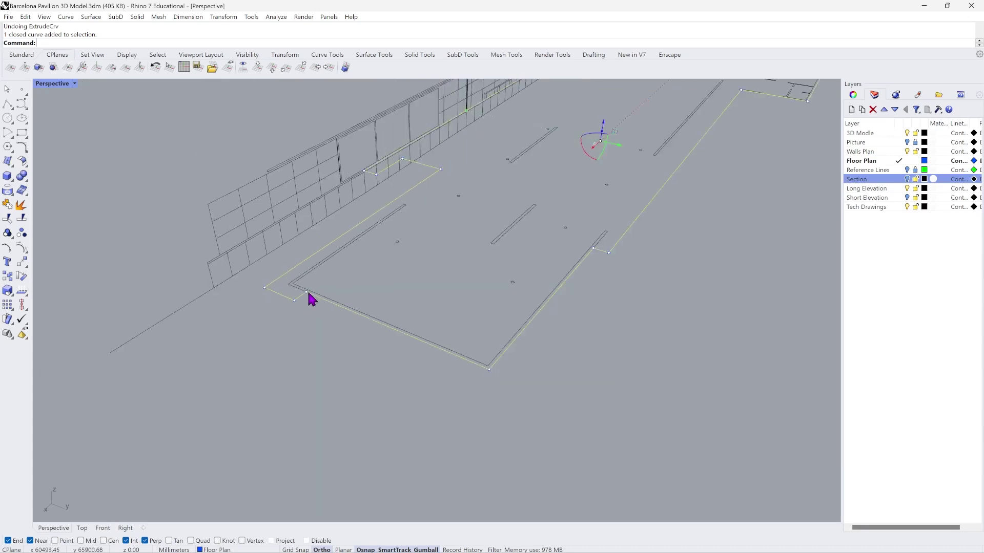
pyautogui.scroll(5, 295, 323)
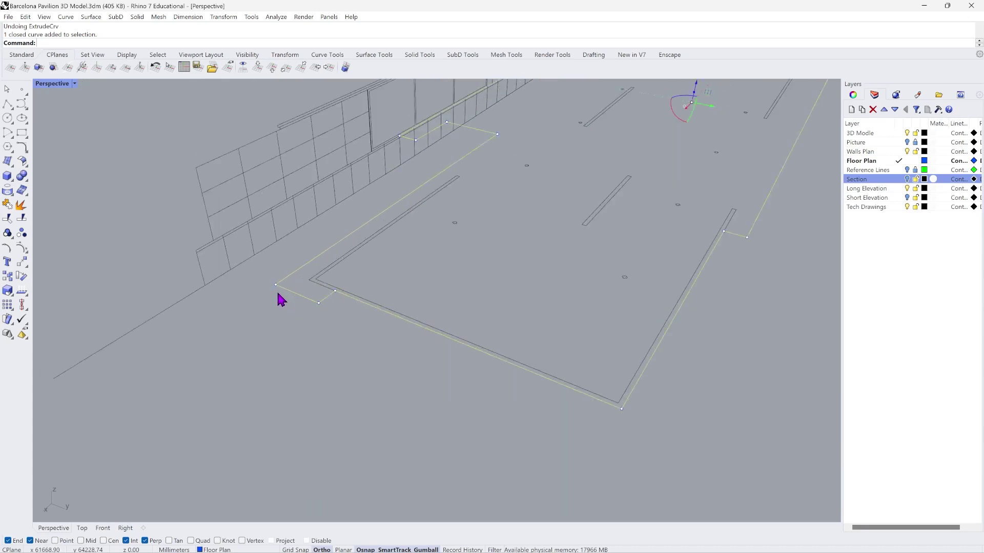
pyautogui.click(290, 295)
pyautogui.scroll(-4, 295, 301)
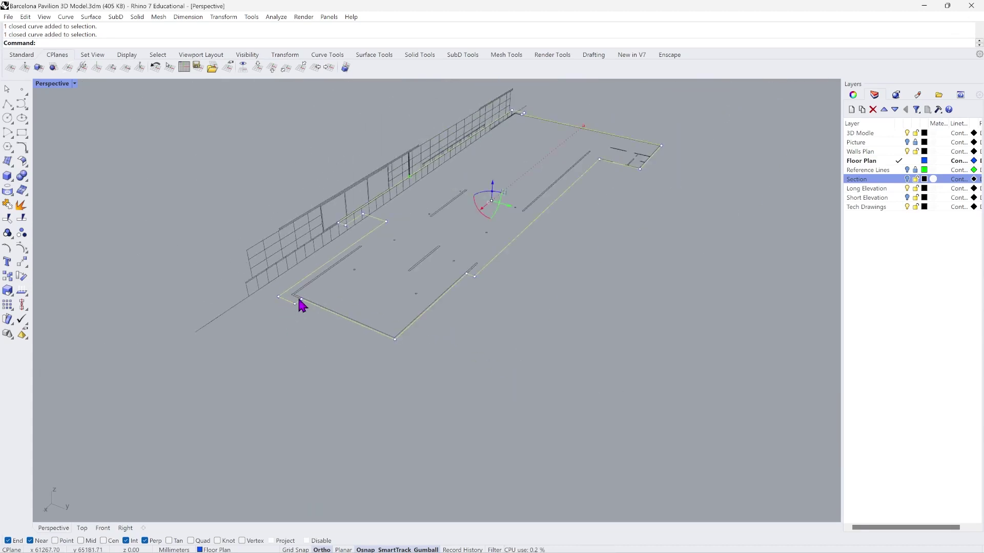
pyautogui.moveTo(303, 301); pyautogui.dragTo(402, 272, button='right')
pyautogui.scroll(6, 371, 281)
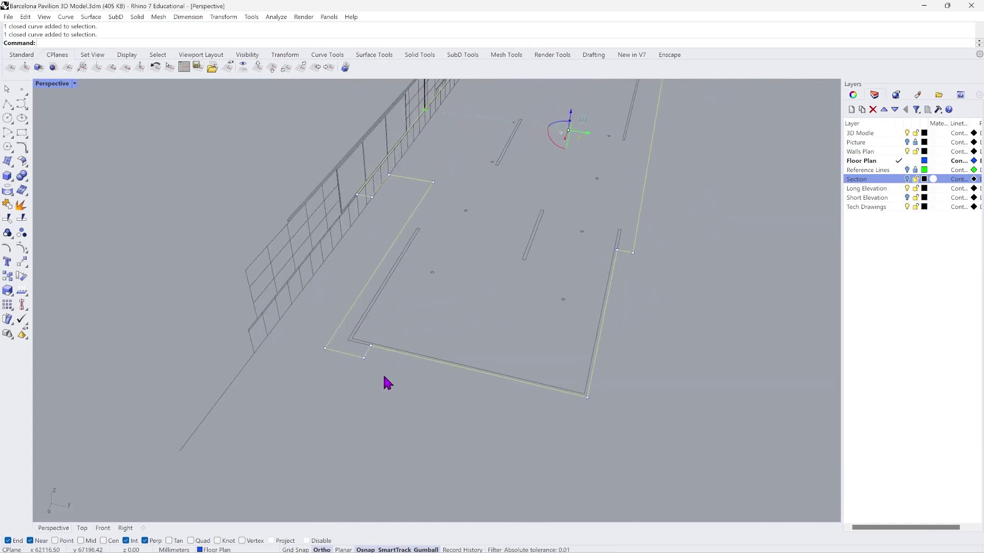
pyautogui.scroll(3, 361, 376)
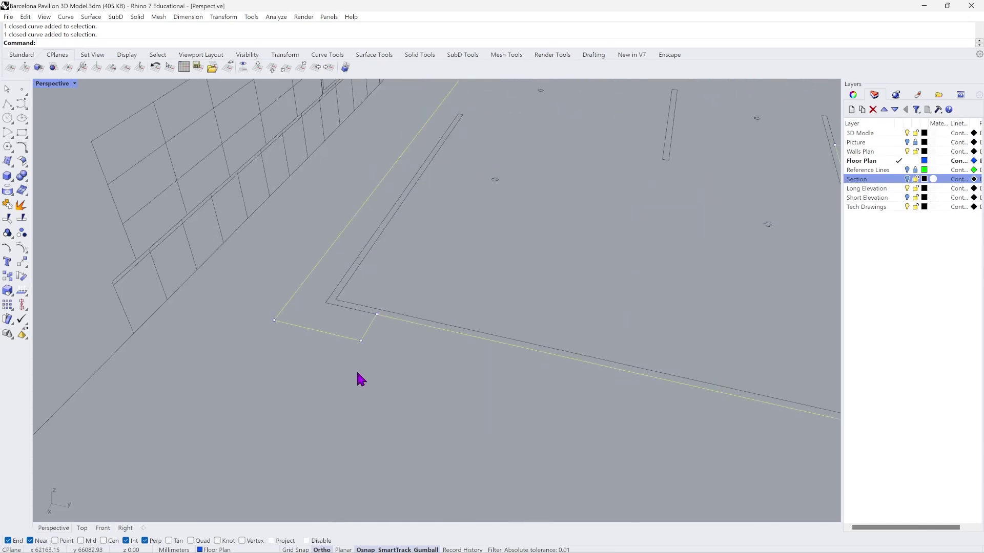
# Explode the closed floor outline, rejoin every segment except the short outer edge of the stepped corner, and delete that loose edge.
pyautogui.click(21, 205)
pyautogui.keyDown('ctrl'); pyautogui.click(320, 336); pyautogui.keyUp('ctrl')
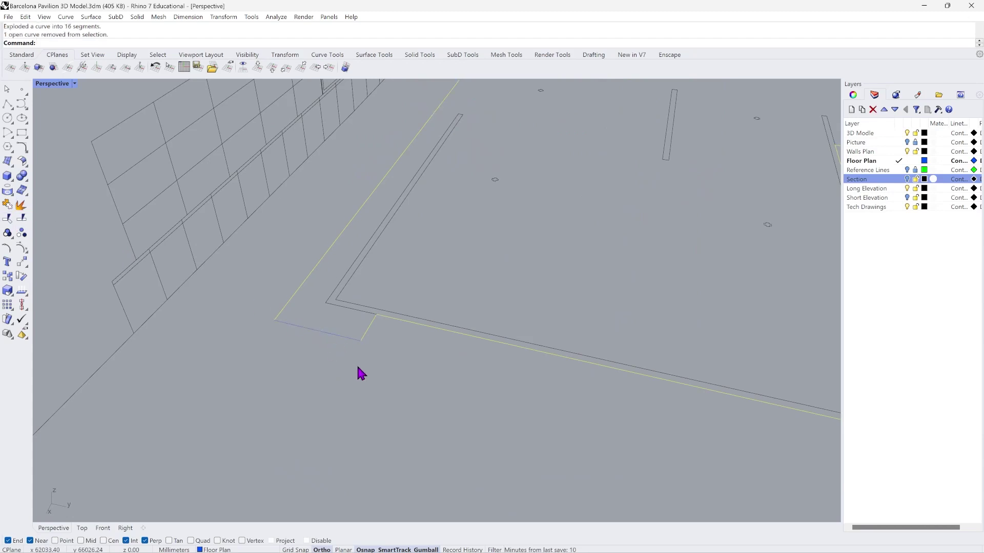
pyautogui.press('Return')
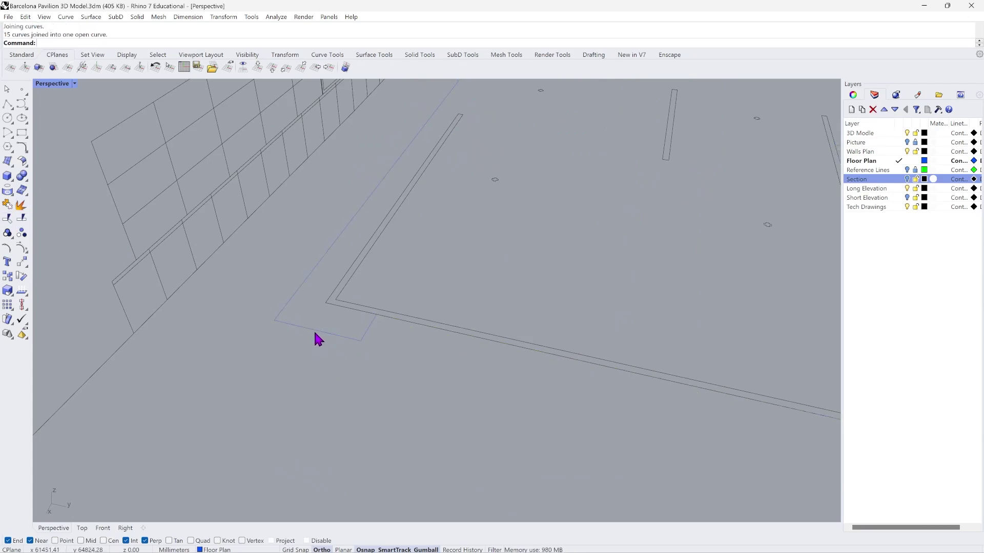
pyautogui.click(315, 333)
pyautogui.press('Delete')
# Select the open floor outline and examine the gap at its stepped corner.
pyautogui.click(297, 293)
pyautogui.scroll(-3, 291, 368)
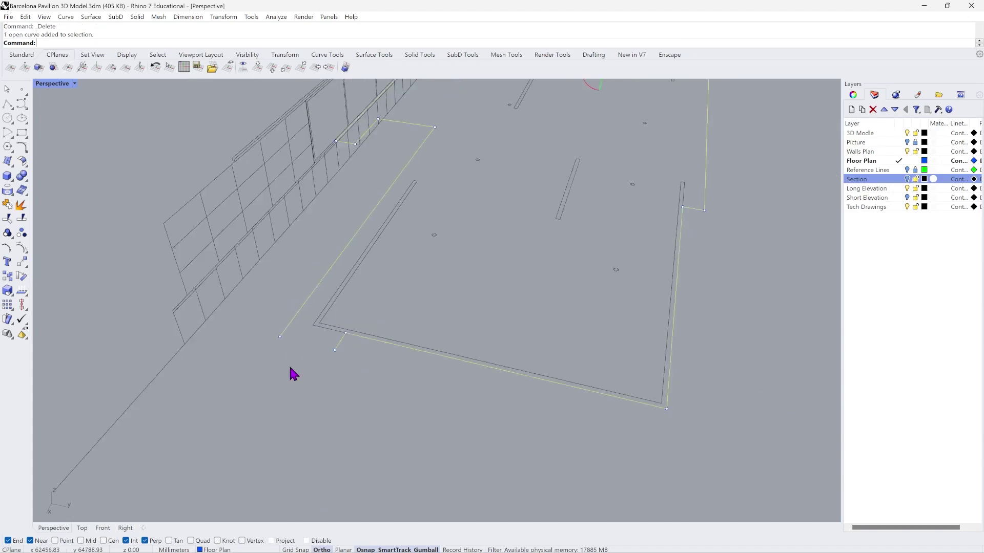
pyautogui.scroll(-2, 295, 364)
pyautogui.scroll(5, 272, 397)
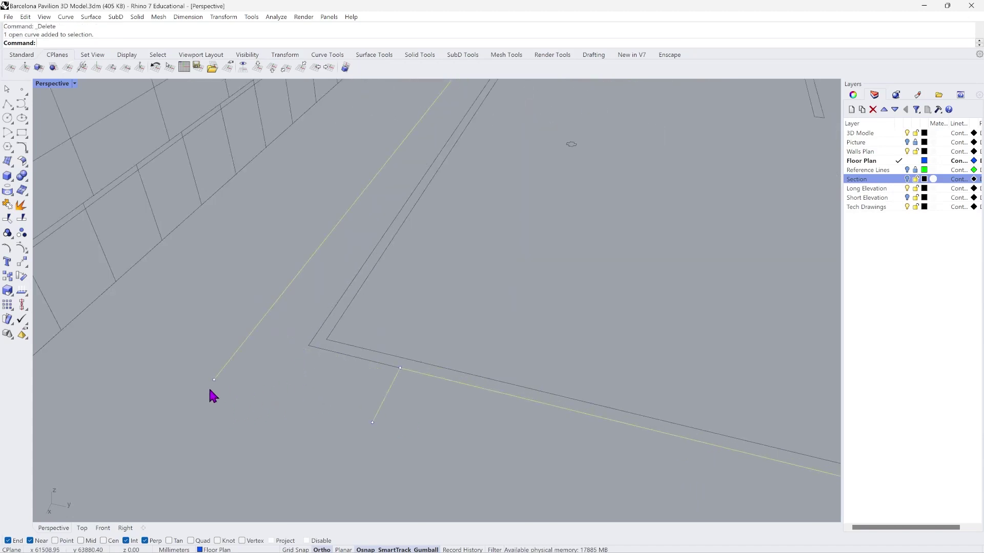
pyautogui.scroll(-3, 251, 430)
pyautogui.scroll(5, 279, 422)
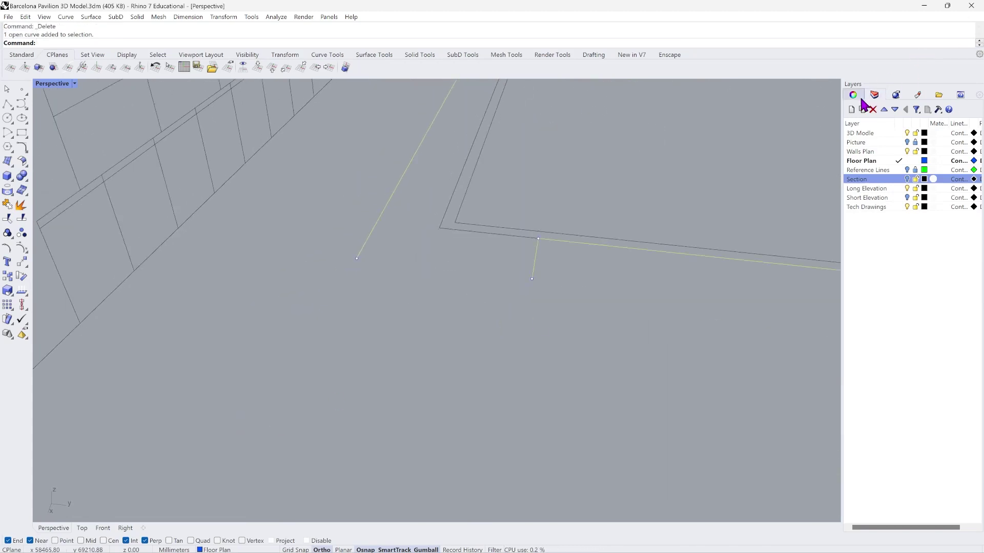
pyautogui.click(861, 100)
pyautogui.click(876, 102)
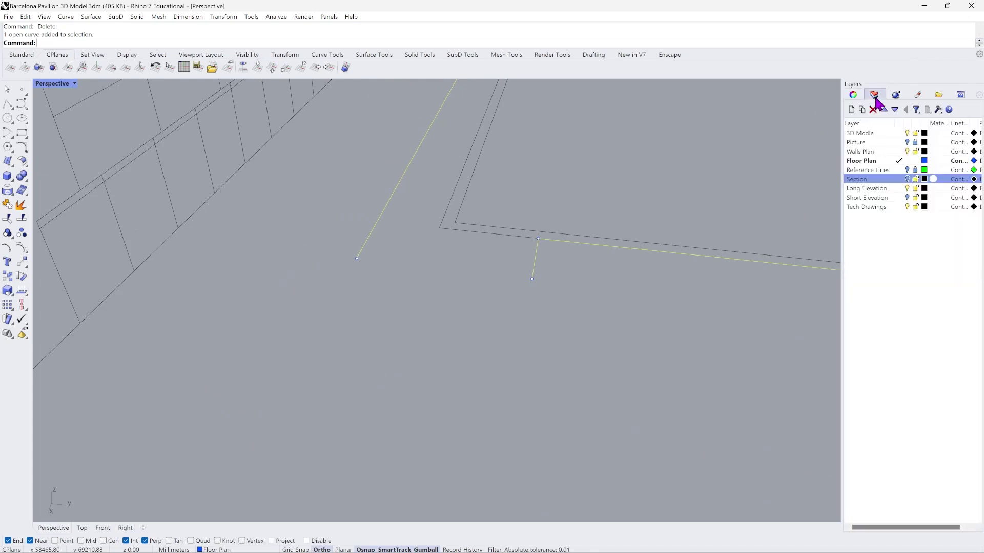
pyautogui.scroll(-3, 390, 377)
pyautogui.scroll(2, 443, 340)
pyautogui.scroll(2, 379, 348)
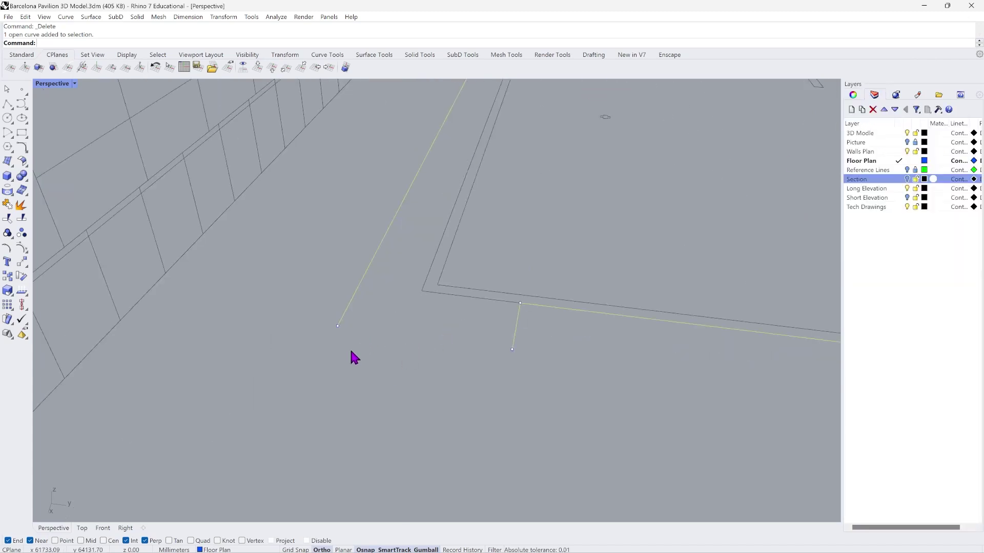
# Bridge the gap at the stepped corner with a polyline between the outline's two open endpoints and join both curves.
pyautogui.click(8, 104)
pyautogui.click(337, 326)
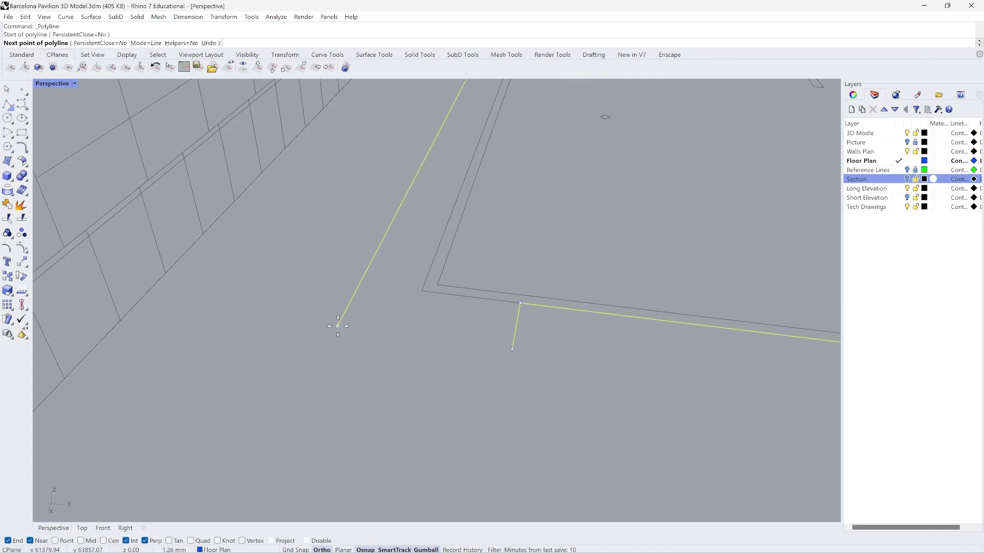
pyautogui.click(512, 349)
pyautogui.press('Return')
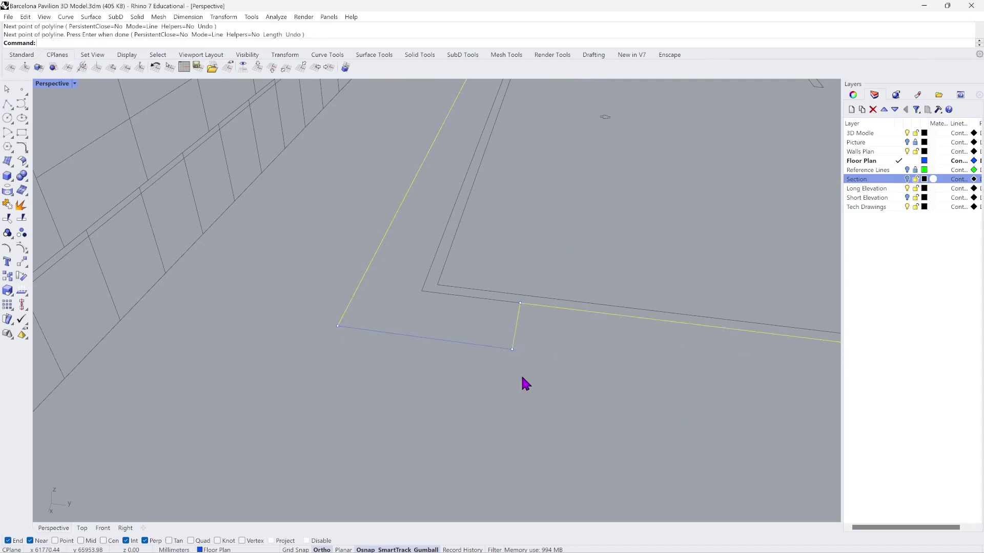
pyautogui.press('Escape')
pyautogui.click(435, 340)
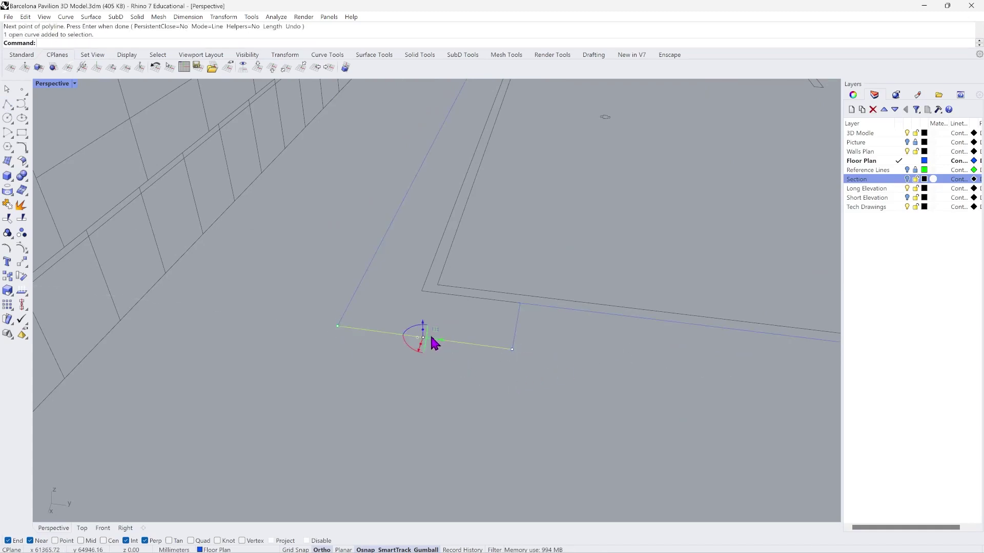
pyautogui.keyDown('shift'); pyautogui.click(367, 270); pyautogui.keyUp('shift')
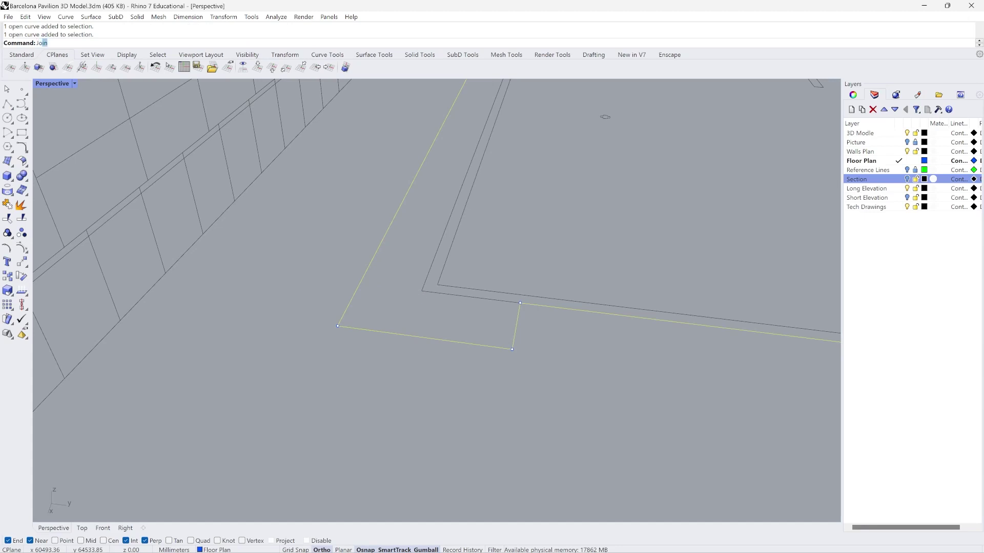
pyautogui.press('Return')
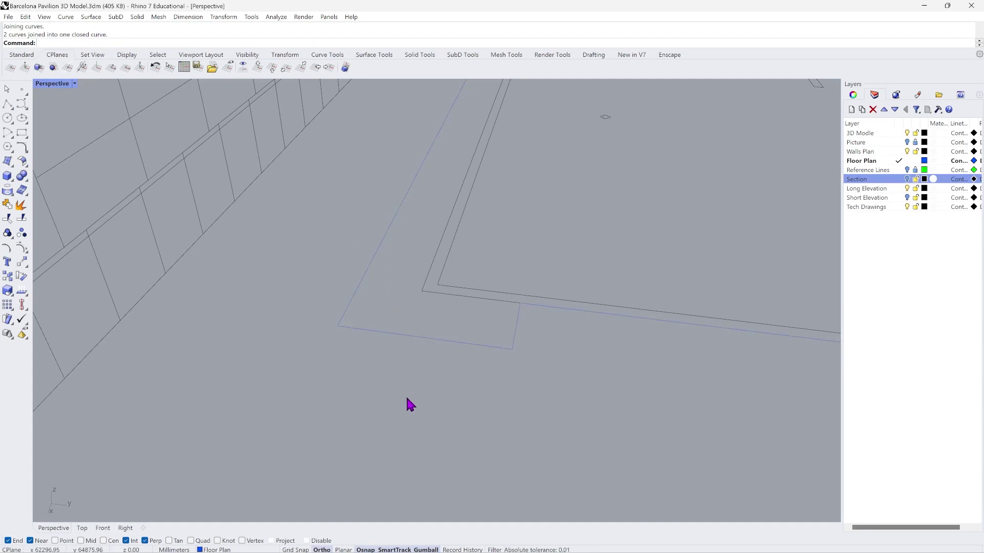
# Undo the last join and delete the polyline bridging the gap, then select the open floor outline.
pyautogui.hotkey('ctrl', 'z')
pyautogui.click(401, 334)
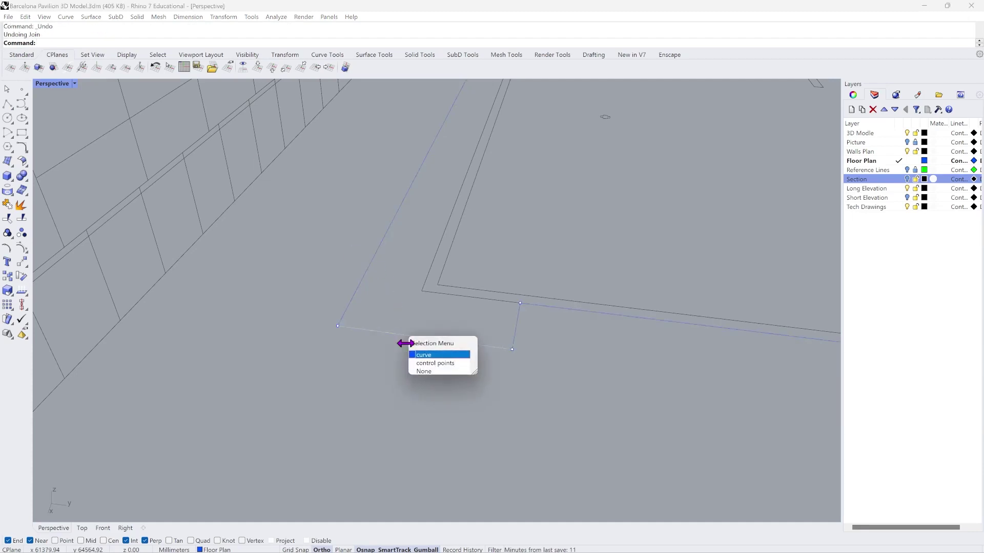
pyautogui.click(435, 355)
pyautogui.press('Delete')
pyautogui.click(515, 332)
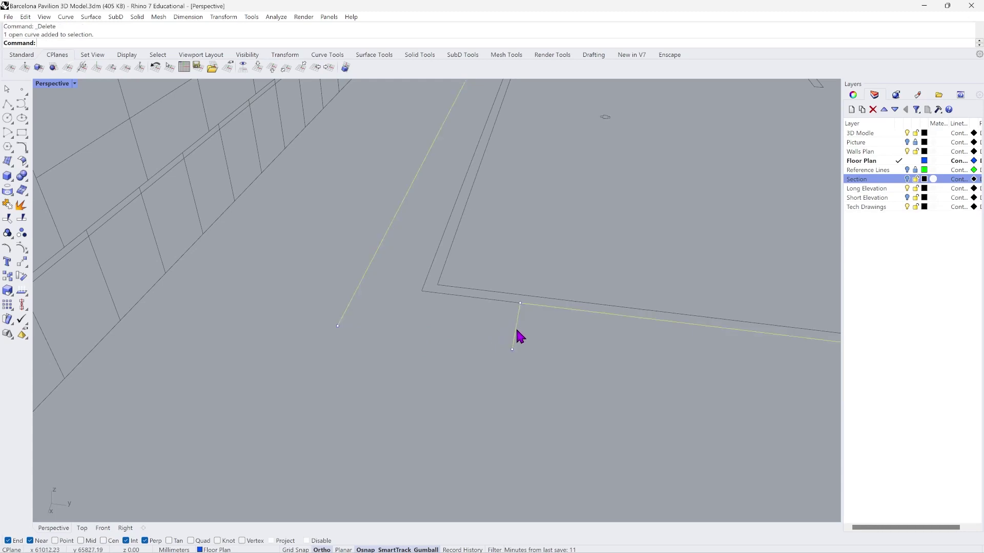
# Close the open floor outline with CloseCrv and check its object type in the properties.
pyautogui.scroll(-5, 511, 353)
pyautogui.scroll(5, 321, 325)
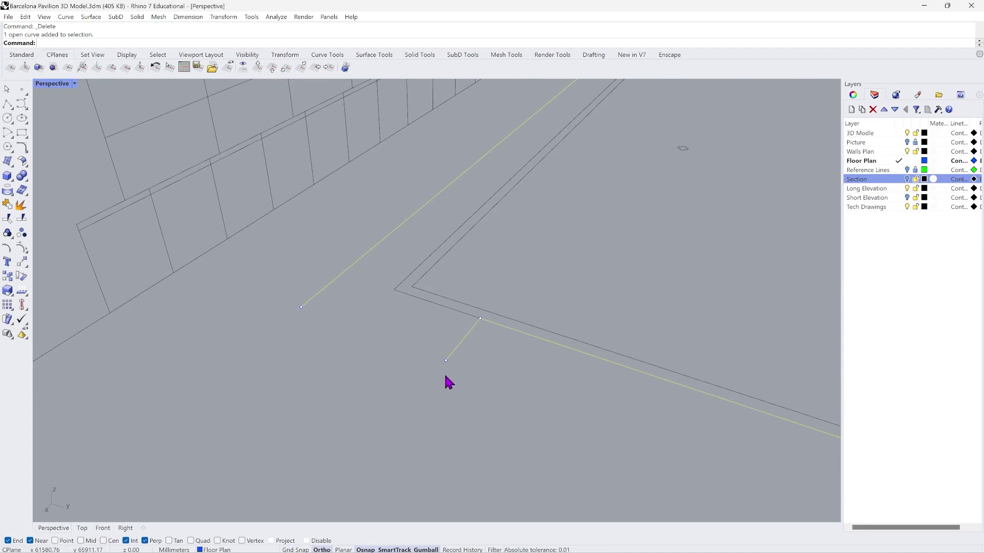
pyautogui.write('CloseR')
pyautogui.press('BackSpace')
pyautogui.press('BackSpace')
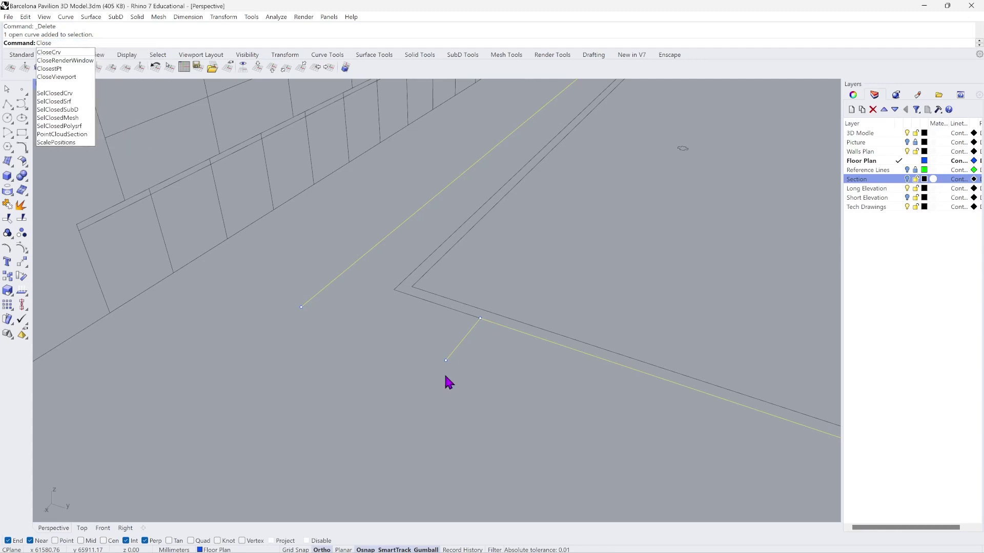
pyautogui.click(49, 52)
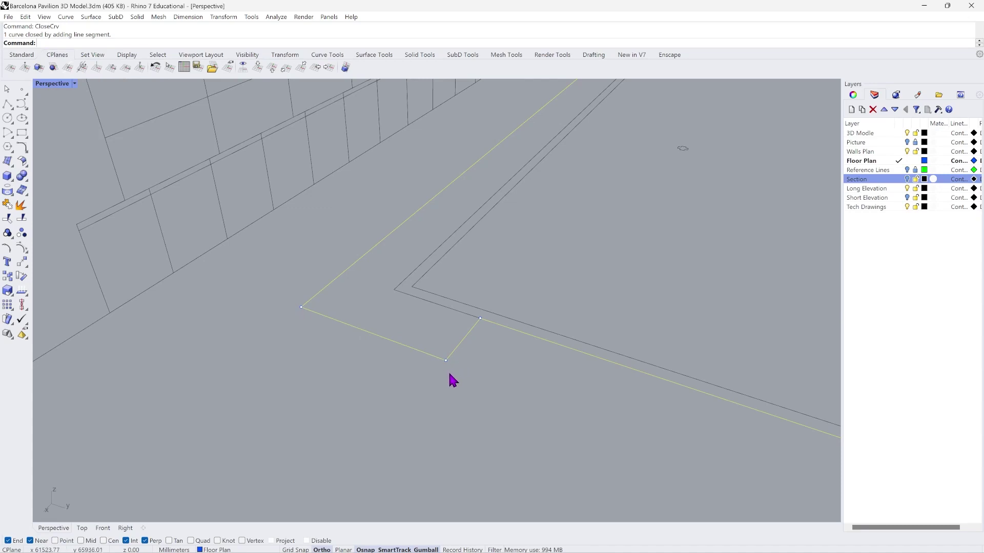
pyautogui.click(852, 96)
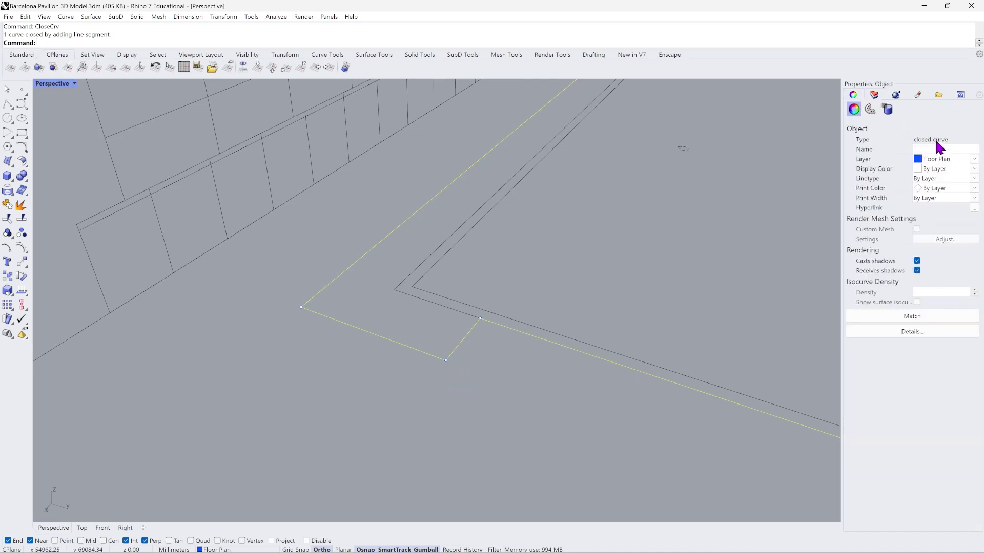
pyautogui.scroll(-3, 281, 352)
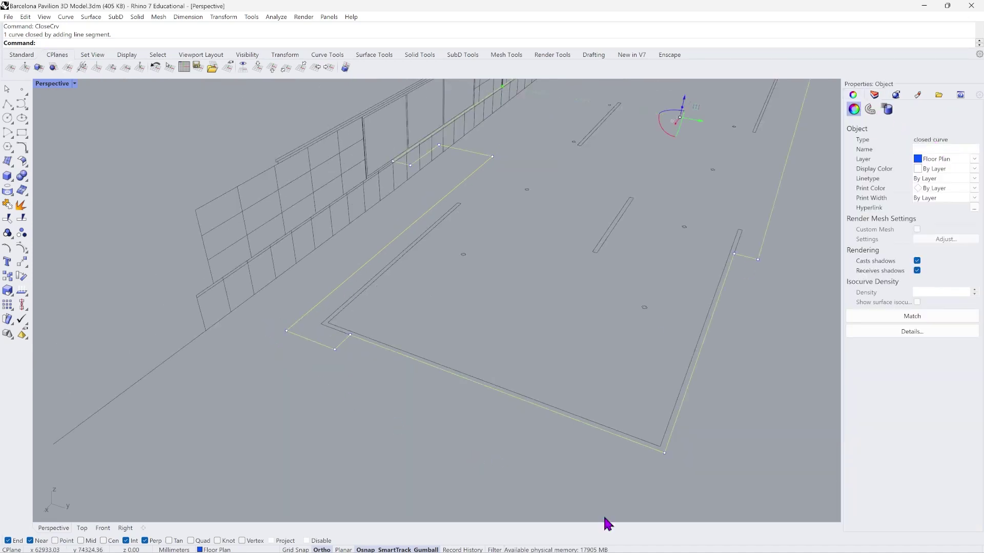
pyautogui.moveTo(607, 552)
pyautogui.click(639, 541)
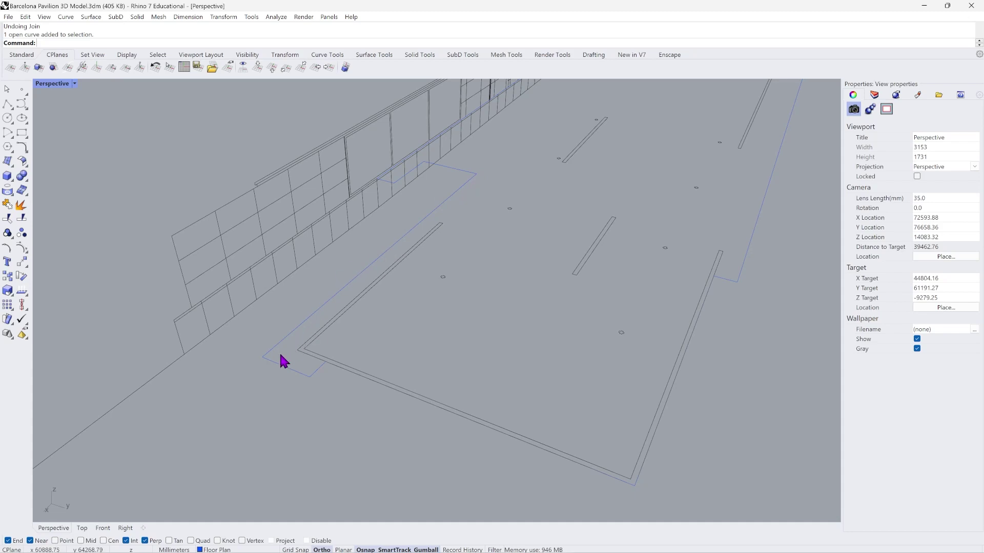
# Examine the exploded floor outline's long edge beside the long elevation for overlapping duplicate curves.
pyautogui.click(465, 184)
pyautogui.press('Escape')
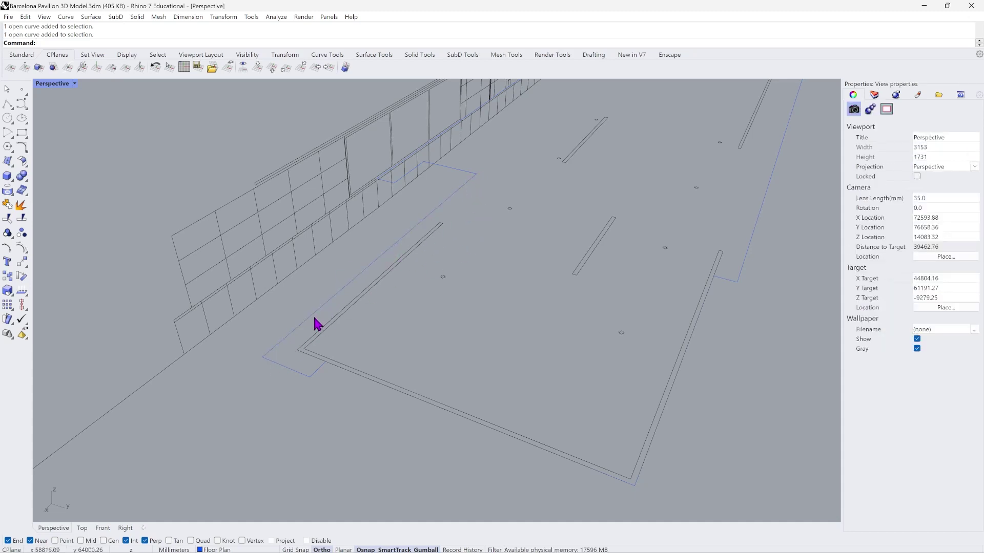
pyautogui.click(309, 333)
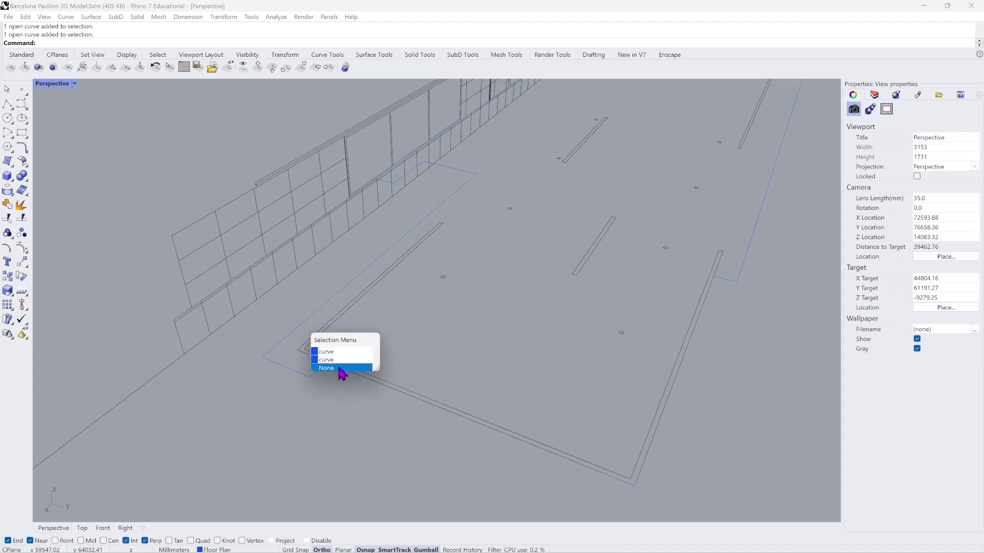
pyautogui.click(375, 359)
pyautogui.scroll(2, 270, 373)
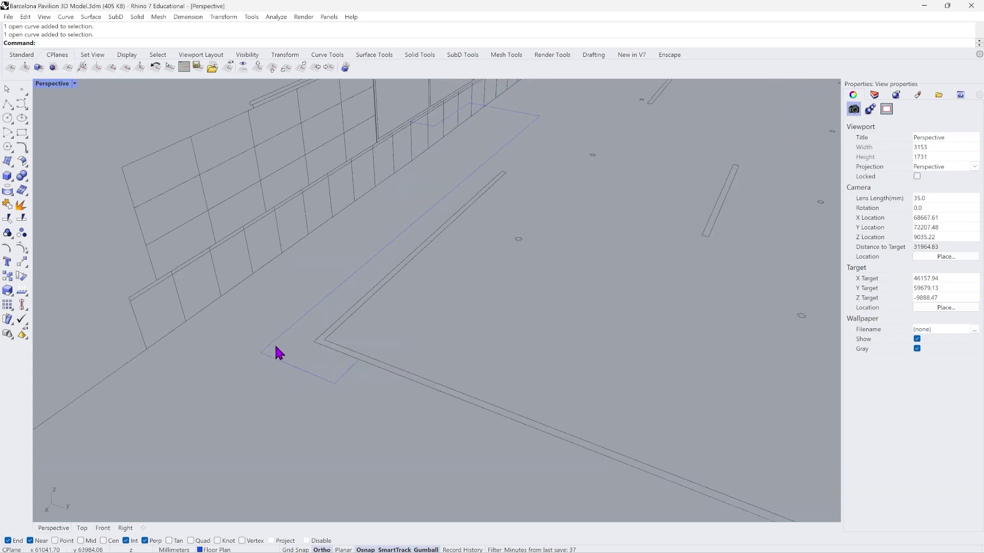
pyautogui.click(281, 354)
pyautogui.click(258, 385)
pyautogui.click(287, 329)
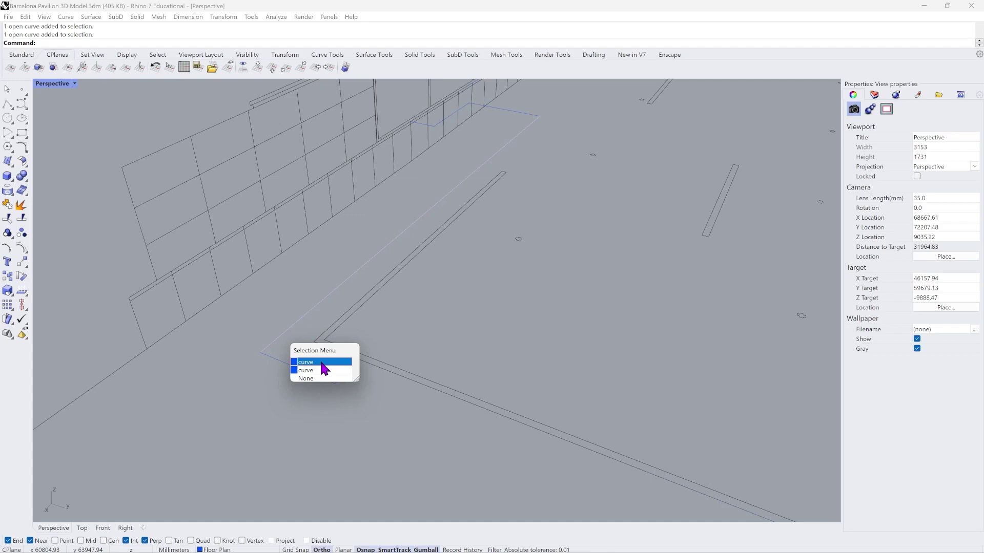
pyautogui.click(236, 431)
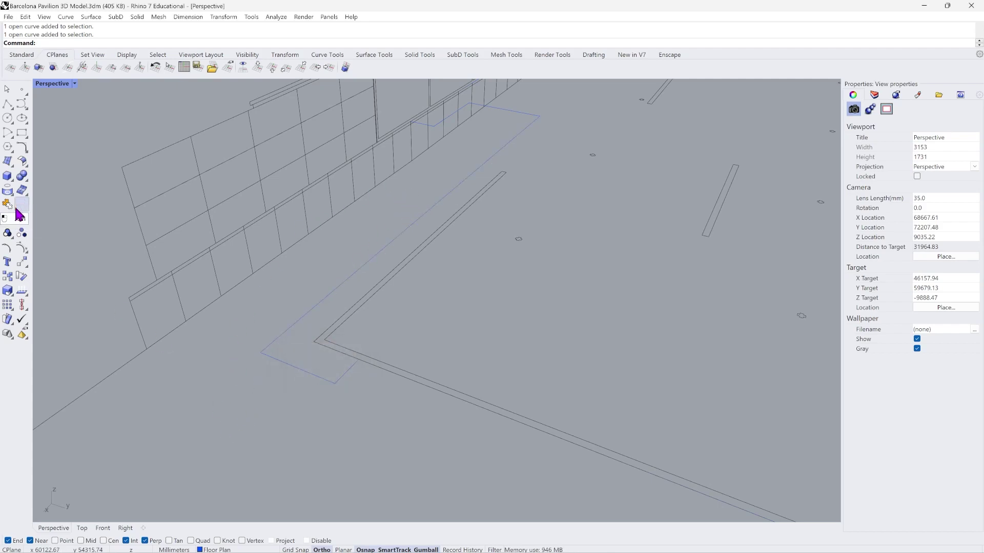
# Delete the shorter duplicate curve lying on the floor outline's long edge at the stepped corner.
pyautogui.click(286, 341)
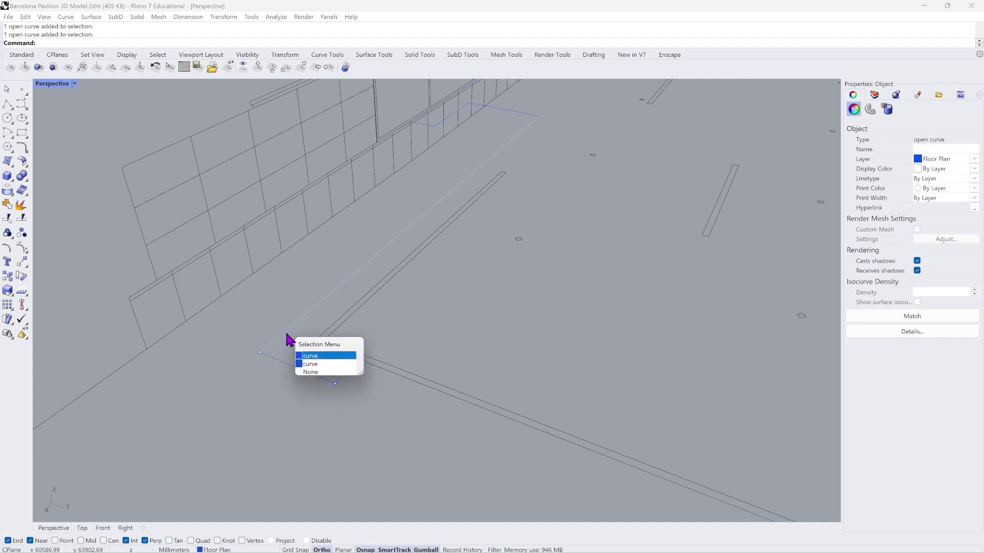
pyautogui.click(328, 366)
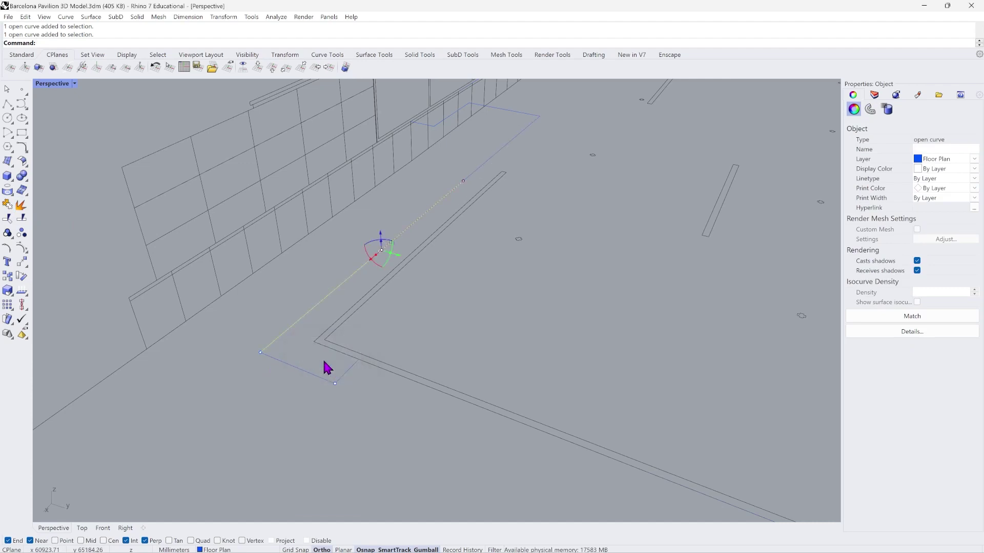
pyautogui.press('Delete')
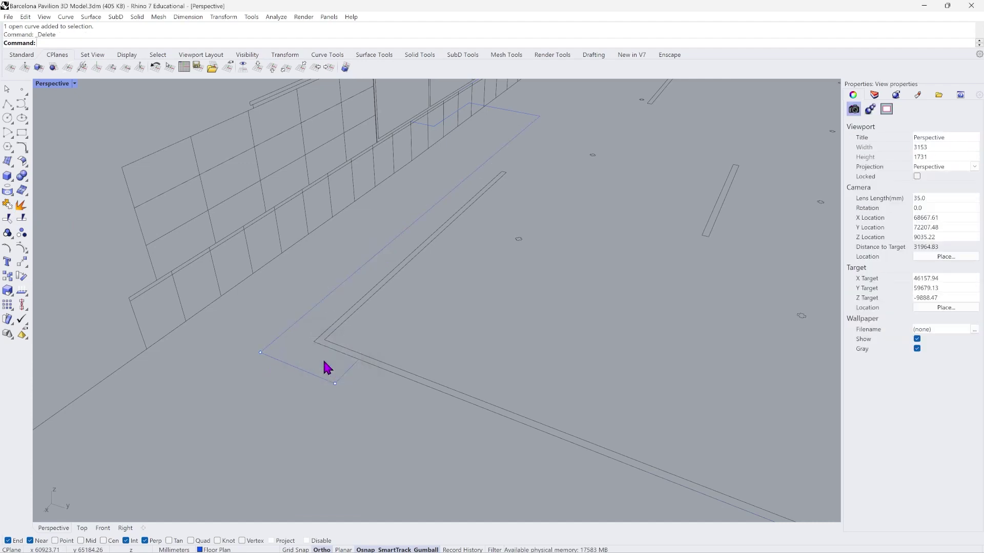
pyautogui.click(296, 370)
pyautogui.click(269, 400)
# Select all objects on the Floor Plan layer to check the outline's segments, and clear the selection.
pyautogui.click(874, 95)
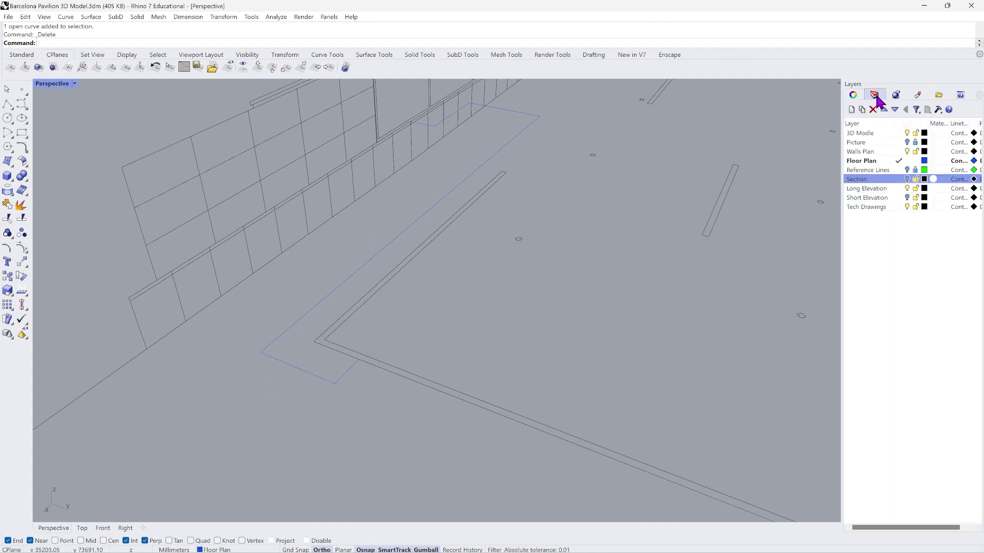
pyautogui.click(865, 162)
pyautogui.rightClick(865, 166)
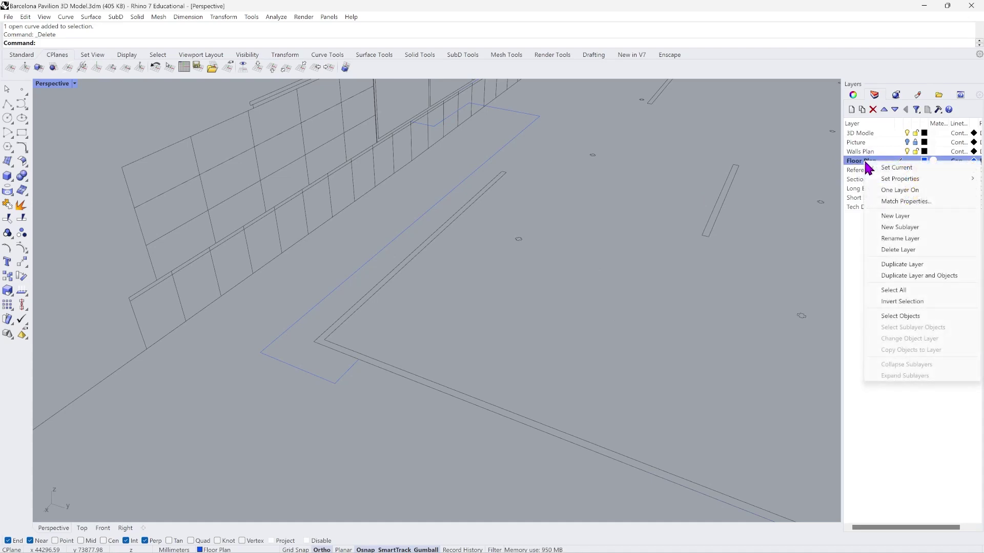
pyautogui.click(927, 313)
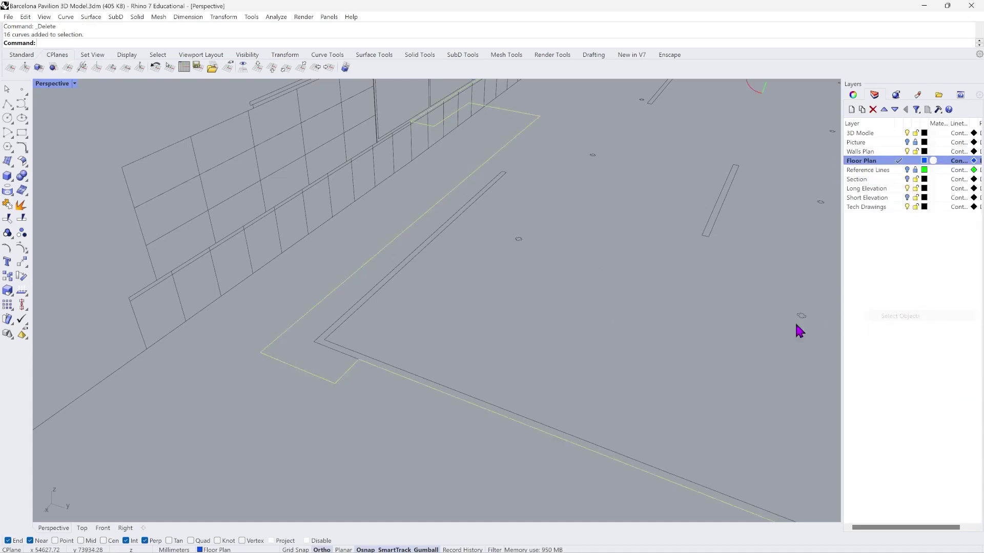
pyautogui.click(562, 335)
# Select the stepped corner's adjoining outline segments one after another, and clear the selection.
pyautogui.click(296, 368)
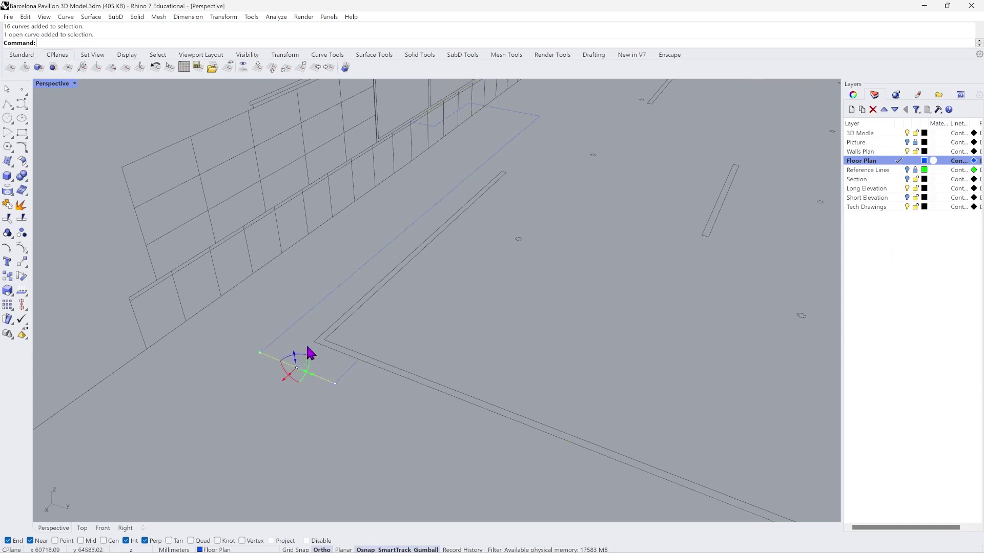
pyautogui.keyDown('shift'); pyautogui.click(316, 307); pyautogui.keyUp('shift')
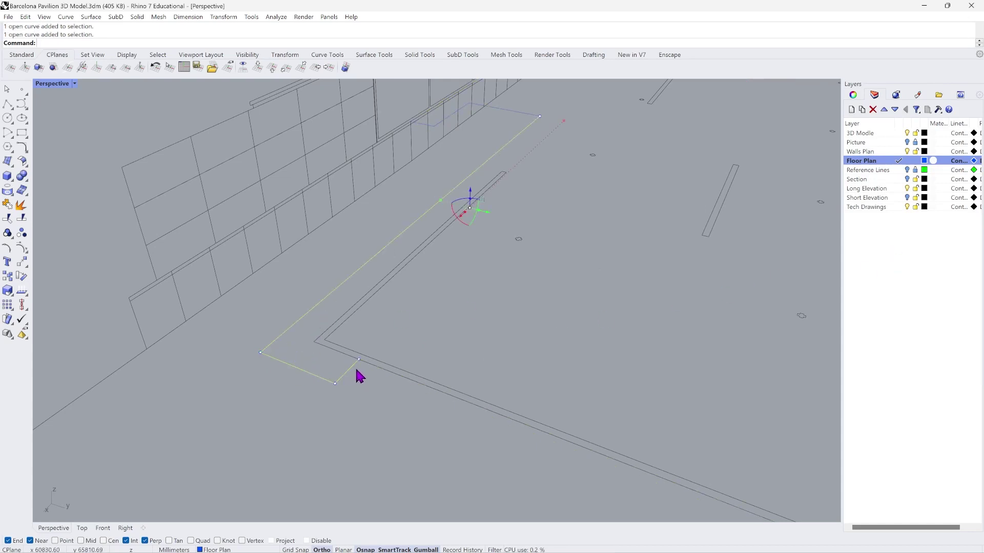
pyautogui.click(512, 346)
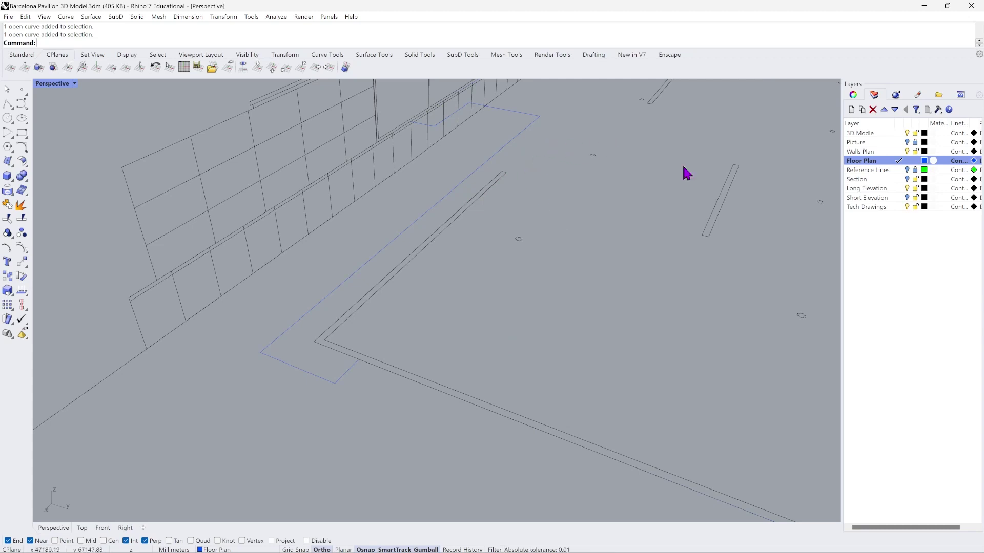
# Select all curves on the Floor Plan layer and join them into one closed outline.
pyautogui.rightClick(859, 165)
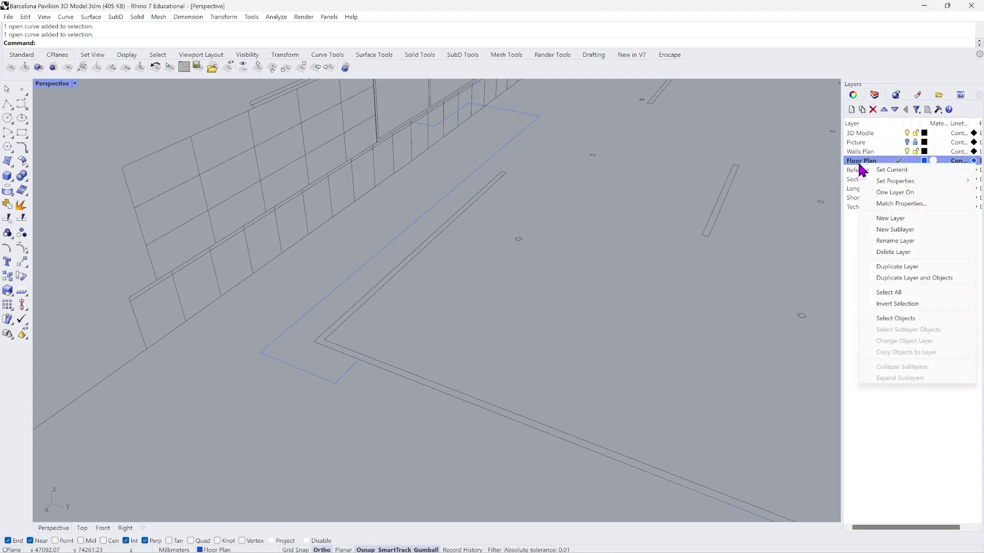
pyautogui.click(905, 319)
pyautogui.scroll(-5, 378, 395)
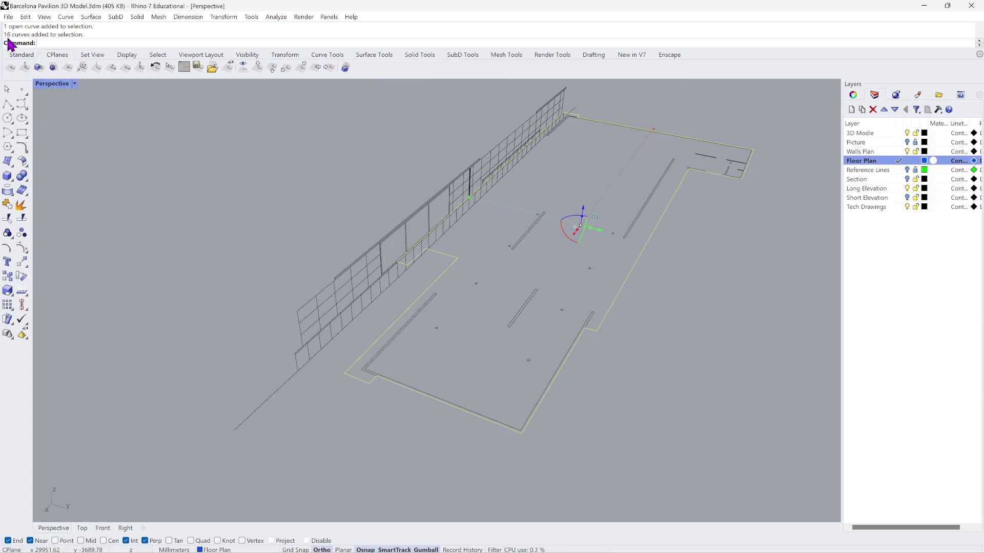
pyautogui.scroll(2, 395, 341)
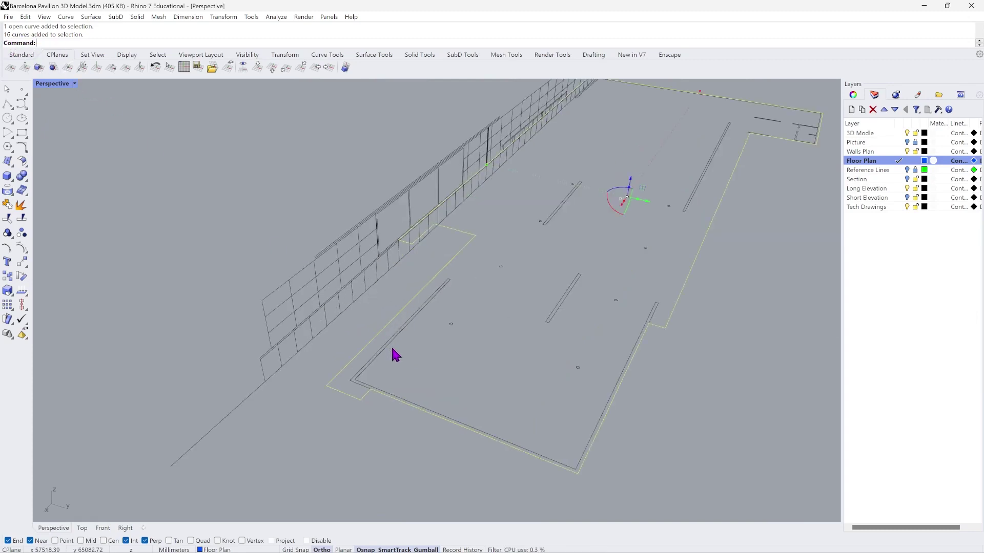
pyautogui.write('jo')
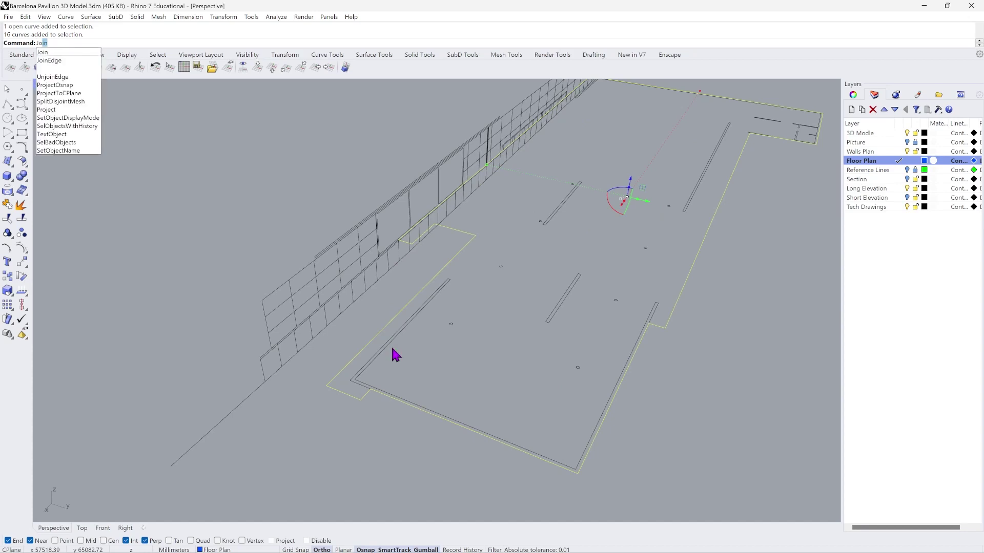
pyautogui.press('Return')
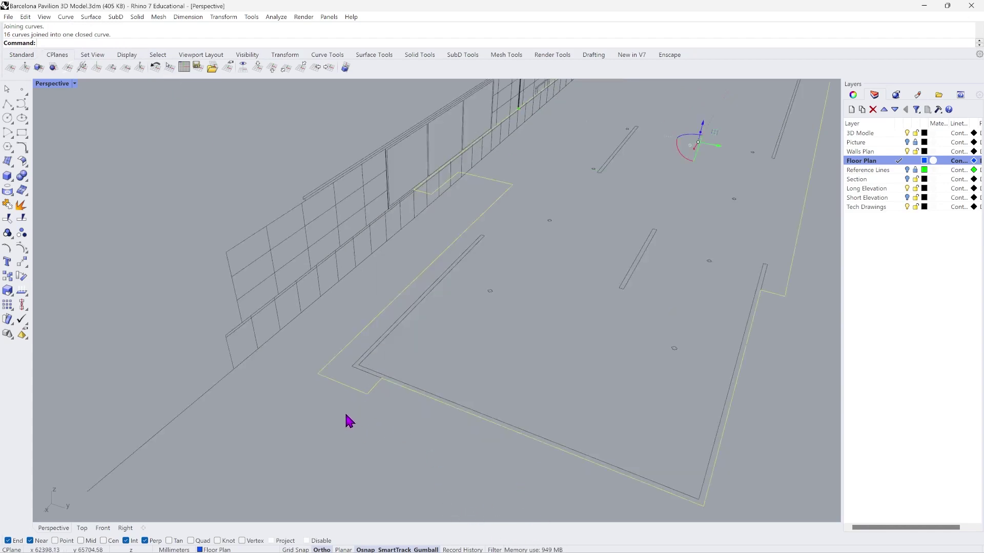
# Extrude the closed floor outline straight down as a solid to the bottom corner of the long elevation's base.
pyautogui.scroll(2, 354, 424)
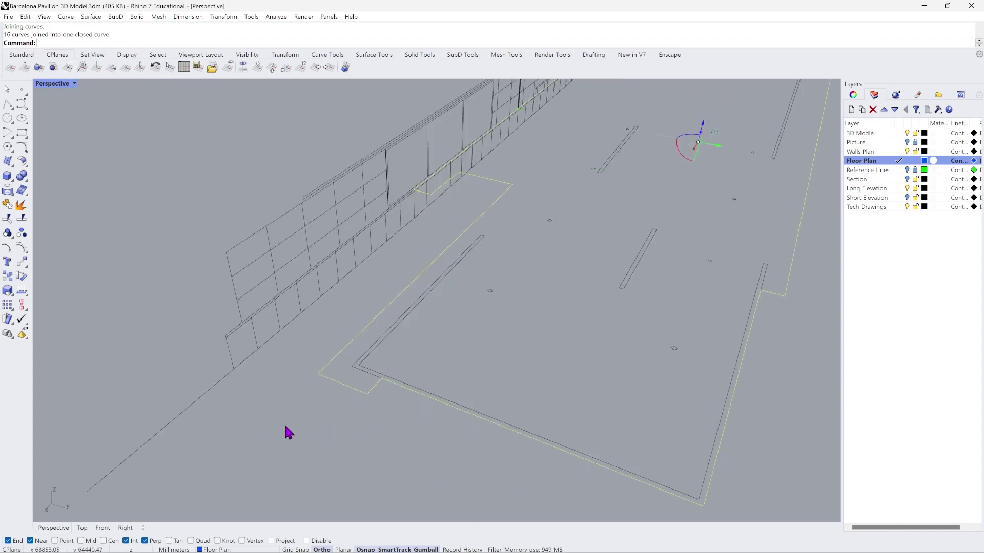
pyautogui.click(137, 17)
pyautogui.moveTo(209, 197)
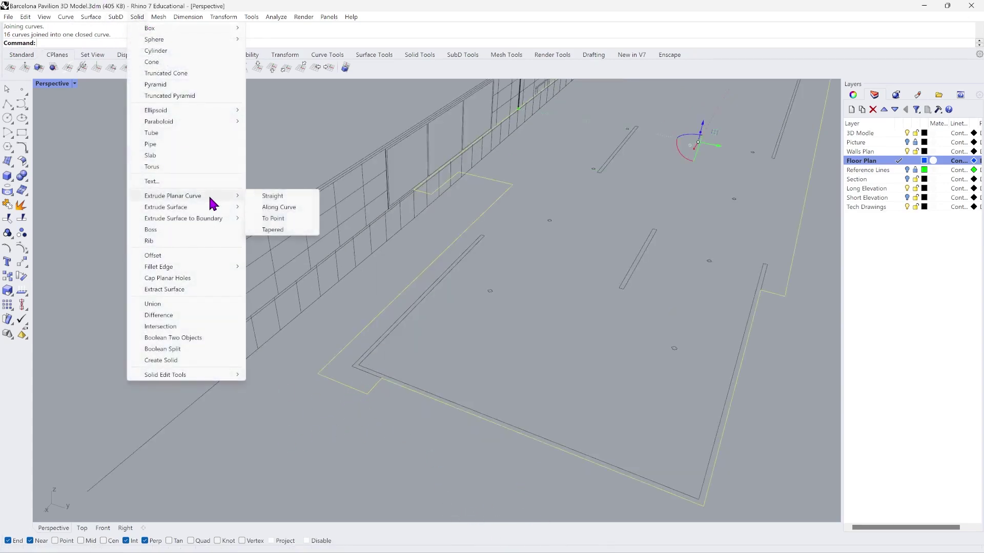
pyautogui.click(290, 195)
pyautogui.scroll(3, 271, 373)
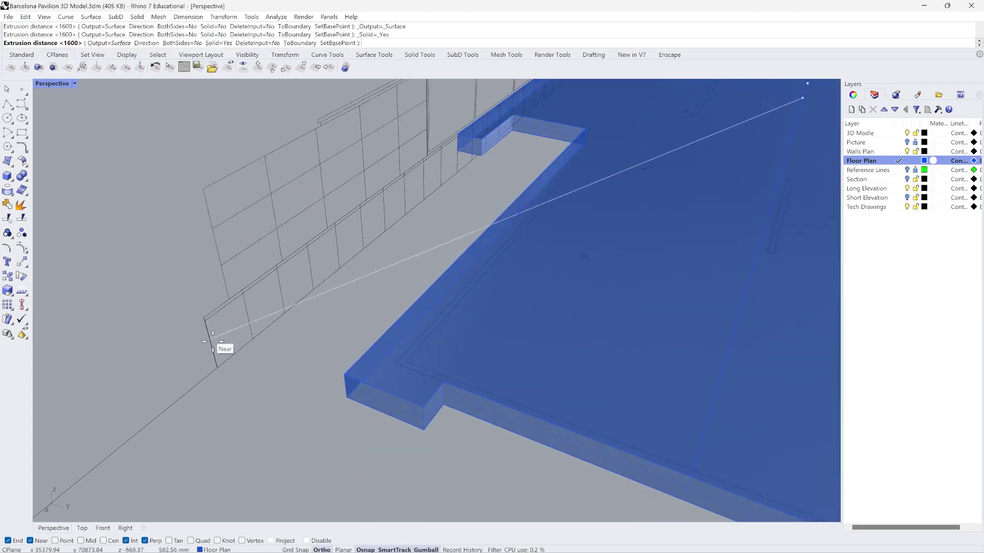
pyautogui.click(218, 367)
pyautogui.moveTo(257, 408); pyautogui.dragTo(322, 430, button='right')
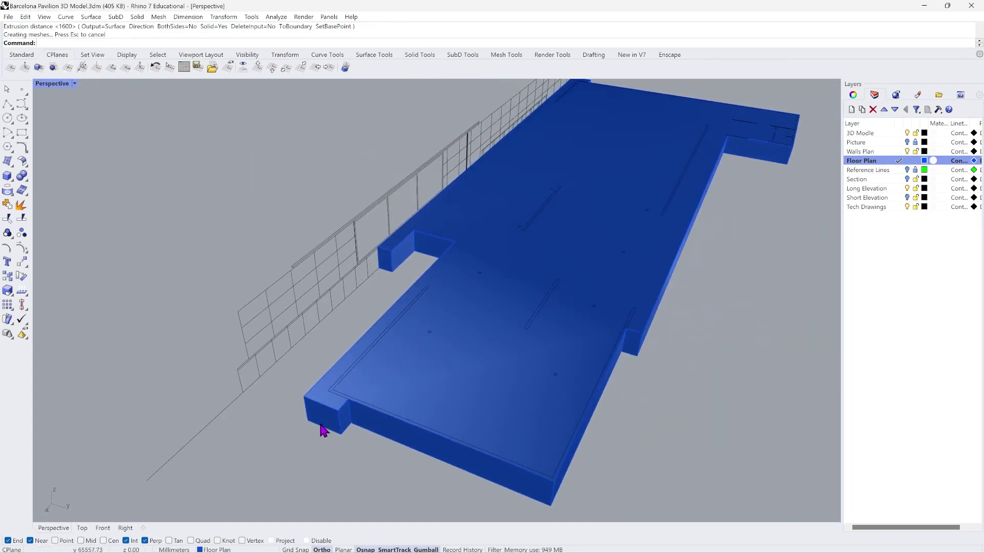
pyautogui.scroll(1, 358, 370)
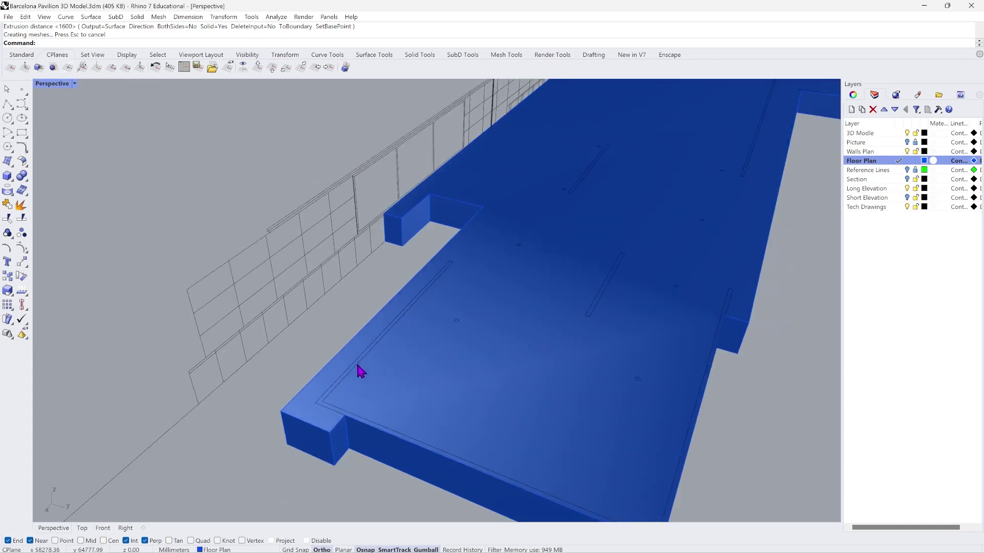
pyautogui.scroll(-1, 296, 383)
pyautogui.scroll(1, 340, 378)
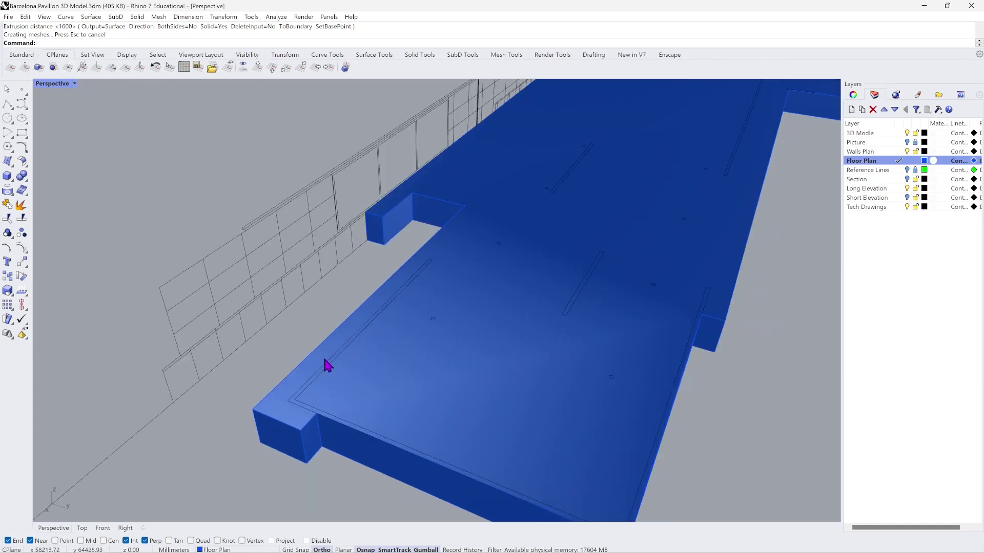
pyautogui.scroll(-2, 309, 384)
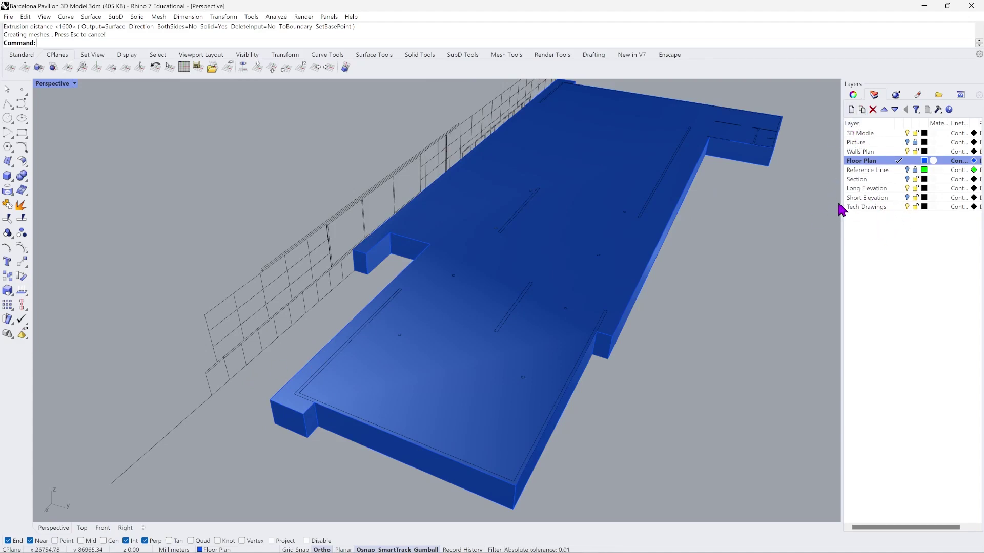
# Create three new layers named 3D Model, Walls and Base.
pyautogui.click(851, 109)
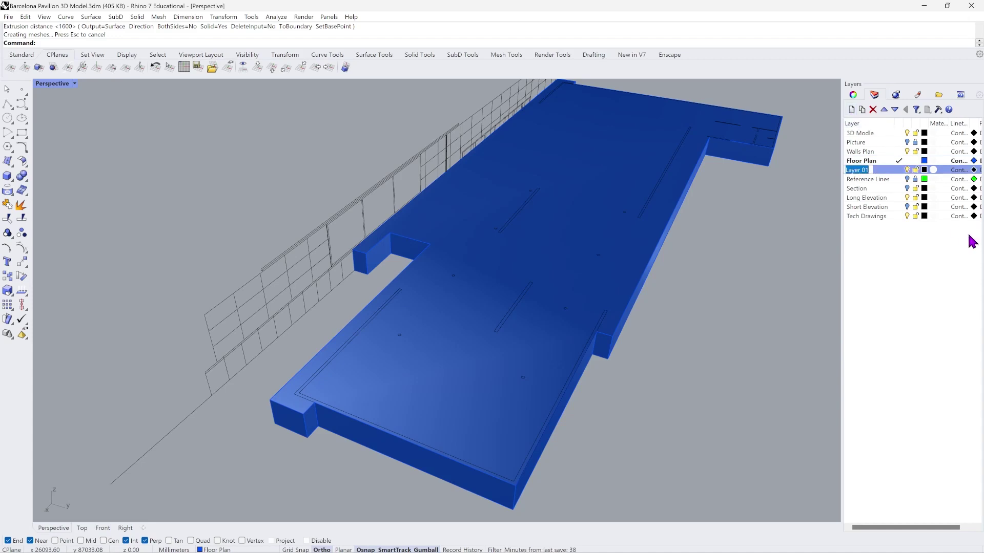
pyautogui.write('F')
pyautogui.write('D Model')
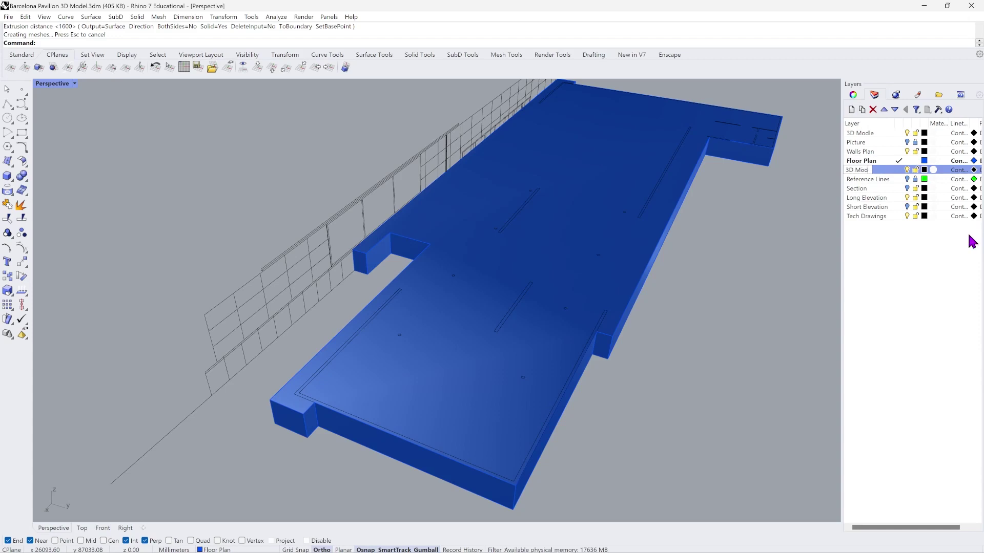
pyautogui.click(851, 109)
pyautogui.write('Wall')
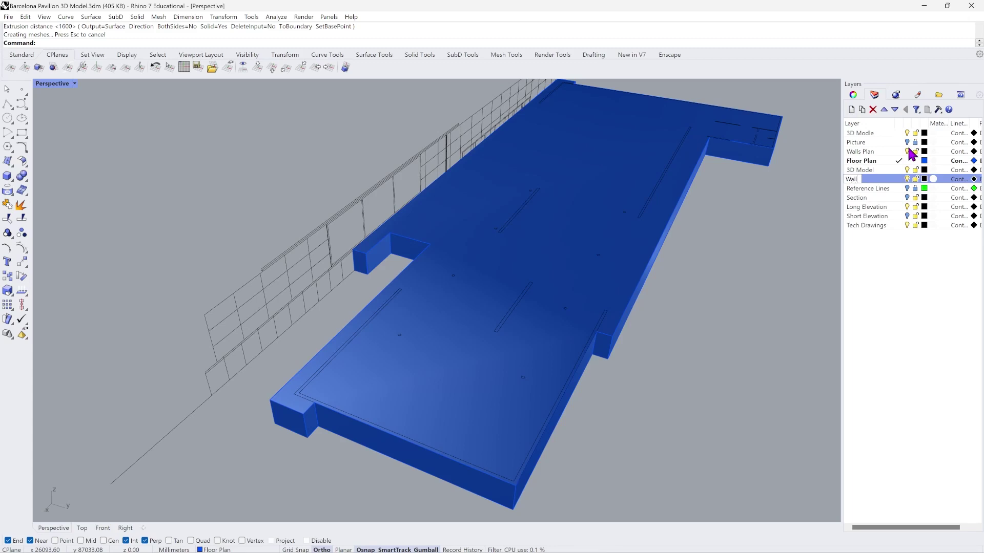
pyautogui.write('s')
pyautogui.press('Return')
pyautogui.click(850, 110)
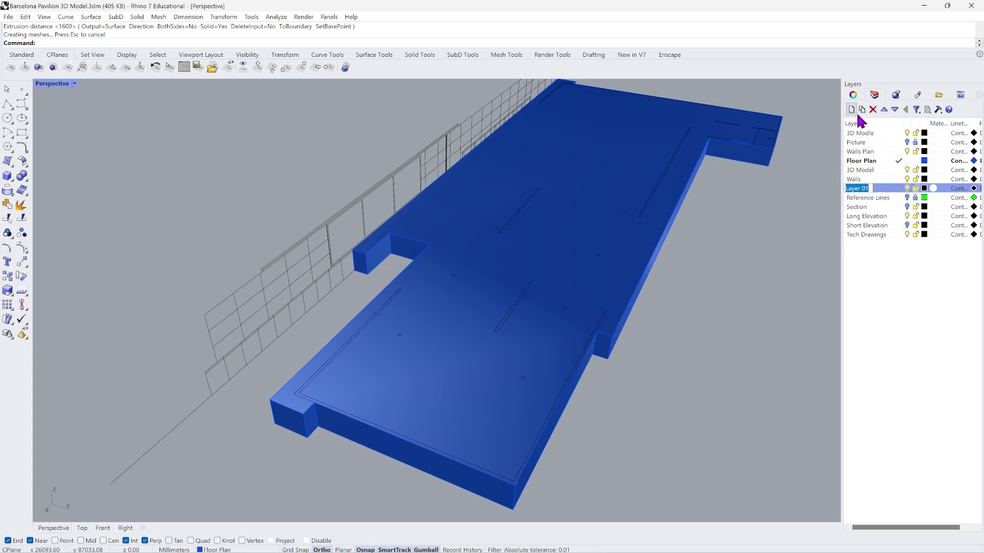
pyautogui.write('Base')
pyautogui.press('Return')
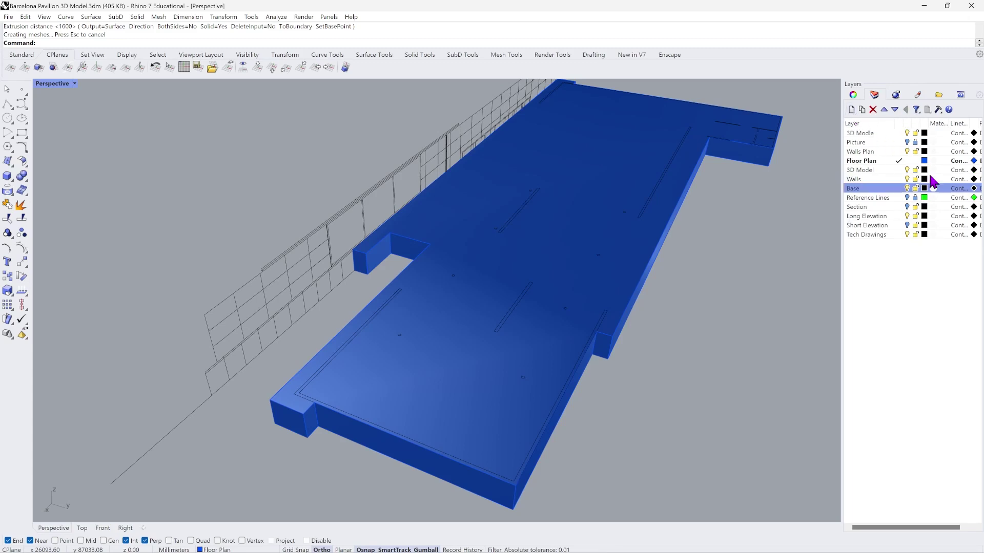
# Set the Base layer's color to Turquoise and move the extruded floor solid onto that layer.
pyautogui.click(924, 188)
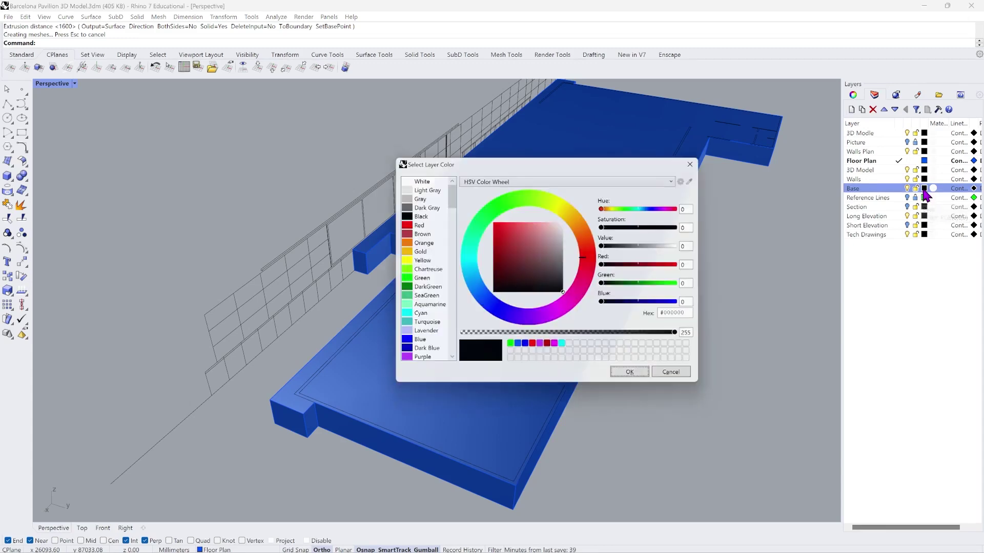
pyautogui.click(421, 325)
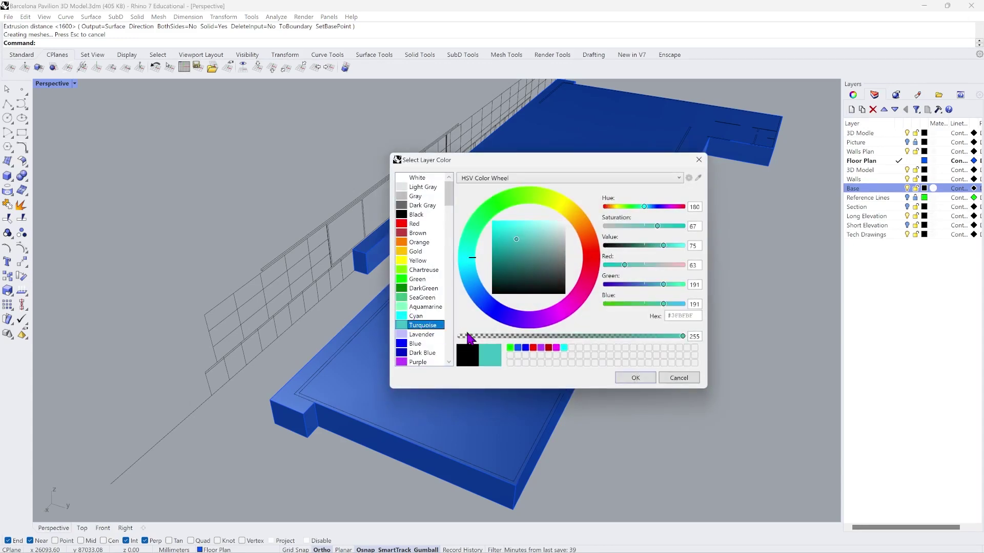
pyautogui.click(635, 378)
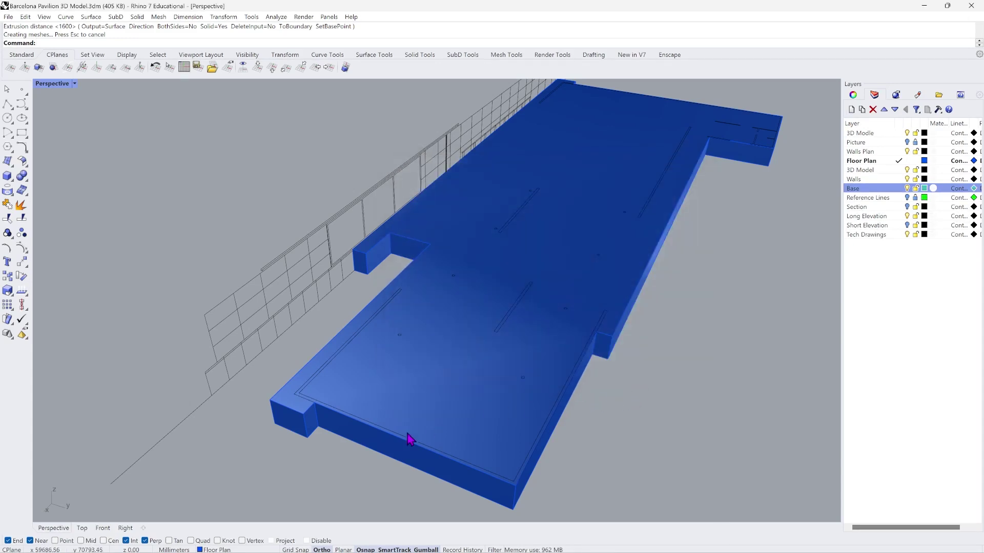
pyautogui.click(426, 358)
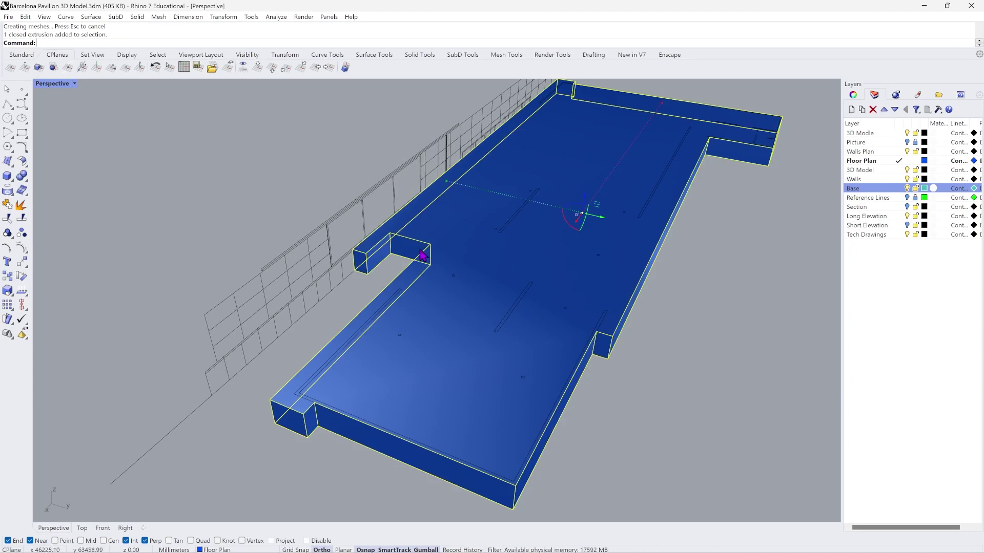
pyautogui.rightClick(858, 191)
pyautogui.click(925, 367)
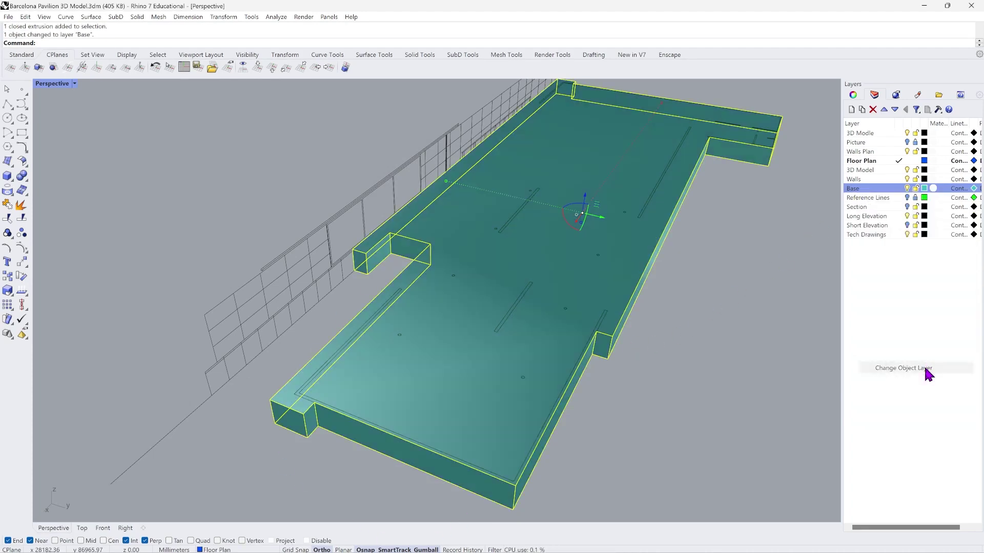
pyautogui.click(765, 380)
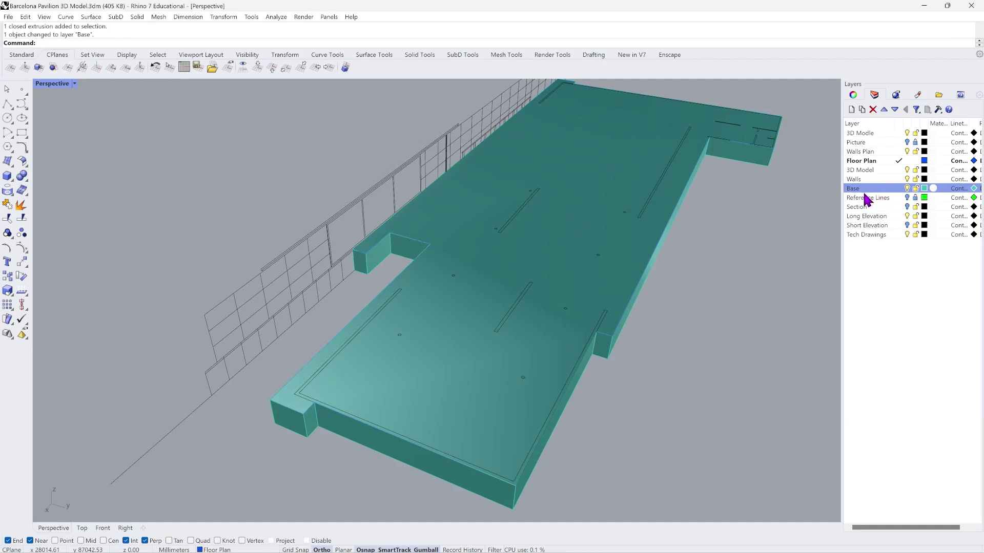
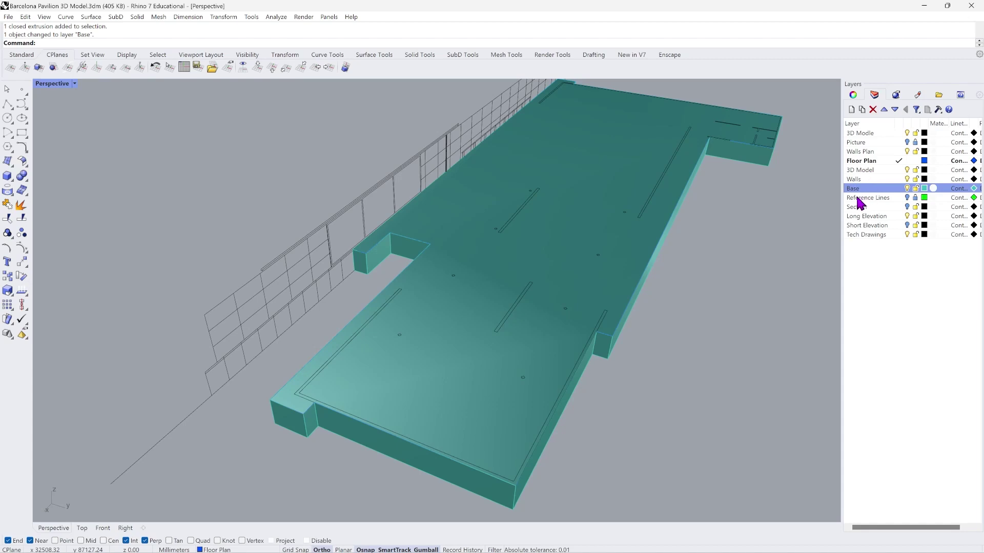
# Nest the Base and Walls layers as sublayers of 3D Model, leaving the group expanded.
pyautogui.moveTo(864, 194); pyautogui.dragTo(855, 171)
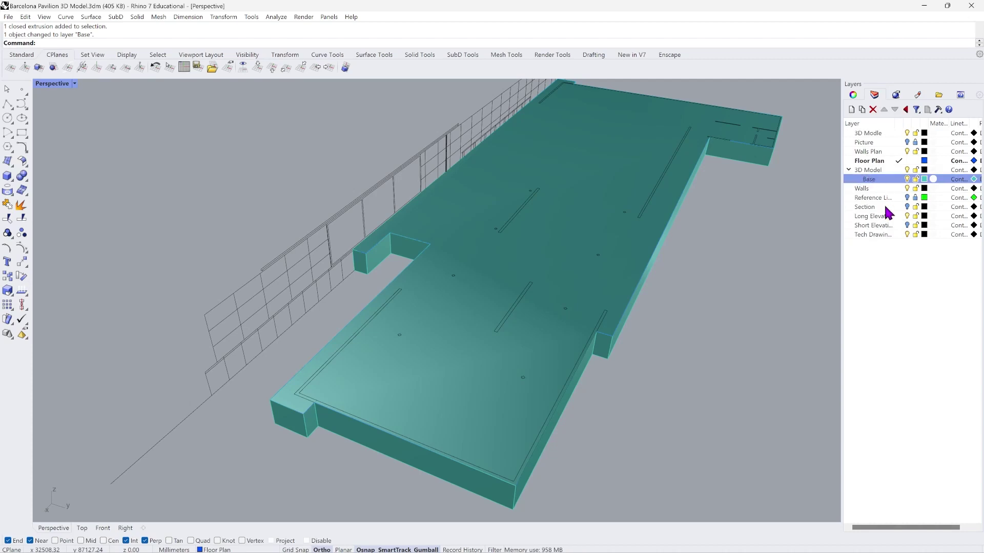
pyautogui.click(850, 171)
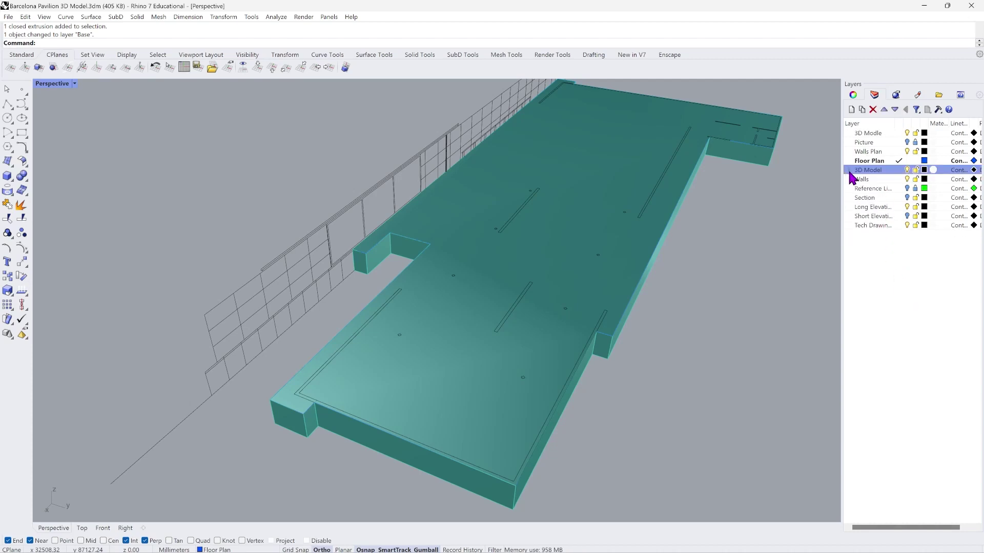
pyautogui.click(866, 192)
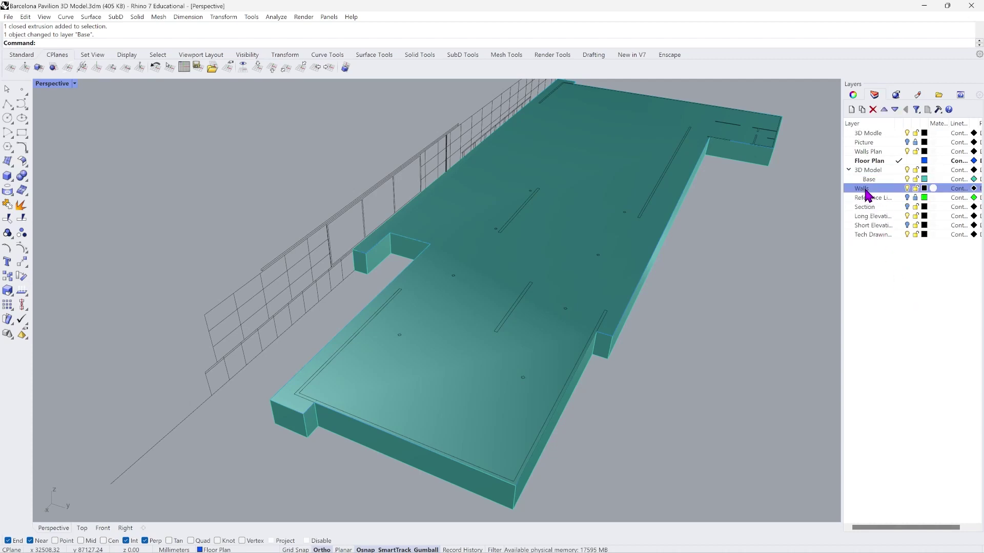
pyautogui.moveTo(866, 194); pyautogui.dragTo(868, 172)
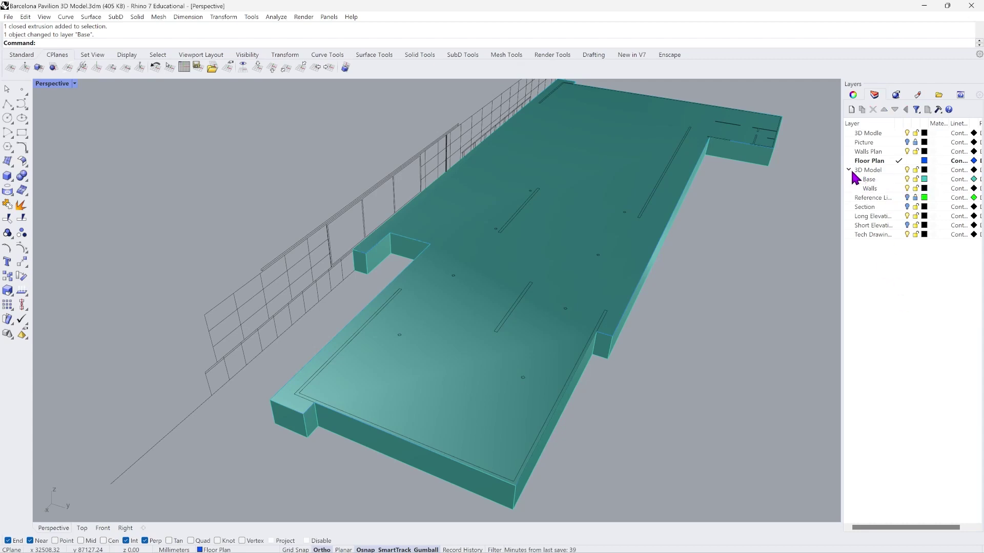
pyautogui.click(848, 169)
pyautogui.click(848, 170)
pyautogui.click(848, 170)
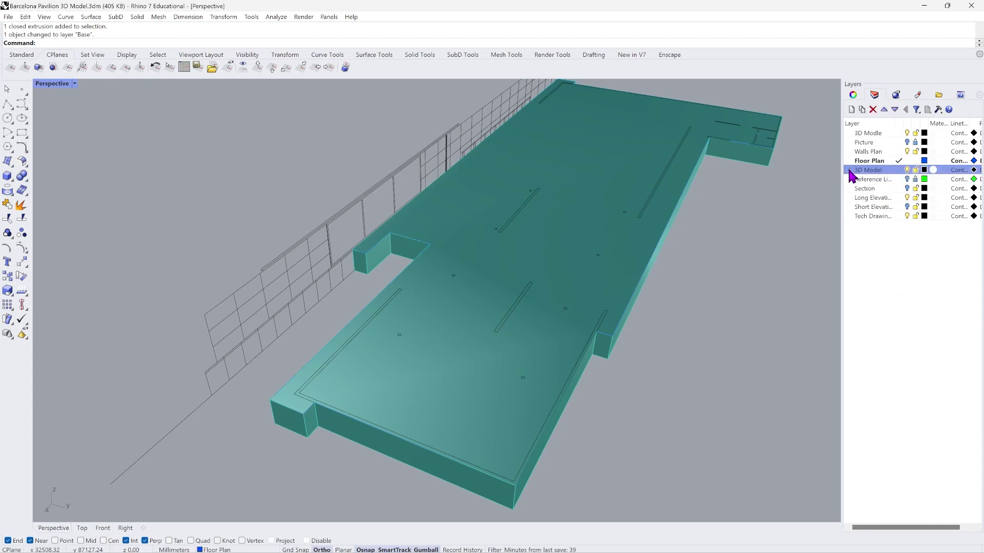
pyautogui.click(848, 170)
# Create a new top-level layer named 2D Drawings.
pyautogui.click(851, 109)
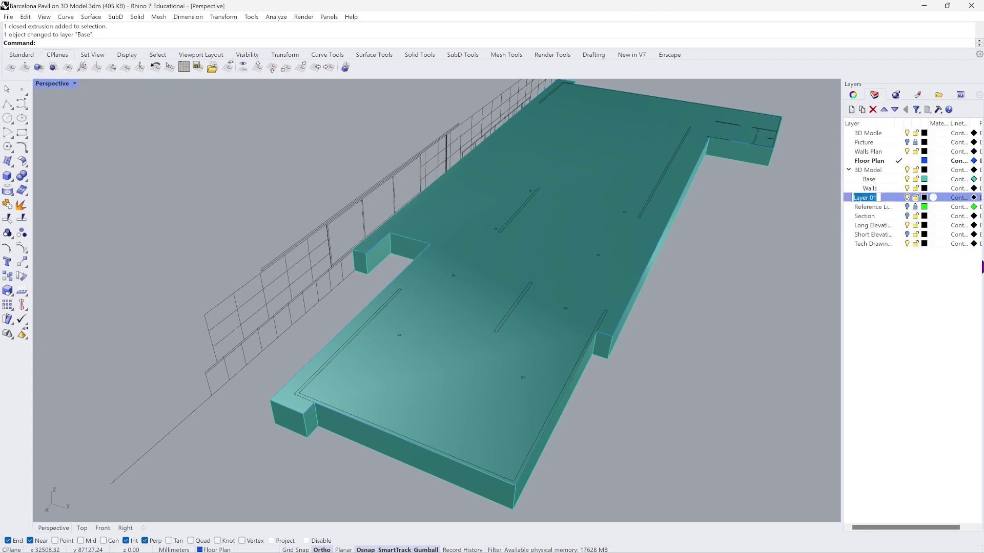
pyautogui.write('Te')
pyautogui.write('2D')
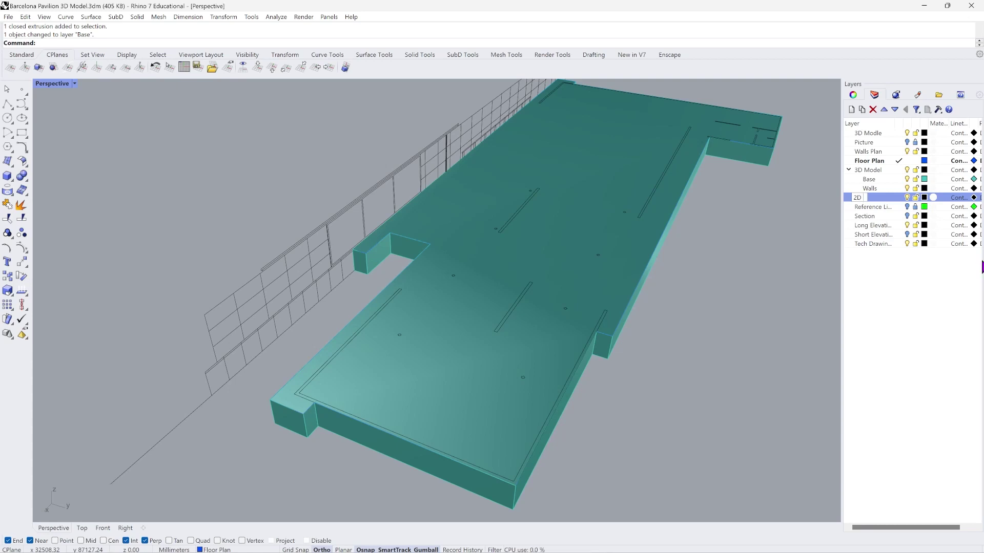
pyautogui.write(' Drawings')
pyautogui.press('Return')
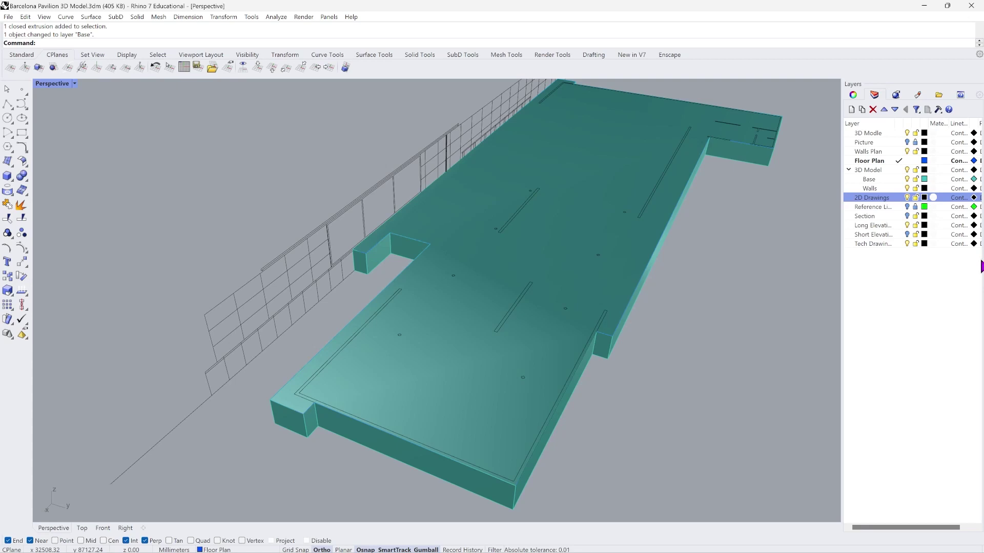
# Unlock the Reference Lines and Picture layers.
pyautogui.click(884, 208)
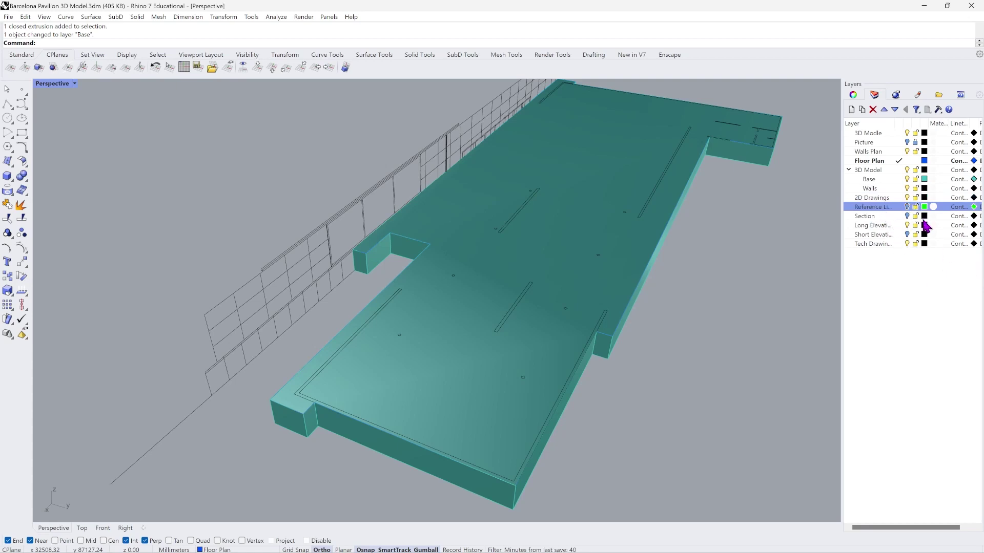
pyautogui.click(915, 142)
pyautogui.click(905, 207)
# Nest the Reference Lines, Section, Long Elevation, Short Elevation and Tech Drawing layers under the 2D Drawings layer.
pyautogui.keyDown('ctrl'); pyautogui.click(887, 217); pyautogui.keyUp('ctrl')
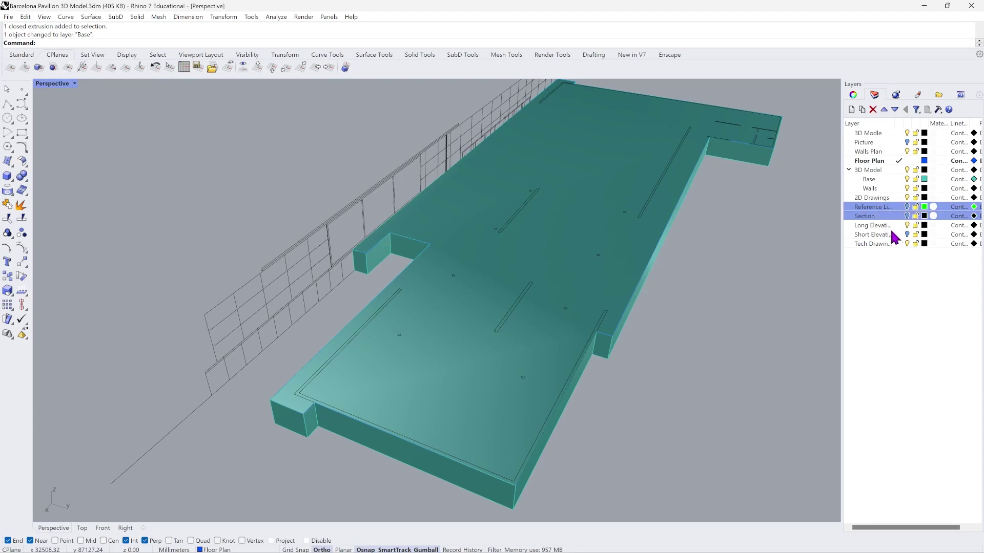
pyautogui.keyDown('ctrl'); pyautogui.click(890, 227); pyautogui.keyUp('ctrl')
pyautogui.keyDown('ctrl'); pyautogui.click(889, 235); pyautogui.keyUp('ctrl')
pyautogui.keyDown('ctrl'); pyautogui.click(888, 244); pyautogui.keyUp('ctrl')
pyautogui.keyDown('ctrl'); pyautogui.click(873, 200); pyautogui.keyUp('ctrl')
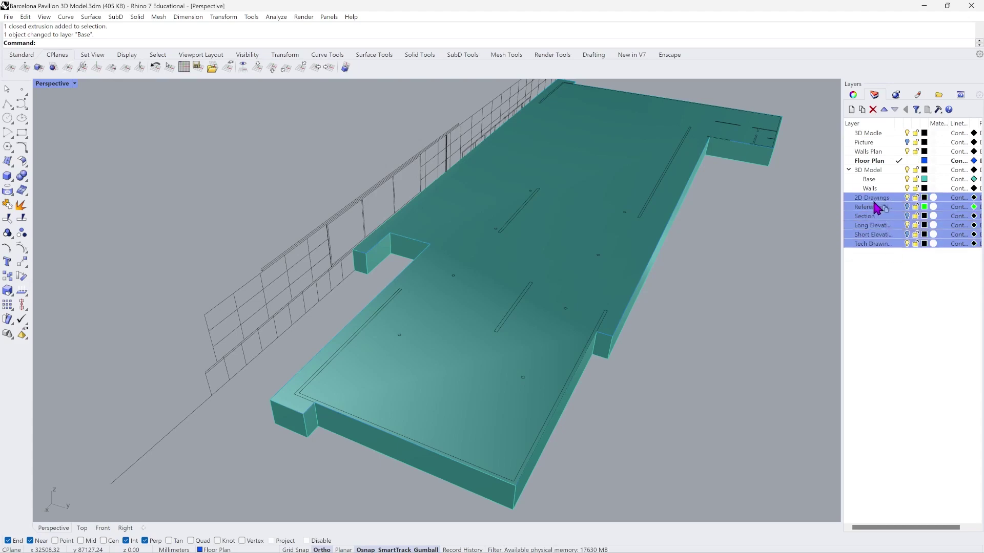
pyautogui.moveTo(877, 207); pyautogui.dragTo(874, 199)
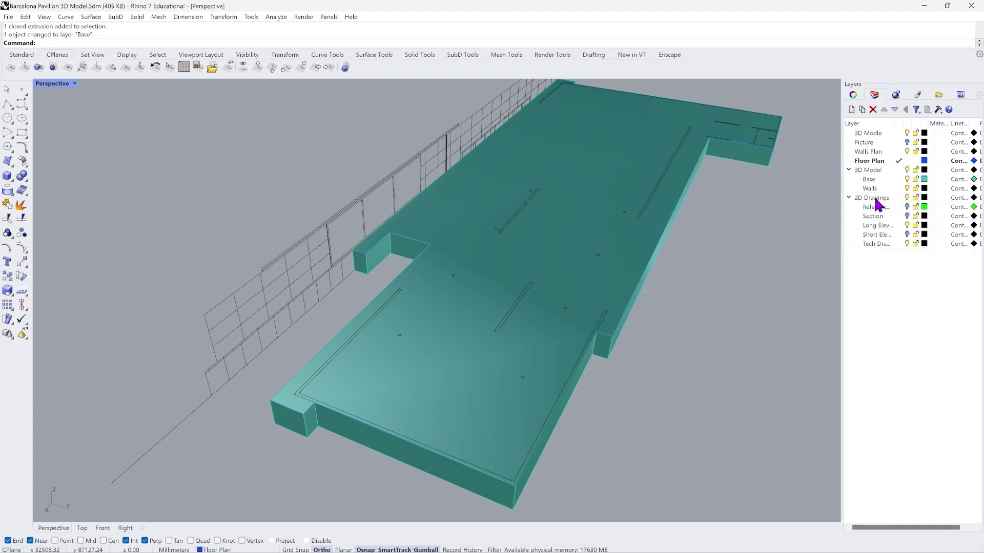
# Nest the Floor Plan, Picture and Walls Plan layers under 2D Drawings and clear the layer selection.
pyautogui.click(884, 163)
pyautogui.moveTo(881, 160); pyautogui.dragTo(895, 200)
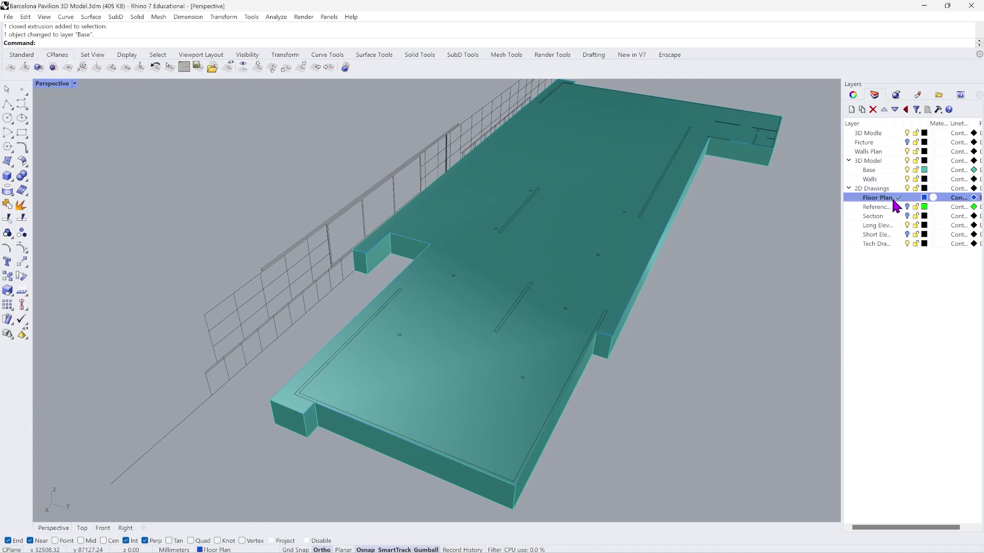
pyautogui.click(875, 153)
pyautogui.keyDown('shift'); pyautogui.click(874, 144); pyautogui.keyUp('shift')
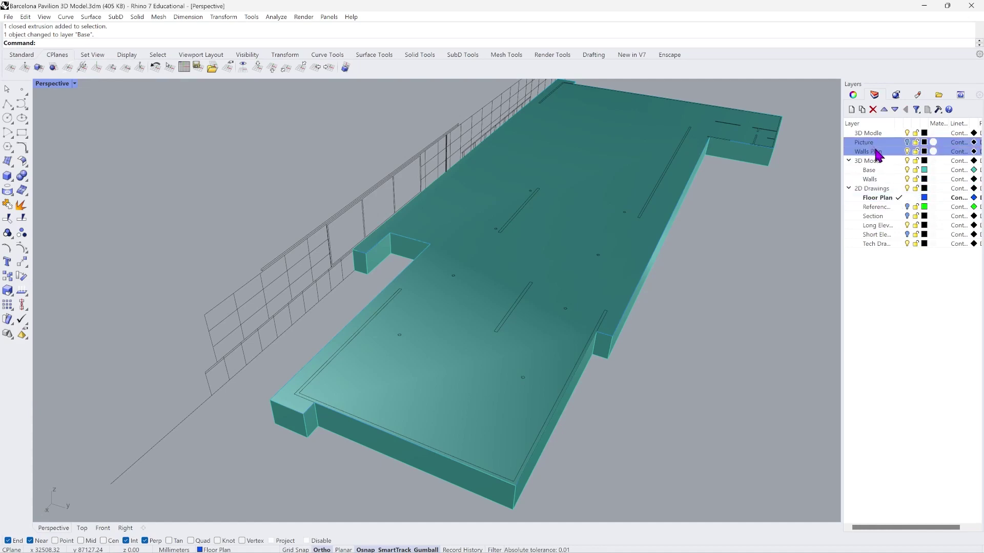
pyautogui.moveTo(876, 153); pyautogui.dragTo(877, 189)
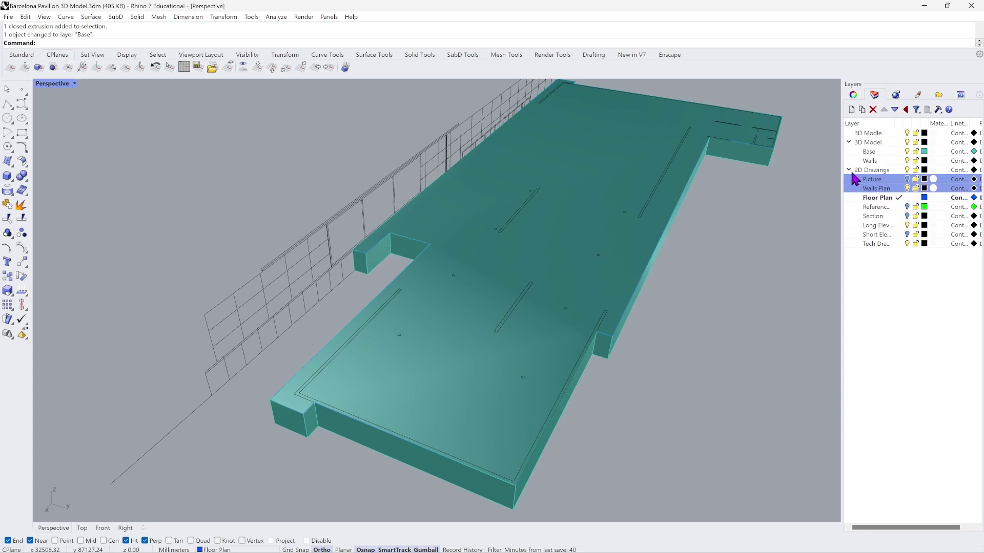
pyautogui.click(892, 284)
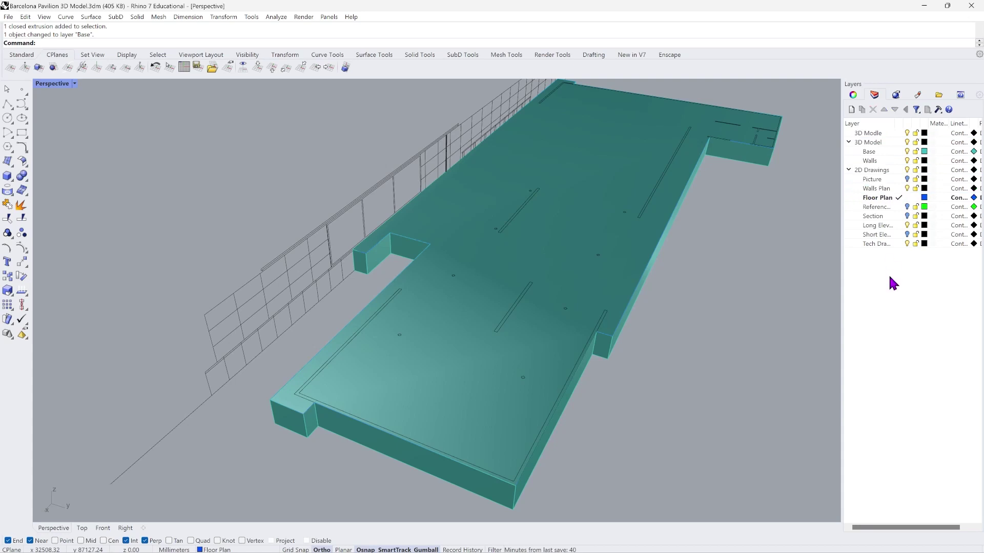
pyautogui.click(848, 169)
pyautogui.click(848, 142)
pyautogui.click(849, 142)
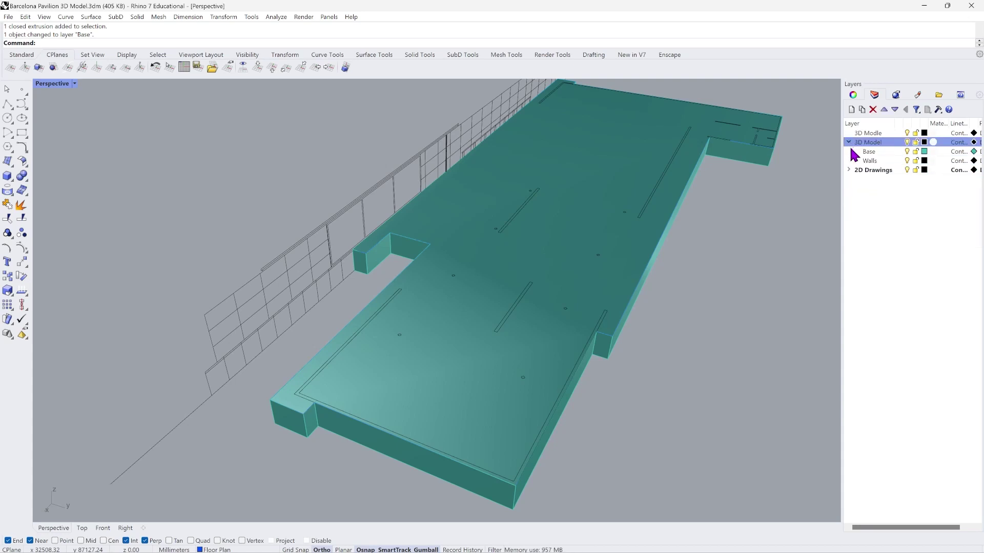
pyautogui.click(849, 169)
pyautogui.click(848, 170)
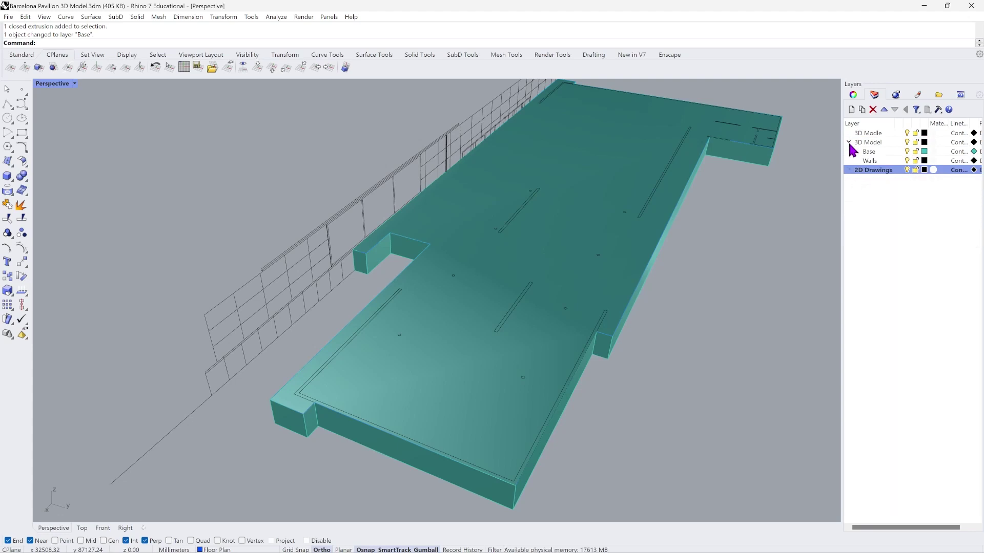
pyautogui.click(849, 142)
pyautogui.click(850, 152)
pyautogui.click(848, 143)
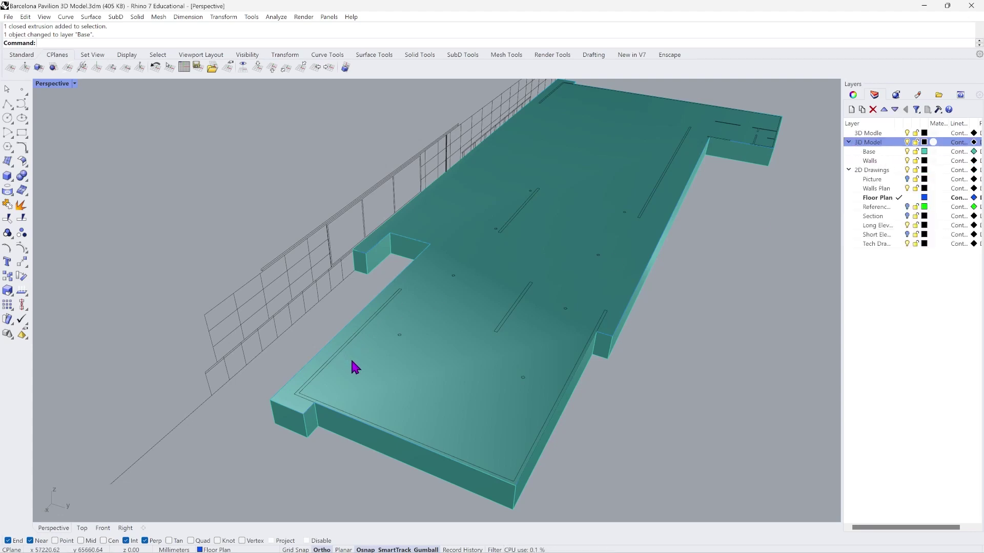
# Make Walls the current layer and extrude all wall outlines on the floor straight up as 3000 mm solids, matching the elevation drawing's wall top.
pyautogui.doubleClick(889, 161)
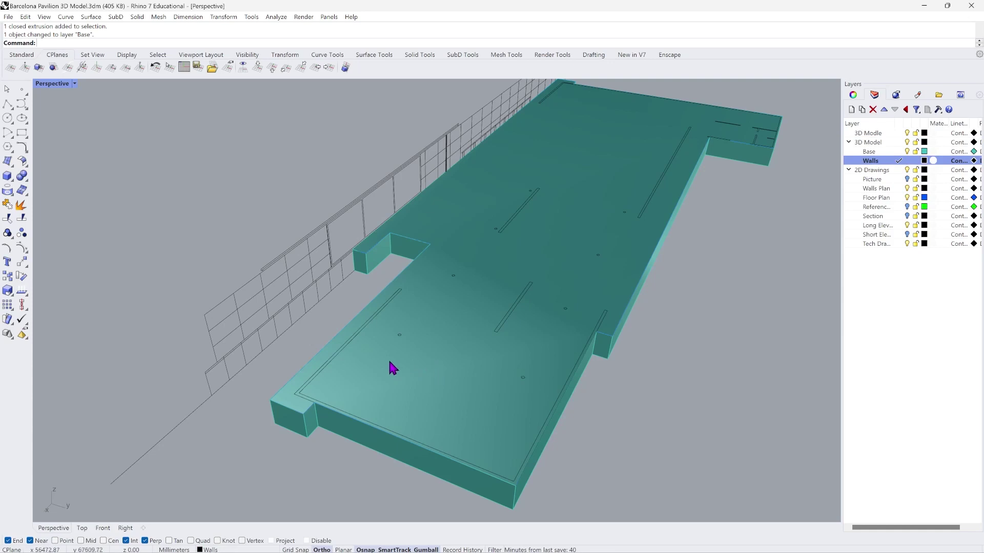
pyautogui.click(368, 334)
pyautogui.click(423, 353)
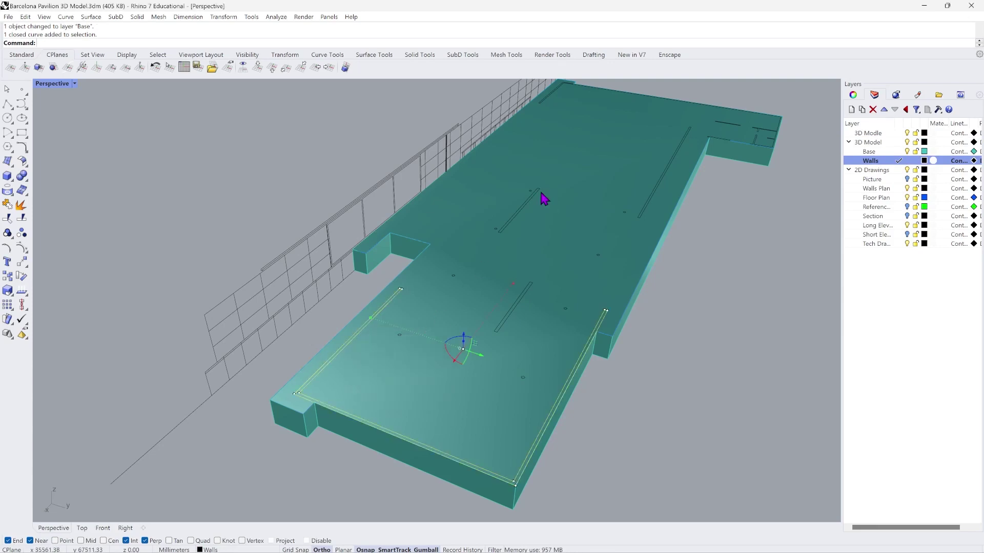
pyautogui.moveTo(610, 255); pyautogui.dragTo(586, 268, button='right')
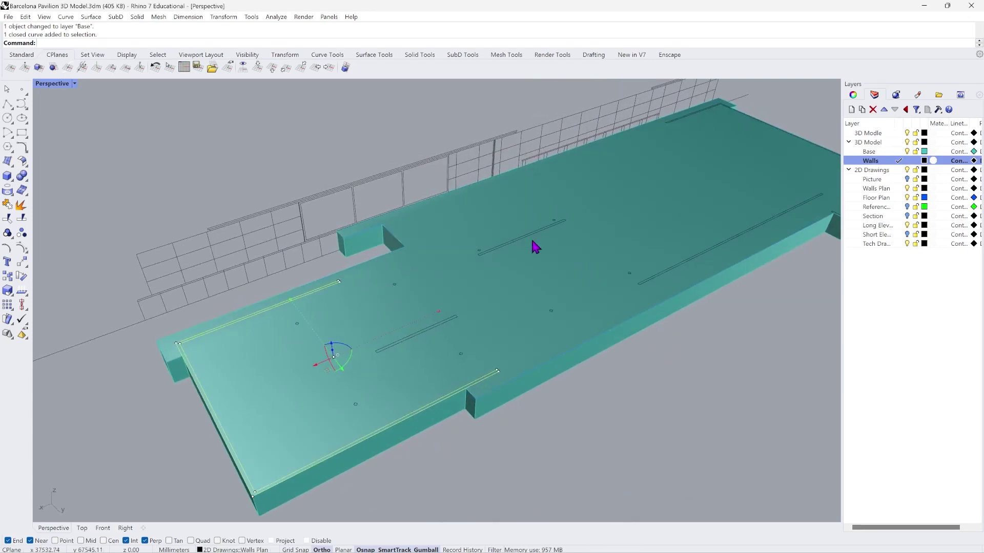
pyautogui.keyDown('shift'); pyautogui.click(515, 241); pyautogui.keyUp('shift')
pyautogui.keyDown('shift'); pyautogui.click(398, 342); pyautogui.keyUp('shift')
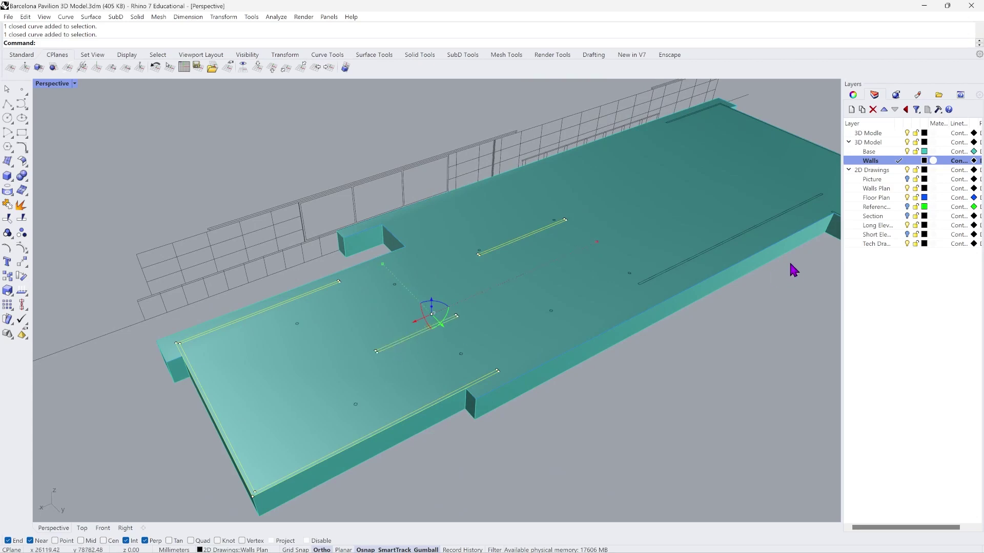
pyautogui.moveTo(527, 340); pyautogui.dragTo(593, 264, button='right')
pyautogui.scroll(5, 583, 236)
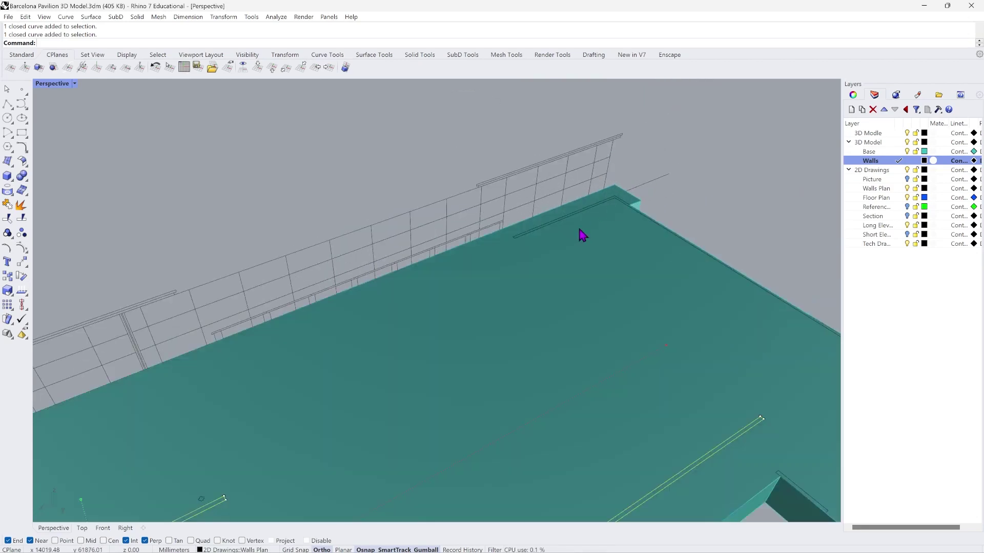
pyautogui.keyDown('shift'); pyautogui.click(560, 232); pyautogui.keyUp('shift')
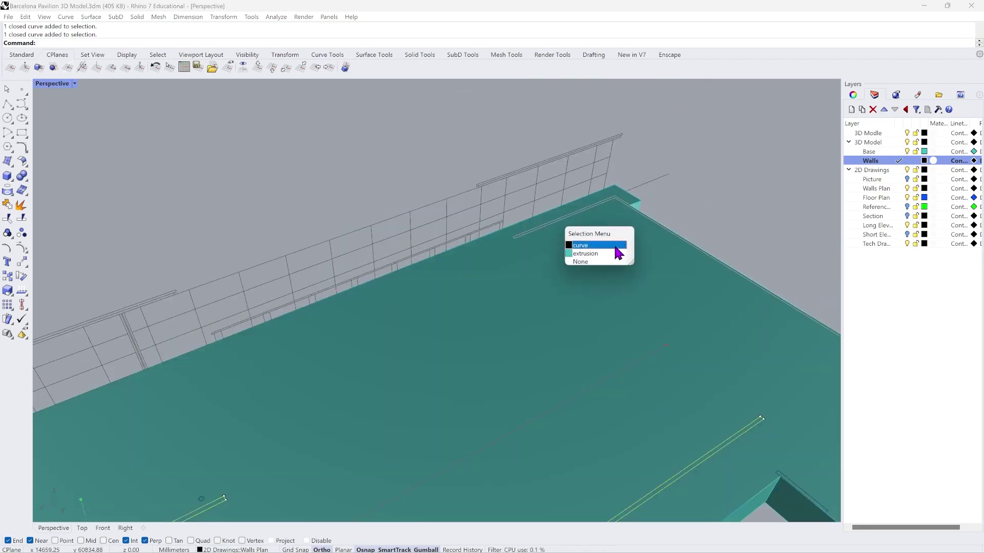
pyautogui.click(621, 248)
pyautogui.scroll(-4, 512, 259)
pyautogui.scroll(4, 661, 385)
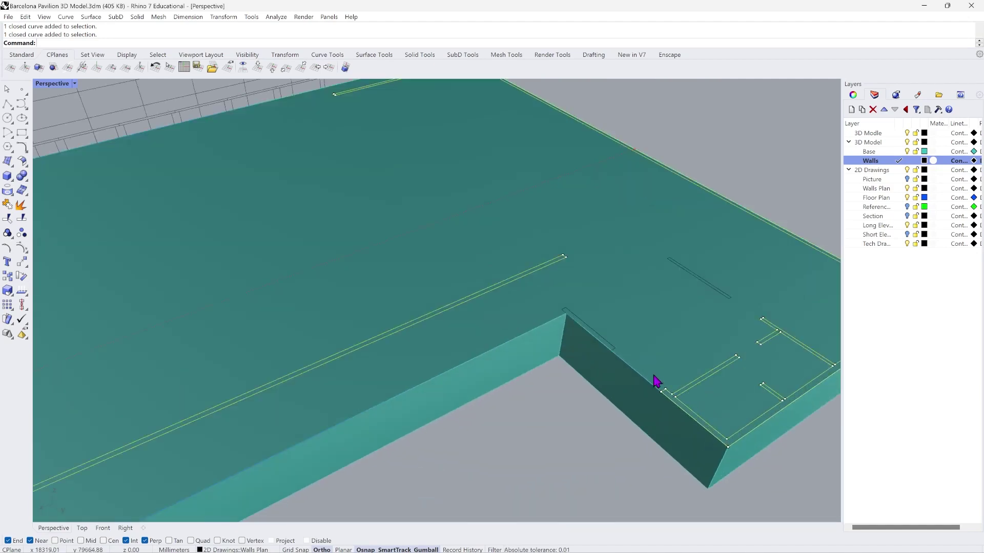
pyautogui.keyDown('shift'); pyautogui.click(615, 355); pyautogui.keyUp('shift')
pyautogui.click(654, 373)
pyautogui.scroll(-6, 717, 328)
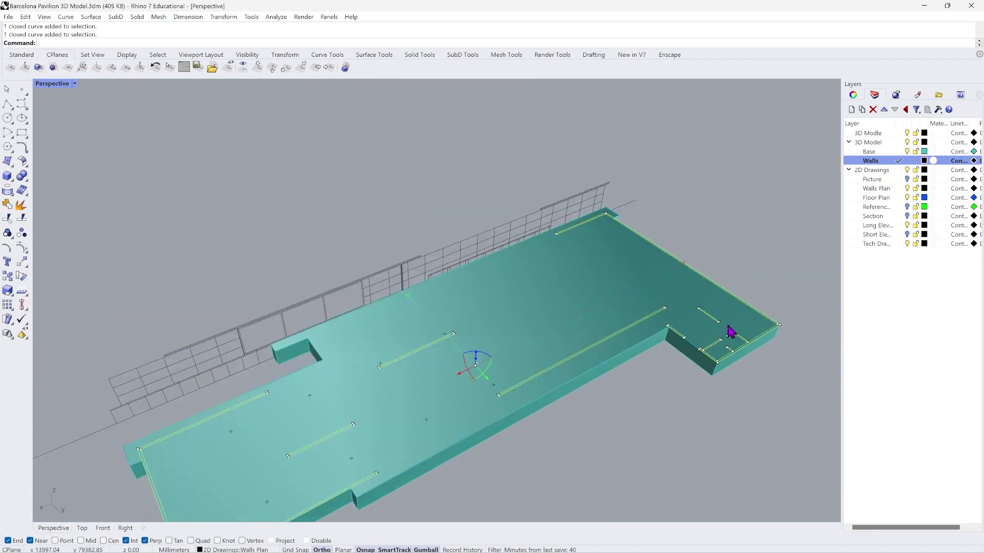
pyautogui.scroll(-6, 440, 415)
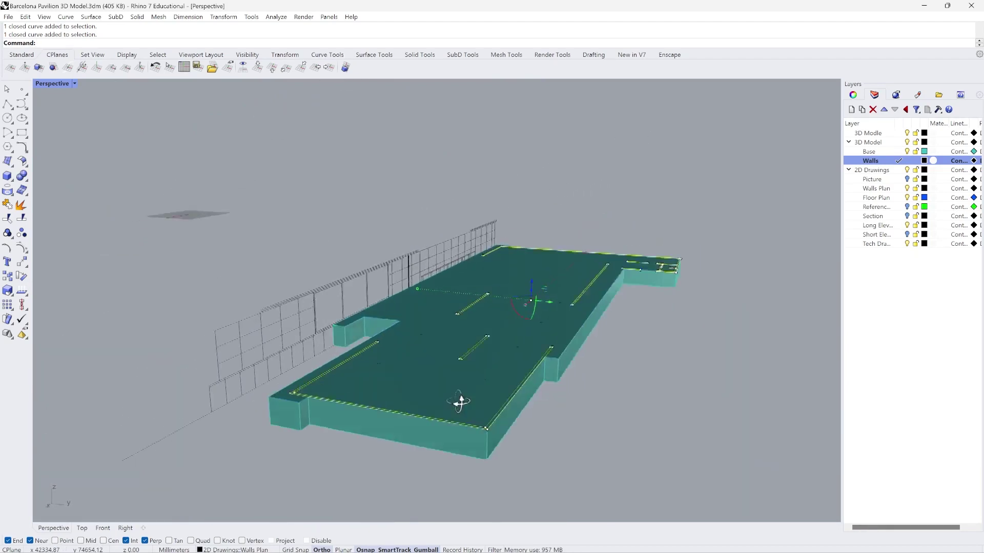
pyautogui.scroll(2, 225, 410)
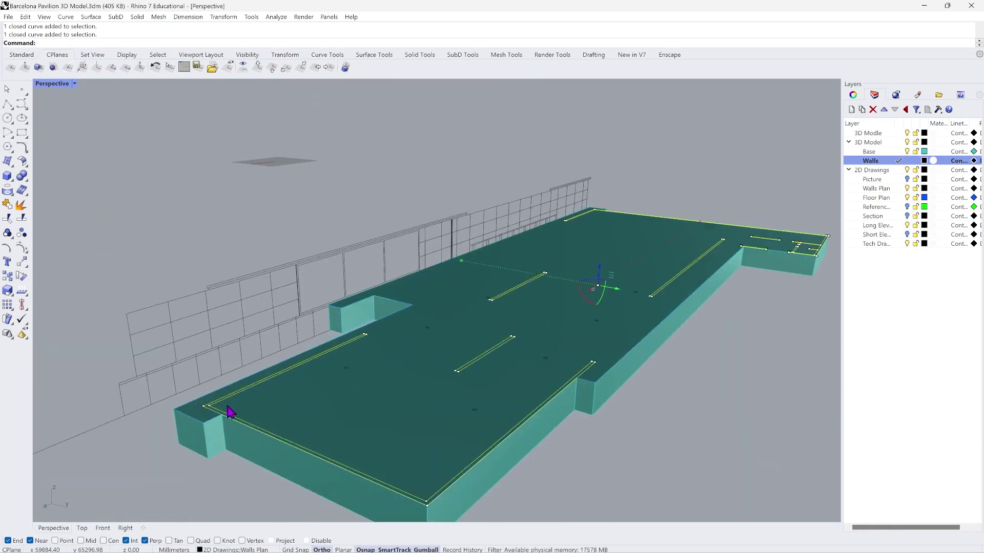
pyautogui.scroll(2, 226, 420)
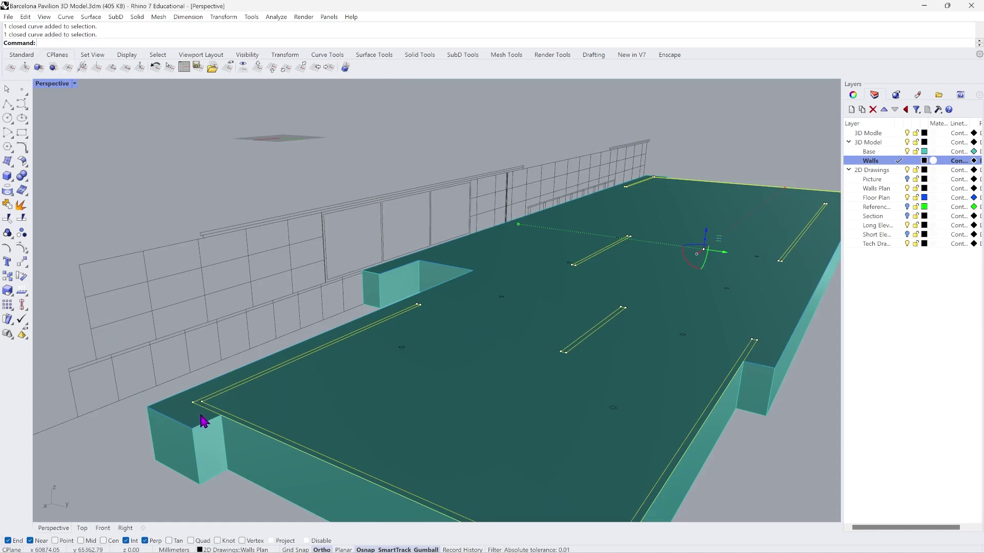
pyautogui.click(137, 18)
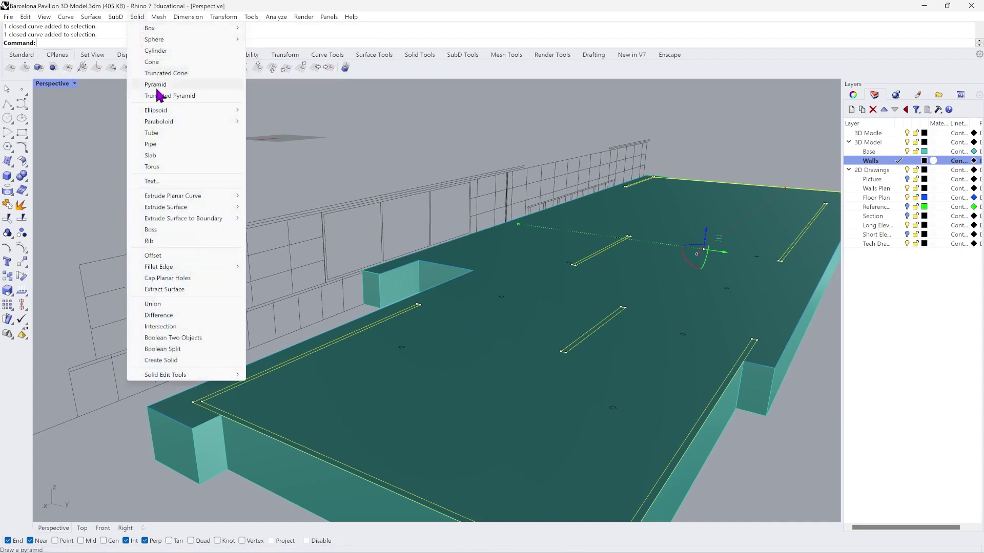
pyautogui.moveTo(205, 197)
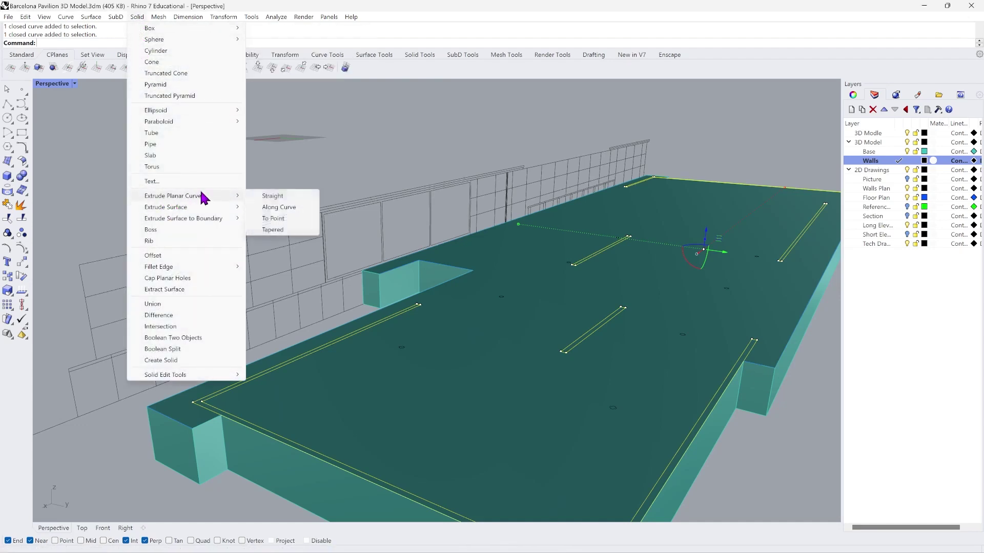
pyautogui.click(268, 198)
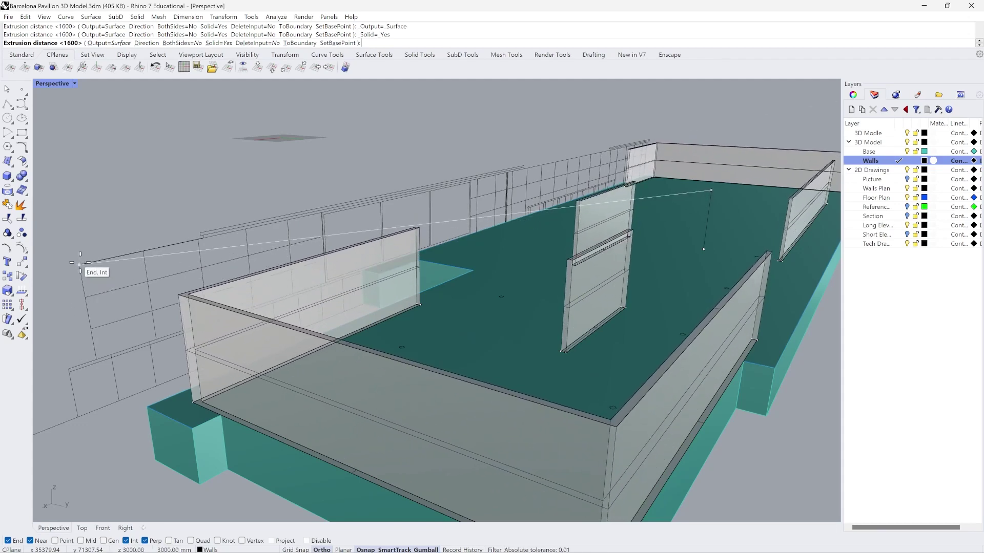
pyautogui.click(80, 263)
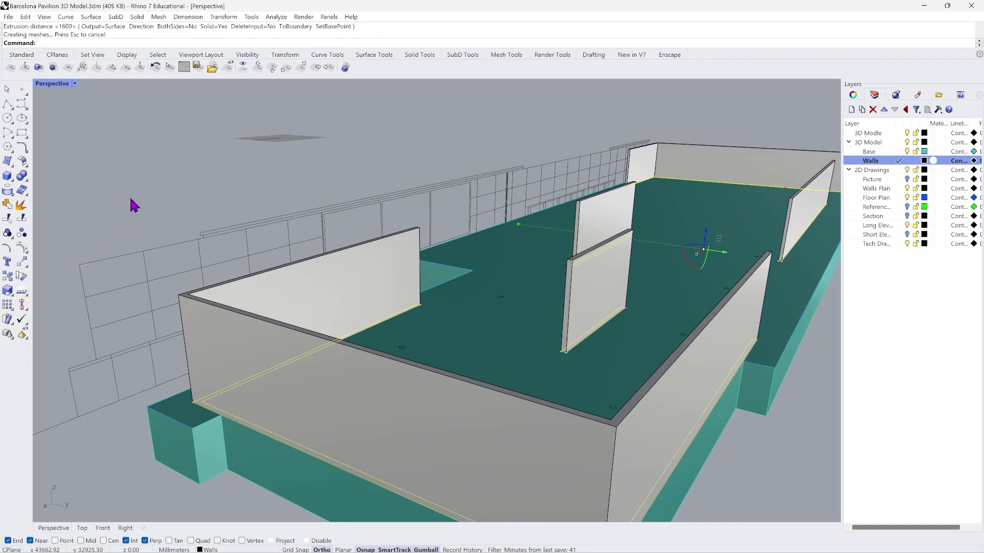
# Inspect the extruded walls from several sides, and restore the four-viewport layout with the Top view active.
pyautogui.moveTo(214, 298); pyautogui.dragTo(380, 220, button='right')
pyautogui.scroll(5, 389, 169)
pyautogui.scroll(6, 390, 169)
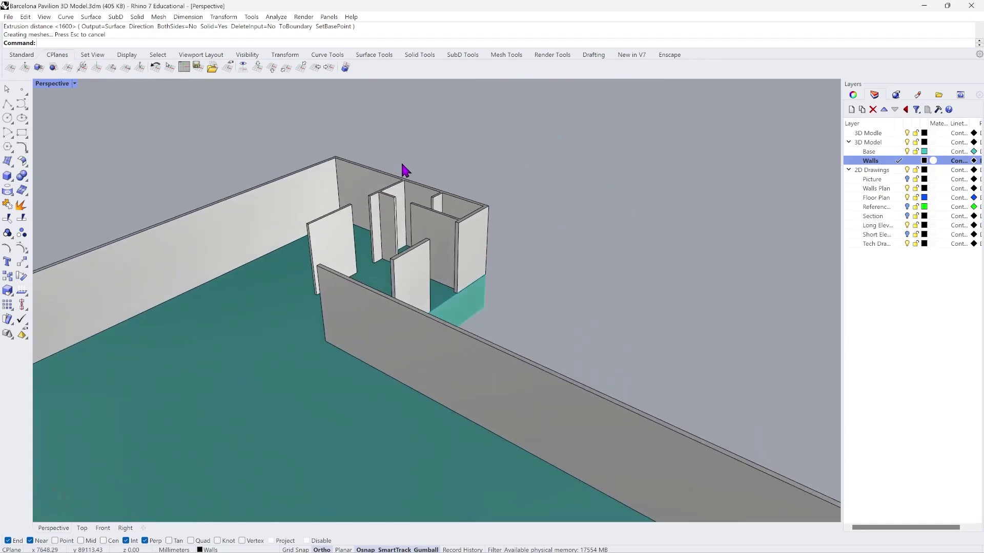
pyautogui.scroll(-6, 411, 187)
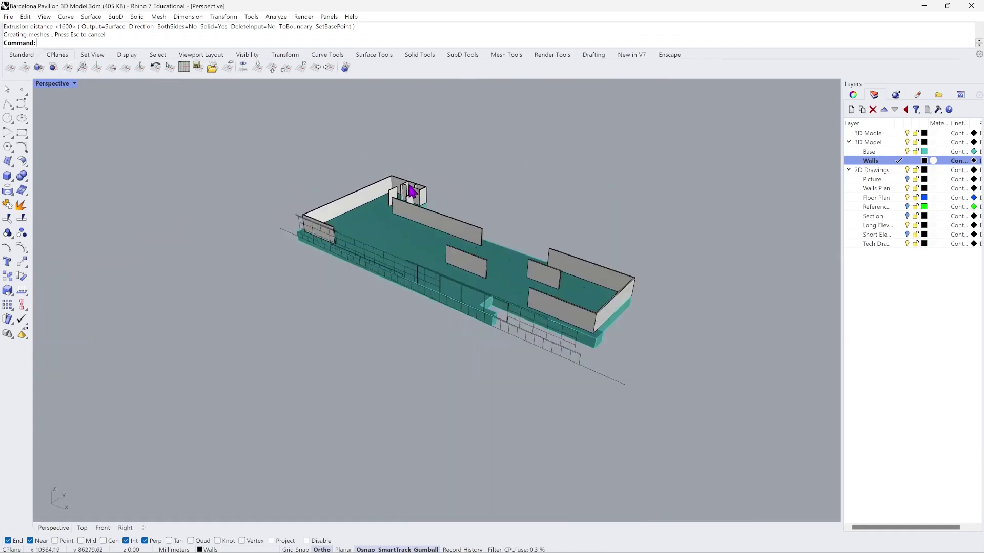
pyautogui.scroll(2, 471, 274)
pyautogui.moveTo(471, 274)
pyautogui.mouseDown(button='right')
pyautogui.moveTo(523, 276)
pyautogui.moveTo(444, 273)
pyautogui.moveTo(492, 292)
pyautogui.moveTo(500, 309)
pyautogui.moveTo(474, 281)
pyautogui.mouseUp(button='right')
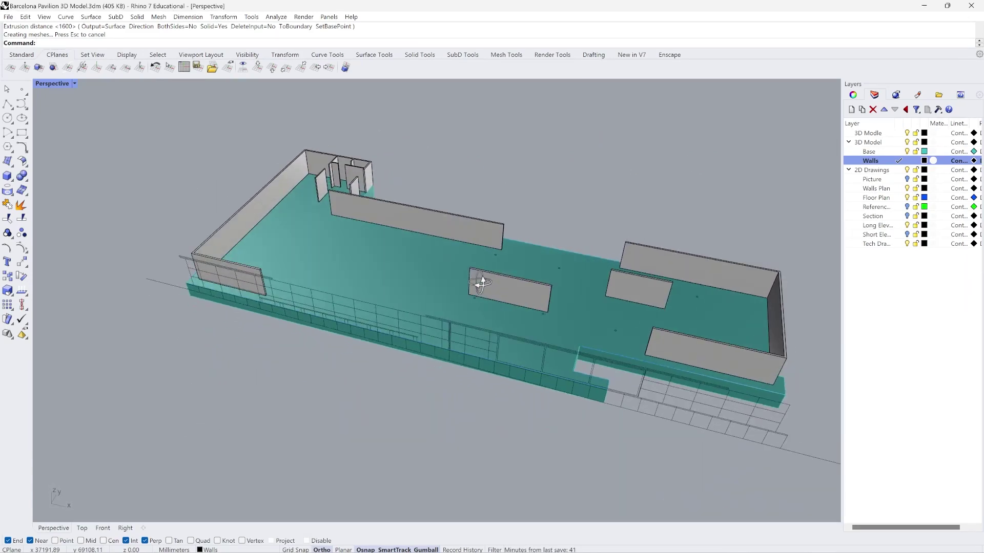
pyautogui.click(75, 84)
pyautogui.click(74, 95)
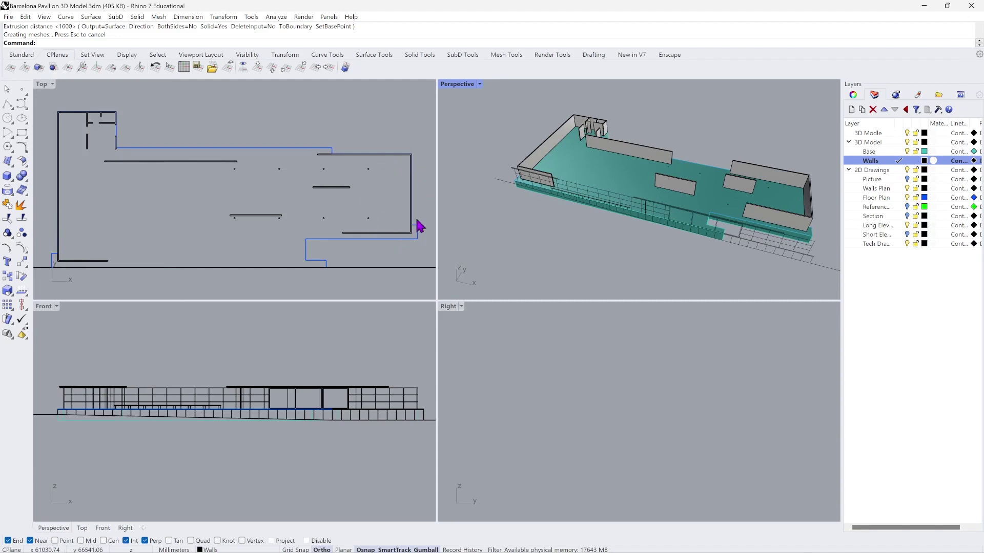
pyautogui.click(398, 185)
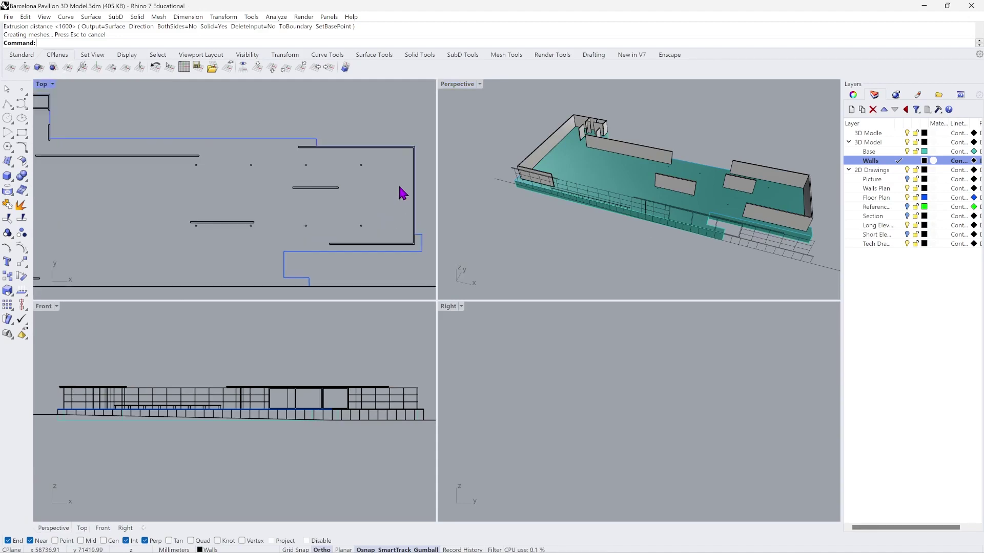
# Make Floor Plan the current layer, with the Walls layer hidden and the Picture layer shown for reference.
pyautogui.click(895, 198)
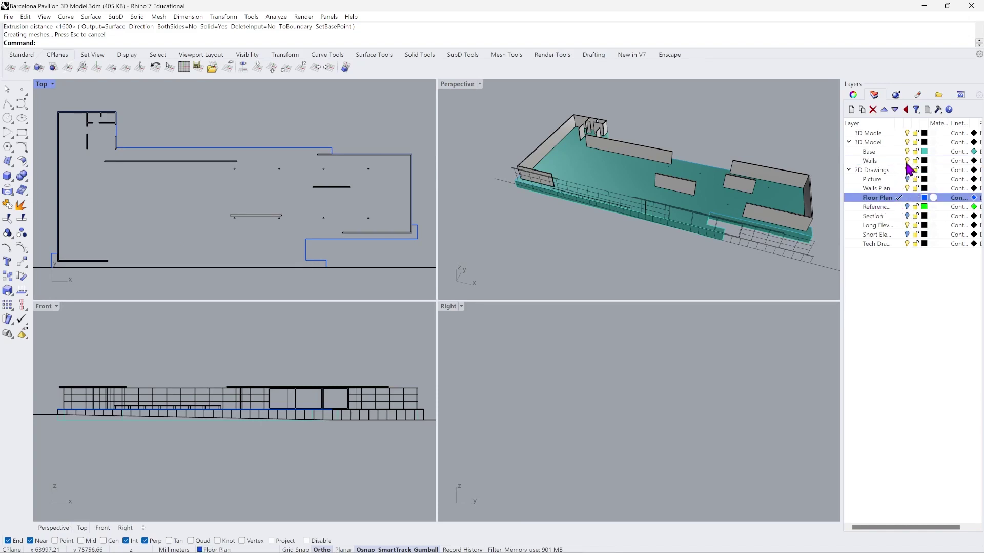
pyautogui.click(907, 161)
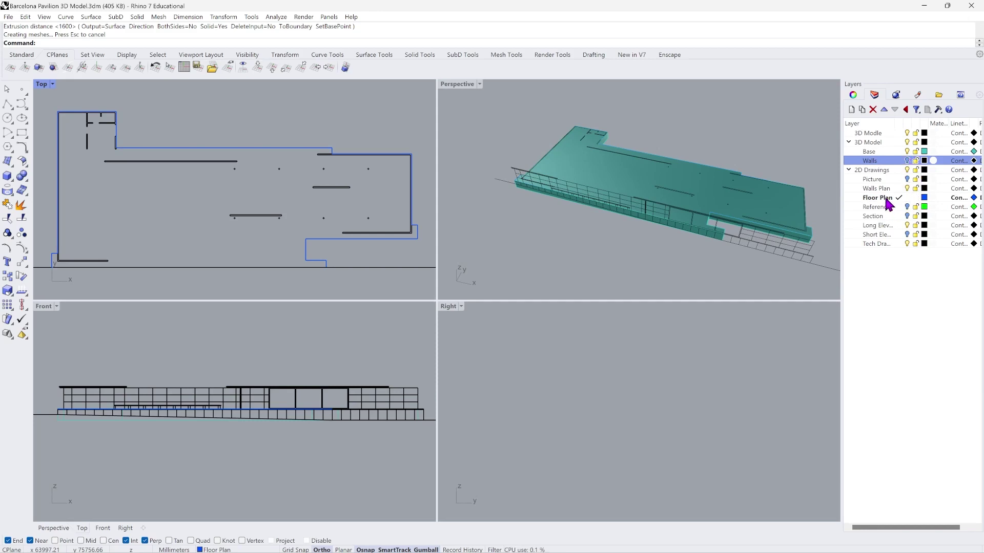
pyautogui.click(908, 179)
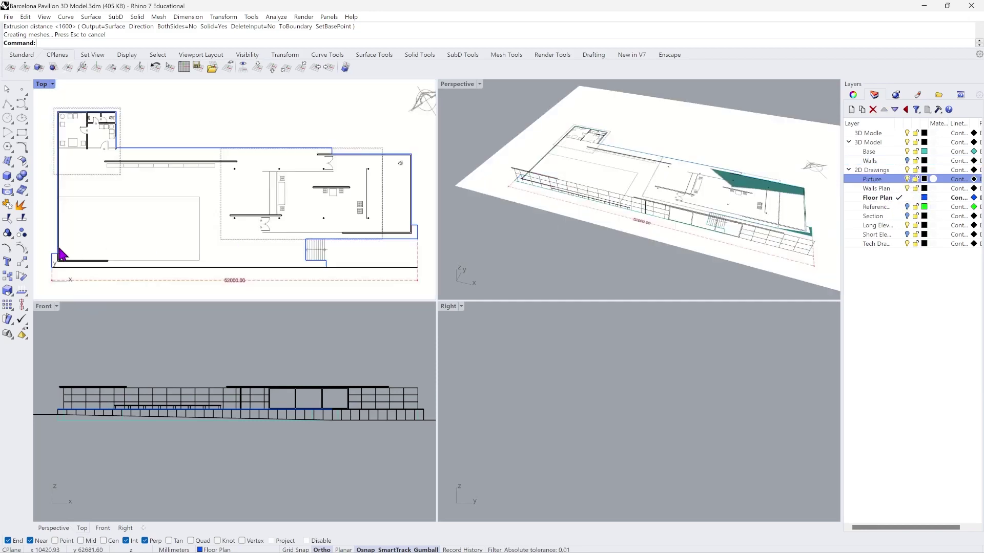
pyautogui.scroll(3, 62, 264)
pyautogui.scroll(-3, 260, 228)
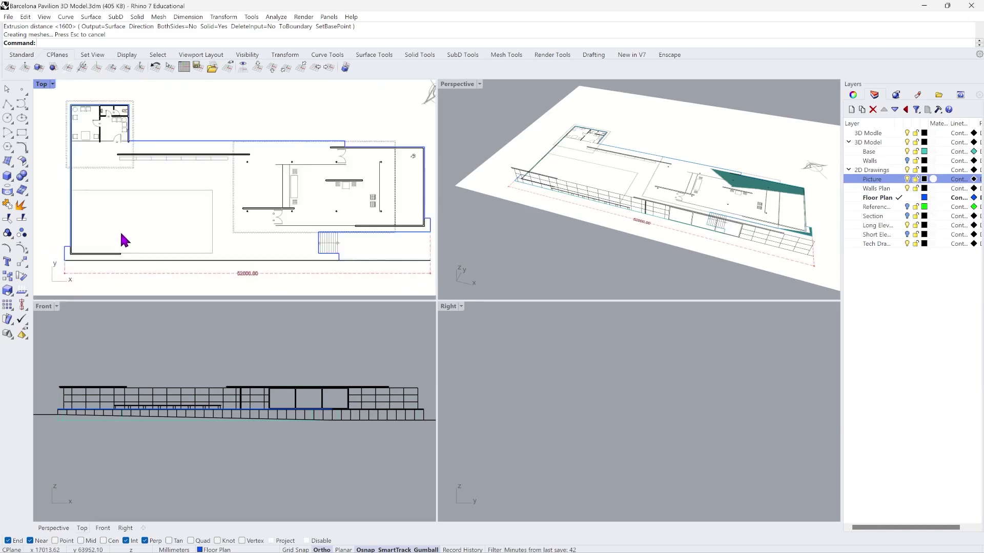
pyautogui.scroll(-2, 146, 232)
pyautogui.scroll(2, 187, 222)
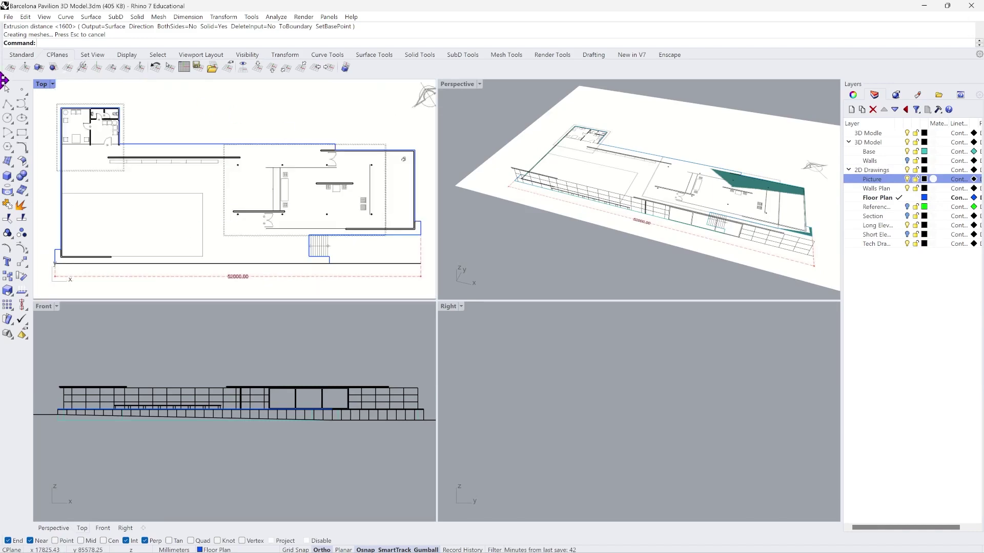
# Trace the large pool with a rectangle from the inner wall corner to the pool's opposite corner on the floor plan.
pyautogui.click(23, 134)
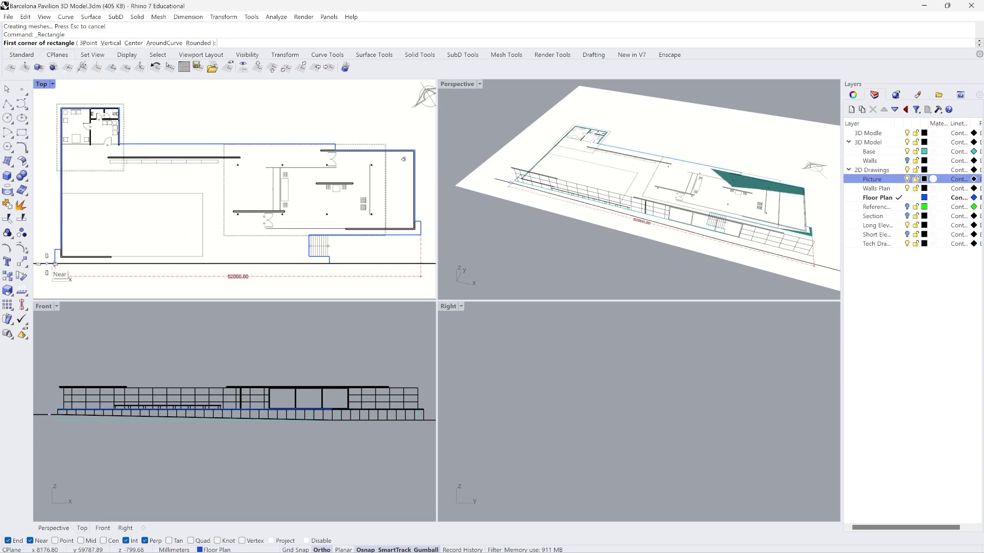
pyautogui.scroll(3, 49, 263)
pyautogui.scroll(2, 127, 243)
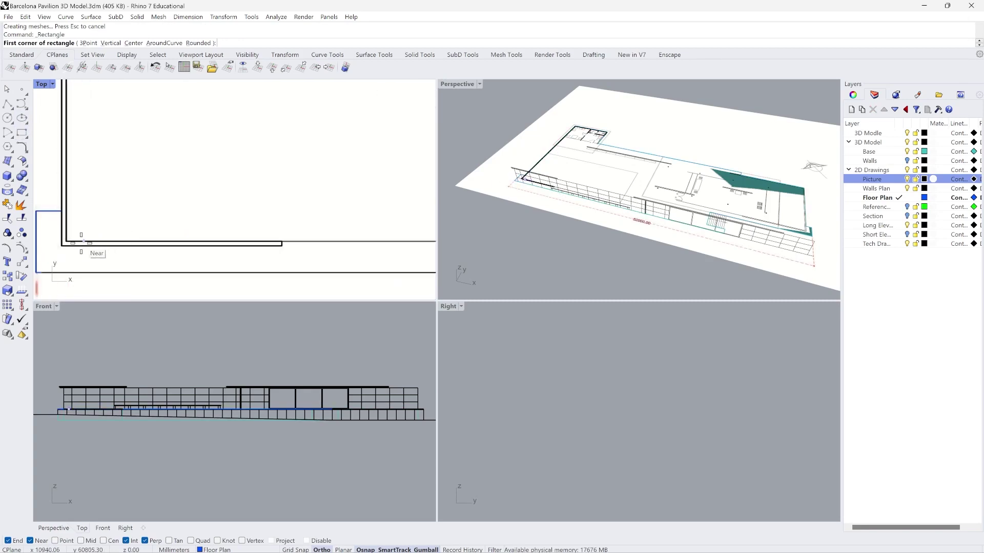
pyautogui.click(67, 239)
pyautogui.scroll(-3, 67, 239)
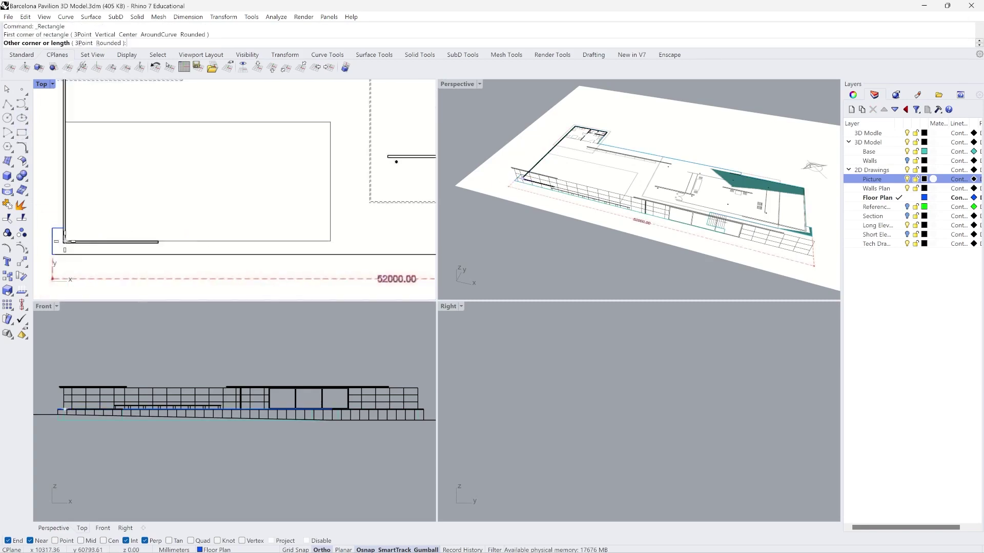
pyautogui.click(330, 124)
pyautogui.scroll(-4, 311, 133)
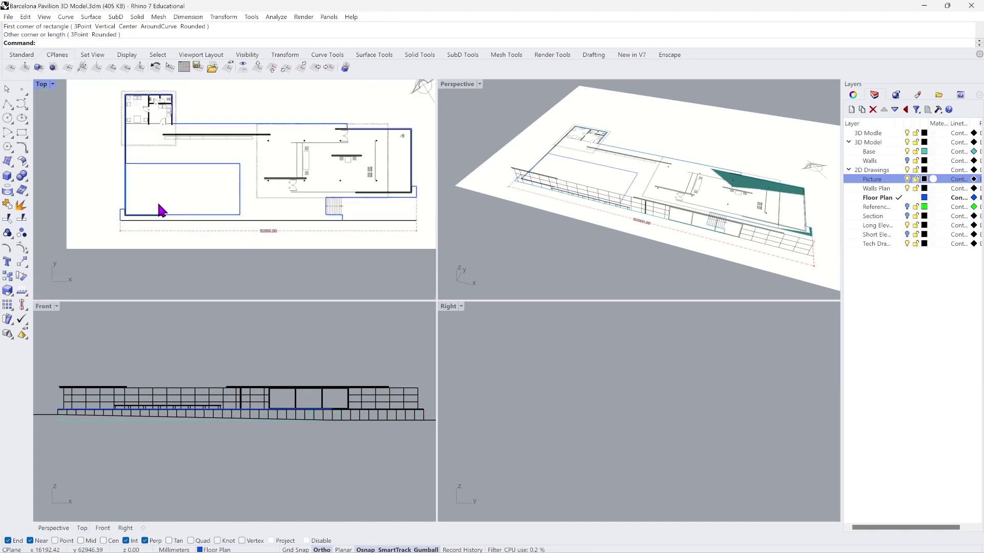
# Trace the small pool at the plan's east end with a rectangle from the inner wall corner to the dashed roof line at the opposite wall.
pyautogui.scroll(5, 346, 202)
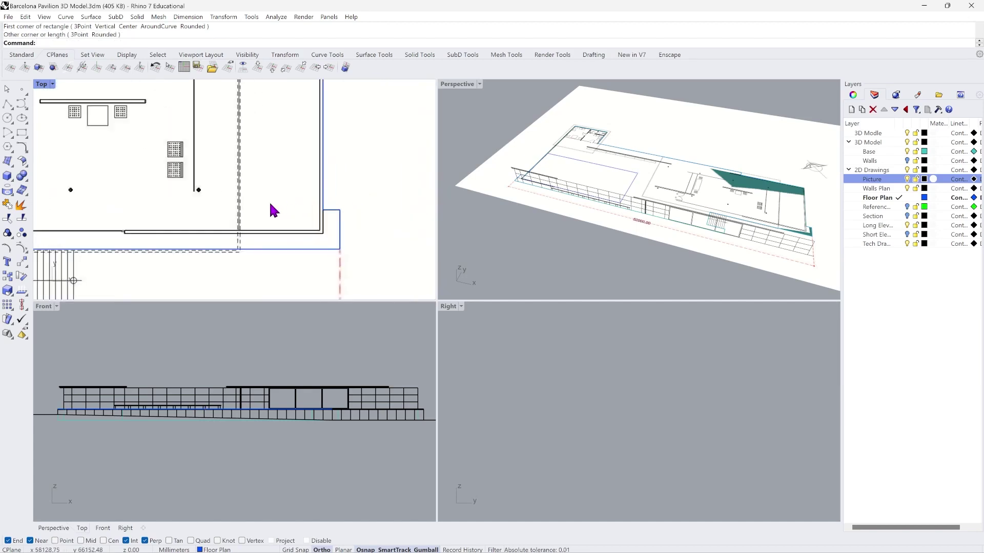
pyautogui.click(21, 134)
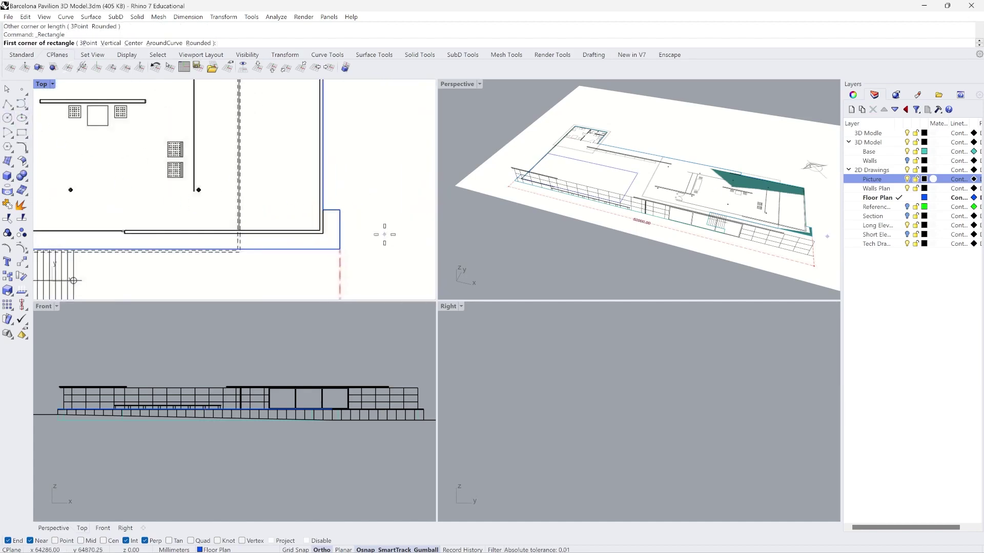
pyautogui.scroll(2, 340, 235)
pyautogui.click(310, 227)
pyautogui.scroll(-3, 310, 227)
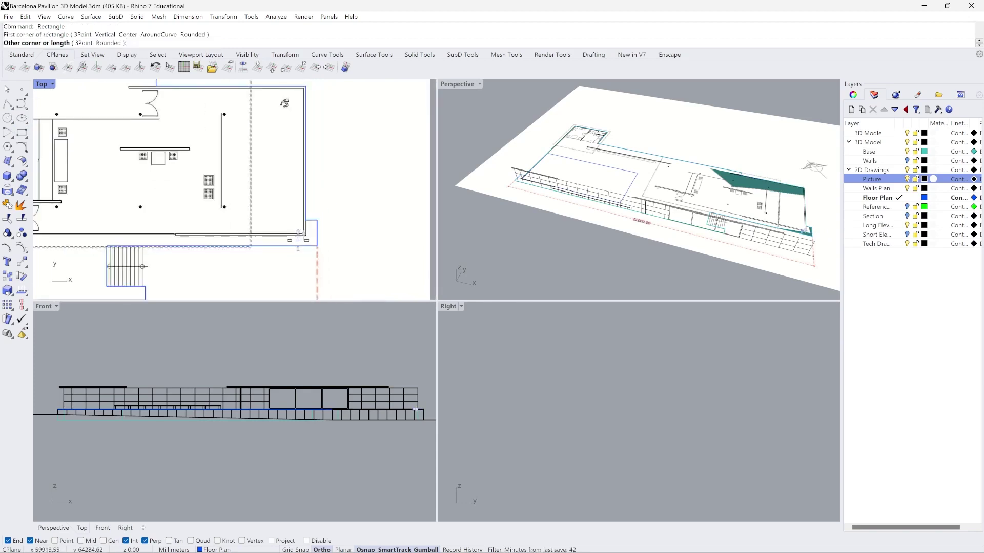
pyautogui.scroll(2, 309, 259)
pyautogui.scroll(6, 309, 259)
pyautogui.scroll(-8, 289, 228)
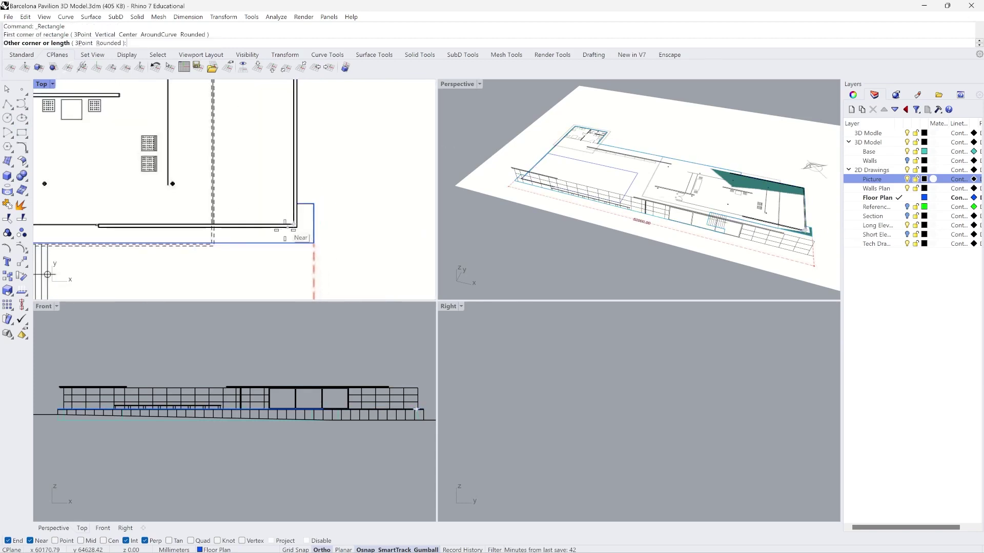
pyautogui.scroll(6, 290, 226)
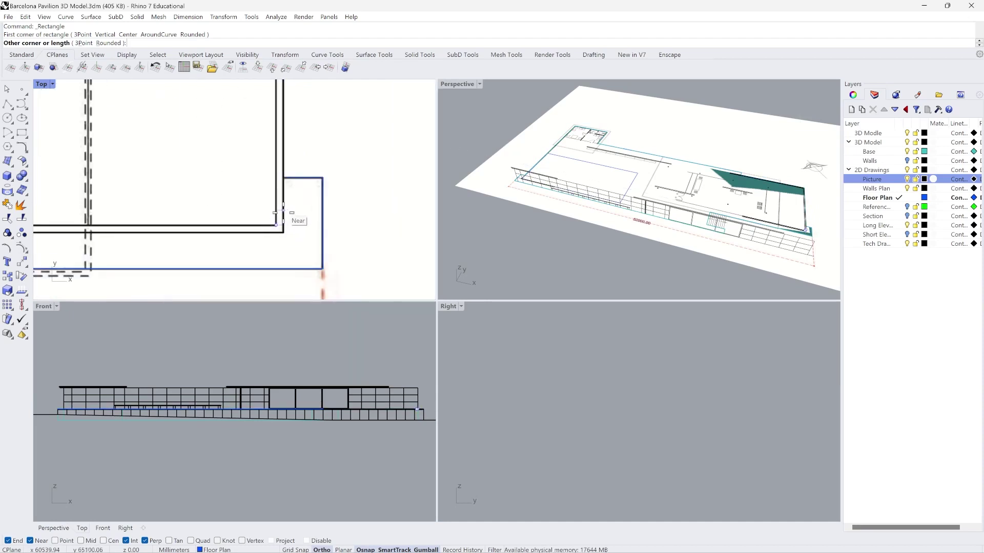
pyautogui.scroll(-3, 284, 212)
pyautogui.scroll(-5, 276, 226)
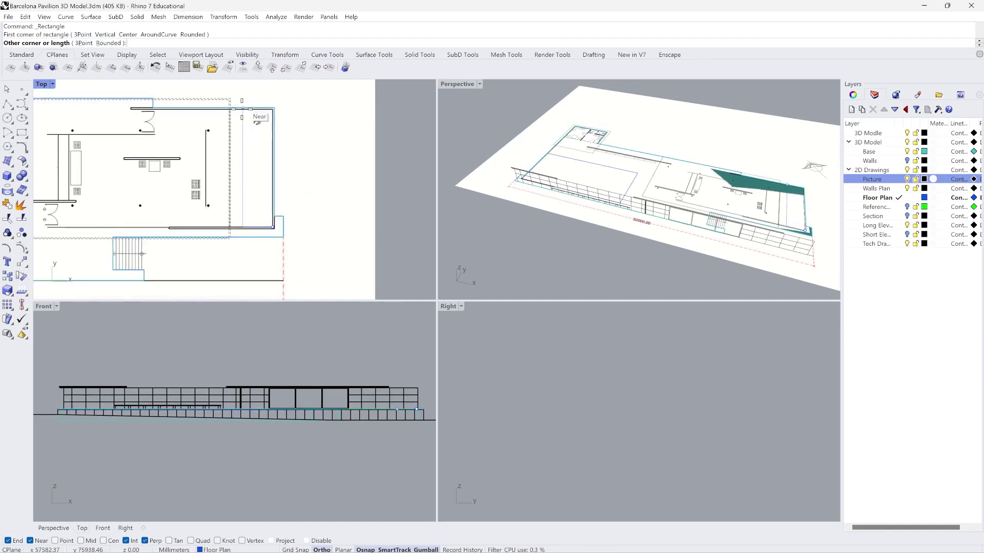
pyautogui.scroll(10, 207, 105)
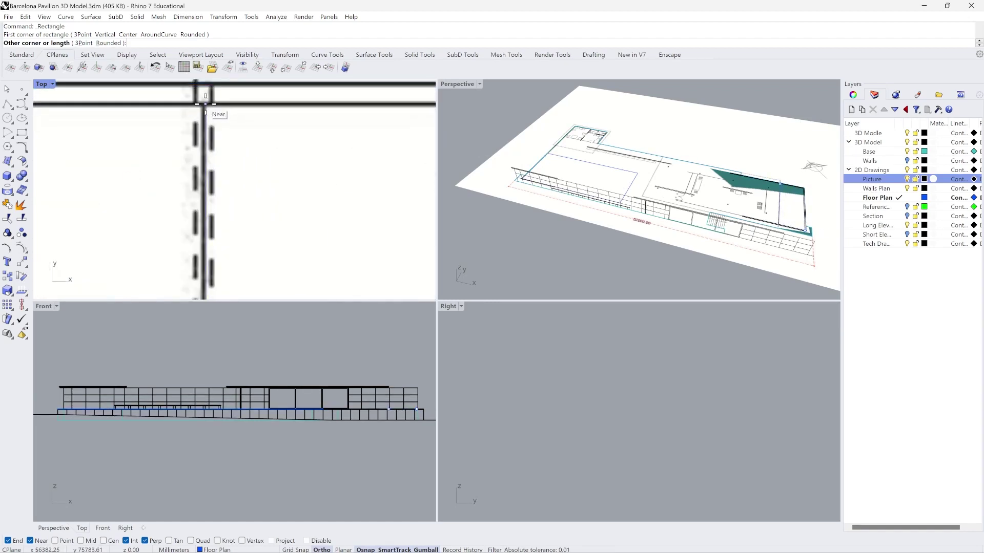
pyautogui.click(203, 110)
pyautogui.scroll(-6, 284, 130)
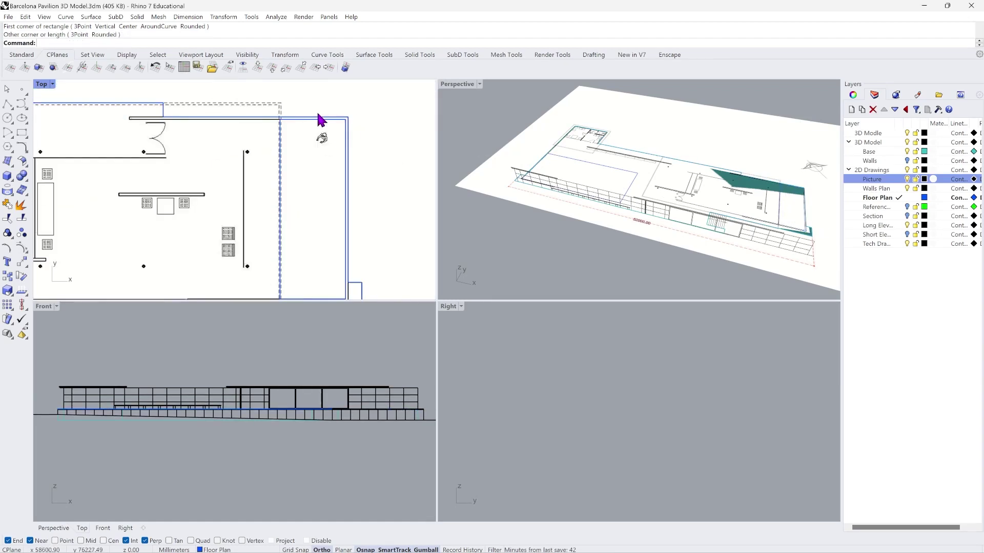
# Trace the long bench beside the terrace wall with one rectangle around its full segmented outline.
pyautogui.scroll(3, 301, 193)
pyautogui.scroll(-5, 373, 171)
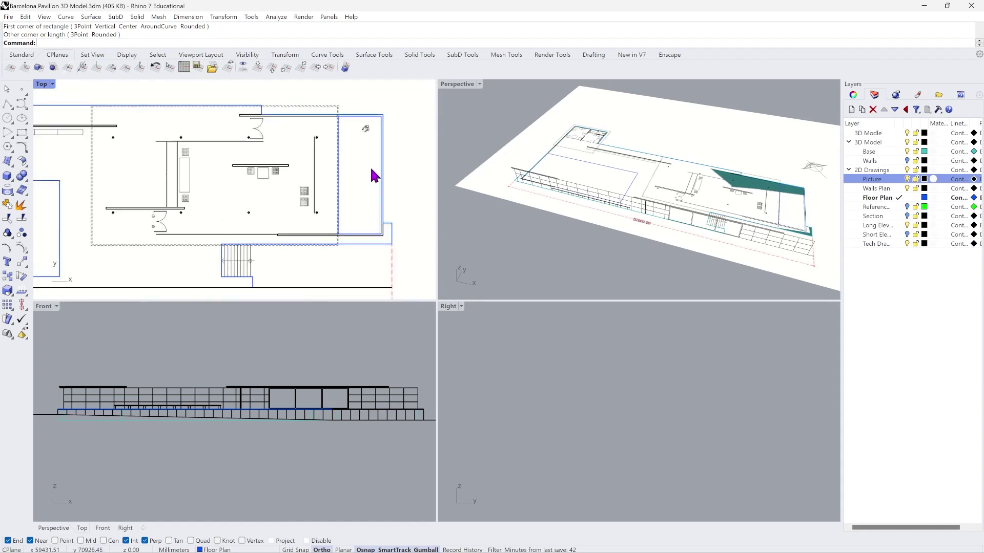
pyautogui.scroll(-2, 384, 171)
pyautogui.scroll(6, 143, 153)
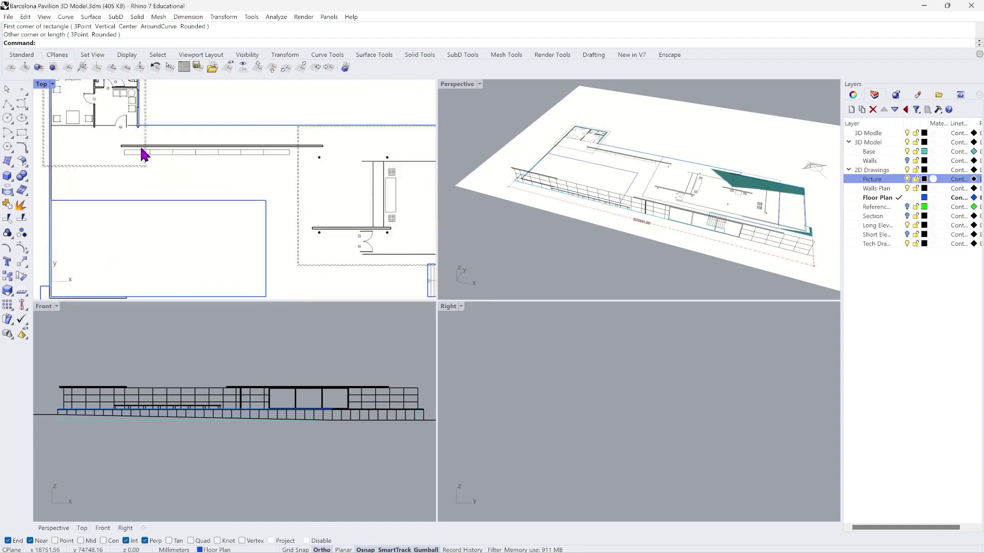
pyautogui.scroll(2, 134, 152)
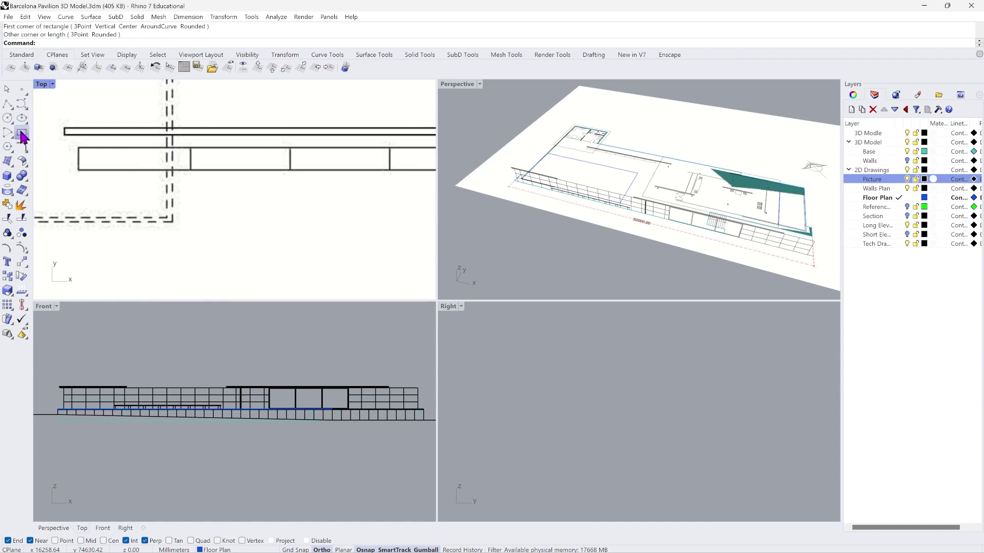
pyautogui.click(22, 132)
pyautogui.click(79, 148)
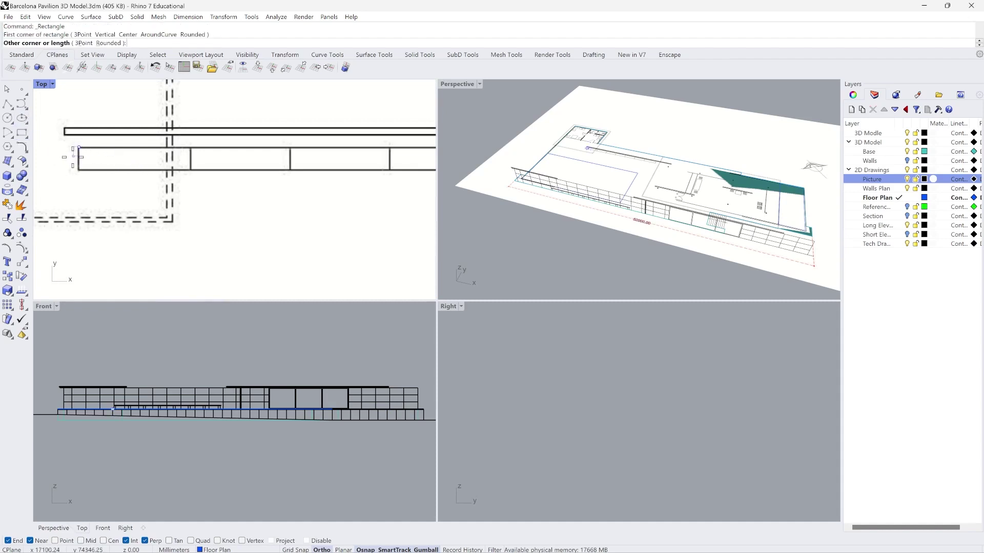
pyautogui.scroll(-6, 80, 154)
pyautogui.scroll(-4, 370, 163)
pyautogui.scroll(10, 350, 171)
pyautogui.scroll(3, 389, 174)
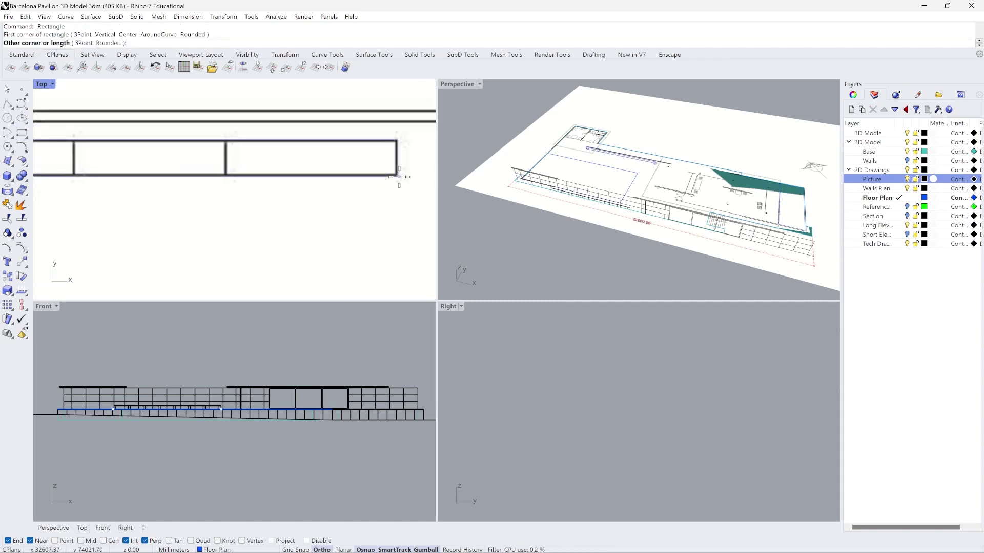
pyautogui.click(396, 176)
pyautogui.scroll(-5, 401, 182)
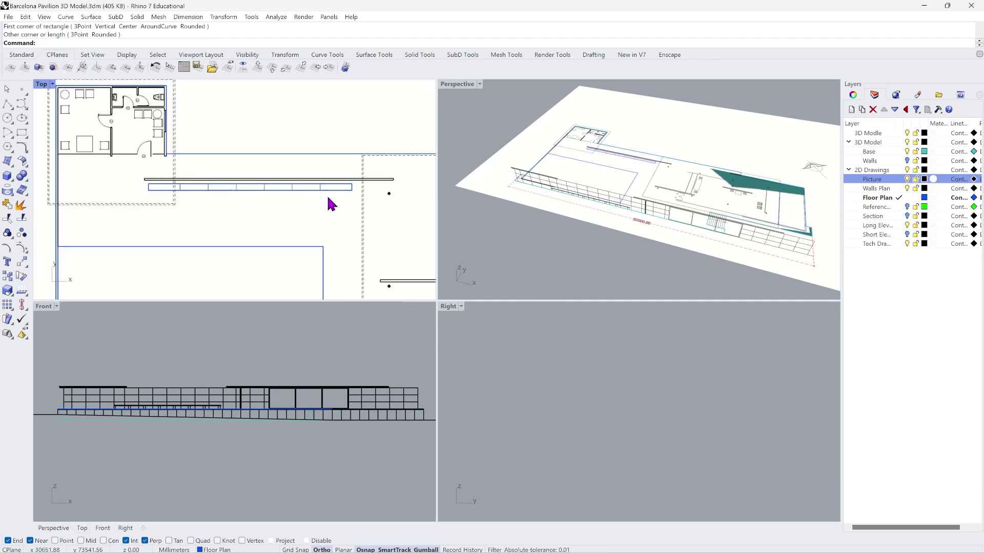
# Draw a rectangle around the front stair, from the base outline's corner to the outermost tread line.
pyautogui.scroll(2, 336, 191)
pyautogui.scroll(8, 121, 185)
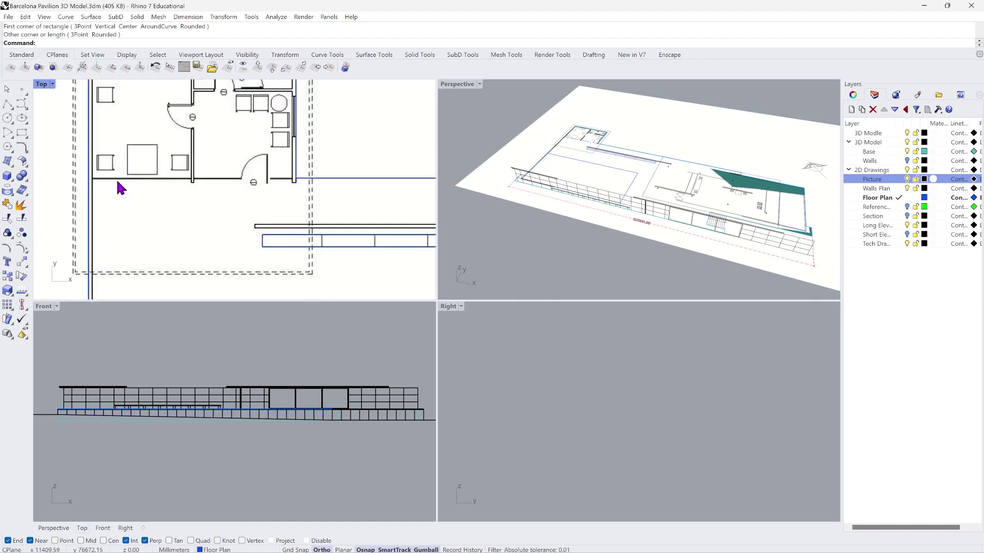
pyautogui.scroll(-8, 119, 184)
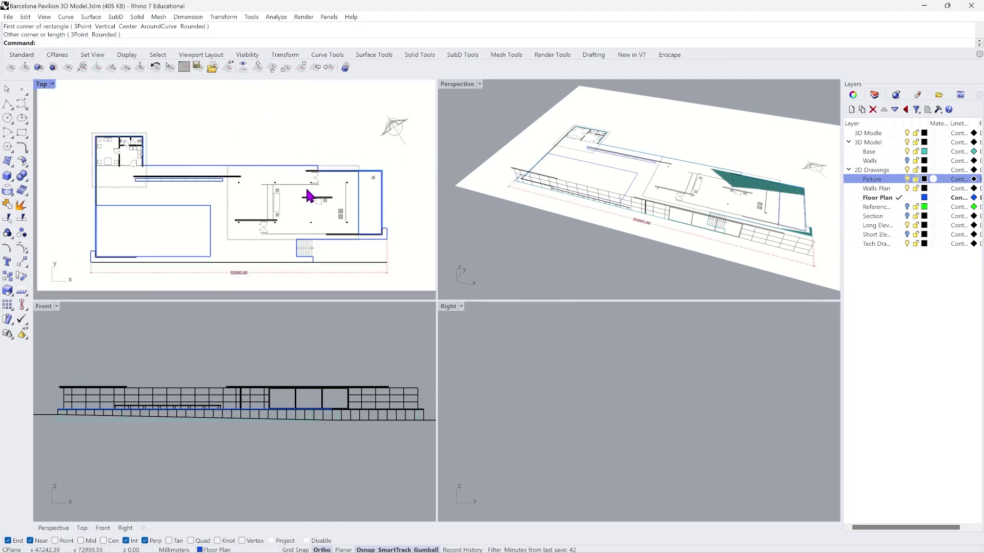
pyautogui.scroll(4, 309, 196)
pyautogui.scroll(-4, 274, 180)
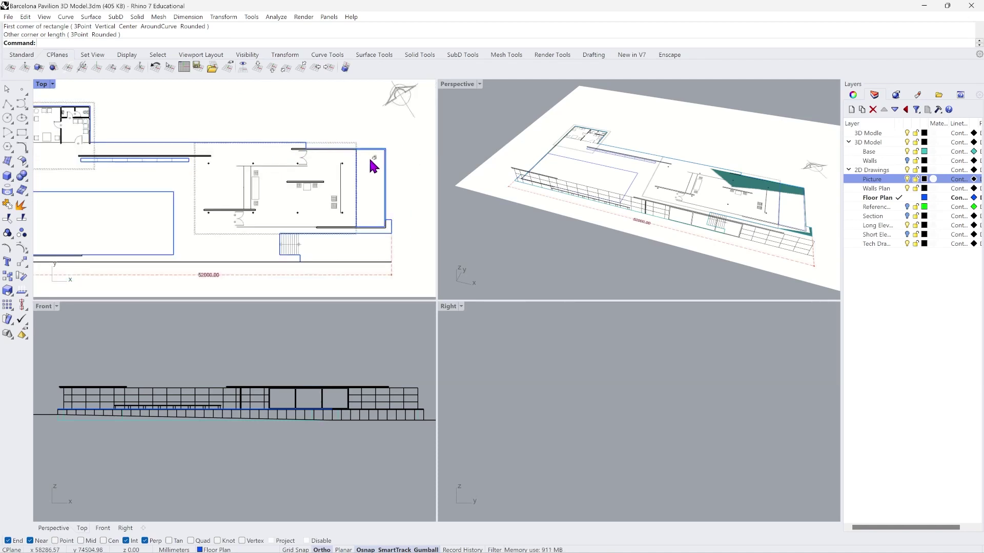
pyautogui.scroll(10, 300, 262)
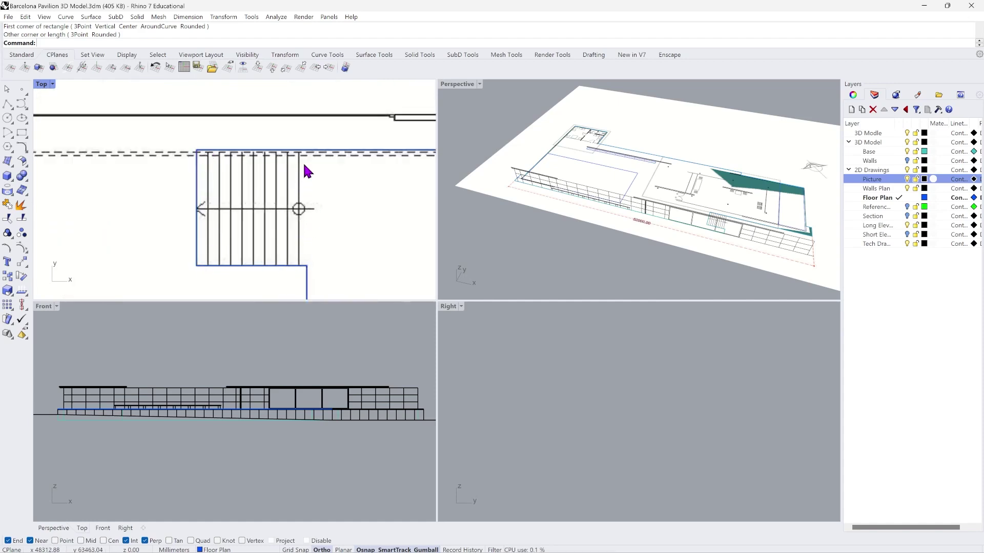
pyautogui.scroll(1, 300, 161)
pyautogui.click(22, 133)
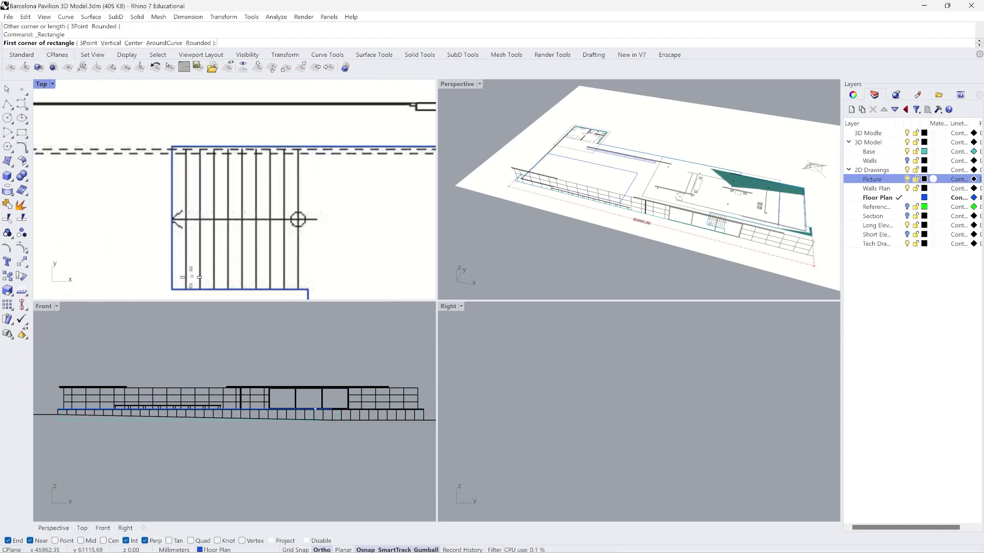
pyautogui.click(172, 289)
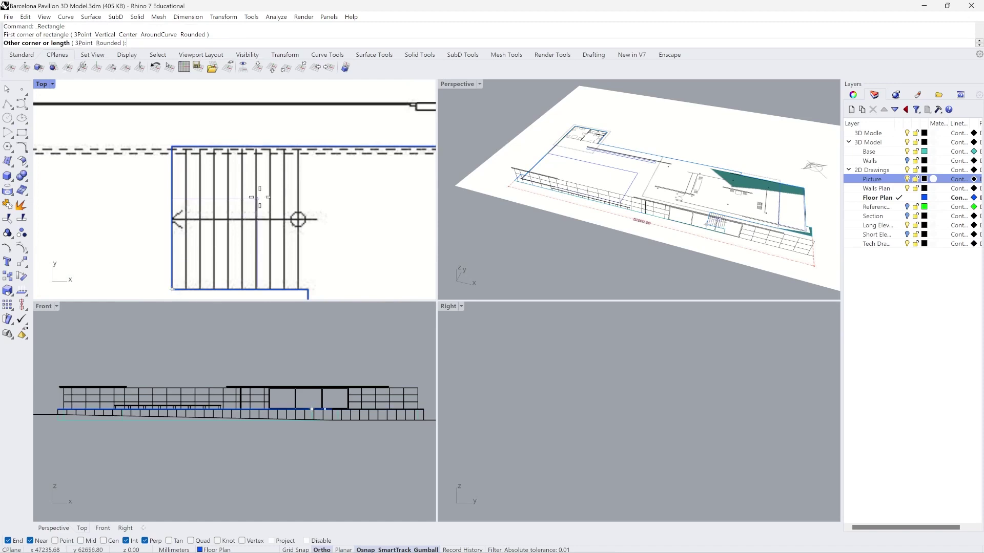
pyautogui.click(299, 147)
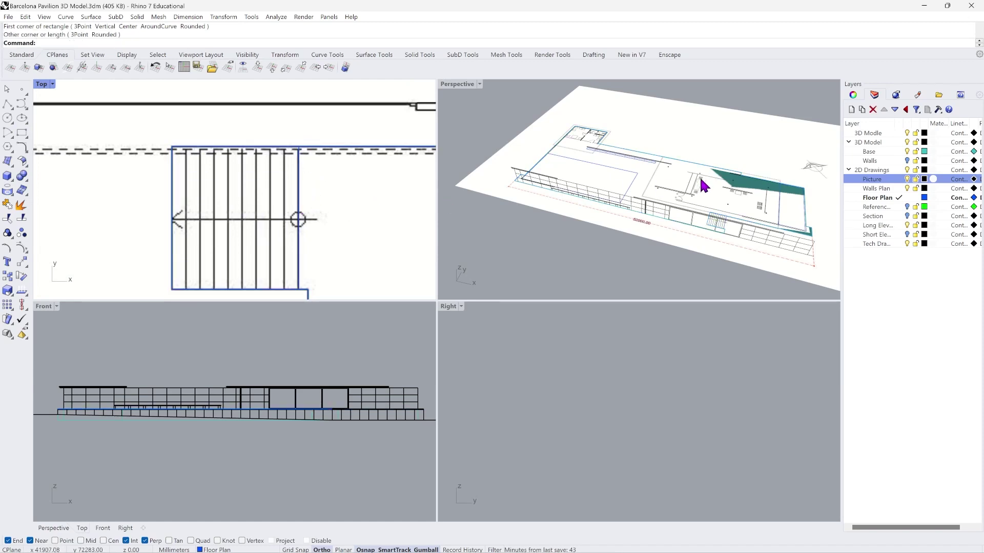
# Hide the Picture layer and show the Walls layer to check the traced outlines against the 3D model.
pyautogui.click(907, 180)
pyautogui.scroll(-6, 341, 218)
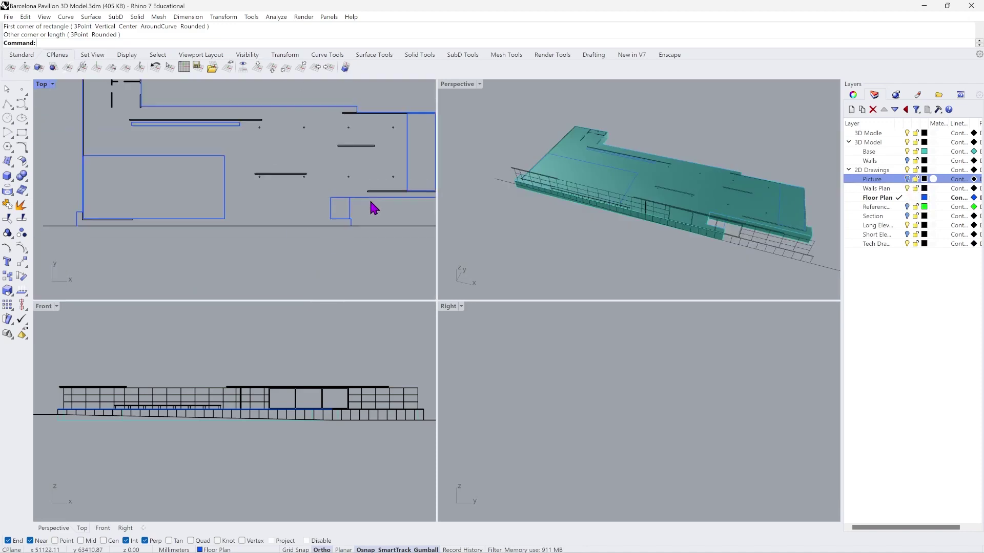
pyautogui.scroll(2, 260, 138)
pyautogui.scroll(-2, 245, 150)
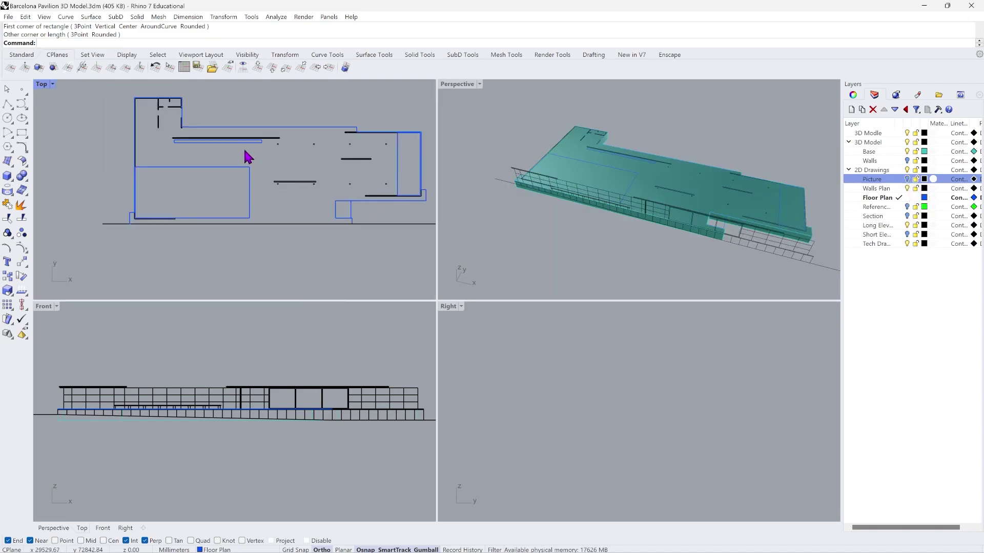
pyautogui.scroll(5, 742, 202)
pyautogui.moveTo(589, 208)
pyautogui.mouseDown(button='right')
pyautogui.moveTo(597, 189)
pyautogui.moveTo(616, 195)
pyautogui.moveTo(582, 199)
pyautogui.moveTo(586, 214)
pyautogui.mouseUp(button='right')
pyautogui.click(906, 160)
# Extrude the large and small pool outlines straight down into the base as solids, judging the depth against the elevation.
pyautogui.click(585, 214)
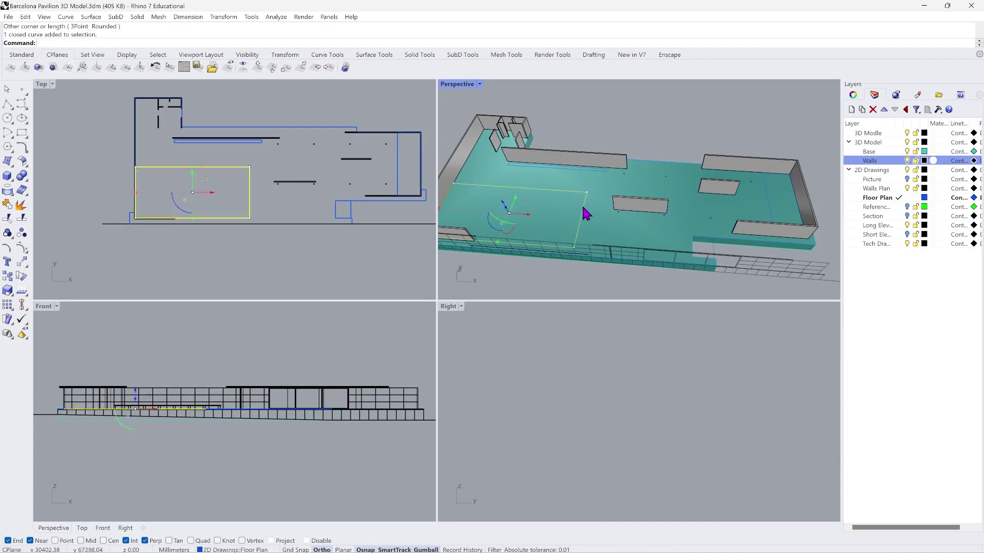
pyautogui.click(771, 209)
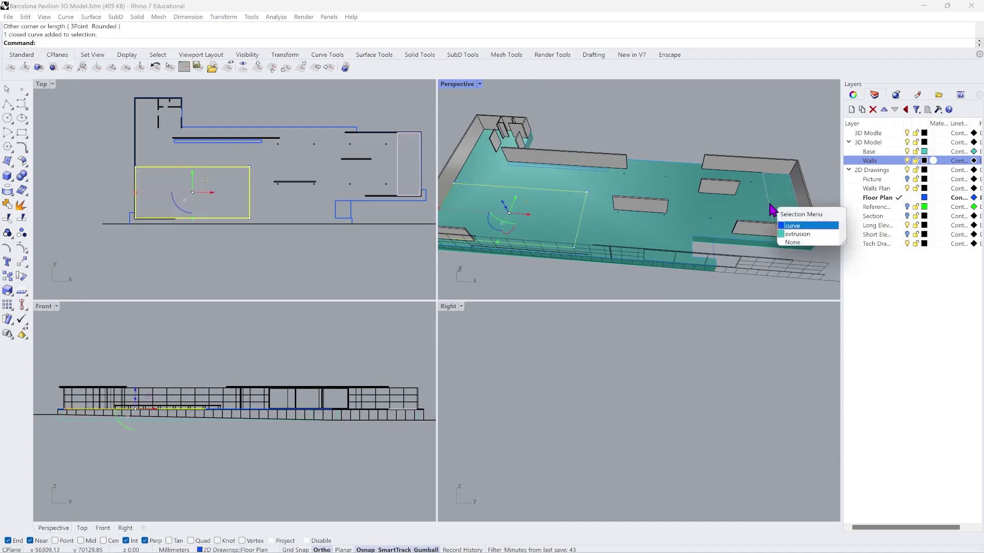
pyautogui.click(802, 226)
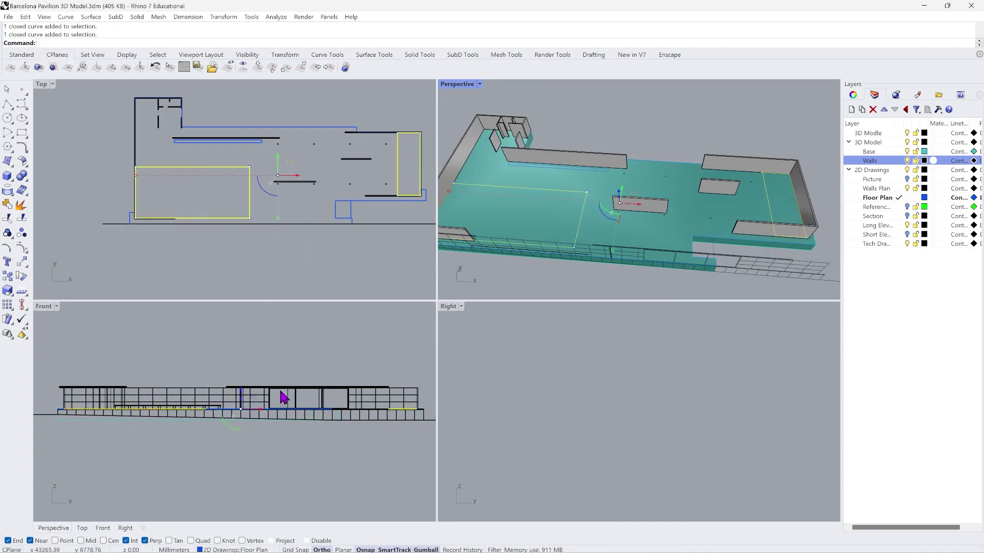
pyautogui.scroll(6, 170, 416)
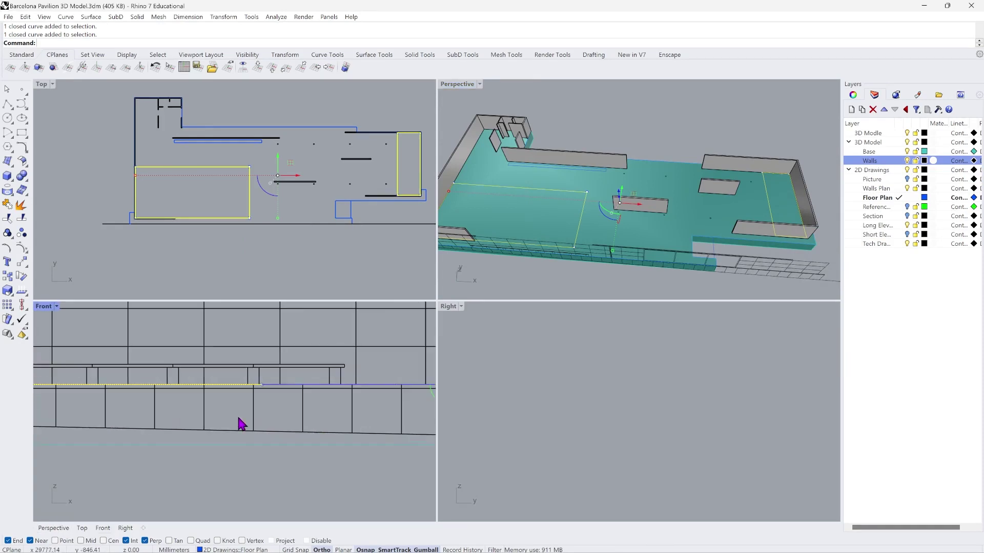
pyautogui.scroll(-3, 263, 411)
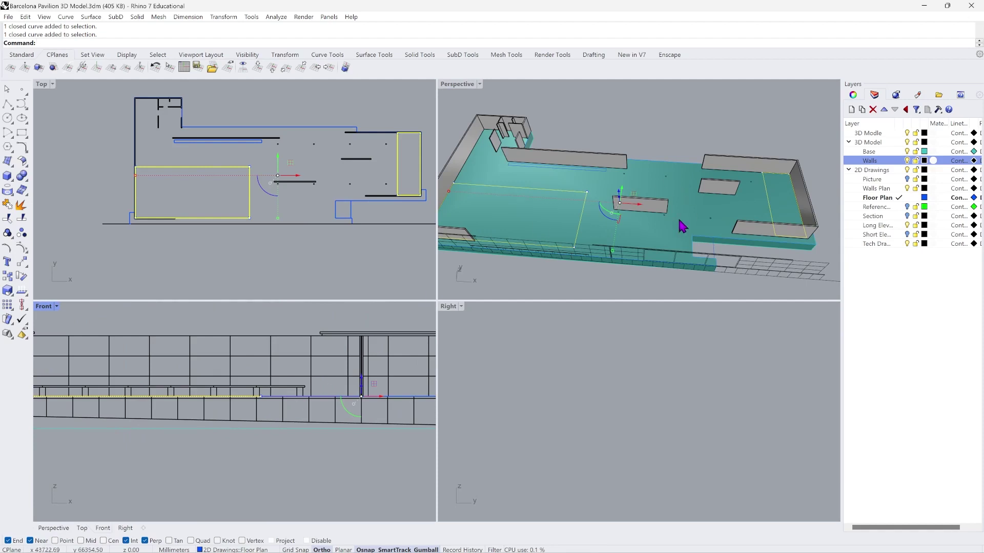
pyautogui.moveTo(587, 267); pyautogui.dragTo(581, 222, button='right')
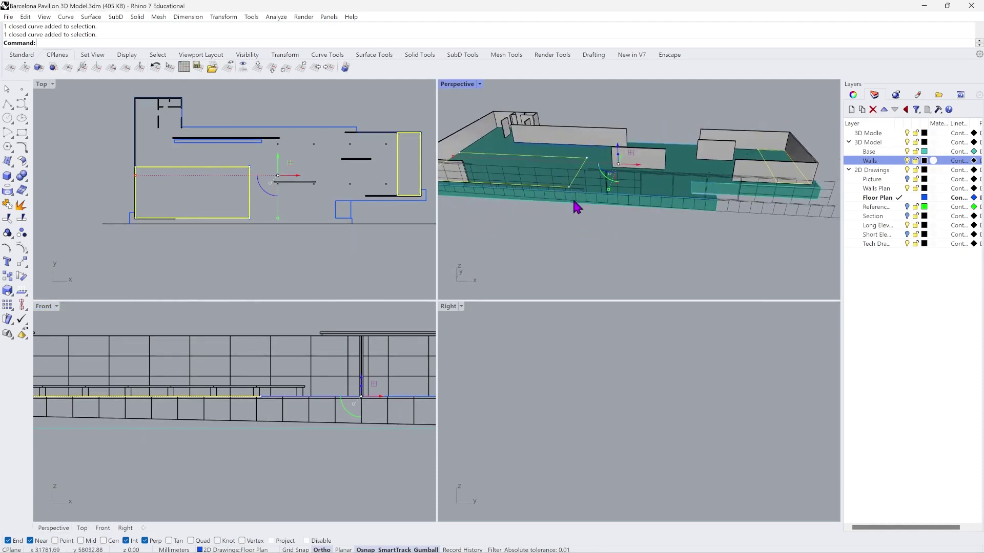
pyautogui.scroll(2, 589, 200)
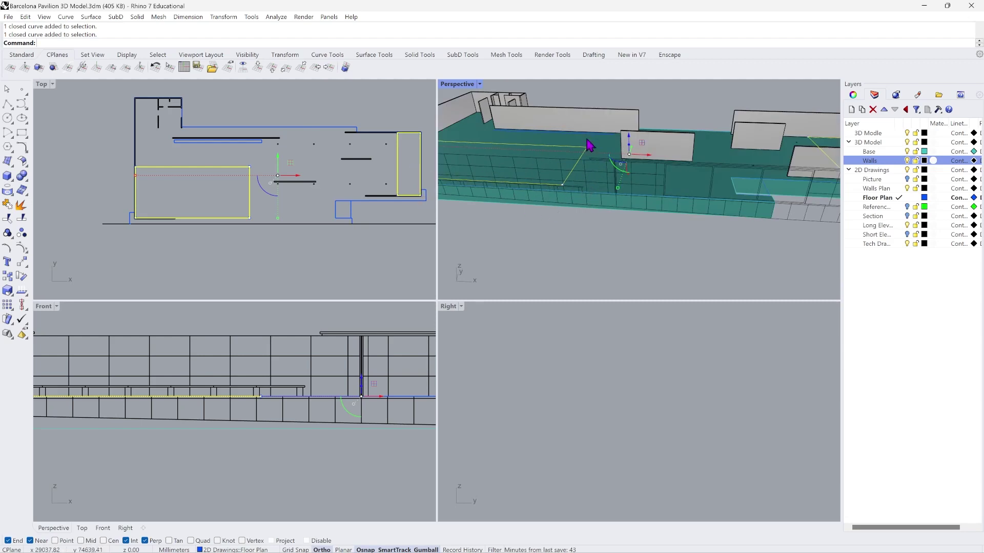
pyautogui.click(480, 85)
pyautogui.click(562, 104)
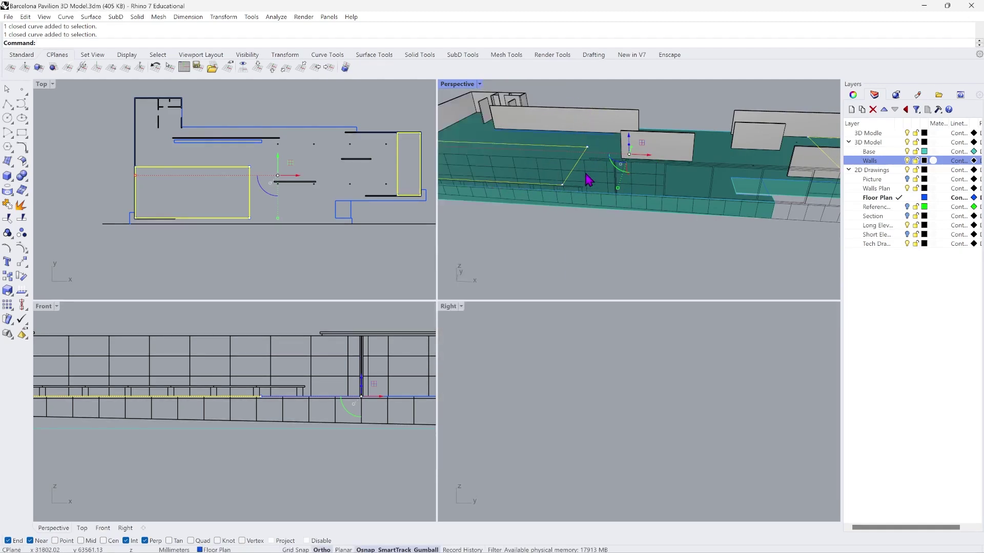
pyautogui.click(138, 18)
pyautogui.moveTo(202, 196)
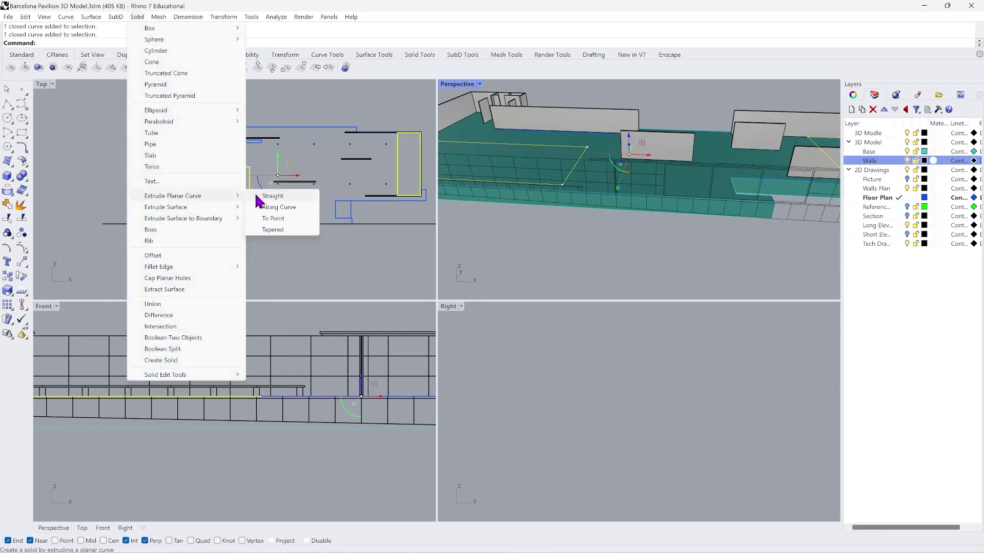
pyautogui.click(264, 197)
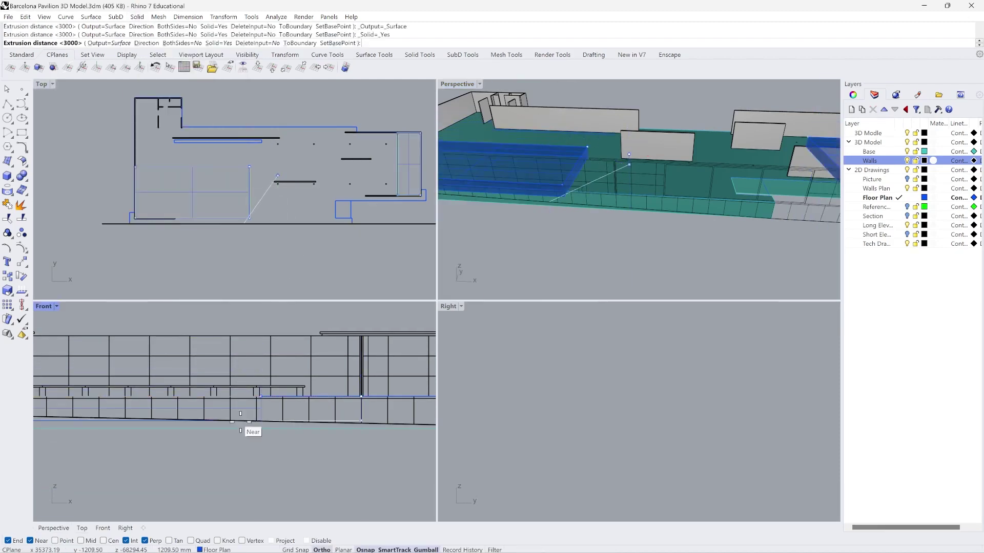
pyautogui.scroll(4, 57, 377)
pyautogui.scroll(-6, 300, 413)
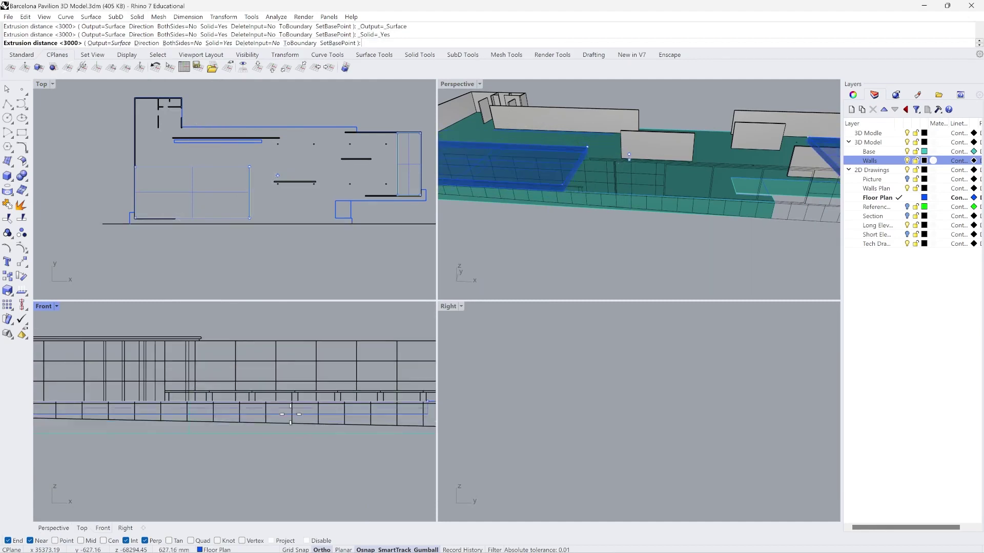
pyautogui.scroll(4, 141, 426)
pyautogui.scroll(4, 141, 426)
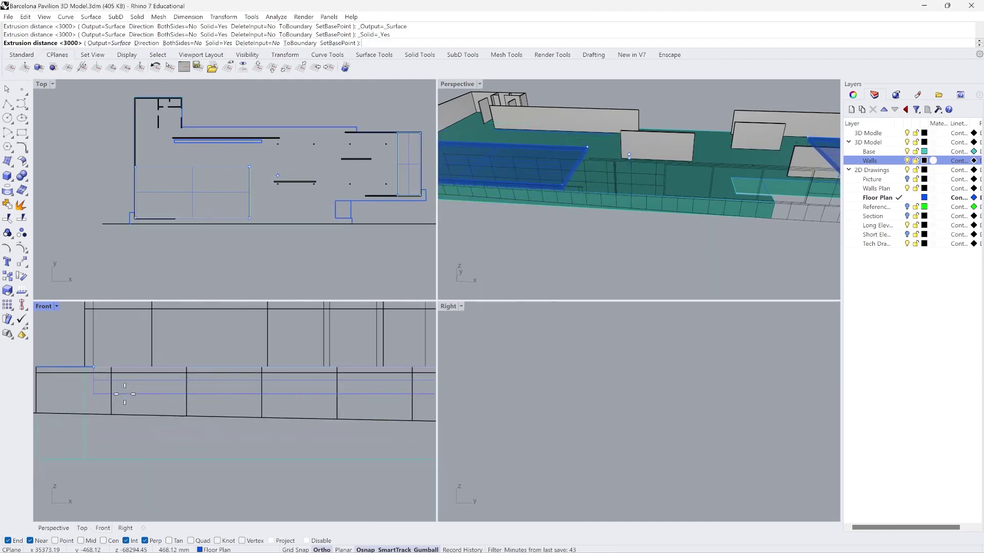
pyautogui.scroll(-3, 529, 411)
pyautogui.scroll(8, 641, 407)
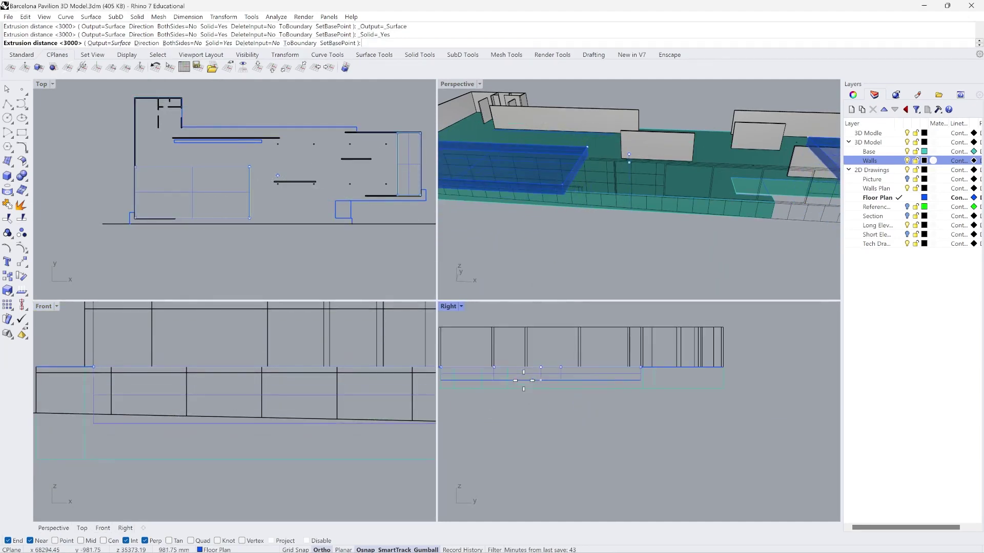
# Set the Front viewport's display mode to X-Ray while the extrusion of the two pool outlines is still open.
pyautogui.scroll(-2, 235, 408)
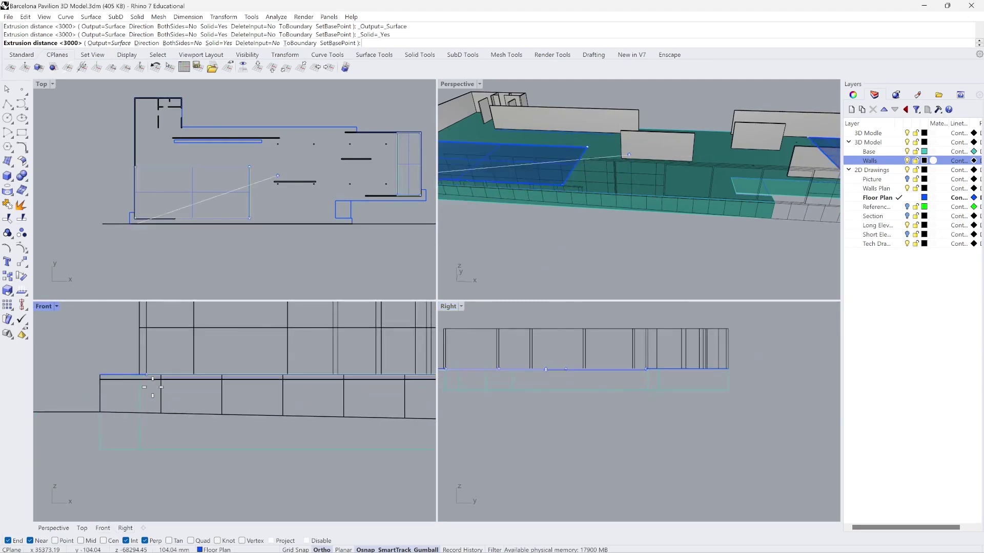
pyautogui.scroll(-1, 144, 398)
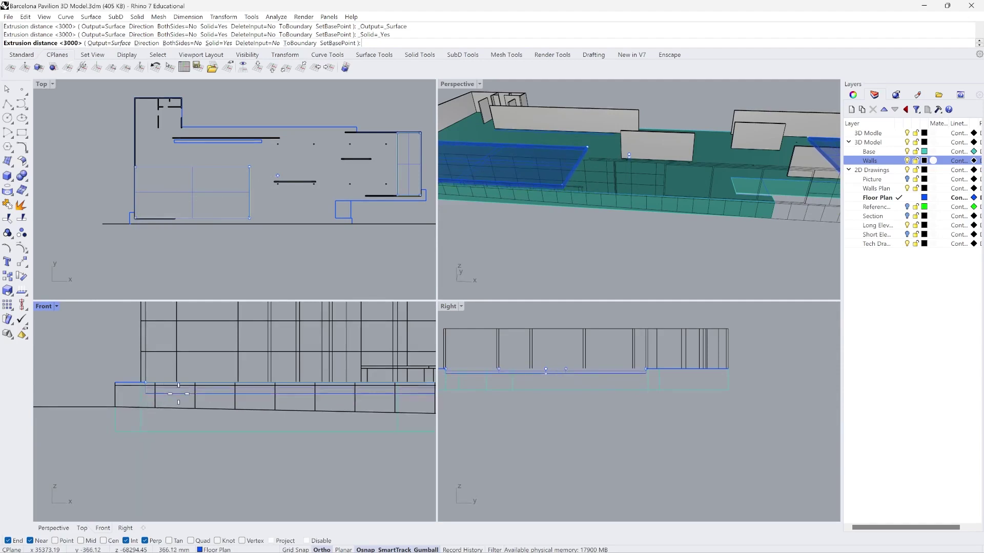
pyautogui.scroll(2, 201, 381)
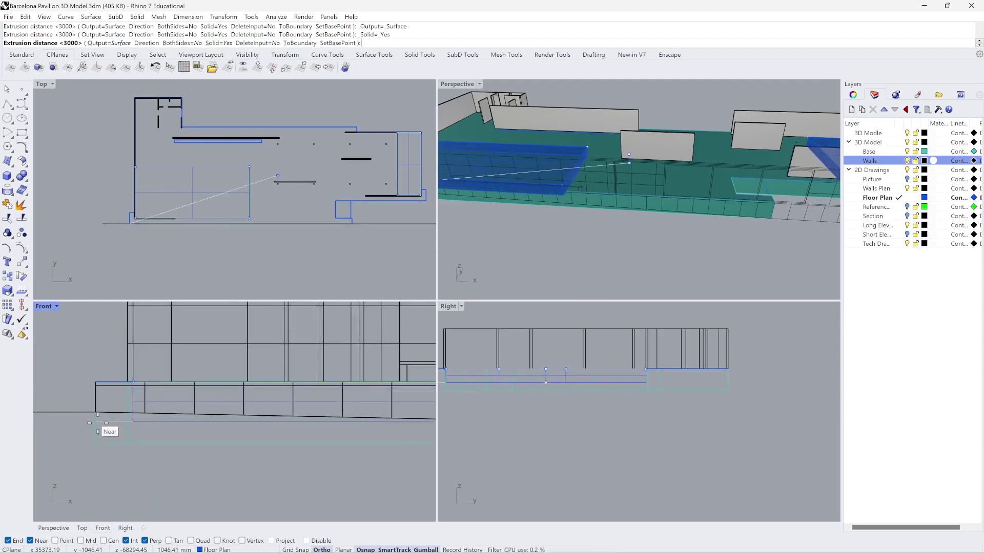
pyautogui.scroll(-2, 112, 411)
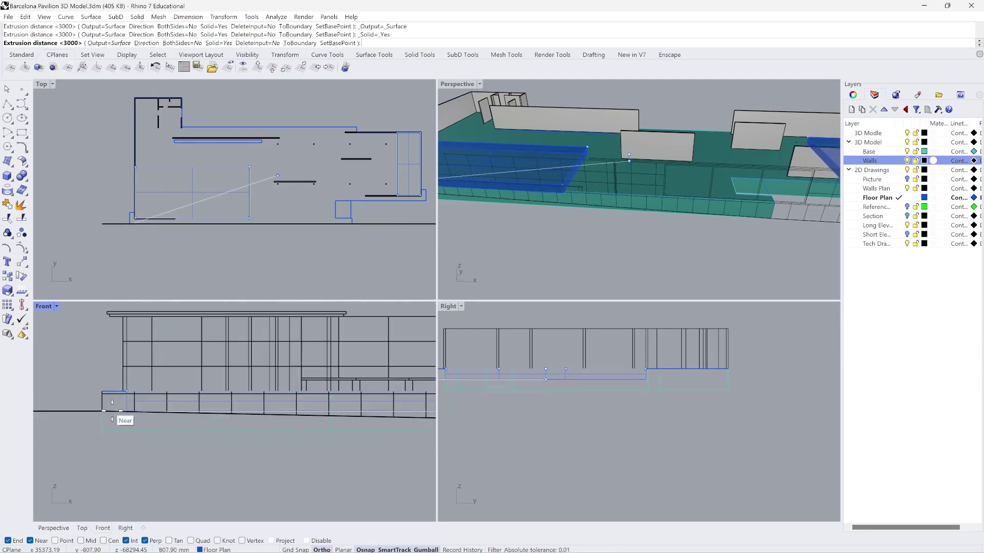
pyautogui.scroll(5, 117, 412)
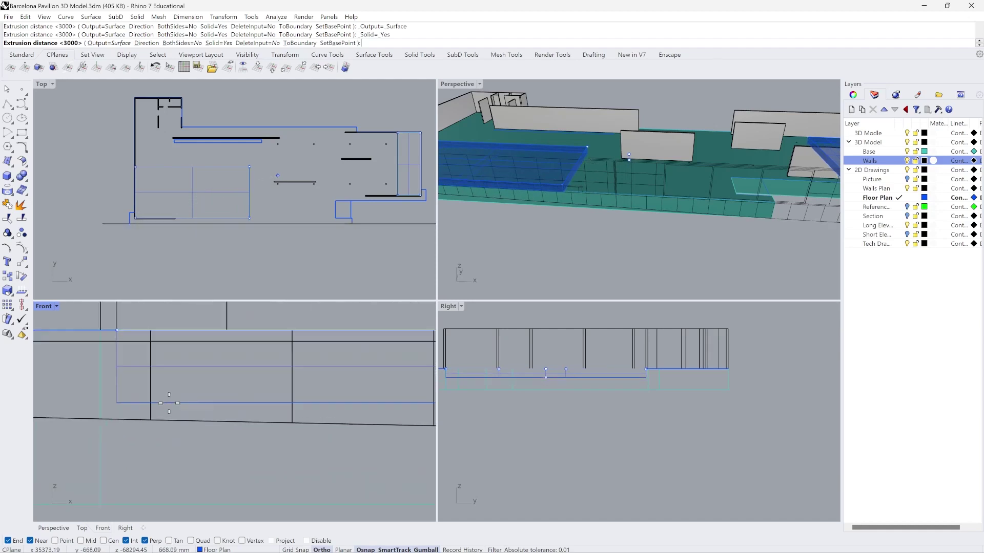
pyautogui.scroll(-2, 224, 404)
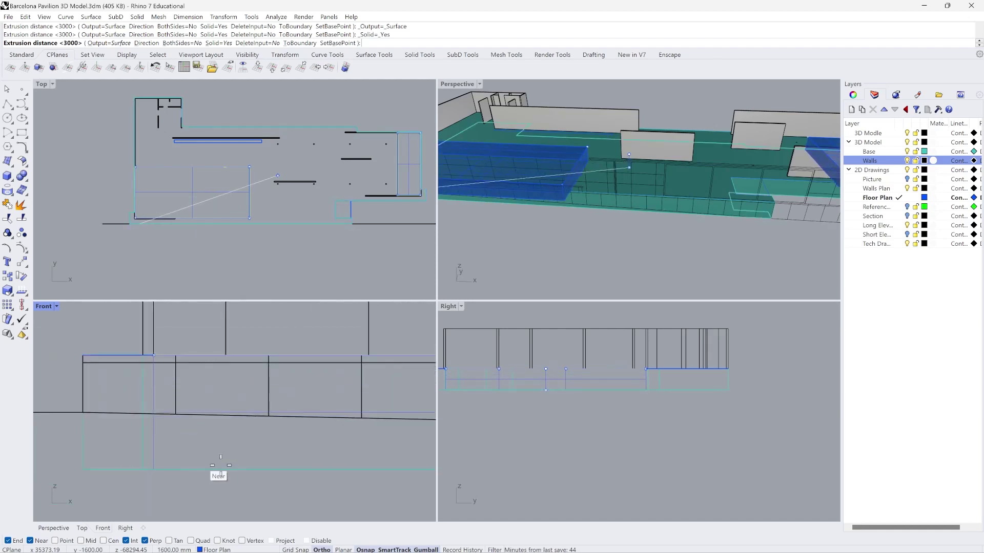
pyautogui.click(56, 306)
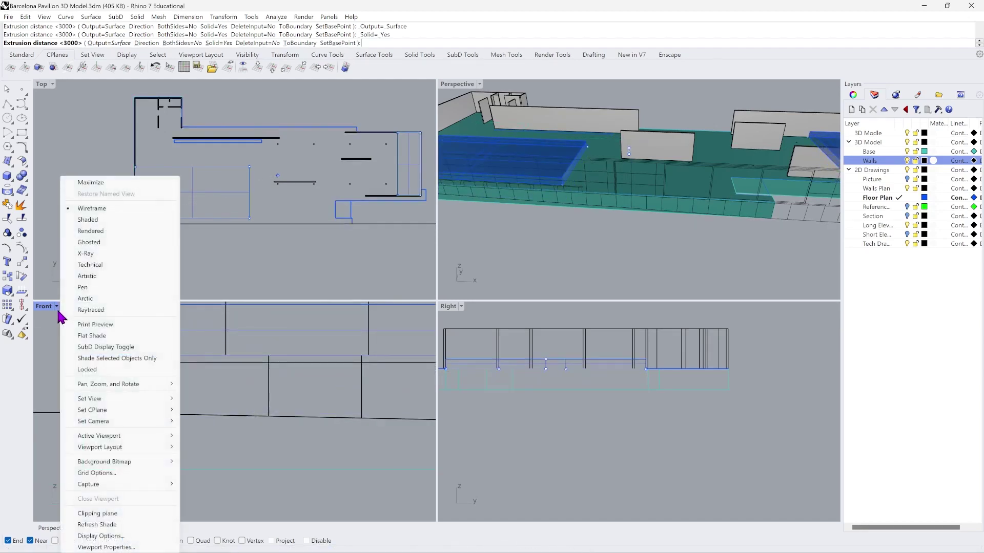
pyautogui.click(94, 253)
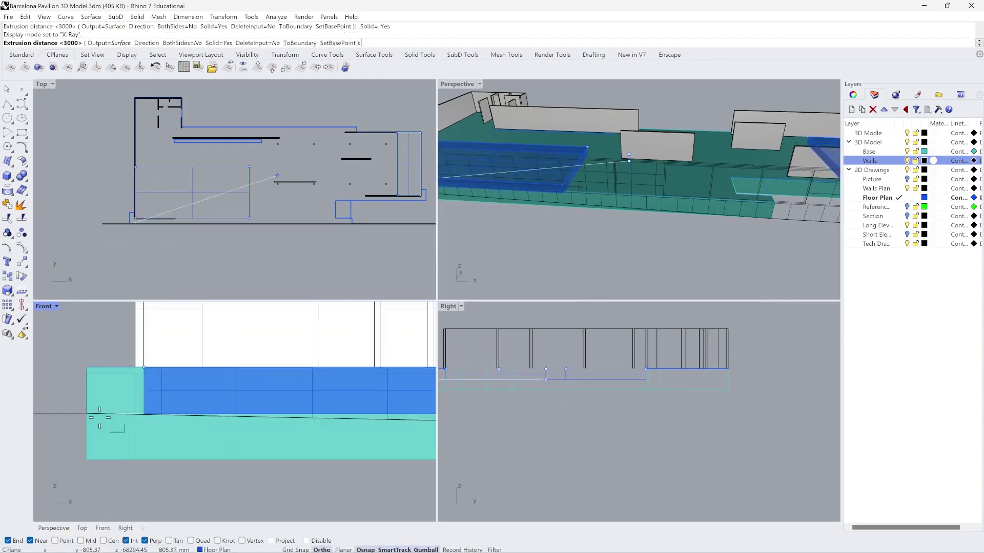
# Extrude the two pool rectangles downward as solids, about 1 m deep, ending just above the sloped ground line in the Front view.
pyautogui.scroll(-4, 81, 424)
pyautogui.scroll(6, 360, 420)
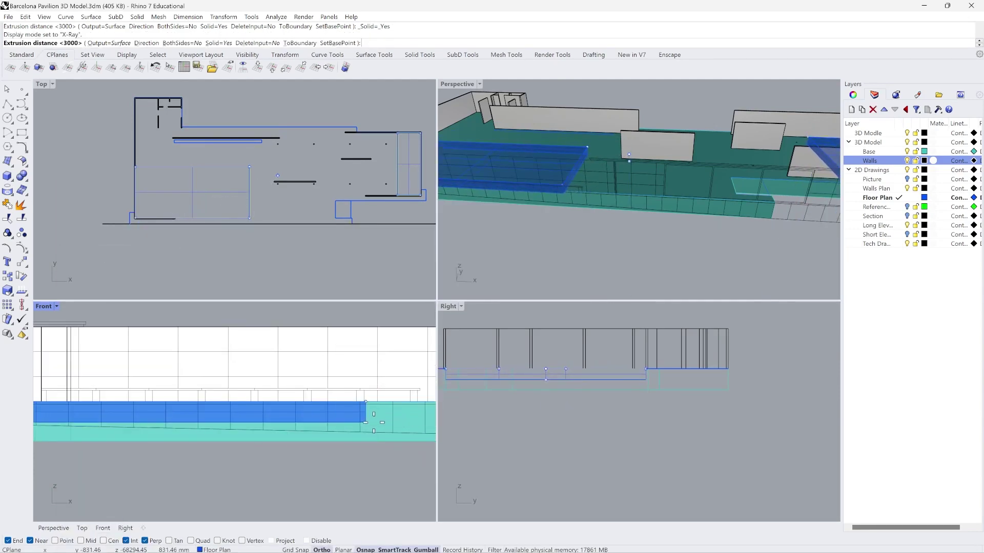
pyautogui.scroll(-4, 373, 423)
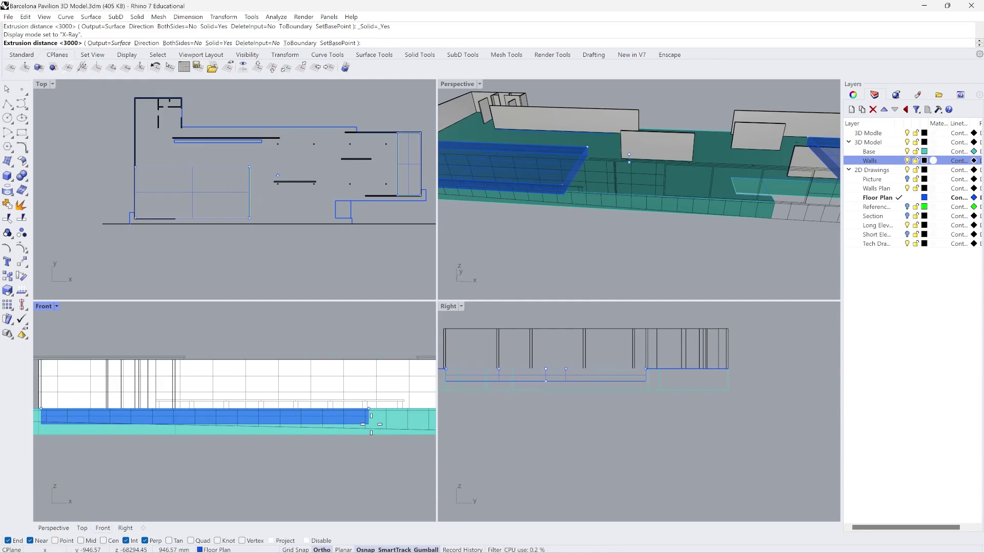
pyautogui.scroll(3, 371, 424)
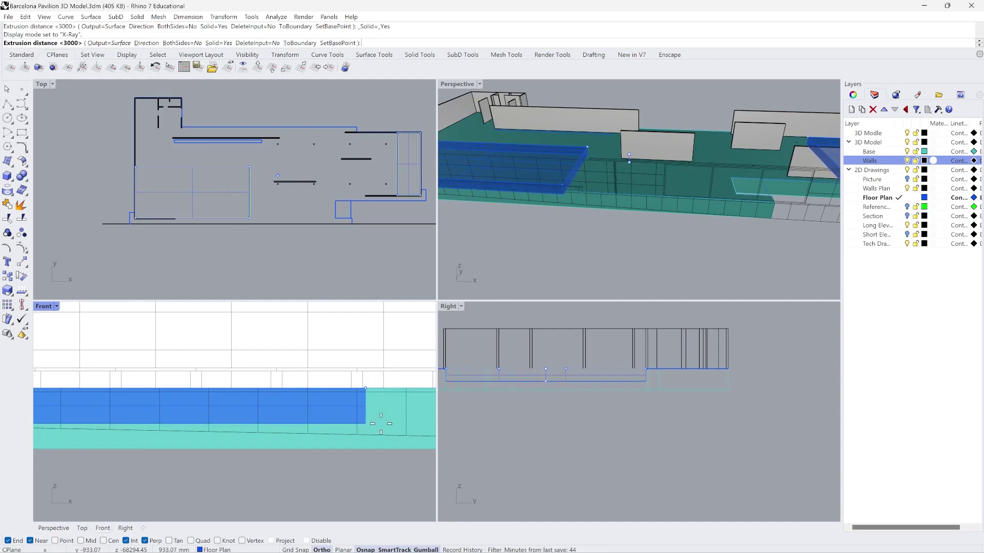
pyautogui.scroll(-4, 378, 419)
pyautogui.scroll(3, 376, 420)
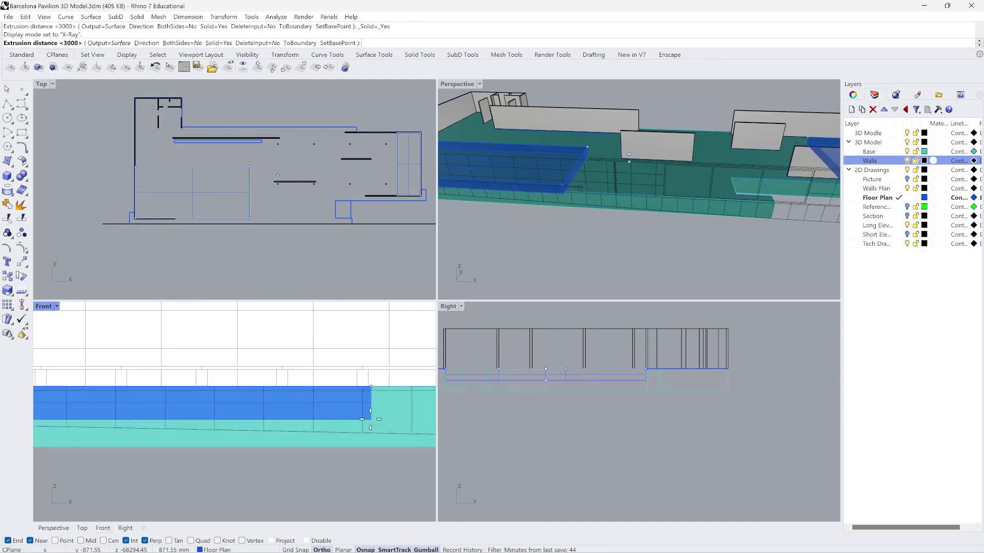
pyautogui.scroll(-1, 375, 423)
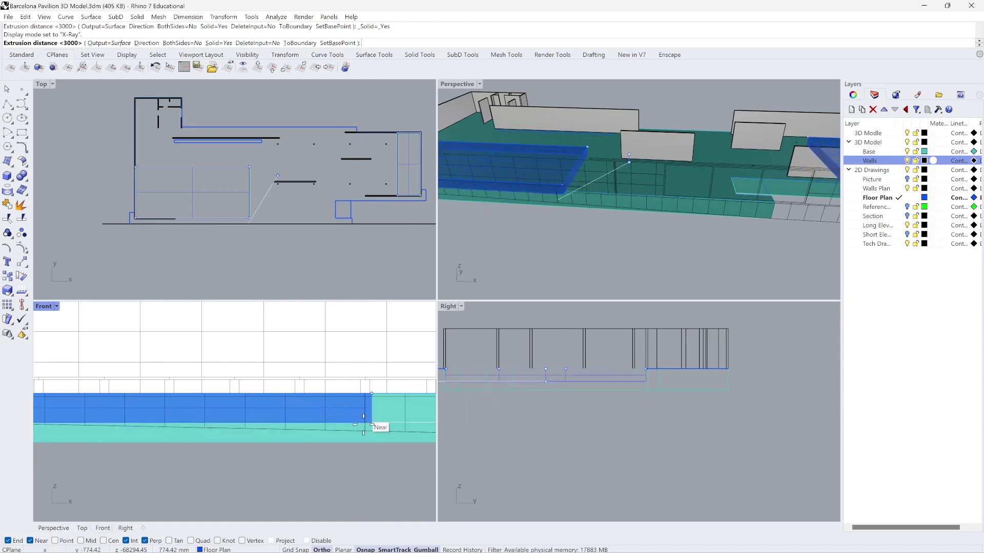
pyautogui.scroll(3, 372, 423)
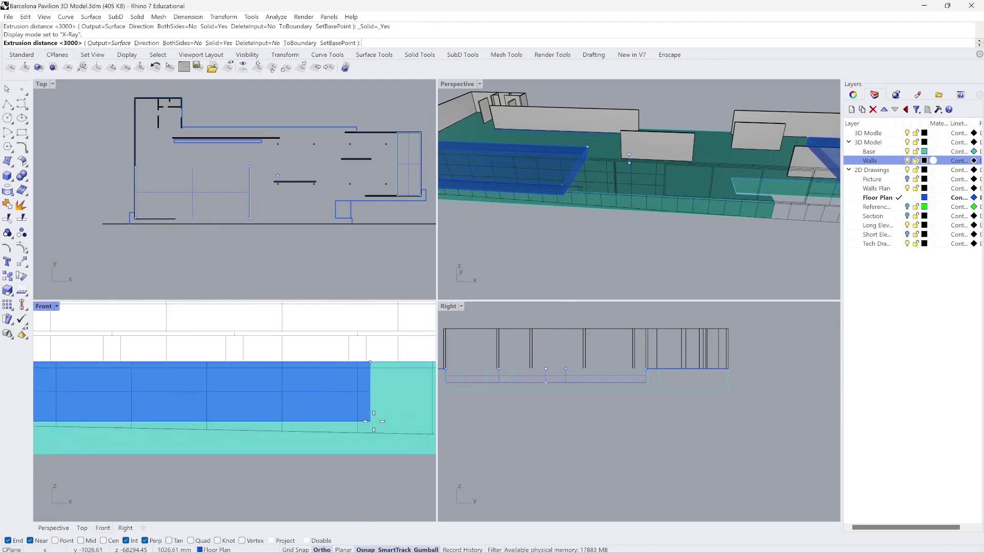
pyautogui.click(372, 423)
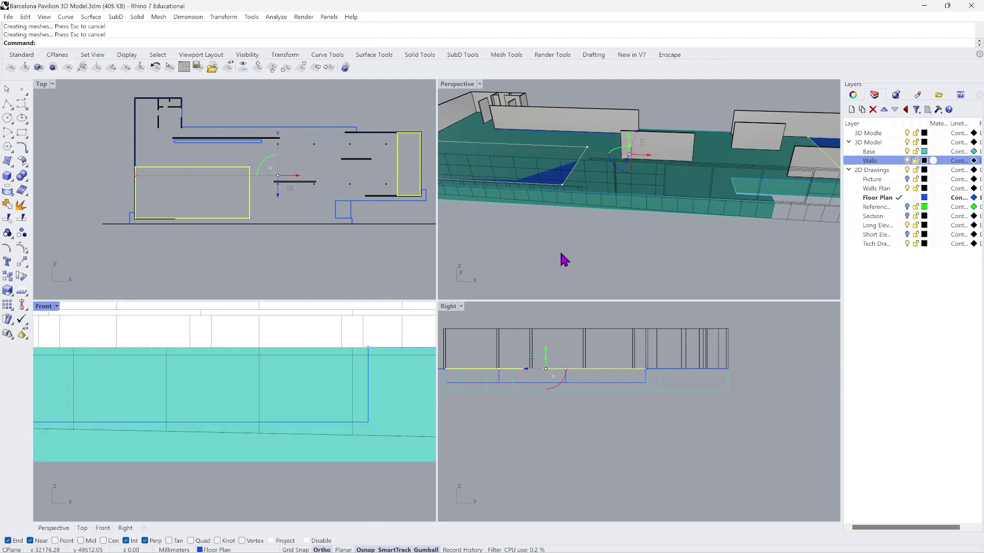
# Examine the extruded pool solids against the base's top surface in a maximized Perspective view.
pyautogui.scroll(-5, 611, 250)
pyautogui.scroll(5, 707, 208)
pyautogui.moveTo(702, 187); pyautogui.dragTo(511, 121, button='right')
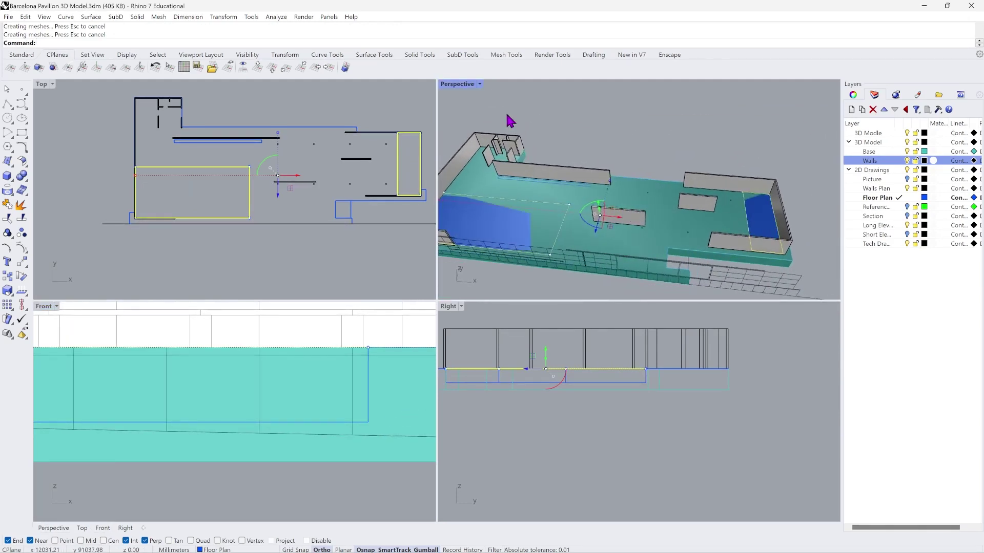
pyautogui.doubleClick(465, 87)
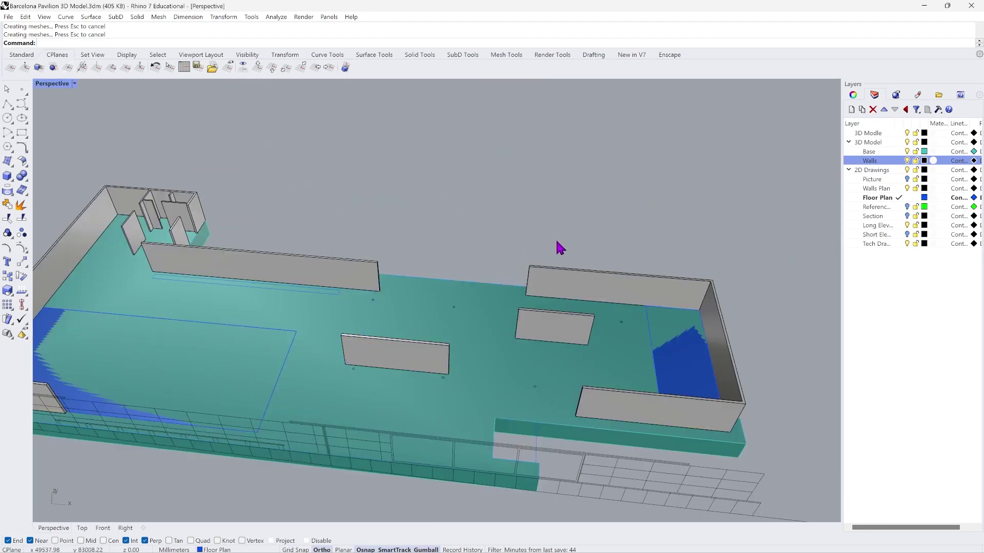
pyautogui.scroll(-3, 560, 248)
pyautogui.moveTo(582, 292); pyautogui.dragTo(494, 344, button='right')
pyautogui.scroll(5, 280, 264)
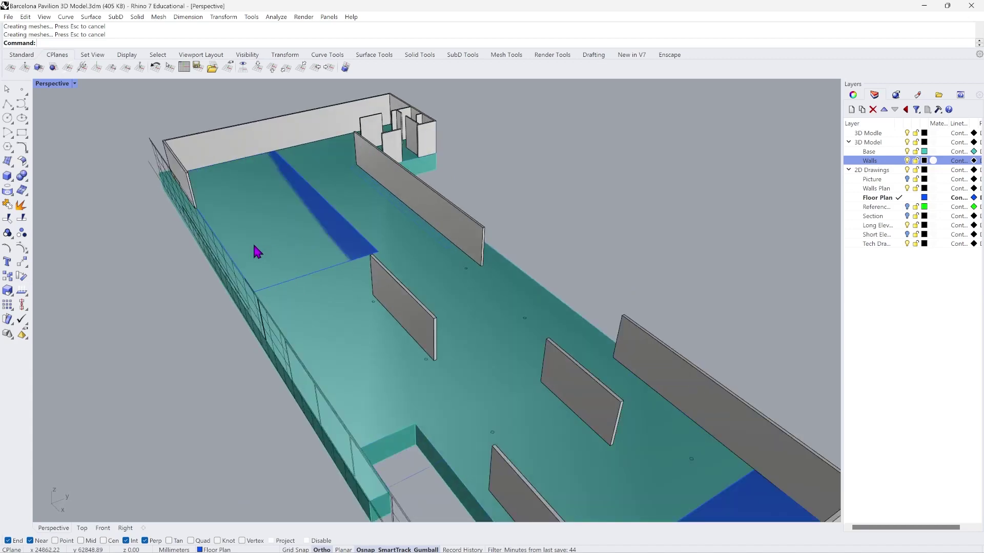
pyautogui.scroll(-5, 299, 279)
pyautogui.scroll(6, 299, 321)
# Select the large and small pool extrusions and move them up 10 mm vertically.
pyautogui.click(297, 322)
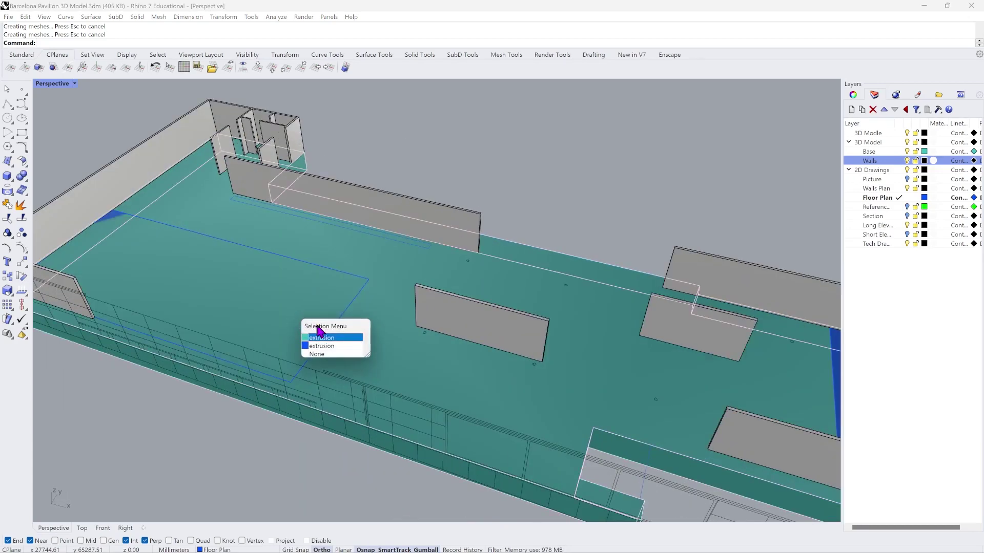
pyautogui.click(332, 346)
pyautogui.scroll(-4, 261, 279)
pyautogui.scroll(5, 515, 347)
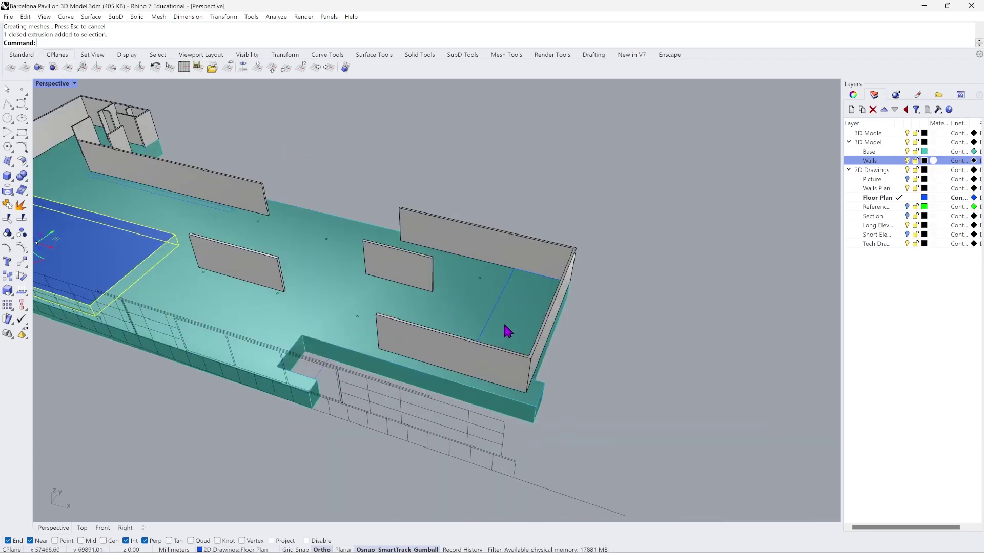
pyautogui.click(514, 332)
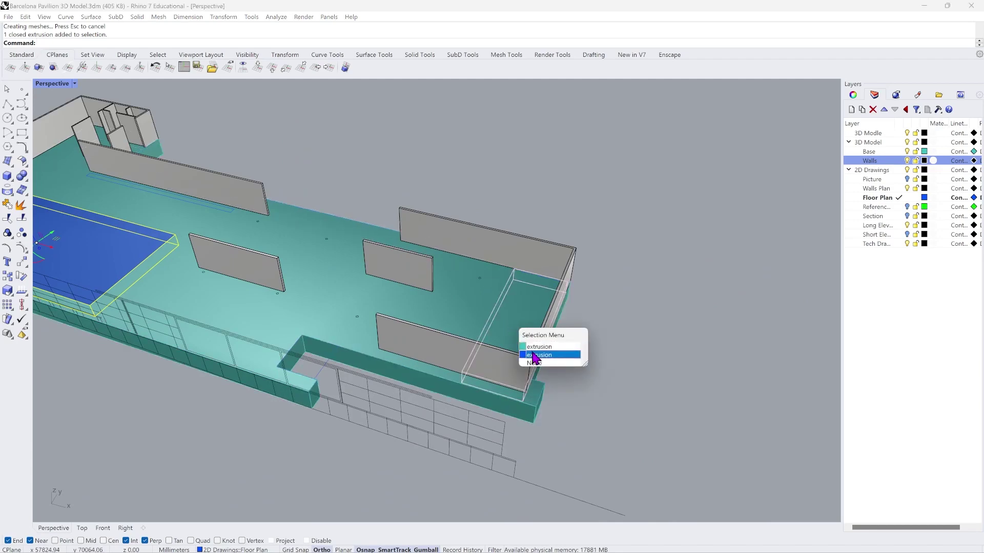
pyautogui.click(527, 353)
pyautogui.scroll(-3, 325, 343)
pyautogui.scroll(5, 251, 309)
pyautogui.moveTo(292, 295); pyautogui.dragTo(302, 345, button='right')
pyautogui.scroll(4, 303, 344)
pyautogui.scroll(-5, 309, 322)
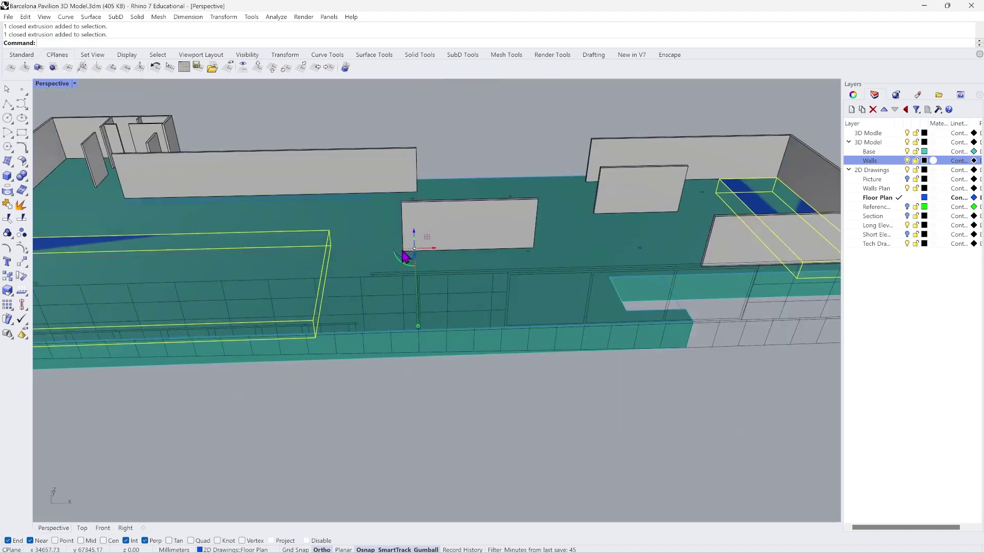
pyautogui.scroll(2, 421, 242)
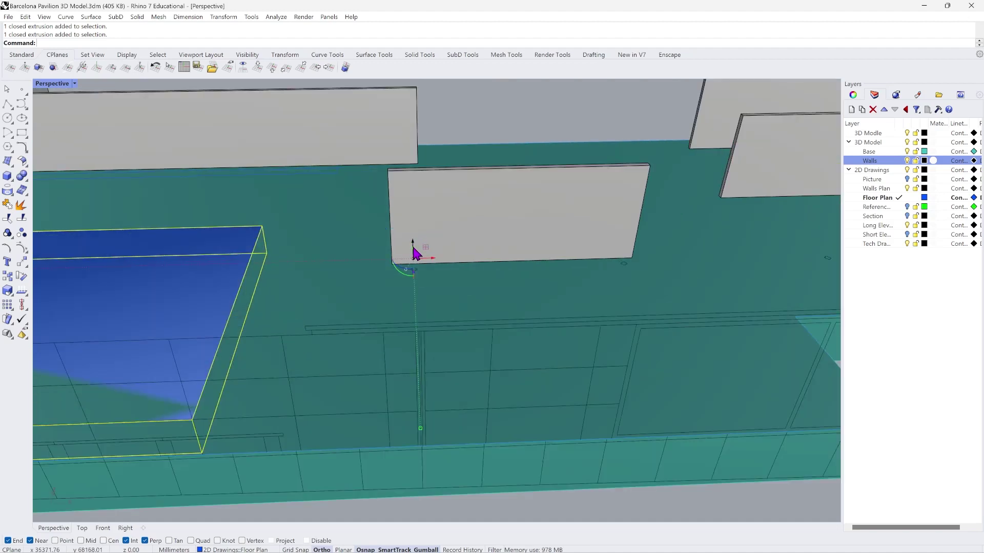
pyautogui.moveTo(421, 257); pyautogui.dragTo(414, 242, button='right')
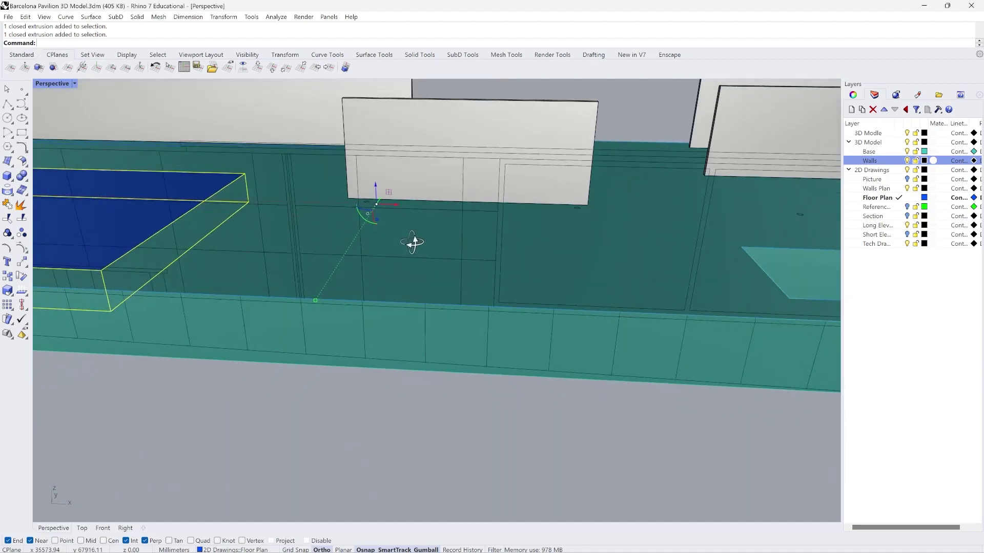
pyautogui.doubleClick(52, 83)
pyautogui.scroll(-5, 334, 435)
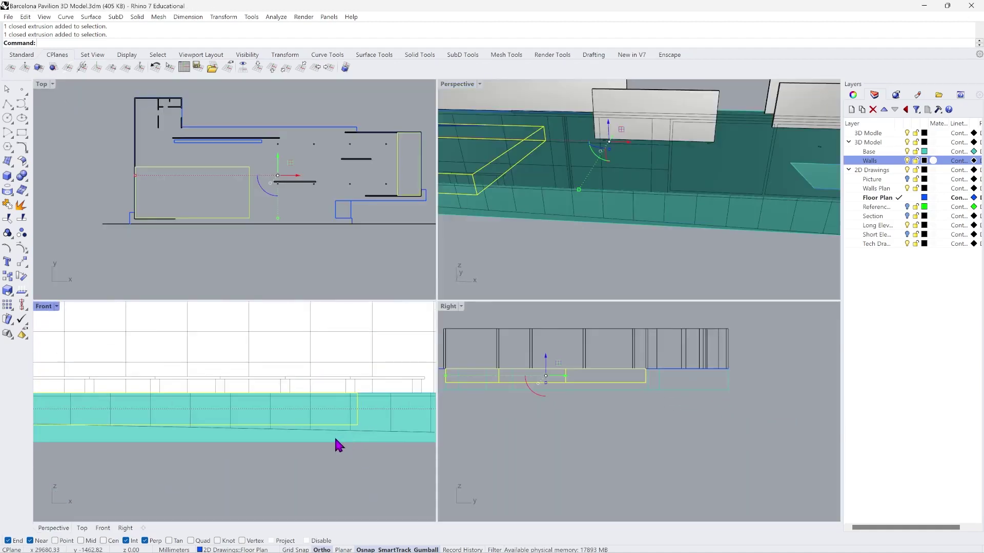
pyautogui.scroll(3, 351, 442)
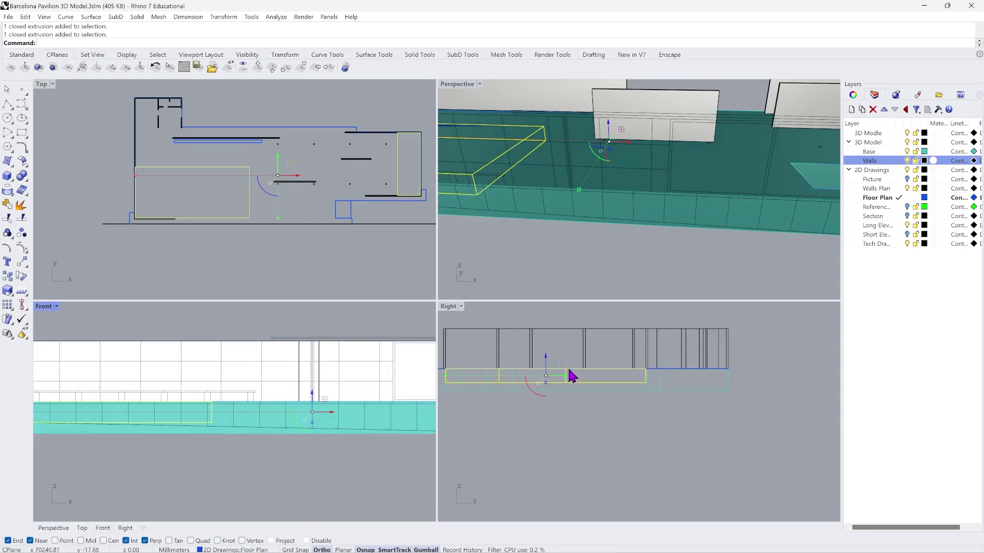
pyautogui.scroll(6, 571, 375)
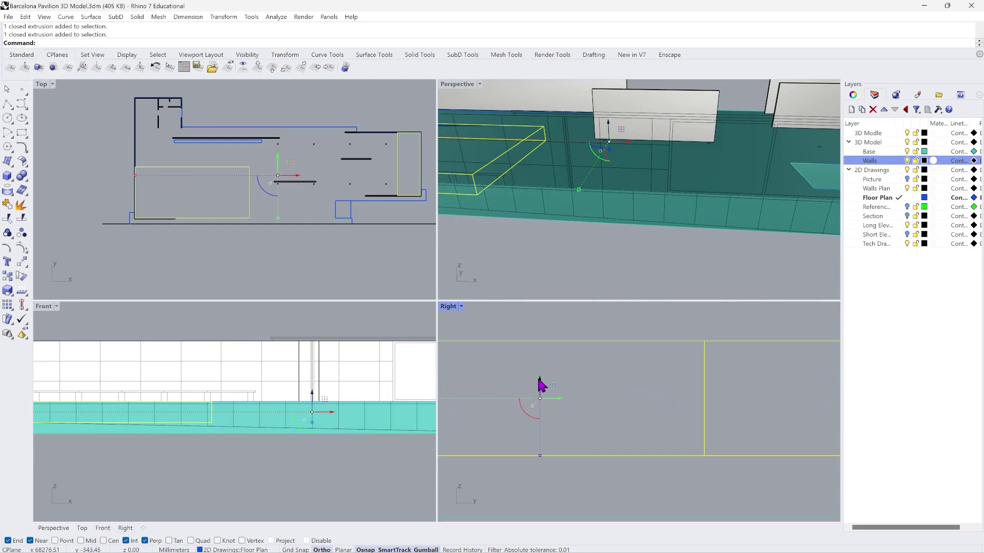
pyautogui.click(541, 381)
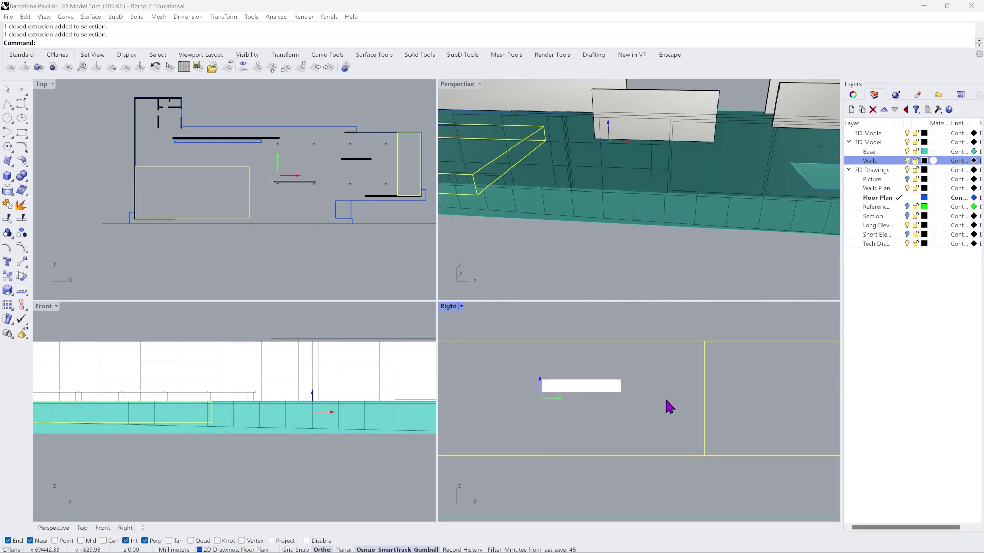
pyautogui.write('10')
pyautogui.press('Return')
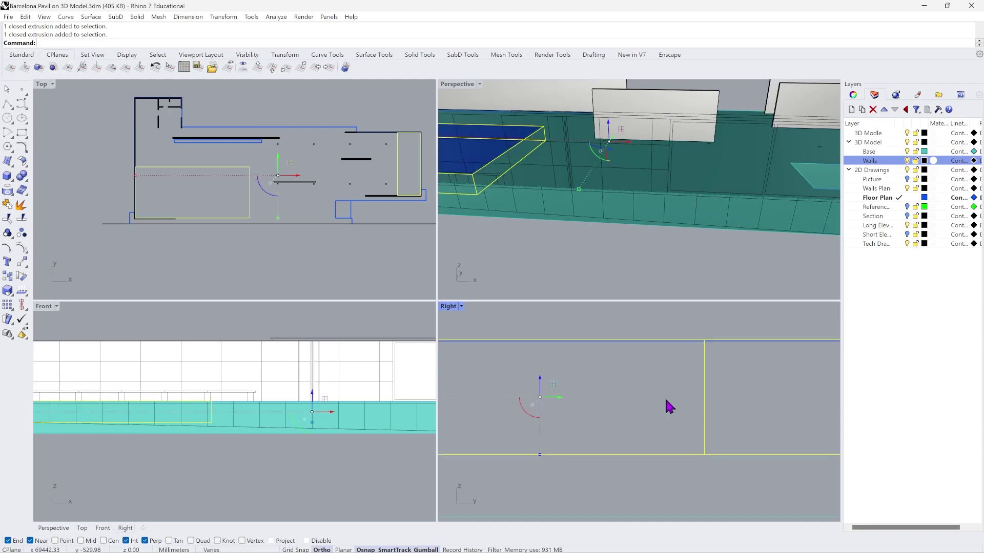
# Undo the 10 mm upward move and the extrusion of the two pool rectangles.
pyautogui.scroll(10, 714, 352)
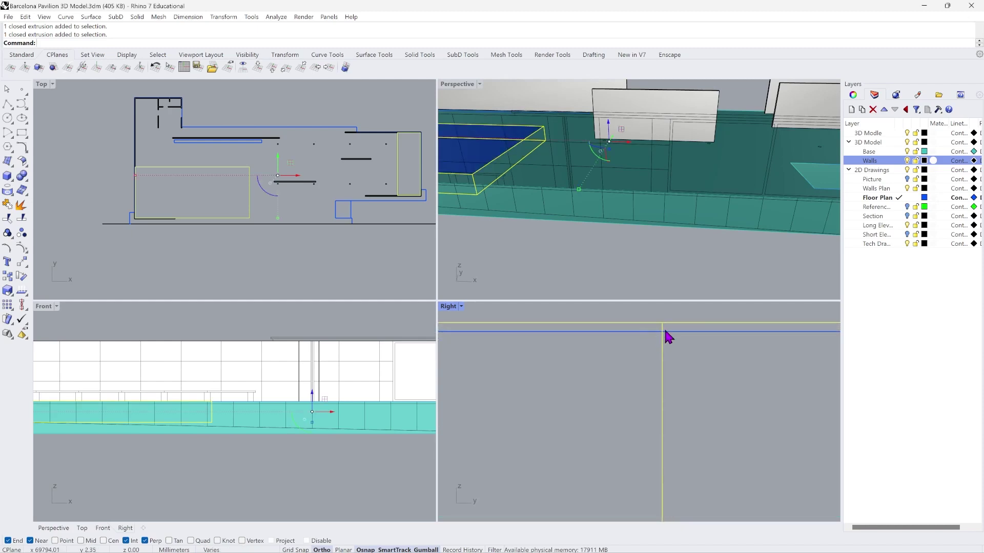
pyautogui.scroll(-5, 666, 344)
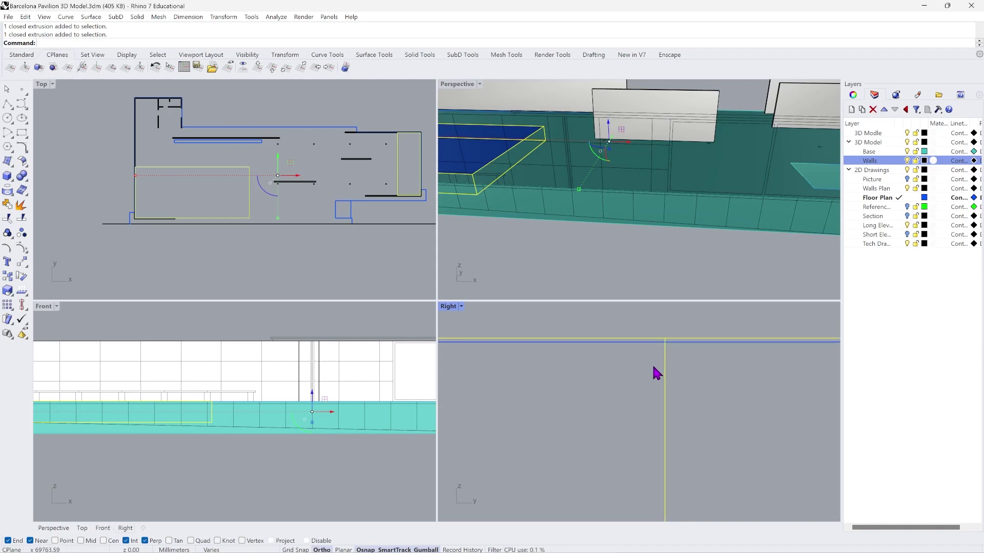
pyautogui.hotkey('ctrl', 'z')
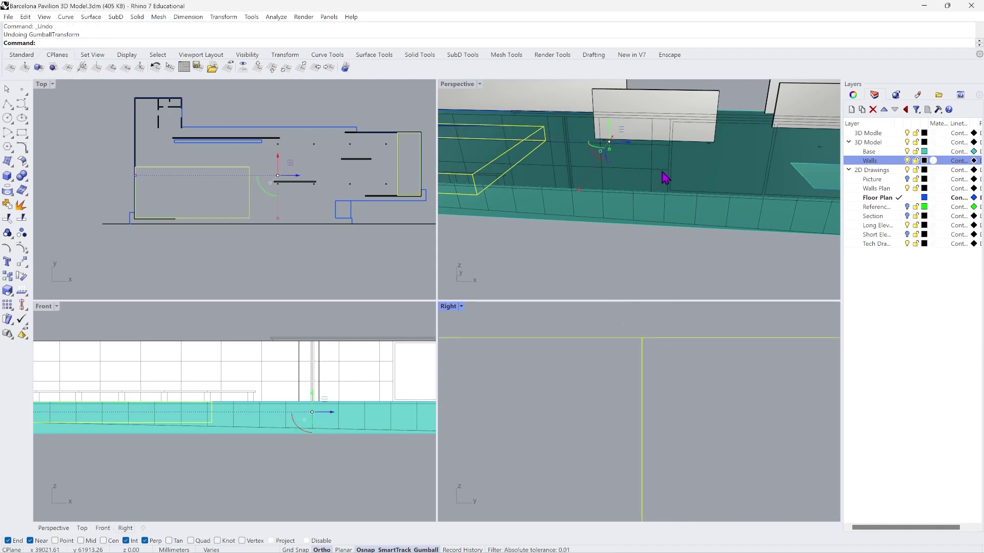
pyautogui.scroll(-5, 658, 173)
pyautogui.scroll(1, 630, 164)
pyautogui.scroll(4, 592, 203)
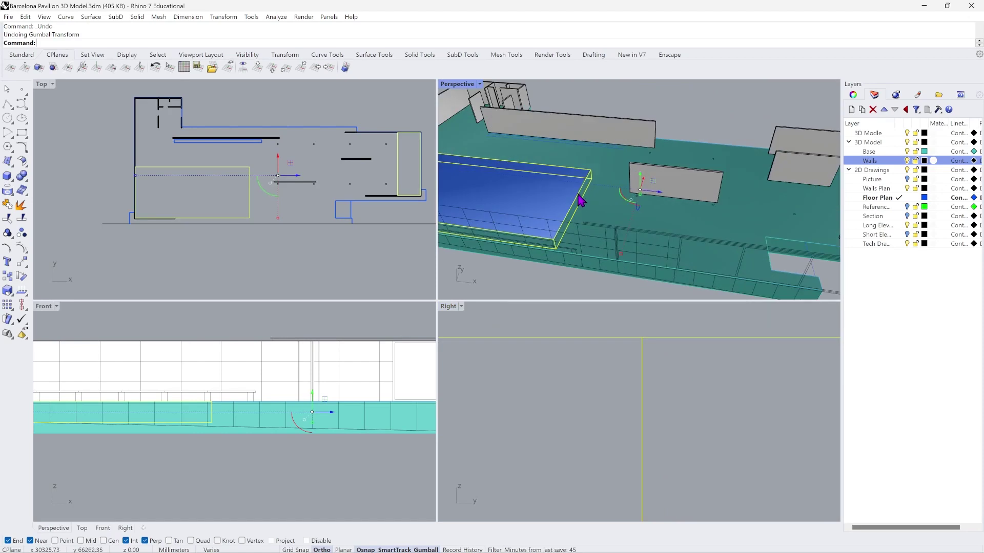
pyautogui.hotkey('ctrl', 'z')
pyautogui.scroll(-3, 584, 201)
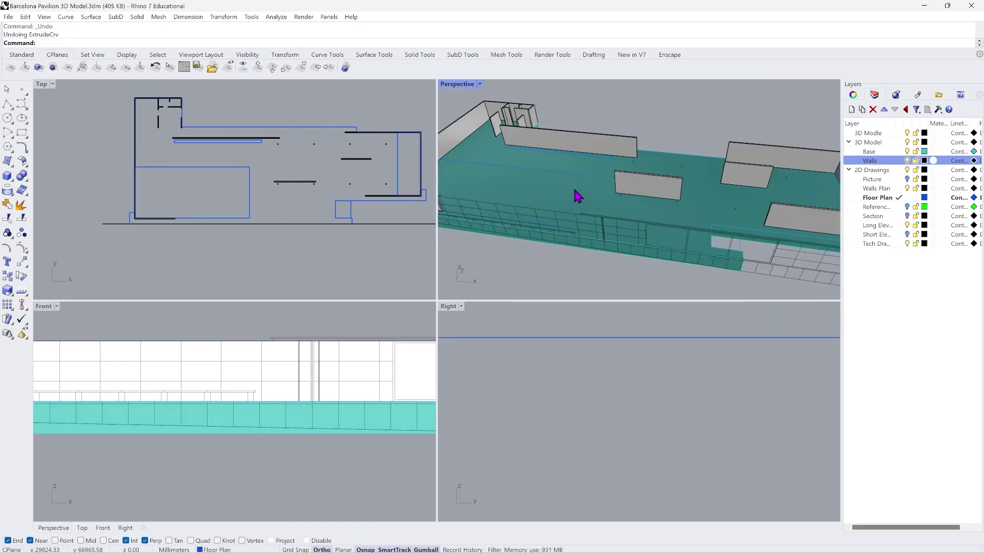
# Extrude the large and small pool rectangles as solids to both sides of the curves, about 1286 mm each way.
pyautogui.click(580, 189)
pyautogui.scroll(-2, 555, 207)
pyautogui.scroll(3, 764, 201)
pyautogui.keyDown('shift'); pyautogui.click(734, 185); pyautogui.keyUp('shift')
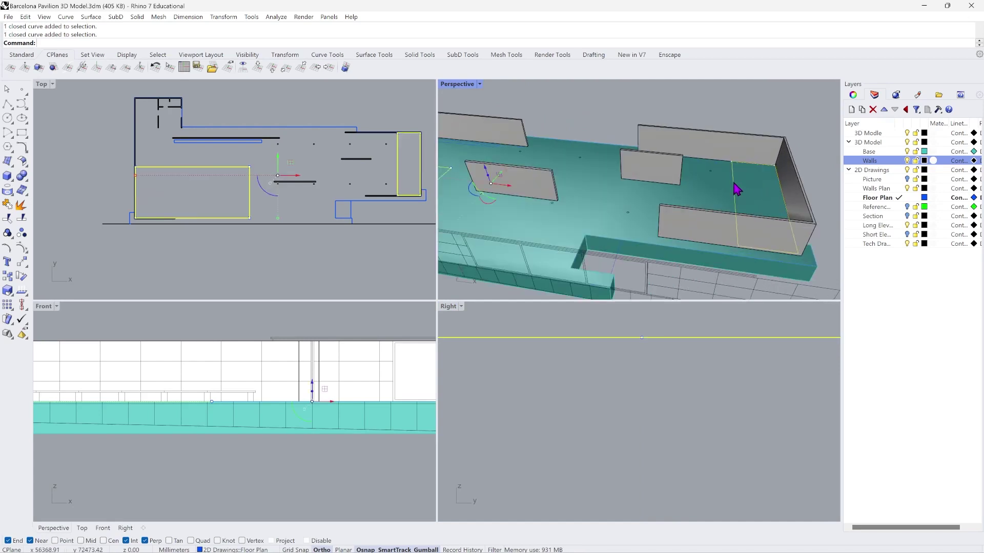
pyautogui.scroll(-3, 763, 223)
pyautogui.scroll(5, 689, 348)
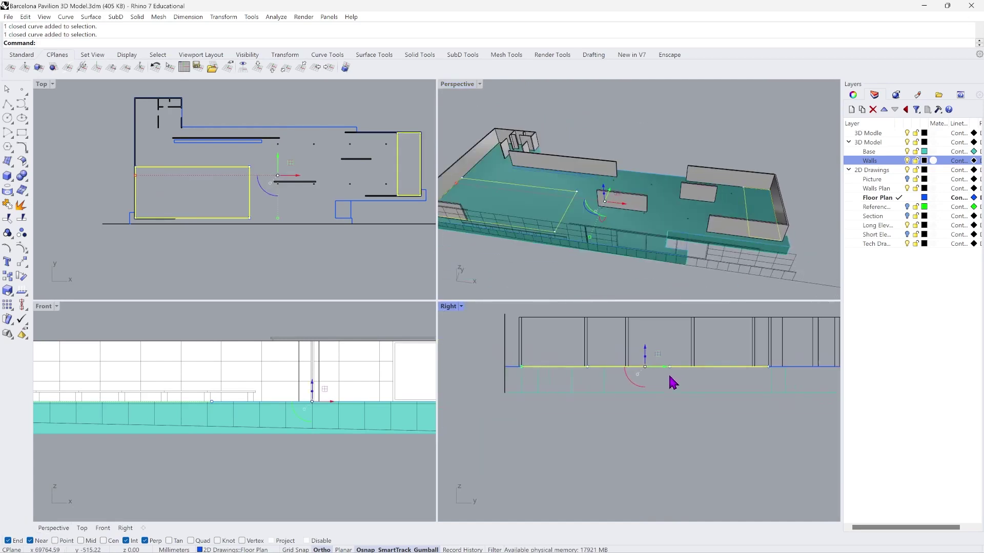
pyautogui.click(137, 17)
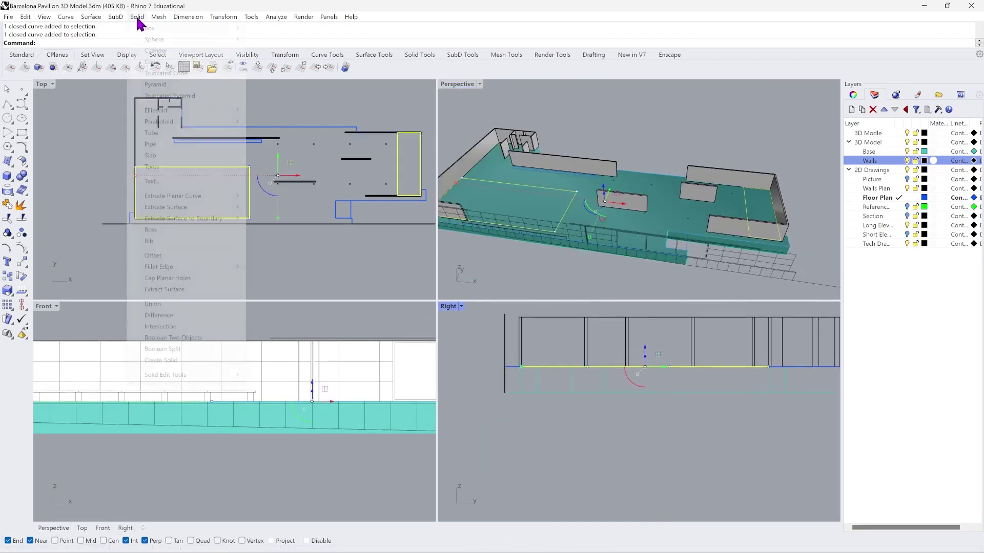
pyautogui.moveTo(220, 197)
pyautogui.click(282, 197)
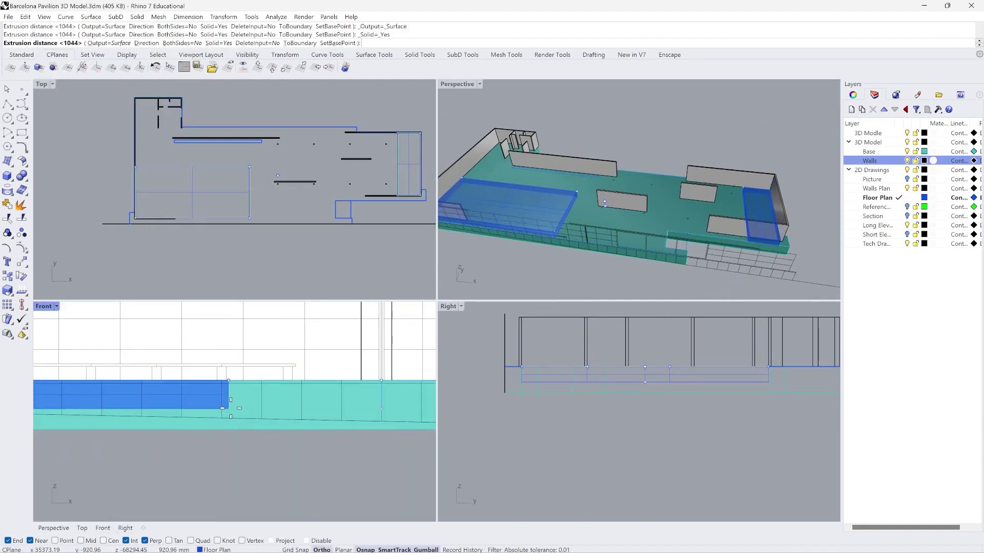
pyautogui.click(182, 44)
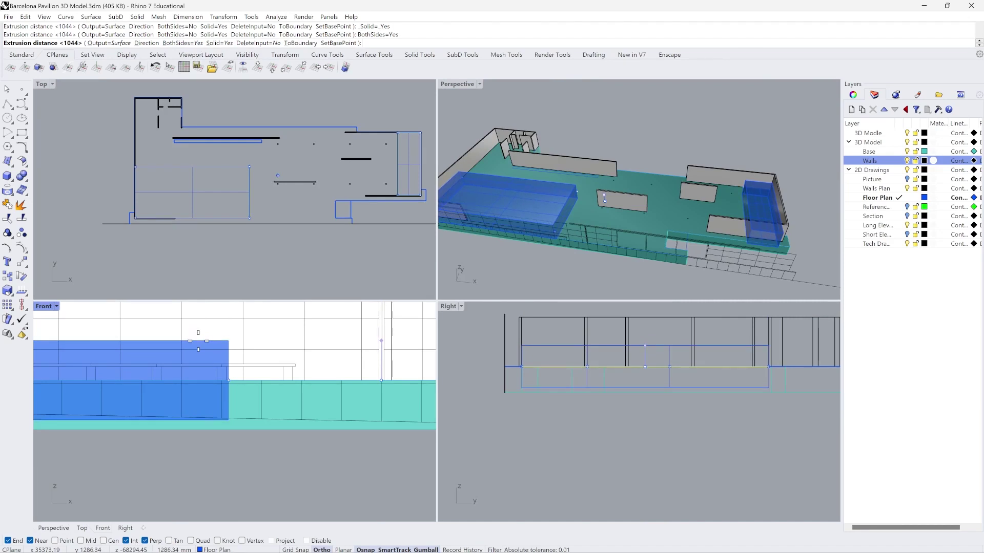
pyautogui.click(199, 333)
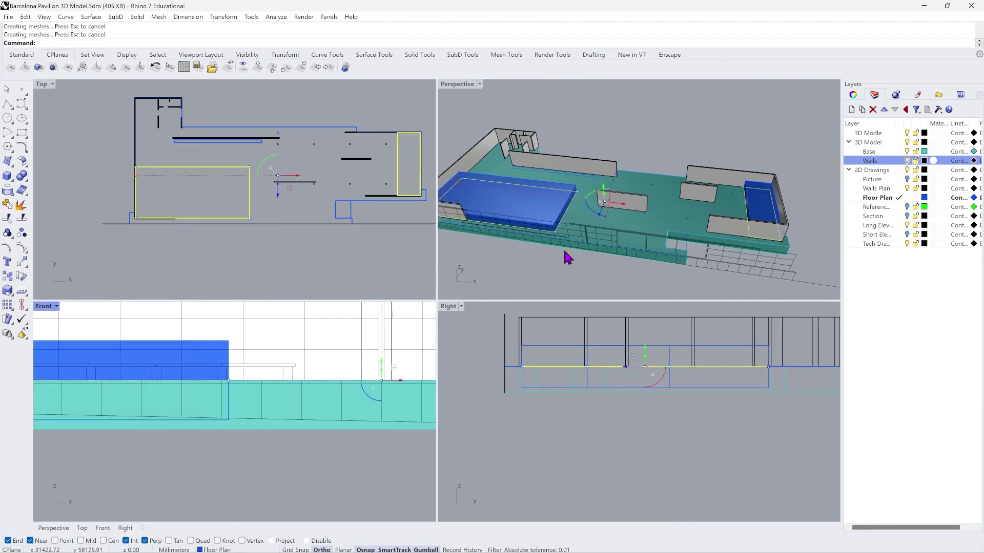
# Select each pool solid in turn and inspect both against the base in a maximized Perspective view.
pyautogui.click(717, 131)
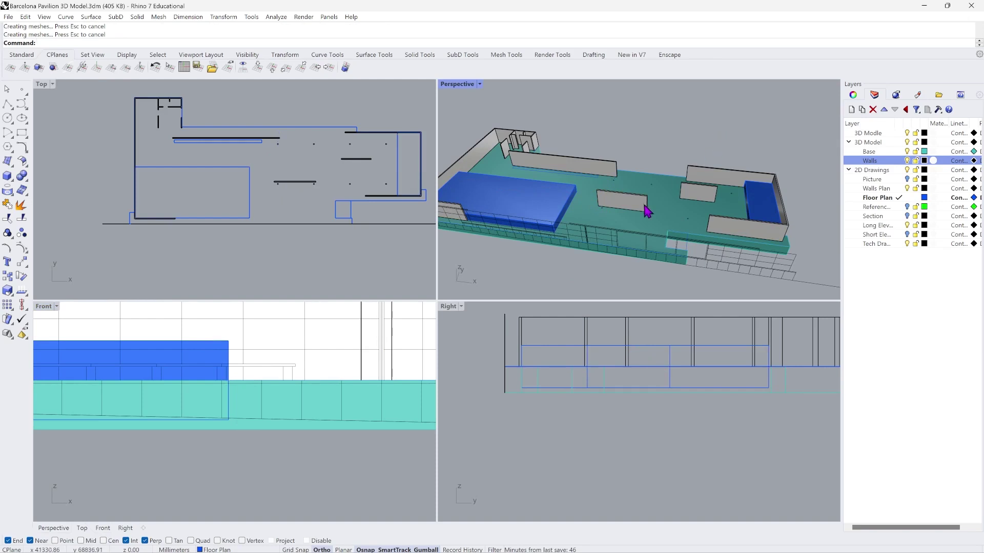
pyautogui.moveTo(654, 207); pyautogui.dragTo(597, 200, button='right')
pyautogui.scroll(3, 544, 148)
pyautogui.click(544, 148)
pyautogui.scroll(-4, 544, 148)
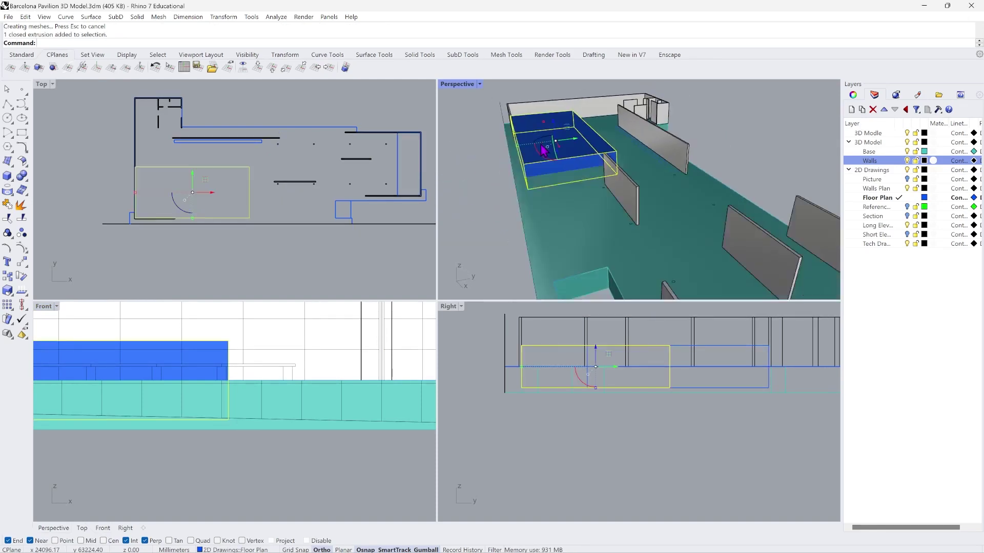
pyautogui.moveTo(678, 252); pyautogui.dragTo(741, 219, button='right')
pyautogui.scroll(3, 754, 211)
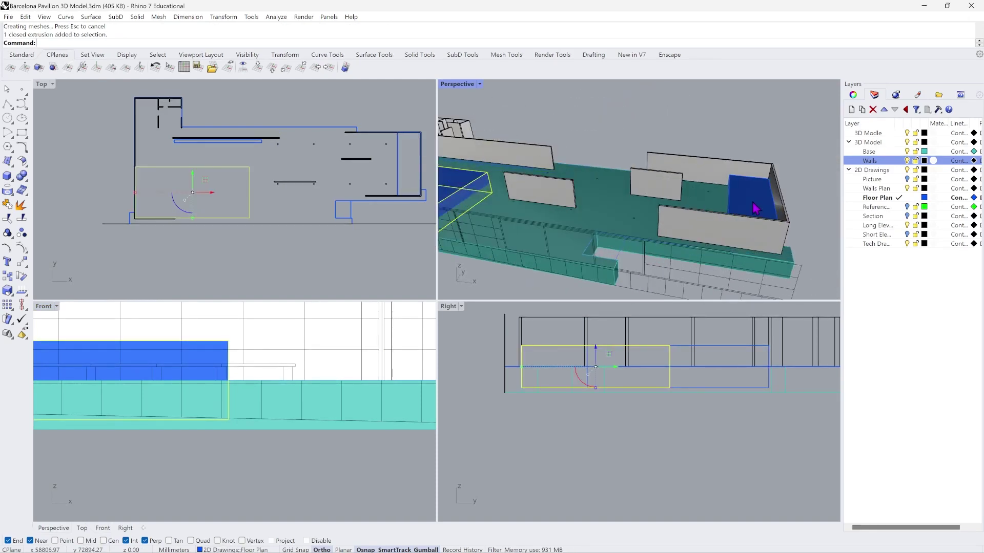
pyautogui.click(757, 208)
pyautogui.click(716, 104)
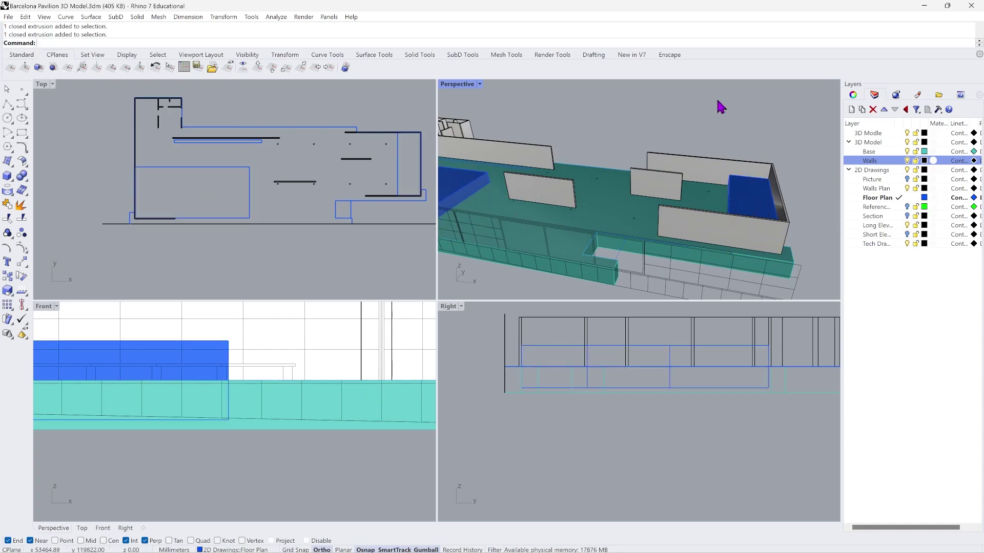
pyautogui.doubleClick(450, 85)
pyautogui.scroll(-5, 499, 313)
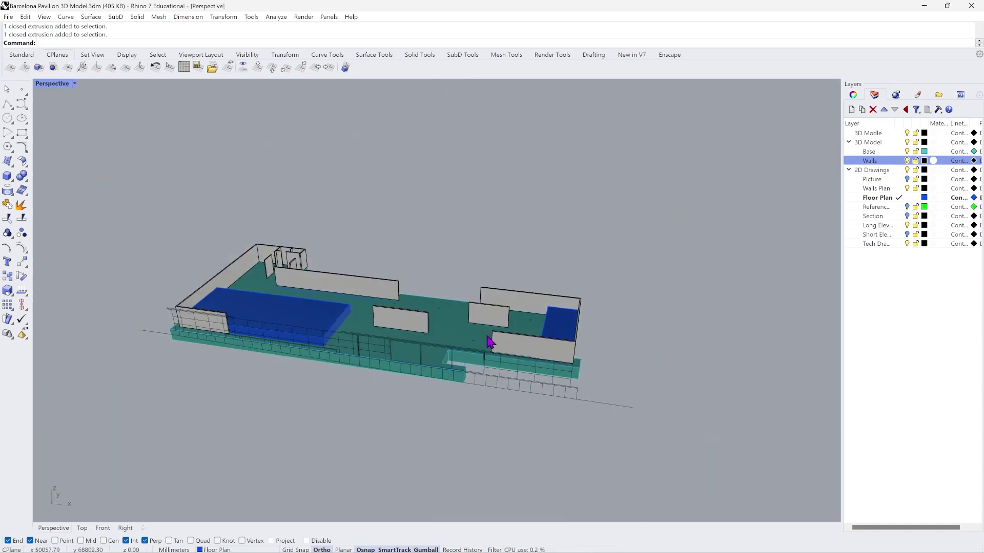
pyautogui.moveTo(490, 341); pyautogui.dragTo(384, 351, button='right')
pyautogui.scroll(3, 361, 344)
pyautogui.scroll(3, 511, 365)
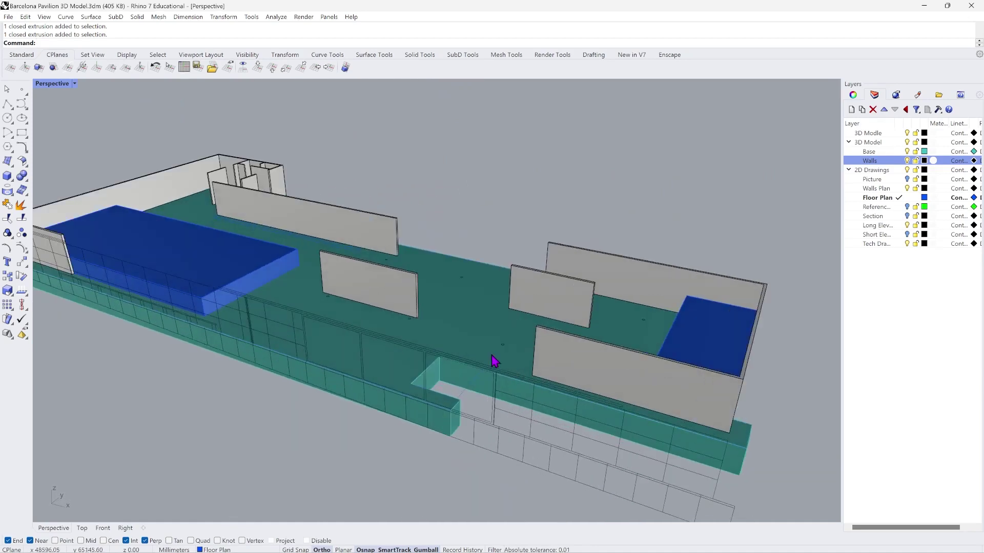
# Create a solid box in the empty space beyond the small-pool end of the pavilion.
pyautogui.scroll(-6, 203, 183)
pyautogui.scroll(8, 544, 282)
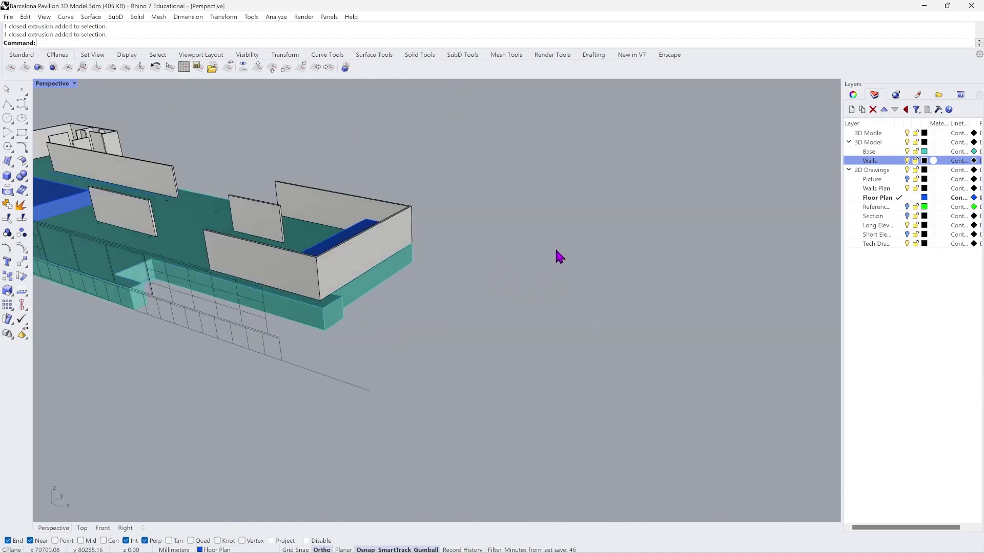
pyautogui.moveTo(562, 270); pyautogui.dragTo(506, 291, button='right')
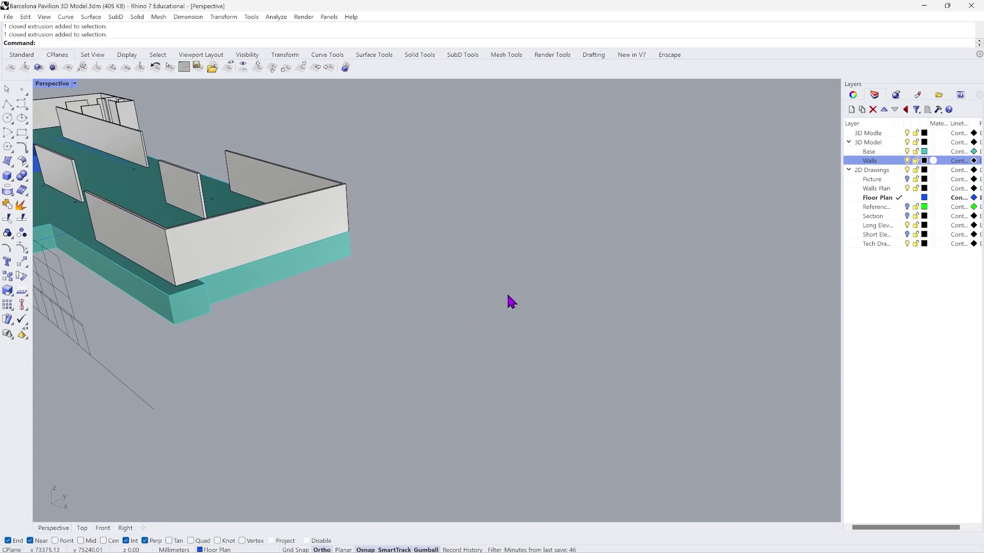
pyautogui.click(8, 177)
pyautogui.click(382, 379)
pyautogui.click(573, 441)
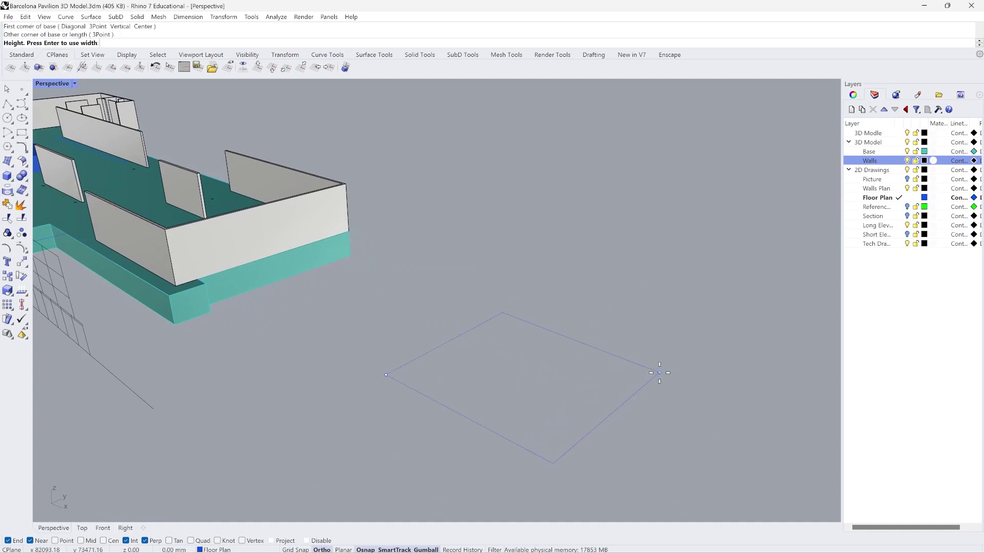
pyautogui.click(580, 372)
pyautogui.scroll(3, 581, 373)
pyautogui.scroll(-5, 581, 373)
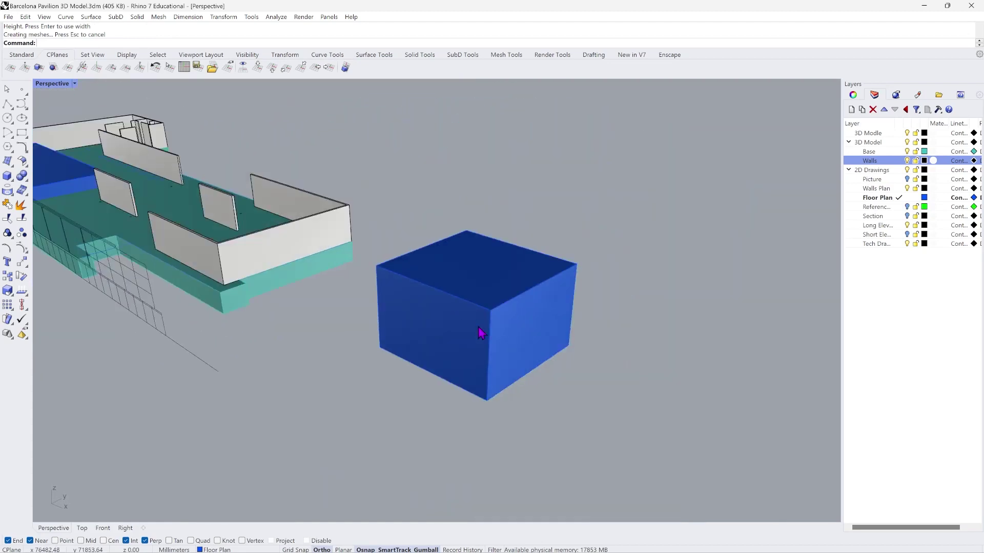
pyautogui.scroll(3, 478, 333)
# Add a sphere centred on the box's upper corner farthest from the pavilion, so that it overlaps the box.
pyautogui.click(21, 175)
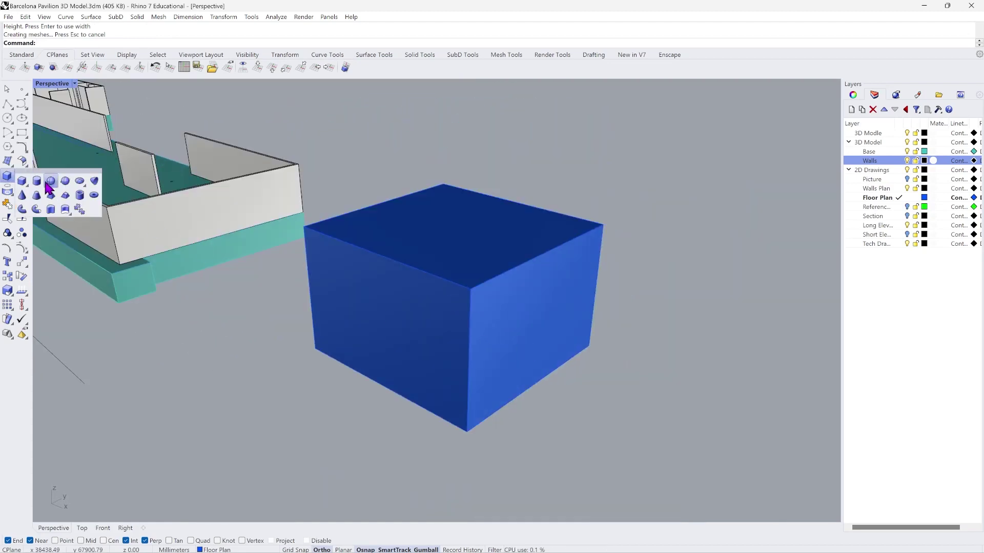
pyautogui.click(50, 187)
pyautogui.click(603, 225)
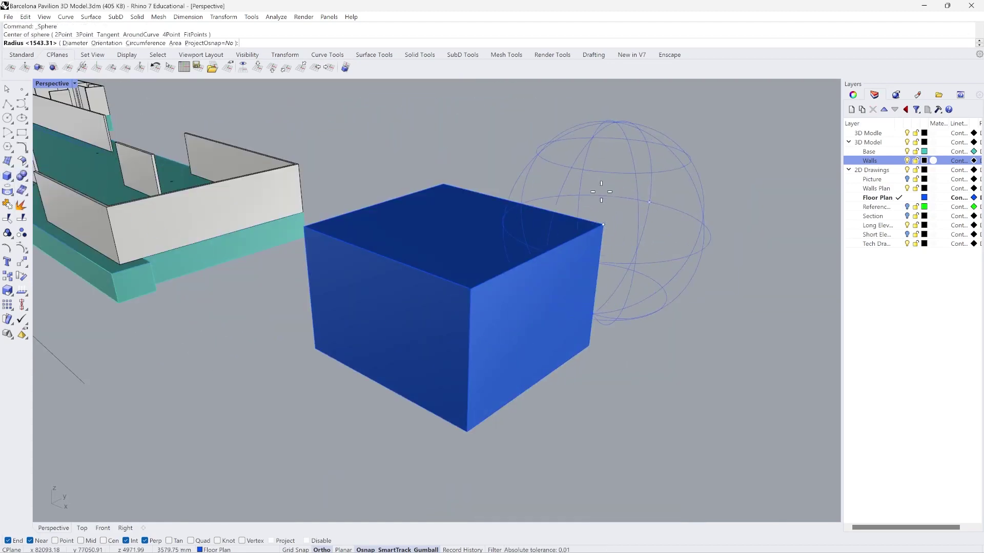
pyautogui.click(634, 315)
# Add a vertical cone with its base centred on the box's lower corner nearest the pavilion, rising above the box's top.
pyautogui.click(23, 190)
pyautogui.click(29, 204)
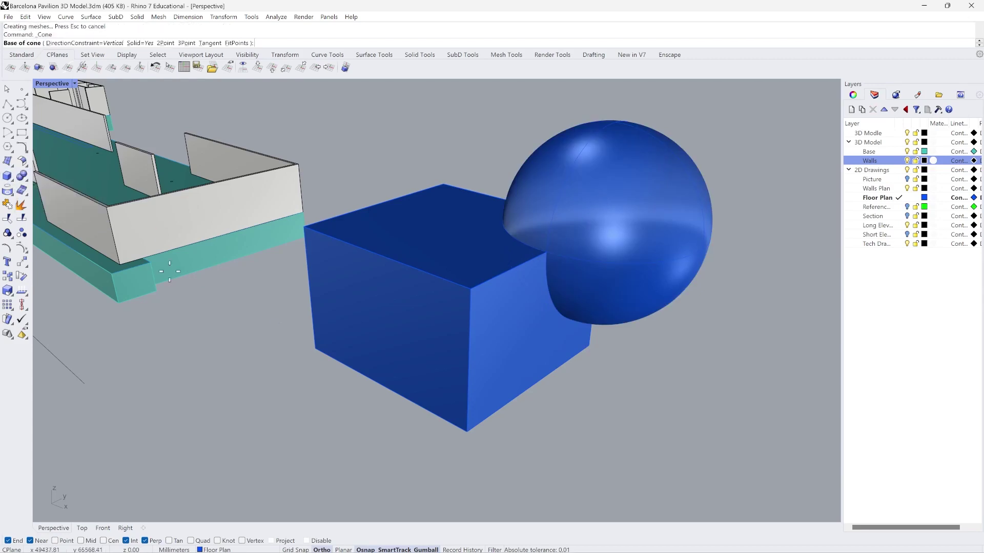
pyautogui.click(315, 349)
pyautogui.click(353, 320)
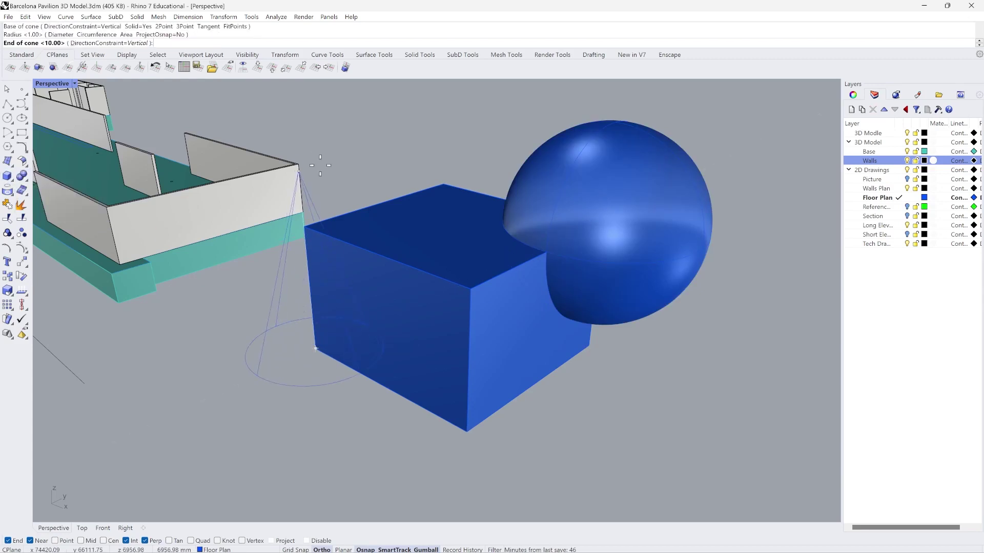
pyautogui.click(344, 180)
pyautogui.moveTo(335, 357); pyautogui.dragTo(319, 334, button='right')
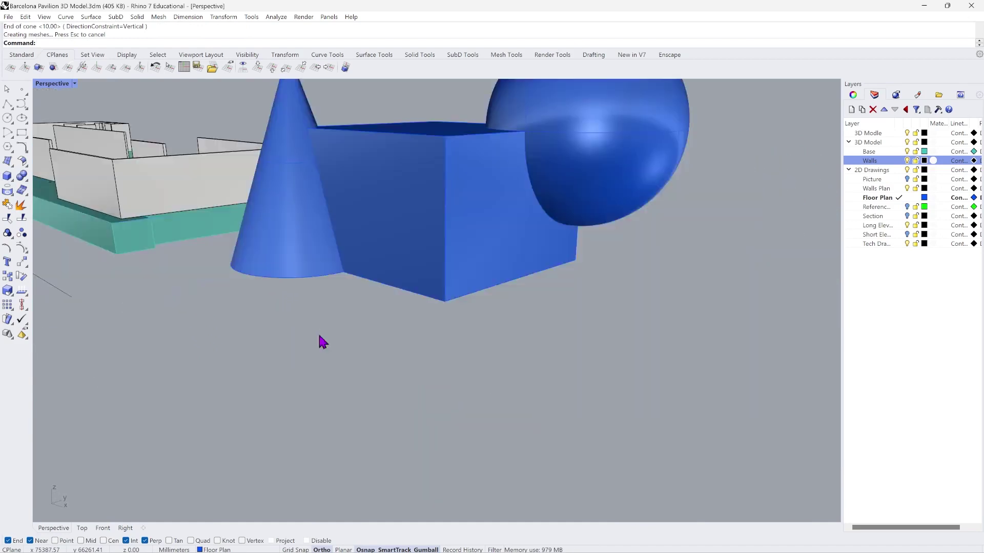
pyautogui.scroll(-4, 319, 334)
pyautogui.scroll(4, 342, 215)
pyautogui.moveTo(355, 226); pyautogui.dragTo(378, 257, button='right')
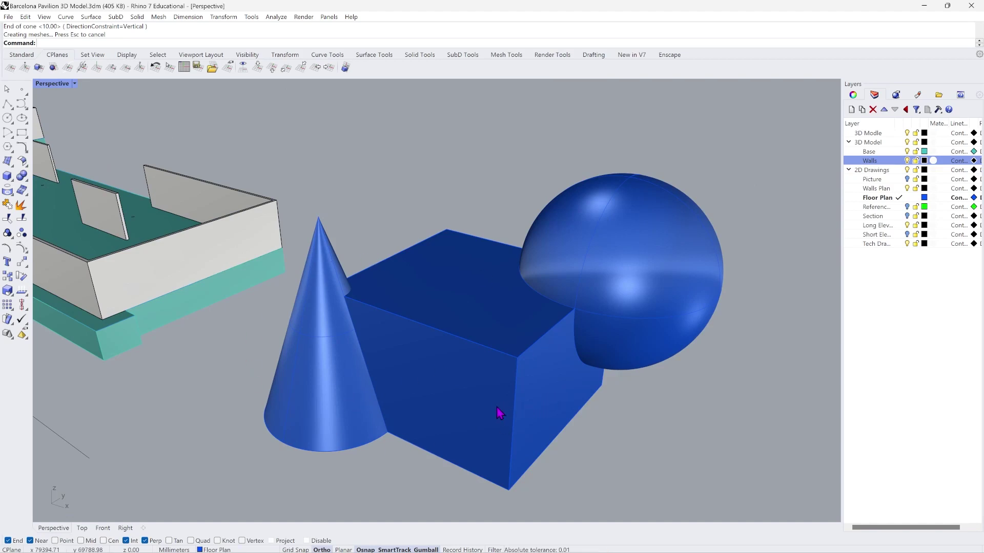
# Select the cone, box and sphere individually to check that they are separate objects.
pyautogui.click(137, 17)
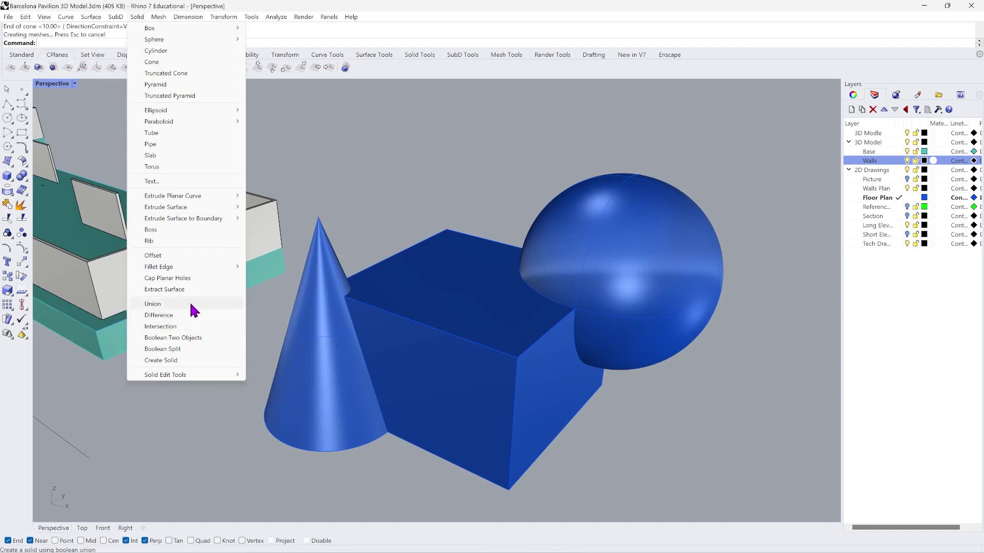
pyautogui.click(351, 196)
pyautogui.click(336, 279)
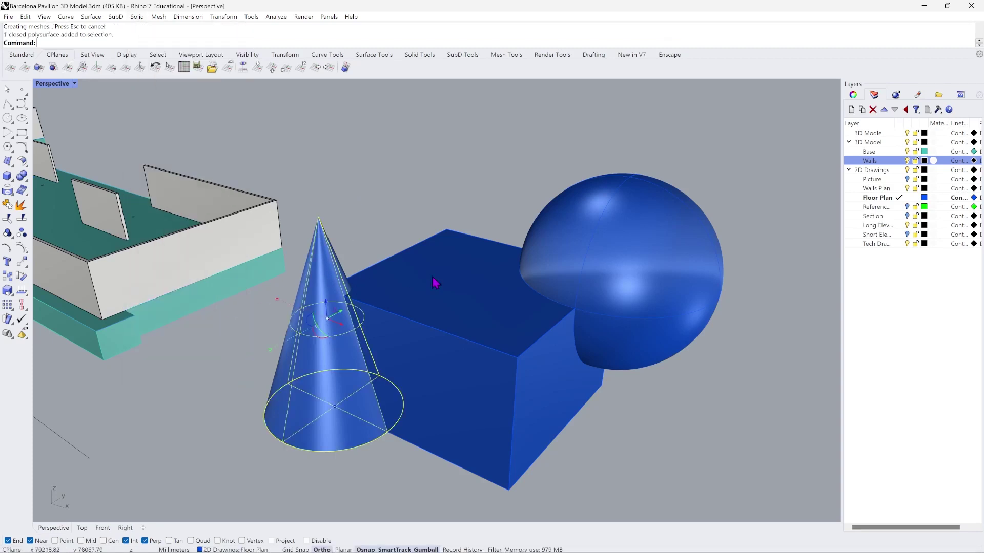
pyautogui.click(475, 280)
pyautogui.click(659, 238)
pyautogui.click(438, 157)
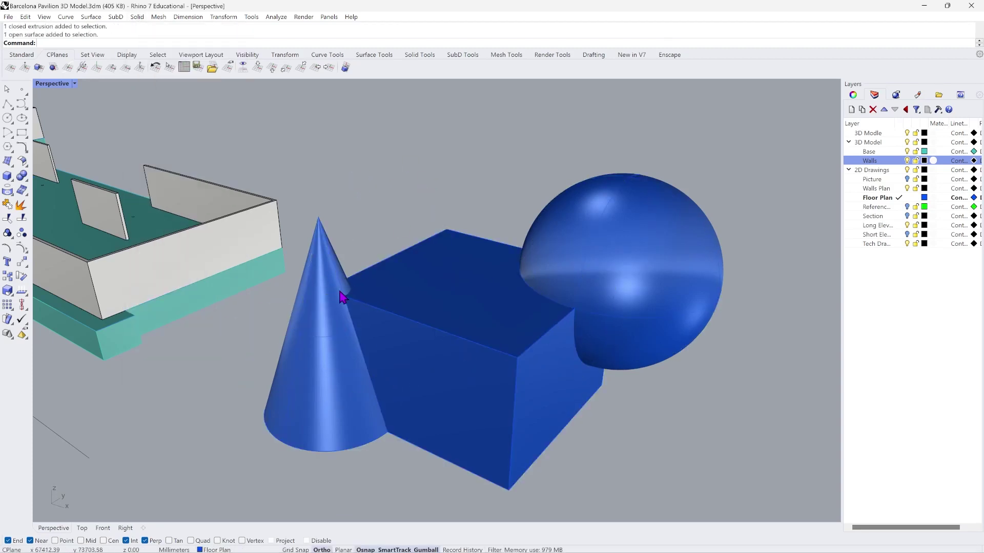
pyautogui.click(457, 292)
pyautogui.click(633, 254)
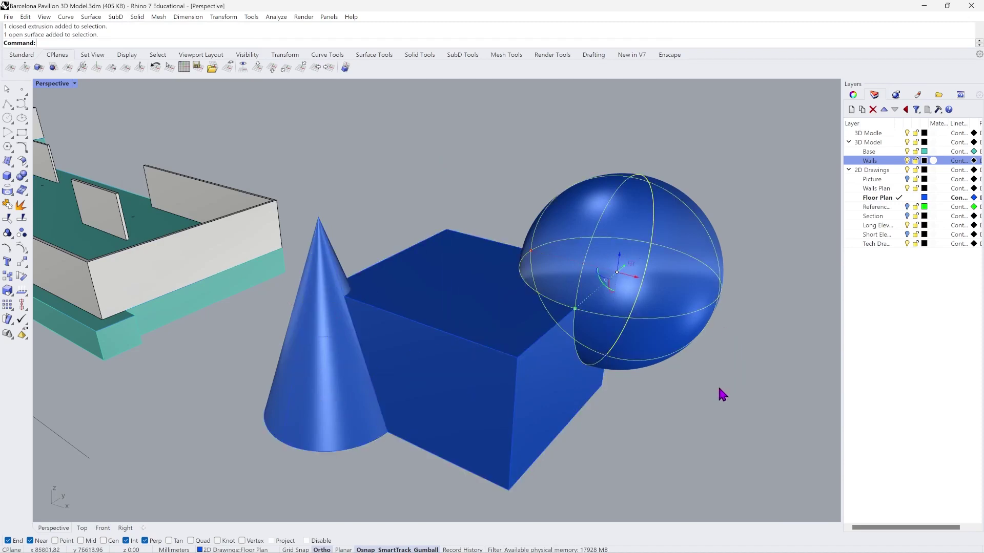
pyautogui.click(693, 397)
# Boolean union the cone, box and sphere, select the combined shape to check it, and undo the union.
pyautogui.click(137, 18)
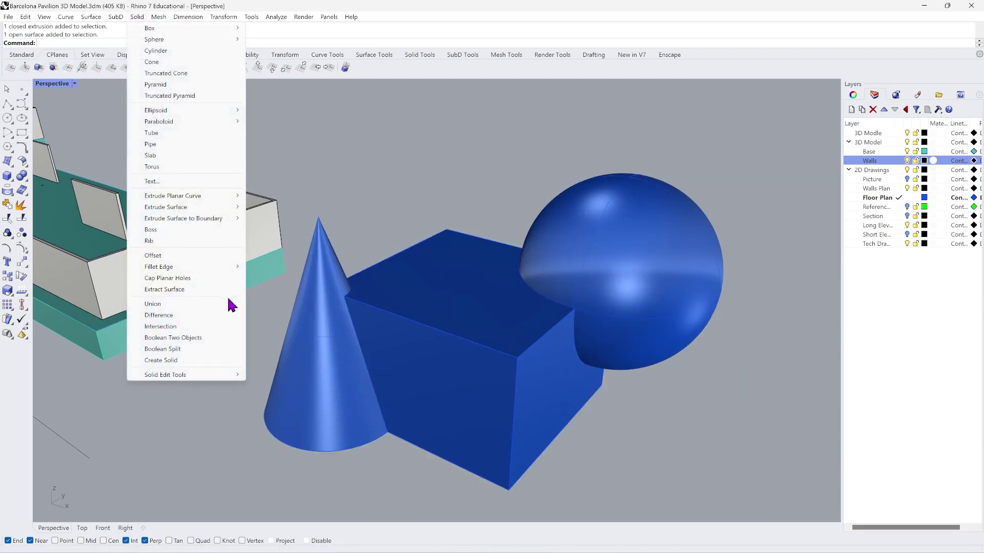
pyautogui.click(220, 303)
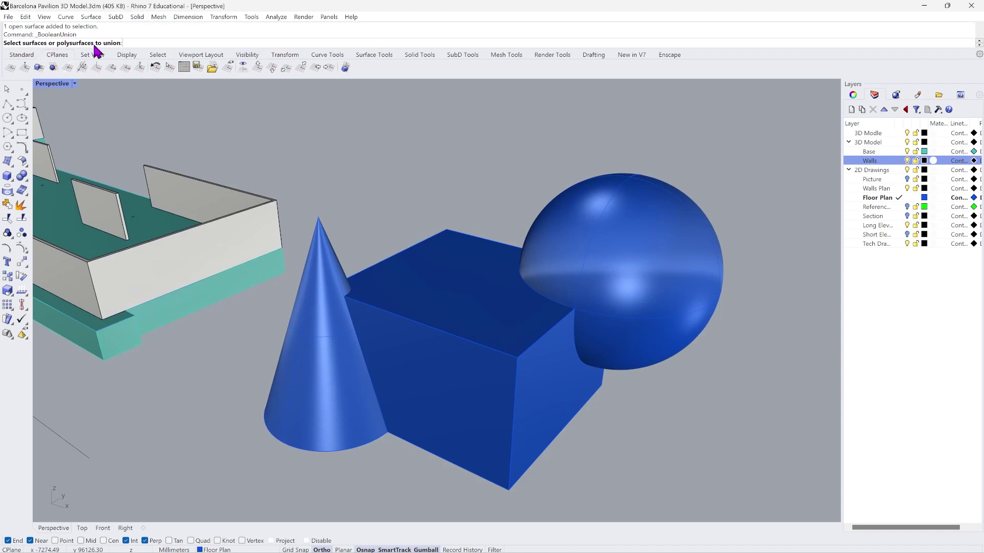
pyautogui.click(320, 367)
pyautogui.click(414, 361)
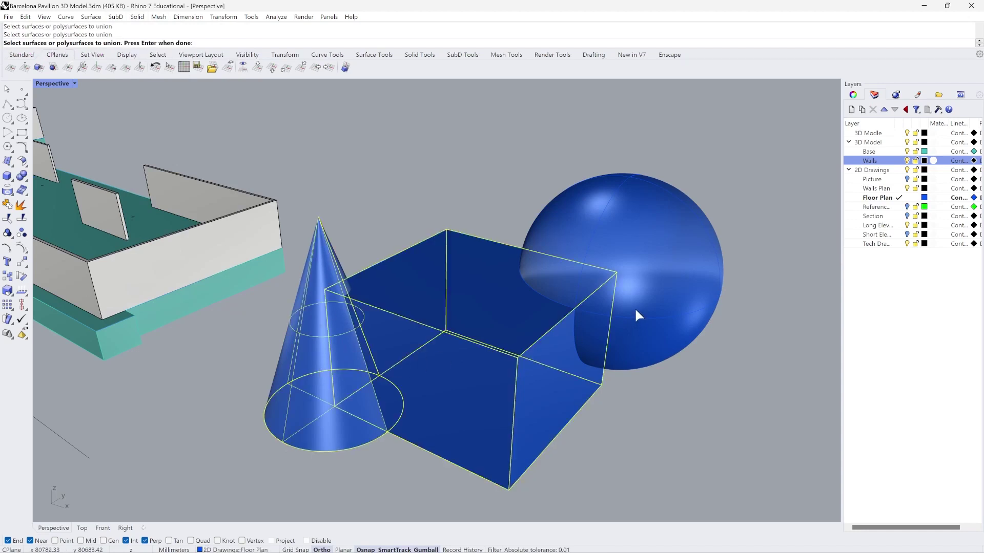
pyautogui.click(638, 315)
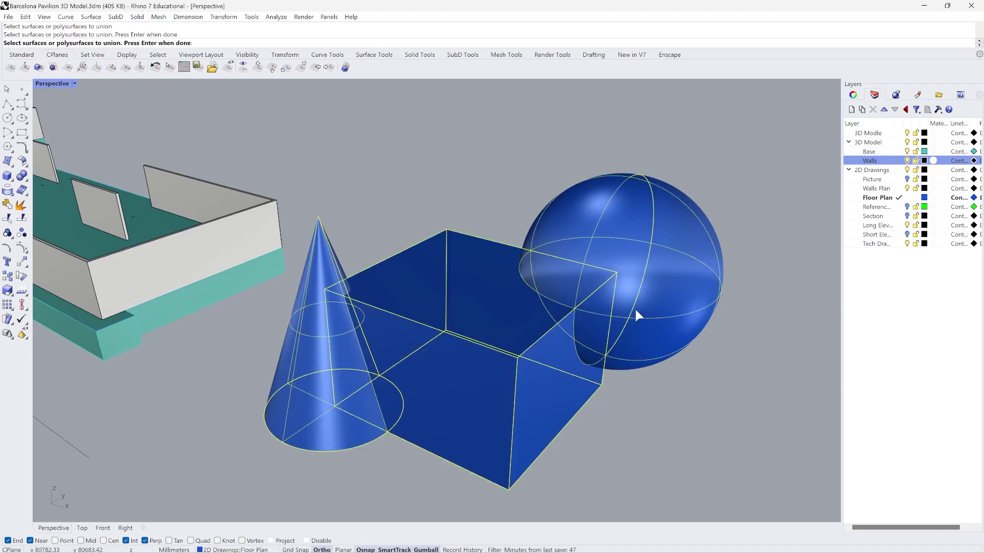
pyautogui.press('Return')
pyautogui.click(632, 303)
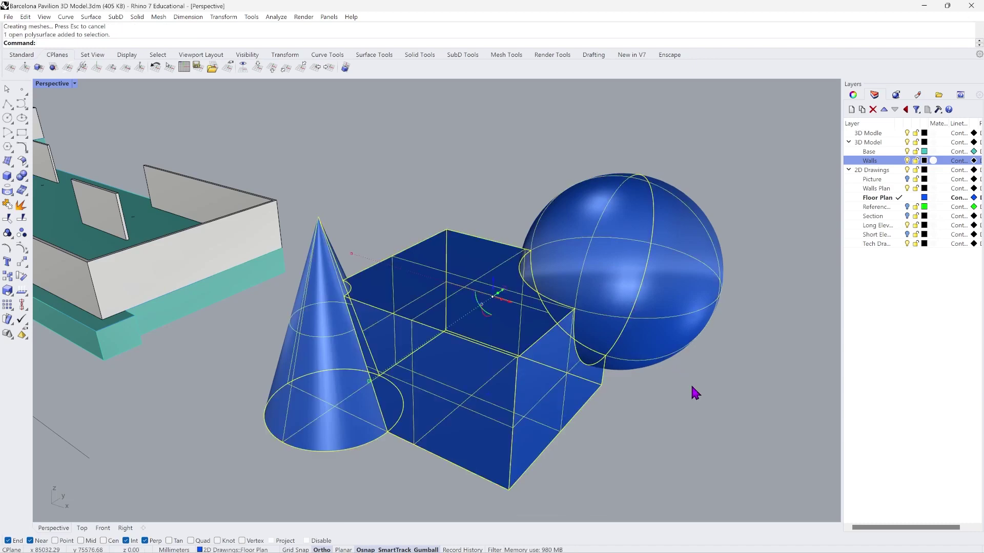
pyautogui.hotkey('ctrl', 'z')
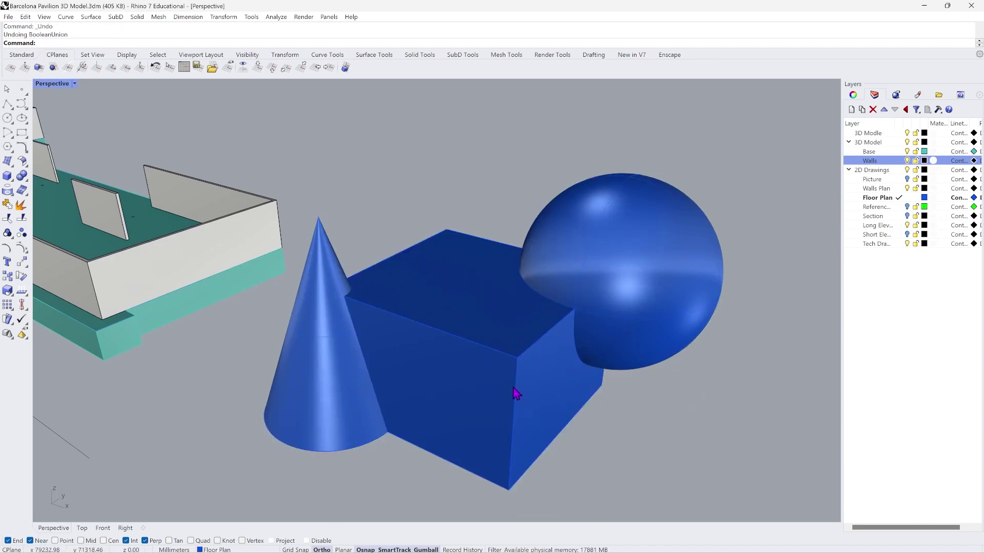
# Move the box vertically upward by about its own height, keeping it overlapping the cone's tip and the sphere.
pyautogui.click(515, 393)
pyautogui.moveTo(478, 329); pyautogui.dragTo(503, 177)
pyautogui.click(713, 443)
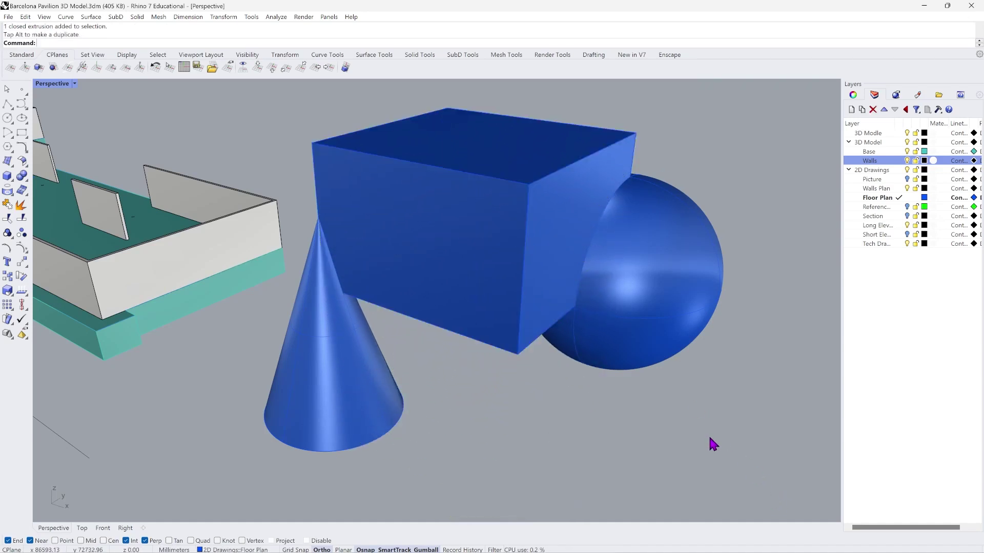
# Boolean union the cone and the raised box, leaving the sphere separate.
pyautogui.click(138, 17)
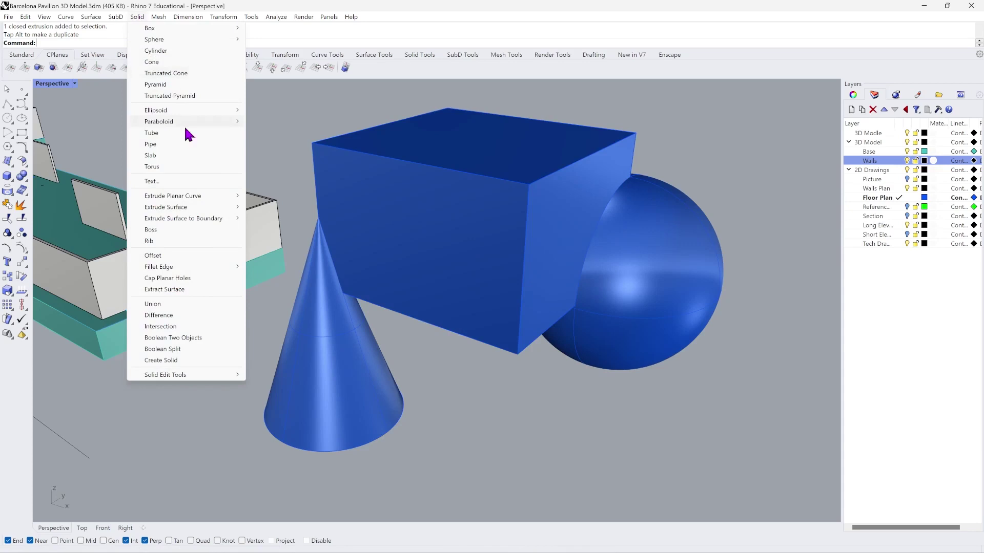
pyautogui.click(195, 302)
pyautogui.click(371, 356)
pyautogui.click(416, 296)
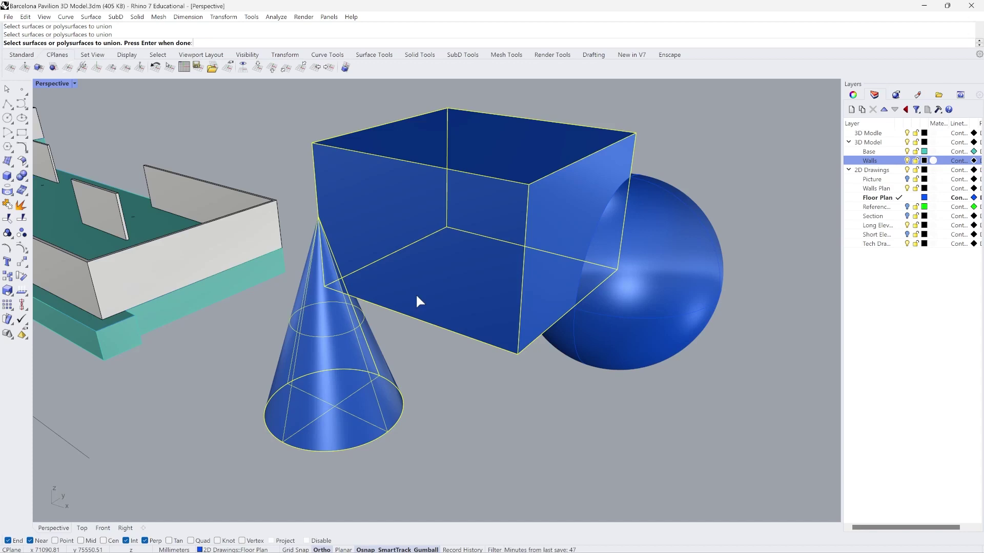
pyautogui.press('Return')
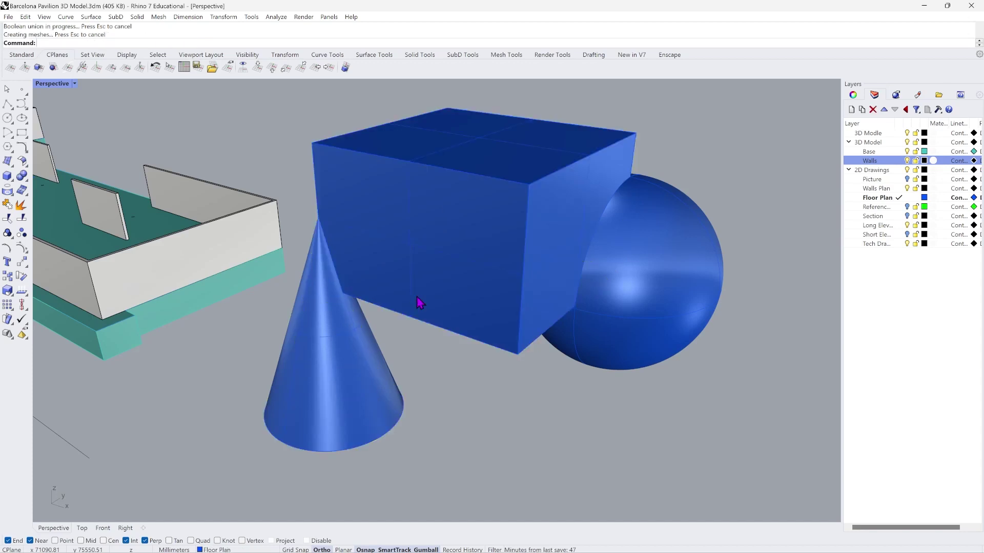
# Move the combined cone and box slightly upward as a test, and undo both the move and the union.
pyautogui.moveTo(430, 279); pyautogui.dragTo(402, 208)
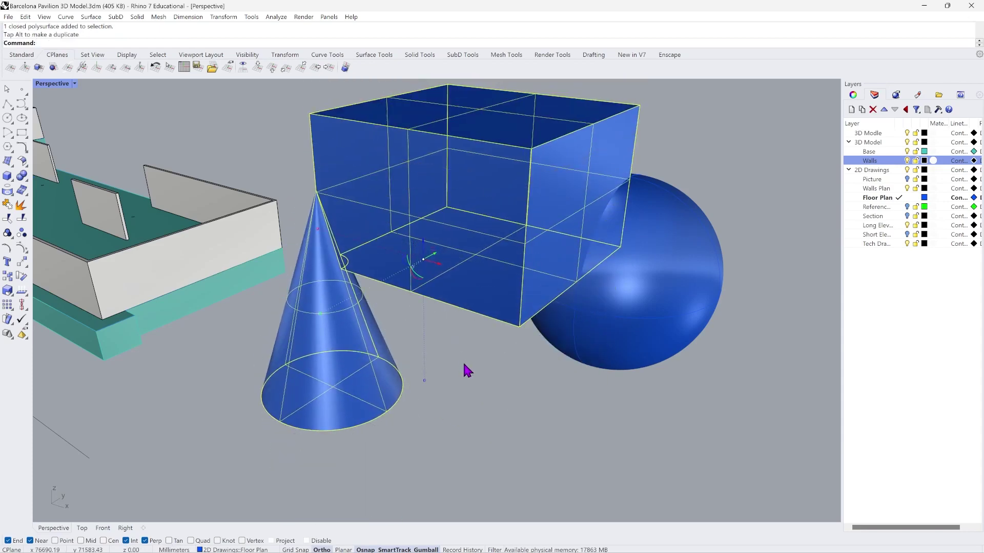
pyautogui.hotkey('ctrl', 'z')
pyautogui.click(446, 345)
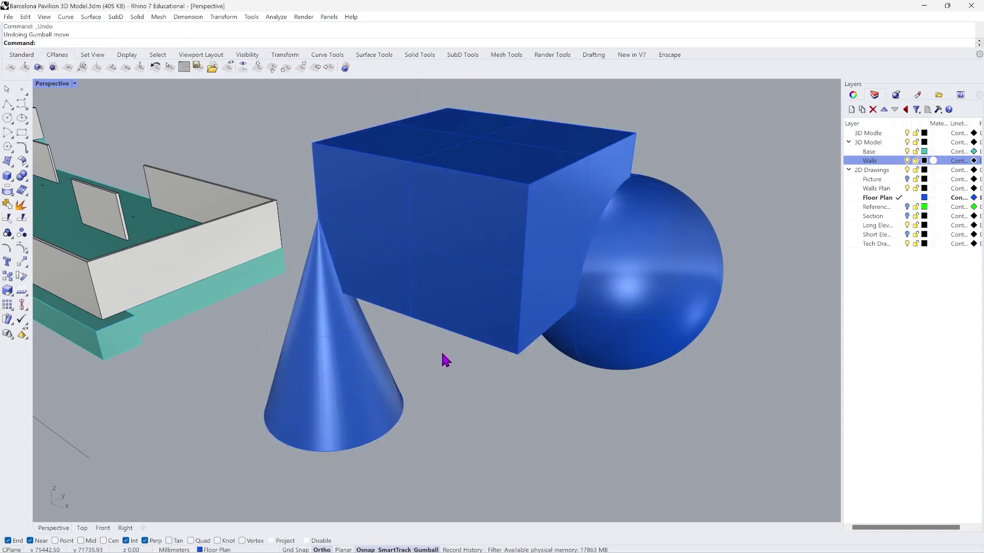
pyautogui.moveTo(441, 350); pyautogui.dragTo(460, 333, button='right')
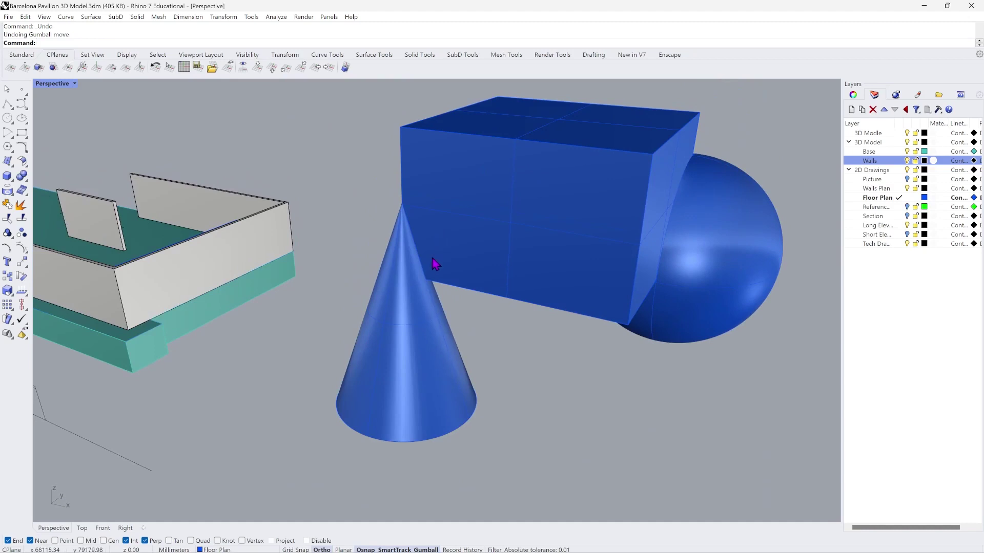
pyautogui.hotkey('ctrl', 'z')
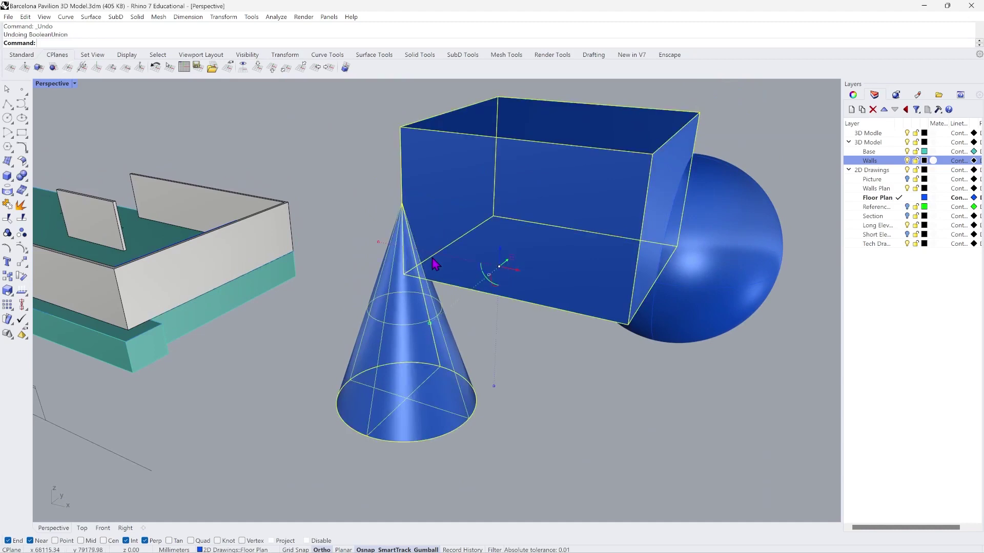
# Move the box vertically down about 4650 mm so it overlaps the body of the cone and the lower part of the sphere.
pyautogui.click(542, 343)
pyautogui.click(538, 237)
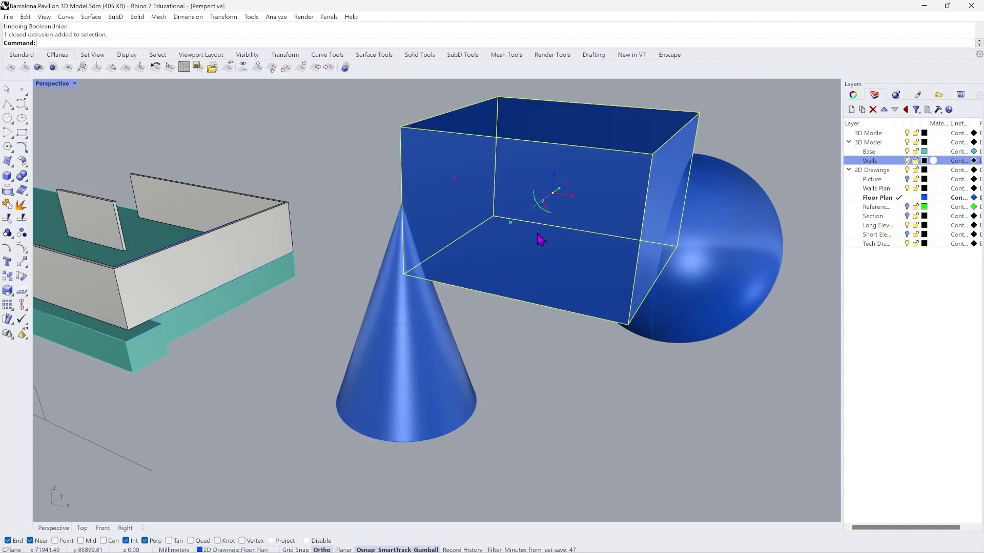
pyautogui.moveTo(551, 201); pyautogui.dragTo(581, 305)
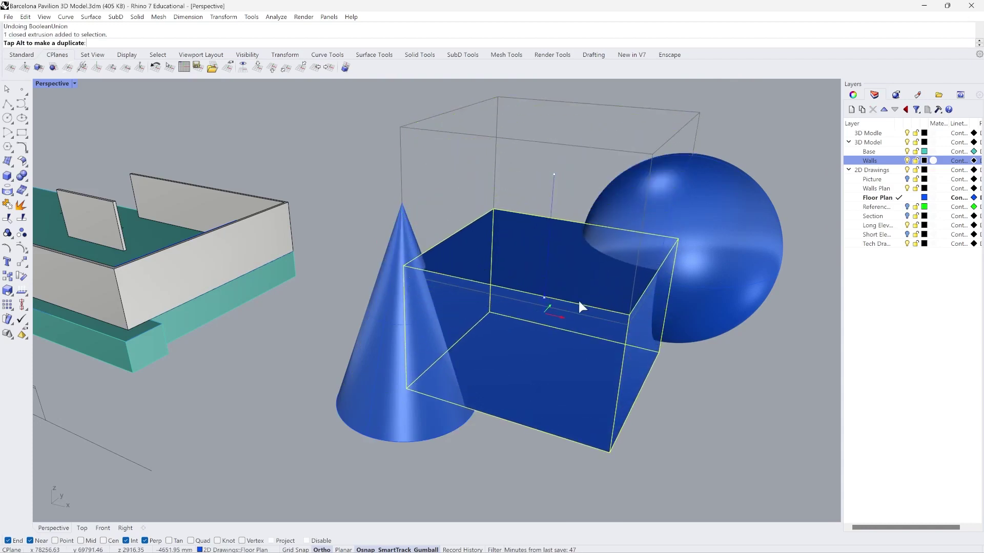
pyautogui.click(670, 432)
# Boolean difference the sphere from the box, with the box as the solid to subtract from and DeleteInput=Yes.
pyautogui.click(137, 16)
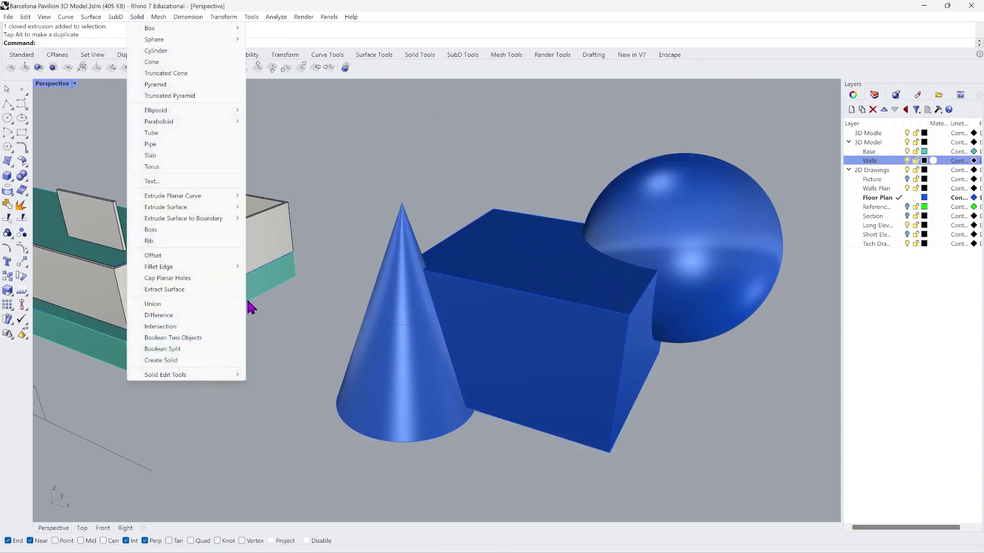
pyautogui.click(189, 314)
pyautogui.scroll(-3, 144, 251)
pyautogui.scroll(3, 447, 305)
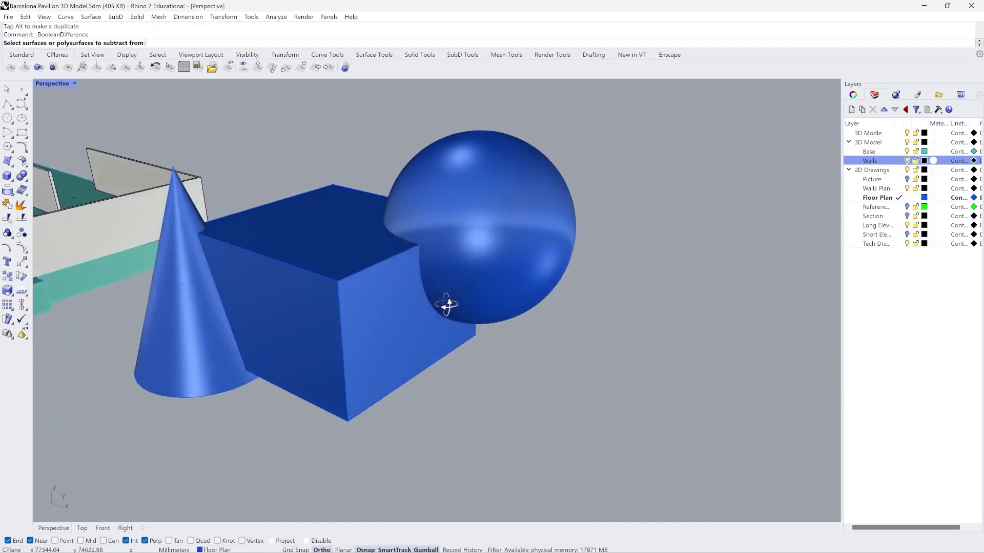
pyautogui.moveTo(448, 305); pyautogui.dragTo(453, 307, button='right')
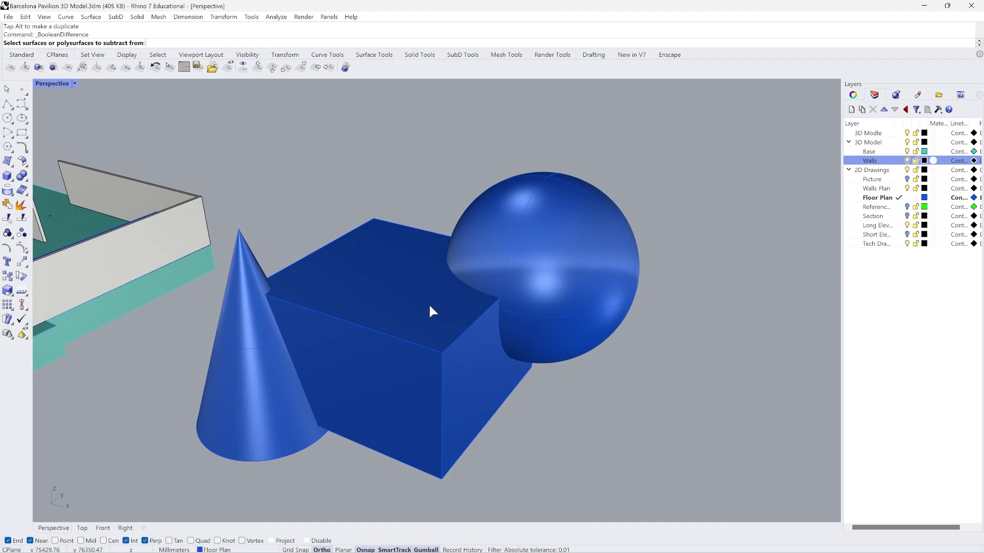
pyautogui.scroll(3, 564, 301)
pyautogui.scroll(-3, 451, 333)
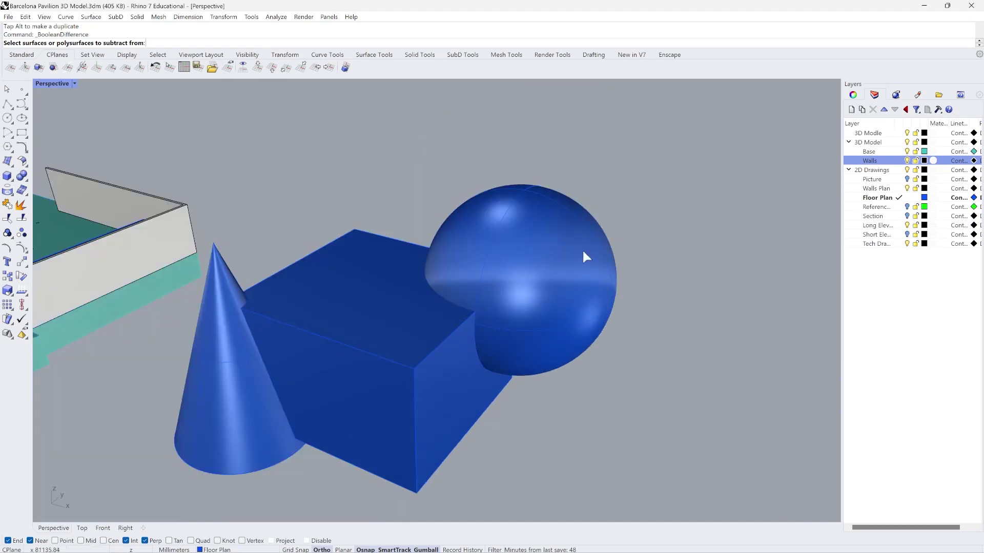
pyautogui.scroll(-1, 588, 308)
pyautogui.keyDown('shift'); pyautogui.moveTo(589, 308); pyautogui.dragTo(478, 300, button='right'); pyautogui.keyUp('shift')
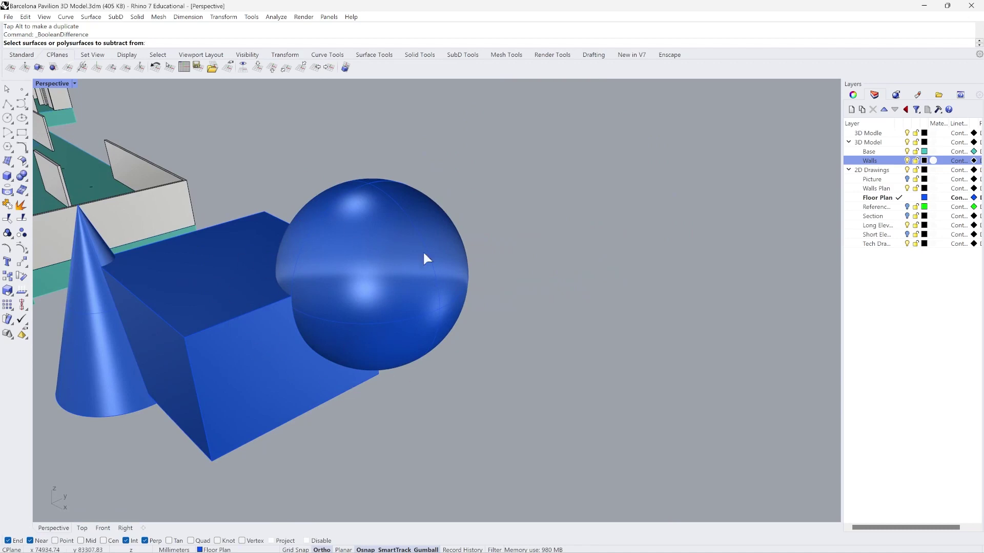
pyautogui.moveTo(312, 256)
pyautogui.mouseDown(button='right')
pyautogui.moveTo(346, 263)
pyautogui.moveTo(318, 256)
pyautogui.mouseUp(button='right')
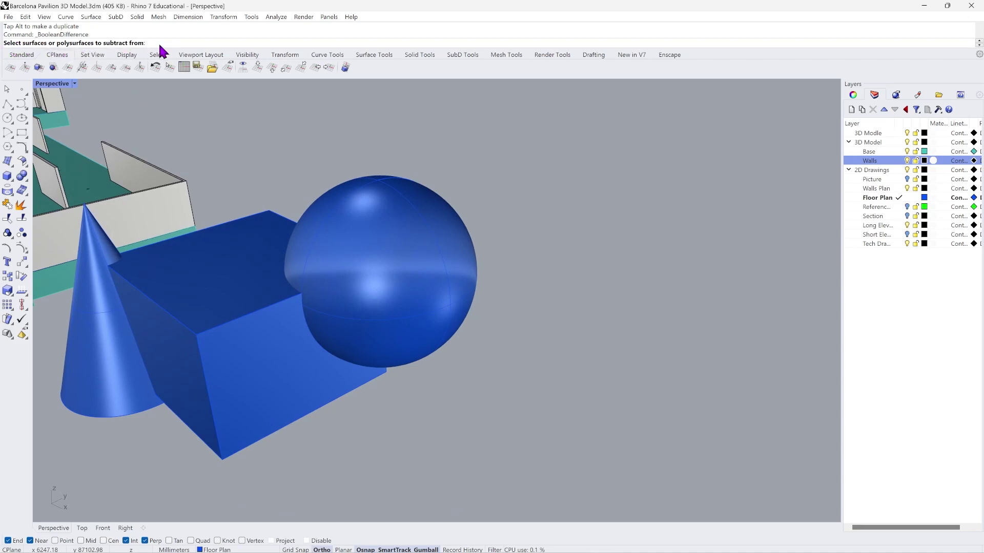
pyautogui.scroll(-2, 385, 278)
pyautogui.scroll(2, 281, 279)
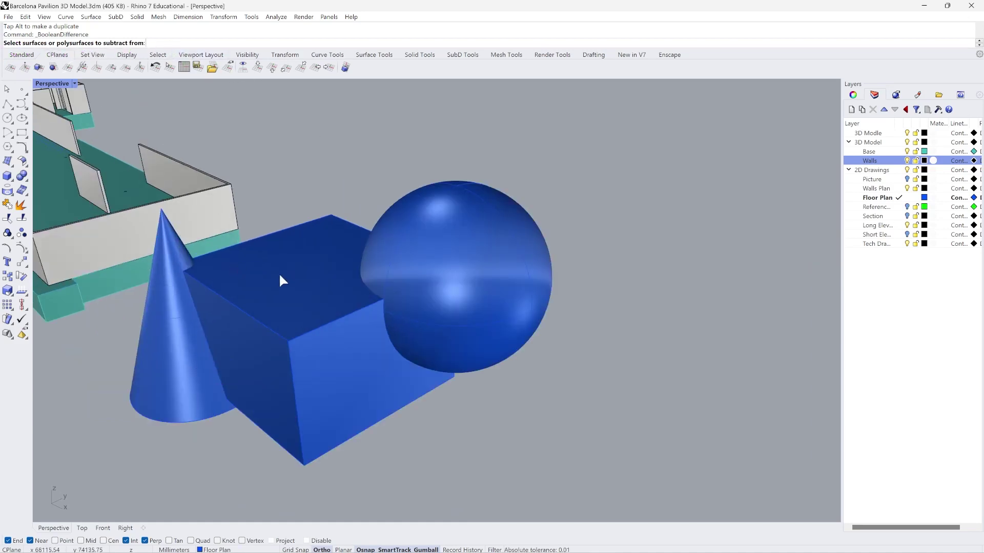
pyautogui.click(333, 313)
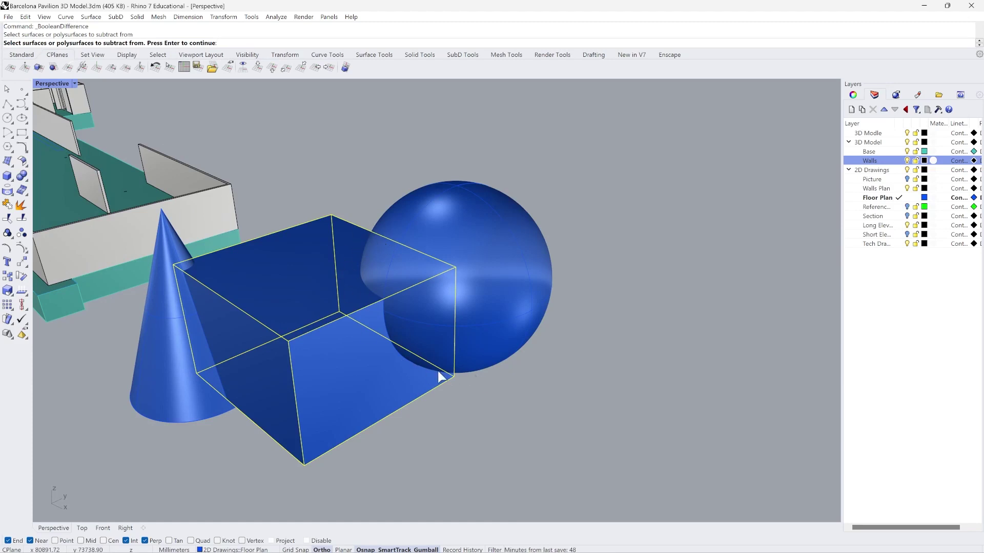
pyautogui.press('Return')
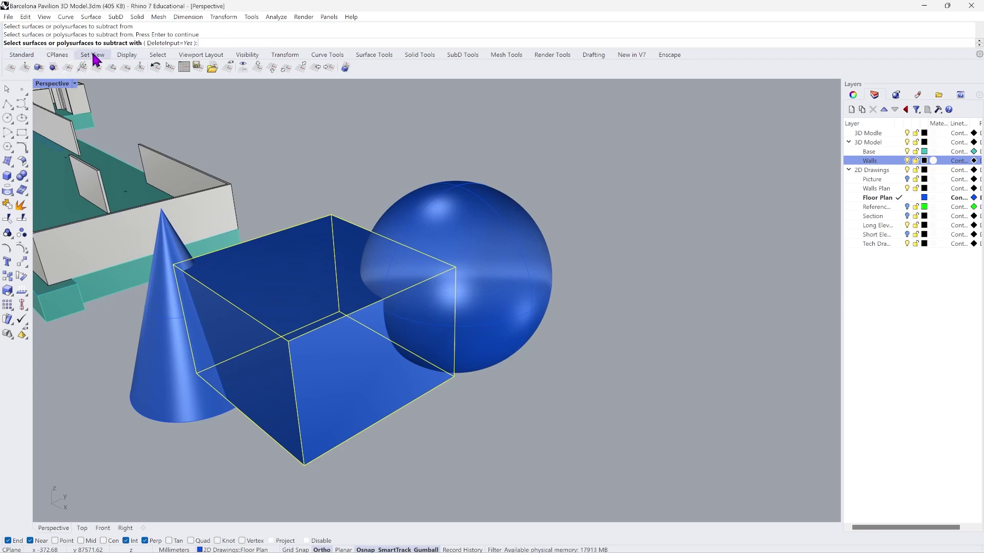
pyautogui.click(496, 270)
pyautogui.press('Return')
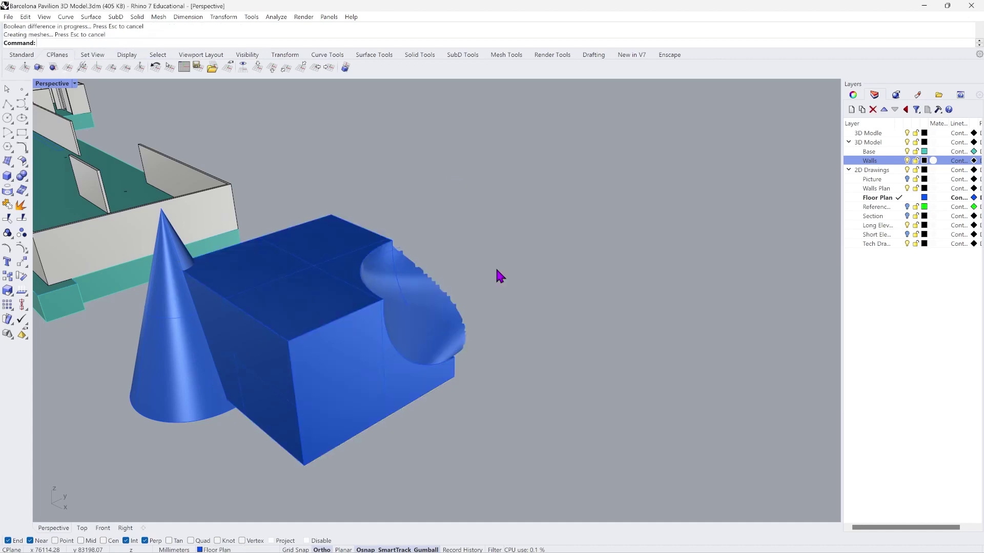
# Inspect the spherical cut in the box from several sides and undo the Boolean difference.
pyautogui.moveTo(514, 336); pyautogui.dragTo(454, 368, button='right')
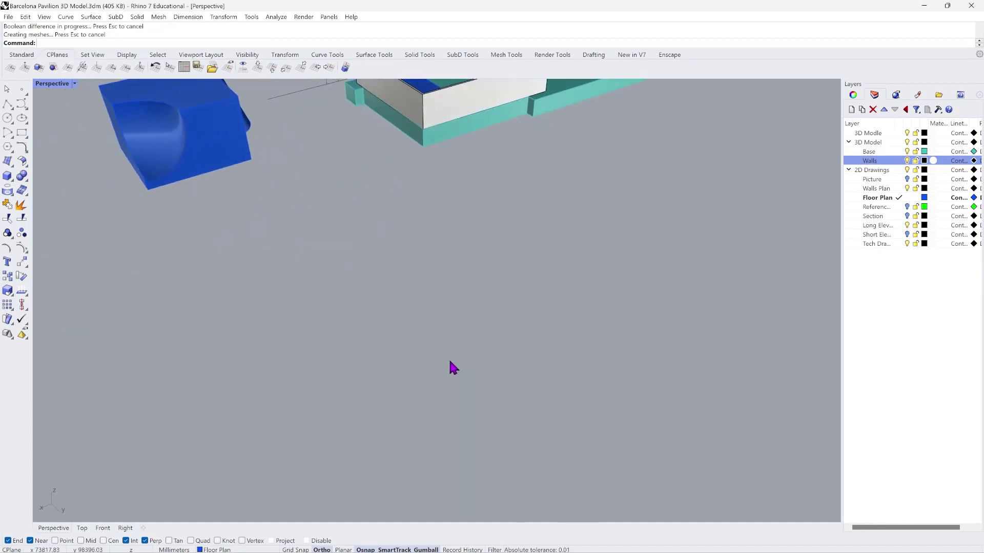
pyautogui.scroll(-5, 453, 368)
pyautogui.scroll(6, 359, 310)
pyautogui.moveTo(358, 303); pyautogui.dragTo(496, 349, button='right')
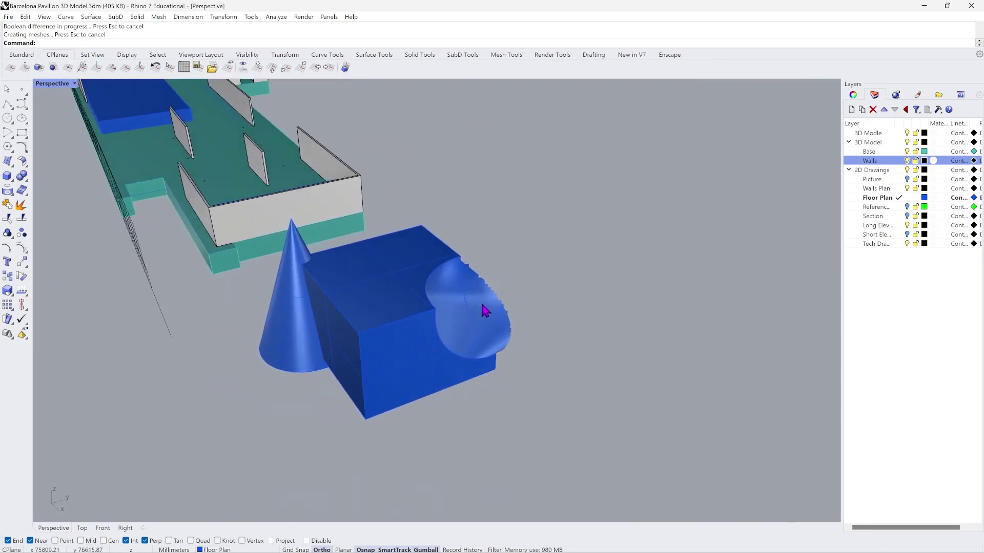
pyautogui.hotkey('ctrl', 'z')
pyautogui.click(544, 367)
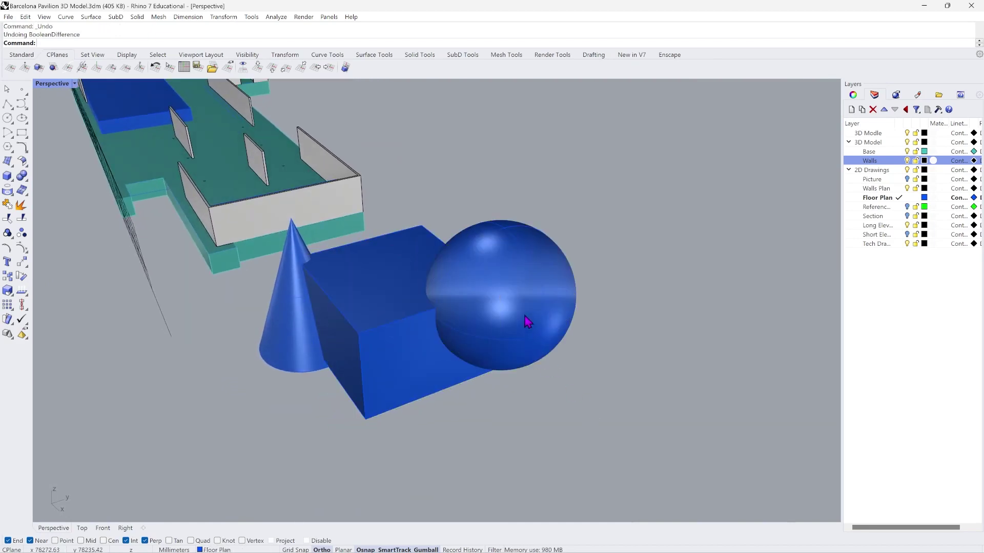
# Try to move the restored sphere relative to the box.
pyautogui.click(501, 314)
pyautogui.moveTo(513, 305); pyautogui.dragTo(545, 350)
pyautogui.click(532, 402)
# Boolean difference the cone from the box, with the box as the solid to subtract from and DeleteInput=Yes.
pyautogui.moveTo(533, 402); pyautogui.dragTo(450, 421, button='right')
pyautogui.click(137, 16)
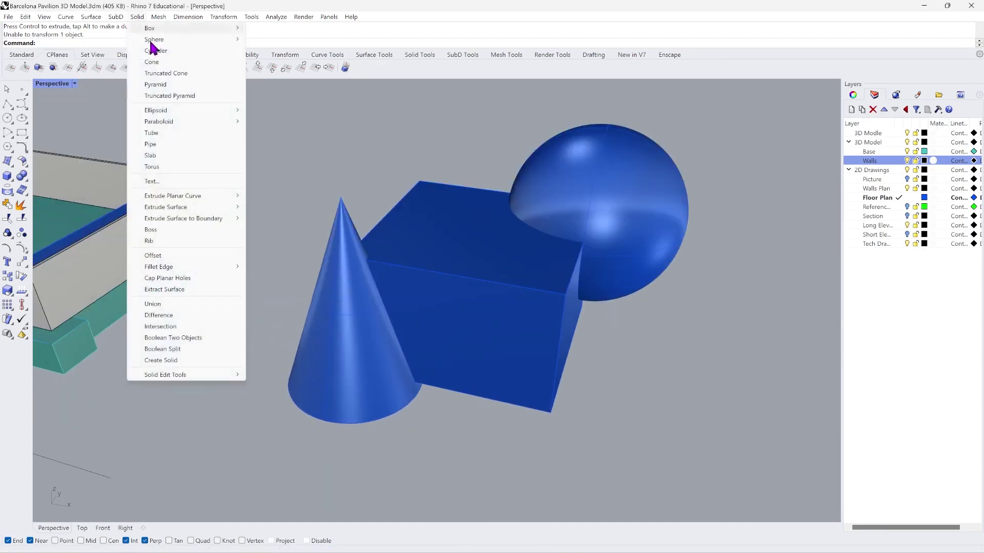
pyautogui.click(214, 311)
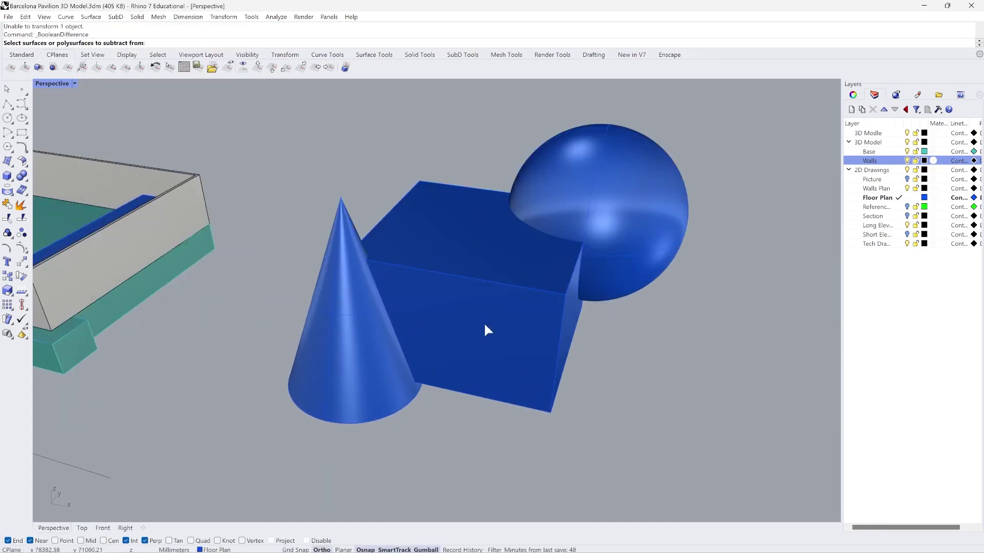
pyautogui.click(469, 293)
pyautogui.moveTo(501, 323); pyautogui.dragTo(468, 303, button='right')
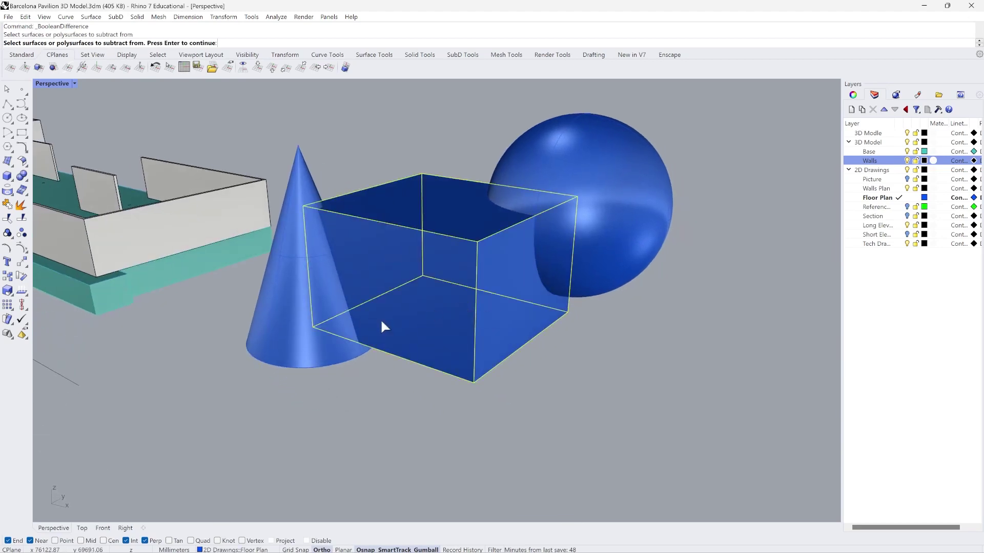
pyautogui.press('Return')
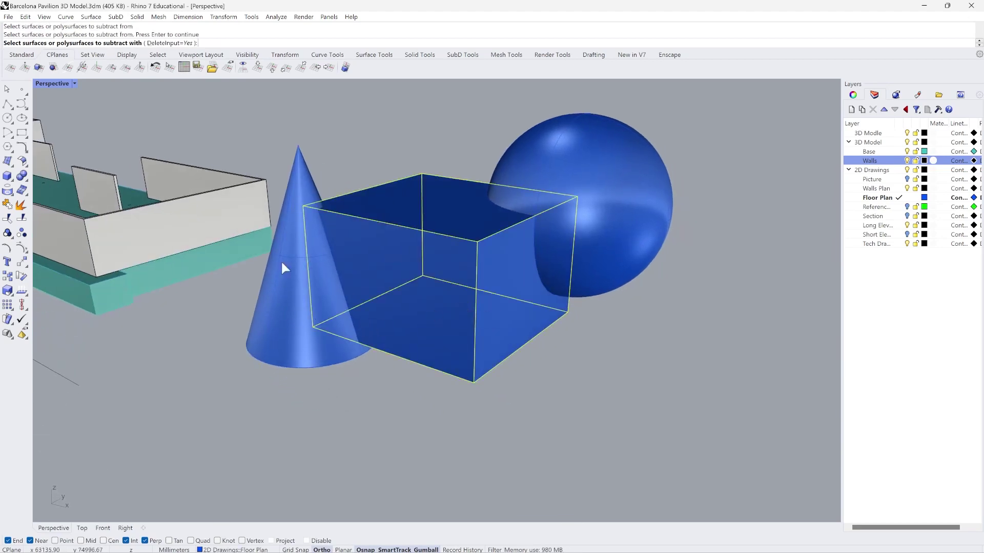
pyautogui.click(277, 318)
pyautogui.press('Return')
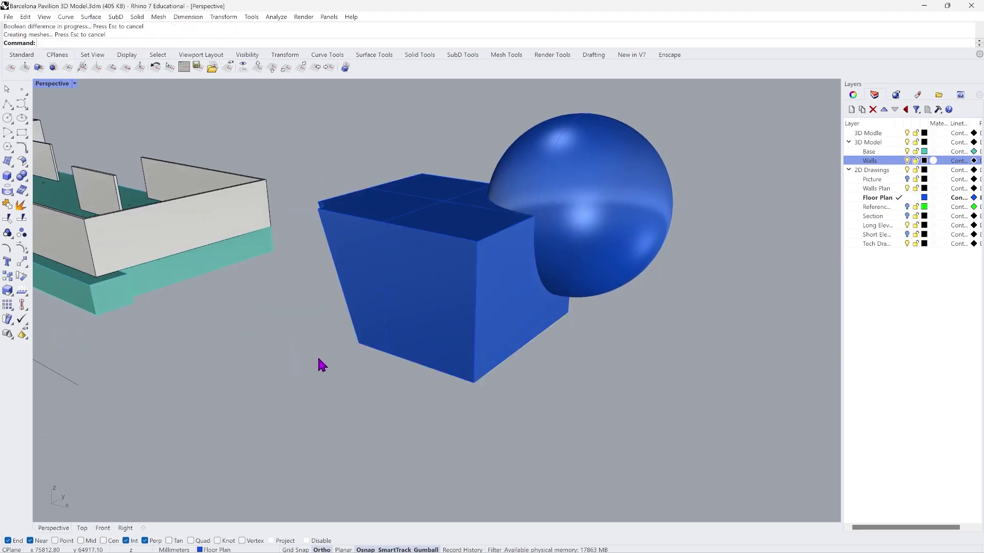
# Delete the sphere overlapping the cut box.
pyautogui.moveTo(318, 358); pyautogui.dragTo(351, 369, button='right')
pyautogui.click(585, 179)
pyautogui.press('Delete')
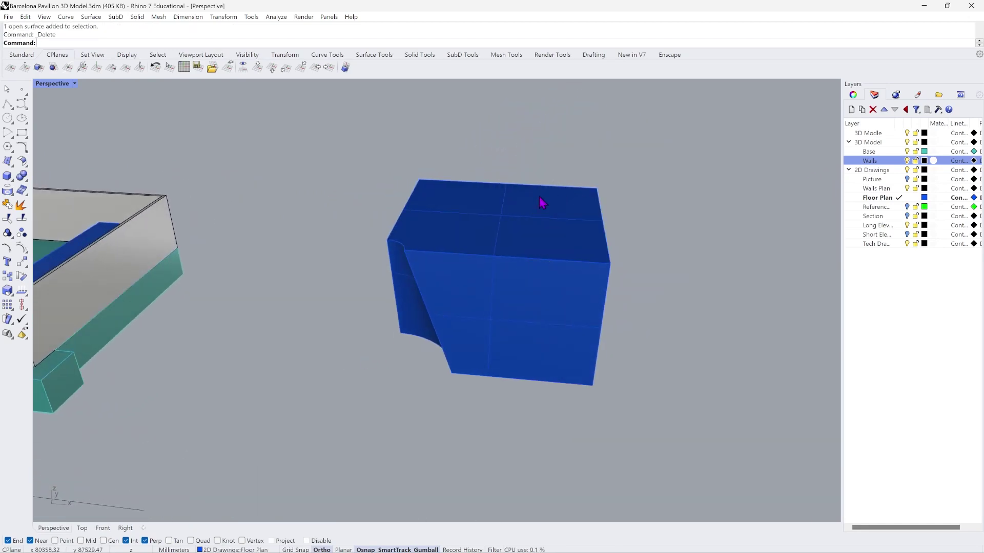
# Add a new sphere centred near the middle of the box's upper edge beside the conical cut, nearly as wide as the box.
pyautogui.click(9, 177)
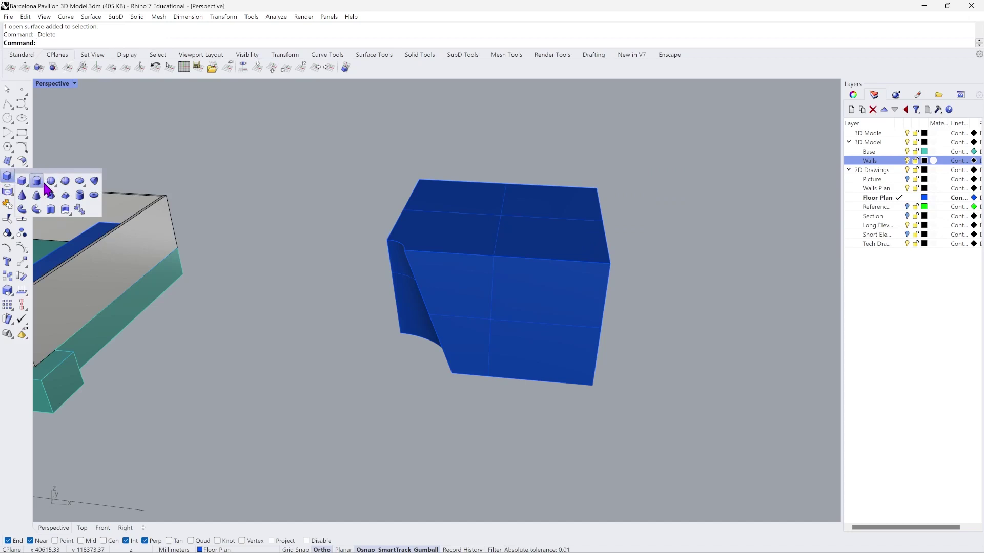
pyautogui.click(50, 181)
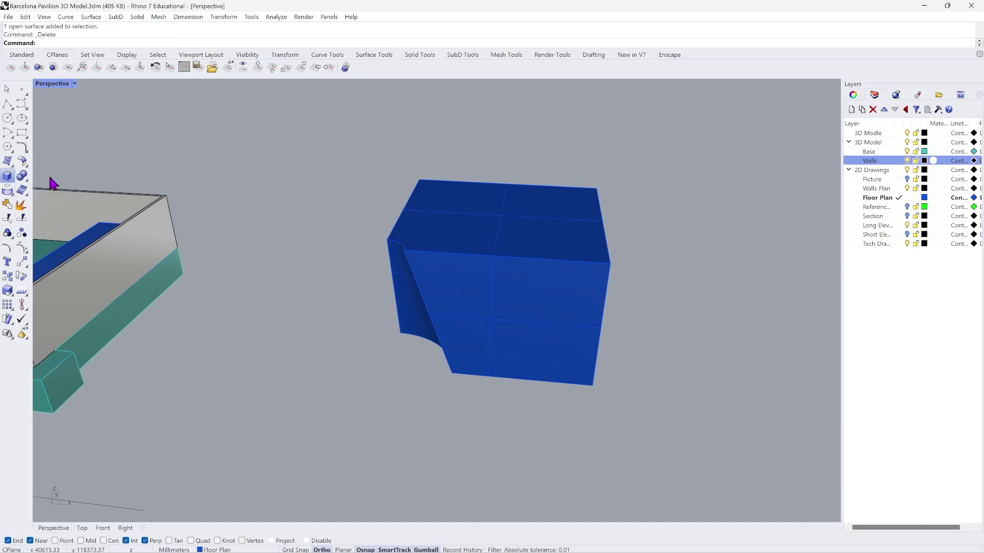
pyautogui.click(492, 256)
pyautogui.click(507, 221)
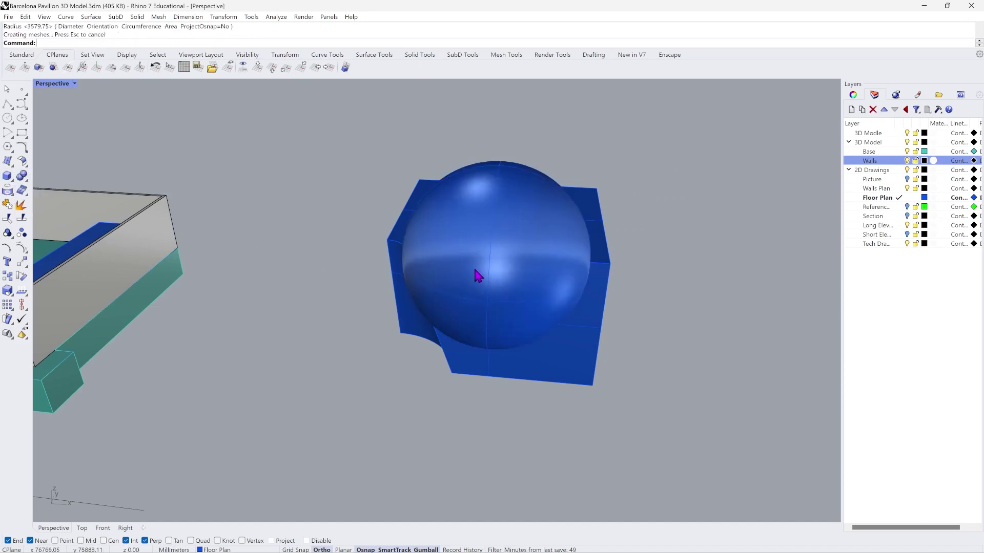
# Try to move the new sphere relative to the cut box, and delete the sphere.
pyautogui.moveTo(538, 274); pyautogui.dragTo(625, 252, button='right')
pyautogui.click(616, 161)
pyautogui.moveTo(603, 149); pyautogui.dragTo(729, 220)
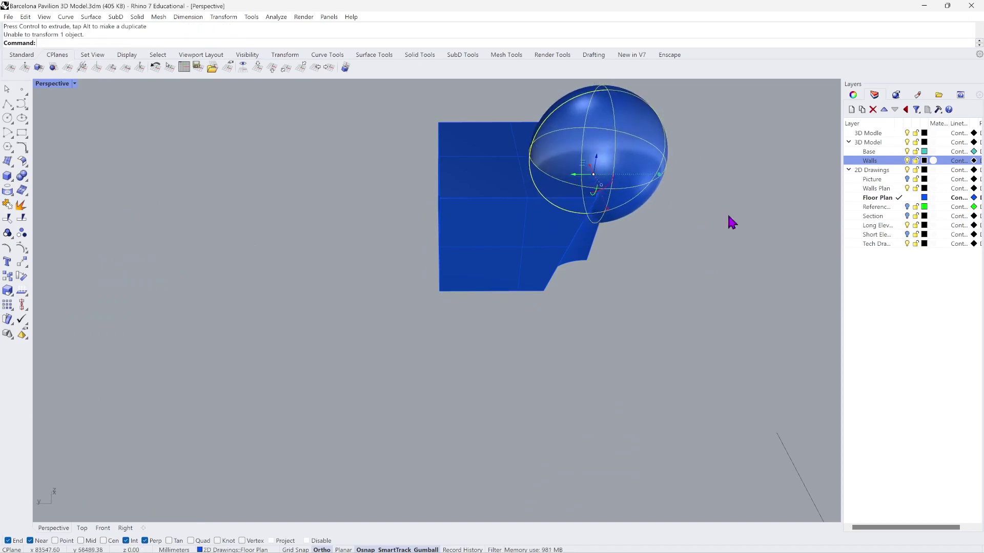
pyautogui.moveTo(729, 219); pyautogui.dragTo(621, 250, button='right')
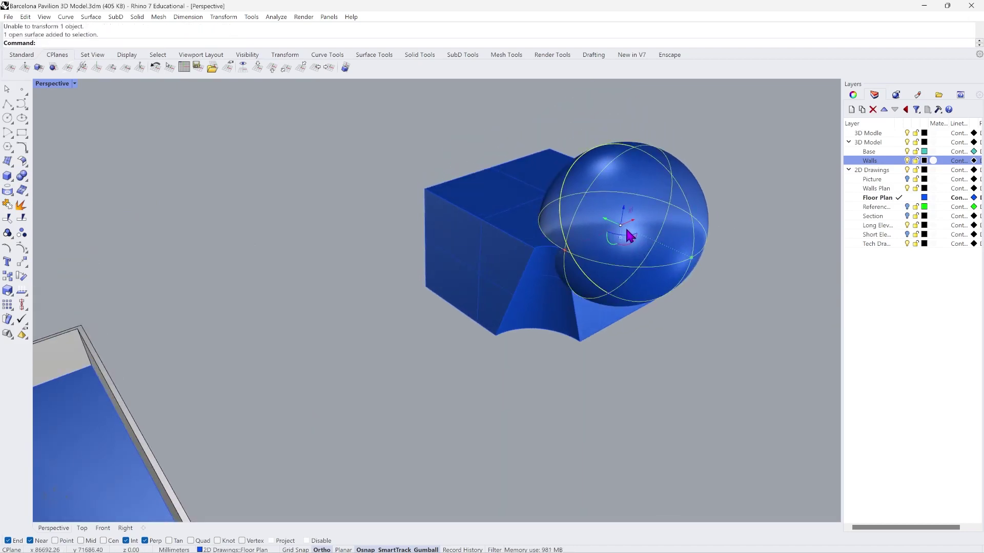
pyautogui.moveTo(628, 233); pyautogui.dragTo(647, 214)
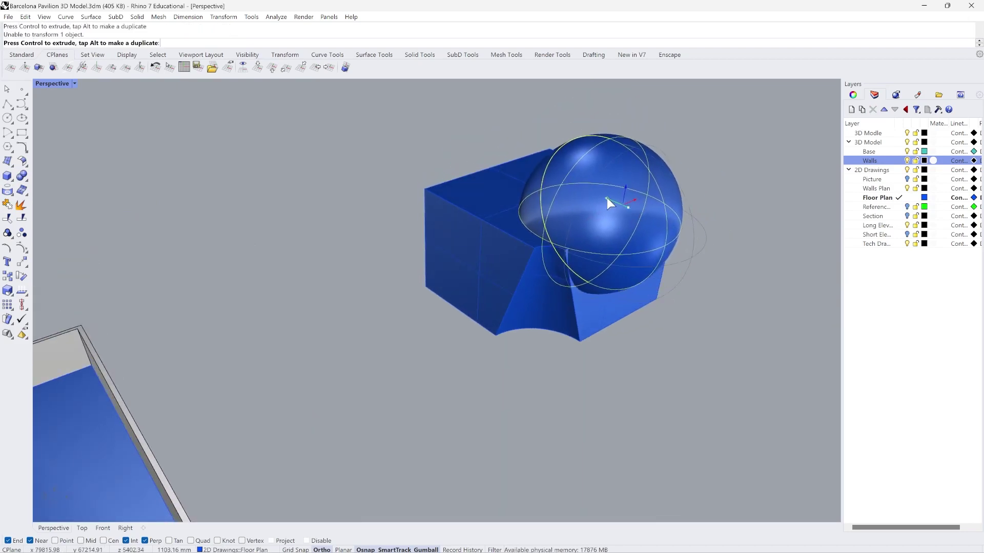
pyautogui.click(660, 343)
pyautogui.moveTo(586, 325)
pyautogui.mouseDown(button='right')
pyautogui.moveTo(615, 311)
pyautogui.moveTo(590, 310)
pyautogui.mouseUp(button='right')
pyautogui.click(602, 263)
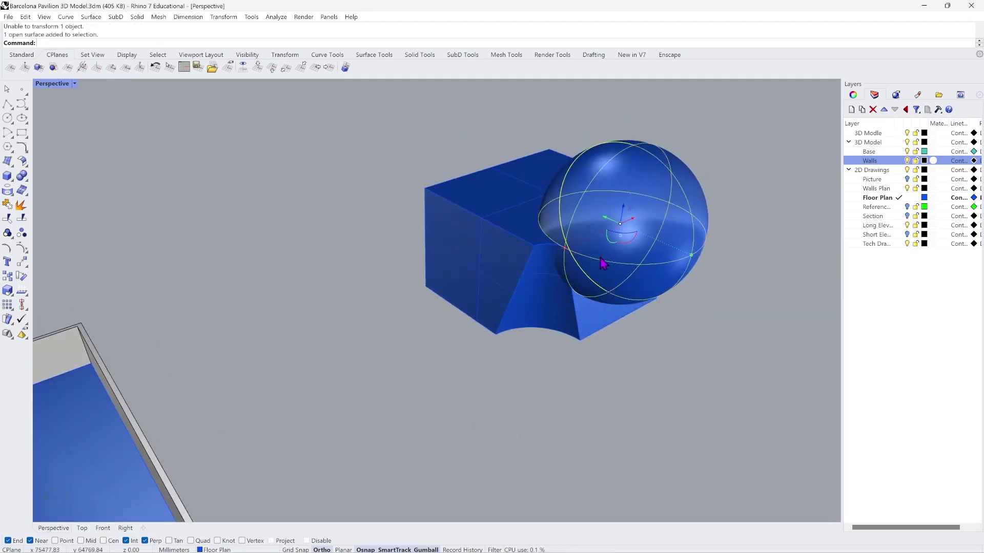
pyautogui.press('Delete')
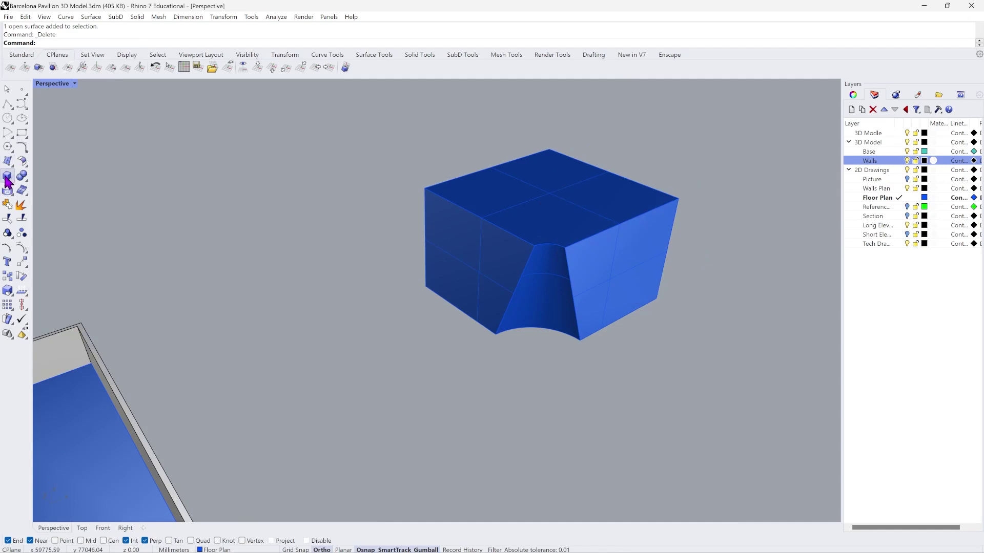
# Add a solid five-sided inscribed pyramid centred on the box's lower corner, and shift it slightly while it still overlaps the box.
pyautogui.click(9, 179)
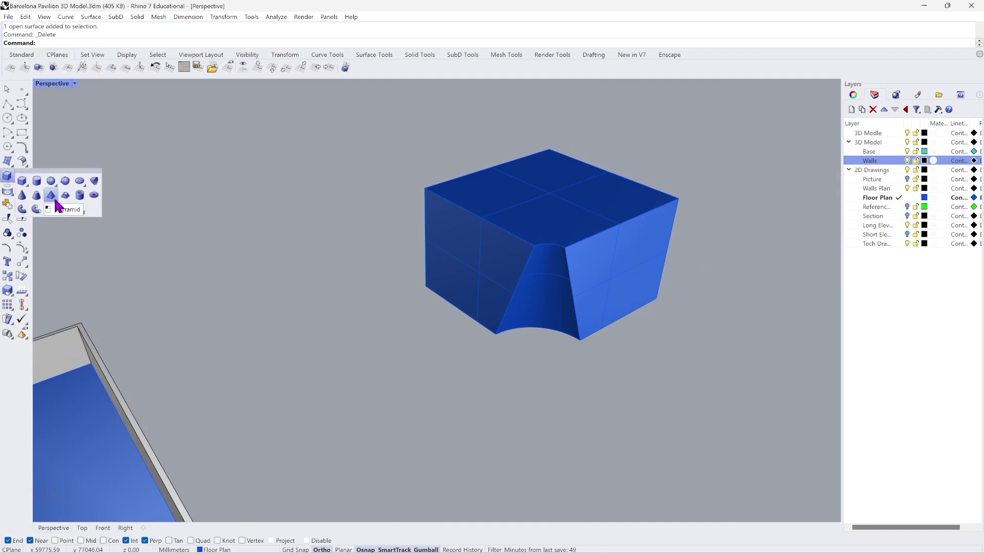
pyautogui.click(51, 197)
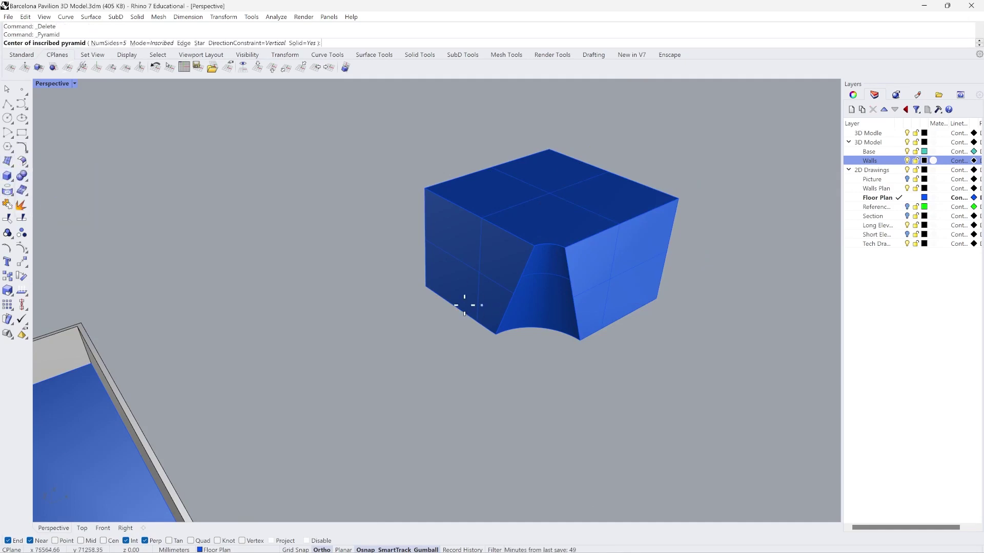
pyautogui.click(426, 286)
pyautogui.click(473, 334)
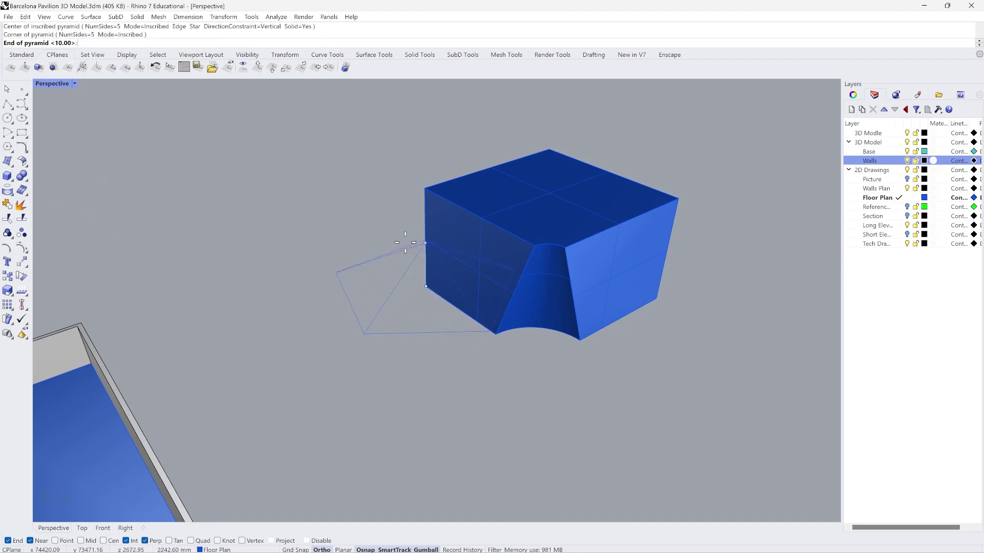
pyautogui.click(402, 221)
pyautogui.click(414, 285)
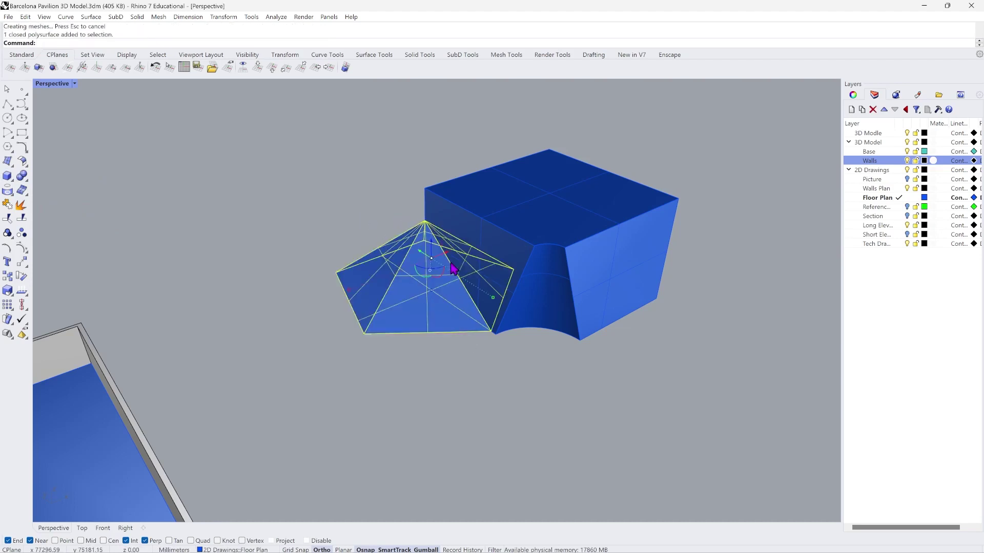
pyautogui.moveTo(434, 249); pyautogui.dragTo(425, 265)
pyautogui.press('Escape')
# Boolean difference the box from the pyramid, with the pyramid as the solid to subtract from and DeleteInput=Yes.
pyautogui.moveTo(474, 350); pyautogui.dragTo(369, 266, button='right')
pyautogui.click(146, 20)
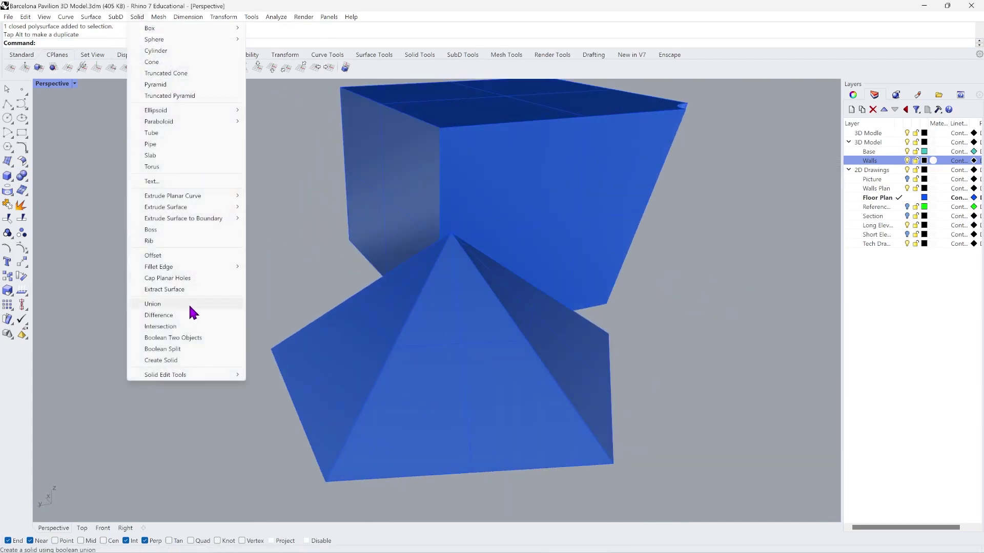
pyautogui.click(281, 212)
pyautogui.scroll(-3, 342, 253)
pyautogui.moveTo(342, 254); pyautogui.dragTo(438, 251, button='right')
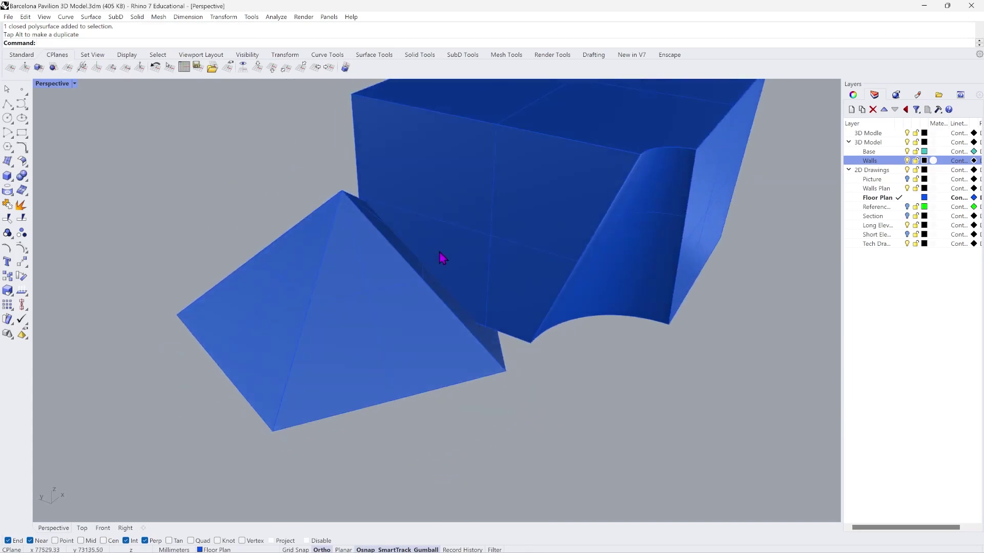
pyautogui.click(433, 248)
pyautogui.click(314, 273)
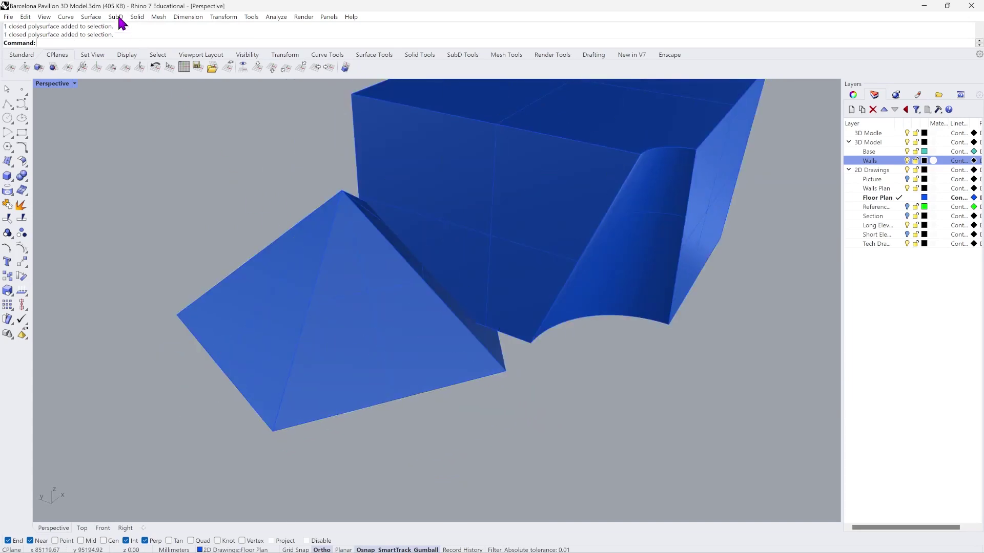
pyautogui.click(138, 19)
pyautogui.click(219, 315)
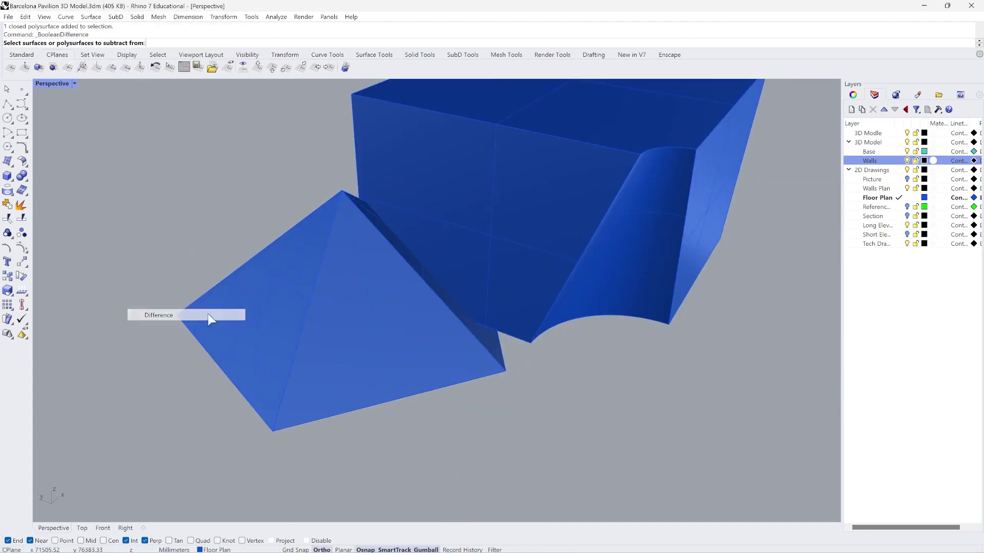
pyautogui.click(334, 323)
pyautogui.press('Return')
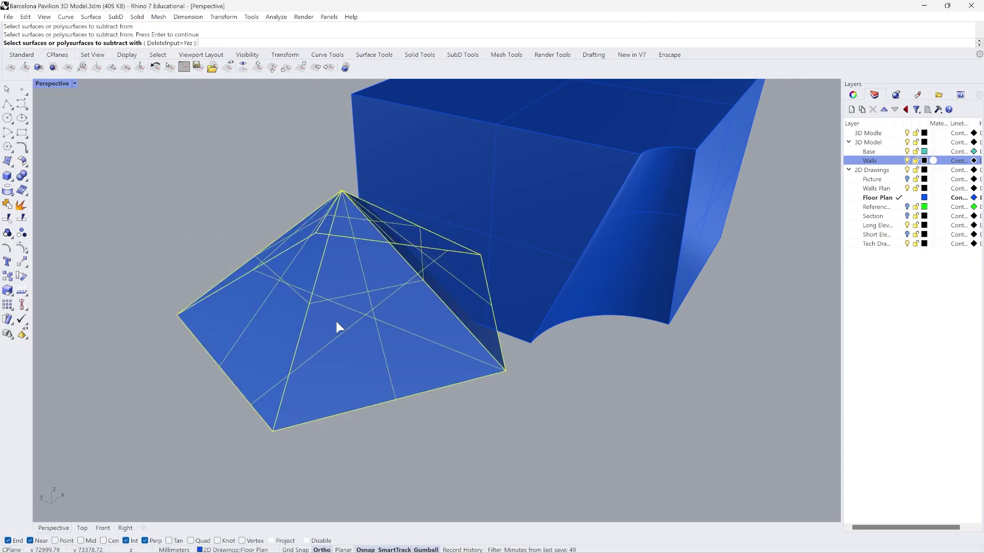
pyautogui.click(439, 177)
pyautogui.moveTo(447, 173); pyautogui.dragTo(410, 256, button='right')
pyautogui.press('Return')
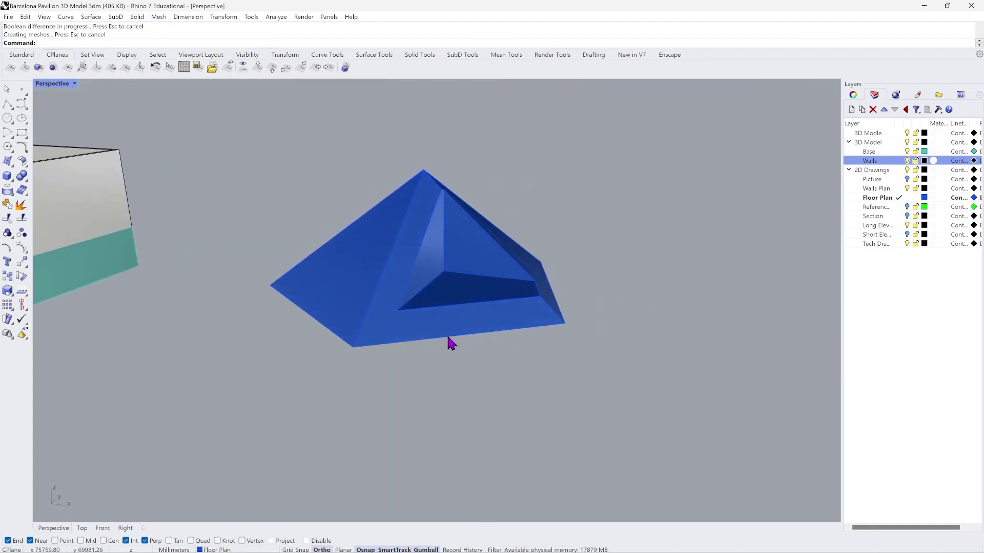
# Undo the pyramid and sphere tests and the cone difference, back to the uncut box with the separate cone and sphere.
pyautogui.hotkey('ctrl', 'z')
pyautogui.moveTo(325, 478); pyautogui.dragTo(397, 413, button='right')
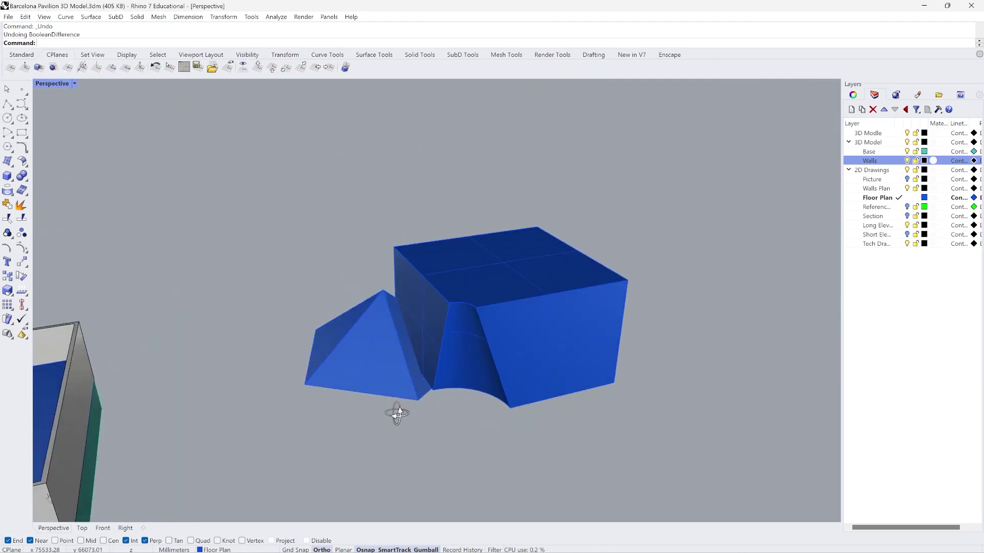
pyautogui.hotkey('ctrl', 'z')
pyautogui.hotkey('ctrl', 'z')
pyautogui.hotkey('ctrl', 'z')
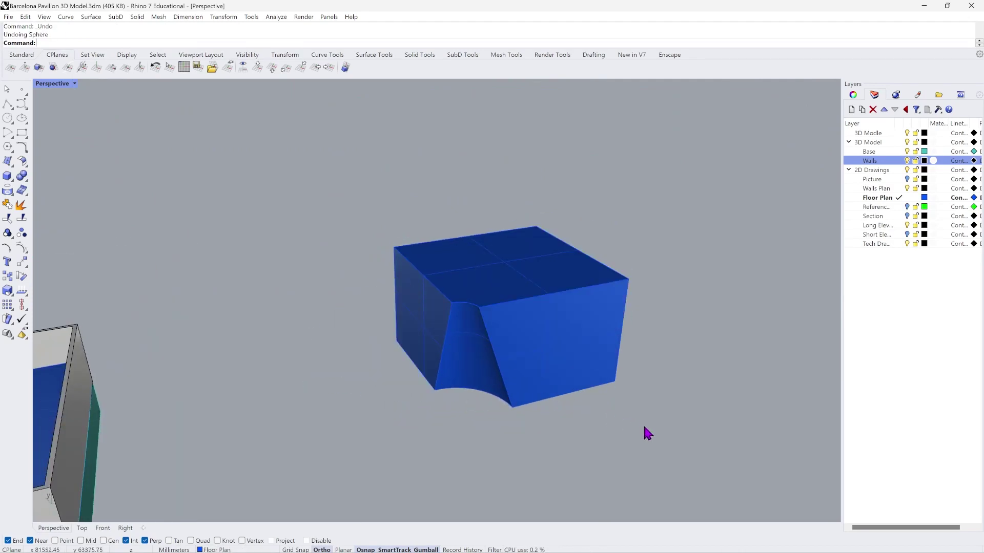
pyautogui.hotkey('ctrl', 'y')
pyautogui.hotkey('ctrl', 'y')
# Delete the restored sphere overlapping the uncut box.
pyautogui.moveTo(639, 435); pyautogui.dragTo(554, 248, button='right')
pyautogui.click(551, 221)
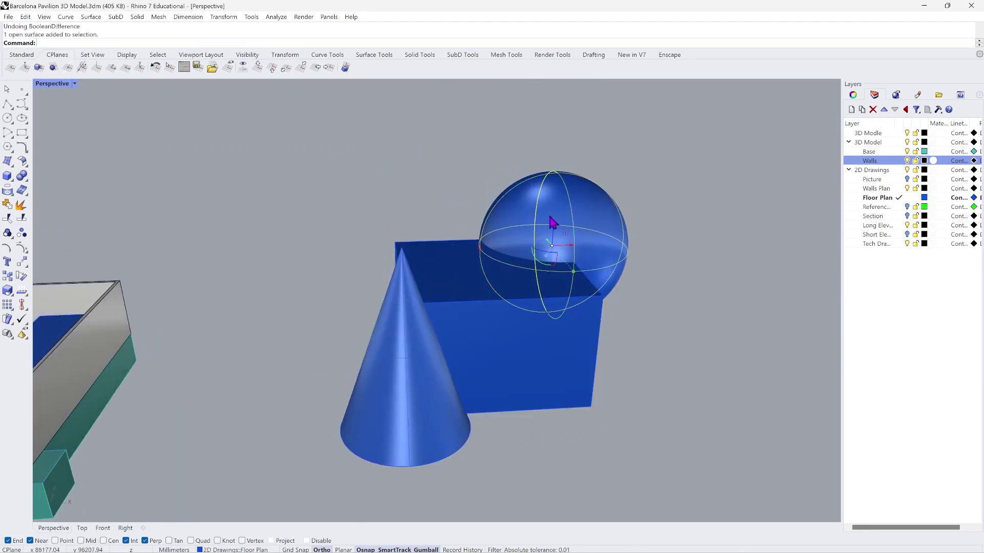
pyautogui.press('Delete')
pyautogui.moveTo(644, 358); pyautogui.dragTo(540, 374, button='right')
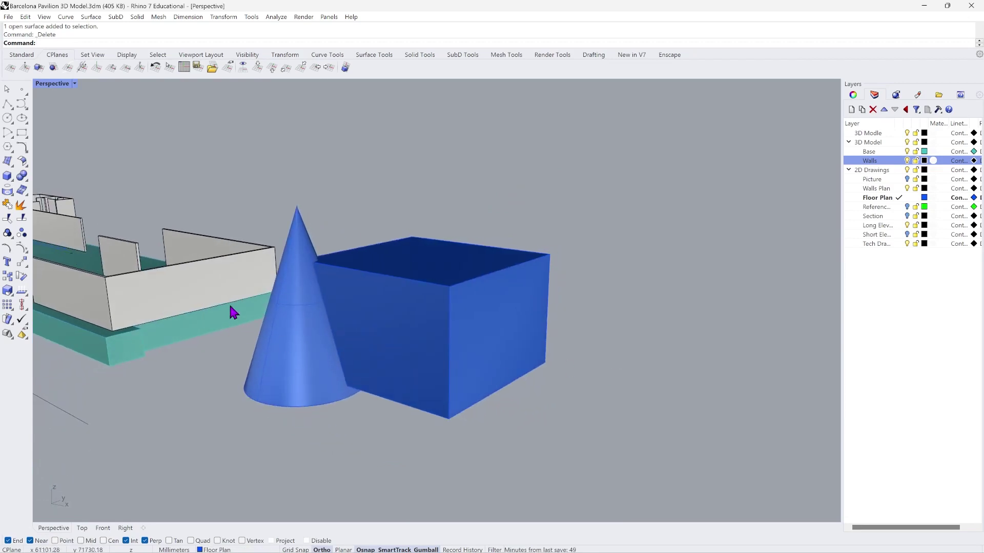
# Lower the cone slightly so its base extends below the box's underside at the overlapping corner.
pyautogui.scroll(2, 327, 381)
pyautogui.click(326, 380)
pyautogui.moveTo(302, 265); pyautogui.dragTo(307, 281)
pyautogui.scroll(2, 327, 377)
pyautogui.click(426, 453)
pyautogui.moveTo(426, 453); pyautogui.dragTo(425, 392, button='right')
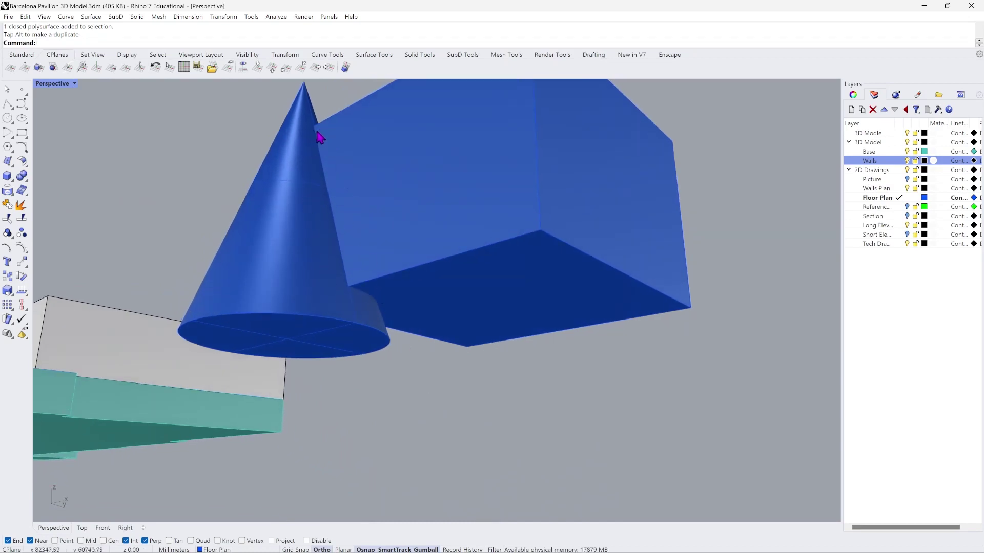
# Boolean intersect the cone as first set with the box as second set, using DeleteInput=Yes.
pyautogui.moveTo(311, 237); pyautogui.dragTo(348, 313, button='right')
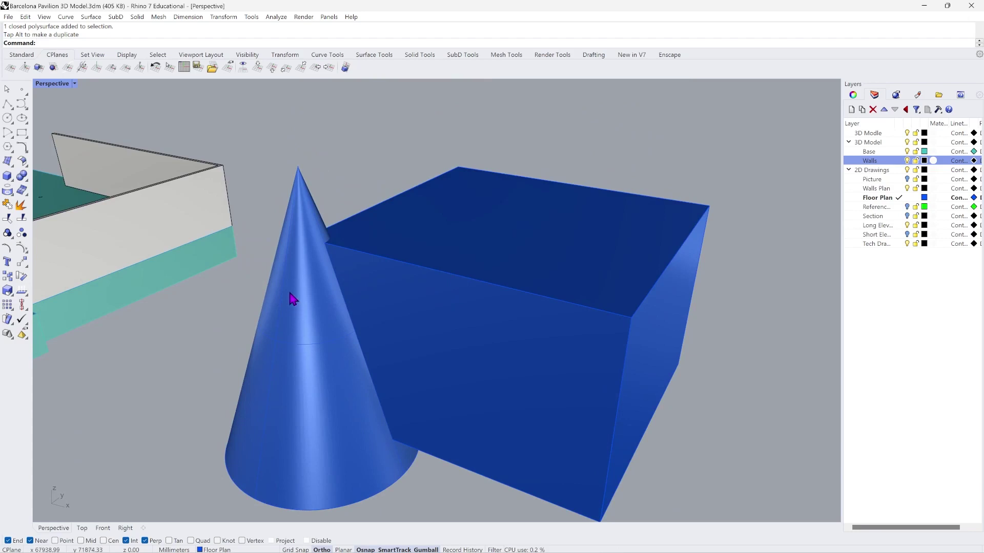
pyautogui.scroll(-2, 289, 299)
pyautogui.scroll(2, 364, 412)
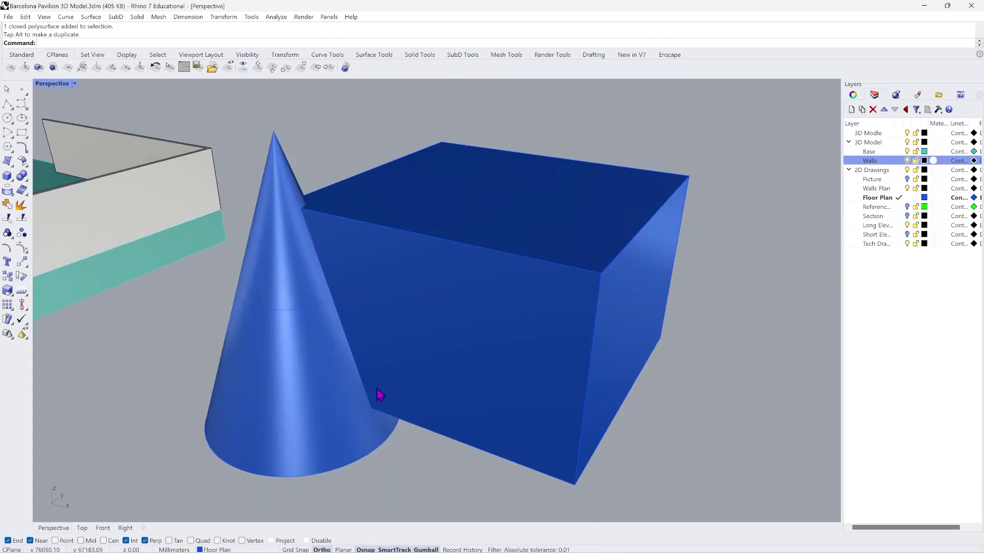
pyautogui.click(137, 17)
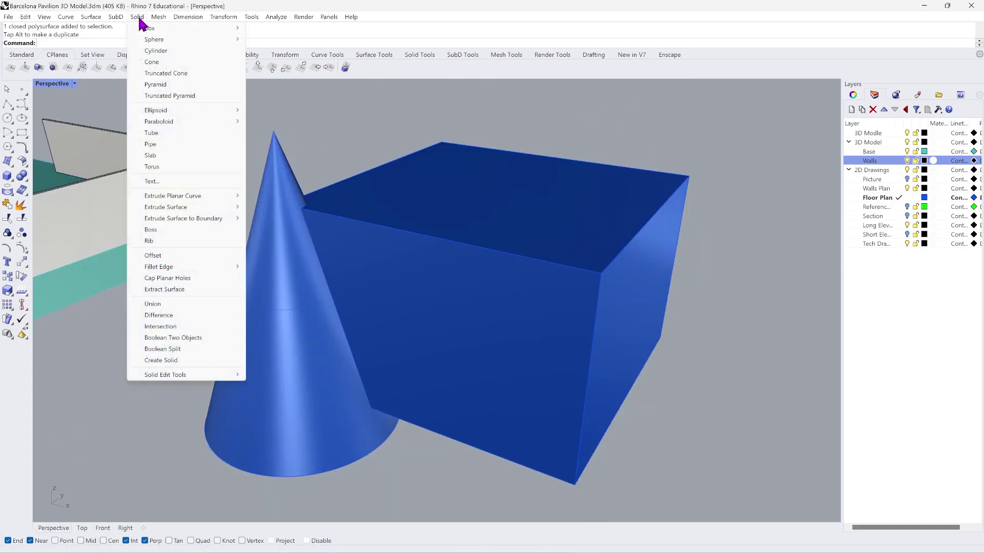
pyautogui.click(194, 324)
pyautogui.click(256, 290)
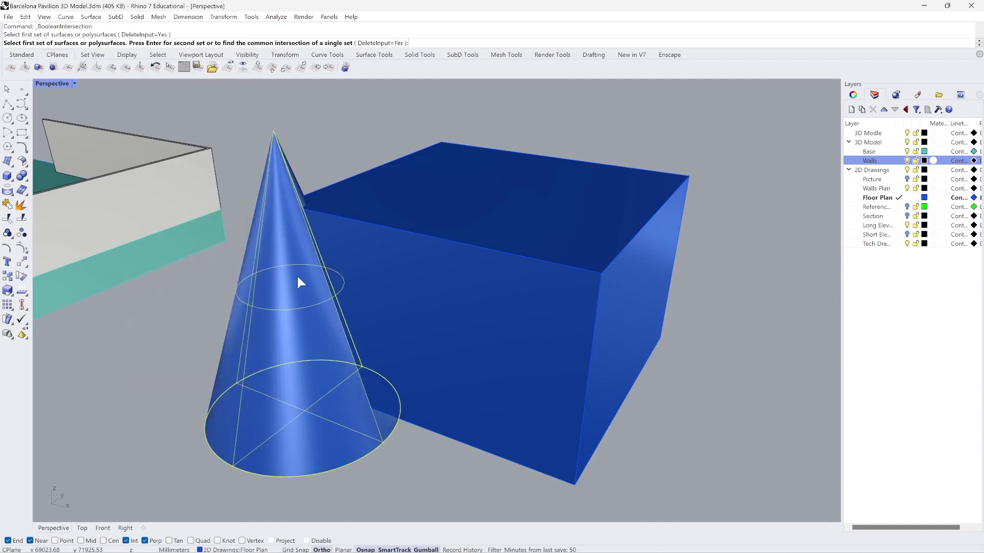
pyautogui.press('Return')
pyautogui.click(523, 275)
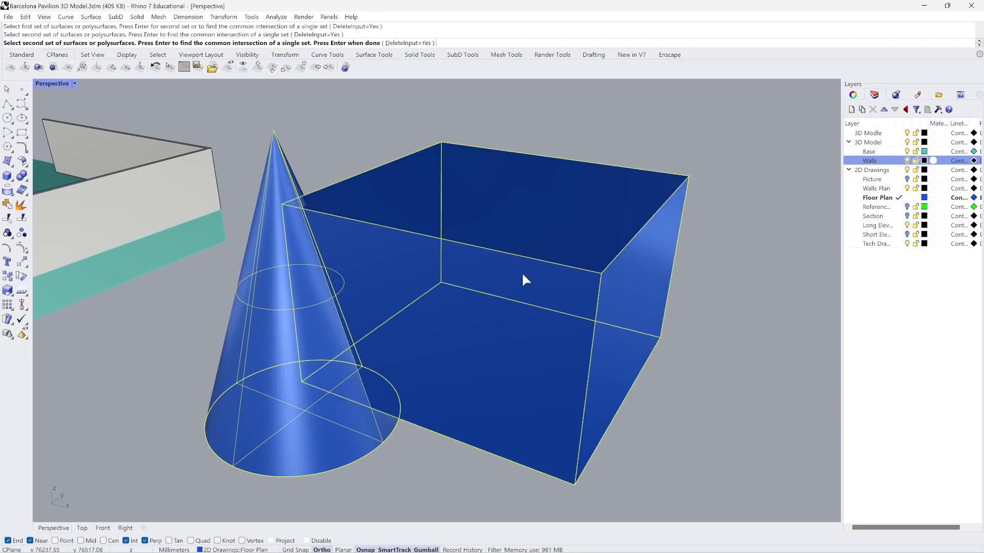
pyautogui.press('Return')
pyautogui.moveTo(513, 278); pyautogui.dragTo(373, 167, button='right')
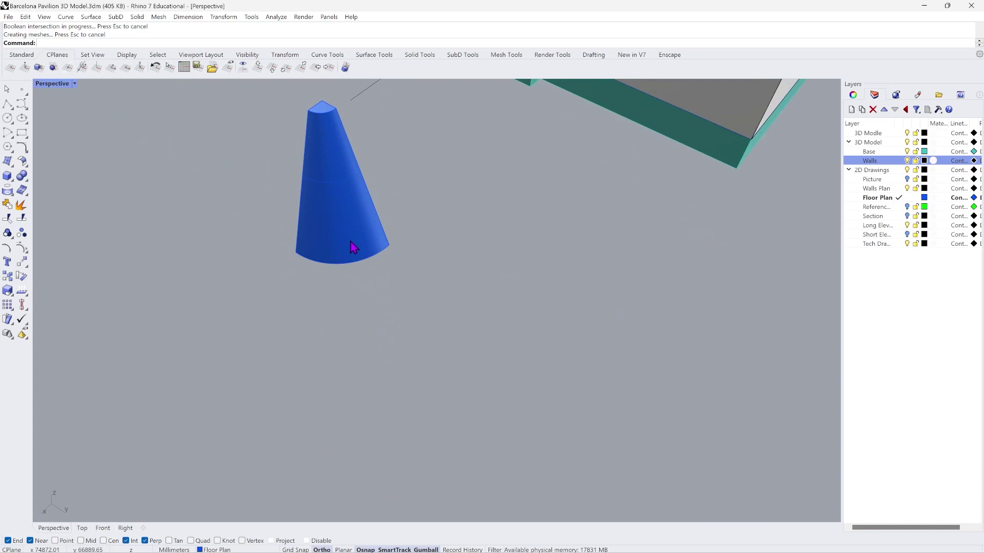
# Undo the Boolean intersection of the cone and box.
pyautogui.hotkey('ctrl', 'z')
pyautogui.press('Escape')
pyautogui.moveTo(455, 456); pyautogui.dragTo(417, 314, button='right')
pyautogui.scroll(5, 457, 396)
pyautogui.scroll(-3, 455, 394)
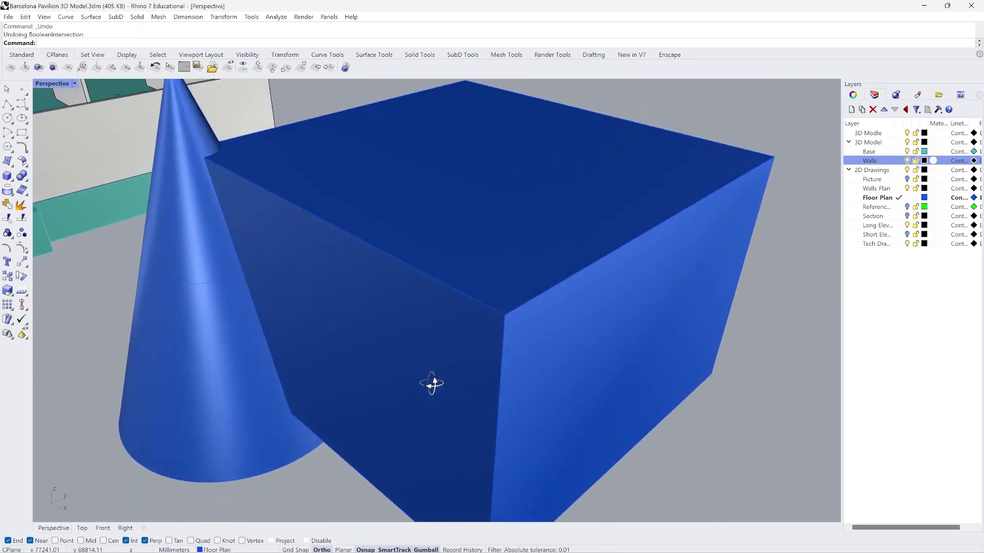
pyautogui.scroll(3, 432, 384)
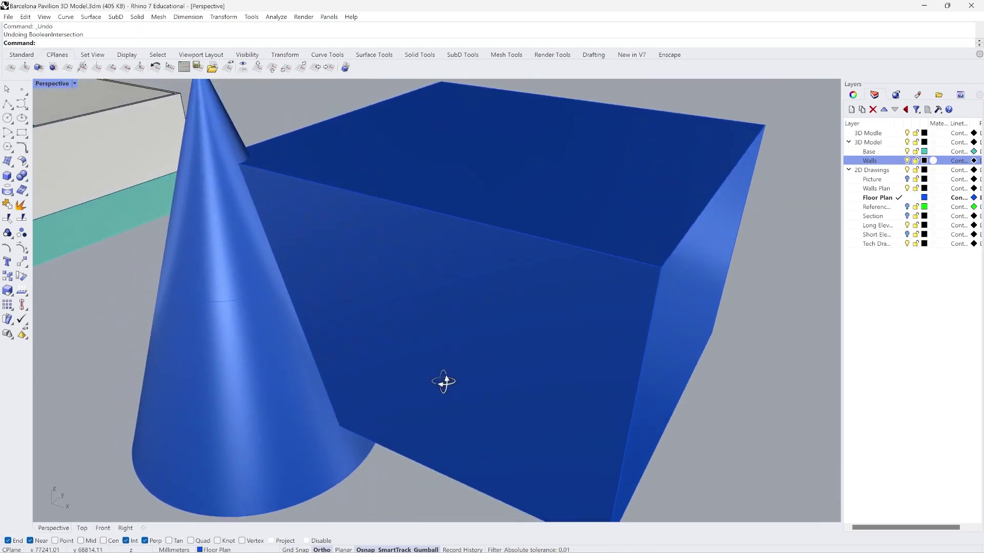
# Run Boolean Two Objects on the cone and box with DeleteInput=Yes, cycle through the possible results, and accept the intersection.
pyautogui.click(137, 17)
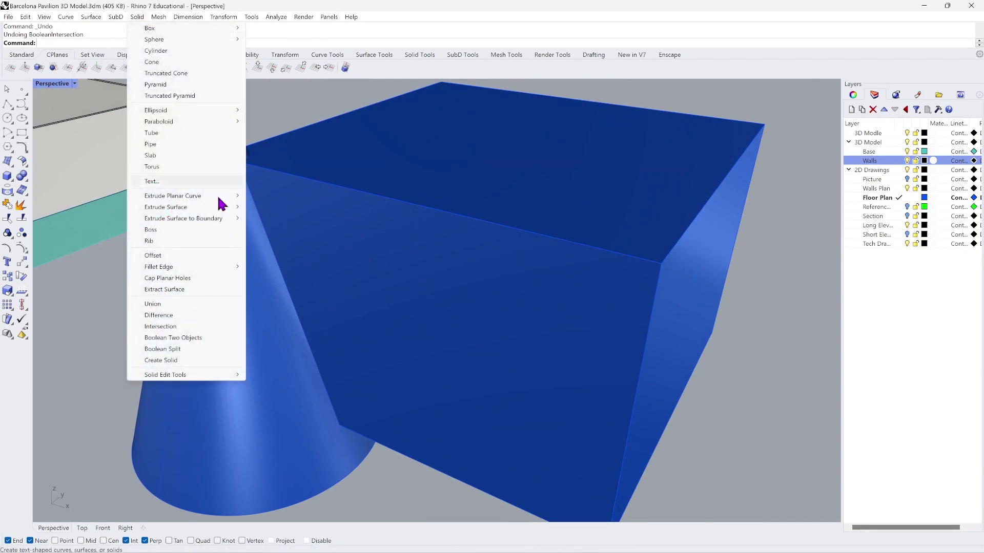
pyautogui.click(174, 338)
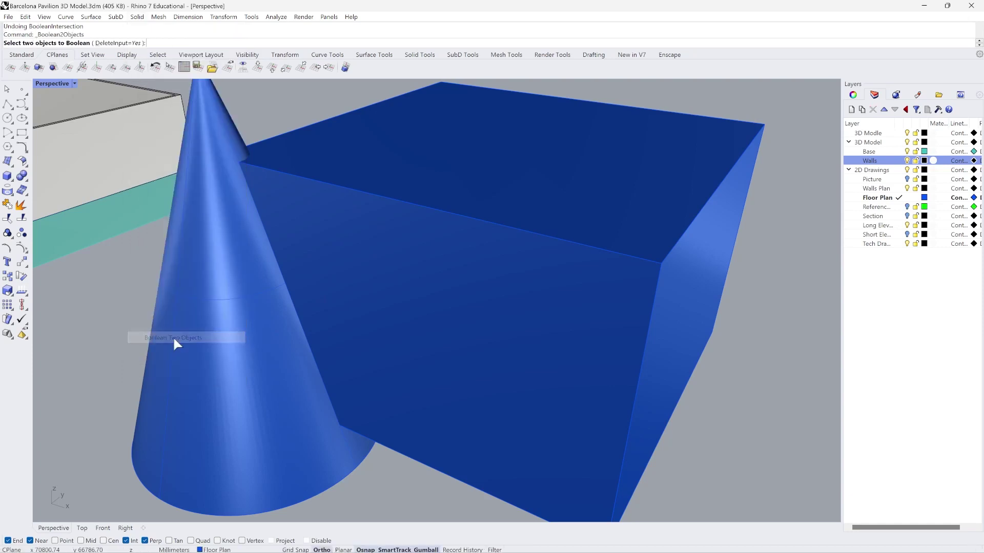
pyautogui.click(251, 282)
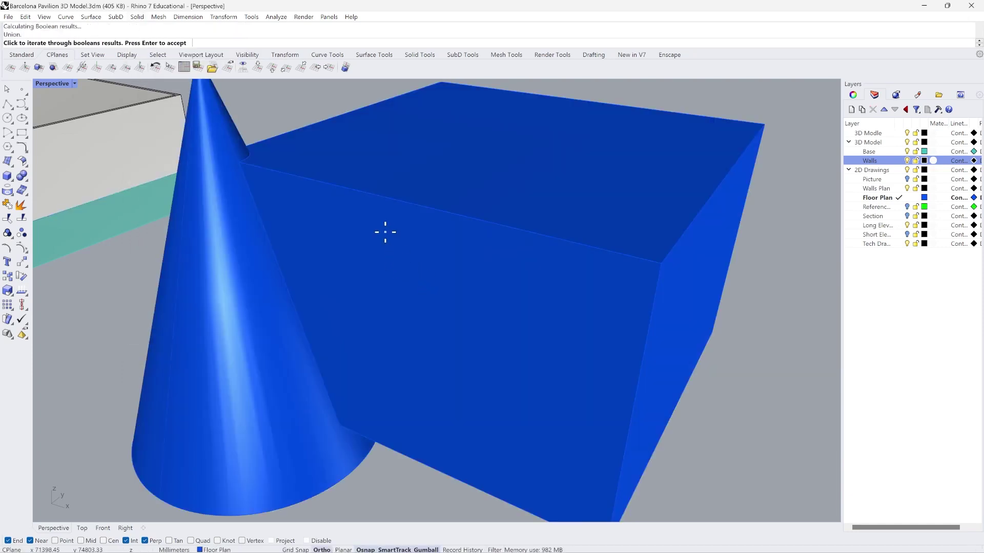
pyautogui.click(387, 238)
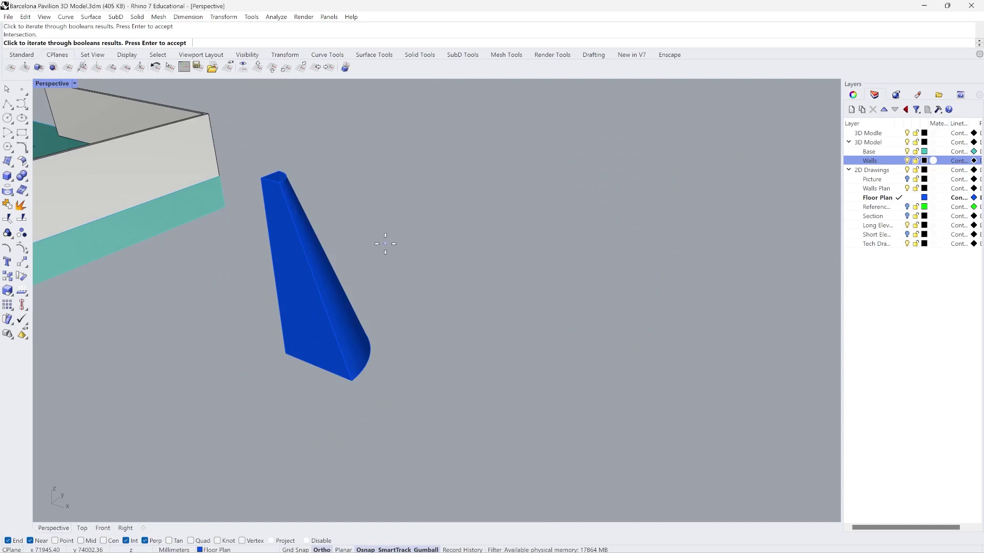
pyautogui.click(381, 241)
pyautogui.moveTo(378, 237); pyautogui.dragTo(489, 254, button='right')
pyautogui.click(357, 256)
pyautogui.click(490, 255)
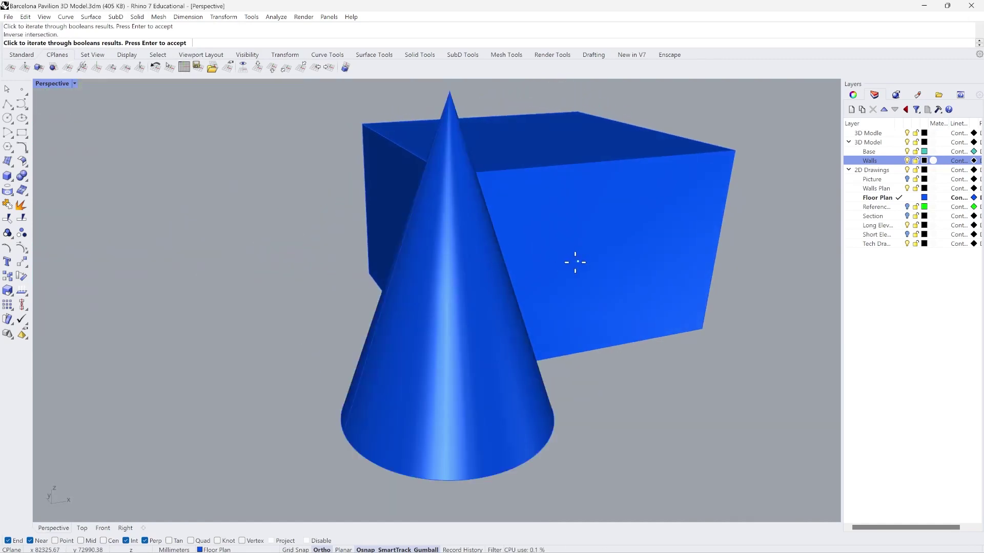
pyautogui.moveTo(637, 261); pyautogui.dragTo(366, 268, button='right')
pyautogui.click(506, 262)
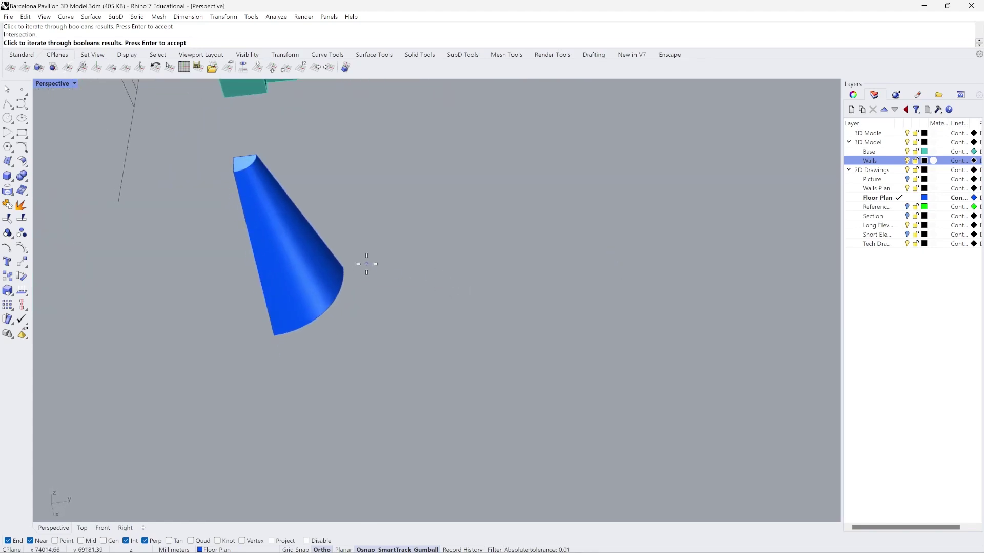
pyautogui.press('Return')
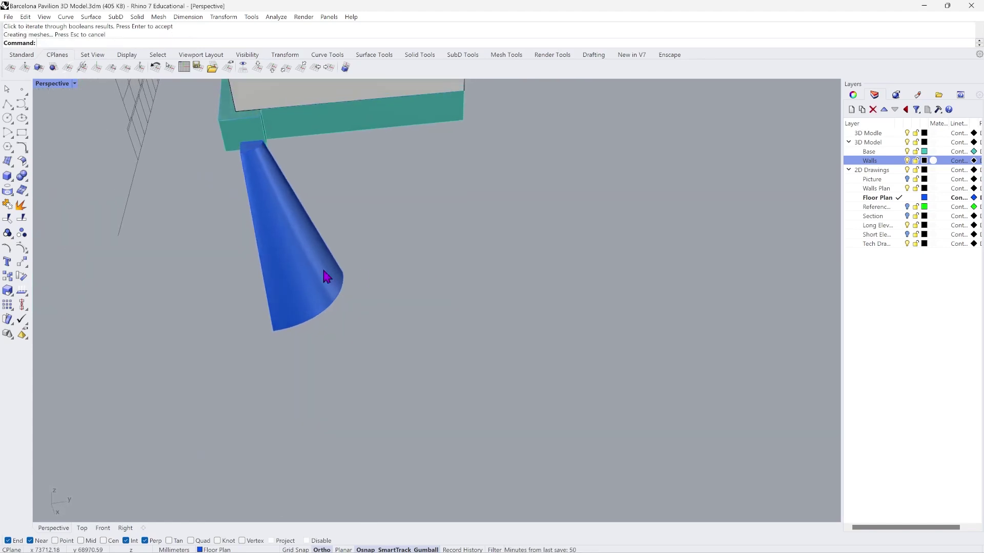
# Delete the leftover cone-shaped test solid beneath the corner of the base.
pyautogui.click(274, 273)
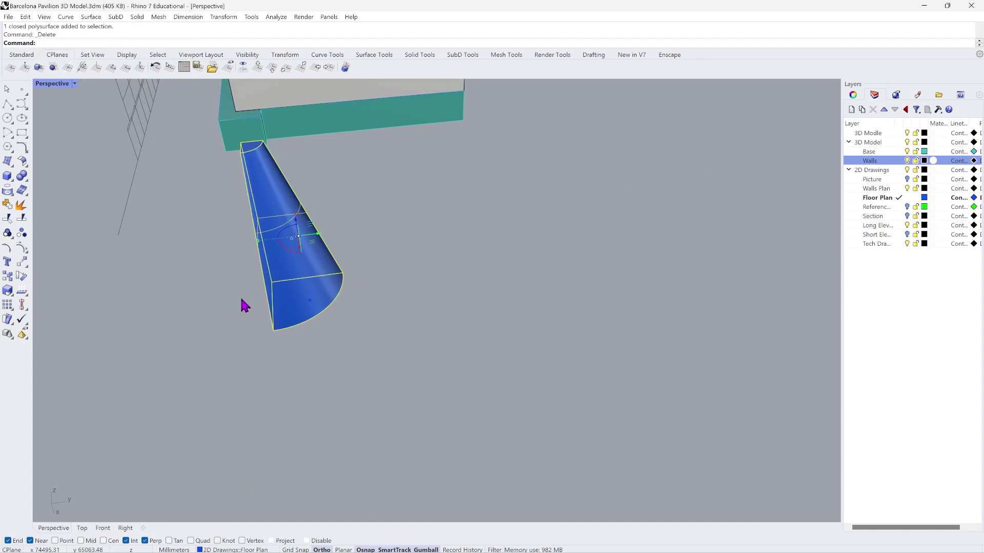
pyautogui.press('Delete')
pyautogui.moveTo(241, 301); pyautogui.dragTo(468, 419, button='right')
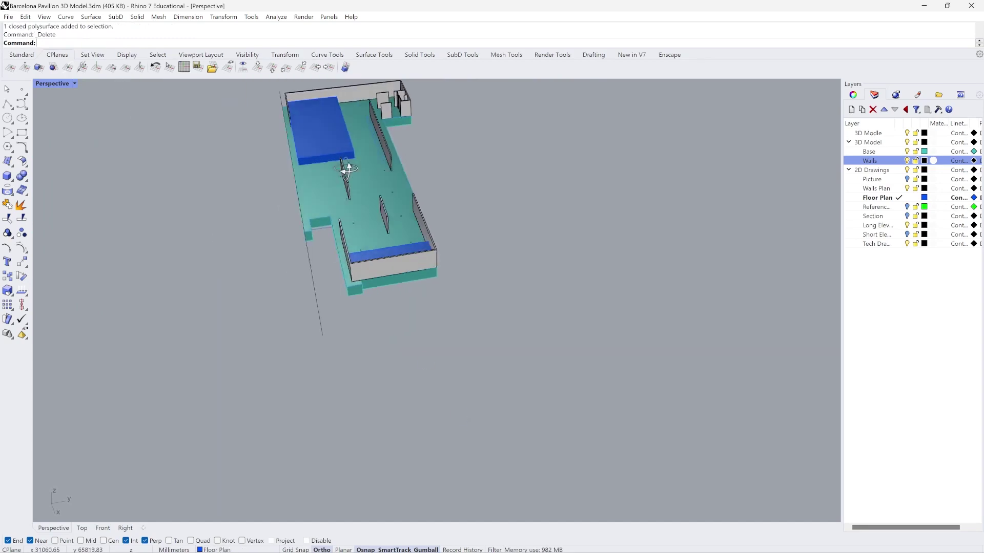
# Examine the base and the pool solids by highlighting them in turn, and clear the selection.
pyautogui.moveTo(341, 165); pyautogui.dragTo(354, 257, button='right')
pyautogui.scroll(-3, 354, 257)
pyautogui.scroll(5, 286, 314)
pyautogui.click(331, 216)
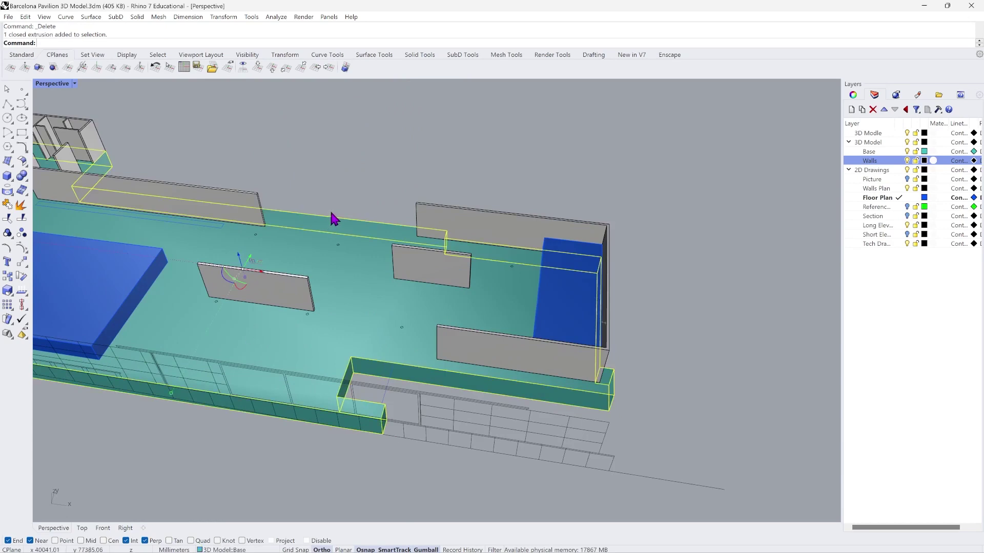
pyautogui.click(455, 212)
pyautogui.scroll(-3, 455, 212)
pyautogui.click(297, 271)
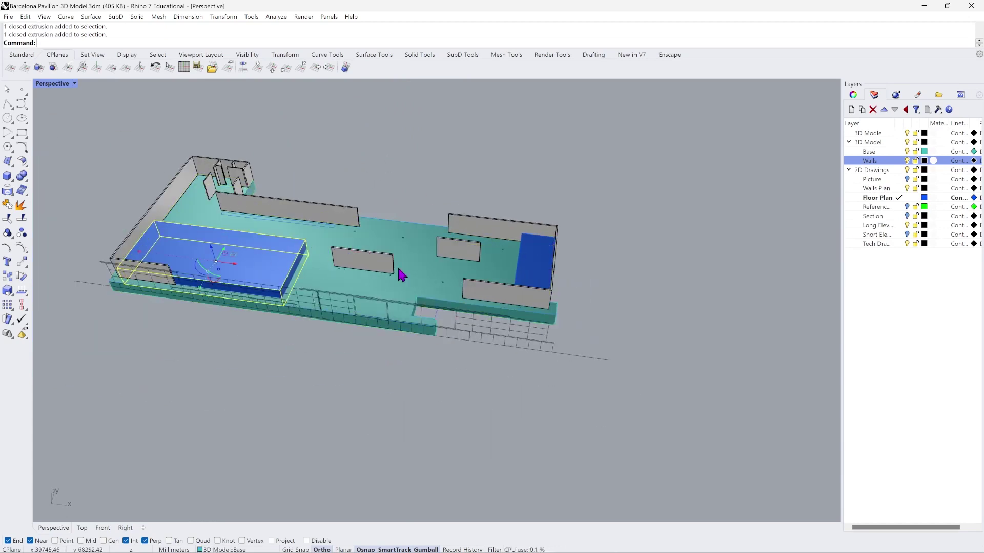
pyautogui.click(551, 279)
pyautogui.click(464, 358)
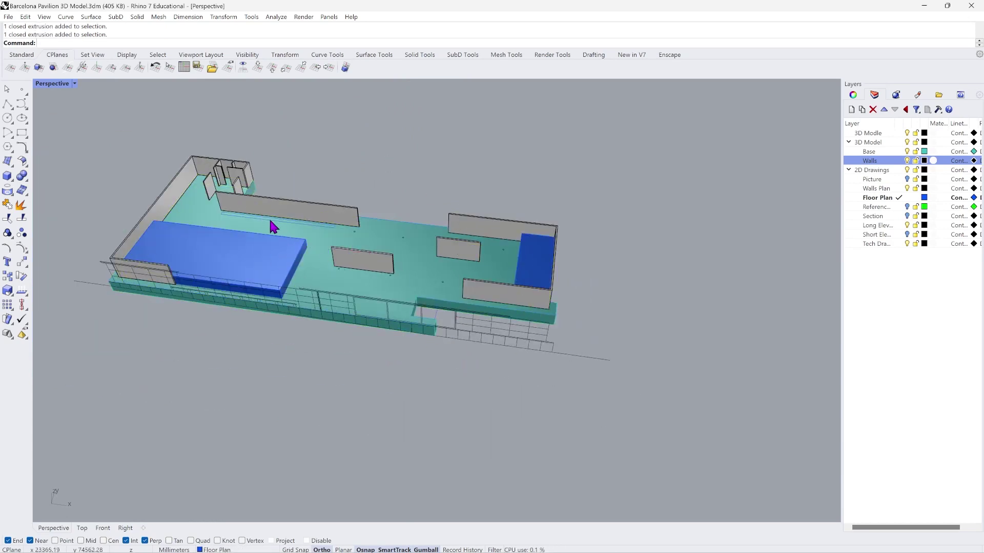
# Boolean-difference the two pool solids from the base with DeleteInput=Yes.
pyautogui.scroll(3, 270, 219)
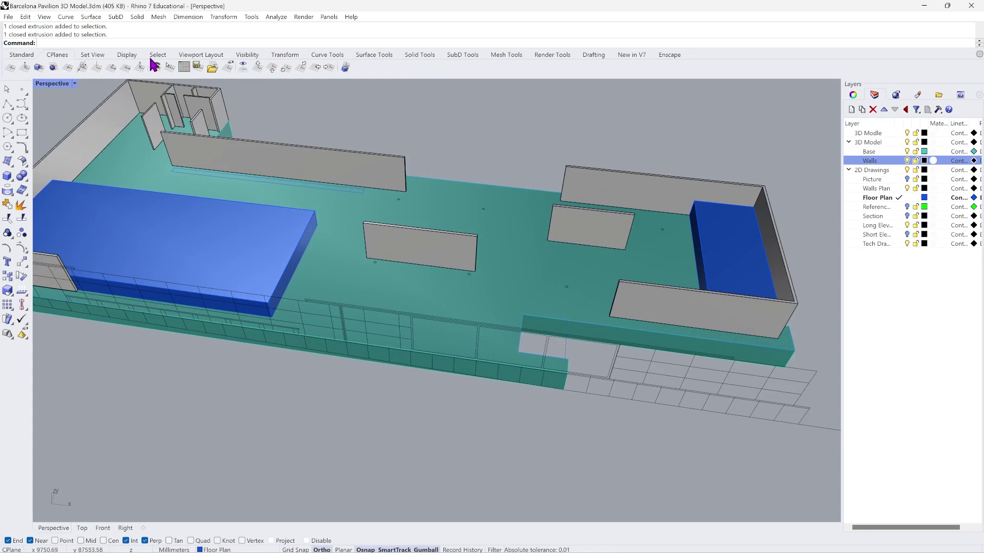
pyautogui.click(141, 18)
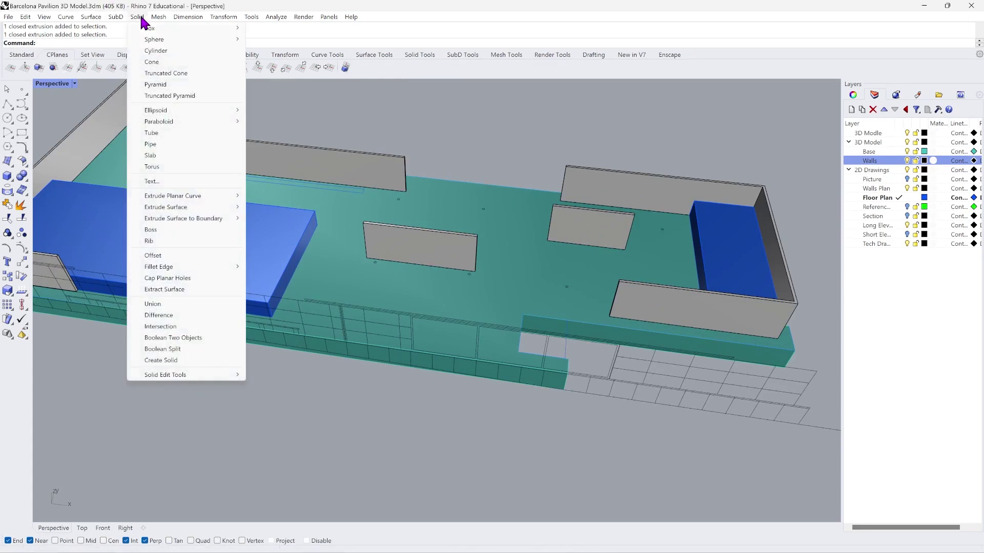
pyautogui.click(195, 313)
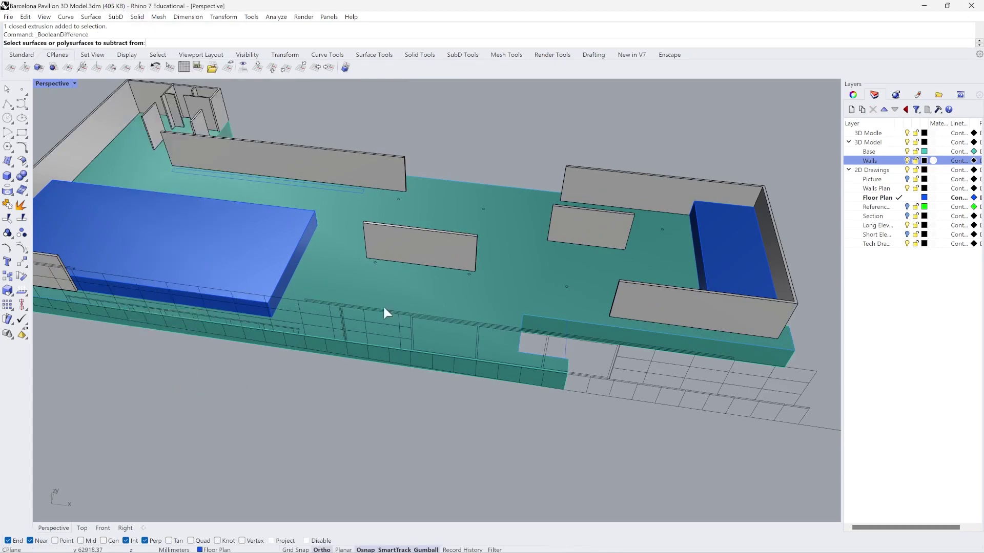
pyautogui.moveTo(384, 311); pyautogui.dragTo(344, 210, button='right')
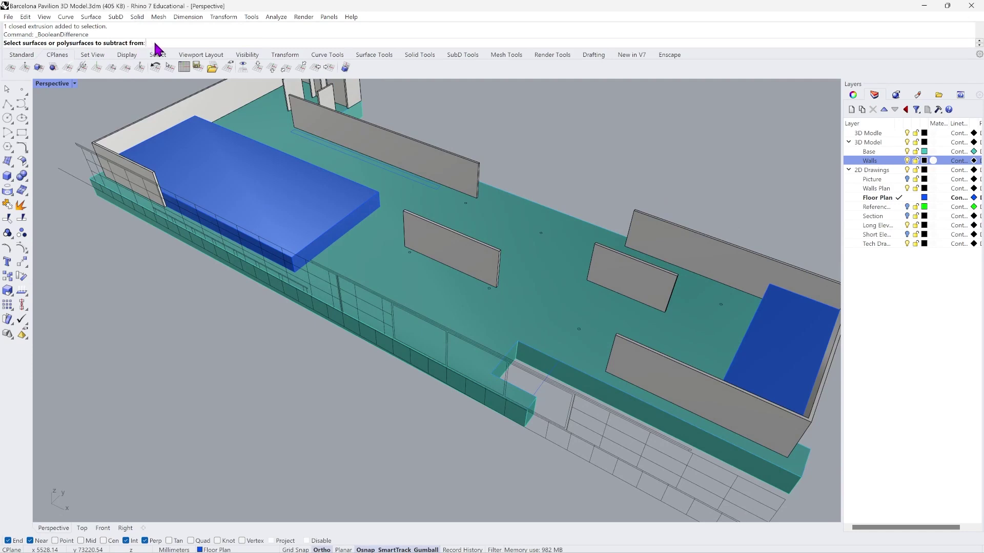
pyautogui.click(378, 256)
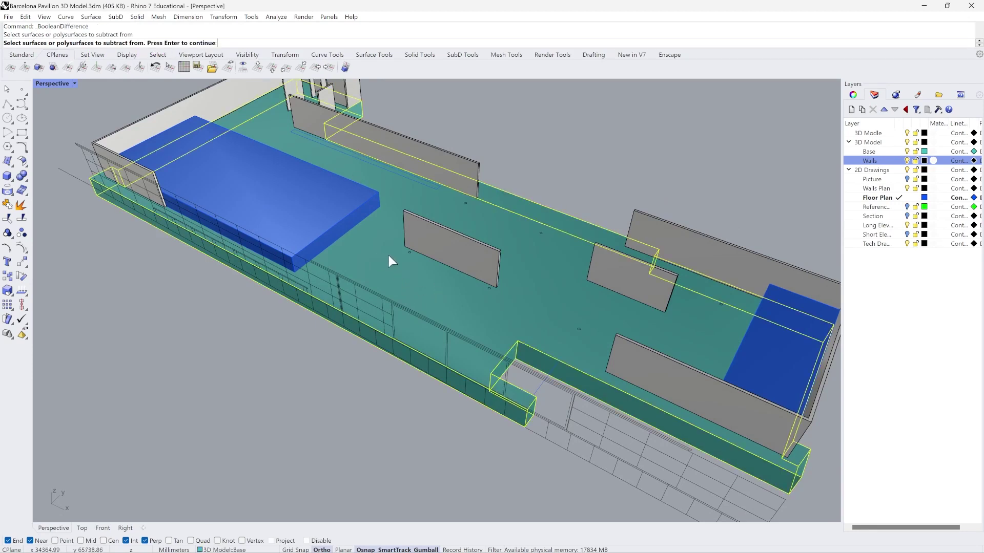
pyautogui.press('Return')
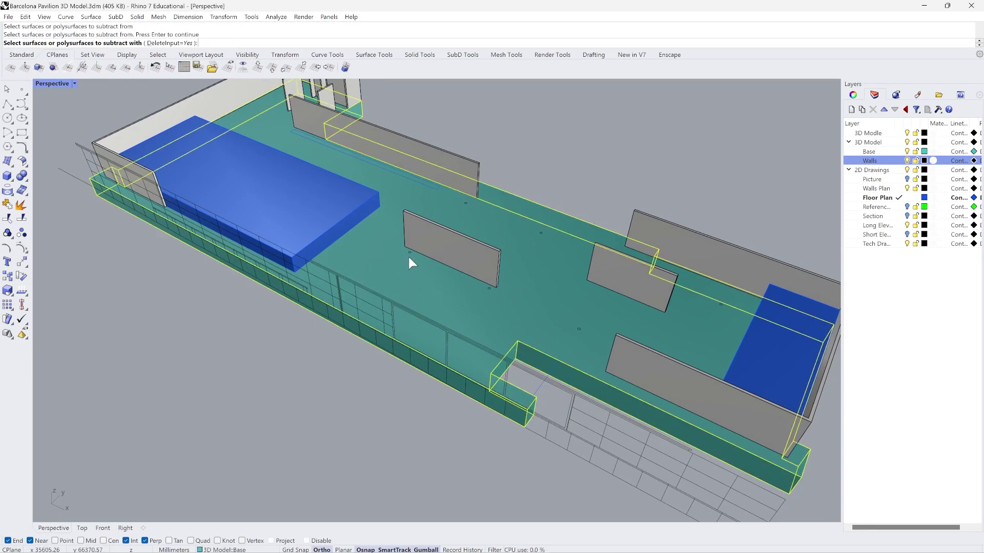
pyautogui.click(265, 195)
pyautogui.click(778, 348)
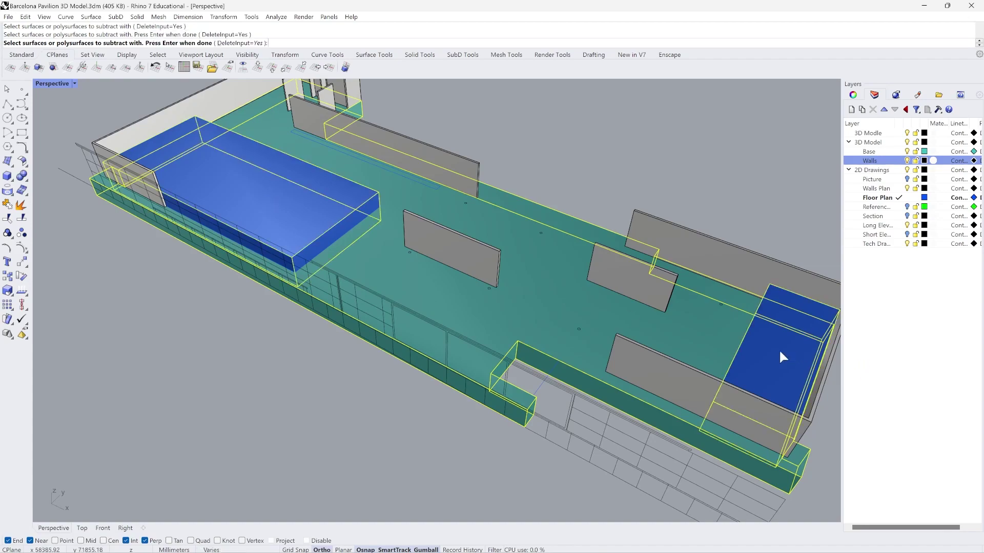
pyautogui.moveTo(778, 349); pyautogui.dragTo(699, 332, button='right')
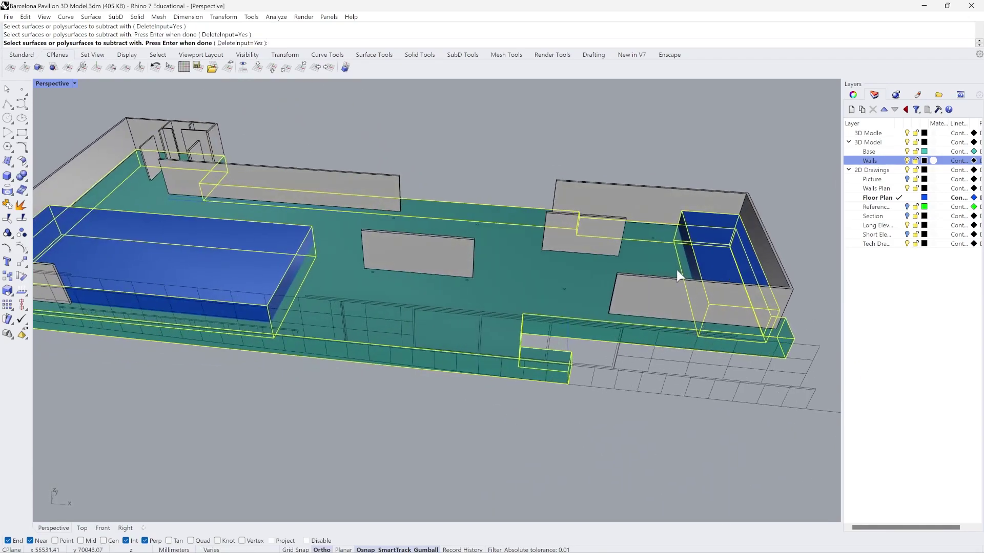
pyautogui.press('Return')
# Inspect the pool recesses in the base in Rendered display mode, and return the Perspective view to Shaded.
pyautogui.moveTo(681, 276); pyautogui.dragTo(22, 120, button='right')
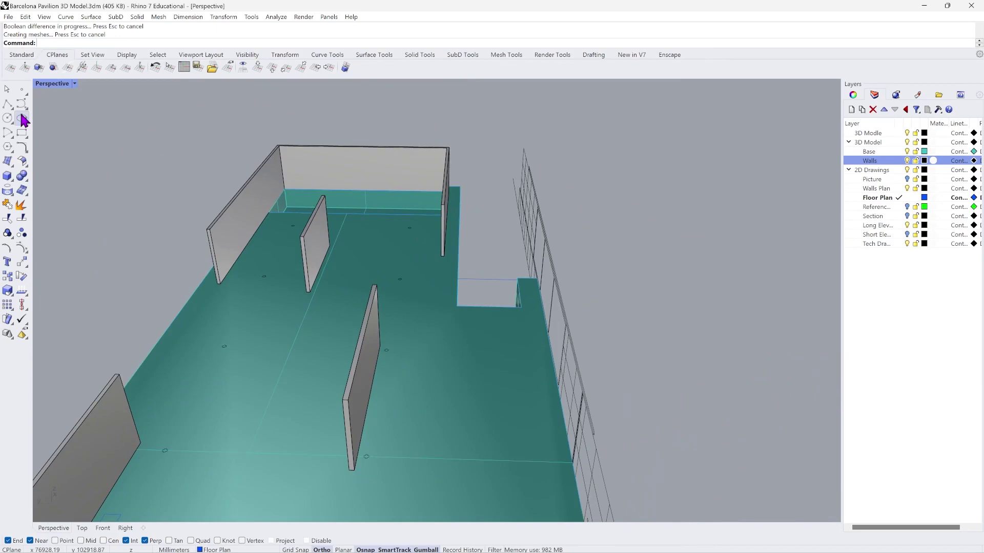
pyautogui.click(74, 83)
pyautogui.click(82, 137)
pyautogui.scroll(-3, 543, 218)
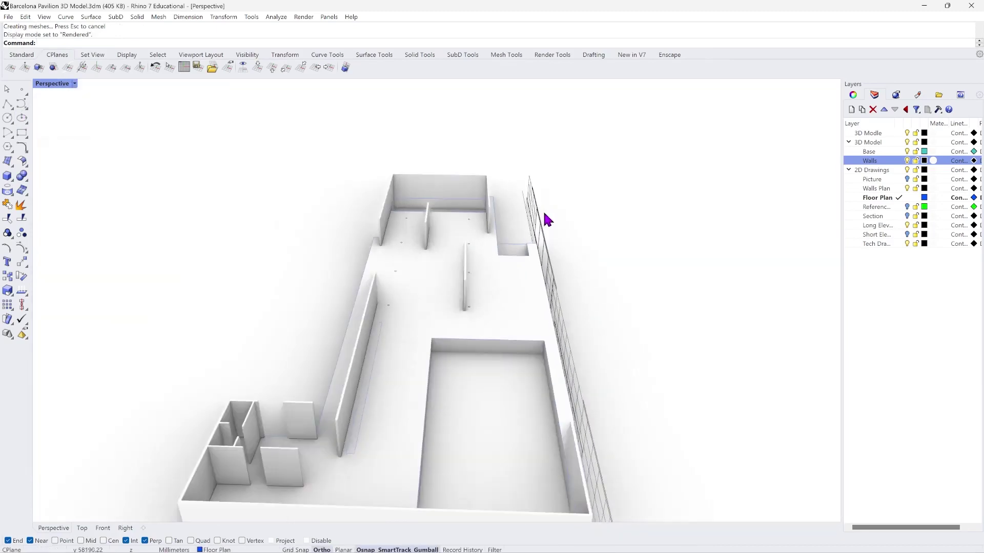
pyautogui.moveTo(544, 215); pyautogui.dragTo(446, 286, button='right')
pyautogui.click(74, 83)
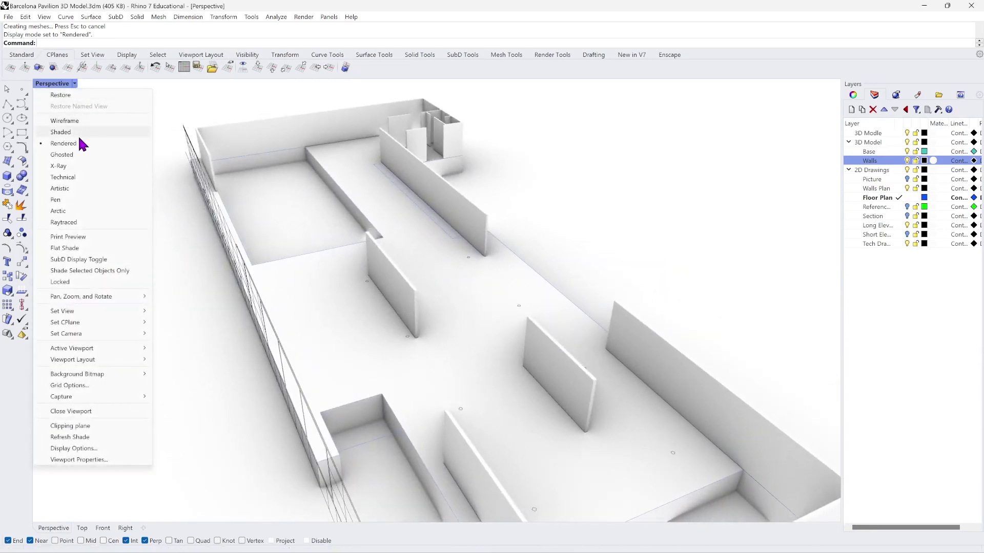
pyautogui.click(72, 132)
# Save the Barcelona Pavilion 3D Model file.
pyautogui.click(8, 17)
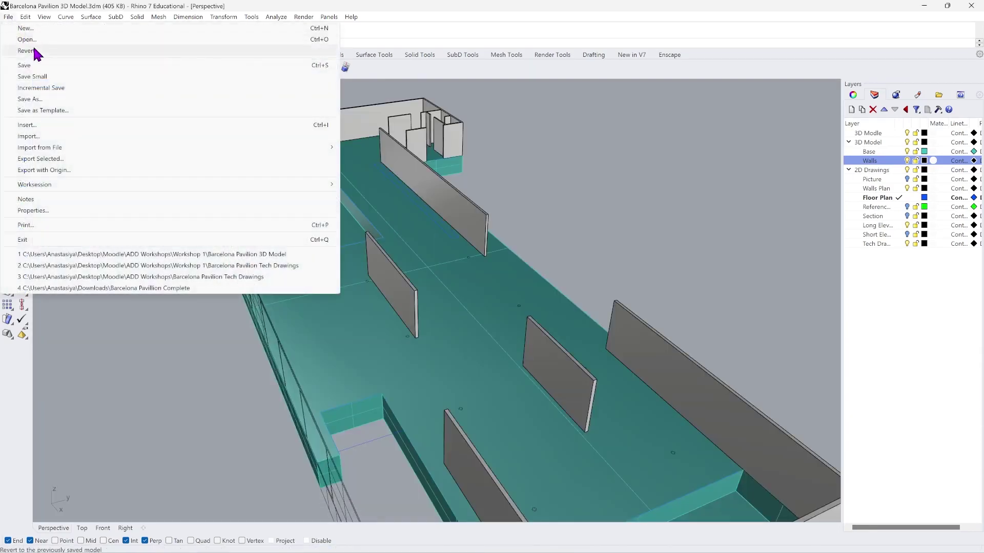
pyautogui.click(37, 65)
pyautogui.scroll(-3, 388, 479)
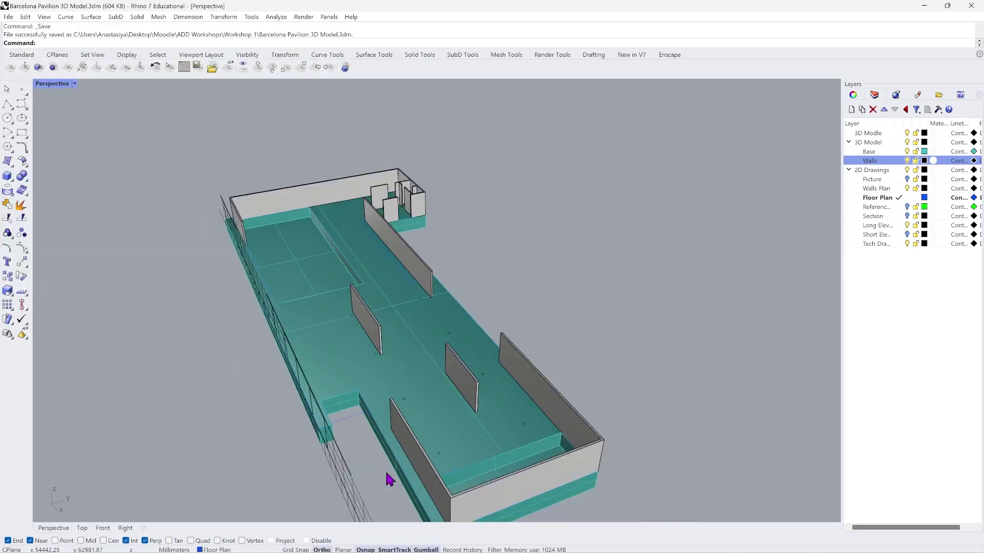
# Show the Picture layer to view the stair treads at the base's recess, and hide the layer again.
pyautogui.scroll(8, 388, 479)
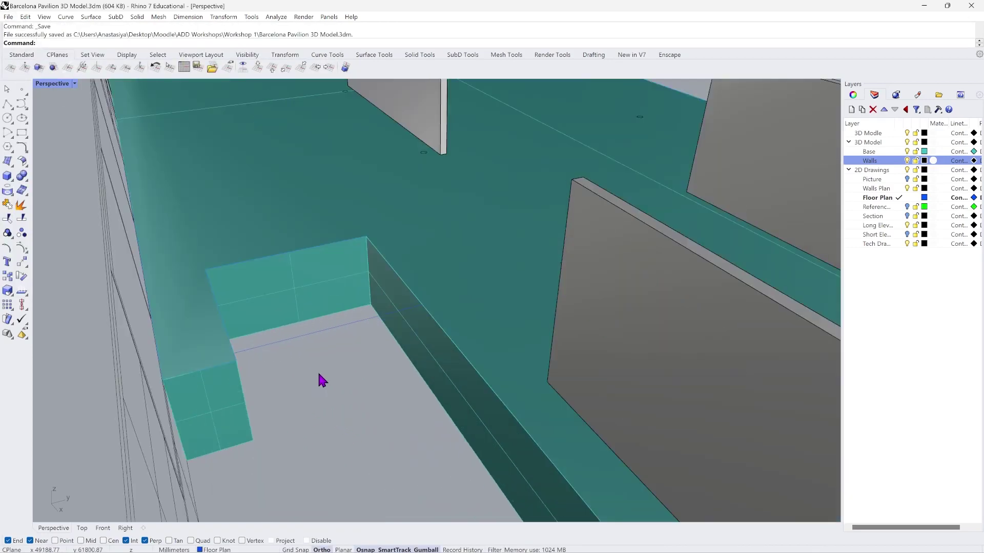
pyautogui.moveTo(323, 353); pyautogui.dragTo(323, 352, button='right')
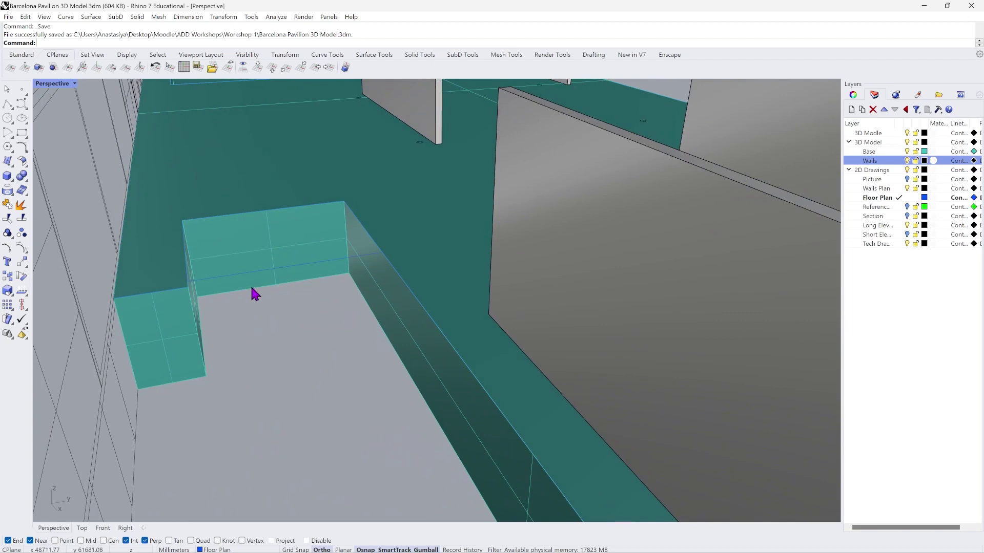
pyautogui.moveTo(256, 285); pyautogui.dragTo(272, 298, button='right')
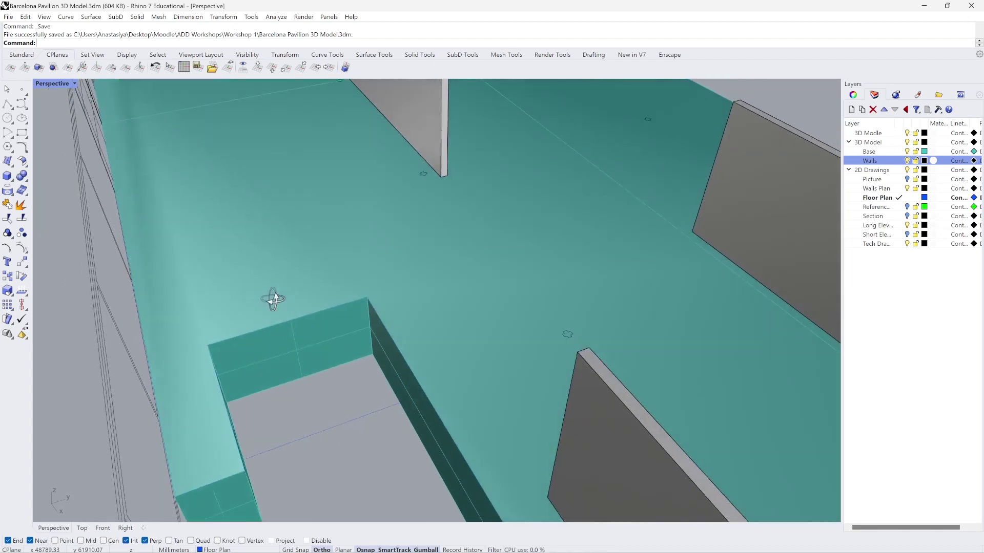
pyautogui.click(907, 179)
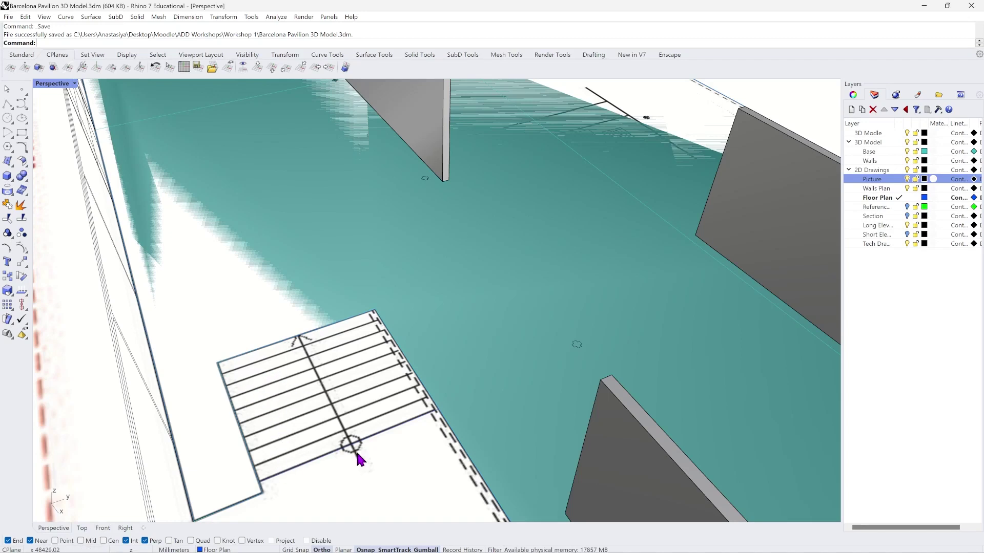
pyautogui.click(908, 180)
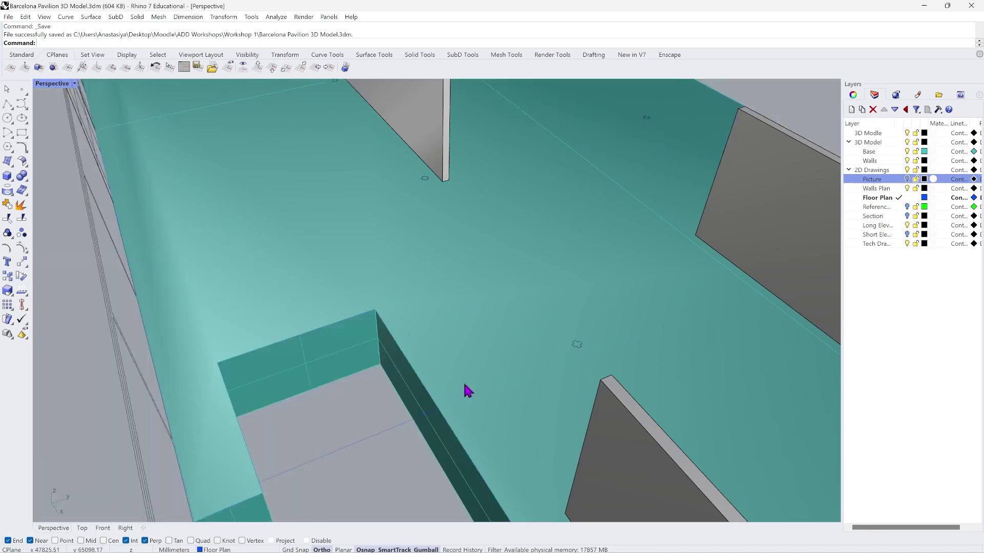
# Examine the closed stair outline curve in the base's recess by highlighting it.
pyautogui.scroll(-5, 354, 397)
pyautogui.scroll(3, 346, 397)
pyautogui.click(351, 374)
pyautogui.moveTo(353, 375); pyautogui.dragTo(421, 373, button='right')
pyautogui.scroll(3, 743, 407)
pyautogui.moveTo(742, 408); pyautogui.dragTo(696, 389, button='right')
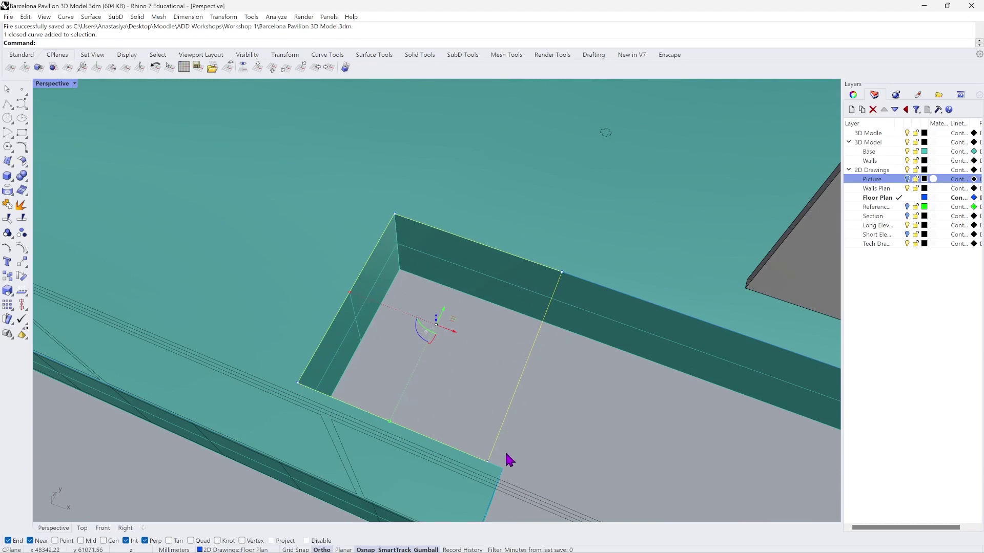
pyautogui.click(613, 423)
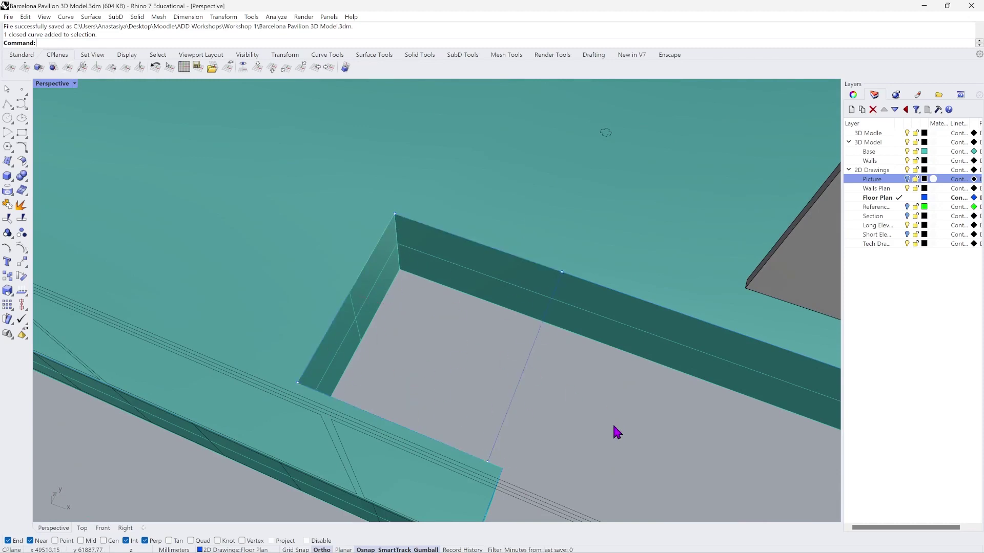
pyautogui.click(515, 393)
# Enable the Mid snap and draw a polyline from the midpoint of the stair outline's inner edge straight across to the opposite edge.
pyautogui.click(8, 104)
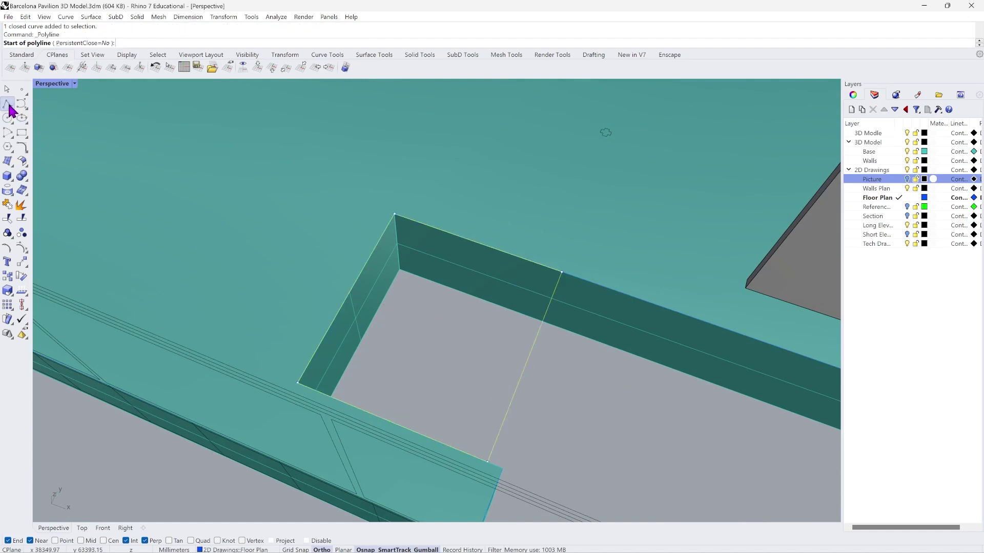
pyautogui.click(81, 540)
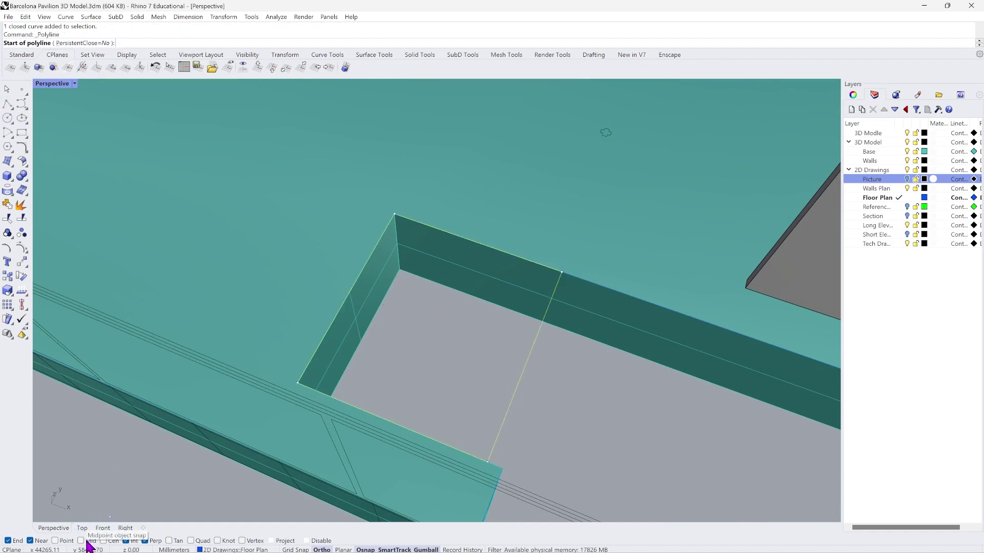
pyautogui.click(350, 292)
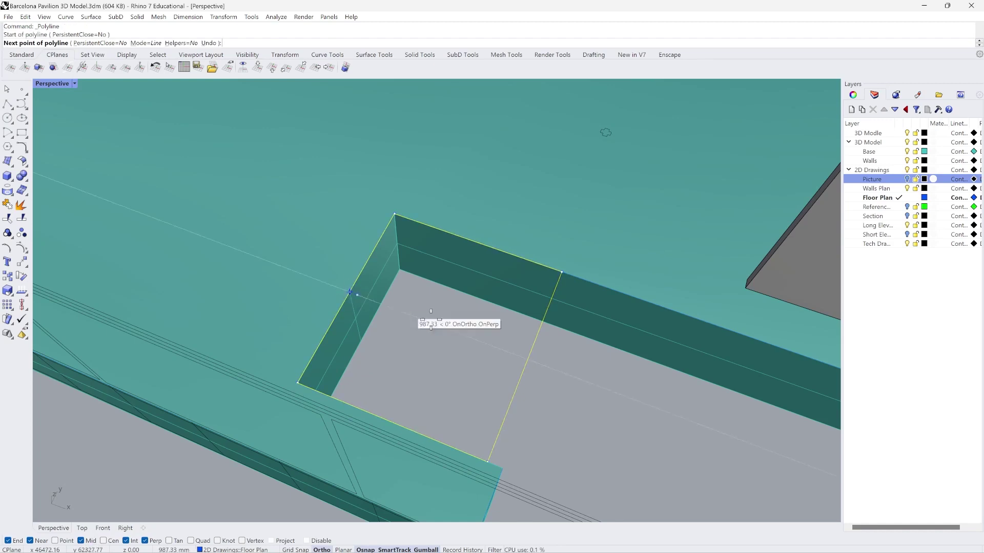
pyautogui.click(527, 359)
pyautogui.press('Return')
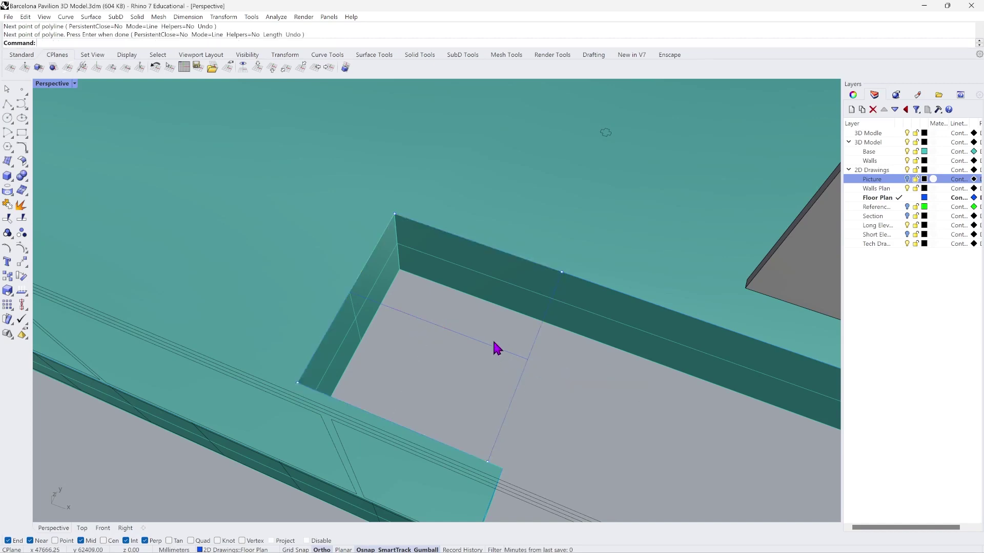
# Divide the stair centre line into 9 segments with points, using Split=No and MarkEnds=Yes.
pyautogui.click(495, 349)
pyautogui.moveTo(477, 358); pyautogui.dragTo(474, 357, button='right')
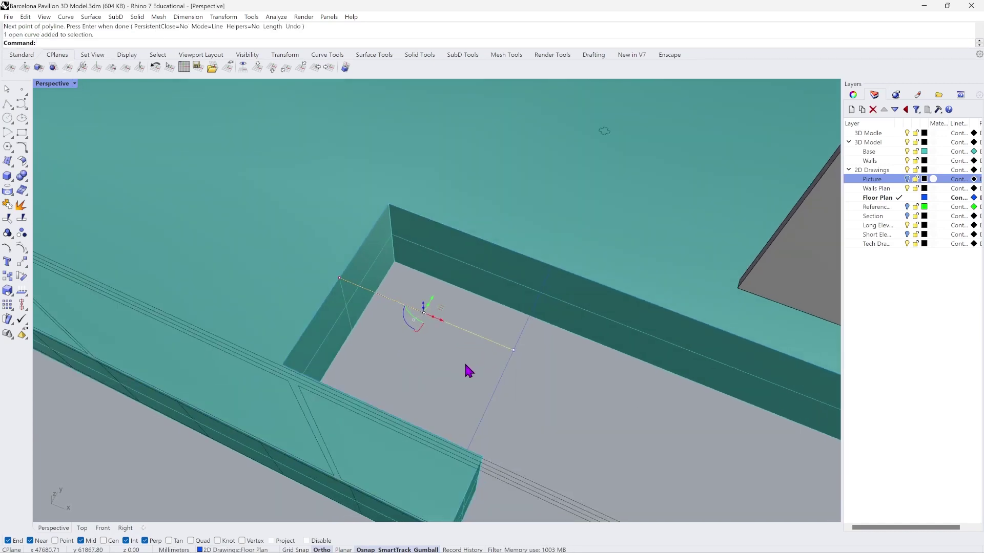
pyautogui.write('d')
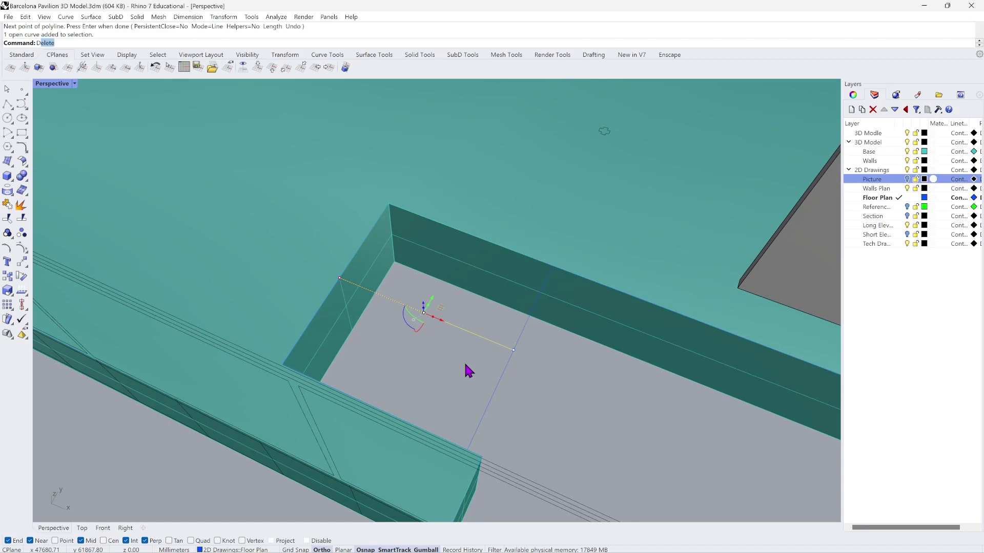
pyautogui.write('ivi')
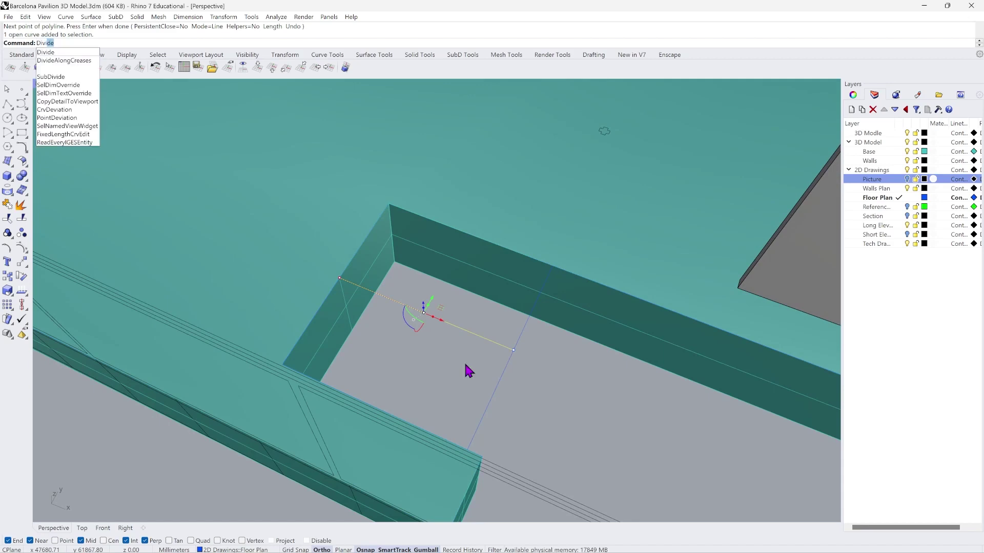
pyautogui.press('Return')
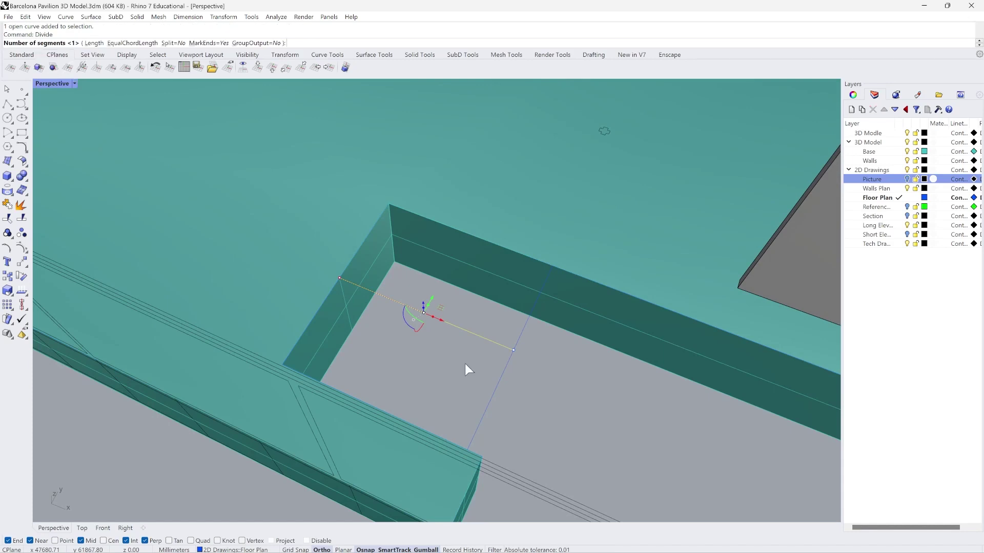
pyautogui.press('Return')
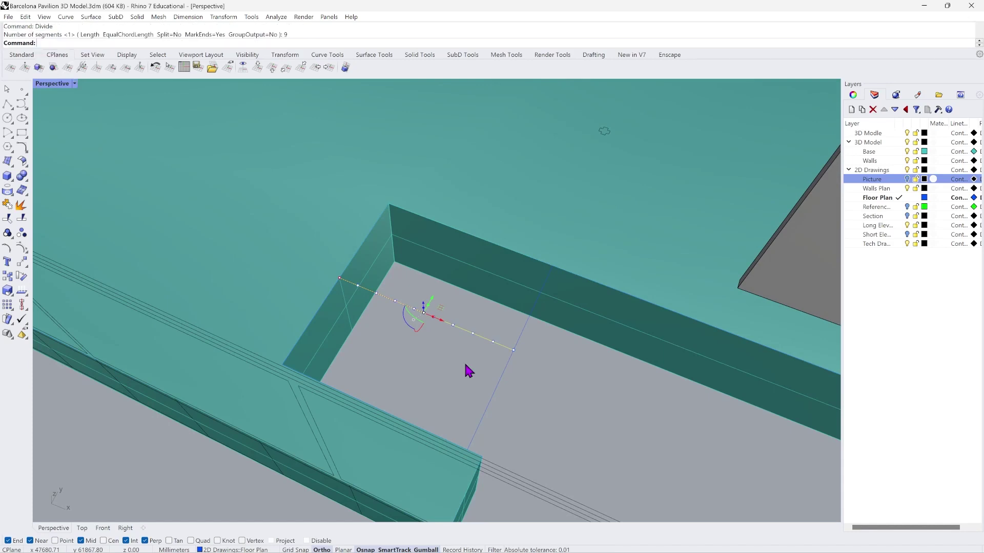
pyautogui.scroll(2, 377, 298)
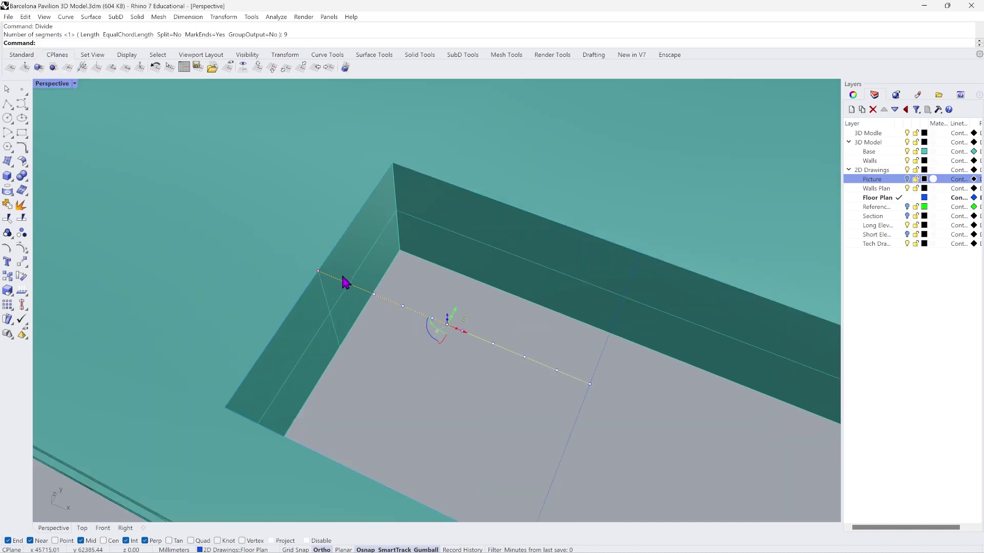
# Isolate the base together with the stair outline, its centre line and the division points in the recess, excluding the base's plan outline.
pyautogui.scroll(-2, 344, 283)
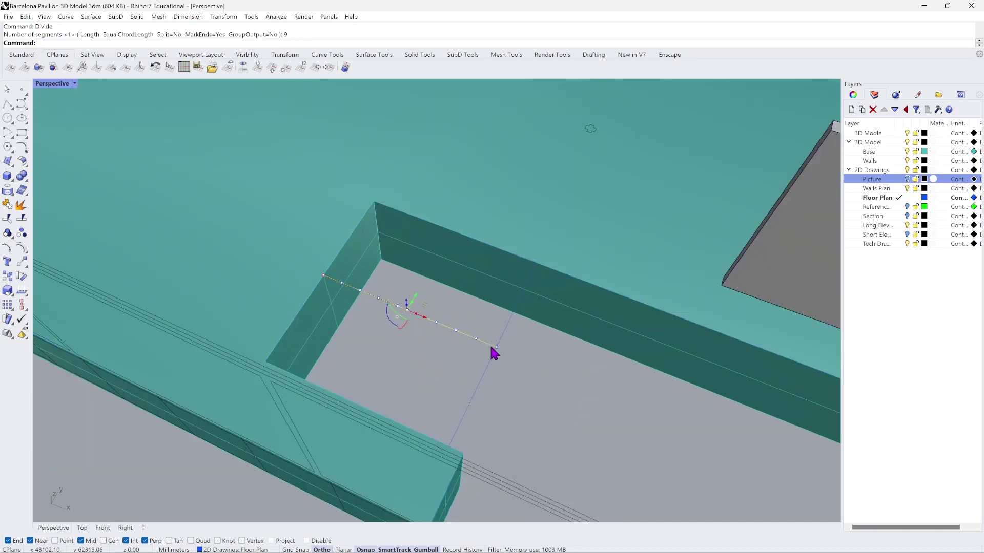
pyautogui.click(526, 378)
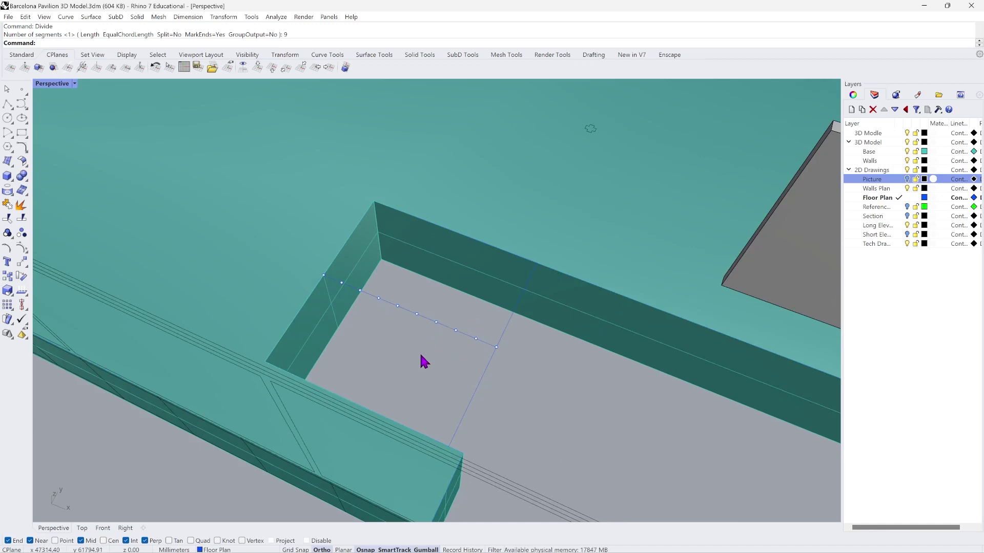
pyautogui.scroll(-3, 419, 357)
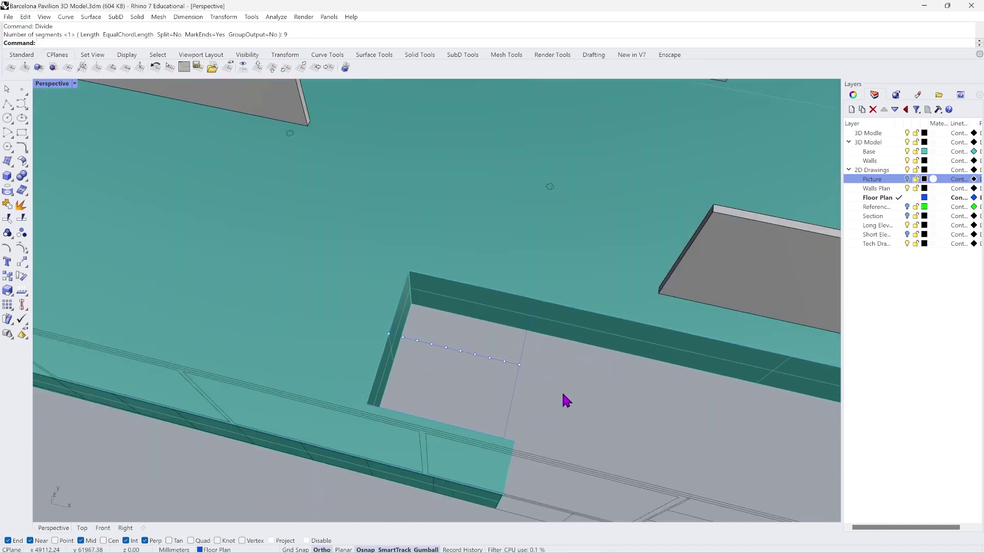
pyautogui.moveTo(561, 389); pyautogui.dragTo(379, 317)
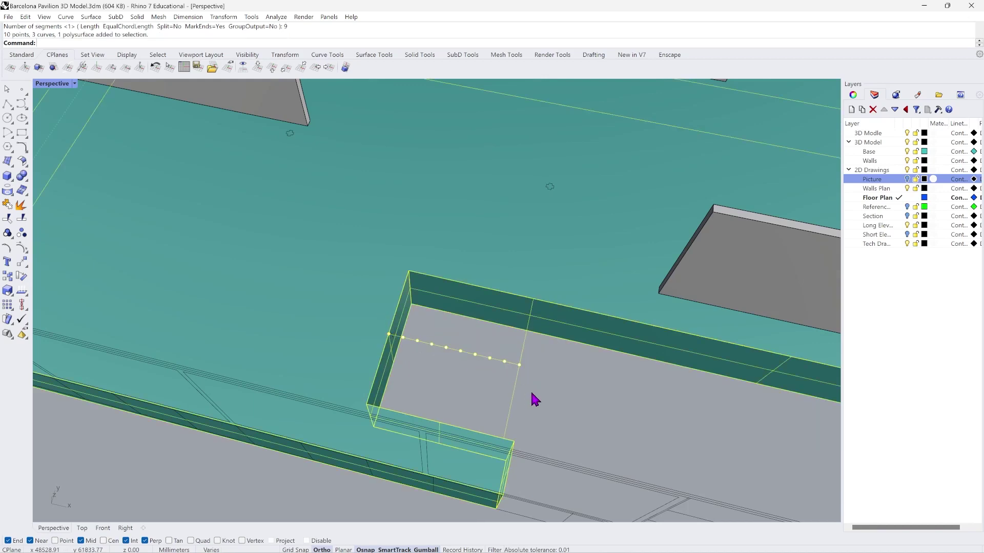
pyautogui.scroll(-2, 530, 391)
pyautogui.scroll(4, 528, 383)
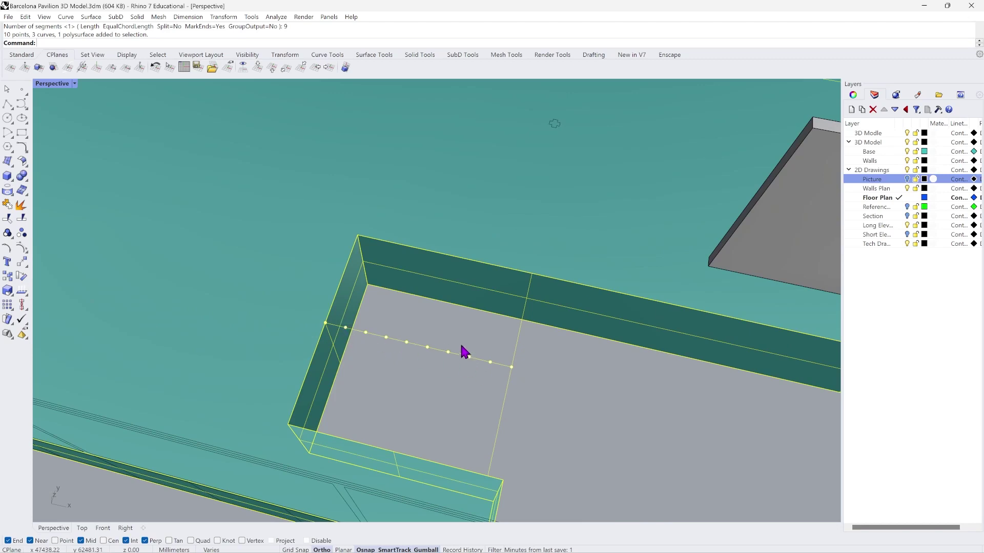
pyautogui.scroll(-3, 286, 340)
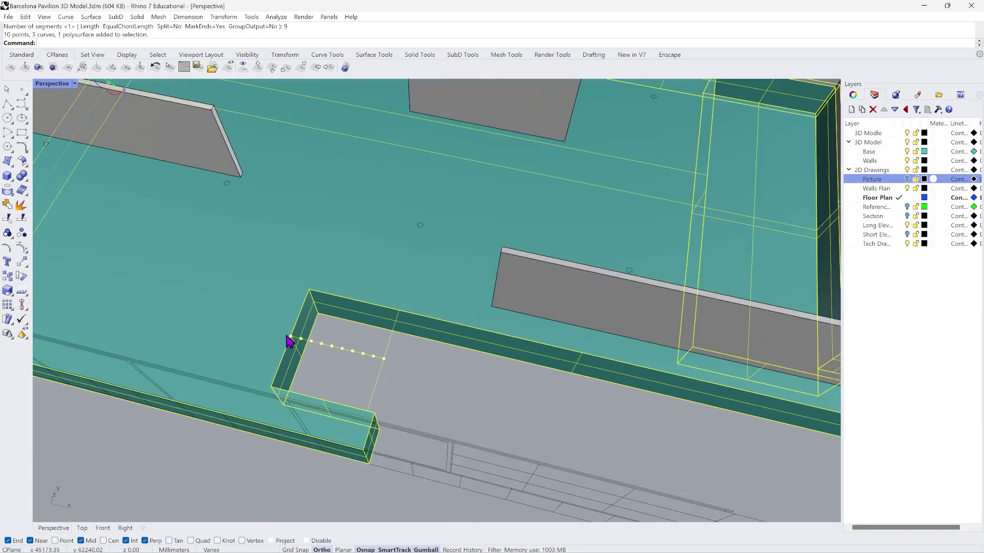
pyautogui.scroll(-4, 418, 269)
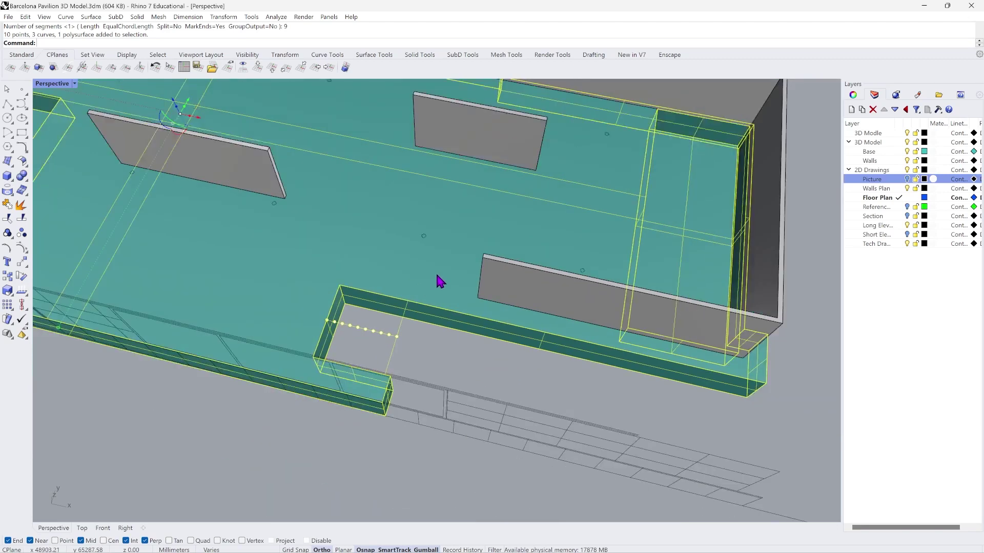
pyautogui.scroll(2, 439, 263)
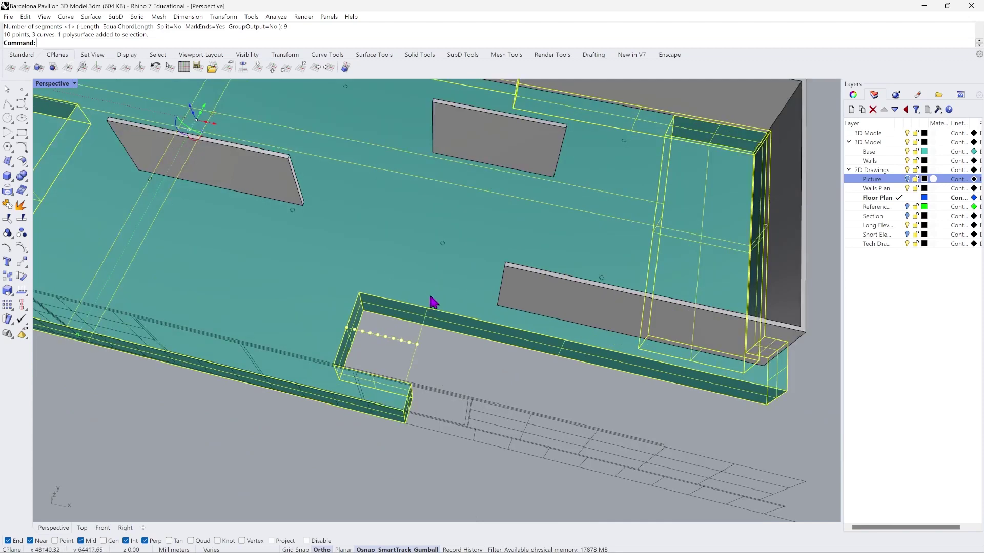
pyautogui.keyDown('ctrl'); pyautogui.click(437, 258); pyautogui.keyUp('ctrl')
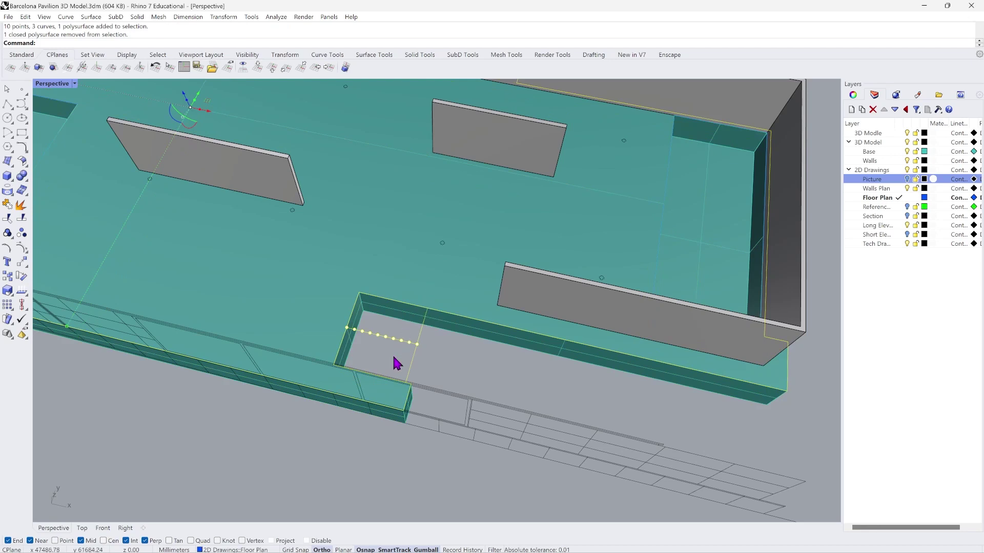
pyautogui.keyDown('ctrl'); pyautogui.click(444, 321); pyautogui.keyUp('ctrl')
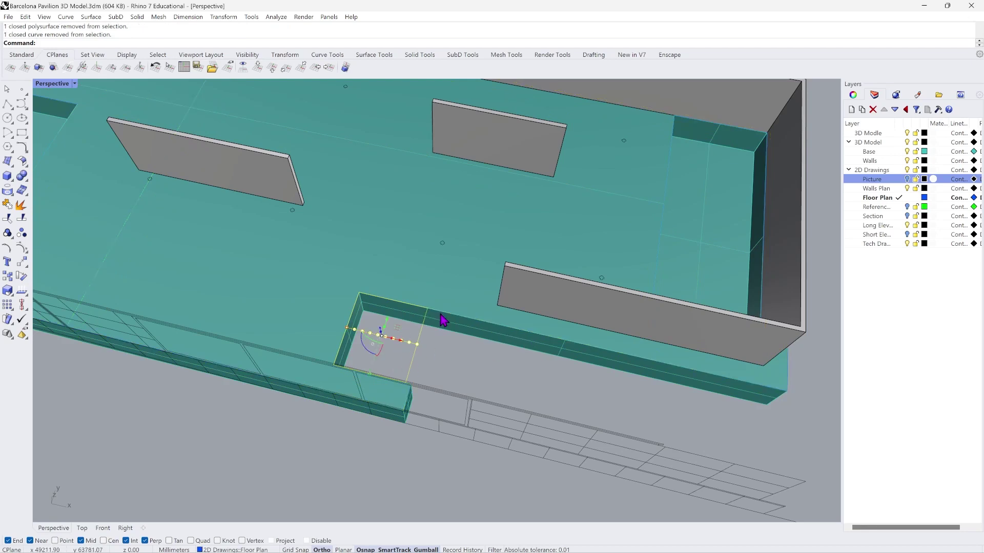
pyautogui.scroll(2, 393, 339)
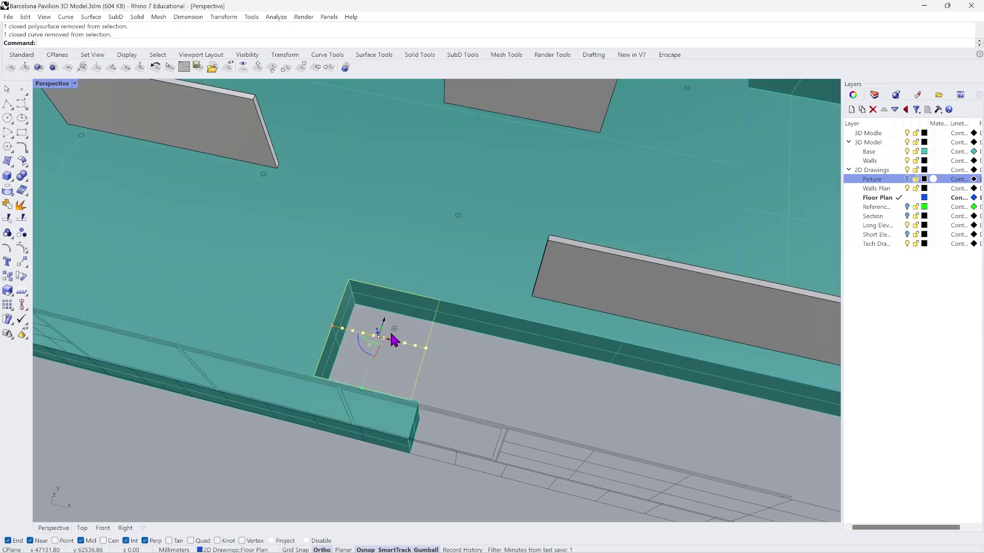
pyautogui.scroll(2, 329, 344)
pyautogui.scroll(-2, 402, 369)
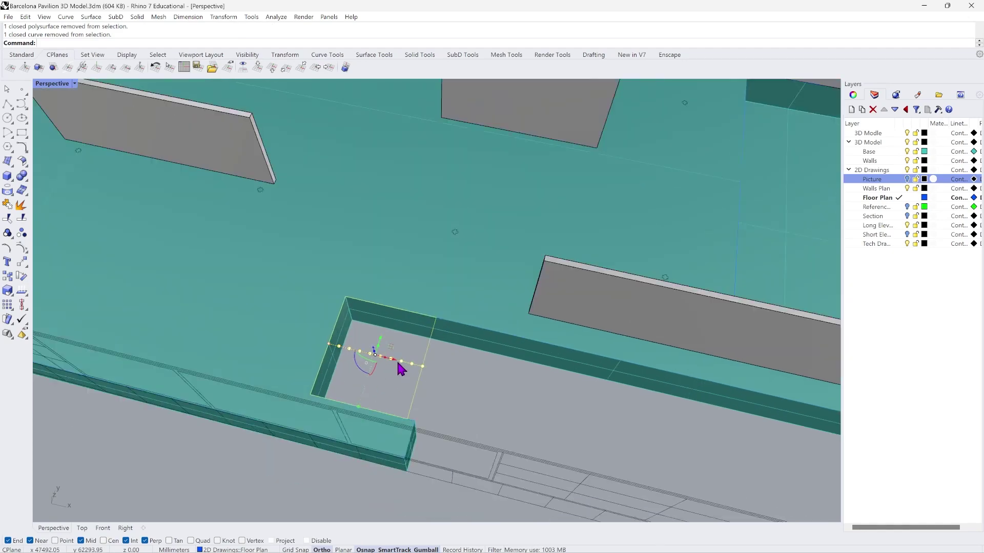
pyautogui.scroll(2, 435, 441)
pyautogui.moveTo(435, 441); pyautogui.dragTo(433, 376, button='right')
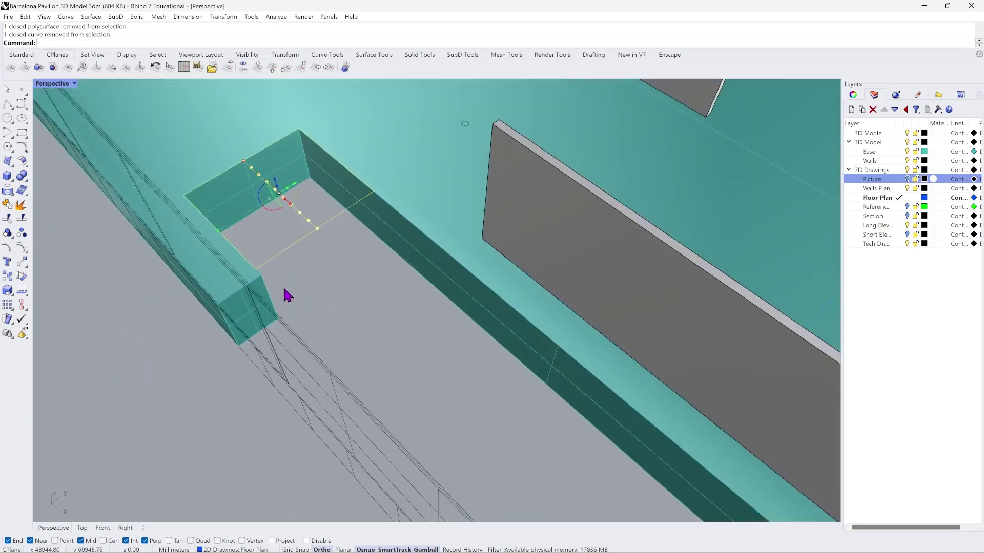
pyautogui.click(419, 271)
pyautogui.scroll(-2, 405, 328)
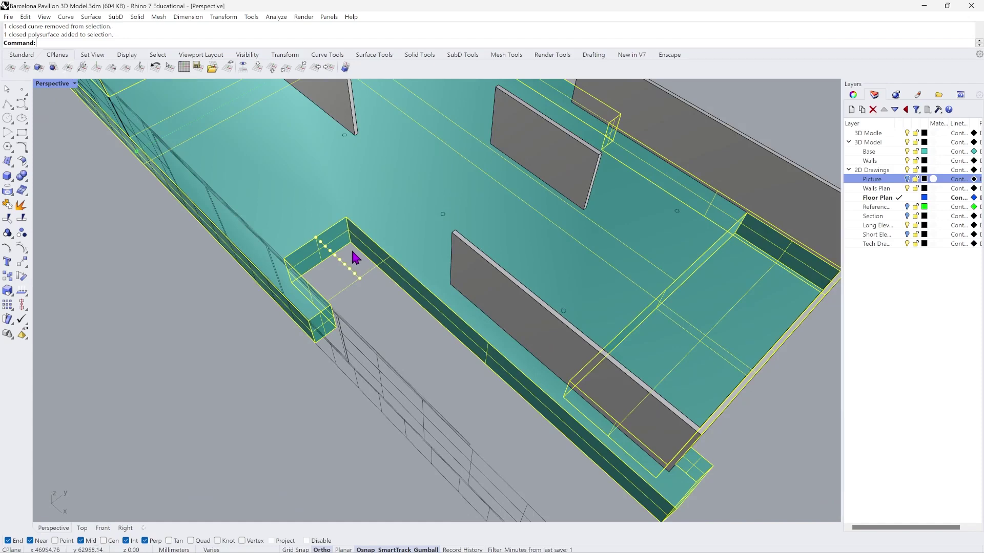
pyautogui.scroll(-3, 350, 247)
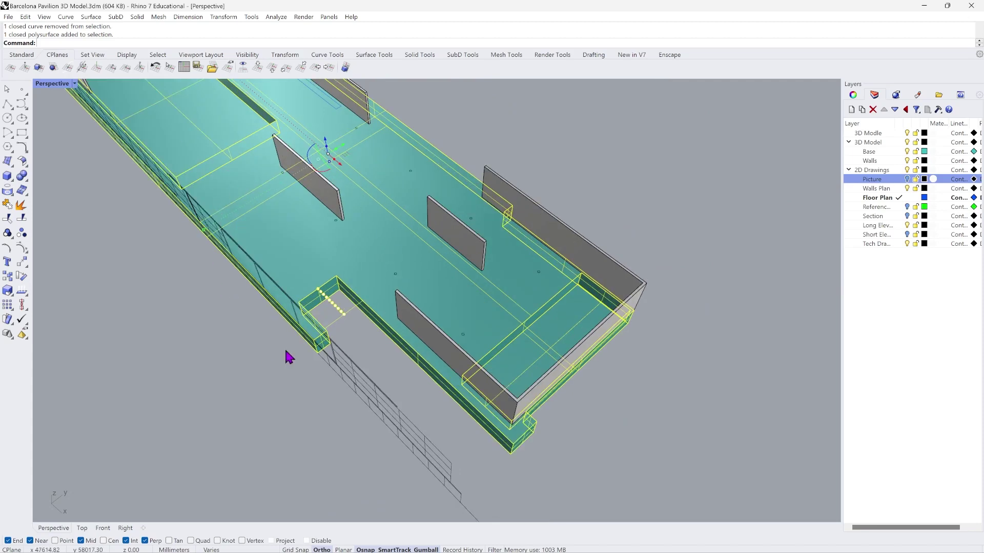
pyautogui.scroll(2, 346, 336)
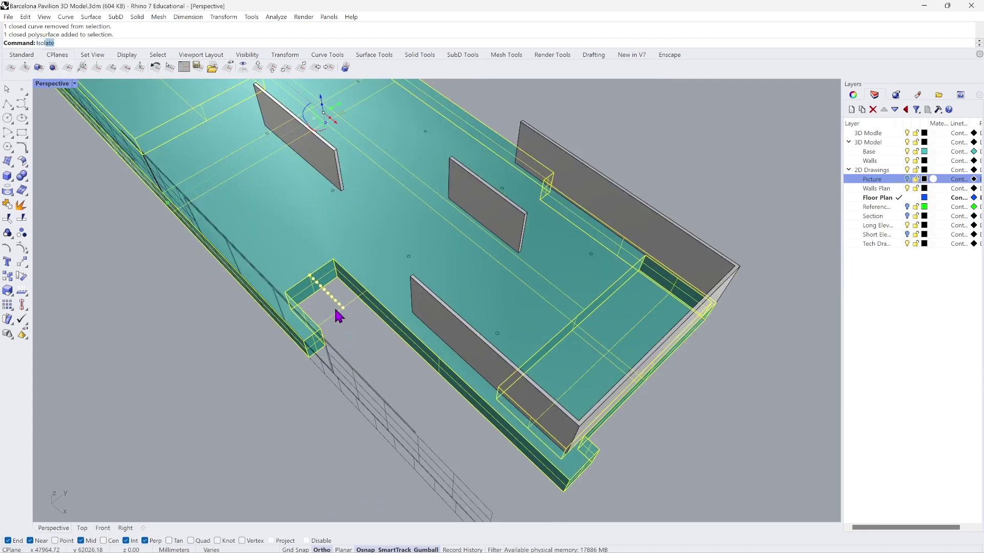
pyautogui.press('Return')
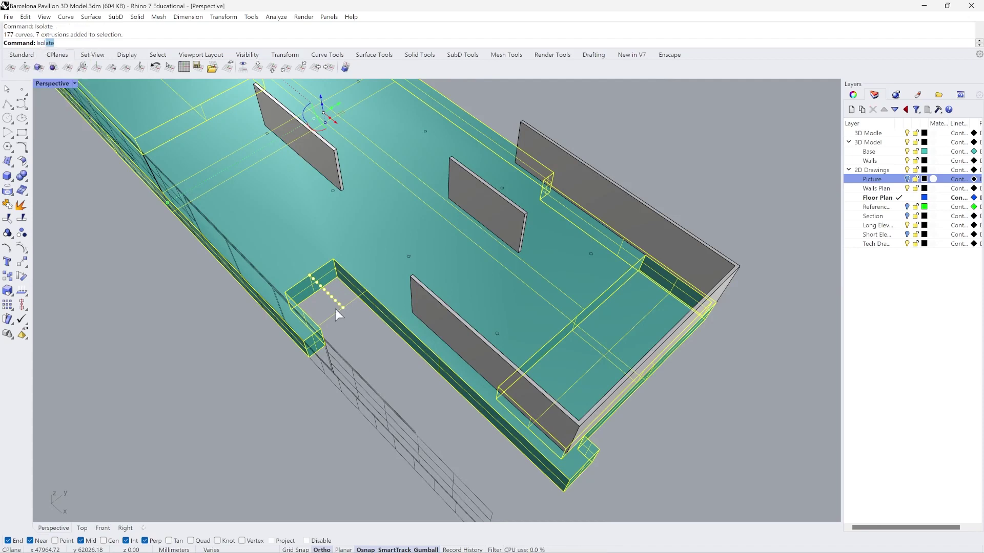
pyautogui.click(412, 390)
# Extrude the closed stair outline as a solid with BothSides=No, about 1600 mm down to the base's lower edge.
pyautogui.scroll(6, 334, 307)
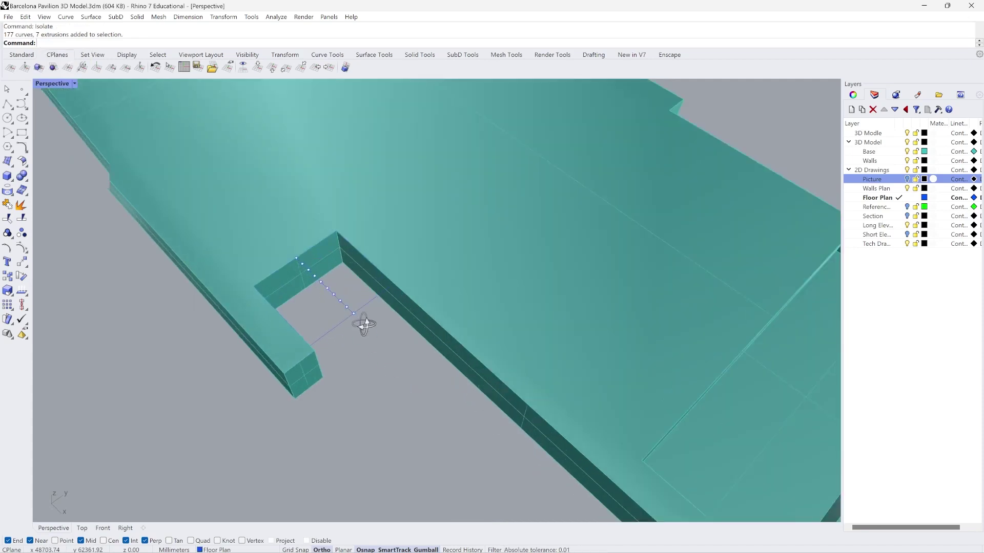
pyautogui.scroll(4, 270, 163)
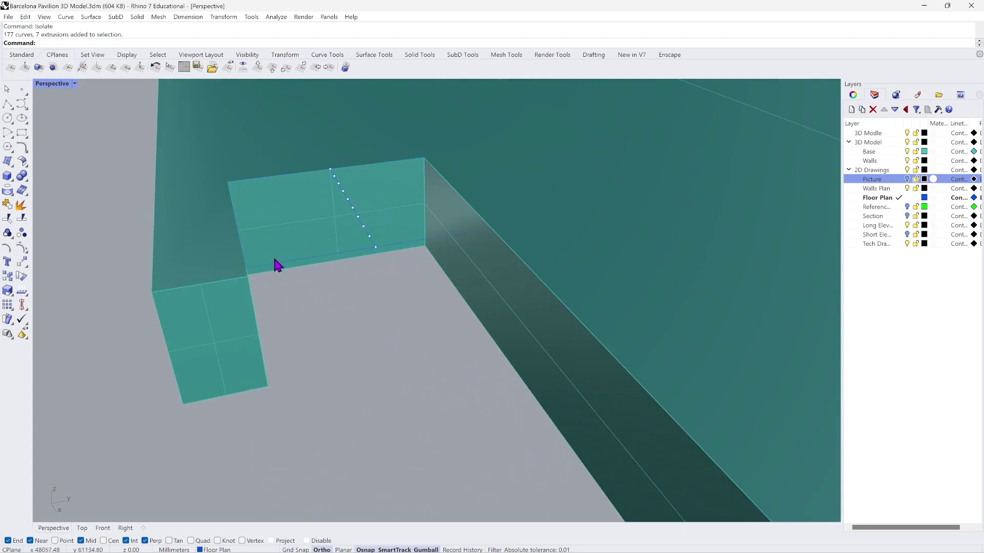
pyautogui.click(280, 267)
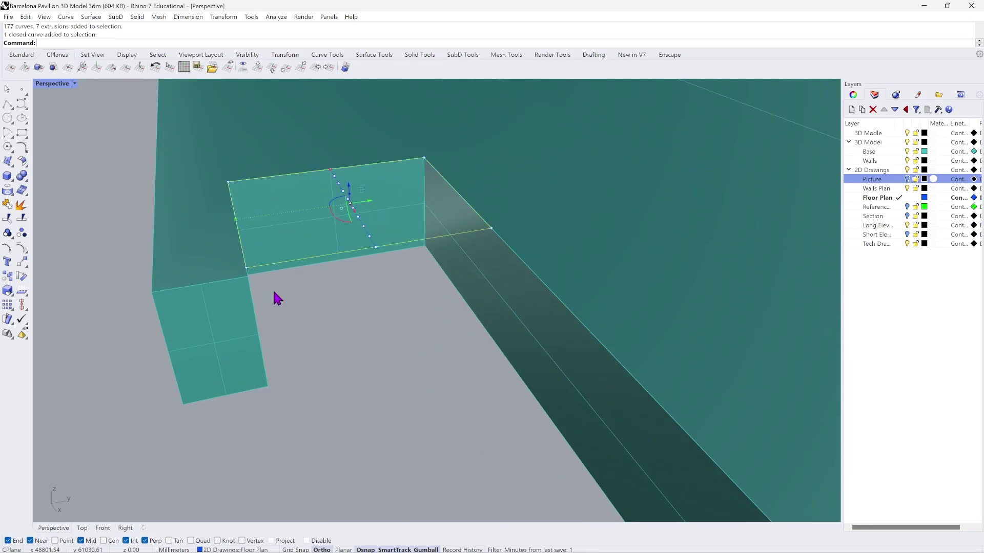
pyautogui.moveTo(276, 298); pyautogui.dragTo(214, 261, button='right')
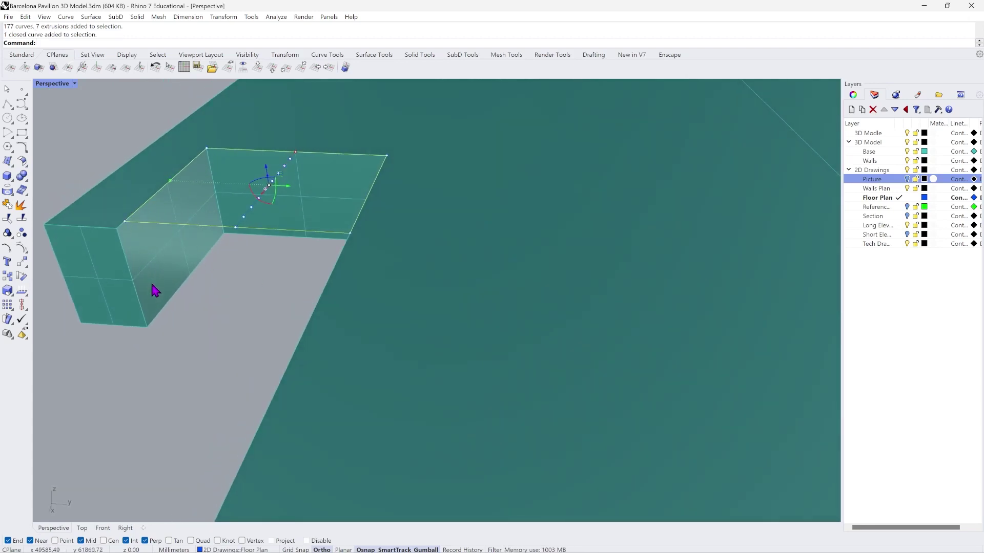
pyautogui.moveTo(162, 325); pyautogui.dragTo(180, 282, button='right')
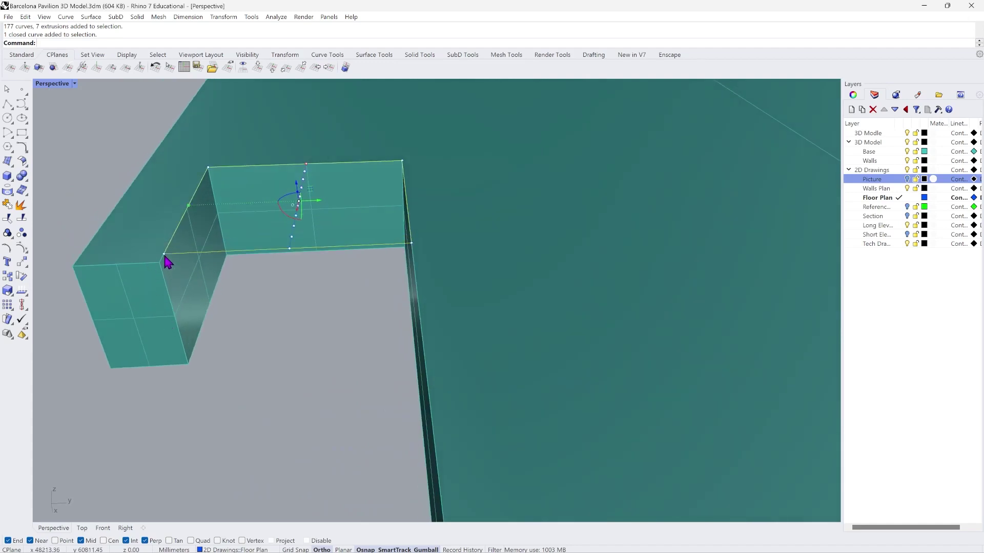
pyautogui.moveTo(200, 354); pyautogui.dragTo(215, 346, button='right')
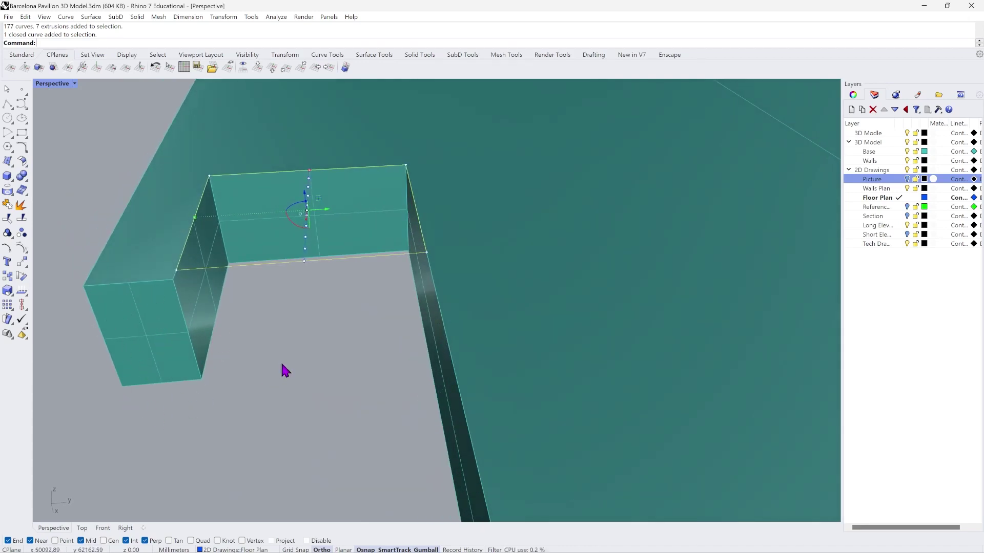
pyautogui.click(274, 346)
pyautogui.click(250, 265)
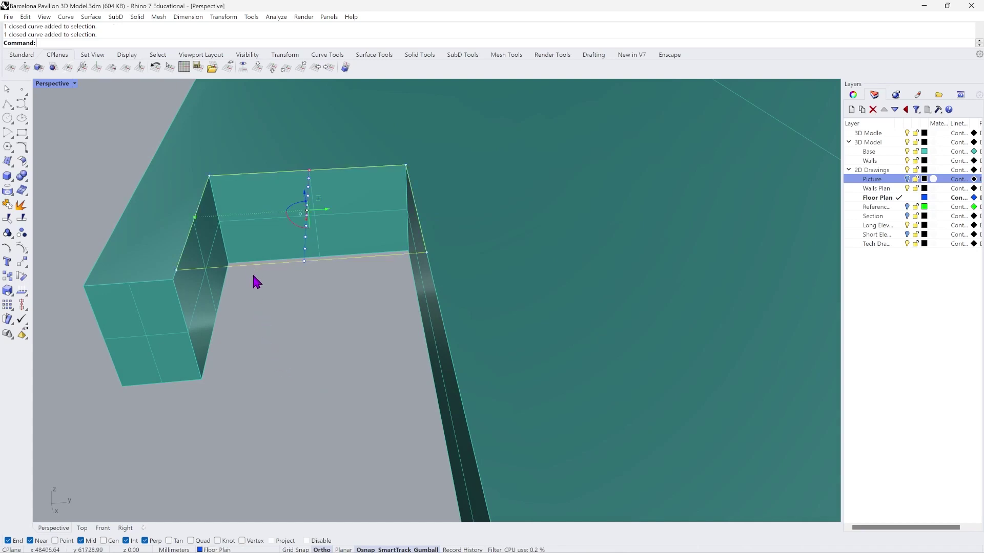
pyautogui.moveTo(253, 276); pyautogui.dragTo(235, 294, button='right')
pyautogui.click(138, 18)
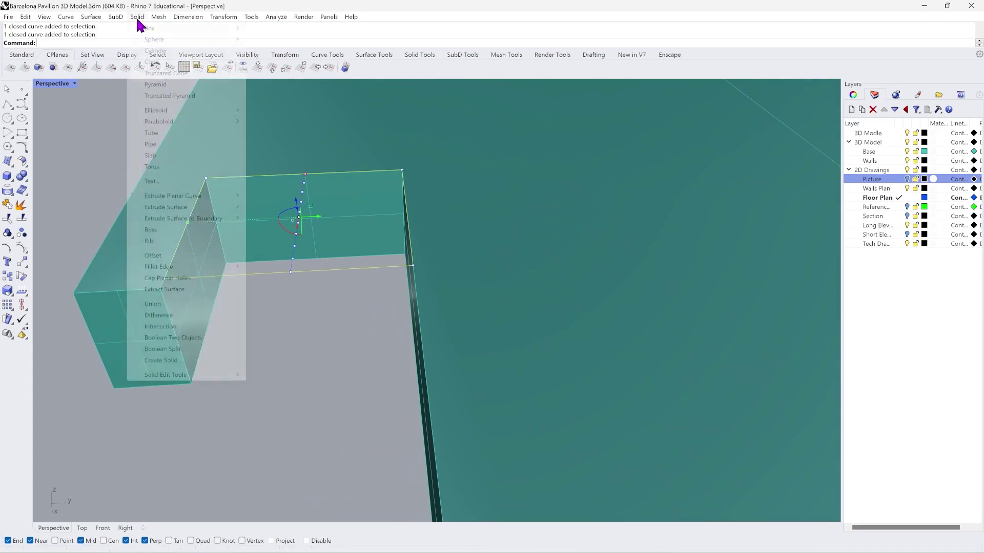
pyautogui.click(267, 197)
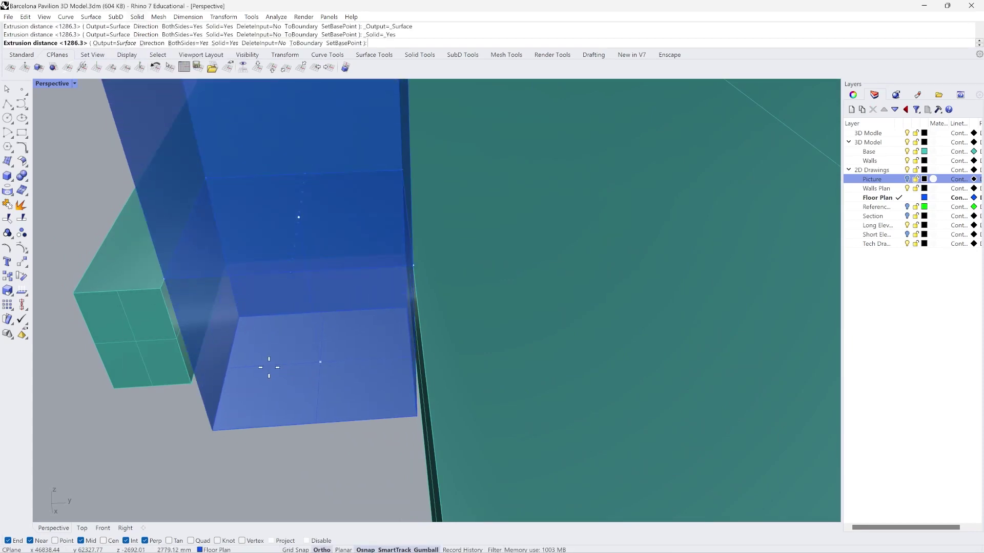
pyautogui.click(195, 43)
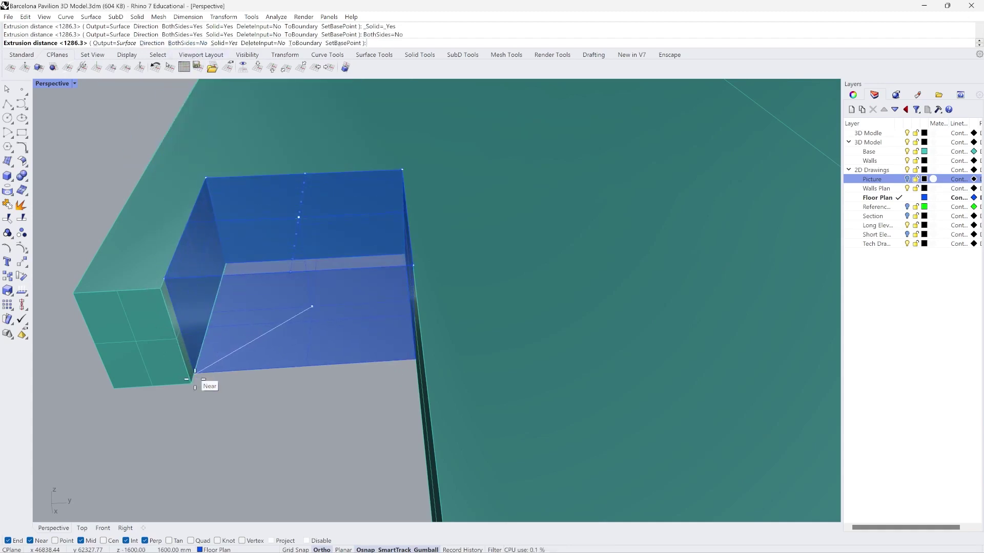
pyautogui.click(194, 379)
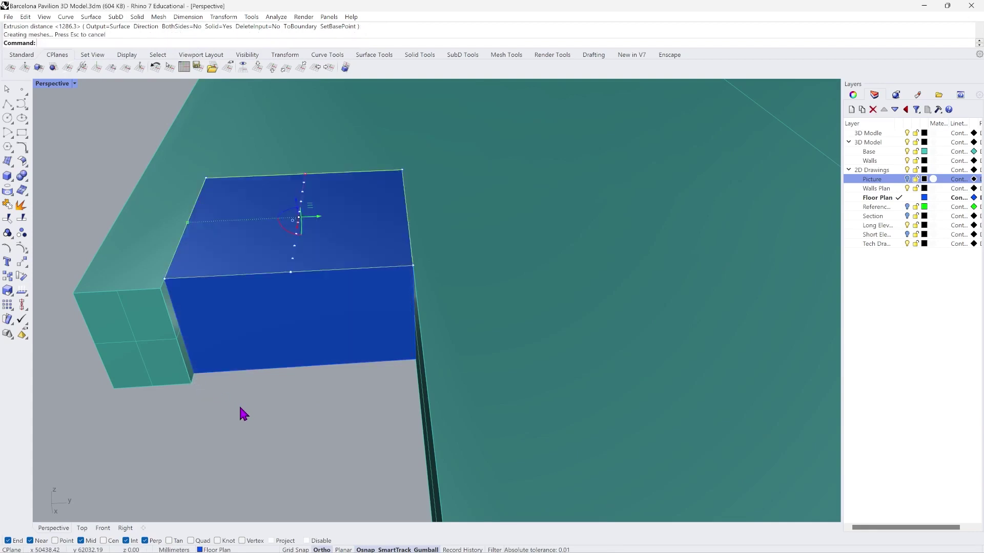
# Hide the base so that only the stair block and the division points remain displayed.
pyautogui.moveTo(239, 405); pyautogui.dragTo(306, 387, button='right')
pyautogui.click(187, 362)
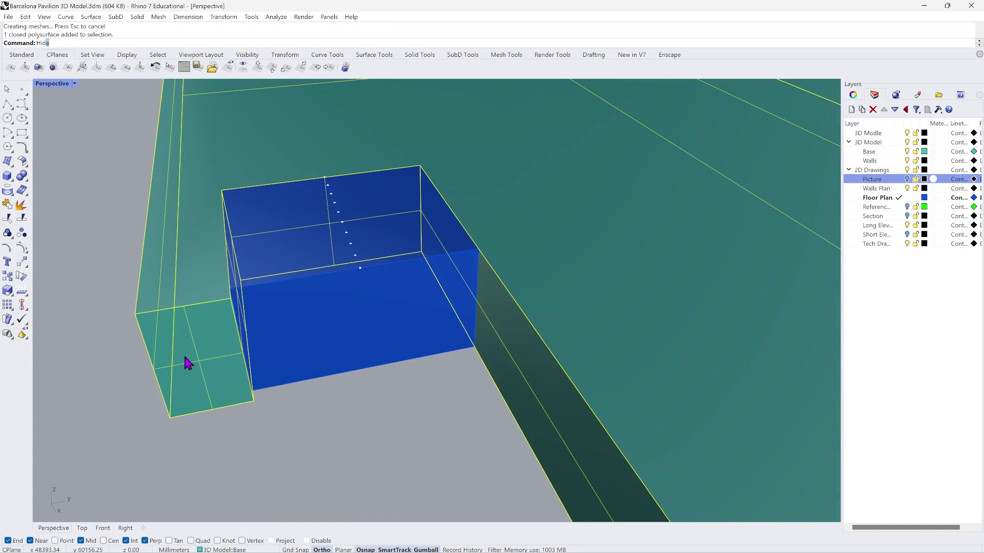
pyautogui.press('Return')
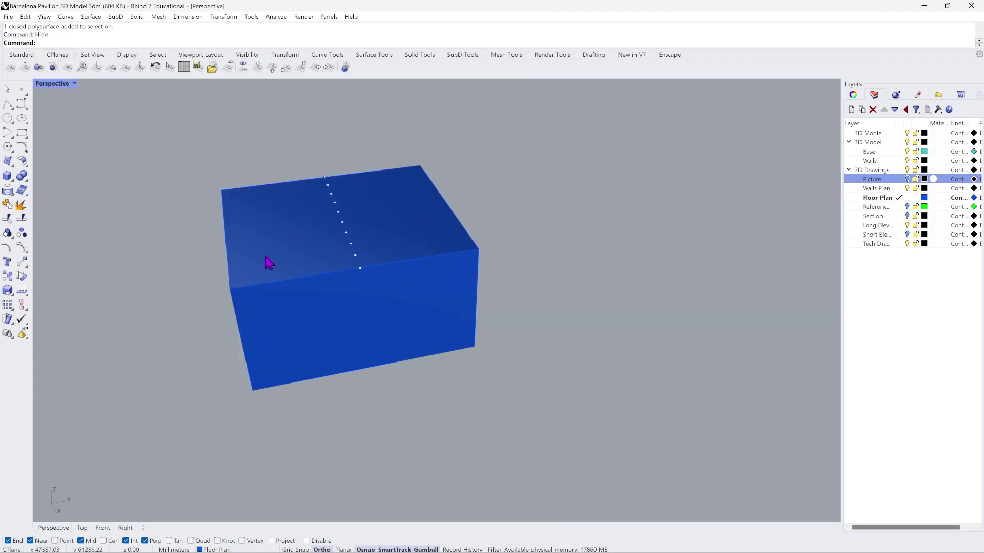
# Set the stair block's display color to Dark Gray and clear the selection.
pyautogui.moveTo(345, 229); pyautogui.dragTo(530, 361, button='right')
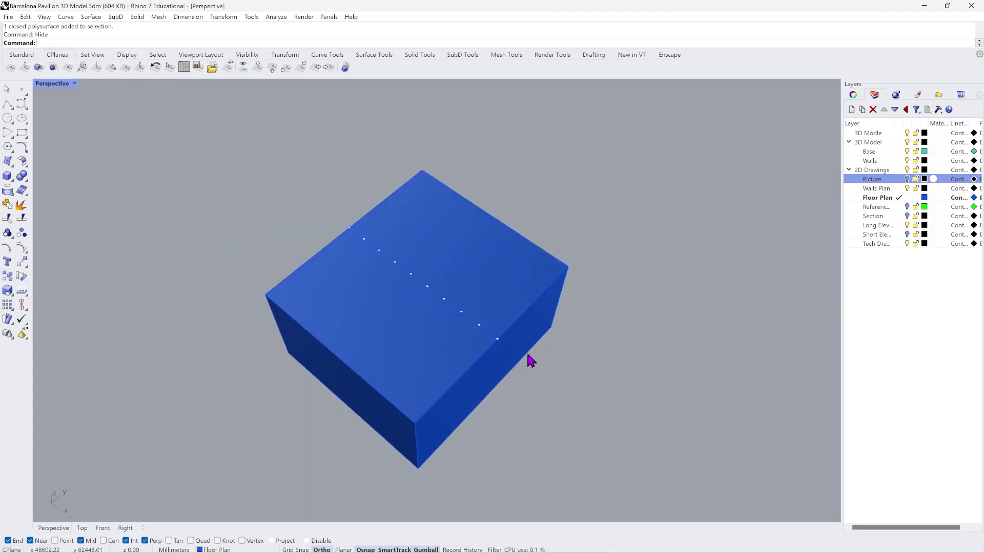
pyautogui.click(493, 388)
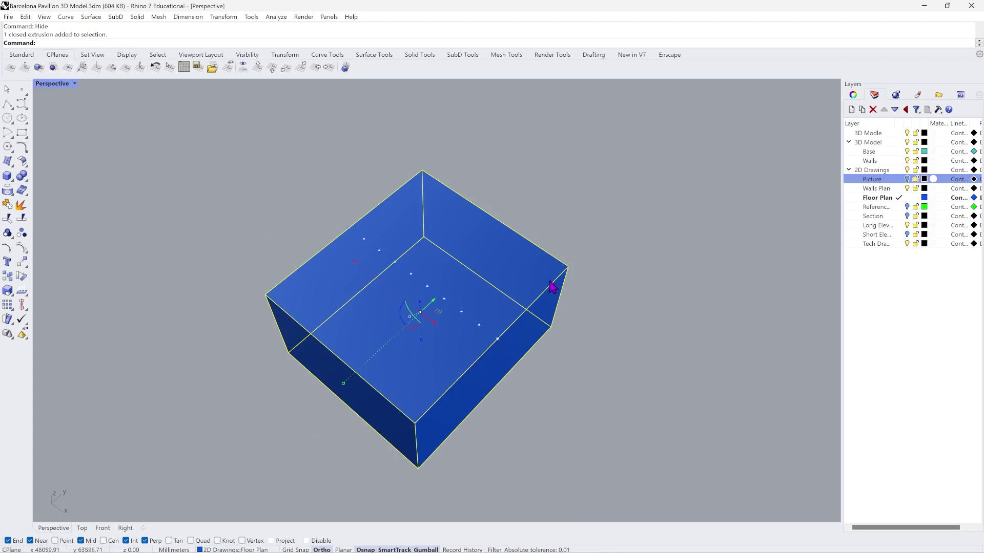
pyautogui.click(853, 97)
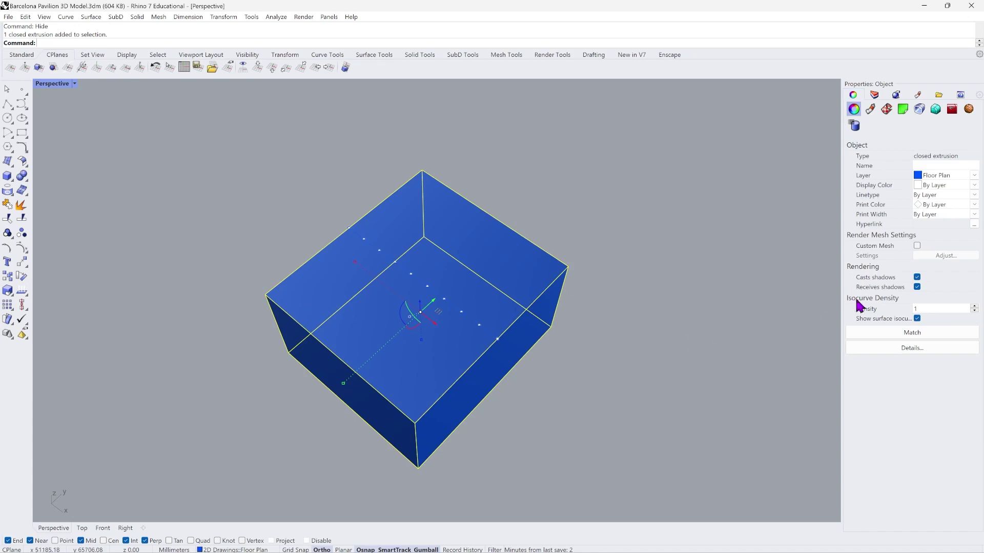
pyautogui.click(946, 184)
pyautogui.click(948, 282)
pyautogui.click(422, 205)
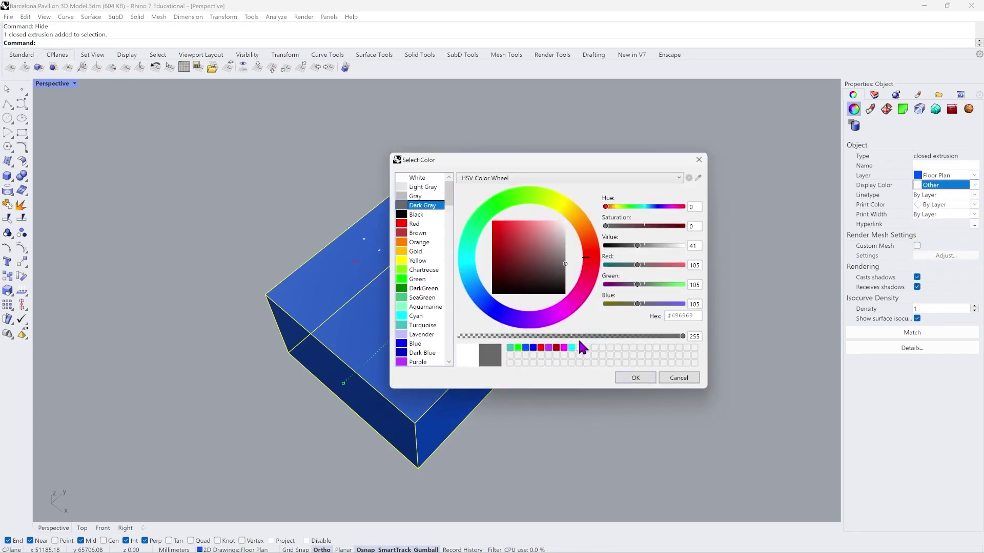
pyautogui.click(630, 378)
pyautogui.click(625, 398)
pyautogui.moveTo(626, 397); pyautogui.dragTo(553, 325, button='right')
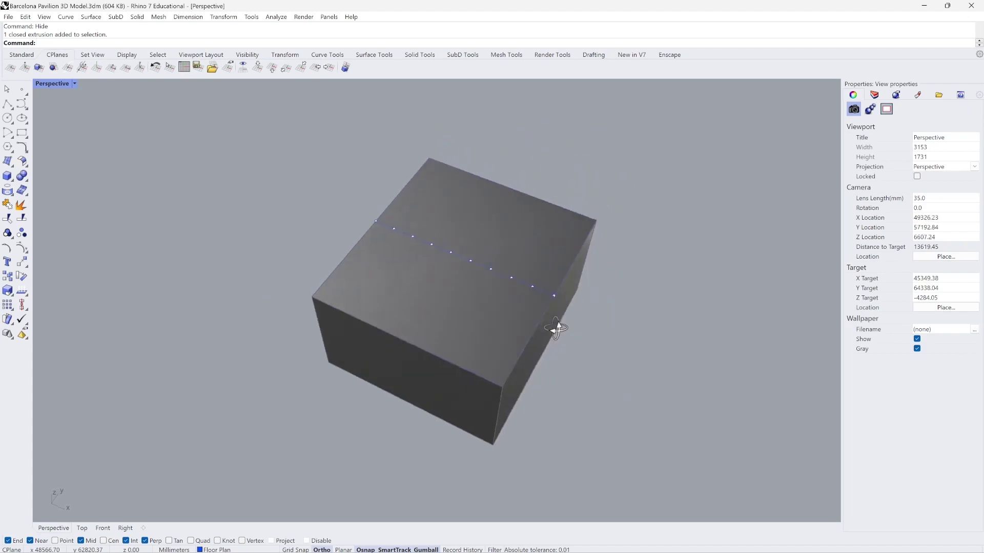
# Set the perspective view of the stair block to Wireframe display.
pyautogui.click(75, 84)
pyautogui.click(75, 121)
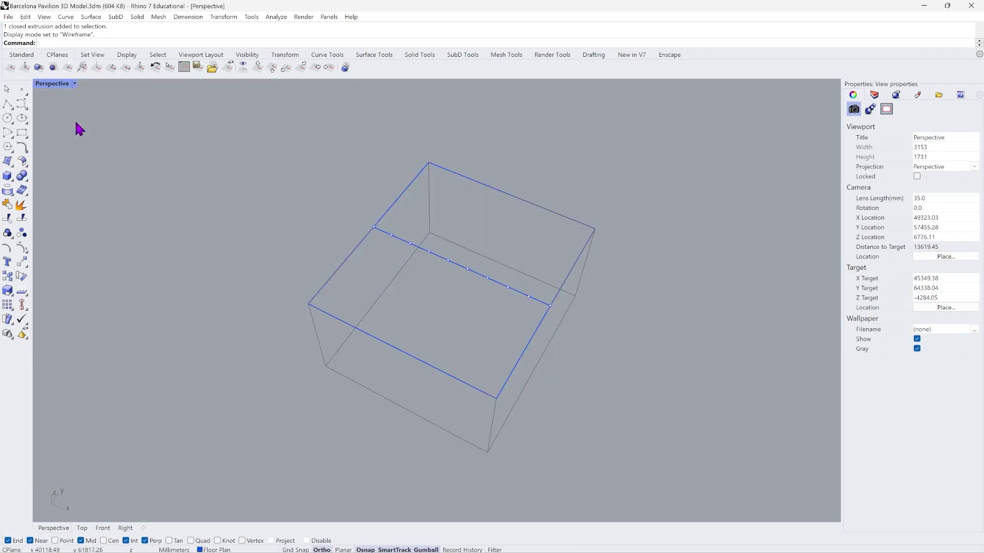
pyautogui.moveTo(520, 301); pyautogui.dragTo(599, 300, button='right')
pyautogui.scroll(2, 429, 230)
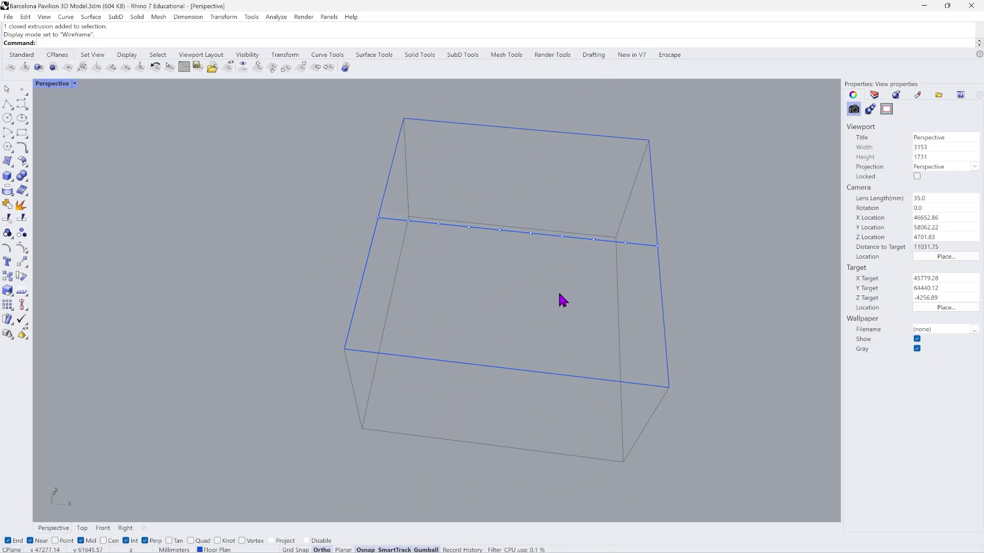
pyautogui.scroll(-2, 563, 300)
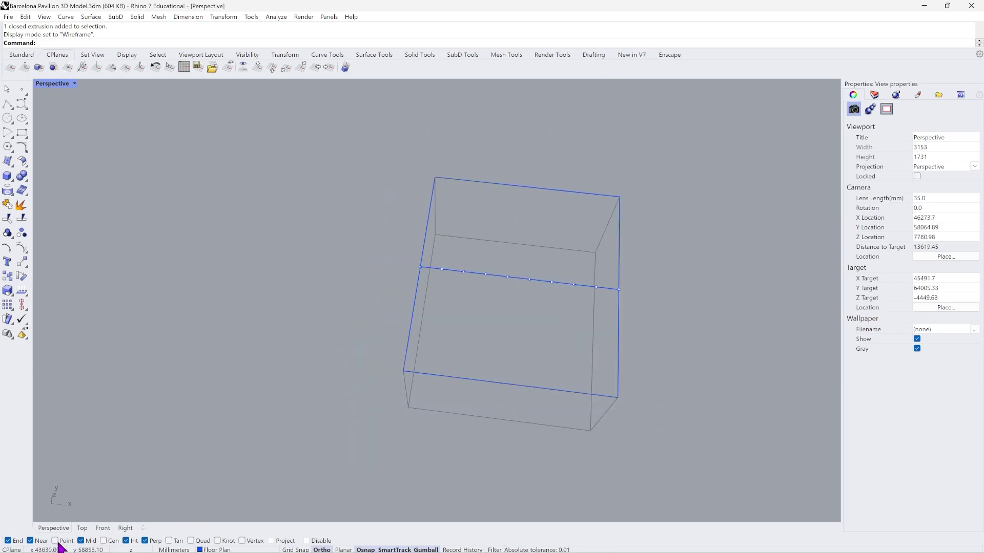
# In the Top view with Point snapping enabled, draw a both-sides line centred on the first interior division point, spanning the stair outline's full width.
pyautogui.click(82, 528)
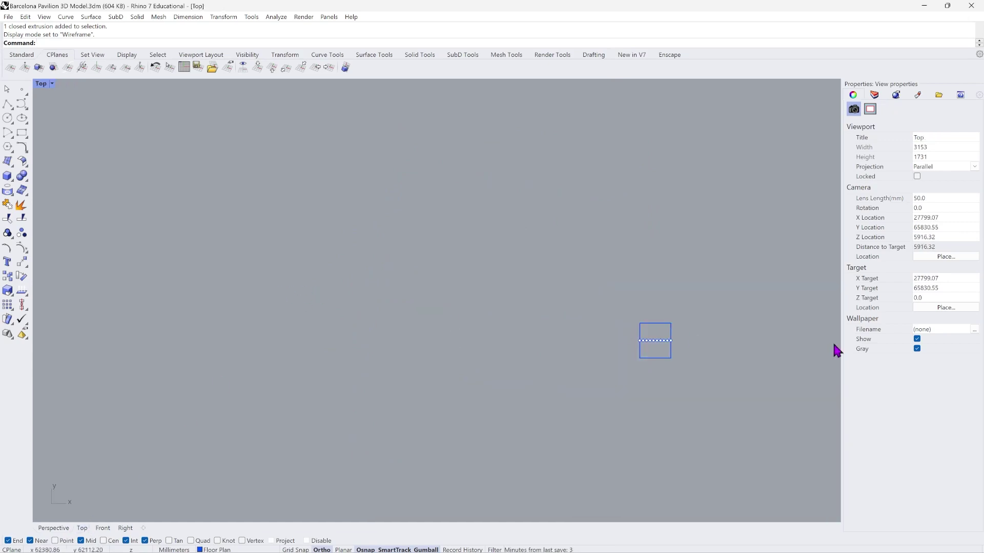
pyautogui.scroll(12, 645, 375)
pyautogui.scroll(8, 600, 318)
pyautogui.scroll(-2, 300, 319)
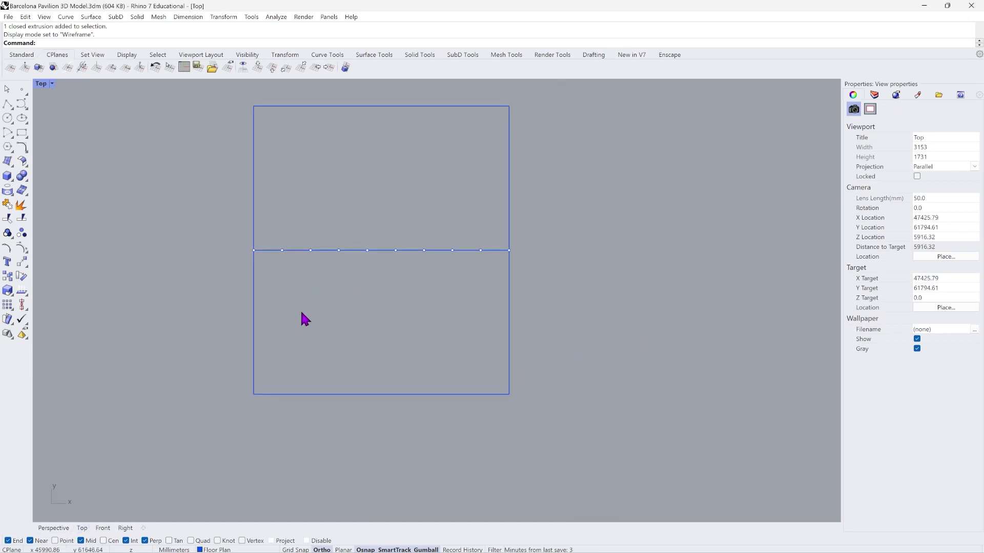
pyautogui.click(8, 105)
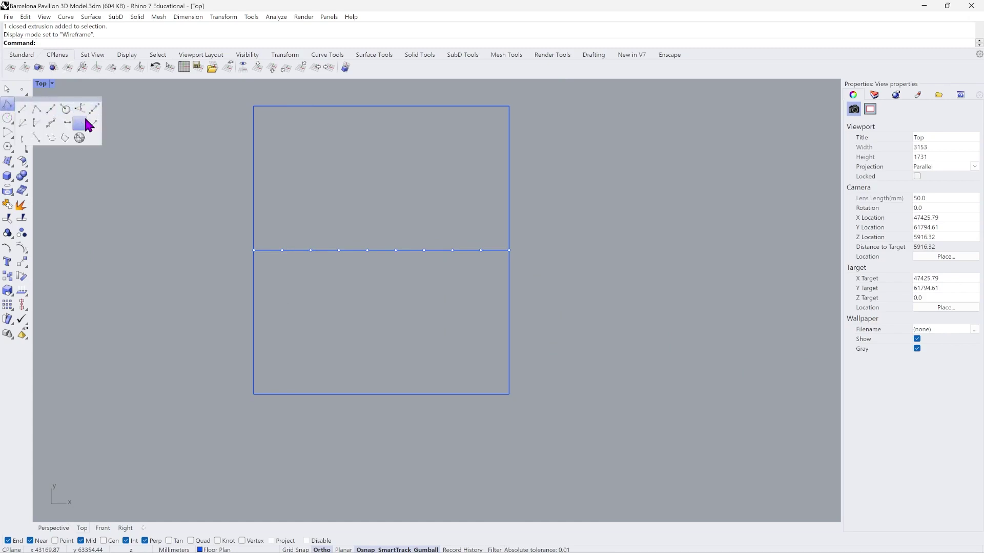
pyautogui.click(50, 109)
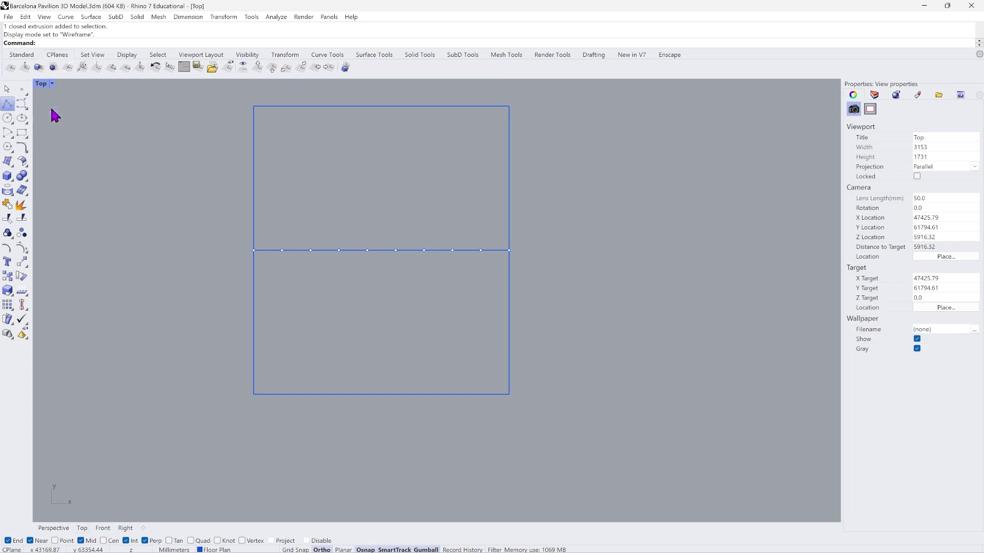
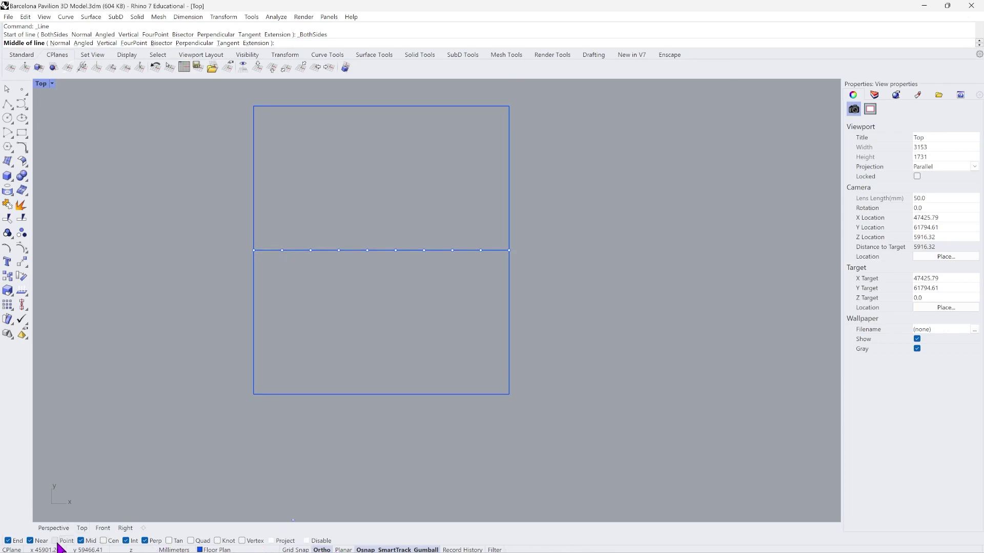
pyautogui.click(282, 250)
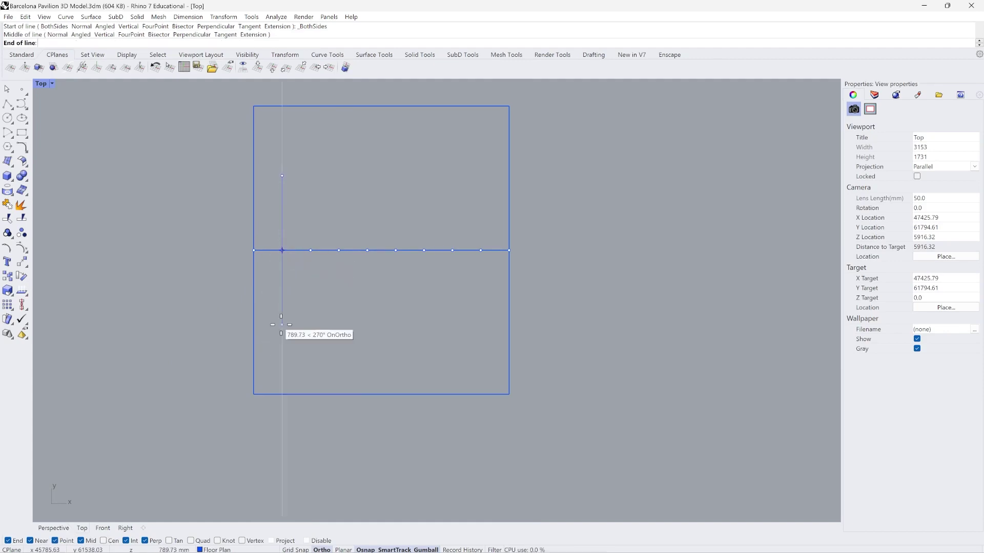
pyautogui.click(282, 395)
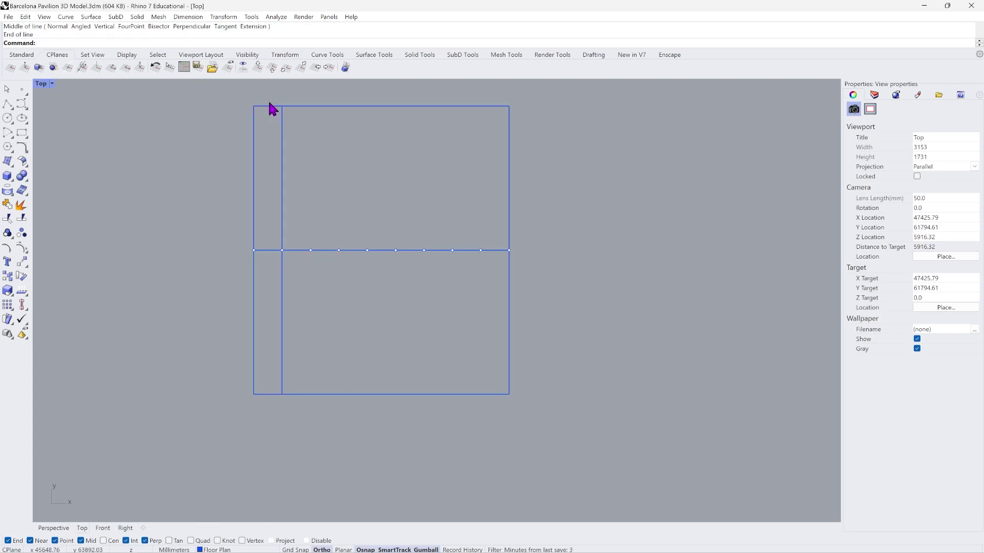
# Draw matching both-sides lines through the second, third and fourth interior division points, each ending on the stair outline's edges.
pyautogui.press('Return')
pyautogui.click(312, 252)
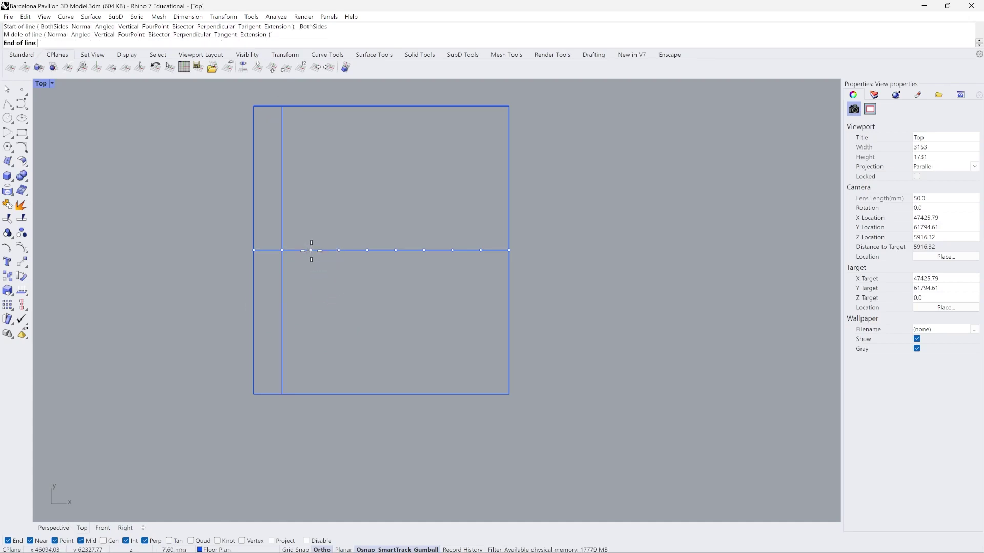
pyautogui.click(311, 395)
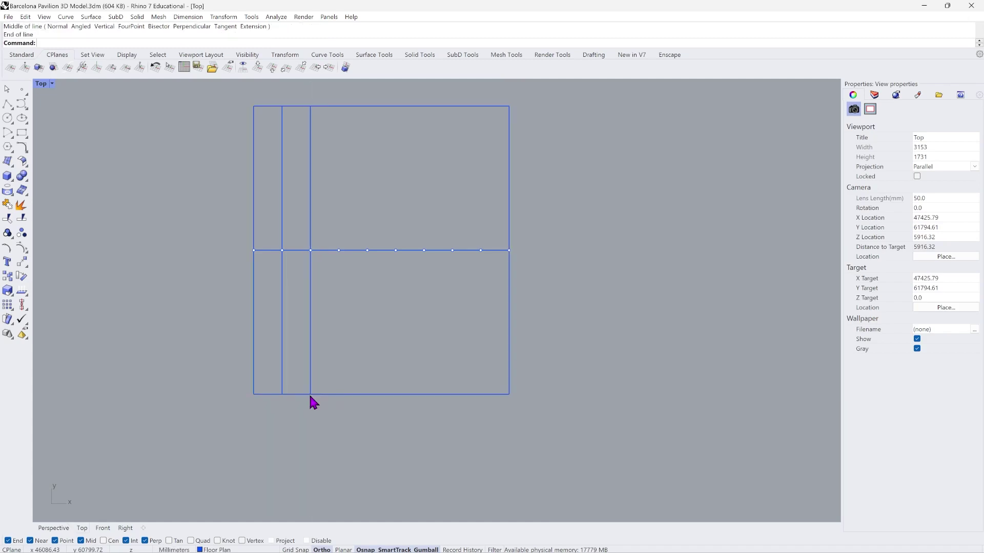
pyautogui.press('Return')
pyautogui.click(339, 251)
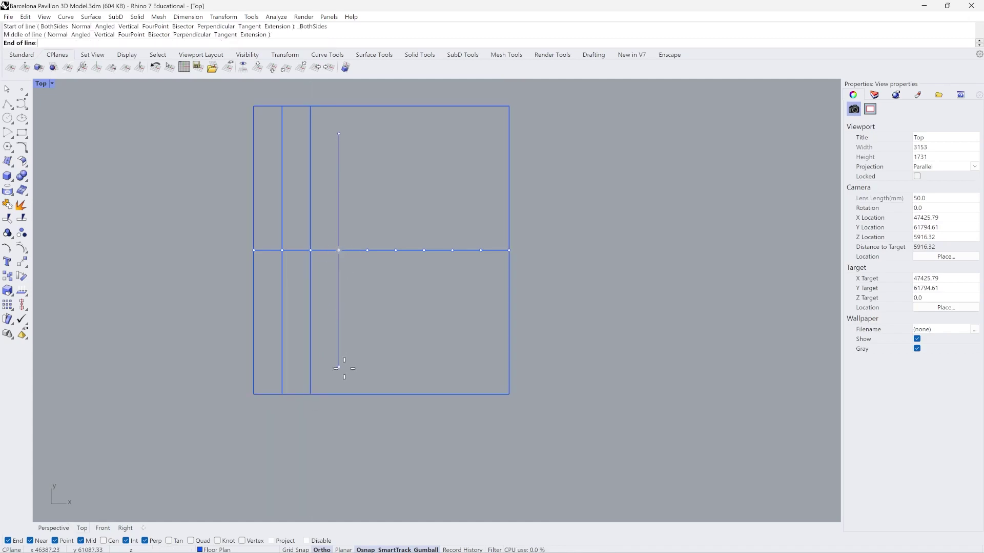
pyautogui.click(339, 395)
pyautogui.press('Return')
pyautogui.click(368, 251)
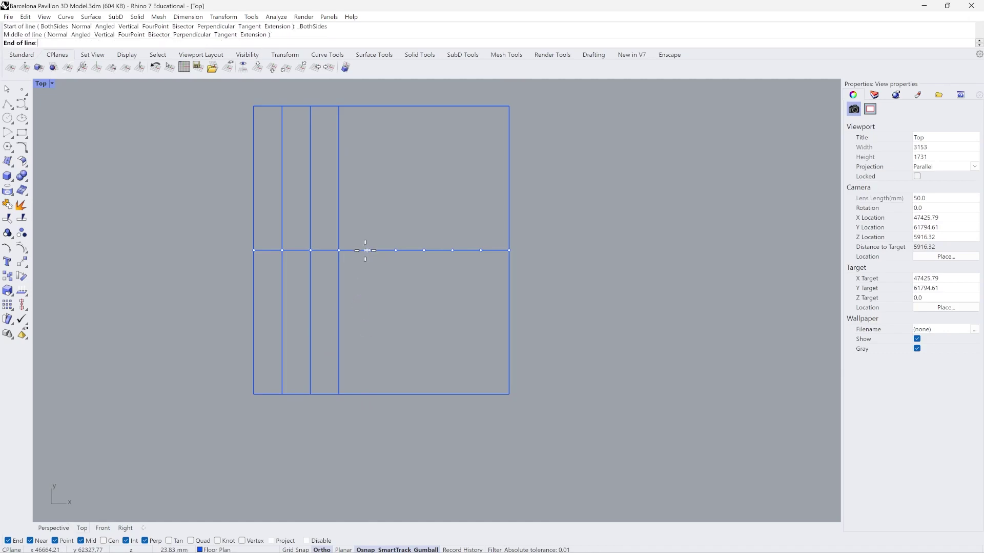
pyautogui.click(367, 394)
# Draw the remaining four both-sides tread lines through the fifth to eighth interior division points, each ending on the stair outline's edges.
pyautogui.press('Return')
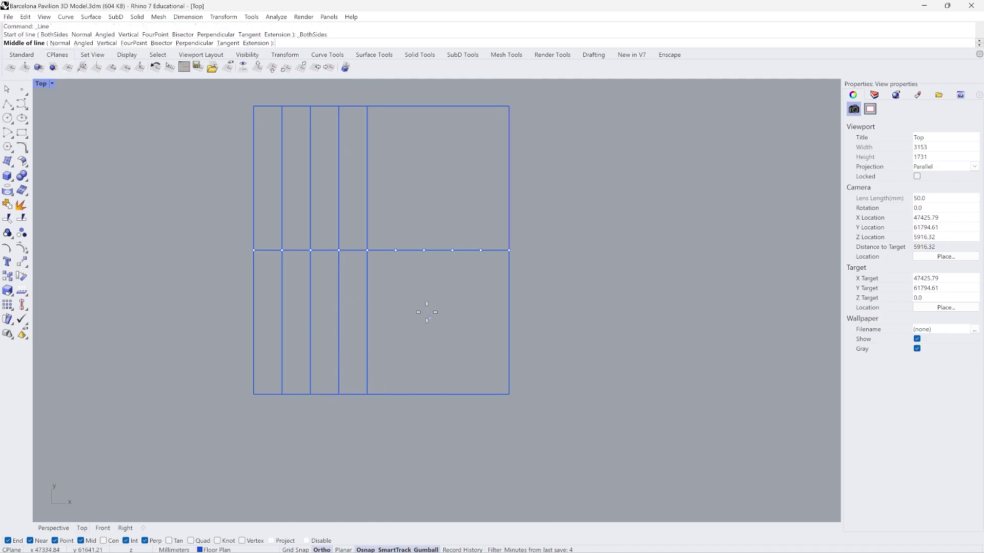
pyautogui.click(395, 251)
pyautogui.click(395, 394)
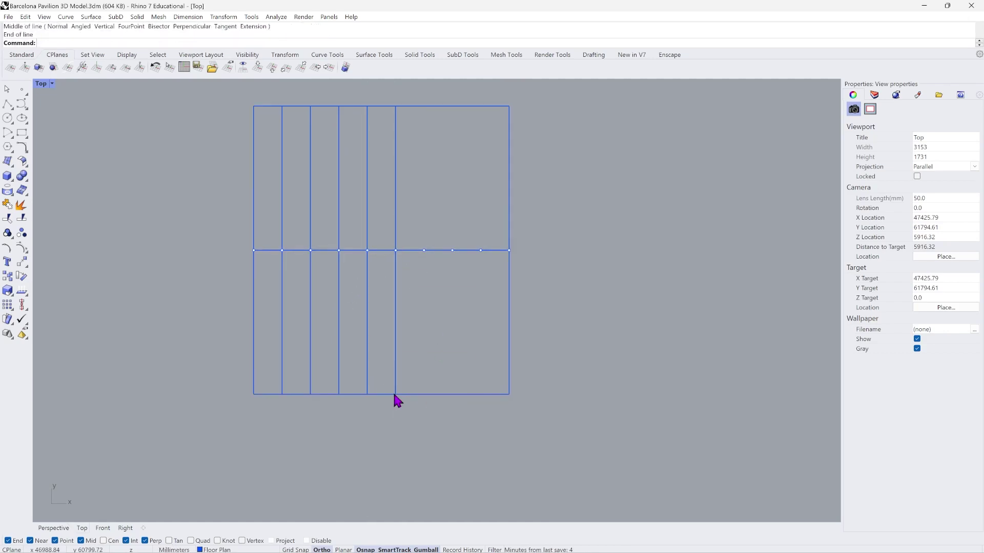
pyautogui.press('Return')
pyautogui.click(424, 250)
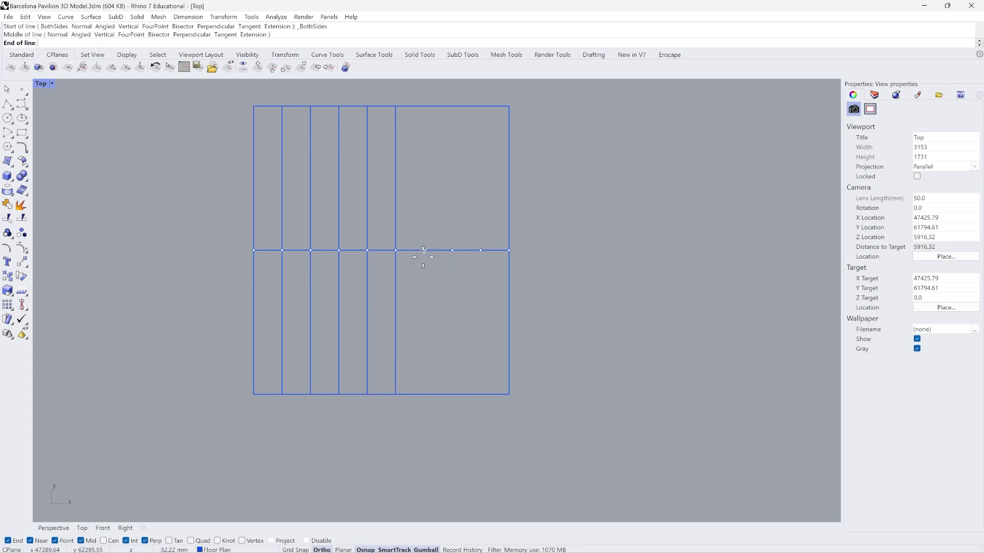
pyautogui.click(423, 395)
pyautogui.press('Return')
pyautogui.click(452, 251)
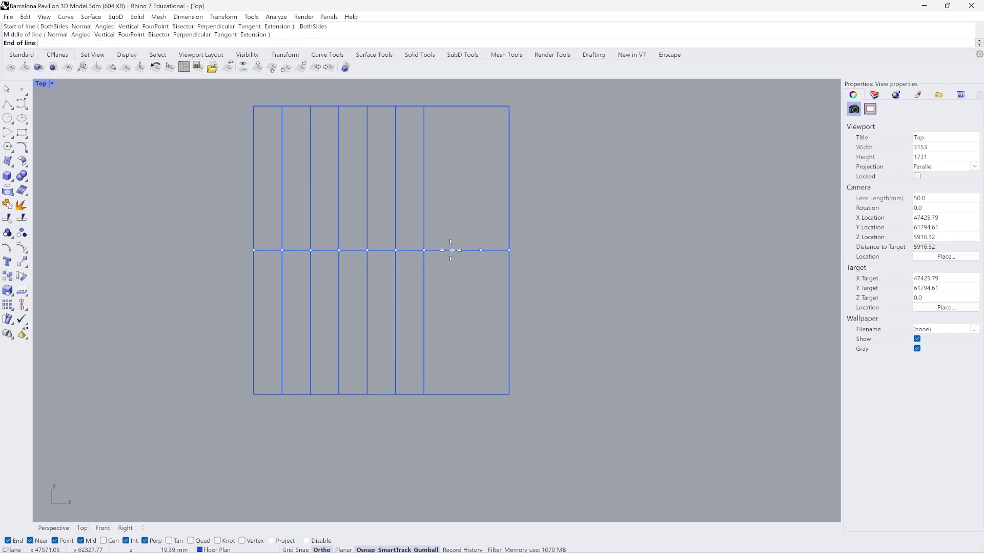
pyautogui.click(453, 395)
pyautogui.press('Return')
pyautogui.click(480, 250)
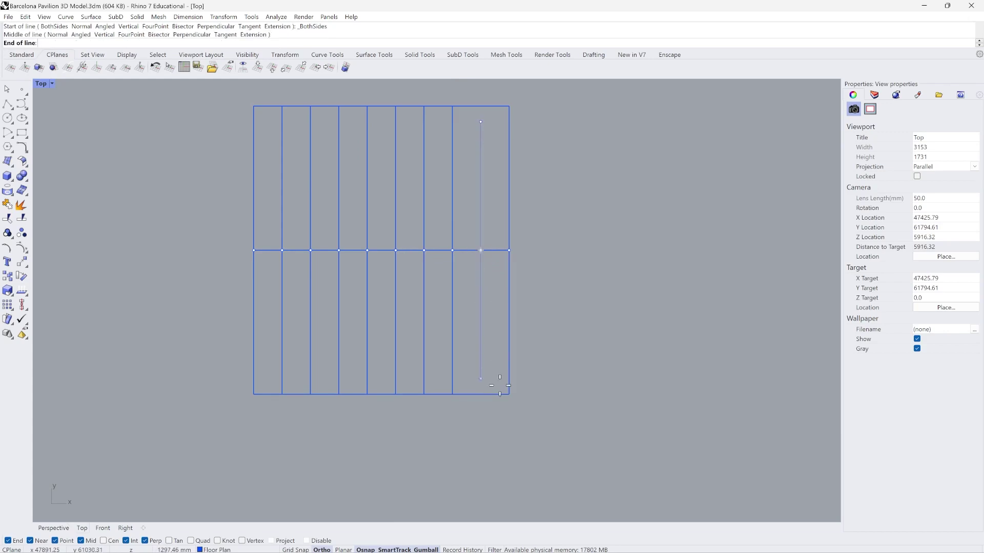
pyautogui.click(480, 395)
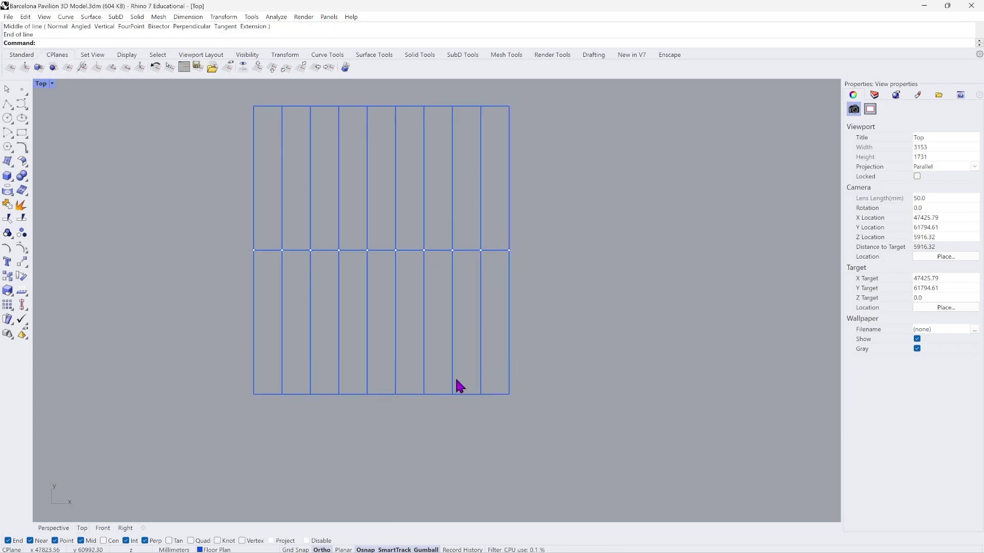
# In the Perspective view, select all eight tread lines on top of the stair block, leaving out the outline and centre line.
pyautogui.click(53, 528)
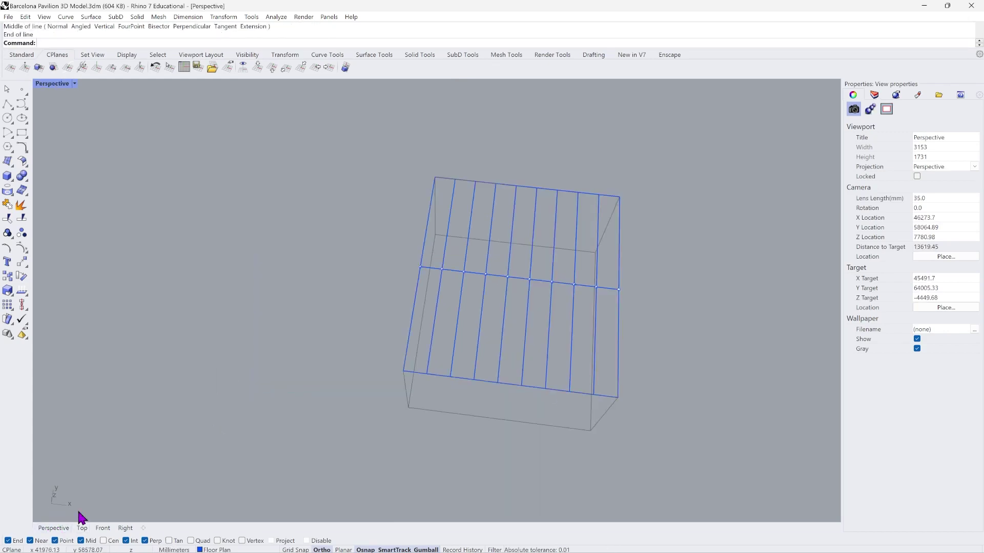
pyautogui.moveTo(306, 322); pyautogui.dragTo(328, 319, button='right')
pyautogui.scroll(2, 576, 325)
pyautogui.moveTo(567, 325); pyautogui.dragTo(525, 303, button='right')
pyautogui.scroll(-4, 500, 357)
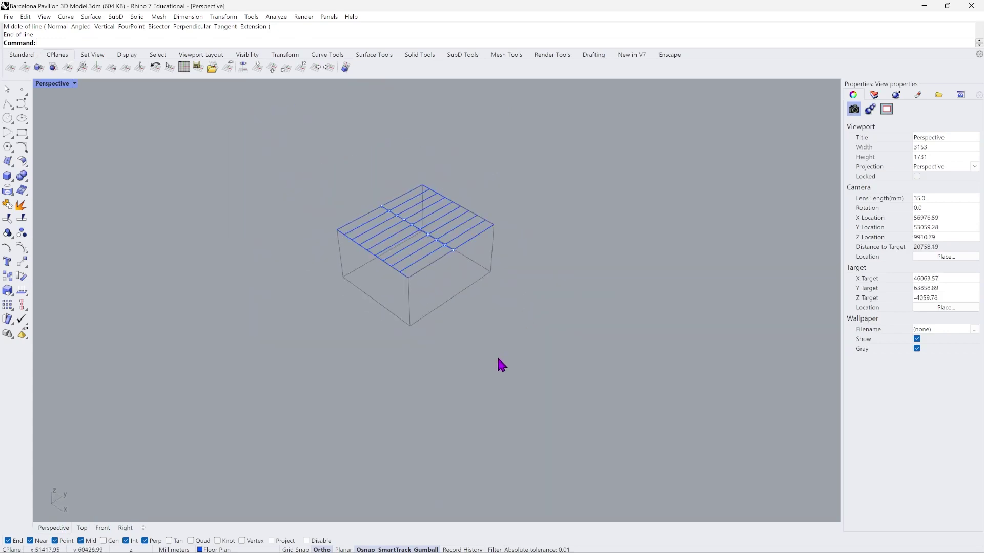
pyautogui.scroll(4, 435, 227)
pyautogui.scroll(2, 459, 298)
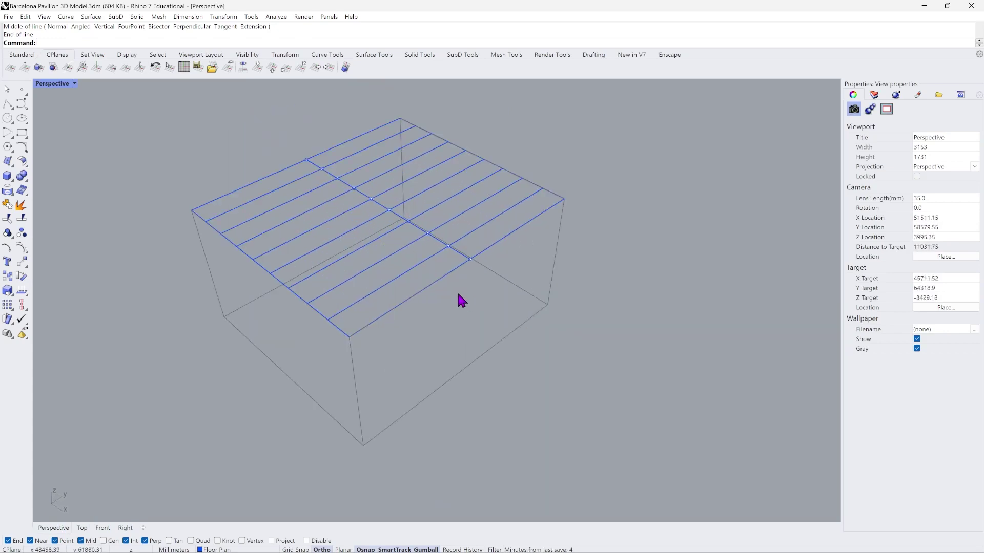
pyautogui.click(366, 298)
pyautogui.keyDown('shift'); pyautogui.click(339, 284); pyautogui.keyUp('shift')
pyautogui.keyDown('shift'); pyautogui.click(311, 270); pyautogui.keyUp('shift')
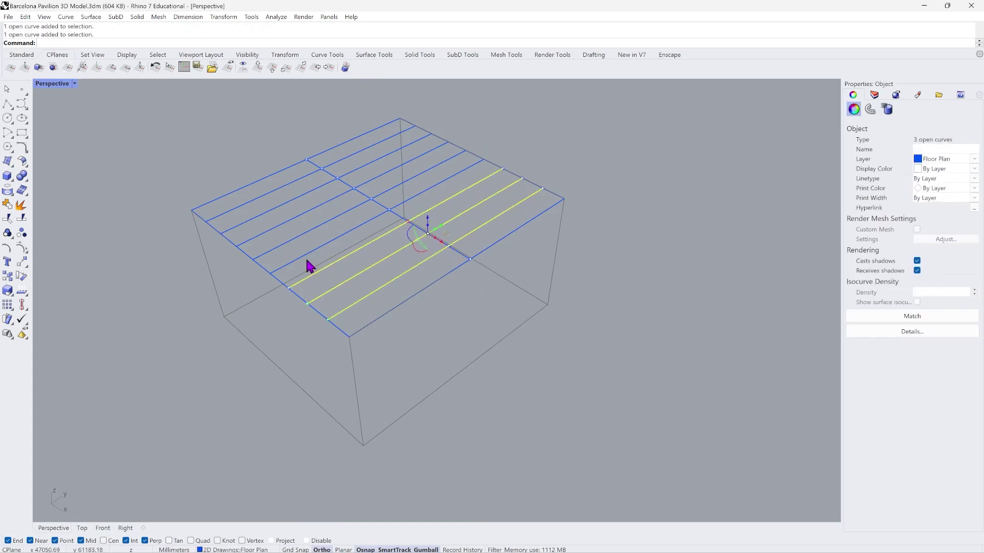
pyautogui.keyDown('shift'); pyautogui.click(272, 262); pyautogui.keyUp('shift')
pyautogui.keyDown('shift'); pyautogui.click(277, 244); pyautogui.keyUp('shift')
pyautogui.keyDown('shift'); pyautogui.click(265, 229); pyautogui.keyUp('shift')
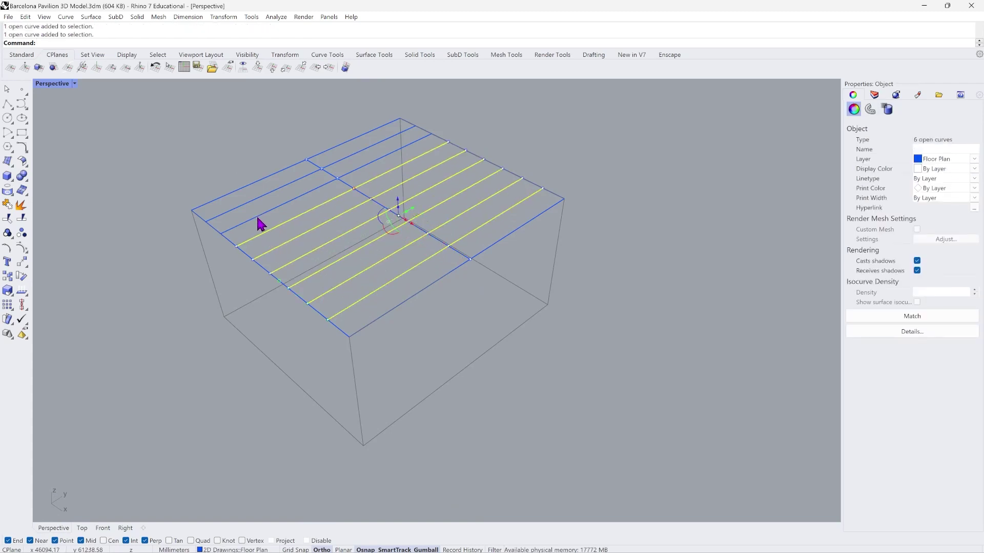
pyautogui.keyDown('shift'); pyautogui.click(258, 217); pyautogui.keyUp('shift')
pyautogui.keyDown('shift'); pyautogui.click(266, 195); pyautogui.keyUp('shift')
pyautogui.scroll(2, 400, 198)
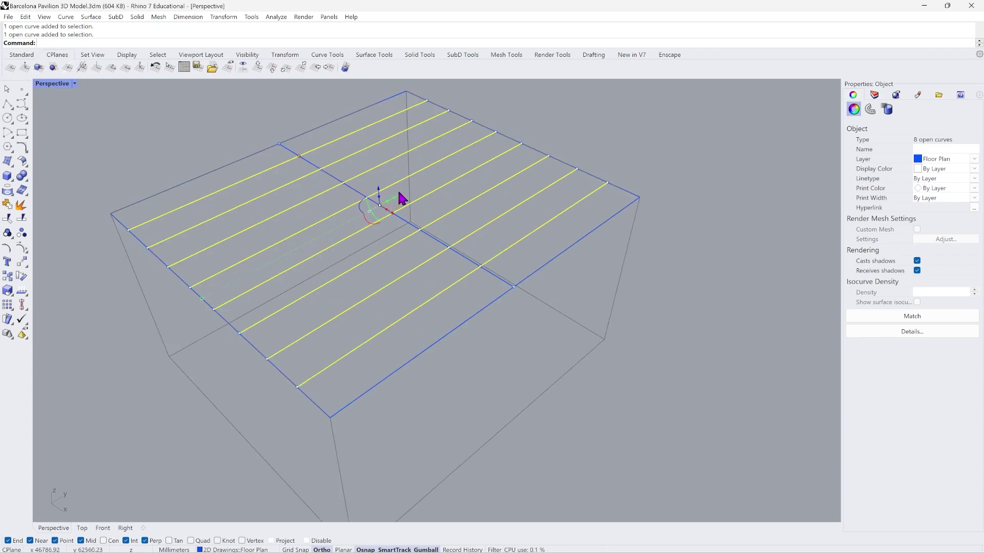
pyautogui.scroll(-2, 408, 224)
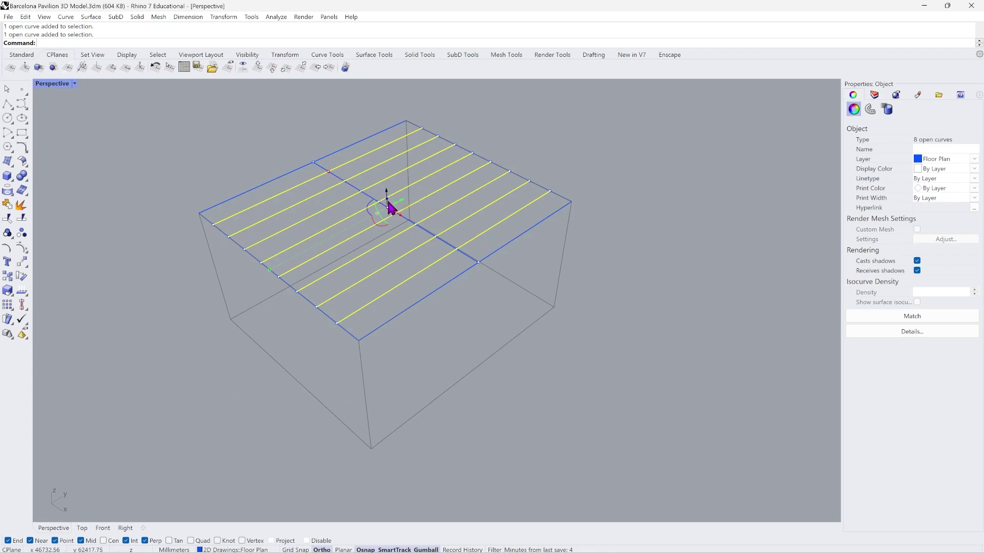
pyautogui.scroll(3, 387, 220)
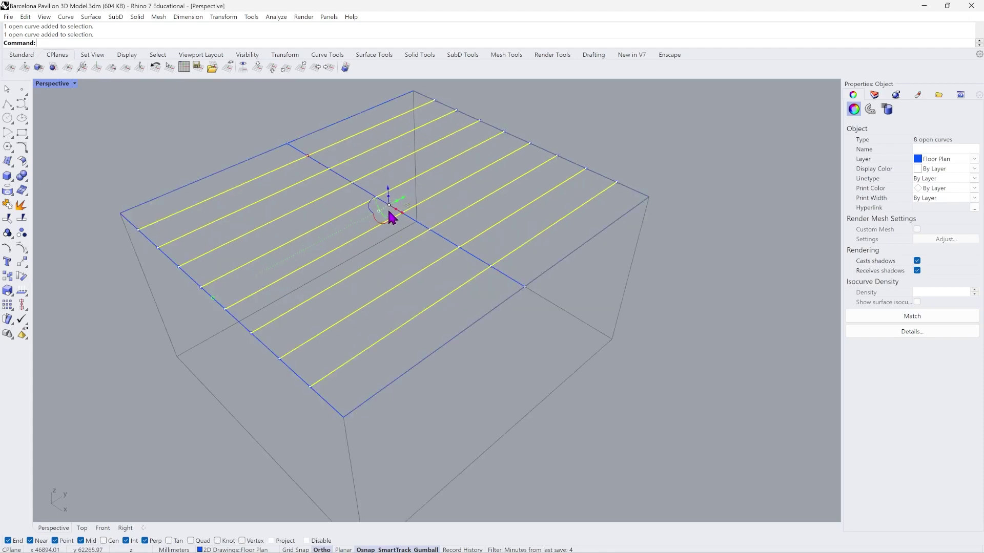
pyautogui.click(137, 17)
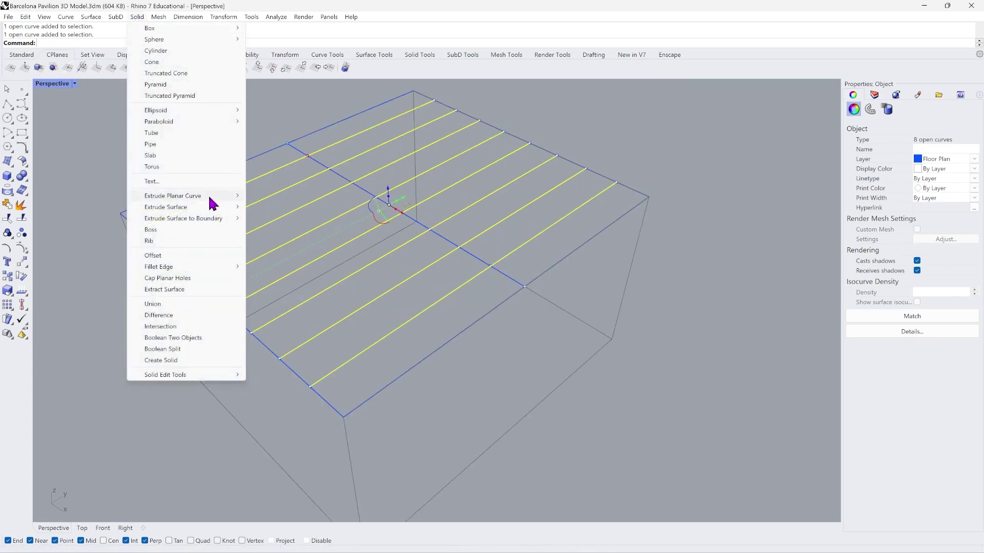
pyautogui.moveTo(226, 197)
pyautogui.click(300, 198)
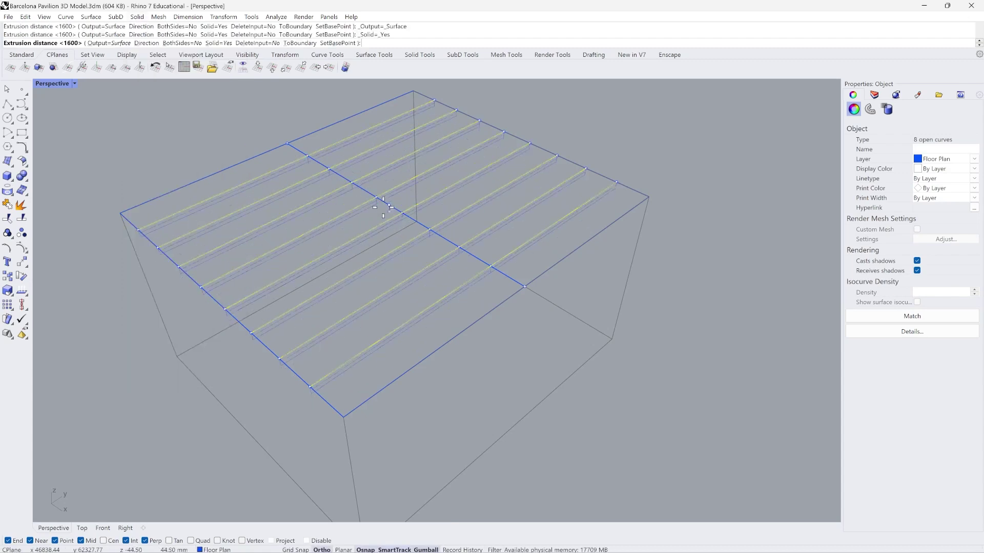
pyautogui.scroll(-3, 384, 133)
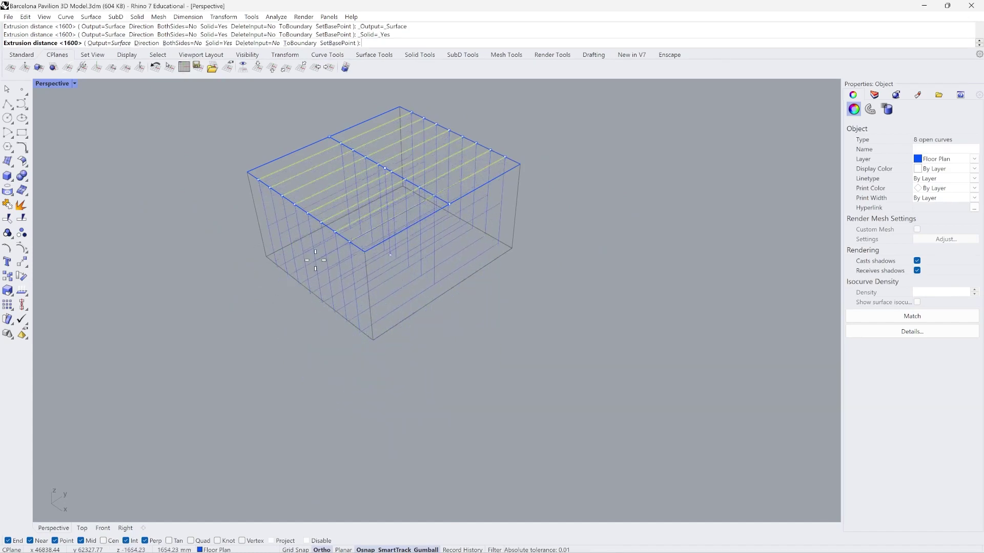
pyautogui.scroll(5, 363, 138)
pyautogui.scroll(-5, 363, 138)
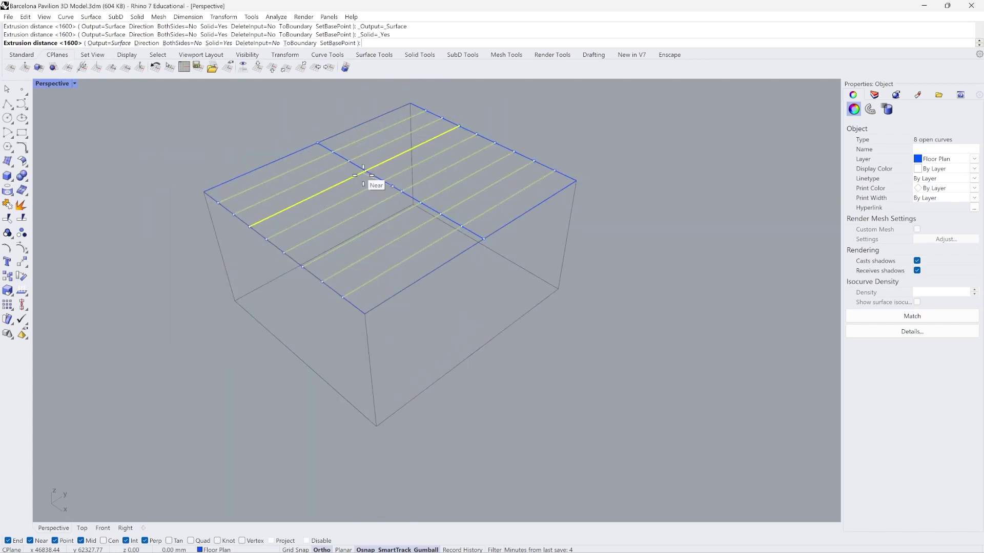
pyautogui.press('Escape')
pyautogui.click(137, 17)
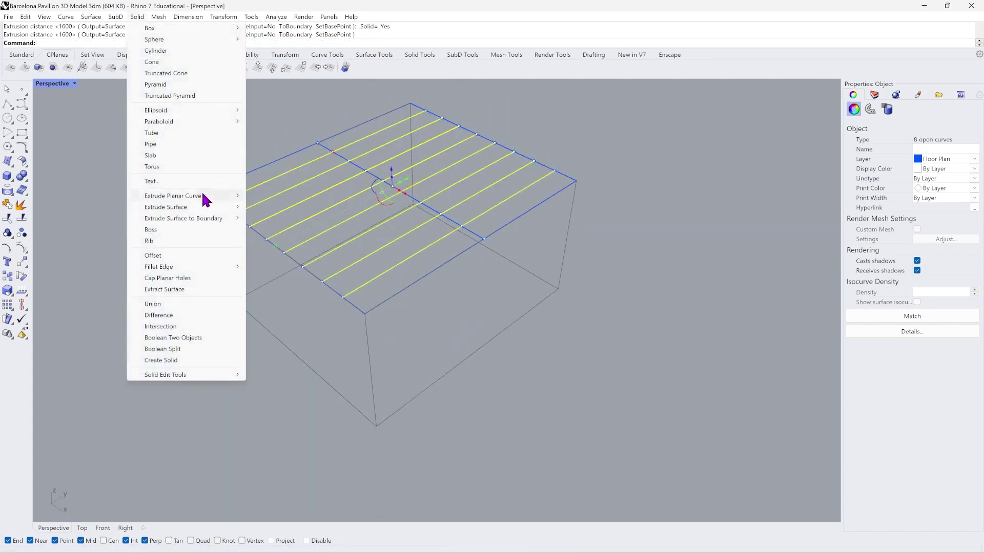
pyautogui.click(394, 191)
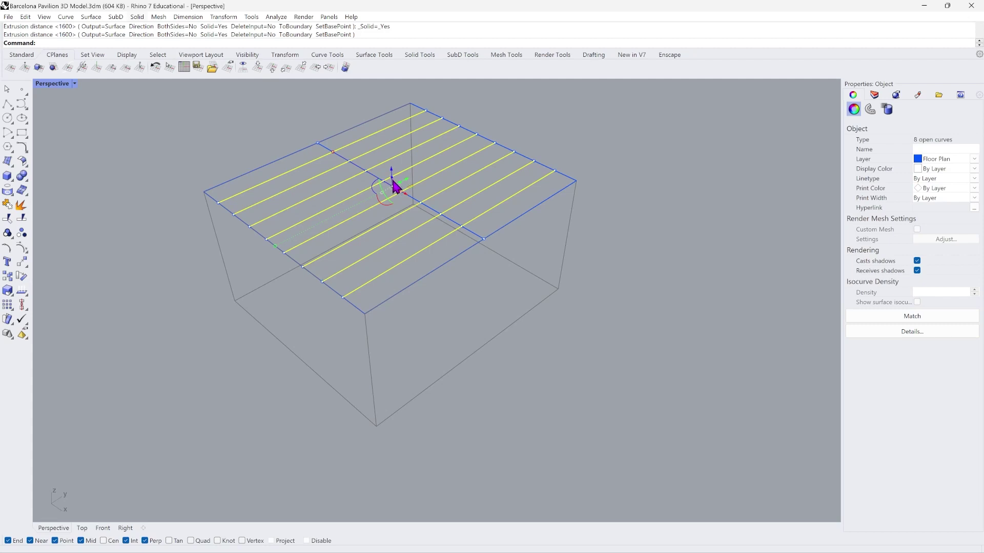
# Extrude the eight selected tread lines vertically downward with the gumball as open surfaces reaching past the stair block's lower face.
pyautogui.moveTo(391, 180); pyautogui.dragTo(500, 386)
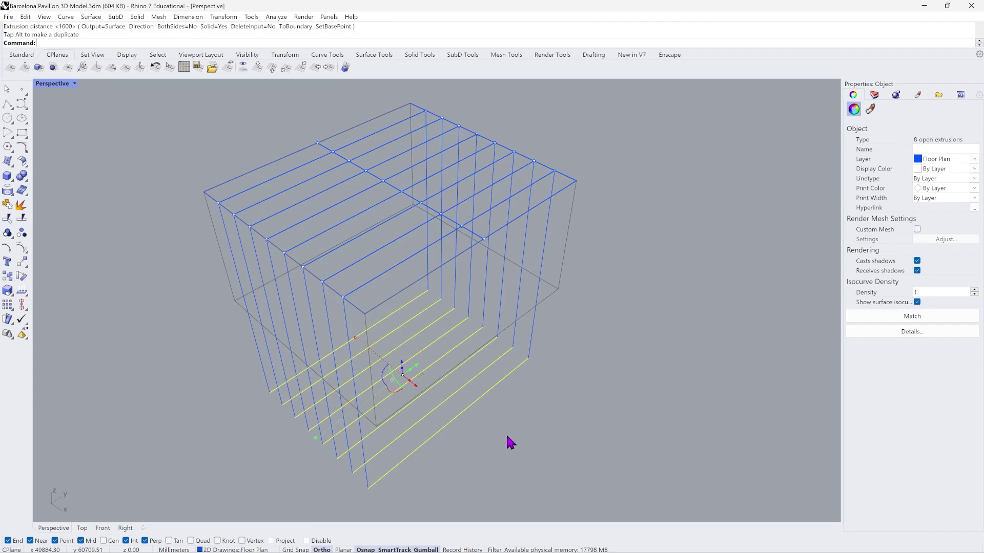
# Deselect the eight cutting surfaces and set the Perspective view to the Shaded display mode.
pyautogui.click(136, 17)
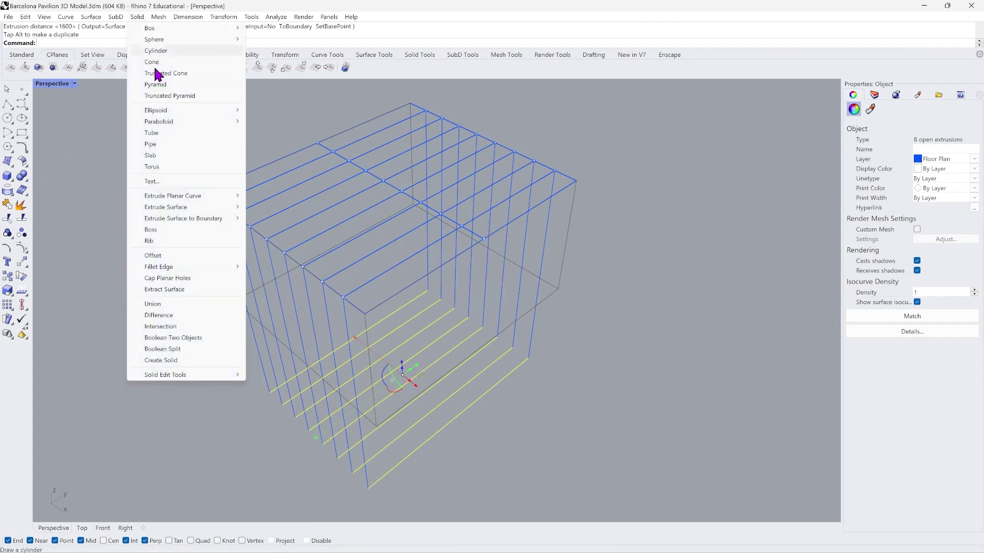
pyautogui.click(536, 442)
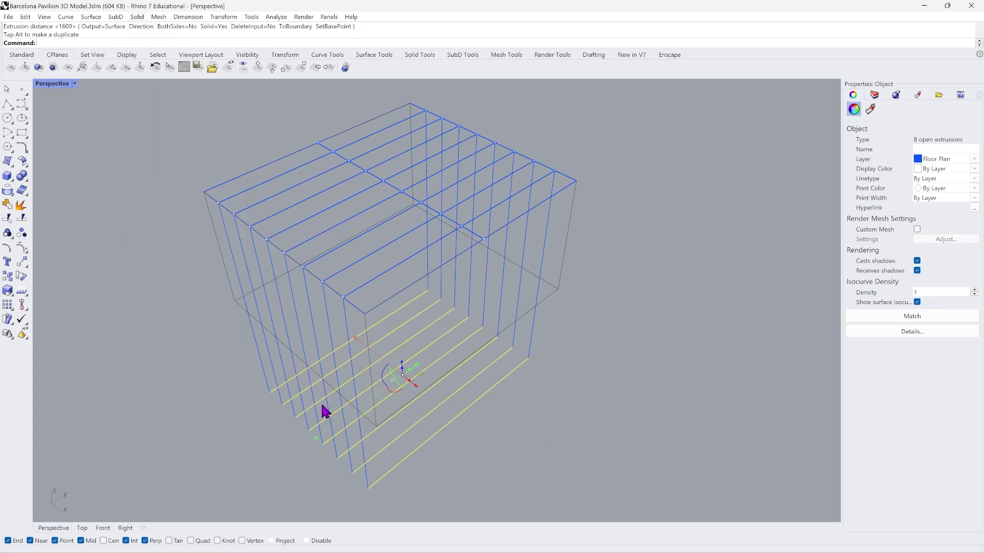
pyautogui.click(201, 441)
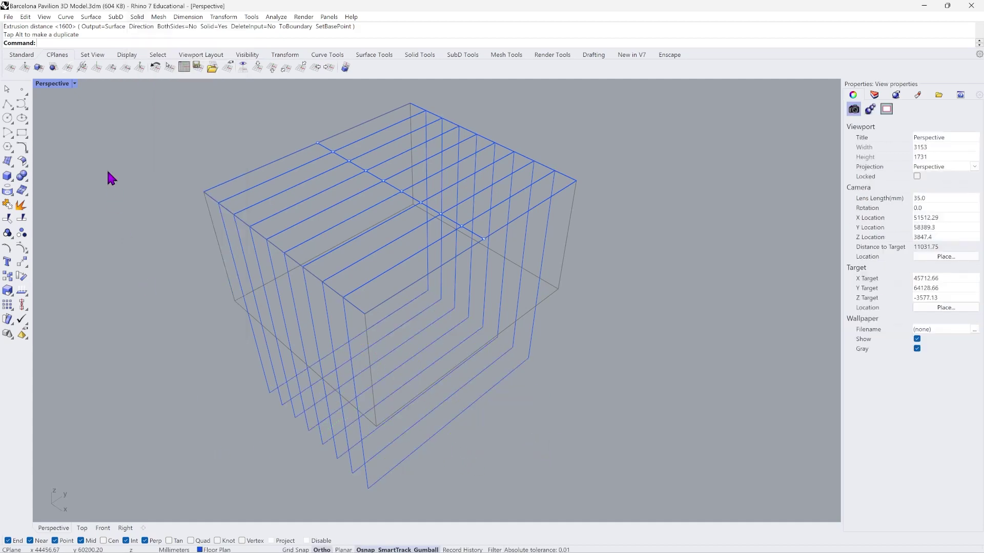
pyautogui.click(74, 84)
pyautogui.click(72, 130)
pyautogui.moveTo(377, 391)
pyautogui.mouseDown(button='right')
pyautogui.moveTo(414, 353)
pyautogui.moveTo(465, 346)
pyautogui.moveTo(394, 360)
pyautogui.moveTo(281, 356)
pyautogui.moveTo(279, 340)
pyautogui.moveTo(344, 366)
pyautogui.moveTo(395, 358)
pyautogui.moveTo(415, 377)
pyautogui.moveTo(395, 373)
pyautogui.mouseUp(button='right')
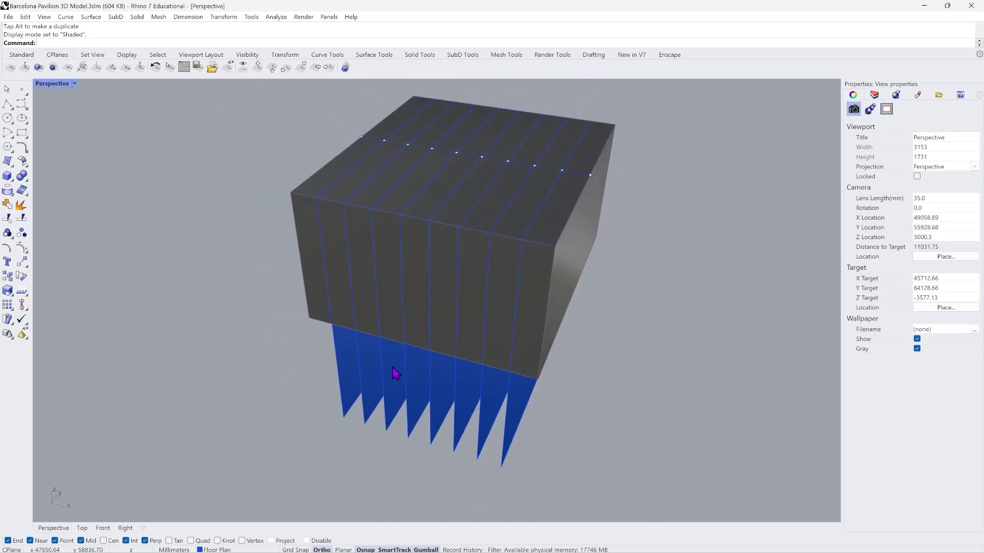
pyautogui.click(321, 292)
pyautogui.click(287, 344)
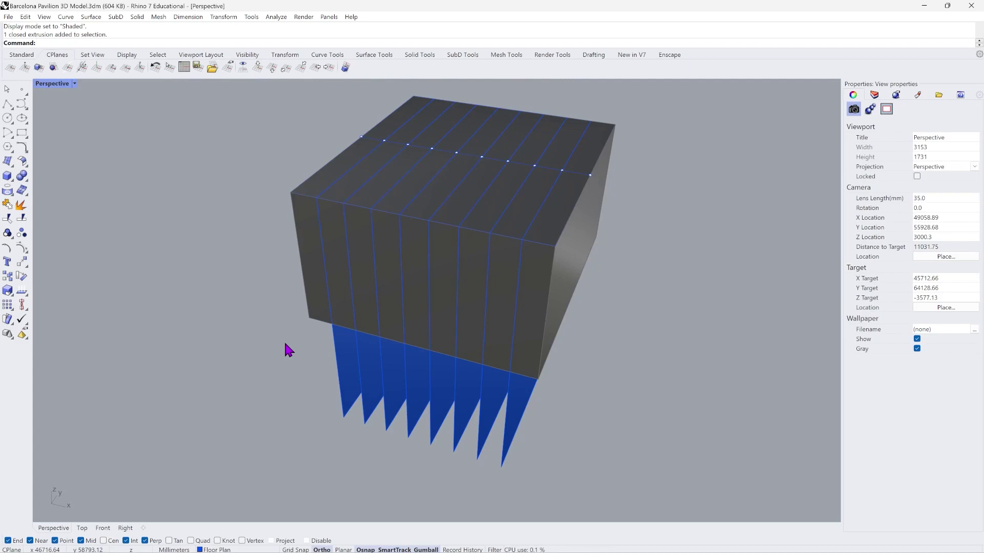
# Boolean-split the stair block using the eight vertical surfaces that protrude below it as cutters.
pyautogui.scroll(-3, 380, 393)
pyautogui.scroll(3, 467, 311)
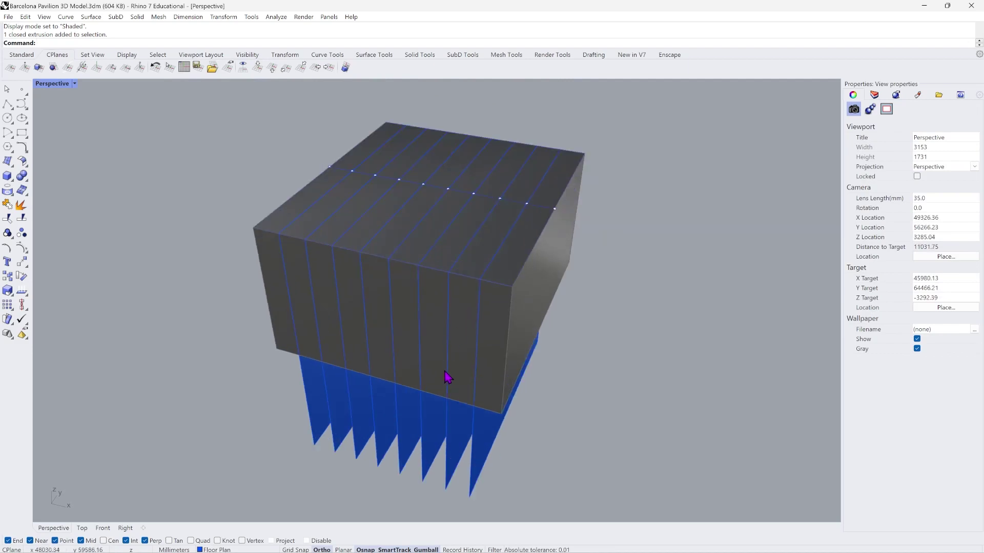
pyautogui.moveTo(514, 408); pyautogui.dragTo(507, 401, button='right')
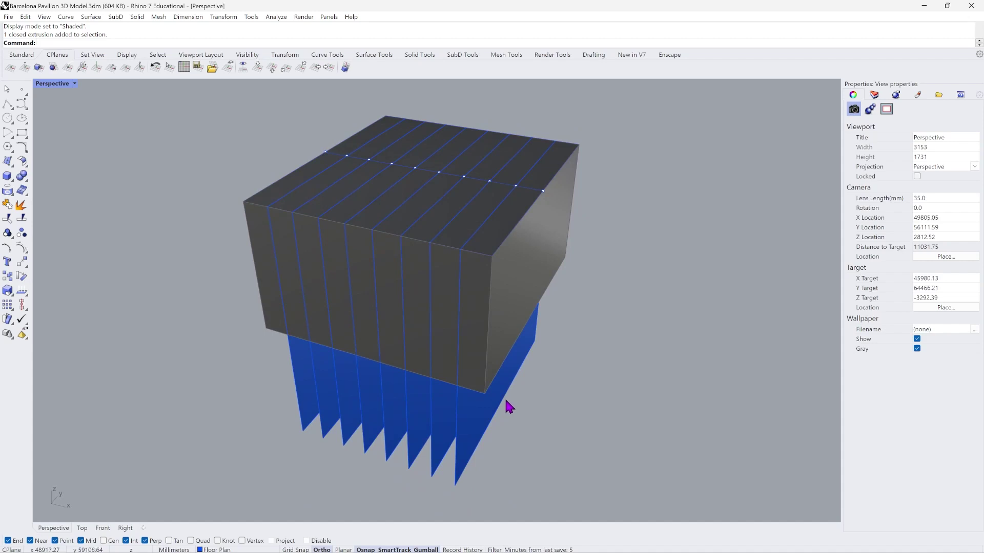
pyautogui.write('BooleanDifference')
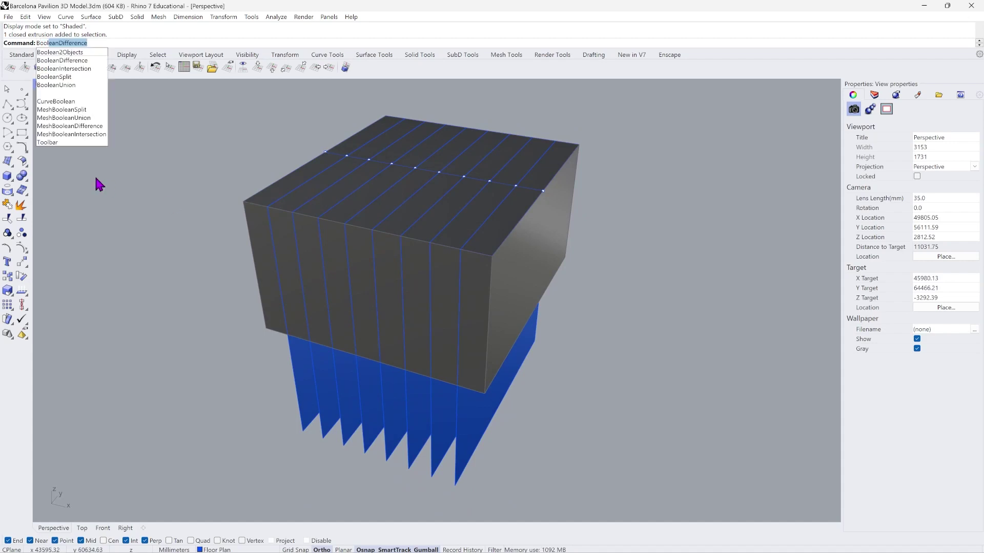
pyautogui.click(72, 77)
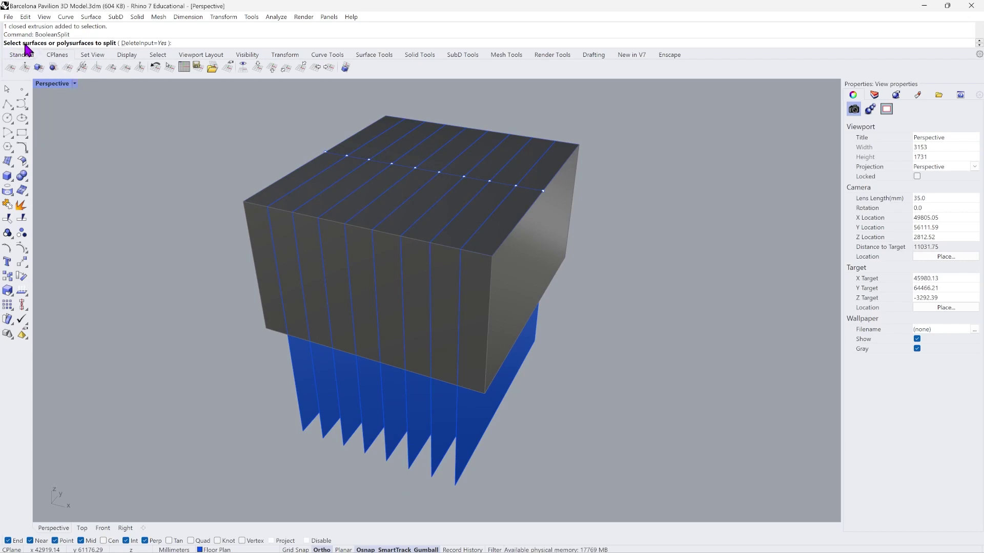
pyautogui.click(532, 271)
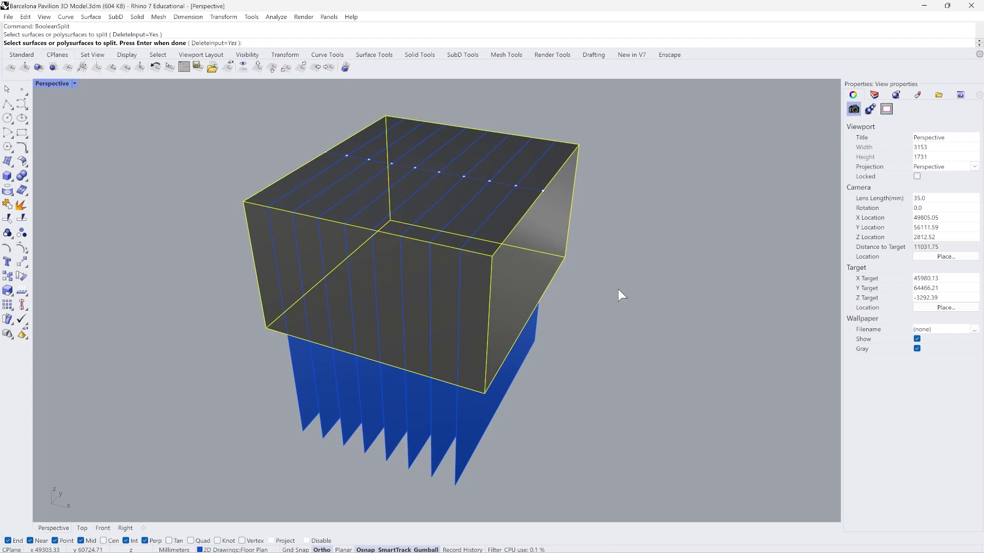
pyautogui.press('Return')
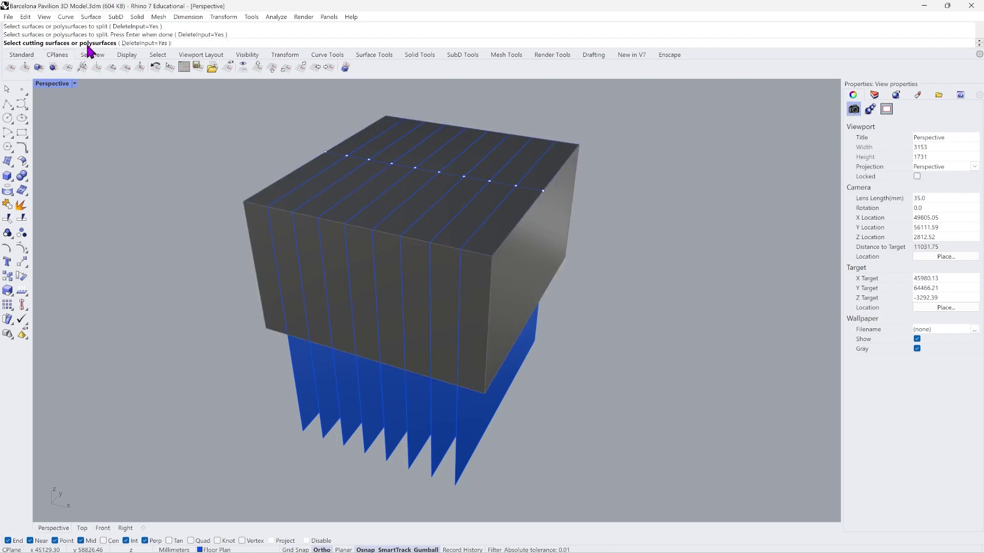
pyautogui.moveTo(560, 375); pyautogui.dragTo(649, 341, button='right')
pyautogui.moveTo(647, 278); pyautogui.dragTo(367, 262)
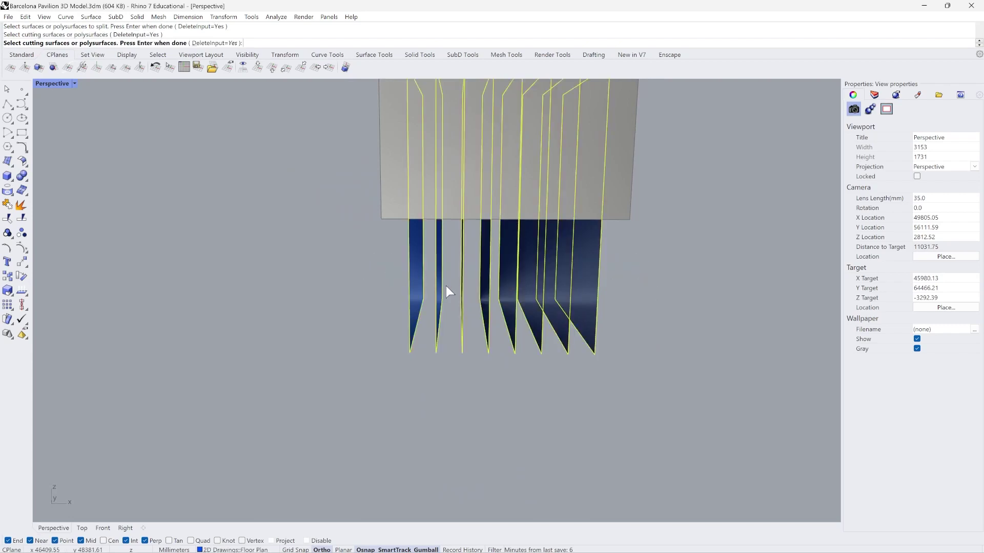
pyautogui.scroll(-3, 440, 308)
pyautogui.press('Return')
pyautogui.scroll(5, 524, 246)
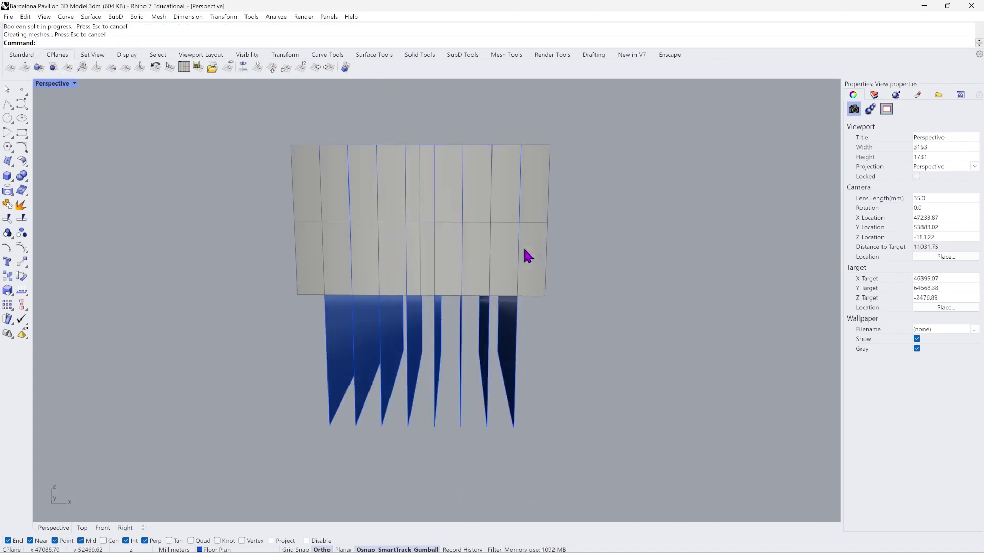
# Check the split by selecting the stair block's slices one at a time, viewing the block from different sides.
pyautogui.moveTo(524, 251); pyautogui.dragTo(559, 272, button='right')
pyautogui.click(469, 267)
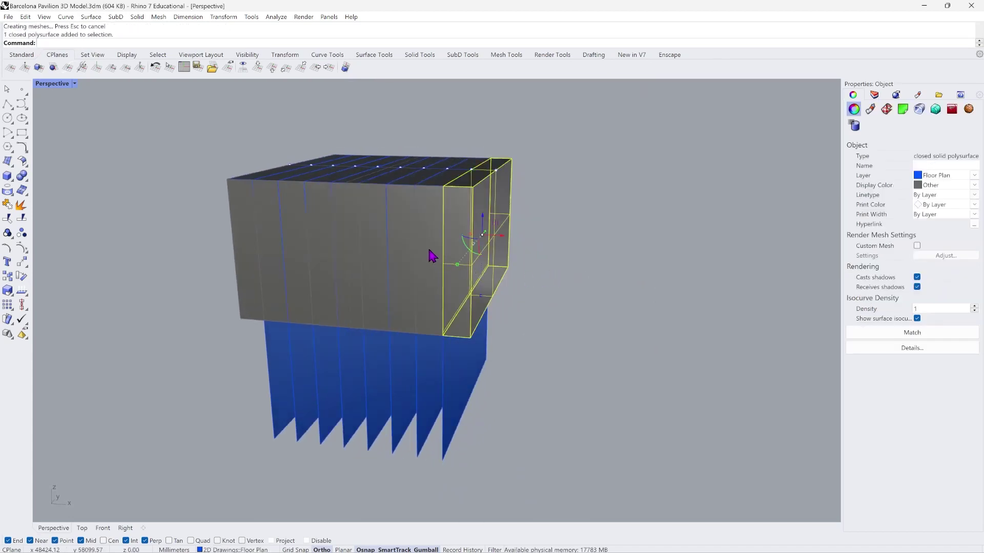
pyautogui.click(431, 256)
pyautogui.click(400, 252)
pyautogui.click(372, 240)
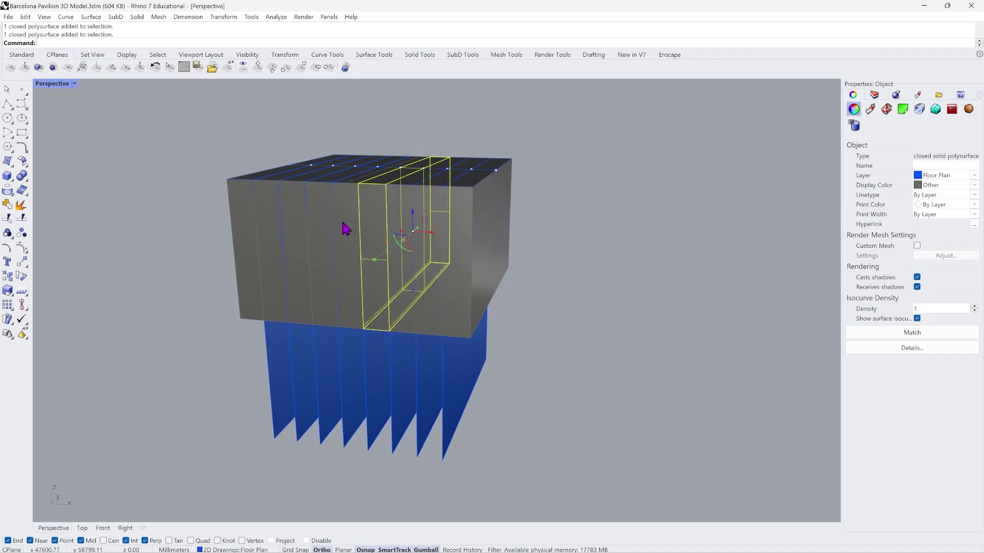
pyautogui.click(321, 217)
pyautogui.click(294, 217)
pyautogui.click(270, 215)
pyautogui.click(252, 215)
pyautogui.click(234, 214)
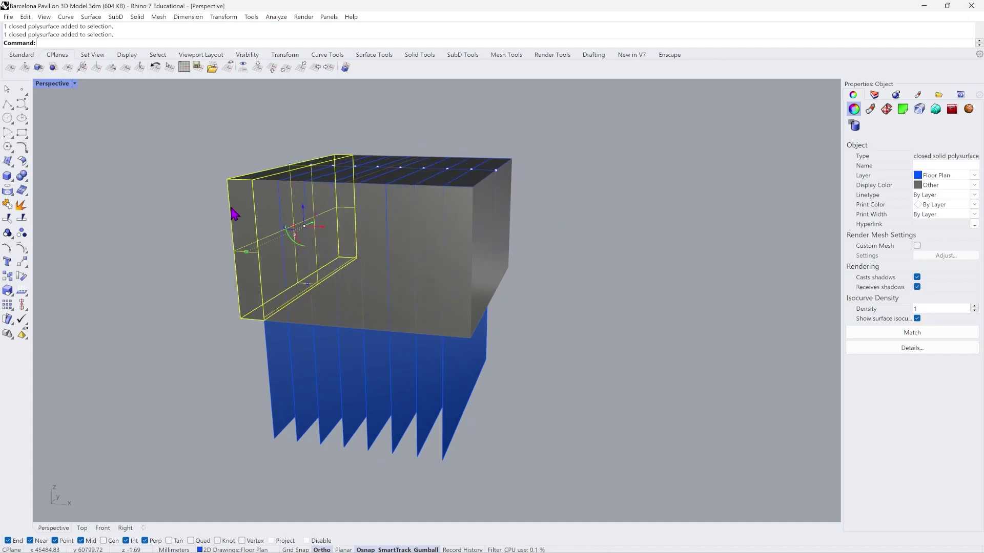
pyautogui.click(145, 232)
pyautogui.moveTo(352, 302); pyautogui.dragTo(338, 319, button='right')
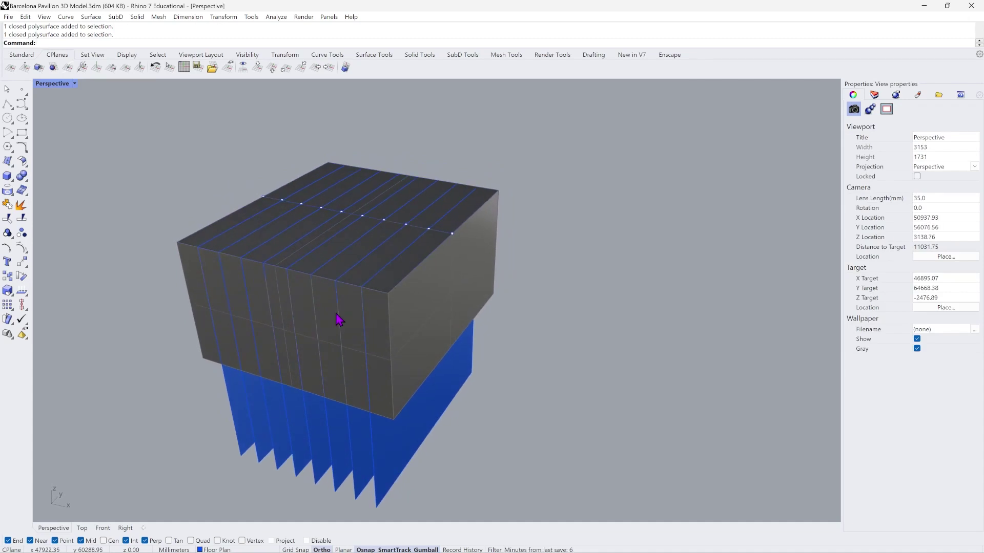
pyautogui.moveTo(349, 340); pyautogui.dragTo(363, 319, button='right')
pyautogui.click(471, 262)
pyautogui.click(447, 247)
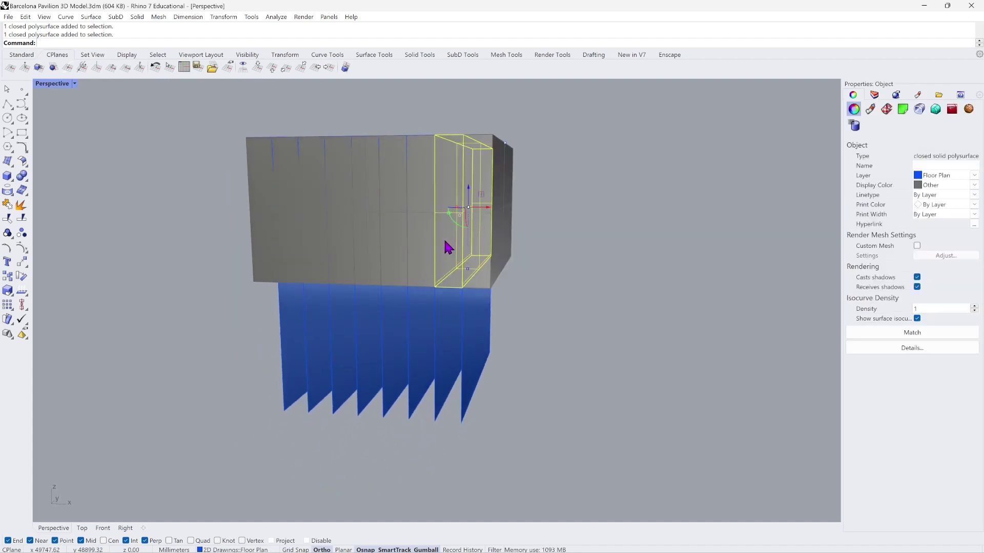
pyautogui.click(423, 246)
pyautogui.click(361, 238)
pyautogui.click(345, 241)
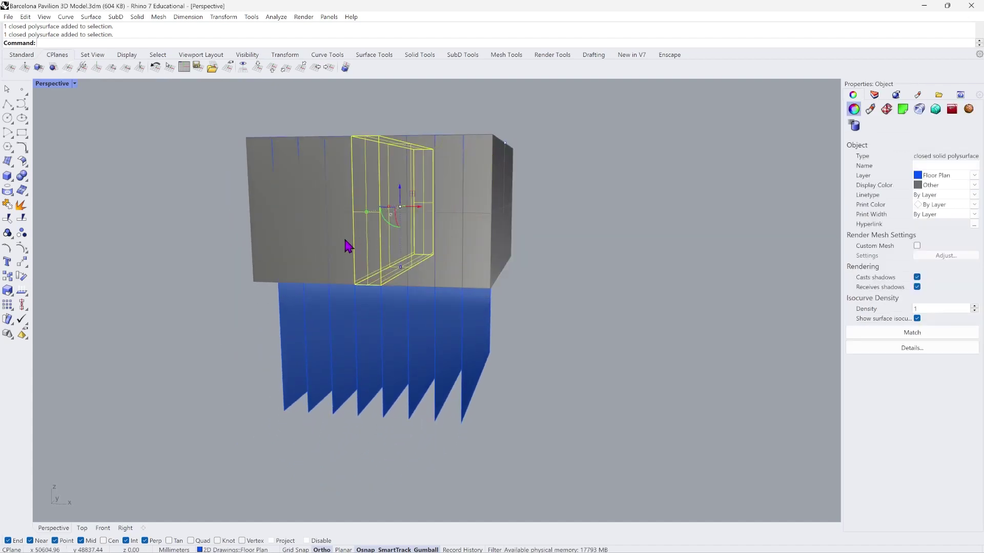
# Delete the eight vertical cutting surfaces protruding below the stair block.
pyautogui.moveTo(608, 413); pyautogui.dragTo(231, 361)
pyautogui.moveTo(465, 371); pyautogui.dragTo(499, 356, button='right')
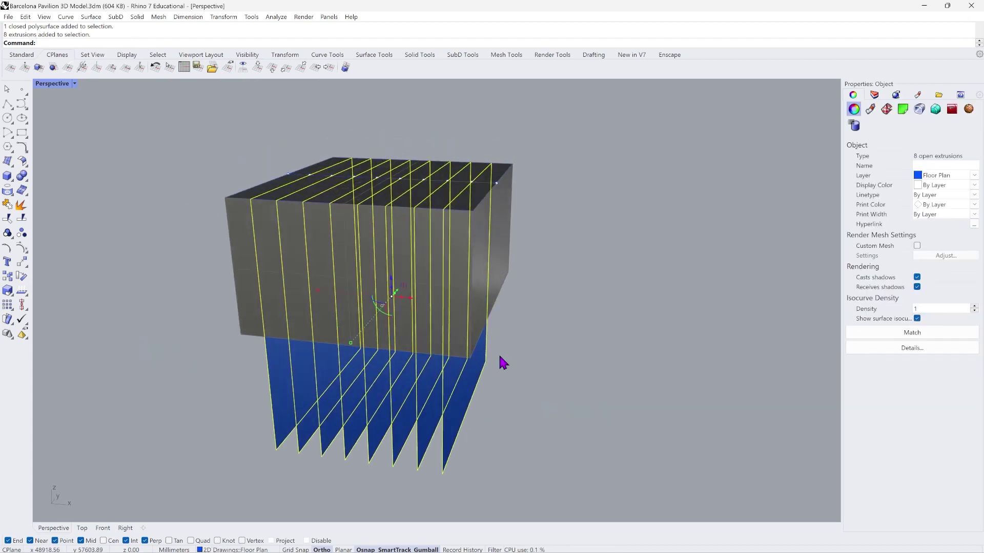
pyautogui.press('Delete')
# Draw a vertical polyline on the stair block's end face from the centre line's end on the top edge to the lower edge.
pyautogui.scroll(3, 494, 248)
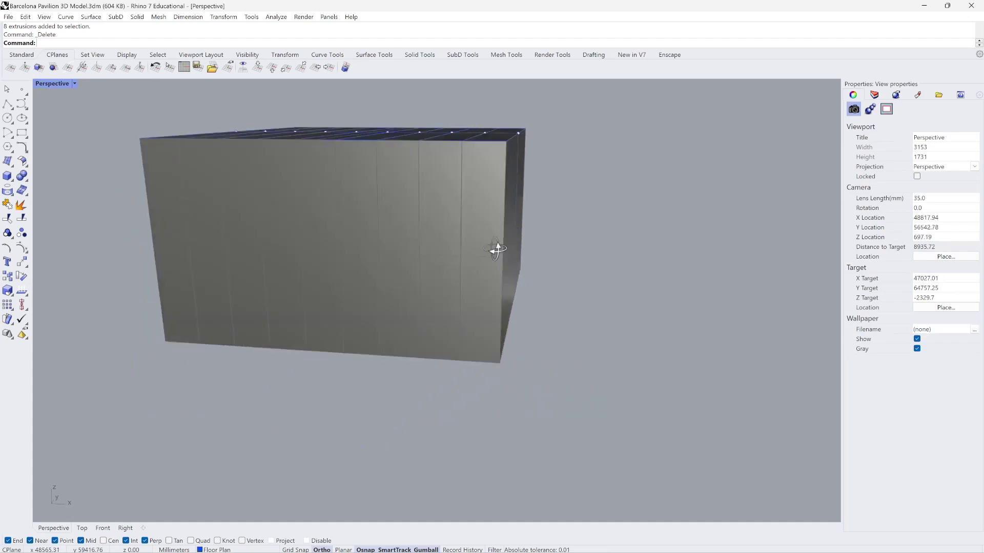
pyautogui.moveTo(494, 247); pyautogui.dragTo(466, 238, button='right')
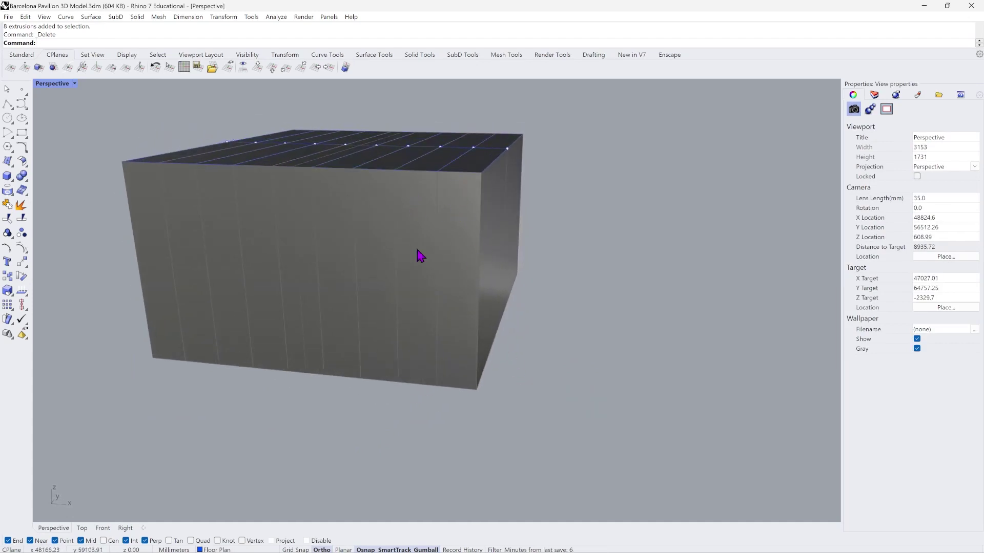
pyautogui.moveTo(450, 224); pyautogui.dragTo(460, 167, button='right')
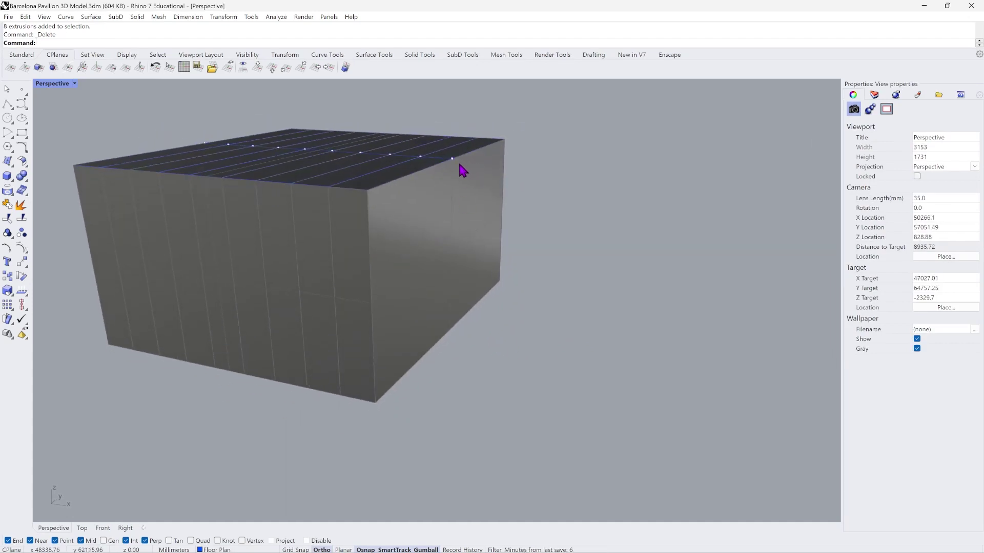
pyautogui.click(7, 107)
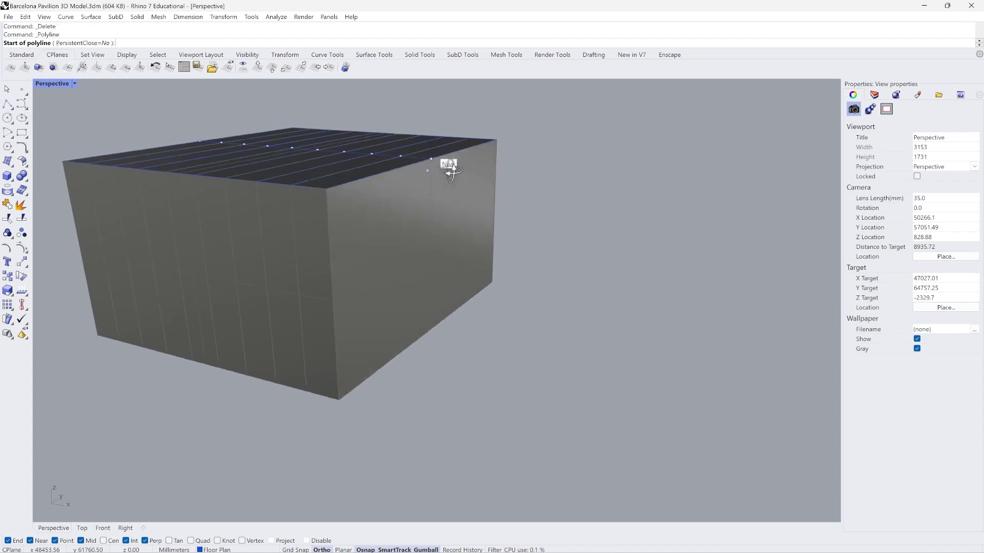
pyautogui.click(334, 162)
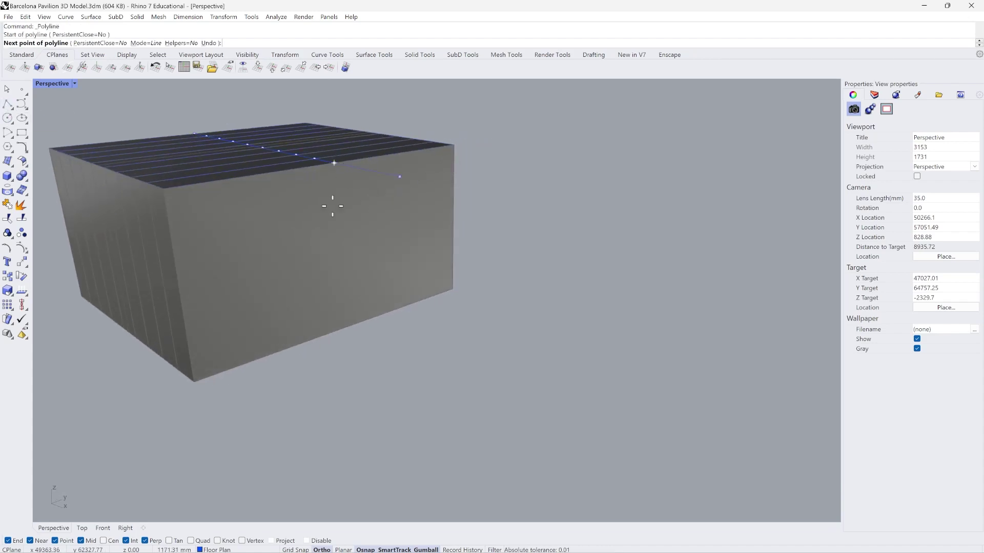
pyautogui.click(344, 328)
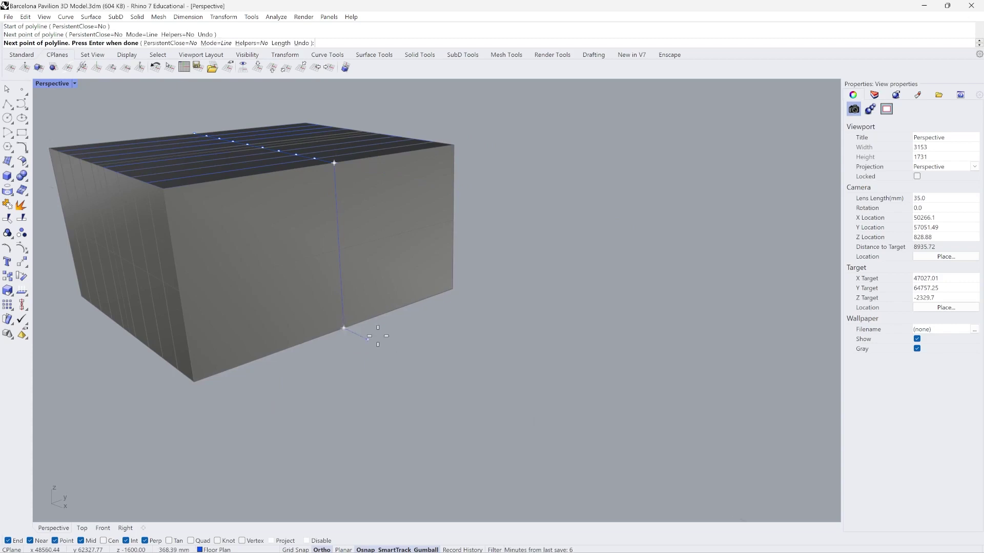
pyautogui.press('Return')
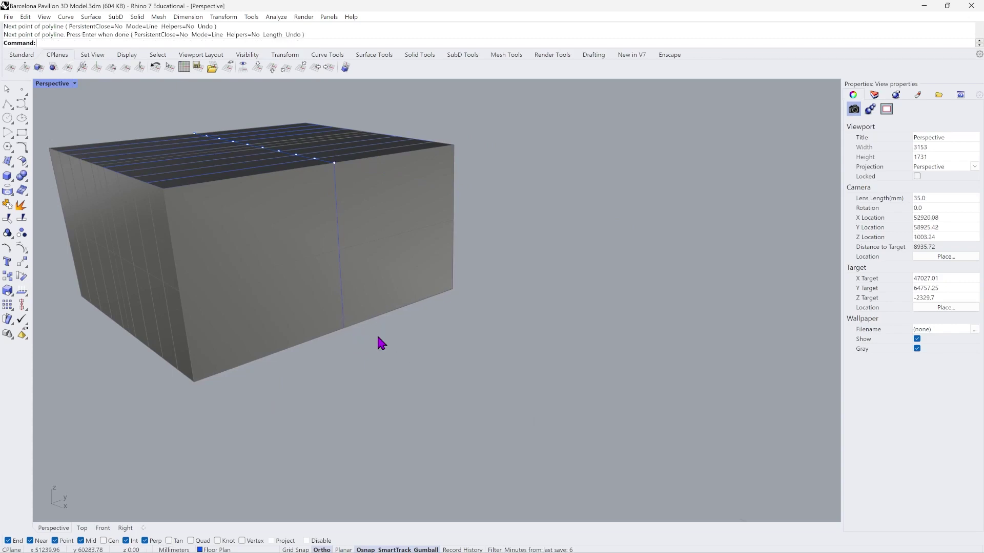
# Divide the vertical line on the stair block's end face into 9 segments with the Divide command.
pyautogui.click(340, 244)
pyautogui.click(372, 263)
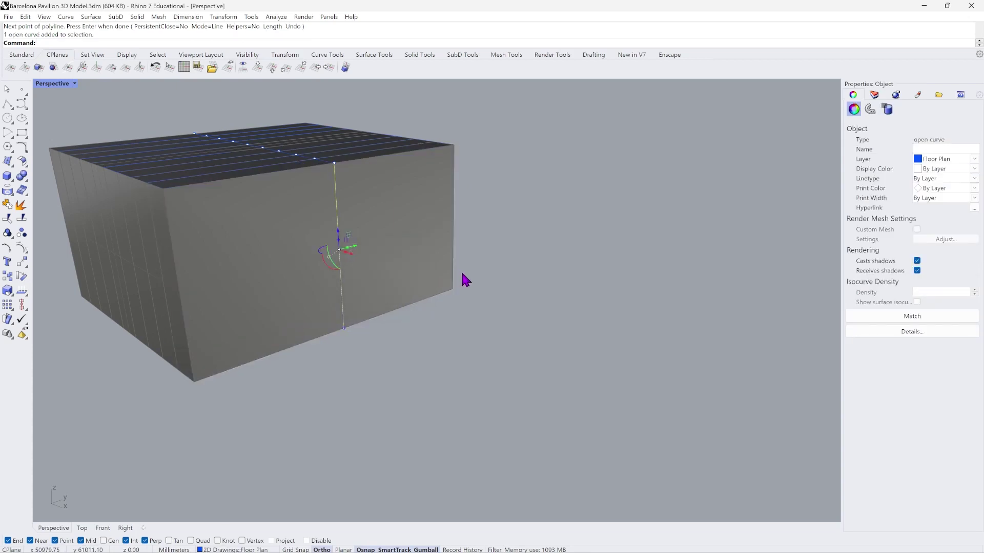
pyautogui.write('d: Di')
pyautogui.write('vide')
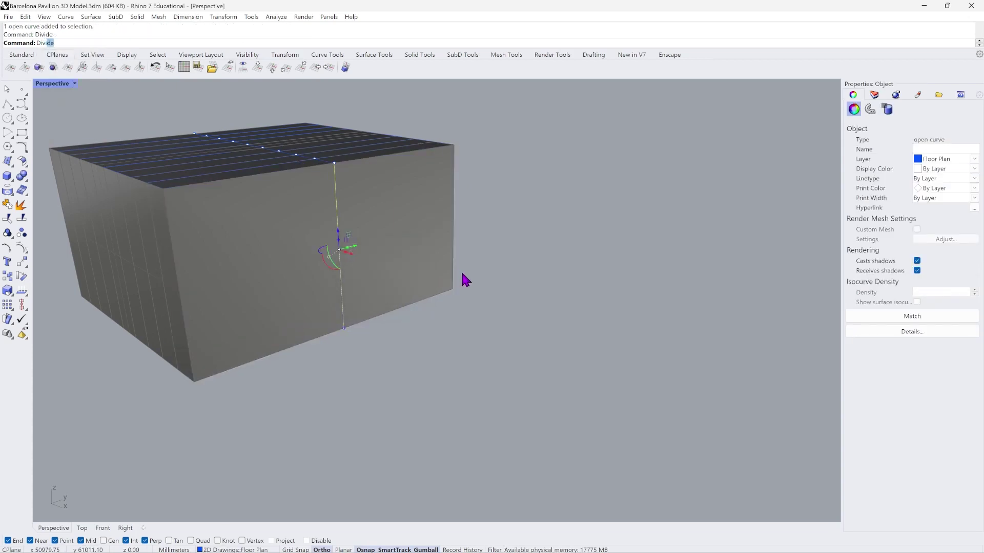
pyautogui.press('Return')
pyautogui.write('9')
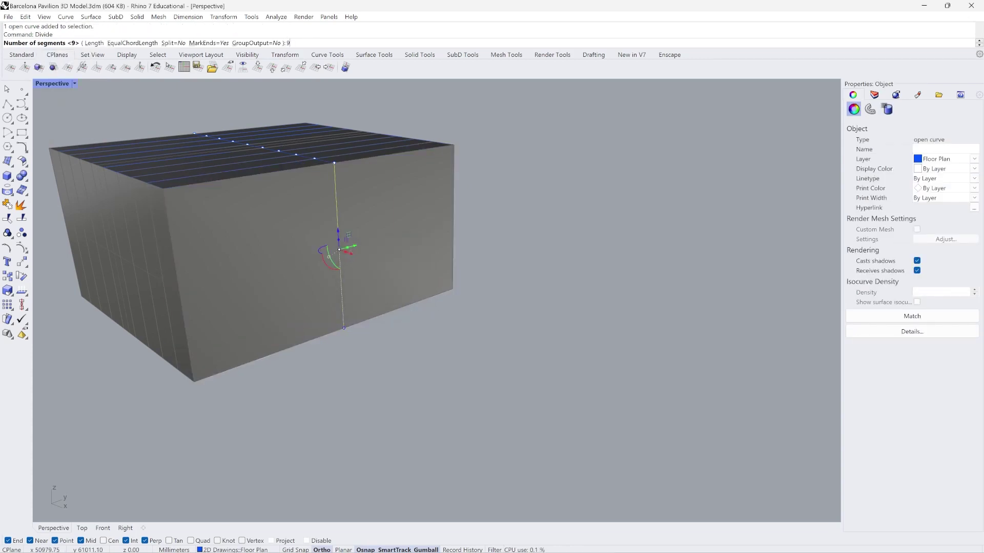
pyautogui.press('Return')
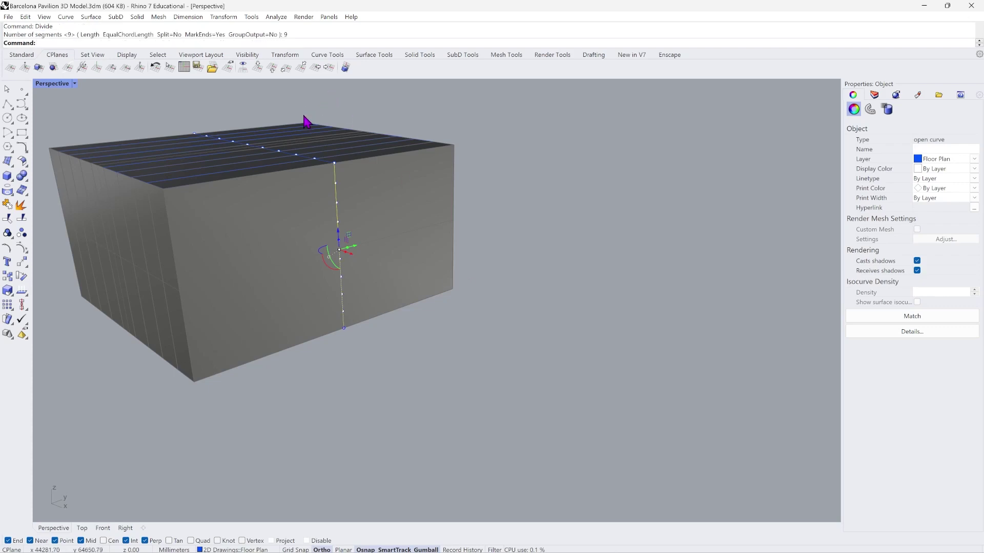
pyautogui.scroll(2, 307, 123)
pyautogui.click(340, 245)
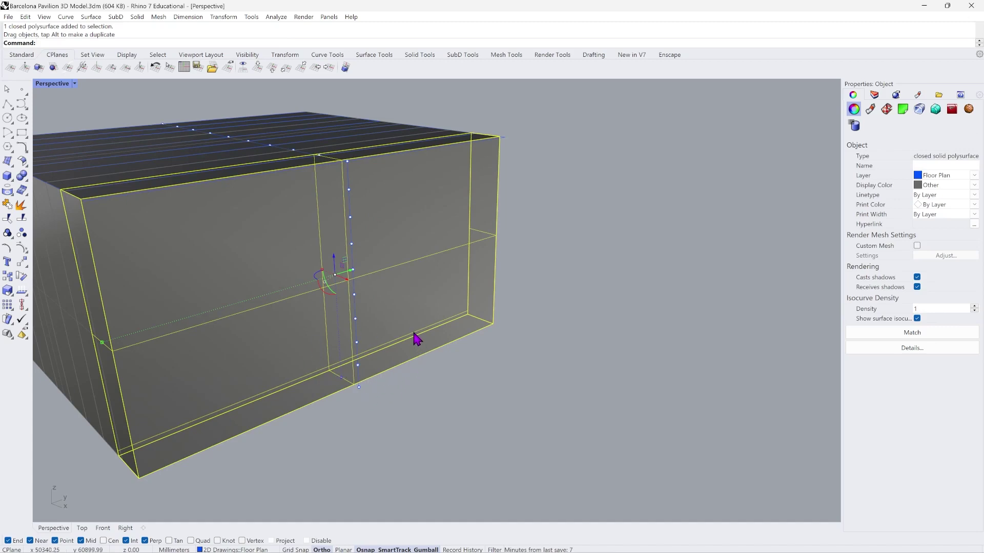
pyautogui.hotkey('ctrl', 'z')
pyautogui.press('Escape')
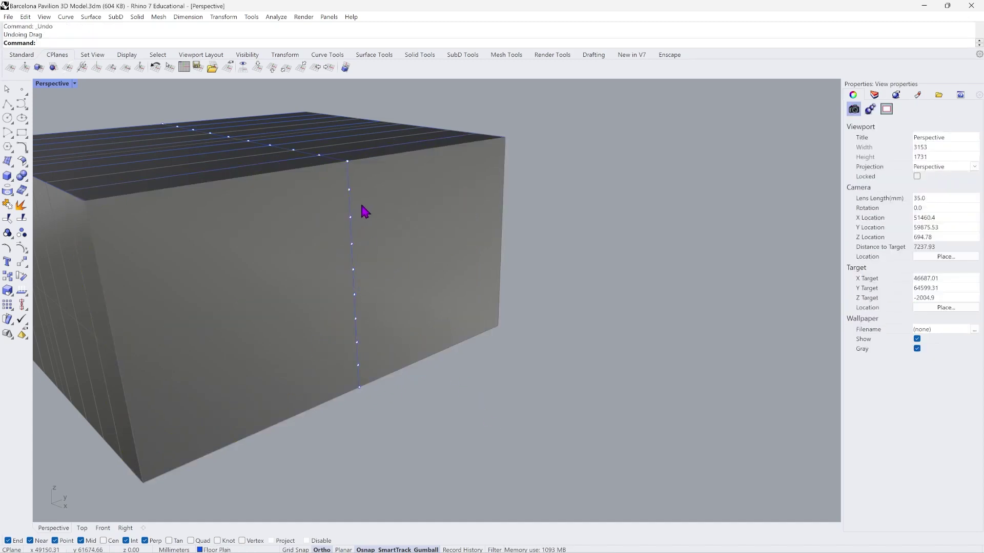
# Draw both-sided horizontal lines through the first and second division points below the block's top edge, reaching across the end face.
pyautogui.click(8, 105)
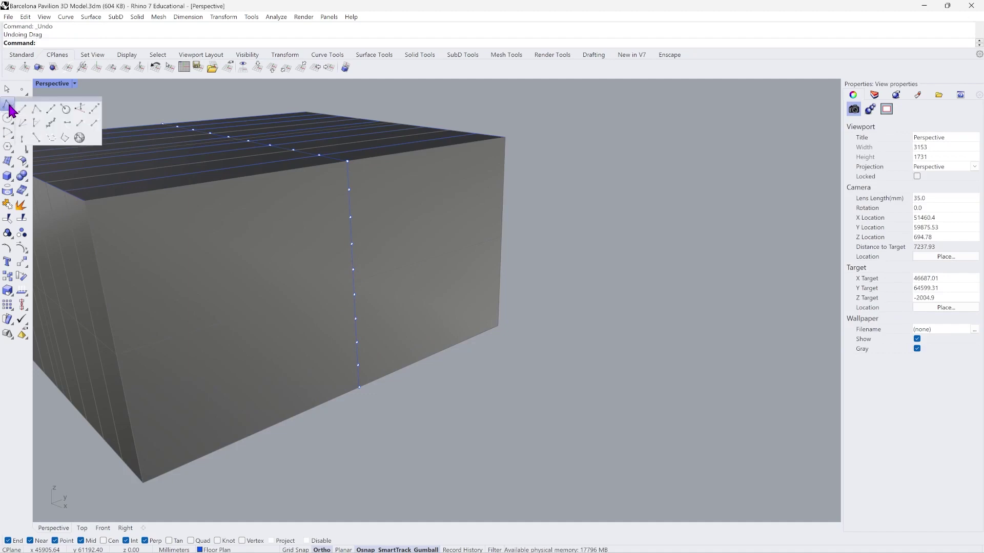
pyautogui.click(51, 109)
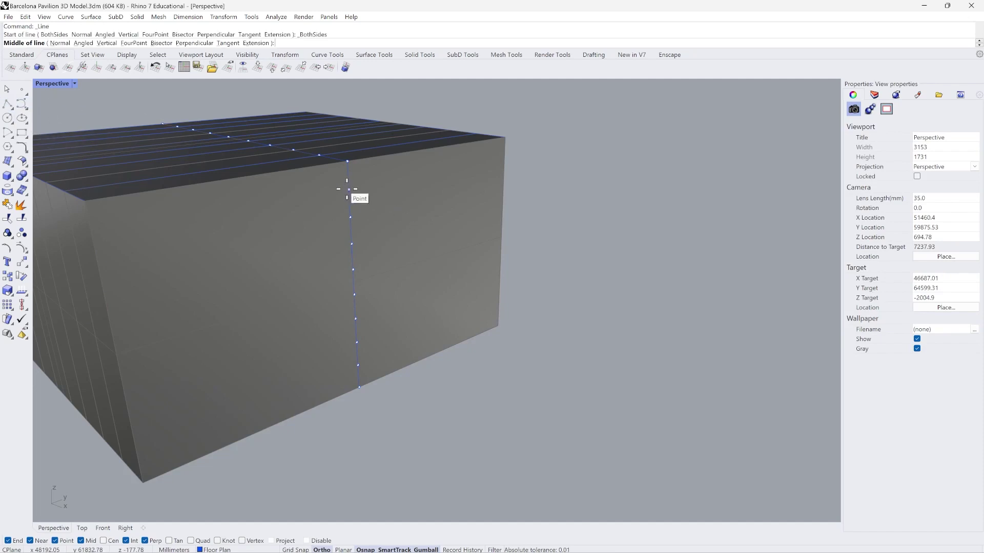
pyautogui.click(348, 190)
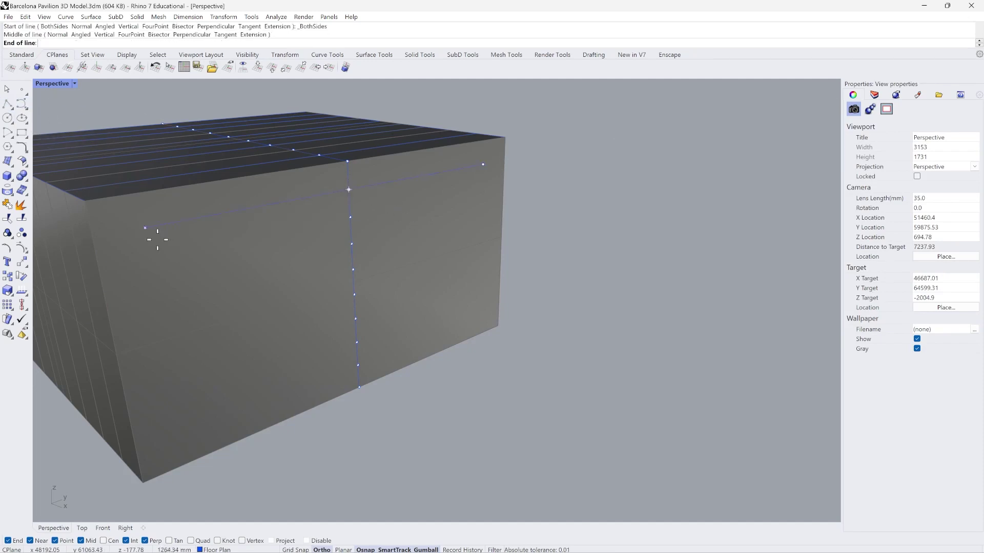
pyautogui.click(92, 240)
pyautogui.press('Return')
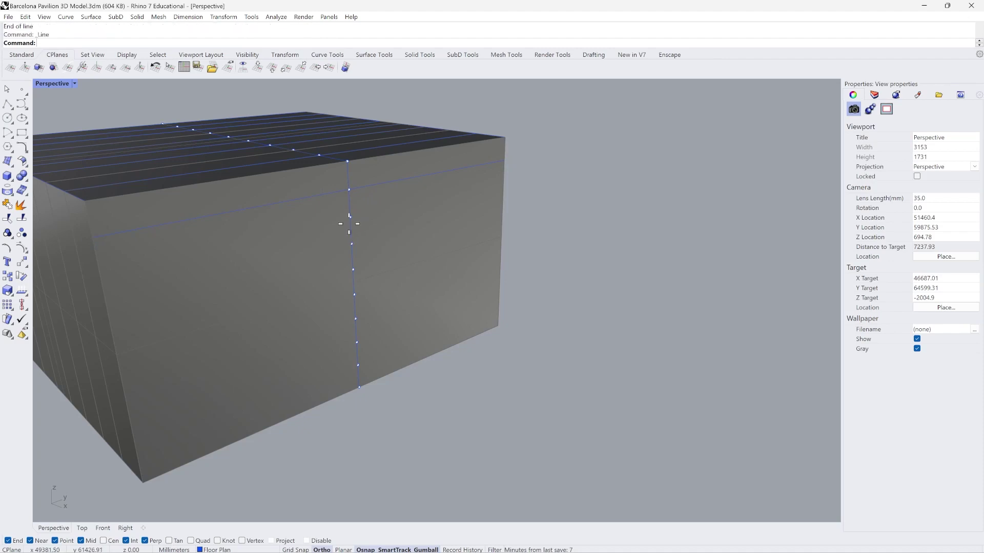
pyautogui.click(349, 217)
pyautogui.click(99, 274)
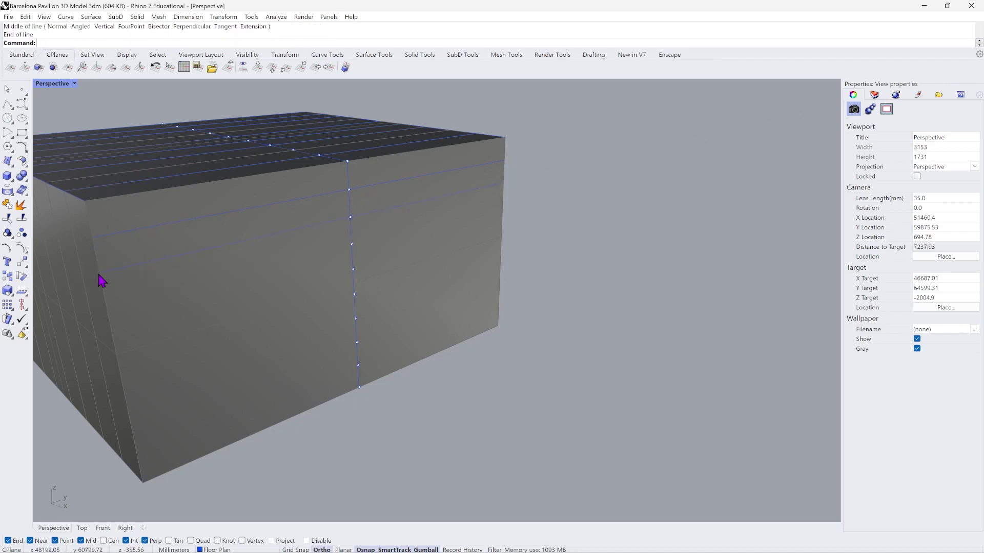
# Draw both-sided horizontal lines across the end face through the third, fourth and fifth division points from the top.
pyautogui.press('Return')
pyautogui.click(352, 244)
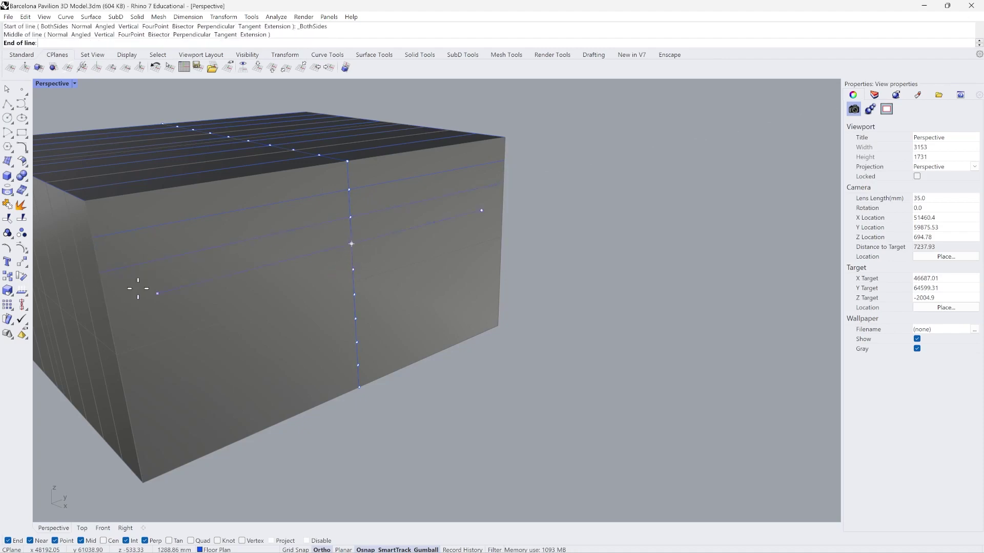
pyautogui.click(105, 306)
pyautogui.press('Return')
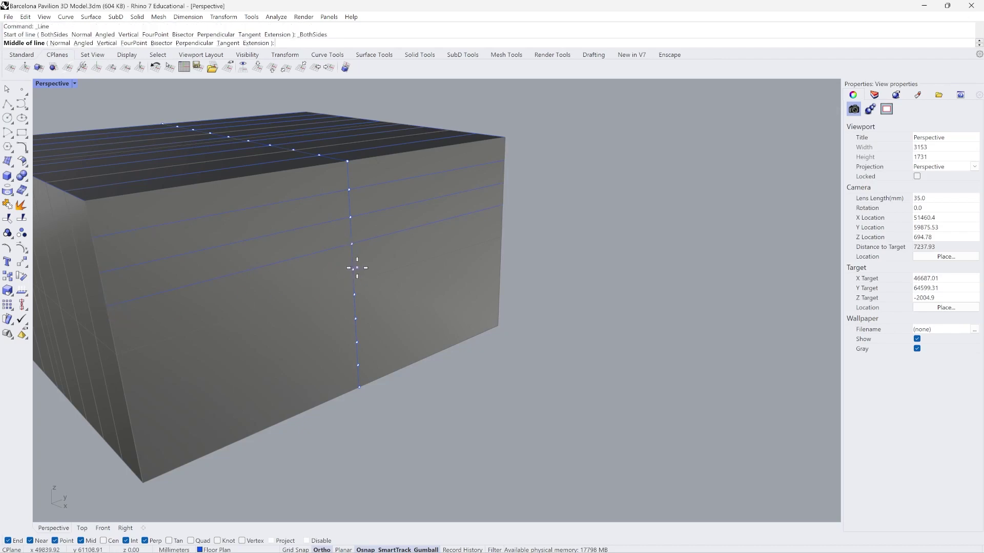
pyautogui.click(353, 269)
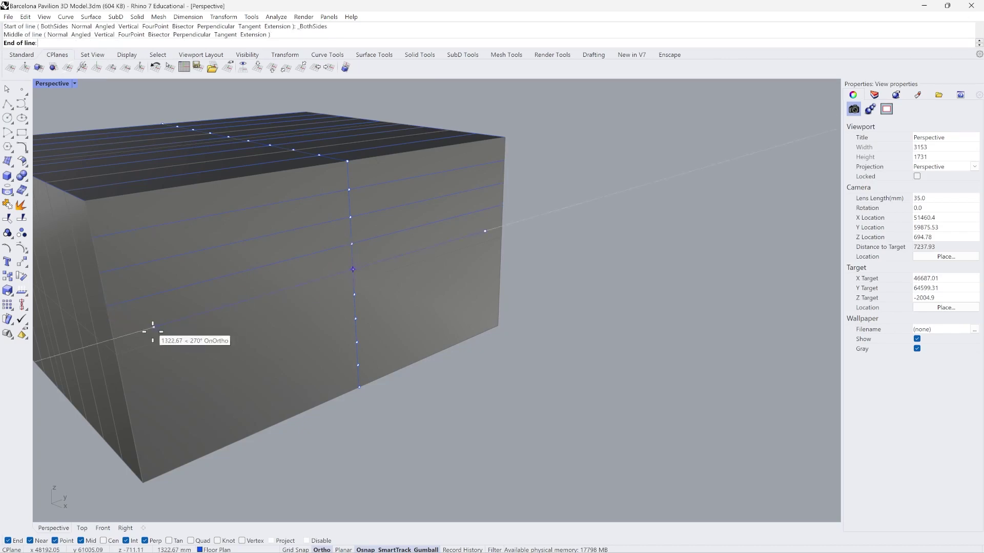
pyautogui.click(112, 341)
pyautogui.press('Return')
pyautogui.click(354, 294)
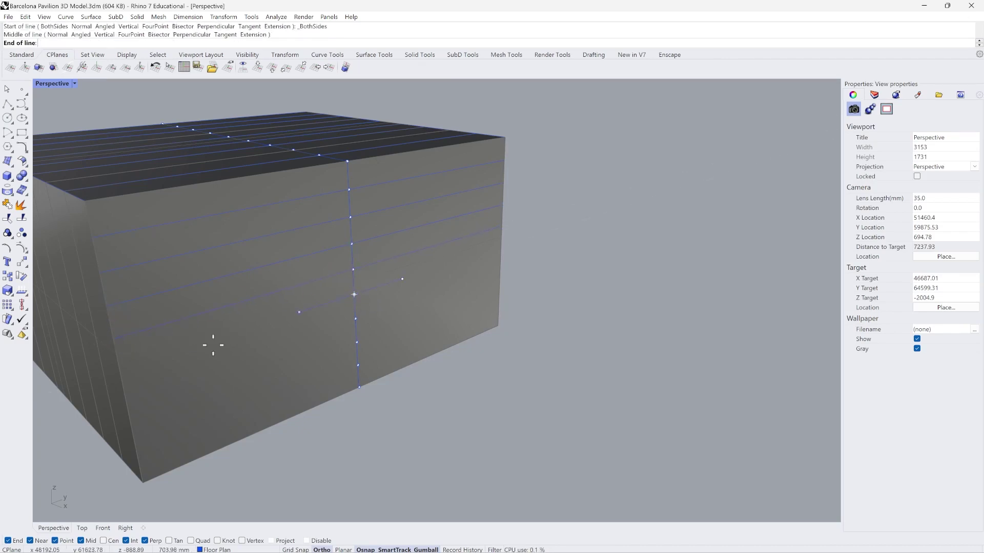
pyautogui.click(126, 368)
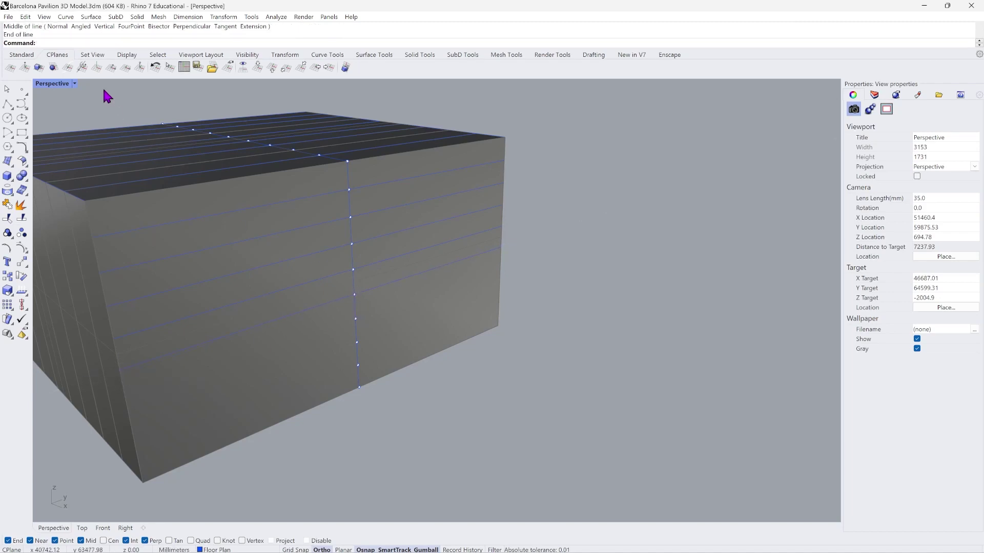
# In the Right view, draw a both-sided horizontal line through the sixth division point, ending at the block's side edge.
pyautogui.doubleClick(61, 85)
pyautogui.scroll(5, 528, 384)
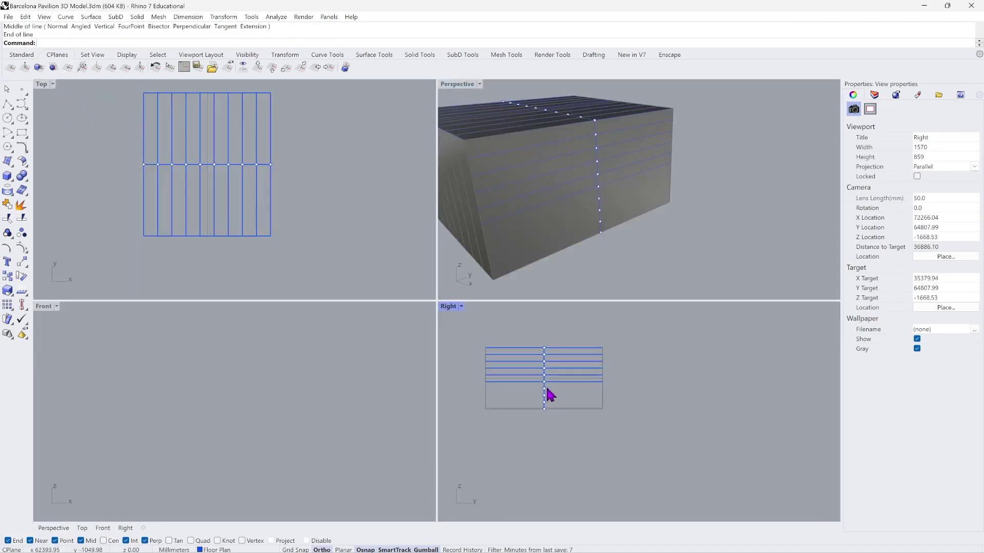
pyautogui.scroll(-3, 597, 427)
pyautogui.scroll(4, 547, 394)
pyautogui.press('Return')
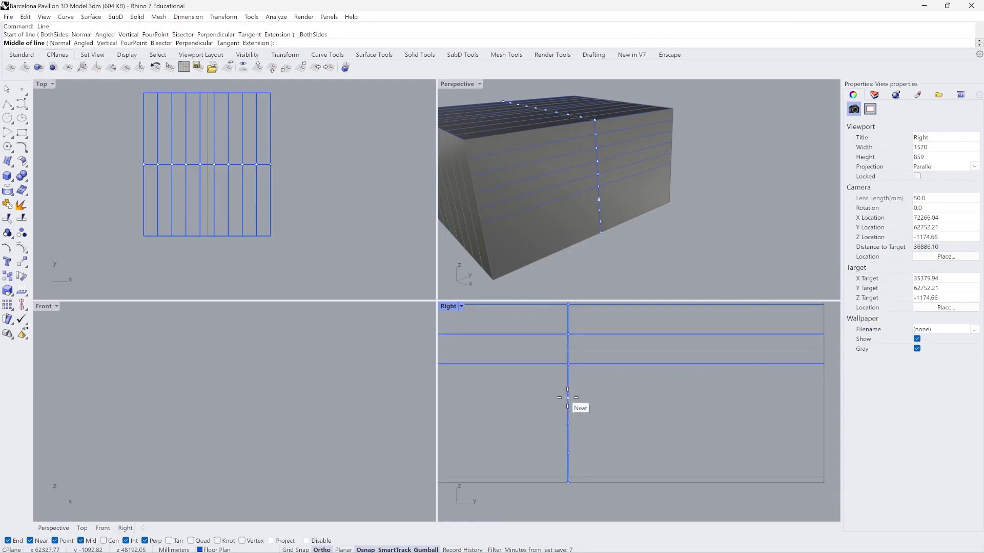
pyautogui.click(559, 395)
pyautogui.scroll(1, 666, 397)
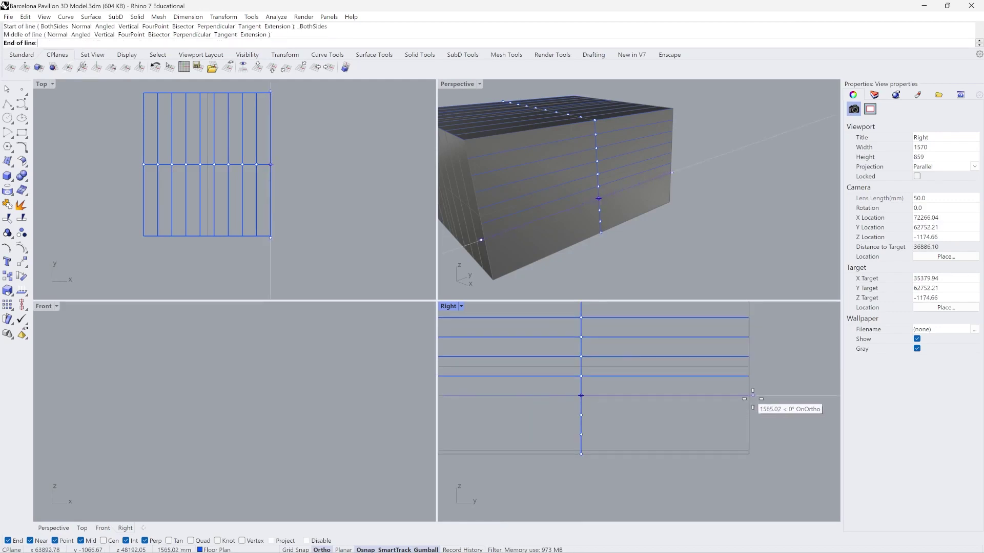
pyautogui.click(743, 399)
# Draw both-sided horizontal lines through the two lowest interior division points, out to the block's side edge in the Right view.
pyautogui.scroll(-2, 749, 401)
pyautogui.press('Return')
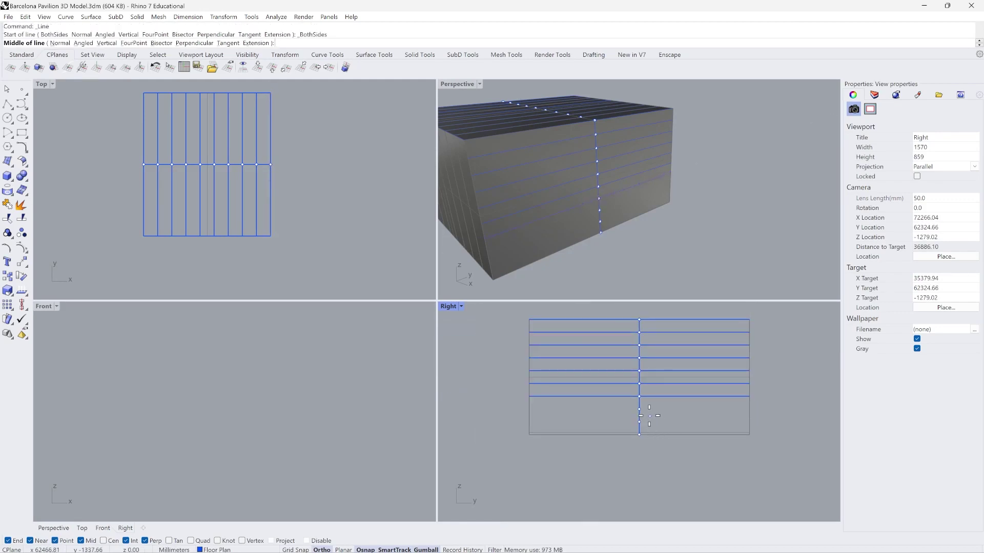
pyautogui.click(637, 410)
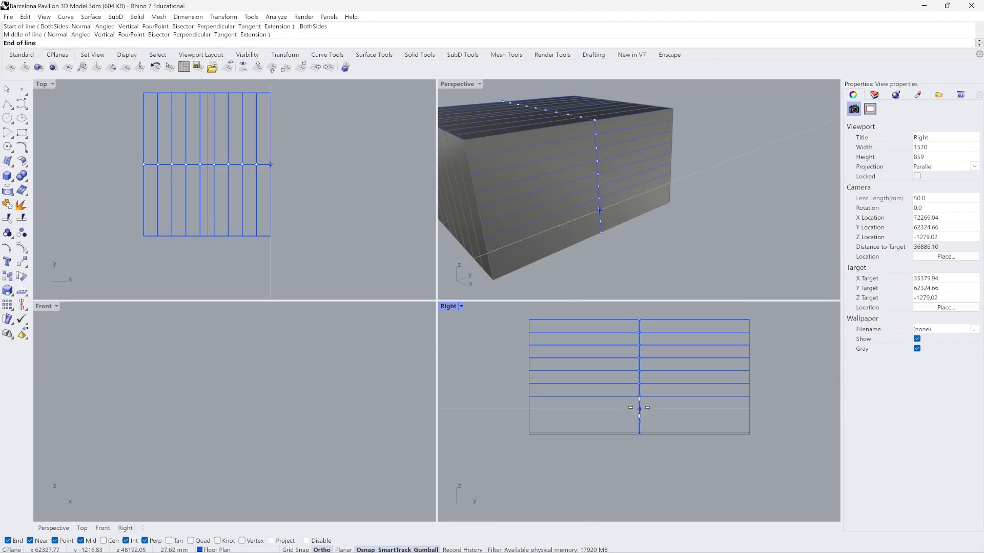
pyautogui.click(749, 415)
pyautogui.press('Return')
pyautogui.click(639, 422)
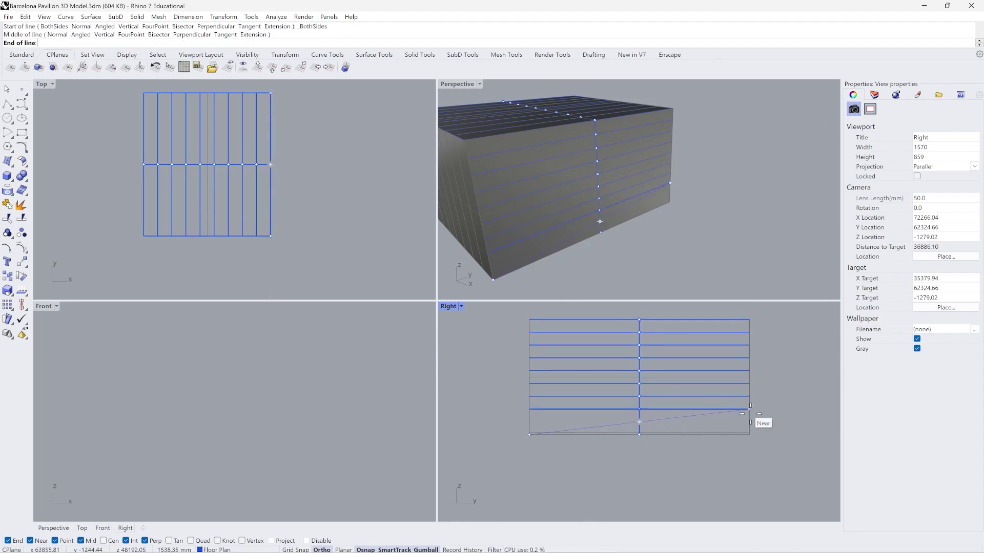
pyautogui.click(750, 422)
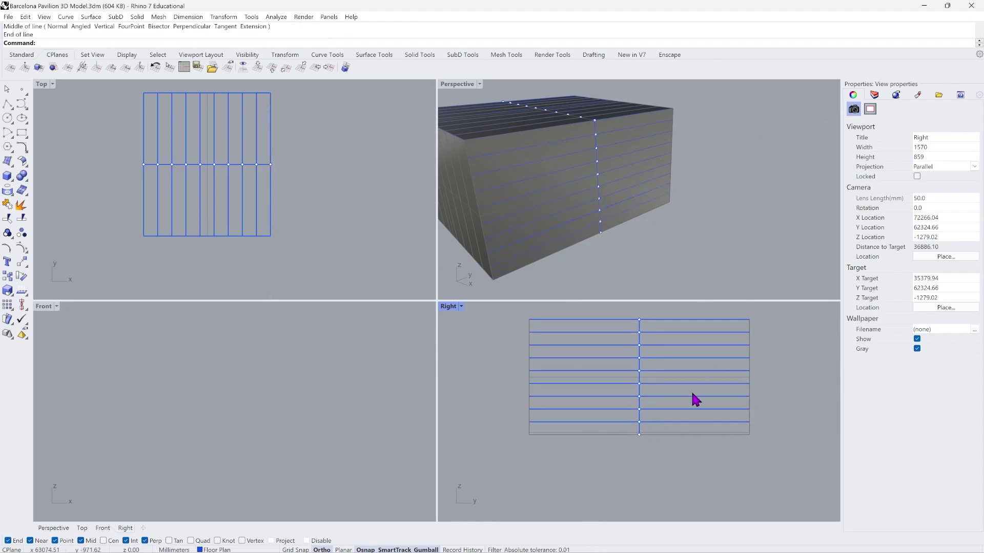
# Extrude the eight horizontal riser lines into flat surfaces running through the whole stair block and past its opposite end.
pyautogui.click(695, 421)
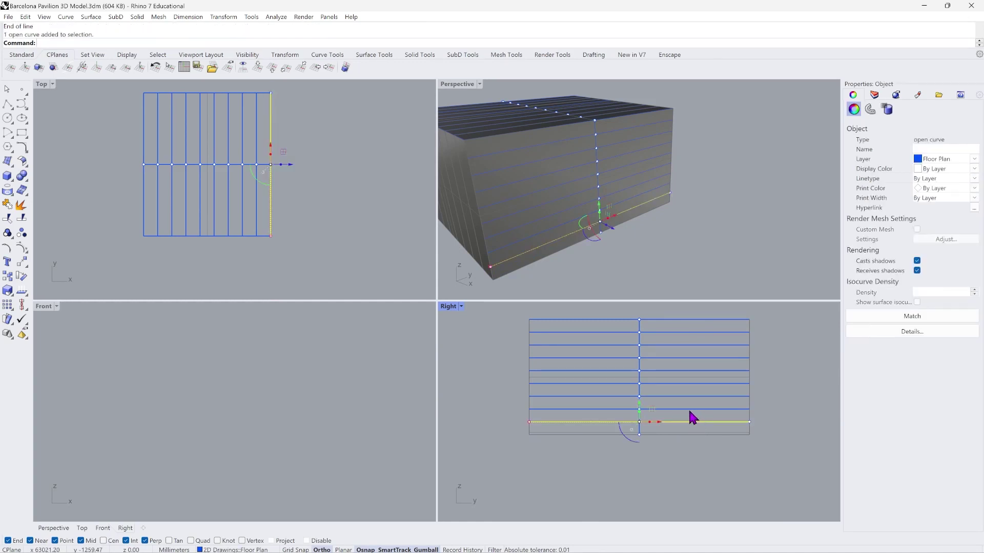
pyautogui.keyDown('shift'); pyautogui.click(690, 409); pyautogui.keyUp('shift')
pyautogui.keyDown('shift'); pyautogui.click(685, 396); pyautogui.keyUp('shift')
pyautogui.keyDown('shift'); pyautogui.click(681, 383); pyautogui.keyUp('shift')
pyautogui.keyDown('shift'); pyautogui.click(677, 370); pyautogui.keyUp('shift')
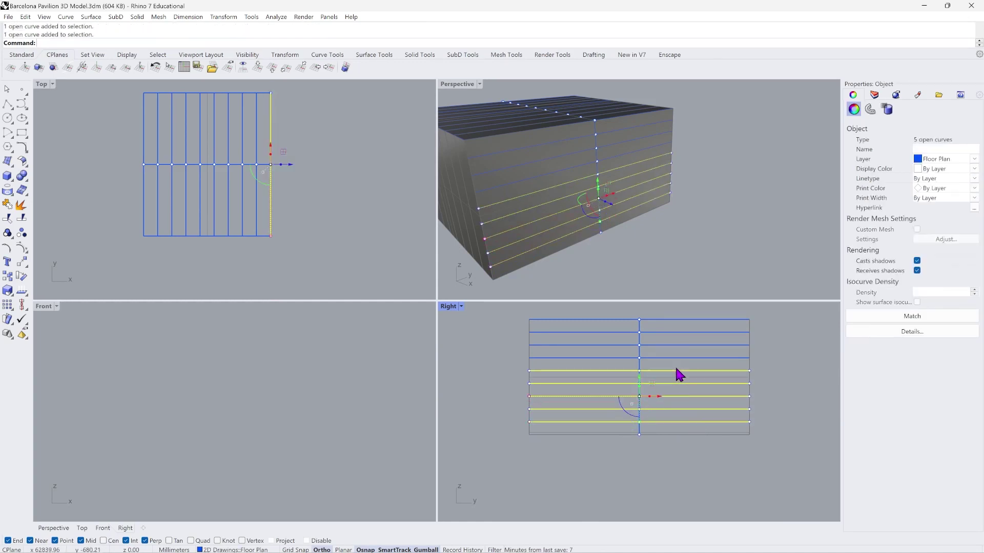
pyautogui.keyDown('shift'); pyautogui.click(674, 358); pyautogui.keyUp('shift')
pyautogui.keyDown('shift'); pyautogui.click(670, 345); pyautogui.keyUp('shift')
pyautogui.keyDown('shift'); pyautogui.click(667, 332); pyautogui.keyUp('shift')
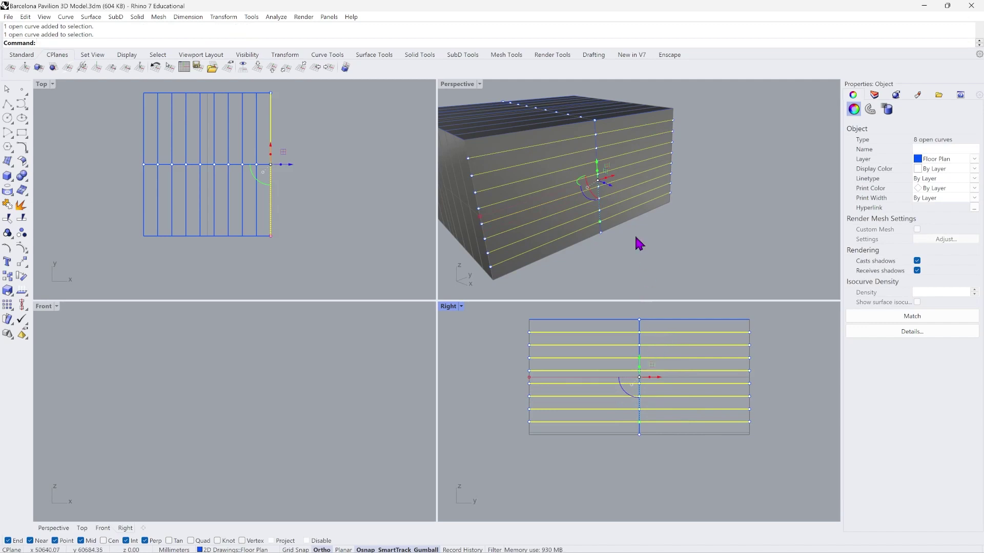
pyautogui.moveTo(640, 243); pyautogui.dragTo(652, 224, button='right')
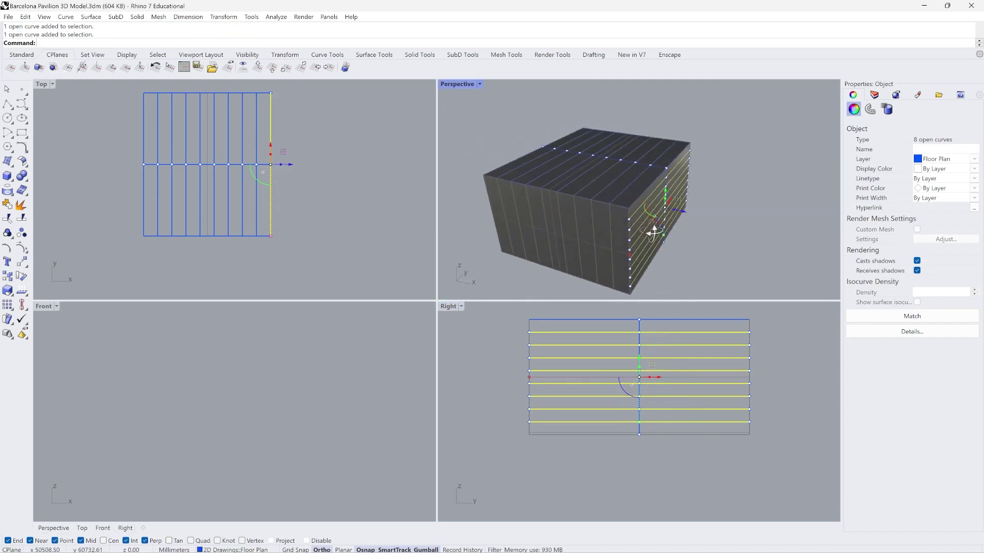
pyautogui.click(138, 17)
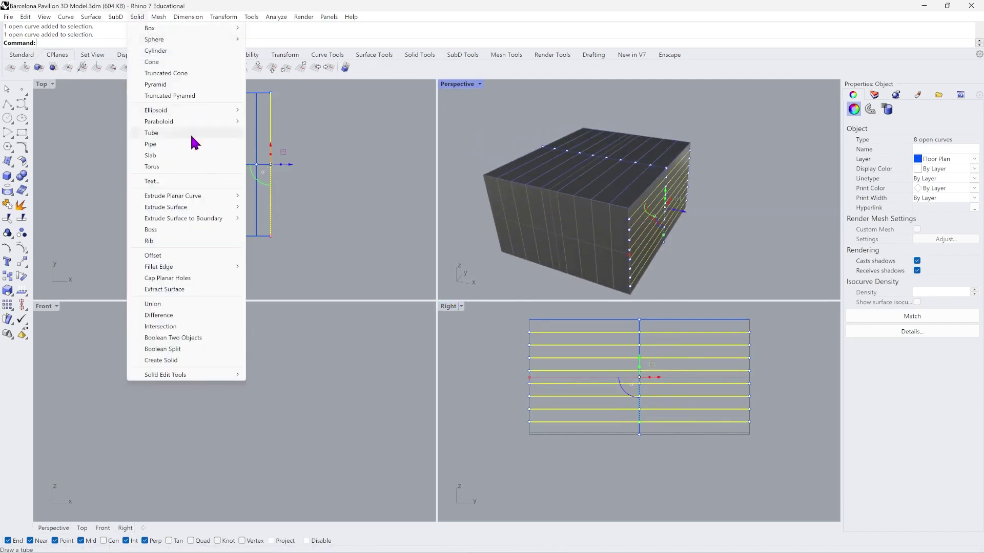
pyautogui.click(687, 237)
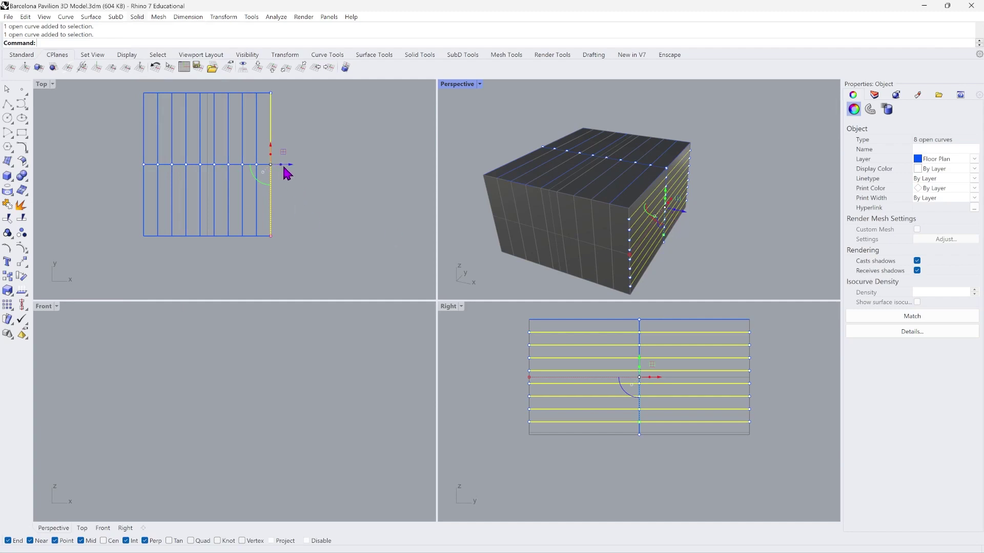
pyautogui.moveTo(284, 169); pyautogui.dragTo(80, 191)
# Split all nine vertical slices of the stair block with BooleanSplit, using the eight horizontal surfaces as cutting objects.
pyautogui.moveTo(731, 143); pyautogui.dragTo(623, 131, button='right')
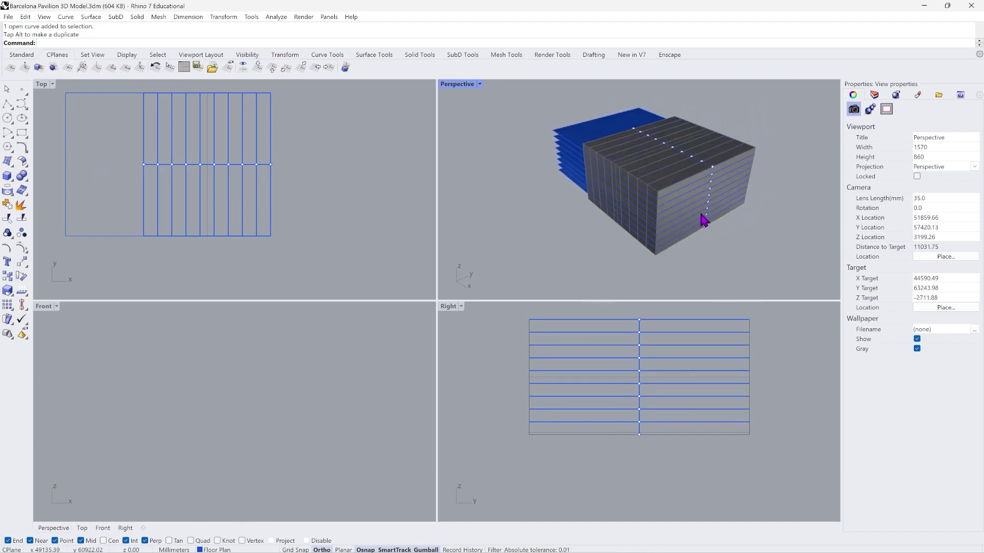
pyautogui.press('Up')
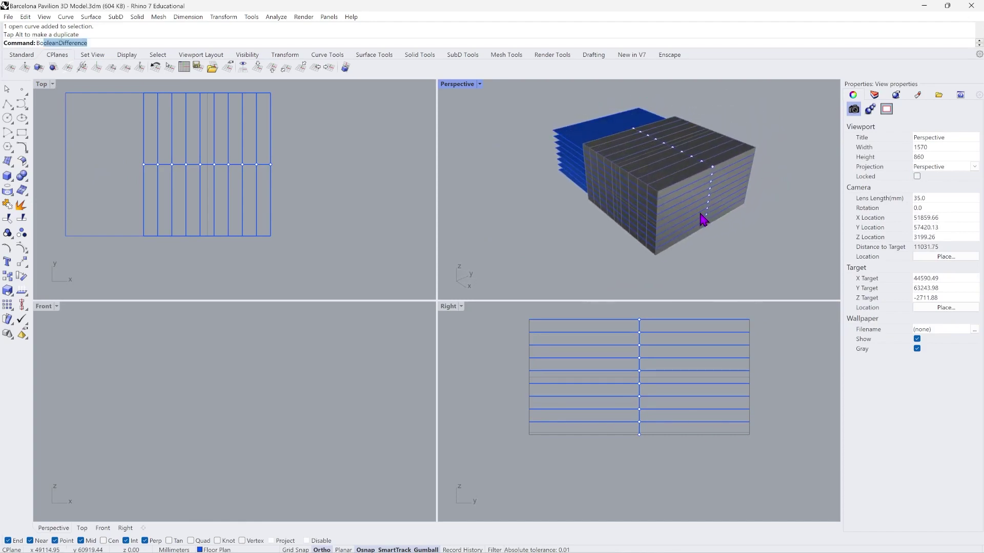
pyautogui.write('o')
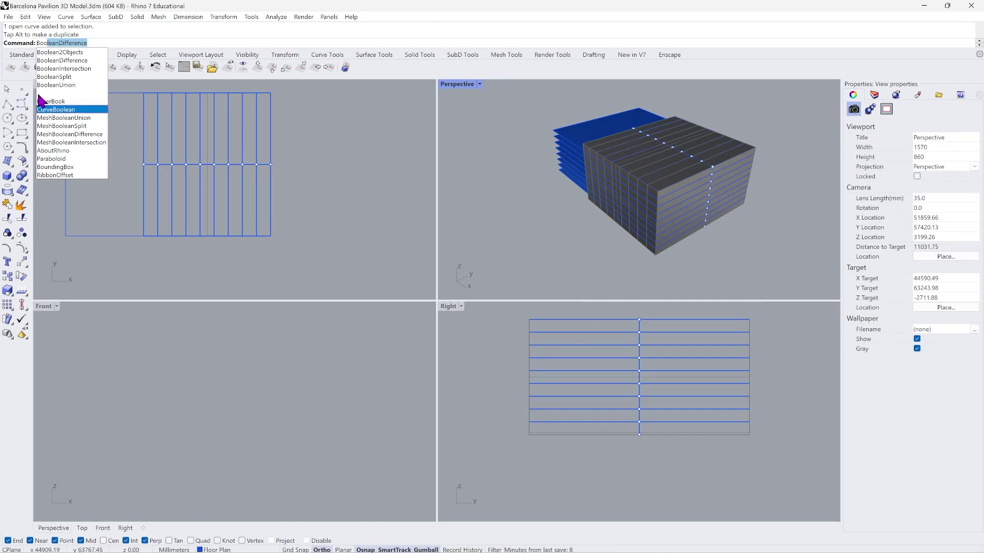
pyautogui.click(60, 77)
pyautogui.moveTo(555, 89); pyautogui.dragTo(547, 110, button='right')
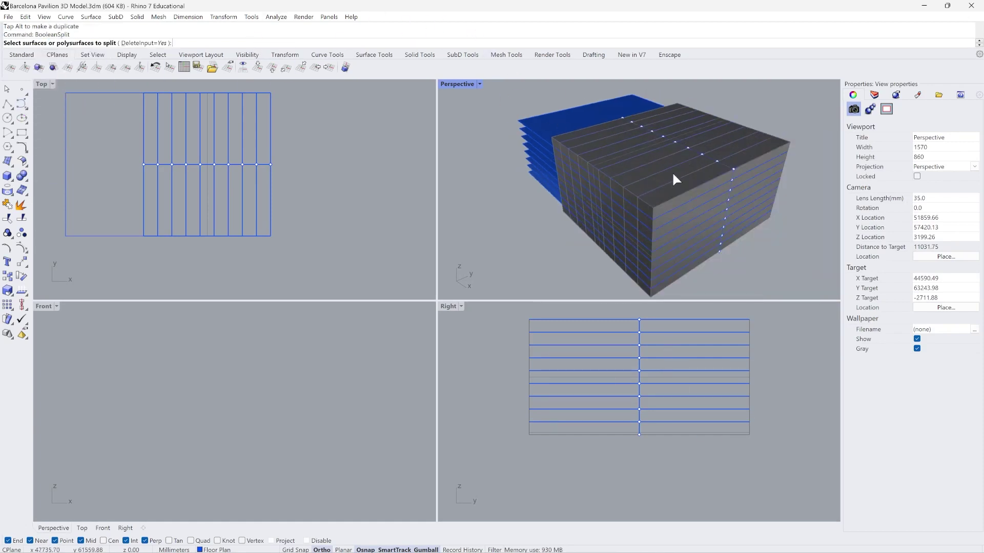
pyautogui.moveTo(649, 226); pyautogui.dragTo(669, 220, button='right')
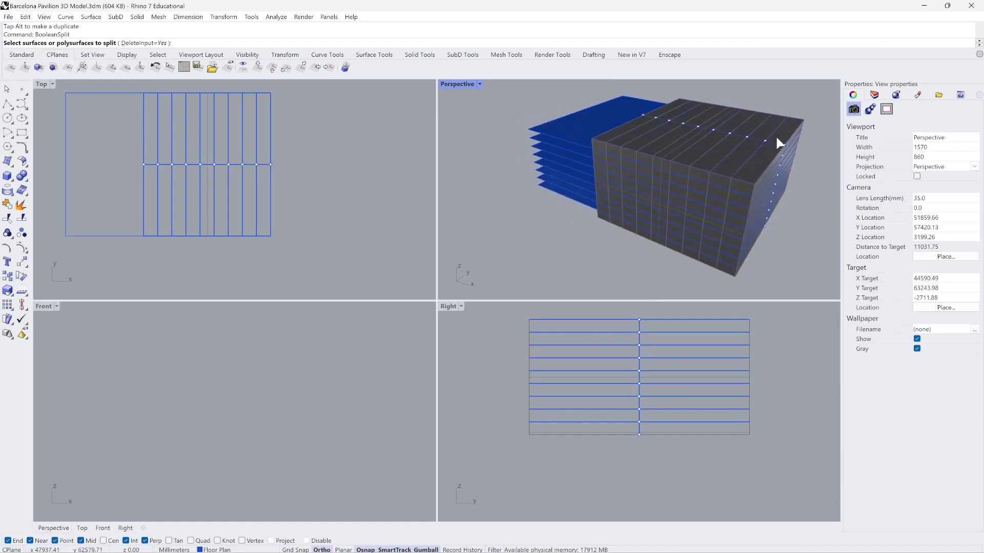
pyautogui.scroll(3, 790, 128)
pyautogui.click(784, 125)
pyautogui.click(755, 113)
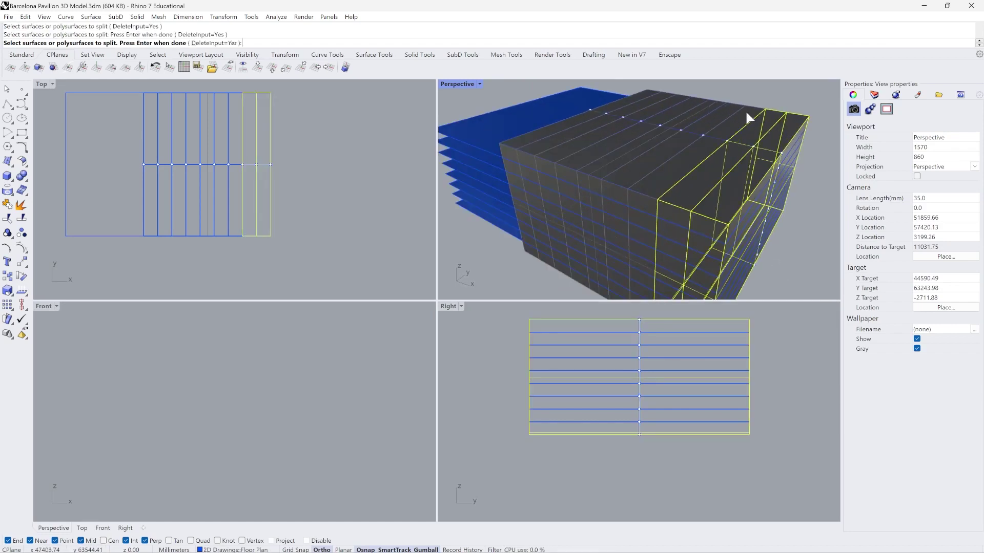
pyautogui.click(738, 108)
pyautogui.click(727, 105)
pyautogui.click(704, 99)
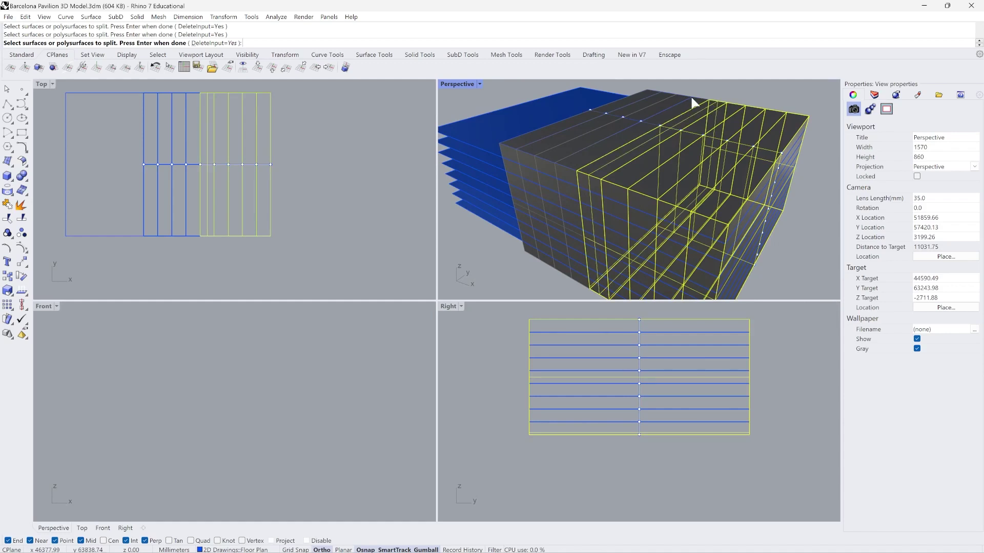
pyautogui.click(692, 99)
pyautogui.click(680, 96)
pyautogui.click(665, 96)
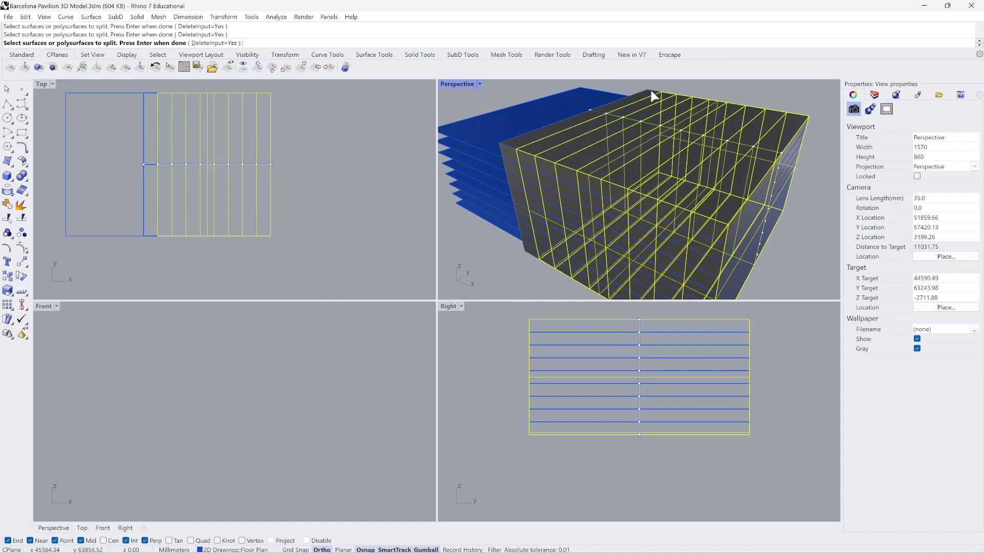
pyautogui.click(650, 89)
pyautogui.press('Return')
pyautogui.scroll(-5, 464, 210)
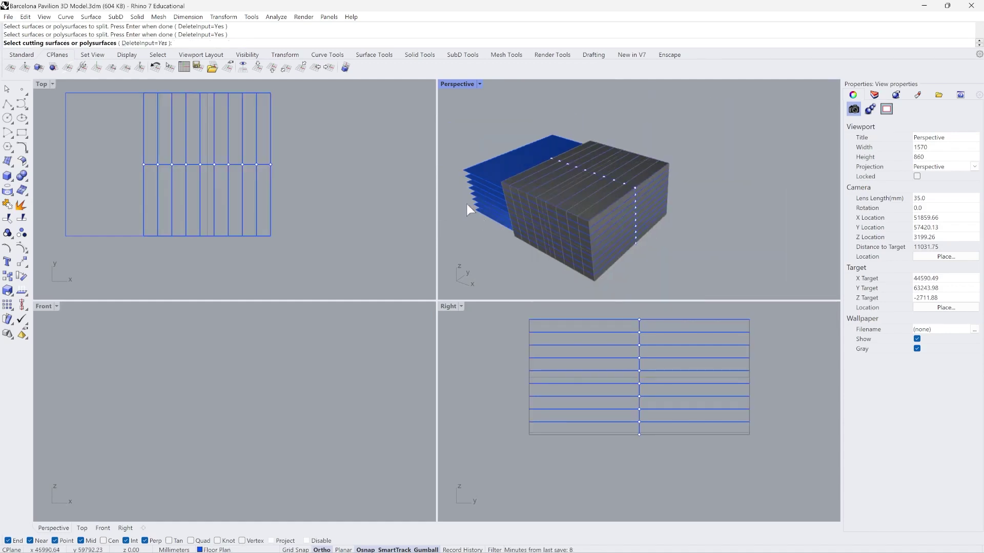
pyautogui.moveTo(510, 245); pyautogui.dragTo(466, 154)
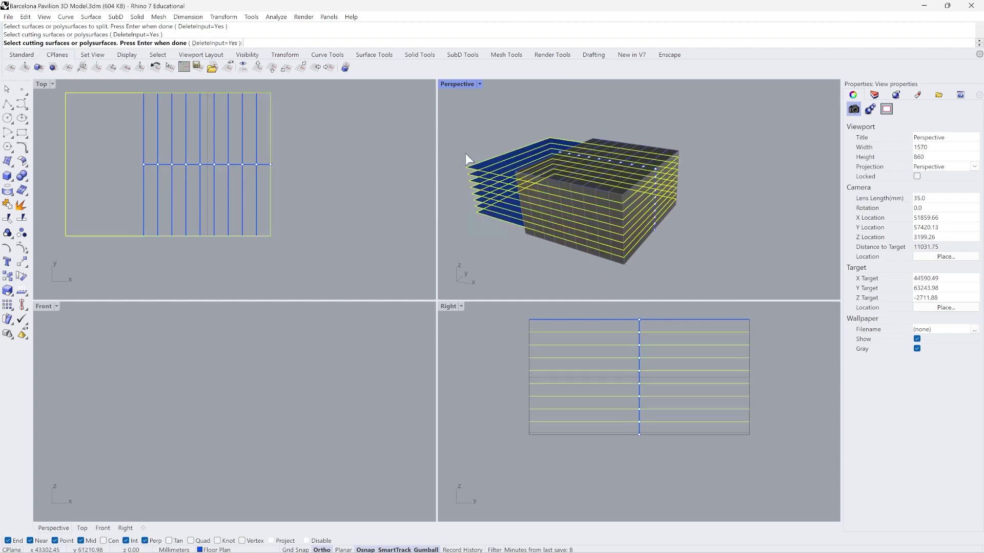
pyautogui.scroll(3, 567, 155)
pyautogui.press('Return')
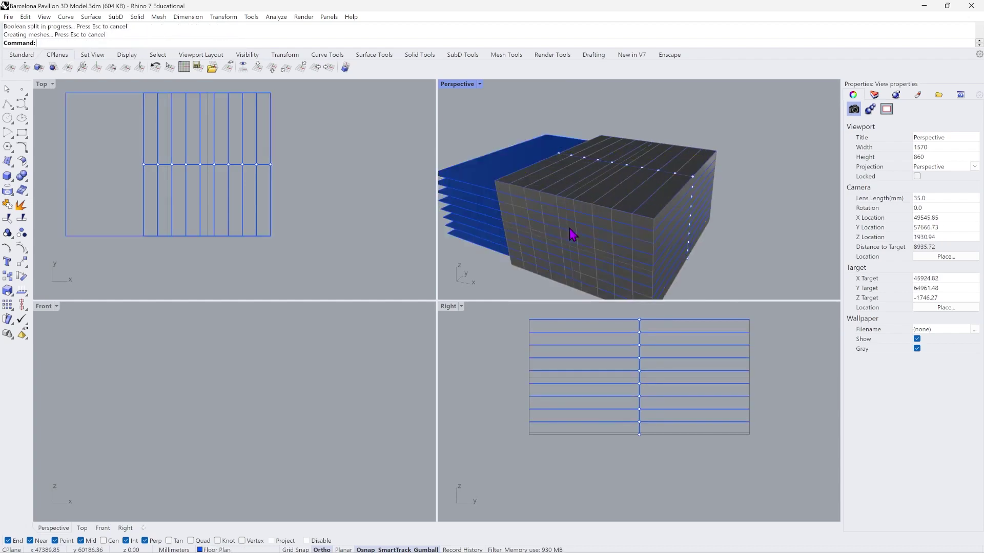
pyautogui.scroll(-2, 510, 242)
pyautogui.scroll(4, 536, 265)
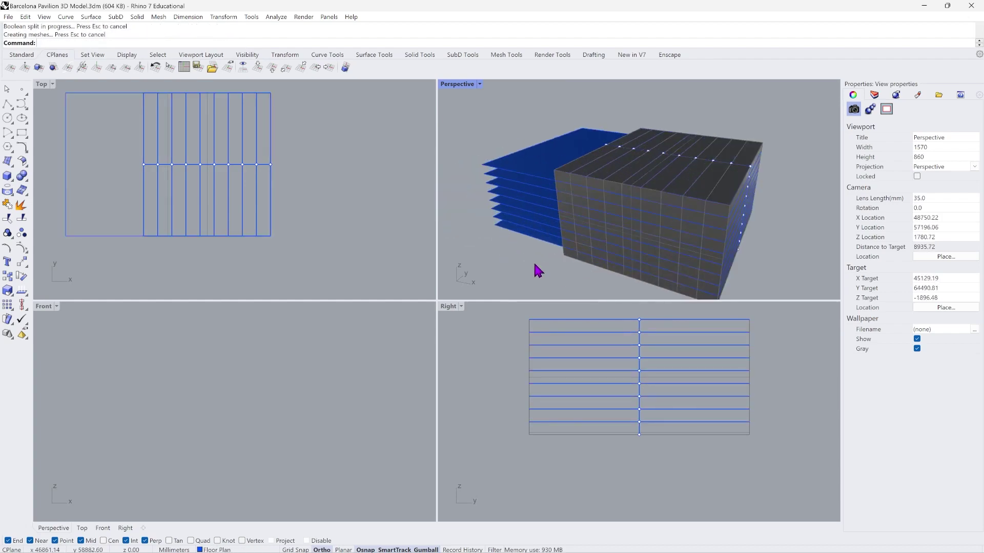
# Delete the eight horizontal cutting surfaces that stick out of the stair block.
pyautogui.click(568, 169)
pyautogui.scroll(3, 568, 167)
pyautogui.scroll(-2, 569, 167)
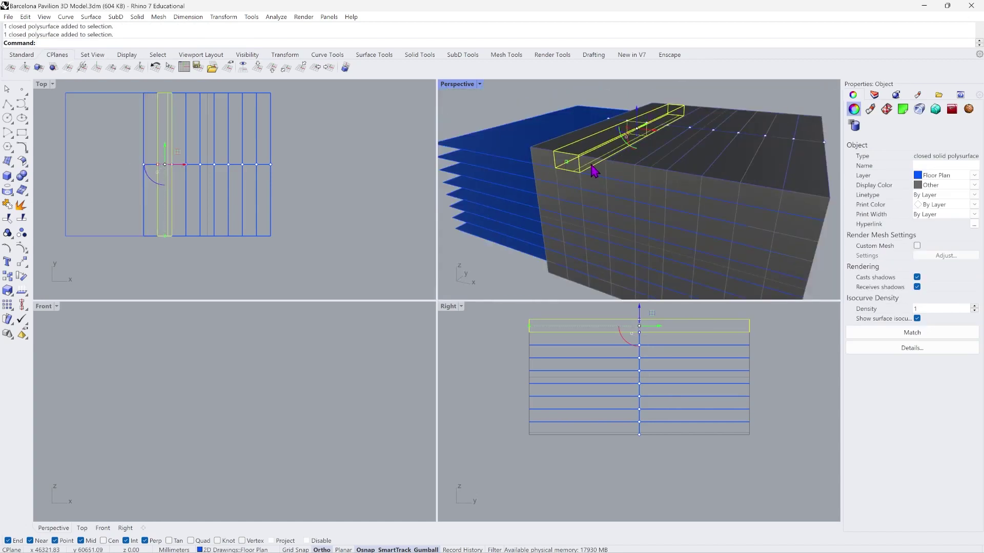
pyautogui.moveTo(594, 171); pyautogui.dragTo(764, 208)
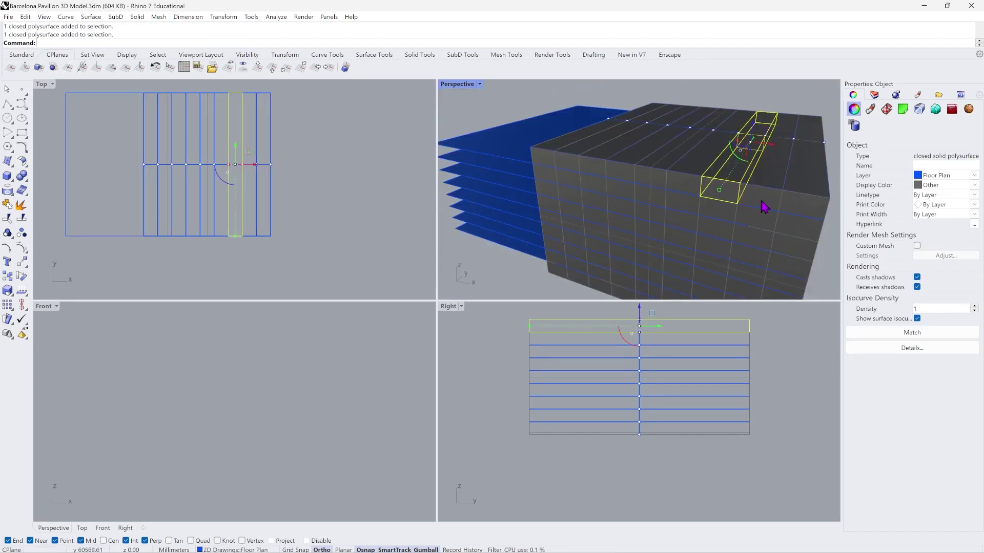
pyautogui.click(617, 96)
pyautogui.scroll(-2, 538, 135)
pyautogui.scroll(3, 502, 137)
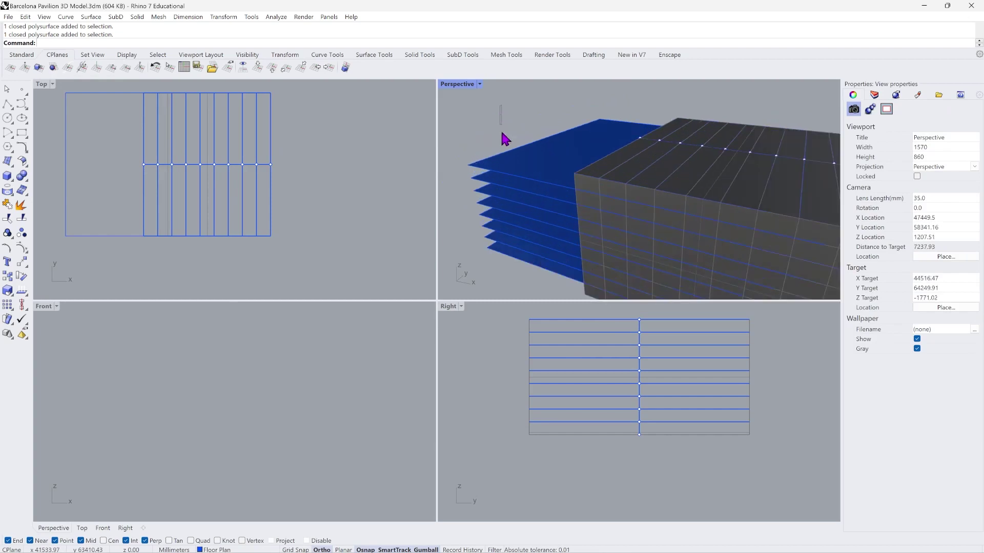
pyautogui.moveTo(500, 105); pyautogui.dragTo(474, 274)
pyautogui.press('Delete')
pyautogui.scroll(-2, 538, 212)
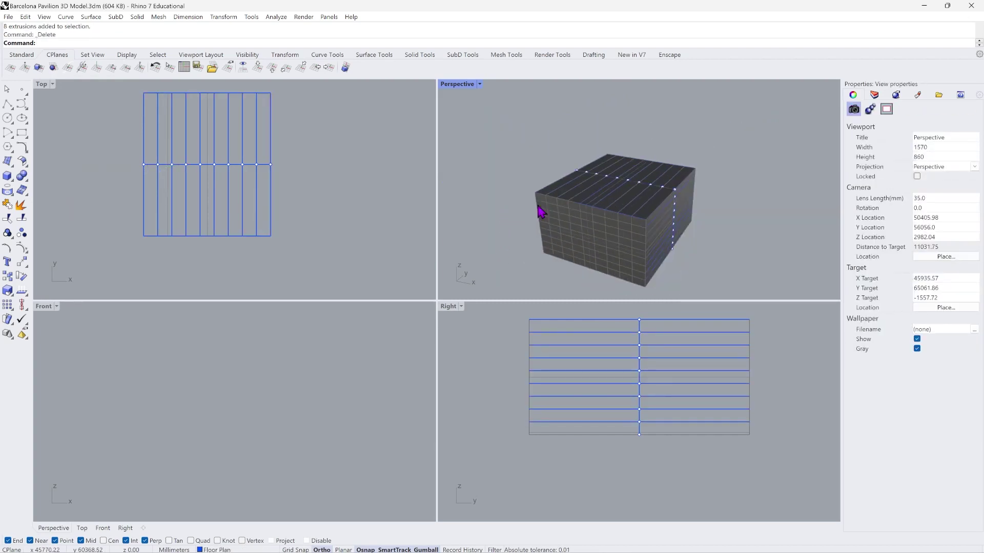
# Select all point objects in the model and delete them.
pyautogui.click(25, 17)
pyautogui.moveTo(96, 125)
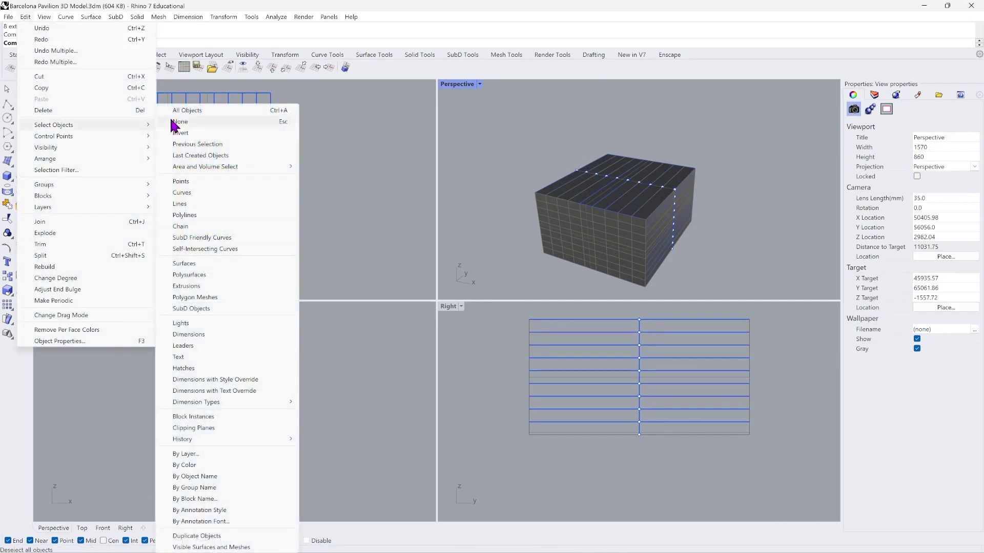
pyautogui.click(216, 182)
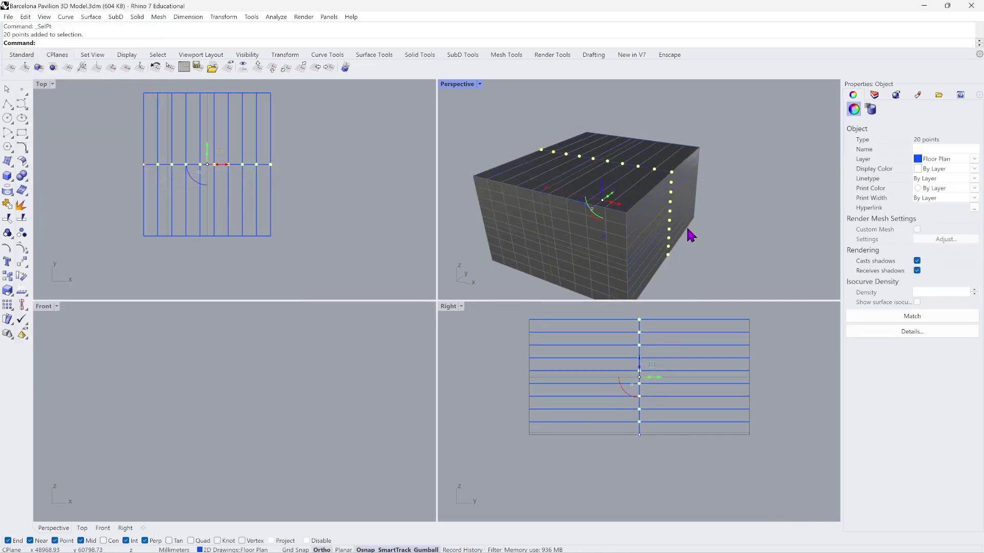
pyautogui.press('Delete')
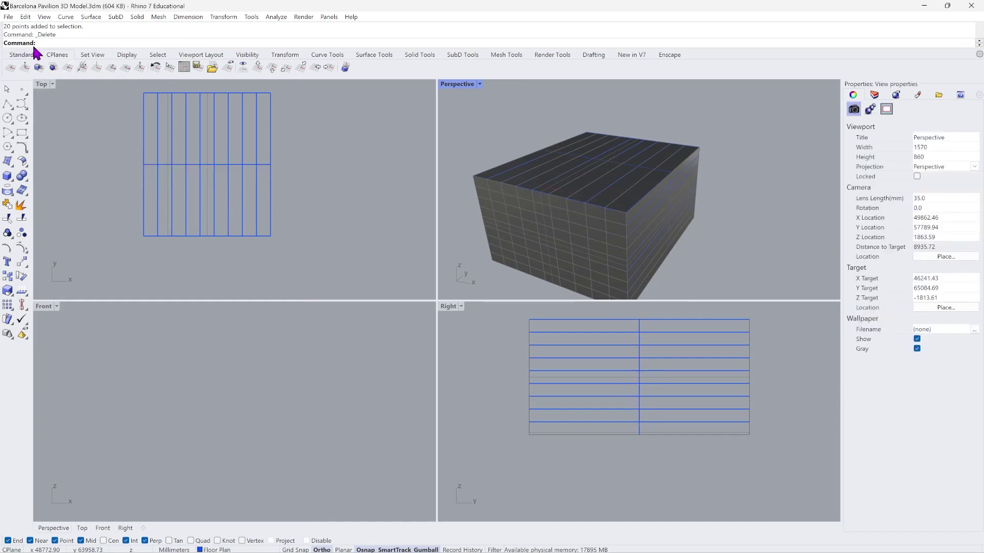
# Select all curves, including the tread and riser construction lines on the stair block, and delete them.
pyautogui.click(27, 17)
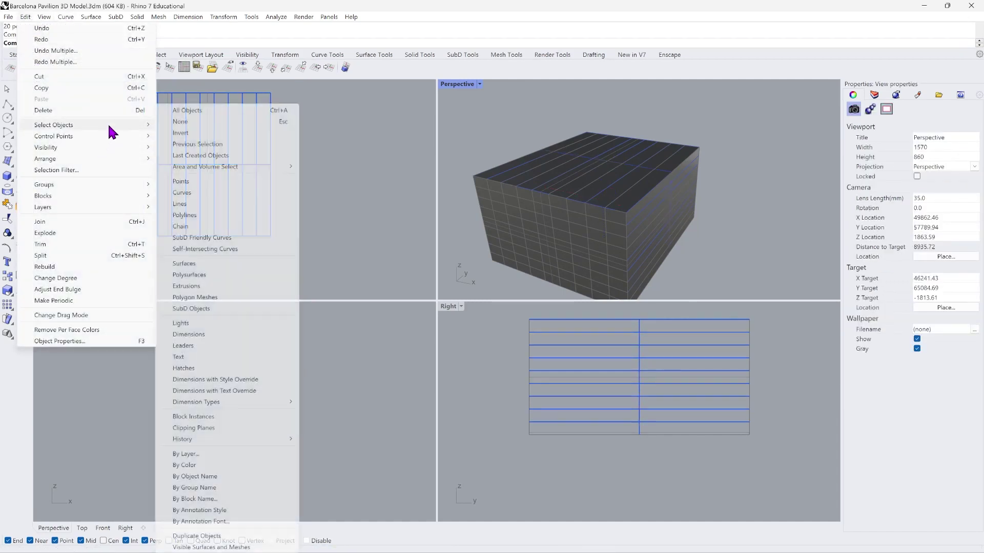
pyautogui.moveTo(107, 123)
pyautogui.click(242, 193)
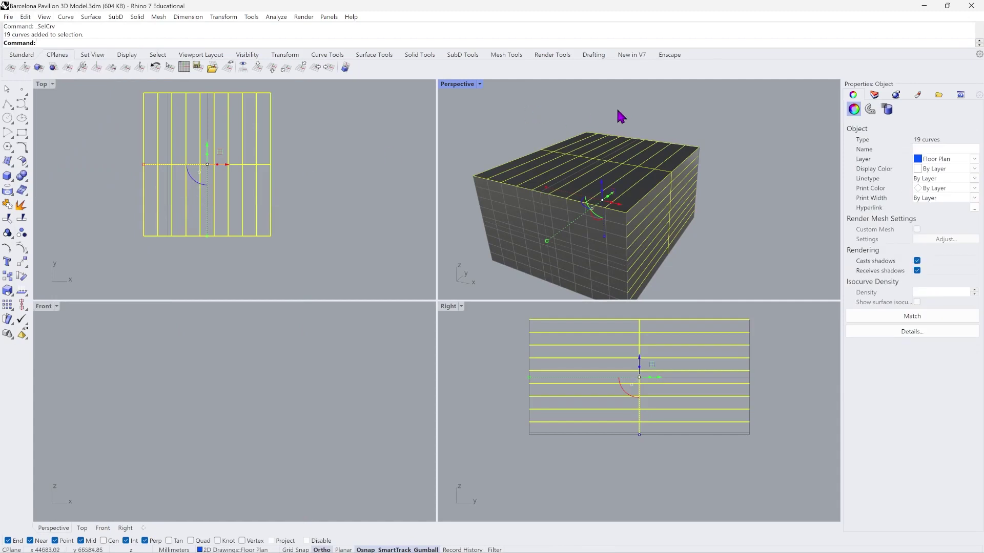
pyautogui.scroll(-5, 742, 202)
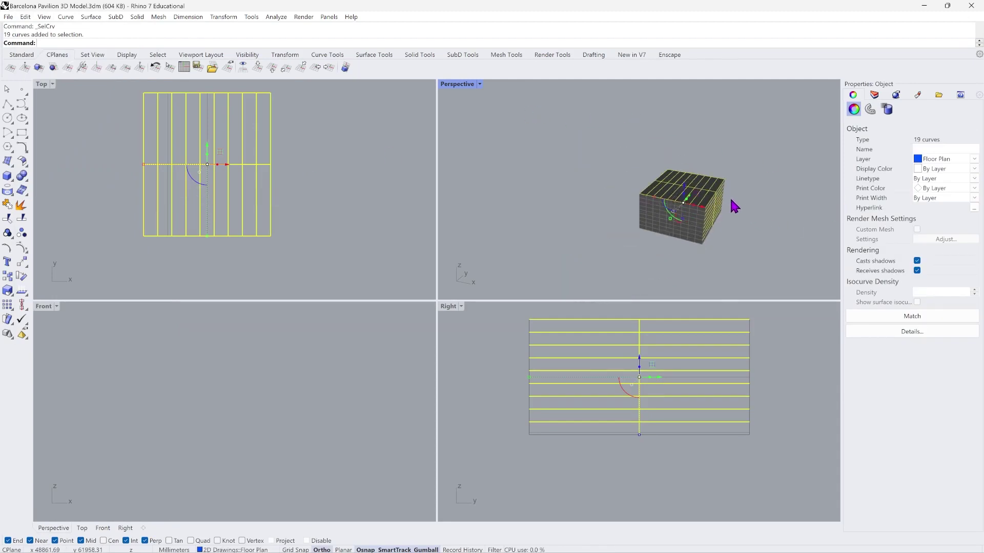
pyautogui.scroll(5, 731, 204)
pyautogui.scroll(-6, 589, 210)
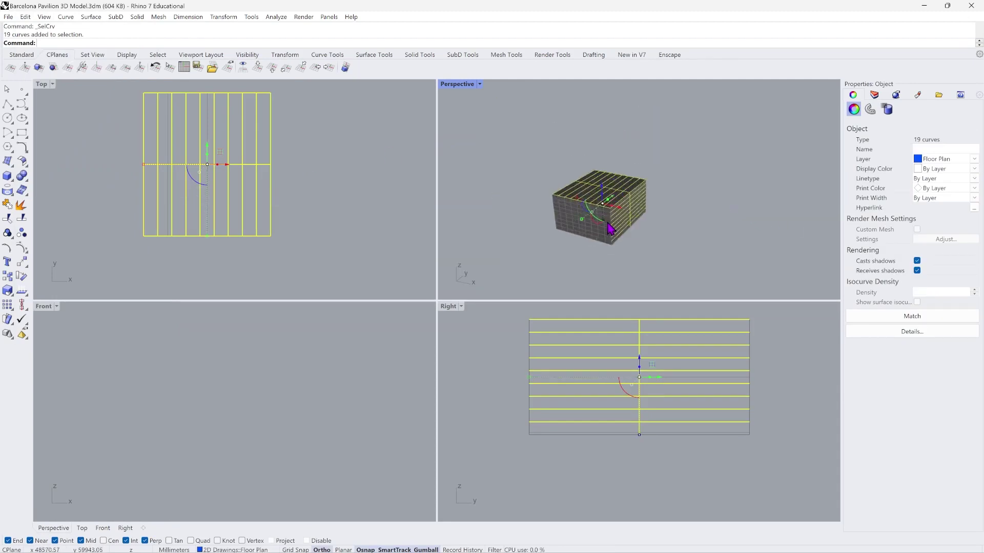
pyautogui.scroll(5, 635, 220)
pyautogui.scroll(-3, 638, 226)
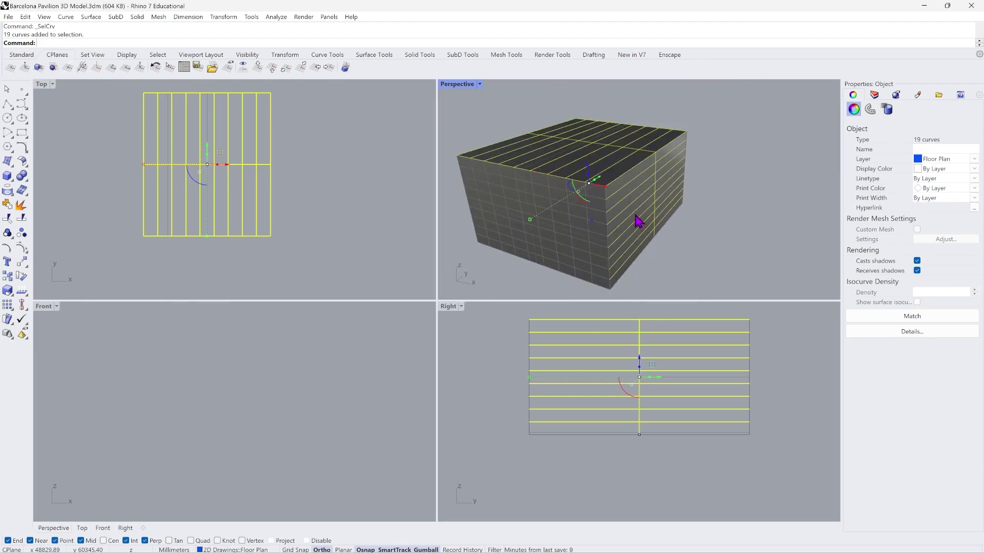
pyautogui.press('Delete')
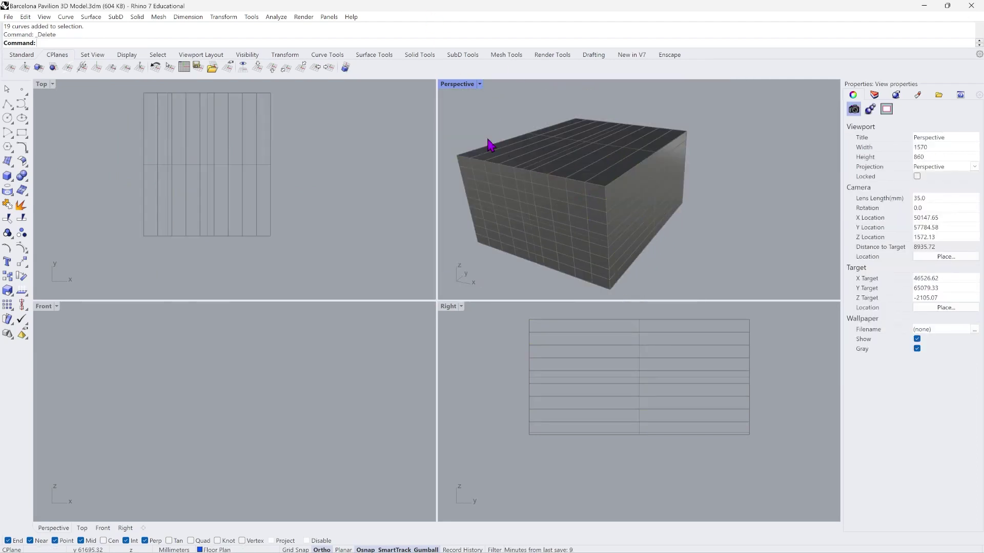
# Maximize the Perspective view and delete the pieces directly above the descending treads in the second to fifth slices of the block.
pyautogui.click(479, 84)
pyautogui.click(478, 94)
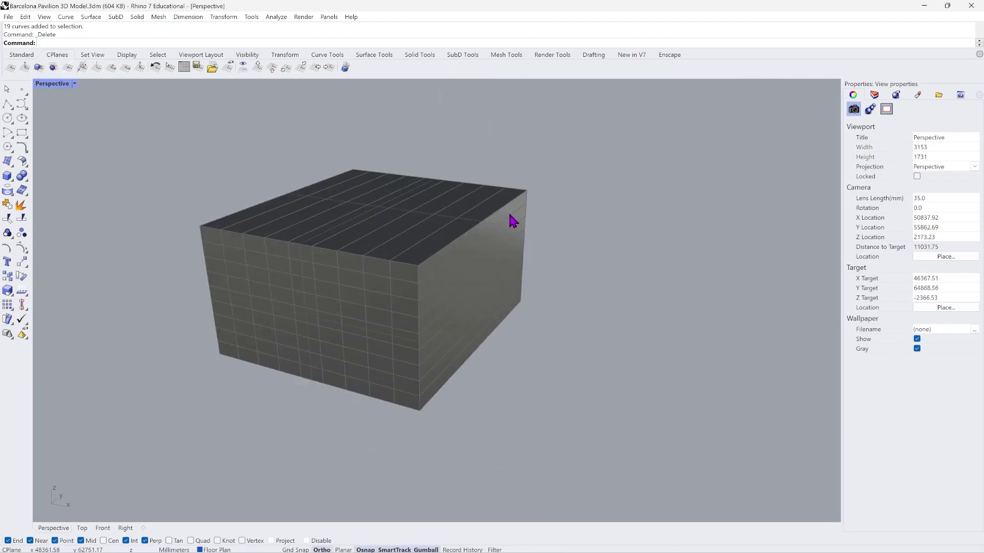
pyautogui.moveTo(512, 218)
pyautogui.mouseDown(button='right')
pyautogui.moveTo(455, 270)
pyautogui.moveTo(518, 220)
pyautogui.moveTo(512, 228)
pyautogui.mouseUp(button='right')
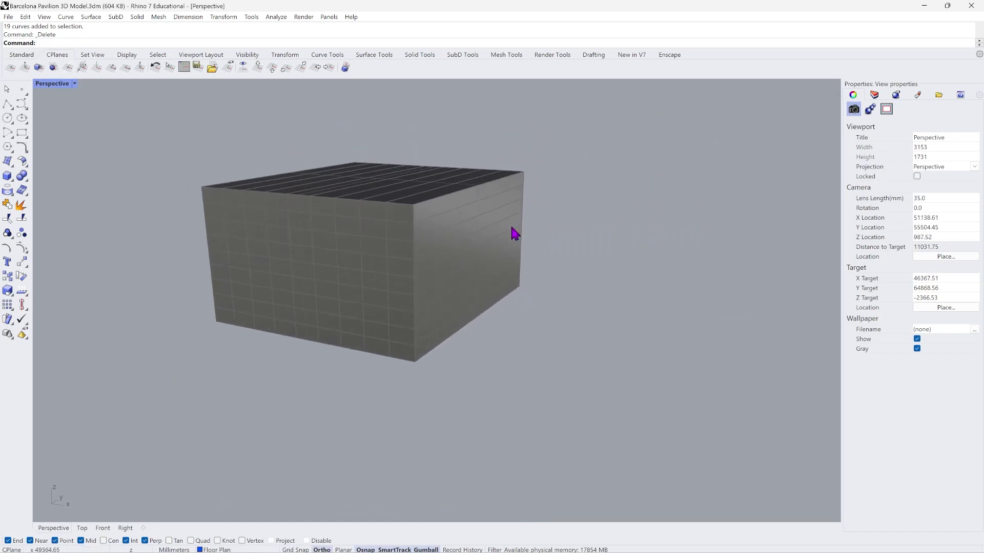
pyautogui.click(241, 205)
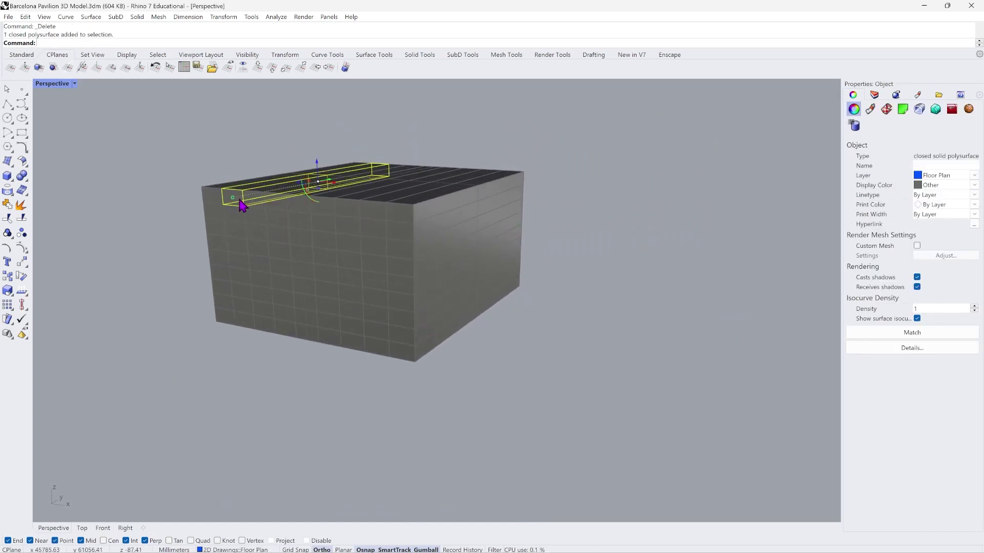
pyautogui.press('Delete')
pyautogui.click(263, 209)
pyautogui.press('Delete')
pyautogui.click(259, 224)
pyautogui.scroll(3, 259, 224)
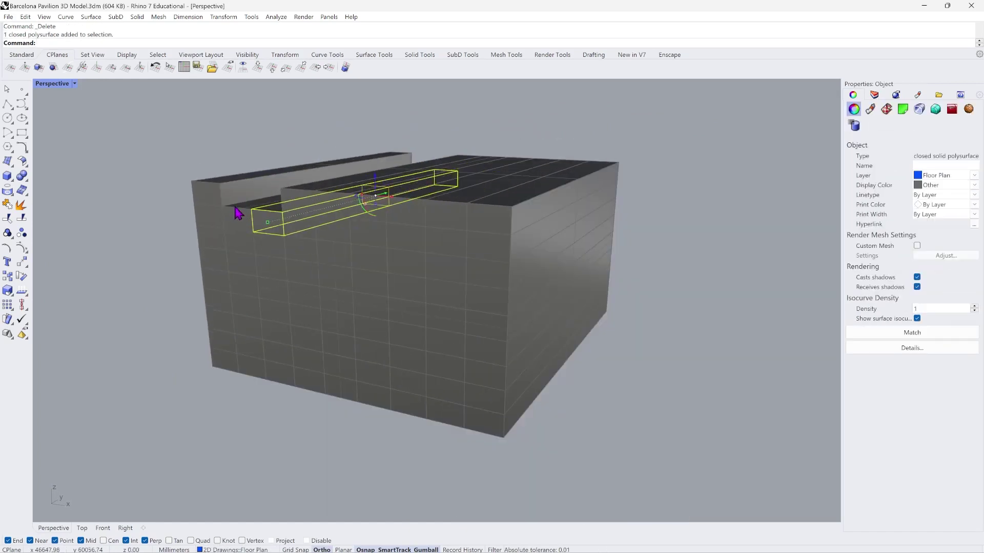
pyautogui.press('Delete')
pyautogui.click(330, 281)
pyautogui.press('Delete')
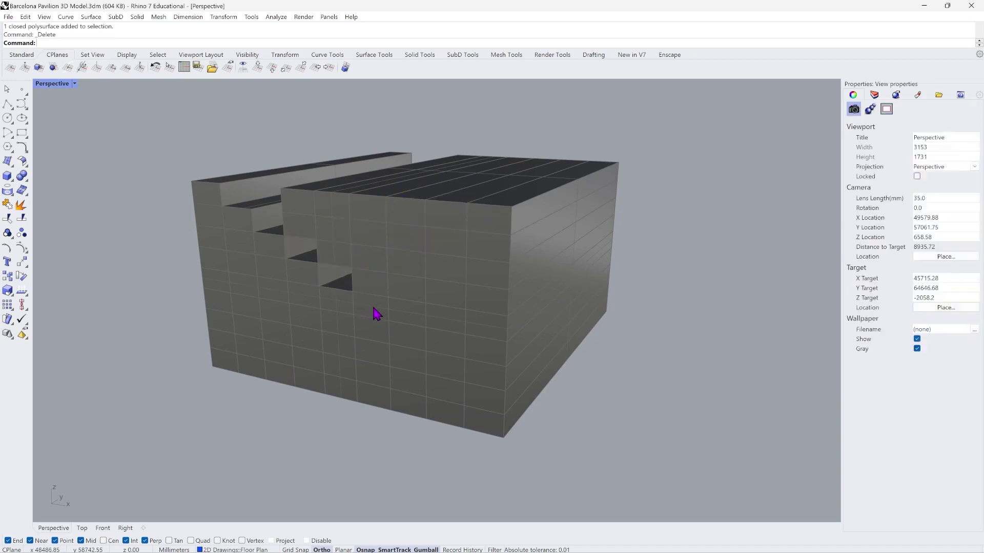
# Continue the descending diagonal by deleting the piece directly above the tread in each of the sixth to ninth slices.
pyautogui.click(381, 314)
pyautogui.press('Delete')
pyautogui.click(415, 342)
pyautogui.press('Delete')
pyautogui.click(441, 371)
pyautogui.press('Delete')
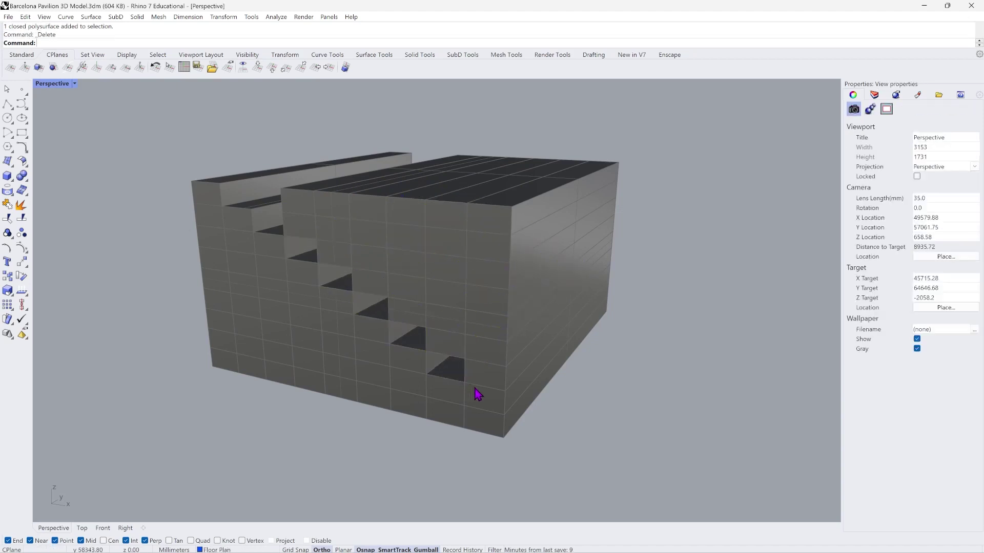
pyautogui.click(496, 397)
pyautogui.press('Delete')
# Delete all remaining pieces stacked above the lowest tread in the ninth slice.
pyautogui.click(485, 360)
pyautogui.press('Delete')
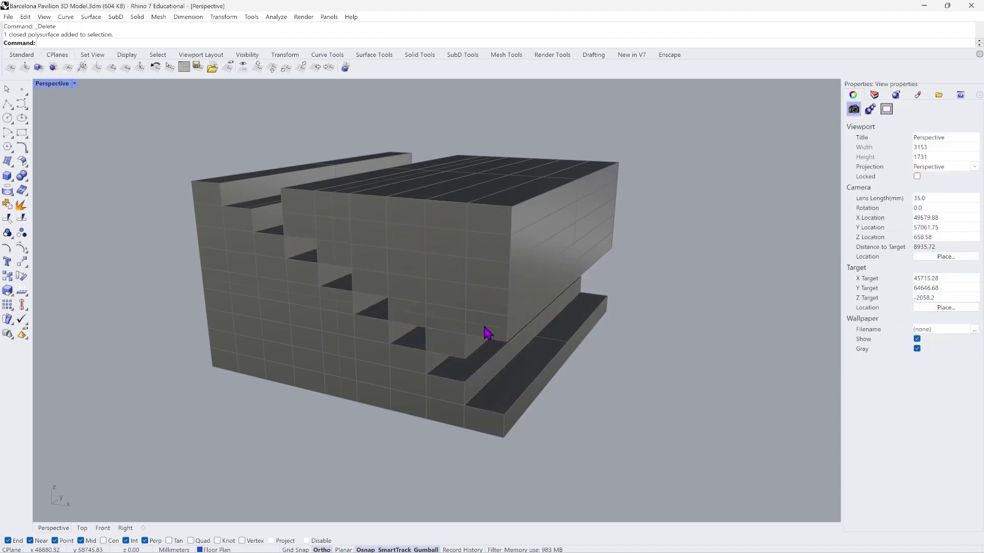
pyautogui.click(487, 325)
pyautogui.press('Delete')
pyautogui.click(487, 300)
pyautogui.press('Delete')
pyautogui.click(490, 272)
pyautogui.press('Delete')
pyautogui.click(500, 220)
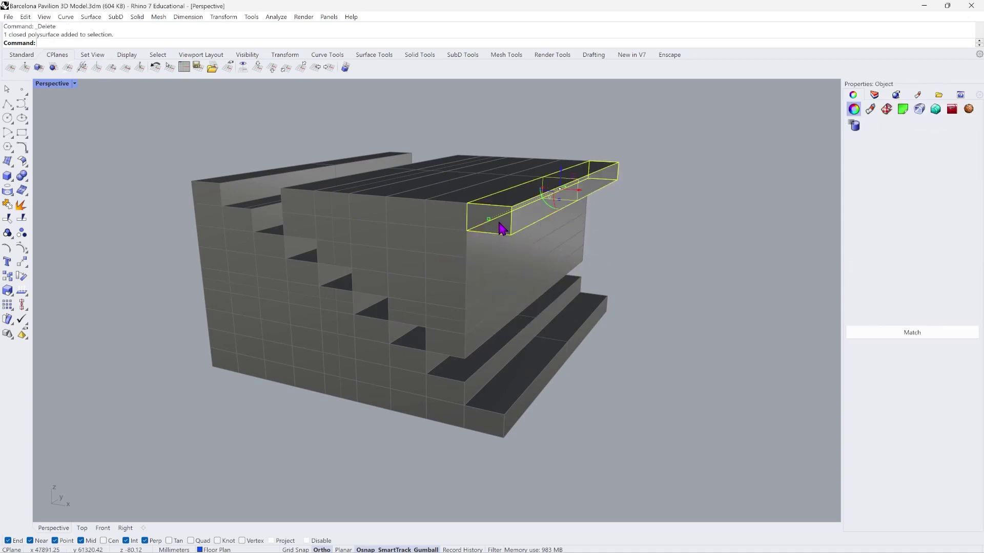
pyautogui.press('Delete')
# Delete the nine pieces forming the top three layers of the sixth to eighth slices.
pyautogui.moveTo(637, 213); pyautogui.dragTo(646, 208, button='right')
pyautogui.moveTo(664, 124); pyautogui.dragTo(545, 193)
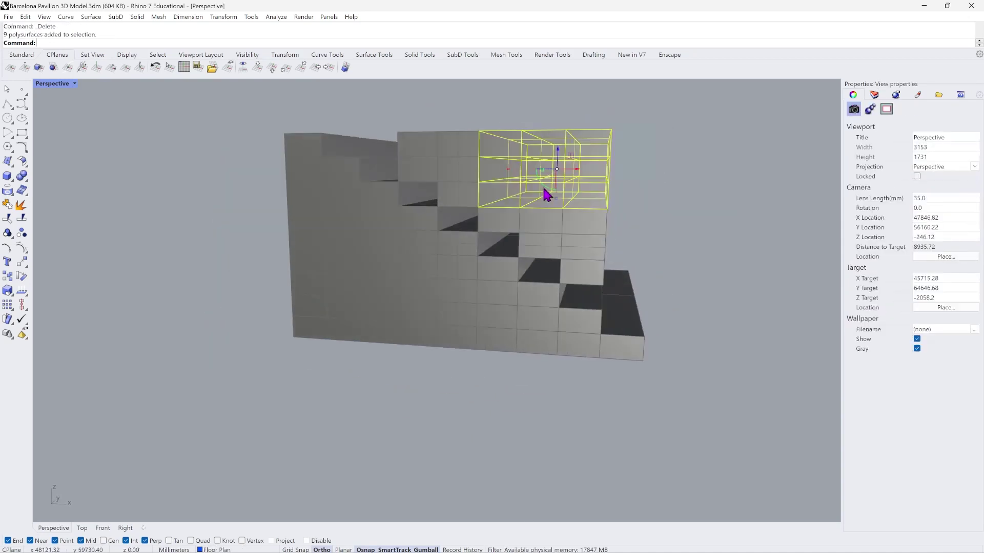
pyautogui.press('Delete')
pyautogui.moveTo(417, 167); pyautogui.dragTo(418, 168)
pyautogui.press('Delete')
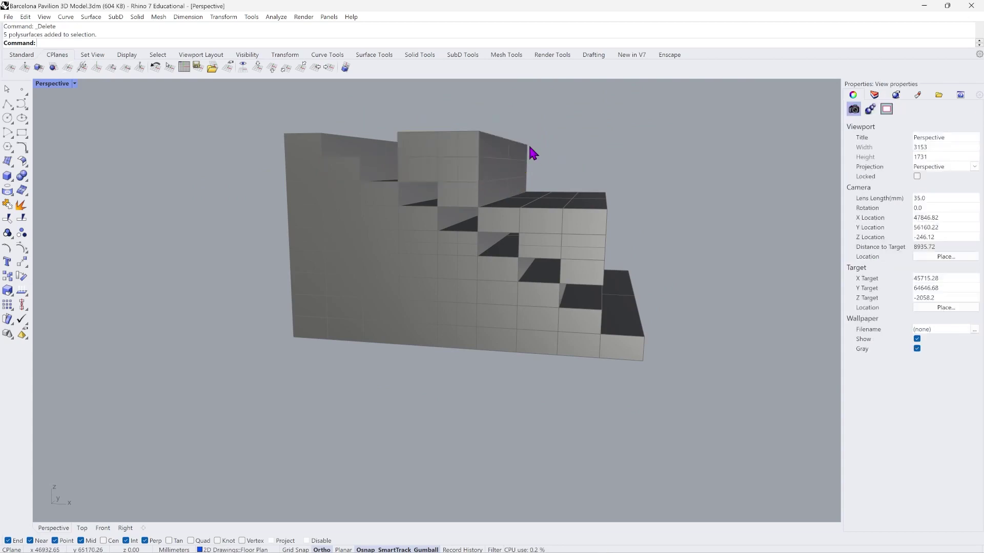
# Delete the leftover pieces above the treads of the fourth and fifth slices.
pyautogui.moveTo(522, 116); pyautogui.dragTo(442, 170)
pyautogui.press('Delete')
pyautogui.click(425, 169)
pyautogui.press('Delete')
pyautogui.click(487, 172)
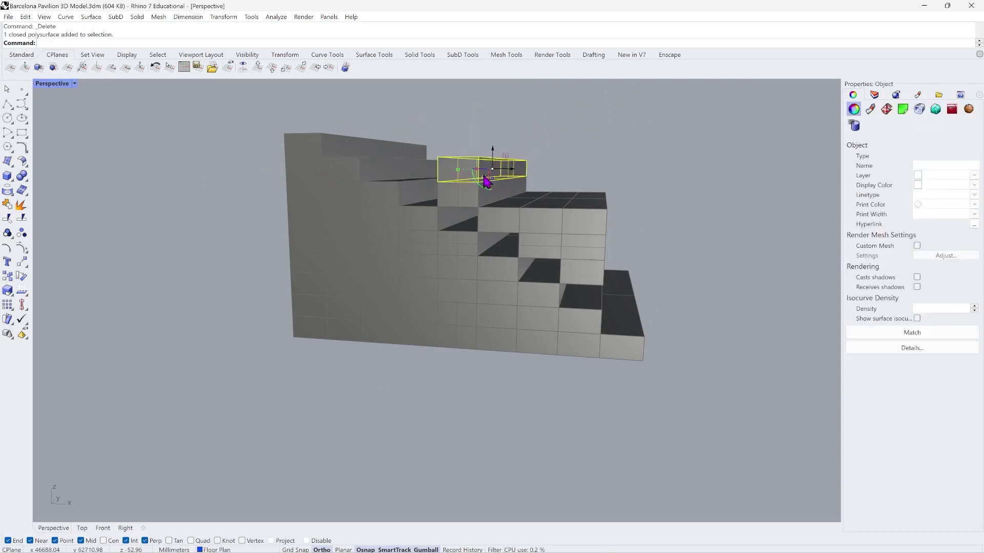
pyautogui.press('Delete')
pyautogui.click(489, 184)
pyautogui.press('Delete')
# Delete the last leftover pieces above the treads of the sixth, seventh and eighth slices.
pyautogui.click(519, 230)
pyautogui.press('Delete')
pyautogui.click(549, 239)
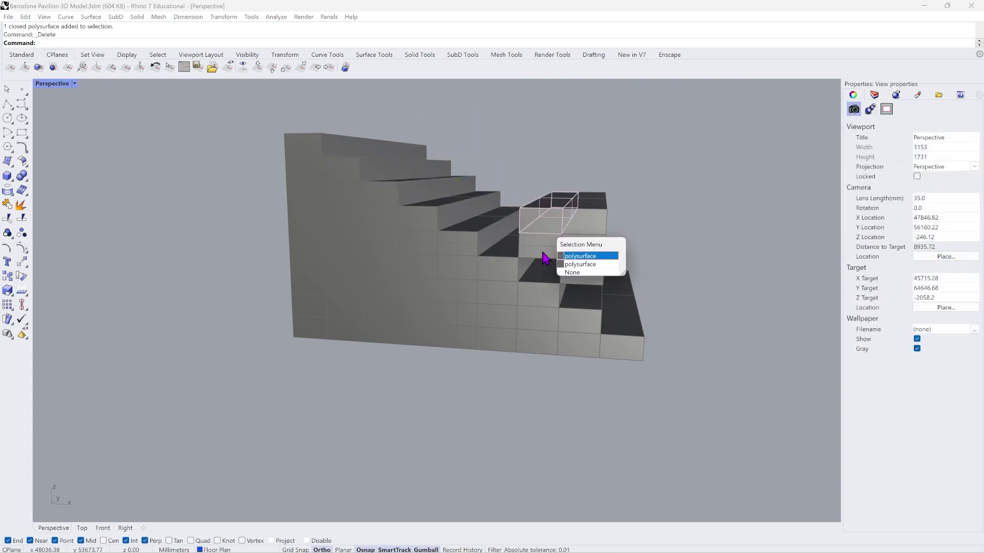
pyautogui.click(547, 258)
pyautogui.press('Delete')
pyautogui.click(584, 220)
pyautogui.press('Delete')
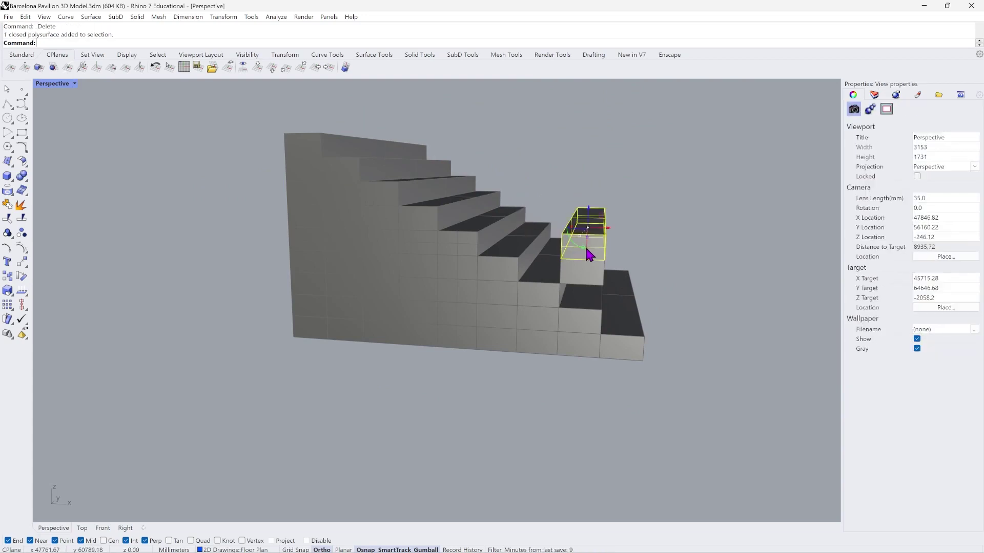
pyautogui.click(588, 244)
pyautogui.press('Delete')
pyautogui.click(589, 268)
pyautogui.press('Delete')
# Join all remaining stair pieces into one solid with BooleanUnion and select the result to check it.
pyautogui.moveTo(647, 250)
pyautogui.mouseDown(button='right')
pyautogui.moveTo(592, 243)
pyautogui.moveTo(560, 261)
pyautogui.moveTo(676, 242)
pyautogui.moveTo(639, 244)
pyautogui.mouseUp(button='right')
pyautogui.click(466, 387)
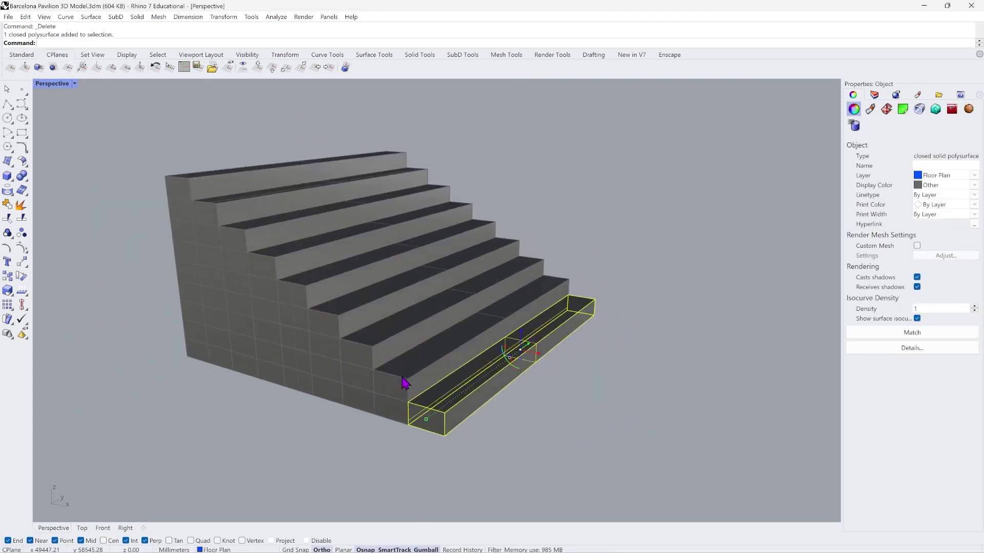
pyautogui.click(384, 372)
pyautogui.click(354, 342)
pyautogui.click(330, 319)
pyautogui.scroll(-3, 605, 379)
pyautogui.click(607, 388)
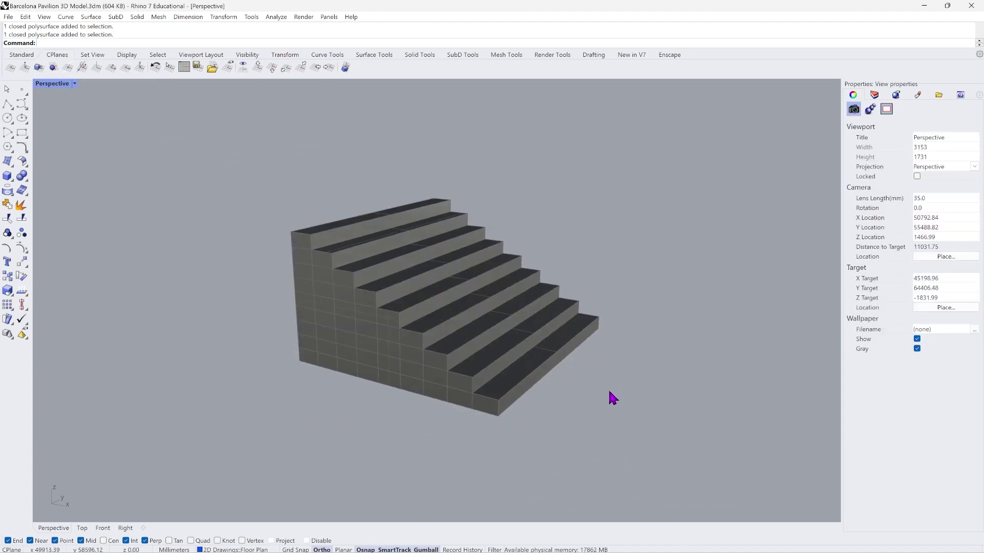
pyautogui.moveTo(608, 388); pyautogui.dragTo(261, 185)
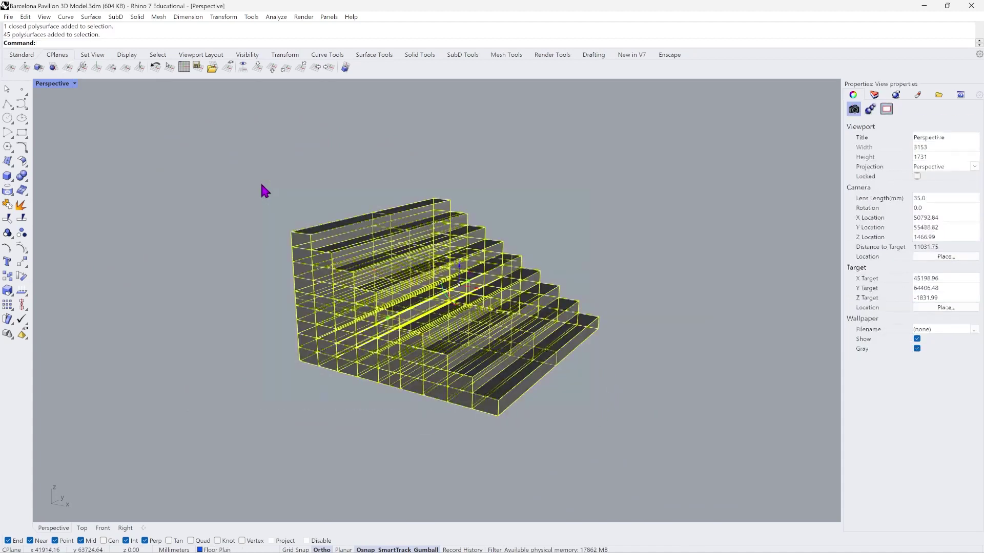
pyautogui.click(140, 19)
pyautogui.click(184, 301)
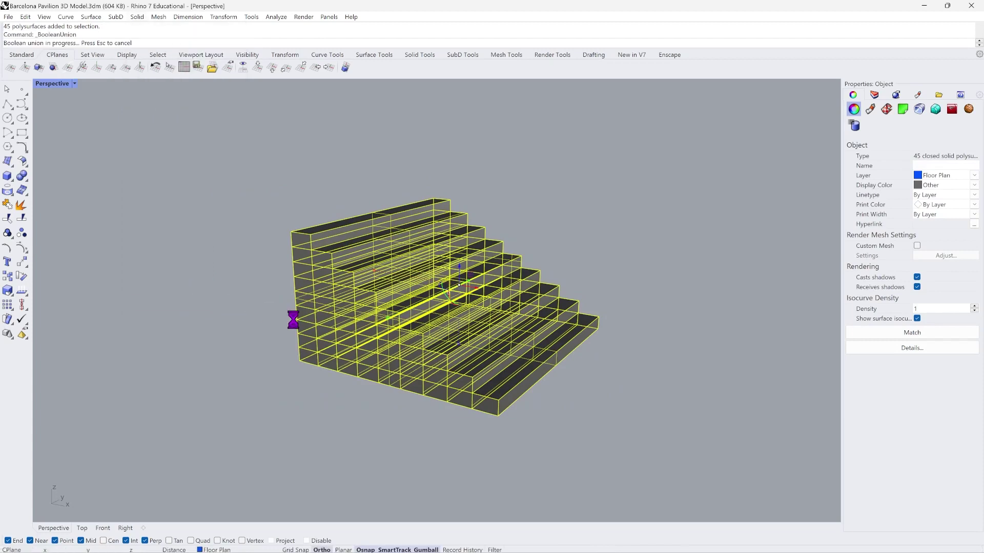
pyautogui.click(278, 313)
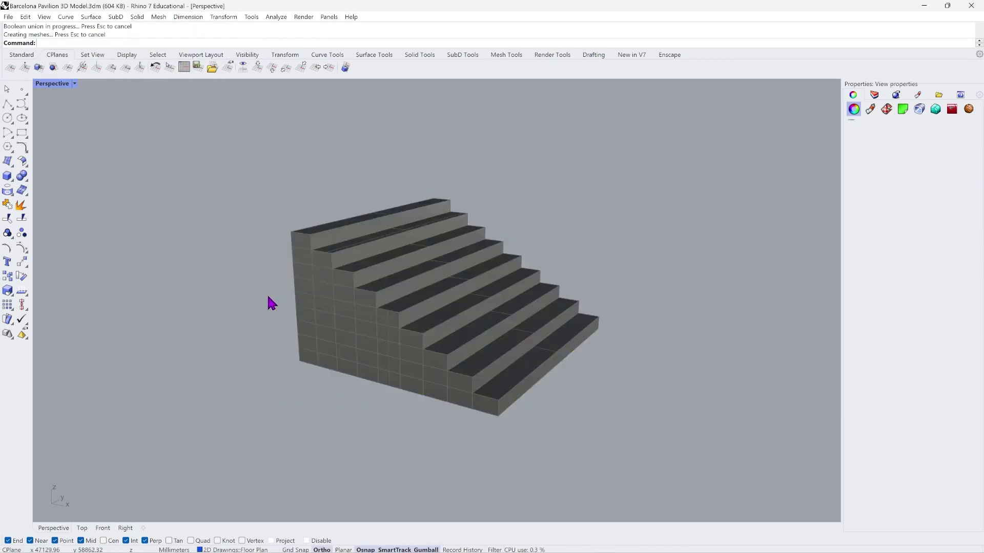
pyautogui.click(315, 287)
pyautogui.click(626, 287)
# Run Show to bring back the hidden pavilion objects around the stairs.
pyautogui.moveTo(626, 287); pyautogui.dragTo(600, 303, button='right')
pyautogui.scroll(-5, 516, 321)
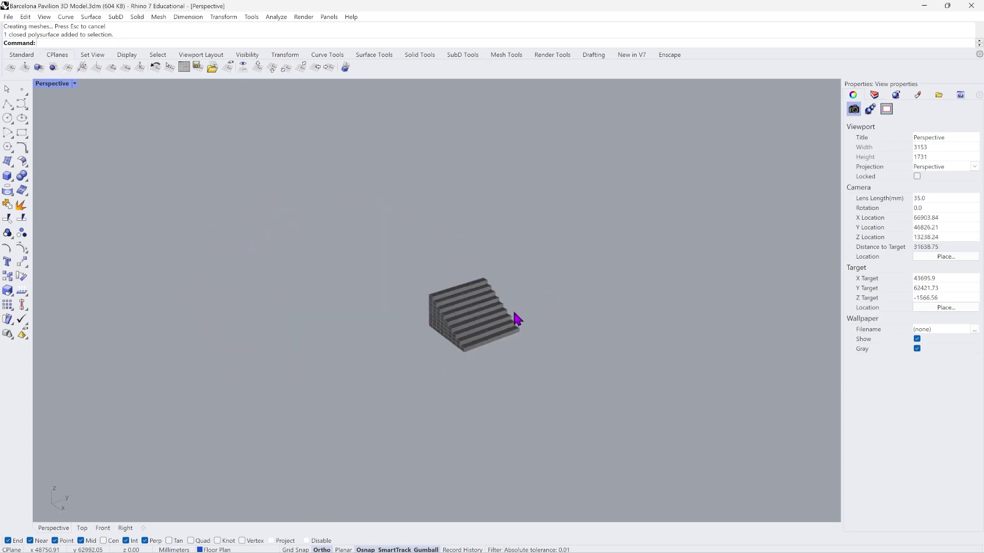
pyautogui.scroll(3, 515, 321)
pyautogui.write('j')
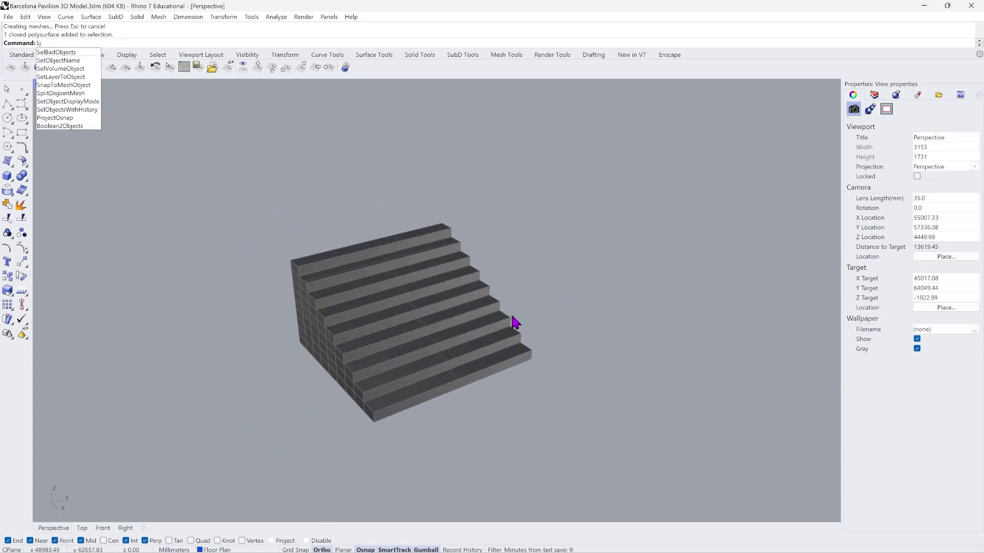
pyautogui.press('BackSpace')
pyautogui.write('how')
pyautogui.press('Return')
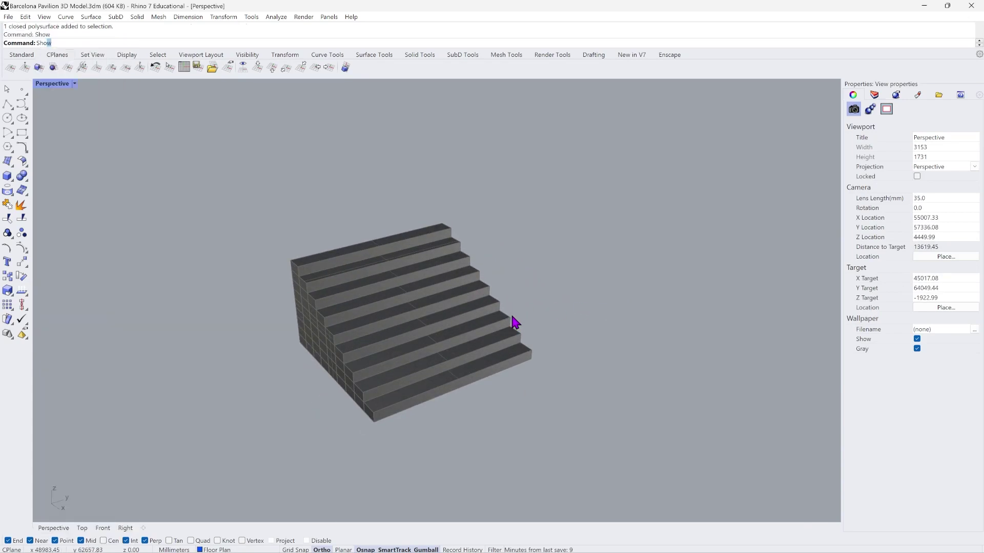
pyautogui.scroll(-4, 439, 351)
pyautogui.scroll(2, 463, 330)
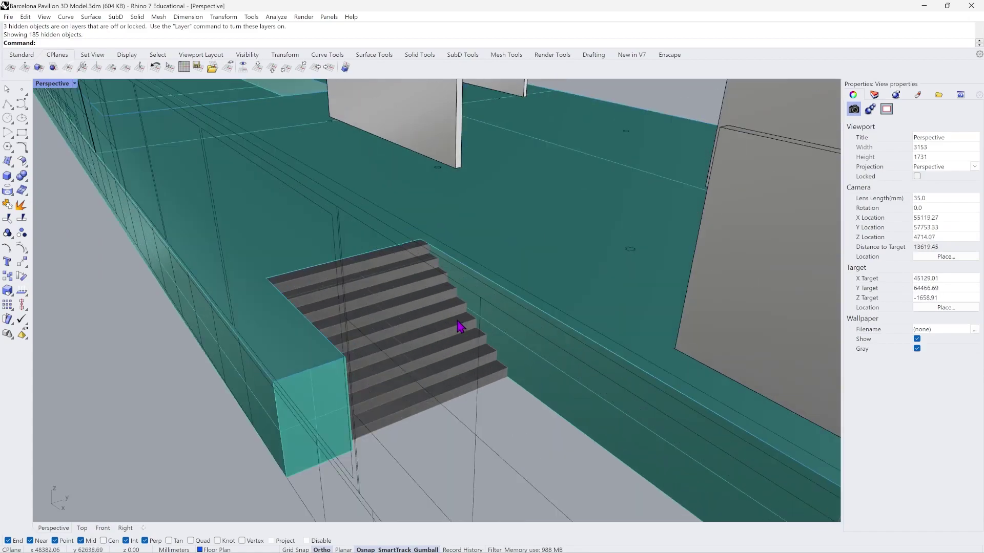
# Set the perspective viewport's display mode to Rendered and inspect the entrance stair within the pavilion.
pyautogui.moveTo(463, 329); pyautogui.dragTo(462, 301, button='right')
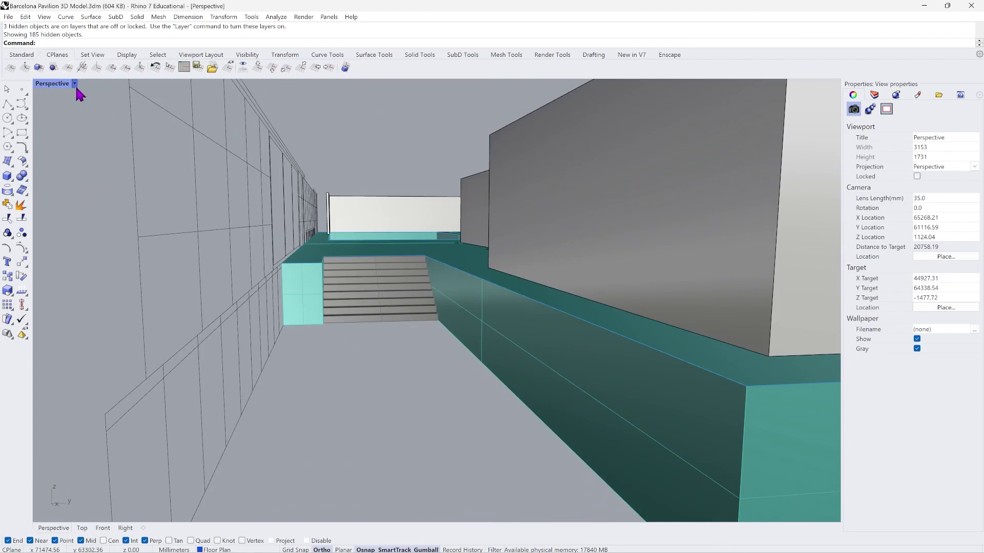
pyautogui.click(74, 83)
pyautogui.click(90, 147)
pyautogui.scroll(-3, 387, 277)
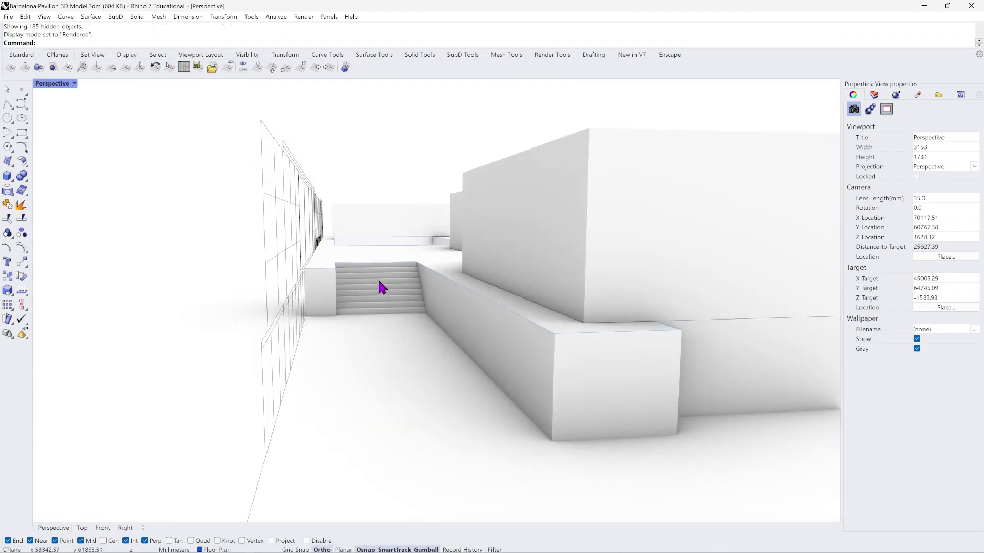
pyautogui.scroll(5, 377, 278)
pyautogui.moveTo(370, 263); pyautogui.dragTo(448, 226, button='right')
pyautogui.scroll(-3, 437, 266)
# Undo the last Show to isolate the stair and set the perspective viewport's display mode to Shaded.
pyautogui.hotkey('ctrl', 'z')
pyautogui.scroll(2, 440, 347)
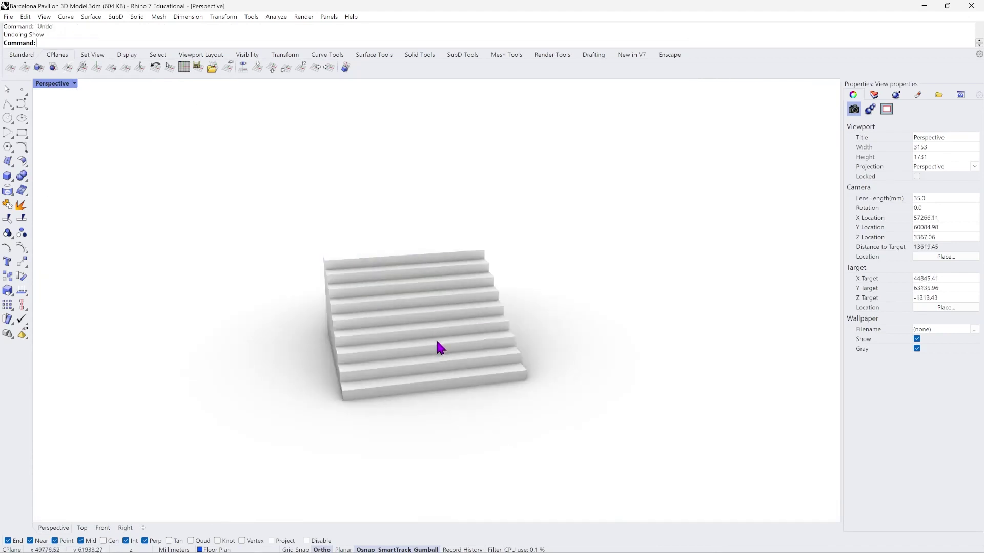
pyautogui.click(74, 84)
pyautogui.click(83, 131)
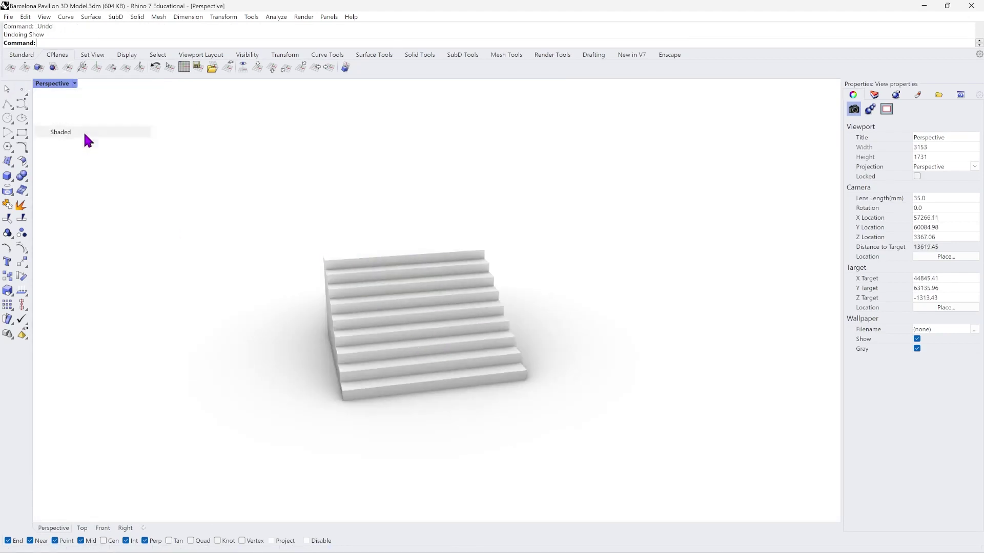
pyautogui.scroll(-3, 430, 332)
pyautogui.scroll(2, 432, 332)
# In the Top view, draw a closed four-step stair profile about 1630 mm high with Polyline beside the stair, and select it.
pyautogui.click(82, 528)
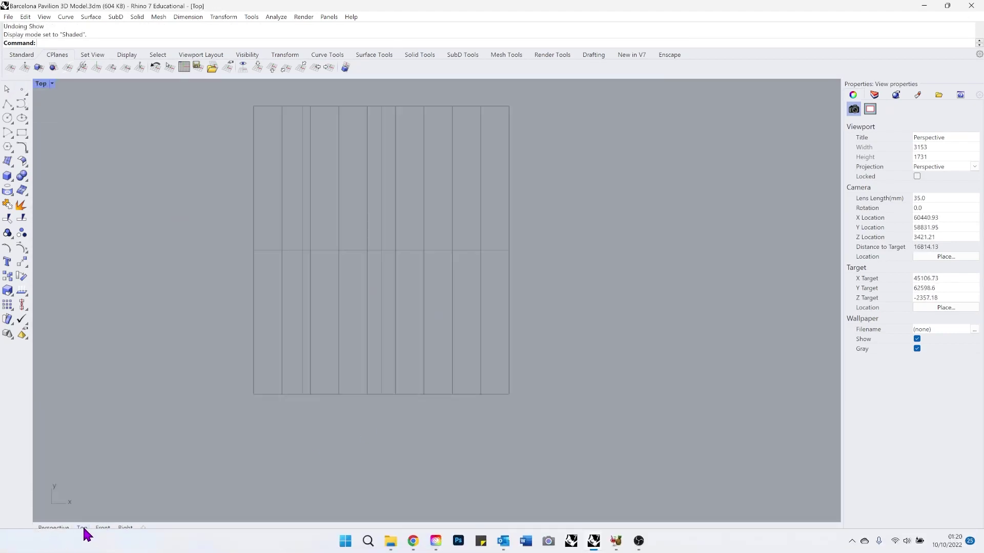
pyautogui.click(7, 104)
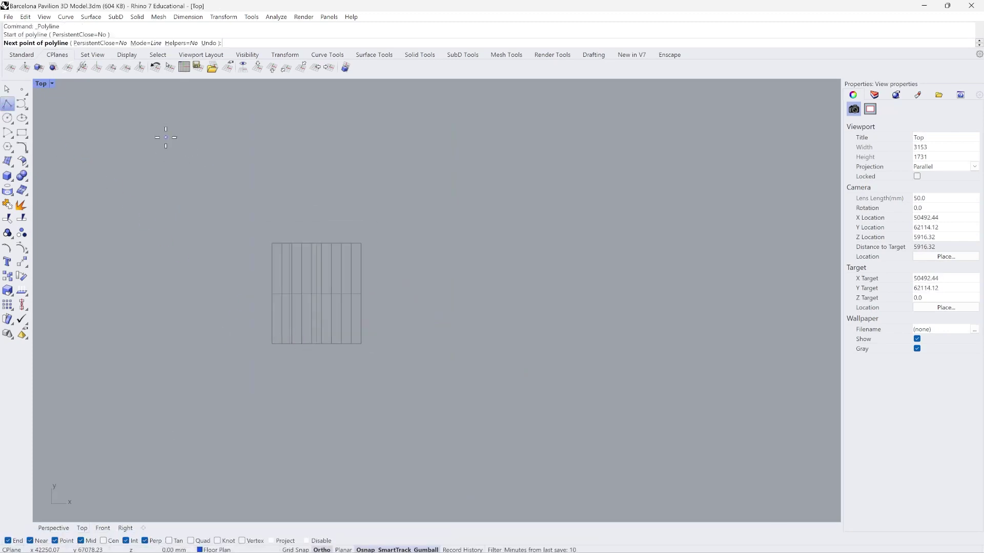
pyautogui.scroll(5, 149, 134)
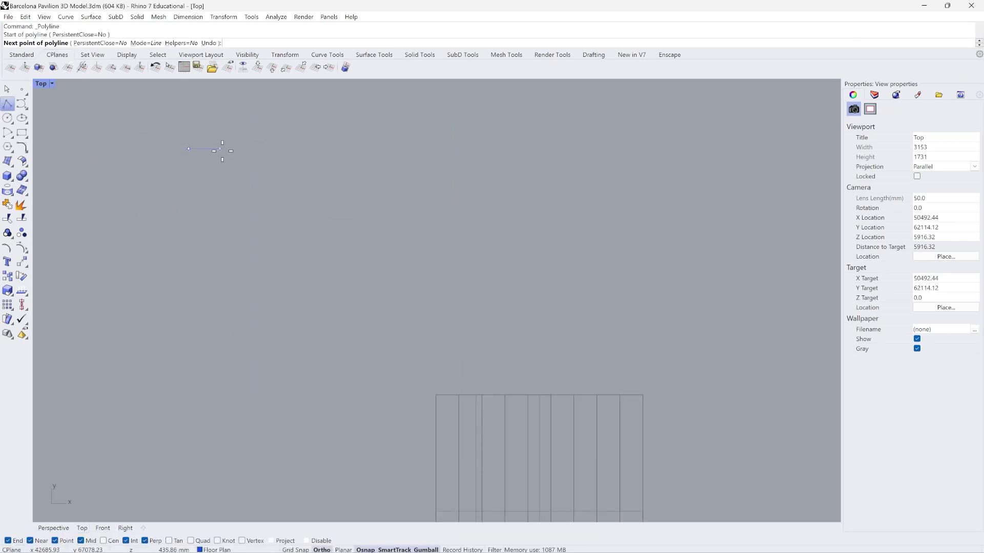
pyautogui.click(254, 147)
pyautogui.click(253, 187)
pyautogui.click(350, 187)
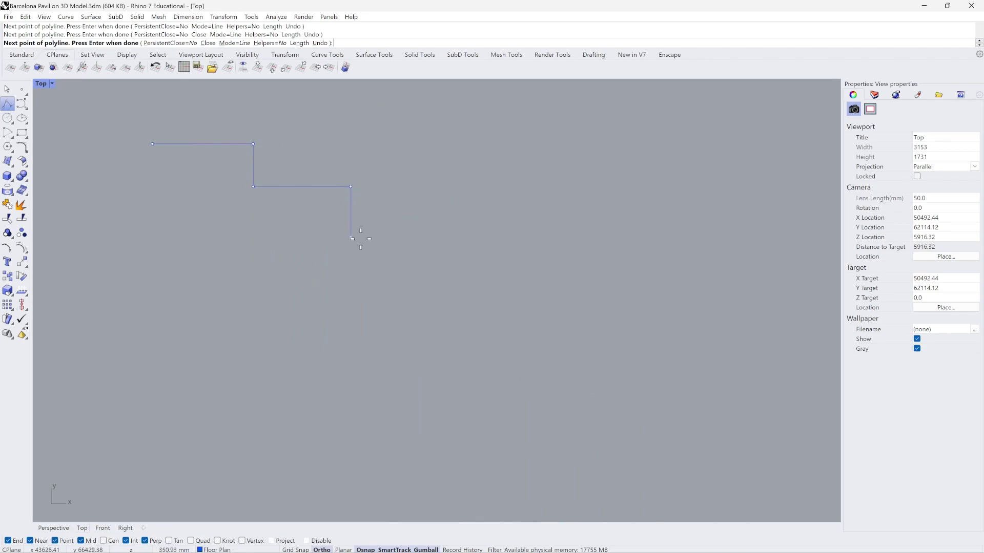
pyautogui.click(350, 239)
pyautogui.click(538, 239)
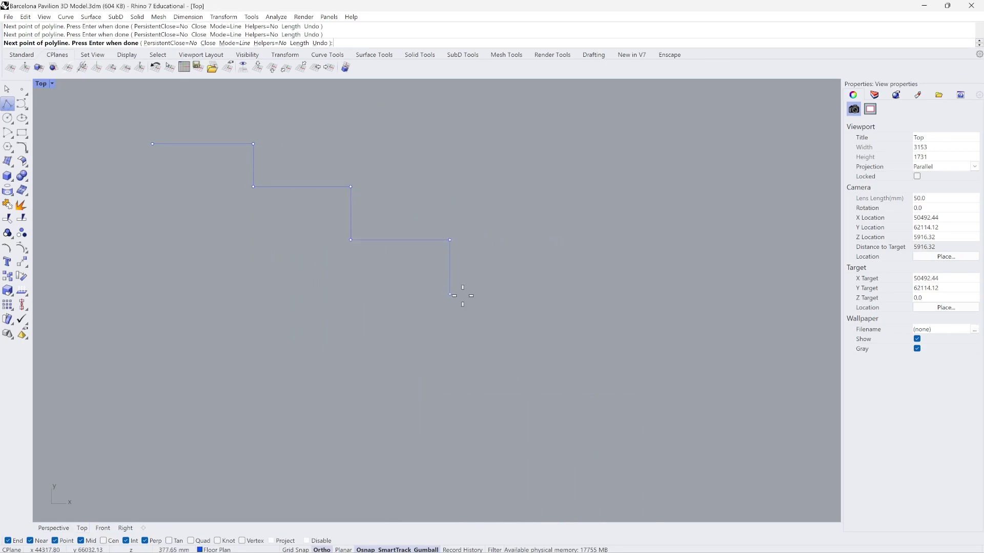
pyautogui.click(544, 297)
pyautogui.click(544, 378)
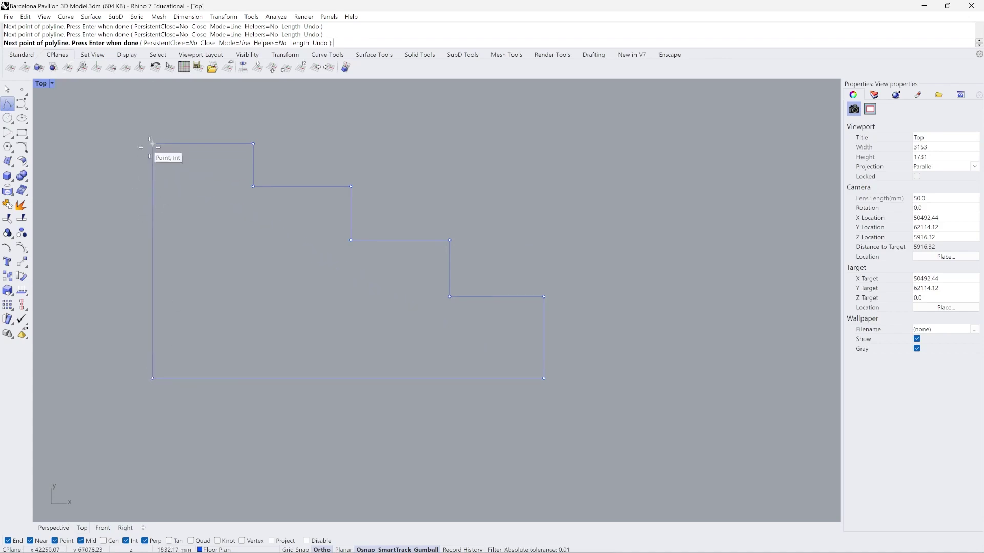
pyautogui.click(150, 147)
pyautogui.click(196, 145)
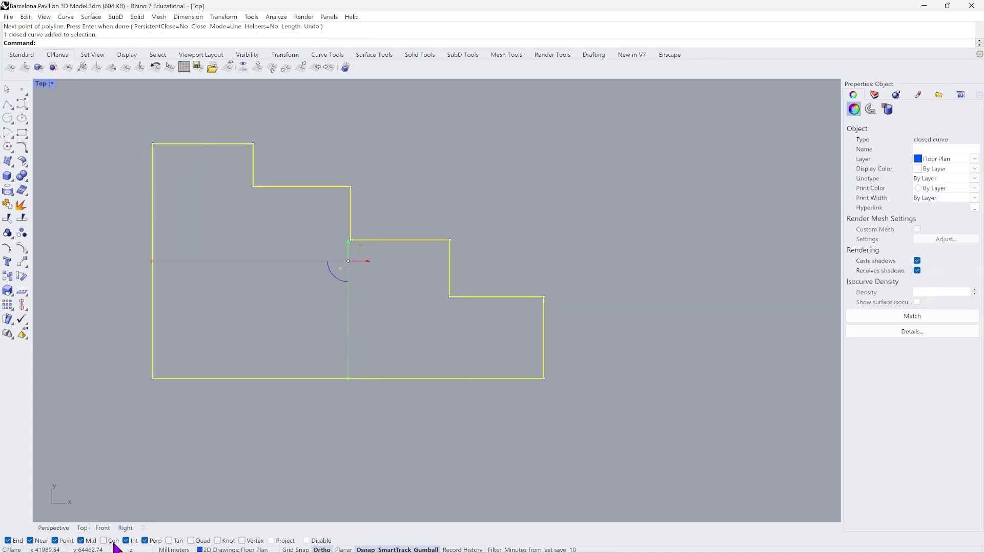
# In the Perspective view, rotate the four-step profile so that it stands upright.
pyautogui.click(53, 528)
pyautogui.scroll(5, 514, 241)
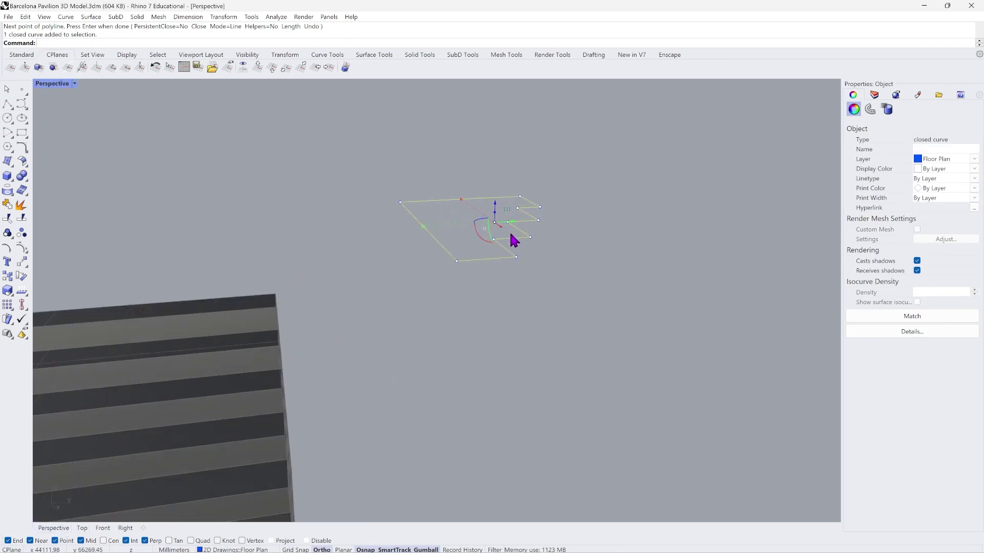
pyautogui.click(477, 238)
pyautogui.press('Return')
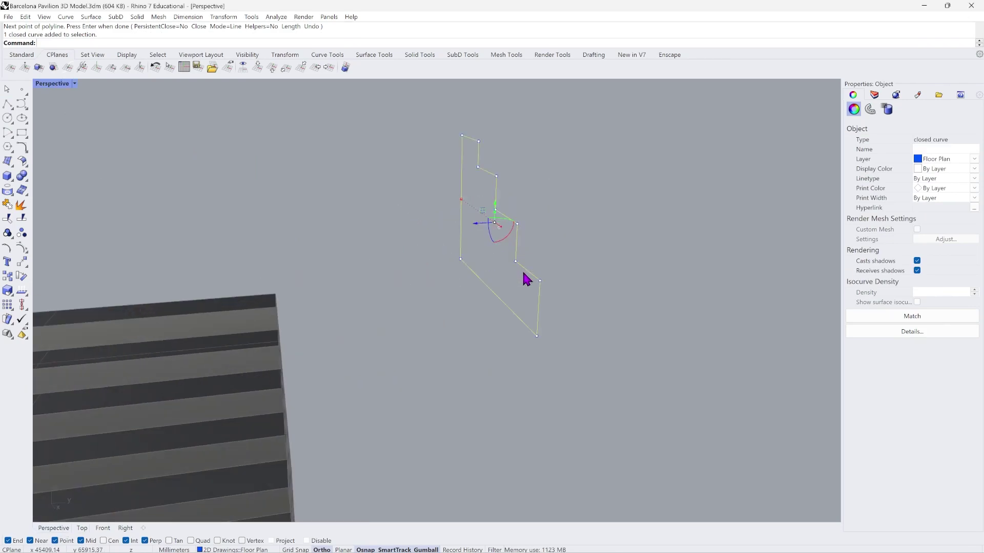
# Extrude the upright four-step profile sideways into a solid sample stair and deselect it.
pyautogui.click(137, 16)
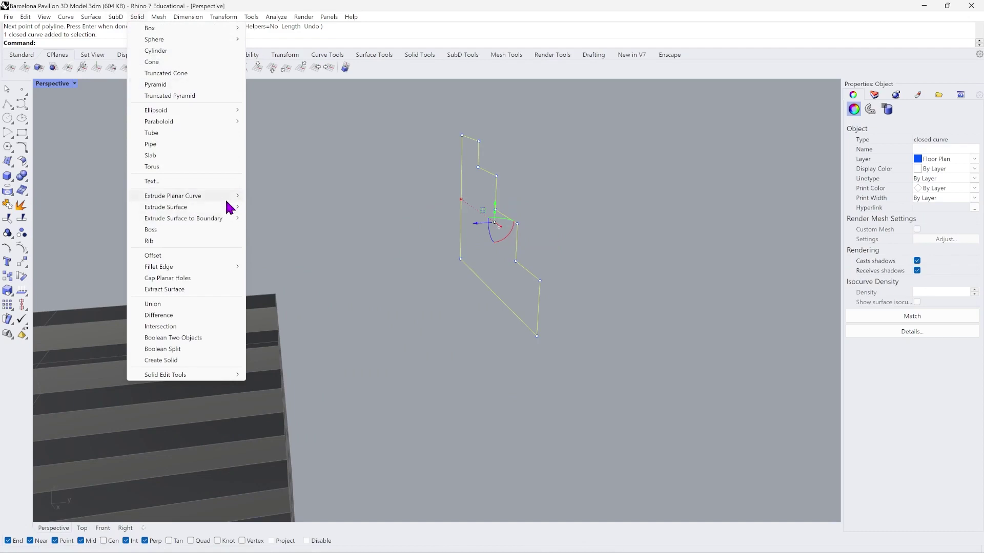
pyautogui.moveTo(232, 196)
pyautogui.click(273, 195)
pyautogui.click(724, 237)
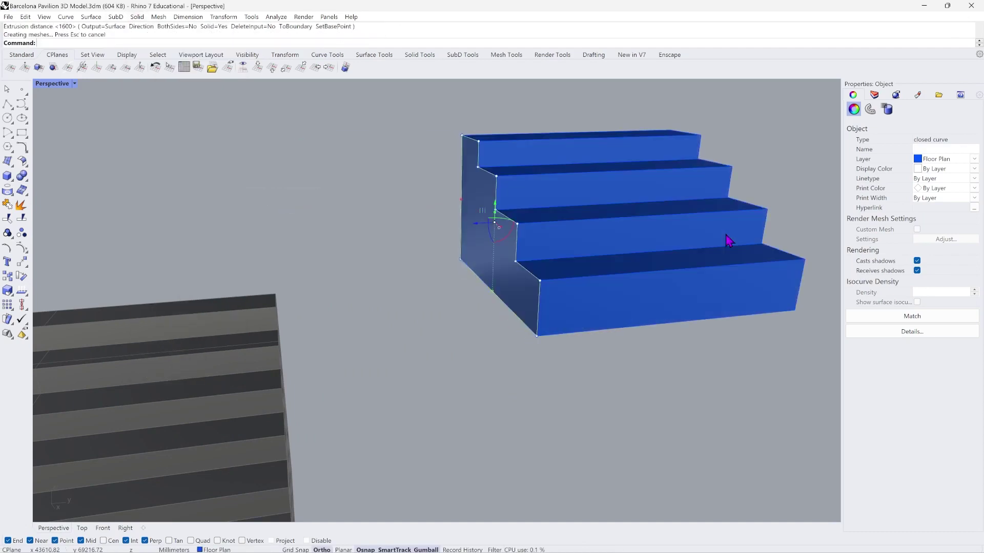
pyautogui.scroll(-8, 544, 314)
pyautogui.click(598, 322)
pyautogui.scroll(5, 545, 308)
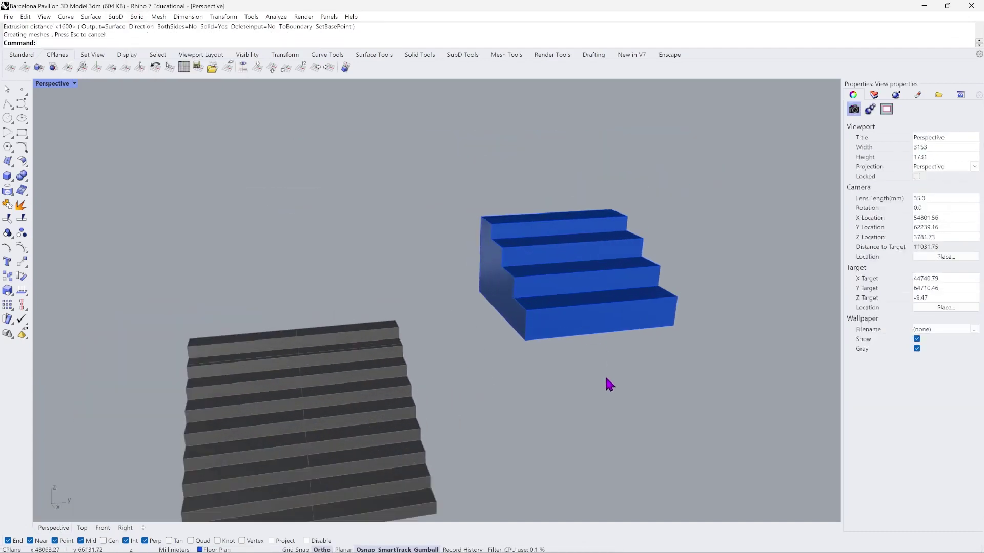
# Delete the sample stair with its profile curve, and select the main stair briefly to check it.
pyautogui.moveTo(605, 375); pyautogui.dragTo(499, 276)
pyautogui.press('Delete')
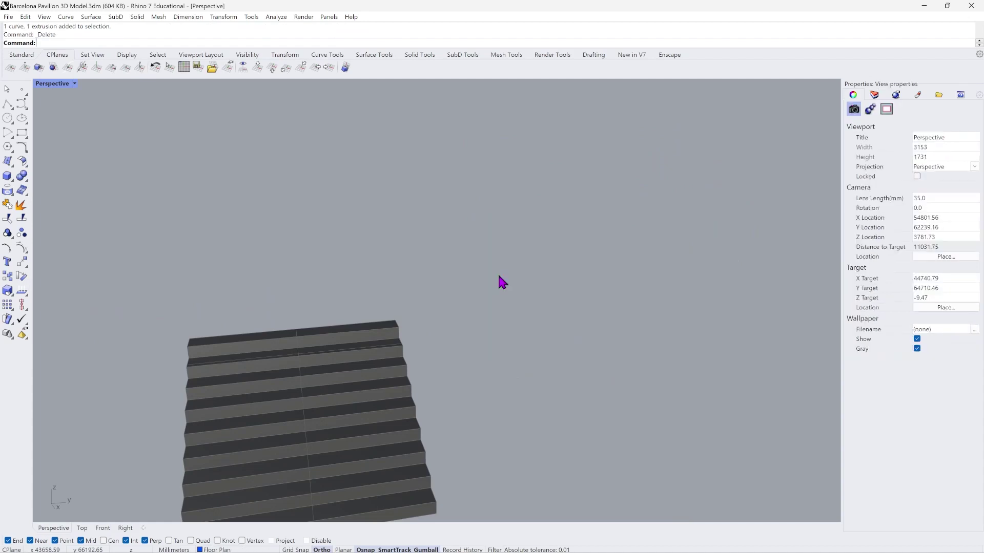
pyautogui.scroll(-3, 497, 272)
pyautogui.moveTo(496, 272); pyautogui.dragTo(397, 352, button='right')
pyautogui.scroll(3, 398, 353)
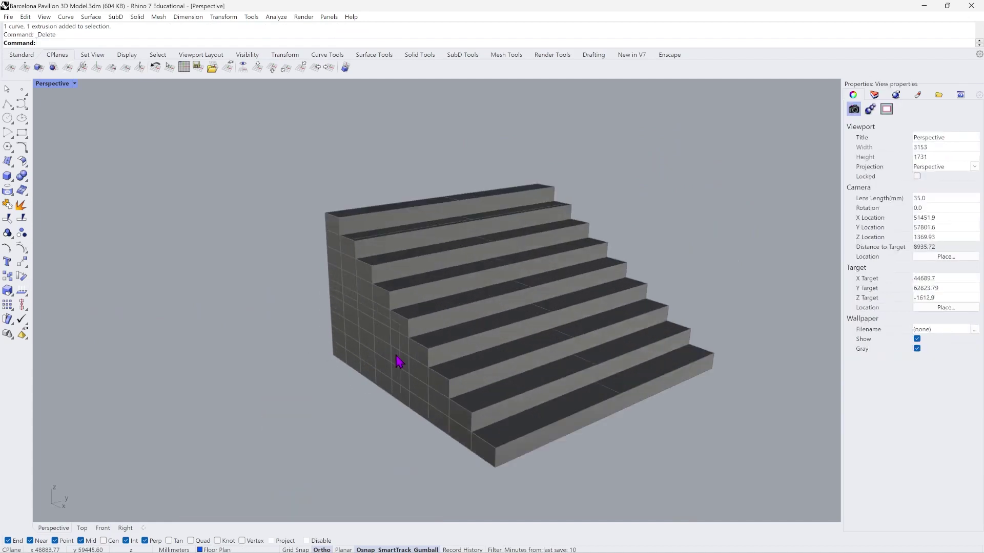
pyautogui.click(398, 363)
pyautogui.click(300, 334)
# Run Show to bring back the hidden pavilion walls and floor, and view the podium from above.
pyautogui.write('Show')
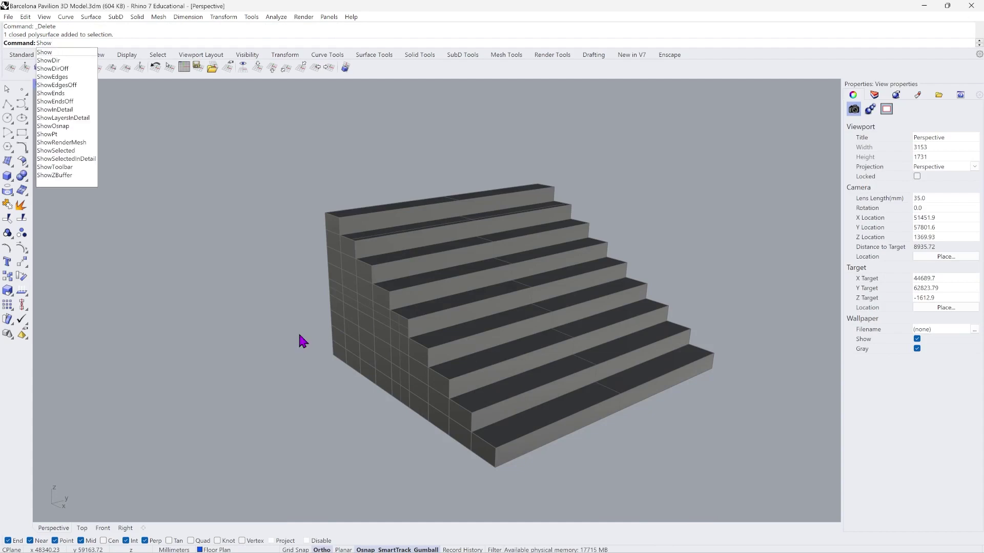
pyautogui.press('Return')
pyautogui.scroll(-6, 303, 342)
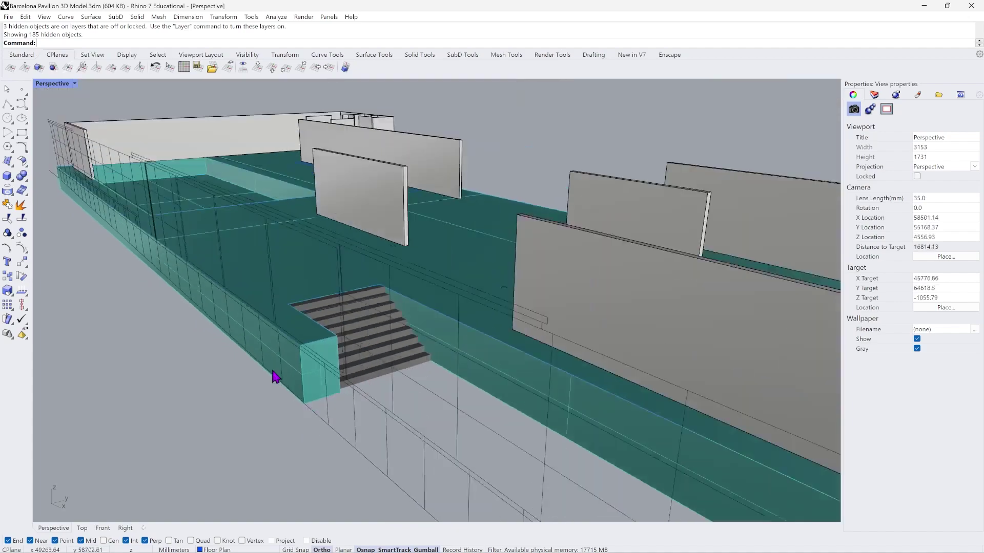
pyautogui.moveTo(375, 301); pyautogui.dragTo(401, 325, button='right')
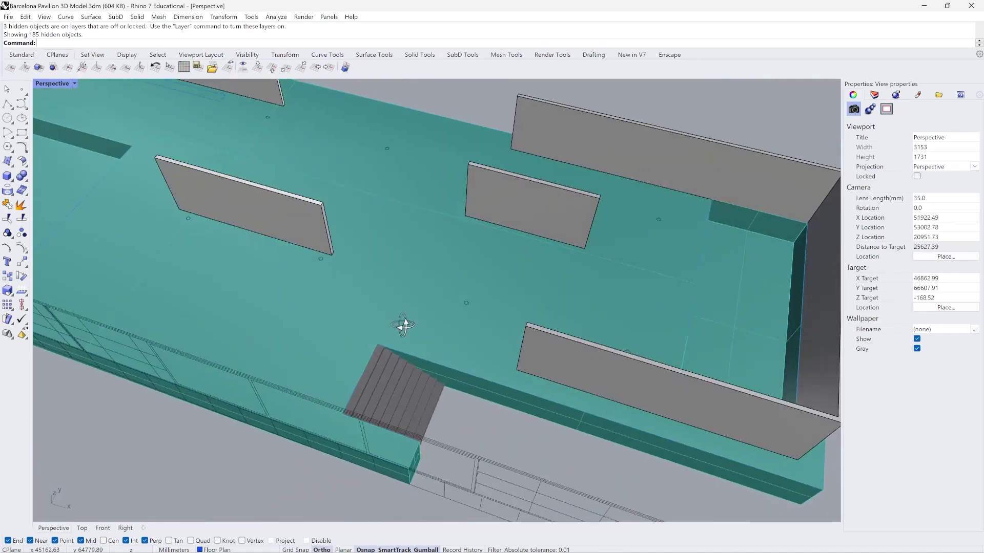
# Select the first four cross-shaped column outline curves around the freestanding wall between the large pool and the stair.
pyautogui.scroll(9, 205, 224)
pyautogui.click(194, 223)
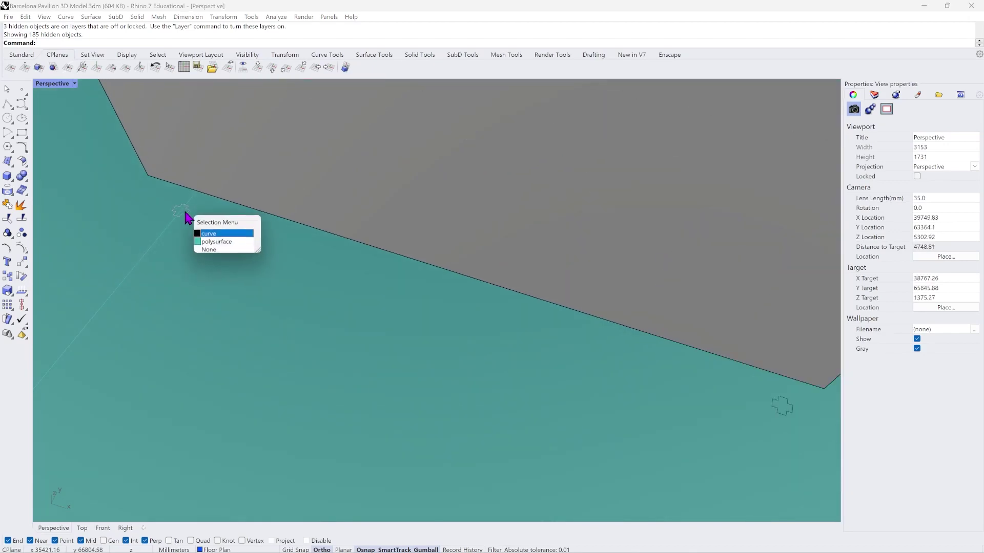
pyautogui.click(226, 241)
pyautogui.scroll(-2, 302, 167)
pyautogui.scroll(-4, 301, 259)
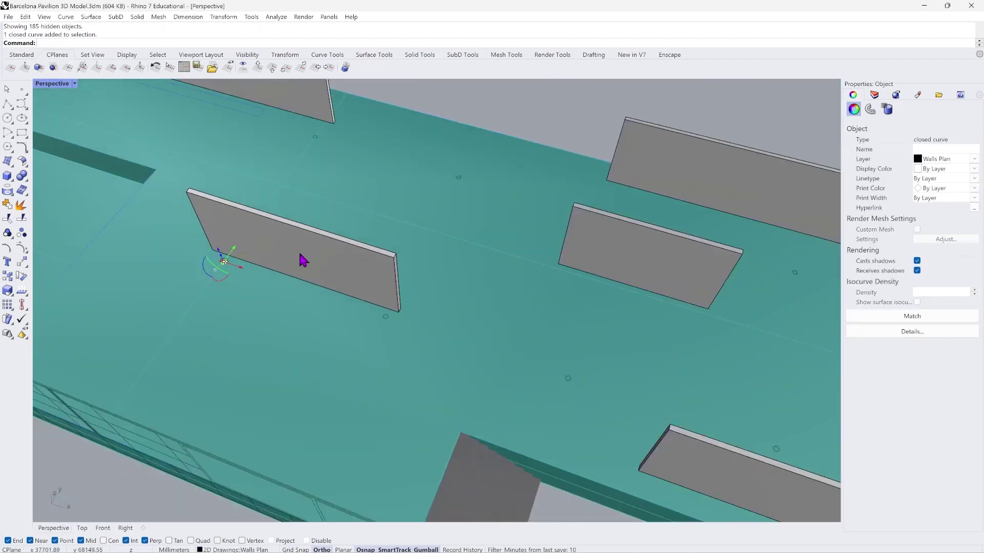
pyautogui.scroll(7, 326, 144)
pyautogui.keyDown('shift'); pyautogui.click(308, 146); pyautogui.keyUp('shift')
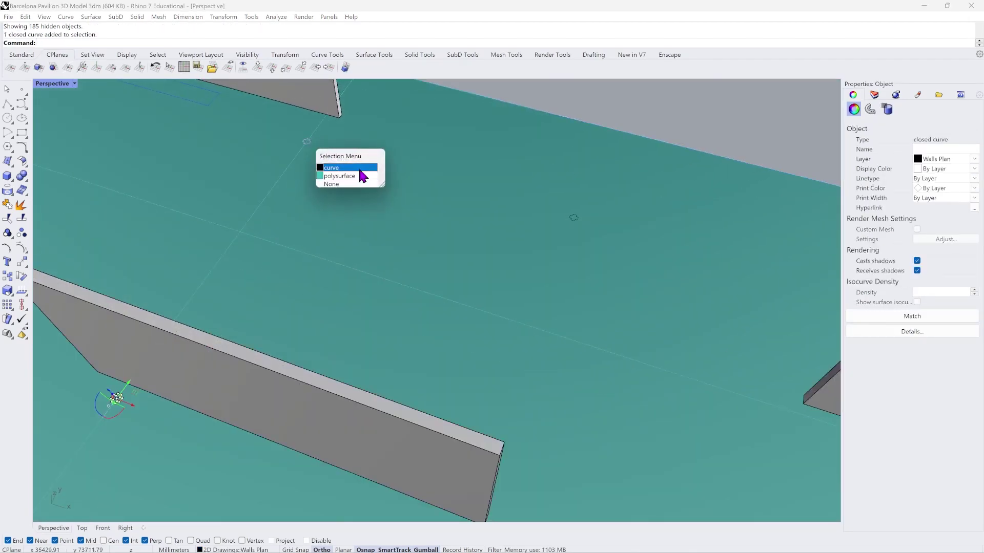
pyautogui.click(353, 165)
pyautogui.keyDown('shift'); pyautogui.click(573, 219); pyautogui.keyUp('shift')
pyautogui.scroll(-4, 377, 193)
pyautogui.scroll(1, 432, 350)
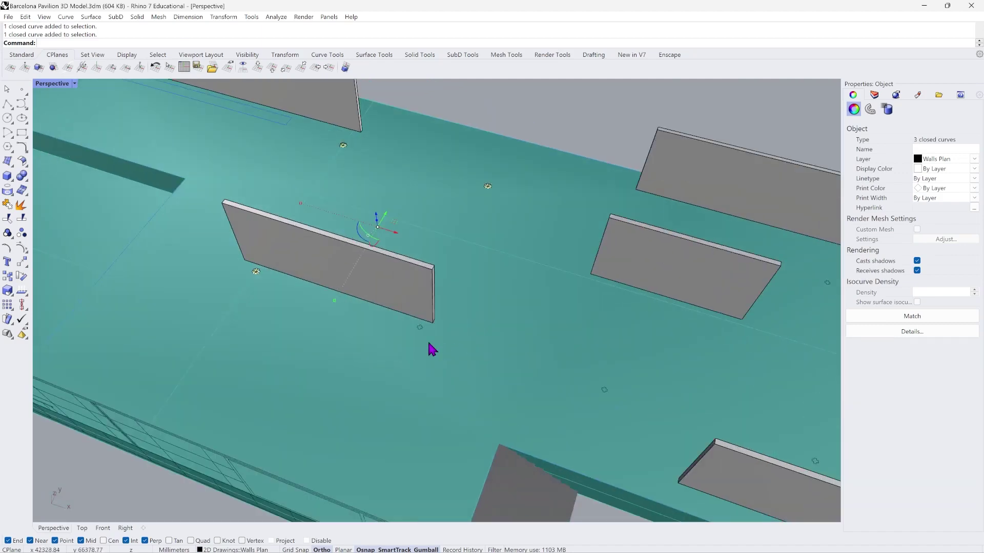
pyautogui.keyDown('shift'); pyautogui.click(426, 339); pyautogui.keyUp('shift')
pyautogui.click(461, 356)
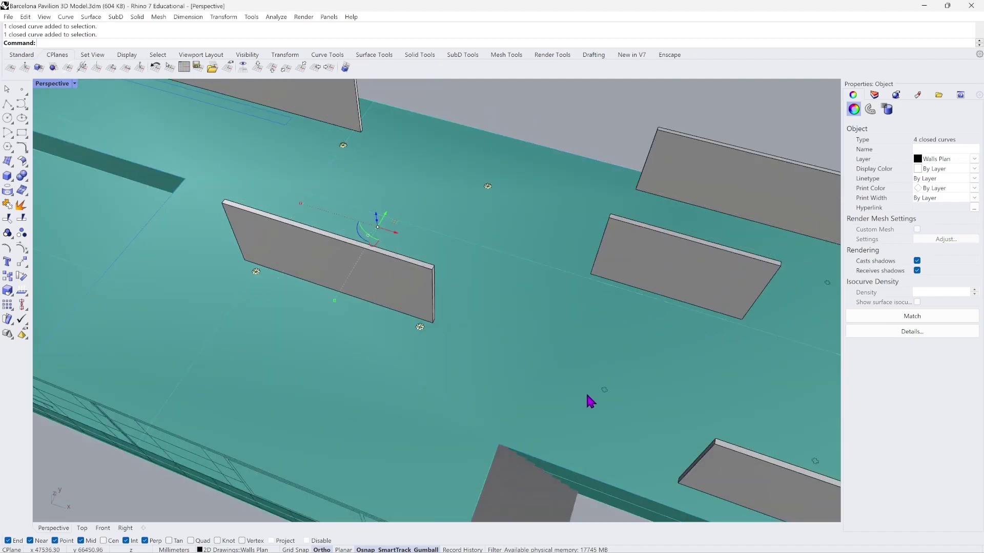
# Add the remaining four cross-shaped column outlines, between the stair and the small pool, to the selection.
pyautogui.keyDown('shift'); pyautogui.click(604, 391); pyautogui.keyUp('shift')
pyautogui.scroll(-4, 553, 398)
pyautogui.scroll(4, 553, 398)
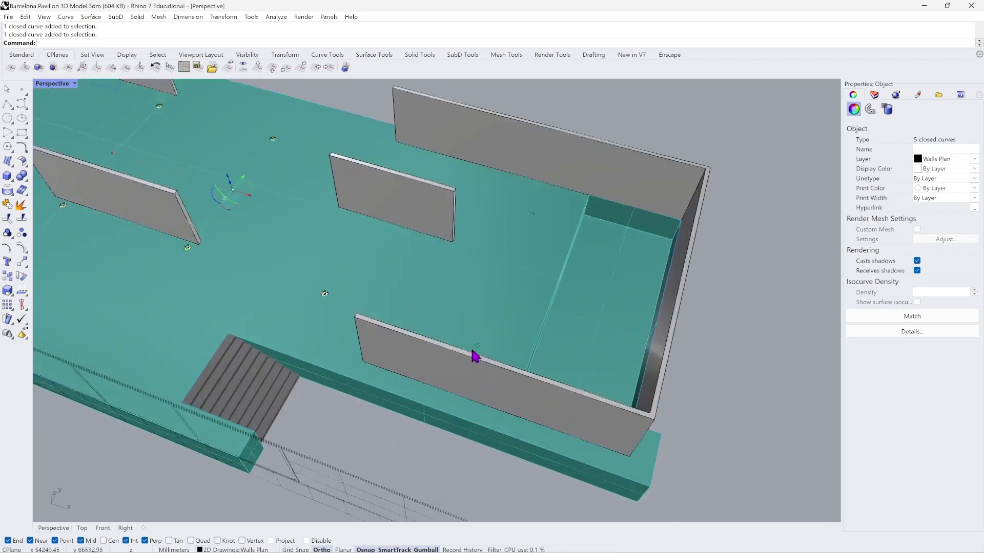
pyautogui.keyDown('shift'); pyautogui.click(480, 348); pyautogui.keyUp('shift')
pyautogui.click(523, 375)
pyautogui.scroll(2, 535, 221)
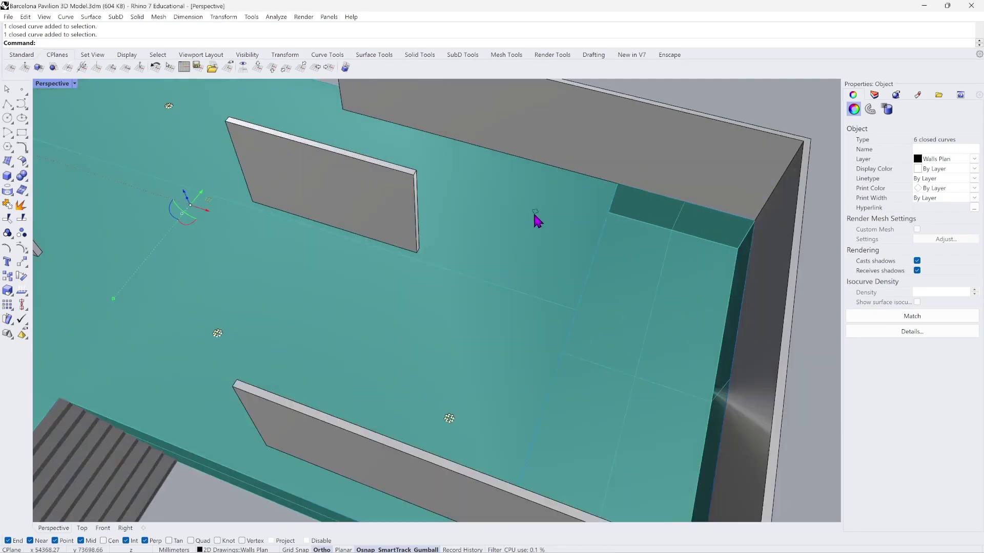
pyautogui.scroll(-4, 536, 220)
pyautogui.scroll(4, 467, 230)
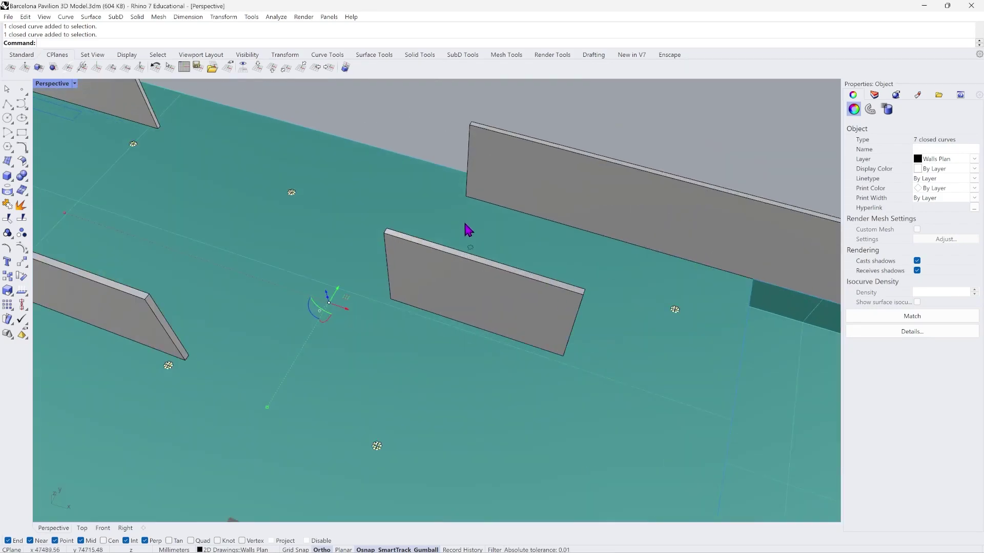
pyautogui.keyDown('shift'); pyautogui.click(477, 255); pyautogui.keyUp('shift')
pyautogui.click(511, 279)
pyautogui.scroll(-3, 377, 254)
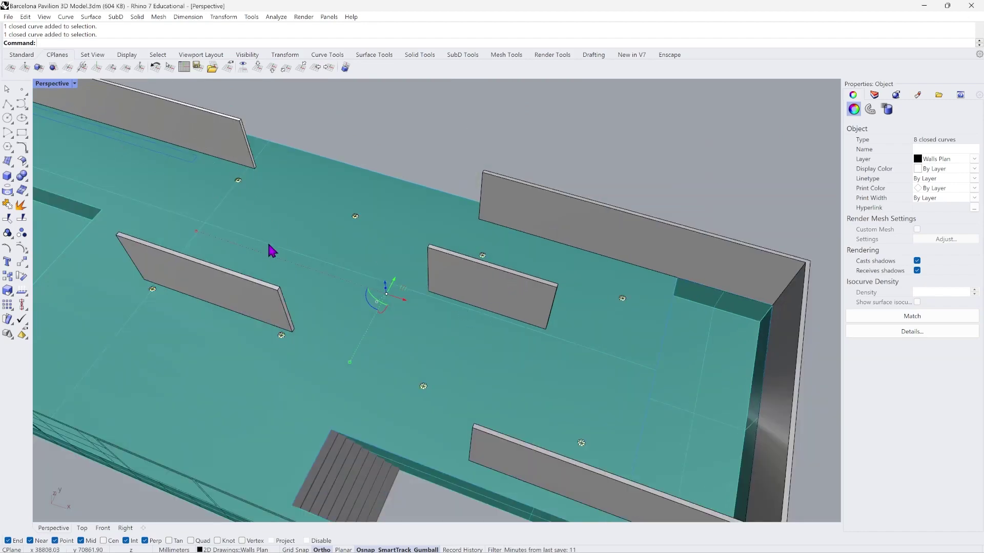
# Extrude the eight selected column outlines as solids 3000 mm up to the top of the walls, and review the whole pavilion.
pyautogui.moveTo(271, 251); pyautogui.dragTo(220, 174, button='right')
pyautogui.click(138, 17)
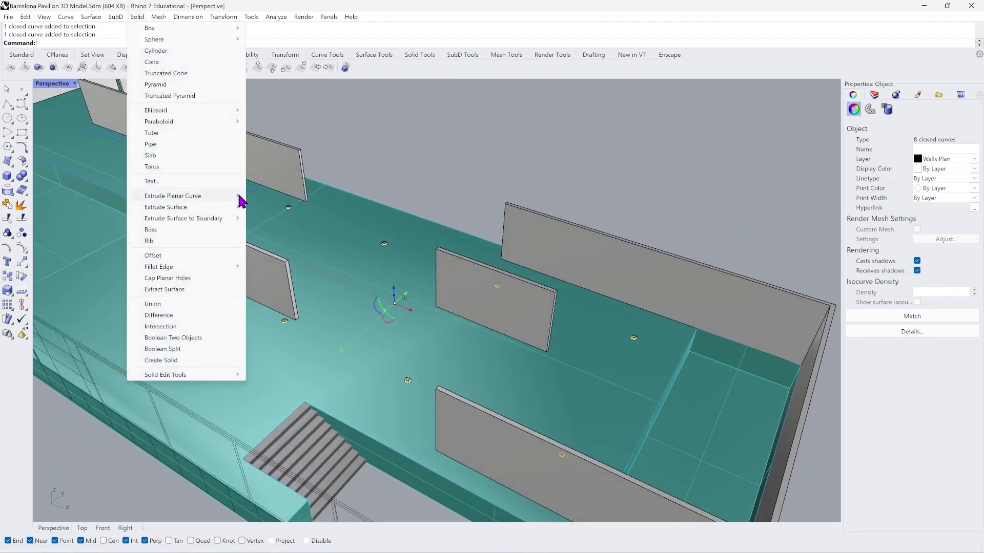
pyautogui.moveTo(241, 198)
pyautogui.click(277, 195)
pyautogui.scroll(3, 534, 268)
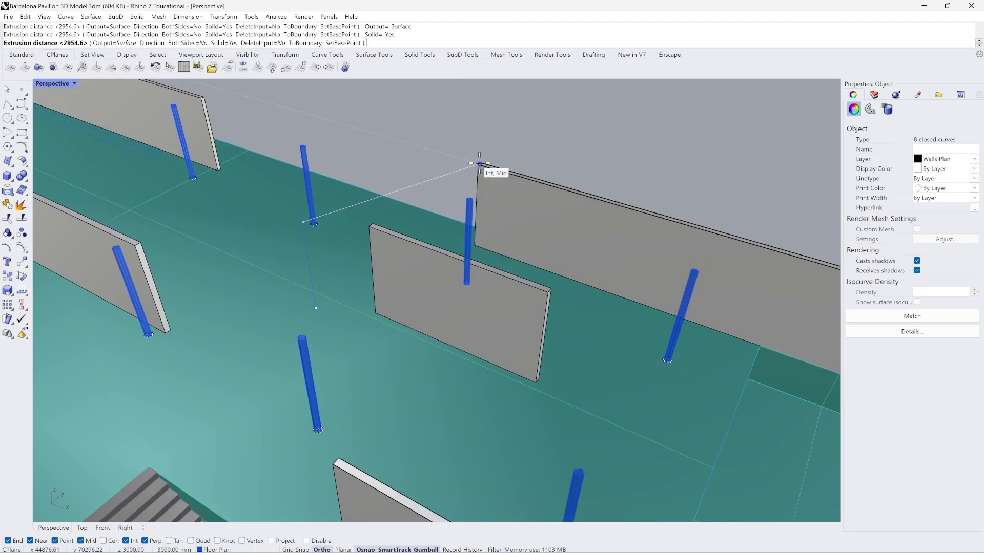
pyautogui.click(478, 163)
pyautogui.scroll(-4, 491, 171)
pyautogui.press('Escape')
pyautogui.moveTo(408, 229); pyautogui.dragTo(392, 253, button='right')
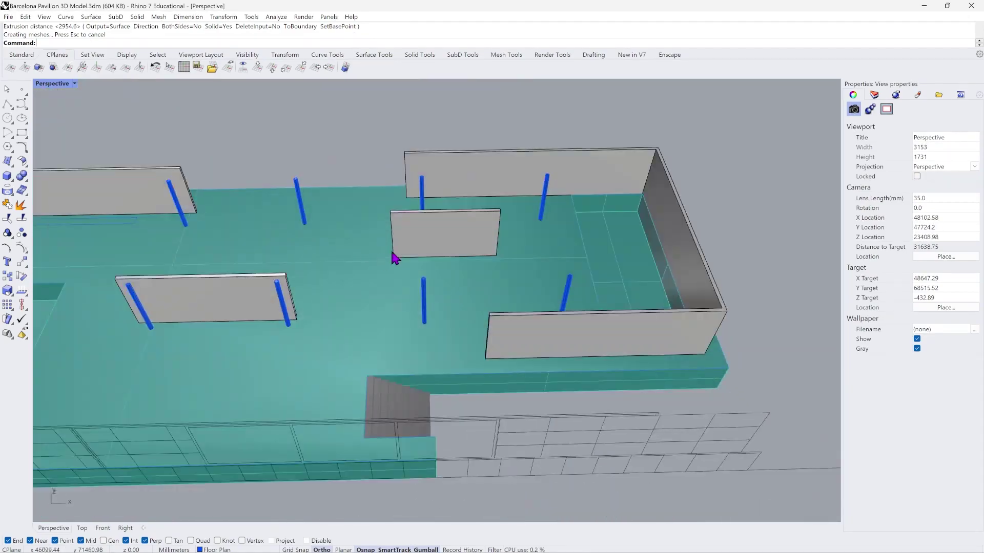
pyautogui.scroll(-12, 490, 309)
pyautogui.scroll(6, 299, 294)
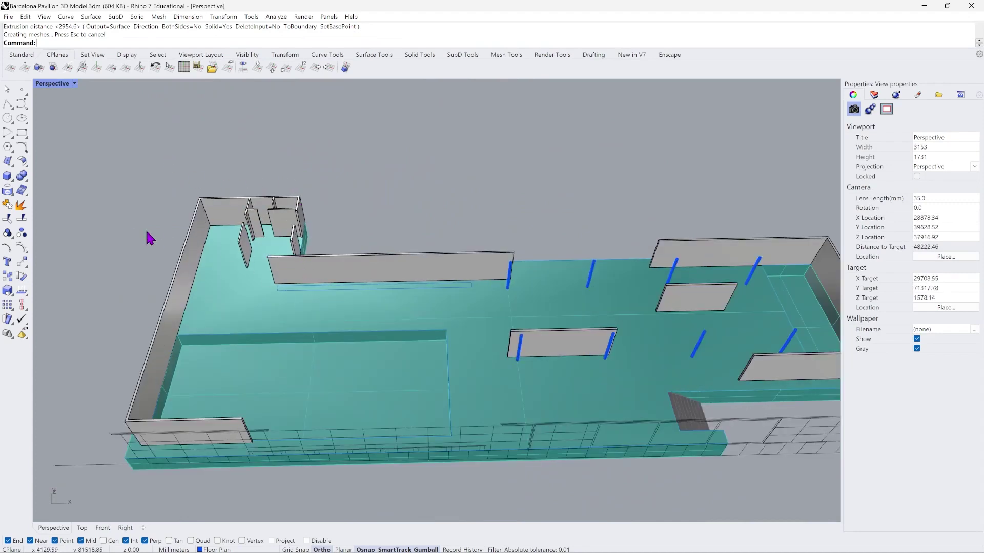
pyautogui.scroll(-3, 279, 292)
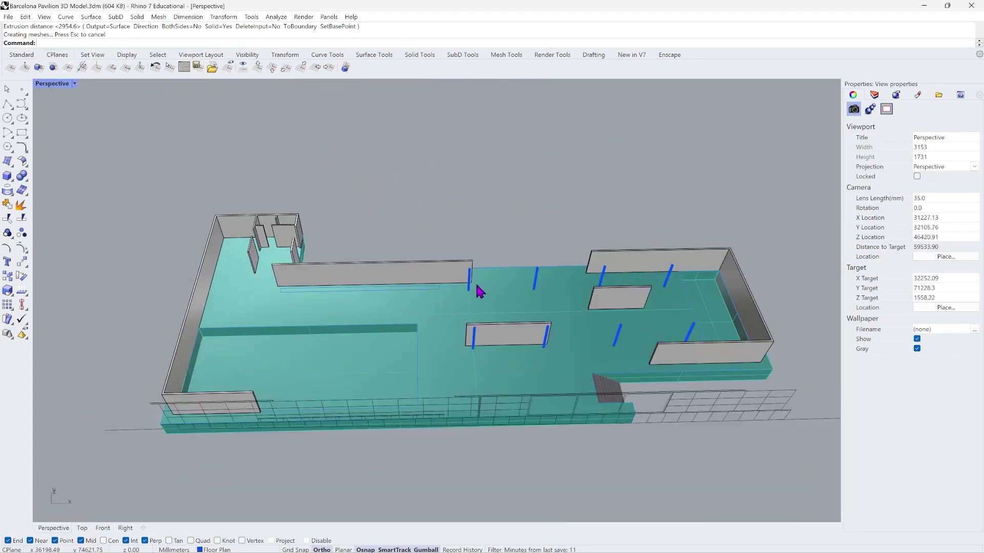
# Show the Picture layer in the Top view so the reference floor plan lies beneath the drawn curves.
pyautogui.click(81, 529)
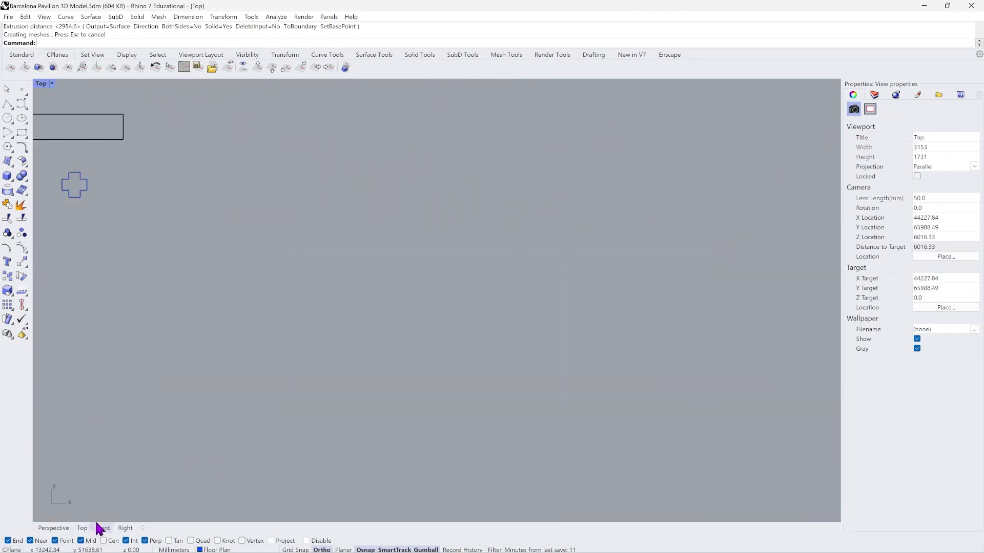
pyautogui.scroll(-8, 512, 348)
pyautogui.scroll(2, 487, 328)
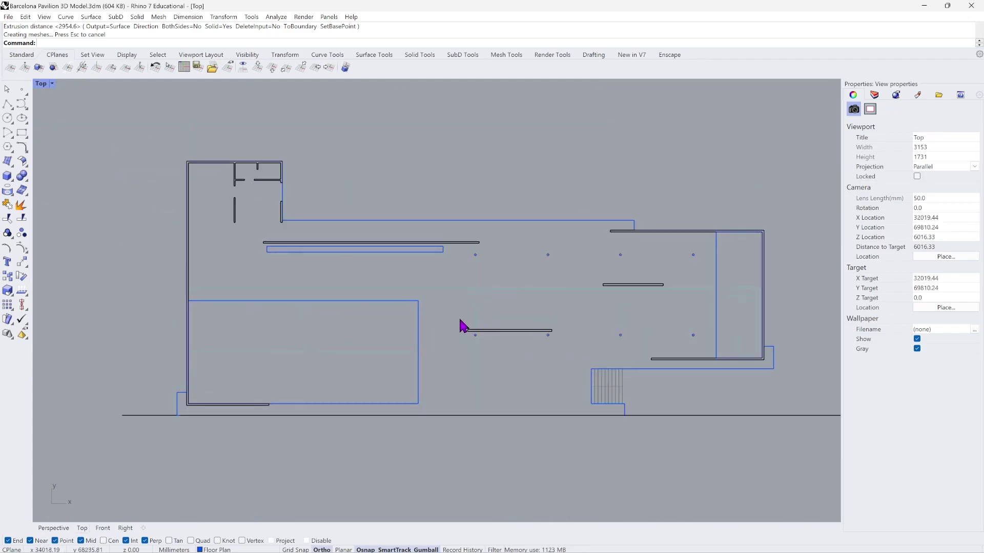
pyautogui.click(875, 95)
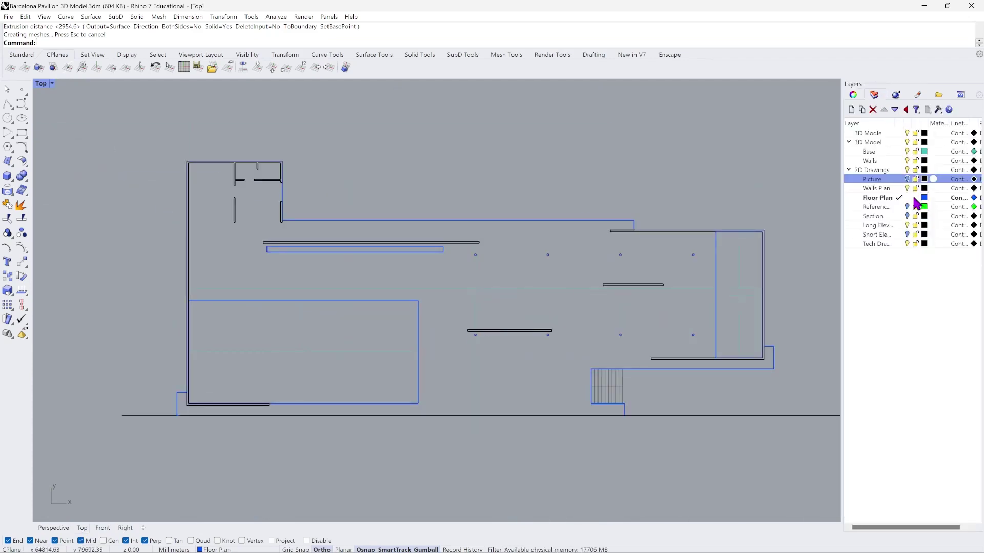
pyautogui.click(906, 179)
# Start a rectangle over the dashed roof outline around the small walled building, placing its first corner at the outline's upper-left corner.
pyautogui.scroll(1, 218, 168)
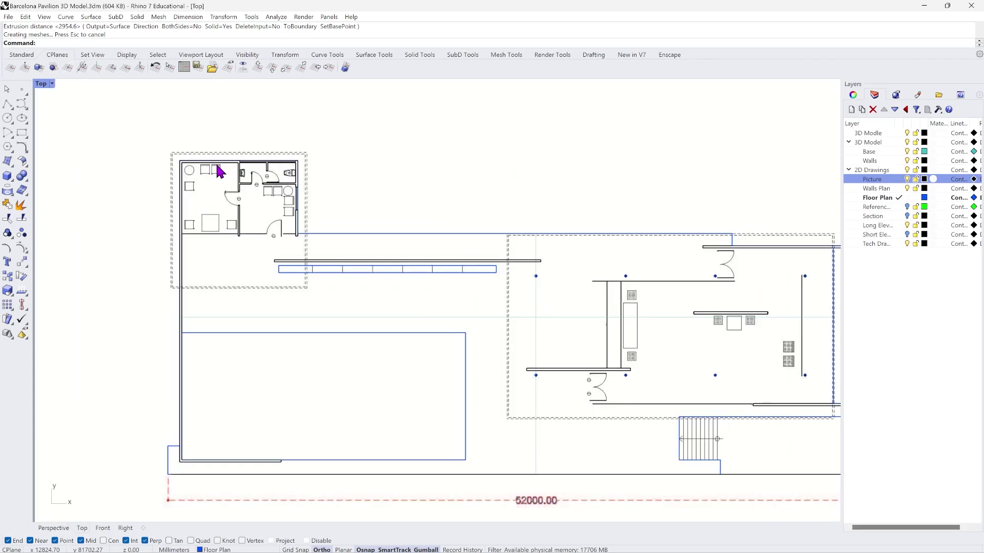
pyautogui.scroll(2, 218, 169)
pyautogui.scroll(2, 169, 182)
pyautogui.scroll(3, 143, 133)
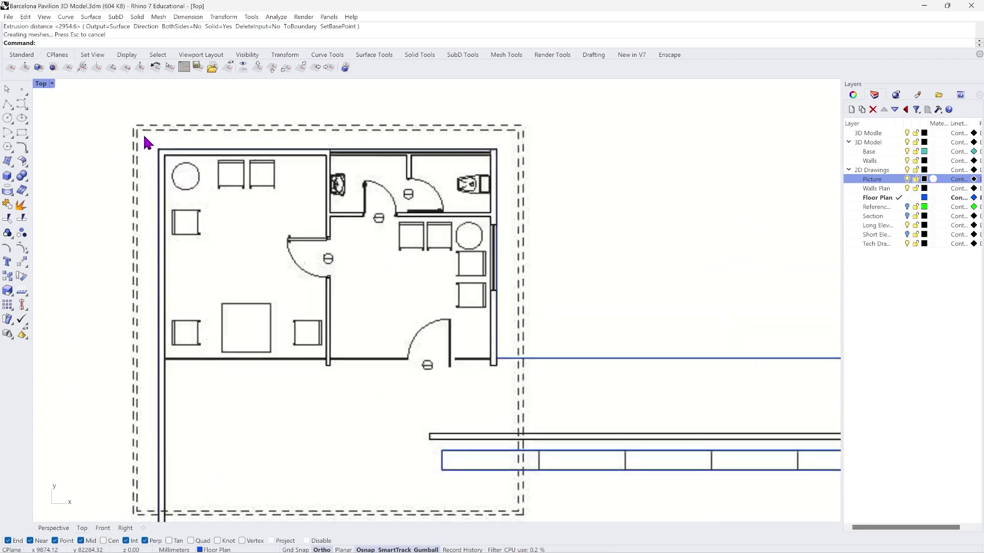
pyautogui.scroll(-2, 134, 137)
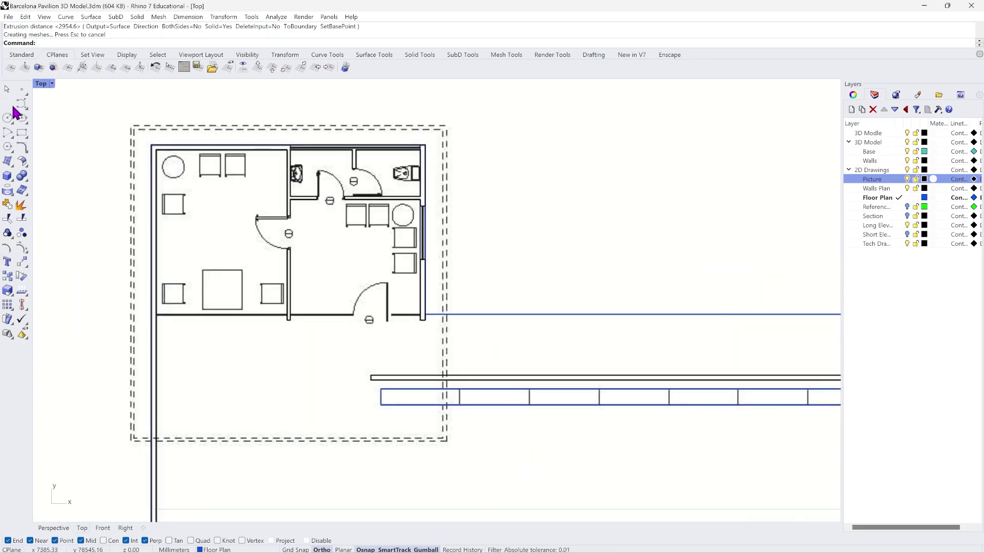
pyautogui.click(22, 133)
pyautogui.scroll(2, 133, 128)
pyautogui.click(126, 121)
pyautogui.scroll(-5, 126, 122)
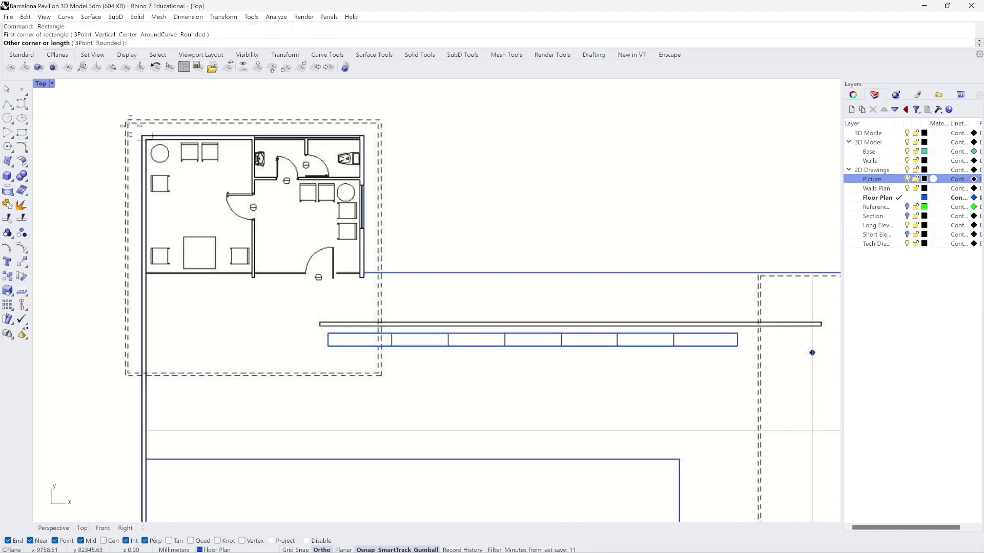
# Complete the rectangle tracing the inner dashed roof outline around the small office block.
pyautogui.scroll(5, 395, 367)
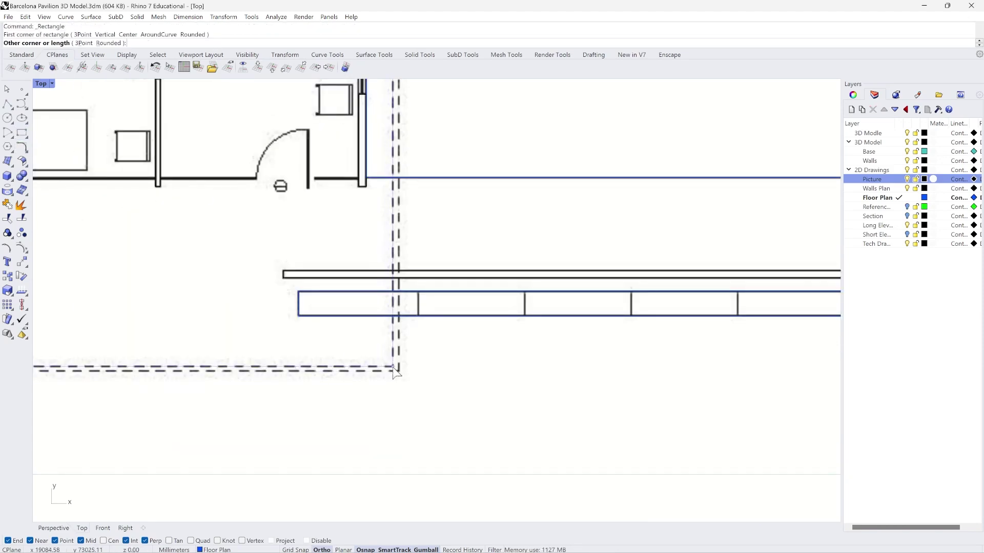
pyautogui.click(395, 367)
pyautogui.scroll(-4, 395, 367)
pyautogui.scroll(10, 213, 184)
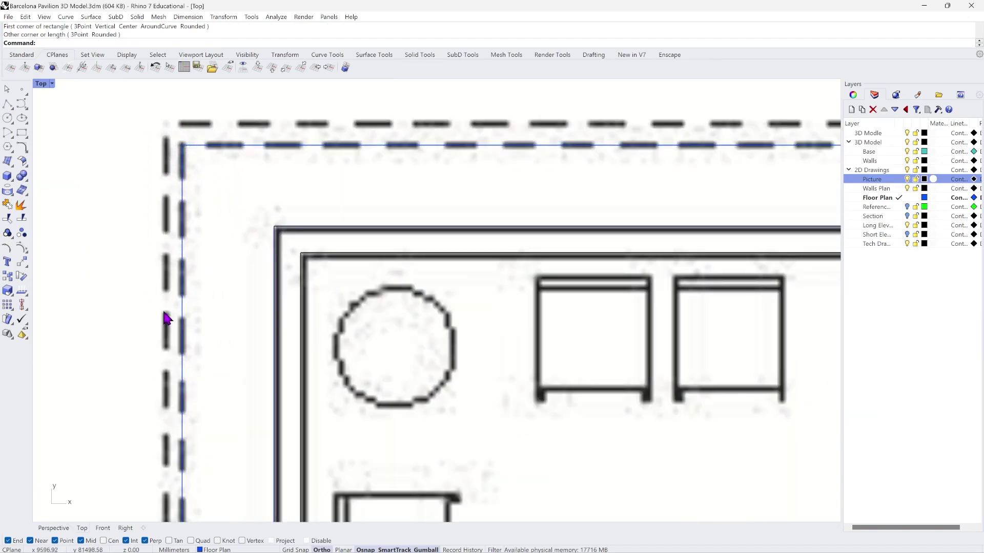
# Offset the small roof rectangle outward by 100 mm onto the outer dashed line.
pyautogui.click(199, 144)
pyautogui.click(247, 167)
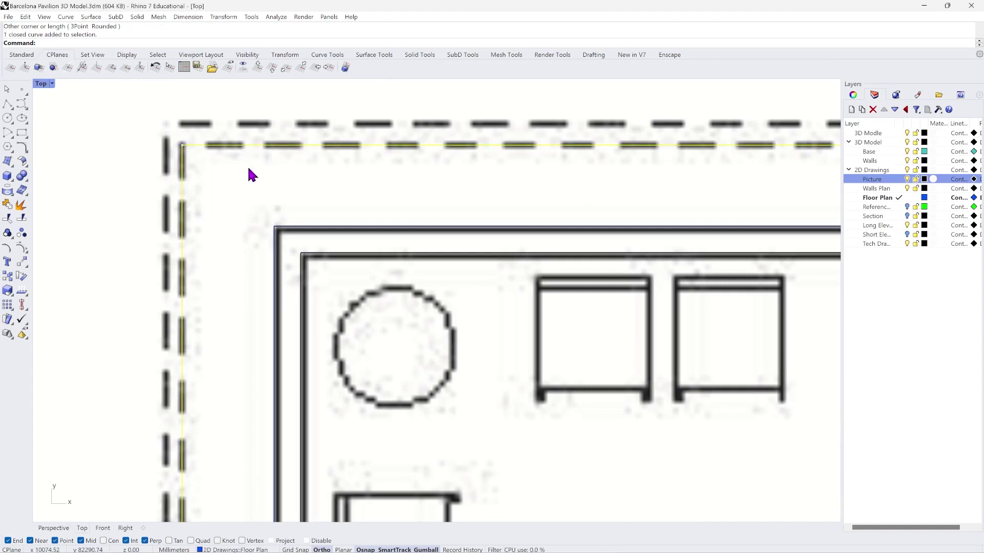
pyautogui.write('ffset')
pyautogui.press('Return')
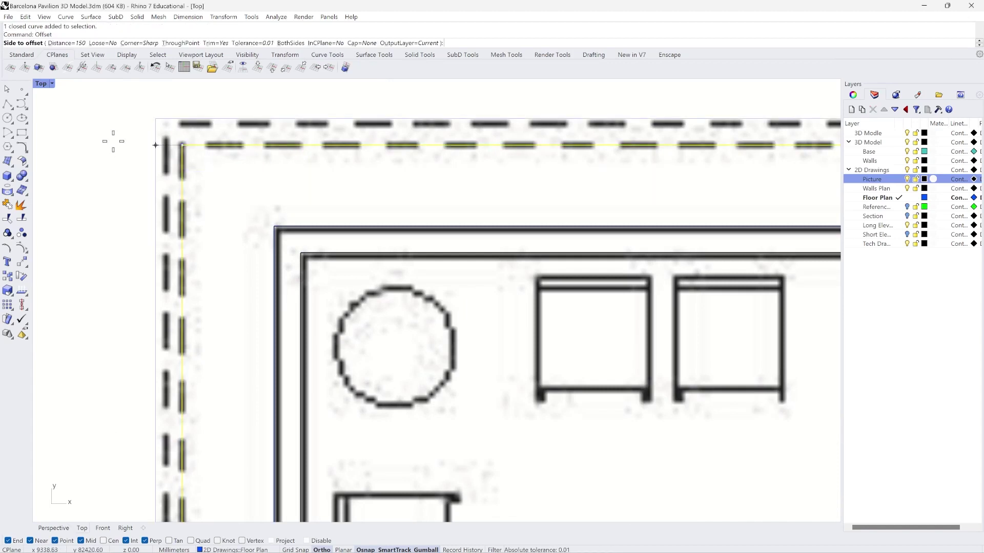
pyautogui.click(58, 43)
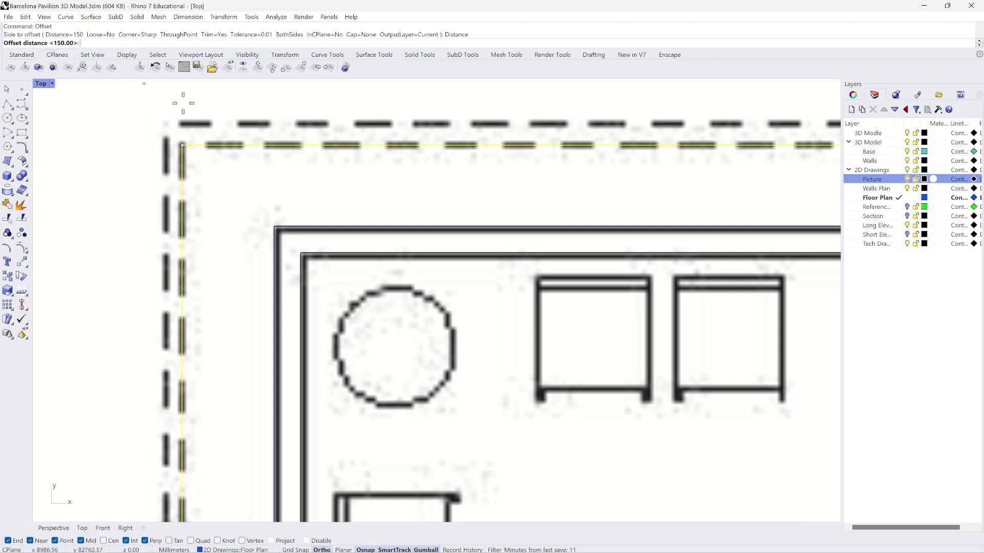
pyautogui.write('100')
pyautogui.press('Return')
pyautogui.click(216, 125)
pyautogui.scroll(-5, 113, 106)
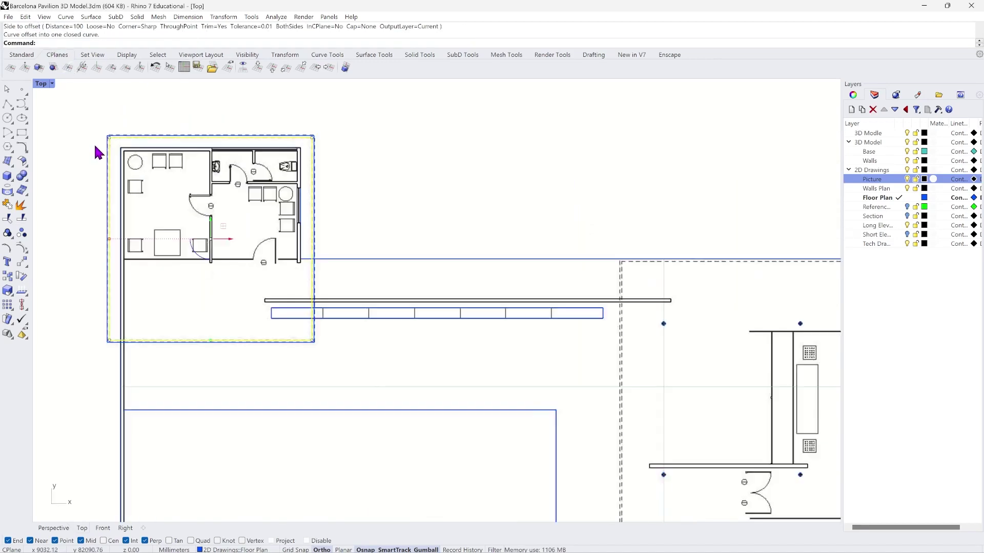
# Draw a rectangle along the outer dashed outline of the large roof over the main pavilion.
pyautogui.scroll(-3, 97, 152)
pyautogui.scroll(10, 81, 292)
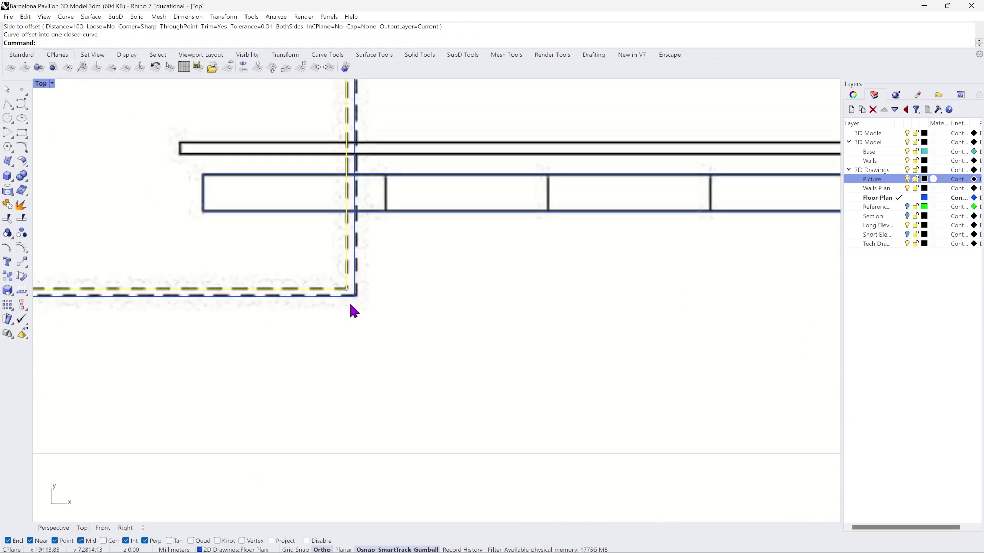
pyautogui.scroll(-3, 176, 300)
pyautogui.scroll(-2, 552, 393)
pyautogui.scroll(6, 552, 379)
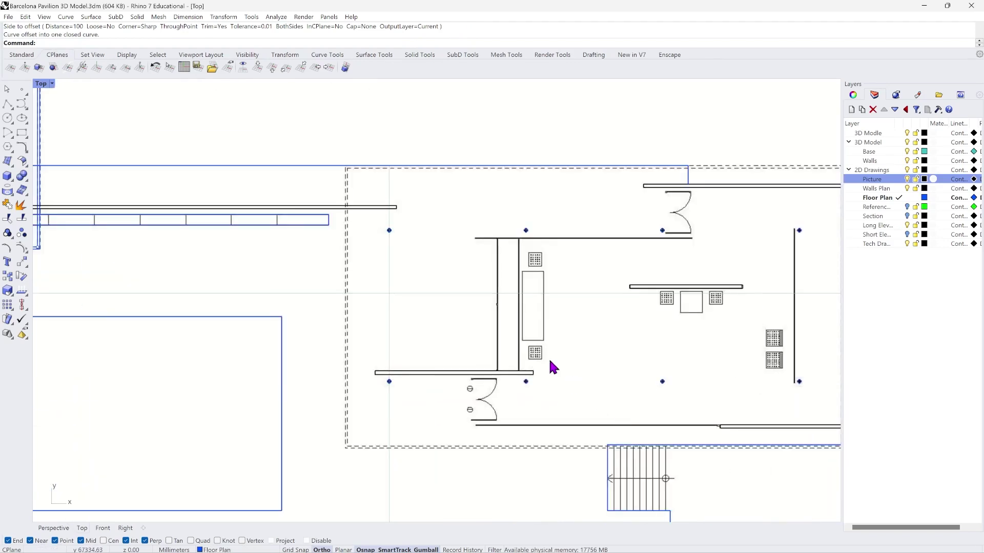
pyautogui.scroll(3, 369, 174)
pyautogui.click(22, 135)
pyautogui.scroll(2, 336, 188)
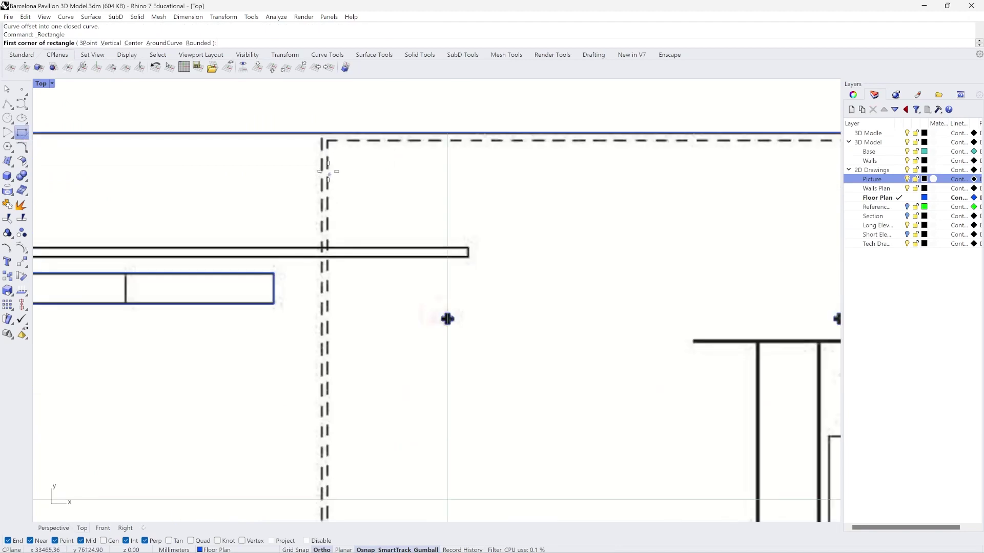
pyautogui.click(323, 134)
pyautogui.scroll(-4, 328, 153)
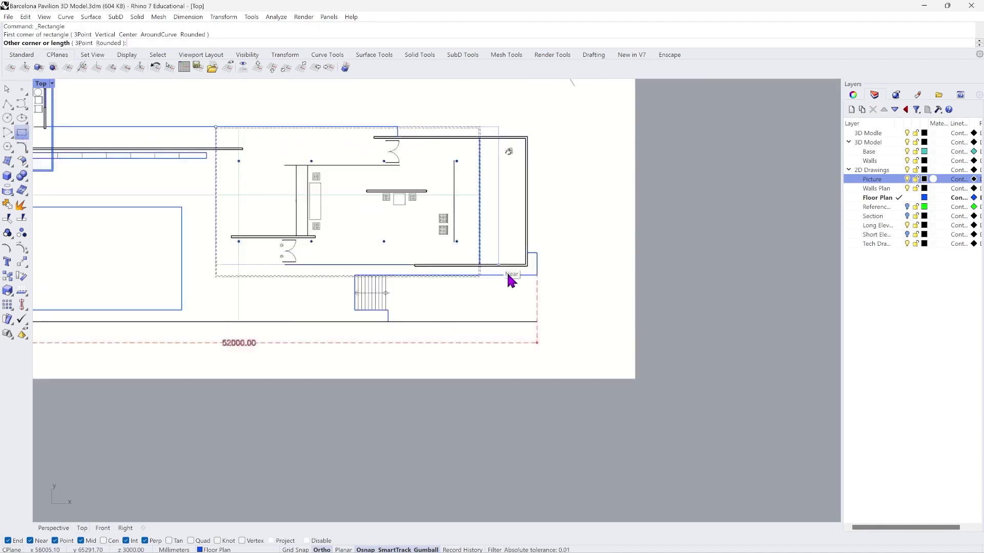
pyautogui.scroll(5, 505, 282)
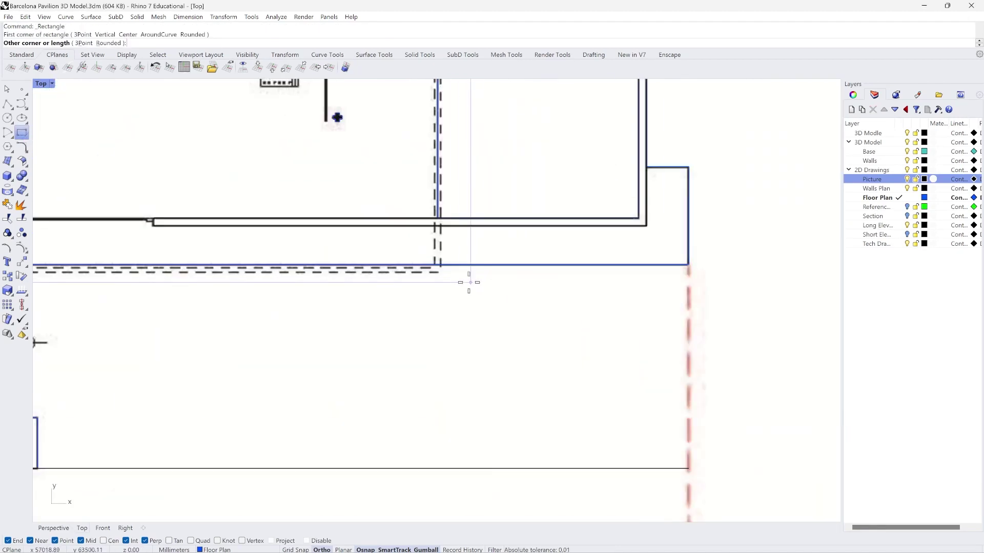
pyautogui.click(443, 275)
# Offset the large roof rectangle inward by 100 mm and clear the selection.
pyautogui.click(444, 277)
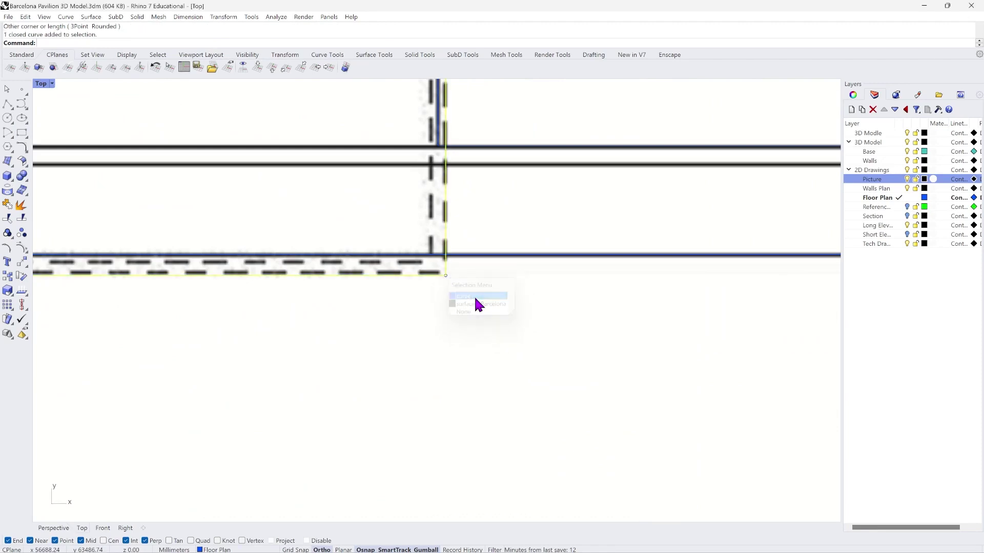
pyautogui.write('offset')
pyautogui.press('Return')
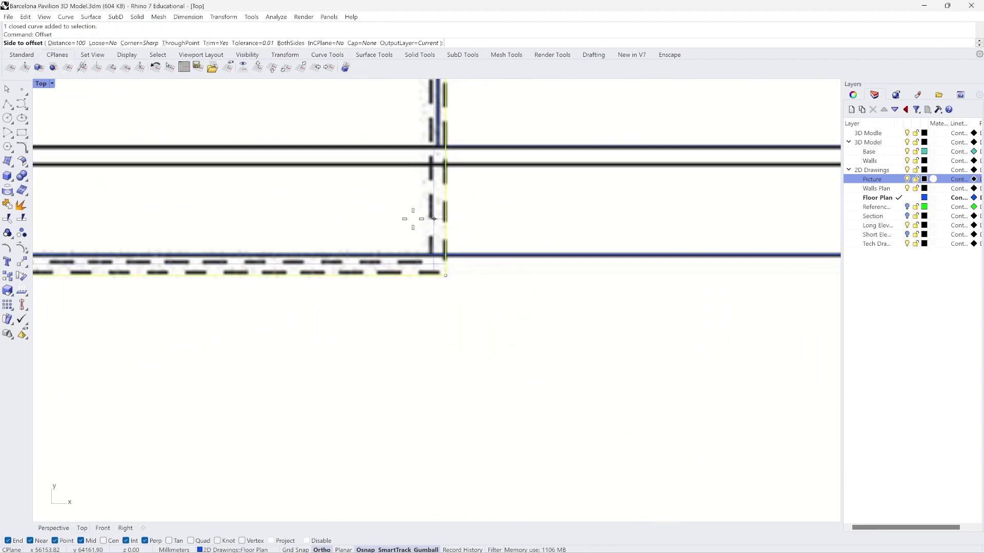
pyautogui.click(411, 214)
pyautogui.scroll(-5, 498, 297)
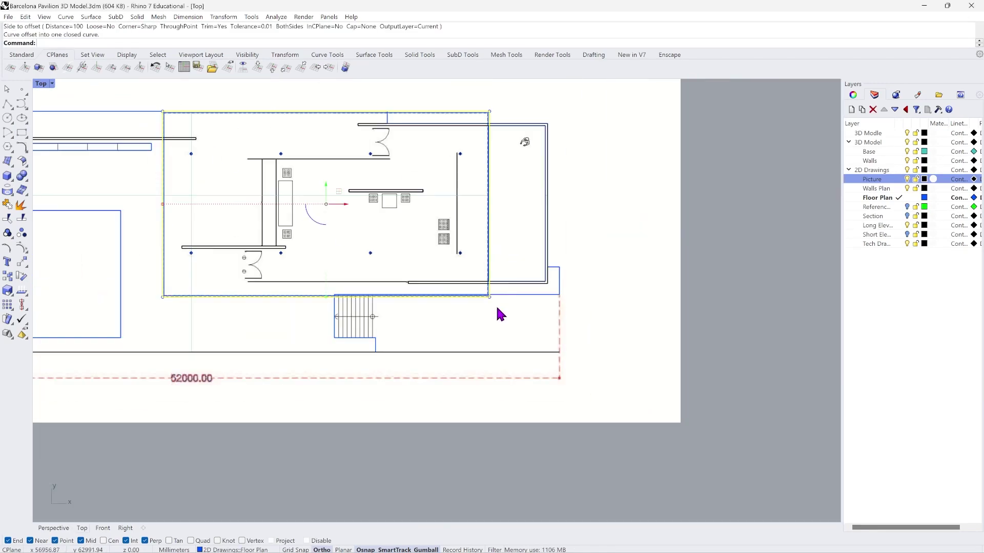
pyautogui.click(196, 209)
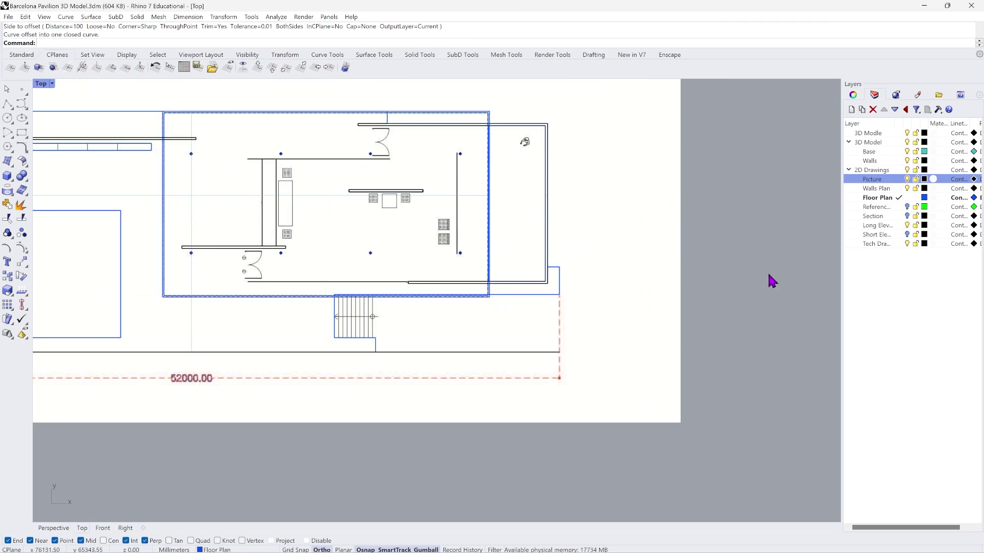
# Hide the Picture layer and switch to the Perspective view of the model.
pyautogui.click(908, 180)
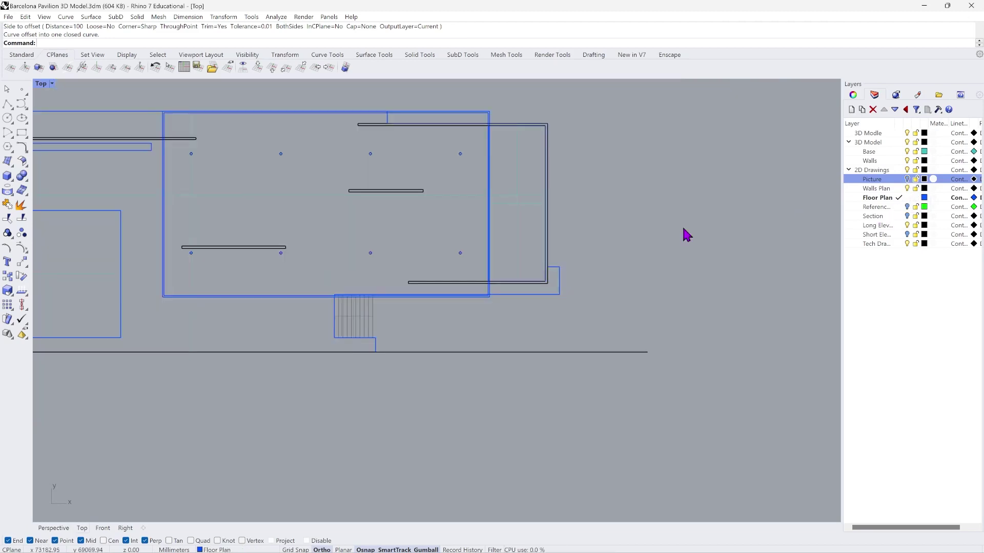
pyautogui.click(56, 529)
pyautogui.scroll(5, 323, 303)
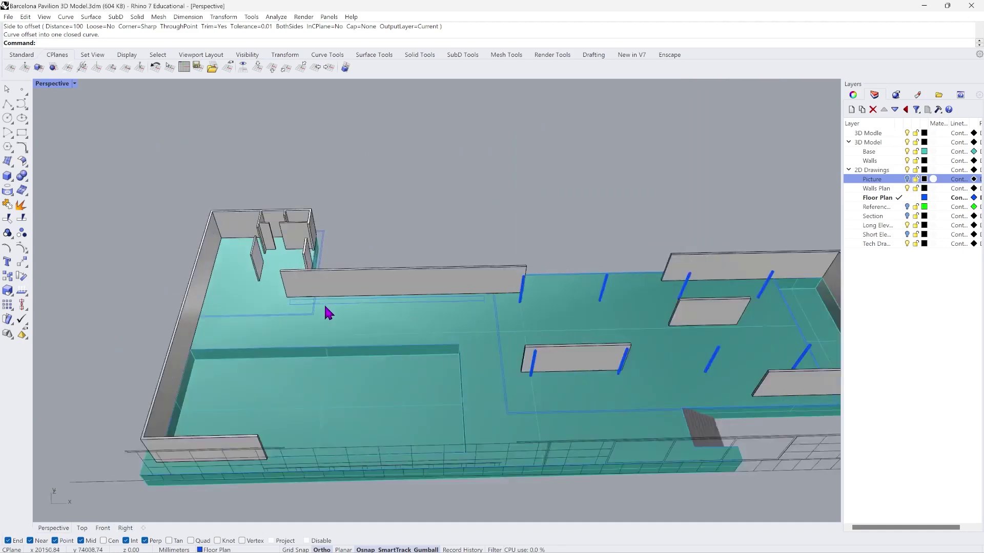
pyautogui.click(304, 322)
pyautogui.click(343, 351)
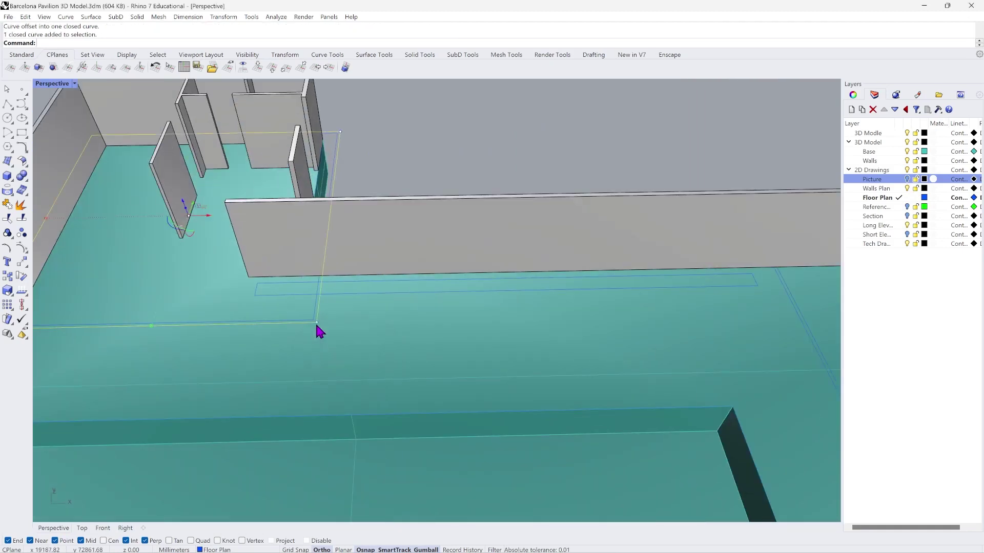
pyautogui.click(314, 321)
pyautogui.scroll(3, 394, 180)
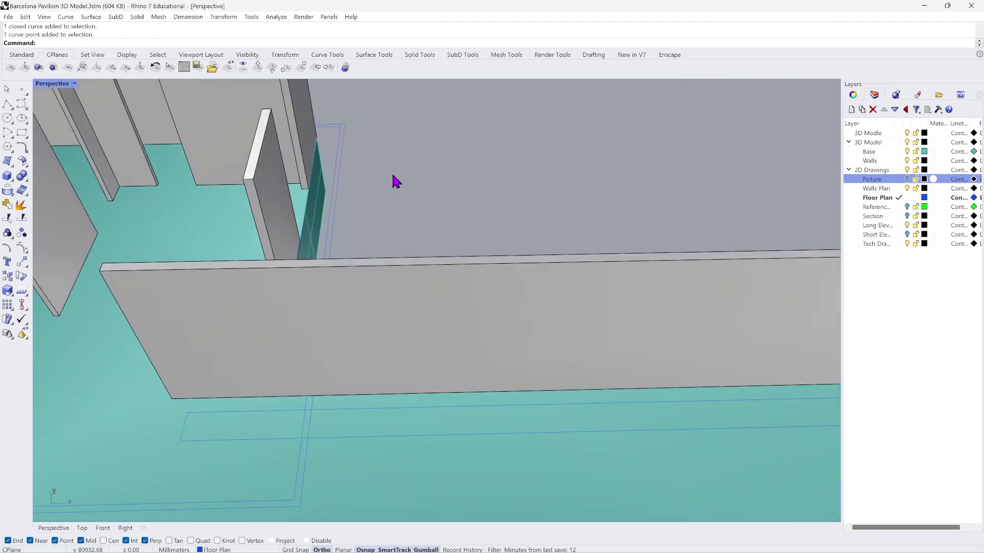
pyautogui.moveTo(326, 140); pyautogui.dragTo(325, 137)
pyautogui.click(423, 192)
# Select both small roof outlines at the corner projecting beyond the base.
pyautogui.scroll(-5, 357, 206)
pyautogui.moveTo(357, 206); pyautogui.dragTo(251, 183, button='right')
pyautogui.scroll(-2, 250, 183)
pyautogui.scroll(2, 471, 252)
pyautogui.moveTo(471, 251); pyautogui.dragTo(532, 259, button='right')
pyautogui.scroll(5, 478, 226)
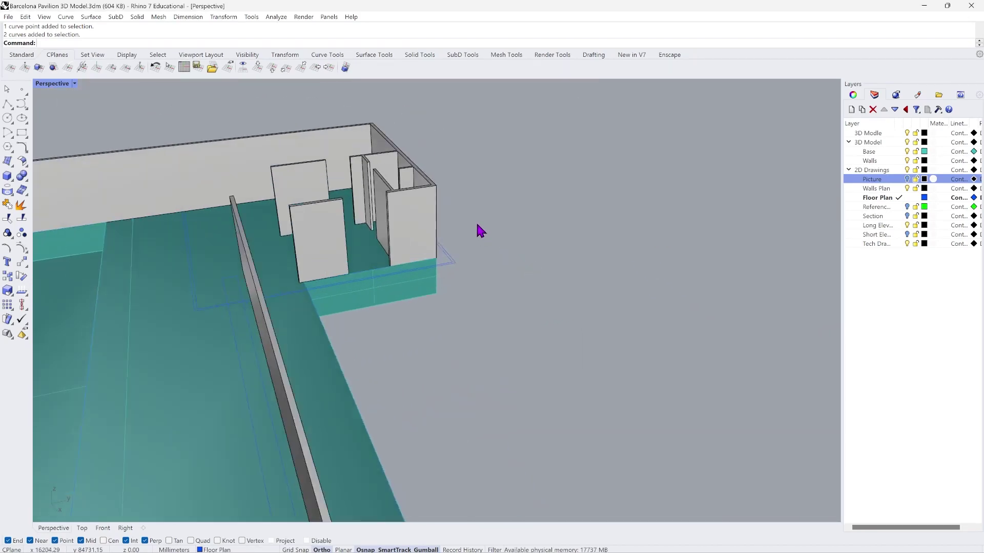
pyautogui.moveTo(444, 281)
pyautogui.mouseDown(button='right')
pyautogui.moveTo(487, 274)
pyautogui.moveTo(424, 286)
pyautogui.moveTo(417, 268)
pyautogui.moveTo(379, 287)
pyautogui.moveTo(432, 287)
pyautogui.mouseUp(button='right')
pyautogui.scroll(3, 391, 260)
pyautogui.scroll(-3, 393, 260)
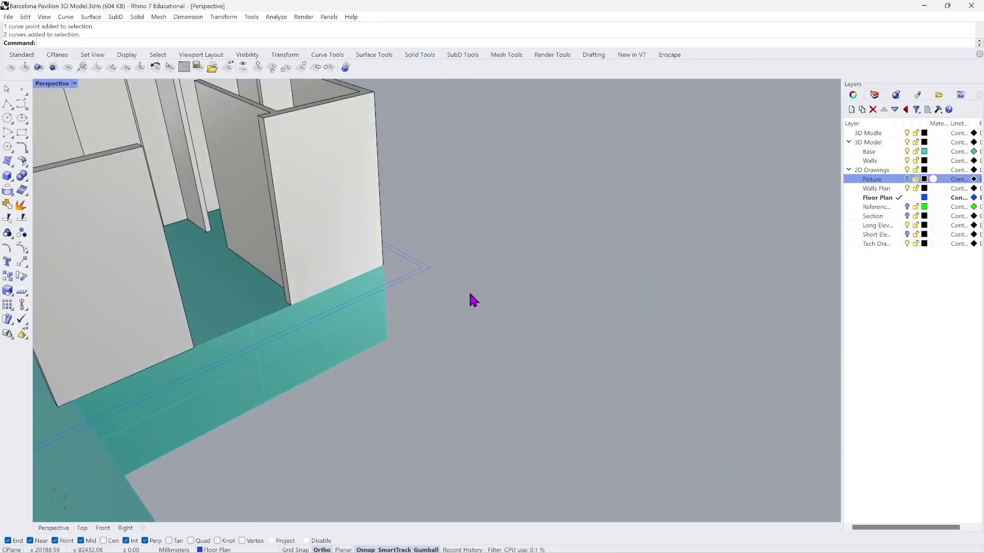
pyautogui.scroll(3, 388, 221)
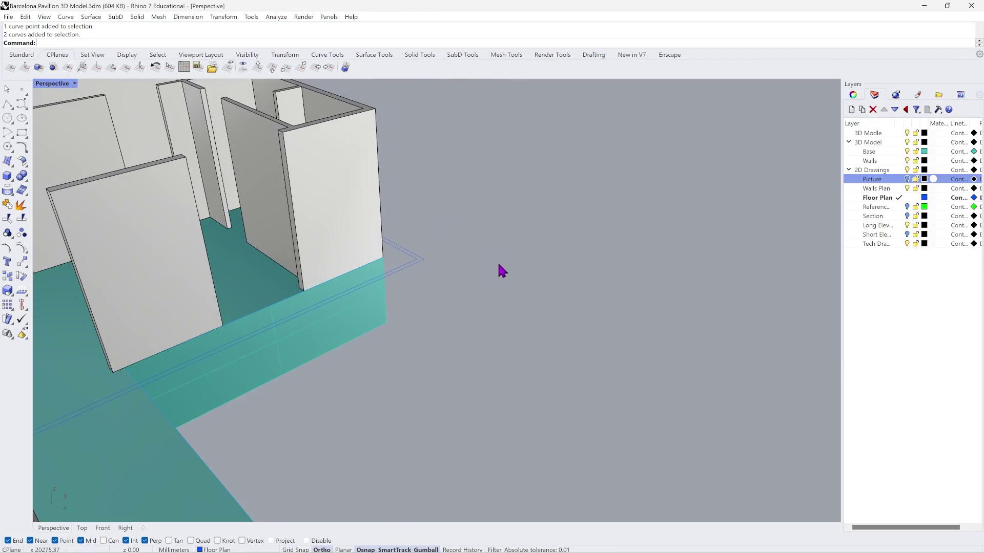
pyautogui.moveTo(398, 239); pyautogui.dragTo(398, 242)
# Add both large roof outlines to the selection.
pyautogui.scroll(-3, 398, 243)
pyautogui.moveTo(398, 246); pyautogui.dragTo(441, 294, button='right')
pyautogui.scroll(-5, 280, 292)
pyautogui.scroll(2, 707, 342)
pyautogui.scroll(4, 434, 426)
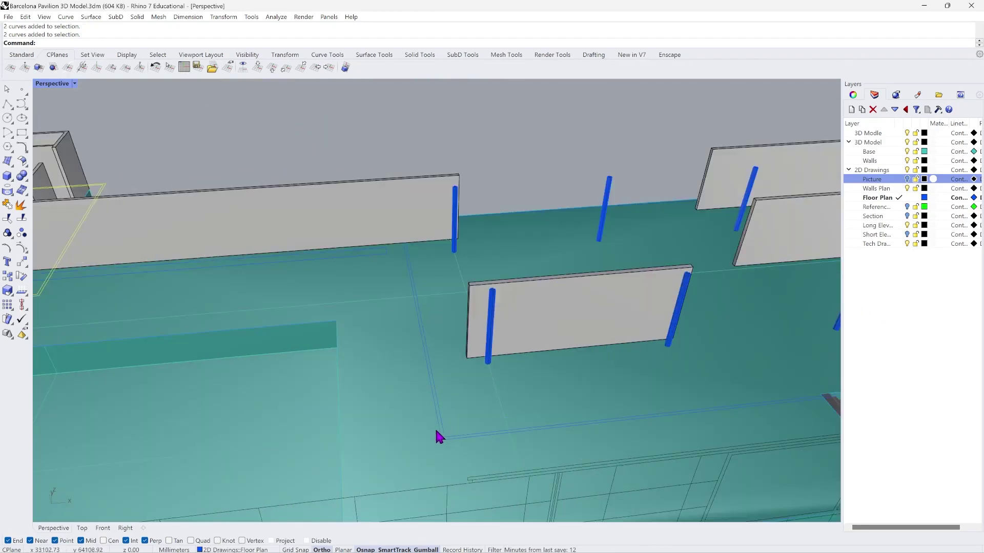
pyautogui.scroll(2, 446, 430)
pyautogui.click(444, 433)
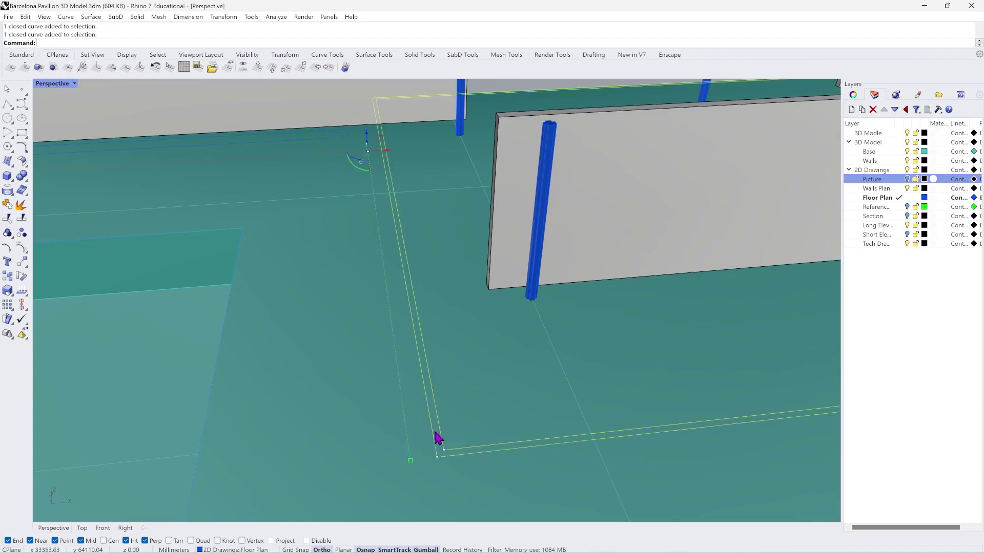
# Try to raise the four selected roof outlines vertically by 2000 mm, and undo the move.
pyautogui.scroll(-3, 444, 433)
pyautogui.scroll(10, 431, 352)
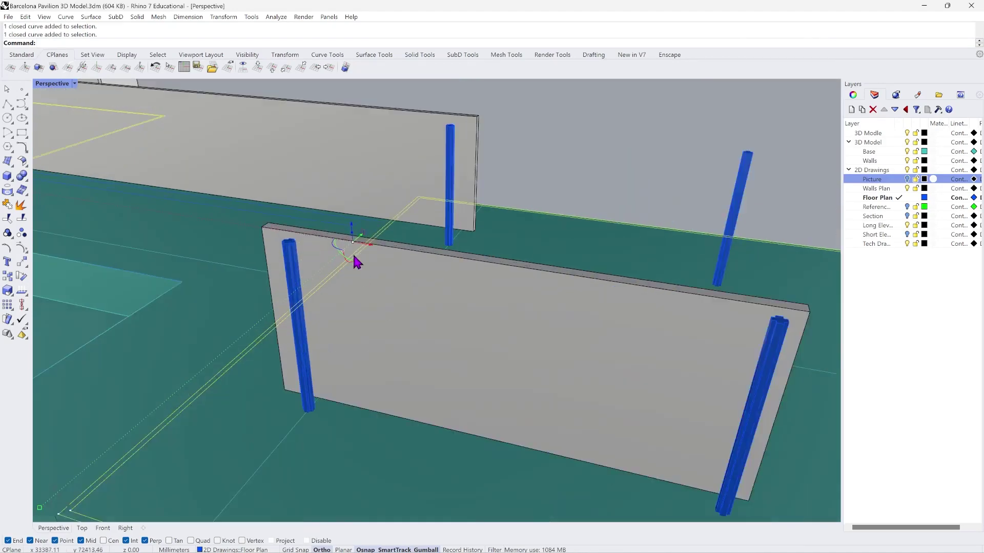
pyautogui.scroll(-3, 350, 245)
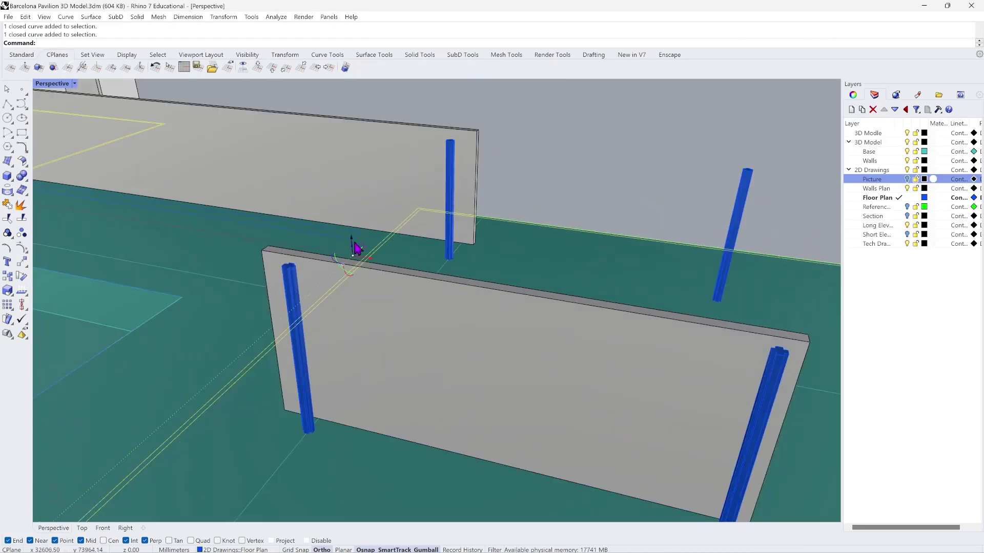
pyautogui.scroll(6, 379, 247)
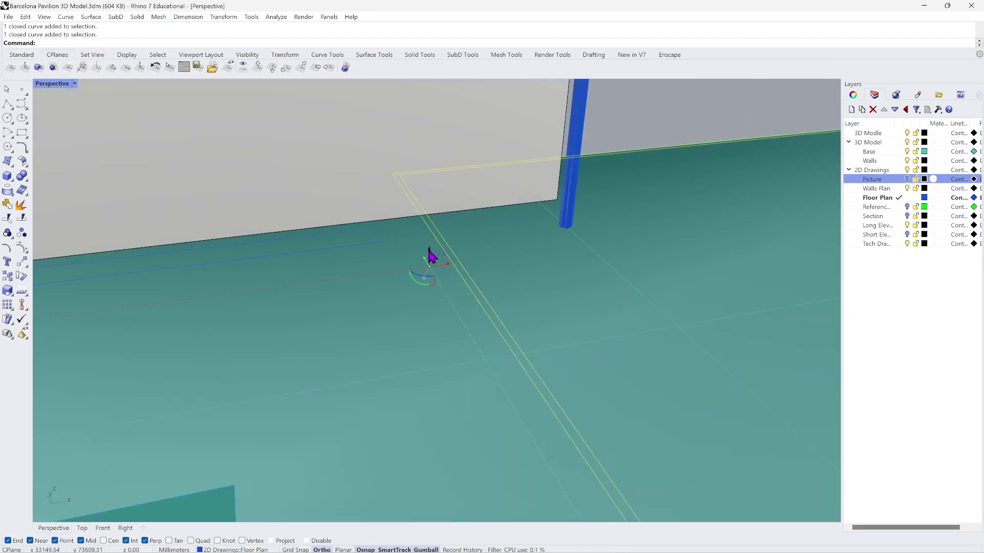
pyautogui.click(430, 256)
pyautogui.scroll(-3, 477, 333)
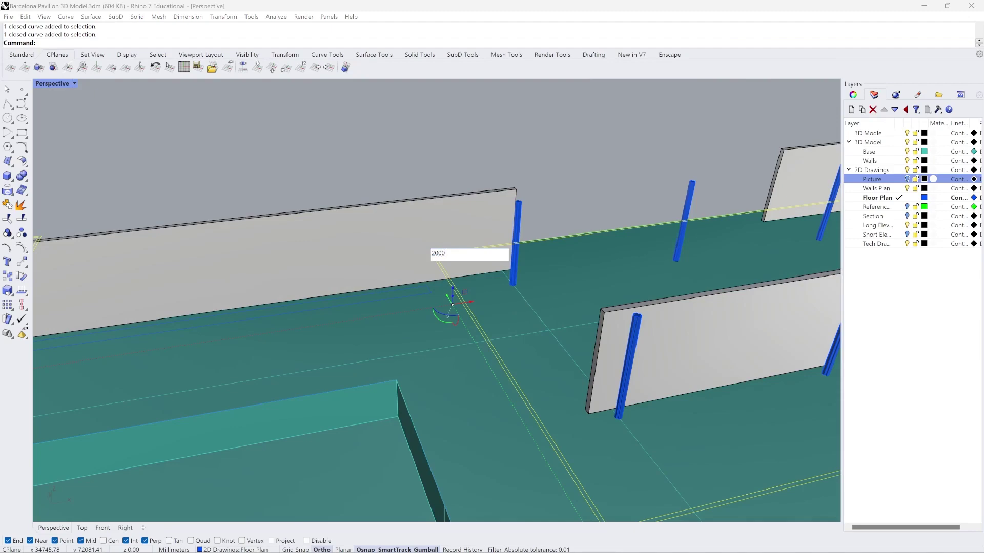
pyautogui.press('Return')
pyautogui.moveTo(518, 321); pyautogui.dragTo(559, 246, button='right')
pyautogui.hotkey('ctrl', 'z')
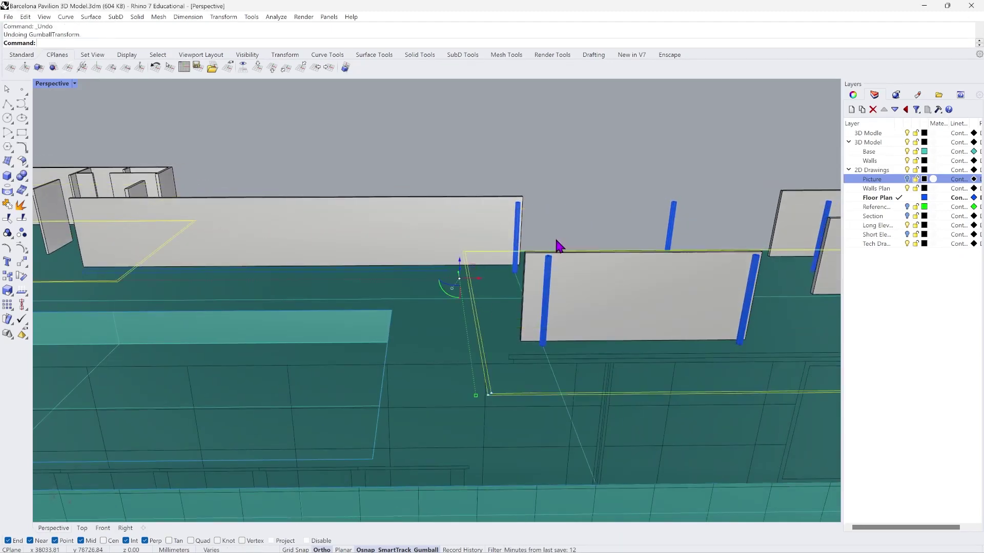
# Align all four roof outlines in Z only, relative to World, with SetPt at the top corner of the end wall.
pyautogui.moveTo(505, 294); pyautogui.dragTo(212, 302, button='right')
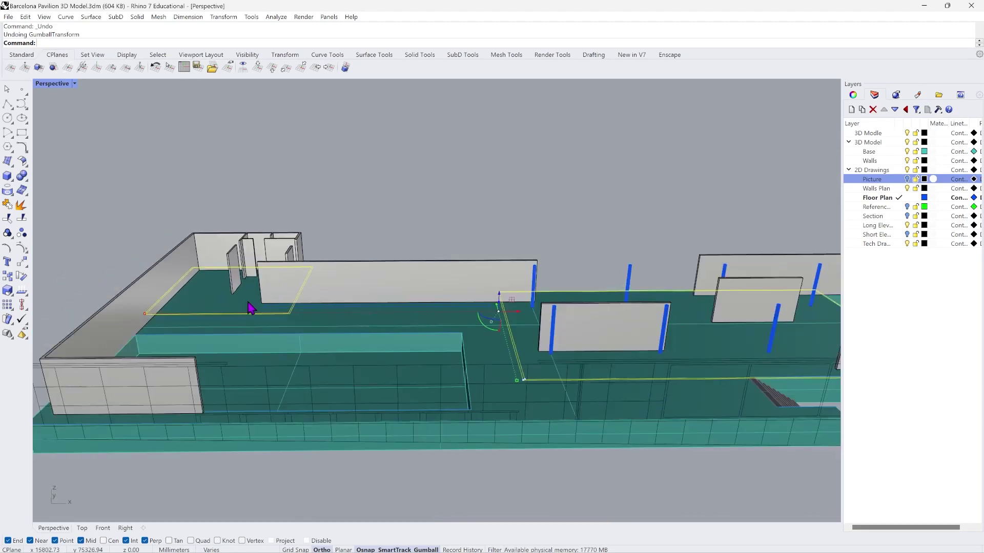
pyautogui.scroll(3, 251, 308)
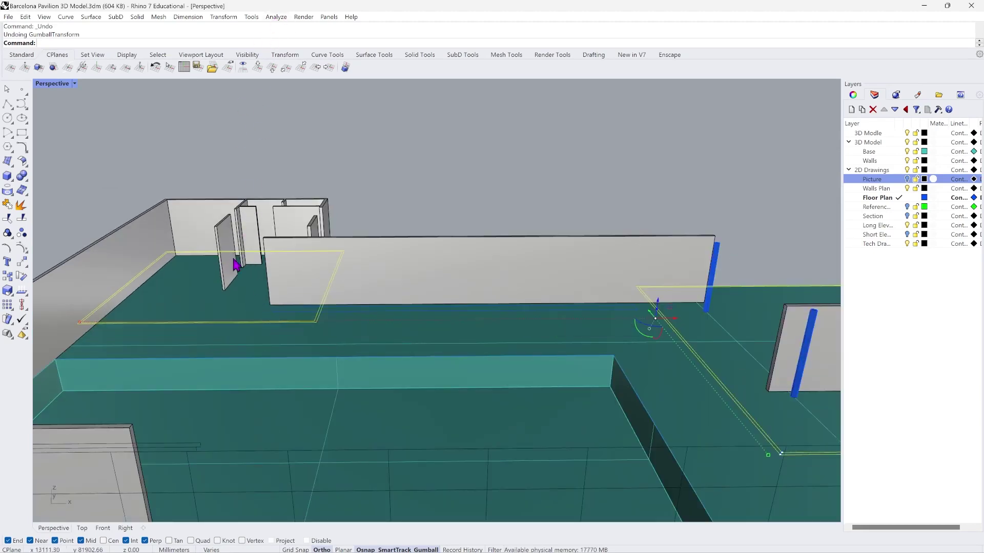
pyautogui.scroll(2, 235, 263)
pyautogui.scroll(-2, 226, 264)
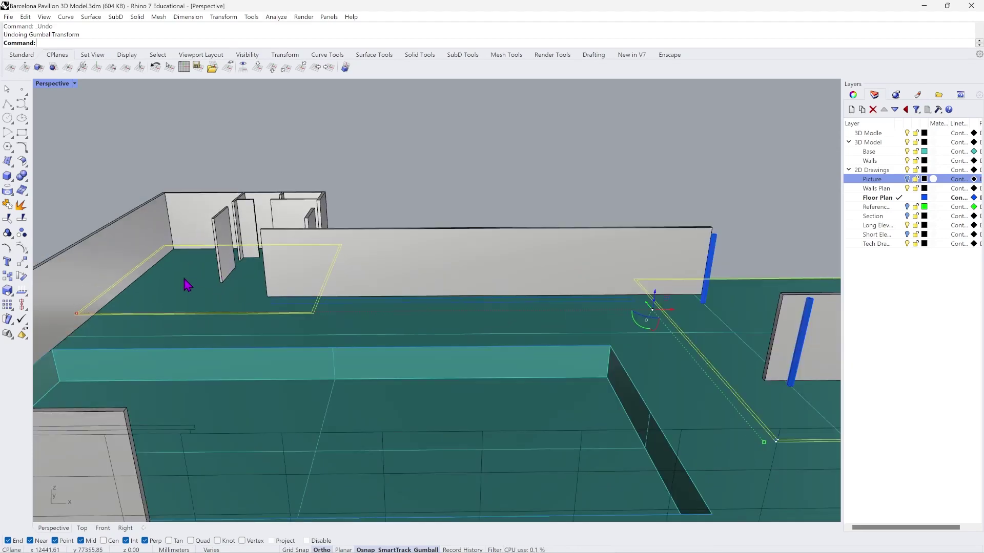
pyautogui.scroll(-5, 257, 308)
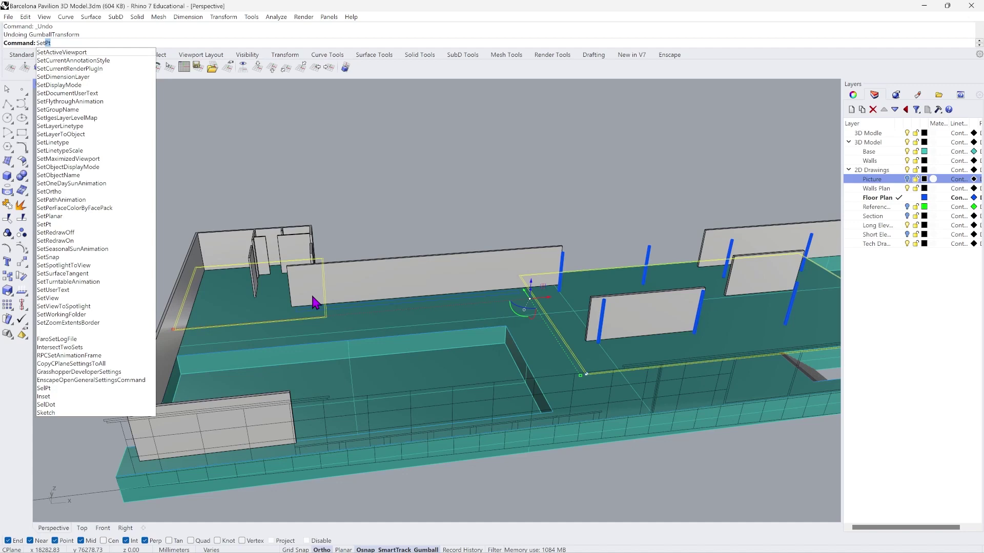
pyautogui.press('Return')
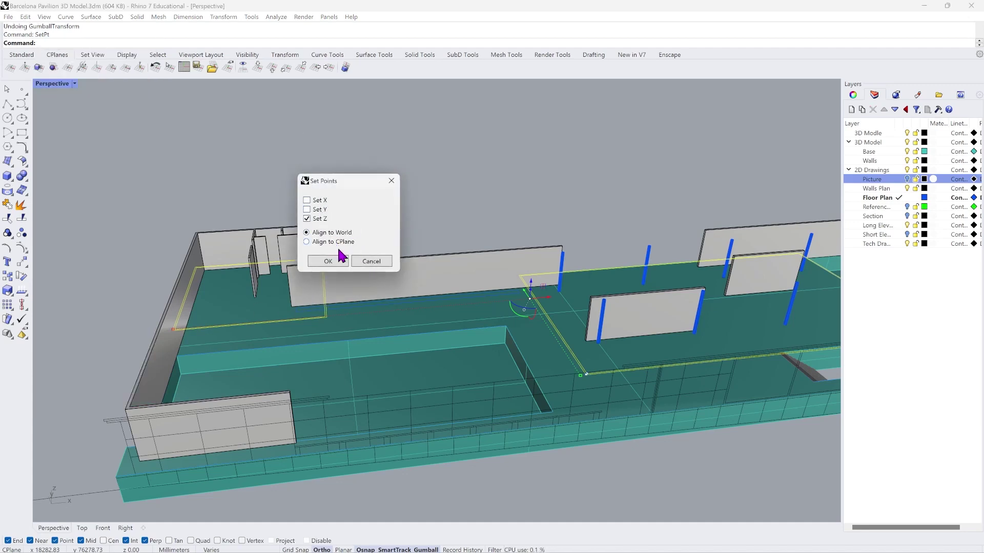
pyautogui.click(328, 261)
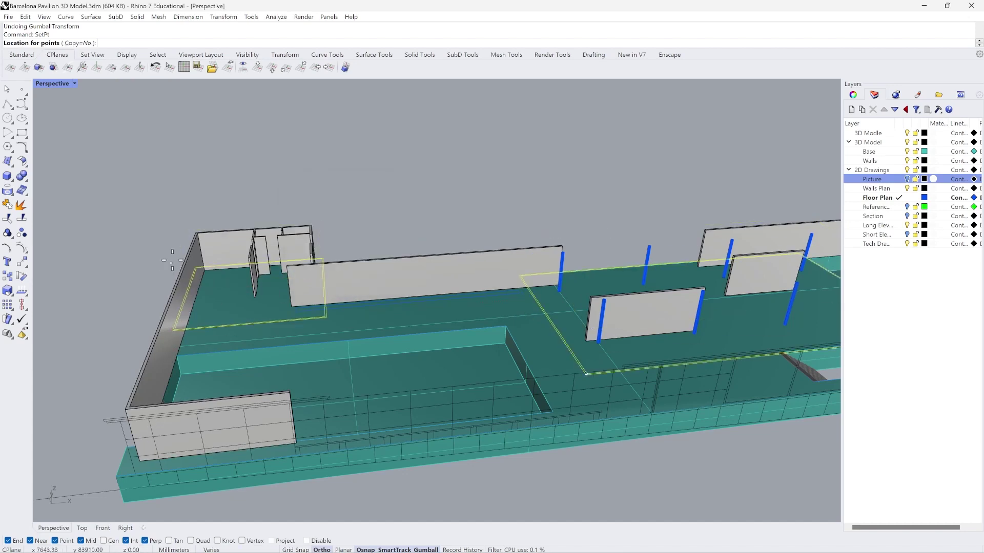
pyautogui.scroll(5, 190, 244)
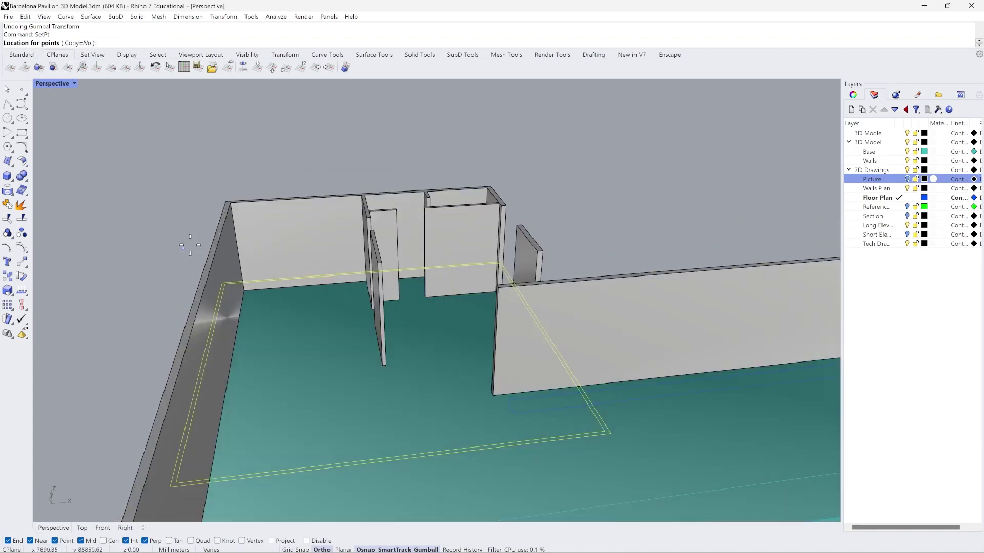
pyautogui.click(226, 202)
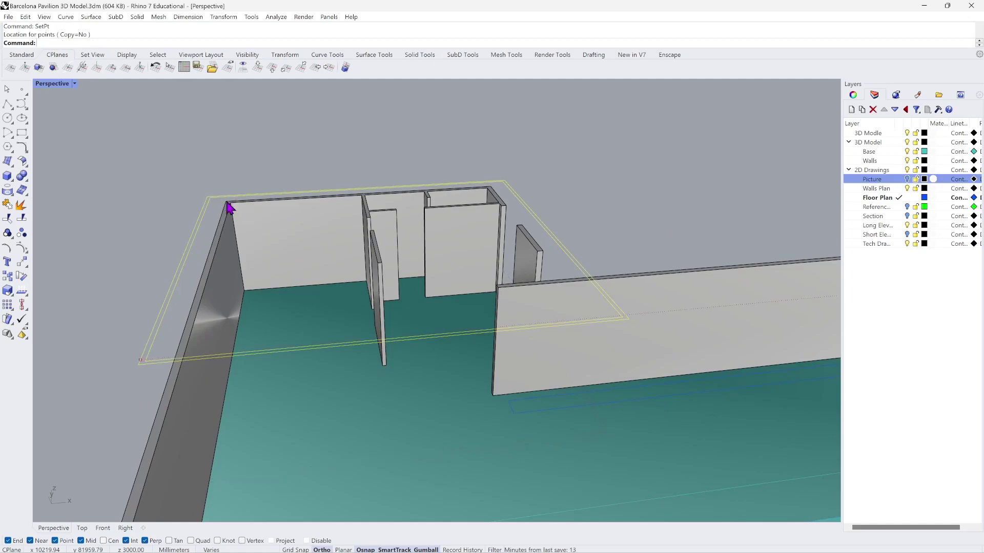
# Select the inner outline of the small roof and the inner outline of the large roof.
pyautogui.scroll(-5, 226, 211)
pyautogui.moveTo(344, 262); pyautogui.dragTo(329, 248, button='right')
pyautogui.scroll(4, 227, 212)
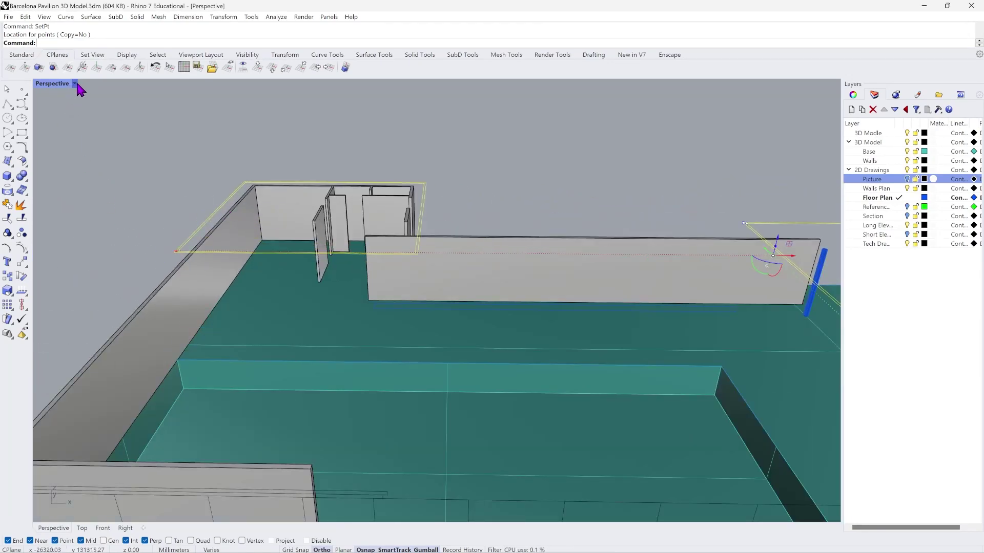
pyautogui.moveTo(76, 90); pyautogui.dragTo(143, 334, button='right')
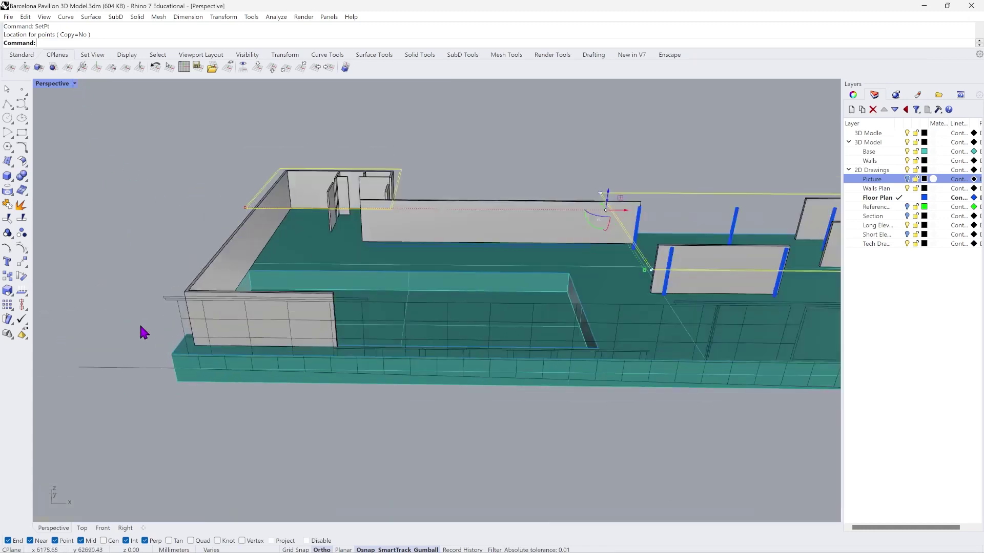
pyautogui.scroll(5, 154, 307)
pyautogui.scroll(4, 173, 277)
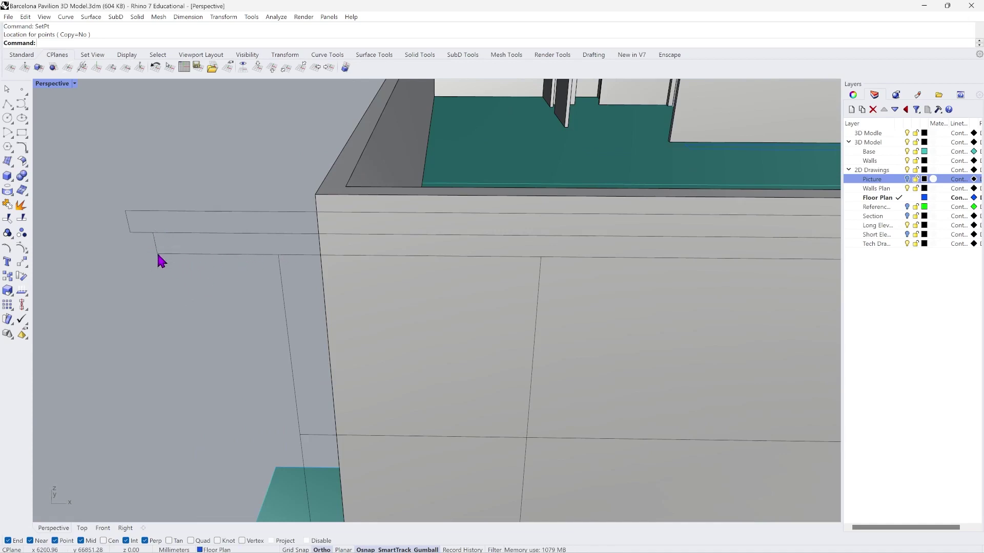
pyautogui.scroll(-5, 158, 262)
pyautogui.scroll(8, 292, 164)
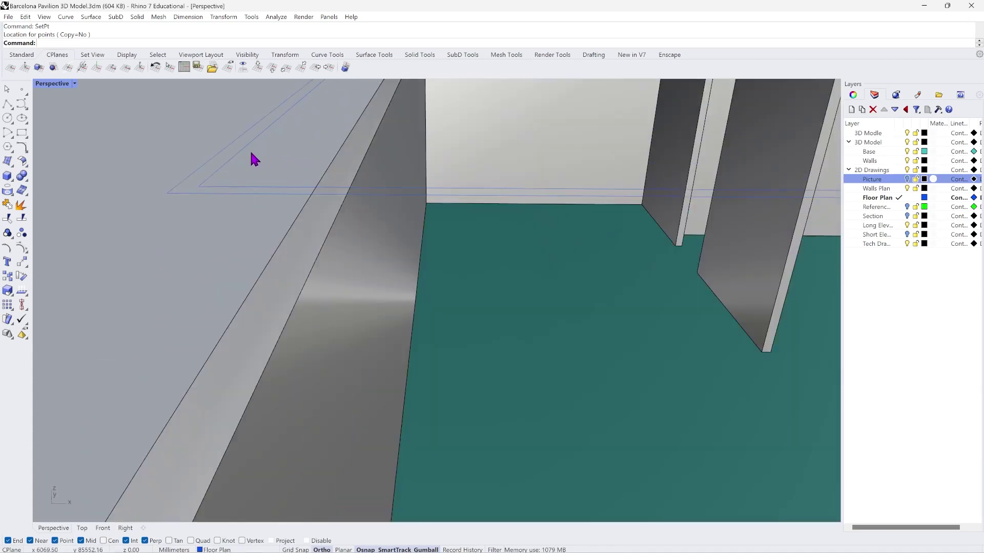
pyautogui.click(231, 174)
pyautogui.scroll(-4, 254, 177)
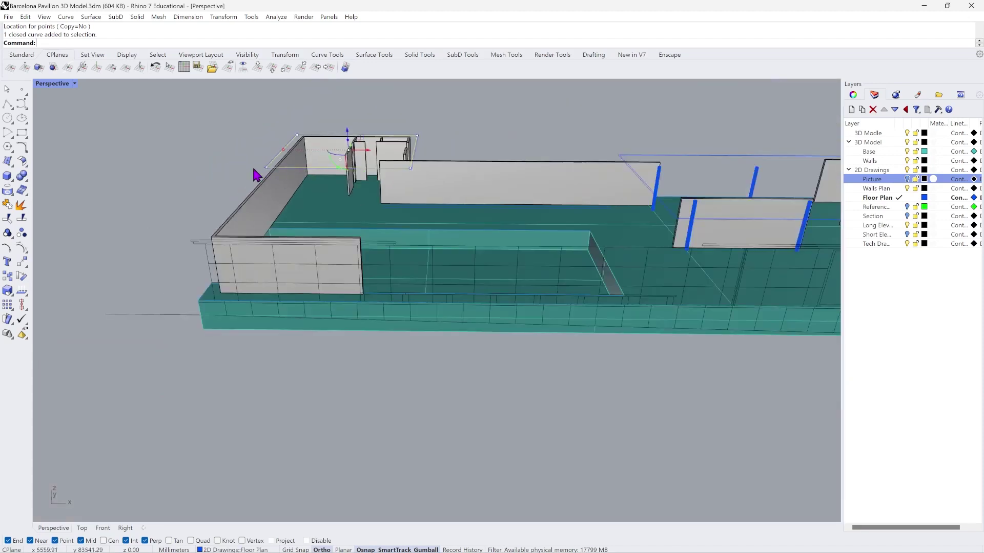
pyautogui.scroll(3, 114, 313)
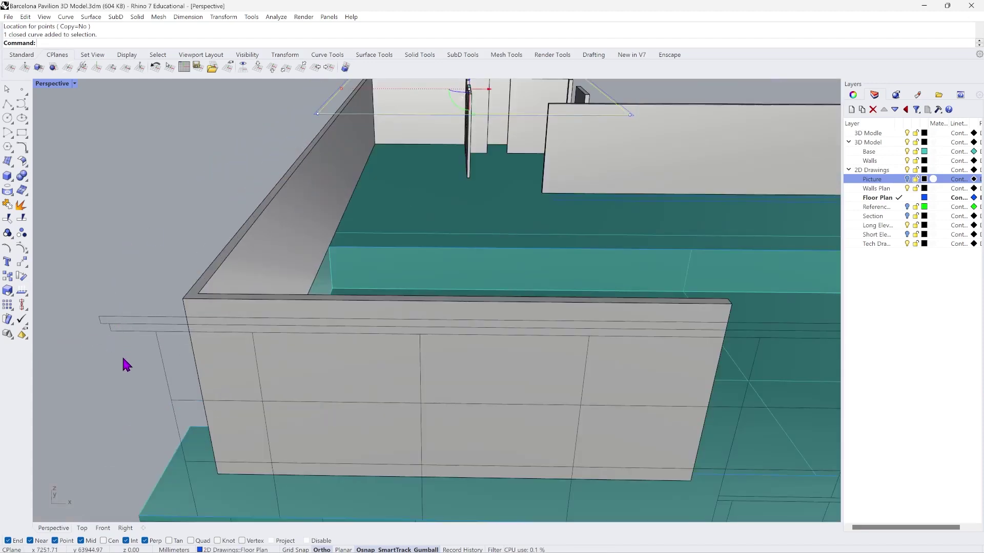
pyautogui.scroll(-2, 248, 241)
pyautogui.scroll(4, 317, 178)
pyautogui.scroll(2, 307, 164)
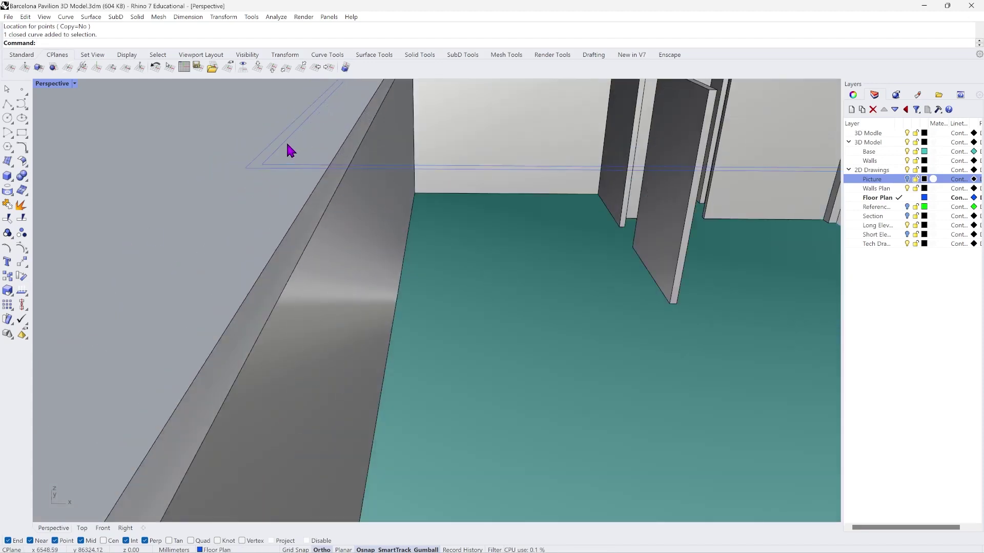
pyautogui.click(286, 141)
pyautogui.scroll(-6, 214, 189)
pyautogui.scroll(5, 517, 197)
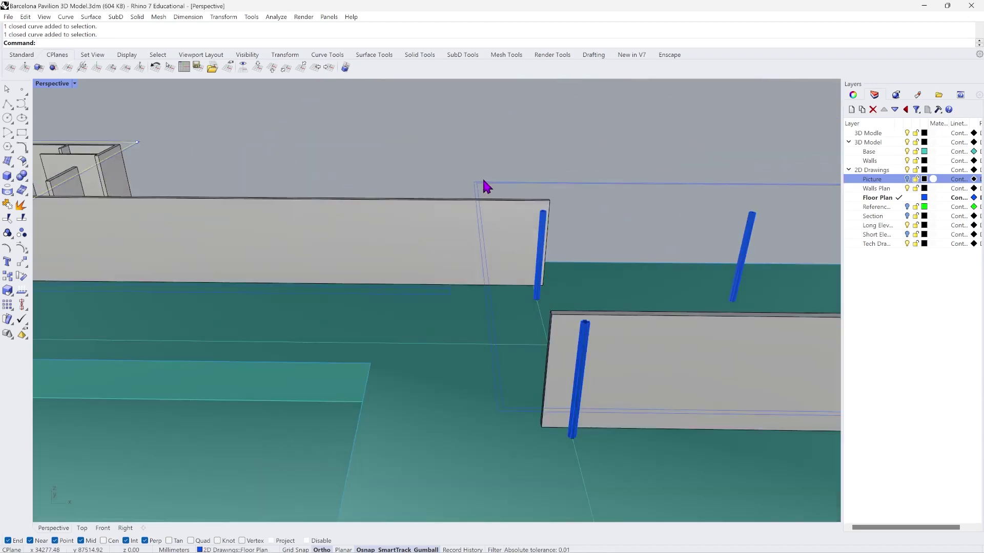
pyautogui.scroll(-3, 538, 219)
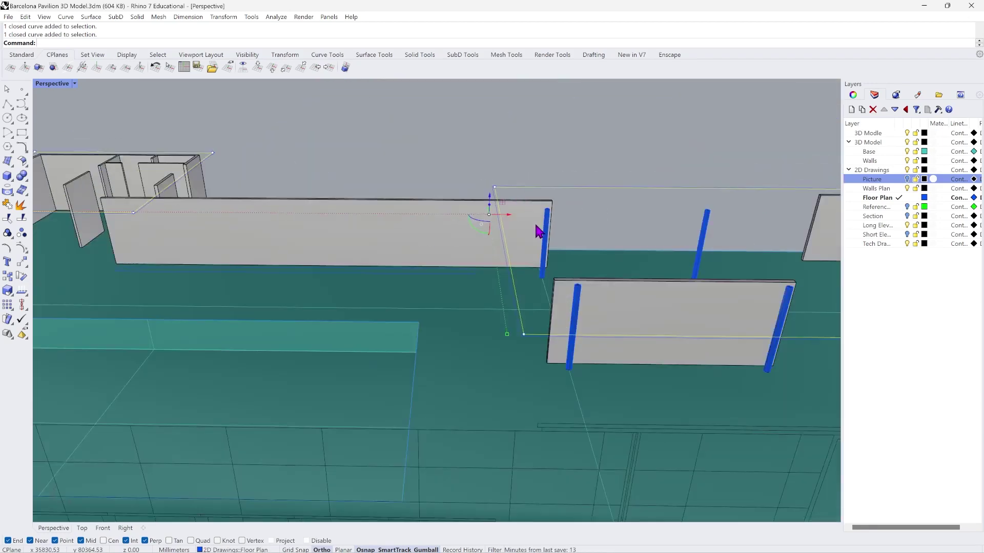
# Extrude the two inner roof outlines straight up as 100 mm solids, matching the lower roof tier on the elevation drawing.
pyautogui.scroll(-3, 220, 226)
pyautogui.scroll(2, 224, 226)
pyautogui.scroll(-1, 233, 276)
pyautogui.scroll(2, 92, 351)
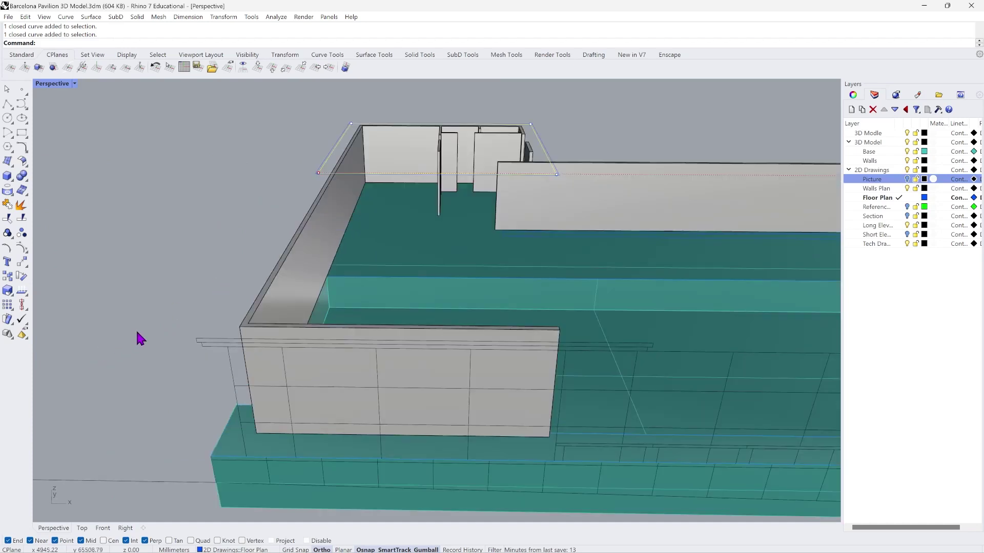
pyautogui.click(137, 17)
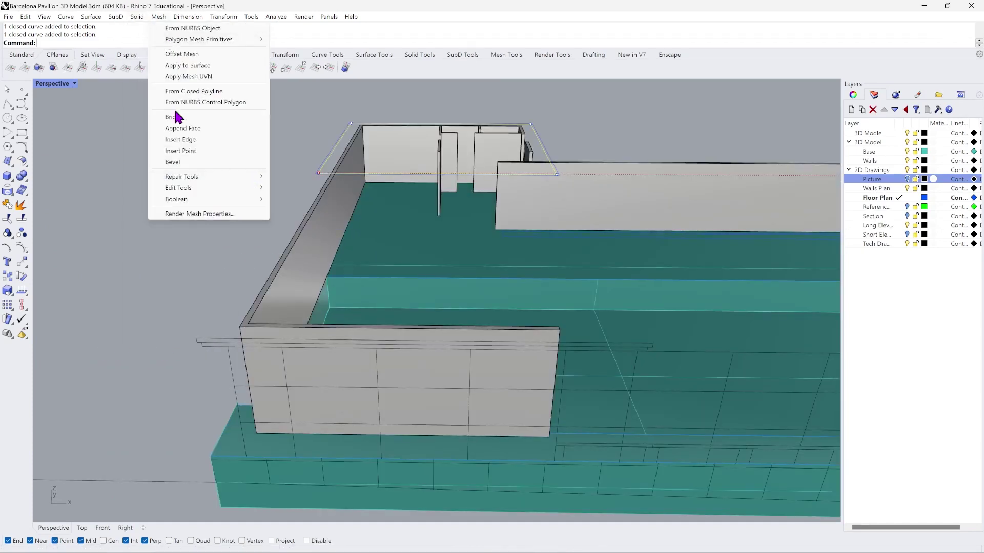
pyautogui.moveTo(222, 198)
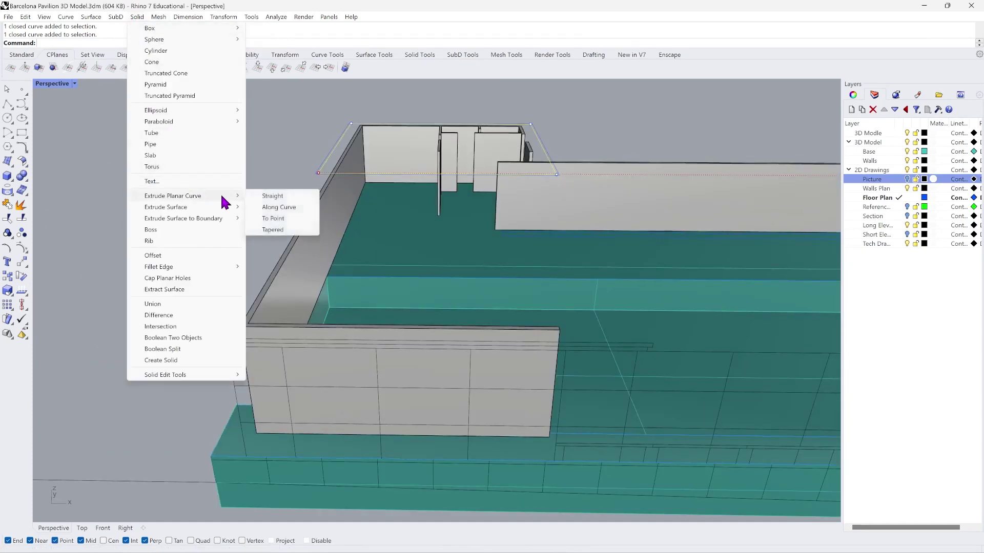
pyautogui.click(258, 195)
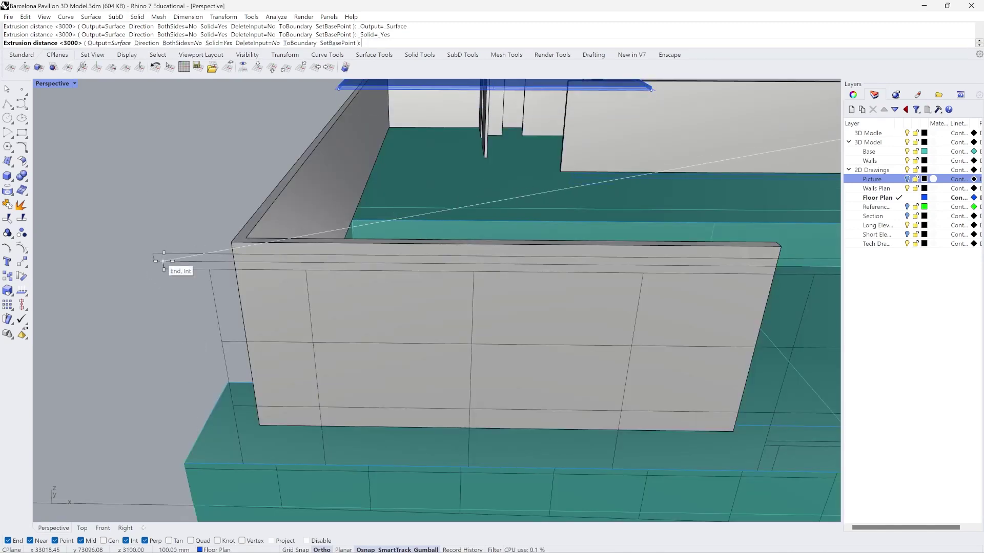
pyautogui.click(163, 261)
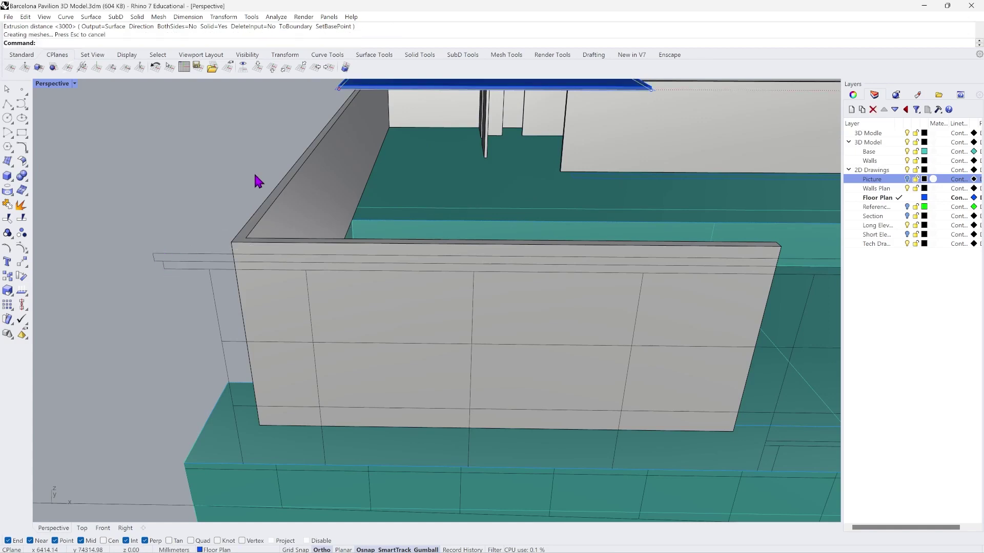
# Select the outer outlines of the small and large roofs around the extruded slabs.
pyautogui.scroll(-5, 300, 91)
pyautogui.scroll(3, 223, 215)
pyautogui.scroll(-5, 235, 222)
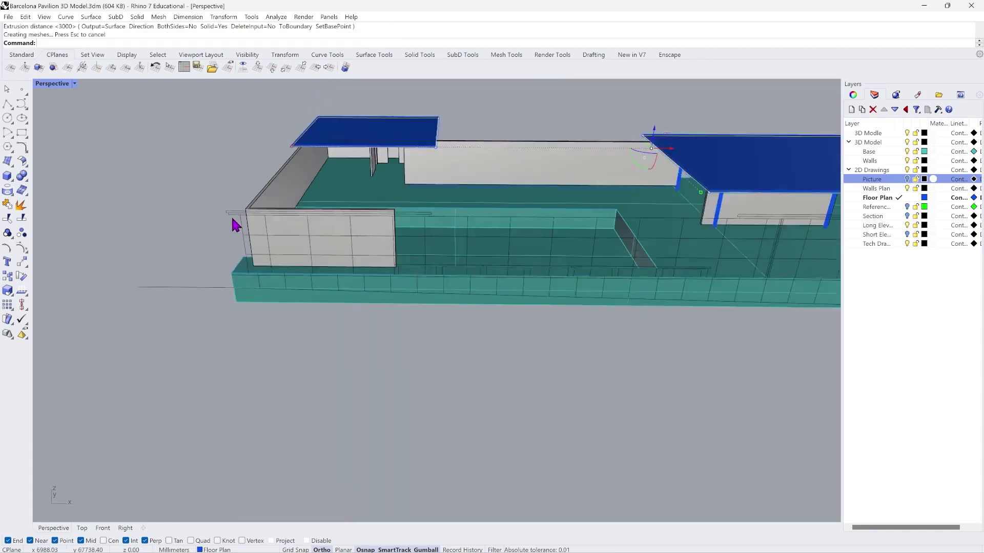
pyautogui.scroll(8, 268, 145)
pyautogui.scroll(4, 309, 306)
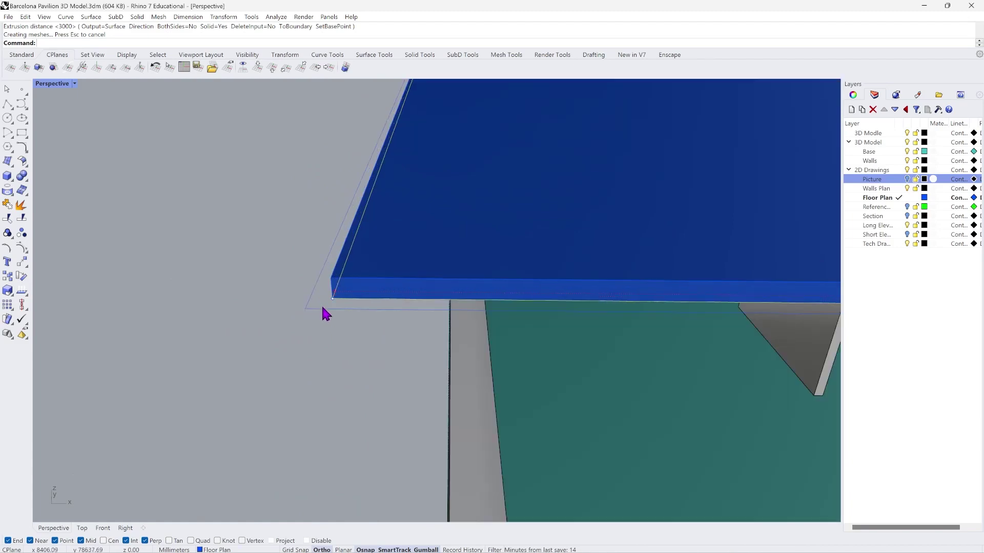
pyautogui.click(323, 306)
pyautogui.scroll(2, 338, 302)
pyautogui.scroll(-6, 281, 300)
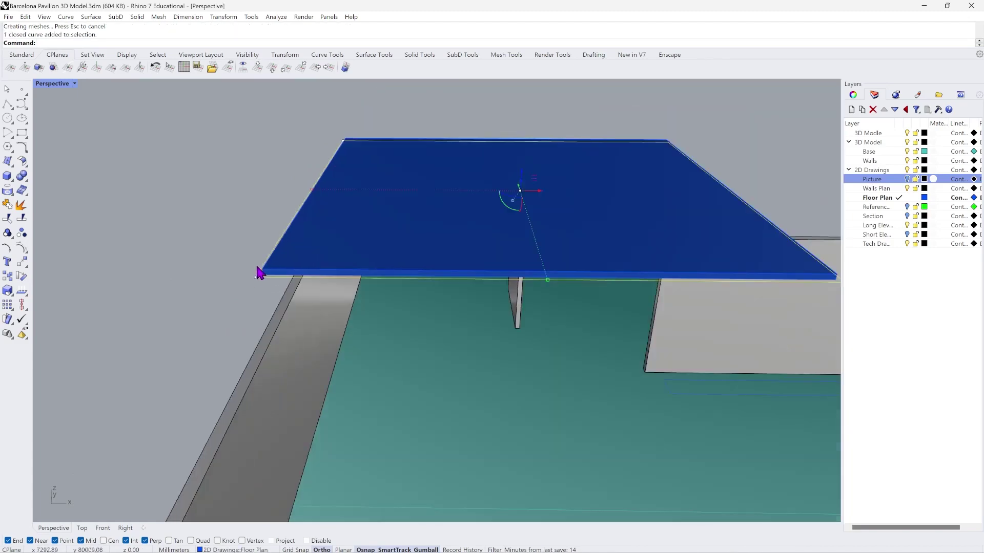
pyautogui.scroll(6, 321, 229)
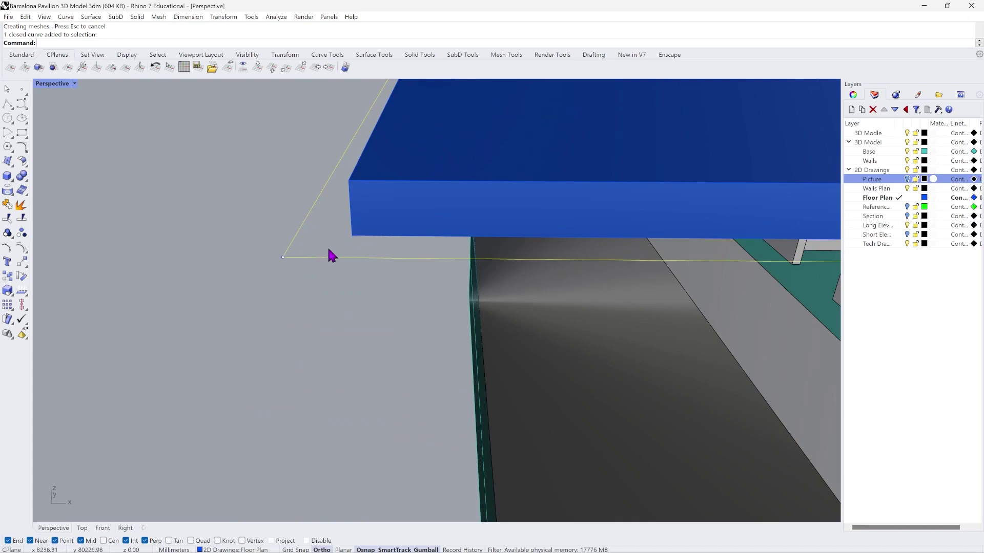
pyautogui.scroll(-3, 332, 241)
pyautogui.scroll(-2, 328, 251)
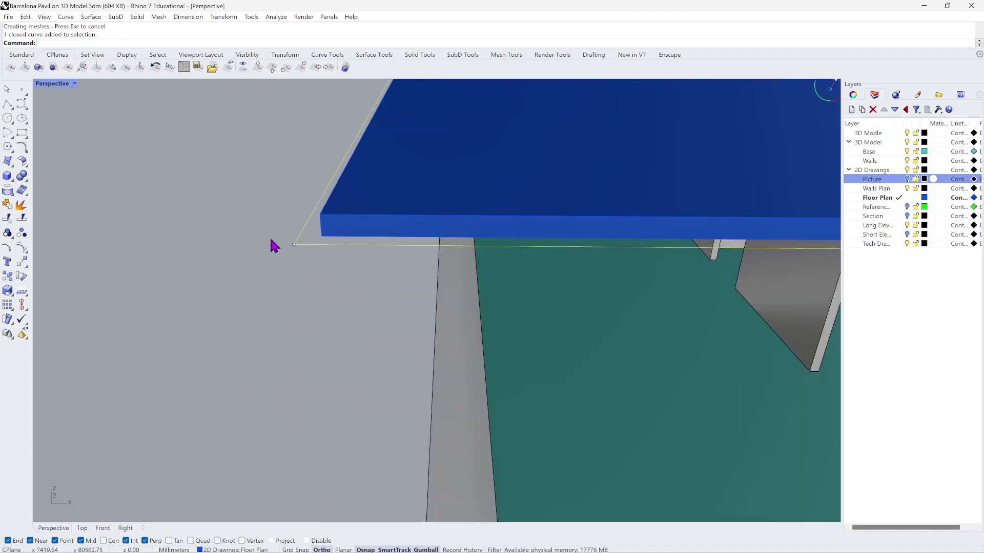
pyautogui.scroll(-5, 177, 248)
pyautogui.scroll(8, 536, 211)
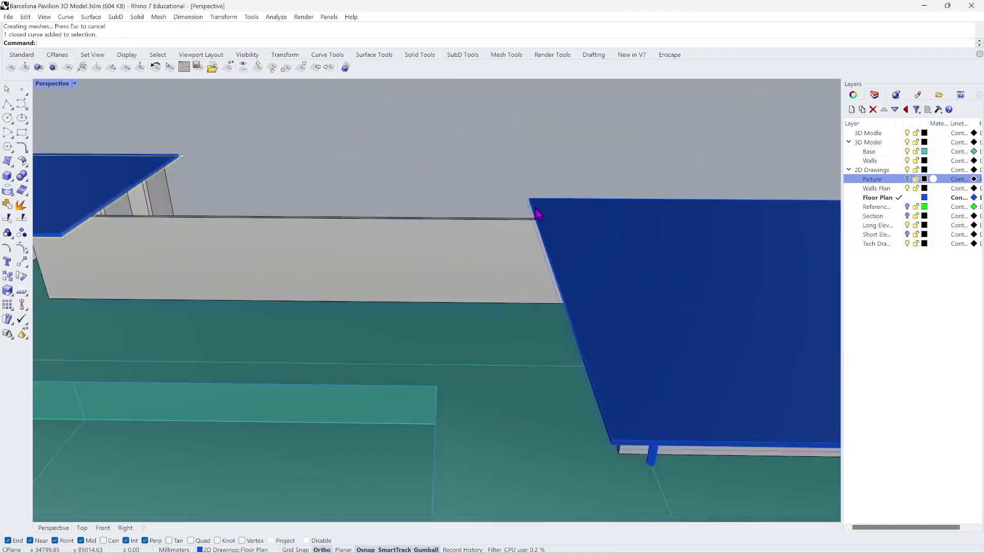
pyautogui.click(528, 210)
pyautogui.scroll(2, 537, 209)
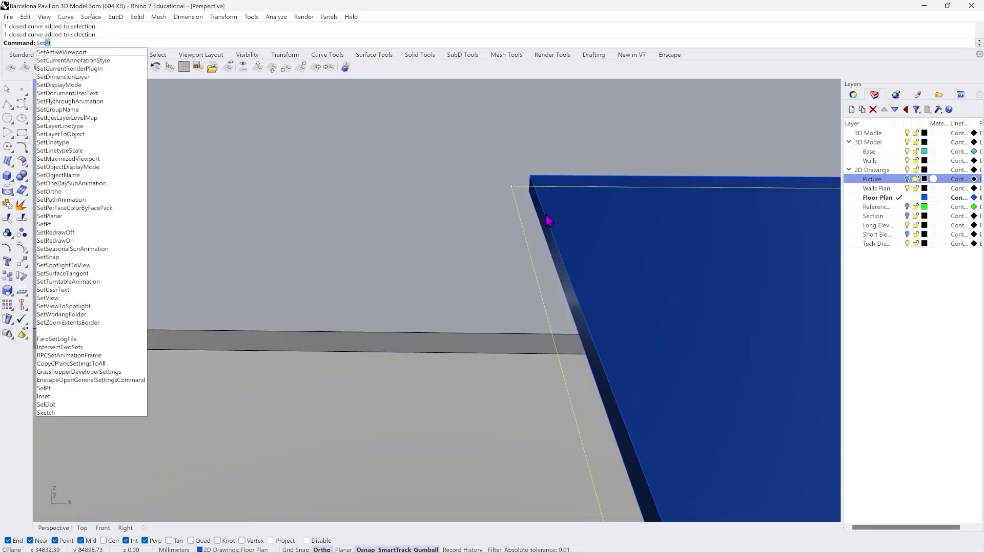
# Align both outer roof outlines in Z only, relative to World, with SetPt at the top corner of the large slab.
pyautogui.press('Return')
pyautogui.moveTo(546, 219); pyautogui.dragTo(531, 189, button='right')
pyautogui.scroll(3, 514, 200)
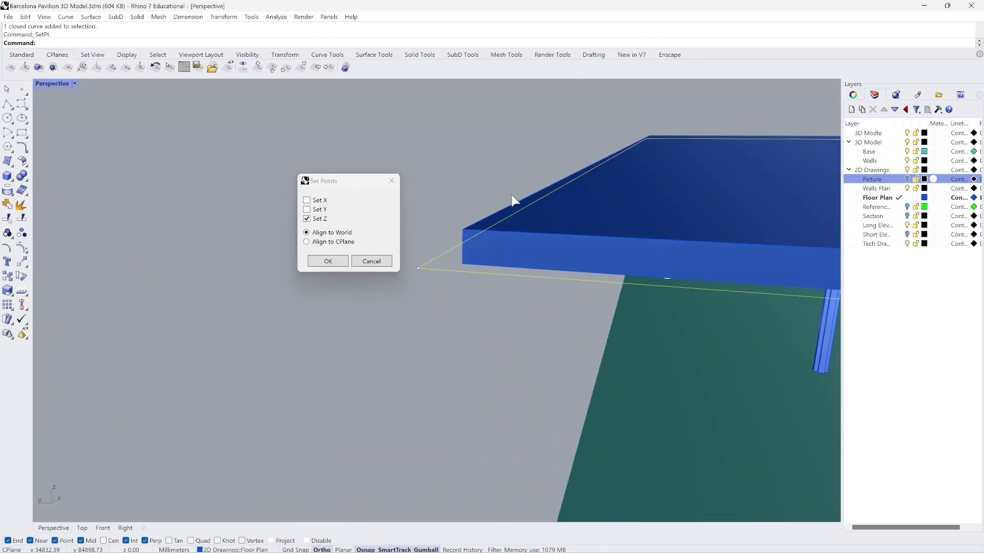
pyautogui.moveTo(478, 252); pyautogui.dragTo(464, 264, button='right')
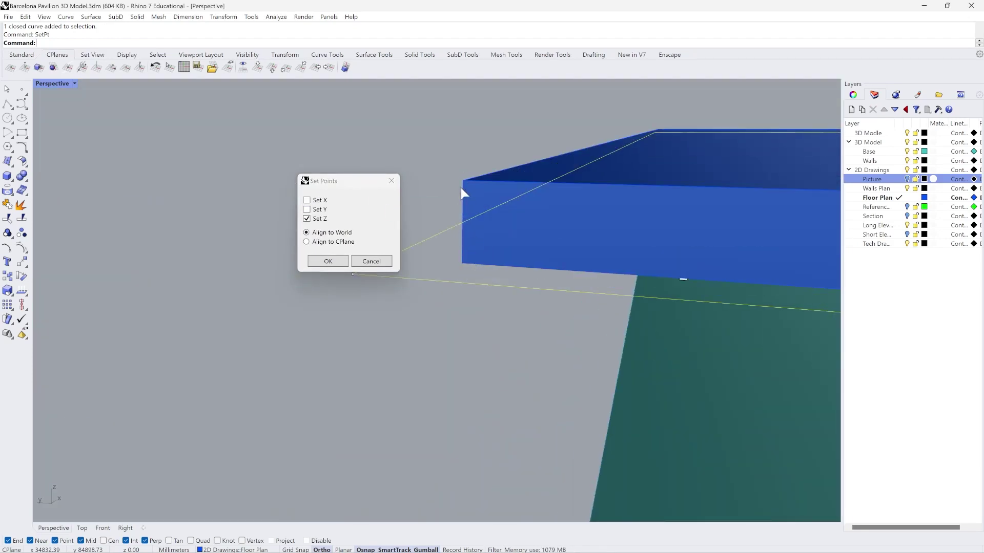
pyautogui.click(332, 266)
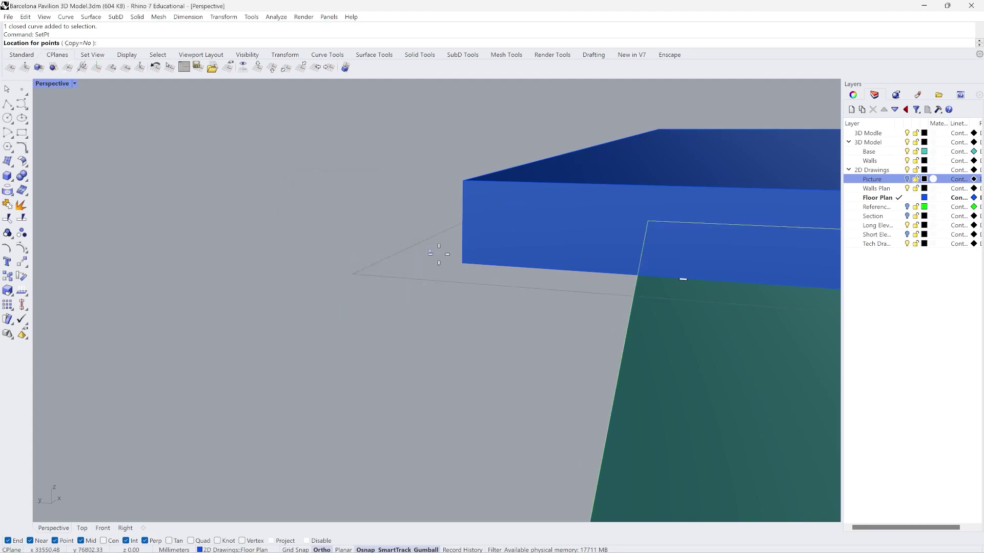
pyautogui.click(463, 182)
# Extrude the two outer roof outlines straight up as solids, matching the upper roof tier on the elevation drawing.
pyautogui.moveTo(464, 184); pyautogui.dragTo(125, 279, button='right')
pyautogui.scroll(3, 115, 272)
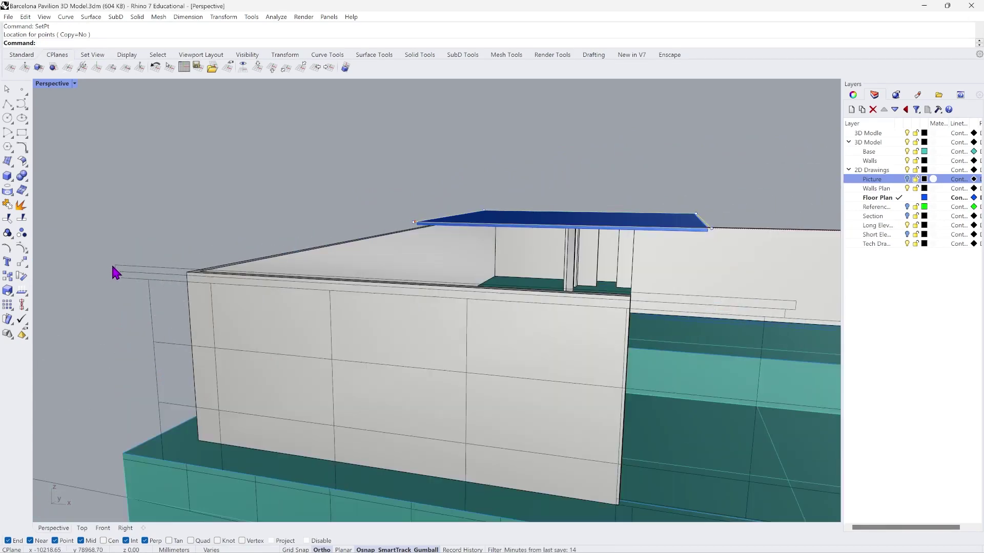
pyautogui.click(137, 17)
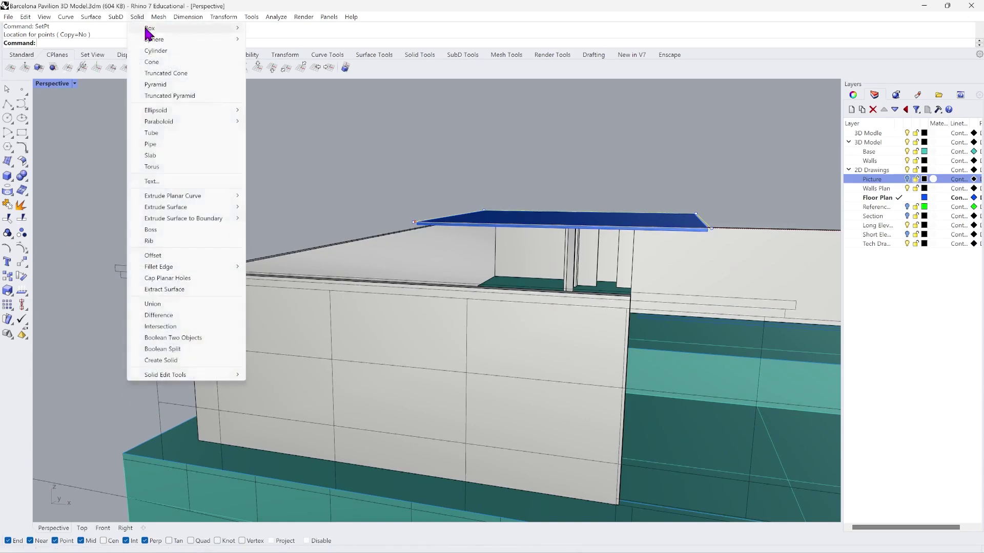
pyautogui.moveTo(246, 203)
pyautogui.click(274, 195)
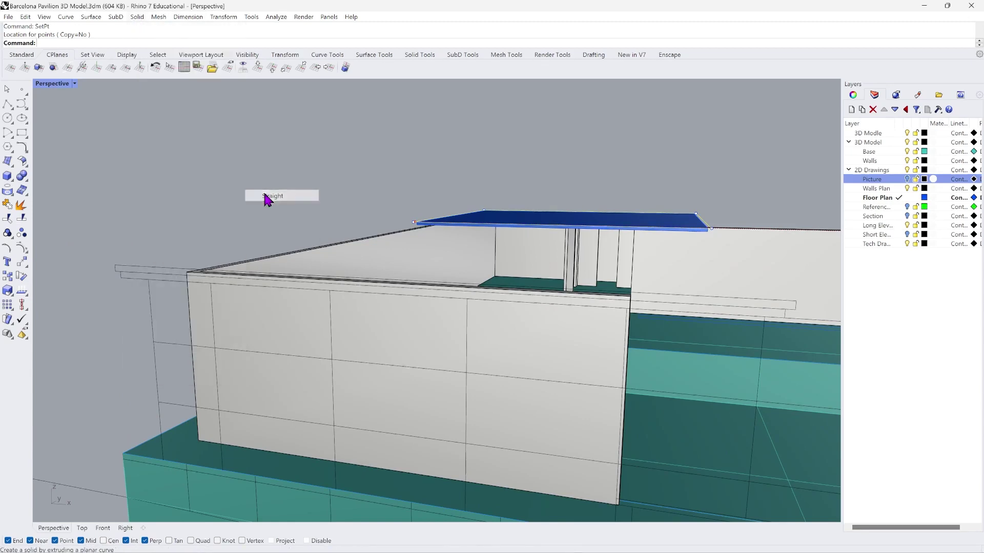
pyautogui.scroll(3, 124, 259)
pyautogui.scroll(-3, 124, 260)
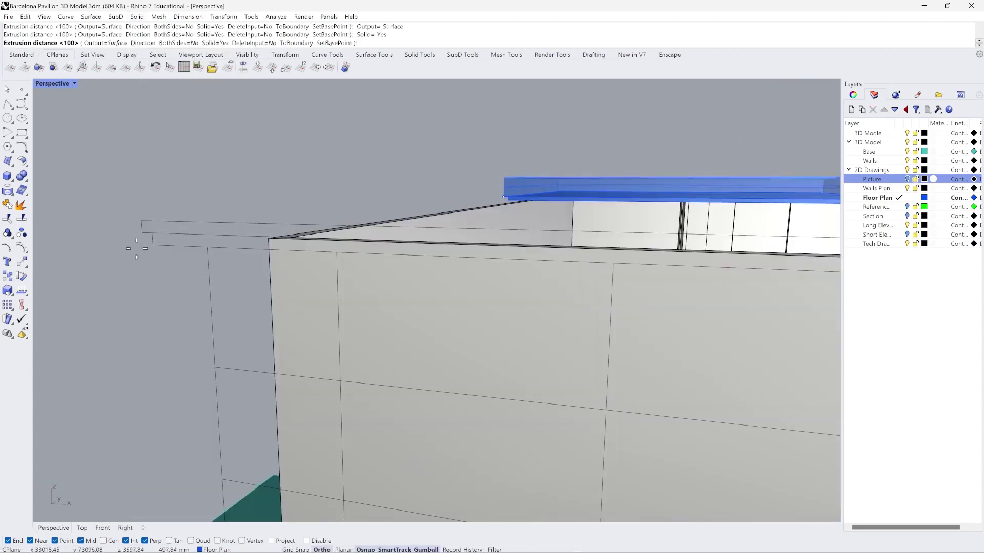
pyautogui.click(145, 223)
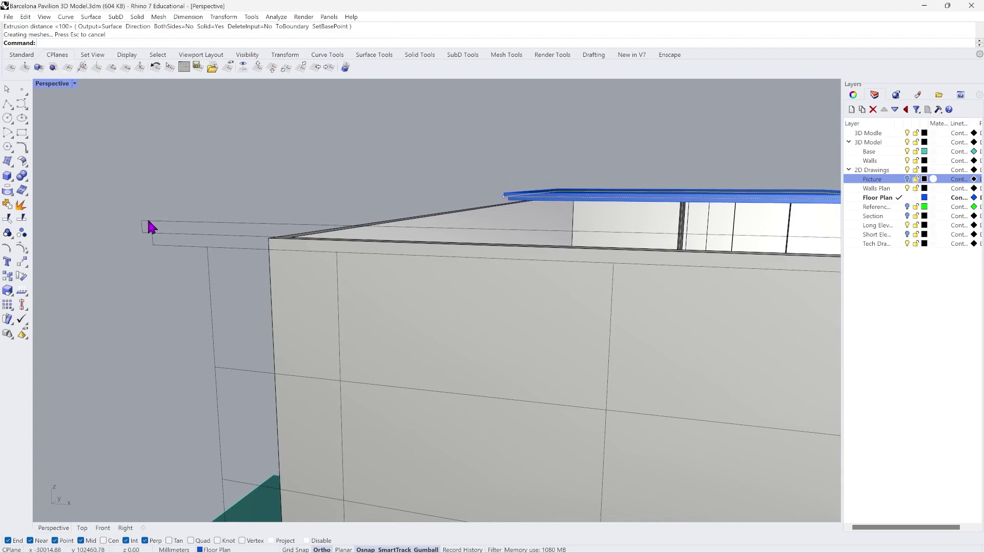
# Set the perspective viewport to Rendered display and examine the stepped roofs, columns, walls and stair of the pavilion.
pyautogui.moveTo(231, 180); pyautogui.dragTo(143, 213, button='right')
pyautogui.scroll(2, 362, 370)
pyautogui.scroll(-3, 331, 347)
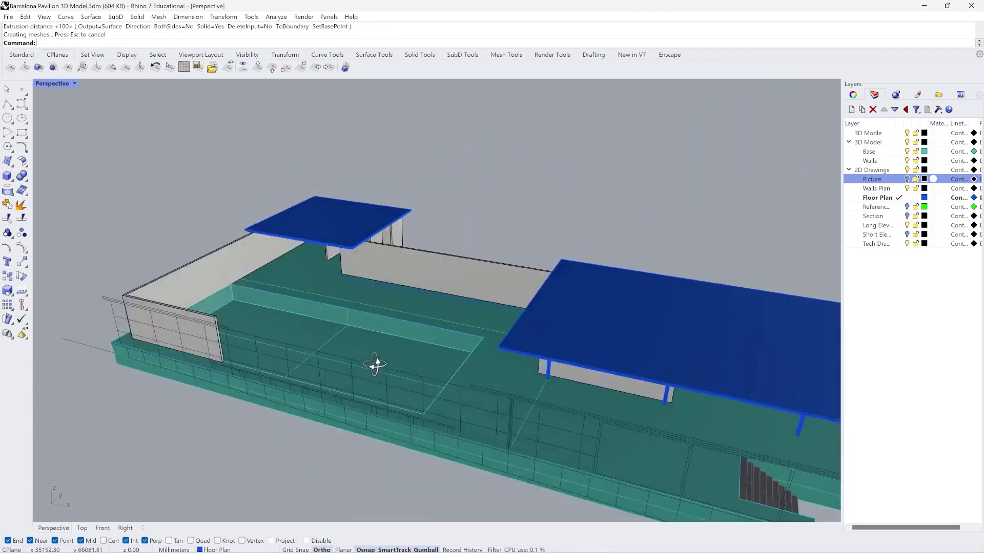
pyautogui.moveTo(363, 334); pyautogui.dragTo(747, 230, button='right')
pyautogui.scroll(3, 628, 302)
pyautogui.scroll(3, 627, 302)
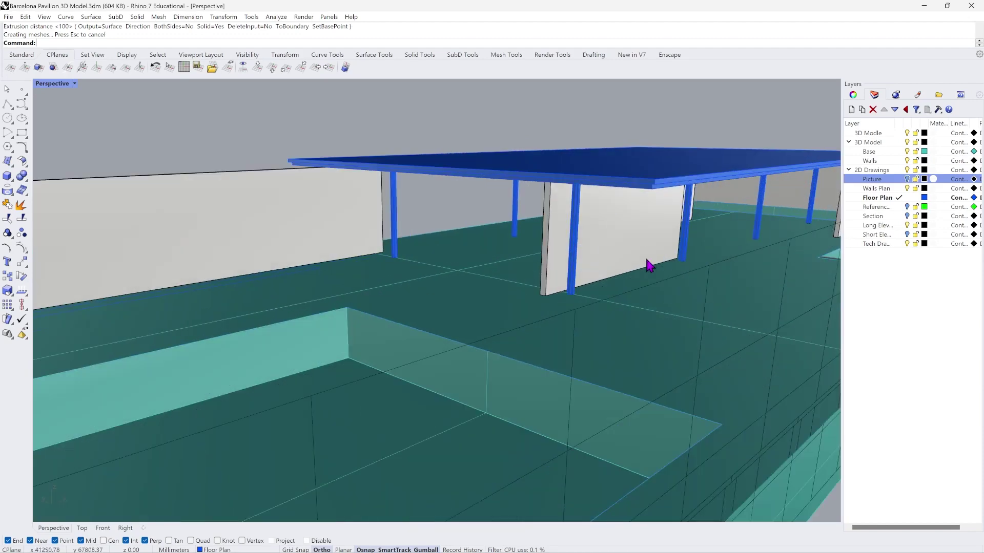
pyautogui.click(74, 84)
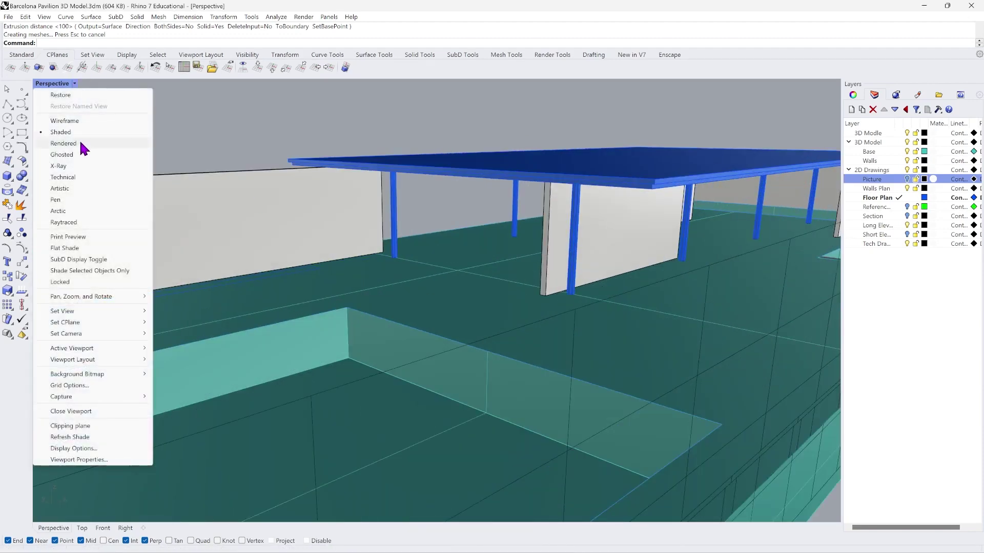
pyautogui.click(79, 139)
pyautogui.moveTo(586, 279); pyautogui.dragTo(594, 263, button='right')
pyautogui.scroll(5, 743, 228)
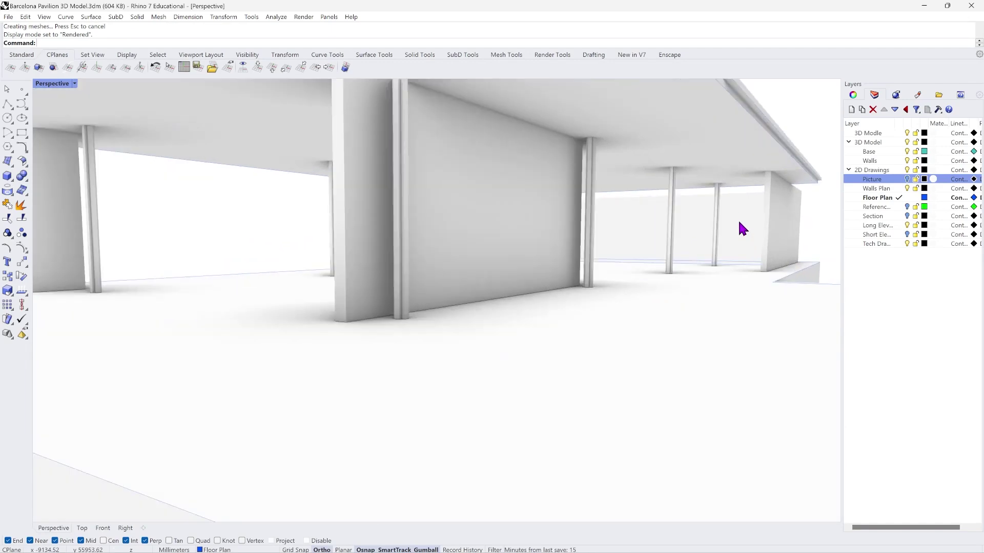
pyautogui.moveTo(661, 262); pyautogui.dragTo(436, 277, button='right')
pyautogui.scroll(-5, 367, 259)
pyautogui.scroll(3, 368, 264)
pyautogui.scroll(-4, 436, 278)
pyautogui.scroll(4, 327, 266)
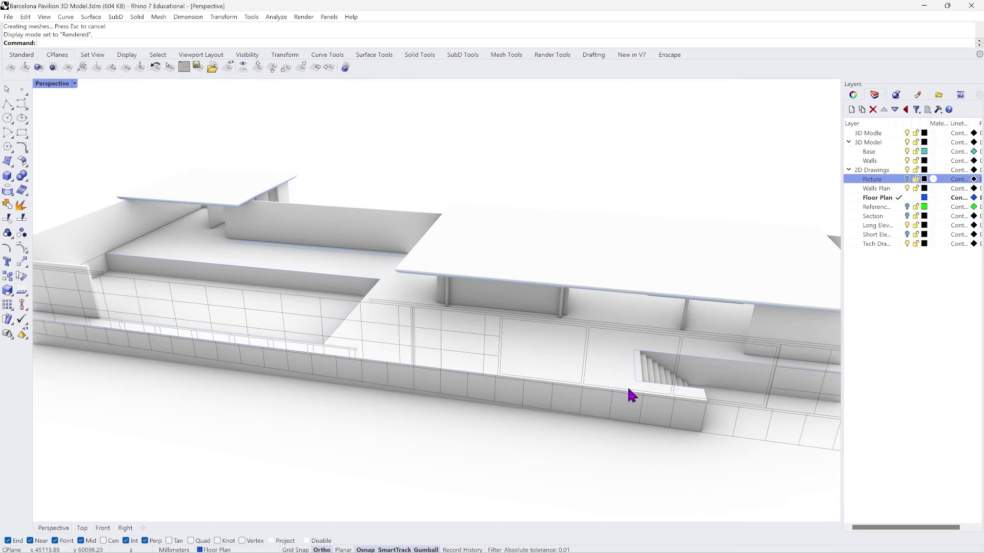
pyautogui.scroll(4, 615, 393)
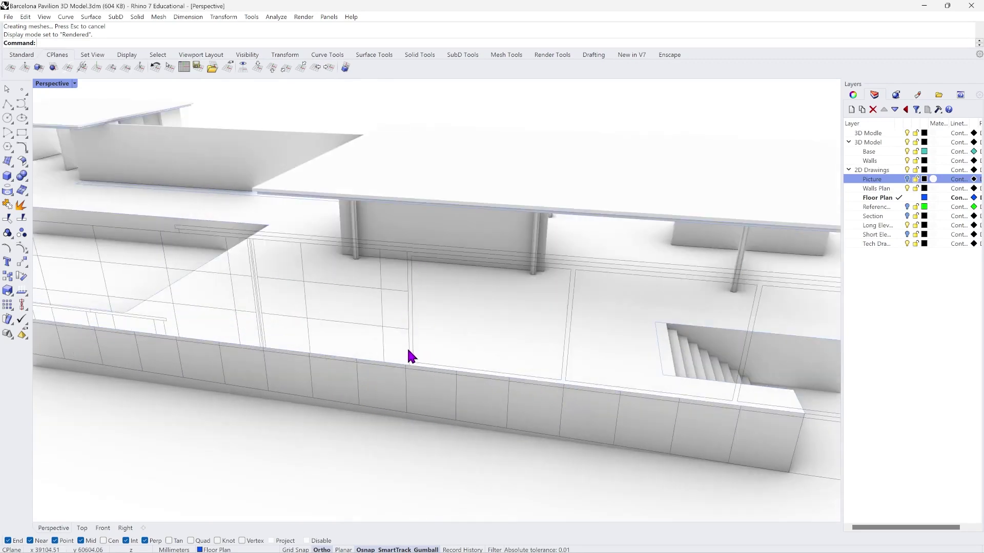
pyautogui.scroll(-4, 410, 355)
pyautogui.scroll(3, 437, 321)
pyautogui.moveTo(479, 340); pyautogui.dragTo(498, 311, button='right')
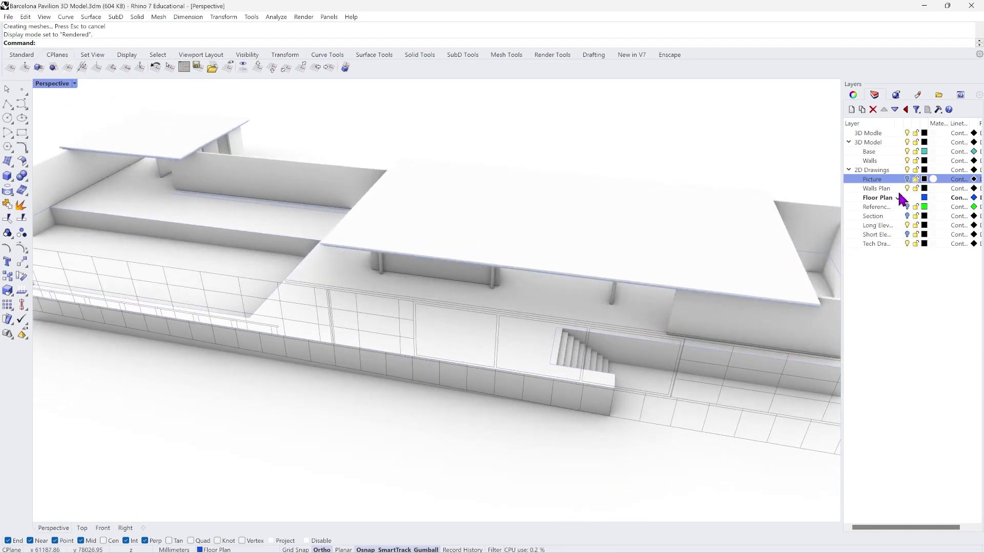
# Turn on the Picture layer to show the floor plan image with the model and check the area around the stair.
pyautogui.click(907, 179)
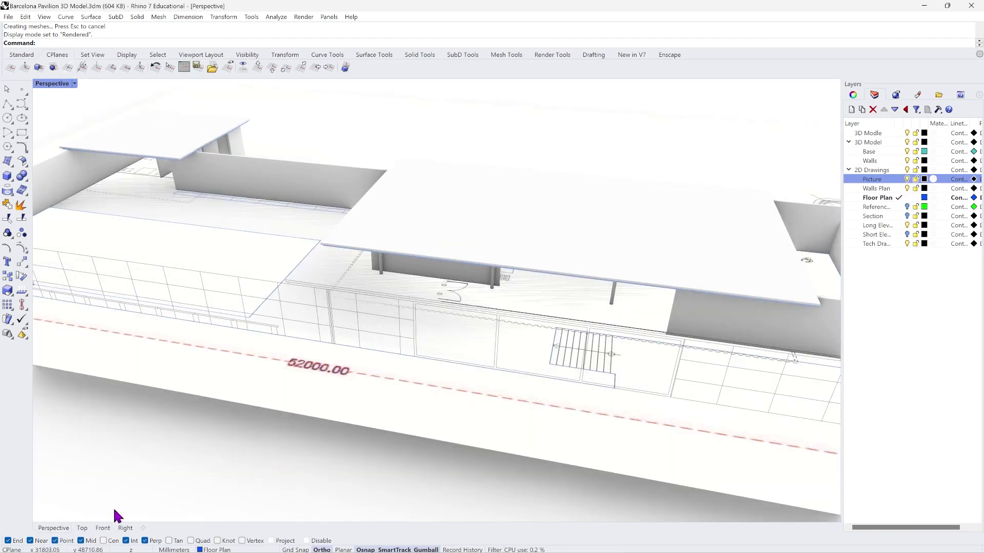
pyautogui.moveTo(421, 315); pyautogui.dragTo(529, 333, button='right')
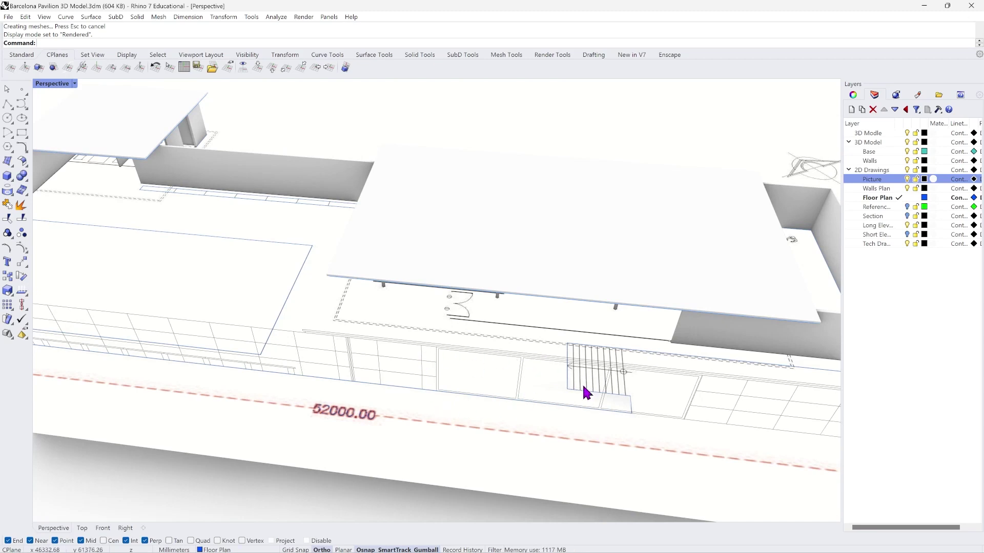
pyautogui.scroll(2, 602, 338)
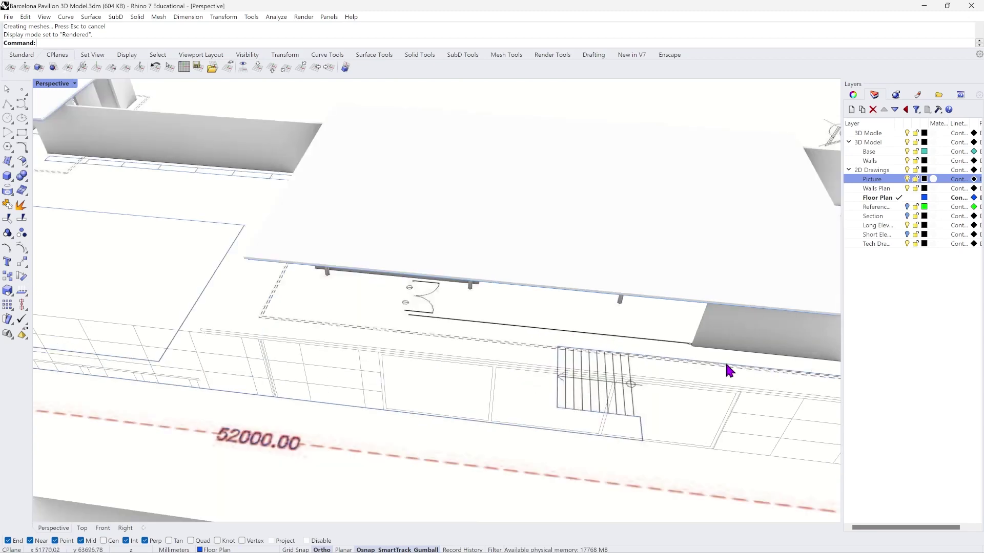
pyautogui.scroll(-4, 584, 277)
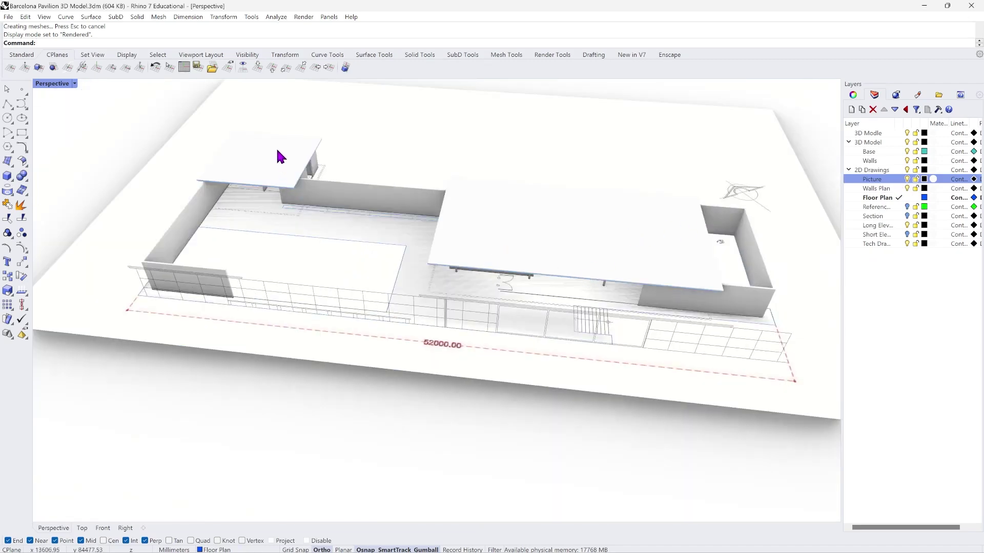
# Set the perspective viewport to Shaded display and select both slab tiers of the small and large roofs.
pyautogui.click(75, 83)
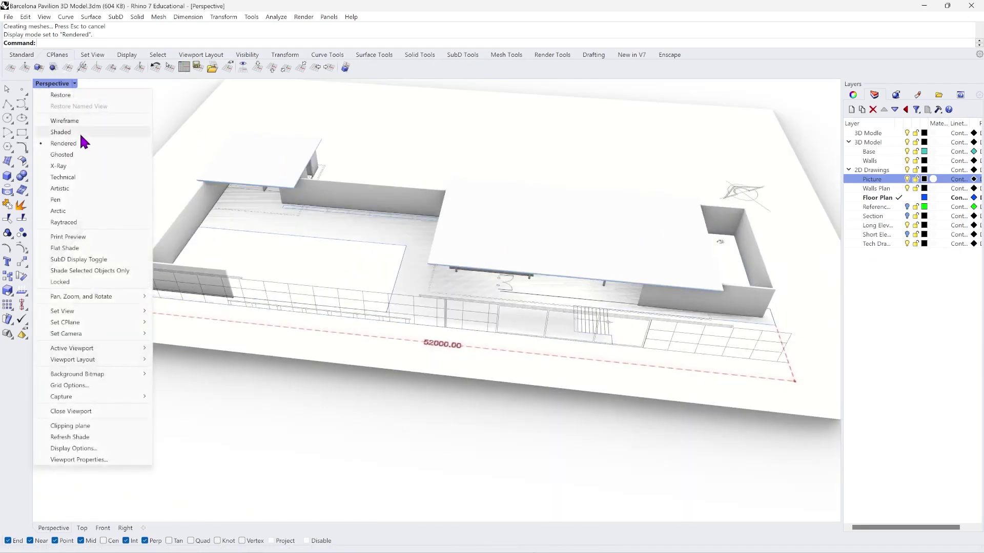
pyautogui.click(79, 131)
pyautogui.click(262, 174)
pyautogui.scroll(4, 261, 176)
pyautogui.scroll(2, 262, 177)
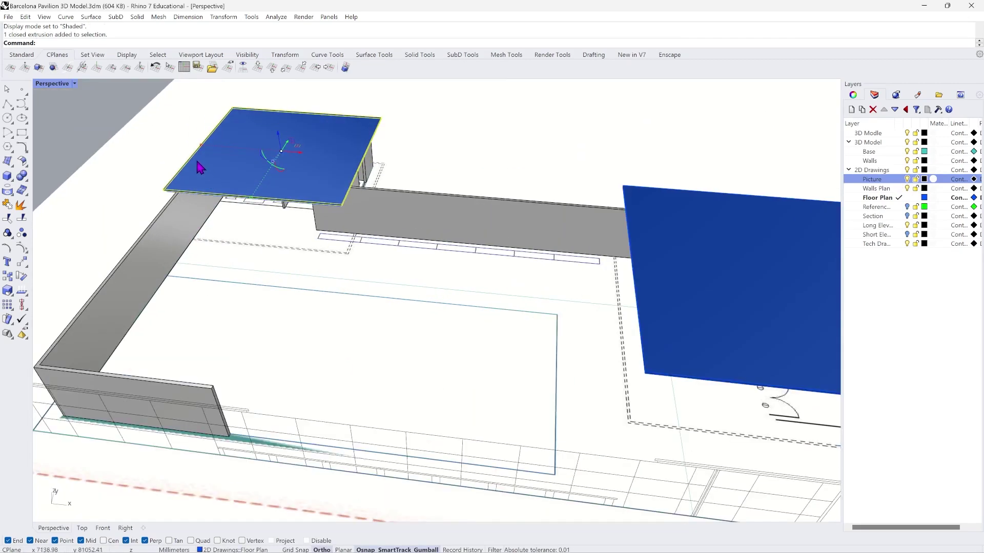
pyautogui.click(218, 183)
pyautogui.keyDown('shift'); pyautogui.click(689, 279); pyautogui.keyUp('shift')
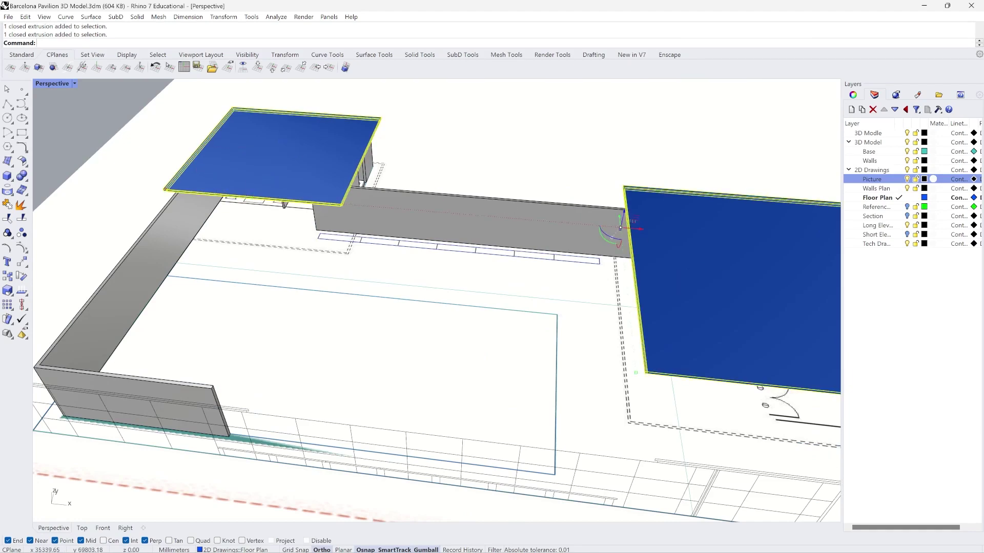
# Move the four selected roof slabs to a new layer named Roofs and place that layer under 3D Model.
pyautogui.click(851, 109)
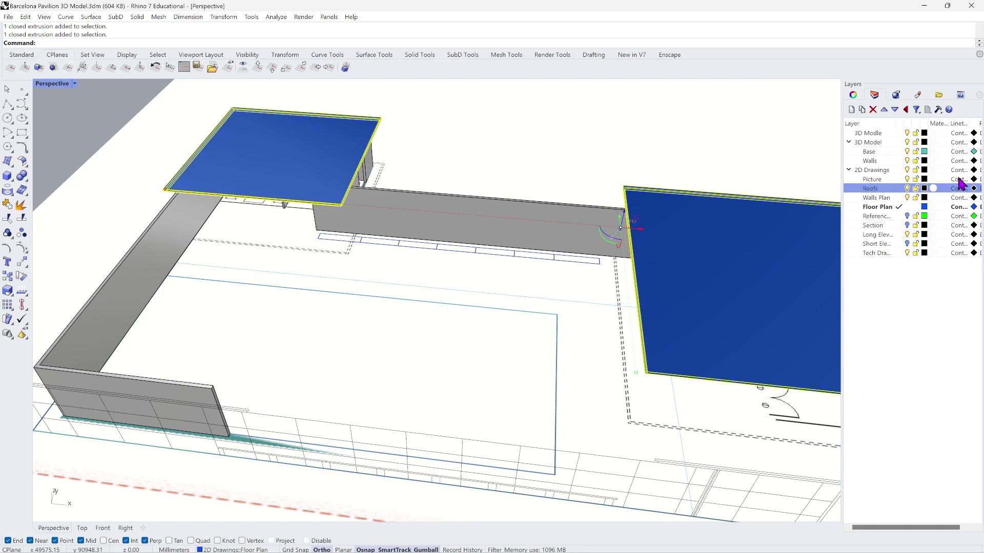
pyautogui.rightClick(886, 191)
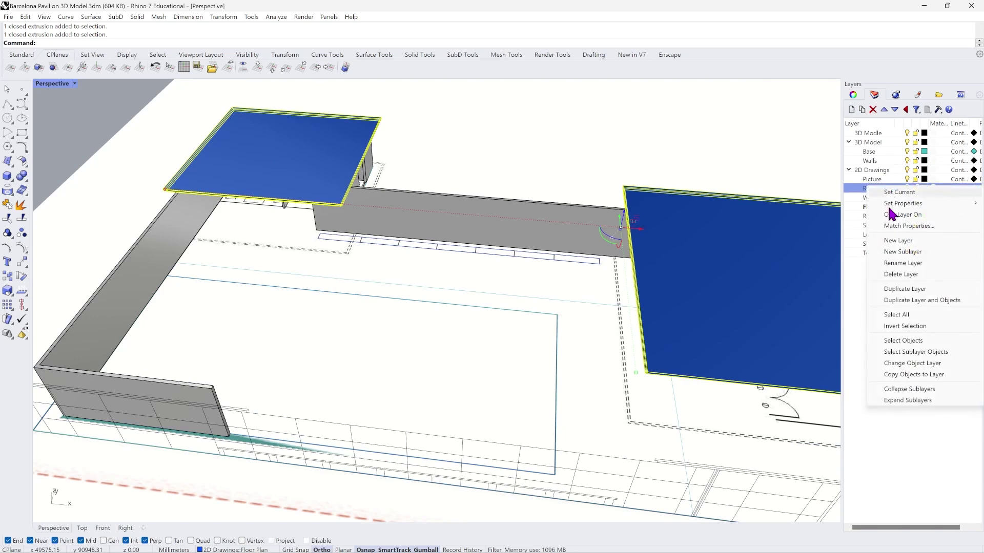
pyautogui.click(922, 367)
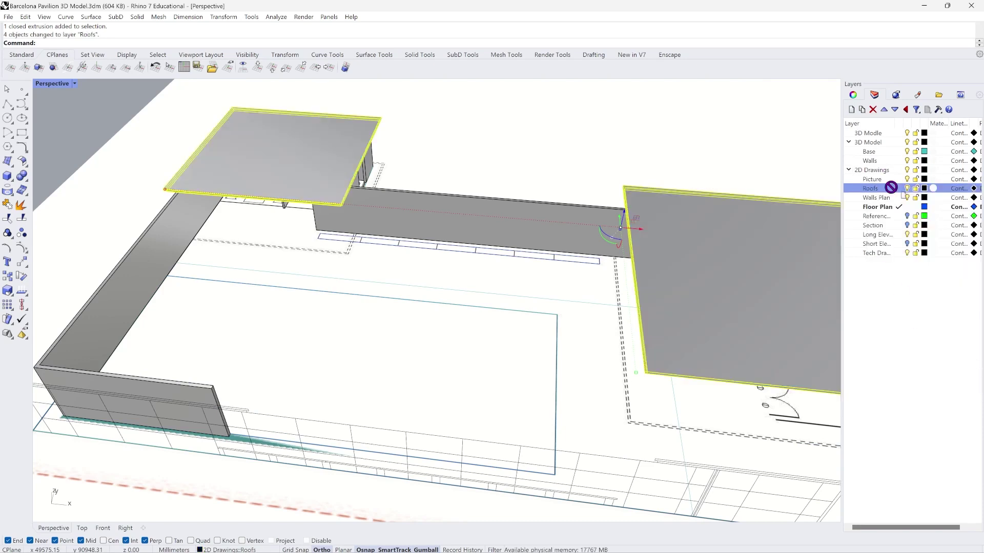
pyautogui.moveTo(891, 187); pyautogui.dragTo(897, 155)
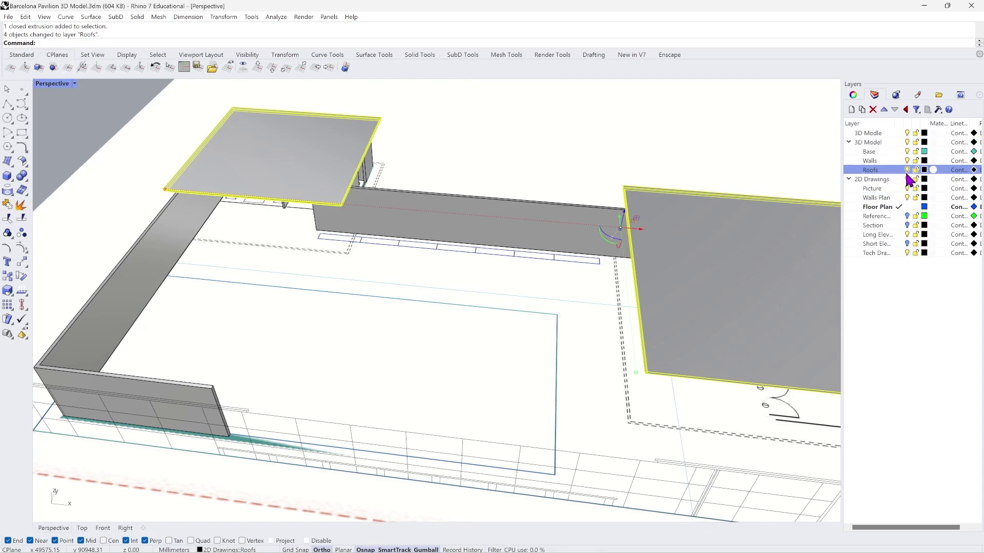
# Hide the Roofs layer to expose the walls, columns and floor plan beneath the slabs.
pyautogui.click(907, 170)
pyautogui.scroll(-2, 609, 267)
pyautogui.scroll(5, 600, 266)
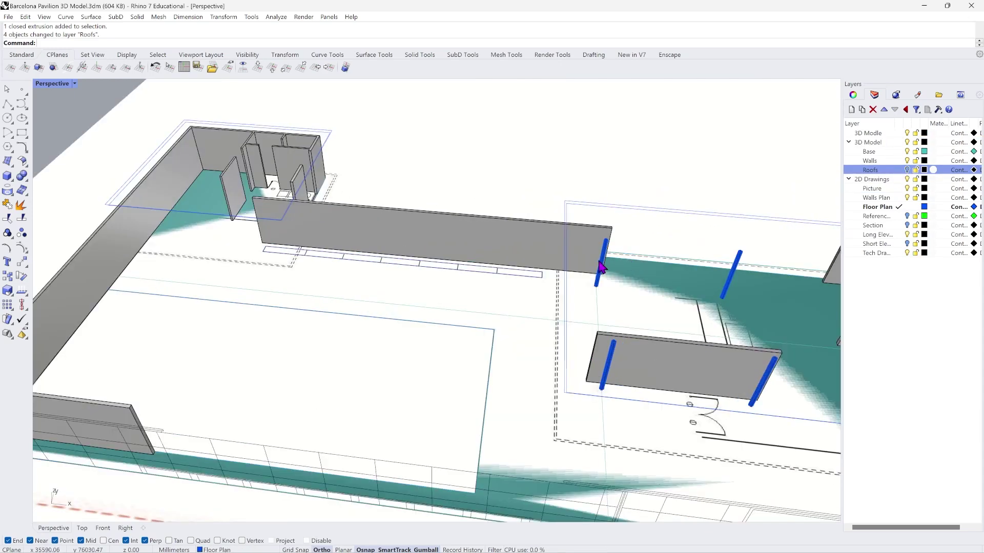
pyautogui.scroll(-4, 599, 266)
pyautogui.scroll(2, 564, 285)
pyautogui.scroll(-2, 346, 365)
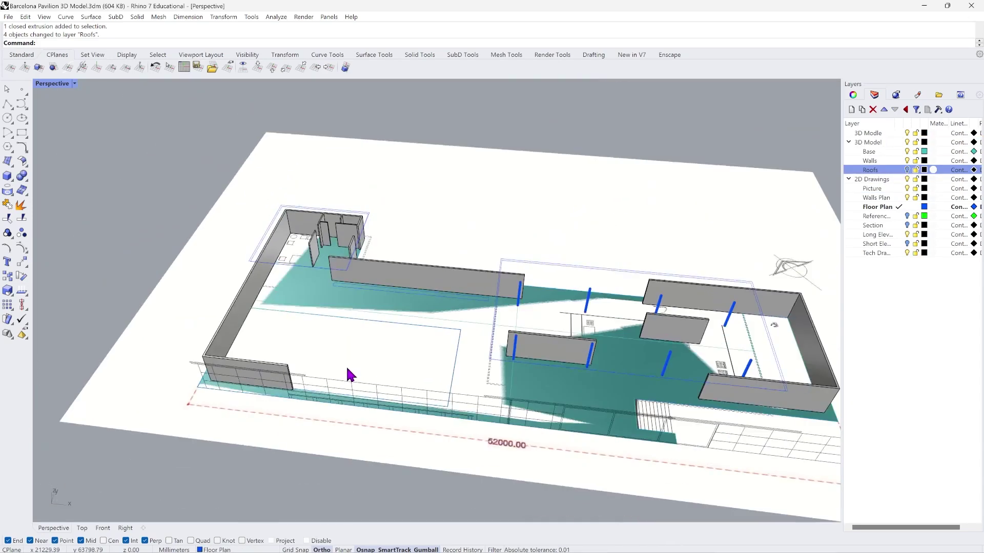
pyautogui.scroll(3, 413, 435)
# In the Top view, trace the small frame at the end of the wall above the stair with a rectangle starting at the wall's corner.
pyautogui.click(84, 530)
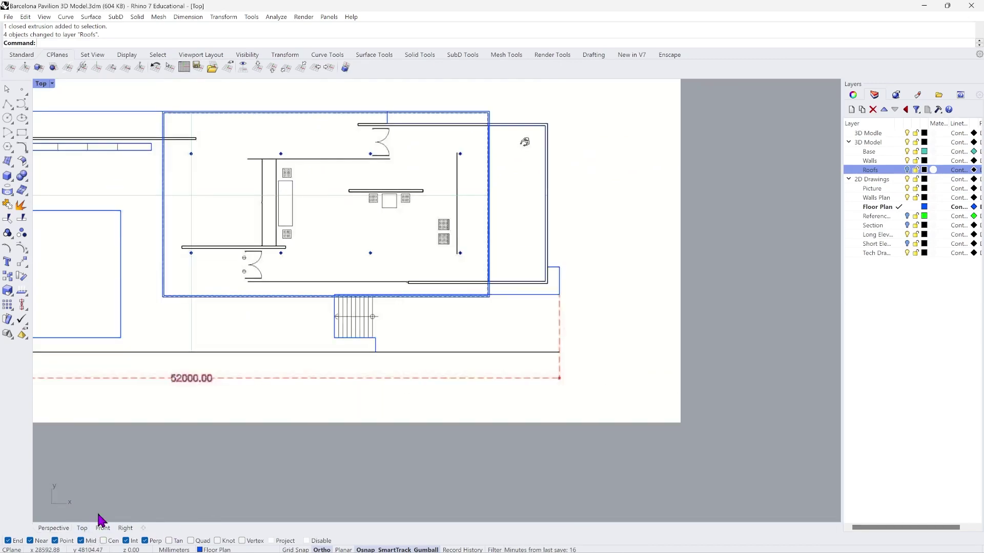
pyautogui.scroll(5, 305, 292)
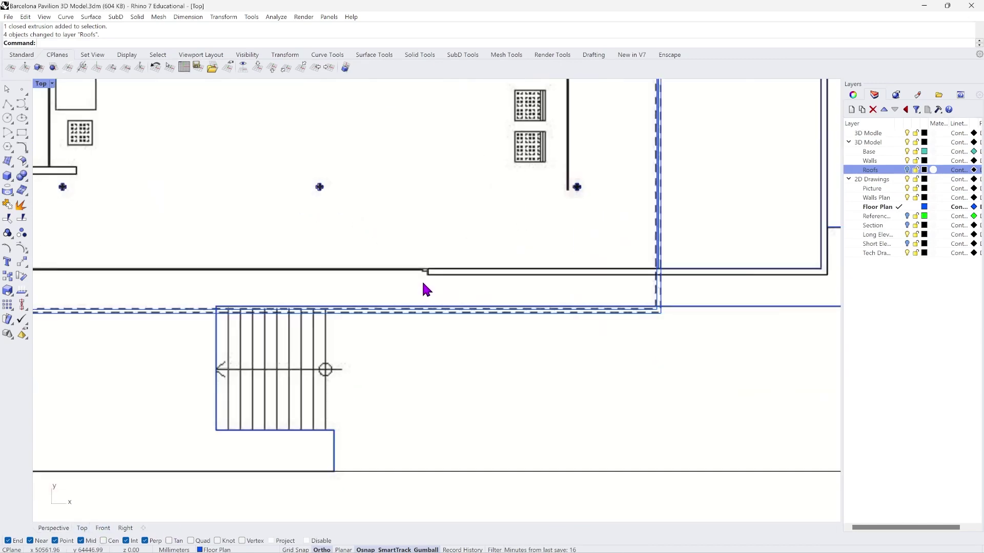
pyautogui.scroll(3, 136, 281)
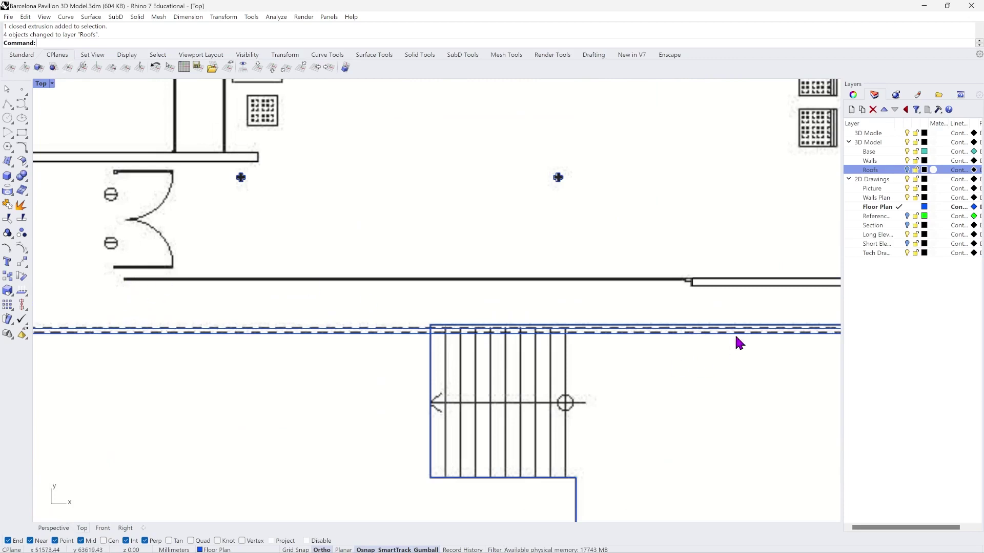
pyautogui.scroll(5, 697, 288)
pyautogui.scroll(4, 692, 286)
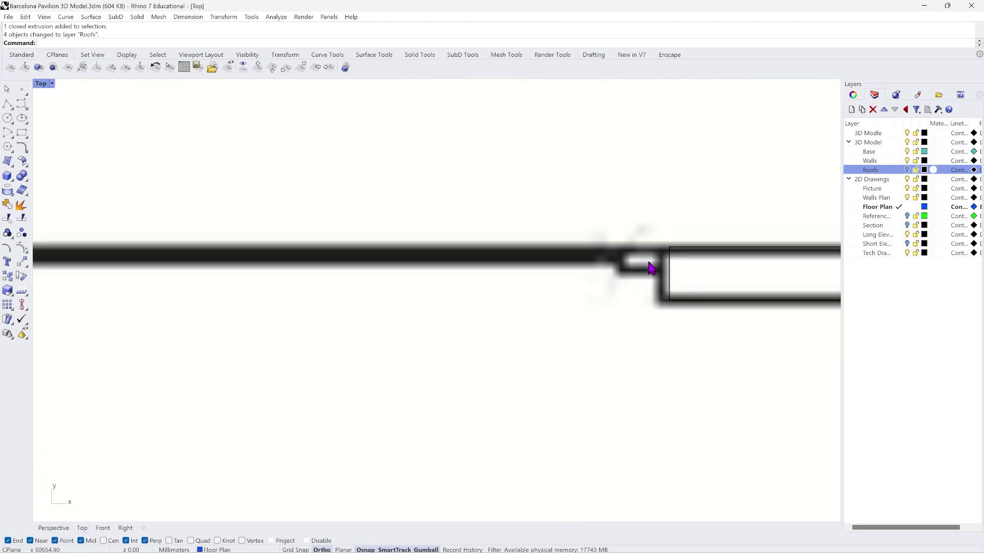
pyautogui.scroll(-1, 651, 290)
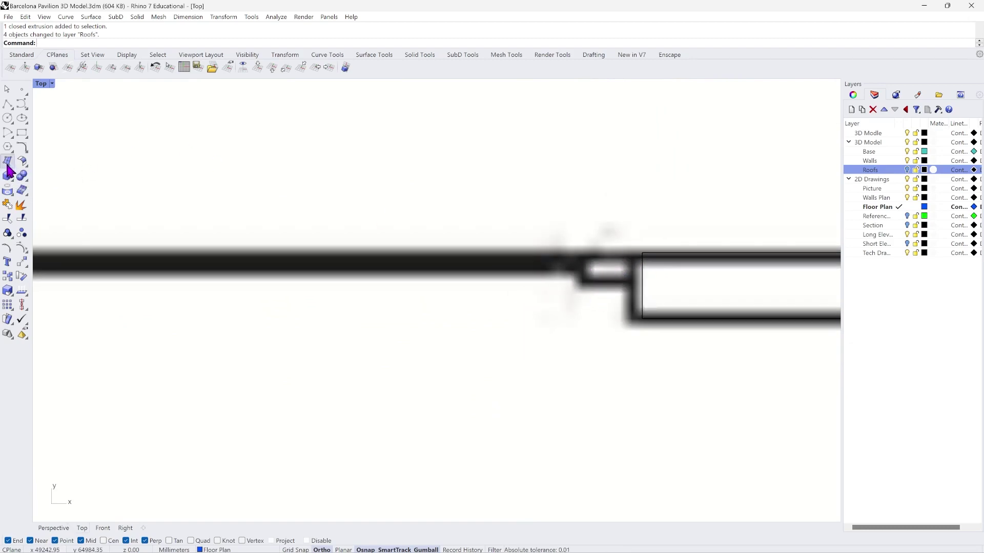
pyautogui.click(22, 133)
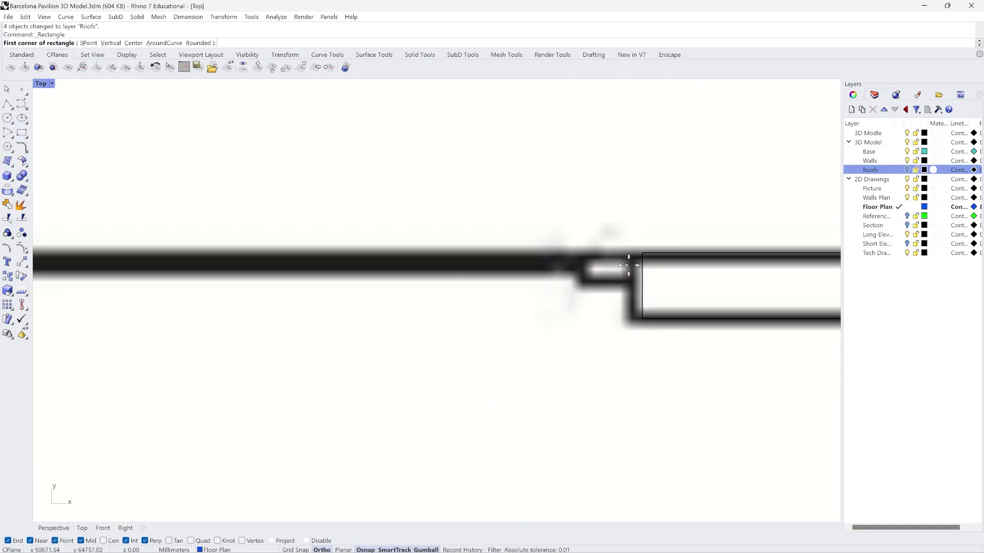
pyautogui.click(641, 253)
pyautogui.scroll(3, 626, 279)
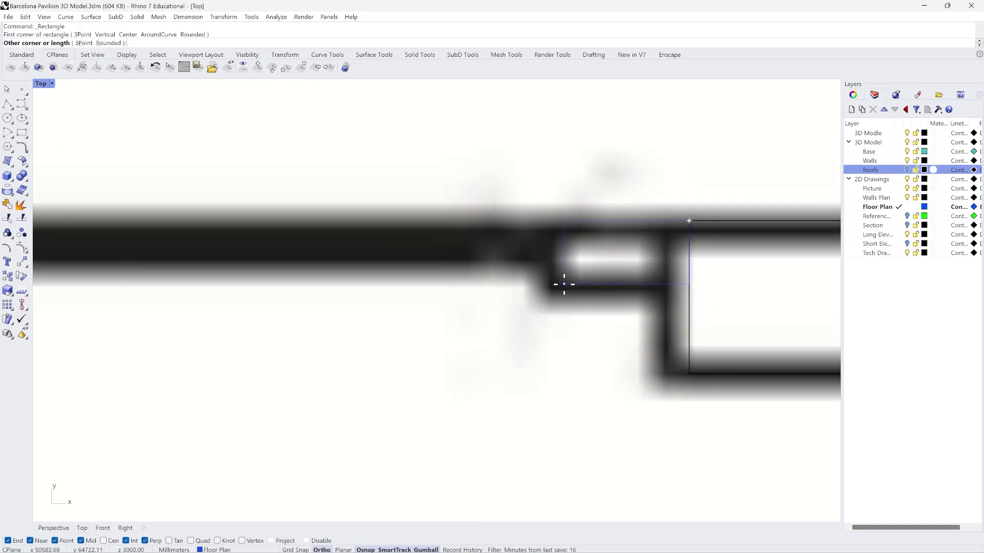
pyautogui.click(564, 284)
pyautogui.scroll(-3, 630, 292)
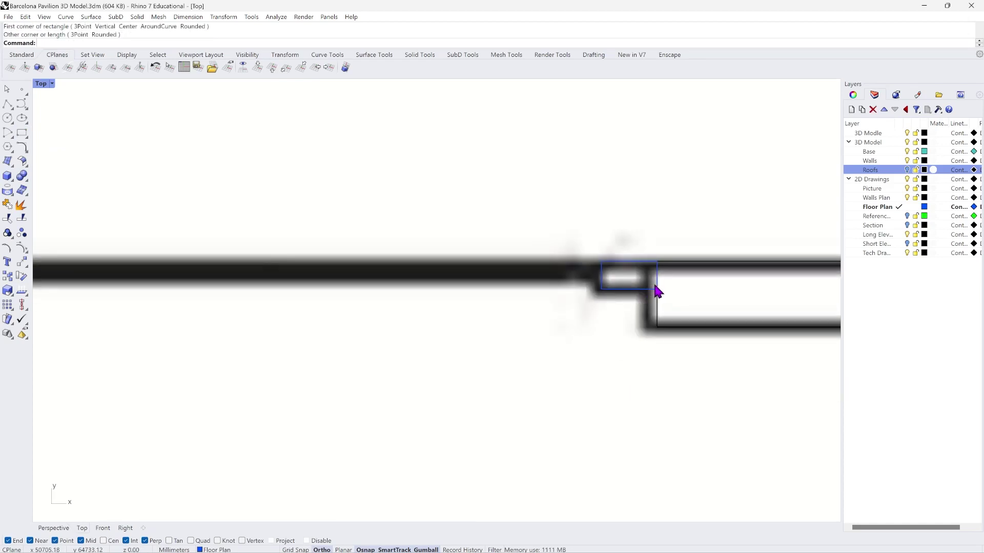
# Duplicate the small frame rectangle to the opposite end of the long glazing line, near the double doors.
pyautogui.scroll(2, 625, 297)
pyautogui.scroll(-4, 648, 295)
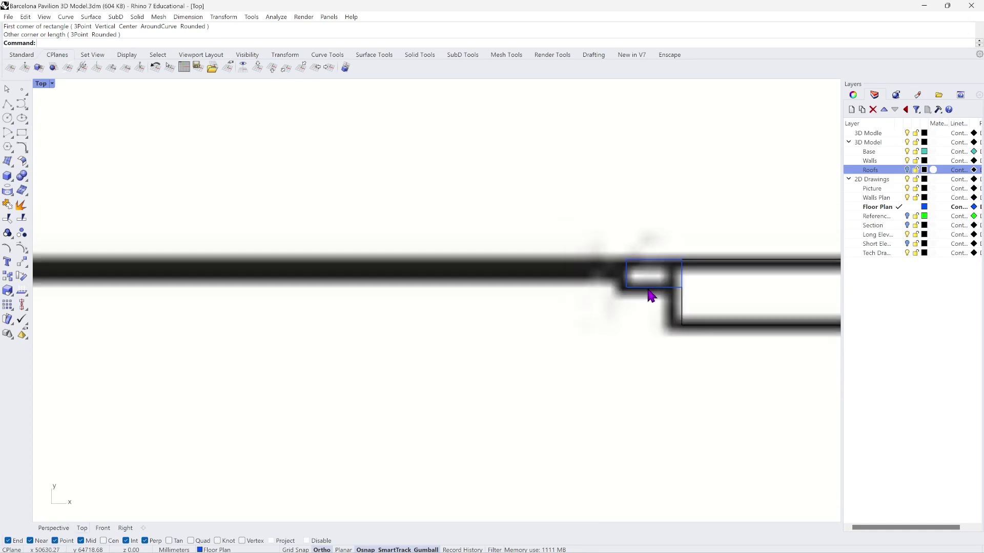
pyautogui.click(657, 294)
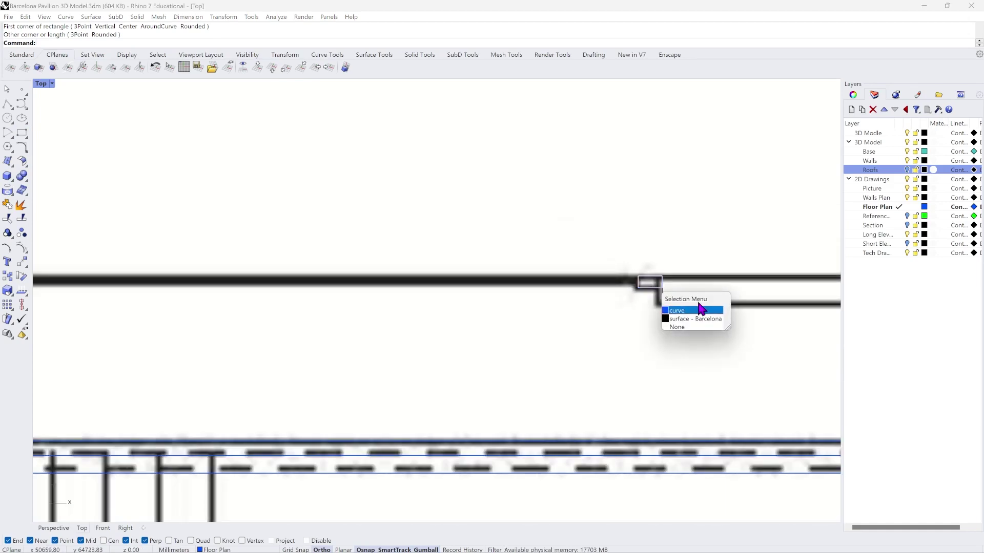
pyautogui.click(699, 312)
pyautogui.scroll(-5, 709, 314)
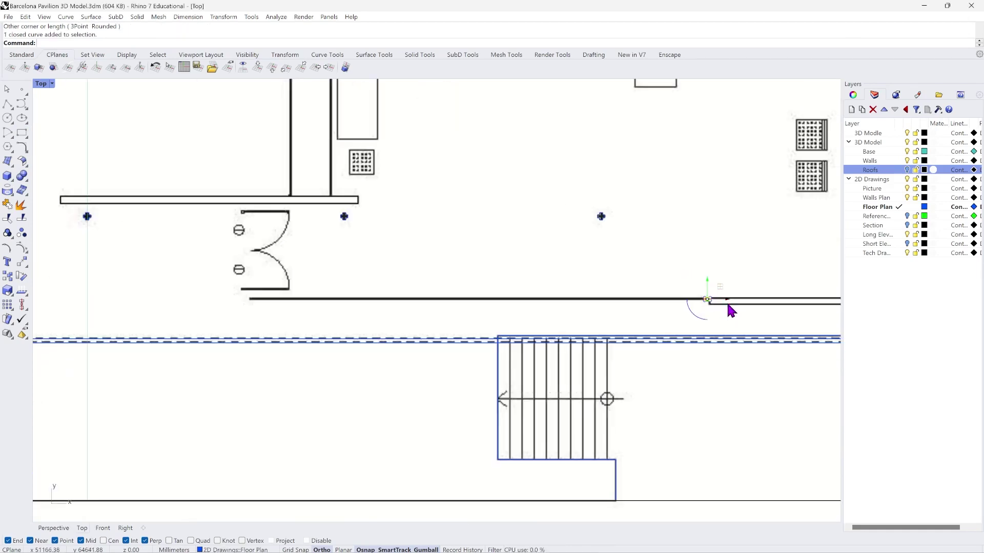
pyautogui.moveTo(724, 300); pyautogui.dragTo(250, 314)
pyautogui.scroll(4, 248, 312)
pyautogui.scroll(2, 248, 314)
pyautogui.scroll(-6, 194, 313)
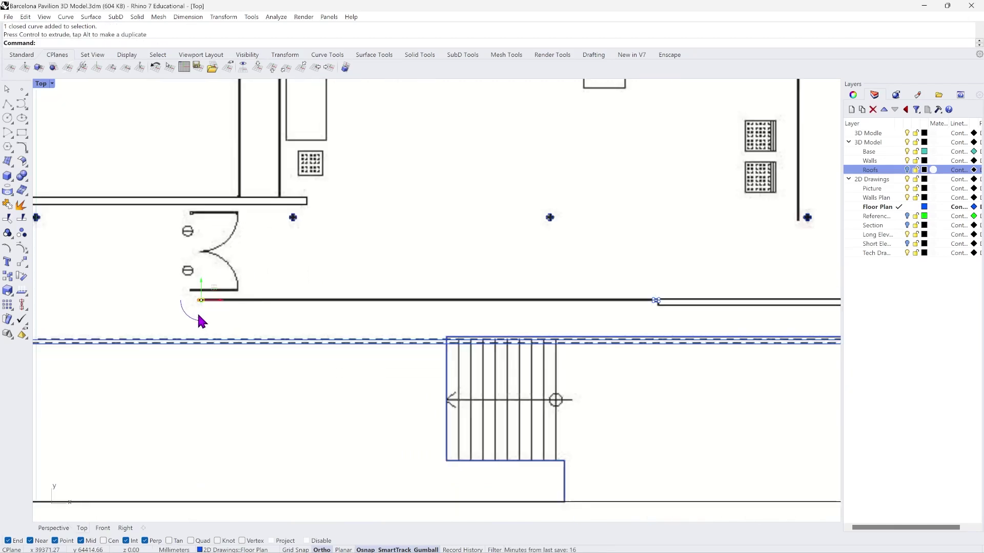
# In the Perspective view, select both small frame rectangles, the one at the wall corner and its duplicate at the far end.
pyautogui.click(54, 527)
pyautogui.moveTo(558, 255); pyautogui.dragTo(589, 354, button='right')
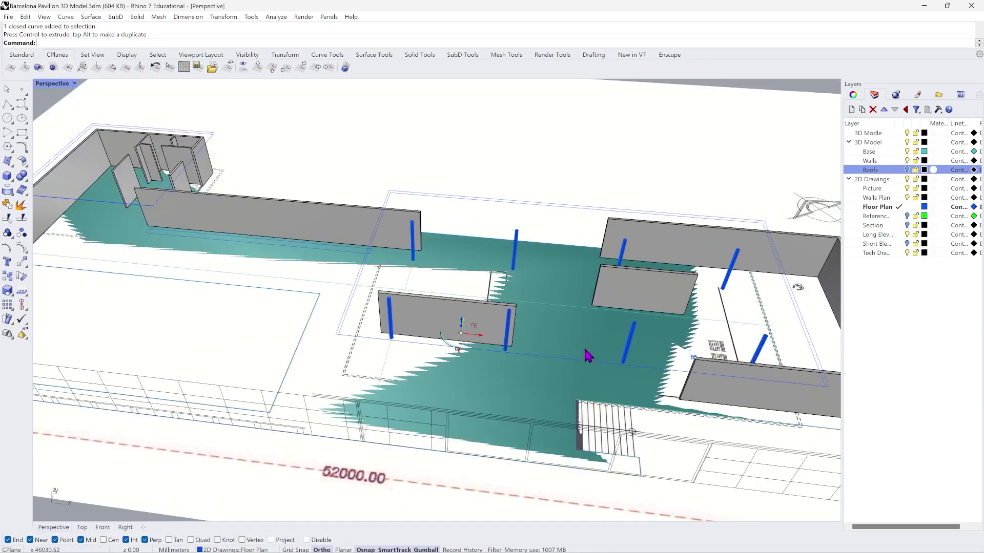
pyautogui.scroll(5, 476, 333)
pyautogui.scroll(8, 732, 366)
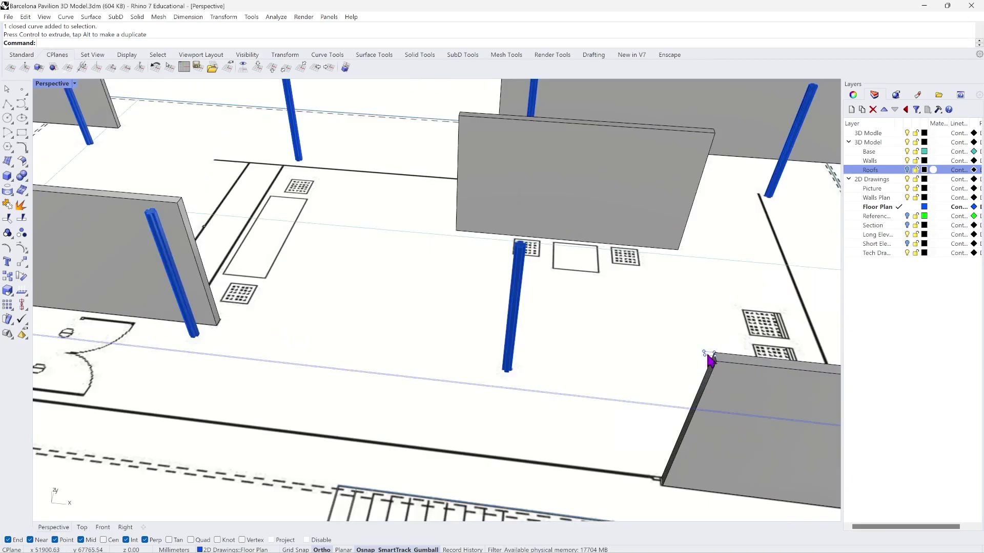
pyautogui.click(717, 358)
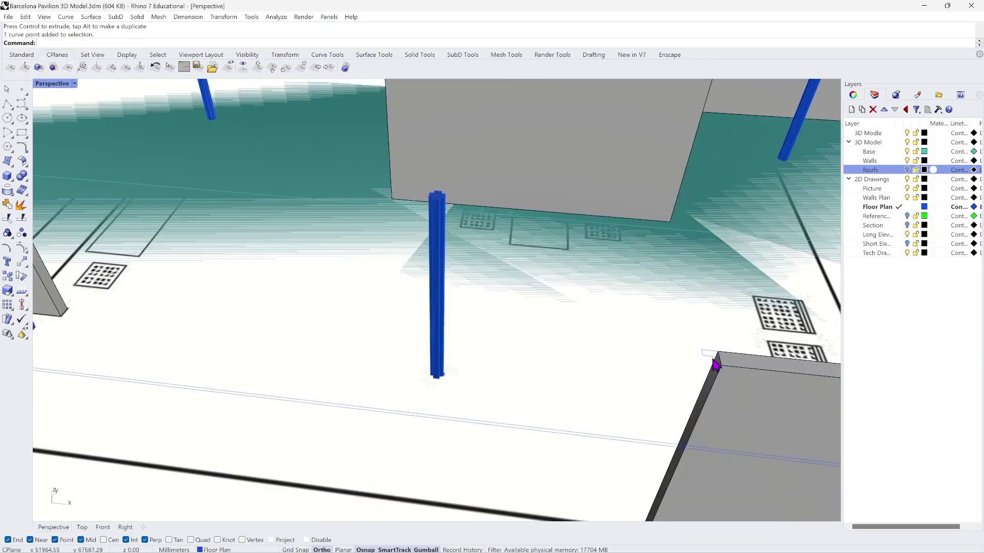
pyautogui.click(709, 352)
pyautogui.scroll(-6, 645, 363)
pyautogui.scroll(3, 214, 352)
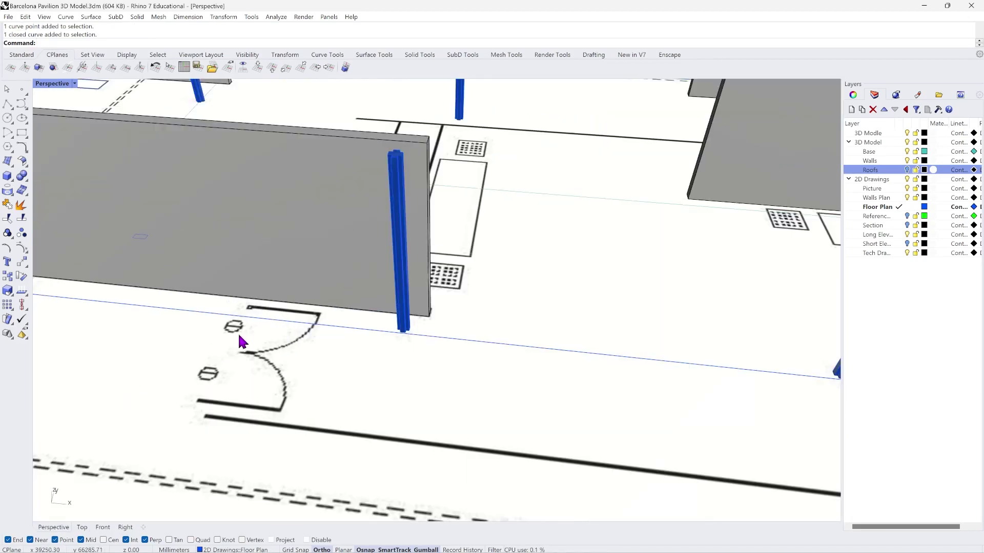
pyautogui.click(139, 240)
pyautogui.scroll(-5, 123, 266)
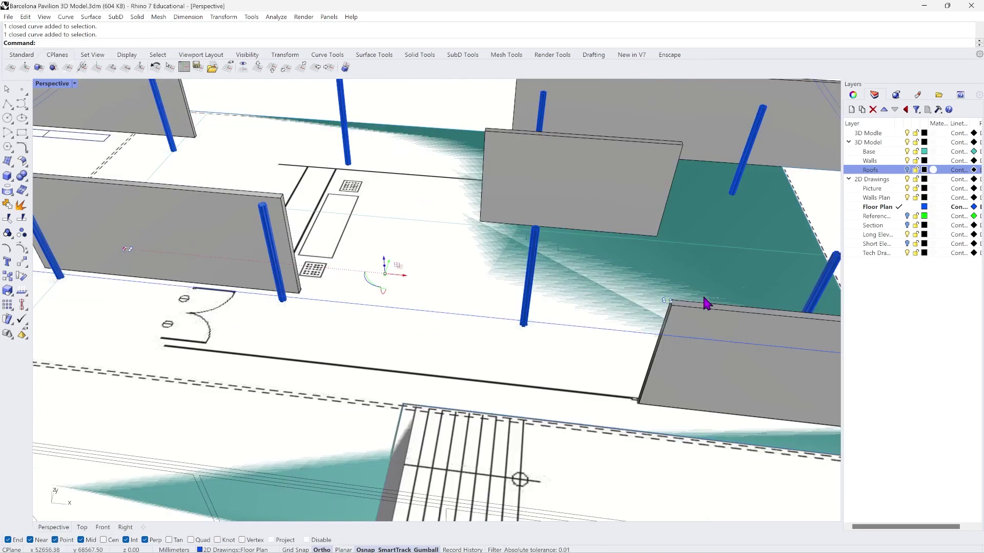
pyautogui.scroll(4, 701, 305)
pyautogui.scroll(2, 668, 313)
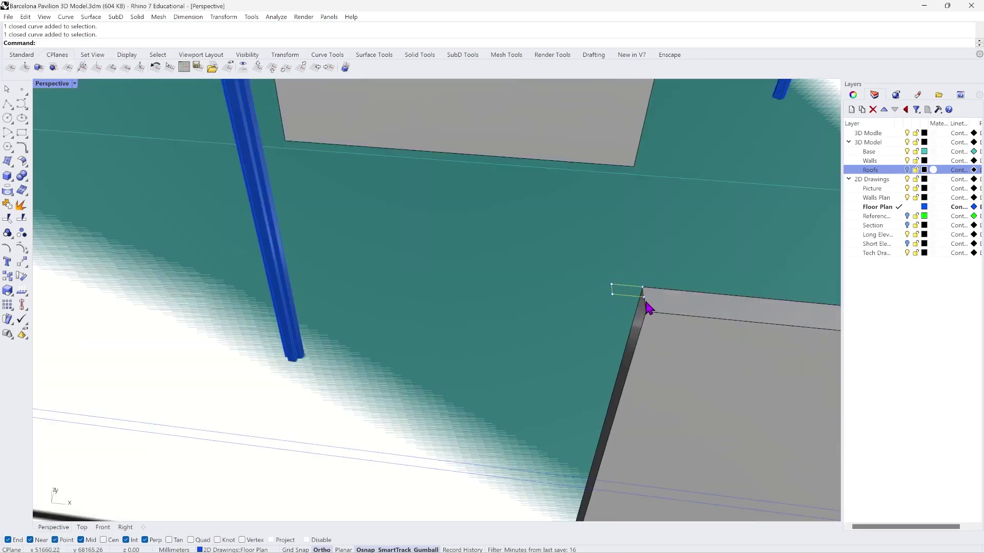
# Start moving the two frame rectangles and hide the Picture layer to clear the view of the wall end.
pyautogui.press('Return')
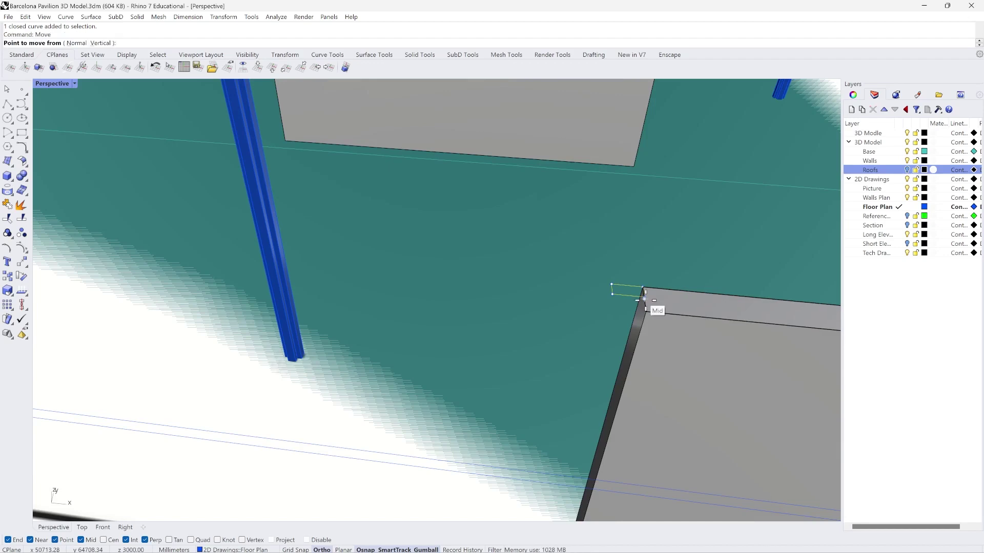
pyautogui.scroll(3, 661, 305)
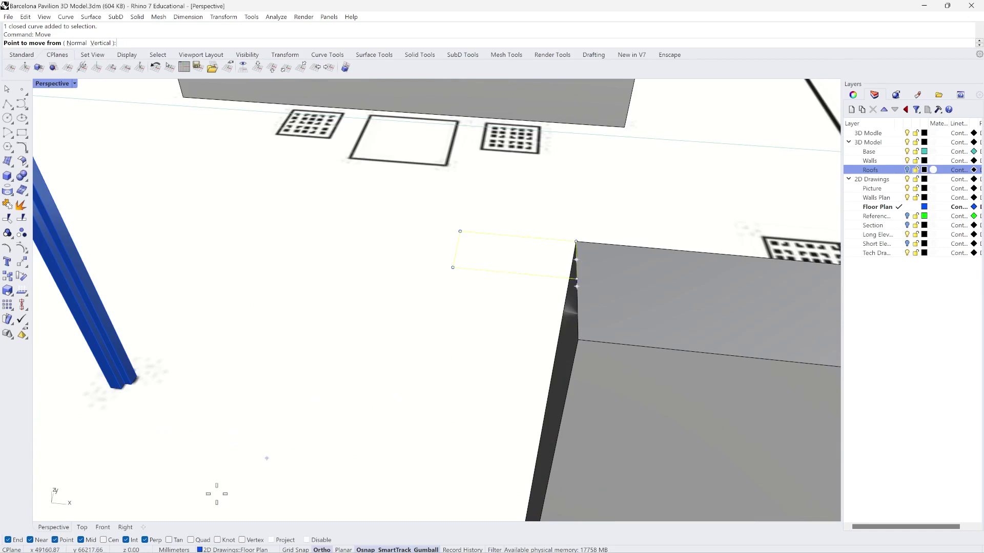
pyautogui.click(908, 189)
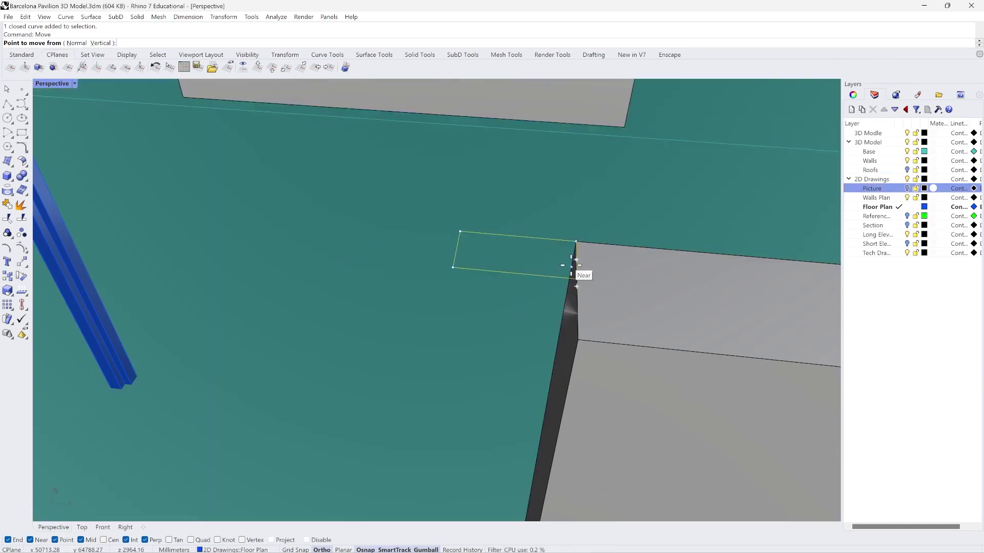
pyautogui.scroll(-8, 573, 265)
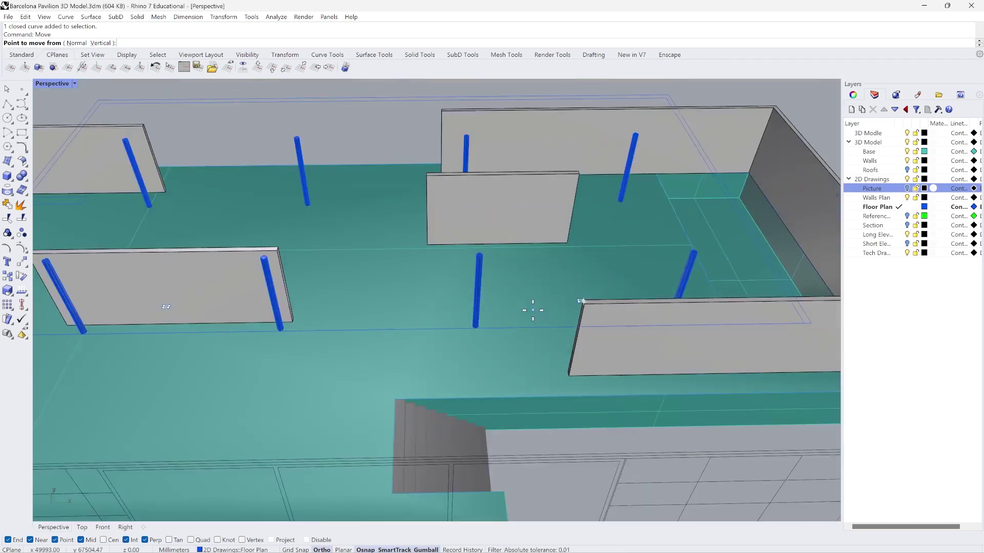
pyautogui.scroll(10, 533, 310)
pyautogui.scroll(3, 564, 271)
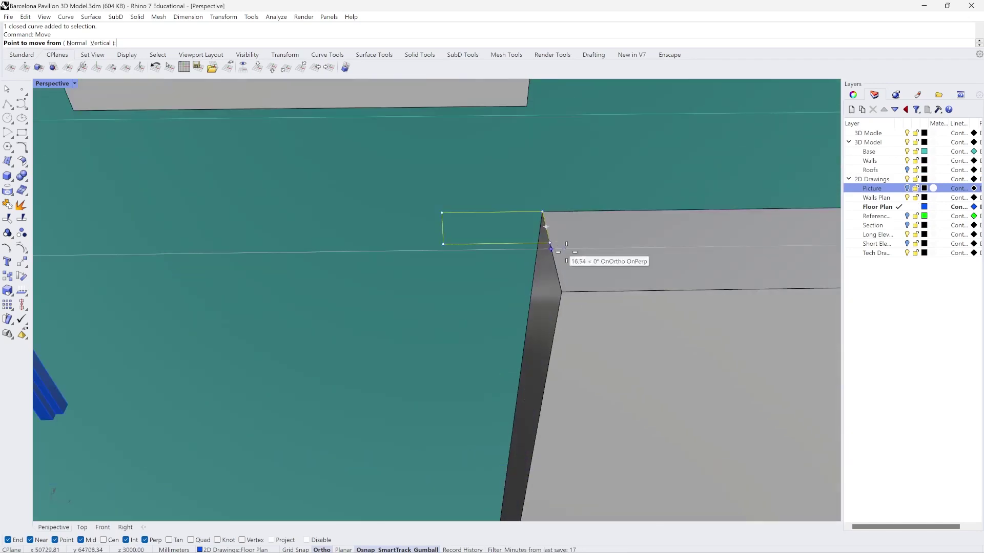
# Move both frame rectangles from the midpoint of the wall-side short edge to the midpoint of the wall's top end edge.
pyautogui.write('zsa')
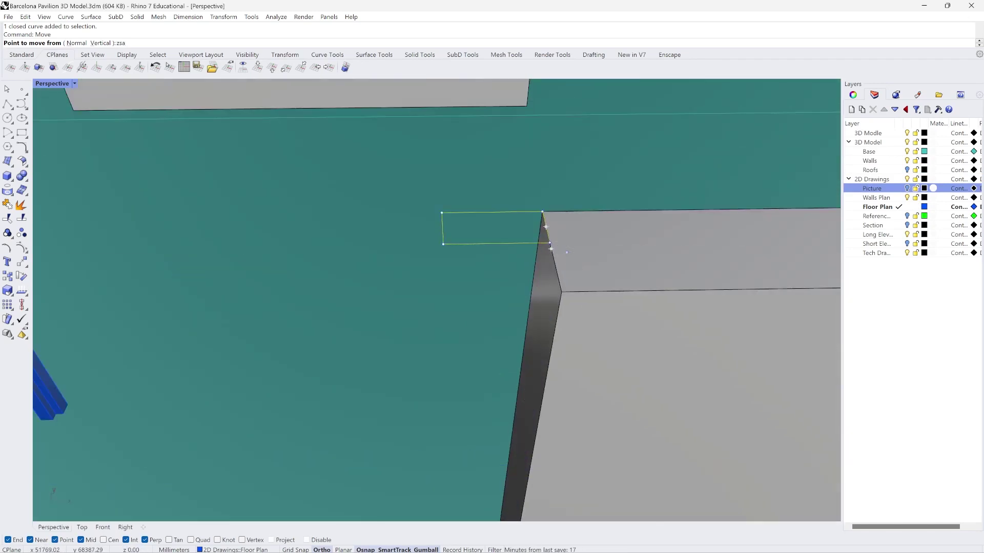
pyautogui.press('Return')
pyautogui.scroll(-3, 382, 297)
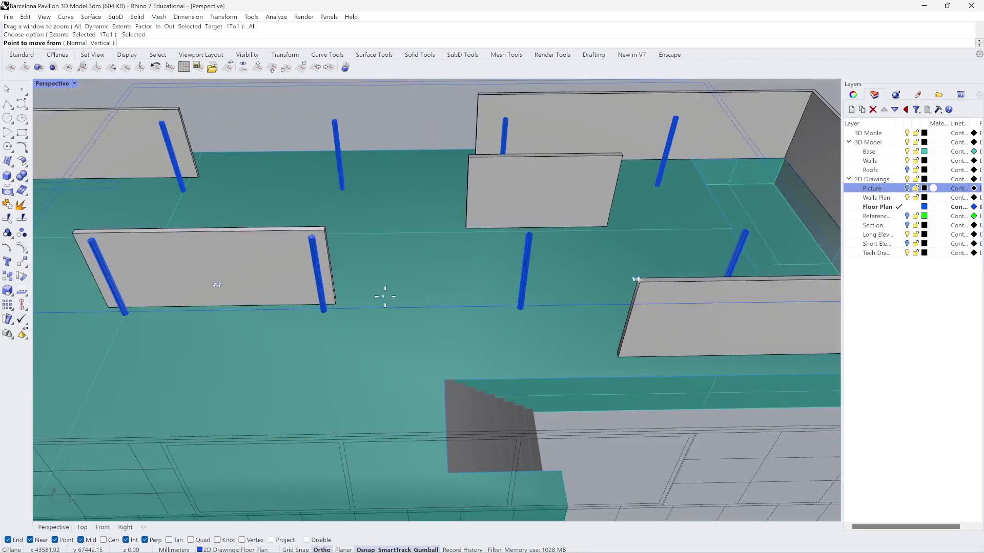
pyautogui.scroll(8, 625, 281)
pyautogui.scroll(4, 599, 277)
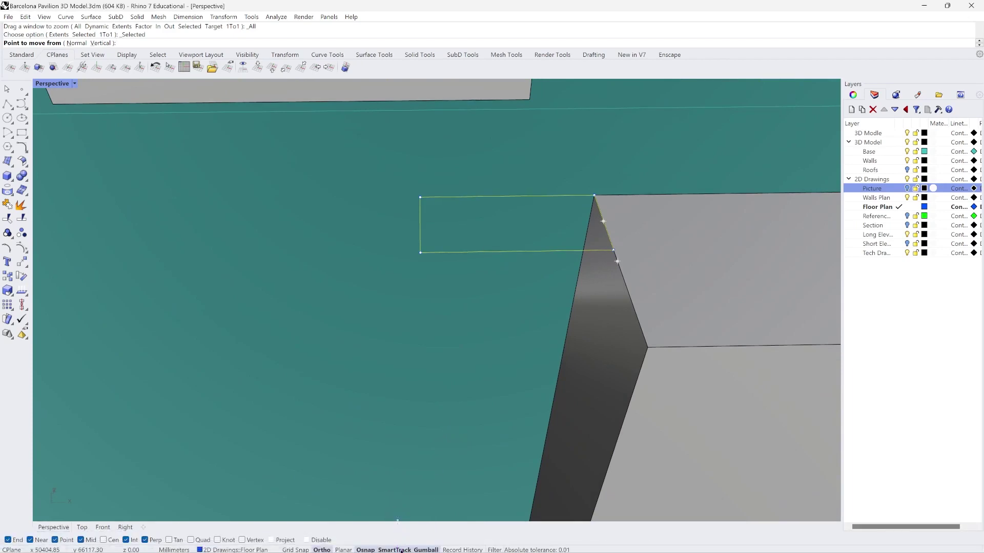
pyautogui.click(603, 221)
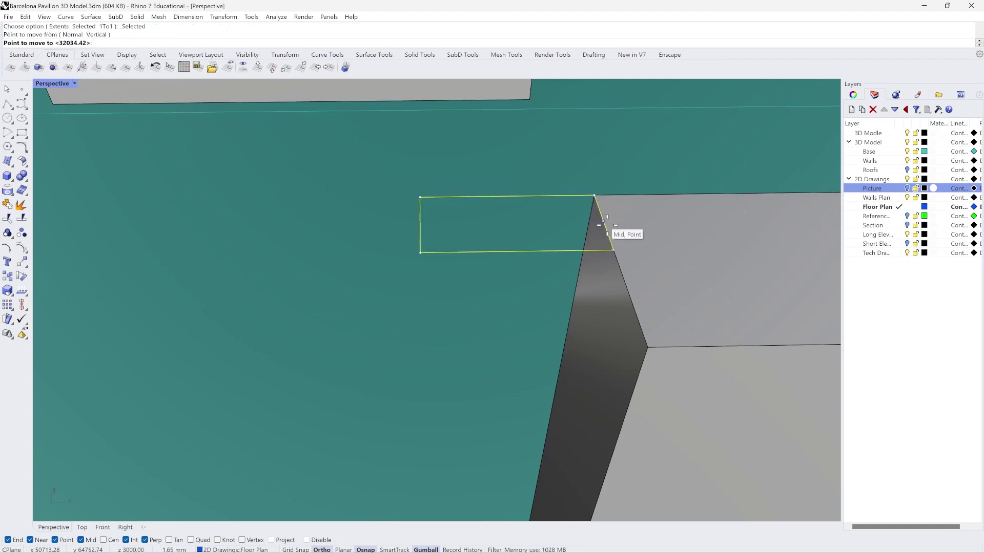
pyautogui.click(616, 264)
pyautogui.moveTo(624, 263); pyautogui.dragTo(555, 243, button='right')
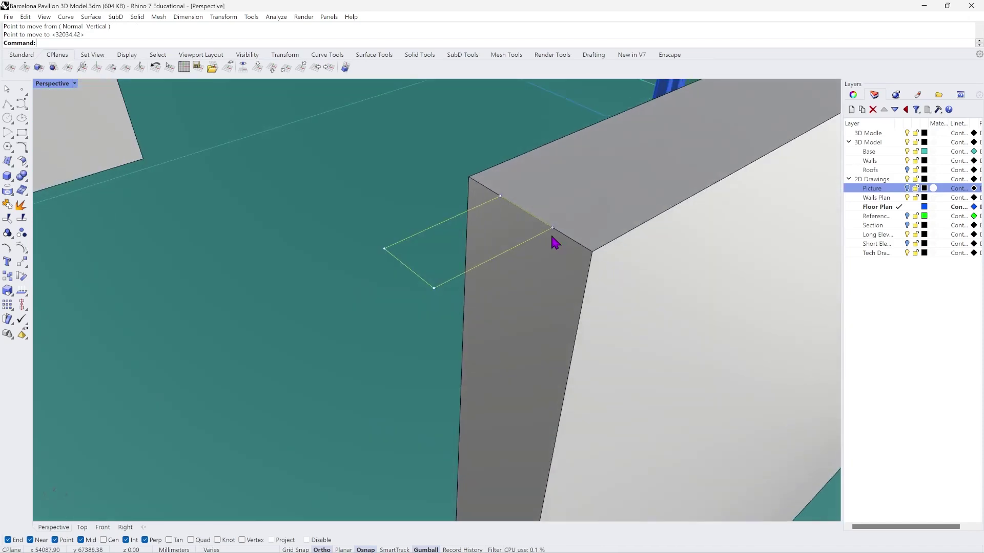
pyautogui.scroll(-10, 466, 213)
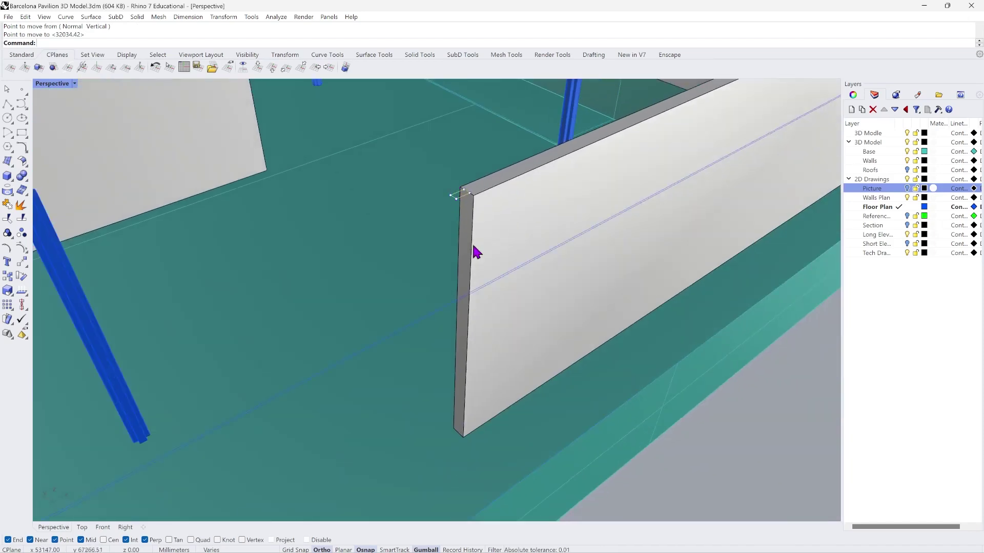
# Extrude both frame rectangles straight down 3000 mm to the wall's base as solid posts.
pyautogui.click(137, 16)
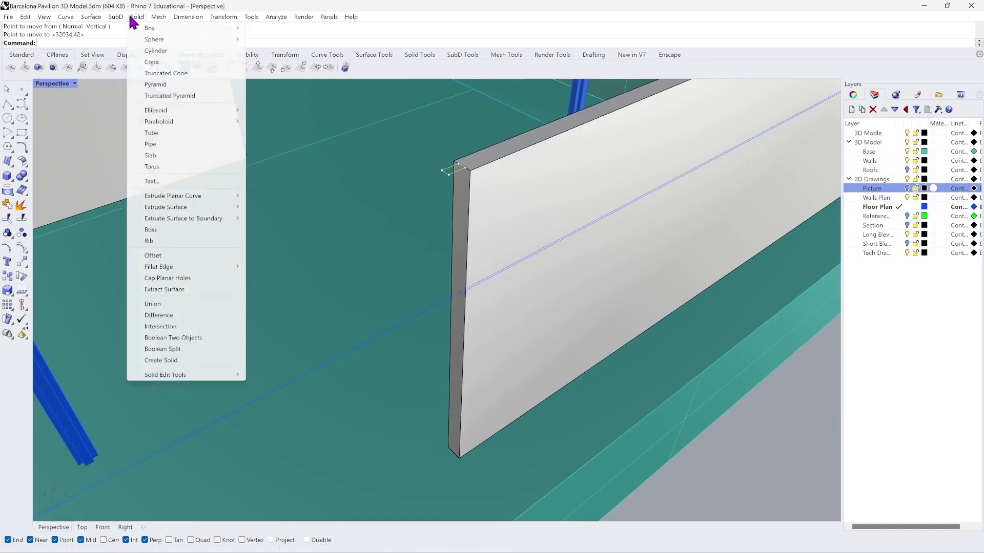
pyautogui.moveTo(233, 204)
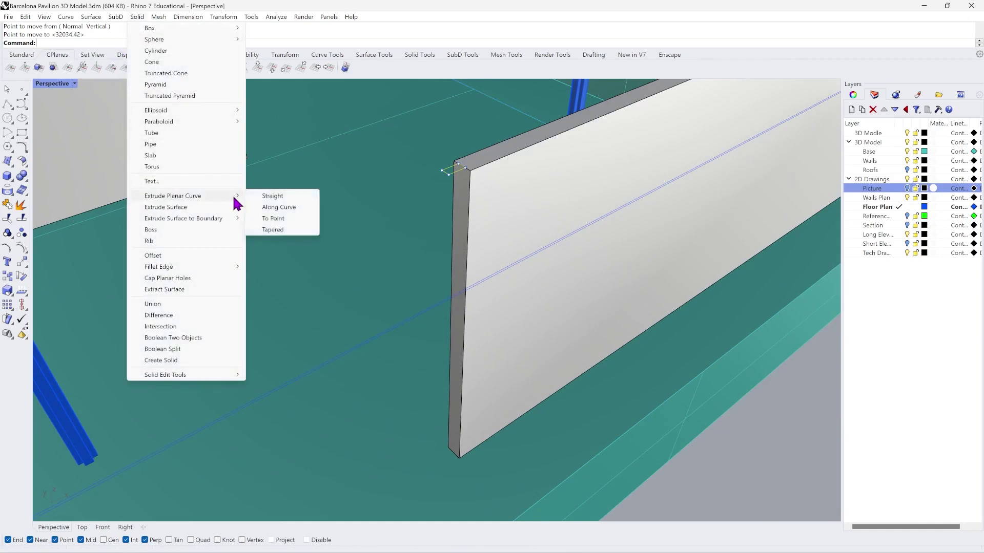
pyautogui.click(267, 198)
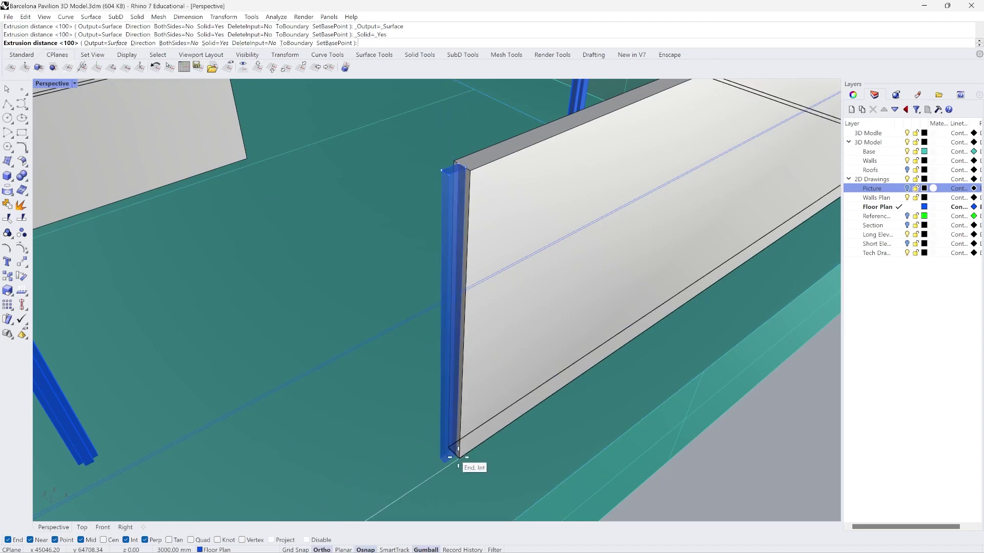
pyautogui.click(458, 450)
pyautogui.scroll(-5, 461, 308)
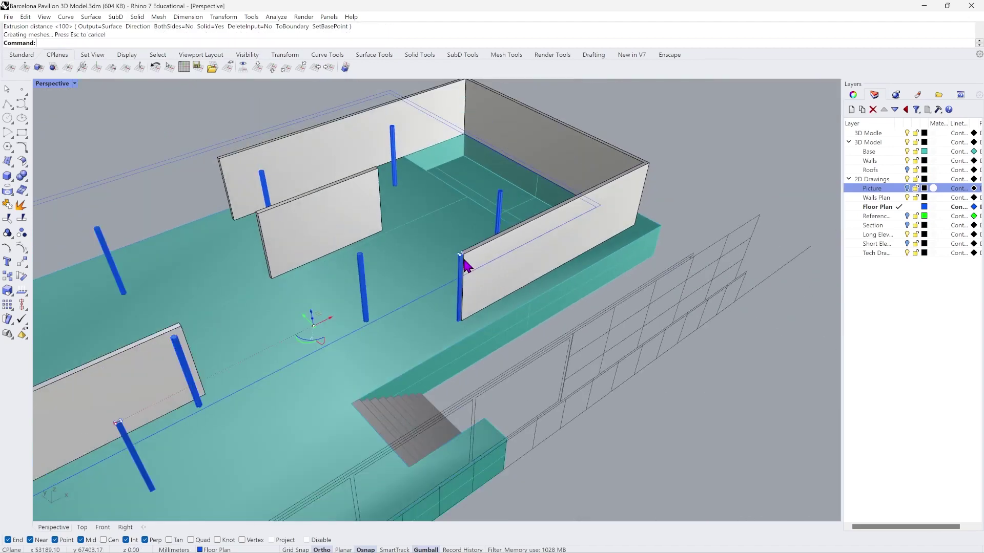
# Select the rectangle curve on top of the free-standing end post and rotate it upright so it stands vertically.
pyautogui.moveTo(466, 263); pyautogui.dragTo(402, 333, button='right')
pyautogui.scroll(8, 246, 208)
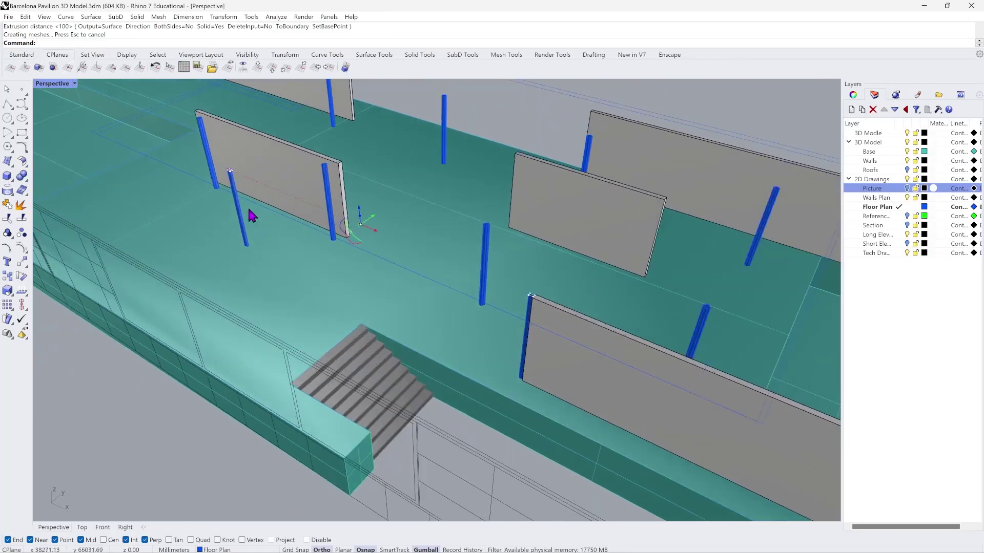
pyautogui.scroll(5, 233, 180)
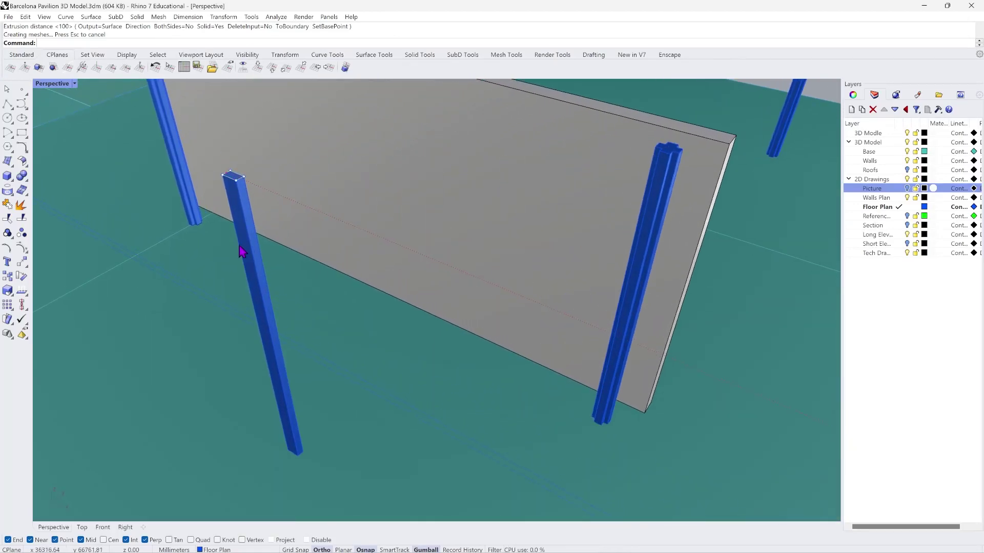
pyautogui.scroll(3, 263, 224)
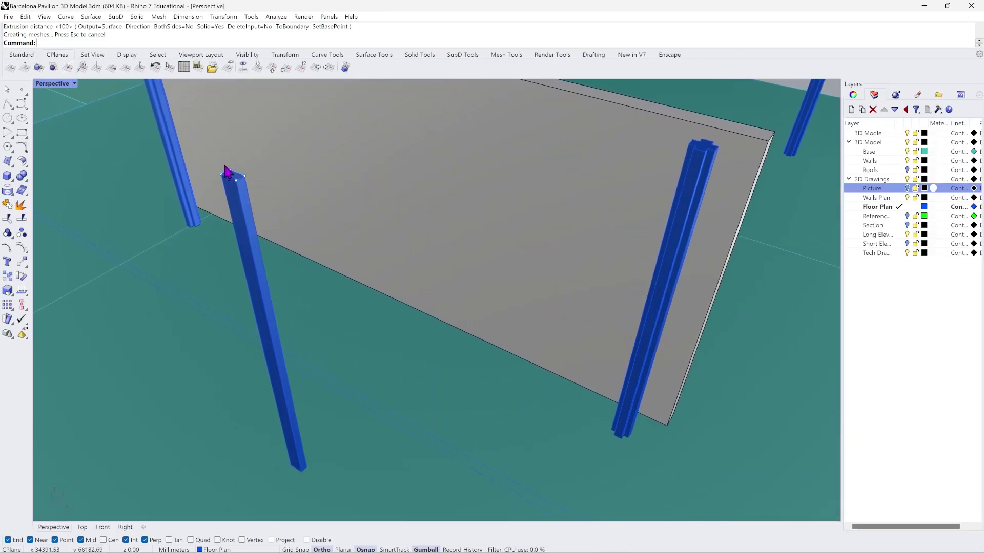
pyautogui.click(243, 195)
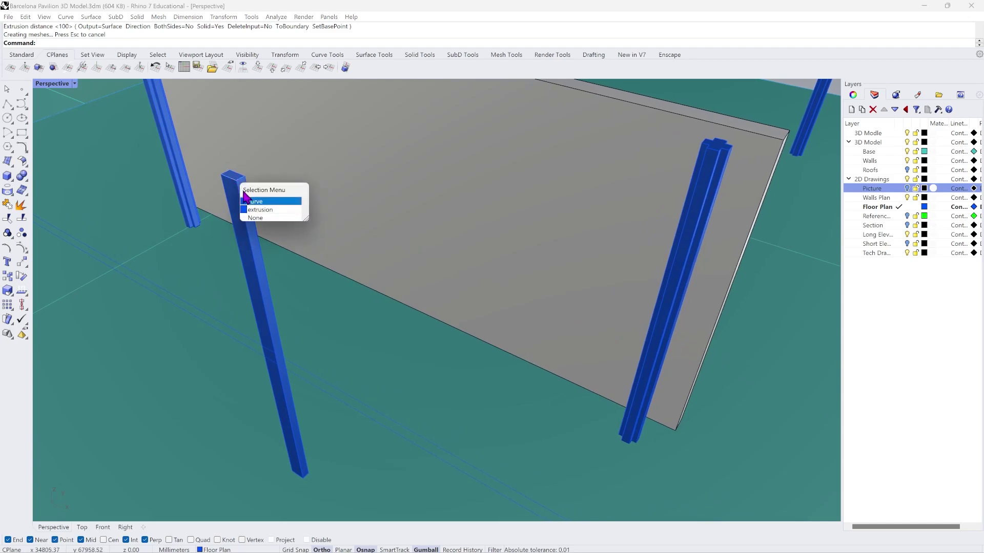
pyautogui.click(255, 202)
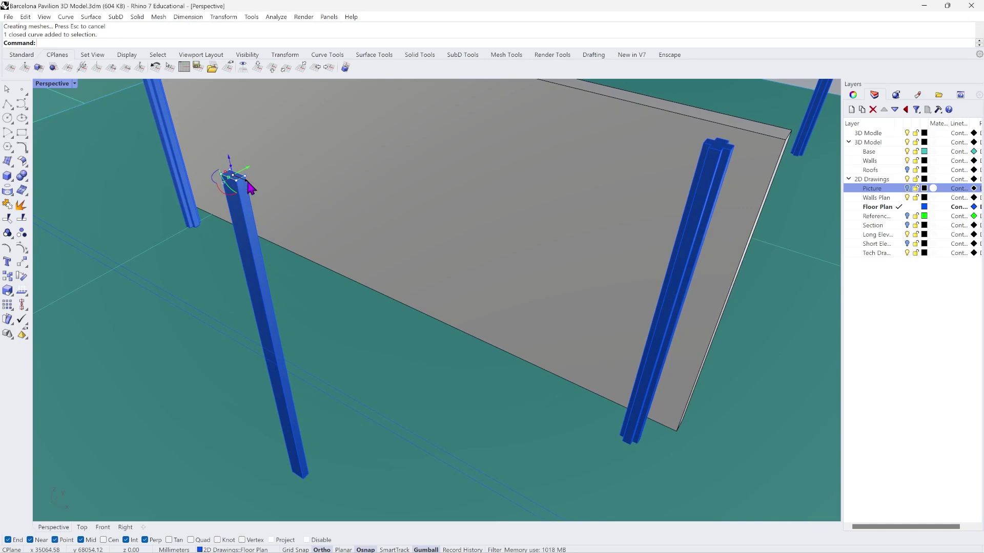
pyautogui.write('ZS')
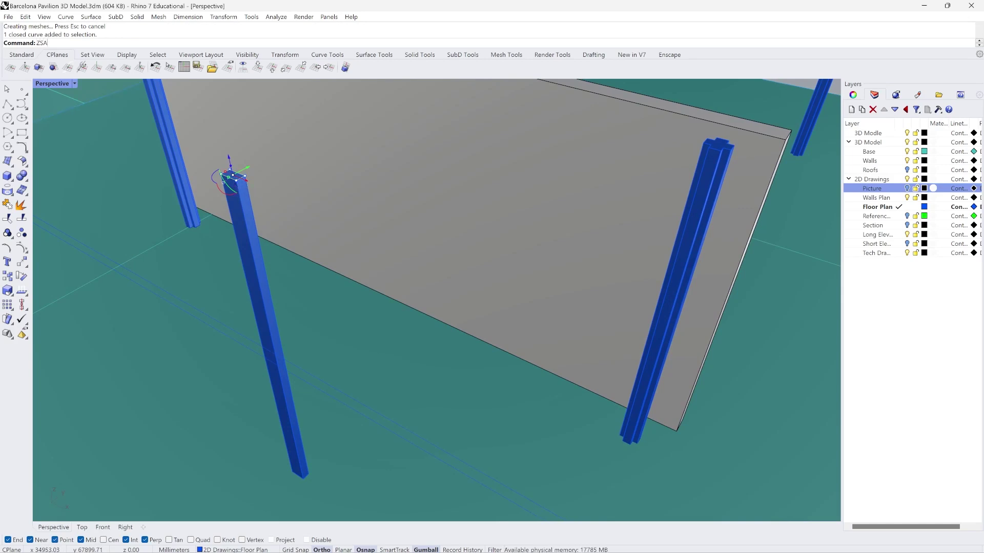
pyautogui.write('A')
pyautogui.press('Return')
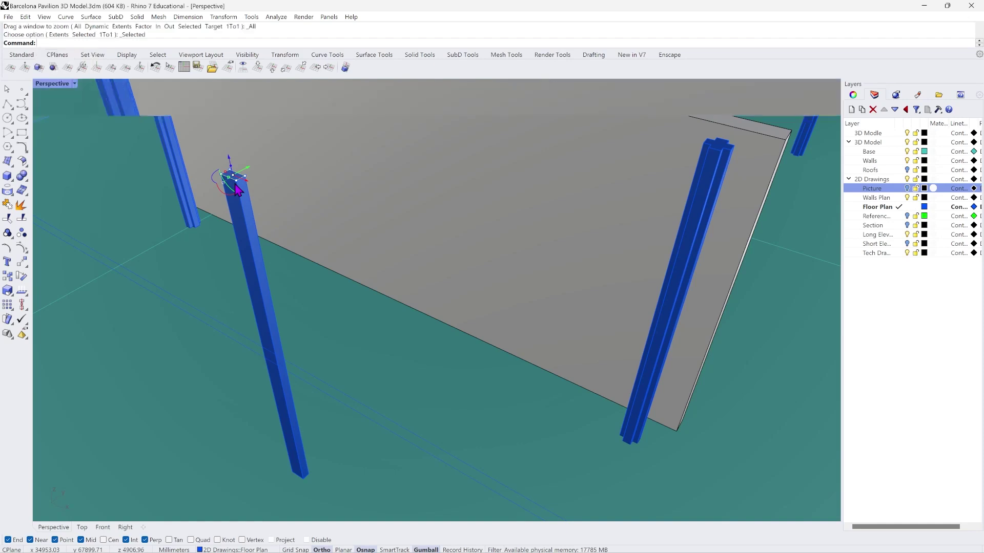
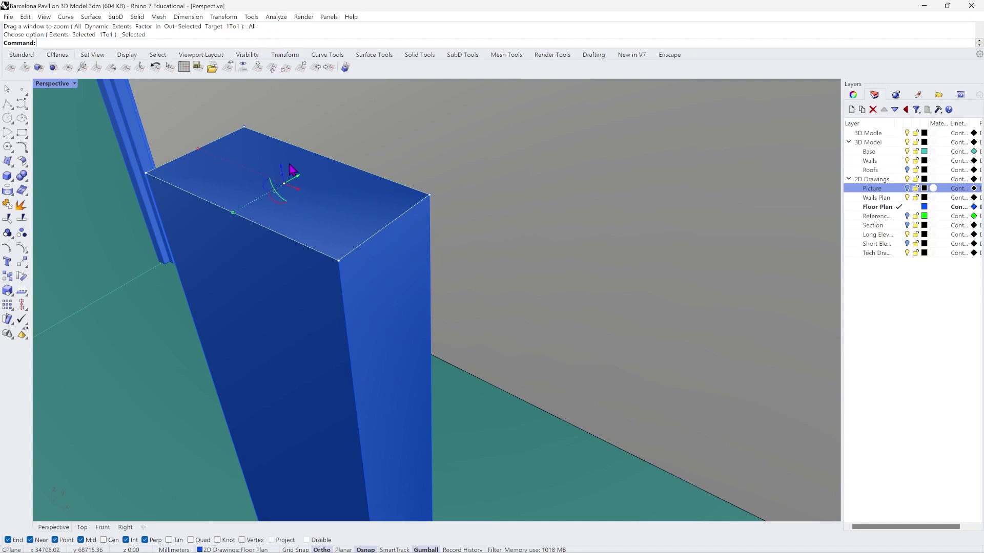
pyautogui.click(295, 202)
pyautogui.press('Escape')
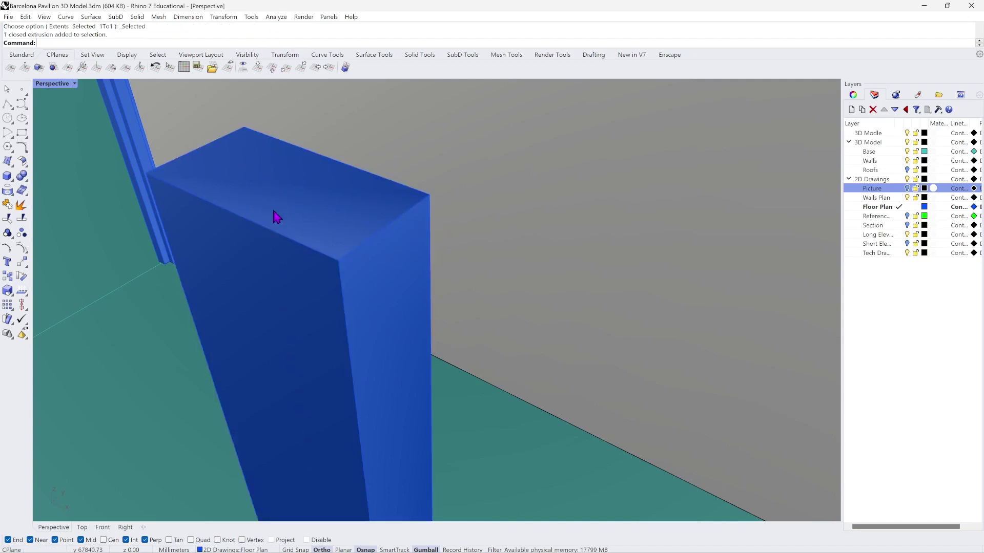
pyautogui.click(285, 242)
pyautogui.click(327, 256)
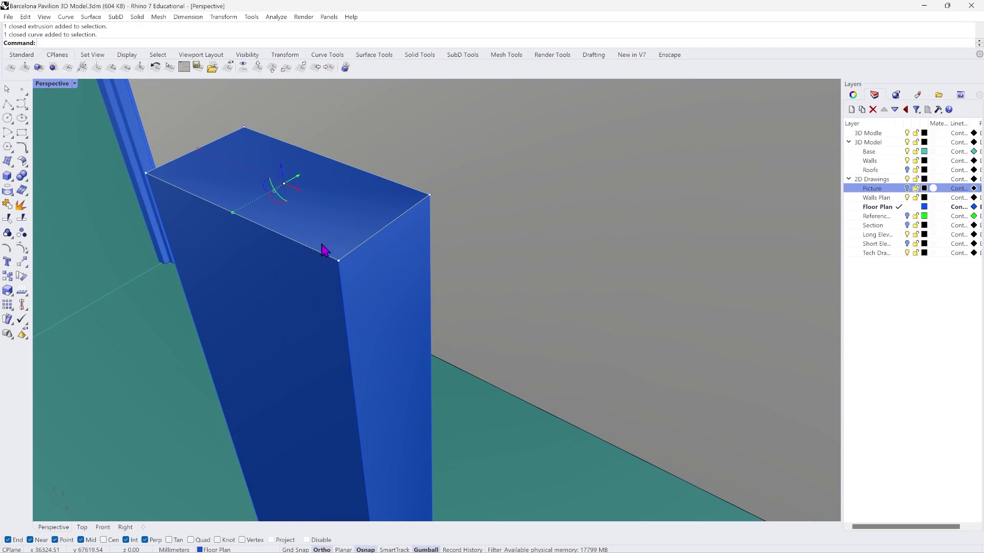
pyautogui.click(280, 197)
pyautogui.press('Return')
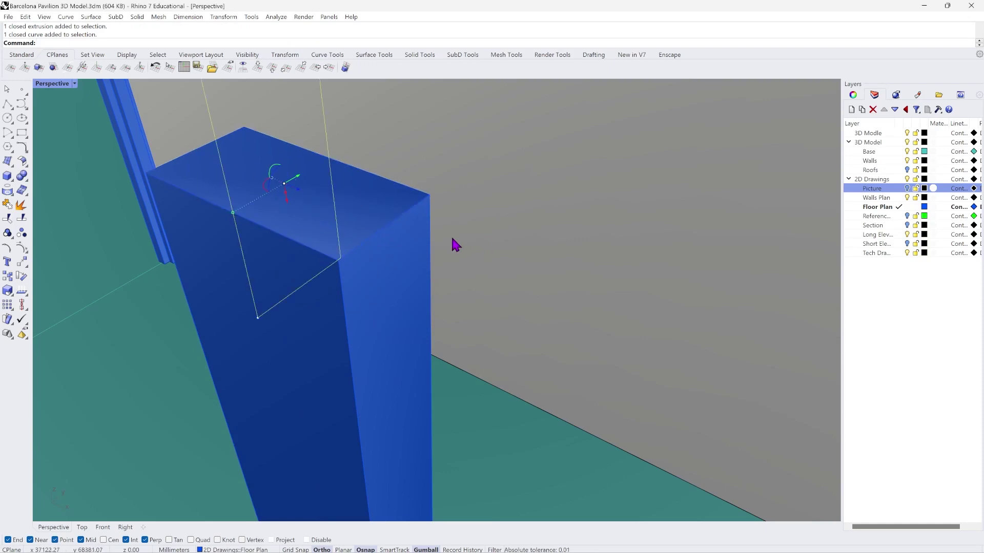
# Move the upright rectangle from its upper corner to the post's top corner, laying it against the inner side face.
pyautogui.scroll(-3, 335, 296)
pyautogui.scroll(2, 281, 224)
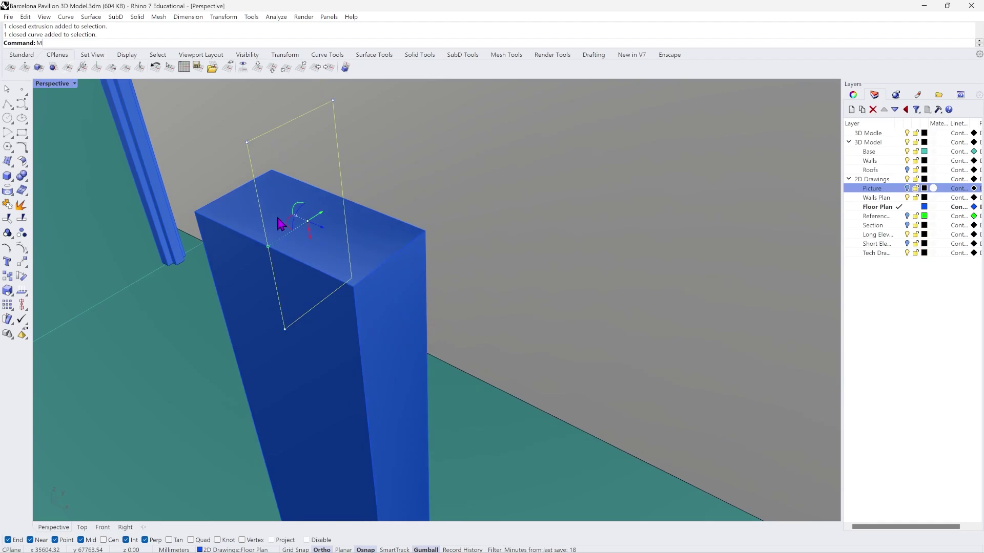
pyautogui.write('Move')
pyautogui.press('Return')
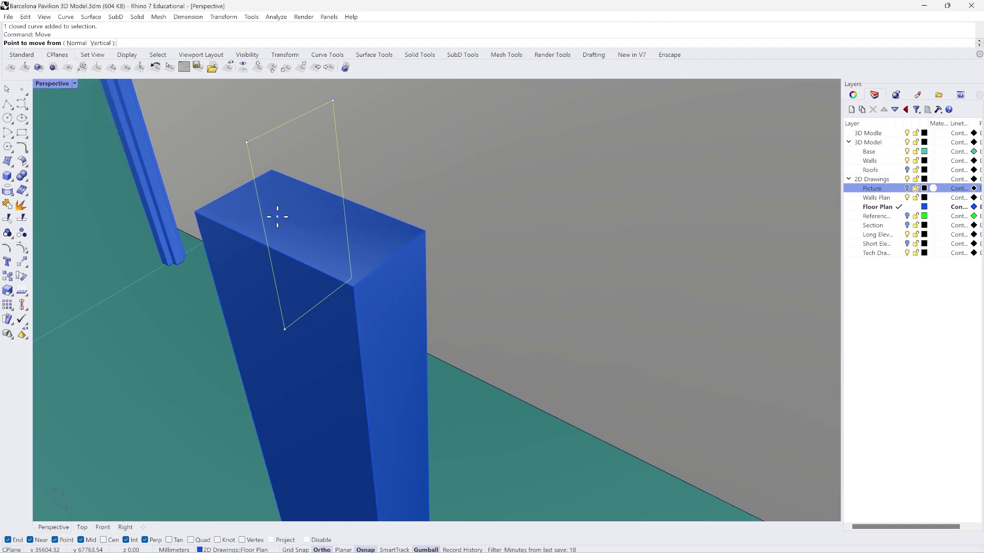
pyautogui.click(252, 147)
pyautogui.click(353, 285)
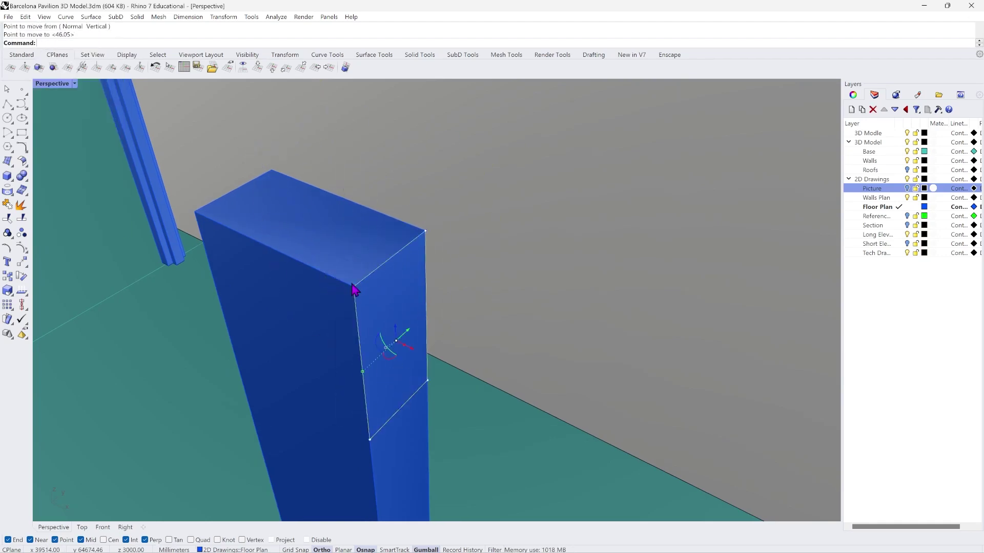
# Copy the upright rectangle from its lower corner straight down to the matching corner at the post's base.
pyautogui.scroll(-5, 308, 237)
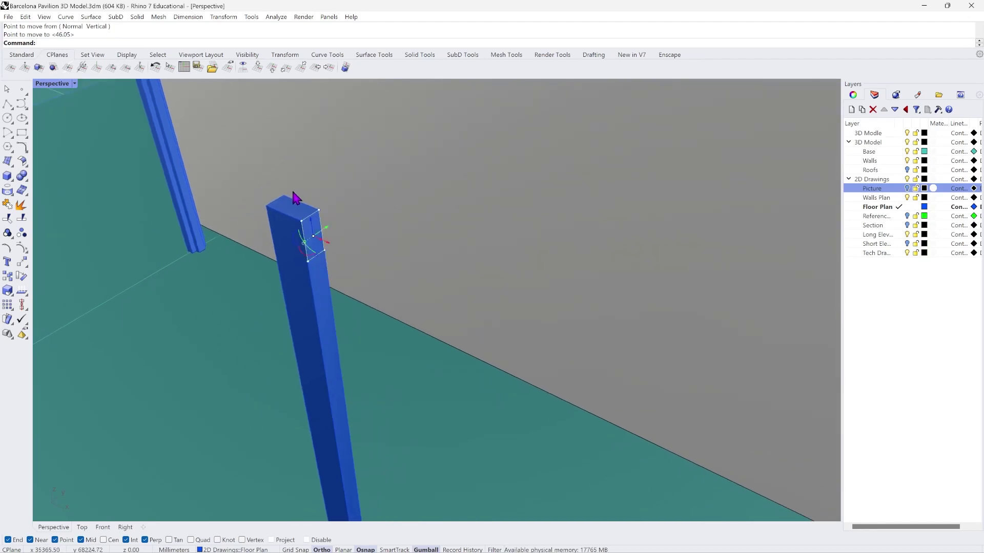
pyautogui.scroll(-3, 297, 199)
pyautogui.scroll(2, 297, 193)
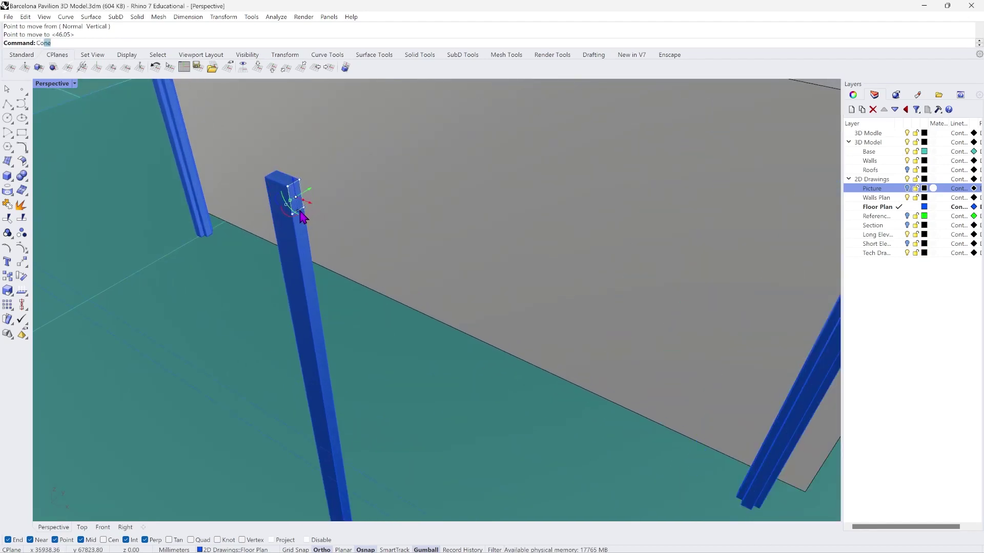
pyautogui.press('Return')
pyautogui.scroll(-3, 297, 210)
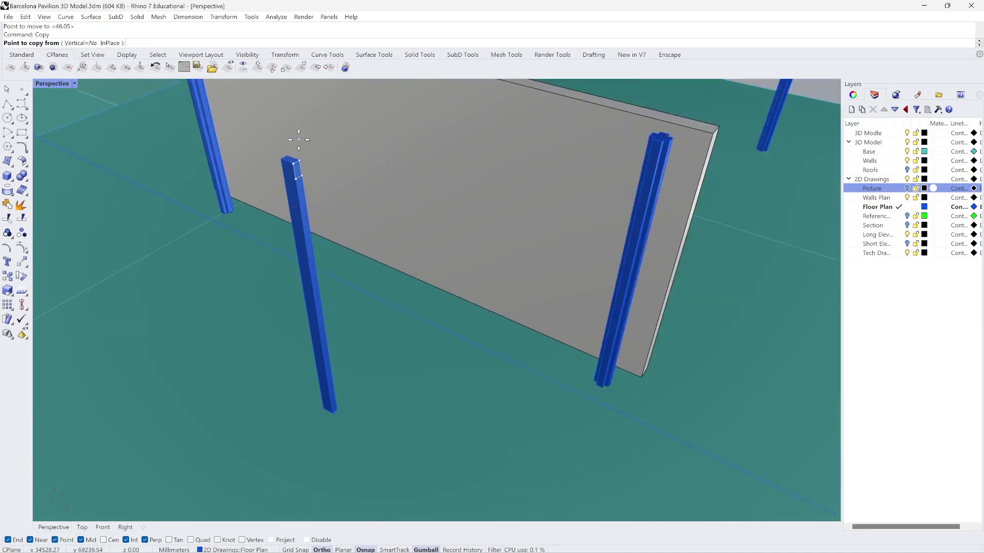
pyautogui.scroll(5, 293, 293)
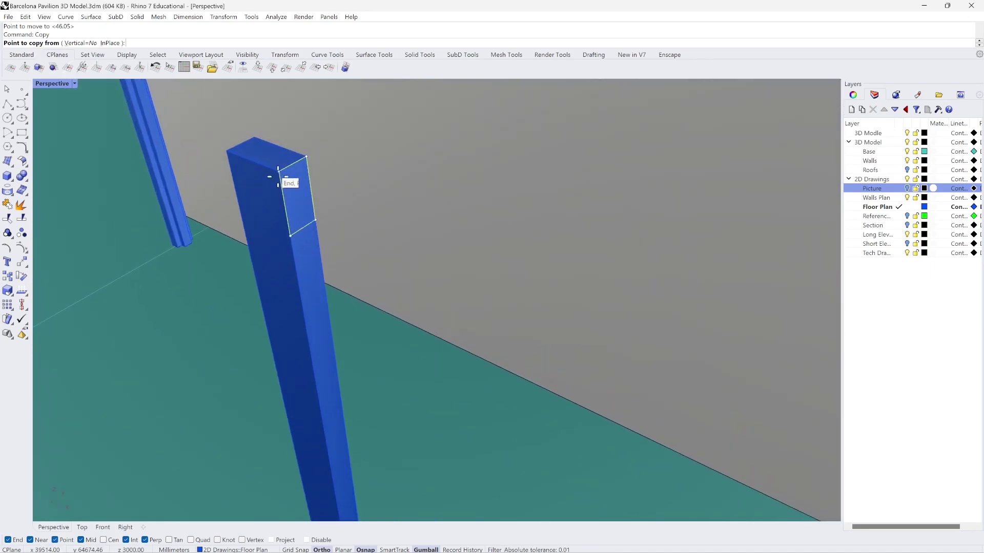
pyautogui.click(290, 234)
pyautogui.scroll(-5, 334, 202)
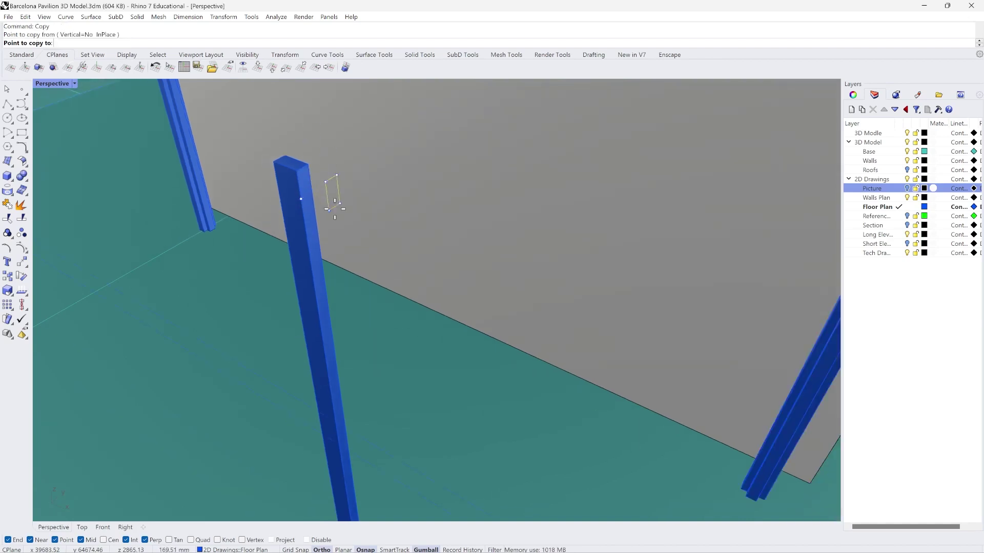
pyautogui.scroll(5, 345, 415)
pyautogui.scroll(1, 347, 400)
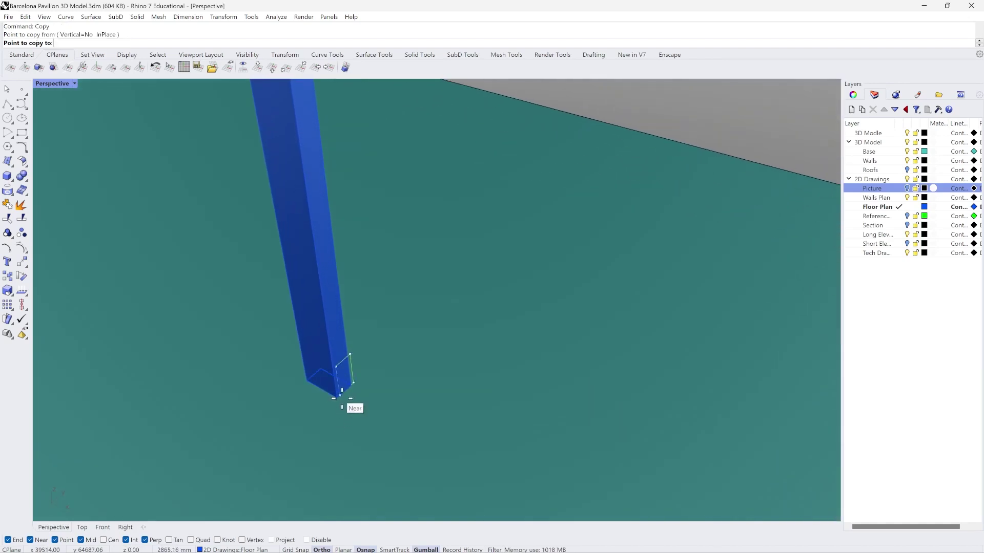
pyautogui.click(338, 398)
pyautogui.scroll(-1, 338, 397)
pyautogui.press('Return')
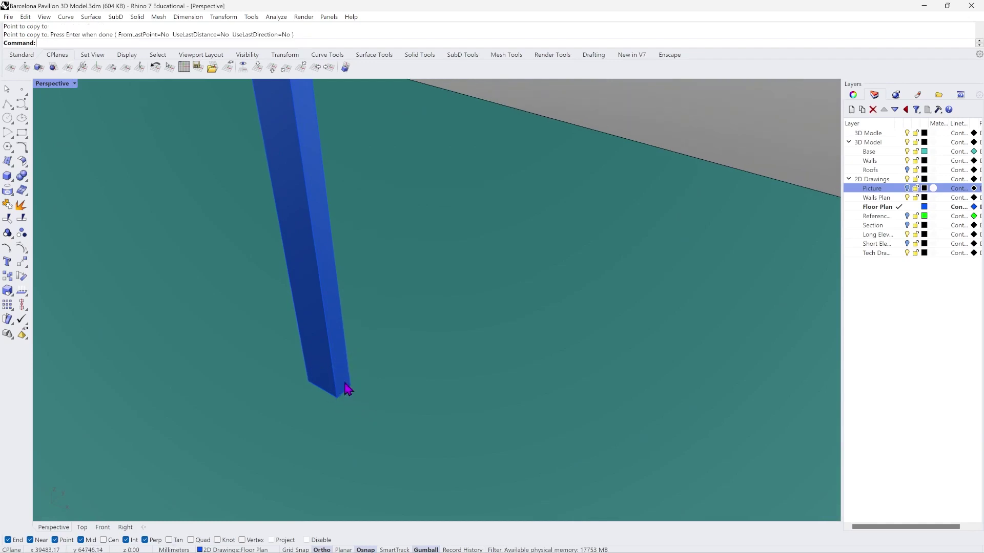
# Select the rectangles at the post's base and top and extrude both as solid rails to the near face of the wall-end post.
pyautogui.click(343, 379)
pyautogui.scroll(-5, 342, 387)
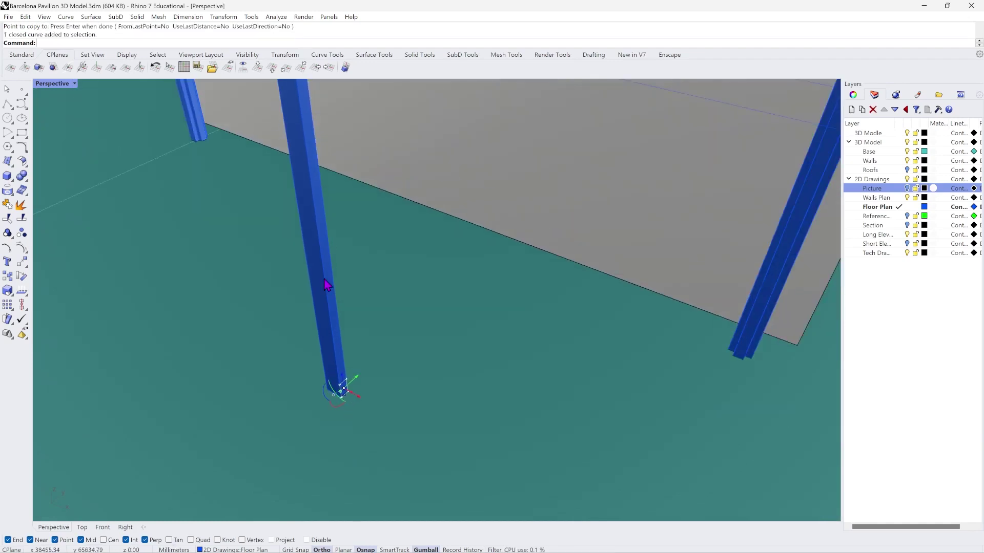
pyautogui.scroll(5, 307, 106)
pyautogui.click(306, 113)
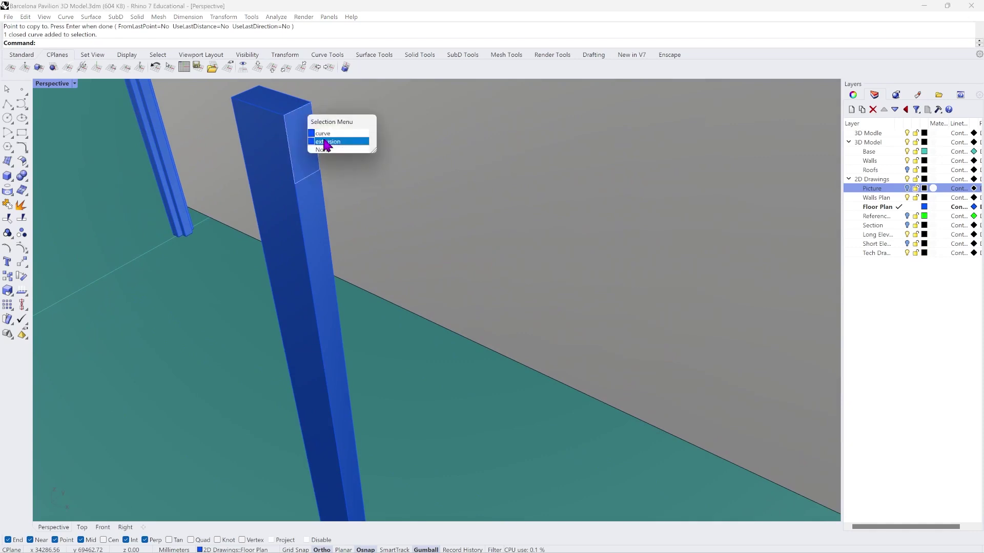
pyautogui.click(329, 134)
pyautogui.scroll(-5, 312, 138)
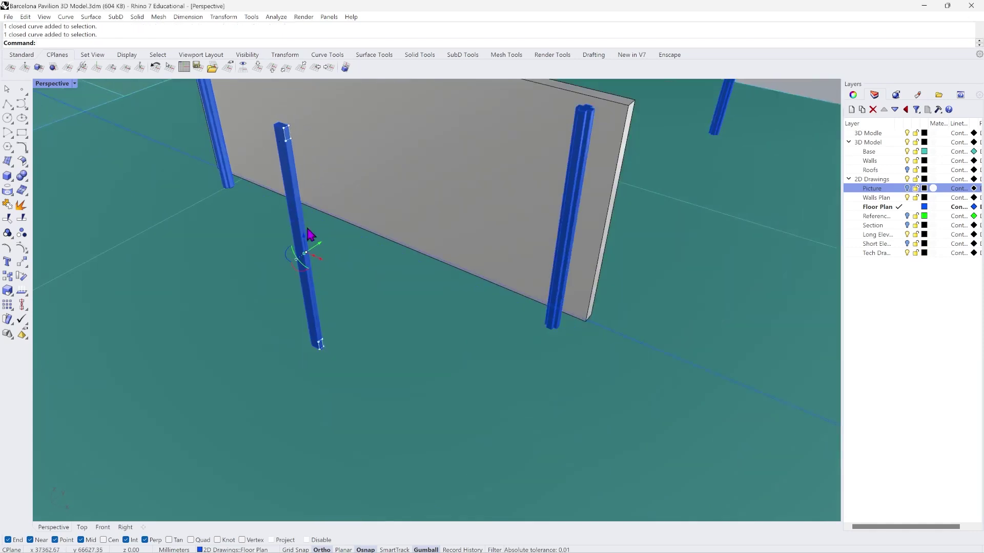
pyautogui.scroll(3, 309, 232)
pyautogui.click(137, 17)
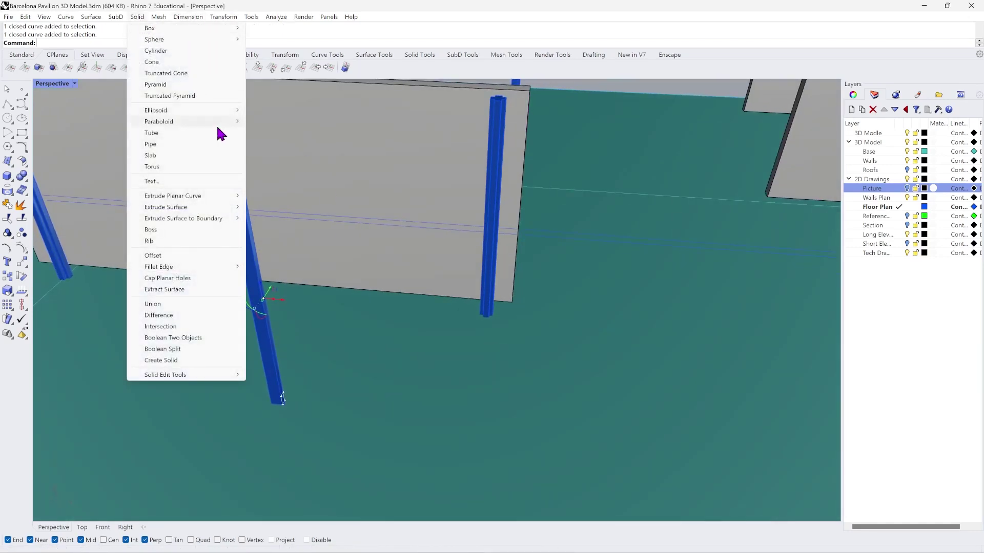
pyautogui.moveTo(222, 200)
pyautogui.click(274, 197)
pyautogui.scroll(-4, 246, 198)
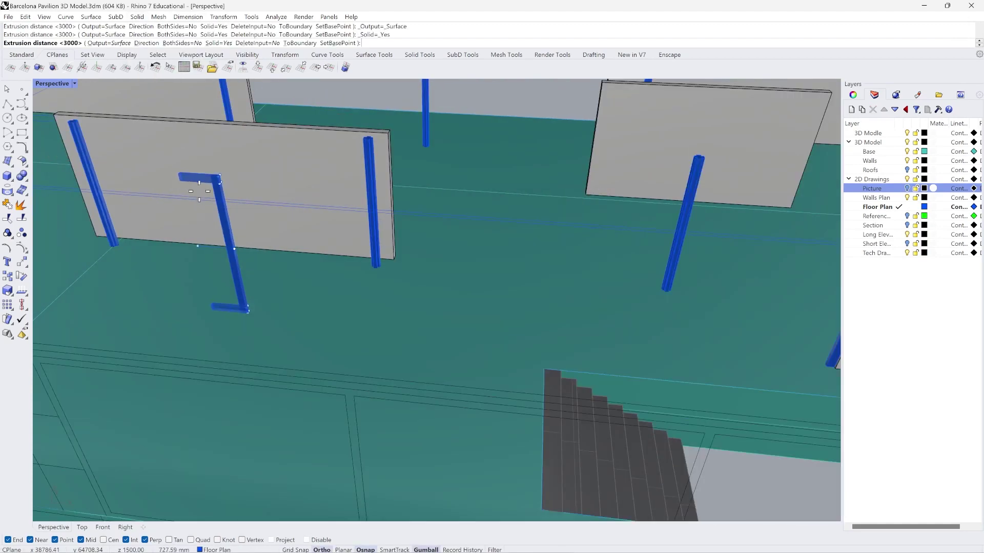
pyautogui.scroll(-3, 246, 197)
pyautogui.scroll(6, 640, 215)
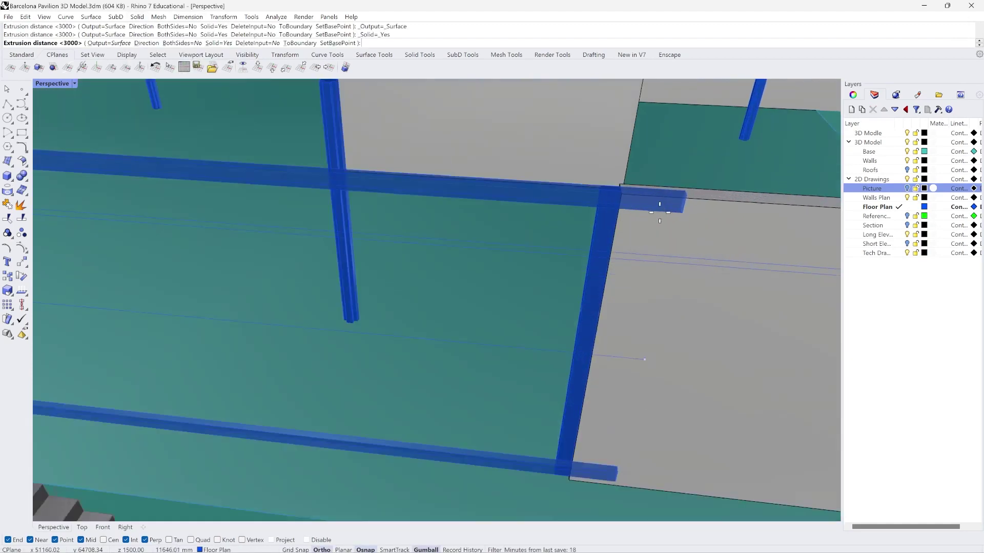
pyautogui.scroll(2, 577, 183)
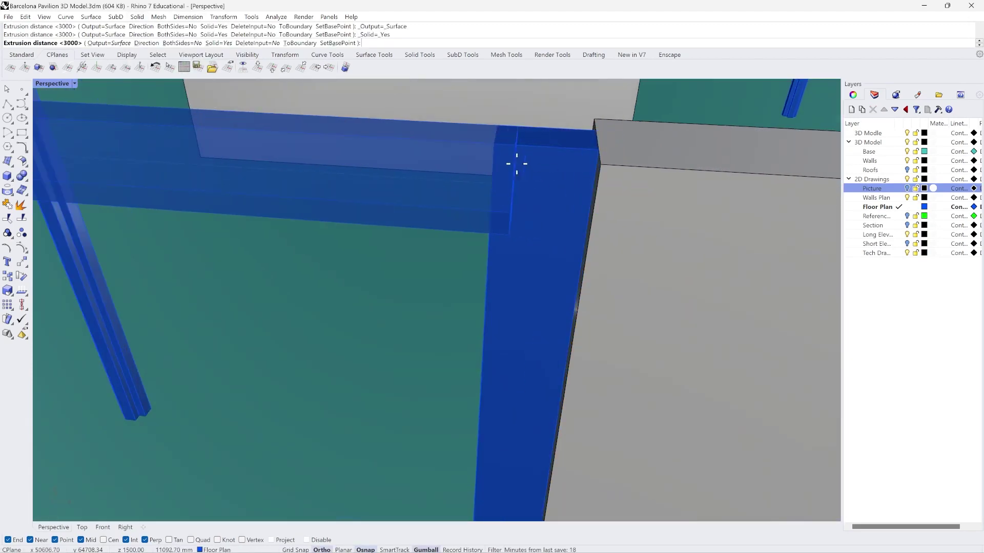
pyautogui.click(491, 145)
pyautogui.scroll(-5, 528, 161)
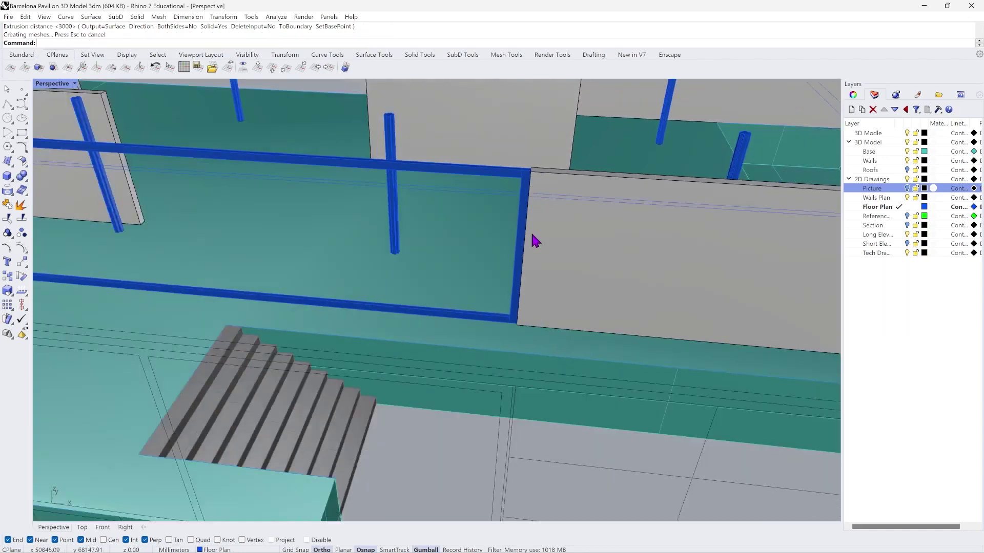
# Examine the rectangular frame of posts and rails from several angles, including its corners and junction with the wall.
pyautogui.scroll(-2, 373, 220)
pyautogui.scroll(5, 426, 202)
pyautogui.scroll(-5, 373, 219)
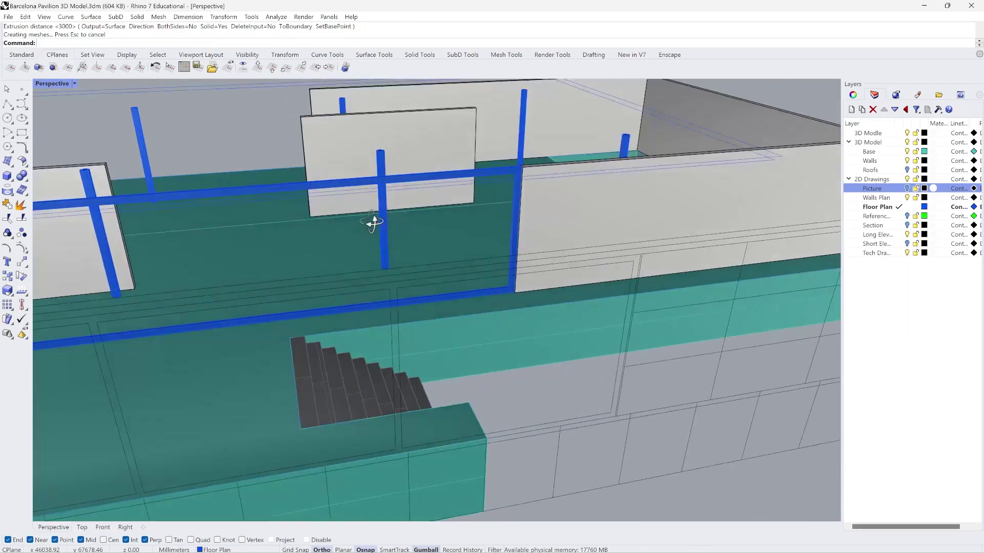
pyautogui.scroll(2, 476, 247)
pyautogui.scroll(-3, 285, 241)
pyautogui.scroll(1, 338, 226)
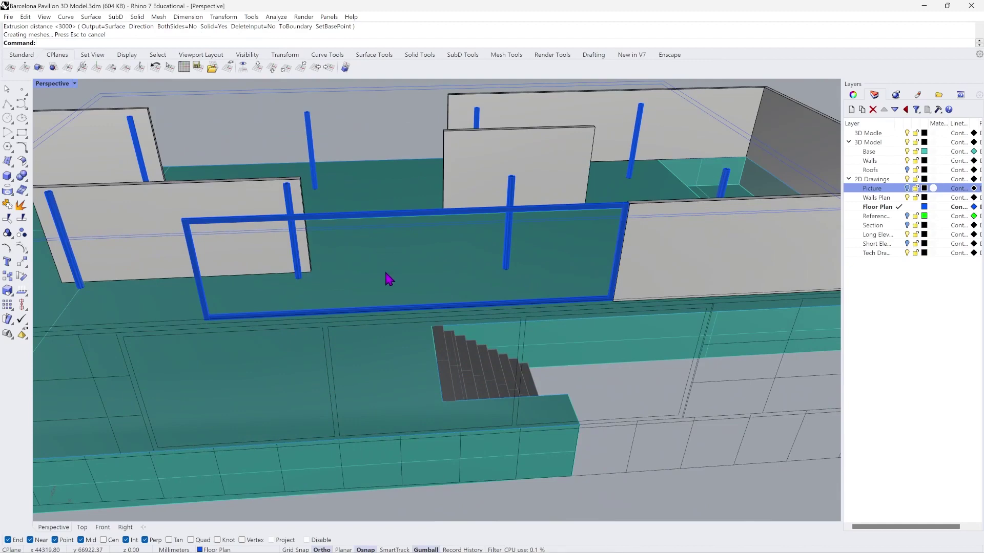
pyautogui.scroll(-2, 369, 260)
pyautogui.scroll(4, 338, 271)
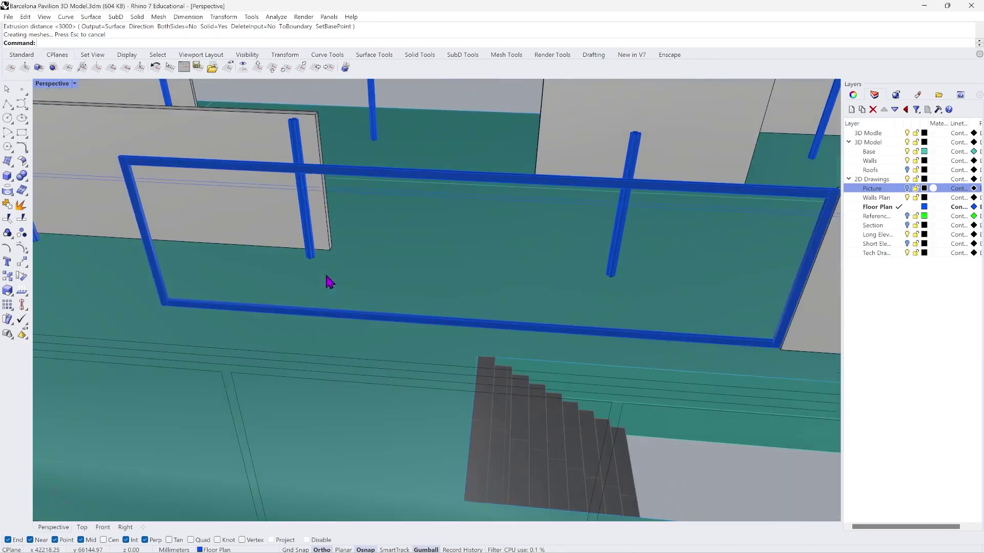
pyautogui.scroll(-3, 291, 242)
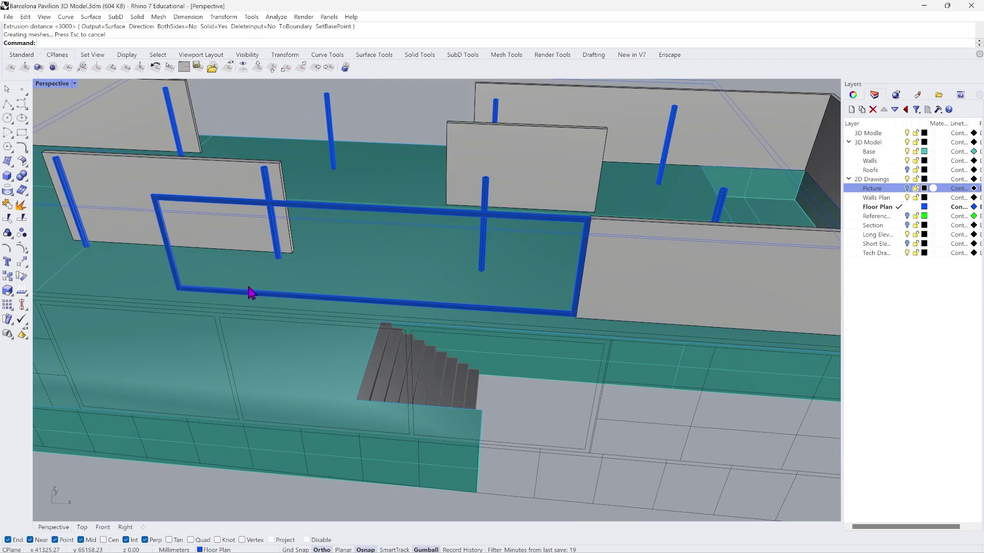
pyautogui.scroll(2, 272, 248)
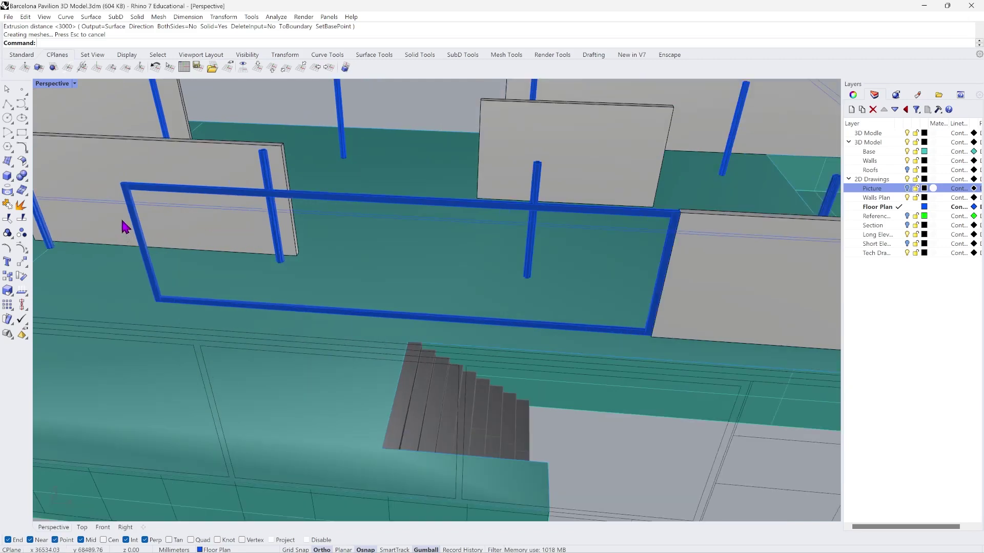
pyautogui.click(8, 104)
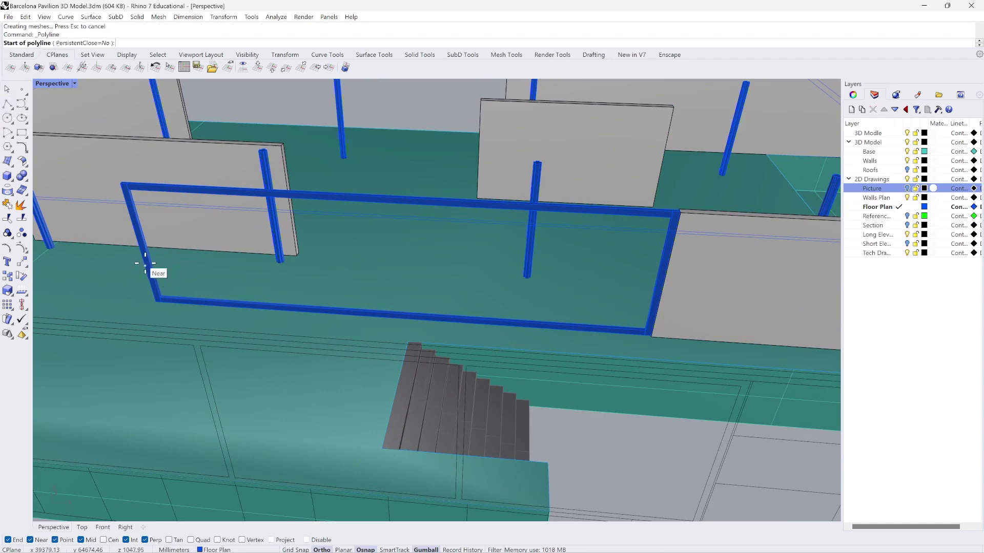
pyautogui.scroll(6, 145, 263)
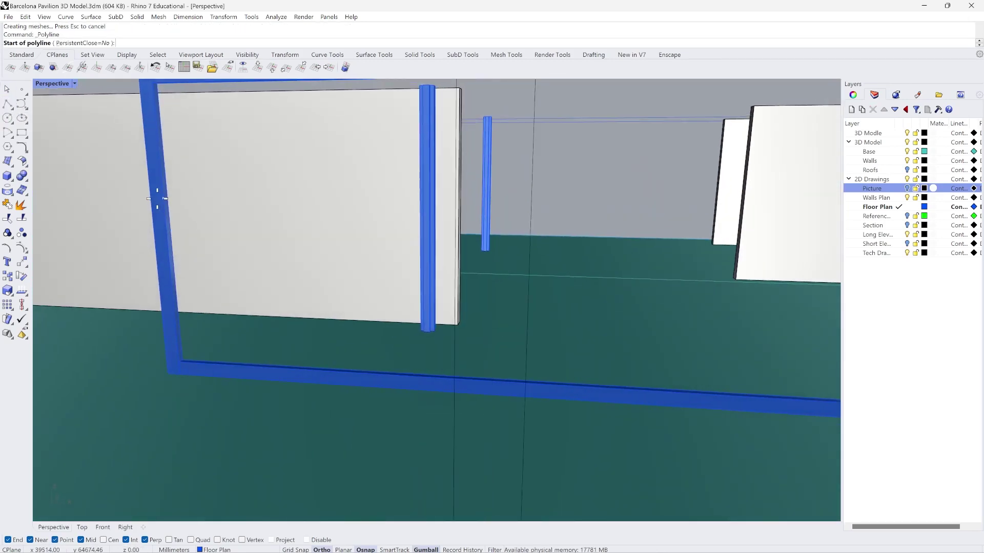
pyautogui.click(102, 527)
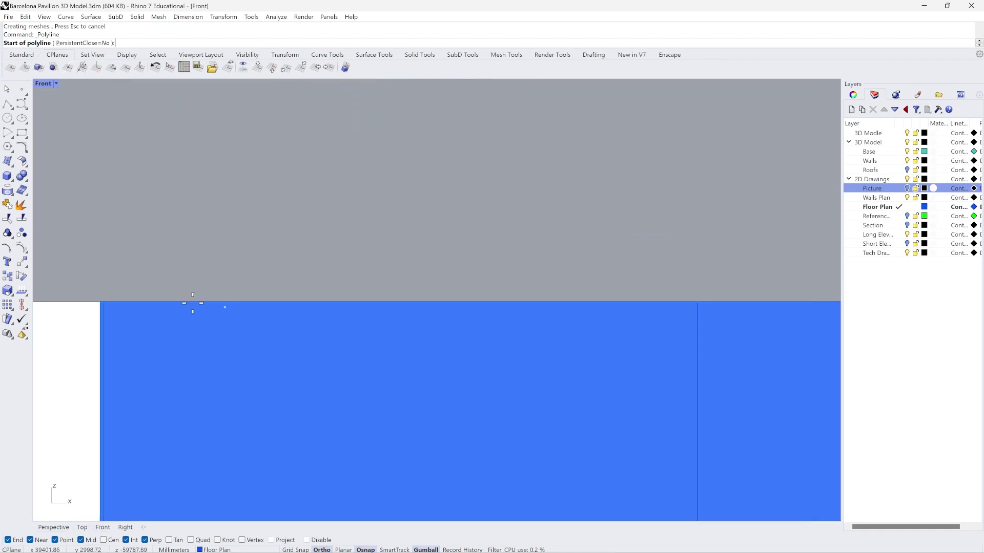
pyautogui.scroll(-8, 184, 302)
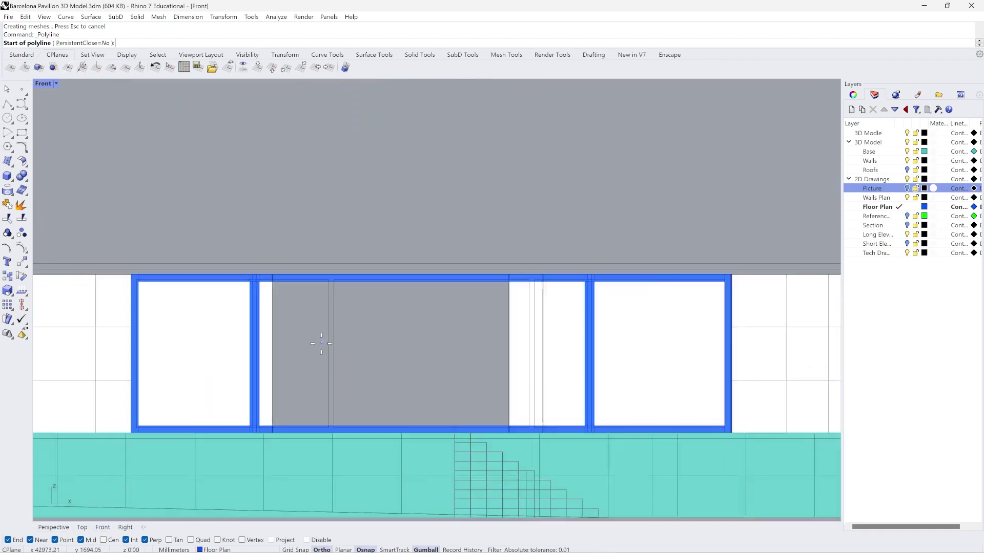
pyautogui.scroll(6, 67, 347)
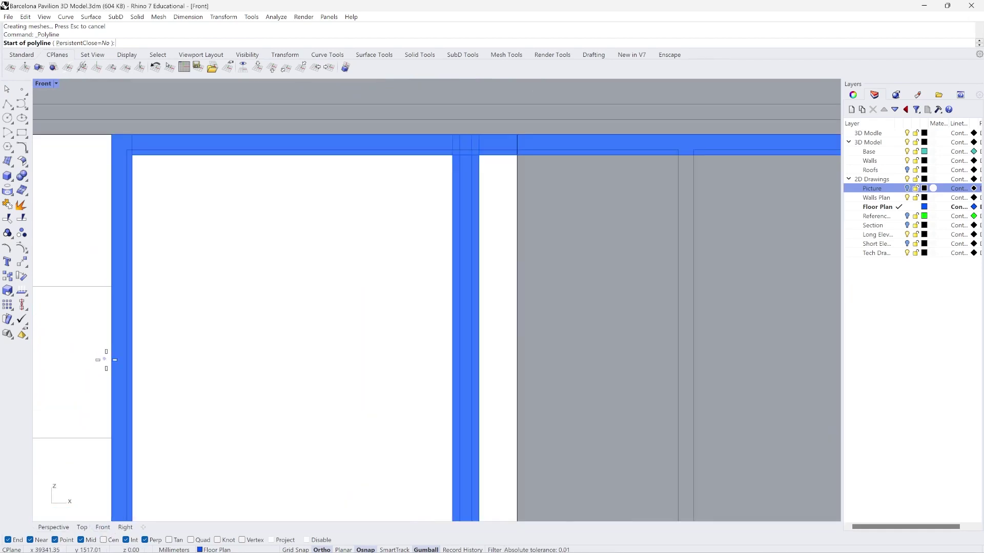
pyautogui.scroll(-4, 111, 338)
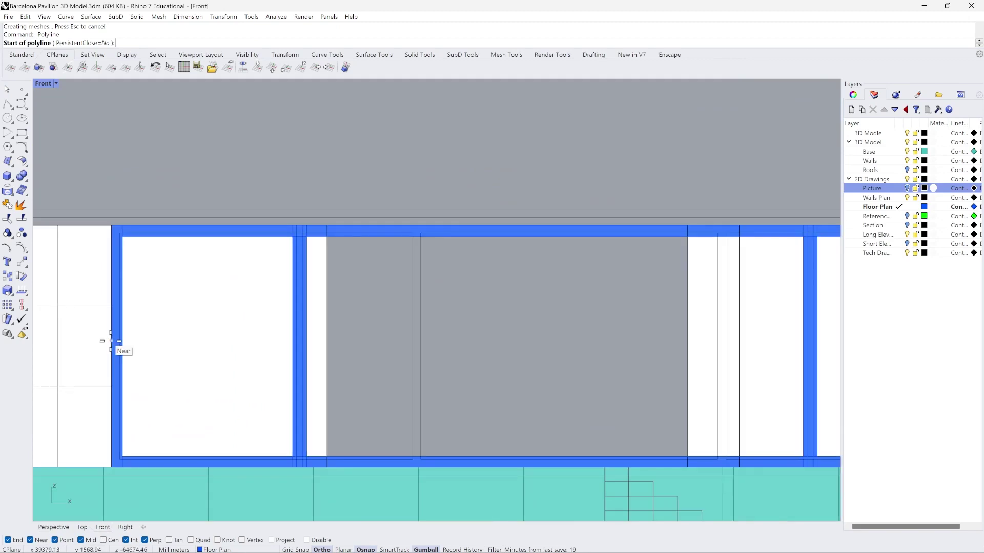
pyautogui.click(110, 345)
pyautogui.scroll(-4, 102, 345)
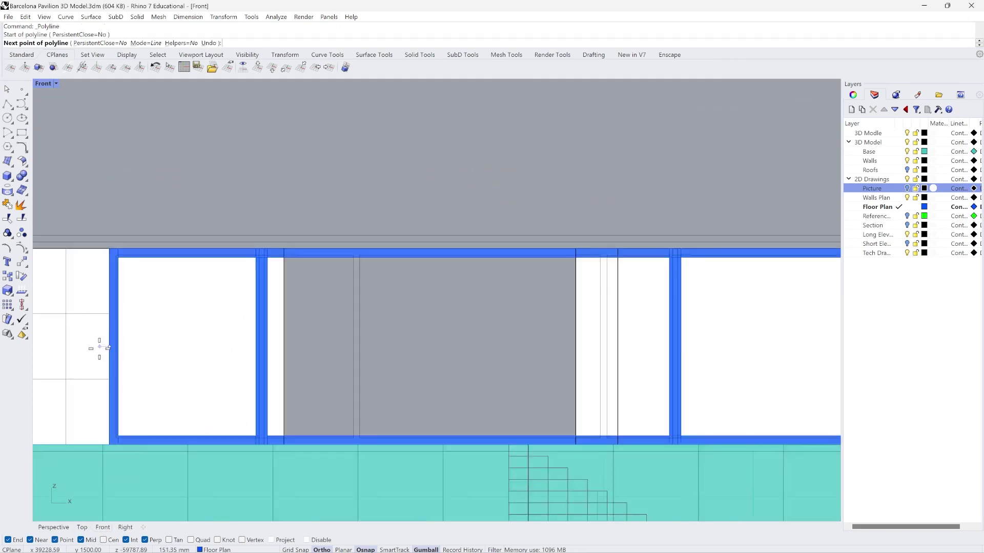
pyautogui.scroll(5, 589, 343)
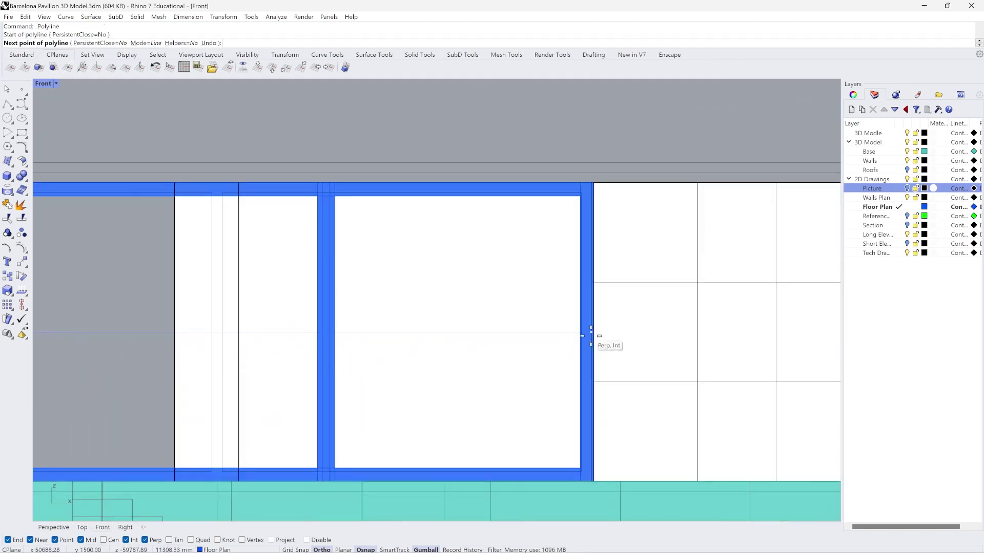
pyautogui.scroll(3, 592, 339)
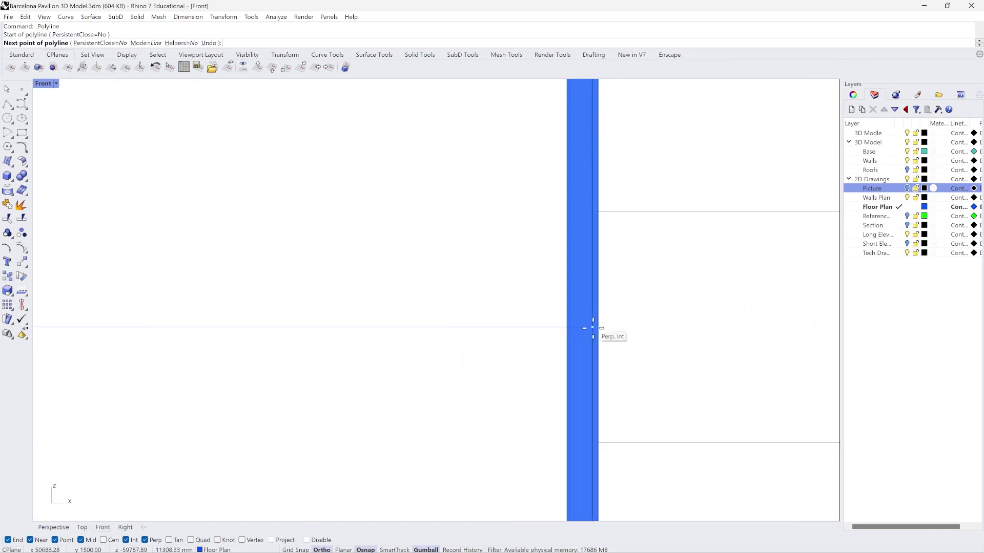
pyautogui.scroll(-5, 604, 287)
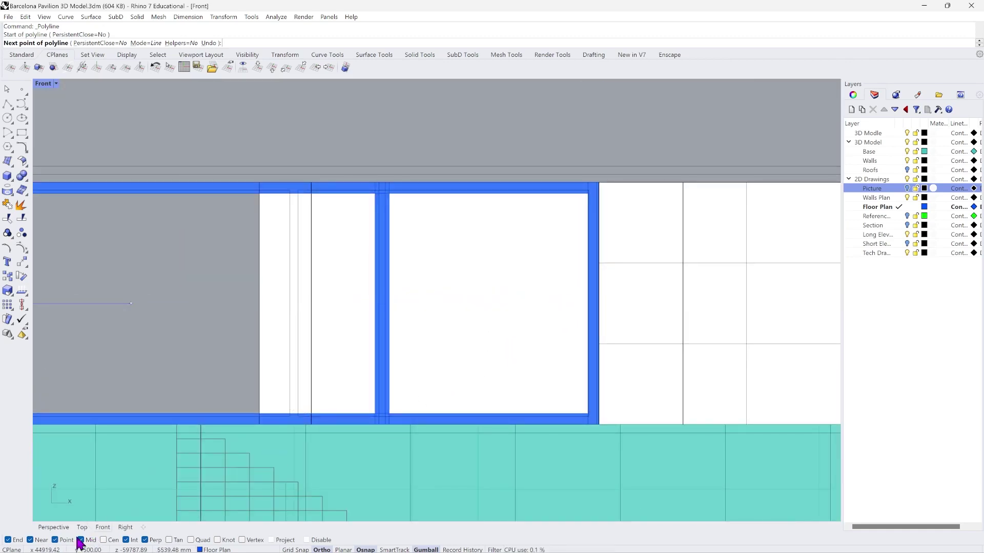
pyautogui.click(54, 527)
pyautogui.scroll(-3, 446, 281)
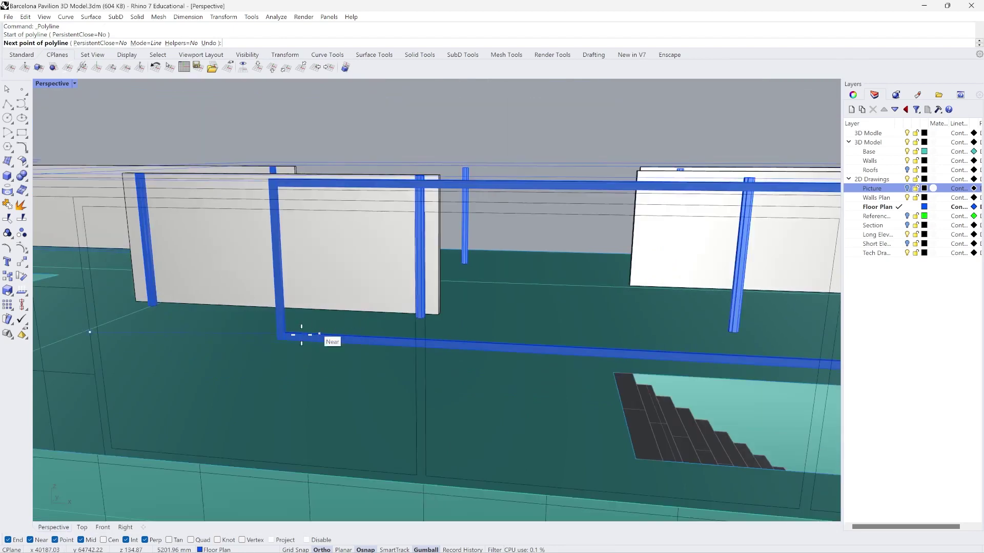
pyautogui.moveTo(281, 308); pyautogui.dragTo(210, 343, button='right')
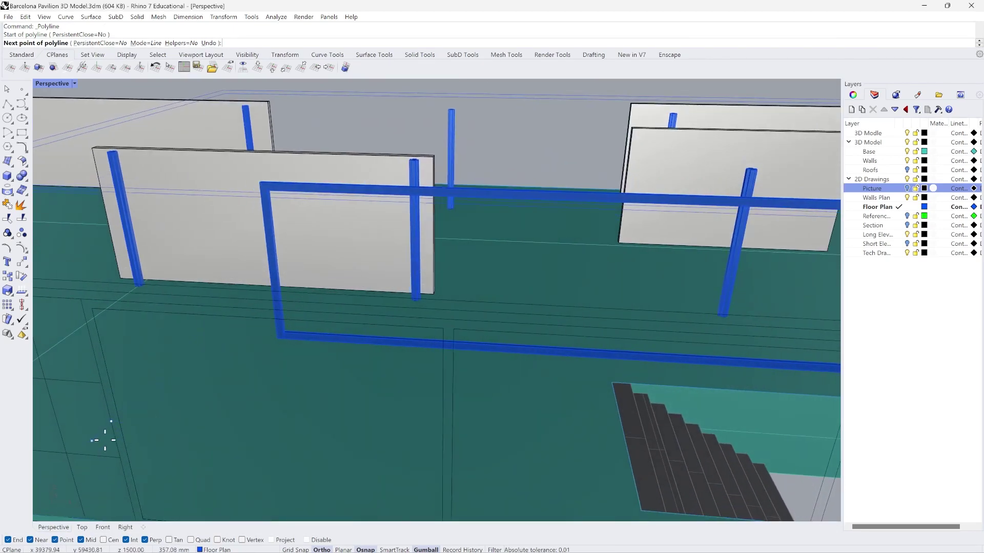
pyautogui.scroll(2, 105, 439)
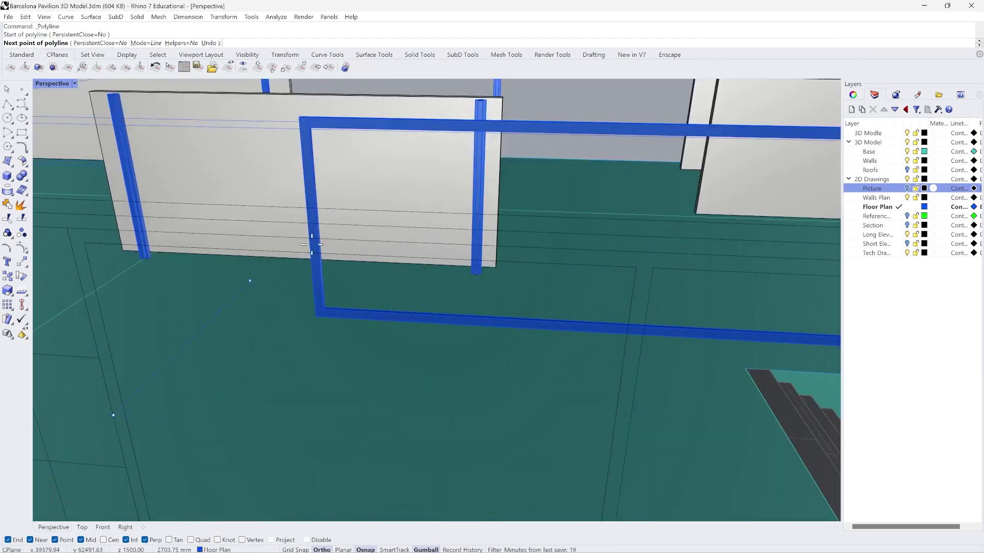
pyautogui.press('Escape')
# Draw a straight polyline across the frame at mid-height, from the free-end post's outer edge to the wall-end post's outer edge.
pyautogui.scroll(4, 339, 179)
pyautogui.press('Return')
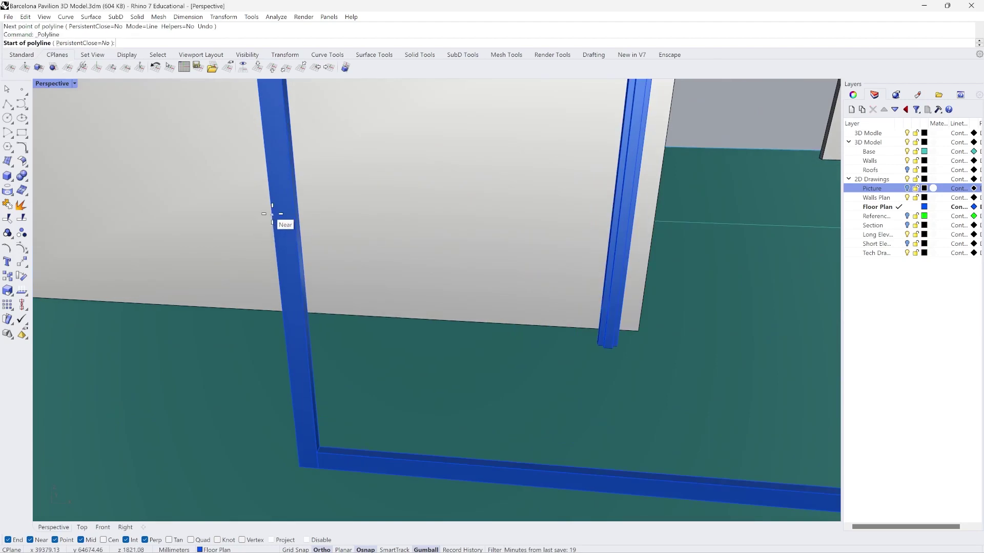
pyautogui.scroll(-2, 272, 213)
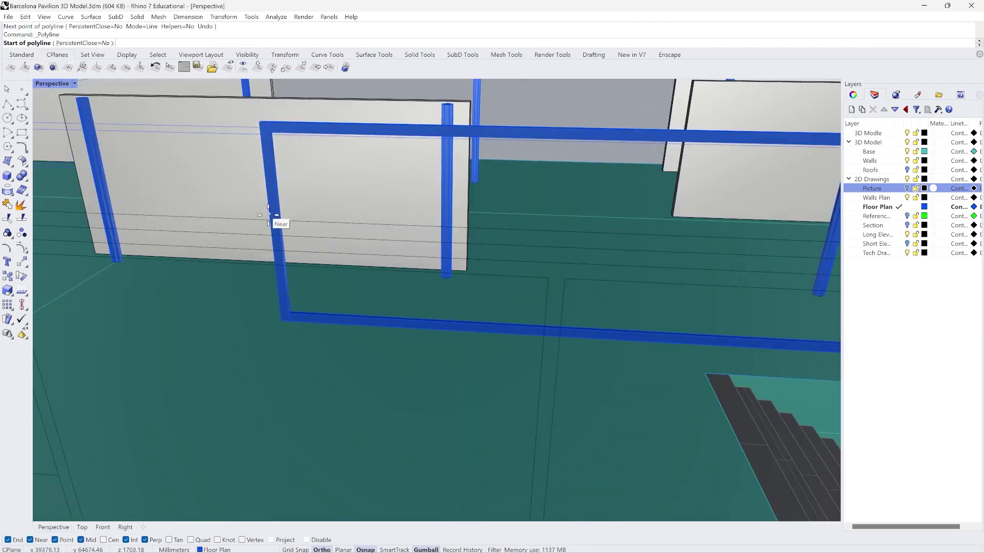
pyautogui.scroll(3, 268, 214)
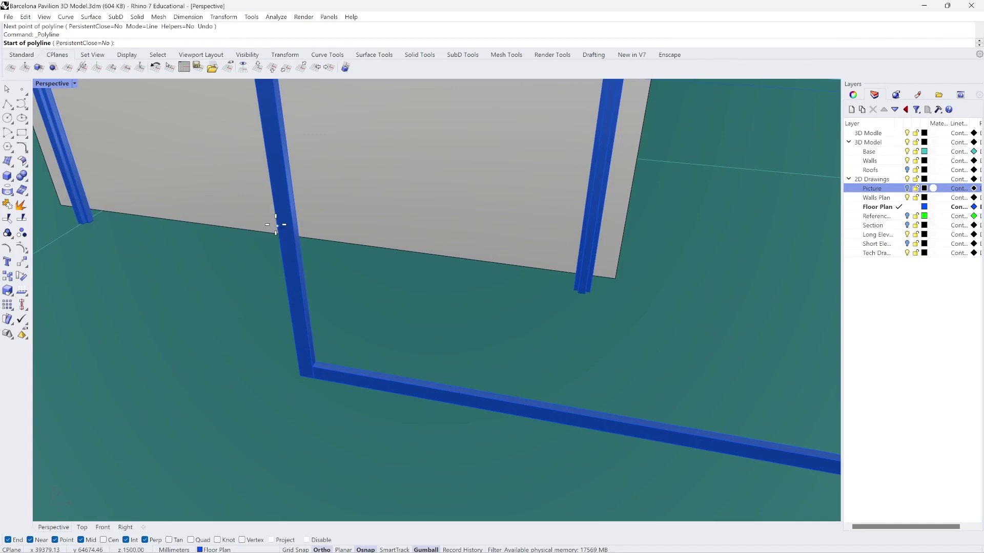
pyautogui.click(276, 225)
pyautogui.scroll(-3, 272, 231)
pyautogui.moveTo(272, 236); pyautogui.dragTo(292, 221, button='right')
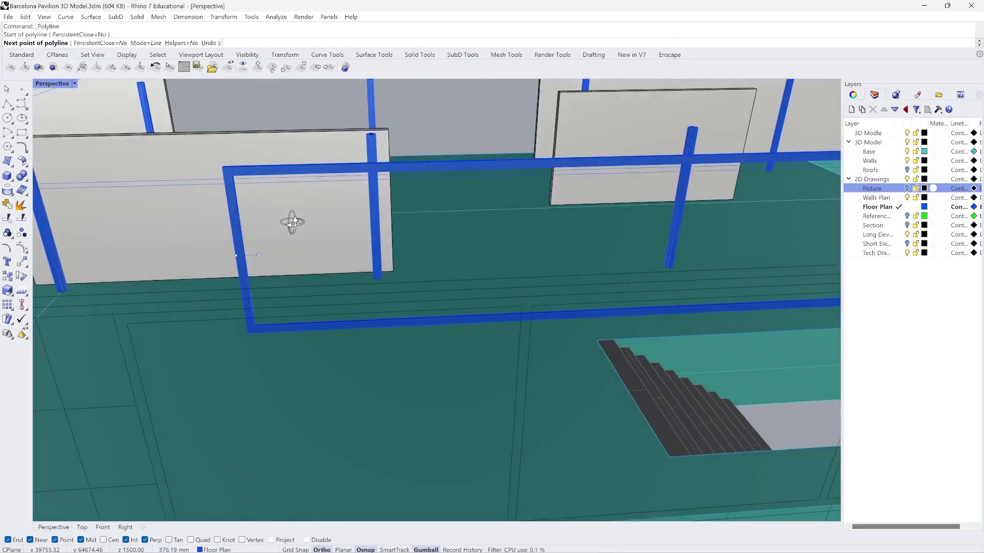
pyautogui.scroll(-4, 292, 221)
pyautogui.scroll(6, 644, 234)
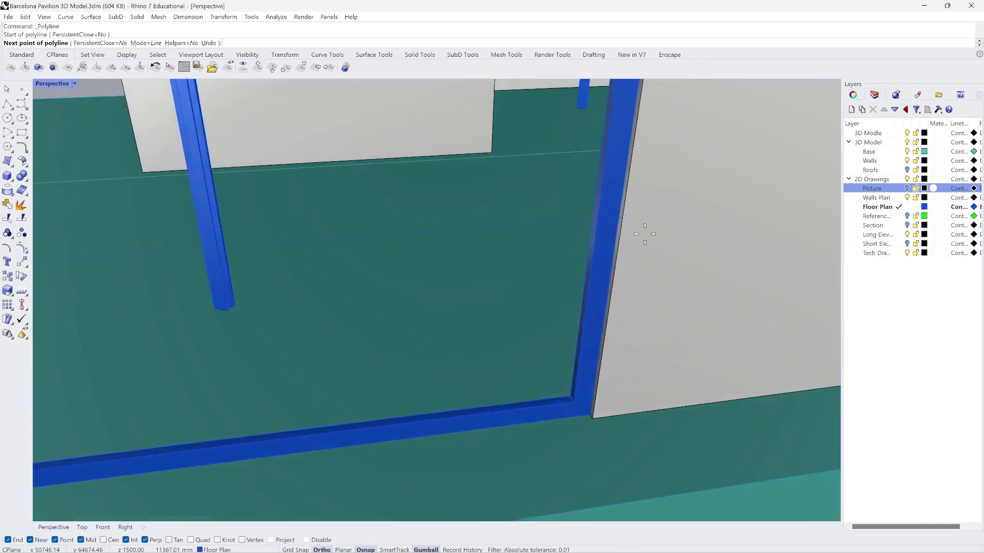
pyautogui.scroll(3, 645, 234)
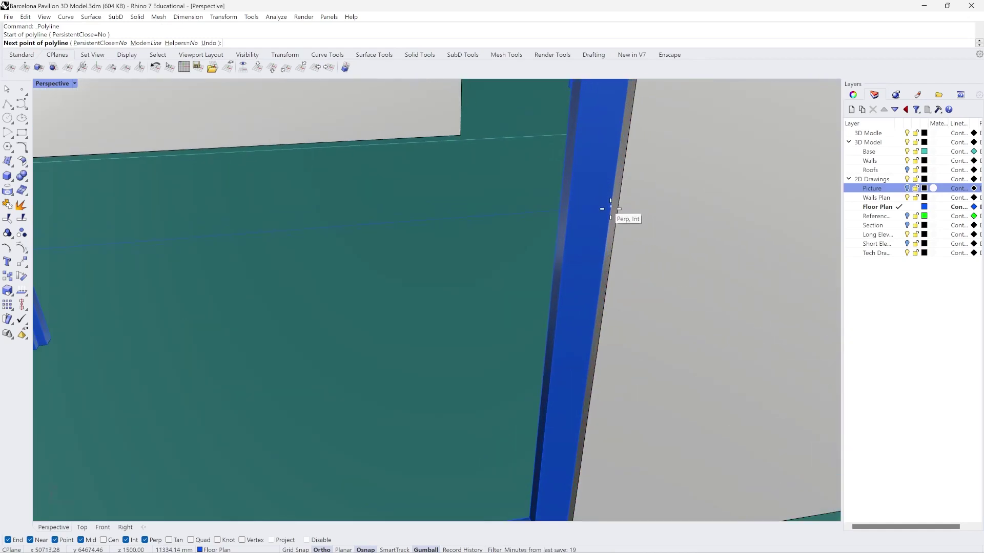
pyautogui.click(610, 209)
pyautogui.scroll(-8, 589, 230)
pyautogui.press('Return')
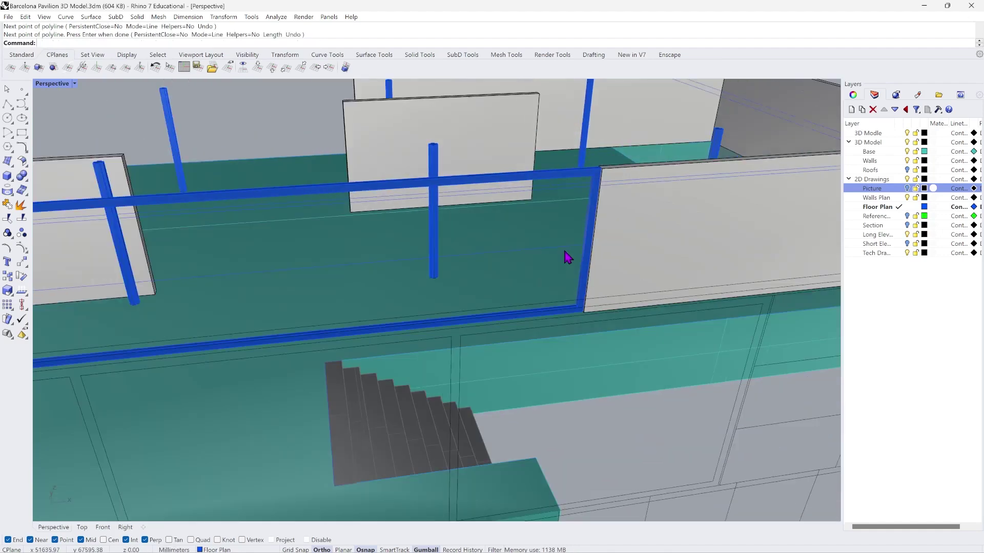
# Set the display color of the mid-height line across the frame to Magenta.
pyautogui.click(487, 256)
pyautogui.click(897, 94)
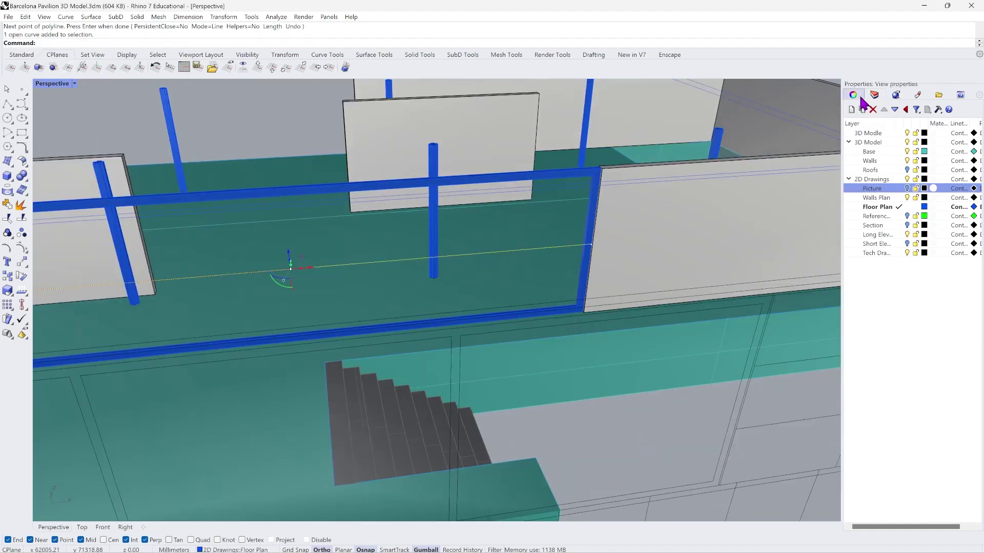
pyautogui.click(944, 168)
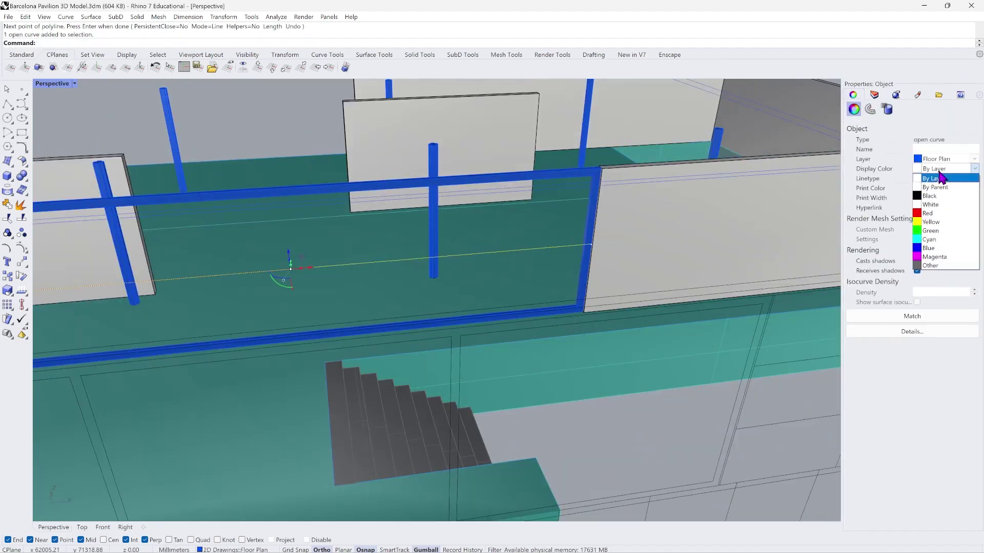
pyautogui.click(935, 263)
pyautogui.click(578, 250)
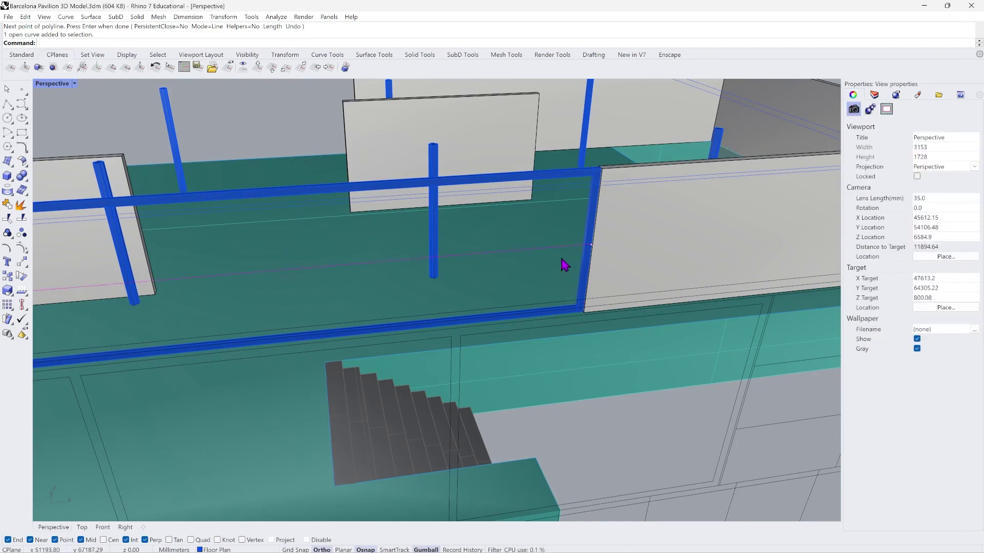
# Divide the magenta mid-height line into 3 equal segments with point markers.
pyautogui.click(570, 252)
pyautogui.click(593, 267)
pyautogui.scroll(-5, 589, 281)
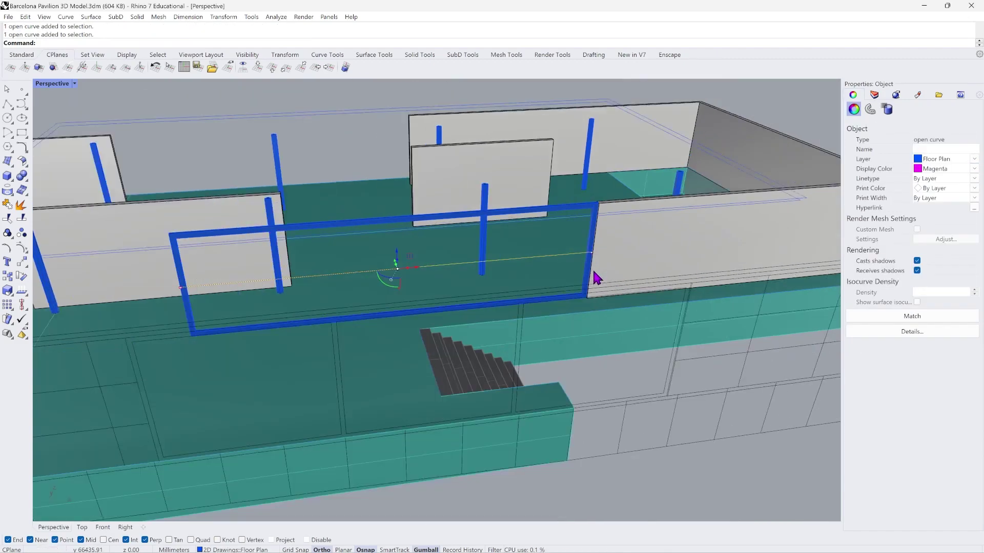
pyautogui.moveTo(581, 281); pyautogui.dragTo(574, 280, button='right')
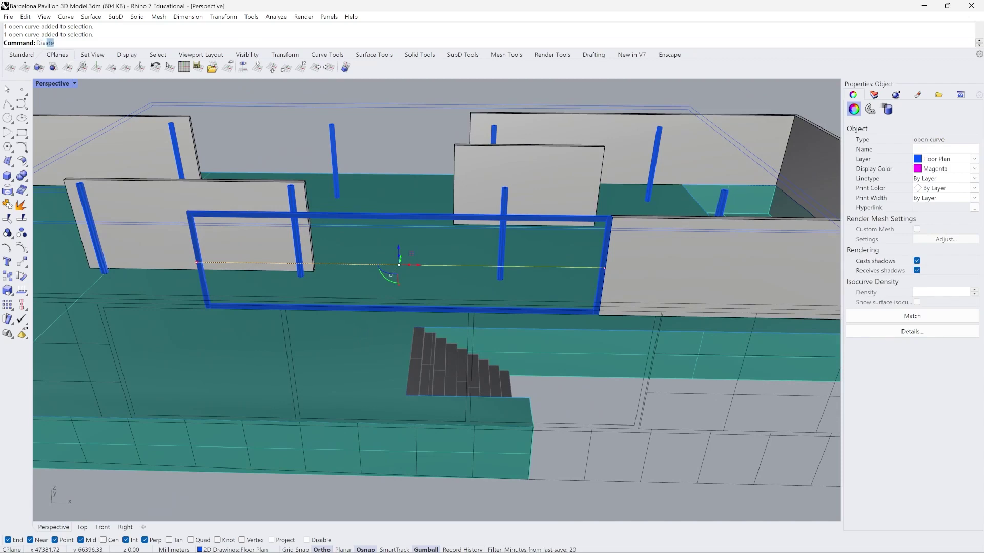
pyautogui.press('Return')
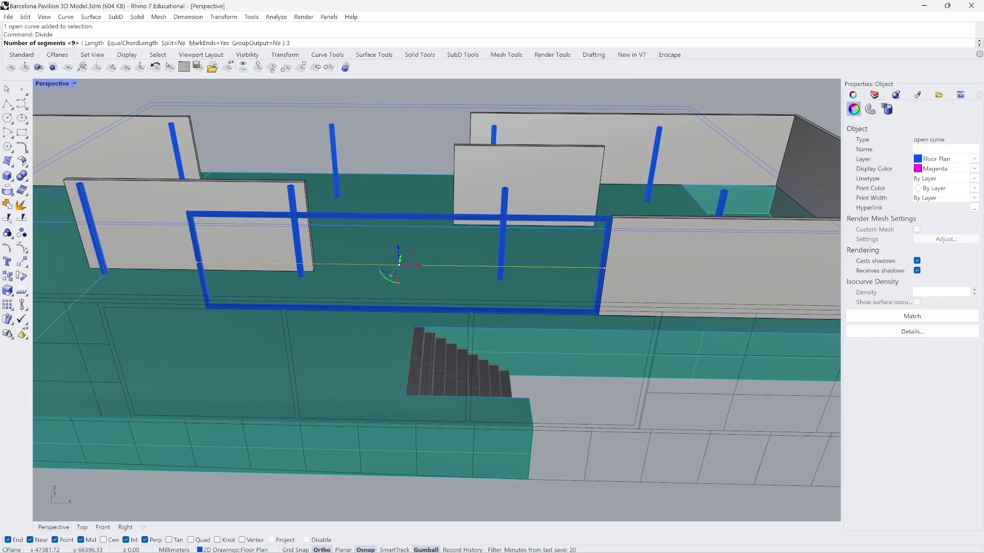
pyautogui.write('3')
pyautogui.press('Return')
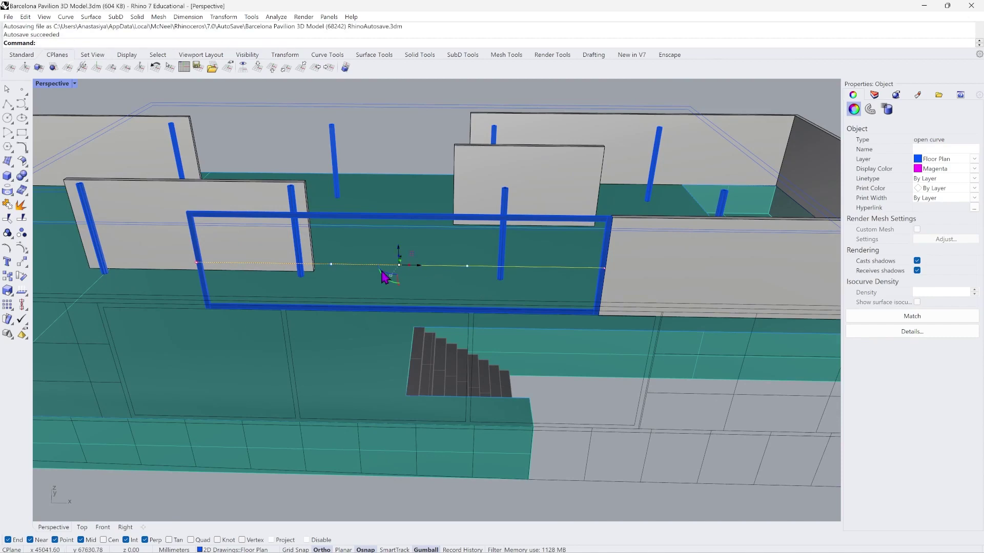
pyautogui.scroll(3, 379, 272)
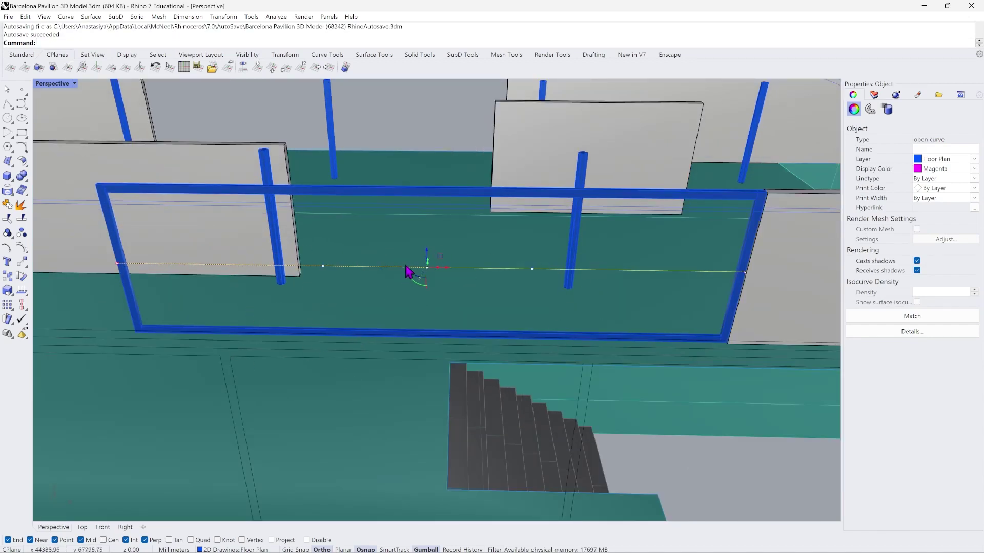
pyautogui.press('Escape')
pyautogui.scroll(10, 149, 311)
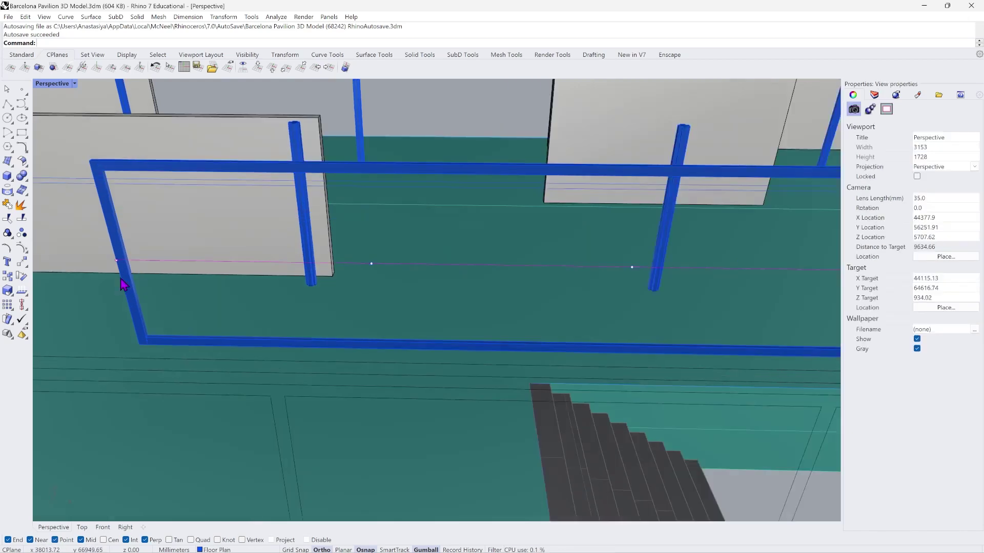
pyautogui.scroll(-5, 119, 266)
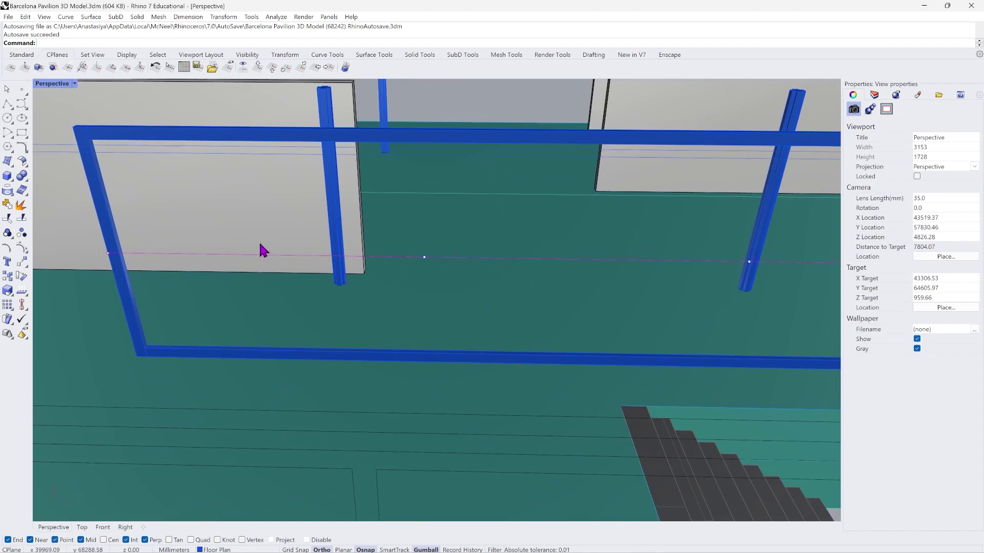
pyautogui.click(7, 104)
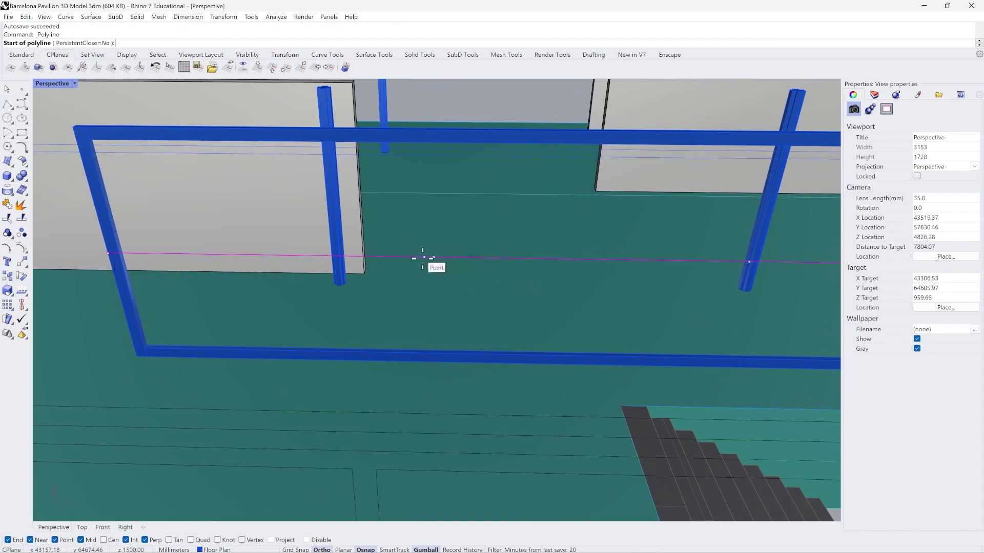
pyautogui.press('Escape')
pyautogui.scroll(5, 110, 264)
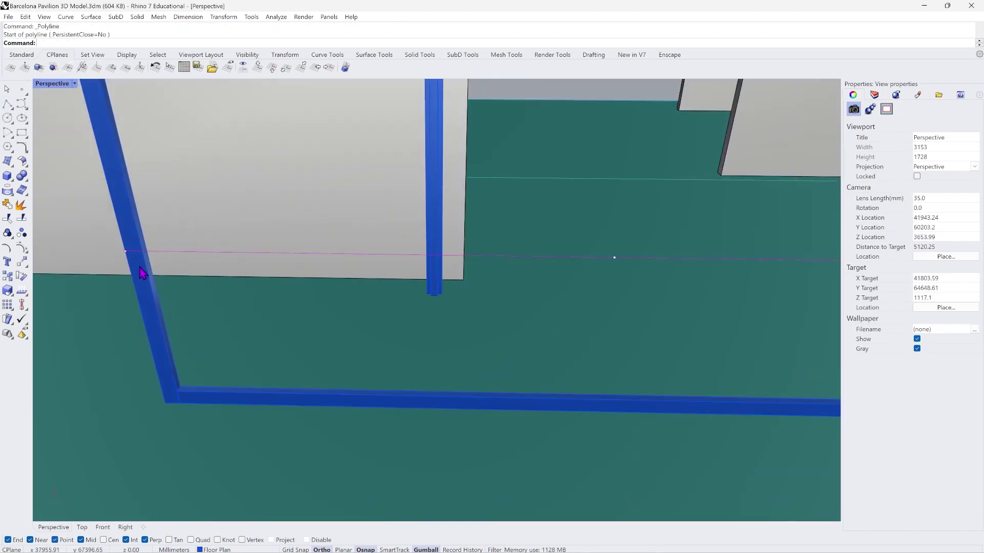
pyautogui.scroll(-3, 142, 273)
pyautogui.scroll(-1, 133, 240)
pyautogui.scroll(6, 105, 149)
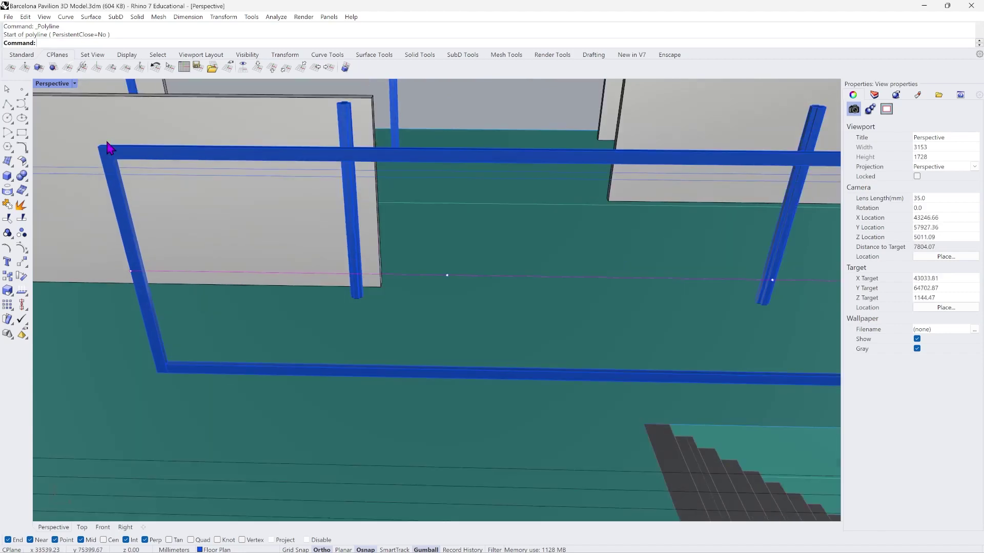
# Draw a short straight polyline across the free-end post's front face at mid-height, from its outer edge to its inner edge.
pyautogui.click(116, 180)
pyautogui.scroll(-2, 100, 142)
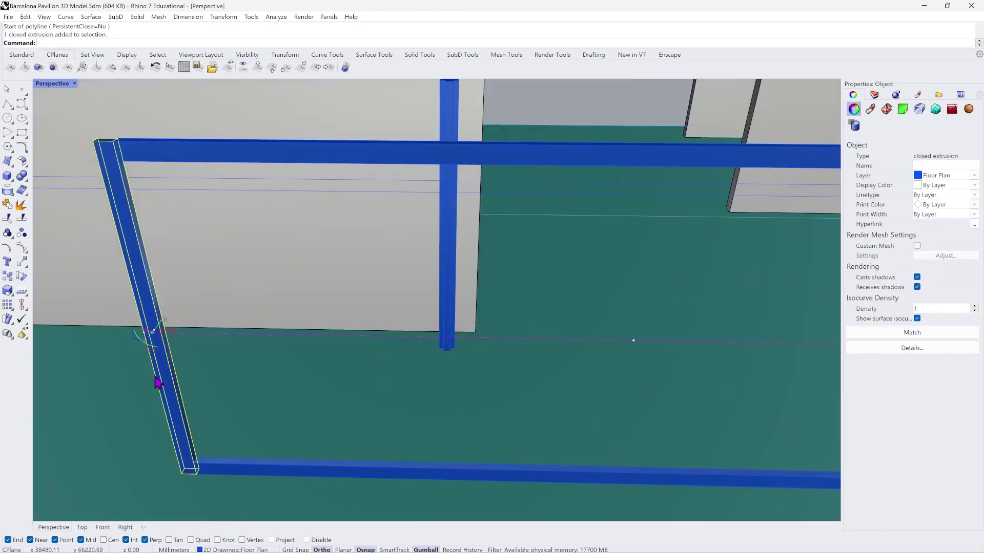
pyautogui.scroll(-3, 145, 377)
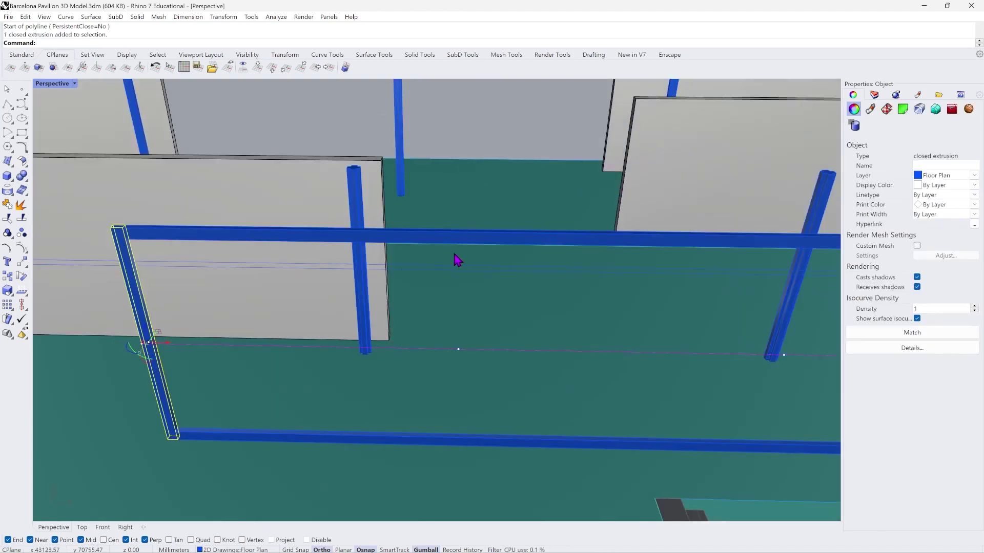
pyautogui.scroll(-3, 779, 368)
pyautogui.scroll(2, 638, 277)
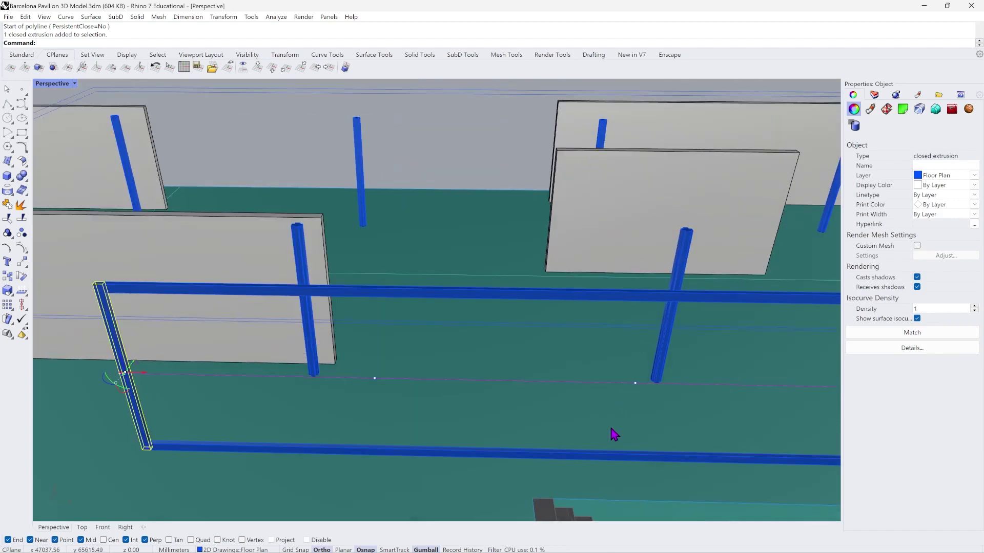
pyautogui.scroll(3, 114, 411)
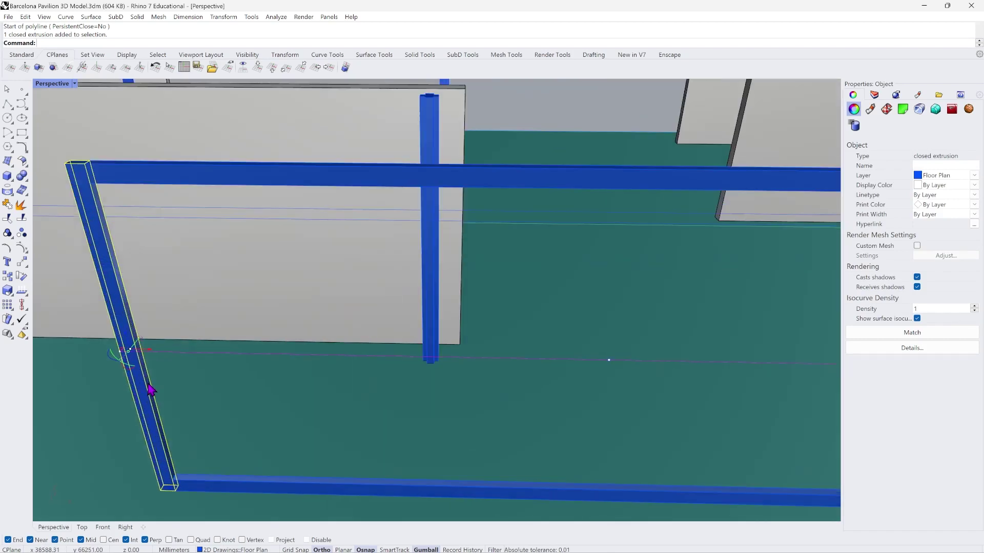
pyautogui.scroll(5, 220, 351)
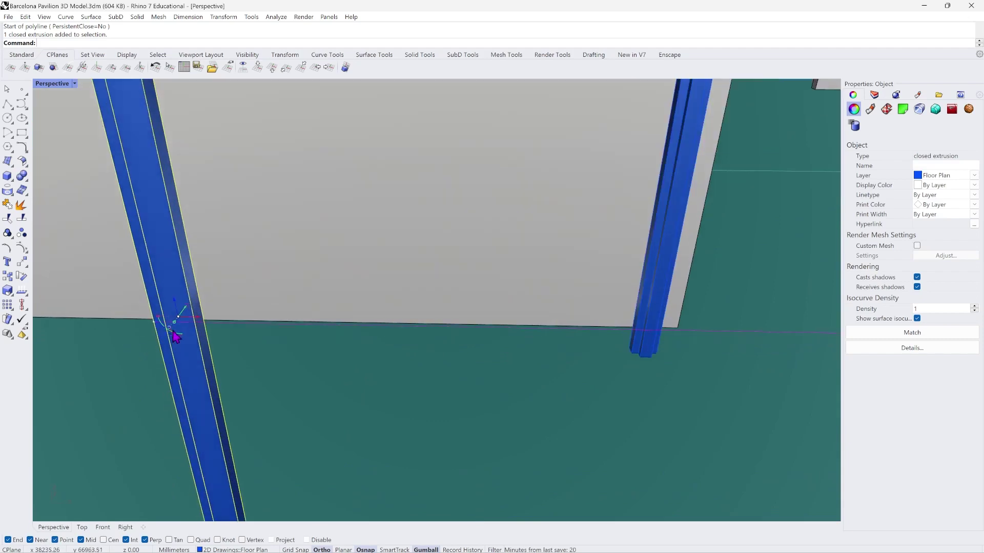
pyautogui.press('Escape')
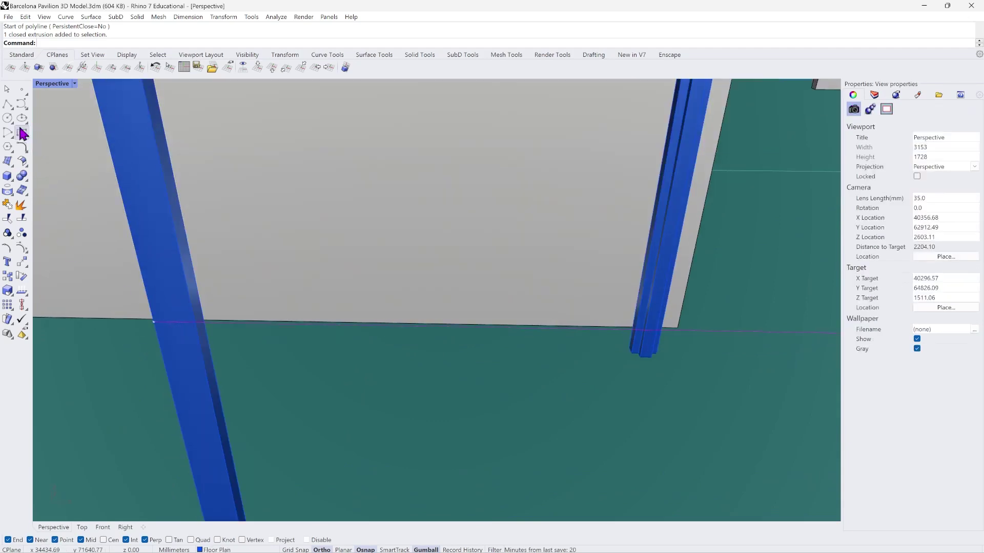
pyautogui.click(7, 109)
pyautogui.scroll(3, 162, 315)
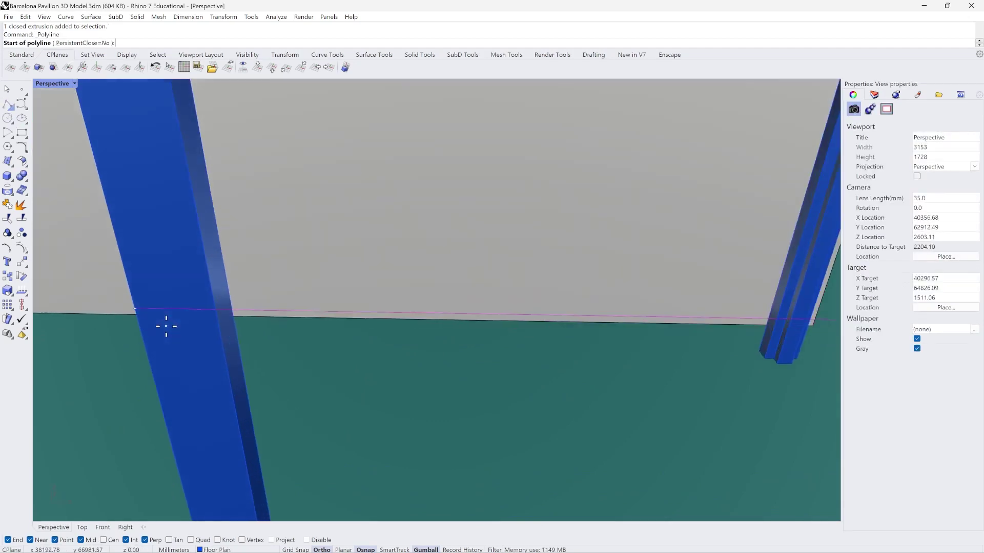
pyautogui.click(131, 306)
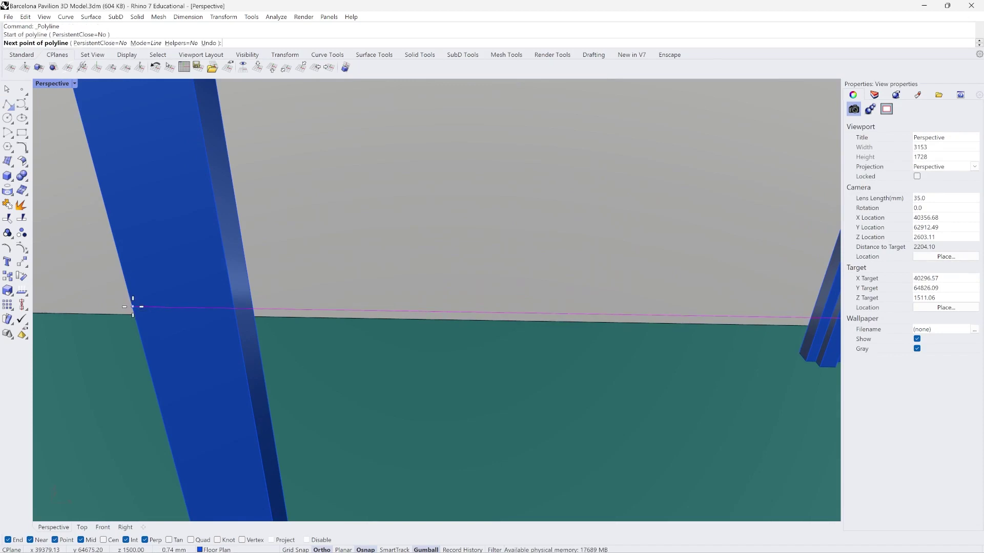
pyautogui.click(234, 308)
pyautogui.press('Return')
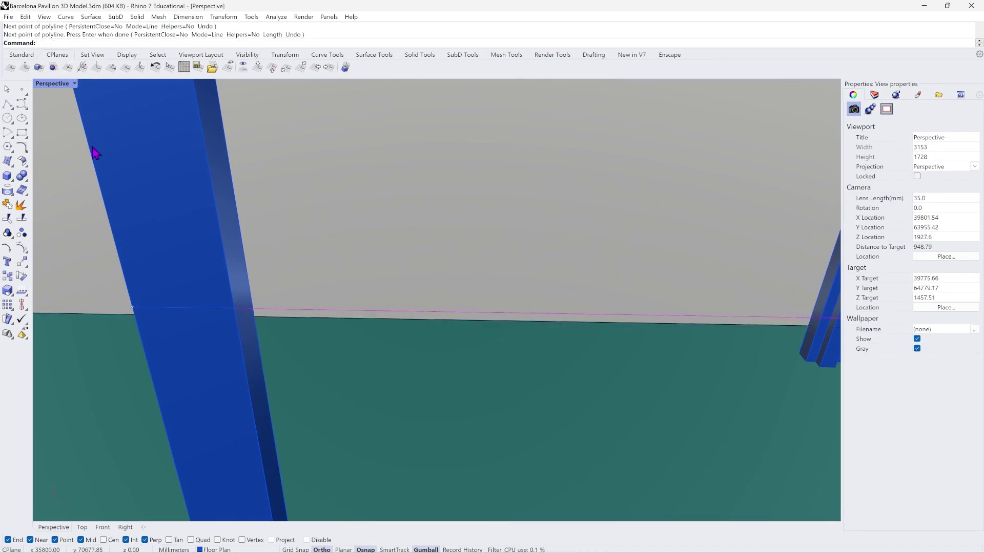
# Copy the free-end post from the midpoint of its short mid-height line to the two intermediate division points on the magenta line.
pyautogui.click(193, 245)
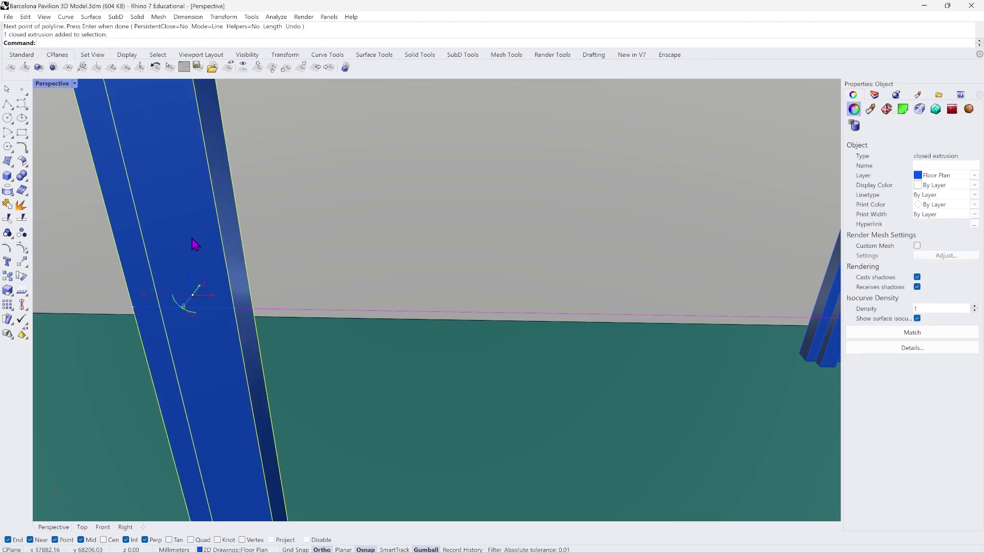
pyautogui.press('Return')
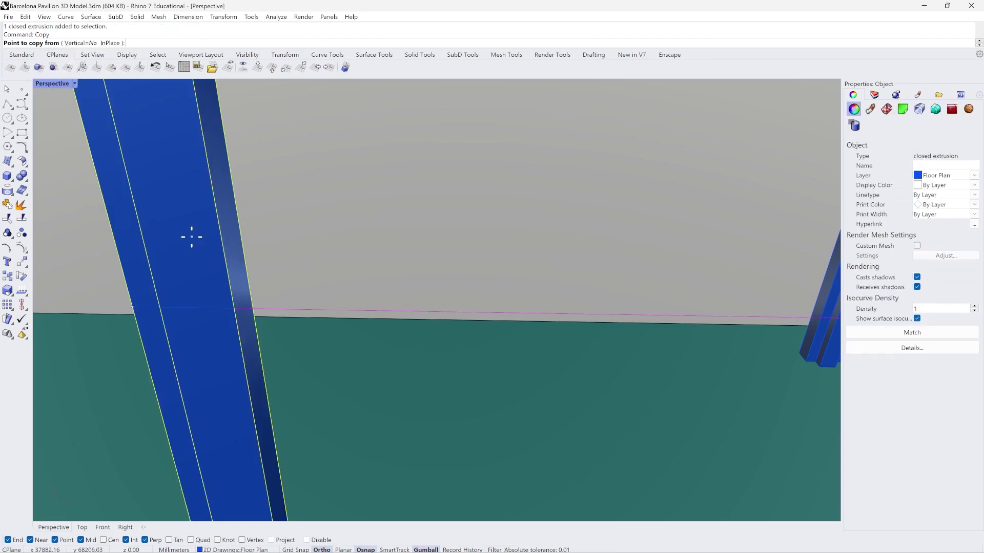
pyautogui.click(183, 307)
pyautogui.scroll(-6, 99, 286)
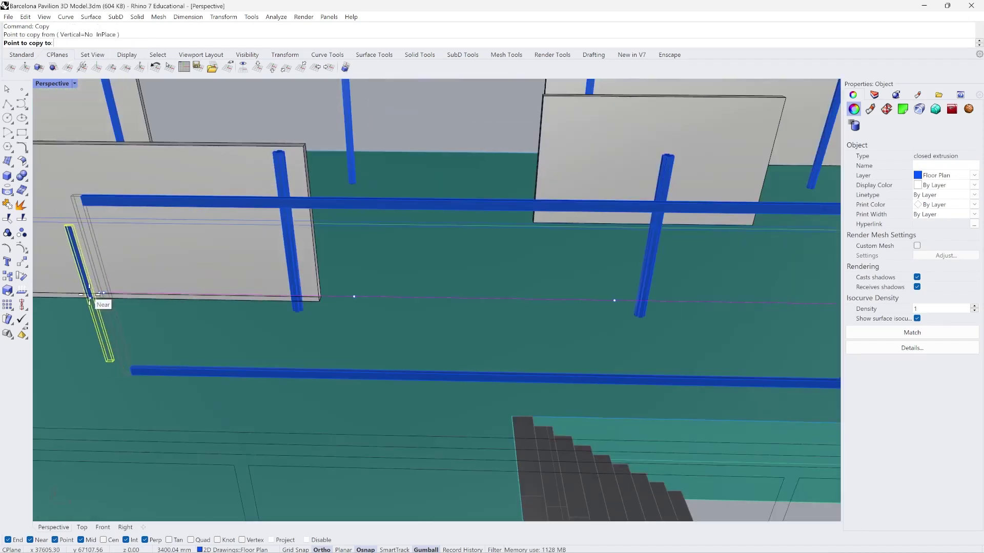
pyautogui.scroll(5, 362, 293)
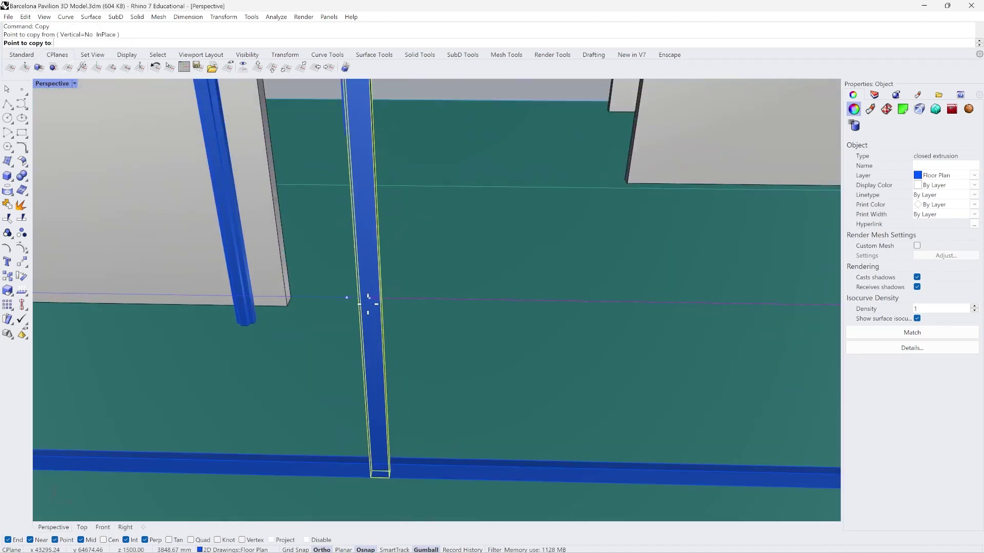
pyautogui.scroll(2, 367, 297)
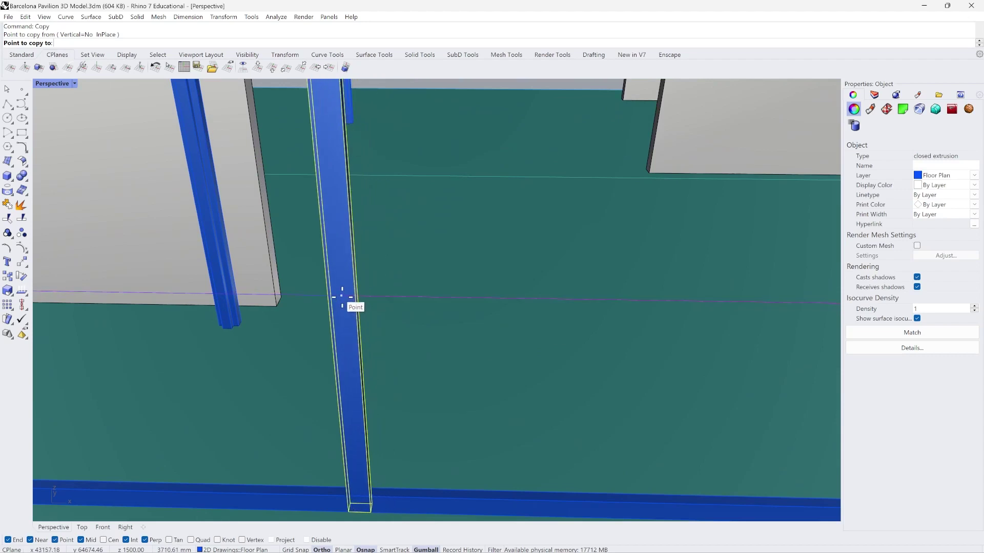
pyautogui.click(342, 297)
pyautogui.scroll(-3, 340, 296)
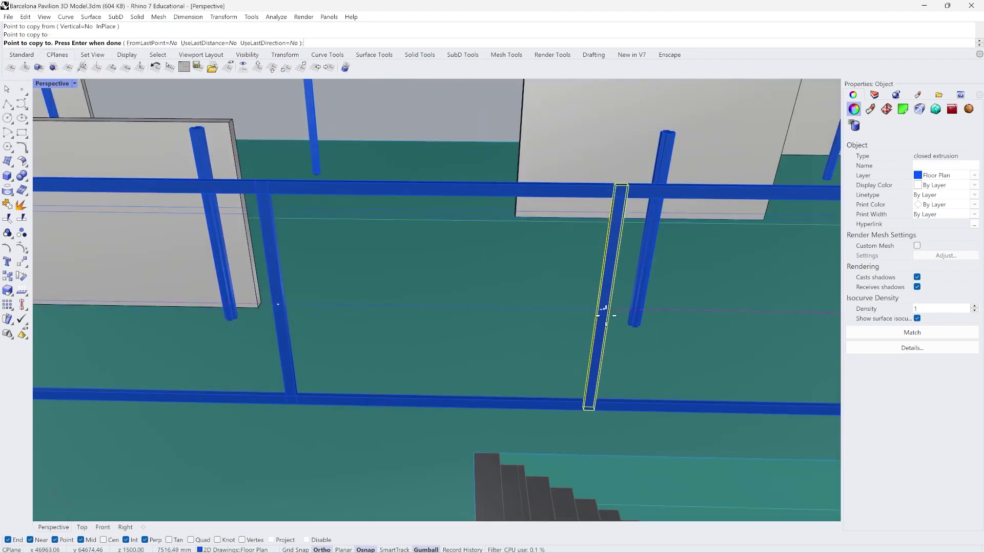
pyautogui.click(605, 309)
pyautogui.scroll(-4, 436, 308)
pyautogui.press('Return')
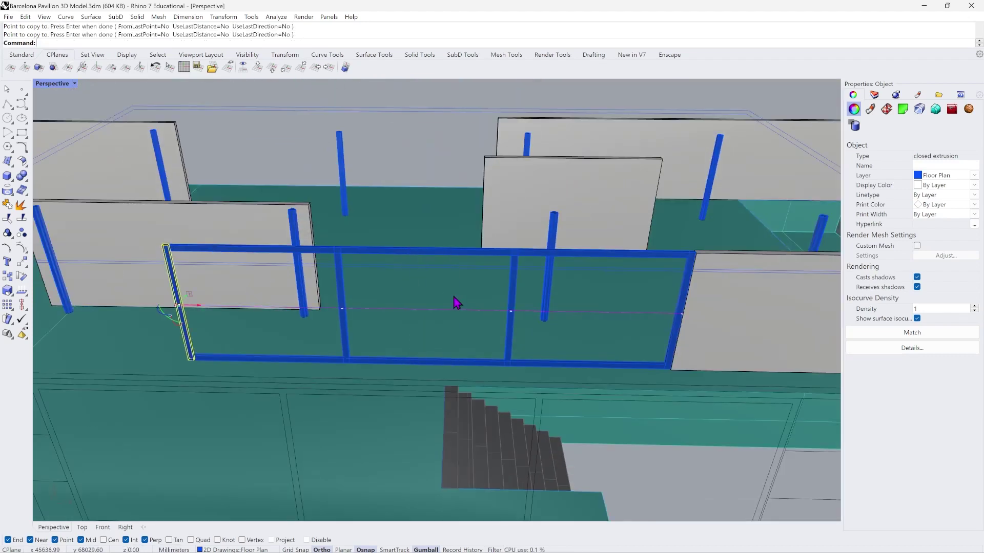
pyautogui.press('Escape')
# Join the four posts and the upper and lower rails of the frame into one solid with a Boolean Union.
pyautogui.scroll(3, 450, 323)
pyautogui.scroll(4, 164, 246)
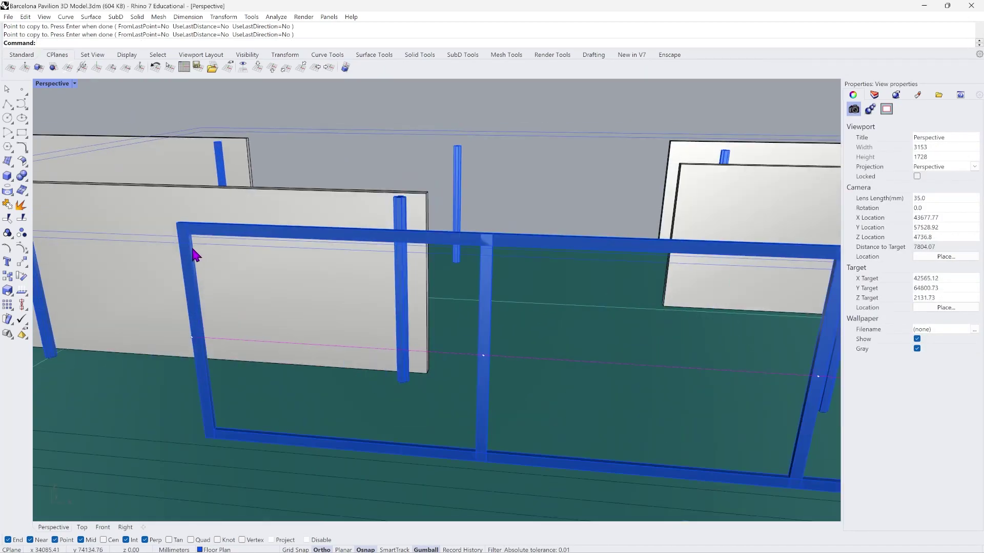
pyautogui.click(196, 254)
pyautogui.keyDown('shift'); pyautogui.click(220, 235); pyautogui.keyUp('shift')
pyautogui.keyDown('shift'); pyautogui.click(490, 279); pyautogui.keyUp('shift')
pyautogui.scroll(-5, 371, 304)
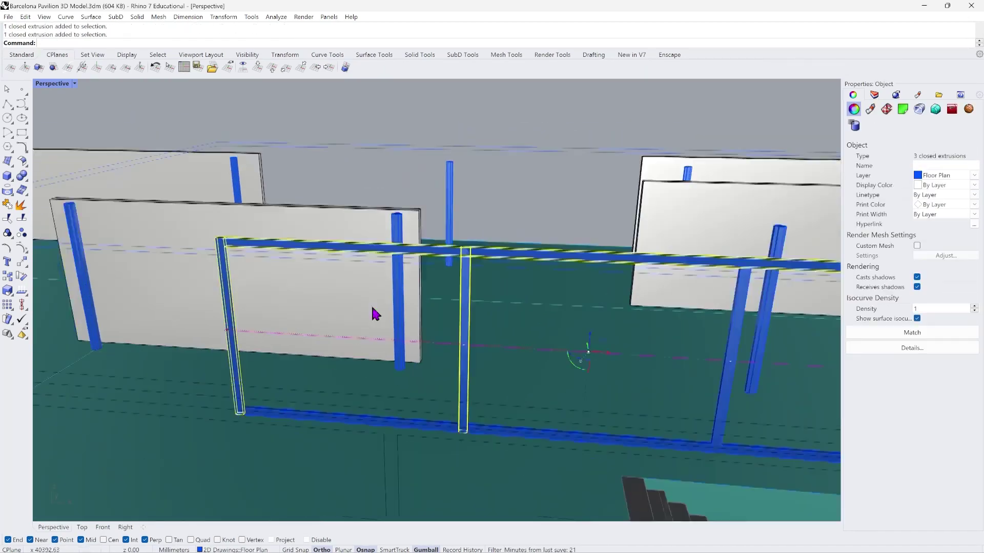
pyautogui.keyDown('shift'); pyautogui.click(588, 314); pyautogui.keyUp('shift')
pyautogui.scroll(2, 563, 317)
pyautogui.scroll(3, 665, 333)
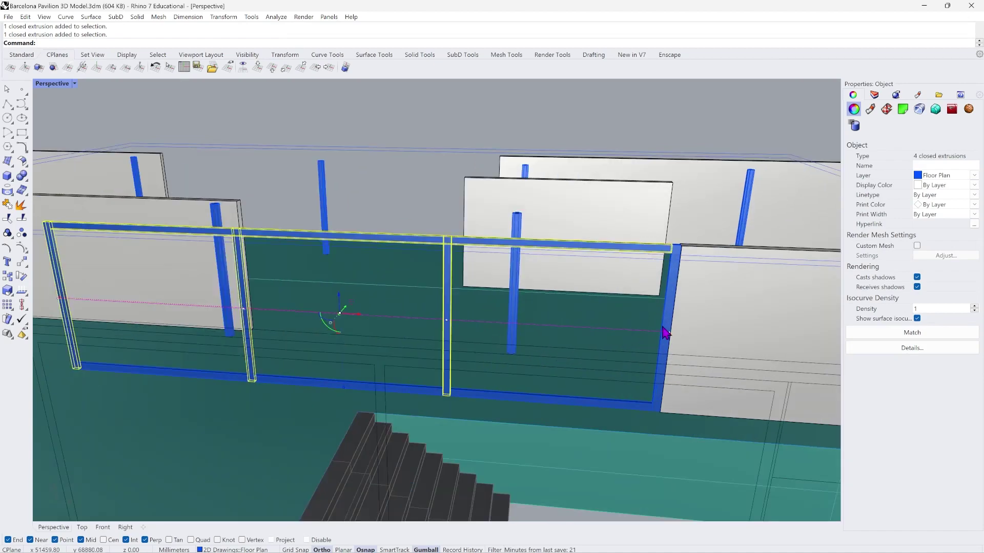
pyautogui.keyDown('shift'); pyautogui.click(664, 317); pyautogui.keyUp('shift')
pyautogui.scroll(2, 622, 397)
pyautogui.keyDown('shift'); pyautogui.click(617, 415); pyautogui.keyUp('shift')
pyautogui.scroll(-2, 631, 416)
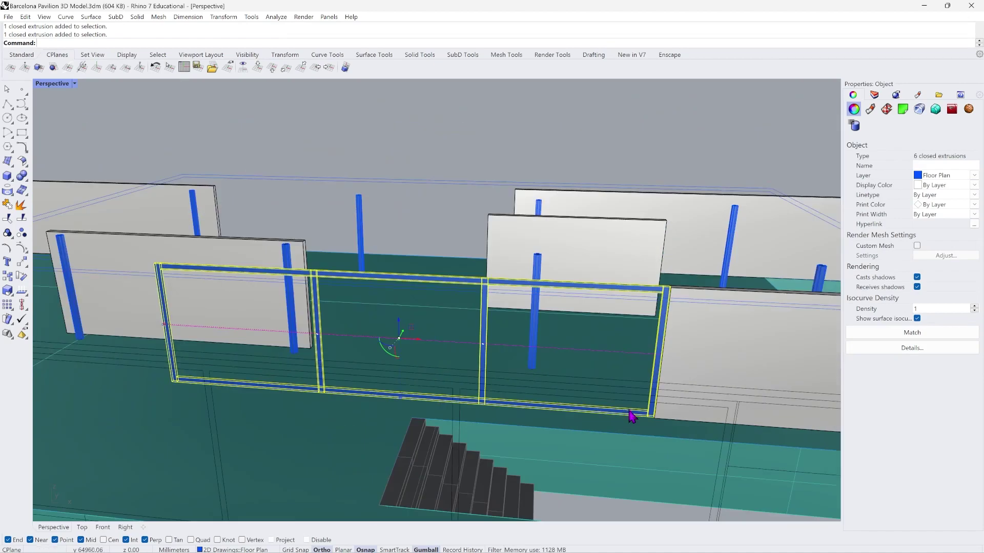
pyautogui.click(135, 18)
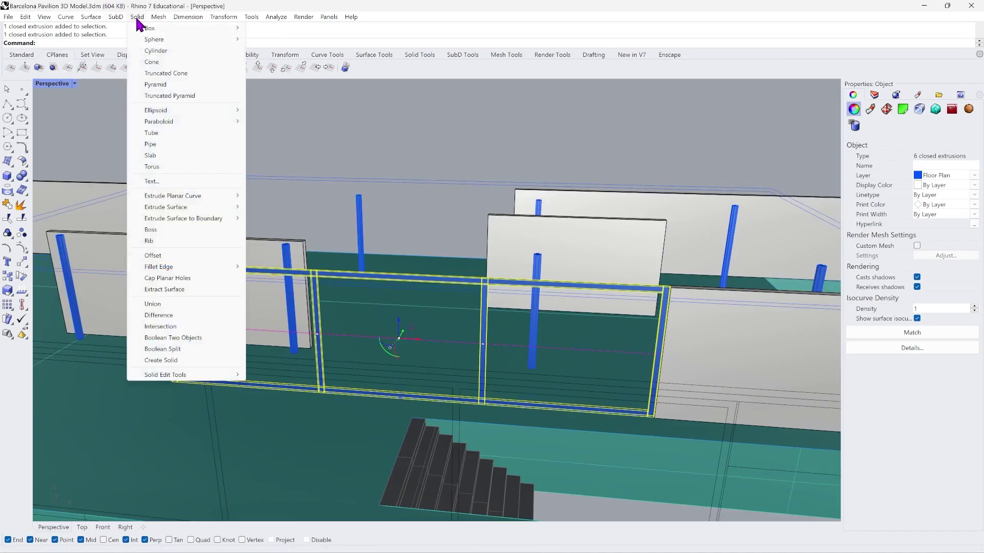
pyautogui.click(179, 303)
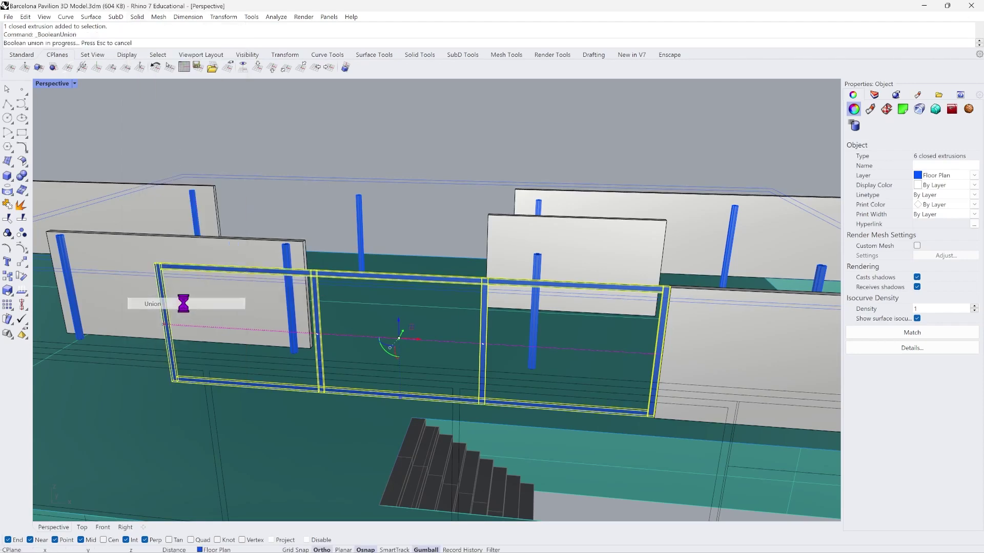
pyautogui.scroll(2, 479, 395)
pyautogui.scroll(3, 479, 396)
pyautogui.press('Escape')
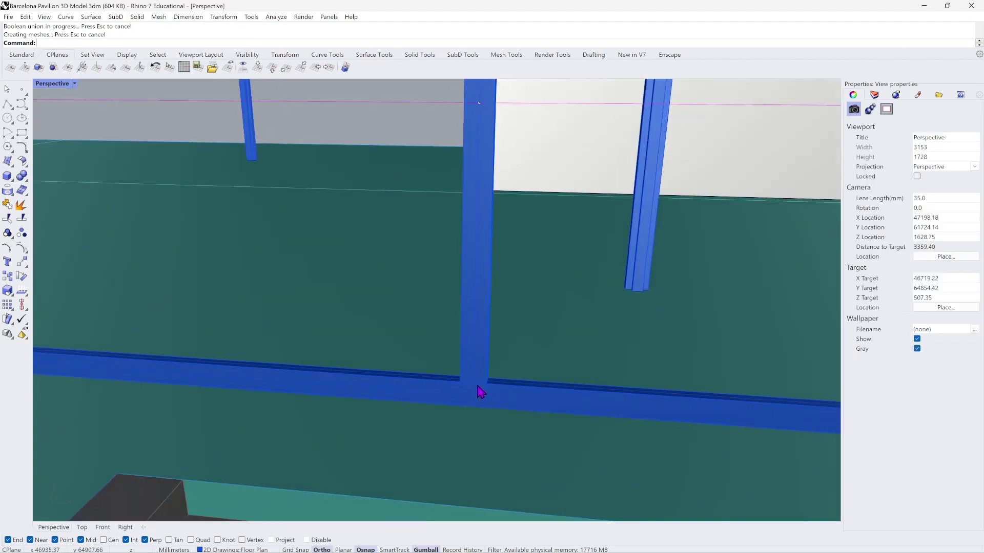
pyautogui.click(479, 395)
pyautogui.press('Escape')
# Set the Perspective viewport's display mode to Rendered with the three-bay frame in view.
pyautogui.scroll(-2, 479, 395)
pyautogui.moveTo(479, 395); pyautogui.dragTo(160, 182, button='right')
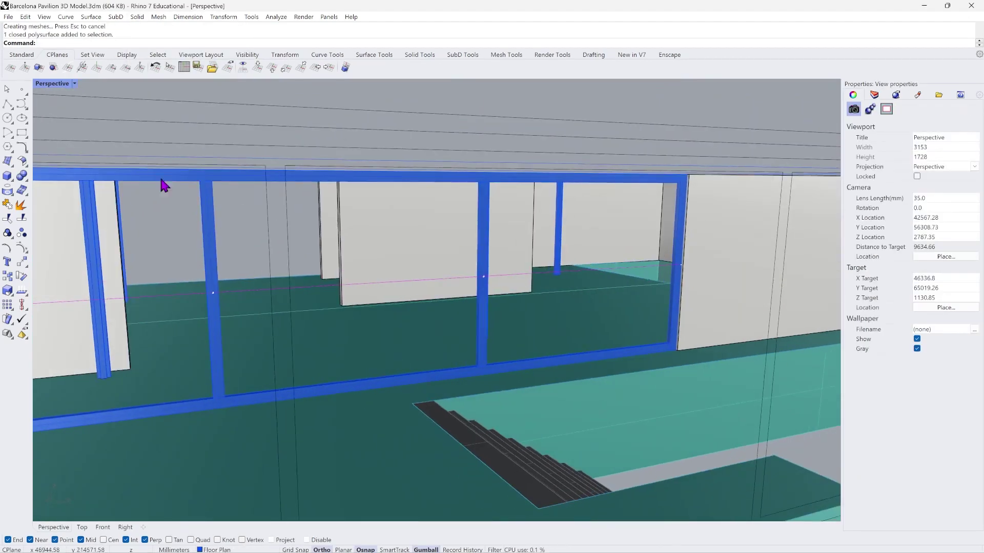
pyautogui.click(75, 84)
pyautogui.click(84, 142)
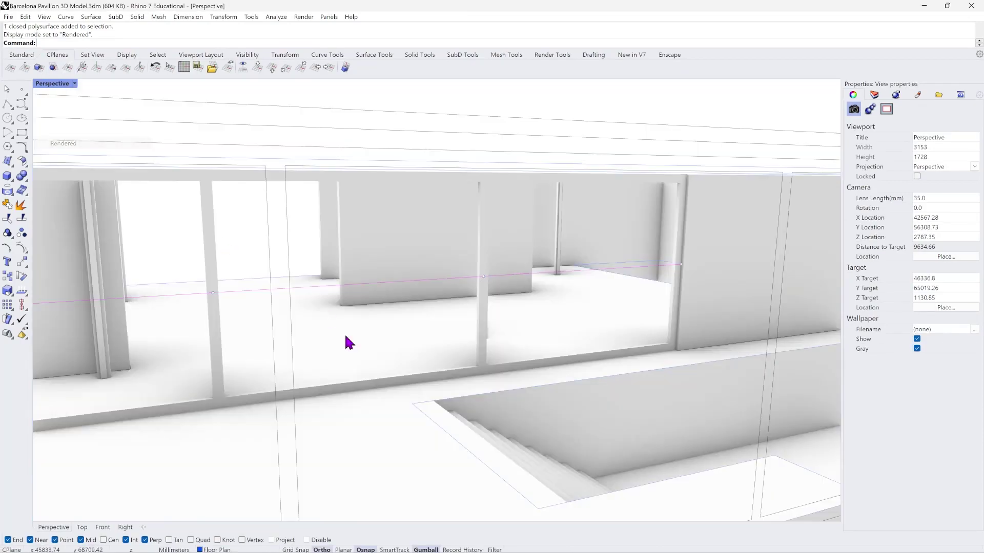
# Examine the joined three-bay frame in the rendered view, from its free-end corner and rail junctions to the whole pavilion.
pyautogui.moveTo(345, 340); pyautogui.dragTo(312, 370, button='right')
pyautogui.scroll(5, 99, 279)
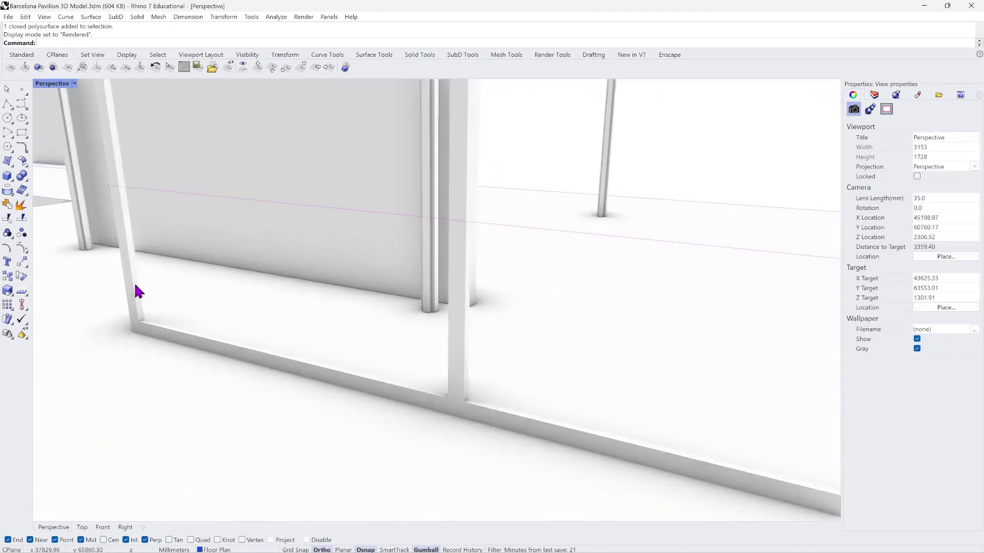
pyautogui.scroll(5, 204, 365)
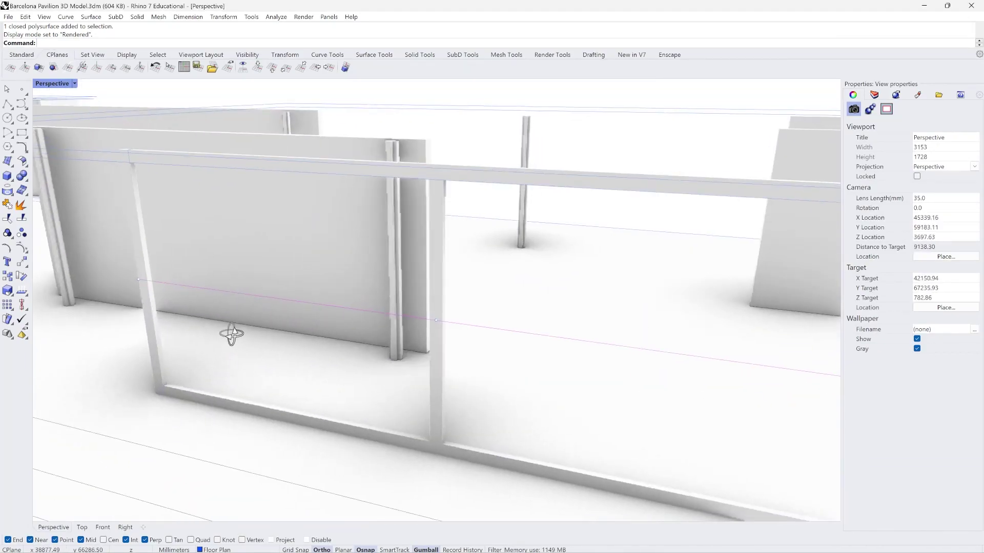
pyautogui.scroll(9, 134, 126)
pyautogui.scroll(-11, 123, 133)
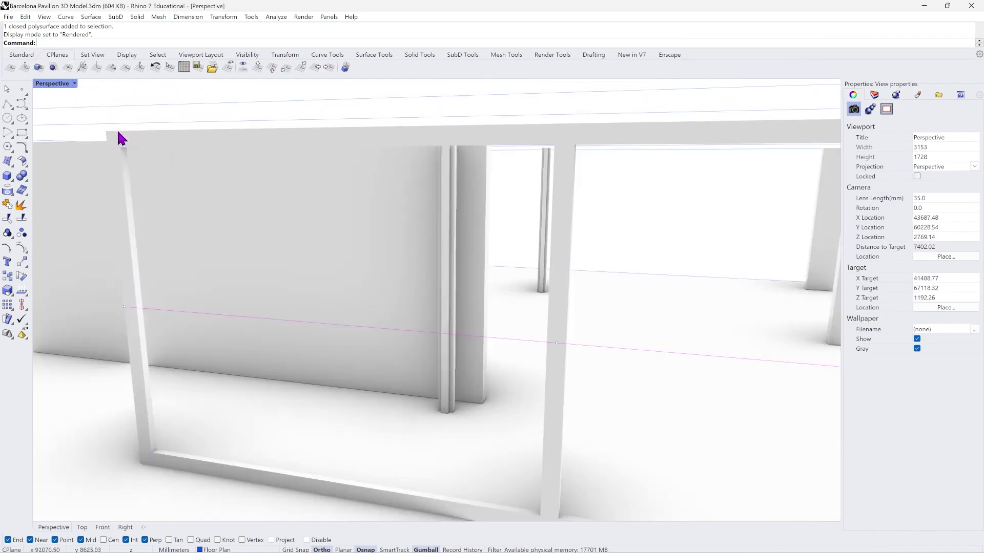
pyautogui.moveTo(163, 167); pyautogui.dragTo(185, 195, button='right')
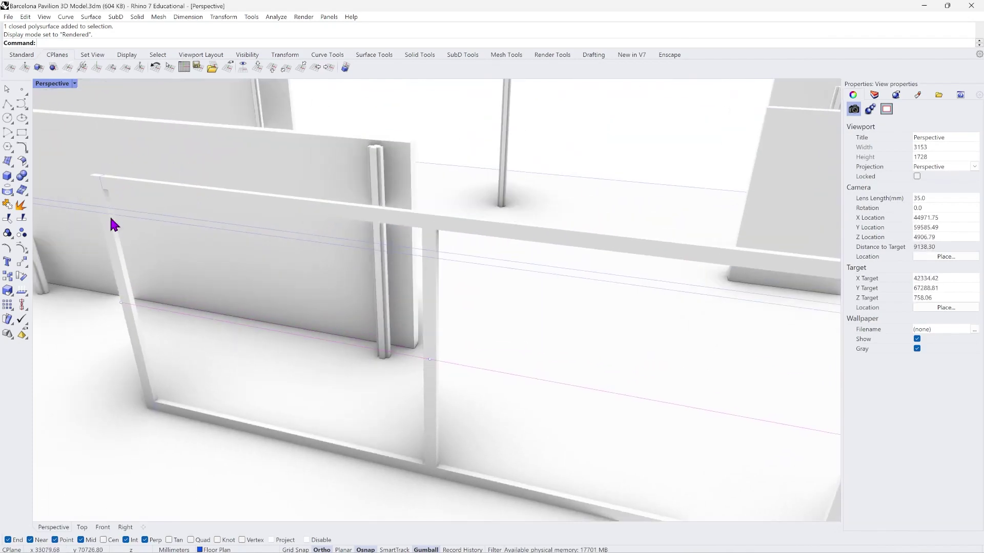
pyautogui.moveTo(372, 467); pyautogui.dragTo(354, 381, button='right')
pyautogui.scroll(-9, 354, 382)
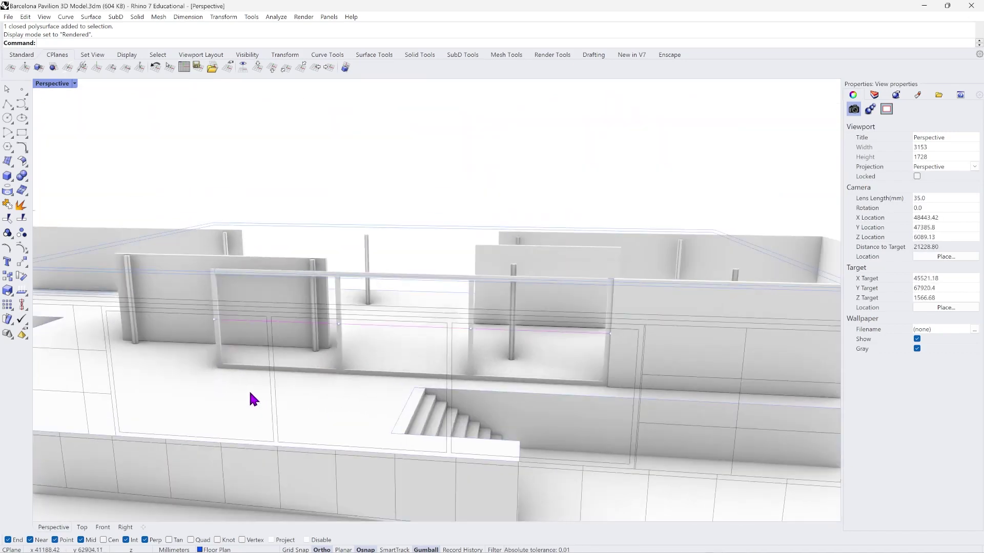
pyautogui.scroll(3, 225, 392)
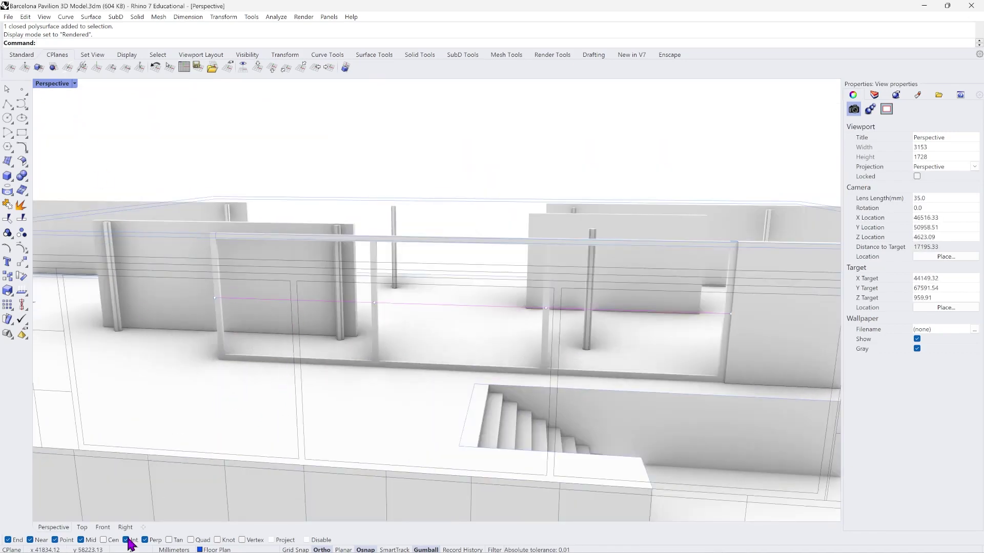
# Check the frame against the columns behind it in the Front view and return to the Perspective view.
pyautogui.click(103, 527)
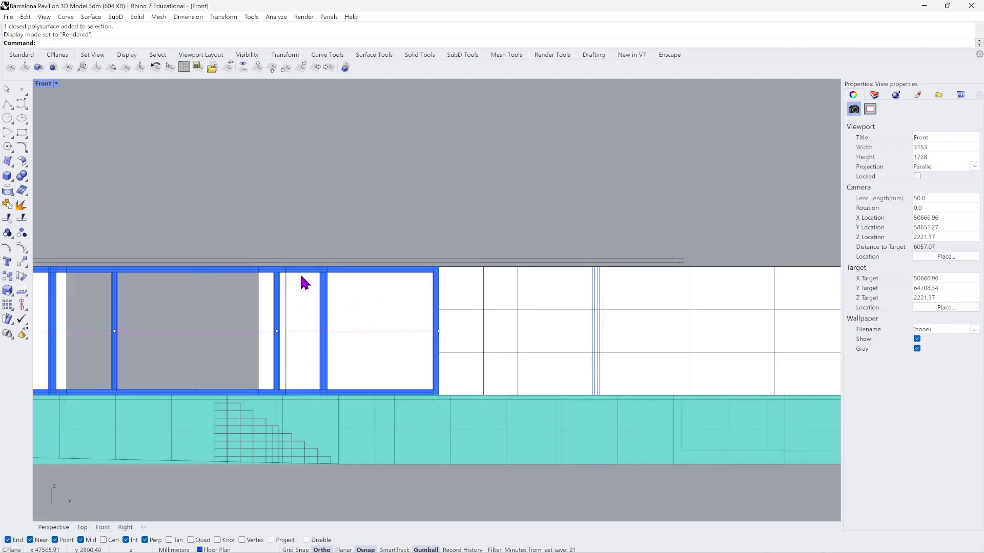
pyautogui.scroll(-3, 204, 286)
pyautogui.scroll(3, 200, 307)
pyautogui.click(241, 285)
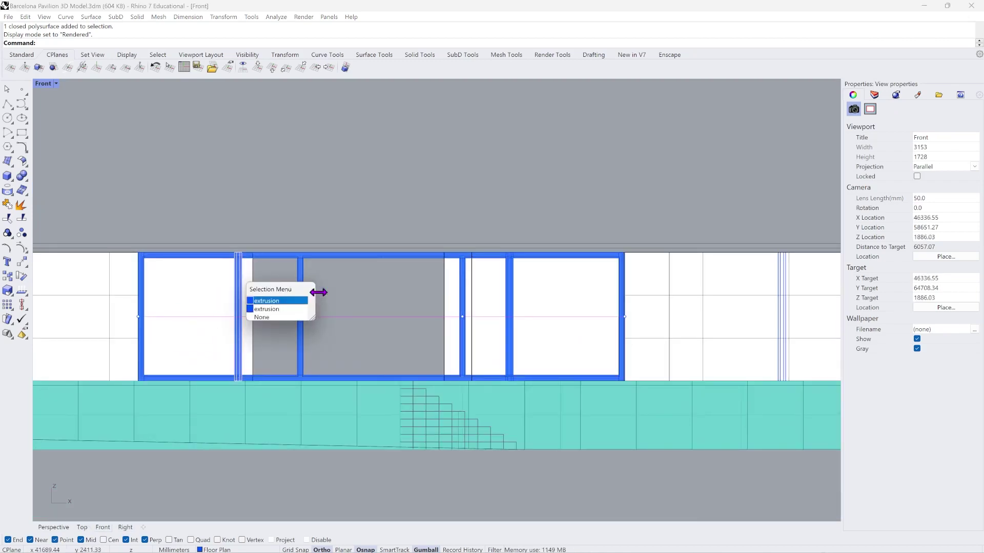
pyautogui.click(295, 301)
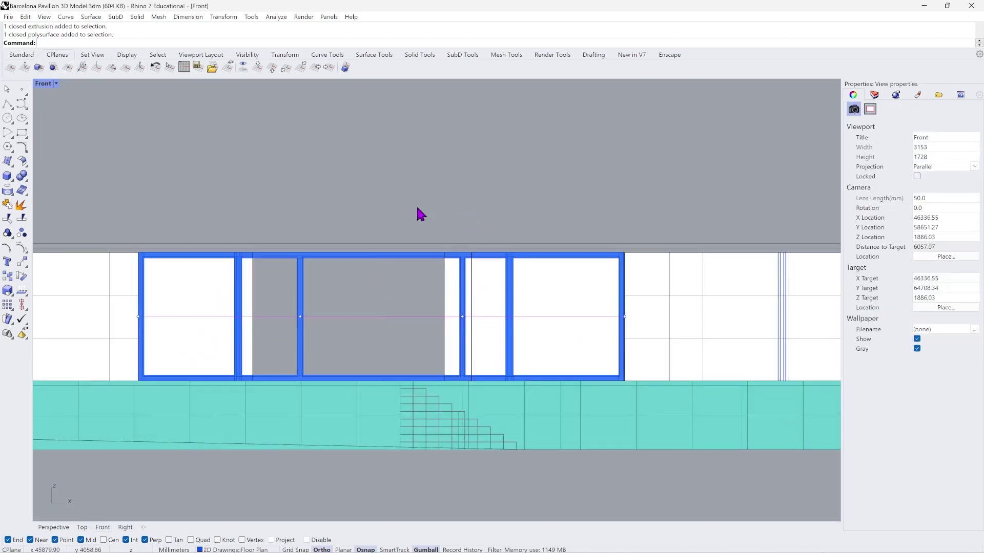
pyautogui.click(53, 527)
pyautogui.scroll(5, 292, 330)
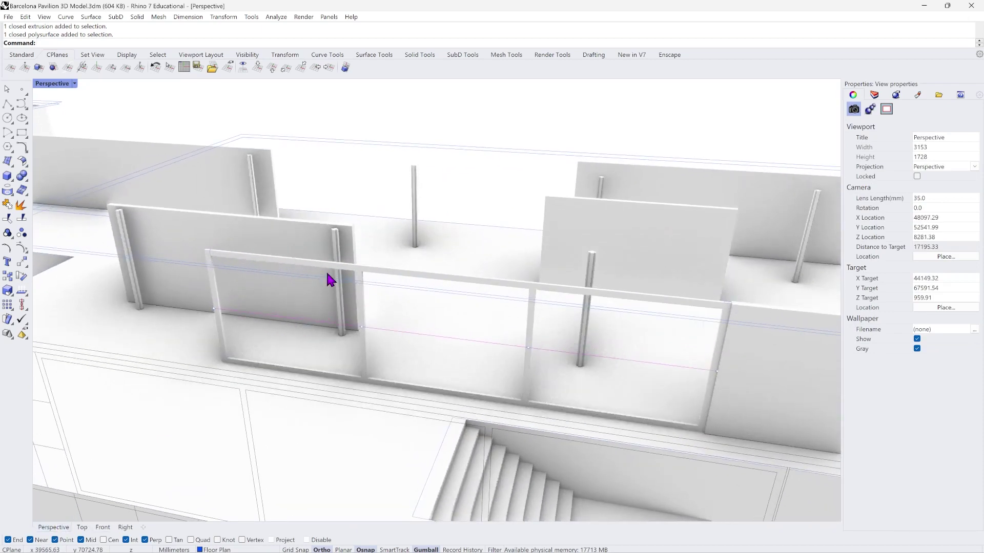
# Hide the four free-standing columns behind the three-bay frame.
pyautogui.click(337, 250)
pyautogui.keyDown('shift'); pyautogui.click(590, 263); pyautogui.keyUp('shift')
pyautogui.keyDown('shift'); pyautogui.click(598, 194); pyautogui.keyUp('shift')
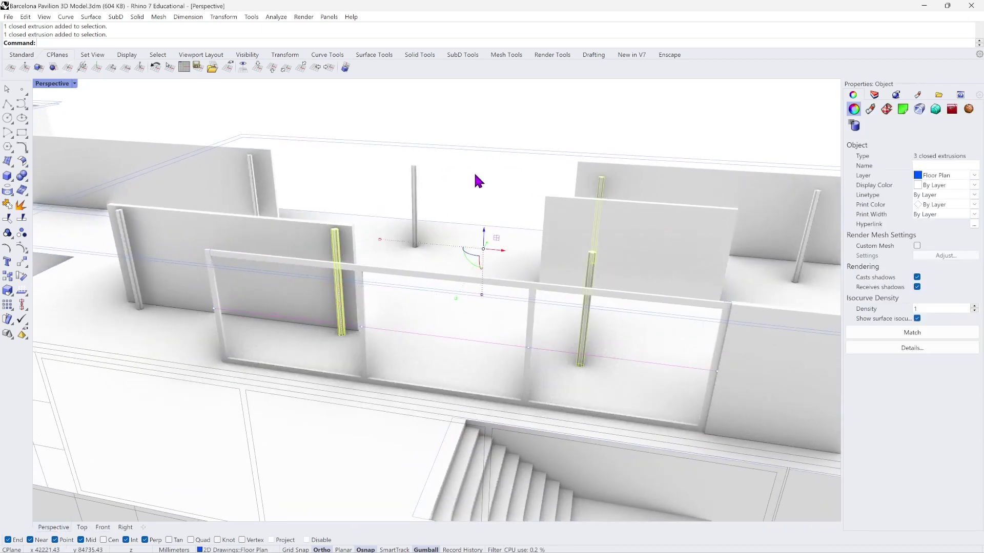
pyautogui.write('Hide')
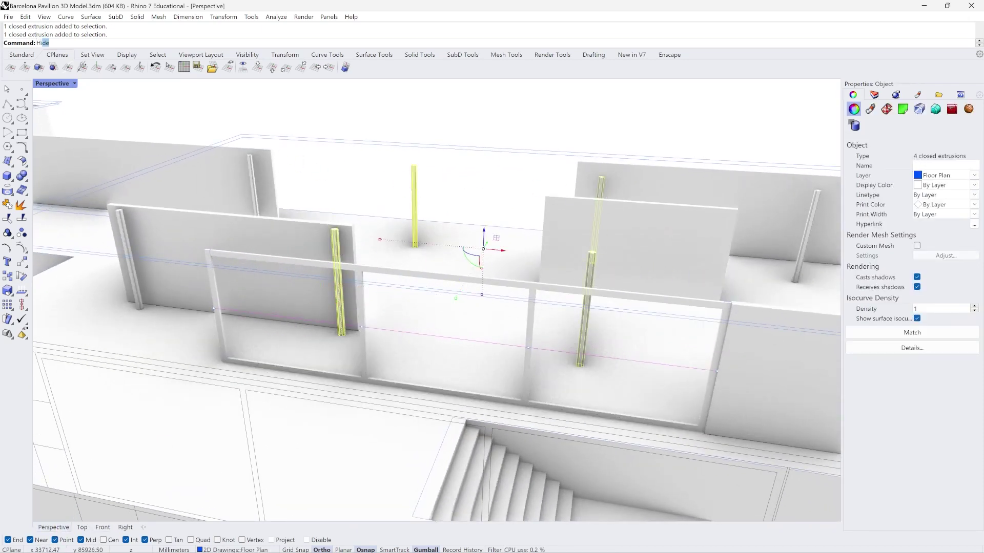
pyautogui.press('Return')
pyautogui.moveTo(363, 182); pyautogui.dragTo(95, 547, button='right')
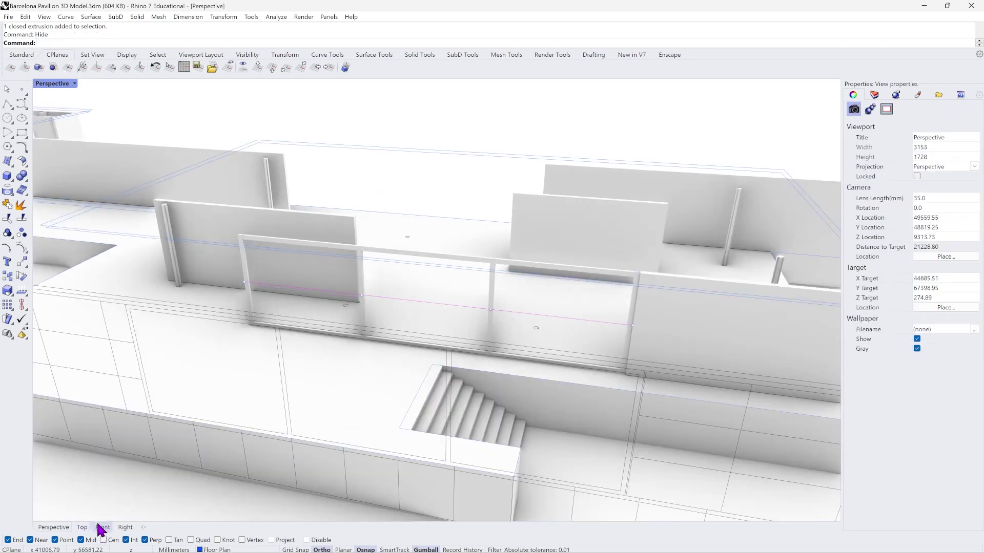
# Switch to the Front view and turn off the long elevation layer under 2D Drawings.
pyautogui.click(101, 528)
pyautogui.scroll(-4, 357, 367)
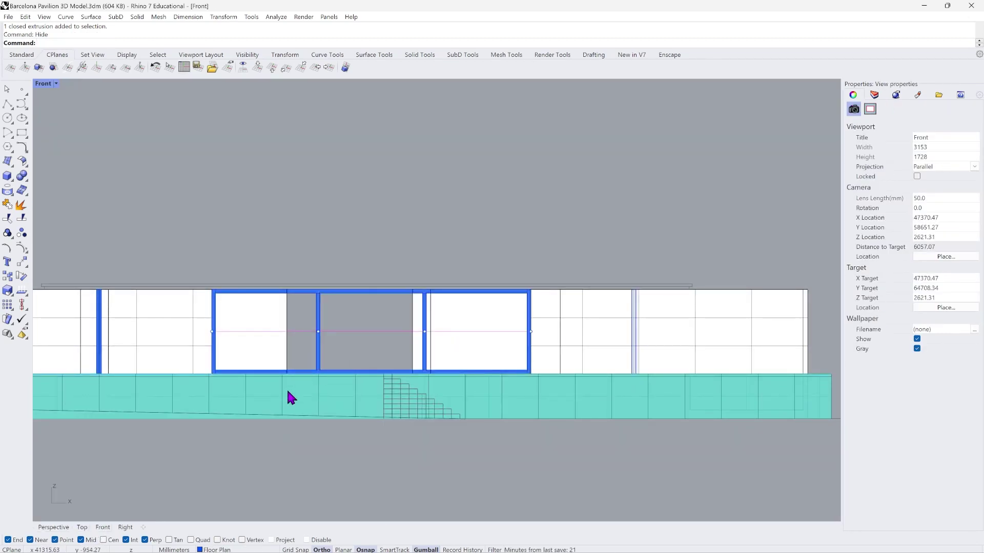
pyautogui.click(875, 95)
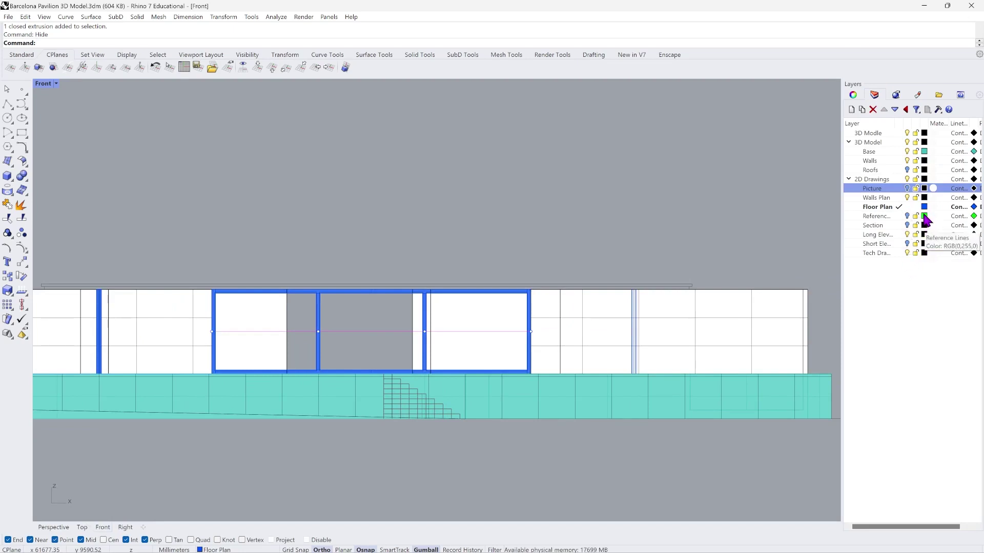
pyautogui.click(907, 235)
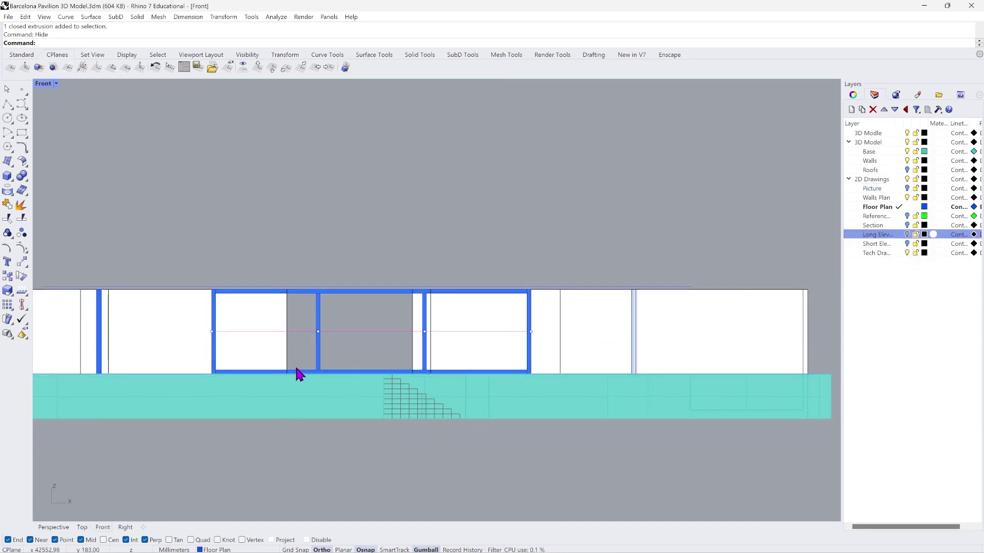
# Examine the frame's first bay for glazing in the Front view and around its inner corners in the Perspective view.
pyautogui.scroll(3, 299, 374)
pyautogui.scroll(5, 208, 268)
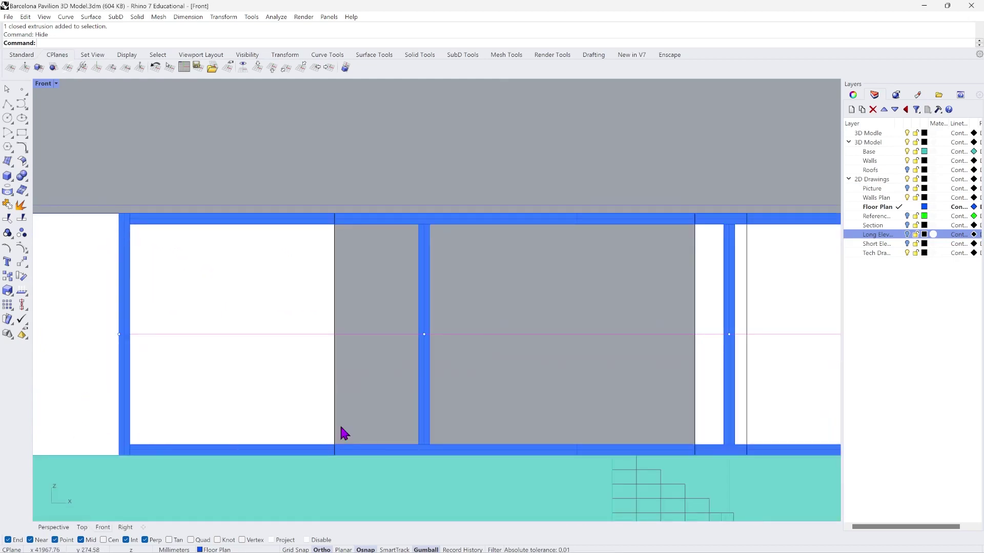
pyautogui.scroll(-5, 377, 340)
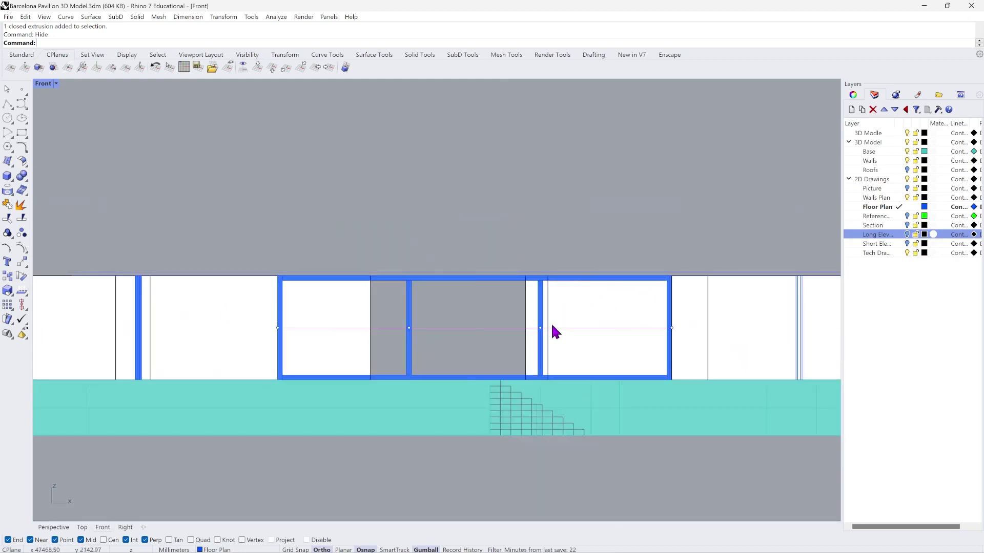
pyautogui.scroll(5, 333, 331)
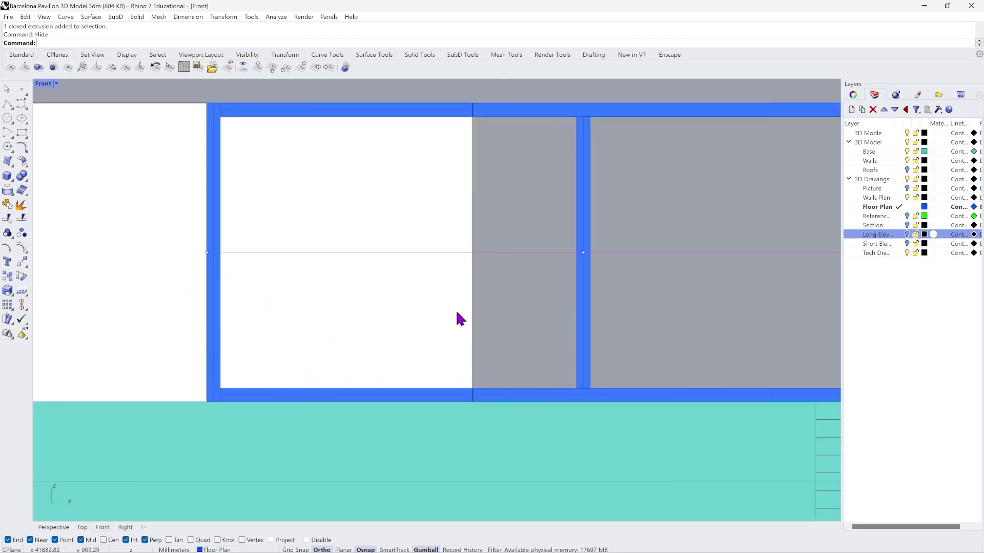
pyautogui.moveTo(486, 324); pyautogui.dragTo(465, 340, button='right')
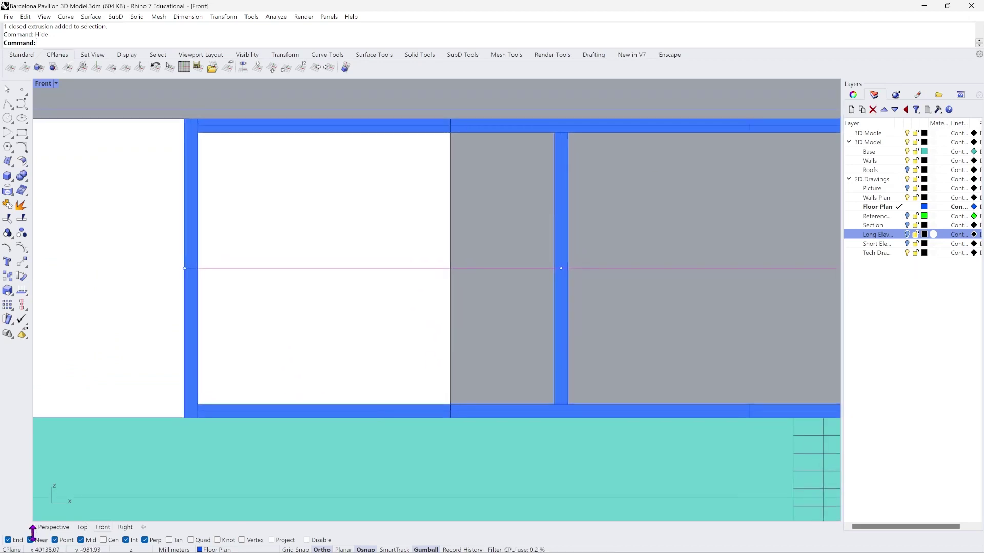
pyautogui.click(52, 528)
pyautogui.scroll(5, 344, 309)
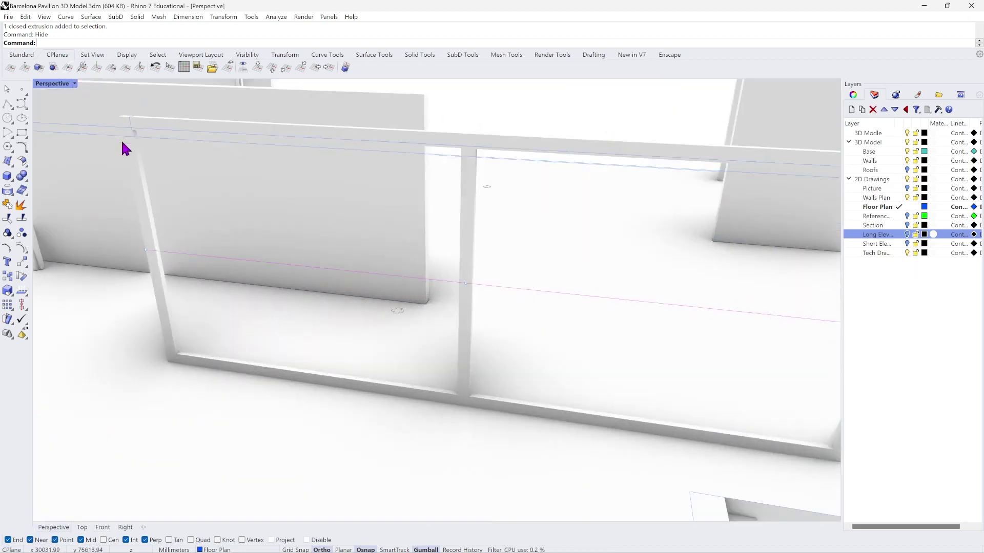
pyautogui.scroll(-2, 136, 135)
pyautogui.moveTo(140, 137); pyautogui.dragTo(226, 147, button='right')
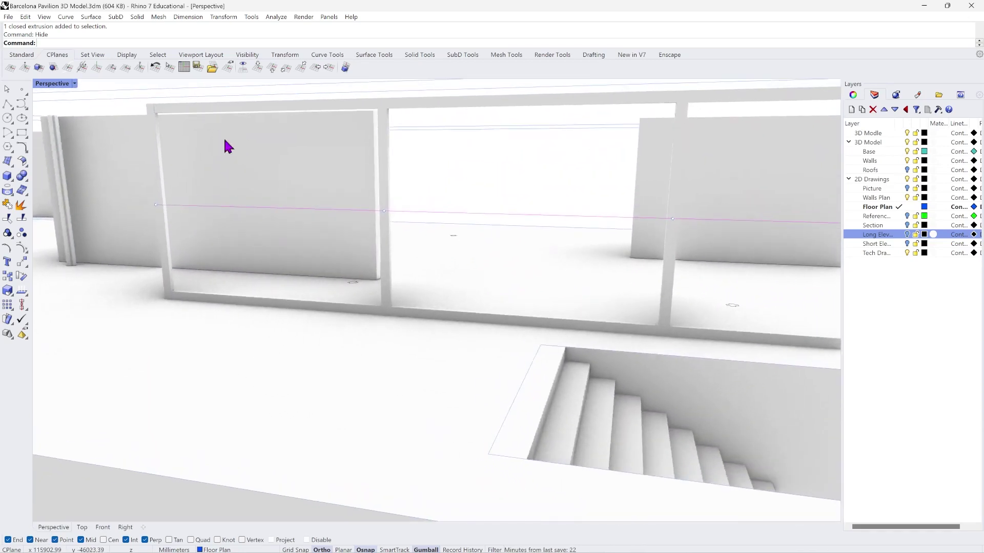
pyautogui.scroll(3, 167, 112)
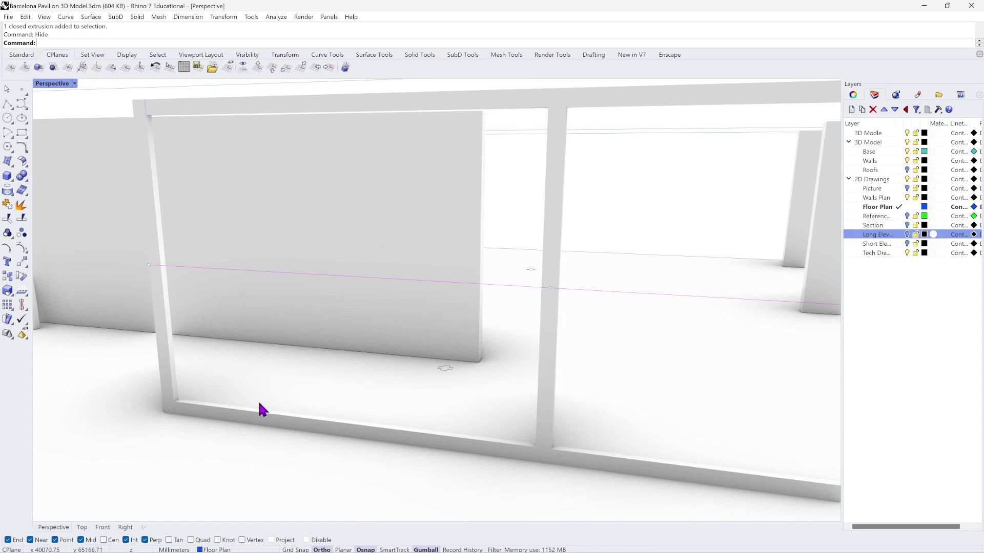
pyautogui.moveTo(546, 109); pyautogui.dragTo(539, 105, button='right')
# Set the Perspective viewport's display mode to Shaded.
pyautogui.click(75, 84)
pyautogui.click(60, 132)
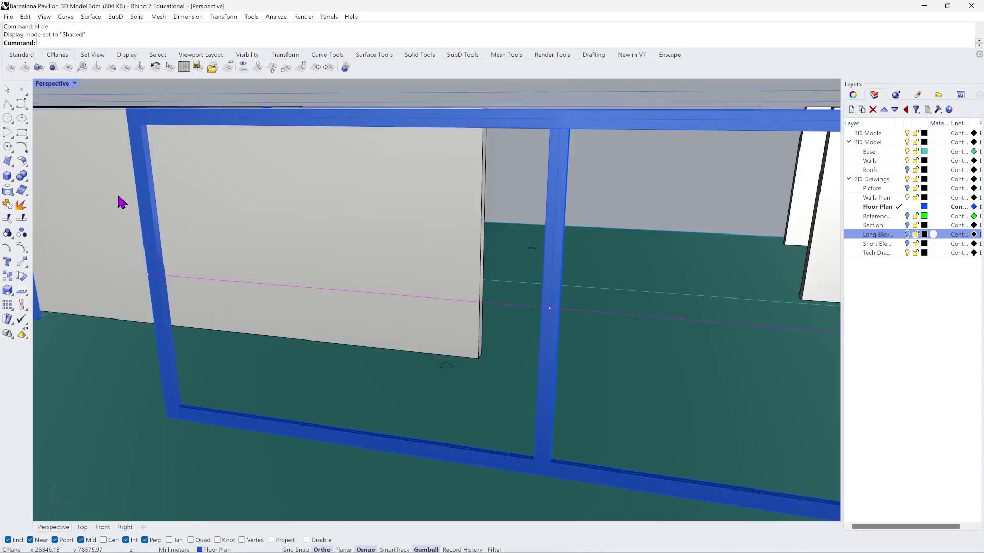
pyautogui.scroll(3, 131, 350)
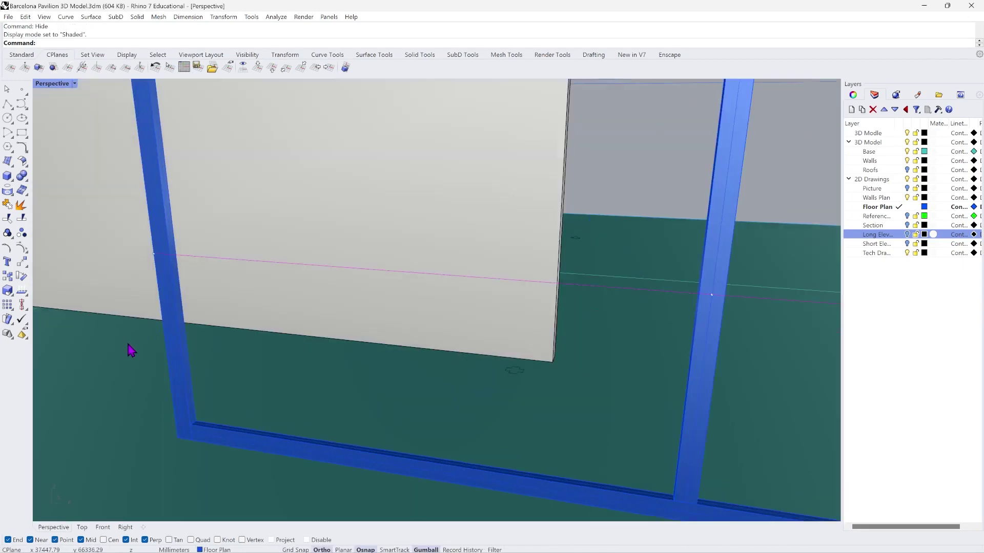
# Try to draw a 3Point rectangle around the first bay's opening, from its end-post corner along the upper rail and down the second post.
pyautogui.click(23, 135)
pyautogui.scroll(-3, 213, 439)
pyautogui.scroll(5, 197, 244)
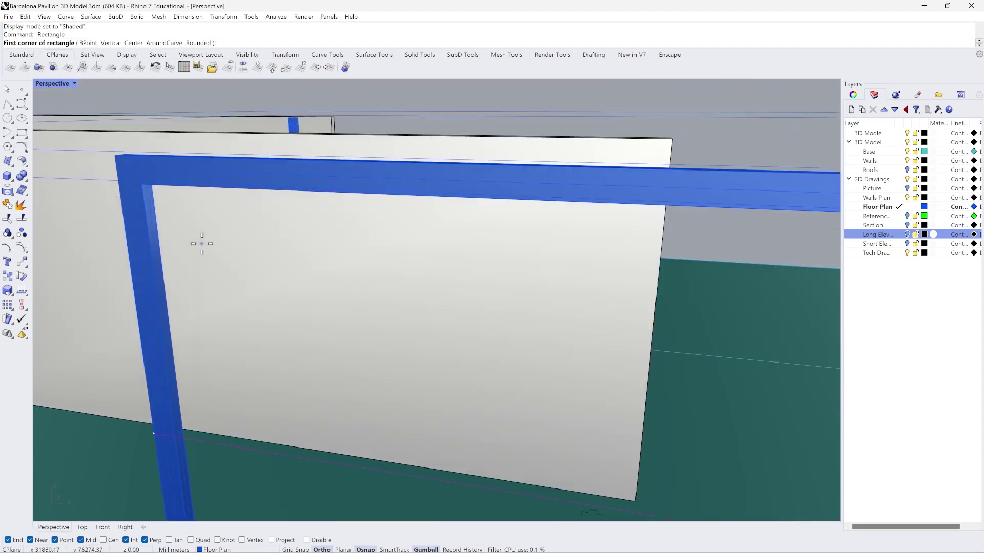
pyautogui.click(142, 183)
pyautogui.scroll(-3, 141, 183)
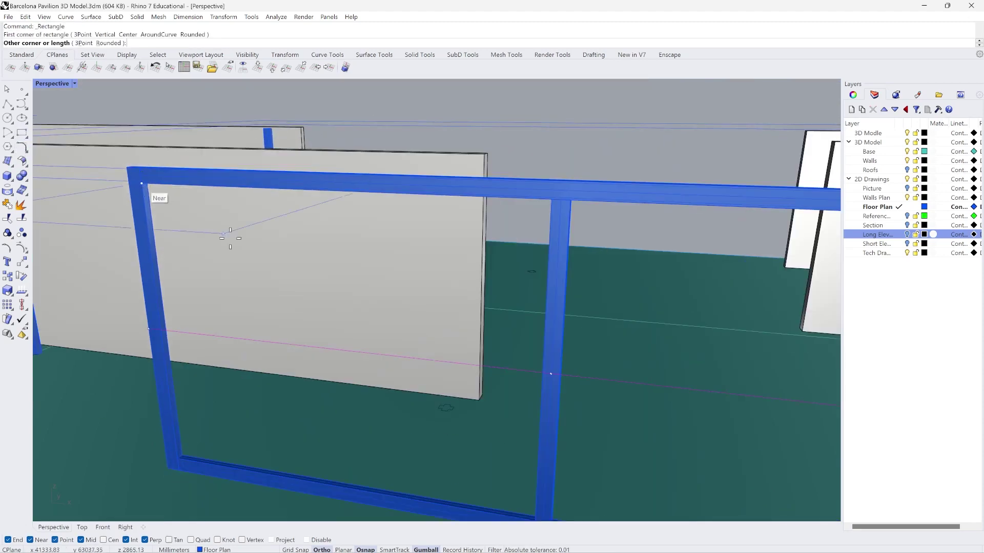
pyautogui.click(83, 43)
pyautogui.click(550, 200)
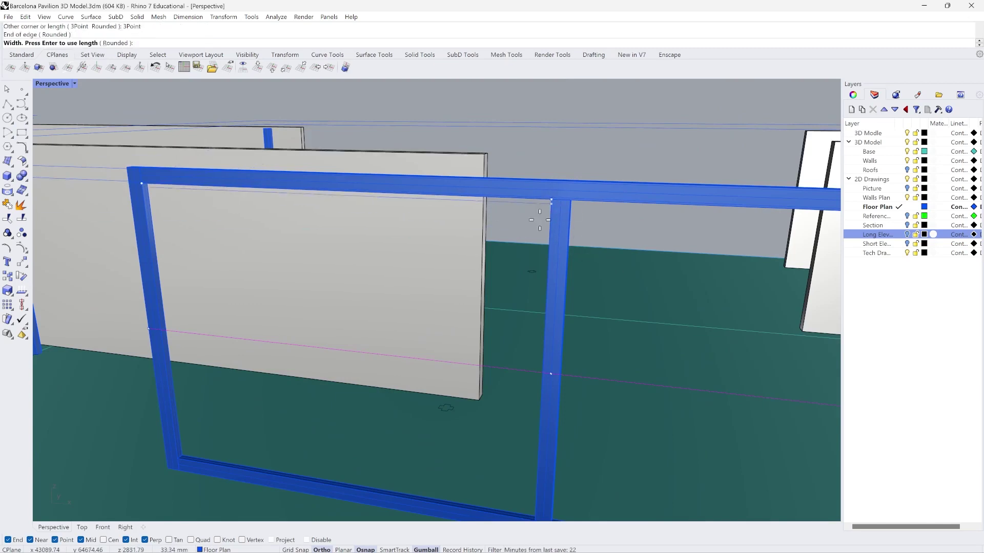
pyautogui.scroll(-2, 538, 429)
pyautogui.scroll(5, 522, 439)
pyautogui.scroll(-3, 522, 454)
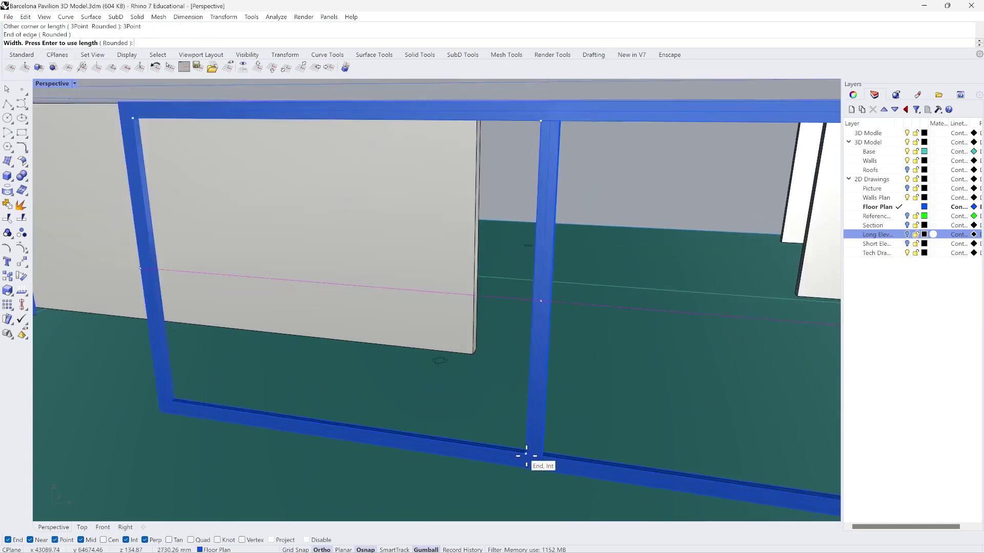
pyautogui.scroll(3, 533, 455)
pyautogui.click(532, 454)
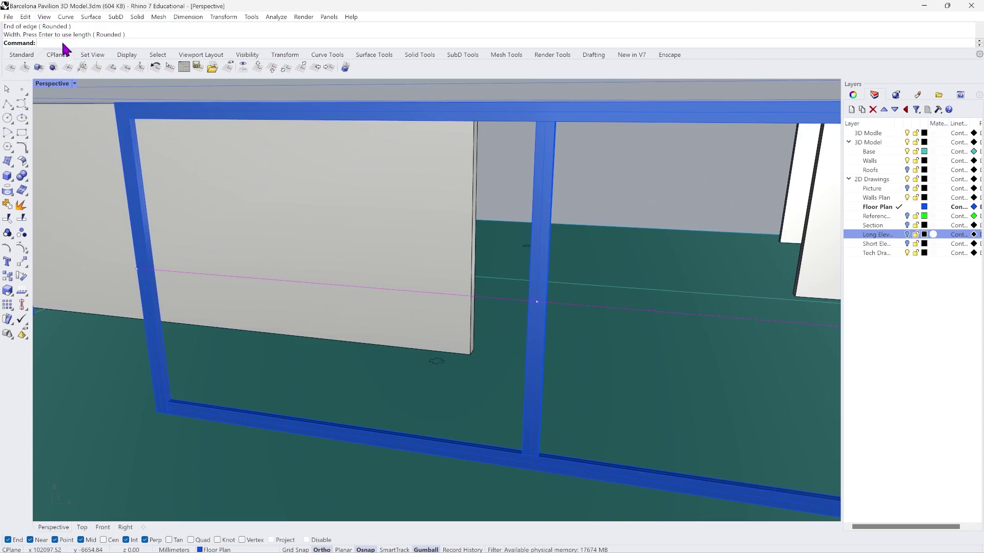
# Duplicate the four front inner edges of the first bay's opening: both posts, the upper rail and the lower rail.
pyautogui.click(68, 18)
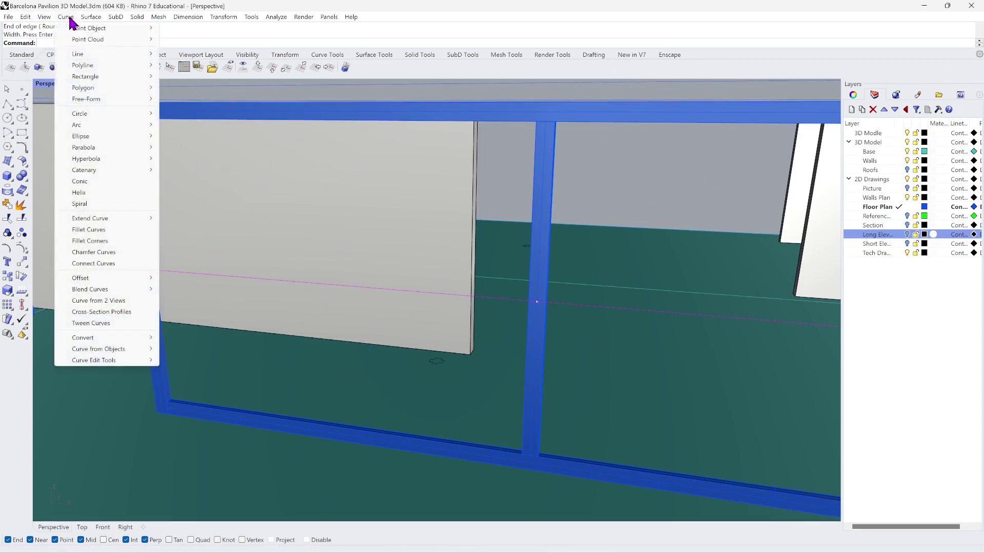
pyautogui.moveTo(121, 350)
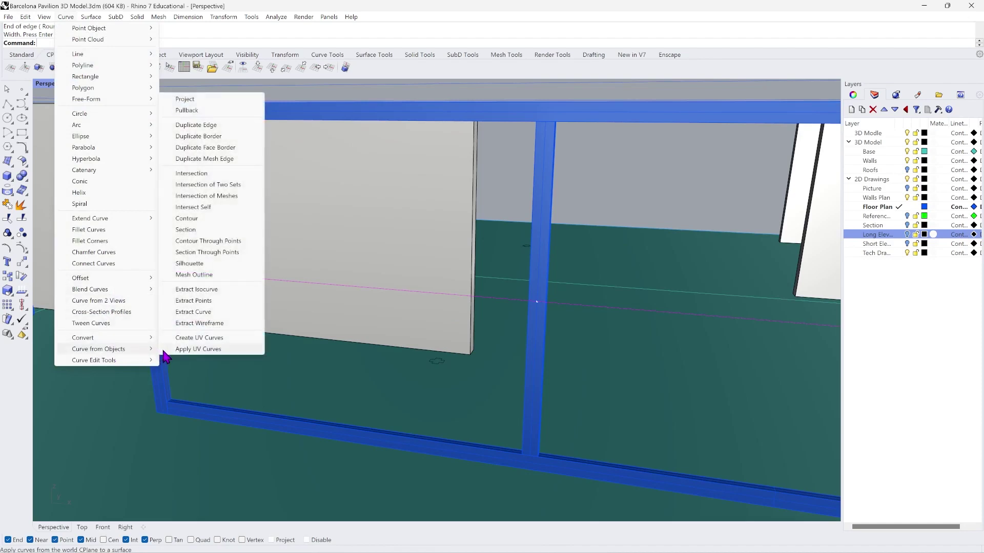
pyautogui.click(213, 126)
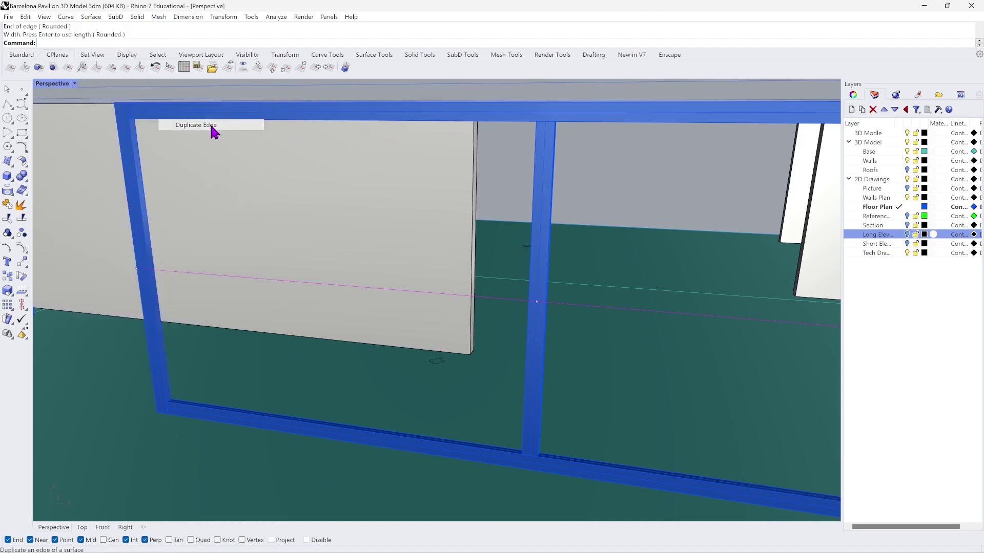
pyautogui.scroll(3, 131, 137)
pyautogui.click(139, 119)
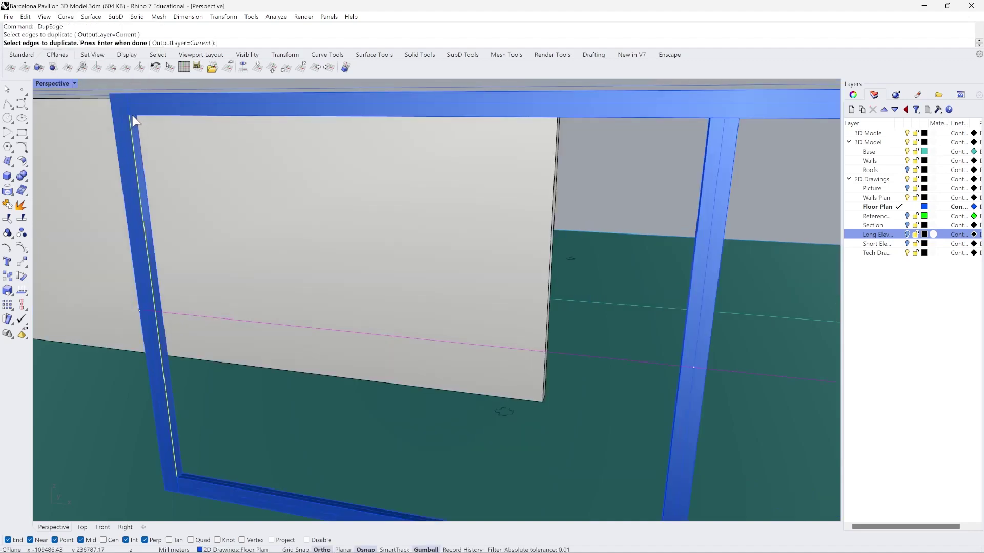
pyautogui.click(141, 120)
pyautogui.click(157, 138)
pyautogui.scroll(-3, 396, 202)
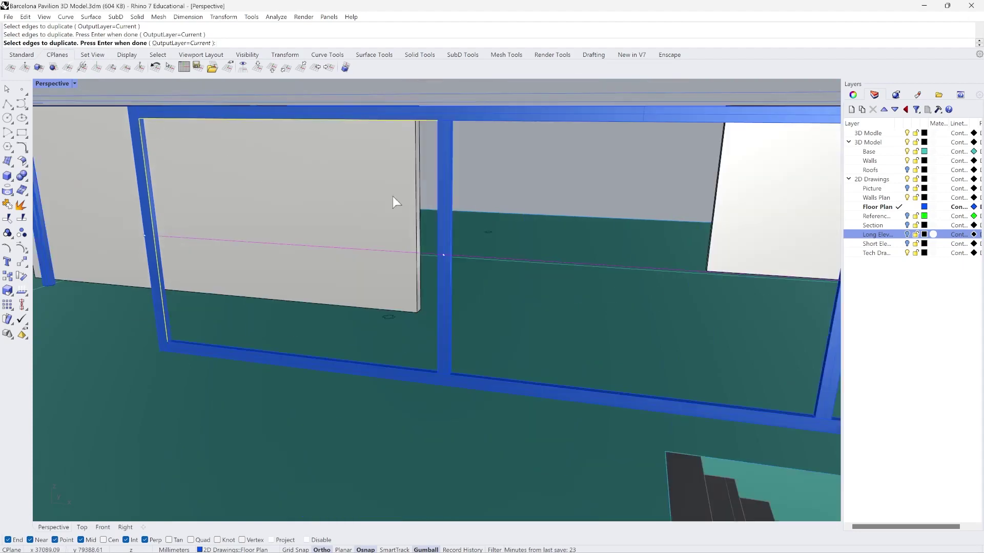
pyautogui.scroll(3, 476, 165)
pyautogui.moveTo(477, 165); pyautogui.dragTo(706, 190, button='right')
pyautogui.scroll(3, 709, 117)
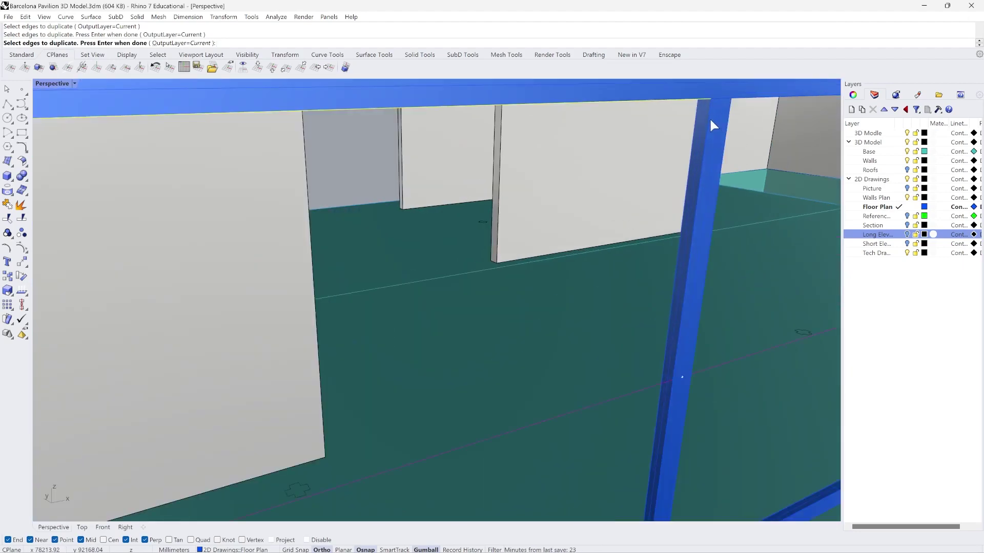
pyautogui.click(708, 116)
pyautogui.scroll(-3, 744, 407)
pyautogui.scroll(3, 629, 402)
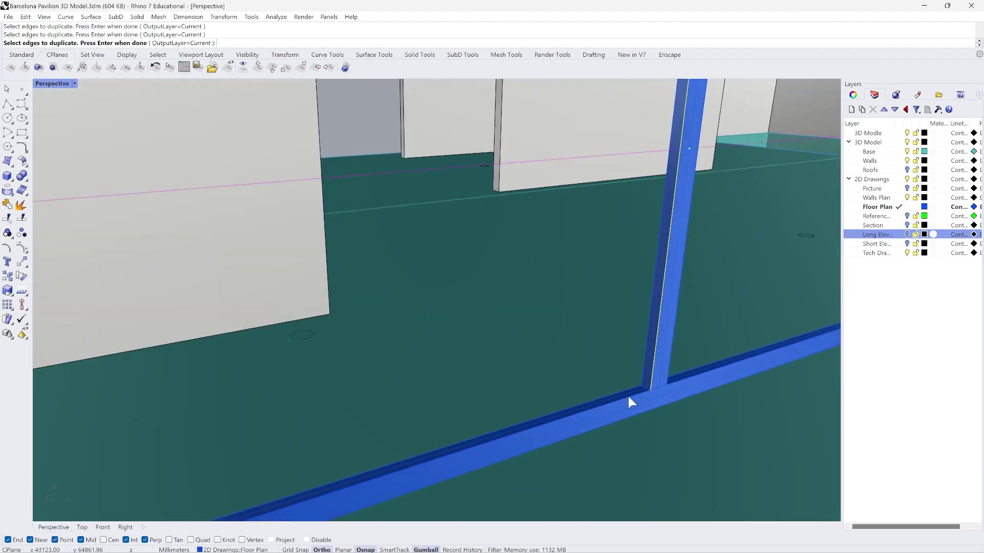
pyautogui.click(627, 395)
pyautogui.scroll(-3, 646, 398)
pyautogui.scroll(3, 644, 408)
pyautogui.press('Return')
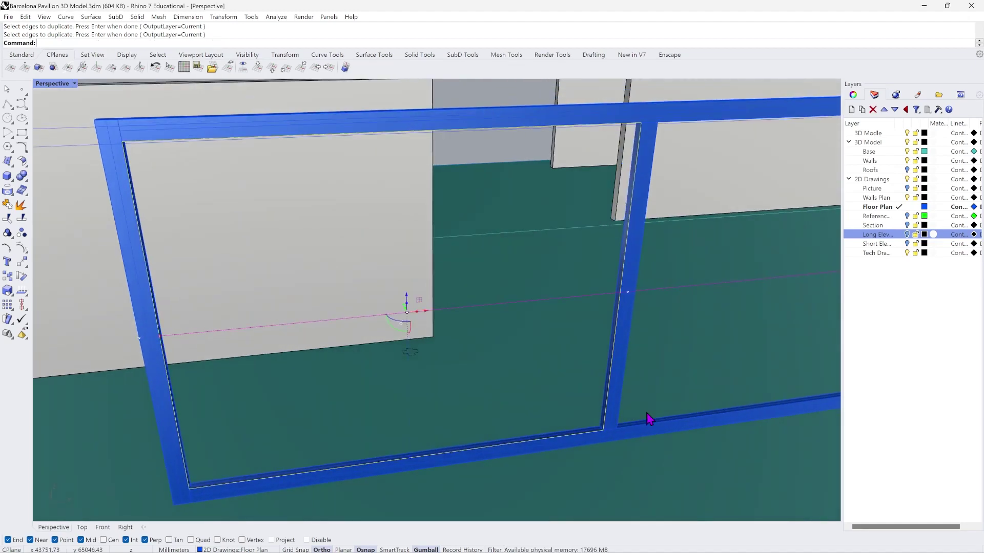
# Join the four duplicated edges into one closed curve and set its display color to Green.
pyautogui.moveTo(603, 445); pyautogui.dragTo(581, 439, button='right')
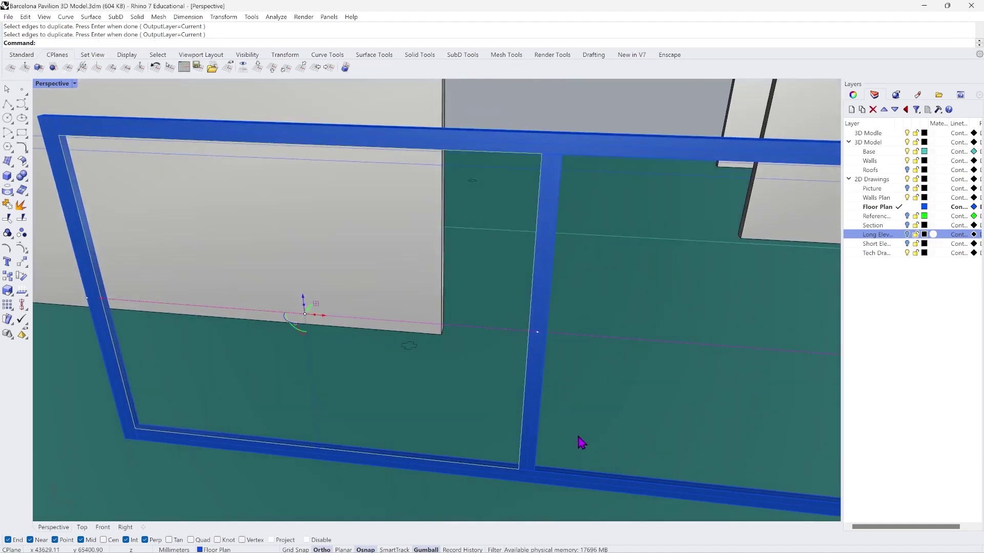
pyautogui.press('Return')
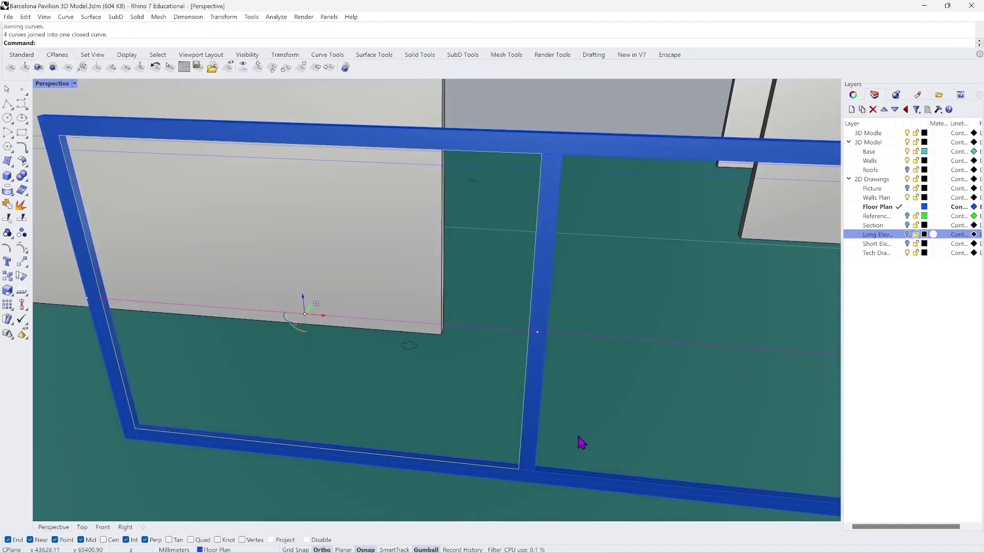
pyautogui.click(853, 94)
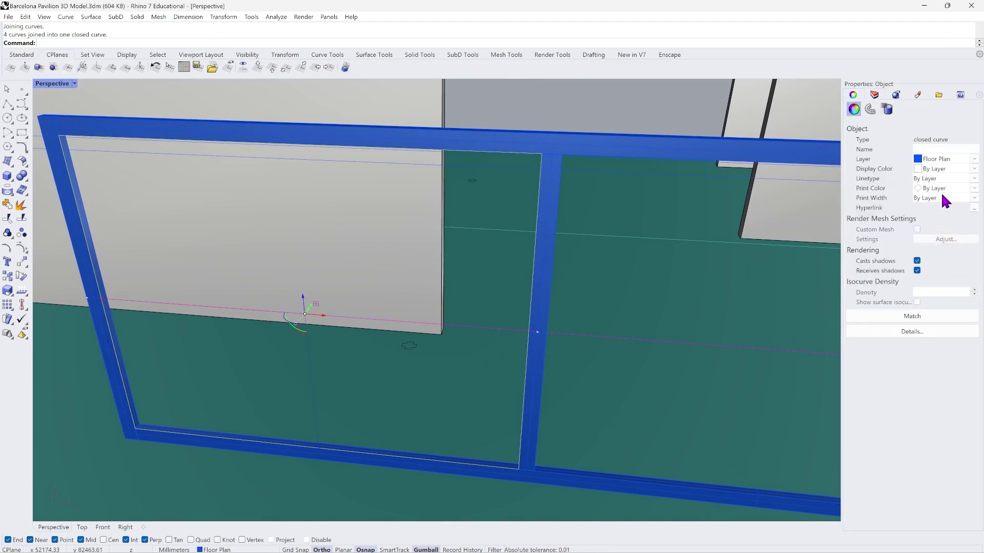
pyautogui.click(942, 169)
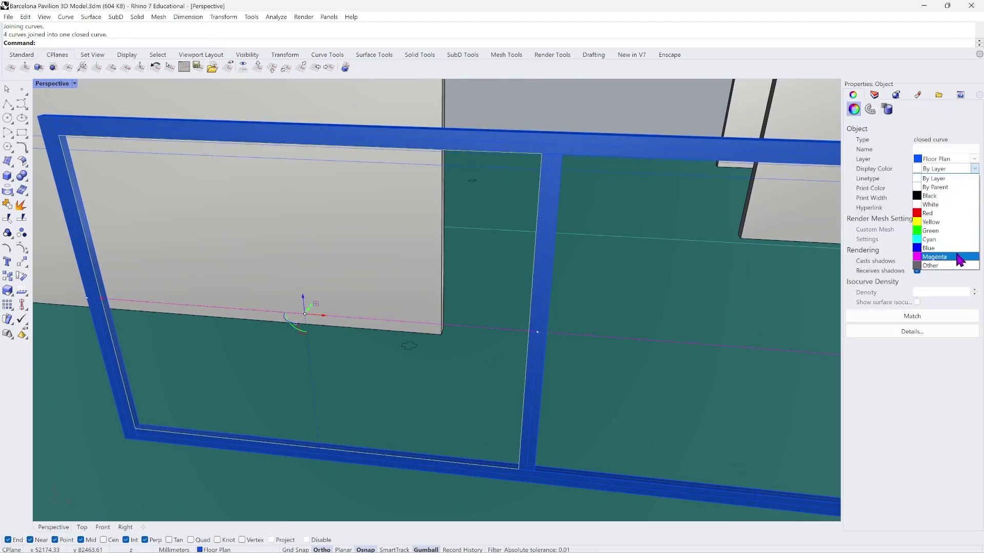
pyautogui.click(945, 233)
# In the Front view, offset the green closed curve 35 mm inward inside the first bay's opening.
pyautogui.moveTo(511, 402); pyautogui.dragTo(476, 394, button='right')
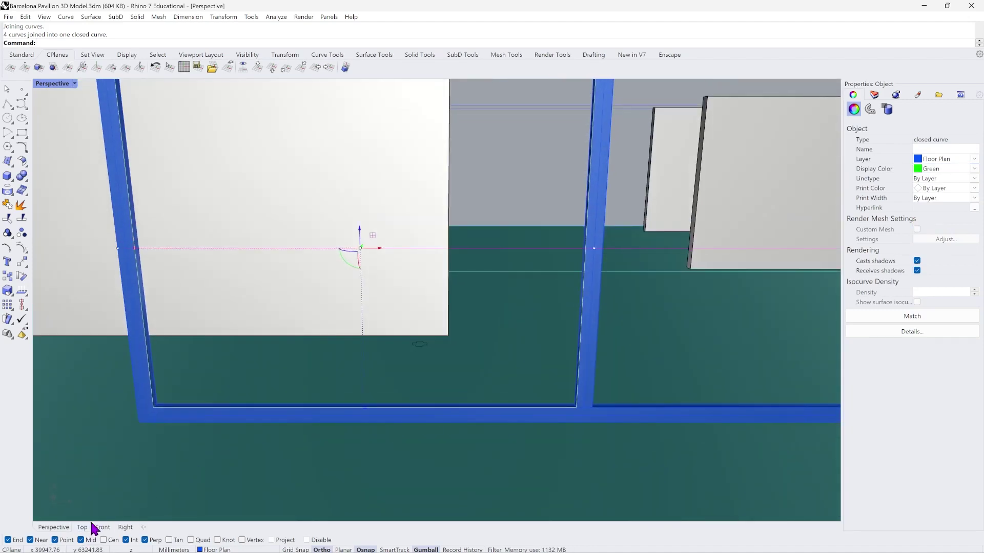
pyautogui.click(104, 527)
pyautogui.scroll(6, 186, 485)
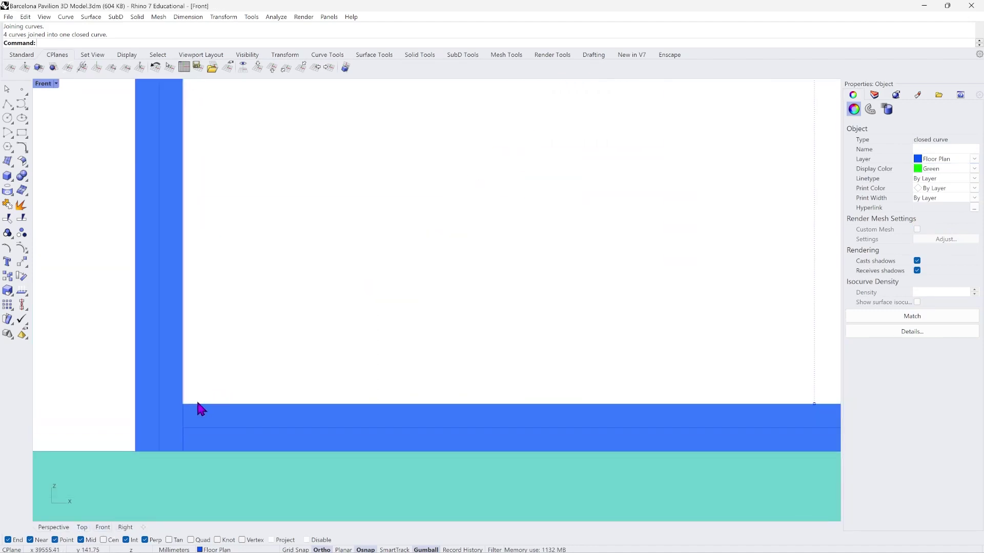
pyautogui.scroll(-6, 129, 467)
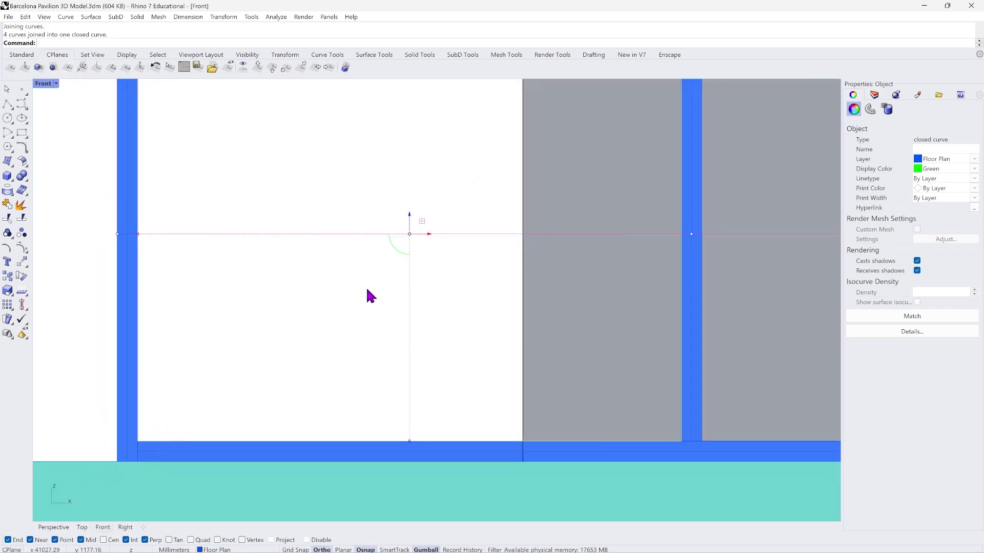
pyautogui.write('Offset')
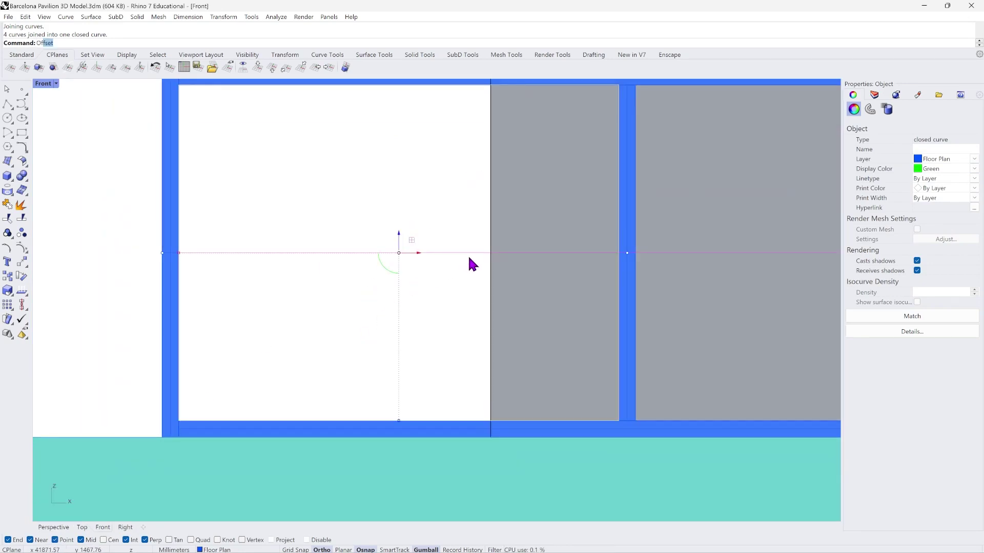
pyautogui.press('Return')
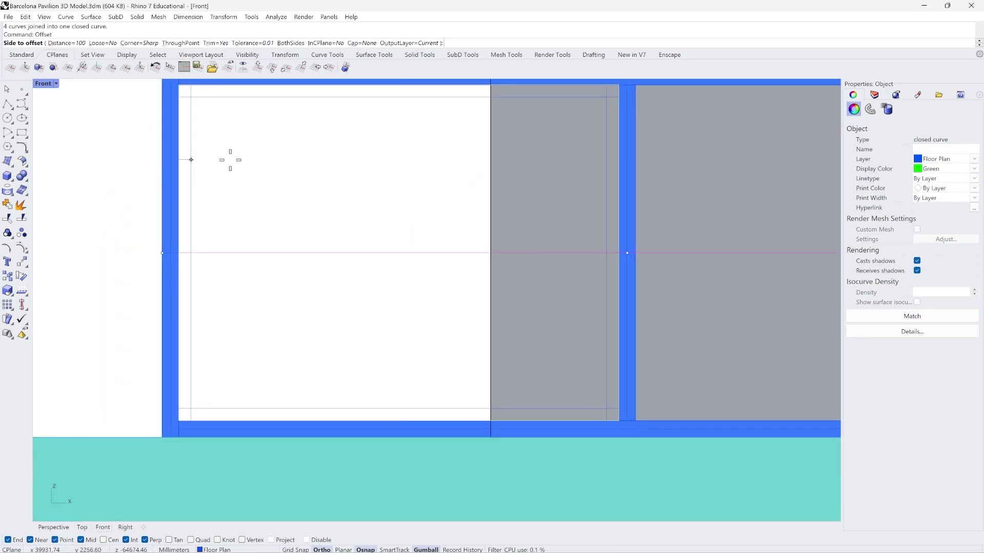
pyautogui.write('20')
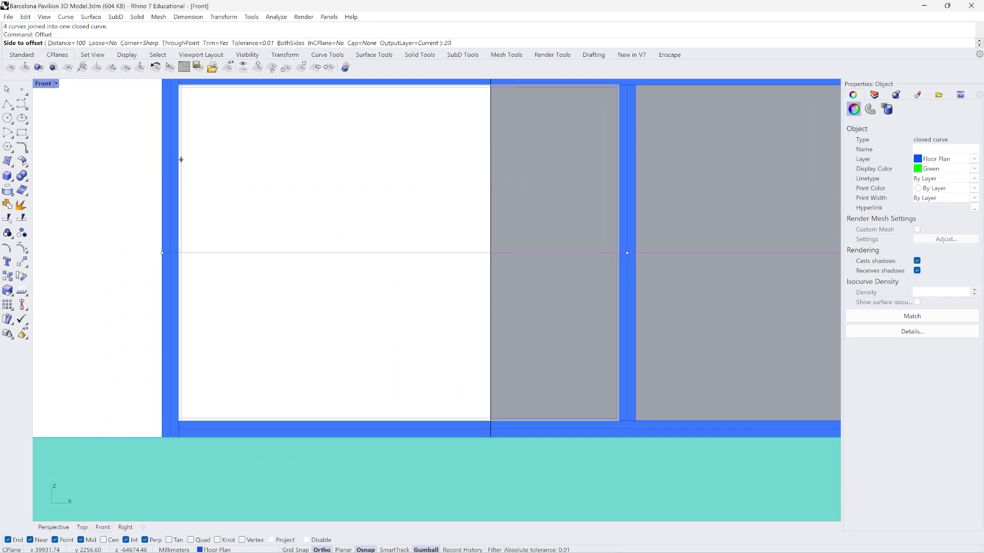
pyautogui.press('BackSpace')
pyautogui.press('BackSpace')
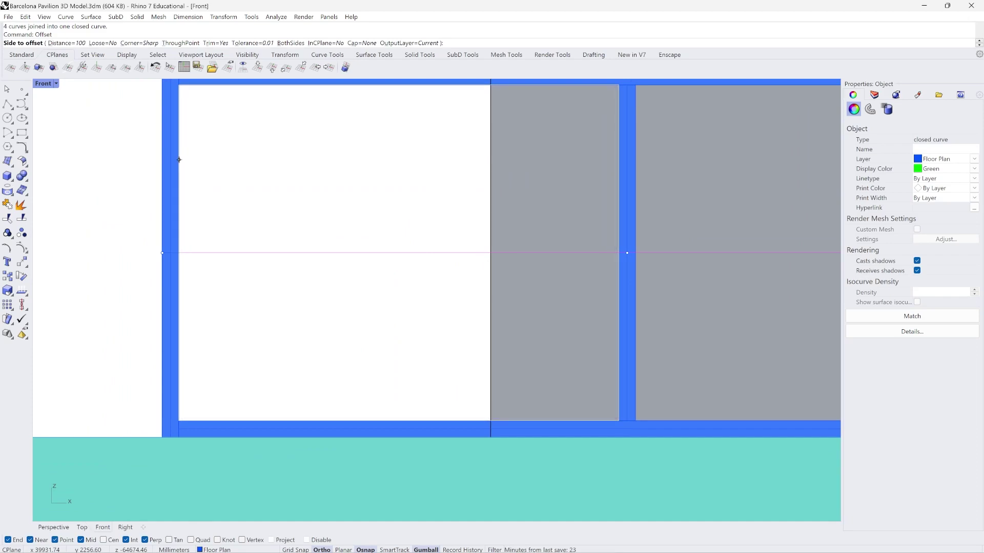
pyautogui.write('35')
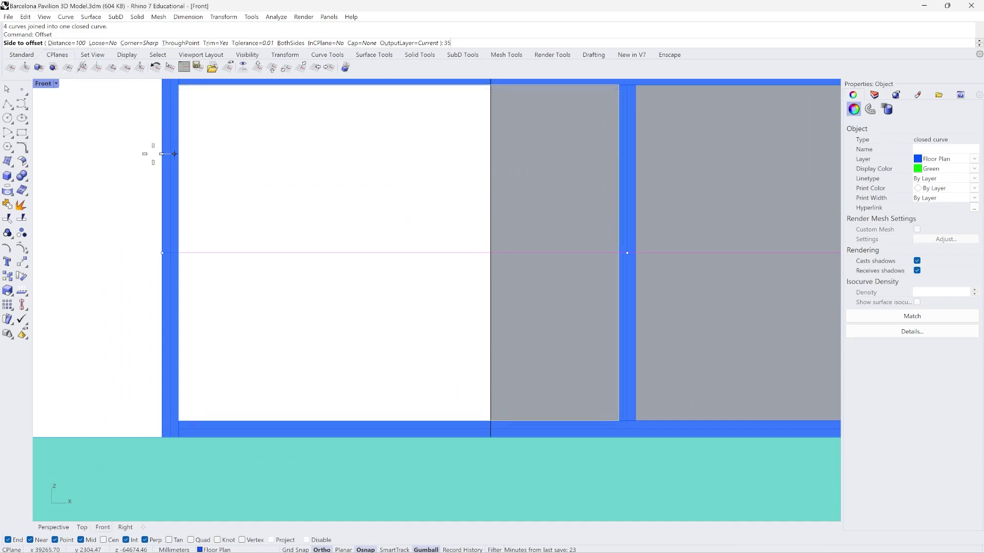
pyautogui.scroll(-2, 183, 146)
pyautogui.scroll(5, 198, 169)
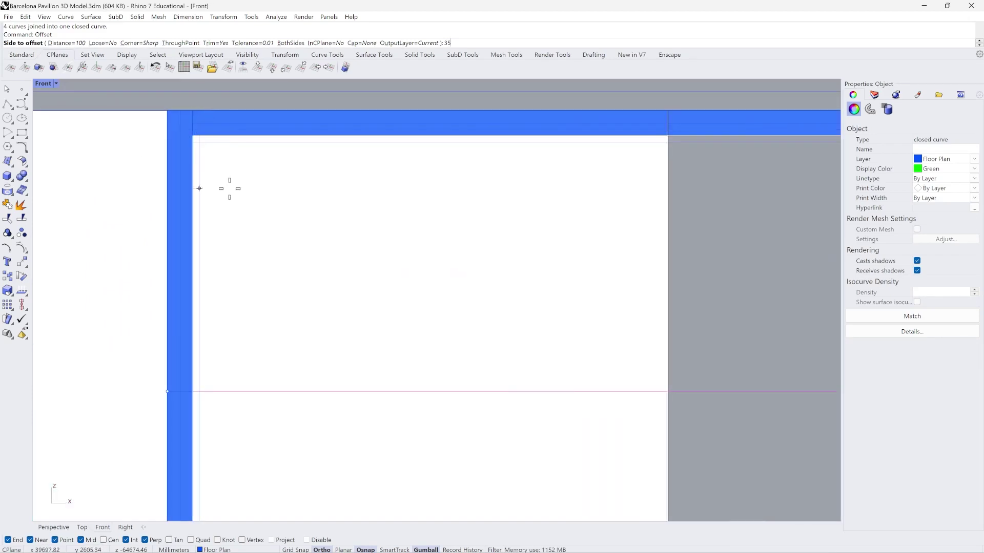
pyautogui.press('Return')
pyautogui.scroll(1, 205, 174)
pyautogui.scroll(2, 197, 154)
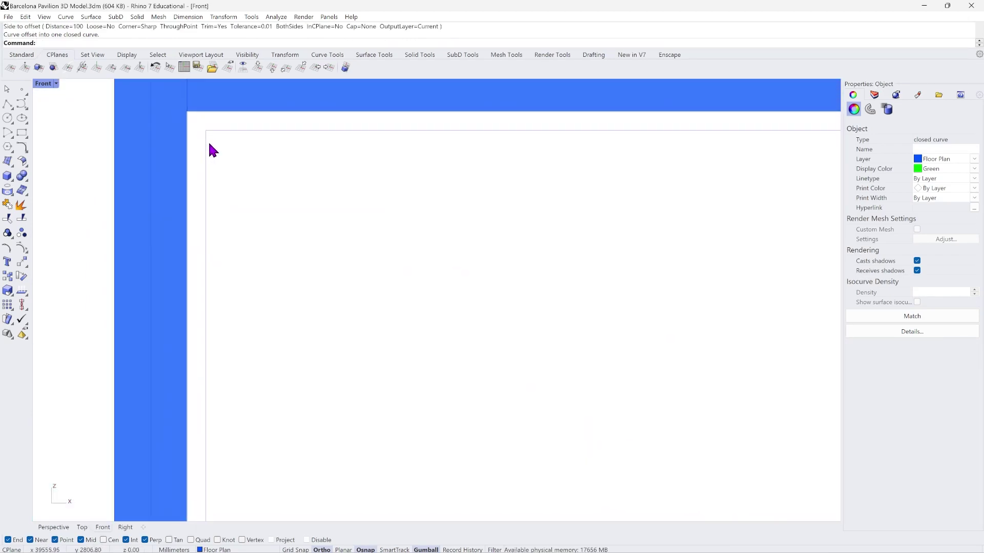
# Move the original and offset curves together in Perspective from the opening's lower front corner to the middle of the frame's depth.
pyautogui.keyDown('shift'); pyautogui.click(207, 145); pyautogui.keyUp('shift')
pyautogui.click(53, 527)
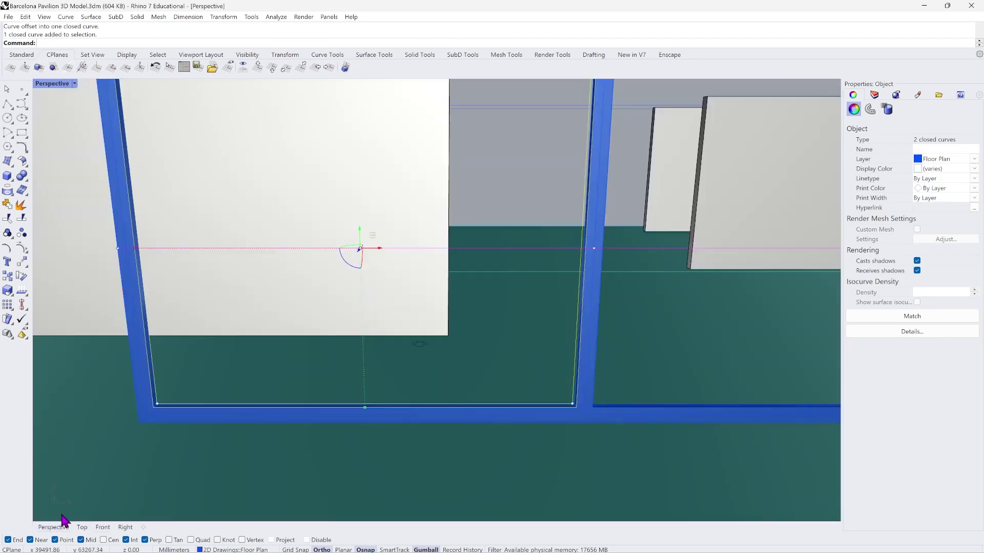
pyautogui.scroll(-2, 230, 368)
pyautogui.scroll(3, 201, 383)
pyautogui.moveTo(202, 350); pyautogui.dragTo(110, 378, button='right')
pyautogui.scroll(3, 119, 379)
pyautogui.scroll(2, 123, 380)
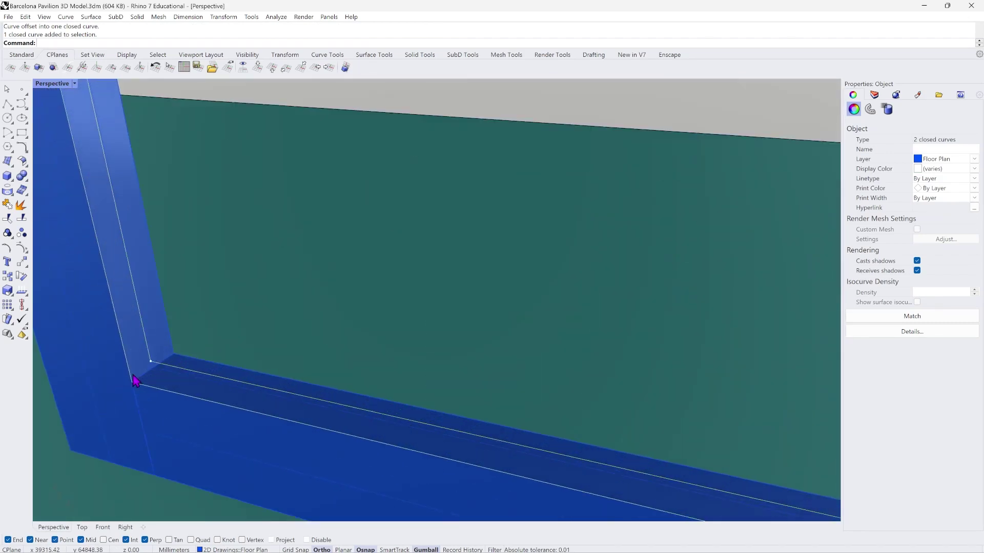
pyautogui.scroll(2, 142, 387)
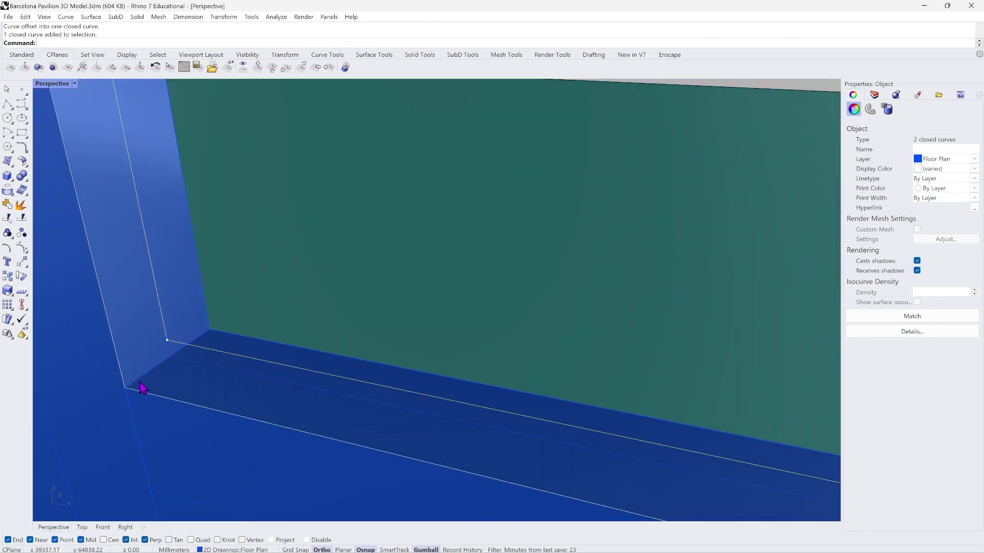
pyautogui.write('ove')
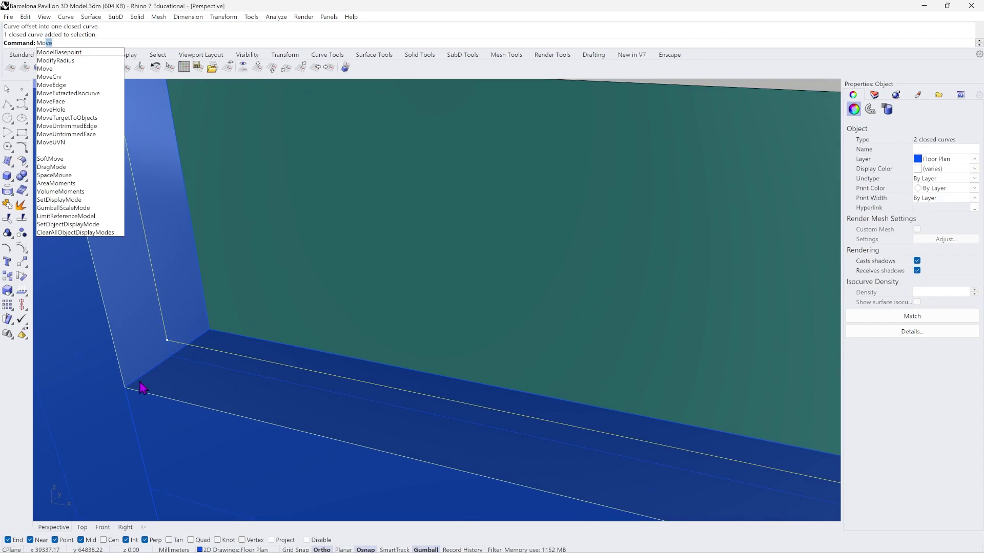
pyautogui.press('Return')
pyautogui.click(125, 386)
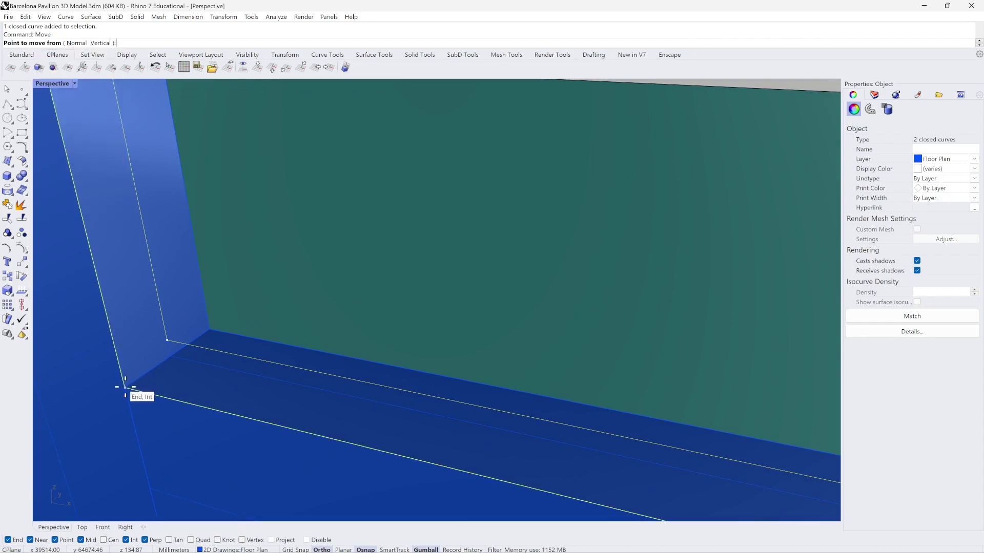
pyautogui.click(169, 356)
pyautogui.moveTo(174, 369); pyautogui.dragTo(79, 283, button='right')
pyautogui.scroll(2, 75, 283)
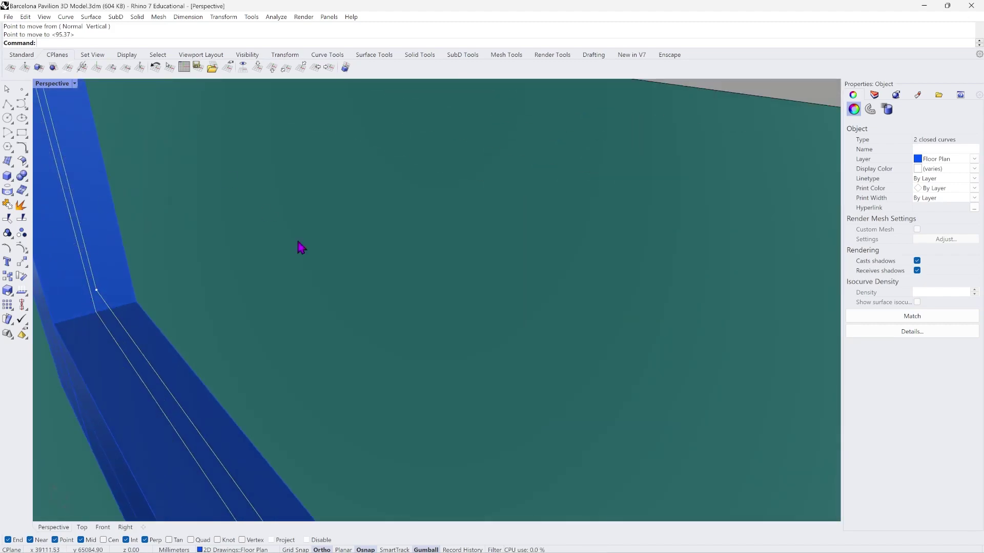
# Extrude both curves straight as a solid, about 16 mm with BothSides=Yes, and set the viewport's display mode to Rendered.
pyautogui.moveTo(301, 248); pyautogui.dragTo(203, 210, button='right')
pyautogui.click(137, 17)
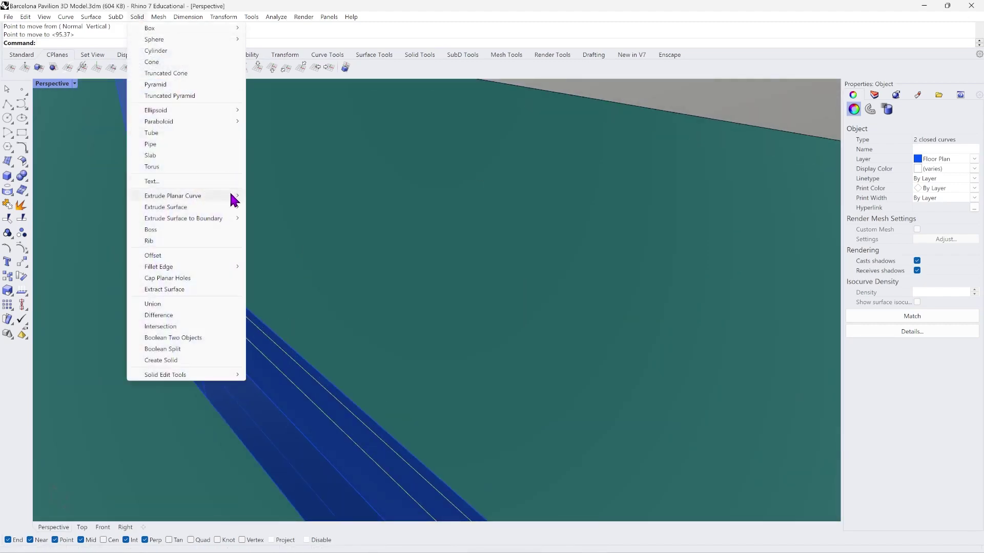
pyautogui.moveTo(230, 196)
pyautogui.click(272, 196)
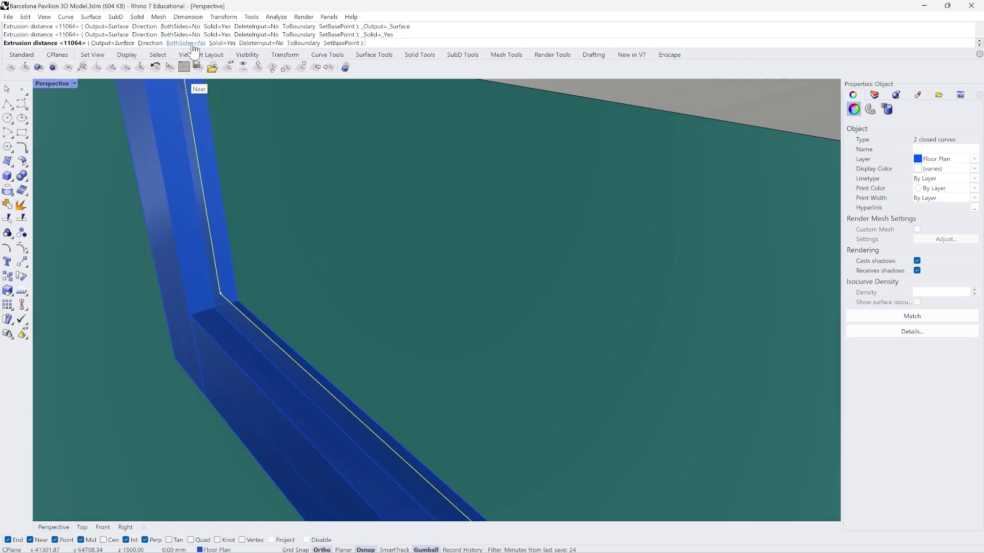
pyautogui.click(193, 45)
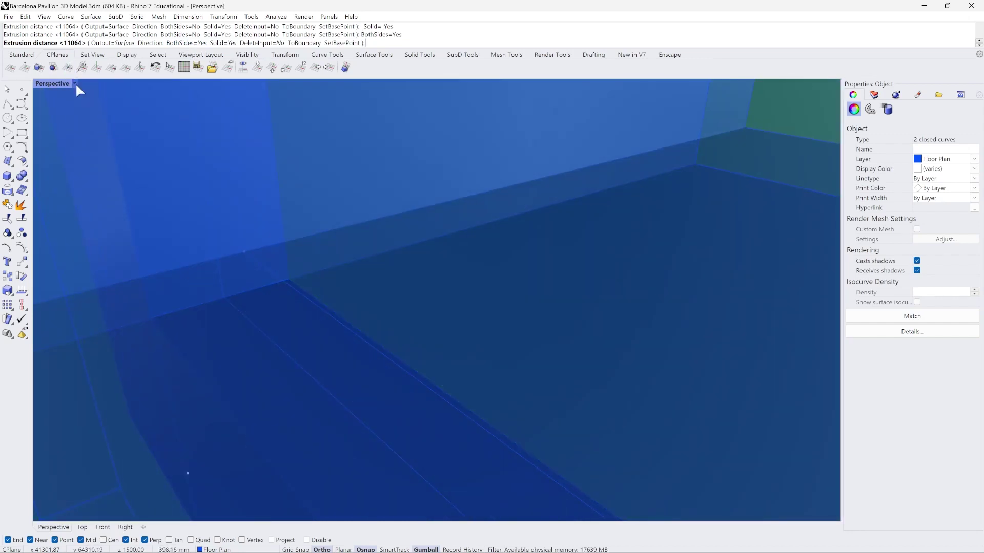
pyautogui.click(75, 84)
pyautogui.click(92, 142)
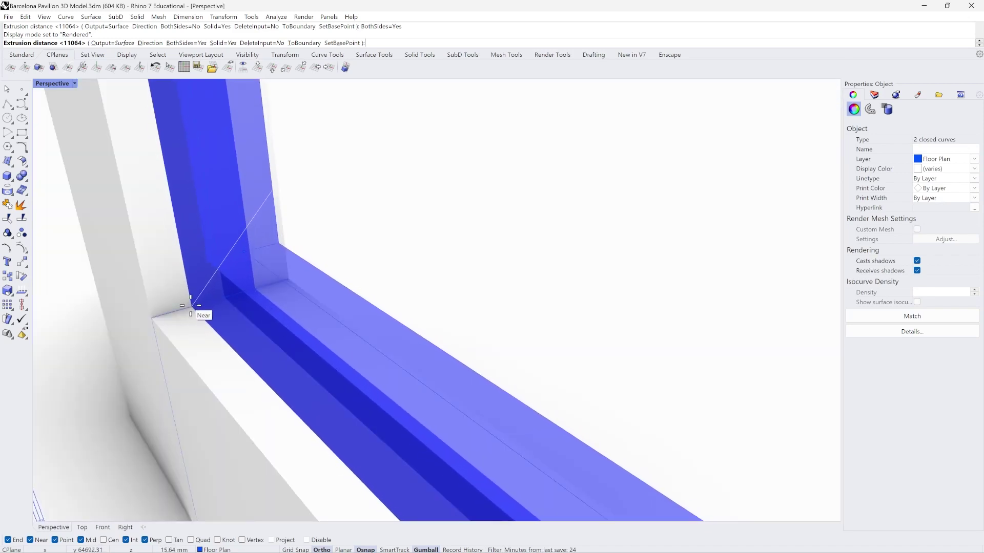
pyautogui.click(193, 313)
# Examine the extruded inner frame in the first bay and the corners of the neighbouring second bay's opening.
pyautogui.moveTo(194, 312); pyautogui.dragTo(255, 329, button='right')
pyautogui.scroll(-14, 250, 337)
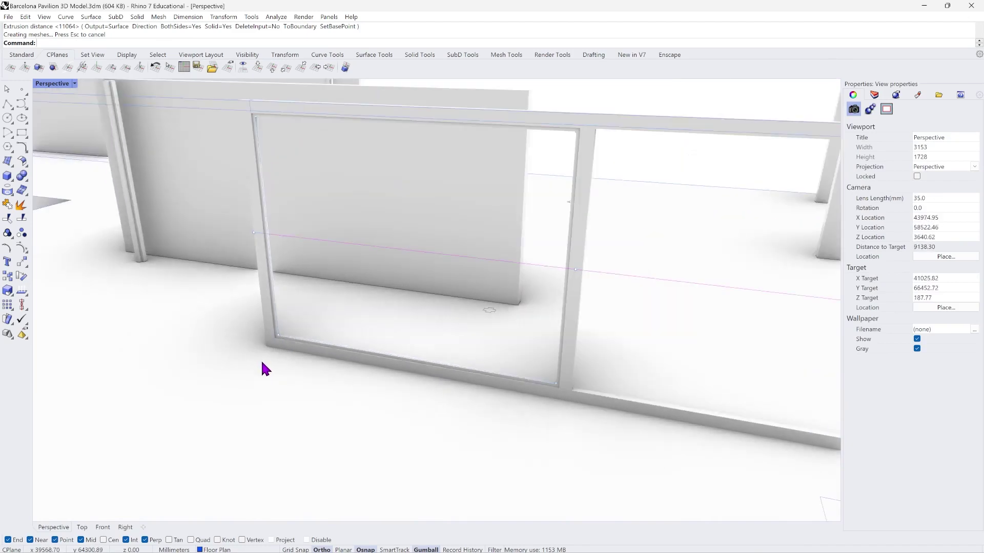
pyautogui.scroll(8, 292, 357)
pyautogui.scroll(7, 234, 330)
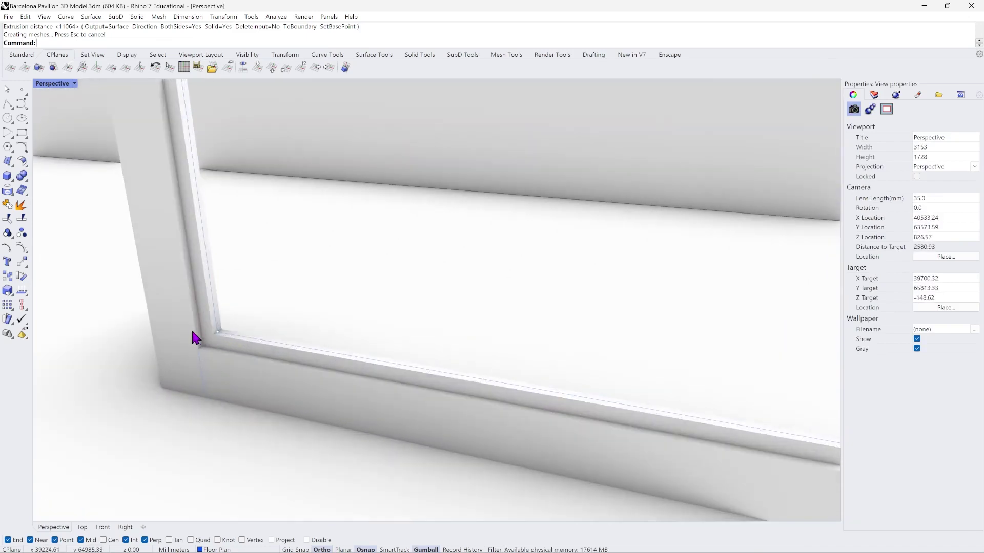
pyautogui.scroll(-14, 135, 353)
pyautogui.scroll(4, 498, 414)
pyautogui.scroll(4, 403, 385)
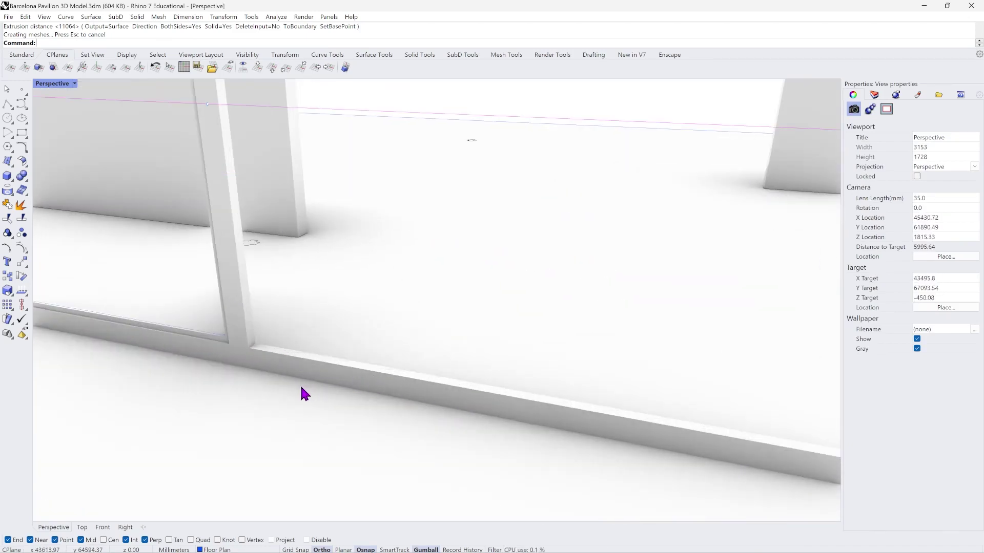
pyautogui.scroll(-10, 248, 366)
pyautogui.scroll(4, 409, 386)
pyautogui.scroll(5, 121, 377)
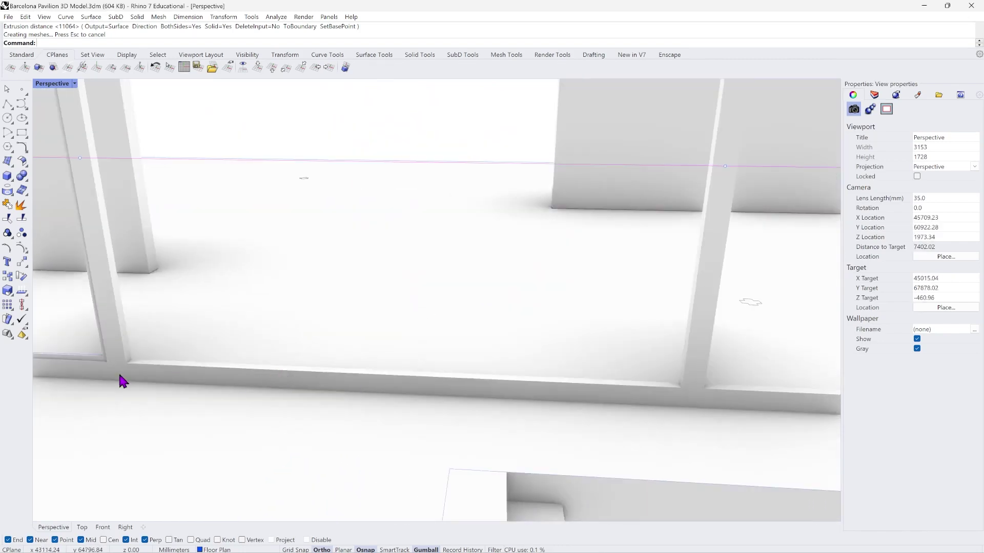
pyautogui.scroll(2, 129, 311)
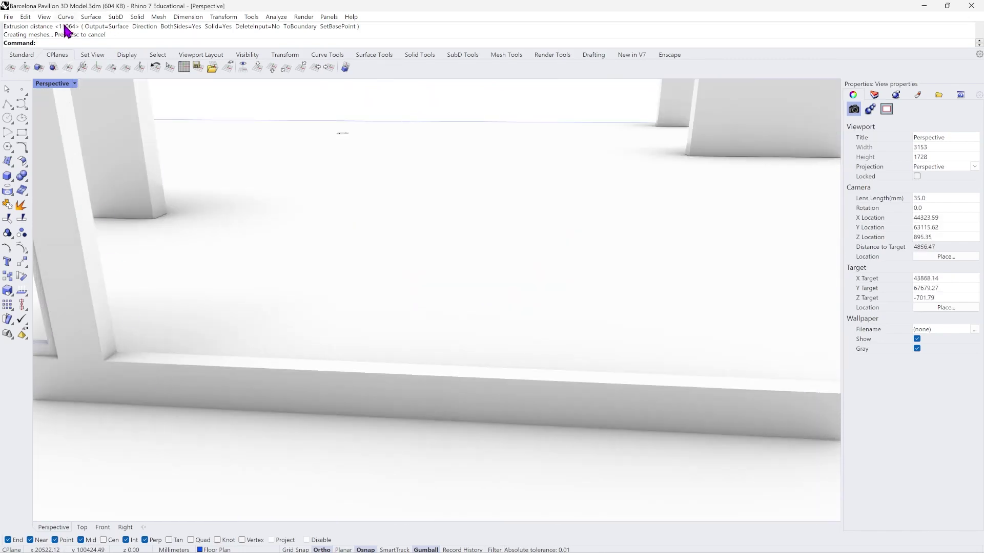
pyautogui.scroll(-5, 311, 379)
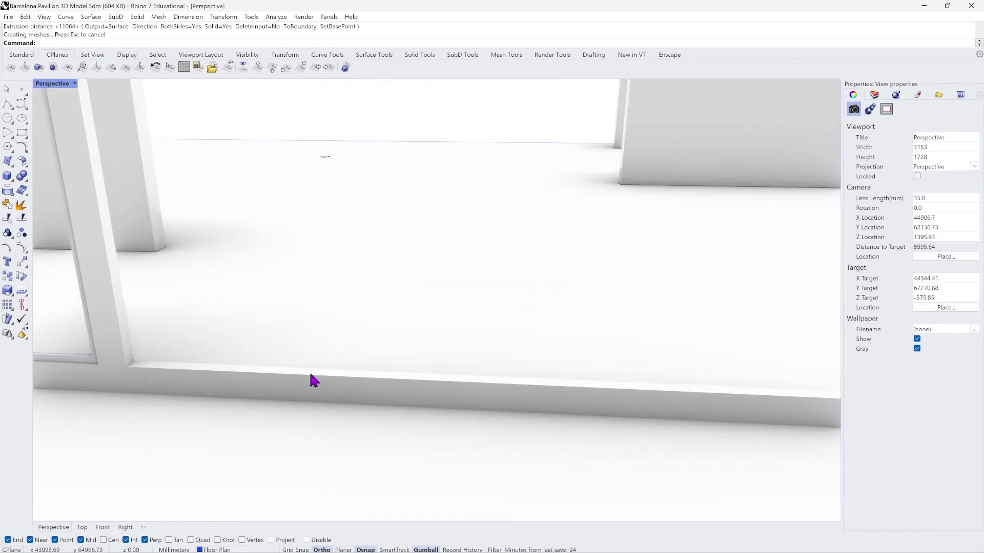
pyautogui.scroll(2, 292, 369)
pyautogui.scroll(2, 176, 340)
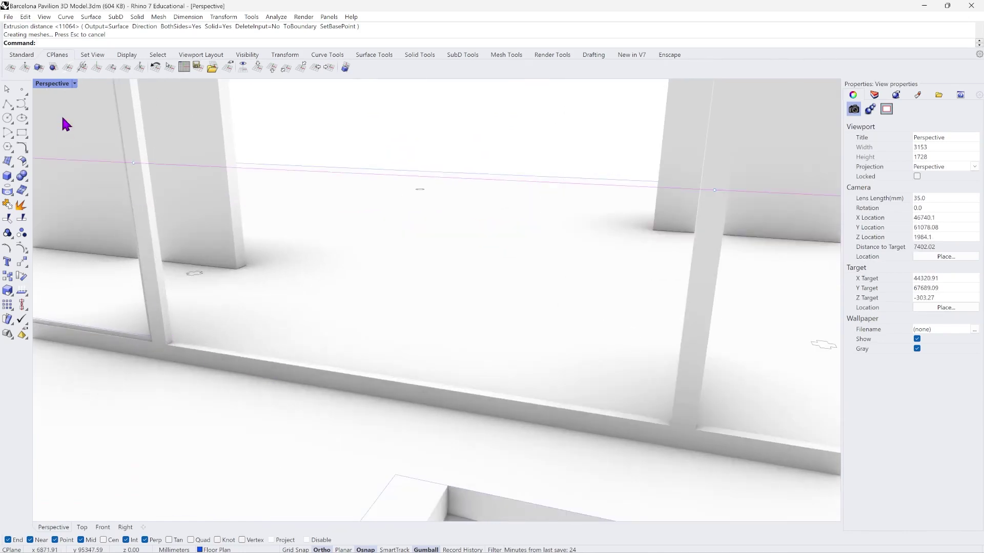
# Duplicate the four front inner edges of the second bay's opening: both posts, the lower rail and the upper rail.
pyautogui.click(25, 17)
pyautogui.click(62, 18)
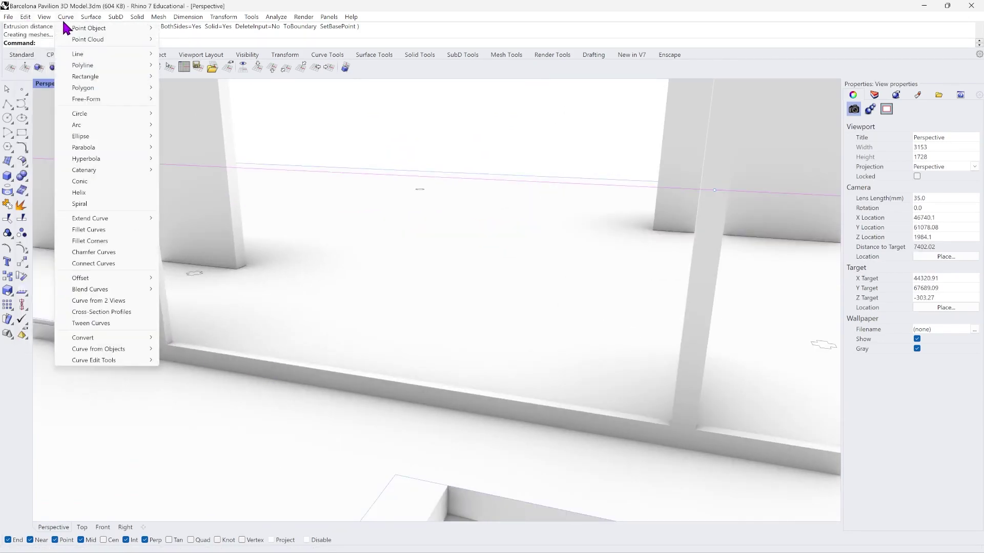
pyautogui.moveTo(110, 352)
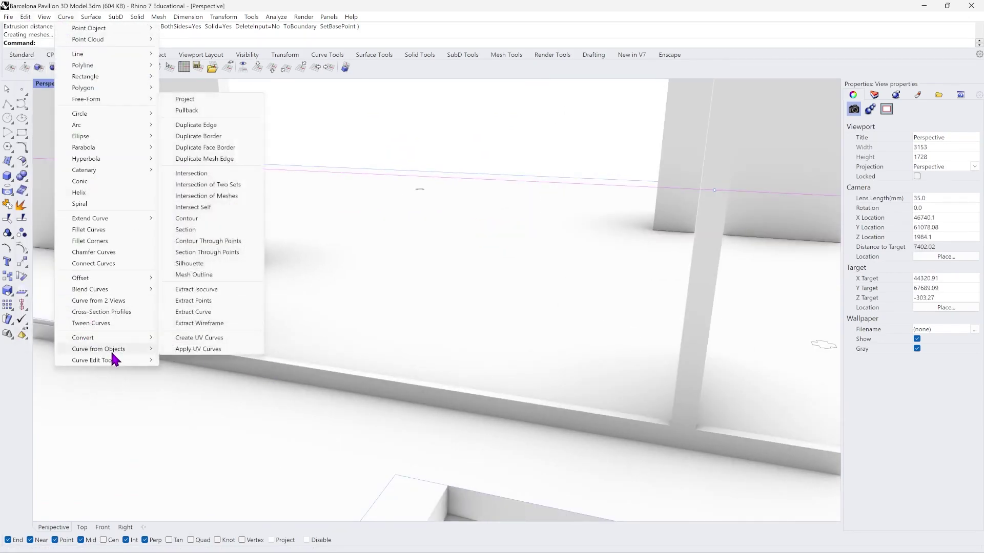
pyautogui.click(200, 128)
pyautogui.scroll(3, 163, 328)
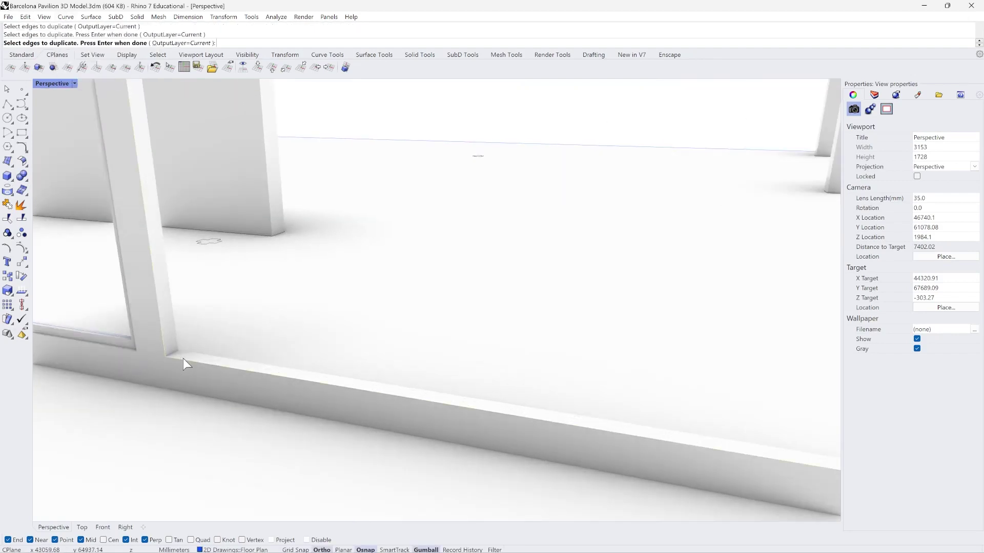
pyautogui.scroll(-3, 183, 358)
pyautogui.scroll(4, 421, 400)
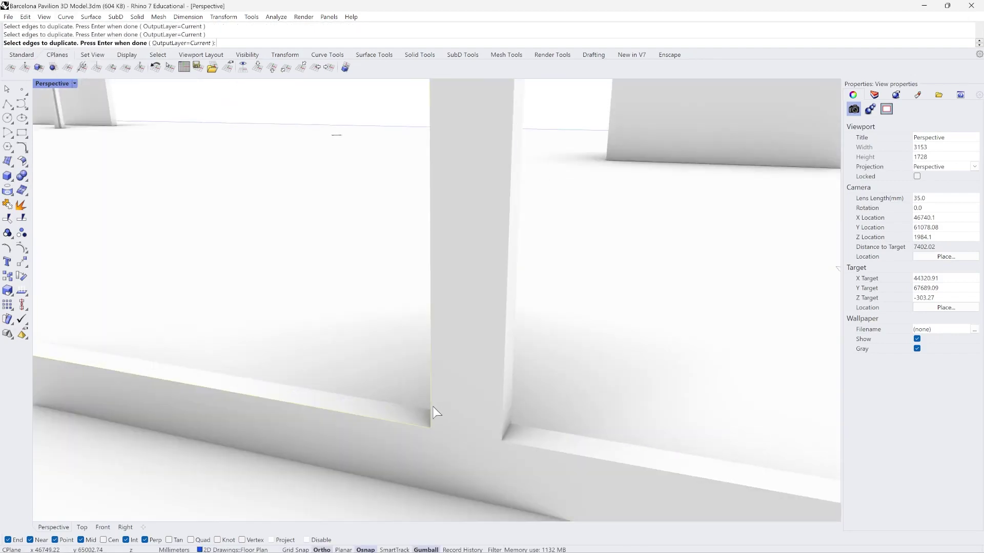
pyautogui.scroll(-3, 435, 408)
pyautogui.scroll(5, 169, 245)
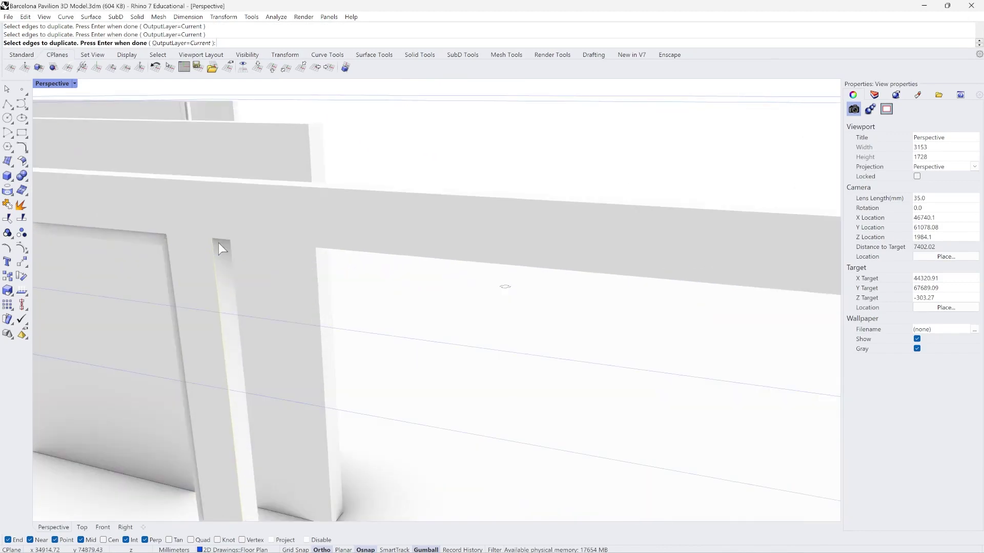
pyautogui.press('Return')
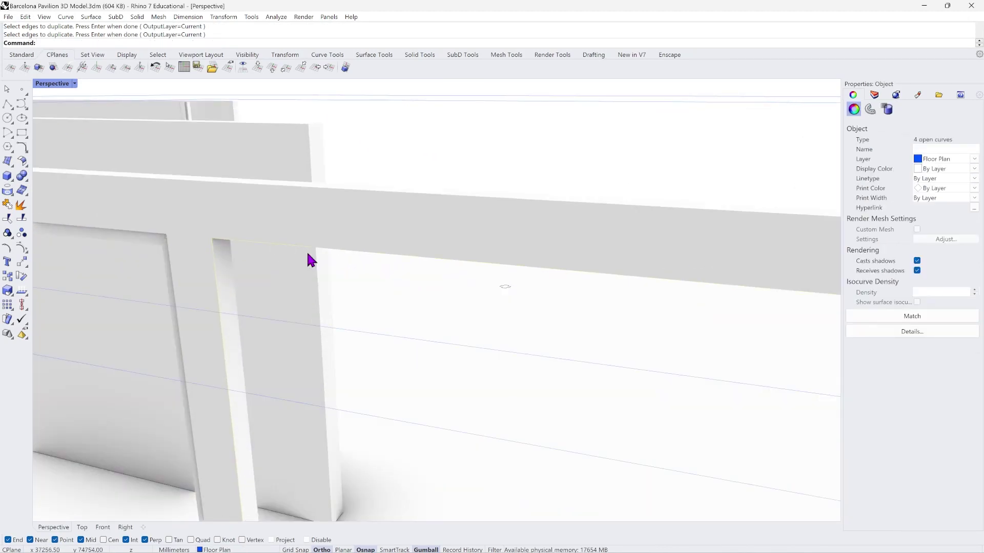
# Join the second bay's four duplicated edges into one closed curve.
pyautogui.write('Join')
pyautogui.press('Return')
pyautogui.scroll(-3, 305, 250)
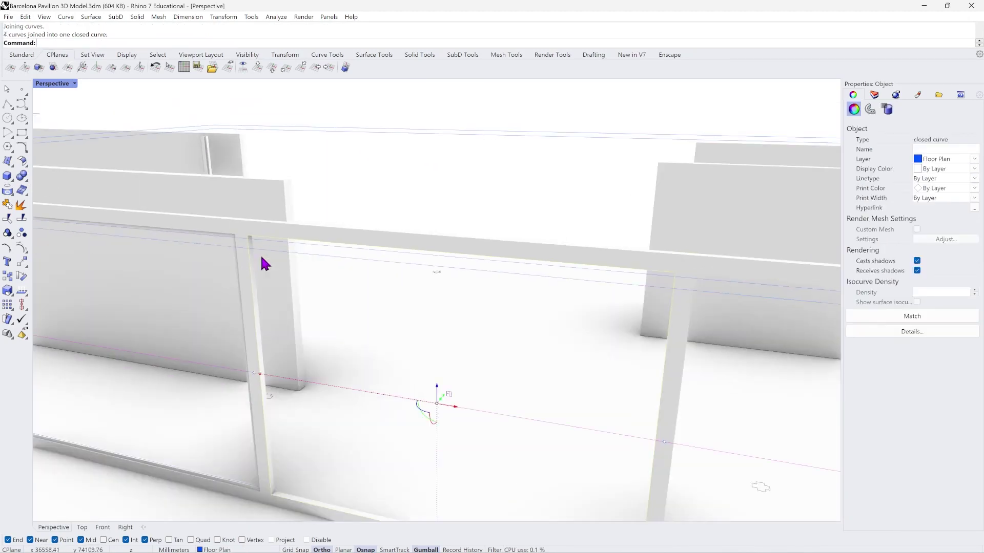
pyautogui.scroll(4, 276, 509)
pyautogui.scroll(4, 278, 502)
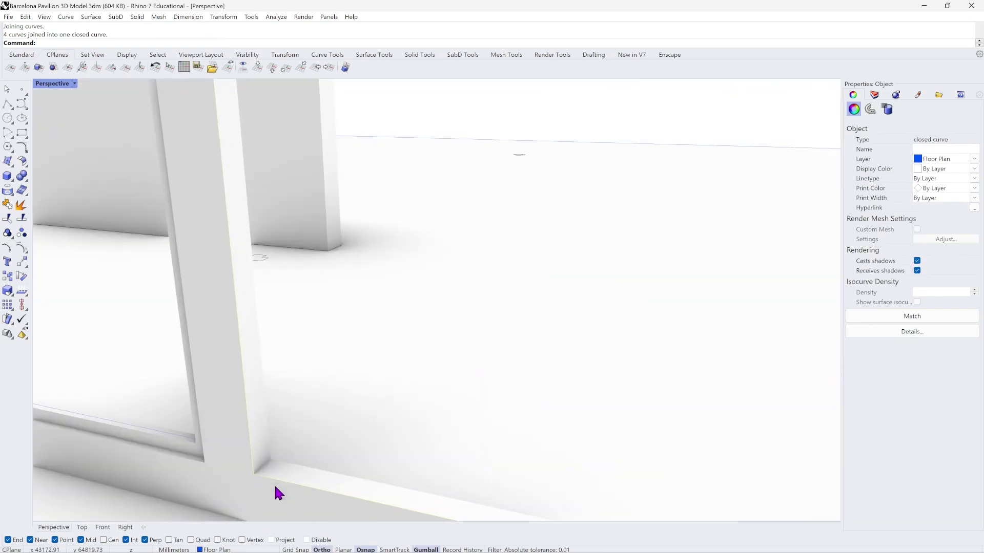
# Offset the second bay's closed curve 35 mm towards the inside of the opening.
pyautogui.write('Offset')
pyautogui.press('Return')
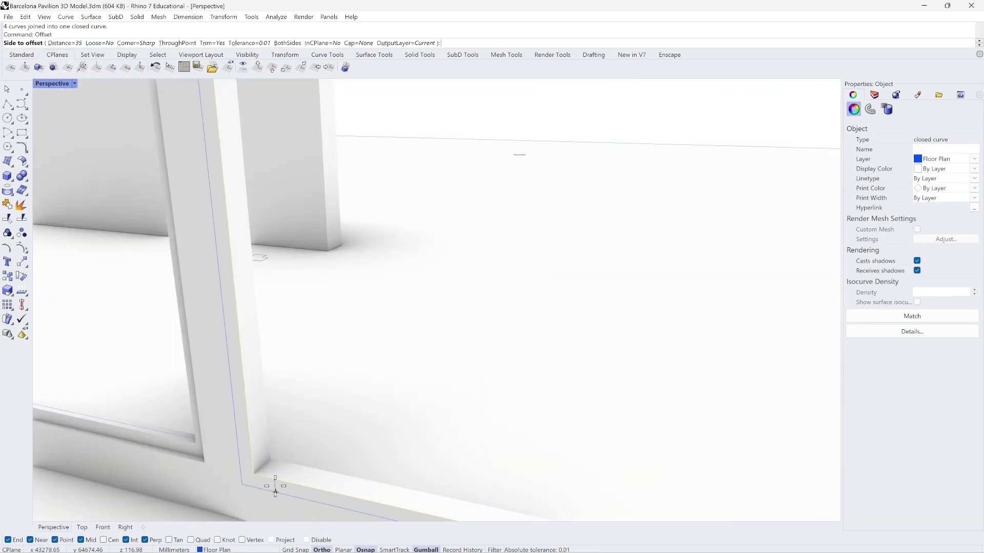
pyautogui.click(301, 426)
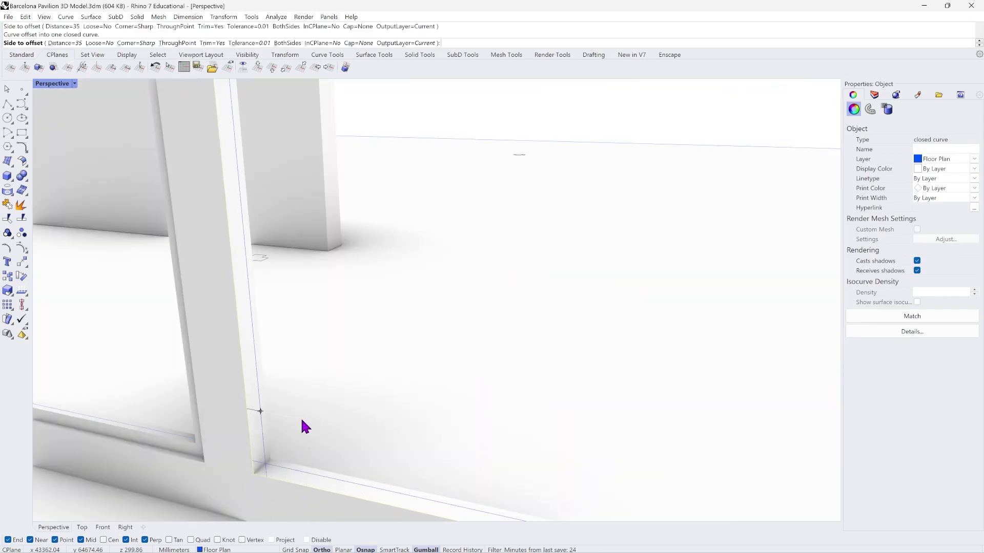
# Move the second bay's original and offset curves together from the opening's front lower corner to the midpoint of its depth.
pyautogui.keyDown('shift'); pyautogui.click(285, 466); pyautogui.keyUp('shift')
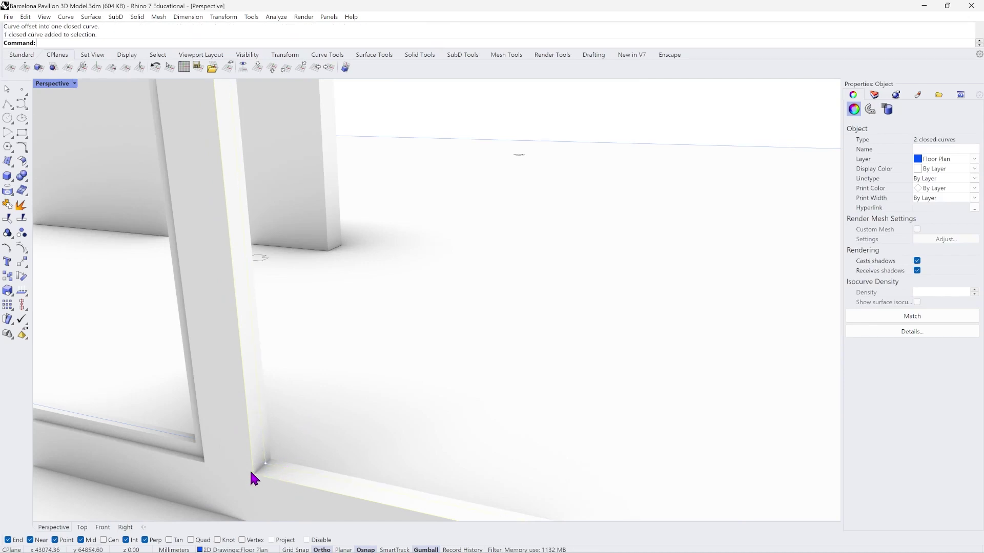
pyautogui.scroll(2, 259, 474)
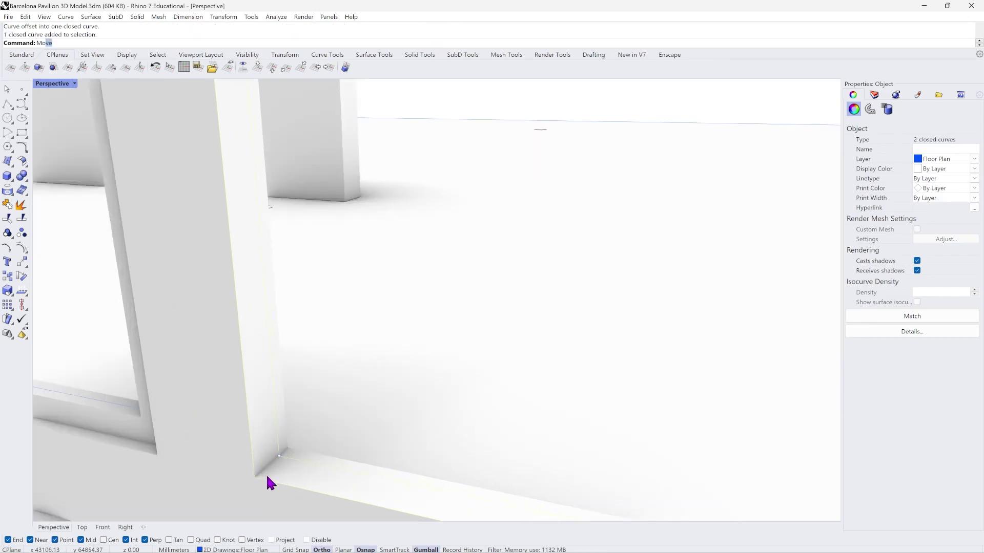
pyautogui.press('Return')
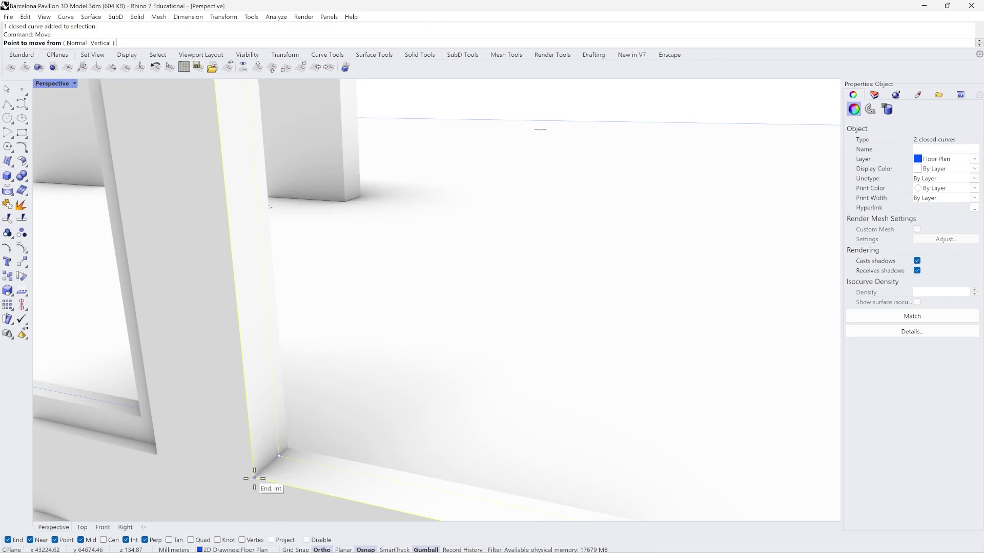
pyautogui.click(255, 479)
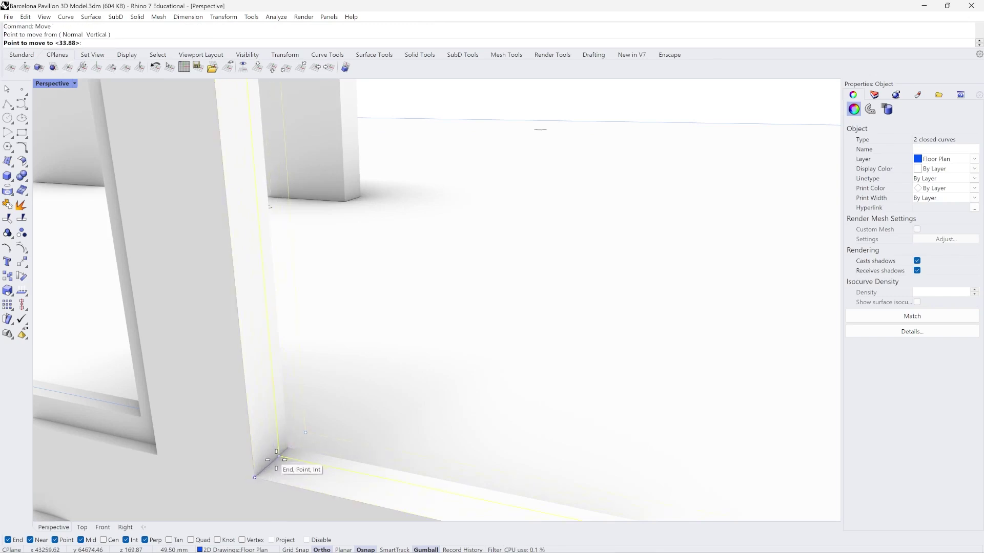
pyautogui.click(272, 464)
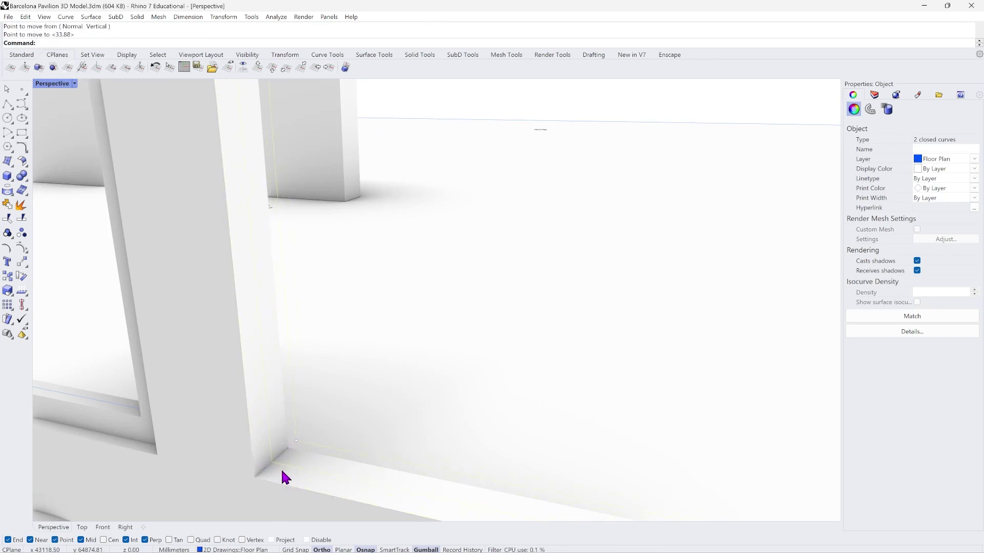
# Extrude the second bay's two curves straight as a solid inner frame, about 16 mm with BothSides=Yes.
pyautogui.click(137, 17)
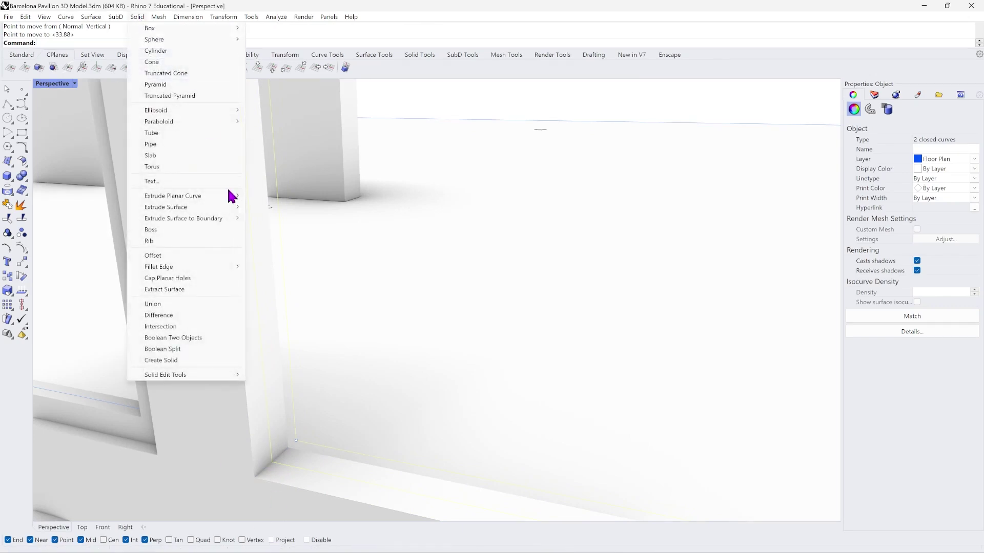
pyautogui.moveTo(229, 195)
pyautogui.click(273, 196)
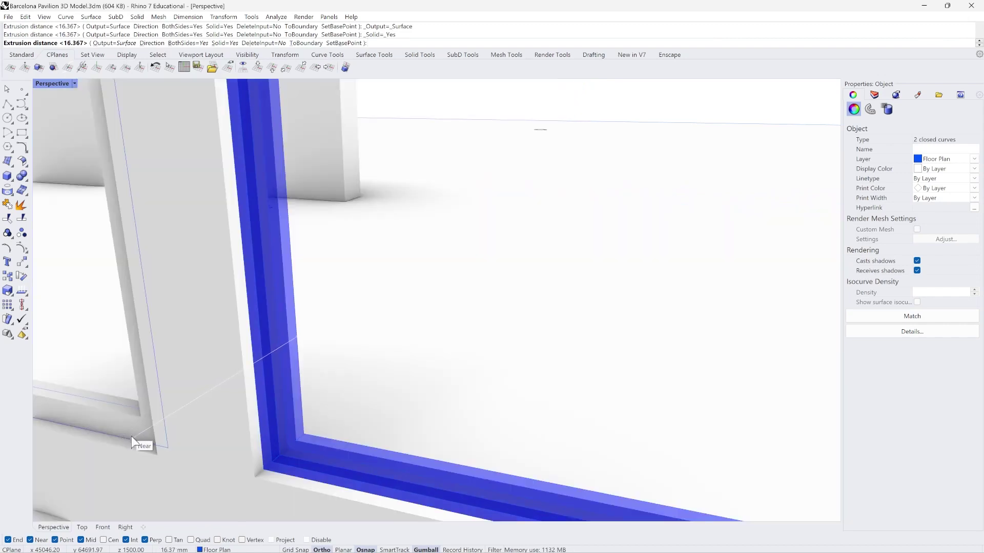
pyautogui.click(133, 440)
# Examine the extruded inner frame in the second bay, its lower corner and the neighbouring bays.
pyautogui.scroll(-3, 213, 418)
pyautogui.scroll(5, 214, 425)
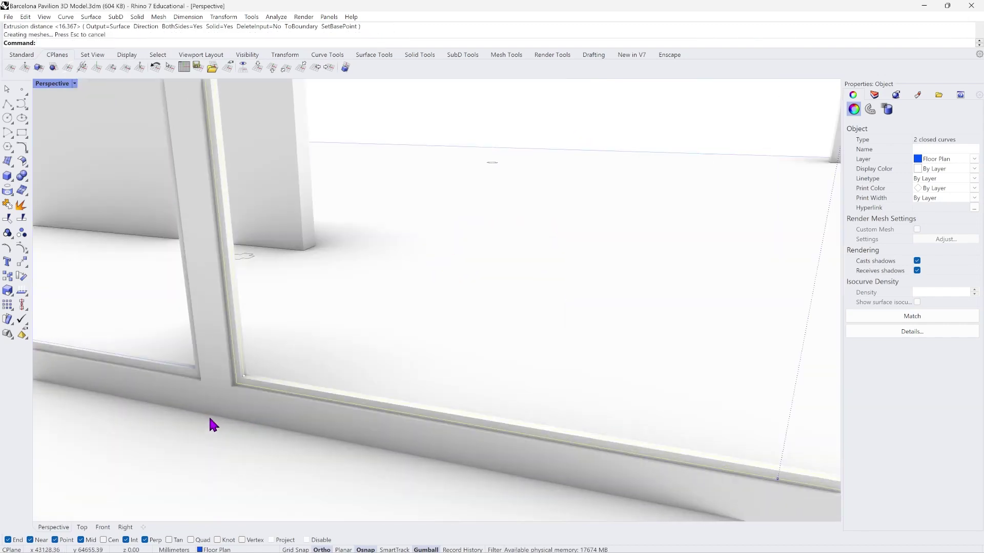
pyautogui.scroll(2, 263, 368)
pyautogui.scroll(-2, 245, 381)
pyautogui.scroll(3, 257, 363)
pyautogui.press('Escape')
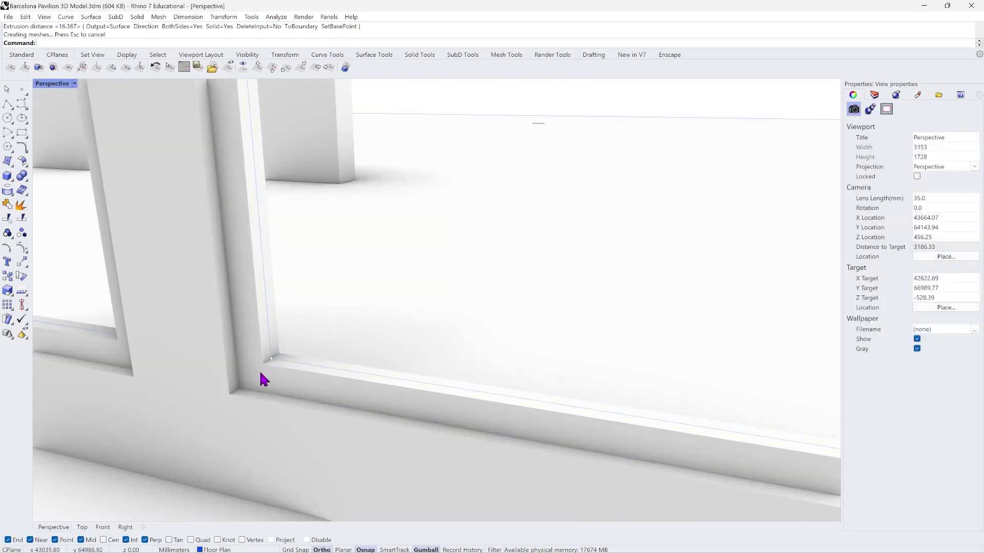
pyautogui.scroll(-6, 260, 373)
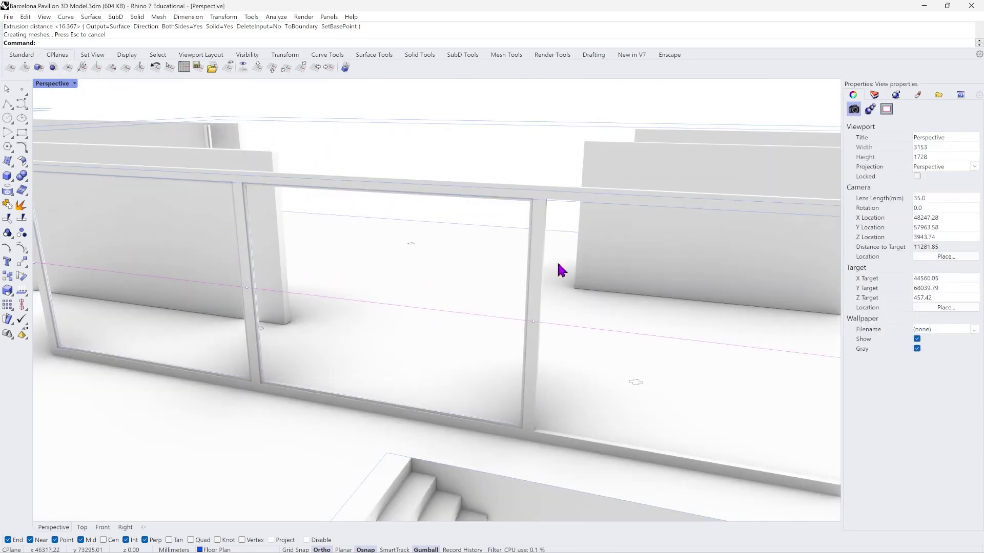
pyautogui.scroll(3, 517, 427)
pyautogui.scroll(-3, 287, 374)
pyautogui.scroll(5, 258, 399)
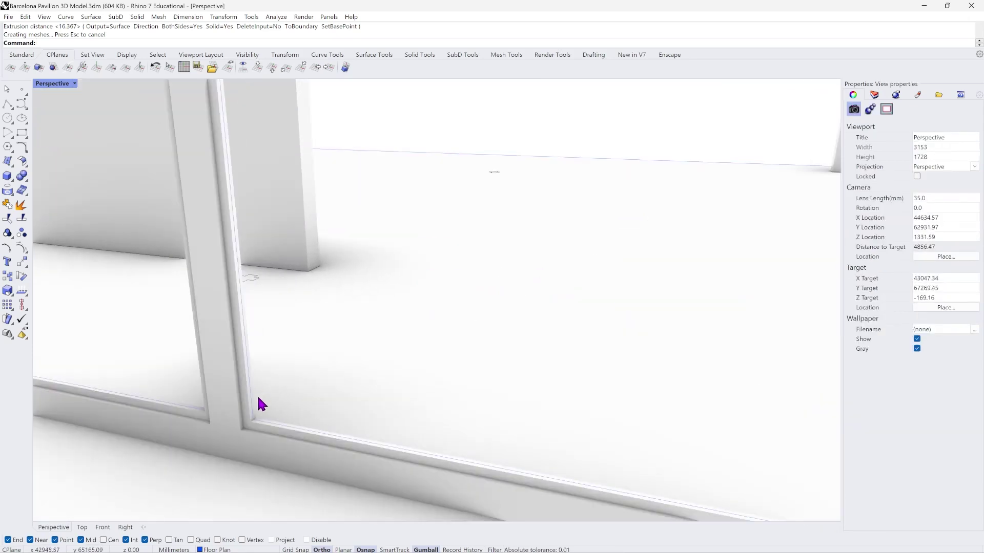
pyautogui.scroll(3, 249, 425)
pyautogui.scroll(-2, 247, 424)
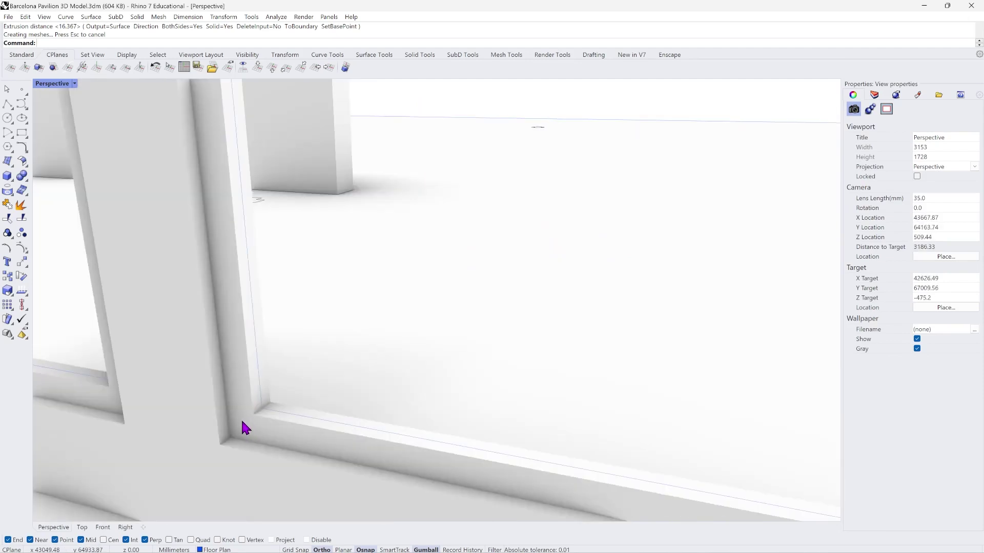
# Copy the second bay's inner frame into the third bay, using the matching front lower corners of the two openings as reference points.
pyautogui.click(250, 426)
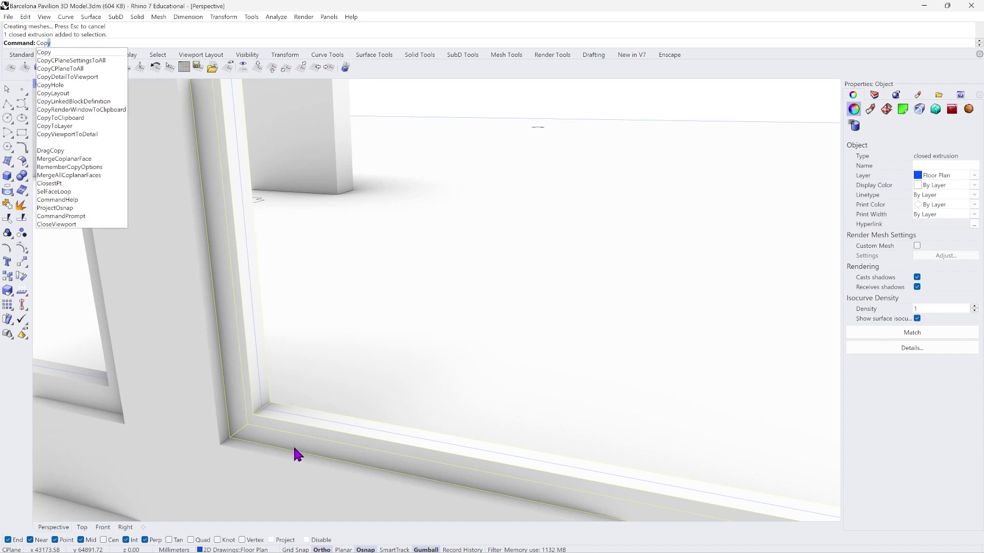
pyautogui.press('Return')
pyautogui.scroll(1, 288, 456)
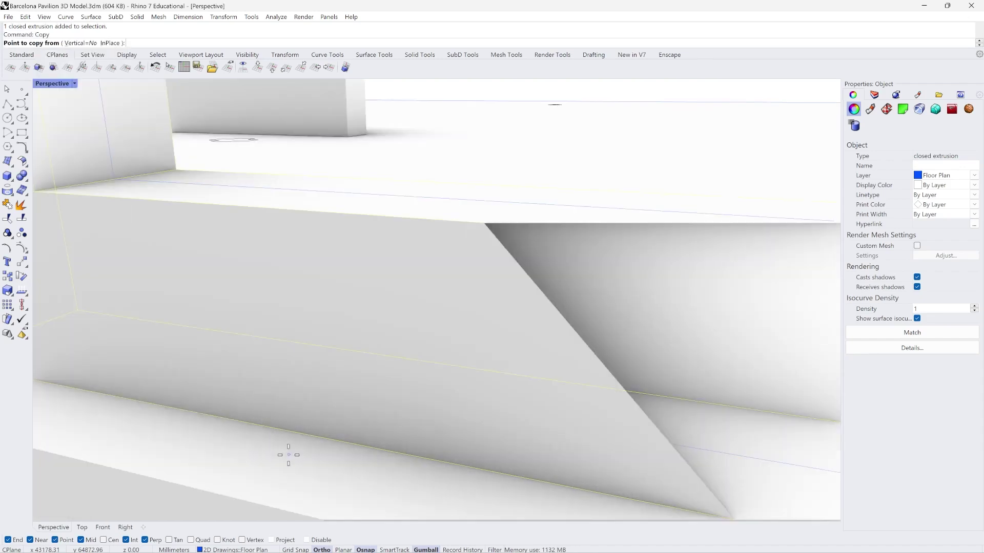
pyautogui.scroll(-1, 284, 456)
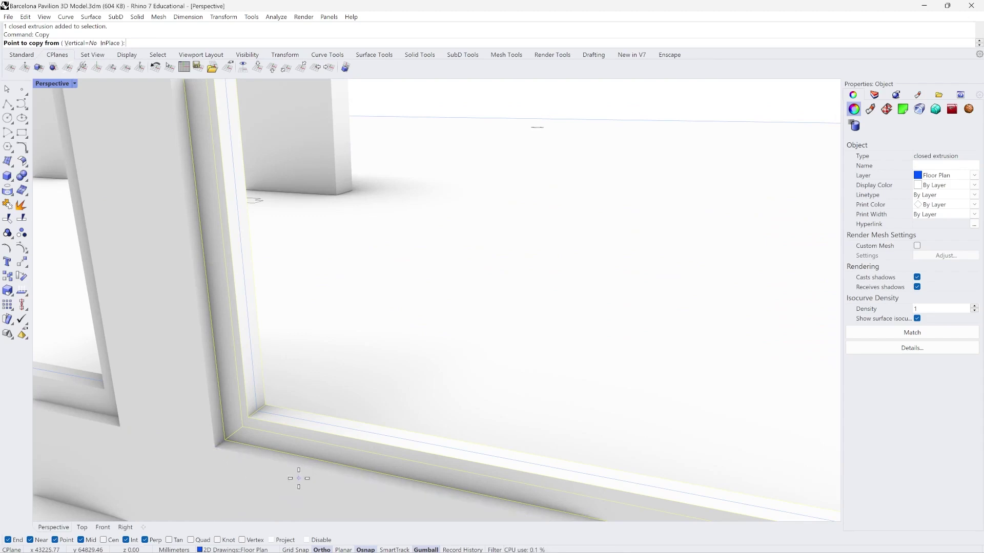
pyautogui.click(215, 450)
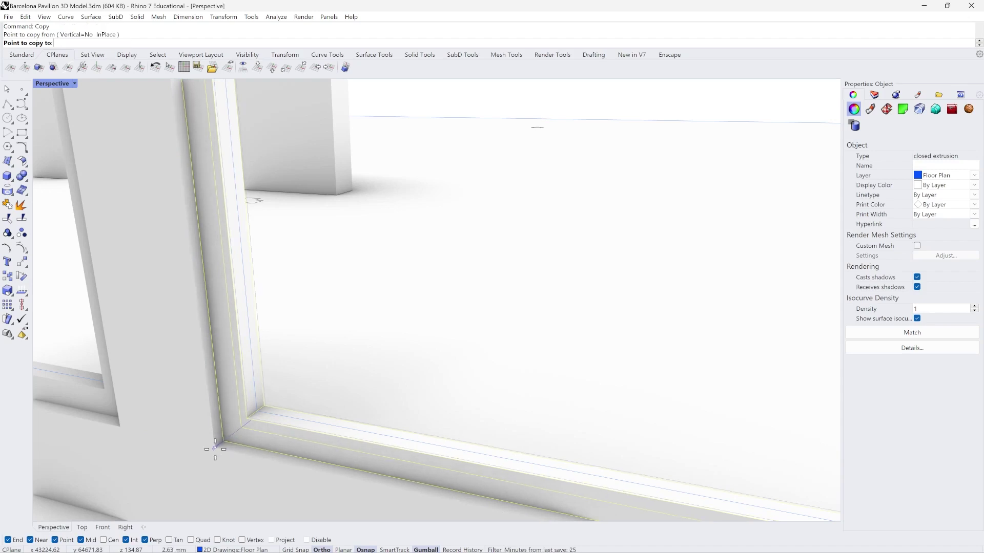
pyautogui.moveTo(218, 456); pyautogui.dragTo(161, 401, button='right')
pyautogui.scroll(-5, 160, 401)
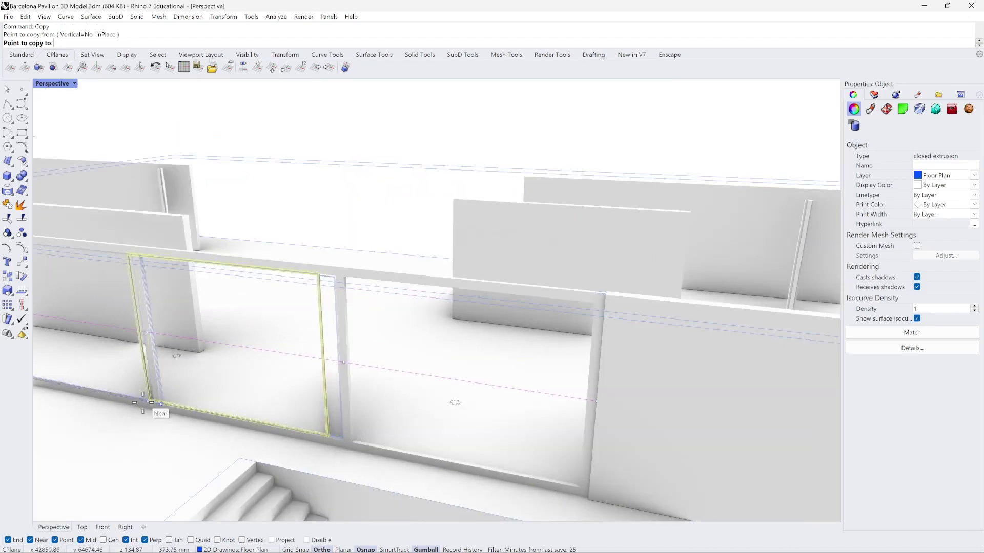
pyautogui.scroll(6, 366, 446)
pyautogui.scroll(4, 334, 441)
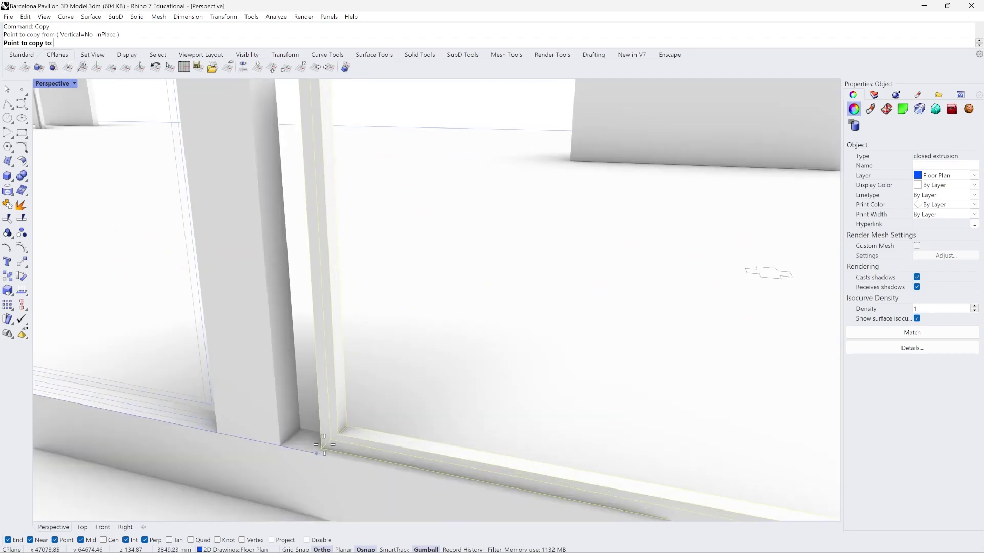
pyautogui.scroll(-3, 312, 444)
pyautogui.moveTo(312, 444); pyautogui.dragTo(129, 447, button='right')
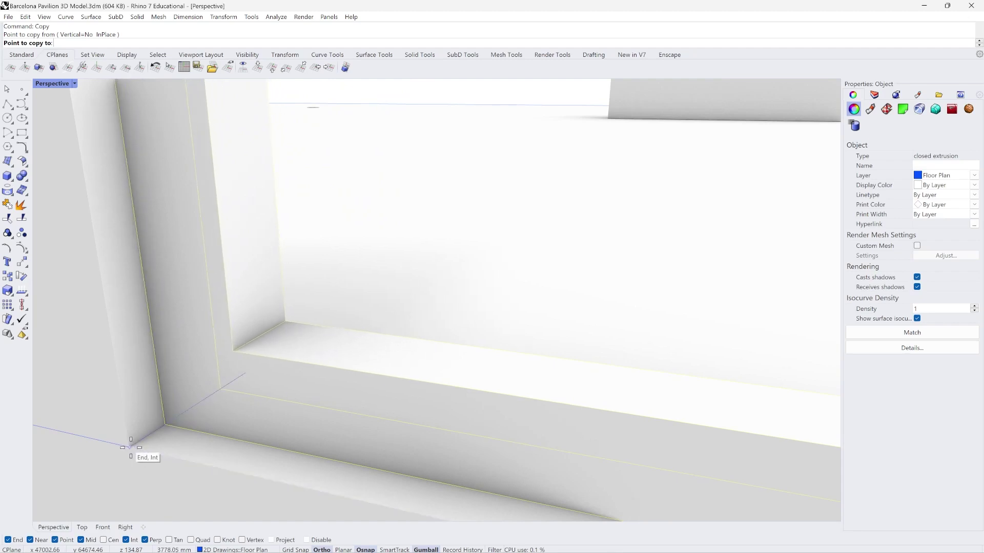
pyautogui.click(130, 447)
pyautogui.scroll(-5, 150, 441)
pyautogui.press('Return')
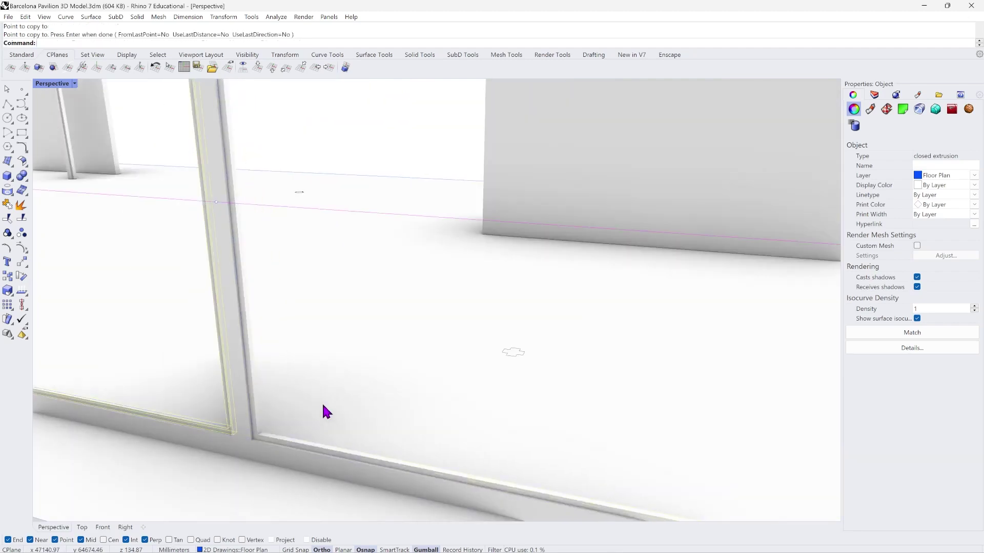
pyautogui.scroll(5, 325, 439)
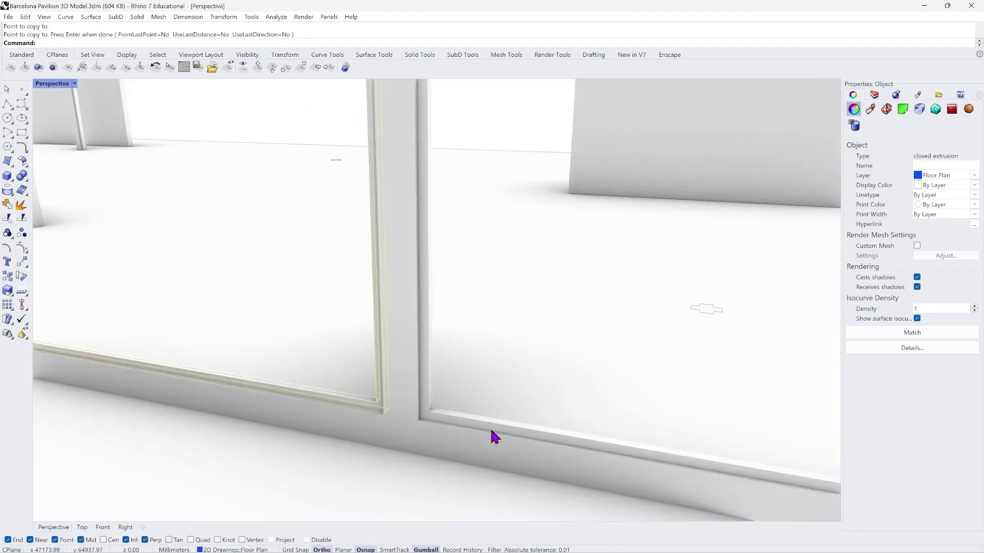
pyautogui.press('Escape')
# Extrude the first bay's inner offset curve straight as a solid glass pane, 4 mm with BothSides=Yes.
pyautogui.scroll(-10, 363, 433)
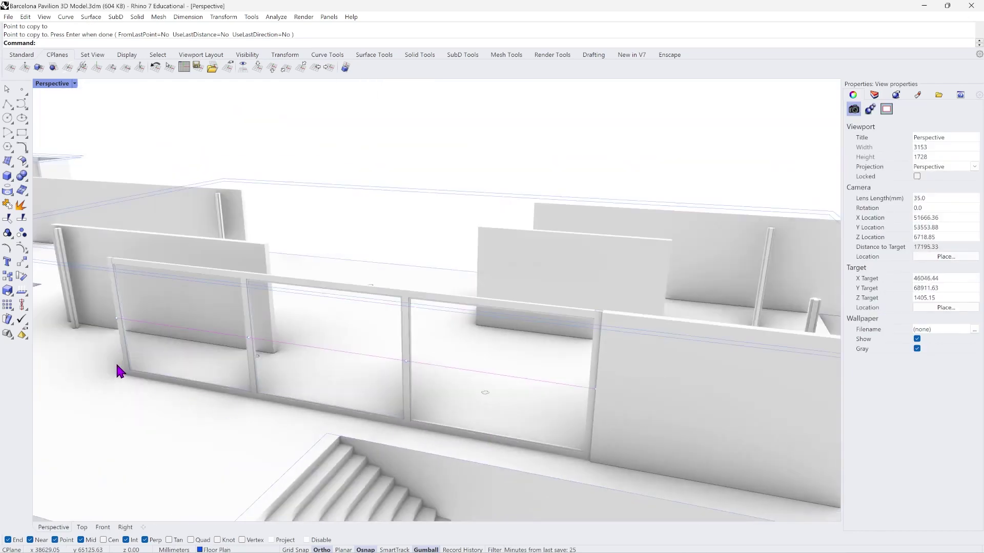
pyautogui.scroll(10, 119, 370)
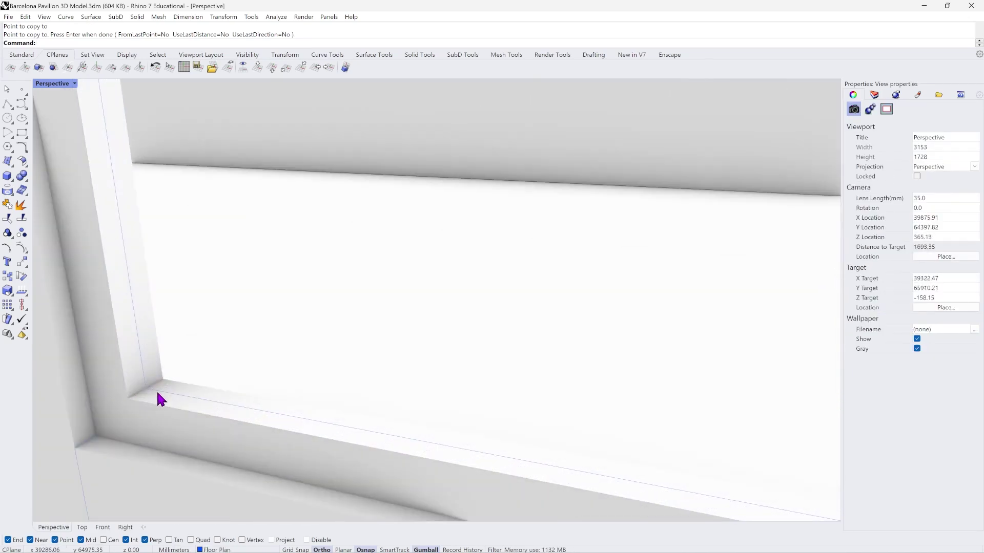
pyautogui.click(158, 392)
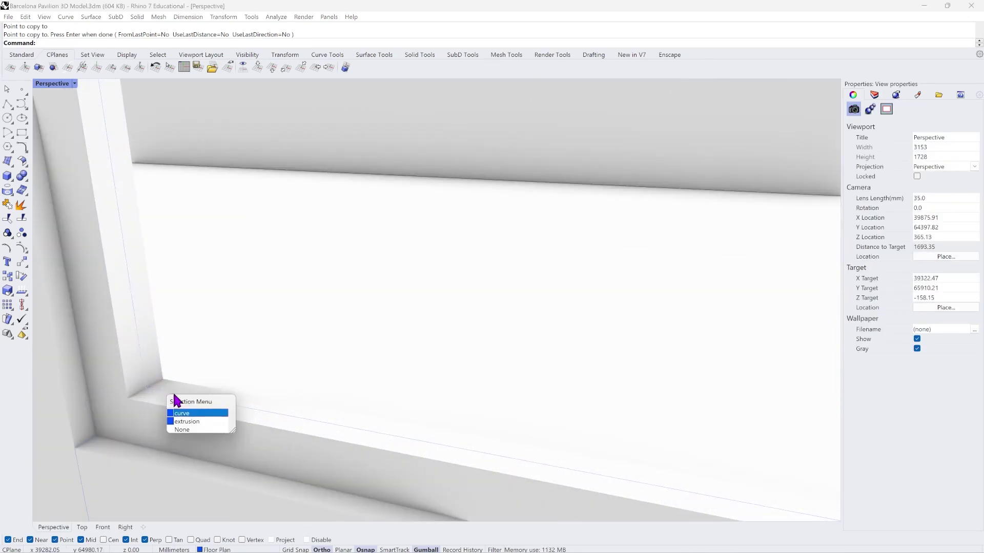
pyautogui.click(190, 414)
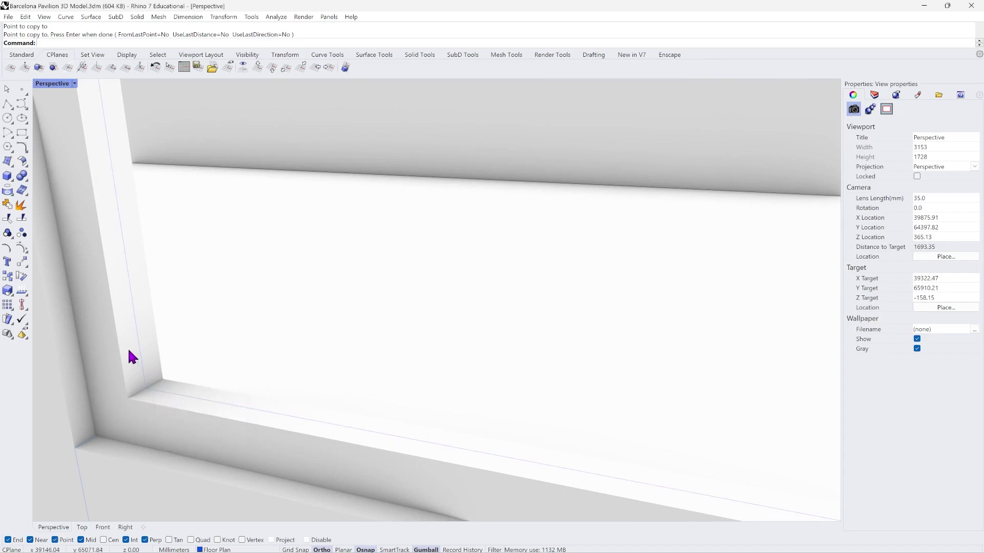
pyautogui.click(135, 318)
pyautogui.click(174, 341)
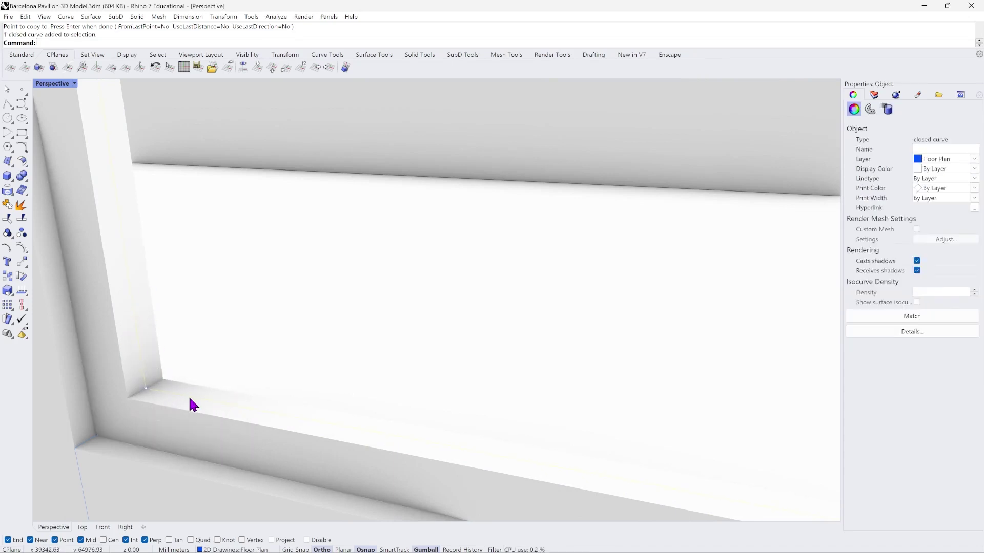
pyautogui.scroll(3, 126, 388)
pyautogui.scroll(-3, 159, 415)
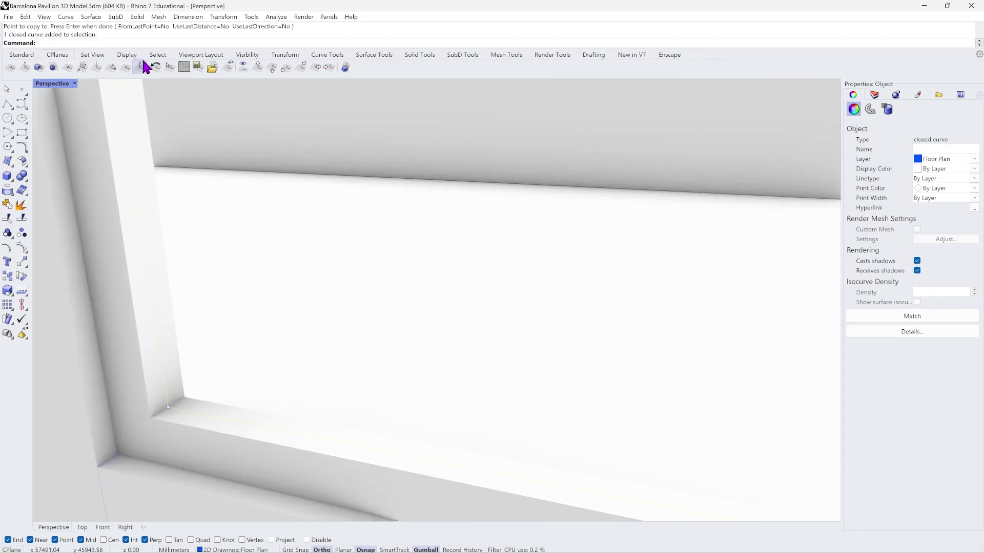
pyautogui.click(137, 17)
pyautogui.moveTo(229, 195)
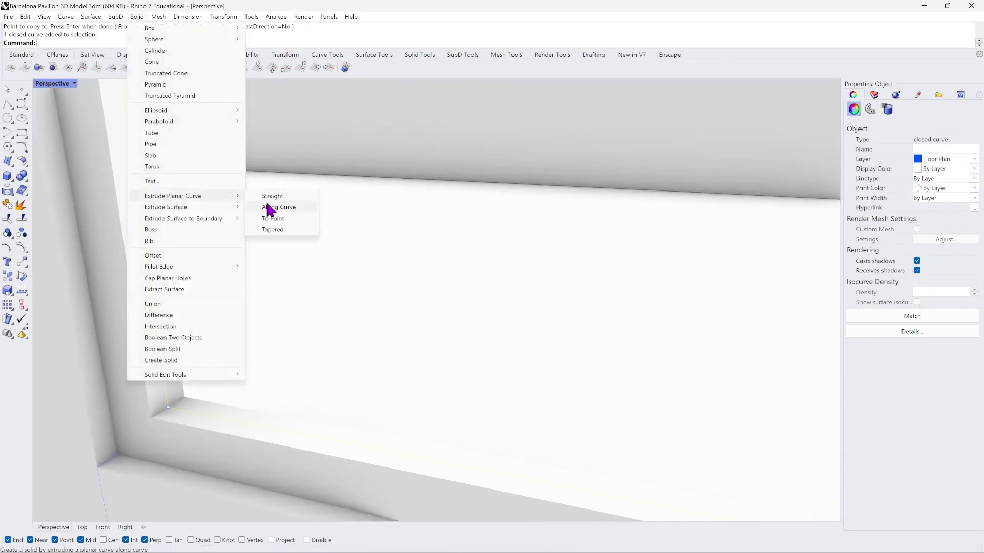
pyautogui.click(273, 196)
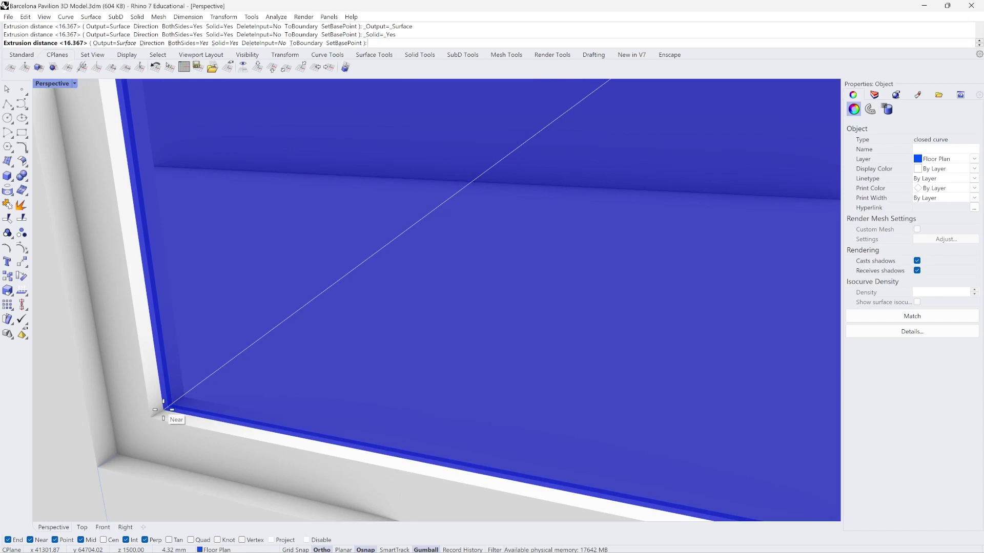
pyautogui.write('4')
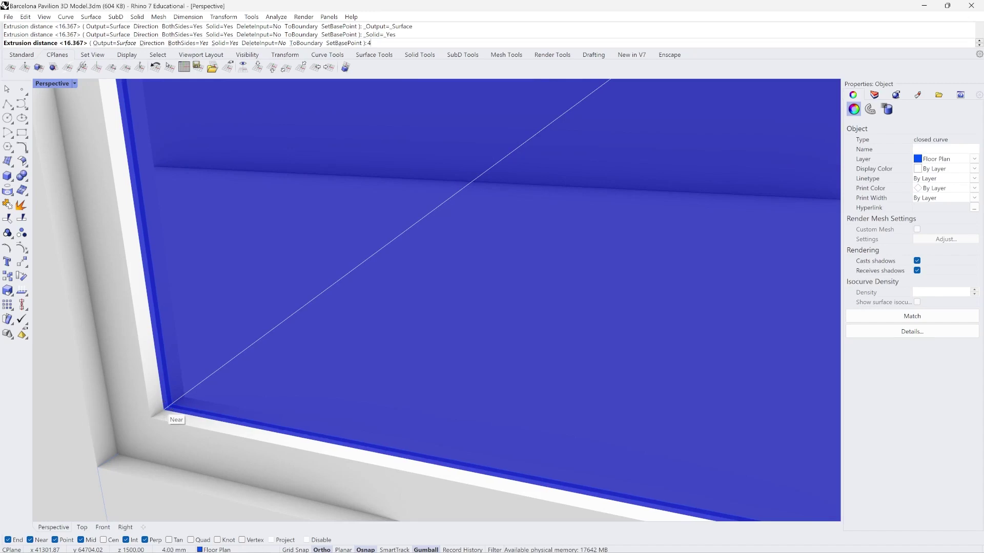
pyautogui.press('Return')
pyautogui.scroll(-5, 180, 377)
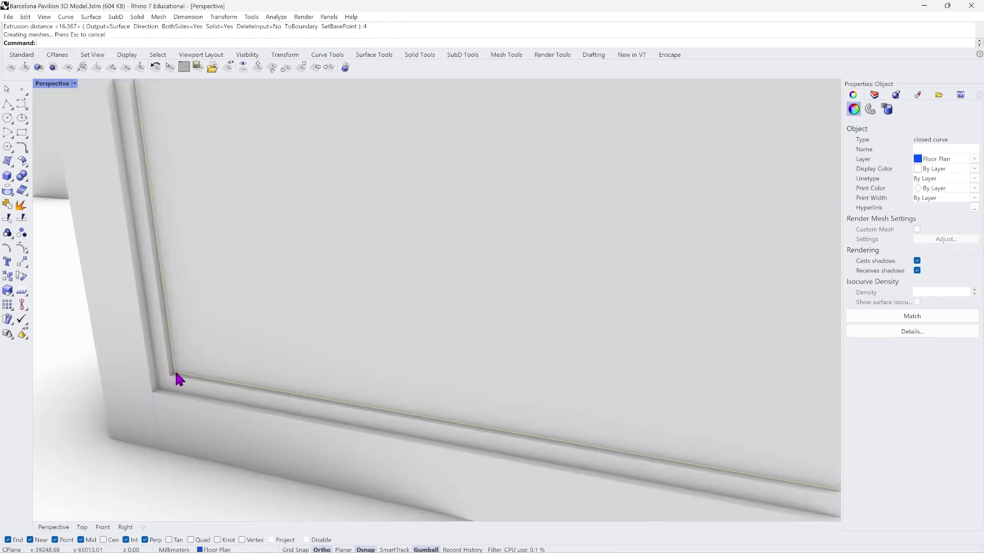
pyautogui.press('Escape')
# Extrude the second bay's inner offset curve straight as a solid glass pane, 4 mm with BothSides=Yes.
pyautogui.scroll(-3, 189, 380)
pyautogui.scroll(6, 620, 457)
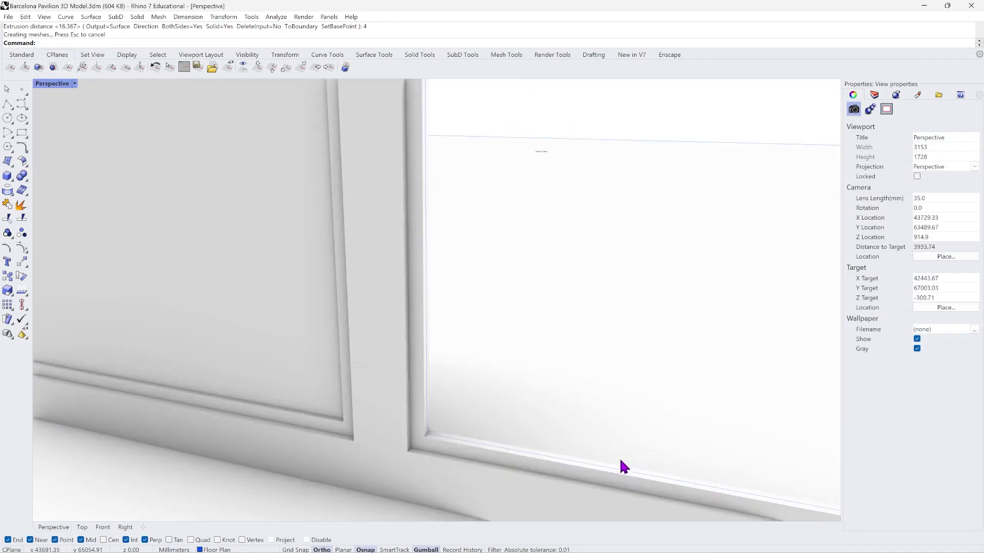
pyautogui.click(326, 414)
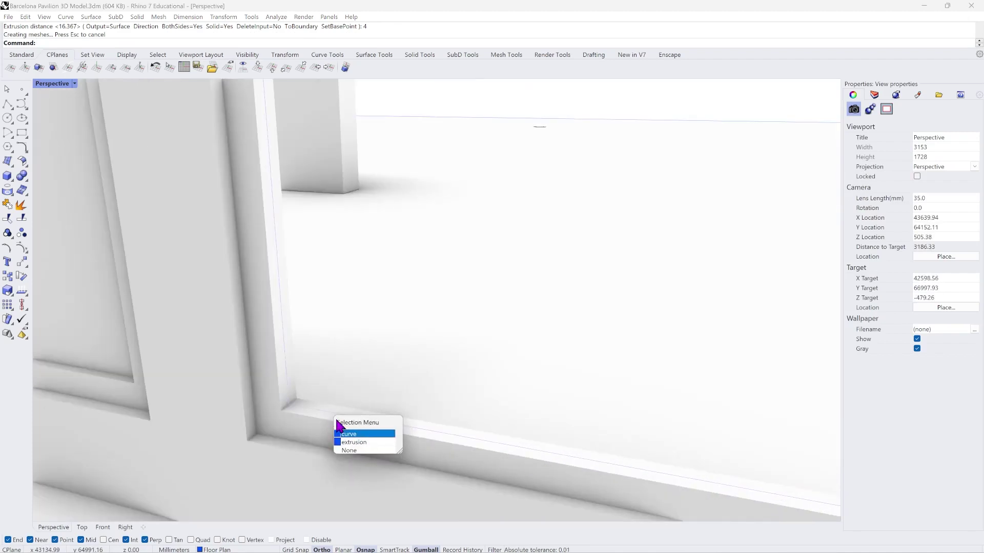
pyautogui.click(354, 434)
pyautogui.scroll(2, 307, 411)
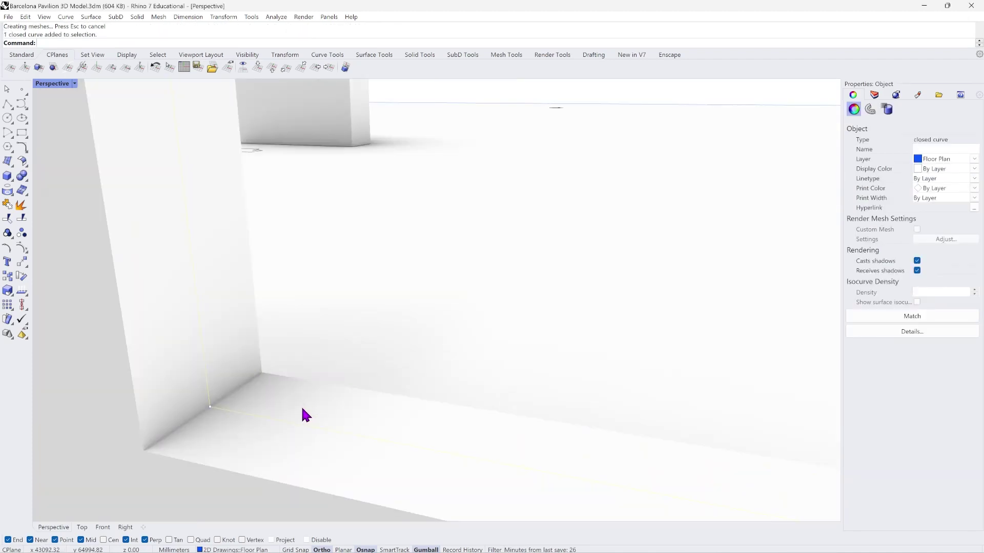
pyautogui.press('Return')
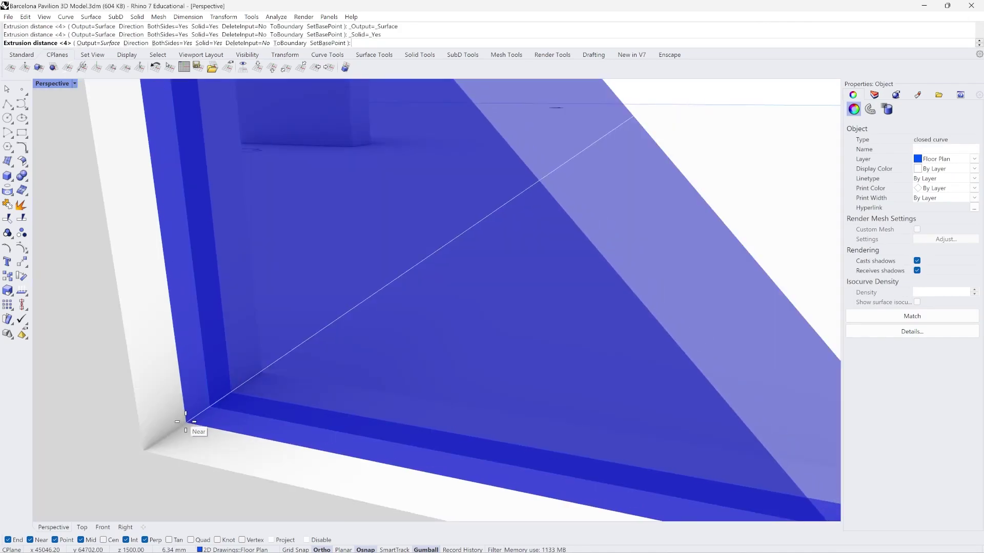
pyautogui.write('4')
pyautogui.press('Return')
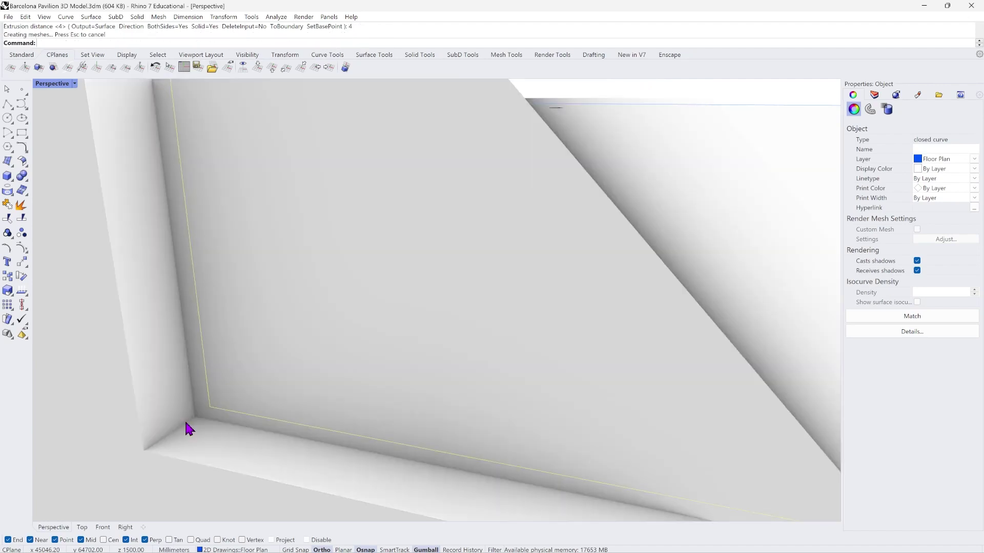
pyautogui.scroll(-6, 182, 425)
pyautogui.scroll(8, 197, 413)
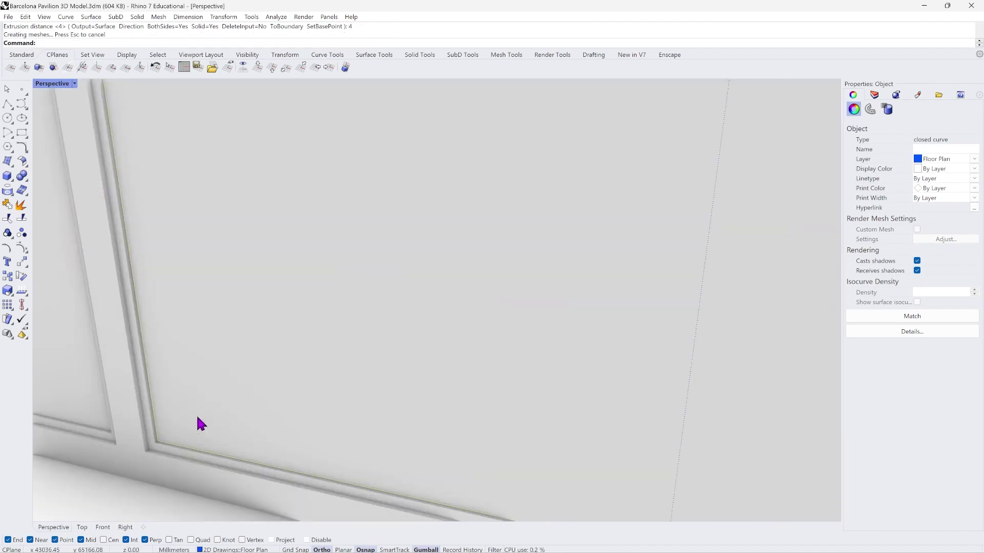
pyautogui.press('Escape')
# Copy the second bay's glass pane into the third bay, using the matching lower corners of the two inner frames as reference points.
pyautogui.scroll(4, 164, 435)
pyautogui.scroll(-3, 177, 405)
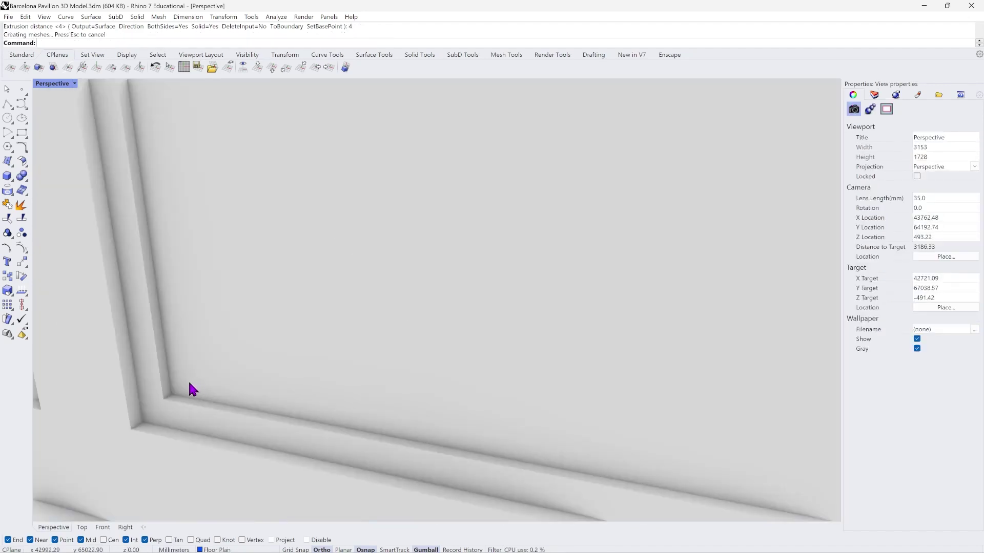
pyautogui.click(193, 378)
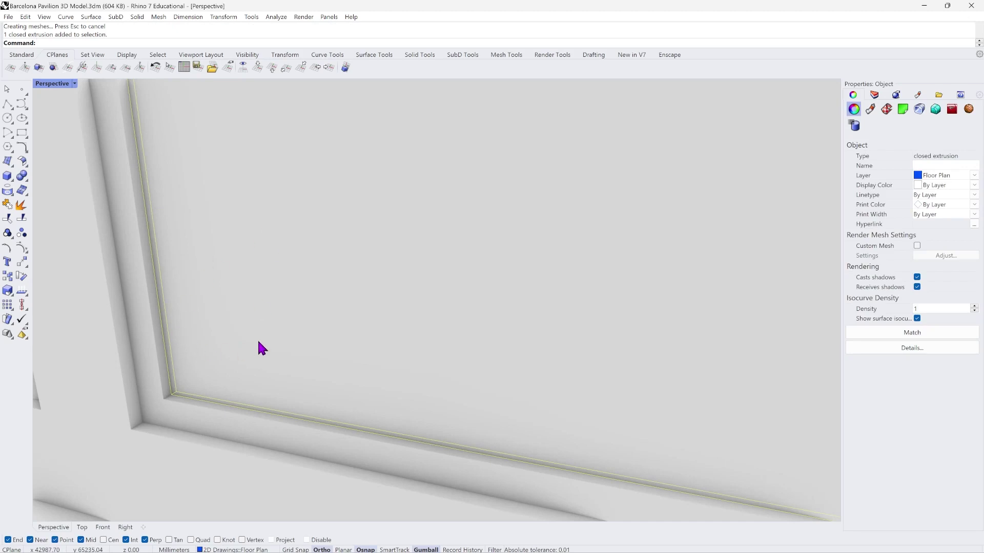
pyautogui.press('Return')
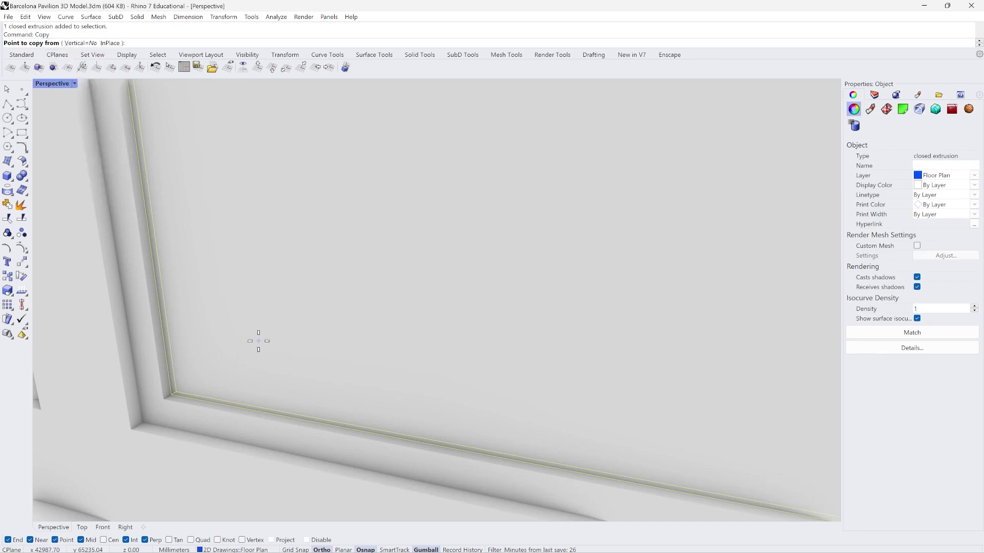
pyautogui.click(170, 396)
pyautogui.scroll(-6, 170, 396)
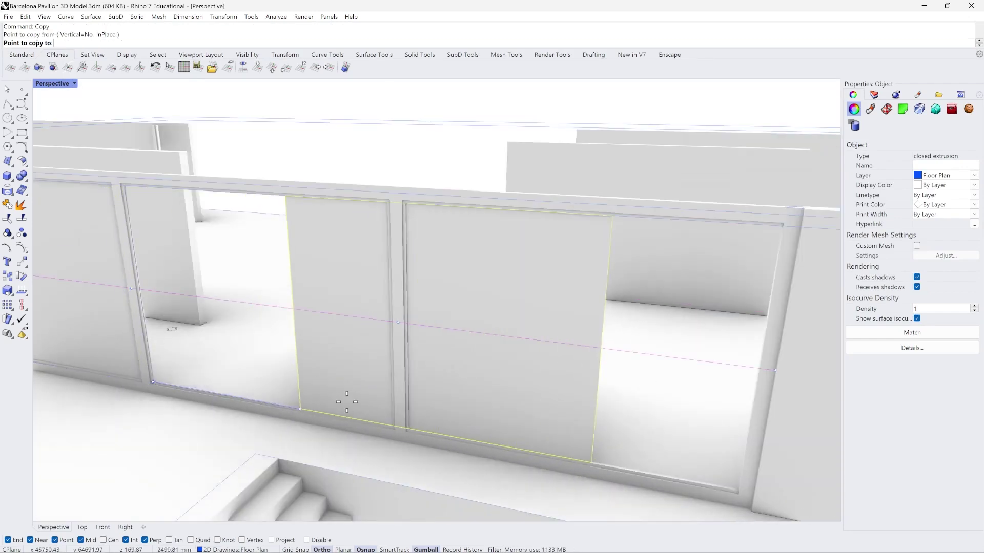
pyautogui.scroll(5, 483, 445)
pyautogui.scroll(6, 482, 444)
pyautogui.scroll(-3, 301, 454)
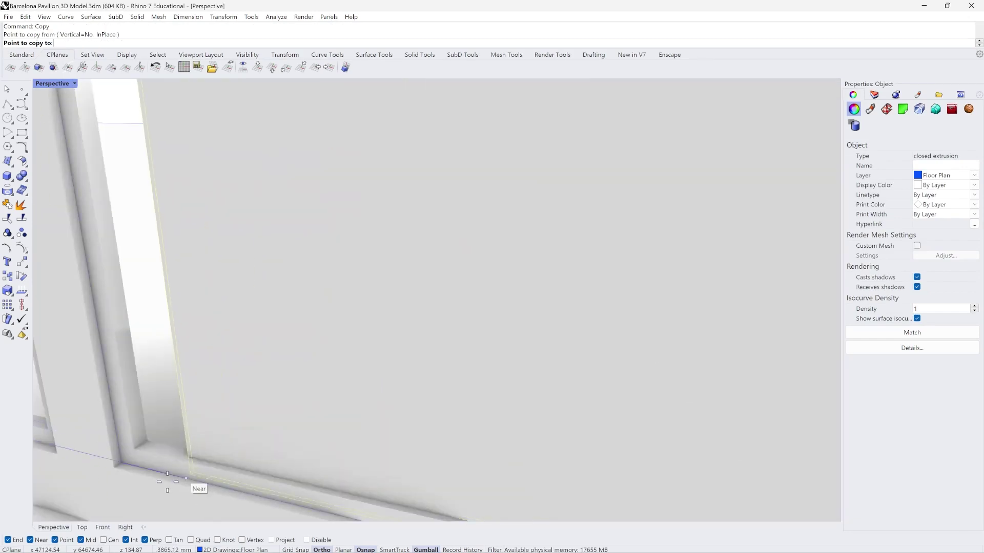
pyautogui.click(128, 454)
pyautogui.scroll(-5, 147, 454)
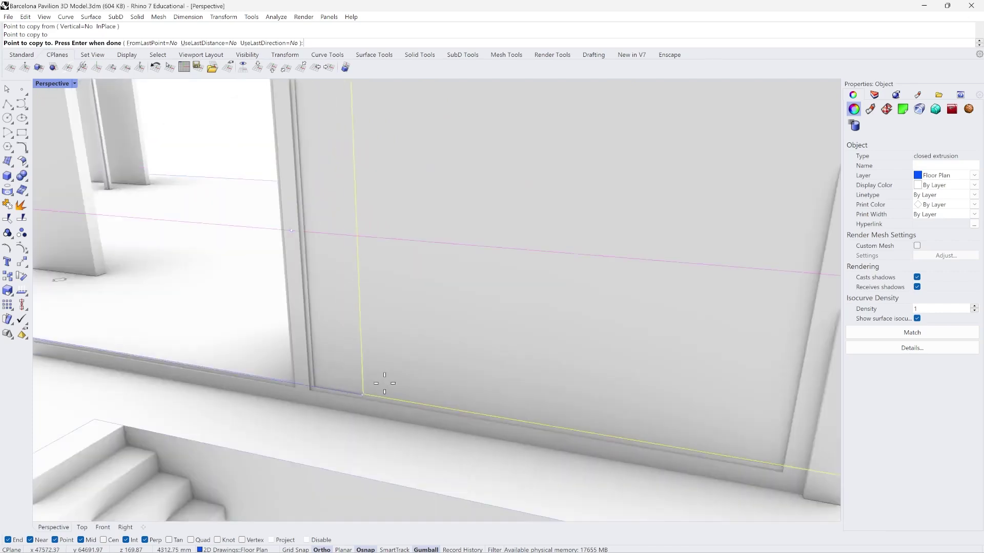
pyautogui.press('Return')
pyautogui.scroll(3, 363, 407)
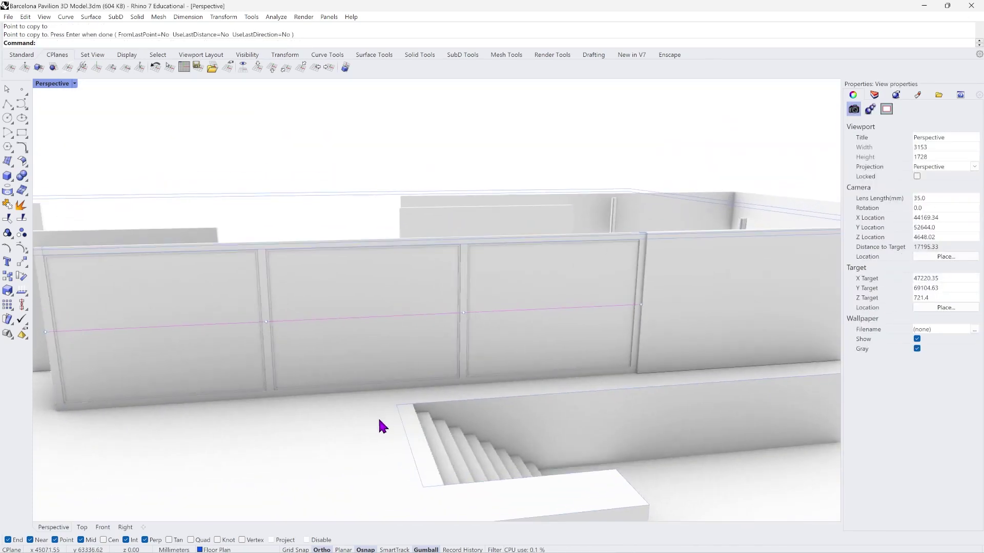
# Make the Roofs layer under 3D Model visible over the glazed bays.
pyautogui.click(873, 96)
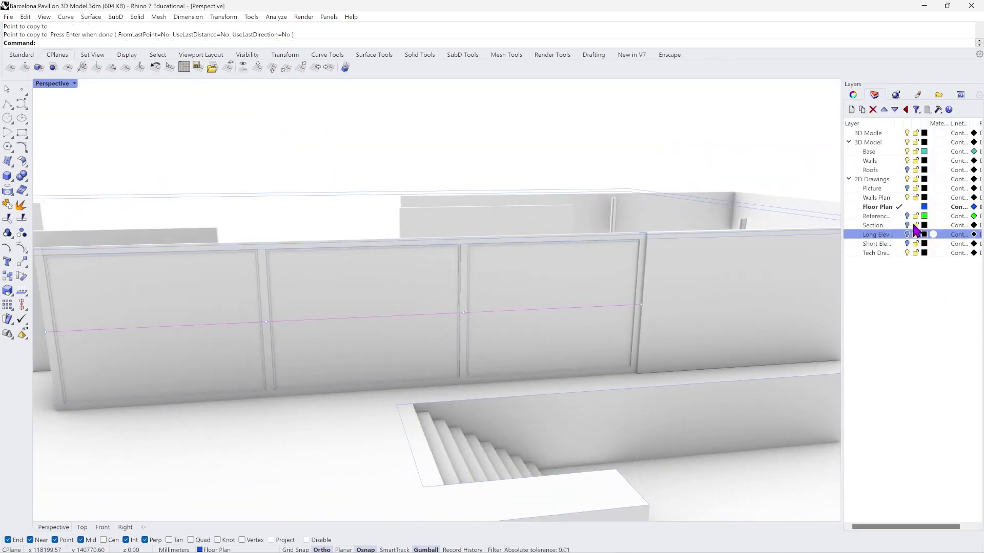
pyautogui.click(908, 170)
pyautogui.moveTo(594, 286); pyautogui.dragTo(600, 384, button='right')
# Select all curves in the model and hide them.
pyautogui.click(25, 17)
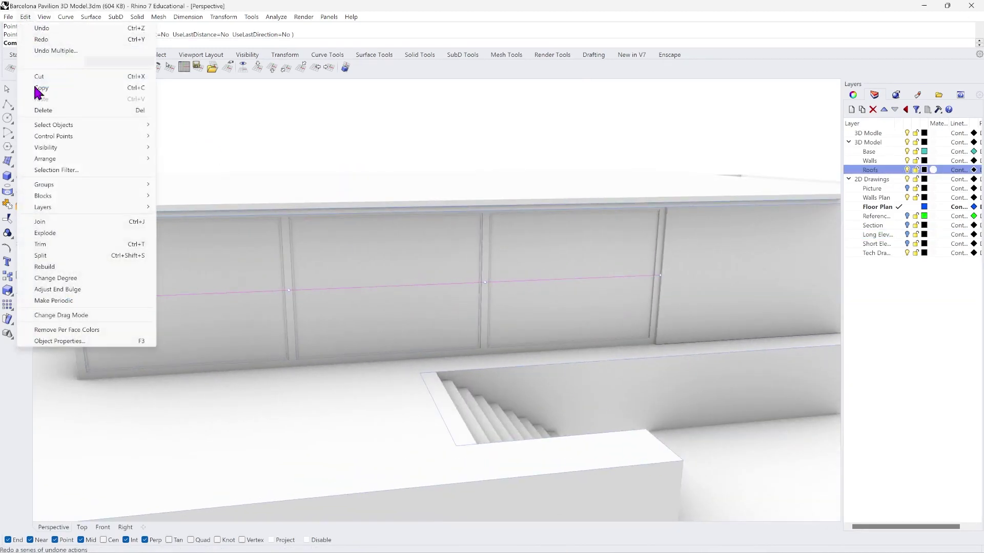
pyautogui.moveTo(85, 123)
pyautogui.click(189, 193)
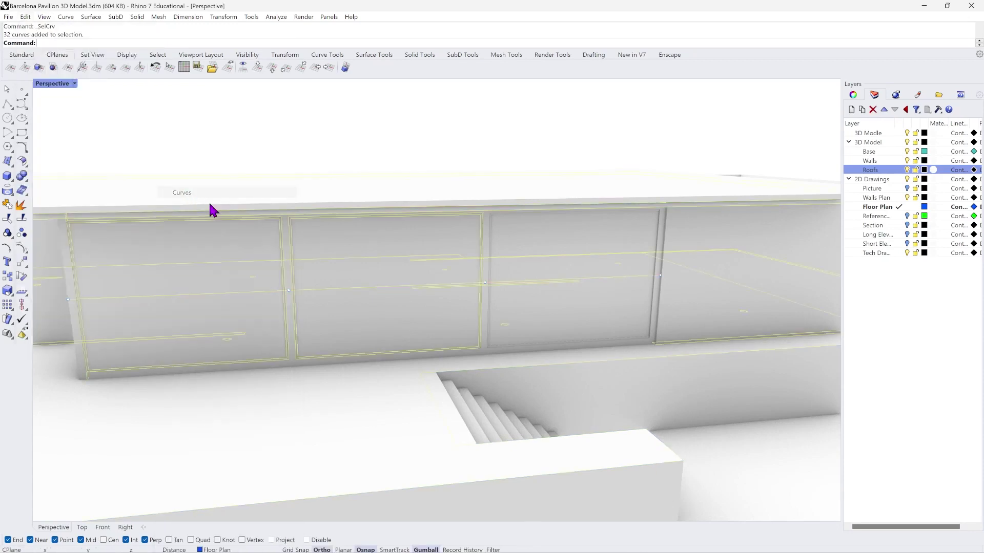
pyautogui.moveTo(213, 209); pyautogui.dragTo(417, 343, button='right')
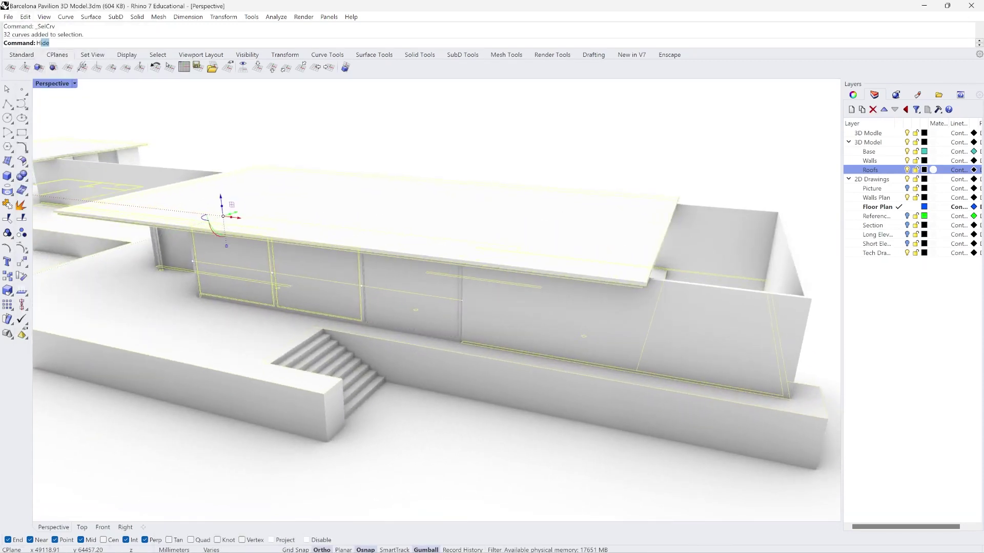
pyautogui.press('Return')
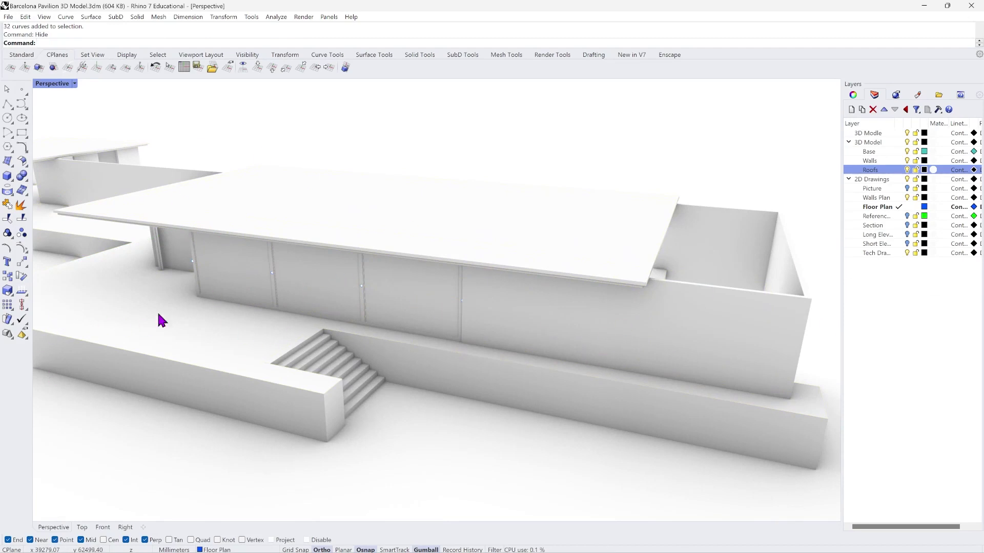
# Examine the roofed pavilion from several sides, including the glazed bays, the stairs, the end walls and the pool area.
pyautogui.moveTo(158, 314); pyautogui.dragTo(452, 247, button='right')
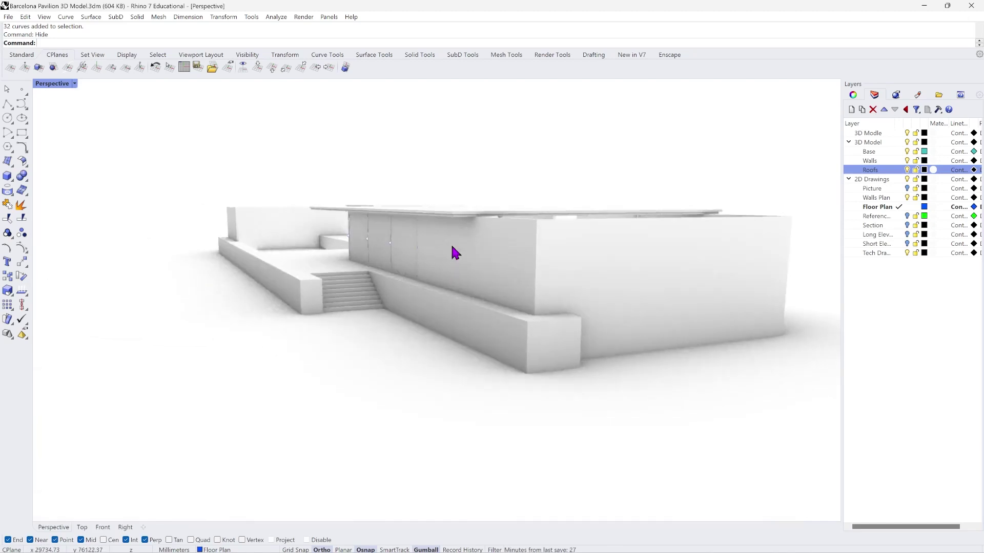
pyautogui.scroll(5, 390, 246)
pyautogui.scroll(3, 307, 253)
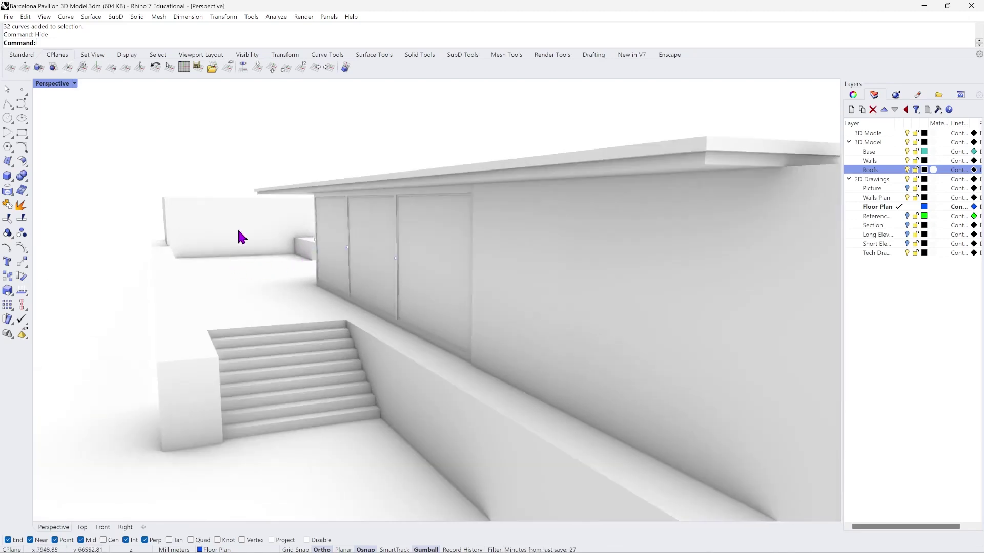
pyautogui.scroll(10, 280, 259)
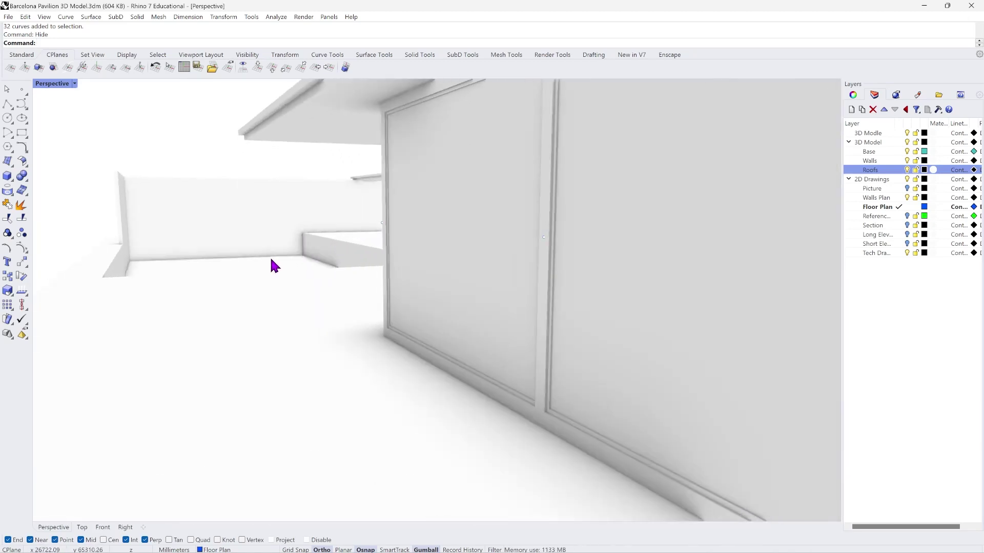
pyautogui.scroll(-10, 271, 265)
pyautogui.moveTo(268, 318); pyautogui.dragTo(345, 310, button='right')
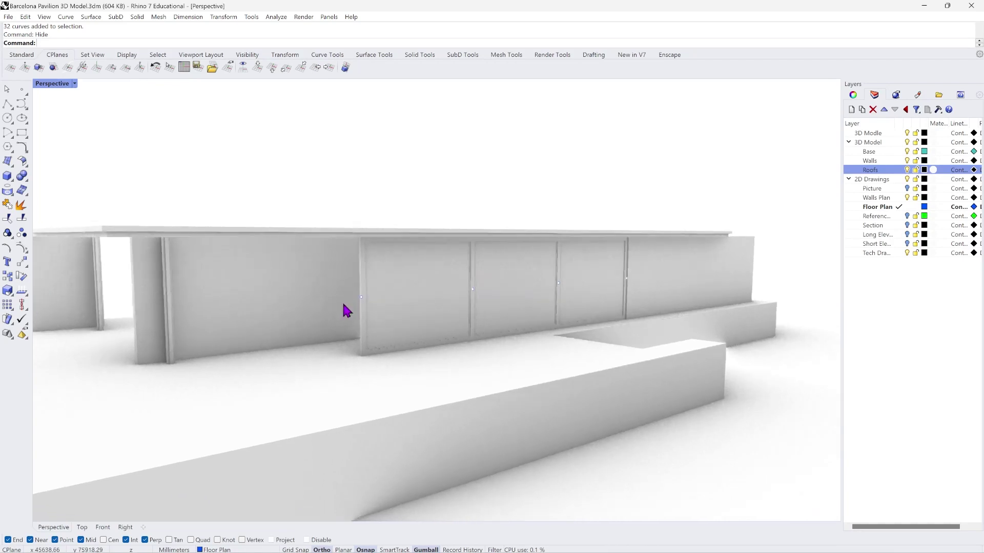
pyautogui.moveTo(635, 358); pyautogui.dragTo(568, 378, button='right')
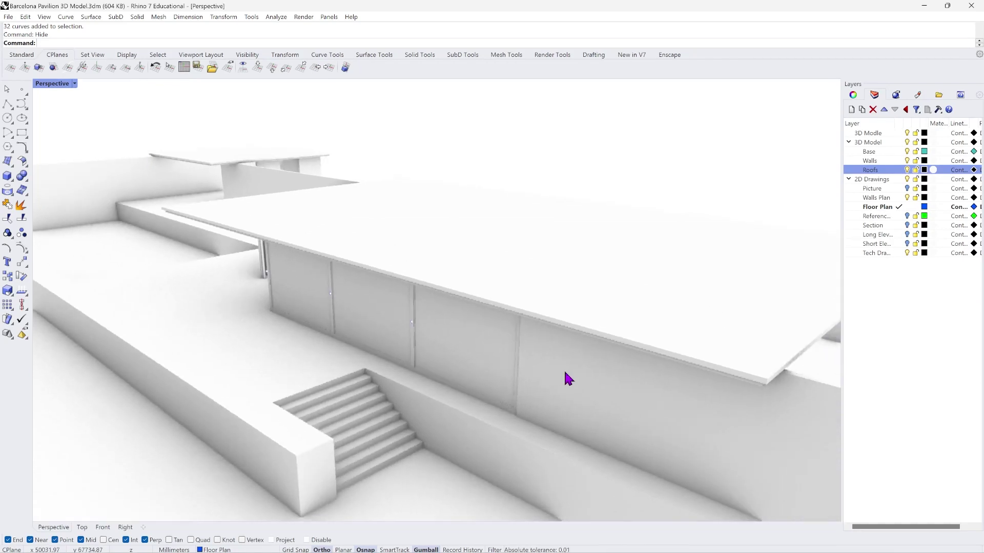
pyautogui.scroll(-6, 523, 370)
pyautogui.scroll(5, 219, 238)
pyautogui.moveTo(451, 266); pyautogui.dragTo(641, 322, button='right')
pyautogui.scroll(6, 477, 241)
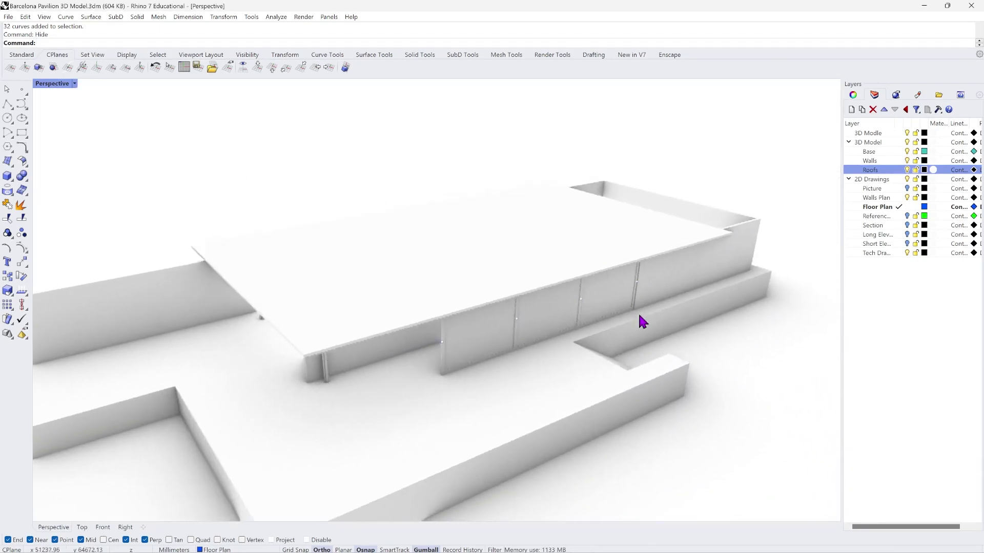
pyautogui.scroll(-2, 555, 373)
pyautogui.scroll(-2, 533, 382)
pyautogui.scroll(2, 245, 409)
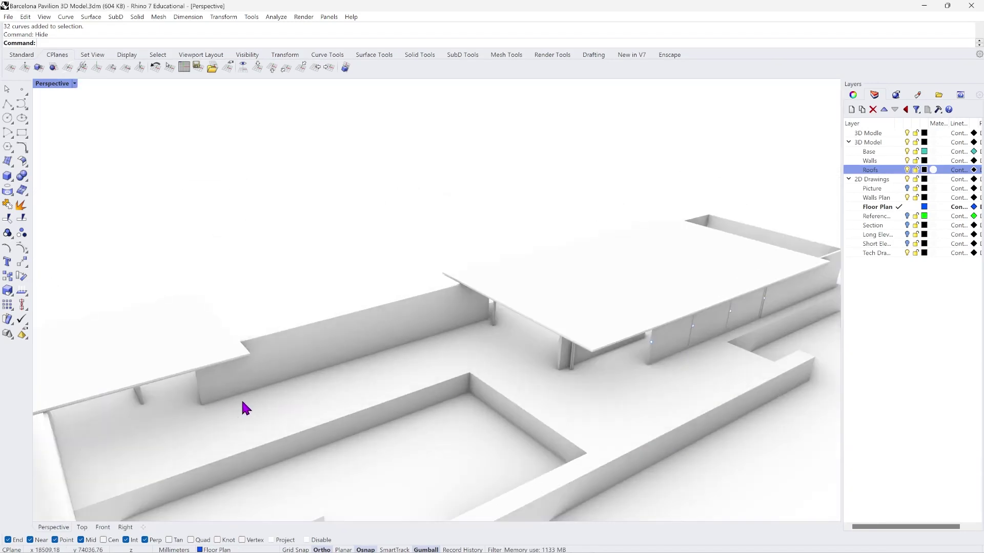
pyautogui.moveTo(460, 401); pyautogui.dragTo(505, 374, button='right')
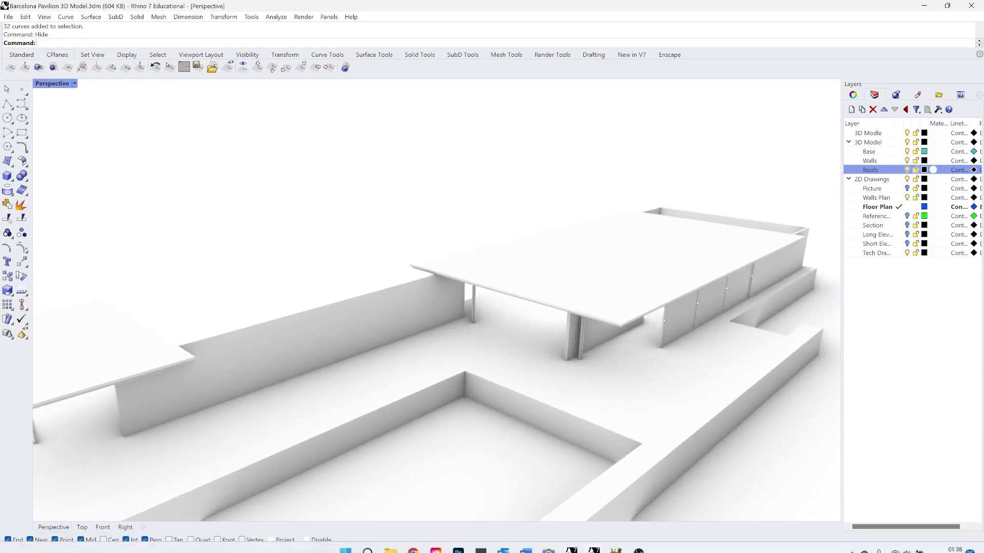
# Switch to the Rhino window with the Barcelona Pavillion Complete file and maximize its Perspective viewport.
pyautogui.moveTo(594, 538)
pyautogui.click(627, 507)
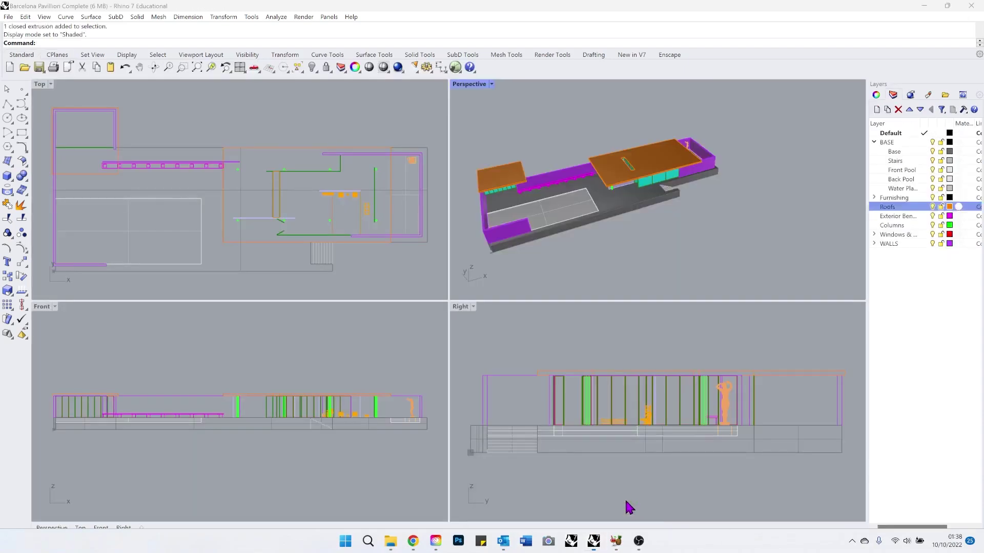
pyautogui.click(490, 84)
pyautogui.click(489, 96)
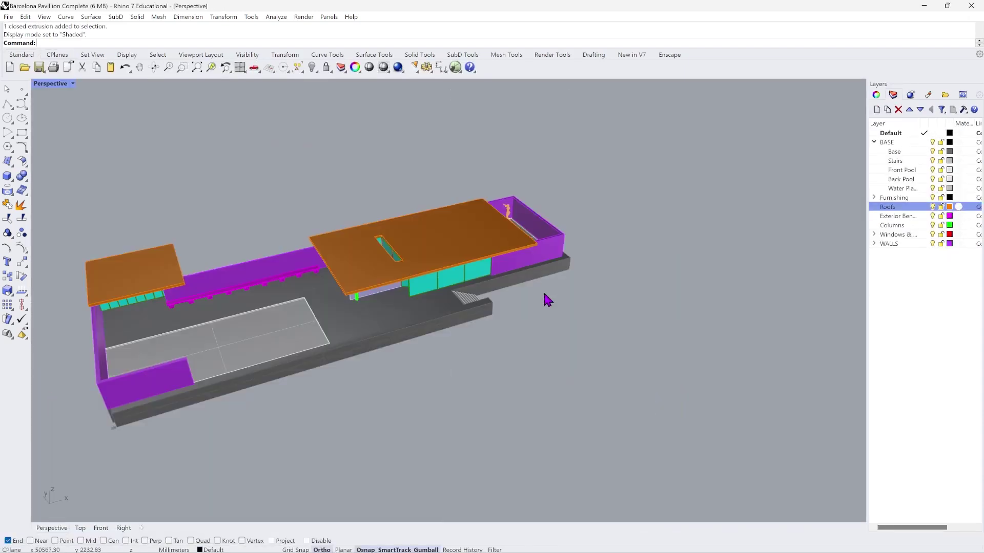
# Examine the completed pavilion from several sides and widen the layer list to read its layer names.
pyautogui.moveTo(544, 298); pyautogui.dragTo(491, 333, button='right')
pyautogui.scroll(5, 218, 112)
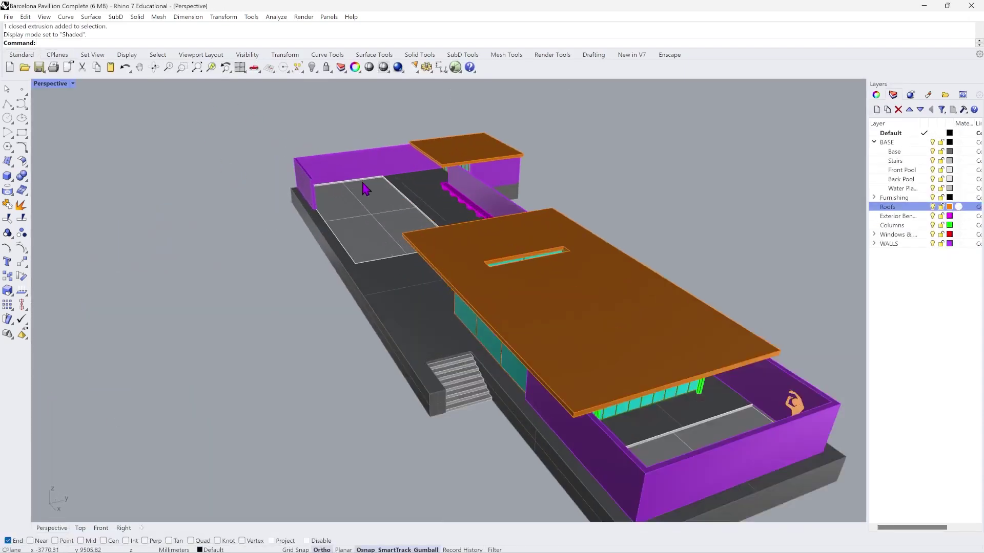
pyautogui.moveTo(308, 169); pyautogui.dragTo(274, 342, button='right')
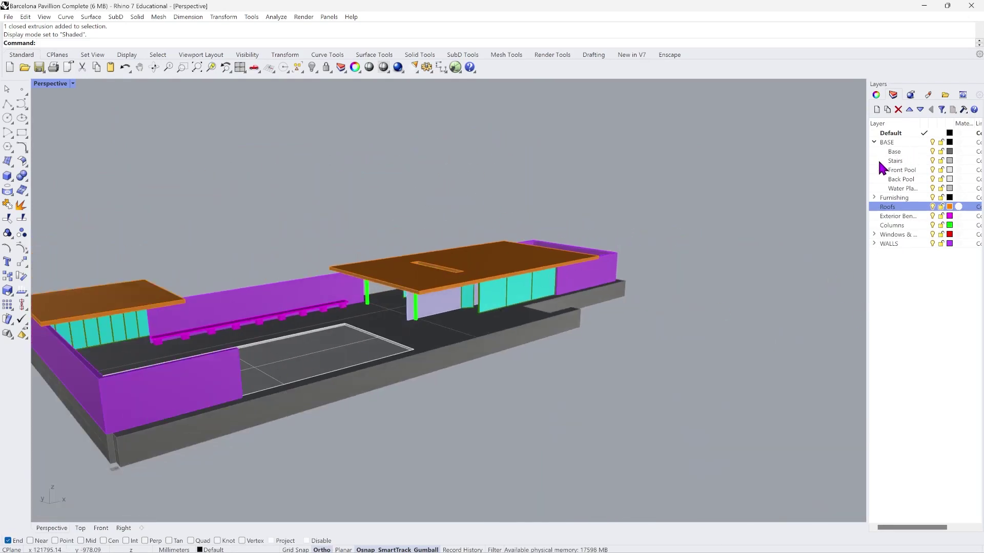
pyautogui.moveTo(867, 163); pyautogui.dragTo(792, 184)
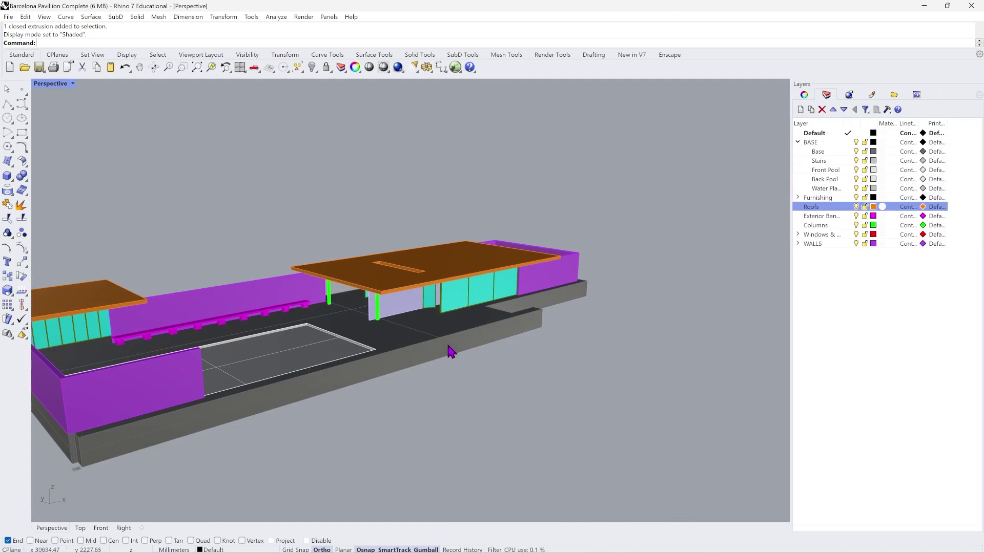
pyautogui.moveTo(450, 346)
pyautogui.mouseDown(button='right')
pyautogui.moveTo(488, 324)
pyautogui.moveTo(445, 348)
pyautogui.mouseUp(button='right')
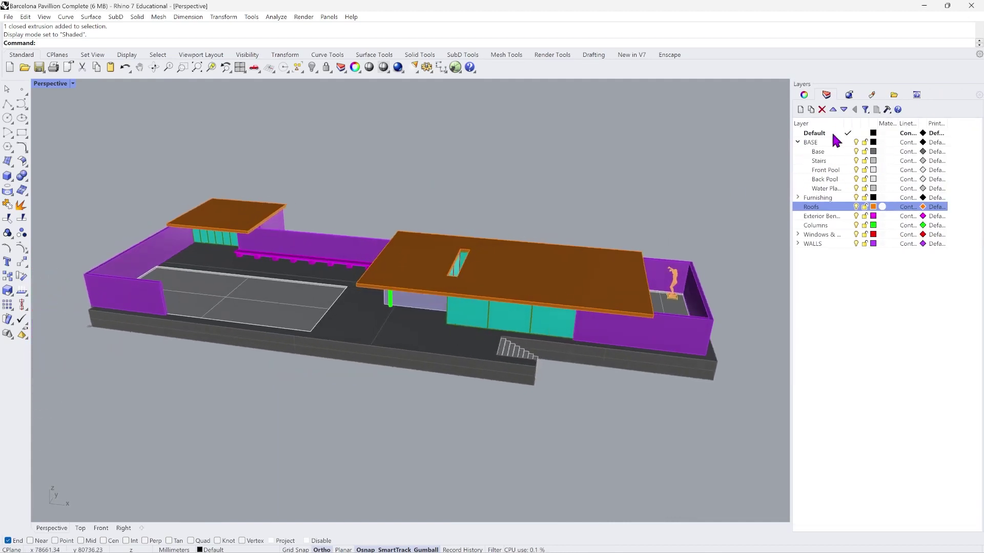
# Check what the Base and Stairs sublayers of BASE contain by turning each one's visibility off and back on.
pyautogui.click(797, 142)
pyautogui.click(797, 142)
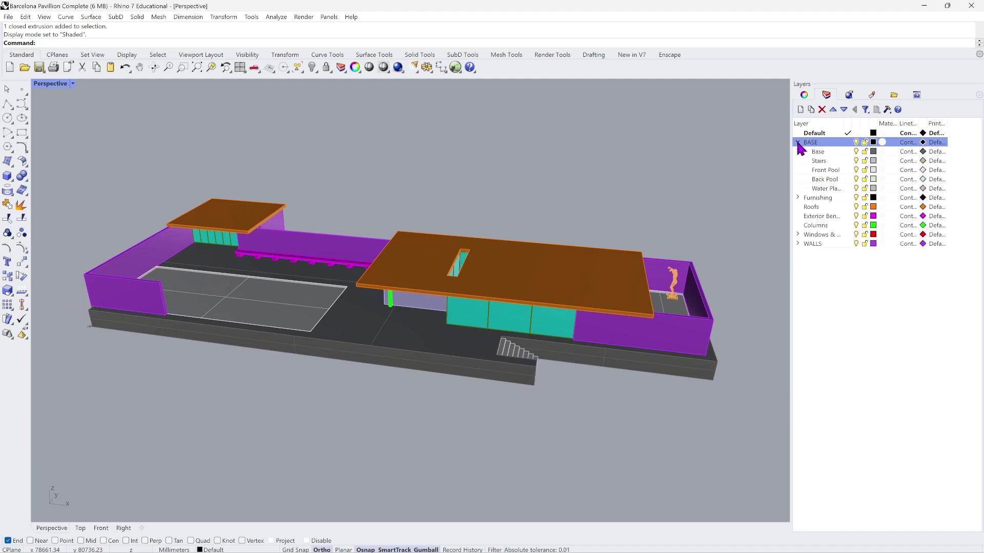
pyautogui.click(855, 151)
pyautogui.click(855, 152)
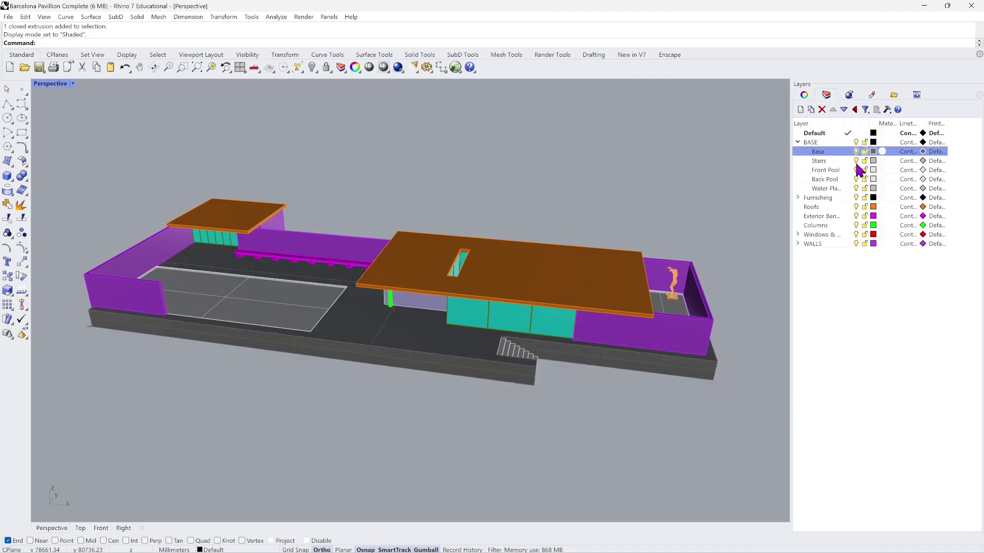
pyautogui.click(856, 161)
pyautogui.click(856, 161)
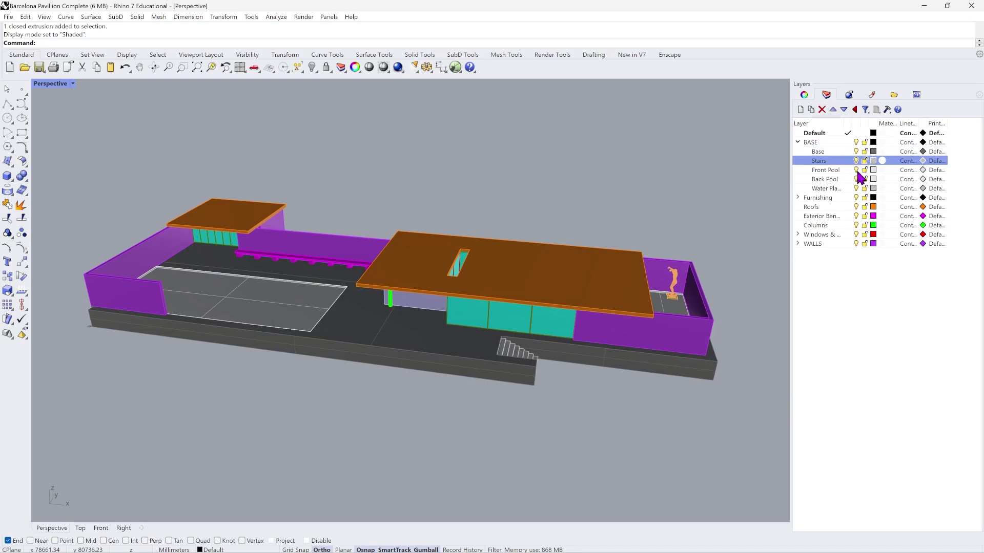
# Check what the Front Pool and water plane sublayers of BASE contain by turning each one's visibility off and back on.
pyautogui.click(856, 170)
pyautogui.click(855, 170)
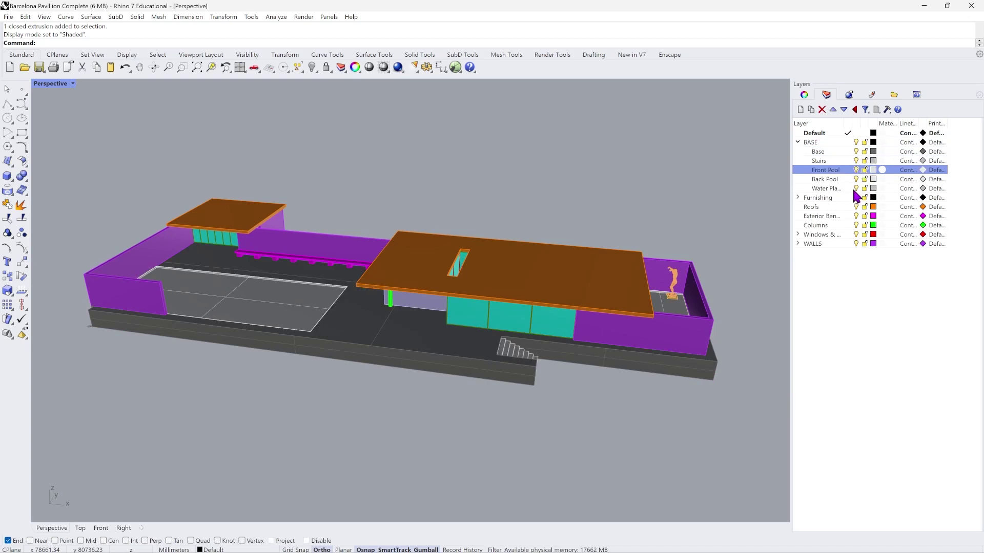
pyautogui.click(857, 188)
pyautogui.click(857, 188)
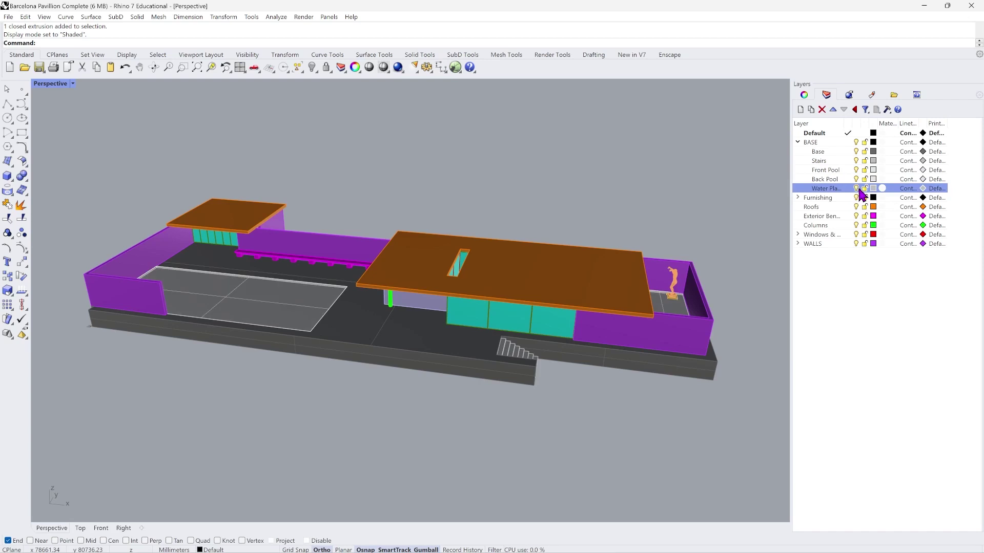
# Hide the Roofs layer, examine the walls, glazing and furniture inside the pavilion, and show the roofs again.
pyautogui.click(855, 207)
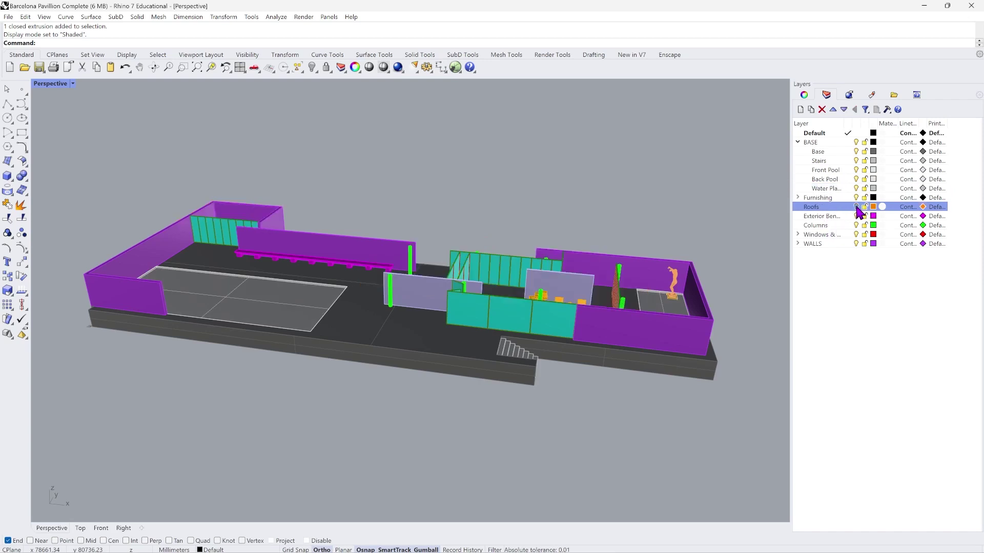
pyautogui.click(856, 207)
pyautogui.click(855, 207)
pyautogui.scroll(10, 608, 342)
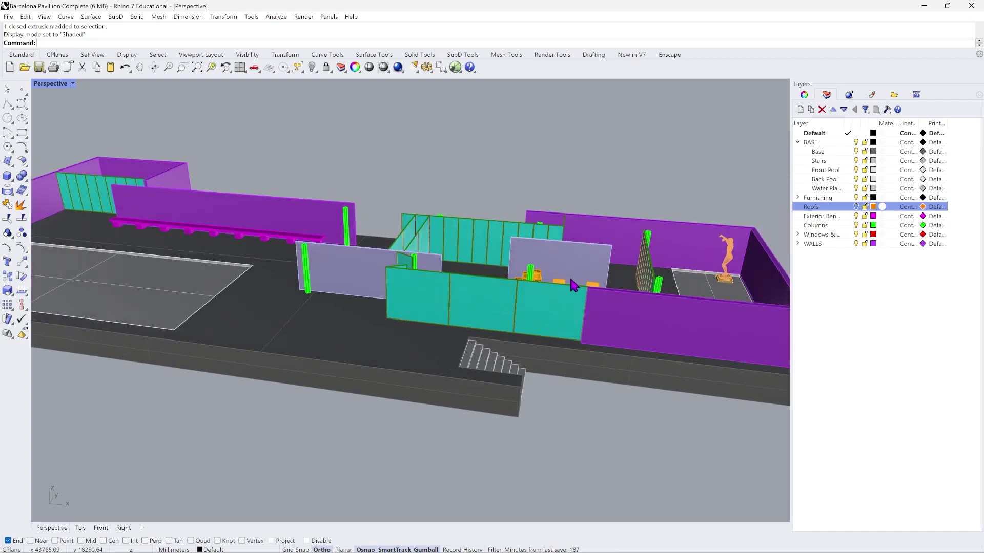
pyautogui.scroll(-10, 501, 309)
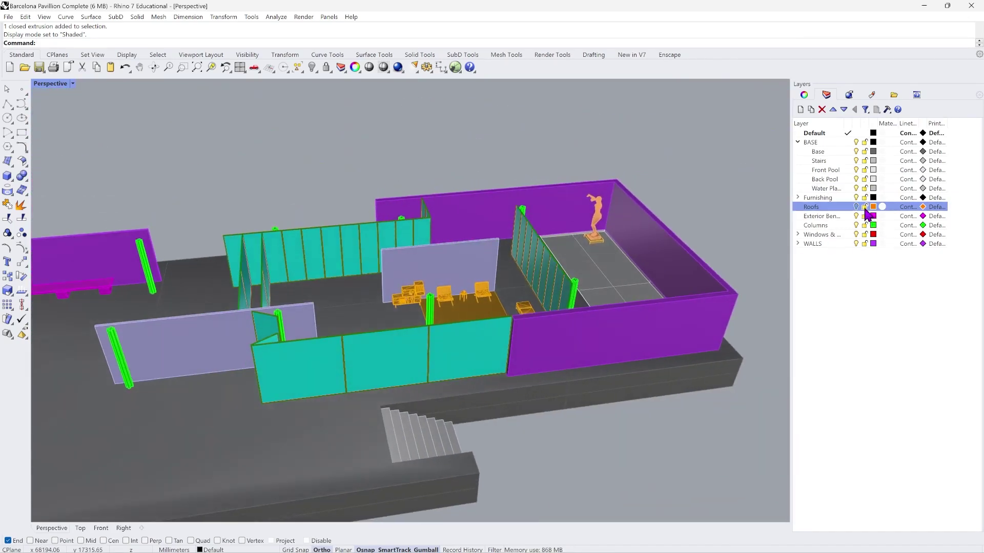
pyautogui.click(856, 207)
pyautogui.scroll(-5, 610, 336)
pyautogui.scroll(4, 147, 370)
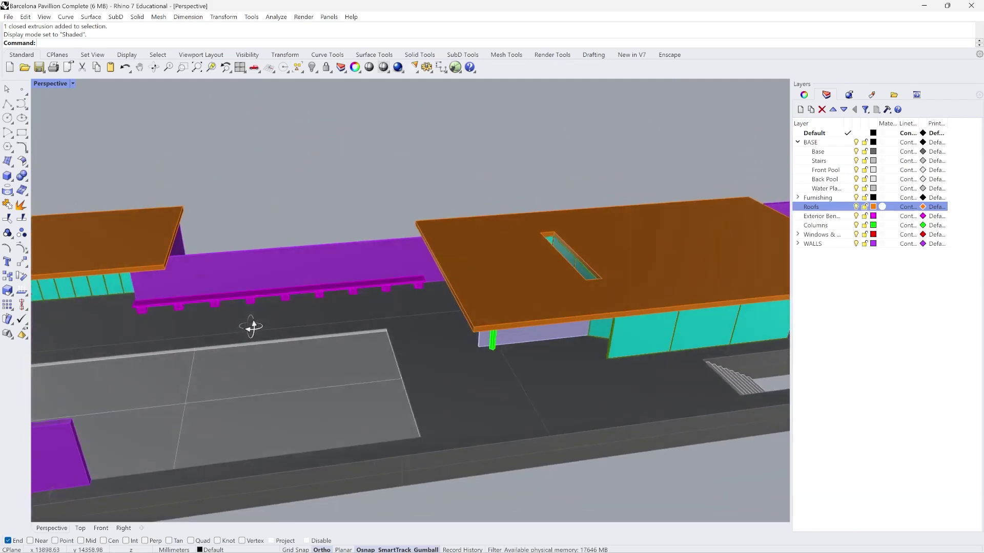
# Check what the exterior bench and Columns layers contain by turning each one's visibility off and back on.
pyautogui.moveTo(252, 325); pyautogui.dragTo(267, 303, button='right')
pyautogui.click(852, 216)
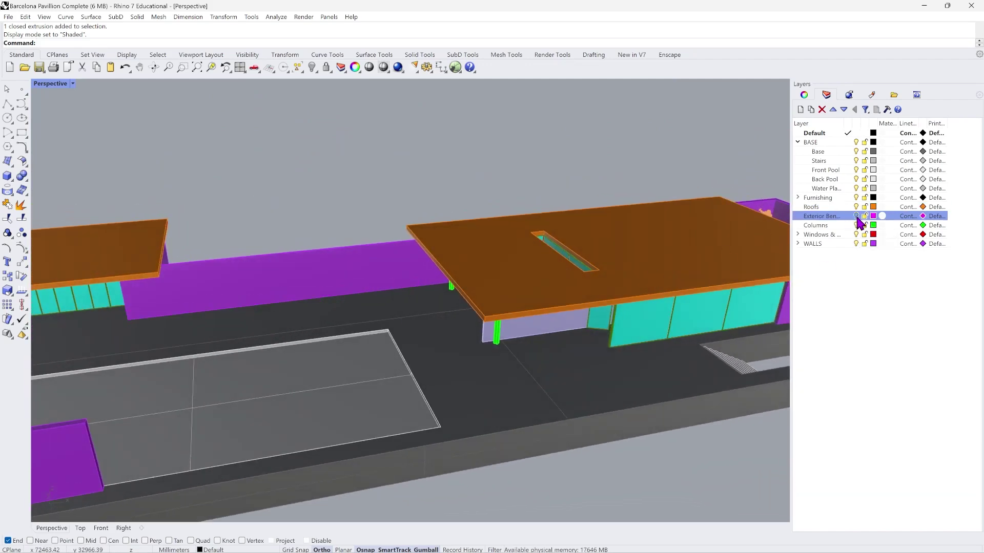
pyautogui.moveTo(636, 450); pyautogui.dragTo(499, 300, button='right')
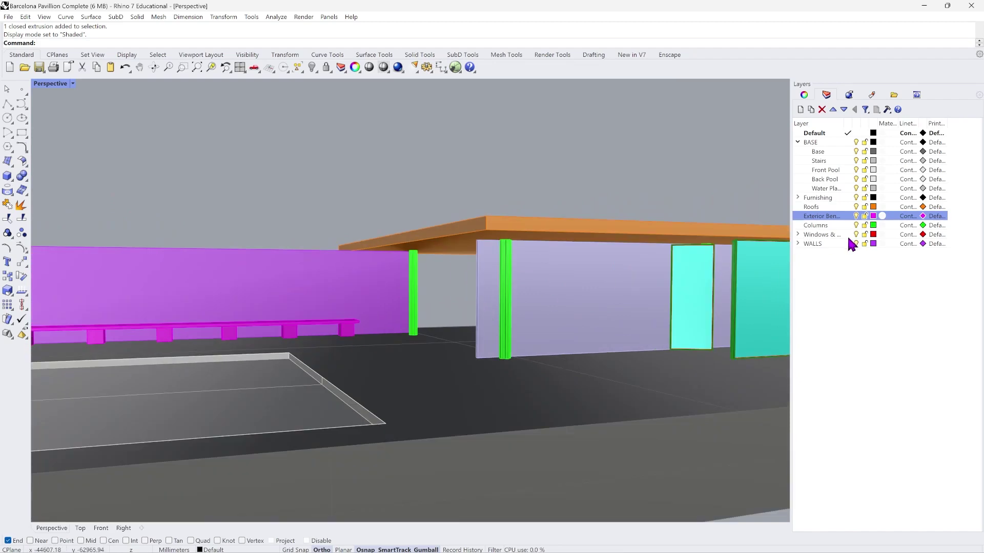
pyautogui.click(856, 226)
pyautogui.click(856, 226)
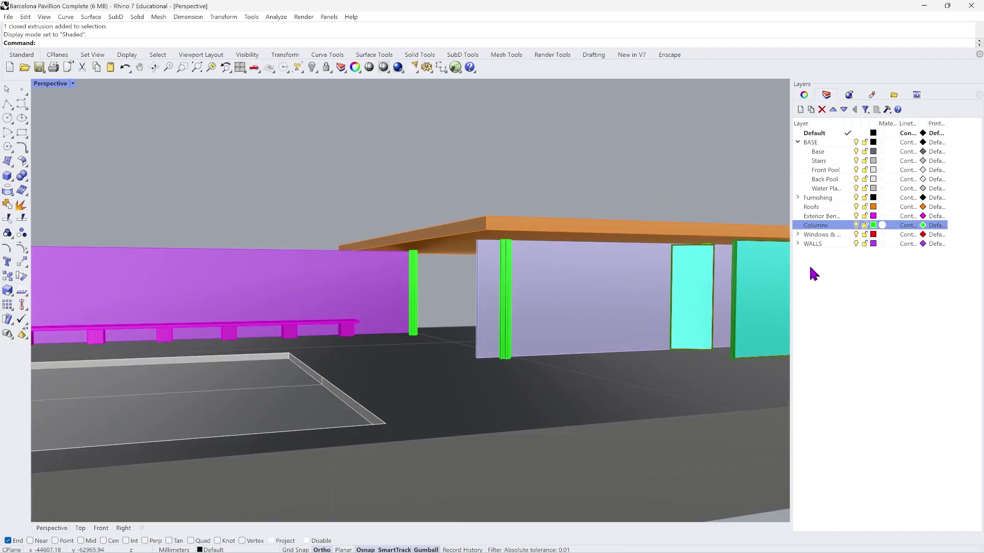
# Set the maximized viewport to the NW isometric view.
pyautogui.moveTo(579, 287); pyautogui.dragTo(330, 335, button='right')
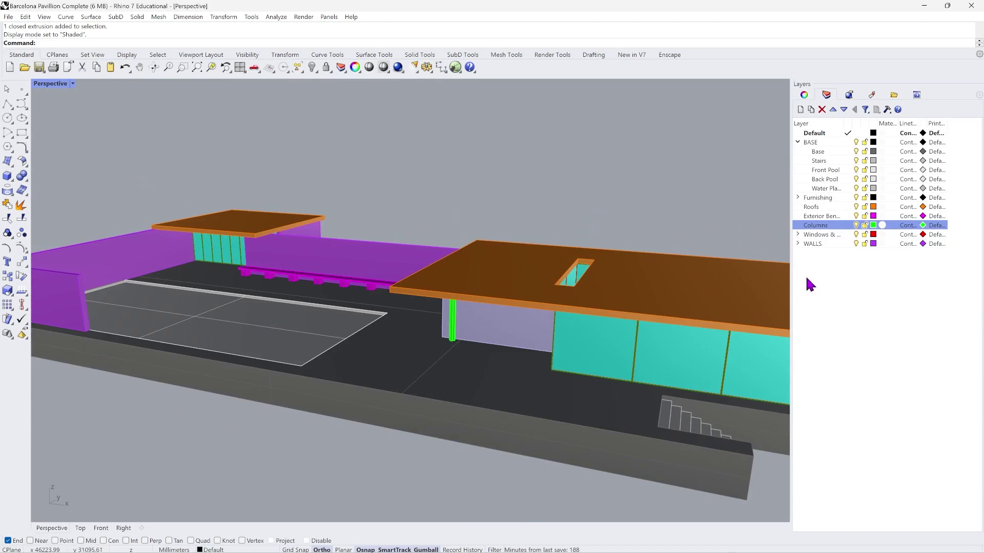
pyautogui.moveTo(589, 292); pyautogui.dragTo(467, 352, button='right')
pyautogui.scroll(-5, 484, 315)
pyautogui.scroll(3, 465, 334)
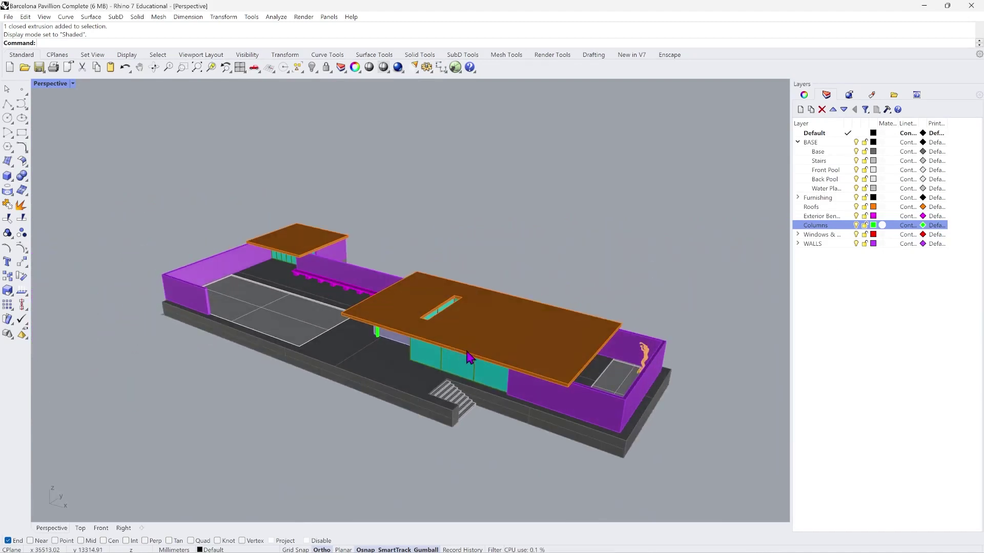
pyautogui.click(73, 84)
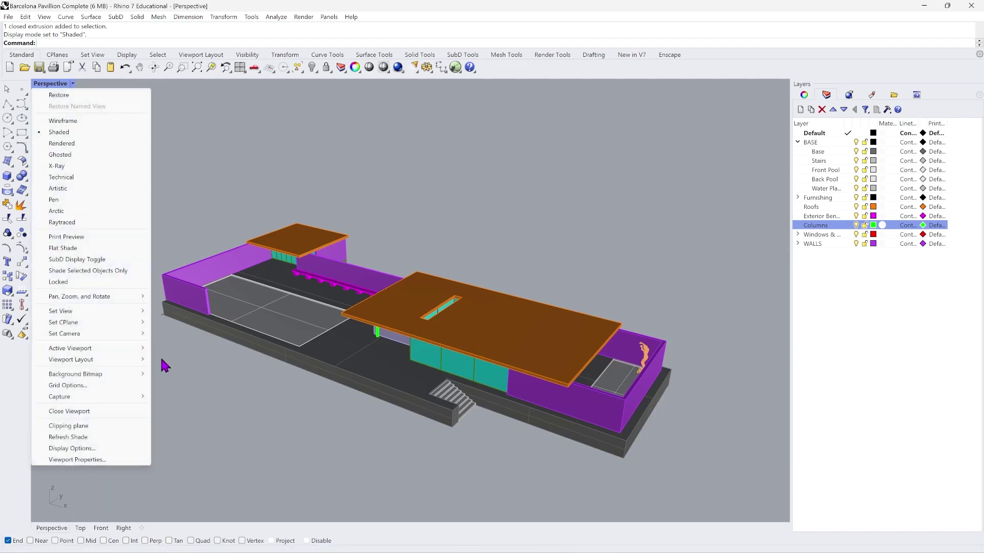
pyautogui.moveTo(135, 311)
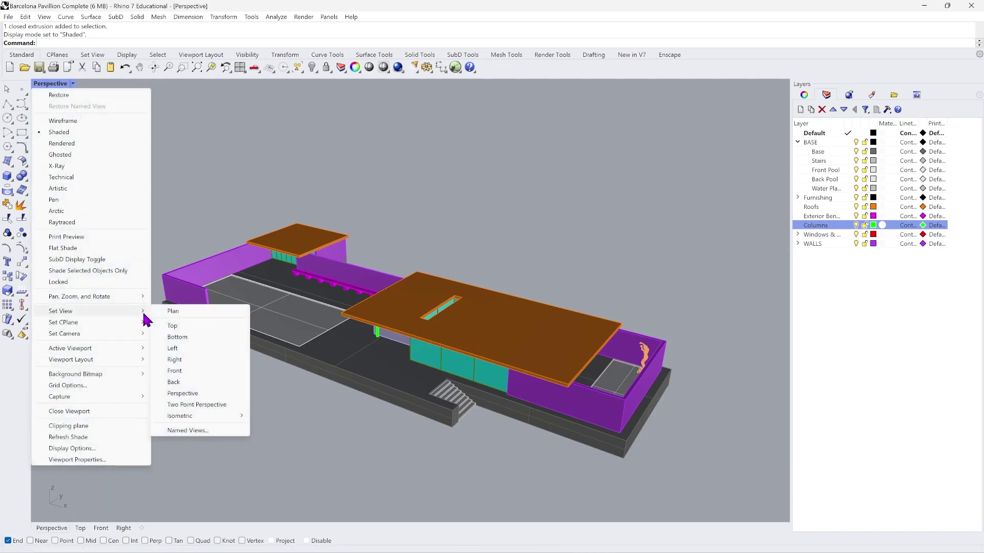
pyautogui.moveTo(207, 415)
pyautogui.click(282, 420)
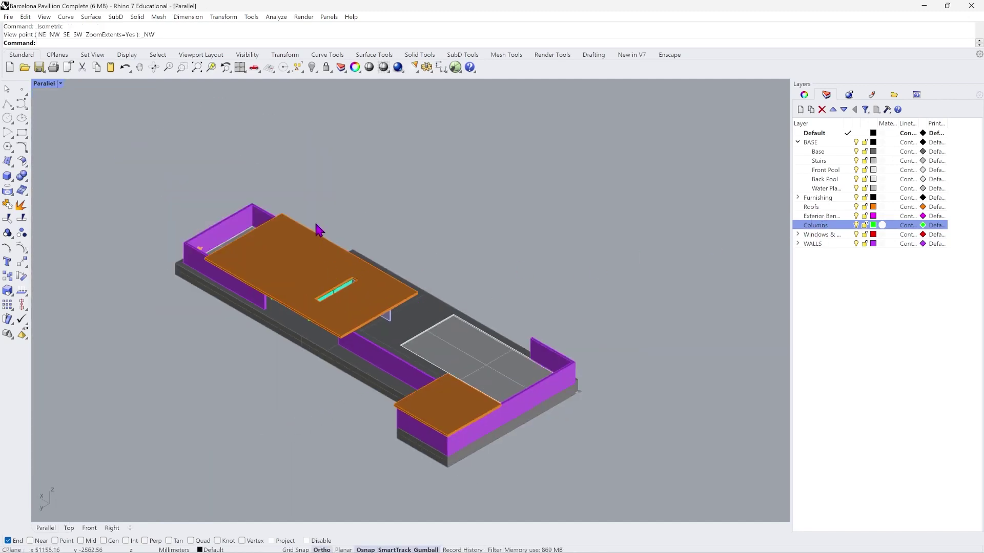
# Select all objects on the Roofs layer and move them vertically up, well clear of the walls.
pyautogui.rightClick(818, 207)
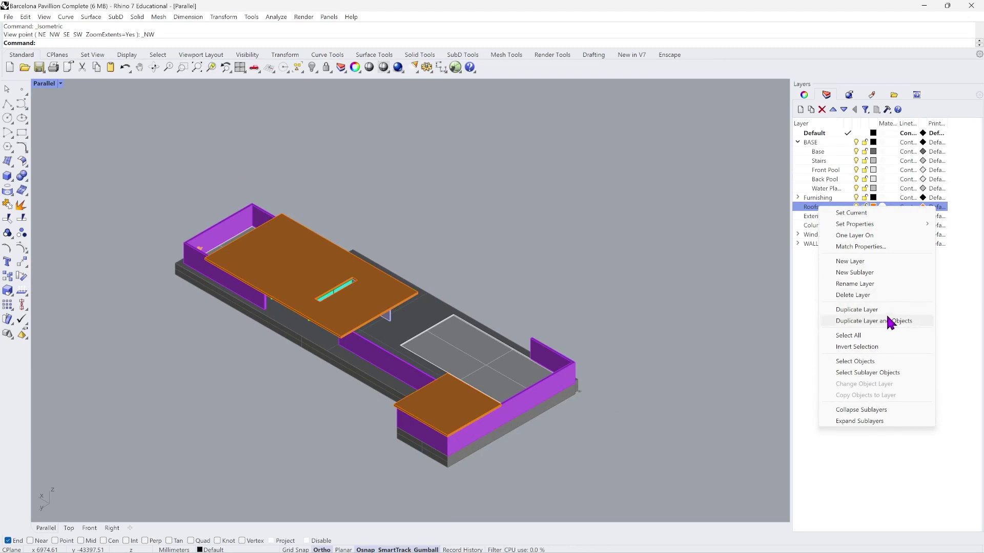
pyautogui.click(867, 362)
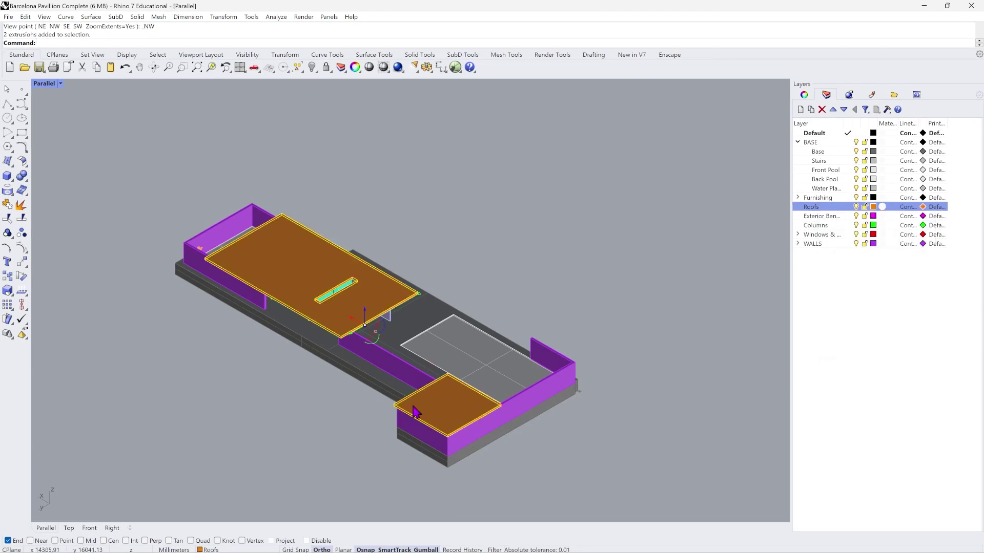
pyautogui.moveTo(365, 313); pyautogui.dragTo(386, 173)
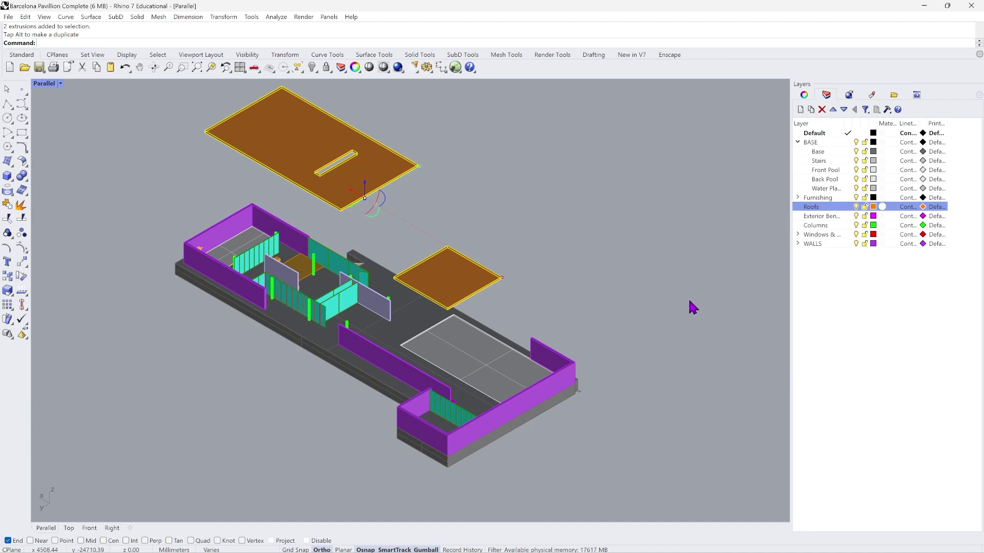
pyautogui.press('Escape')
# Select the objects on the Base sublayer and move them vertically down, well below the walls, for an exploded isometric.
pyautogui.click(848, 152)
pyautogui.rightClick(851, 152)
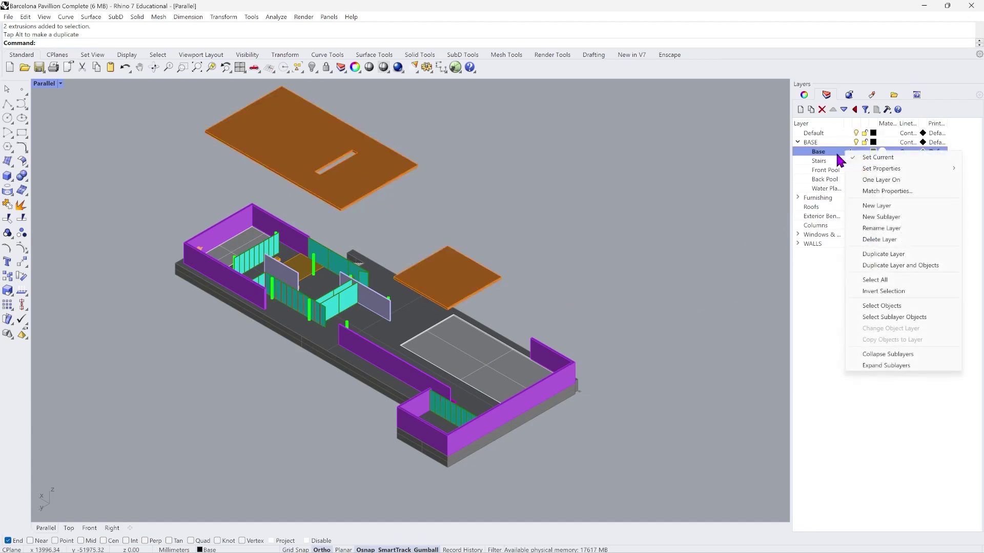
pyautogui.click(911, 307)
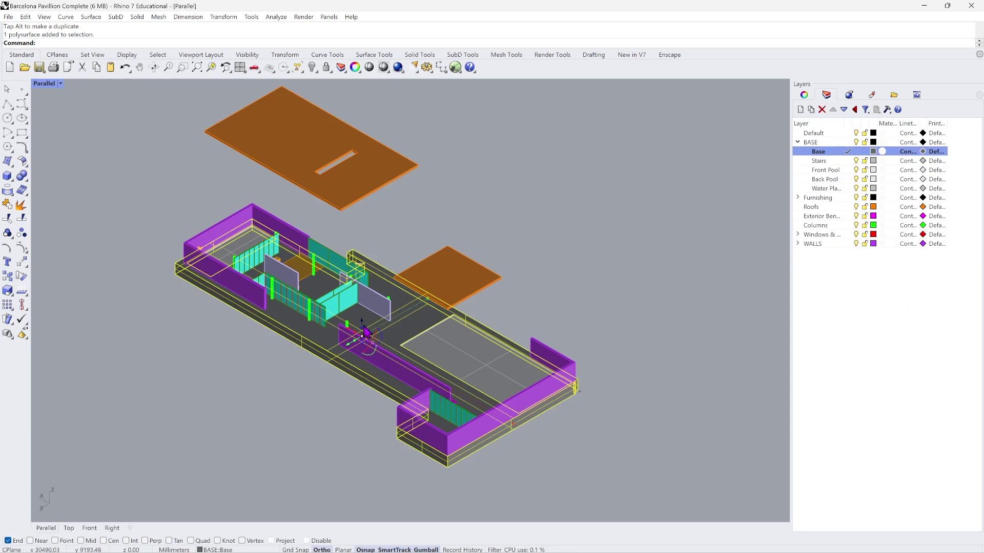
pyautogui.moveTo(365, 332); pyautogui.dragTo(342, 432)
pyautogui.click(596, 287)
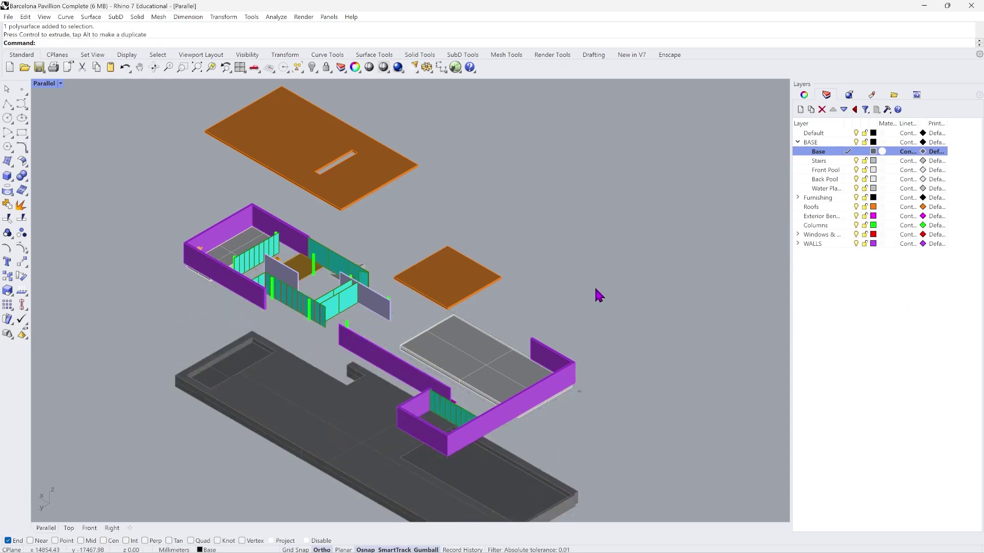
pyautogui.scroll(-3, 454, 379)
pyautogui.scroll(2, 462, 478)
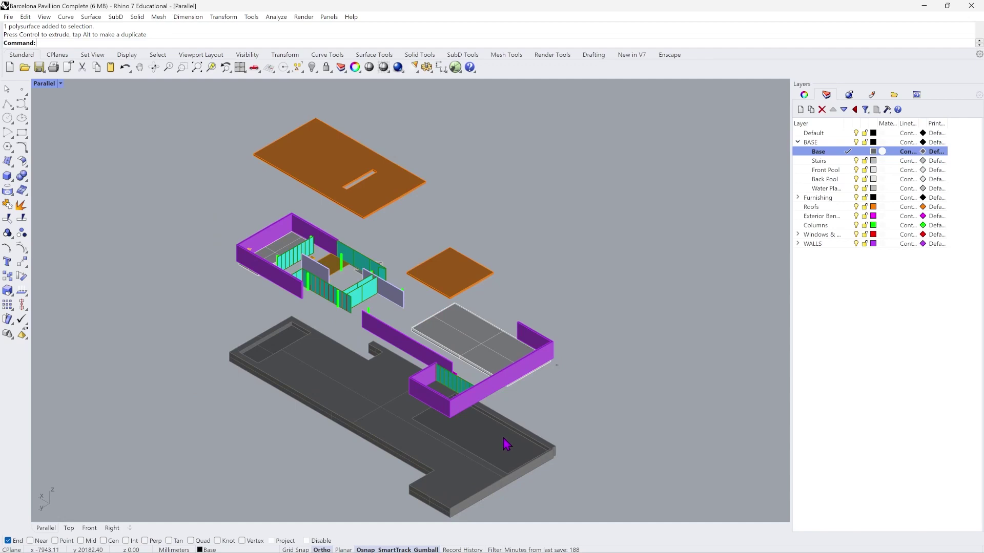
pyautogui.moveTo(513, 551)
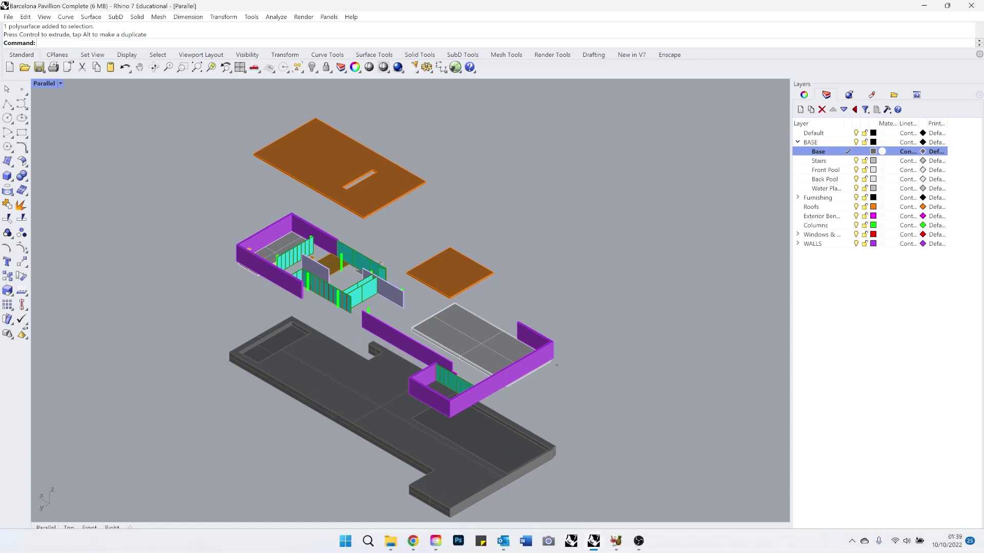
# Undo the vertical moves of the base and the roofs.
pyautogui.hotkey('ctrl', 'z')
pyautogui.hotkey('ctrl', 'z')
pyautogui.hotkey('ctrl', 'z')
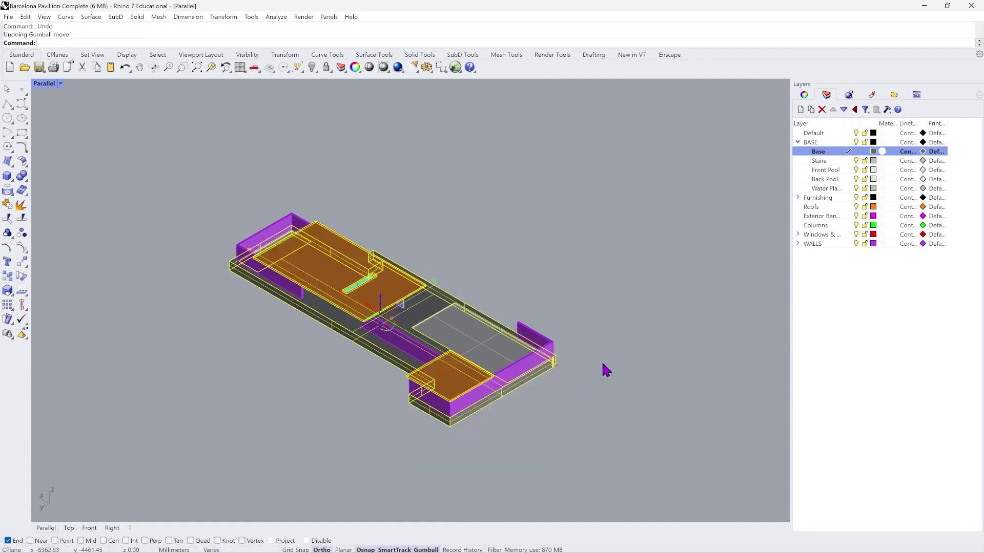
pyautogui.moveTo(596, 359); pyautogui.dragTo(309, 394, button='right')
pyautogui.scroll(-4, 279, 417)
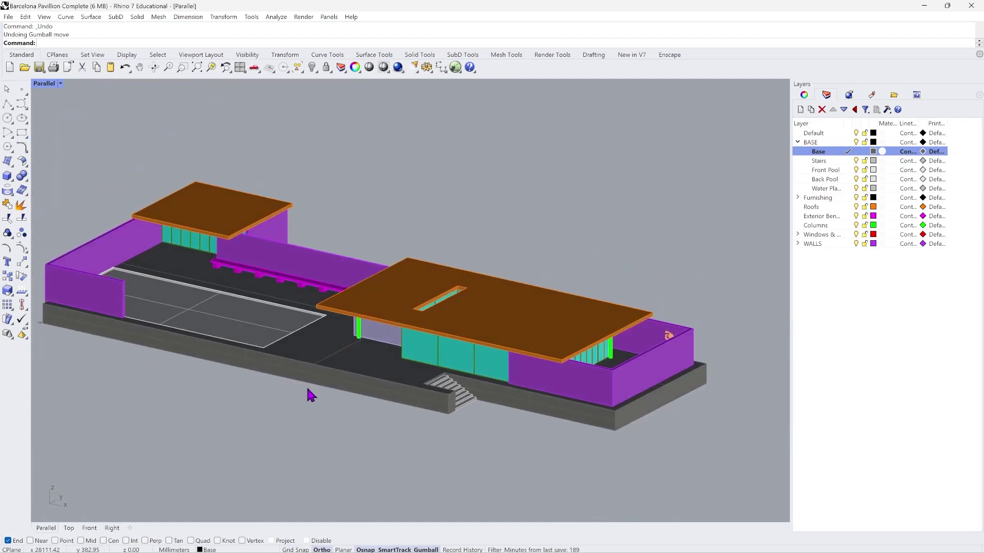
pyautogui.moveTo(478, 374); pyautogui.dragTo(464, 392, button='right')
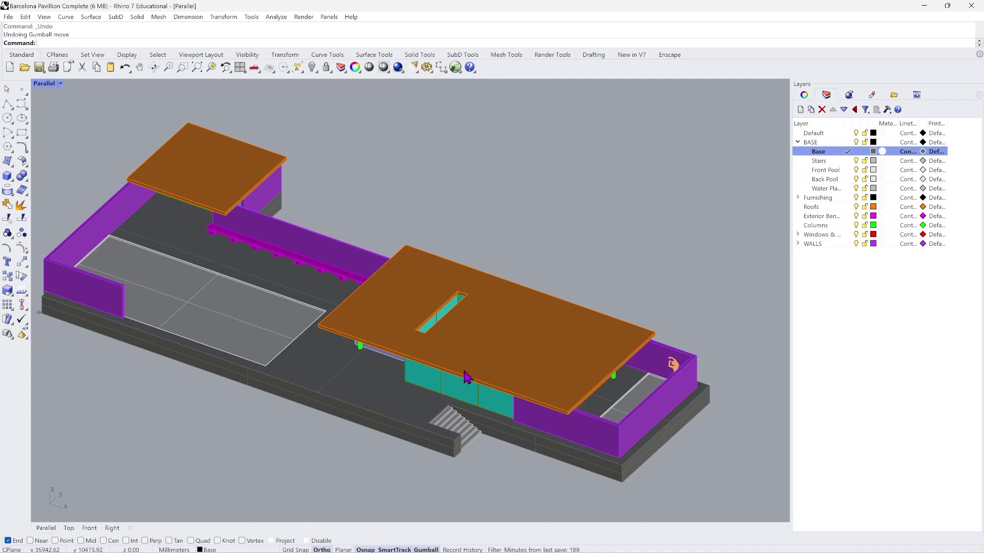
pyautogui.moveTo(512, 330); pyautogui.dragTo(547, 359, button='right')
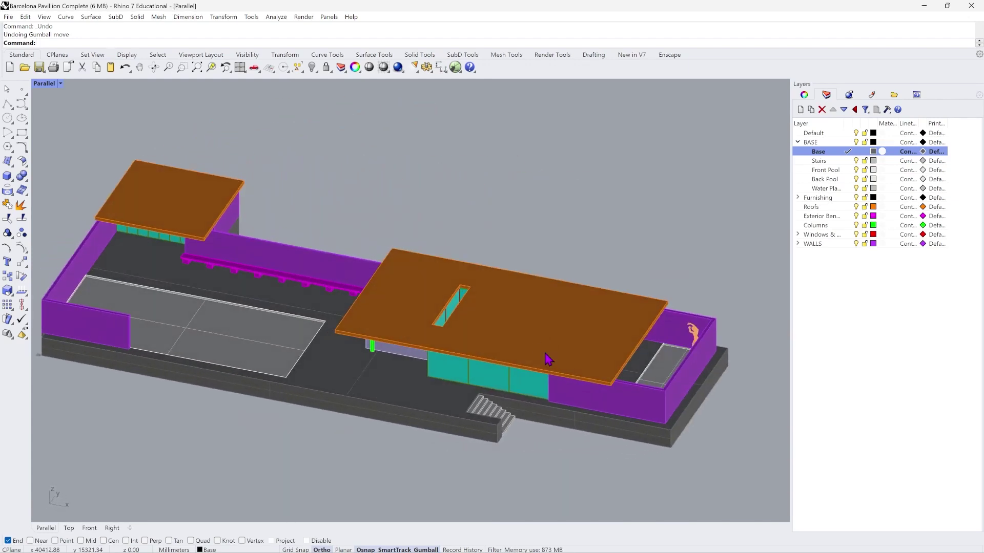